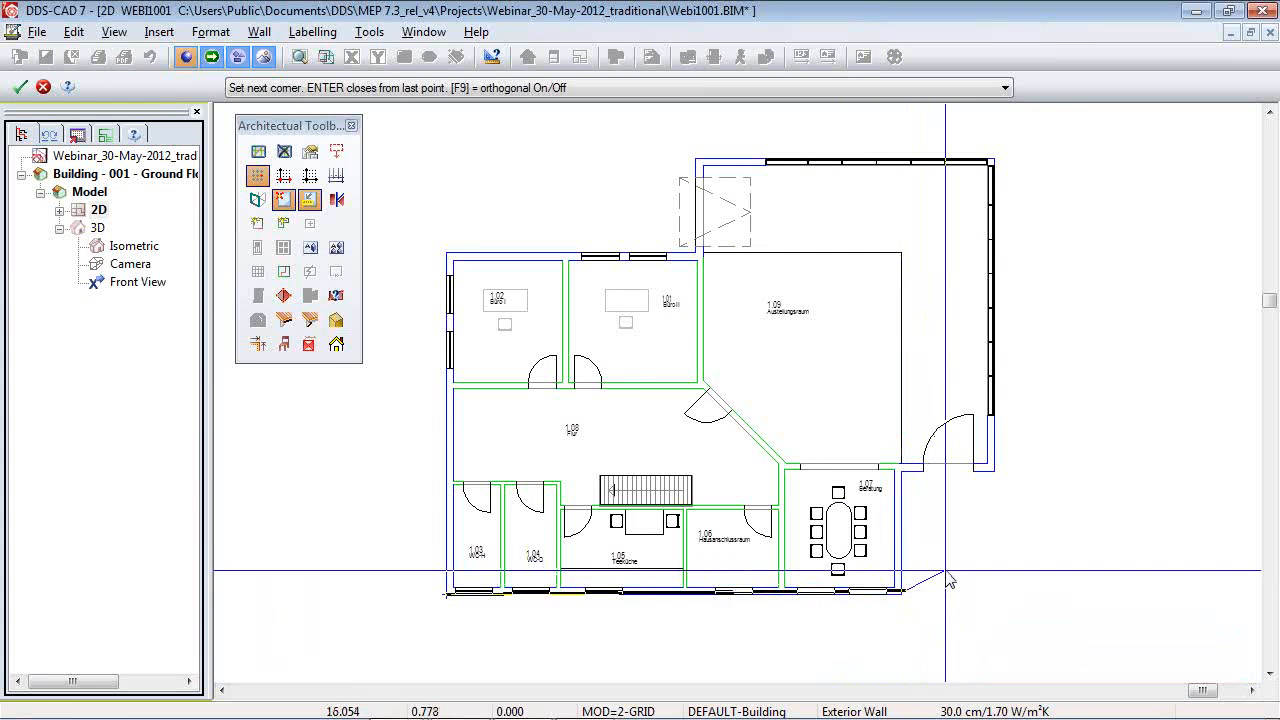
Trace the remaining corners of the building's outer contour along the exterior walls of the ground floor plan.
{"action": "left_click", "coordinate": [904, 595]}
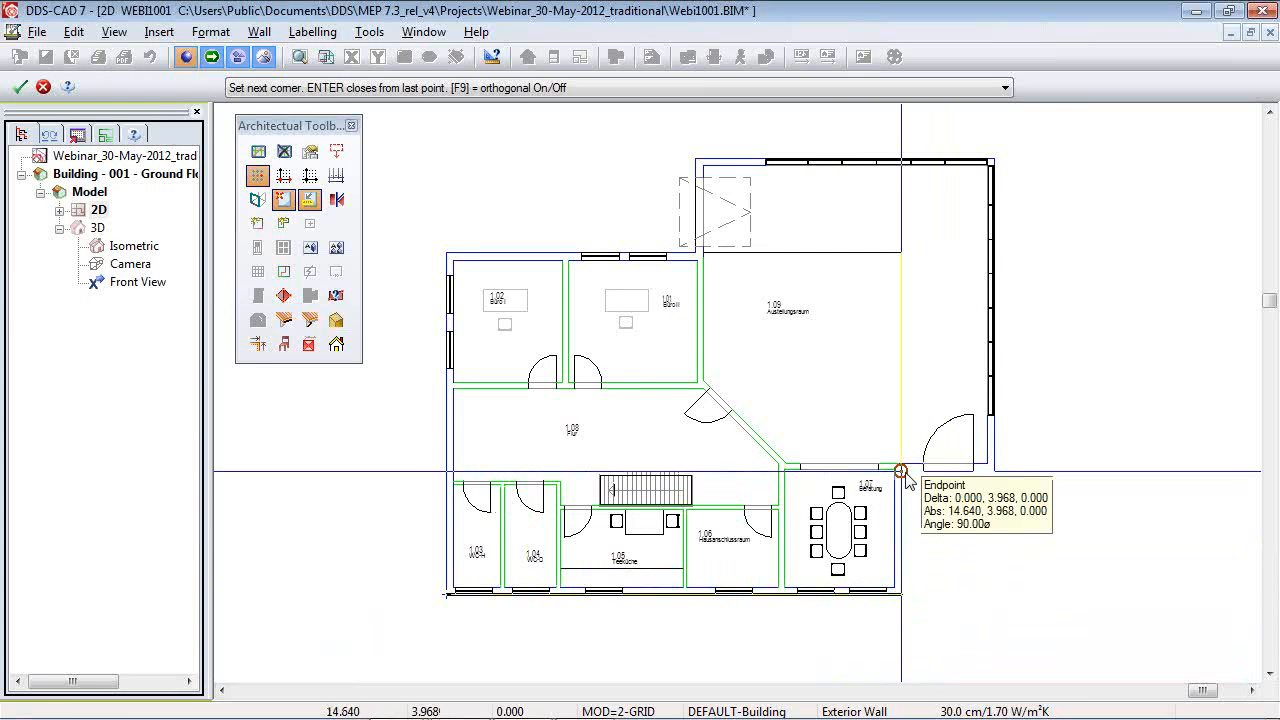
{"action": "left_click", "coordinate": [903, 472]}
{"action": "middle_click_drag", "start_coordinate": [868, 501], "coordinate": [689, 500]}
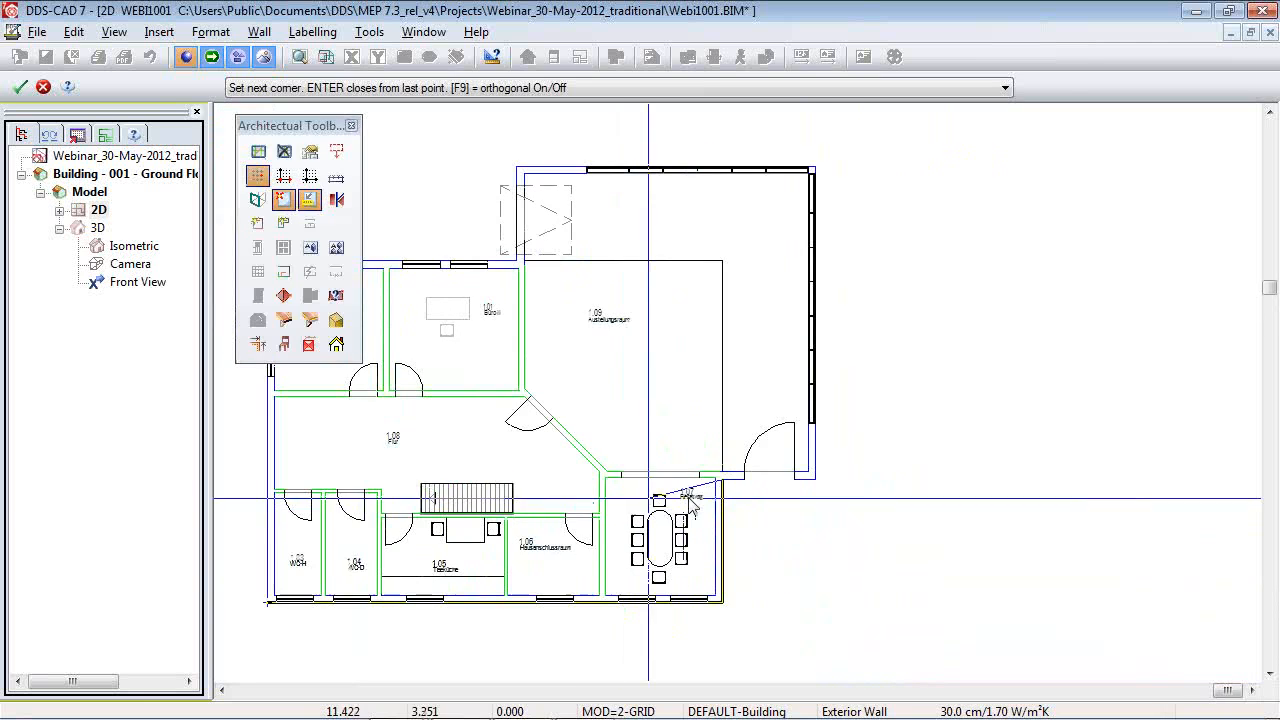
{"action": "left_click", "coordinate": [814, 478]}
{"action": "left_click", "coordinate": [812, 167]}
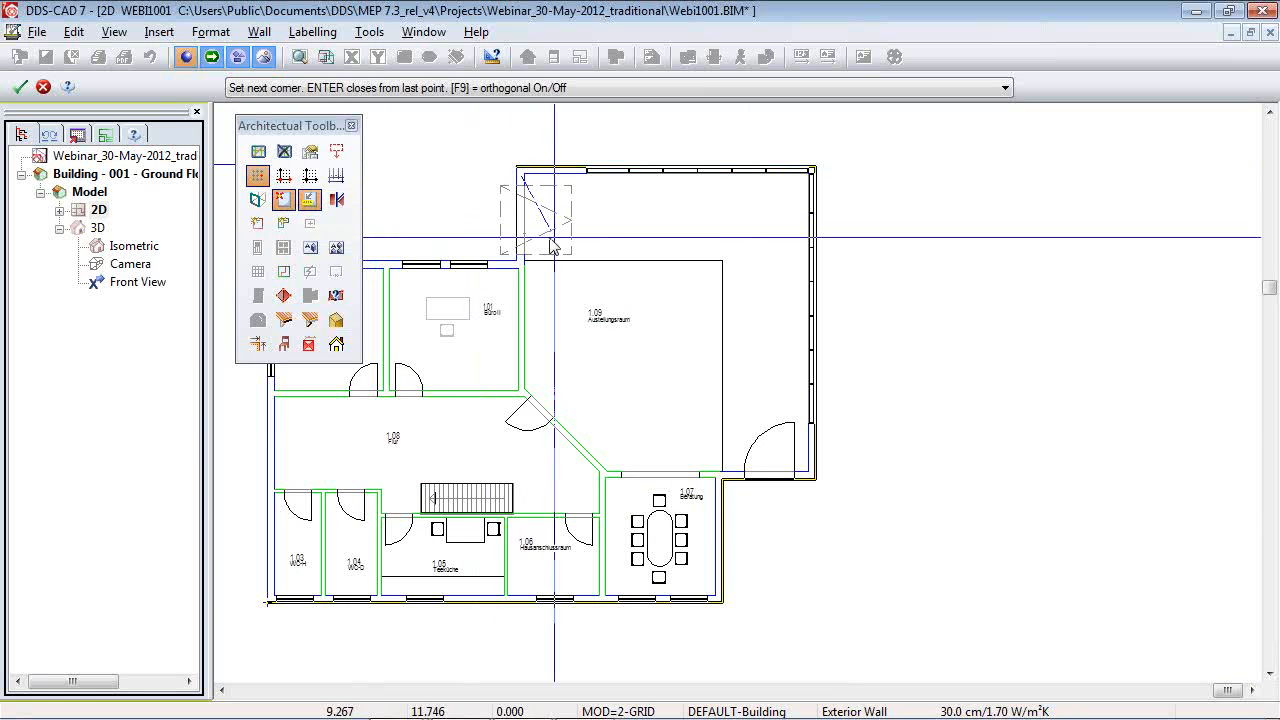
{"action": "left_click", "coordinate": [516, 261]}
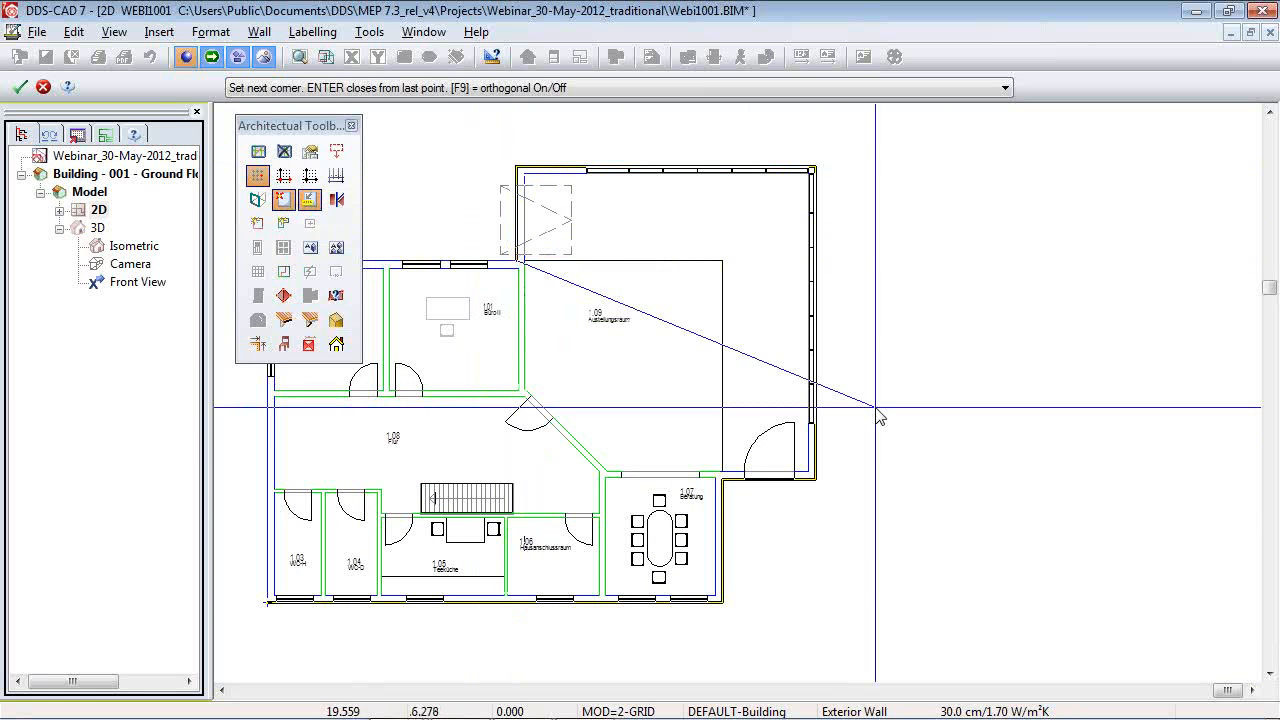
Close the building contour and accept the proposed floor and ceiling types and the room information for the main zone.
{"action": "key", "text": "Return"}
{"action": "key", "text": "Return"}
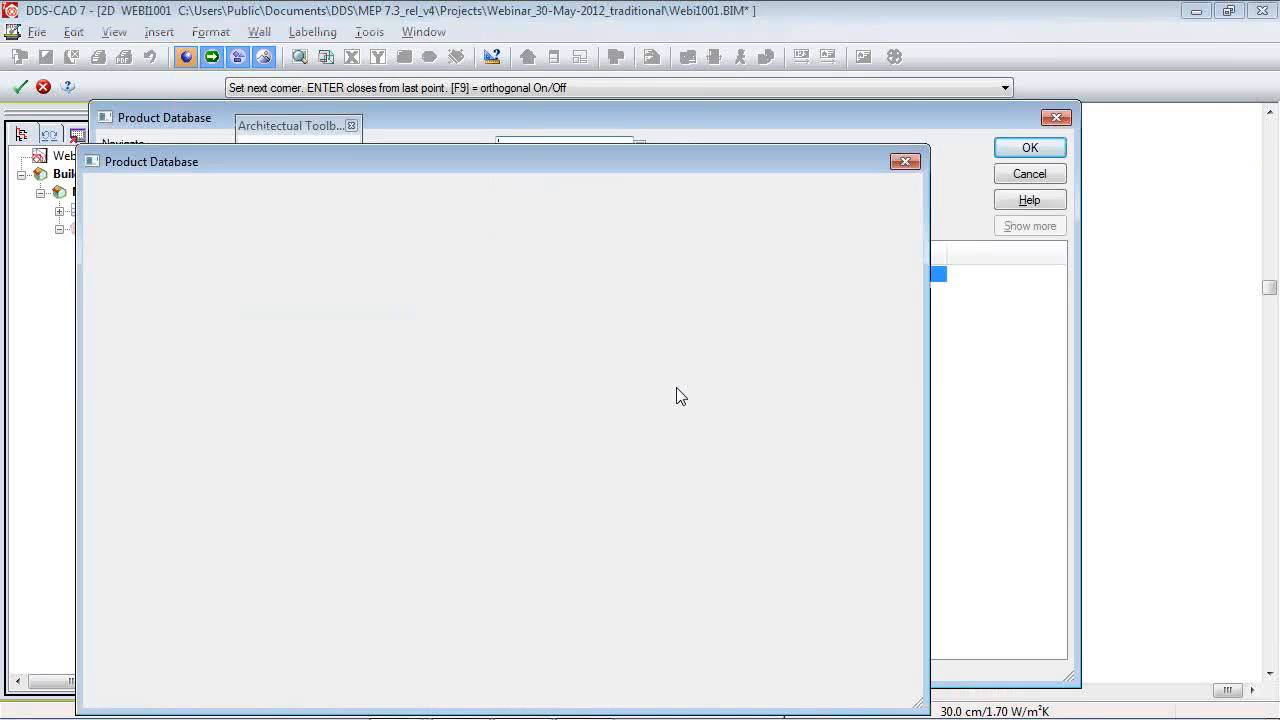
{"action": "key", "text": "Return"}
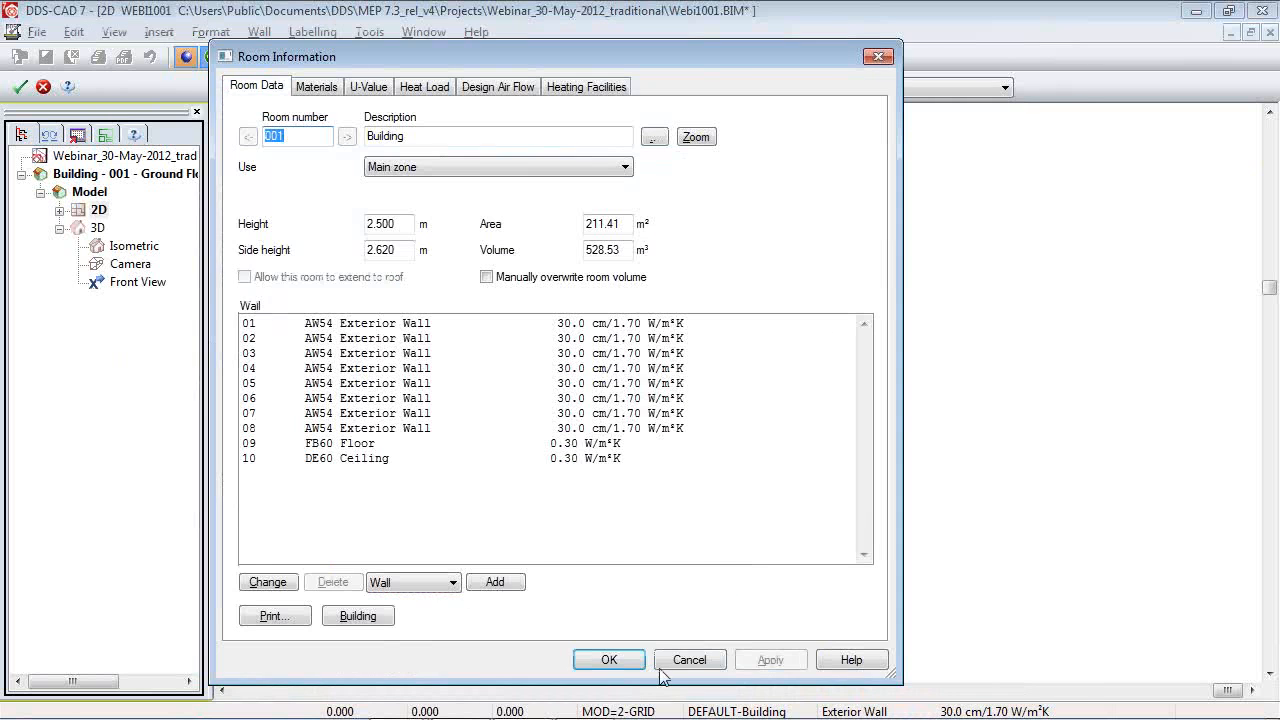
{"action": "left_click", "coordinate": [622, 661]}
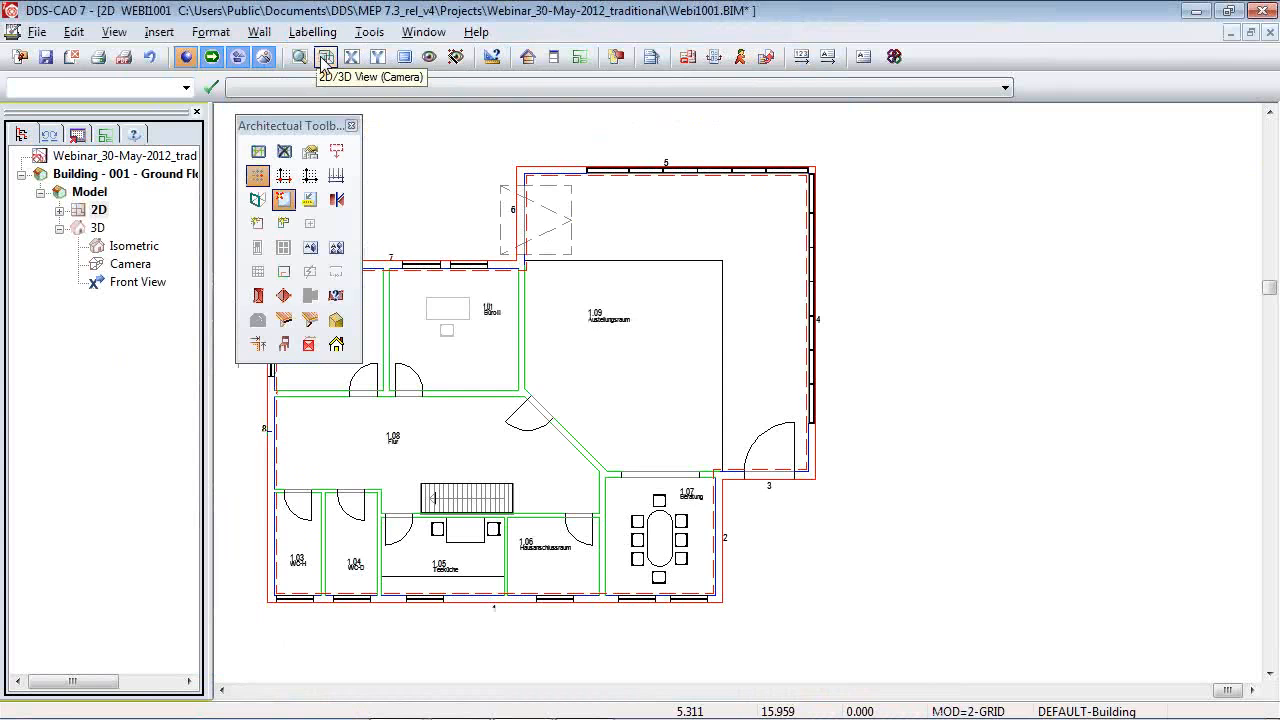
Check the building shell in the 3D camera view and return to the 2D floor plan.
{"action": "left_click", "coordinate": [325, 57]}
{"action": "left_click_drag", "start_coordinate": [680, 371], "coordinate": [603, 470]}
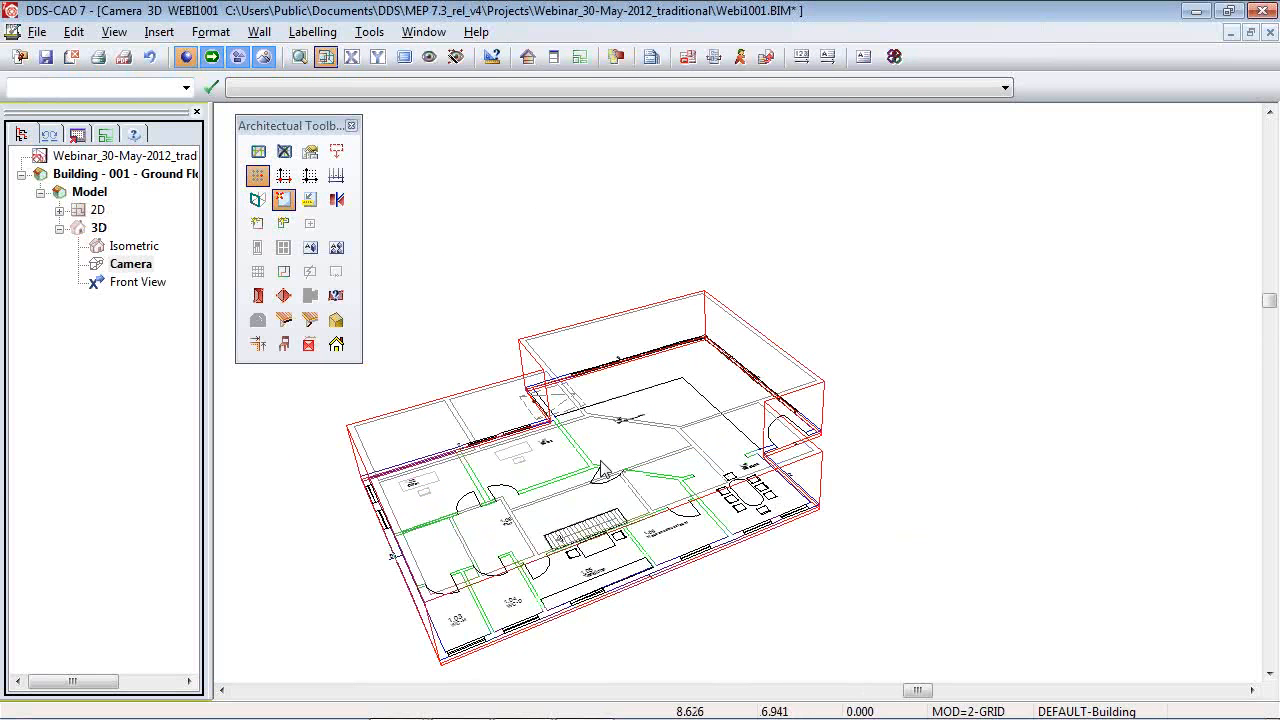
{"action": "left_click", "coordinate": [325, 57]}
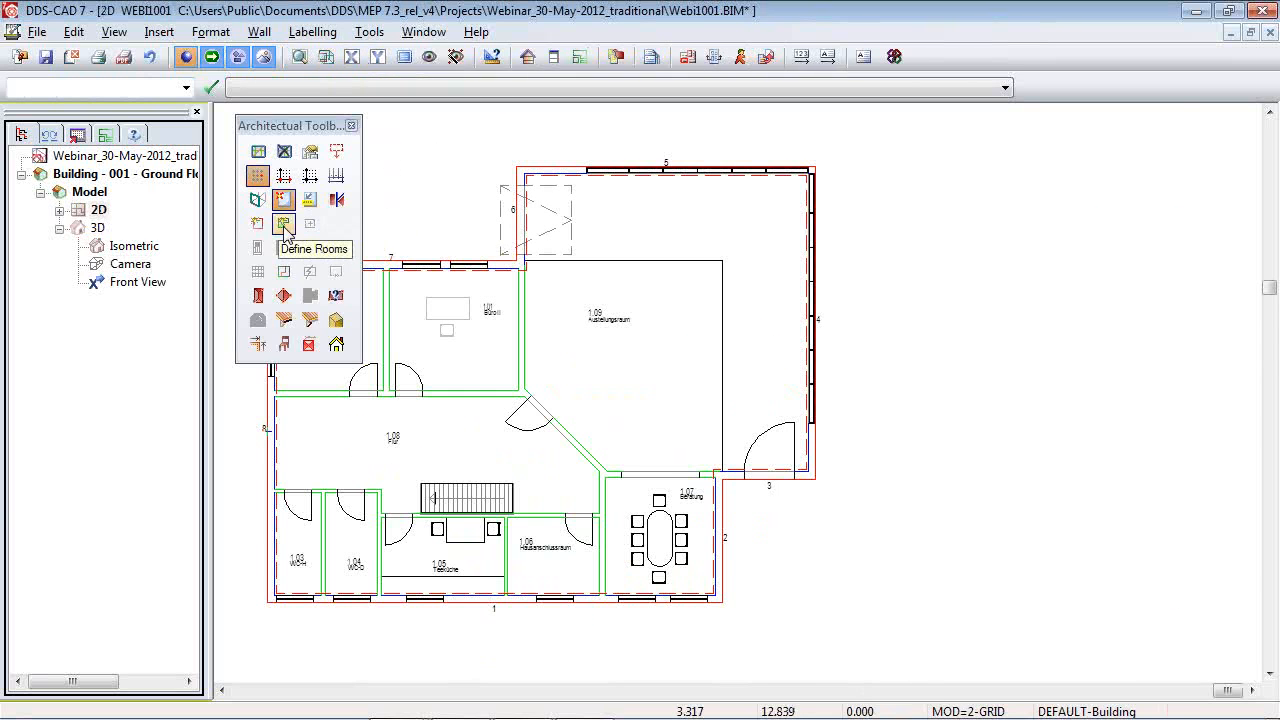
Define the corridor room 1.08 Flur by recognizing DDS room objects from the underlying DWG drawing.
{"action": "left_click", "coordinate": [309, 199]}
{"action": "scroll", "coordinate": [780, 360], "scroll_direction": "down", "scroll_amount": 1}
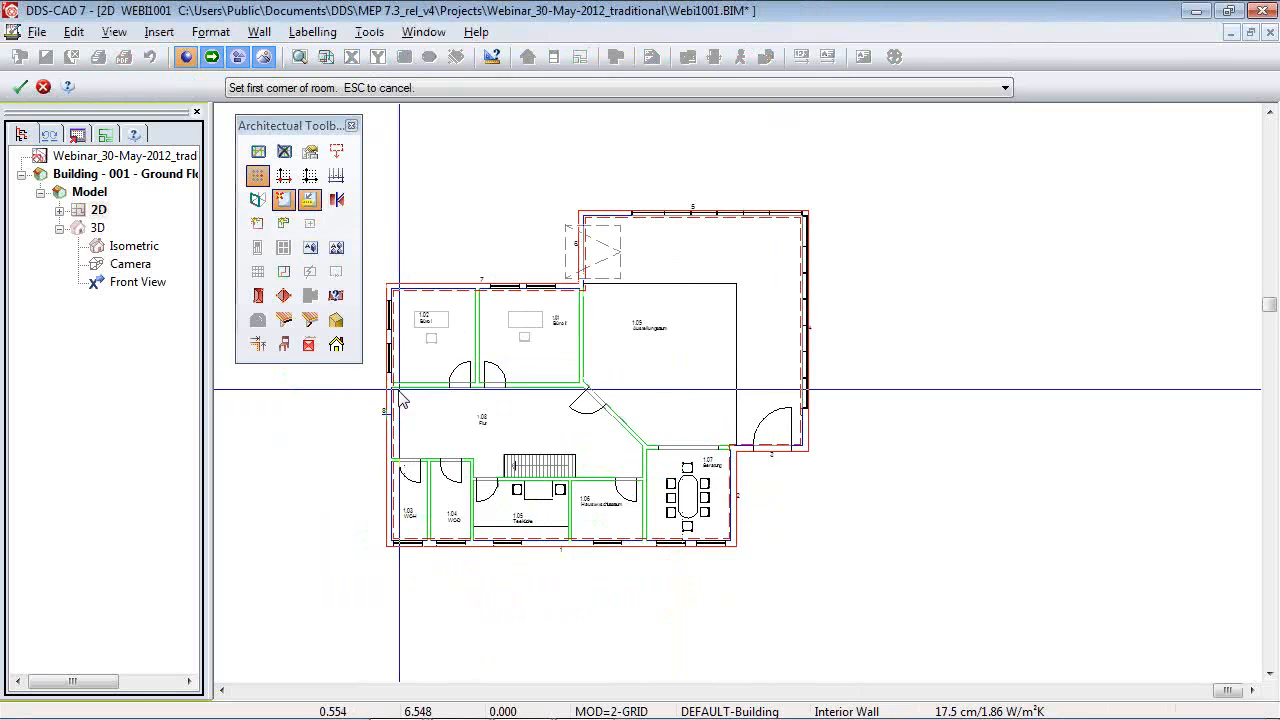
{"action": "scroll", "coordinate": [398, 389], "scroll_direction": "up", "scroll_amount": 1}
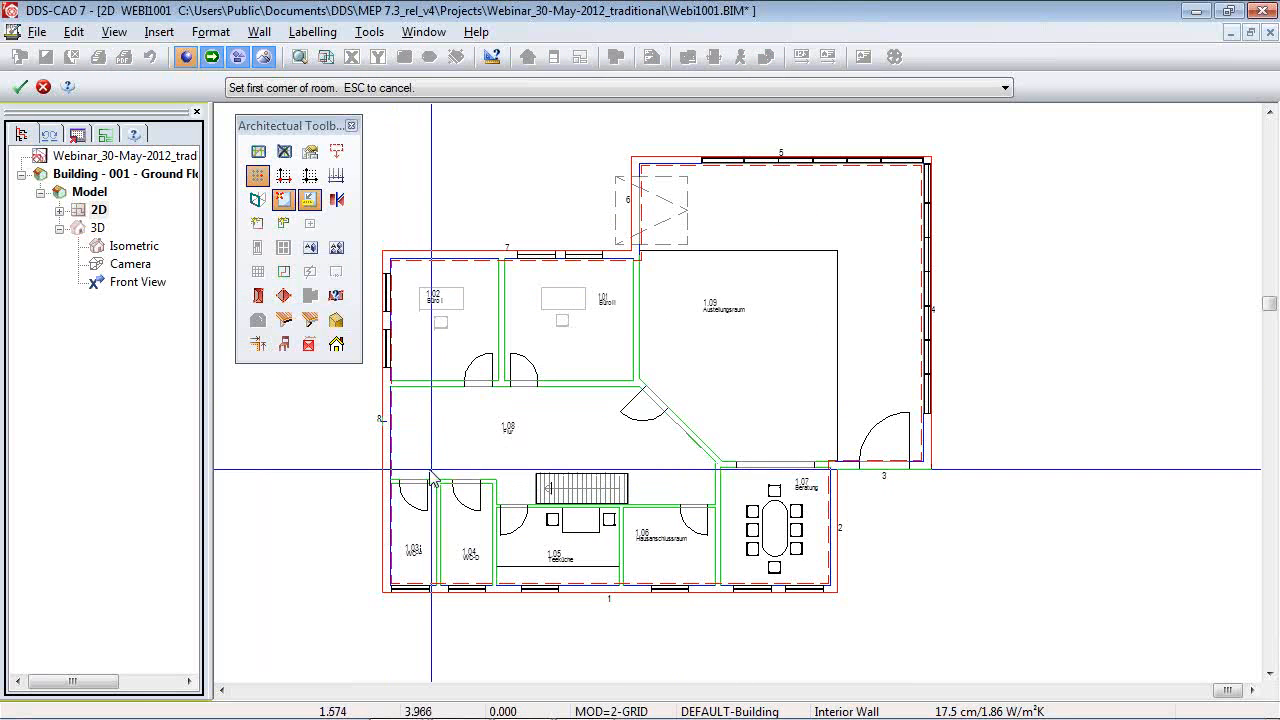
{"action": "right_click", "coordinate": [452, 418]}
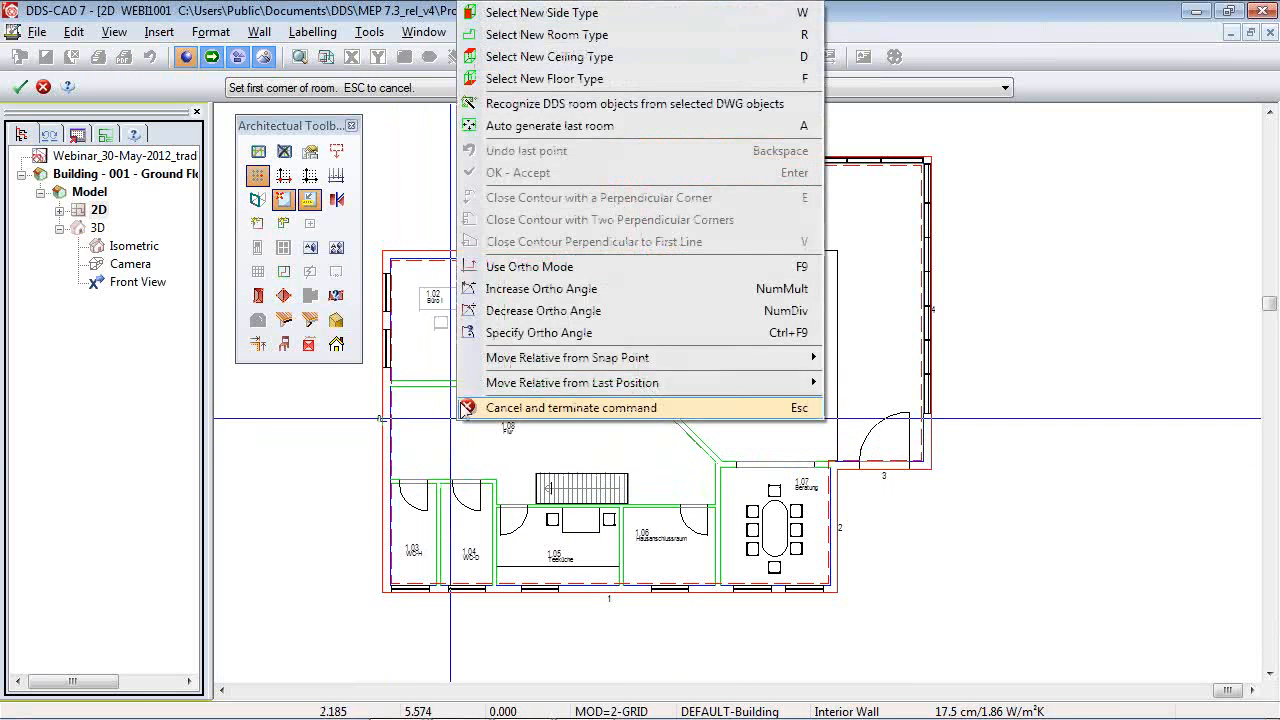
{"action": "left_click", "coordinate": [575, 106]}
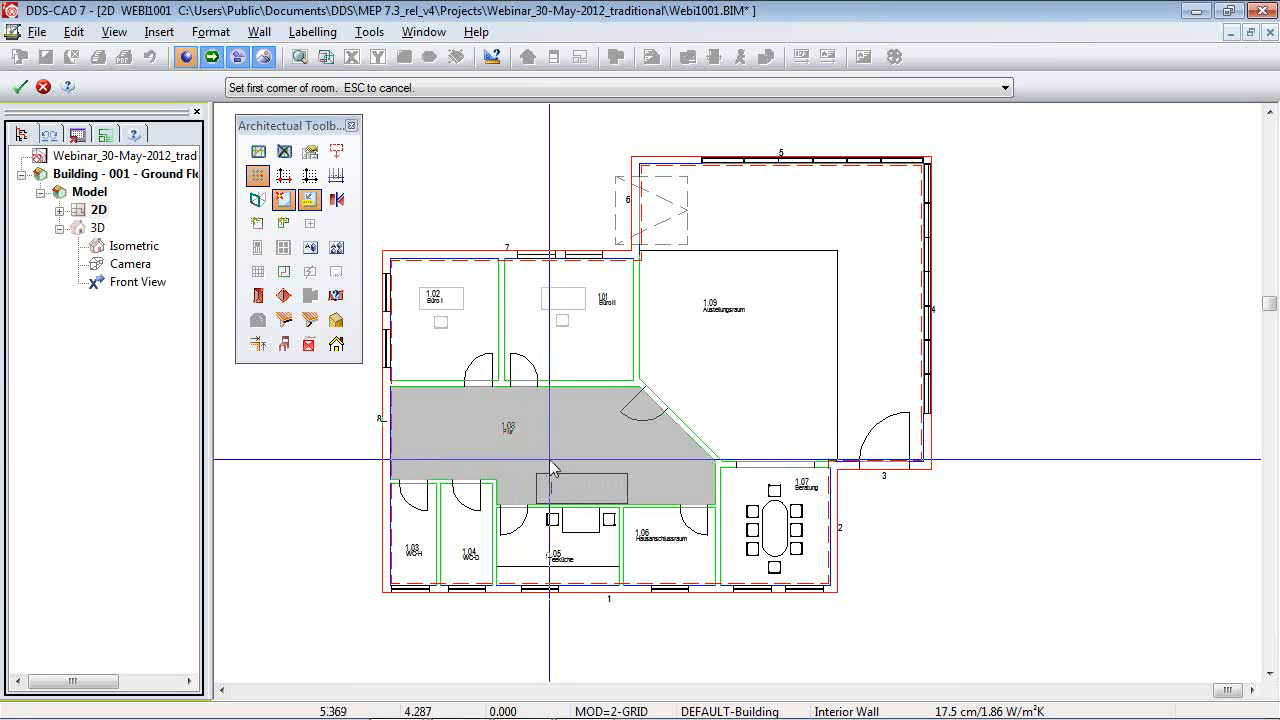
{"action": "left_click", "coordinate": [500, 418]}
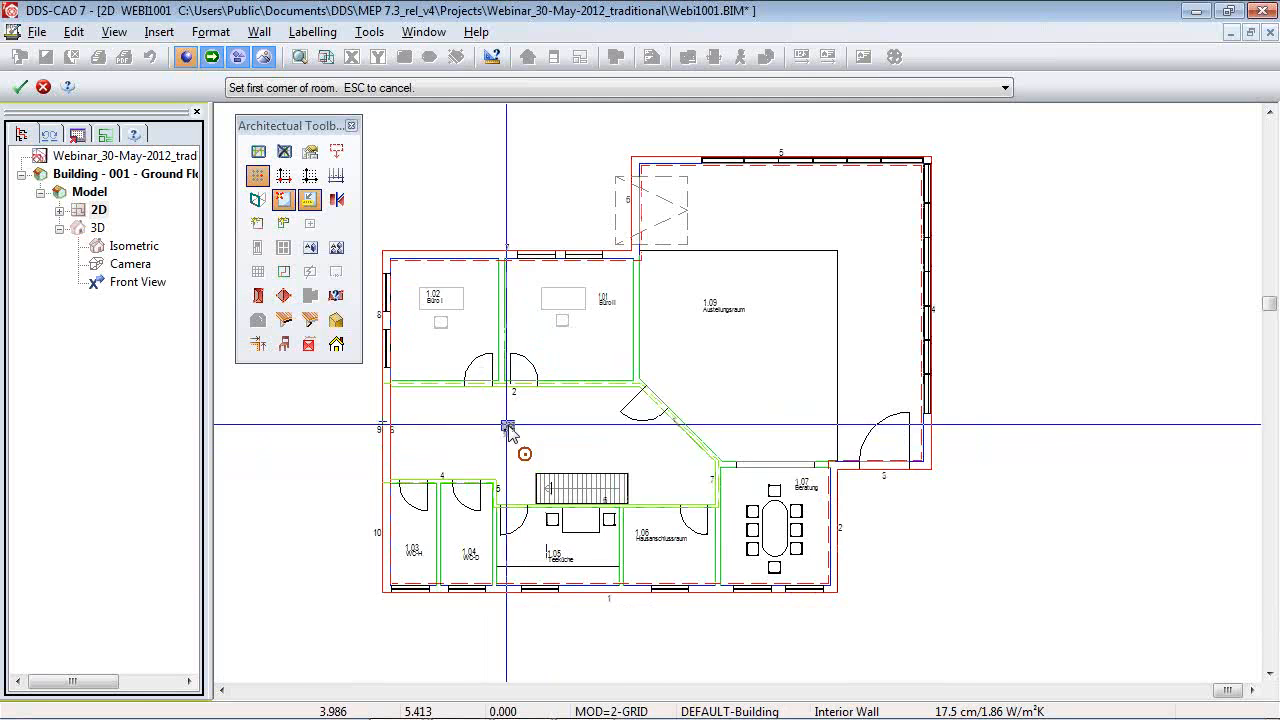
{"action": "scroll", "coordinate": [503, 423], "scroll_direction": "up", "scroll_amount": 2}
{"action": "scroll", "coordinate": [647, 494], "scroll_direction": "up", "scroll_amount": 1}
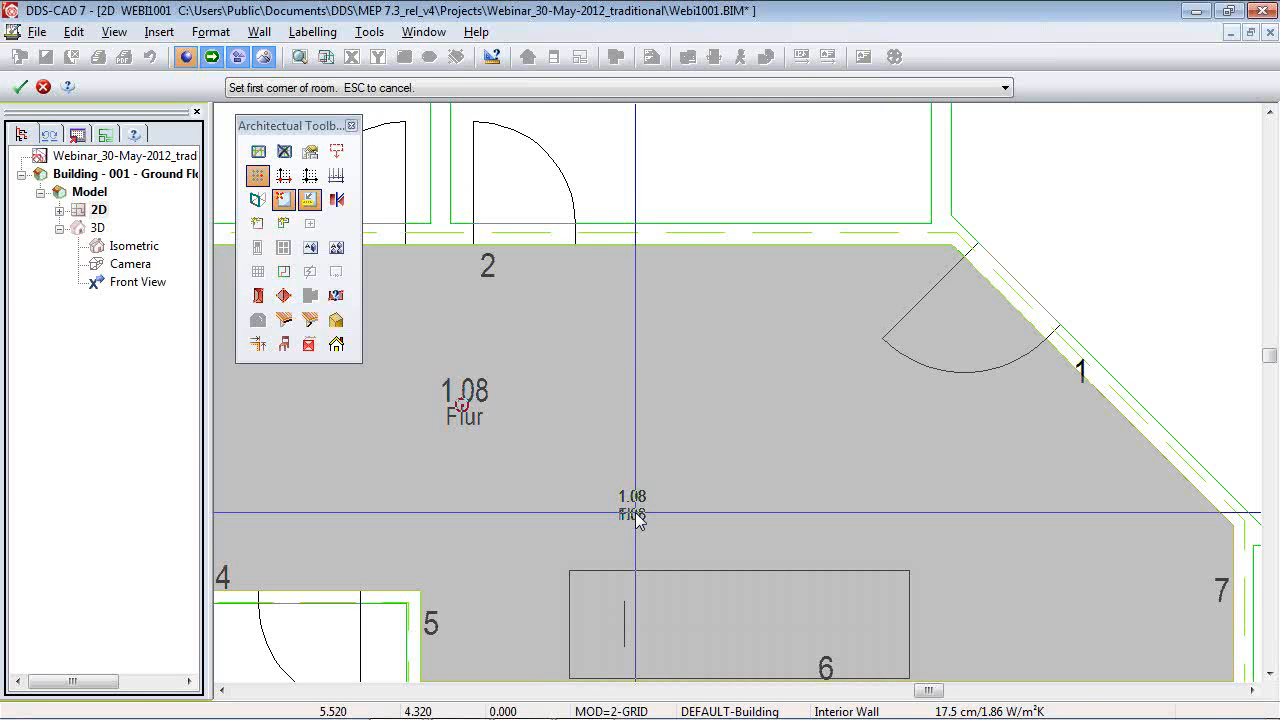
{"action": "left_click", "coordinate": [636, 517]}
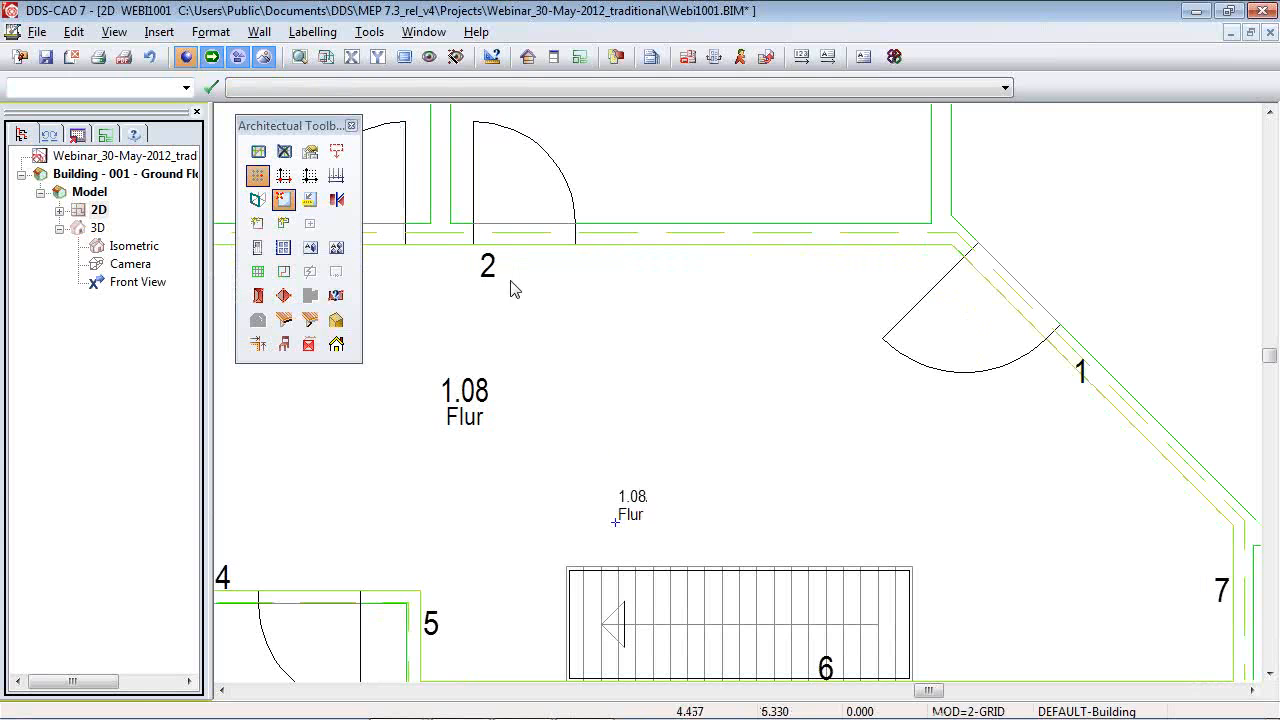
Recognize rooms 1.02 Büro I, 1.01 Büro II, 1.04 WC-D and 1.03 WC-H with their doors from the DWG drawing.
{"action": "left_click", "coordinate": [309, 199]}
{"action": "right_click", "coordinate": [512, 349]}
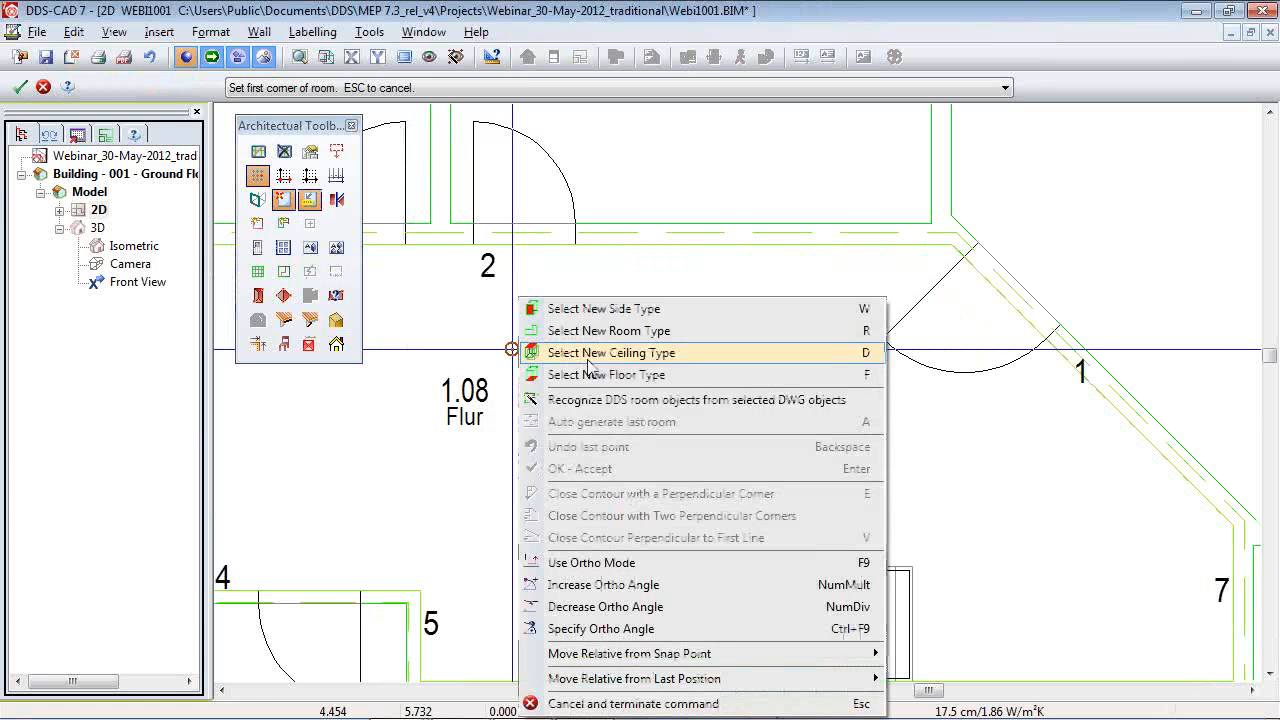
{"action": "left_click", "coordinate": [618, 401]}
{"action": "scroll", "coordinate": [728, 460], "scroll_direction": "down", "scroll_amount": 3}
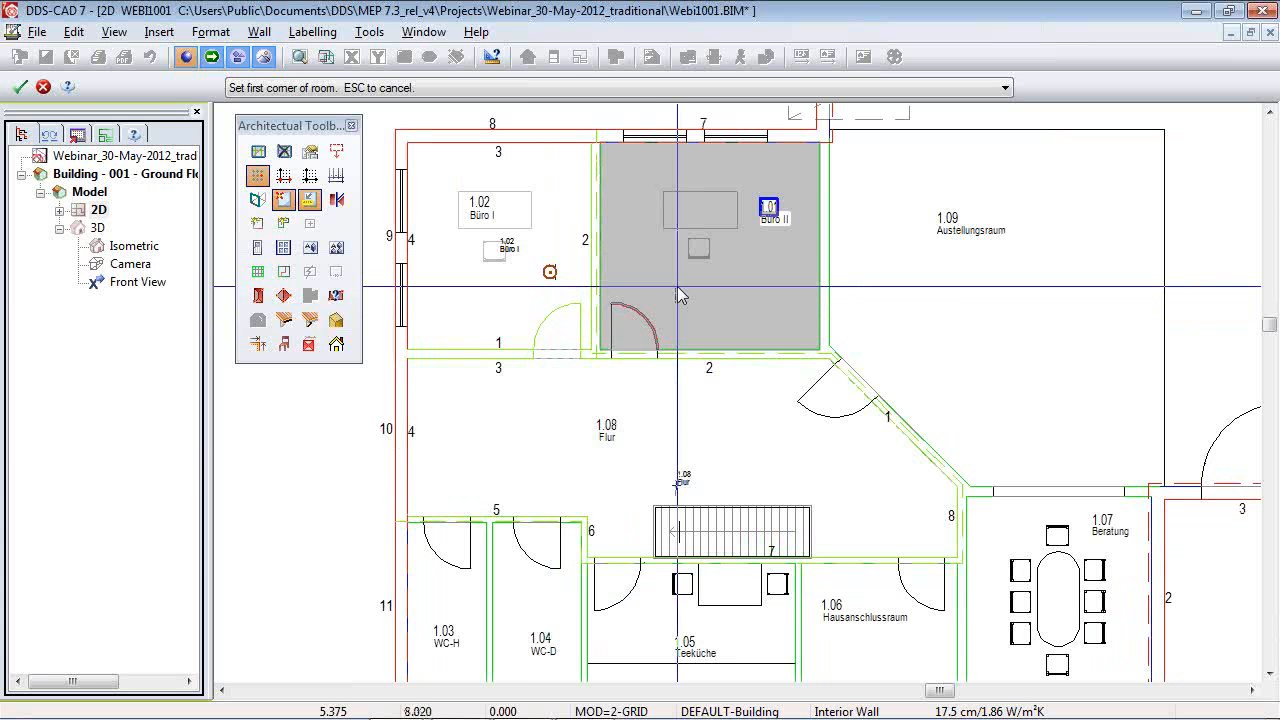
{"action": "left_click", "coordinate": [678, 288]}
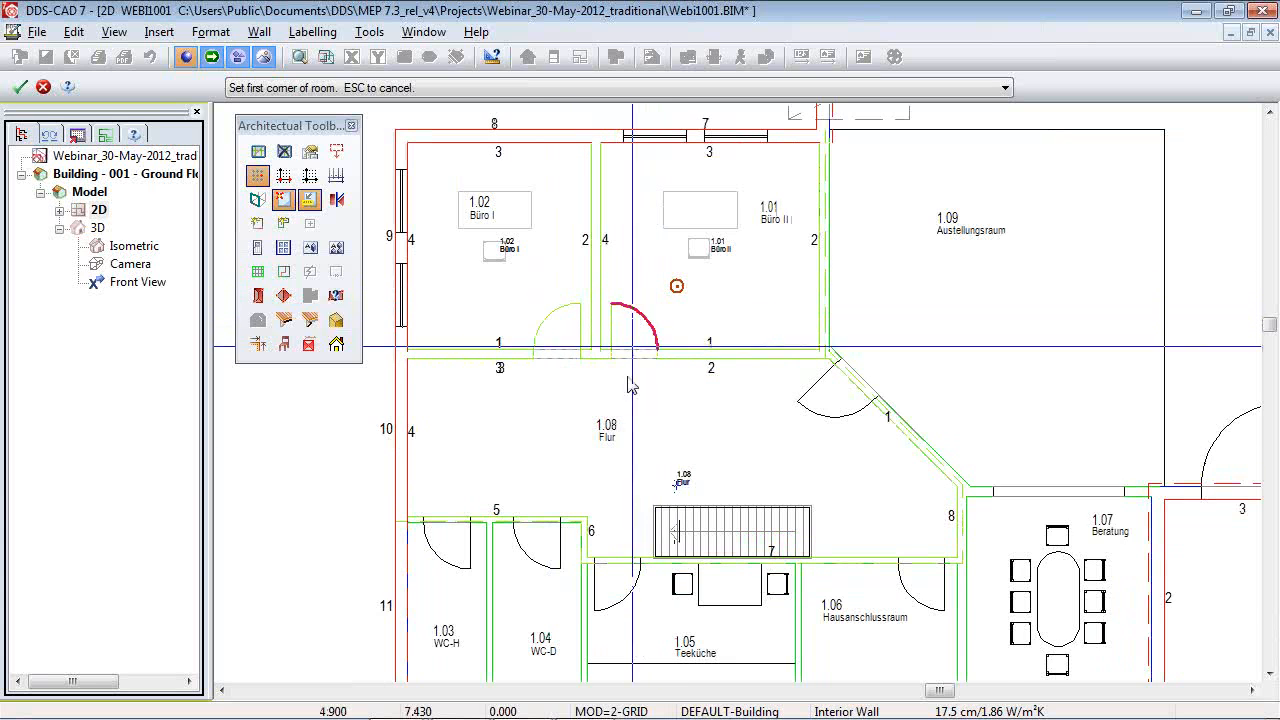
{"action": "left_click", "coordinate": [556, 606]}
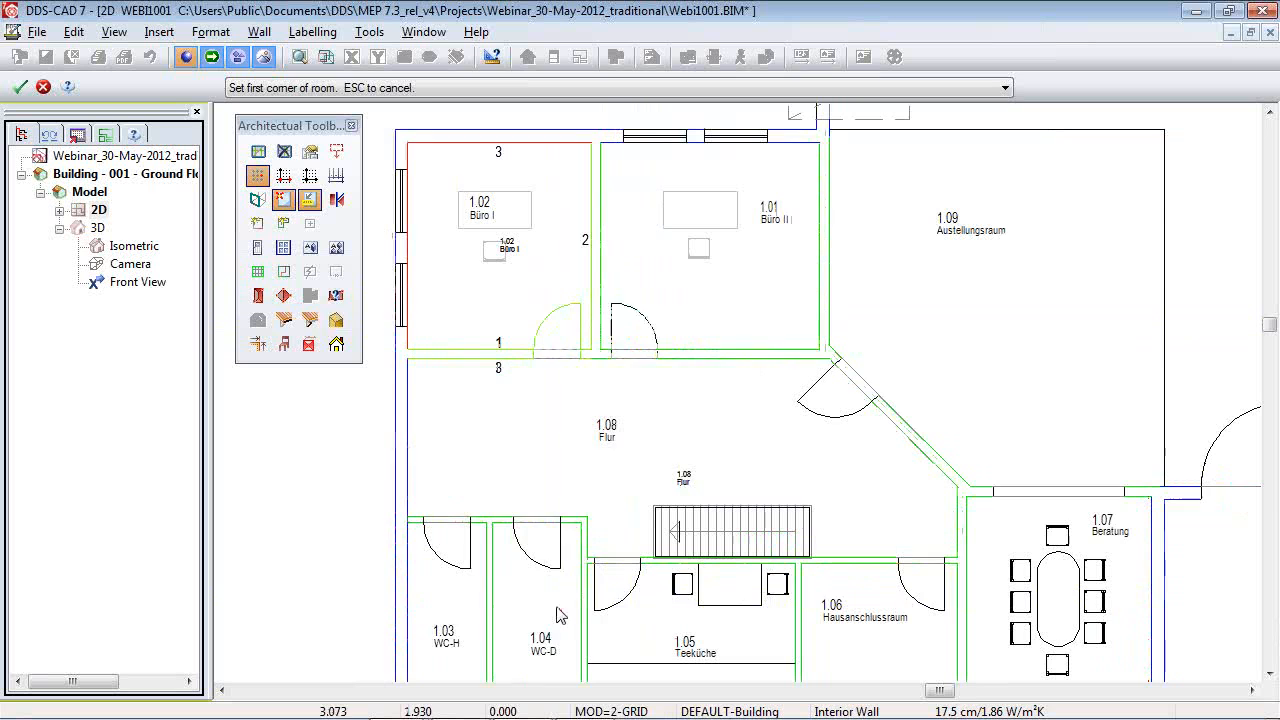
{"action": "left_click", "coordinate": [446, 598]}
Recognize rooms 1.09 Austellungsraum and 1.07 Beratung, plus the exhibition room's corridor and entrance doors, from the DWG drawing.
{"action": "scroll", "coordinate": [377, 425], "scroll_direction": "down", "scroll_amount": 3}
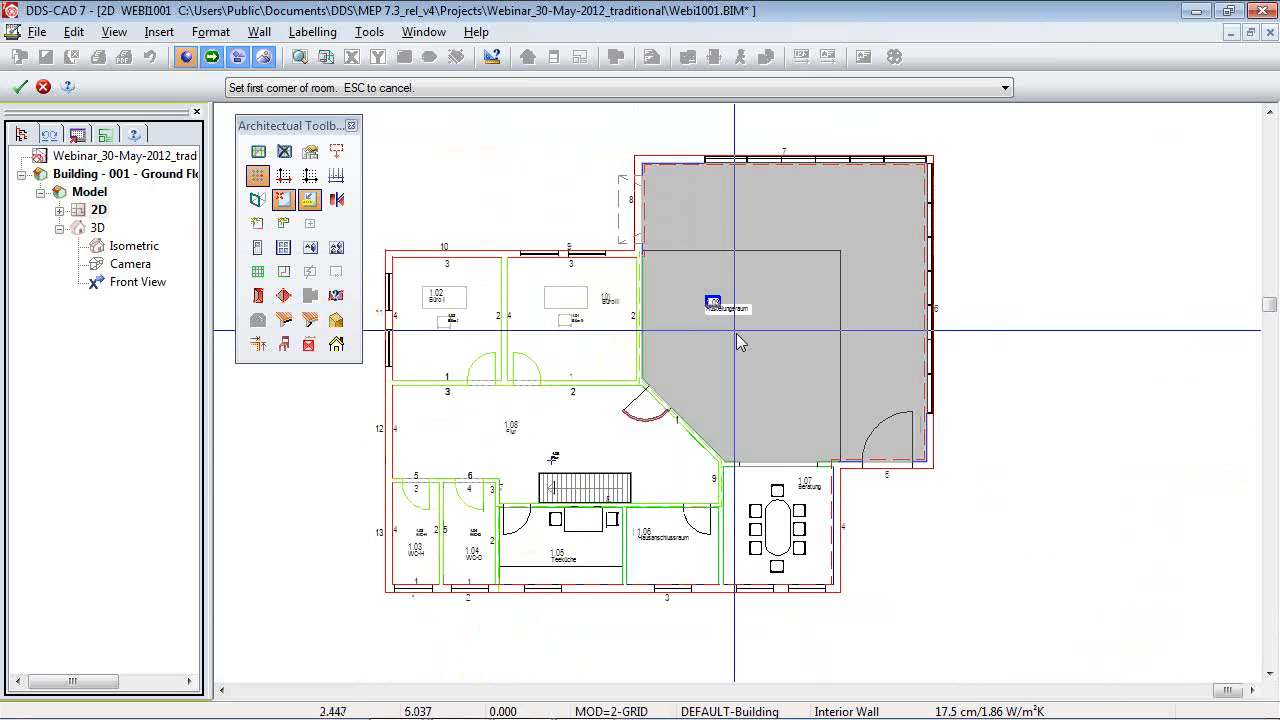
{"action": "left_click", "coordinate": [745, 345]}
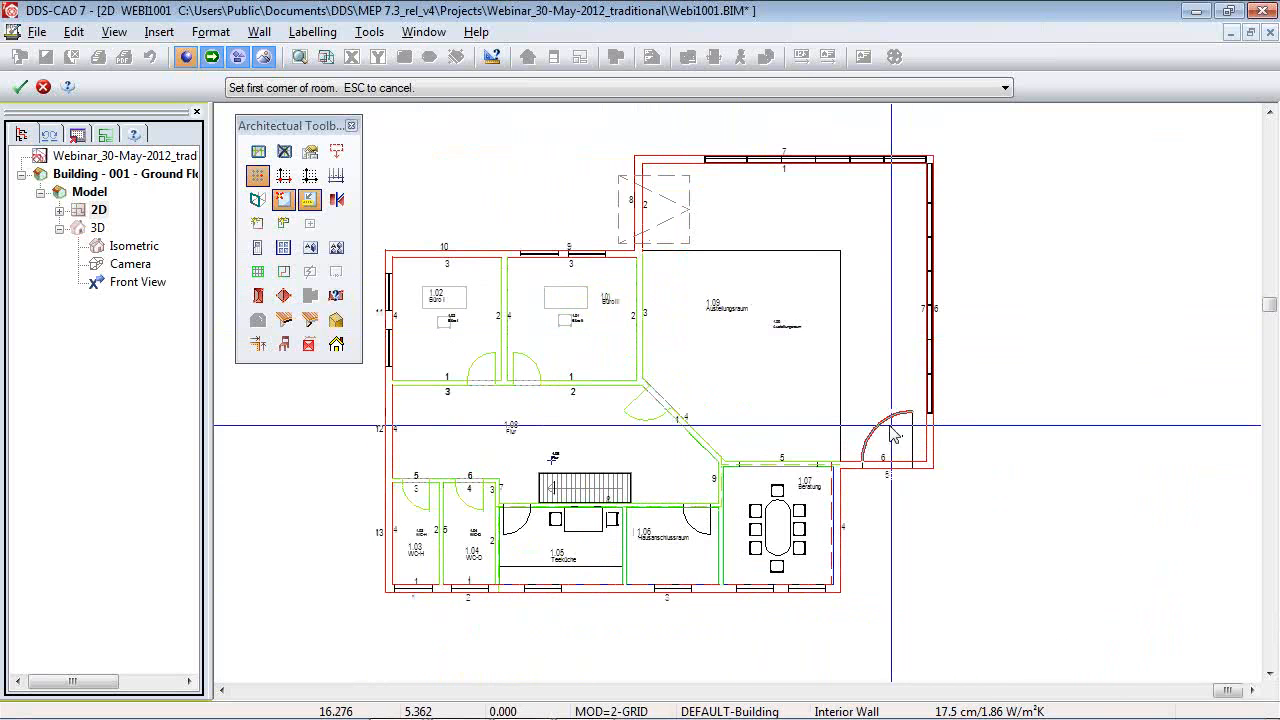
{"action": "left_click", "coordinate": [753, 524]}
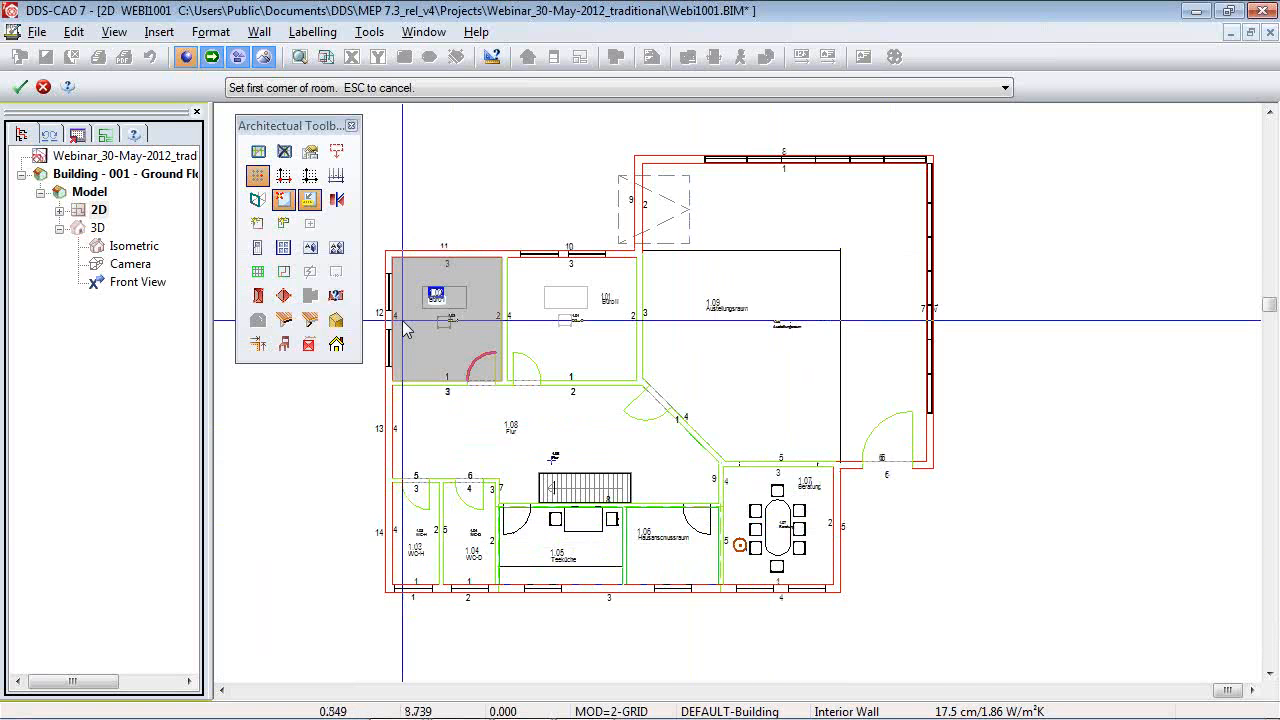
Inspect the recognized rooms and doors in the 3D camera view and as a shaded rendering, and return to the 2D plan.
{"action": "left_click", "coordinate": [326, 58]}
{"action": "left_click_drag", "start_coordinate": [720, 400], "coordinate": [604, 497]}
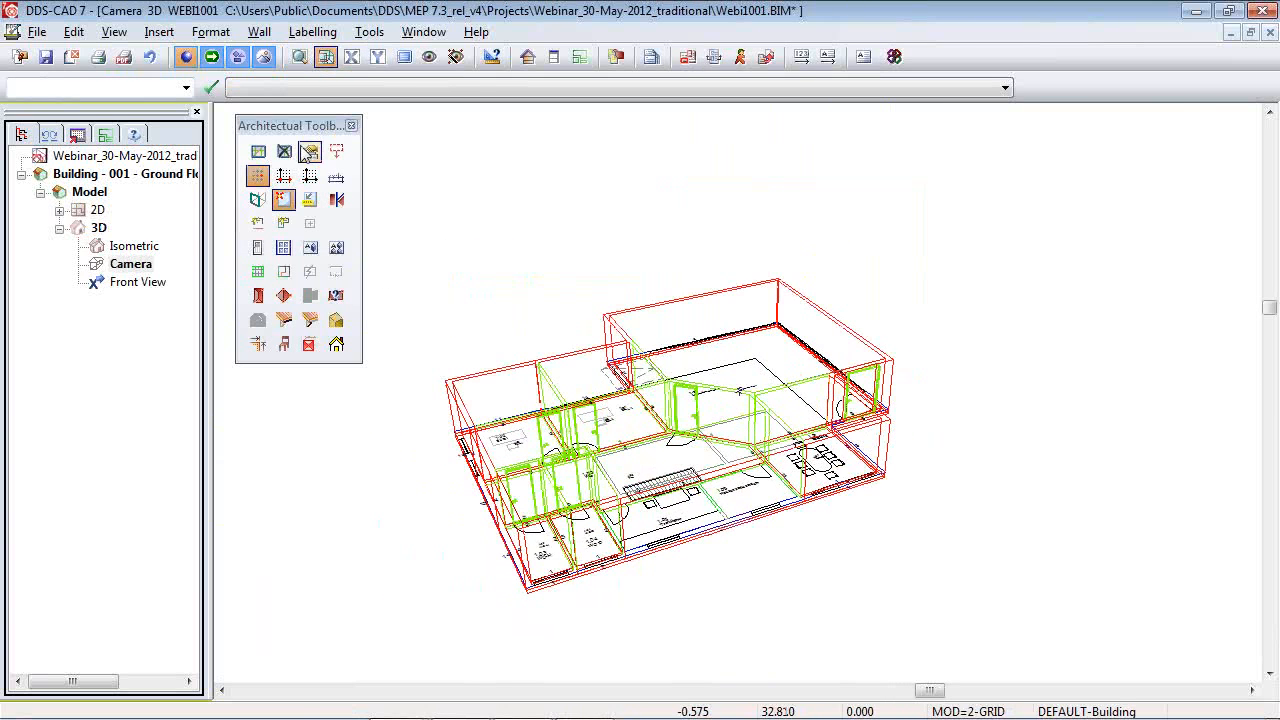
{"action": "left_click", "coordinate": [263, 57]}
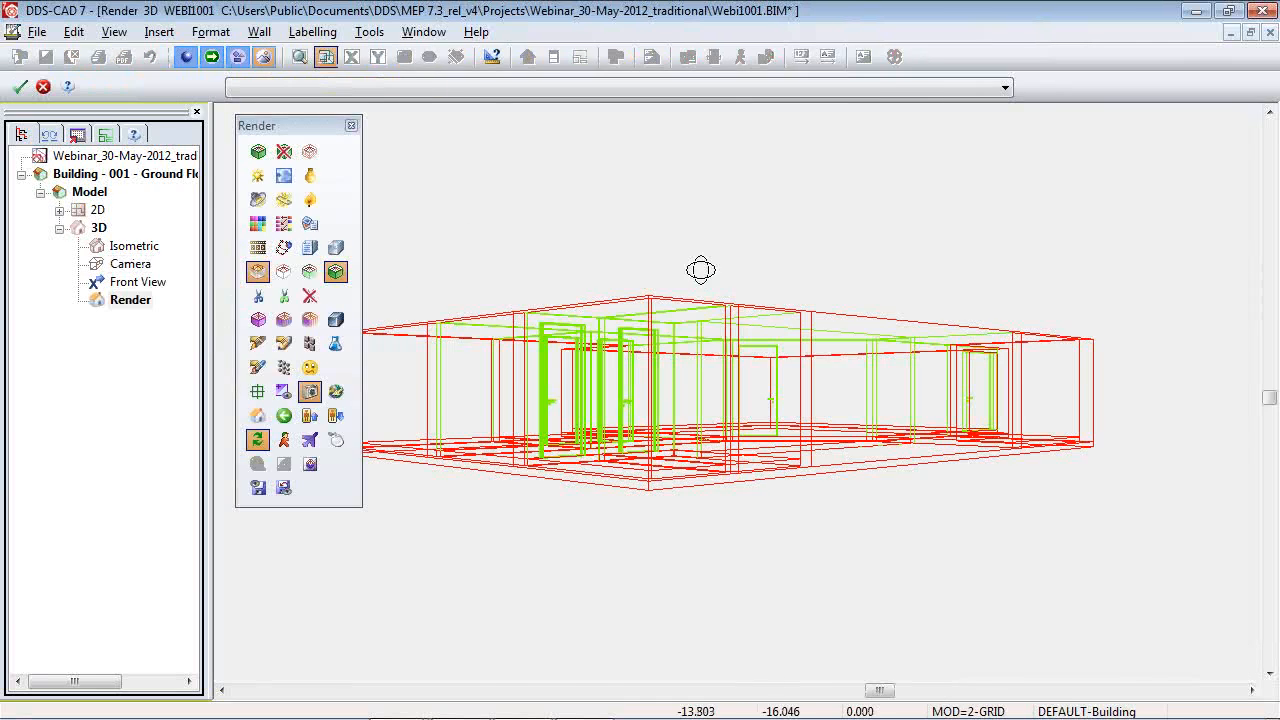
{"action": "left_click_drag", "start_coordinate": [700, 269], "coordinate": [588, 383]}
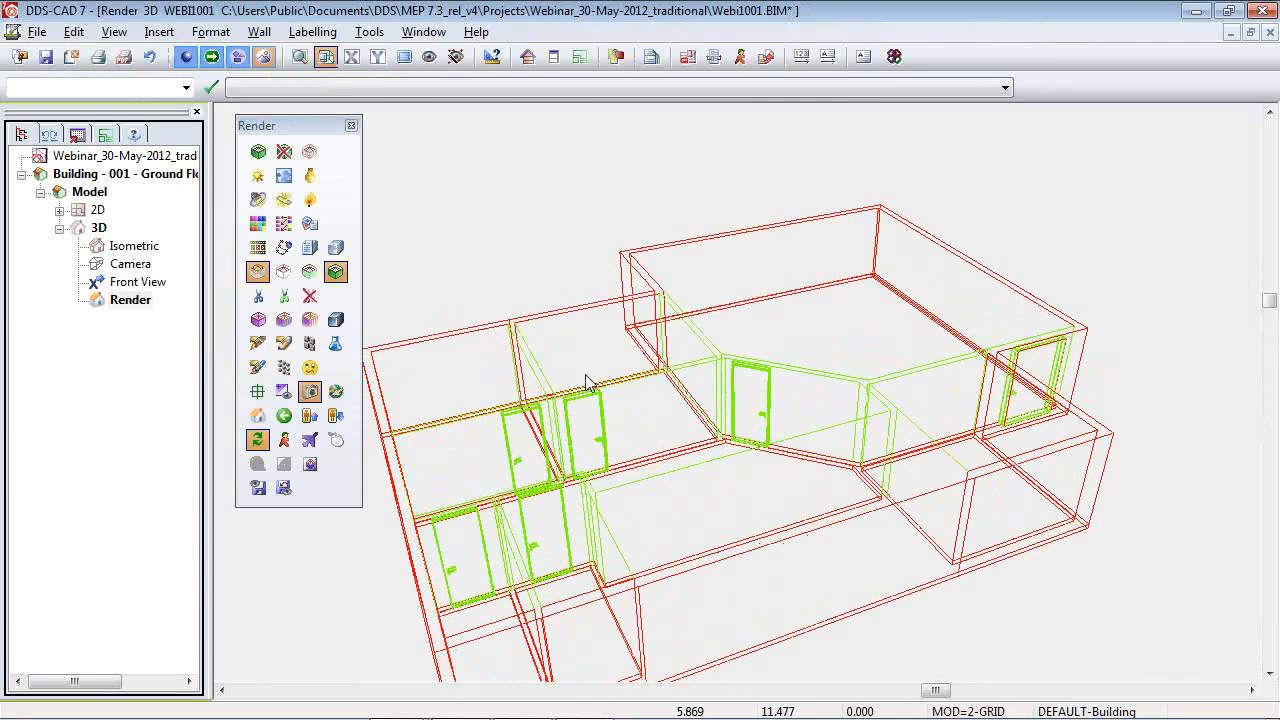
{"action": "left_click", "coordinate": [258, 151]}
{"action": "left_click_drag", "start_coordinate": [766, 271], "coordinate": [486, 491]}
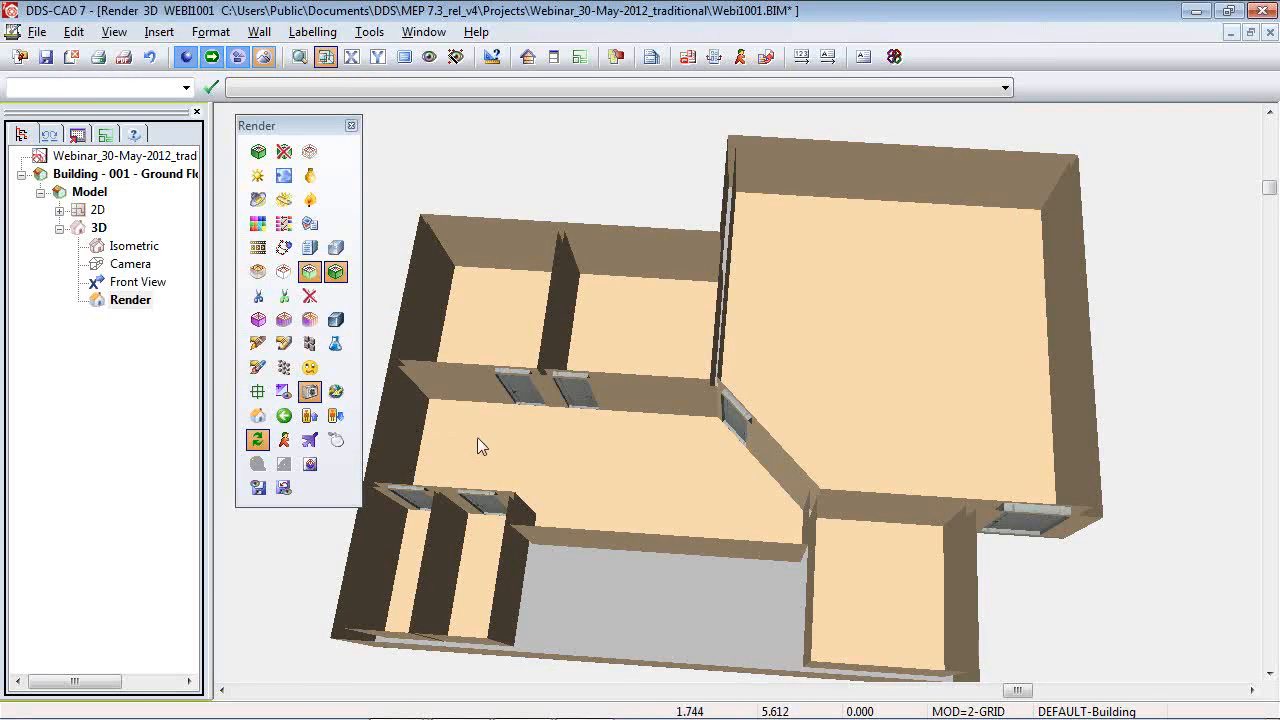
{"action": "double_click", "coordinate": [94, 211]}
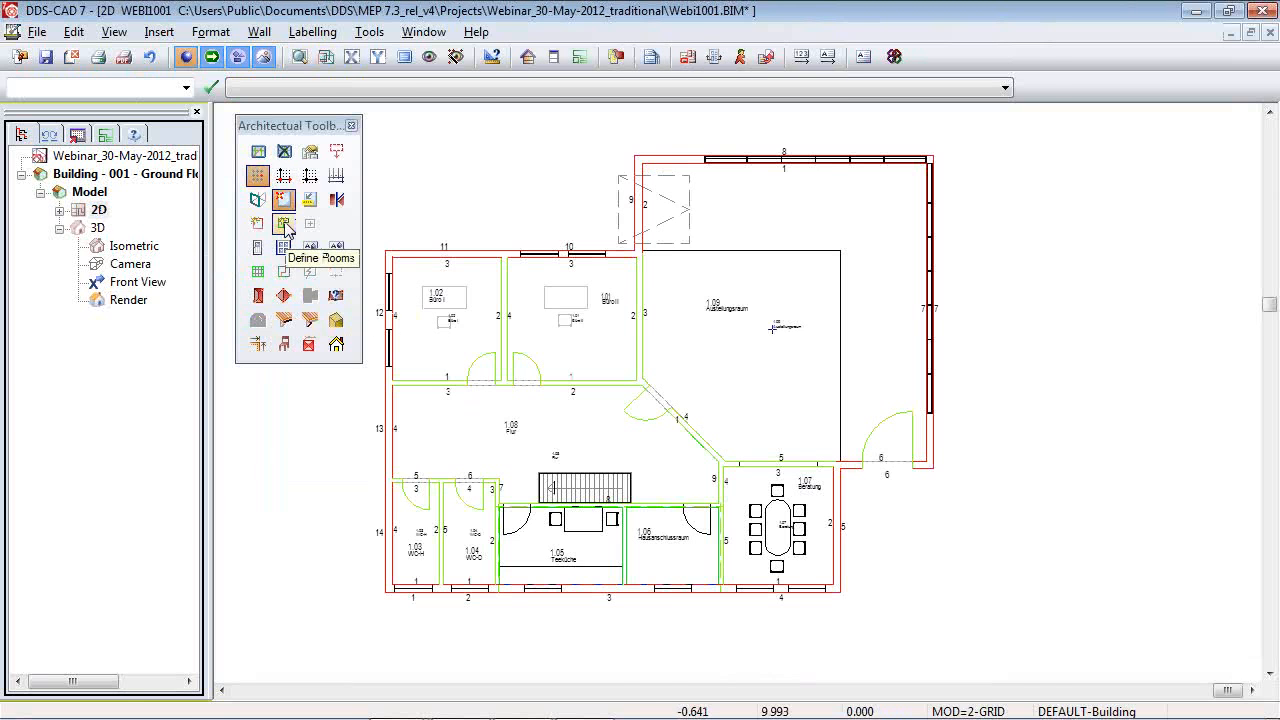
Resume room definition with DWG object recognition and convert the windows of Büro II, Büro I, WC-H and WC-D.
{"action": "left_click", "coordinate": [285, 229]}
{"action": "right_click", "coordinate": [614, 245]}
{"action": "left_click", "coordinate": [650, 400]}
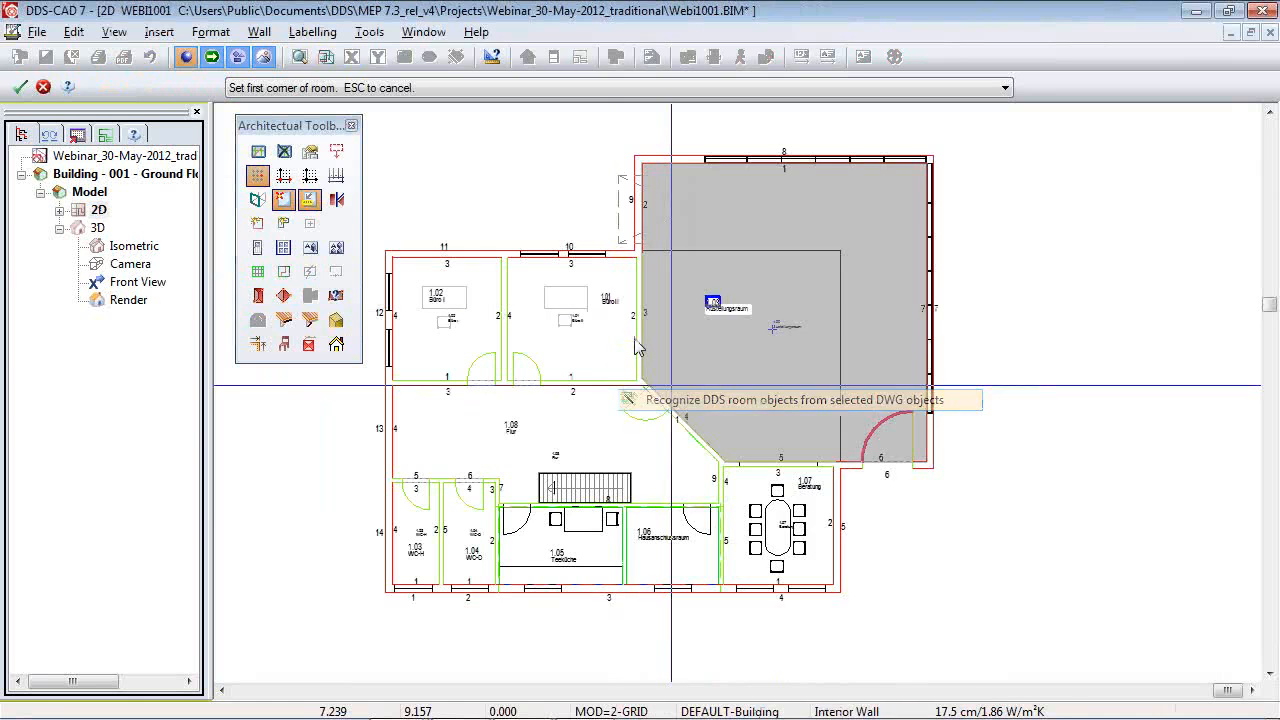
{"action": "scroll", "coordinate": [586, 260], "scroll_direction": "up", "scroll_amount": 4}
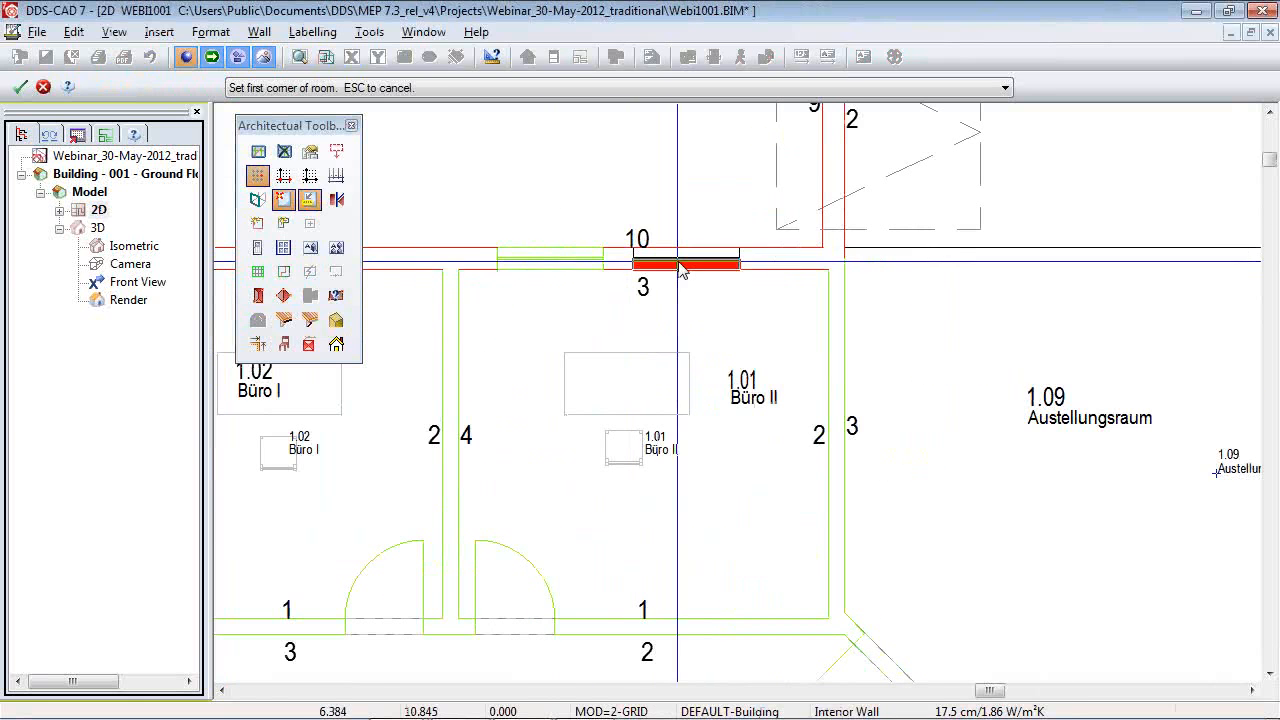
{"action": "scroll", "coordinate": [816, 341], "scroll_direction": "down", "scroll_amount": 4}
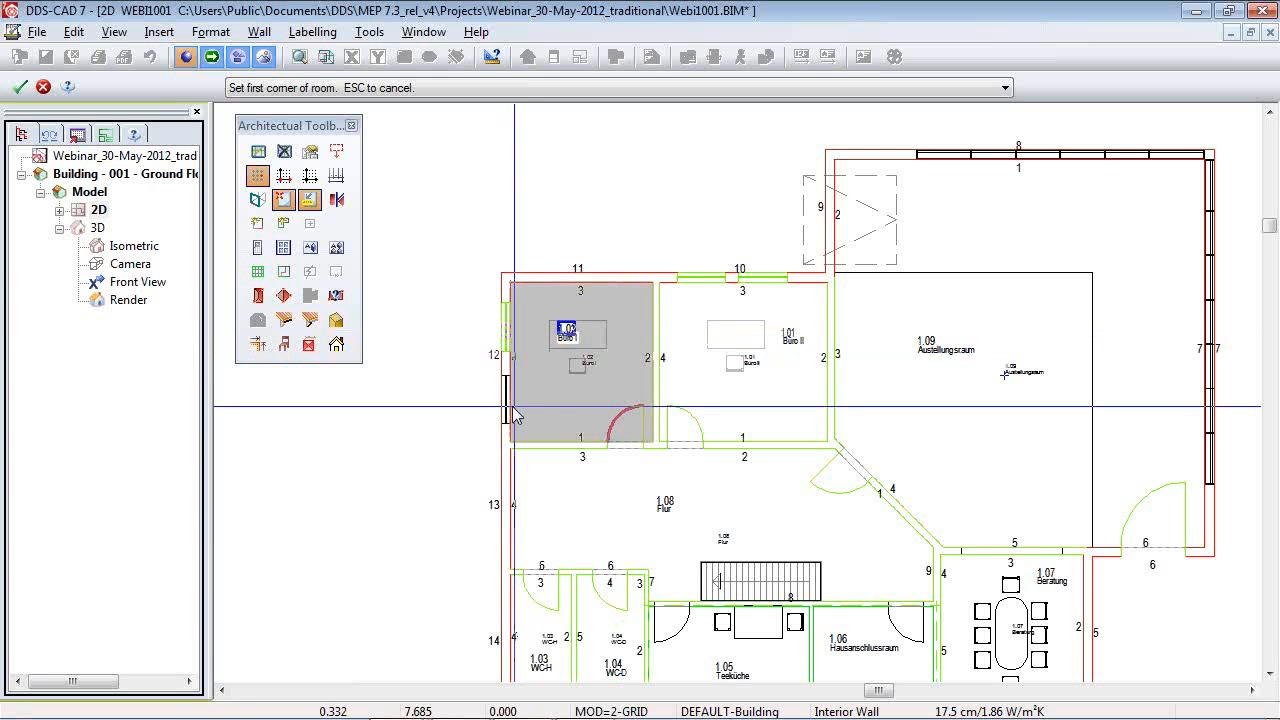
{"action": "scroll", "coordinate": [510, 427], "scroll_direction": "down", "scroll_amount": 2}
{"action": "scroll", "coordinate": [531, 578], "scroll_direction": "up", "scroll_amount": 3}
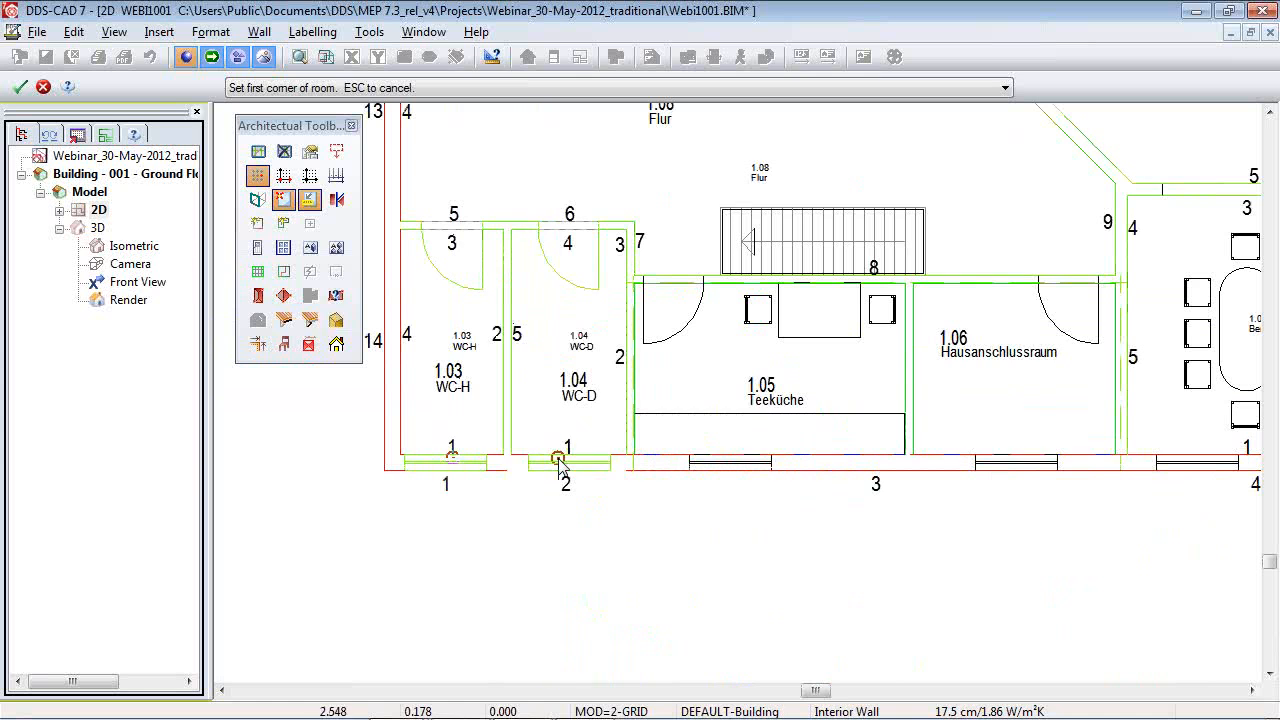
{"action": "scroll", "coordinate": [220, 489], "scroll_direction": "down", "scroll_amount": 1}
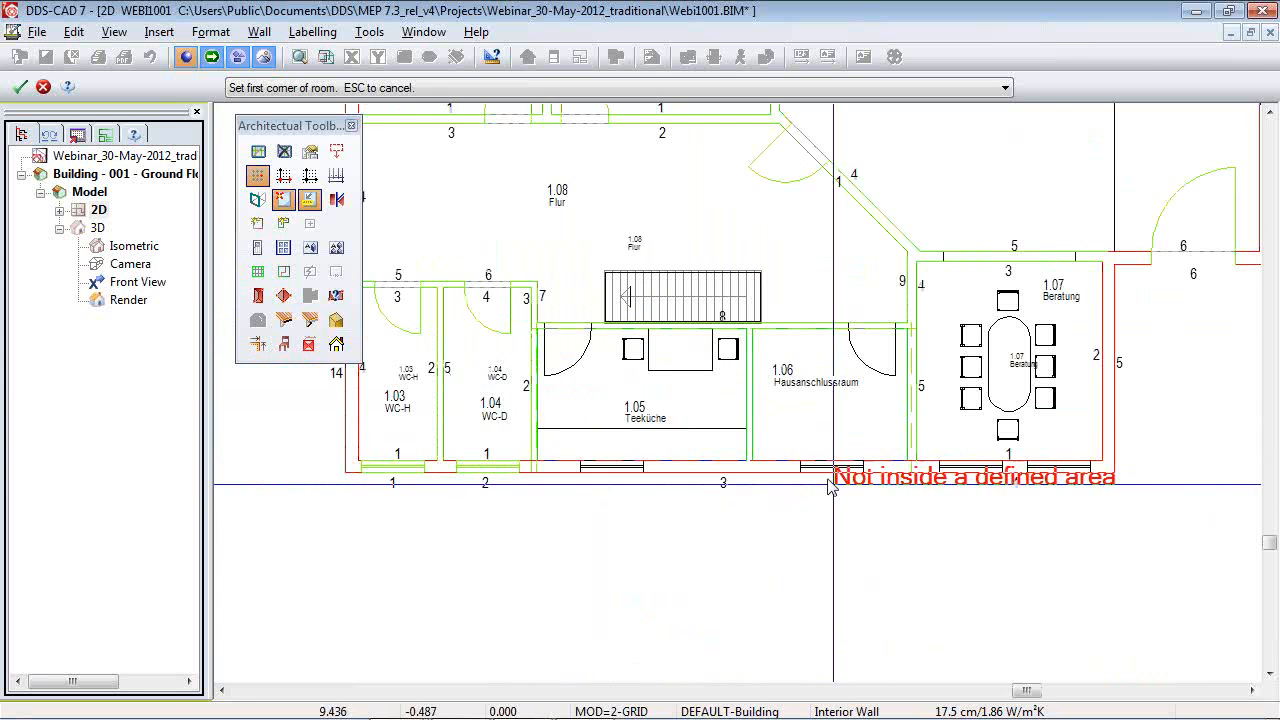
Recognize rooms 1.05 Teeküche and 1.06 Hausanschlussraum with their doors and windows, and convert the first window of 1.07 Beratung.
{"action": "left_click", "coordinate": [690, 408]}
{"action": "left_click", "coordinate": [757, 403]}
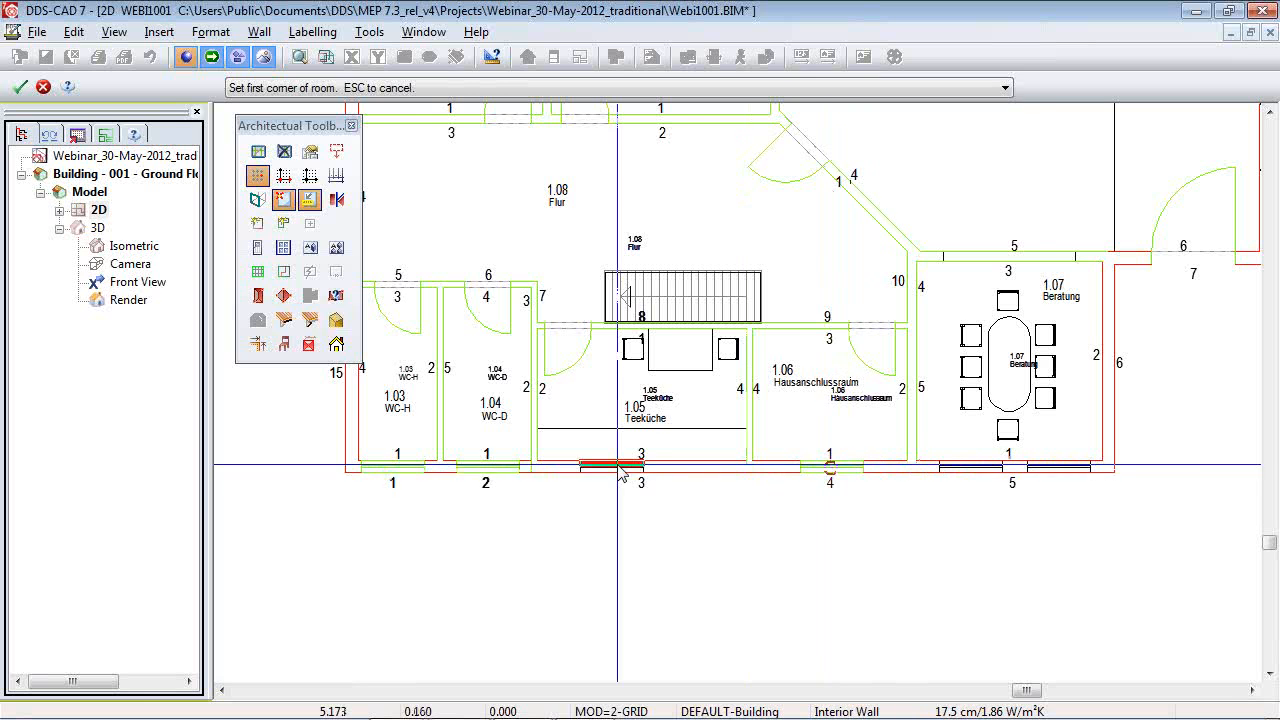
{"action": "scroll", "coordinate": [730, 478], "scroll_direction": "down", "scroll_amount": 1}
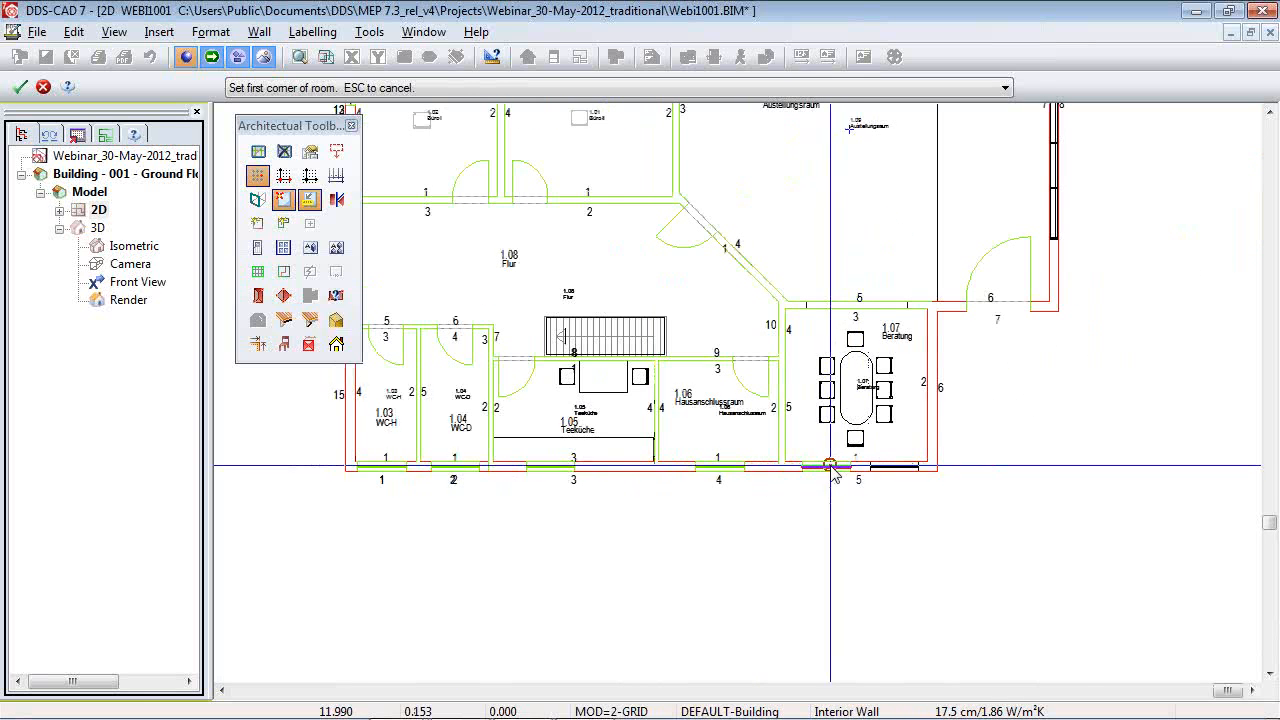
Convert the second window of room 1.07 Beratung from the DWG drawing and end the room definition.
{"action": "scroll", "coordinate": [608, 518], "scroll_direction": "down", "scroll_amount": 1}
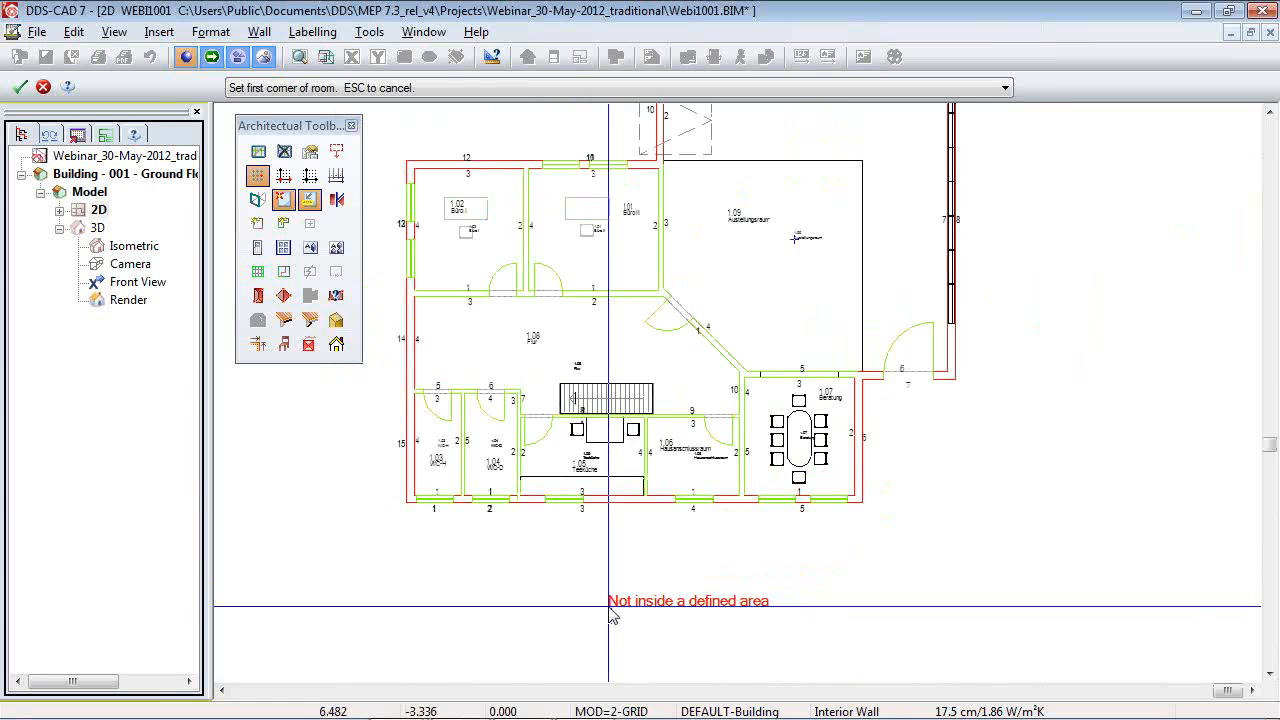
{"action": "scroll", "coordinate": [700, 363], "scroll_direction": "down", "scroll_amount": 1}
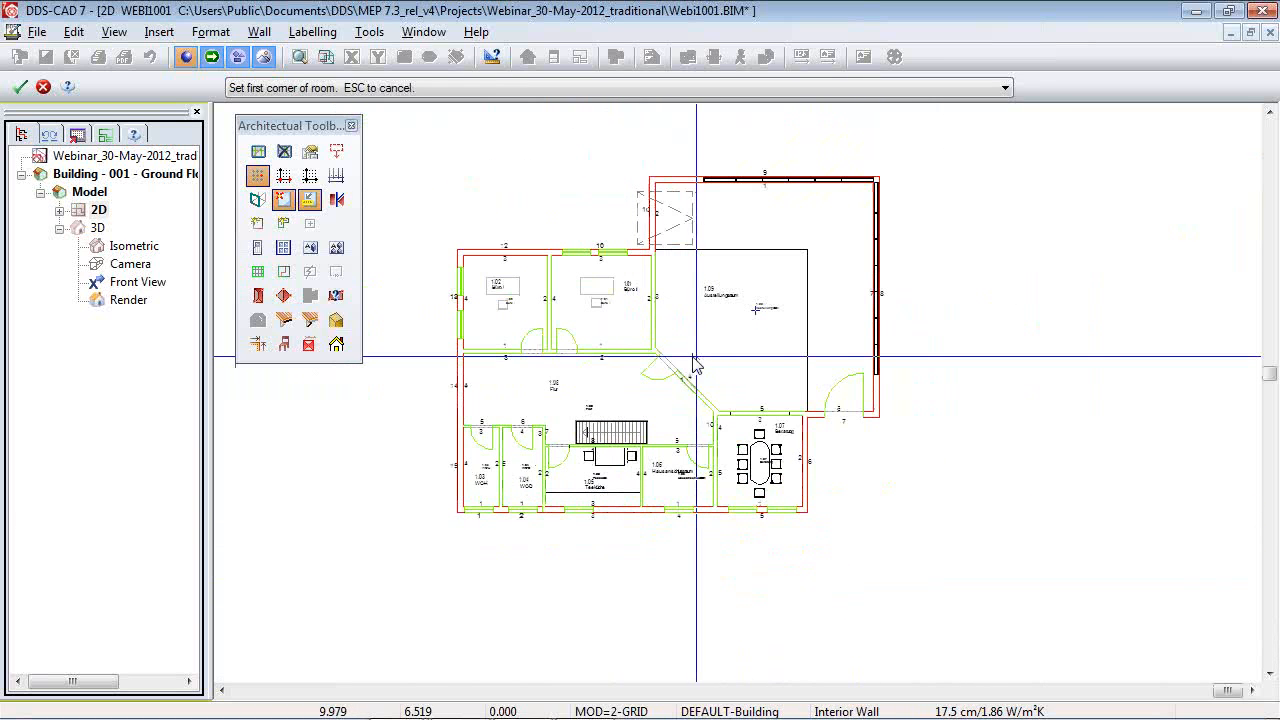
{"action": "key", "text": "Escape"}
Inspect the completed ground floor as a shaded rendering from an orbited viewpoint and return to the 2D plan.
{"action": "left_click", "coordinate": [121, 305]}
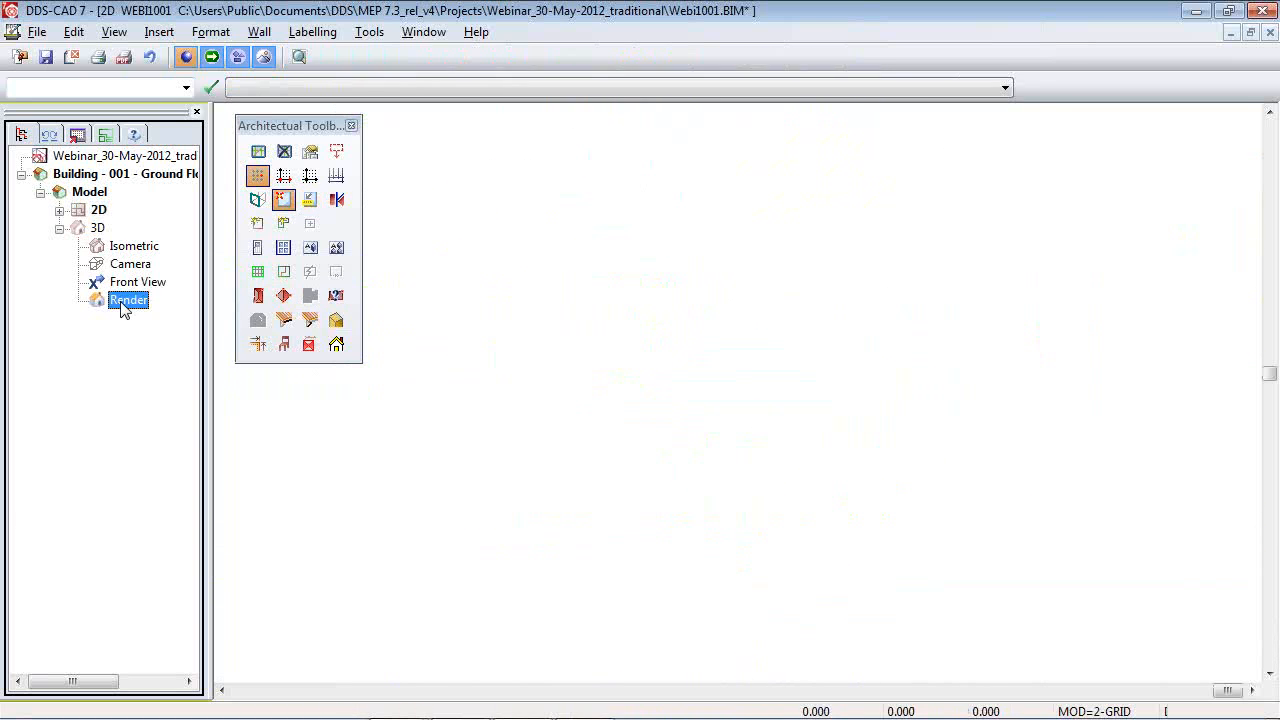
{"action": "middle_click_drag", "start_coordinate": [619, 512], "coordinate": [700, 430]}
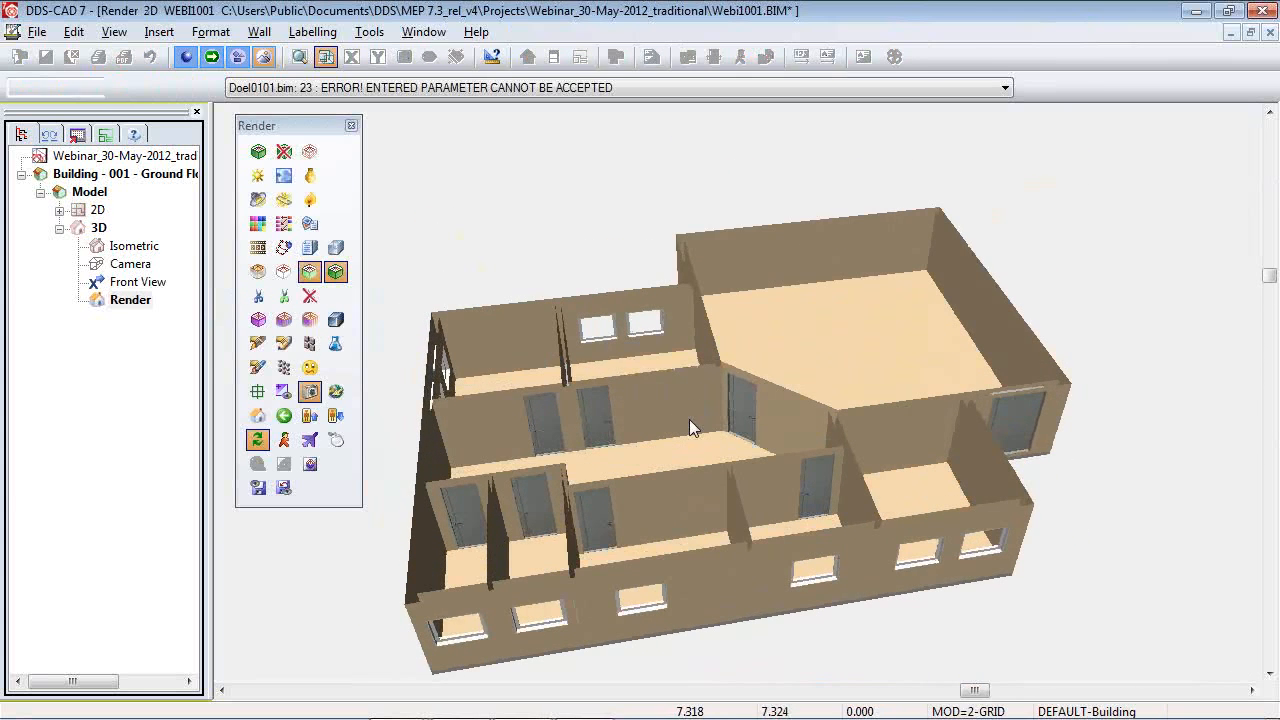
{"action": "left_click", "coordinate": [96, 210]}
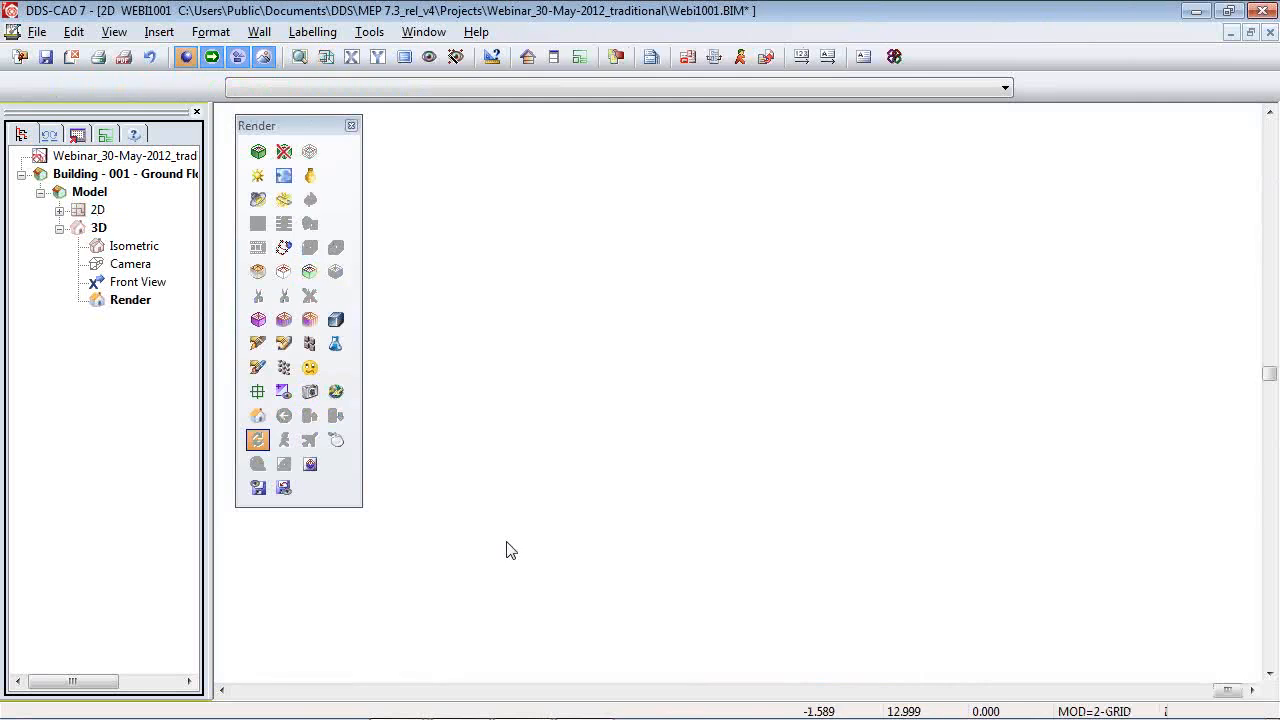
Set all windows in the model to a height of 1.4 m and a sill height of 0.85 m, and check the rendering.
{"action": "scroll", "coordinate": [485, 519], "scroll_direction": "up", "scroll_amount": 3}
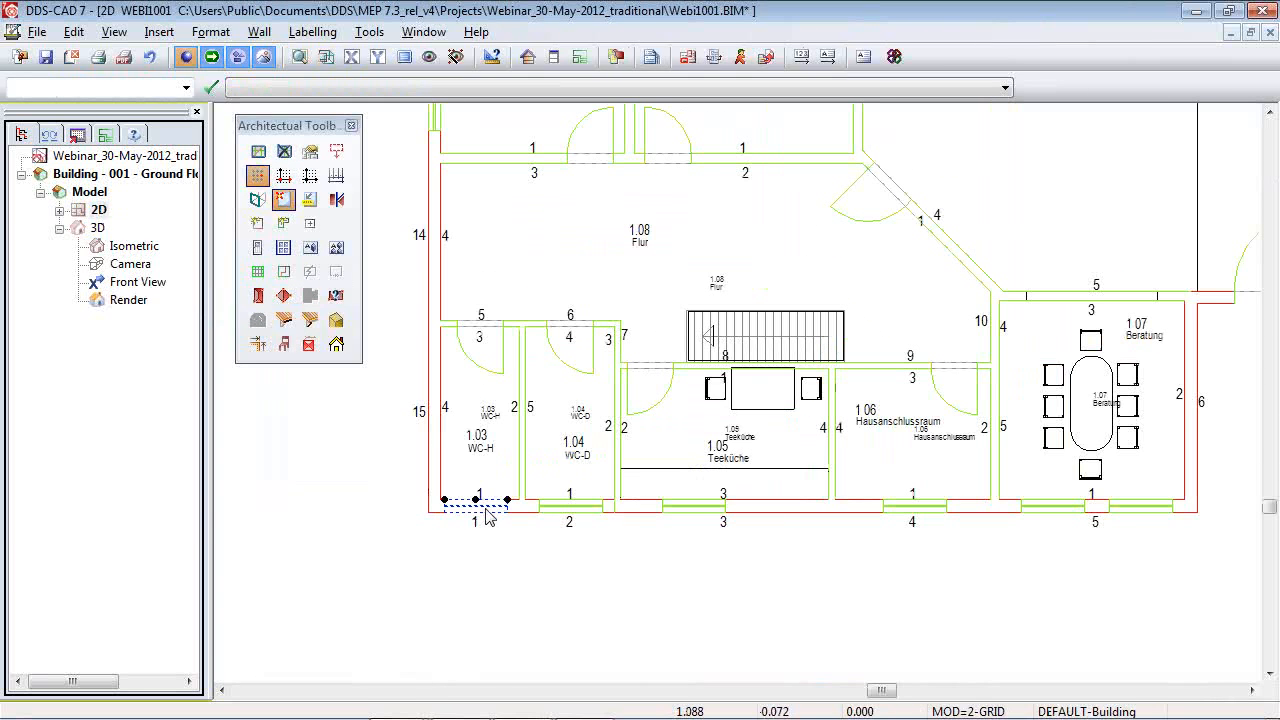
{"action": "double_click", "coordinate": [485, 509]}
{"action": "left_click", "coordinate": [648, 202]}
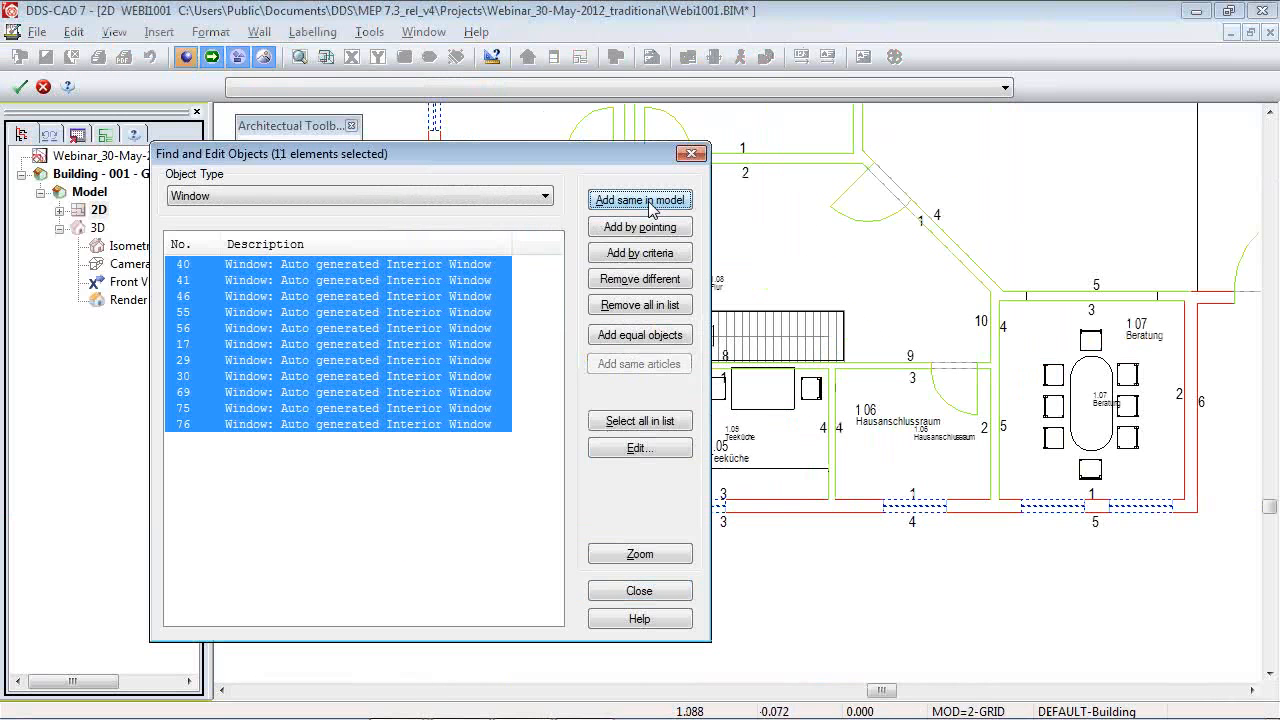
{"action": "left_click", "coordinate": [655, 448]}
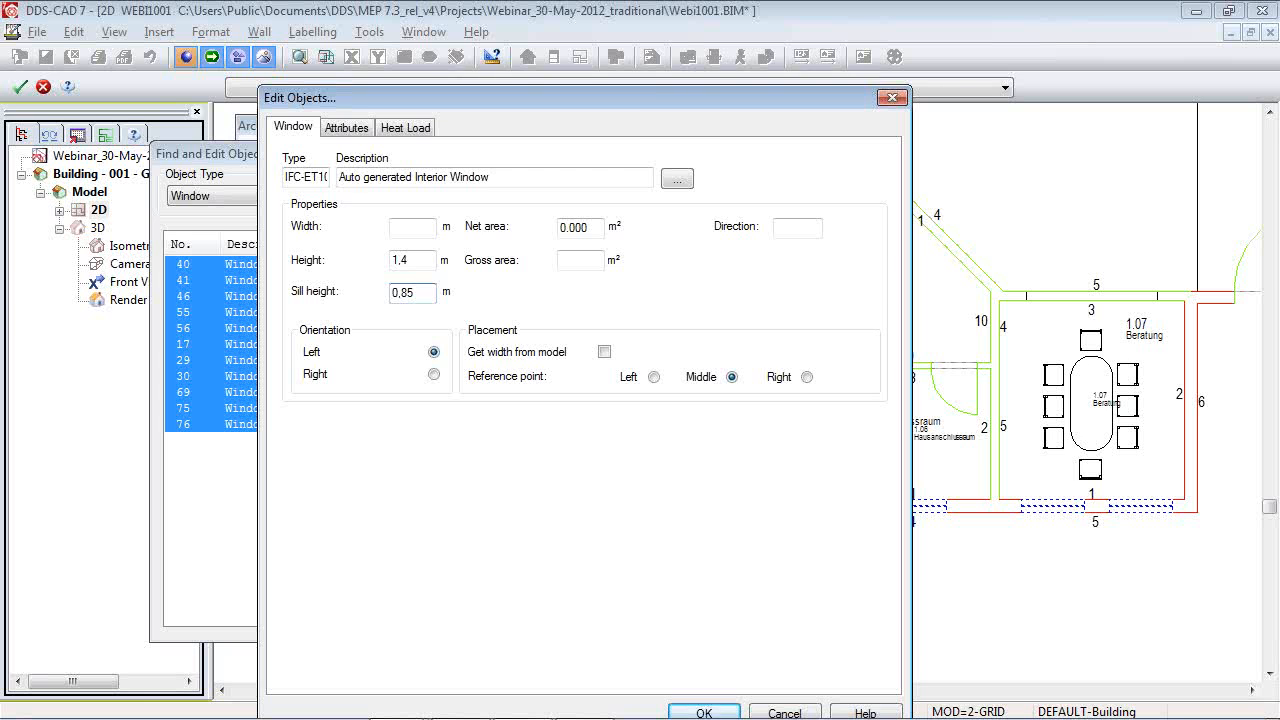
{"action": "key", "text": "Return"}
{"action": "left_click", "coordinate": [638, 590]}
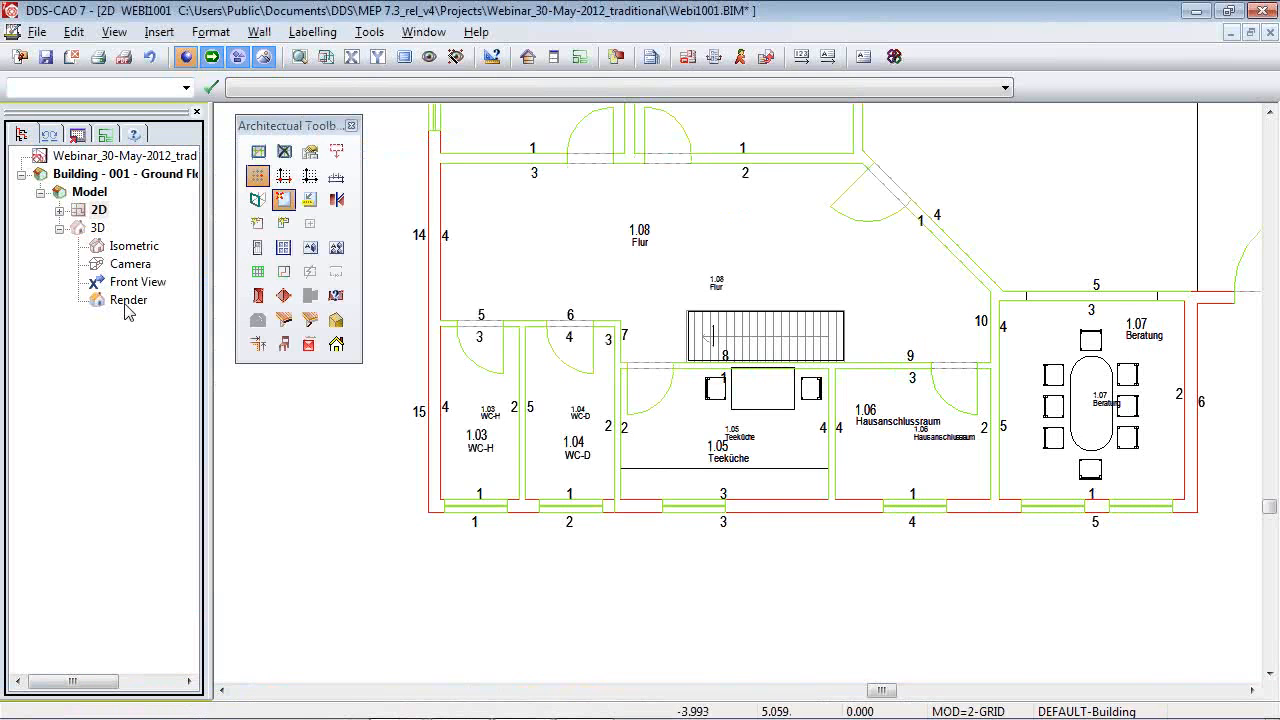
{"action": "double_click", "coordinate": [127, 304]}
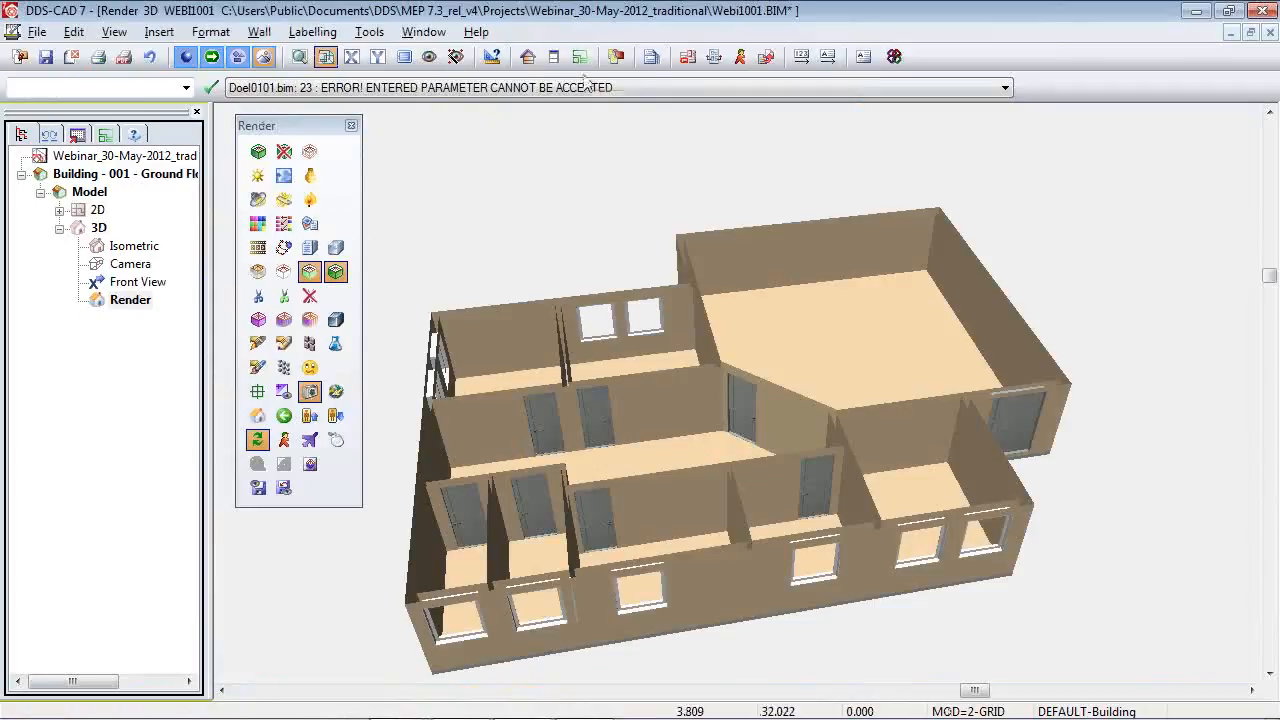
Review the building information and the room list of the Ground Floor building model.
{"action": "left_click", "coordinate": [527, 57]}
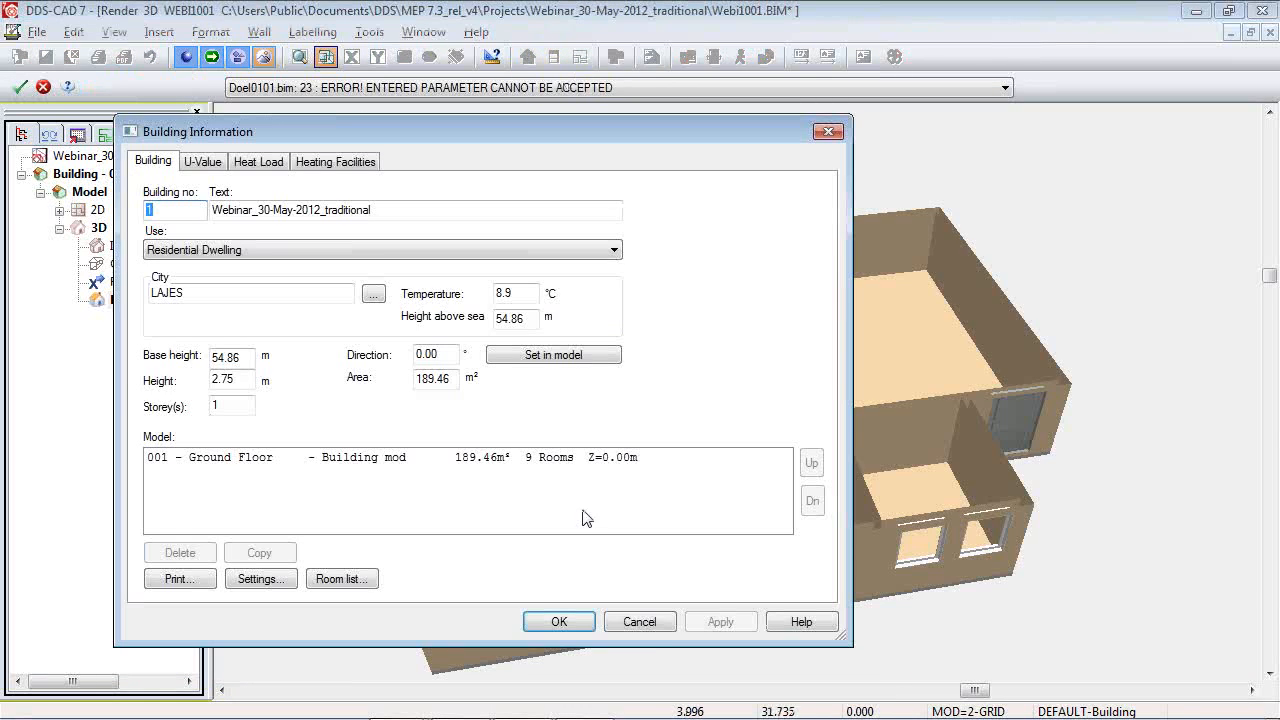
{"action": "left_click", "coordinate": [547, 459]}
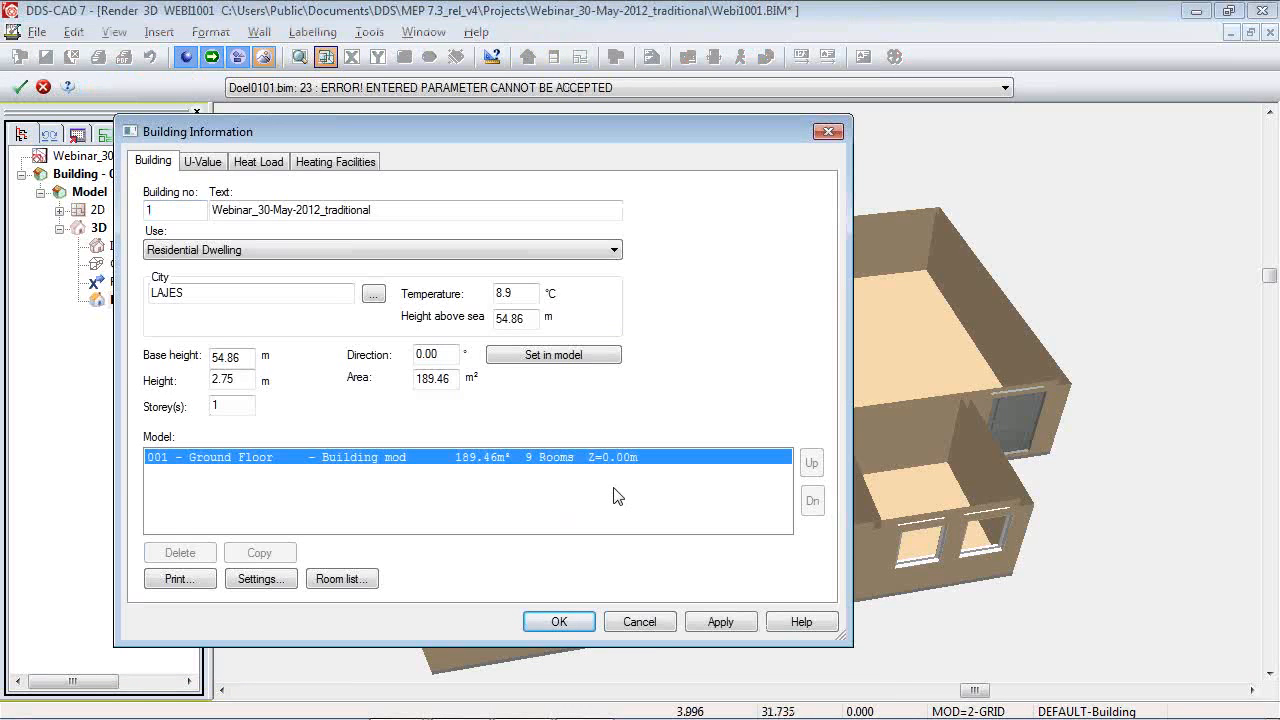
{"action": "left_click", "coordinate": [340, 579]}
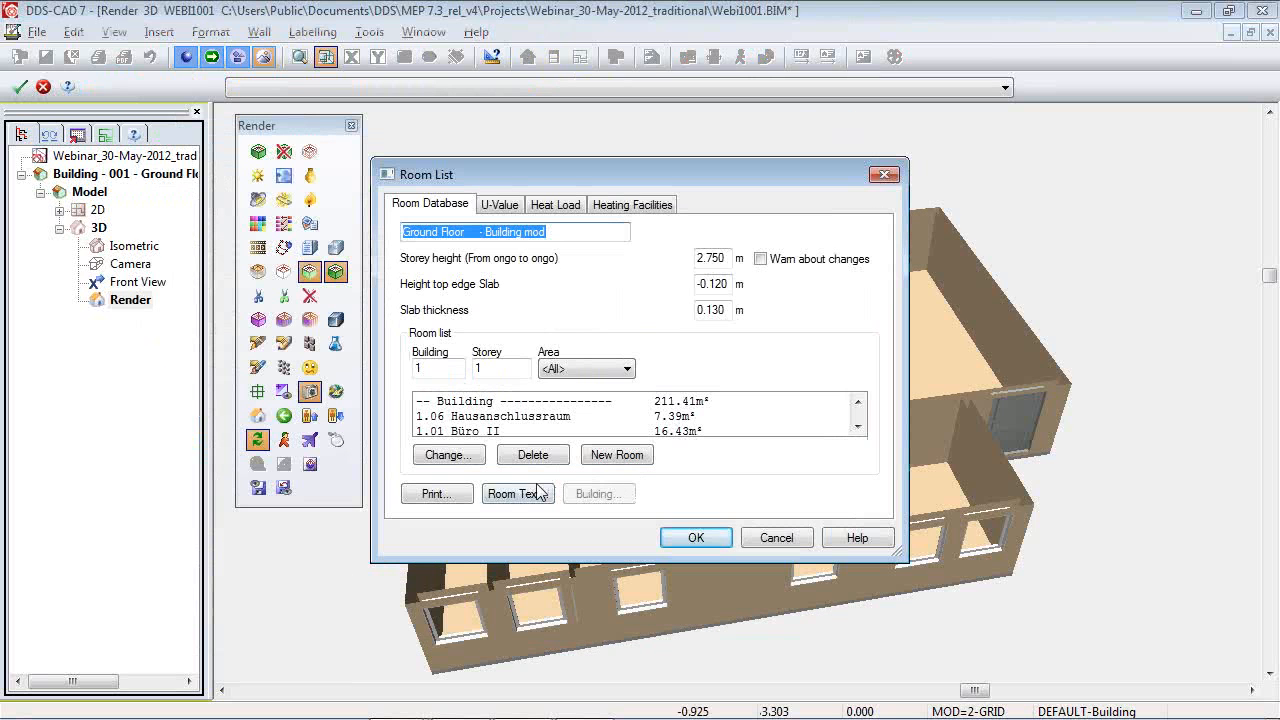
{"action": "left_click", "coordinate": [510, 416]}
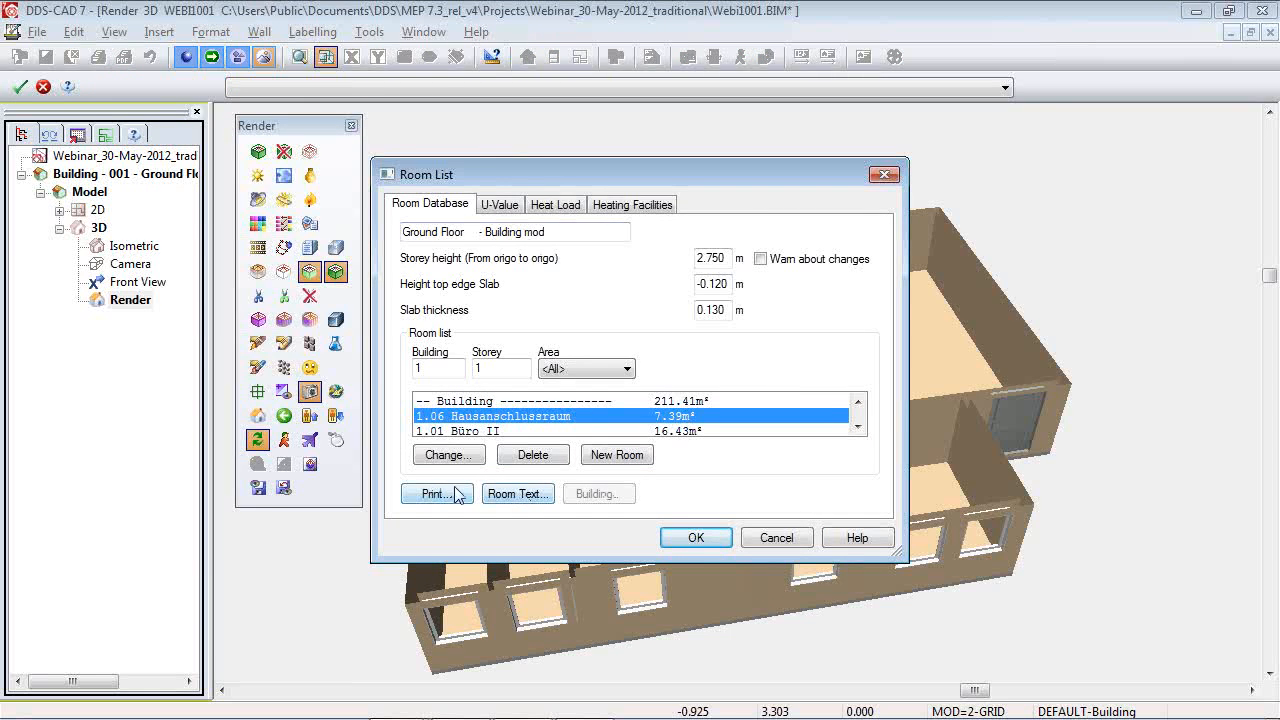
{"action": "left_click", "coordinate": [697, 537]}
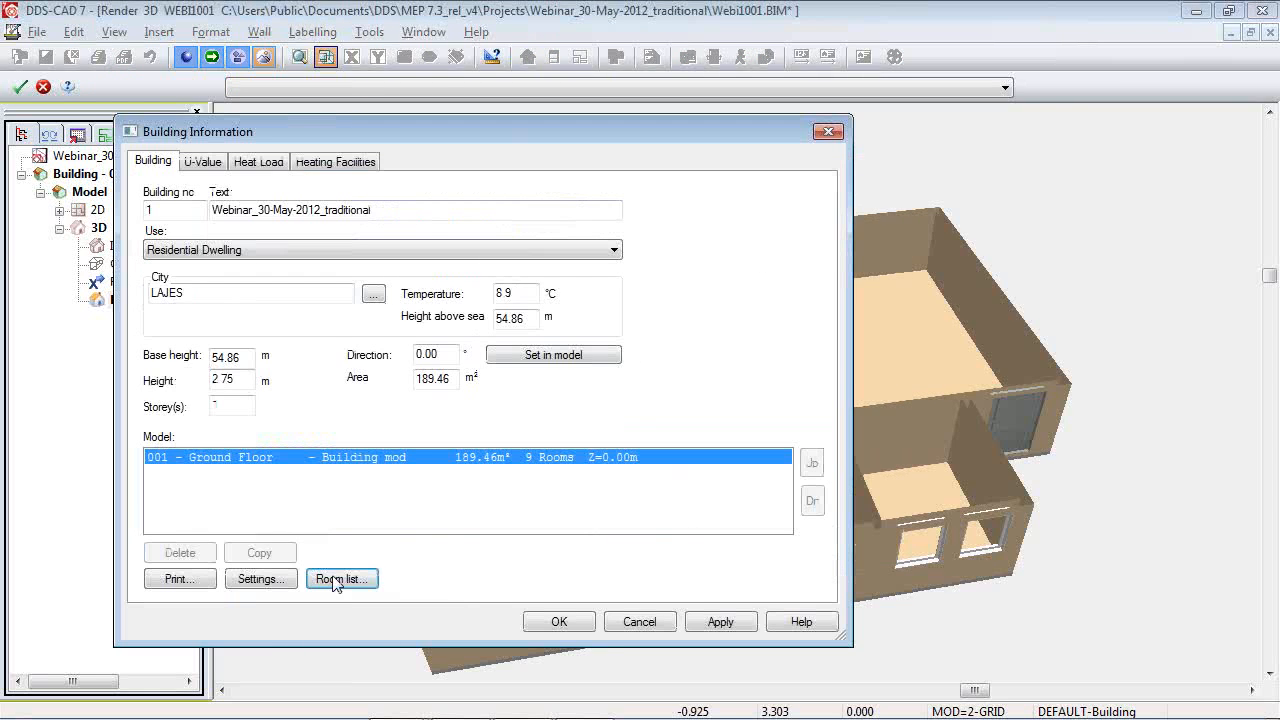
Examine the room data, materials, U-values, heat load and design air flow of room 1.06 Hausanschlussraum.
{"action": "left_click", "coordinate": [341, 579]}
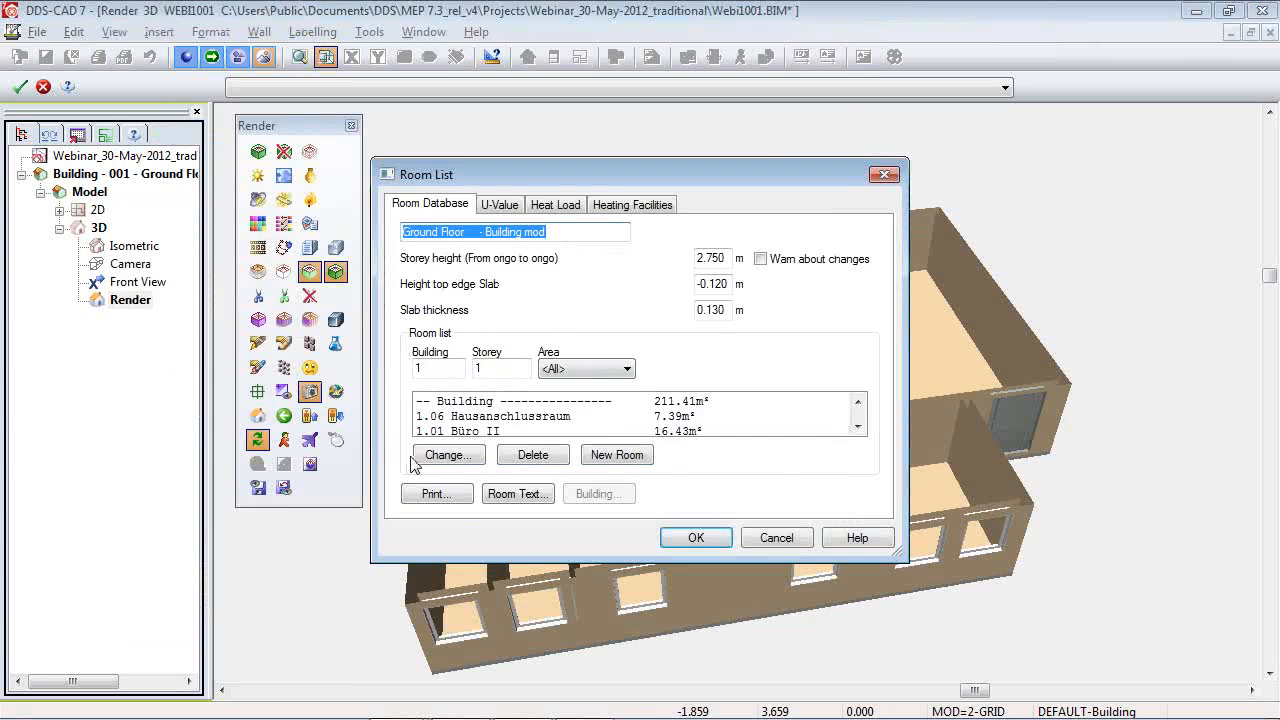
{"action": "left_click", "coordinate": [519, 424]}
{"action": "left_click", "coordinate": [448, 455]}
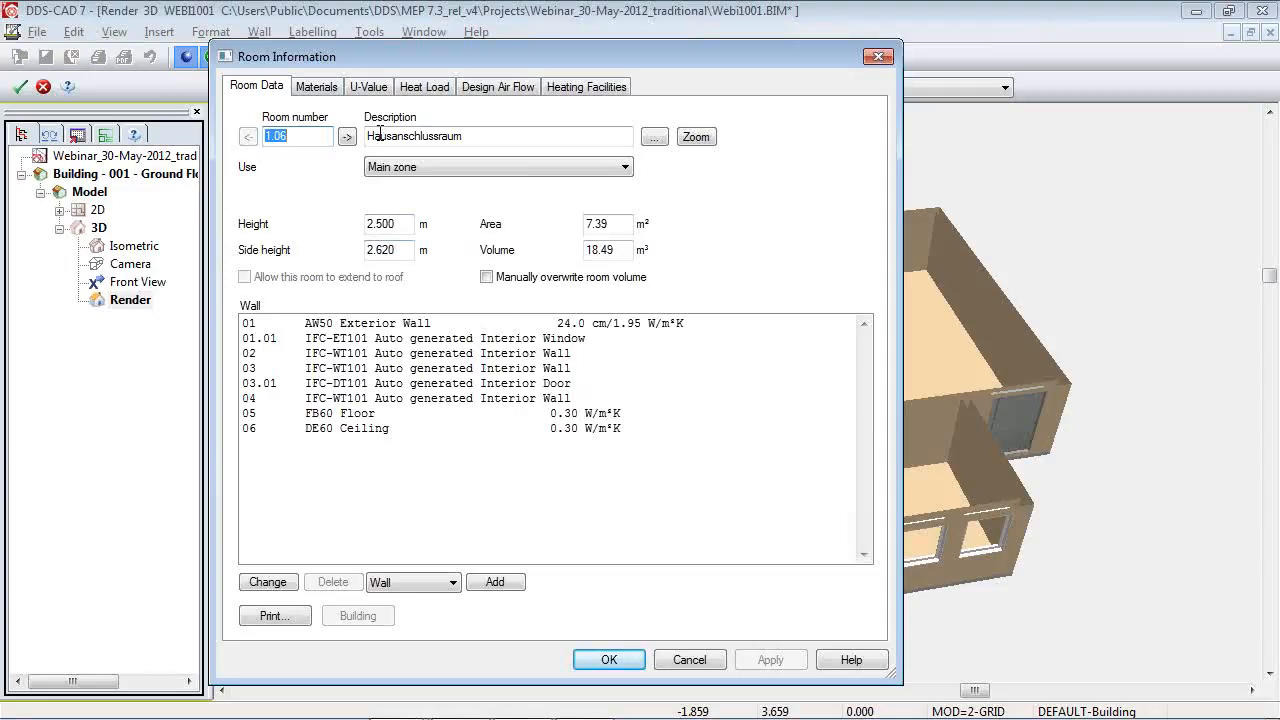
{"action": "left_click", "coordinate": [318, 90]}
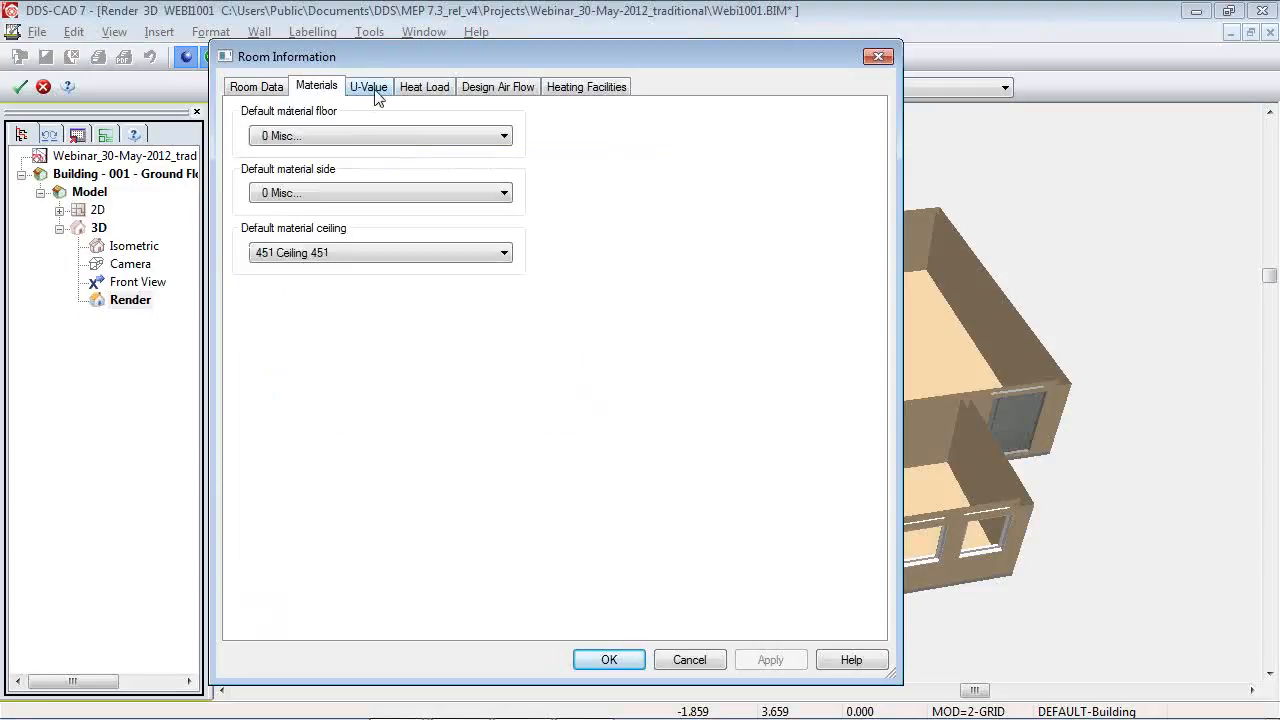
{"action": "left_click", "coordinate": [370, 88]}
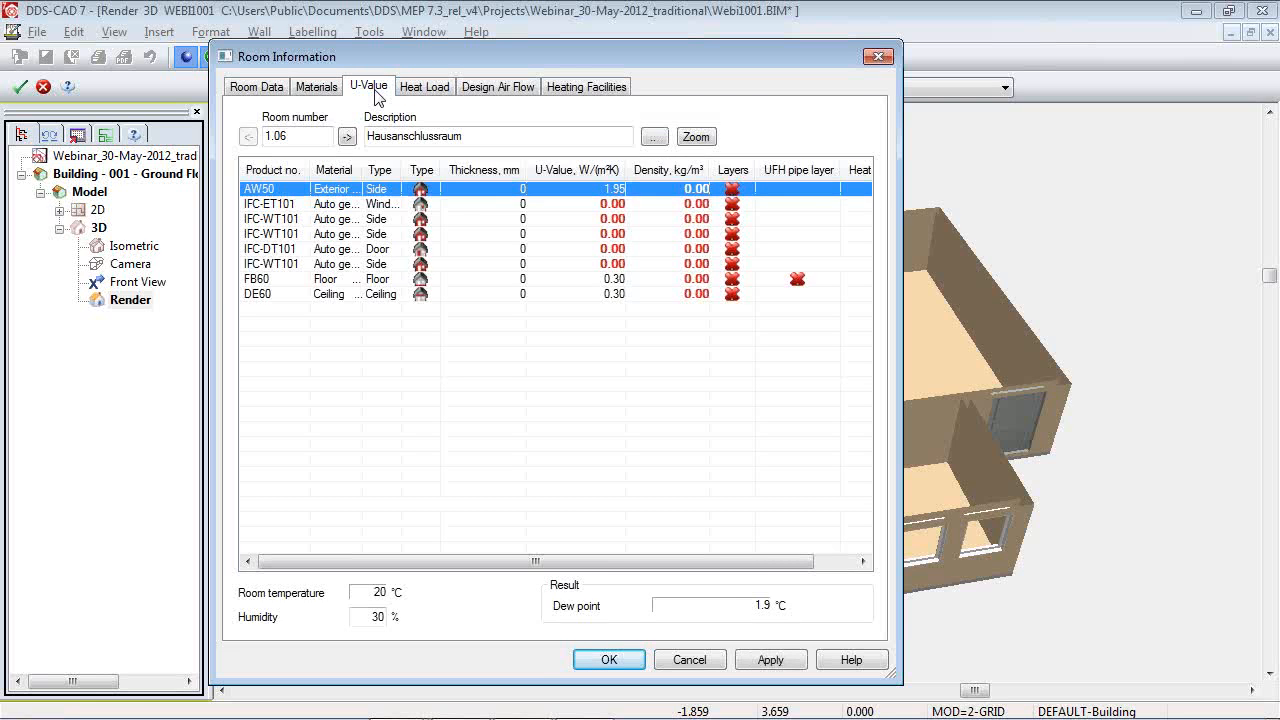
{"action": "left_click", "coordinate": [426, 90]}
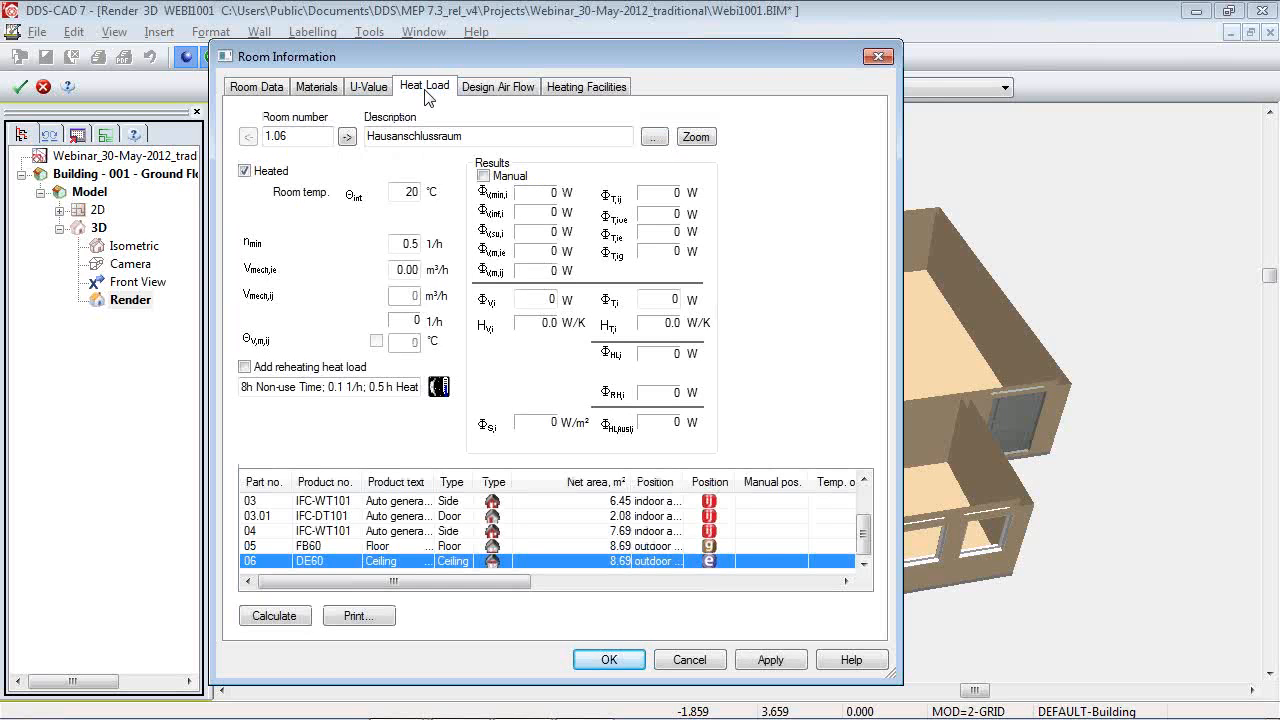
{"action": "left_click", "coordinate": [483, 90]}
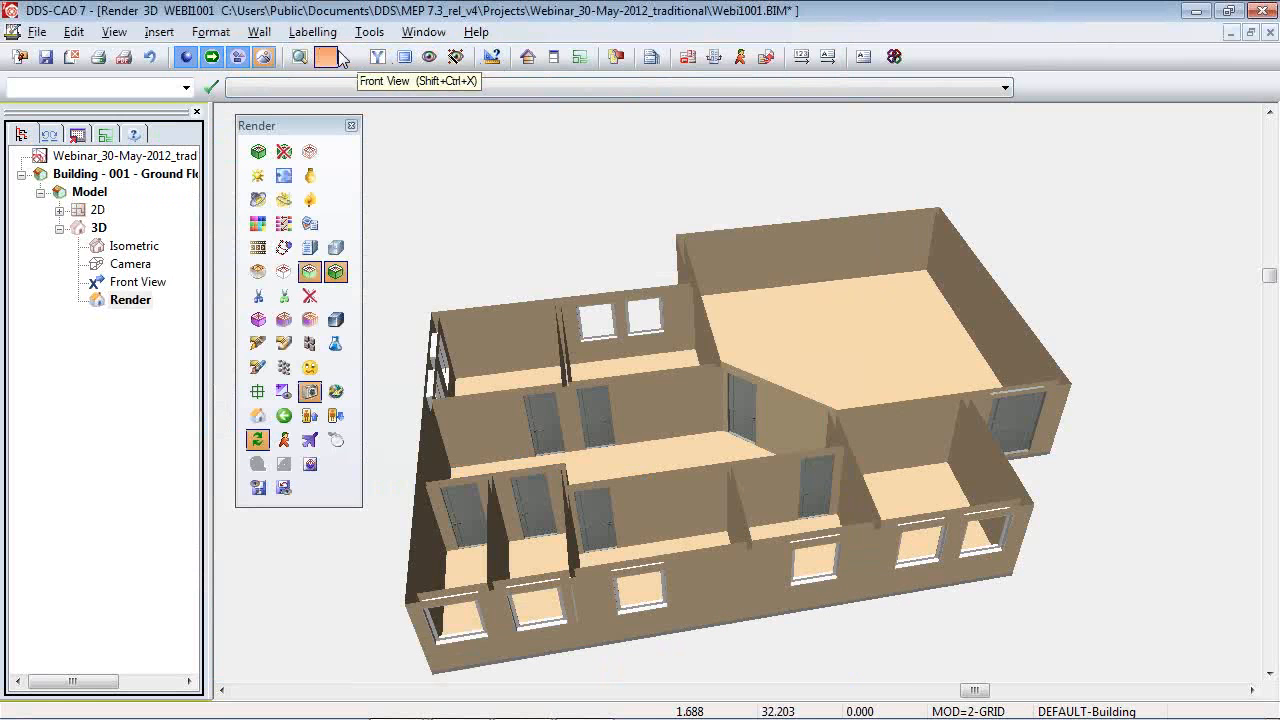
Generate the room list report from BA_Room list Area and Volume.rpt in the 2D plan, view it and close it.
{"action": "left_click", "coordinate": [263, 57]}
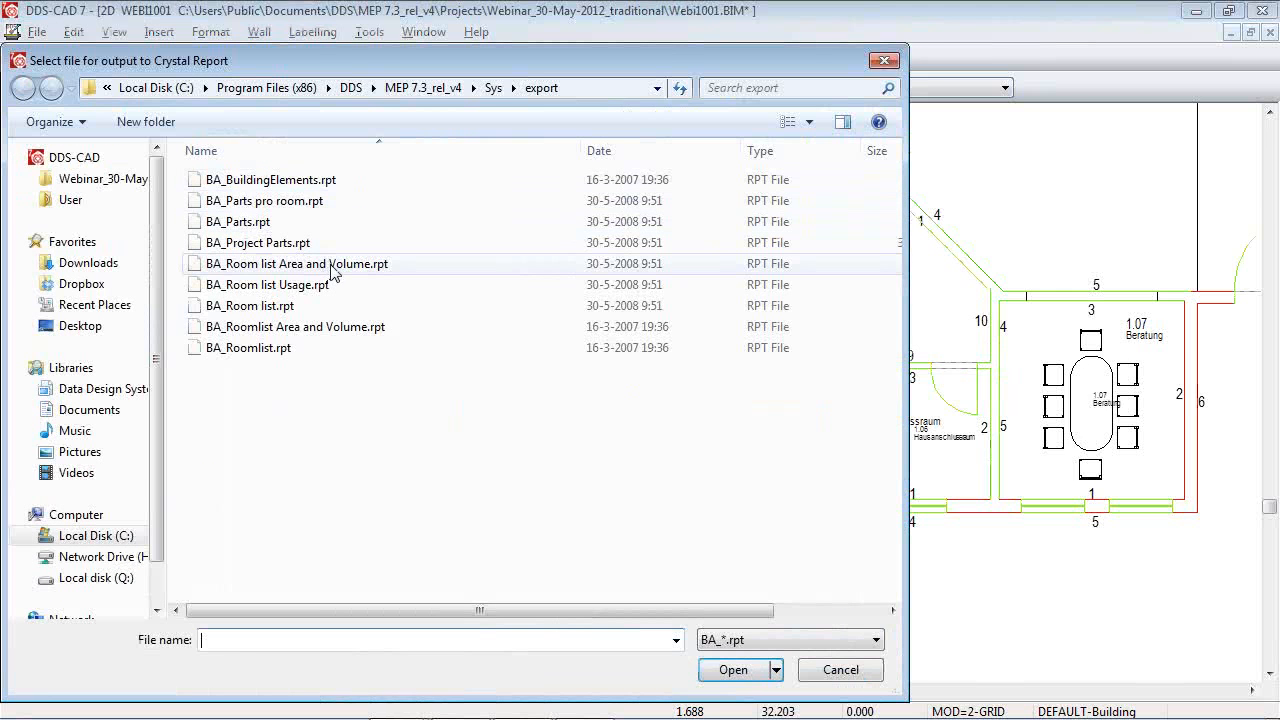
{"action": "left_click", "coordinate": [336, 266]}
{"action": "double_click", "coordinate": [358, 266]}
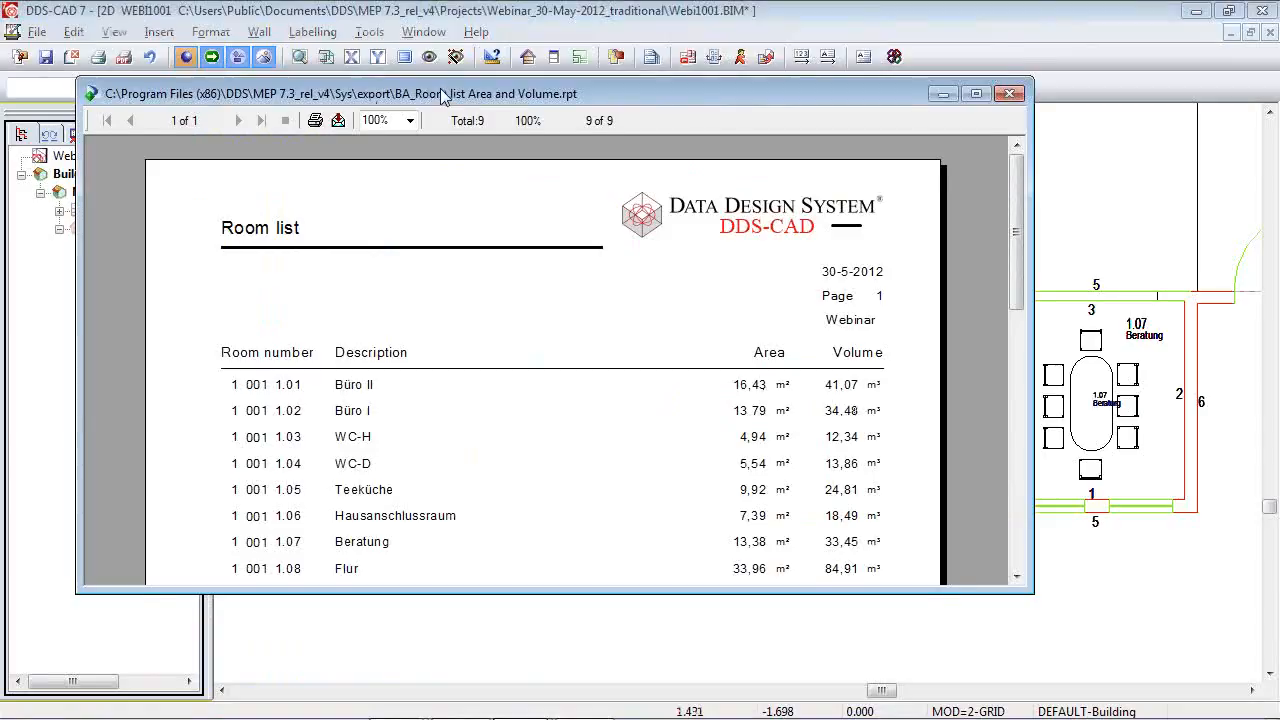
{"action": "left_click_drag", "start_coordinate": [443, 94], "coordinate": [400, 62]}
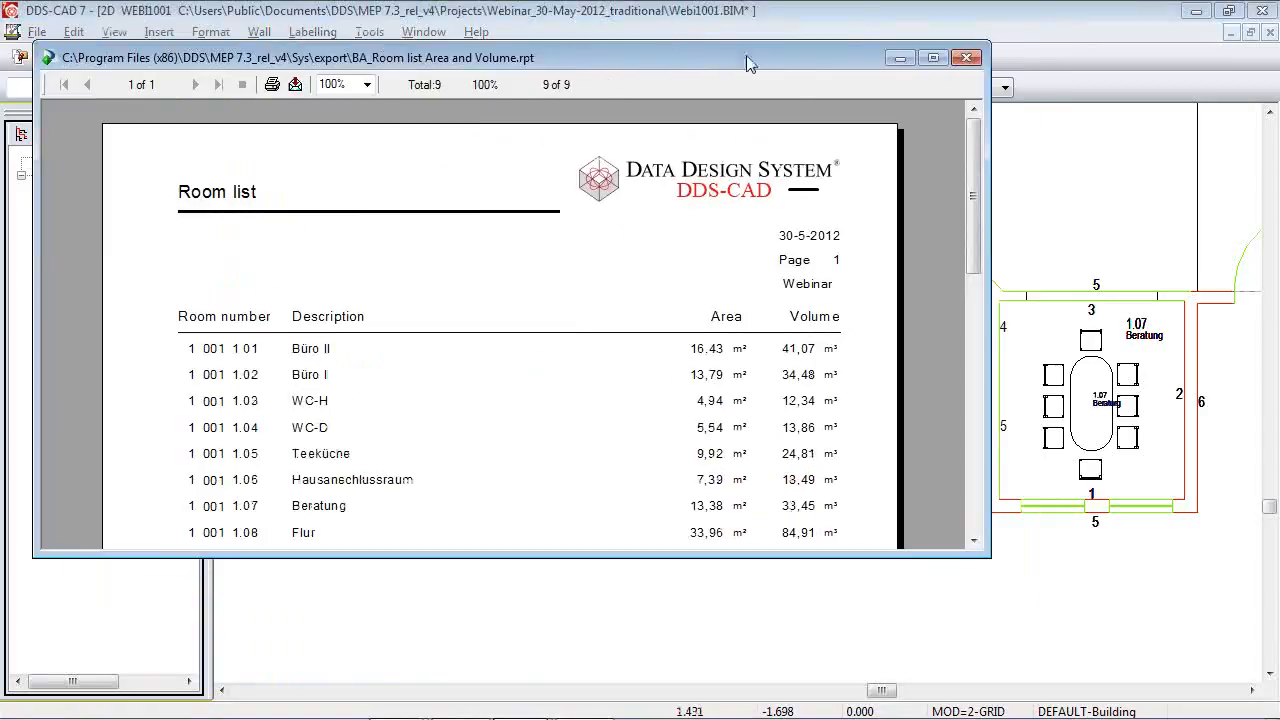
{"action": "left_click", "coordinate": [966, 59]}
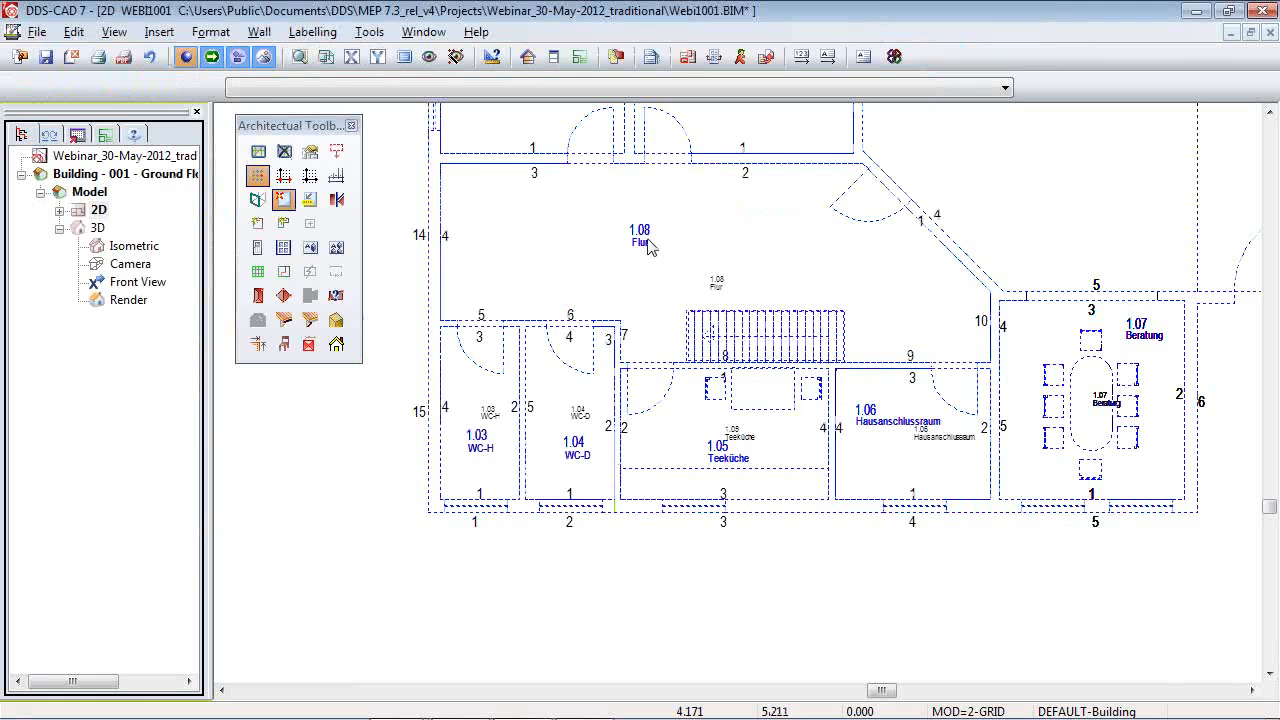
Hide the imported DWG floor plan so that only the building model's own walls, doors and windows are displayed.
{"action": "left_click", "coordinate": [673, 420]}
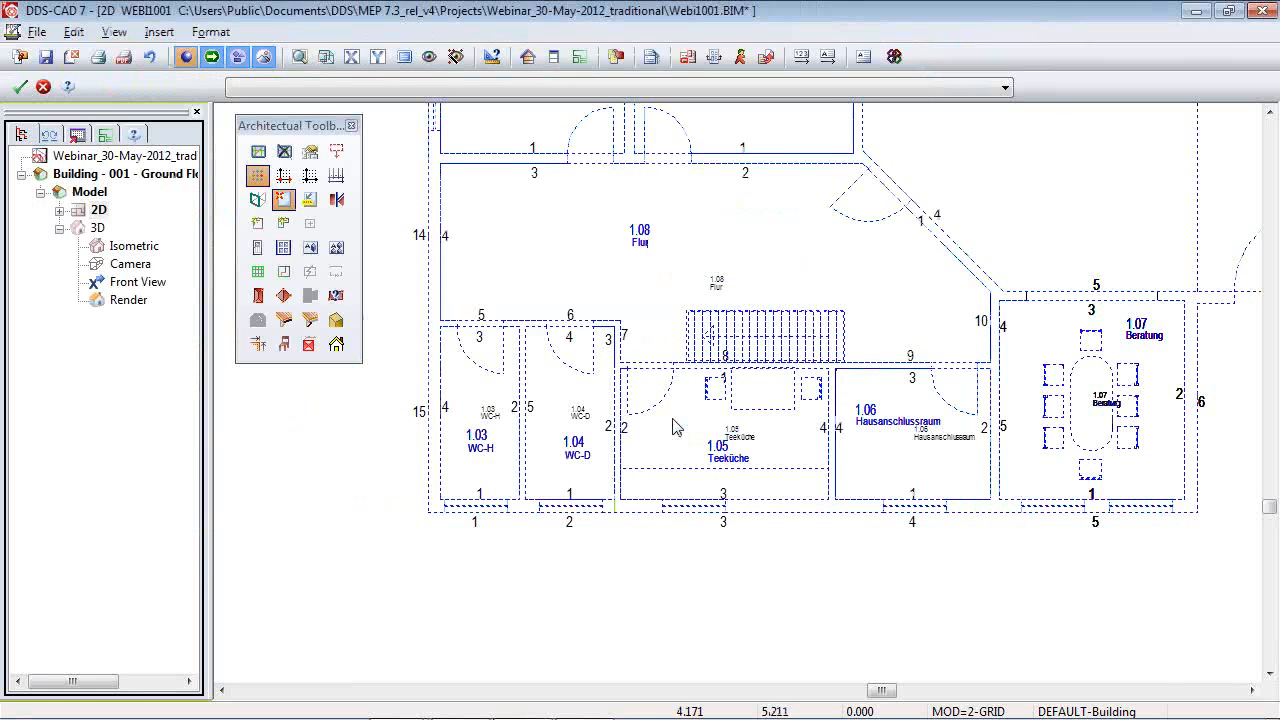
{"action": "middle_click", "coordinate": [441, 597]}
{"action": "scroll", "coordinate": [470, 285], "scroll_direction": "up", "scroll_amount": 3}
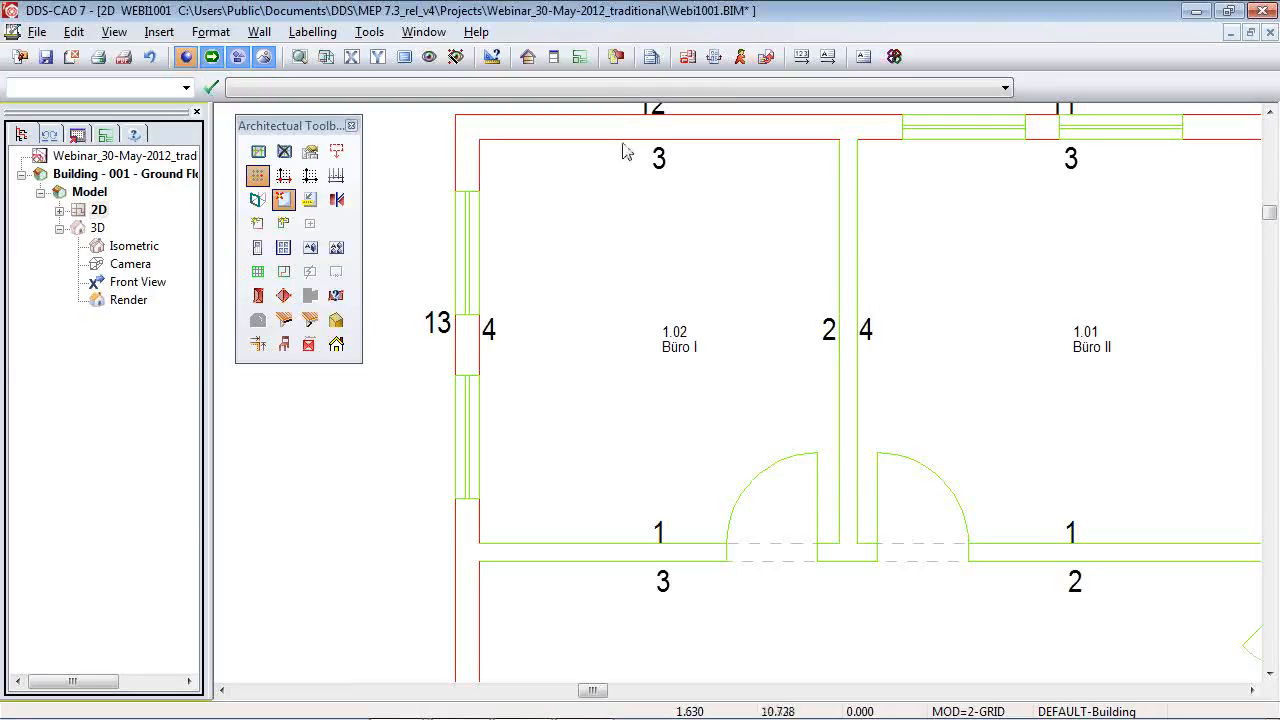
Check the export and compare properties of the inserted file EG_ISH.DWG in the inserted file administrator.
{"action": "left_click", "coordinate": [617, 57]}
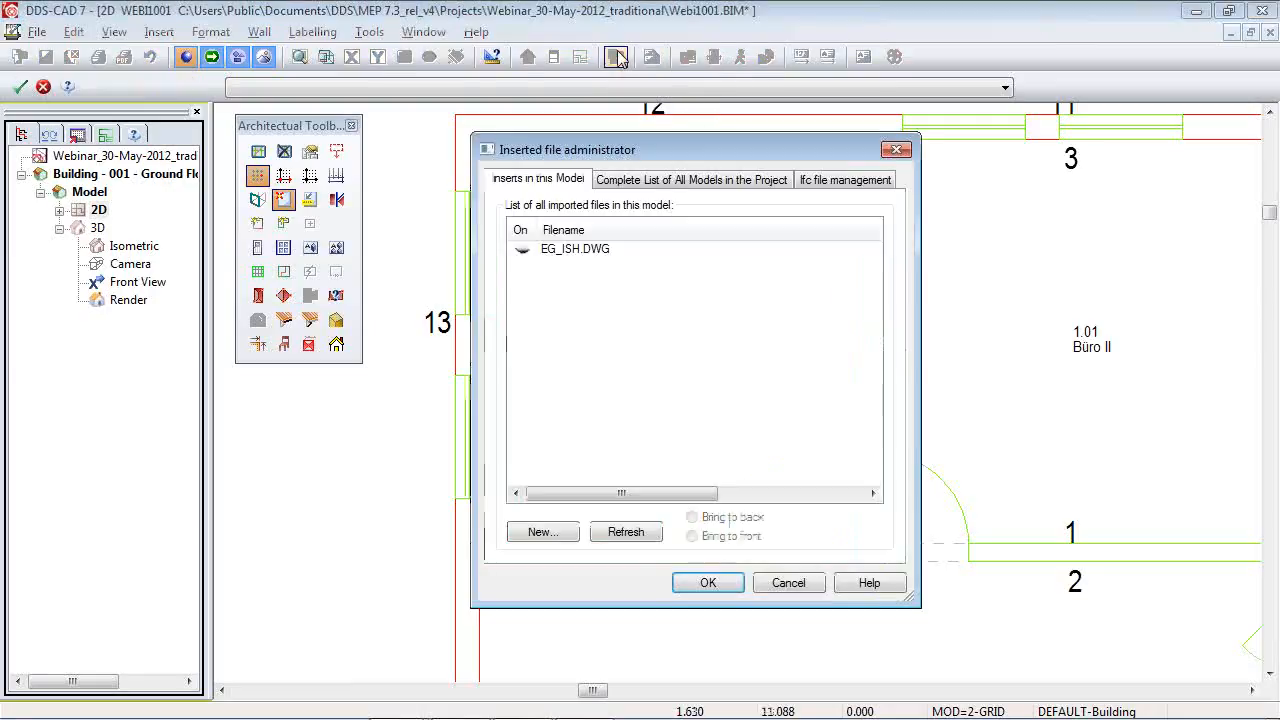
{"action": "left_click", "coordinate": [605, 256]}
{"action": "right_click", "coordinate": [605, 258]}
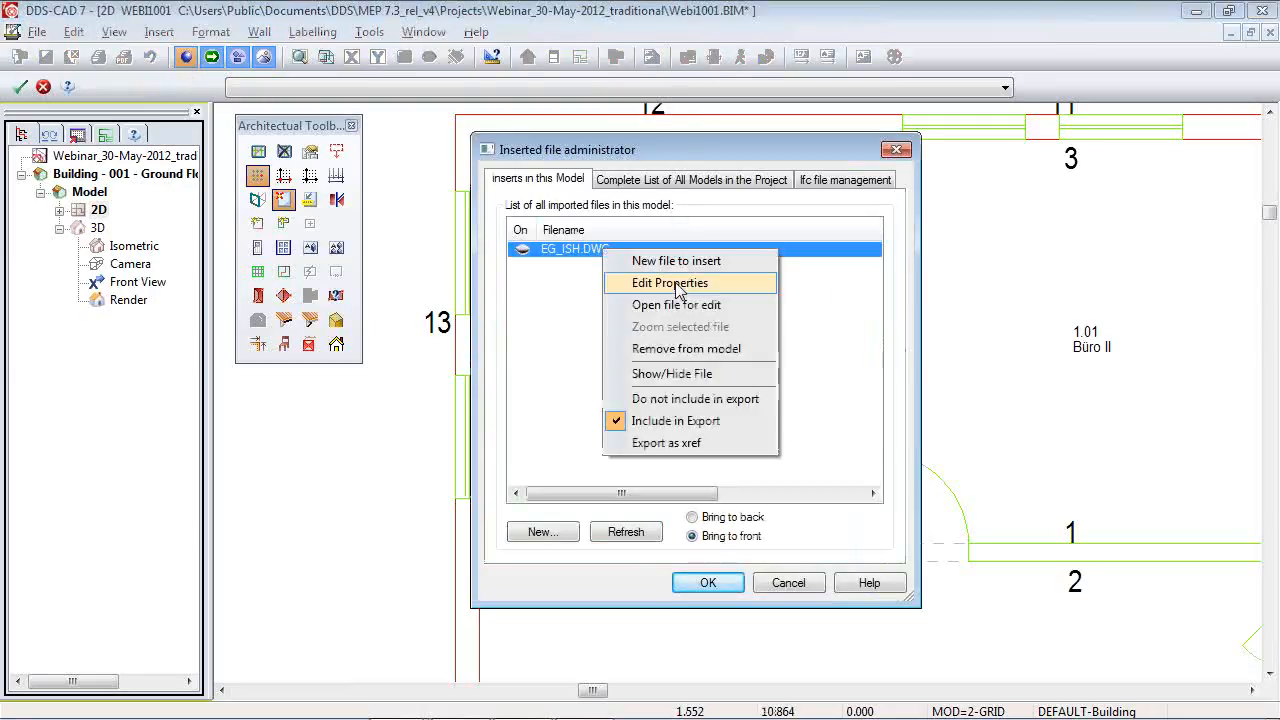
{"action": "left_click", "coordinate": [655, 283]}
{"action": "left_click", "coordinate": [768, 182]}
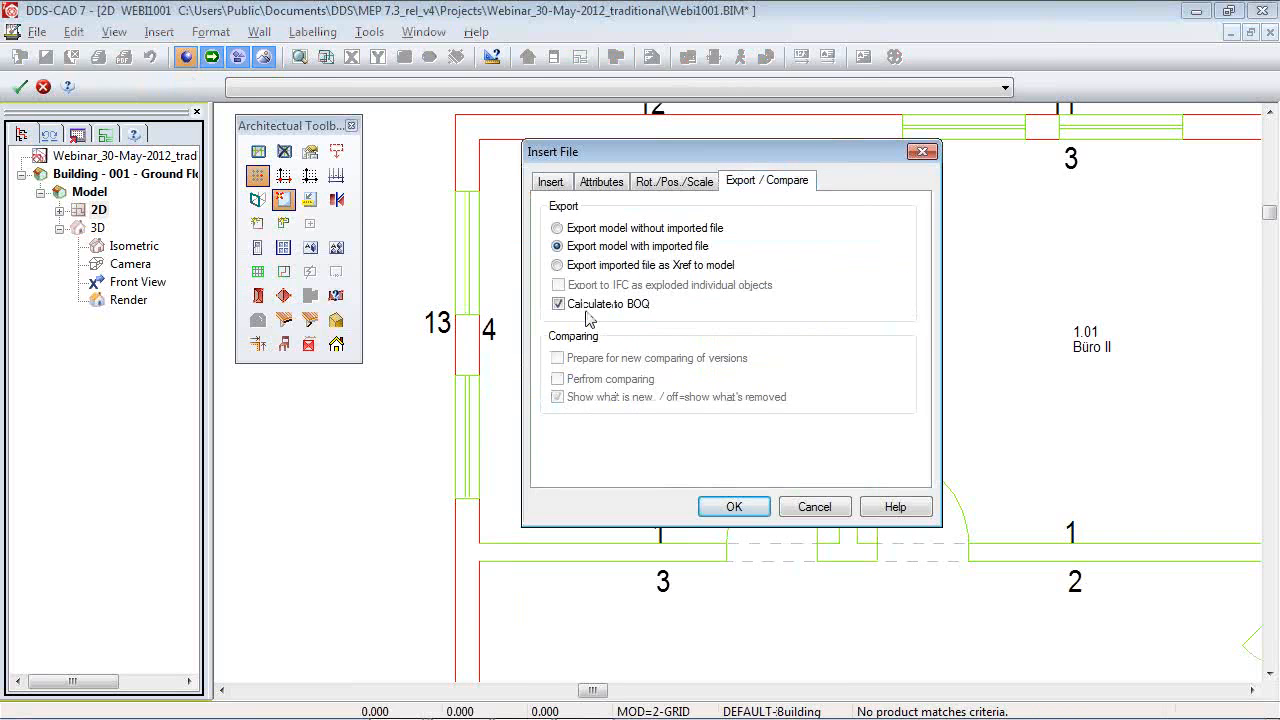
{"action": "left_click", "coordinate": [735, 508]}
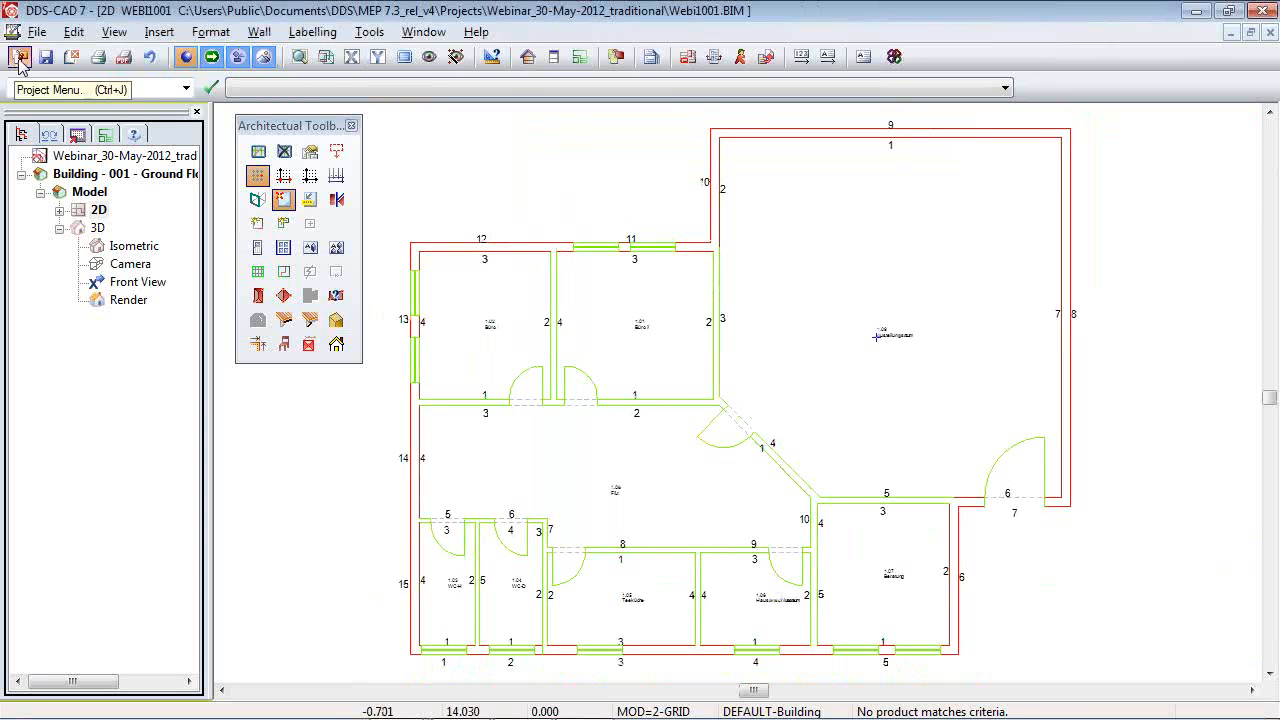
Open the project's electrical Ground Floor model, Webi6001.
{"action": "left_click", "coordinate": [19, 58]}
{"action": "left_click", "coordinate": [405, 227]}
{"action": "left_click", "coordinate": [375, 331]}
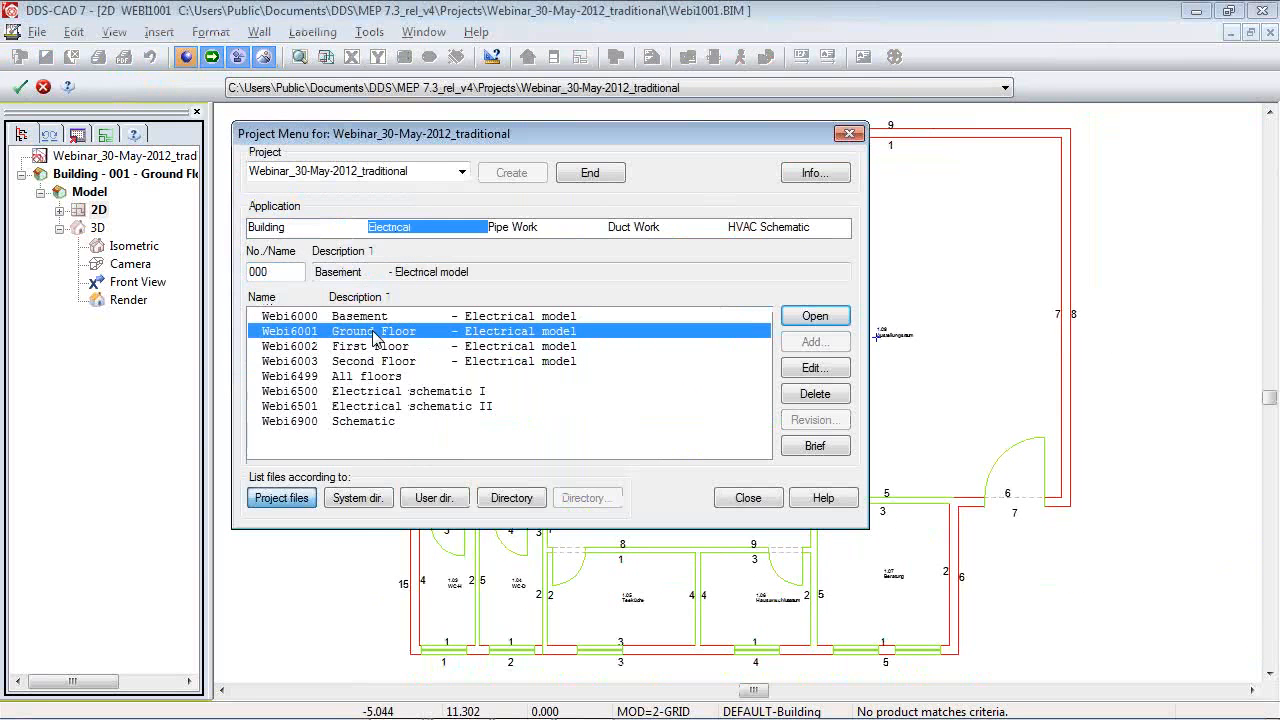
{"action": "double_click", "coordinate": [375, 331]}
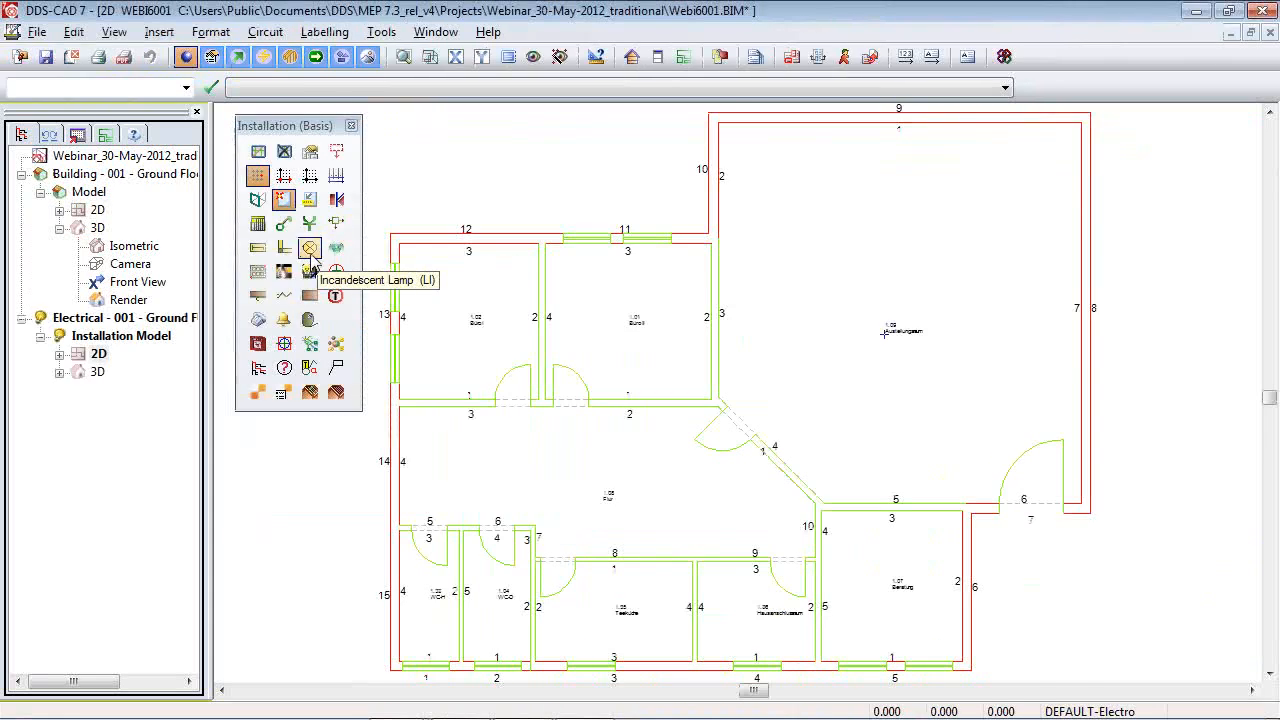
Choose the wall-mounted porcelain lamp LI-030918-003 as an incandescent light fitting and set its mounting height to Ceiling.
{"action": "left_click", "coordinate": [311, 257]}
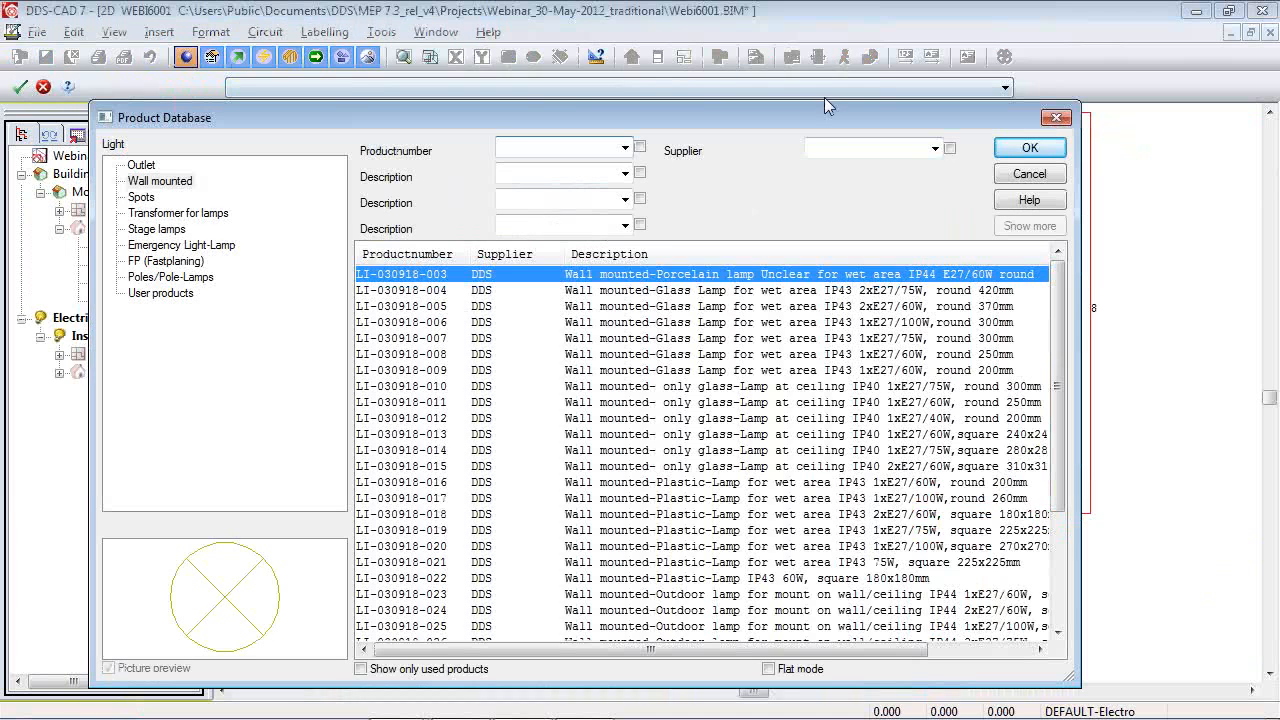
{"action": "left_click_drag", "start_coordinate": [825, 119], "coordinate": [684, 78]}
{"action": "left_click", "coordinate": [893, 109]}
{"action": "left_click", "coordinate": [696, 239]}
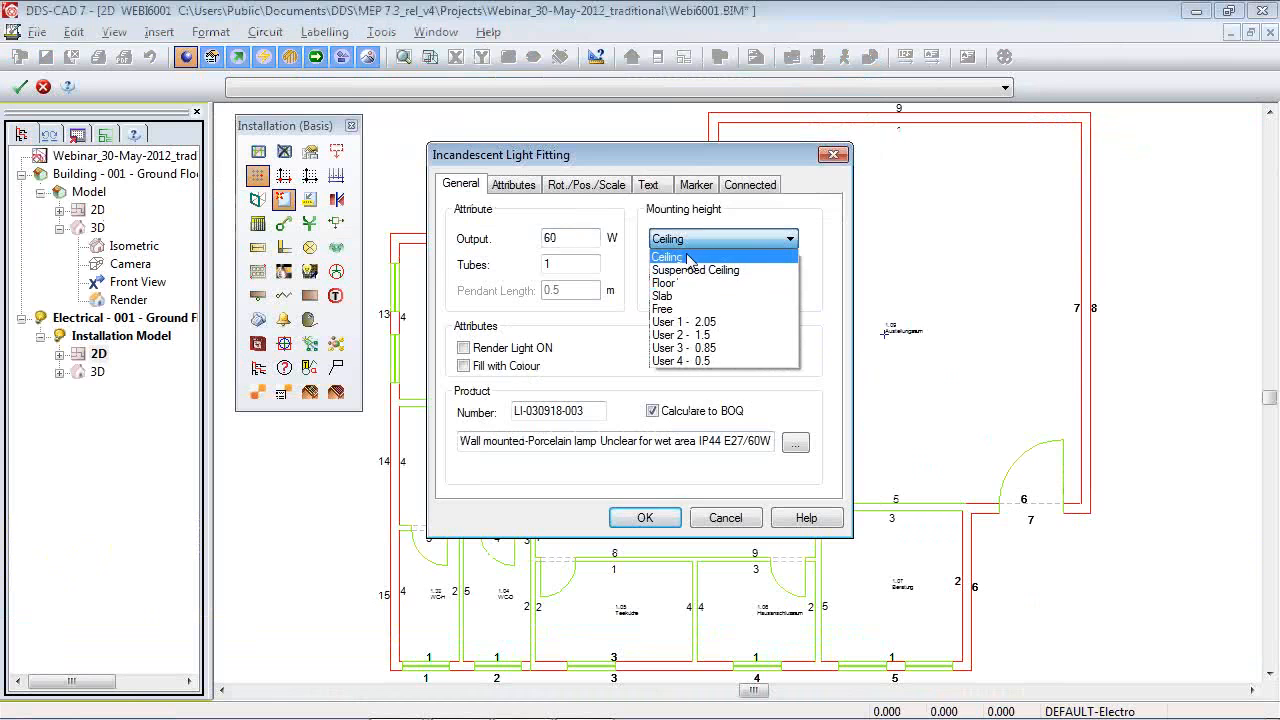
{"action": "left_click", "coordinate": [686, 257]}
{"action": "left_click", "coordinate": [646, 517]}
Place the lamps over the area of room 1.09 as a centred group with 4 in X and 4 in Y direction.
{"action": "right_click", "coordinate": [748, 315]}
{"action": "mouse_move", "coordinate": [864, 221]}
{"action": "left_click", "coordinate": [1180, 219]}
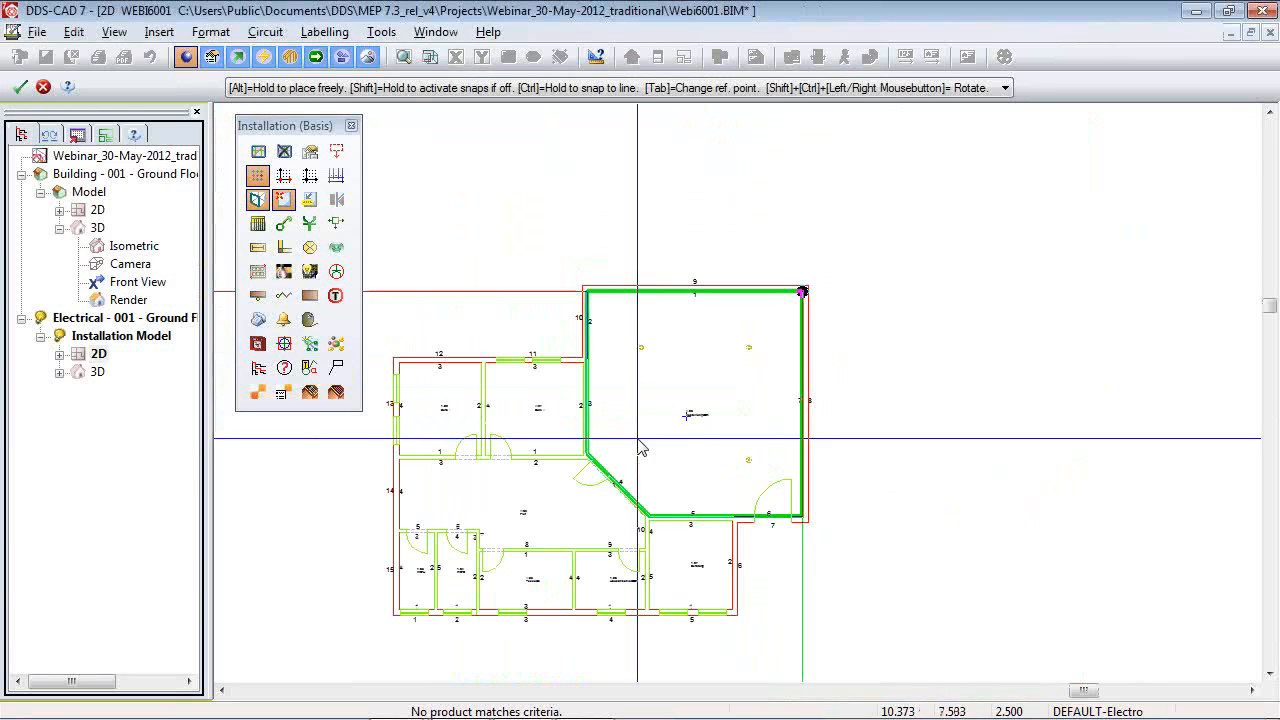
{"action": "type", "text": "4"}
{"action": "key", "text": "Tab"}
{"action": "type", "text": "4"}
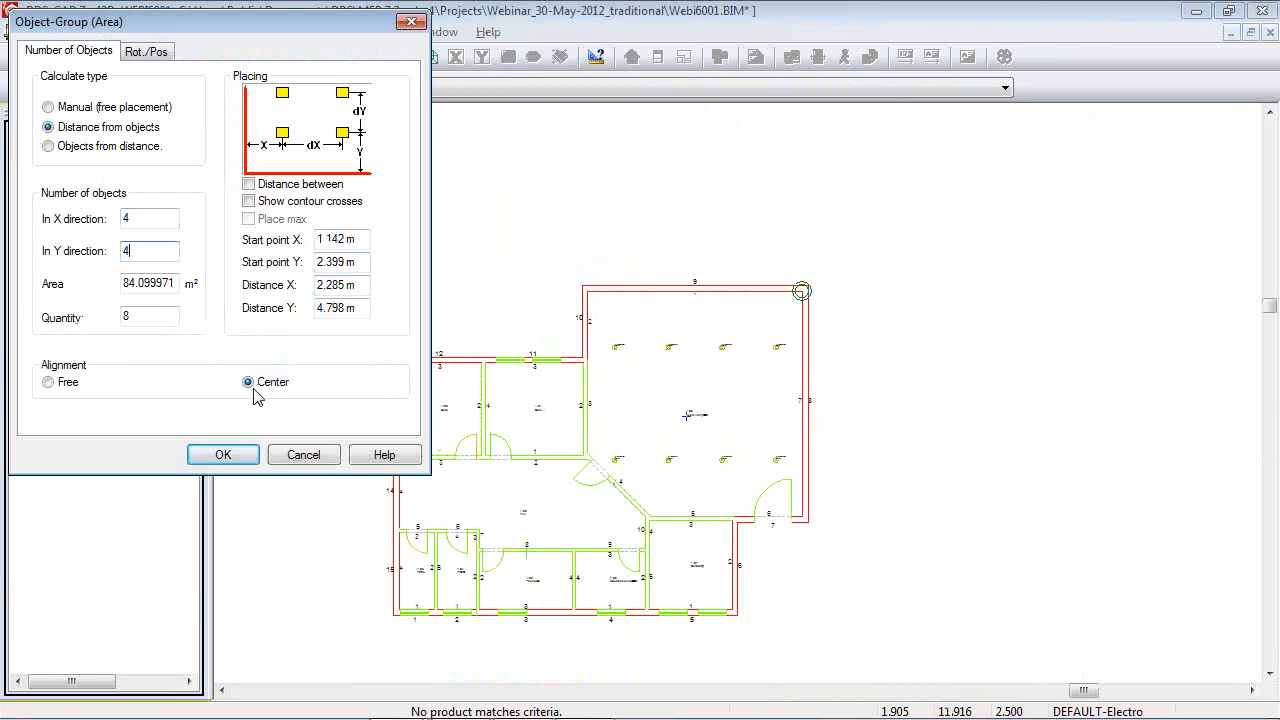
{"action": "left_click", "coordinate": [223, 455]}
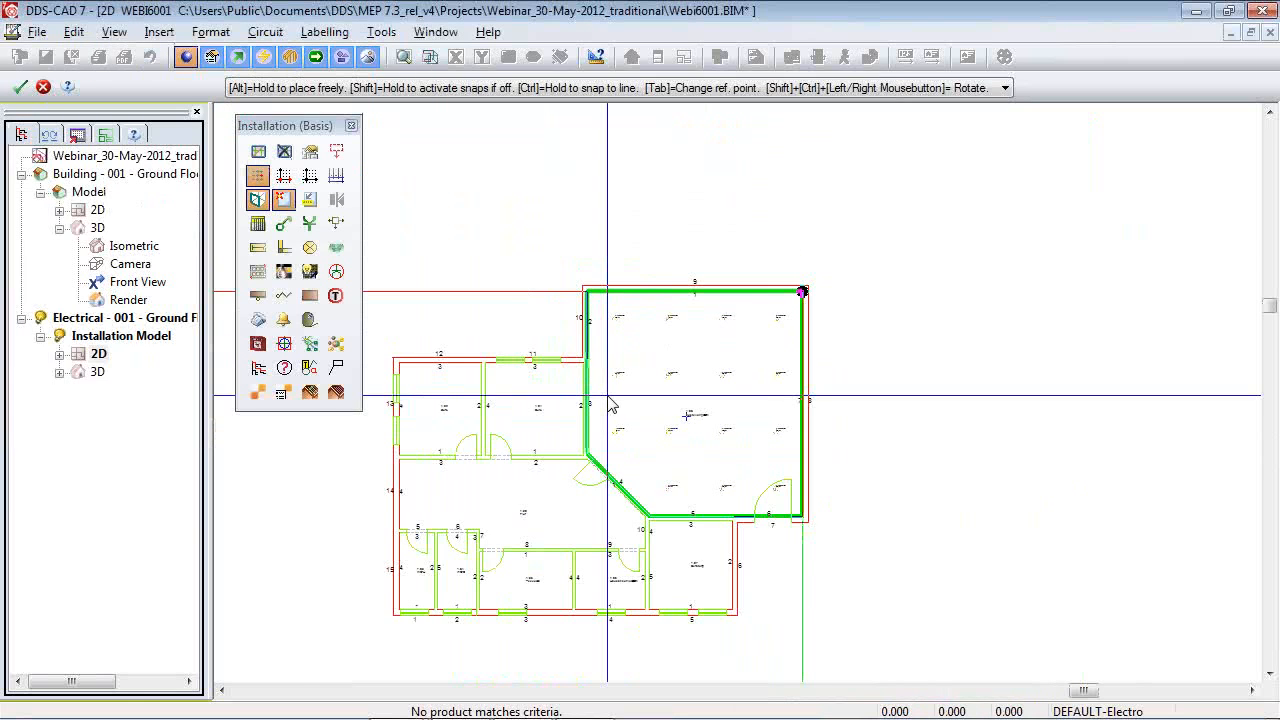
{"action": "scroll", "coordinate": [627, 437], "scroll_direction": "up", "scroll_amount": 1}
{"action": "left_click", "coordinate": [627, 437]}
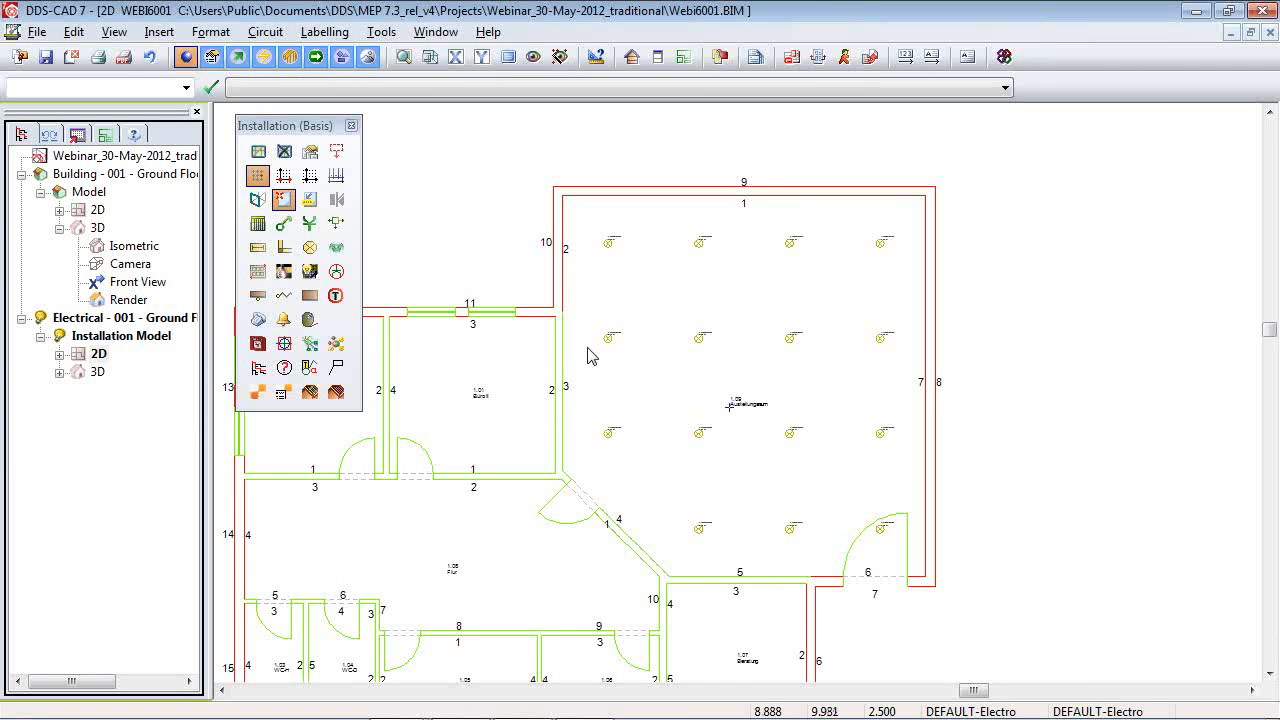
Render the electrical ground floor model in 3D and inspect the ceiling lamps in the large room.
{"action": "left_click", "coordinate": [370, 56]}
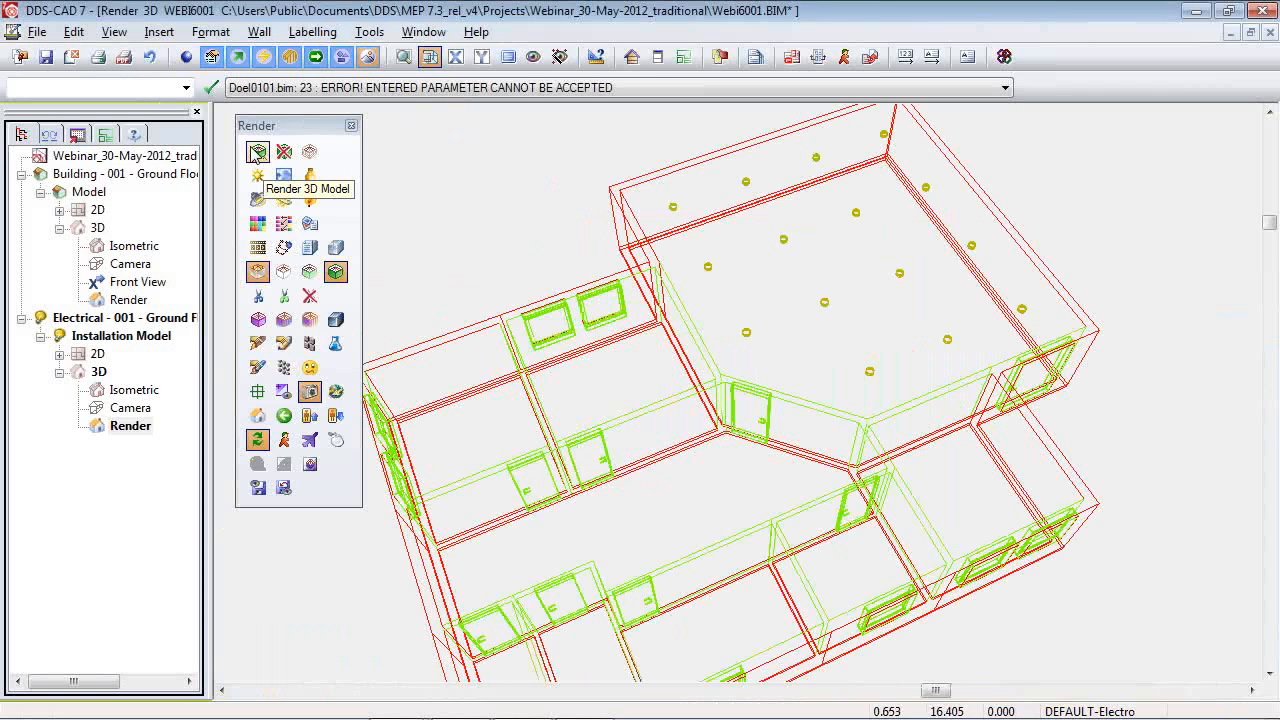
{"action": "left_click", "coordinate": [257, 152]}
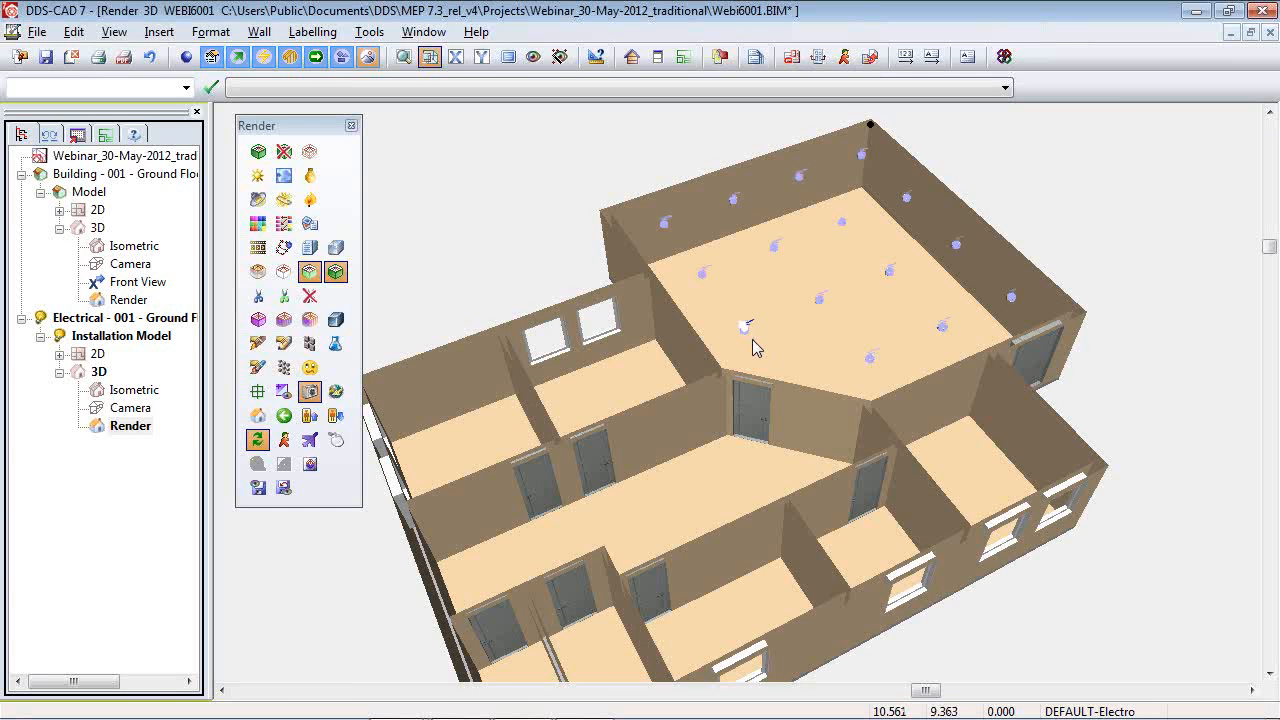
{"action": "scroll", "coordinate": [752, 339], "scroll_direction": "up", "scroll_amount": 10}
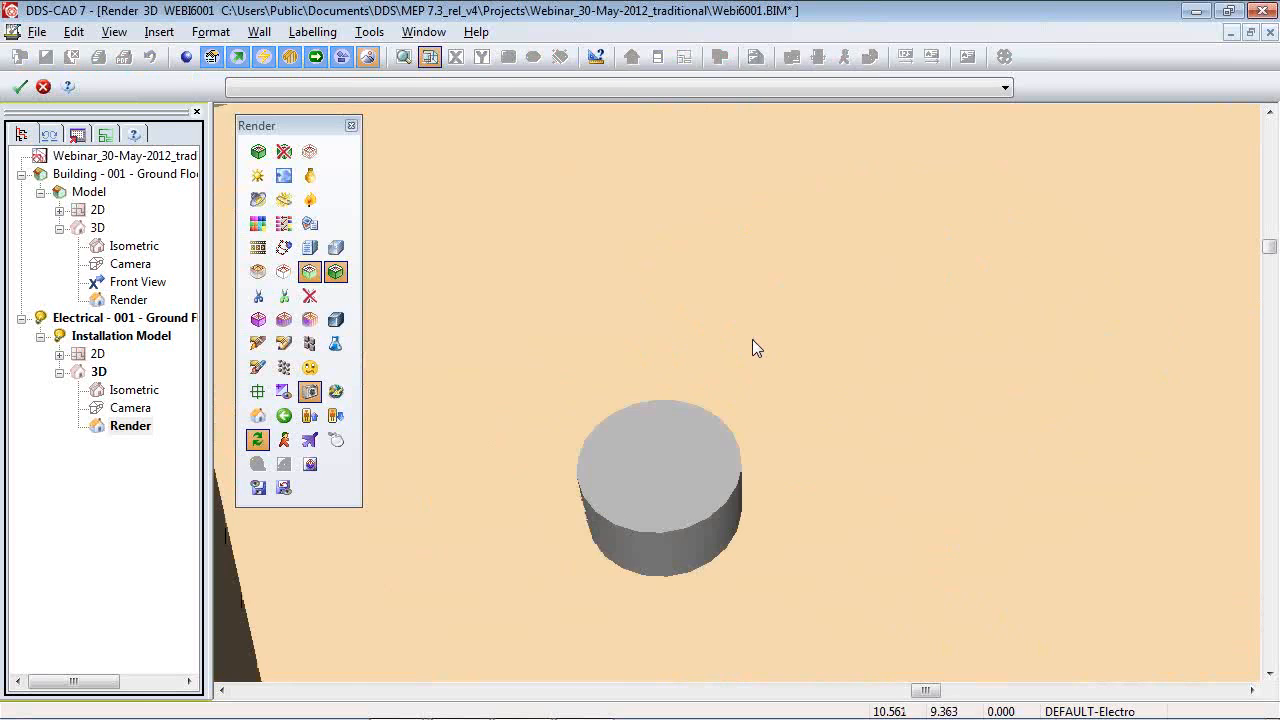
{"action": "scroll", "coordinate": [752, 339], "scroll_direction": "down", "scroll_amount": 10}
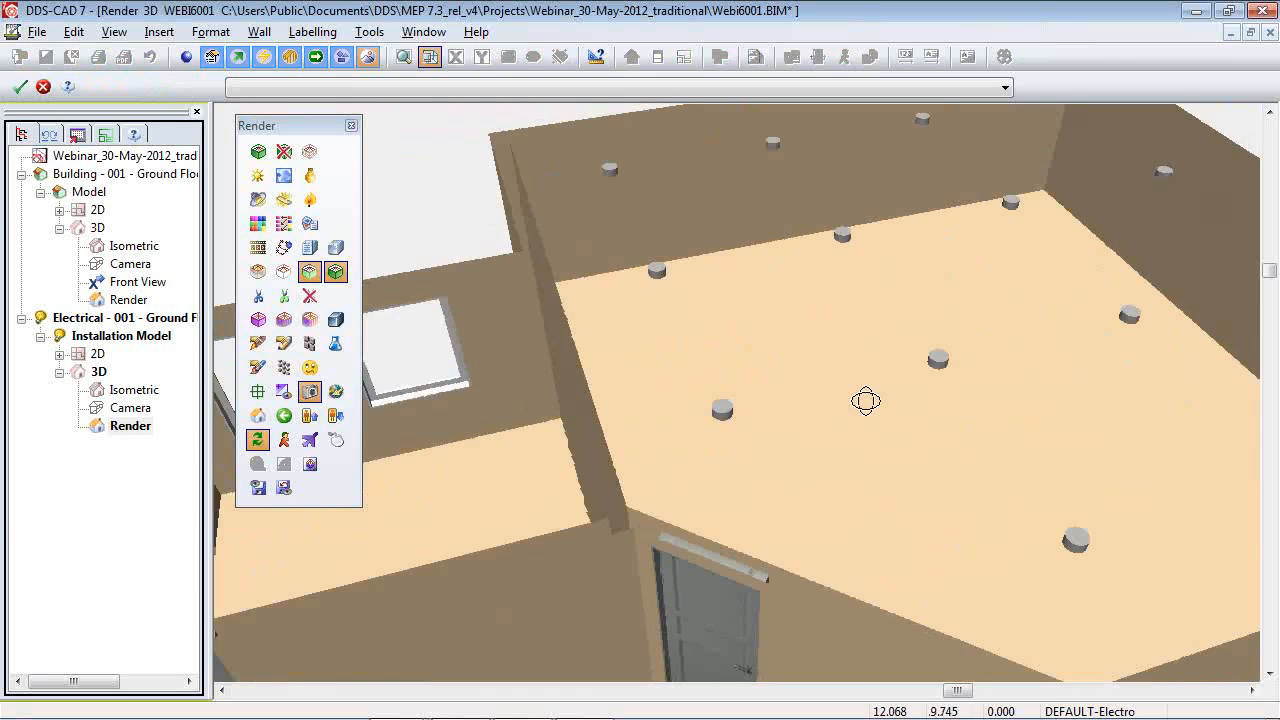
{"action": "left_click_drag", "start_coordinate": [866, 401], "coordinate": [928, 380]}
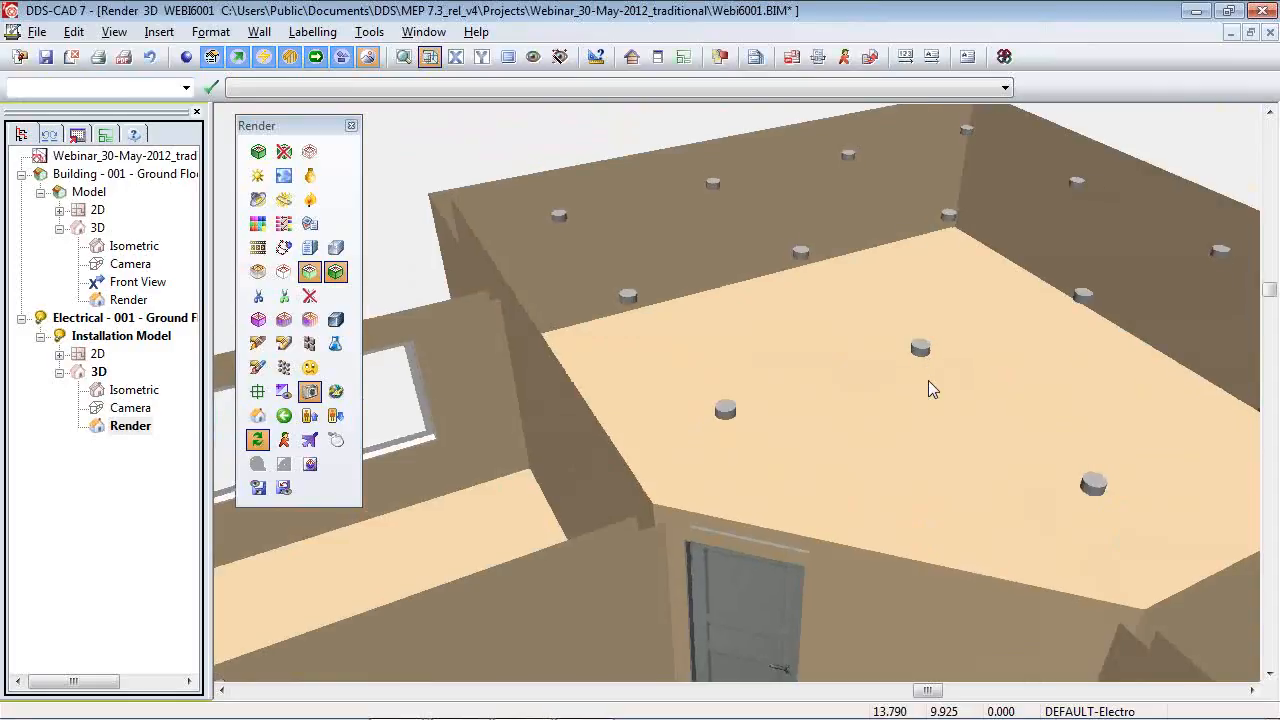
Review the electrical model's parts list, set its first sorting level to Room and close it.
{"action": "left_click", "coordinate": [752, 56]}
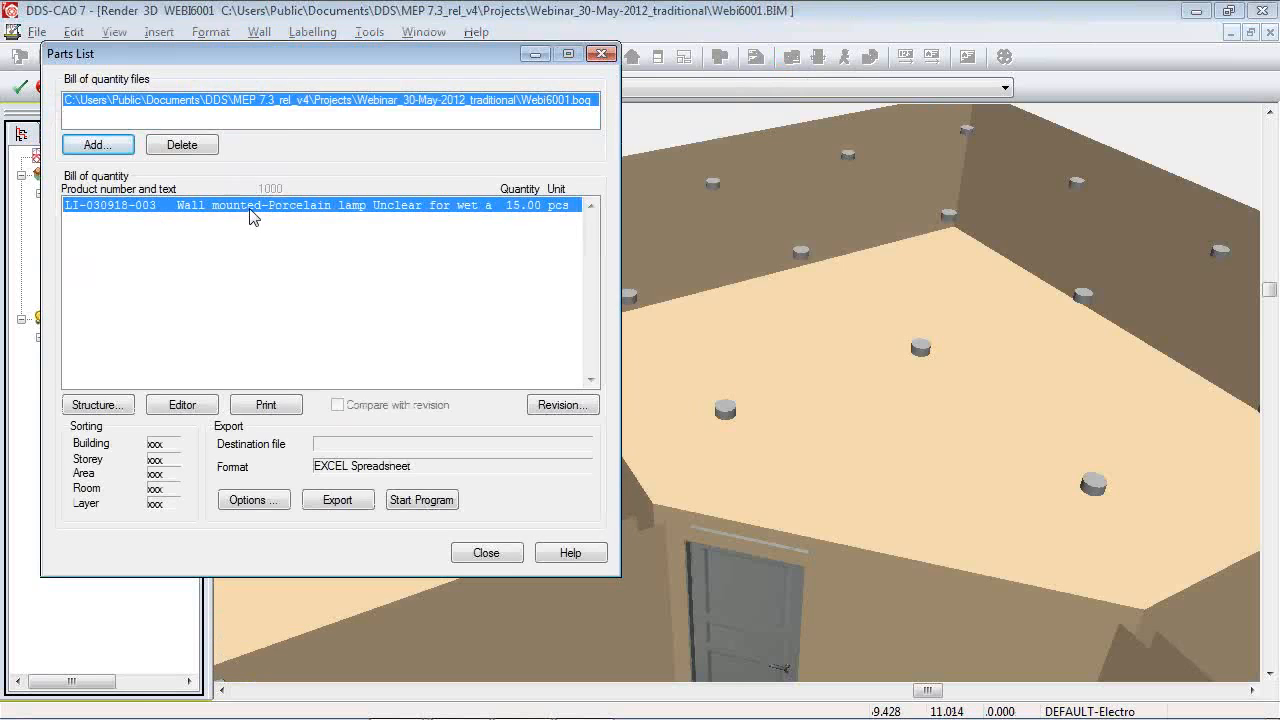
{"action": "left_click", "coordinate": [105, 408]}
{"action": "left_click", "coordinate": [140, 226]}
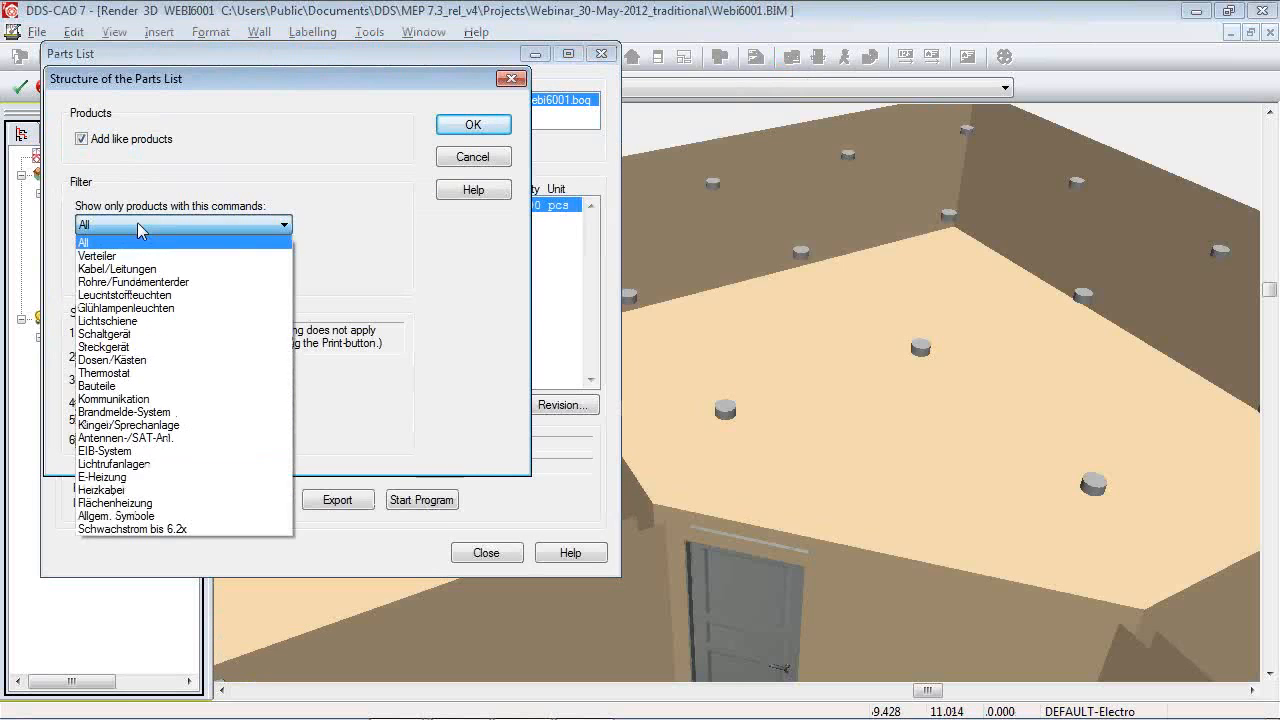
{"action": "left_click", "coordinate": [137, 224]}
{"action": "left_click", "coordinate": [200, 338]}
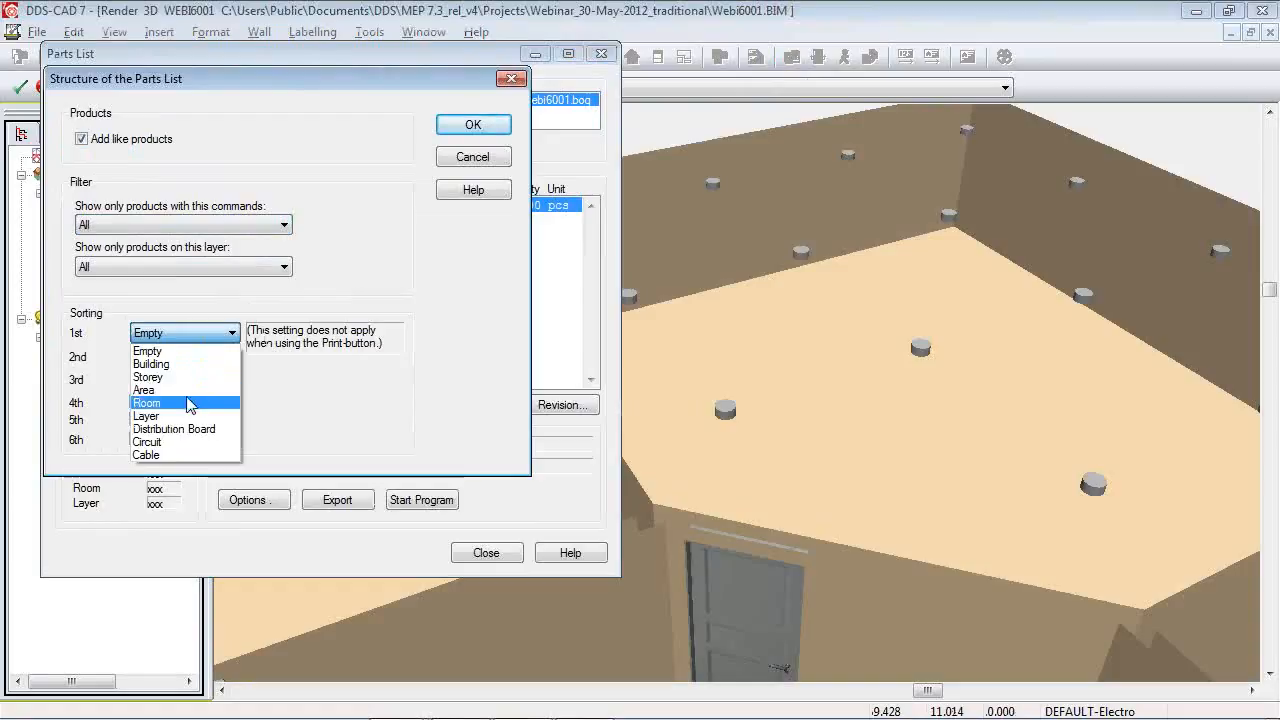
{"action": "left_click", "coordinate": [183, 410]}
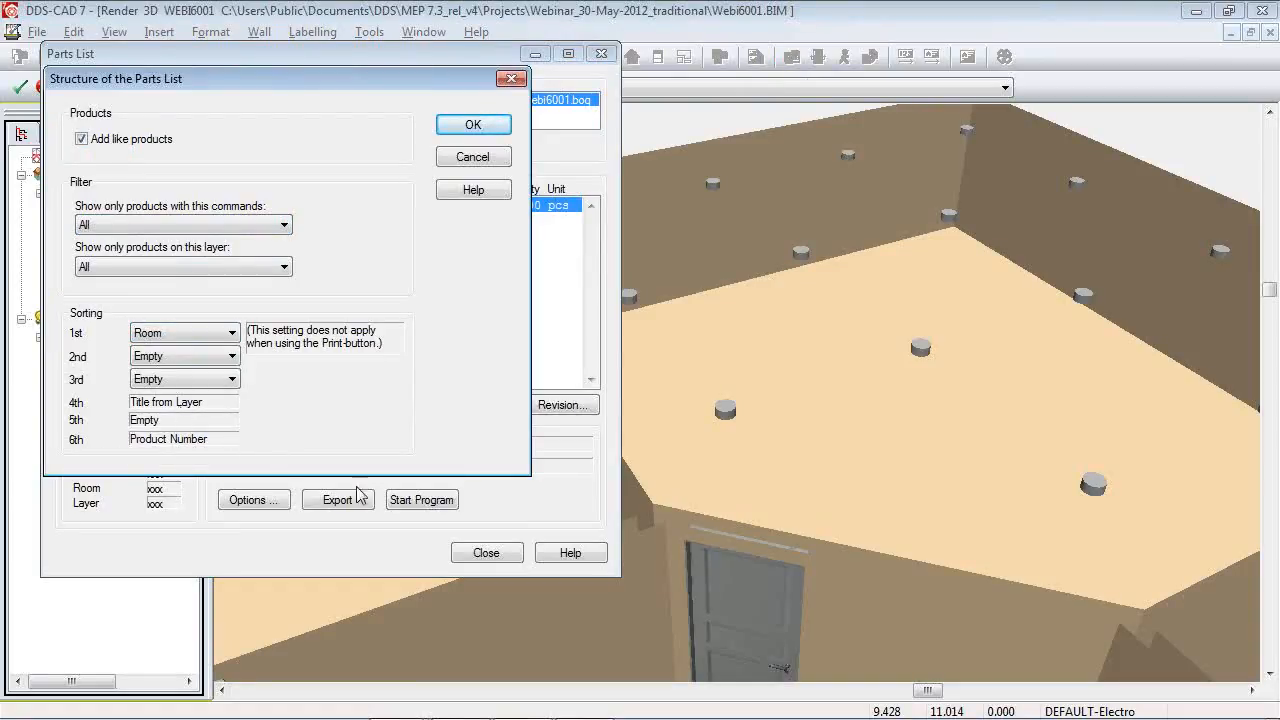
{"action": "key", "text": "Return"}
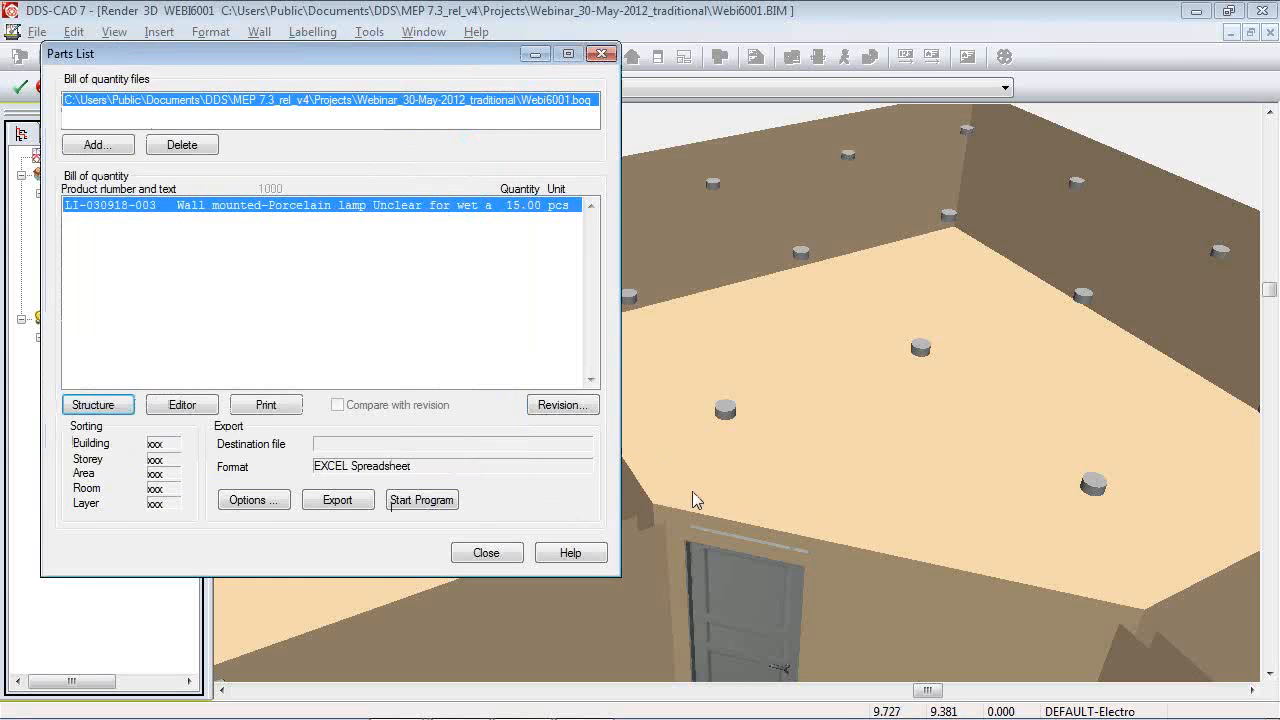
{"action": "key", "text": "Escape"}
Return to the 2D plan and open the building model Webi1001, Deep foundation, from the project Webinar_30-May-2012.
{"action": "left_click", "coordinate": [428, 57]}
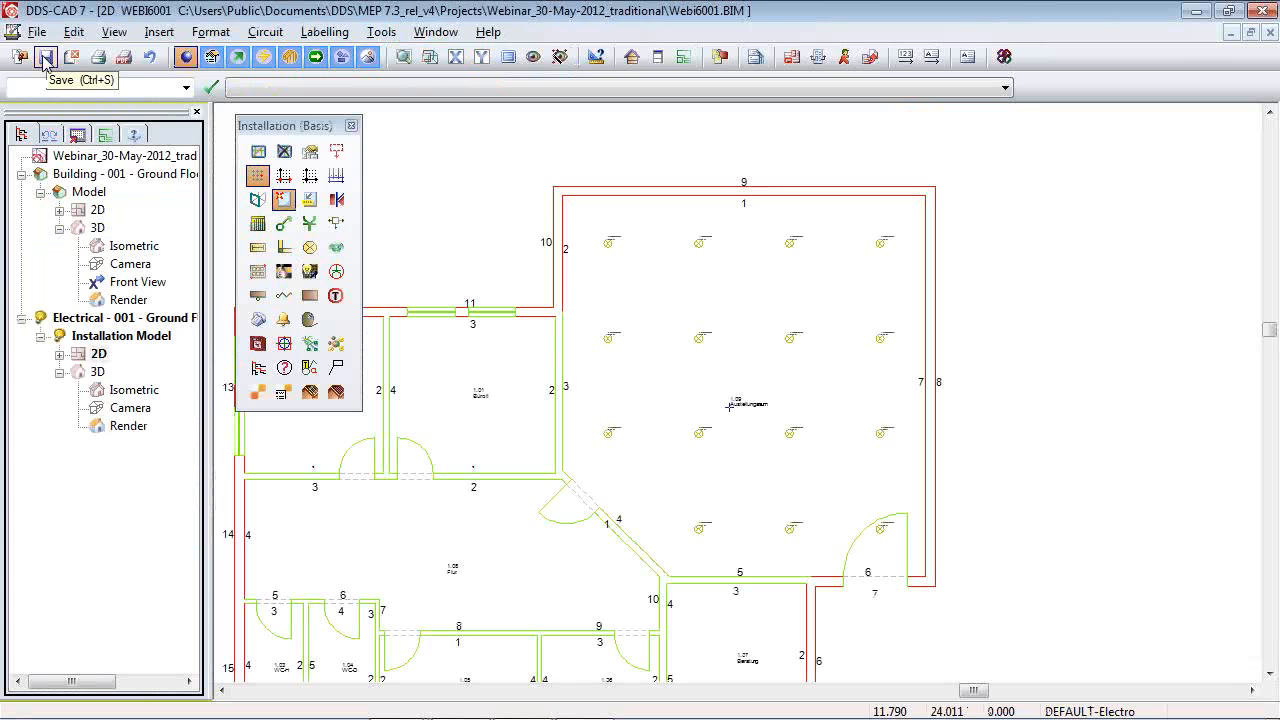
{"action": "left_click", "coordinate": [20, 58]}
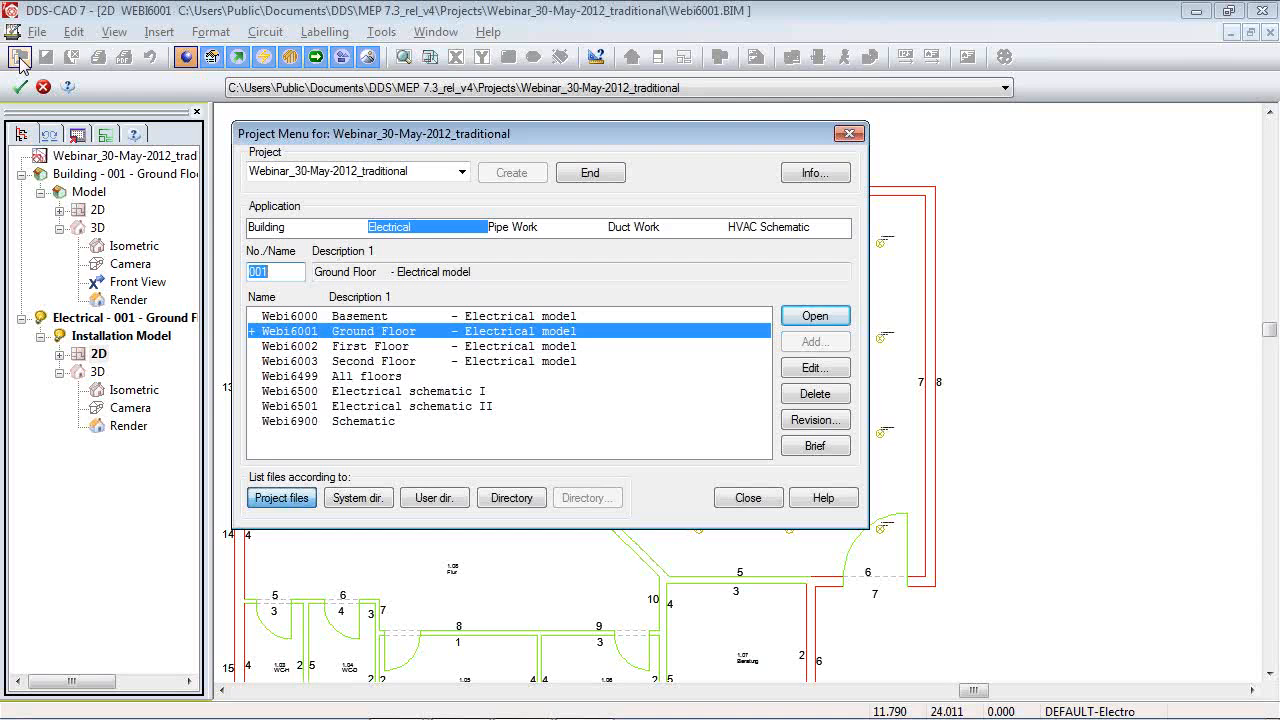
{"action": "left_click", "coordinate": [462, 171]}
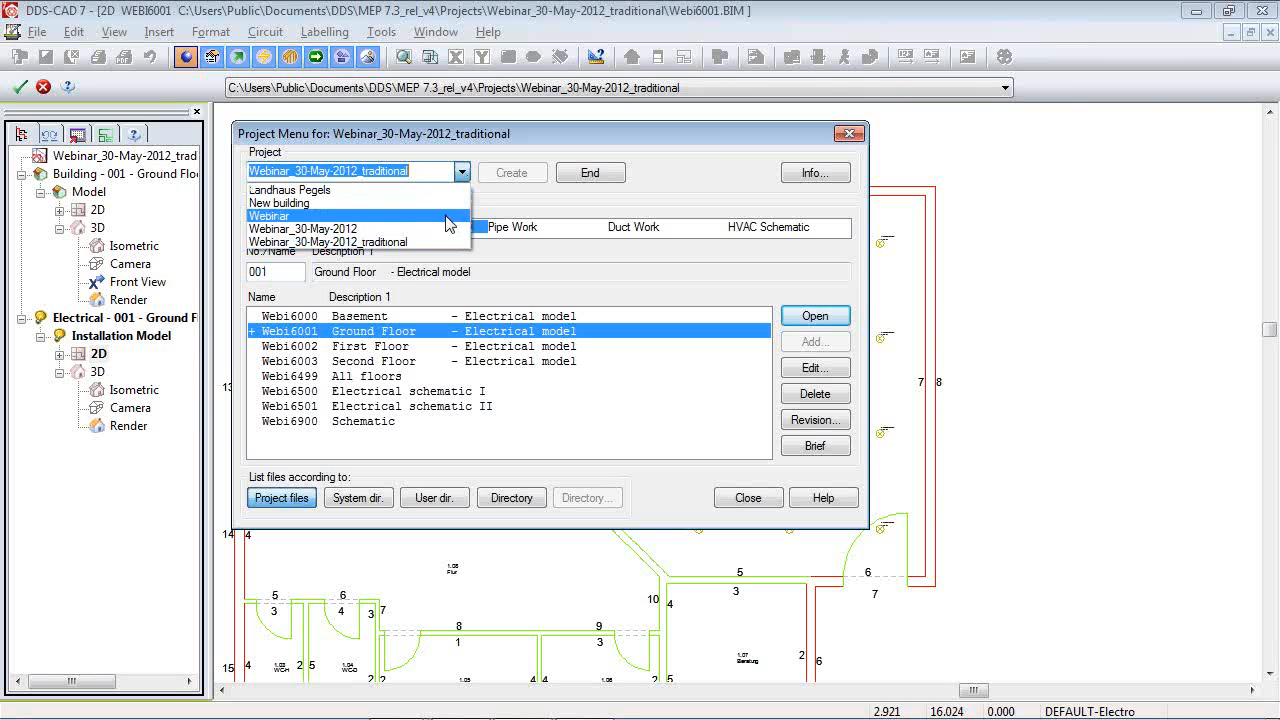
{"action": "left_click", "coordinate": [324, 229]}
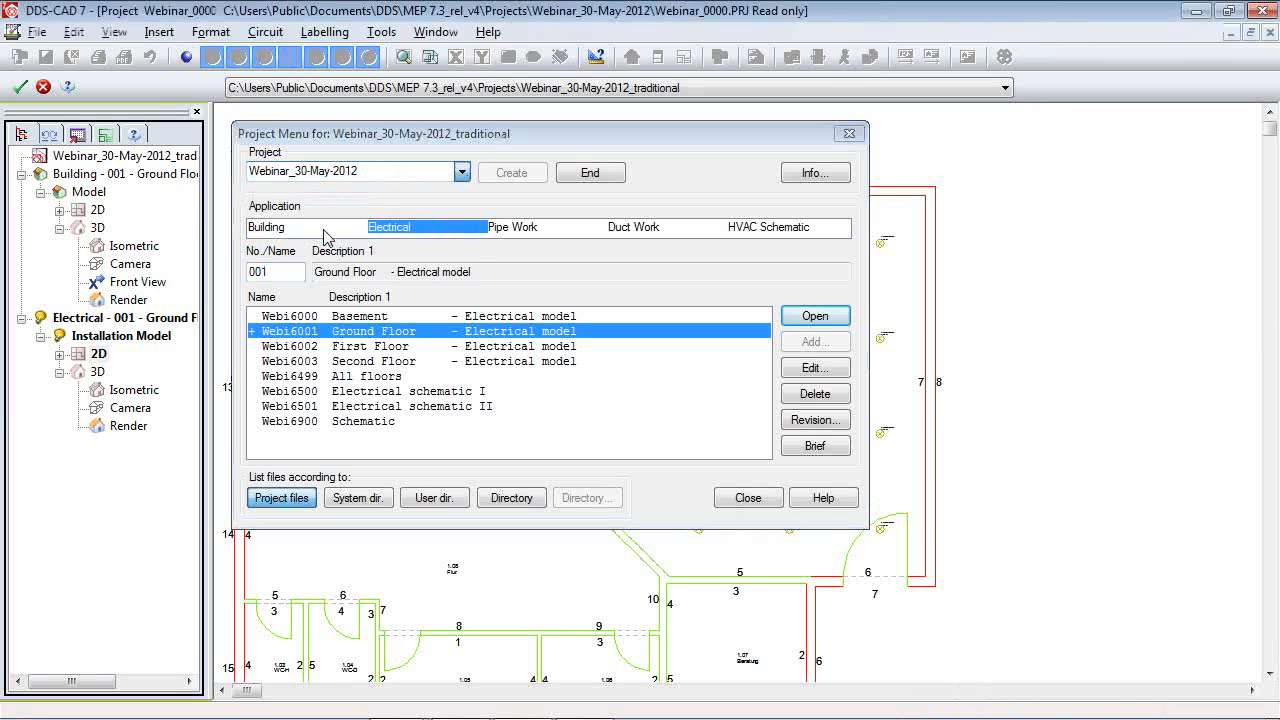
{"action": "left_click", "coordinate": [290, 227]}
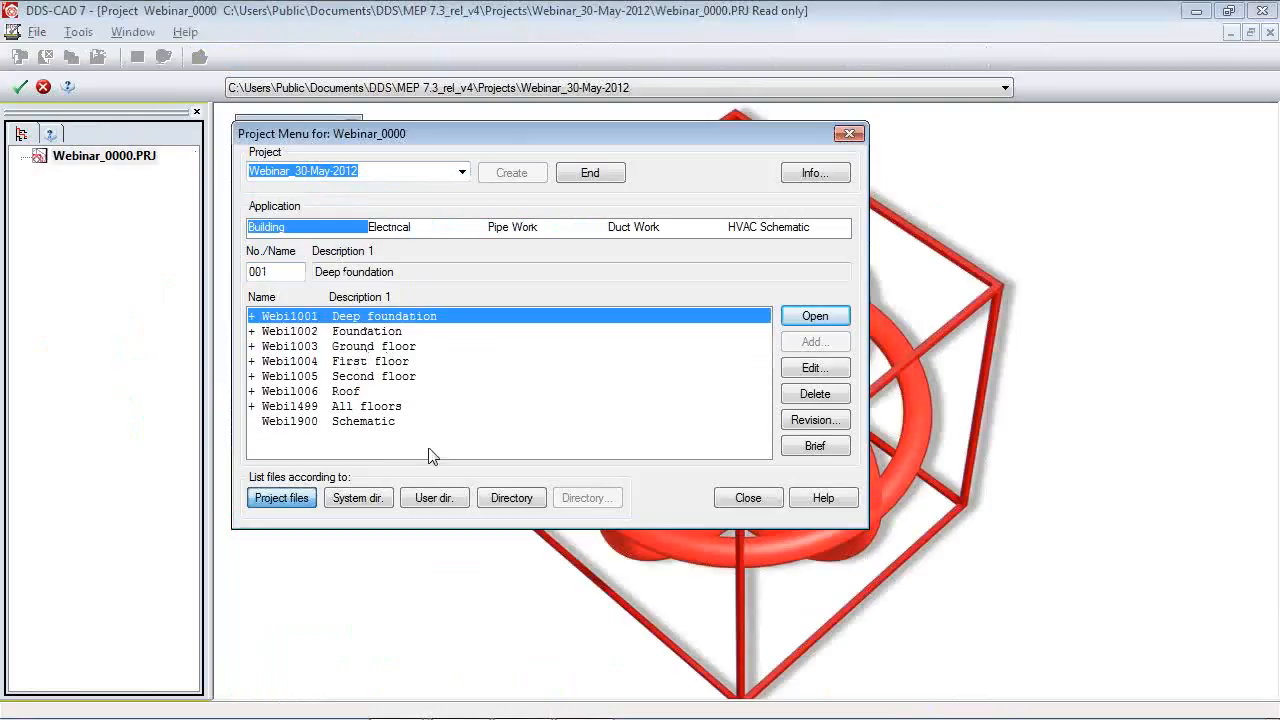
{"action": "double_click", "coordinate": [354, 318]}
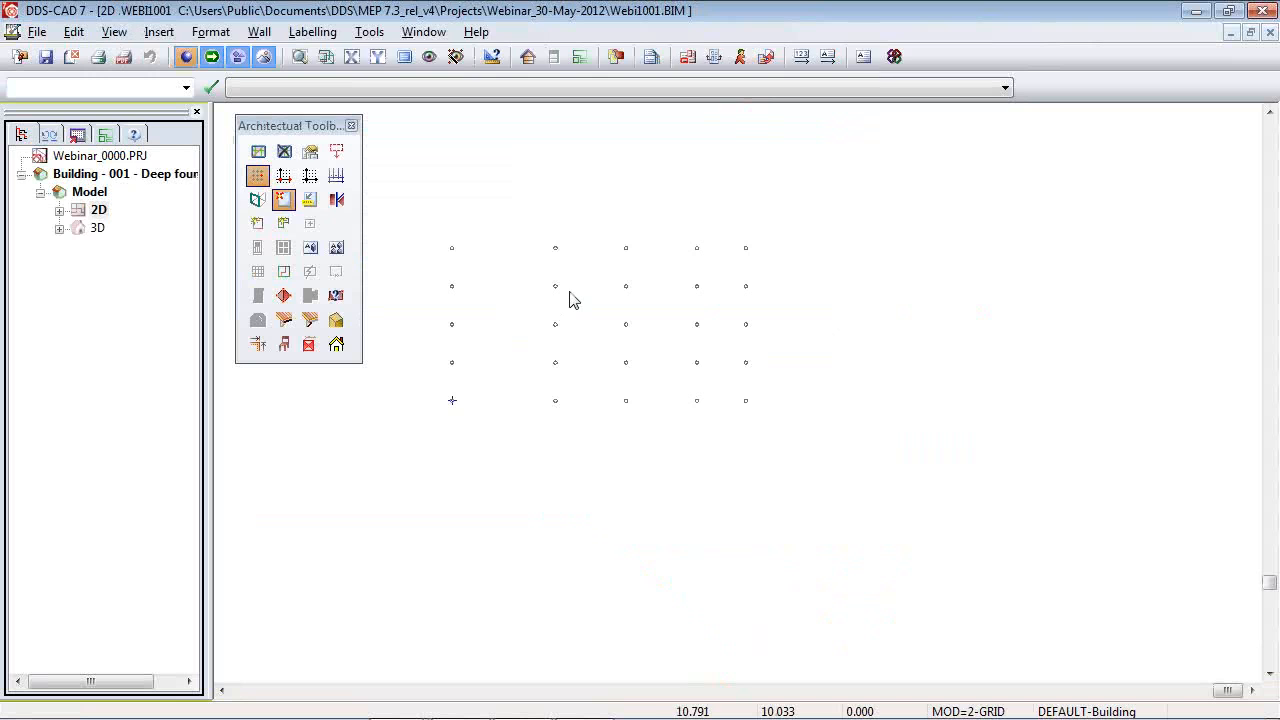
Switch to Windows Explorer and copy openBIM gebouw BWK_2012 1.1.ifc from the Webinar 30-5-2012 folder.
{"action": "mouse_move", "coordinate": [397, 700]}
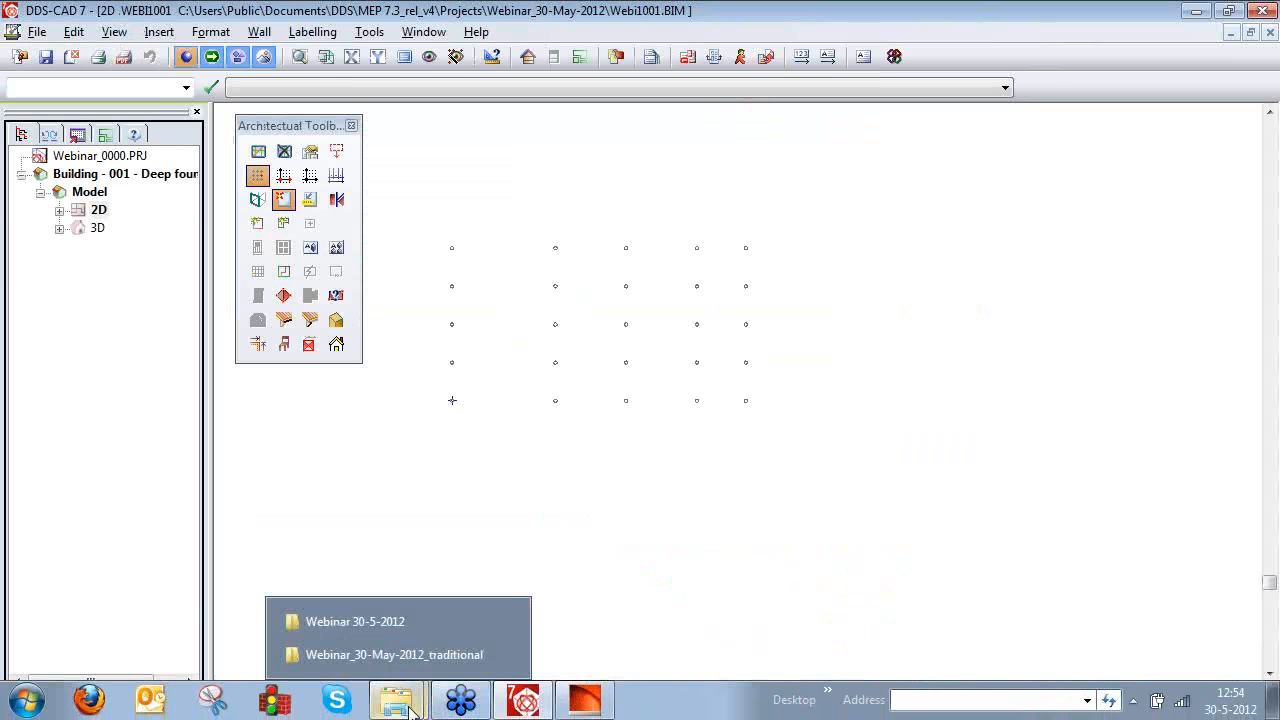
{"action": "left_click", "coordinate": [397, 628]}
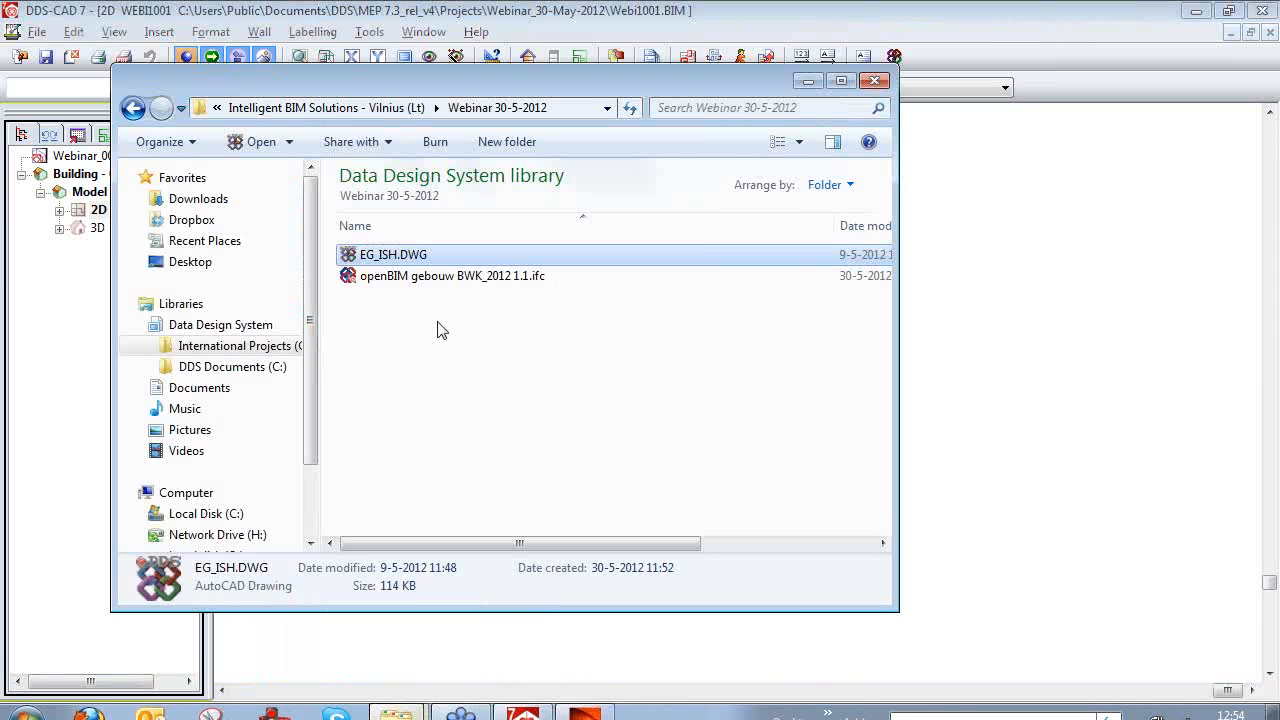
{"action": "left_click", "coordinate": [472, 279]}
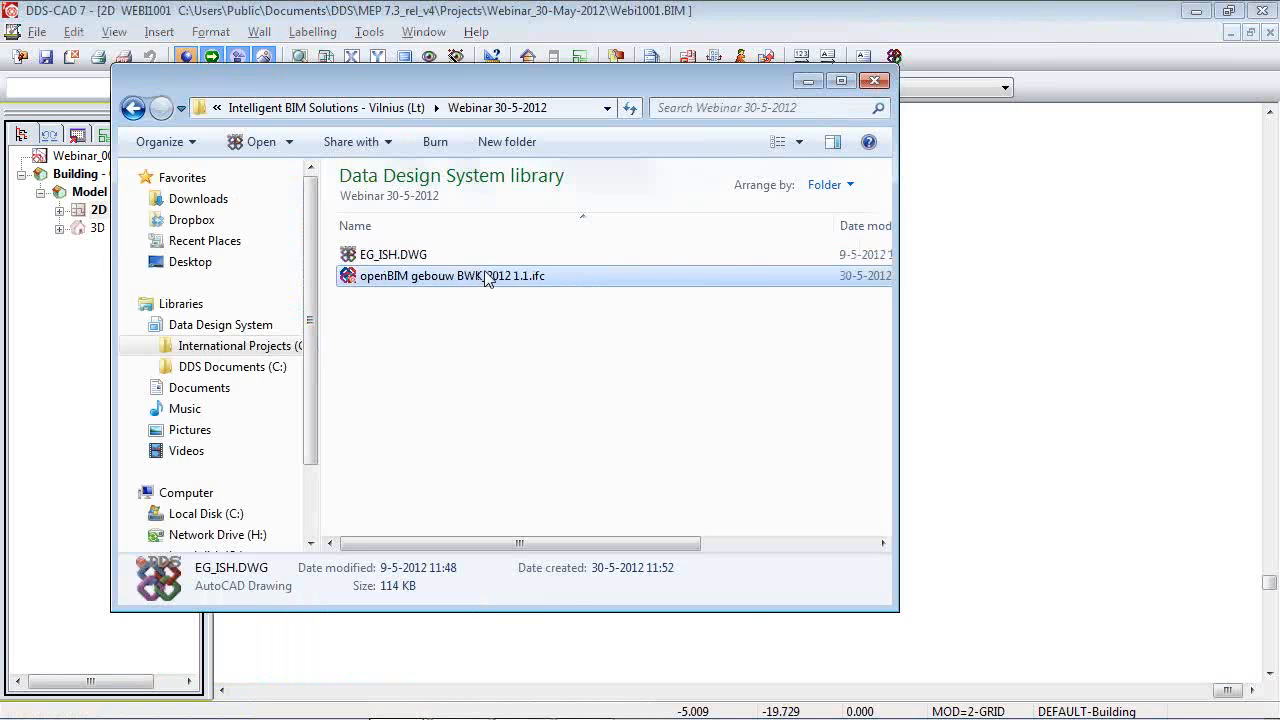
{"action": "right_click", "coordinate": [497, 283]}
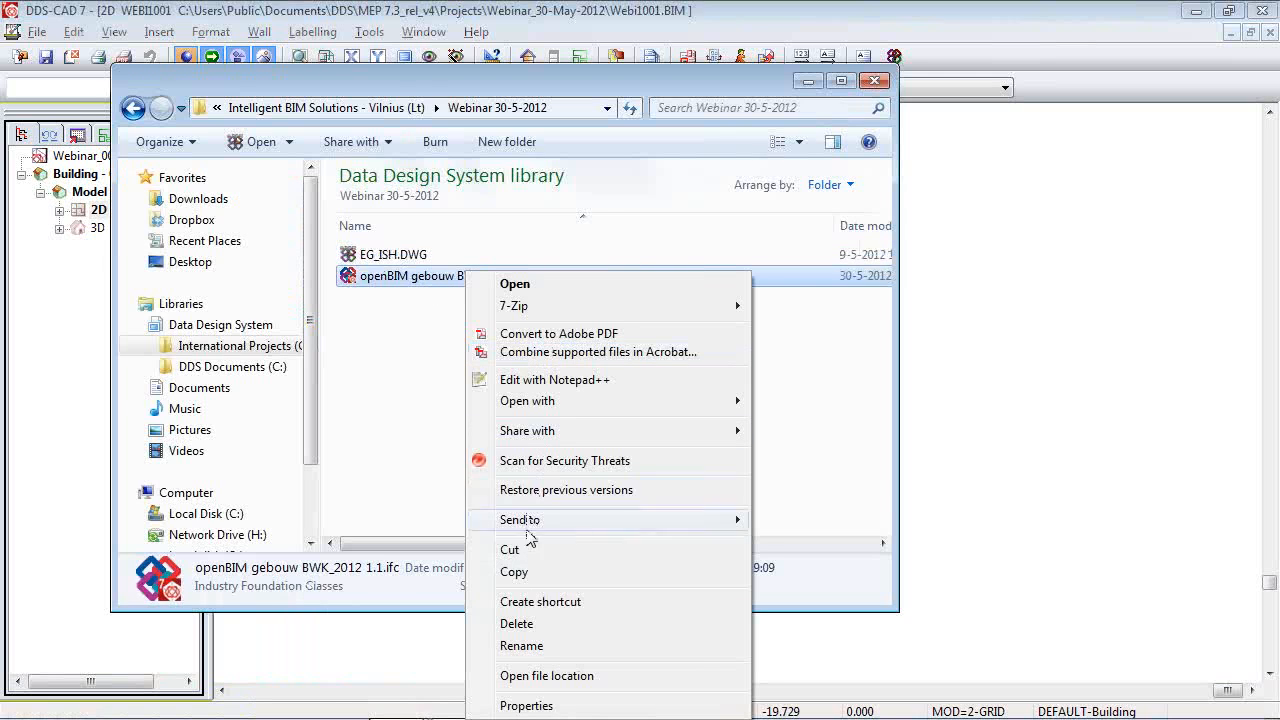
{"action": "left_click", "coordinate": [514, 572]}
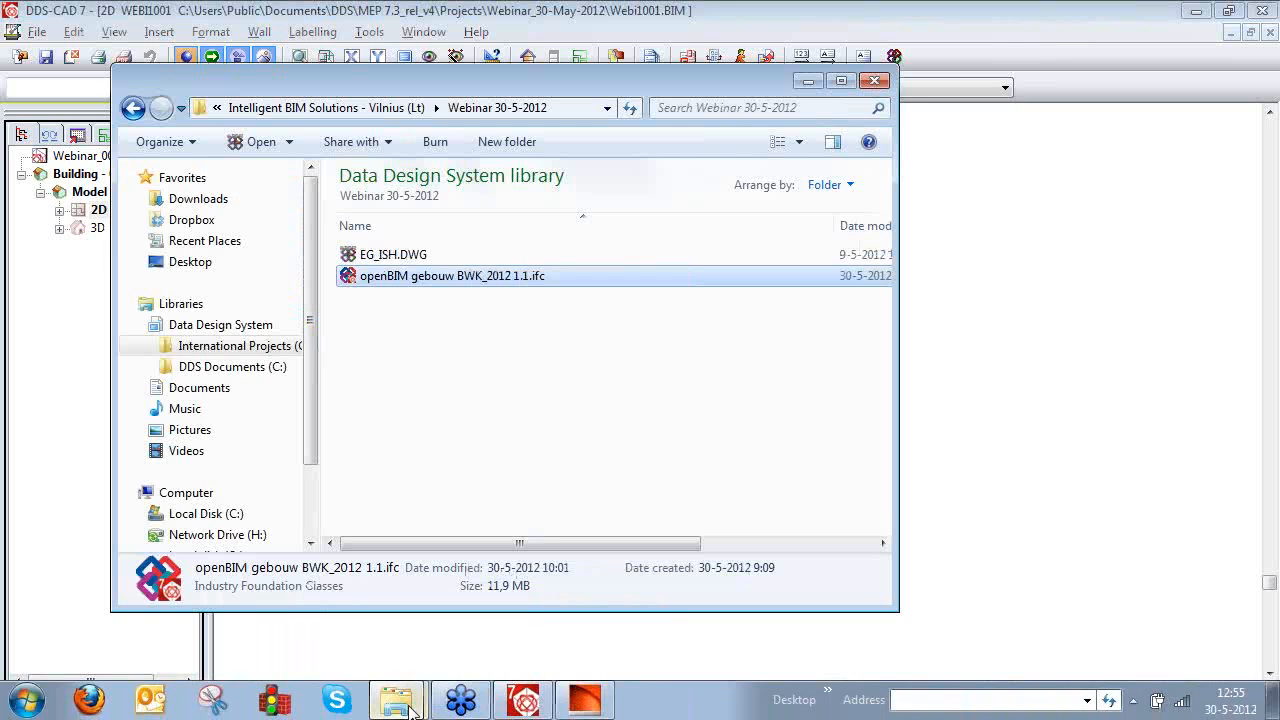
Paste the IFC file into the project folder Webinar_30-May-2012, replacing the existing file of the same name.
{"action": "mouse_move", "coordinate": [397, 699]}
{"action": "left_click", "coordinate": [364, 653]}
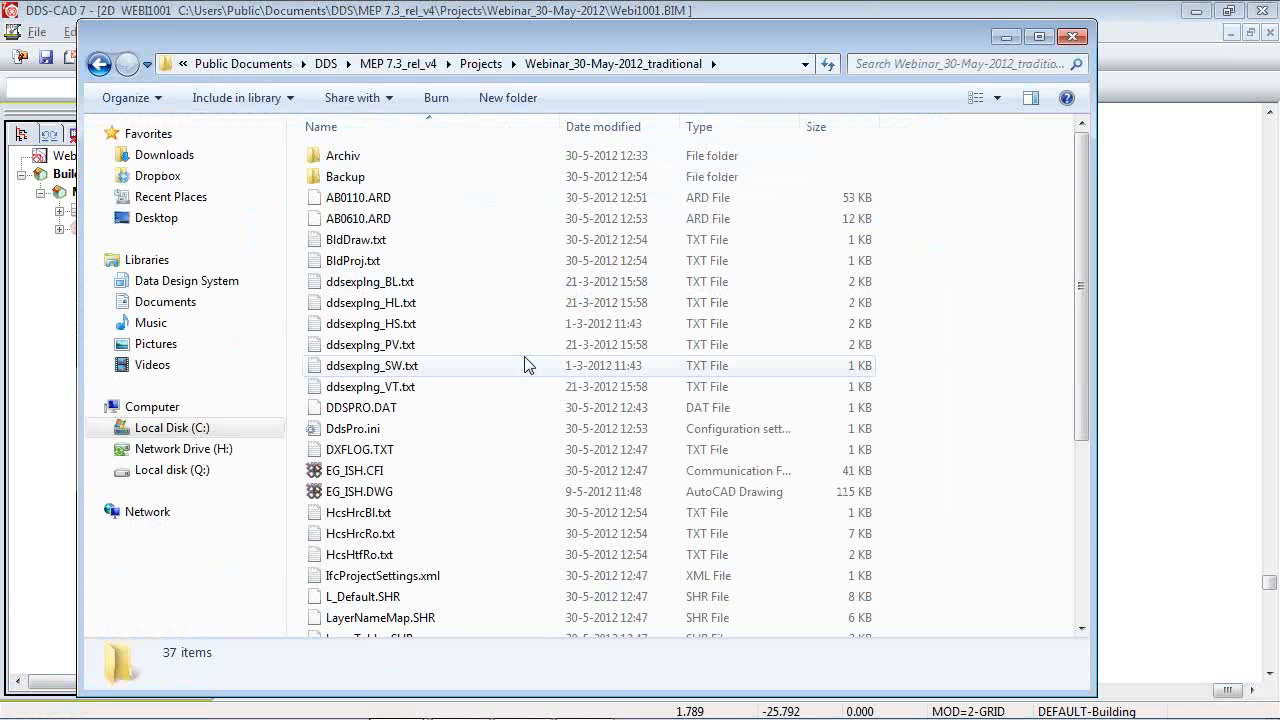
{"action": "left_click", "coordinate": [480, 63]}
{"action": "double_click", "coordinate": [387, 220]}
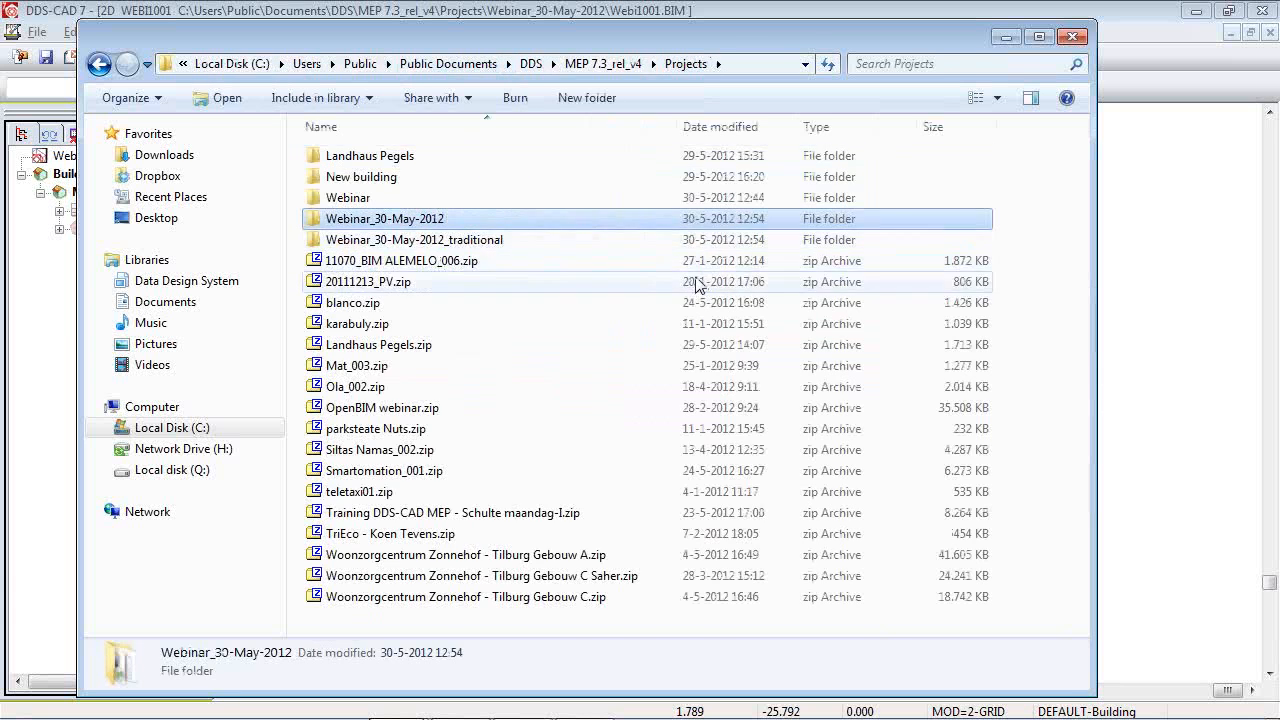
{"action": "right_click", "coordinate": [517, 313]}
{"action": "left_click", "coordinate": [559, 449]}
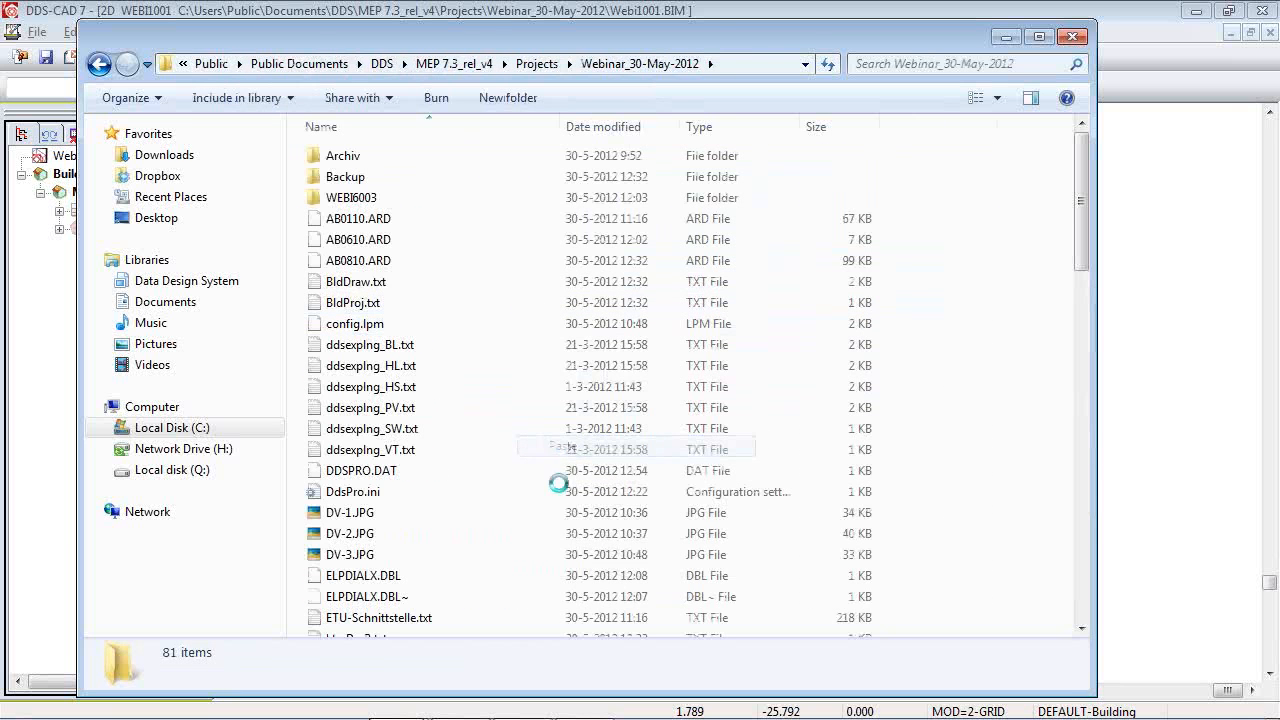
{"action": "mouse_move", "coordinate": [523, 700]}
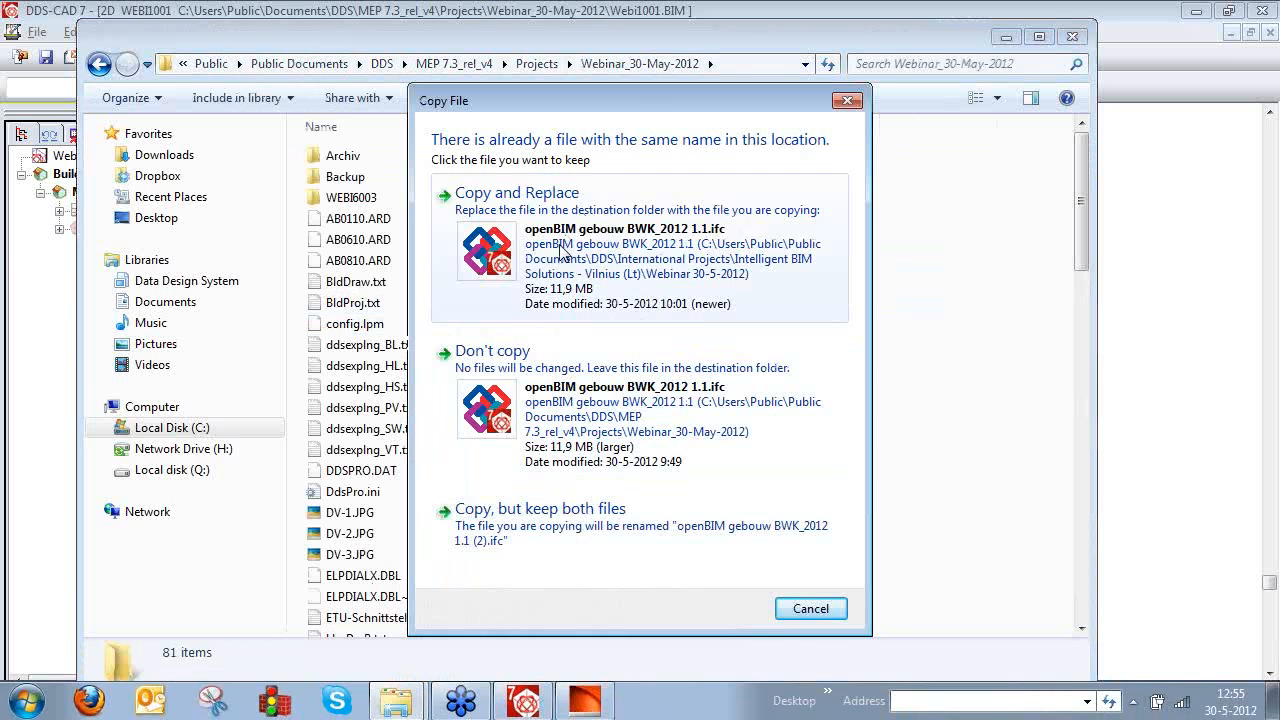
{"action": "left_click", "coordinate": [517, 192]}
Switch to DDS-CAD and open openBIM gebouw BWK_2012 1.1.ifc from the Webinar_30-May-2012 project folder for IFC import.
{"action": "left_click", "coordinate": [520, 702]}
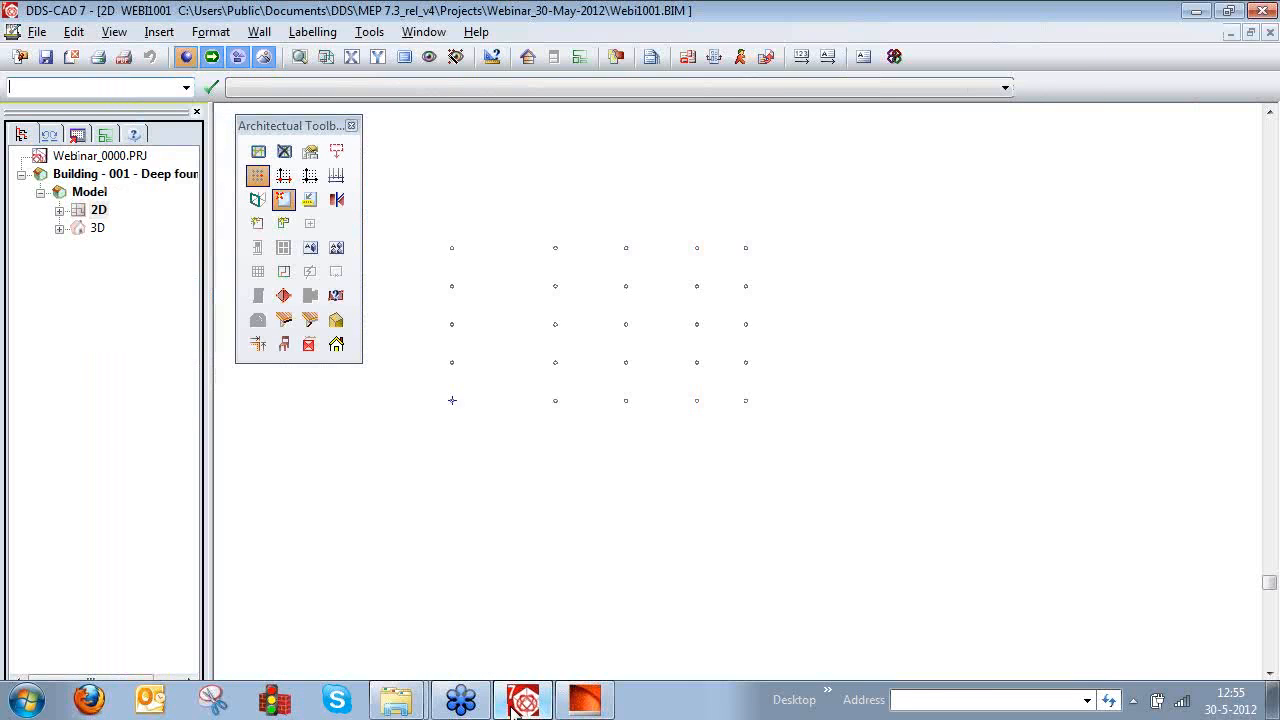
{"action": "left_click", "coordinate": [162, 31]}
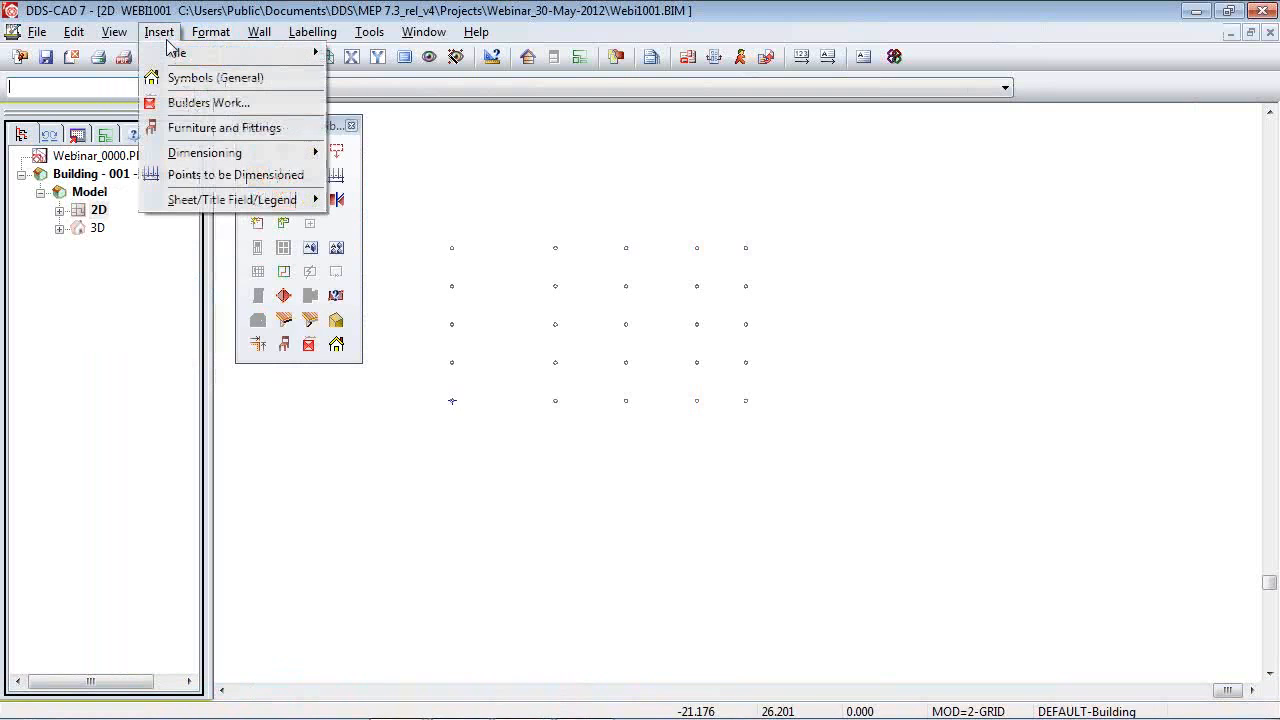
{"action": "mouse_move", "coordinate": [190, 52]}
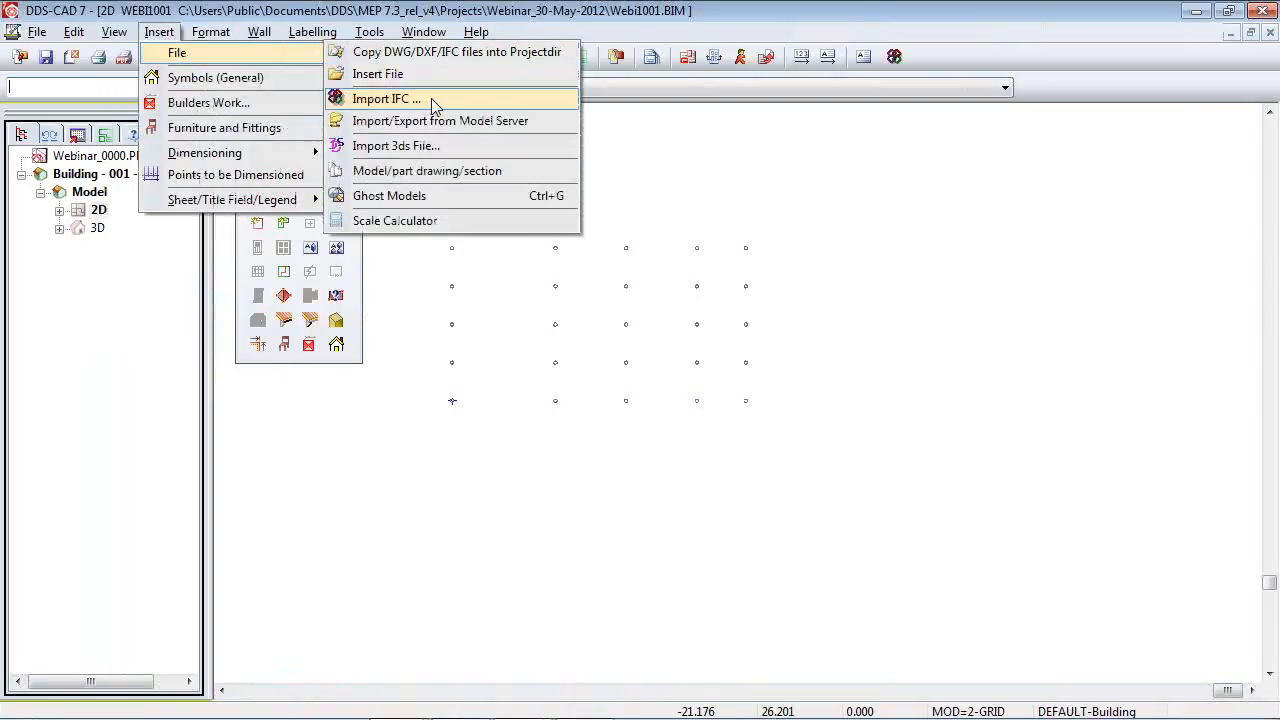
{"action": "left_click", "coordinate": [431, 98]}
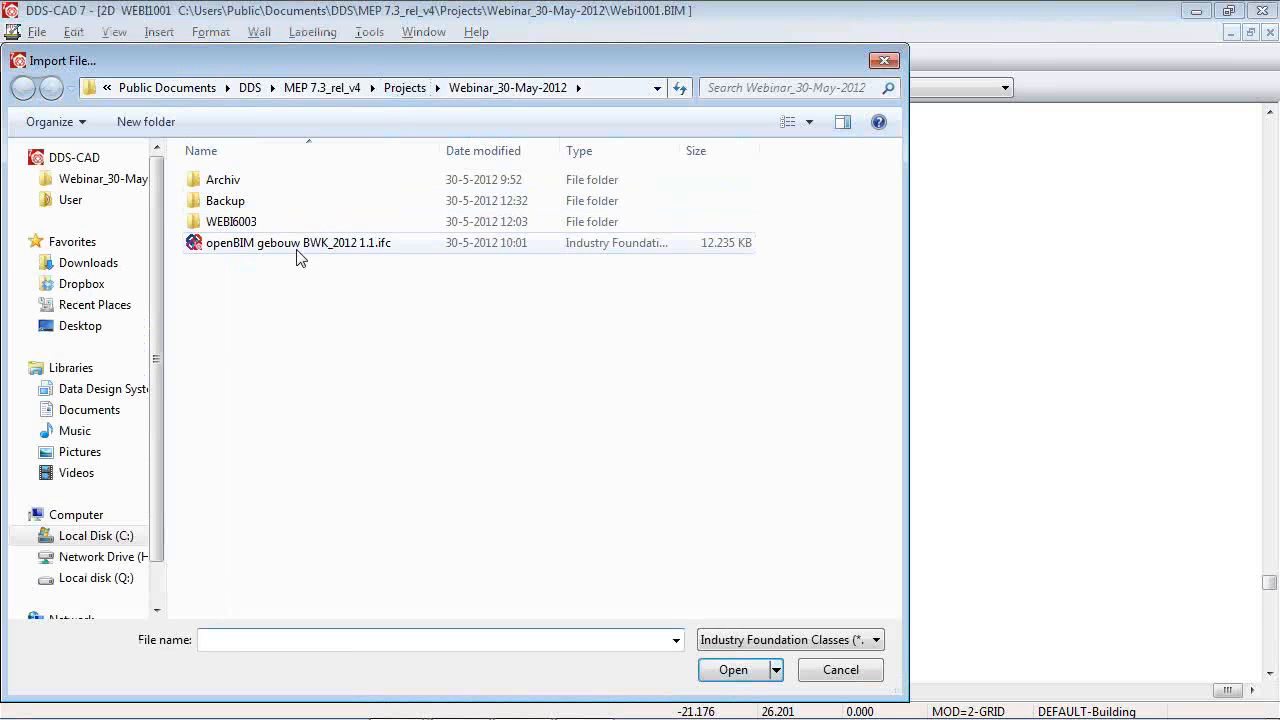
{"action": "left_click", "coordinate": [298, 246]}
{"action": "left_click", "coordinate": [733, 670]}
Set the Building action to Import and convert to DDS objects and import all storeys from deep foundation to Roof.
{"action": "left_click_drag", "start_coordinate": [583, 151], "coordinate": [371, 81]}
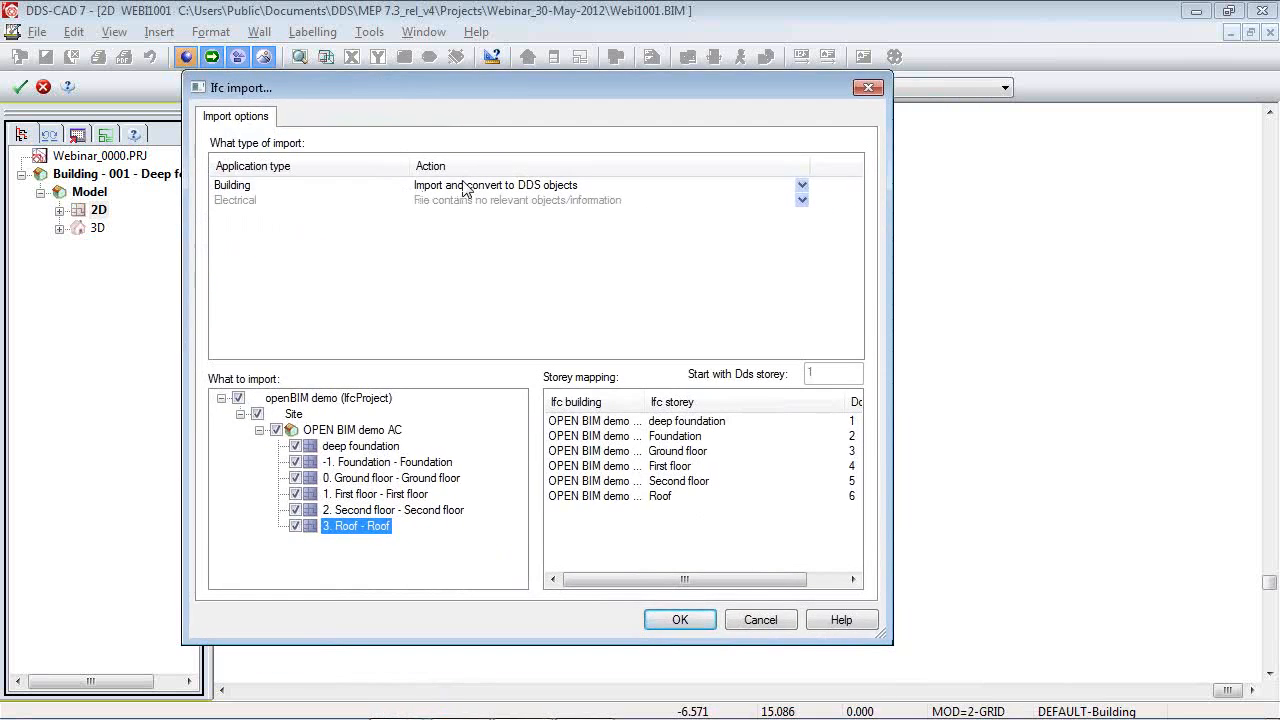
{"action": "left_click", "coordinate": [572, 190]}
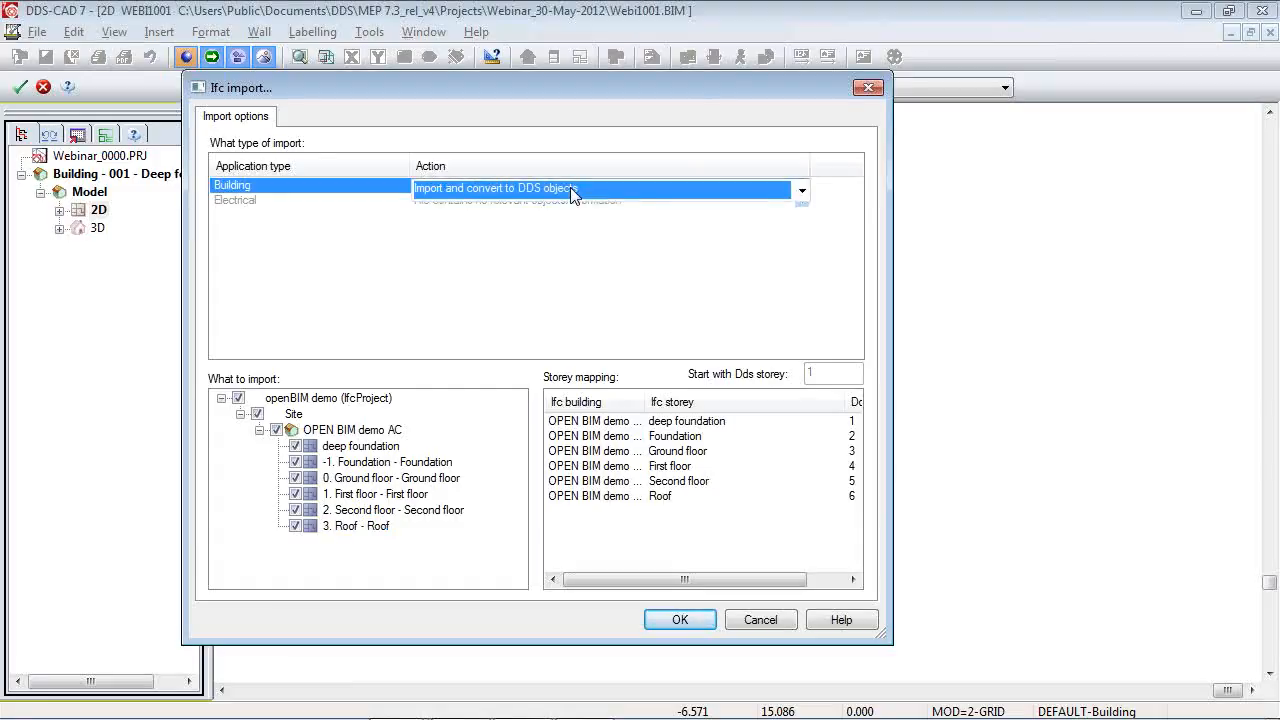
{"action": "left_click", "coordinate": [502, 190]}
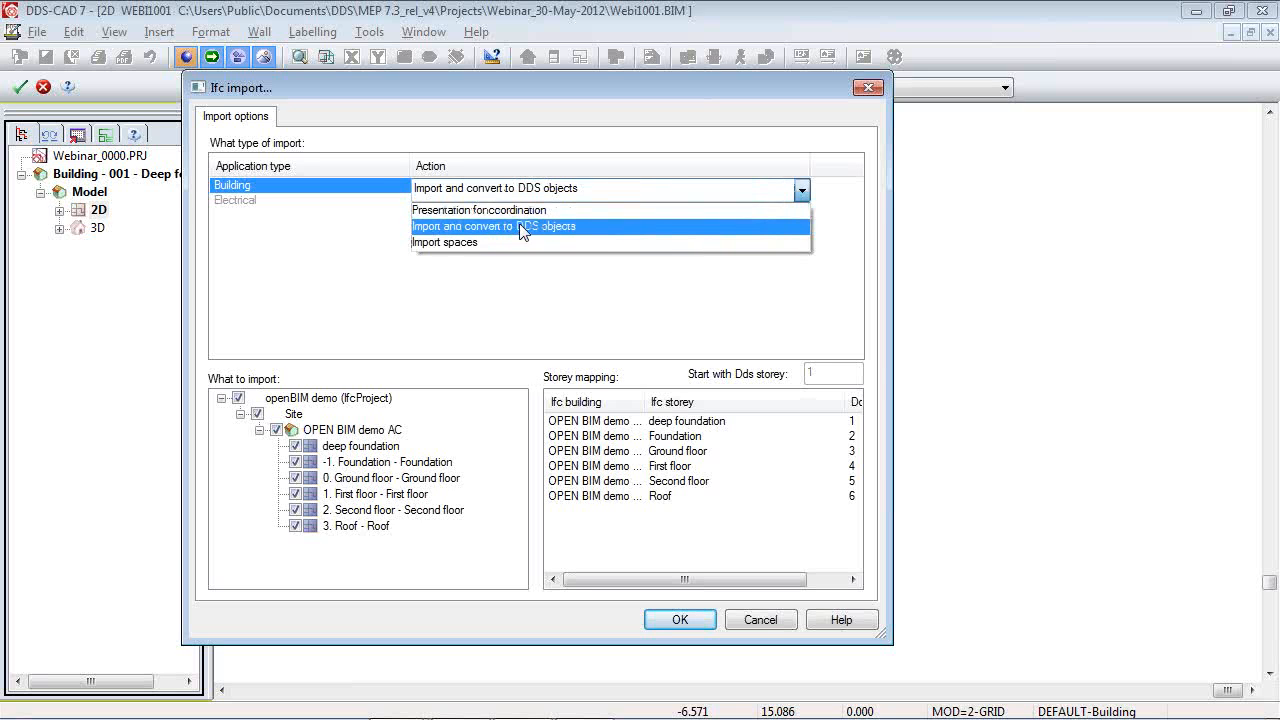
{"action": "left_click", "coordinate": [521, 227]}
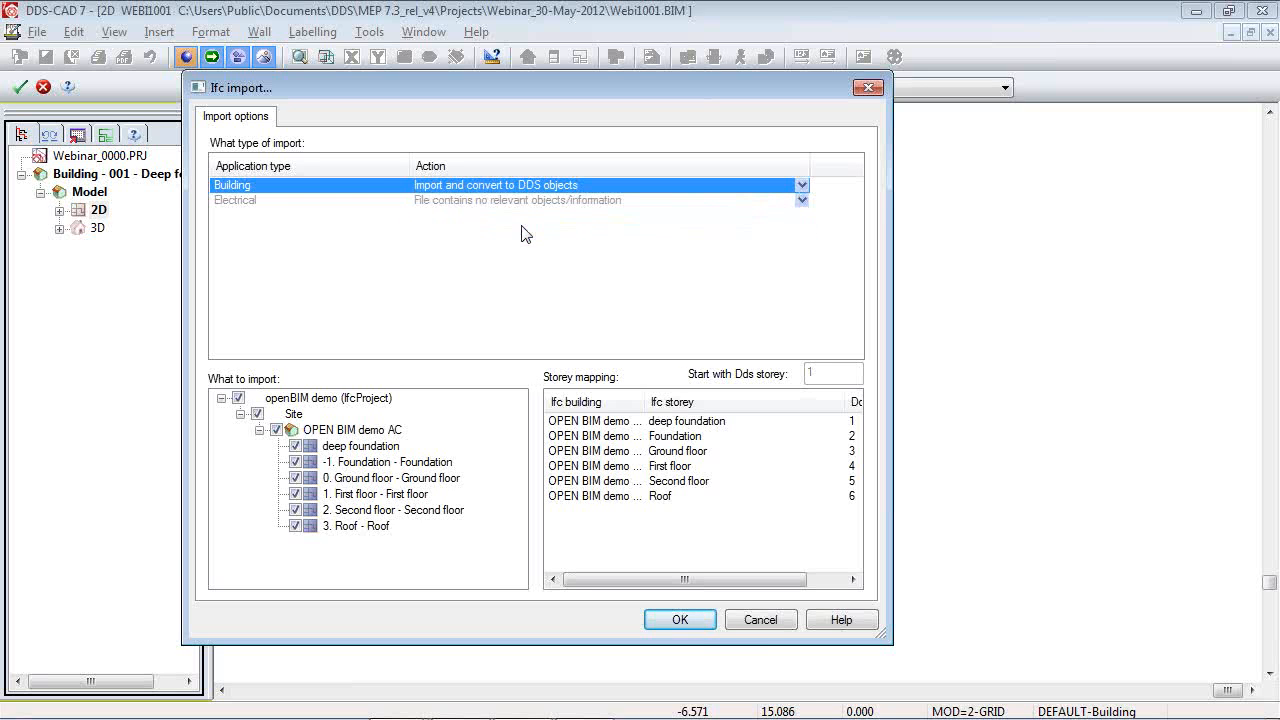
{"action": "left_click", "coordinate": [679, 620]}
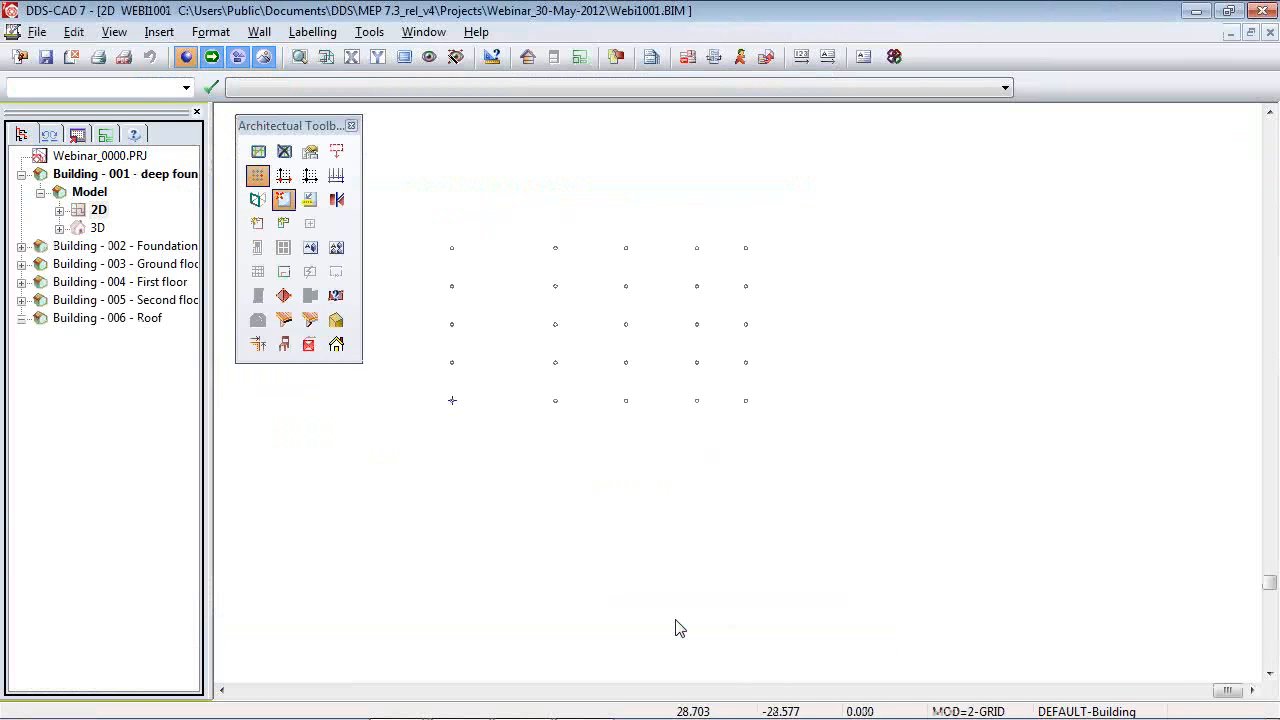
Open the Ground floor model, fit the whole plan and review each storey's area, rooms and height in the building information.
{"action": "double_click", "coordinate": [140, 268]}
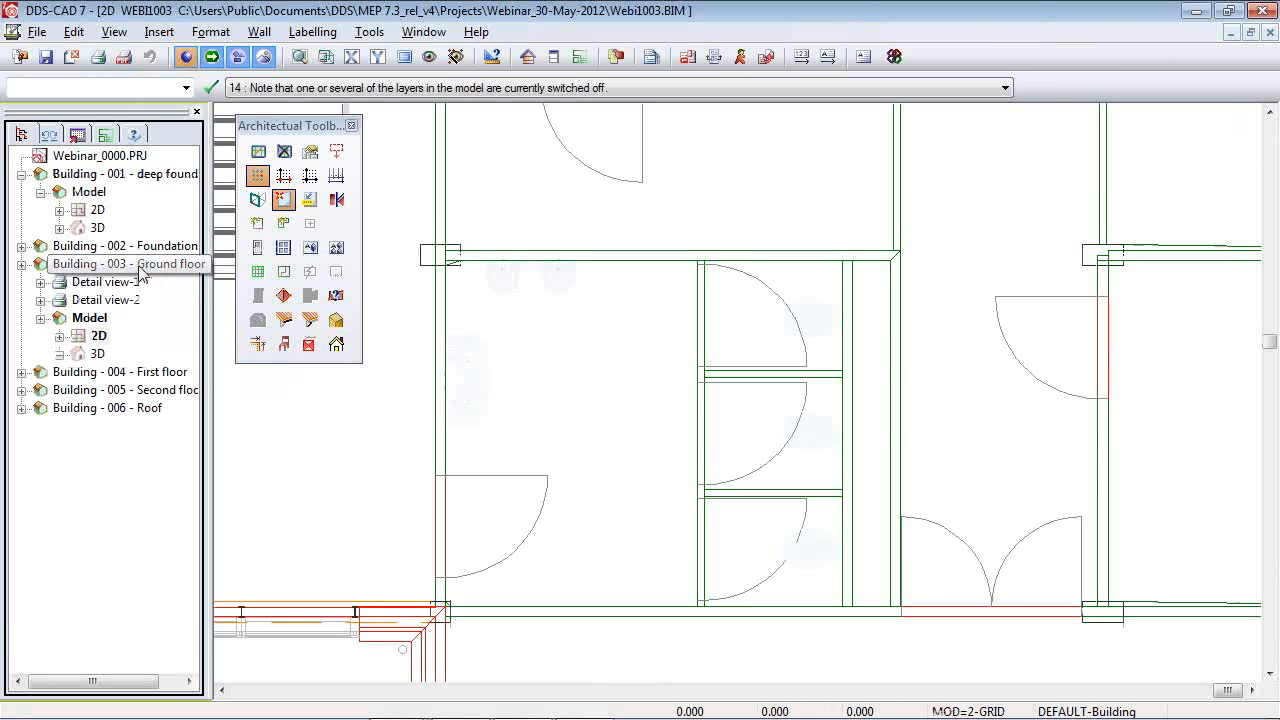
{"action": "left_click", "coordinate": [299, 56]}
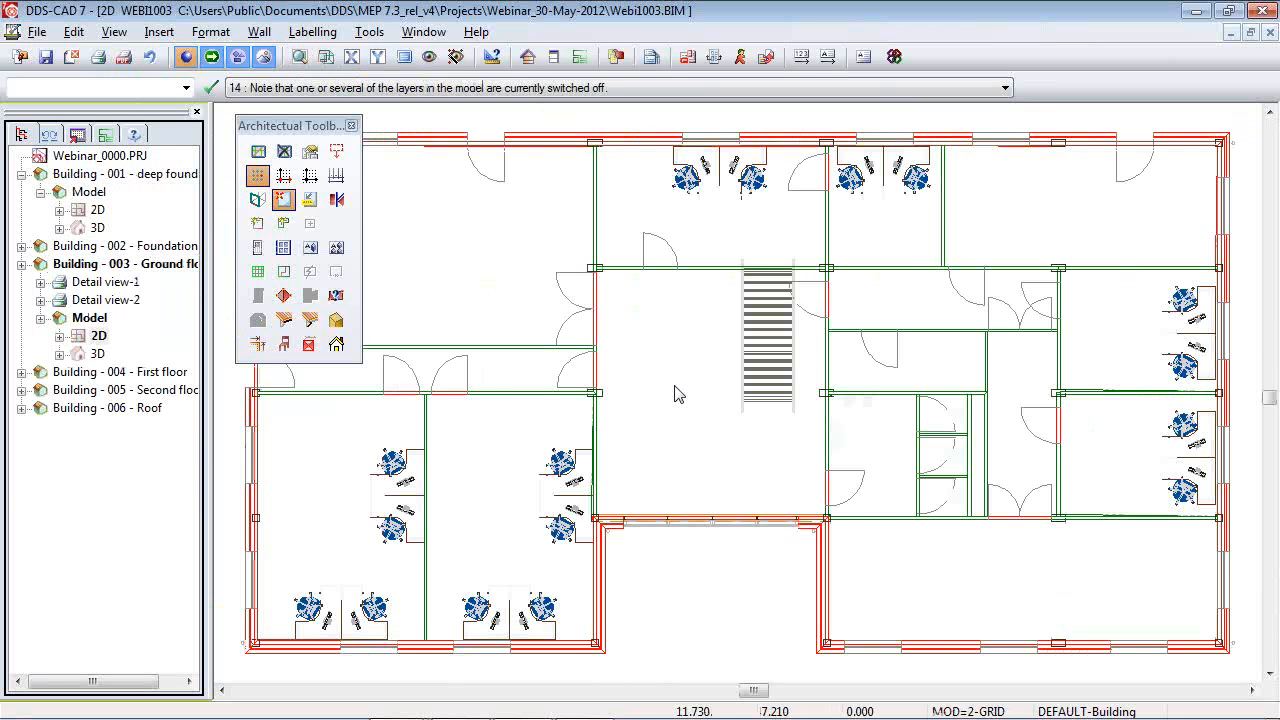
{"action": "left_click", "coordinate": [535, 60]}
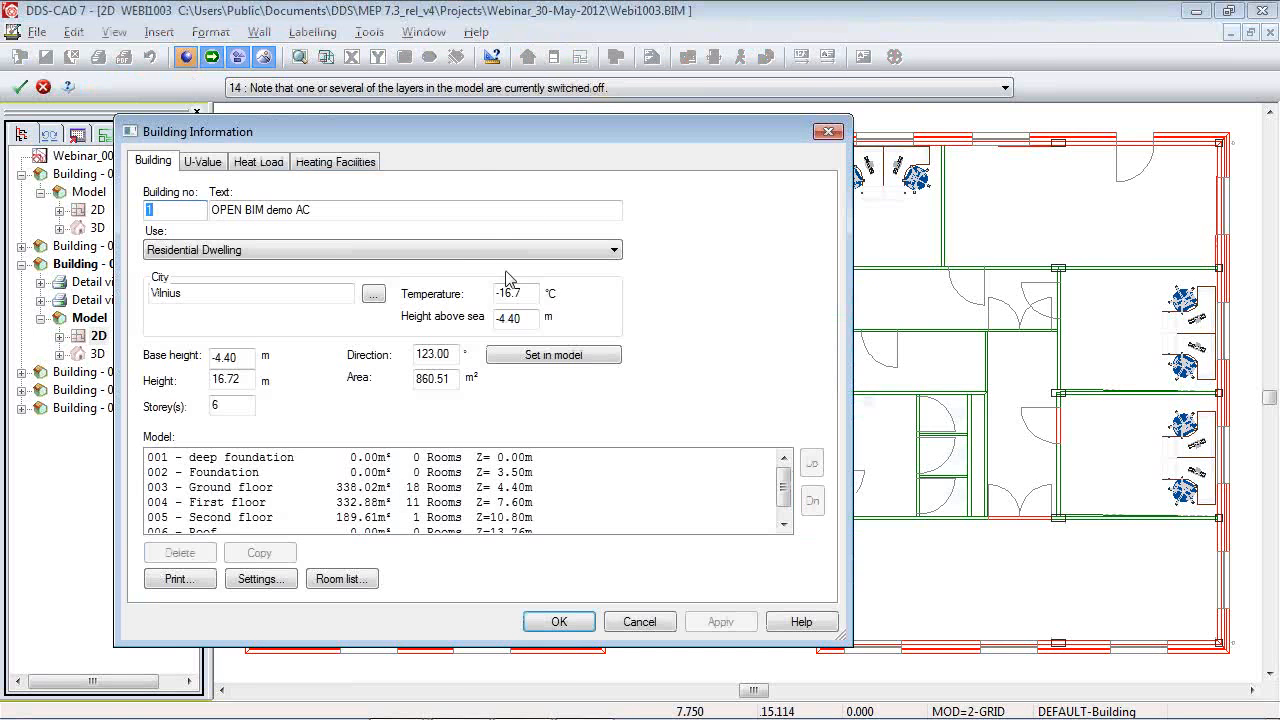
{"action": "left_click", "coordinate": [362, 490]}
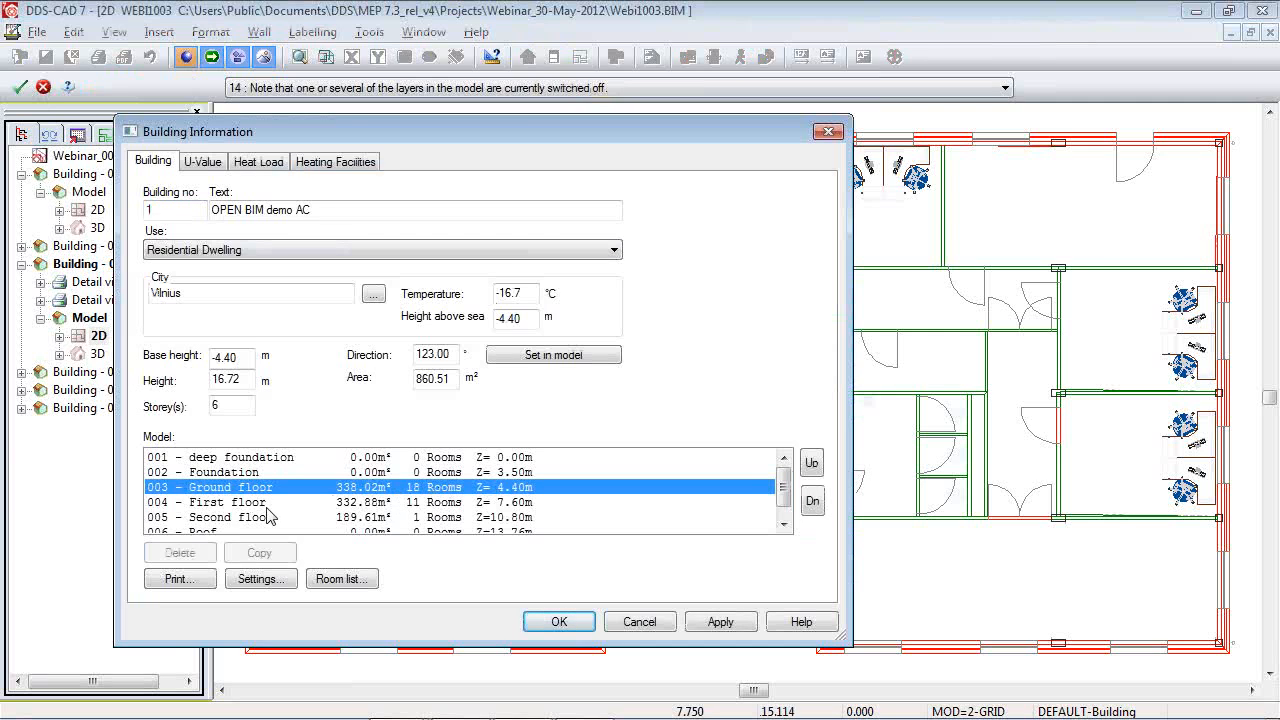
{"action": "left_click", "coordinate": [428, 504]}
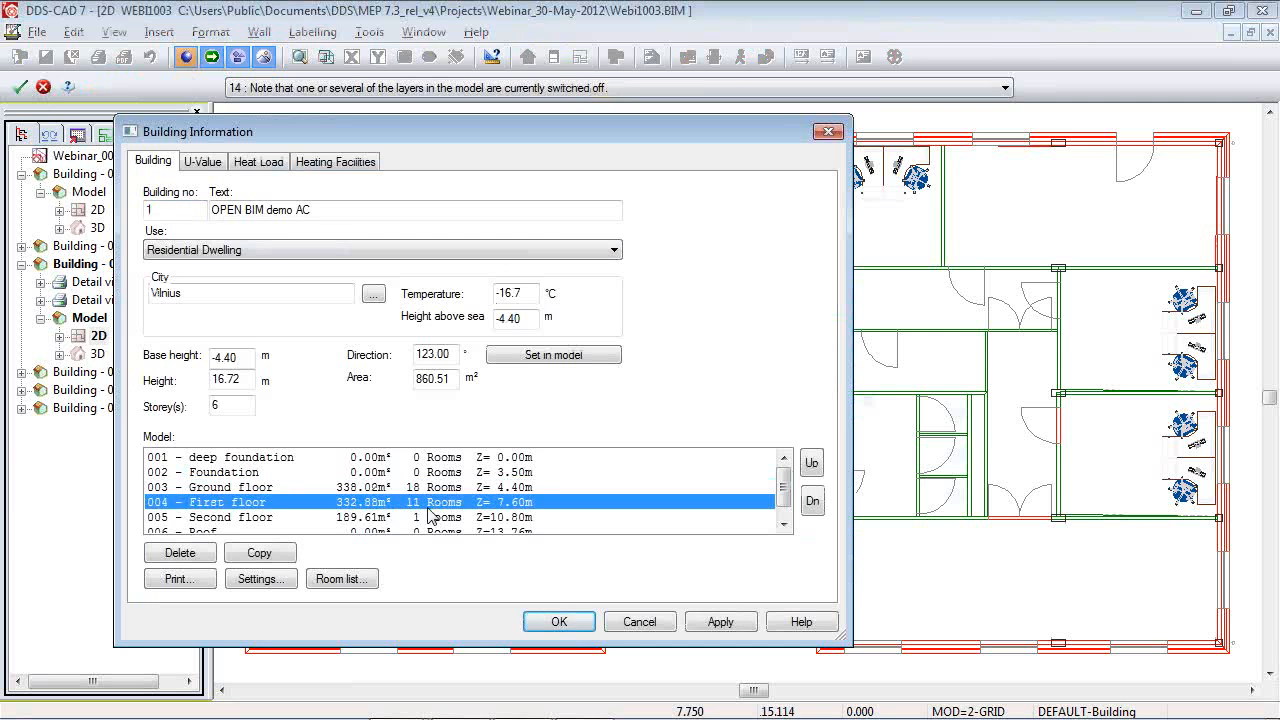
{"action": "left_click", "coordinate": [241, 519]}
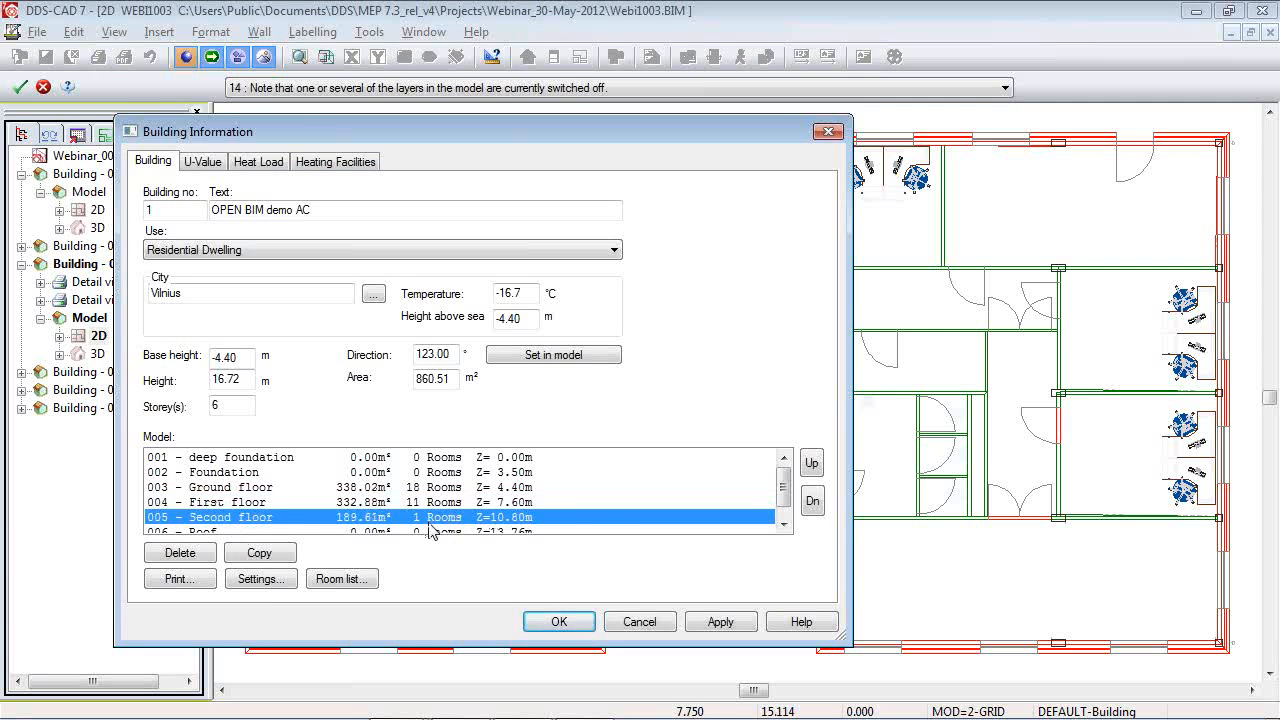
{"action": "left_click", "coordinate": [510, 472]}
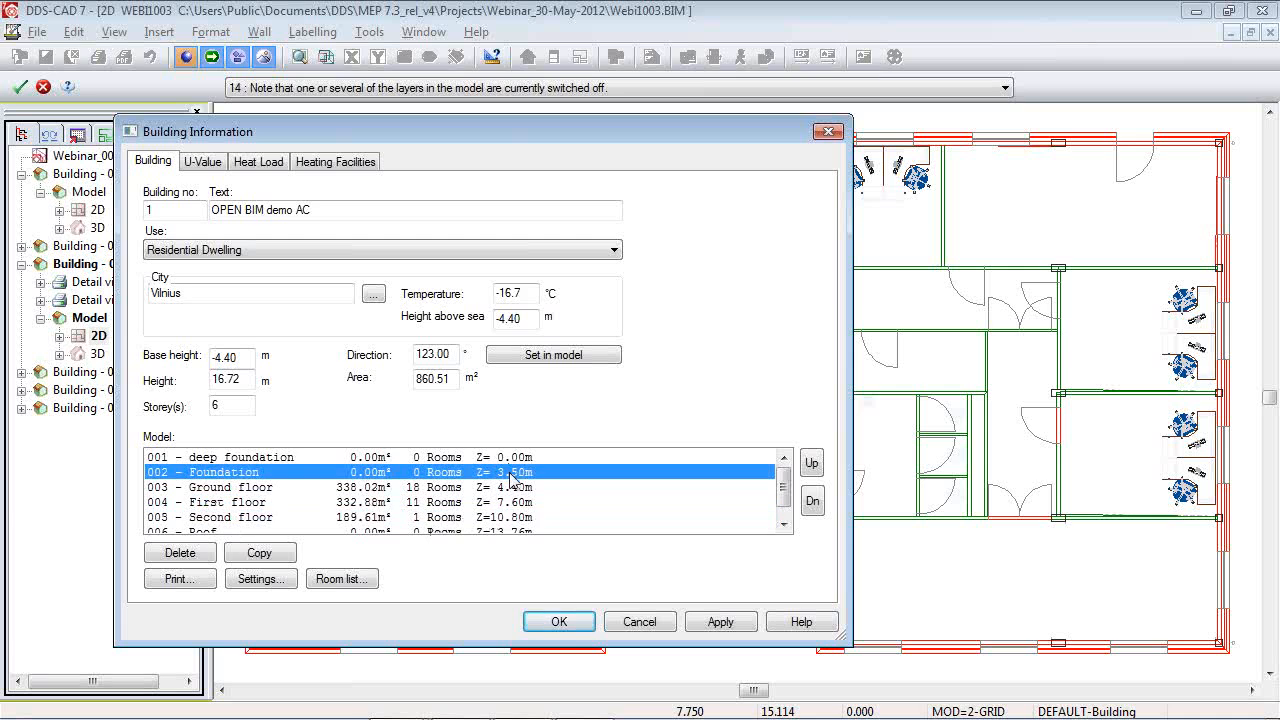
{"action": "left_click", "coordinate": [512, 500]}
{"action": "left_click", "coordinate": [524, 487]}
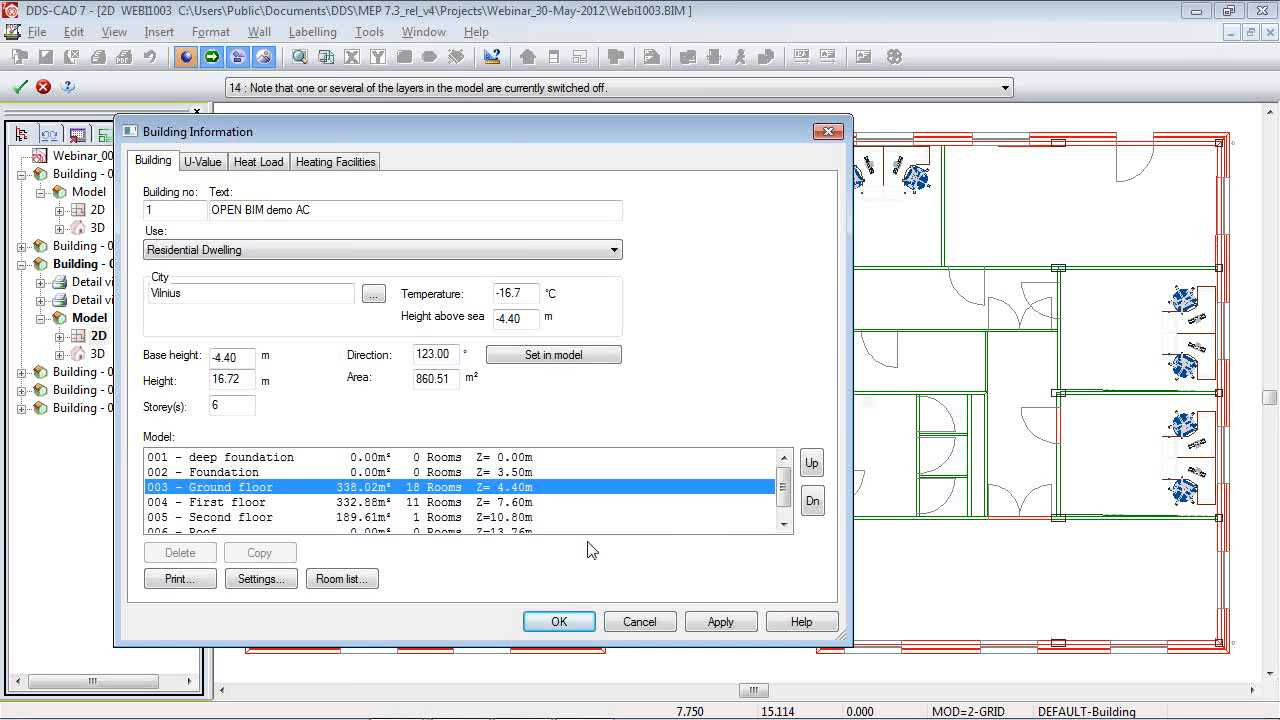
{"action": "left_click", "coordinate": [570, 620]}
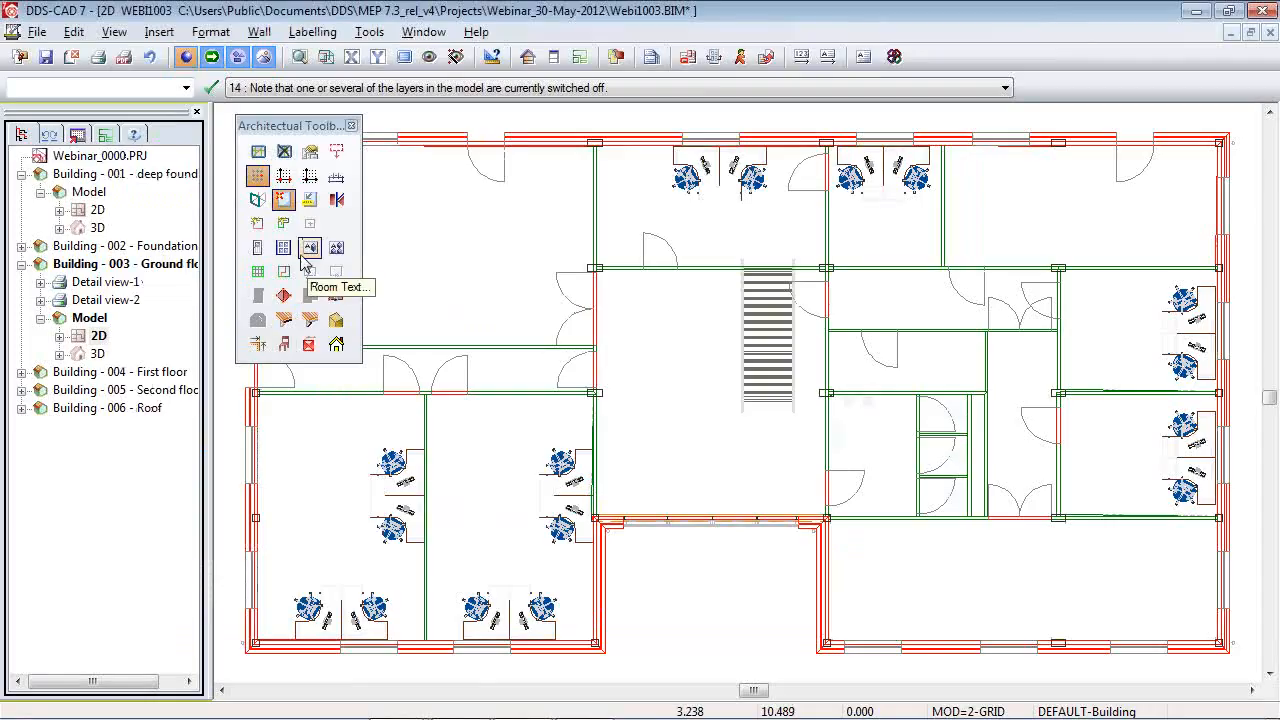
Render the ground floor in 3D with shaded surfaces and examine it from another side.
{"action": "left_click", "coordinate": [262, 56]}
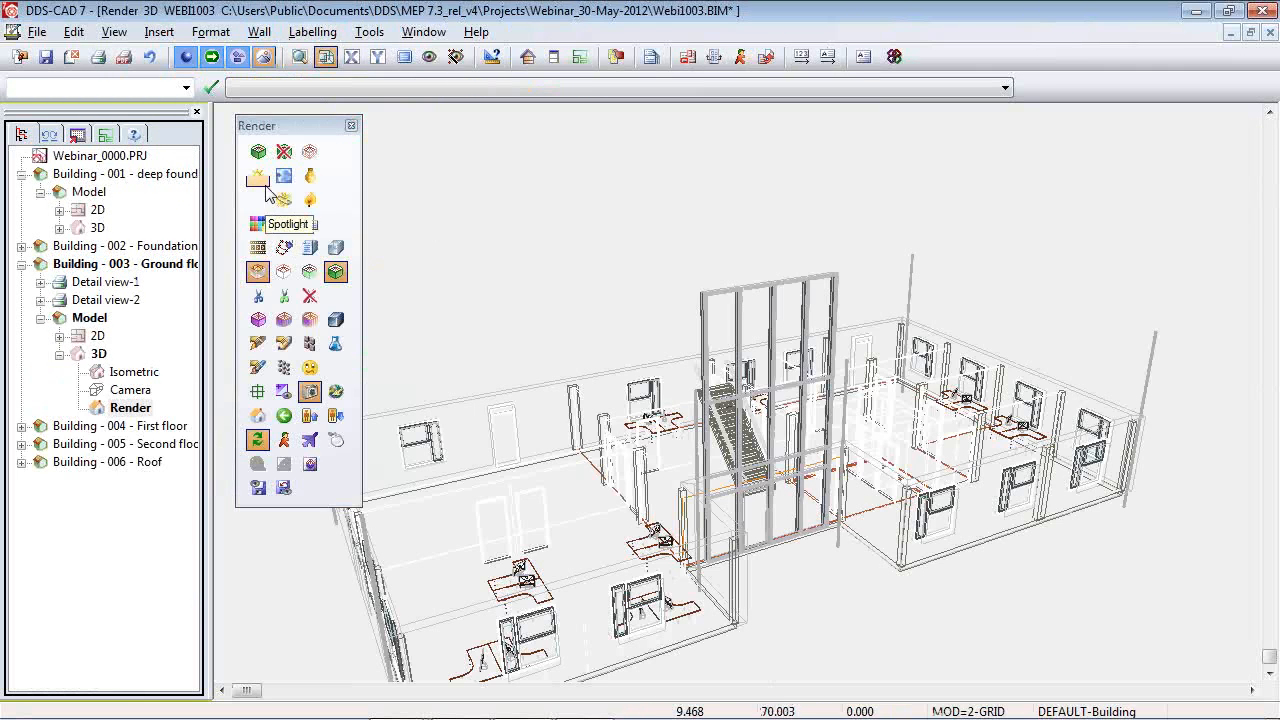
{"action": "left_click", "coordinate": [310, 272]}
{"action": "mouse_move", "coordinate": [645, 450]}
{"action": "left_mouse_down"}
{"action": "mouse_move", "coordinate": [691, 583]}
{"action": "mouse_move", "coordinate": [700, 432]}
{"action": "mouse_move", "coordinate": [258, 395]}
{"action": "mouse_move", "coordinate": [198, 410]}
{"action": "left_mouse_up"}
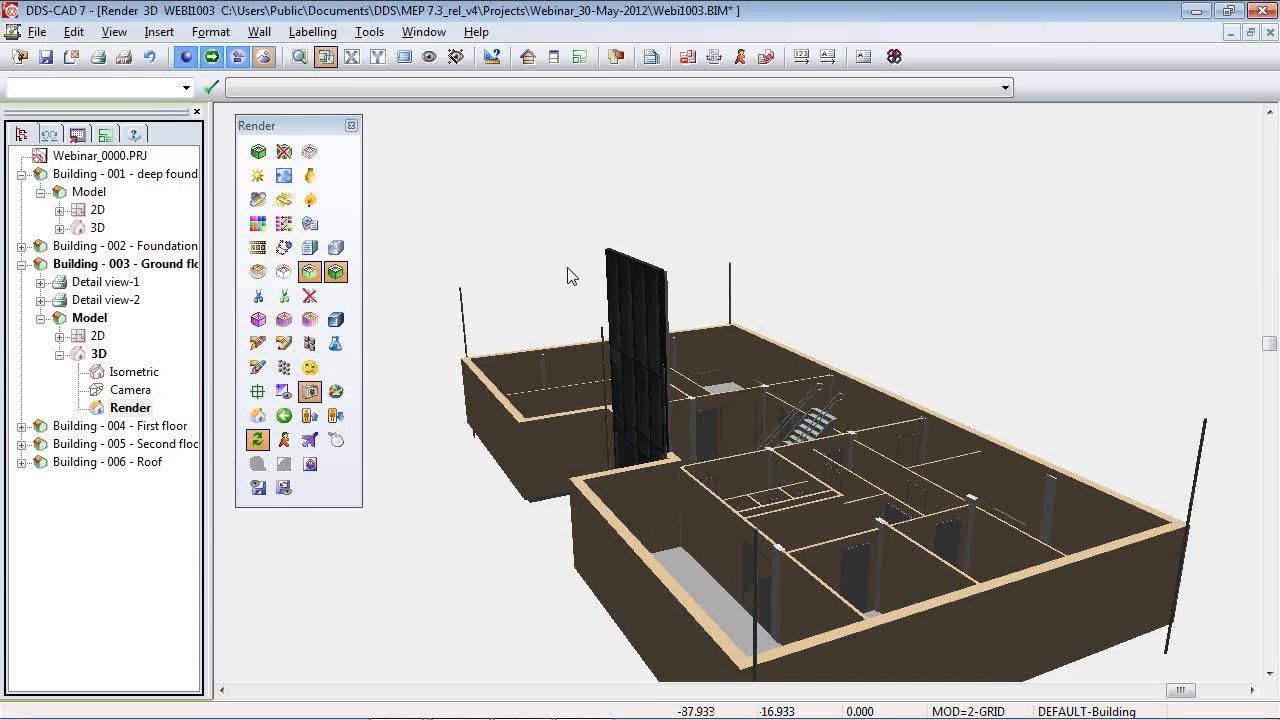
Examine the ground floor's Detail view-1 and Detail view-2 and return to the model's 2D plan.
{"action": "double_click", "coordinate": [100, 284]}
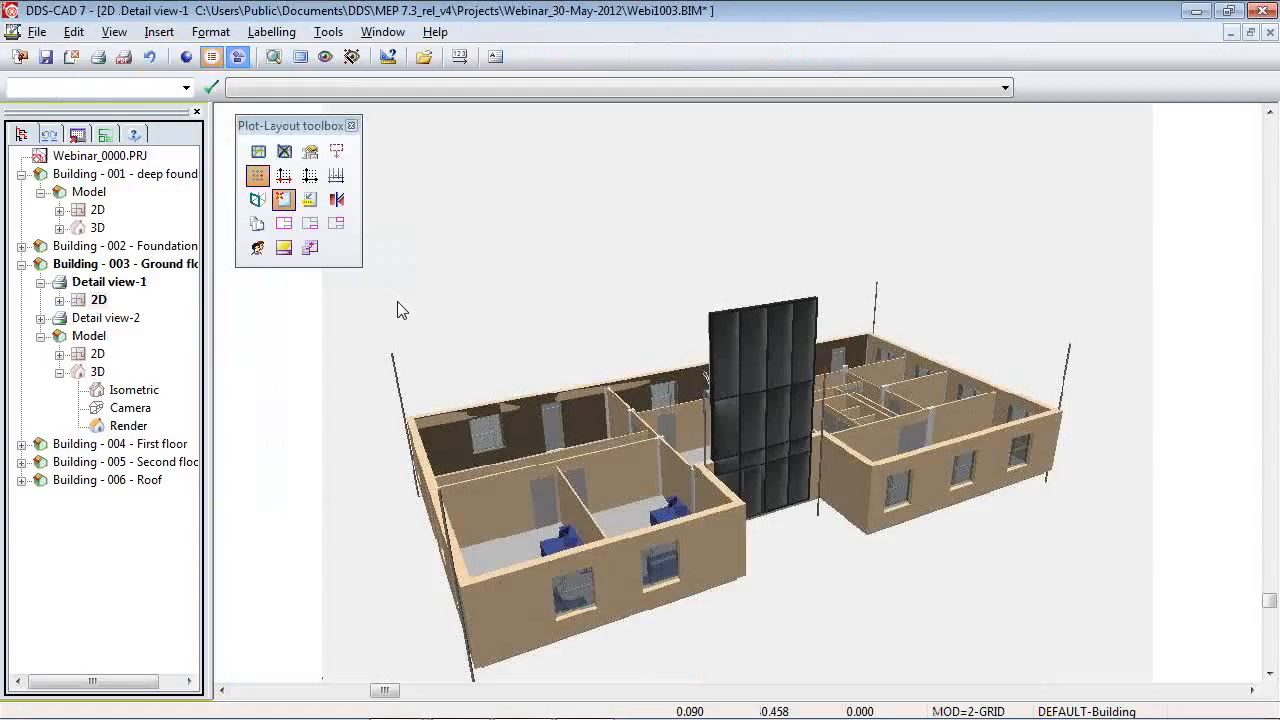
{"action": "double_click", "coordinate": [99, 320]}
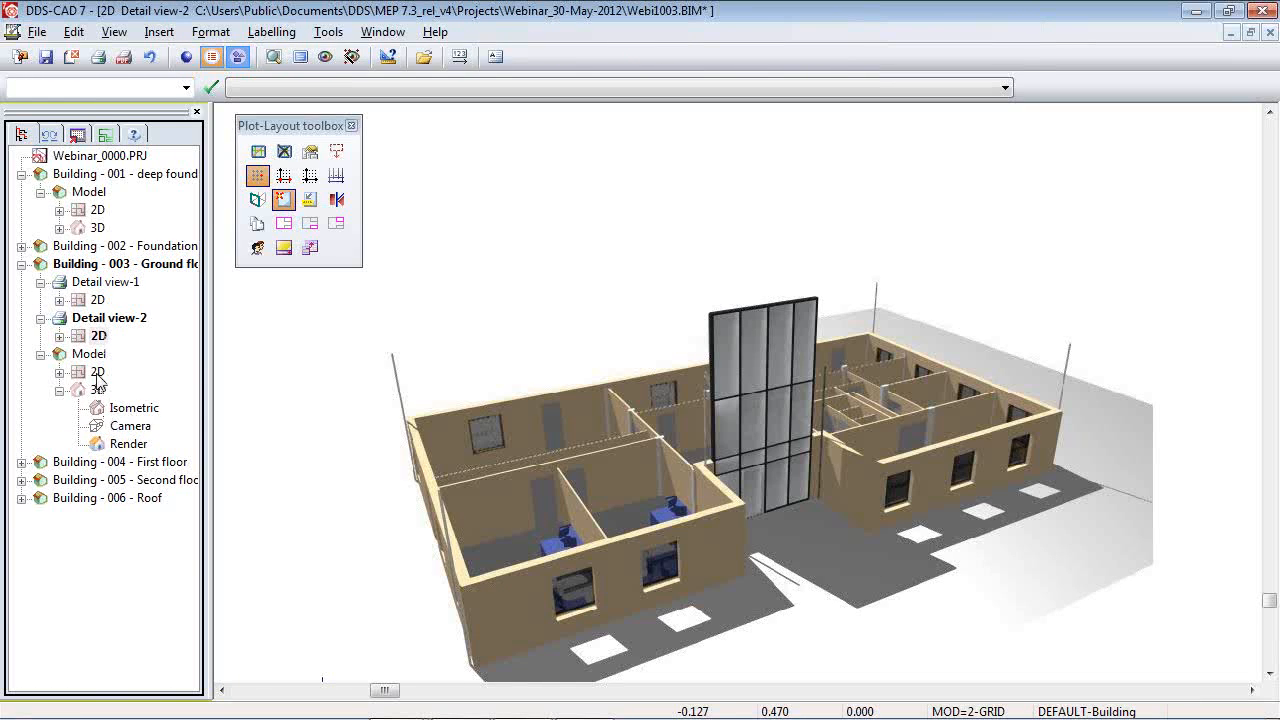
{"action": "double_click", "coordinate": [98, 373]}
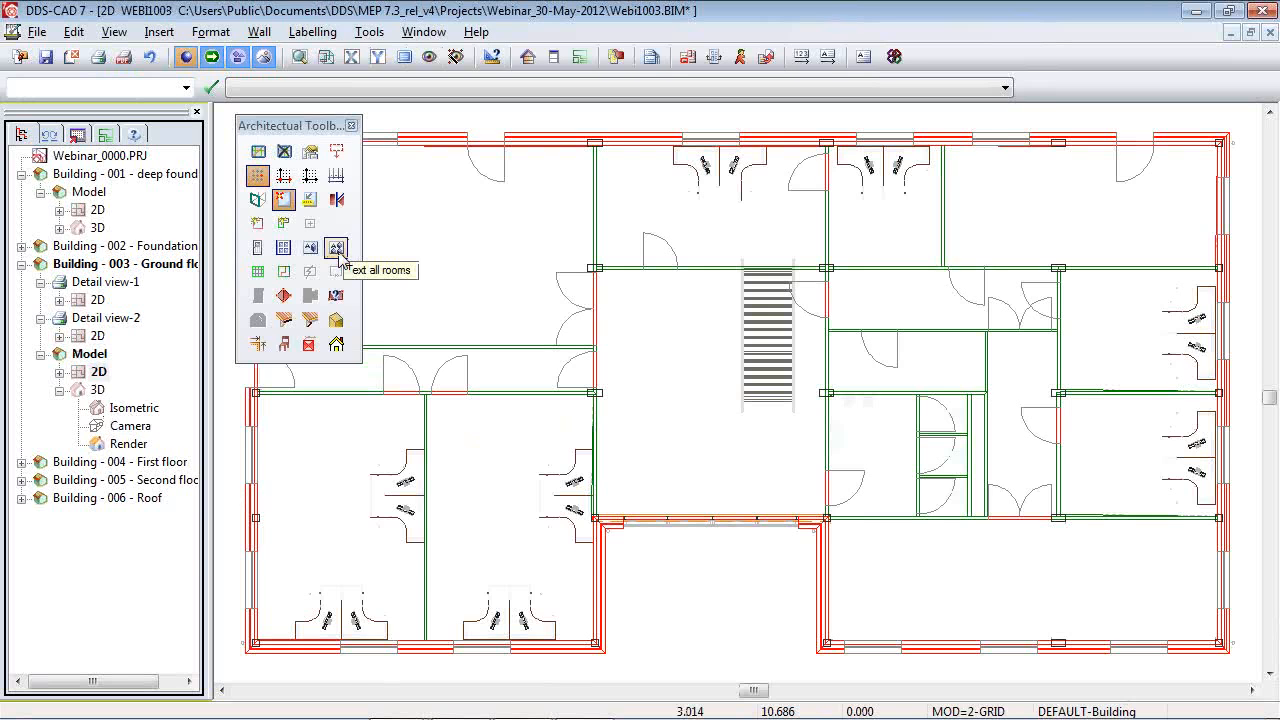
Label all ground-floor rooms with the Roomnumber+Description text in a rectangular border and check the Meeting Room label.
{"action": "left_click", "coordinate": [336, 248]}
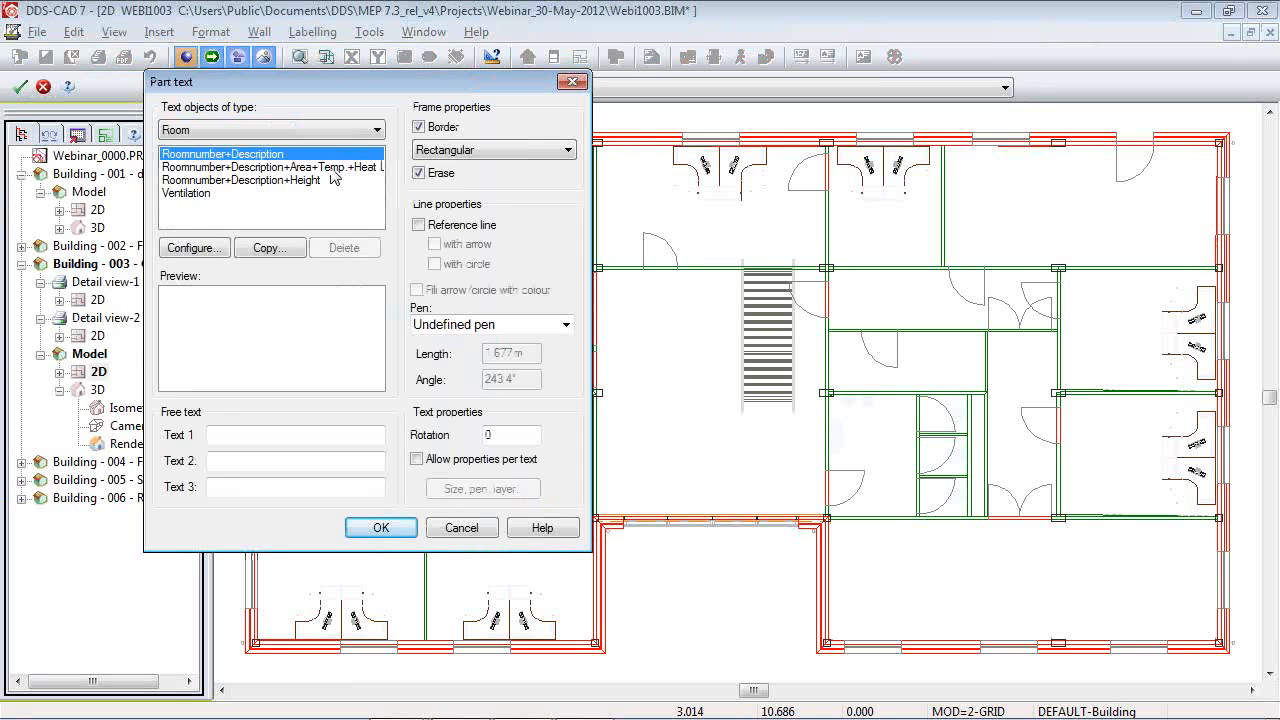
{"action": "left_click", "coordinate": [380, 529]}
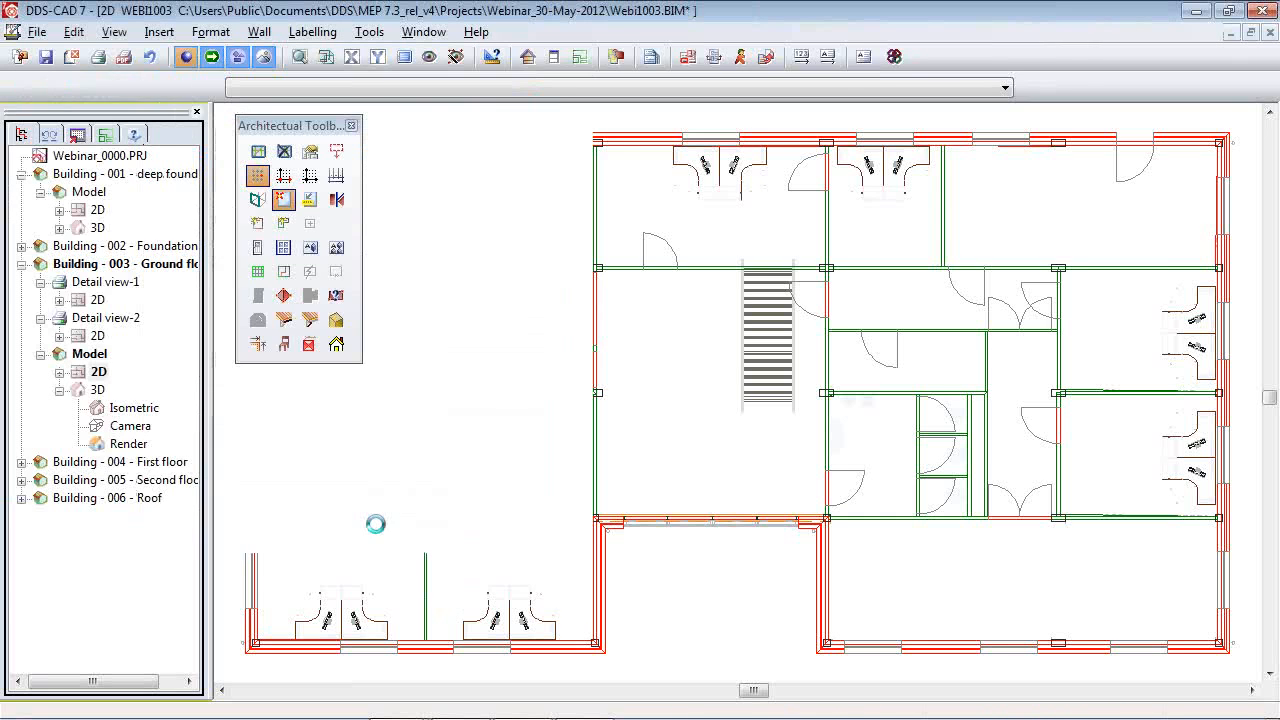
{"action": "right_click_drag", "start_coordinate": [396, 213], "coordinate": [627, 450]}
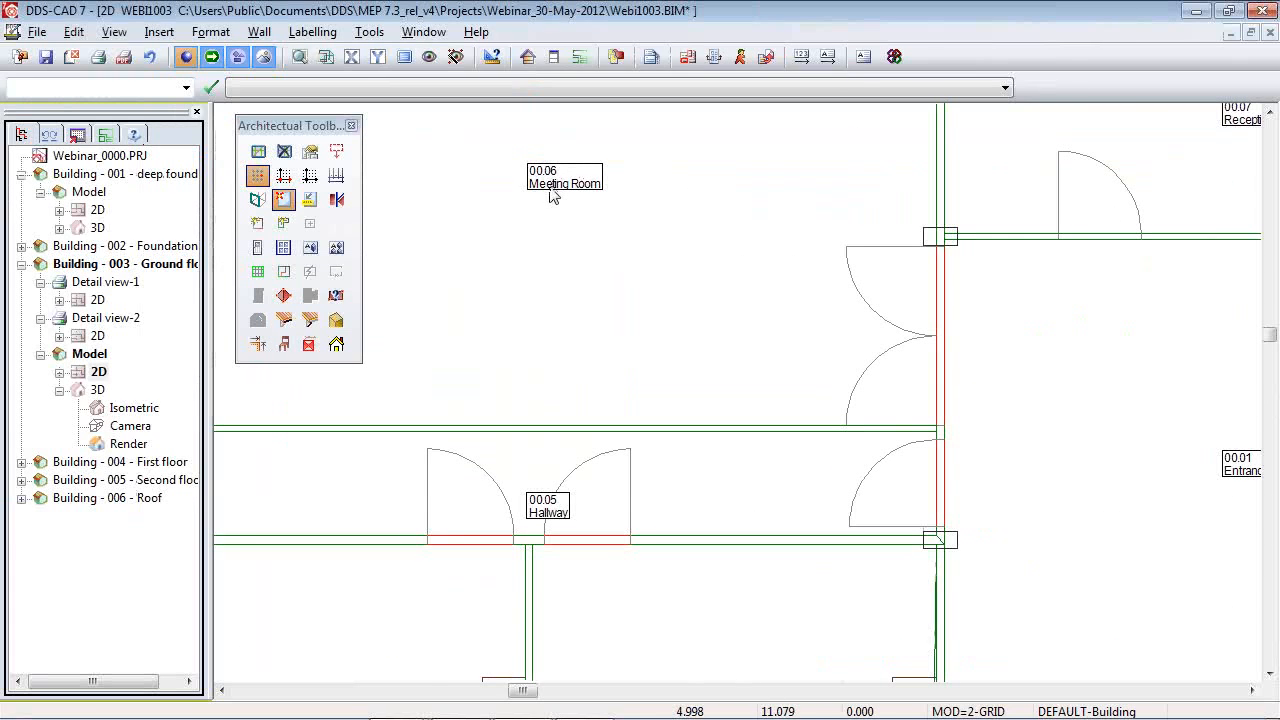
Relabel all ground-floor rooms with room number, description, area, temperature and heat load, and check the Meeting Room label.
{"action": "left_click", "coordinate": [335, 250]}
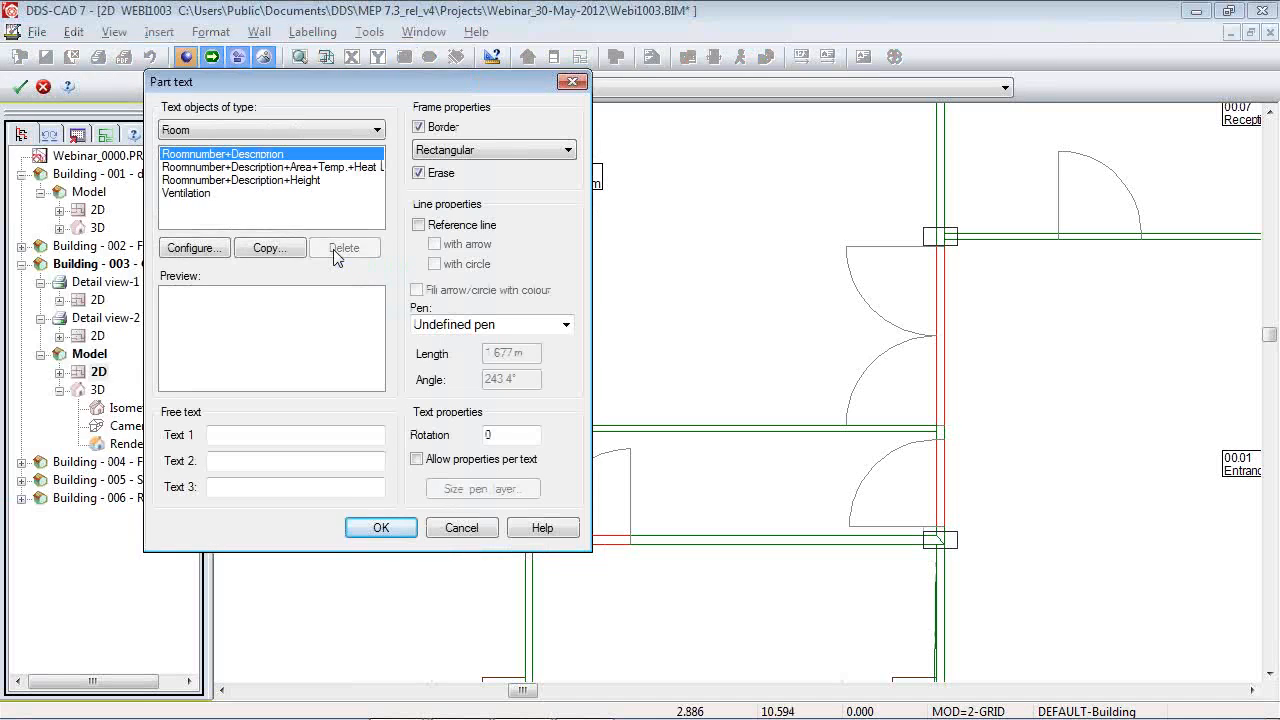
{"action": "left_click", "coordinate": [336, 168]}
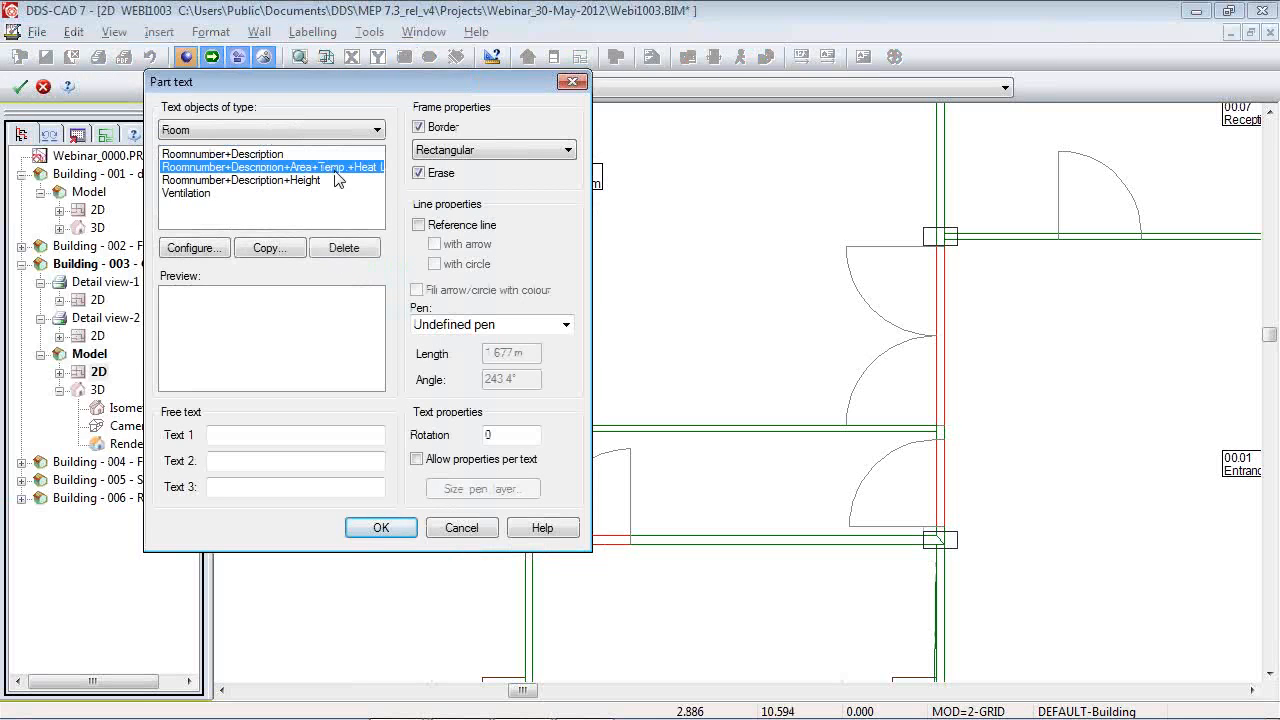
{"action": "left_click", "coordinate": [383, 530]}
{"action": "left_click", "coordinate": [660, 416]}
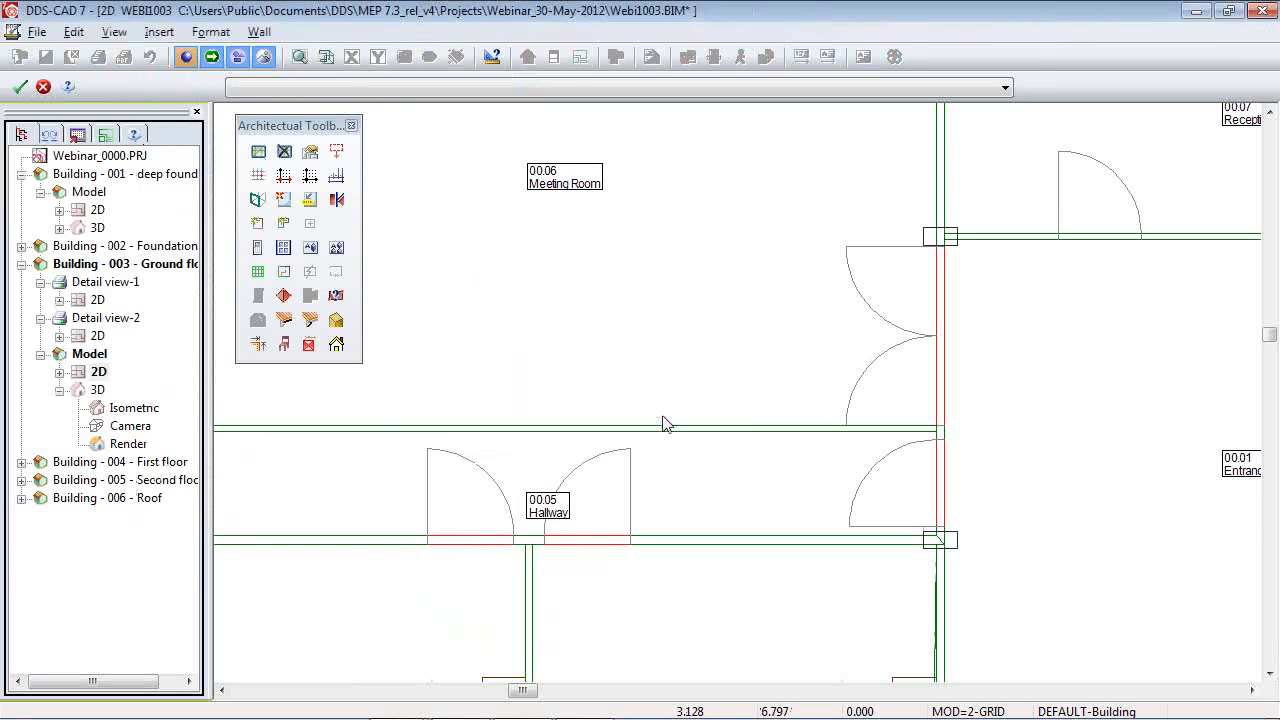
{"action": "scroll", "coordinate": [566, 178], "scroll_direction": "up", "scroll_amount": 2}
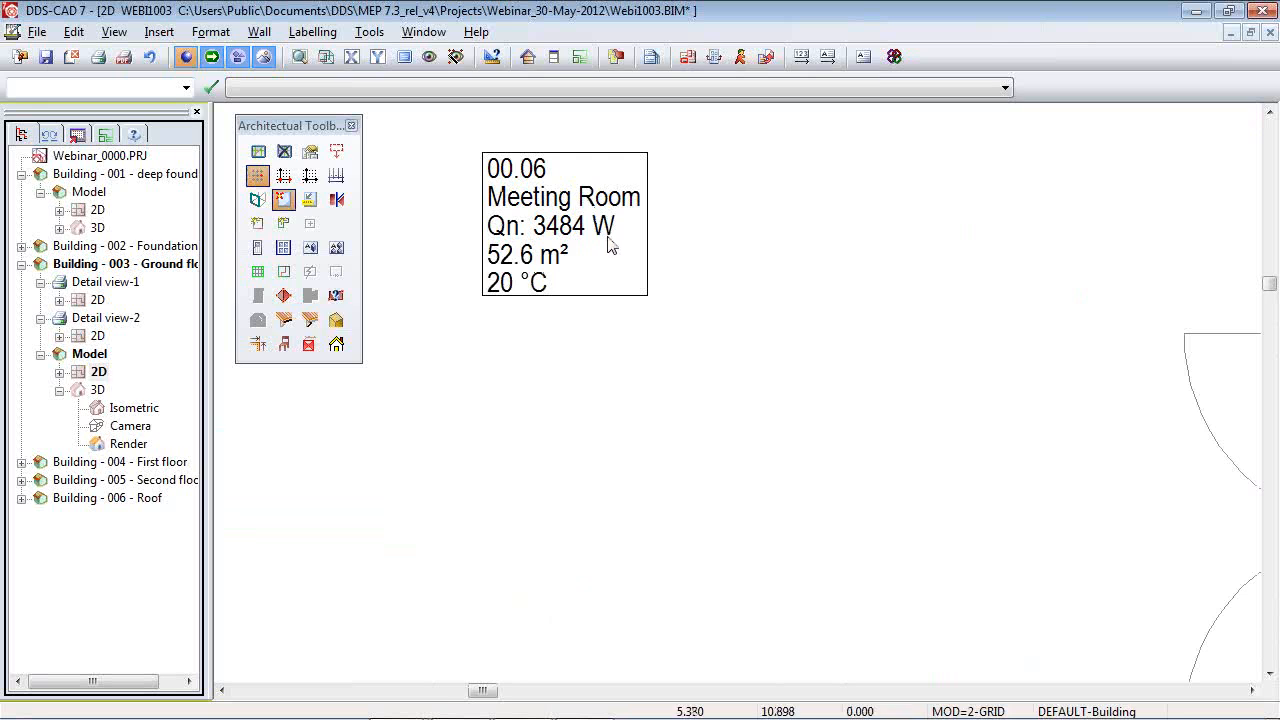
{"action": "scroll", "coordinate": [629, 340], "scroll_direction": "down", "scroll_amount": 2}
{"action": "scroll", "coordinate": [586, 400], "scroll_direction": "down", "scroll_amount": 2}
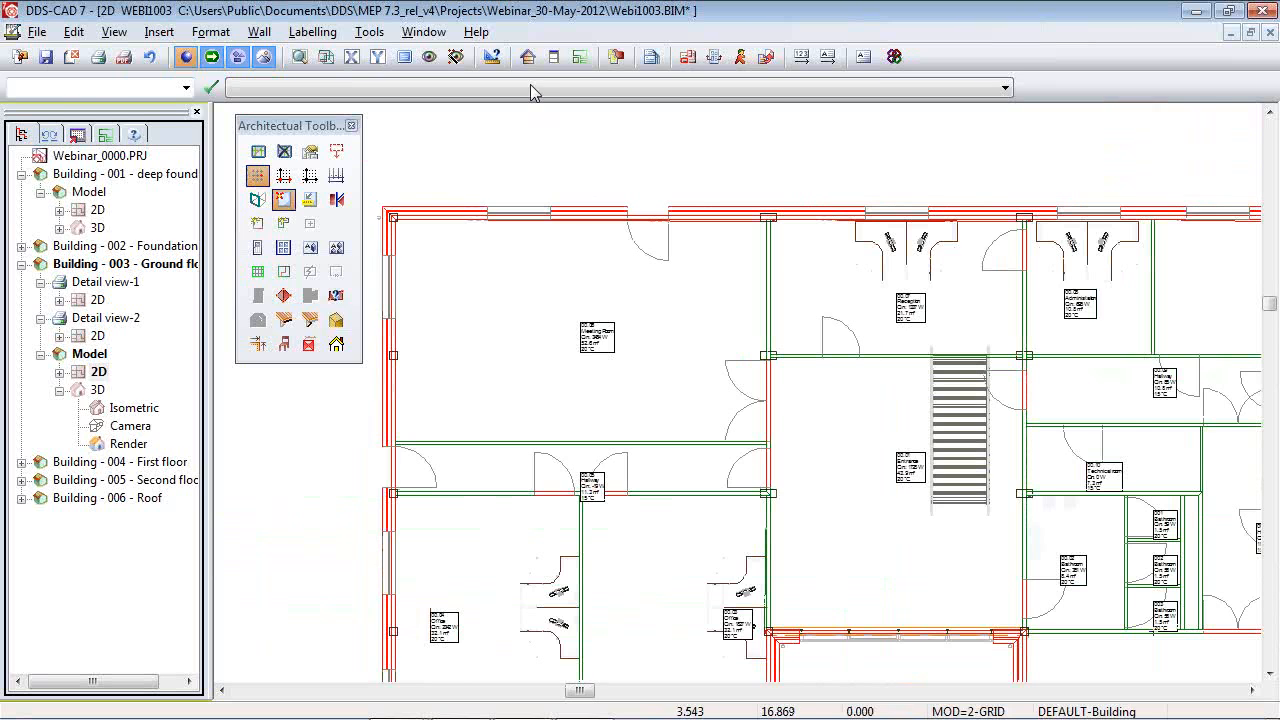
Review the U-values of the building components in the building information and close it without changes.
{"action": "left_click", "coordinate": [528, 58]}
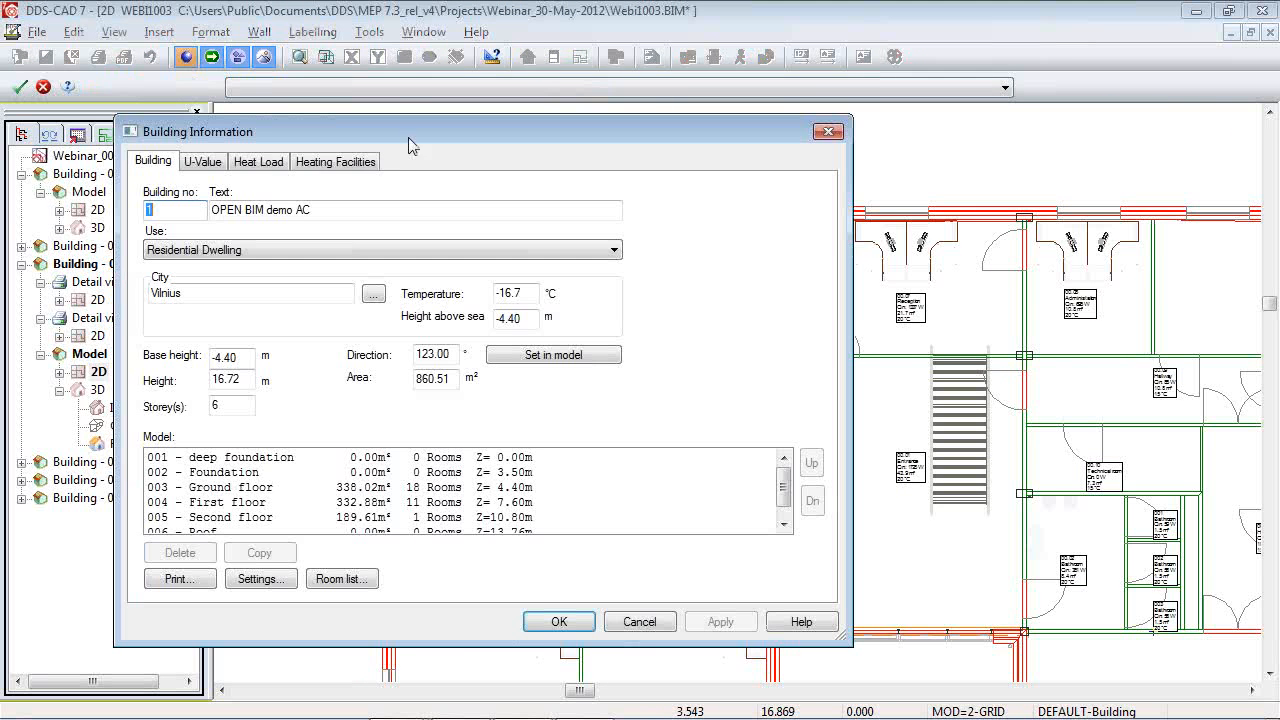
{"action": "left_click_drag", "start_coordinate": [475, 128], "coordinate": [509, 95]}
{"action": "left_click", "coordinate": [230, 139]}
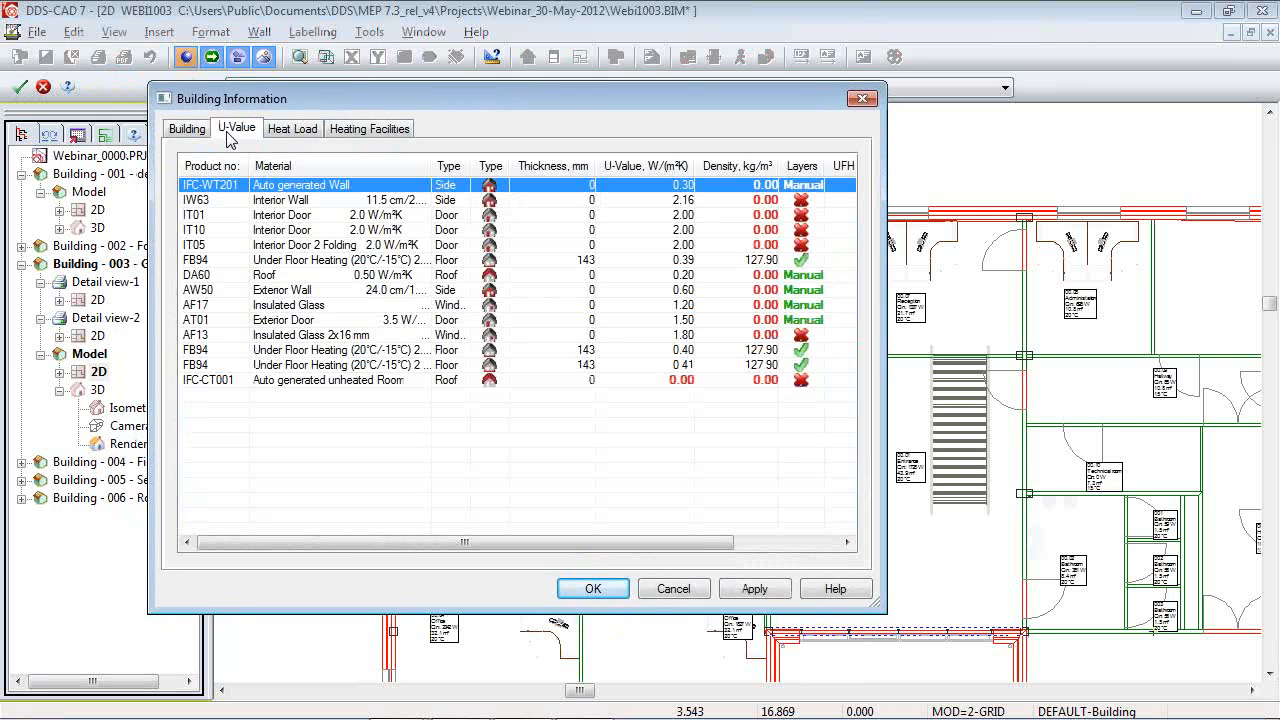
{"action": "key", "text": "Escape"}
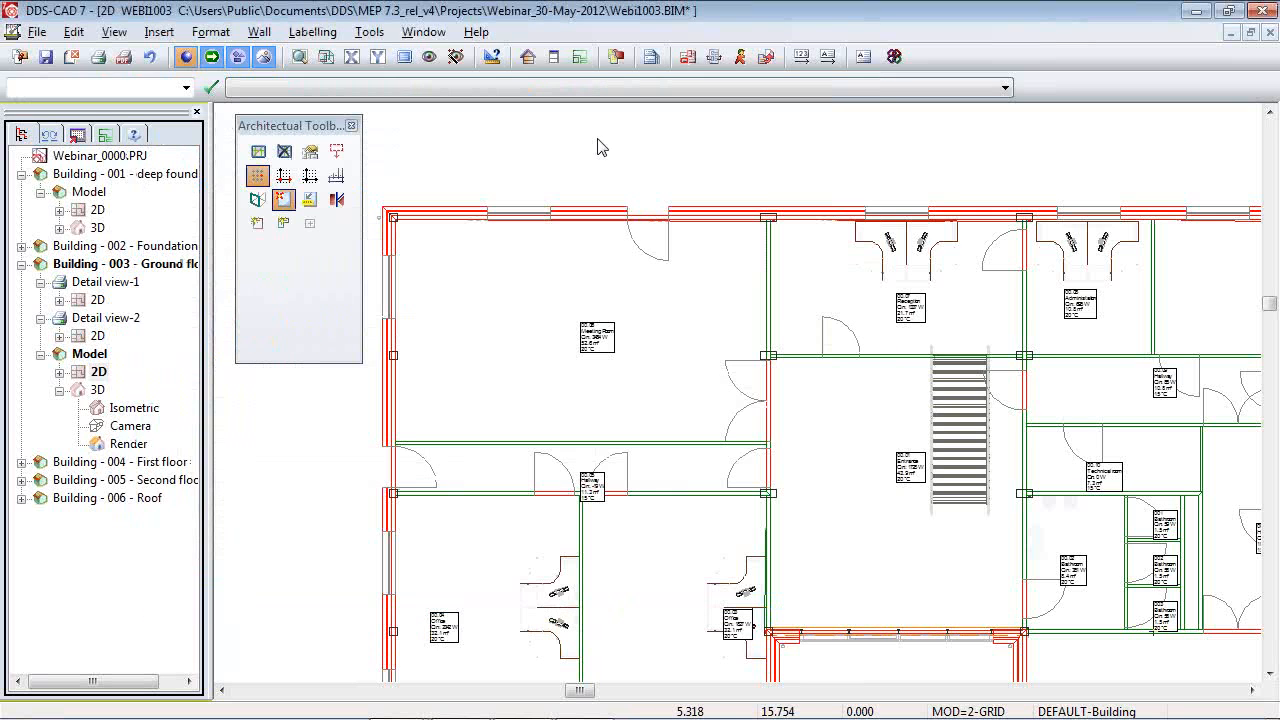
Review how the IFC windows and spaces are mapped to DDS objects, starting from a window in the Meeting Room's upper wall.
{"action": "left_click", "coordinate": [523, 215]}
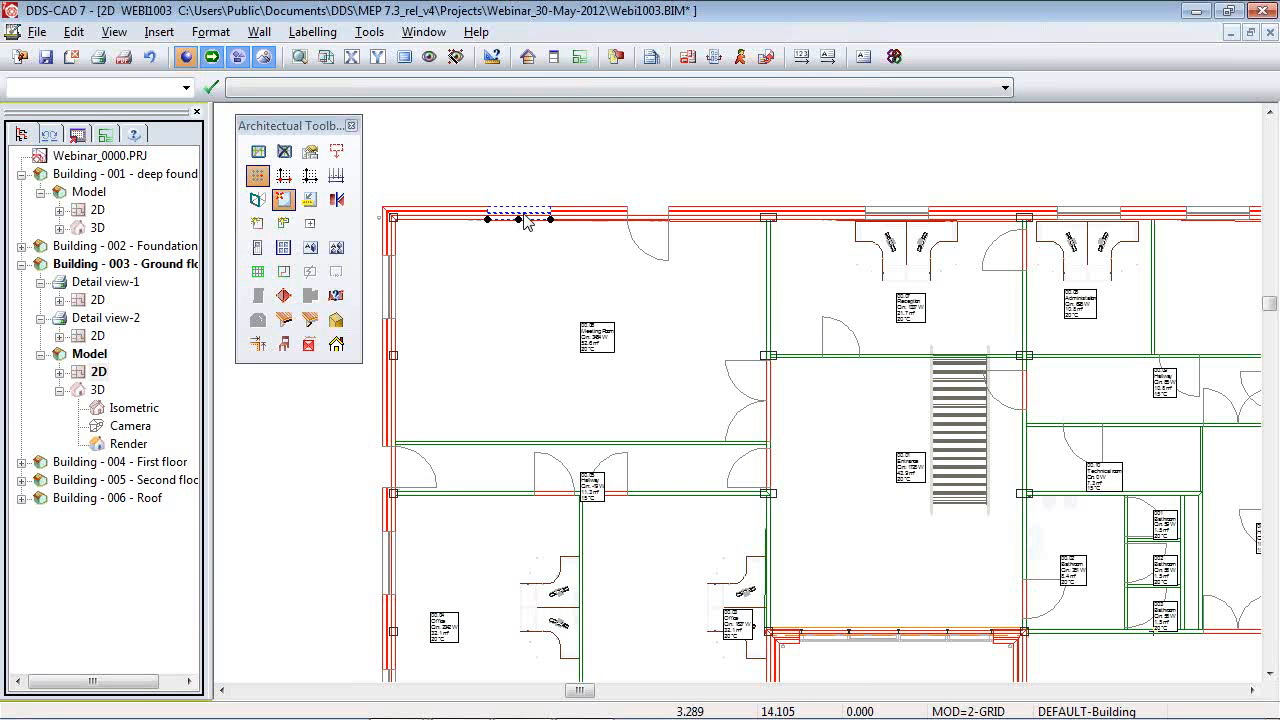
{"action": "right_click", "coordinate": [523, 214]}
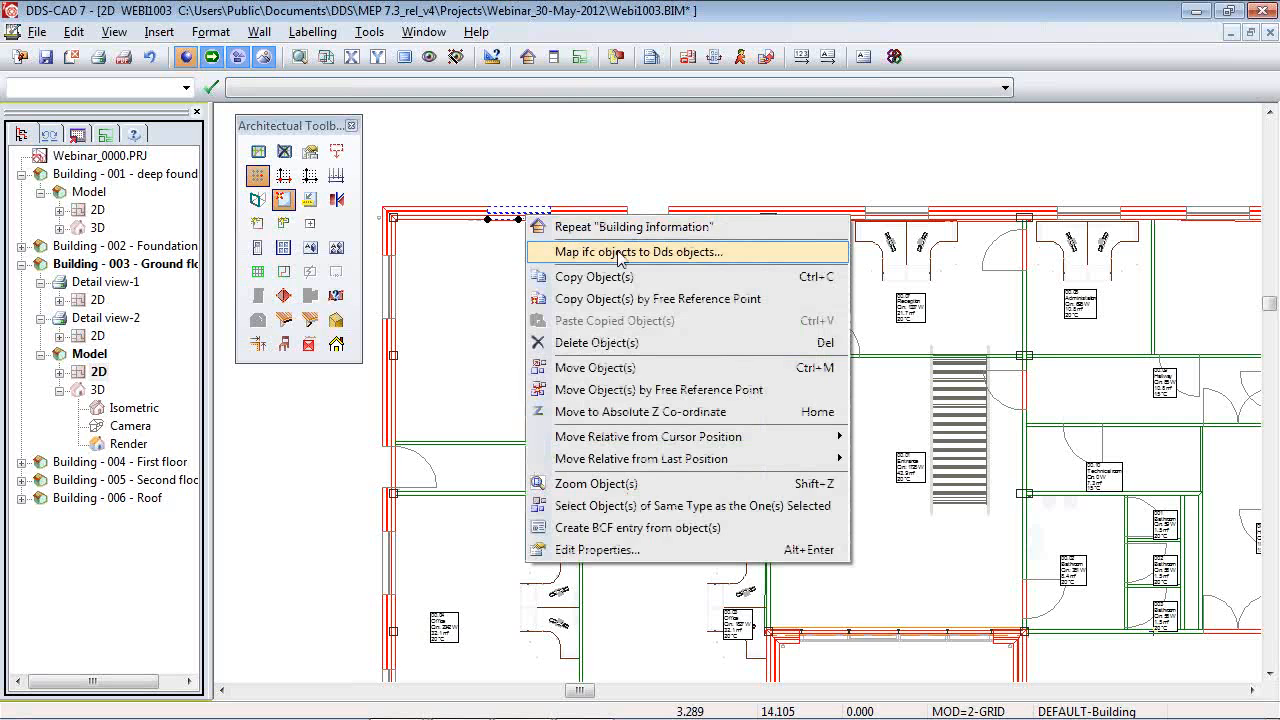
{"action": "left_click", "coordinate": [619, 252]}
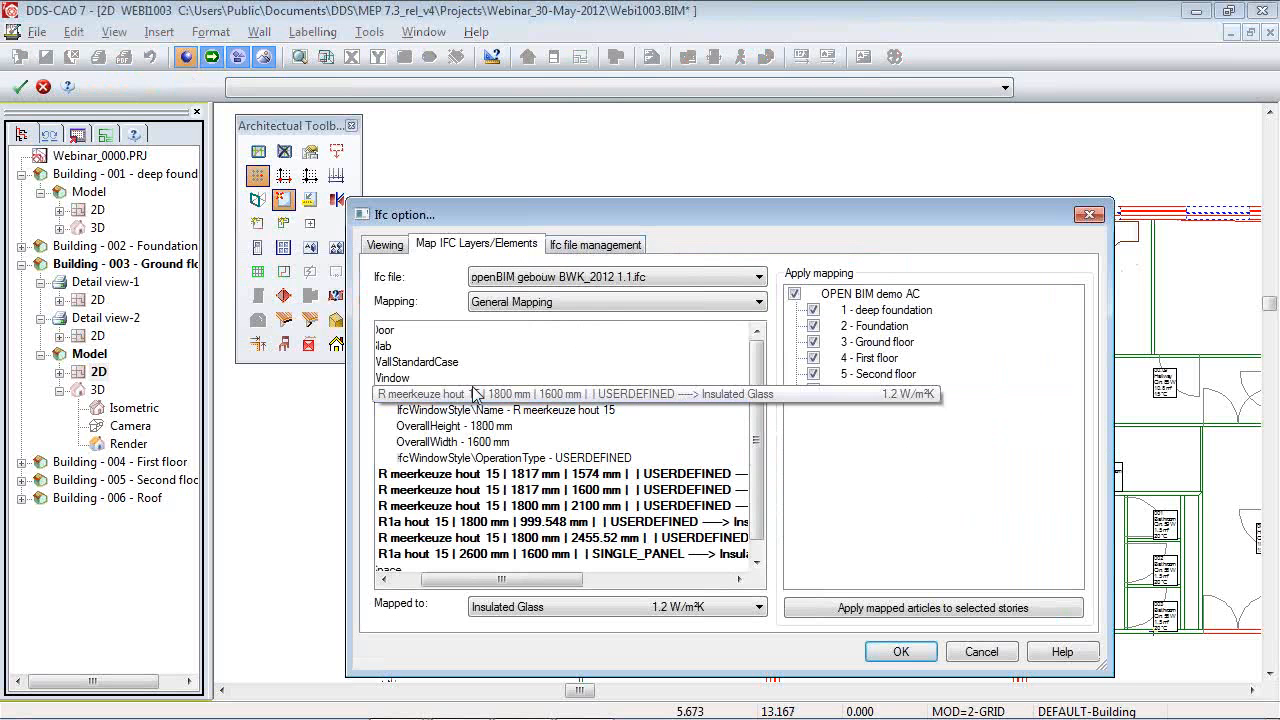
{"action": "left_click_drag", "start_coordinate": [517, 581], "coordinate": [487, 581]}
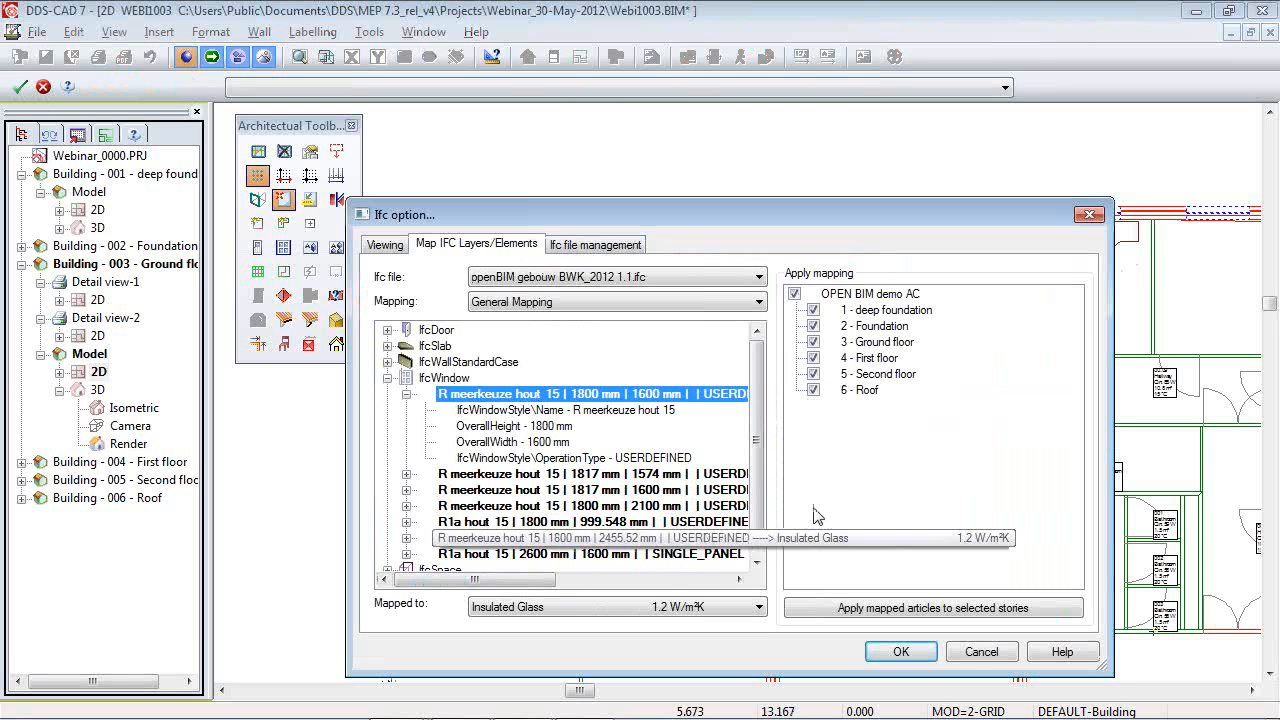
{"action": "left_click", "coordinate": [757, 562]}
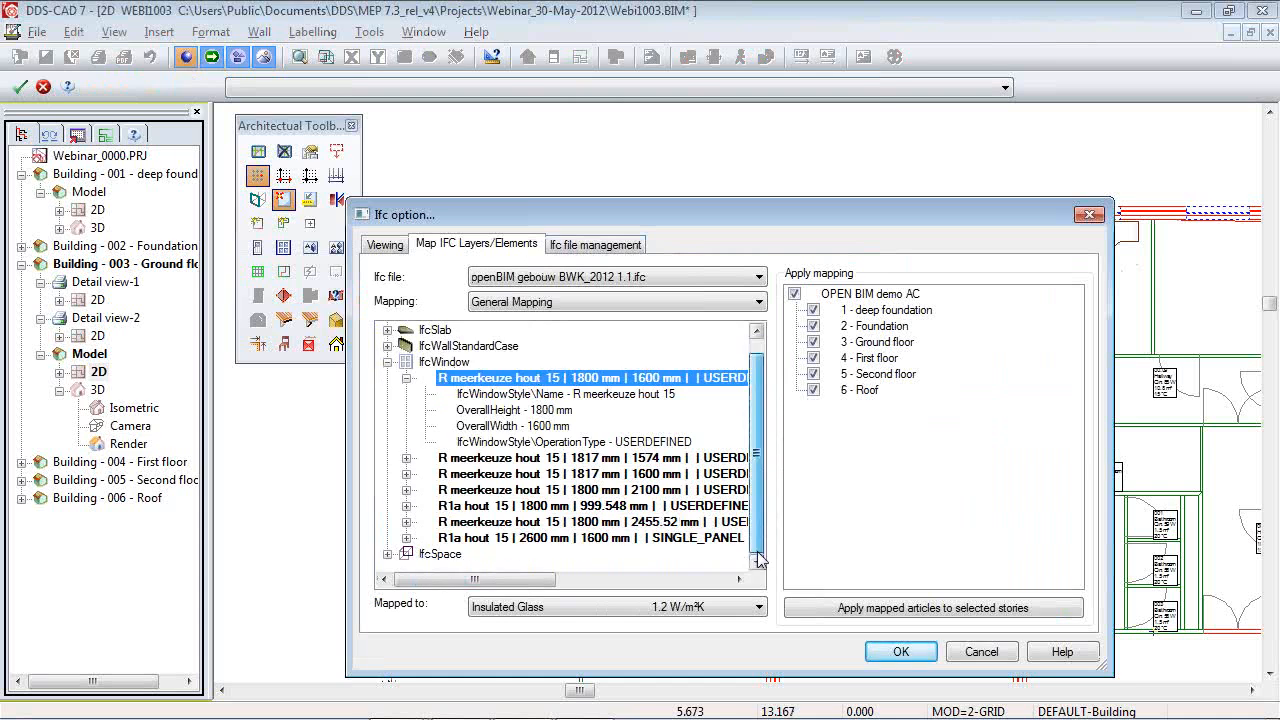
{"action": "left_click", "coordinate": [388, 556]}
{"action": "left_click", "coordinate": [594, 380]}
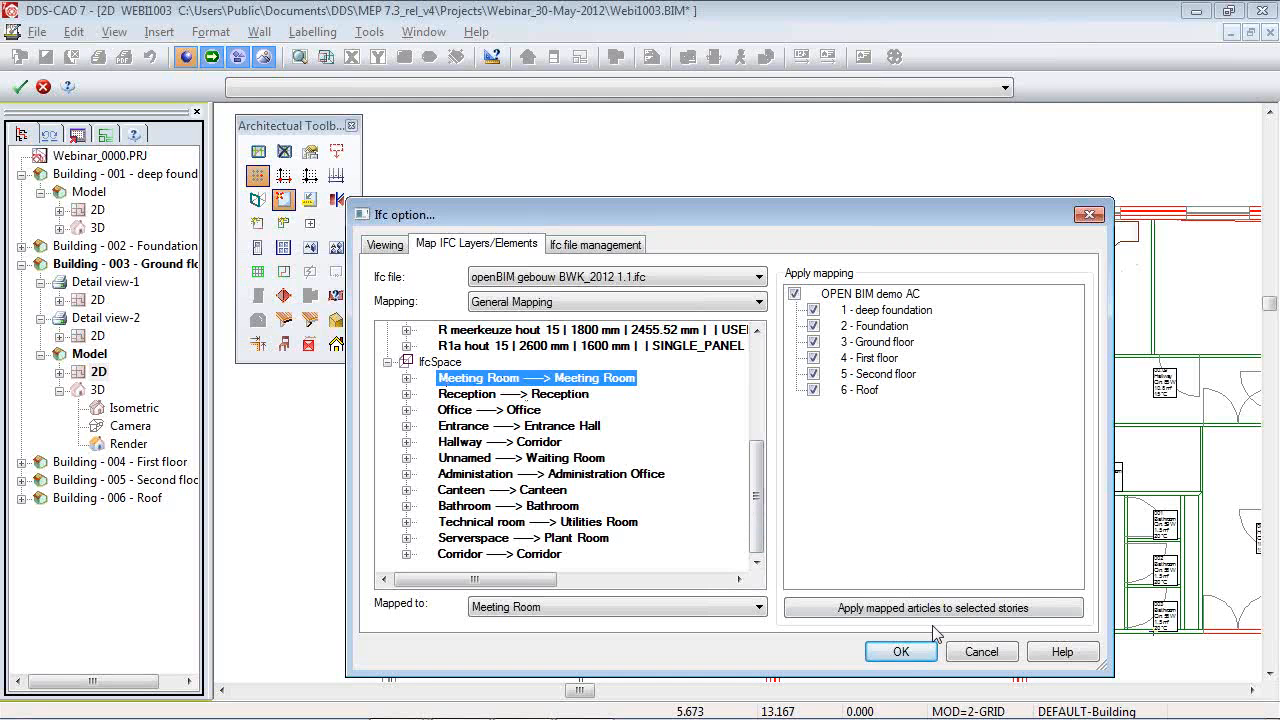
{"action": "left_click", "coordinate": [916, 655]}
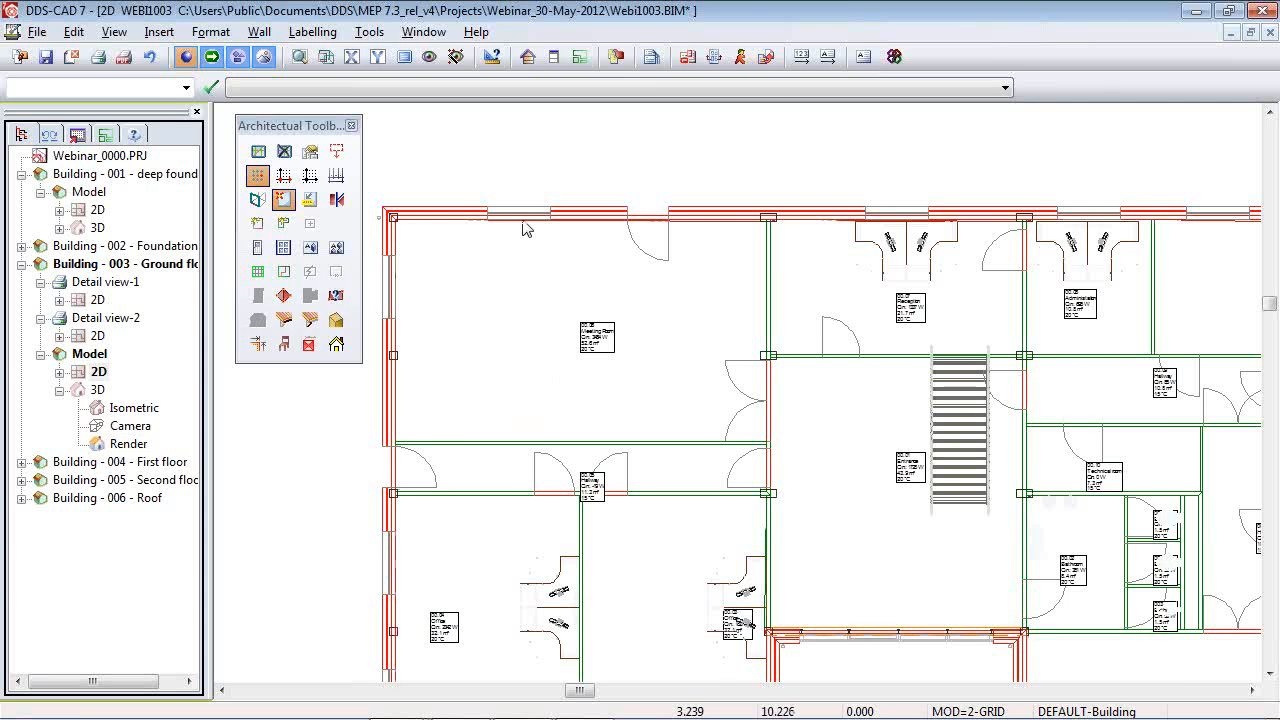
Check the U-values in the building information again, close it and return to the whole floor plan.
{"action": "left_click", "coordinate": [530, 58]}
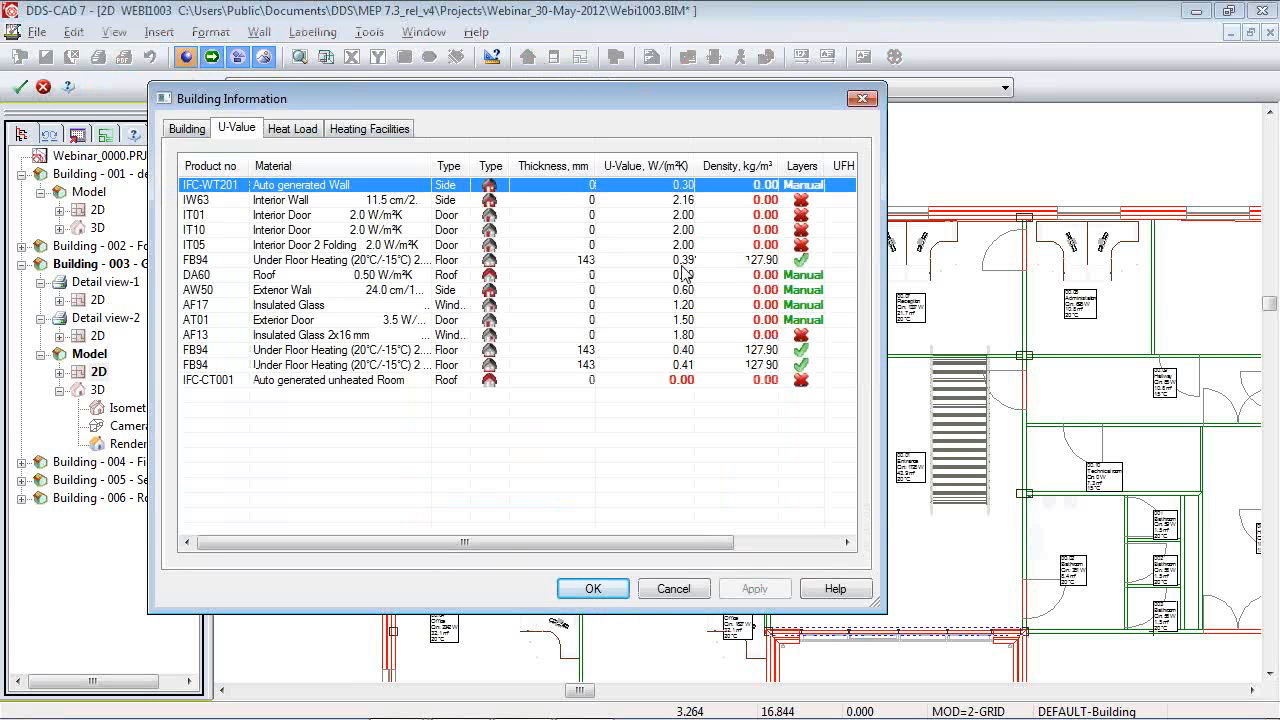
{"action": "key", "text": "Escape"}
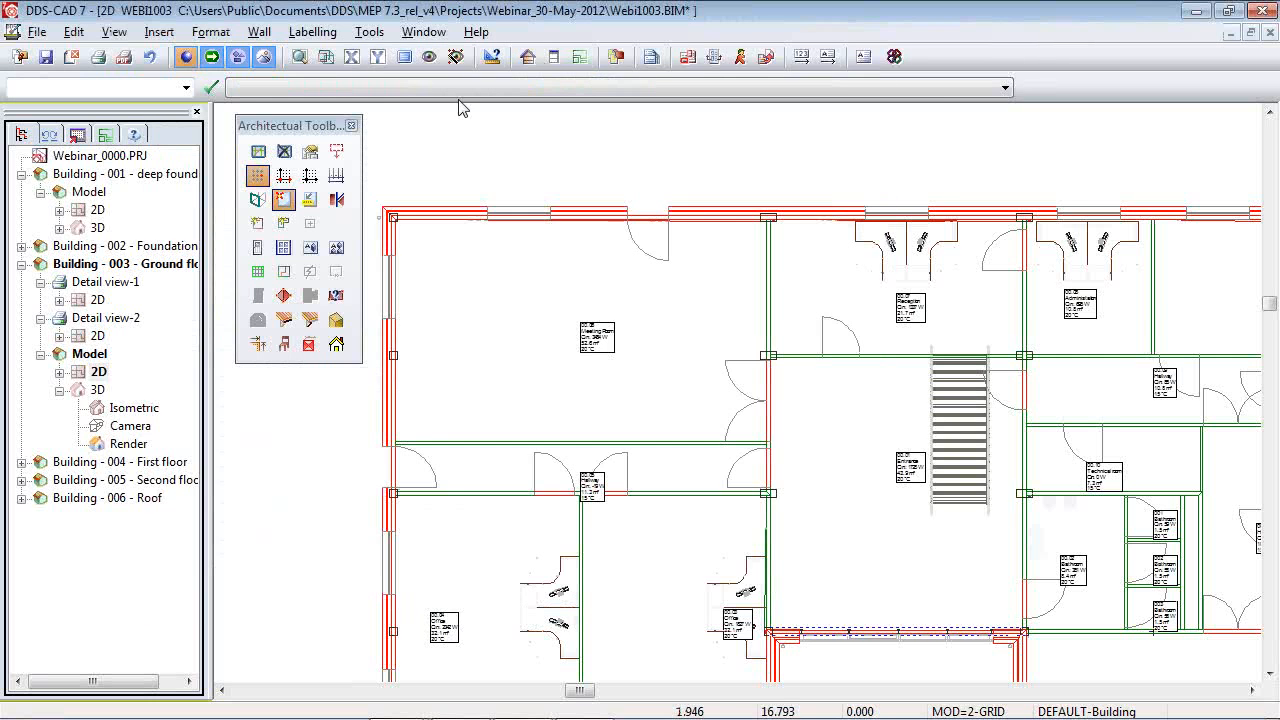
{"action": "left_click", "coordinate": [298, 58]}
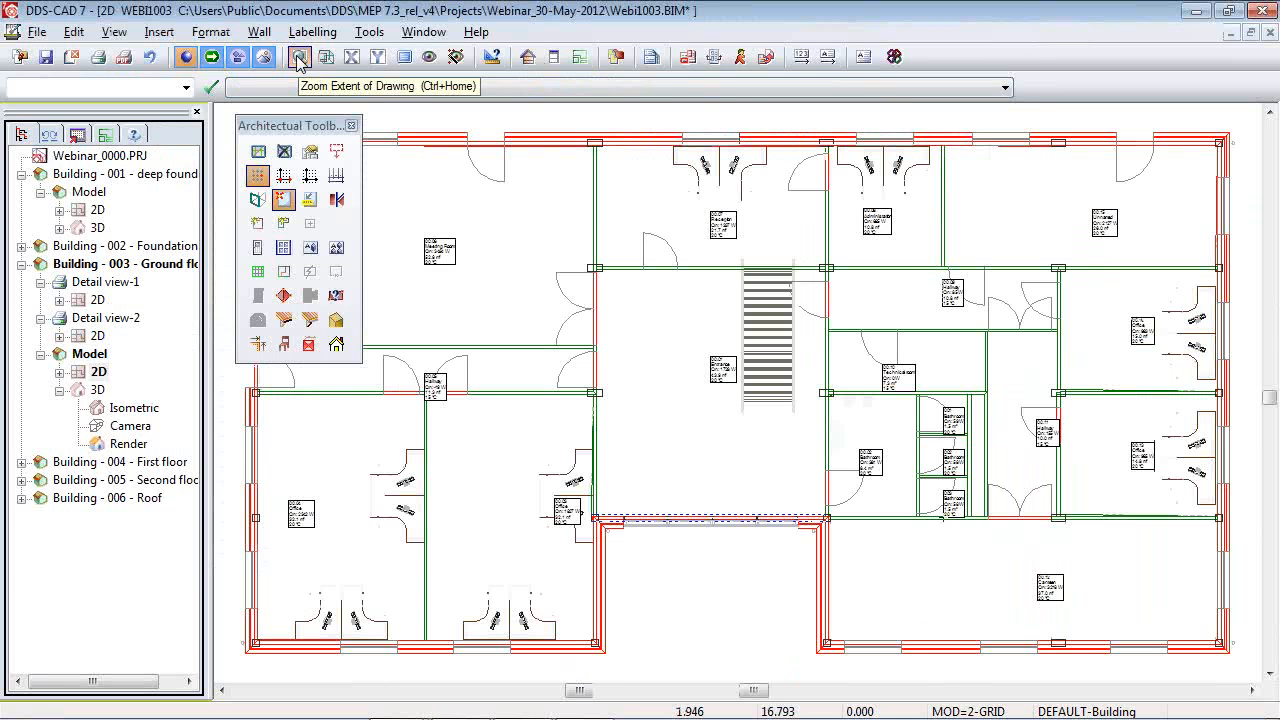
Open the Ground floor model of the Duct Work application in the project.
{"action": "left_click", "coordinate": [20, 57]}
{"action": "left_click", "coordinate": [651, 229]}
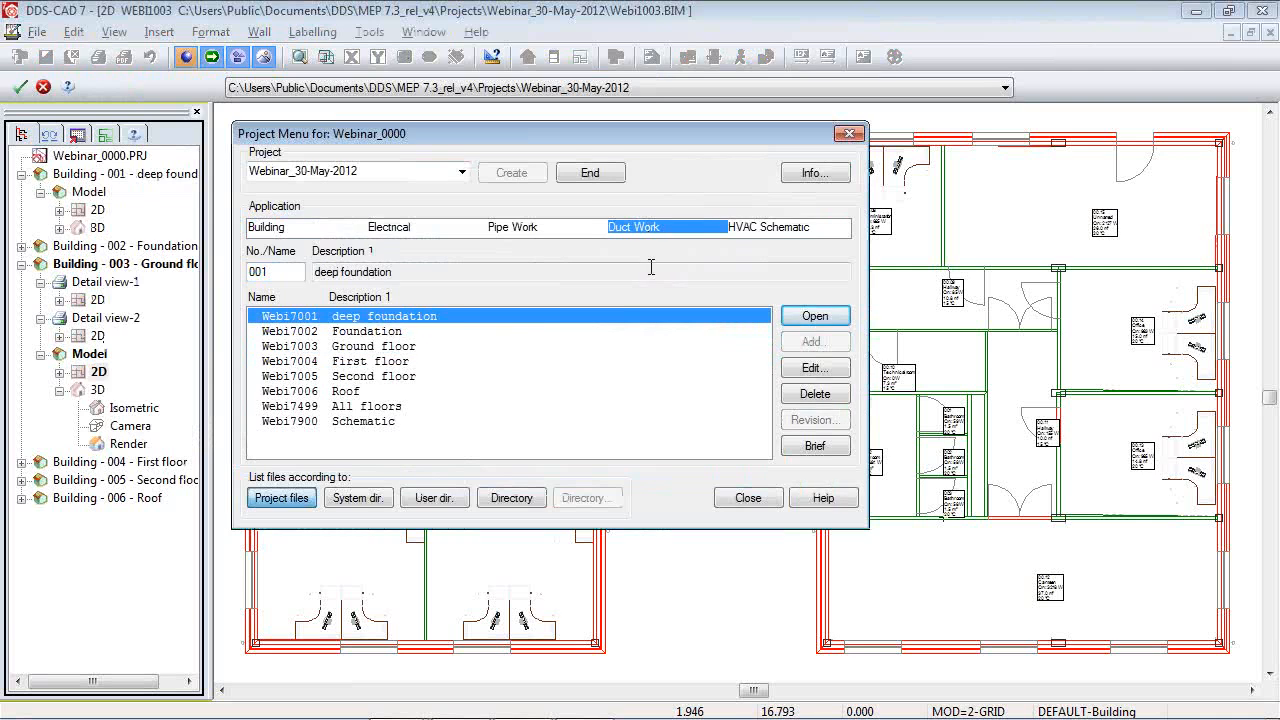
{"action": "left_click", "coordinate": [376, 348]}
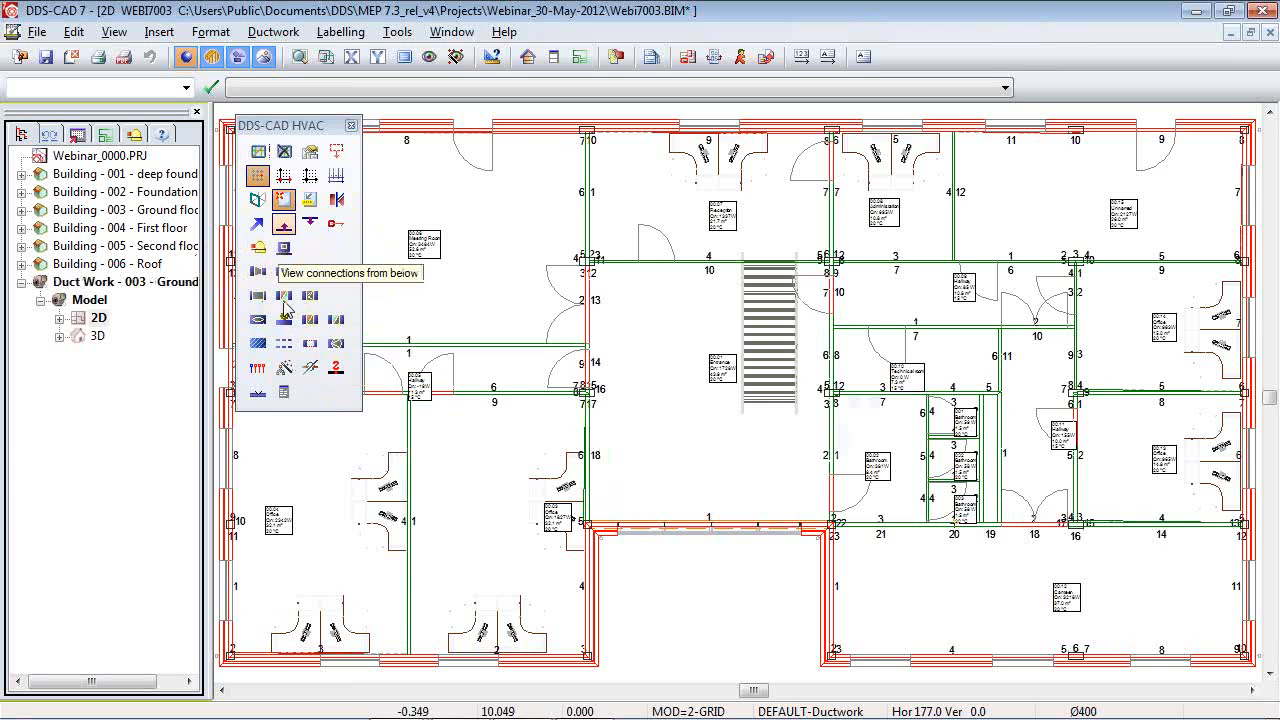
Set the ventilation system in the building's air flow requirements to CVV Supply and Extract.
{"action": "left_click", "coordinate": [527, 57]}
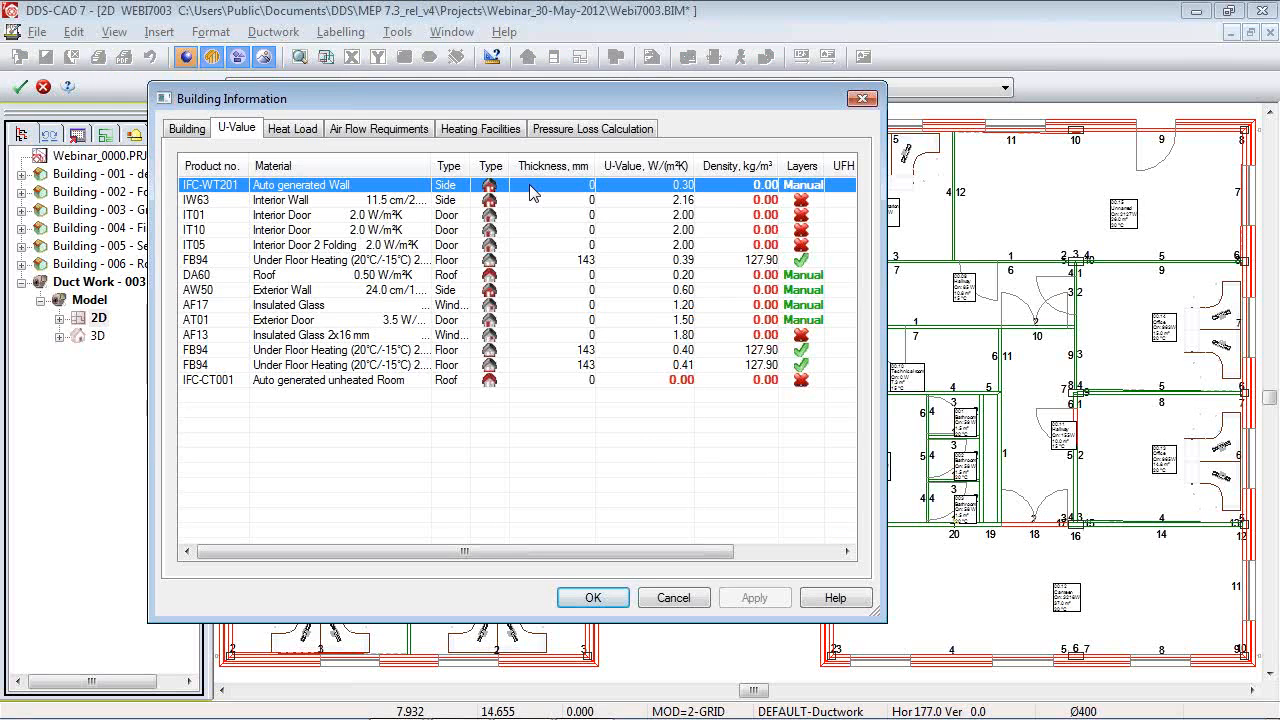
{"action": "left_click", "coordinate": [365, 133]}
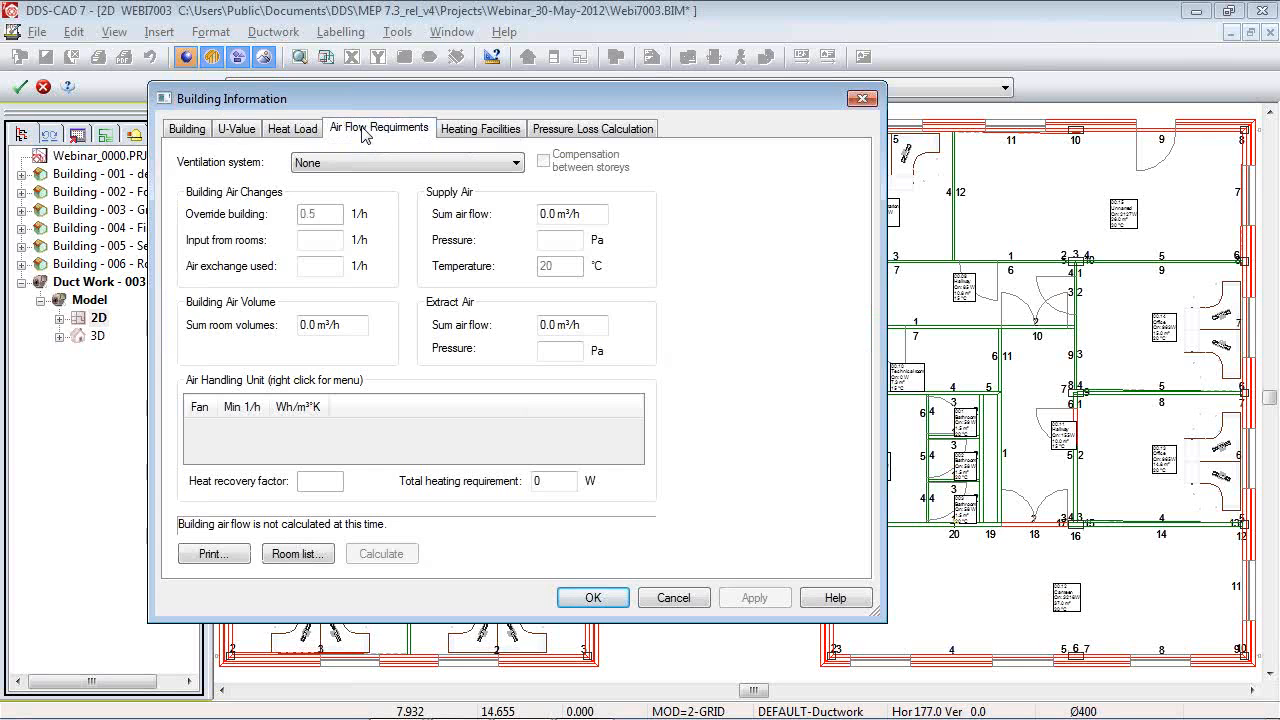
{"action": "left_click", "coordinate": [377, 168]}
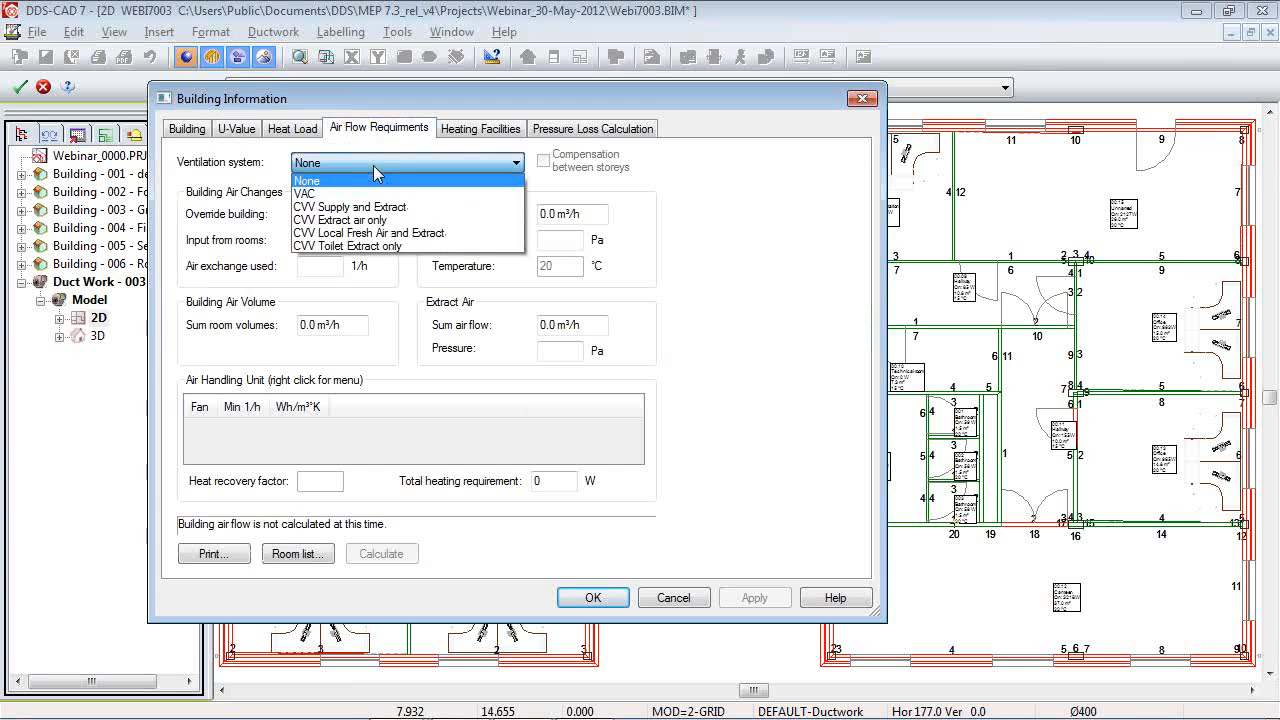
{"action": "left_click", "coordinate": [368, 222]}
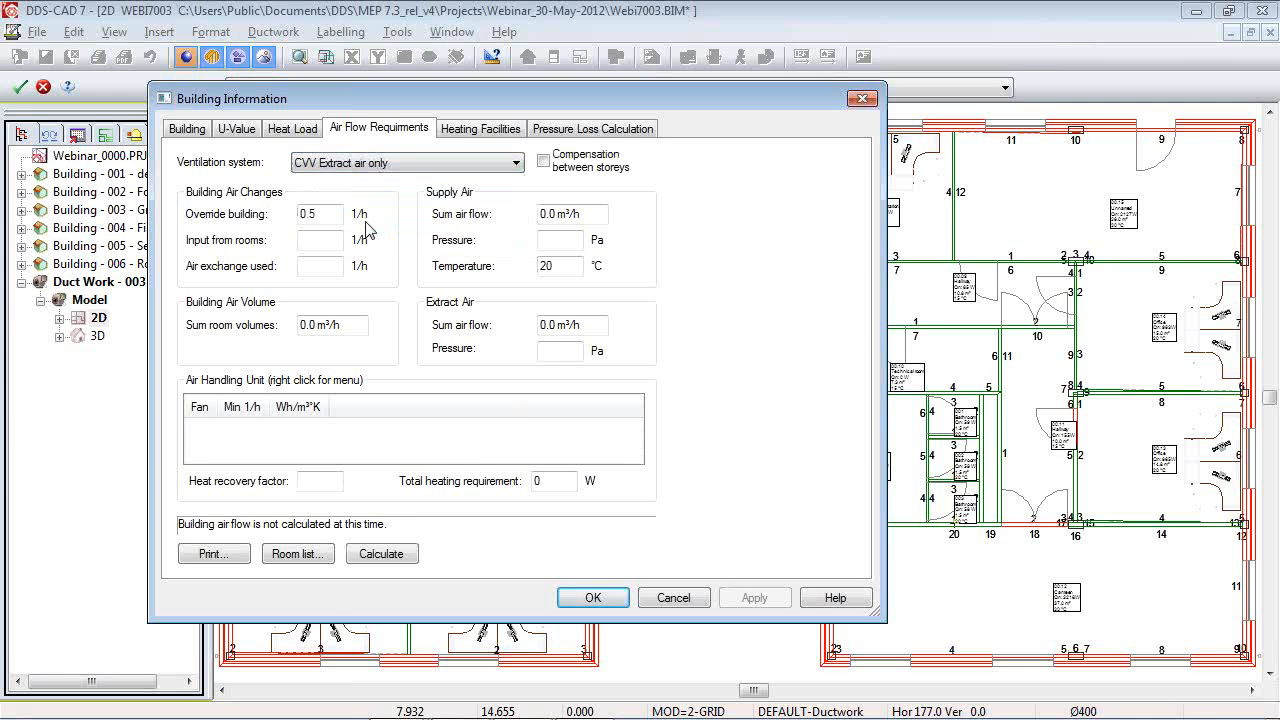
{"action": "left_click", "coordinate": [376, 168]}
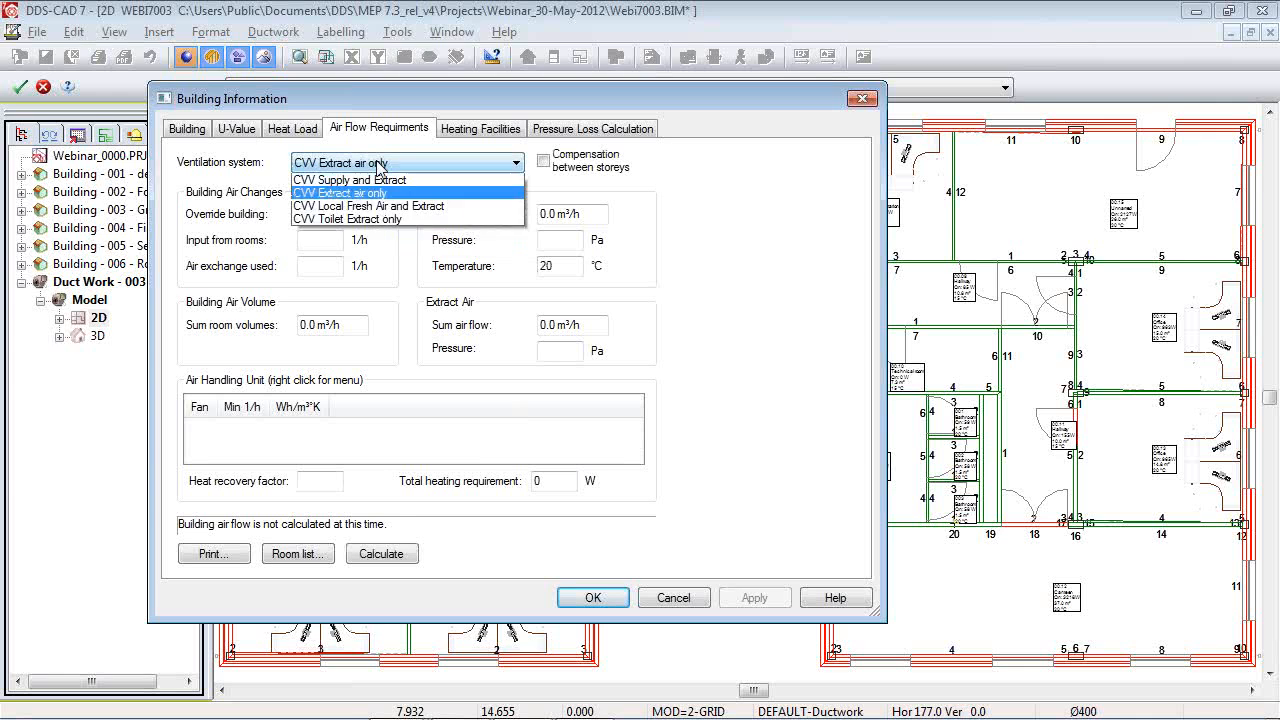
{"action": "left_click", "coordinate": [379, 207]}
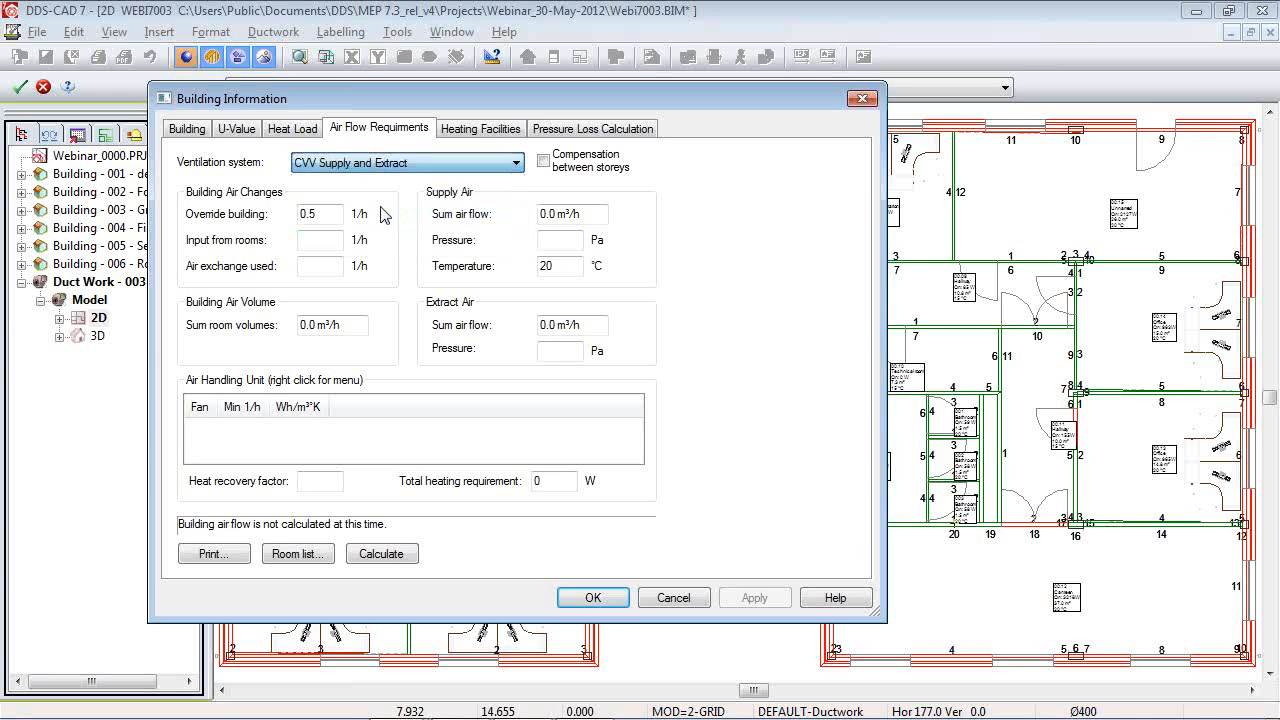
Calculate the building's air flow requirements, dismiss the information list and accept the building information.
{"action": "left_click", "coordinate": [382, 554]}
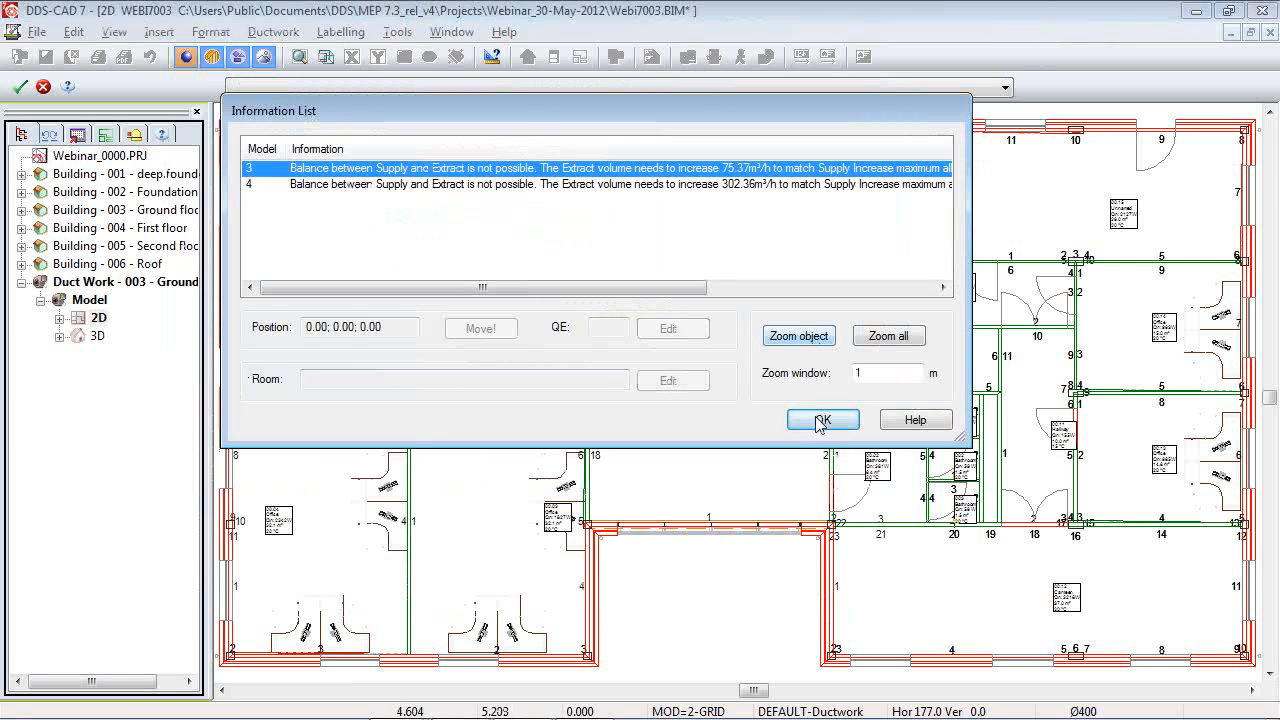
{"action": "left_click", "coordinate": [822, 420]}
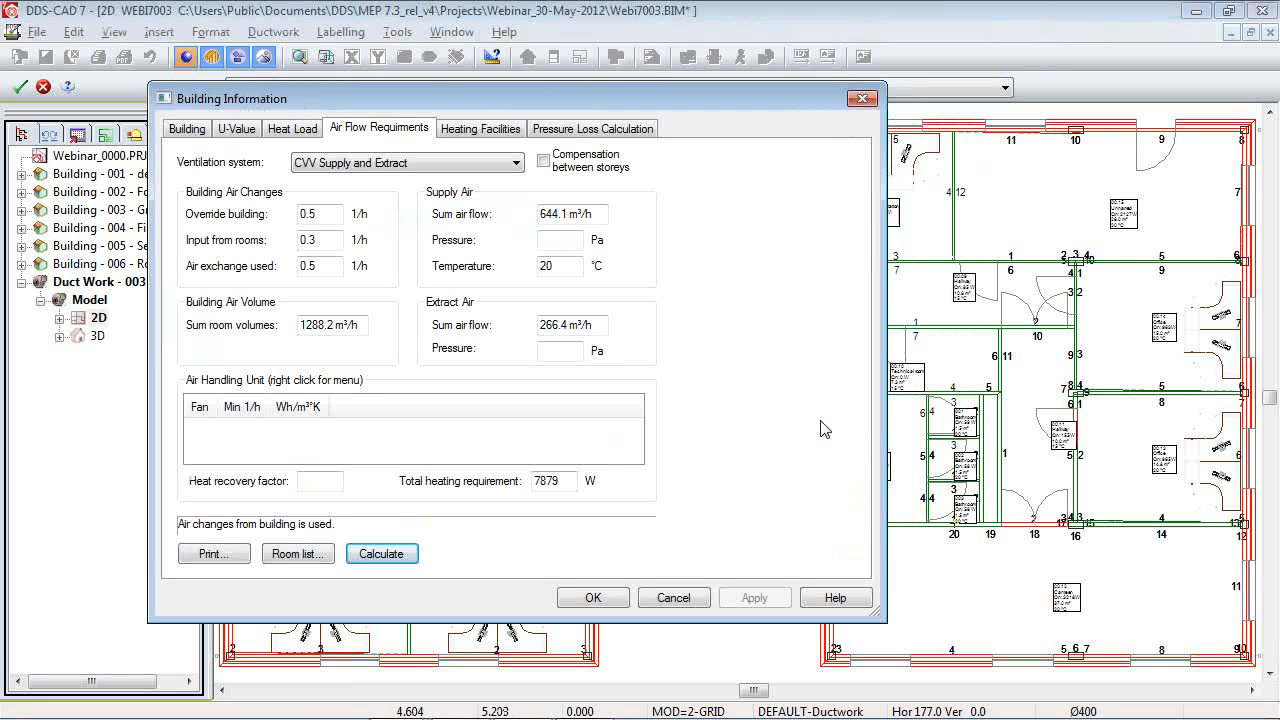
{"action": "left_click", "coordinate": [608, 597]}
Examine the Meeting Room's required air flow in its room information and close it.
{"action": "scroll", "coordinate": [686, 292], "scroll_direction": "down", "scroll_amount": 1}
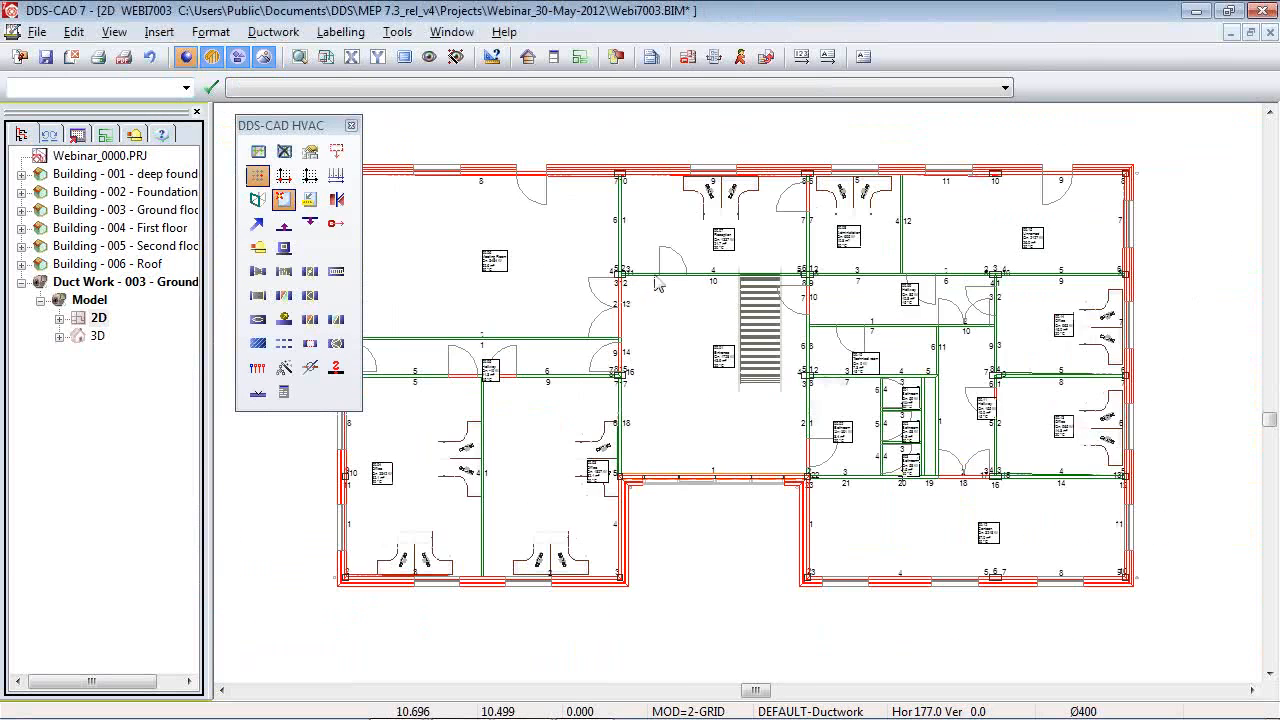
{"action": "scroll", "coordinate": [463, 254], "scroll_direction": "up", "scroll_amount": 3}
{"action": "scroll", "coordinate": [474, 280], "scroll_direction": "down", "scroll_amount": 1}
{"action": "scroll", "coordinate": [617, 346], "scroll_direction": "up", "scroll_amount": 3}
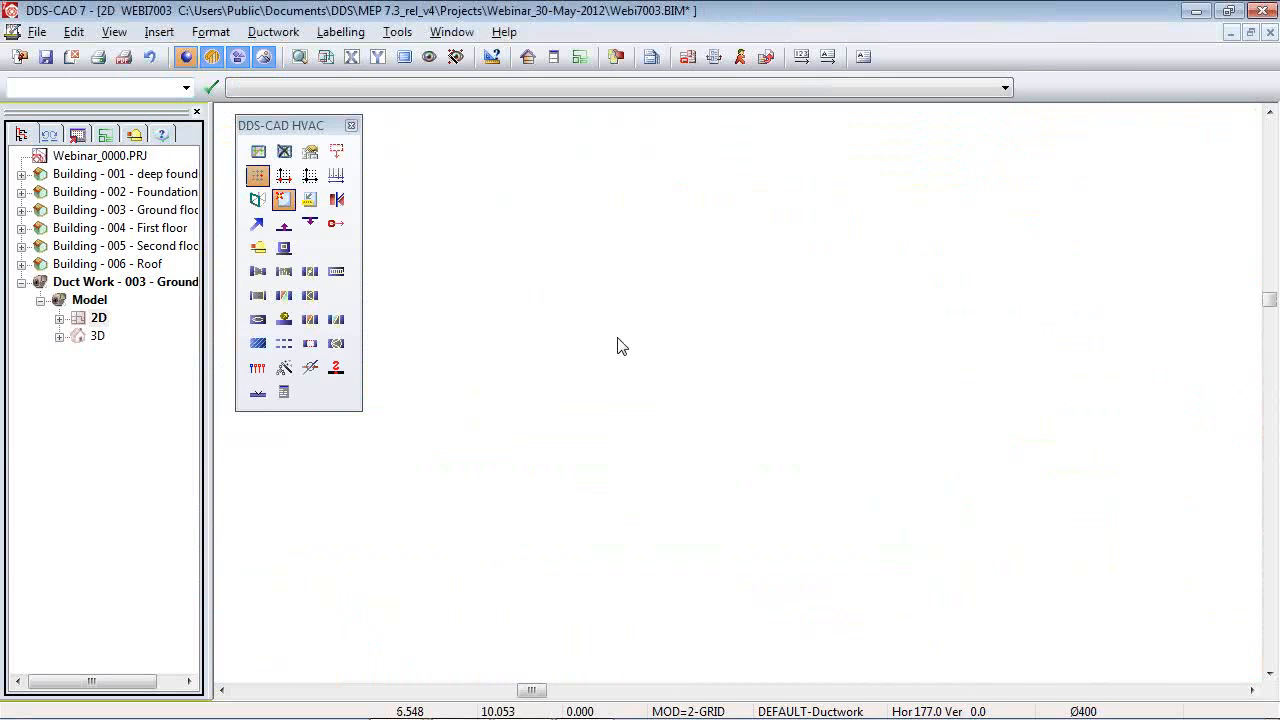
{"action": "scroll", "coordinate": [617, 346], "scroll_direction": "down", "scroll_amount": 2}
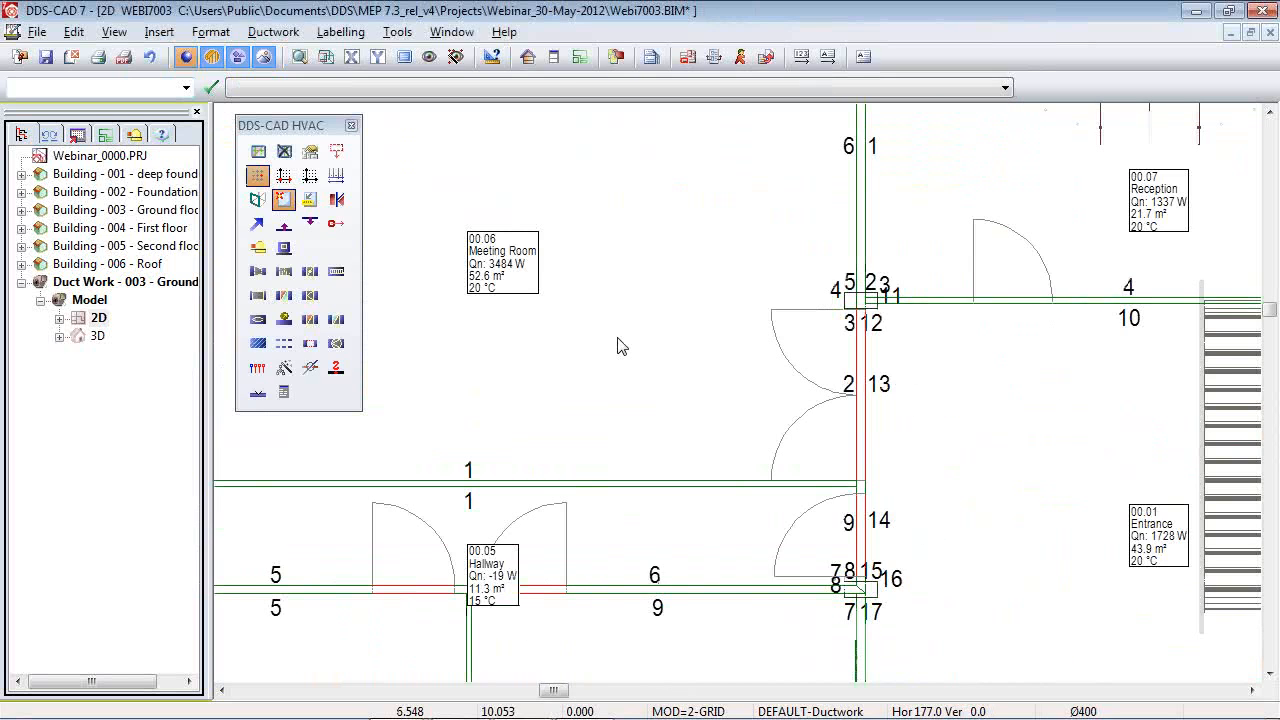
{"action": "left_click", "coordinate": [554, 57]}
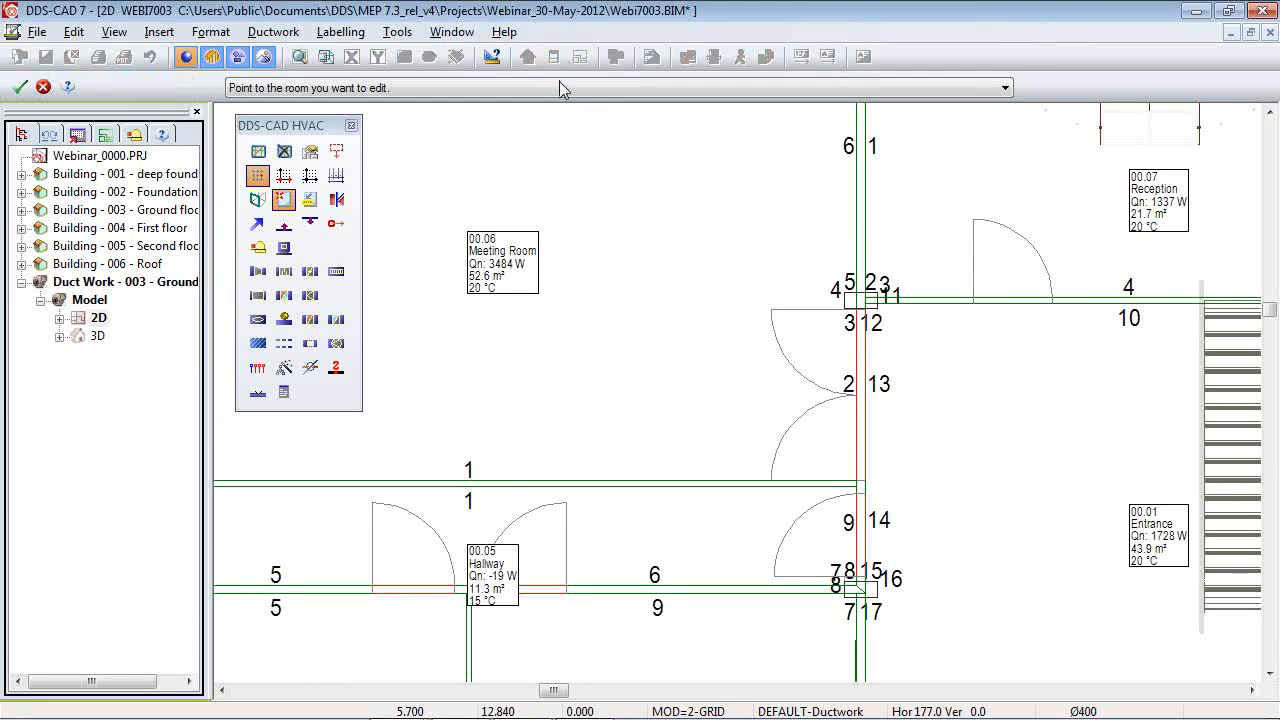
{"action": "left_click", "coordinate": [588, 328]}
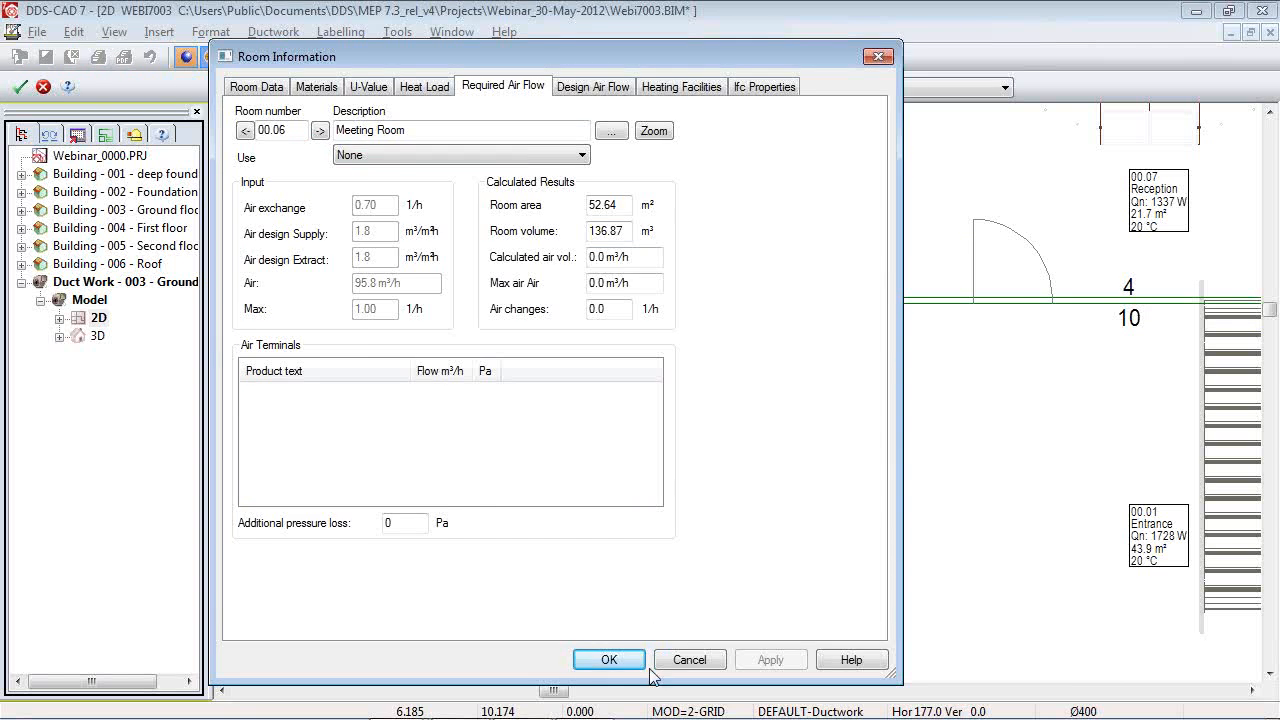
{"action": "left_click", "coordinate": [609, 659]}
Examine the required air flow of Office 00.03 in its room information and close it.
{"action": "scroll", "coordinate": [614, 410], "scroll_direction": "down", "scroll_amount": 4}
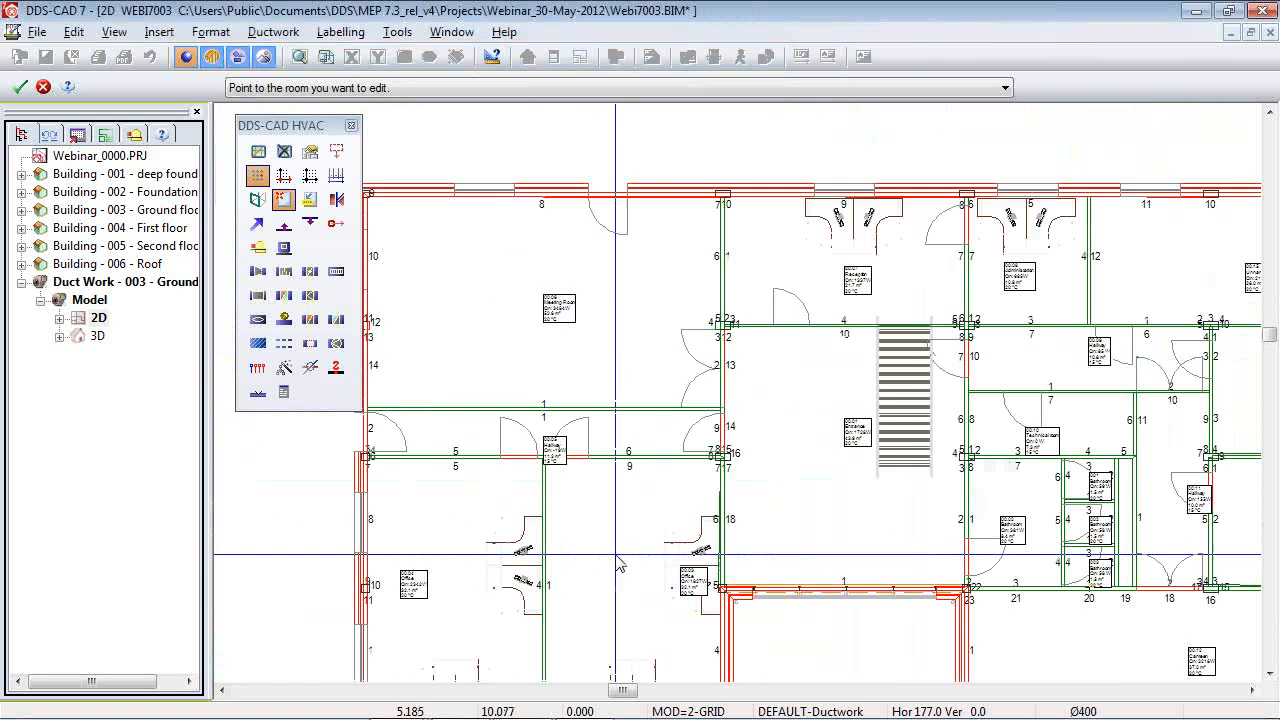
{"action": "left_click", "coordinate": [618, 565]}
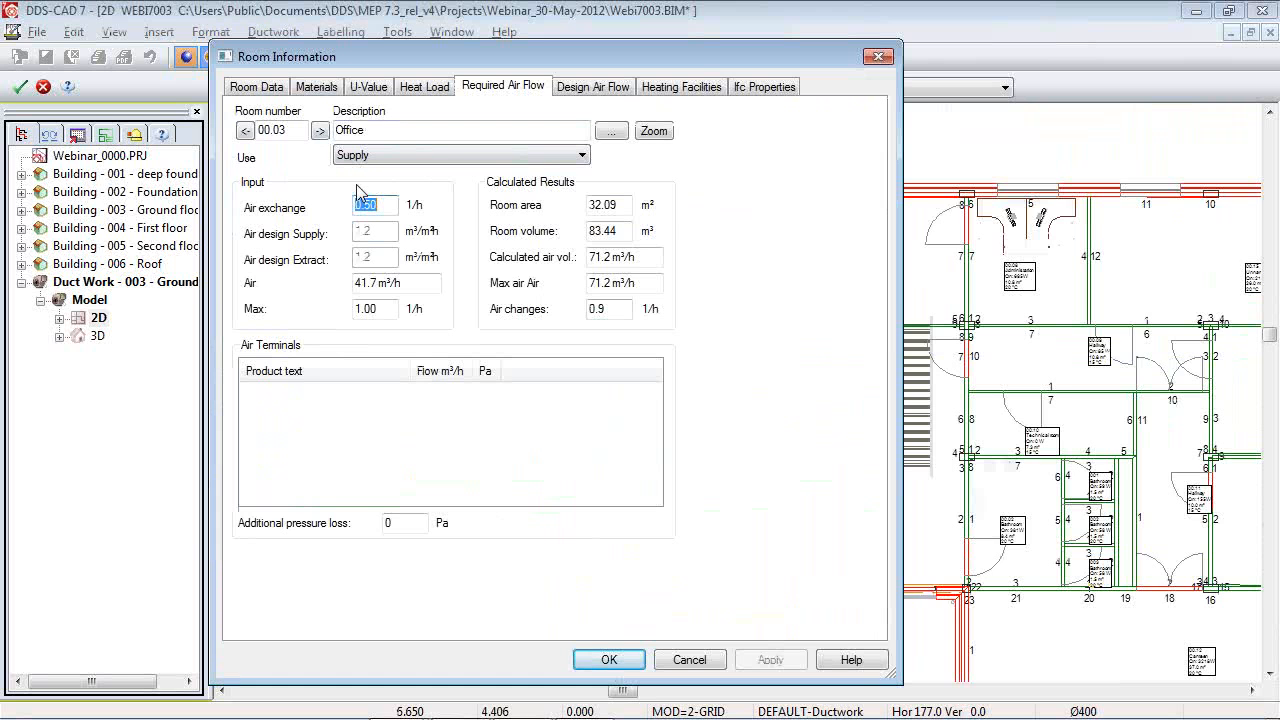
{"action": "left_click", "coordinate": [609, 659]}
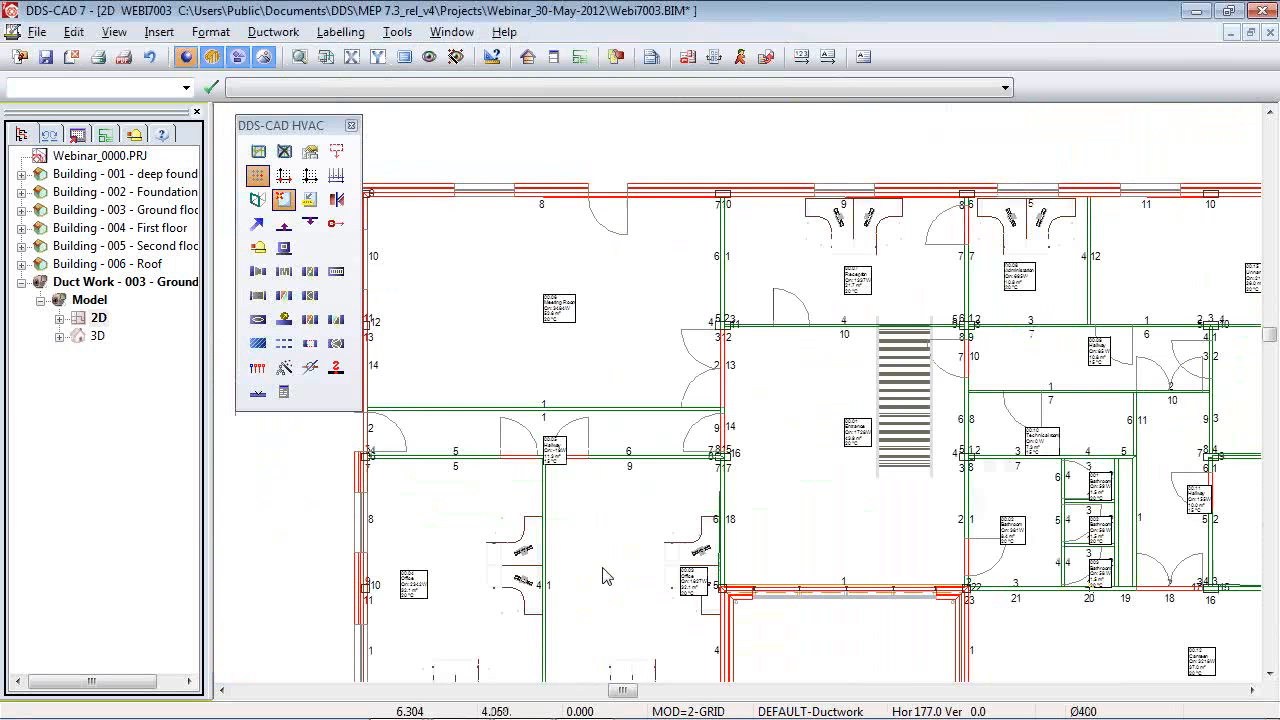
Use the building tools to relabel all ground-floor rooms with the Ventilation text in a rectangular border and check the label of Office 00.04.
{"action": "scroll", "coordinate": [620, 450], "scroll_direction": "down", "scroll_amount": 2}
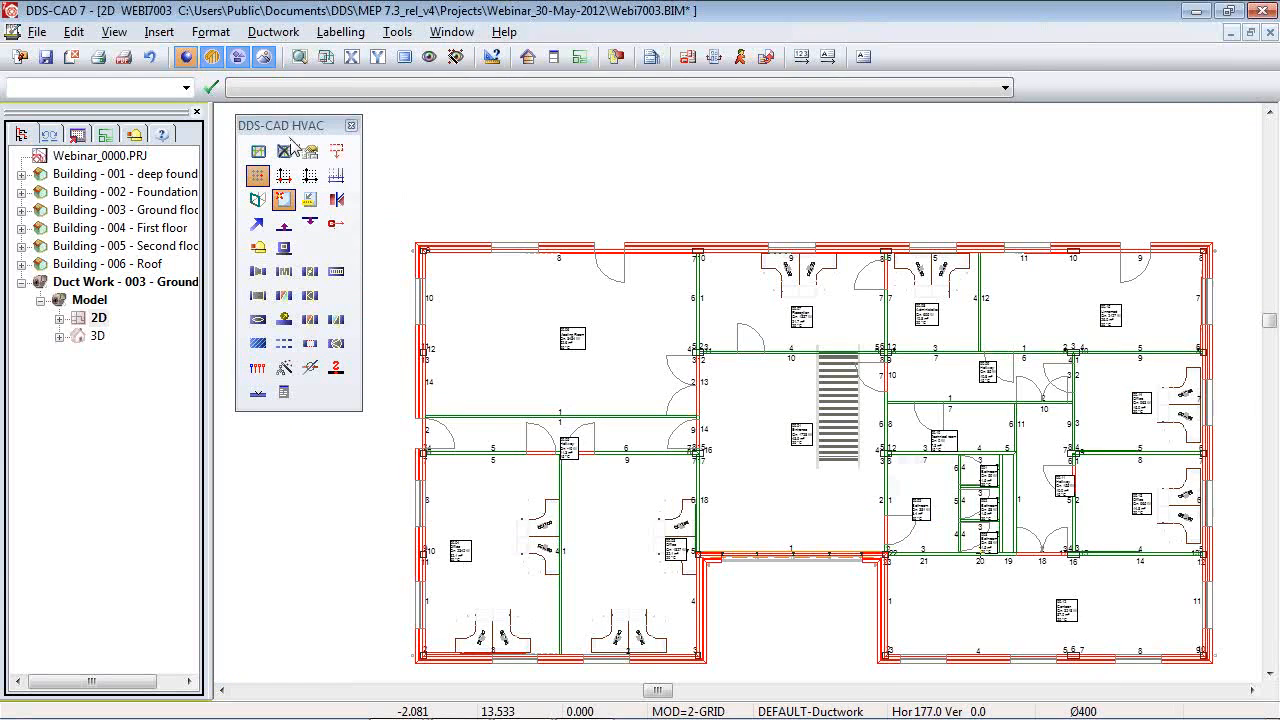
{"action": "left_click", "coordinate": [211, 56]}
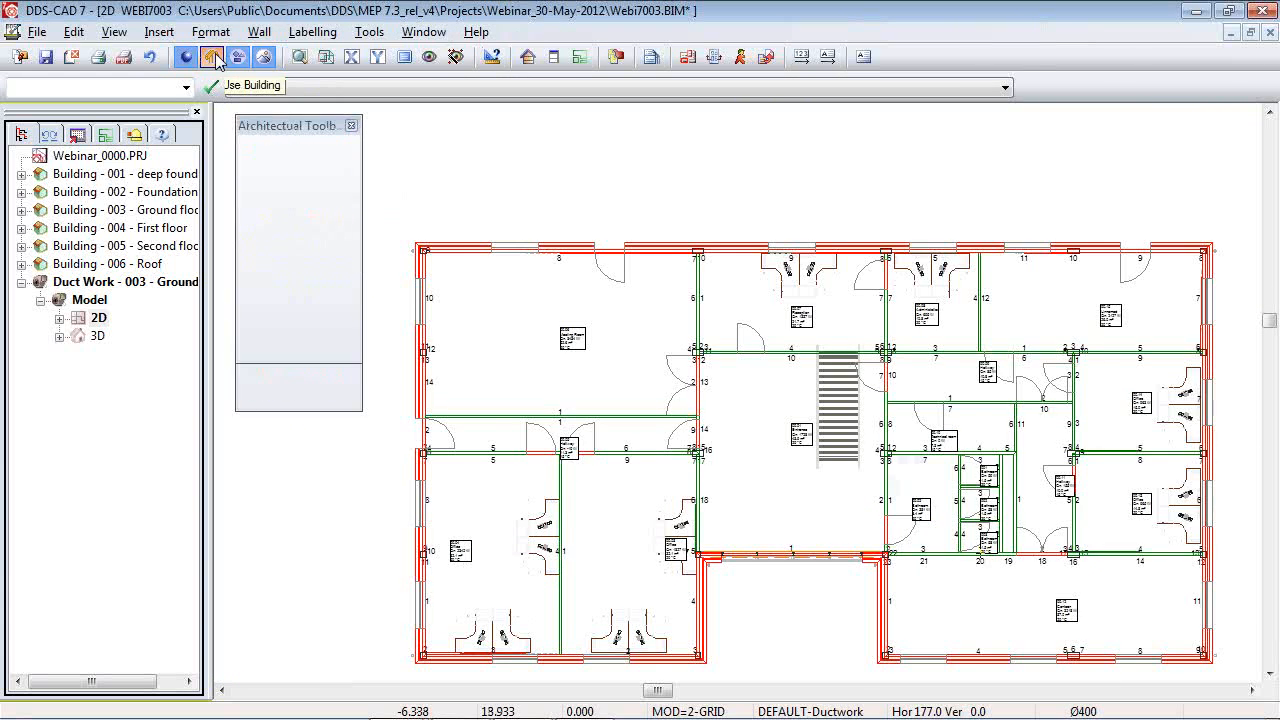
{"action": "left_click", "coordinate": [336, 247]}
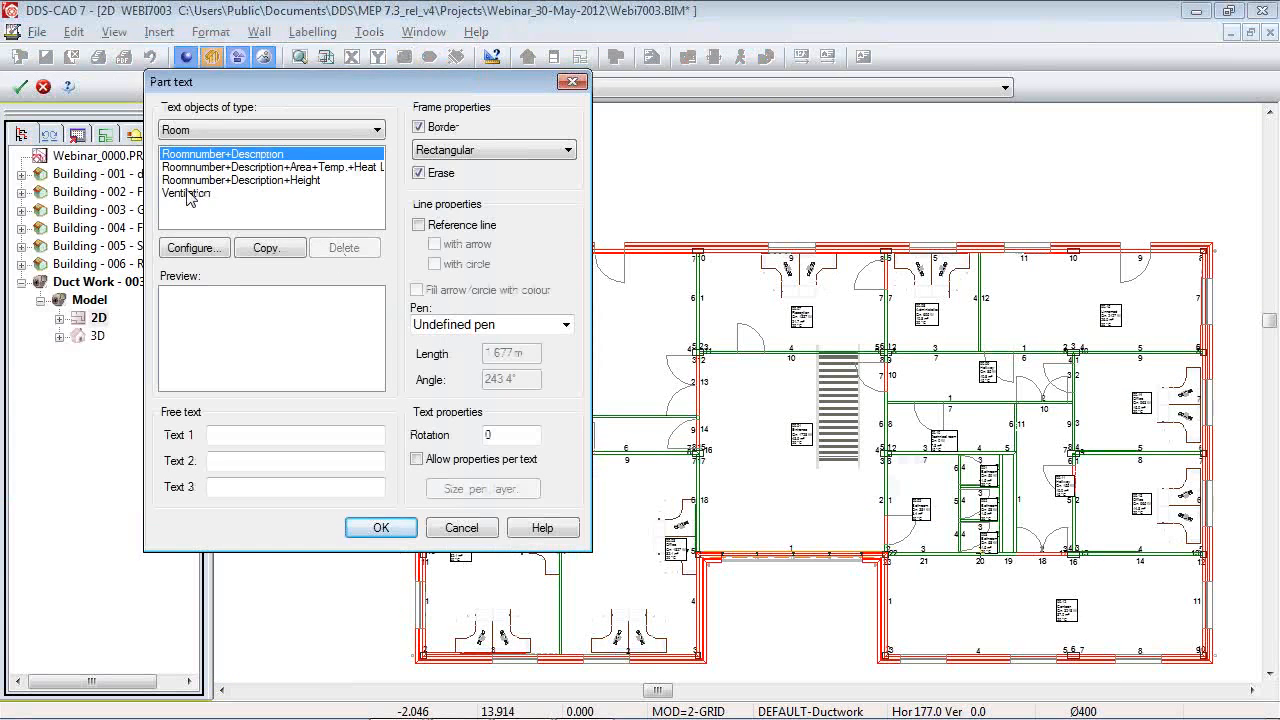
{"action": "left_click", "coordinate": [188, 193]}
{"action": "left_click", "coordinate": [378, 527]}
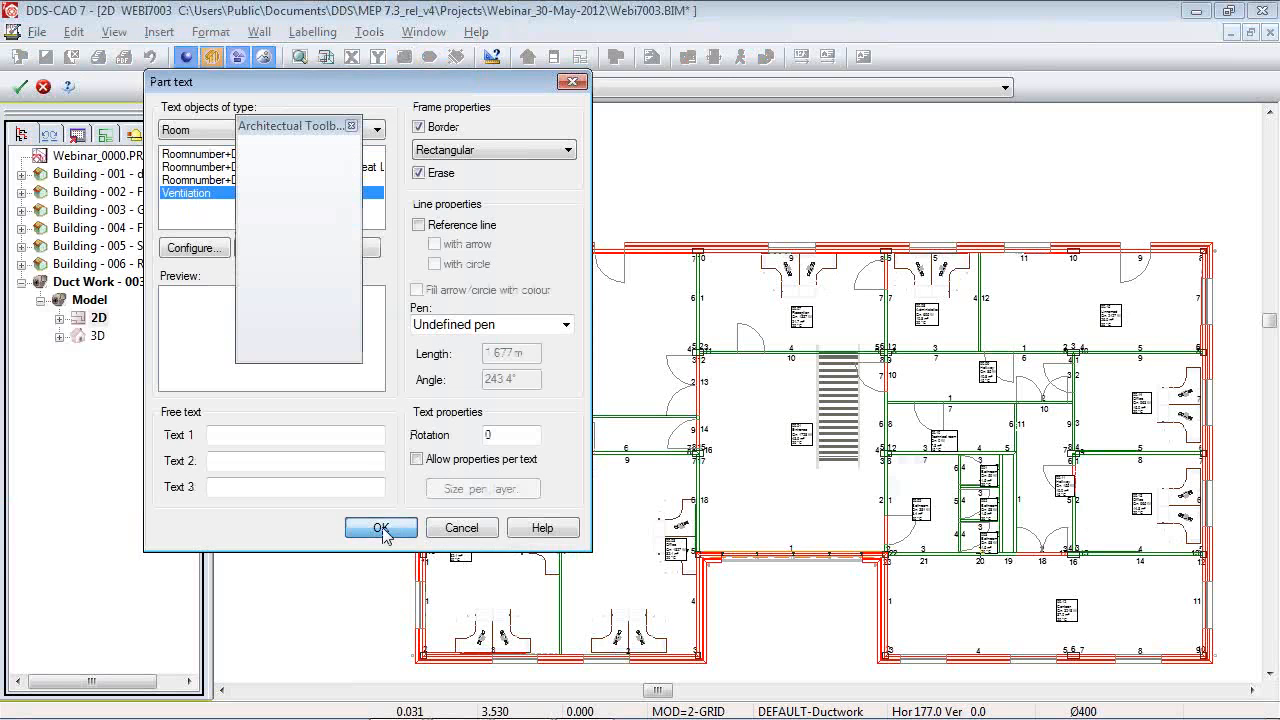
{"action": "left_click", "coordinate": [656, 413]}
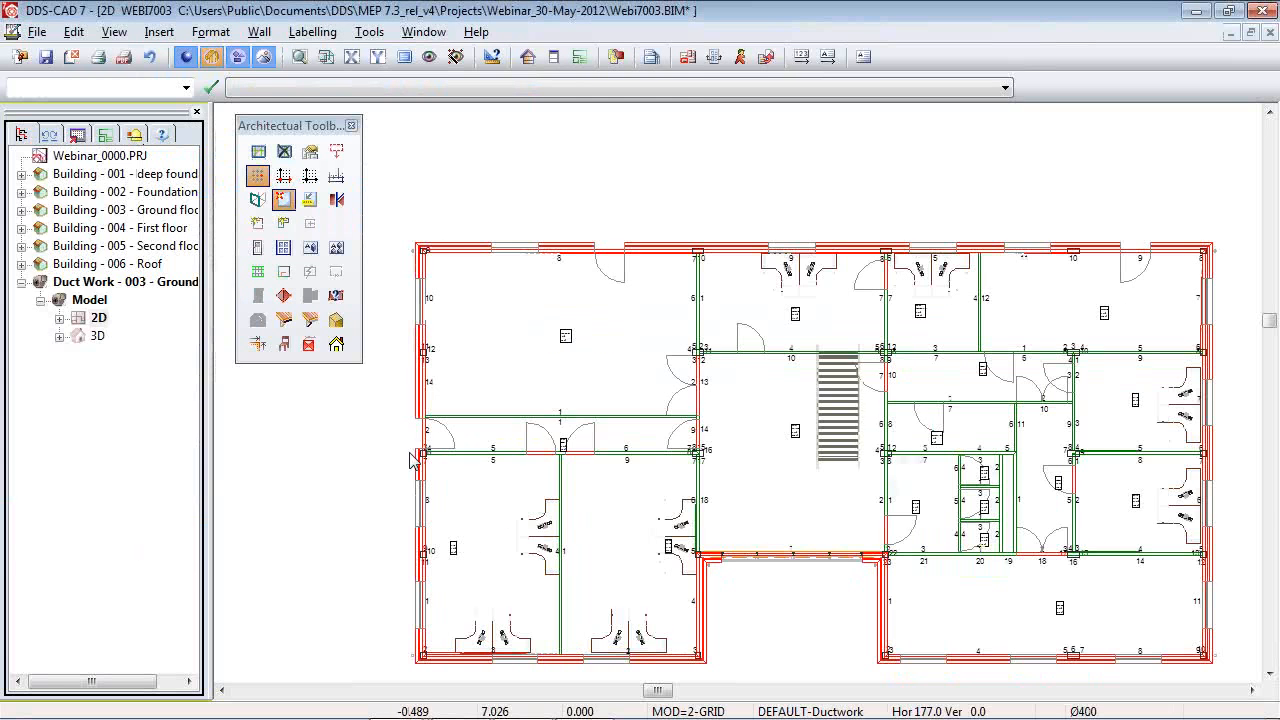
{"action": "left_click_drag", "start_coordinate": [410, 452], "coordinate": [703, 629]}
{"action": "scroll", "coordinate": [300, 440], "scroll_direction": "up", "scroll_amount": 5}
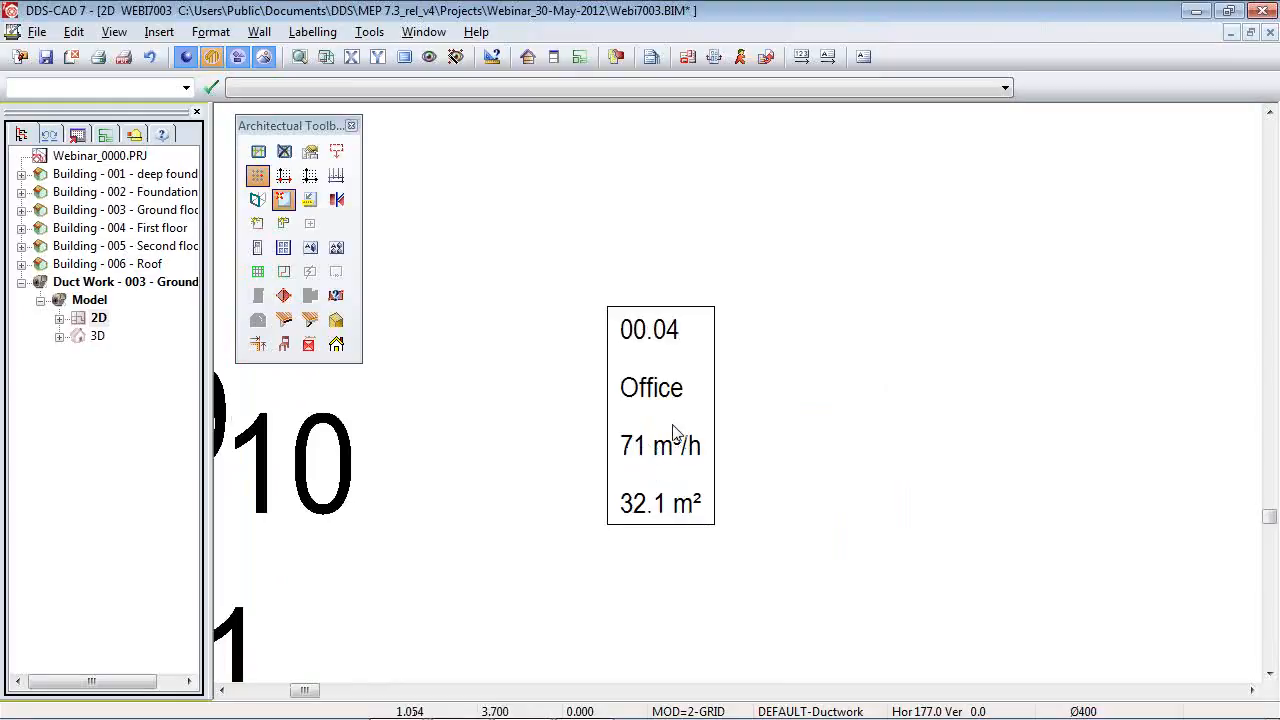
{"action": "scroll", "coordinate": [675, 430], "scroll_direction": "down", "scroll_amount": 3}
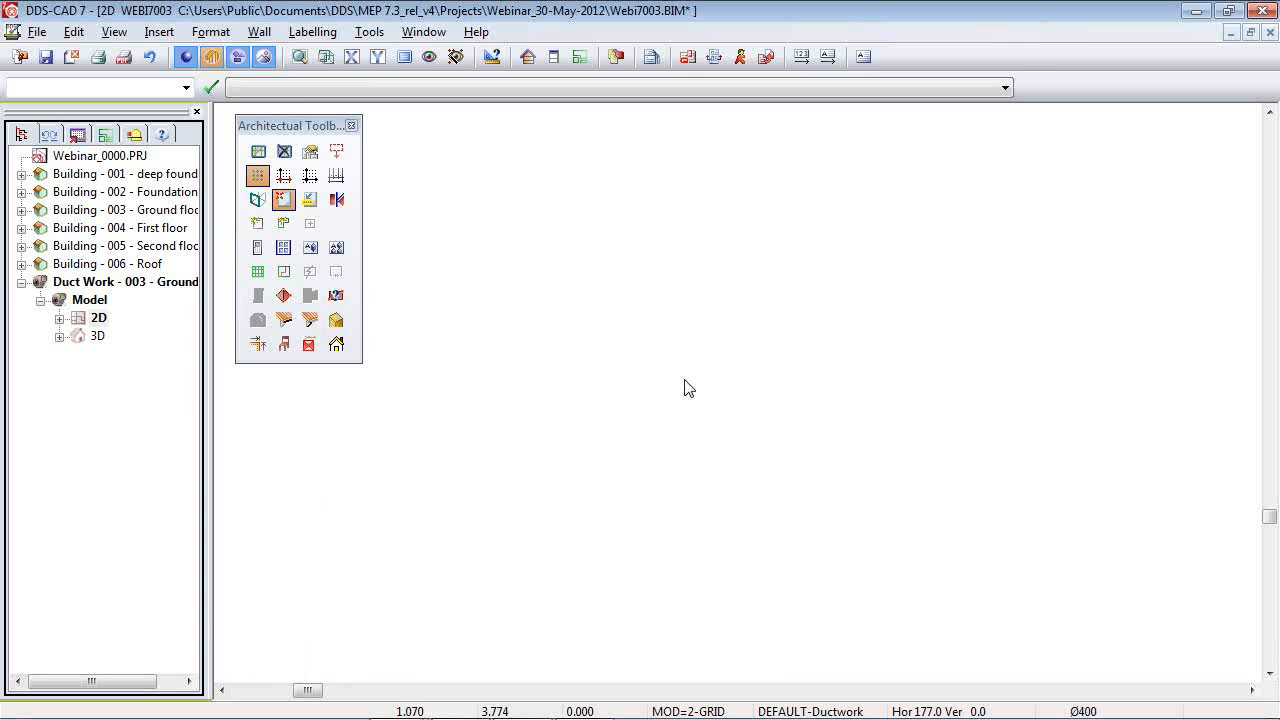
Review the air flow data of the Bathroom and Meeting Room in the building's room list and close the building information.
{"action": "scroll", "coordinate": [590, 452], "scroll_direction": "down", "scroll_amount": 4}
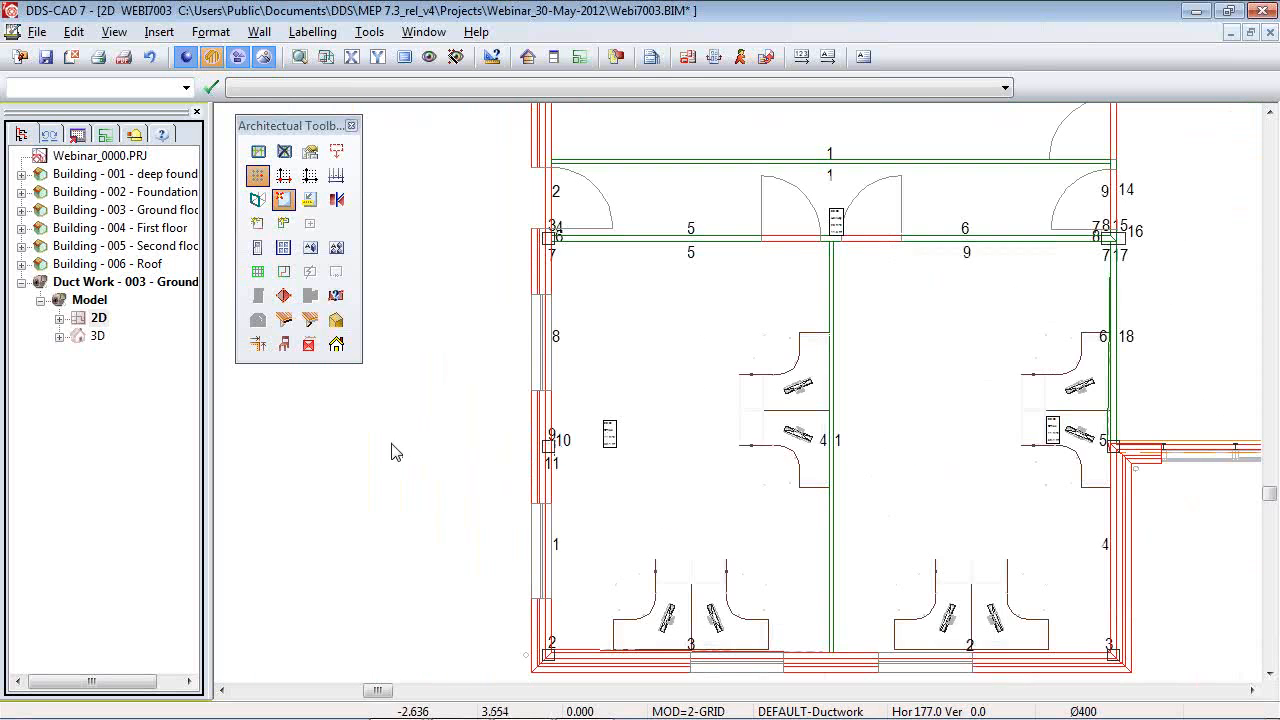
{"action": "scroll", "coordinate": [371, 529], "scroll_direction": "down", "scroll_amount": 2}
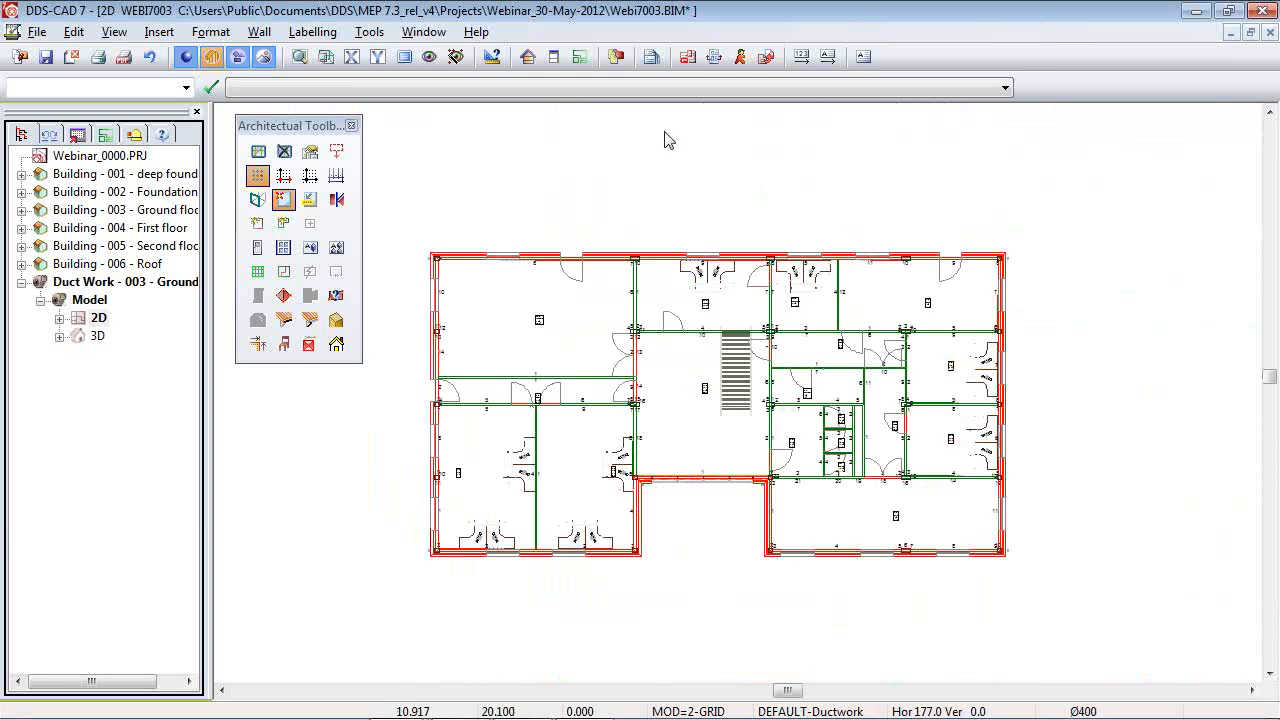
{"action": "left_click", "coordinate": [528, 58]}
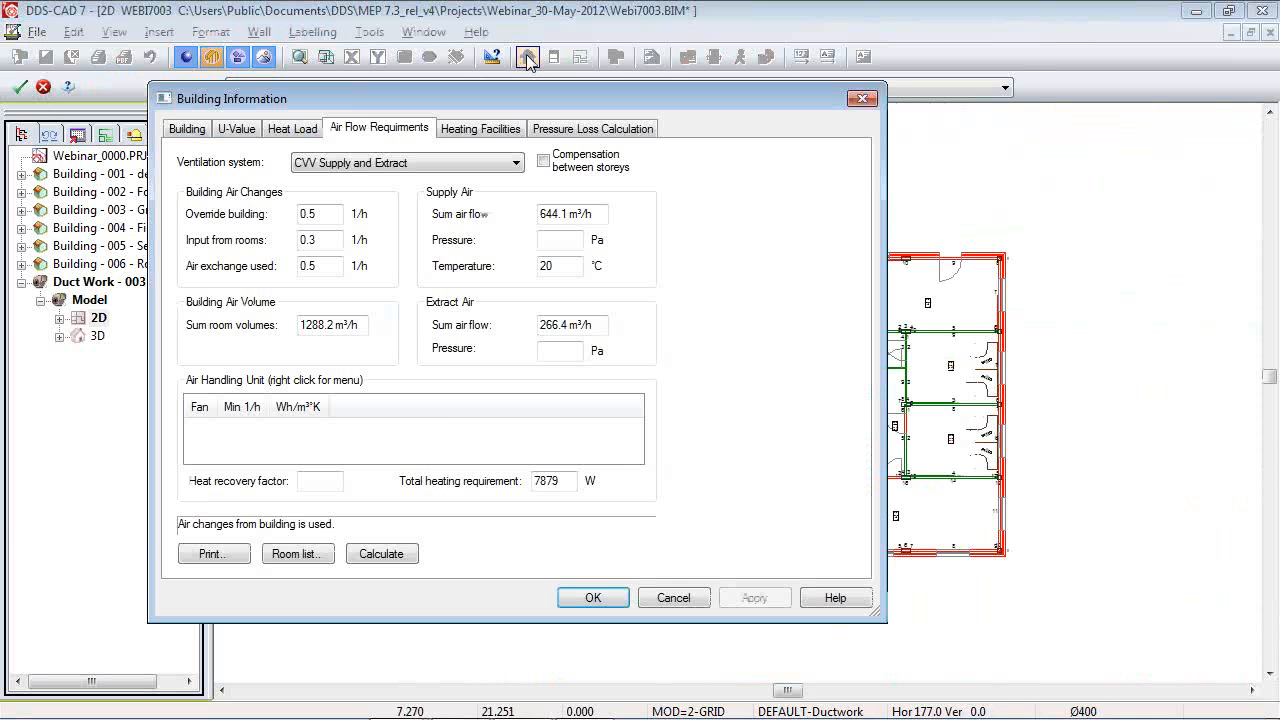
{"action": "left_click", "coordinate": [297, 553]}
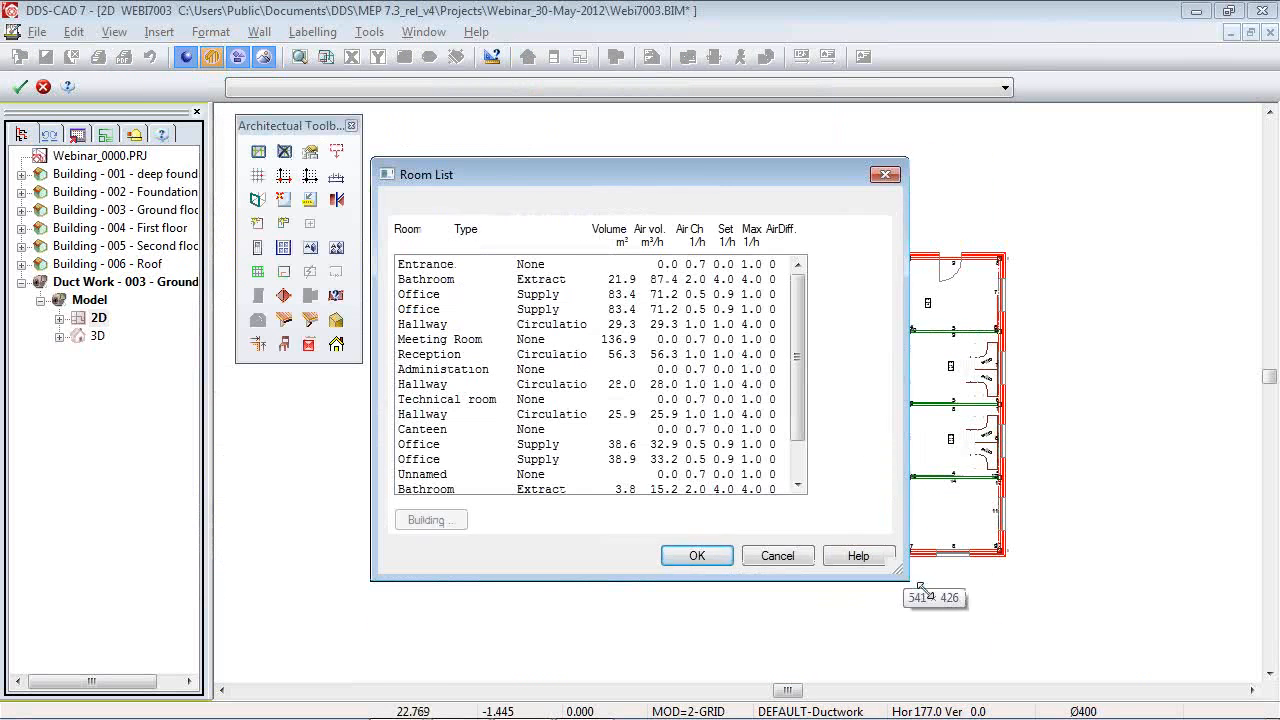
{"action": "left_click_drag", "start_coordinate": [894, 576], "coordinate": [1060, 645]}
{"action": "left_click_drag", "start_coordinate": [823, 175], "coordinate": [612, 136]}
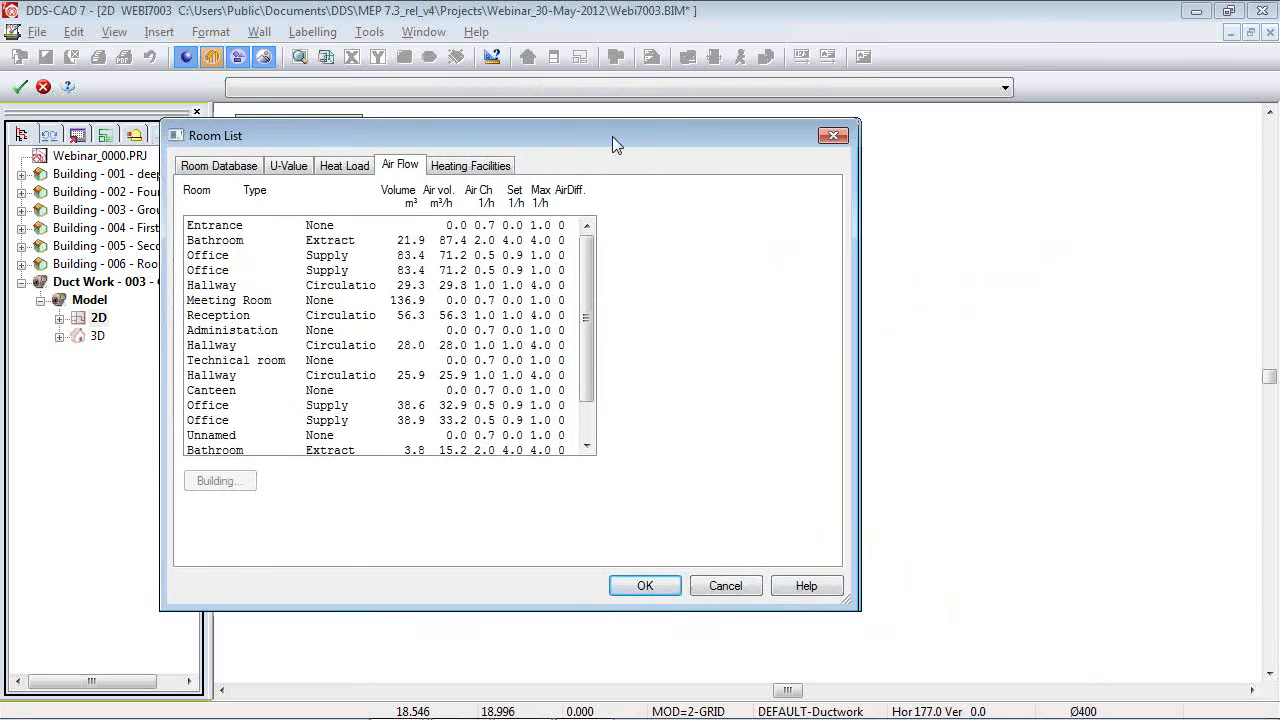
{"action": "left_click", "coordinate": [218, 243]}
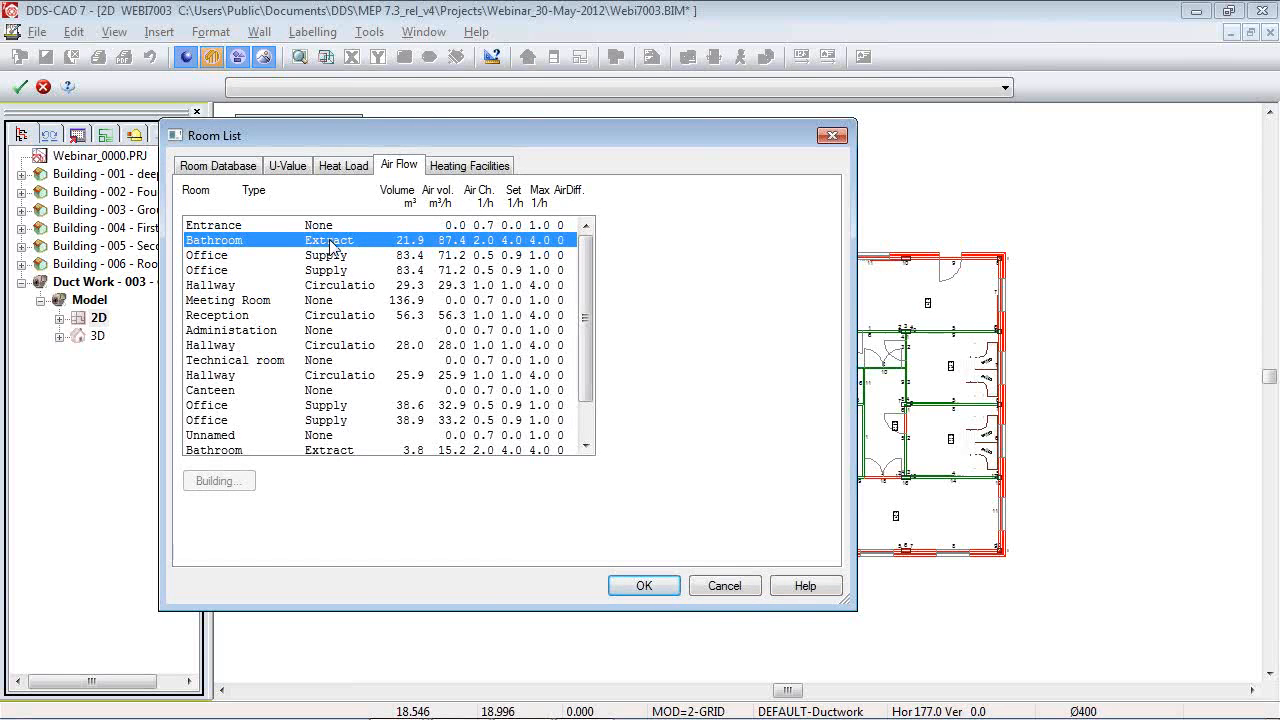
{"action": "left_click", "coordinate": [322, 304]}
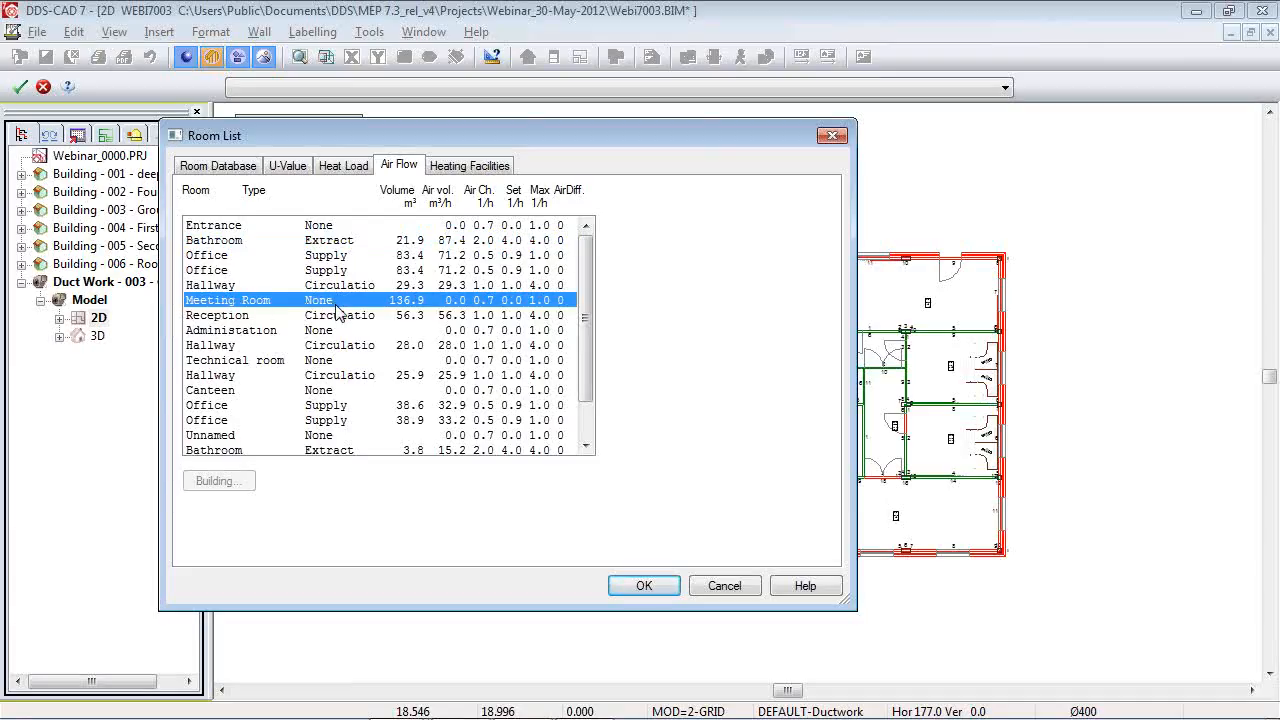
{"action": "left_click", "coordinate": [664, 586]}
{"action": "left_click", "coordinate": [614, 604]}
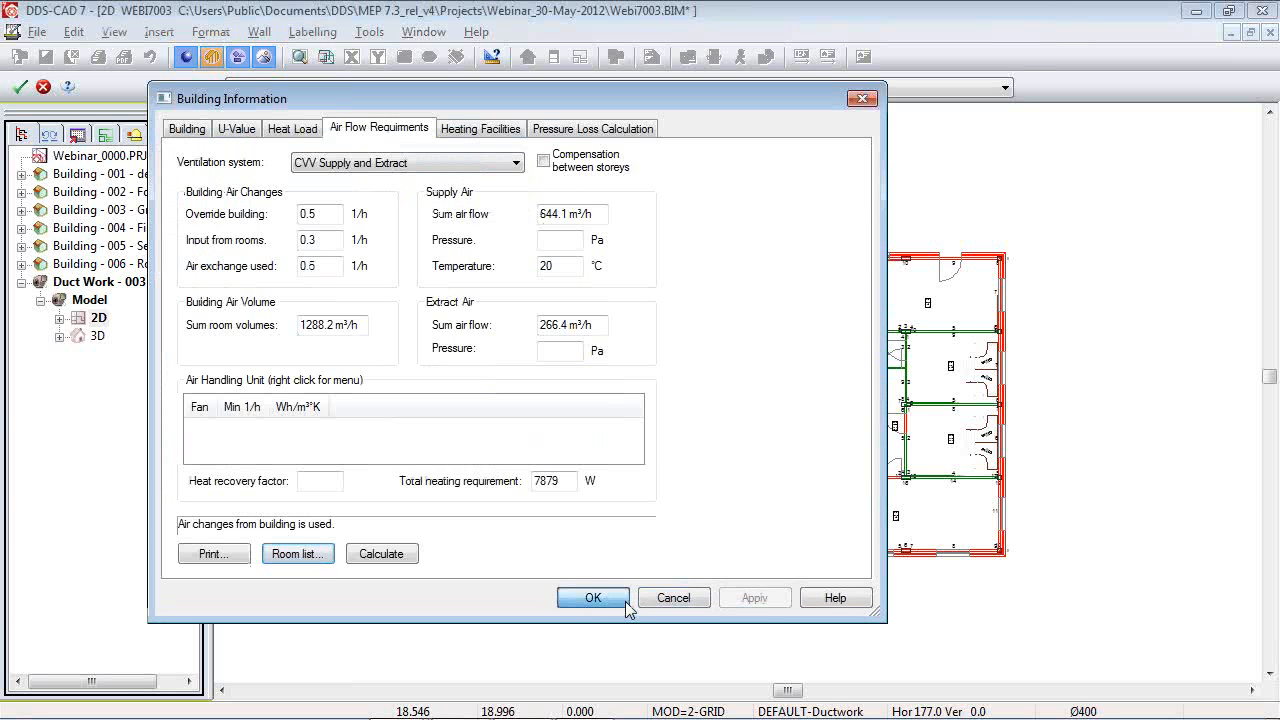
Open the room information of Meeting Room 00.06 and set its required air flow use to Supply/Extract.
{"action": "left_click", "coordinate": [106, 134]}
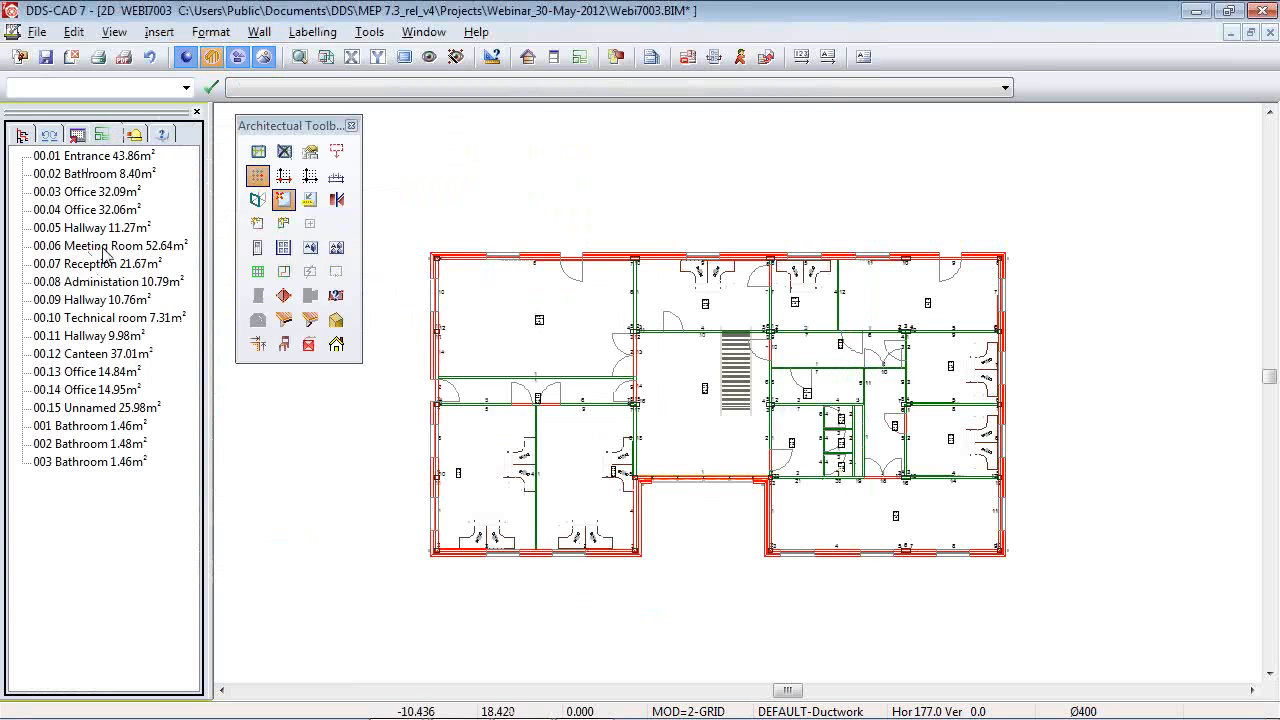
{"action": "left_click", "coordinate": [105, 247]}
{"action": "right_click", "coordinate": [128, 248]}
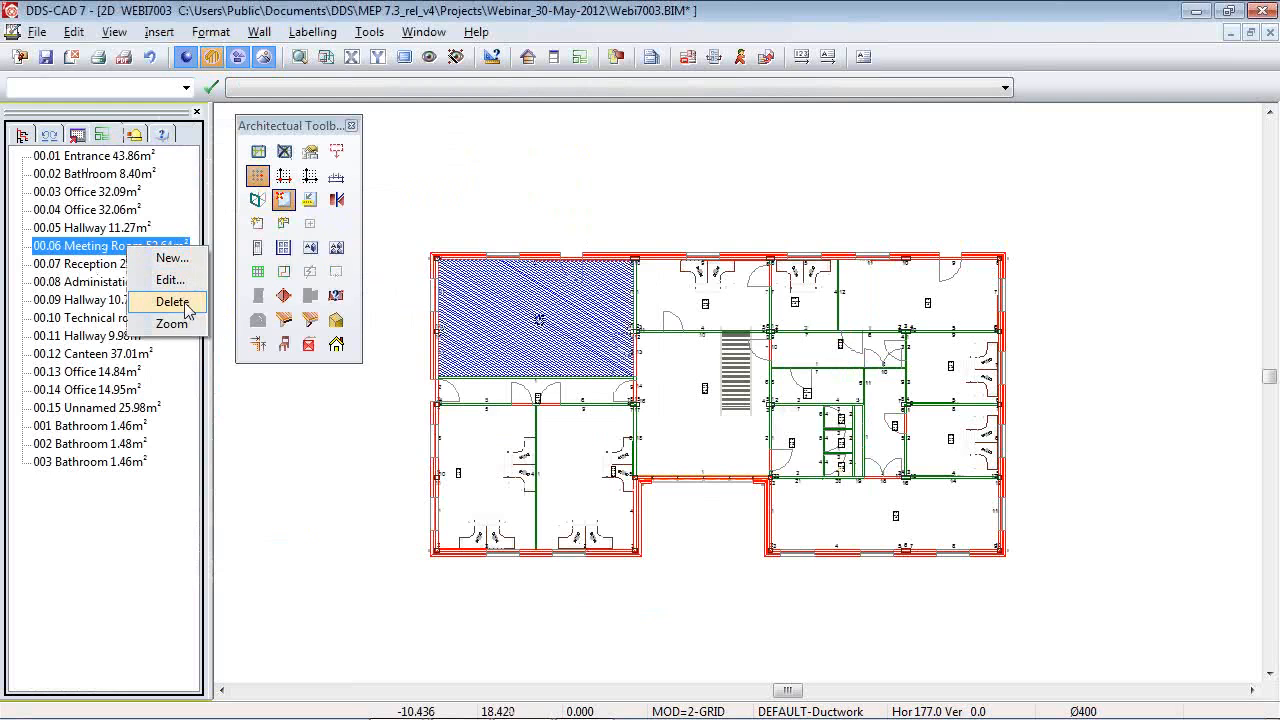
{"action": "left_click", "coordinate": [171, 280]}
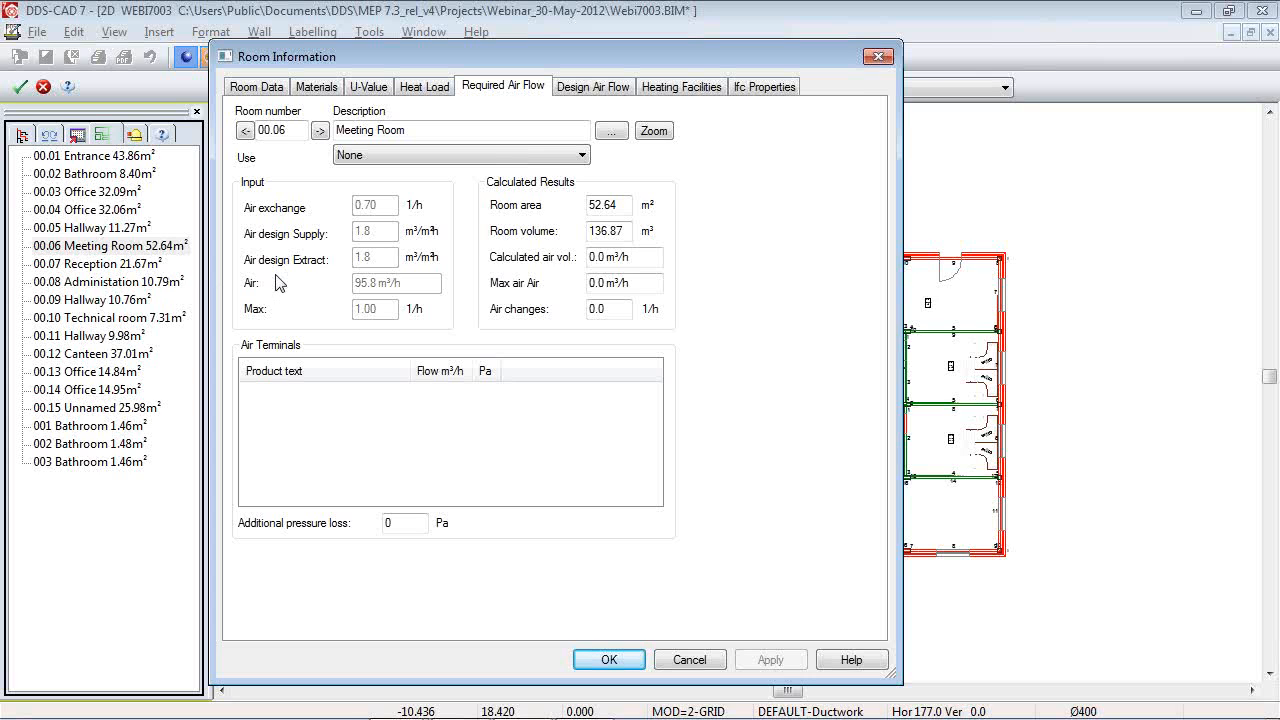
{"action": "left_click", "coordinate": [421, 155]}
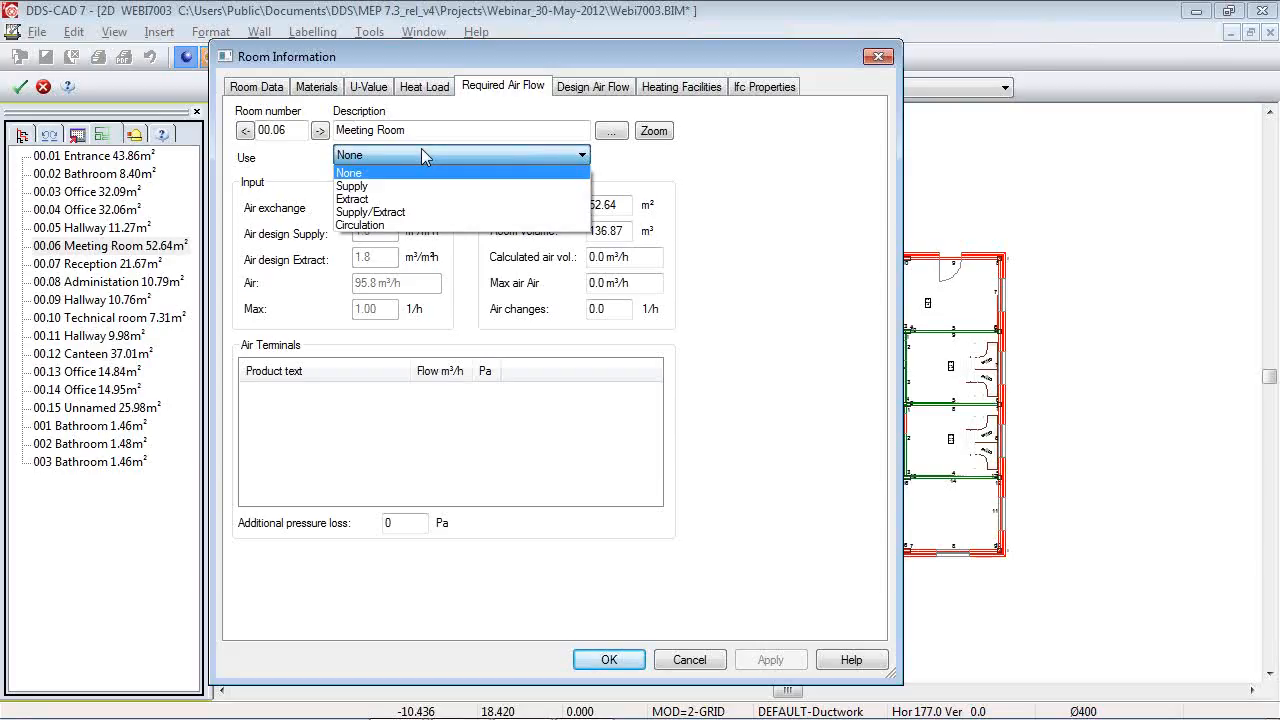
{"action": "left_click", "coordinate": [402, 215]}
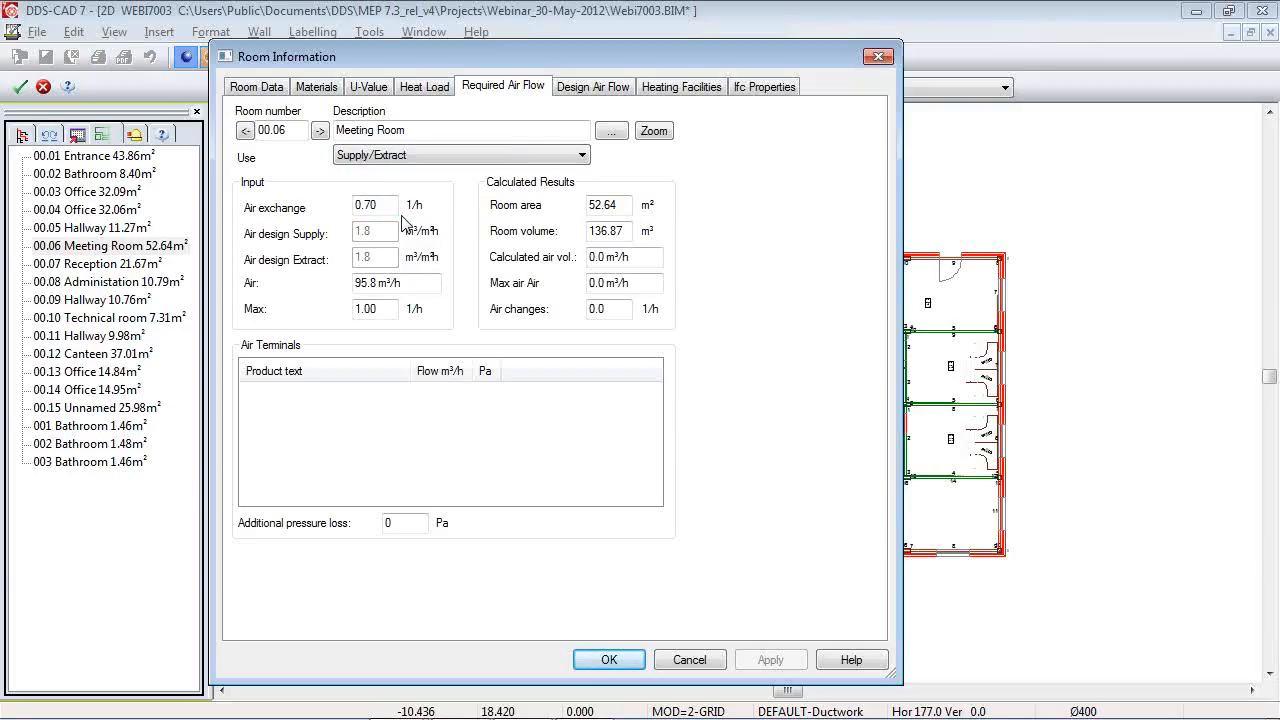
Try the Supply and Extract uses for the Meeting Room, return it to Supply/Extract and accept the room information.
{"action": "left_click", "coordinate": [426, 157]}
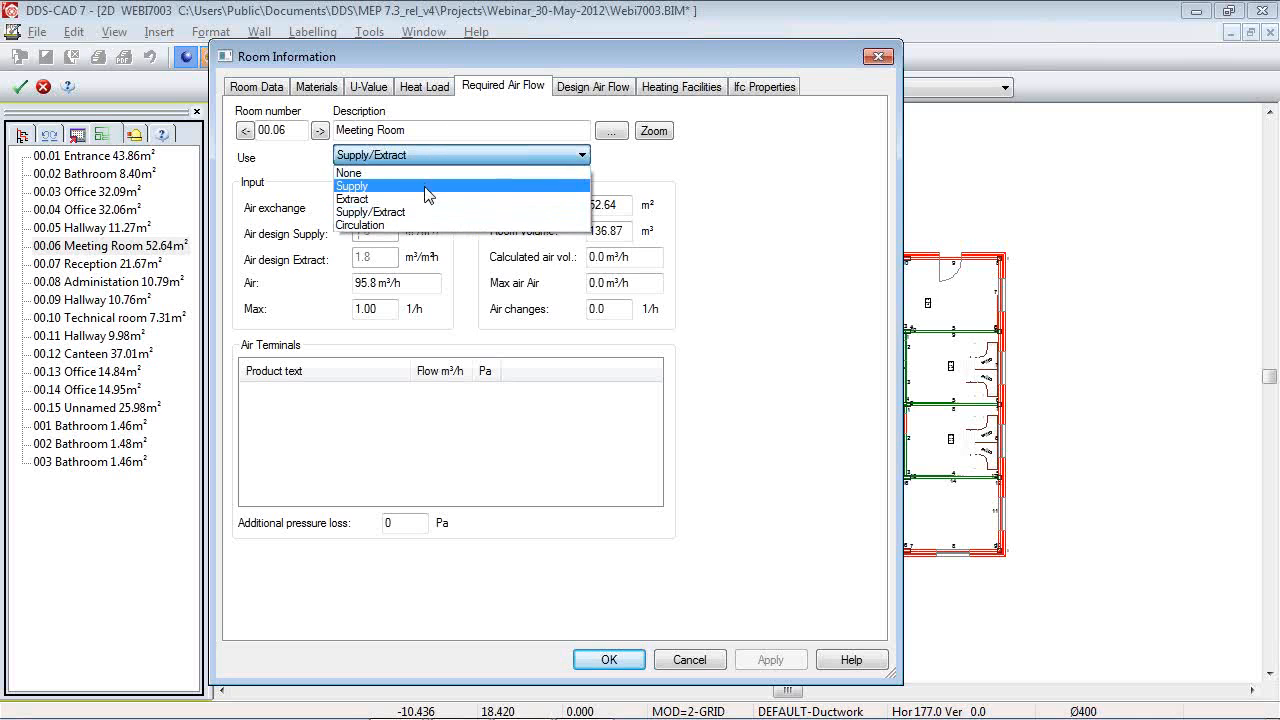
{"action": "left_click", "coordinate": [358, 187]}
{"action": "left_click", "coordinate": [377, 160]}
{"action": "left_click", "coordinate": [371, 200]}
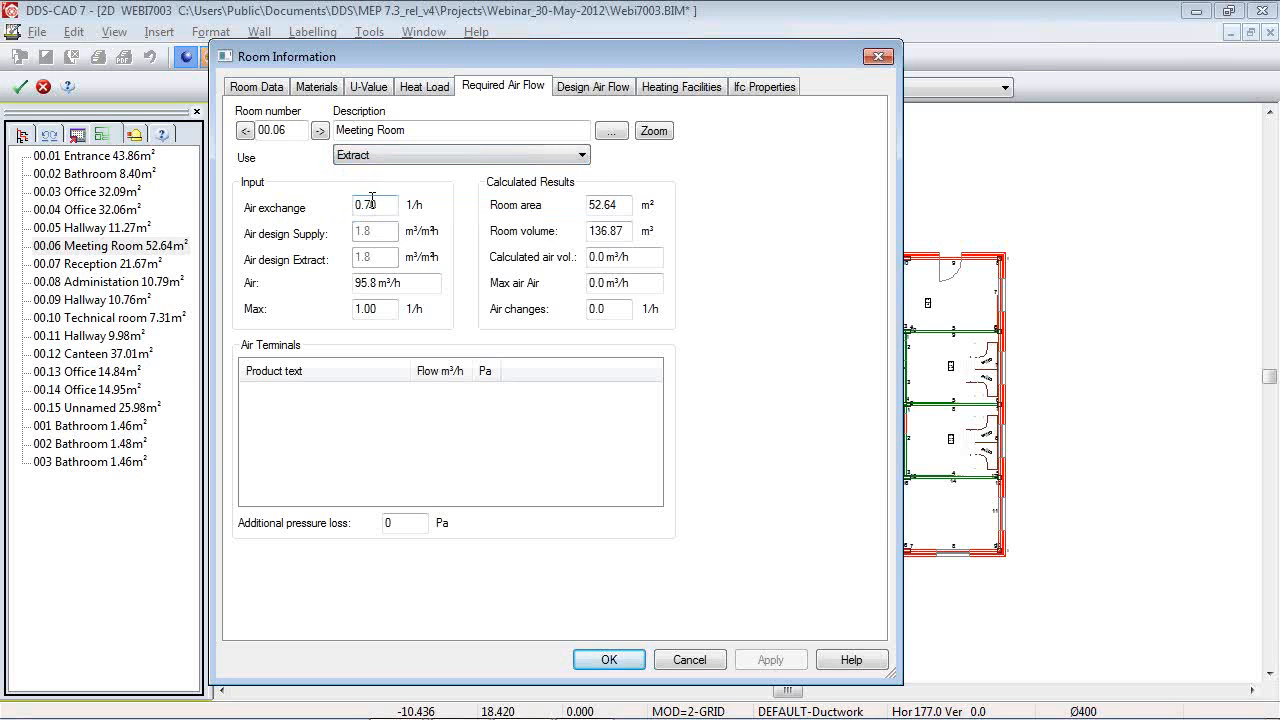
{"action": "left_click", "coordinate": [358, 160]}
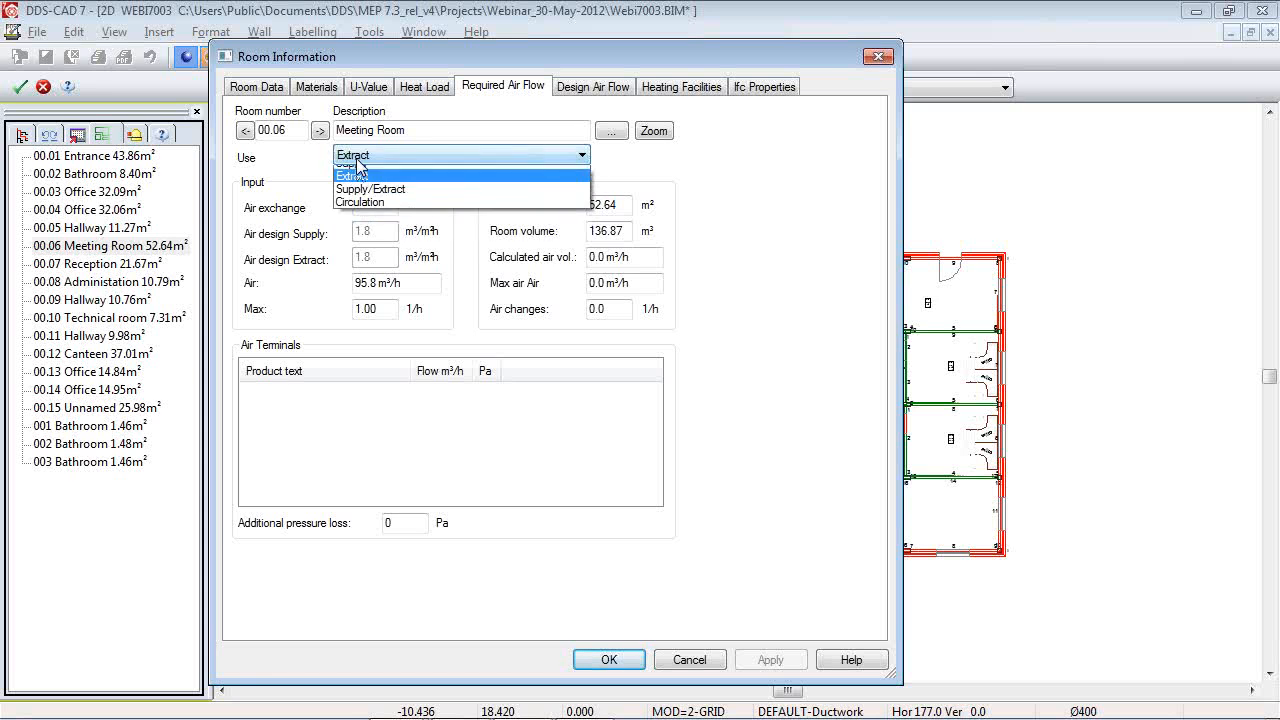
{"action": "left_click", "coordinate": [378, 213]}
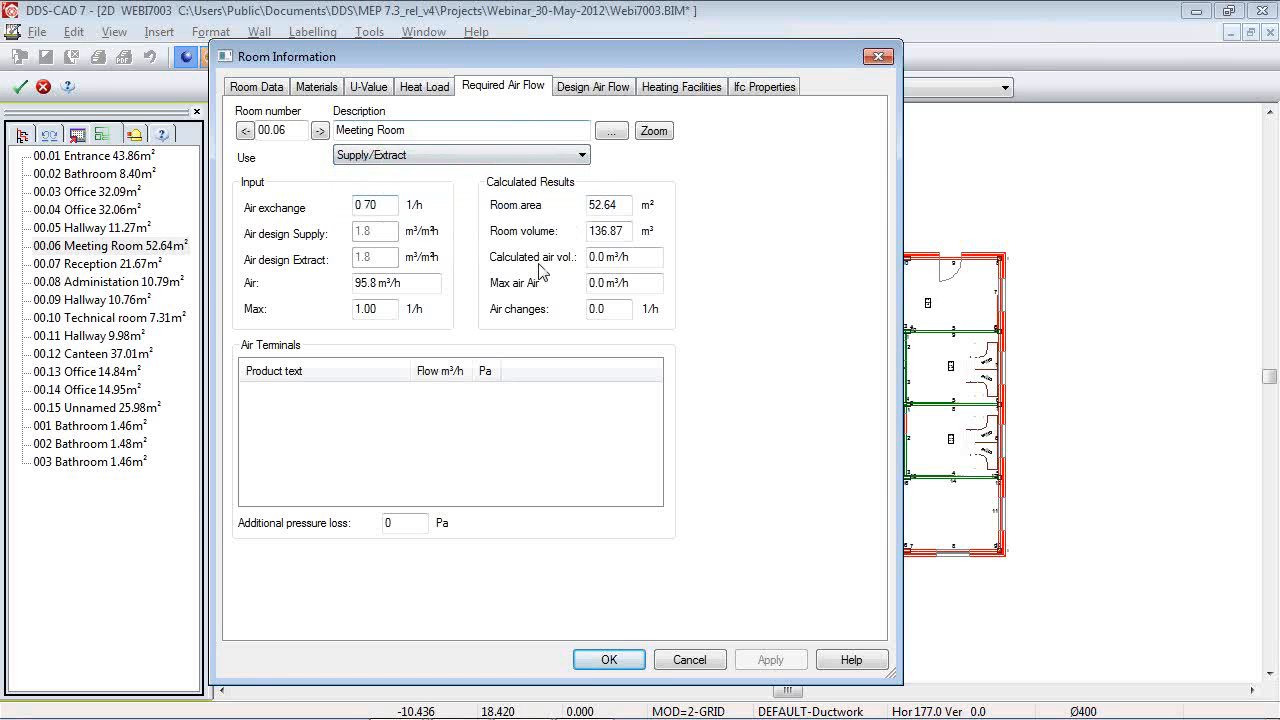
{"action": "left_click", "coordinate": [610, 658]}
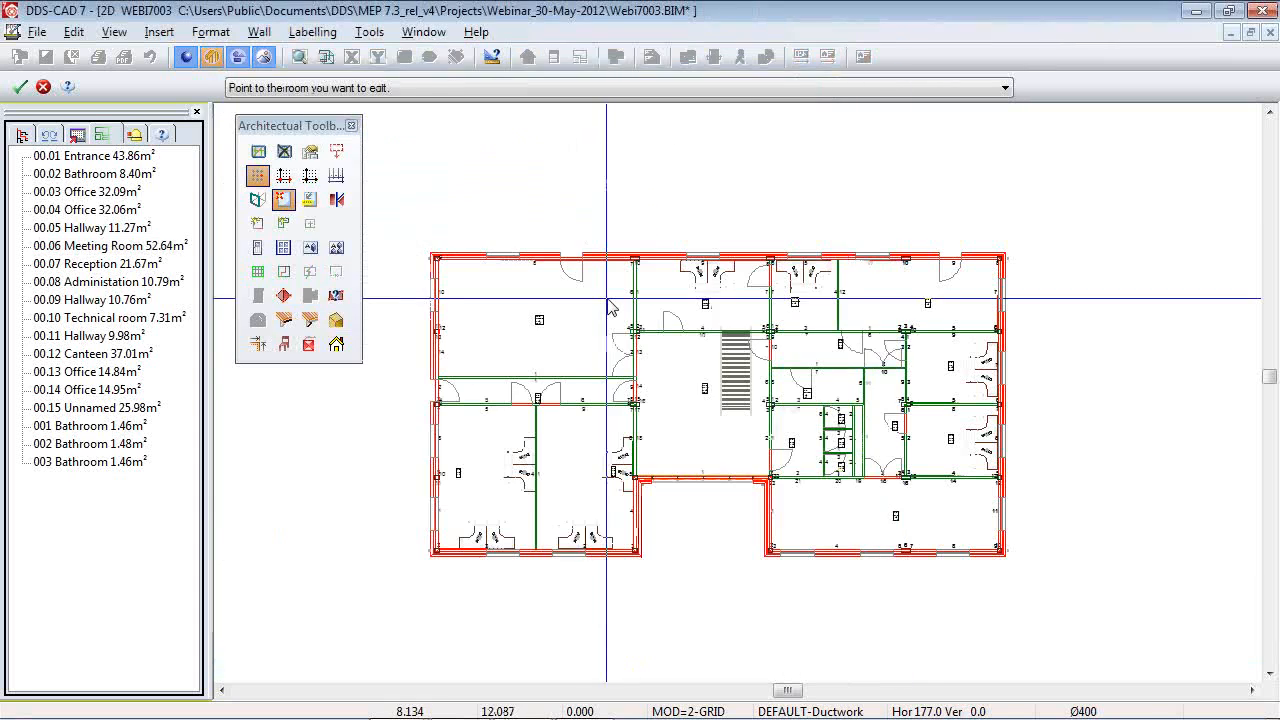
Recalculate the building's air flow requirements, accept the building information and check the air flow on the Meeting Room's label.
{"action": "left_click", "coordinate": [527, 58]}
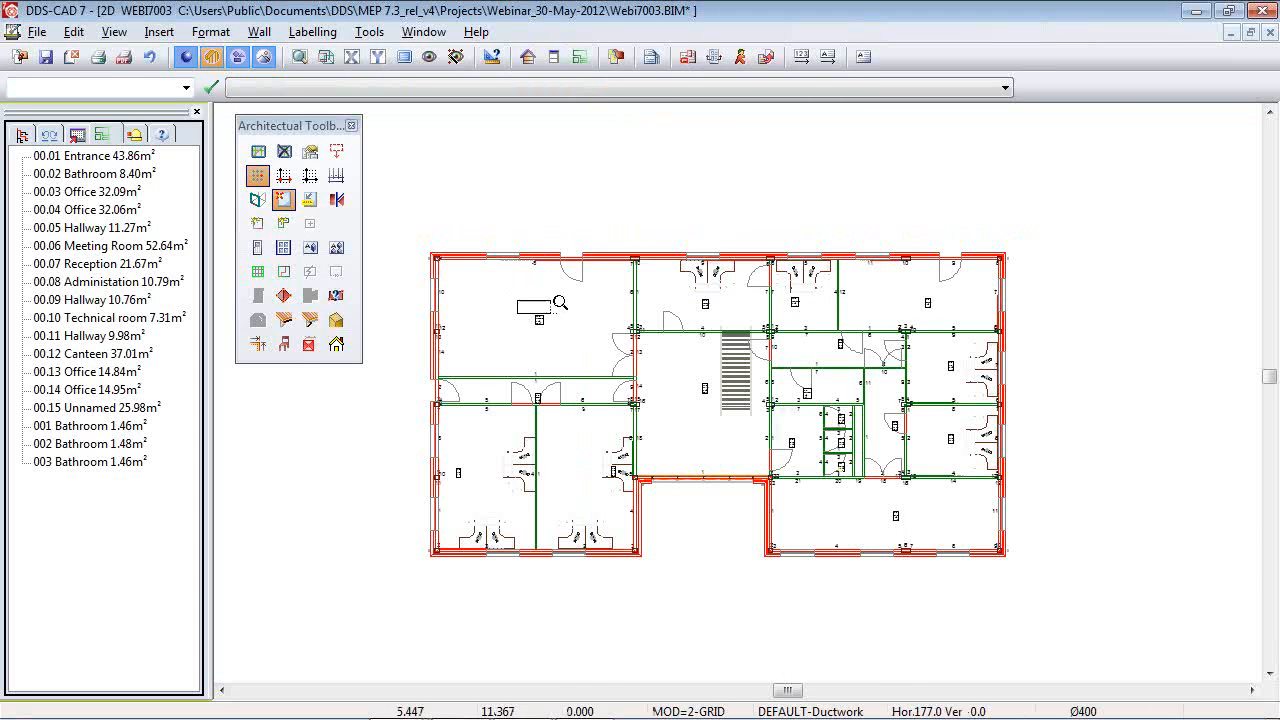
{"action": "scroll", "coordinate": [529, 300], "scroll_direction": "up", "scroll_amount": 5}
{"action": "scroll", "coordinate": [580, 210], "scroll_direction": "up", "scroll_amount": 2}
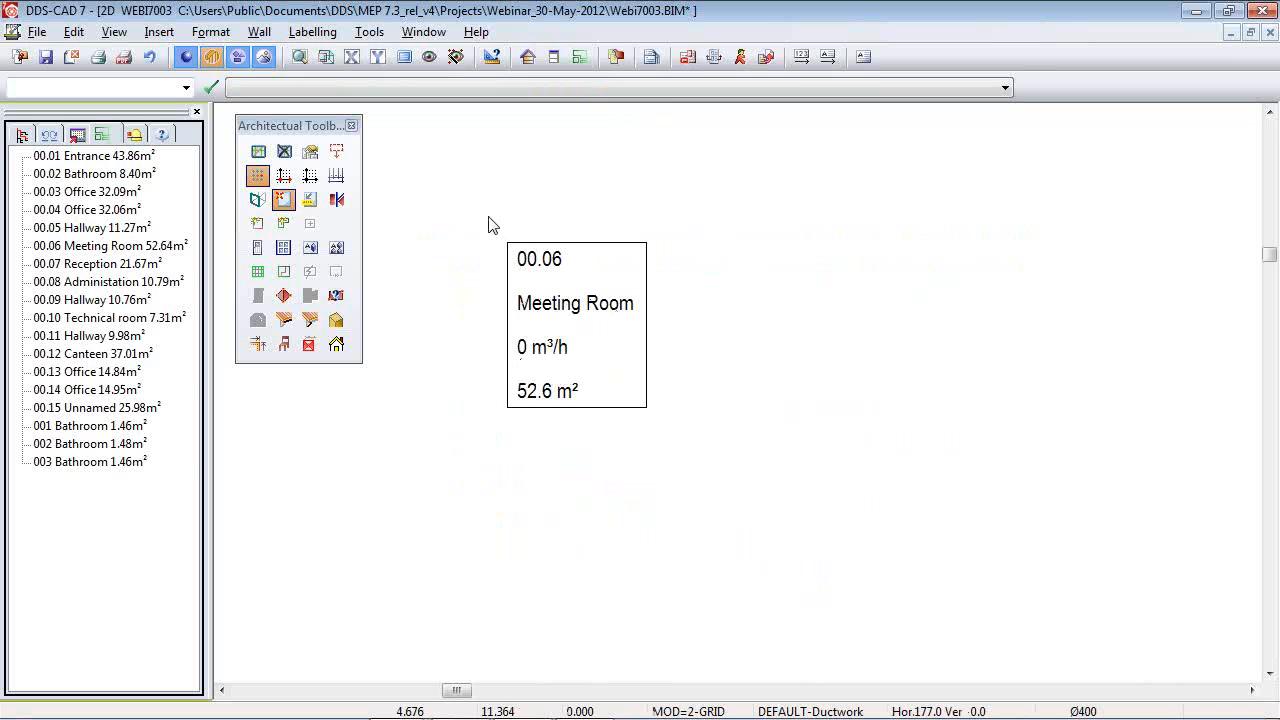
{"action": "left_click", "coordinate": [528, 58]}
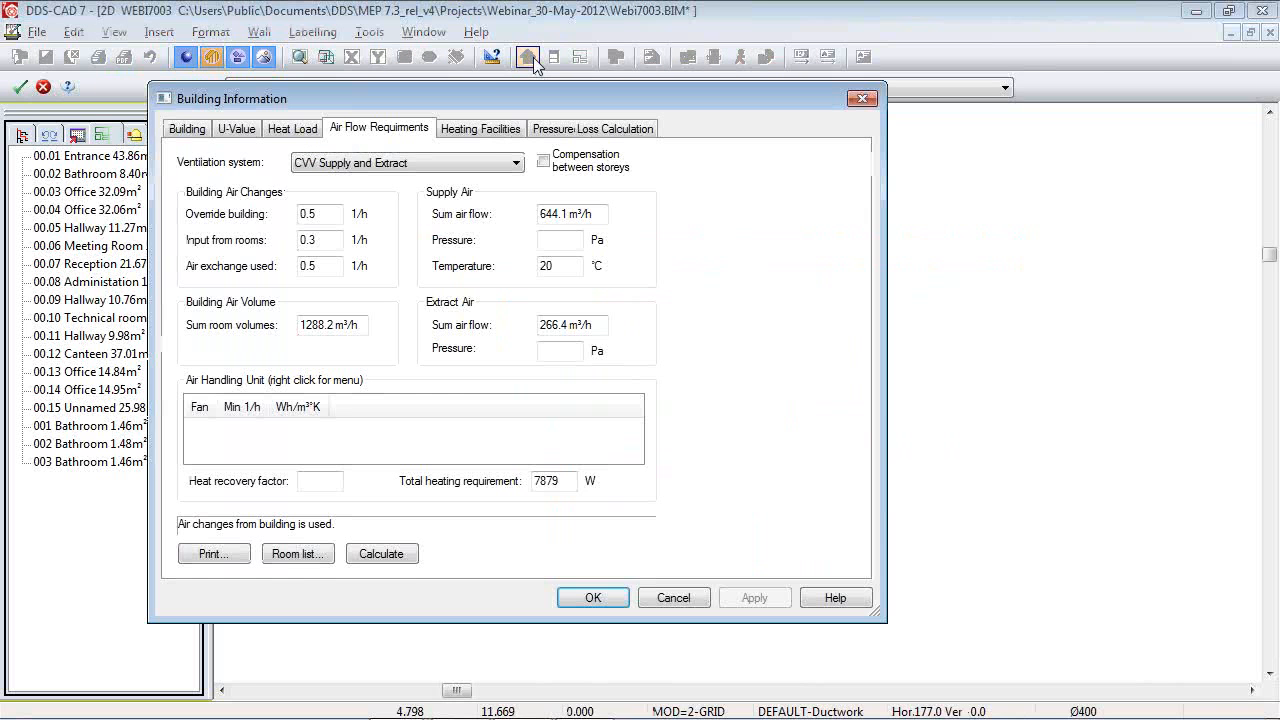
{"action": "left_click", "coordinate": [385, 557]}
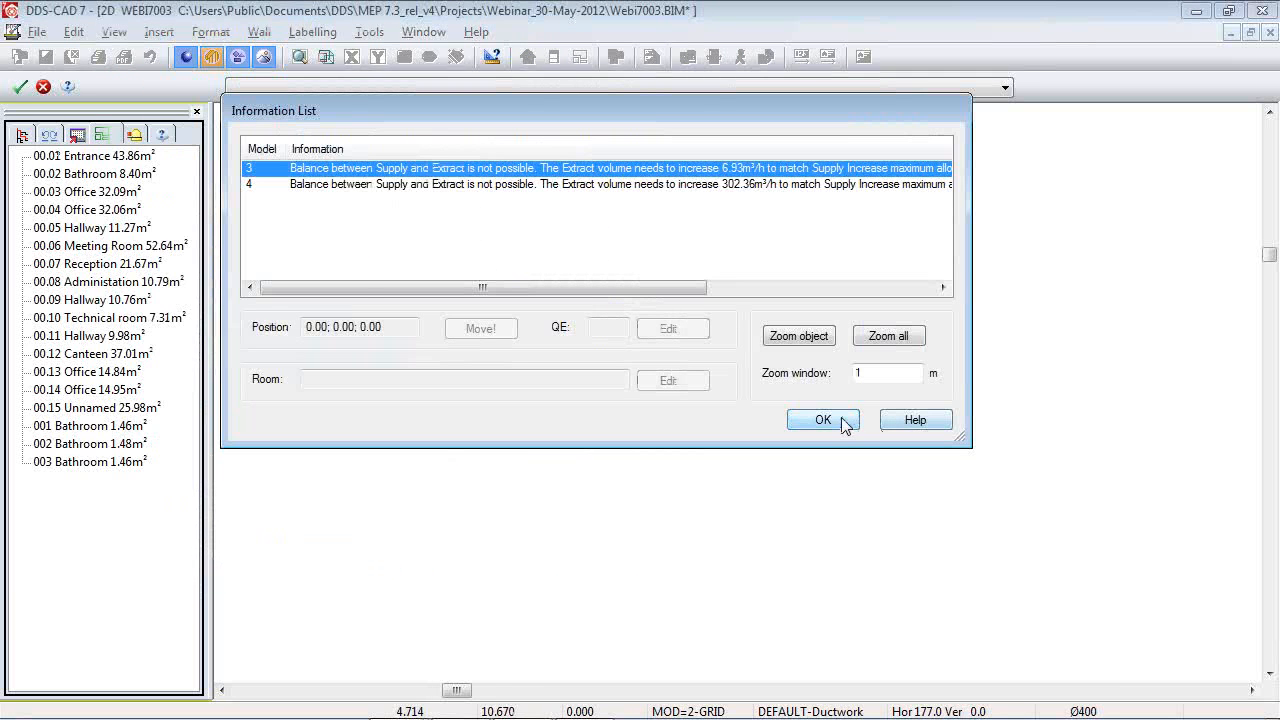
{"action": "left_click", "coordinate": [843, 419]}
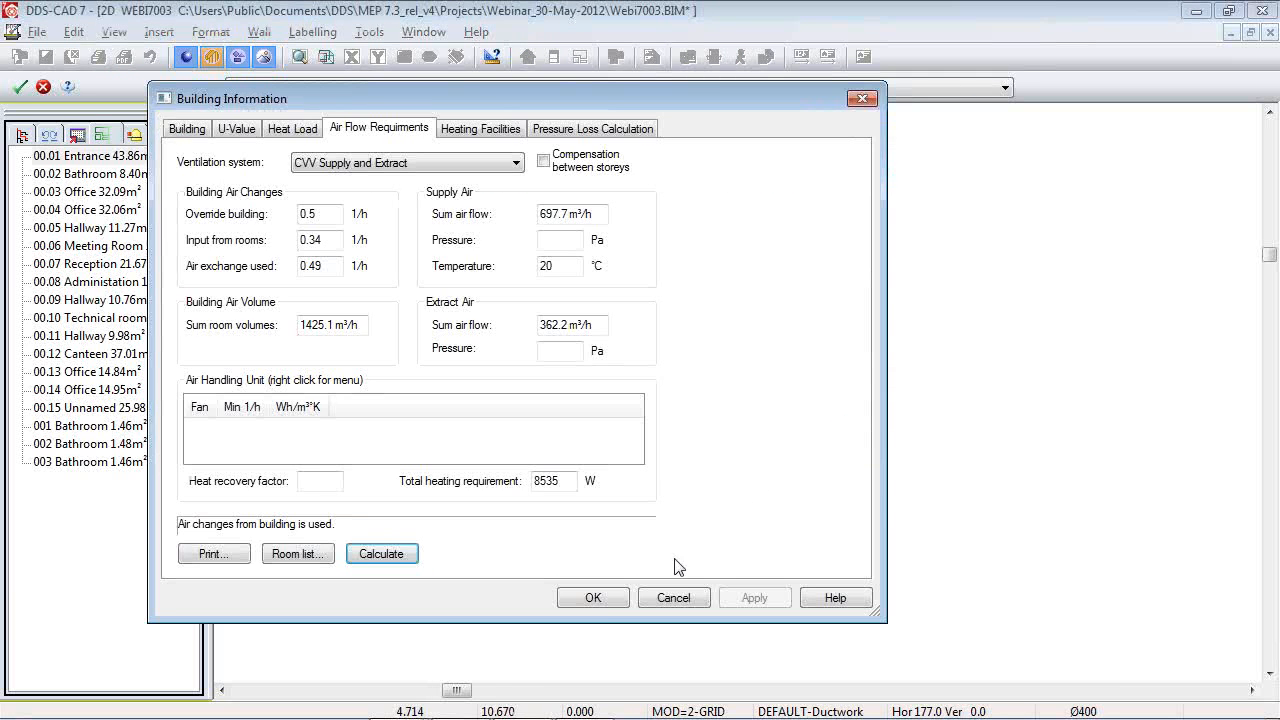
{"action": "left_click", "coordinate": [593, 598]}
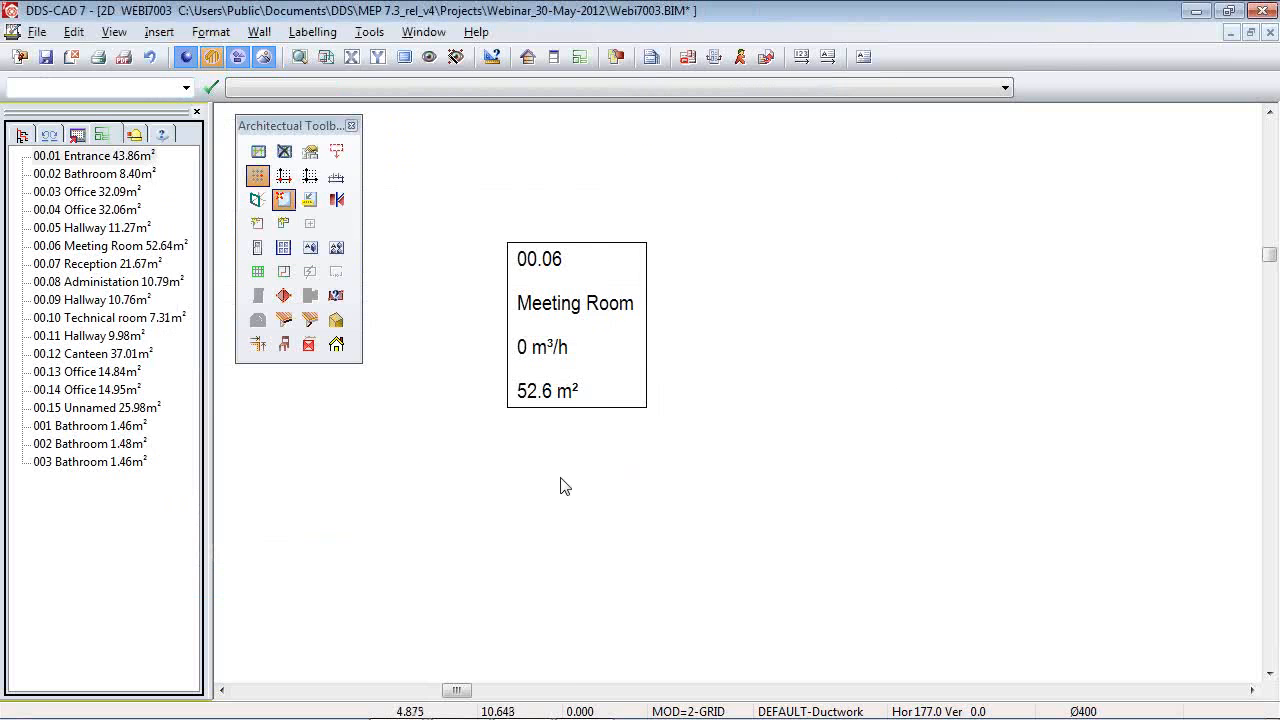
{"action": "scroll", "coordinate": [531, 360], "scroll_direction": "up", "scroll_amount": 1}
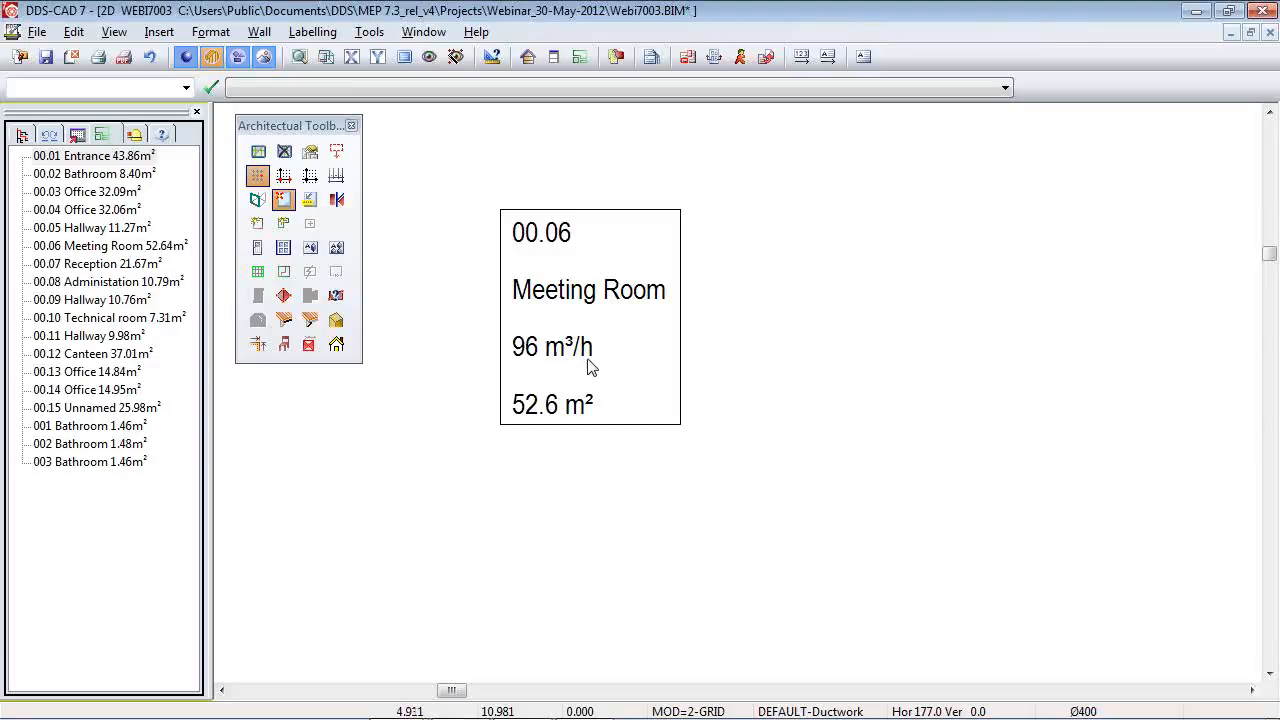
Open the Roof duct work model Webi7006 from the project's file list.
{"action": "scroll", "coordinate": [646, 363], "scroll_direction": "down", "scroll_amount": 5}
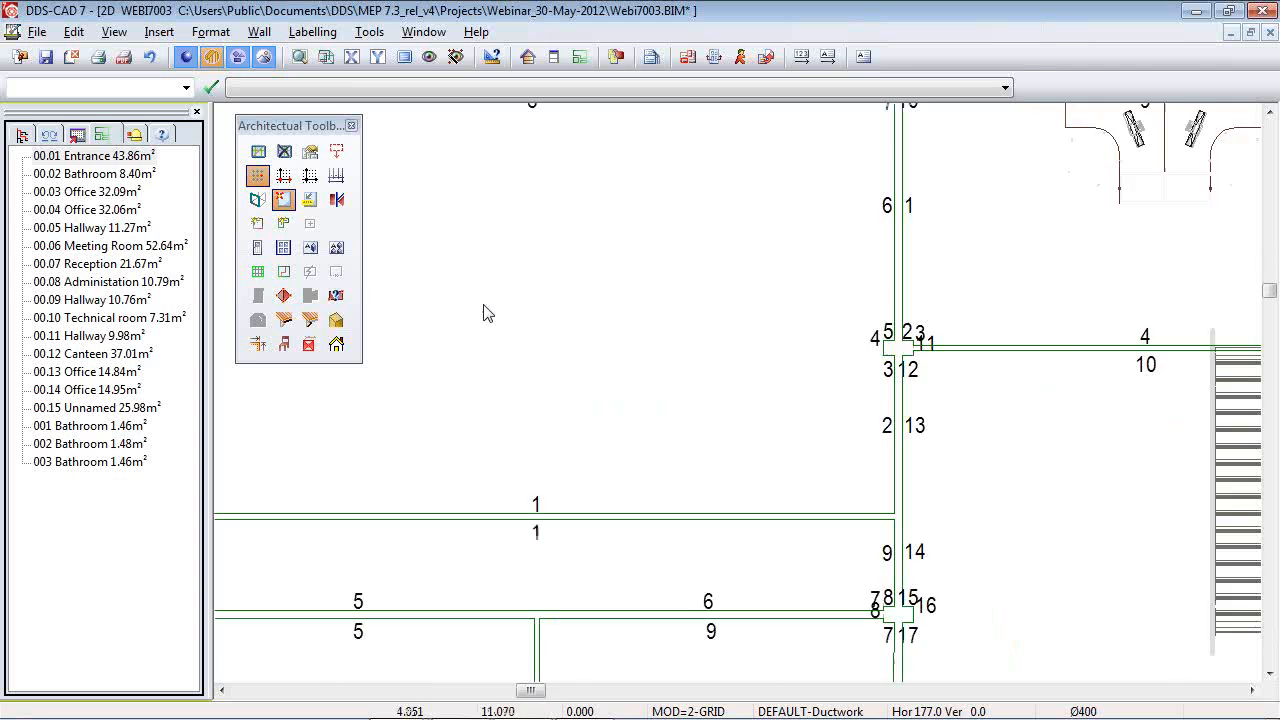
{"action": "scroll", "coordinate": [517, 346], "scroll_direction": "down", "scroll_amount": 4}
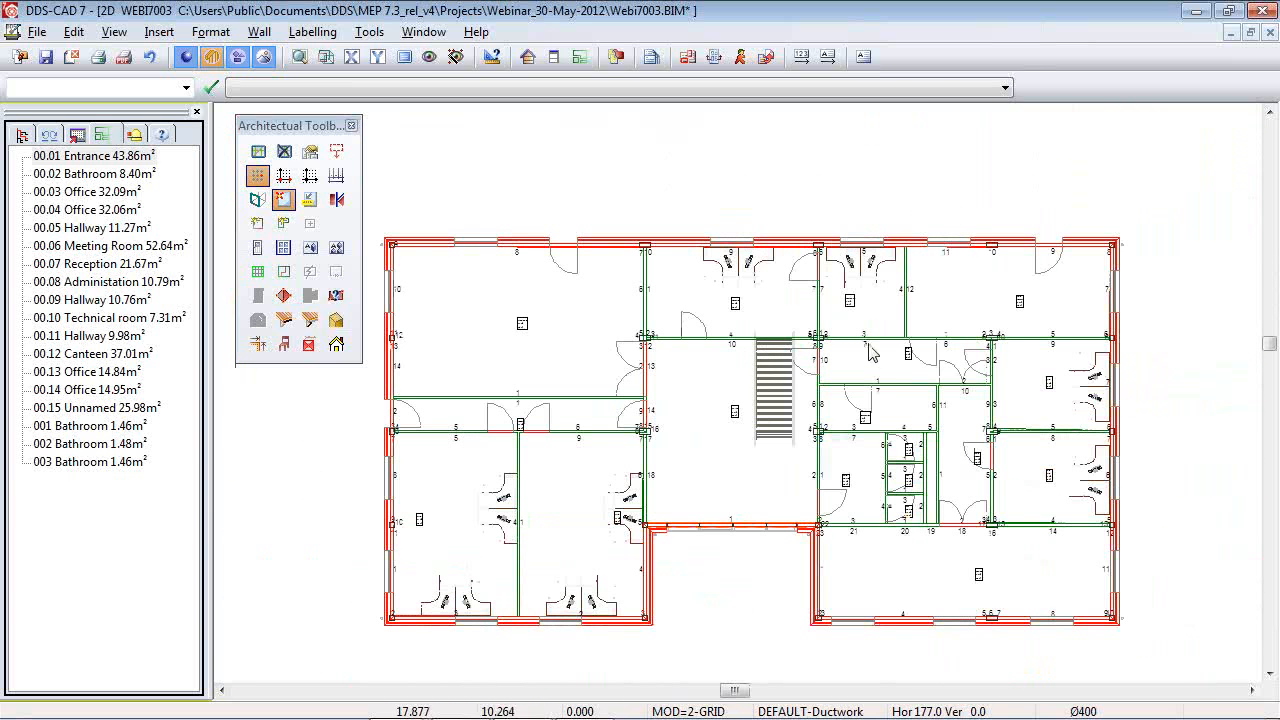
{"action": "scroll", "coordinate": [934, 443], "scroll_direction": "up", "scroll_amount": 1}
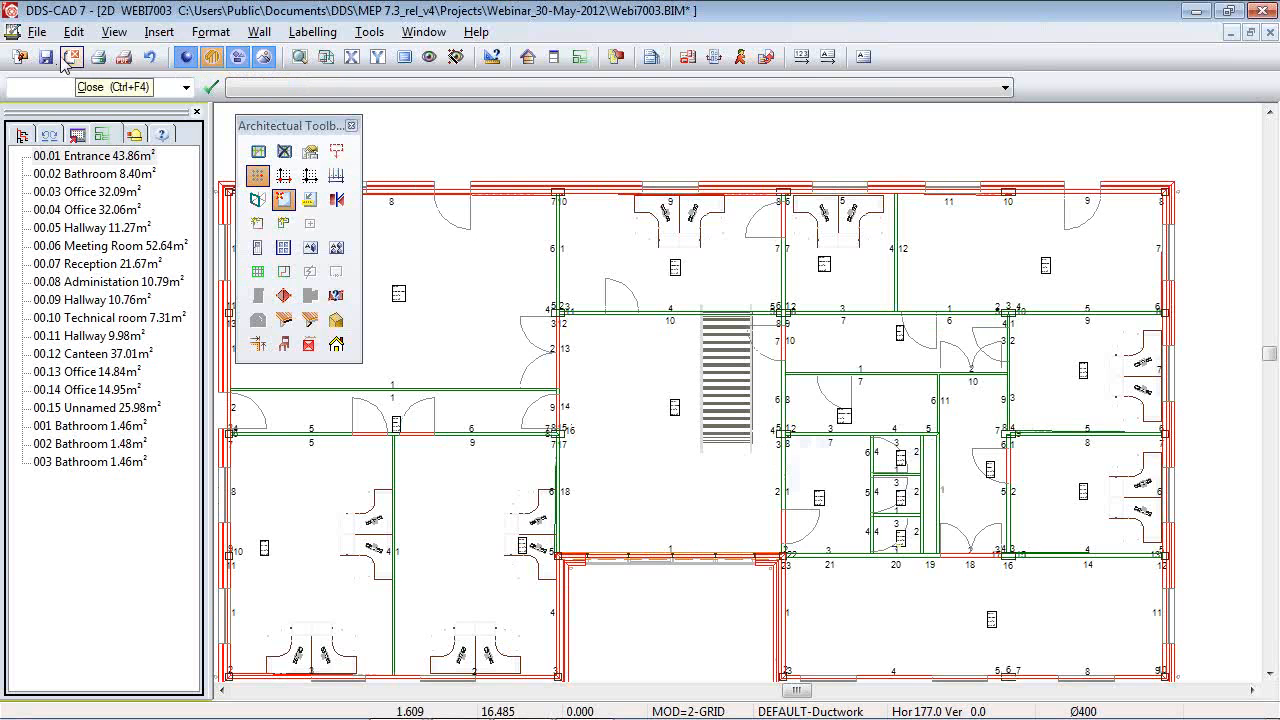
{"action": "left_click", "coordinate": [19, 56]}
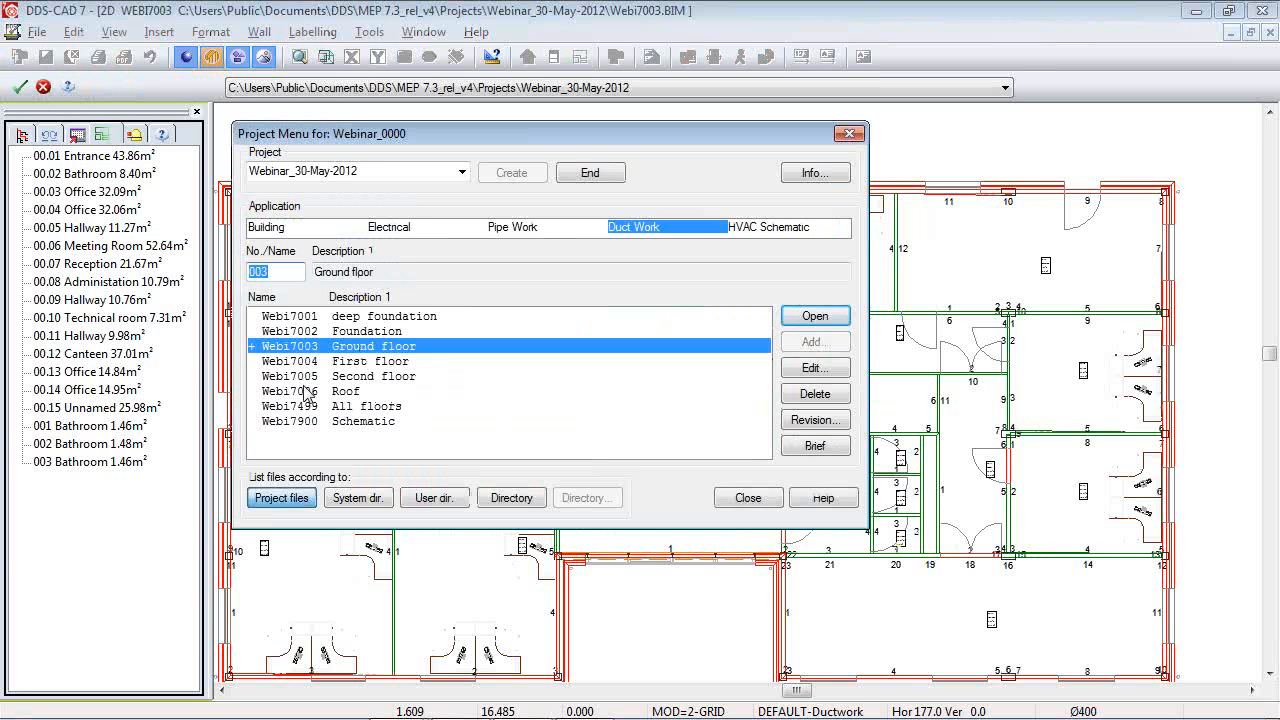
{"action": "double_click", "coordinate": [325, 392]}
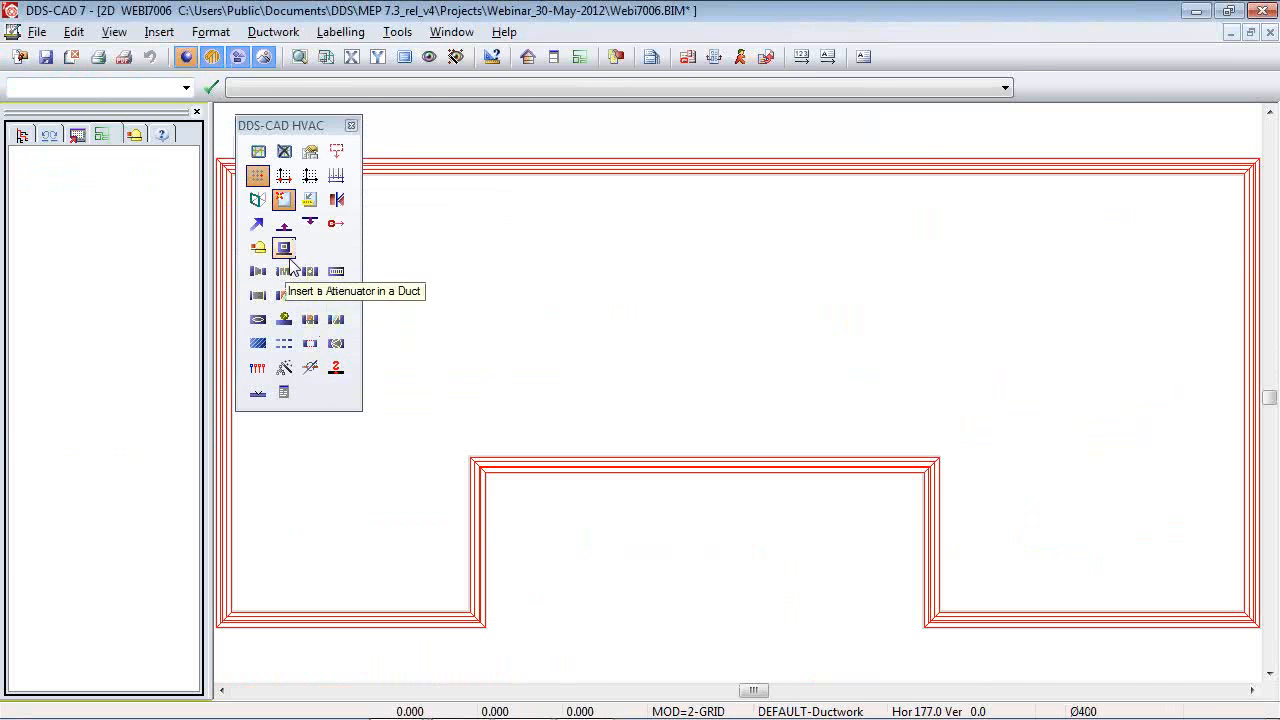
Start inserting an air handling unit and look through the AHU Components and House-Ventilation product categories.
{"action": "left_click", "coordinate": [285, 250]}
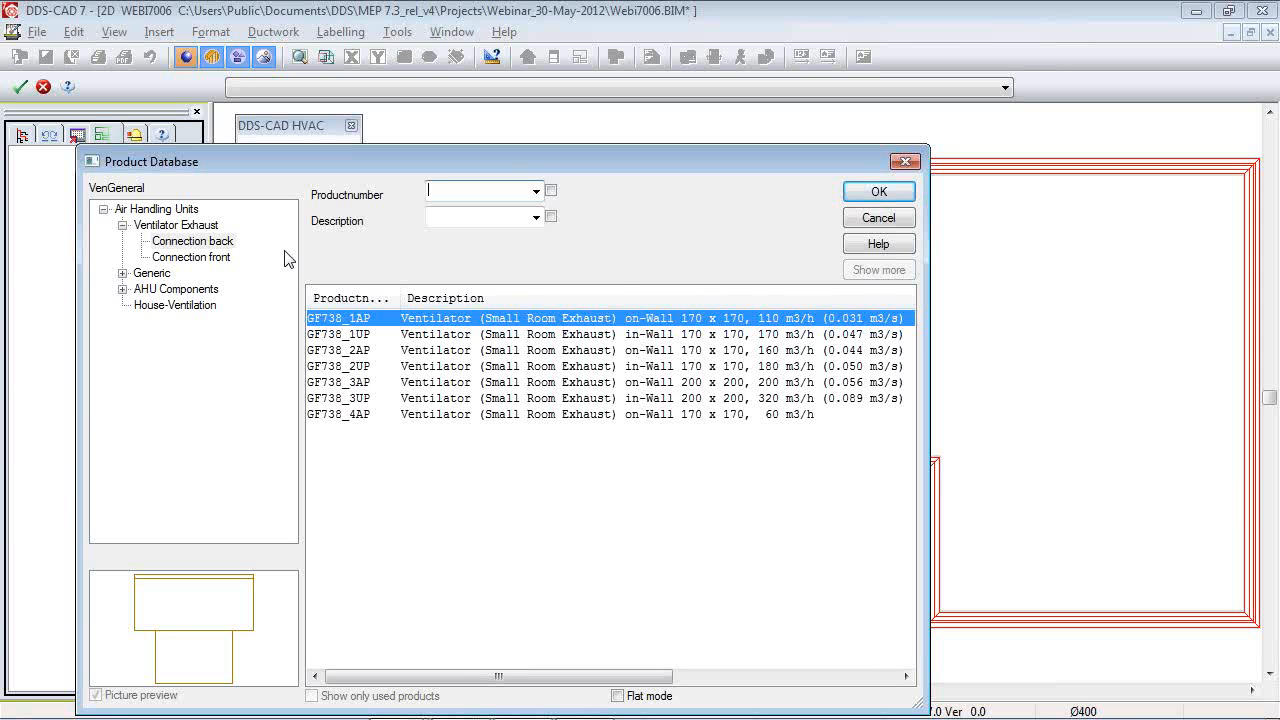
{"action": "double_click", "coordinate": [192, 289]}
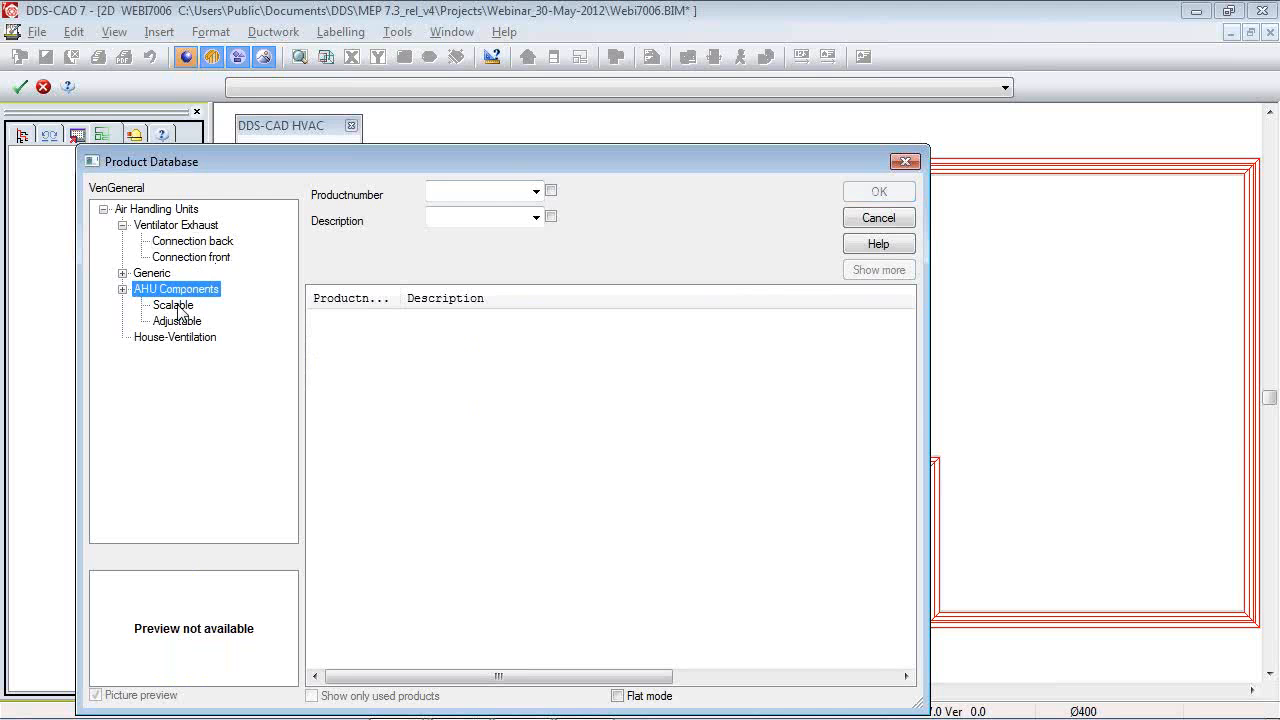
{"action": "left_click", "coordinate": [190, 321]}
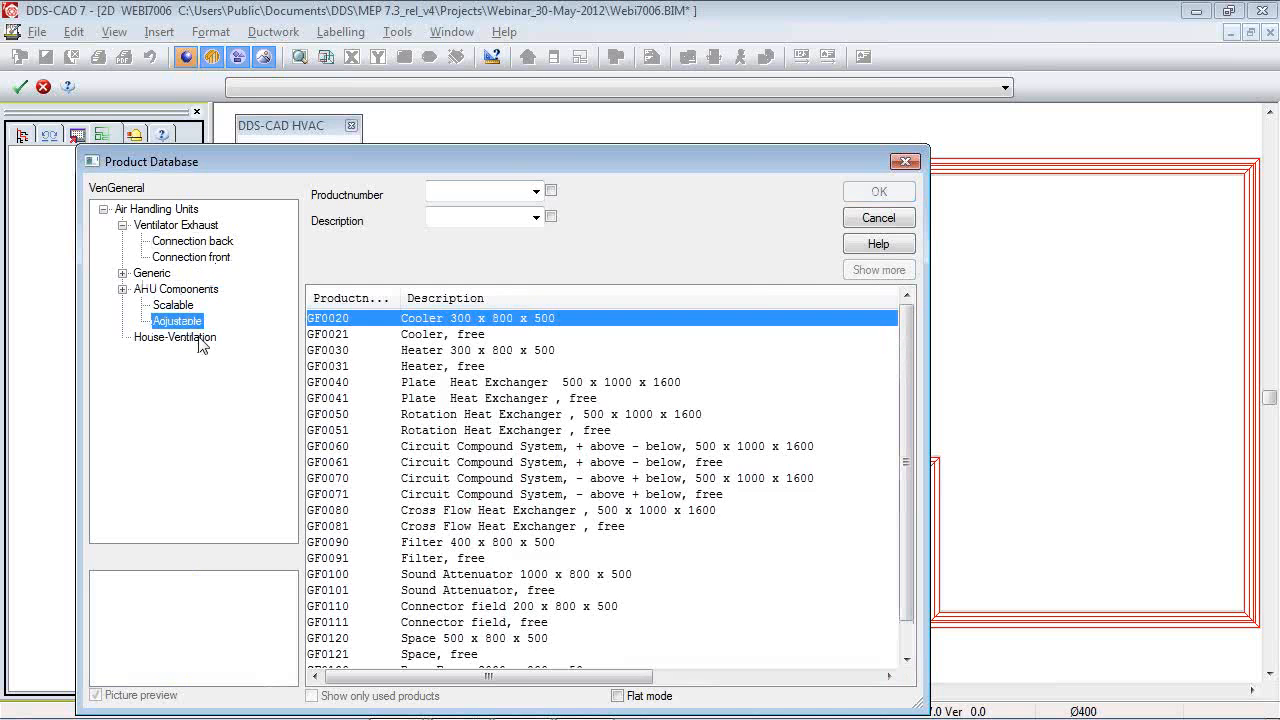
{"action": "left_click", "coordinate": [190, 337]}
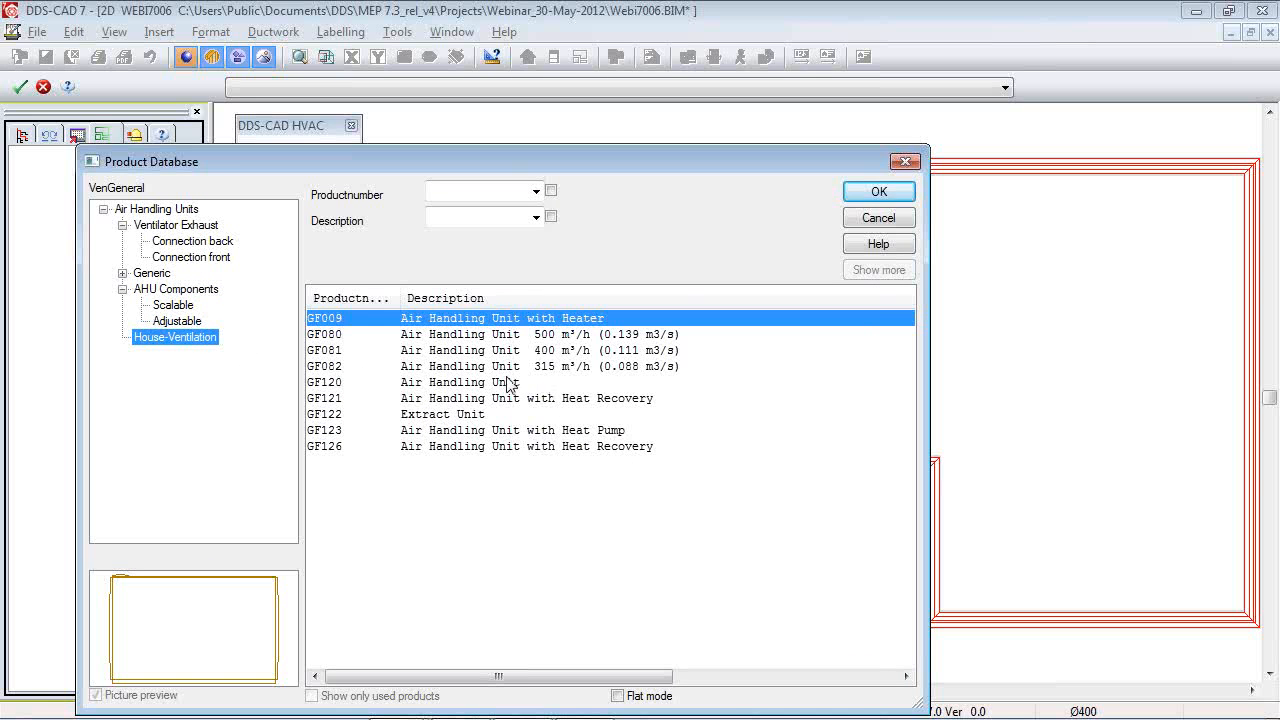
{"action": "left_click", "coordinate": [172, 274]}
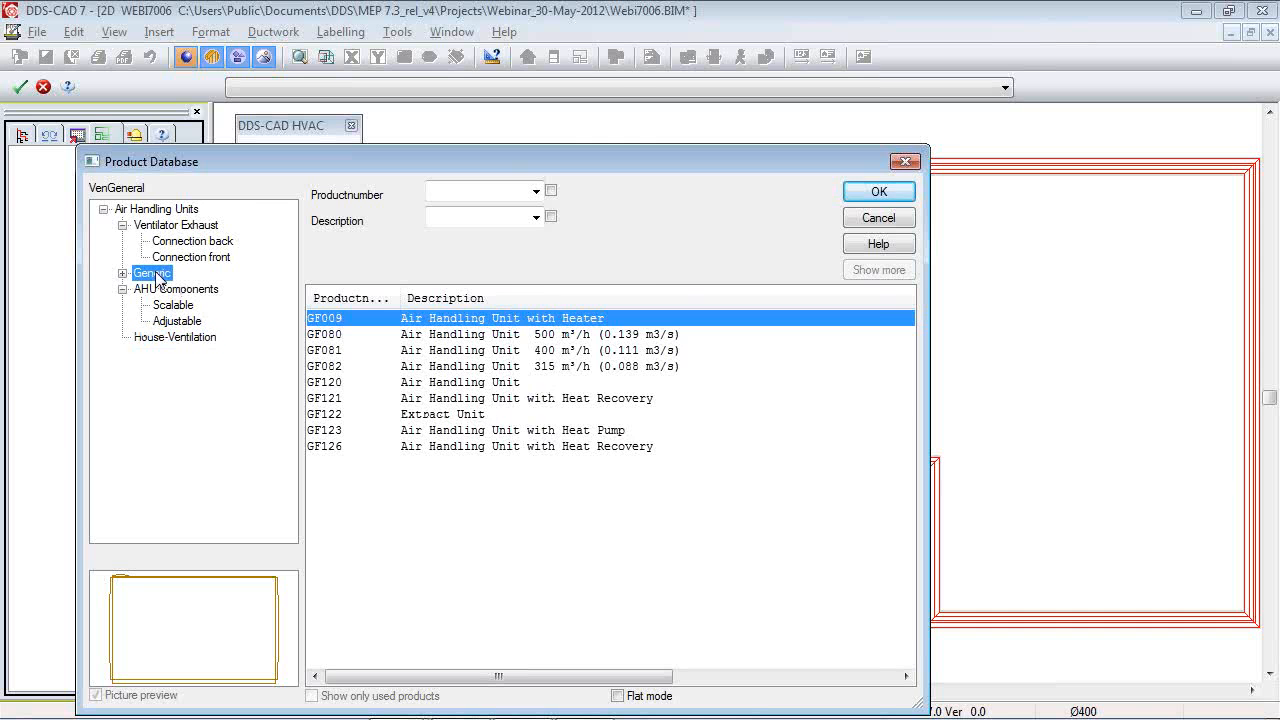
{"action": "left_click", "coordinate": [174, 304]}
{"action": "left_click", "coordinate": [174, 320]}
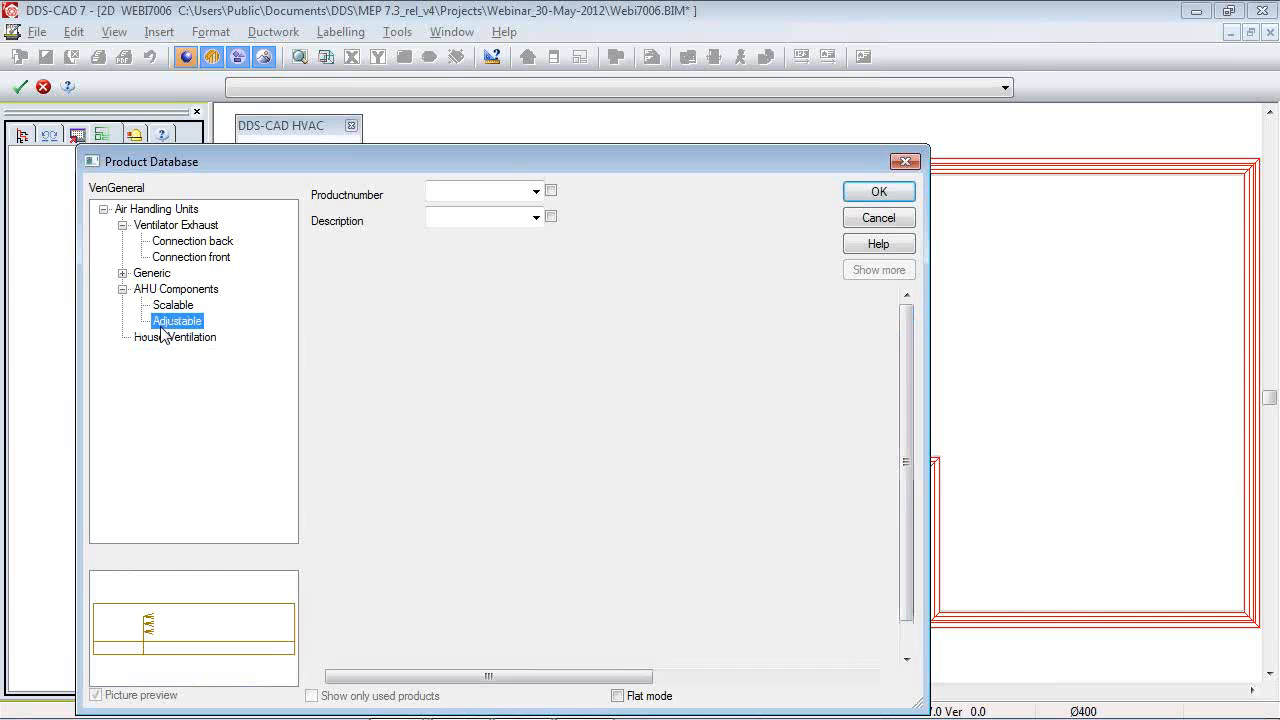
Compare the generic Extract/Supply units and choose GF502, Ventilation Unit with Heat Exchanger, Supply Air above 4 x 2 x 2 m.
{"action": "double_click", "coordinate": [155, 274]}
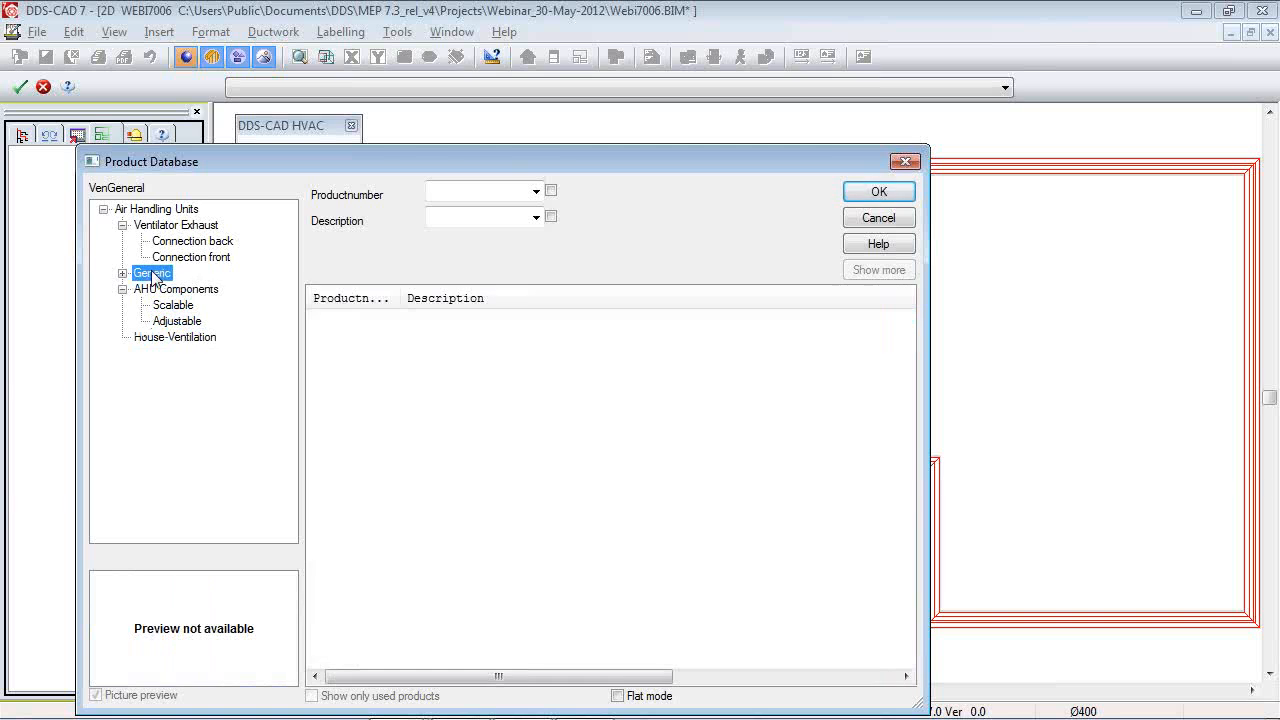
{"action": "left_click", "coordinate": [182, 321]}
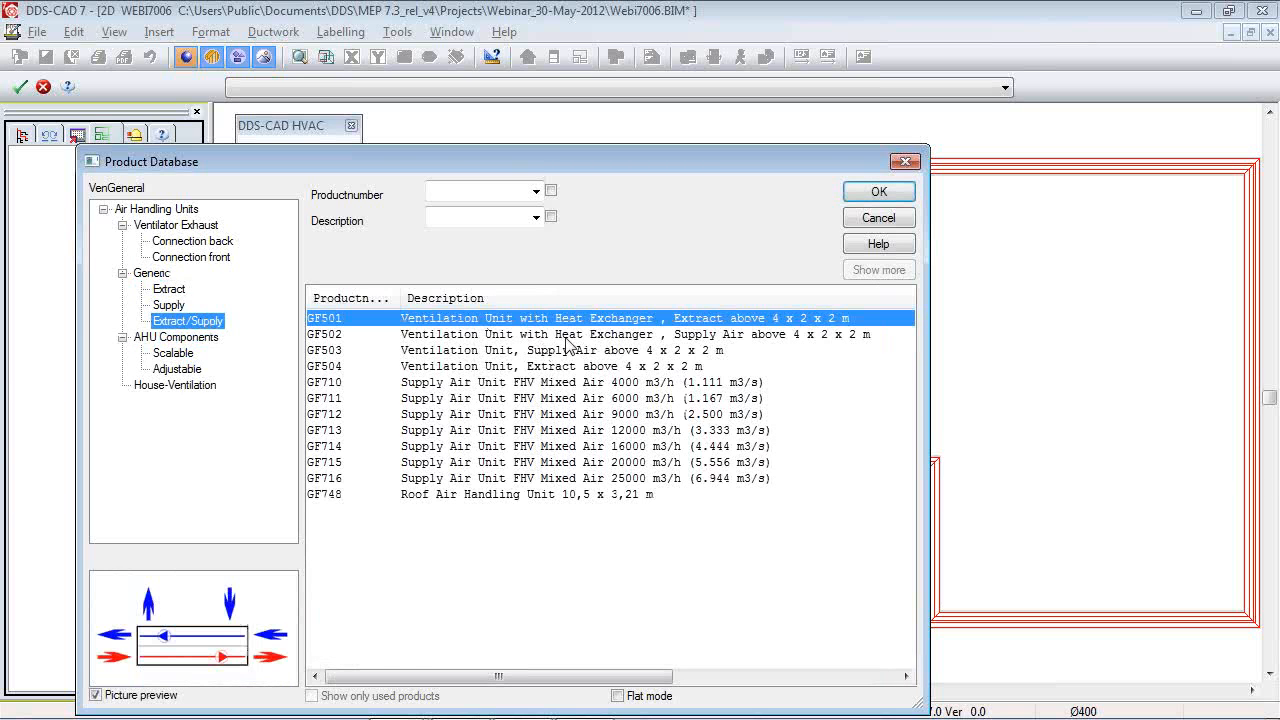
{"action": "left_click", "coordinate": [594, 334]}
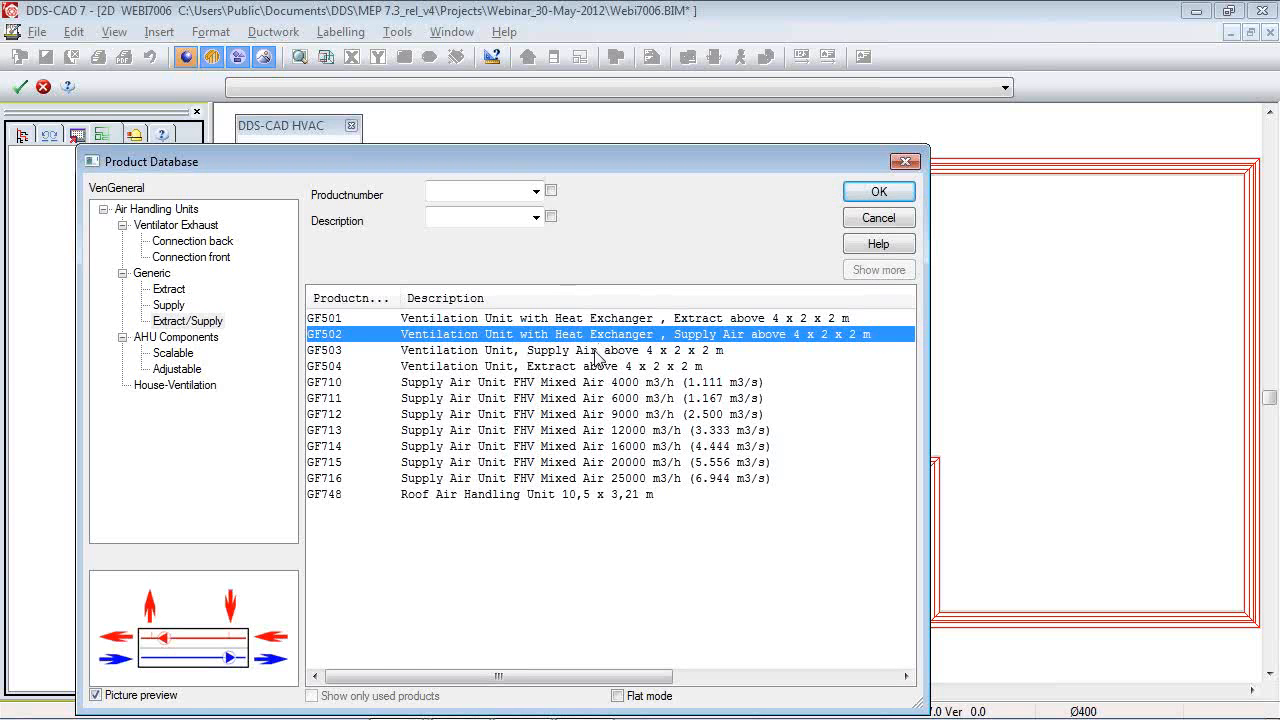
{"action": "left_click", "coordinate": [598, 351]}
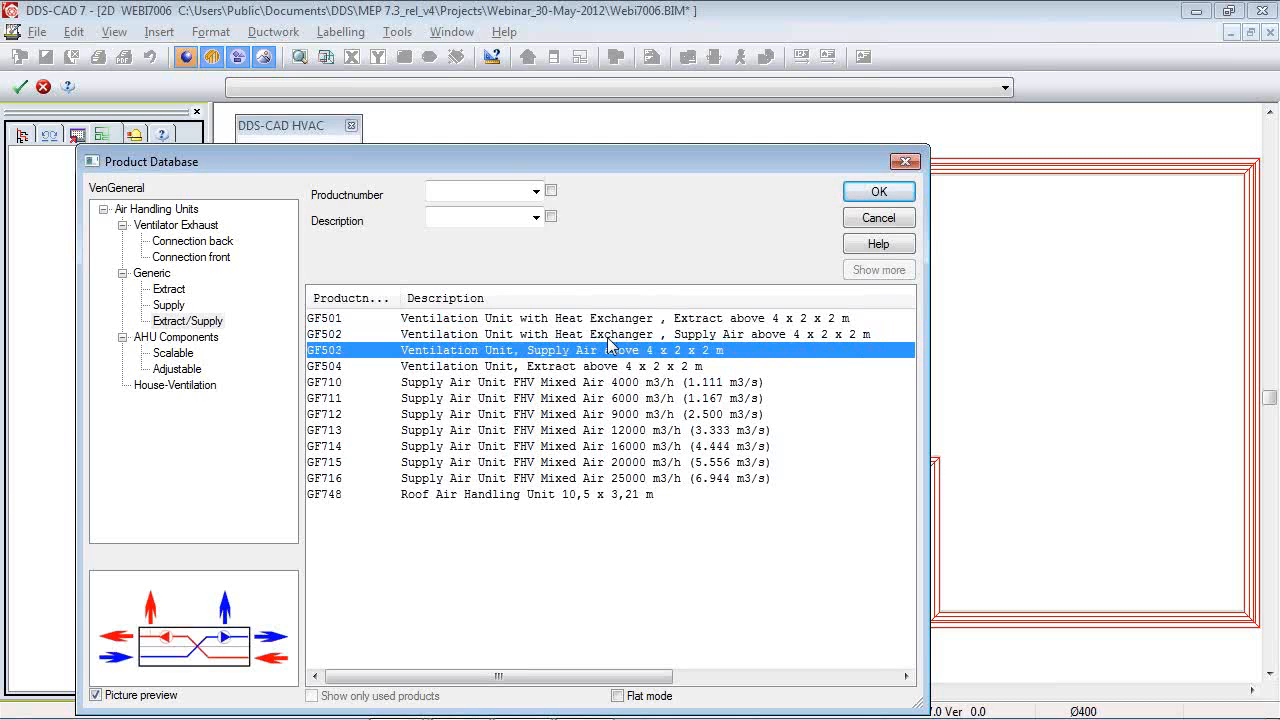
{"action": "left_click", "coordinate": [698, 319]}
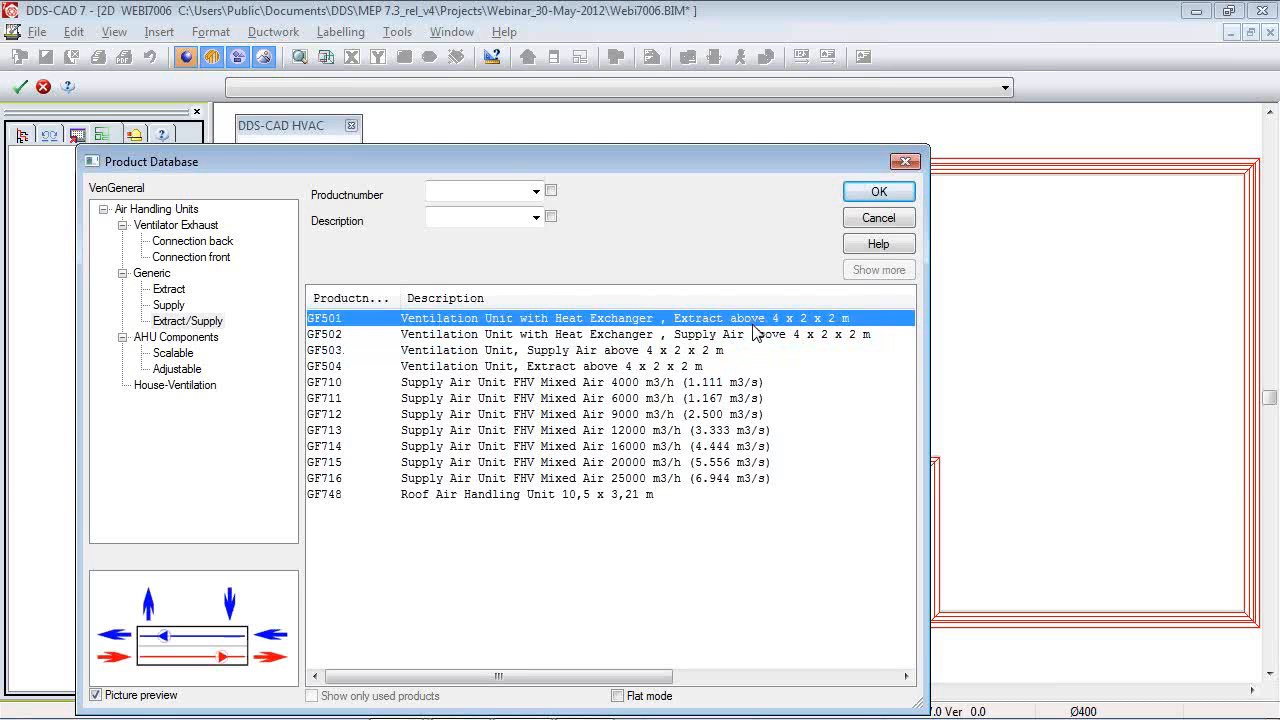
{"action": "double_click", "coordinate": [688, 335]}
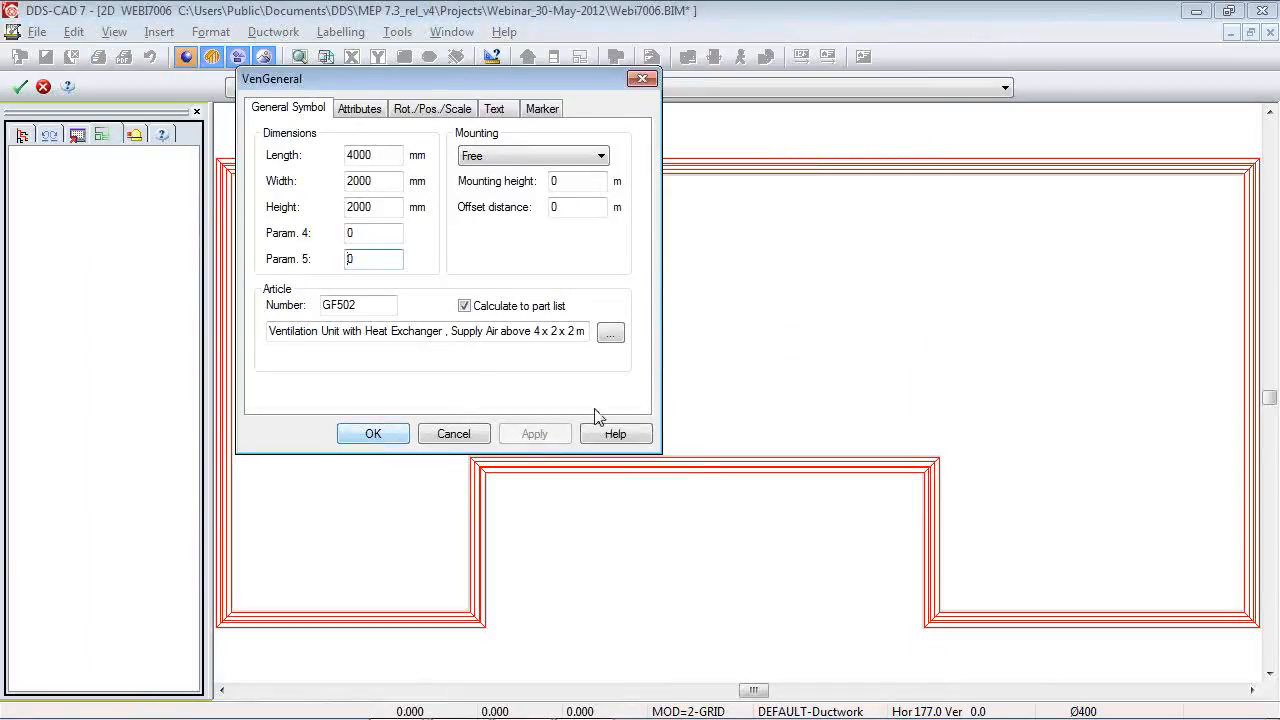
Reopen the product selection for the unit and duplicate product GF502 as a new database entry.
{"action": "left_click", "coordinate": [610, 332]}
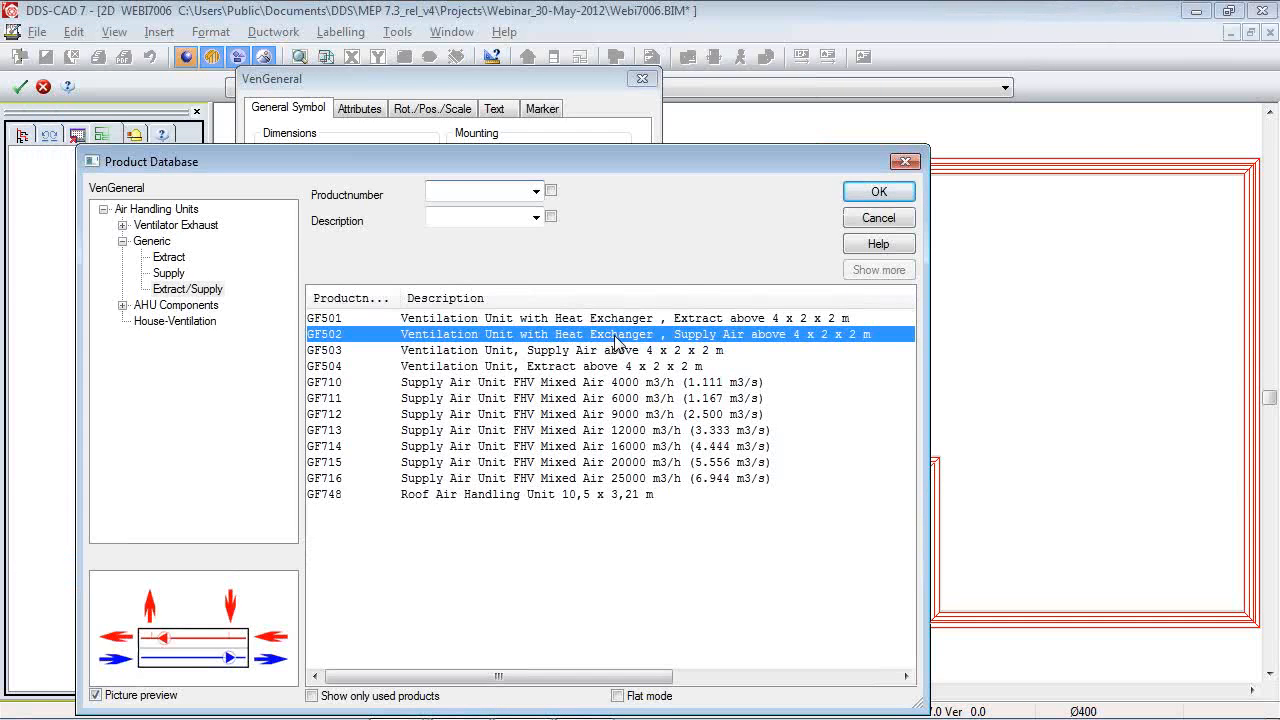
{"action": "right_click", "coordinate": [615, 340]}
{"action": "left_click", "coordinate": [689, 394]}
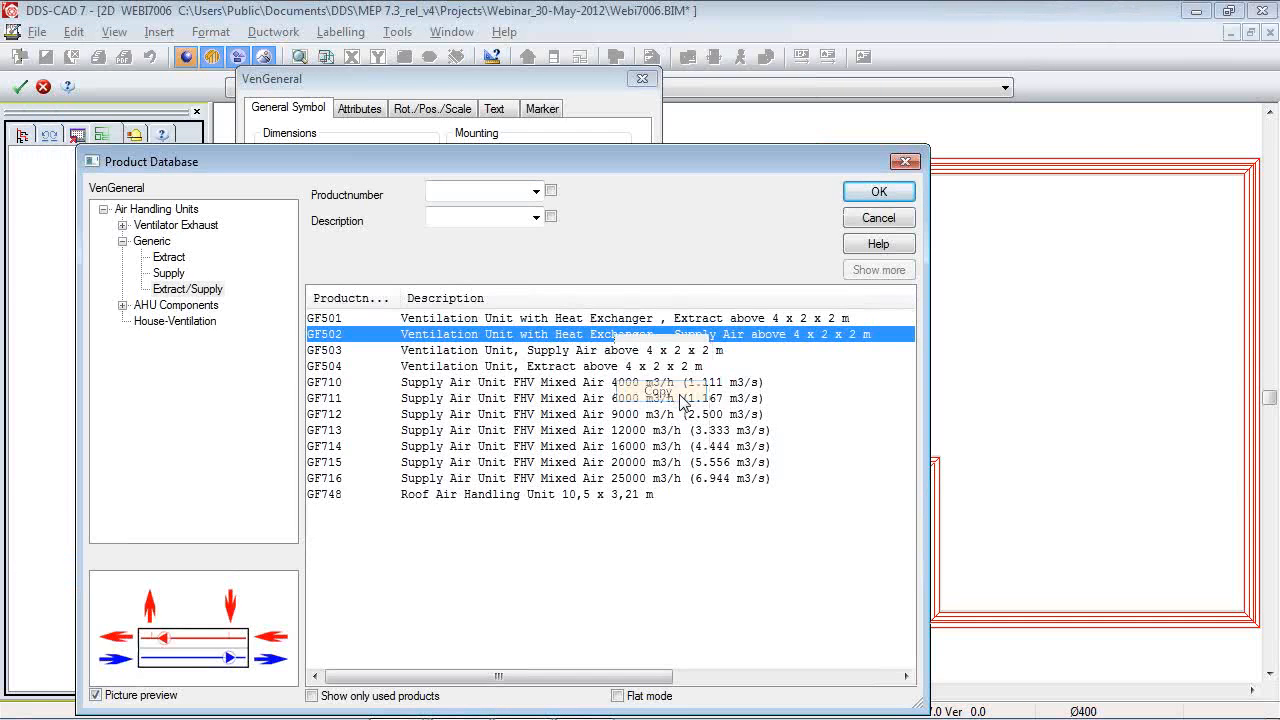
{"action": "right_click", "coordinate": [600, 525]}
{"action": "left_click", "coordinate": [651, 537]}
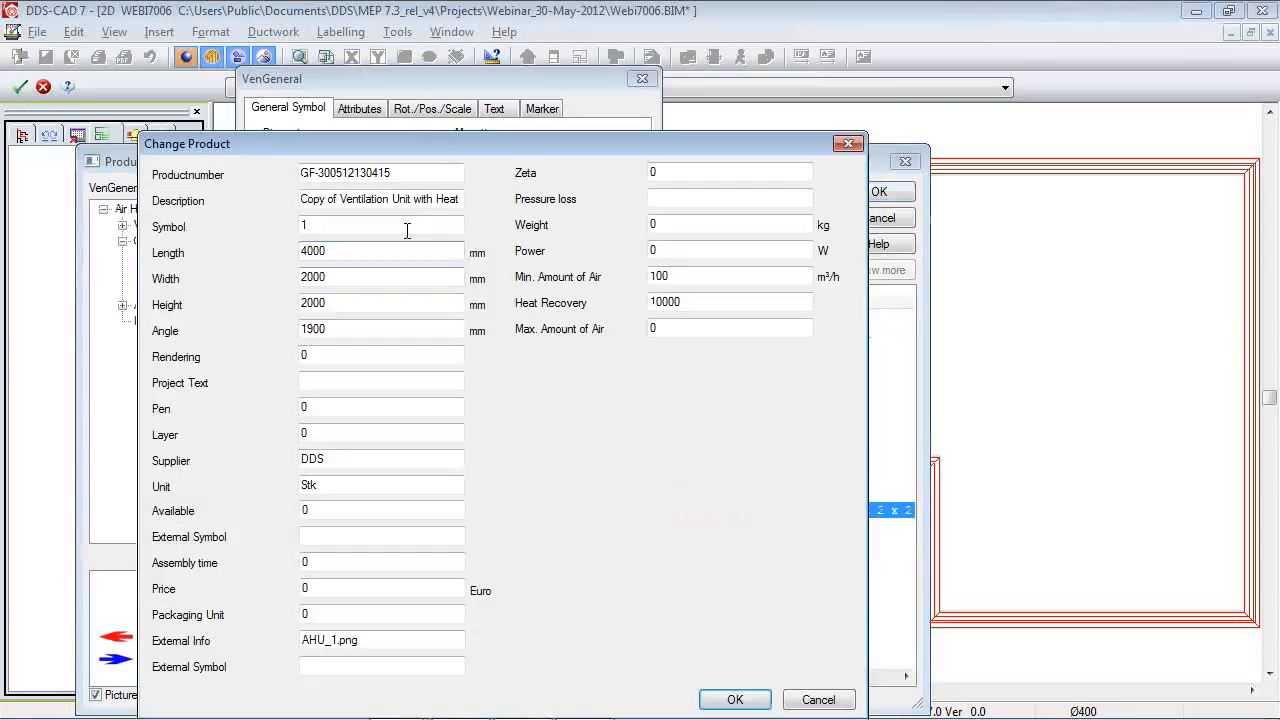
Change the copied product's description to start with "Ventilation Unit II - with Heat Exchanger", removing "Copy of".
{"action": "triple_click", "coordinate": [389, 197]}
{"action": "key", "text": "Home"}
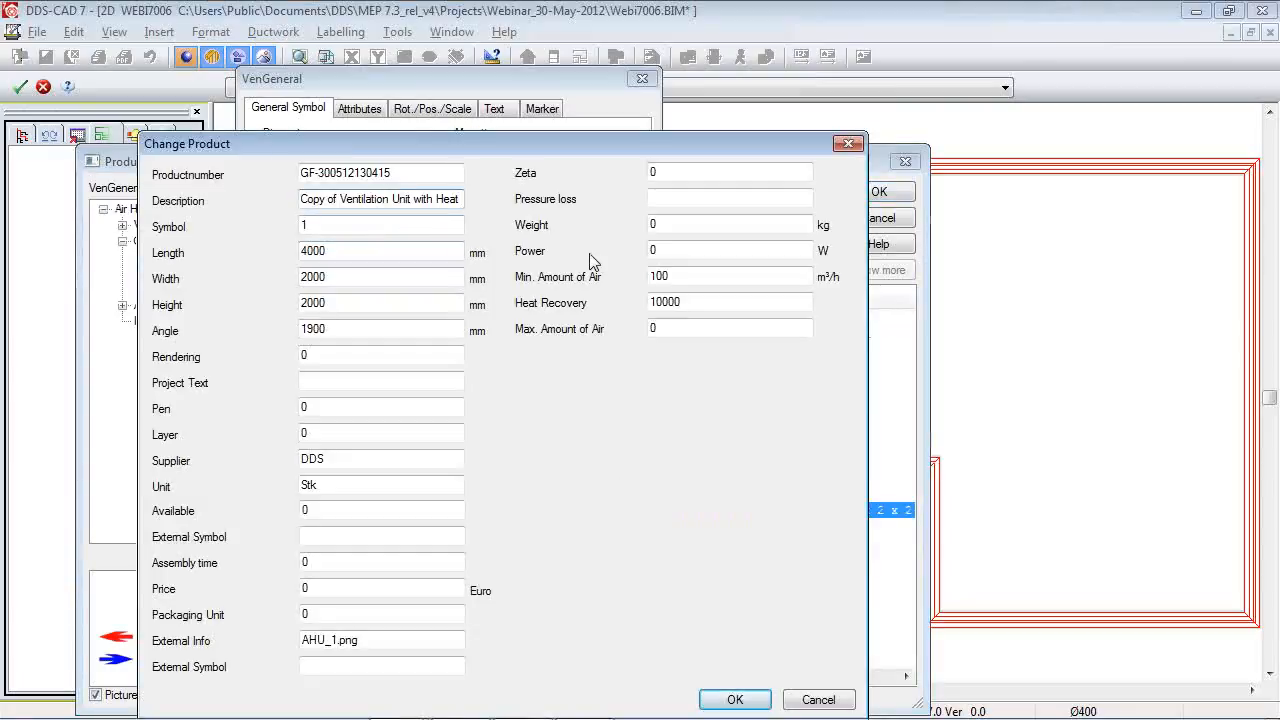
{"action": "key", "text": "ctrl+shift+Right"}
{"action": "key", "text": "ctrl+shift+Right"}
{"action": "key", "text": "Delete"}
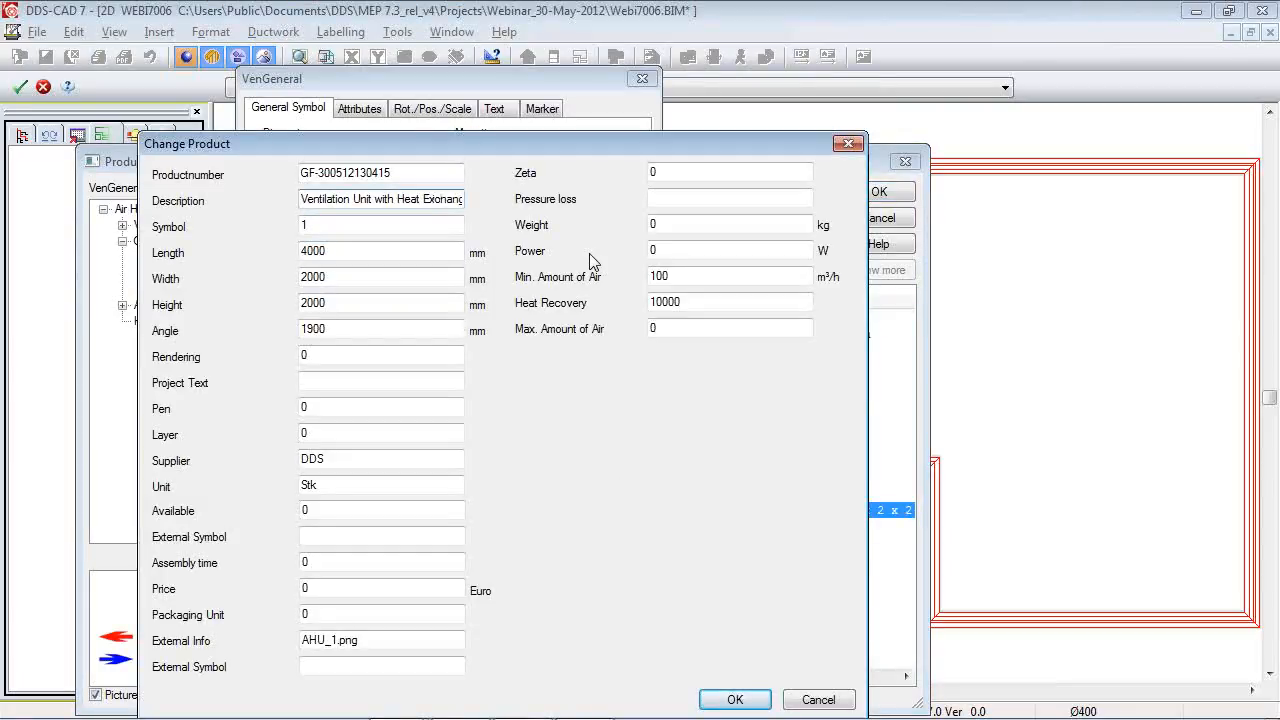
{"action": "key", "text": "ctrl+Right"}
{"action": "key", "text": "ctrl+Right"}
{"action": "type", "text": "II -"}
Set the copied unit's length to 3000 mm, width to 1500 mm and height to 1500 mm, and save the product.
{"action": "double_click", "coordinate": [352, 251]}
{"action": "type", "text": "3000"}
{"action": "key", "text": "Tab"}
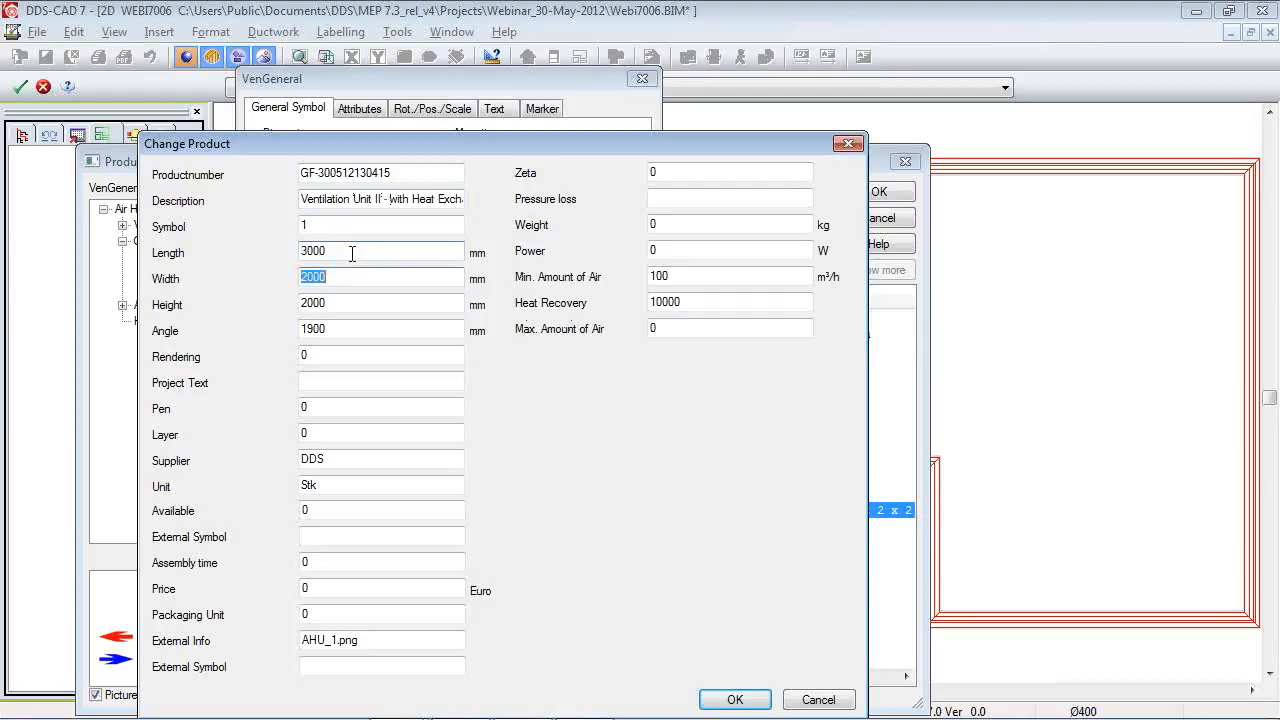
{"action": "type", "text": "1500"}
{"action": "key", "text": "Tab"}
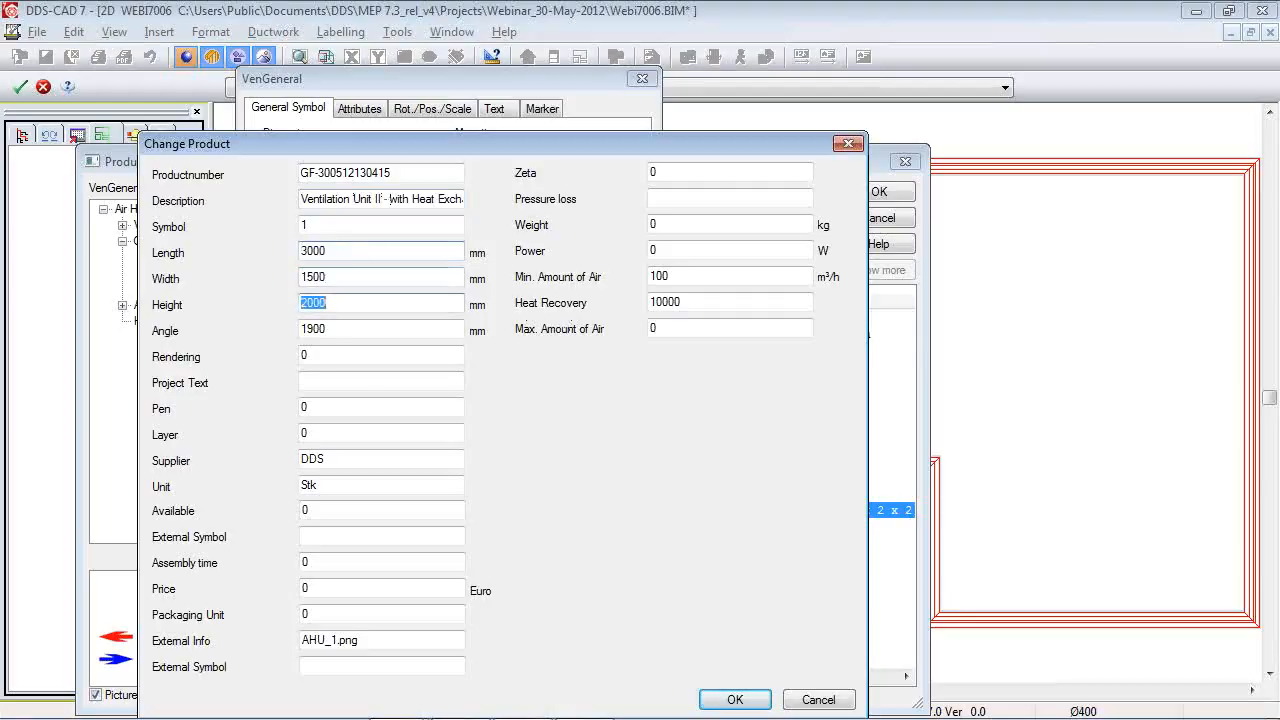
{"action": "type", "text": "15"}
{"action": "left_click", "coordinate": [736, 699]}
Choose the new Ventilation Unit II and place it inside the roof outline, above the recess and right of centre.
{"action": "double_click", "coordinate": [632, 512]}
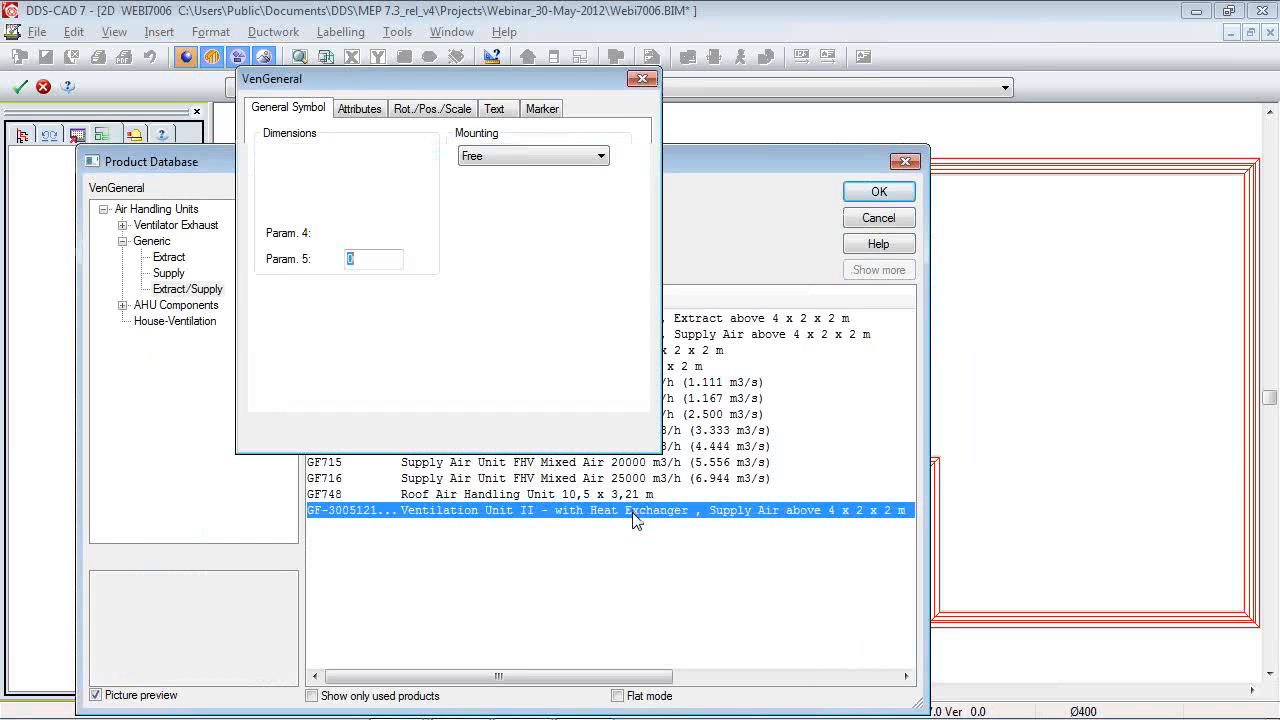
{"action": "left_click", "coordinate": [366, 434]}
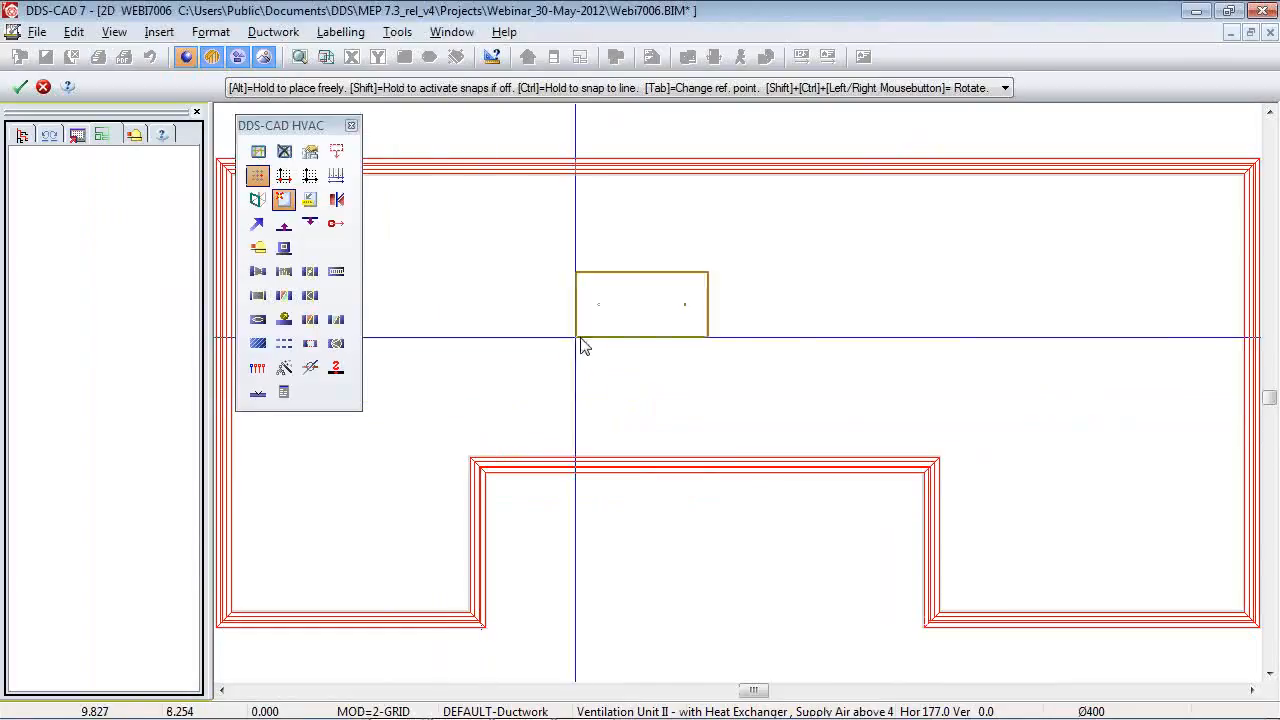
{"action": "scroll", "coordinate": [634, 346], "scroll_direction": "down", "scroll_amount": 2}
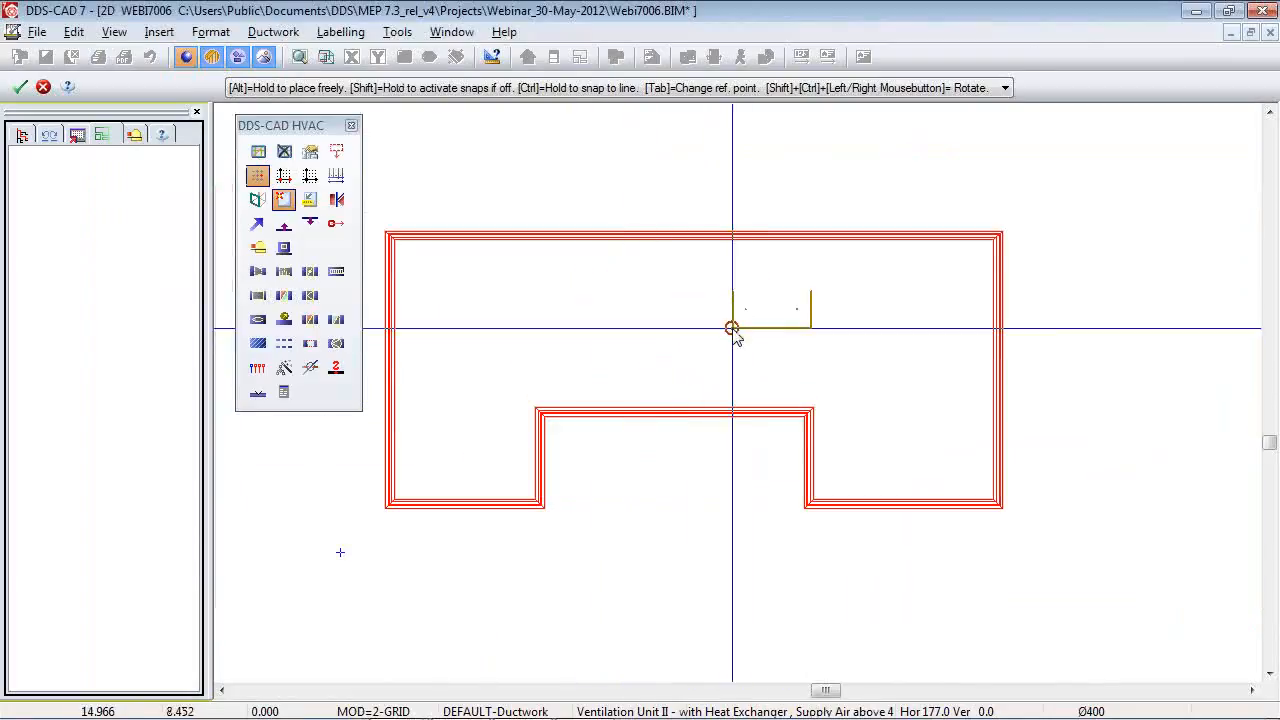
{"action": "left_click", "coordinate": [733, 328]}
{"action": "key", "text": "Escape"}
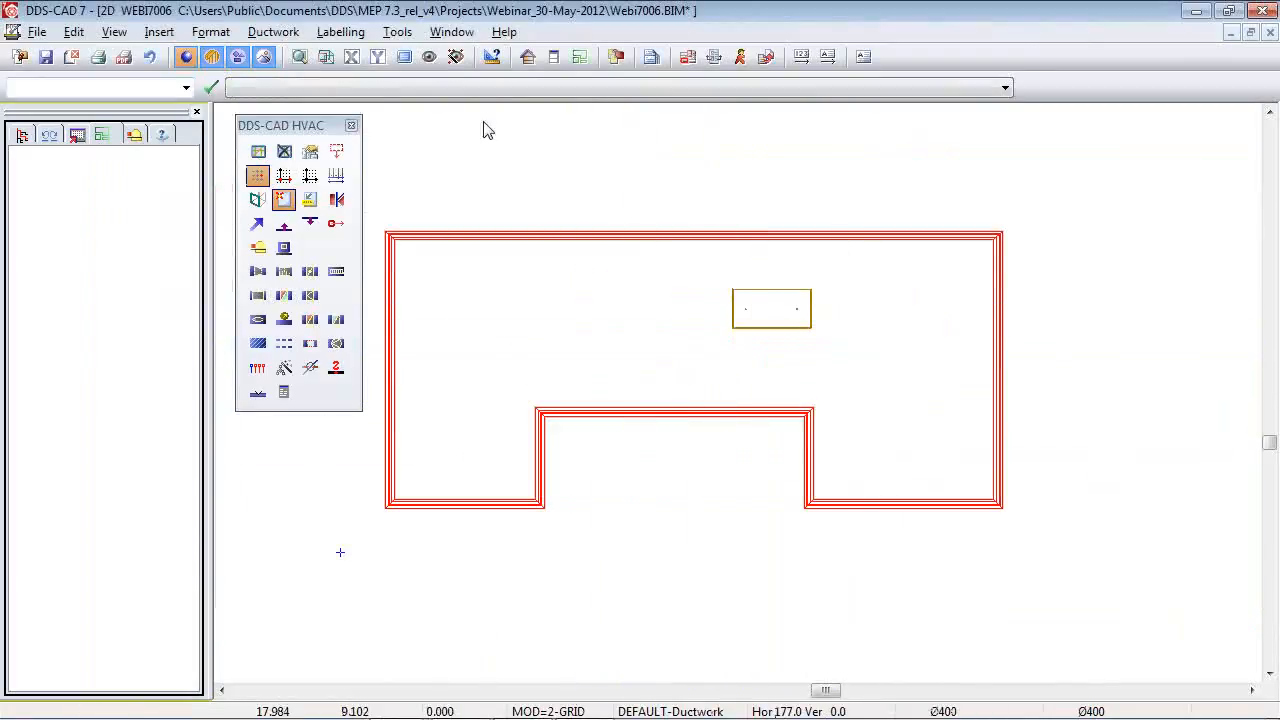
Check the placed air handling unit in the front view and return to the 2D plan of the Roof duct work model.
{"action": "left_click", "coordinate": [350, 57]}
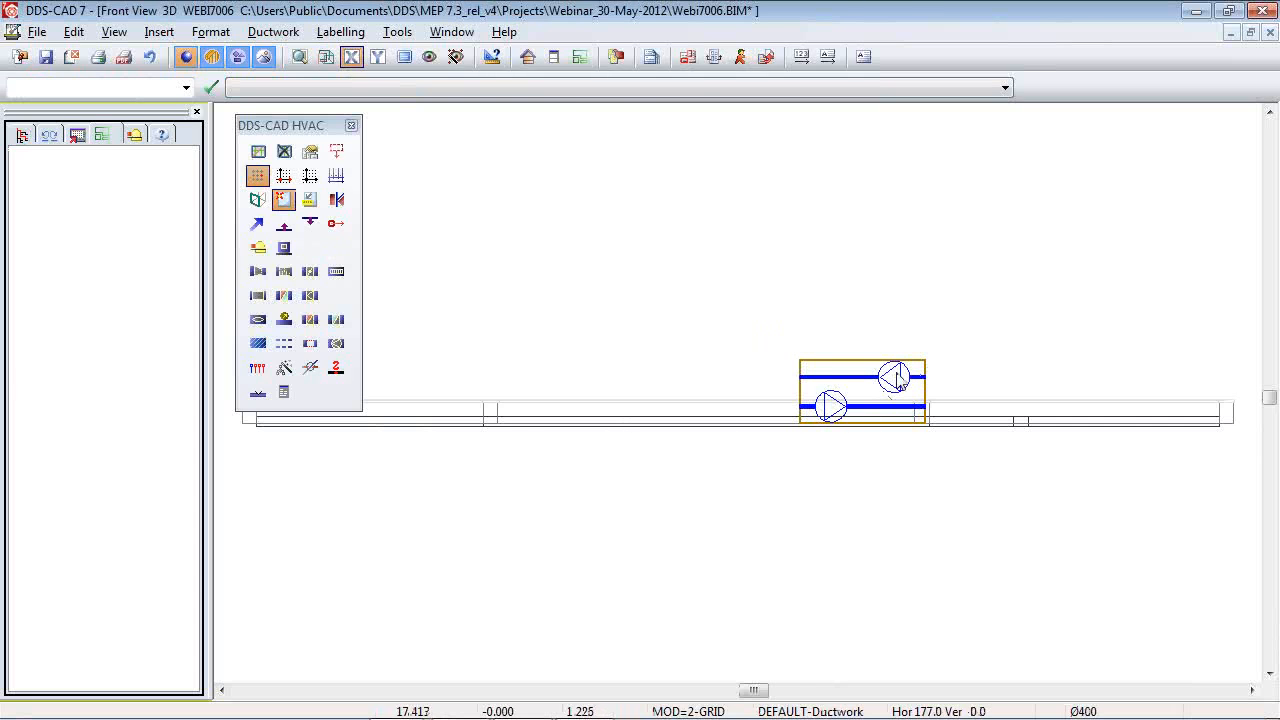
{"action": "left_click", "coordinate": [21, 134]}
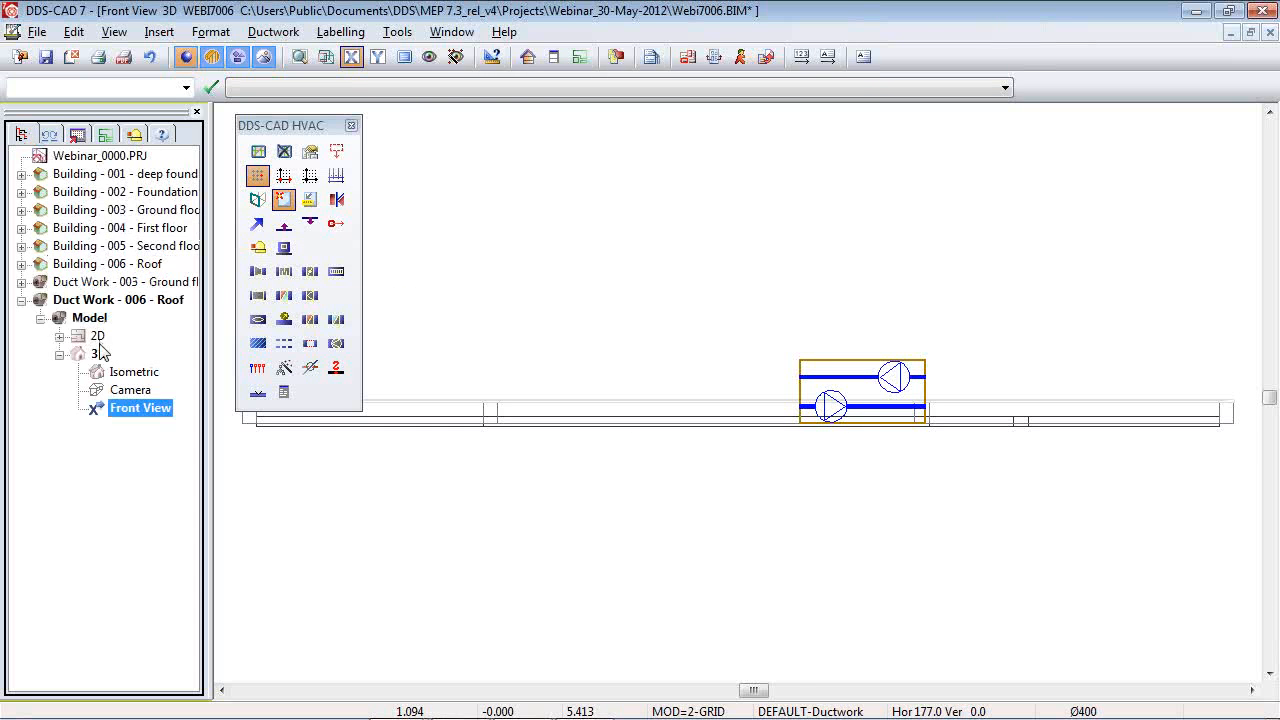
{"action": "double_click", "coordinate": [95, 337]}
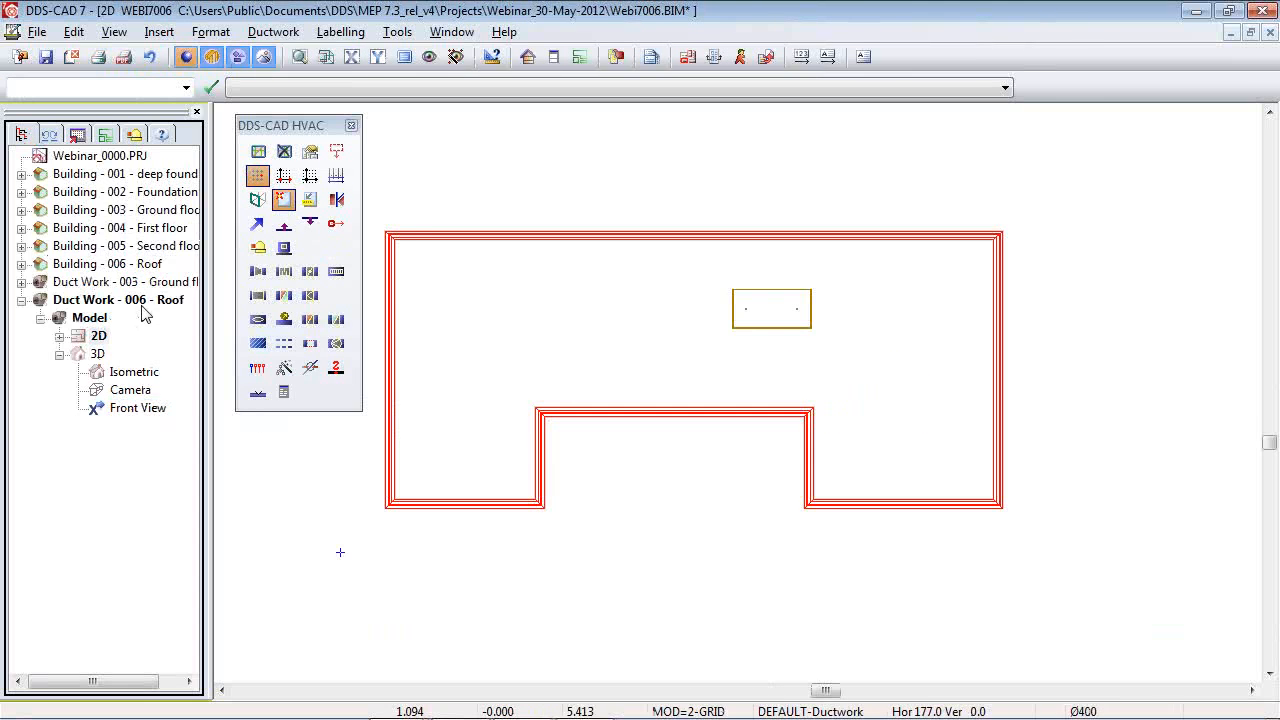
Draw a galvanised steel sheet duct with Flange Connection 1 about 2 m leftward from the unit's Extract Air 1900x950 connection at Z = 0.375.
{"action": "left_click", "coordinate": [309, 199]}
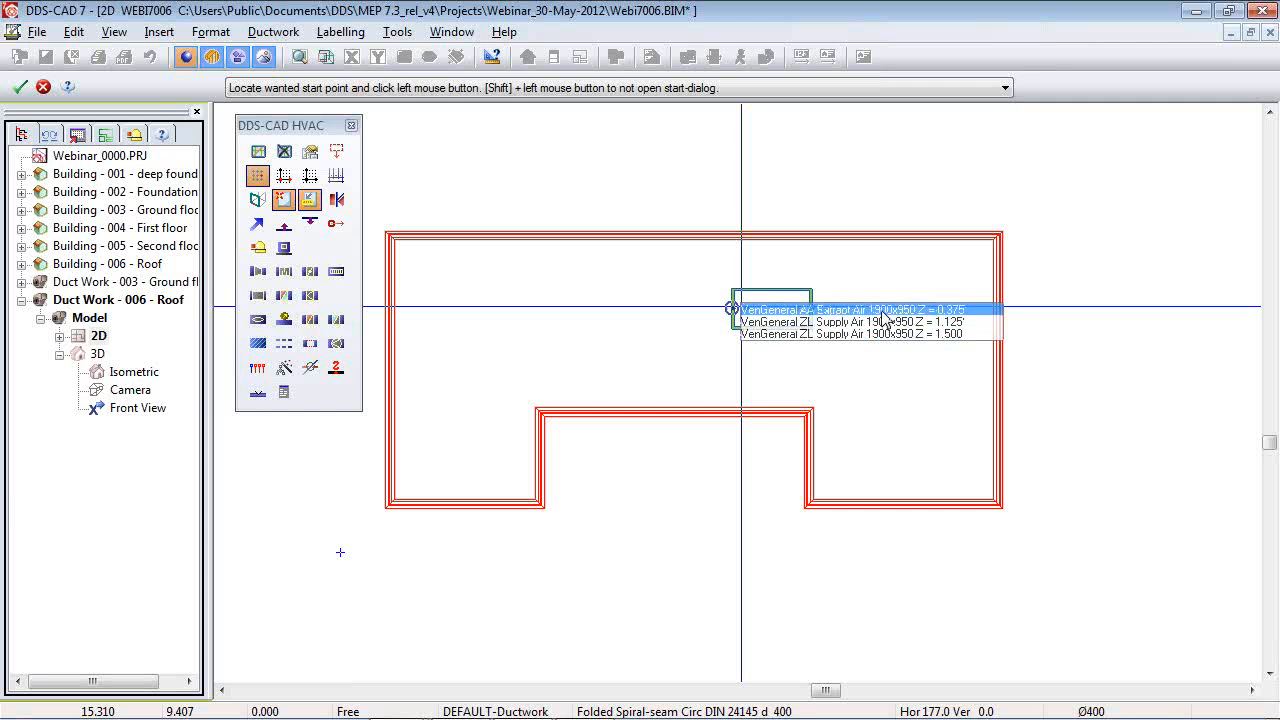
{"action": "mouse_move", "coordinate": [747, 309]}
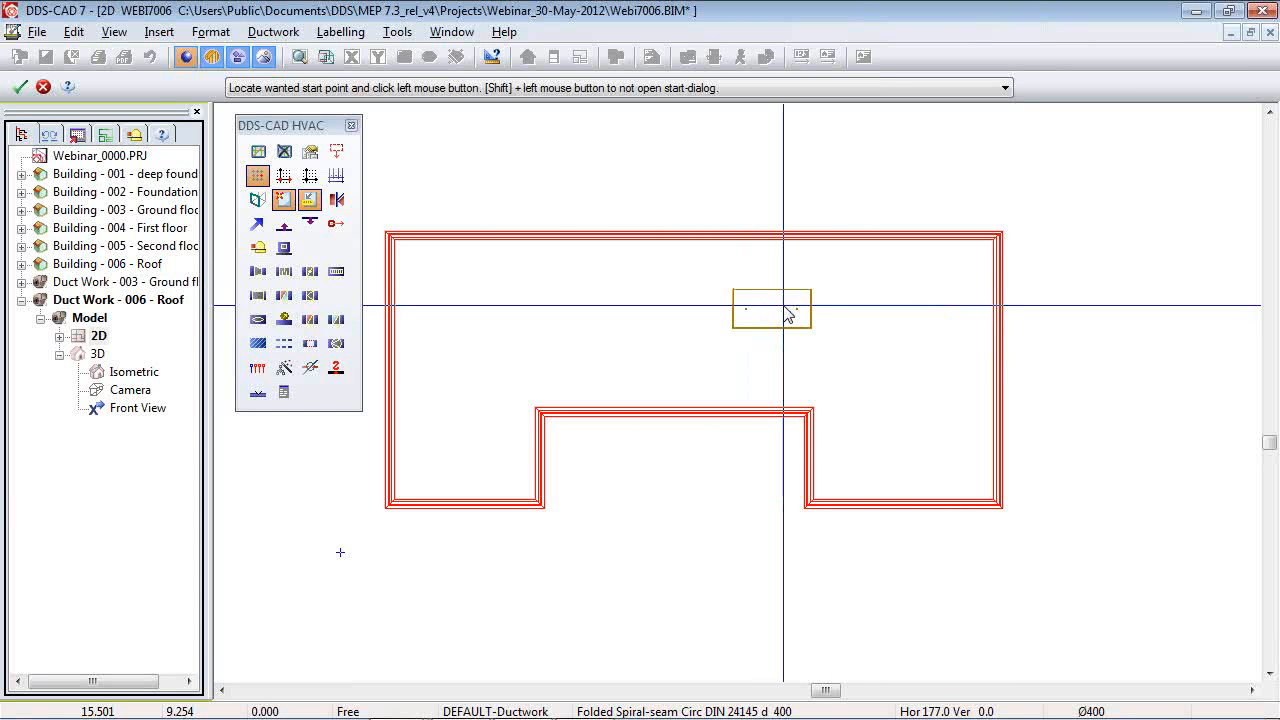
{"action": "mouse_move", "coordinate": [797, 309]}
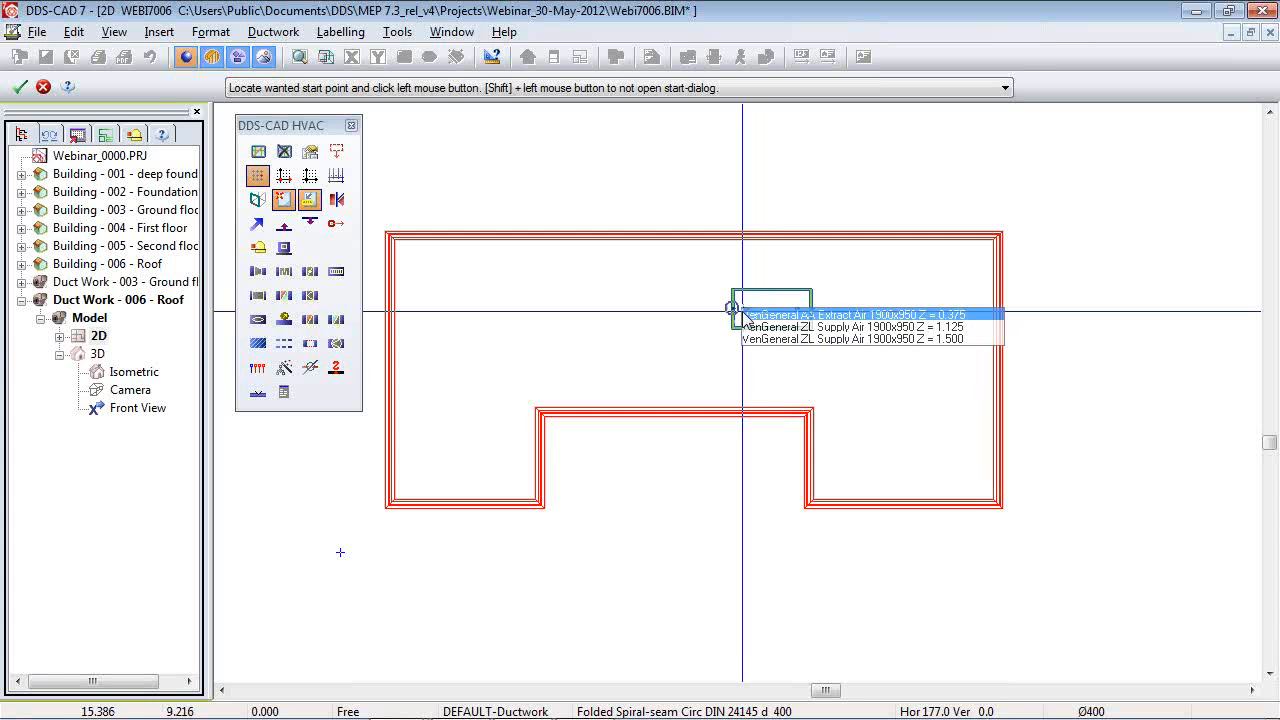
{"action": "left_click", "coordinate": [790, 328]}
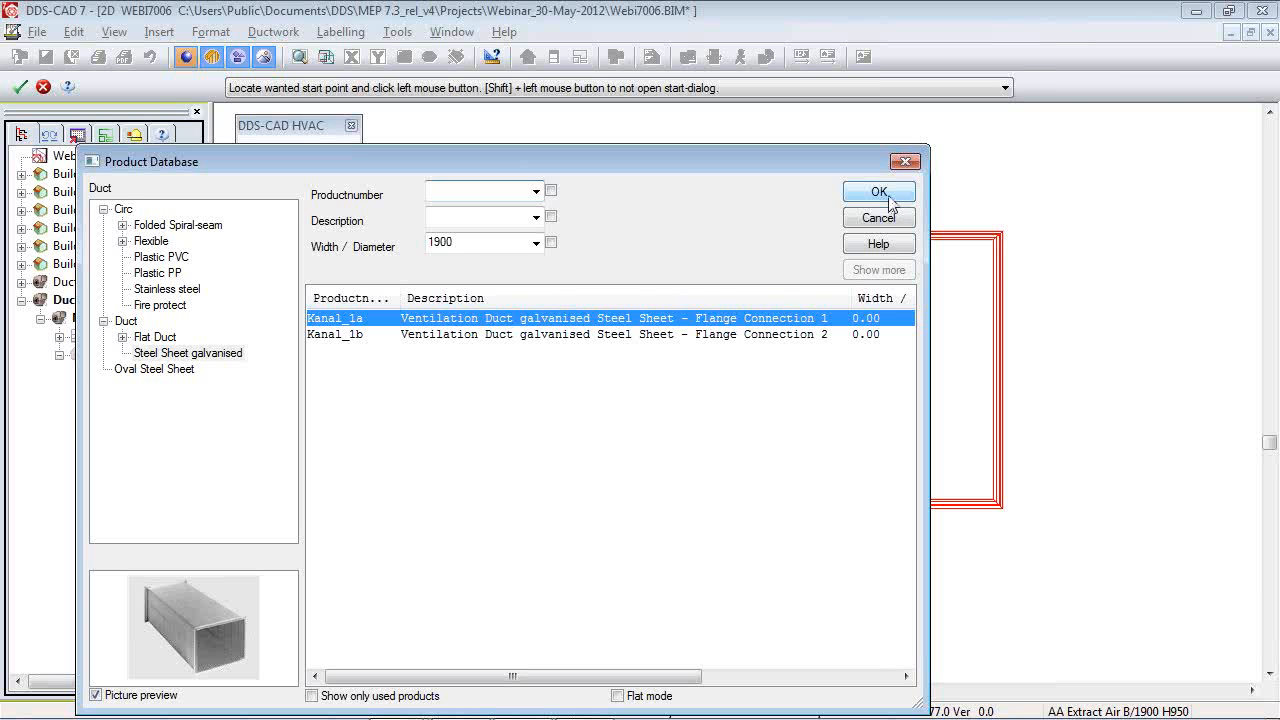
{"action": "left_click", "coordinate": [878, 192]}
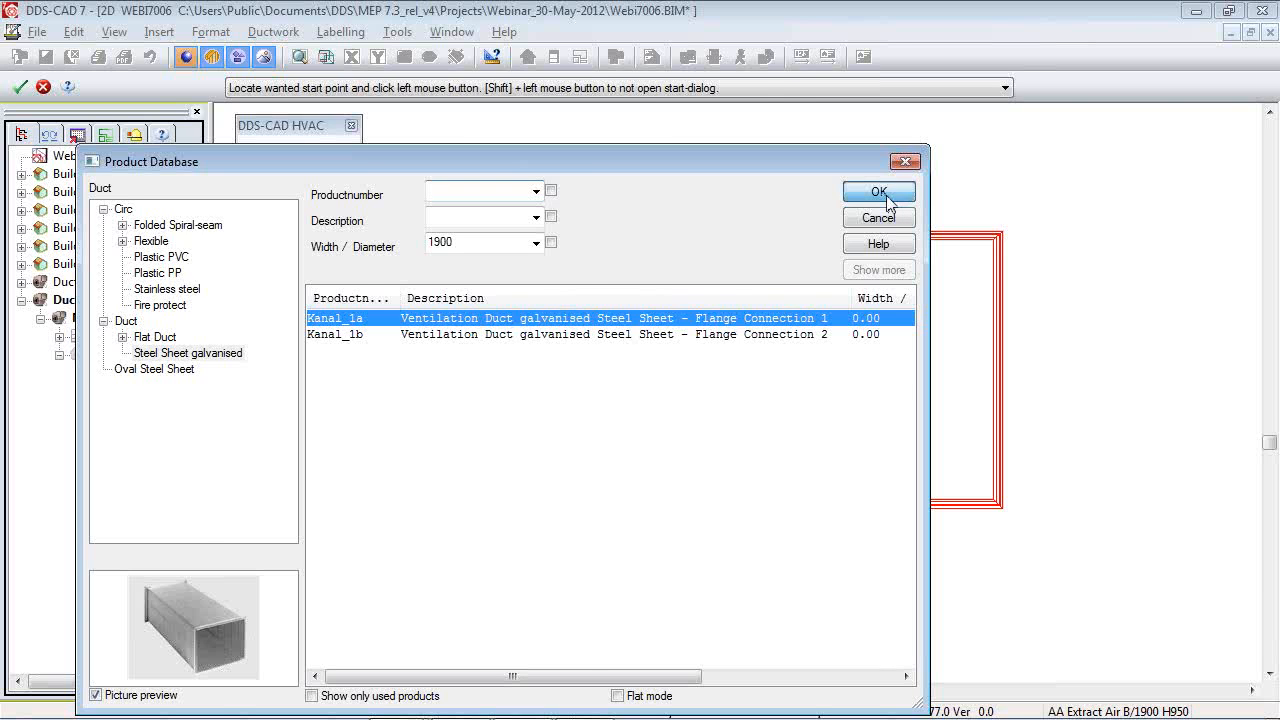
{"action": "scroll", "coordinate": [660, 293], "scroll_direction": "up", "scroll_amount": 2}
{"action": "scroll", "coordinate": [675, 290], "scroll_direction": "up", "scroll_amount": 1}
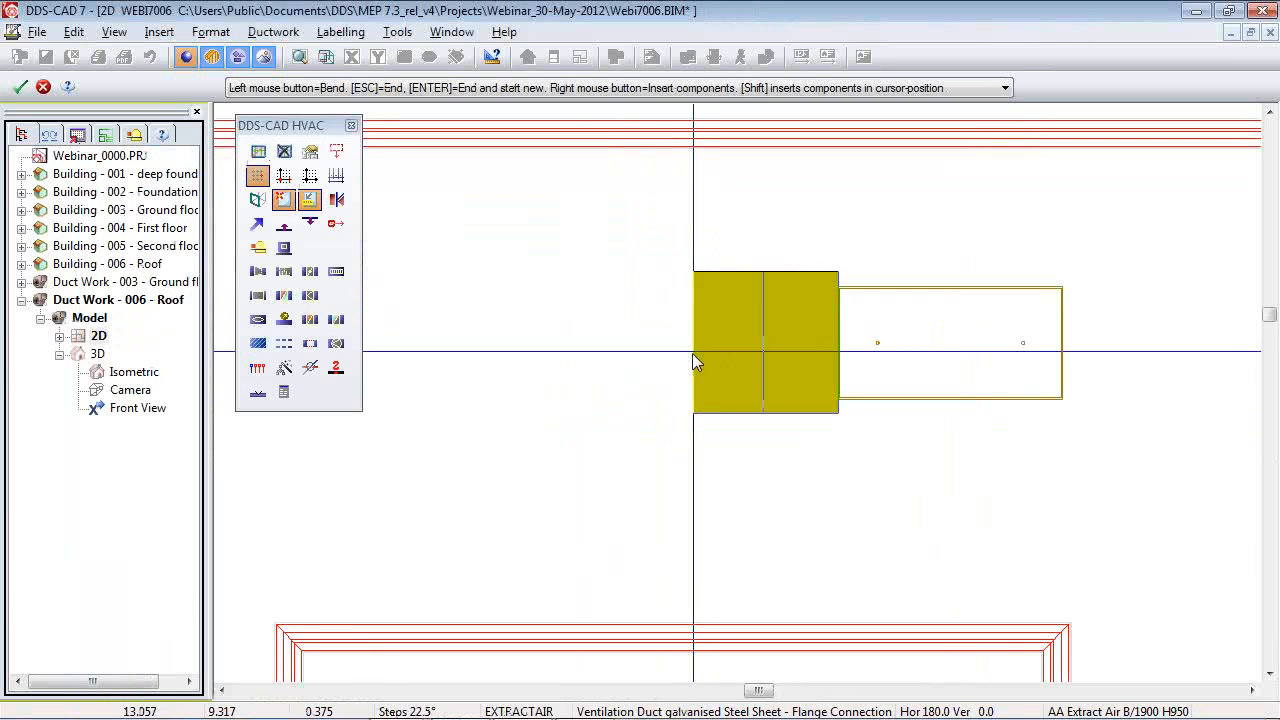
{"action": "left_click", "coordinate": [689, 354]}
{"action": "key", "text": "Return"}
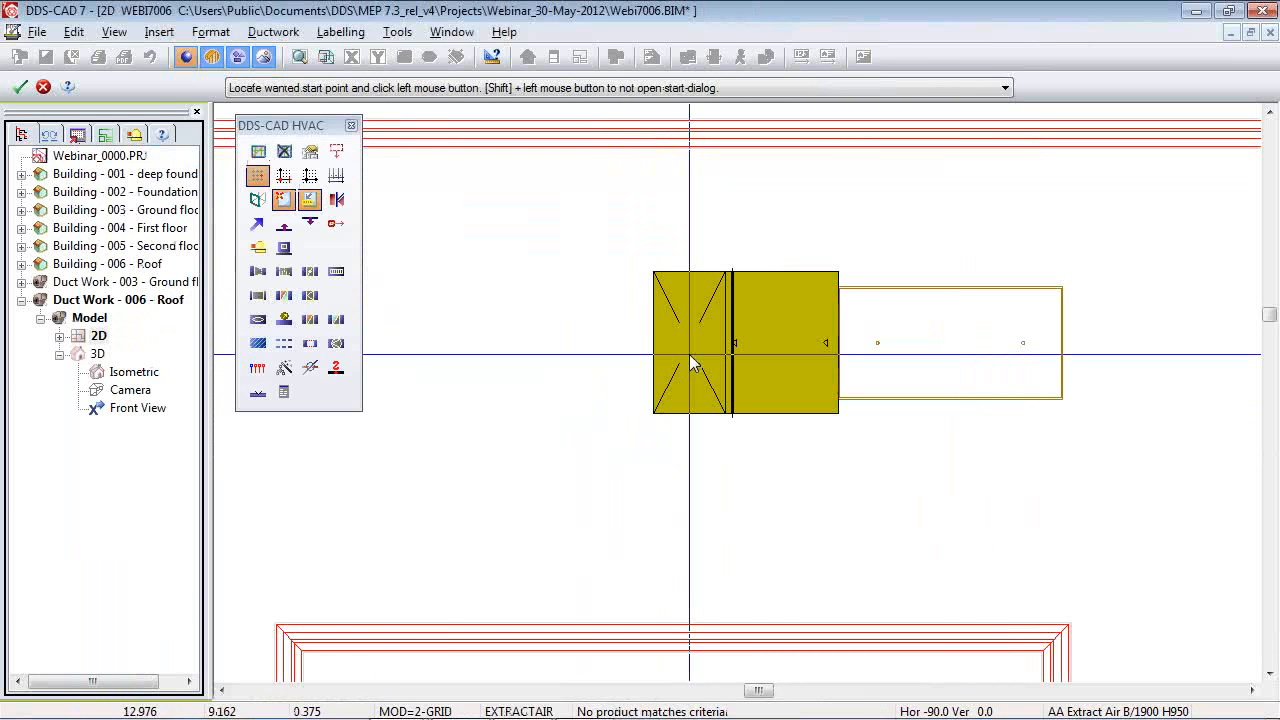
Replace the wide extract duct on the air handling unit with a Flat Duct System Plate 300 x 50 mm duct that turns down at its end.
{"action": "left_click", "coordinate": [793, 310]}
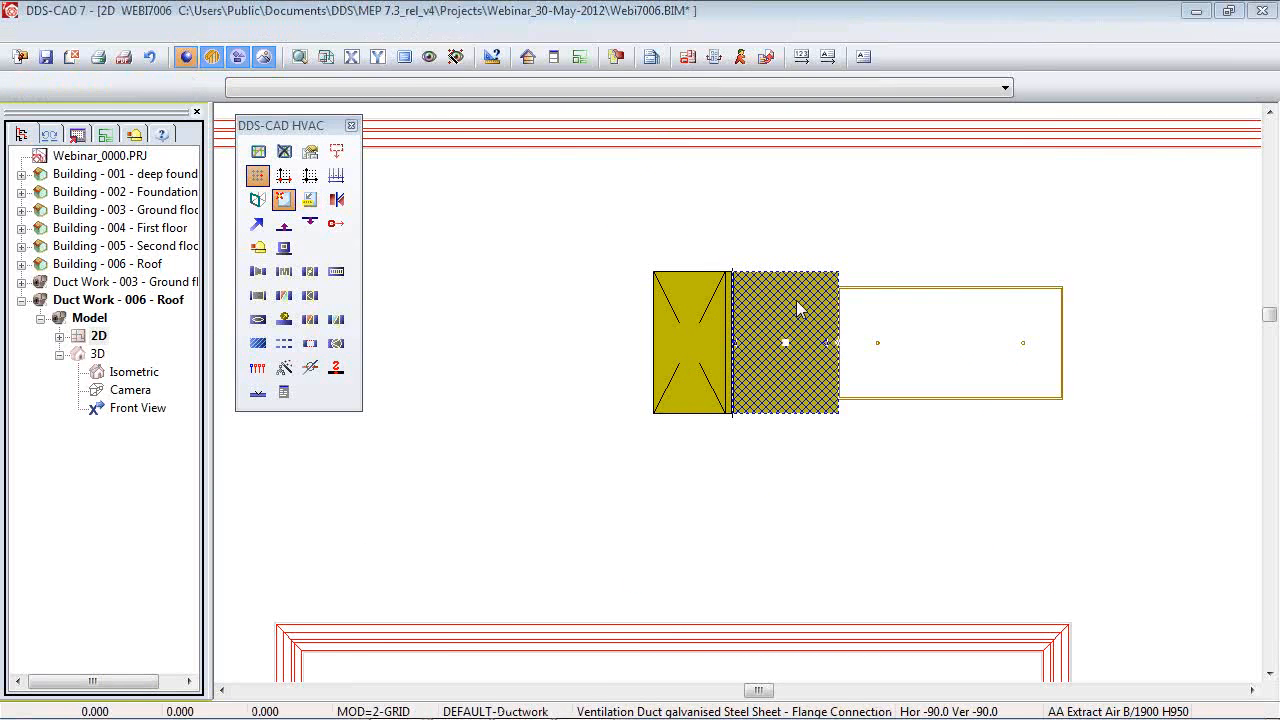
{"action": "left_click", "coordinate": [994, 488]}
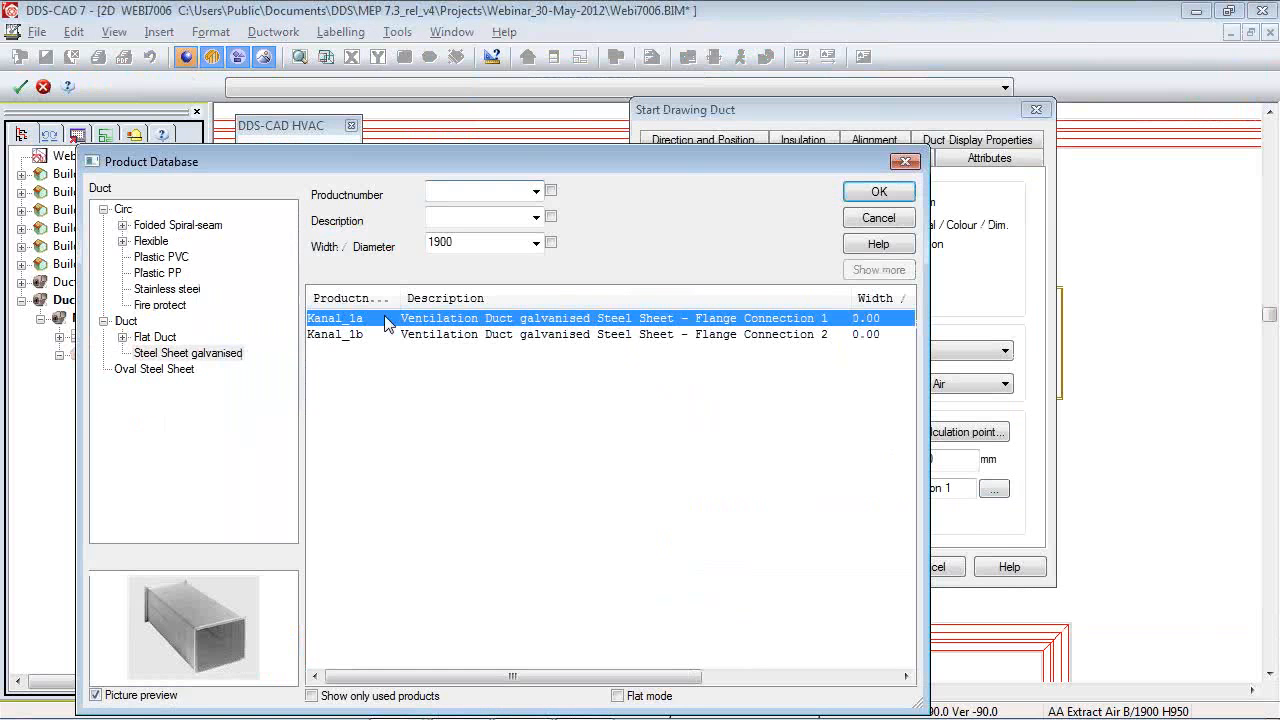
{"action": "double_click", "coordinate": [172, 337]}
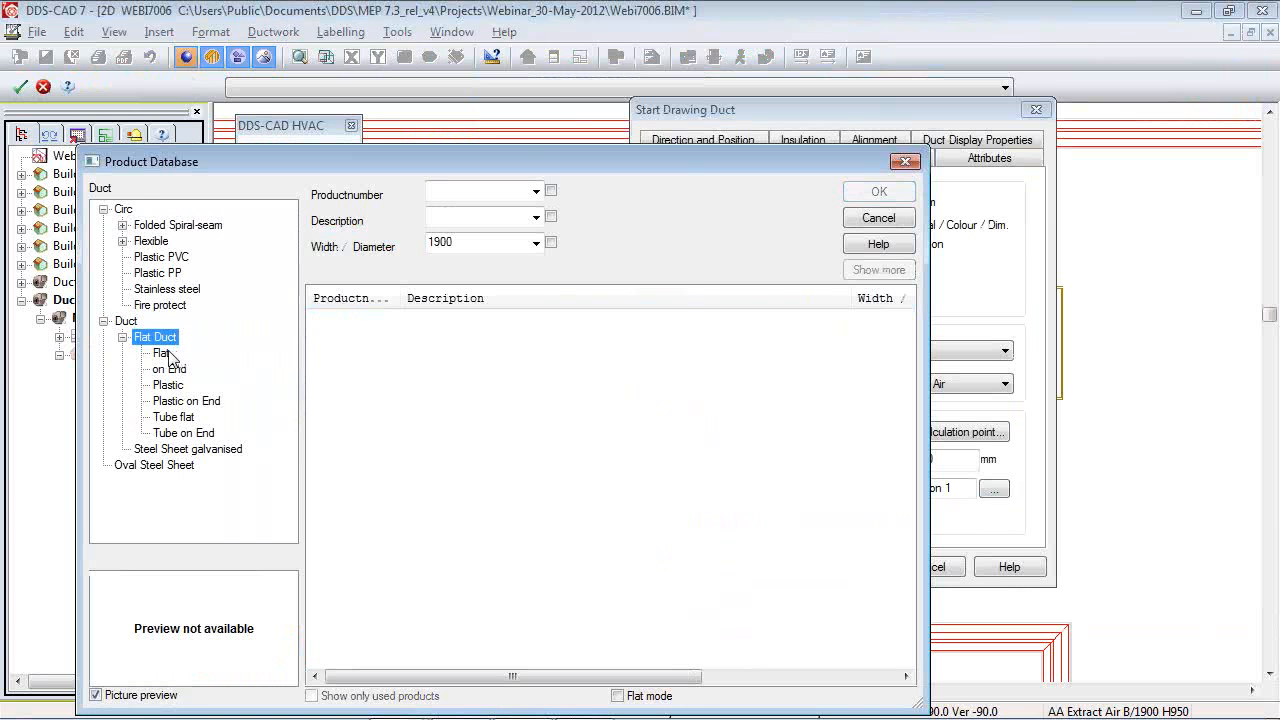
{"action": "left_click", "coordinate": [879, 270]}
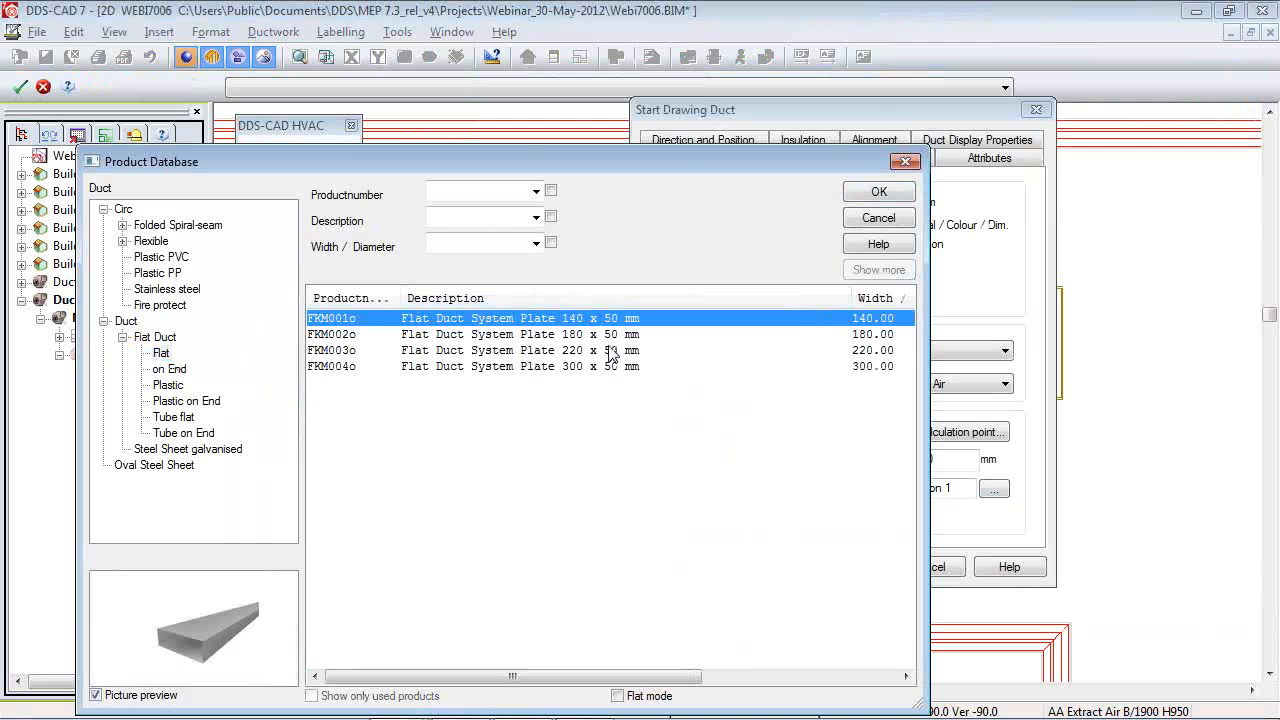
{"action": "left_click", "coordinate": [572, 367]}
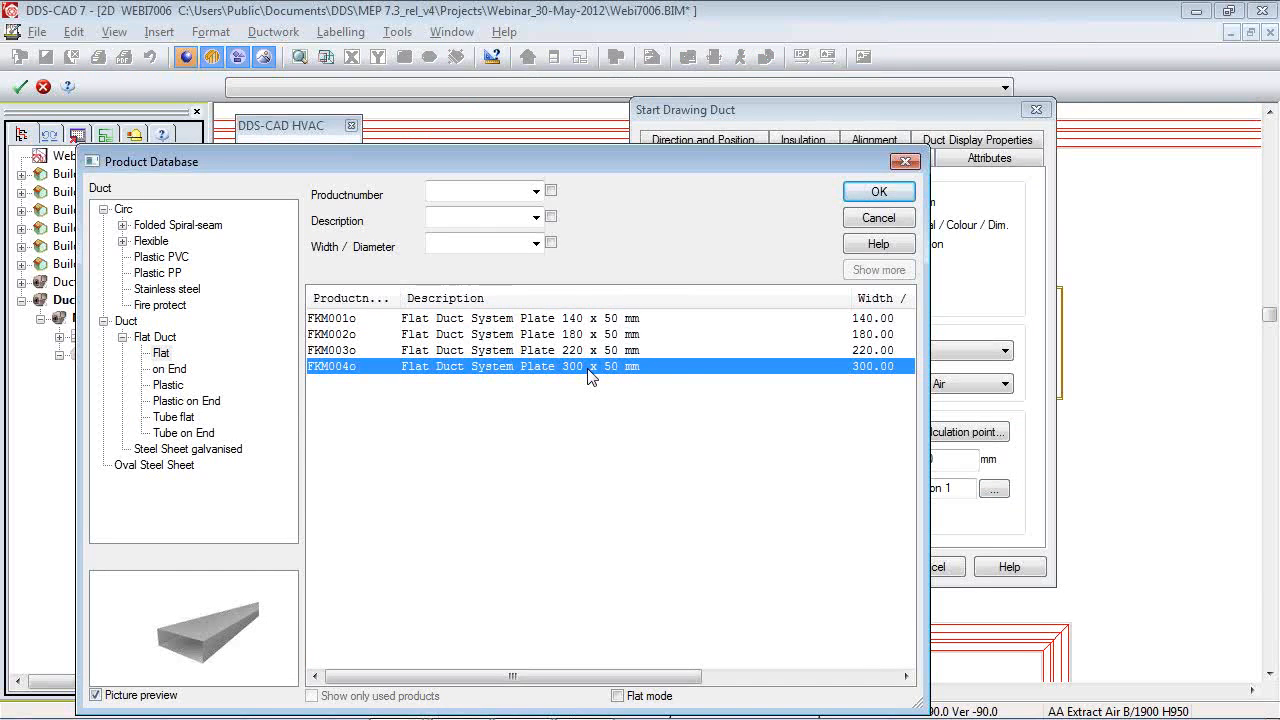
{"action": "double_click", "coordinate": [590, 368]}
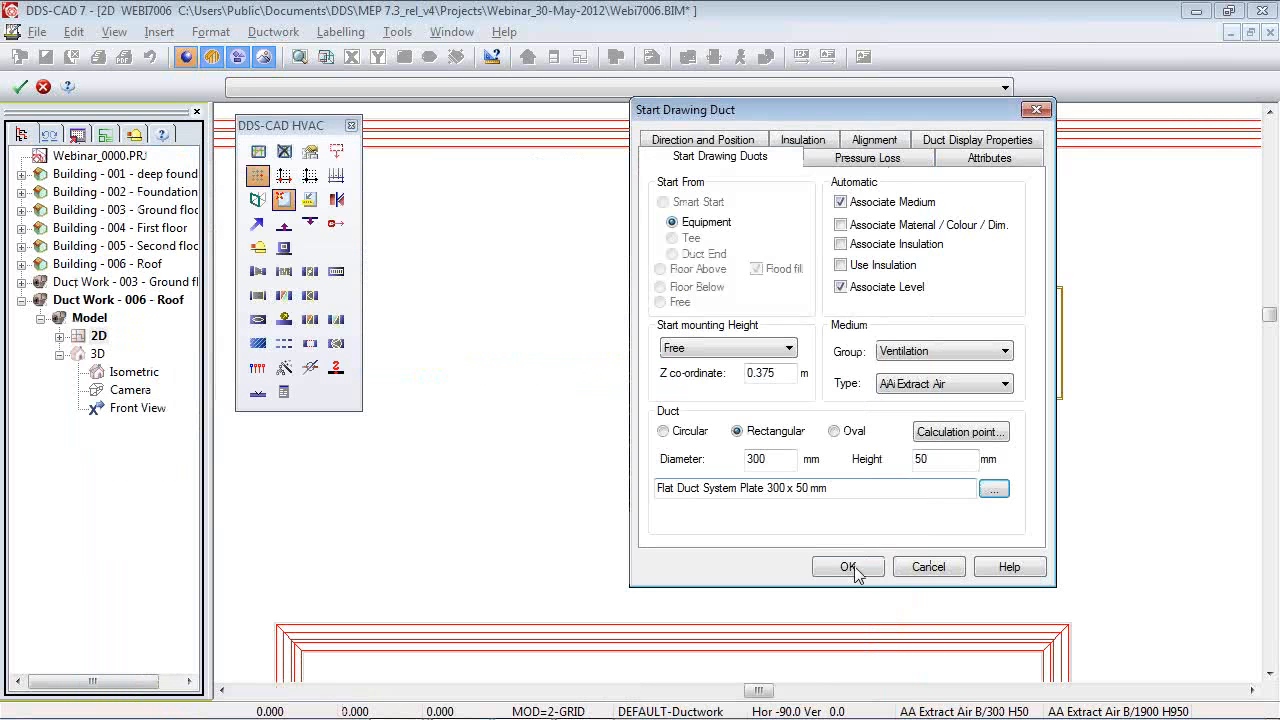
{"action": "left_click", "coordinate": [850, 568]}
{"action": "left_click", "coordinate": [622, 441]}
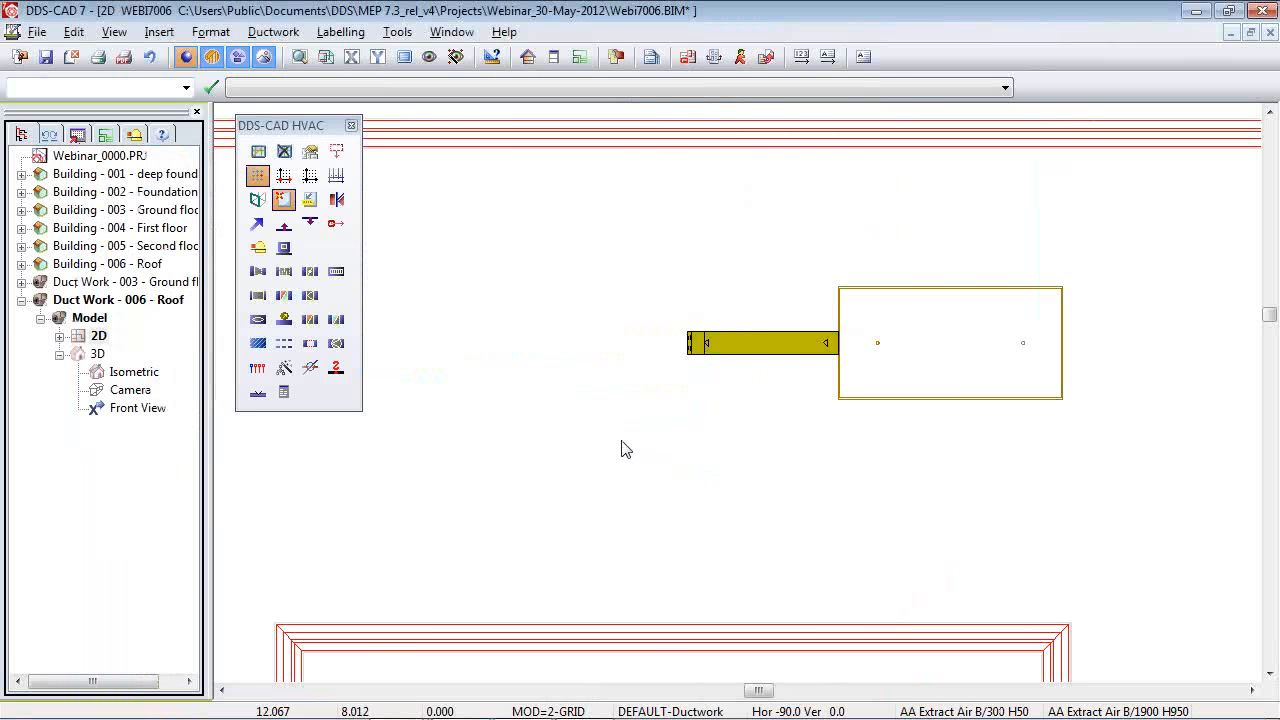
Draw a Flat Duct System Plate 300 x 50 mm supply duct at 1.7 m height from the unit's top connection, turning down just beyond the extract duct.
{"action": "left_click", "coordinate": [257, 224]}
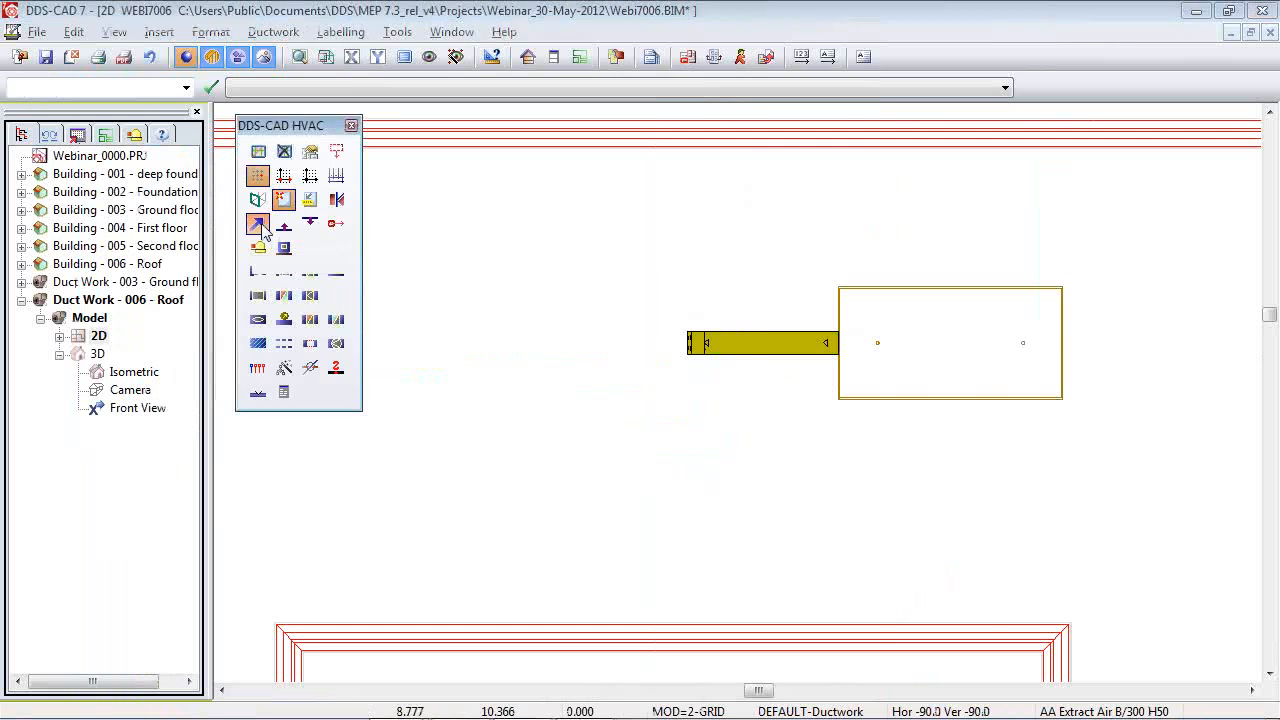
{"action": "left_click", "coordinate": [876, 343]}
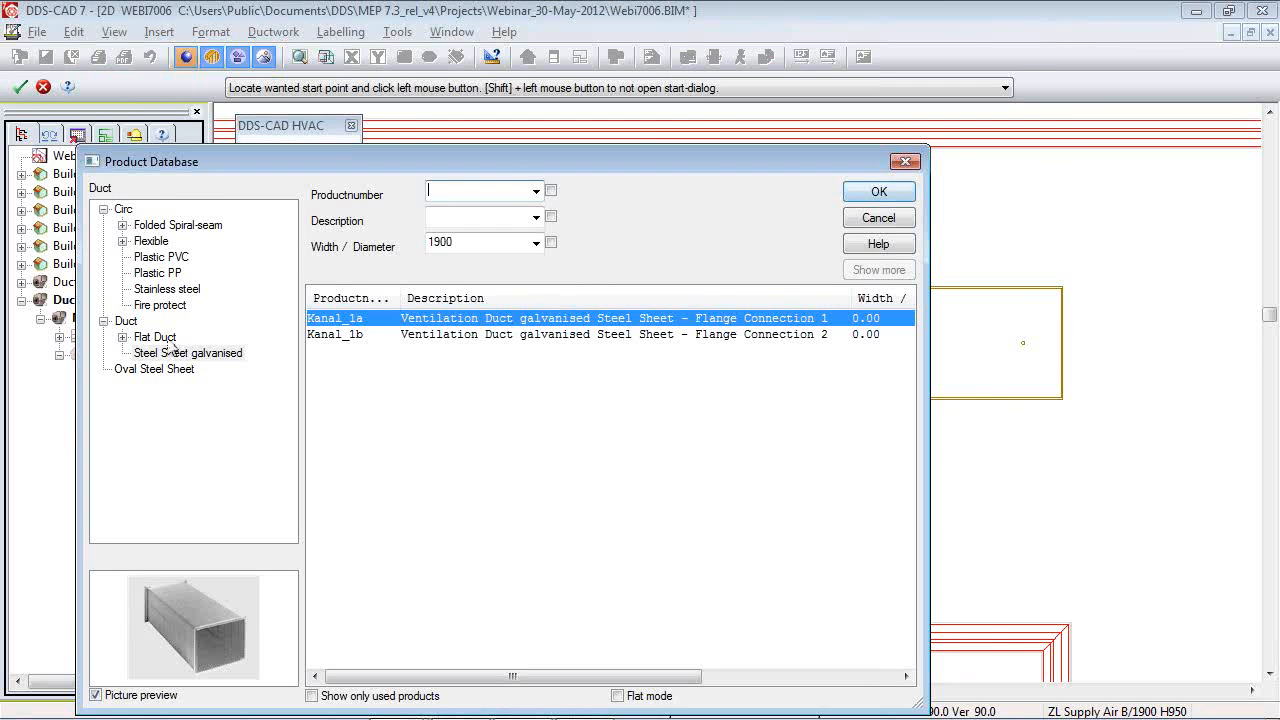
{"action": "double_click", "coordinate": [165, 338]}
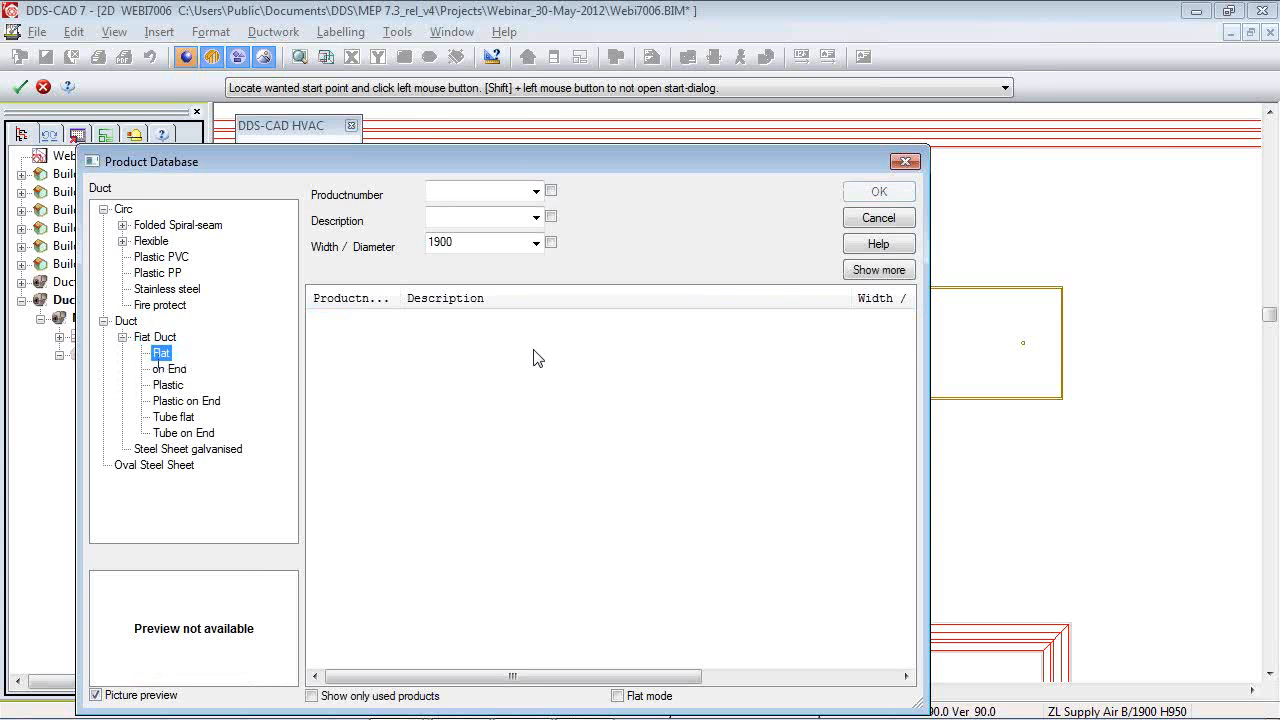
{"action": "left_click", "coordinate": [878, 270]}
{"action": "double_click", "coordinate": [480, 370]}
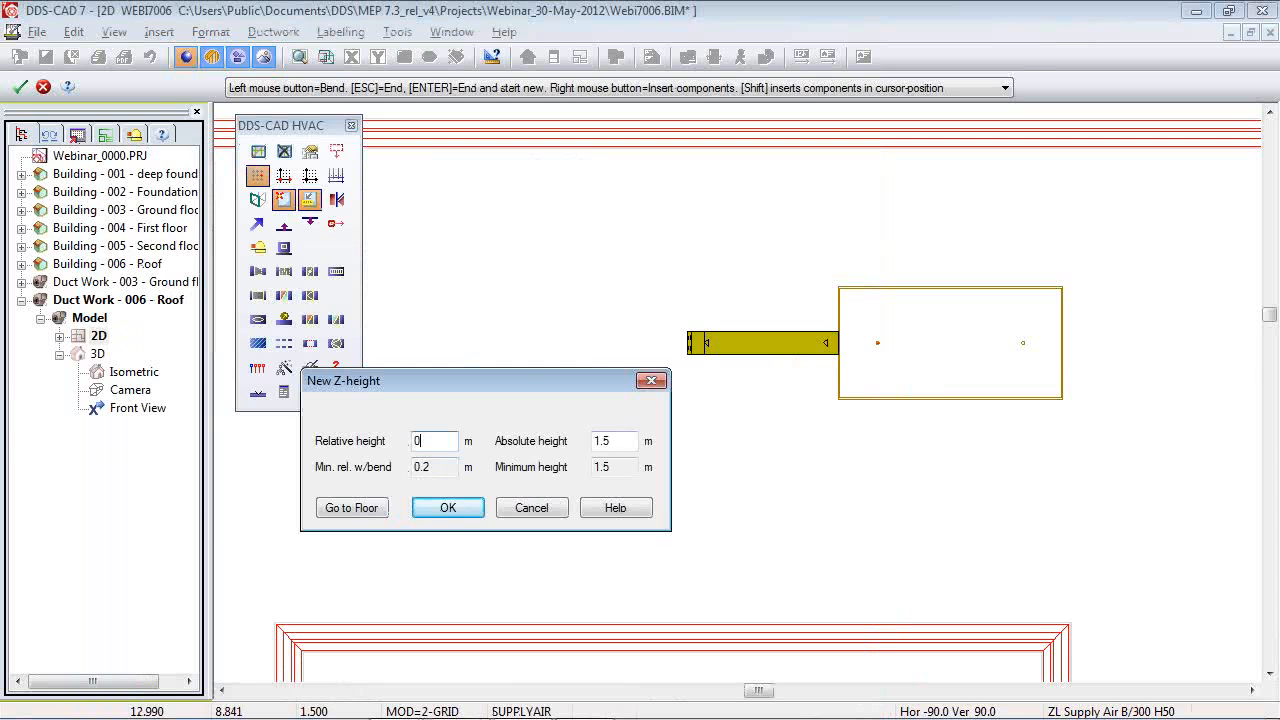
{"action": "key", "text": "Return"}
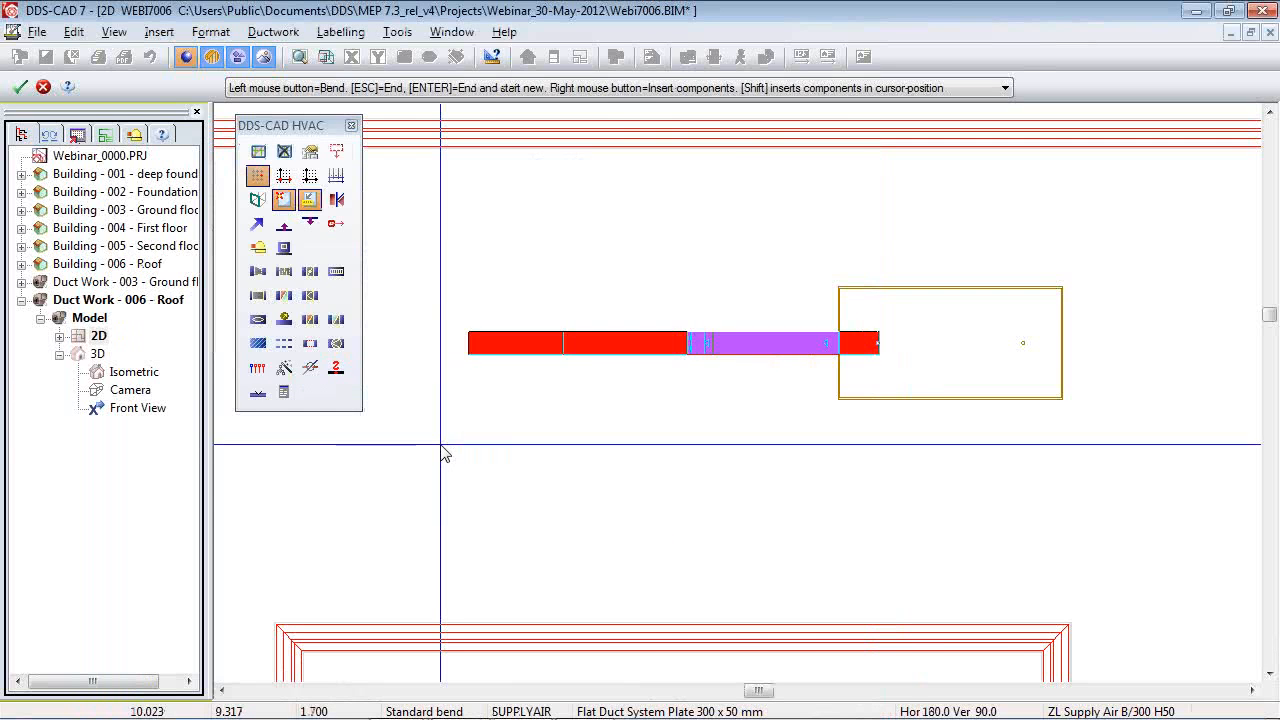
{"action": "left_click", "coordinate": [671, 343]}
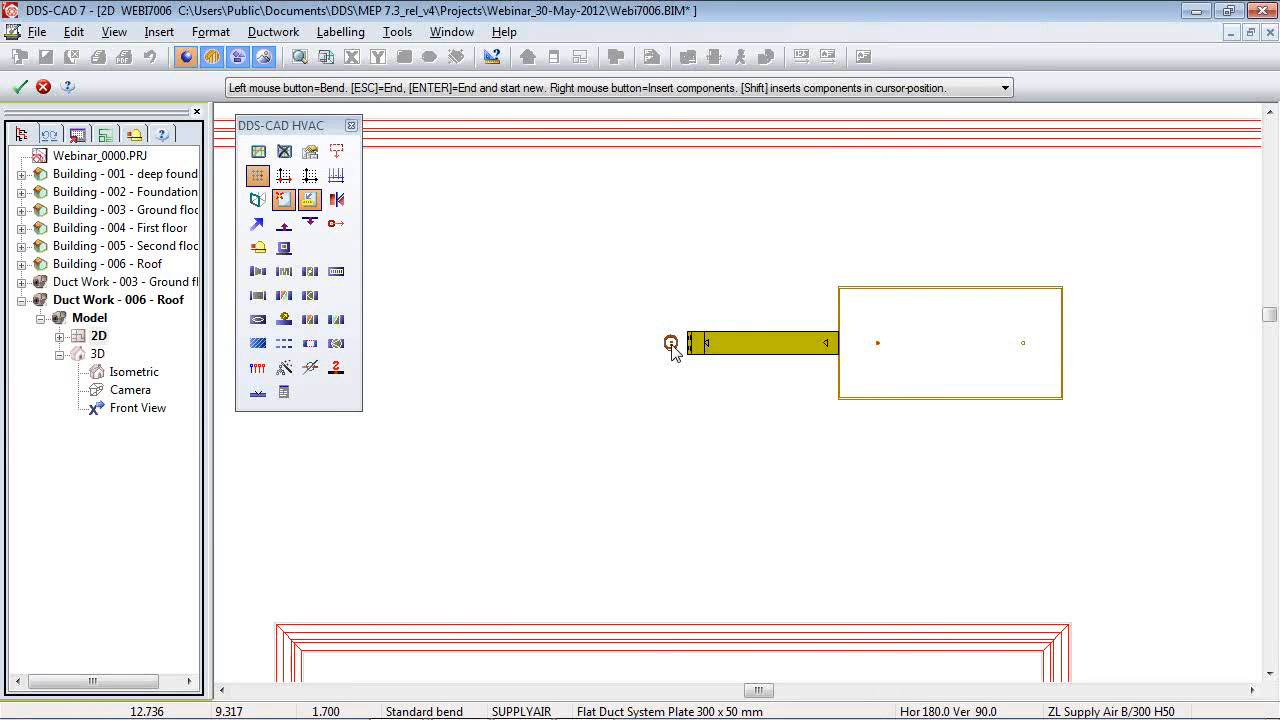
{"action": "key", "text": "Return"}
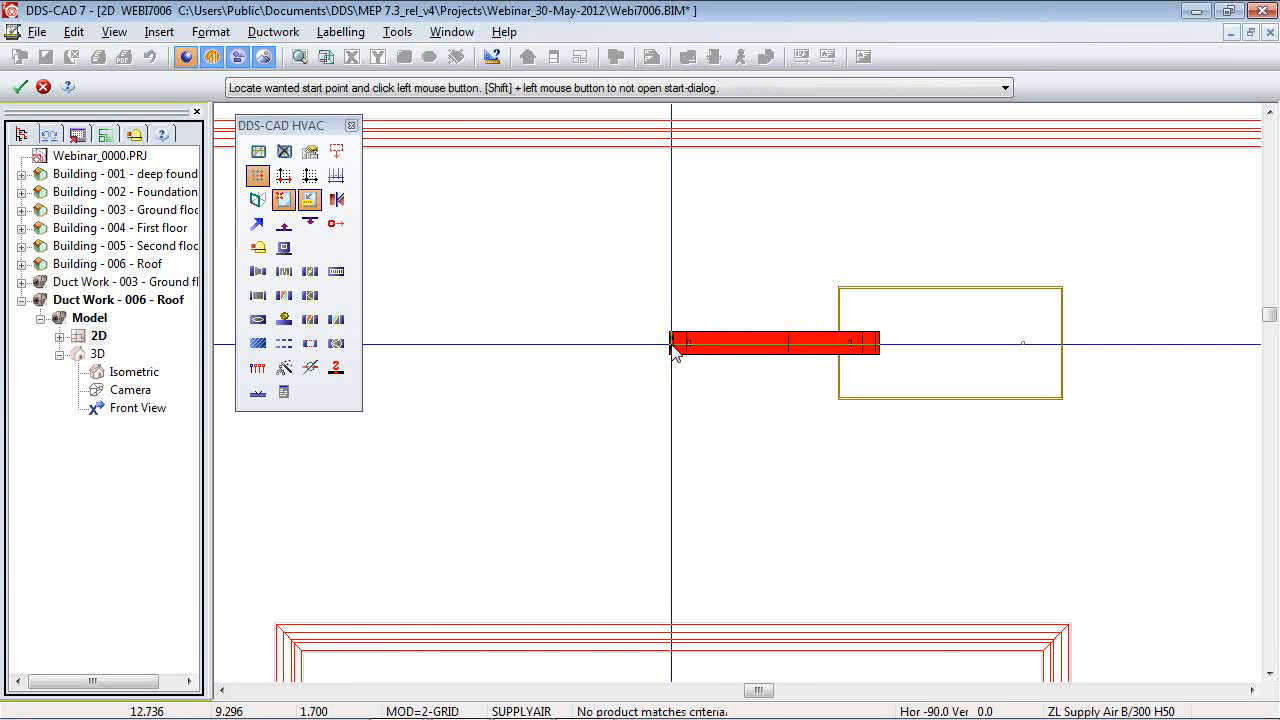
{"action": "key", "text": "Escape"}
Check the supply and extract ducts on the unit in the 3D camera view and return to the 2D plan.
{"action": "left_click_drag", "start_coordinate": [592, 465], "coordinate": [958, 215]}
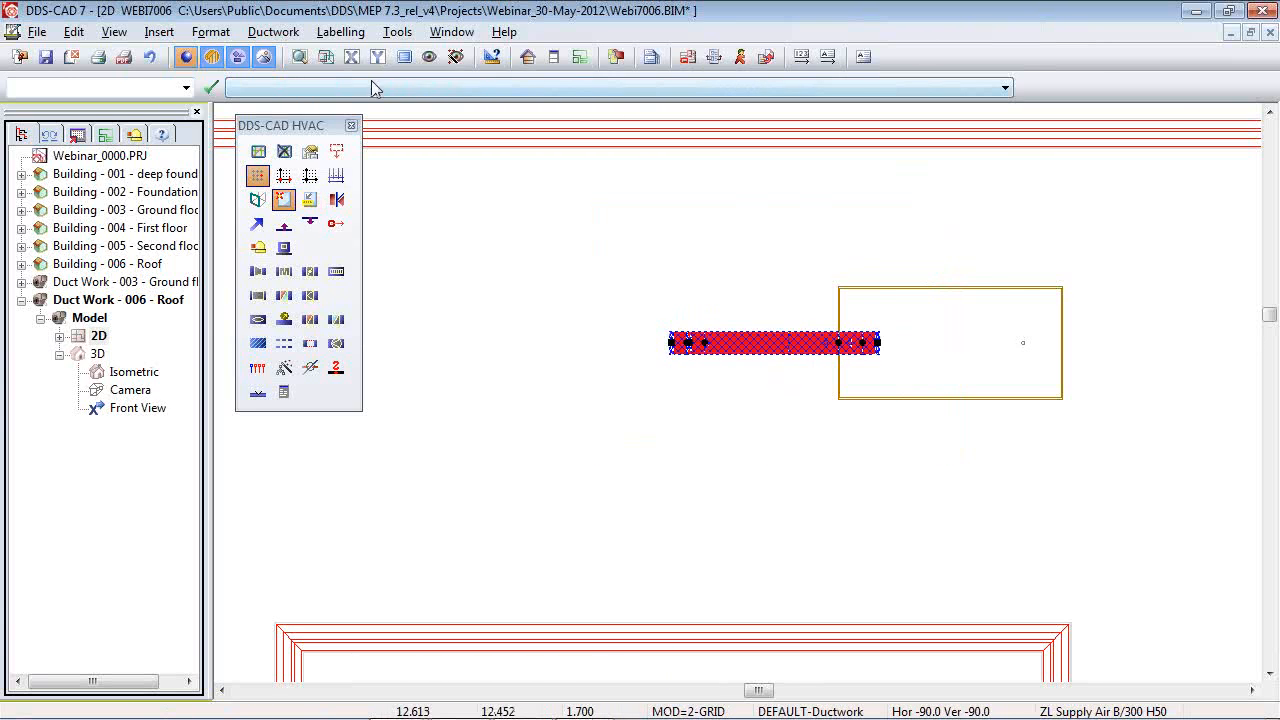
{"action": "left_click", "coordinate": [325, 57]}
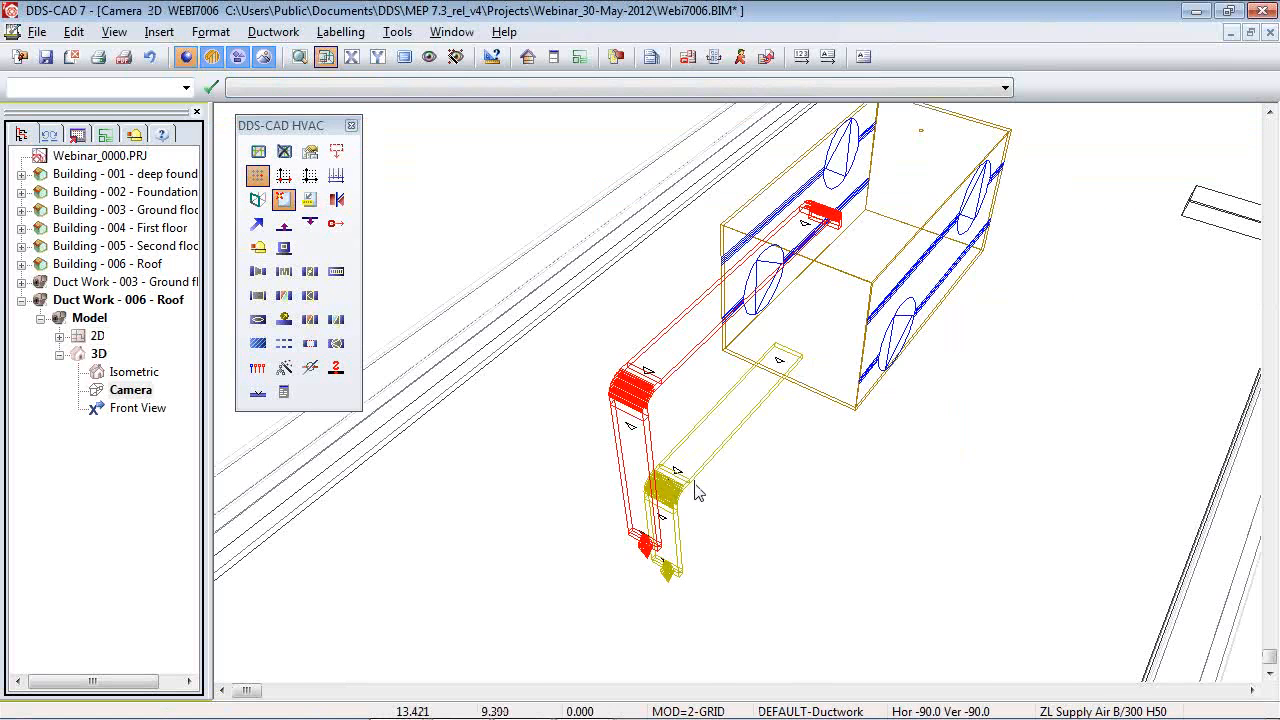
{"action": "middle_click_drag", "start_coordinate": [697, 492], "coordinate": [625, 440]}
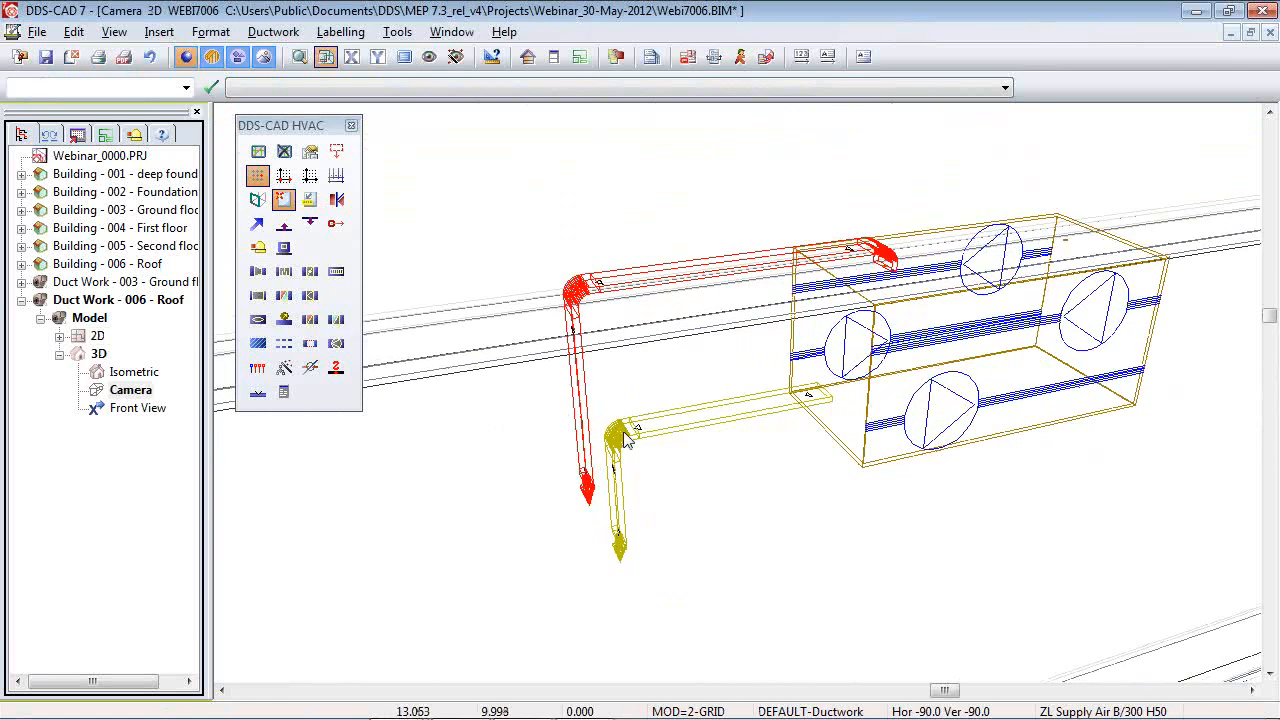
{"action": "double_click", "coordinate": [84, 338]}
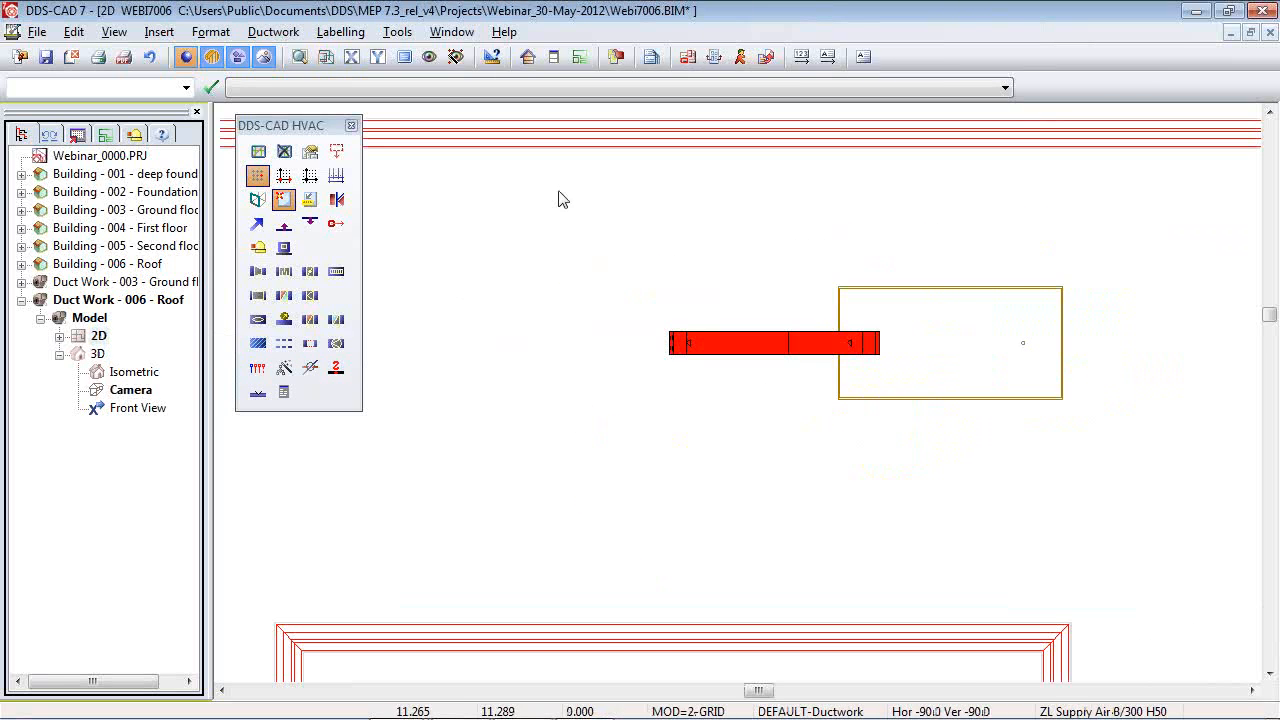
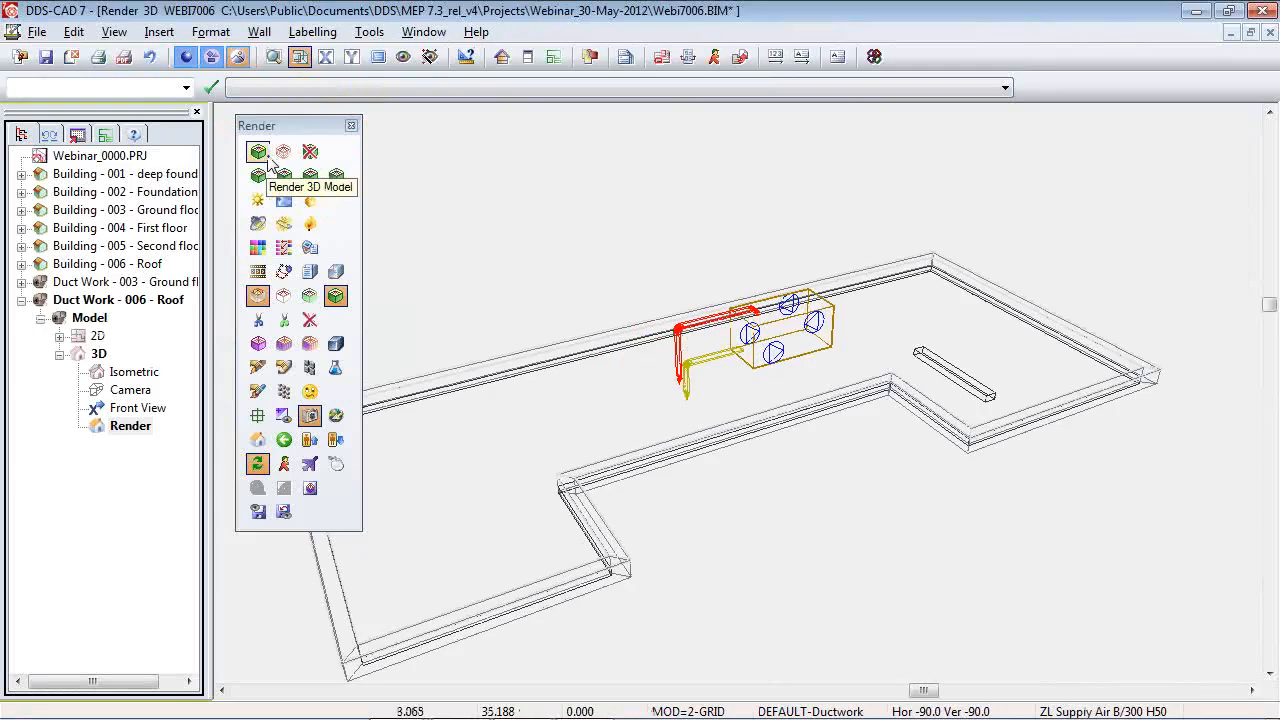
Render the roof model in 3D and examine the ducts where they run from the unit down through the roof.
{"action": "left_click", "coordinate": [258, 153]}
{"action": "left_click_drag", "start_coordinate": [716, 334], "coordinate": [697, 372]}
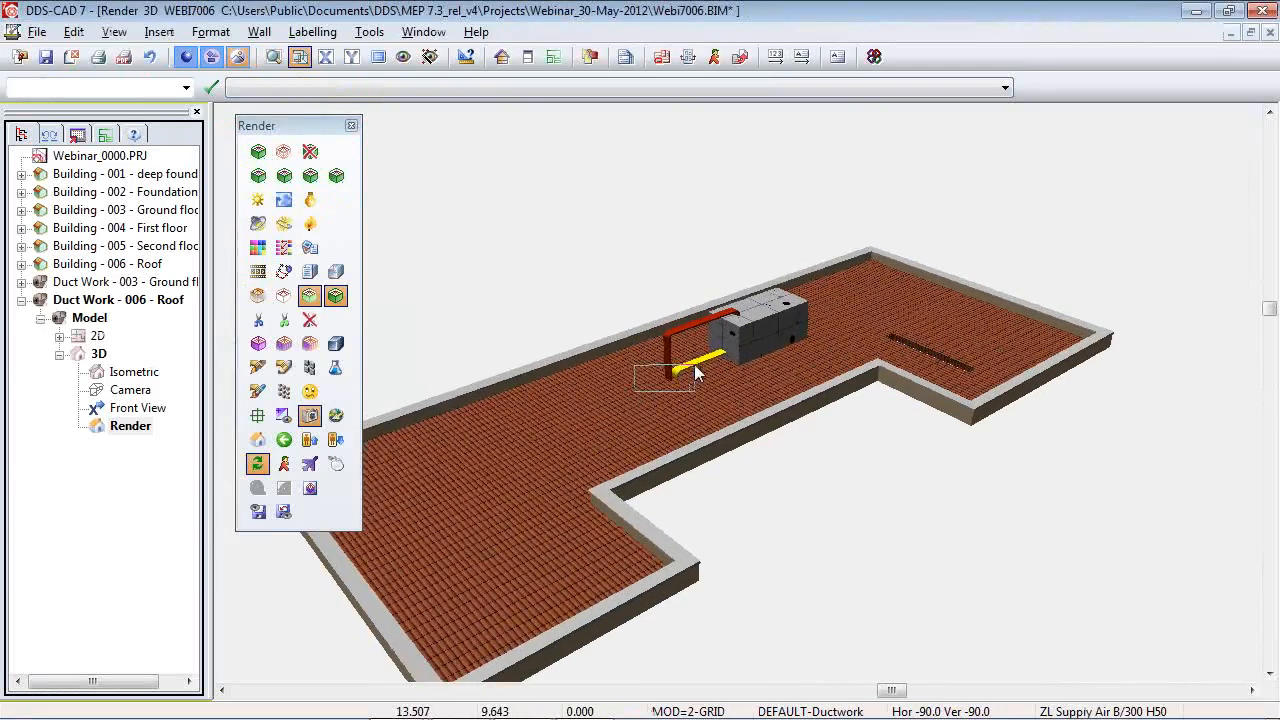
{"action": "scroll", "coordinate": [707, 355], "scroll_direction": "up", "scroll_amount": 10}
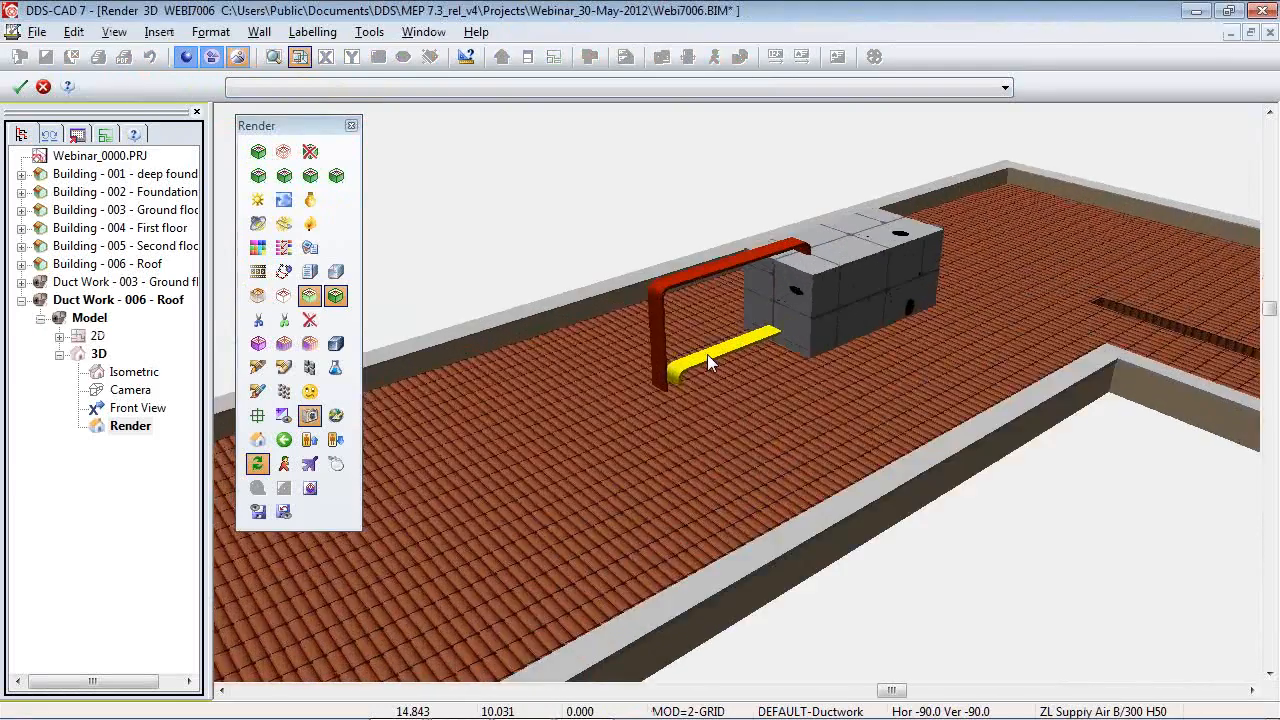
{"action": "scroll", "coordinate": [707, 354], "scroll_direction": "up", "scroll_amount": 6}
{"action": "scroll", "coordinate": [749, 369], "scroll_direction": "down", "scroll_amount": 8}
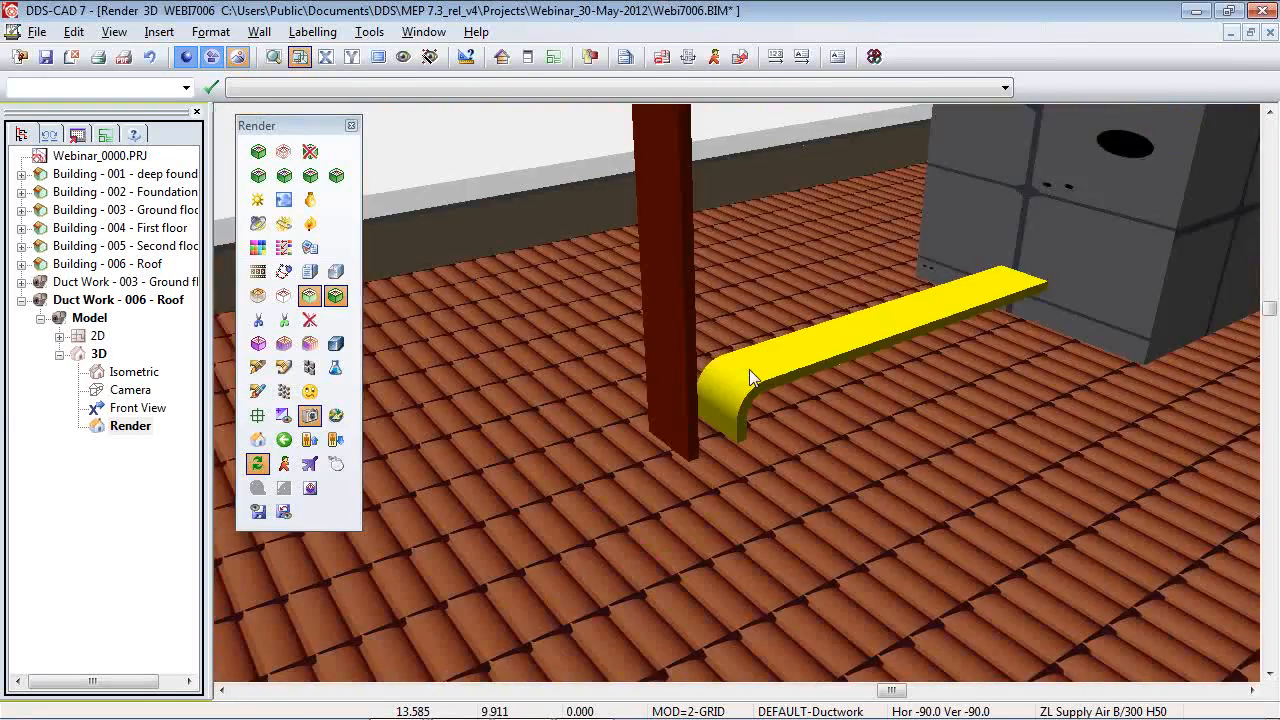
{"action": "left_click_drag", "start_coordinate": [851, 315], "coordinate": [880, 320]}
Open the Second floor duct work model and display the duct connections coming from below and from above.
{"action": "left_click", "coordinate": [19, 56]}
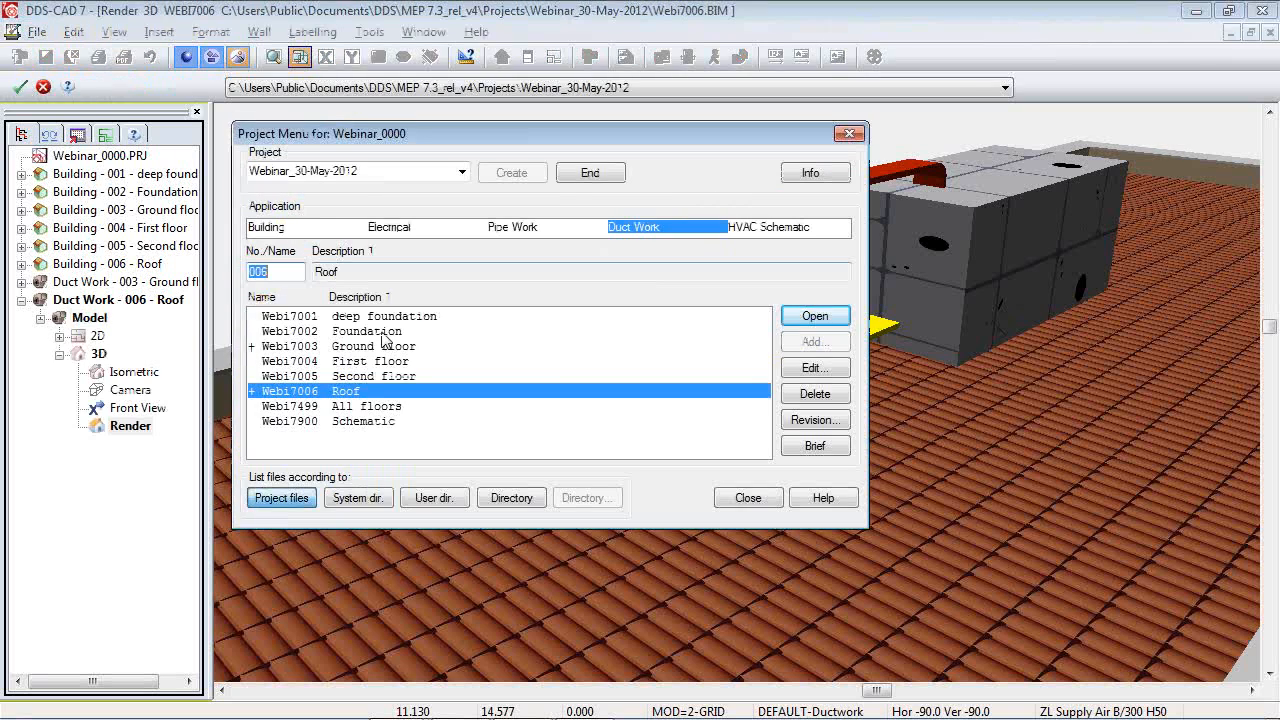
{"action": "double_click", "coordinate": [350, 376]}
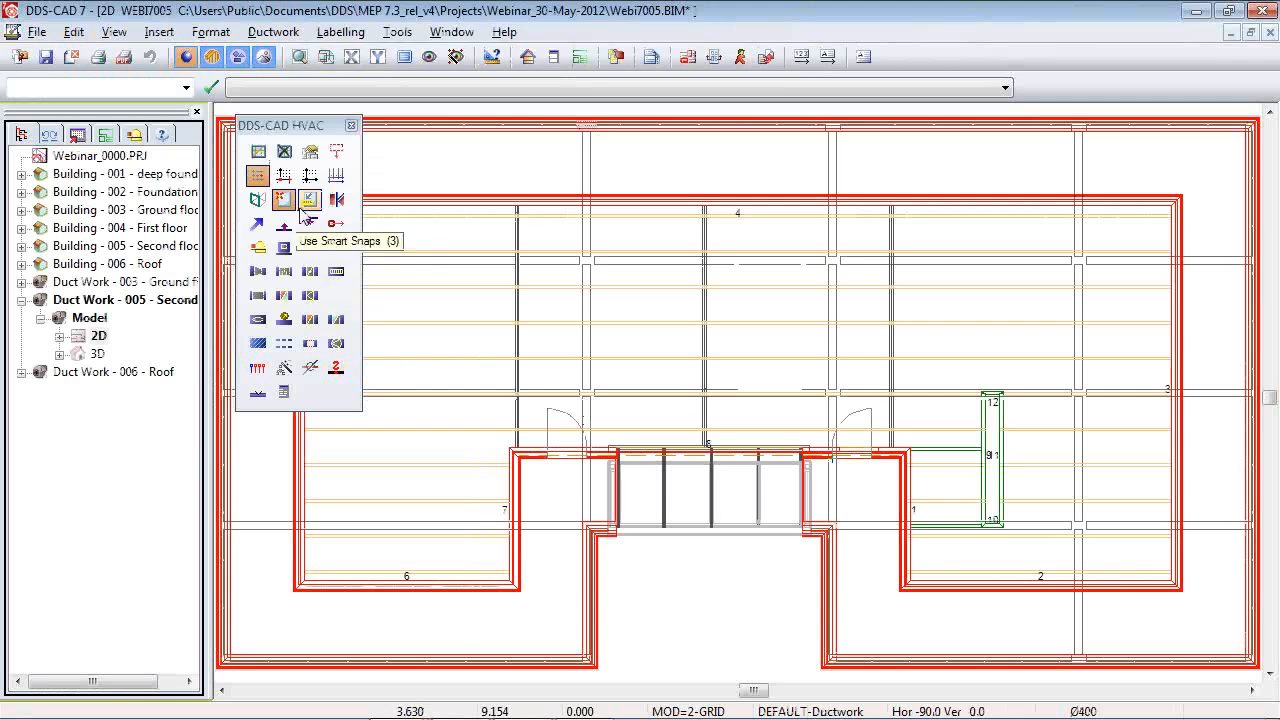
{"action": "left_click", "coordinate": [285, 224]}
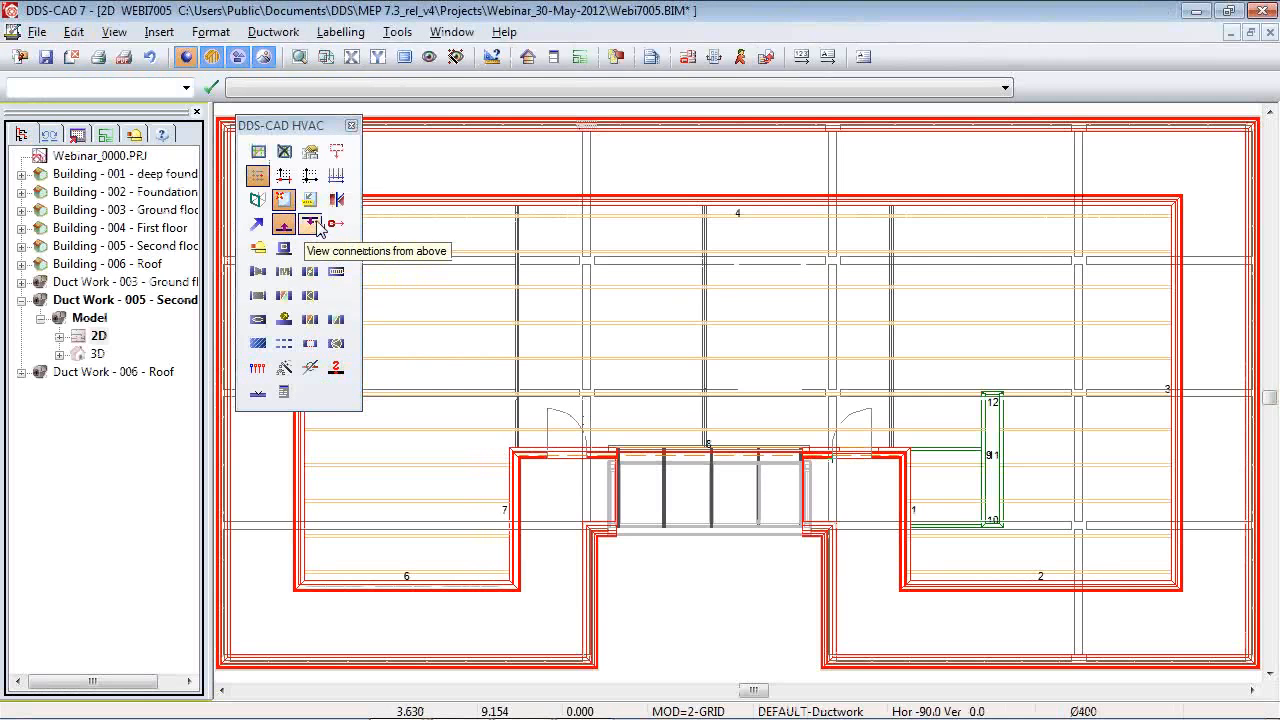
{"action": "left_click", "coordinate": [318, 228]}
{"action": "scroll", "coordinate": [720, 310], "scroll_direction": "up", "scroll_amount": 3}
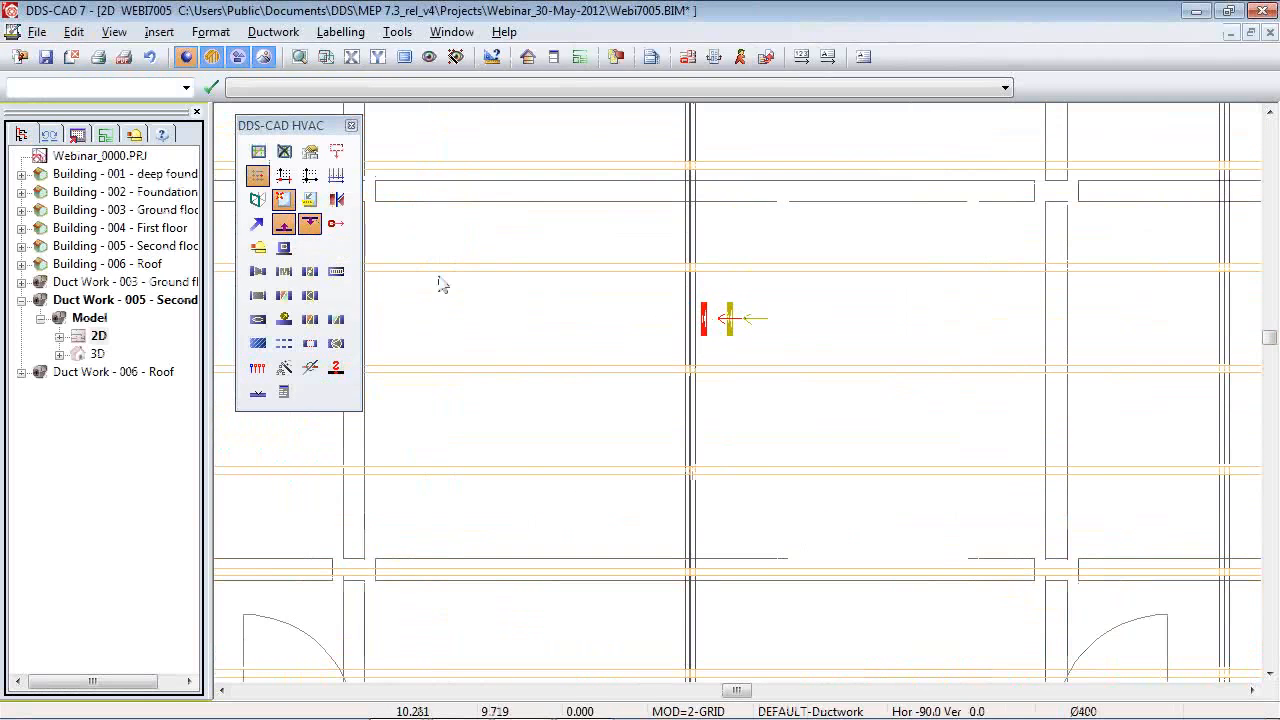
Enable Smart Snaps and start a 300 x 50 mm supply duct at the red connection from above, bringing it down to 2.76 m height.
{"action": "left_click", "coordinate": [309, 199]}
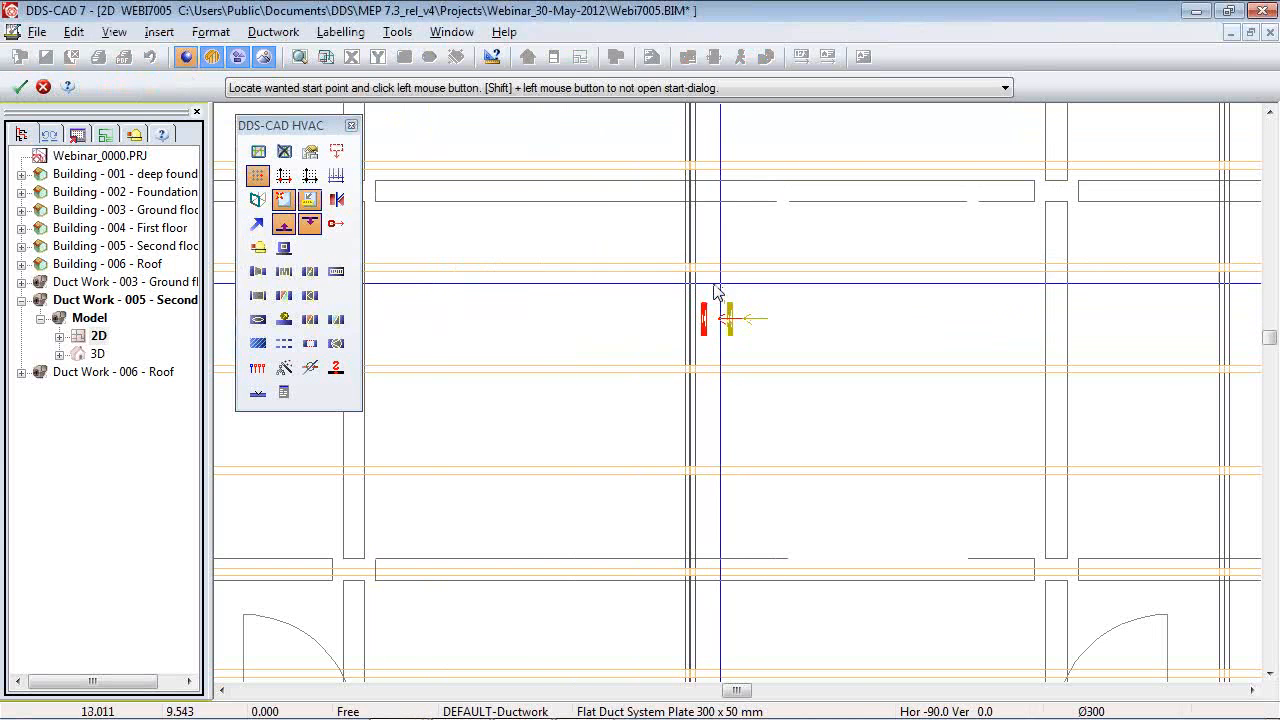
{"action": "scroll", "coordinate": [737, 328], "scroll_direction": "up", "scroll_amount": 1}
{"action": "scroll", "coordinate": [737, 328], "scroll_direction": "up", "scroll_amount": 3}
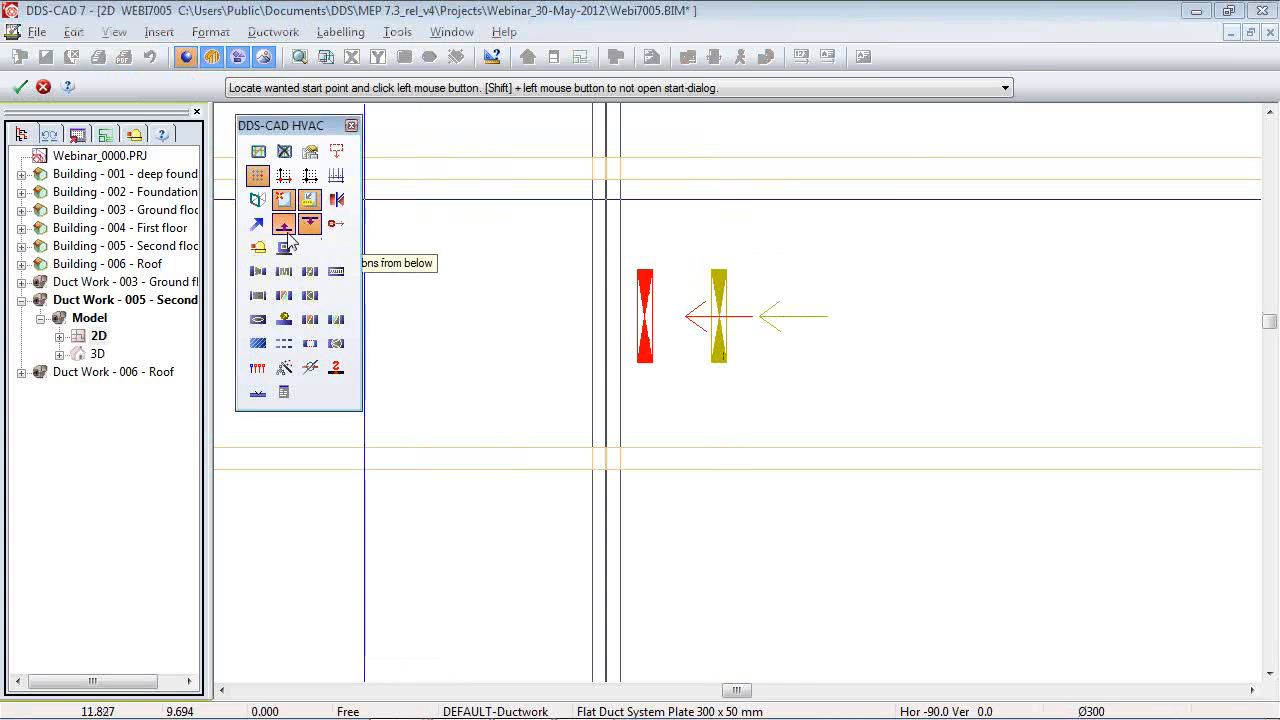
{"action": "left_click", "coordinate": [651, 320]}
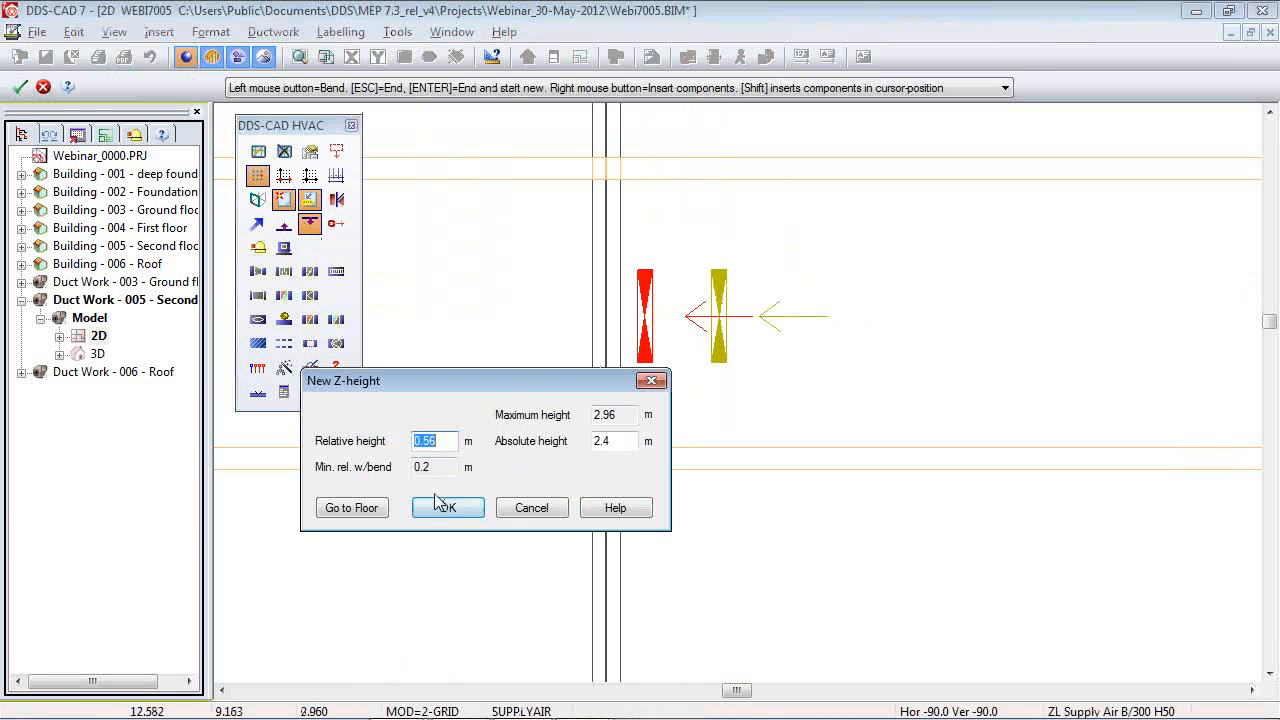
{"action": "key", "text": "Return"}
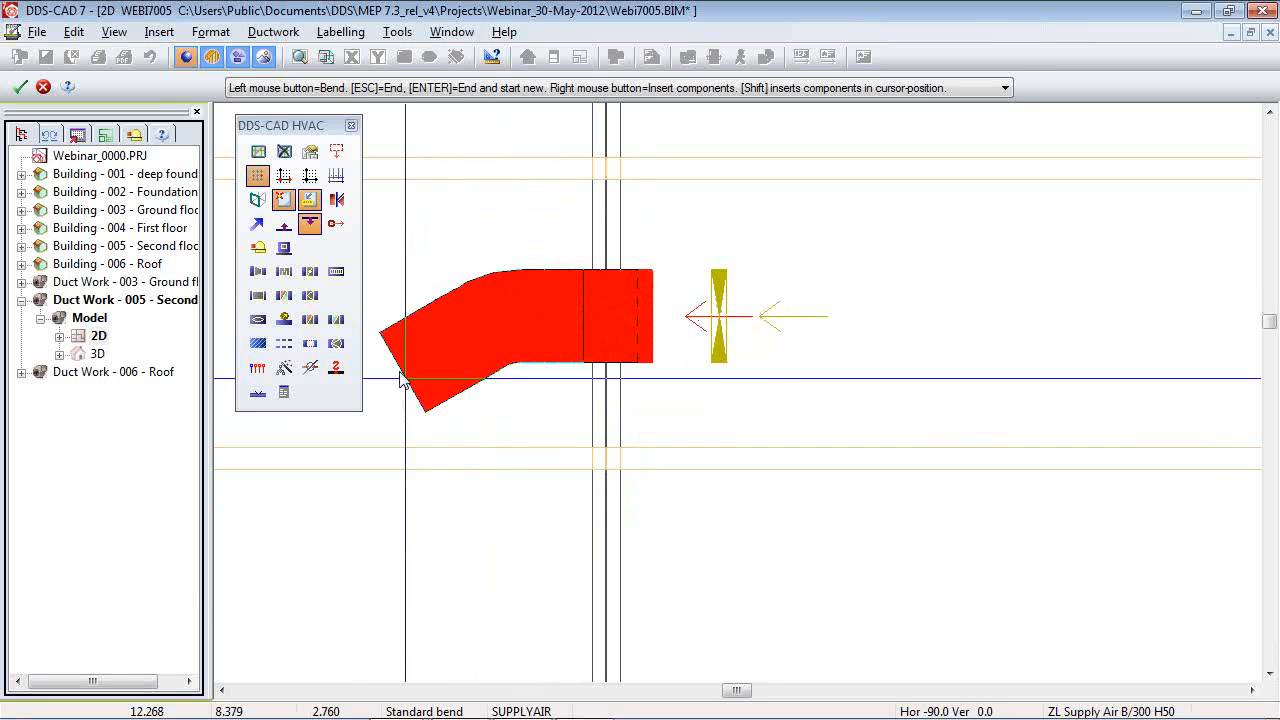
Route the supply duct leftward, around and along the floor toward the green shaft, finishing with a downward turn near the corridor wall.
{"action": "scroll", "coordinate": [414, 400], "scroll_direction": "down", "scroll_amount": 4}
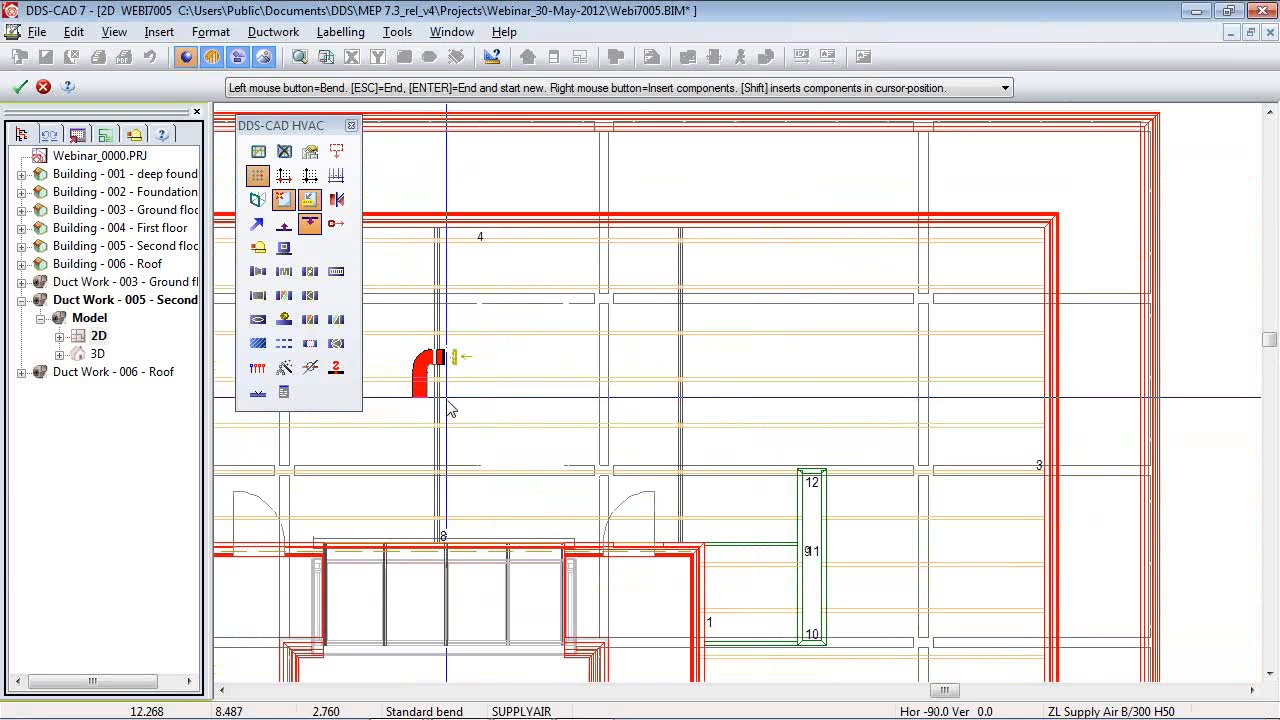
{"action": "scroll", "coordinate": [785, 420], "scroll_direction": "up", "scroll_amount": 3}
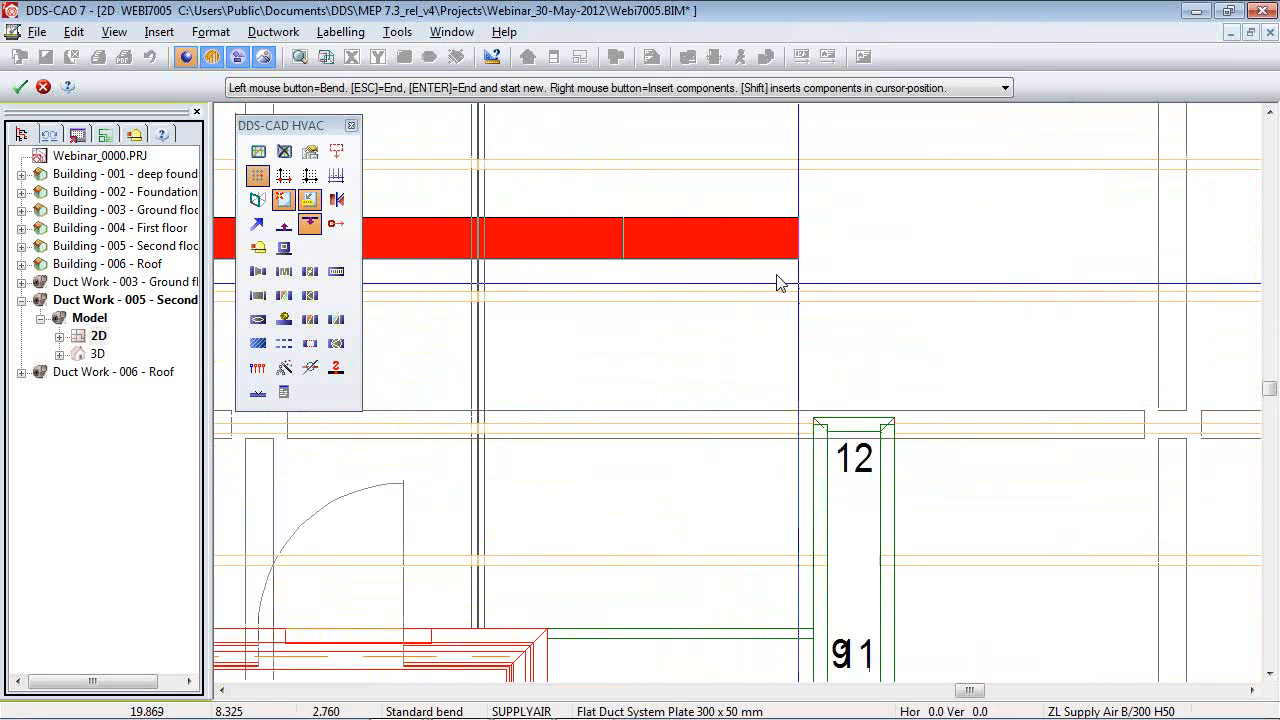
{"action": "left_click", "coordinate": [652, 413]}
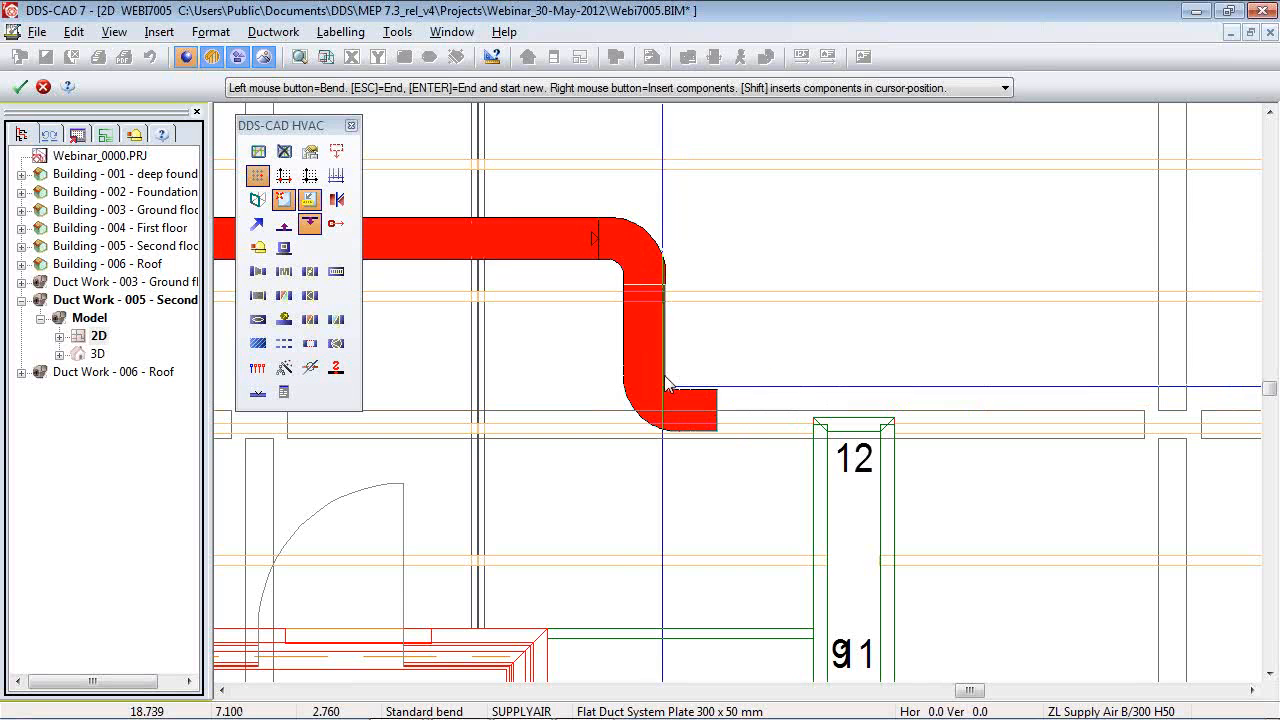
{"action": "key", "text": "Escape"}
{"action": "key", "text": "Escape"}
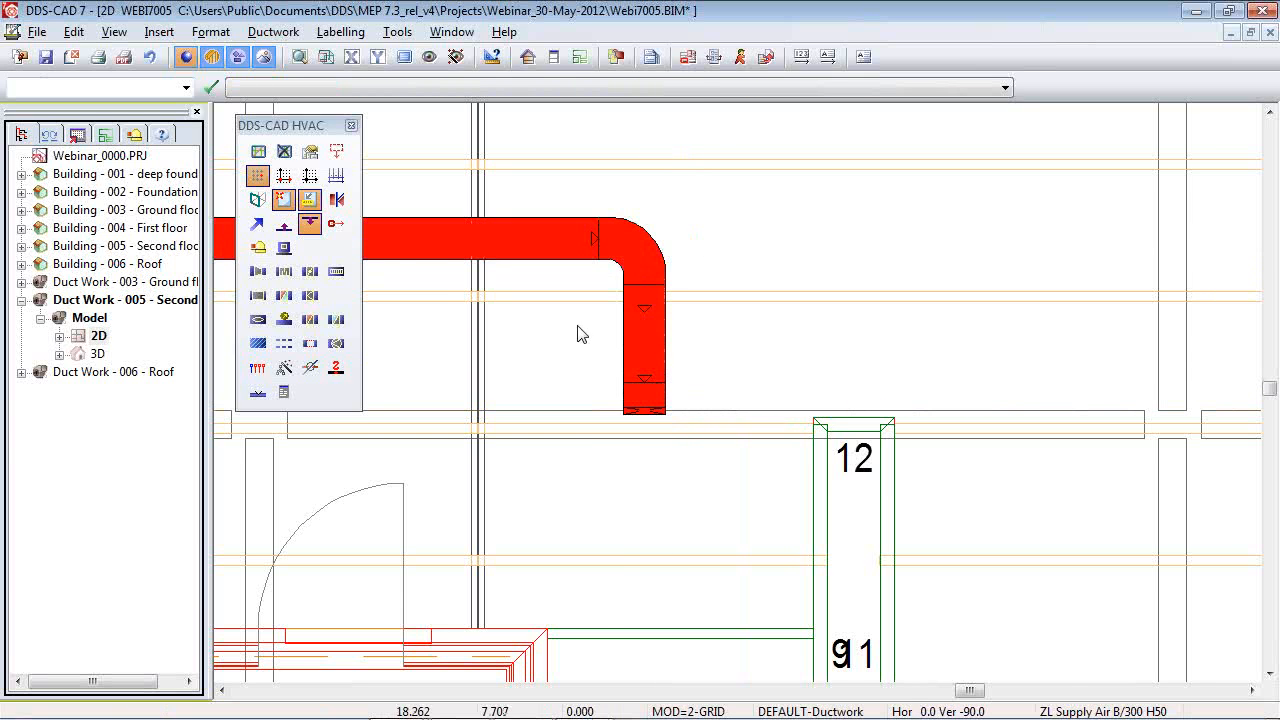
{"action": "scroll", "coordinate": [1156, 373], "scroll_direction": "down", "scroll_amount": 3}
{"action": "scroll", "coordinate": [486, 214], "scroll_direction": "up", "scroll_amount": 2}
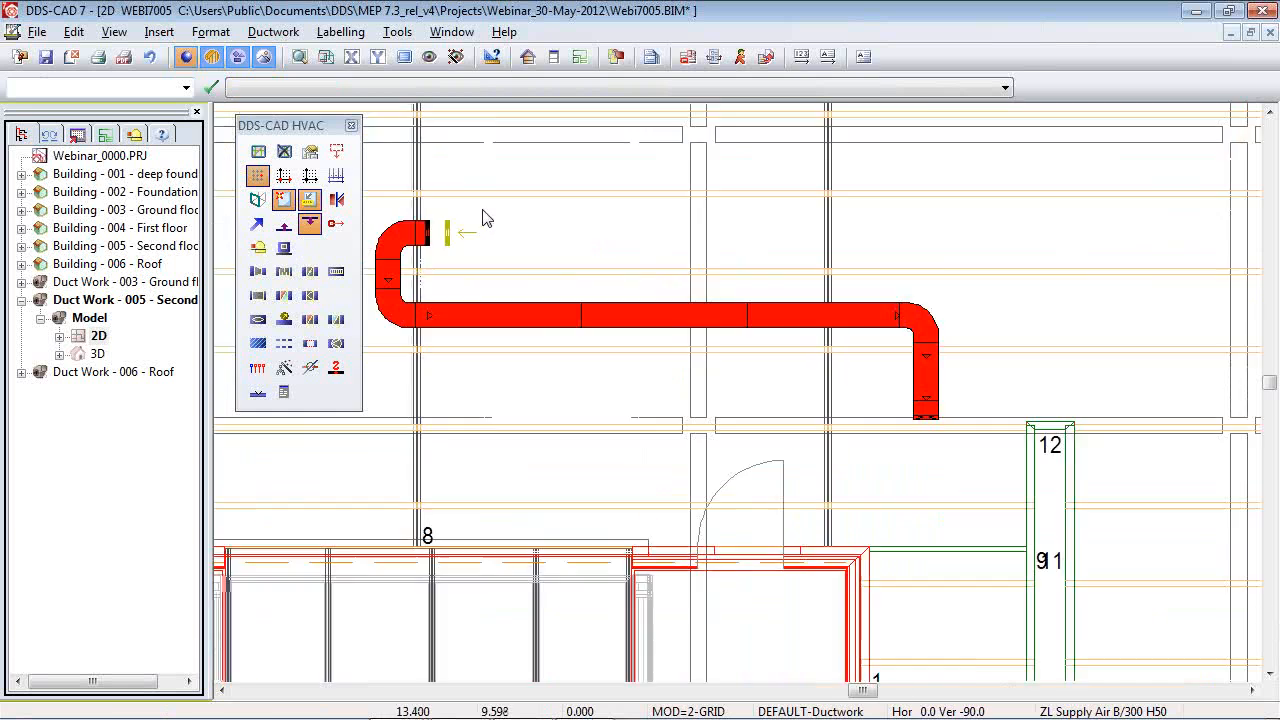
Start an extract air duct at the yellow connection from above, dropping it by a relative height of 0.2 m.
{"action": "left_click", "coordinate": [256, 224]}
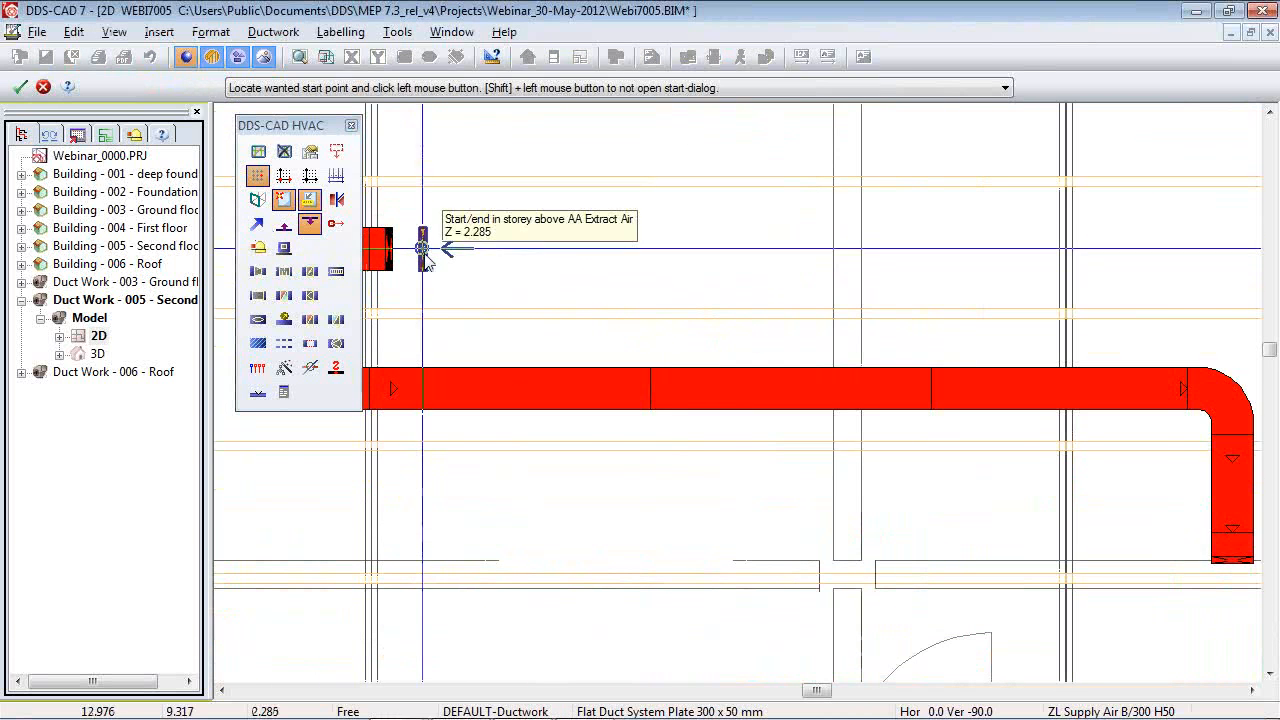
{"action": "left_click", "coordinate": [489, 264]}
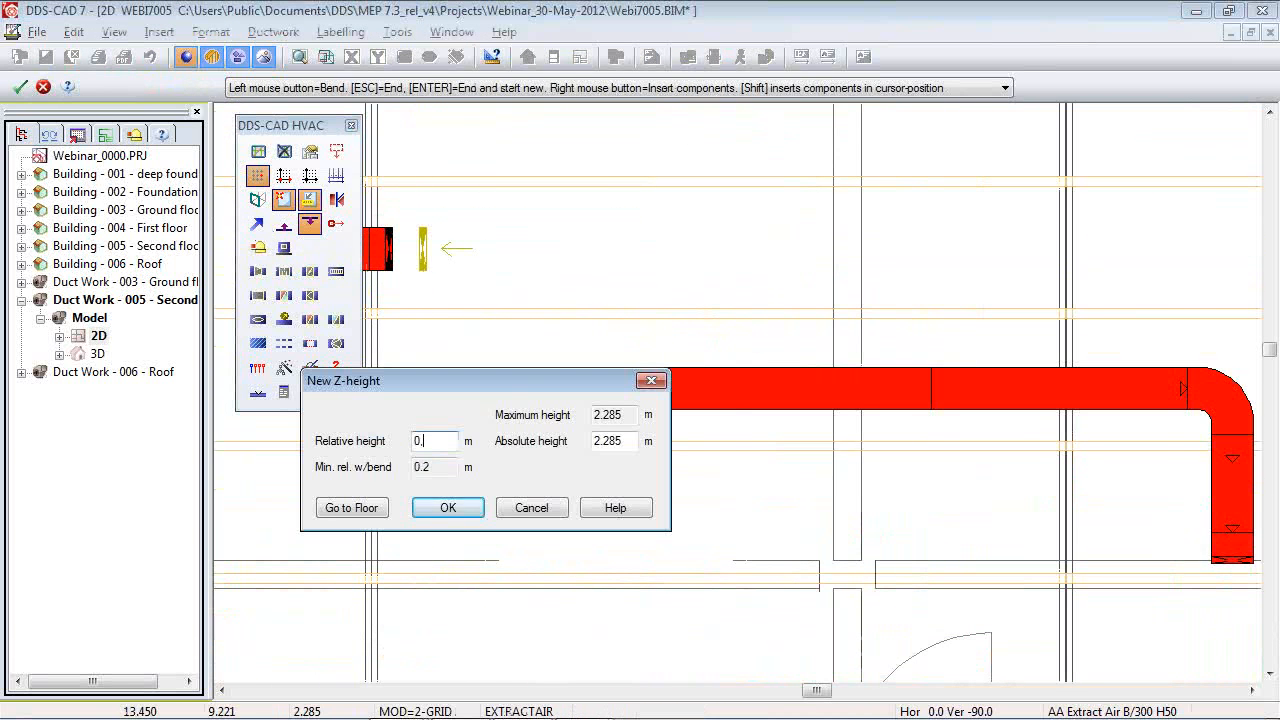
{"action": "key", "text": "Return"}
Route the extract duct alongside the supply duct to the corridor wall and end it level with the supply duct in a downward turn.
{"action": "scroll", "coordinate": [505, 305], "scroll_direction": "down", "scroll_amount": 2}
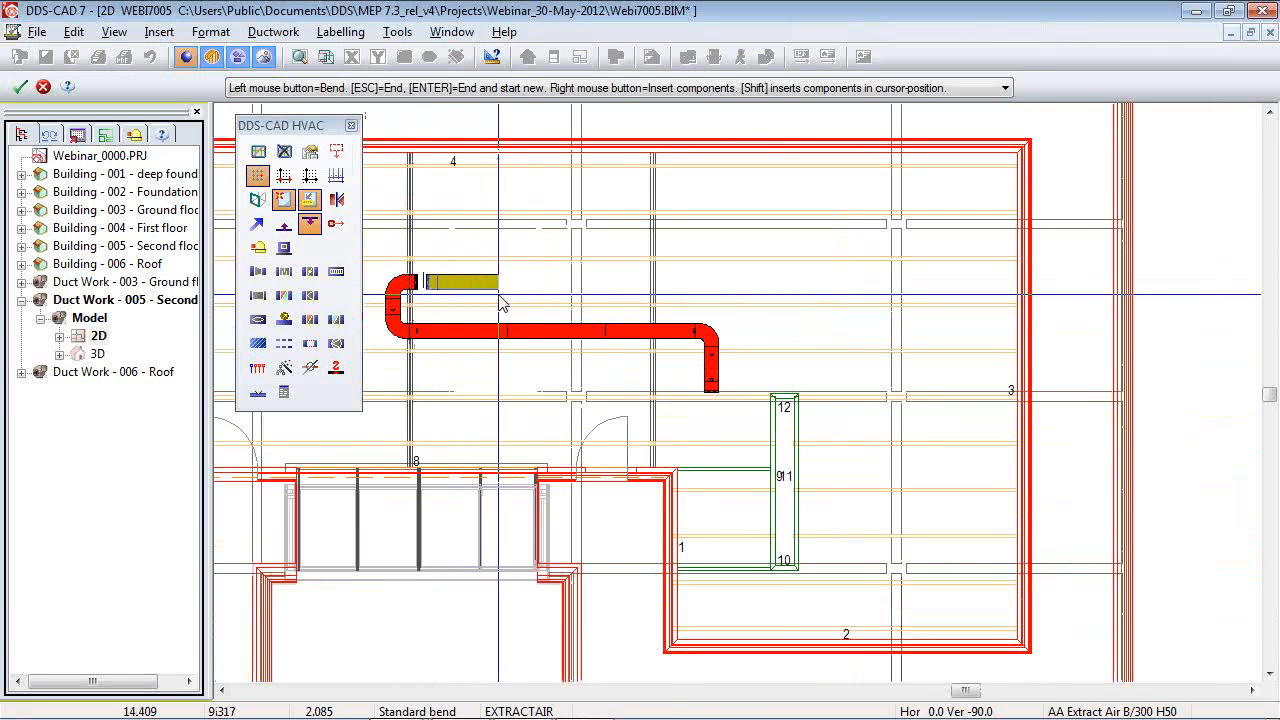
{"action": "left_click", "coordinate": [745, 296]}
{"action": "scroll", "coordinate": [741, 402], "scroll_direction": "up", "scroll_amount": 3}
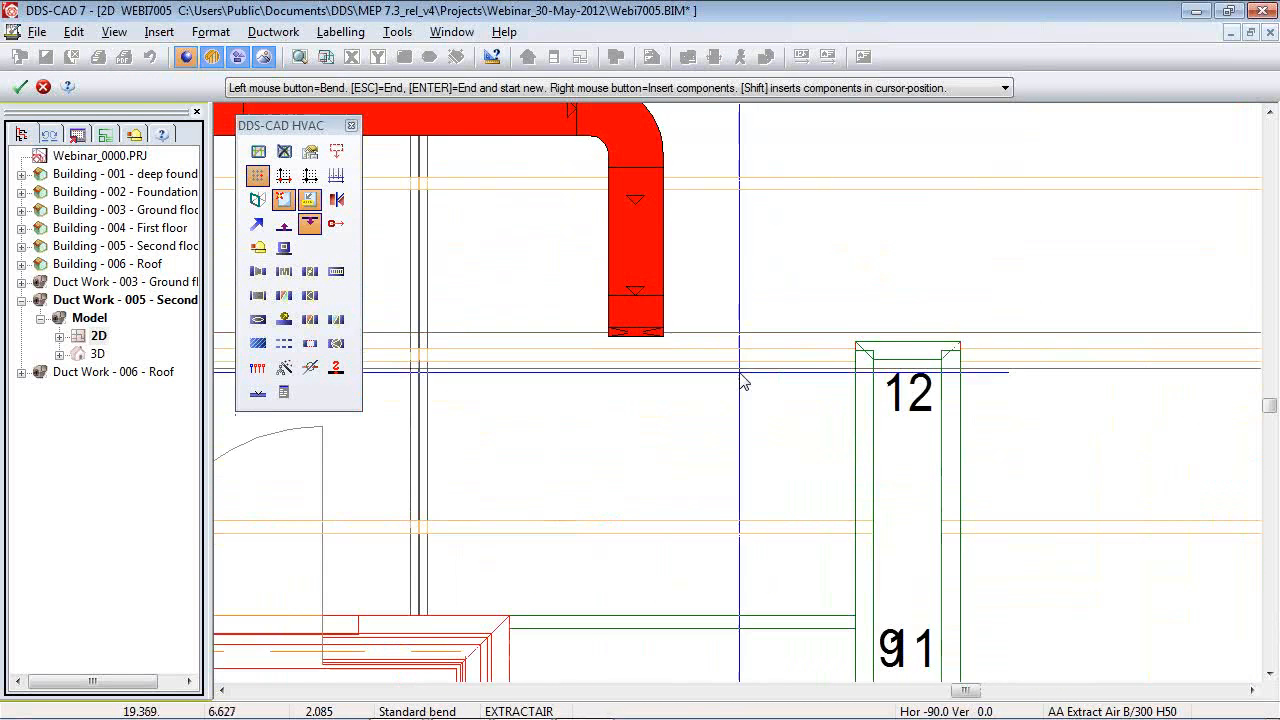
{"action": "scroll", "coordinate": [741, 380], "scroll_direction": "up", "scroll_amount": 3}
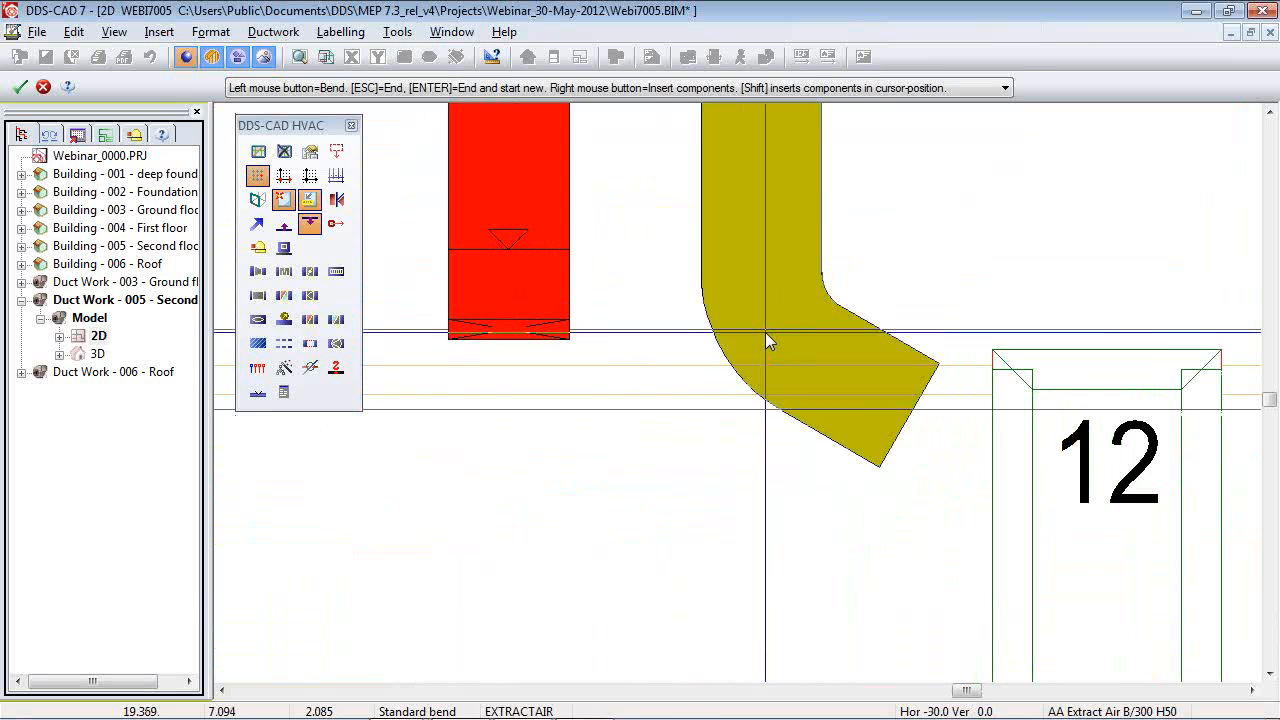
{"action": "key", "text": "Return"}
{"action": "key", "text": "Escape"}
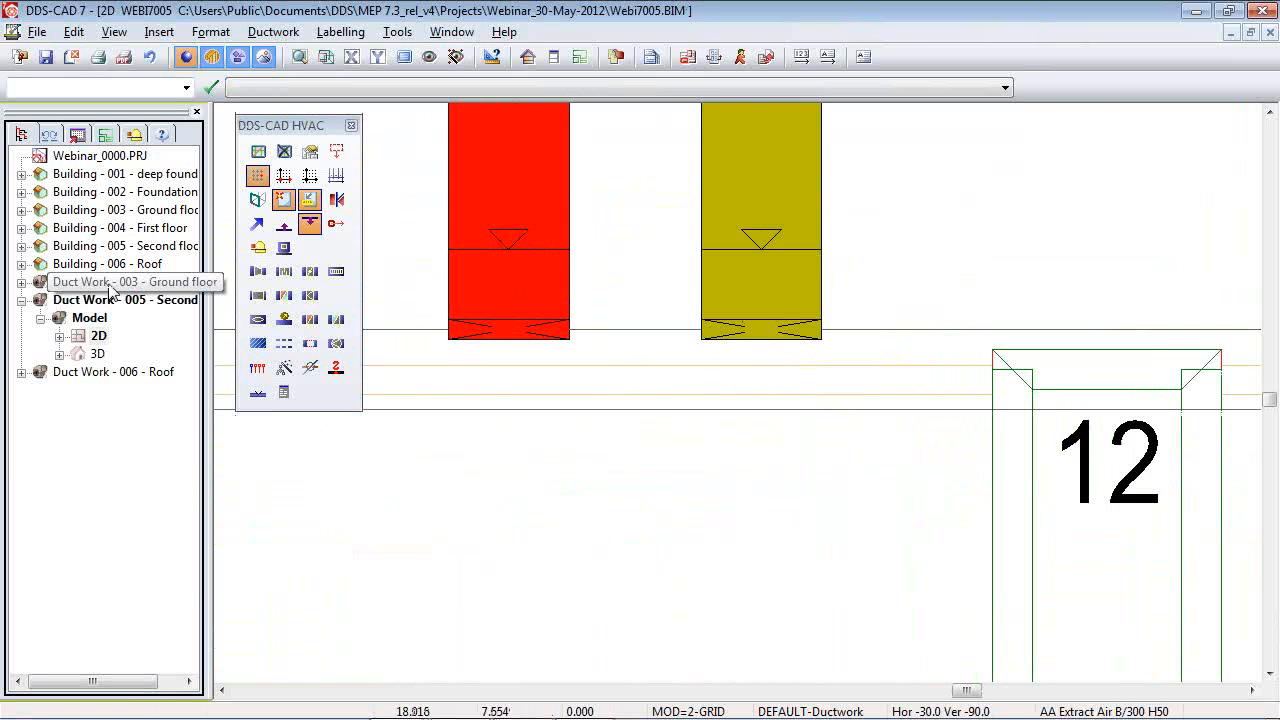
Open the First floor duct work model and locate the supply and extract connections coming from above near Bathroom 01.08.
{"action": "left_click", "coordinate": [20, 56]}
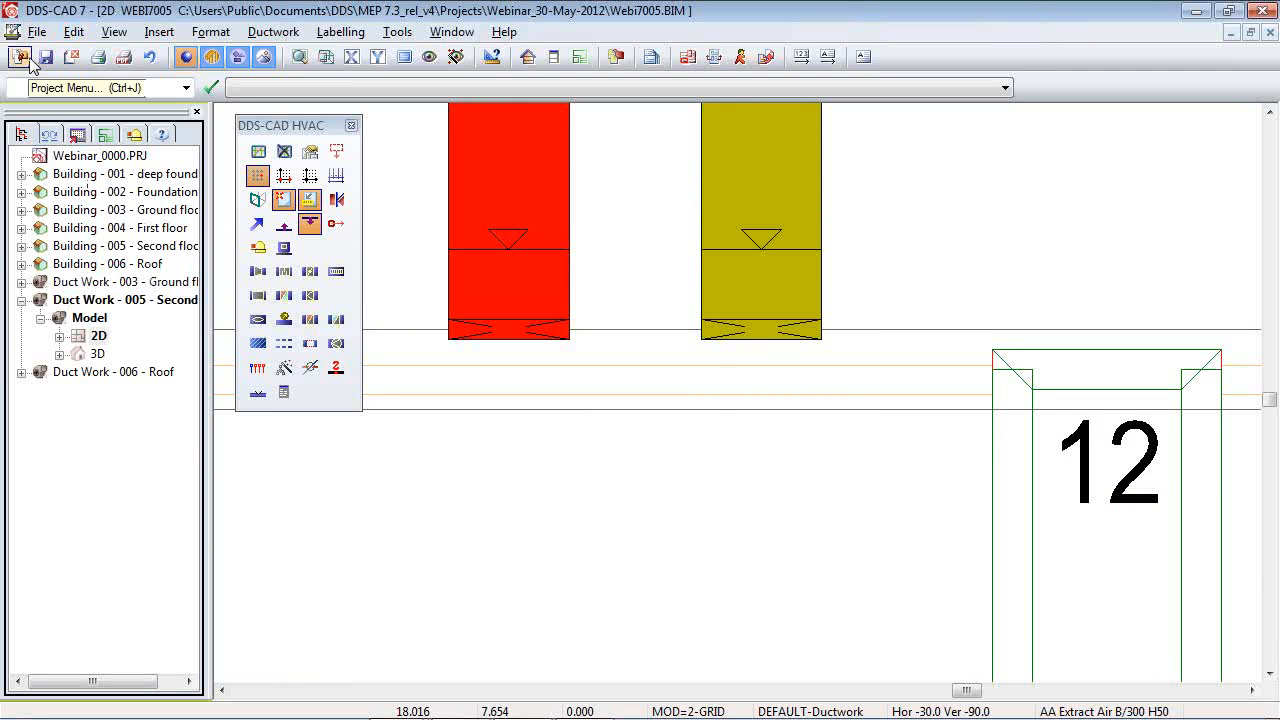
{"action": "left_click", "coordinate": [339, 366]}
{"action": "double_click", "coordinate": [337, 366]}
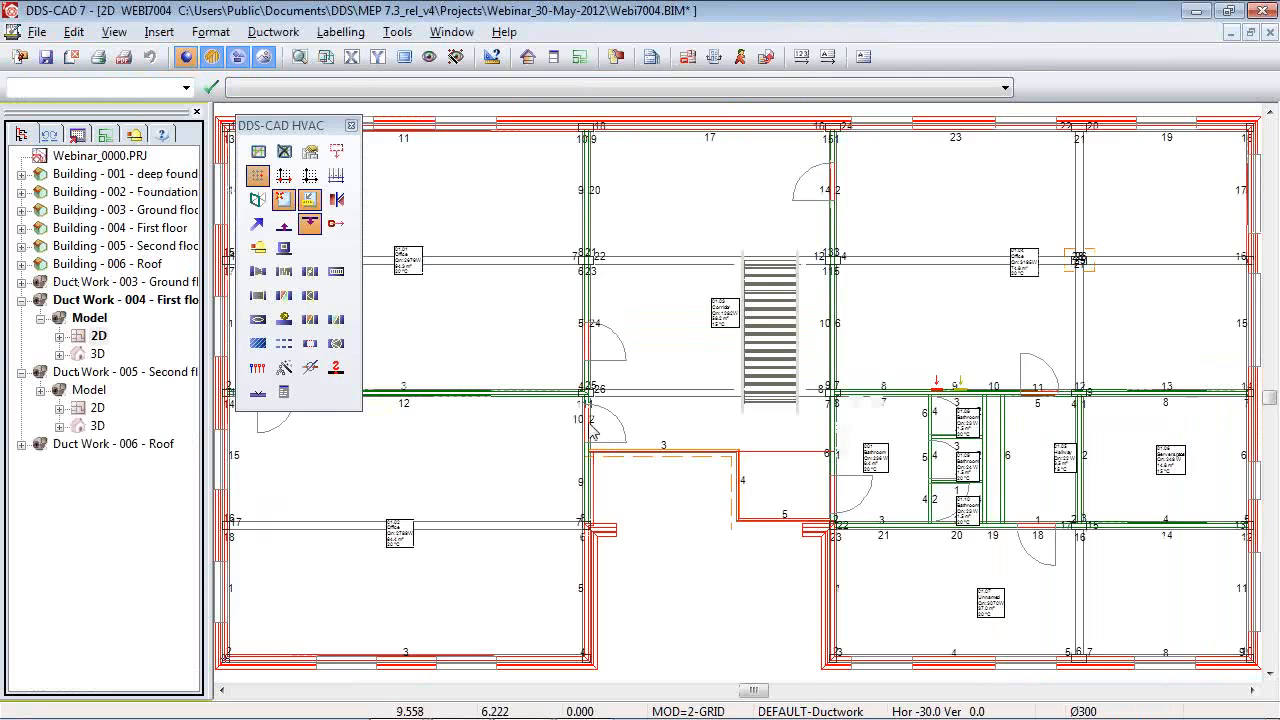
{"action": "scroll", "coordinate": [886, 400], "scroll_direction": "up", "scroll_amount": 4}
{"action": "scroll", "coordinate": [886, 401], "scroll_direction": "down", "scroll_amount": 4}
{"action": "scroll", "coordinate": [886, 402], "scroll_direction": "up", "scroll_amount": 6}
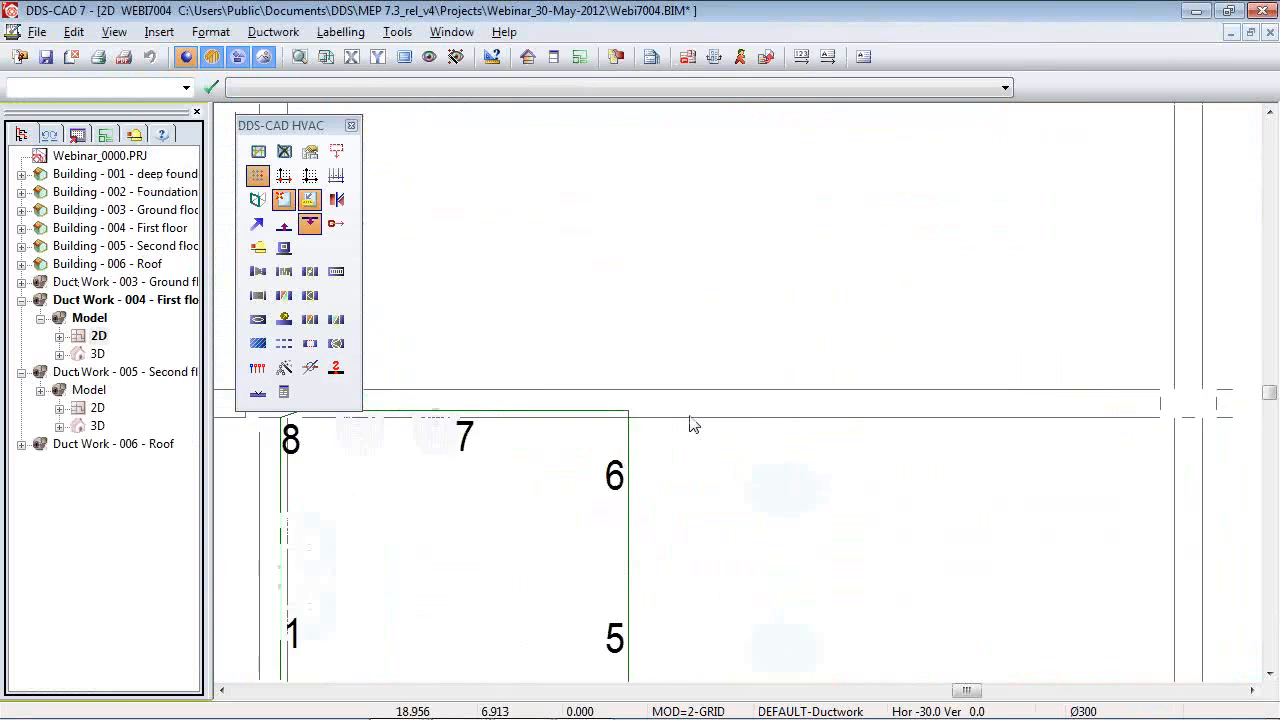
{"action": "scroll", "coordinate": [600, 414], "scroll_direction": "up", "scroll_amount": 2}
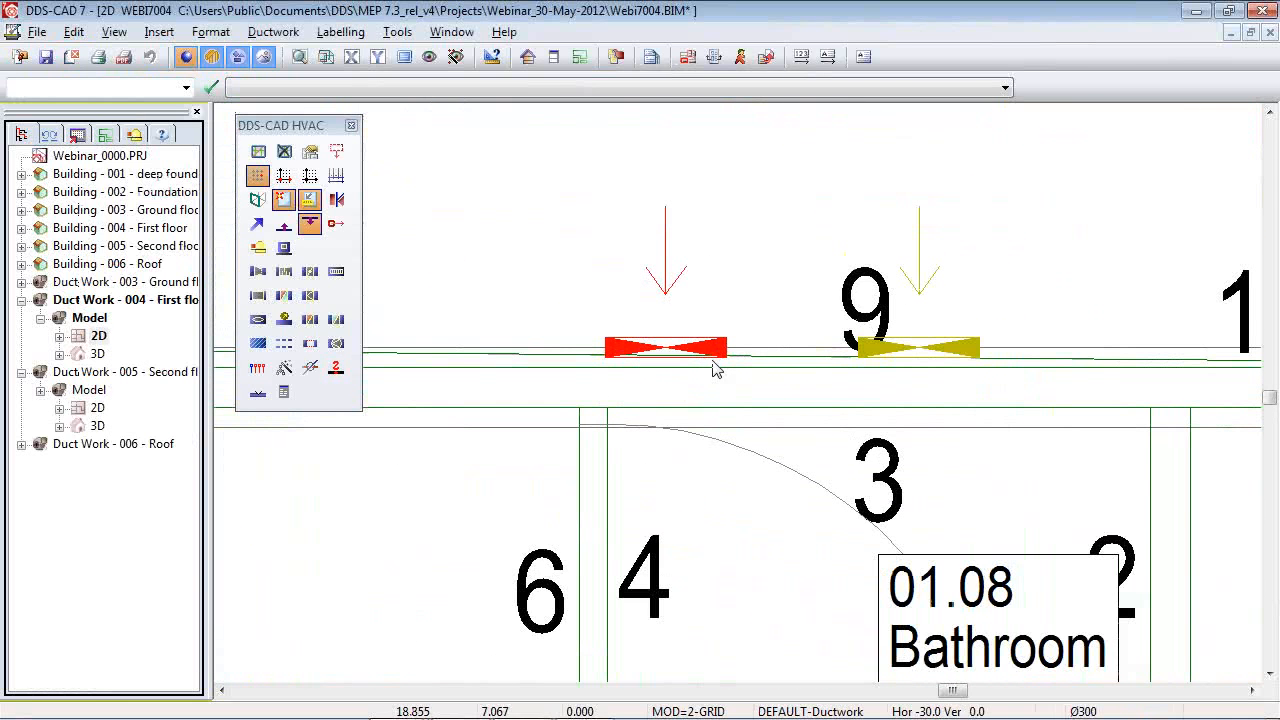
In the Second floor duct work model, move the downward end bends of the supply and extract ducts back, clear of the wall.
{"action": "double_click", "coordinate": [96, 408]}
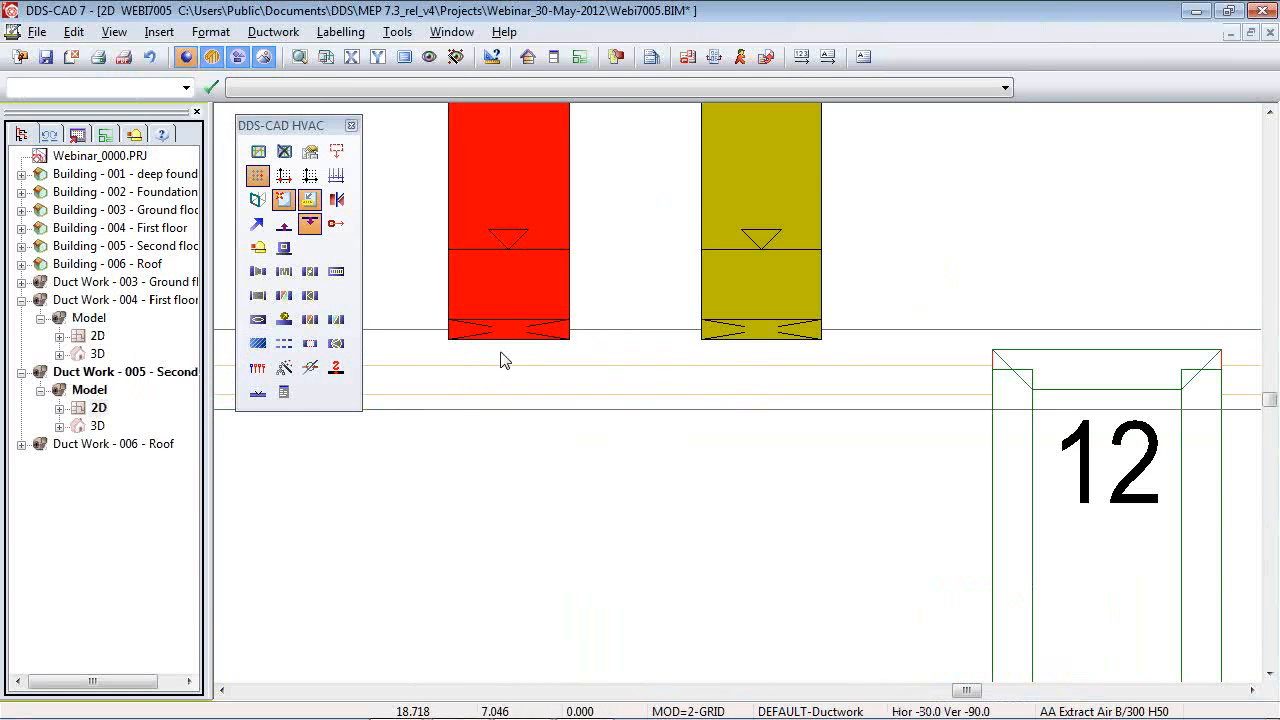
{"action": "left_click", "coordinate": [563, 311]}
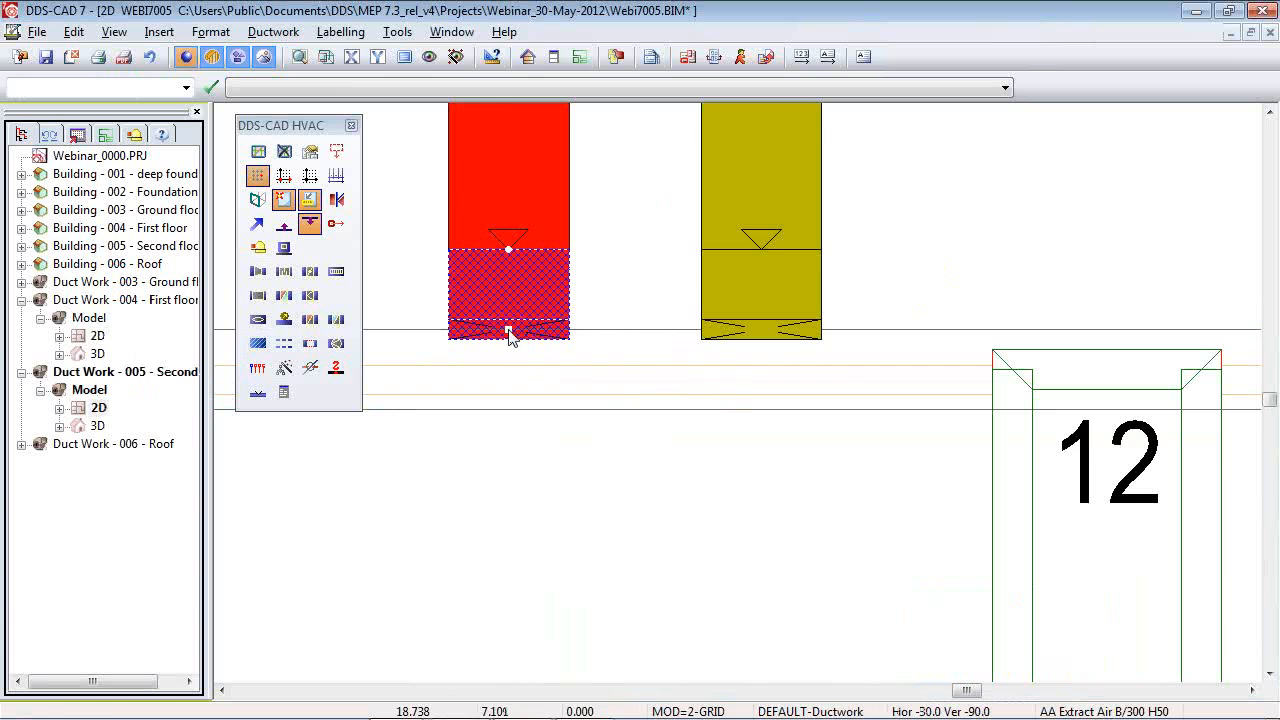
{"action": "left_click", "coordinate": [509, 333]}
{"action": "left_click", "coordinate": [509, 274]}
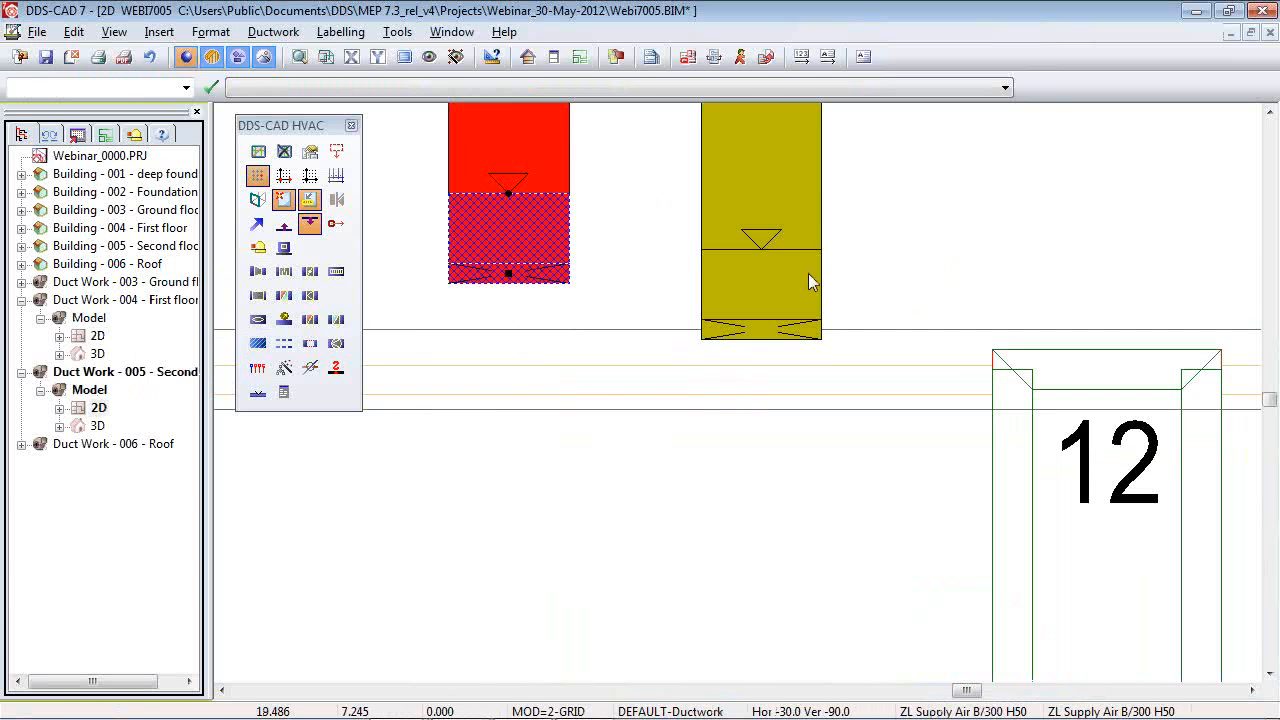
{"action": "left_click", "coordinate": [810, 281]}
{"action": "left_click", "coordinate": [762, 330]}
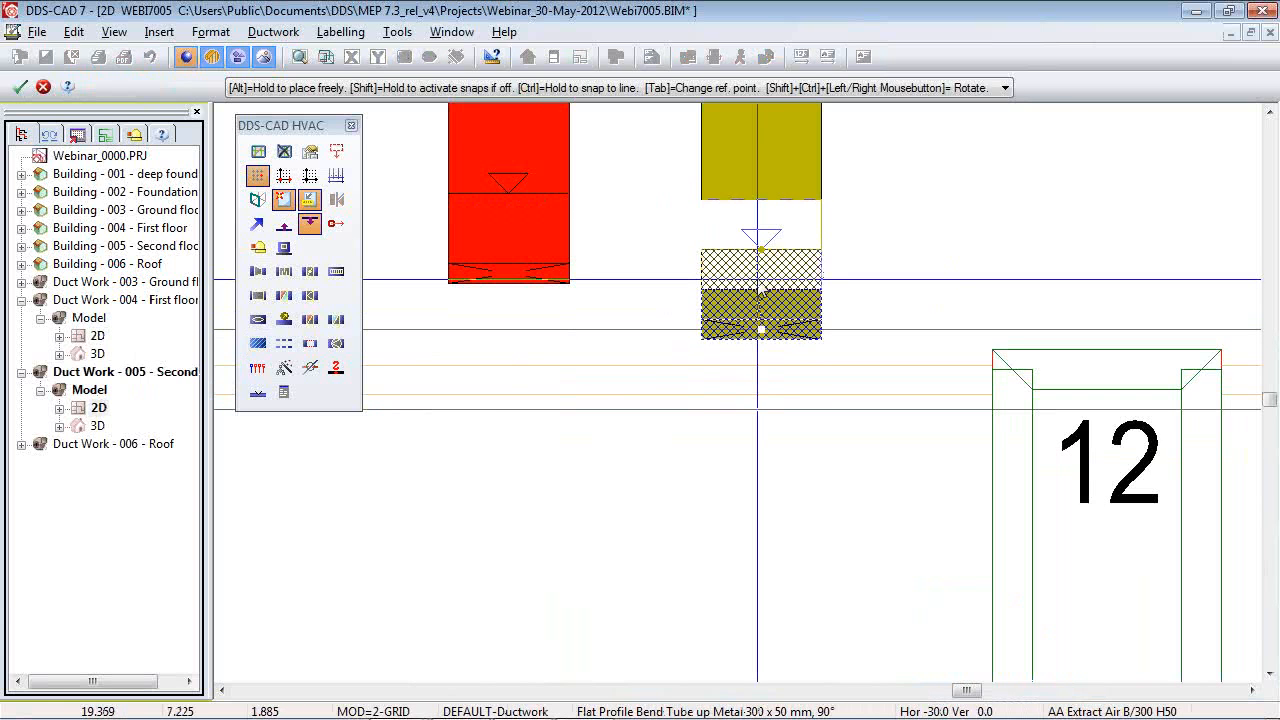
{"action": "left_click", "coordinate": [759, 276]}
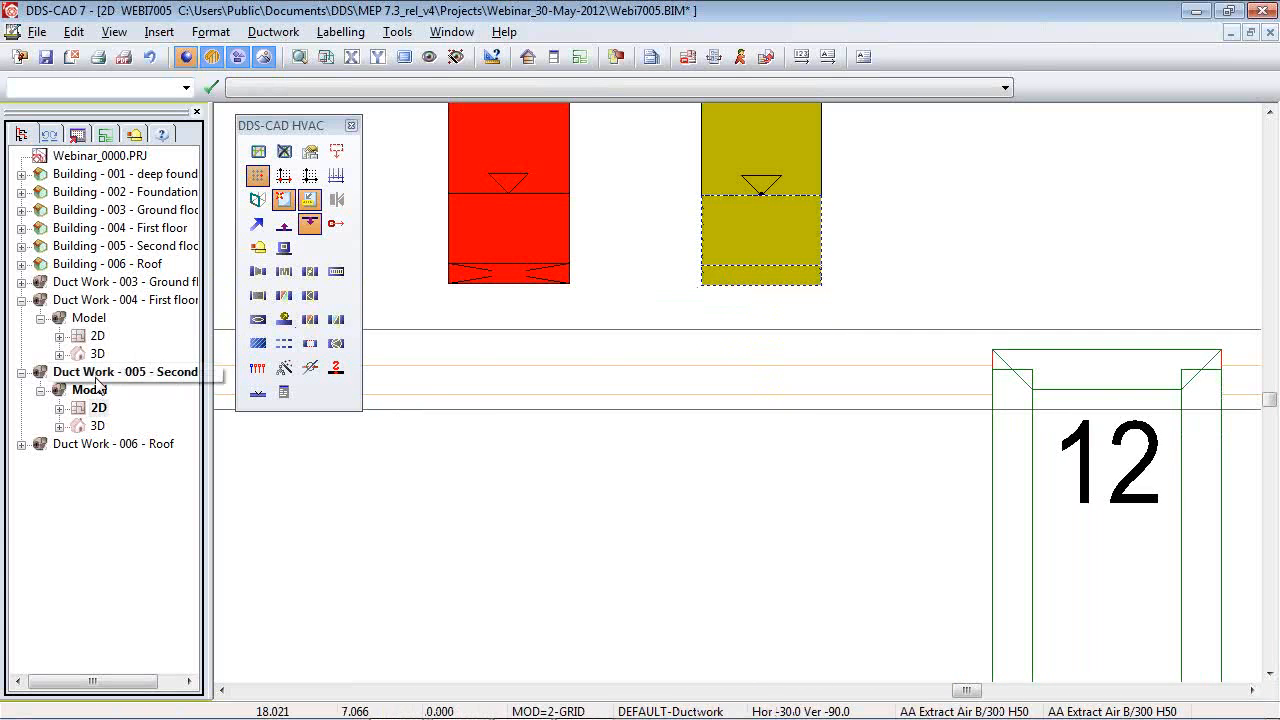
In the First floor duct work model, start a supply duct at the red connection from above with a relative height of 0.2 m.
{"action": "double_click", "coordinate": [94, 336]}
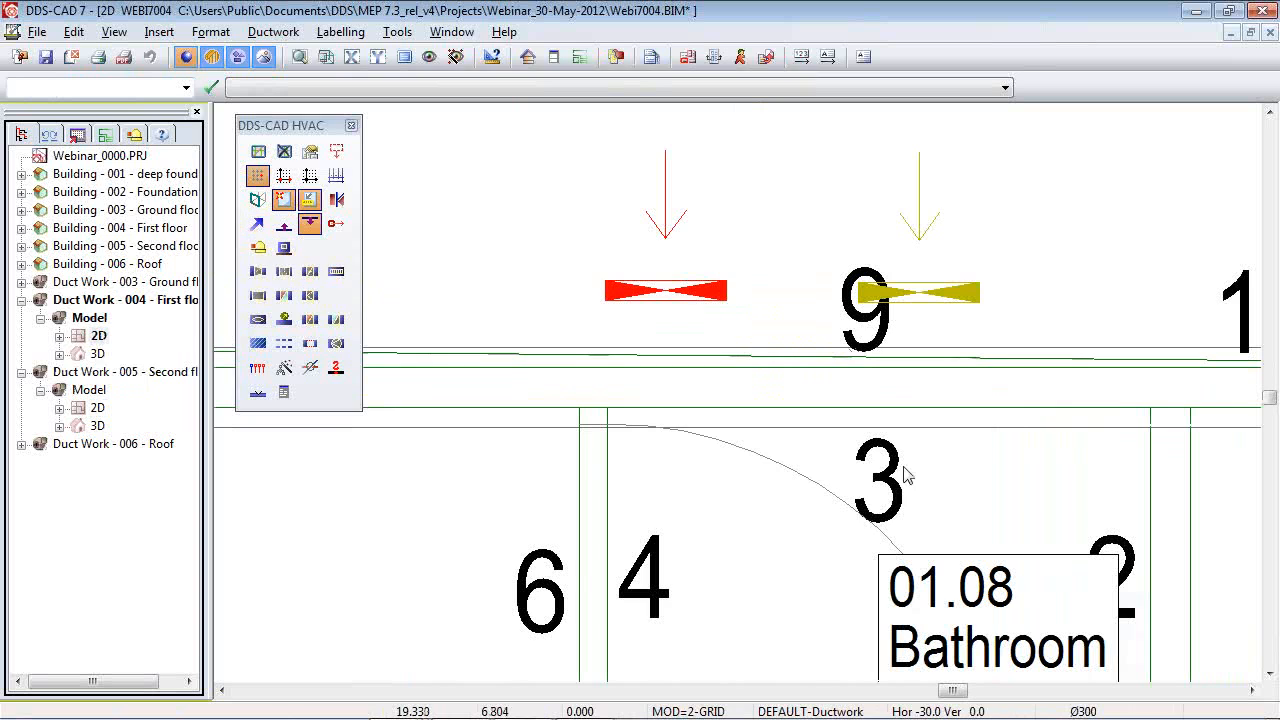
{"action": "left_click", "coordinate": [258, 228]}
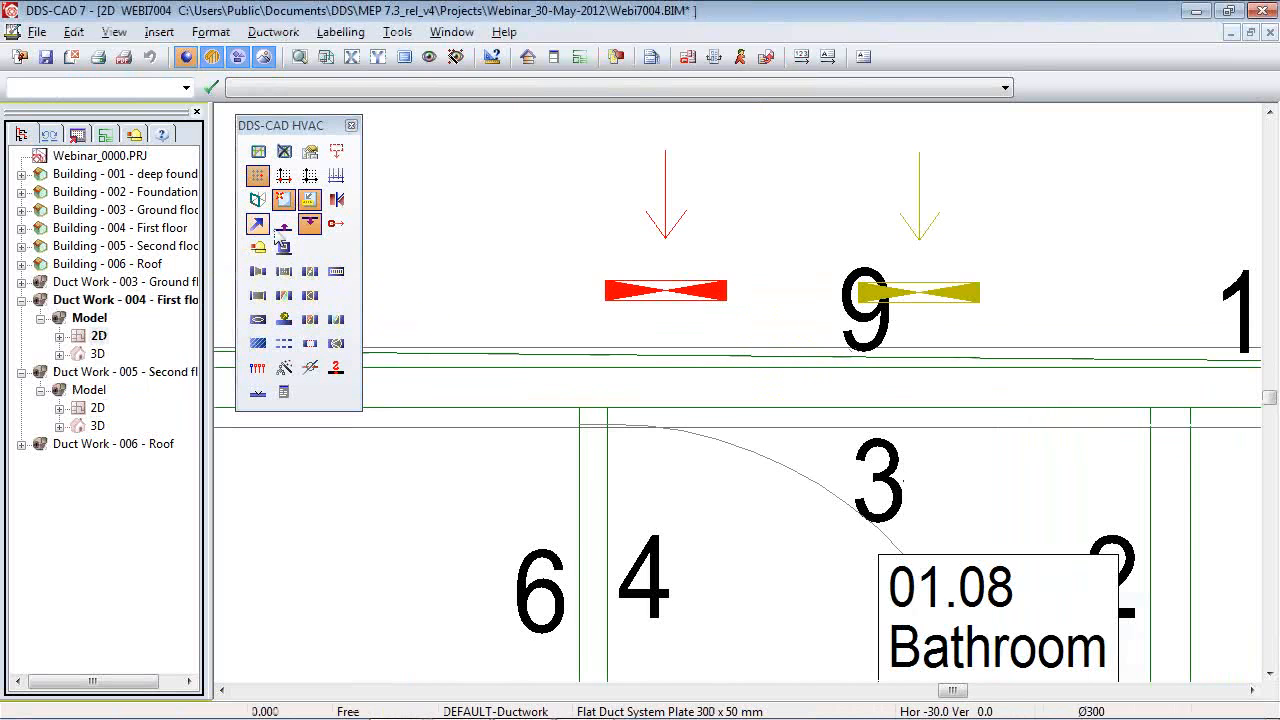
{"action": "left_click", "coordinate": [665, 291]}
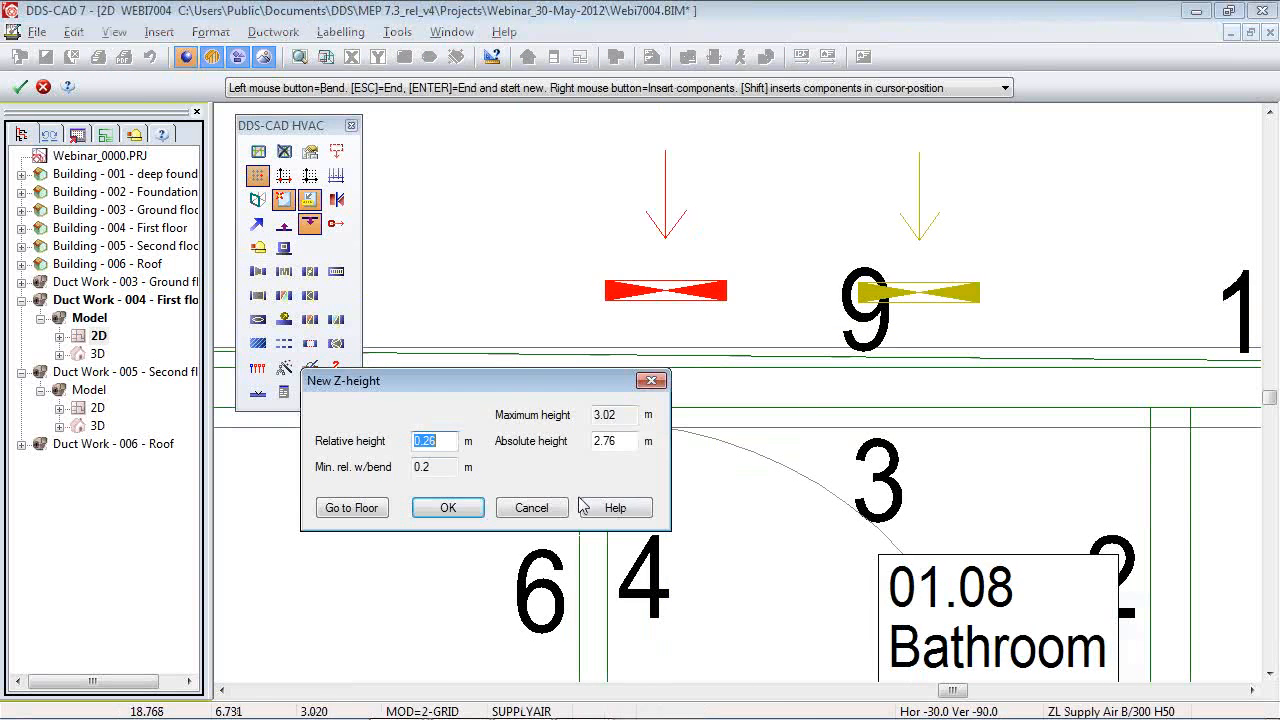
{"action": "type", "text": "0,2"}
{"action": "key", "text": "Return"}
Route the supply duct away from the bathrooms, around the staircase and through the wall into the large office on the opposite side.
{"action": "scroll", "coordinate": [1005, 525], "scroll_direction": "down", "scroll_amount": 5}
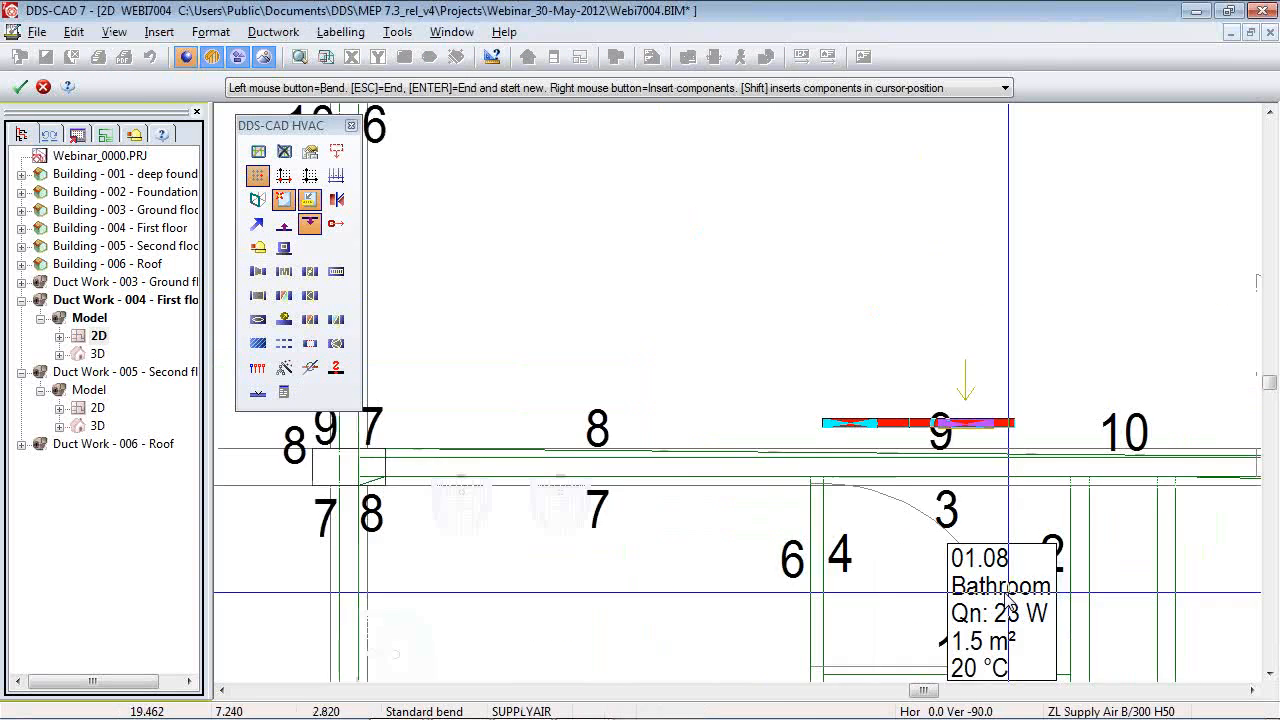
{"action": "scroll", "coordinate": [964, 577], "scroll_direction": "down", "scroll_amount": 5}
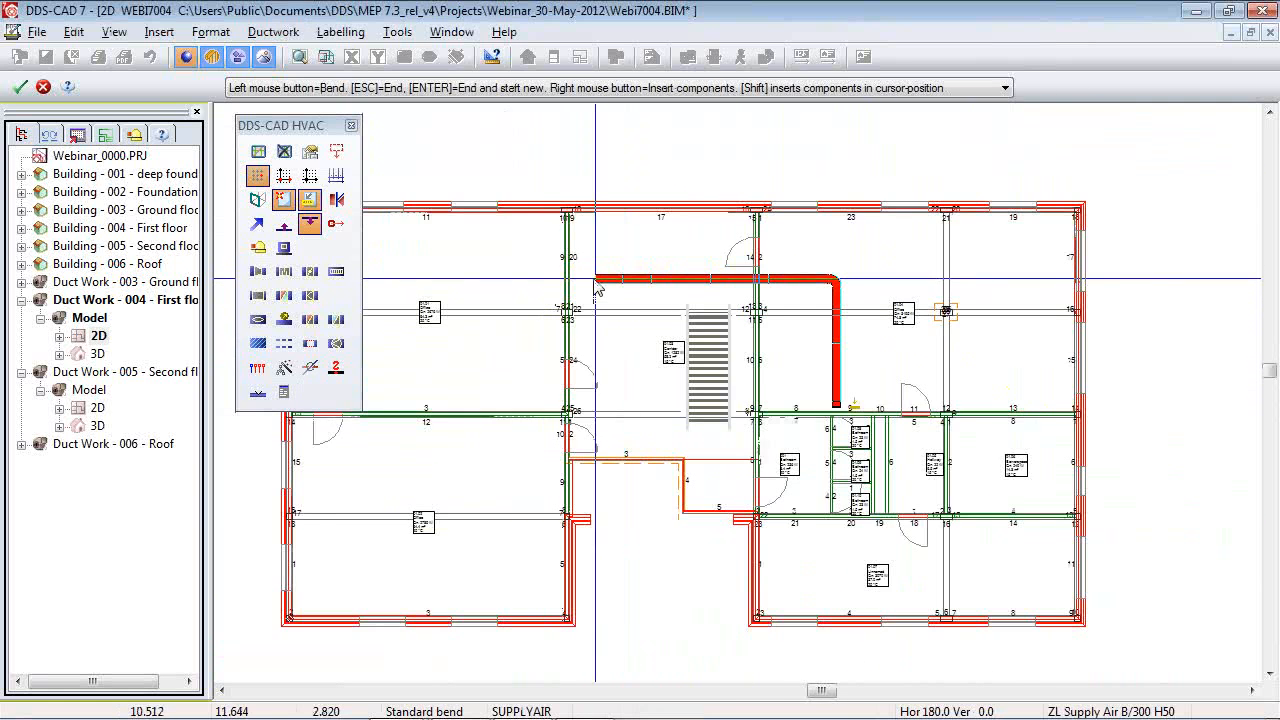
{"action": "left_click", "coordinate": [592, 284]}
{"action": "scroll", "coordinate": [586, 377], "scroll_direction": "up", "scroll_amount": 3}
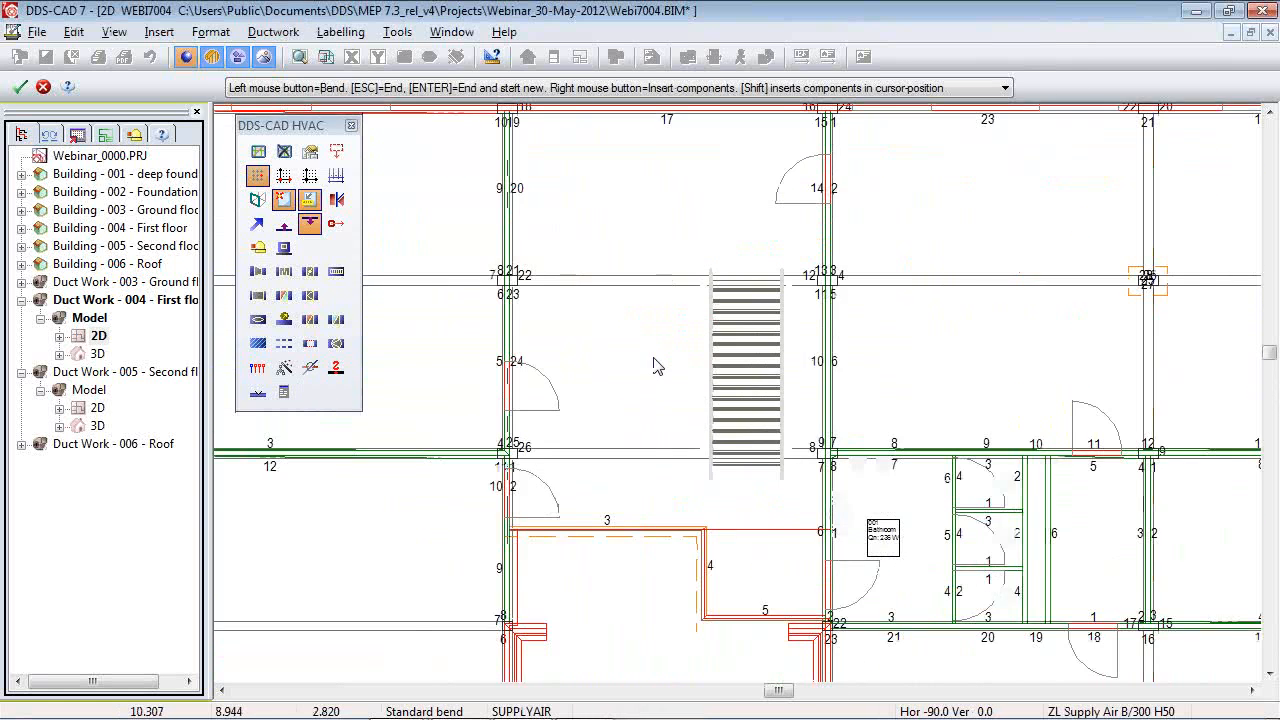
{"action": "scroll", "coordinate": [724, 371], "scroll_direction": "down", "scroll_amount": 2}
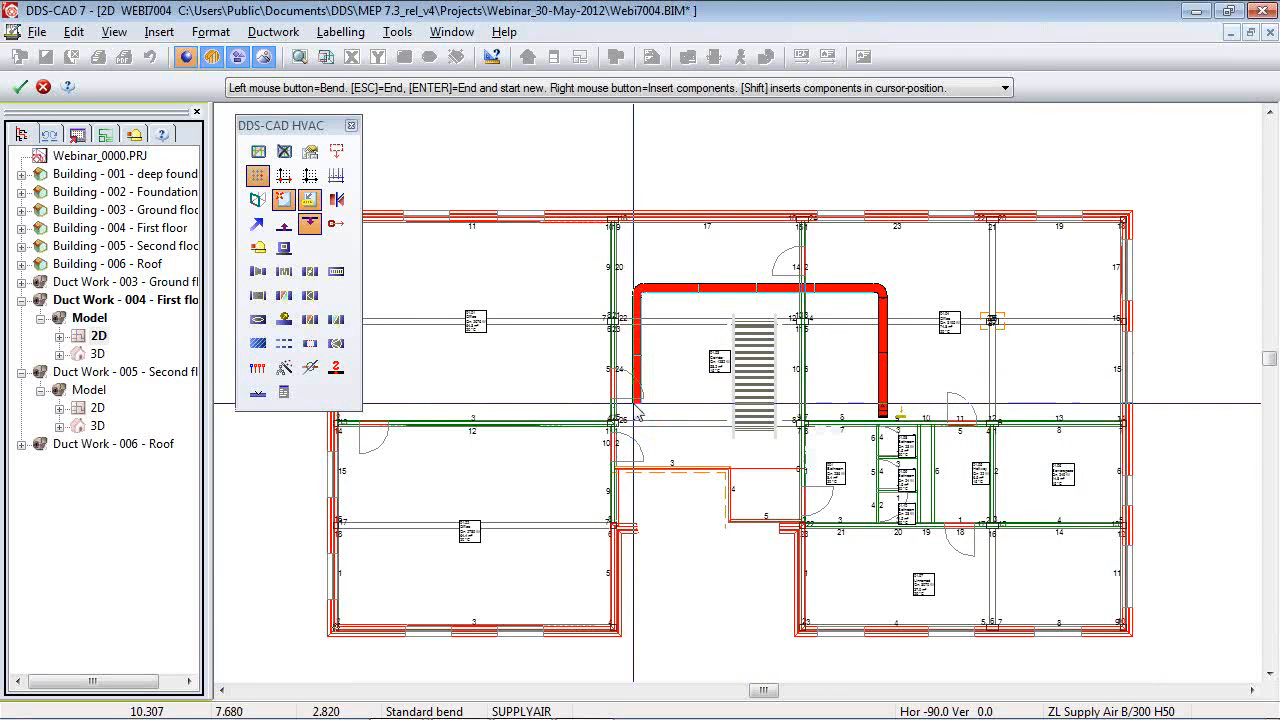
{"action": "left_click", "coordinate": [635, 379]}
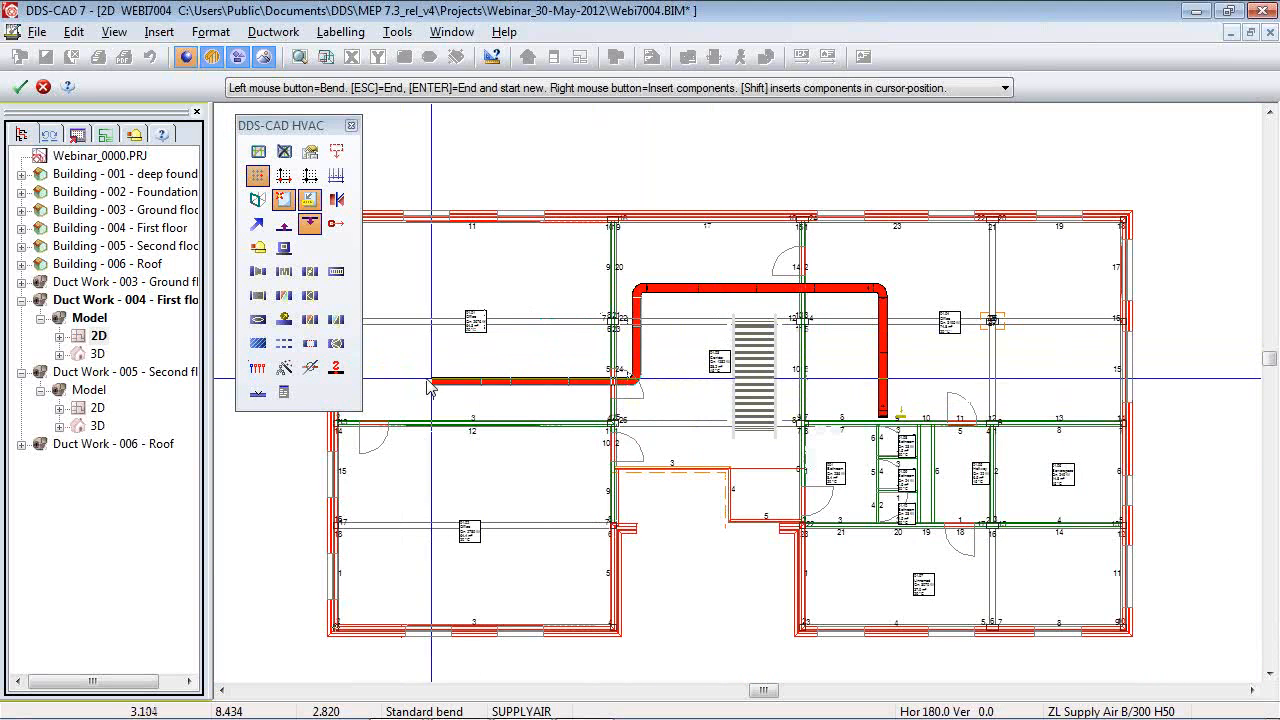
{"action": "key", "text": "Return"}
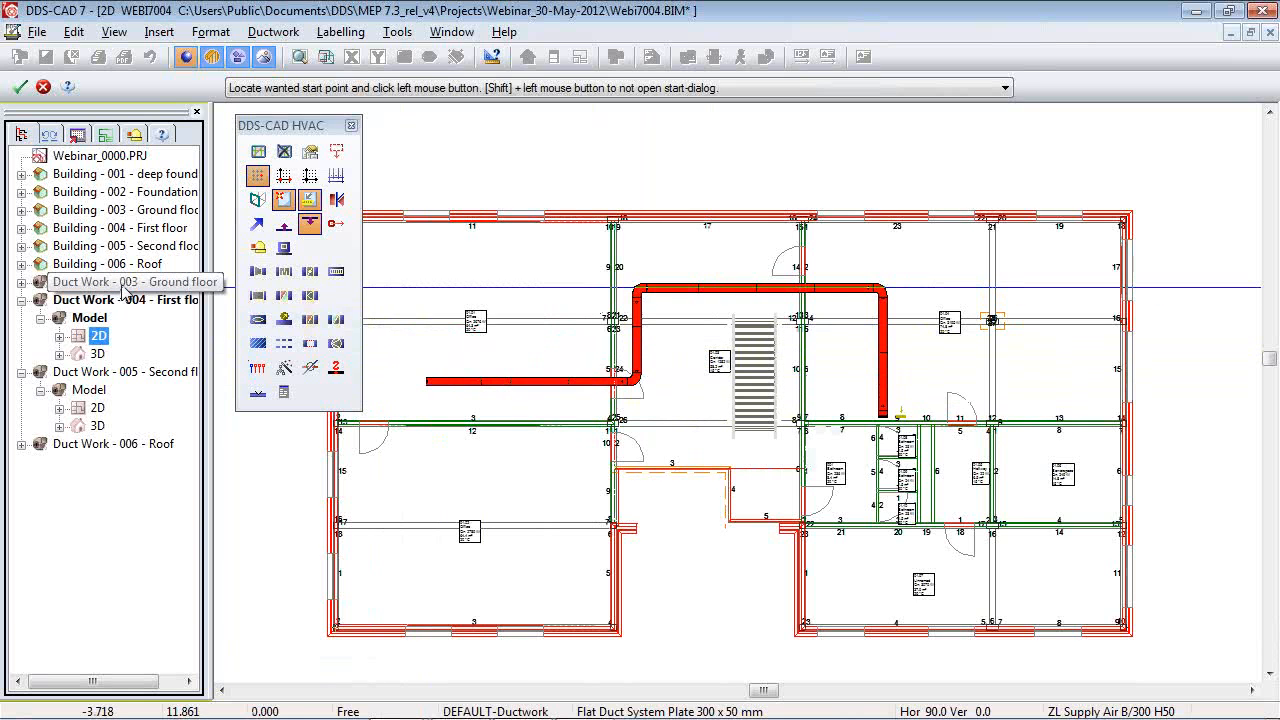
Open the Ground floor duct work model in the HVAC discipline.
{"action": "double_click", "coordinate": [121, 286]}
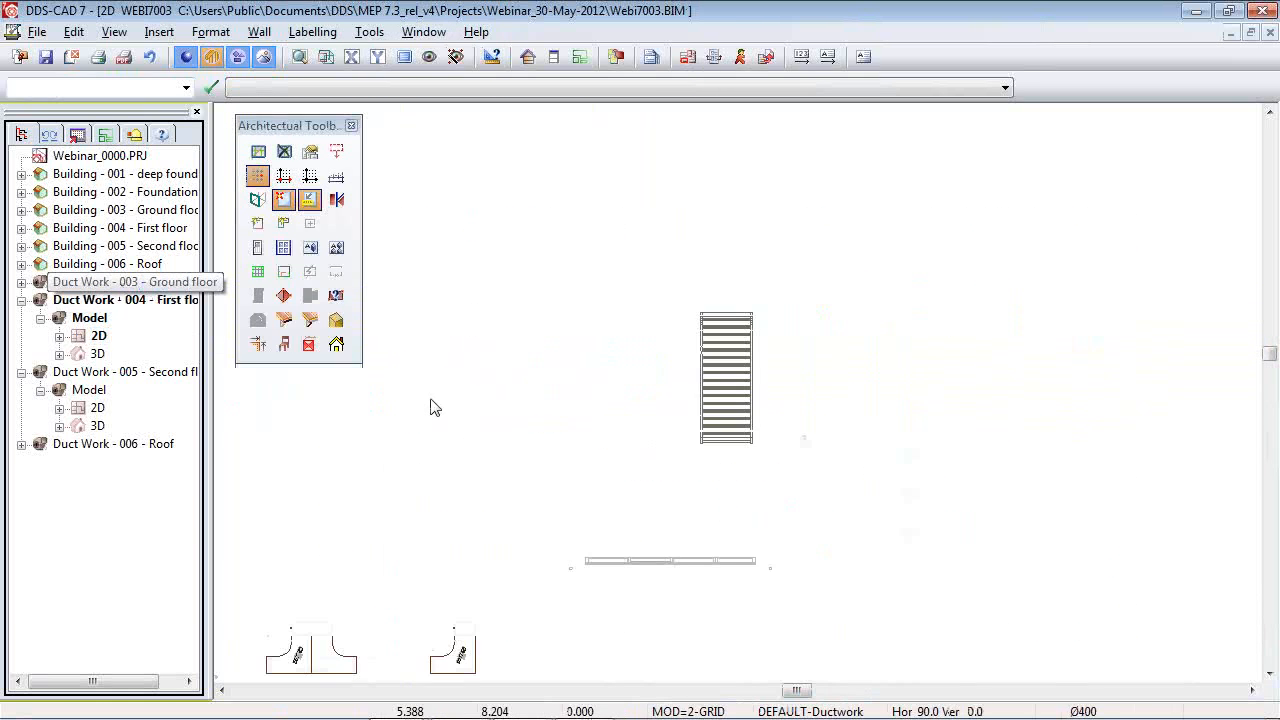
{"action": "left_click", "coordinate": [211, 56]}
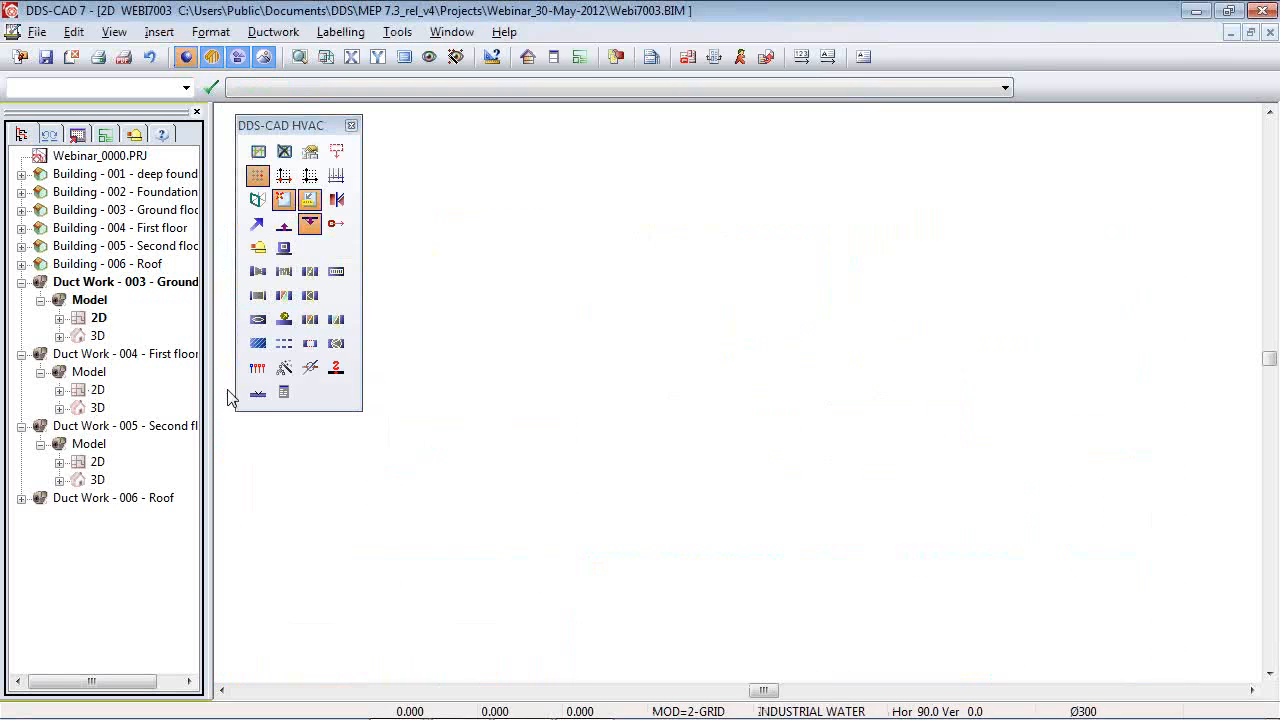
In the First floor model, show the supply duct's bend at the connection from above in the 3D camera view and change it to a tee.
{"action": "scroll", "coordinate": [850, 403], "scroll_direction": "up", "scroll_amount": 5}
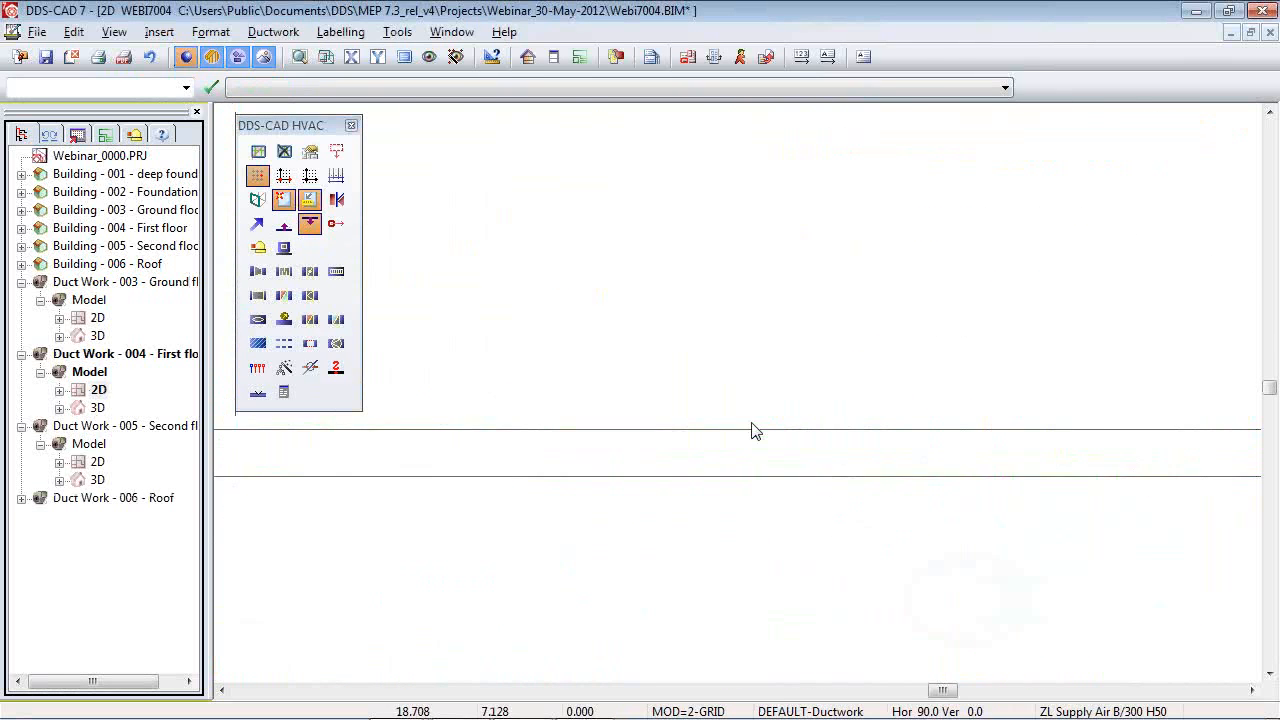
{"action": "left_click", "coordinate": [766, 380]}
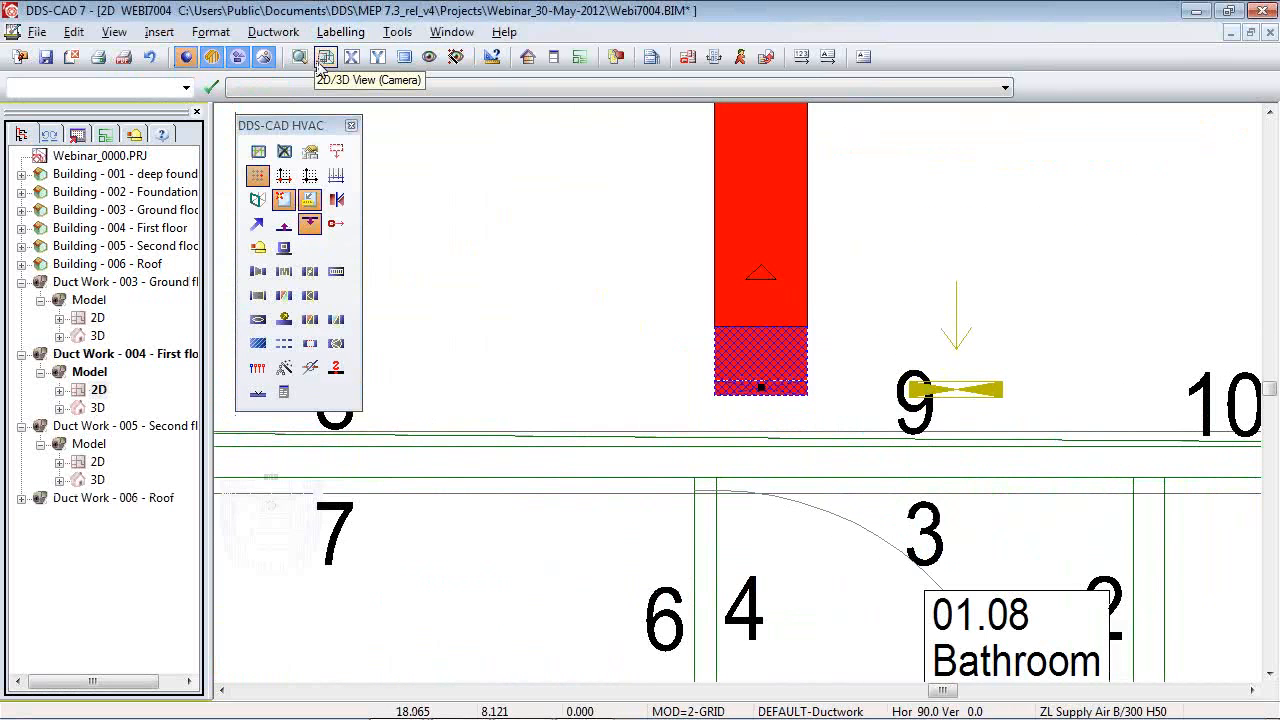
{"action": "left_click", "coordinate": [326, 57]}
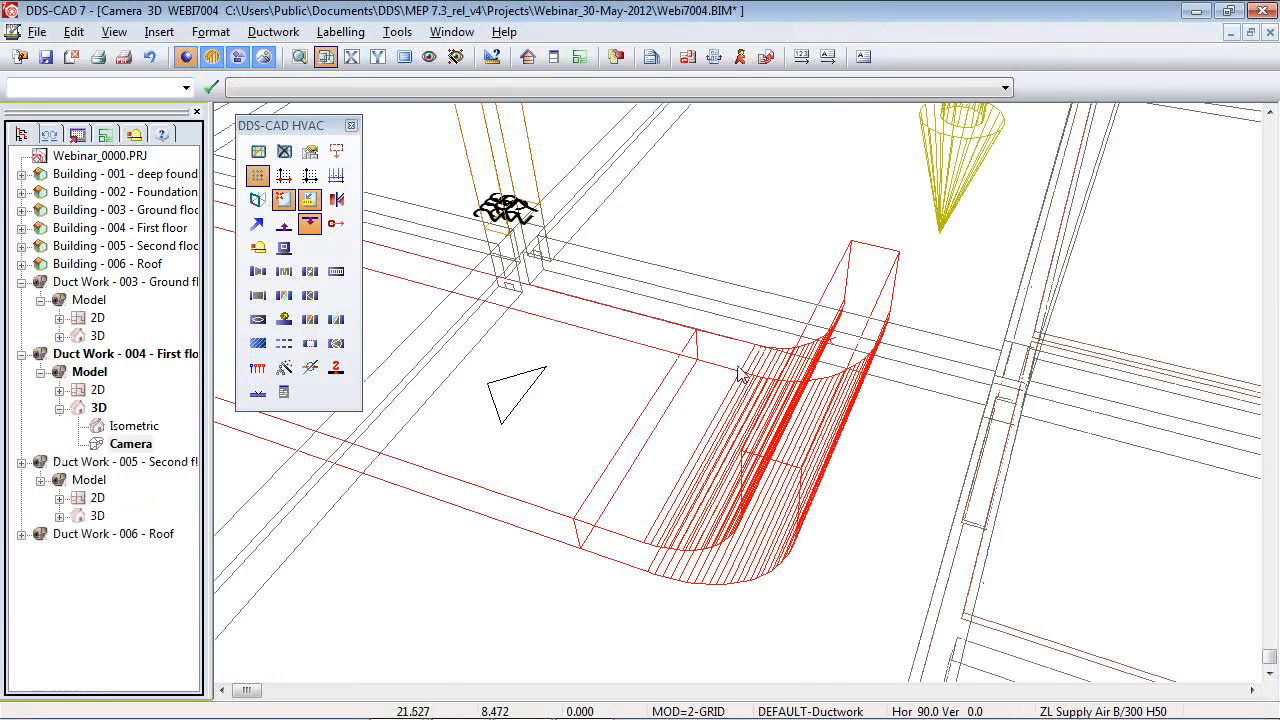
{"action": "mouse_move", "coordinate": [764, 443]}
{"action": "middle_mouse_down"}
{"action": "mouse_move", "coordinate": [774, 334]}
{"action": "mouse_move", "coordinate": [781, 422]}
{"action": "mouse_move", "coordinate": [751, 429]}
{"action": "mouse_move", "coordinate": [752, 452]}
{"action": "middle_mouse_up"}
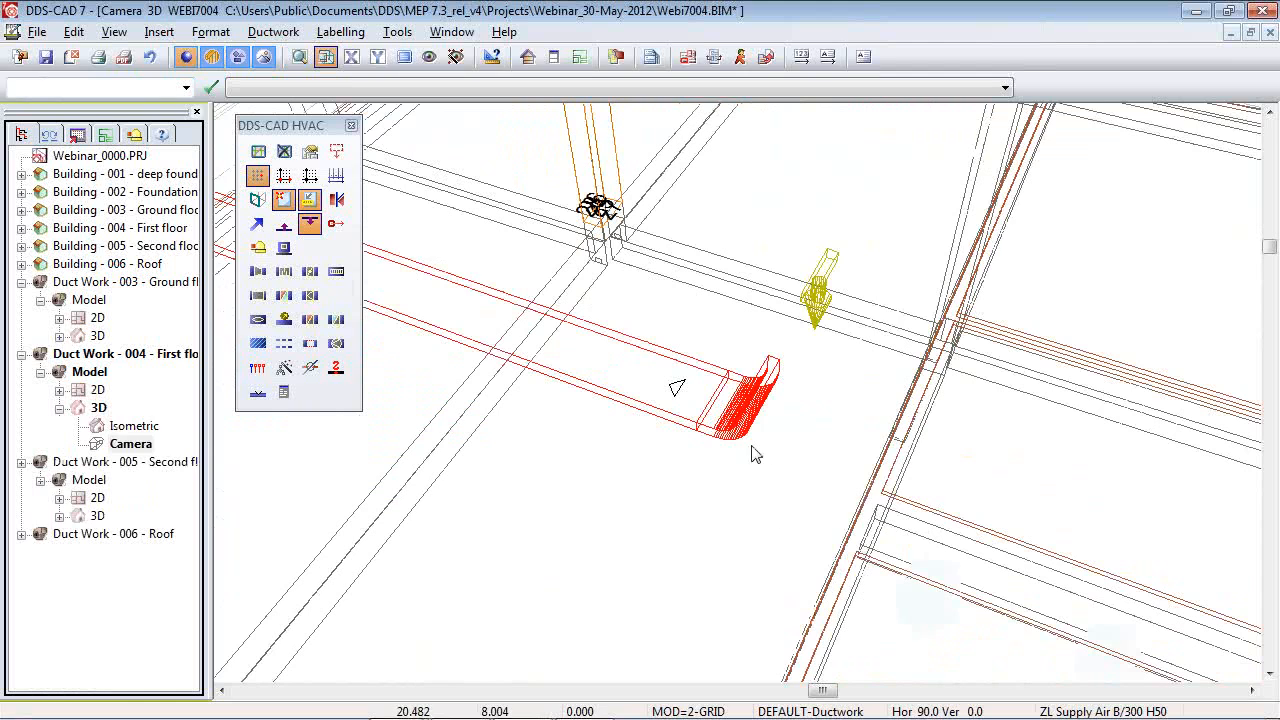
{"action": "left_click", "coordinate": [741, 445]}
{"action": "right_click", "coordinate": [738, 437]}
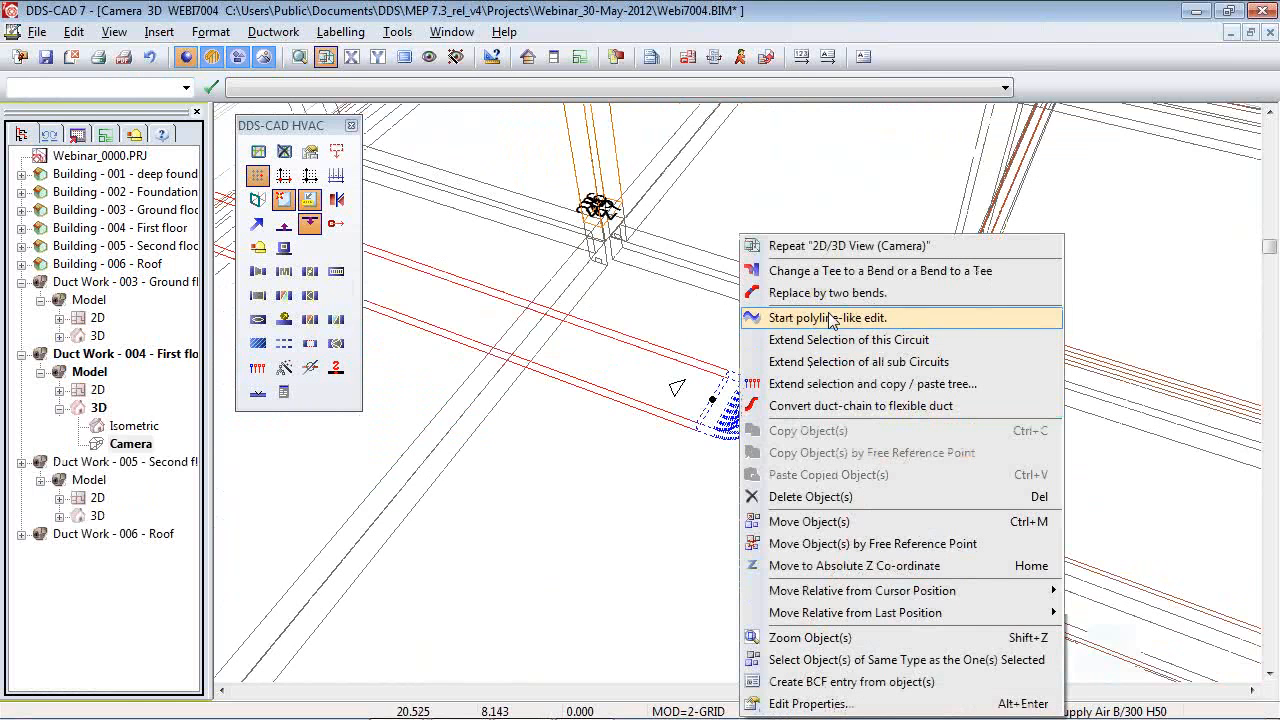
{"action": "left_click", "coordinate": [840, 271]}
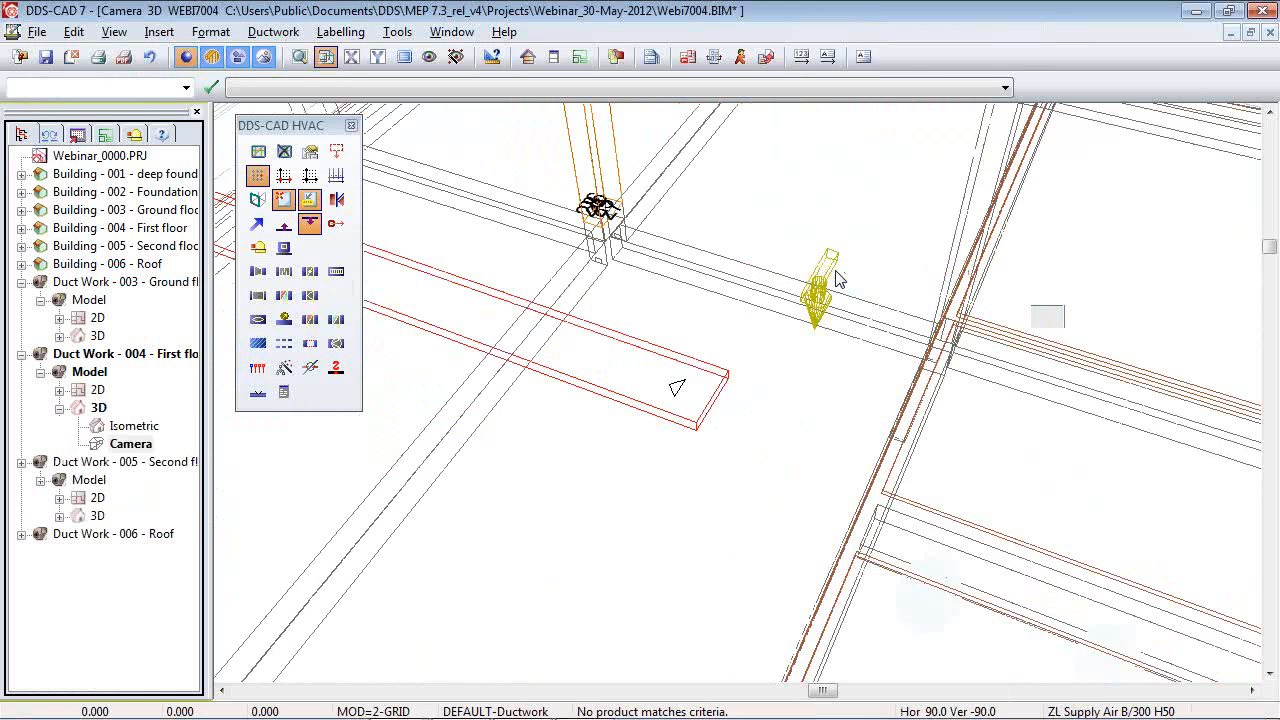
Start a supply duct at the tee's lower opening and run it vertically down to the floor.
{"action": "left_click", "coordinate": [251, 230]}
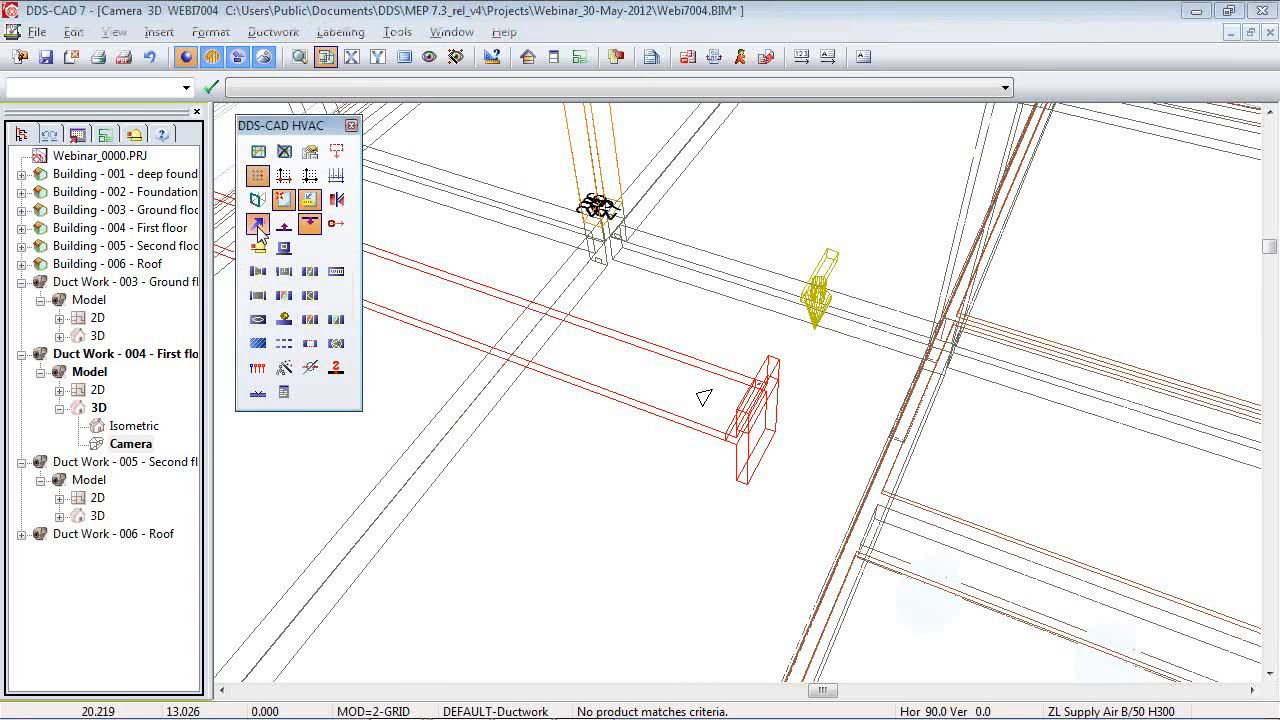
{"action": "left_click", "coordinate": [762, 456]}
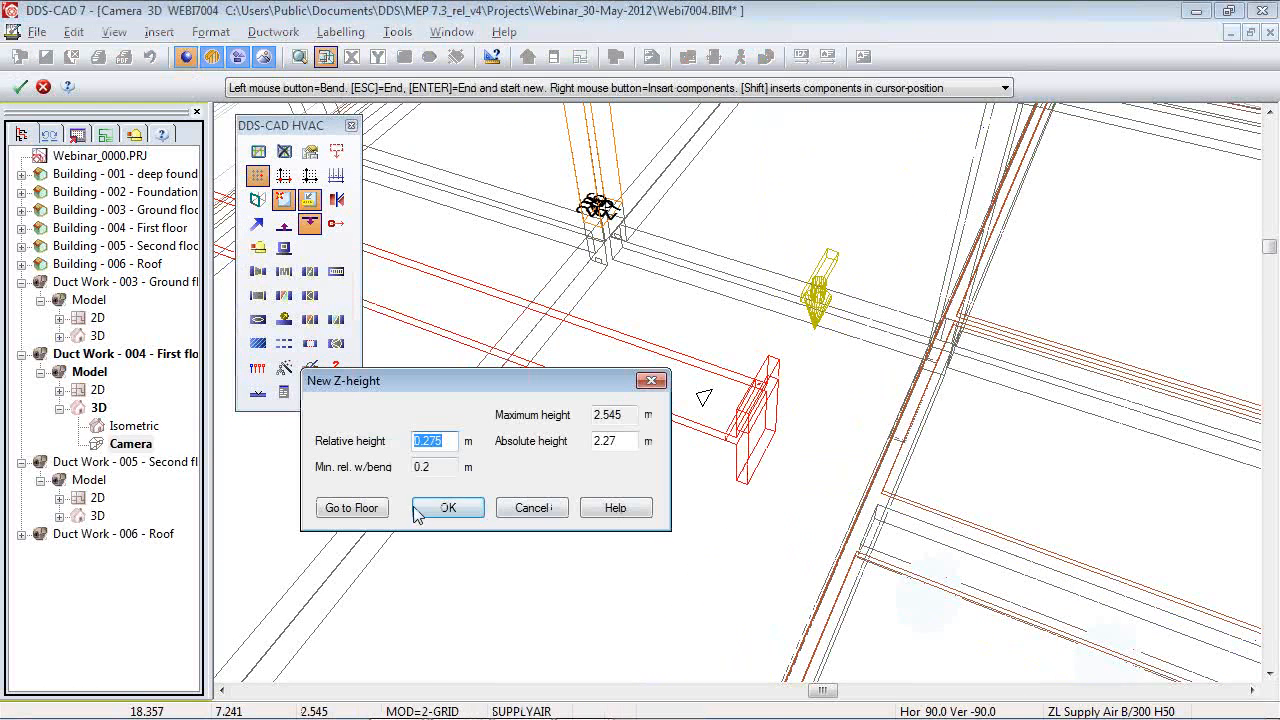
{"action": "left_click", "coordinate": [356, 508]}
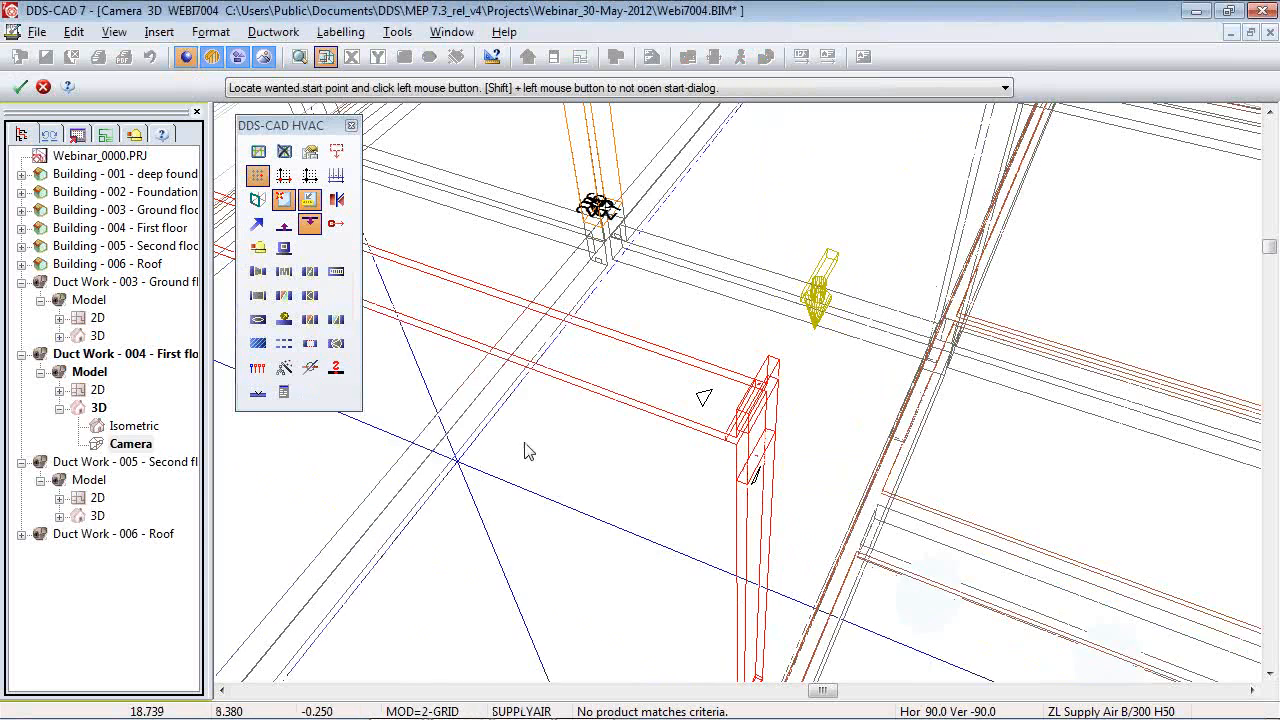
Run an extract air duct from the extract connection vertically down to the floor and open the Ground floor duct work's 2D view.
{"action": "left_click", "coordinate": [838, 318]}
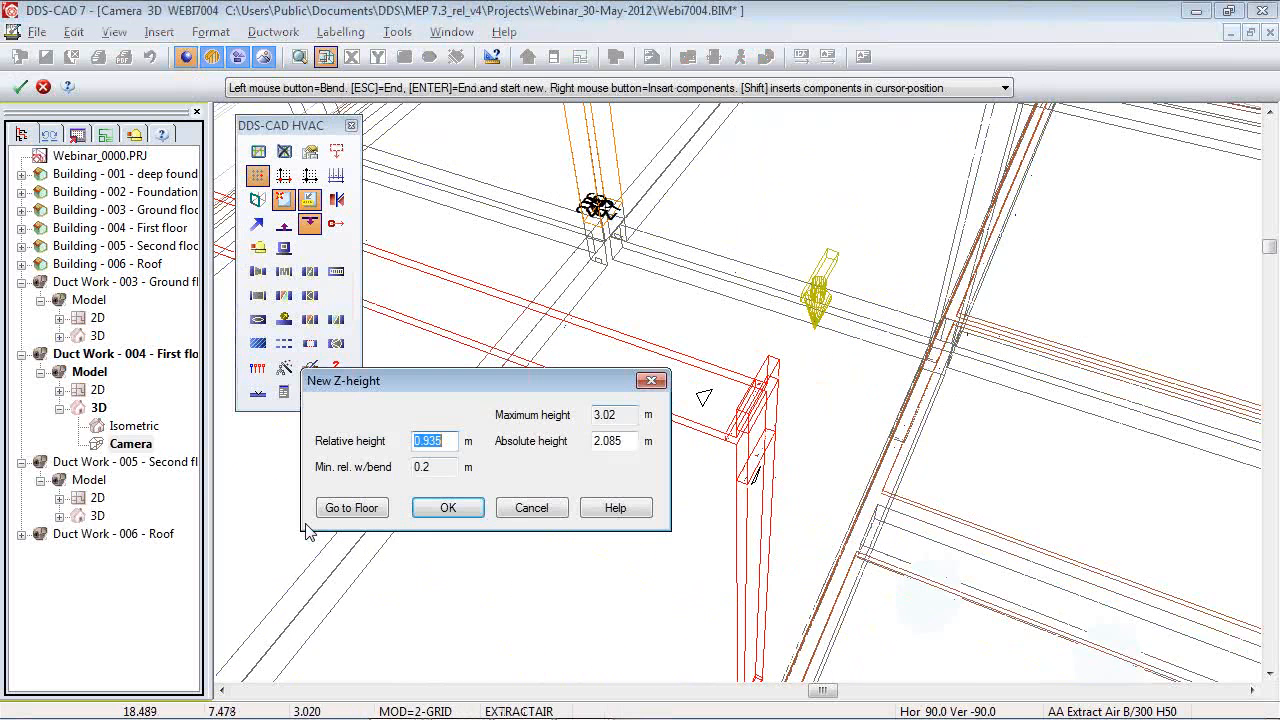
{"action": "left_click", "coordinate": [360, 510]}
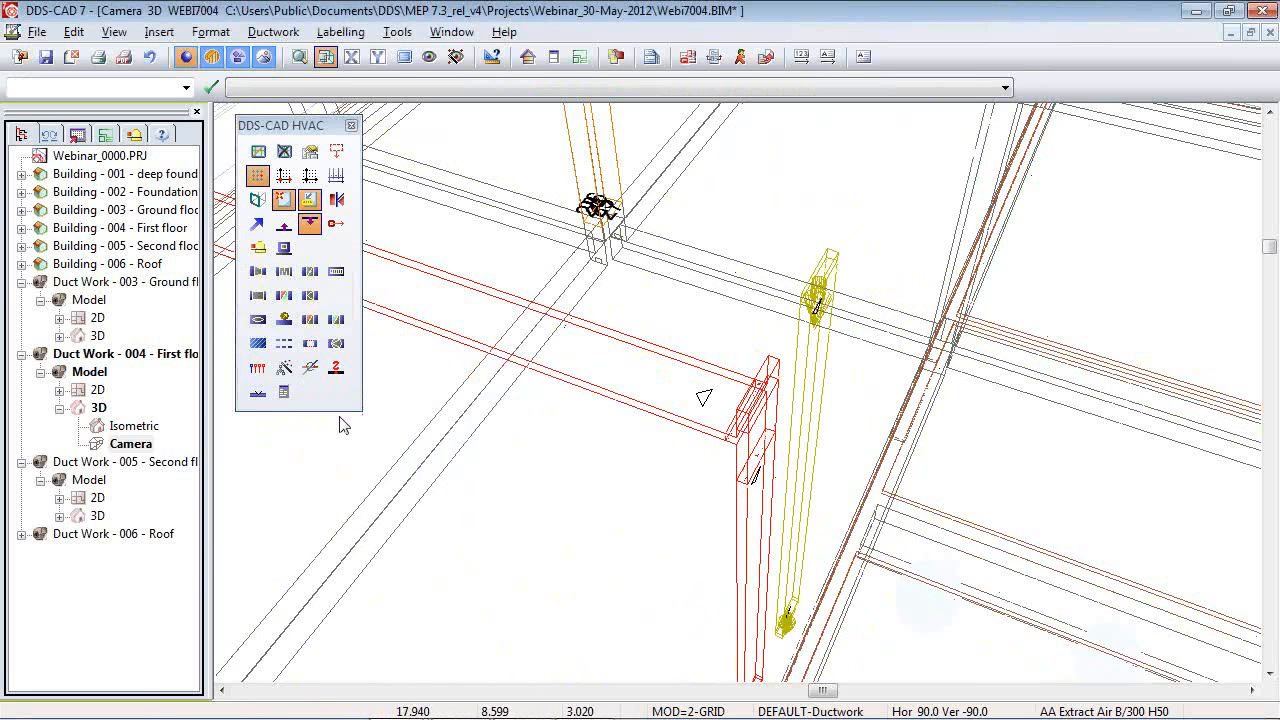
{"action": "double_click", "coordinate": [97, 318]}
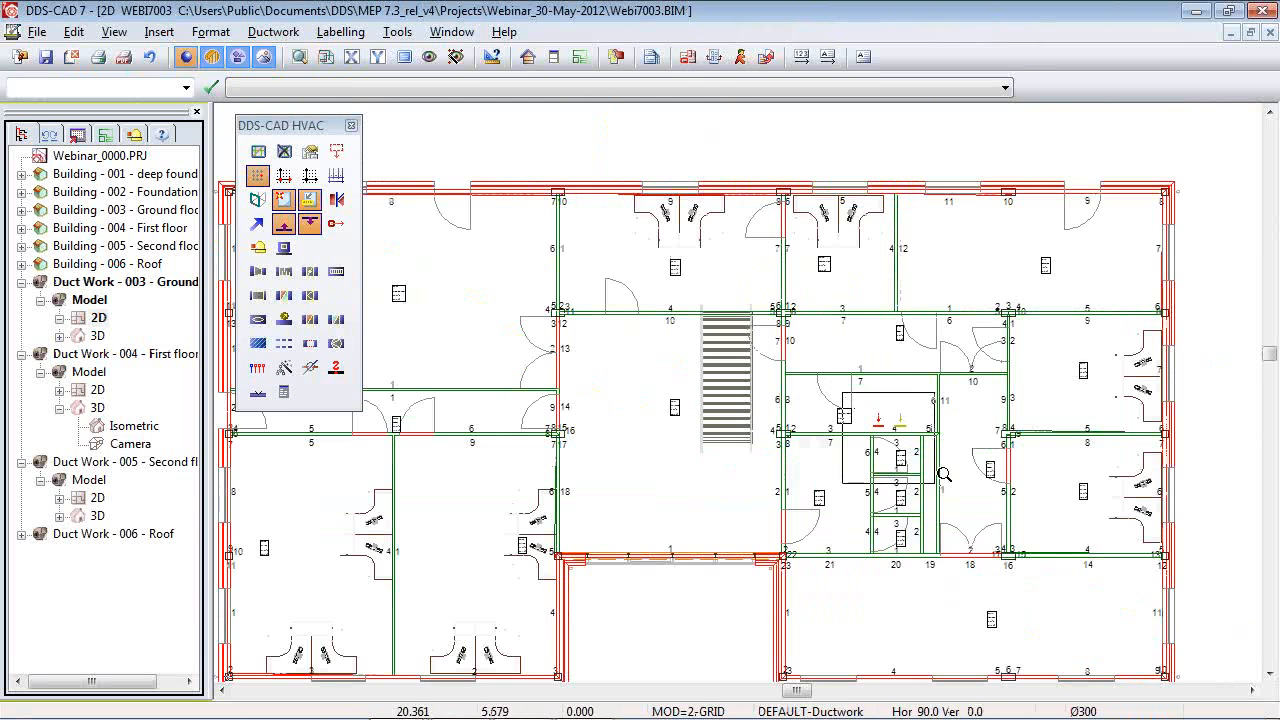
Start a supply duct at the riser above the bathrooms and route it around the staircase towards the corridor opposite.
{"action": "left_click_drag", "start_coordinate": [943, 474], "coordinate": [936, 483]}
{"action": "left_click", "coordinate": [261, 218]}
{"action": "left_click", "coordinate": [674, 312]}
{"action": "scroll", "coordinate": [776, 560], "scroll_direction": "down", "scroll_amount": 4}
{"action": "left_click", "coordinate": [745, 166]}
{"action": "scroll", "coordinate": [895, 205], "scroll_direction": "down", "scroll_amount": 3}
{"action": "left_click", "coordinate": [553, 184]}
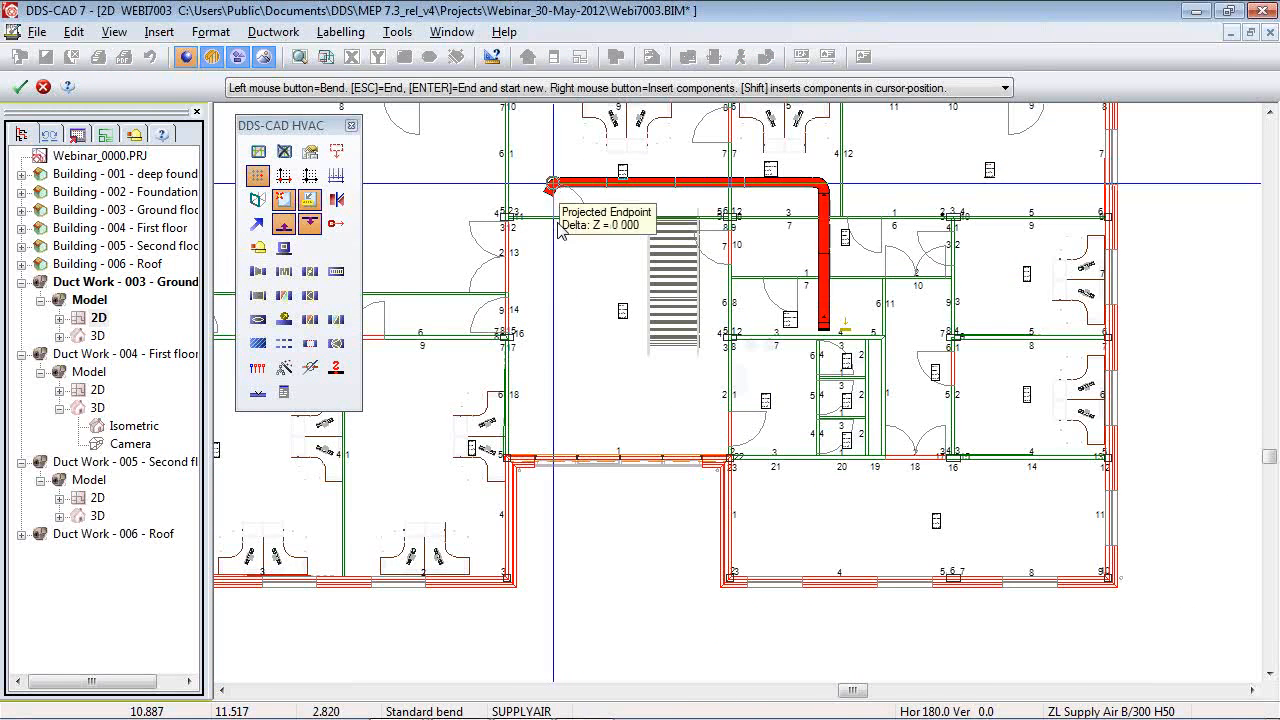
{"action": "left_click", "coordinate": [557, 320]}
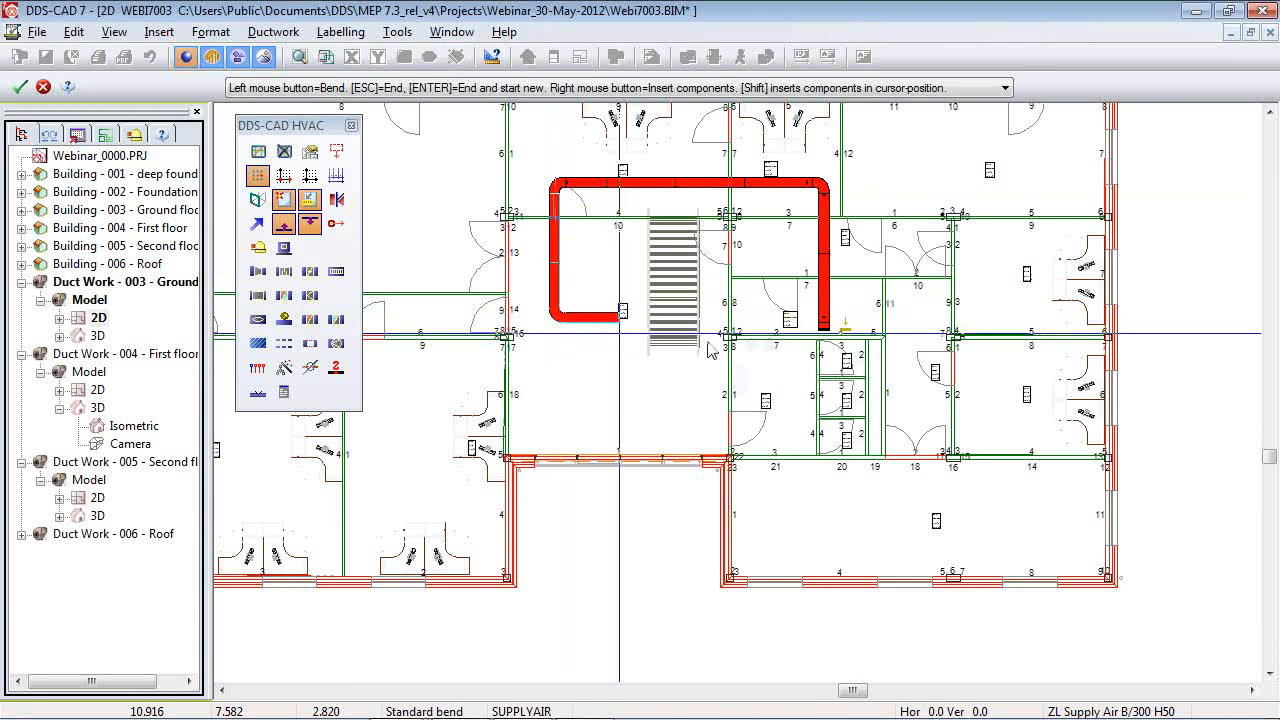
Extend the supply duct along the corridor to near the outer wall and close it with a 300 x 50 mm end cap.
{"action": "scroll", "coordinate": [630, 346], "scroll_direction": "down", "scroll_amount": 3}
{"action": "scroll", "coordinate": [647, 347], "scroll_direction": "up", "scroll_amount": 2}
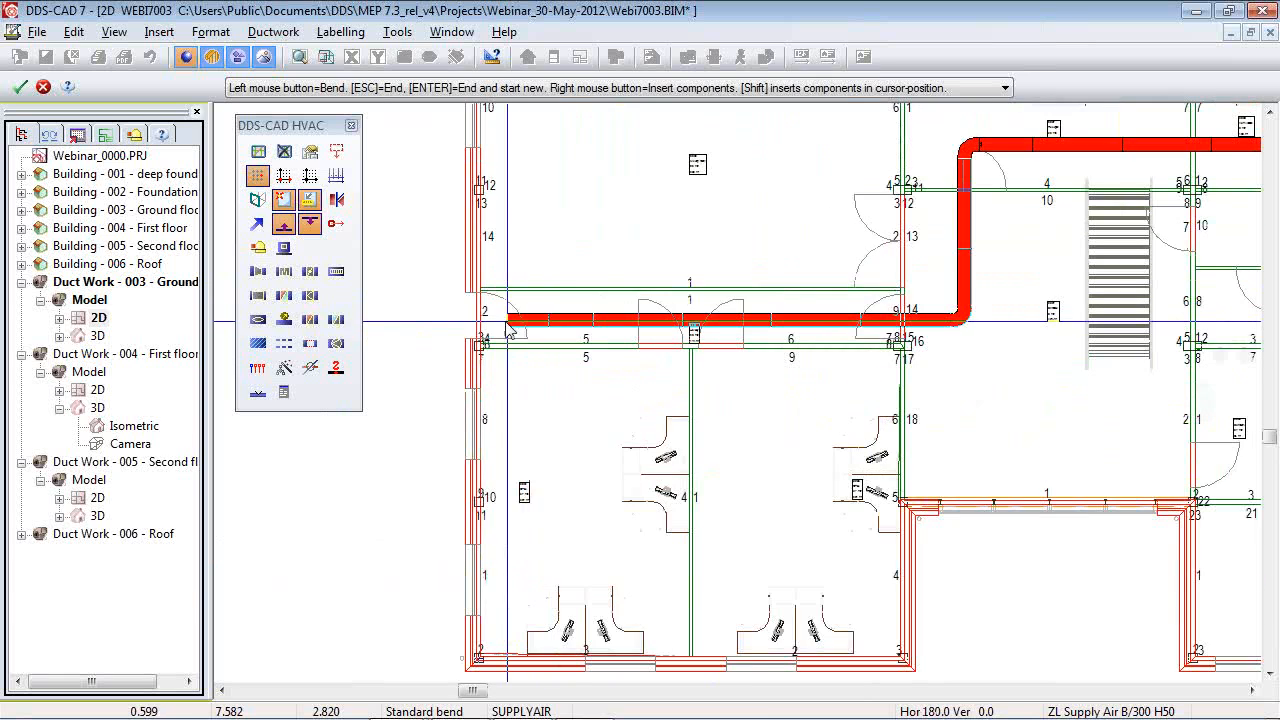
{"action": "right_click", "coordinate": [513, 332]}
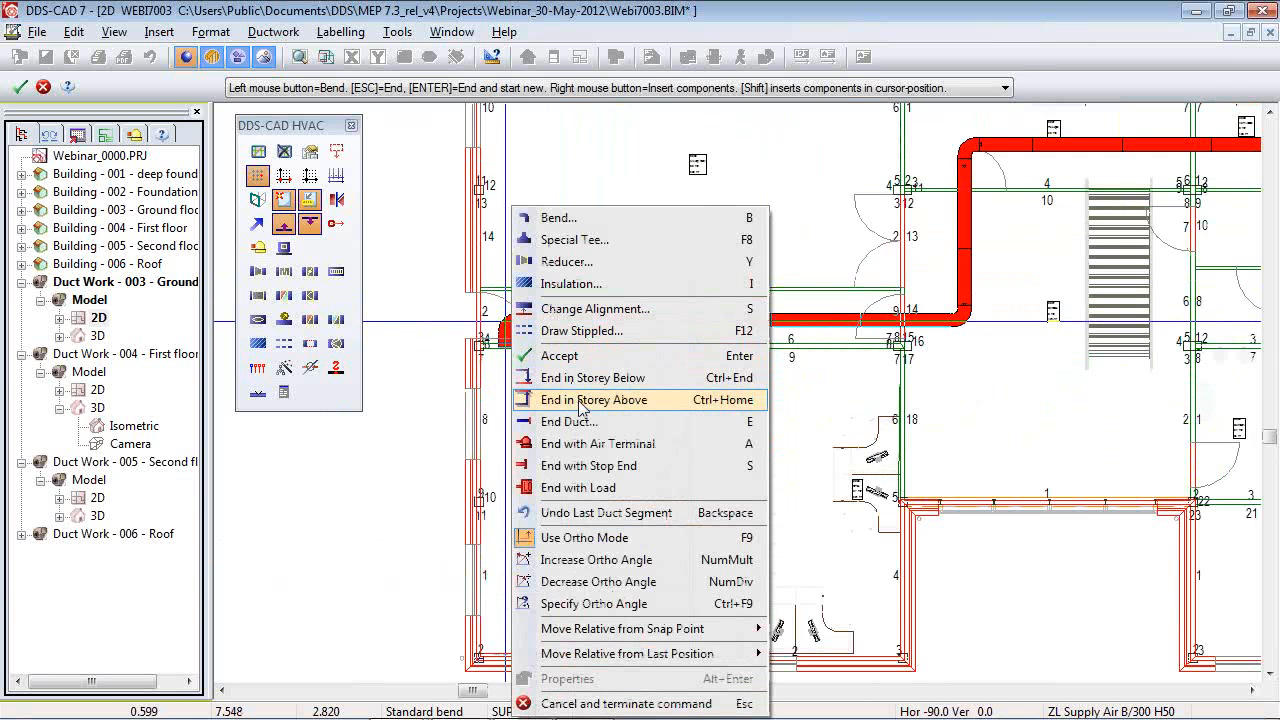
{"action": "left_click", "coordinate": [600, 467]}
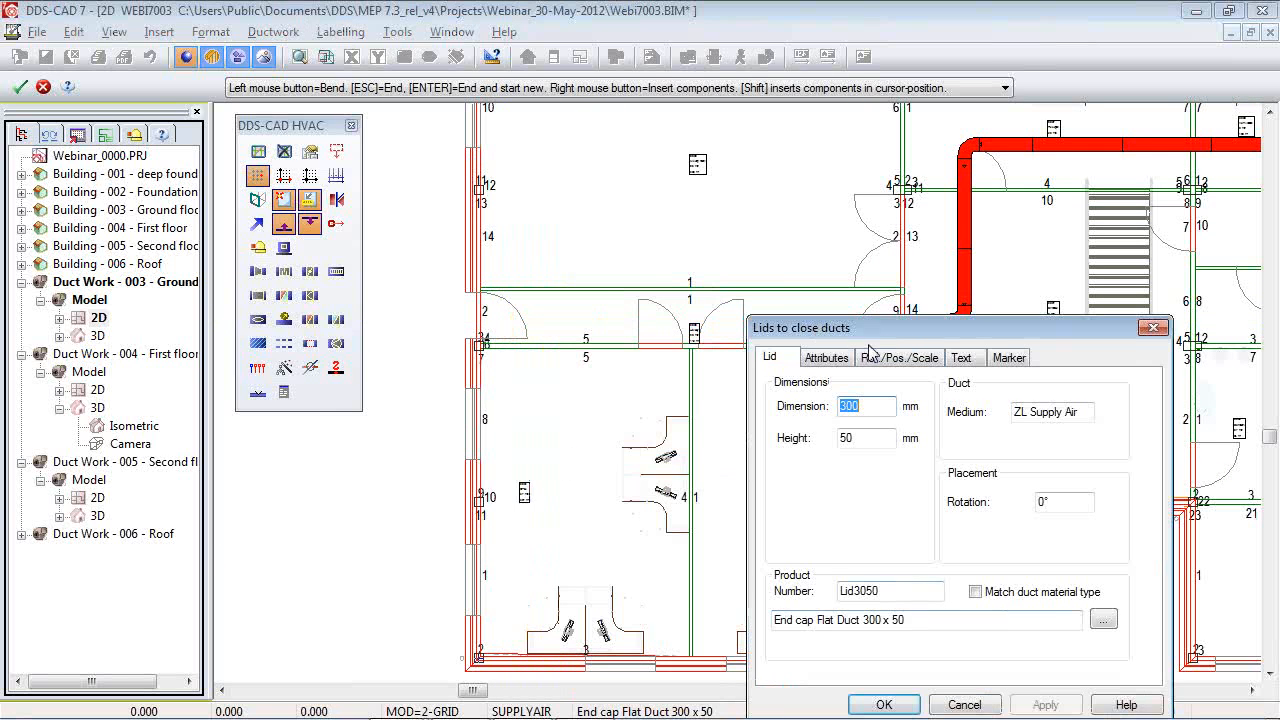
{"action": "mouse_move", "coordinate": [870, 328]}
{"action": "left_mouse_down"}
{"action": "mouse_move", "coordinate": [551, 224]}
{"action": "mouse_move", "coordinate": [517, 118]}
{"action": "left_mouse_up"}
{"action": "left_click", "coordinate": [531, 497]}
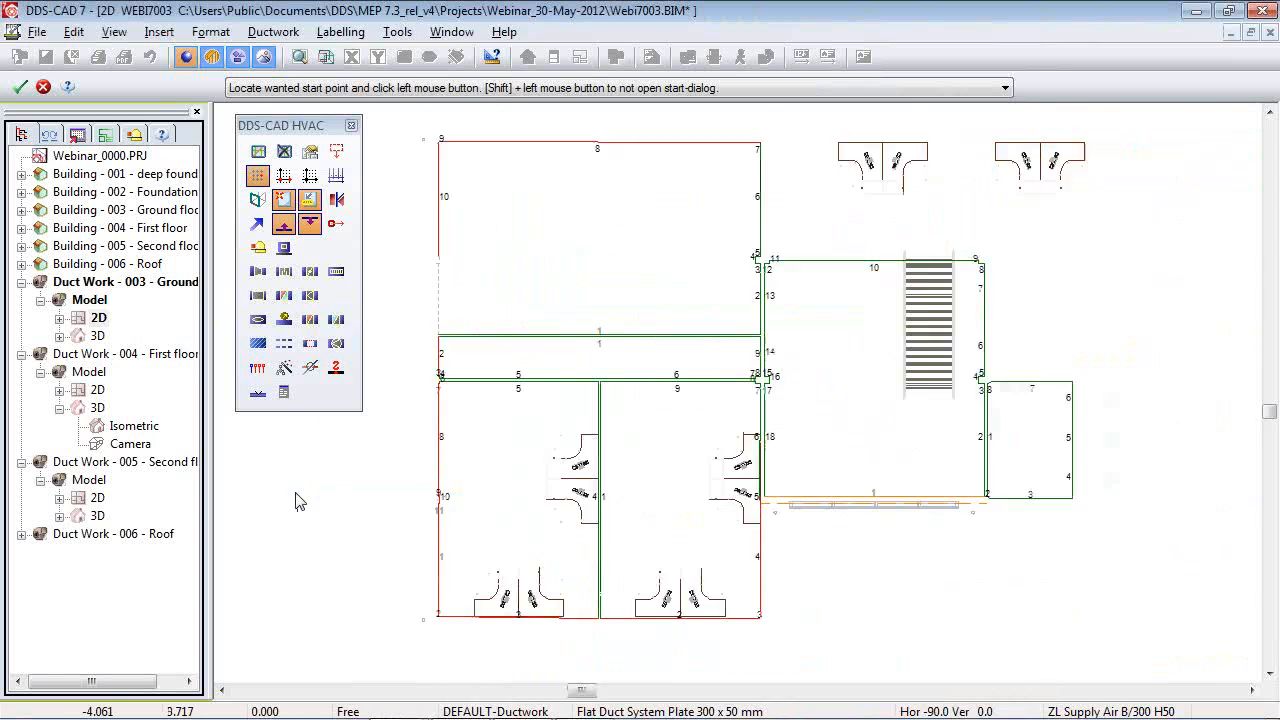
Start an extract duct at the extract riser above the bathrooms and bend it just beyond the supply duct's horizontal run.
{"action": "scroll", "coordinate": [295, 501], "scroll_direction": "down", "scroll_amount": 2}
{"action": "scroll", "coordinate": [668, 497], "scroll_direction": "up", "scroll_amount": 8}
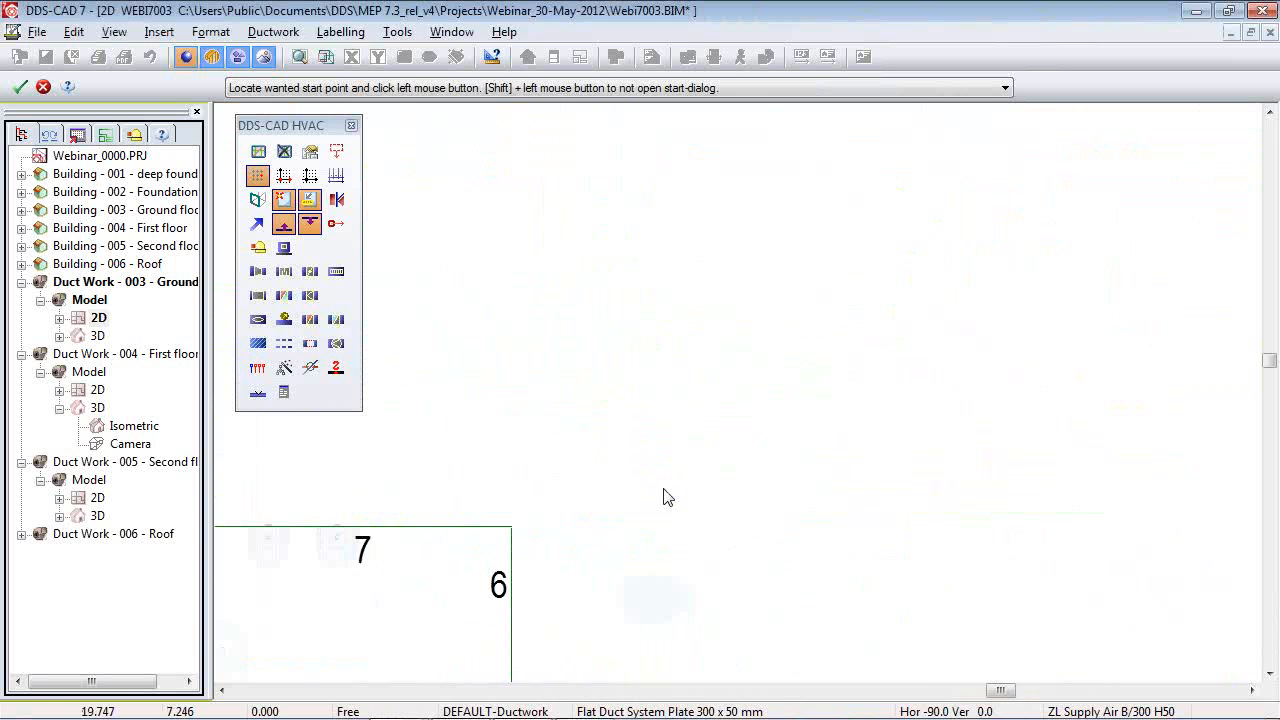
{"action": "left_click", "coordinate": [609, 497]}
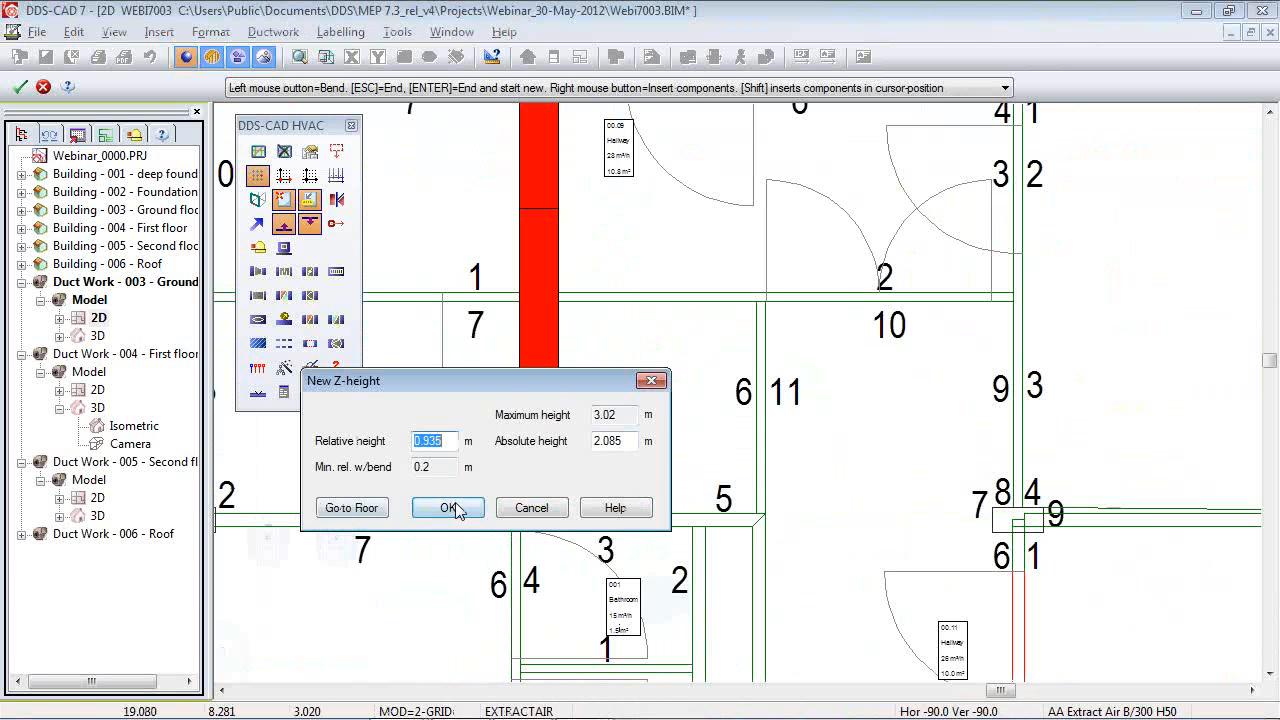
{"action": "left_click", "coordinate": [448, 508]}
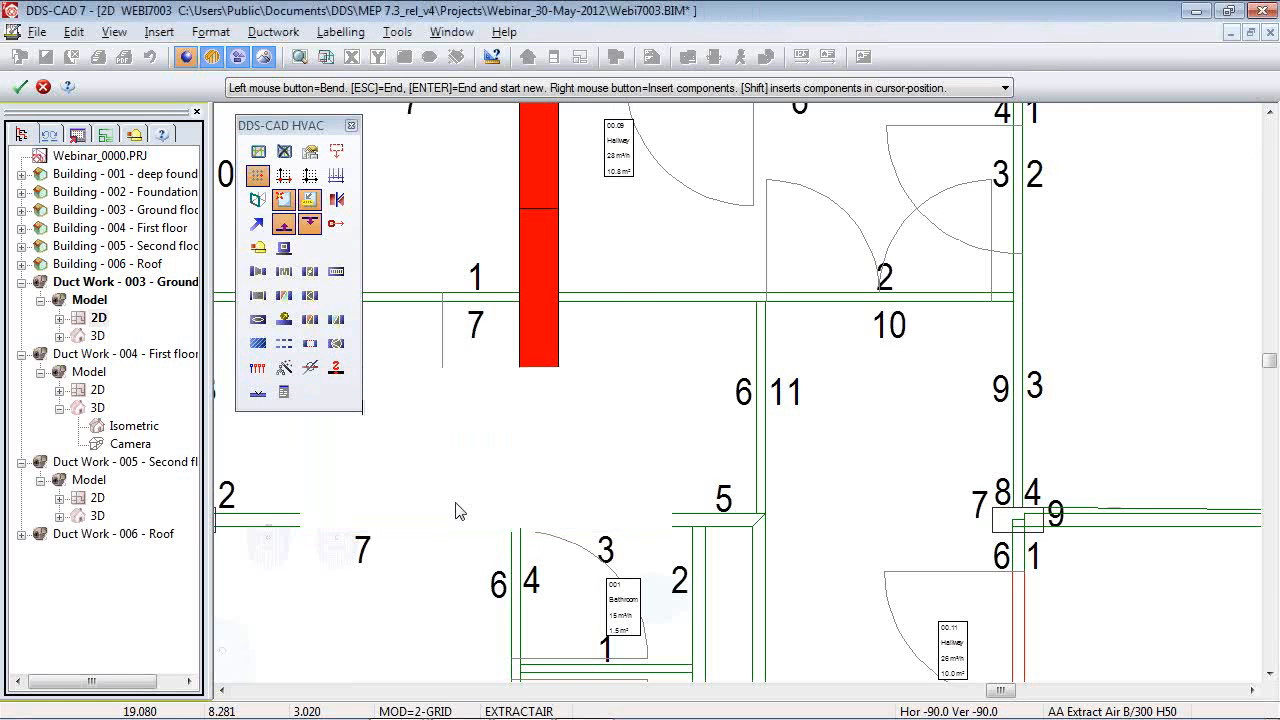
{"action": "scroll", "coordinate": [962, 436], "scroll_direction": "down", "scroll_amount": 2}
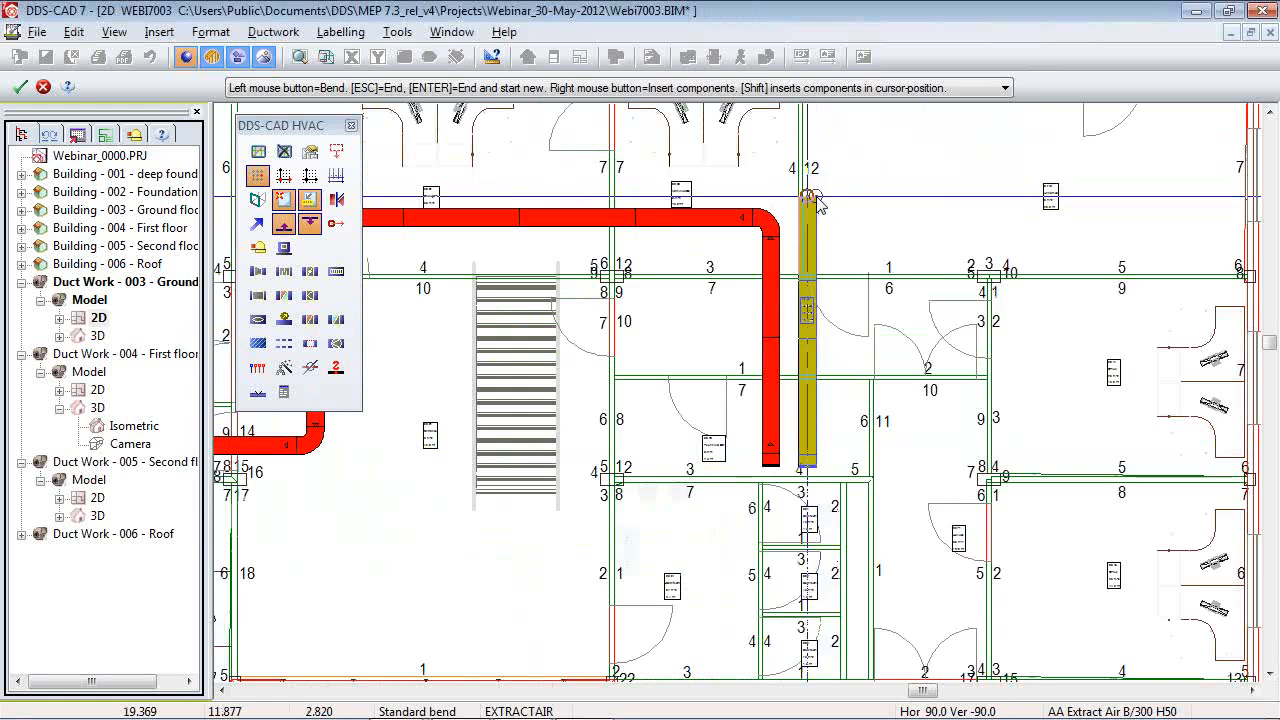
{"action": "left_click", "coordinate": [818, 198]}
Run the extract duct parallel to the supply duct across the large room and close it with a 300 x 50 mm end cap.
{"action": "scroll", "coordinate": [945, 257], "scroll_direction": "down", "scroll_amount": 4}
{"action": "scroll", "coordinate": [623, 246], "scroll_direction": "up", "scroll_amount": 2}
{"action": "scroll", "coordinate": [623, 246], "scroll_direction": "up", "scroll_amount": 1}
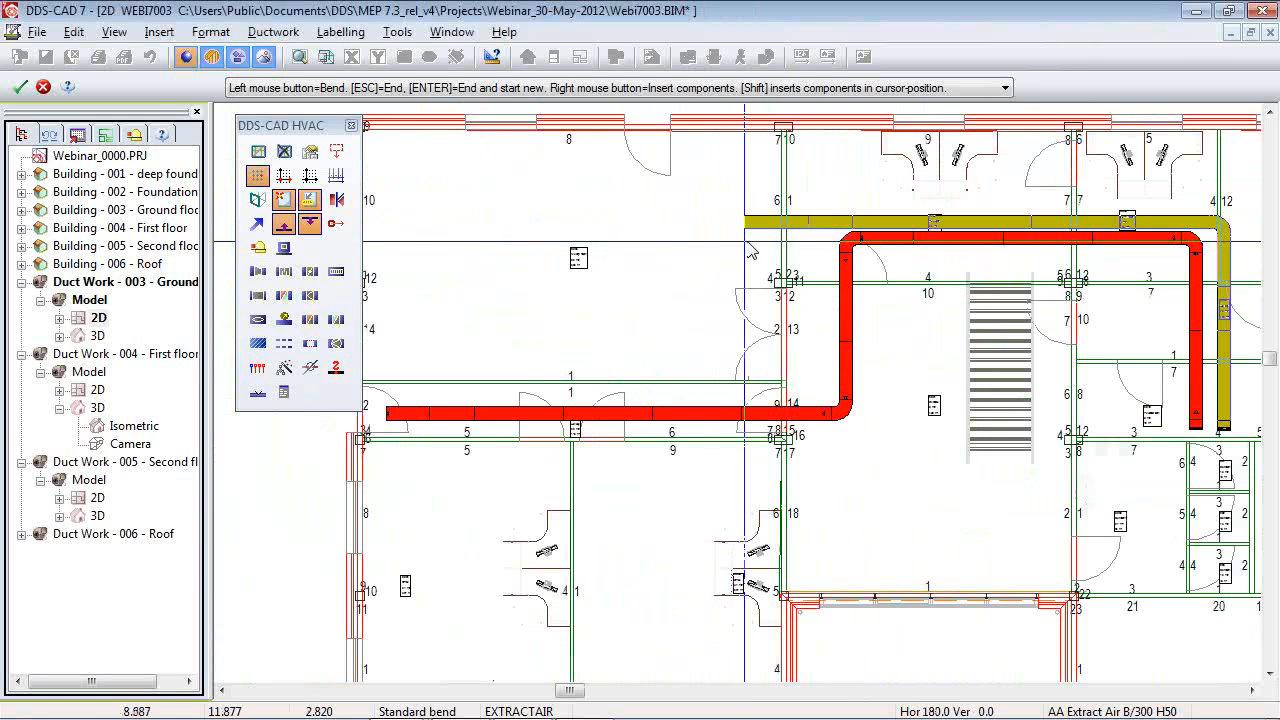
{"action": "right_click", "coordinate": [396, 228]}
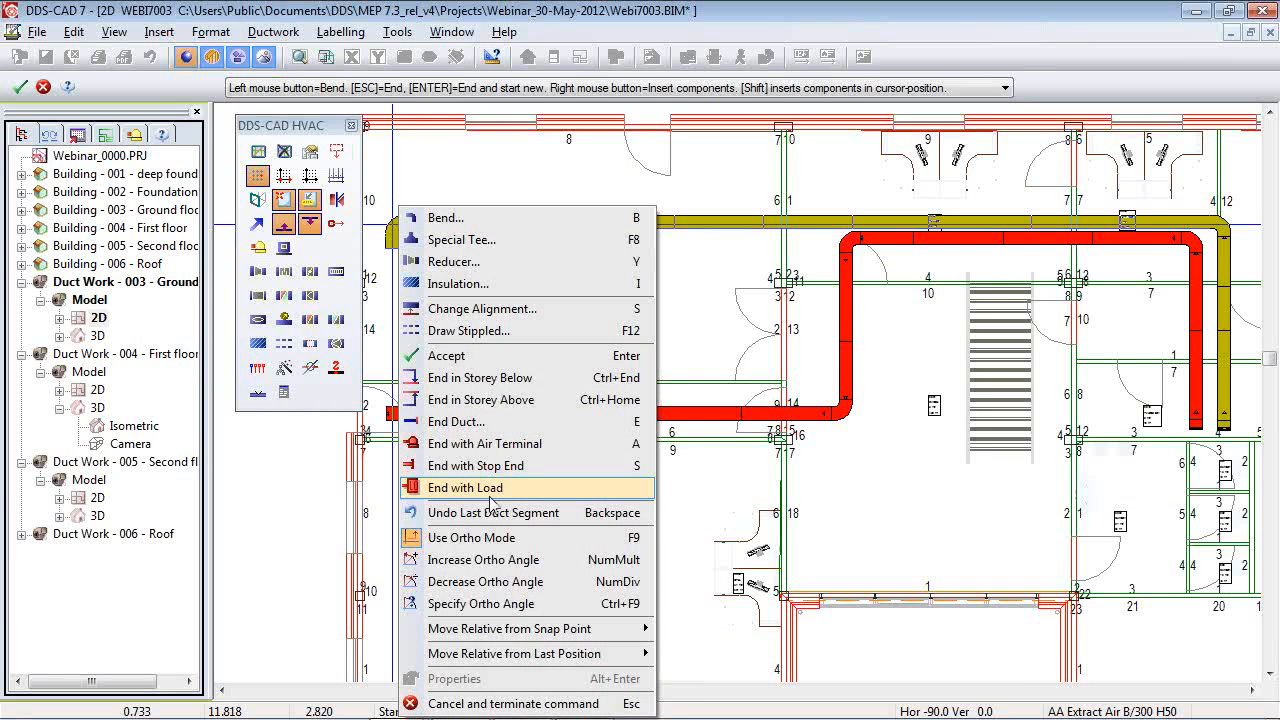
{"action": "left_click", "coordinate": [476, 465]}
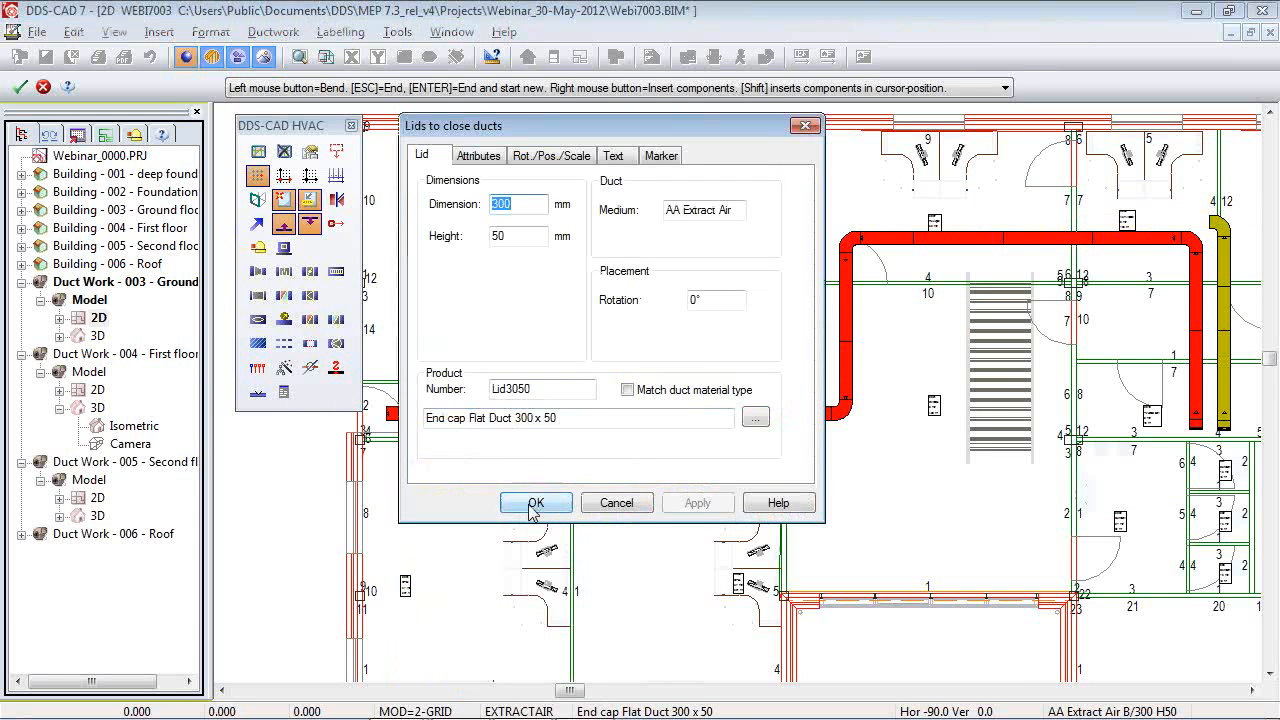
{"action": "left_click", "coordinate": [534, 503]}
Convert the extract duct's bend above the bathrooms into a tee to start a branch in the opposite direction.
{"action": "scroll", "coordinate": [760, 320], "scroll_direction": "down", "scroll_amount": 2}
{"action": "scroll", "coordinate": [794, 311], "scroll_direction": "up", "scroll_amount": 5}
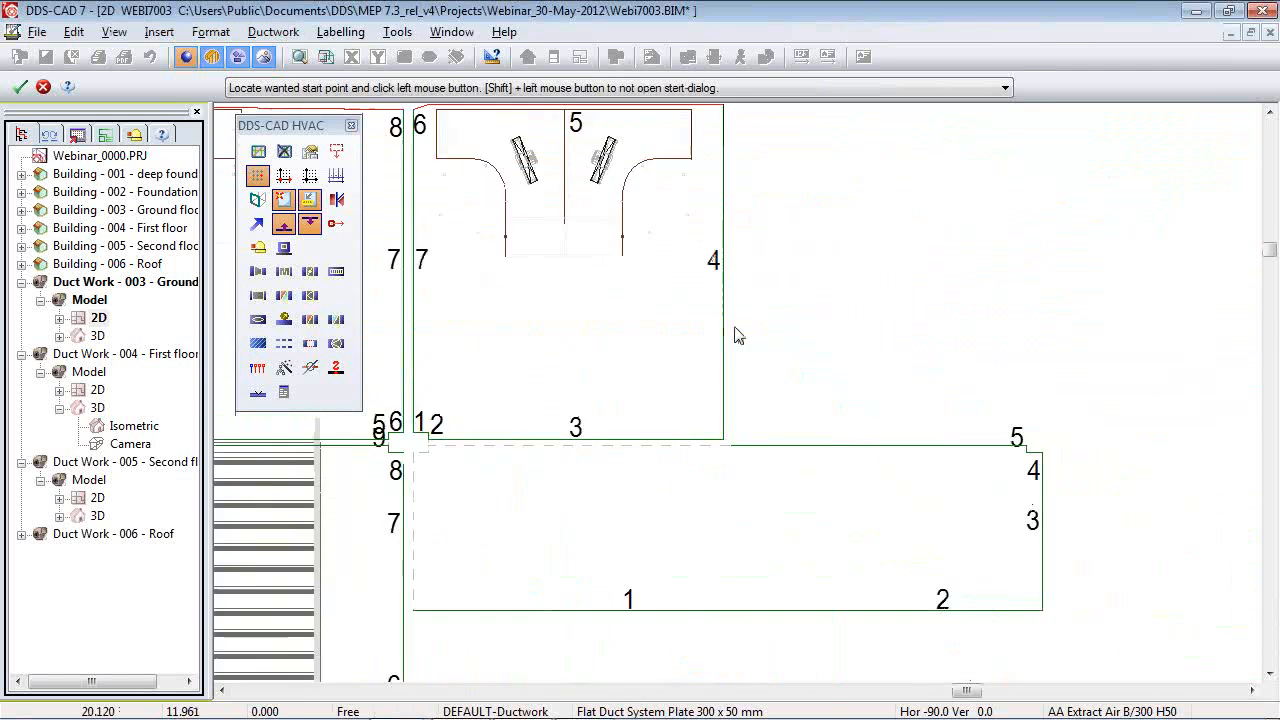
{"action": "scroll", "coordinate": [737, 335], "scroll_direction": "up", "scroll_amount": 2}
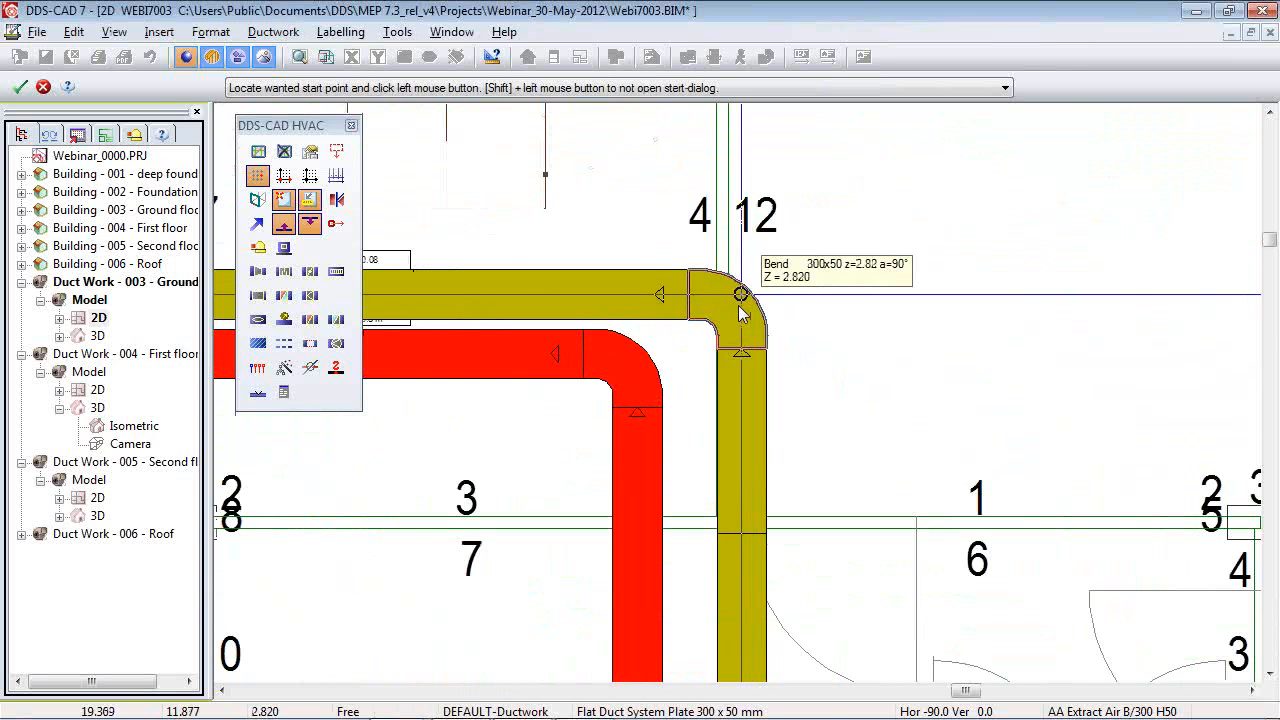
{"action": "left_click", "coordinate": [740, 305]}
{"action": "left_click", "coordinate": [728, 640]}
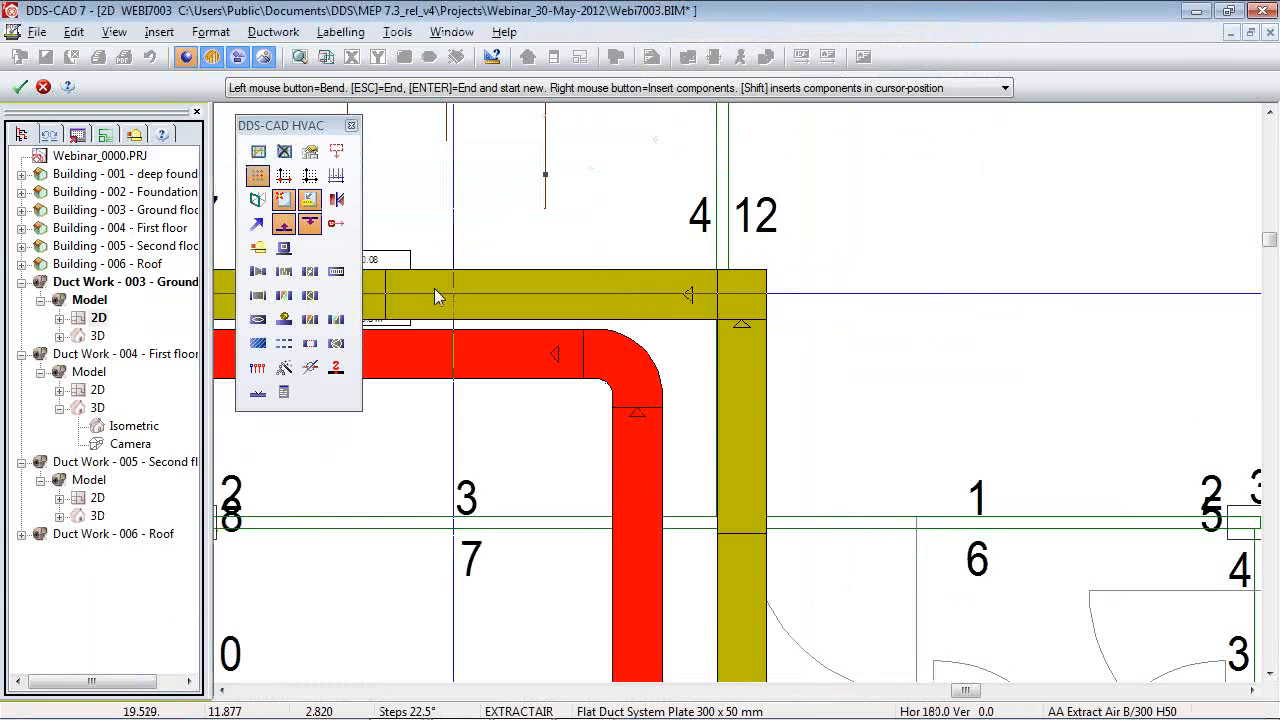
Route the extract branch through the offices and back into the large room below the bathrooms, closing it with a 300 x 50 mm end cap.
{"action": "scroll", "coordinate": [414, 270], "scroll_direction": "down", "scroll_amount": 4}
{"action": "left_click", "coordinate": [821, 270]}
{"action": "scroll", "coordinate": [822, 243], "scroll_direction": "down", "scroll_amount": 3}
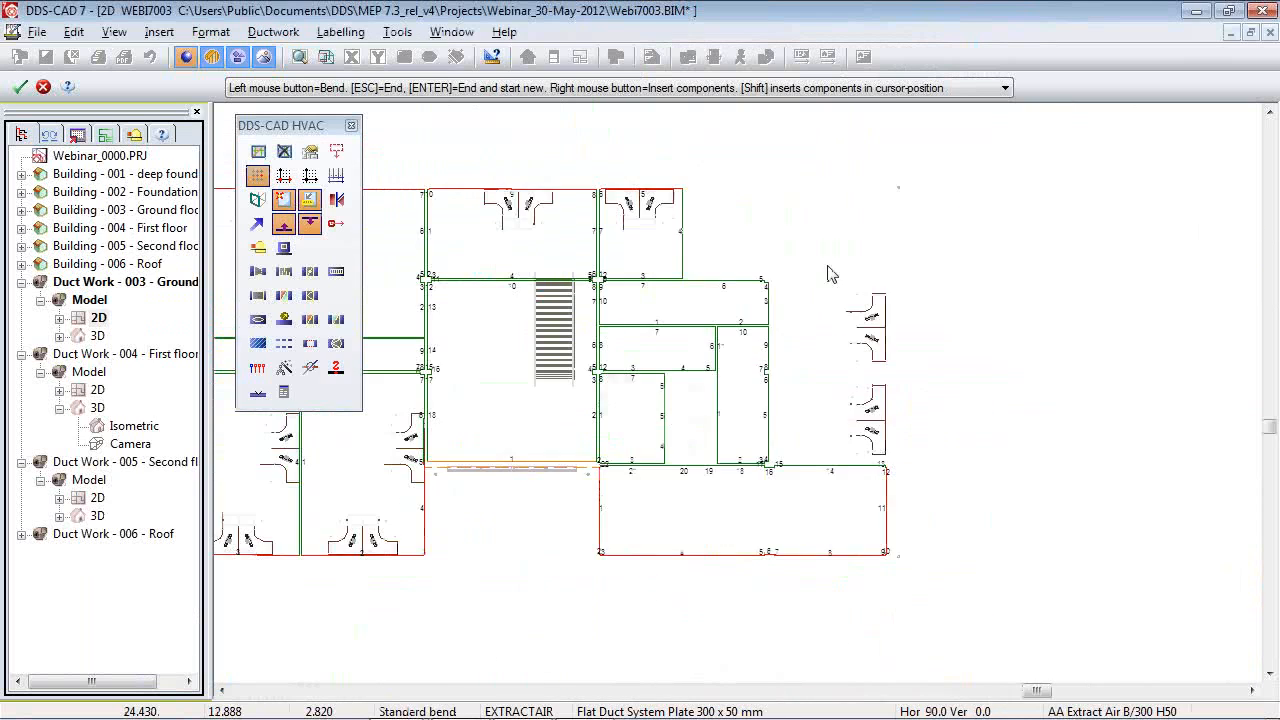
{"action": "scroll", "coordinate": [817, 503], "scroll_direction": "up", "scroll_amount": 1}
{"action": "left_click", "coordinate": [822, 493]}
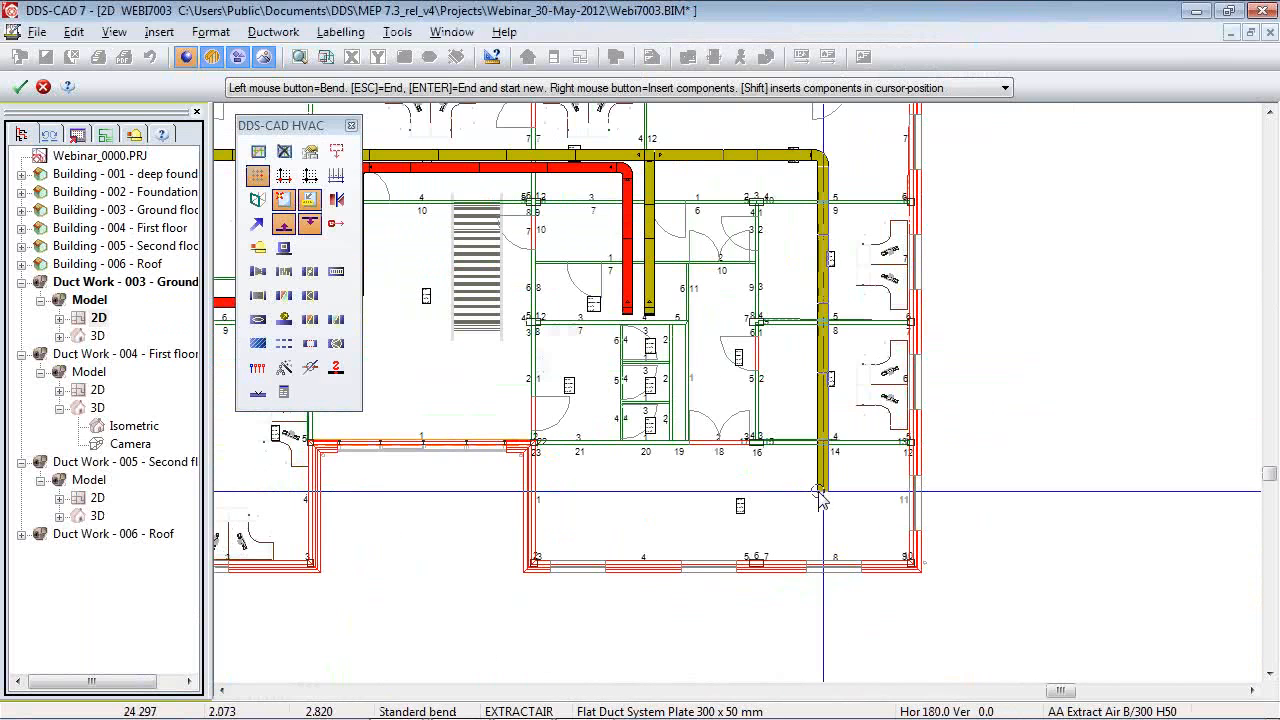
{"action": "right_click", "coordinate": [640, 505]}
{"action": "left_click", "coordinate": [740, 466]}
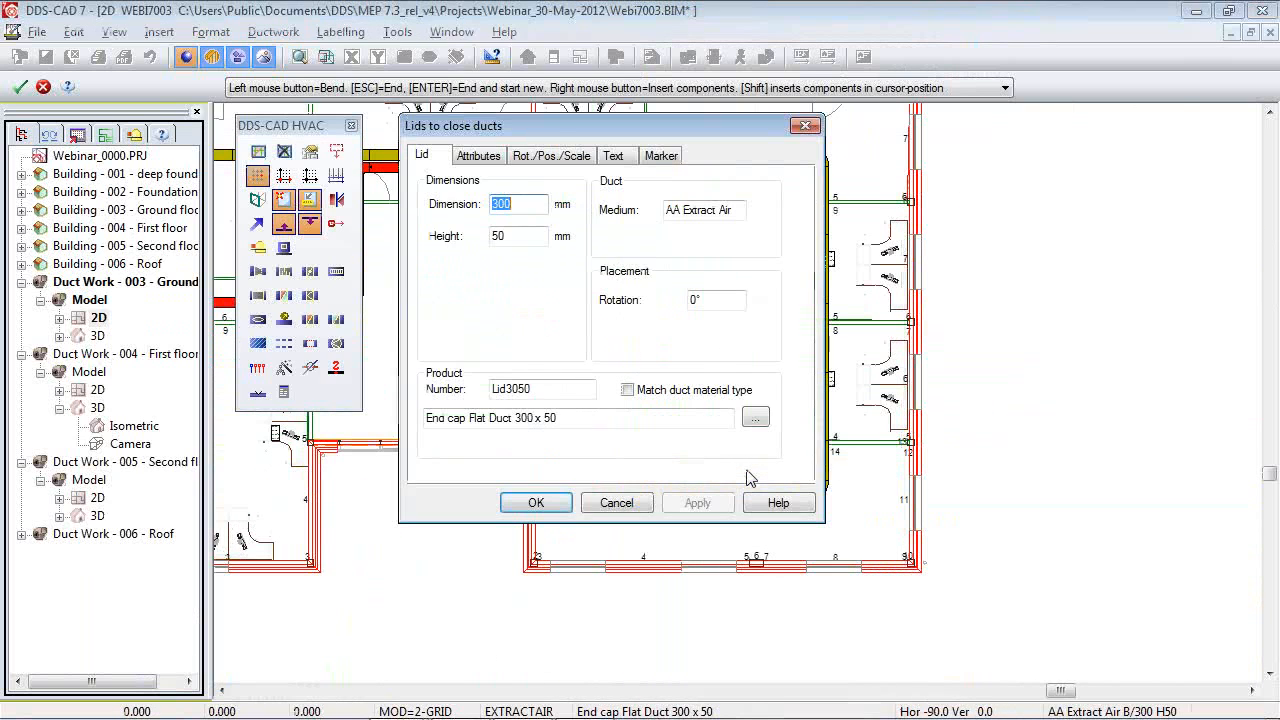
{"action": "key", "text": "Return"}
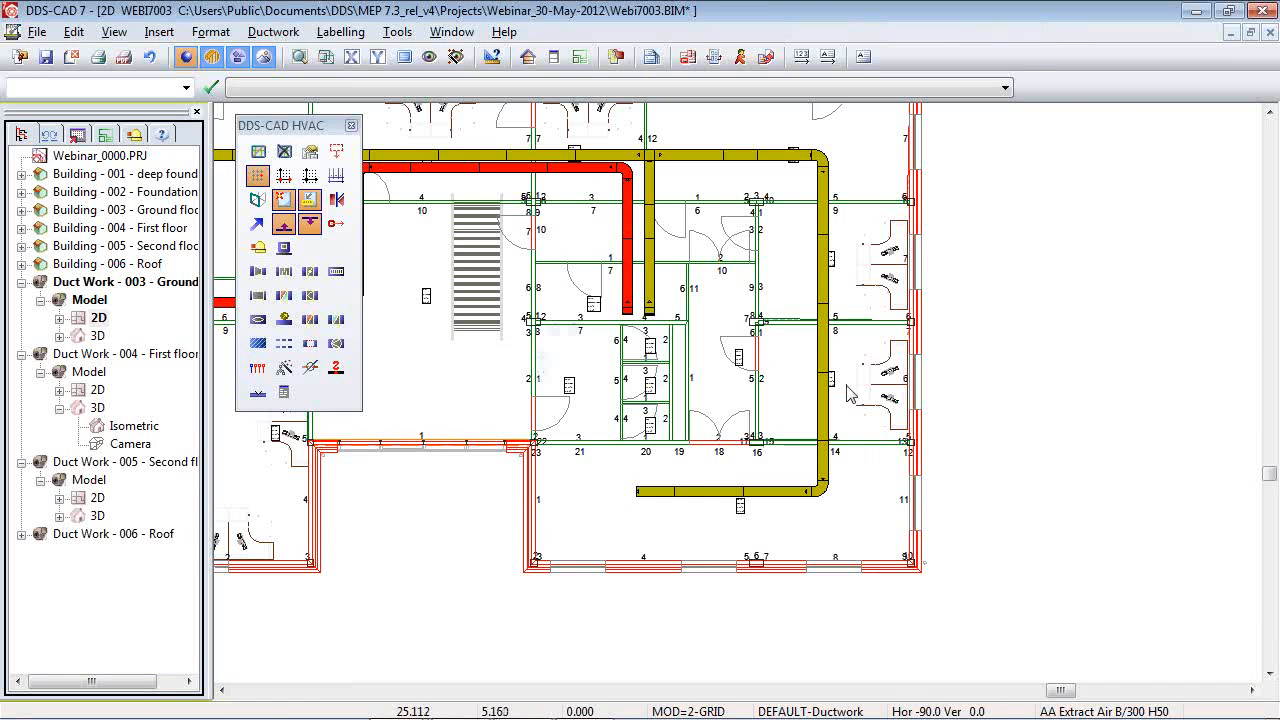
Convert the supply duct's bend nearest the extract tee into a special tee with the Main exit and matching duct material.
{"action": "scroll", "coordinate": [626, 154], "scroll_direction": "up", "scroll_amount": 4}
{"action": "scroll", "coordinate": [626, 154], "scroll_direction": "down", "scroll_amount": 2}
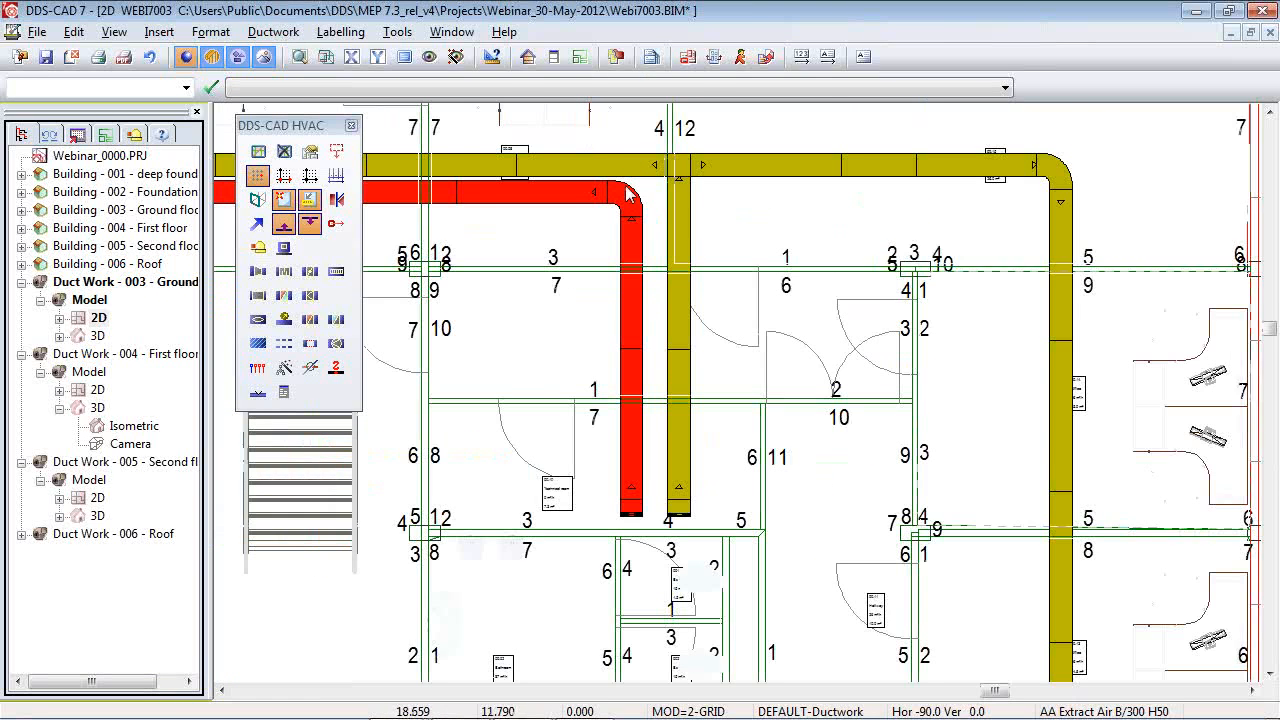
{"action": "left_click", "coordinate": [257, 226]}
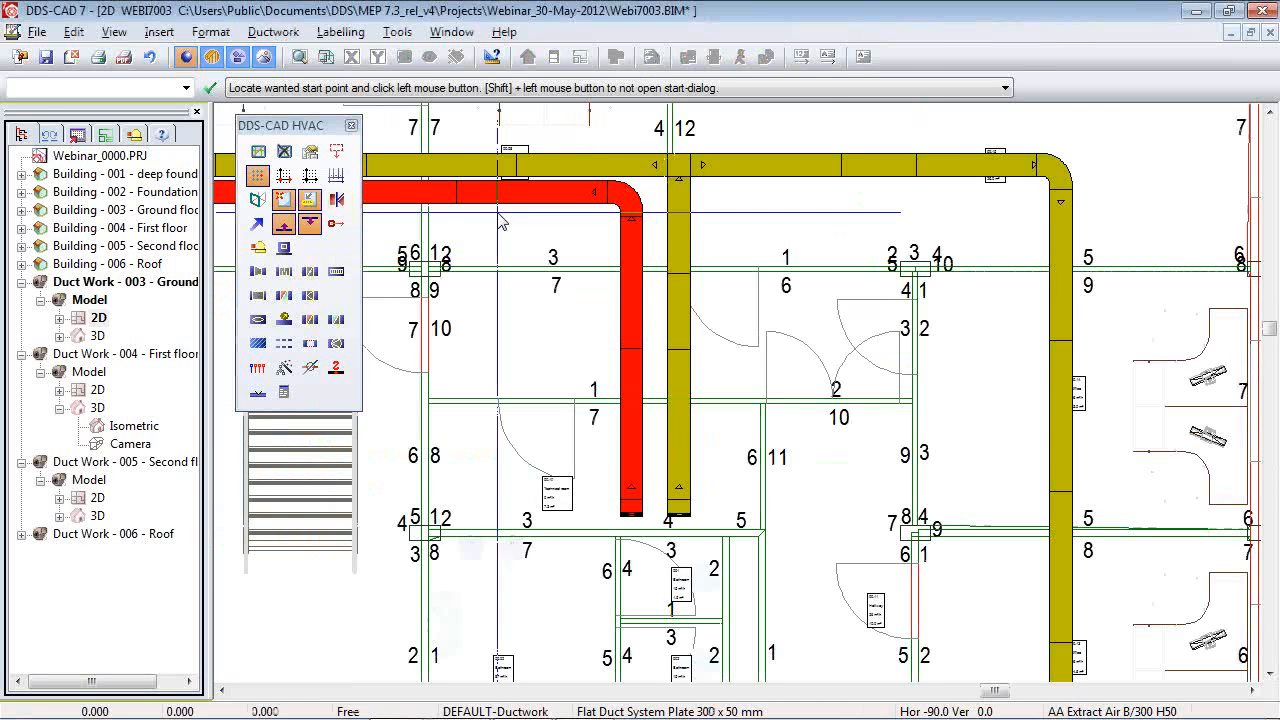
{"action": "left_click", "coordinate": [636, 202]}
{"action": "left_click", "coordinate": [717, 643]}
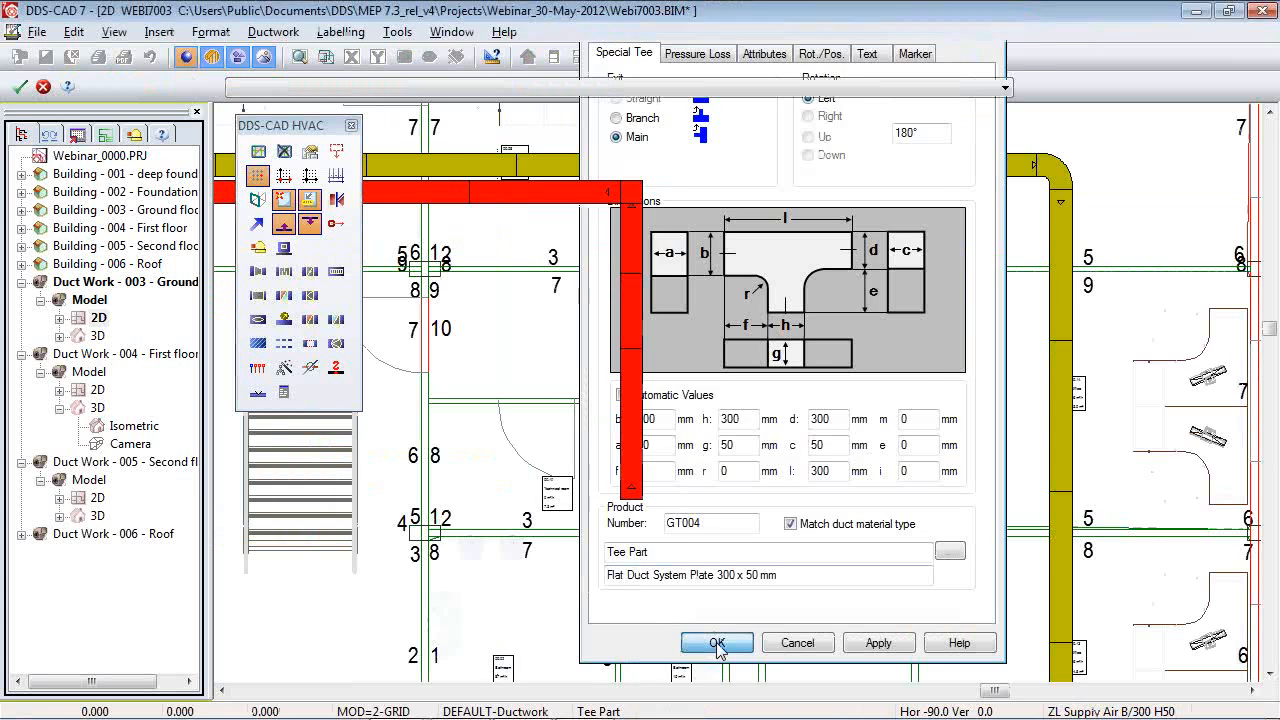
Route the supply branch across the extract duct and down through the hallway beside the bathrooms, ending it with a stop end.
{"action": "left_click", "coordinate": [886, 192]}
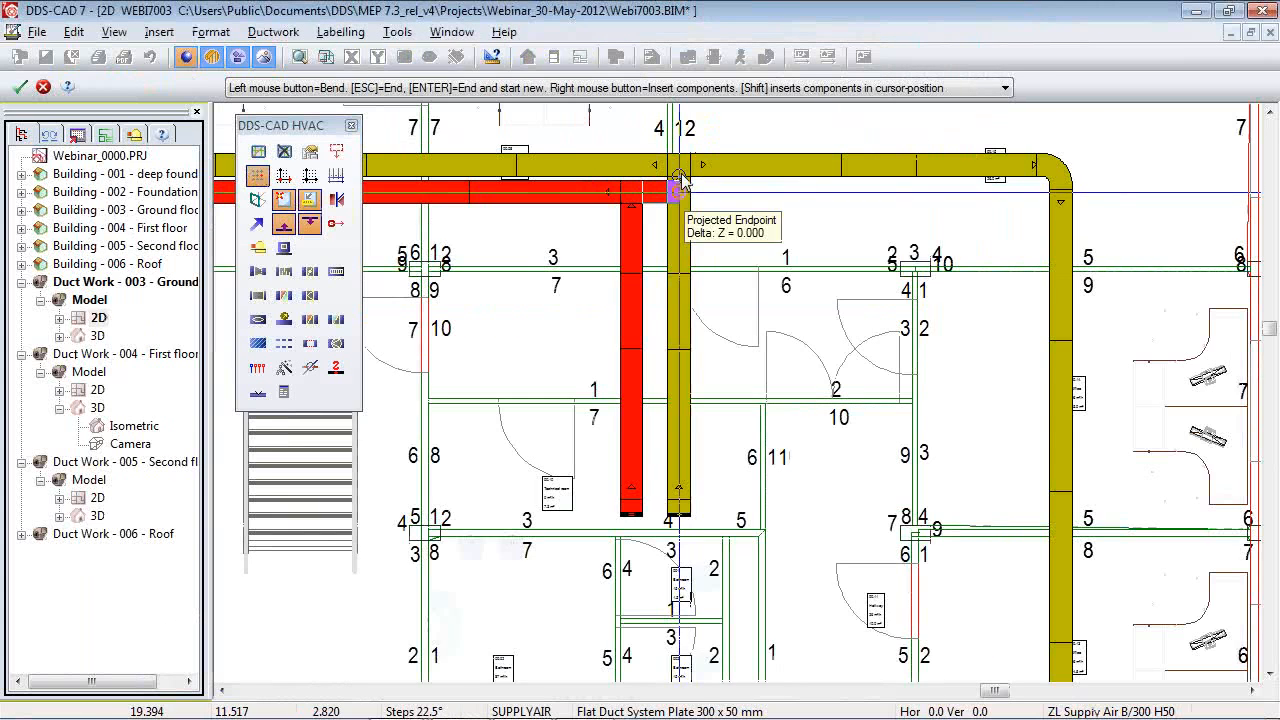
{"action": "scroll", "coordinate": [689, 190], "scroll_direction": "up", "scroll_amount": 3}
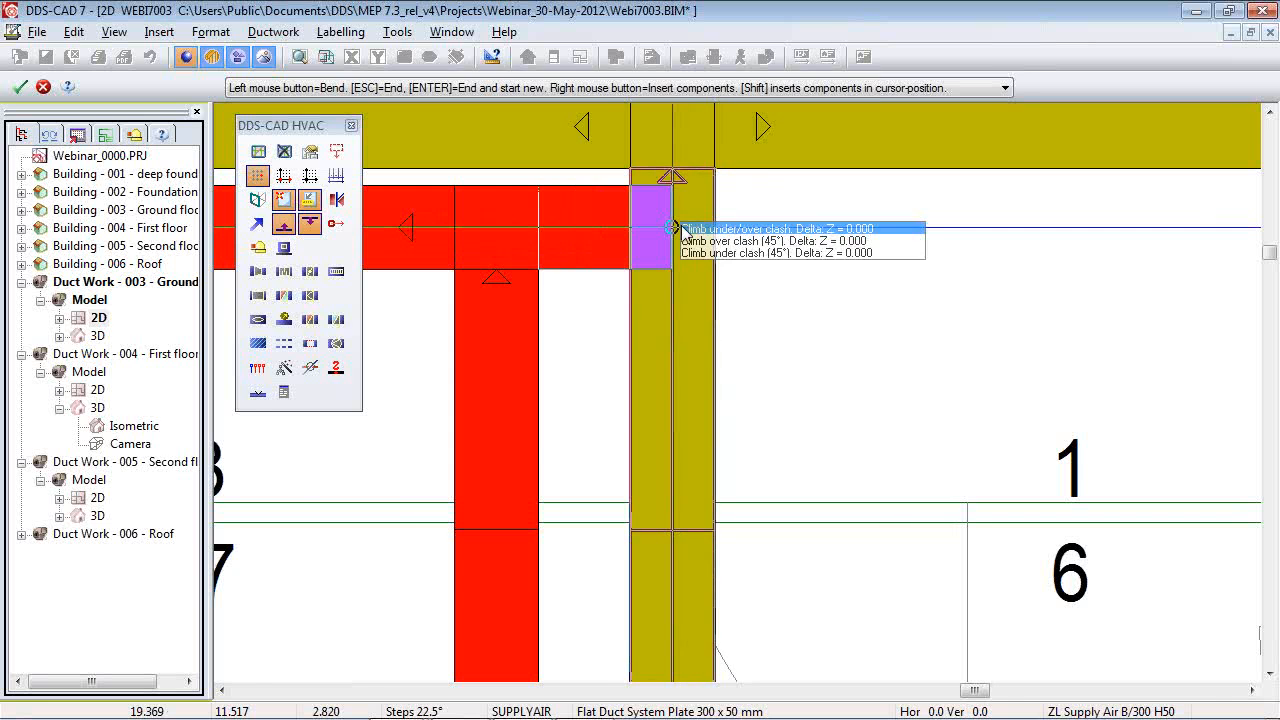
{"action": "scroll", "coordinate": [684, 232], "scroll_direction": "down", "scroll_amount": 3}
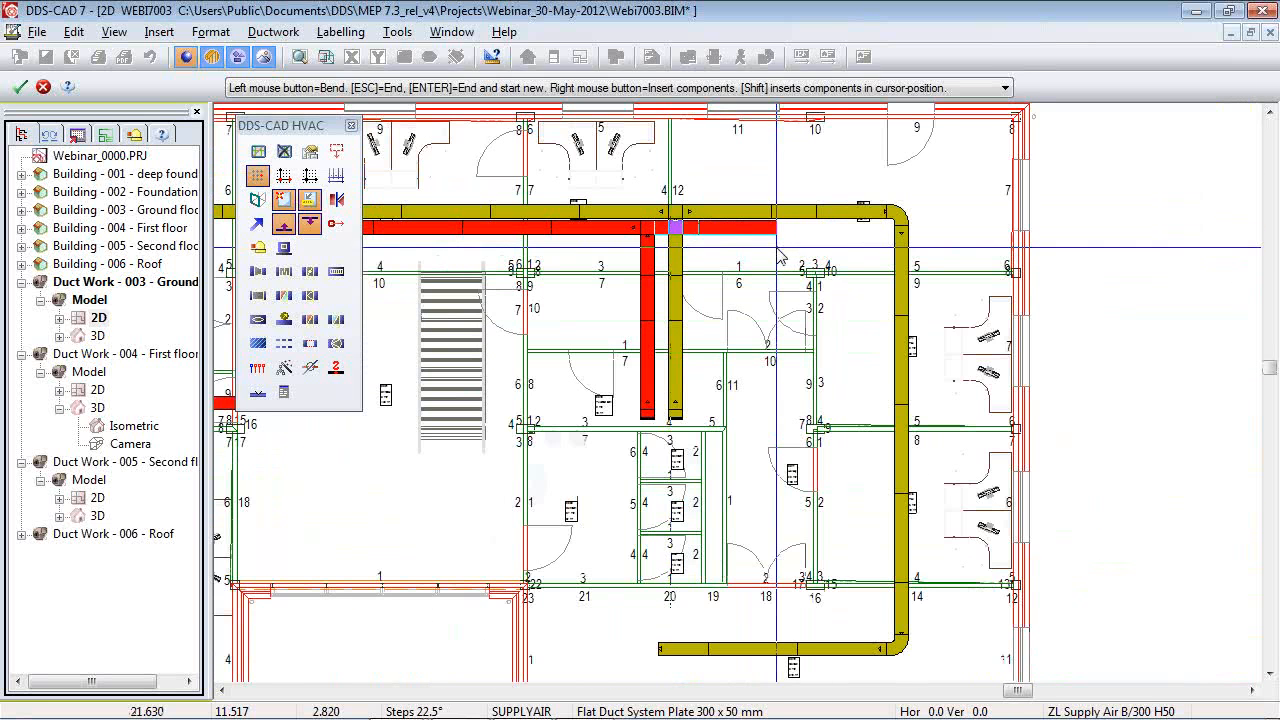
{"action": "left_click", "coordinate": [769, 245]}
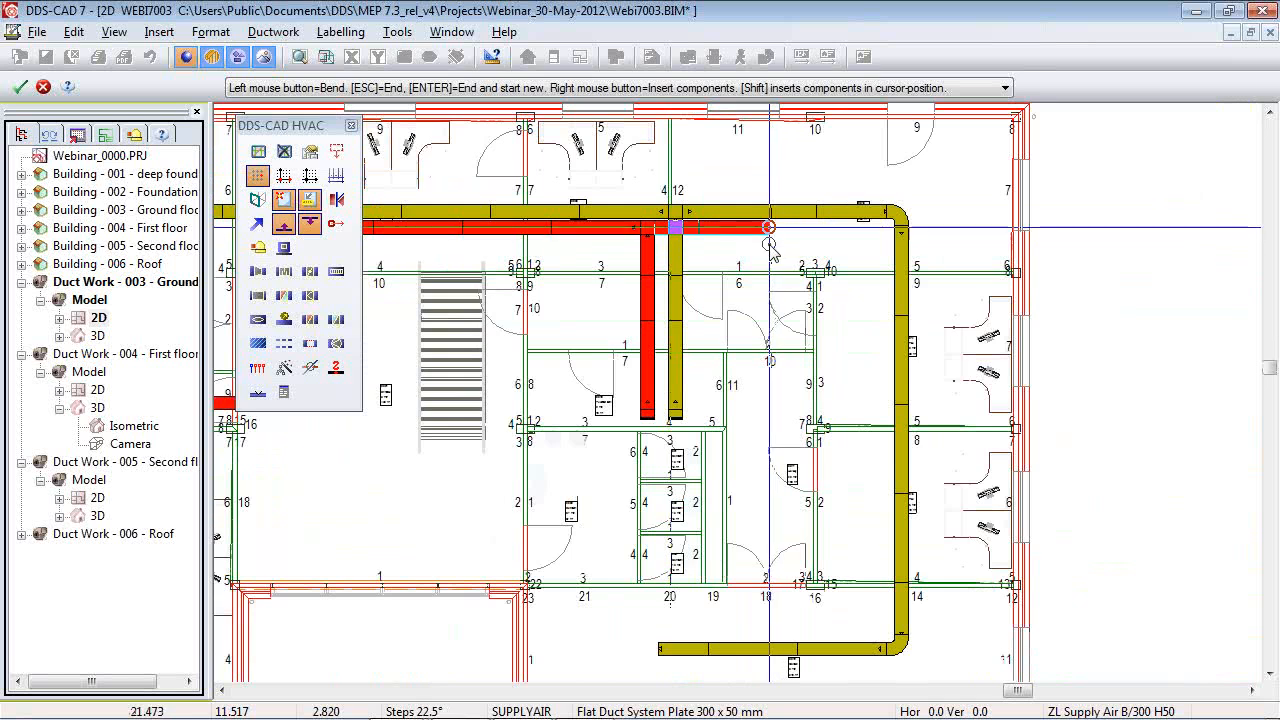
{"action": "right_click", "coordinate": [766, 557]}
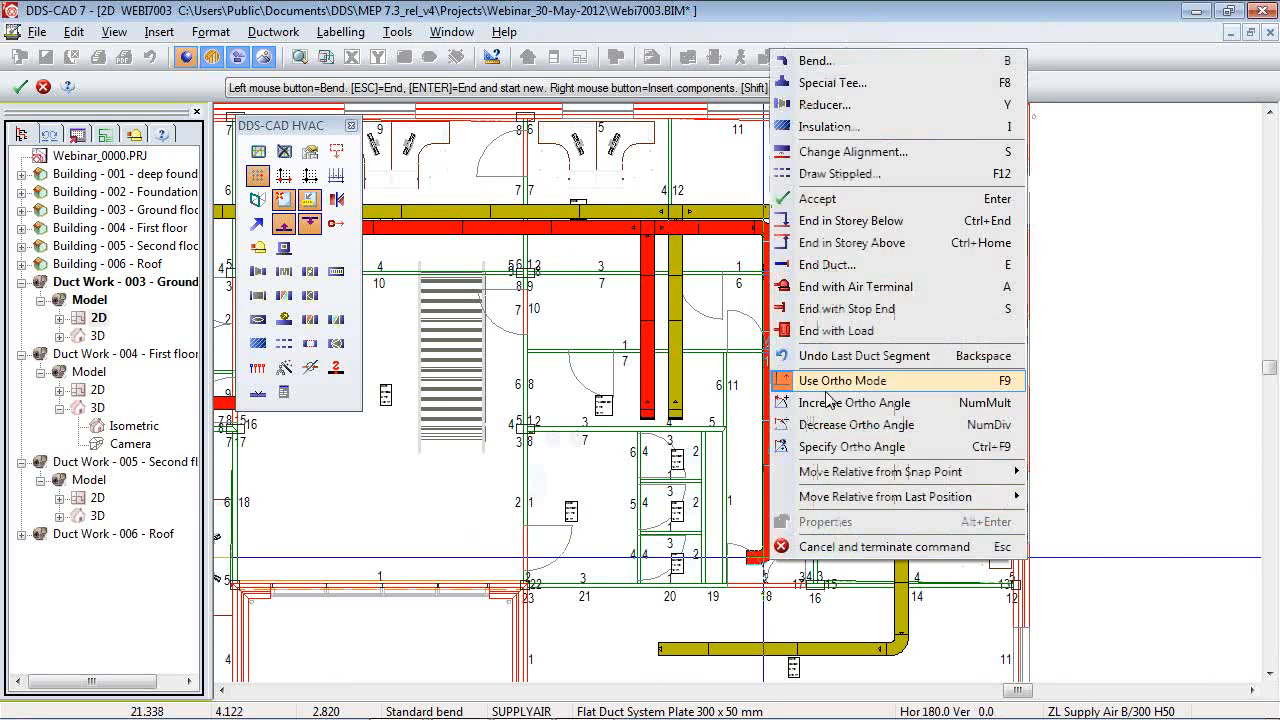
{"action": "left_click", "coordinate": [877, 311]}
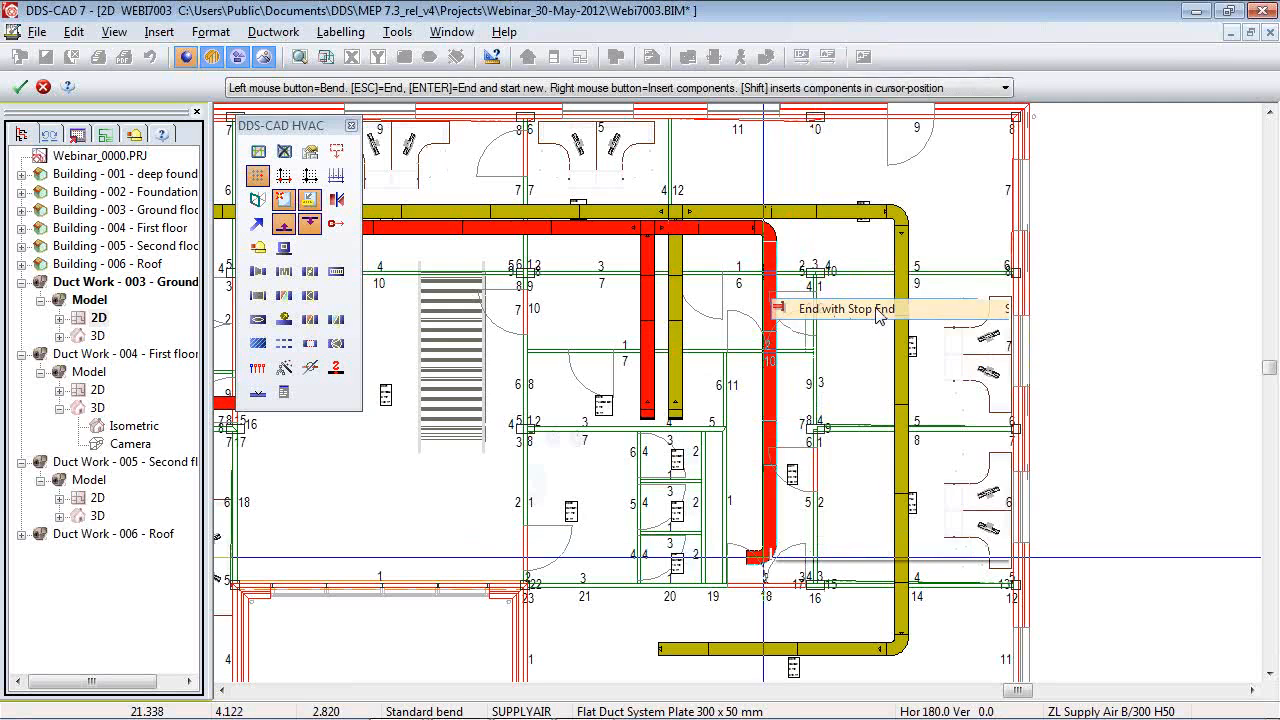
{"action": "left_click", "coordinate": [538, 504]}
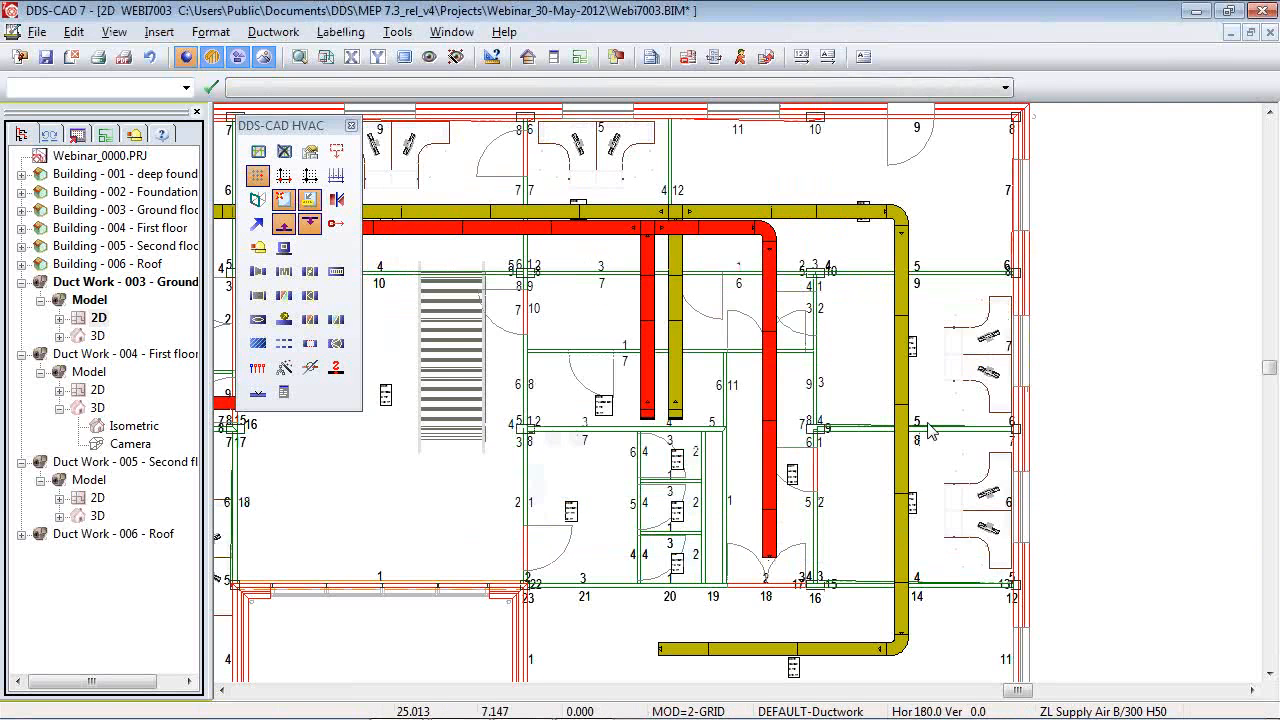
Save the Ground floor duct work model.
{"action": "scroll", "coordinate": [928, 430], "scroll_direction": "down", "scroll_amount": 3}
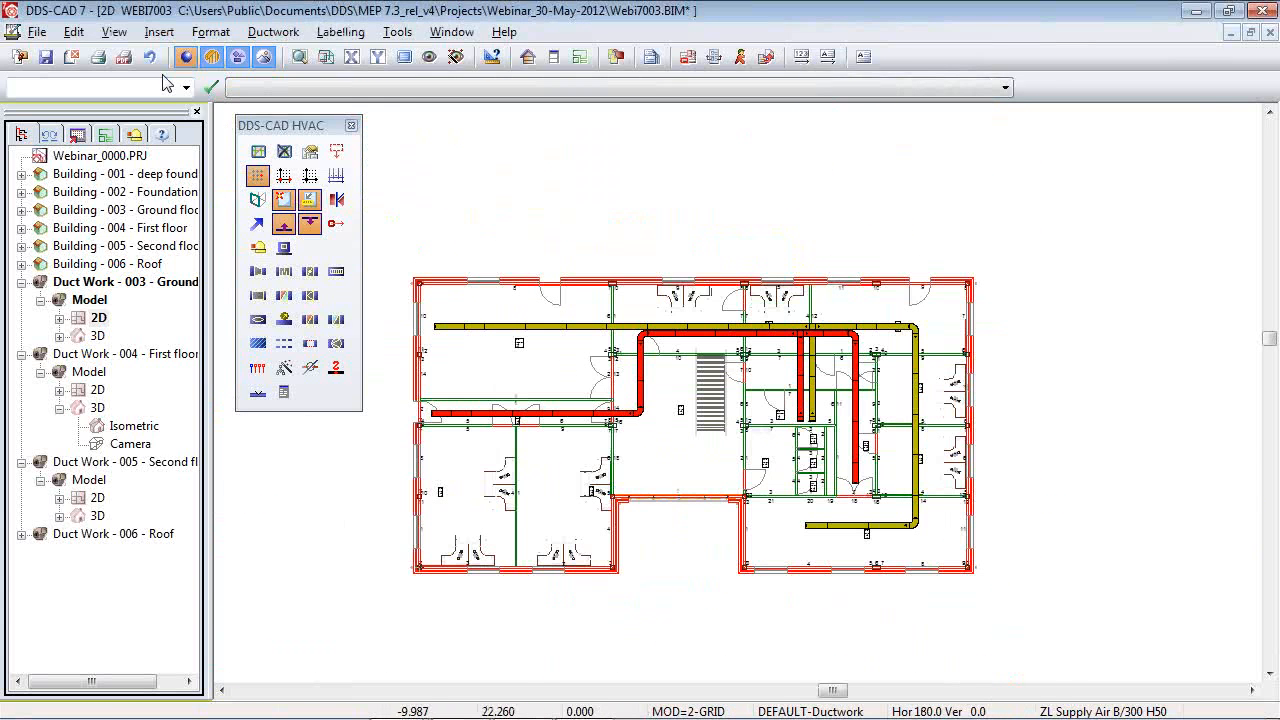
{"action": "left_click", "coordinate": [47, 57]}
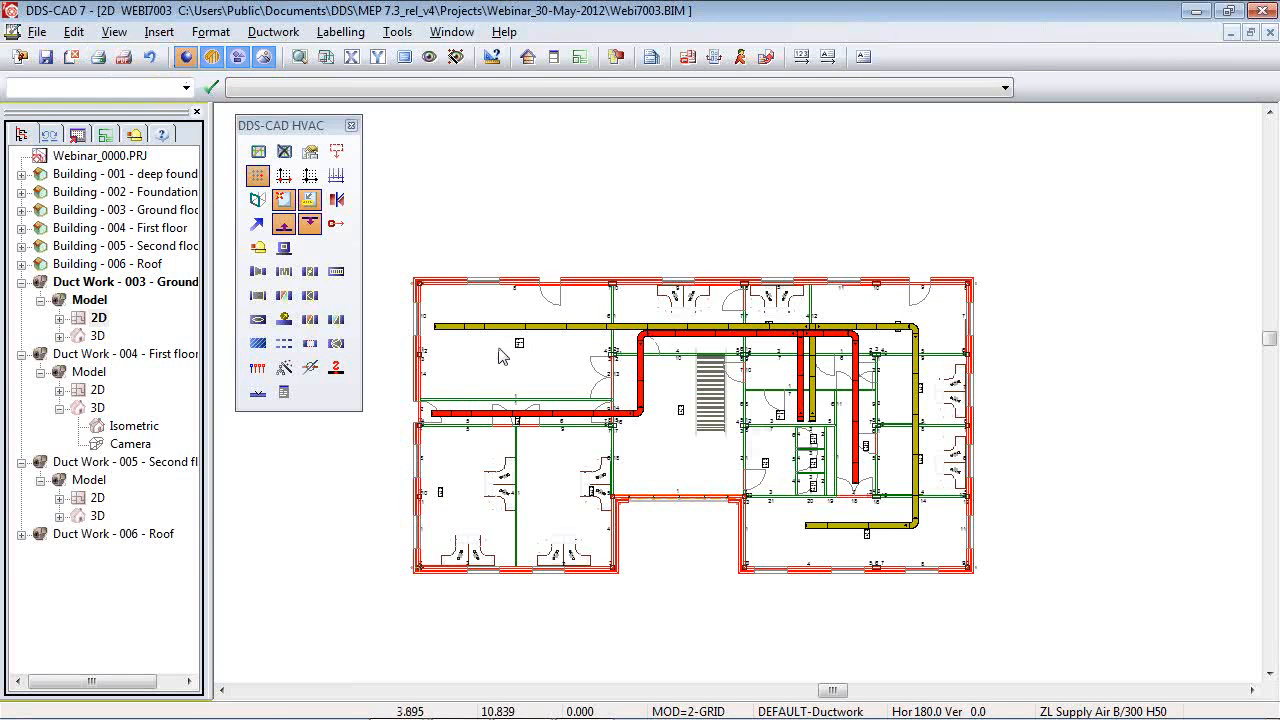
Open the duct work model 499 for all floors, link Ground floor, First floor, Second floor and Roof duct work as ghost models, and display it in 3D.
{"action": "left_click", "coordinate": [19, 57]}
{"action": "double_click", "coordinate": [366, 407]}
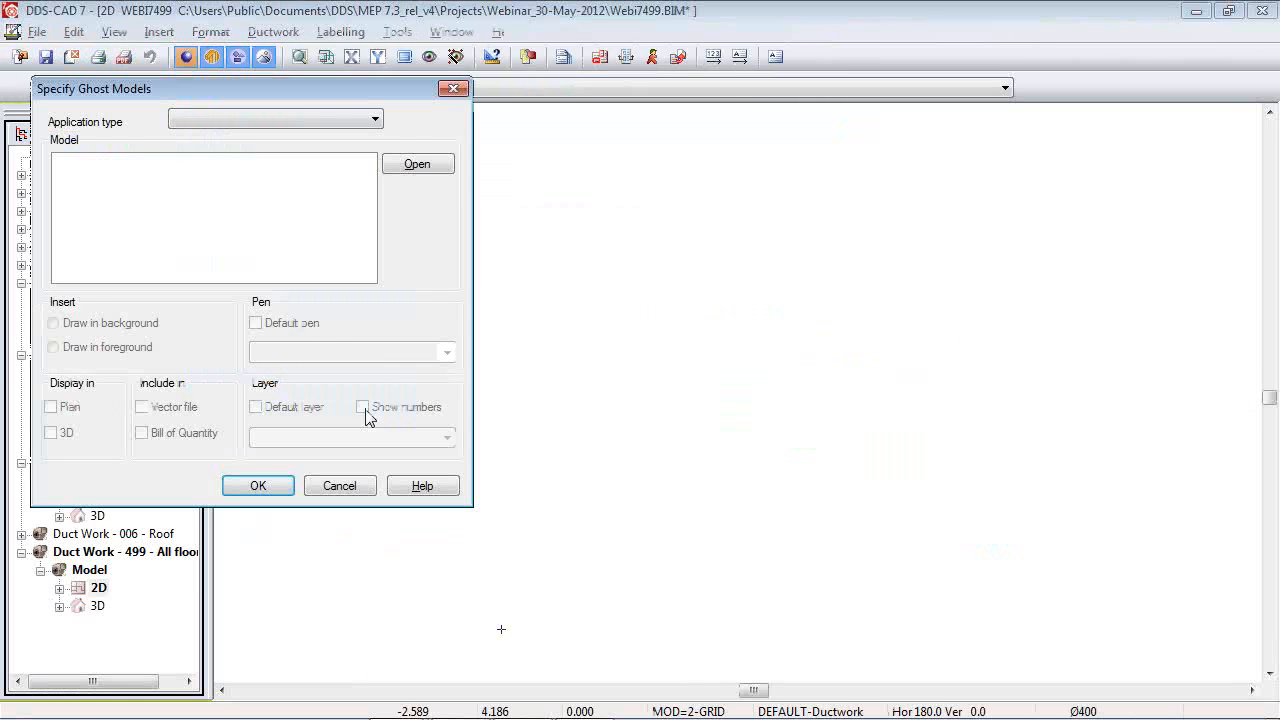
{"action": "key", "text": "ctrl+a"}
{"action": "left_click", "coordinate": [71, 202]}
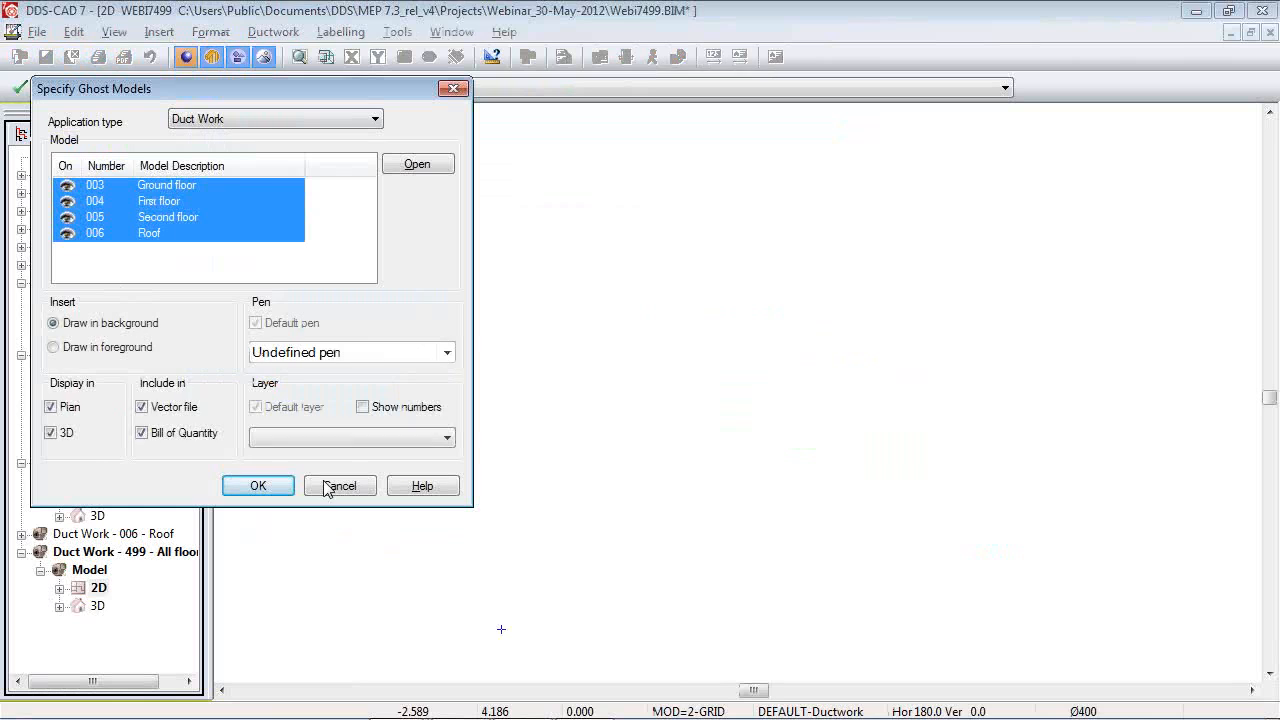
{"action": "left_click", "coordinate": [258, 485]}
{"action": "left_click", "coordinate": [264, 59]}
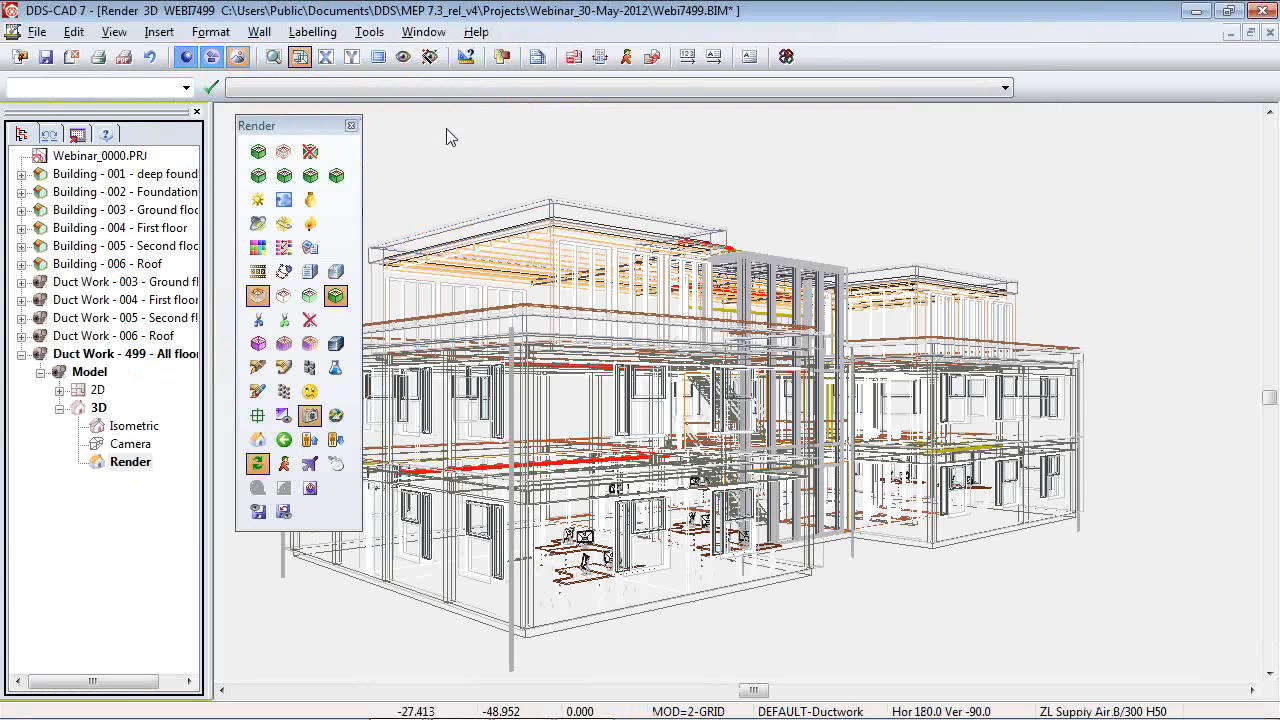
Try to invert the visibility of all Ductwork layers and extend the layer list to all types.
{"action": "left_click", "coordinate": [404, 58]}
{"action": "left_click", "coordinate": [332, 102]}
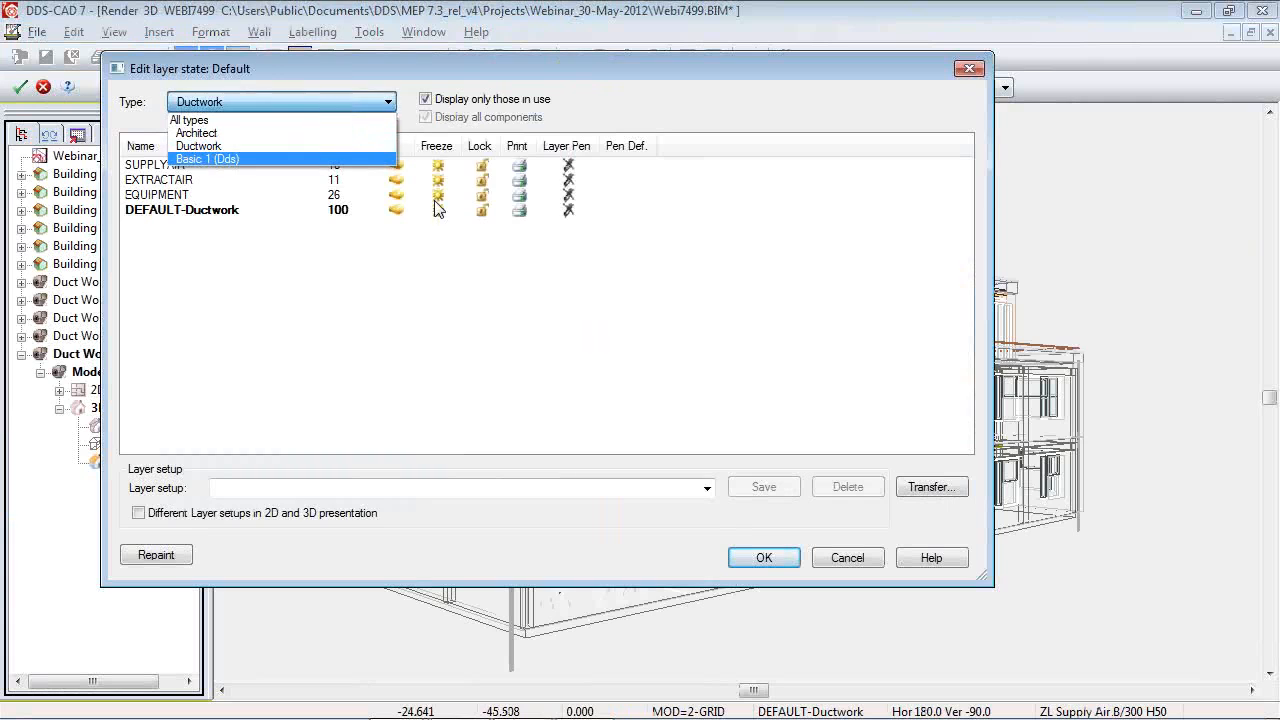
{"action": "left_click", "coordinate": [399, 190]}
{"action": "right_click", "coordinate": [399, 196]}
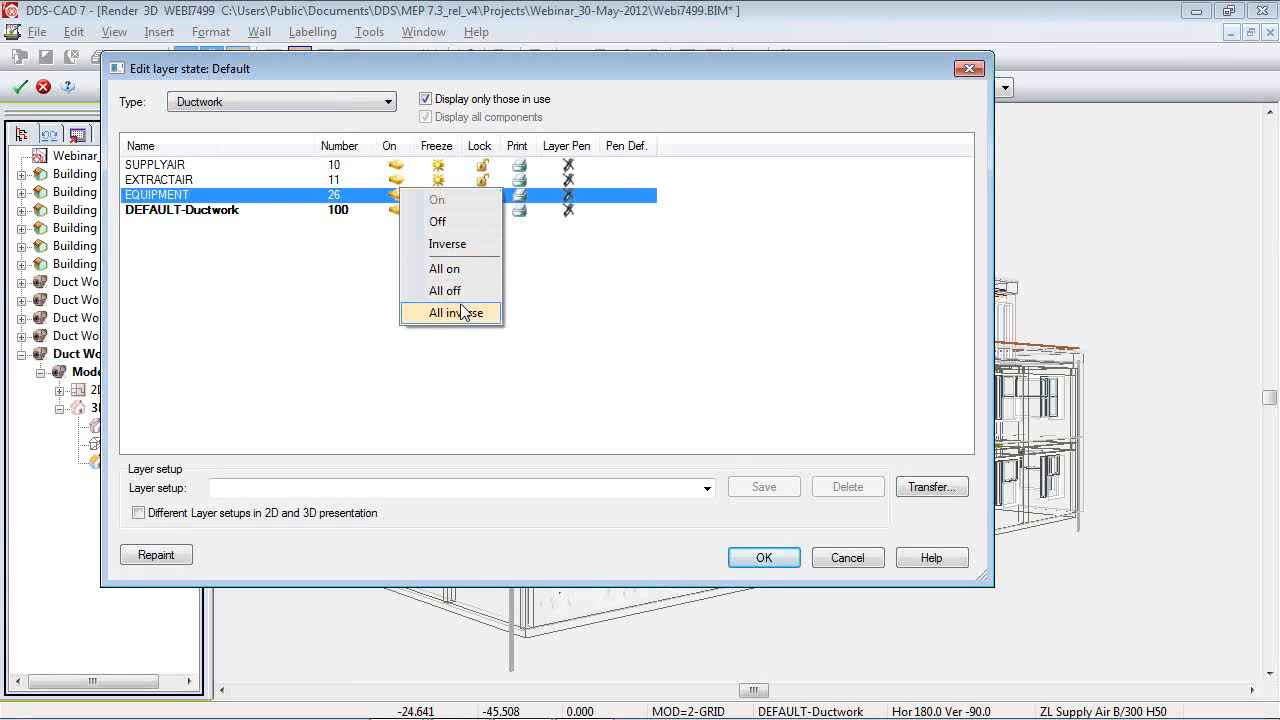
{"action": "left_click", "coordinate": [461, 313]}
{"action": "left_click", "coordinate": [312, 101]}
{"action": "left_click", "coordinate": [319, 119]}
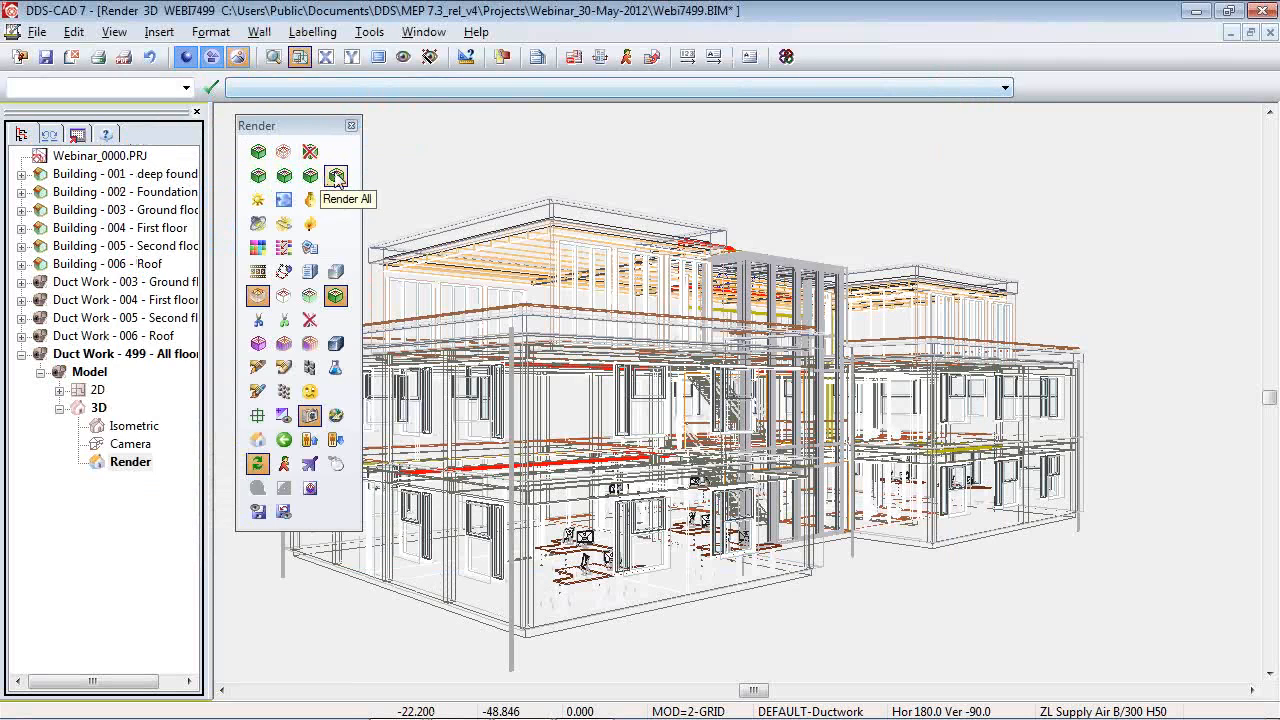
Render the all-floors 3D model with shaded surfaces and invert the visibility of all Ductwork layers.
{"action": "left_click", "coordinate": [311, 177]}
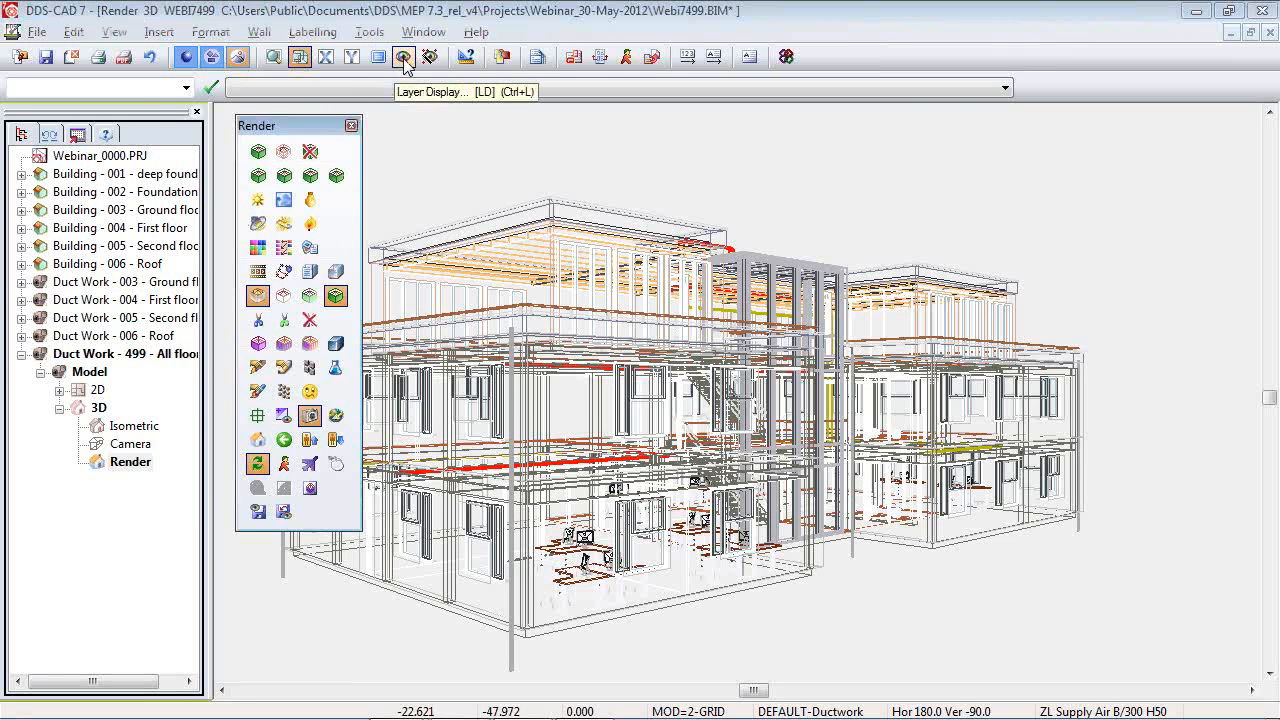
{"action": "left_click", "coordinate": [258, 151]}
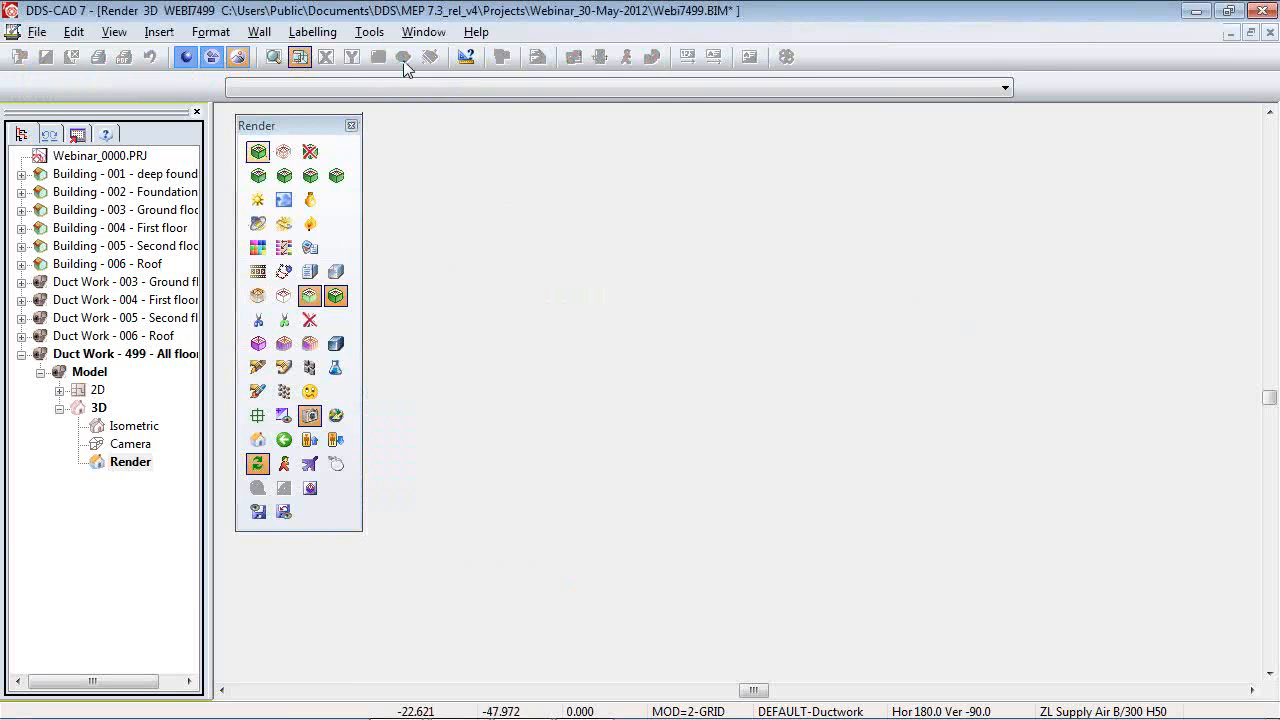
{"action": "left_click", "coordinate": [404, 58]}
{"action": "left_click", "coordinate": [260, 101]}
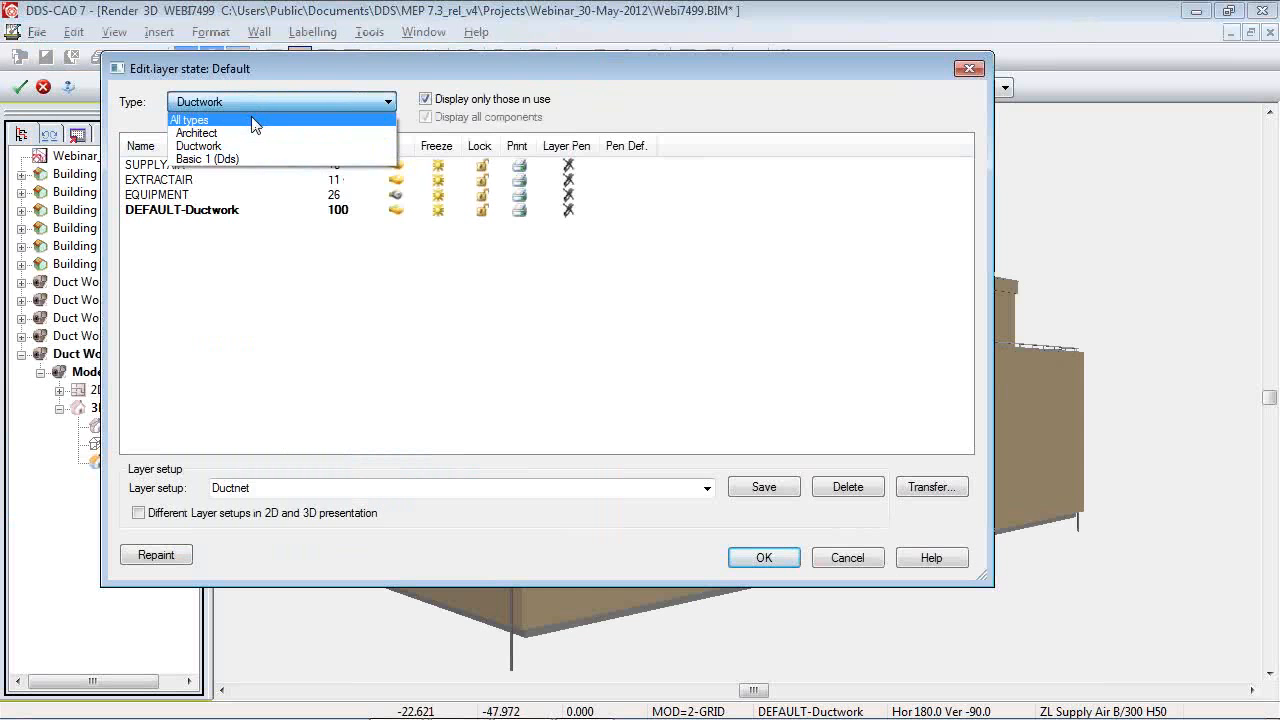
{"action": "left_click", "coordinate": [425, 235]}
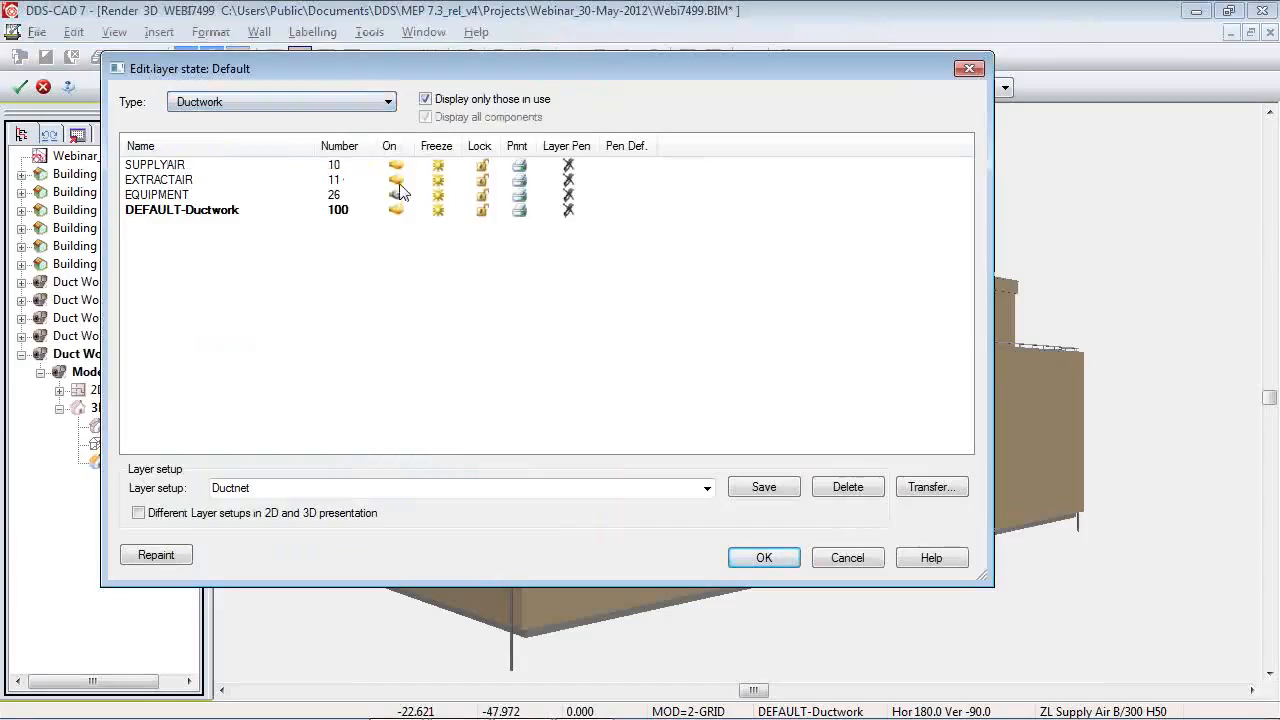
{"action": "right_click", "coordinate": [398, 181]}
{"action": "left_click", "coordinate": [440, 308]}
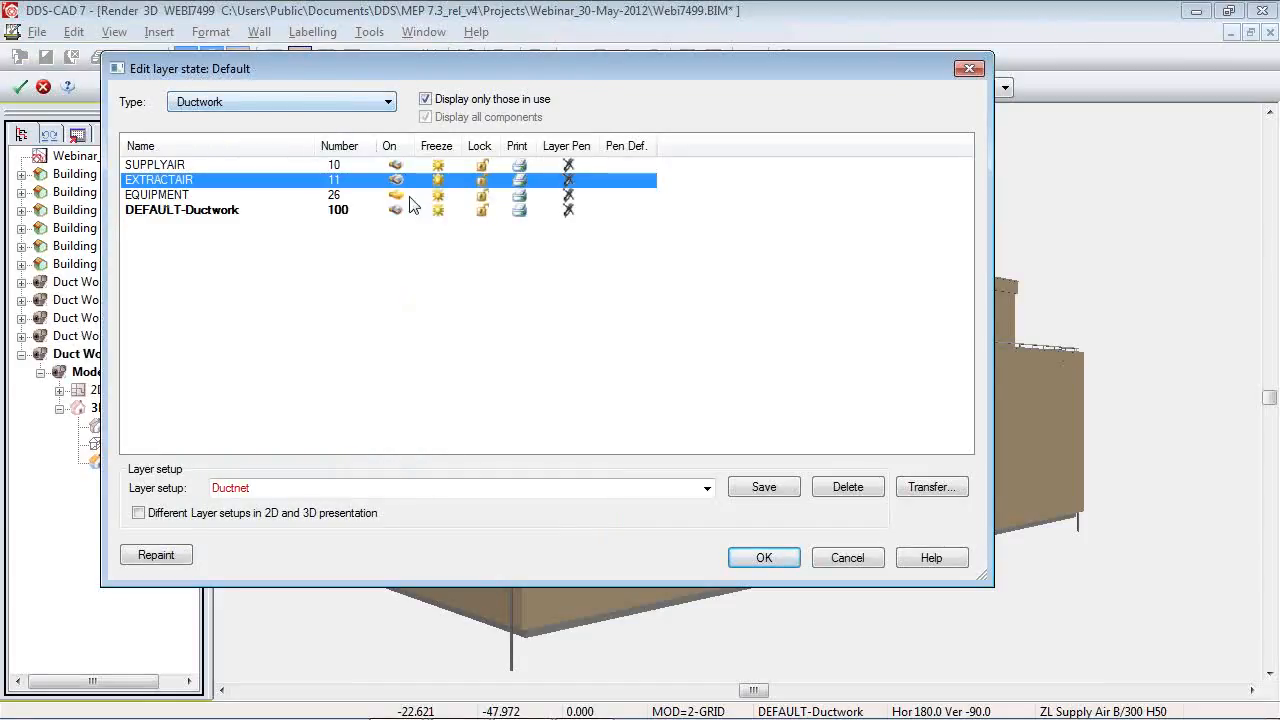
Invert the visibility of the layers of all types to isolate the duct network from the building, and apply the layer state.
{"action": "left_click", "coordinate": [297, 101]}
{"action": "left_click", "coordinate": [296, 132]}
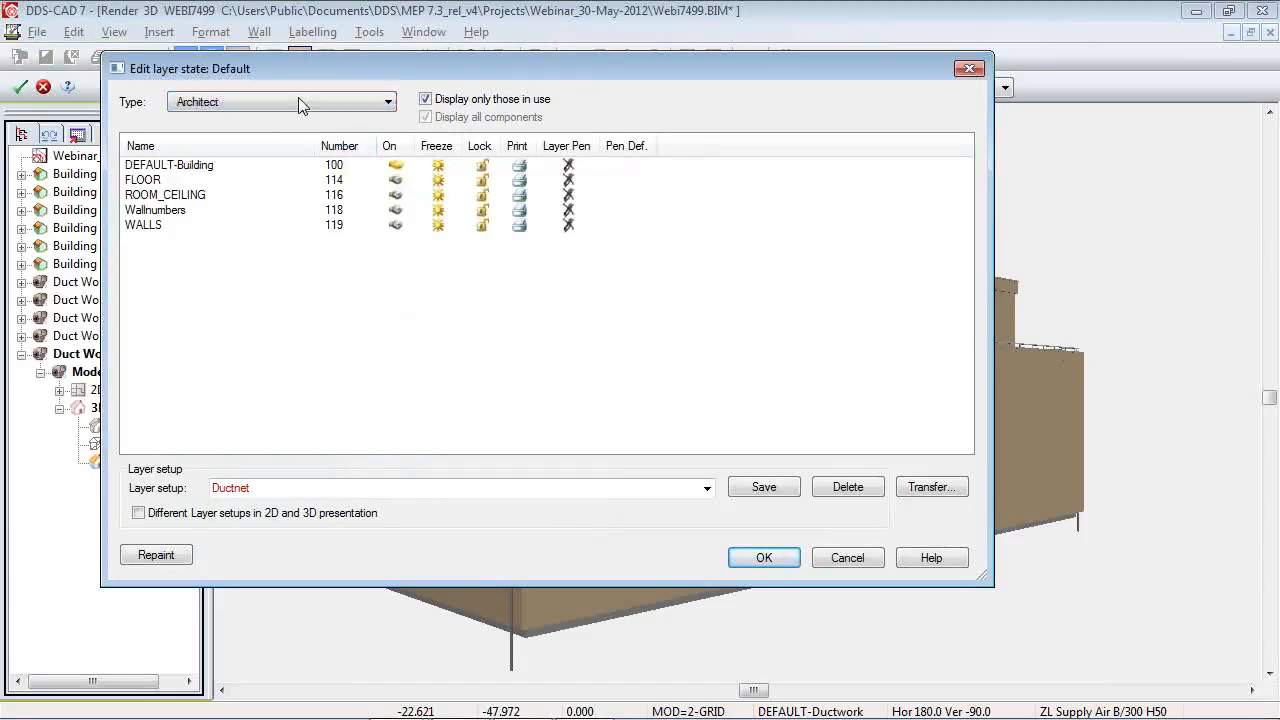
{"action": "left_click", "coordinate": [295, 100]}
{"action": "left_click", "coordinate": [291, 119]}
{"action": "right_click", "coordinate": [378, 180]}
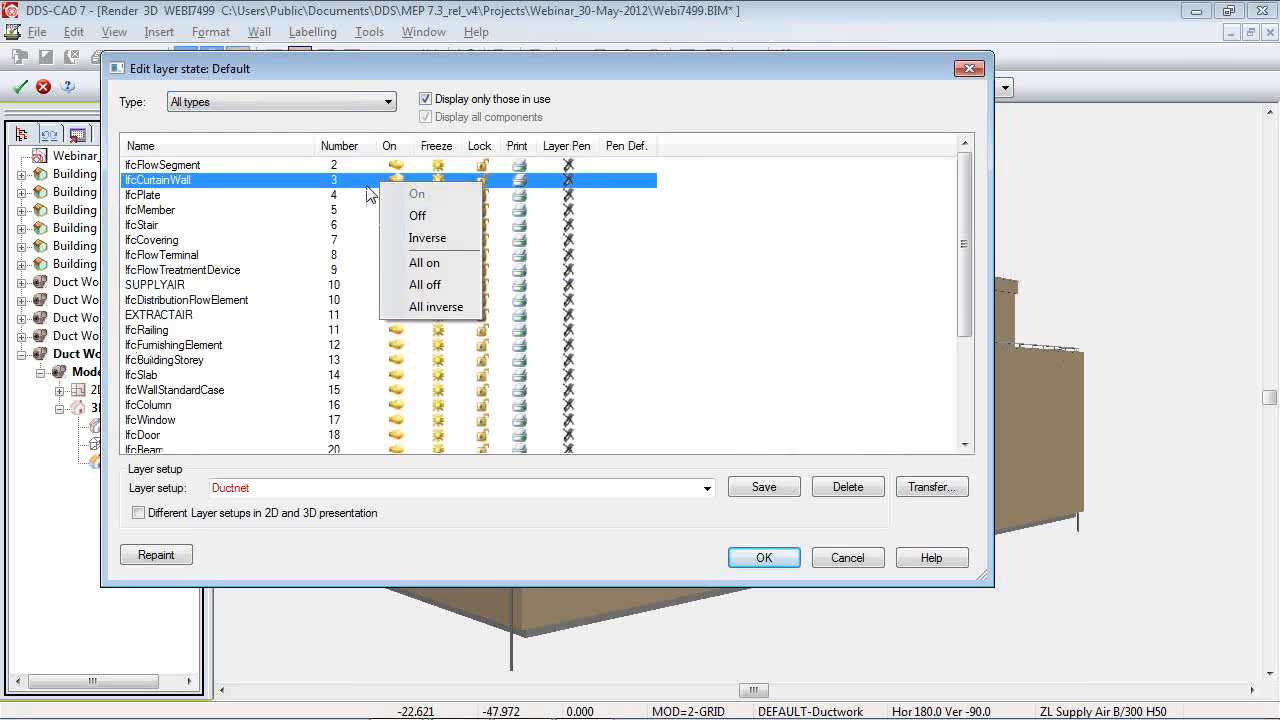
{"action": "left_click", "coordinate": [434, 308]}
{"action": "left_click", "coordinate": [763, 557]}
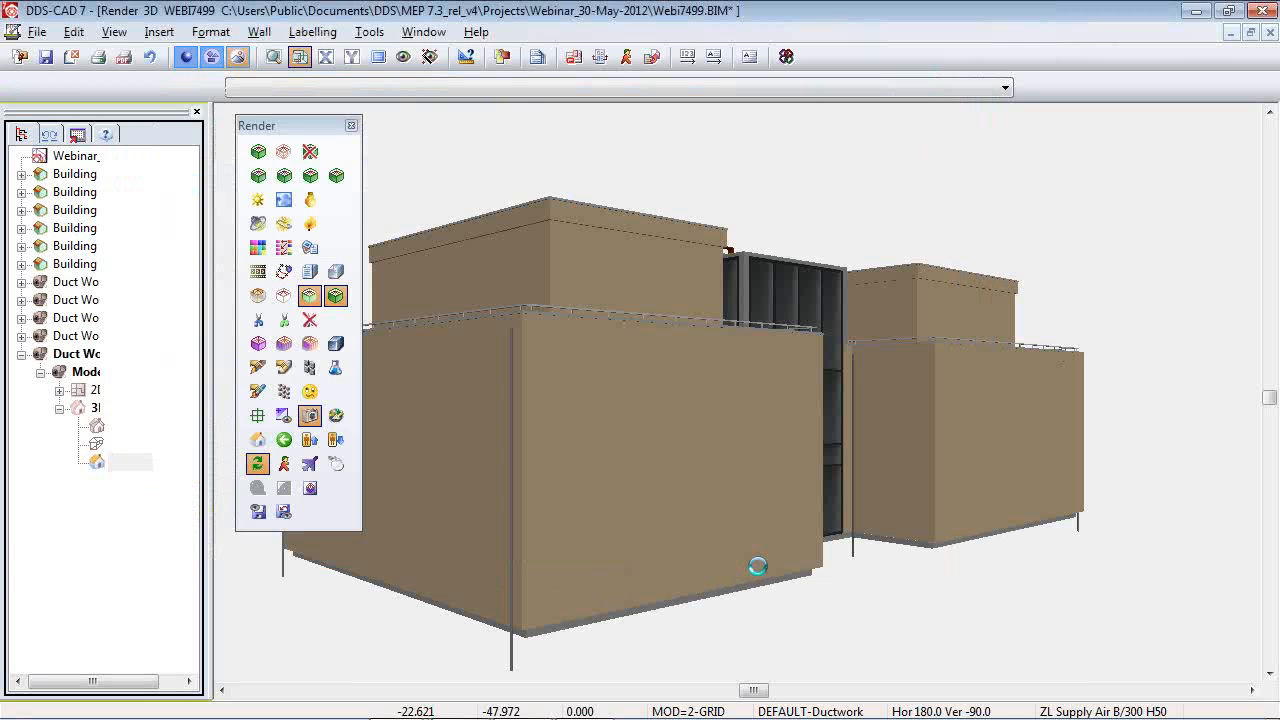
Examine the duct network, risers and roof air handling unit in 3D from several sides.
{"action": "left_click_drag", "start_coordinate": [619, 280], "coordinate": [1035, 346]}
{"action": "left_click_drag", "start_coordinate": [511, 315], "coordinate": [905, 306]}
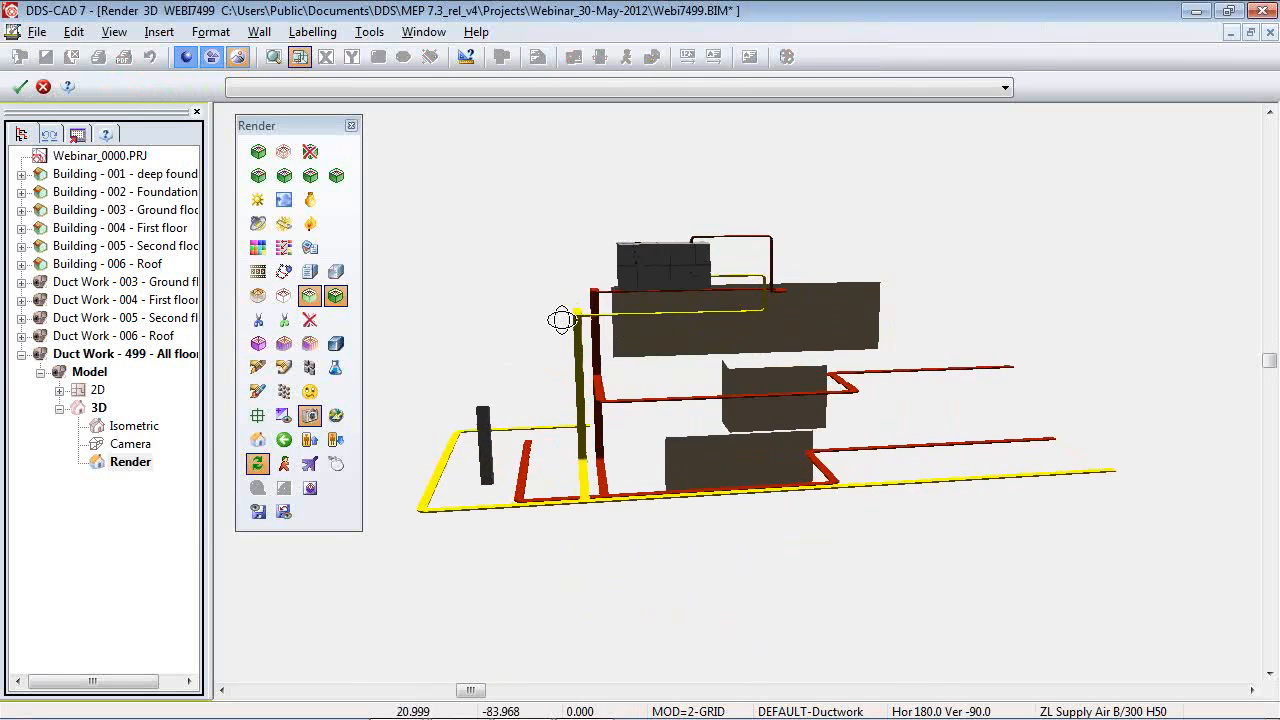
{"action": "left_click_drag", "start_coordinate": [563, 320], "coordinate": [761, 349]}
{"action": "scroll", "coordinate": [760, 350], "scroll_direction": "up", "scroll_amount": 2}
{"action": "scroll", "coordinate": [795, 273], "scroll_direction": "down", "scroll_amount": 1}
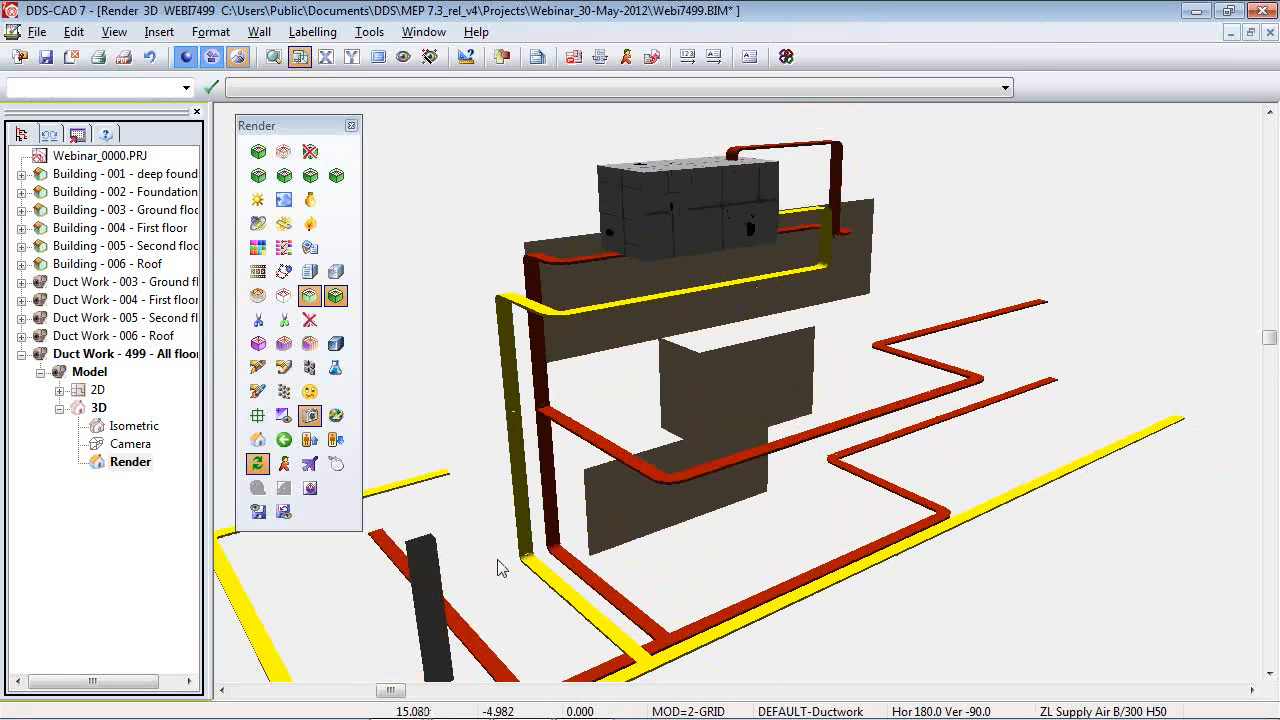
{"action": "left_click_drag", "start_coordinate": [590, 502], "coordinate": [947, 449]}
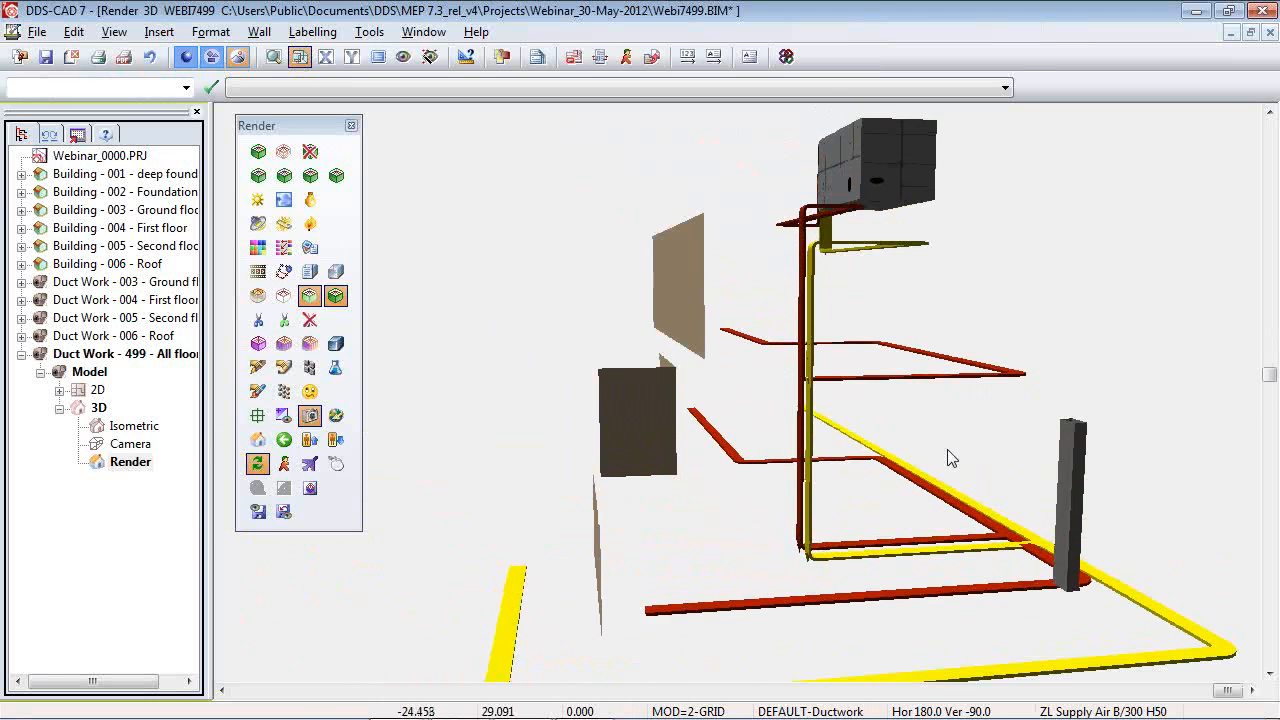
Return to the Ground floor duct work model, start an air terminal, and choose the in-ceiling supply Air Valve group from the product database.
{"action": "double_click", "coordinate": [128, 283]}
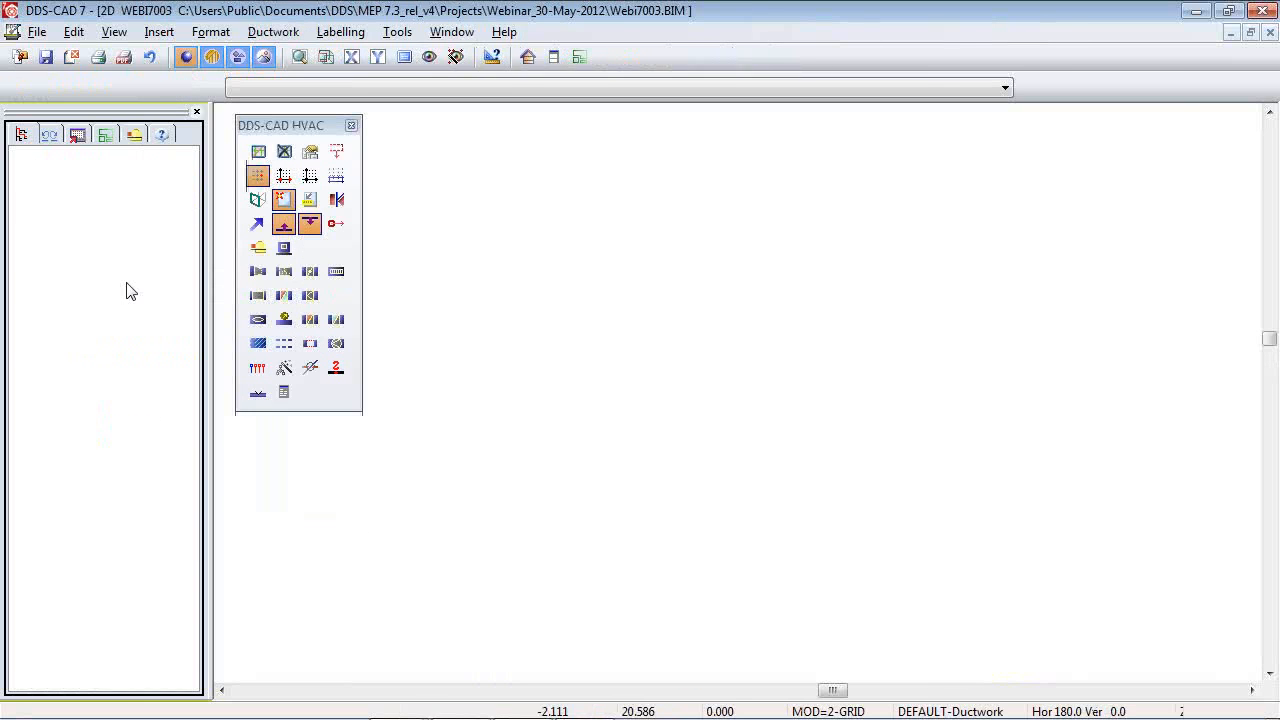
{"action": "scroll", "coordinate": [451, 366], "scroll_direction": "up", "scroll_amount": 2}
{"action": "scroll", "coordinate": [451, 366], "scroll_direction": "up", "scroll_amount": 1}
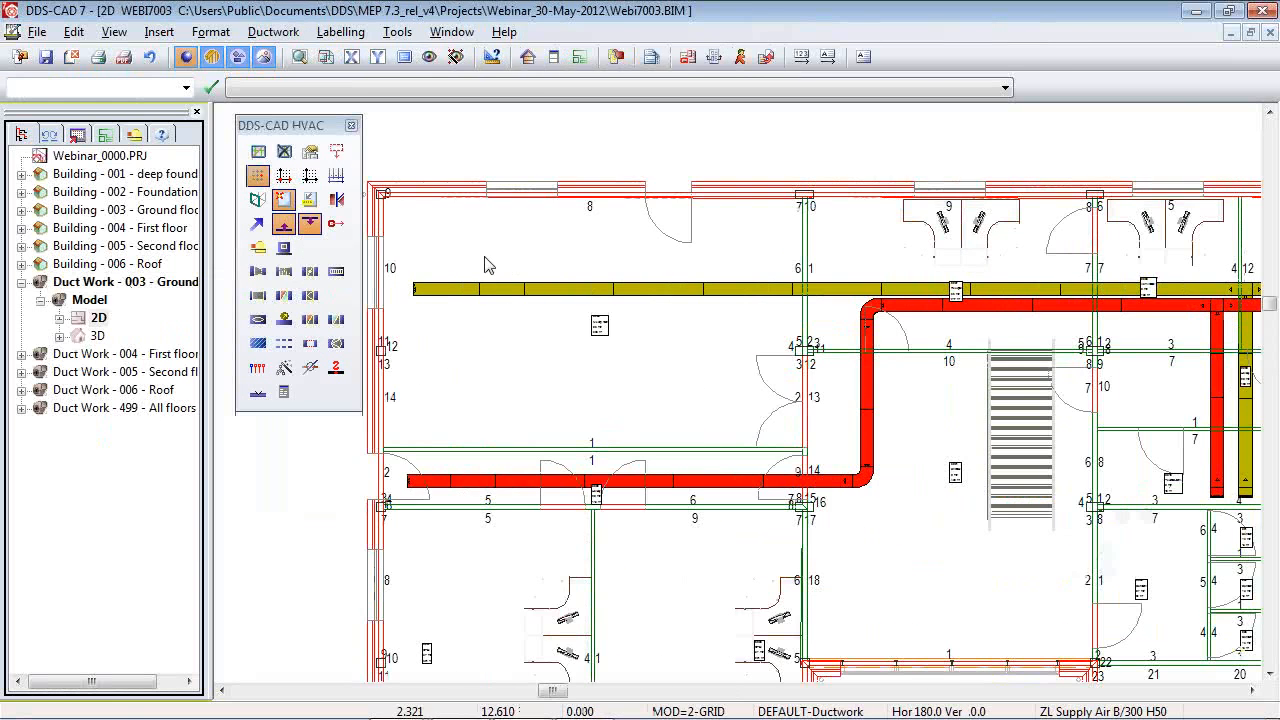
{"action": "left_click", "coordinate": [264, 268]}
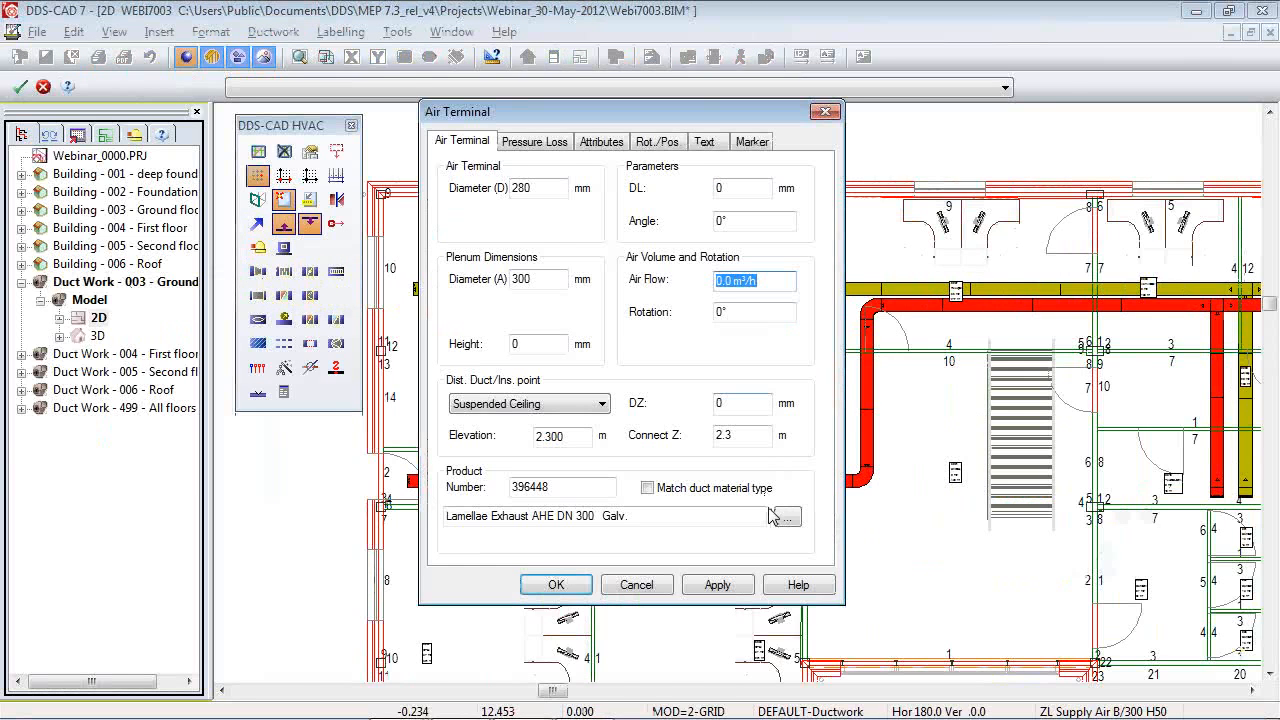
{"action": "left_click", "coordinate": [787, 518]}
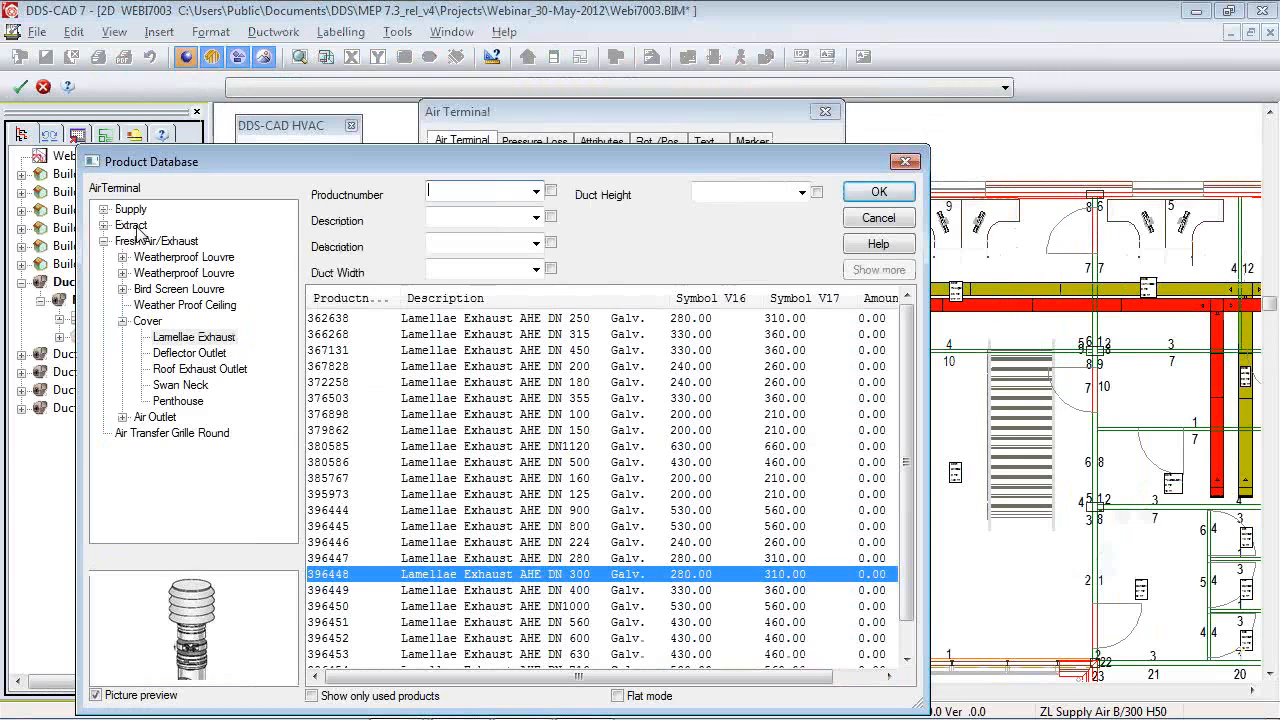
{"action": "left_click", "coordinate": [103, 209]}
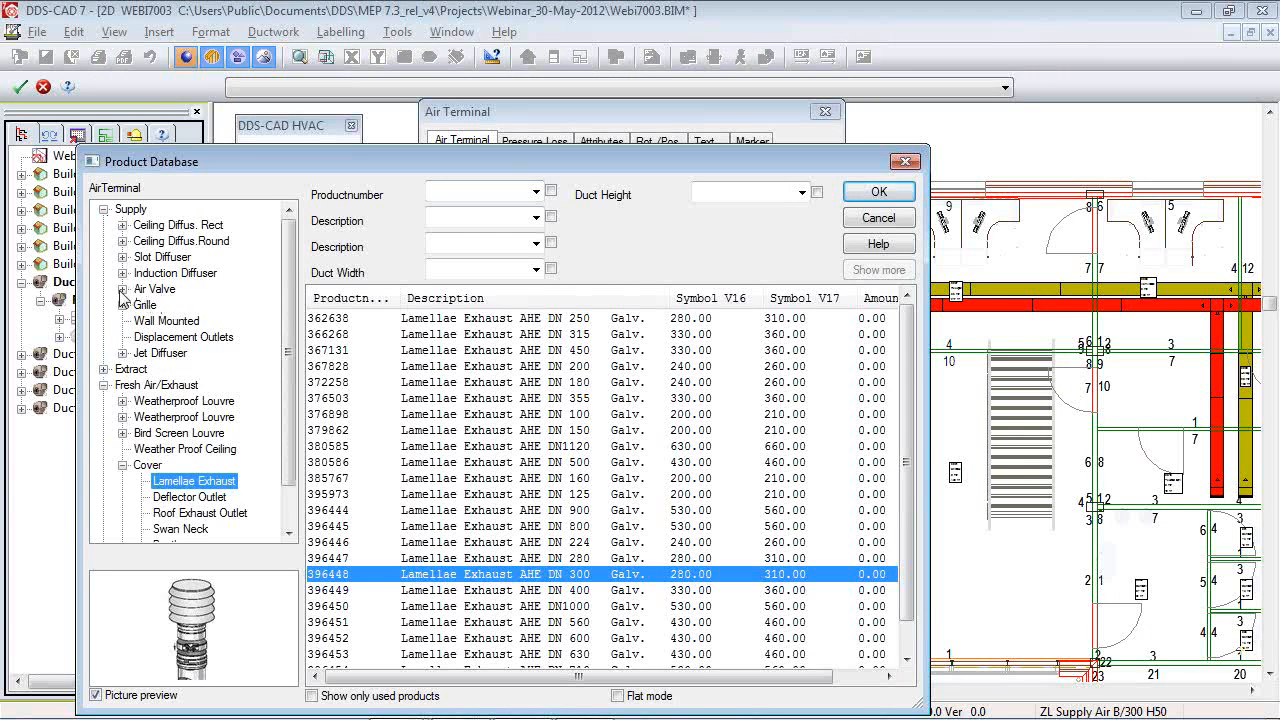
{"action": "left_click", "coordinate": [122, 289]}
{"action": "left_click", "coordinate": [174, 304]}
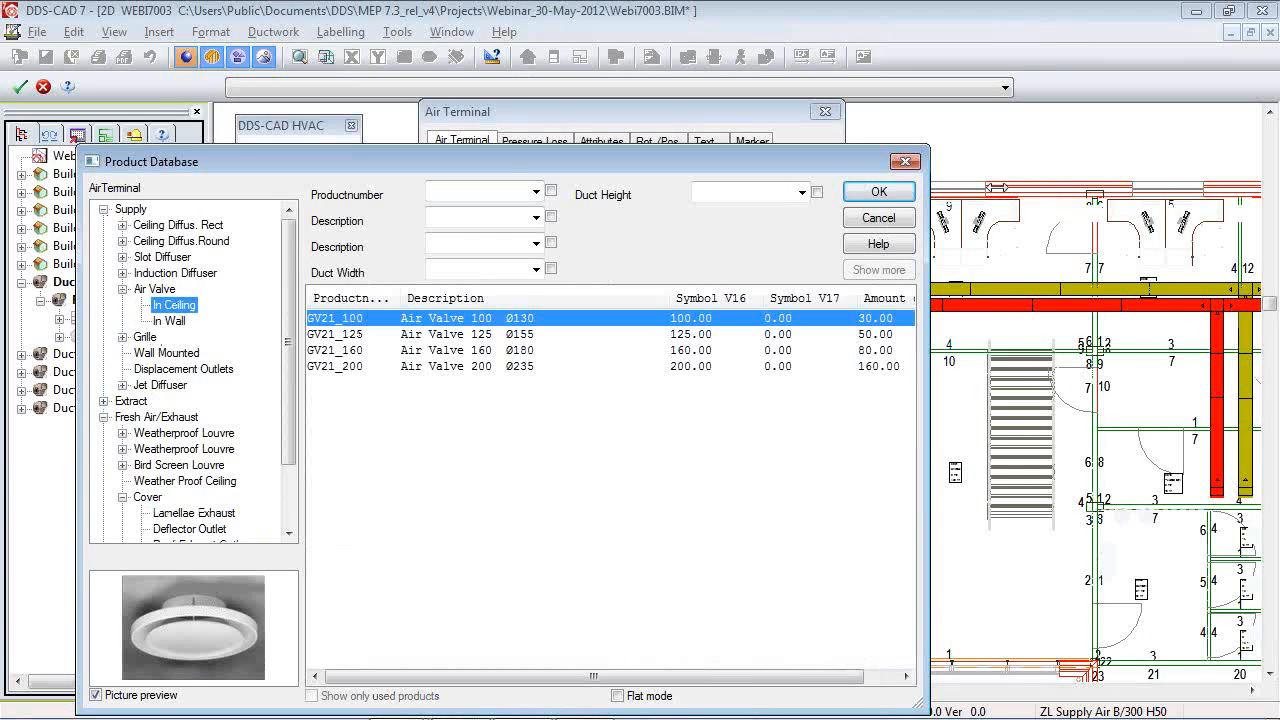
{"action": "left_click", "coordinate": [891, 197]}
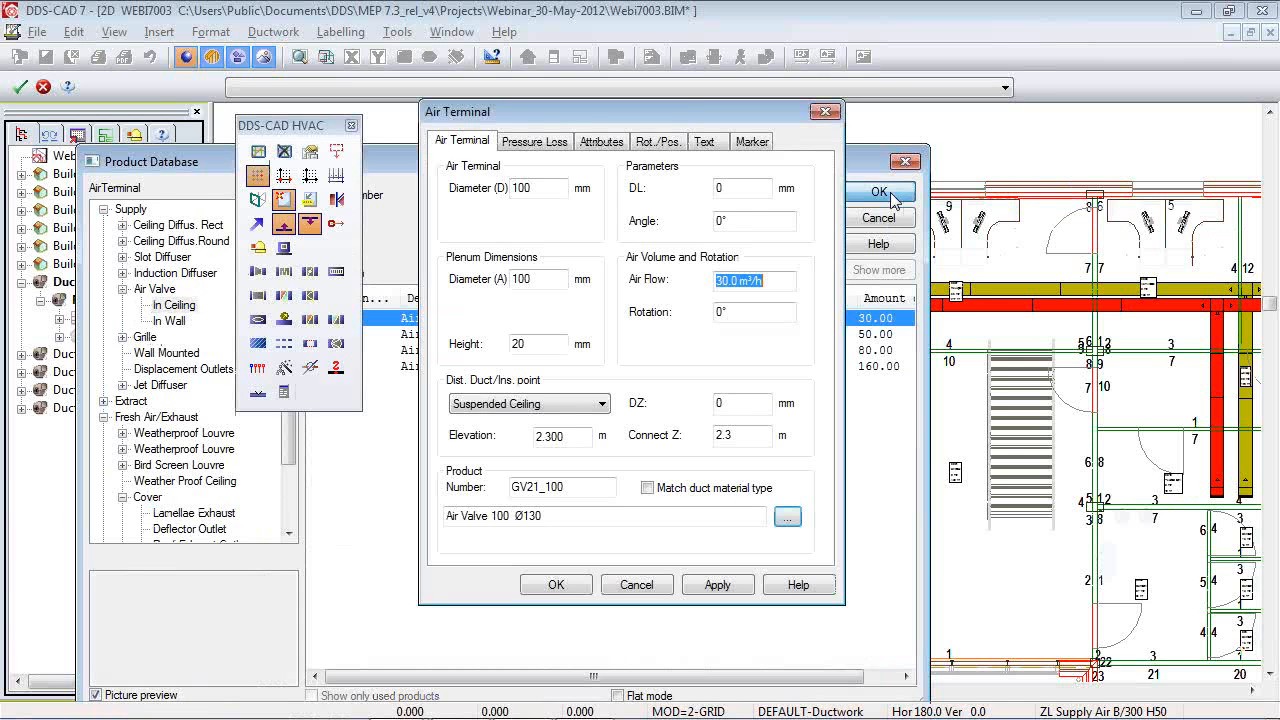
{"action": "left_click", "coordinate": [495, 410]}
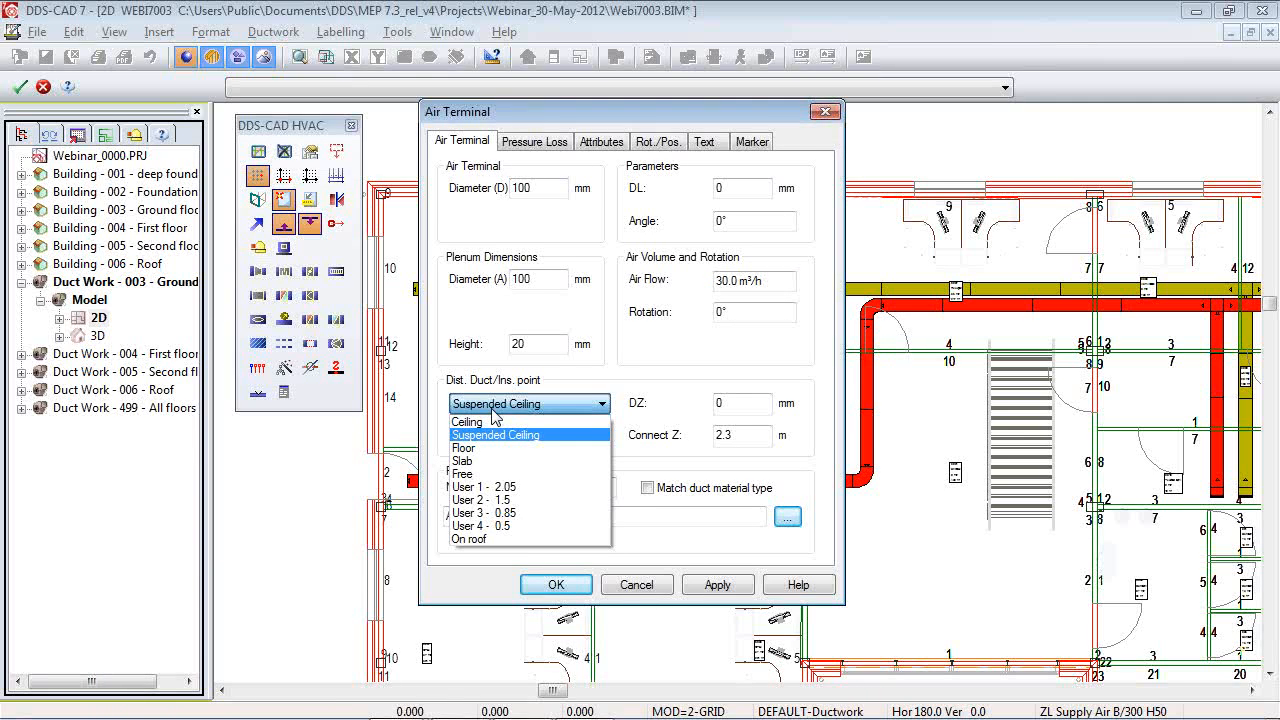
{"action": "key", "text": "Escape"}
{"action": "key", "text": "Escape"}
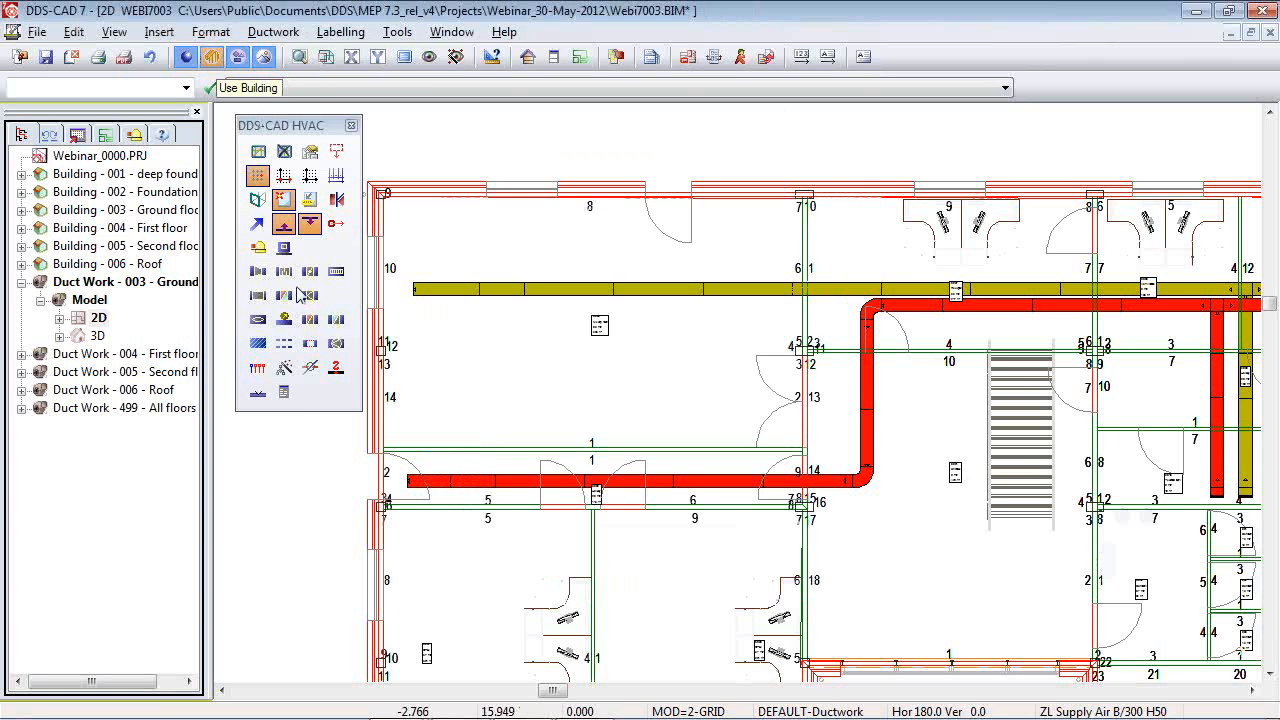
Set the suspended ceiling's height and place the 60 x 60cm ceiling in the Meeting Room and the two rooms below the corridor.
{"action": "left_click", "coordinate": [237, 57]}
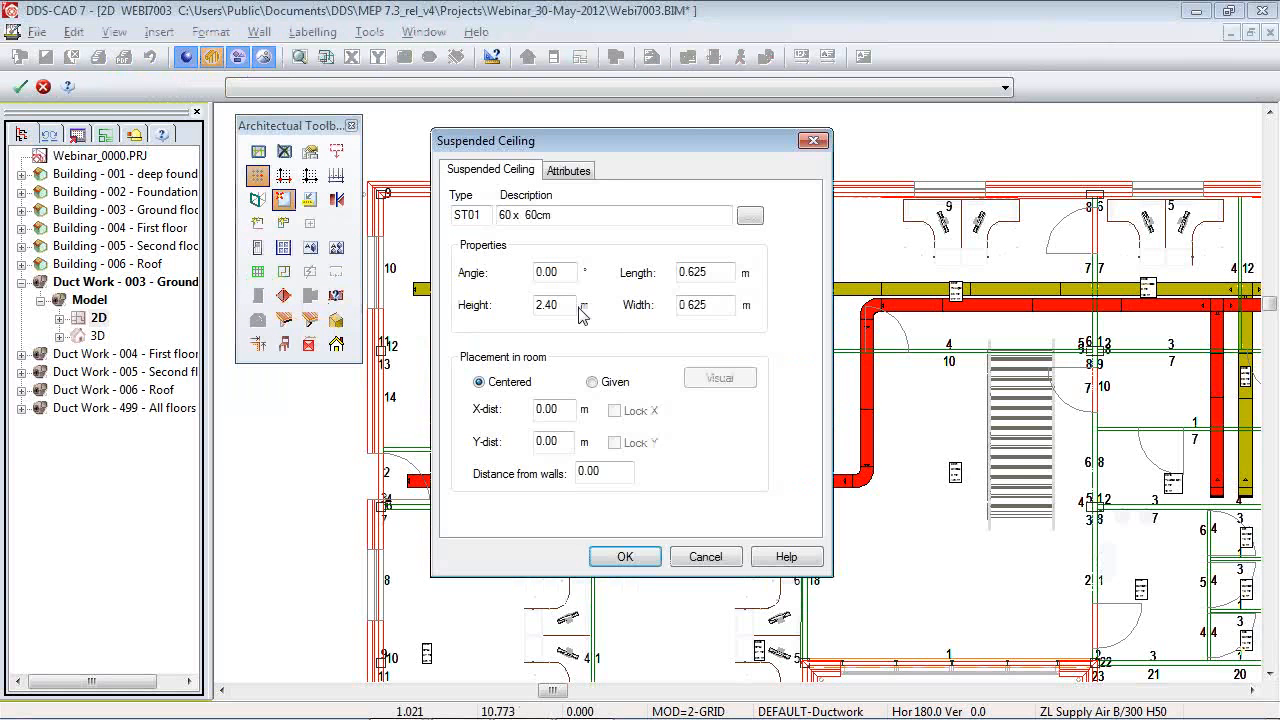
{"action": "left_click", "coordinate": [570, 305]}
{"action": "key", "text": "BackSpace"}
{"action": "type", "text": "2"}
{"action": "key", "text": "Return"}
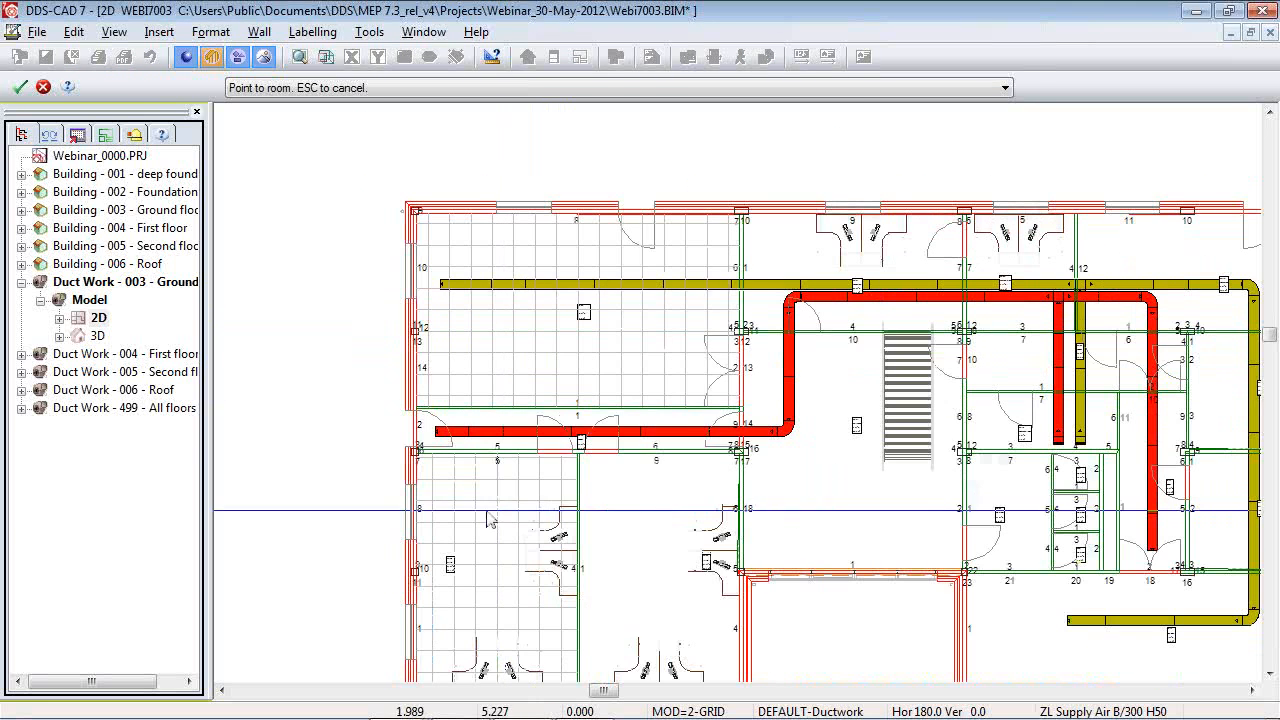
{"action": "left_click", "coordinate": [461, 348]}
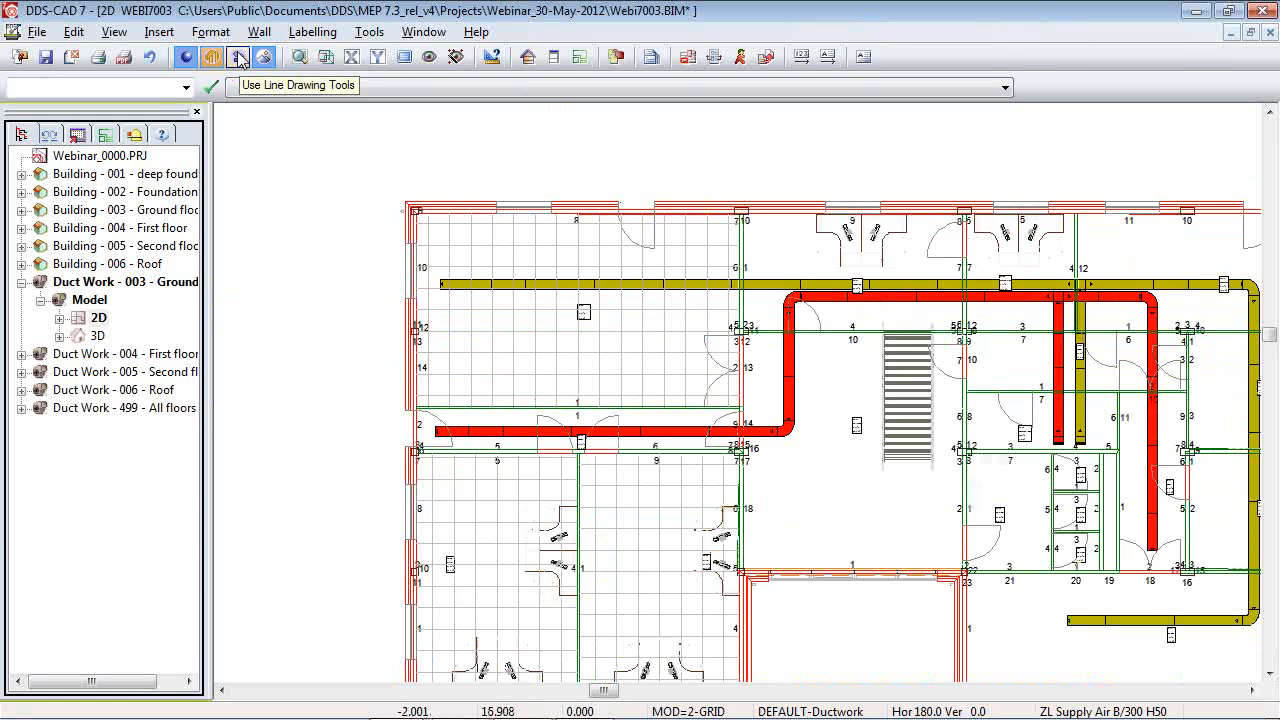
Configure an Air Valve 100 Ø130 supply terminal (GV21_100) on the suspended ceiling at 2.55 m elevation.
{"action": "left_click", "coordinate": [185, 57]}
{"action": "left_click", "coordinate": [259, 250]}
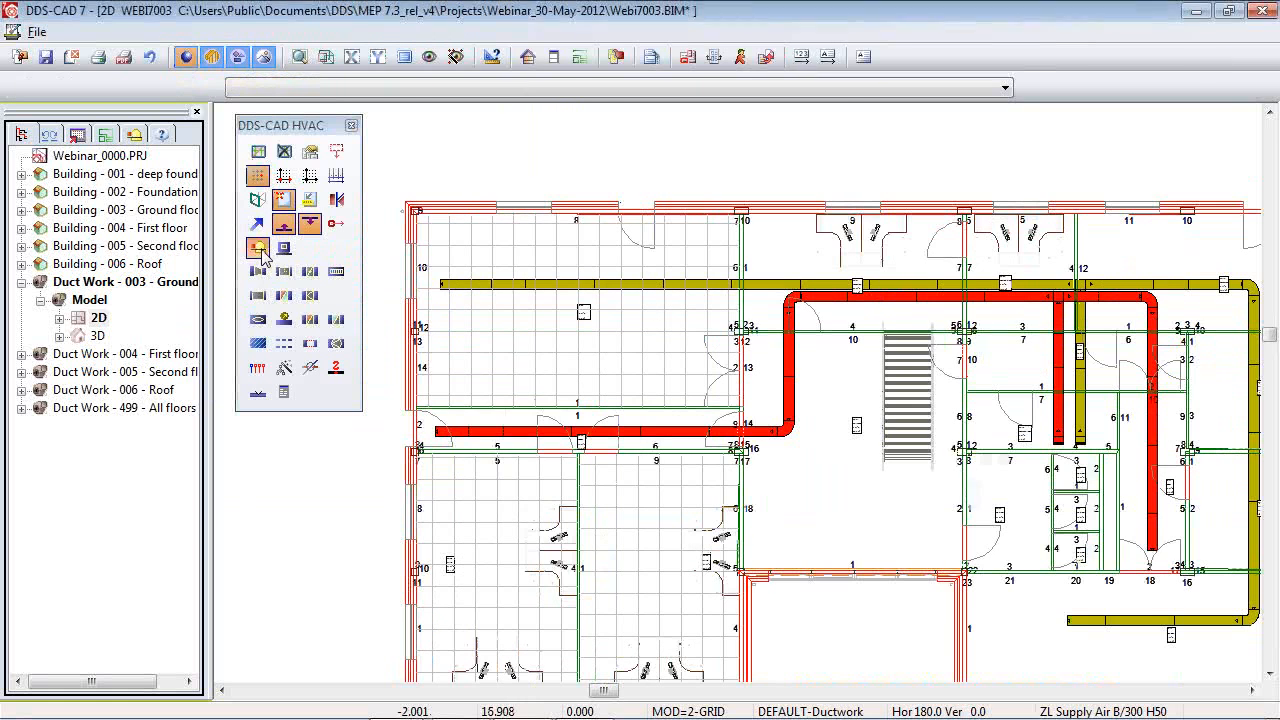
{"action": "left_click", "coordinate": [787, 516]}
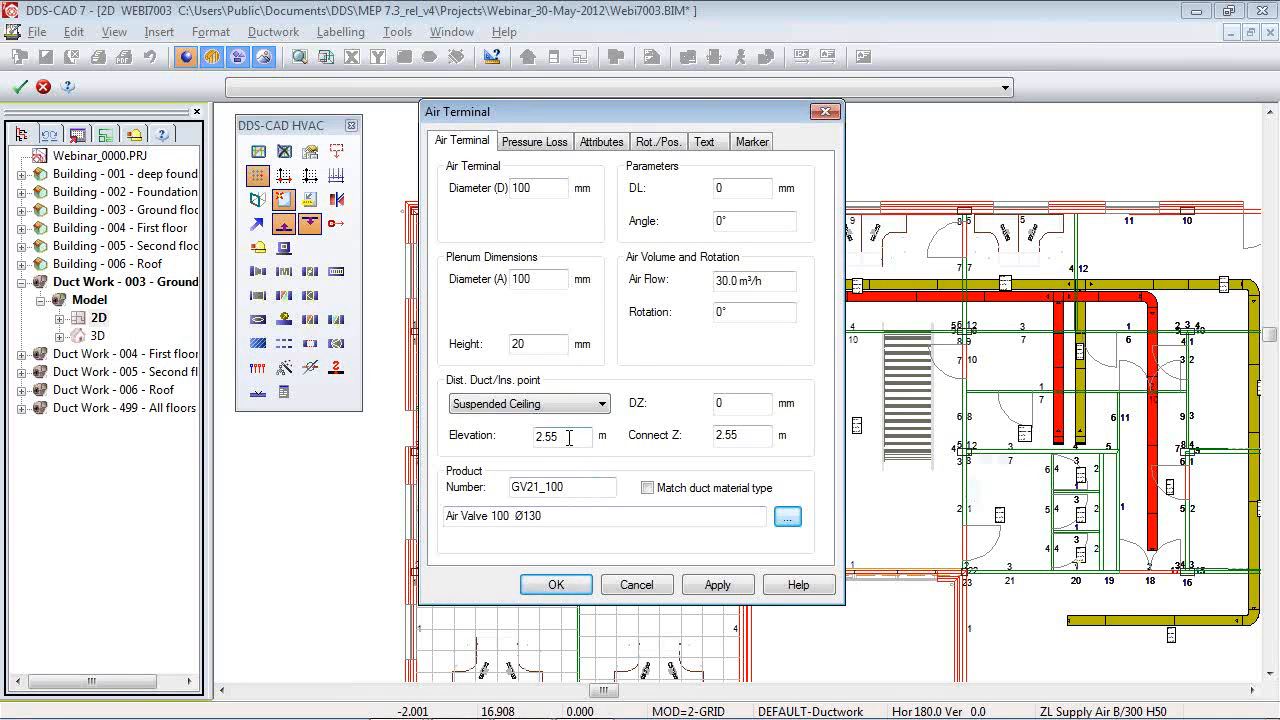
{"action": "left_click", "coordinate": [556, 585]}
Place the supply air valve at the centre of a Meeting Room ceiling tile below the yellow duct, using the tile's opposite corners.
{"action": "scroll", "coordinate": [468, 343], "scroll_direction": "up", "scroll_amount": 4}
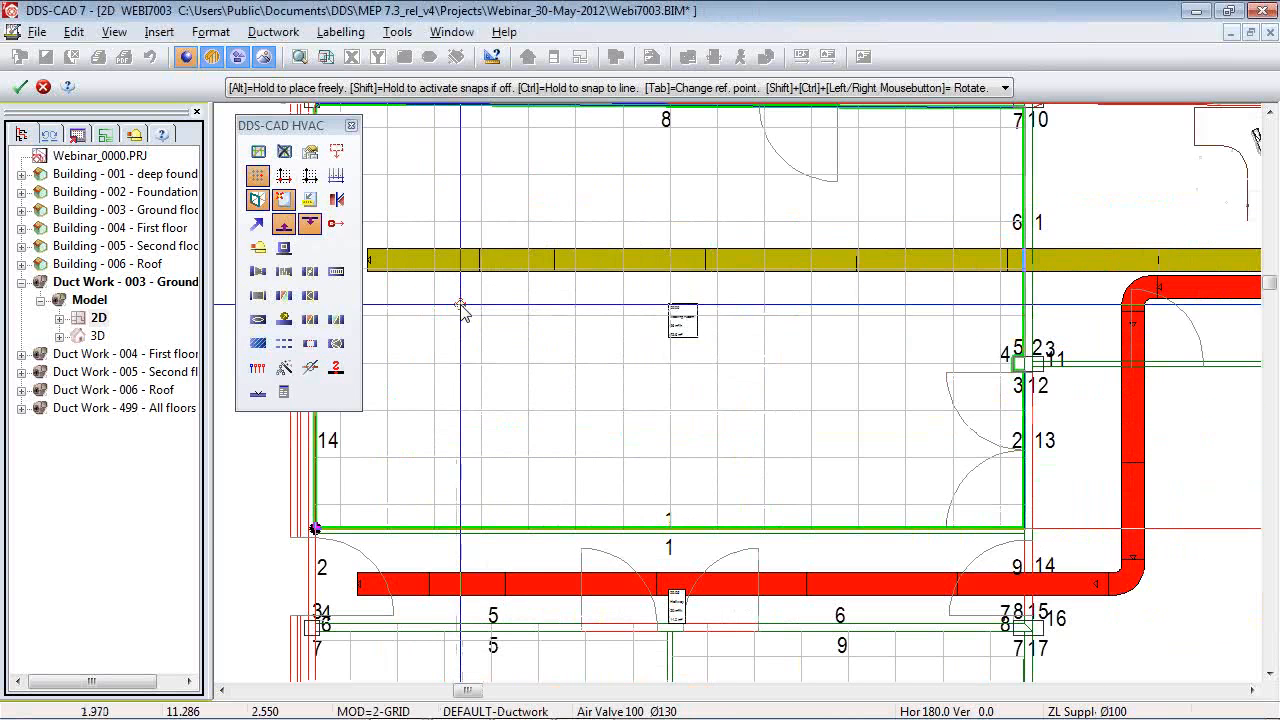
{"action": "scroll", "coordinate": [462, 345], "scroll_direction": "up", "scroll_amount": 1}
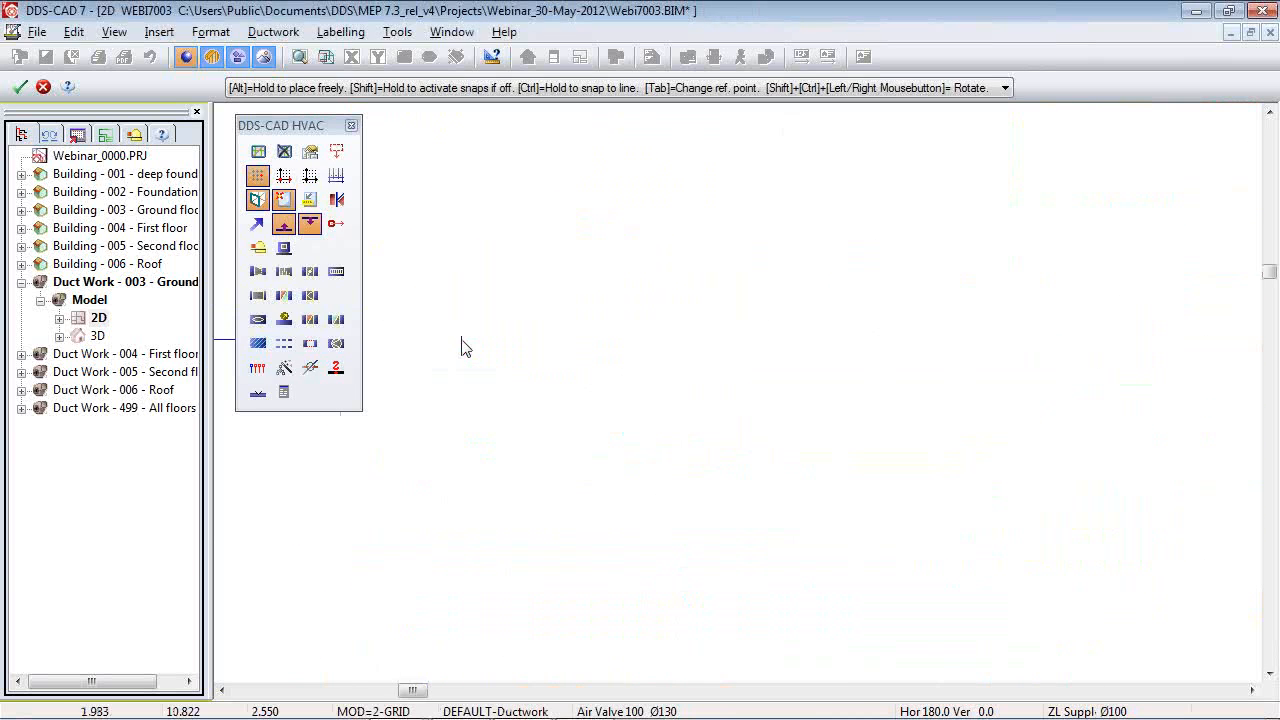
{"action": "left_click", "coordinate": [381, 257]}
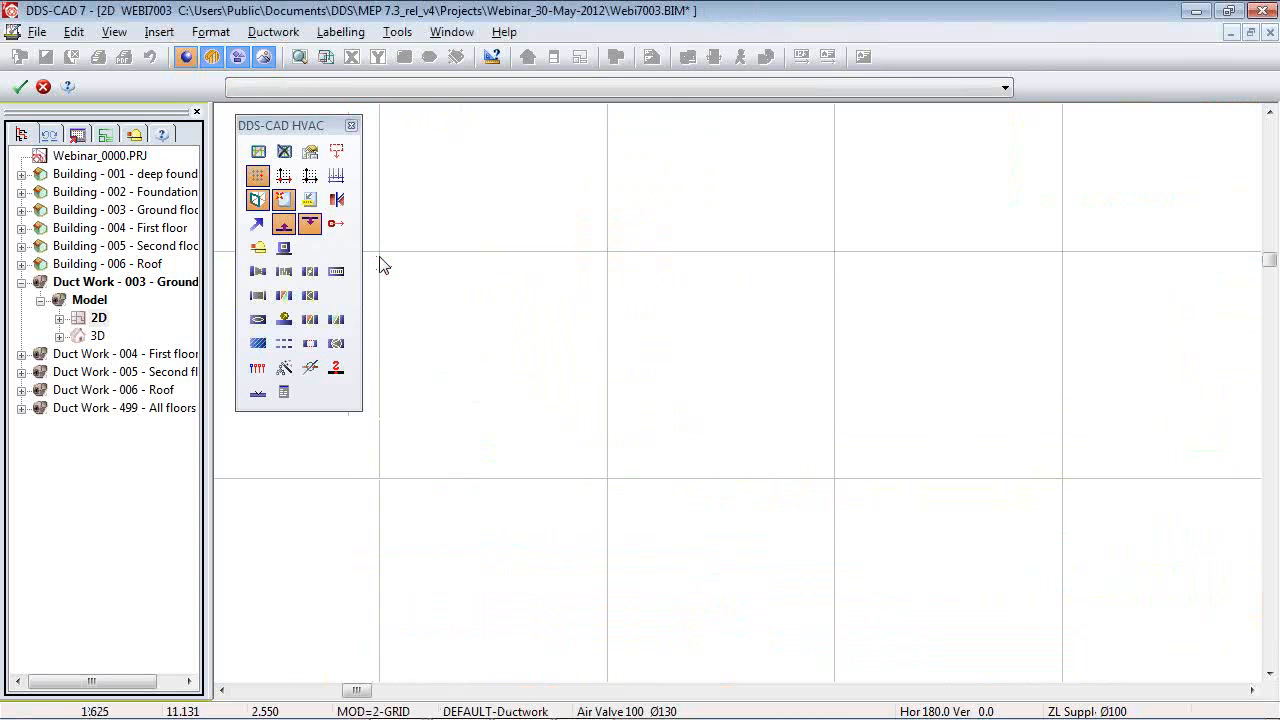
{"action": "left_click", "coordinate": [612, 477]}
{"action": "scroll", "coordinate": [450, 324], "scroll_direction": "down", "scroll_amount": 3}
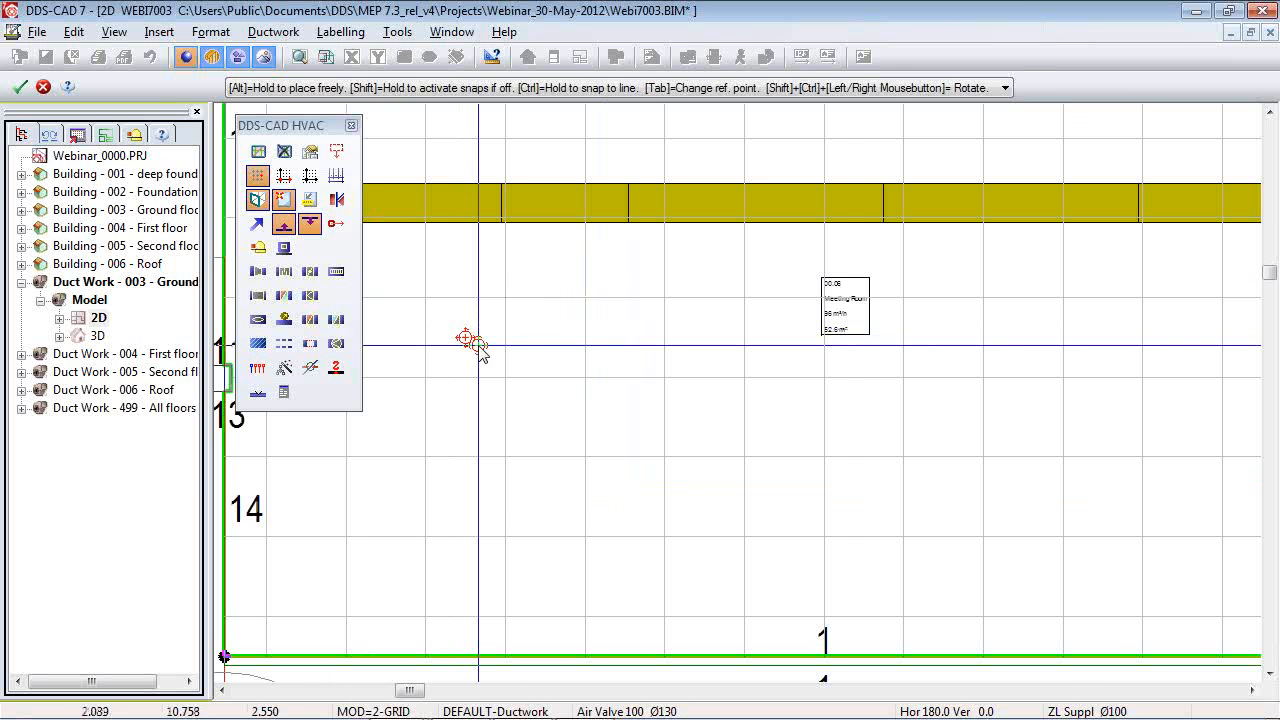
{"action": "left_click", "coordinate": [479, 345]}
Configure an extract in-ceiling air terminal using Air Valve 125 Ø155 (GV21_125) with the Suspended Ceiling insertion point.
{"action": "double_click", "coordinate": [574, 440]}
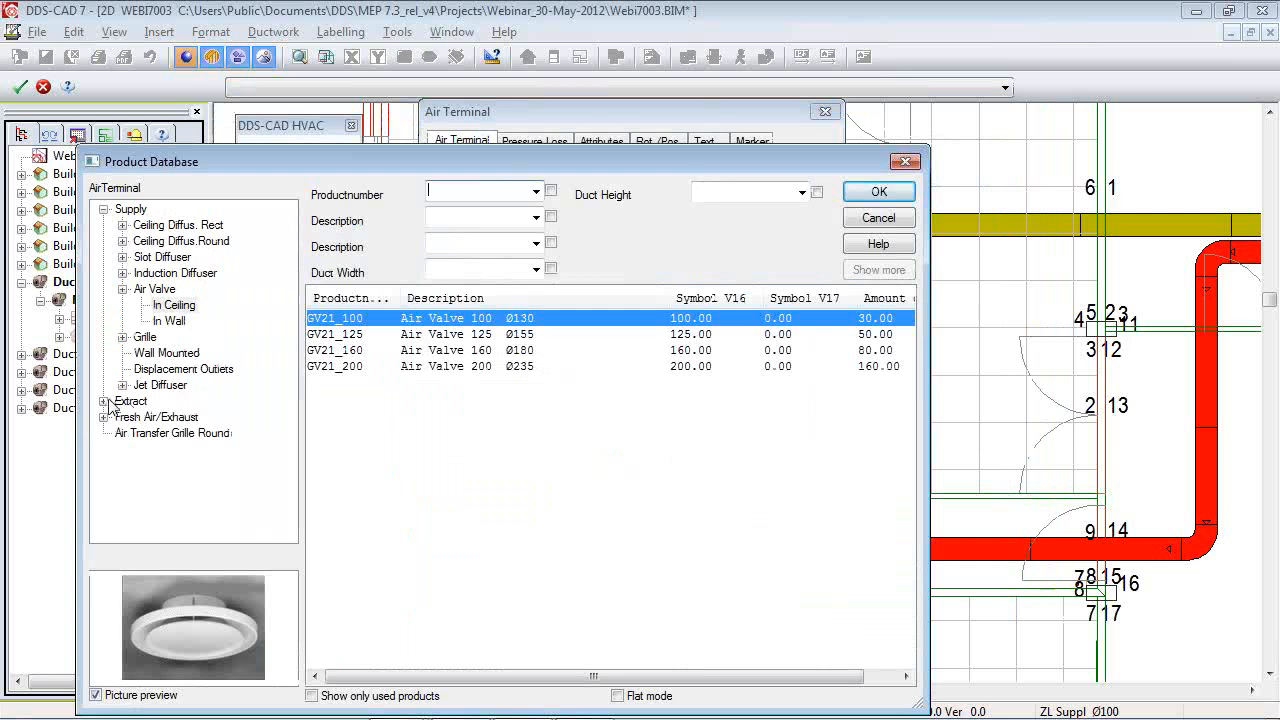
{"action": "left_click", "coordinate": [104, 401]}
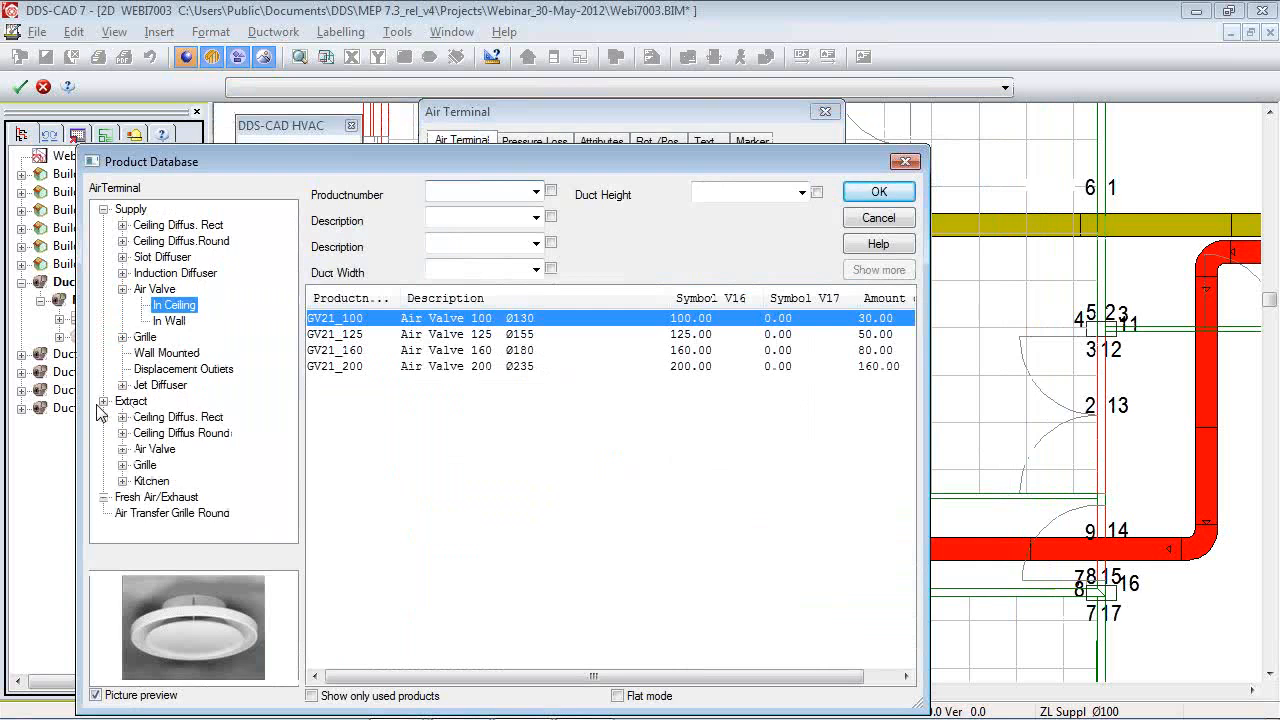
{"action": "double_click", "coordinate": [155, 449]}
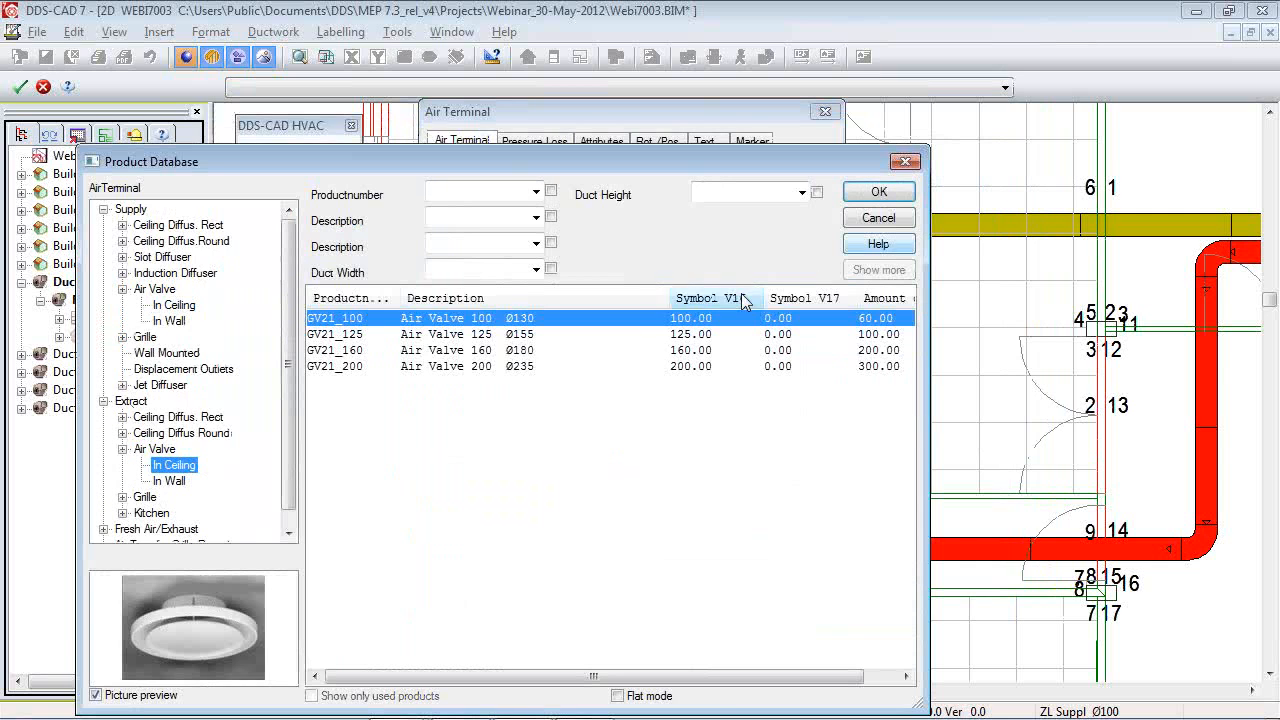
{"action": "left_click", "coordinate": [518, 343]}
{"action": "left_click", "coordinate": [877, 192]}
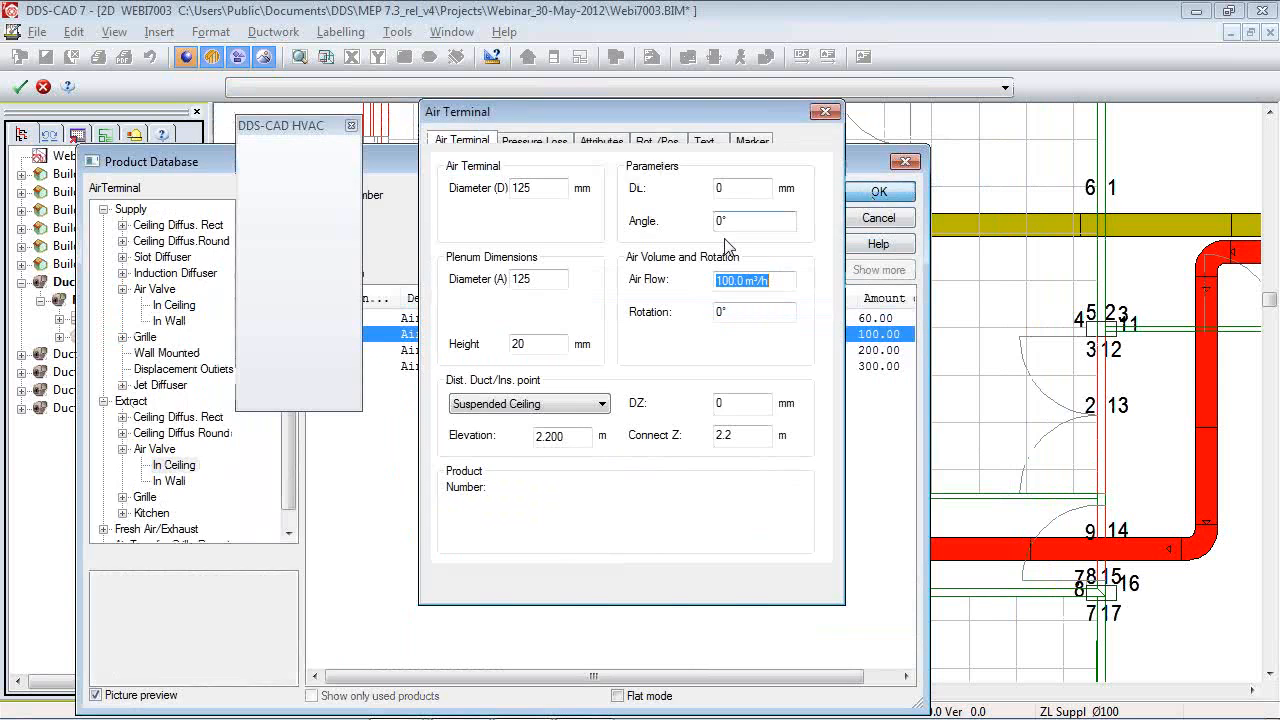
{"action": "left_click", "coordinate": [573, 589]}
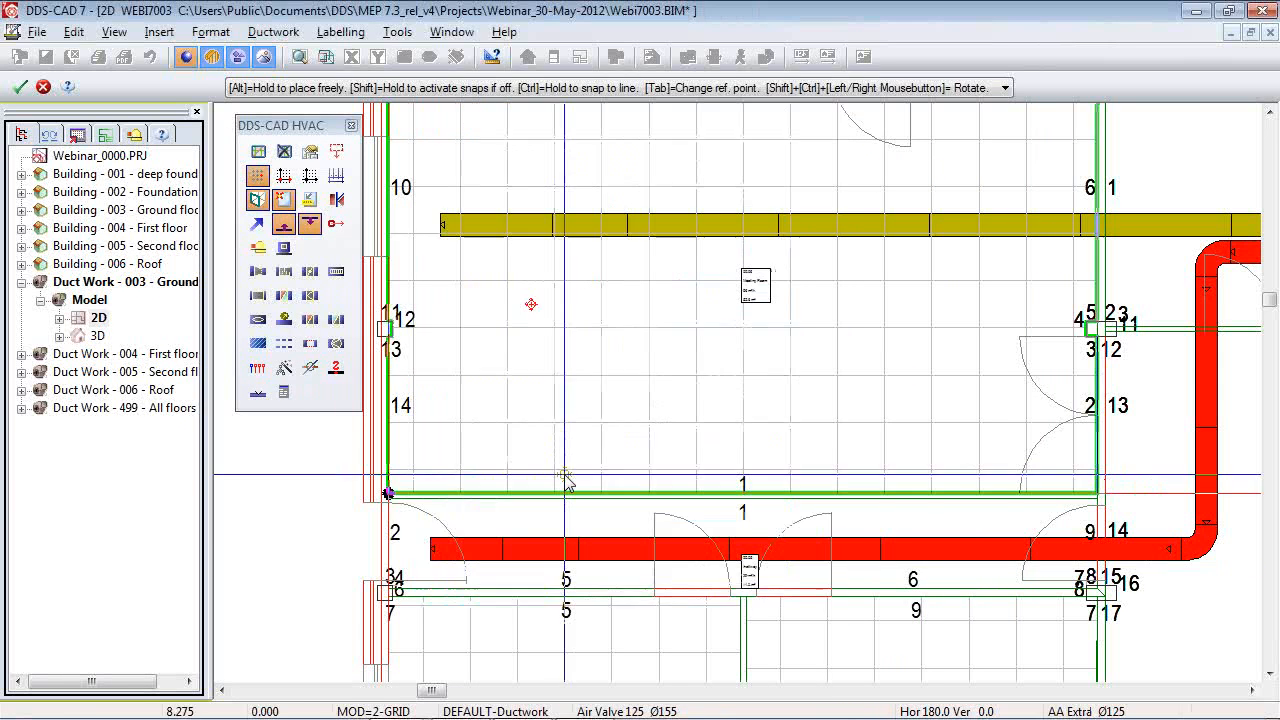
Place the extract air valve at the centre of a ceiling tile above the yellow duct, aligned with the supply valve.
{"action": "scroll", "coordinate": [537, 294], "scroll_direction": "up", "scroll_amount": 1}
{"action": "left_click", "coordinate": [500, 294]}
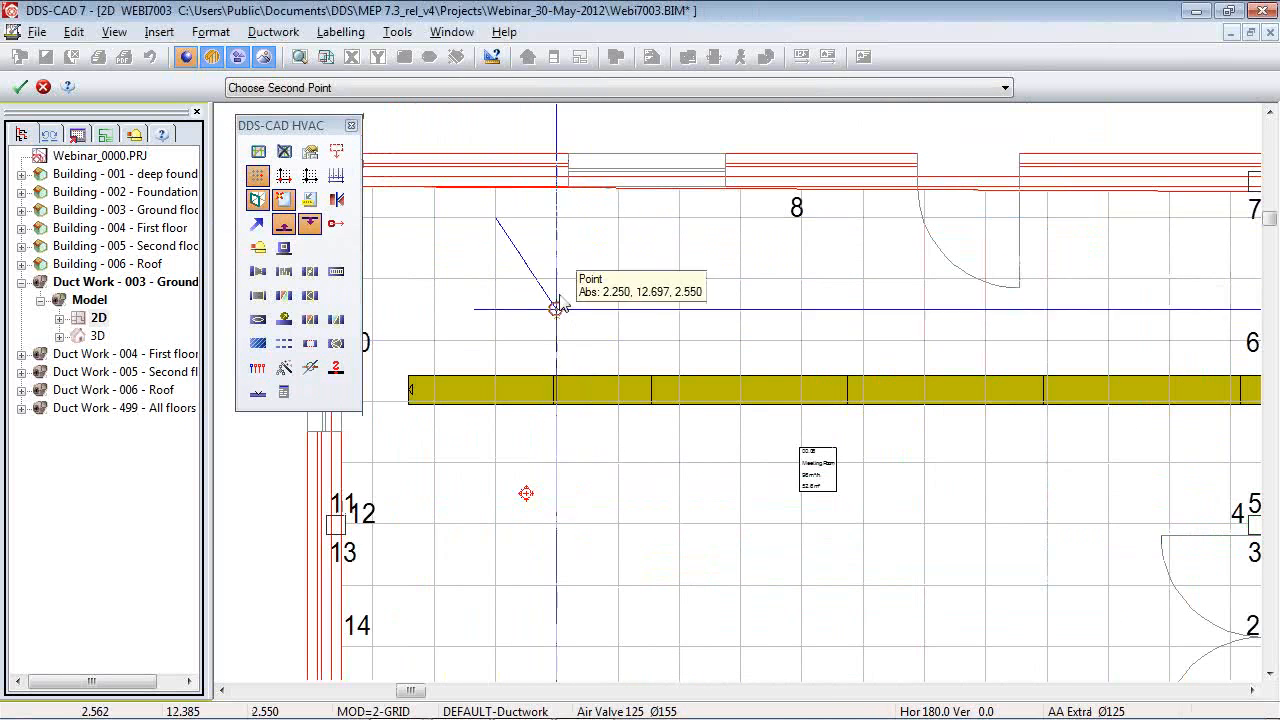
{"action": "scroll", "coordinate": [525, 310], "scroll_direction": "down", "scroll_amount": 4}
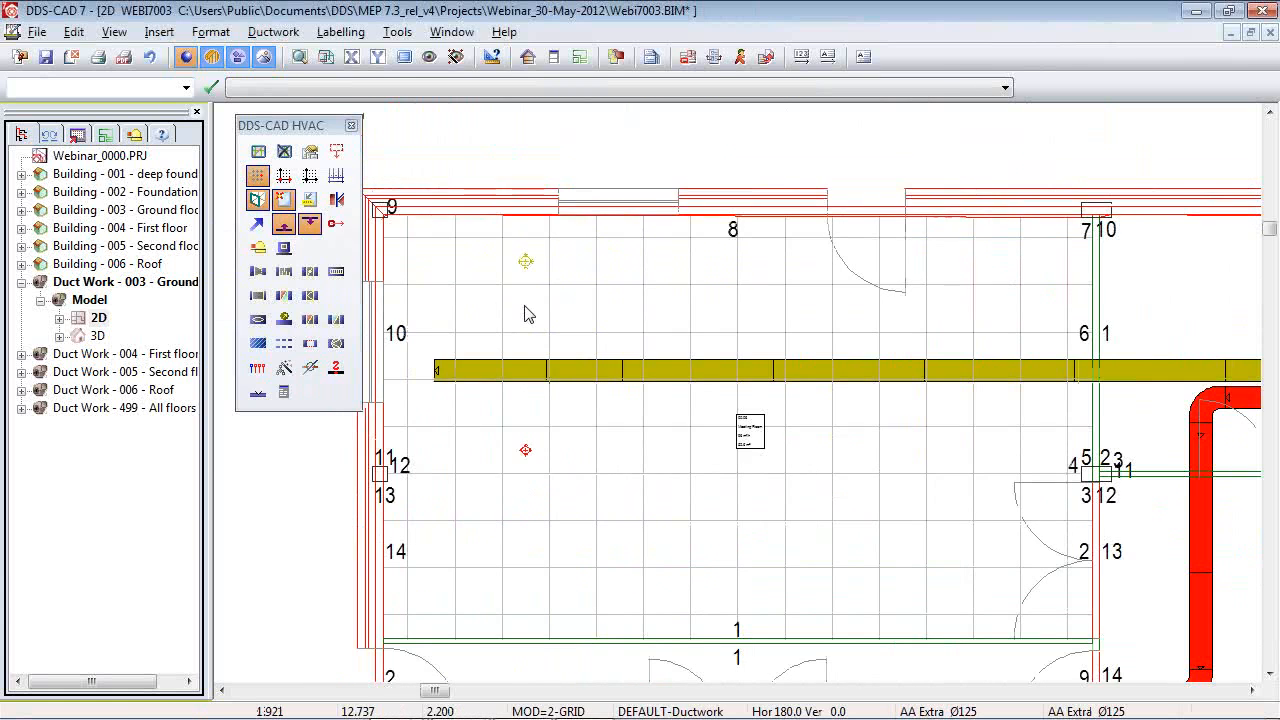
Insert a 125 mm circular collar saddle (TPS0125), rotated right, on the vertical red supply duct beside the Meeting Room.
{"action": "left_click", "coordinate": [251, 222]}
{"action": "scroll", "coordinate": [830, 395], "scroll_direction": "up", "scroll_amount": 1}
{"action": "scroll", "coordinate": [830, 395], "scroll_direction": "up", "scroll_amount": 2}
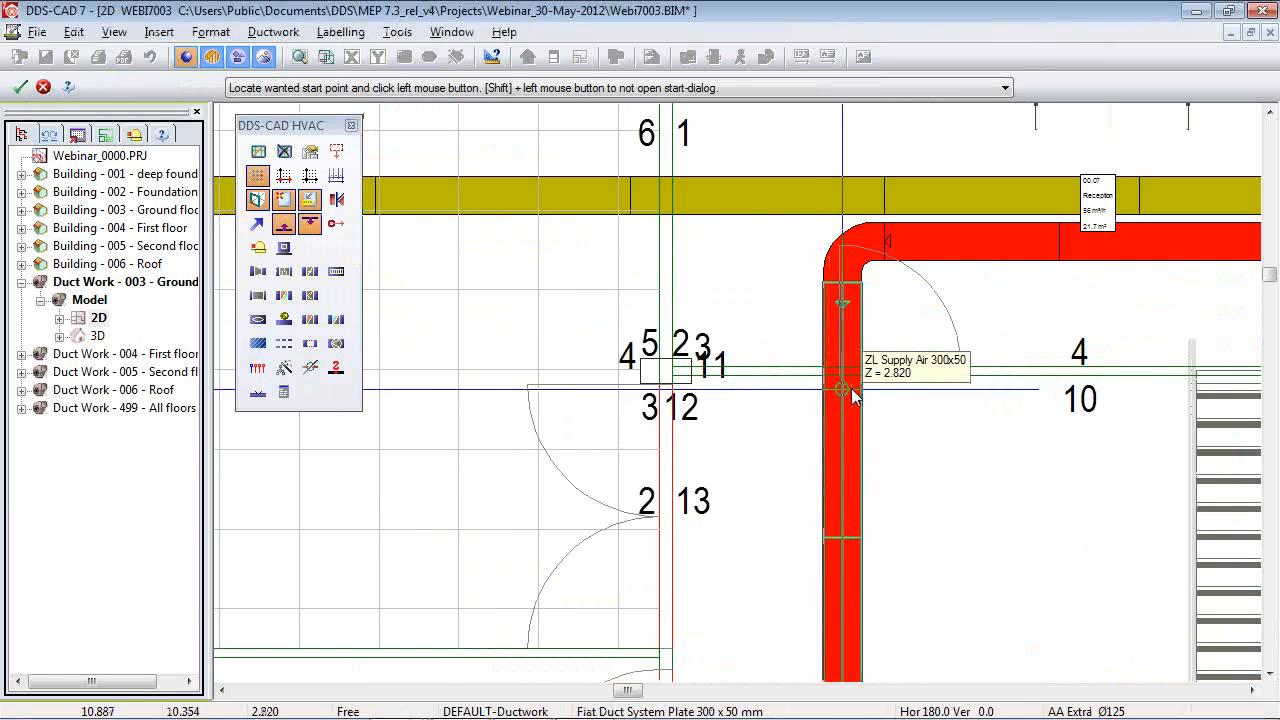
{"action": "left_click", "coordinate": [850, 416]}
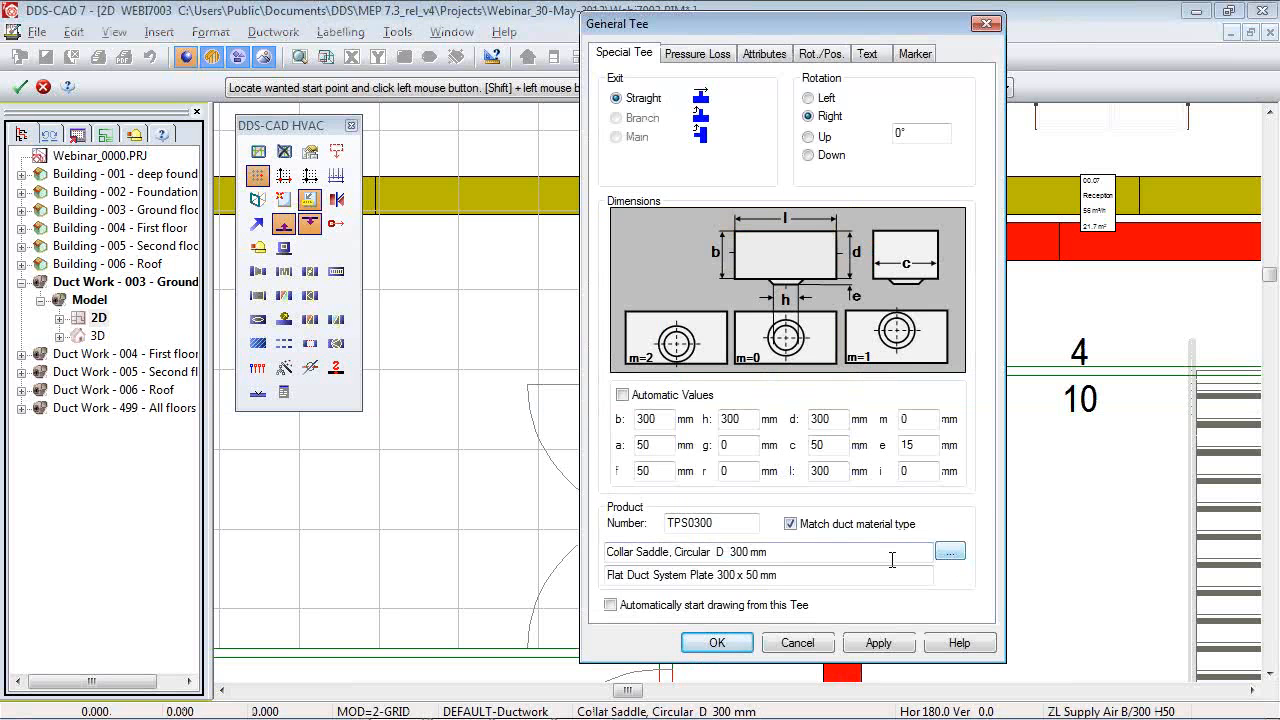
{"action": "left_click", "coordinate": [950, 552]}
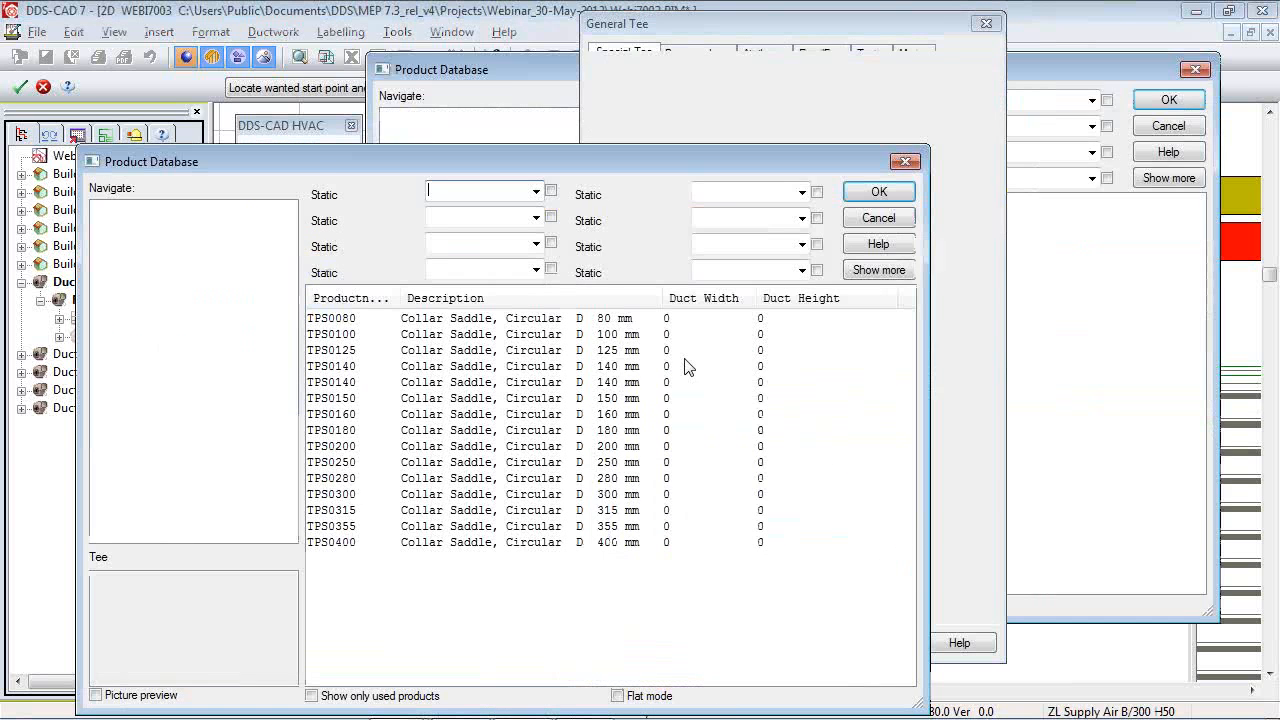
{"action": "left_click", "coordinate": [582, 352]}
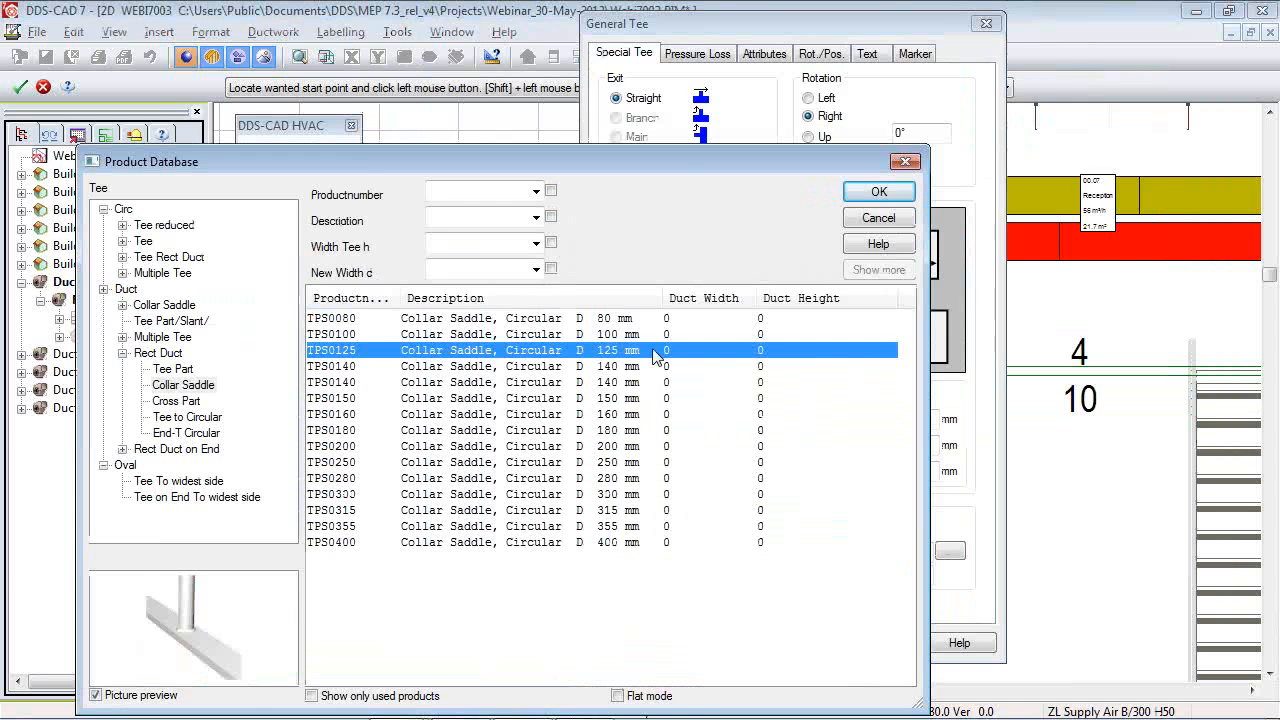
{"action": "left_click", "coordinate": [873, 190]}
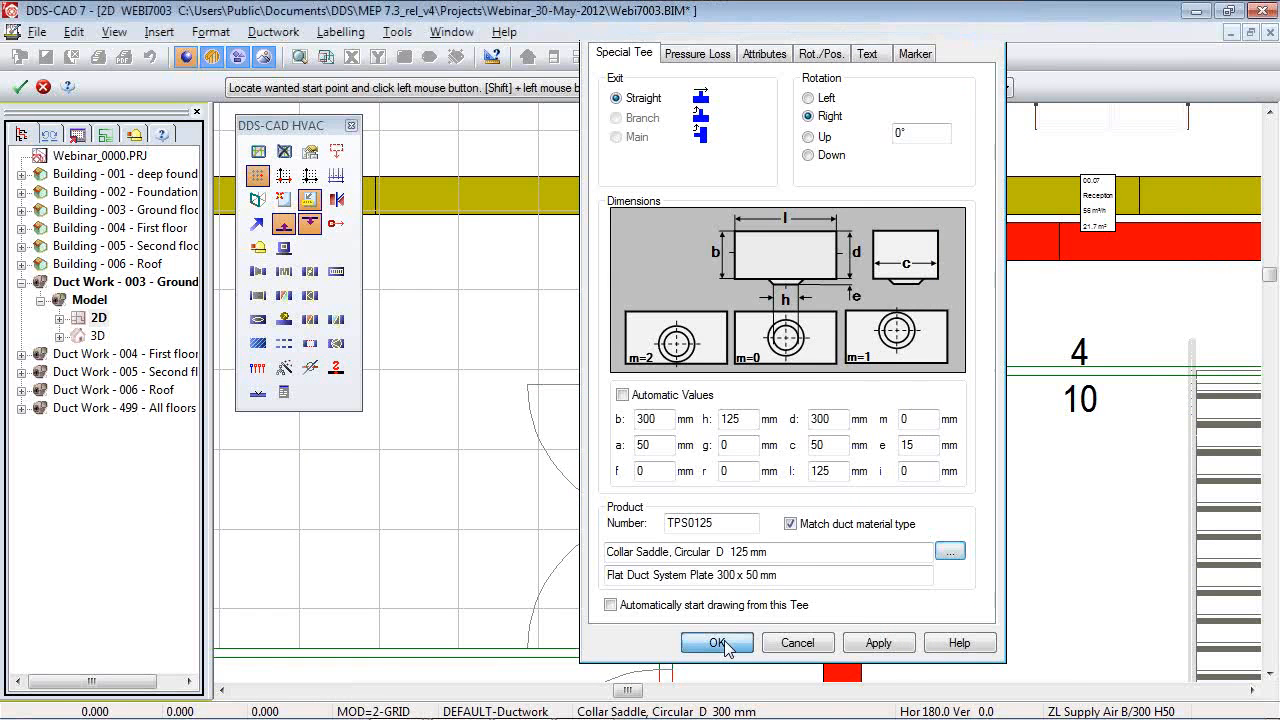
{"action": "left_click", "coordinate": [726, 646]}
Draw a 125 mm supply branch duct from the collar saddle across the Meeting Room past the supply valve, ending with a stop end.
{"action": "scroll", "coordinate": [914, 417], "scroll_direction": "up", "scroll_amount": 1}
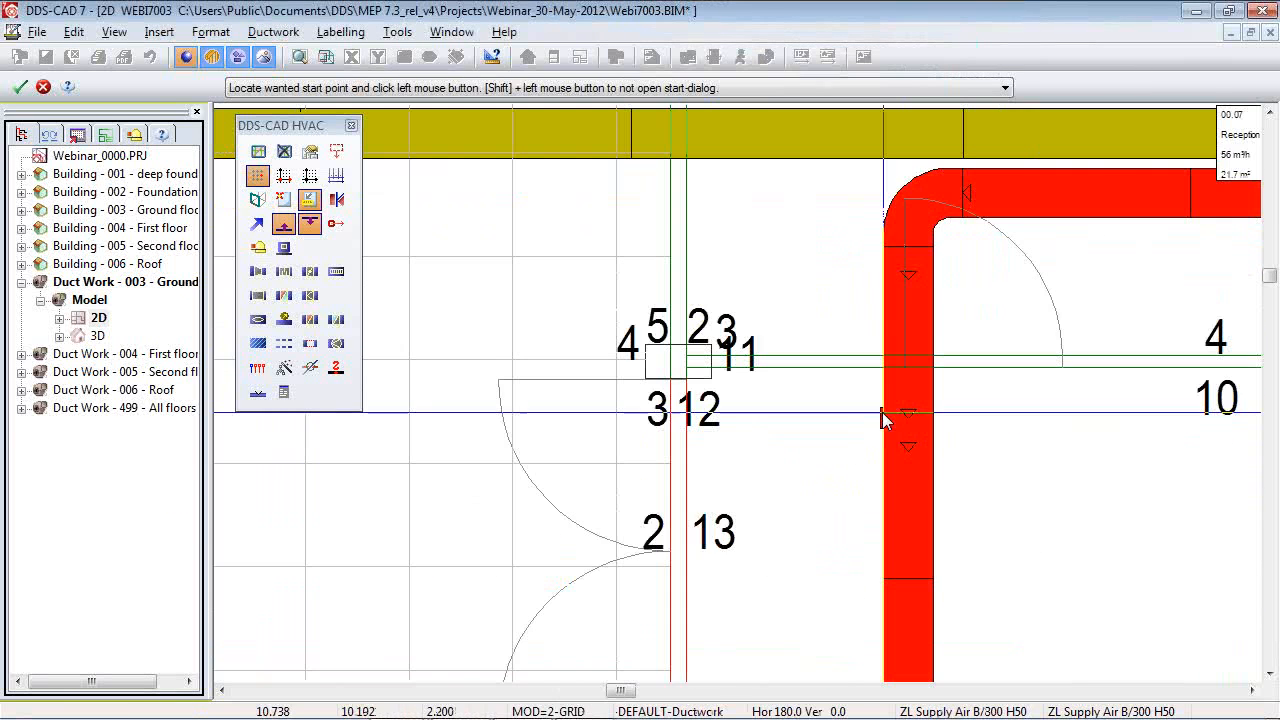
{"action": "left_click", "coordinate": [880, 419]}
{"action": "scroll", "coordinate": [987, 376], "scroll_direction": "down", "scroll_amount": 1}
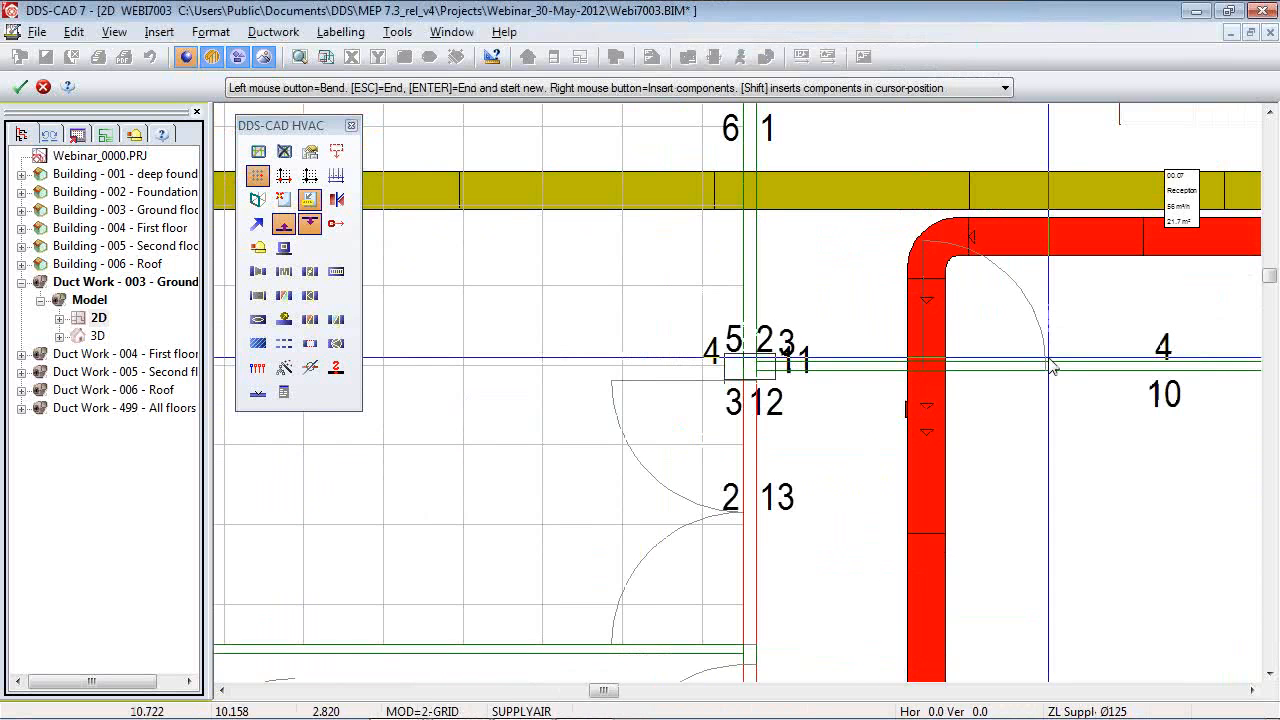
{"action": "scroll", "coordinate": [851, 386], "scroll_direction": "down", "scroll_amount": 2}
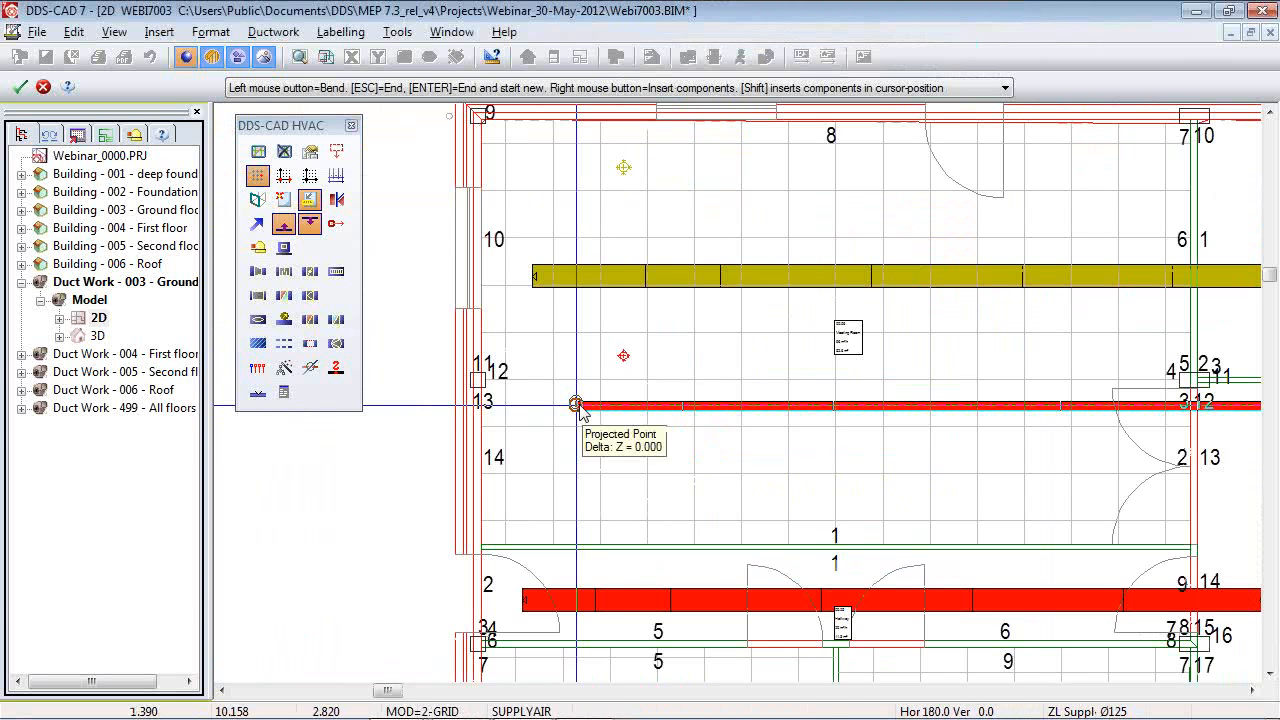
{"action": "right_click", "coordinate": [576, 402]}
{"action": "left_click", "coordinate": [660, 470]}
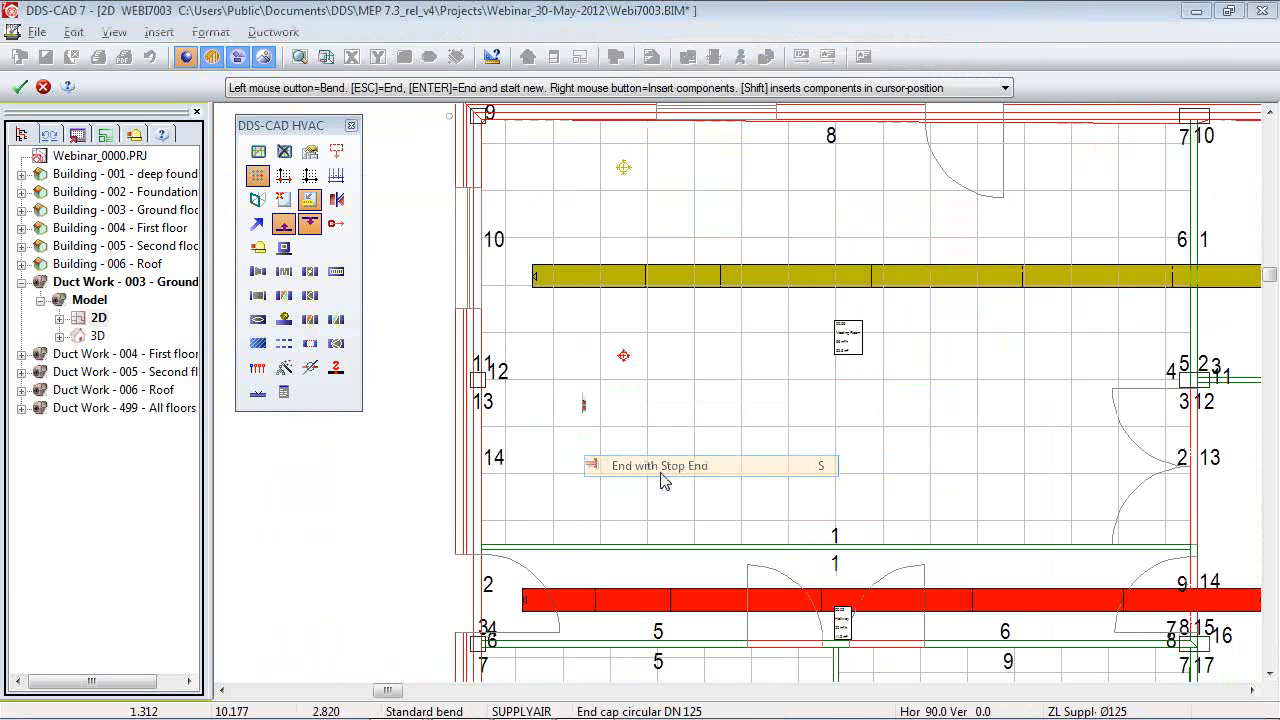
{"action": "key", "text": "Escape"}
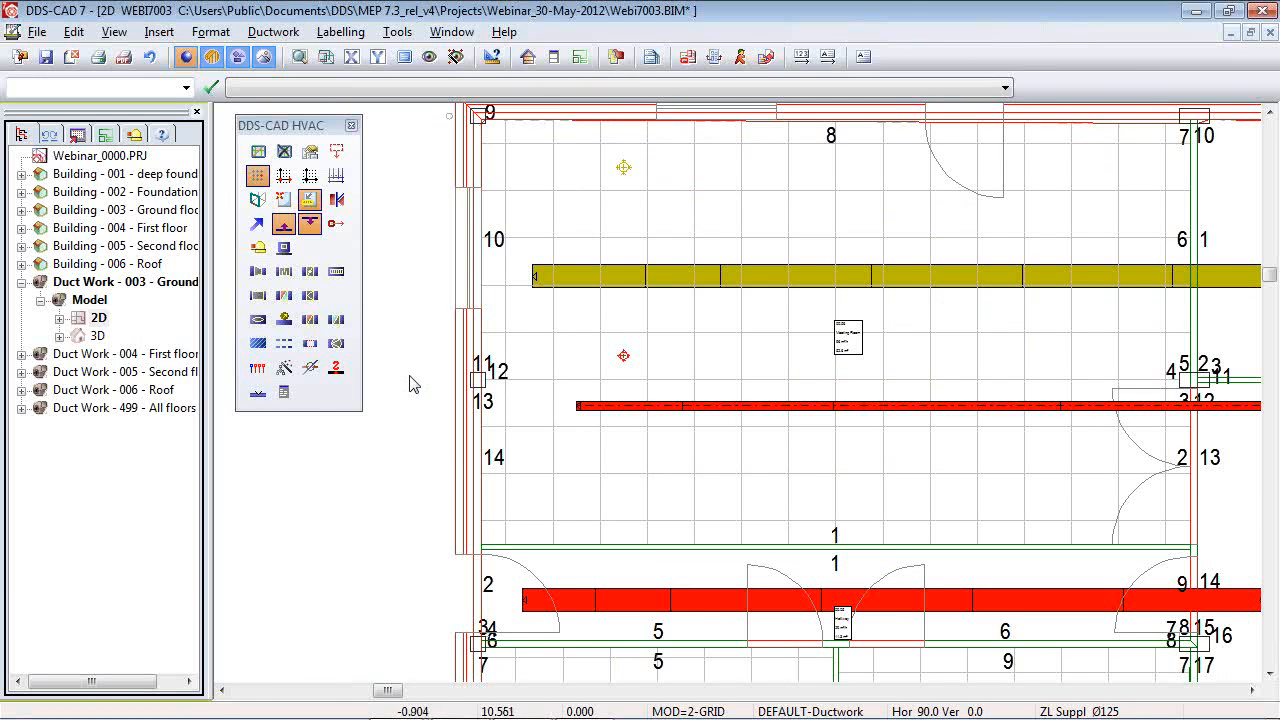
Examine the branch duct and air valves in the 3D camera view and return to the 2D plan.
{"action": "scroll", "coordinate": [410, 384], "scroll_direction": "down", "scroll_amount": 1}
{"action": "left_click", "coordinate": [464, 376]}
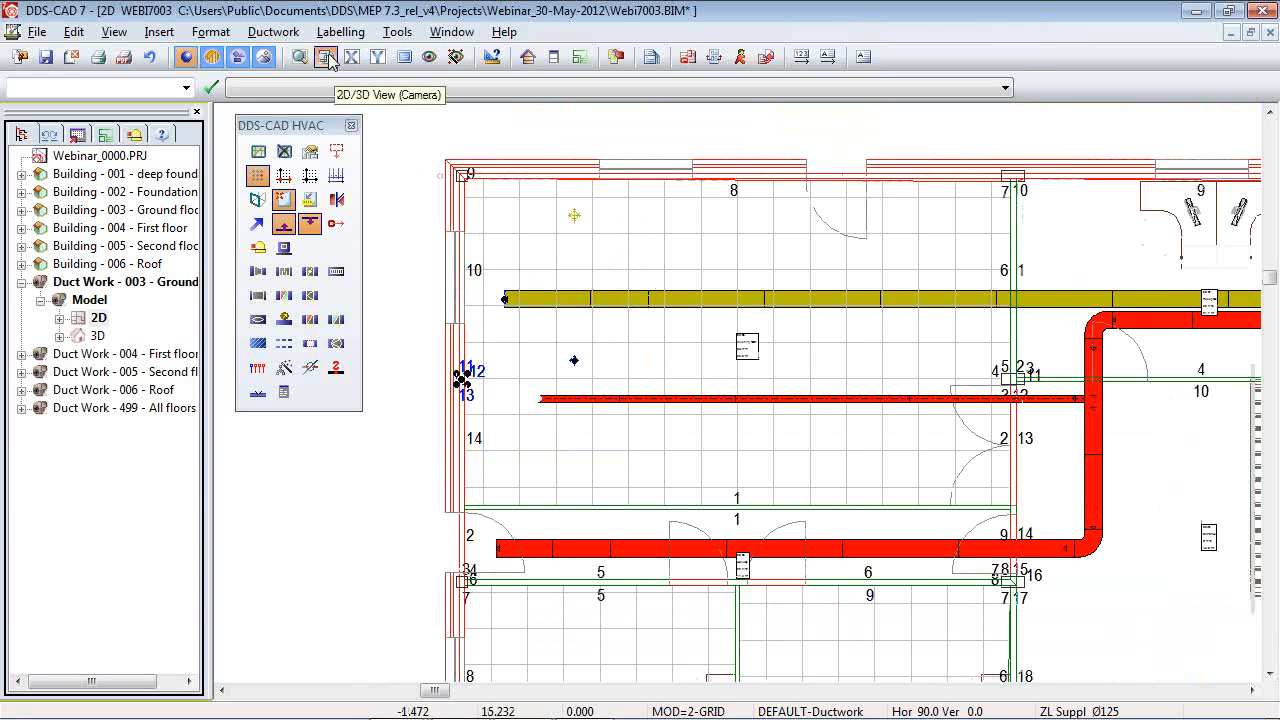
{"action": "left_click", "coordinate": [325, 57]}
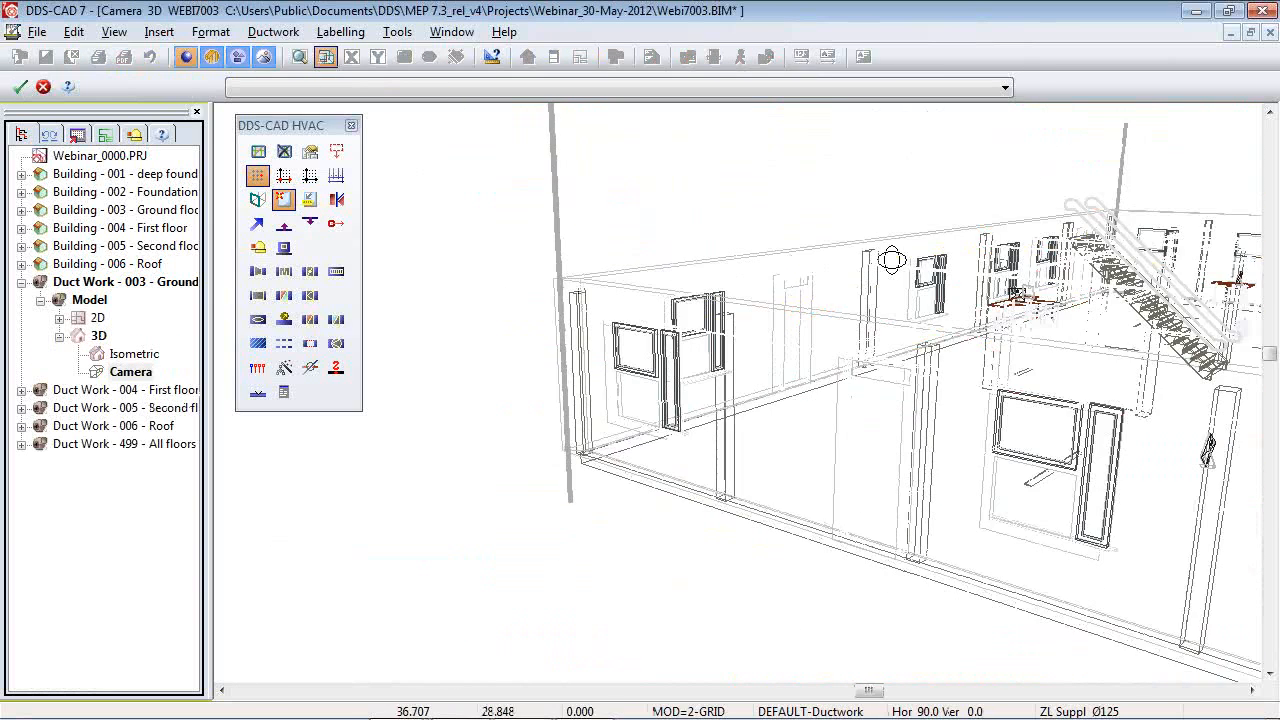
{"action": "left_click_drag", "start_coordinate": [892, 260], "coordinate": [828, 247]}
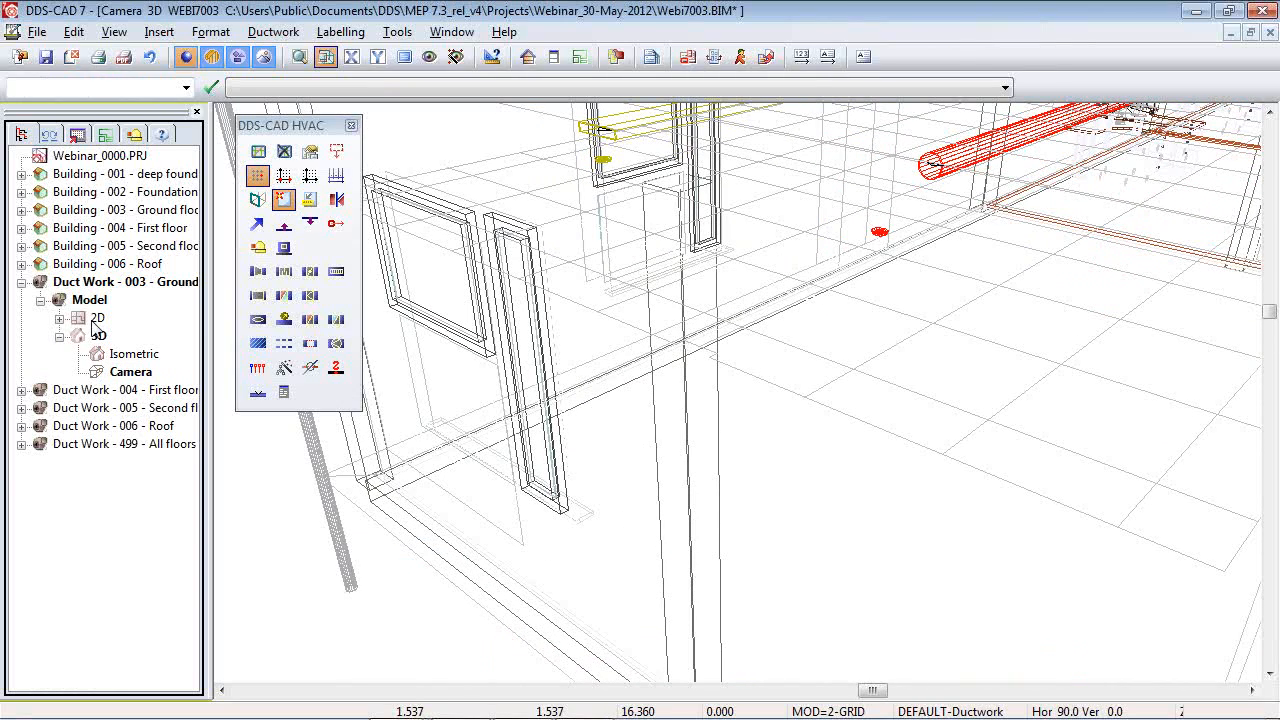
{"action": "double_click", "coordinate": [97, 319]}
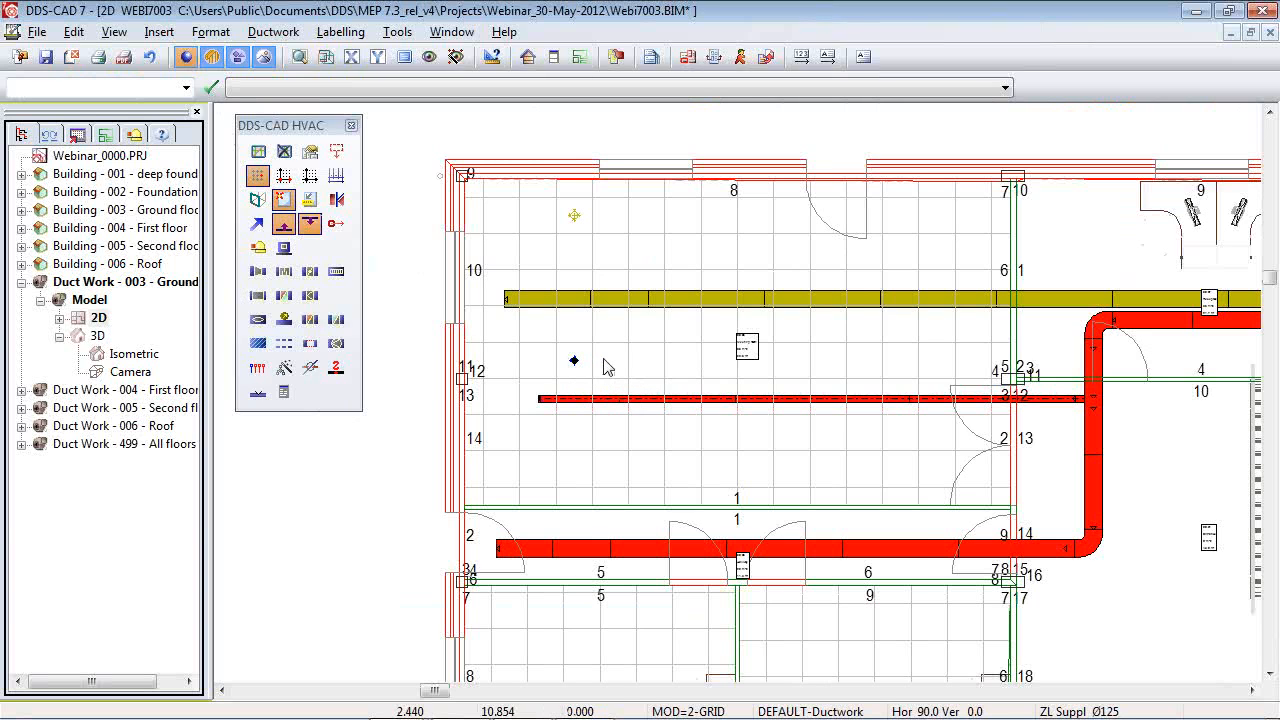
Connect the selected supply air valve to the 125 mm branch duct from below/side using a 90° bend.
{"action": "right_click", "coordinate": [604, 367]}
{"action": "left_click", "coordinate": [686, 376]}
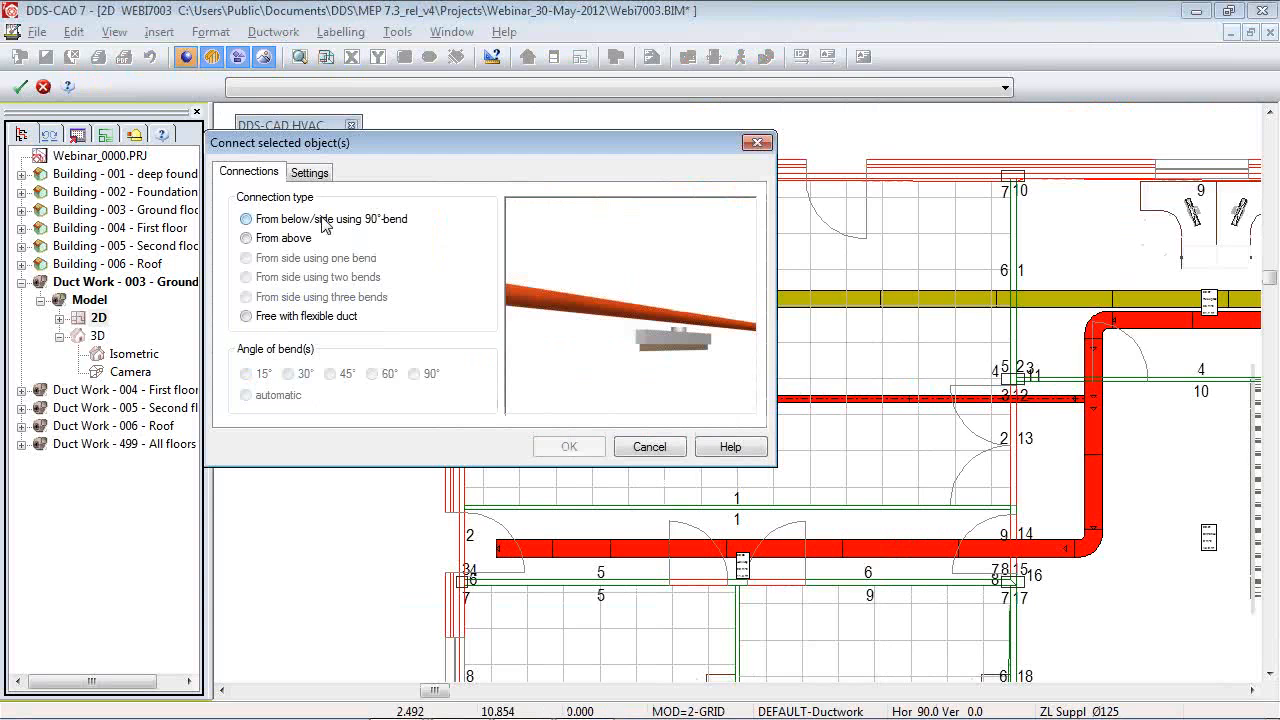
{"action": "left_click", "coordinate": [246, 219]}
{"action": "left_click", "coordinate": [572, 447]}
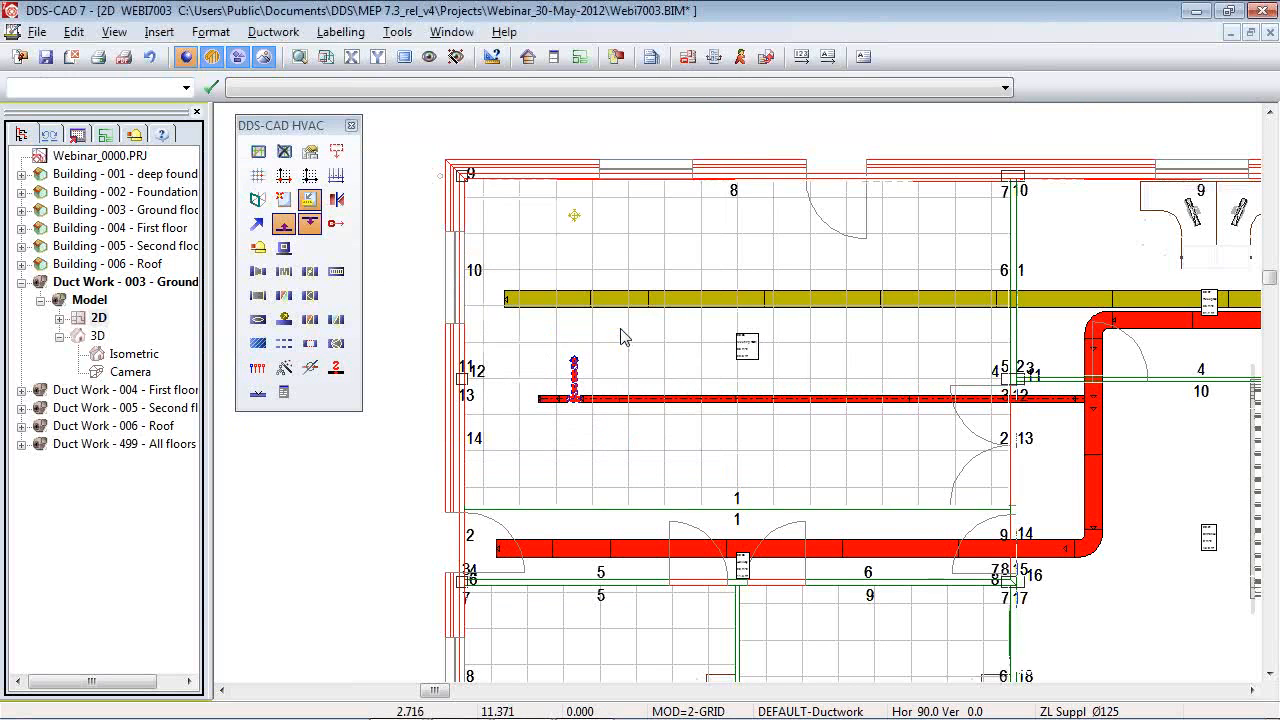
Render the 3D model and examine the supply valve's connection to the 125 mm branch duct.
{"action": "left_click", "coordinate": [263, 56]}
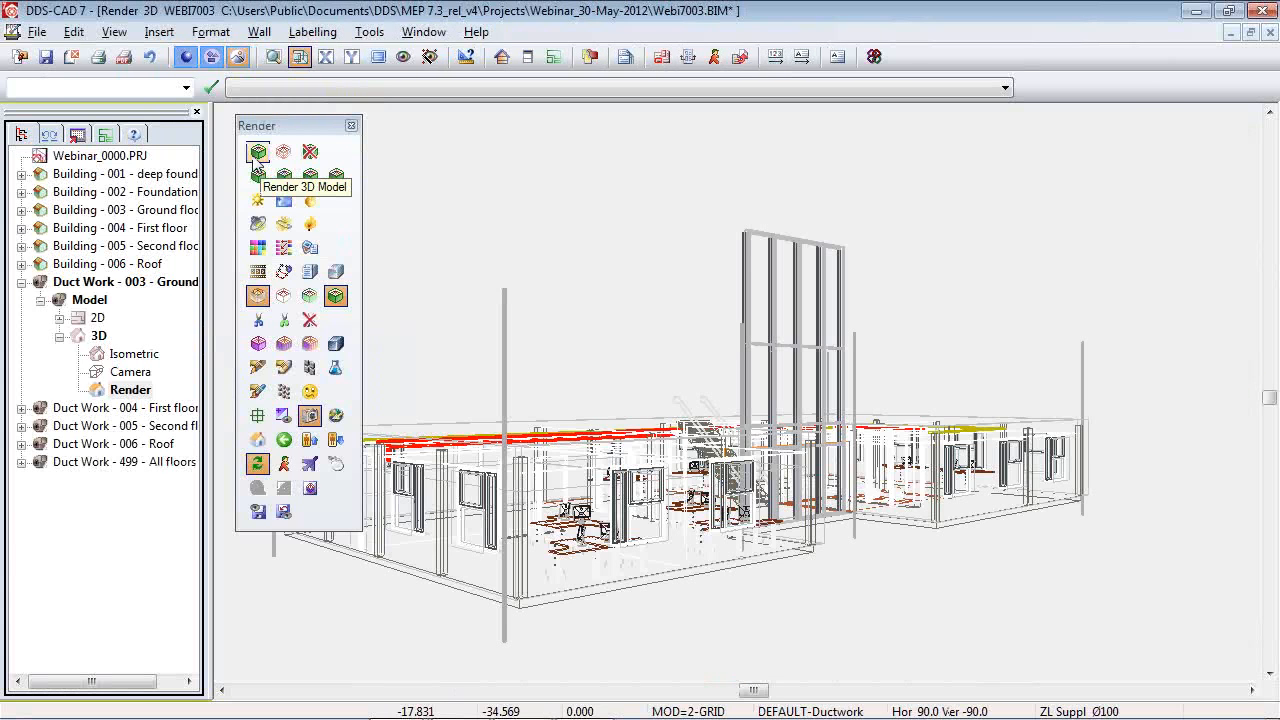
{"action": "left_click", "coordinate": [258, 154]}
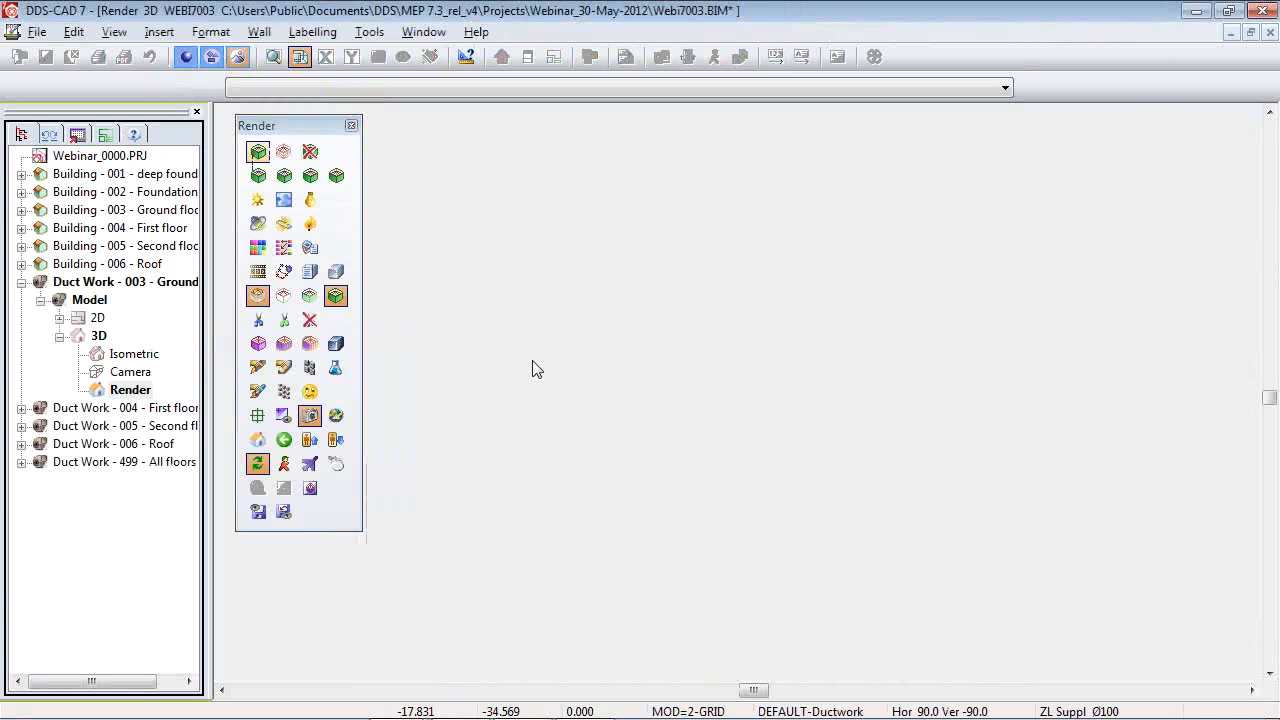
{"action": "scroll", "coordinate": [478, 477], "scroll_direction": "up", "scroll_amount": 5}
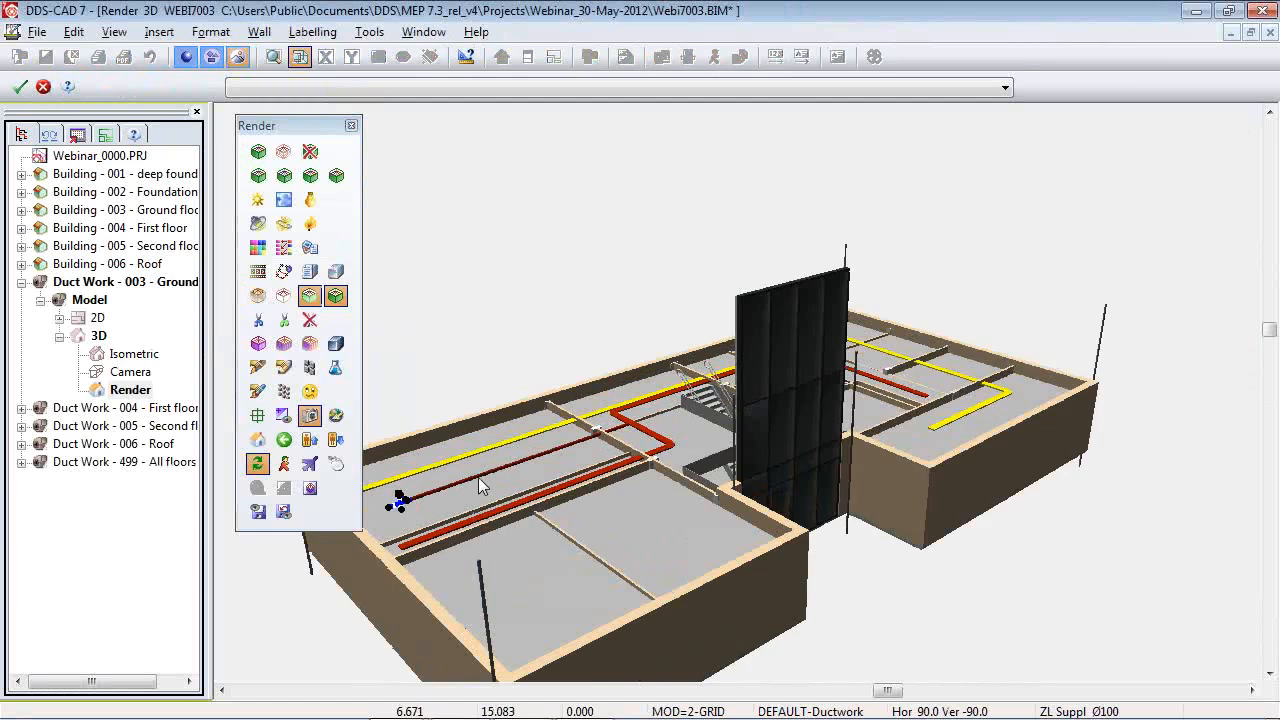
{"action": "scroll", "coordinate": [478, 477], "scroll_direction": "up", "scroll_amount": 3}
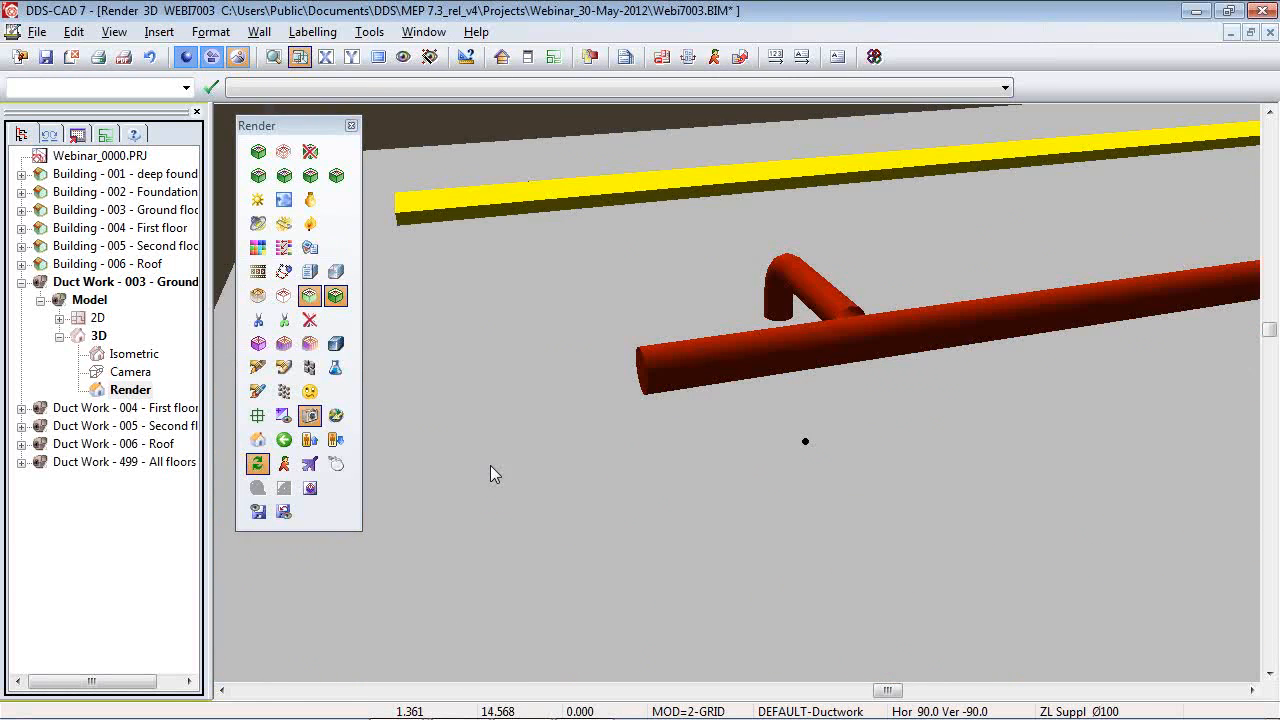
{"action": "scroll", "coordinate": [490, 465], "scroll_direction": "down", "scroll_amount": 4}
Freeze the IfcCovering layer of the Basic 1 (Dds) type in the layer display settings.
{"action": "left_click", "coordinate": [406, 56]}
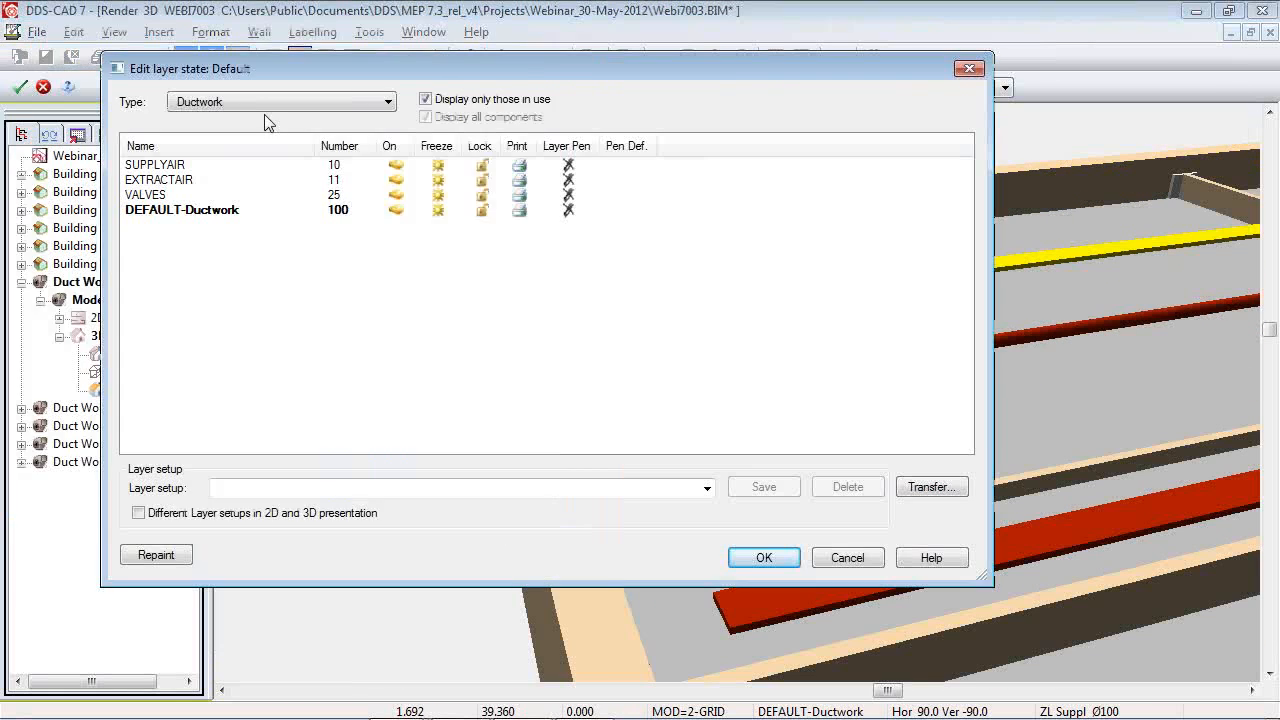
{"action": "left_click", "coordinate": [280, 101]}
{"action": "left_click", "coordinate": [245, 157]}
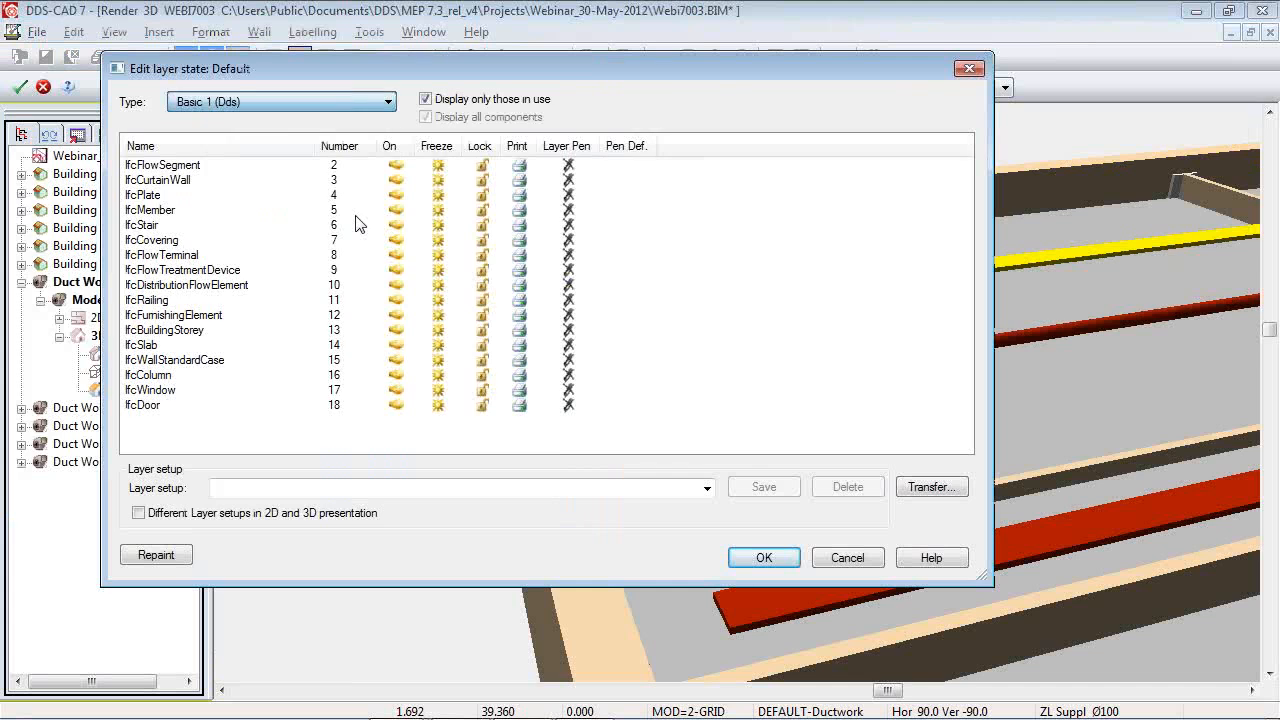
{"action": "left_click", "coordinate": [436, 242]}
{"action": "left_click", "coordinate": [773, 566]}
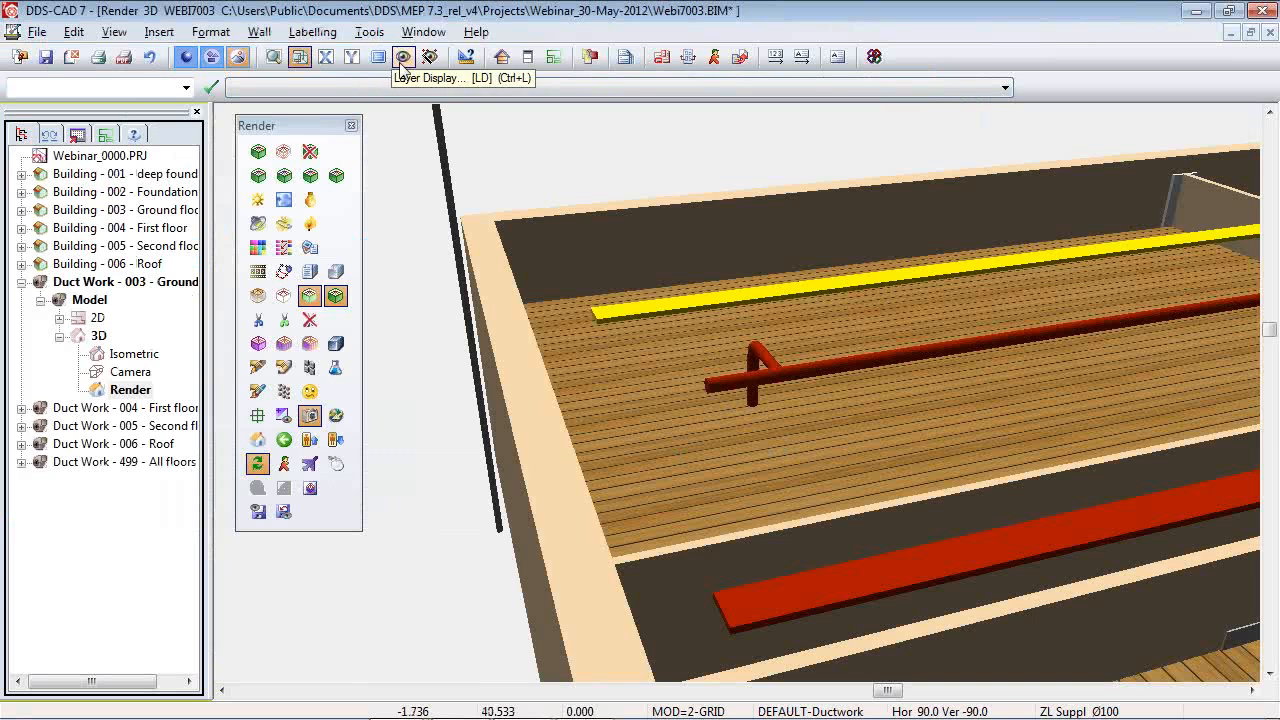
Enable transparency mode for the render and set the objects to solid, leaving only the panelled ceiling transparent.
{"action": "left_click", "coordinate": [338, 274]}
{"action": "left_click", "coordinate": [310, 271]}
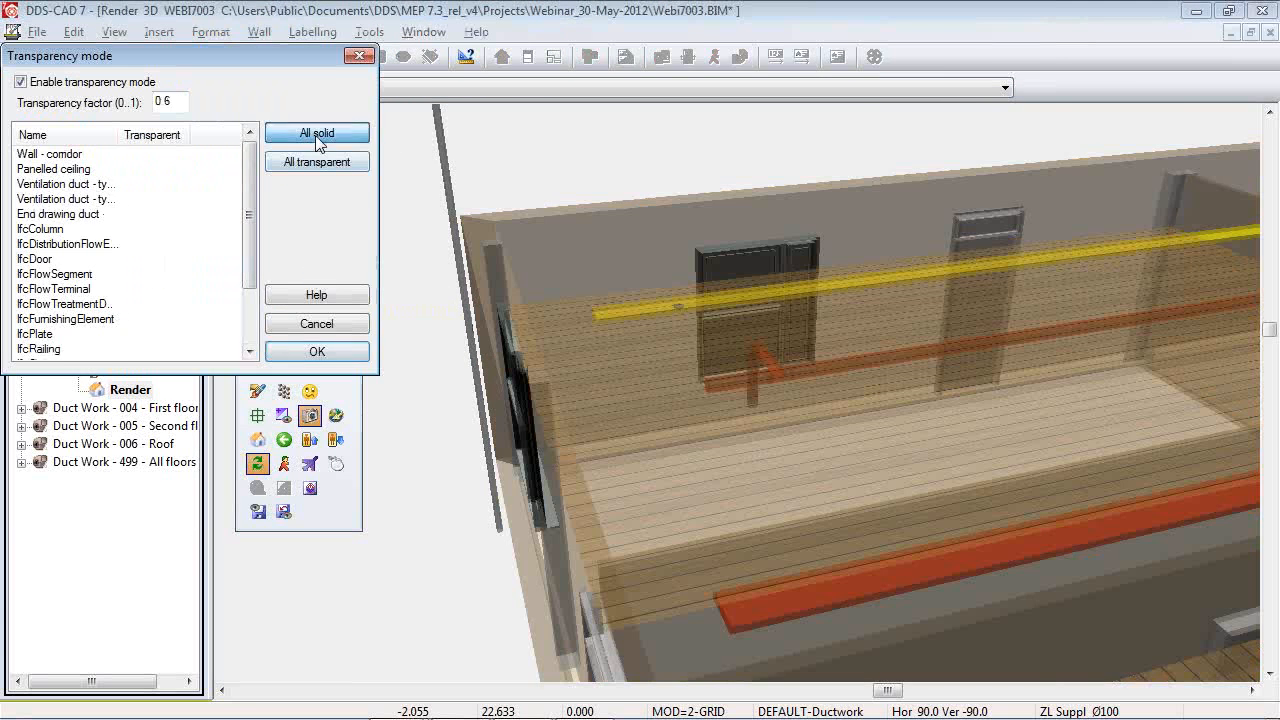
{"action": "left_click", "coordinate": [317, 136]}
{"action": "left_click", "coordinate": [317, 351]}
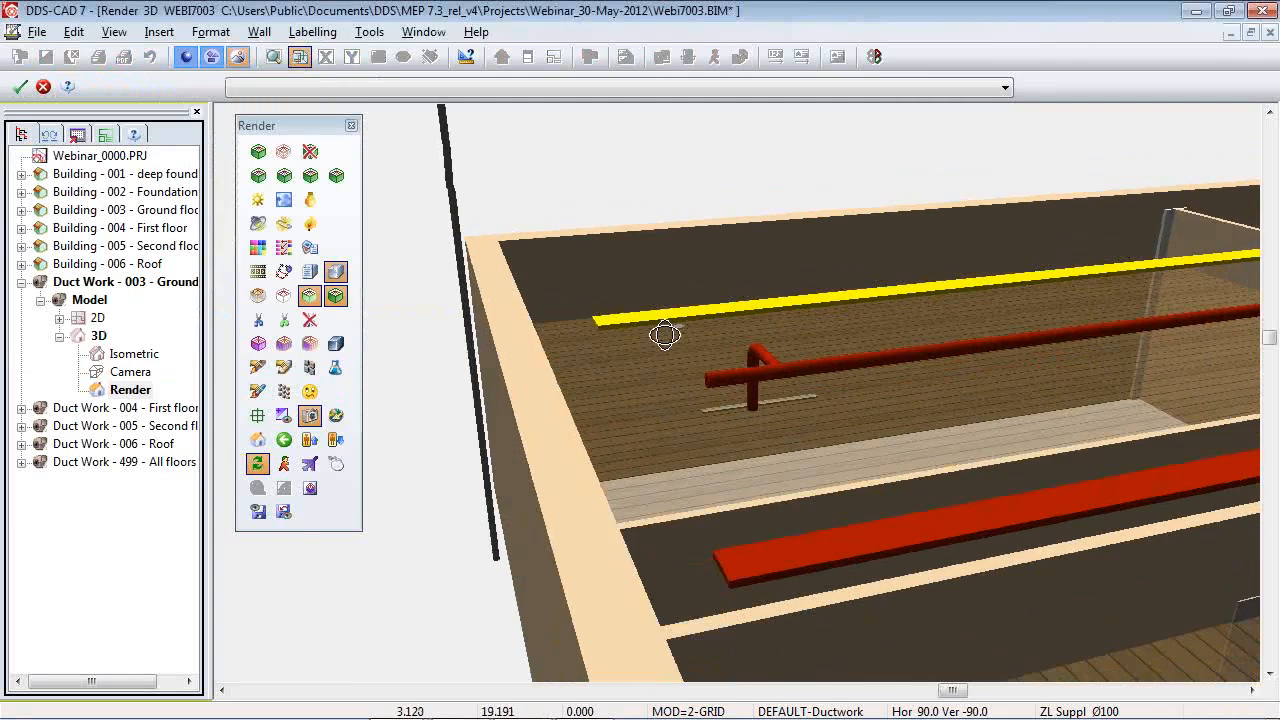
{"action": "left_click_drag", "start_coordinate": [665, 335], "coordinate": [525, 353]}
In the 2D plan, connect the Meeting Room extract air valve to the extract duct from below/side using a 90° bend.
{"action": "double_click", "coordinate": [97, 318]}
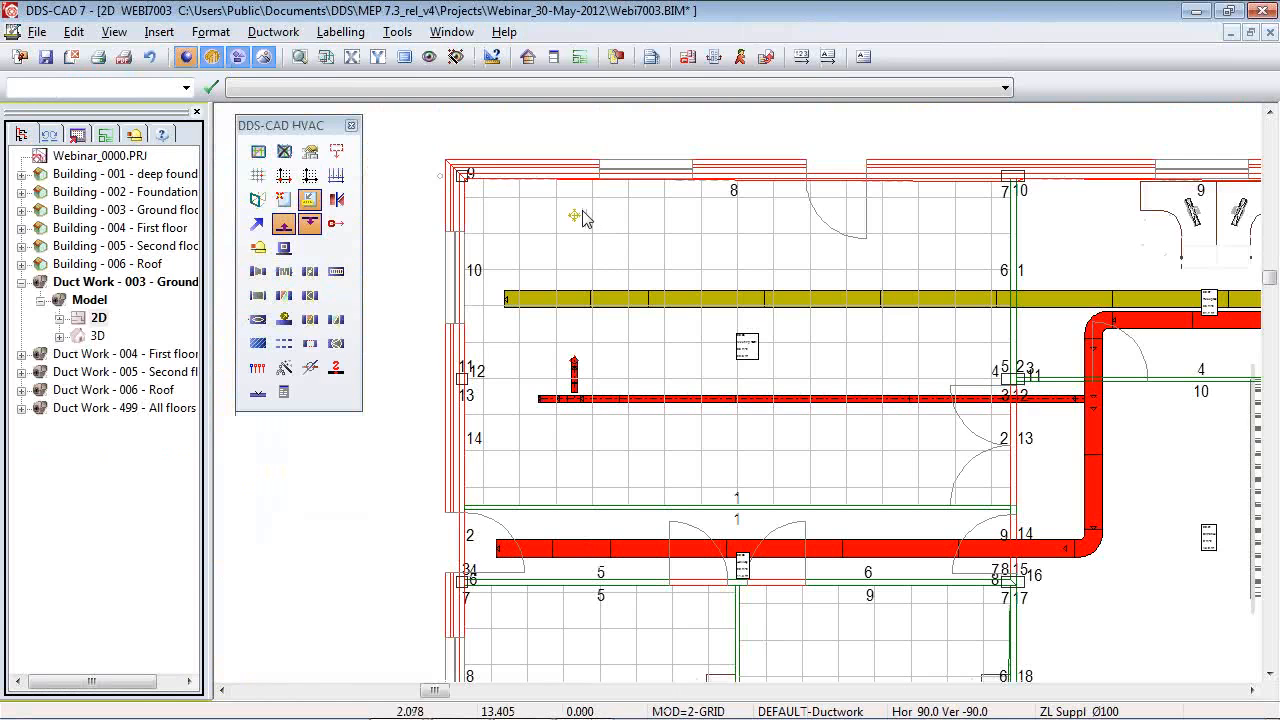
{"action": "right_click", "coordinate": [574, 219]}
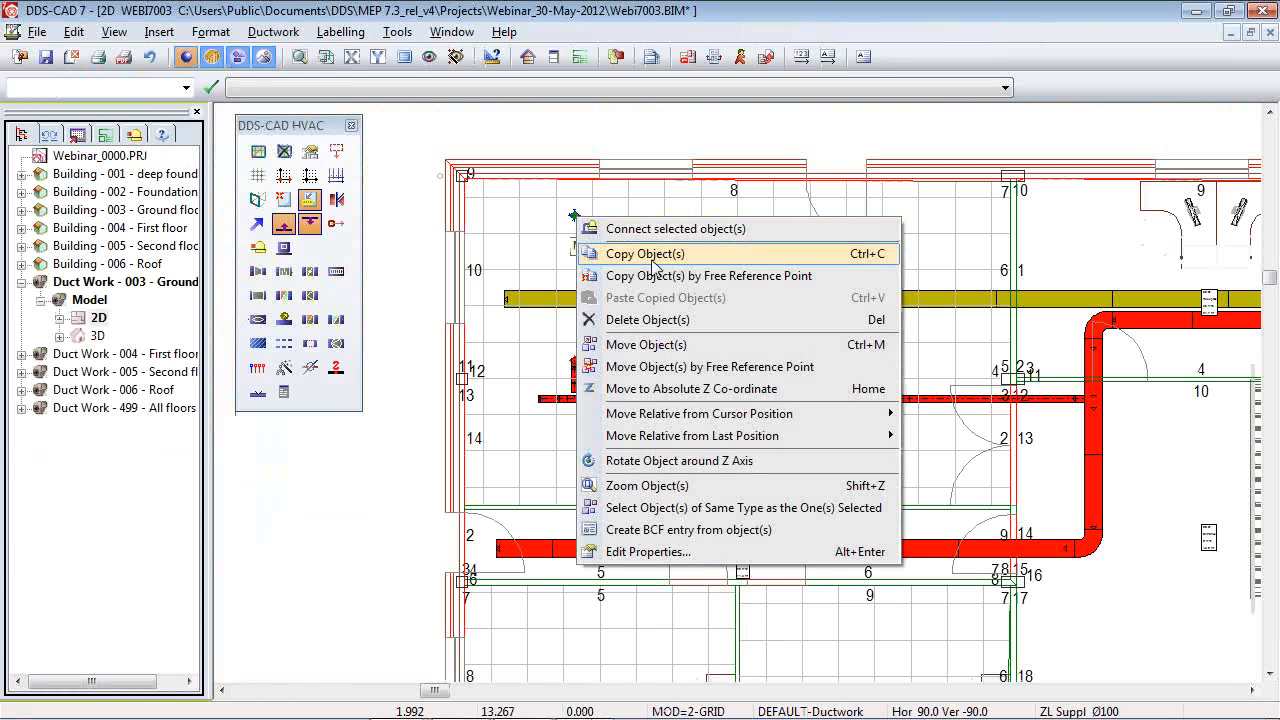
{"action": "left_click", "coordinate": [650, 230]}
{"action": "left_click", "coordinate": [322, 219]}
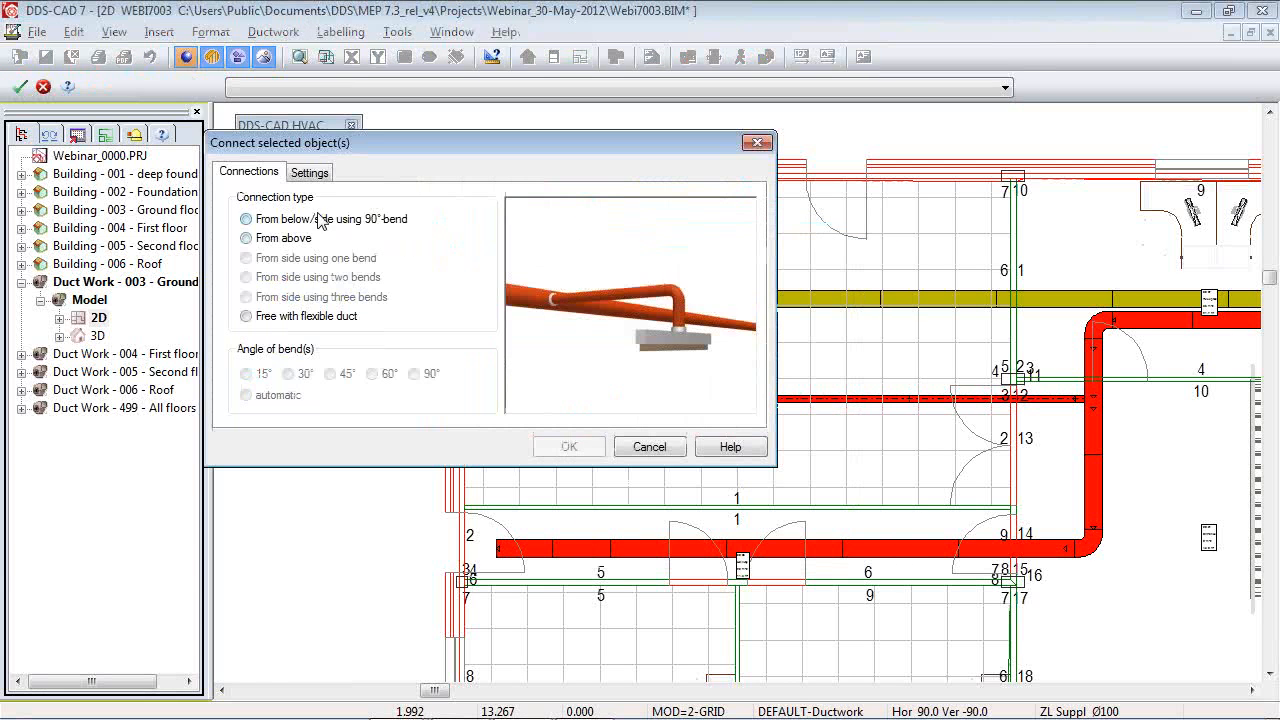
{"action": "left_click", "coordinate": [567, 446]}
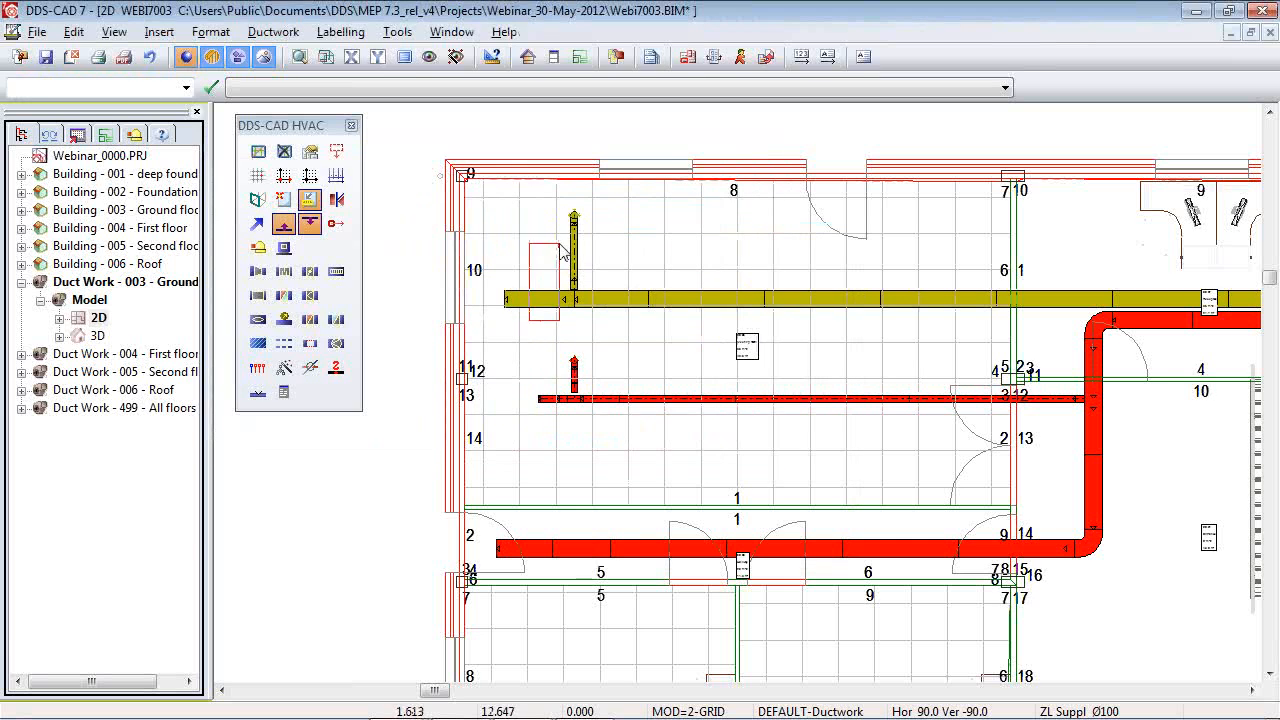
Examine the extract valve's connection to the flat extract duct from several sides in the 3D render.
{"action": "double_click", "coordinate": [86, 338]}
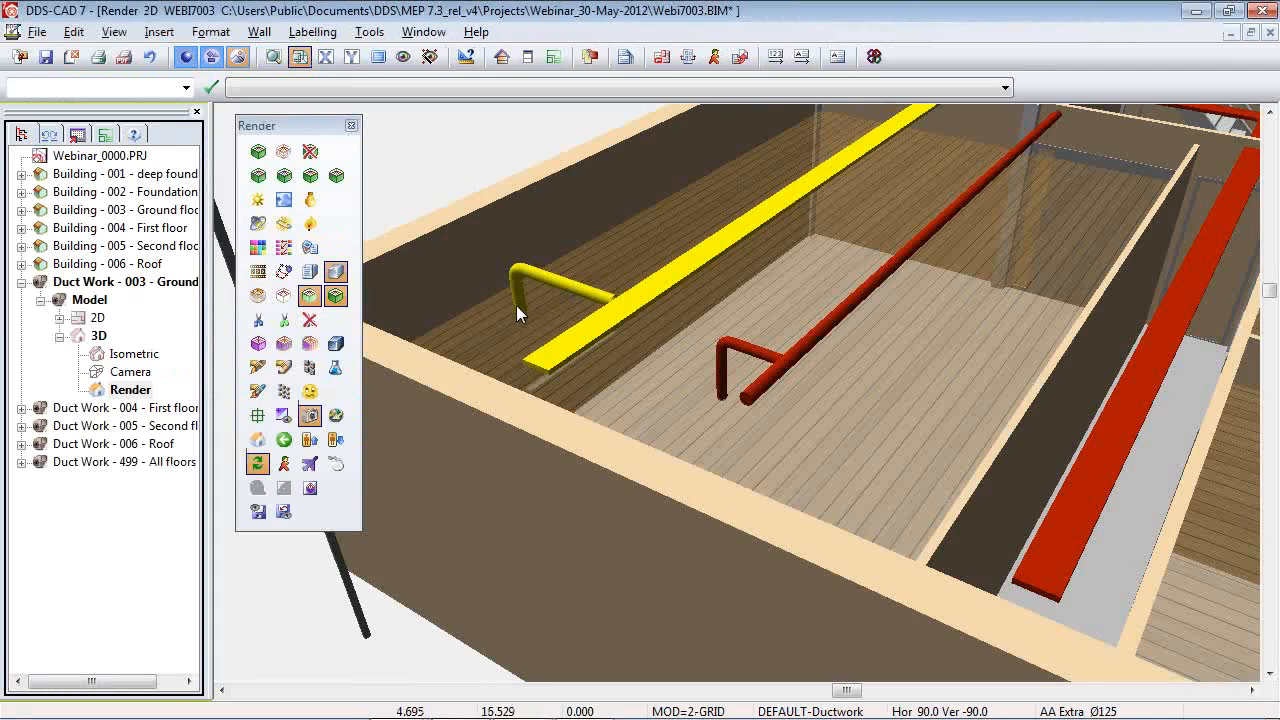
{"action": "middle_click_drag", "start_coordinate": [506, 303], "coordinate": [1103, 268]}
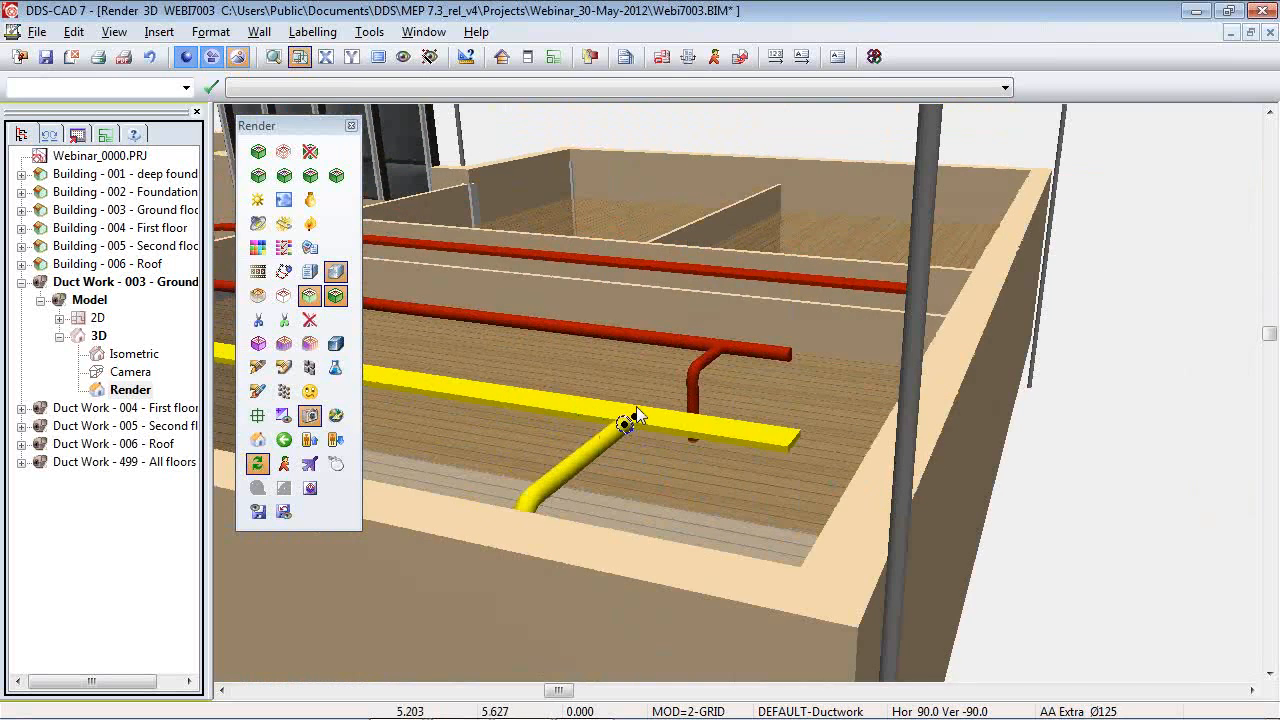
{"action": "scroll", "coordinate": [680, 420], "scroll_direction": "up", "scroll_amount": 5}
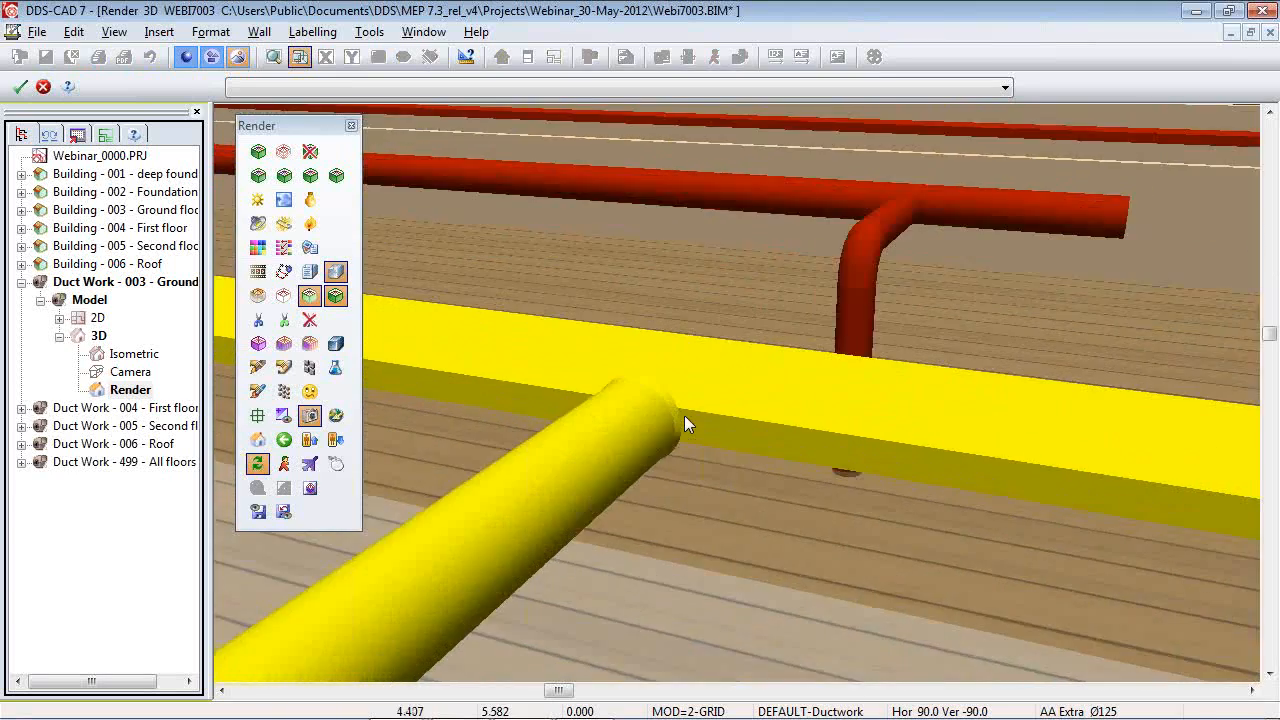
{"action": "scroll", "coordinate": [685, 420], "scroll_direction": "up", "scroll_amount": 5}
{"action": "scroll", "coordinate": [686, 423], "scroll_direction": "down", "scroll_amount": 5}
{"action": "middle_click_drag", "start_coordinate": [686, 423], "coordinate": [470, 398]}
In the 2D plan, delete the connecting duct with all its sub circuits between the extract duct and the extract valve.
{"action": "double_click", "coordinate": [94, 319]}
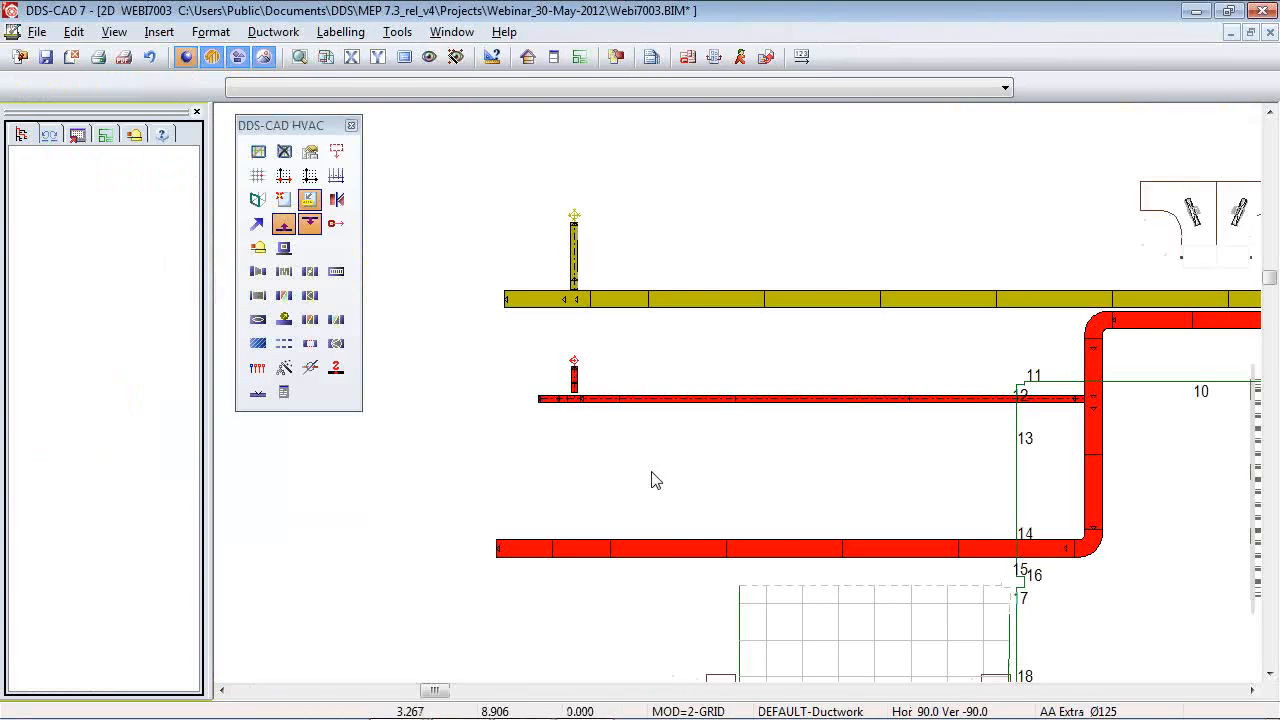
{"action": "scroll", "coordinate": [580, 208], "scroll_direction": "up", "scroll_amount": 5}
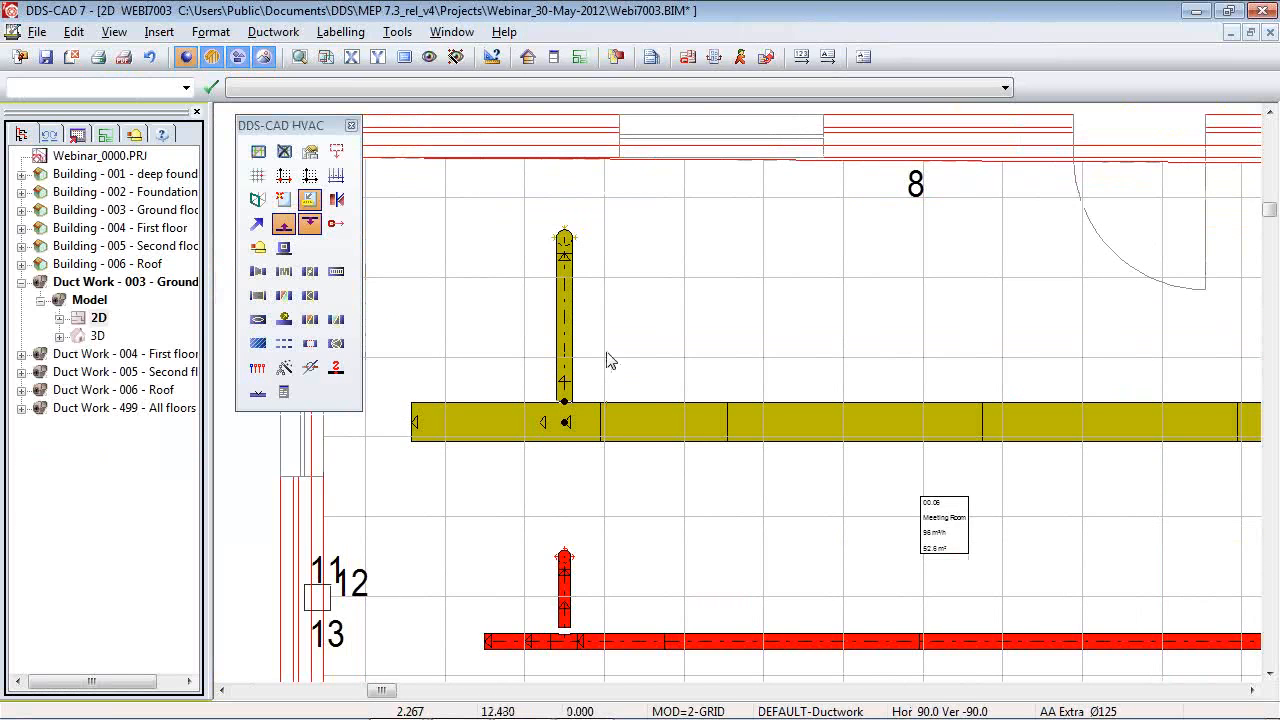
{"action": "right_click", "coordinate": [664, 344]}
{"action": "left_click", "coordinate": [770, 365]}
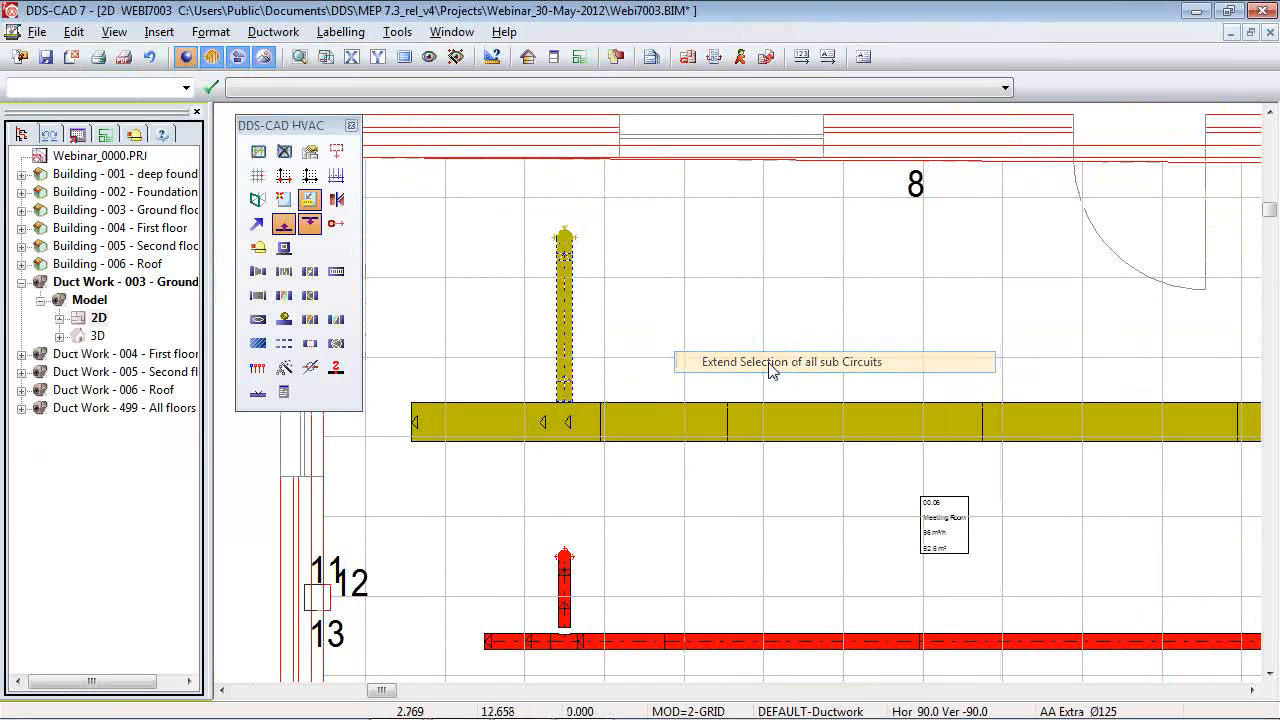
{"action": "key", "text": "Delete"}
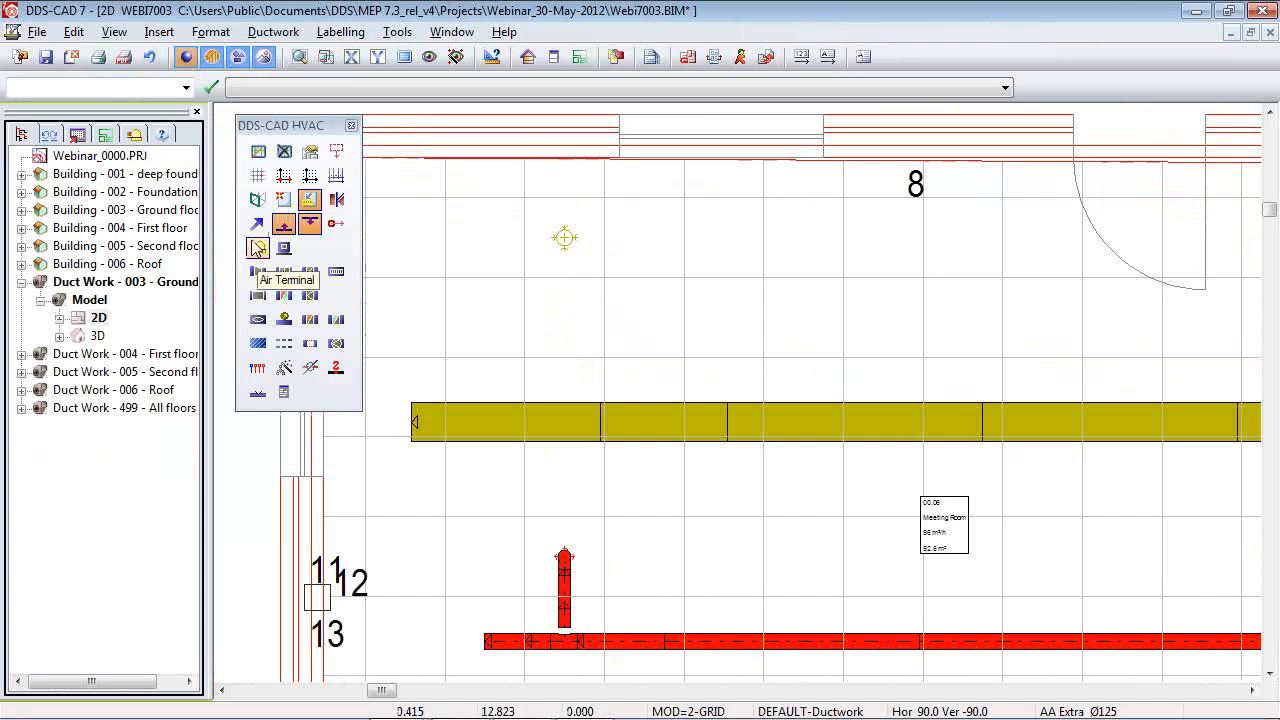
{"action": "left_click", "coordinate": [256, 224]}
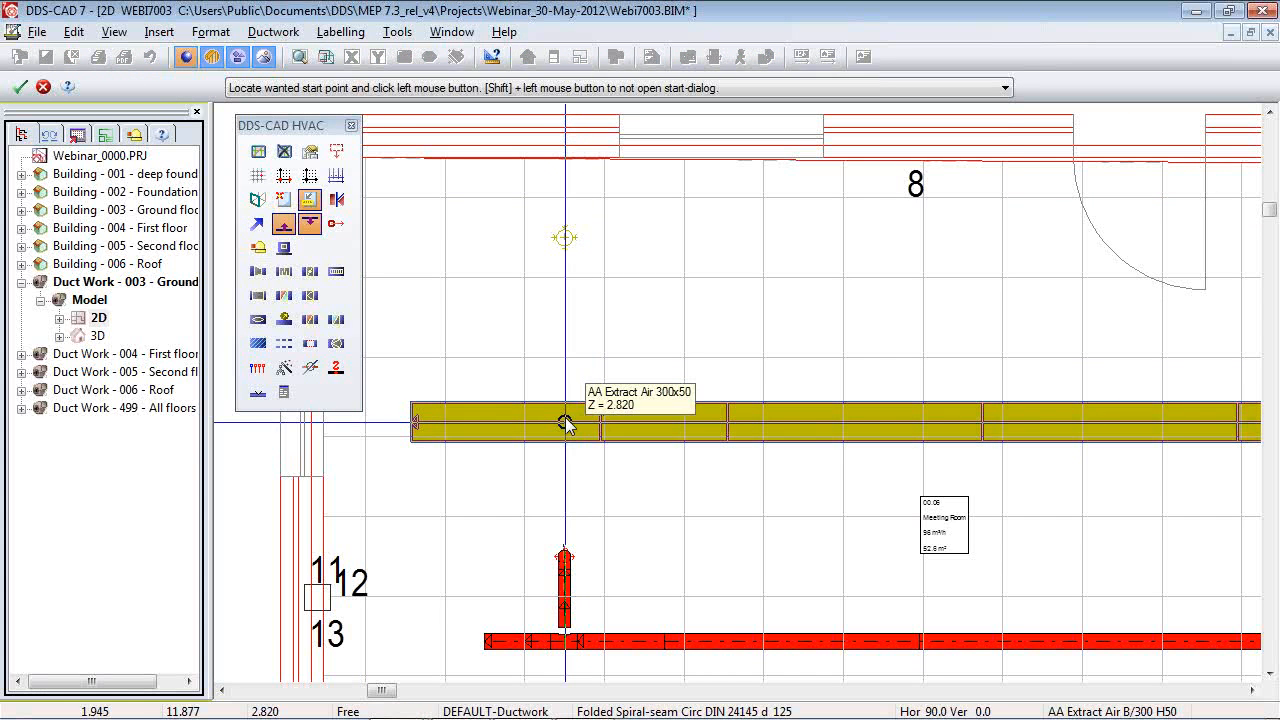
{"action": "left_click", "coordinate": [565, 424]}
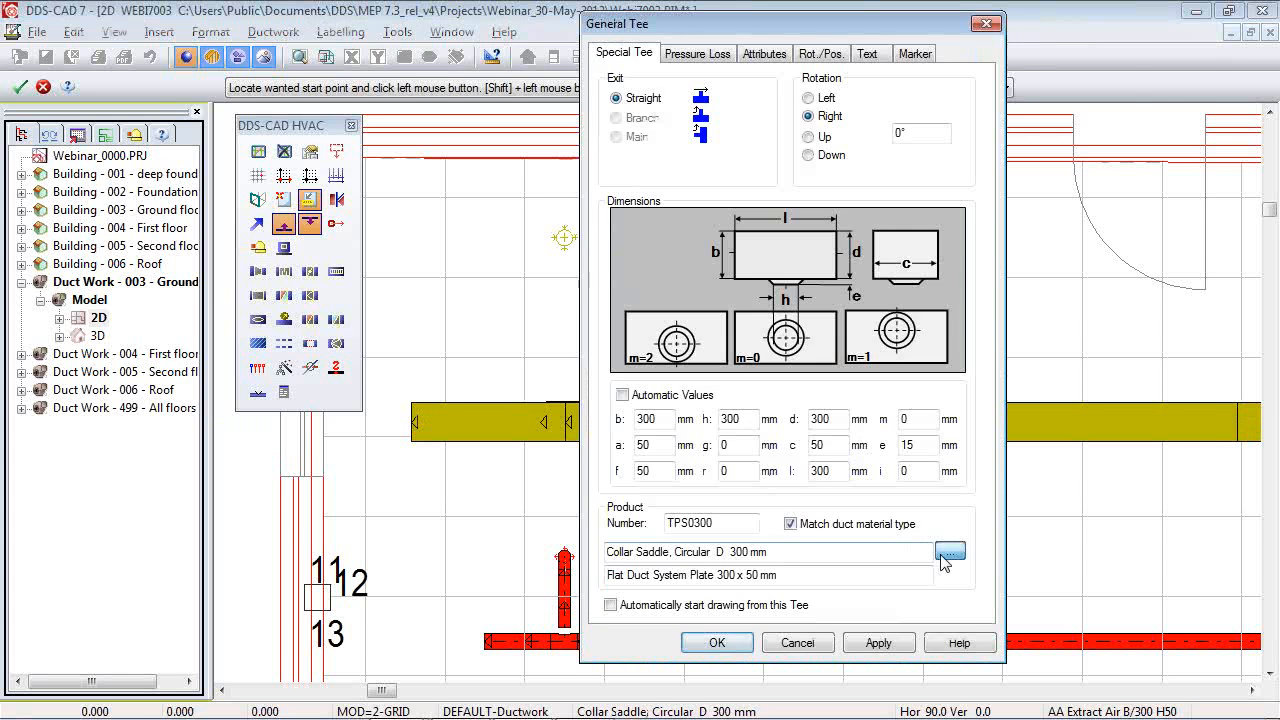
{"action": "left_click", "coordinate": [949, 552]}
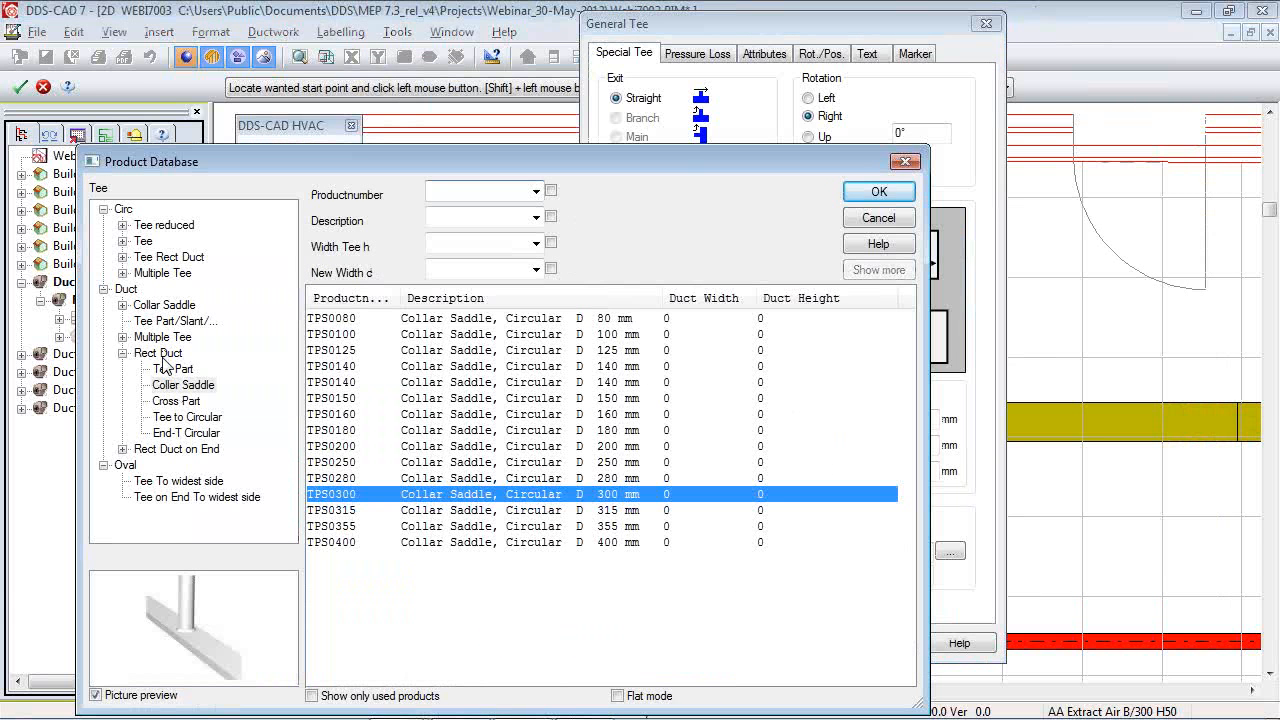
{"action": "left_click", "coordinate": [173, 369]}
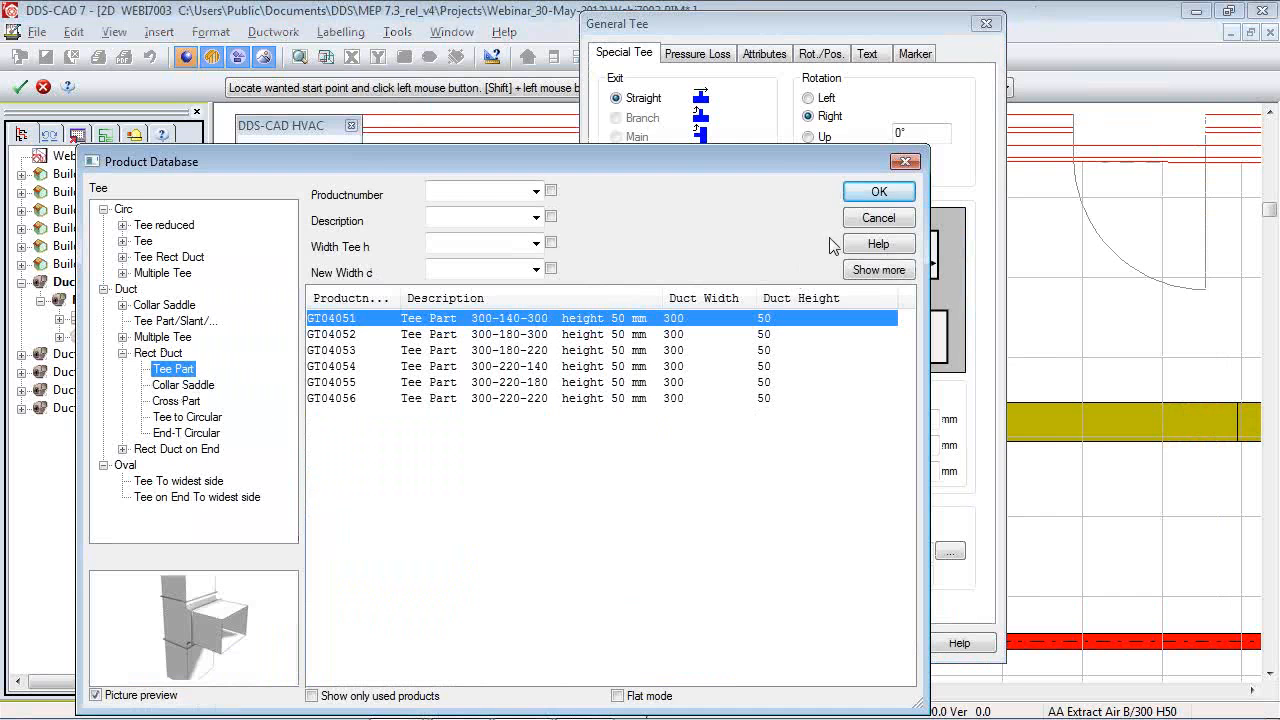
{"action": "left_click", "coordinate": [868, 196]}
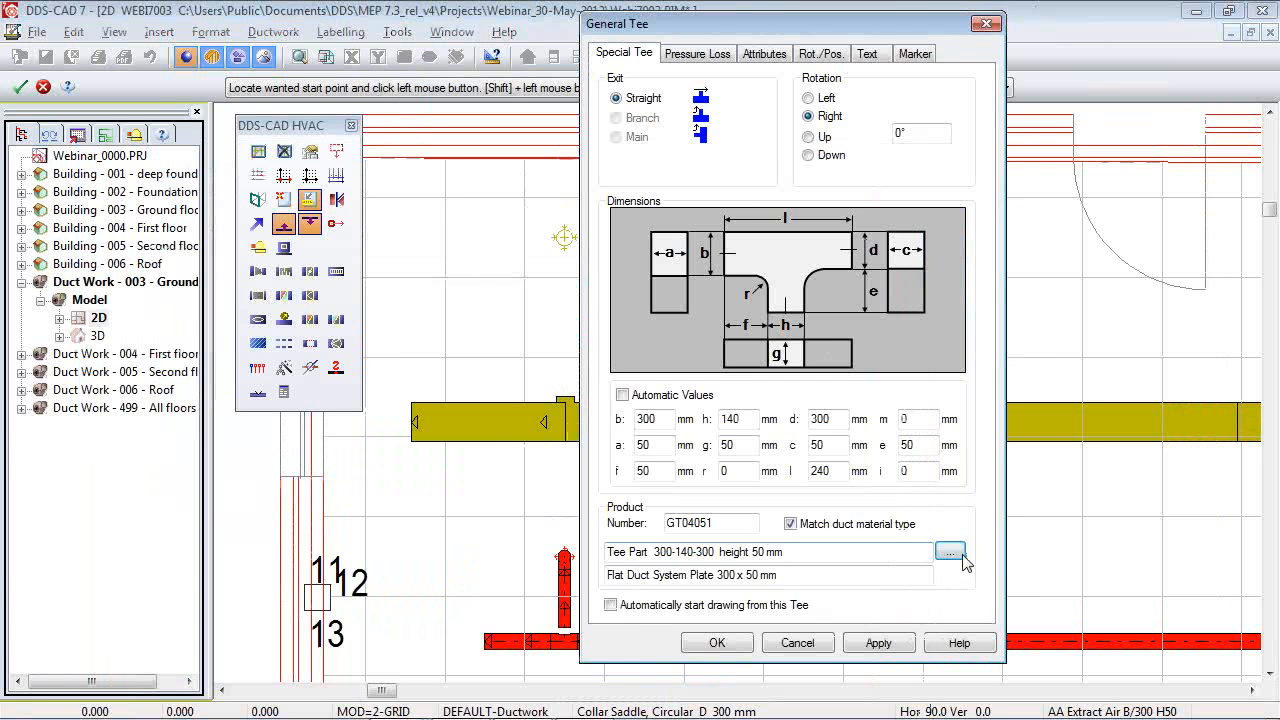
{"action": "left_click", "coordinate": [717, 643]}
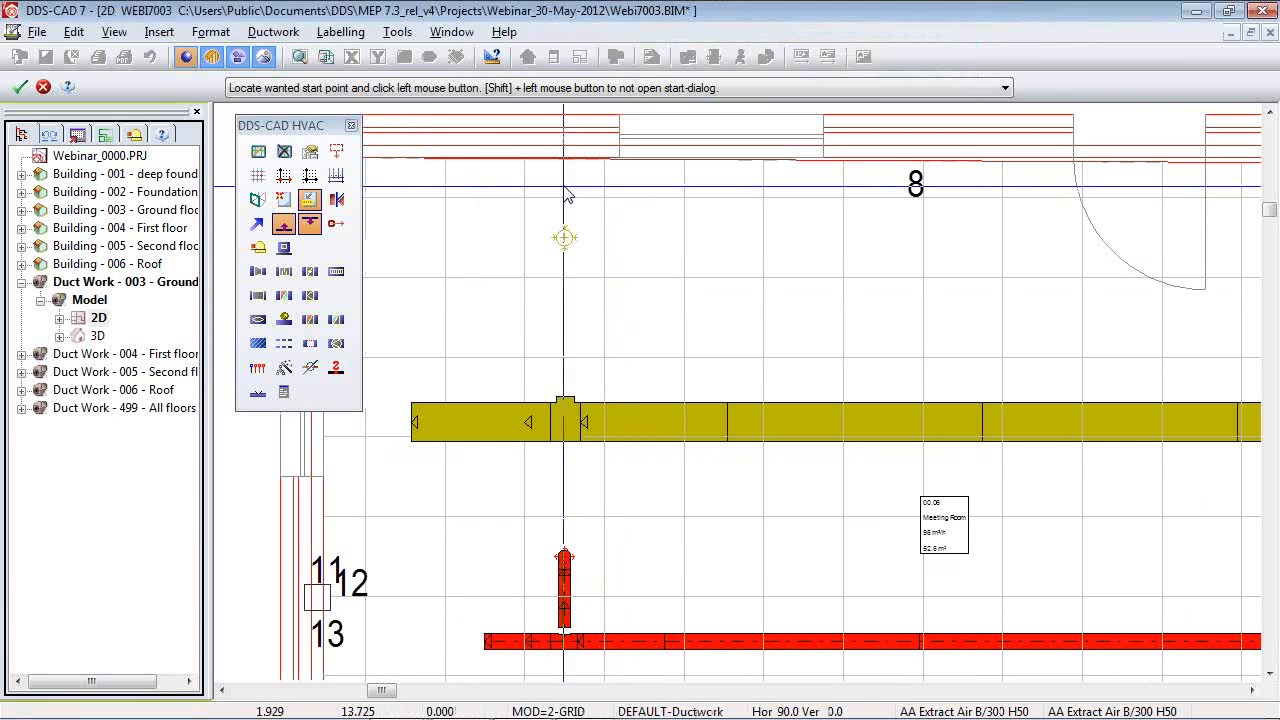
Draw a 140 x 50 mm extract branch duct from the tee past the extract valve and close it with a stop end.
{"action": "left_click", "coordinate": [565, 400]}
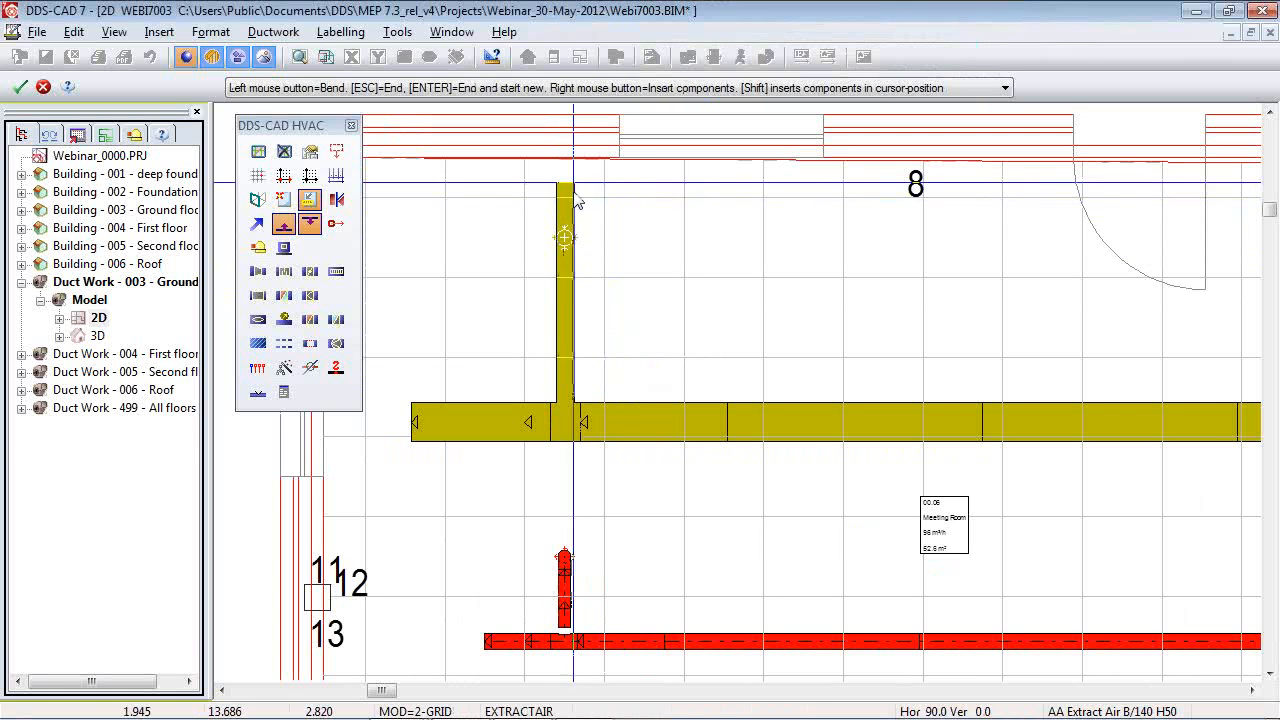
{"action": "right_click", "coordinate": [568, 203]}
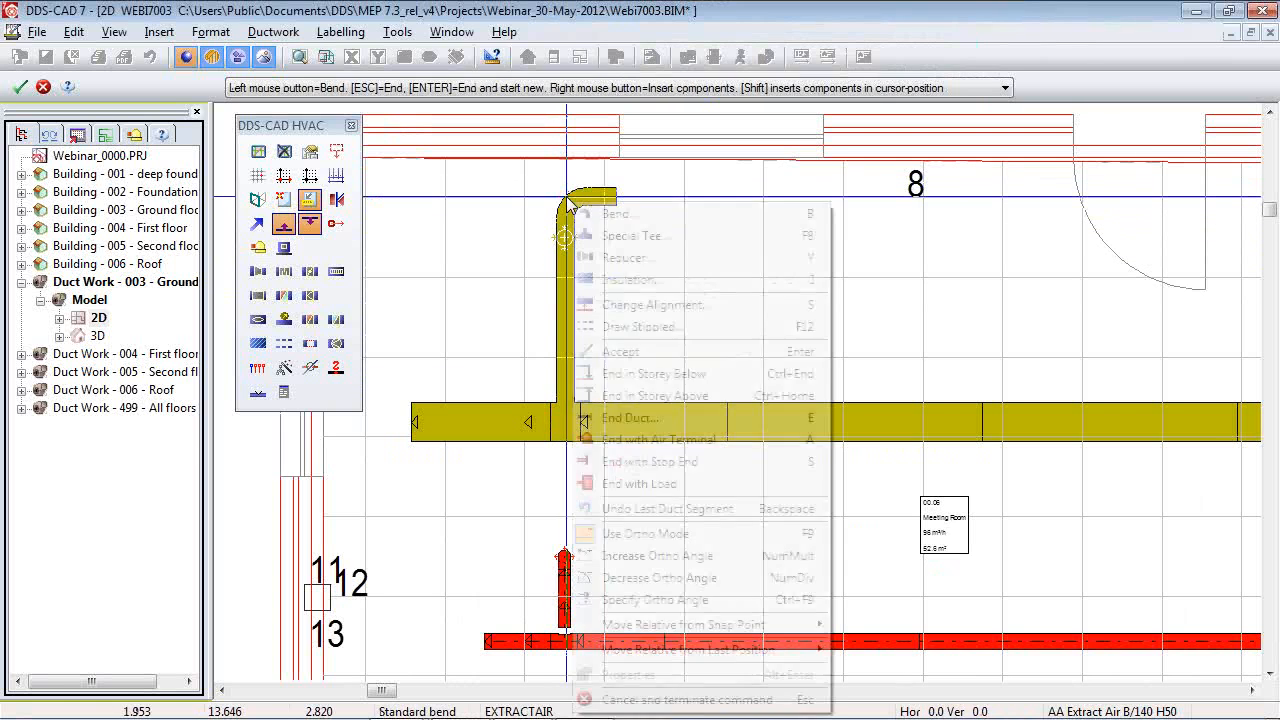
{"action": "left_click", "coordinate": [714, 457]}
{"action": "key", "text": "Return"}
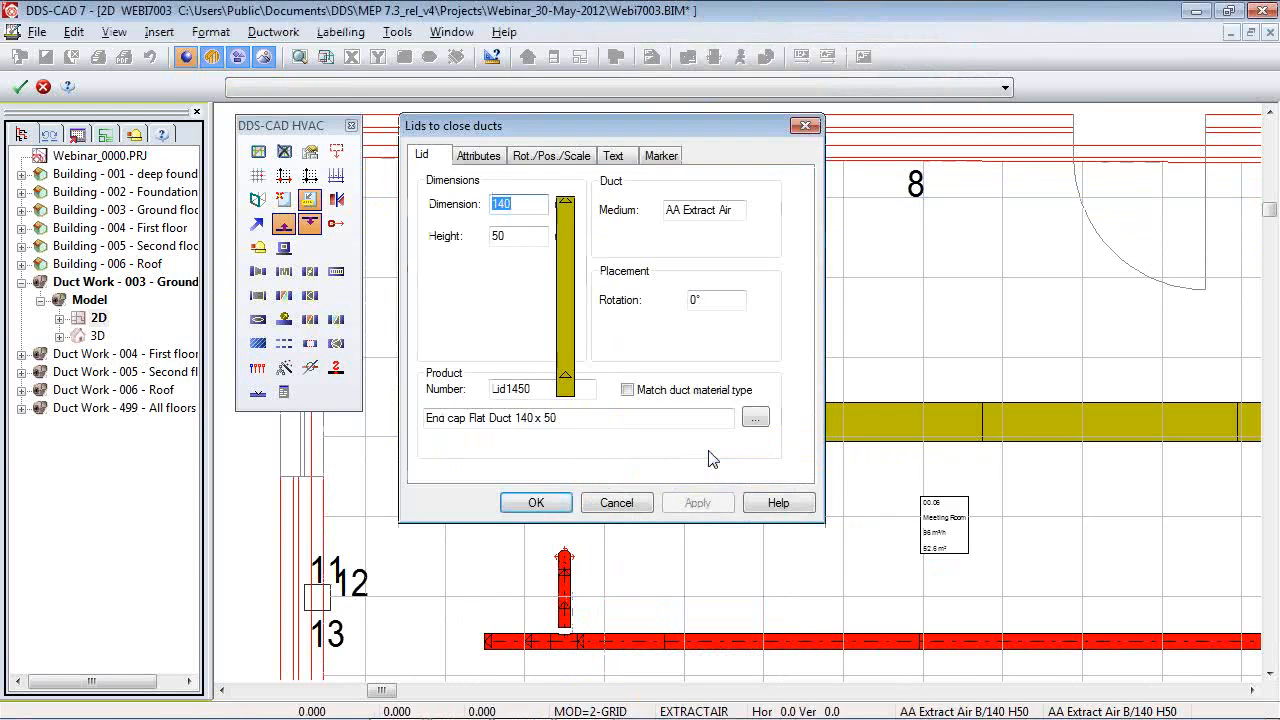
{"action": "scroll", "coordinate": [560, 224], "scroll_direction": "up", "scroll_amount": 5}
{"action": "key", "text": "Escape"}
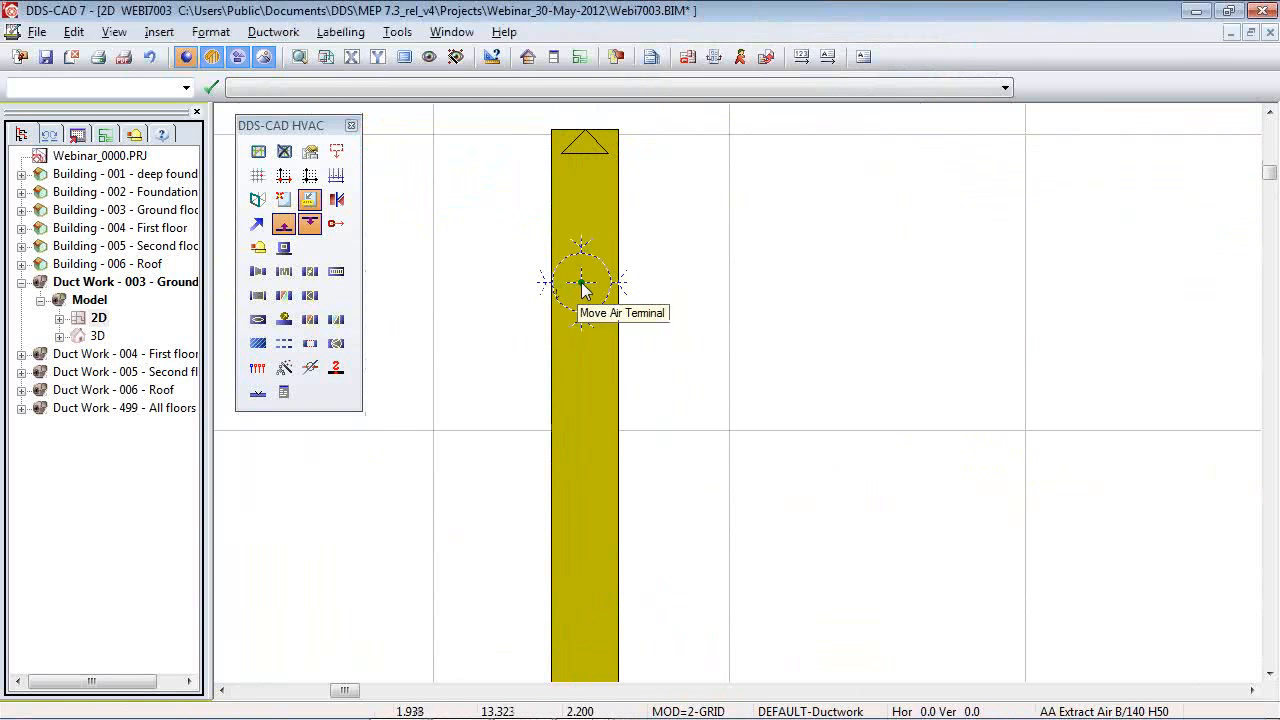
Move the extract air valve to the branch duct's edge and place a horizontal construction line across the duct.
{"action": "left_click", "coordinate": [581, 285]}
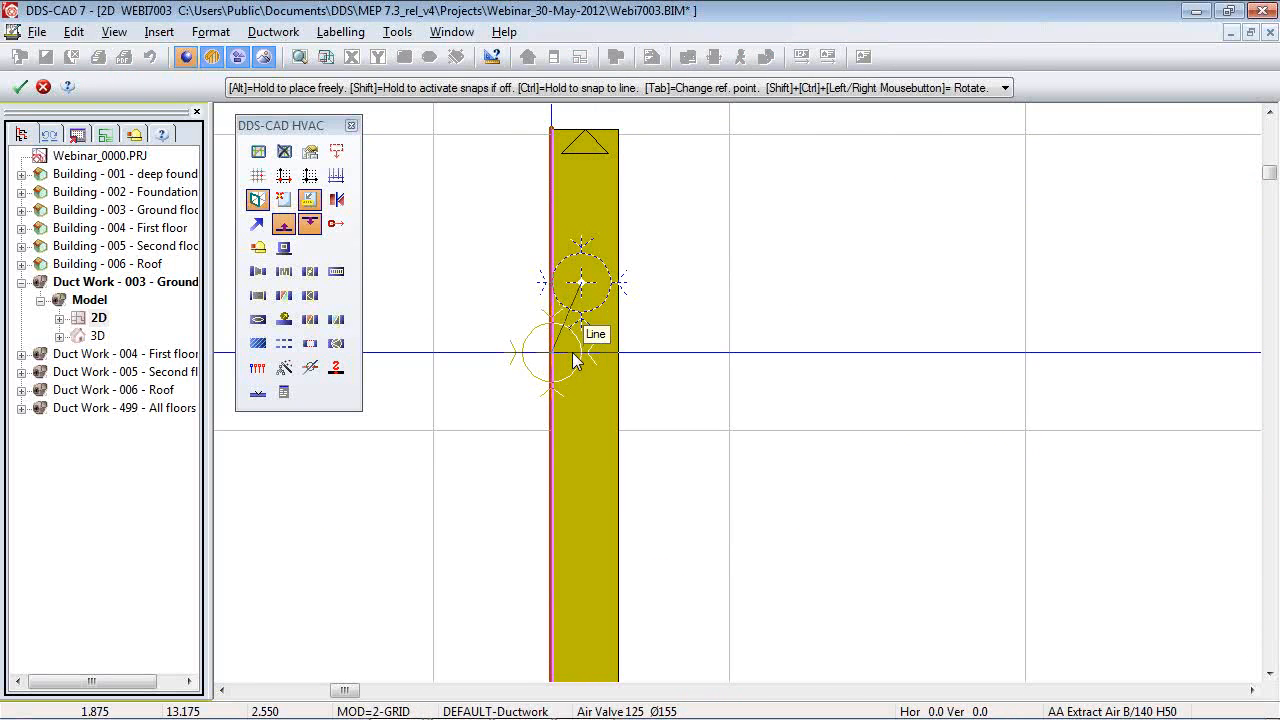
{"action": "left_click", "coordinate": [612, 356]}
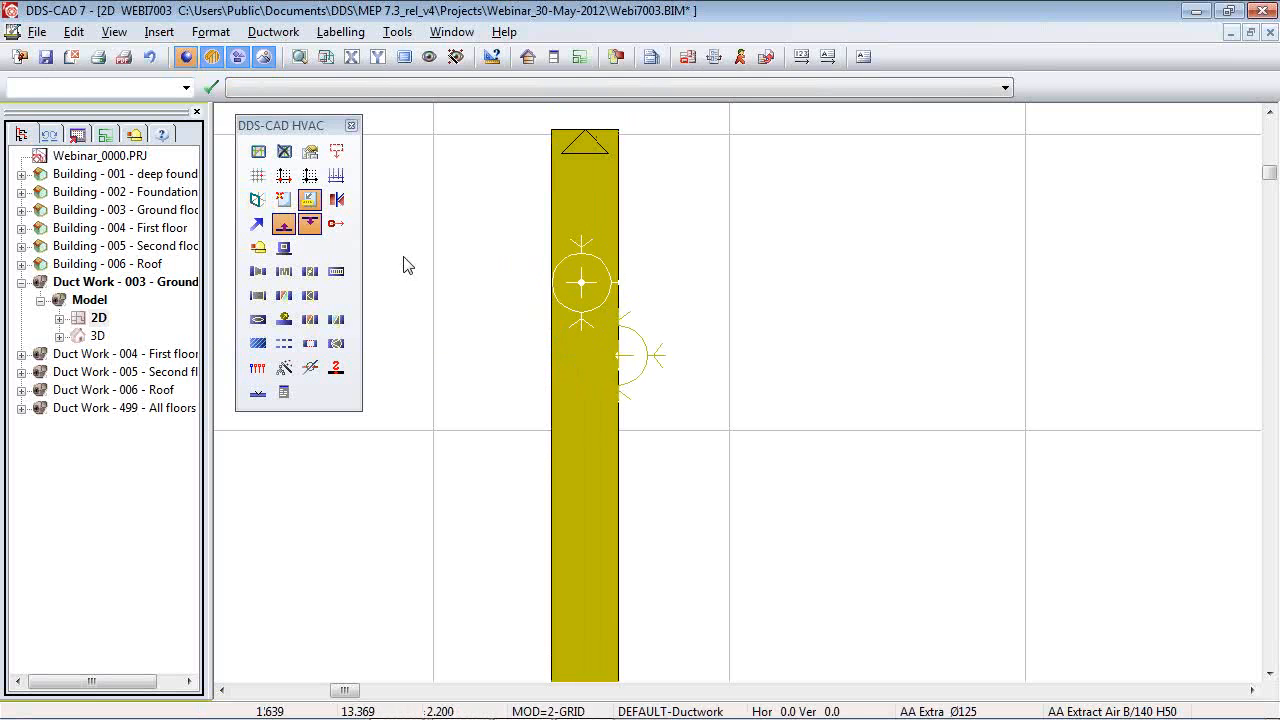
{"action": "left_click", "coordinate": [258, 151]}
{"action": "right_click", "coordinate": [522, 325]}
{"action": "left_click", "coordinate": [643, 366]}
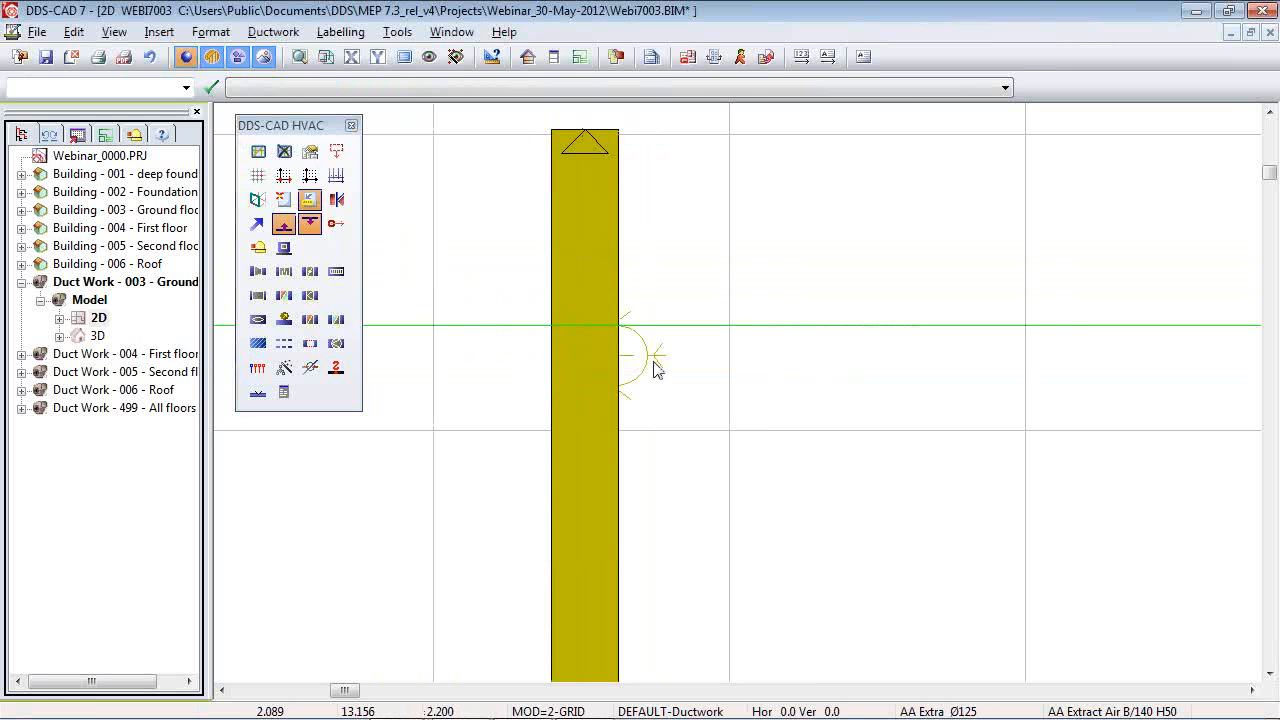
Move the extract air valve onto the construction line, midway between the two edges of the branch duct.
{"action": "left_click", "coordinate": [619, 359]}
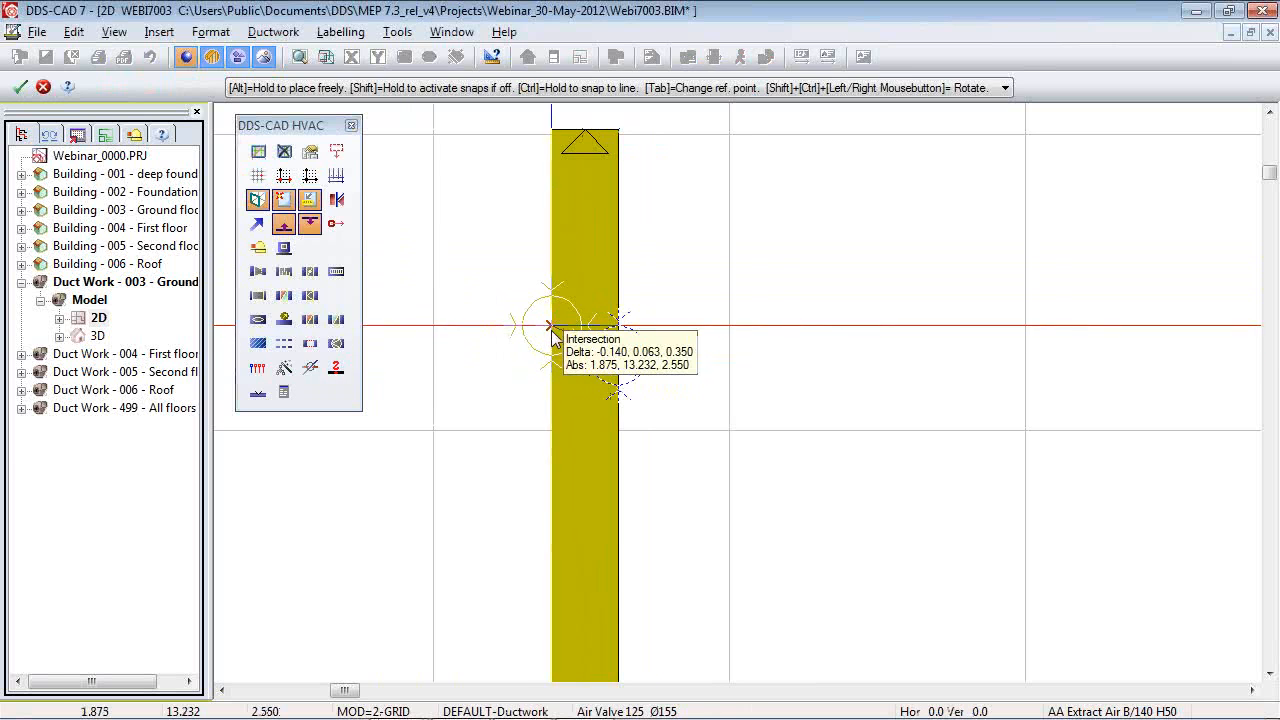
{"action": "left_click", "coordinate": [556, 328]}
{"action": "left_click", "coordinate": [614, 334]}
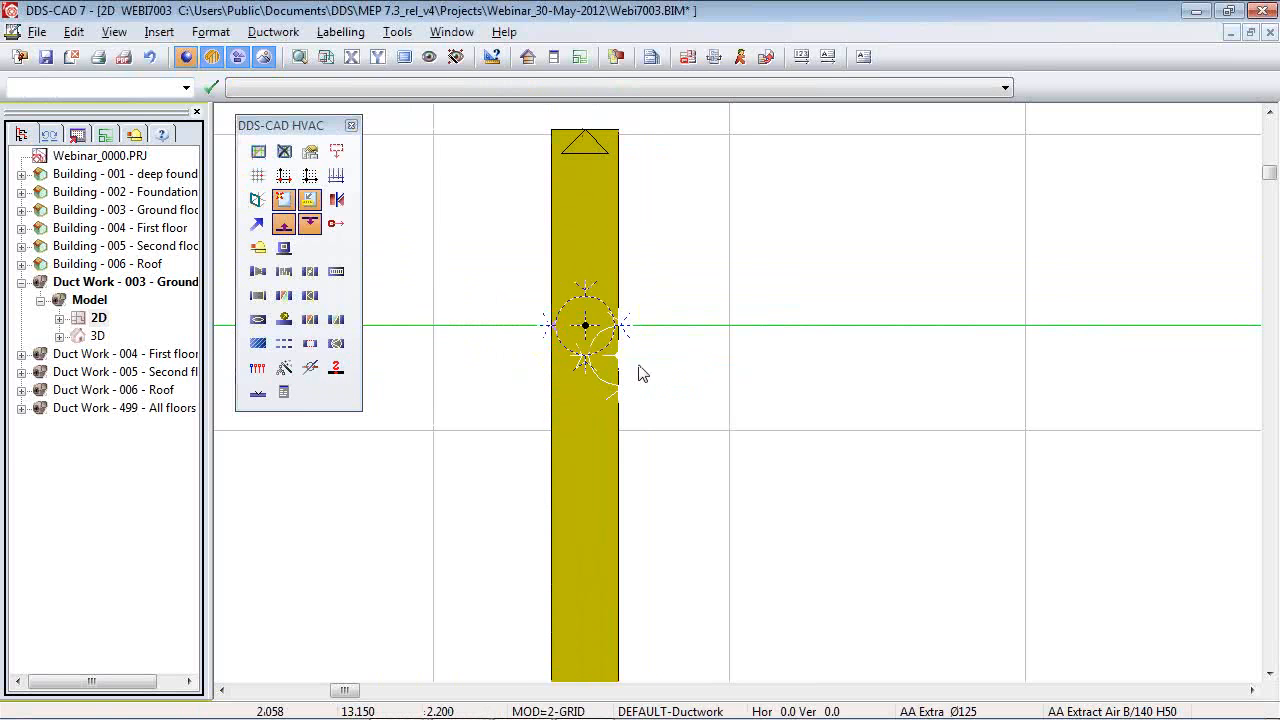
Connect the extract air valve to the branch duct with the connection type From below/side using 90°-bend.
{"action": "left_click", "coordinate": [604, 309]}
{"action": "left_click", "coordinate": [632, 345]}
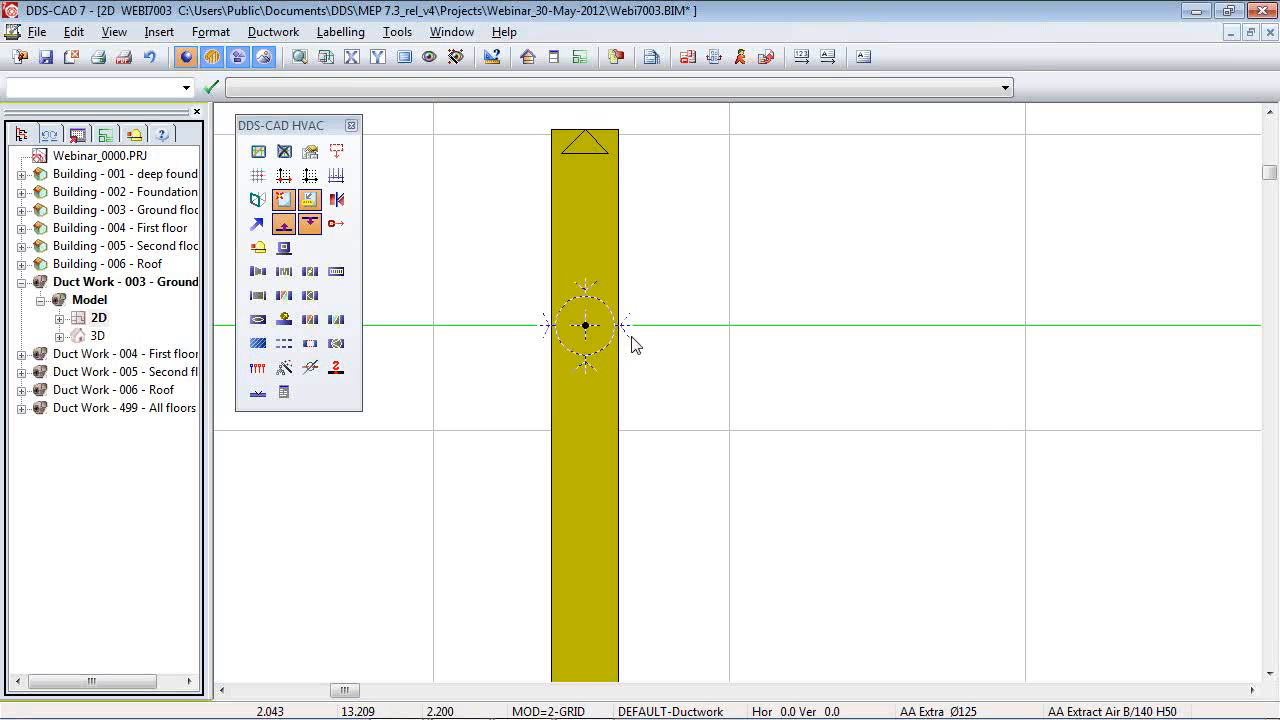
{"action": "right_click", "coordinate": [662, 253]}
{"action": "left_click", "coordinate": [752, 289]}
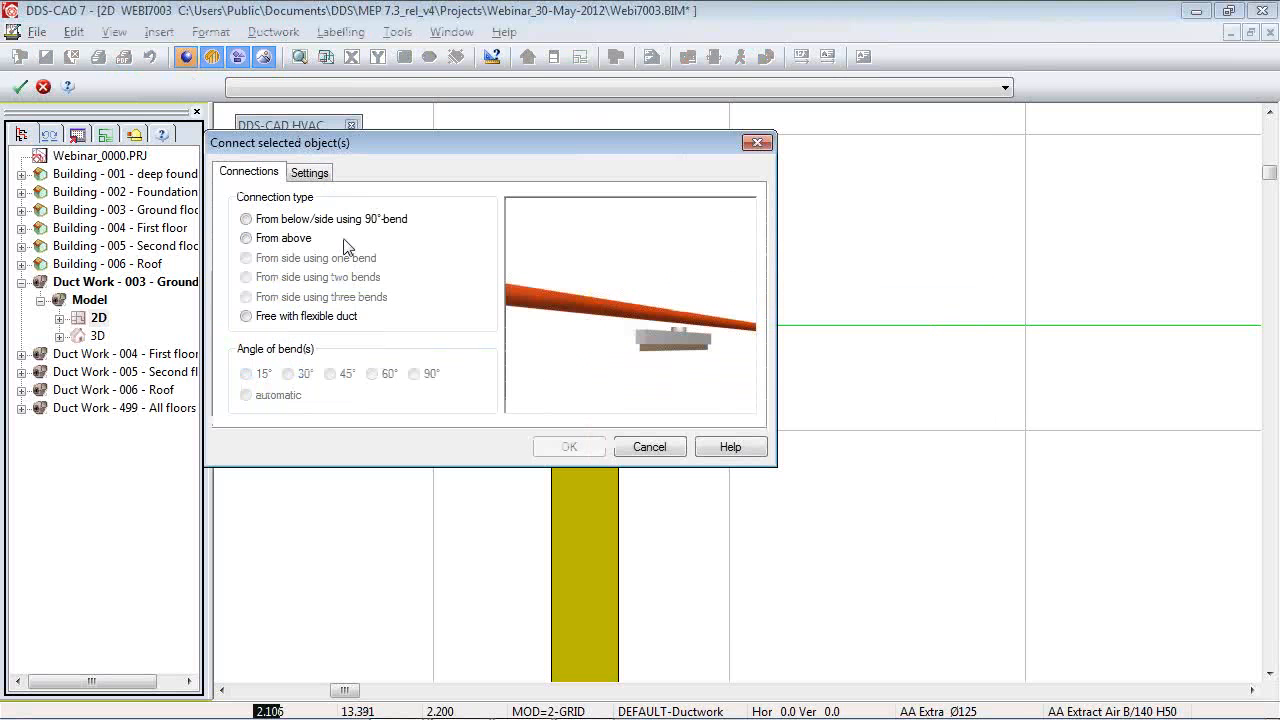
{"action": "left_click", "coordinate": [246, 219]}
{"action": "left_click", "coordinate": [571, 448]}
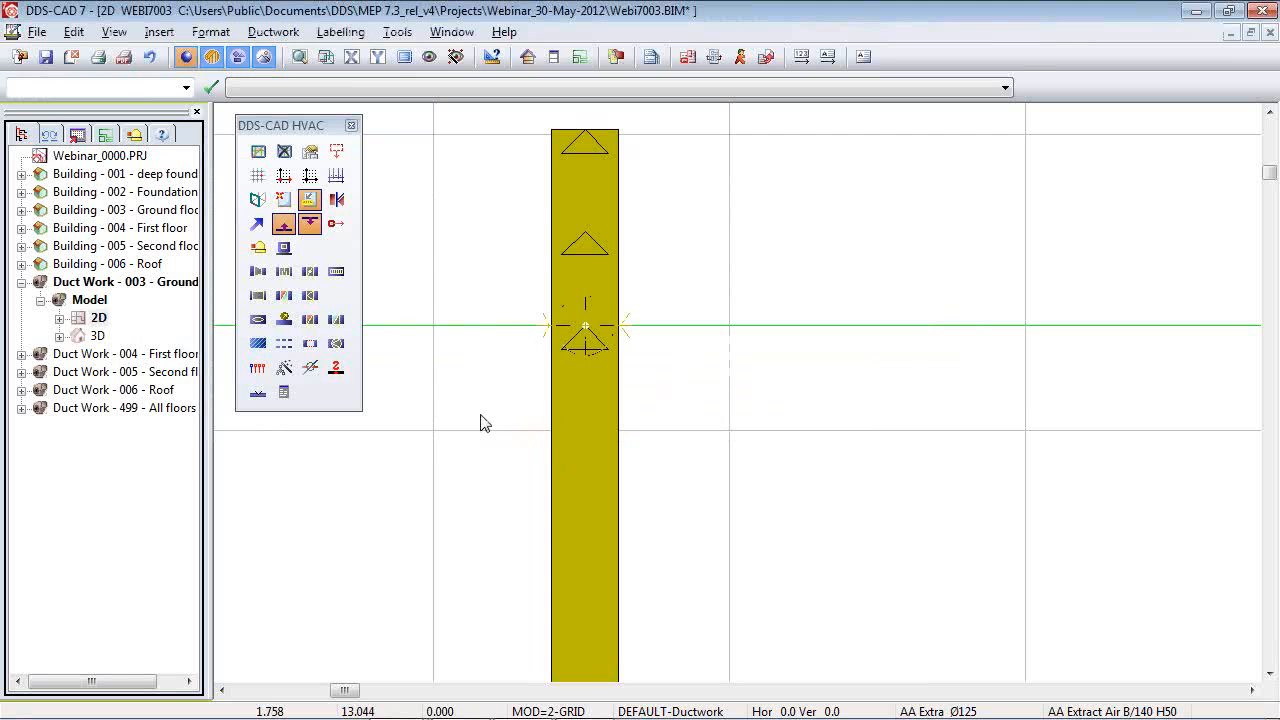
Inspect the extract valve connection in the 3D rendering and update the 2D model with Reconnect Ducts.
{"action": "double_click", "coordinate": [94, 336]}
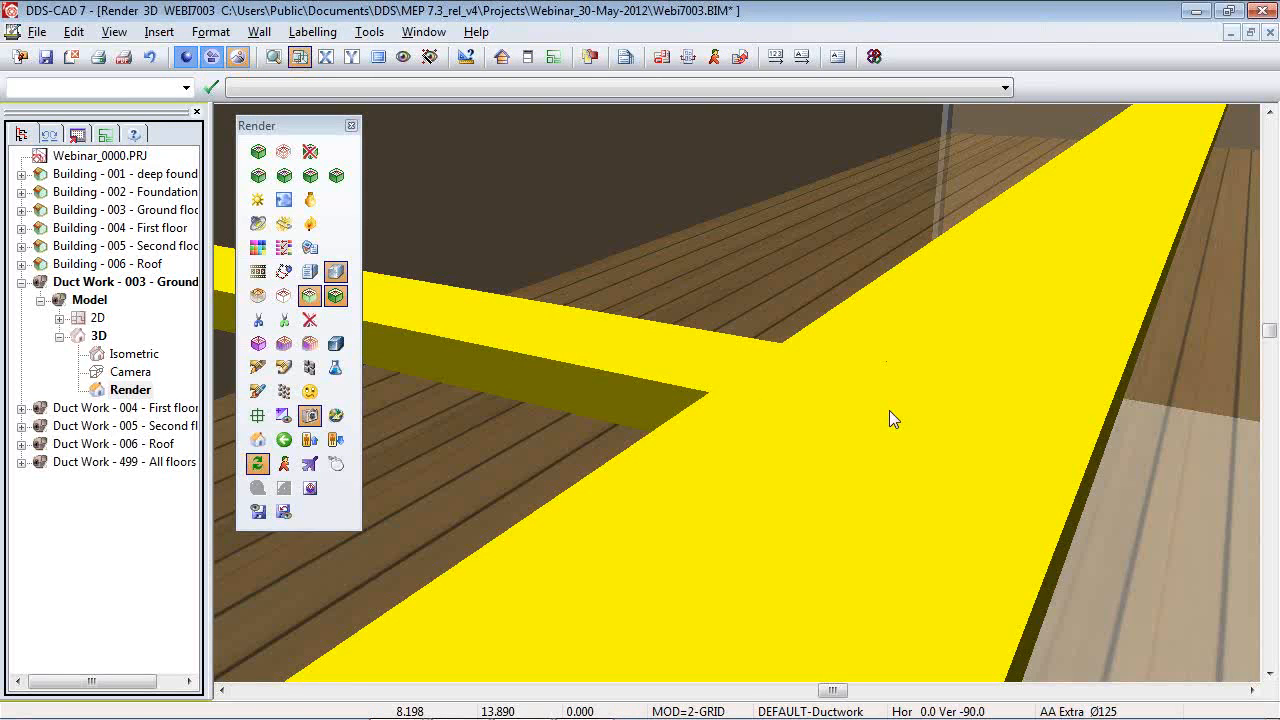
{"action": "scroll", "coordinate": [871, 411], "scroll_direction": "down", "scroll_amount": 4}
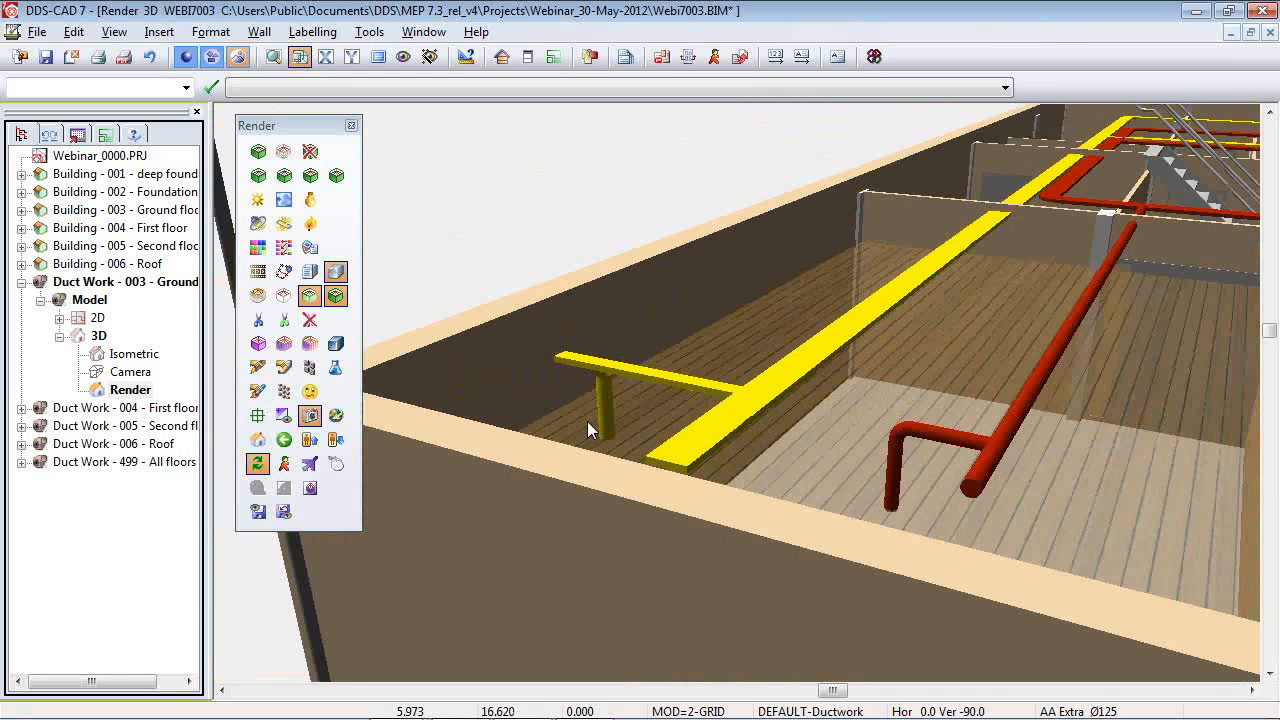
{"action": "scroll", "coordinate": [613, 391], "scroll_direction": "up", "scroll_amount": 5}
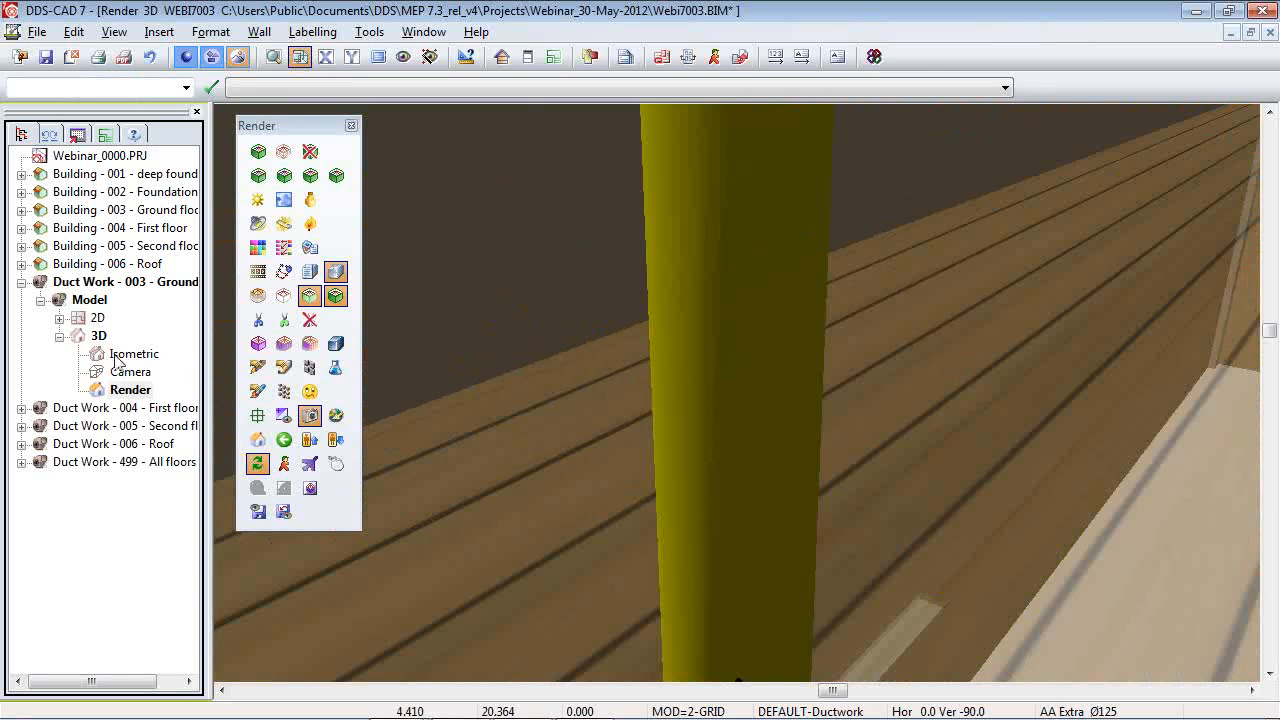
{"action": "left_click_drag", "start_coordinate": [530, 394], "coordinate": [90, 330]}
{"action": "double_click", "coordinate": [97, 317]}
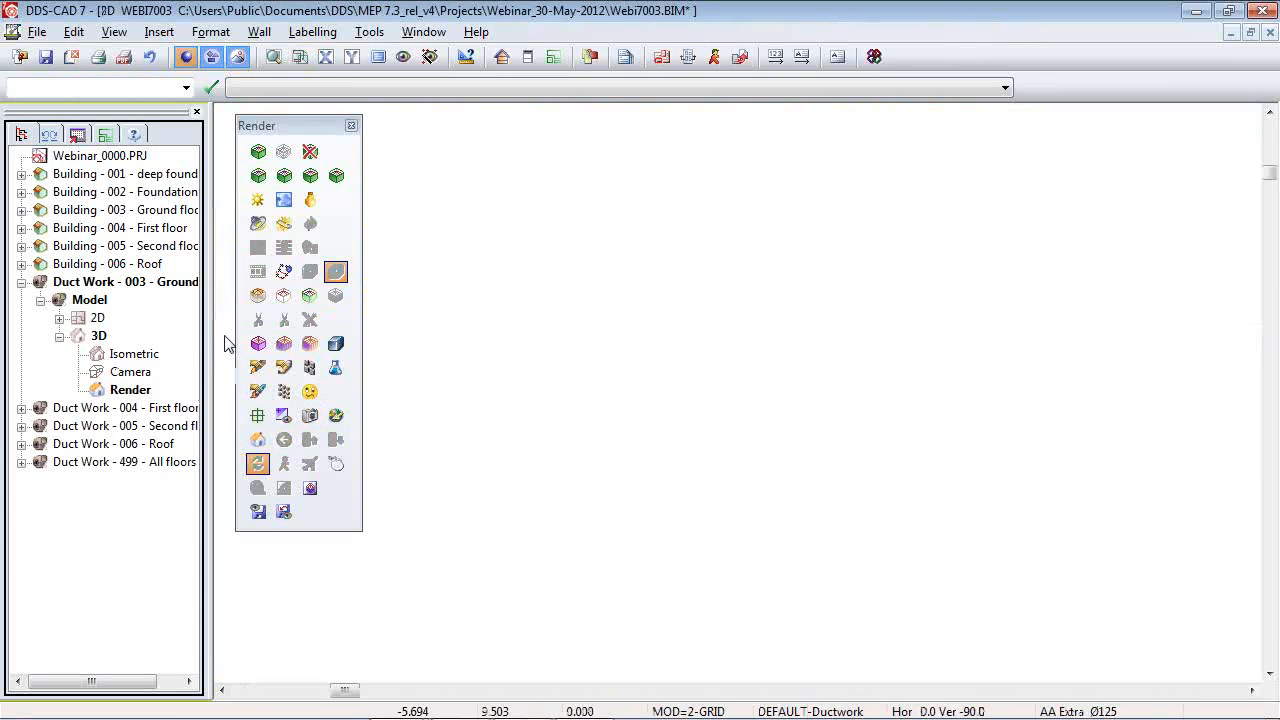
{"action": "left_click", "coordinate": [285, 369]}
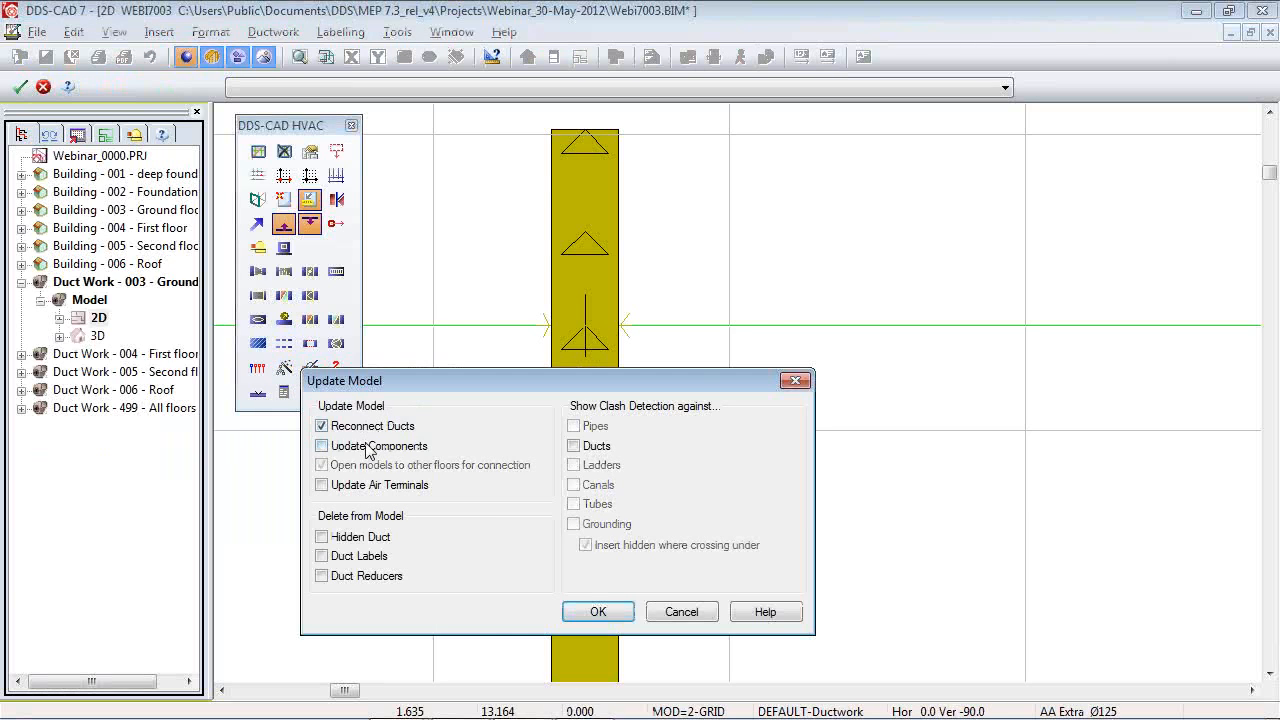
{"action": "left_click", "coordinate": [598, 611]}
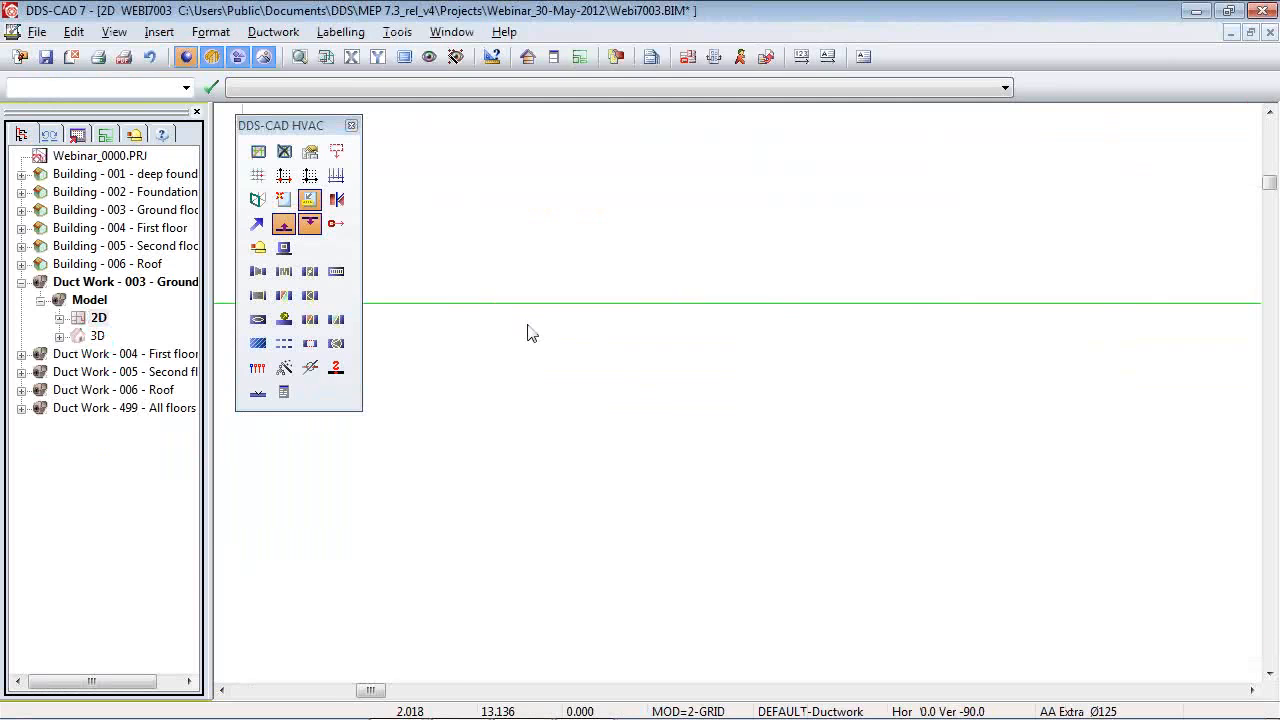
Repeat the extract tee's branch with the same twist at three more positions along the Meeting Room extract duct.
{"action": "left_click", "coordinate": [516, 535]}
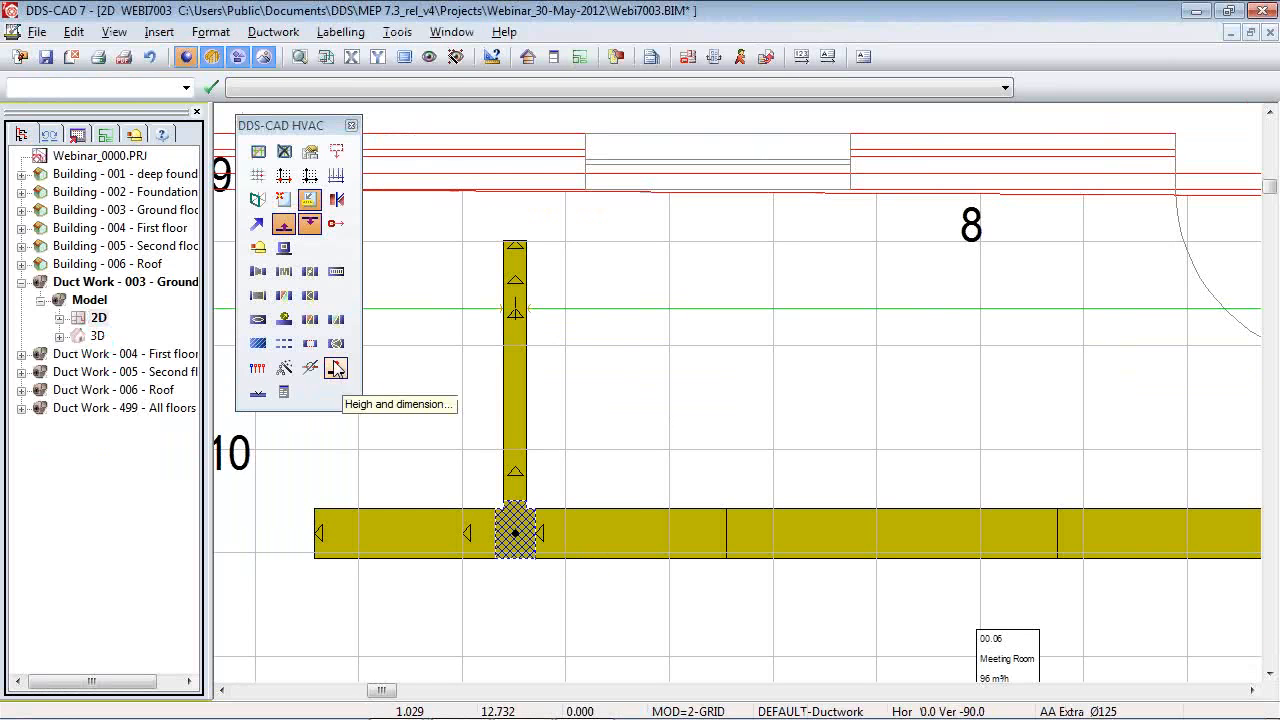
{"action": "left_click", "coordinate": [257, 368]}
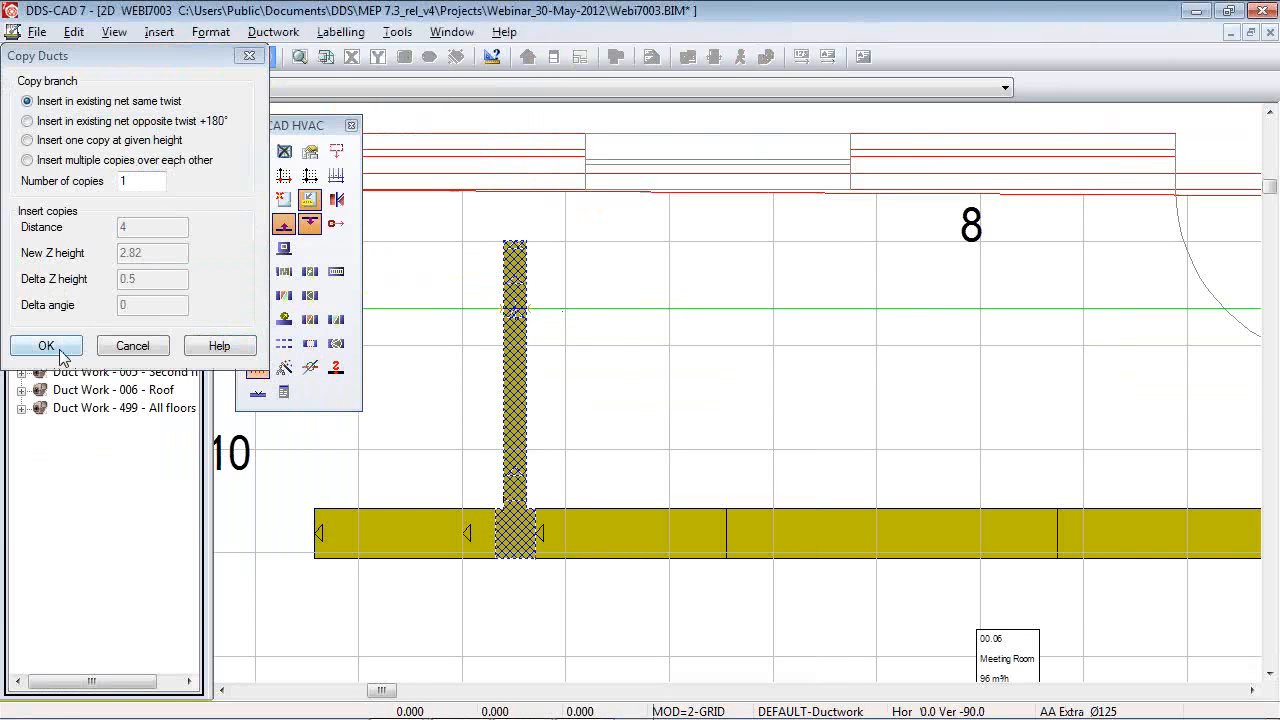
{"action": "left_click", "coordinate": [58, 348]}
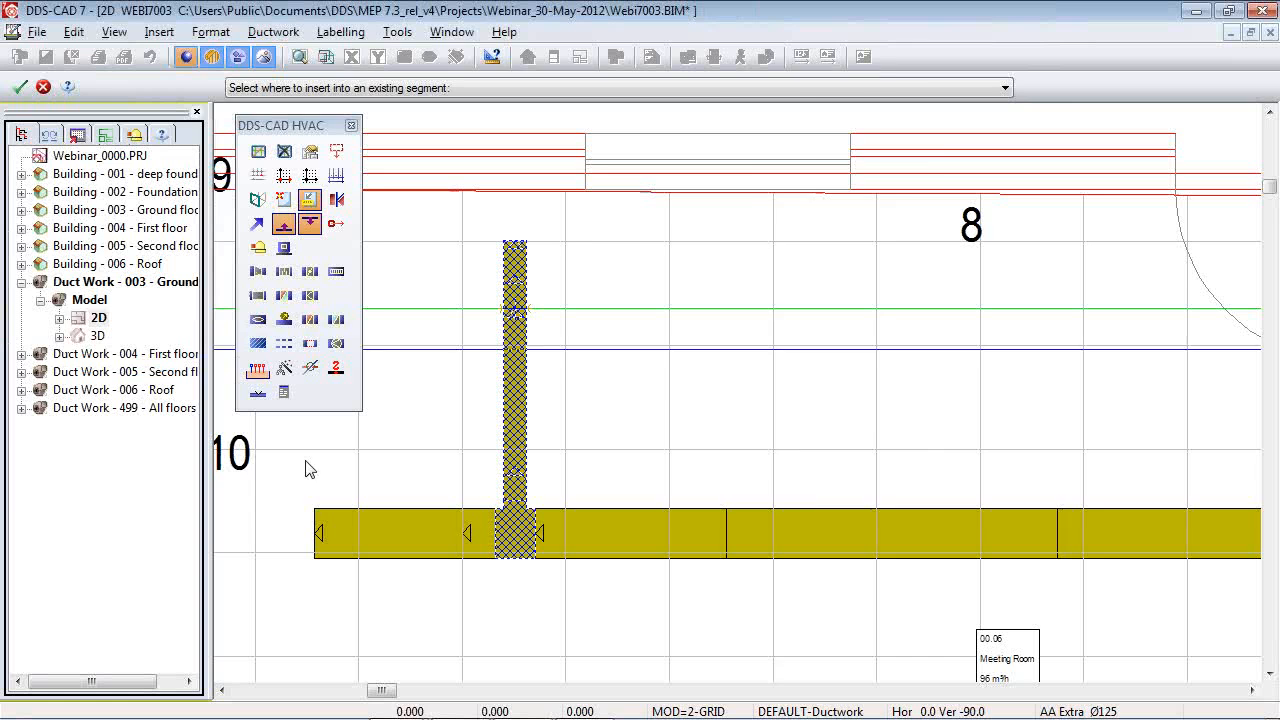
{"action": "left_click", "coordinate": [820, 536]}
{"action": "scroll", "coordinate": [304, 463], "scroll_direction": "down", "scroll_amount": 2}
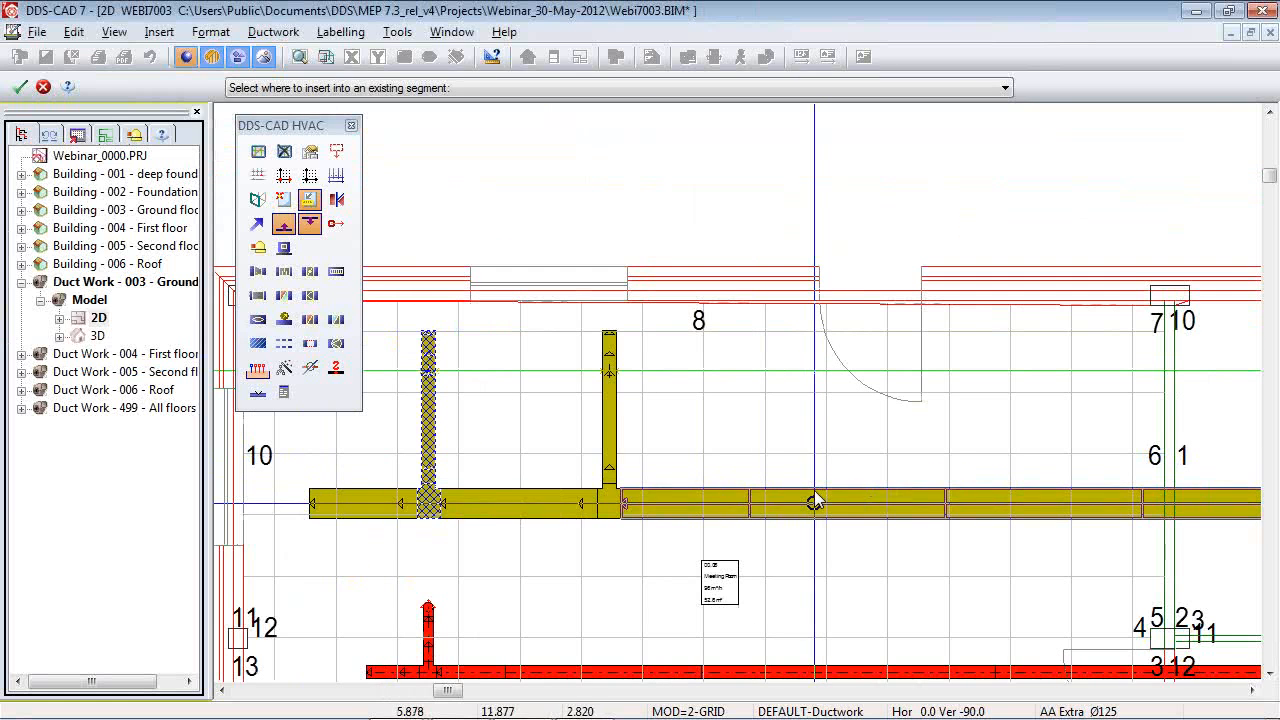
{"action": "scroll", "coordinate": [815, 491], "scroll_direction": "down", "scroll_amount": 1}
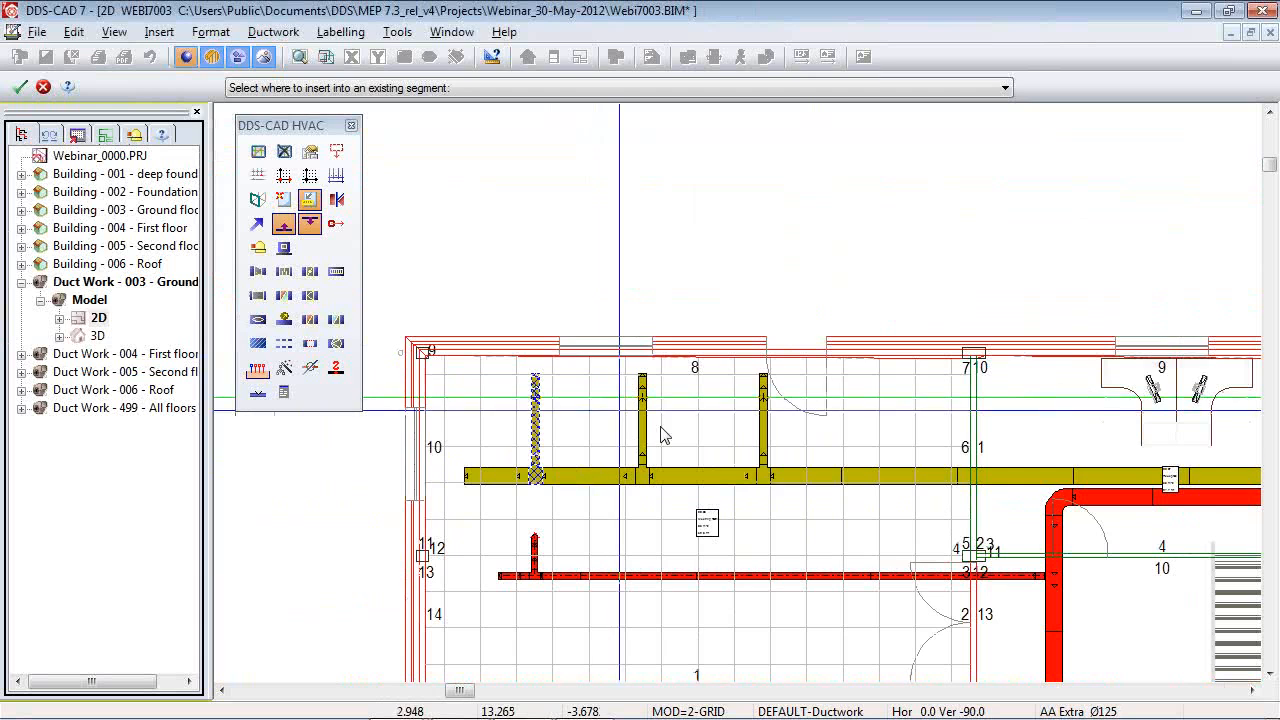
{"action": "left_click", "coordinate": [883, 472]}
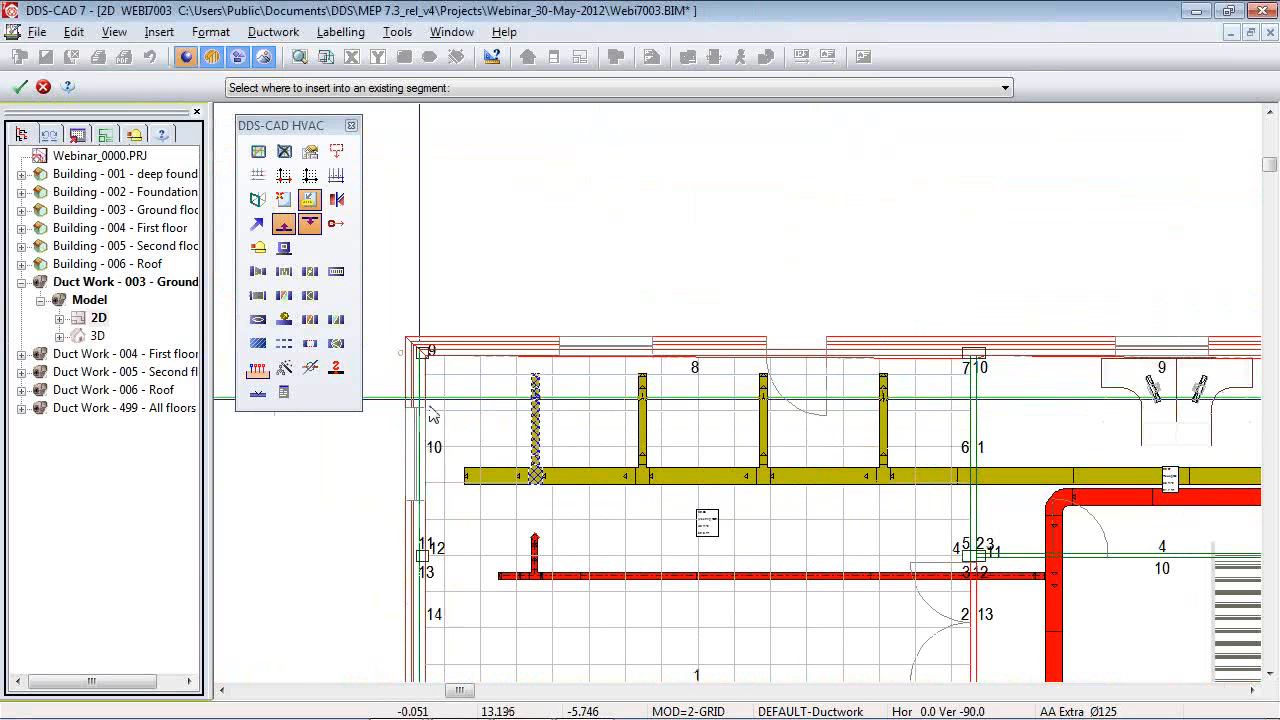
{"action": "key", "text": "Escape"}
Repeat the extract branch with opposite twist (+180°) at two positions on the other side of the Meeting Room extract duct.
{"action": "scroll", "coordinate": [530, 478], "scroll_direction": "up", "scroll_amount": 4}
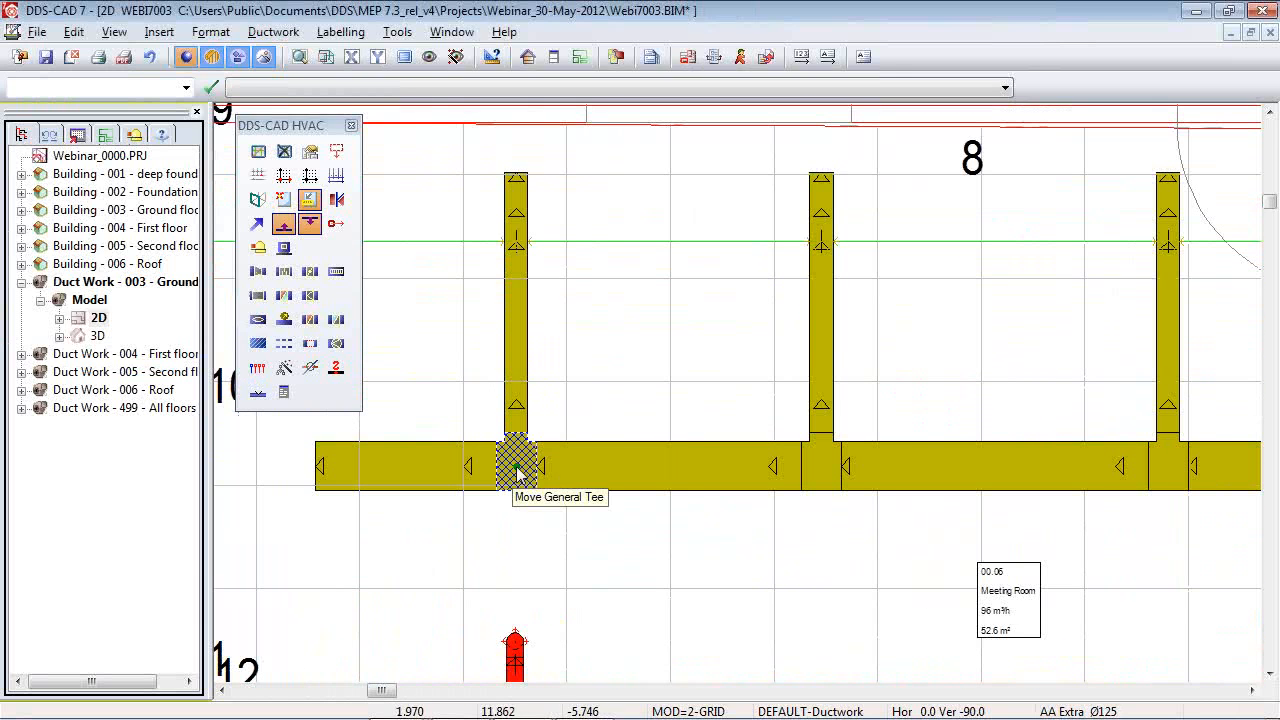
{"action": "left_click", "coordinate": [258, 370]}
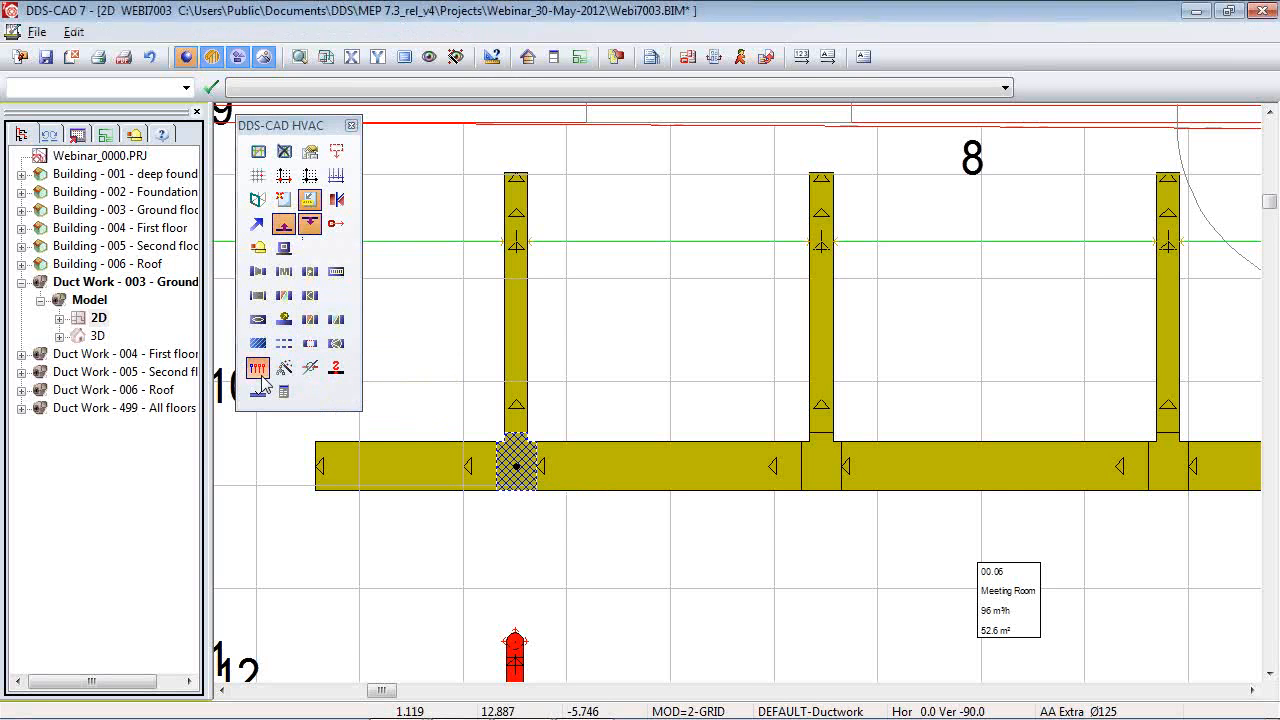
{"action": "left_click", "coordinate": [46, 345]}
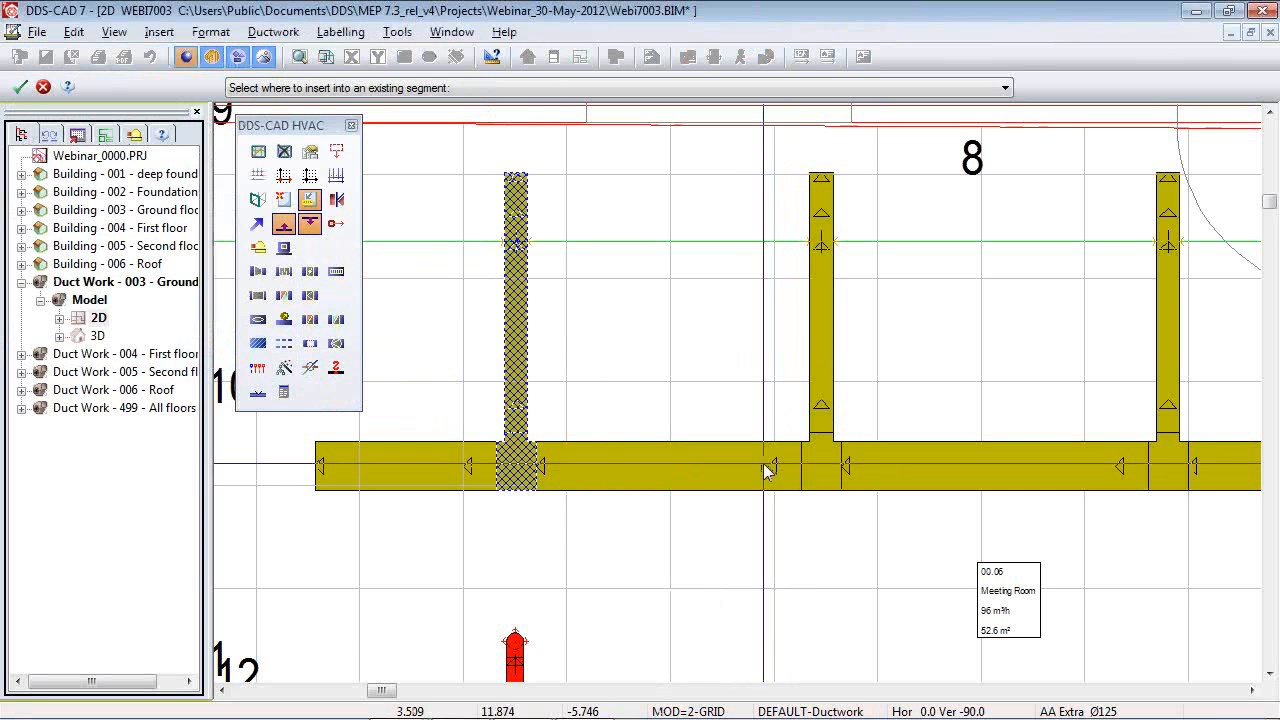
{"action": "left_click", "coordinate": [657, 466]}
{"action": "scroll", "coordinate": [556, 456], "scroll_direction": "down", "scroll_amount": 5}
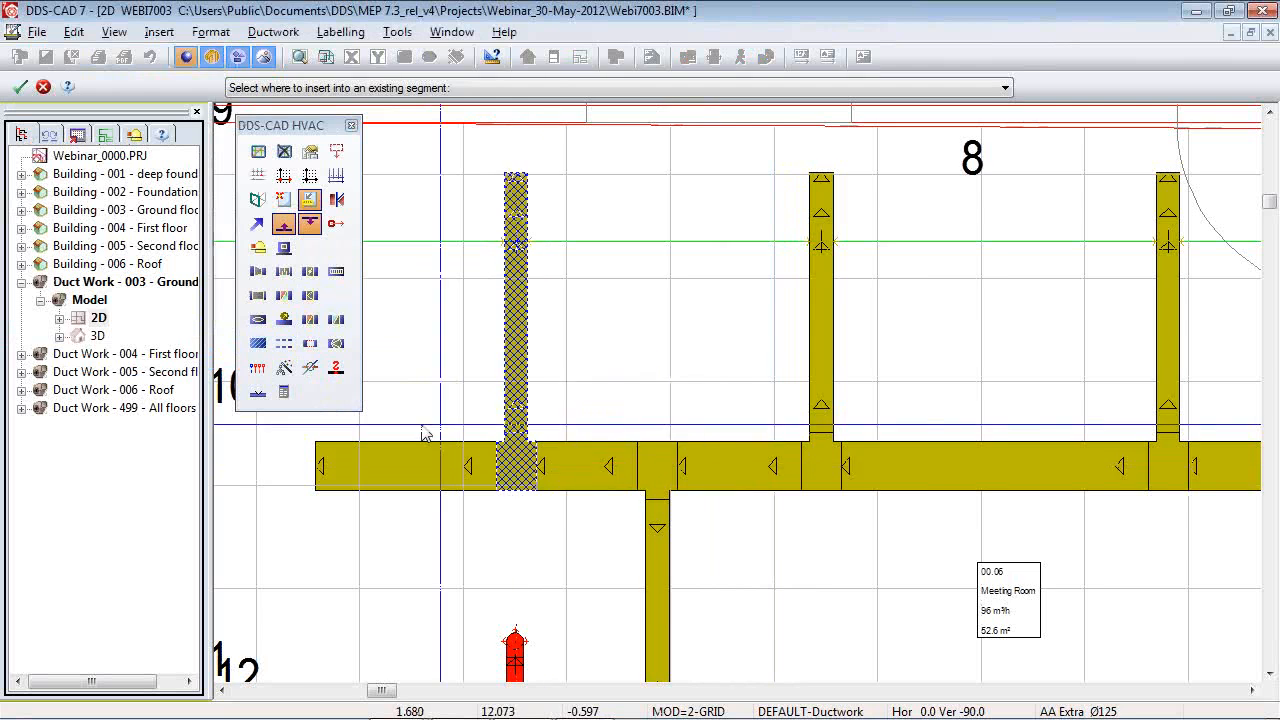
{"action": "left_click", "coordinate": [775, 445]}
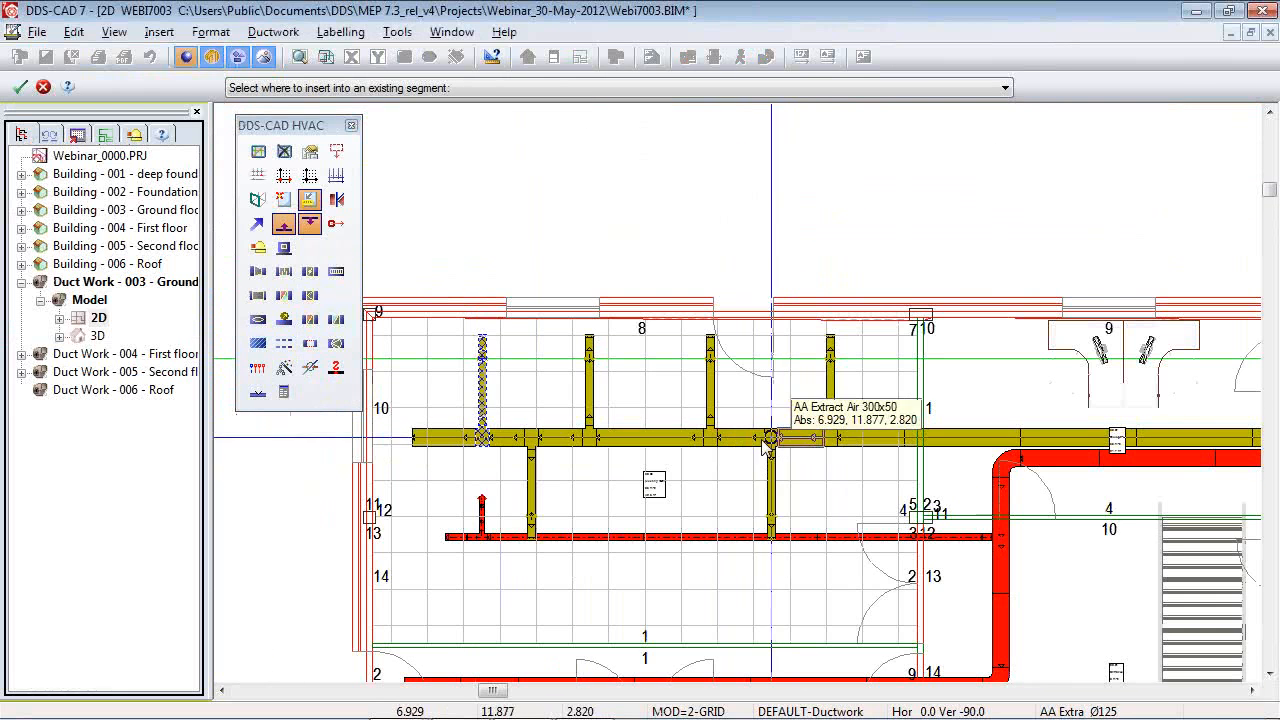
Repeat the supply tee's branch with opposite twist (+180°) at three positions along the thin Meeting Room supply duct.
{"action": "scroll", "coordinate": [466, 578], "scroll_direction": "up", "scroll_amount": 5}
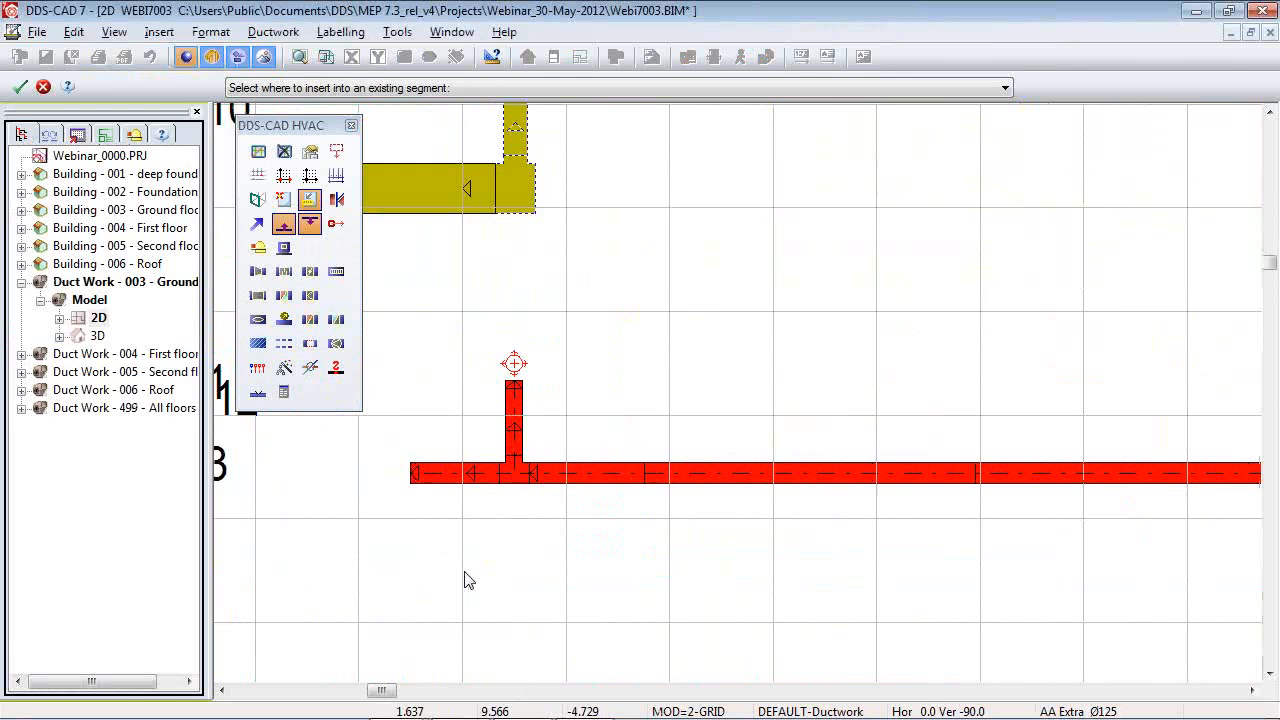
{"action": "scroll", "coordinate": [510, 466], "scroll_direction": "up", "scroll_amount": 2}
{"action": "left_click", "coordinate": [517, 476]}
{"action": "left_click", "coordinate": [258, 370]}
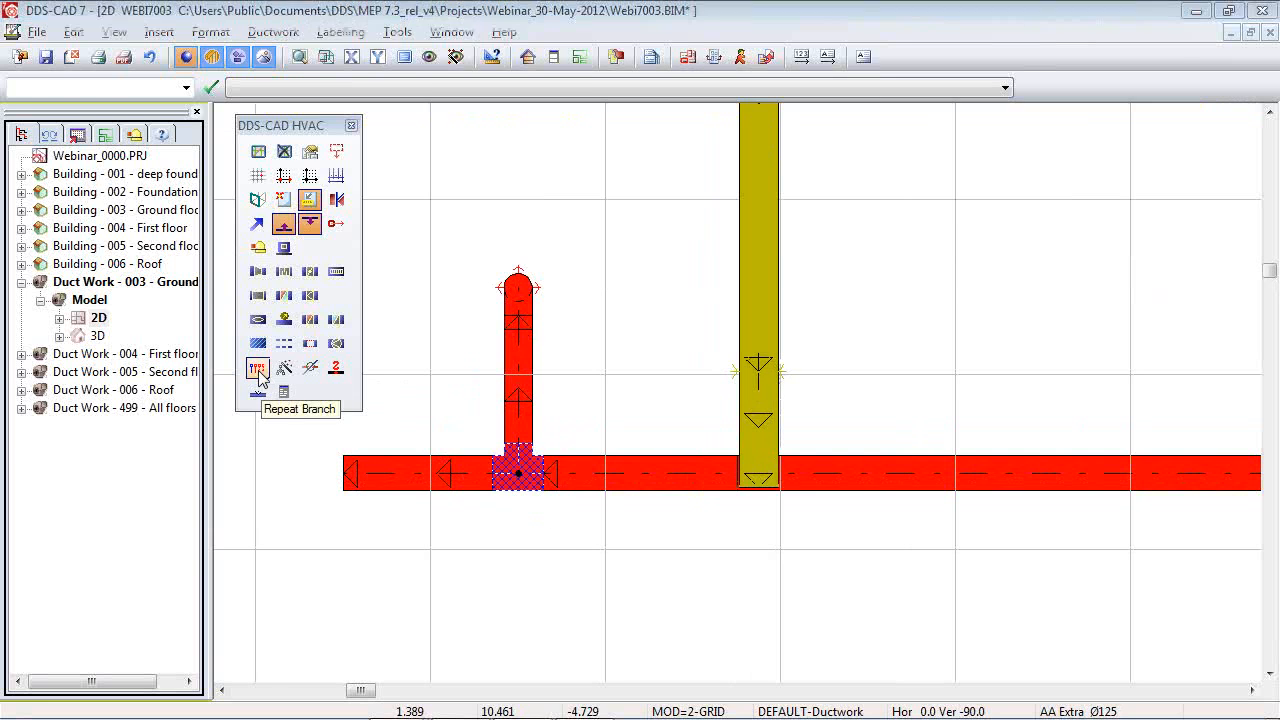
{"action": "left_click", "coordinate": [46, 346]}
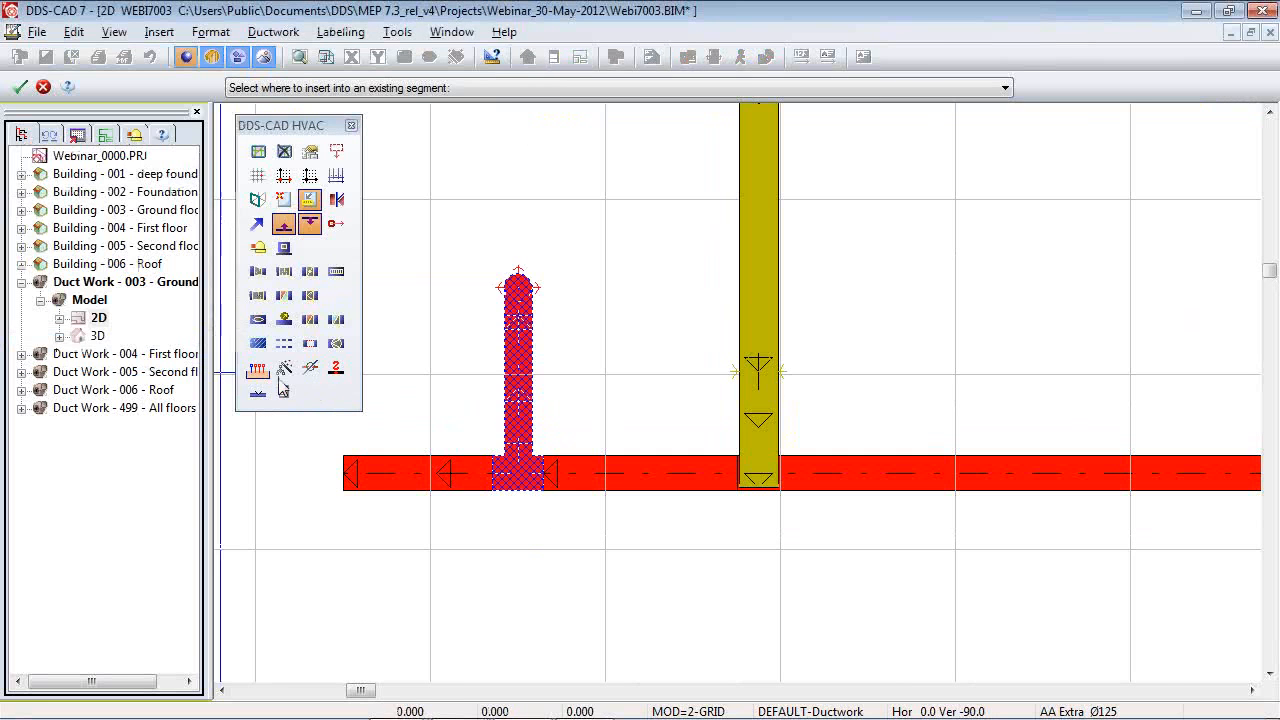
{"action": "scroll", "coordinate": [331, 449], "scroll_direction": "down", "scroll_amount": 2}
{"action": "left_click", "coordinate": [717, 461]}
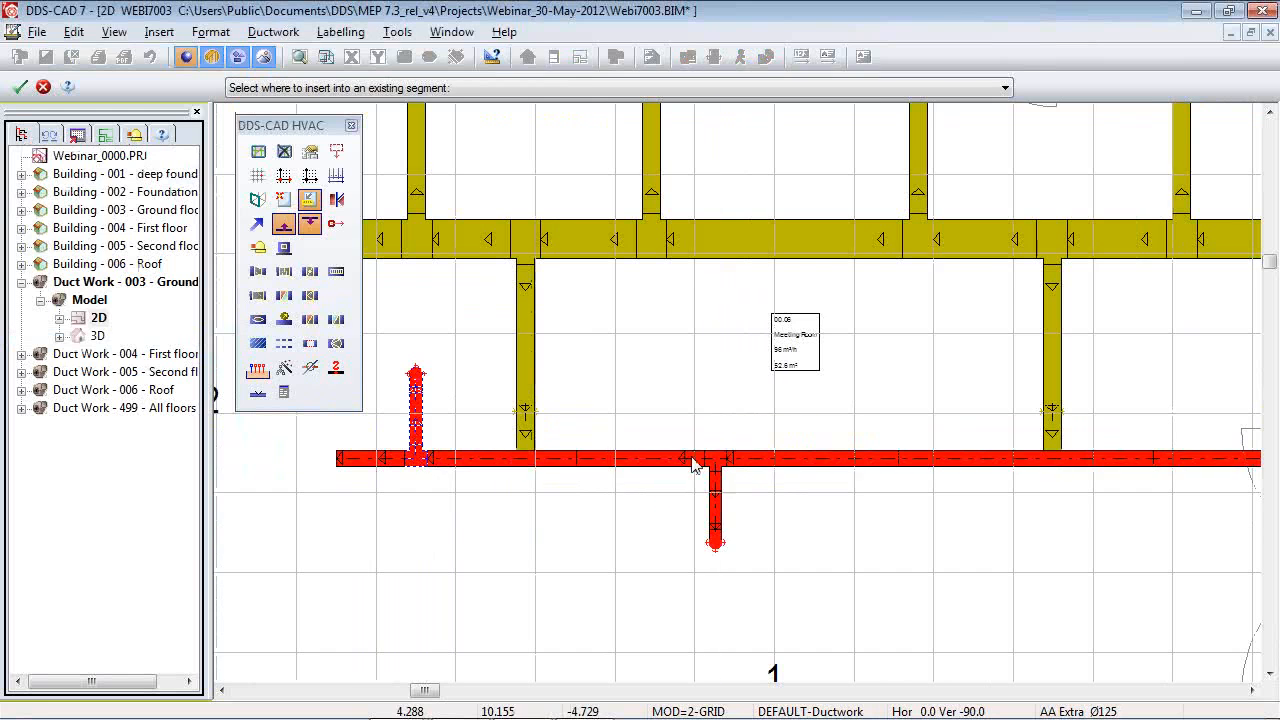
{"action": "scroll", "coordinate": [700, 466], "scroll_direction": "down", "scroll_amount": 2}
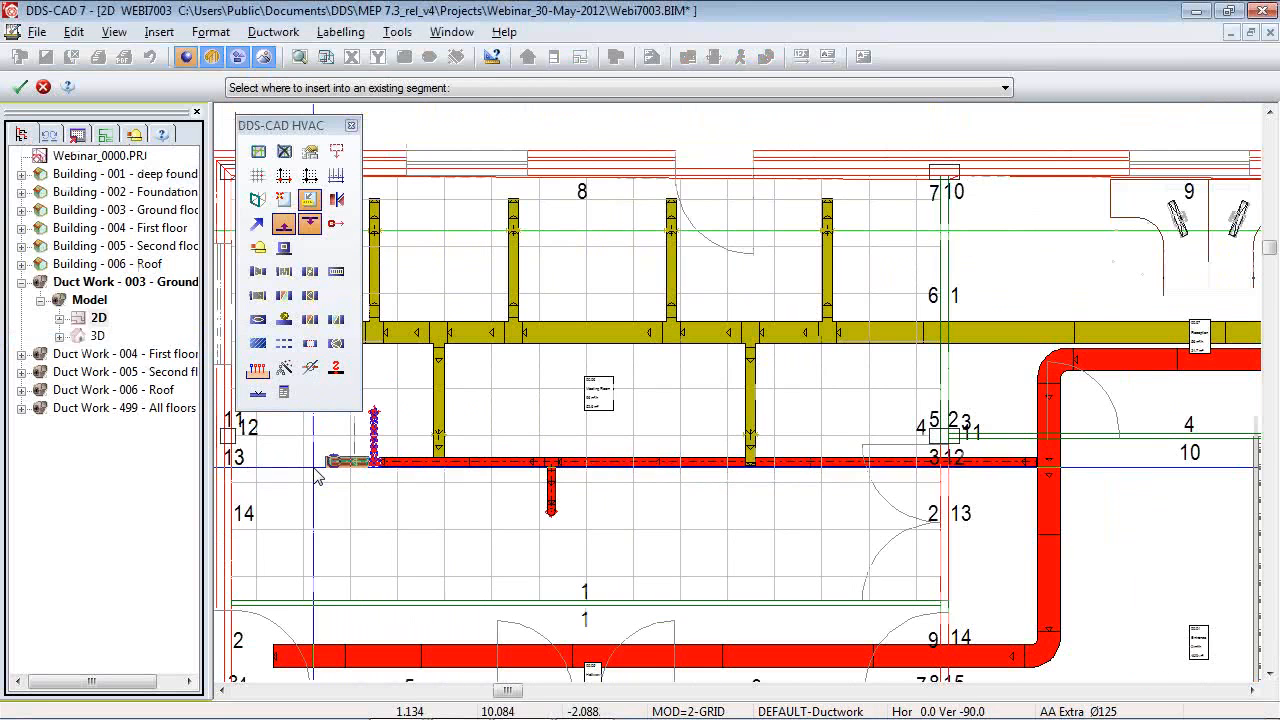
{"action": "left_click", "coordinate": [715, 461]}
{"action": "left_click", "coordinate": [860, 461]}
Insert two more copies of the supply branch into the wide corridor supply duct and end the repetition.
{"action": "scroll", "coordinate": [714, 323], "scroll_direction": "down", "scroll_amount": 2}
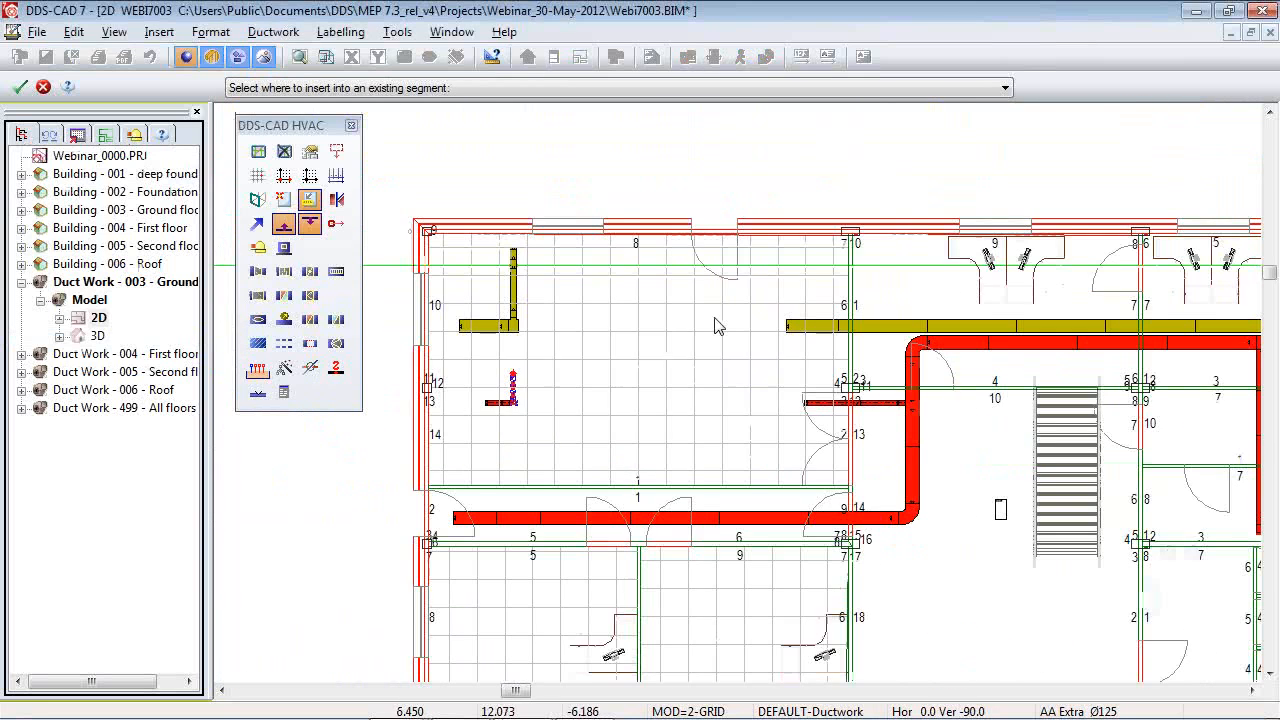
{"action": "left_click", "coordinate": [752, 517]}
{"action": "key", "text": "Escape"}
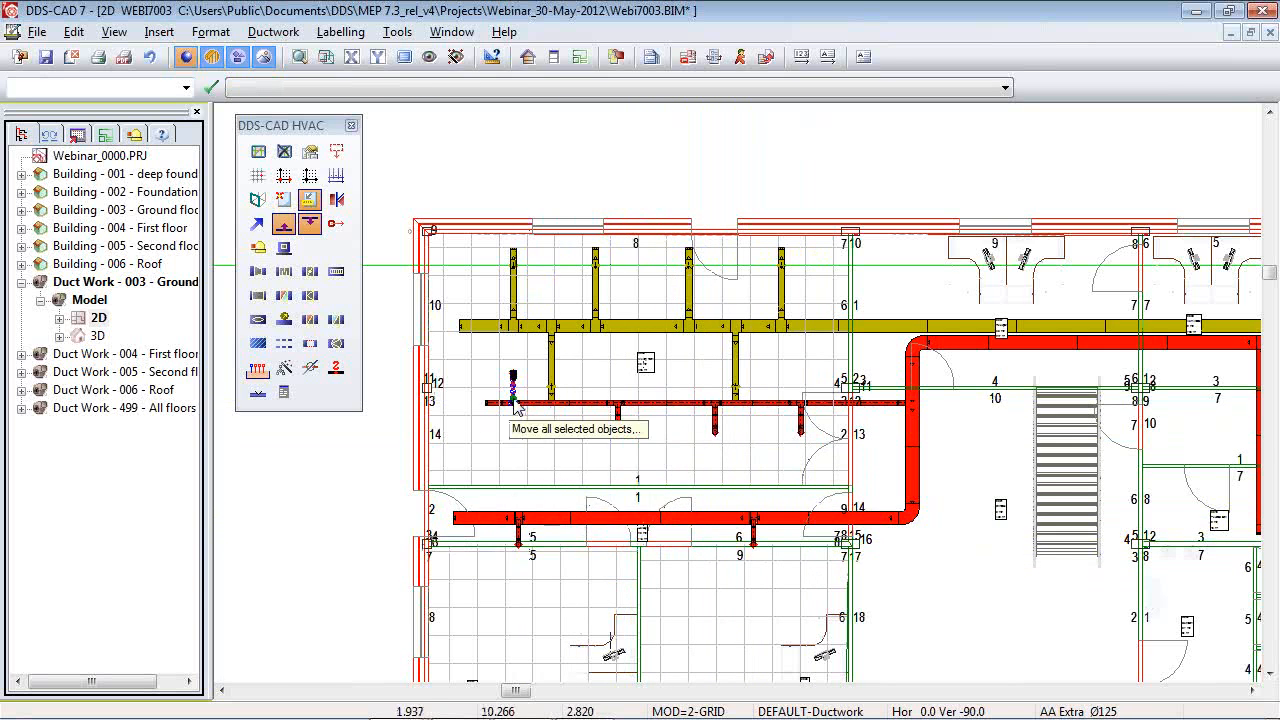
Repeat the original supply branch once with the same twist, between the first two opposite branches of the Meeting Room supply duct.
{"action": "scroll", "coordinate": [513, 405], "scroll_direction": "up", "scroll_amount": 5}
{"action": "left_click", "coordinate": [512, 411]}
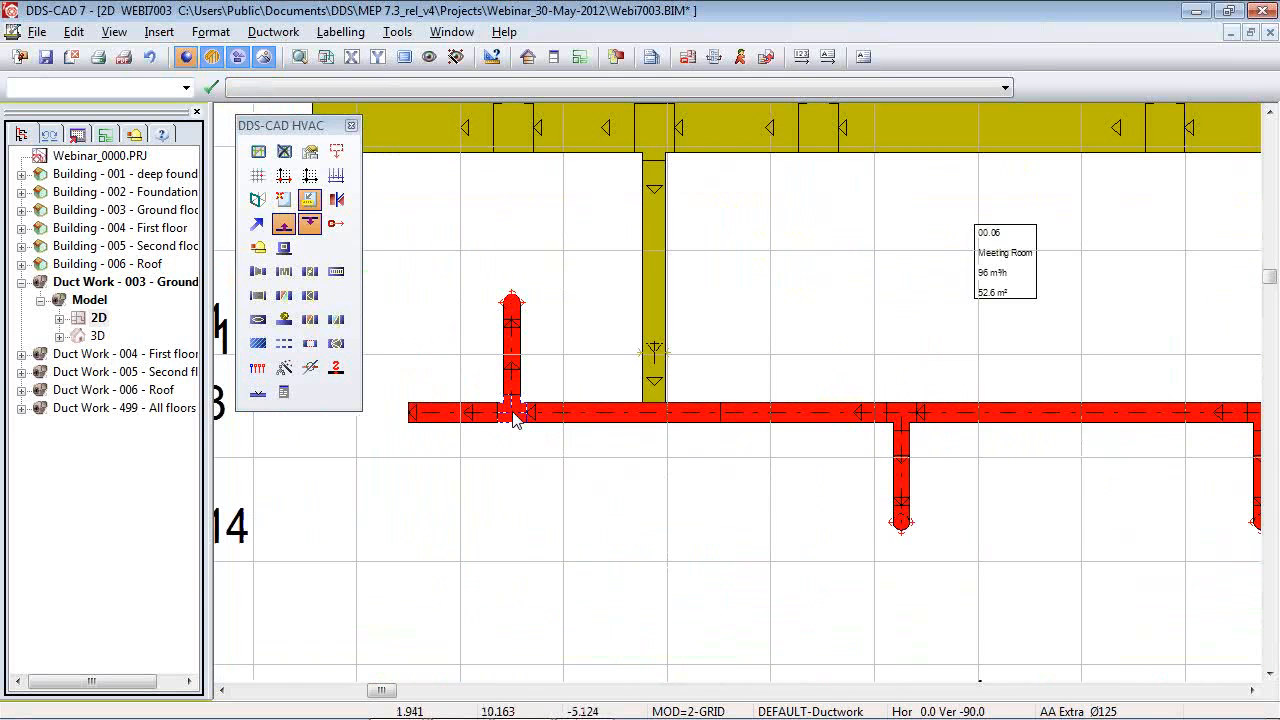
{"action": "left_click", "coordinate": [257, 368]}
{"action": "left_click", "coordinate": [80, 101]}
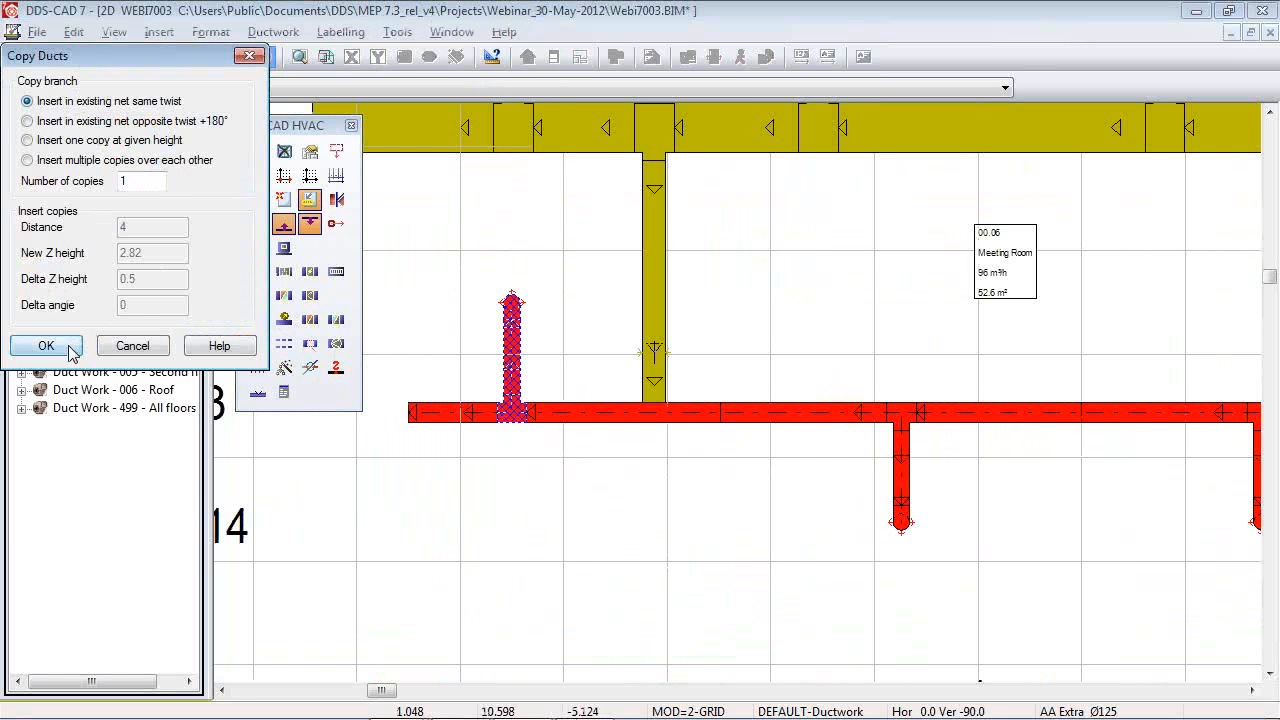
{"action": "left_click", "coordinate": [46, 345]}
{"action": "scroll", "coordinate": [429, 433], "scroll_direction": "down", "scroll_amount": 3}
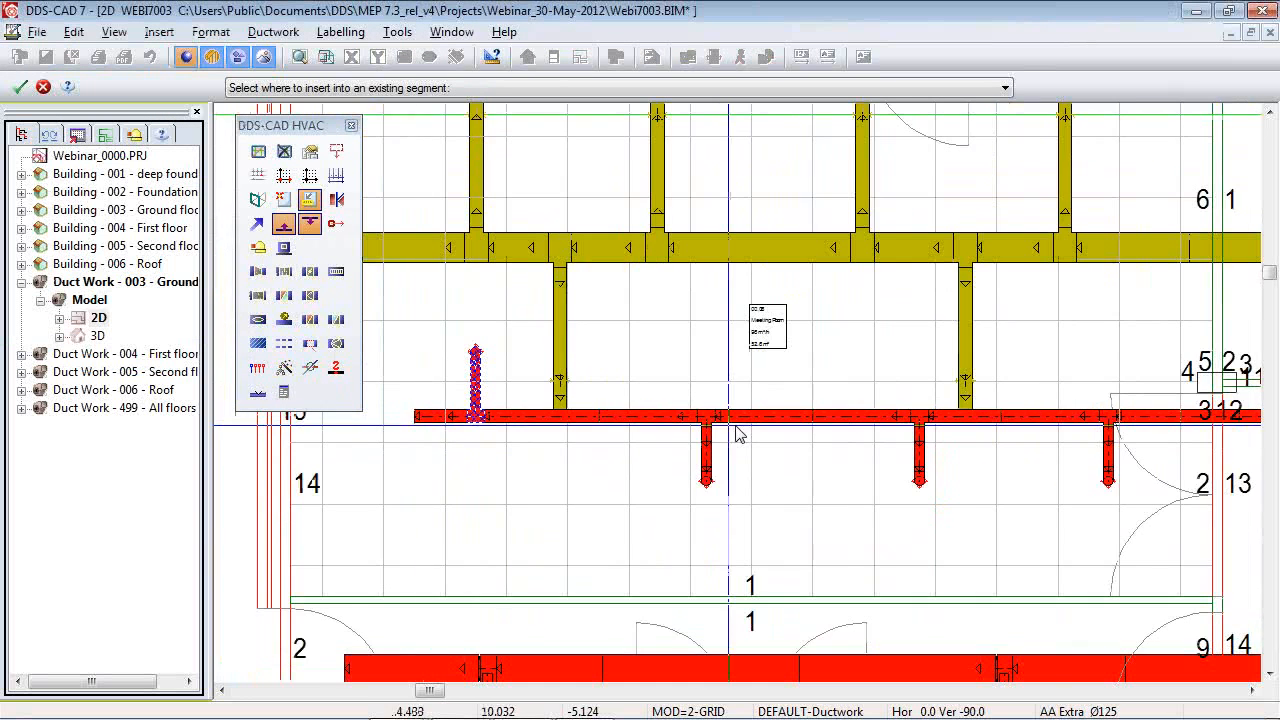
{"action": "left_click", "coordinate": [829, 420]}
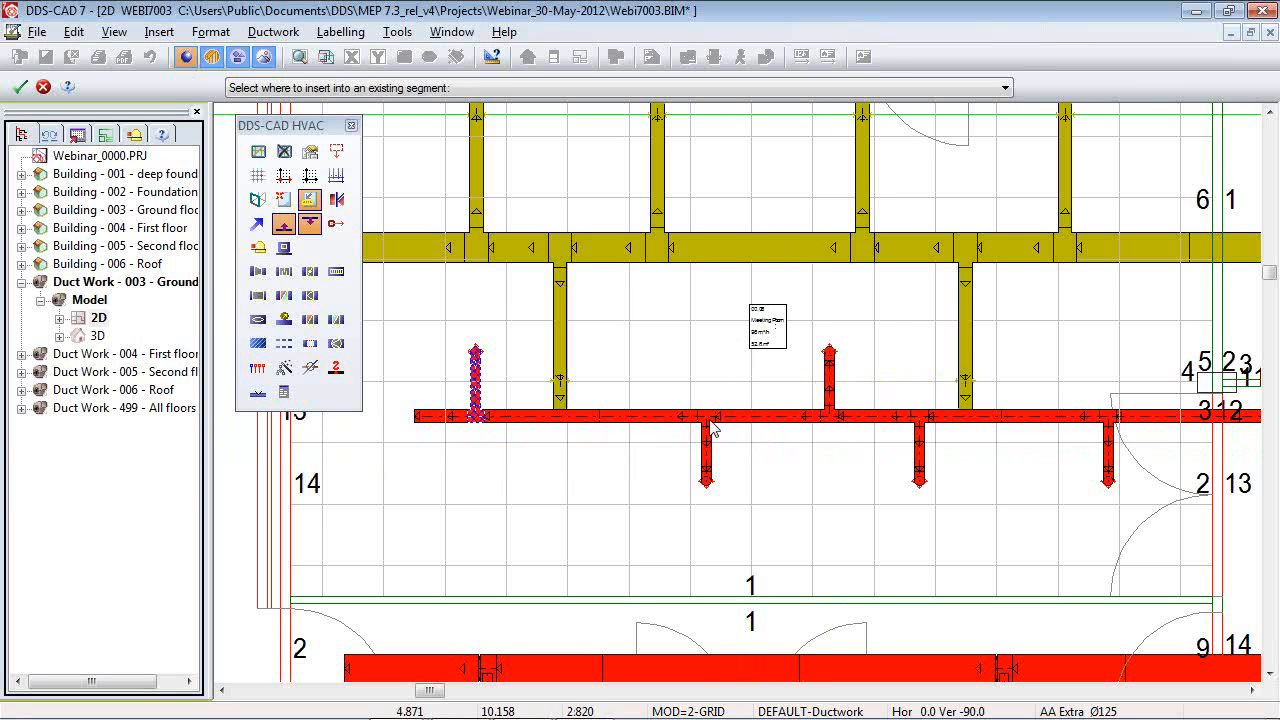
{"action": "key", "text": "Escape"}
Move the air valve of the first opposite Meeting Room supply branch farther from the supply duct, lengthening its branch.
{"action": "scroll", "coordinate": [698, 500], "scroll_direction": "up", "scroll_amount": 4}
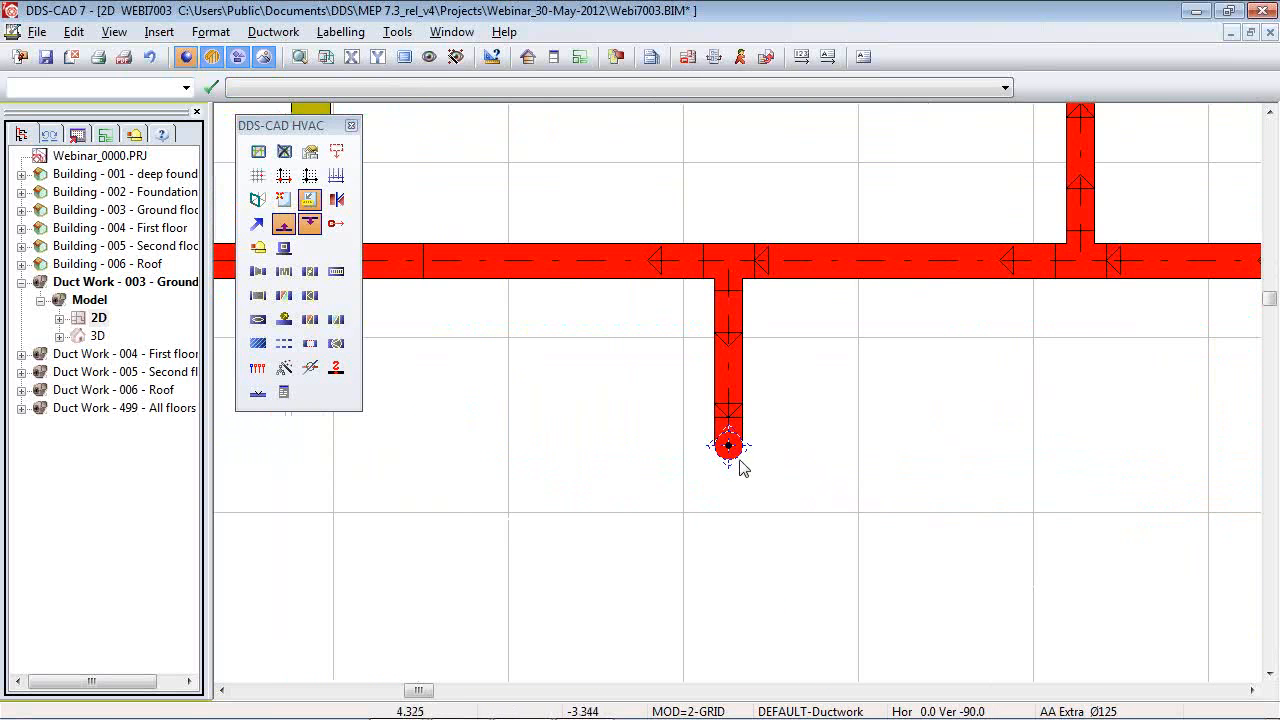
{"action": "left_click", "coordinate": [728, 446]}
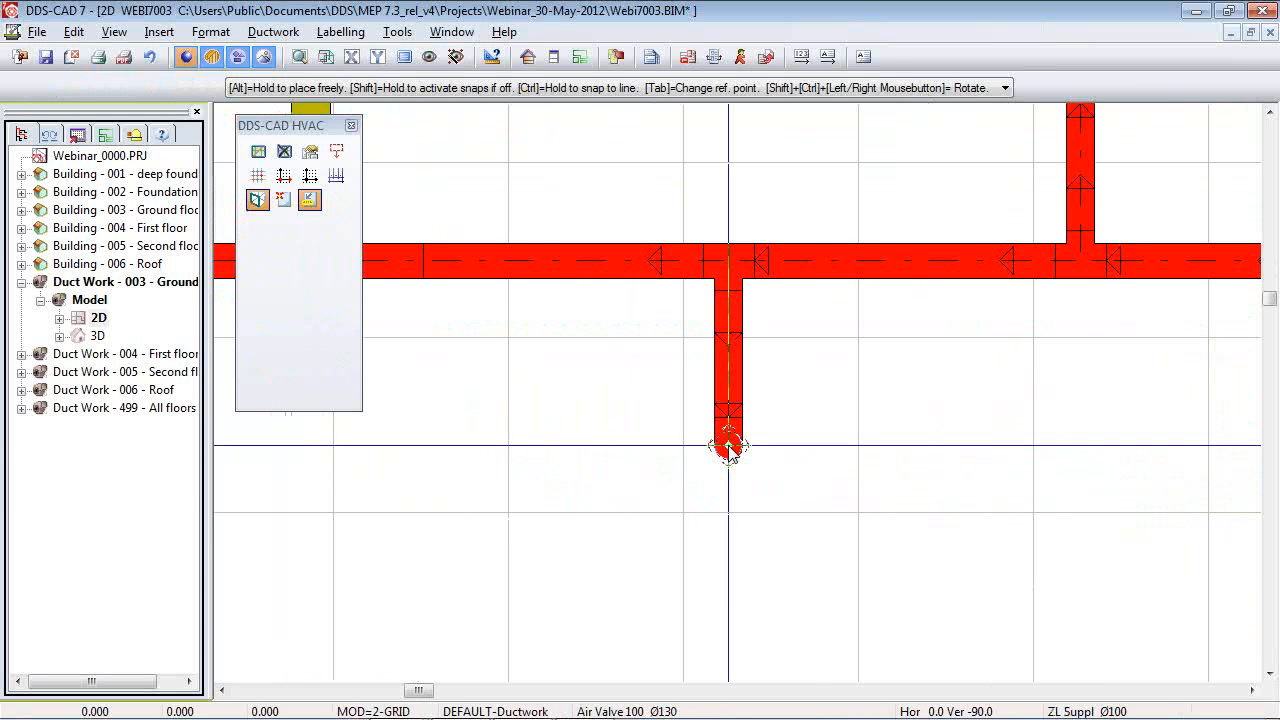
{"action": "left_click", "coordinate": [514, 513]}
{"action": "scroll", "coordinate": [664, 543], "scroll_direction": "down", "scroll_amount": 1}
{"action": "left_click", "coordinate": [680, 614]}
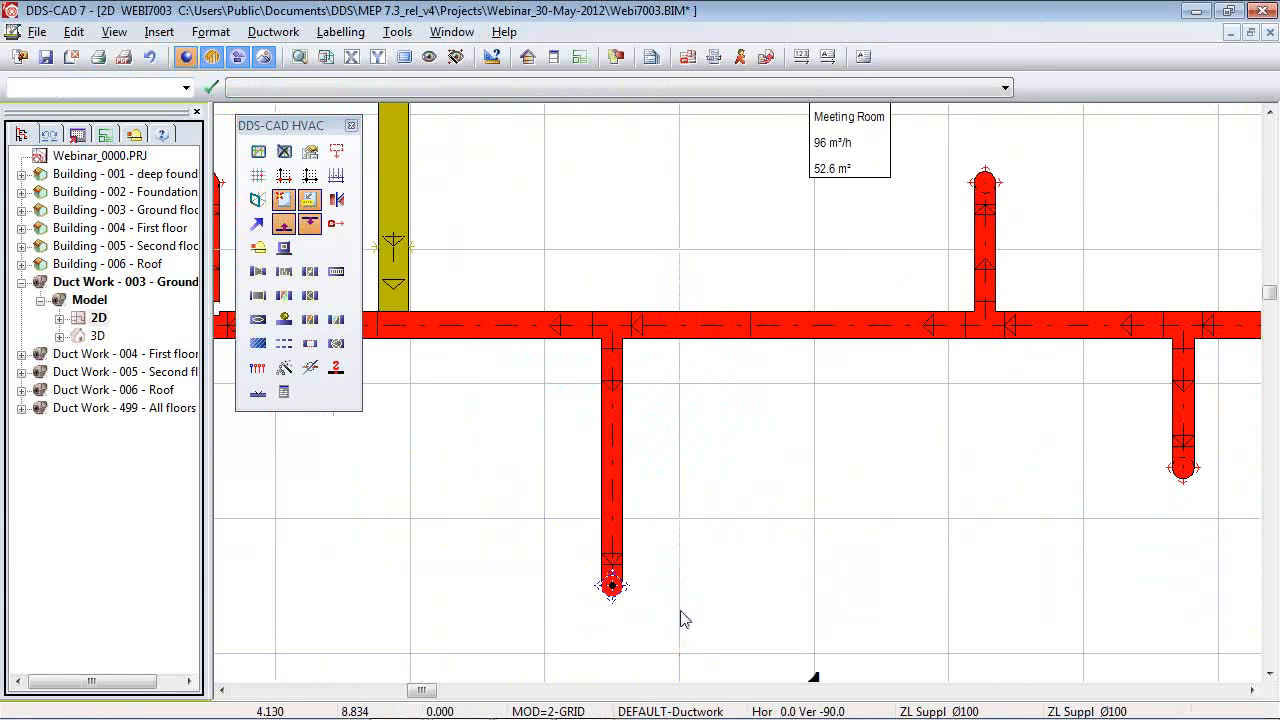
{"action": "scroll", "coordinate": [540, 357], "scroll_direction": "down", "scroll_amount": 1}
{"action": "scroll", "coordinate": [634, 268], "scroll_direction": "down", "scroll_amount": 2}
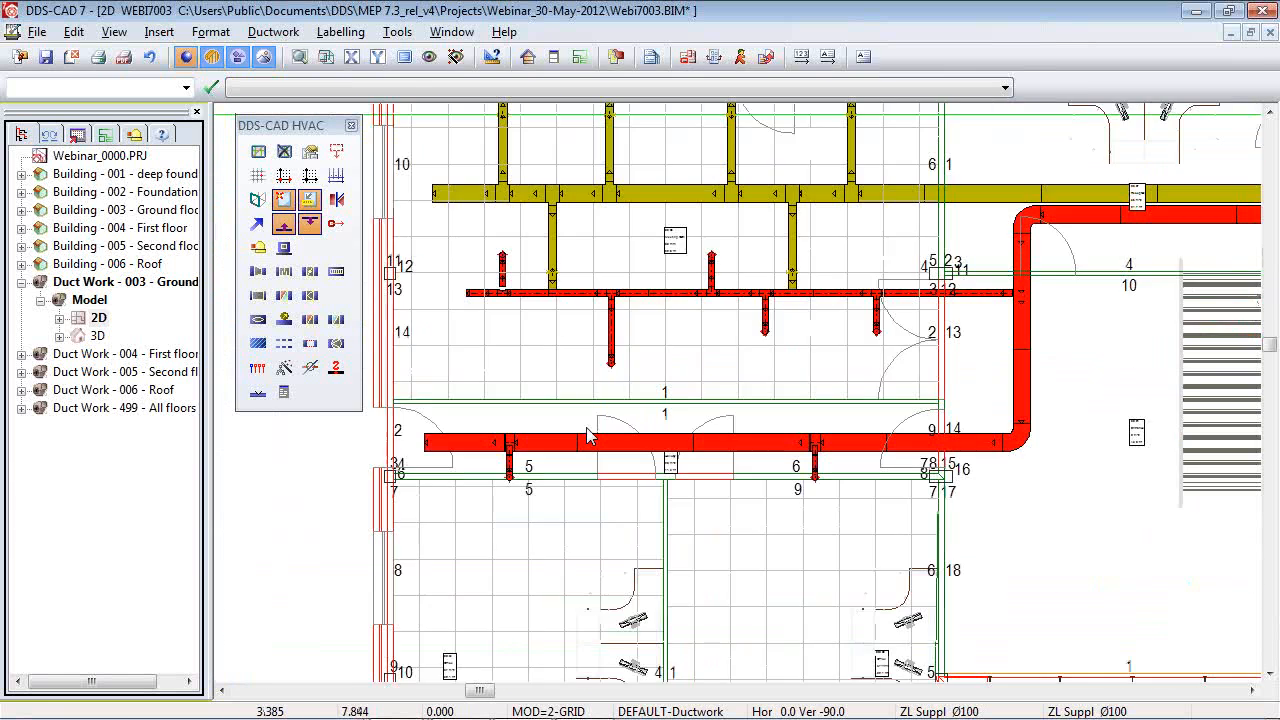
Move the air valve of the left-hand corridor supply branch out of the hallway wall and into the room below it.
{"action": "scroll", "coordinate": [492, 503], "scroll_direction": "up", "scroll_amount": 2}
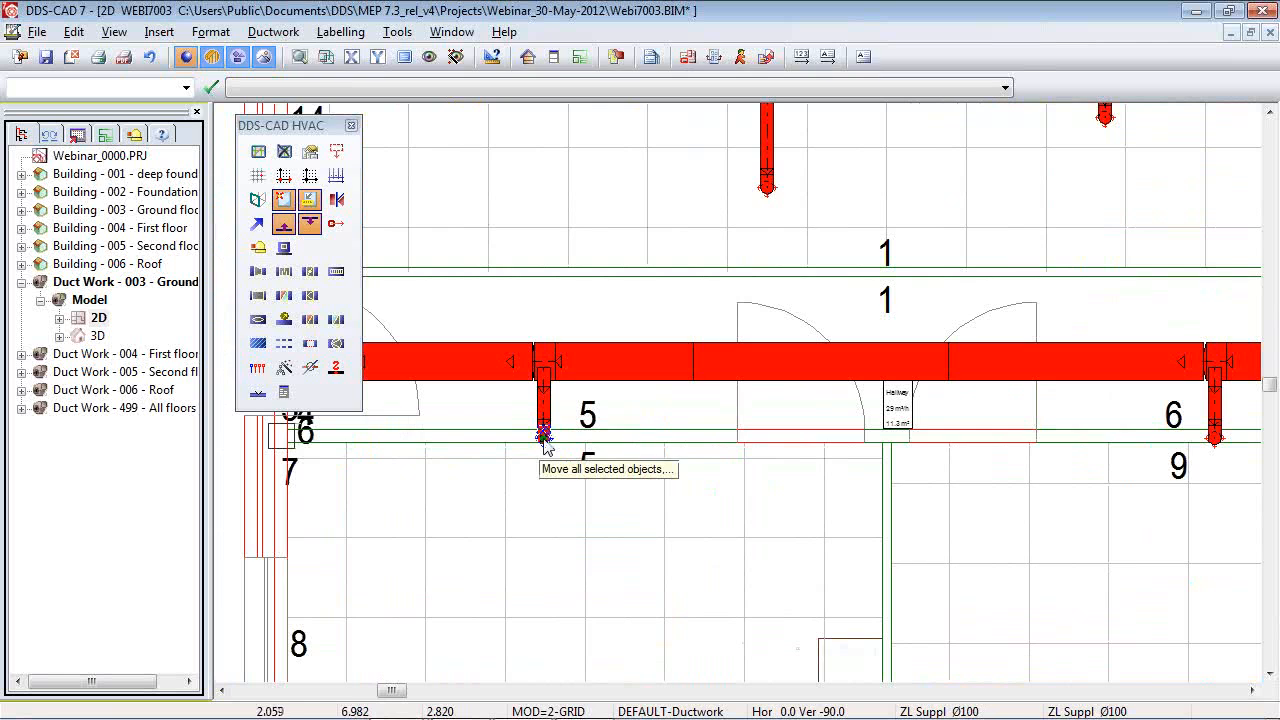
{"action": "scroll", "coordinate": [575, 435], "scroll_direction": "up", "scroll_amount": 3}
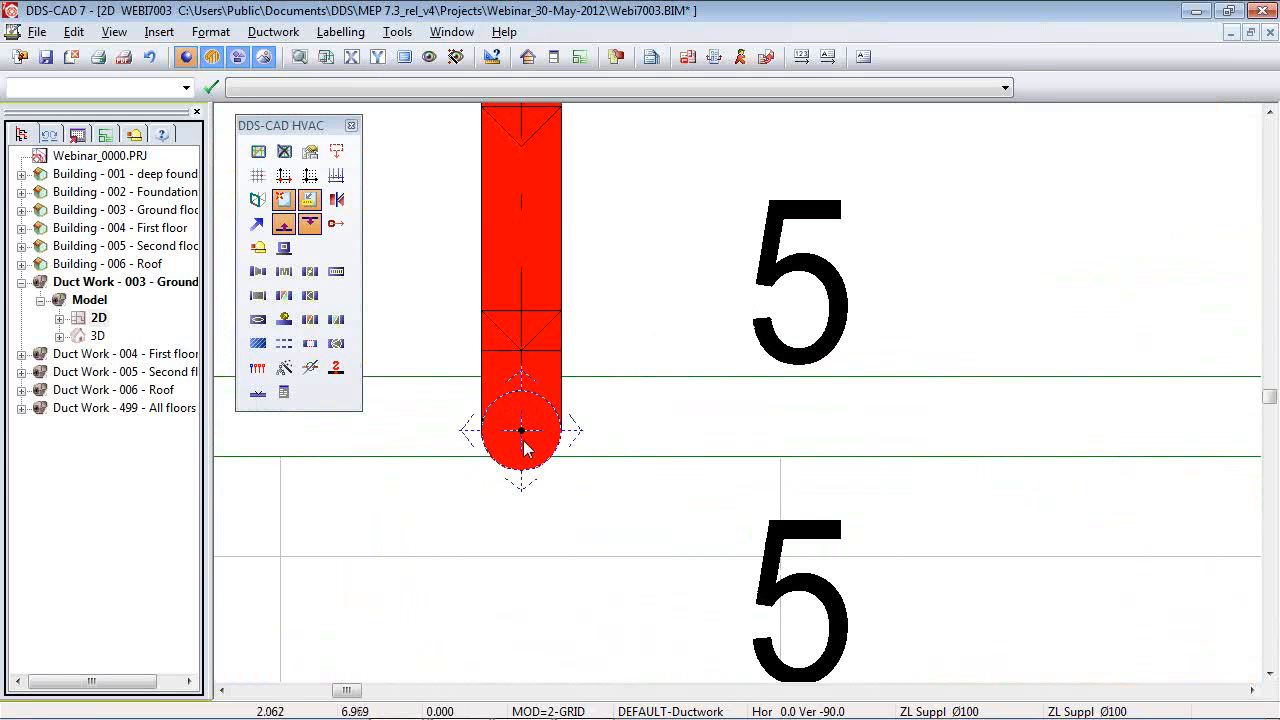
{"action": "left_click", "coordinate": [522, 437]}
{"action": "scroll", "coordinate": [634, 286], "scroll_direction": "down", "scroll_amount": 5}
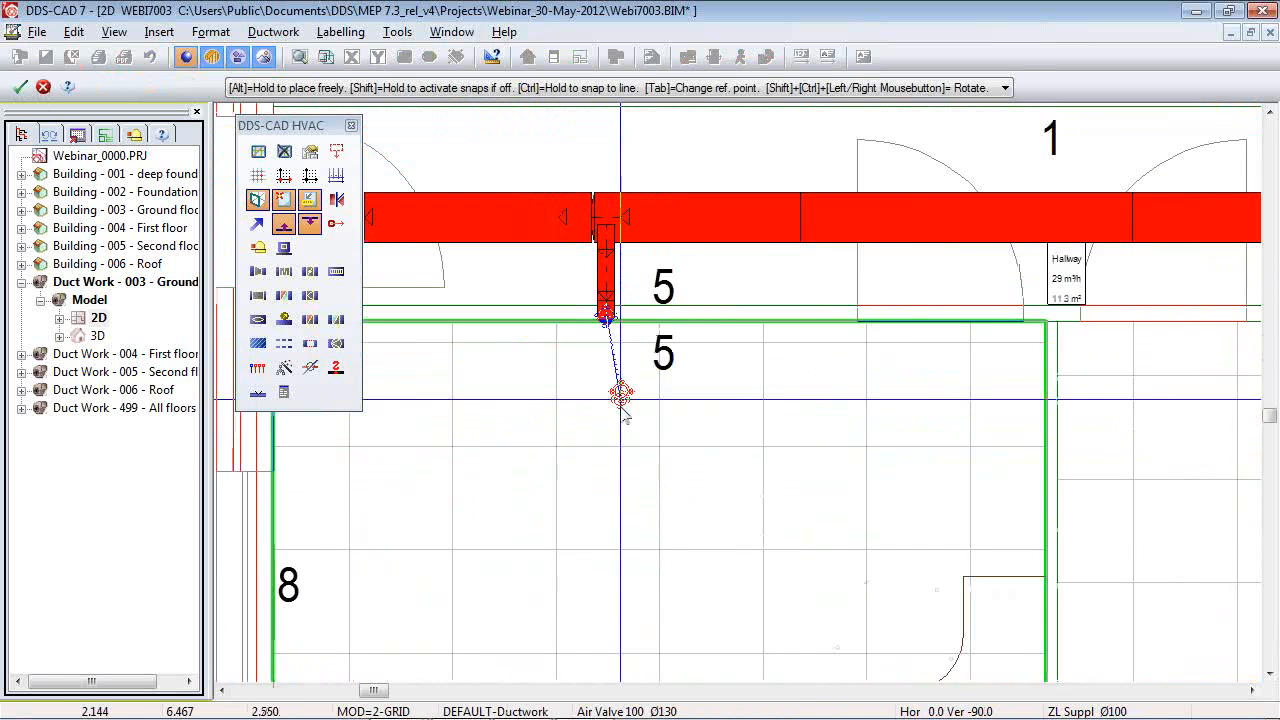
{"action": "left_click", "coordinate": [614, 511]}
Move the air valve of the right-hand corridor supply branch about 2.5 m into the room below the hallway.
{"action": "scroll", "coordinate": [449, 417], "scroll_direction": "down", "scroll_amount": 2}
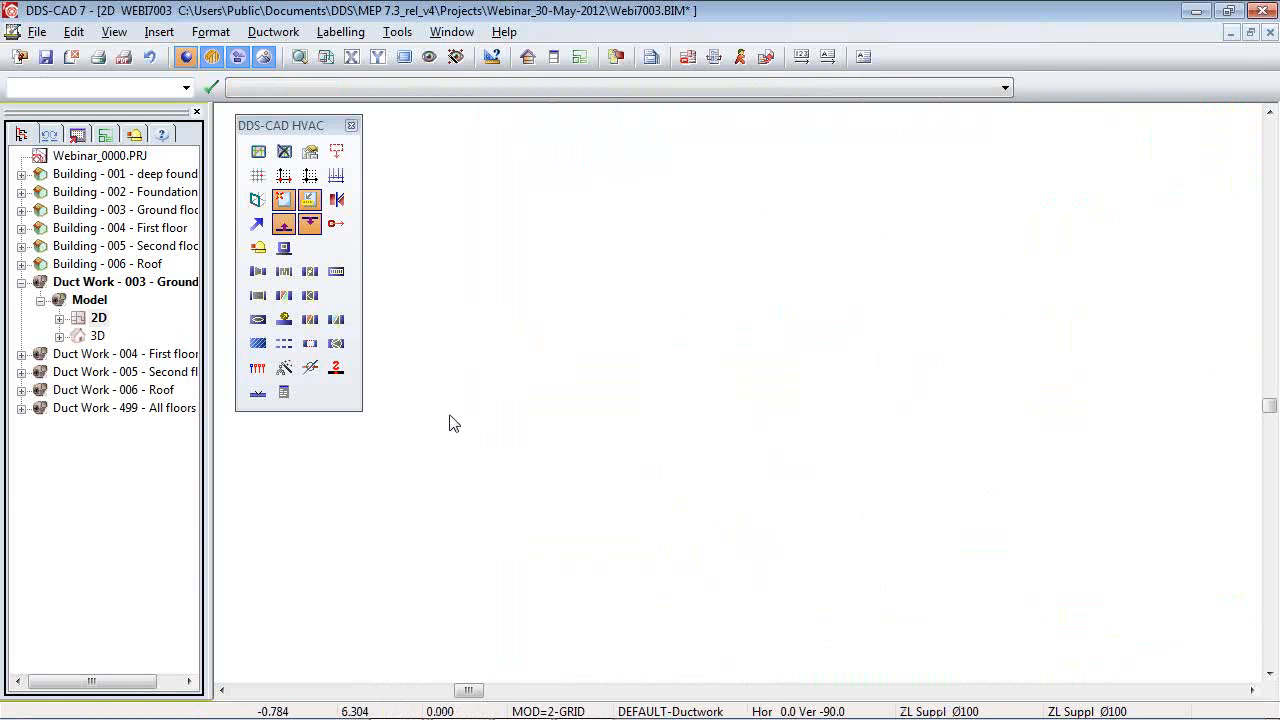
{"action": "scroll", "coordinate": [739, 377], "scroll_direction": "up", "scroll_amount": 1}
{"action": "scroll", "coordinate": [739, 377], "scroll_direction": "up", "scroll_amount": 3}
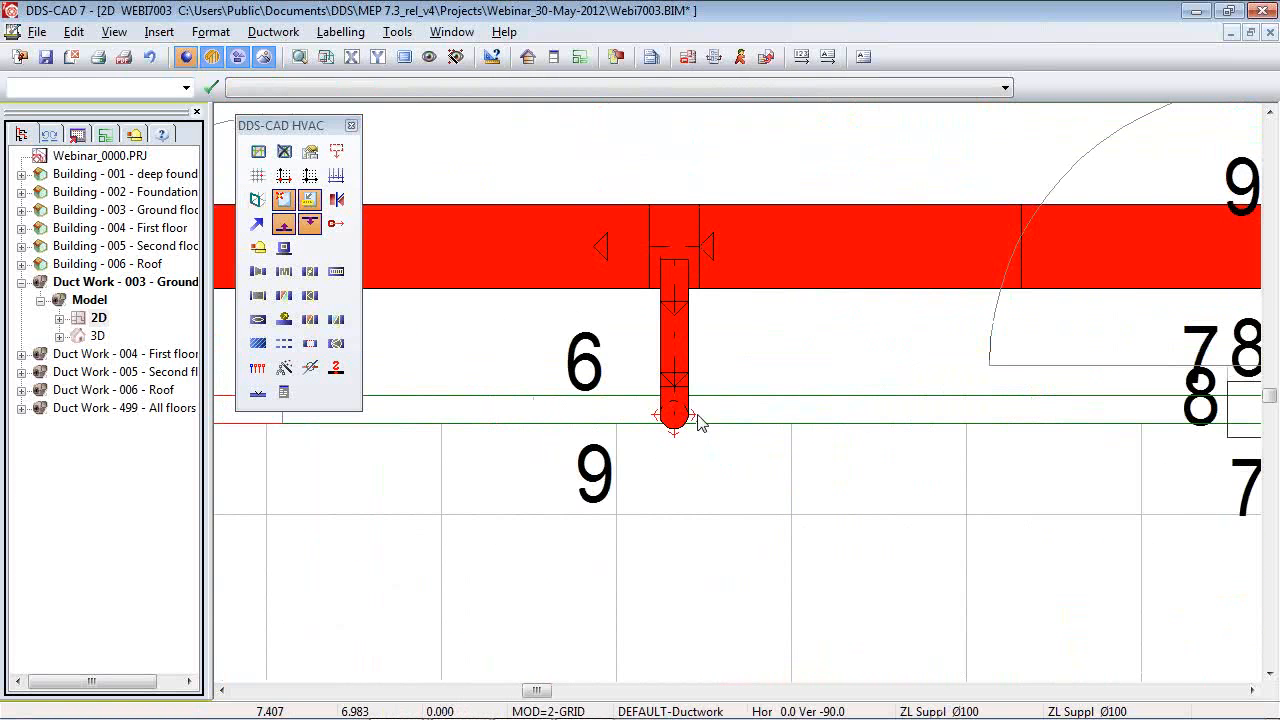
{"action": "left_click", "coordinate": [675, 415]}
{"action": "scroll", "coordinate": [703, 354], "scroll_direction": "down", "scroll_amount": 4}
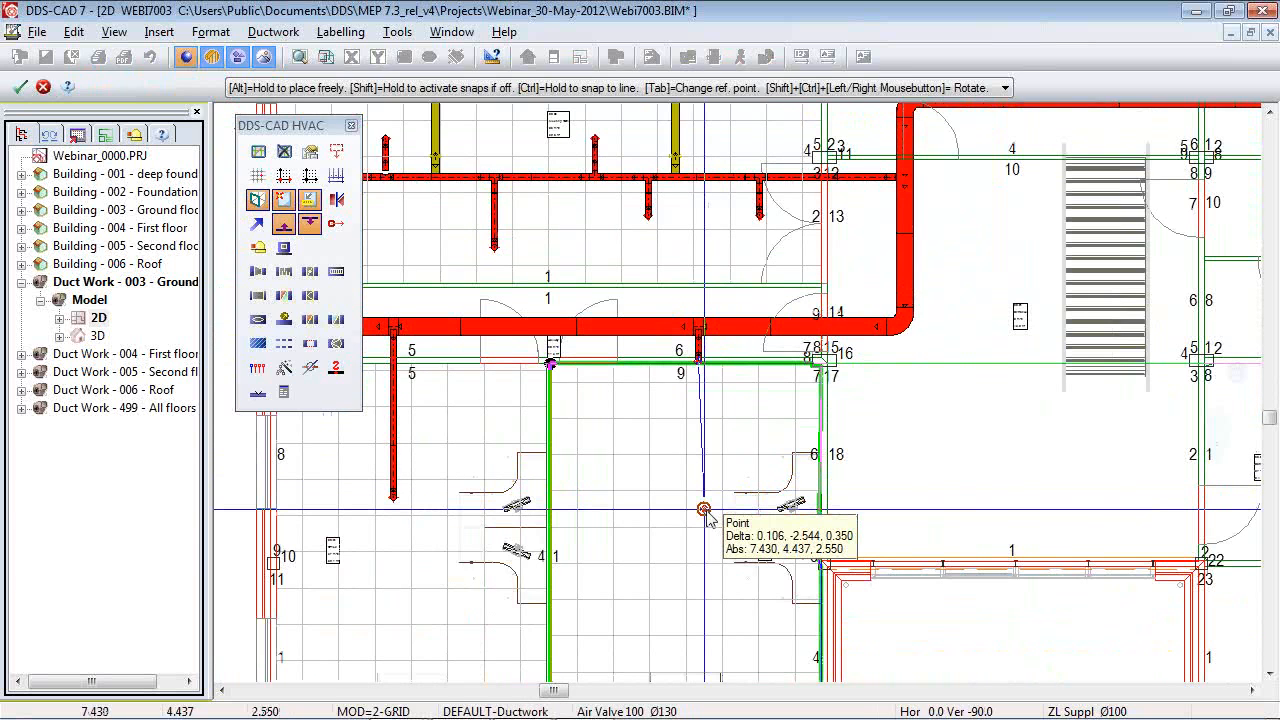
{"action": "left_click", "coordinate": [703, 510]}
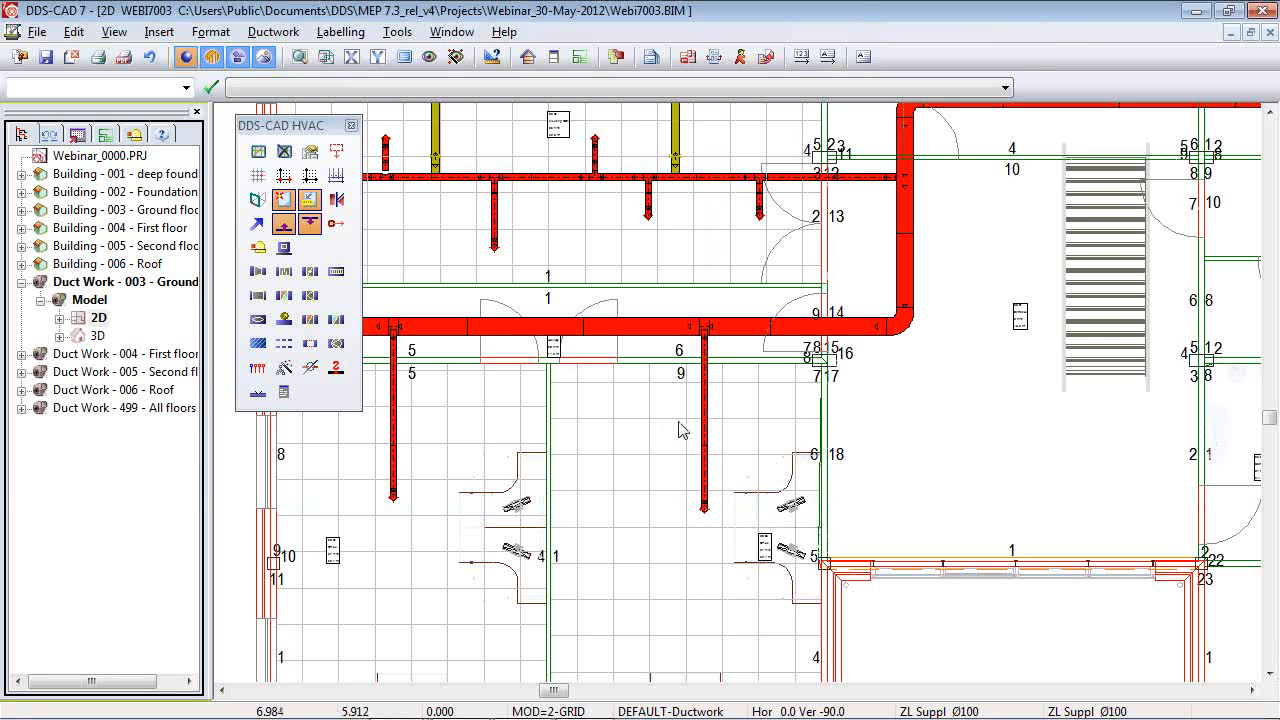
Run Update Model on the ground-floor duct work without any options and close the error list.
{"action": "left_click", "coordinate": [284, 368]}
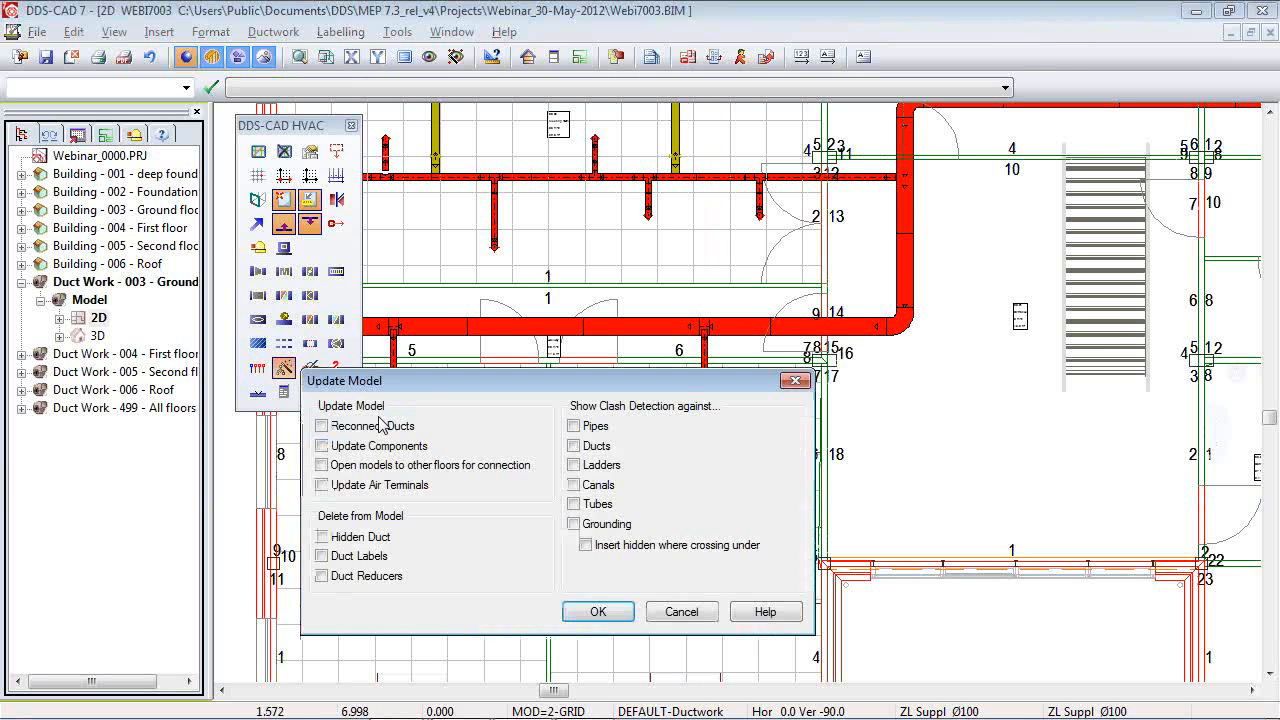
{"action": "left_click", "coordinate": [598, 614]}
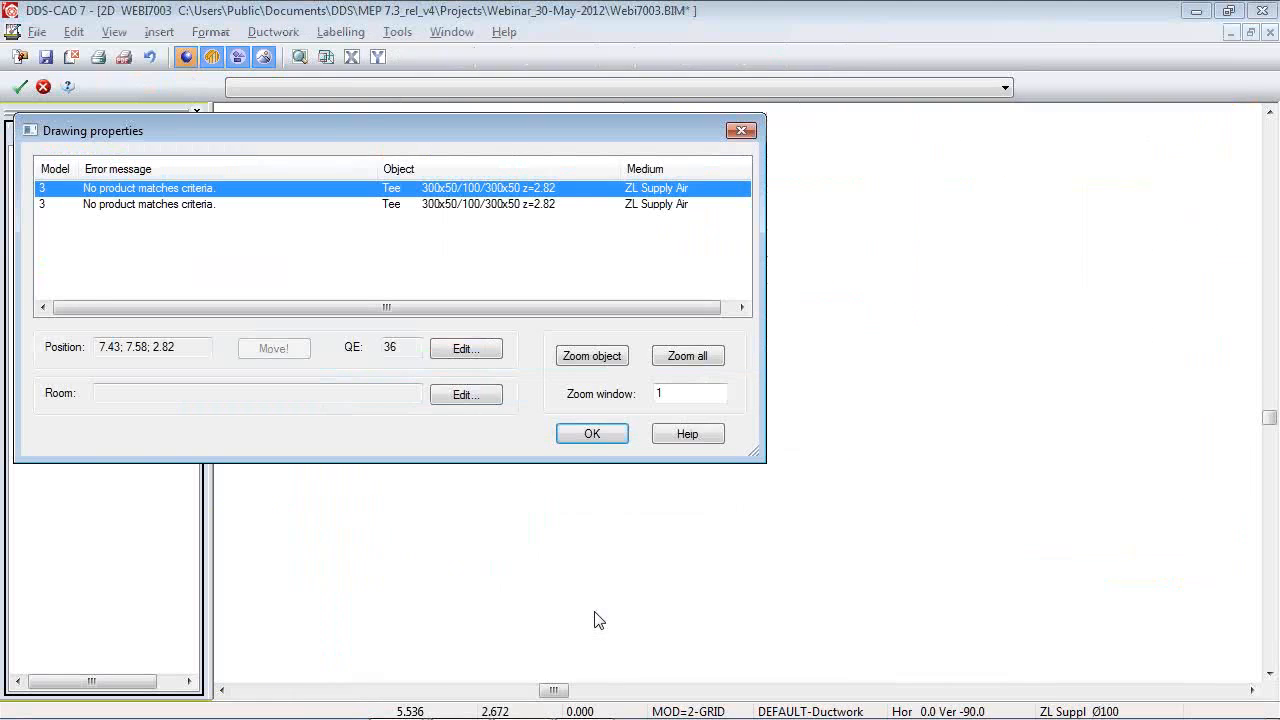
{"action": "left_click", "coordinate": [601, 436]}
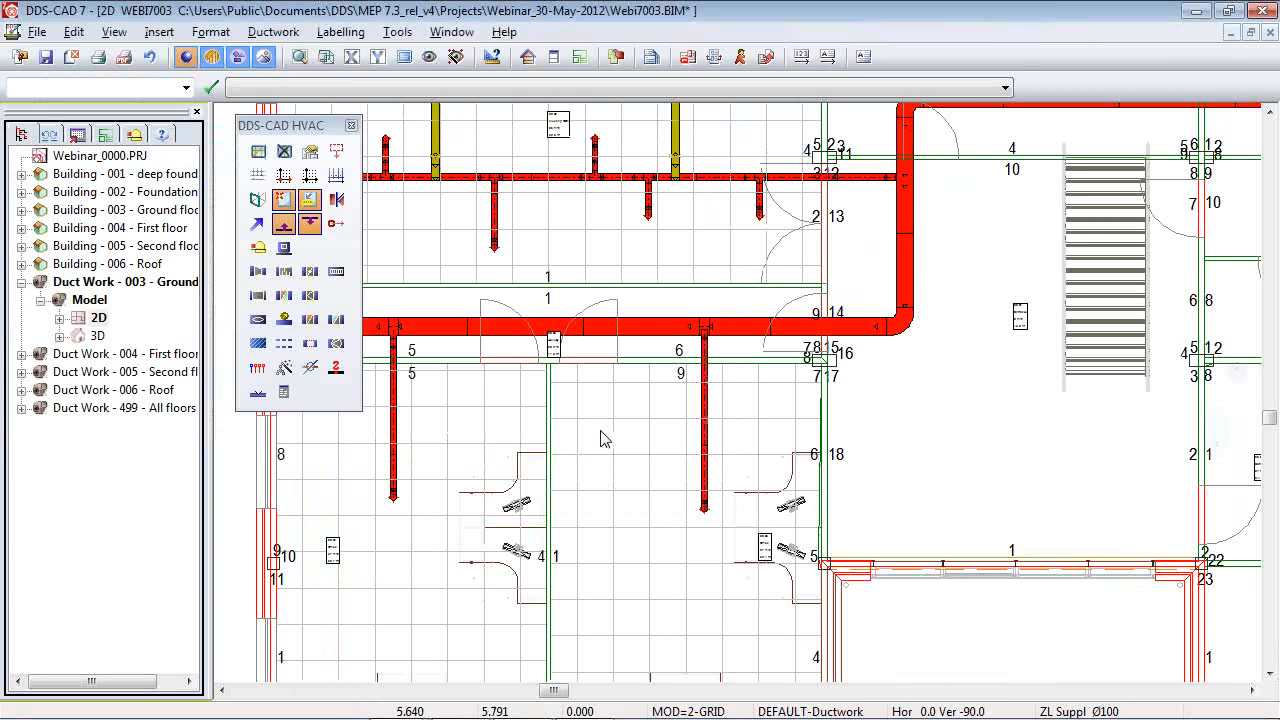
Examine the corridor and Meeting Room branches in the rendered 3D model of the duct work on all floors.
{"action": "double_click", "coordinate": [134, 410]}
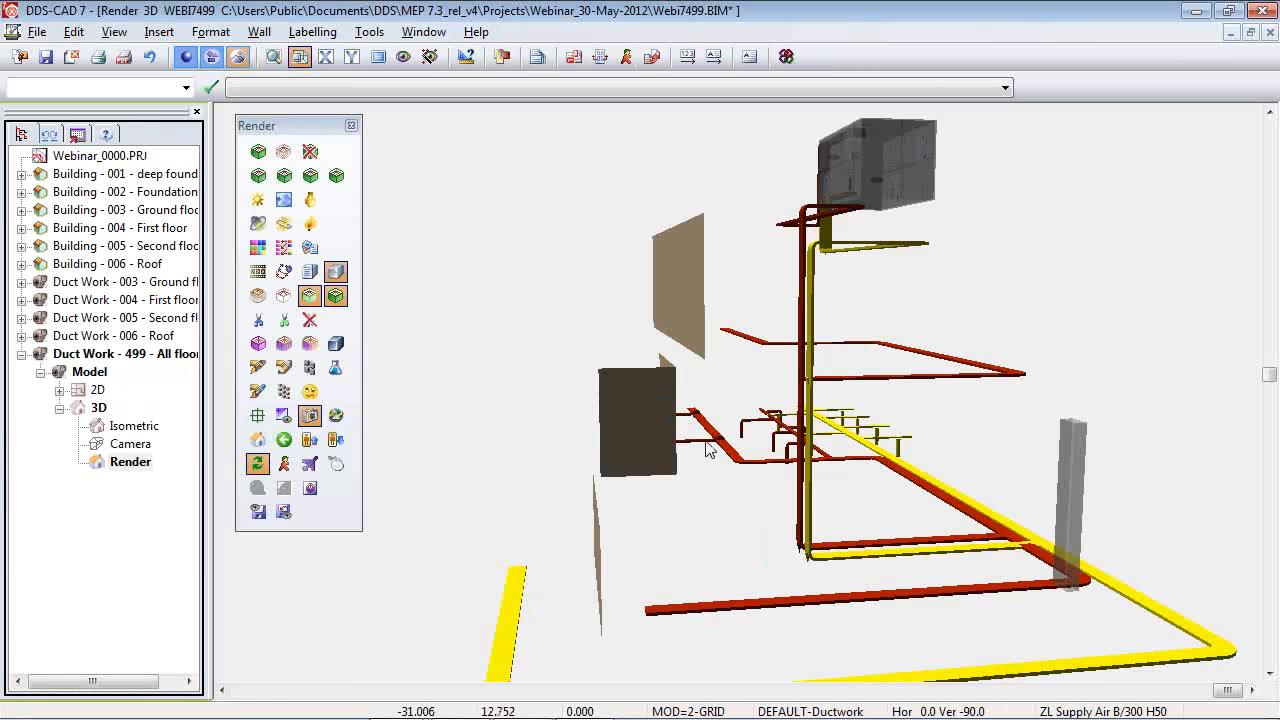
{"action": "left_click", "coordinate": [257, 415]}
{"action": "left_click", "coordinate": [880, 437]}
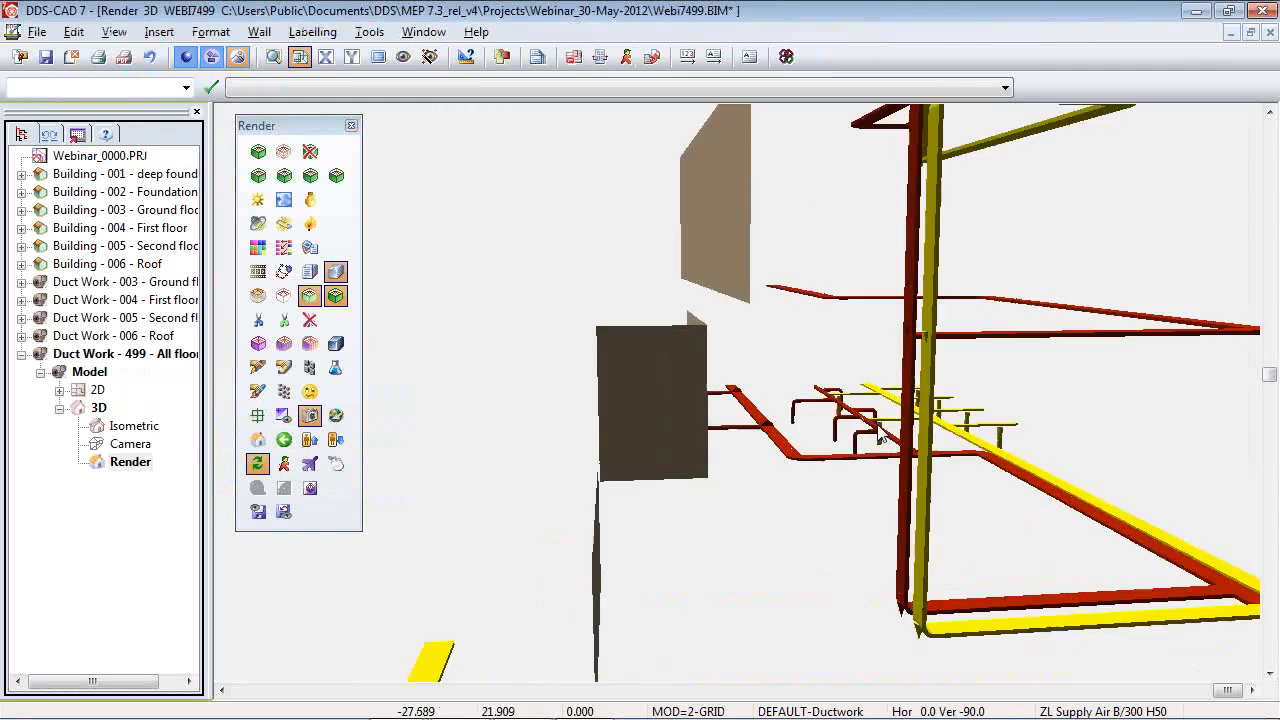
{"action": "left_click_drag", "start_coordinate": [704, 440], "coordinate": [722, 420]}
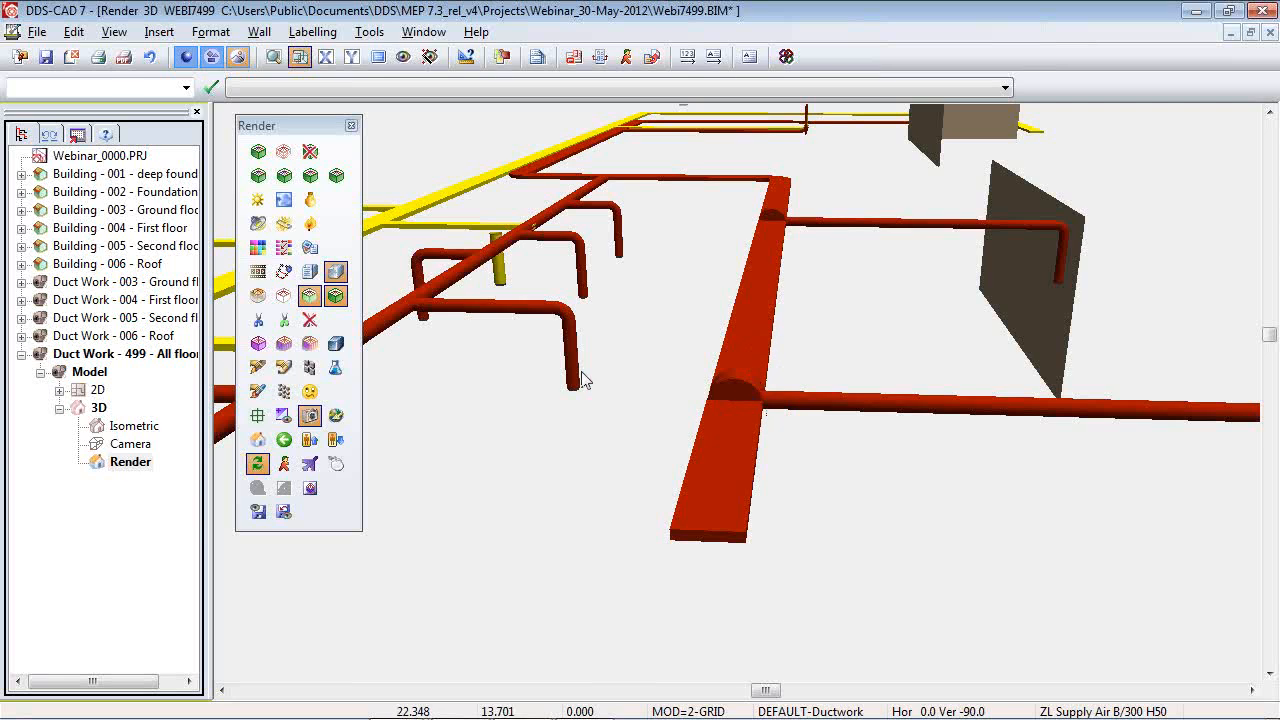
Return to the ground-floor 2D drawing and assign product GT004 Tee Part to the left-hand corridor supply tee.
{"action": "left_click", "coordinate": [86, 390]}
{"action": "left_click", "coordinate": [423, 167]}
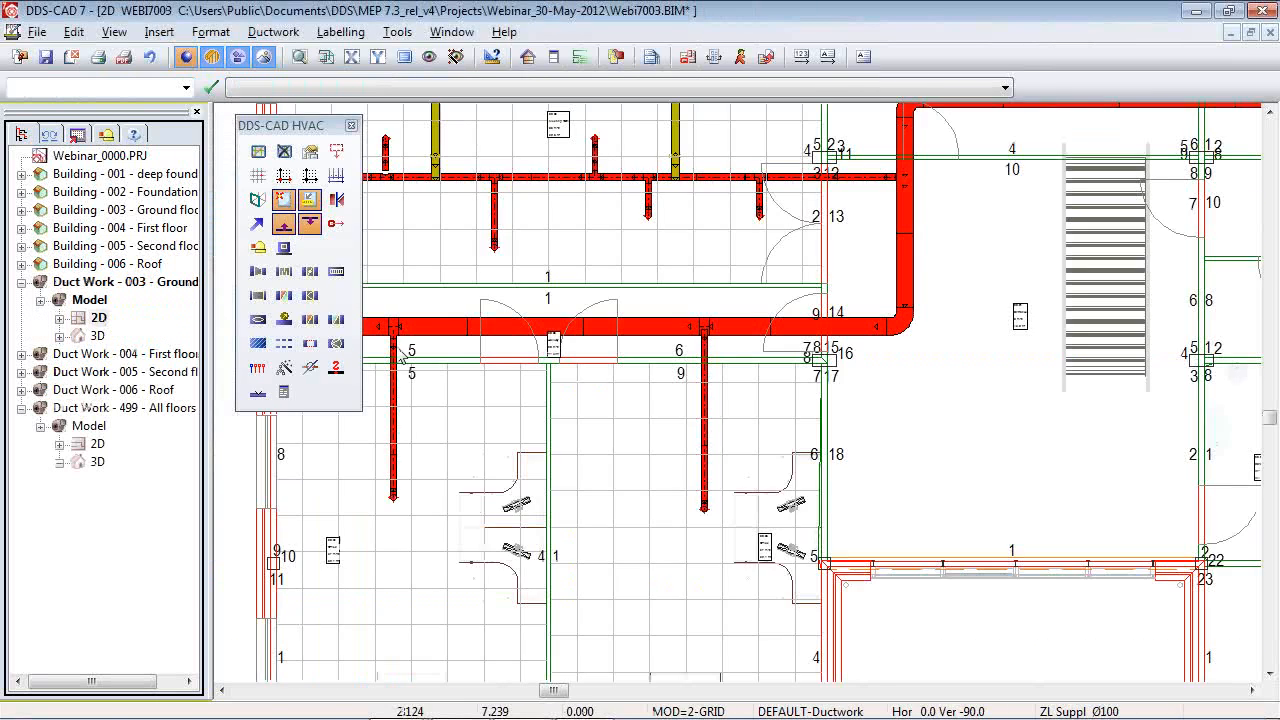
{"action": "scroll", "coordinate": [403, 357], "scroll_direction": "up", "scroll_amount": 3}
{"action": "double_click", "coordinate": [440, 311]}
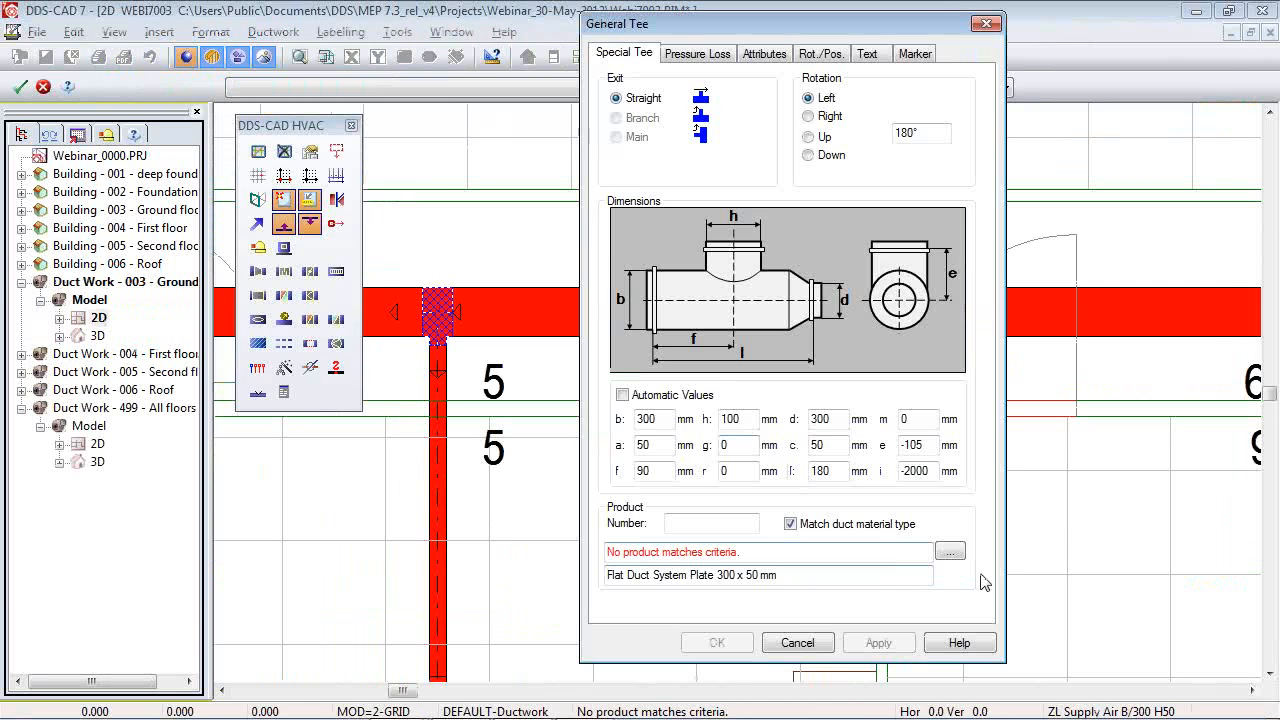
{"action": "left_click", "coordinate": [949, 553]}
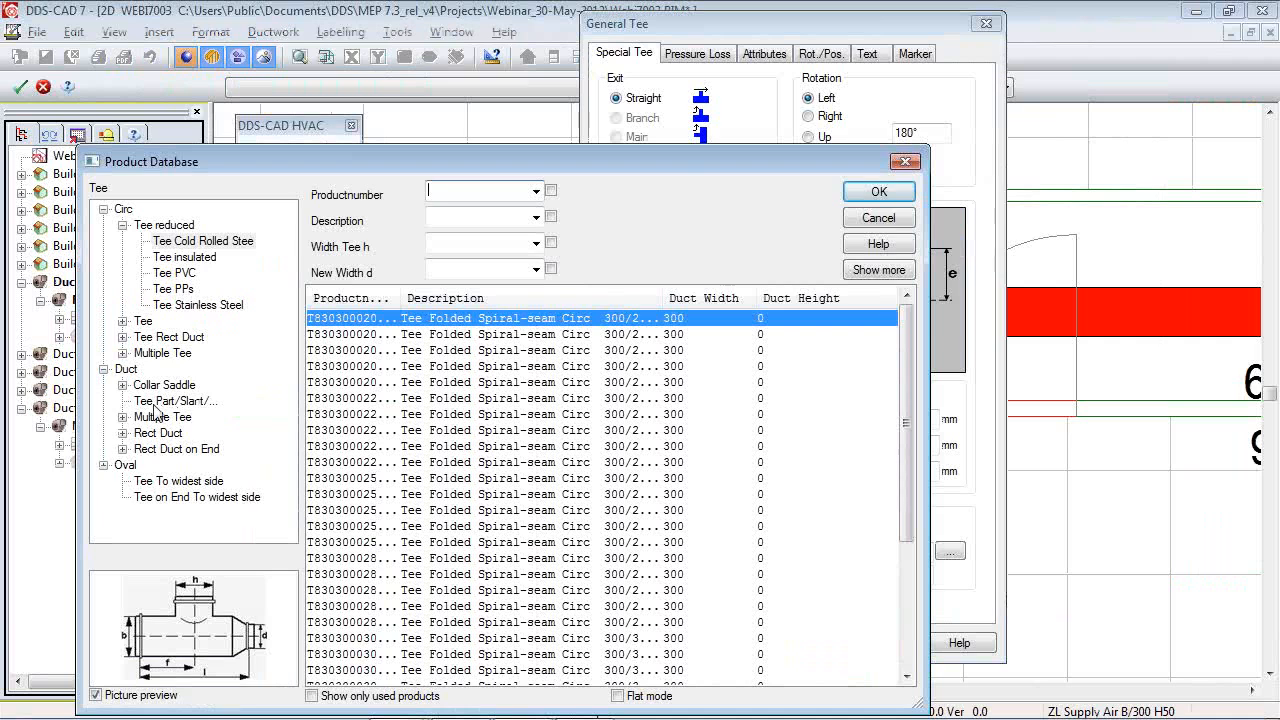
{"action": "left_click", "coordinate": [172, 400]}
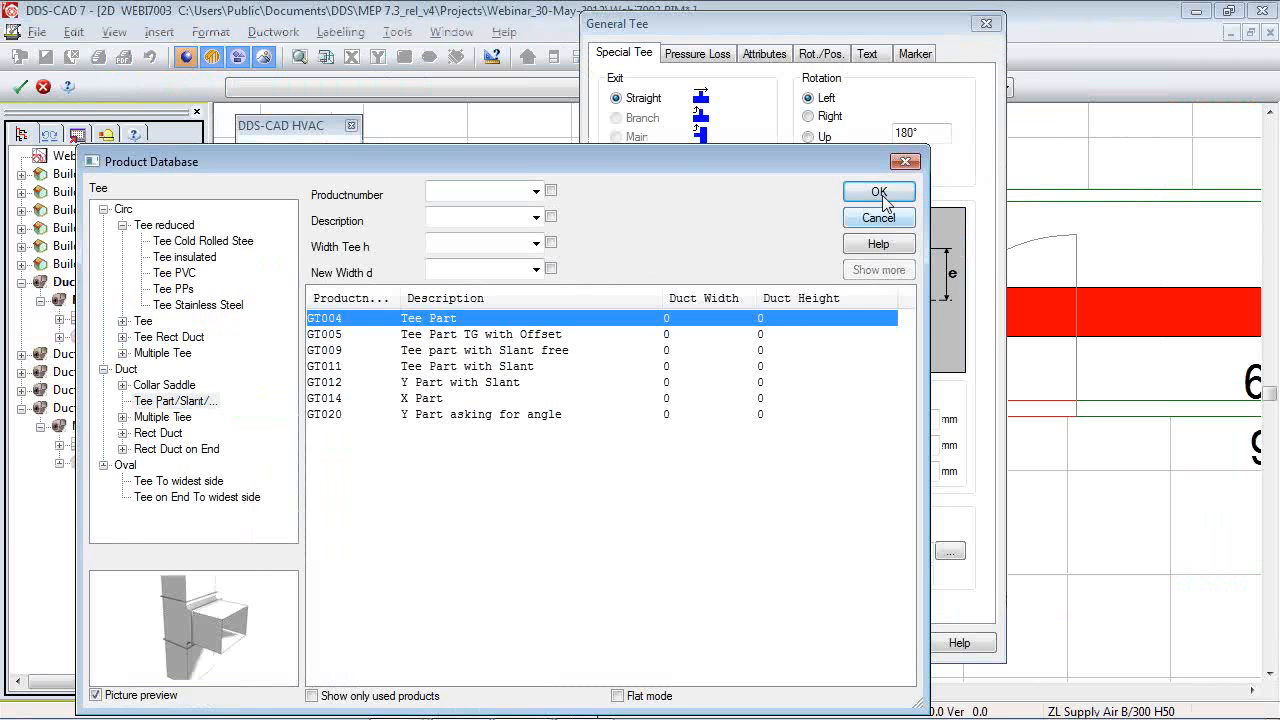
{"action": "left_click", "coordinate": [878, 192]}
{"action": "left_click", "coordinate": [717, 643]}
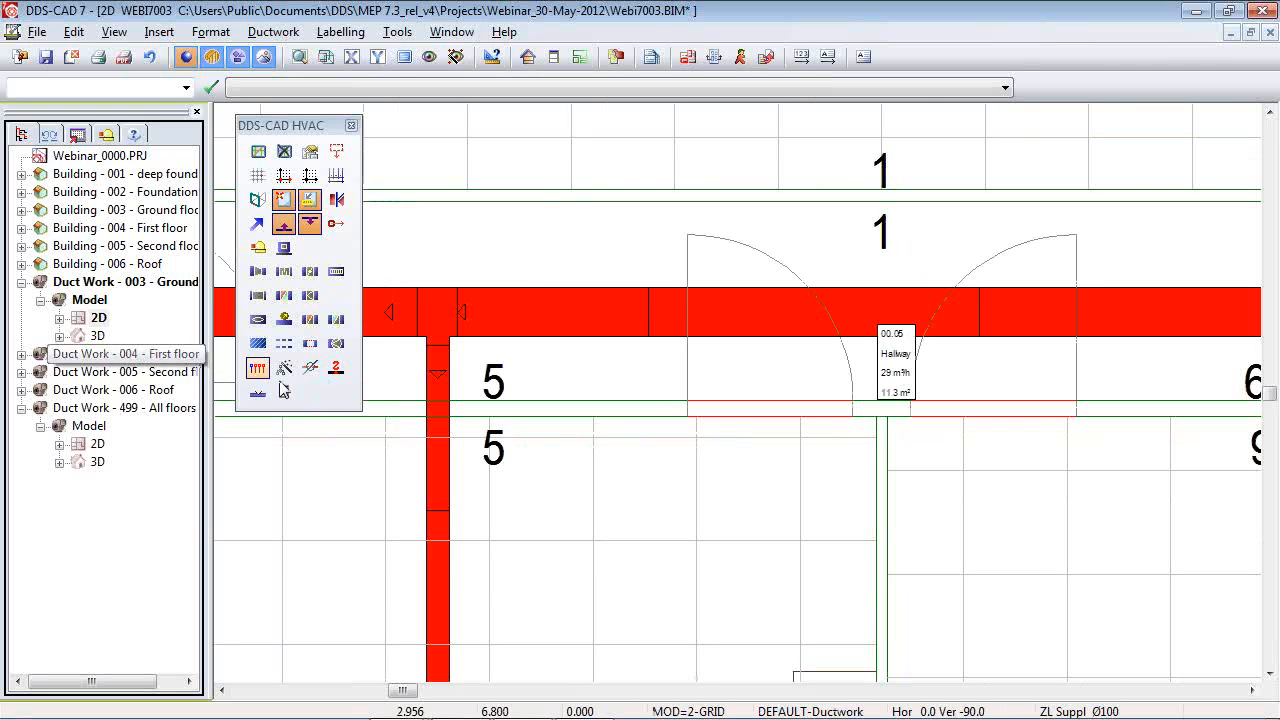
Inspect the left-hand corridor tee and its surroundings in the 3D camera view, then return to the ground-floor 2D drawing.
{"action": "left_click", "coordinate": [325, 57]}
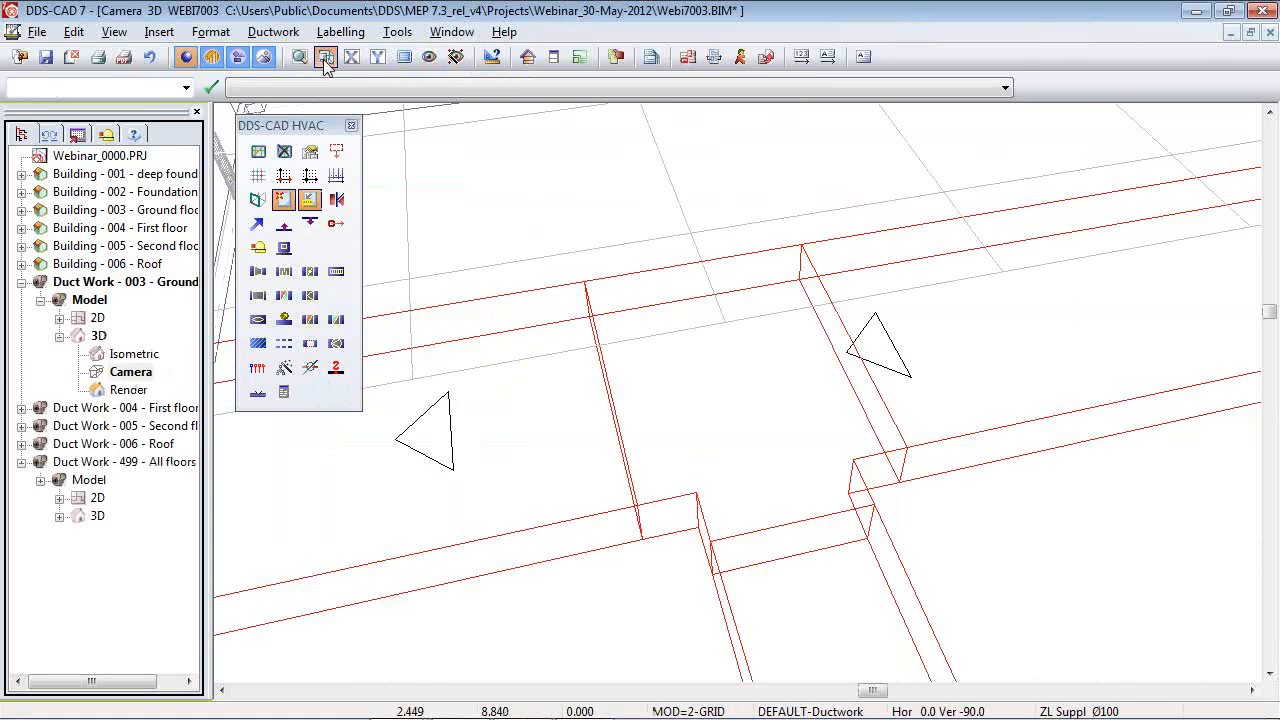
{"action": "scroll", "coordinate": [648, 346], "scroll_direction": "down", "scroll_amount": 5}
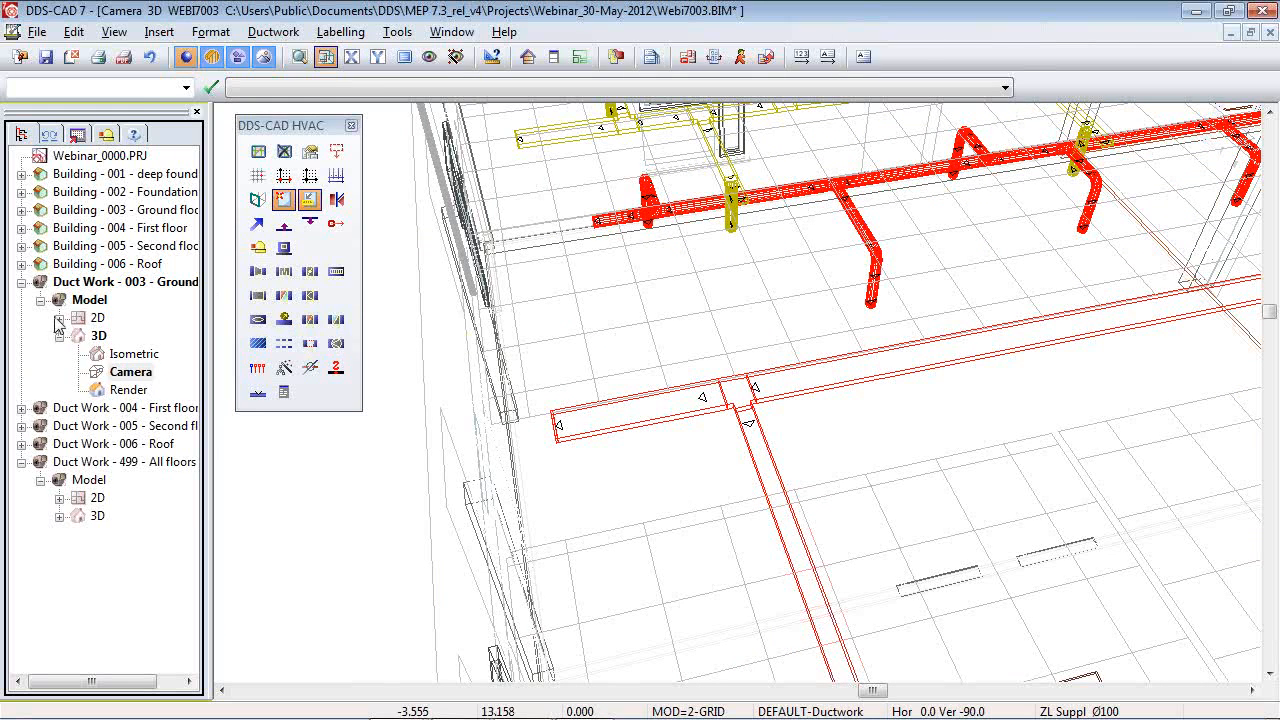
{"action": "double_click", "coordinate": [96, 318]}
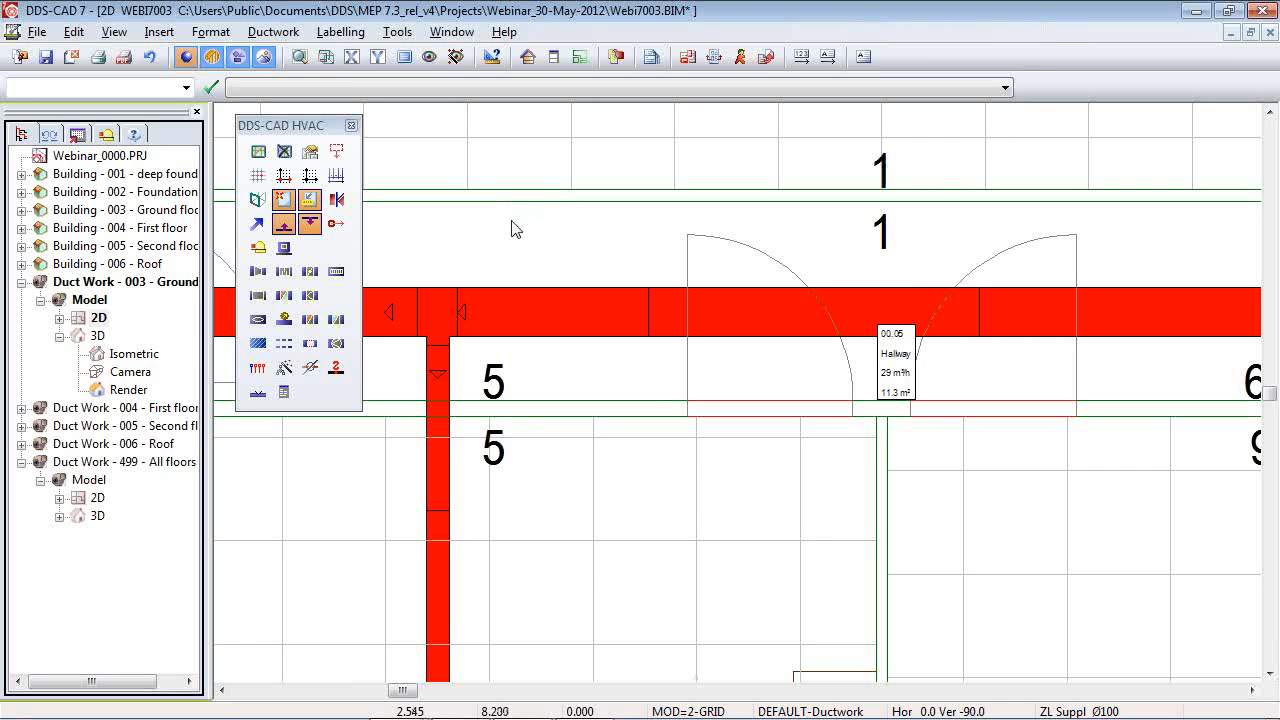
Open the roof duct work in 2D and start the pressure loss calculation of circuit 2-ZL Supply Air from the supply duct's calculation point.
{"action": "double_click", "coordinate": [140, 453]}
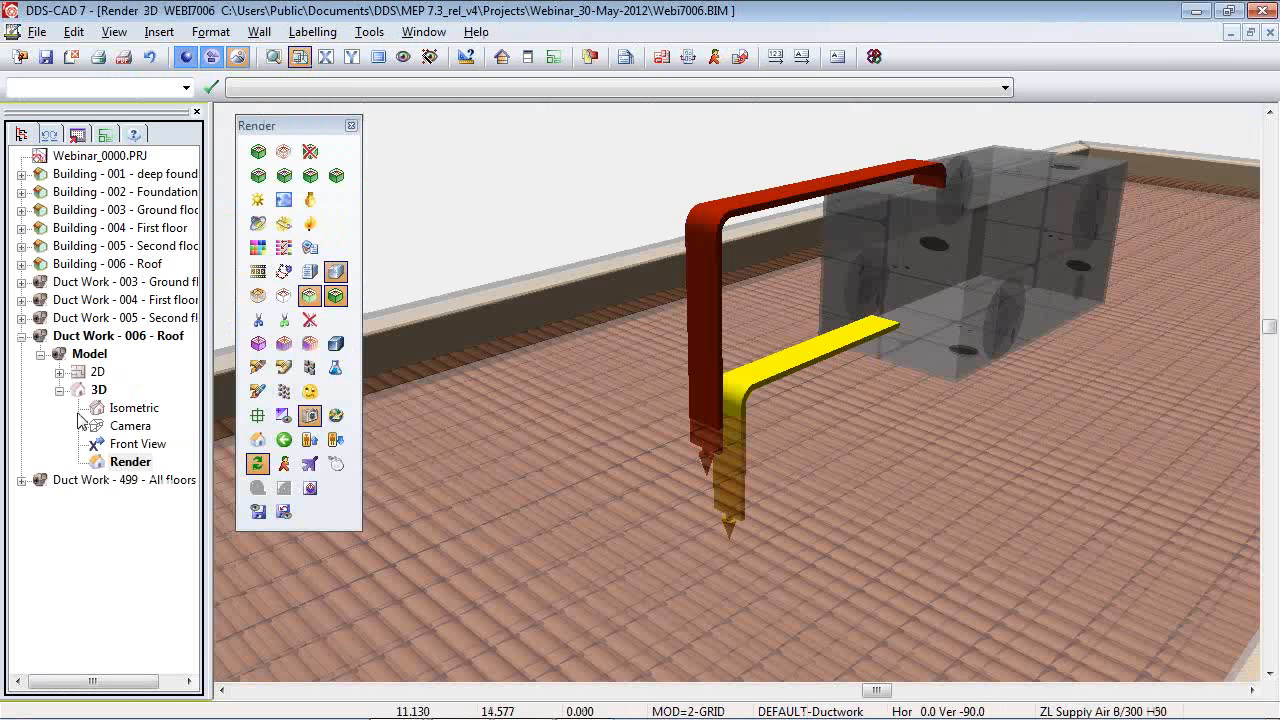
{"action": "double_click", "coordinate": [92, 372]}
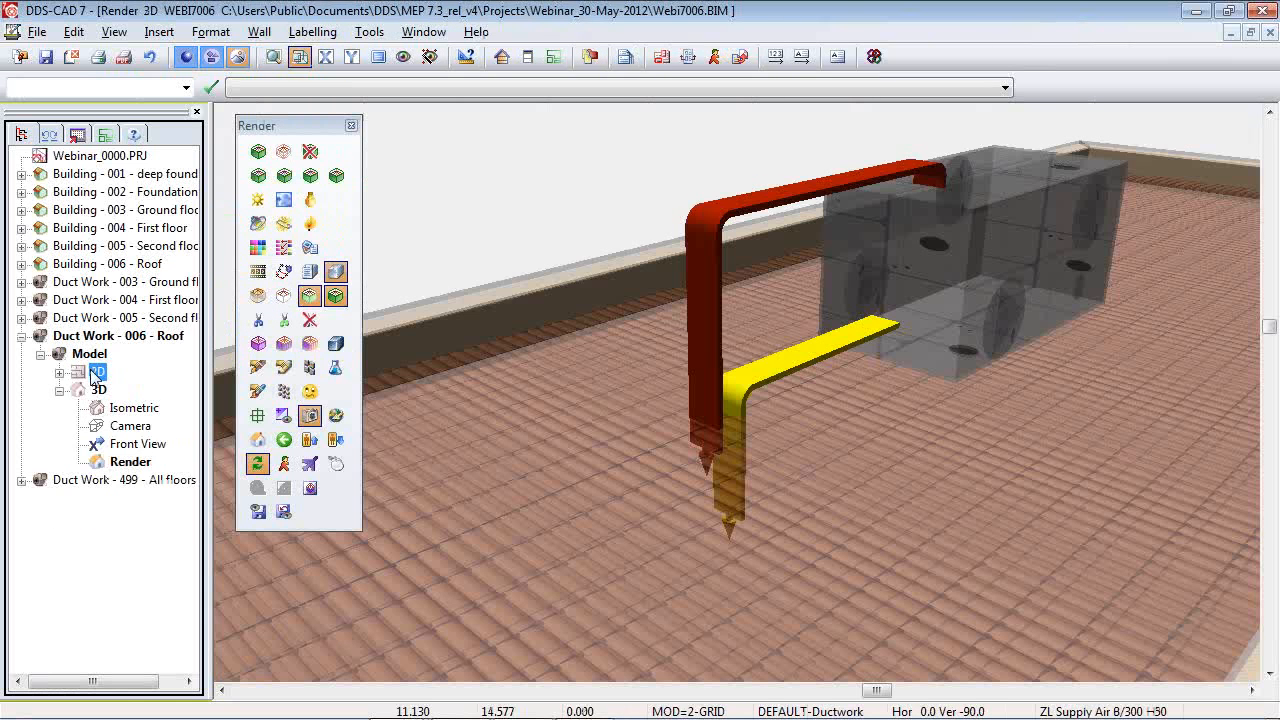
{"action": "scroll", "coordinate": [885, 360], "scroll_direction": "up", "scroll_amount": 2}
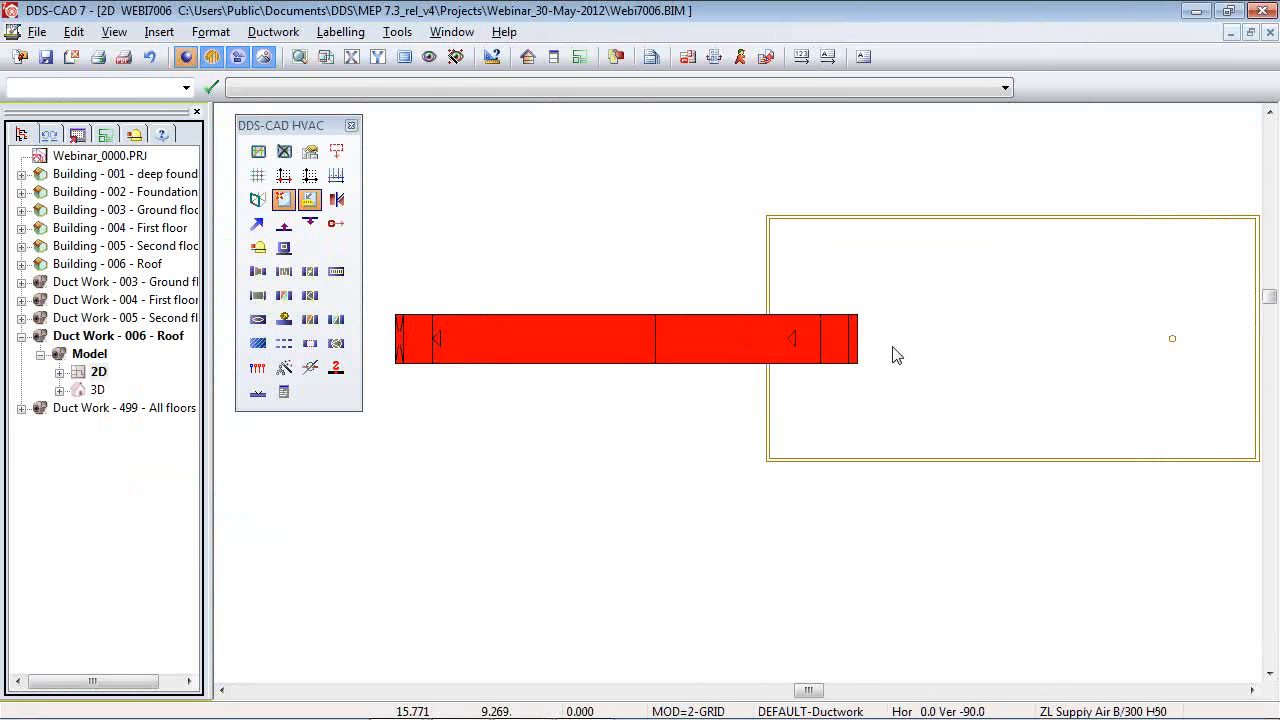
{"action": "left_click", "coordinate": [800, 346]}
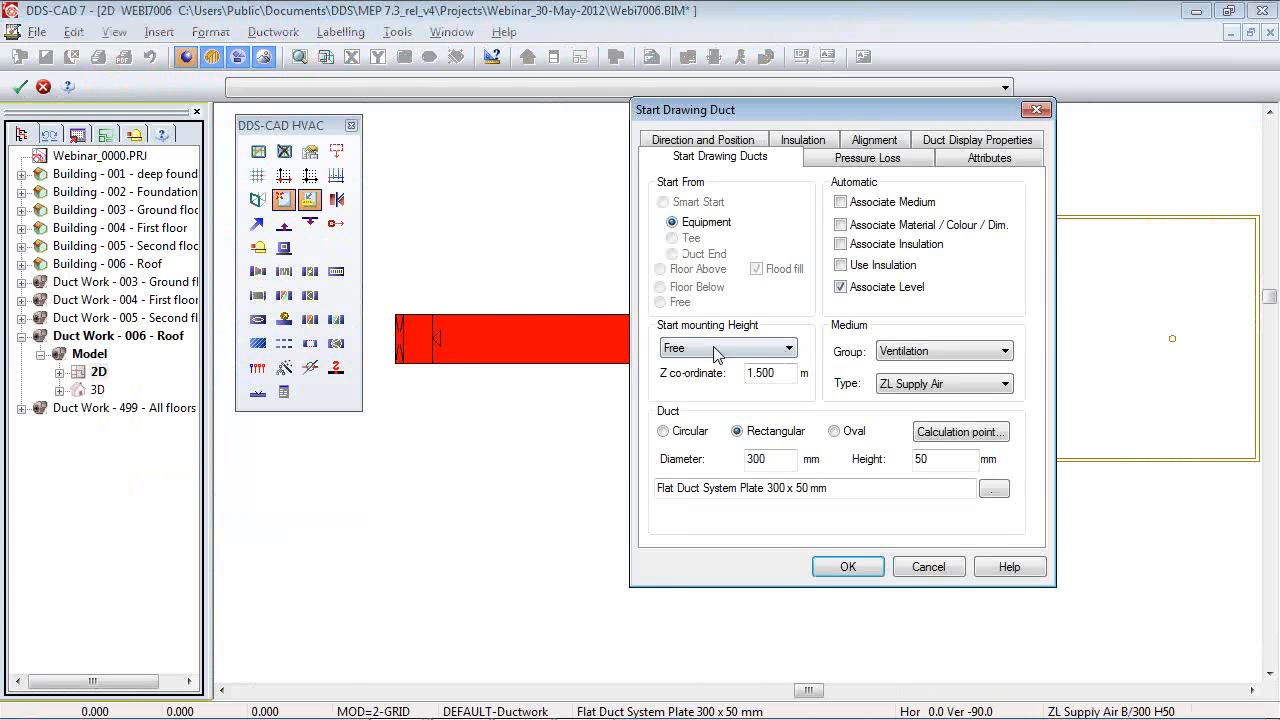
{"action": "mouse_move", "coordinate": [903, 100]}
{"action": "left_mouse_down"}
{"action": "mouse_move", "coordinate": [500, 100]}
{"action": "mouse_move", "coordinate": [557, 100]}
{"action": "left_mouse_up"}
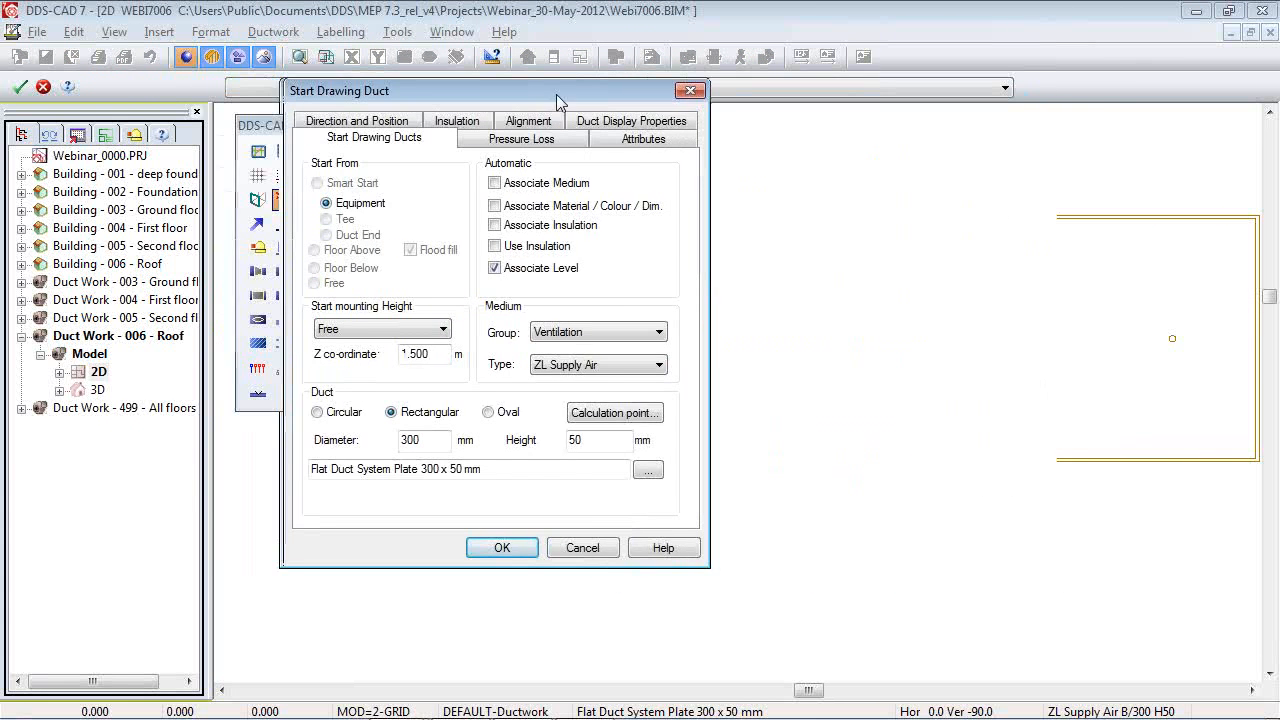
{"action": "left_click", "coordinate": [623, 419]}
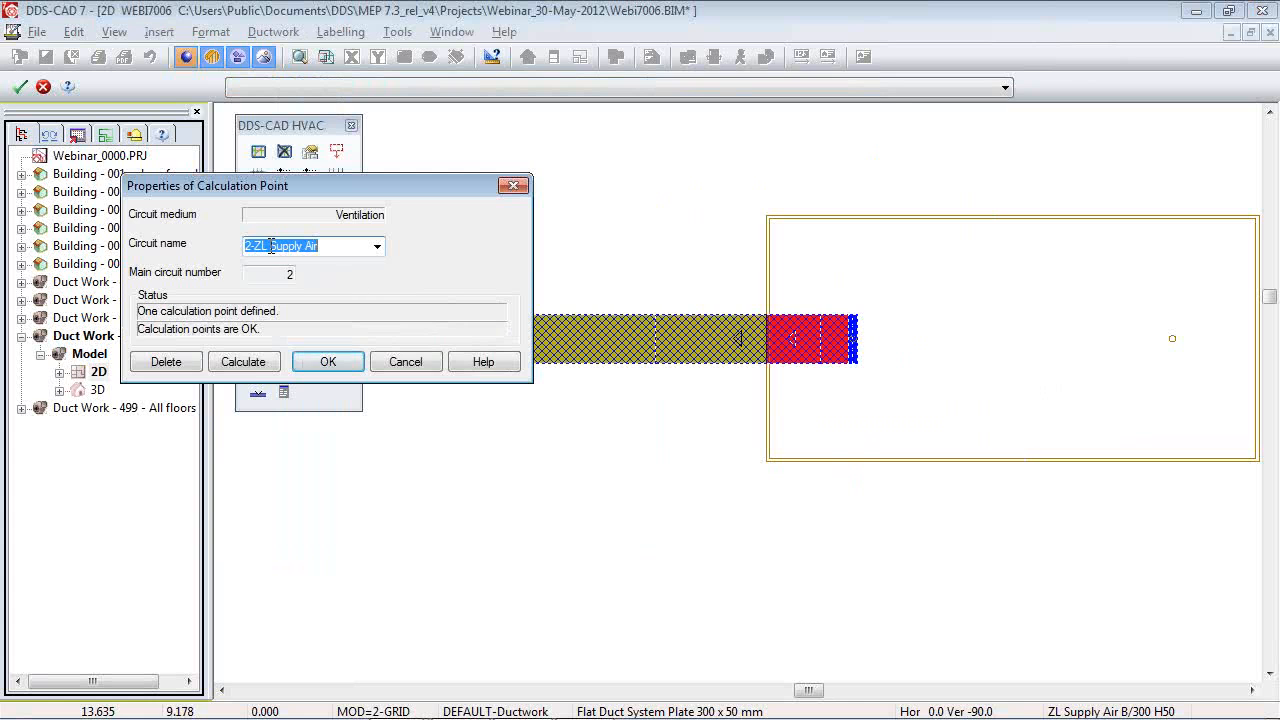
{"action": "left_click", "coordinate": [245, 363]}
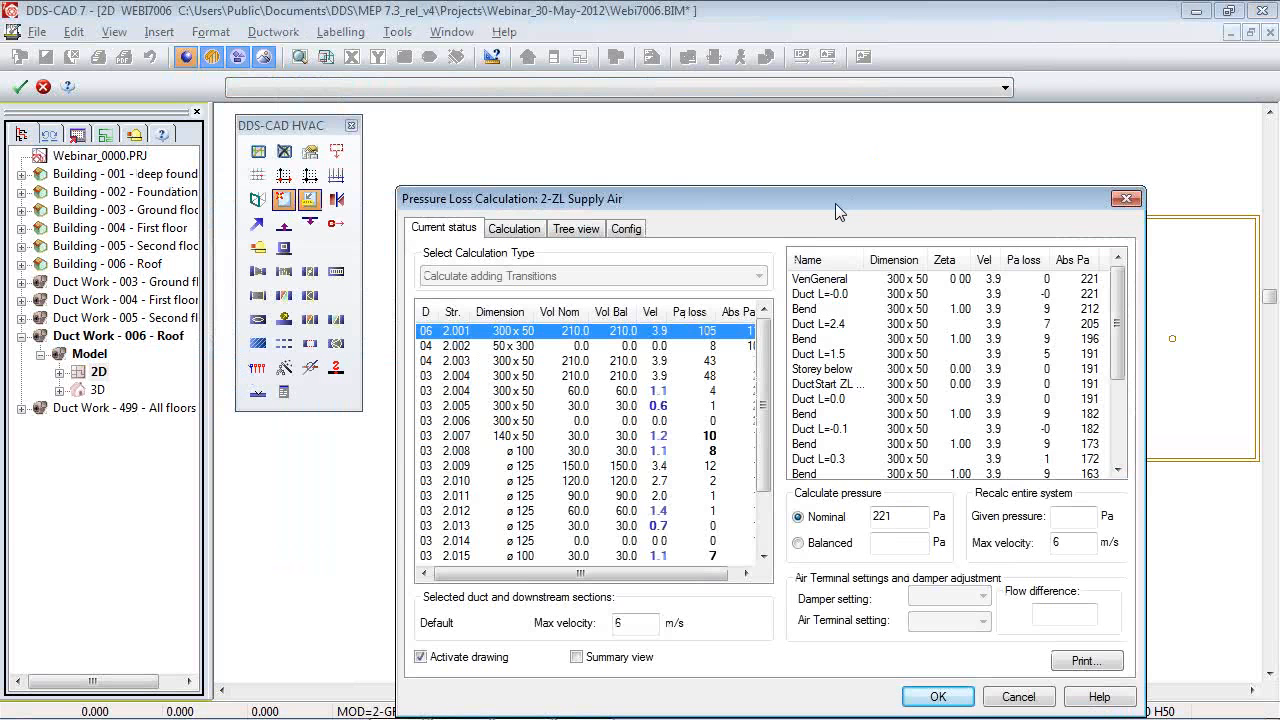
{"action": "left_click_drag", "start_coordinate": [836, 211], "coordinate": [535, 94]}
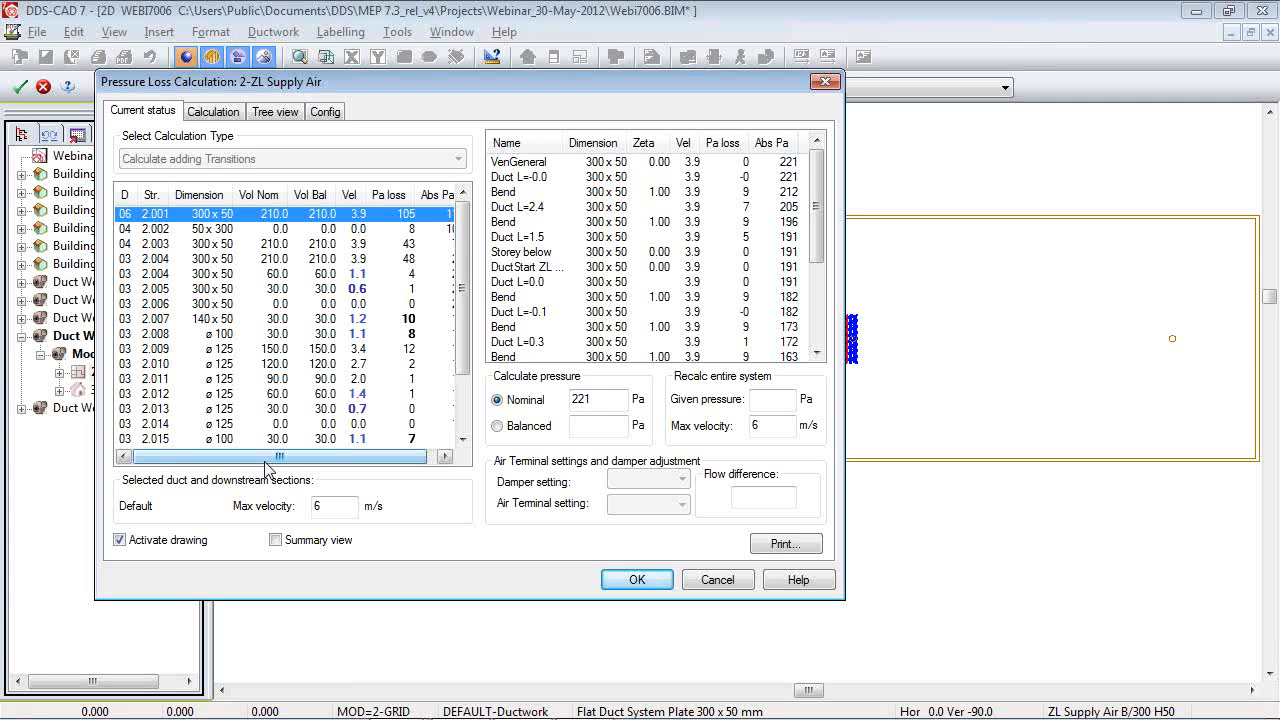
Calculate the supply circuit with the Calculate adding Transitions type and examine section 2.003.
{"action": "left_click", "coordinate": [213, 112]}
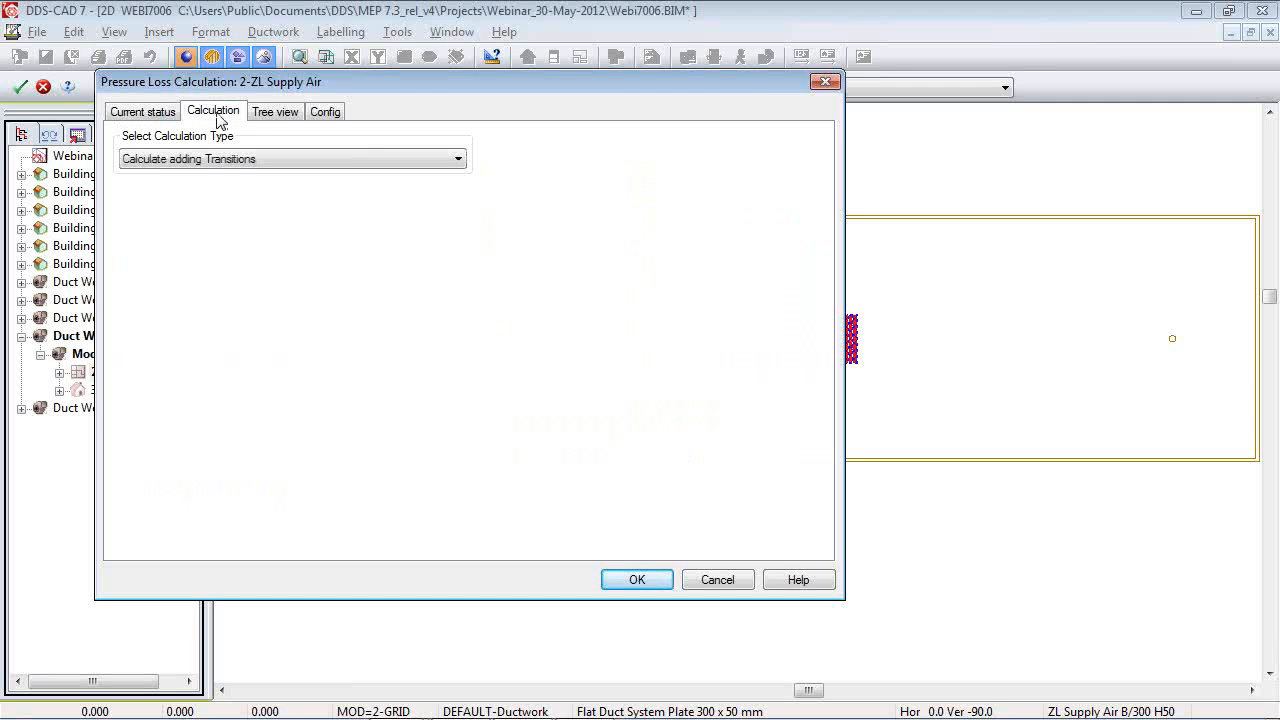
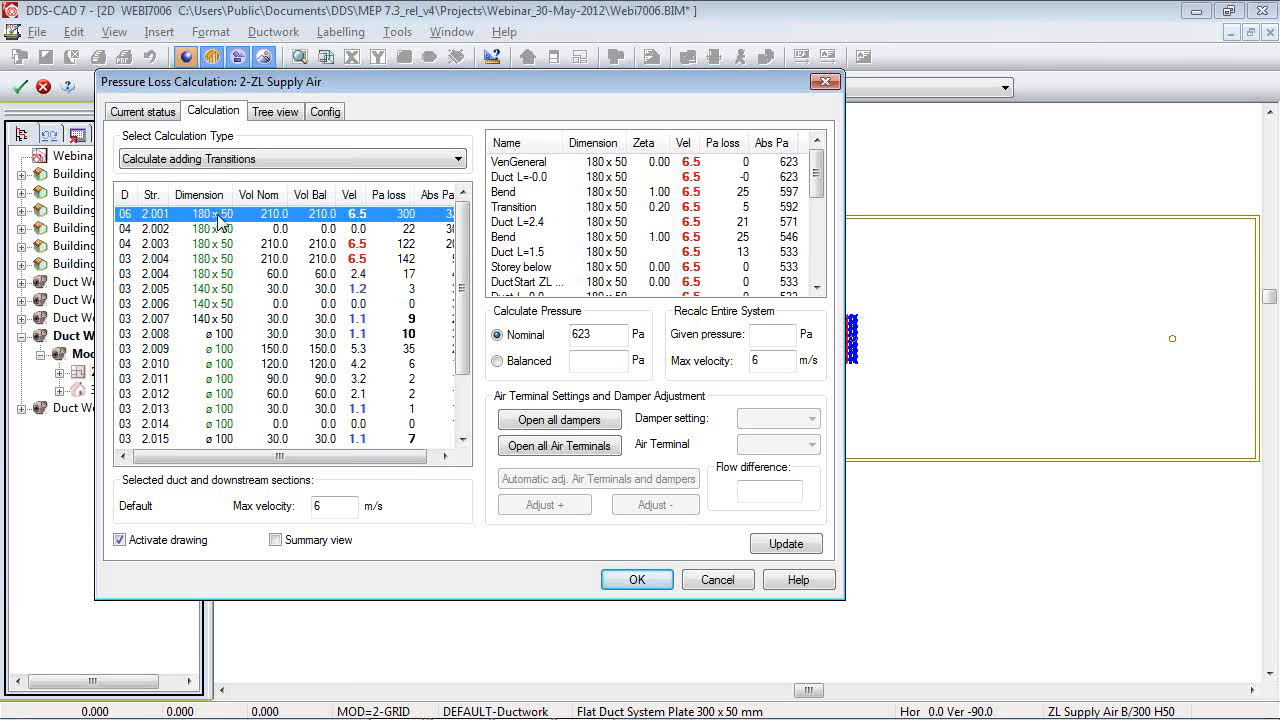
{"action": "left_click", "coordinate": [362, 245]}
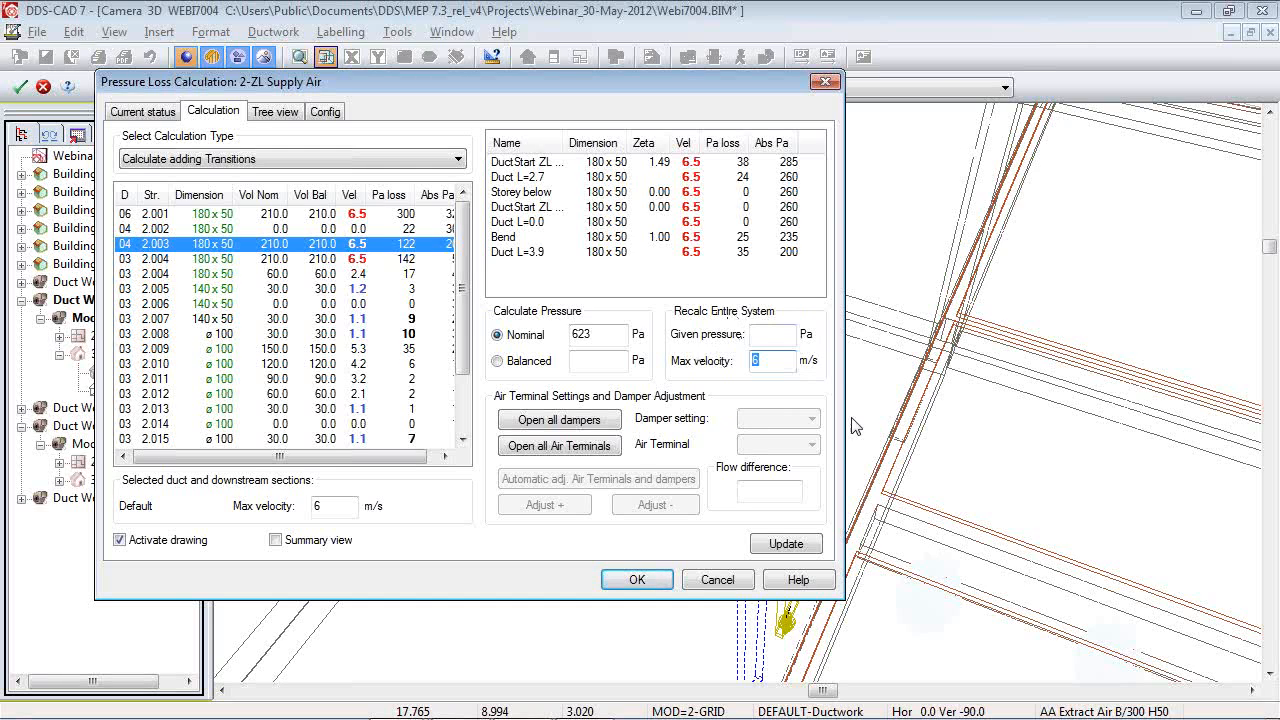
Recalculate the supply circuit with the type Only adjust Air Terminals and Dampers and accept the calculation.
{"action": "left_click", "coordinate": [311, 158]}
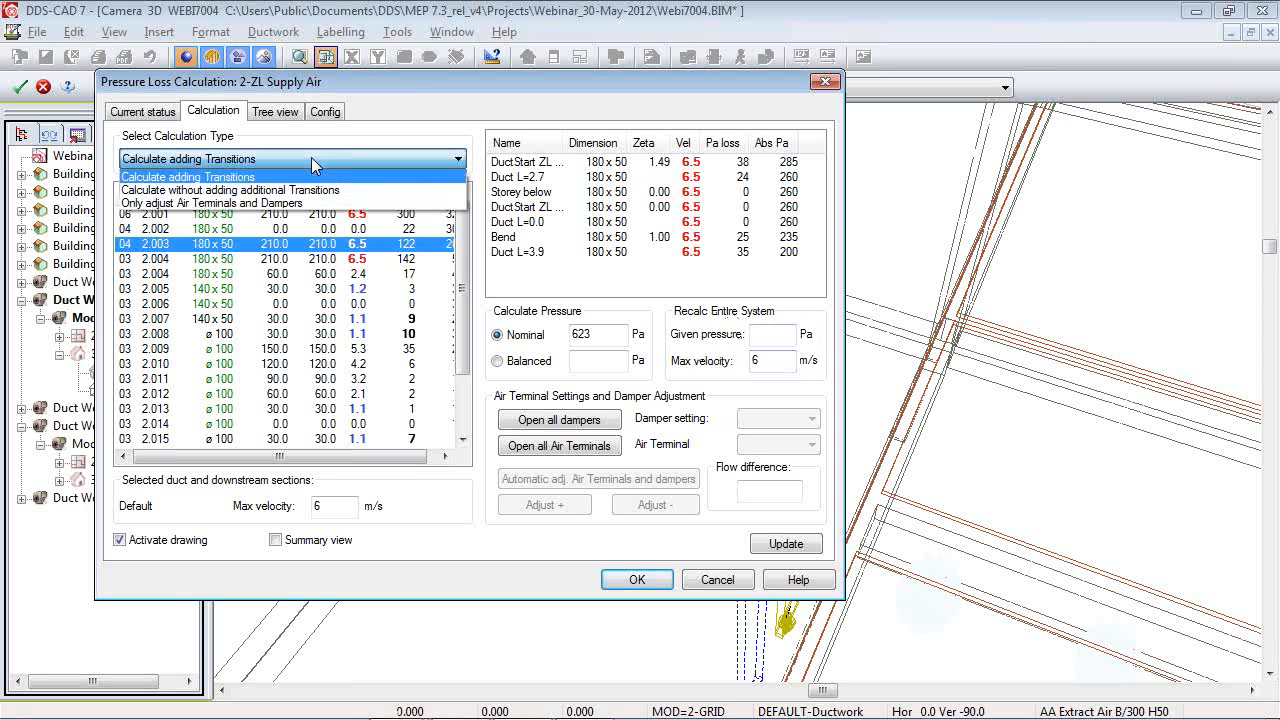
{"action": "left_click", "coordinate": [248, 203]}
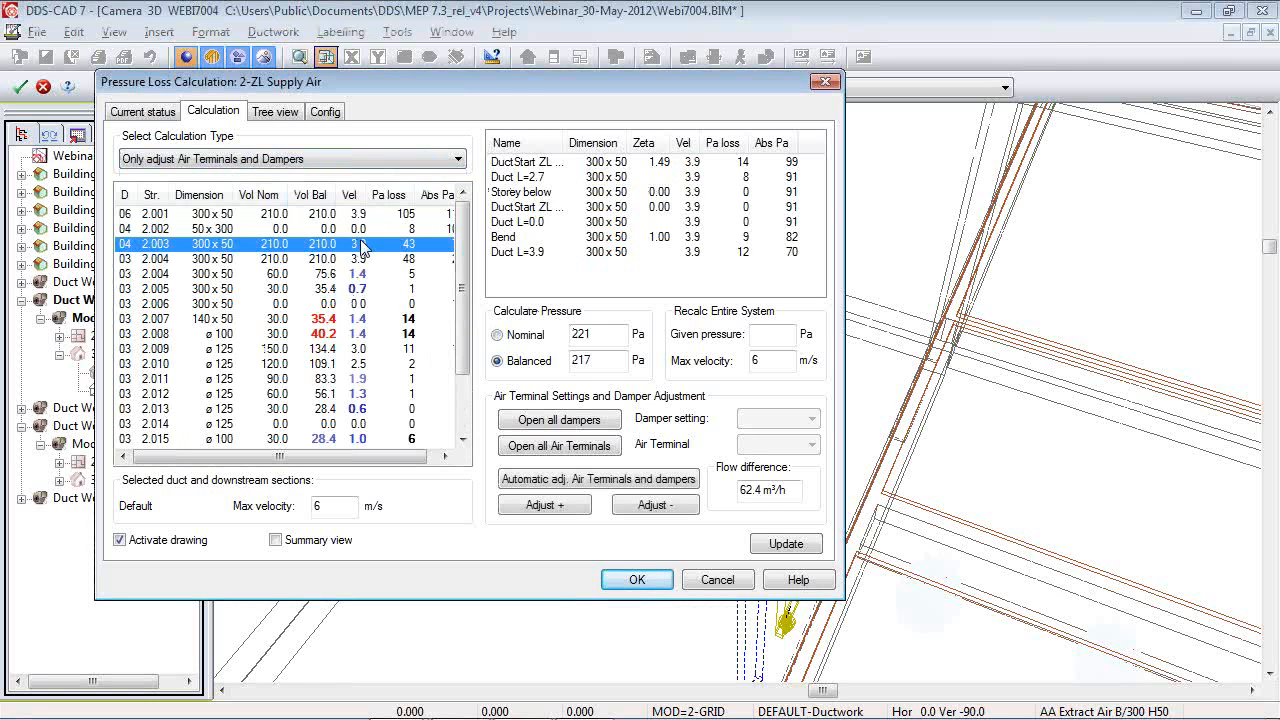
{"action": "left_click", "coordinate": [641, 580]}
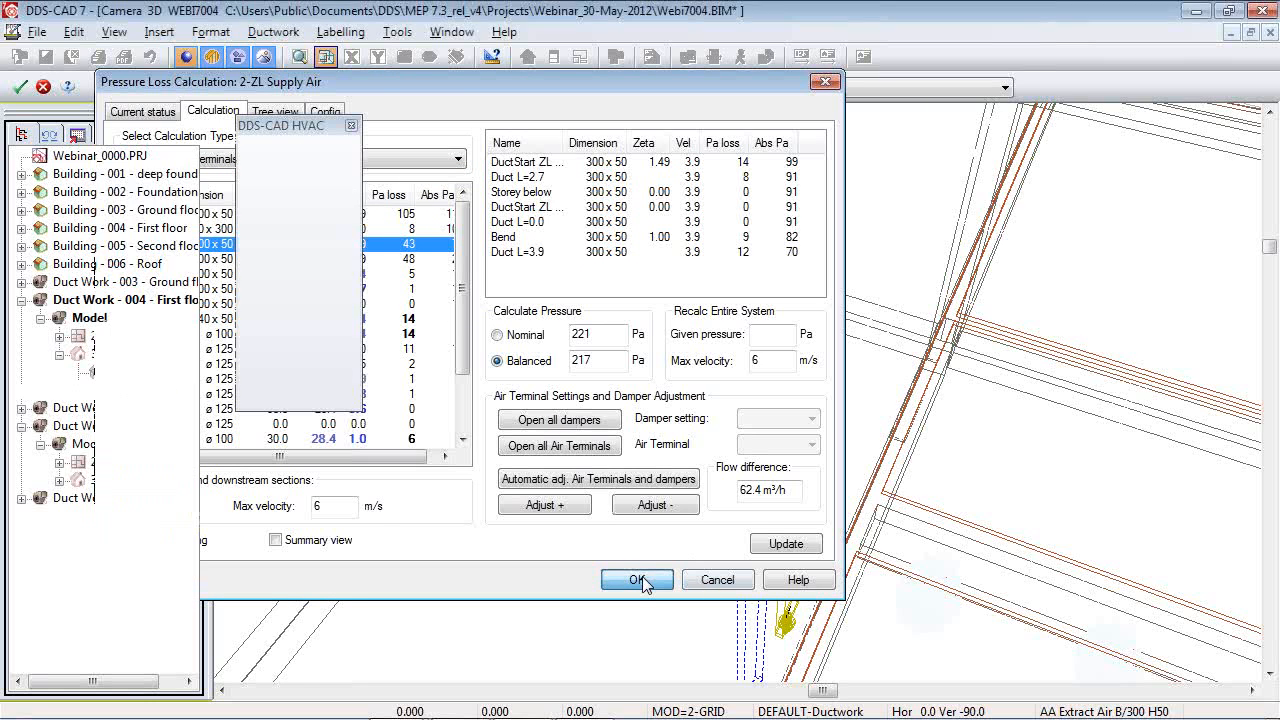
Accept the supply duct's calculation point and start settings, and open the ground-floor duct work in 2D at the Meeting Room.
{"action": "left_click", "coordinate": [328, 367]}
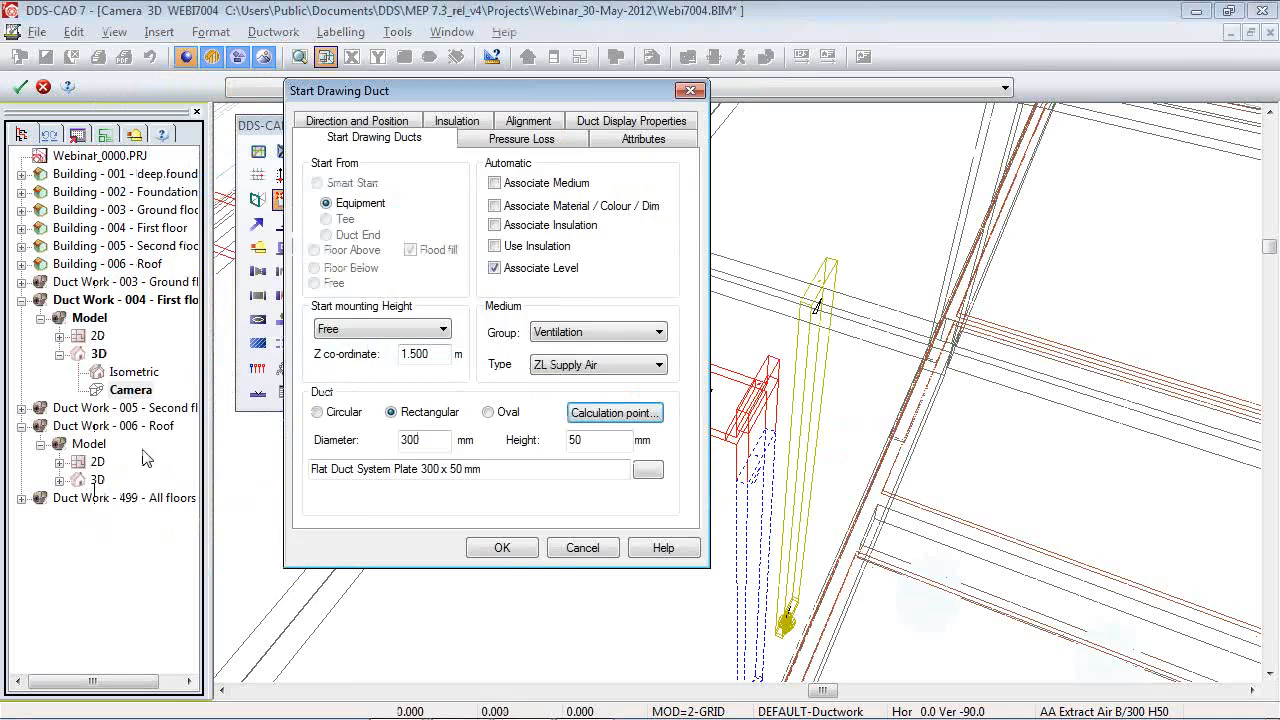
{"action": "left_click", "coordinate": [506, 548]}
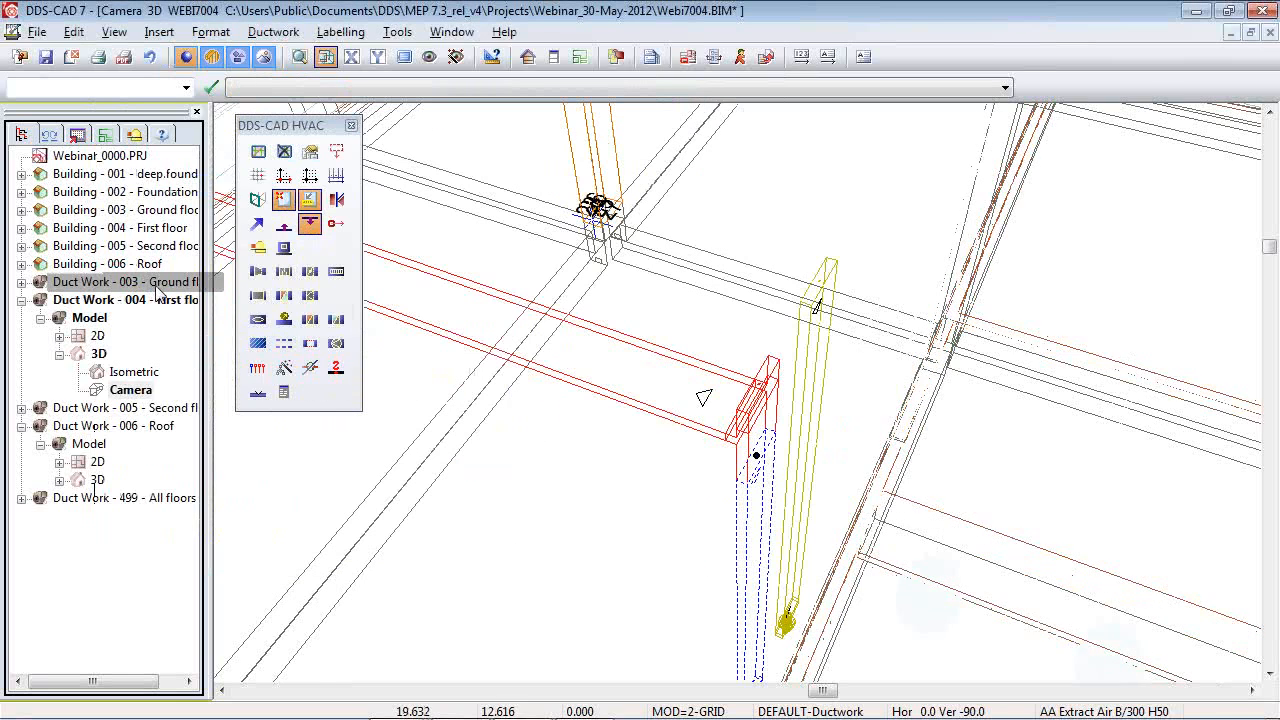
{"action": "double_click", "coordinate": [120, 282]}
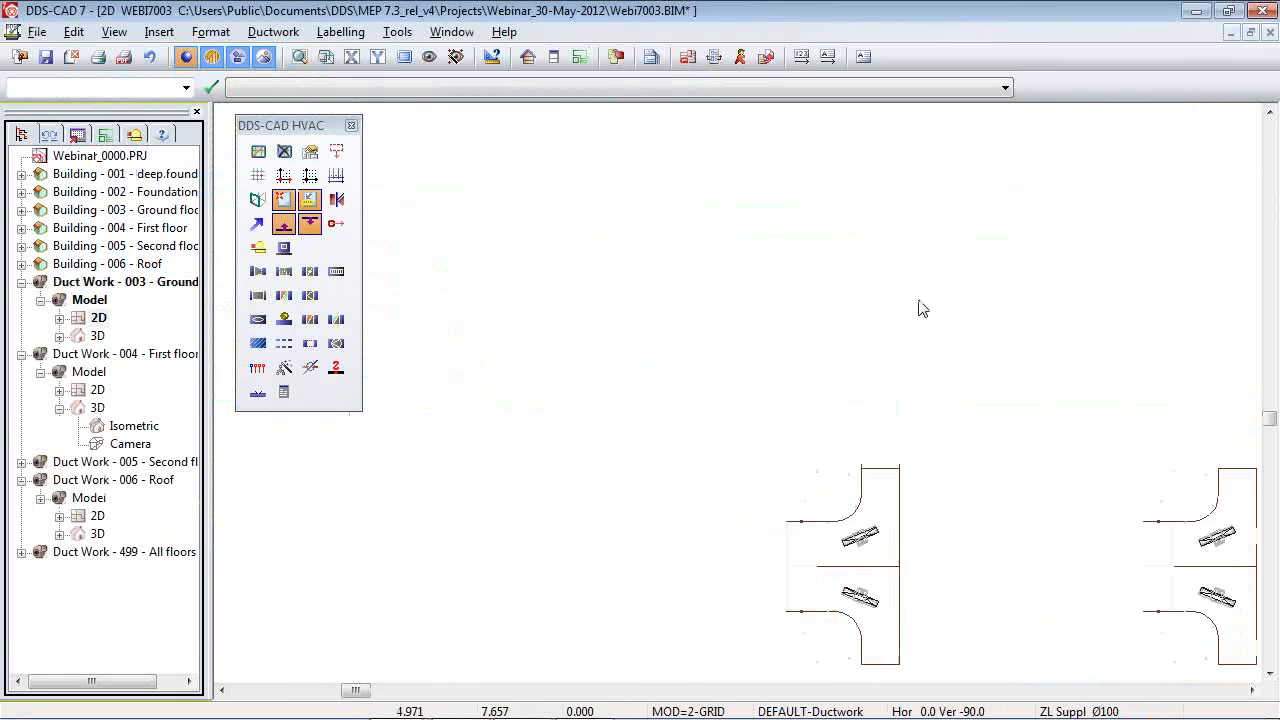
{"action": "scroll", "coordinate": [1018, 286], "scroll_direction": "up", "scroll_amount": 2}
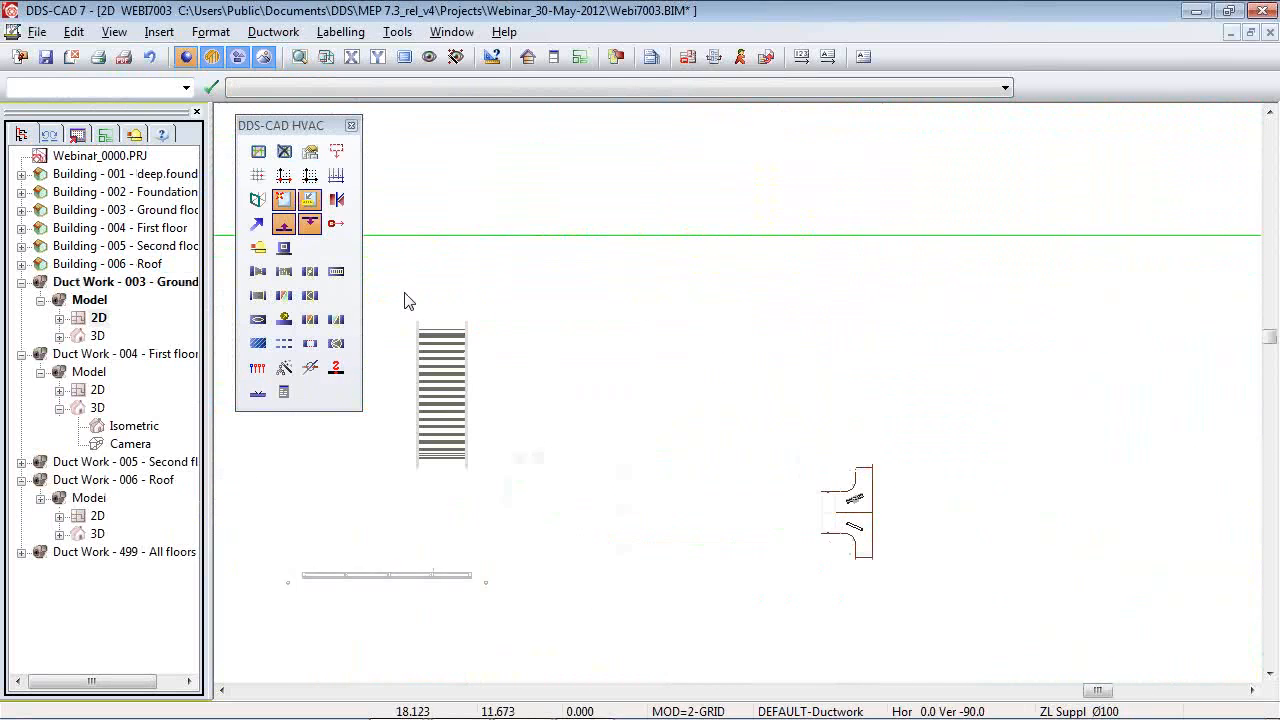
{"action": "scroll", "coordinate": [857, 296], "scroll_direction": "down", "scroll_amount": 3}
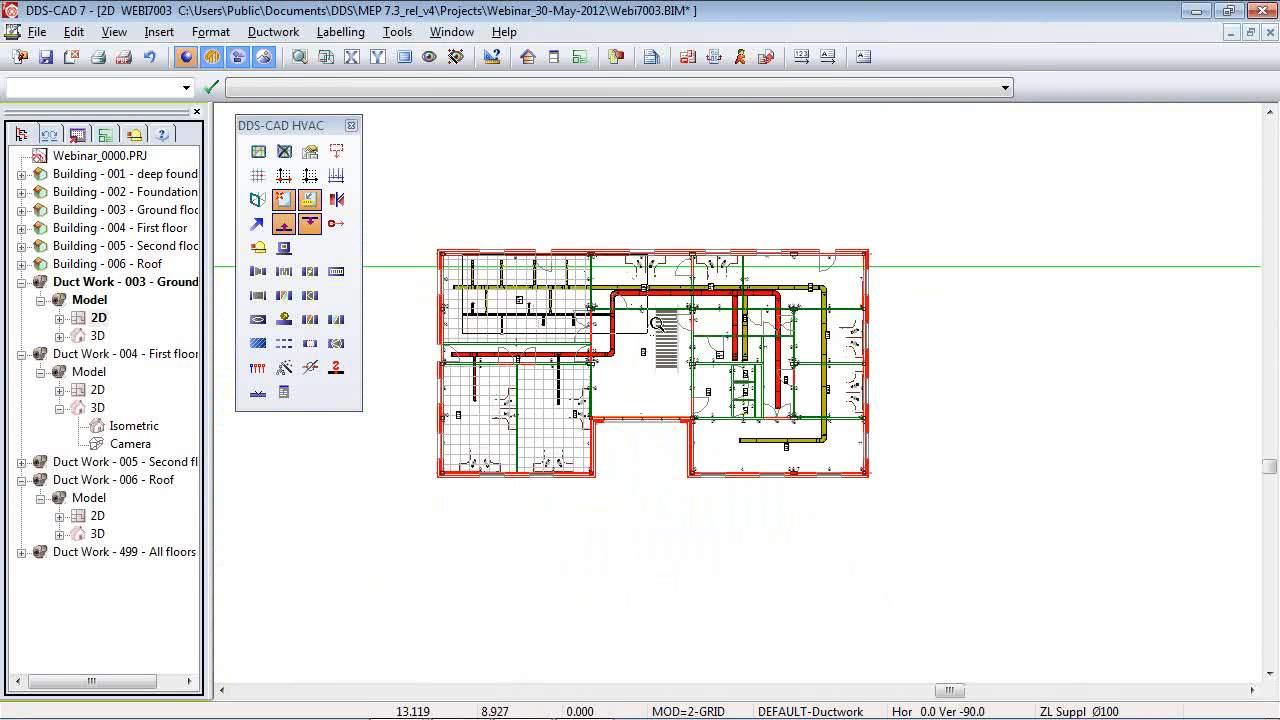
{"action": "scroll", "coordinate": [651, 345], "scroll_direction": "up", "scroll_amount": 3}
Label the 300 x 50 extract duct segment in the Meeting Room with the Duct rectangular+Flow+Velocity part text.
{"action": "left_click", "coordinate": [670, 320]}
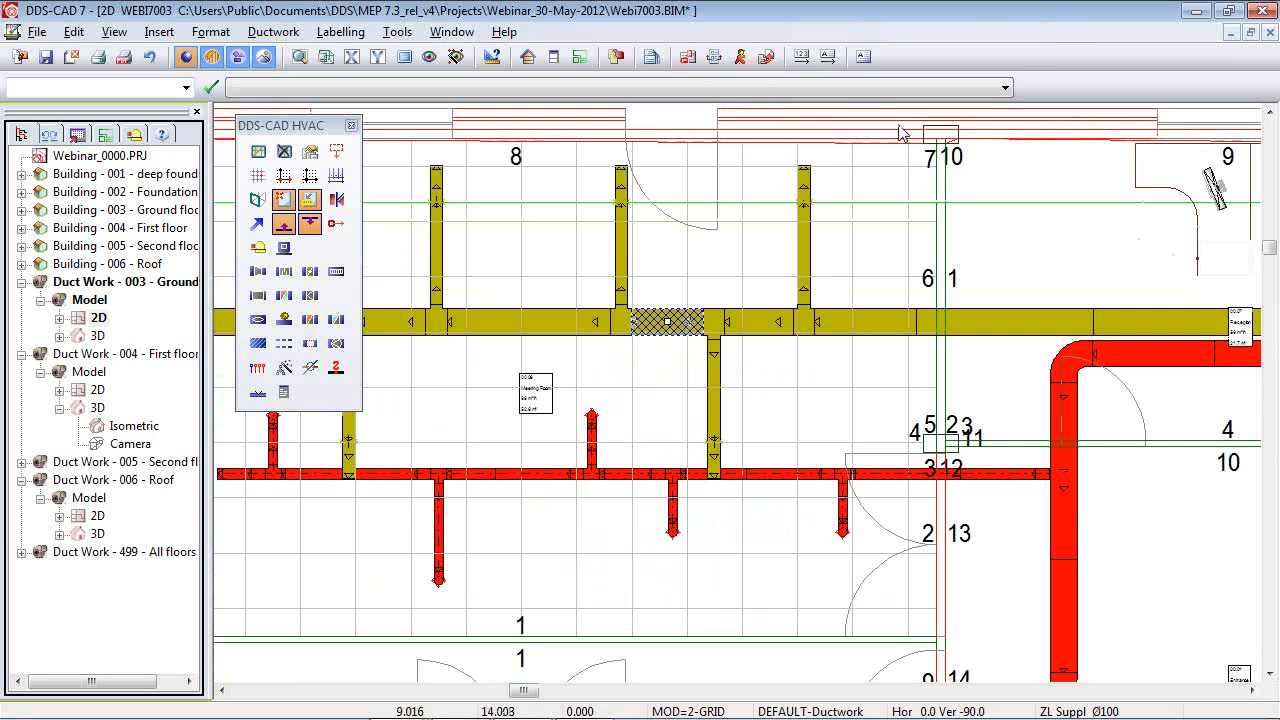
{"action": "left_click", "coordinate": [826, 58]}
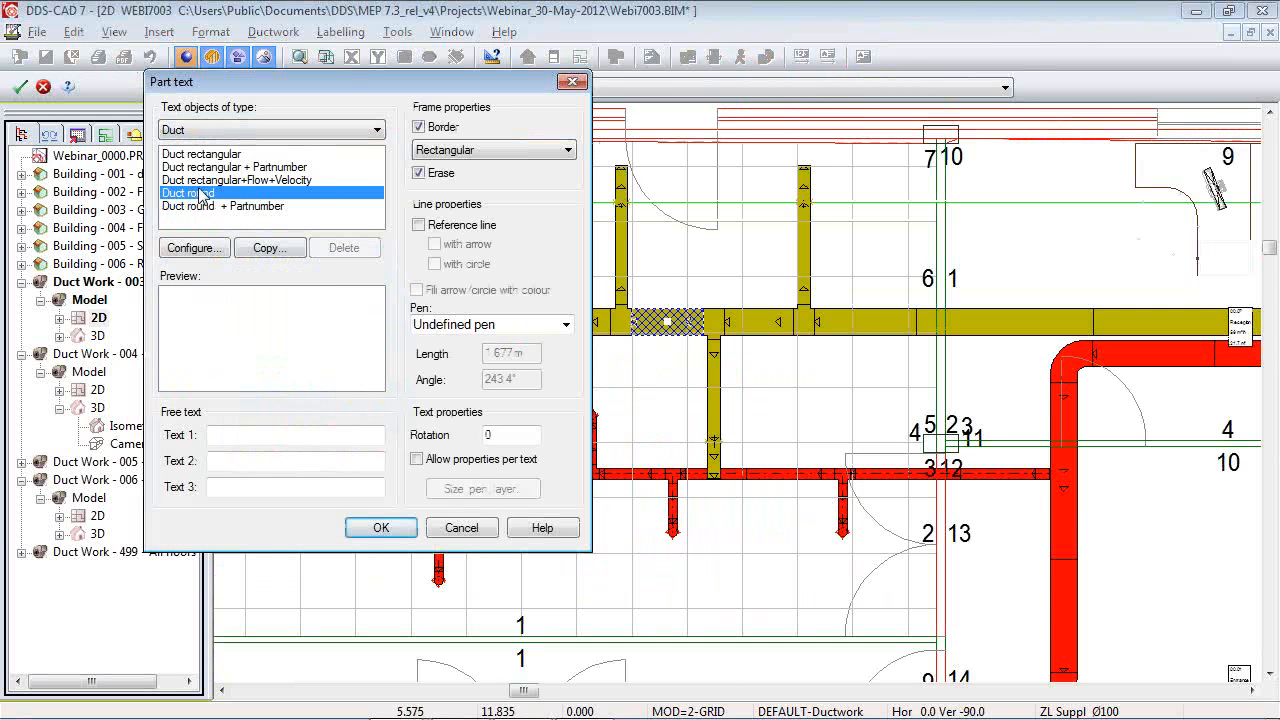
{"action": "left_click", "coordinate": [250, 180]}
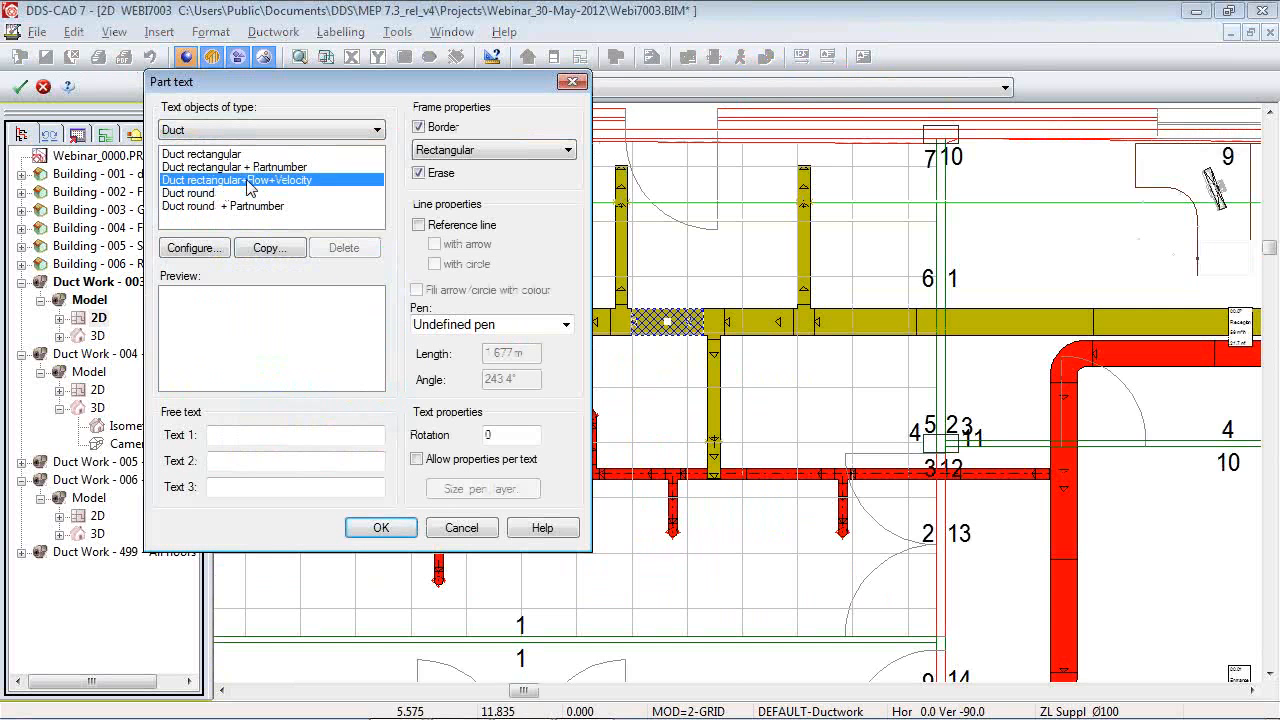
{"action": "left_click", "coordinate": [376, 527]}
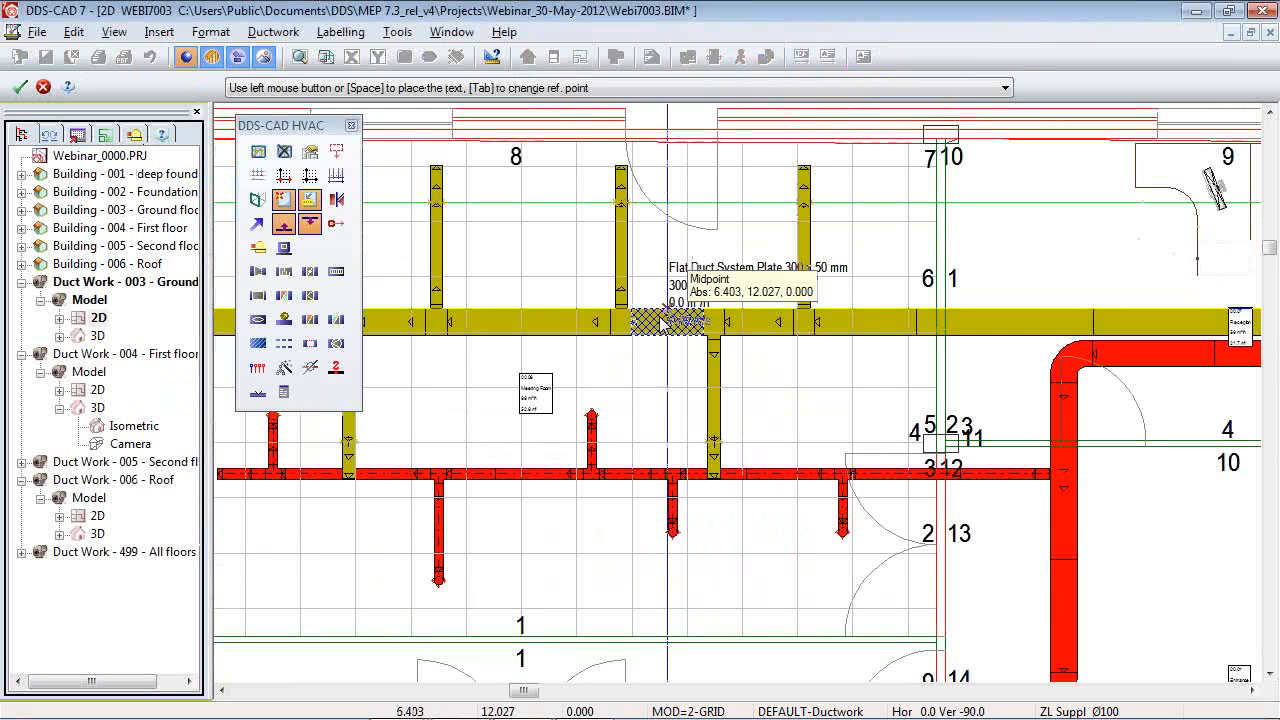
{"action": "left_click", "coordinate": [673, 320]}
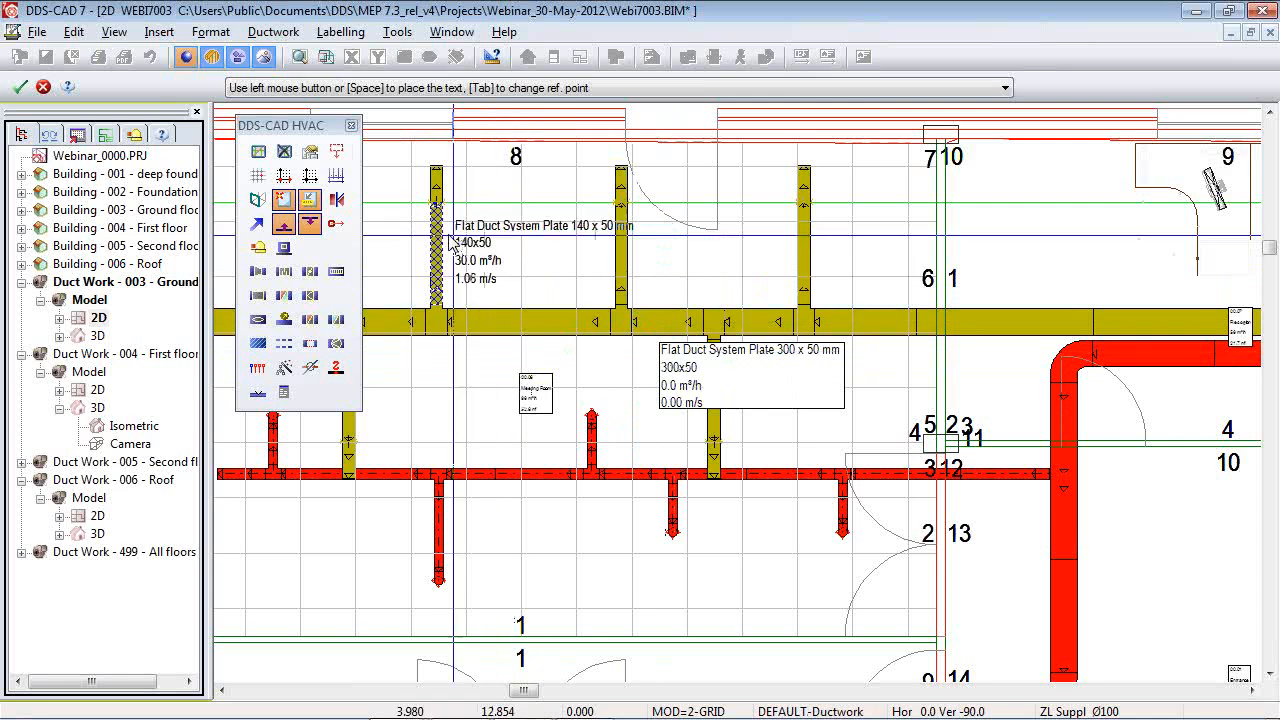
Place the same flow and velocity text at the 140 x 50 extract branch and the main extract duct near Reception.
{"action": "scroll", "coordinate": [493, 300], "scroll_direction": "down", "scroll_amount": 3}
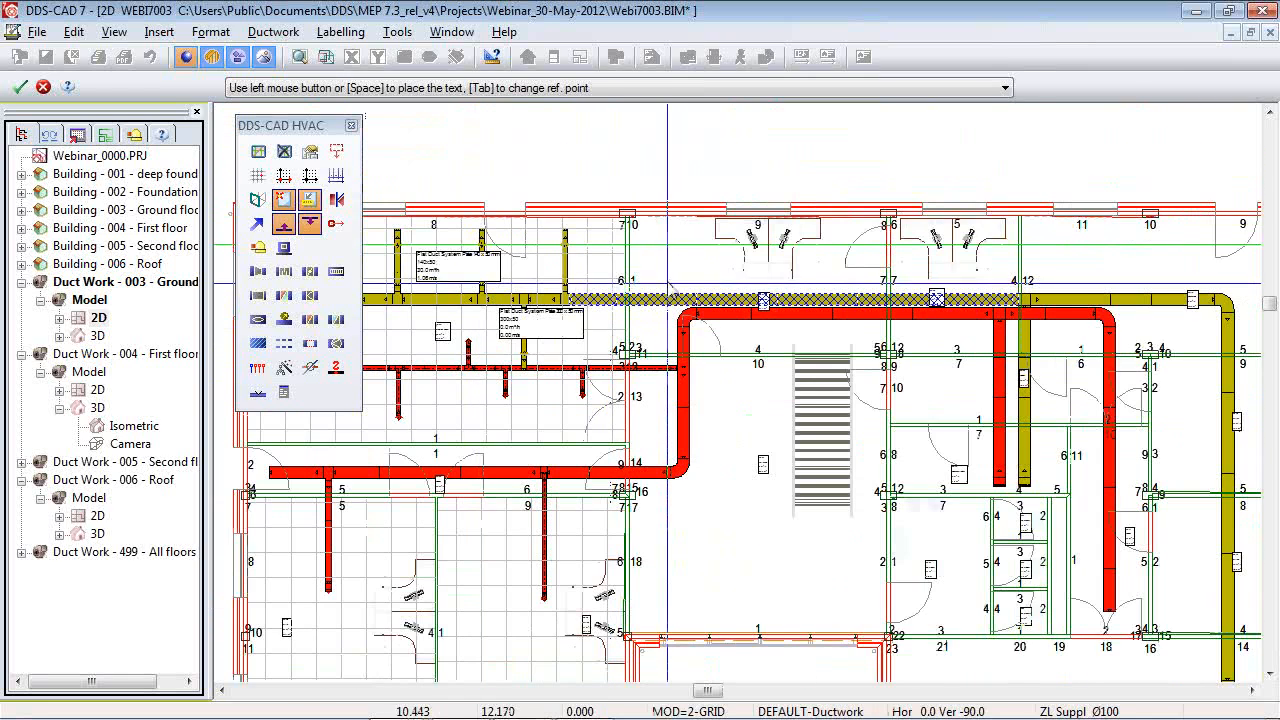
{"action": "left_click", "coordinate": [669, 262]}
{"action": "left_click_drag", "start_coordinate": [767, 316], "coordinate": [764, 329]}
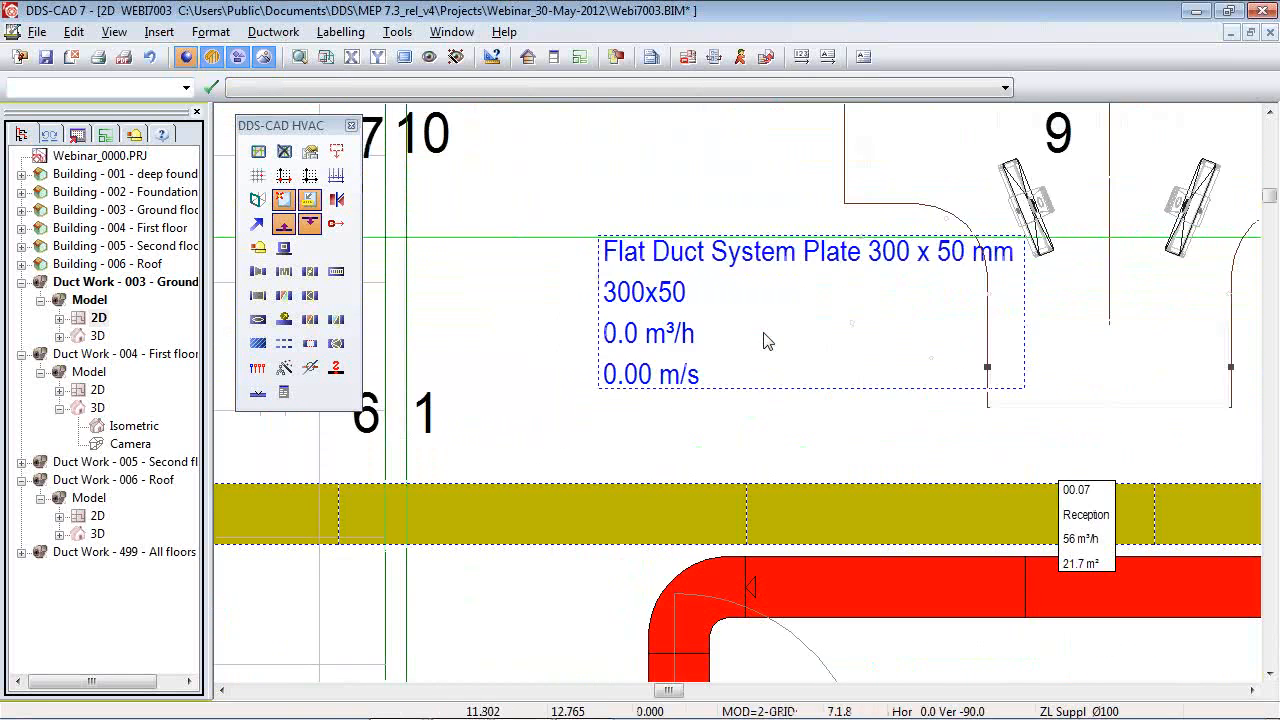
{"action": "double_click", "coordinate": [726, 364]}
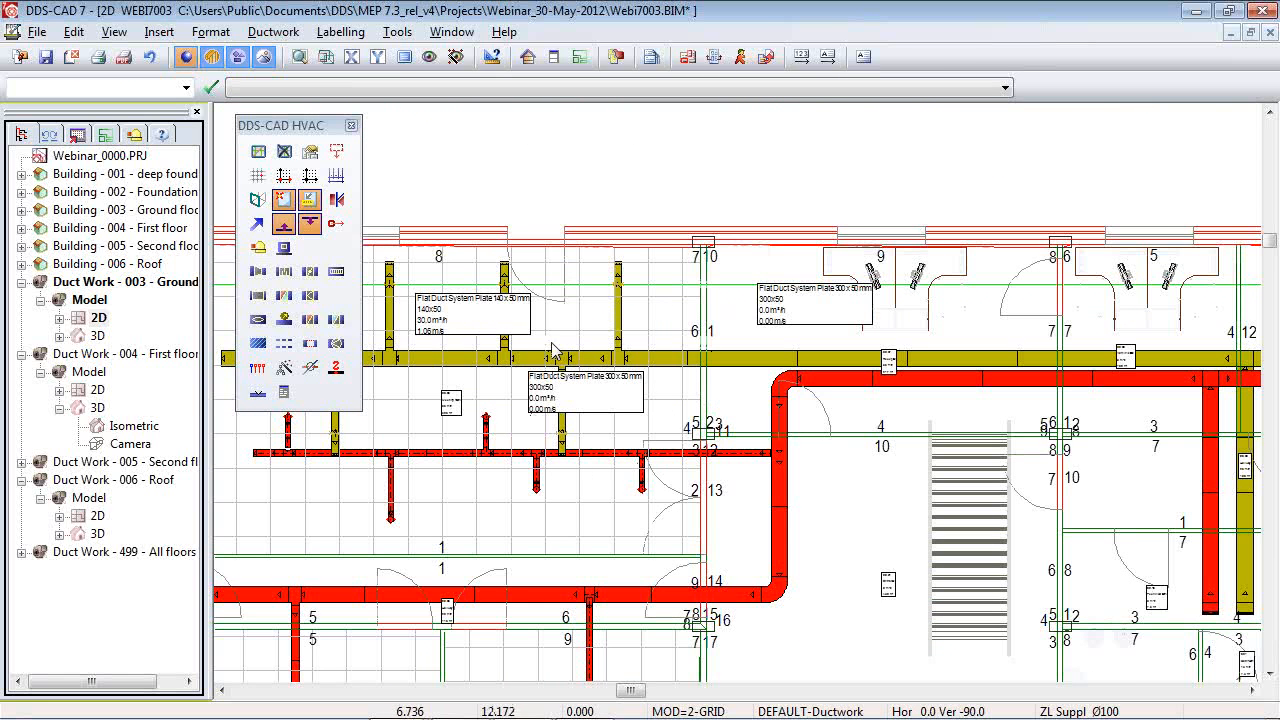
{"action": "scroll", "coordinate": [425, 342], "scroll_direction": "up", "scroll_amount": 2}
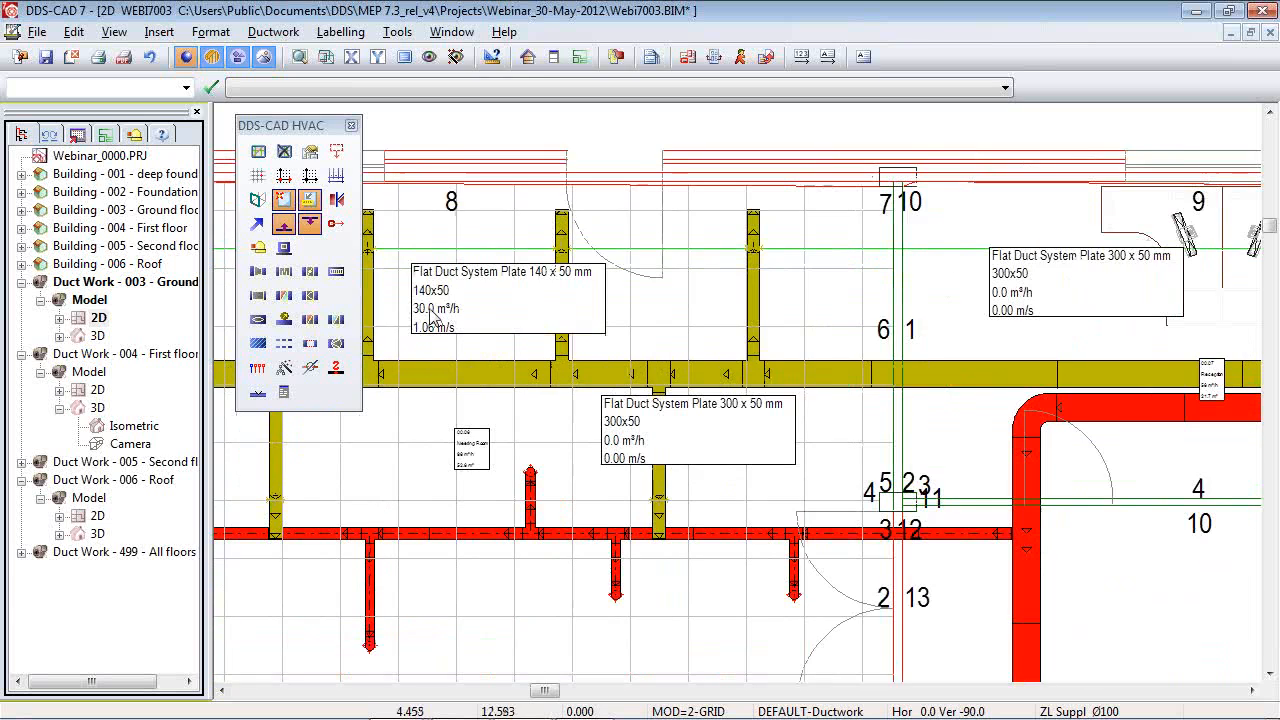
{"action": "scroll", "coordinate": [427, 325], "scroll_direction": "down", "scroll_amount": 2}
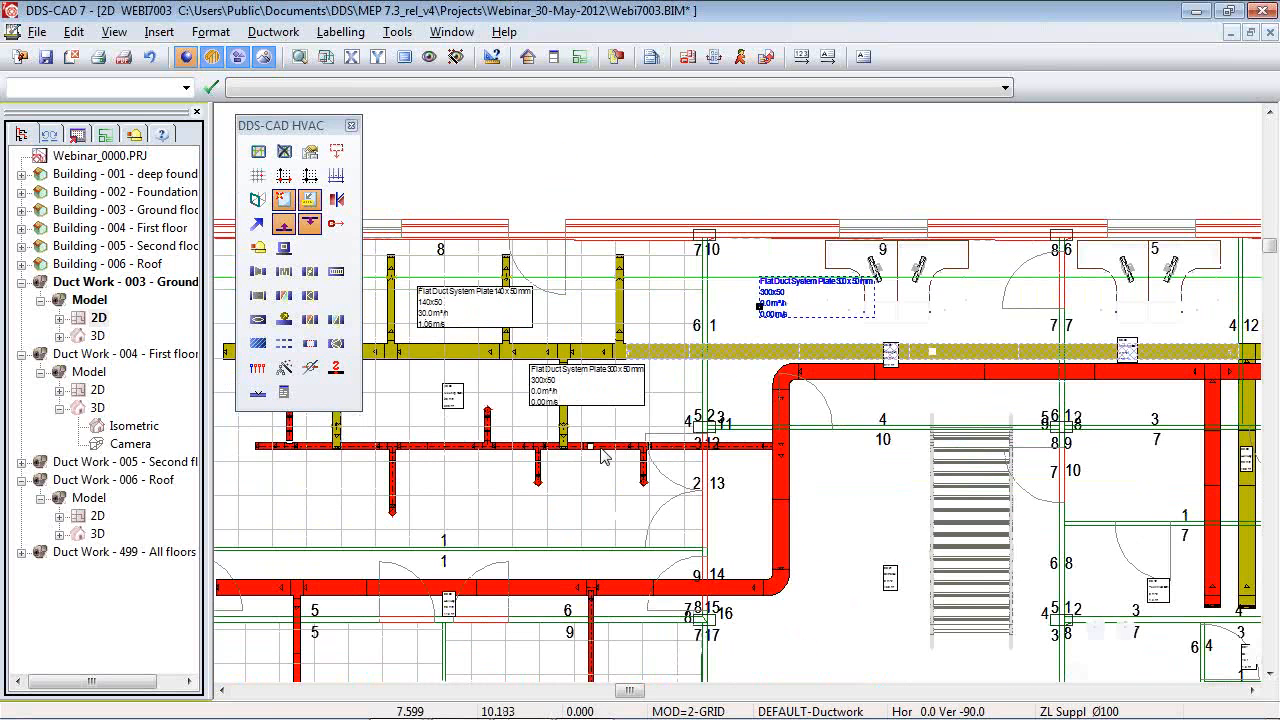
Label the circular 125 supply duct in the Meeting Room with the Duct rectangular+Flow+Velocity part text.
{"action": "left_click", "coordinate": [829, 57]}
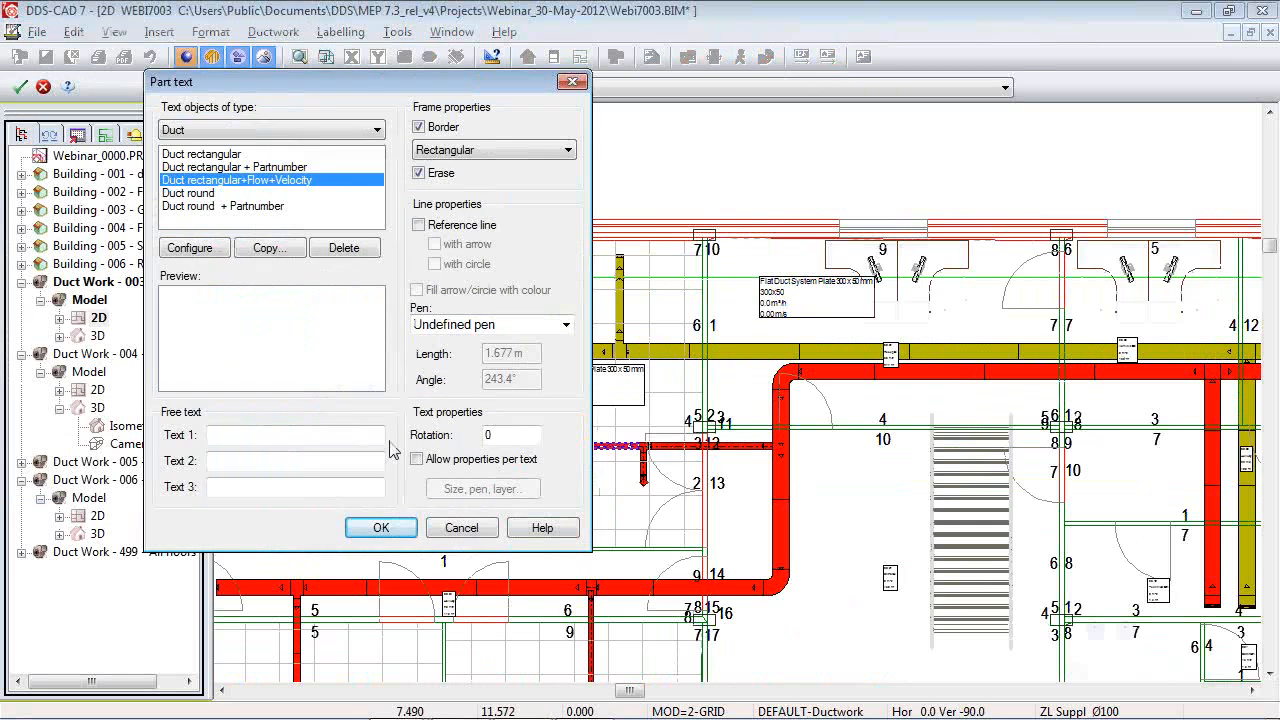
{"action": "left_click", "coordinate": [385, 530]}
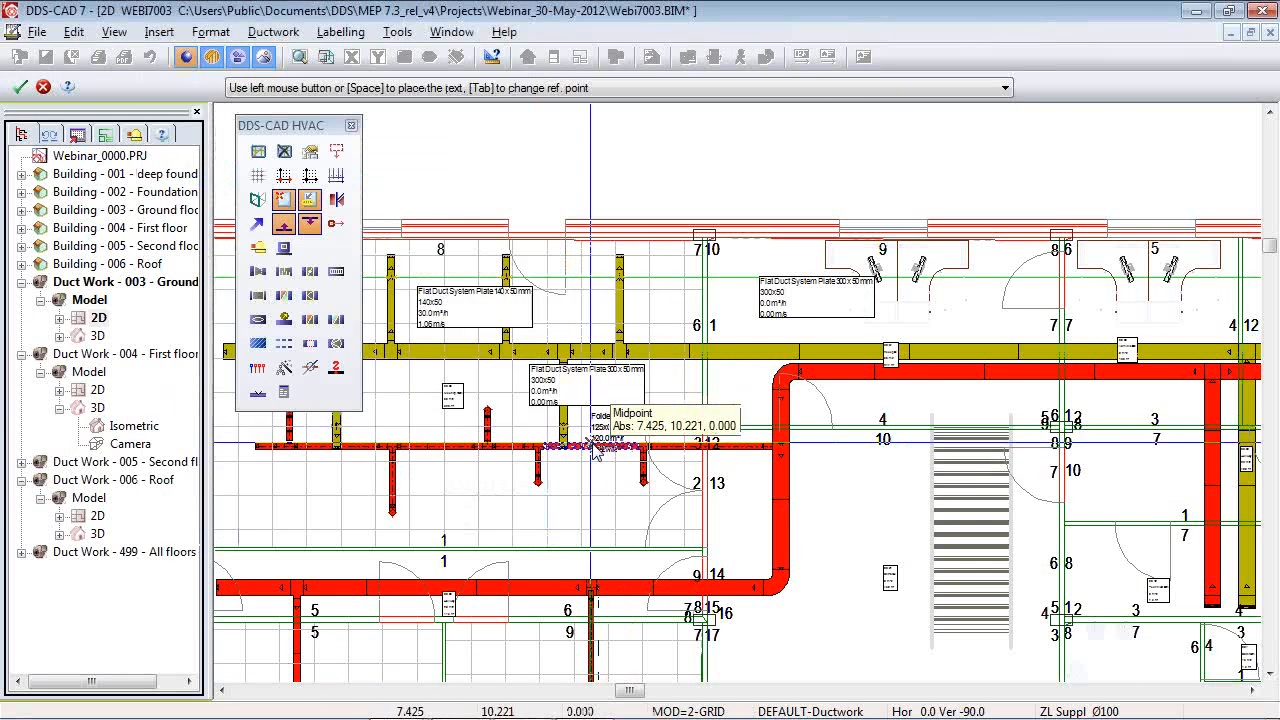
{"action": "scroll", "coordinate": [594, 436], "scroll_direction": "up", "scroll_amount": 4}
{"action": "left_click", "coordinate": [611, 411]}
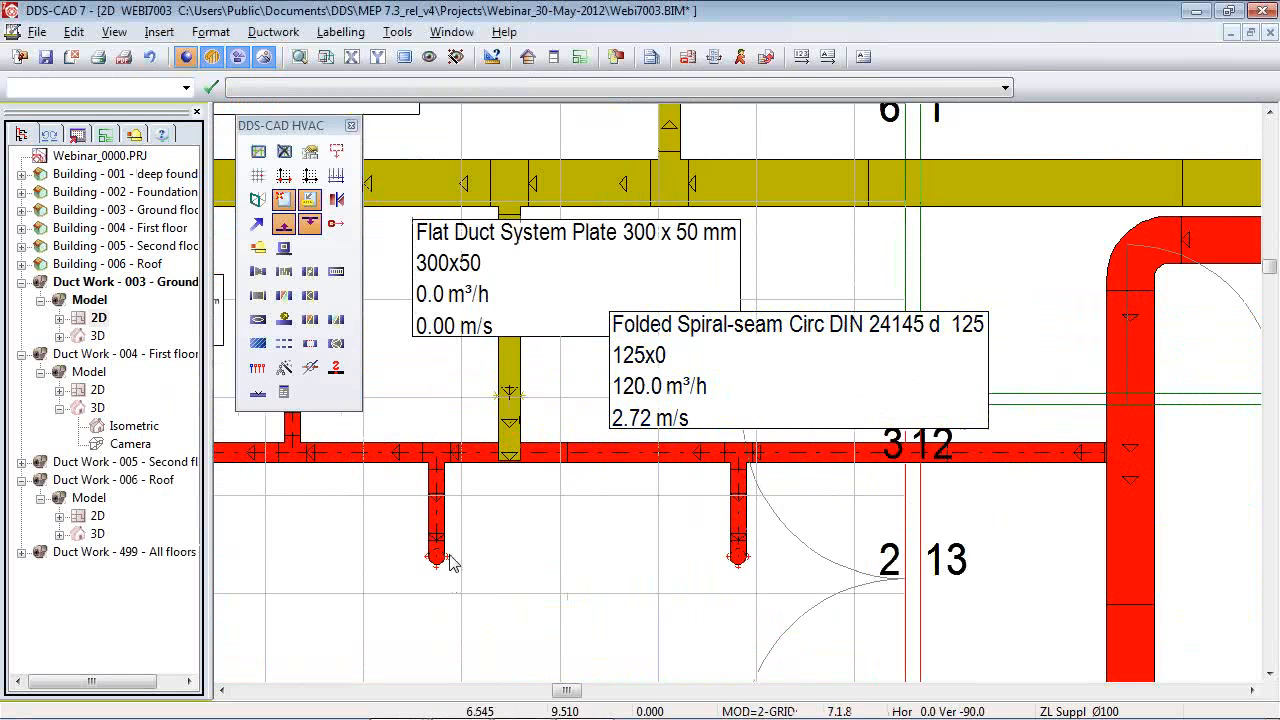
Label the air valve on the Meeting Room's short supply branch with the Air Terminal part text.
{"action": "left_click", "coordinate": [828, 58]}
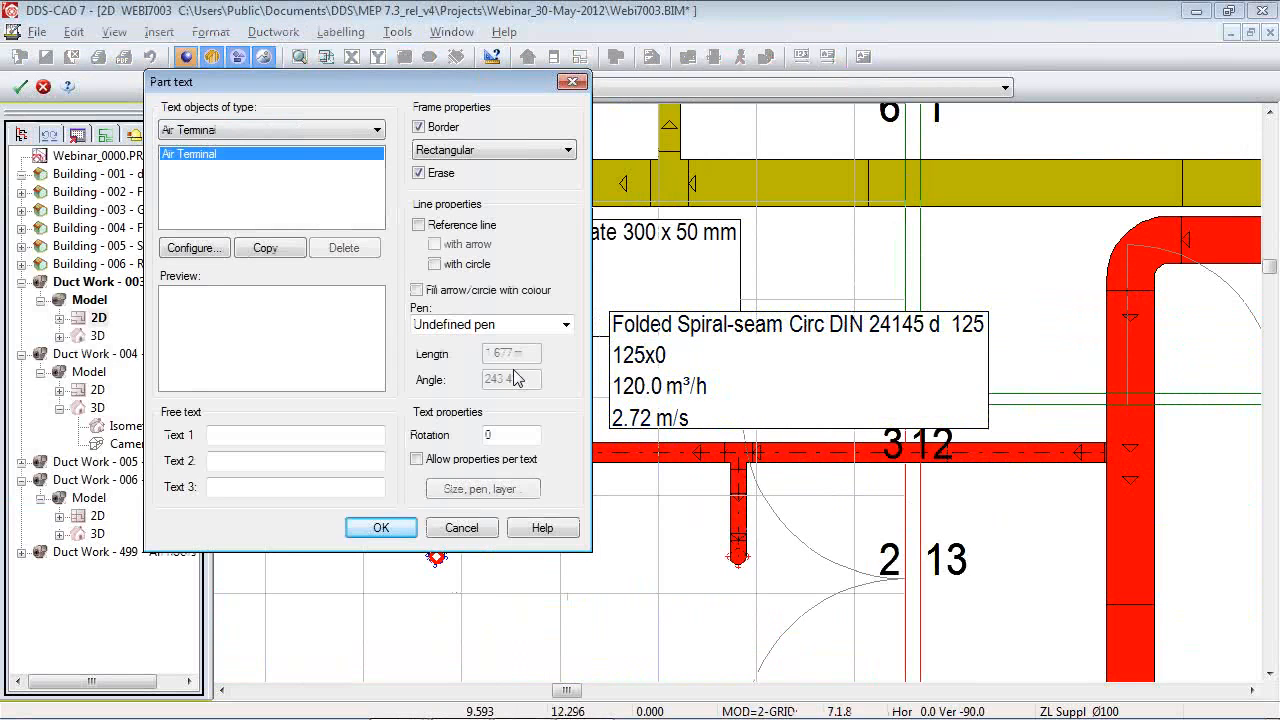
{"action": "left_click", "coordinate": [380, 530]}
{"action": "left_click", "coordinate": [477, 580]}
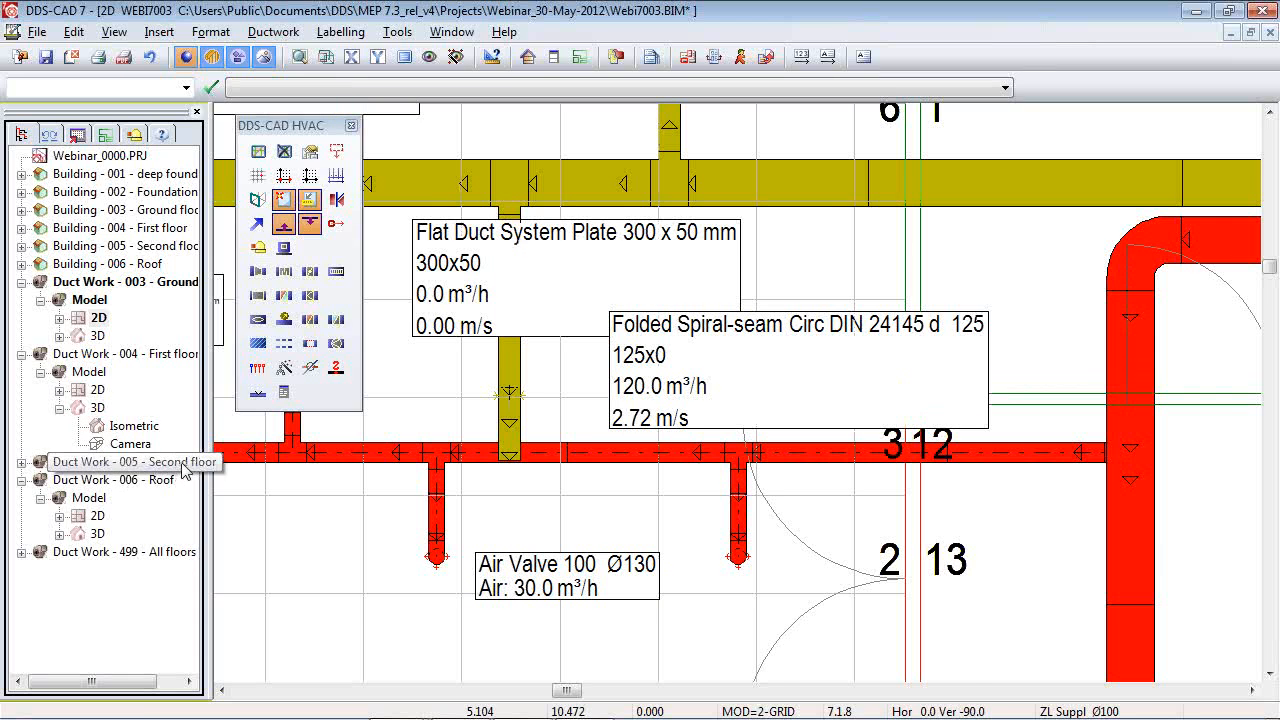
Open the roof duct work in the 3D camera view and start the pressure loss calculation of circuit 1-AA Extract Air.
{"action": "double_click", "coordinate": [92, 514]}
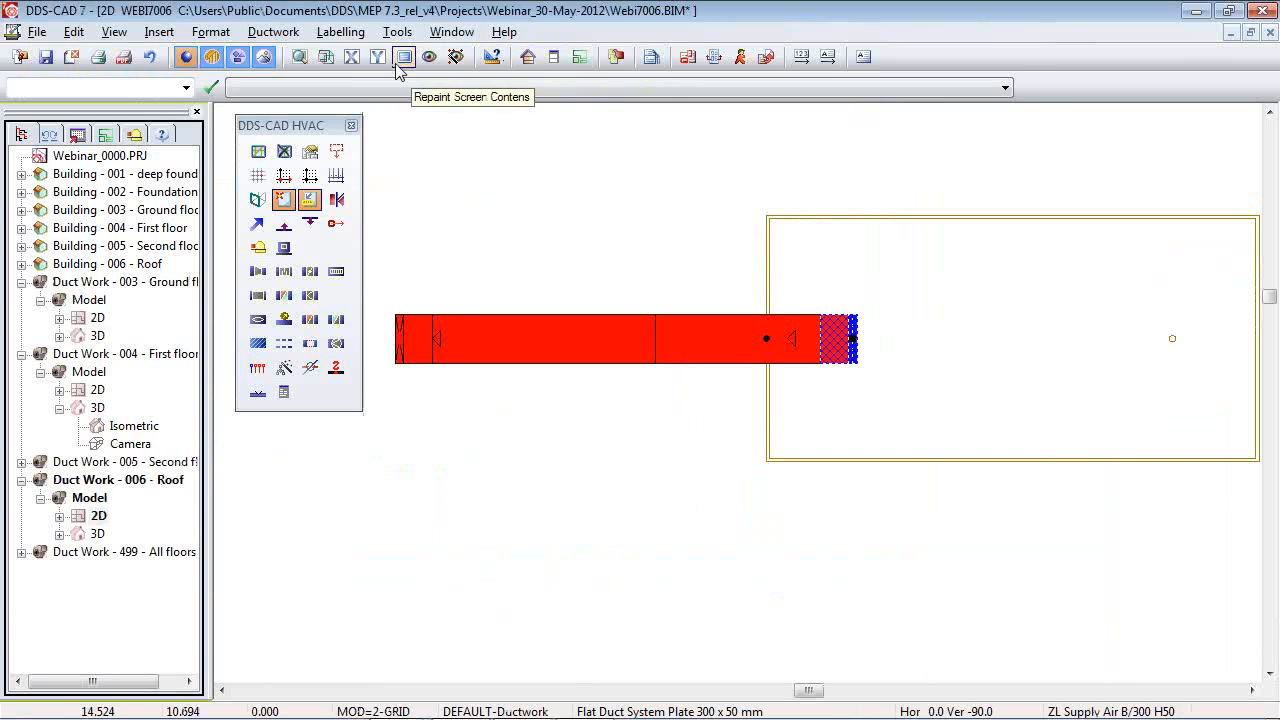
{"action": "left_click", "coordinate": [325, 56]}
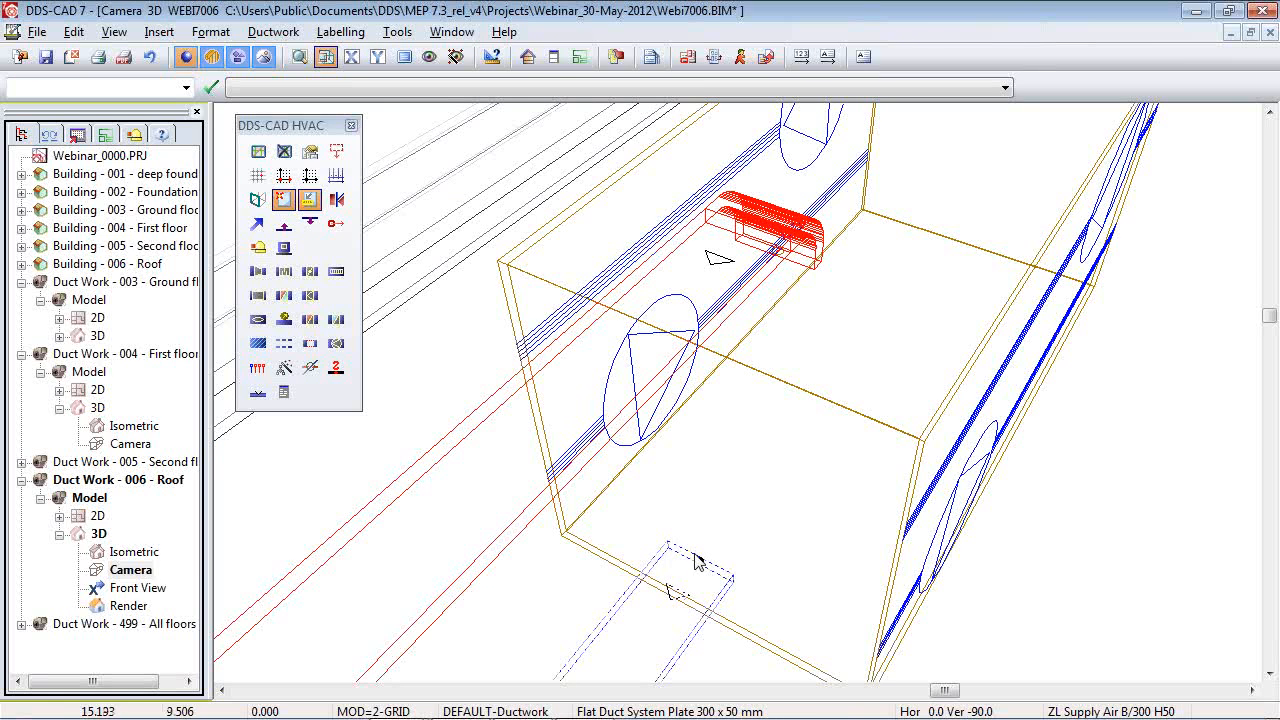
{"action": "left_click", "coordinate": [630, 604]}
{"action": "left_click", "coordinate": [612, 413]}
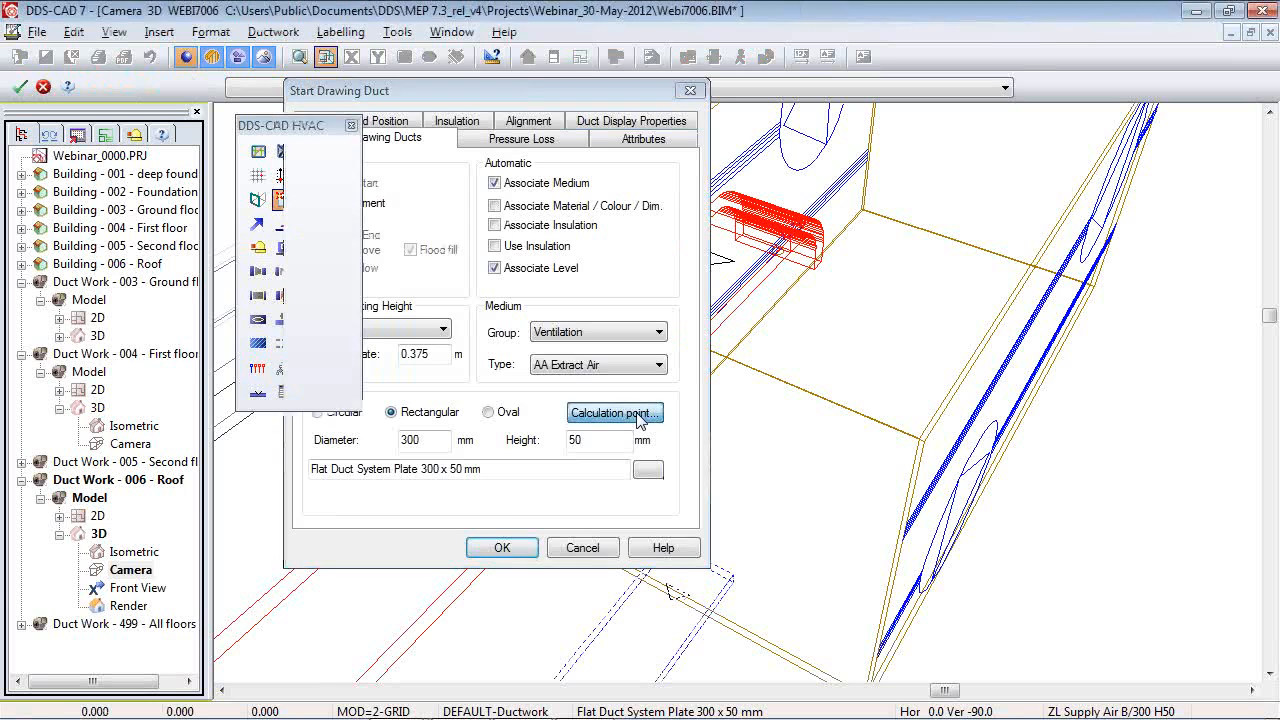
{"action": "left_click", "coordinate": [241, 364]}
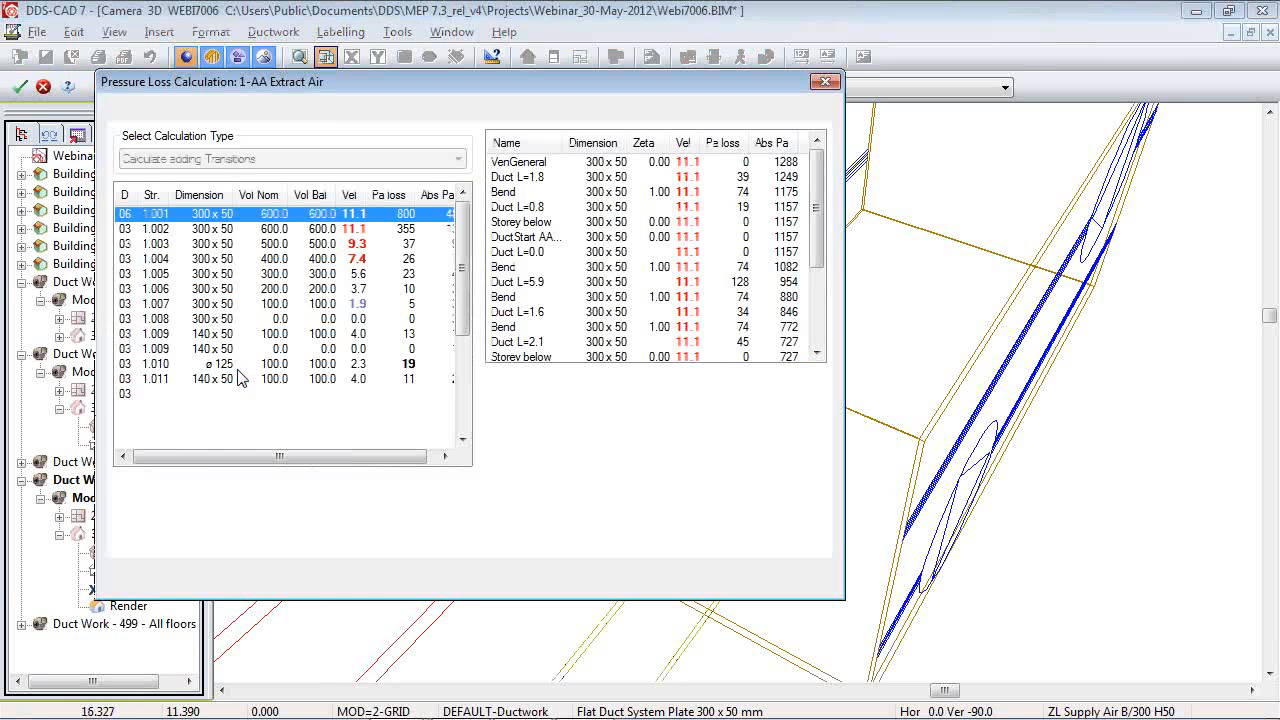
Calculate the extract circuit with added transitions, recalculate with Only adjust Air Terminals and Dampers, and accept everything, returning to the ground-floor drawing.
{"action": "left_click", "coordinate": [220, 112]}
{"action": "left_click", "coordinate": [232, 158]}
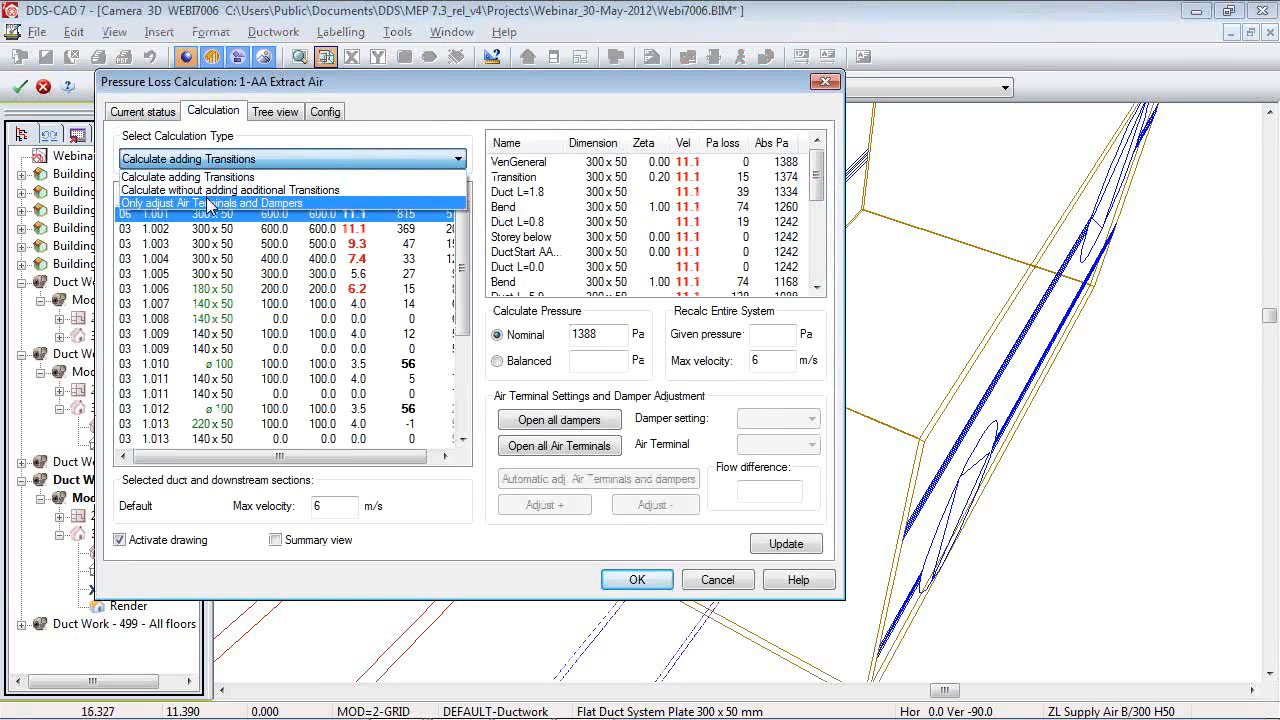
{"action": "left_click", "coordinate": [210, 200]}
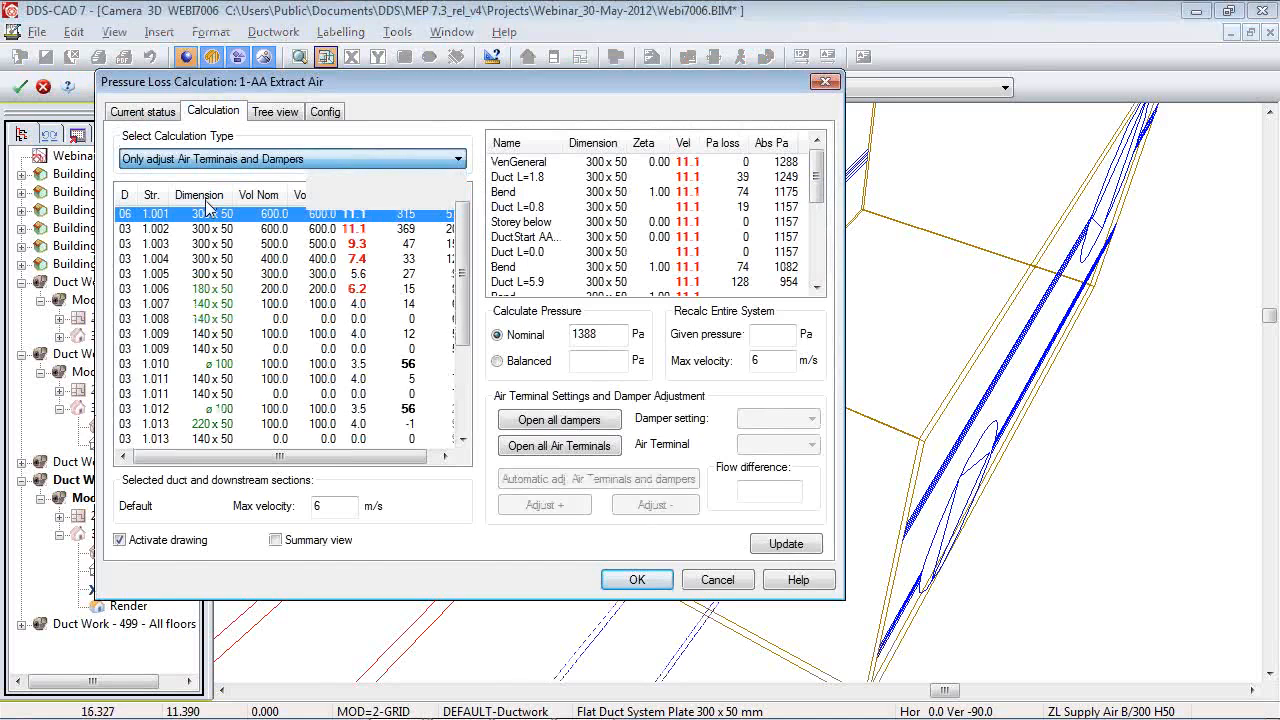
{"action": "left_click", "coordinate": [637, 582]}
{"action": "left_click", "coordinate": [331, 361]}
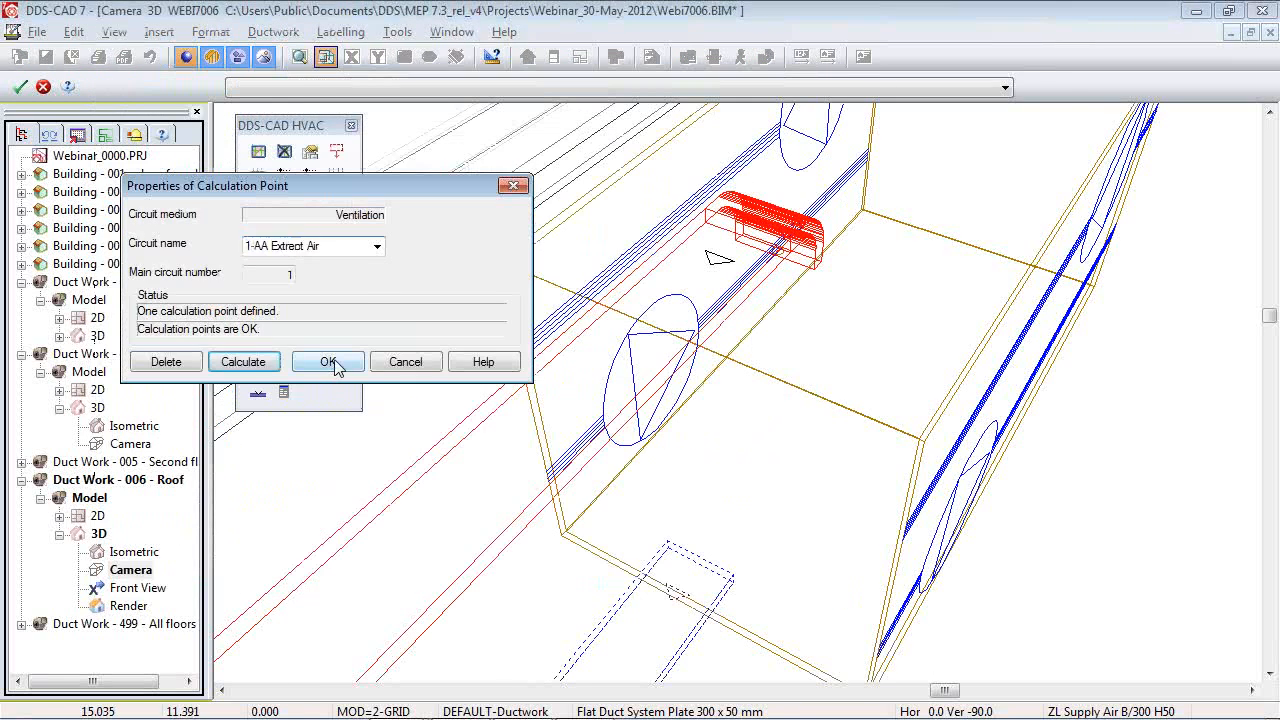
{"action": "left_click", "coordinate": [501, 547]}
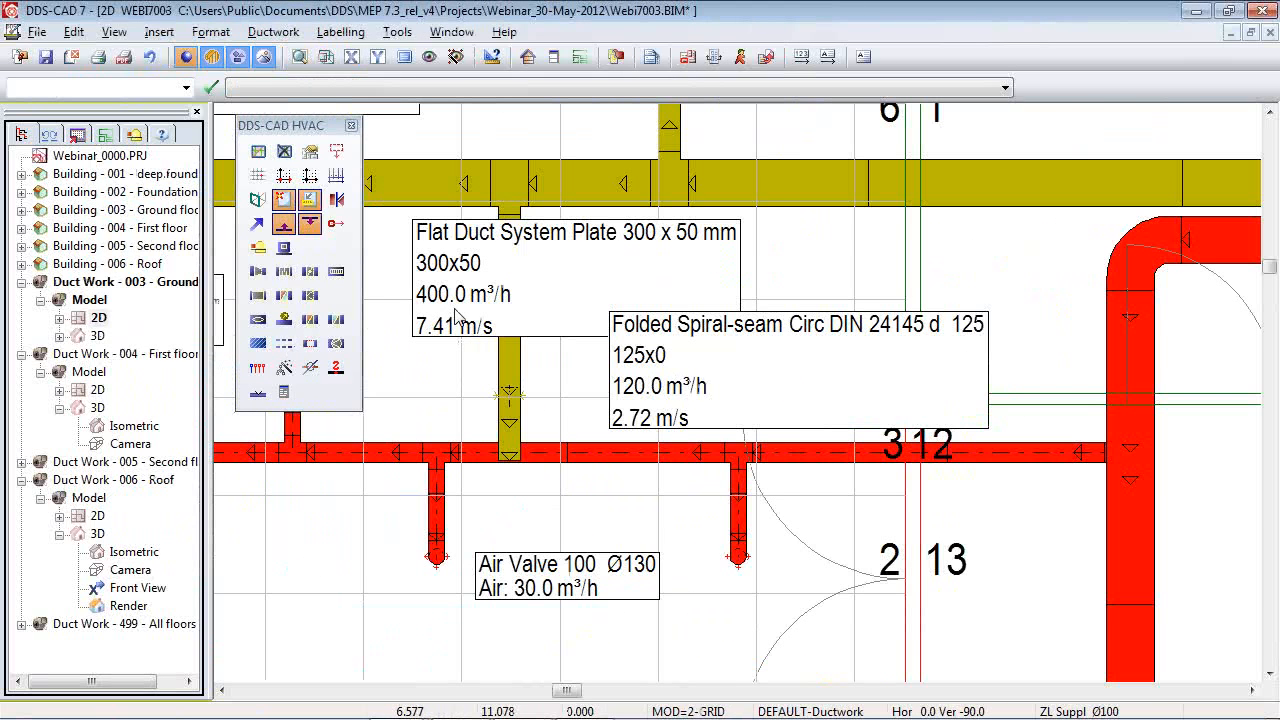
Check the updated flow and velocity labels on the ground-floor extract main duct and its 140 x 50 branch.
{"action": "scroll", "coordinate": [434, 346], "scroll_direction": "down", "scroll_amount": 3}
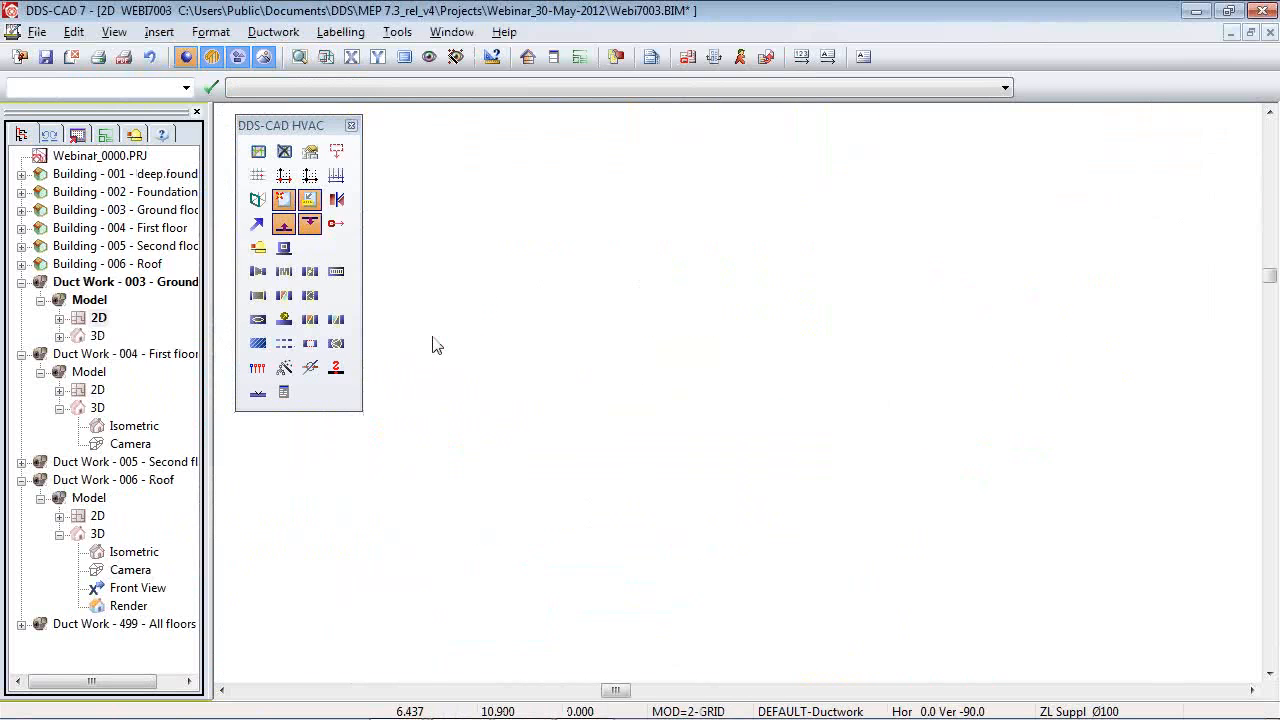
{"action": "left_click", "coordinate": [452, 322]}
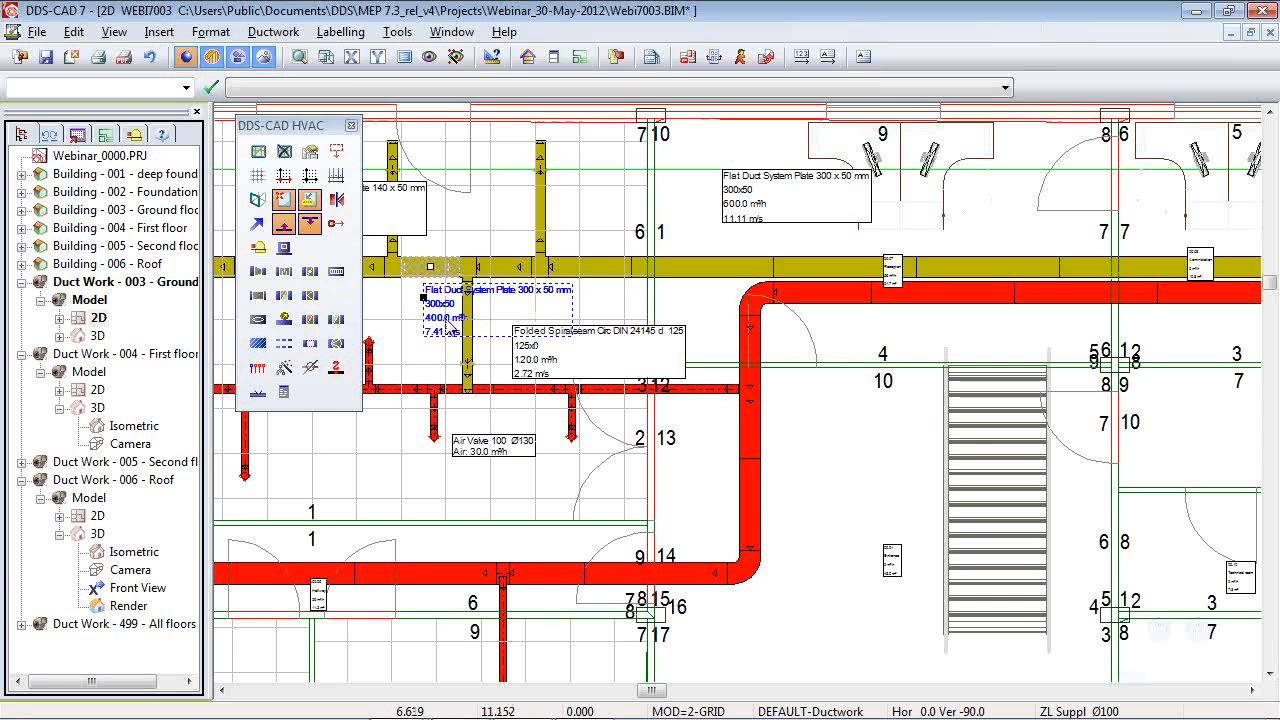
{"action": "scroll", "coordinate": [770, 301], "scroll_direction": "down", "scroll_amount": 2}
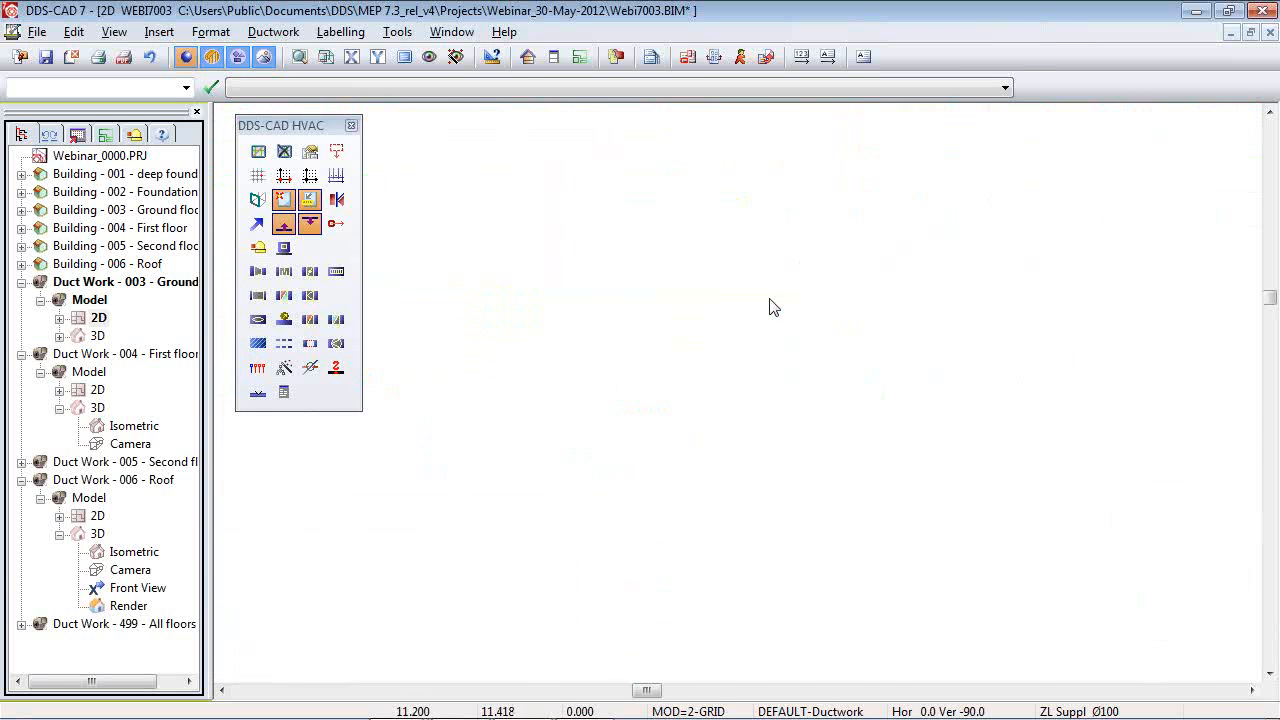
{"action": "scroll", "coordinate": [544, 226], "scroll_direction": "up", "scroll_amount": 3}
{"action": "scroll", "coordinate": [420, 300], "scroll_direction": "up", "scroll_amount": 2}
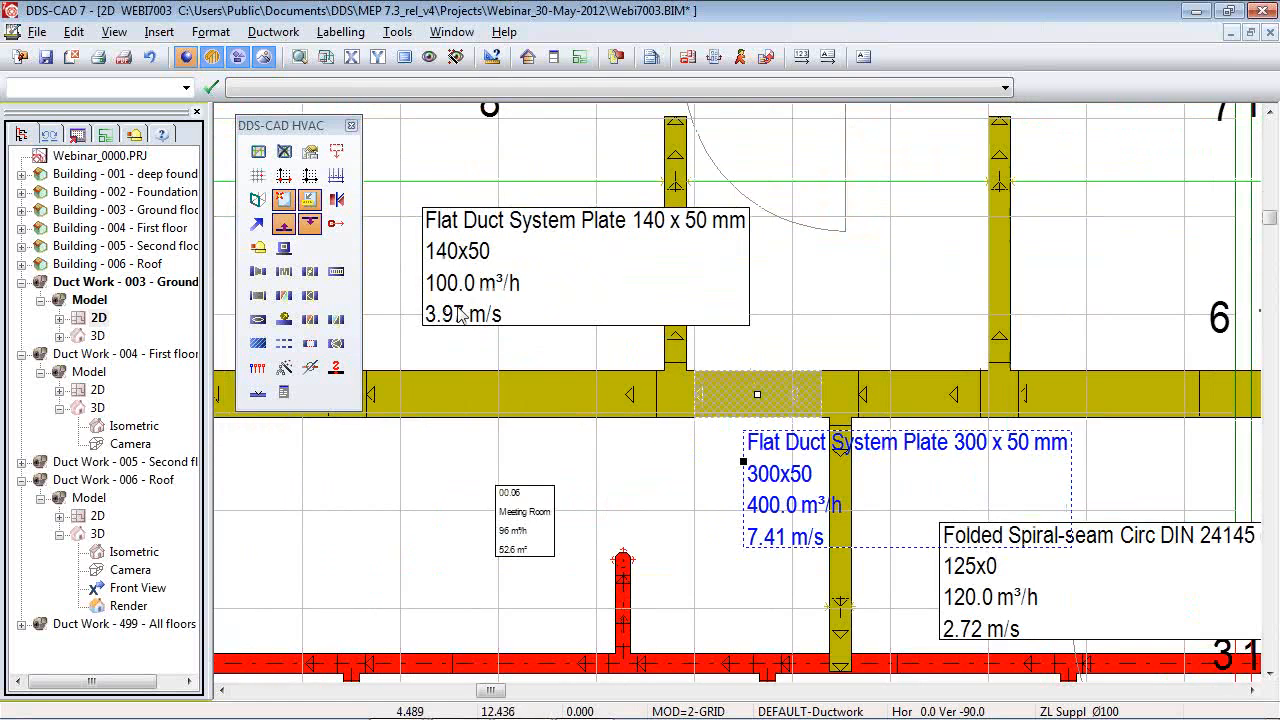
Open the Meeting Room's room information and examine its required air flow, calculated air volume and maximum air values.
{"action": "left_click", "coordinate": [570, 60]}
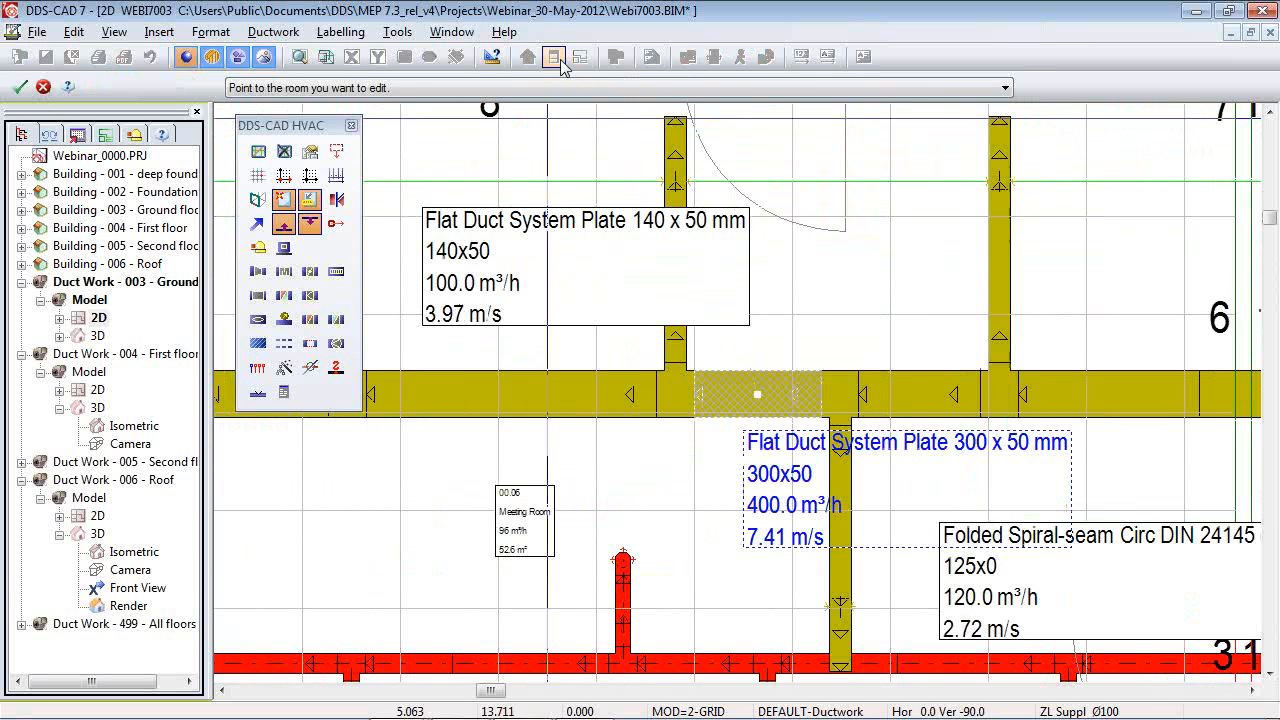
{"action": "left_click", "coordinate": [560, 165]}
{"action": "left_click_drag", "start_coordinate": [414, 380], "coordinate": [512, 370]}
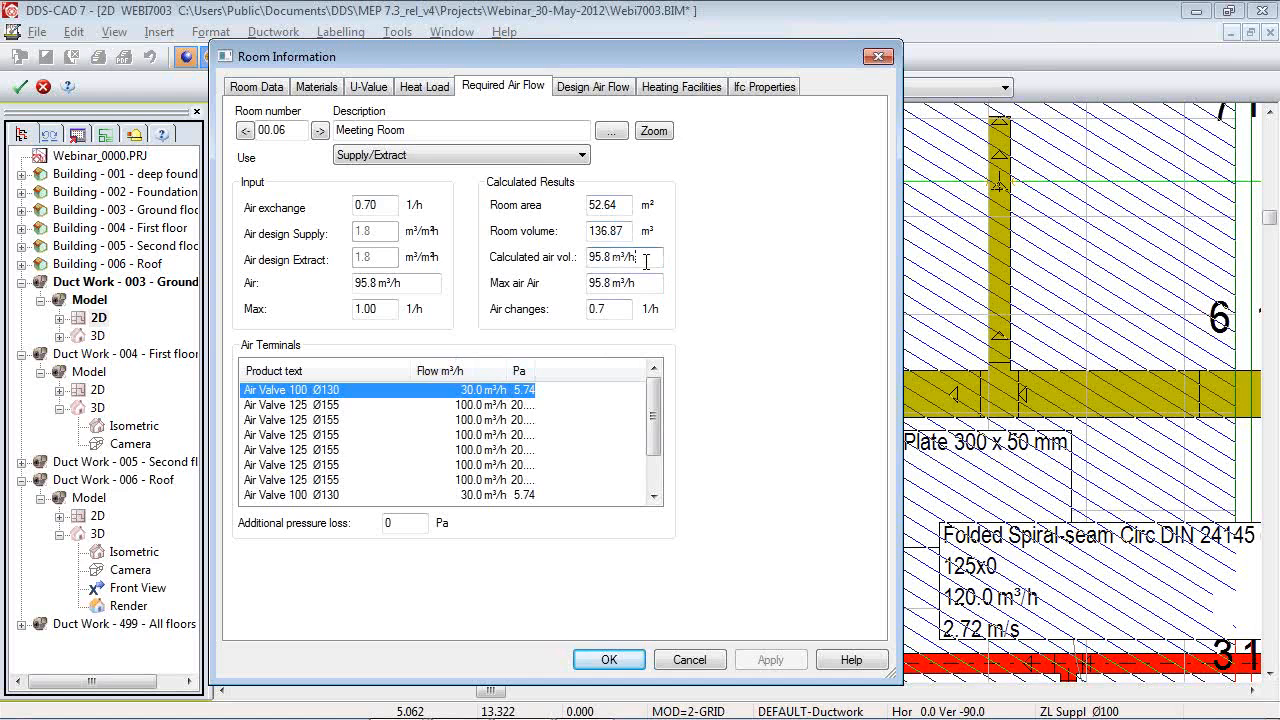
{"action": "left_click_drag", "start_coordinate": [646, 261], "coordinate": [556, 262]}
{"action": "left_click_drag", "start_coordinate": [646, 283], "coordinate": [576, 284]}
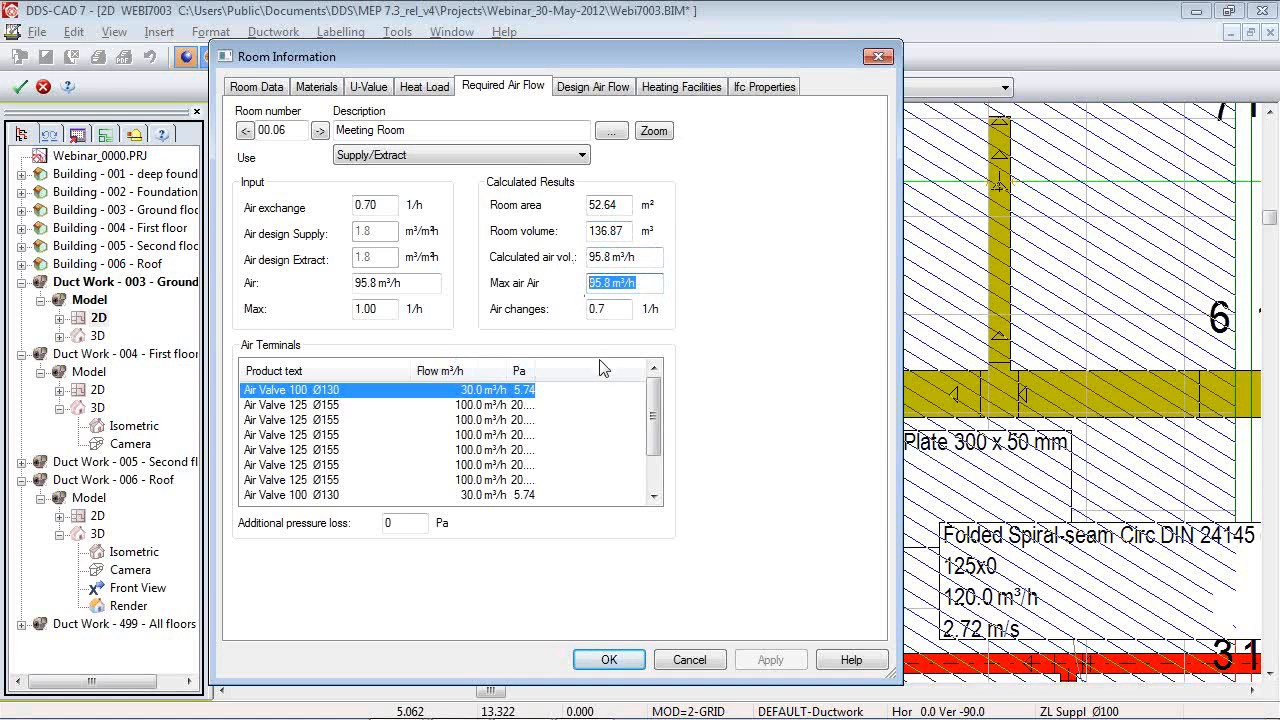
Check the flow of the first Air Valve 125 in the Meeting Room's air terminal list and close the room information.
{"action": "left_click", "coordinate": [478, 411]}
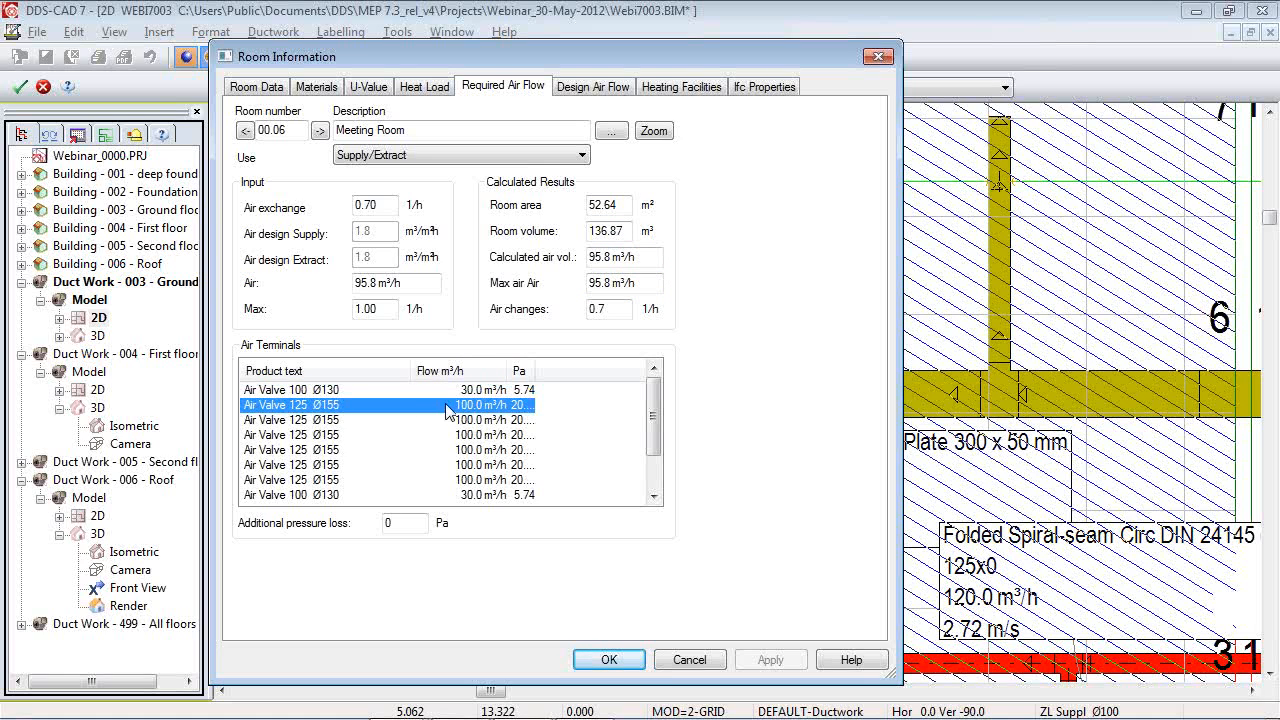
{"action": "left_click", "coordinate": [606, 660]}
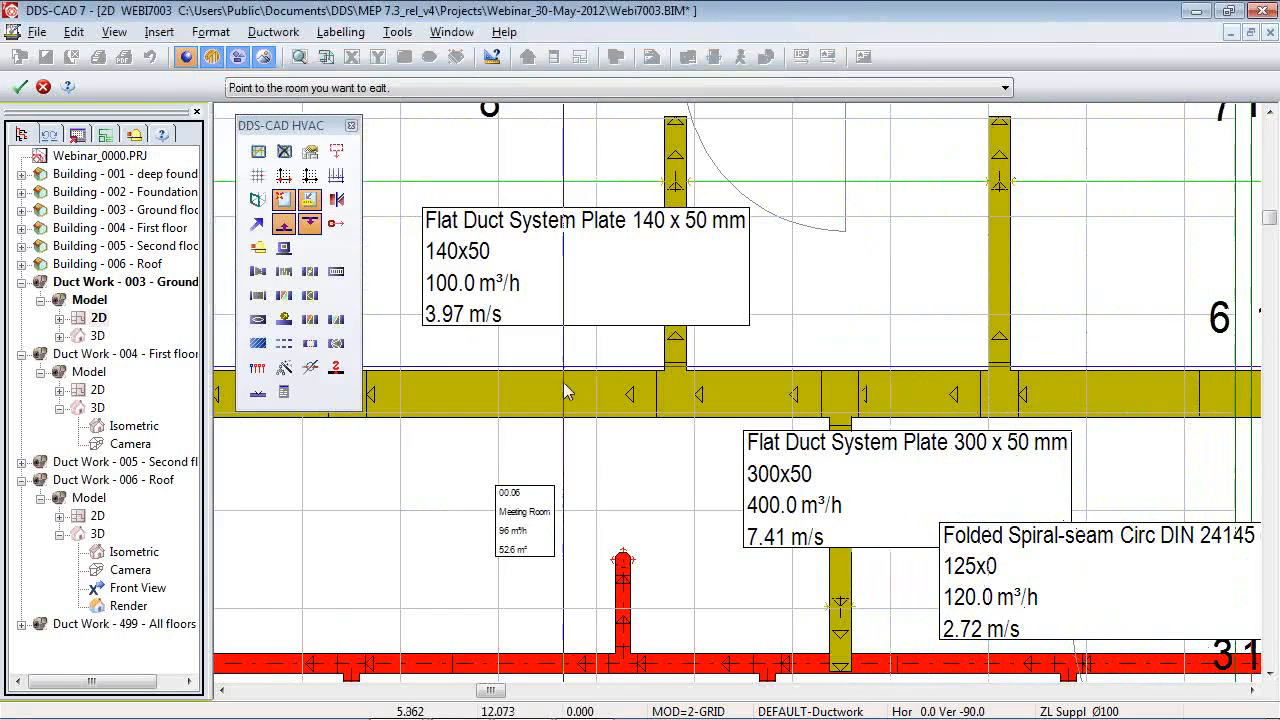
Turn off automatic regulation for the Meeting Room's Air Valve 125 and set its Zeta Calculator air flow to 80 m³/h.
{"action": "scroll", "coordinate": [400, 318], "scroll_direction": "up", "scroll_amount": 3}
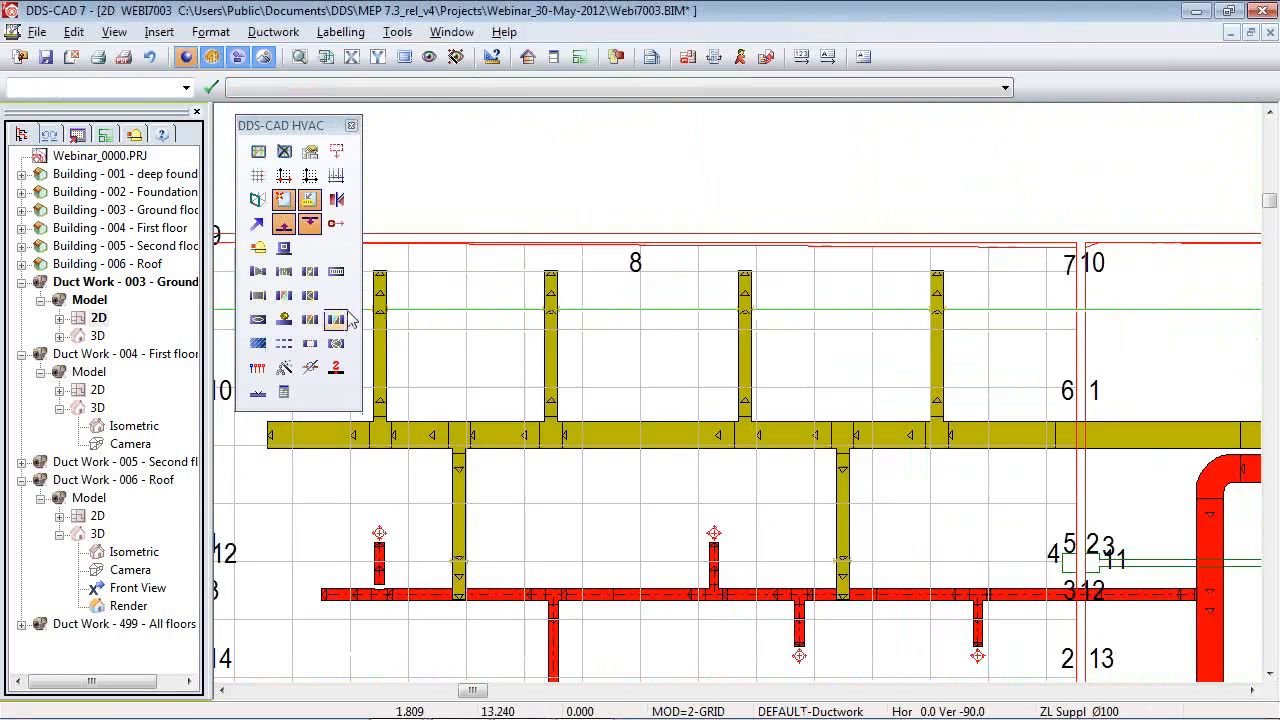
{"action": "left_click", "coordinate": [418, 323]}
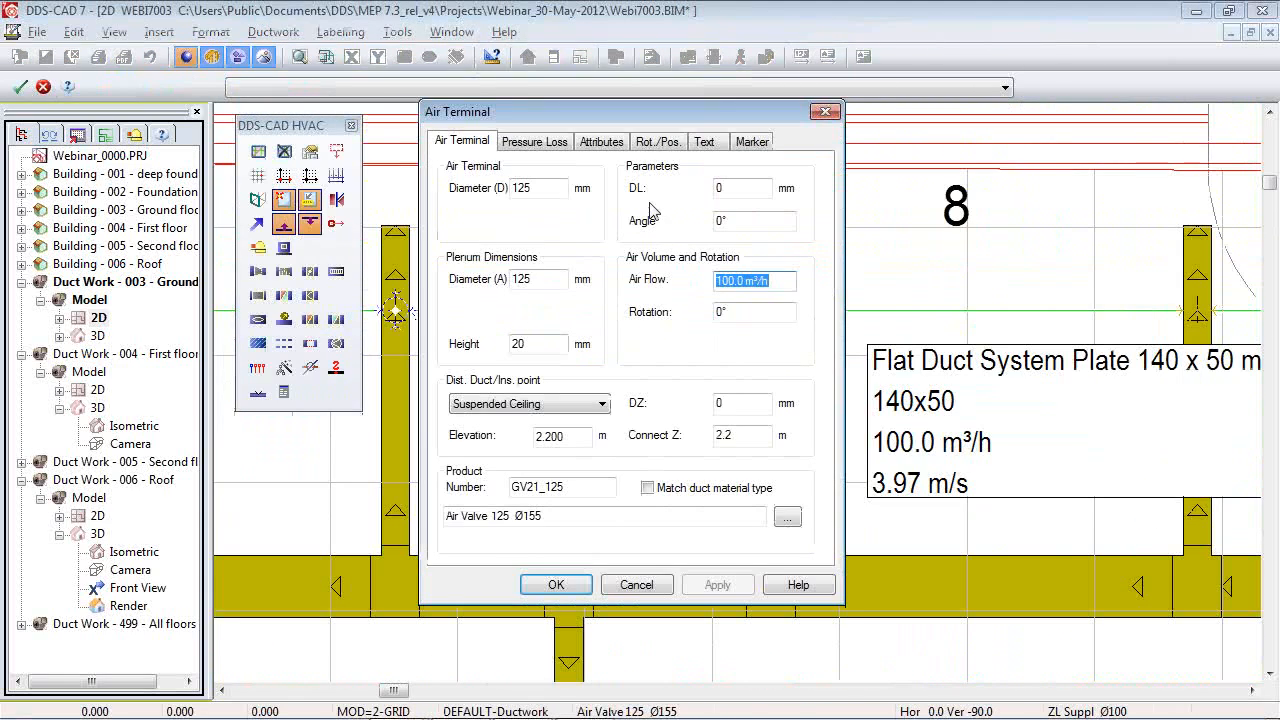
{"action": "left_click", "coordinate": [537, 143]}
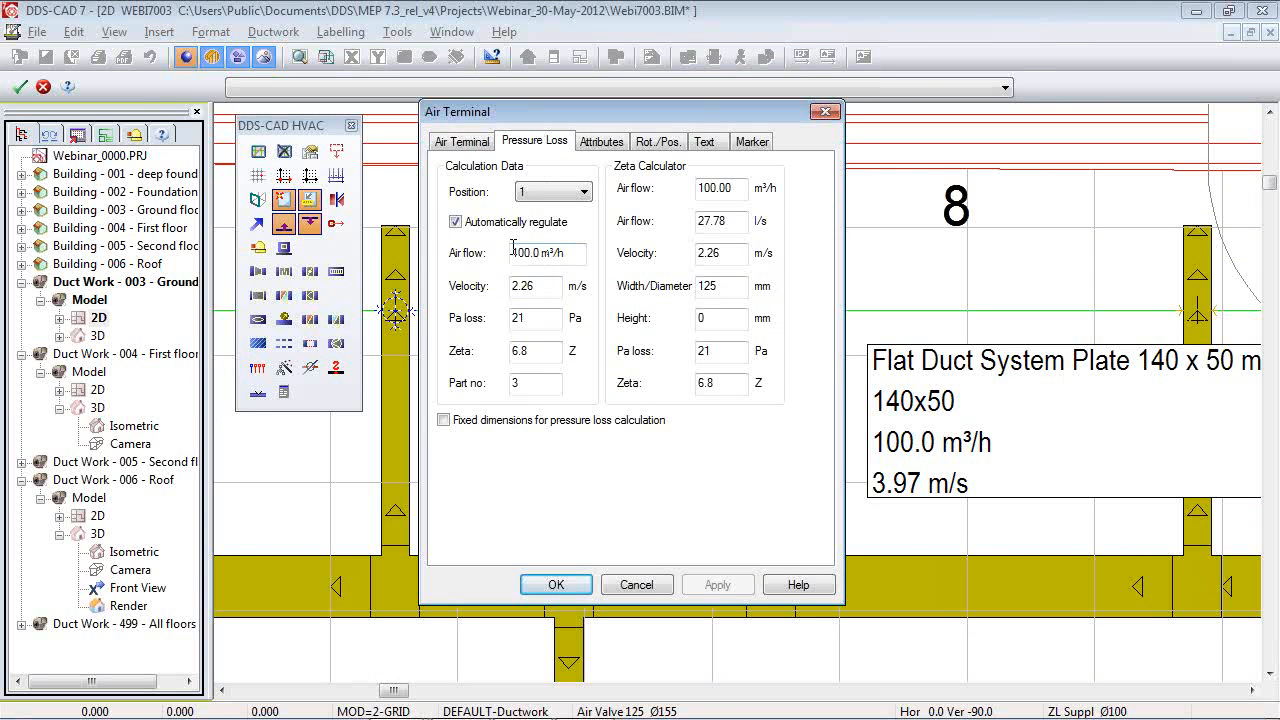
{"action": "left_click_drag", "start_coordinate": [567, 118], "coordinate": [633, 108]}
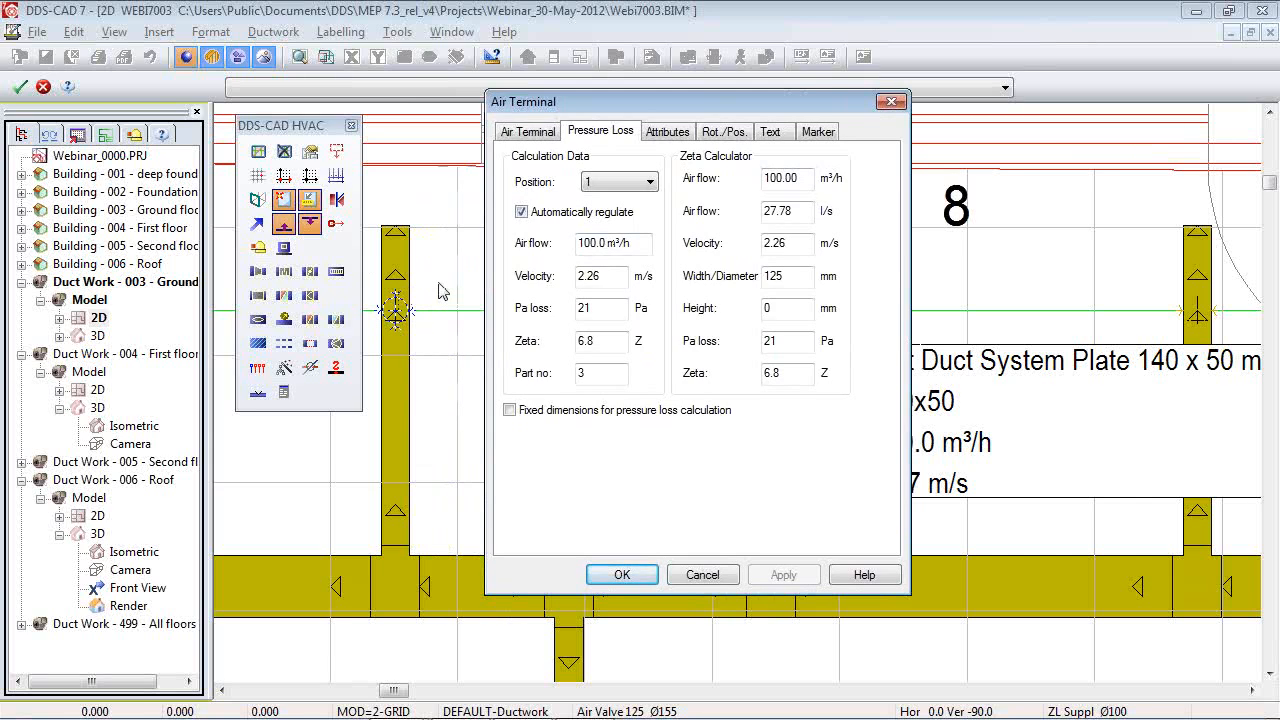
{"action": "left_click", "coordinate": [570, 213]}
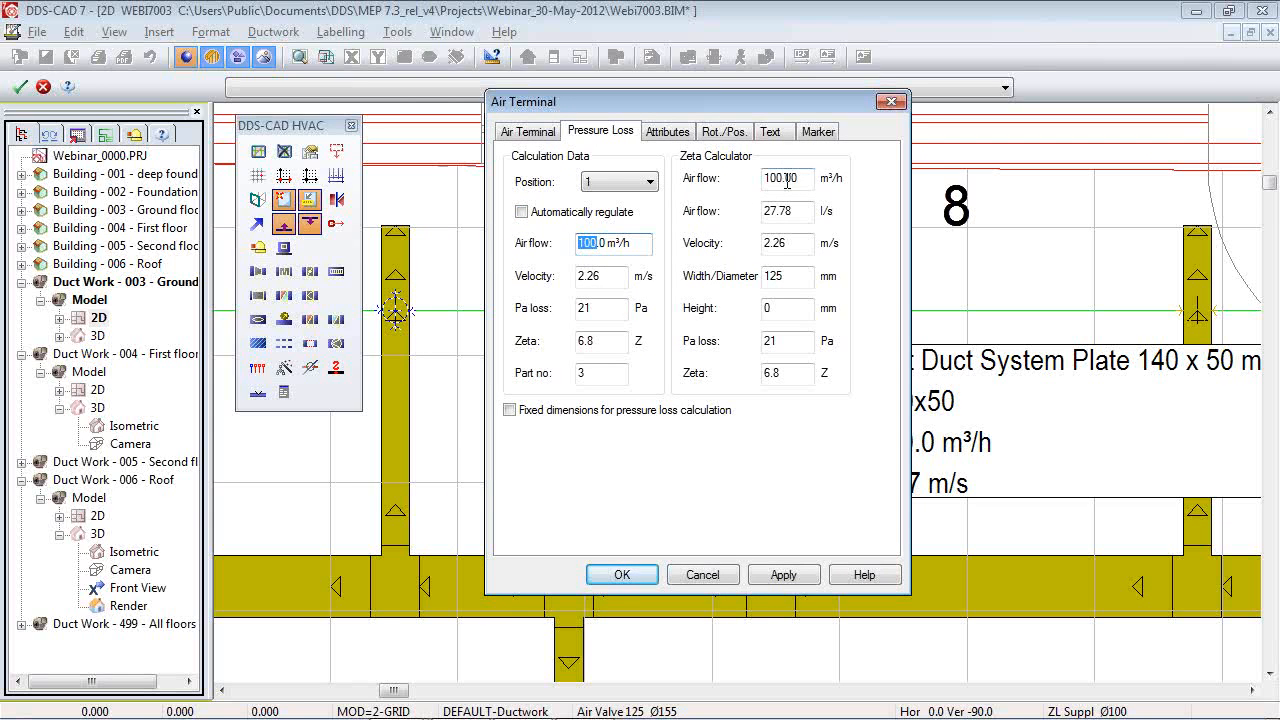
{"action": "type", "text": "80"}
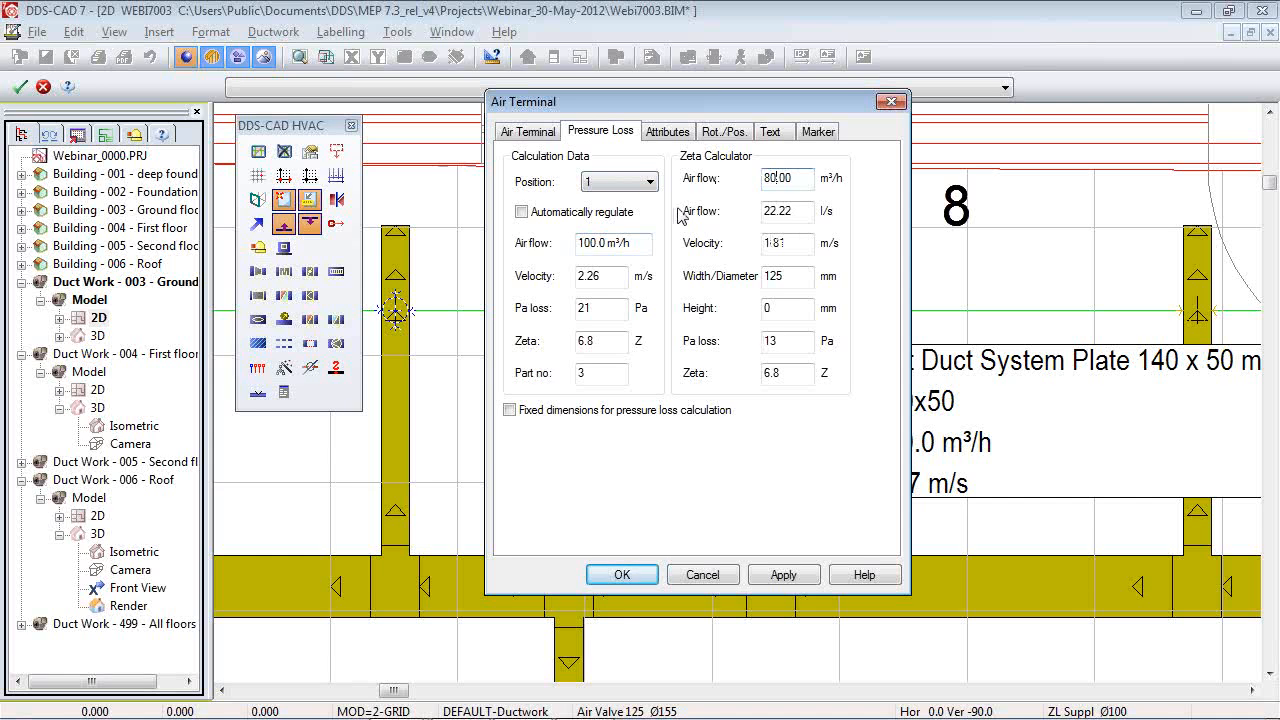
{"action": "key", "text": "Return"}
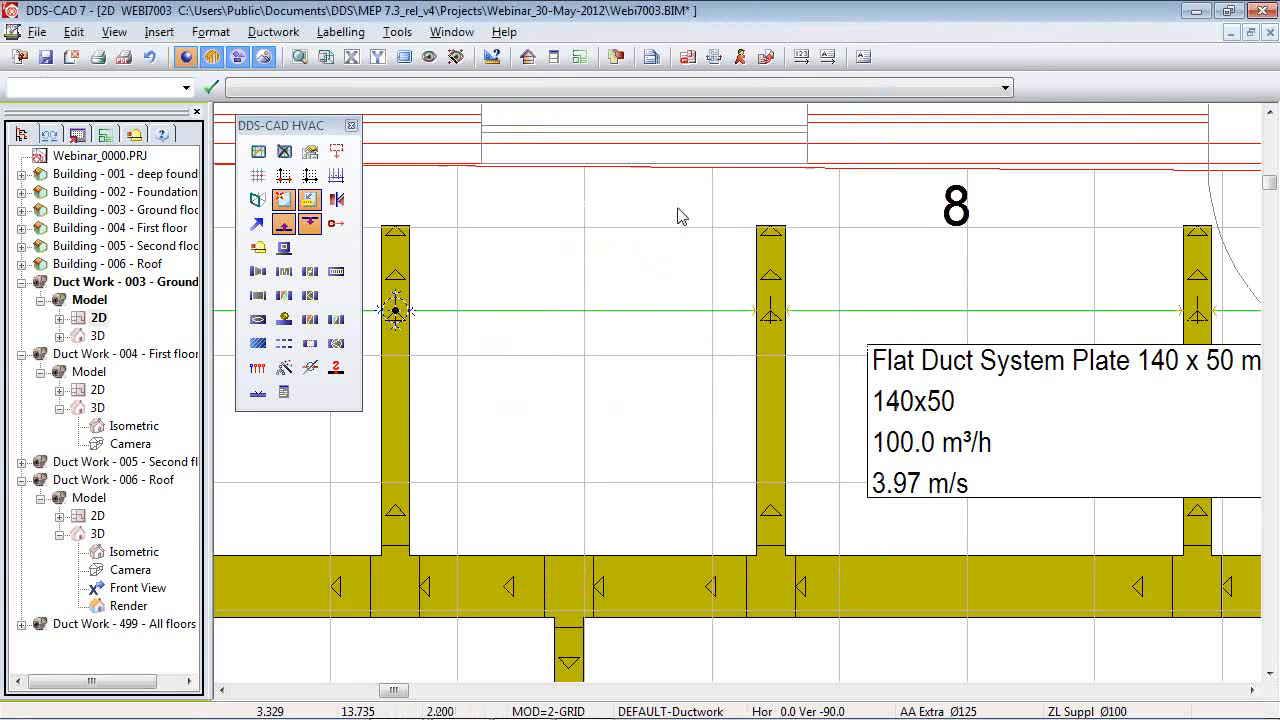
Open the tee part on the 300 x 50 mm supply duct run, review its dimensions and product, and close it.
{"action": "scroll", "coordinate": [704, 276], "scroll_direction": "down", "scroll_amount": 3}
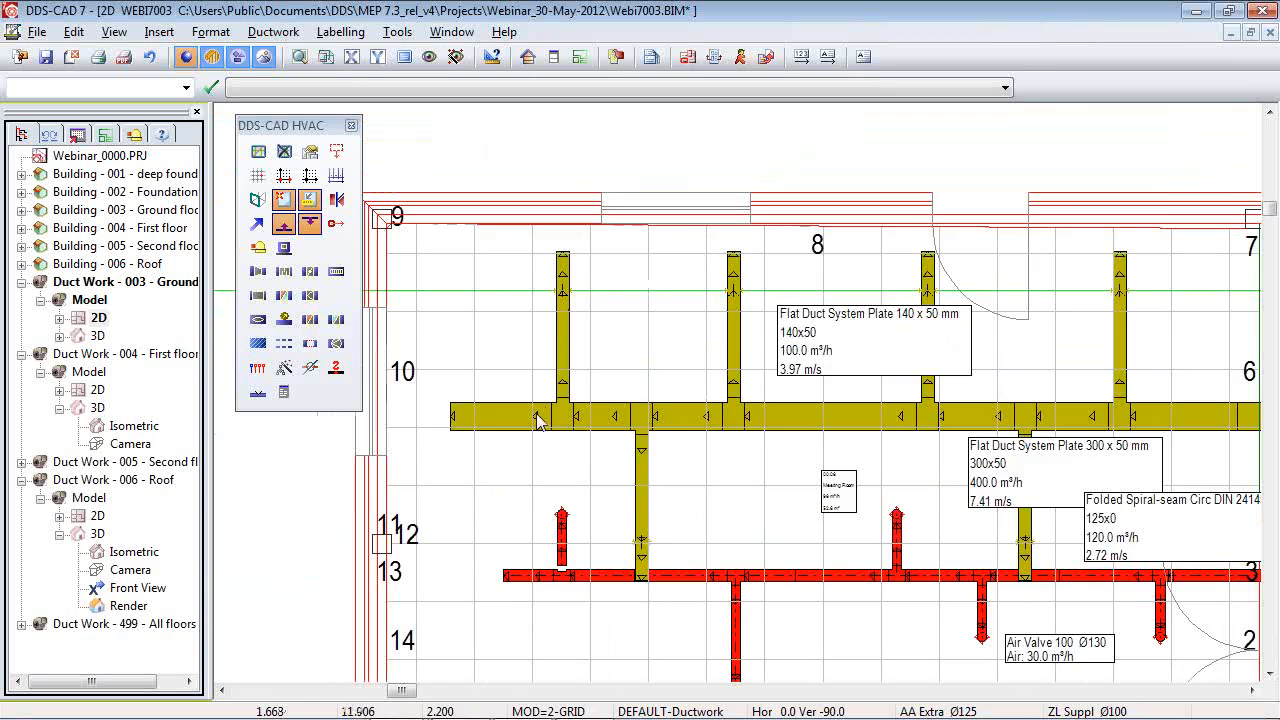
{"action": "scroll", "coordinate": [418, 389], "scroll_direction": "down", "scroll_amount": 1}
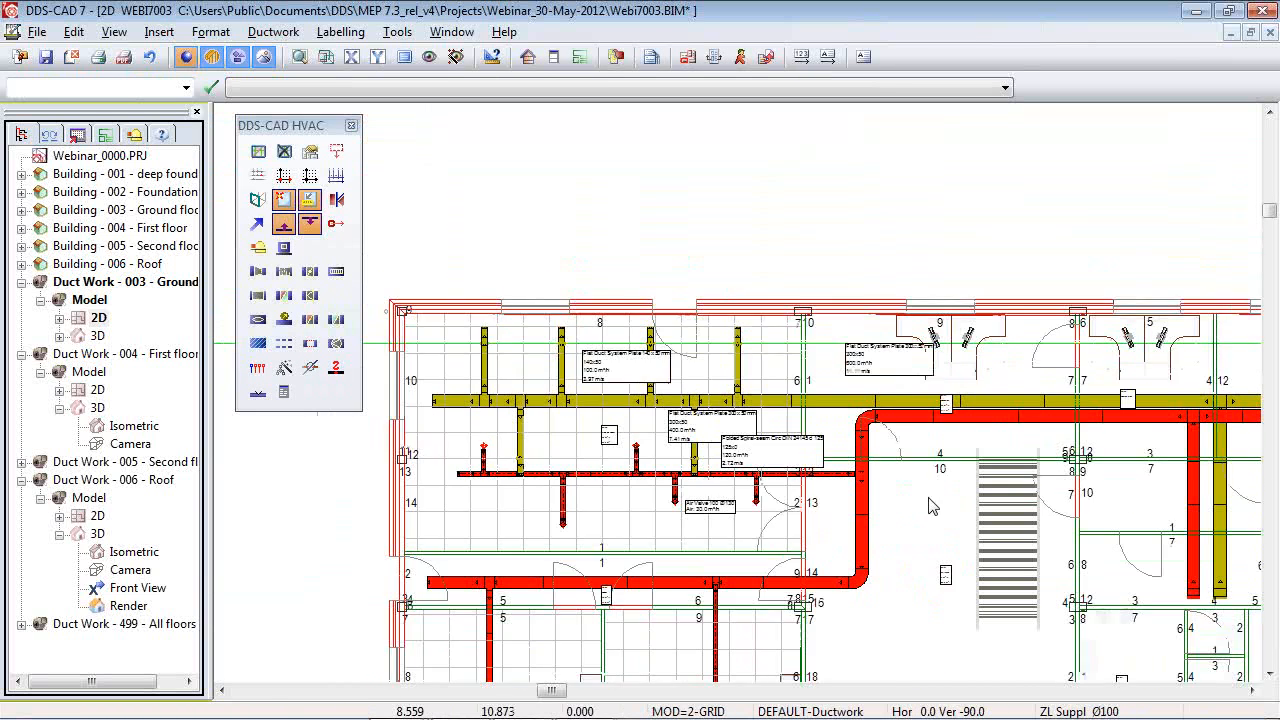
{"action": "scroll", "coordinate": [909, 545], "scroll_direction": "up", "scroll_amount": 3}
{"action": "scroll", "coordinate": [909, 545], "scroll_direction": "up", "scroll_amount": 2}
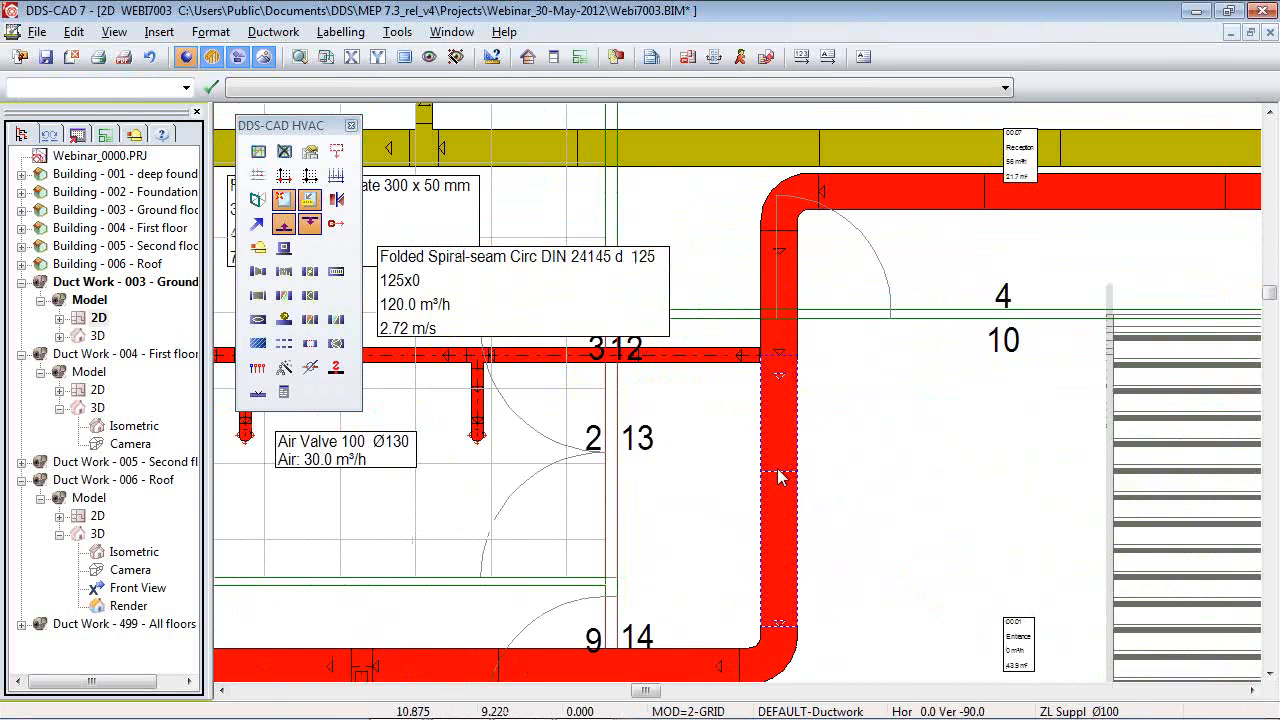
{"action": "double_click", "coordinate": [779, 471]}
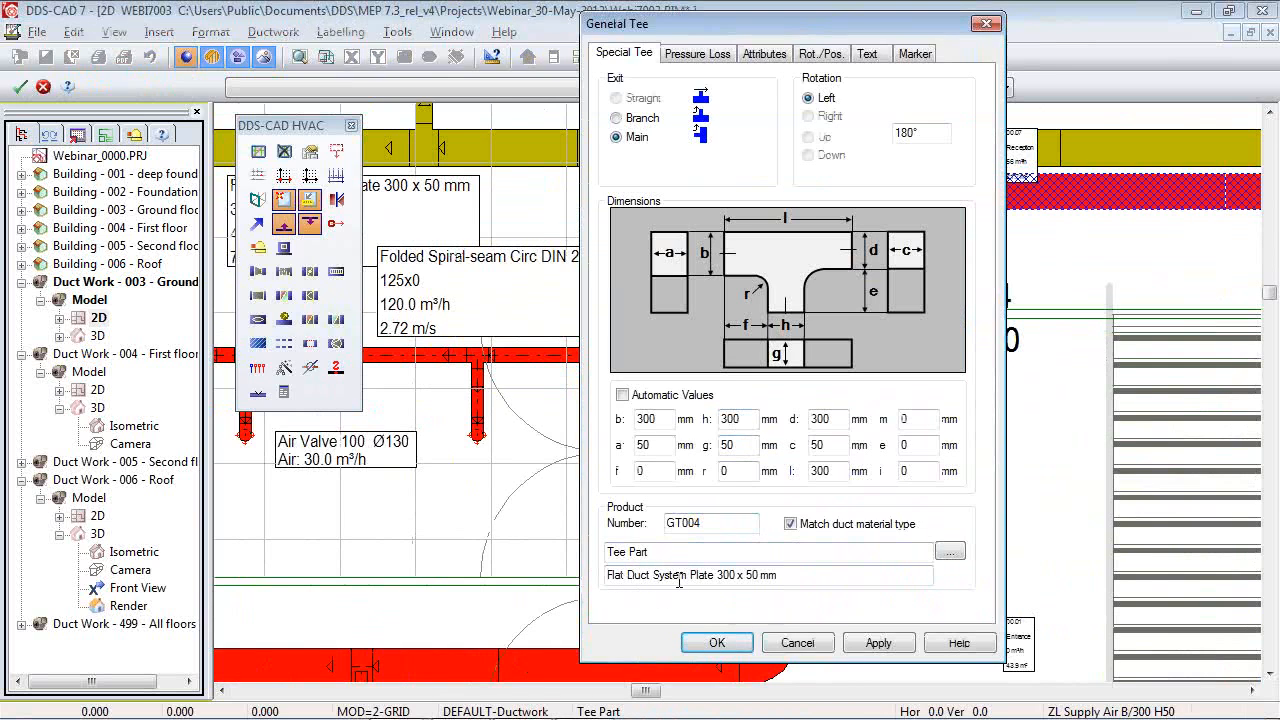
{"action": "key", "text": "Return"}
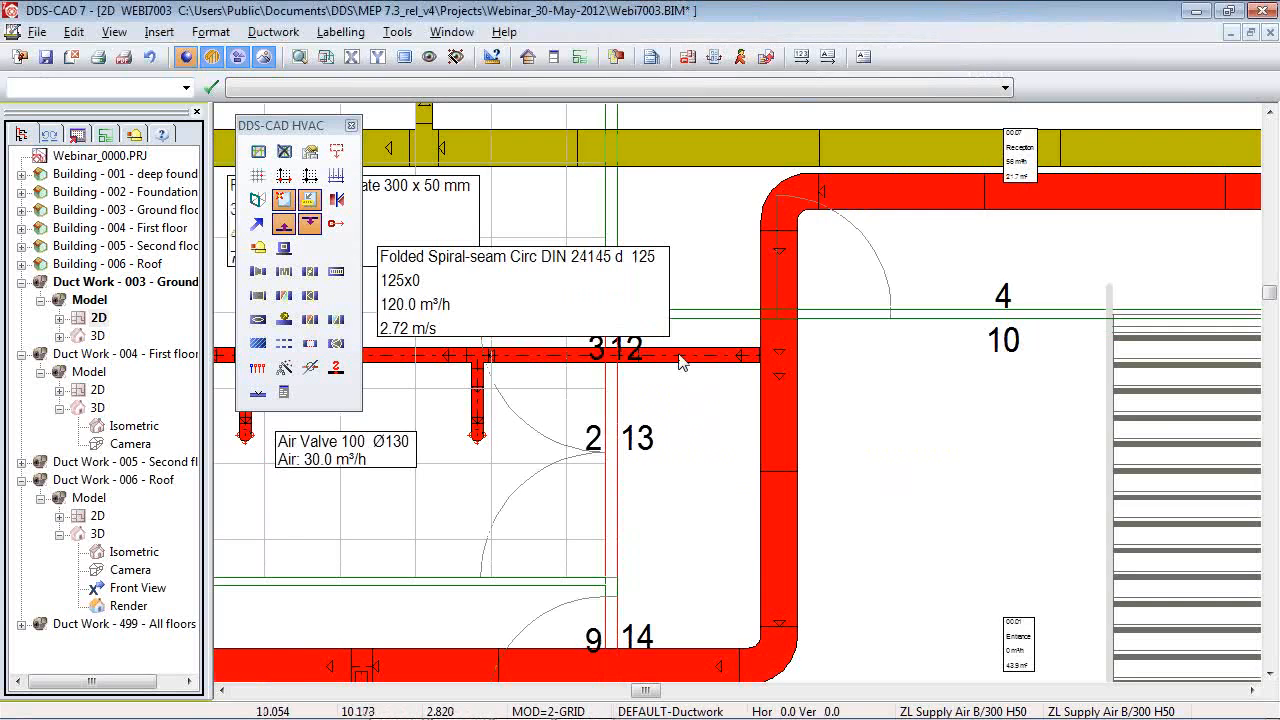
{"action": "left_click", "coordinate": [257, 222]}
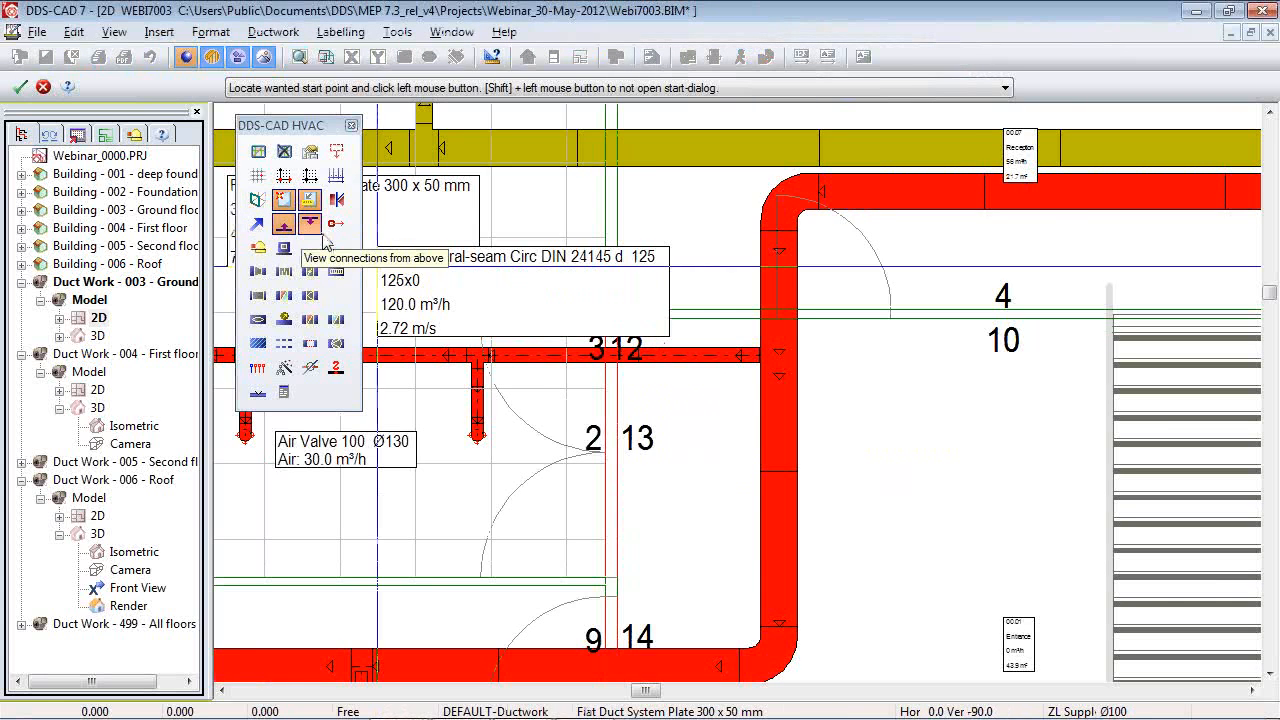
{"action": "key", "text": "Escape"}
{"action": "scroll", "coordinate": [924, 402], "scroll_direction": "down", "scroll_amount": 2}
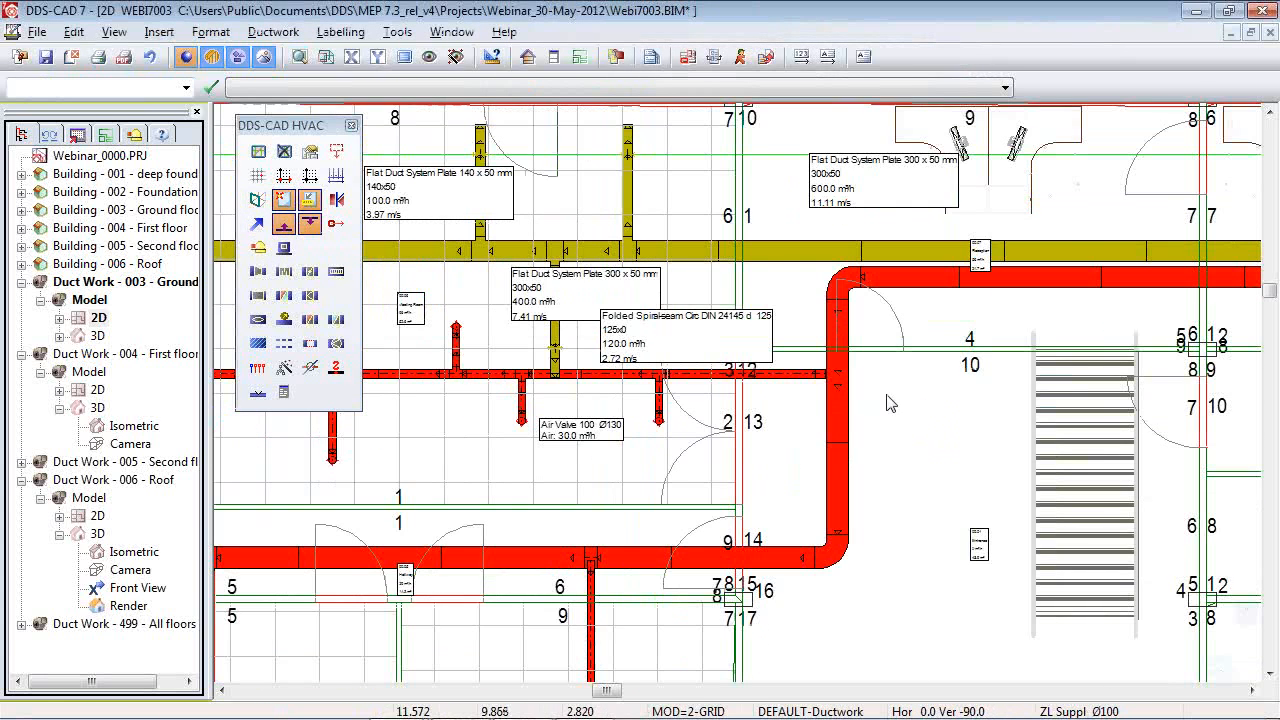
{"action": "scroll", "coordinate": [842, 385], "scroll_direction": "down", "scroll_amount": 3}
{"action": "scroll", "coordinate": [622, 507], "scroll_direction": "down", "scroll_amount": 1}
{"action": "scroll", "coordinate": [594, 537], "scroll_direction": "up", "scroll_amount": 1}
{"action": "scroll", "coordinate": [585, 520], "scroll_direction": "up", "scroll_amount": 2}
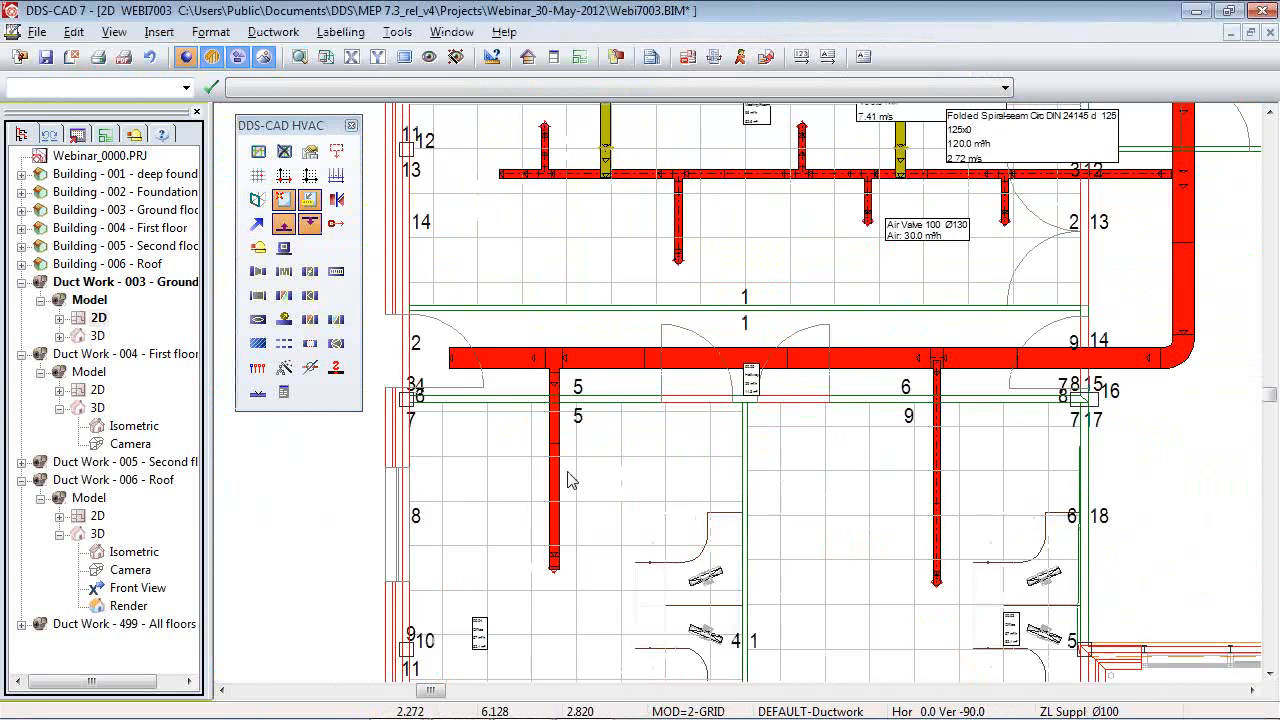
{"action": "scroll", "coordinate": [549, 604], "scroll_direction": "up", "scroll_amount": 2}
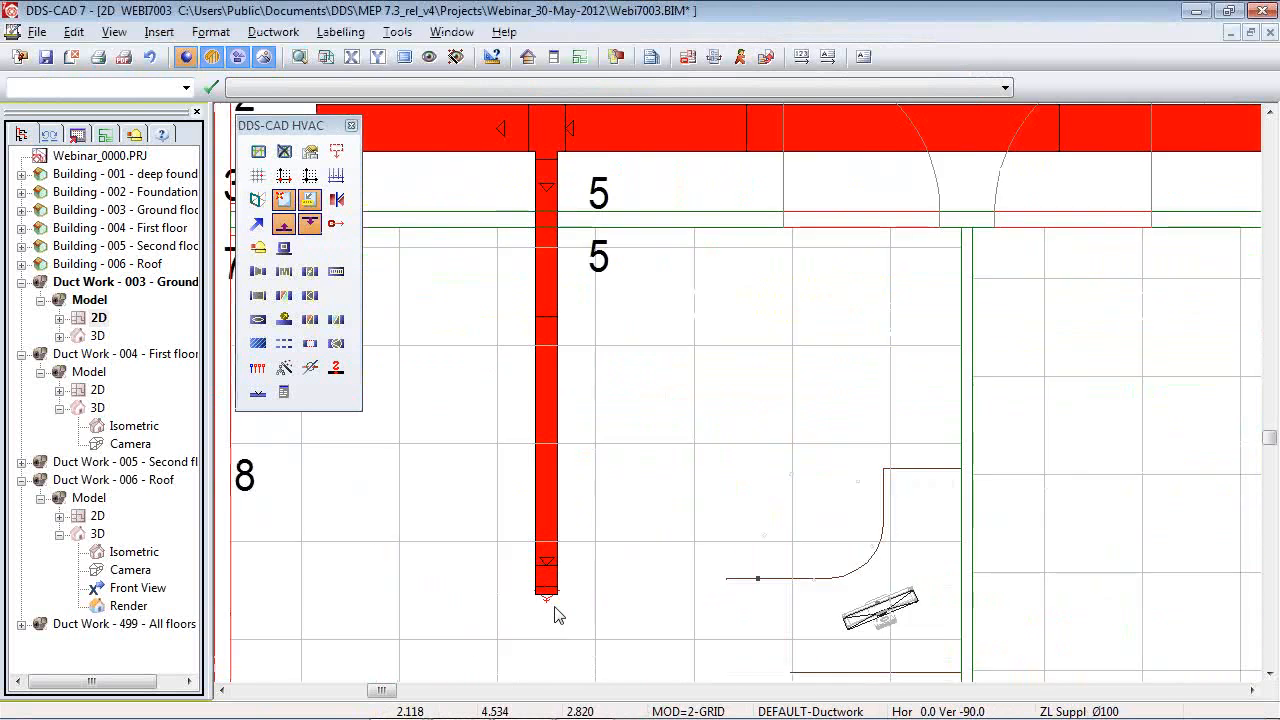
{"action": "left_click_drag", "start_coordinate": [545, 585], "coordinate": [560, 641]}
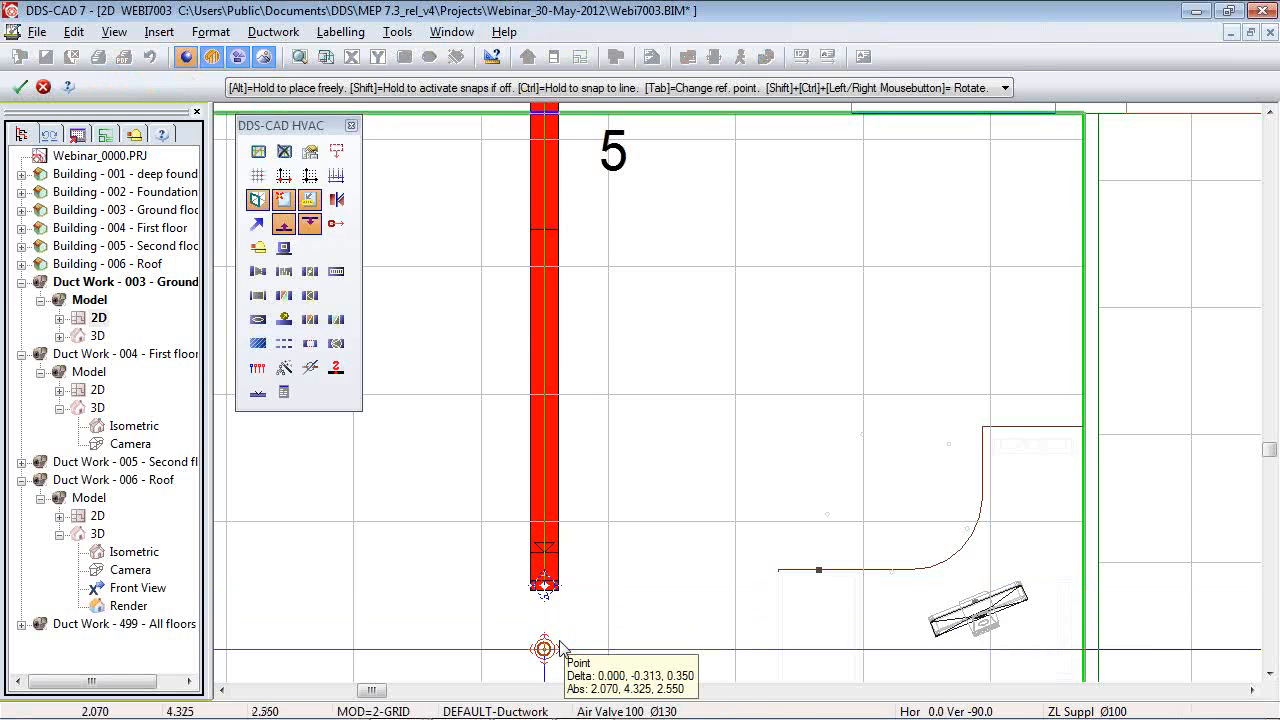
{"action": "key", "text": "Escape"}
{"action": "scroll", "coordinate": [553, 490], "scroll_direction": "down", "scroll_amount": 2}
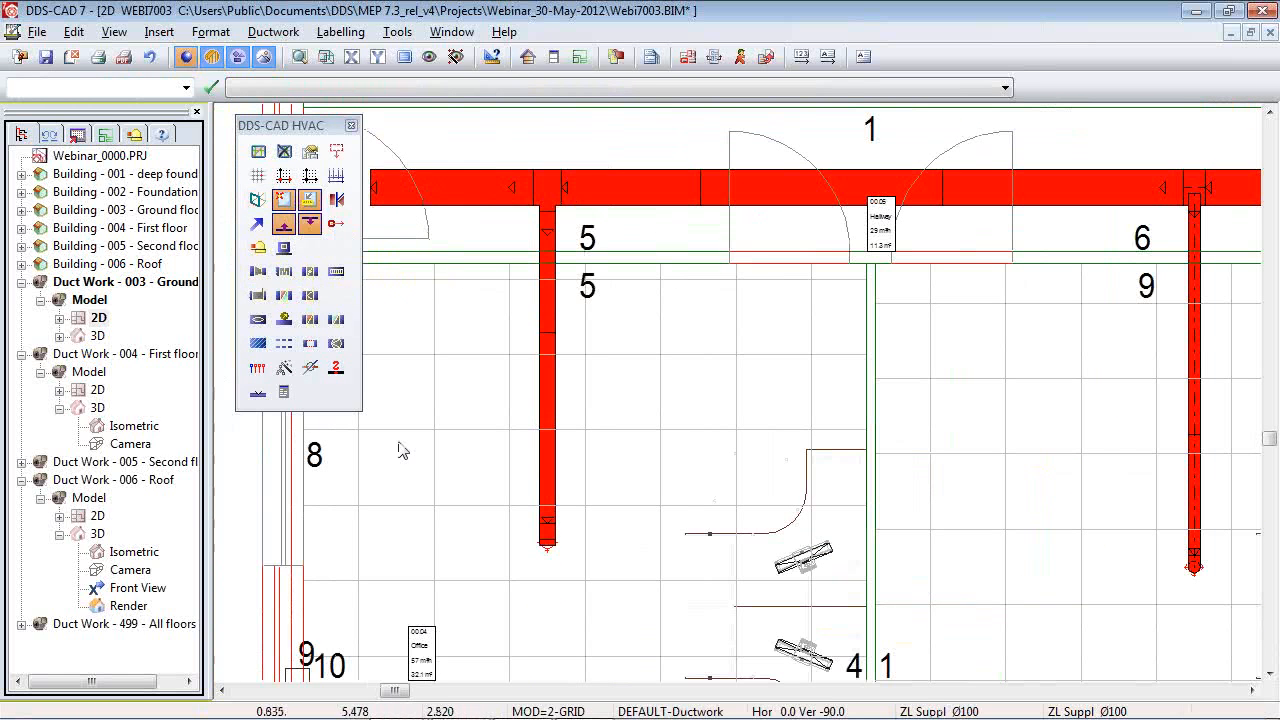
Split the Meeting Room's longest supply branch duct partway along its length, keeping the 100 mm circular Supply Air settings.
{"action": "scroll", "coordinate": [522, 445], "scroll_direction": "down", "scroll_amount": 2}
{"action": "scroll", "coordinate": [522, 445], "scroll_direction": "down", "scroll_amount": 2}
{"action": "scroll", "coordinate": [697, 441], "scroll_direction": "up", "scroll_amount": 5}
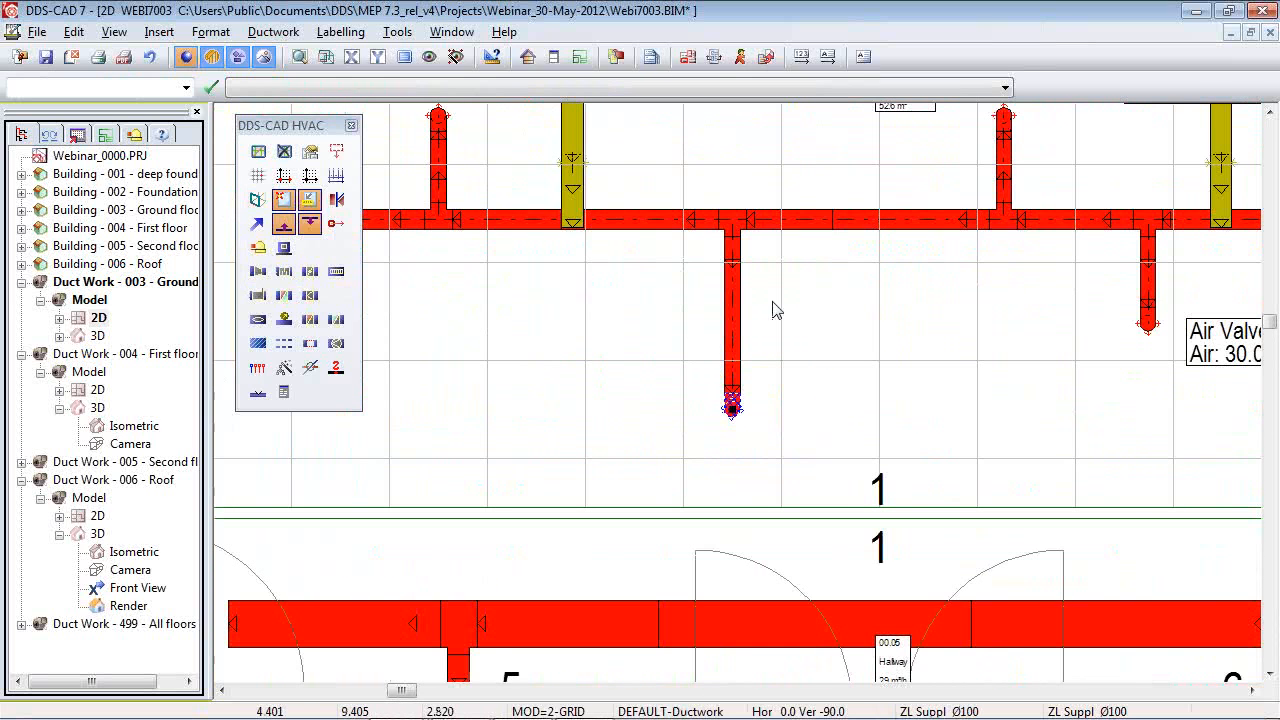
{"action": "scroll", "coordinate": [752, 303], "scroll_direction": "up", "scroll_amount": 3}
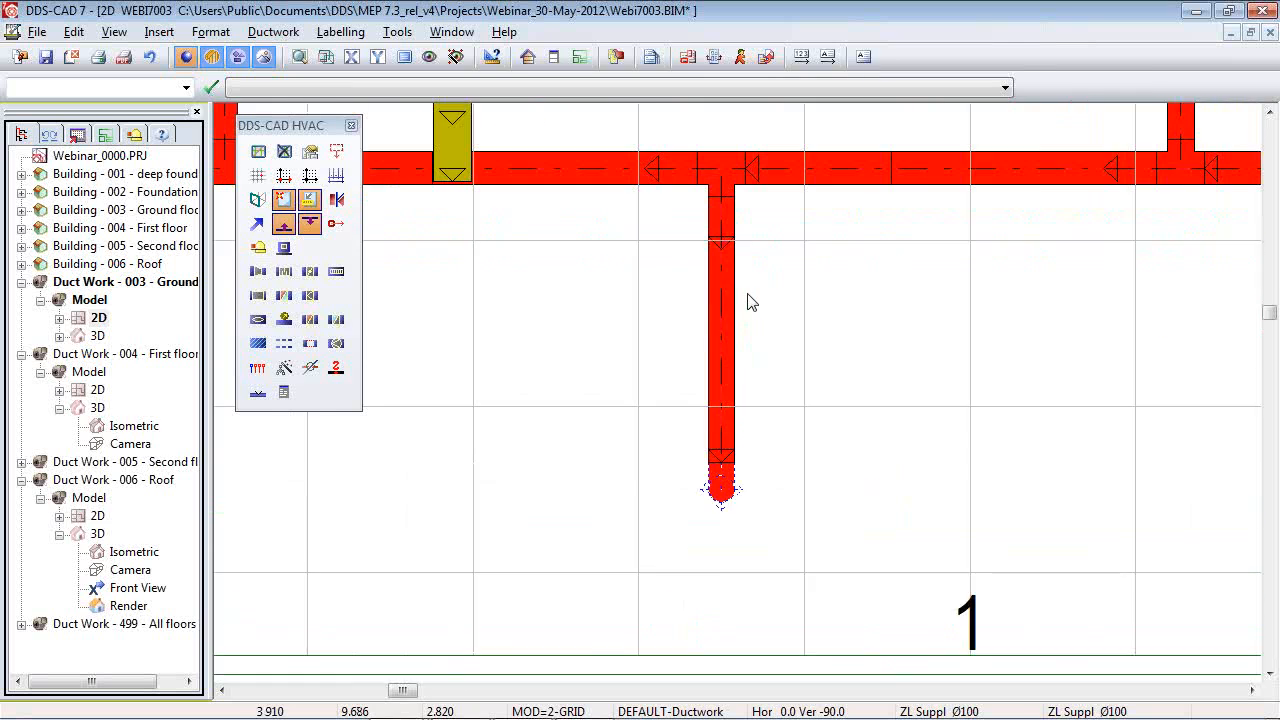
{"action": "left_click", "coordinate": [258, 396]}
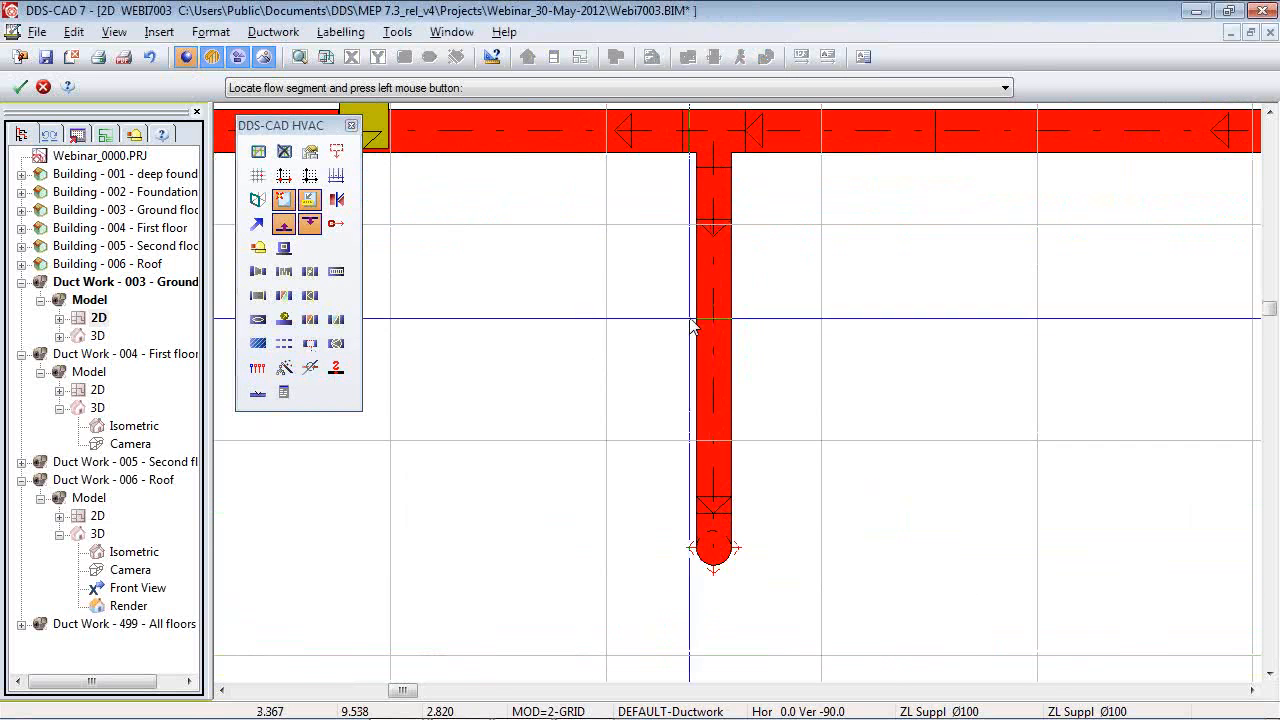
{"action": "left_click", "coordinate": [726, 314]}
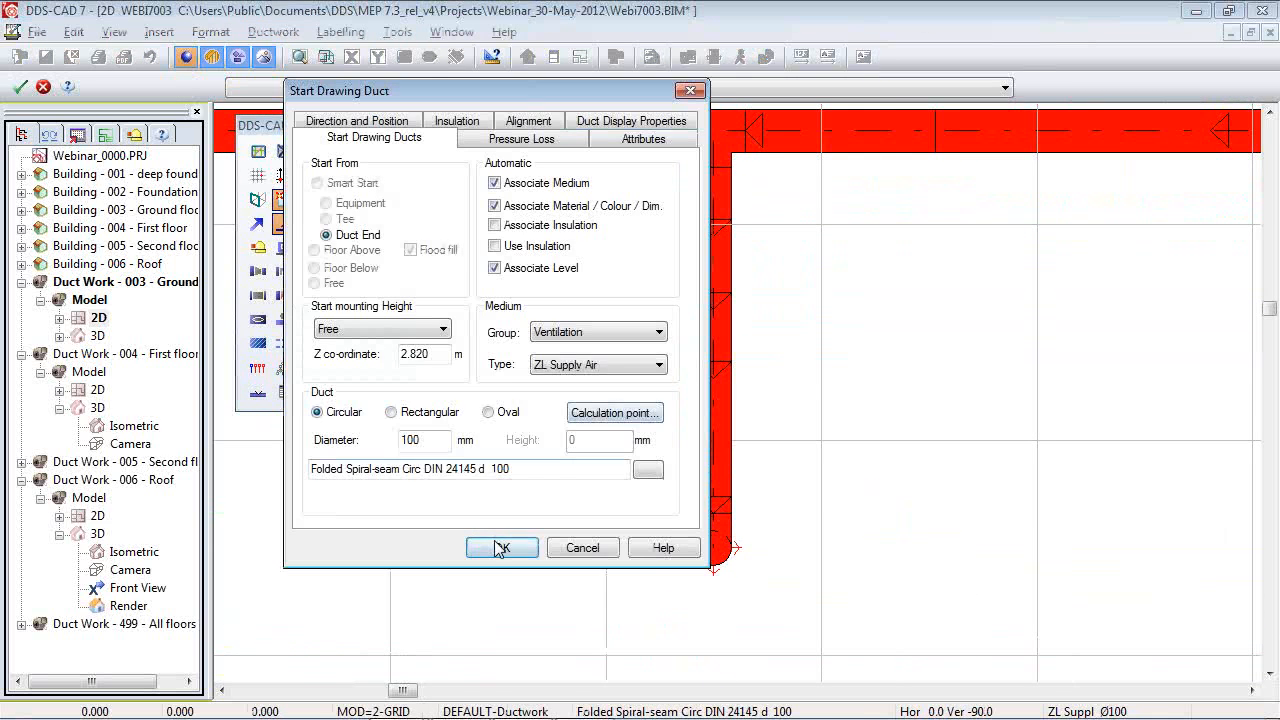
{"action": "left_click", "coordinate": [502, 547]}
Change the lower part of the split supply branch to the Flexible Circular Duct with Insulation 100mm product.
{"action": "left_click", "coordinate": [722, 410]}
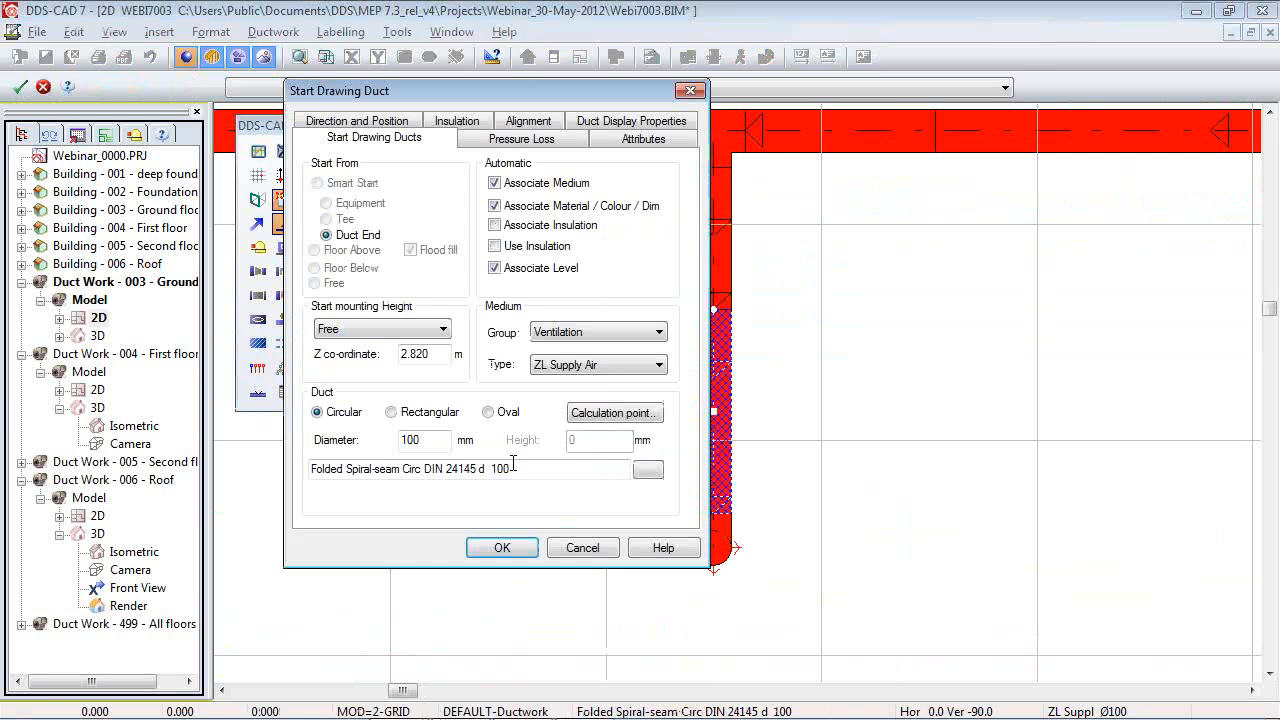
{"action": "left_click", "coordinate": [648, 471]}
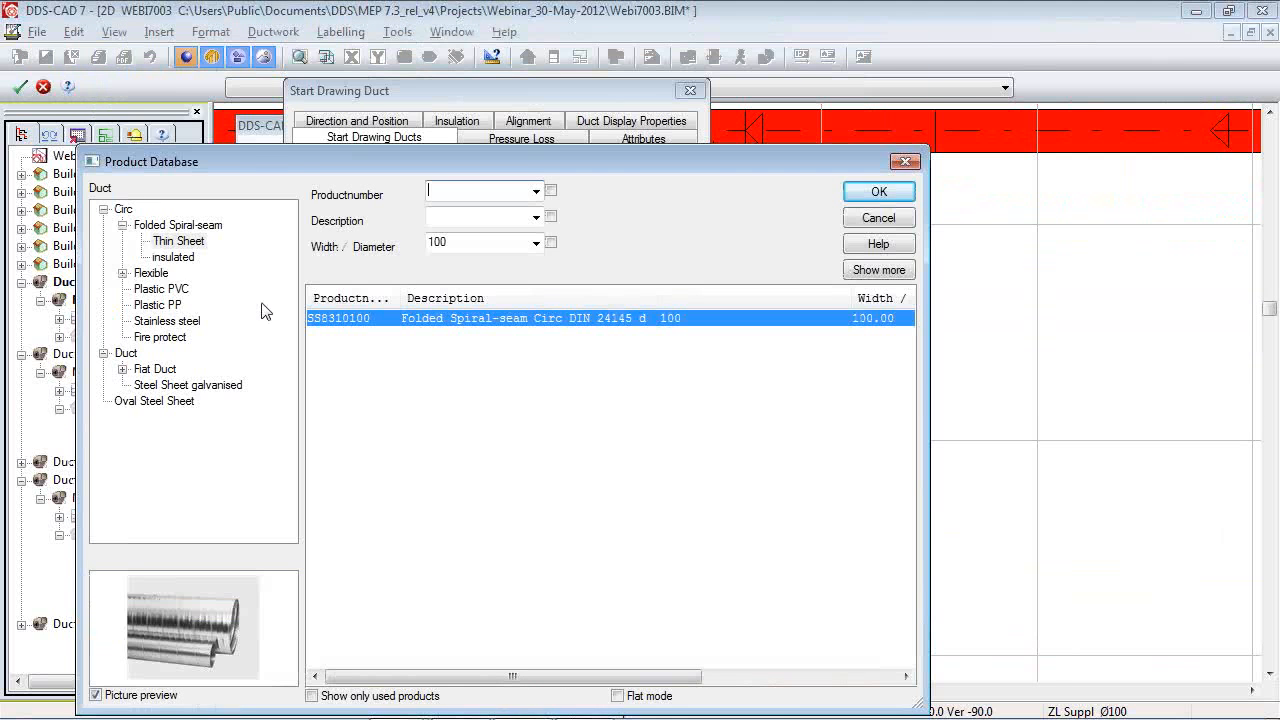
{"action": "double_click", "coordinate": [151, 273]}
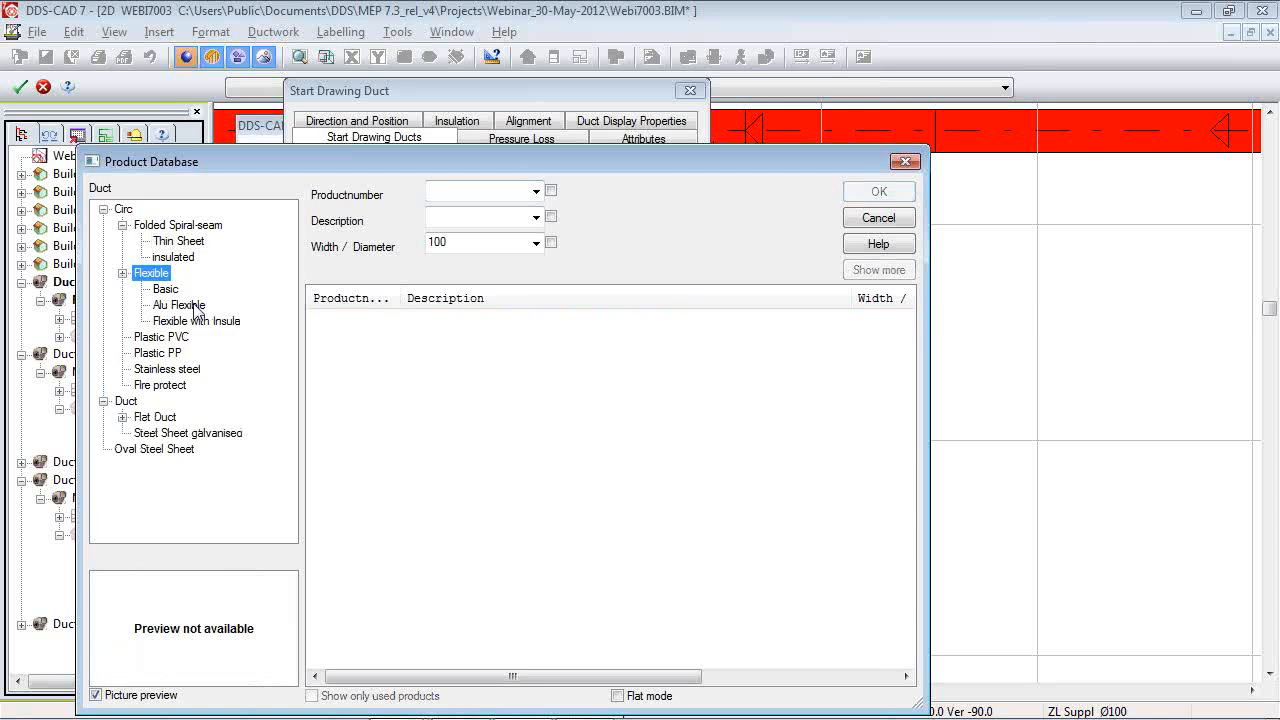
{"action": "left_click", "coordinate": [166, 290]}
{"action": "left_click", "coordinate": [180, 305]}
{"action": "left_click", "coordinate": [196, 321]}
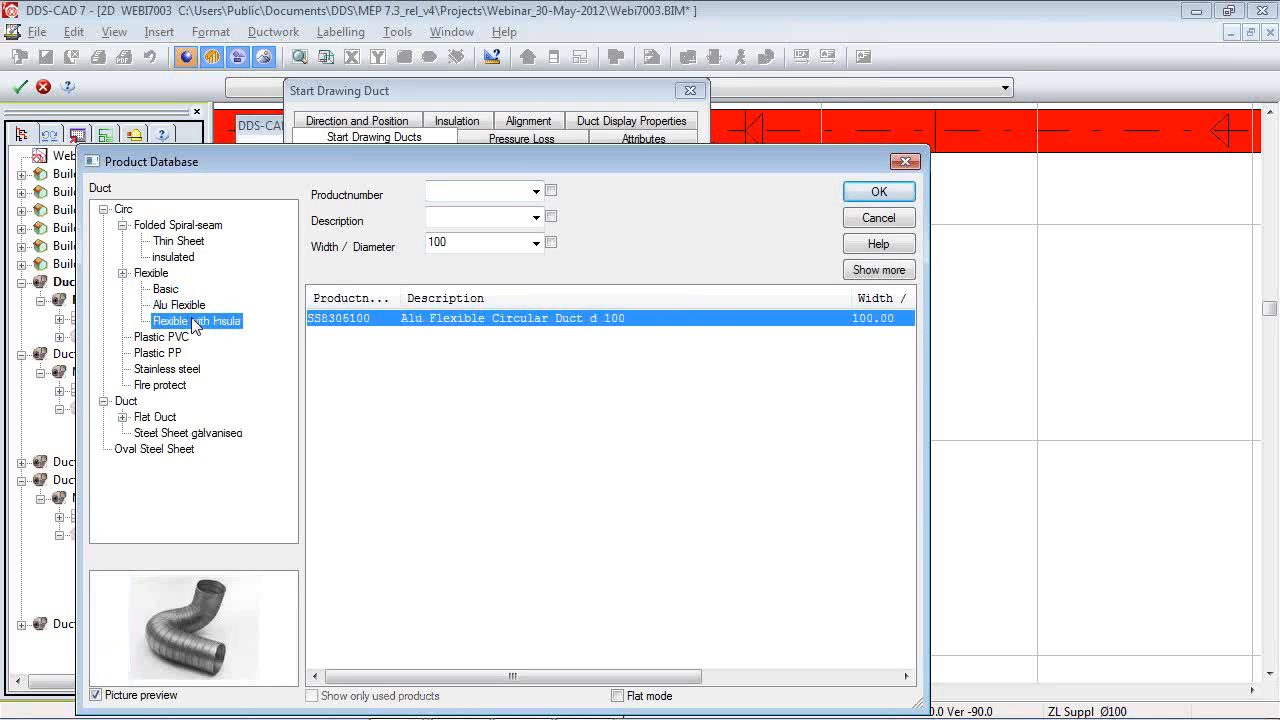
{"action": "left_click", "coordinate": [878, 192]}
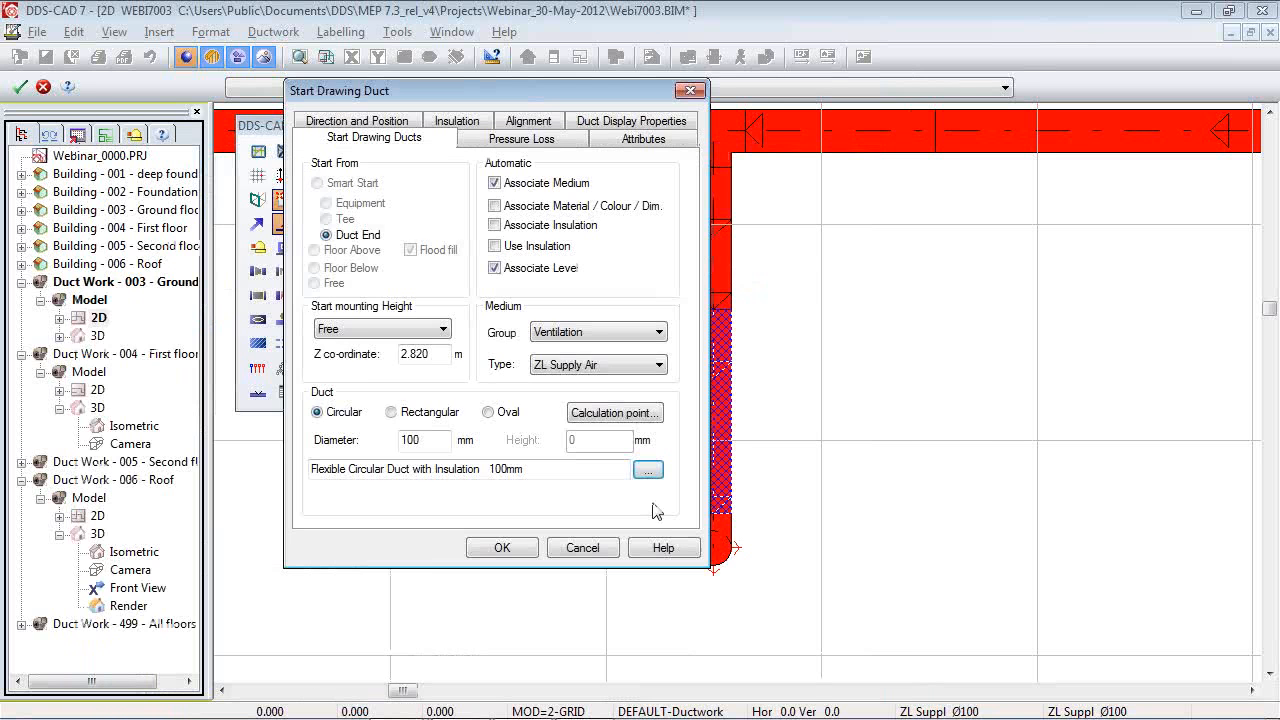
{"action": "left_click", "coordinate": [500, 546]}
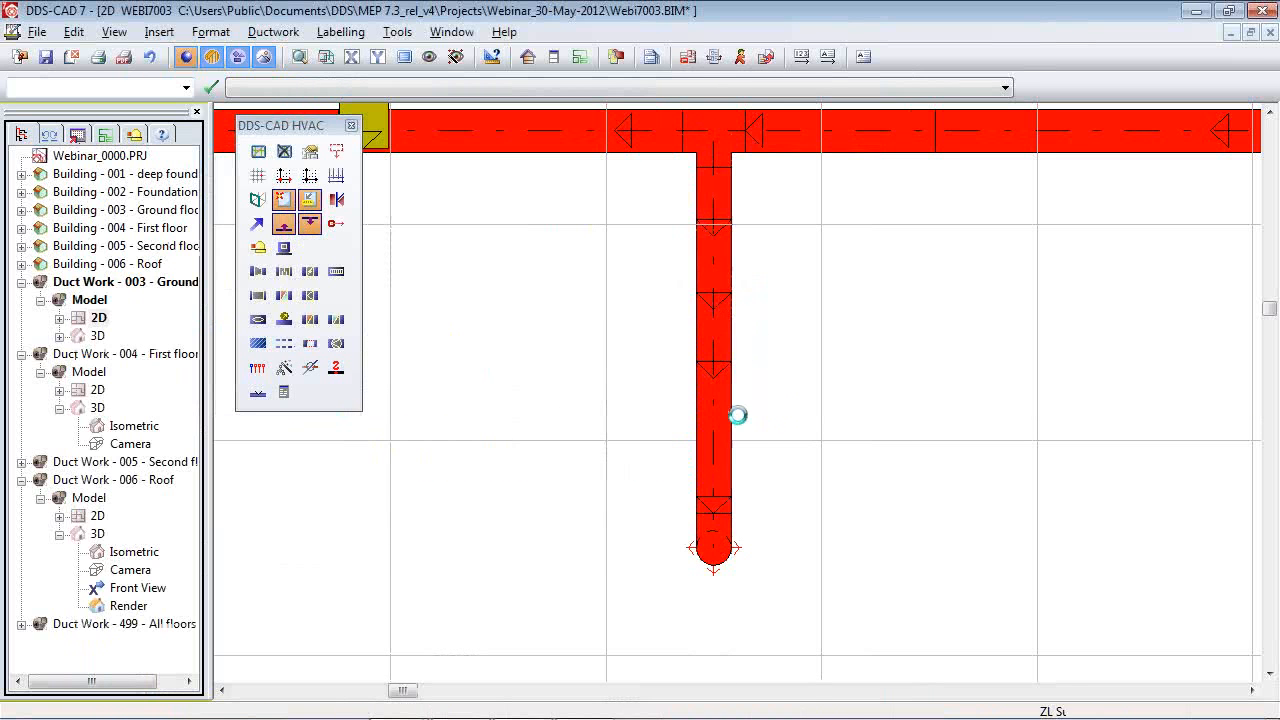
Extend the selection of the insulated lower branch duct to all its sub circuits and convert the duct chain to flexible duct.
{"action": "left_click", "coordinate": [730, 427]}
{"action": "right_click", "coordinate": [724, 337]}
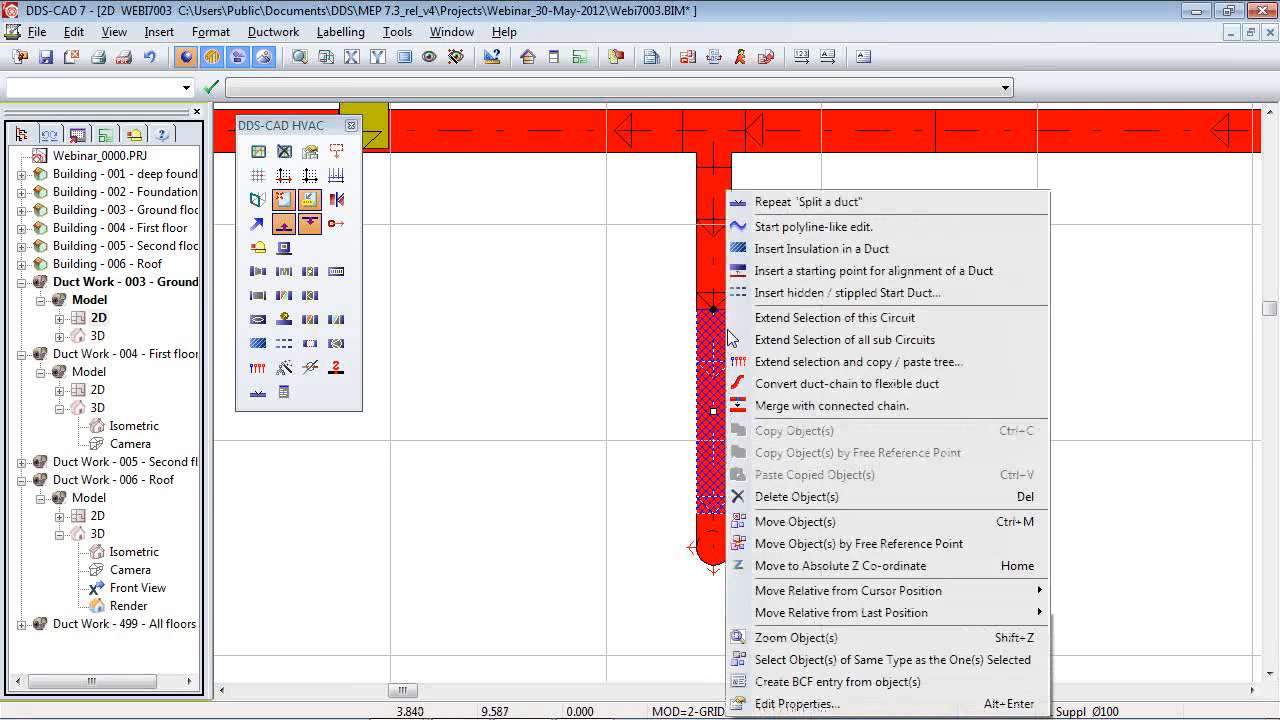
{"action": "left_click", "coordinate": [870, 345]}
{"action": "right_click", "coordinate": [837, 350]}
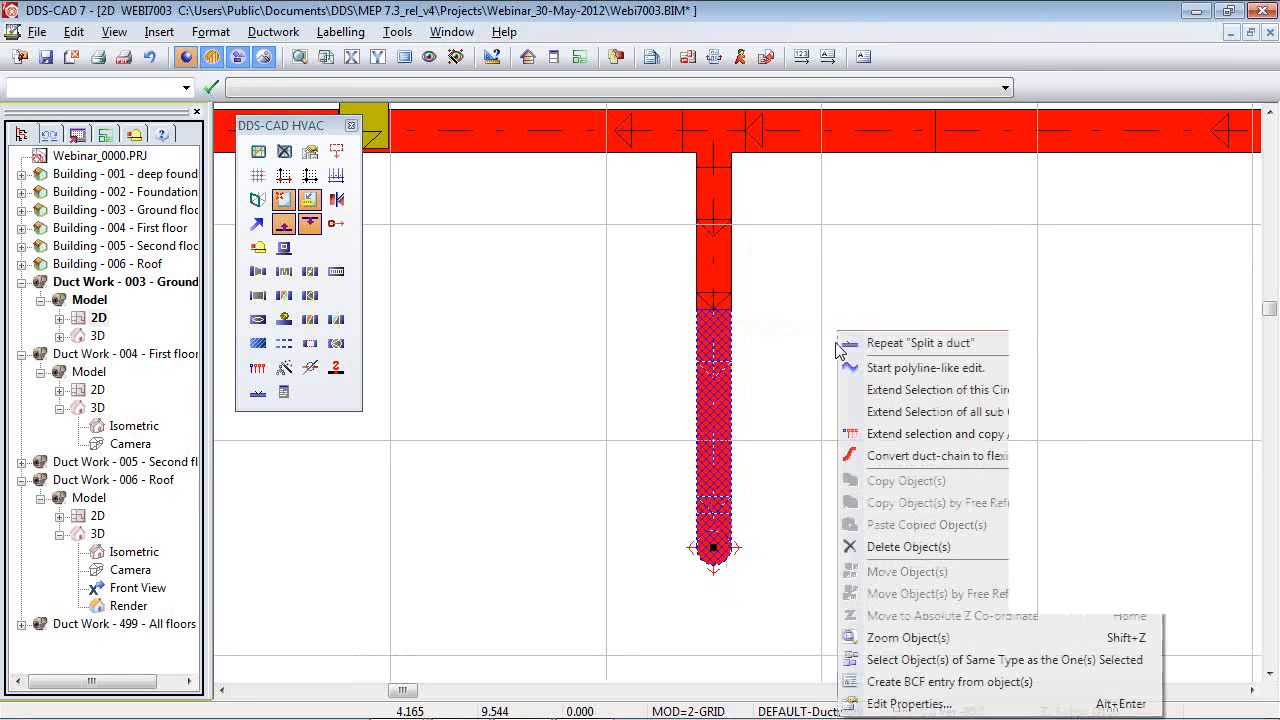
{"action": "left_click", "coordinate": [994, 458]}
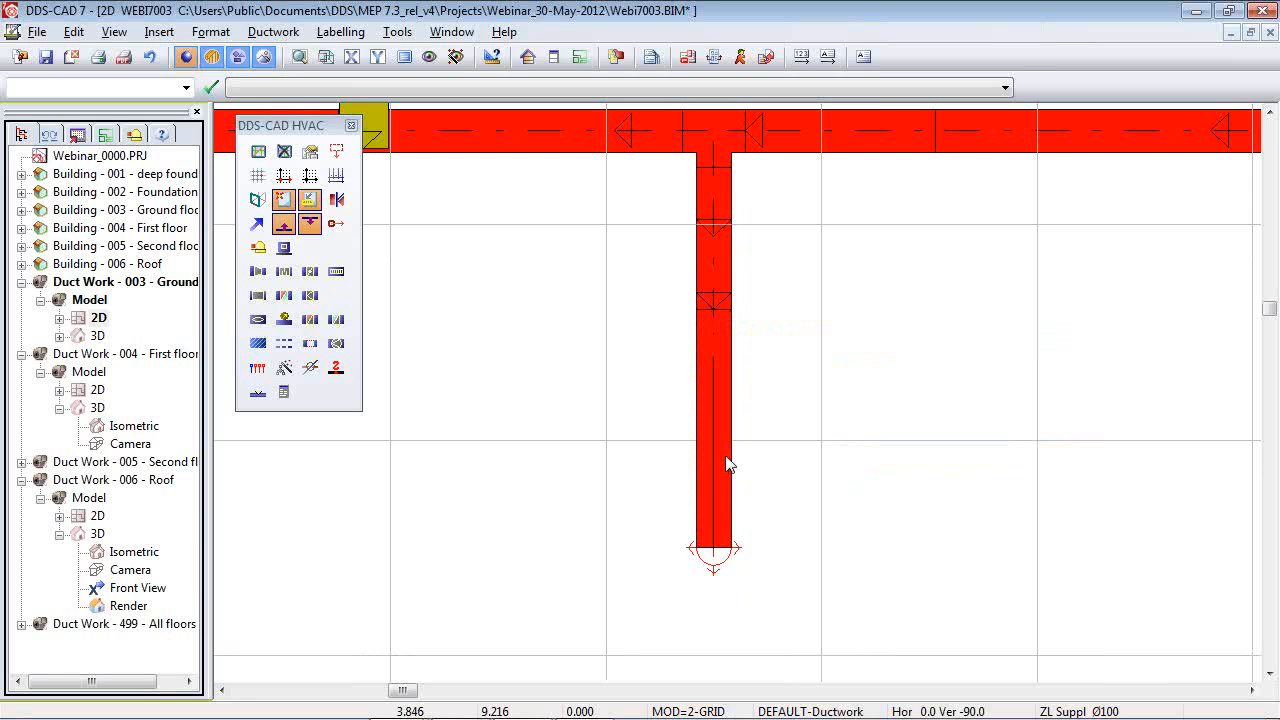
{"action": "scroll", "coordinate": [794, 343], "scroll_direction": "down", "scroll_amount": 3}
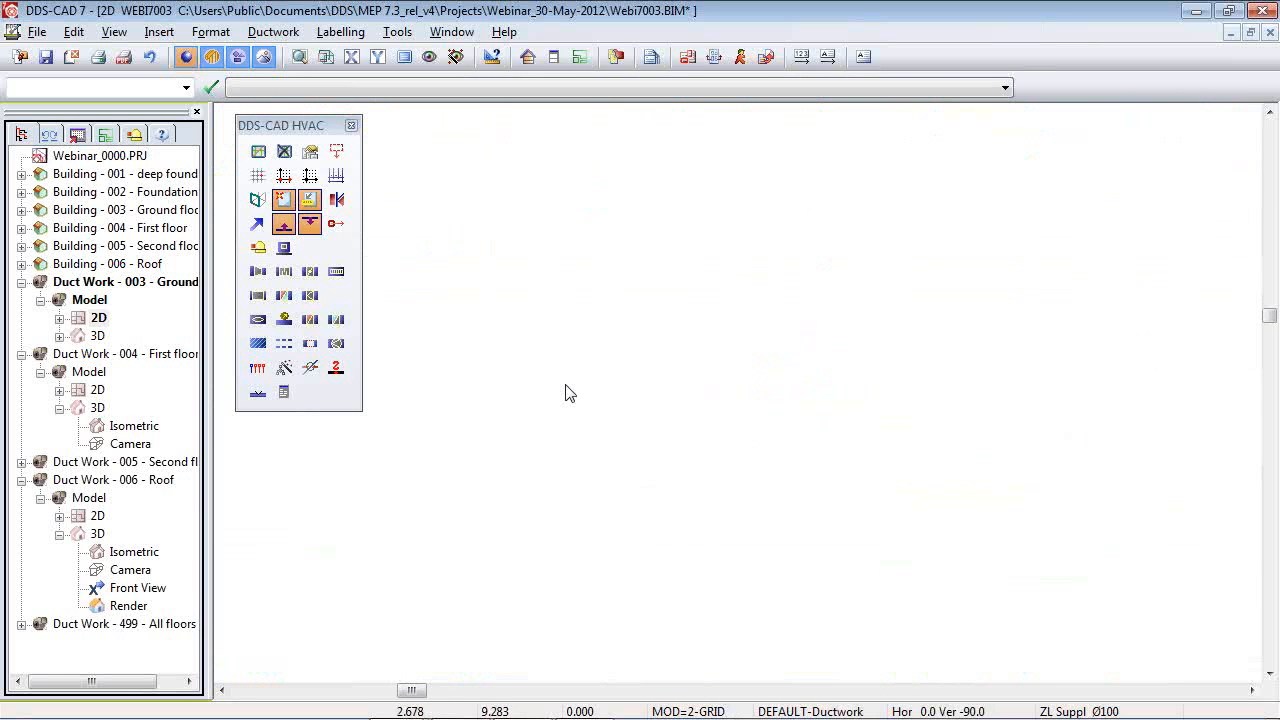
{"action": "scroll", "coordinate": [870, 387], "scroll_direction": "up", "scroll_amount": 3}
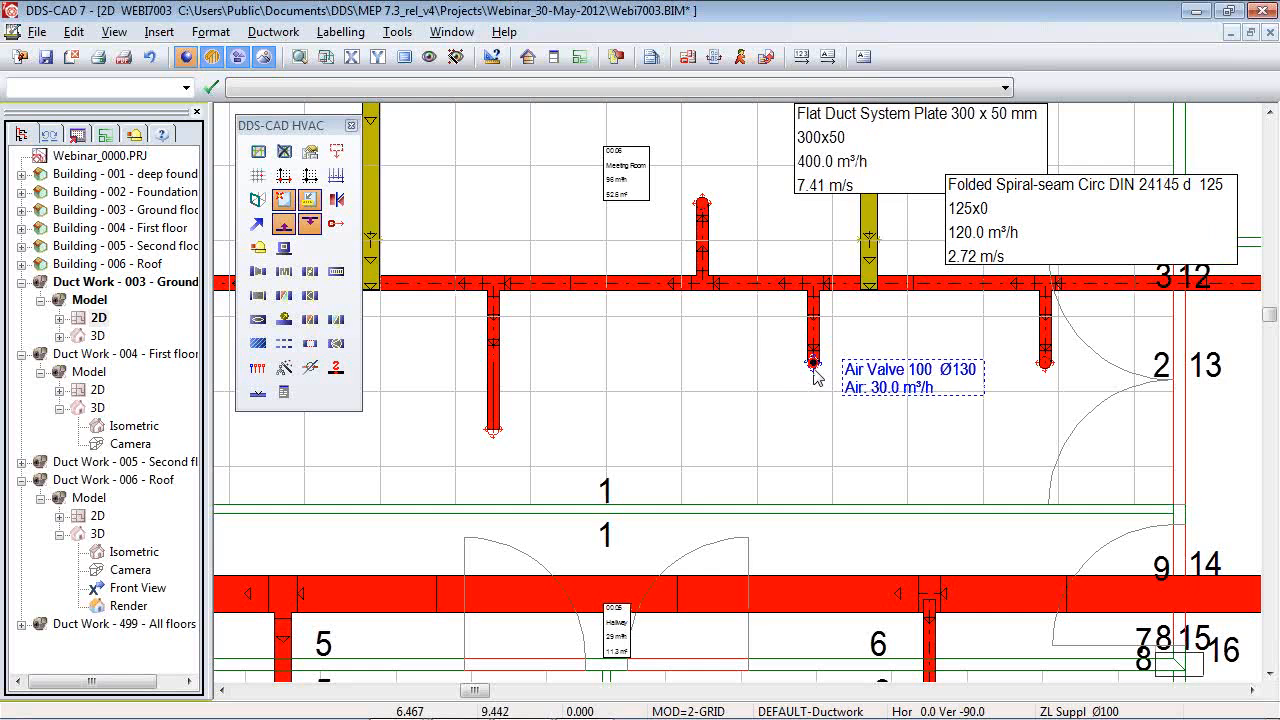
Move the middle lower branch's air valve farther from the main supply duct and shift the flexible branch's valve sideways toward the corridor wall.
{"action": "left_click", "coordinate": [813, 362]}
{"action": "left_click", "coordinate": [794, 430]}
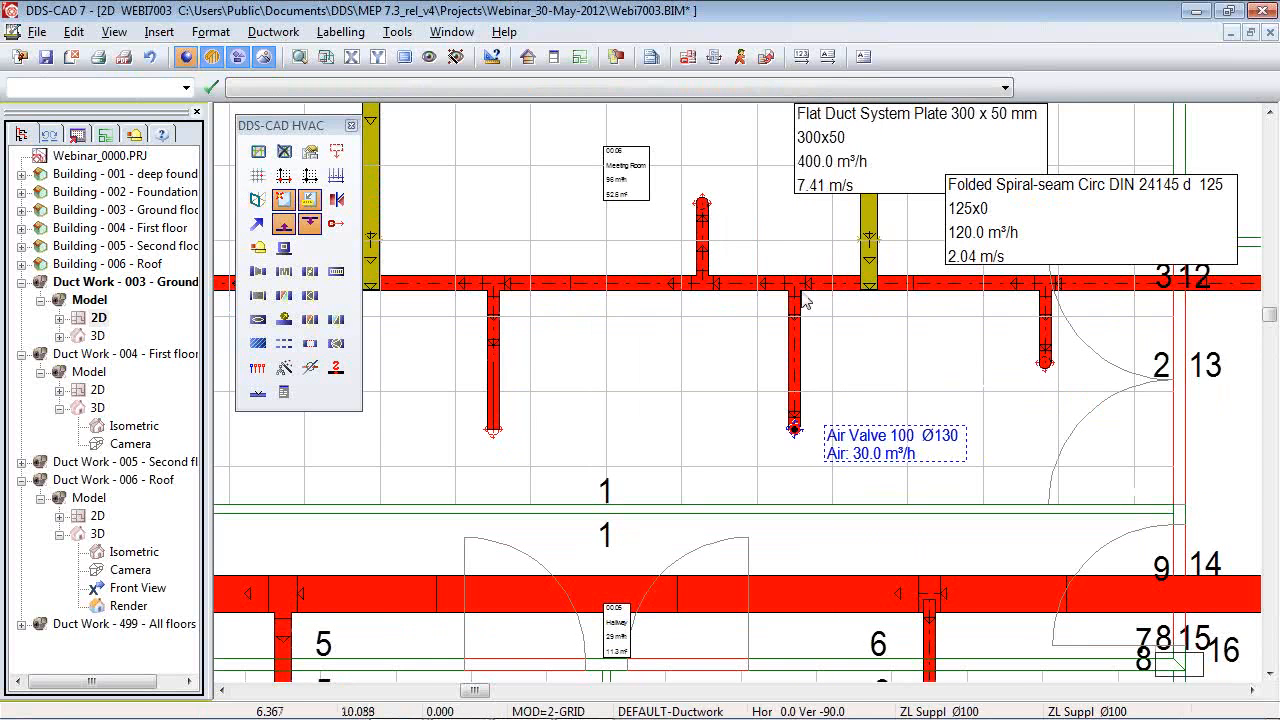
{"action": "left_click", "coordinate": [492, 433]}
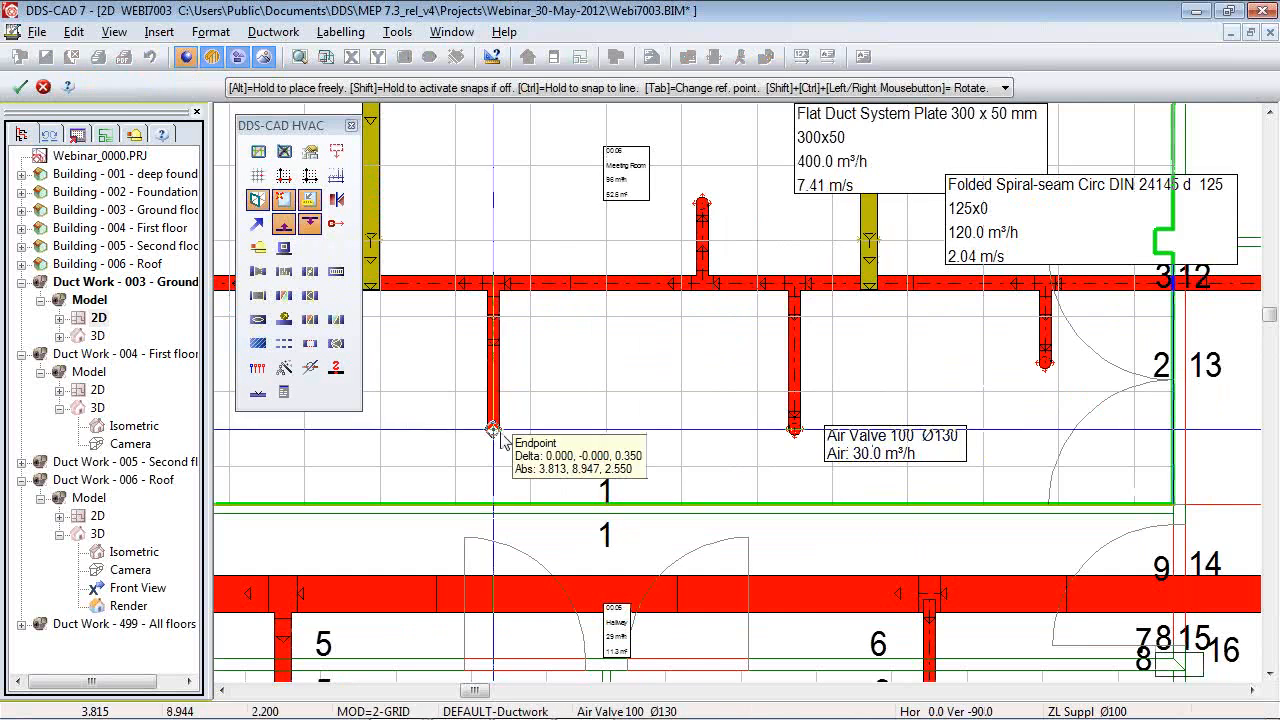
{"action": "left_click", "coordinate": [555, 458]}
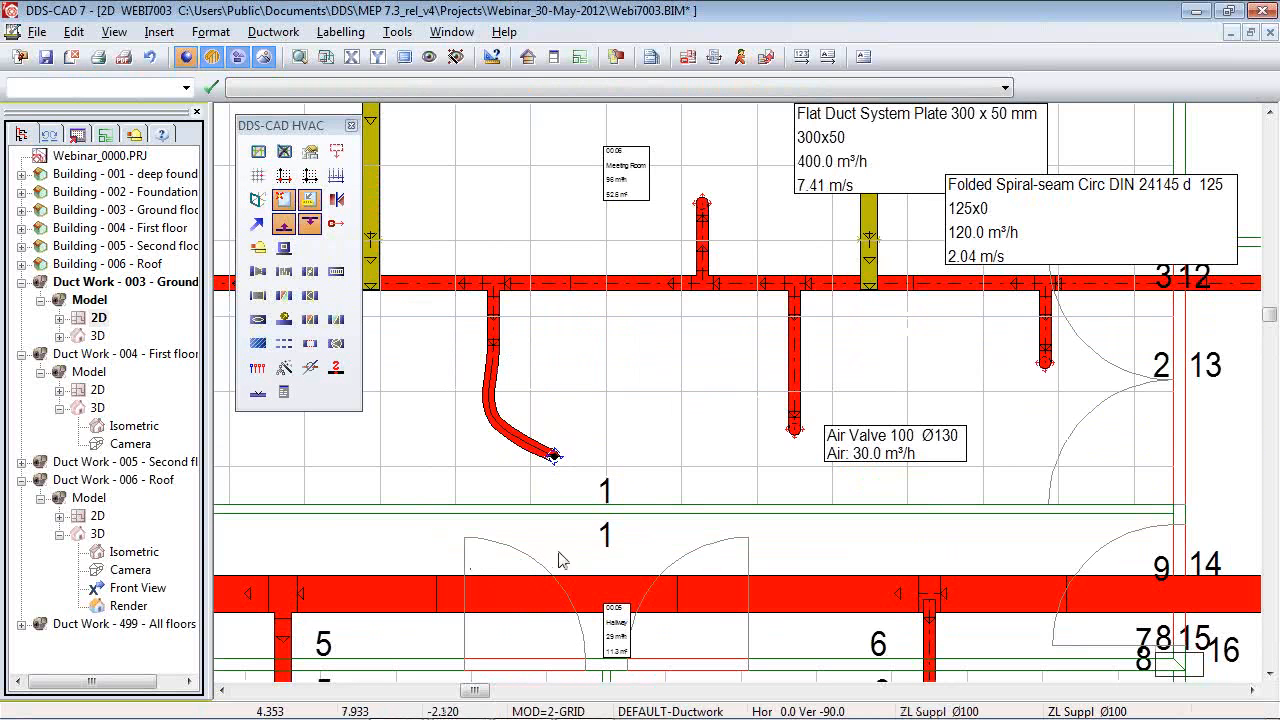
Select the whole flexible supply branch and inspect its curved shape closely in the 3D render.
{"action": "left_click", "coordinate": [551, 457]}
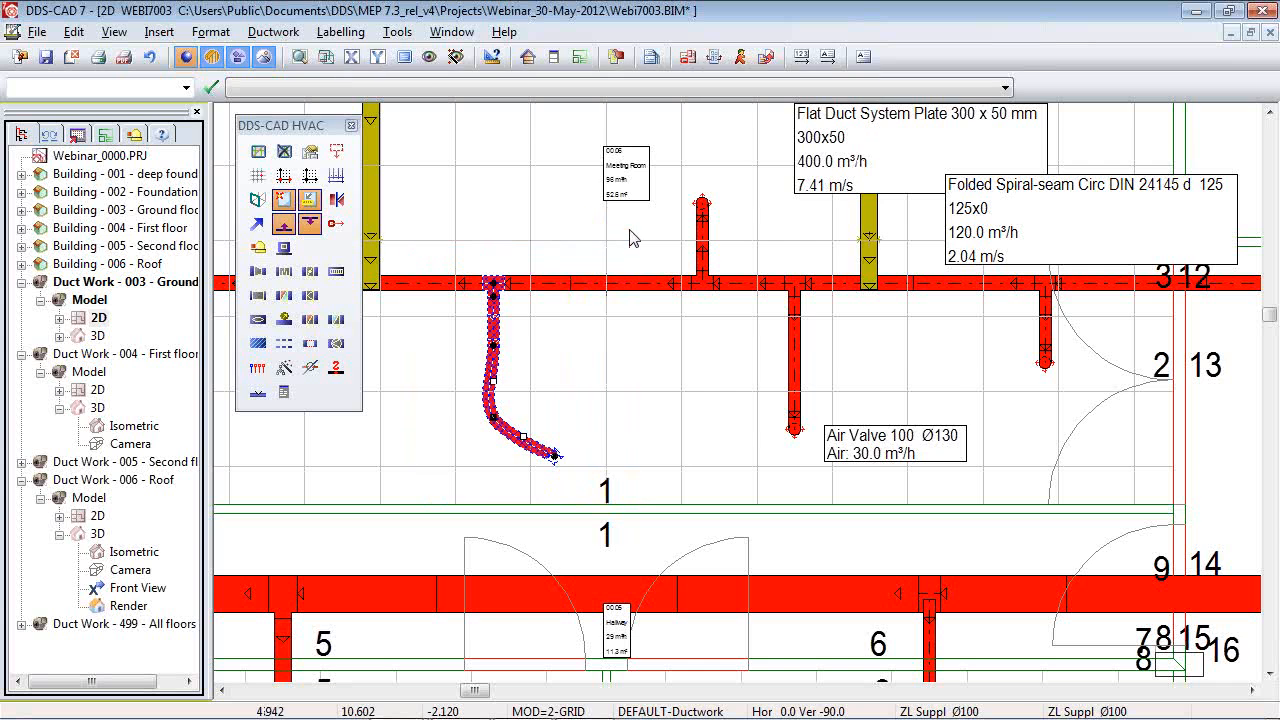
{"action": "left_click", "coordinate": [347, 57]}
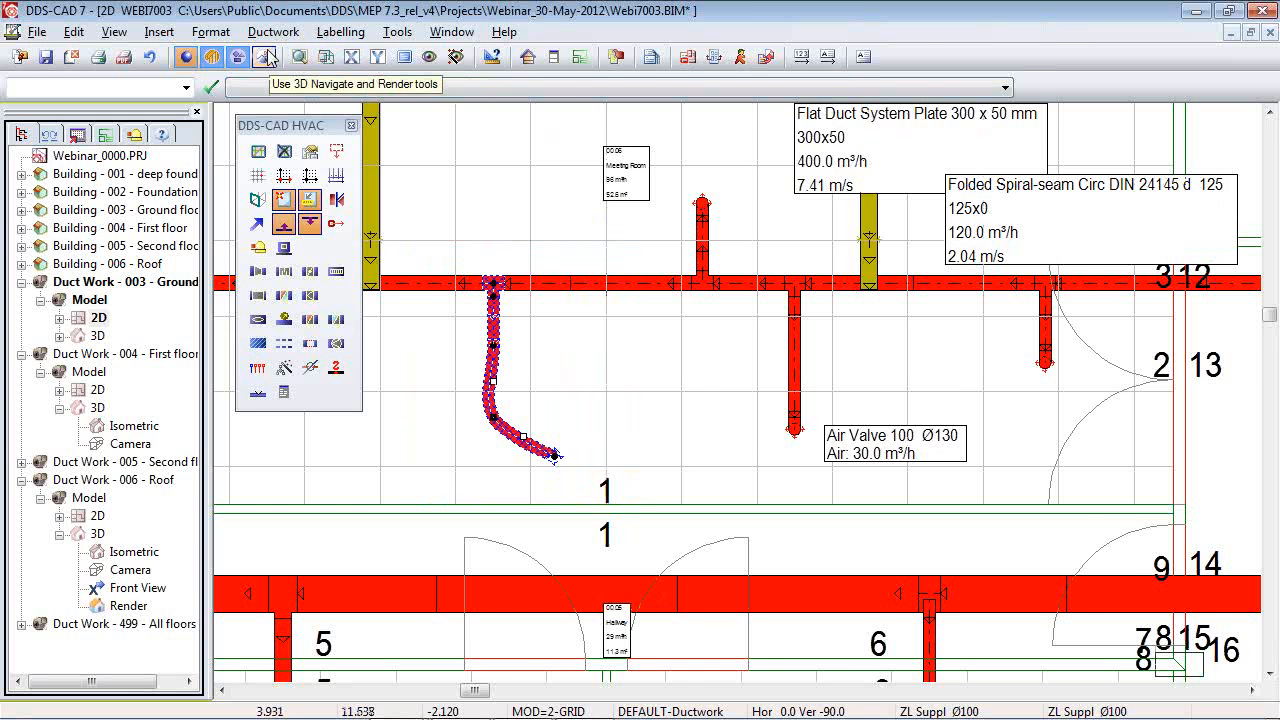
{"action": "left_click", "coordinate": [266, 53]}
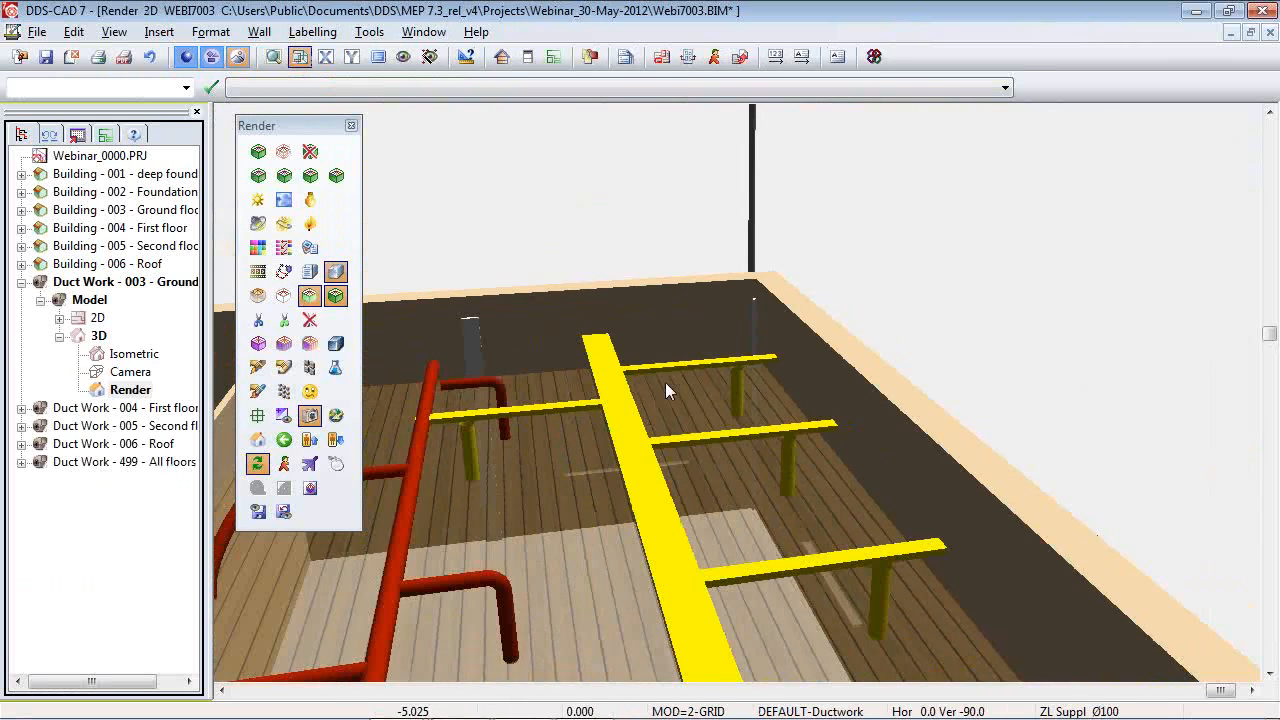
{"action": "scroll", "coordinate": [592, 445], "scroll_direction": "up", "scroll_amount": 5}
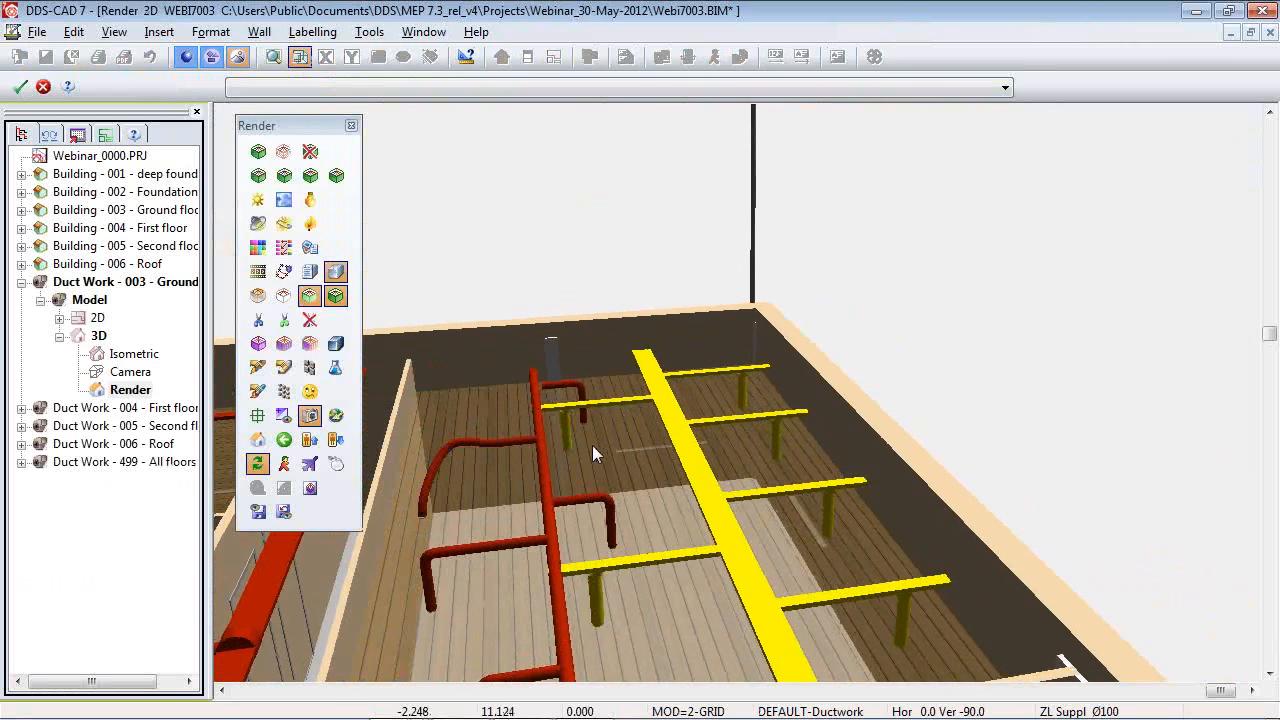
{"action": "scroll", "coordinate": [592, 445], "scroll_direction": "up", "scroll_amount": 3}
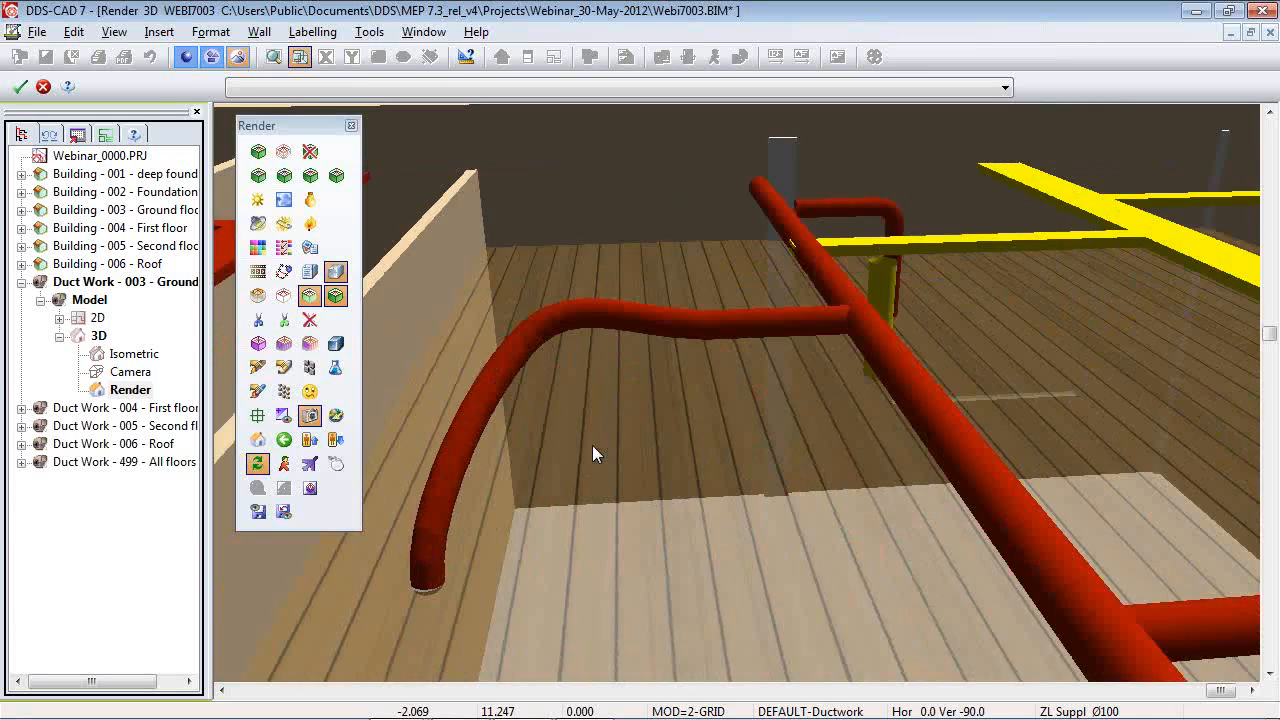
{"action": "left_click", "coordinate": [649, 255]}
{"action": "middle_click_drag", "start_coordinate": [699, 388], "coordinate": [534, 414]}
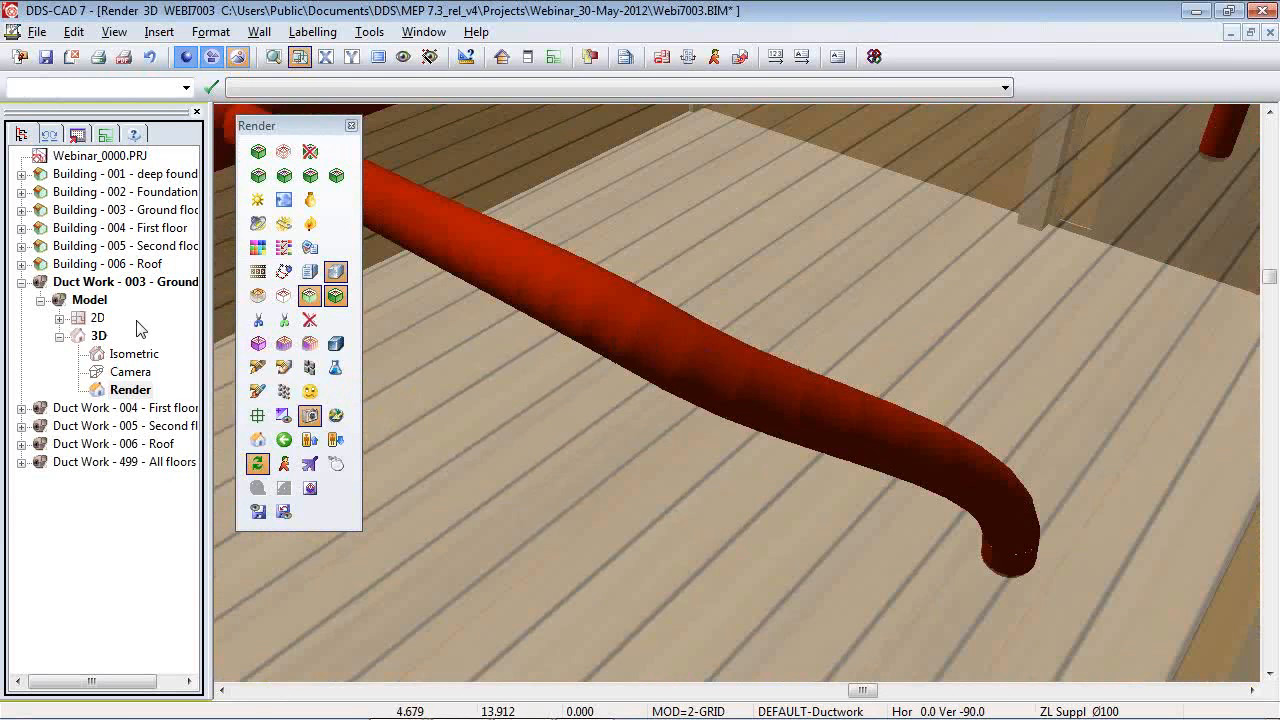
Return to the 2D plan and reshape the flexible duct by moving its middle bend point down toward the corridor wall.
{"action": "double_click", "coordinate": [97, 317]}
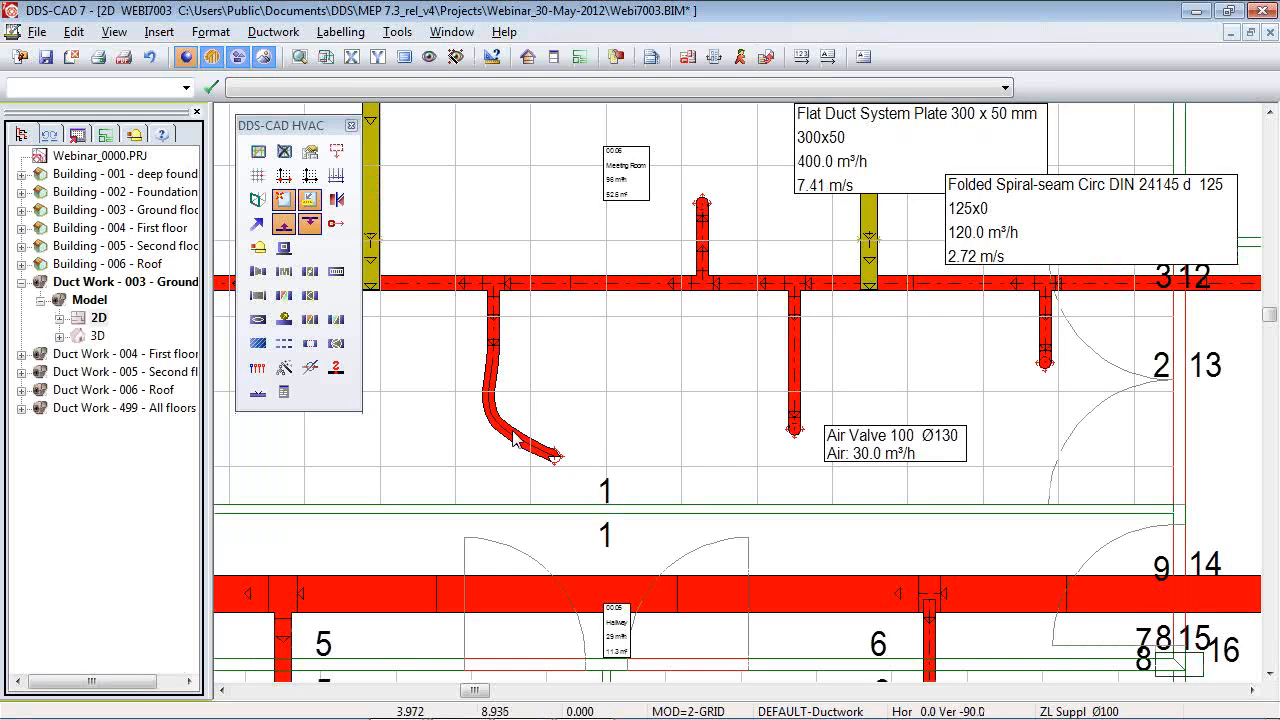
{"action": "left_click", "coordinate": [513, 430]}
{"action": "left_click", "coordinate": [493, 418]}
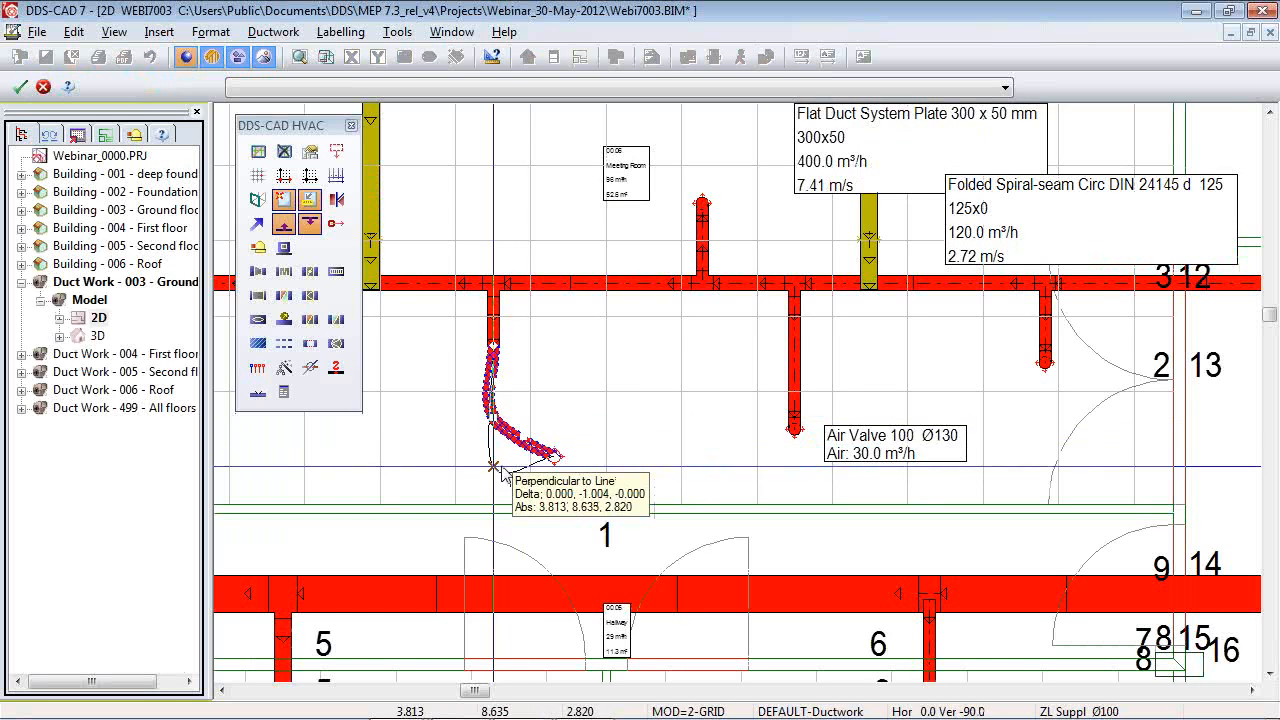
{"action": "key", "text": "Escape"}
{"action": "scroll", "coordinate": [506, 457], "scroll_direction": "up", "scroll_amount": 2}
{"action": "scroll", "coordinate": [506, 463], "scroll_direction": "up", "scroll_amount": 2}
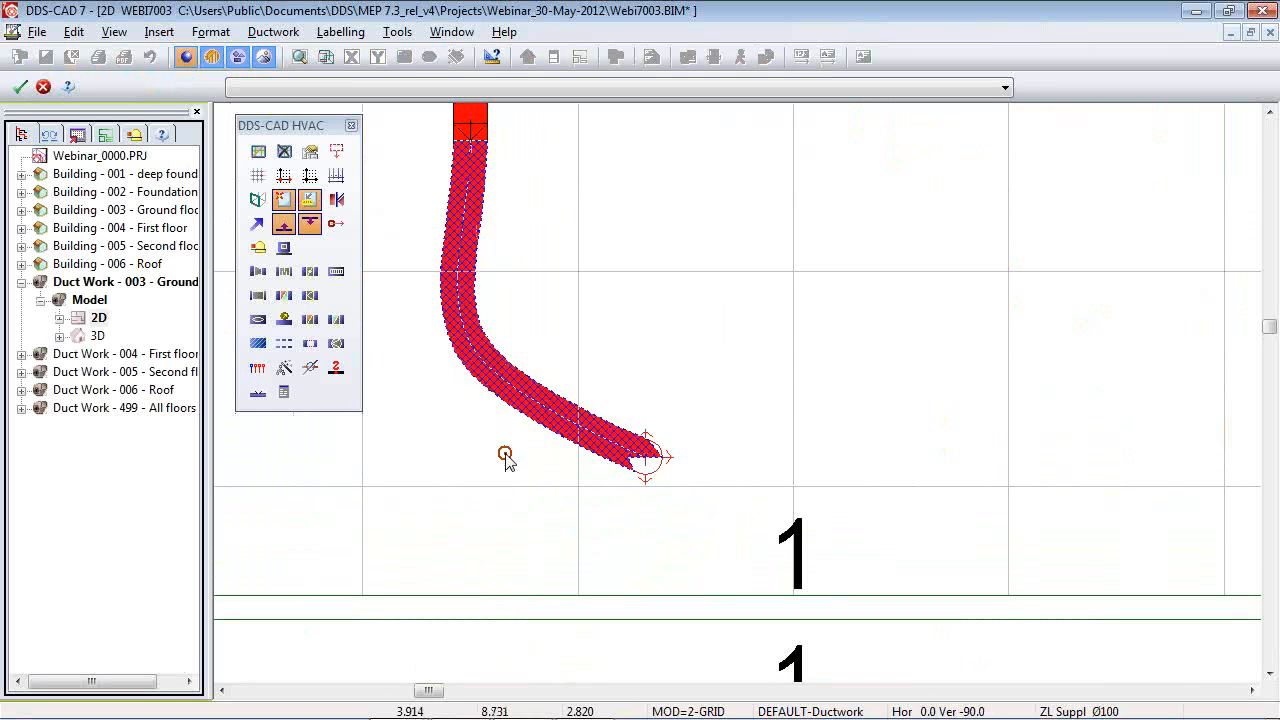
{"action": "left_click", "coordinate": [503, 451]}
Examine the reshaped flexible duct in the 3D render from another angle and return to the 2D plan.
{"action": "double_click", "coordinate": [97, 337]}
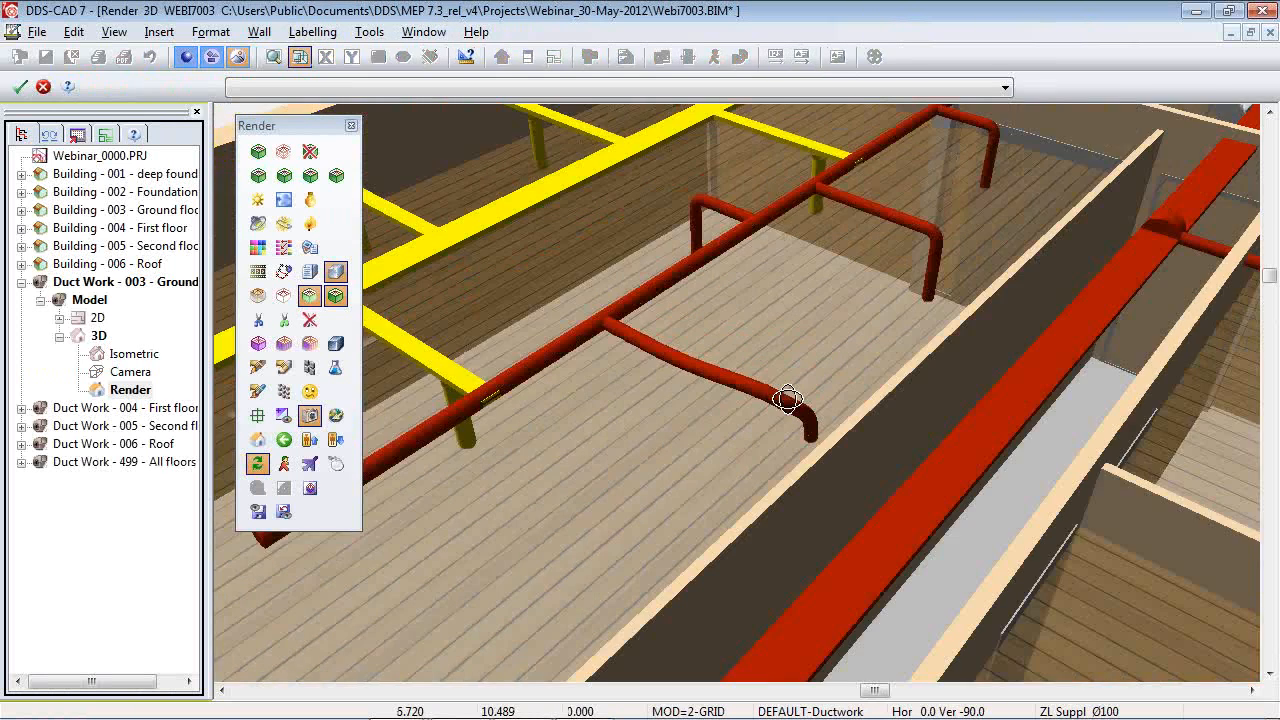
{"action": "middle_click_drag", "start_coordinate": [788, 399], "coordinate": [72, 424]}
{"action": "scroll", "coordinate": [700, 438], "scroll_direction": "up", "scroll_amount": 3}
{"action": "middle_click_drag", "start_coordinate": [842, 479], "coordinate": [950, 448]}
{"action": "left_click", "coordinate": [97, 319]}
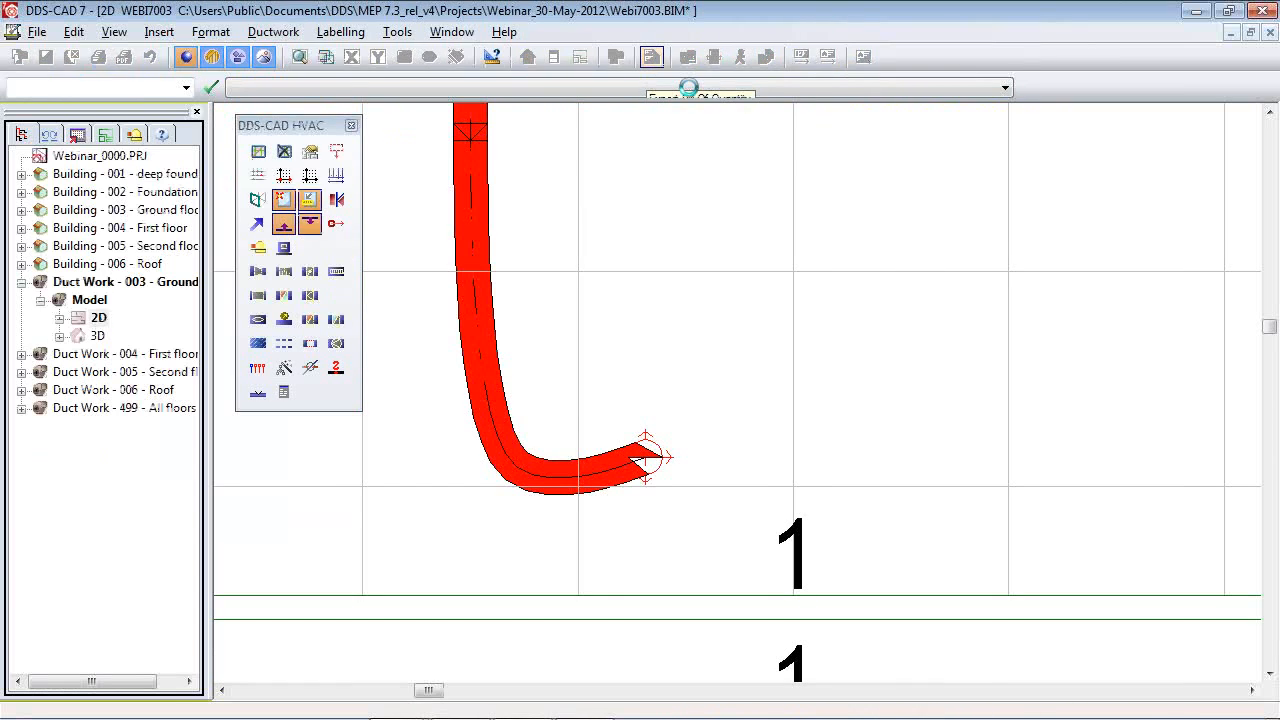
Generate the ground-floor bill of quantities and review its tee parts, end caps, collar saddles and flat duct lengths.
{"action": "left_click", "coordinate": [651, 58]}
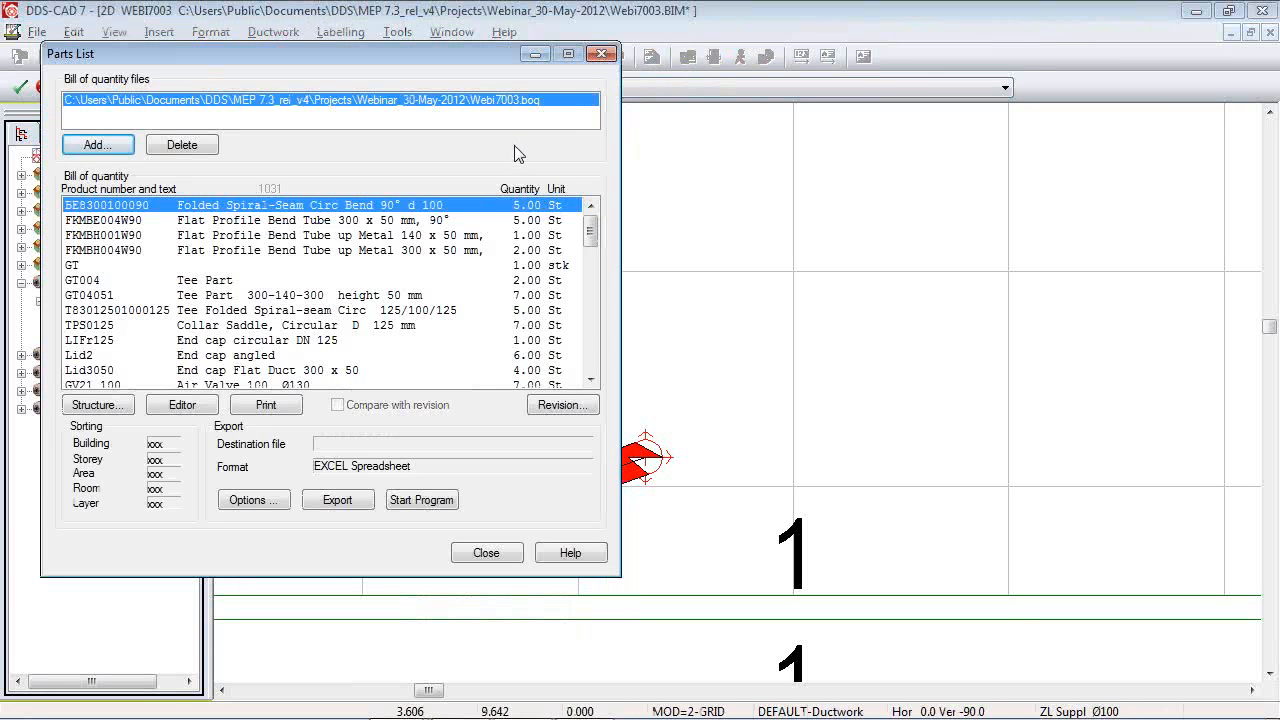
{"action": "left_click", "coordinate": [224, 281]}
{"action": "left_click", "coordinate": [262, 341]}
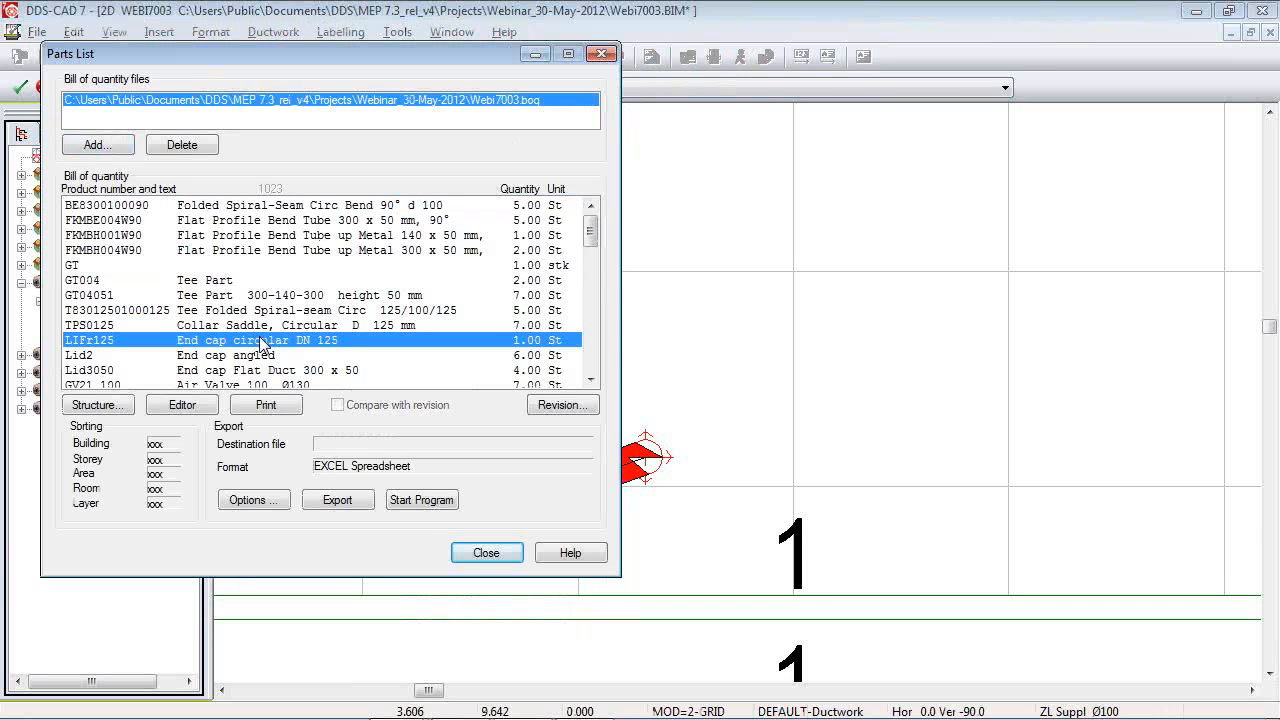
{"action": "left_click", "coordinate": [282, 325]}
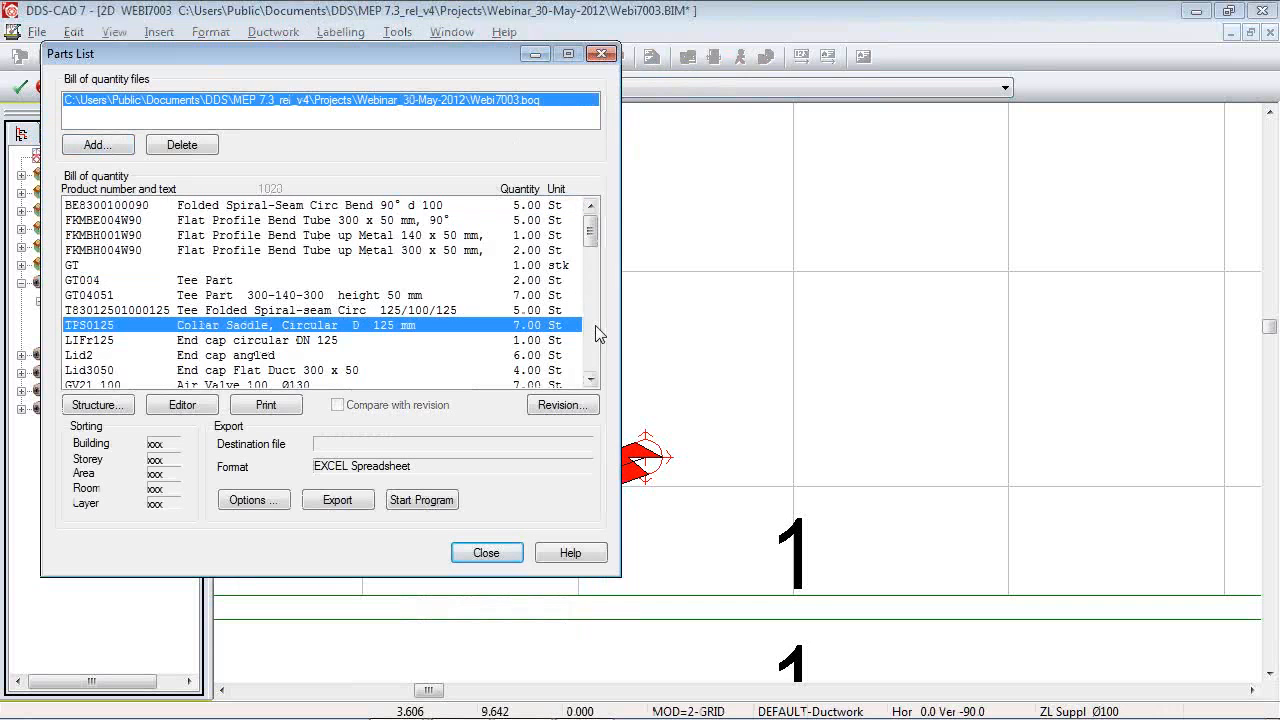
{"action": "scroll", "coordinate": [595, 330], "scroll_direction": "down", "scroll_amount": 4}
{"action": "left_click", "coordinate": [291, 327]}
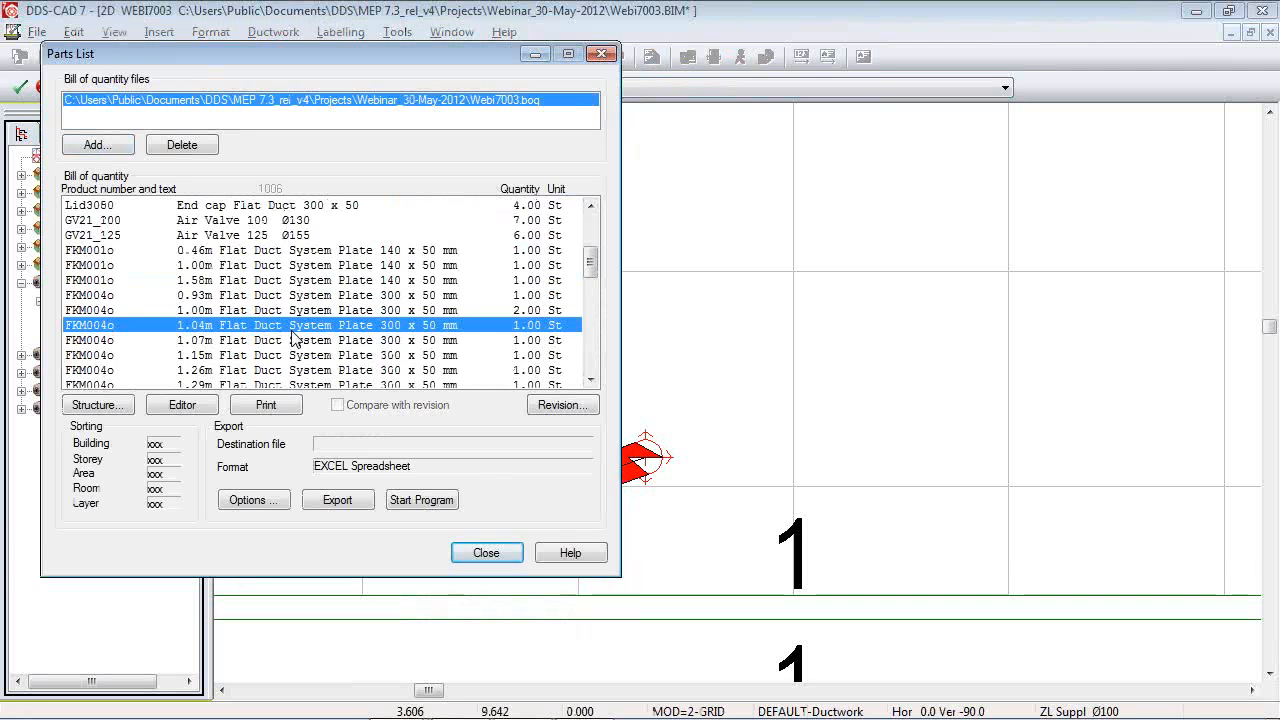
Output the parts list with the BQ_VEN-VOB-Bill of quantities branch number.rpt report and show the report full screen.
{"action": "left_click", "coordinate": [266, 405]}
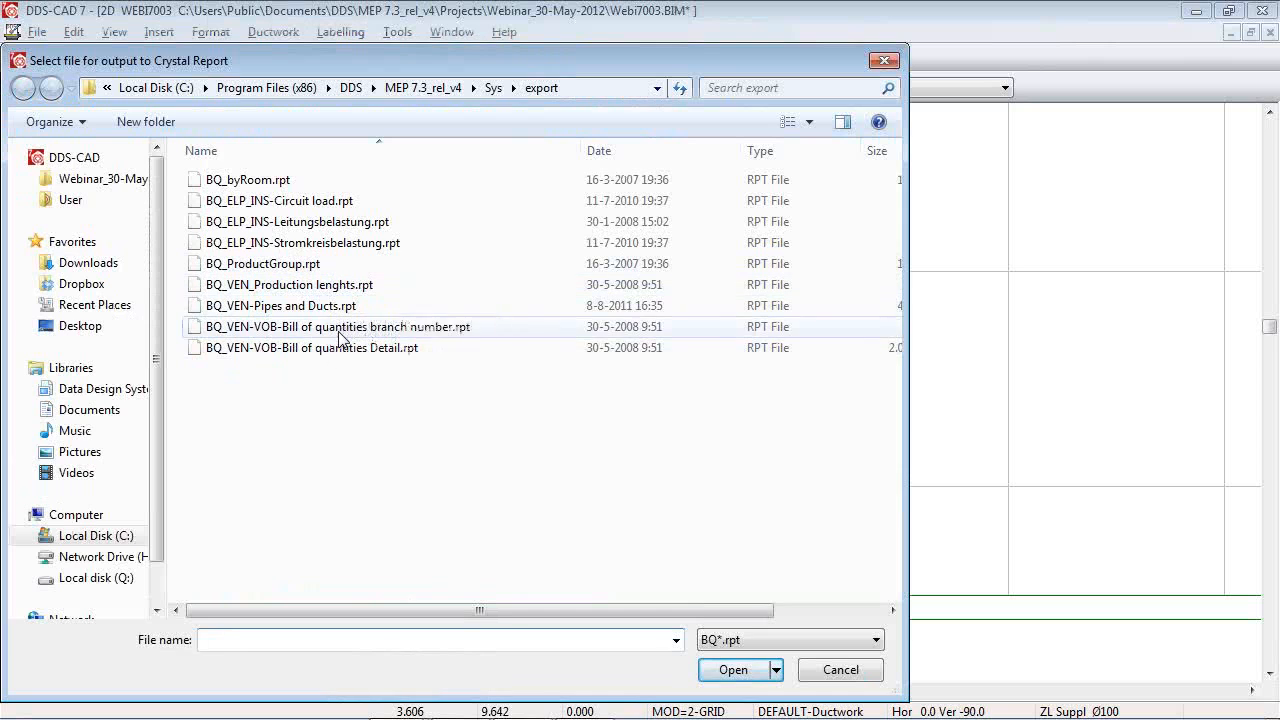
{"action": "left_click", "coordinate": [342, 330]}
{"action": "double_click", "coordinate": [342, 330]}
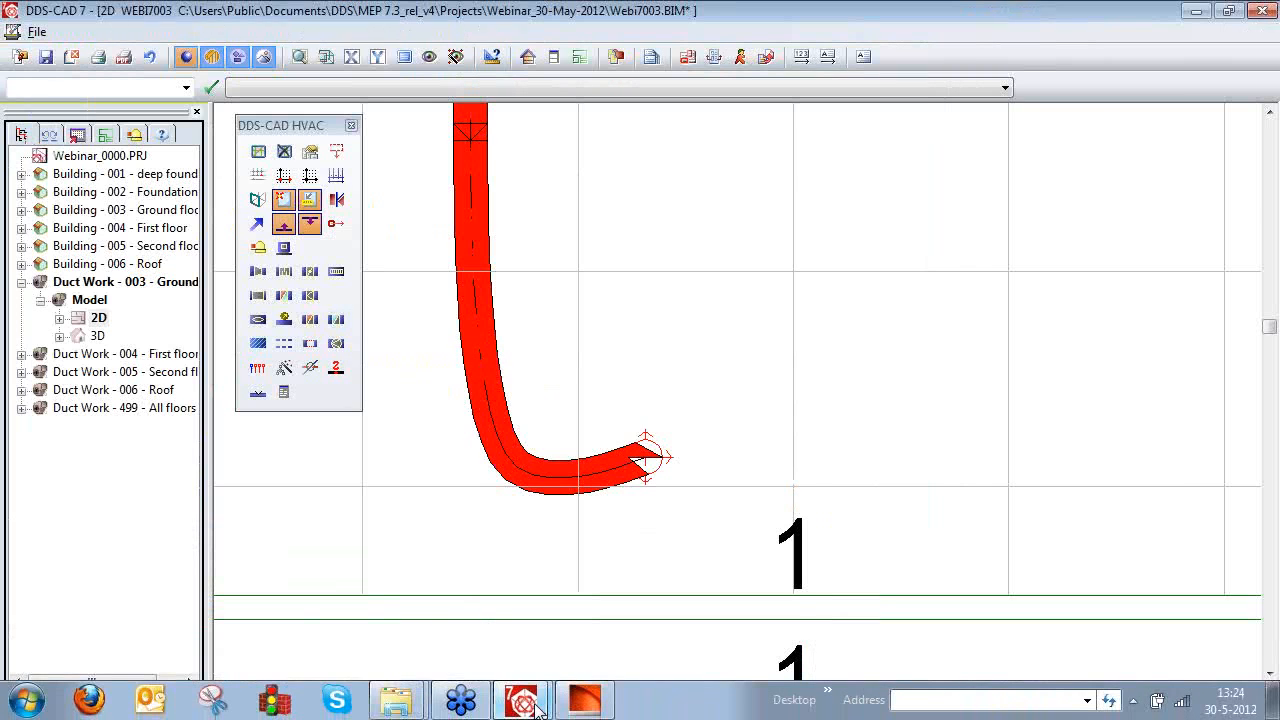
{"action": "left_click", "coordinate": [520, 699]}
{"action": "left_click", "coordinate": [521, 655]}
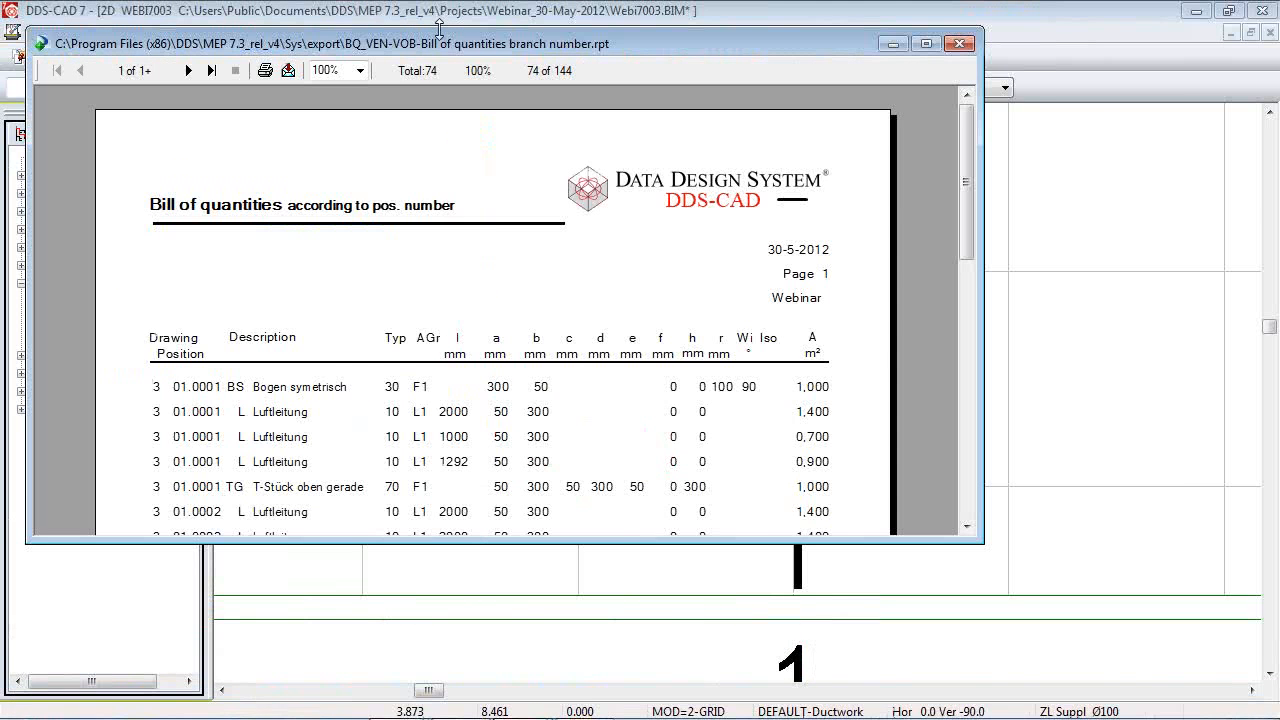
{"action": "double_click", "coordinate": [441, 40]}
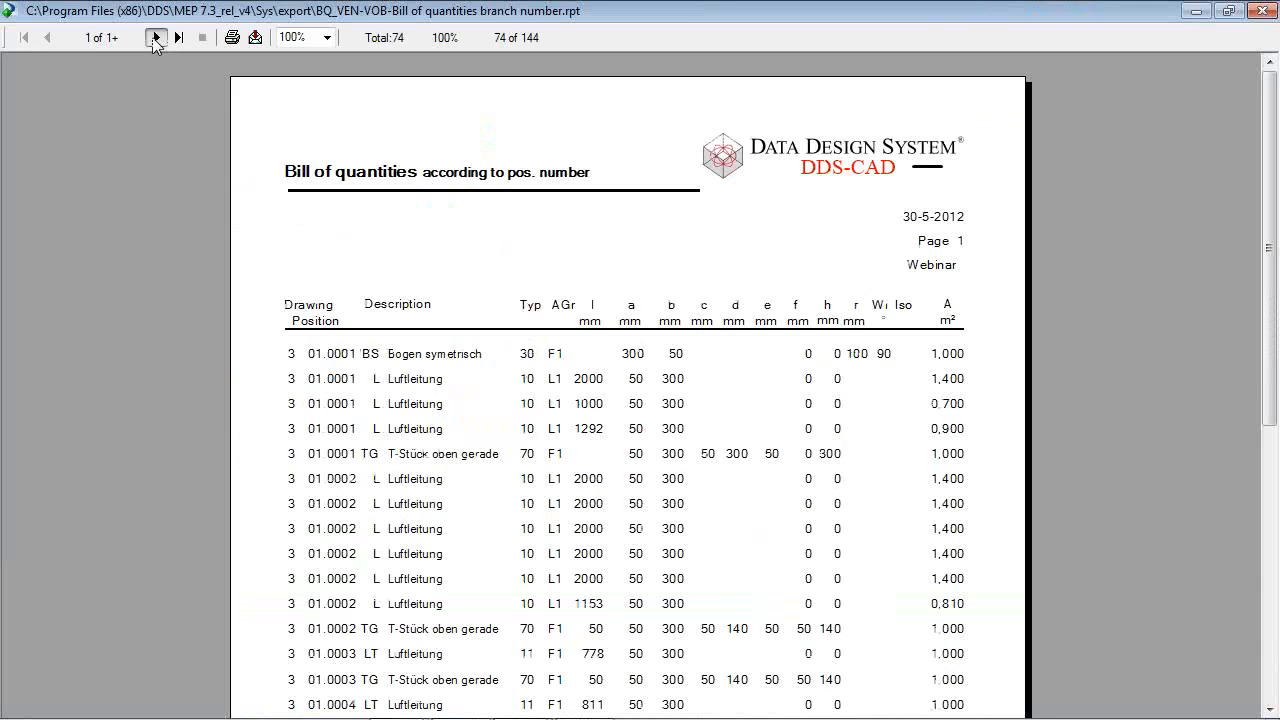
Page through the bill of quantities report to the last page, go back to page 2, and close the report.
{"action": "left_click", "coordinate": [155, 37]}
{"action": "left_click", "coordinate": [155, 37]}
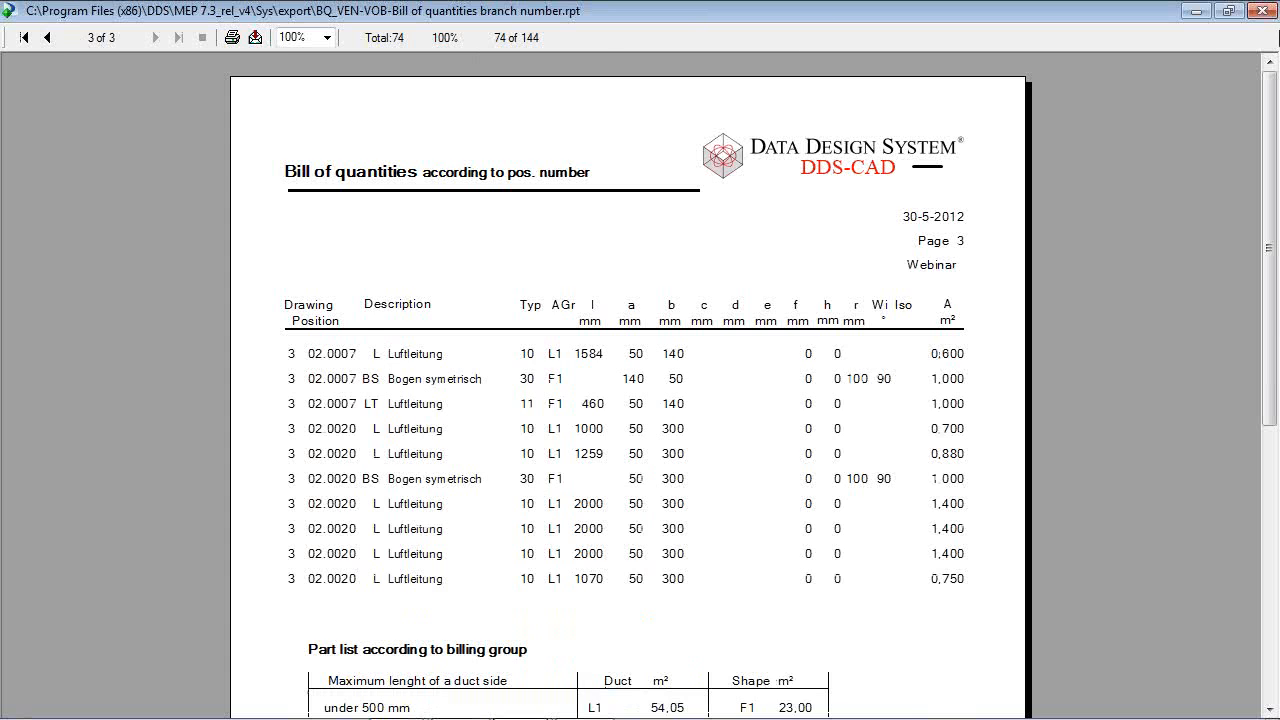
{"action": "left_click", "coordinate": [1262, 11]}
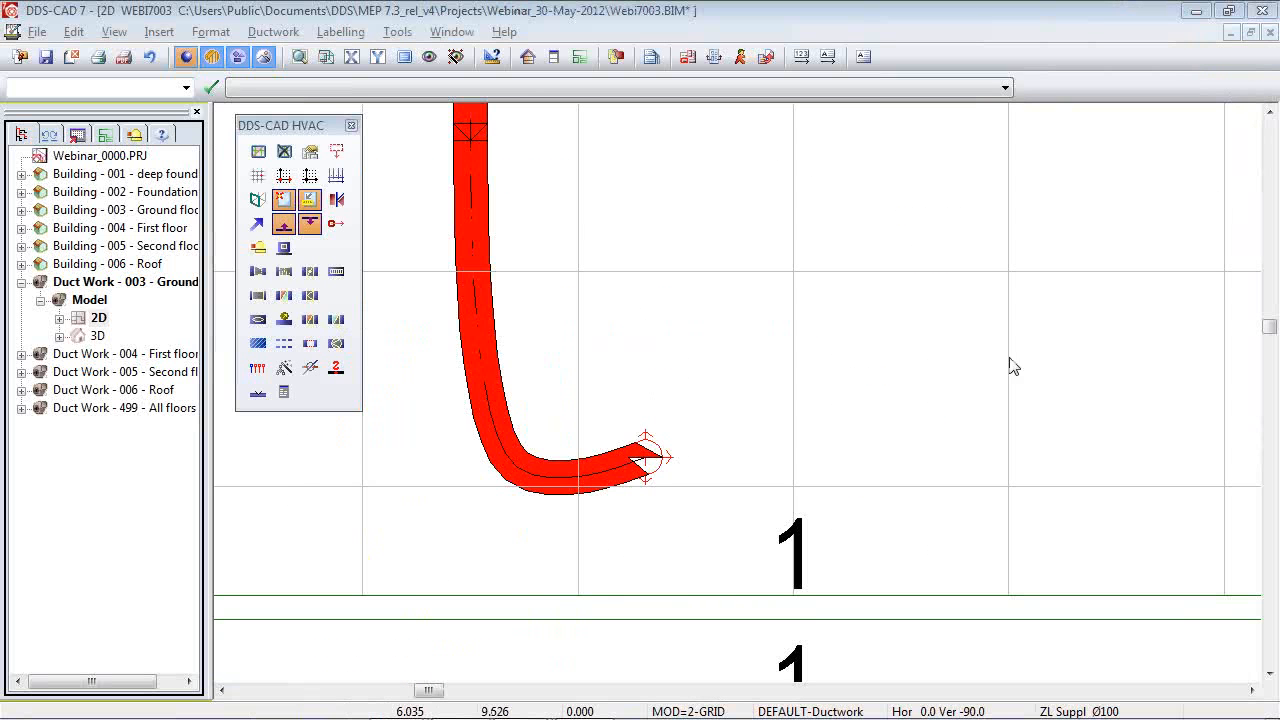
{"action": "mouse_move", "coordinate": [520, 700]}
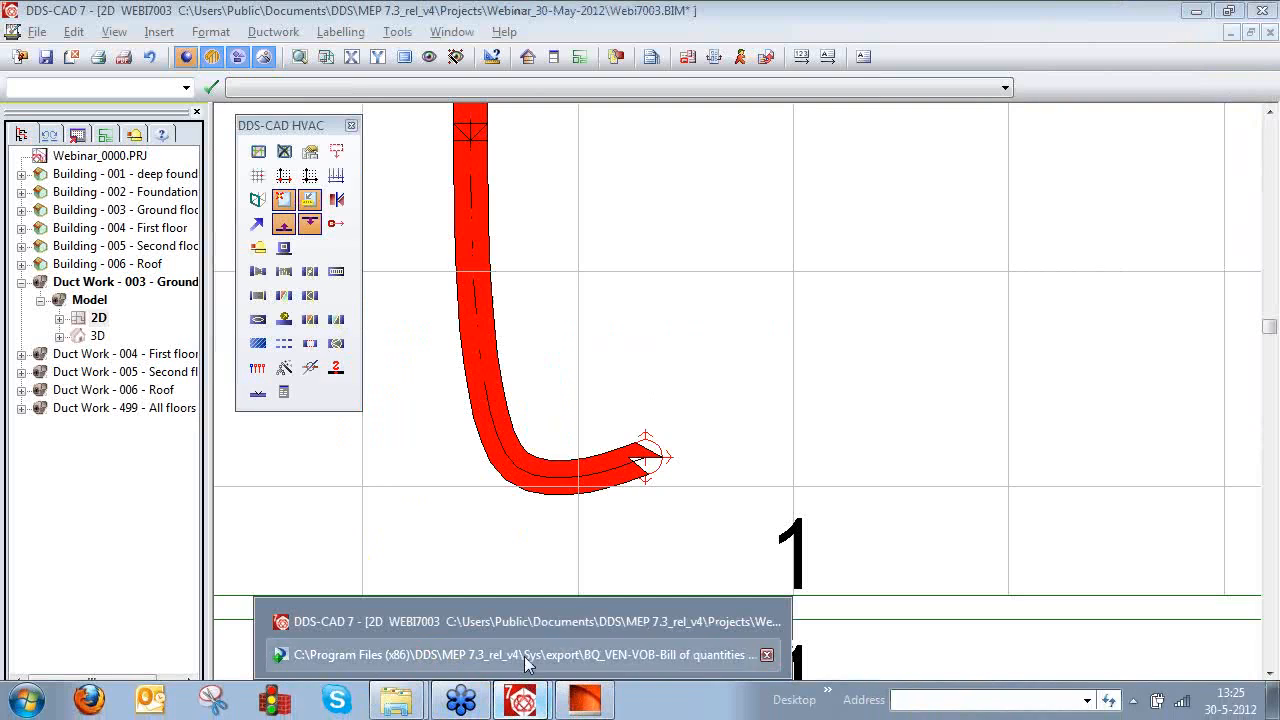
{"action": "left_click", "coordinate": [529, 658]}
{"action": "mouse_move", "coordinate": [1274, 241]}
{"action": "left_mouse_down"}
{"action": "mouse_move", "coordinate": [1276, 345]}
{"action": "mouse_move", "coordinate": [1273, 233]}
{"action": "left_mouse_up"}
{"action": "left_click", "coordinate": [46, 38]}
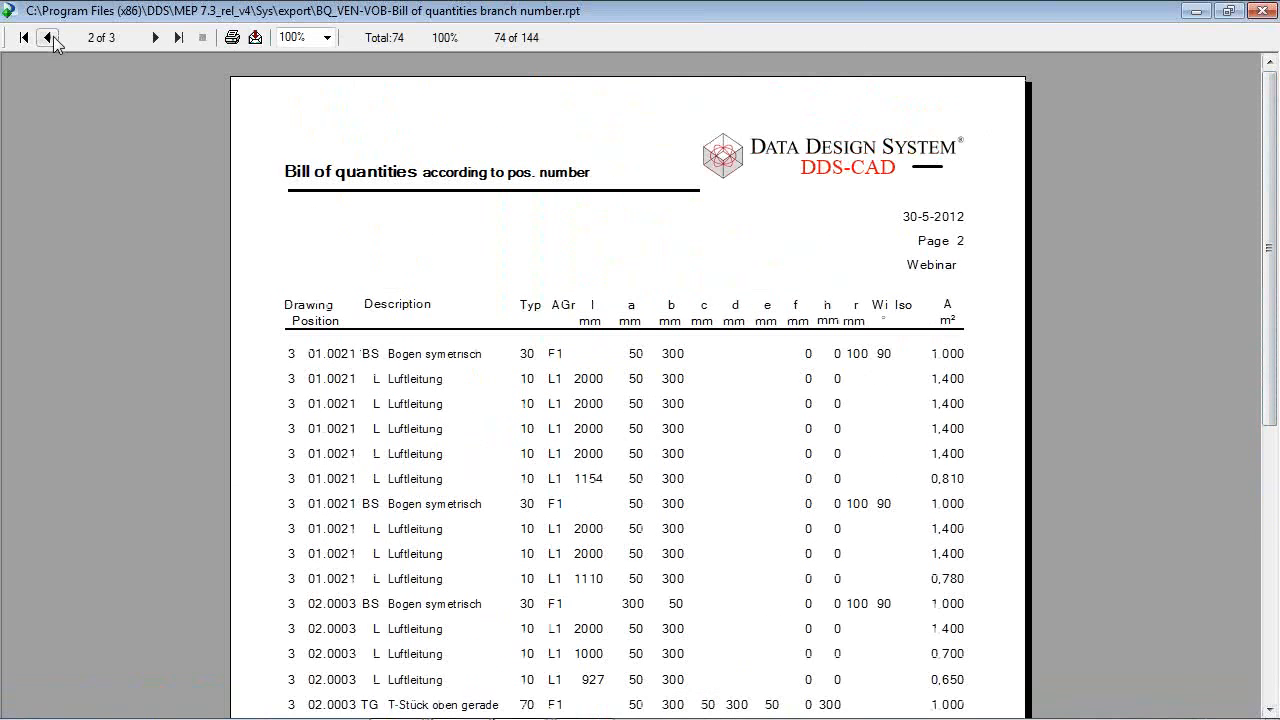
{"action": "left_click", "coordinate": [1262, 11]}
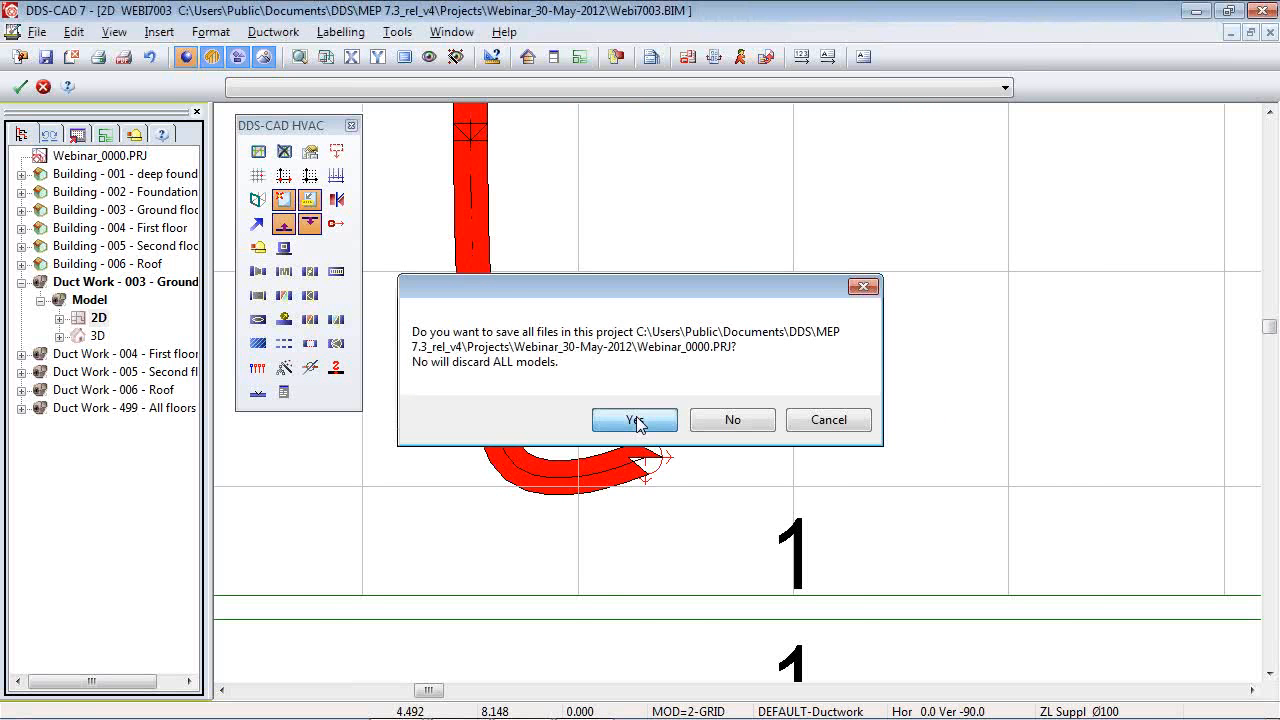
Save all files of the Webinar_0000 project on exit and relaunch DDS-CAD from the desktop.
{"action": "left_click", "coordinate": [638, 424]}
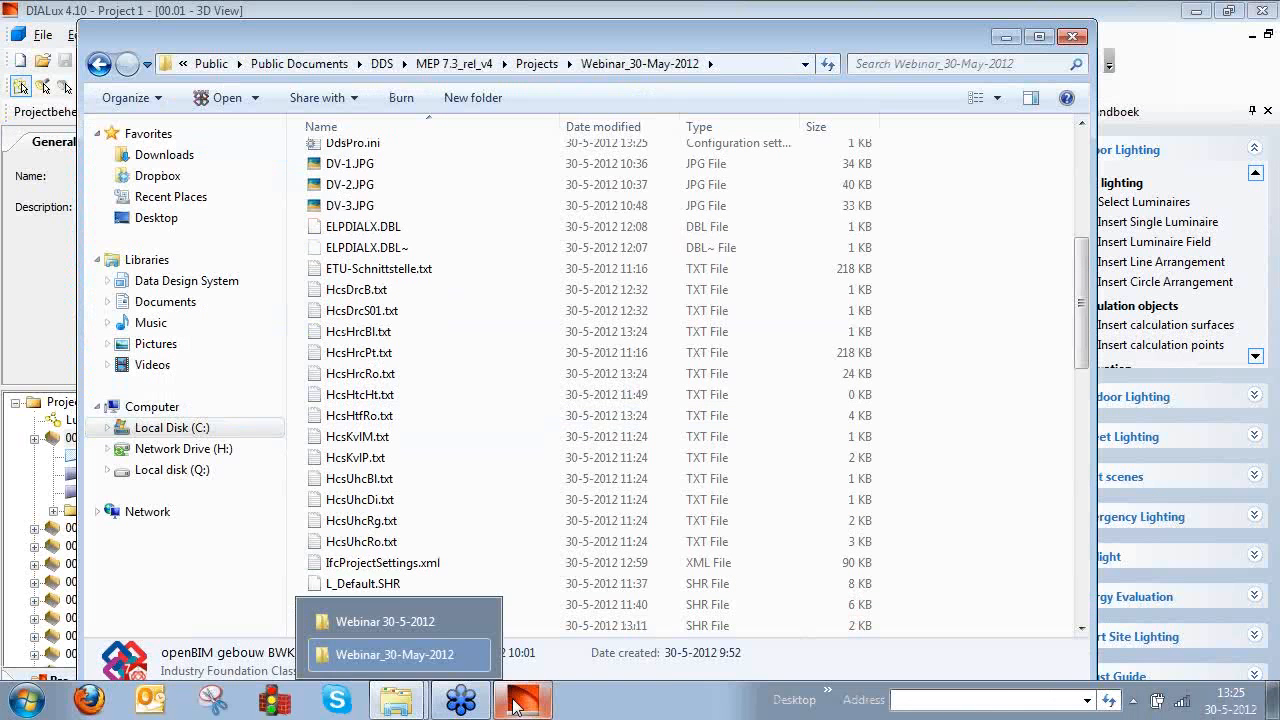
{"action": "mouse_move", "coordinate": [540, 708]}
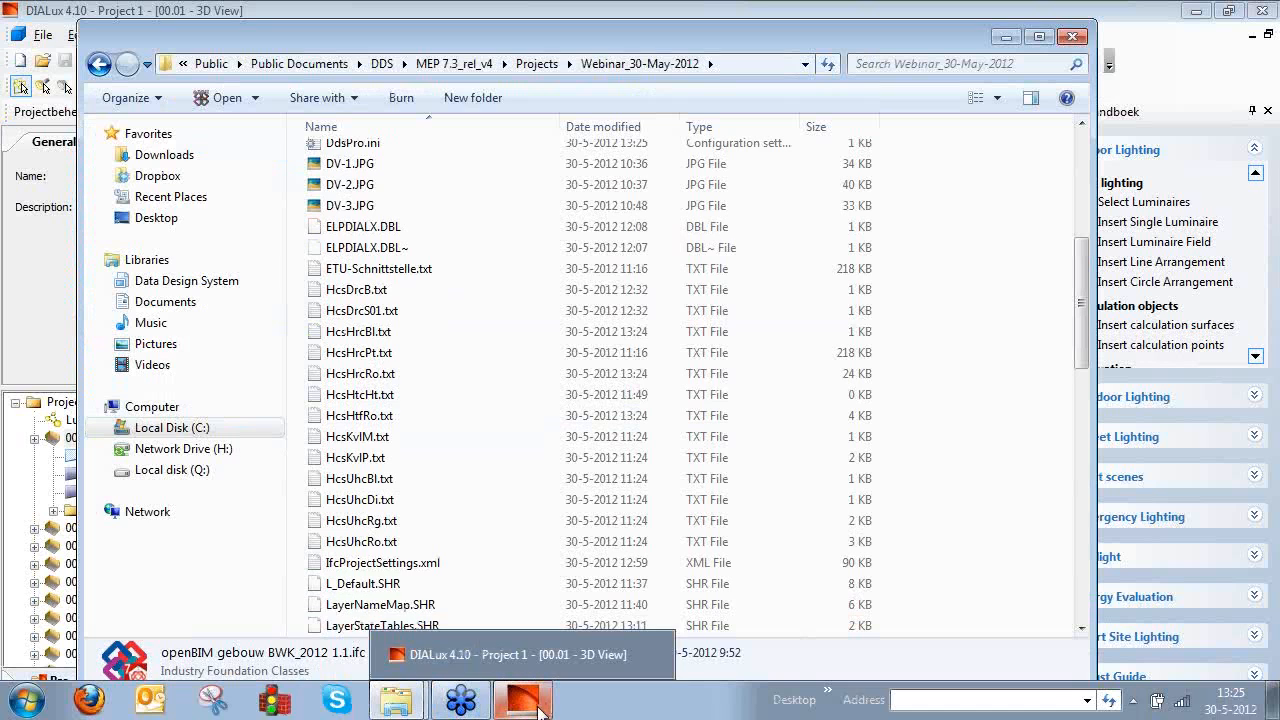
{"action": "left_click", "coordinate": [1273, 700]}
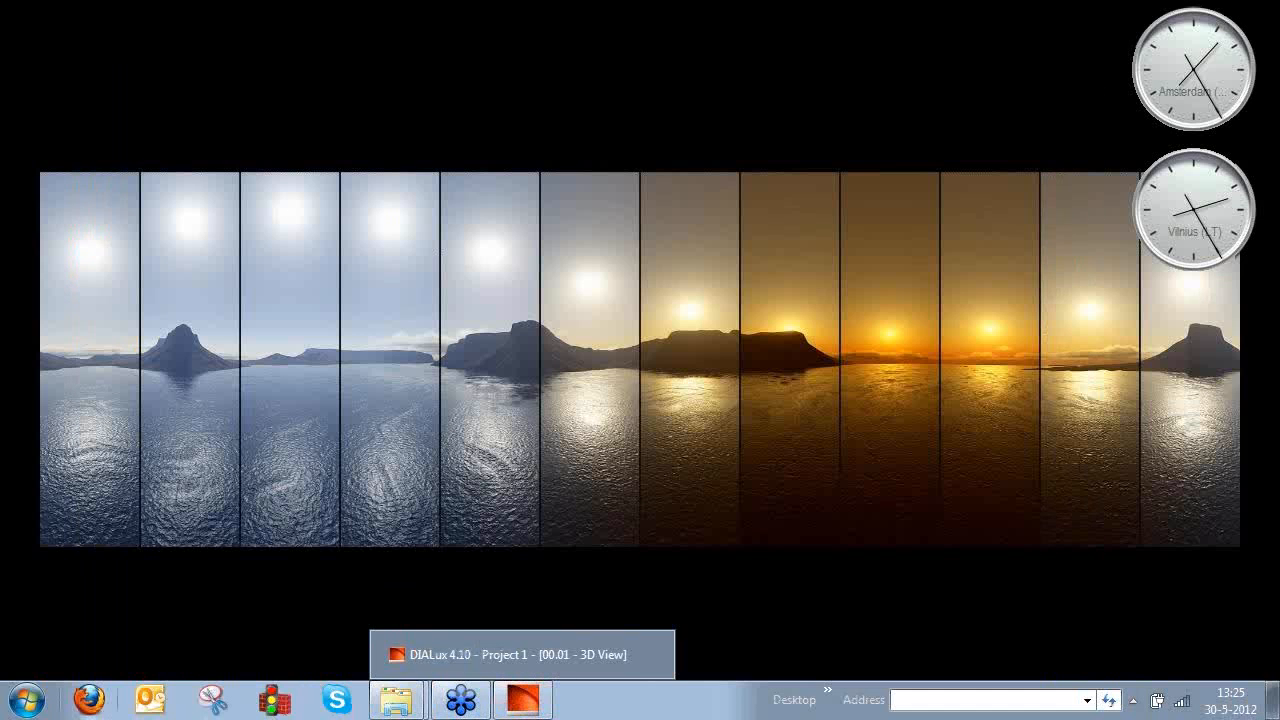
{"action": "left_click", "coordinate": [22, 702]}
{"action": "left_click", "coordinate": [16, 610]}
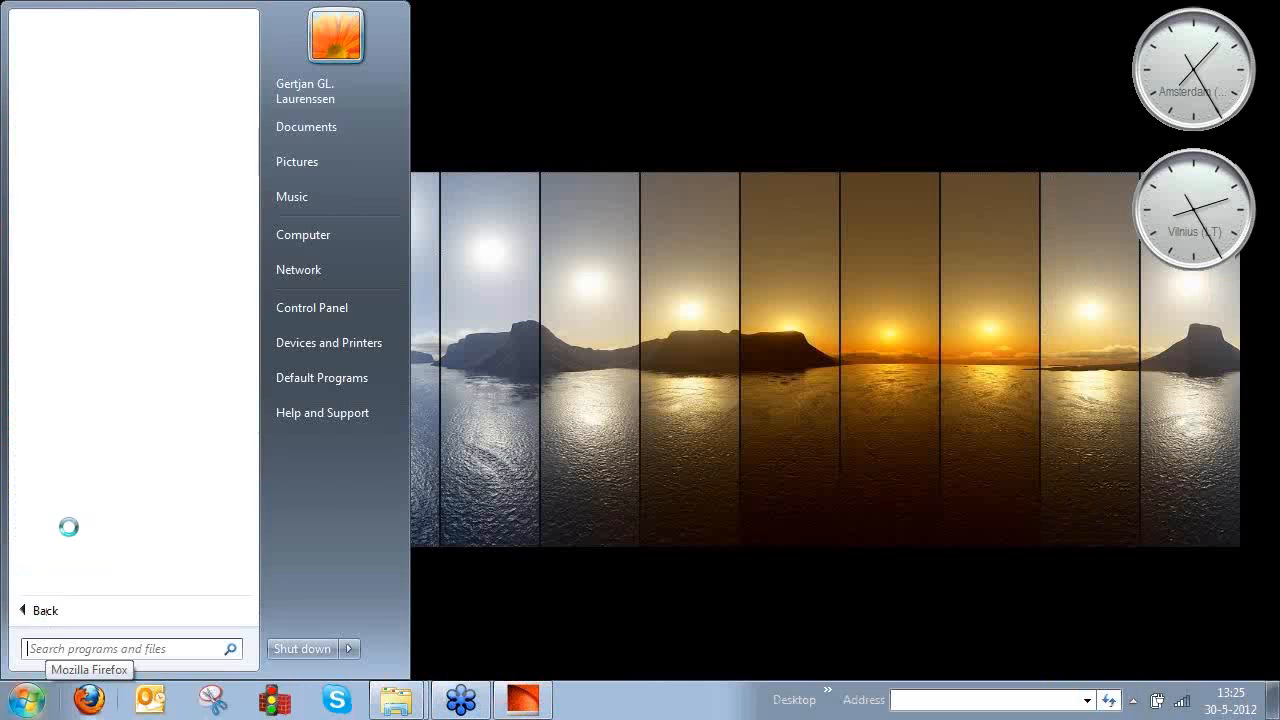
{"action": "left_click", "coordinate": [73, 155]}
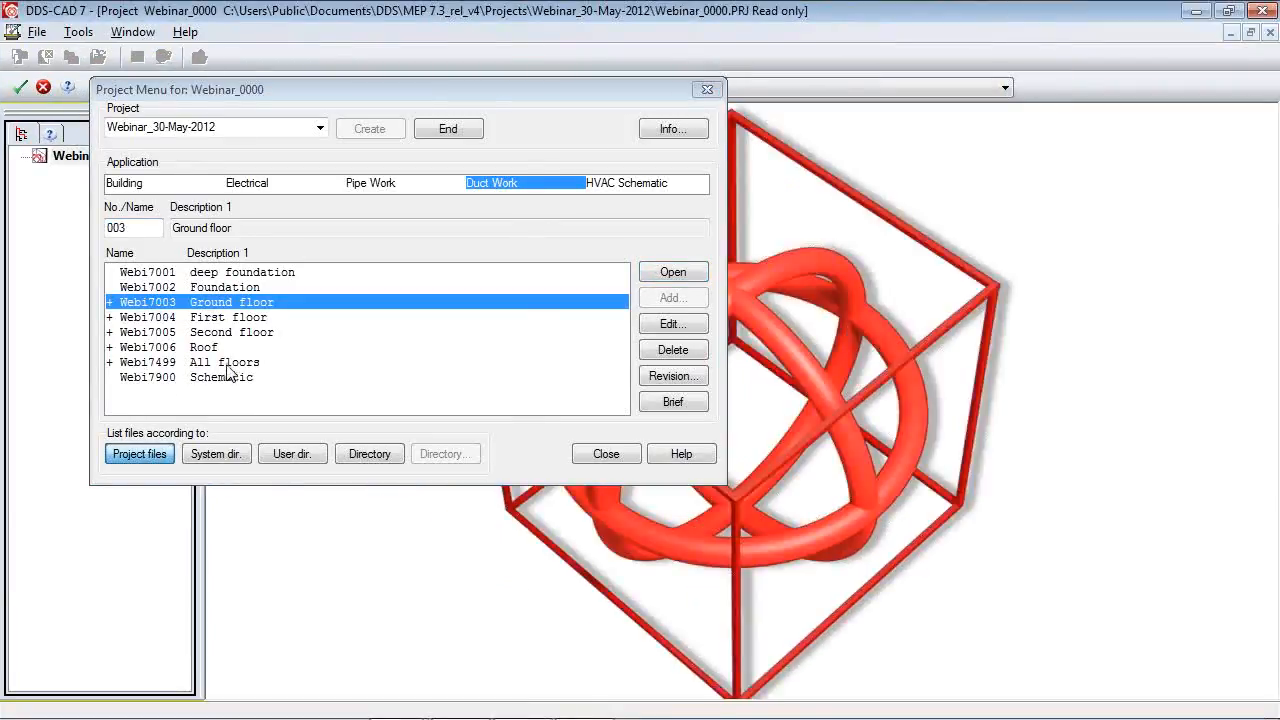
Open the All floors ductwork model and view it as a shaded 3D render from several angles.
{"action": "double_click", "coordinate": [227, 363]}
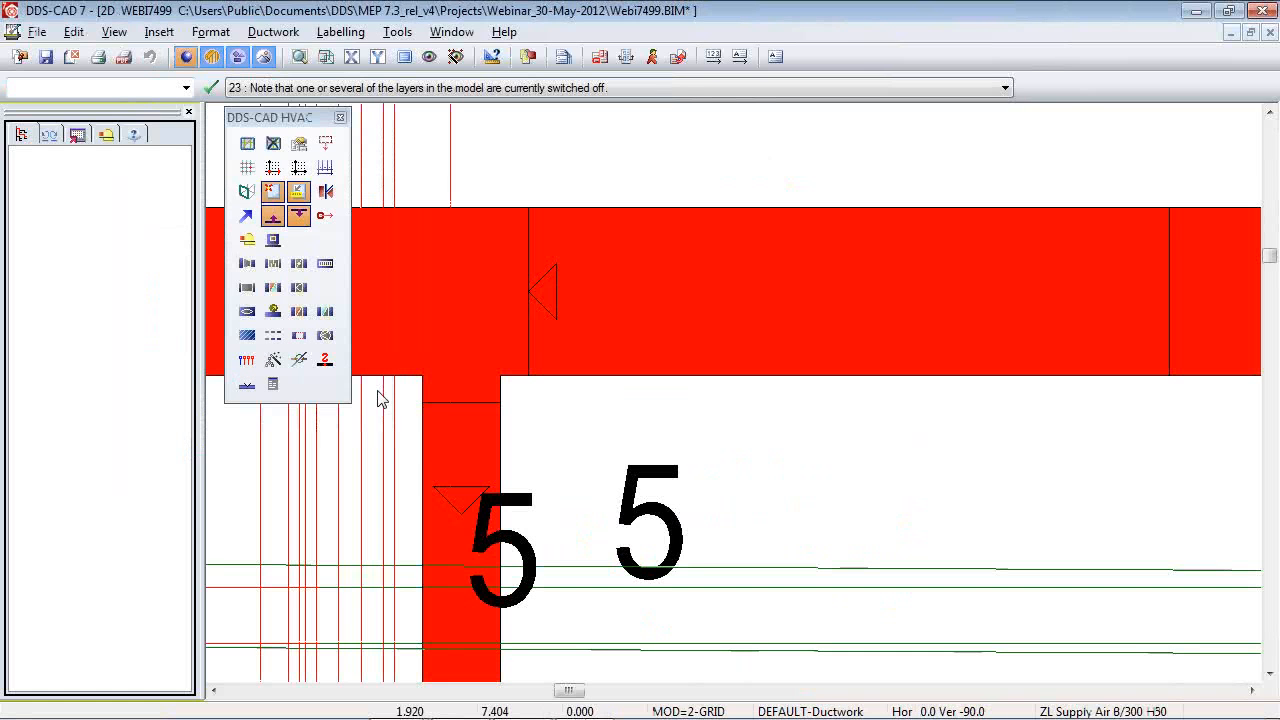
{"action": "left_click", "coordinate": [264, 57]}
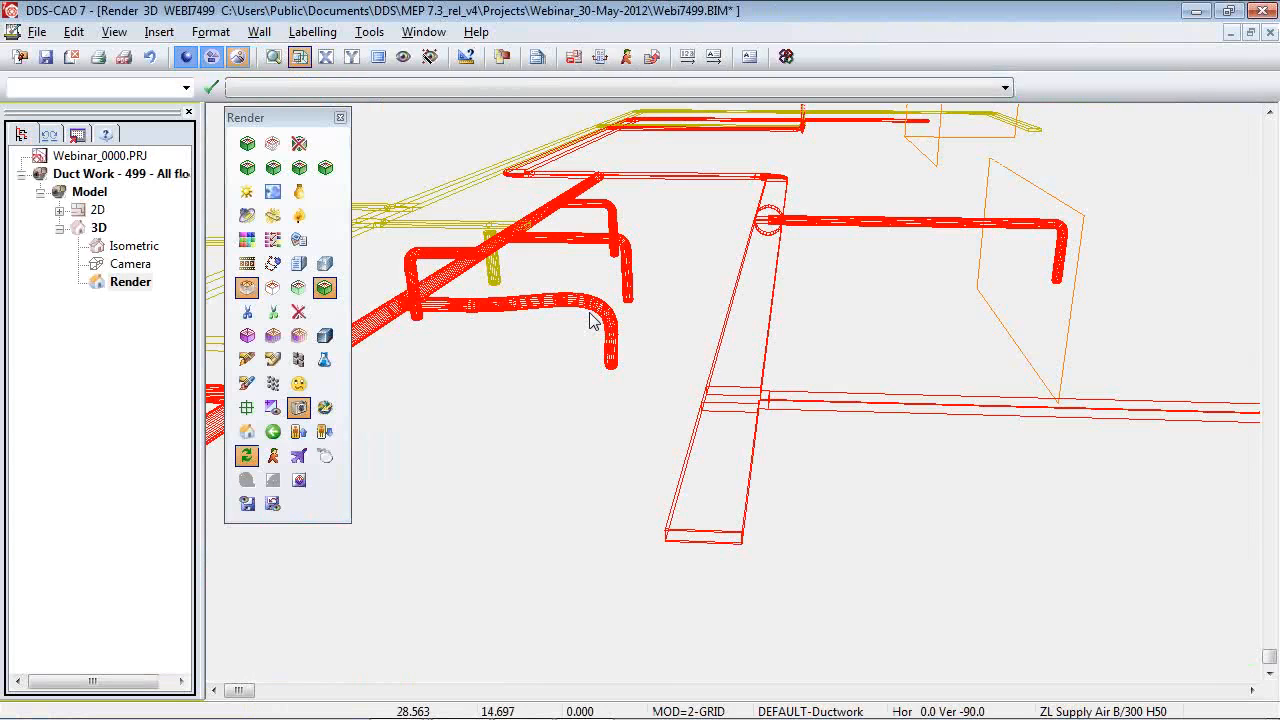
{"action": "left_click", "coordinate": [275, 169]}
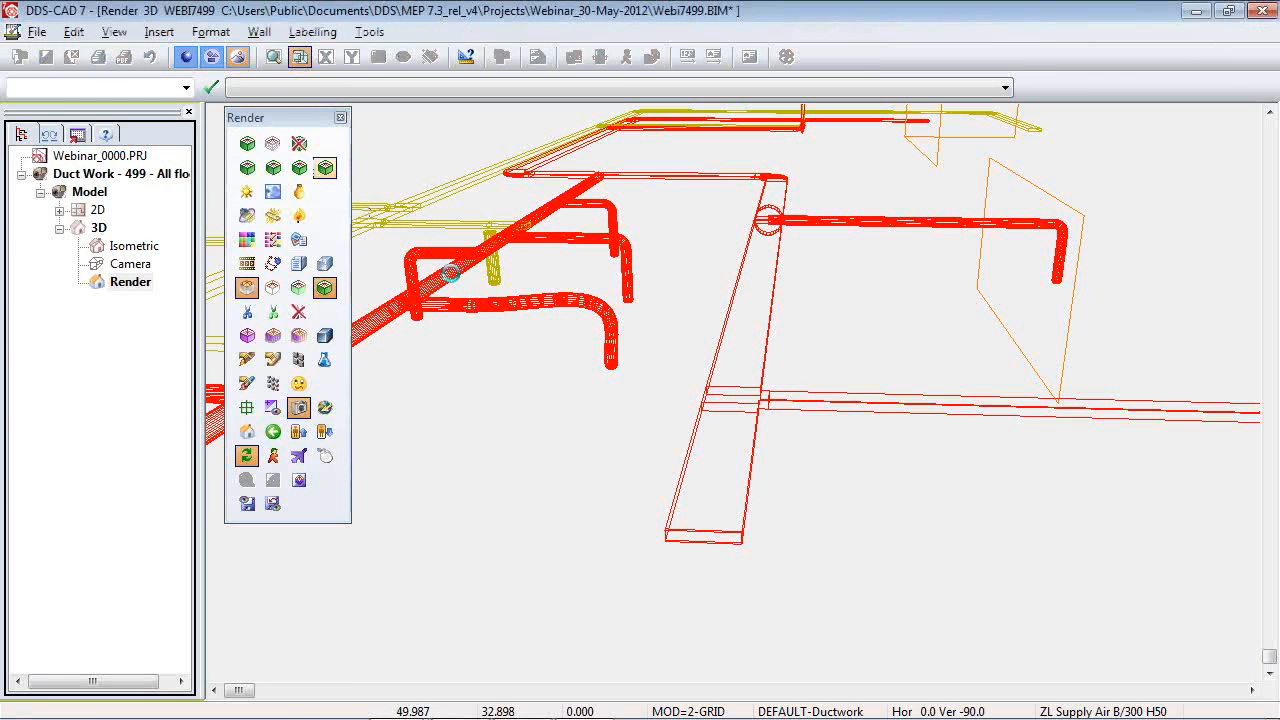
{"action": "scroll", "coordinate": [661, 436], "scroll_direction": "down", "scroll_amount": 3}
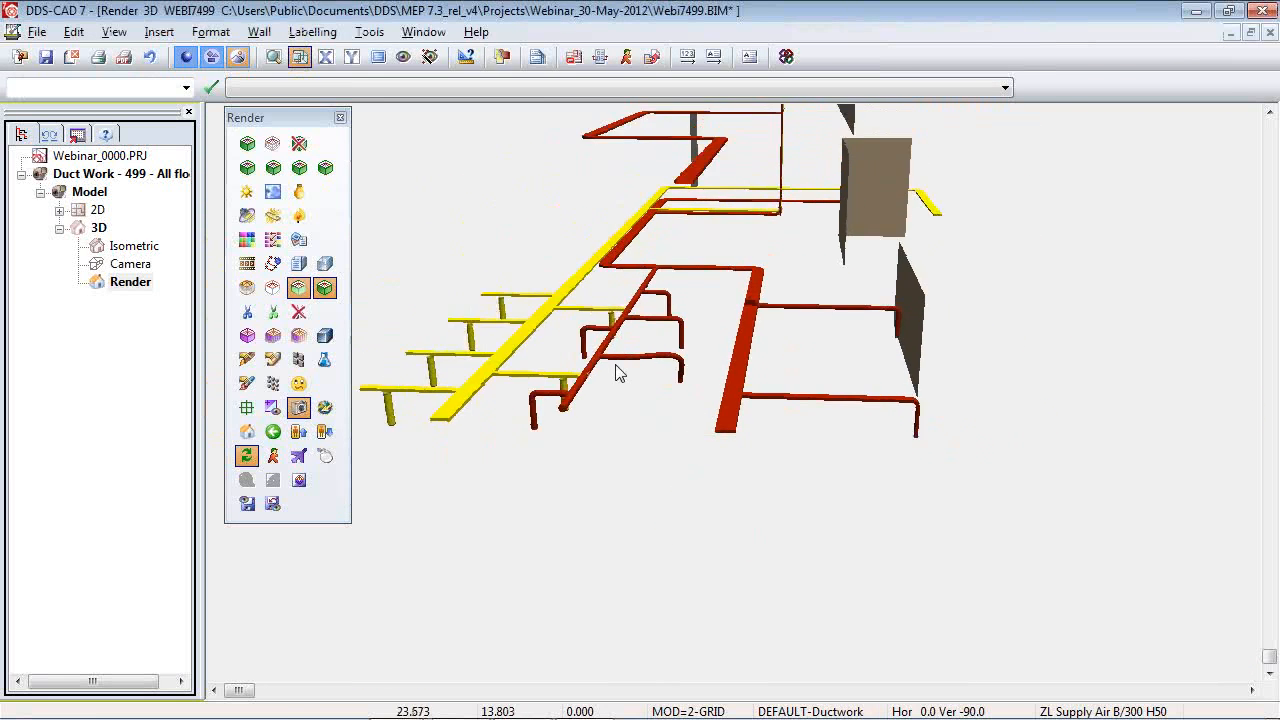
{"action": "left_click_drag", "start_coordinate": [554, 334], "coordinate": [721, 295]}
{"action": "left_click", "coordinate": [721, 295]}
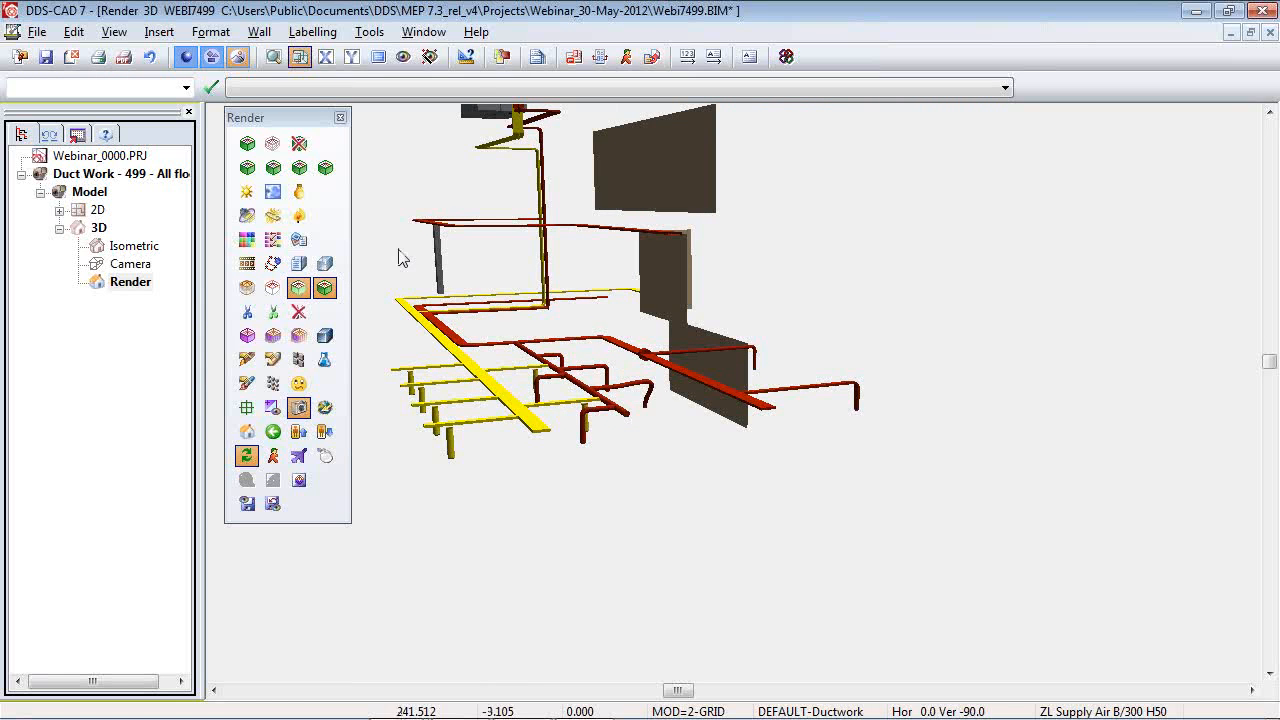
Open the ground-floor ductwork in 2D and update the model with Reconnect Ducts and clash detection against Ducts.
{"action": "double_click", "coordinate": [507, 403]}
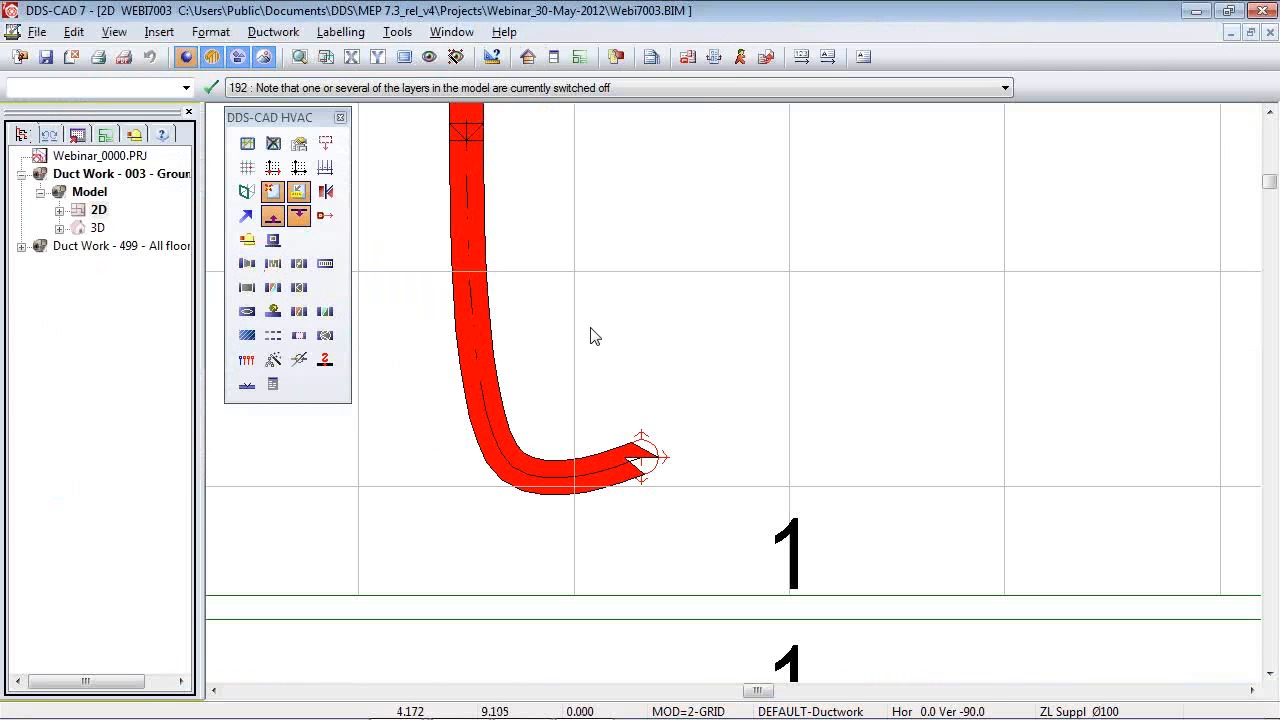
{"action": "scroll", "coordinate": [475, 520], "scroll_direction": "down", "scroll_amount": 7}
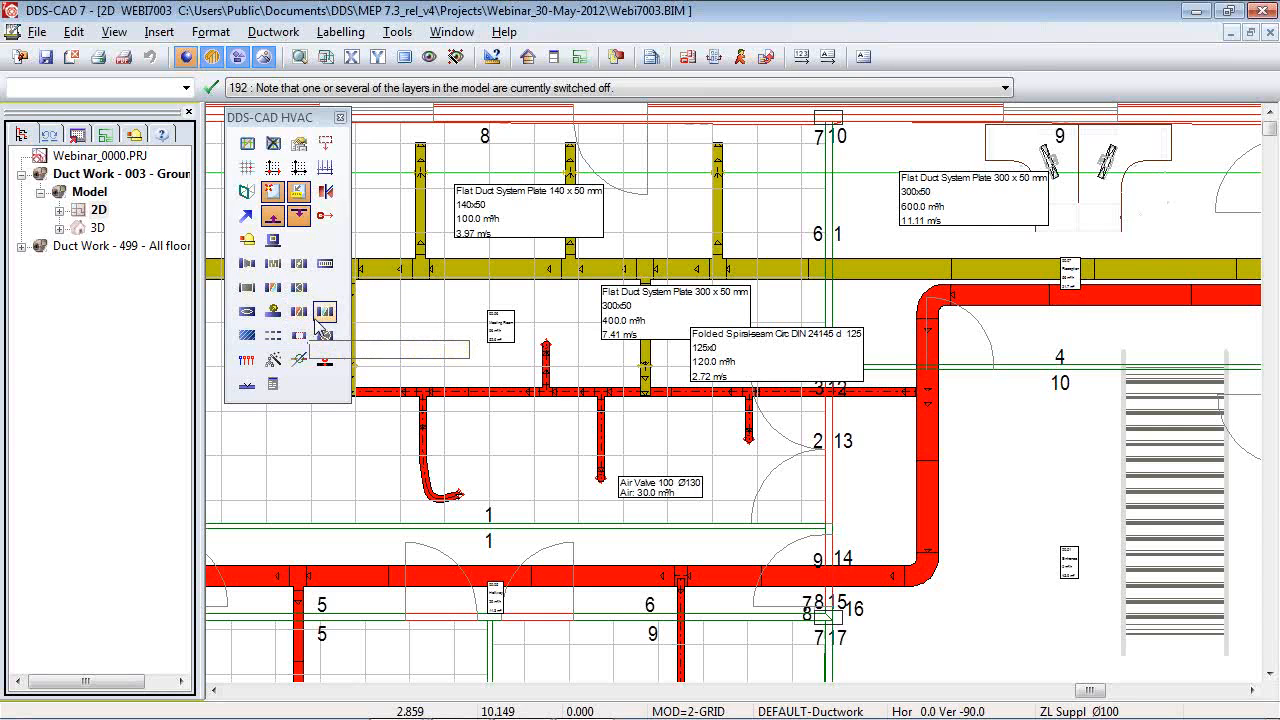
{"action": "left_click", "coordinate": [274, 360]}
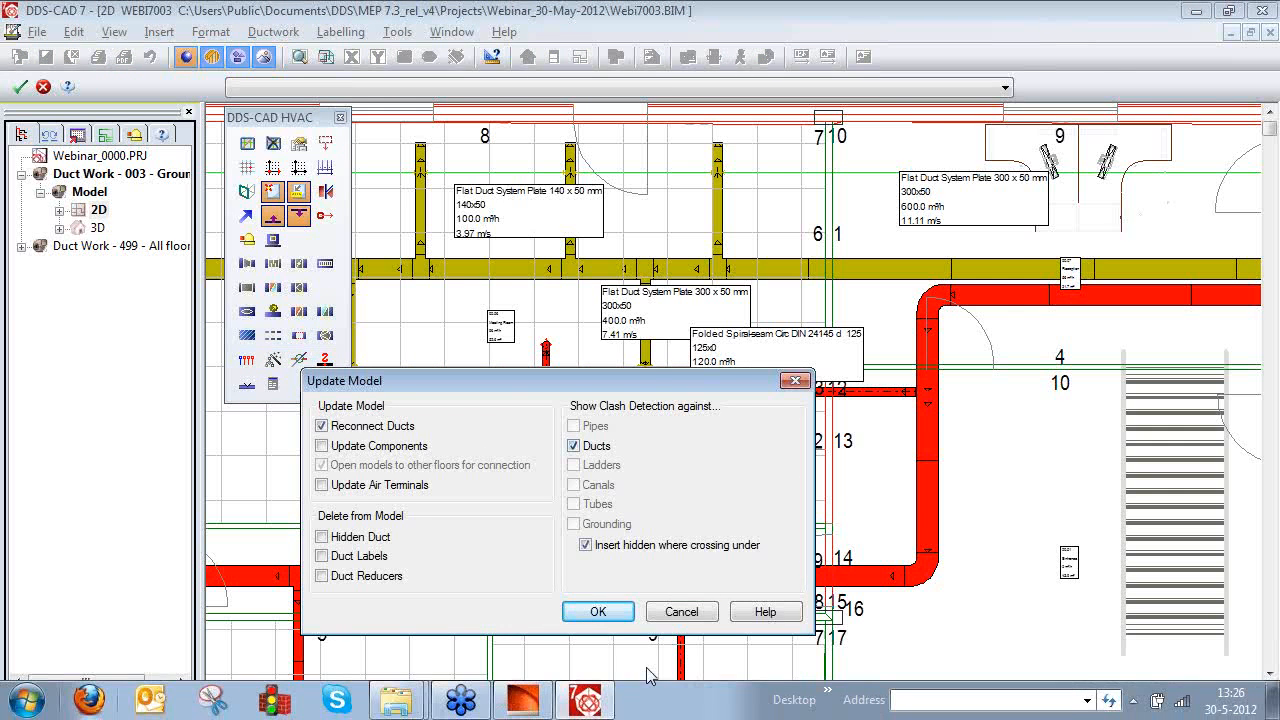
{"action": "left_click", "coordinate": [598, 611]}
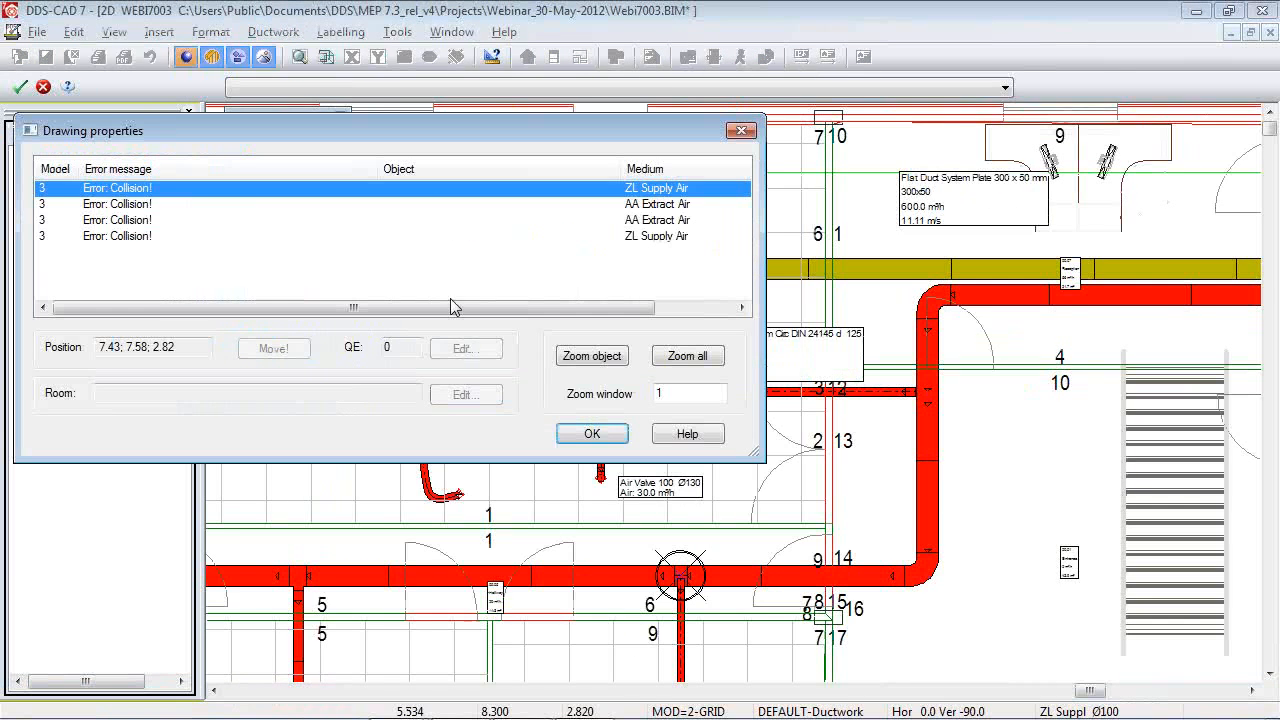
Zoom to each listed duct collision in the clash results and close the list.
{"action": "left_click", "coordinate": [592, 357]}
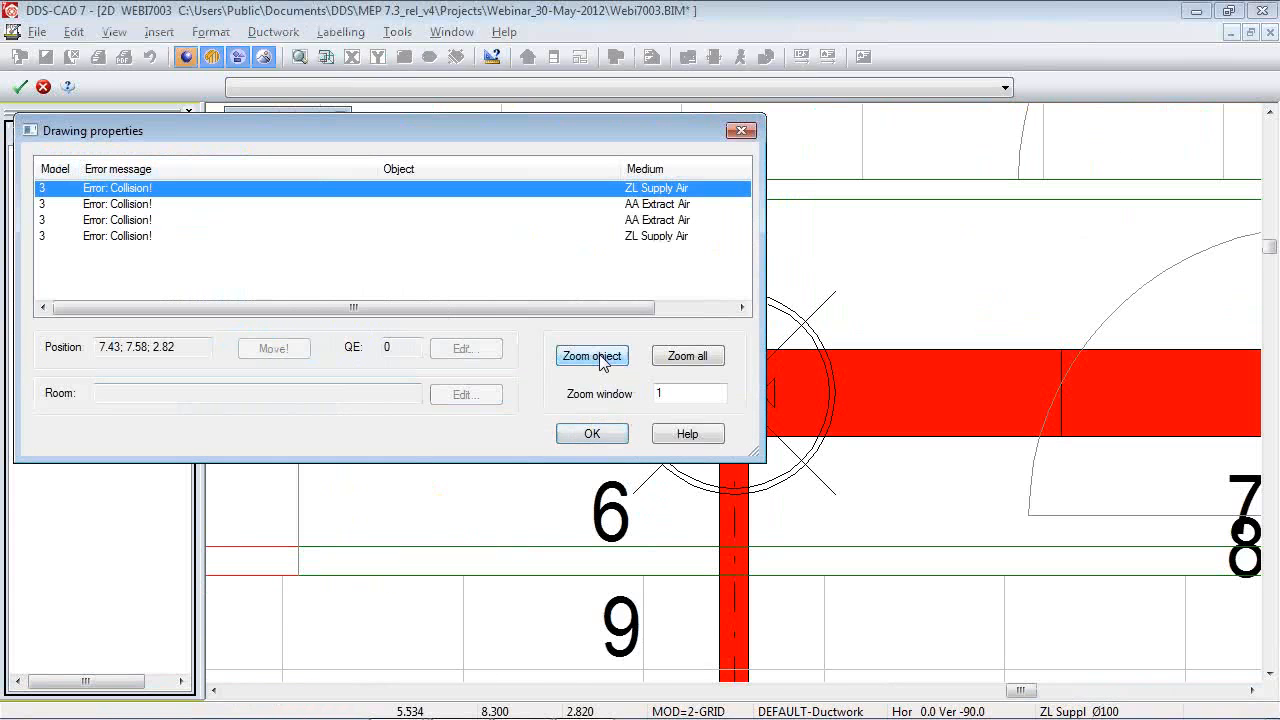
{"action": "left_click", "coordinate": [117, 219]}
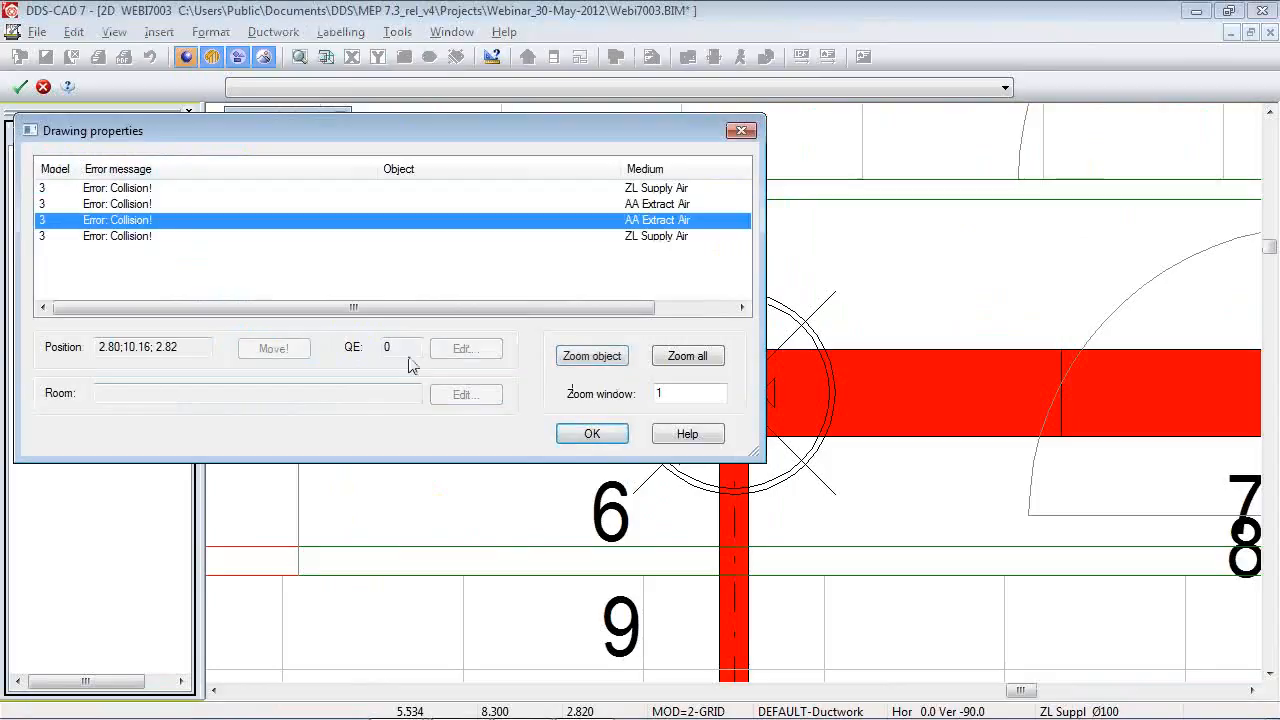
{"action": "left_click", "coordinate": [565, 360]}
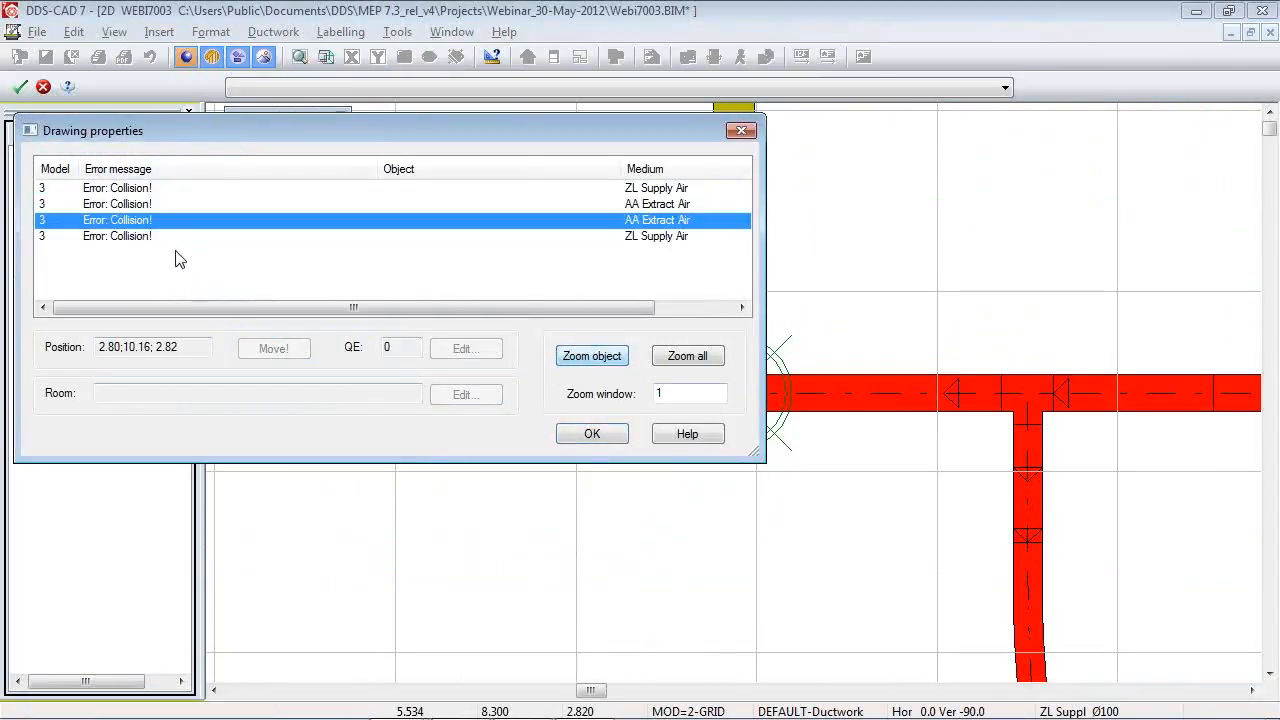
{"action": "left_click", "coordinate": [132, 204]}
{"action": "left_click", "coordinate": [591, 358]}
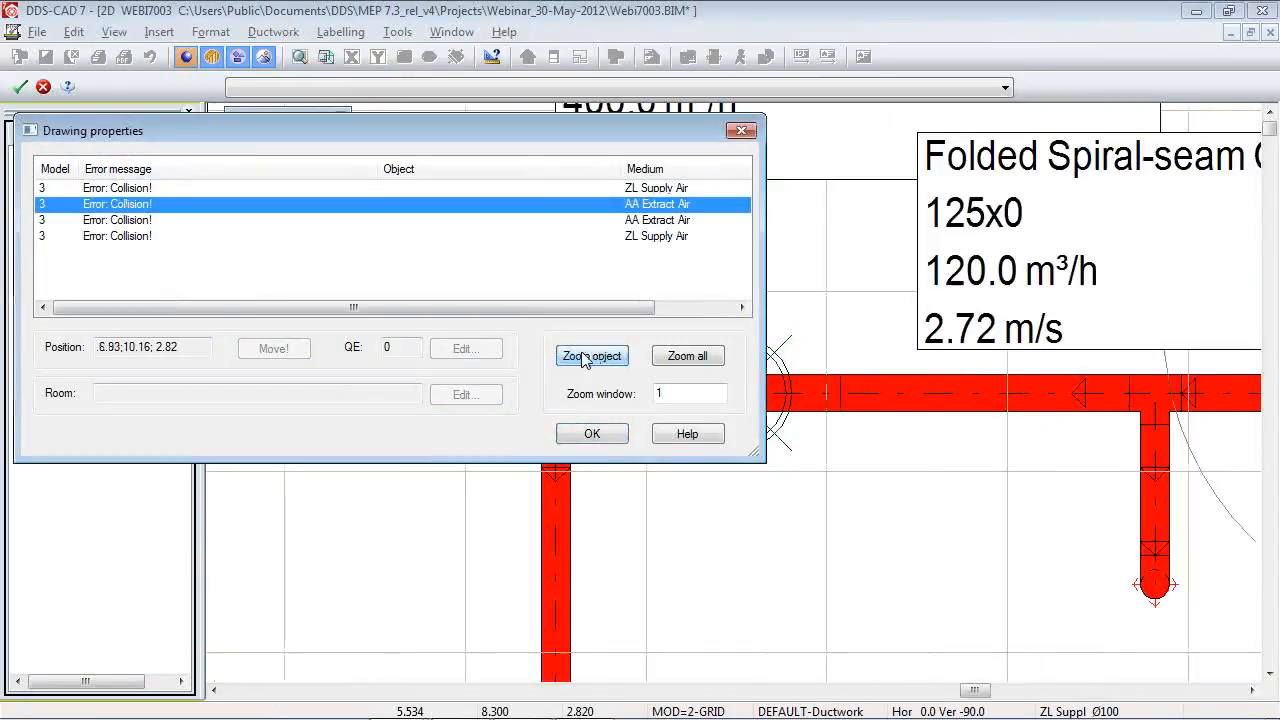
{"action": "left_click", "coordinate": [104, 237]}
{"action": "left_click", "coordinate": [594, 360]}
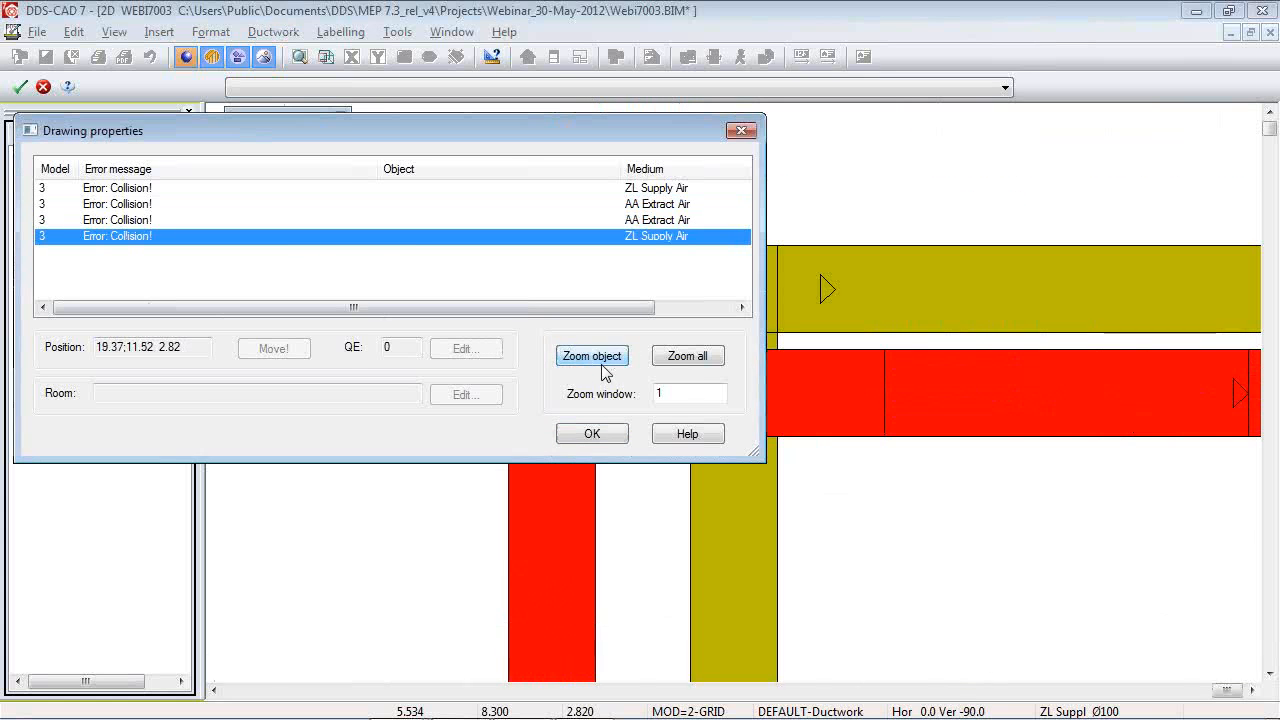
{"action": "left_click", "coordinate": [591, 434]}
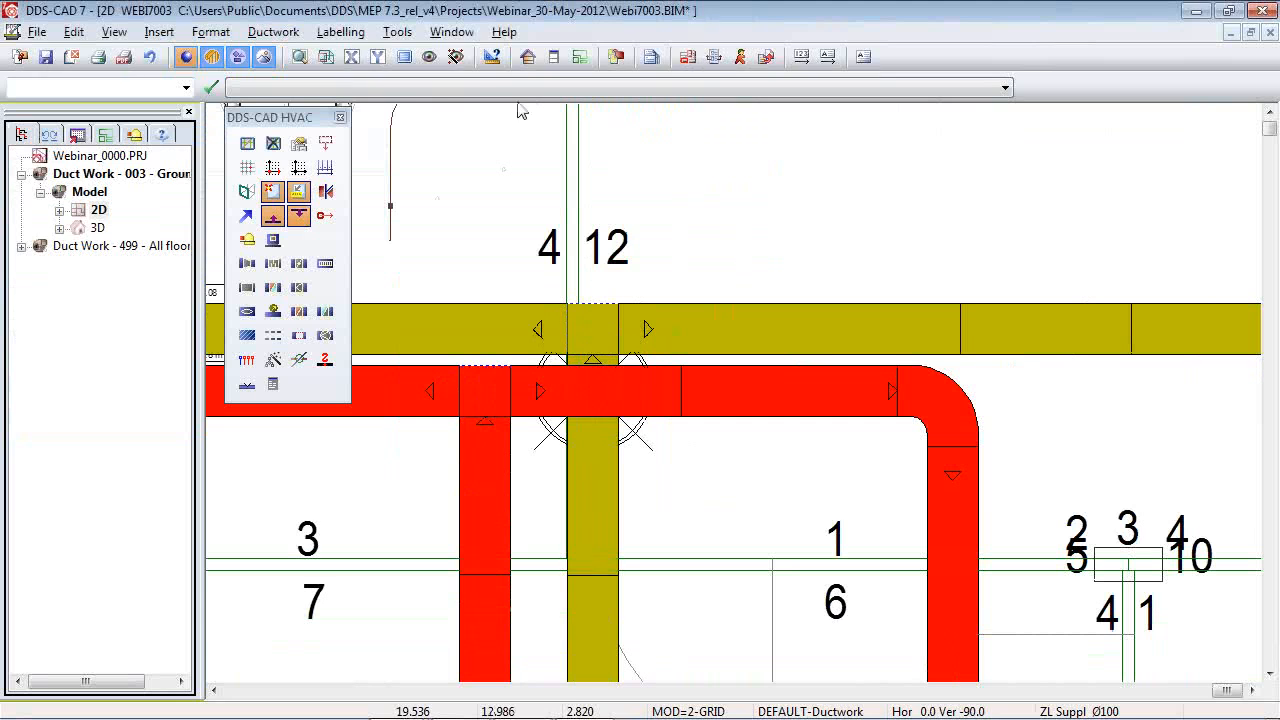
Split the supply air duct just past the extract duct crossing and delete the segment that crosses it.
{"action": "left_click", "coordinate": [328, 58]}
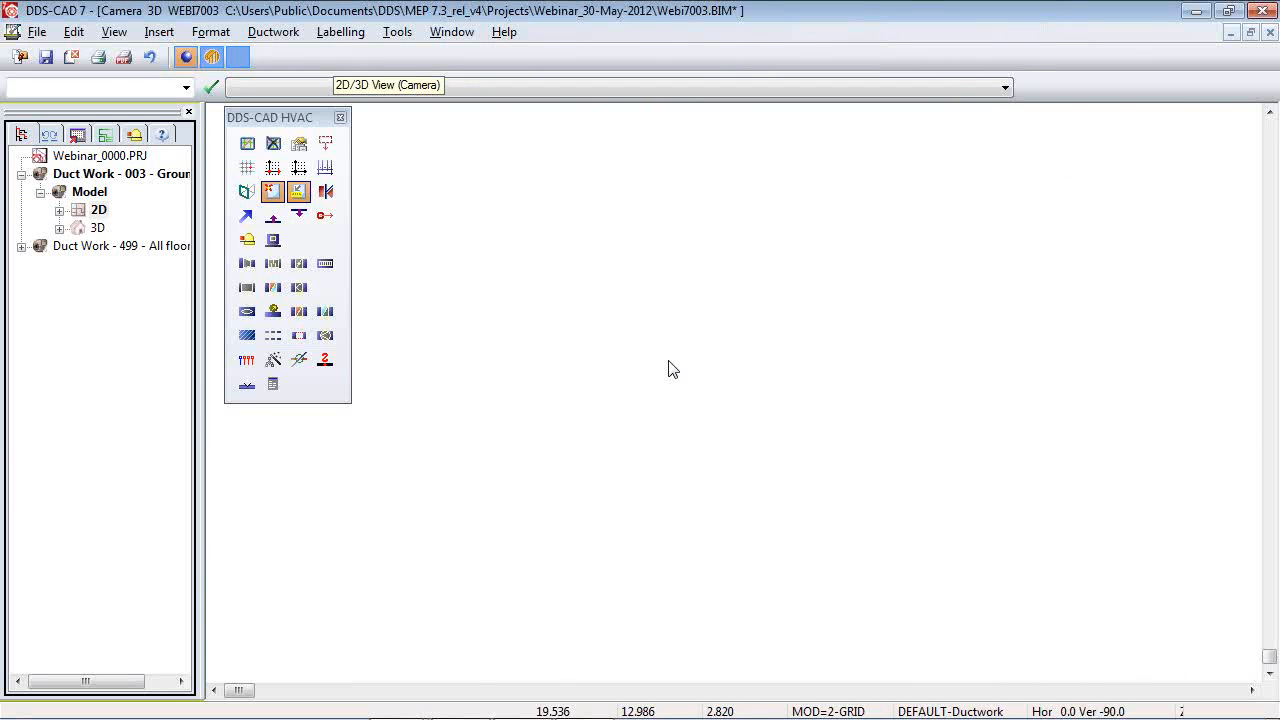
{"action": "scroll", "coordinate": [670, 364], "scroll_direction": "down", "scroll_amount": 3}
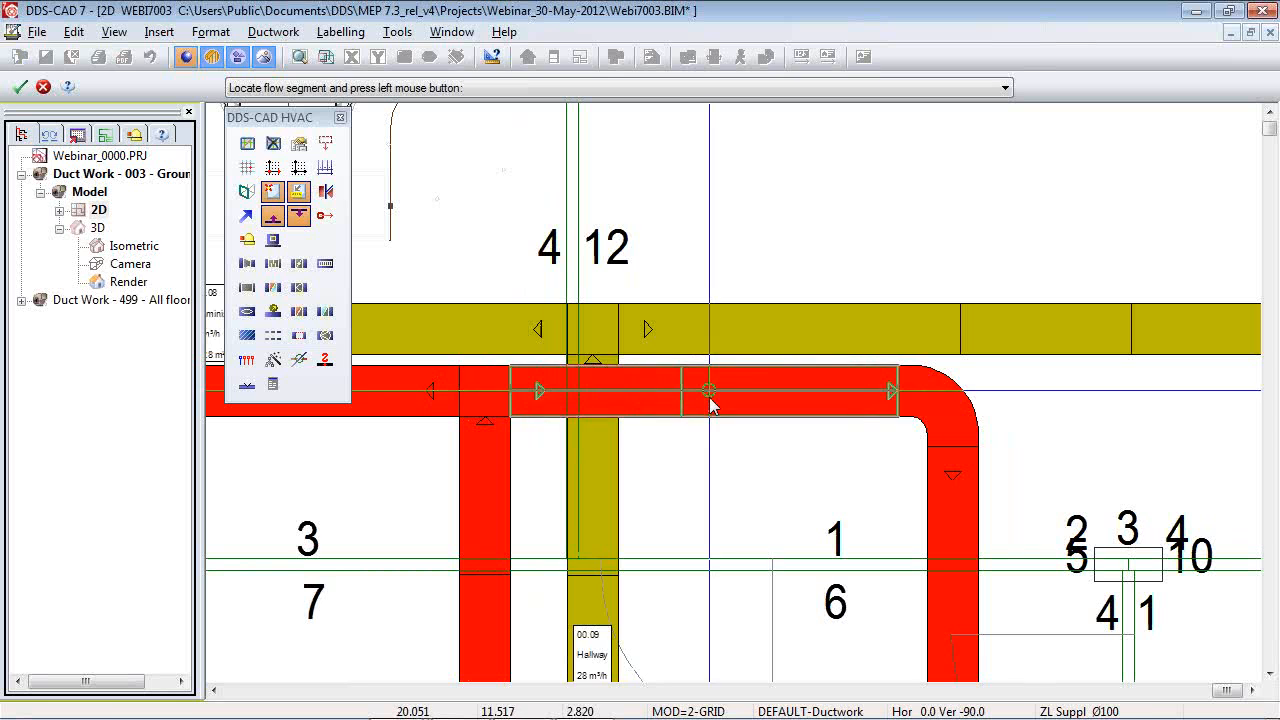
{"action": "left_click", "coordinate": [711, 400]}
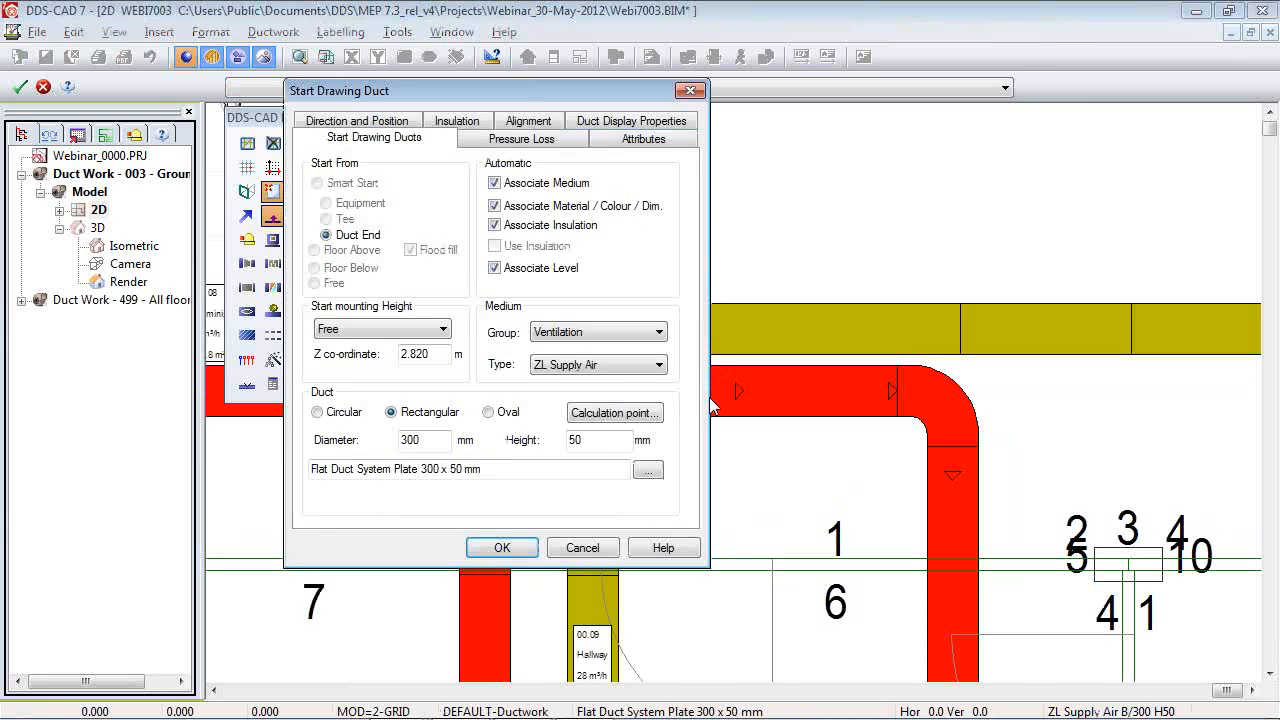
{"action": "key", "text": "Return"}
{"action": "key", "text": "Escape"}
{"action": "left_click", "coordinate": [528, 407]}
{"action": "key", "text": "Delete"}
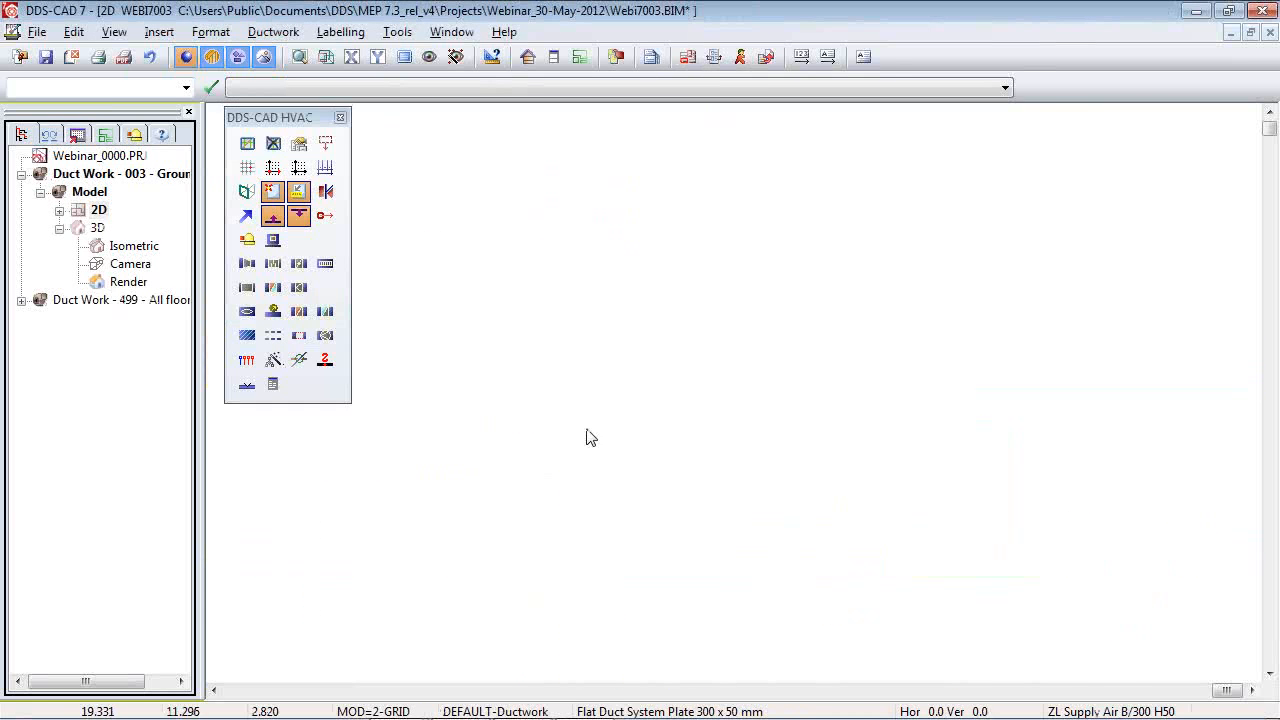
Try to draw the supply air duct from the tee, climbing over the extract duct at 45°.
{"action": "left_click", "coordinate": [247, 264]}
{"action": "left_click", "coordinate": [510, 391]}
{"action": "key", "text": "Return"}
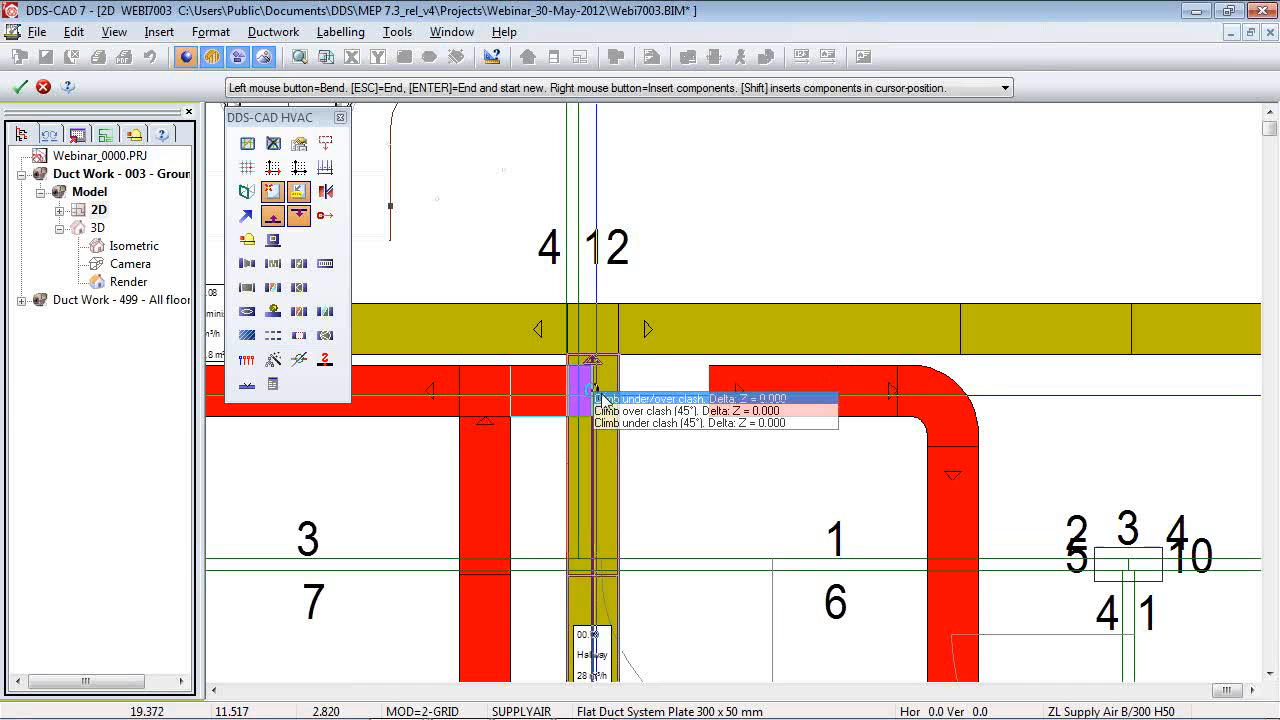
{"action": "left_click", "coordinate": [661, 412]}
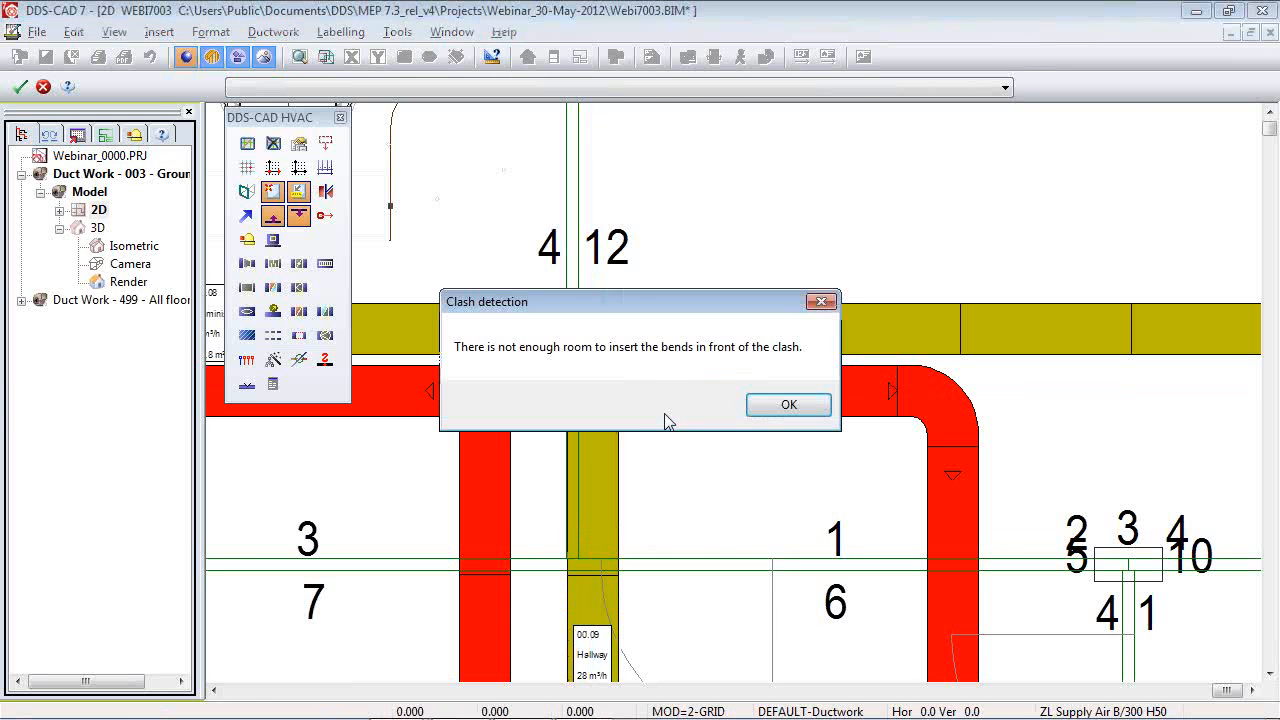
{"action": "left_click", "coordinate": [788, 405]}
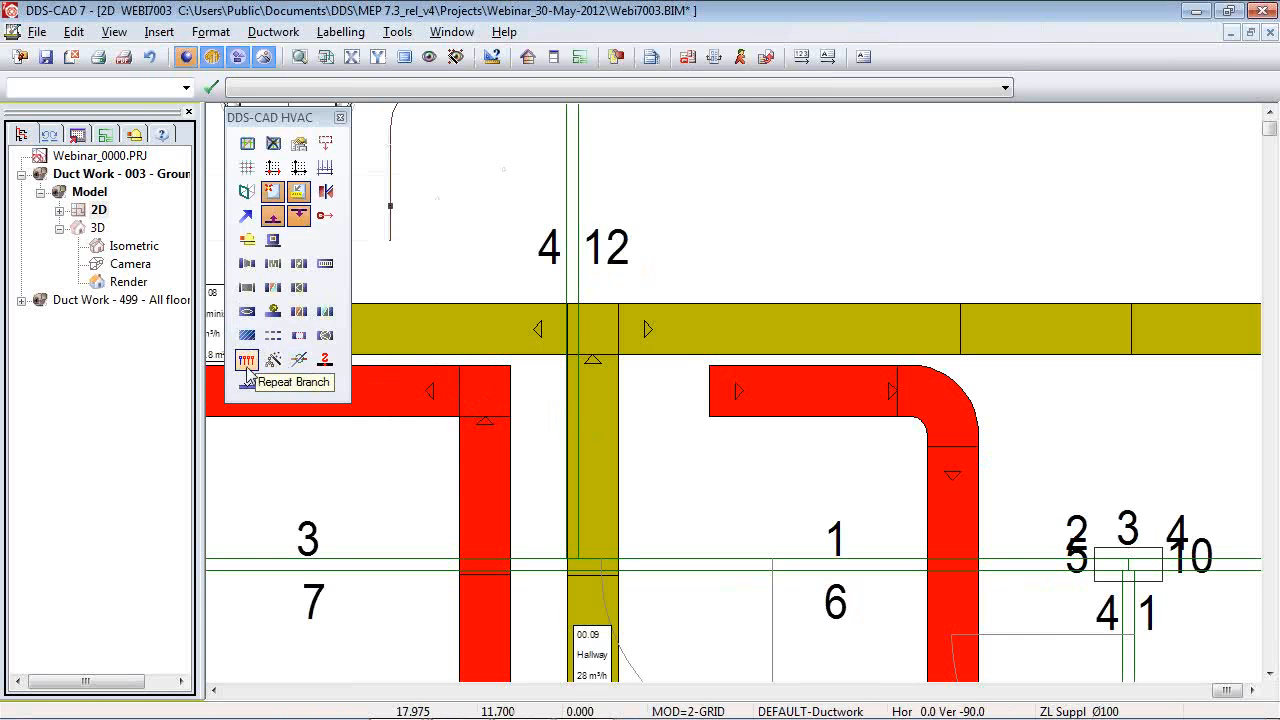
Try to draw the supply air duct from the tee over the clash at 90° with a 0.010 m distance.
{"action": "left_click", "coordinate": [246, 215]}
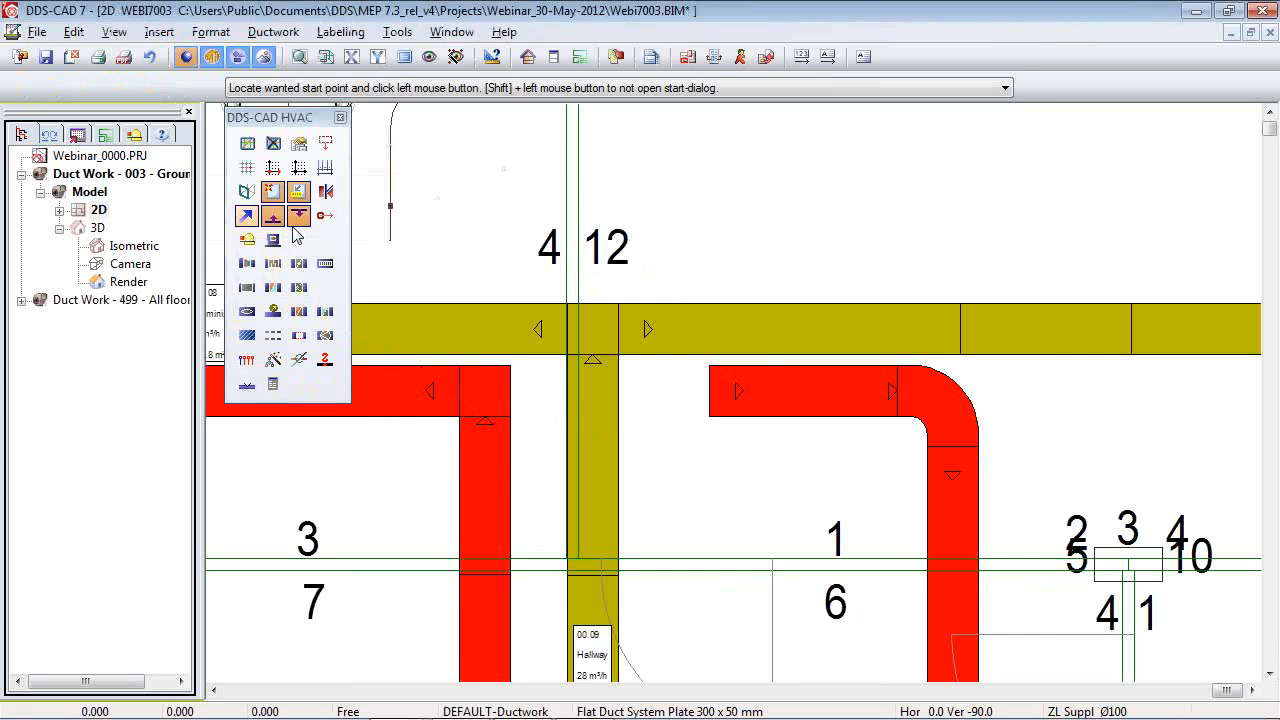
{"action": "left_click", "coordinate": [533, 404]}
{"action": "left_click", "coordinate": [594, 397]}
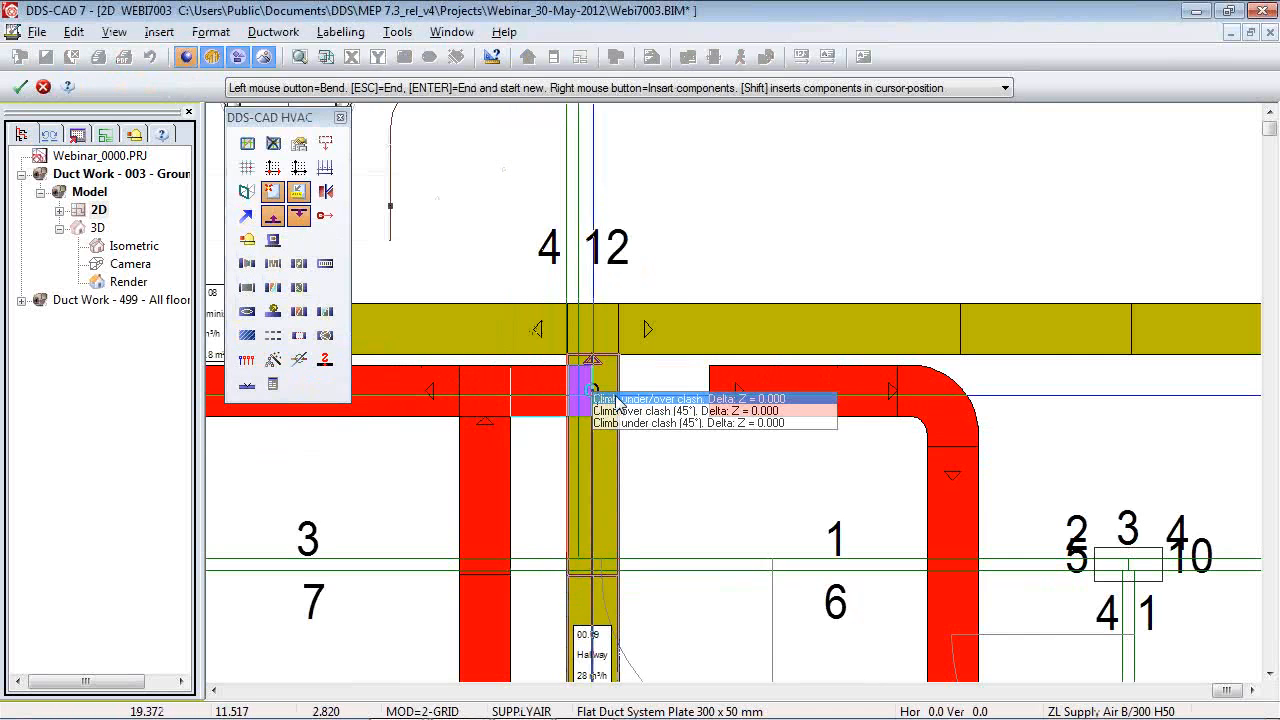
{"action": "left_click", "coordinate": [617, 400]}
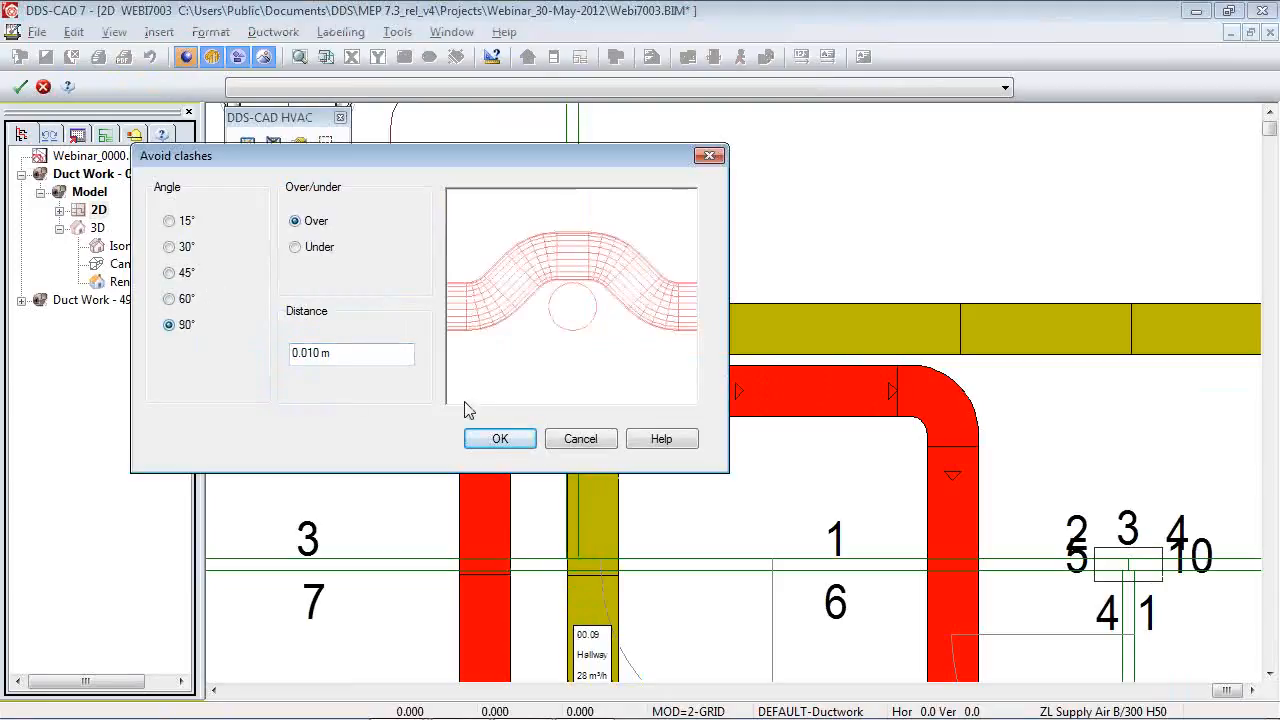
{"action": "left_click", "coordinate": [500, 440]}
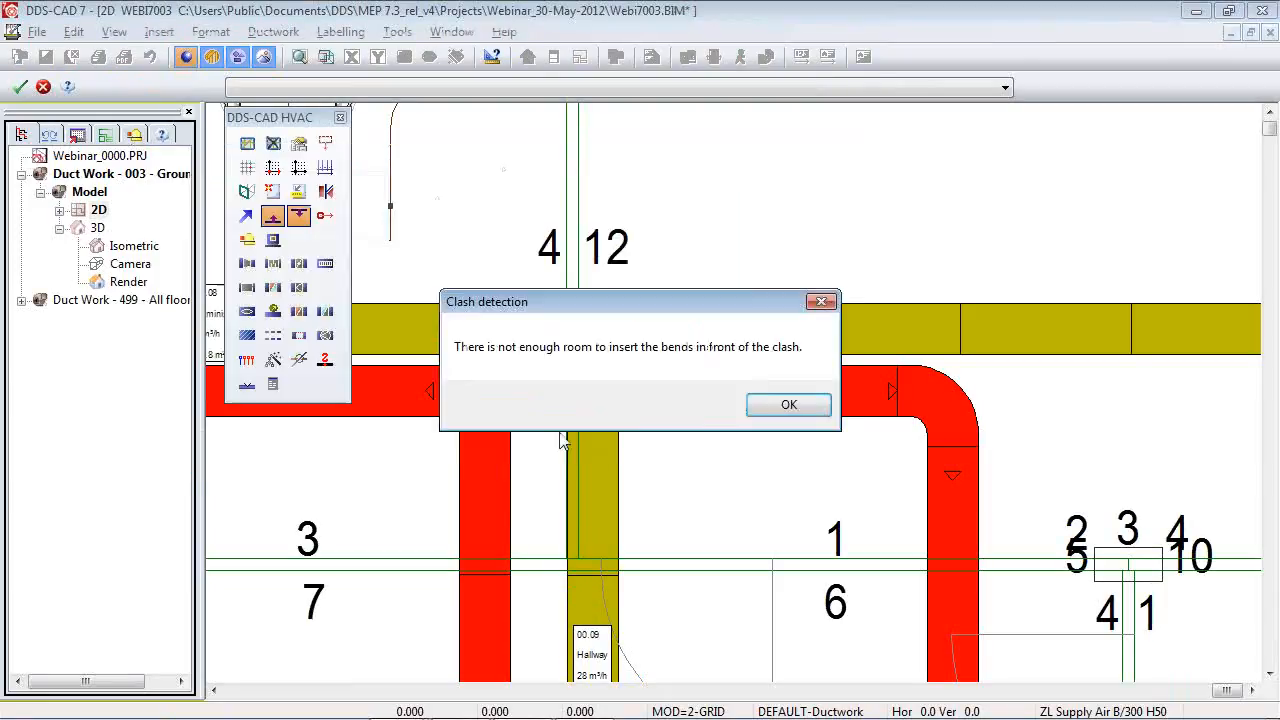
{"action": "left_click", "coordinate": [772, 400]}
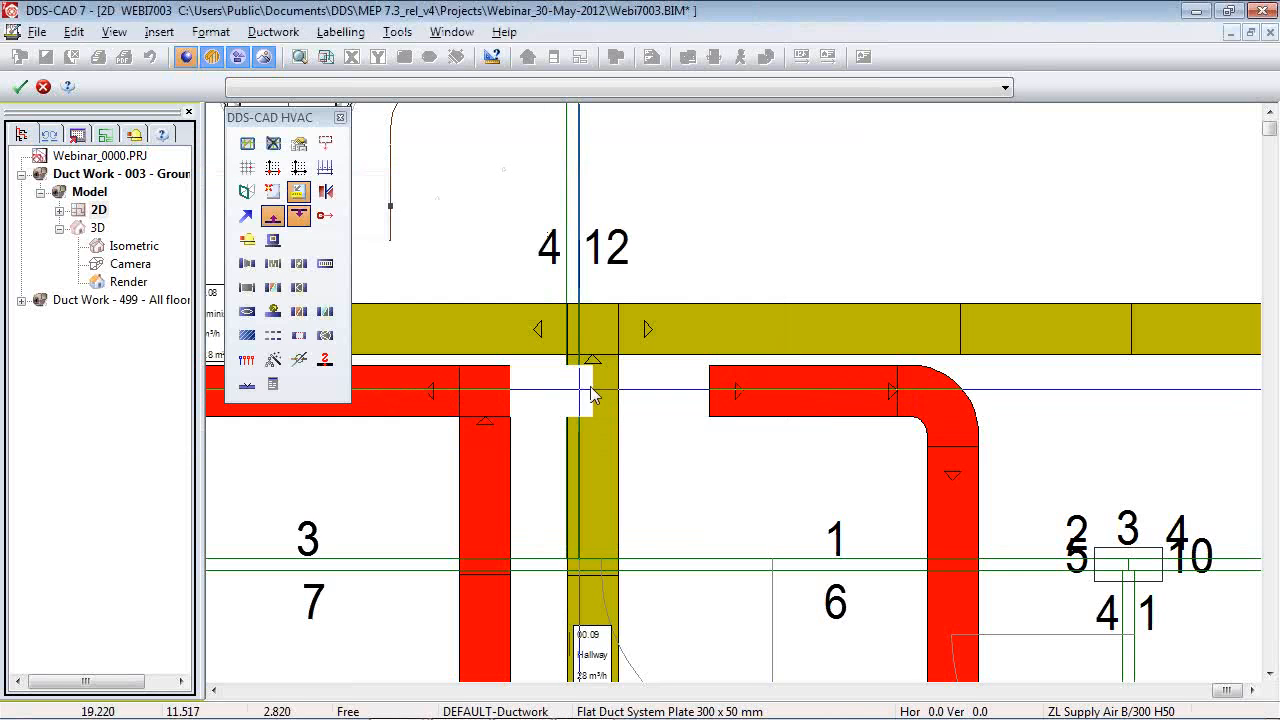
Try to draw the supply air duct over the clash at 90° with the distance reduced to 0.00 m.
{"action": "left_click", "coordinate": [250, 220]}
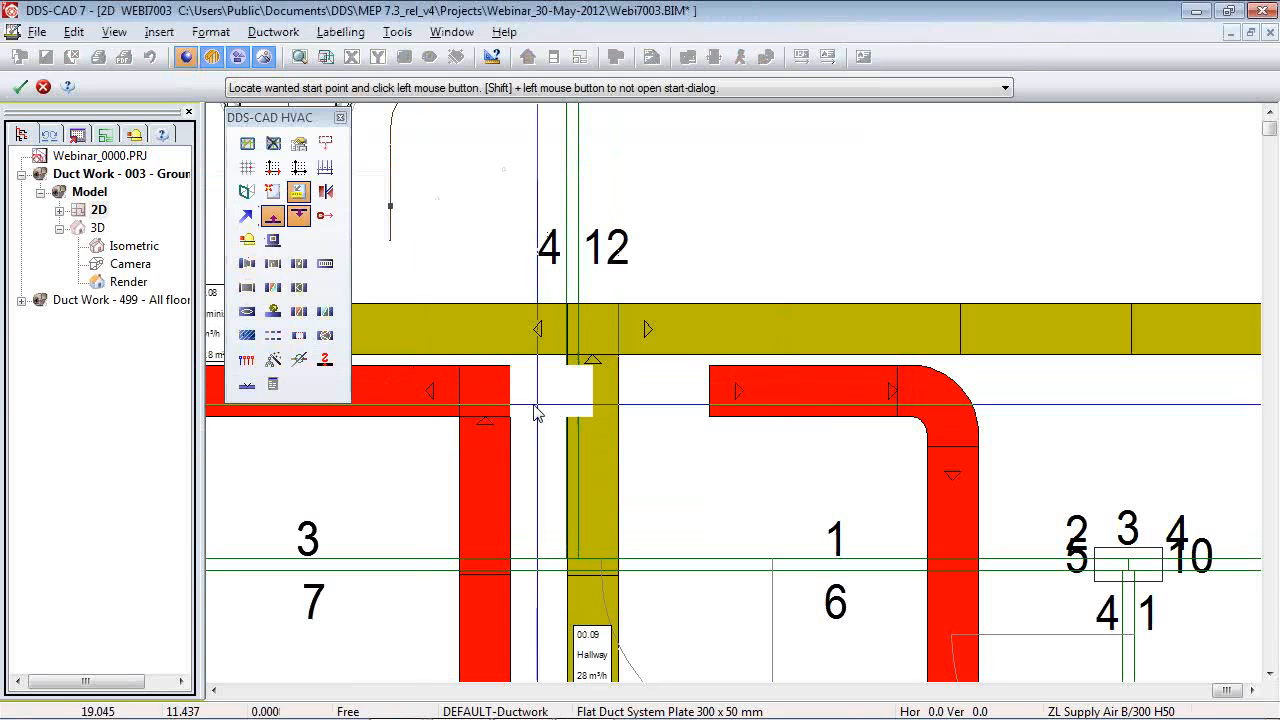
{"action": "left_click", "coordinate": [534, 404]}
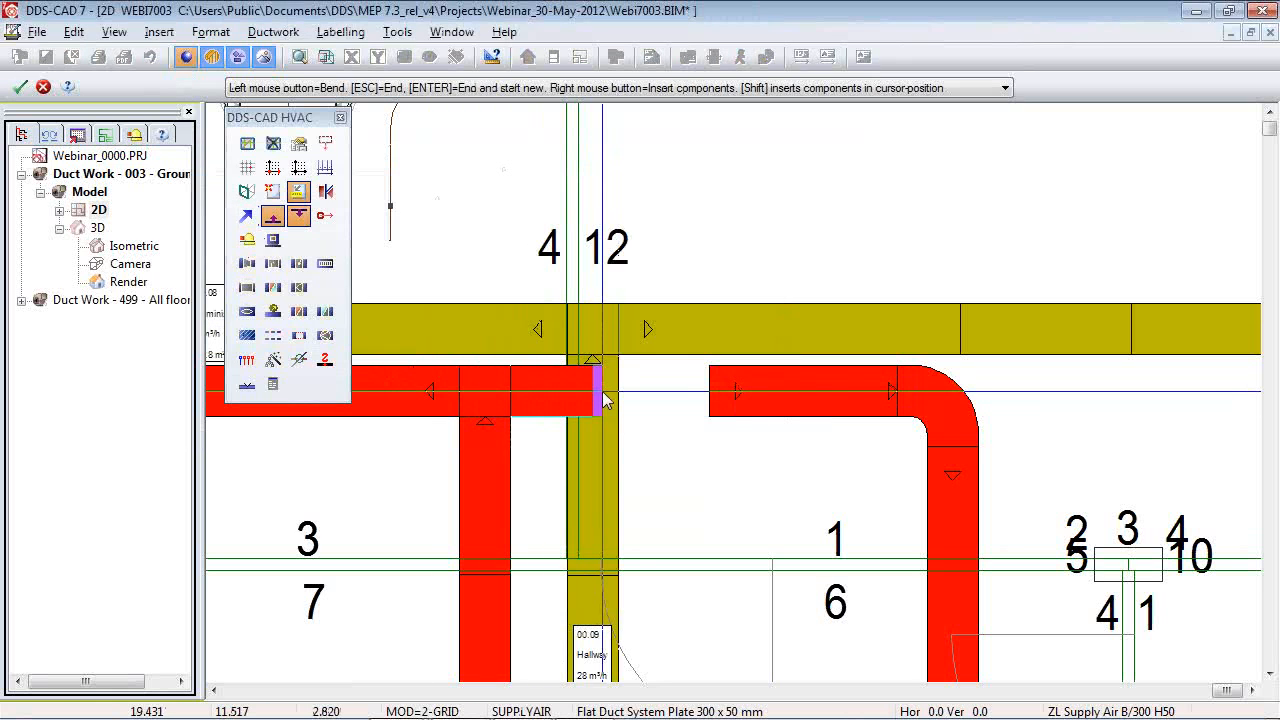
{"action": "left_click", "coordinate": [594, 392]}
{"action": "left_click", "coordinate": [640, 408]}
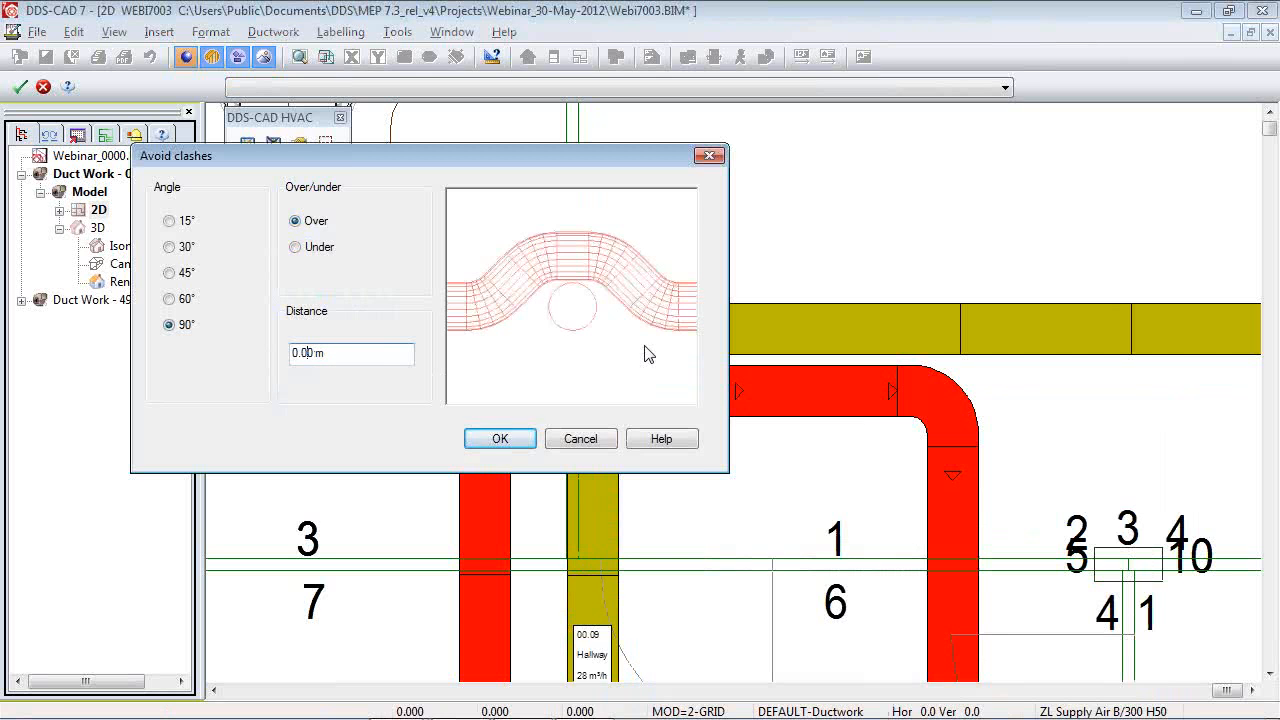
{"action": "key", "text": "Return"}
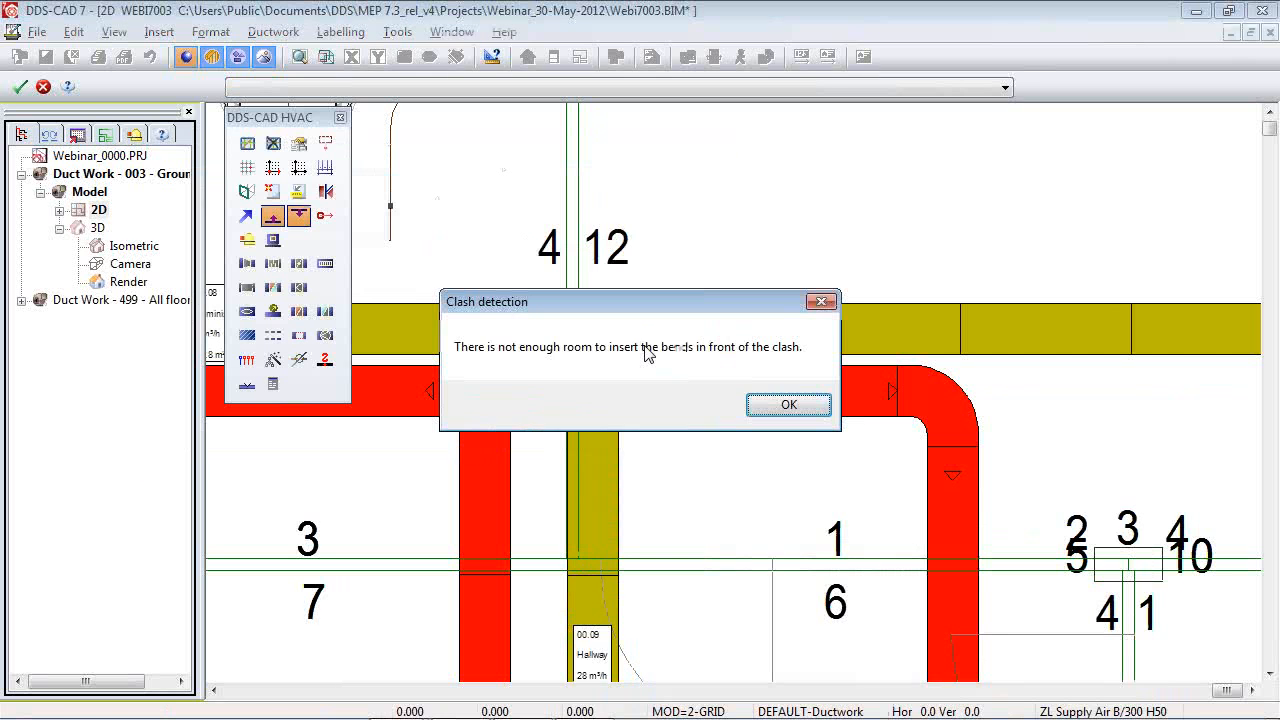
{"action": "left_click", "coordinate": [788, 404]}
{"action": "scroll", "coordinate": [666, 400], "scroll_direction": "down", "scroll_amount": 2}
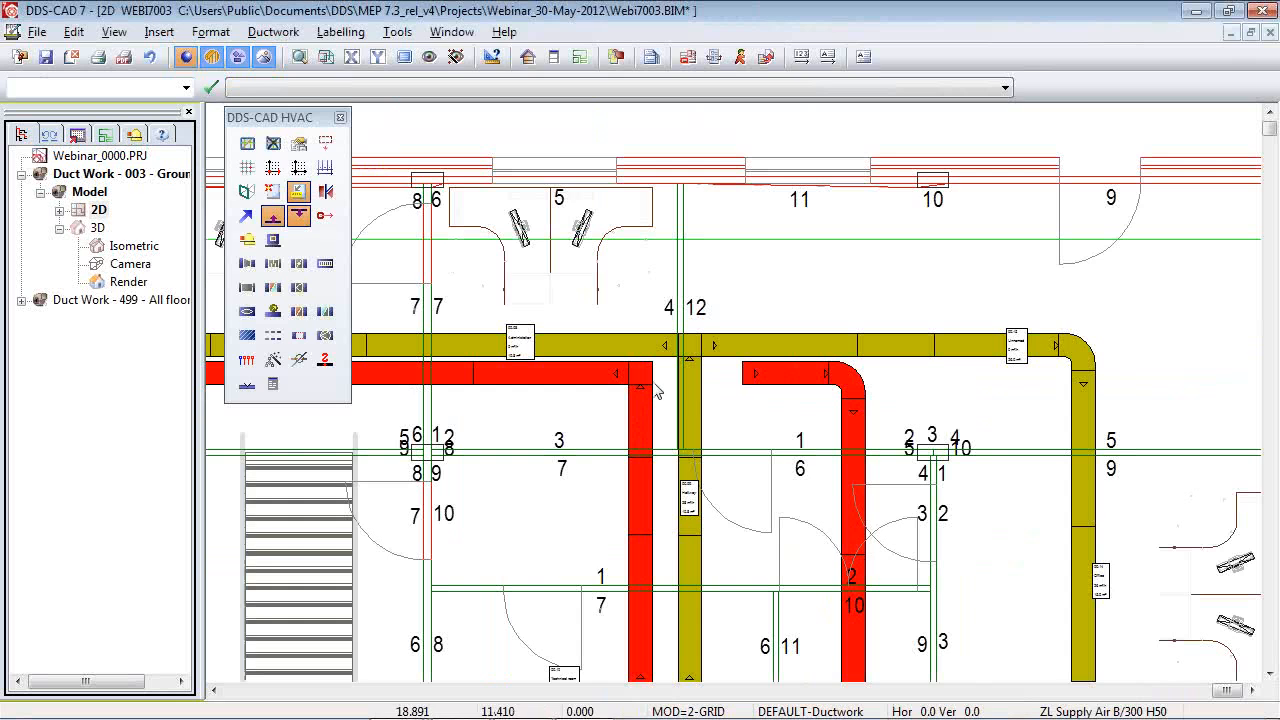
{"action": "key", "text": "m"}
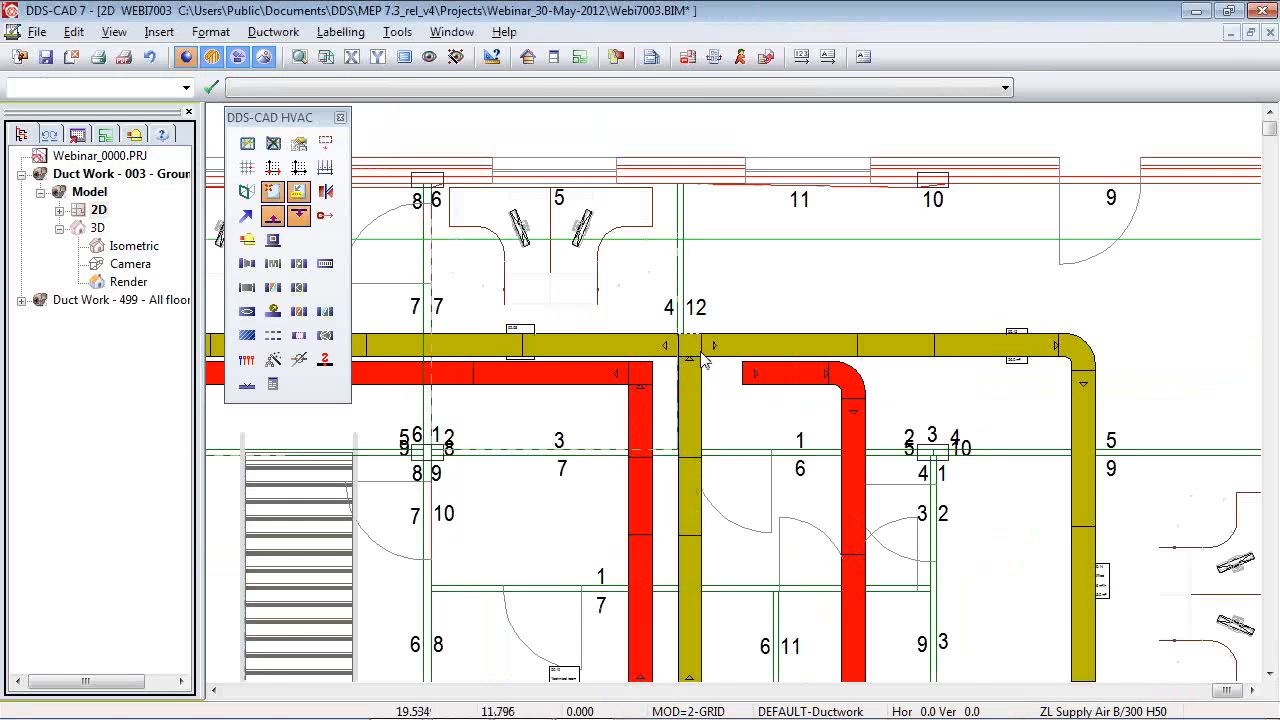
{"action": "left_click", "coordinate": [690, 347]}
{"action": "key", "text": "Escape"}
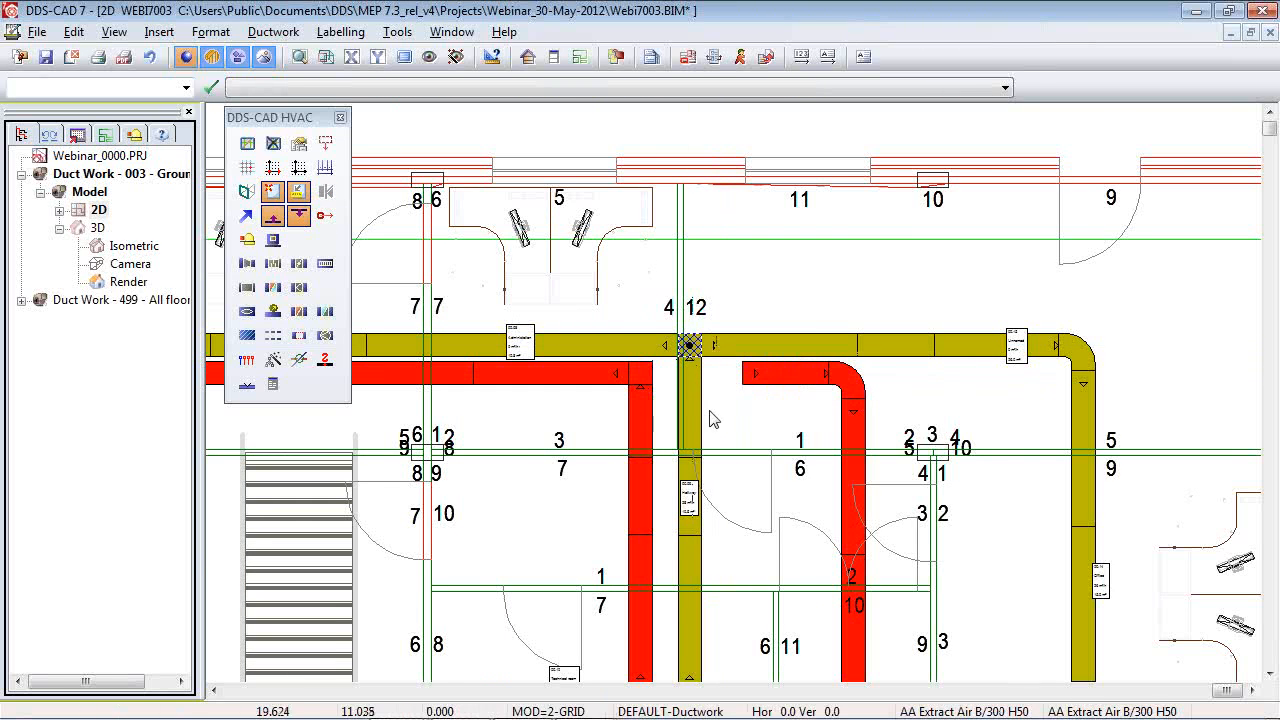
{"action": "scroll", "coordinate": [519, 461], "scroll_direction": "down", "scroll_amount": 1}
{"action": "scroll", "coordinate": [700, 420], "scroll_direction": "up", "scroll_amount": 2}
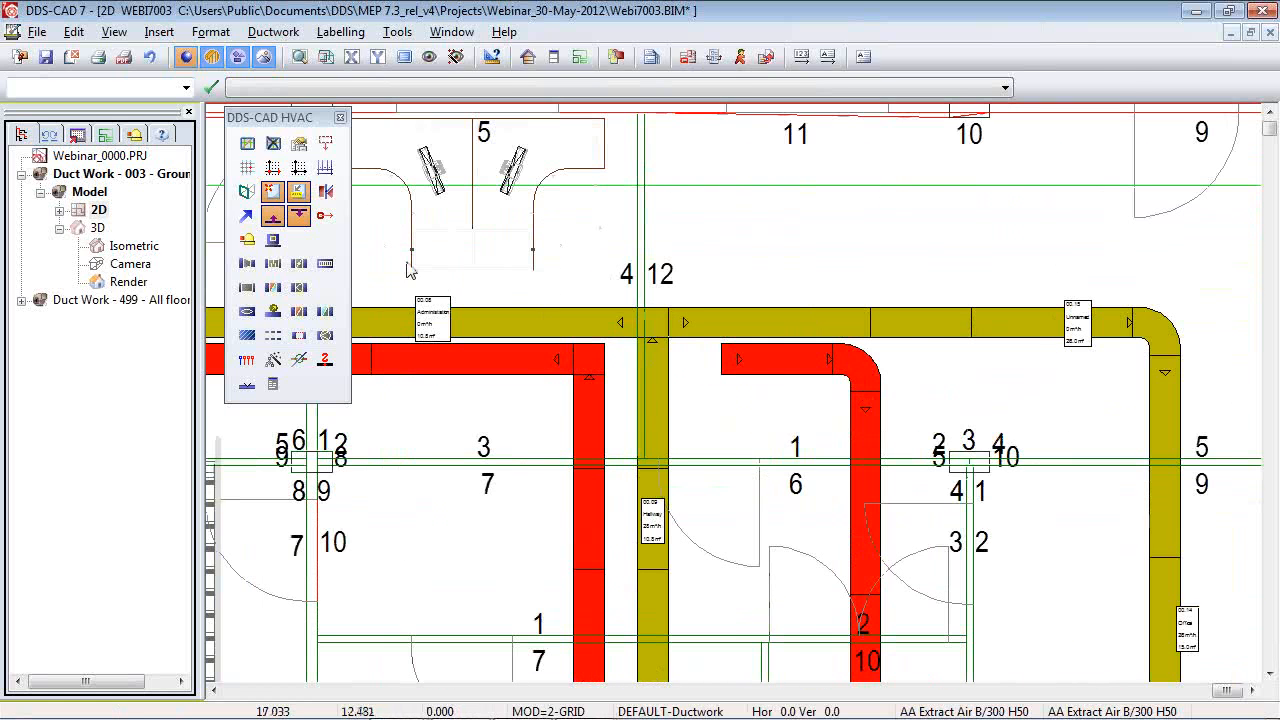
Try to draw the supply air duct from the tee using the 90° climb-under-clash option.
{"action": "left_click", "coordinate": [246, 219]}
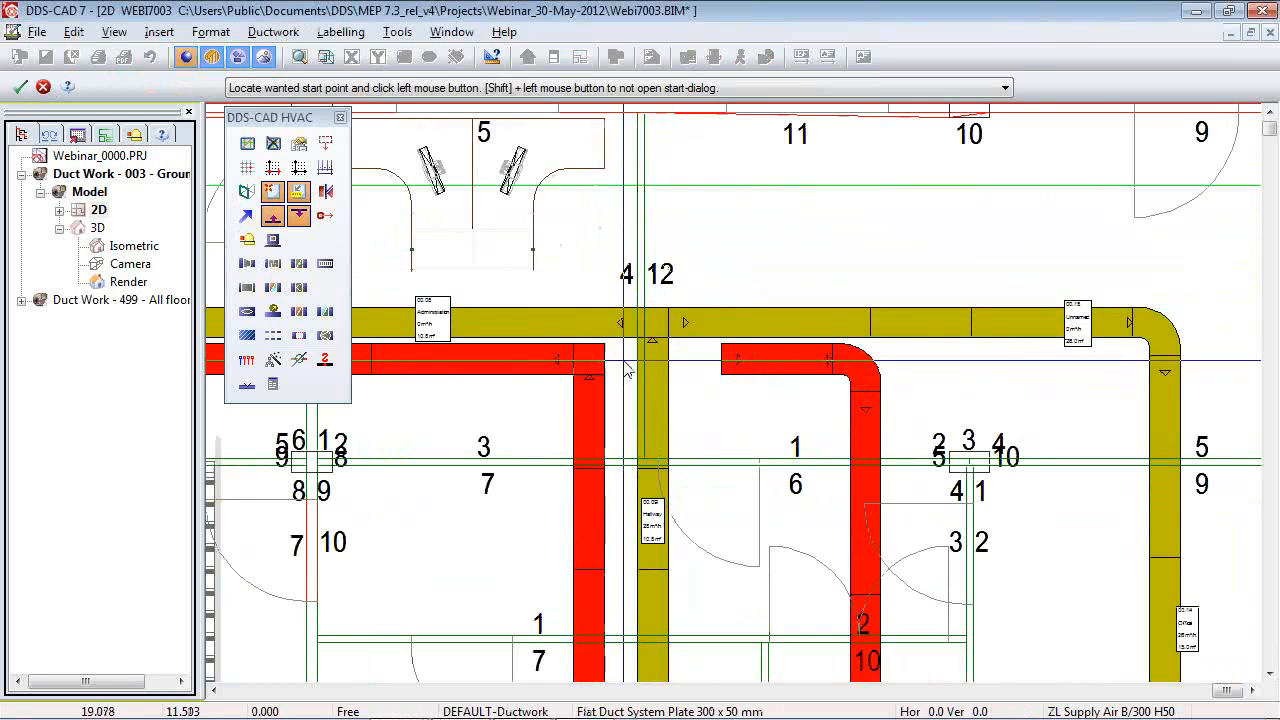
{"action": "left_click", "coordinate": [611, 364]}
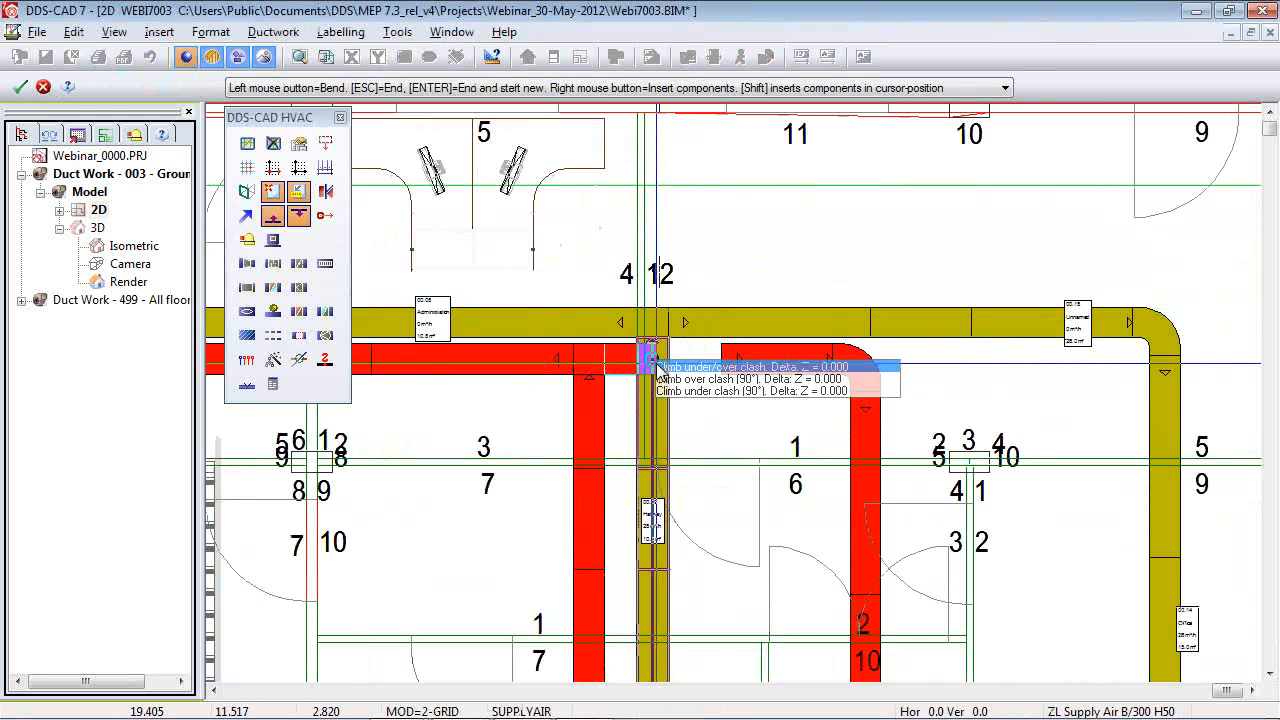
{"action": "left_click", "coordinate": [720, 389]}
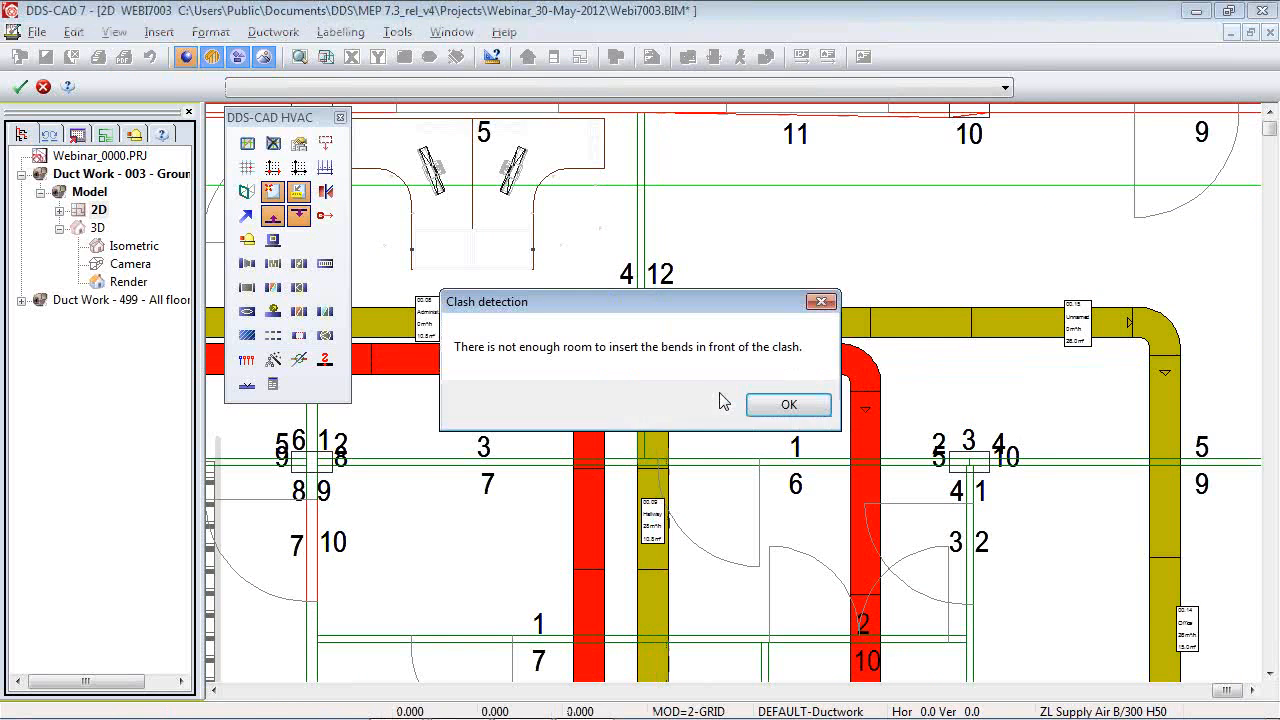
{"action": "left_click", "coordinate": [788, 405]}
Split the supply air duct coming up to the tee and delete the short segment adjoining the tee.
{"action": "scroll", "coordinate": [581, 354], "scroll_direction": "up", "scroll_amount": 3}
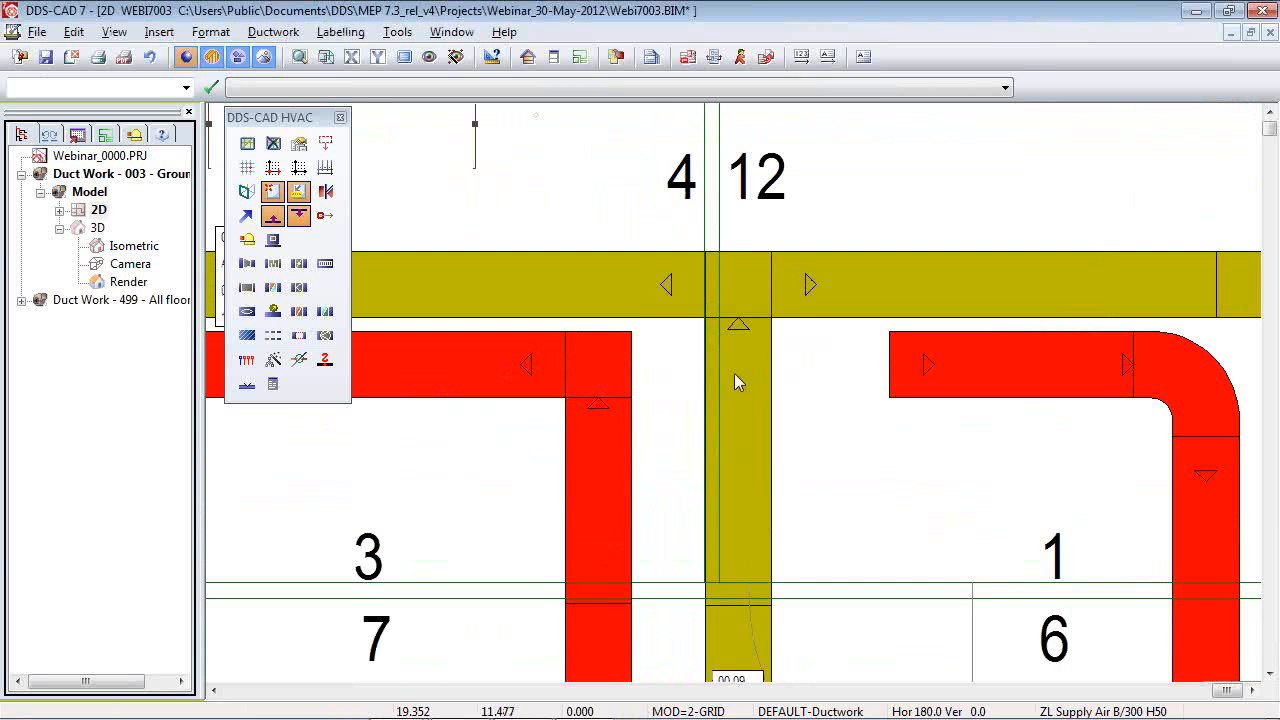
{"action": "scroll", "coordinate": [763, 218], "scroll_direction": "down", "scroll_amount": 5}
{"action": "scroll", "coordinate": [737, 262], "scroll_direction": "up", "scroll_amount": 5}
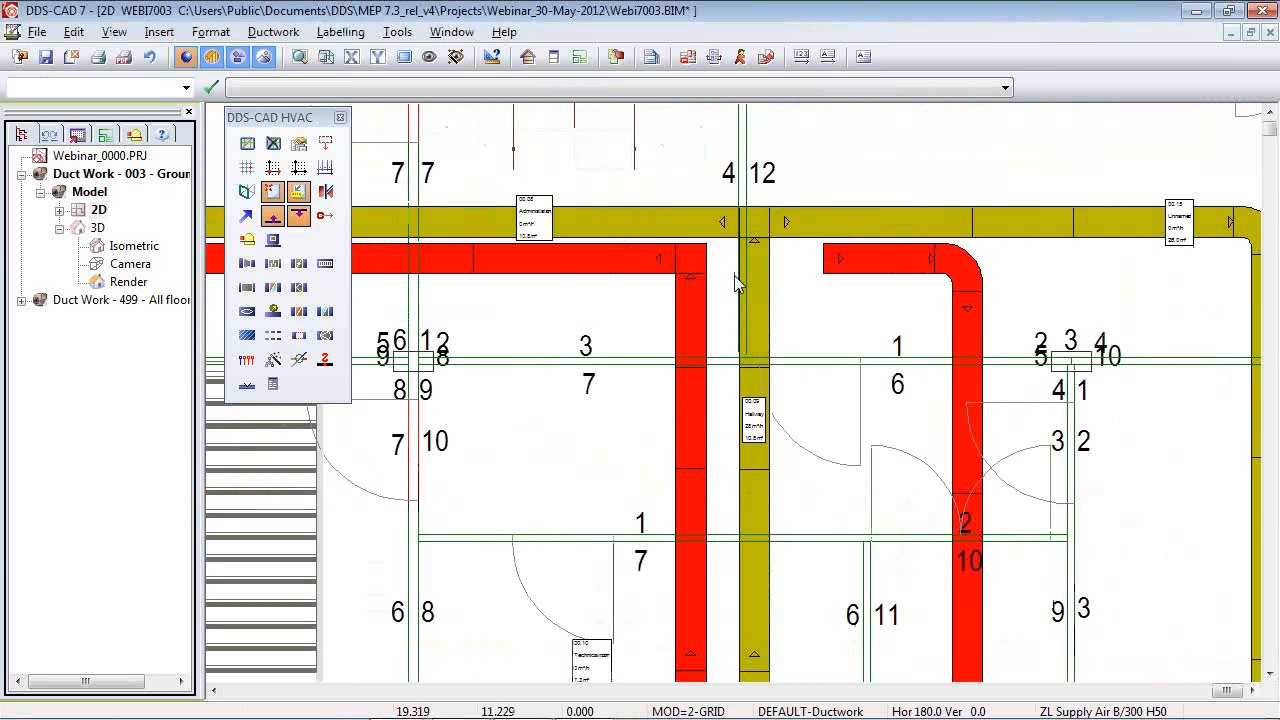
{"action": "left_click", "coordinate": [247, 384]}
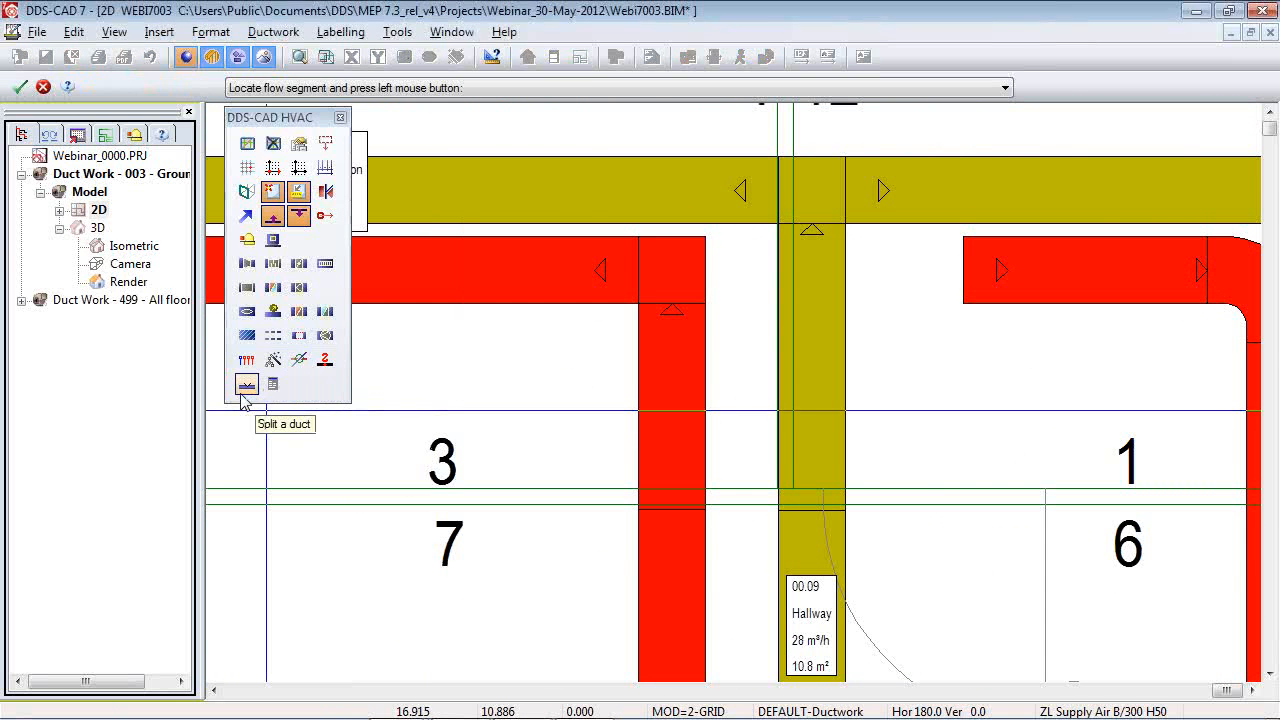
{"action": "left_click", "coordinate": [675, 469]}
{"action": "key", "text": "Return"}
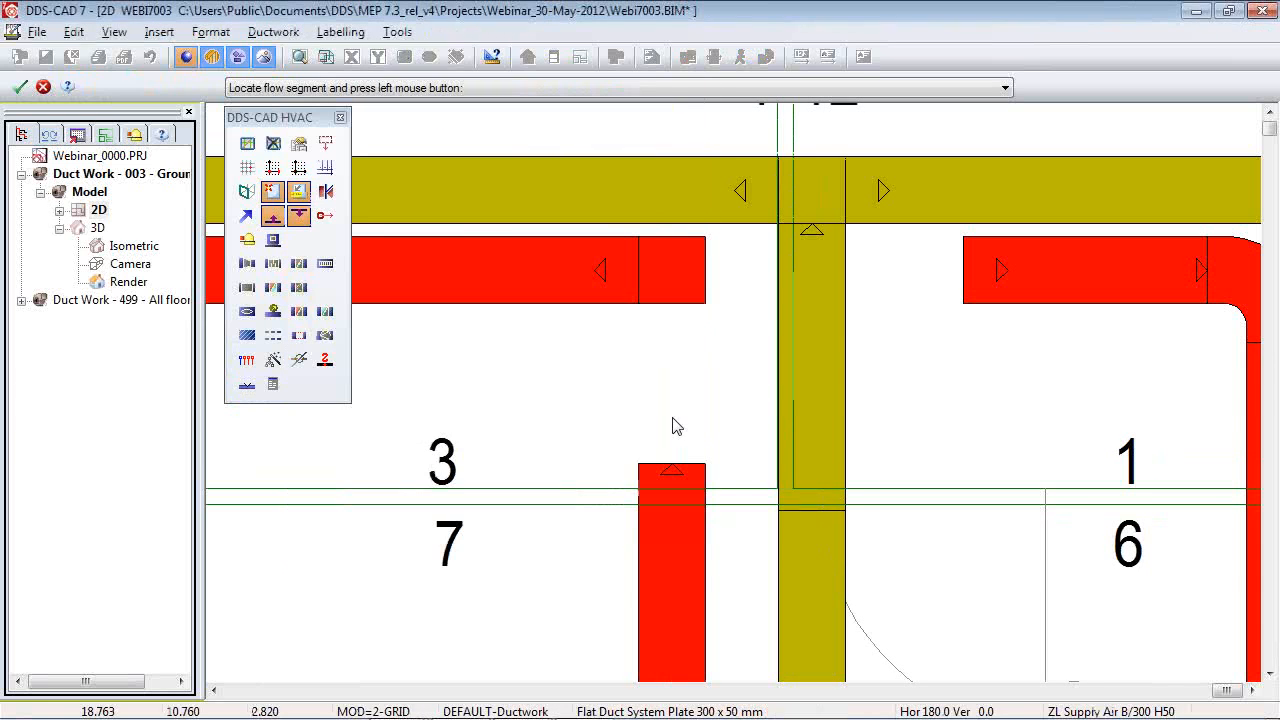
{"action": "key", "text": "Delete"}
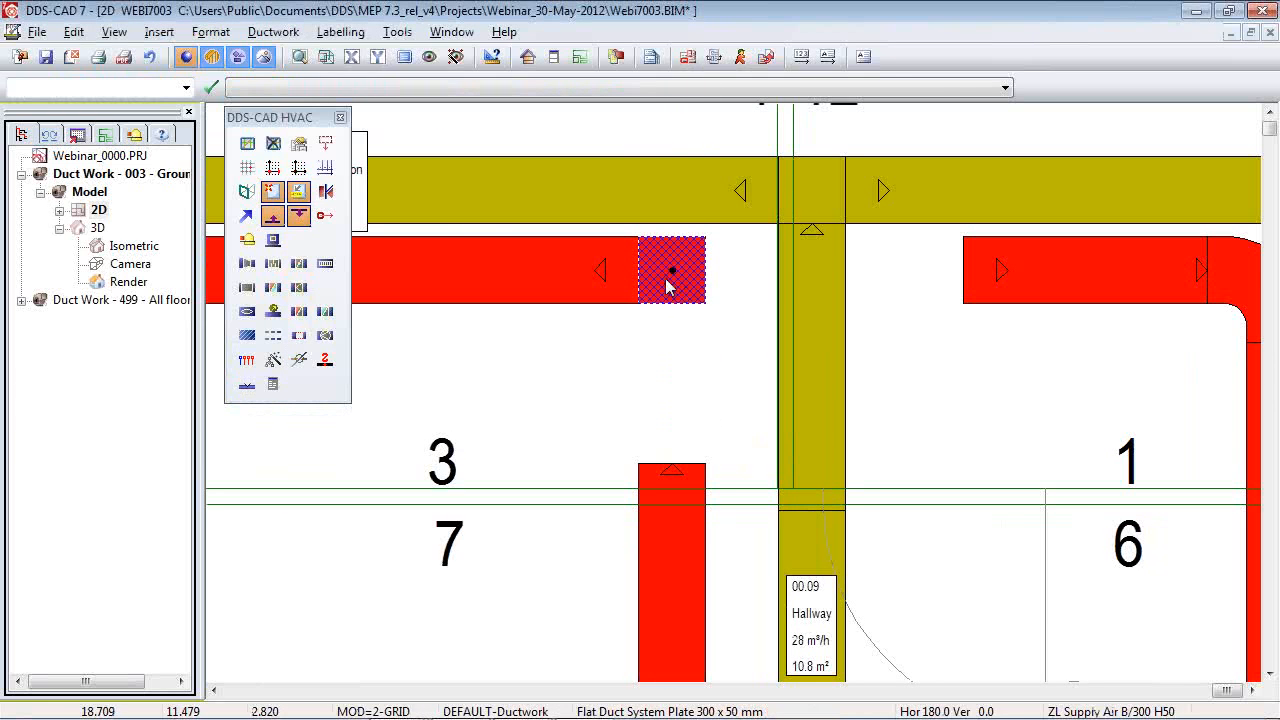
Add a short supply air duct to the tee's open branch and shift the tee away from the extract duct crossing.
{"action": "left_click", "coordinate": [672, 278]}
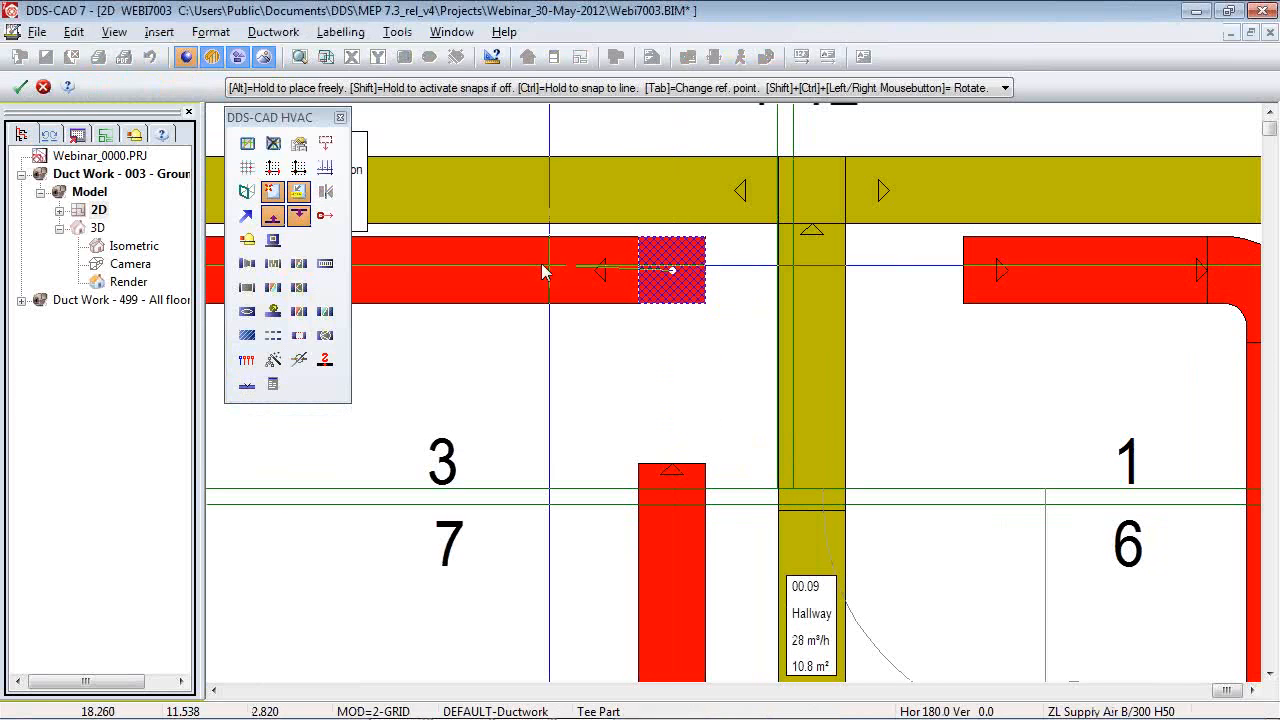
{"action": "left_click", "coordinate": [672, 287]}
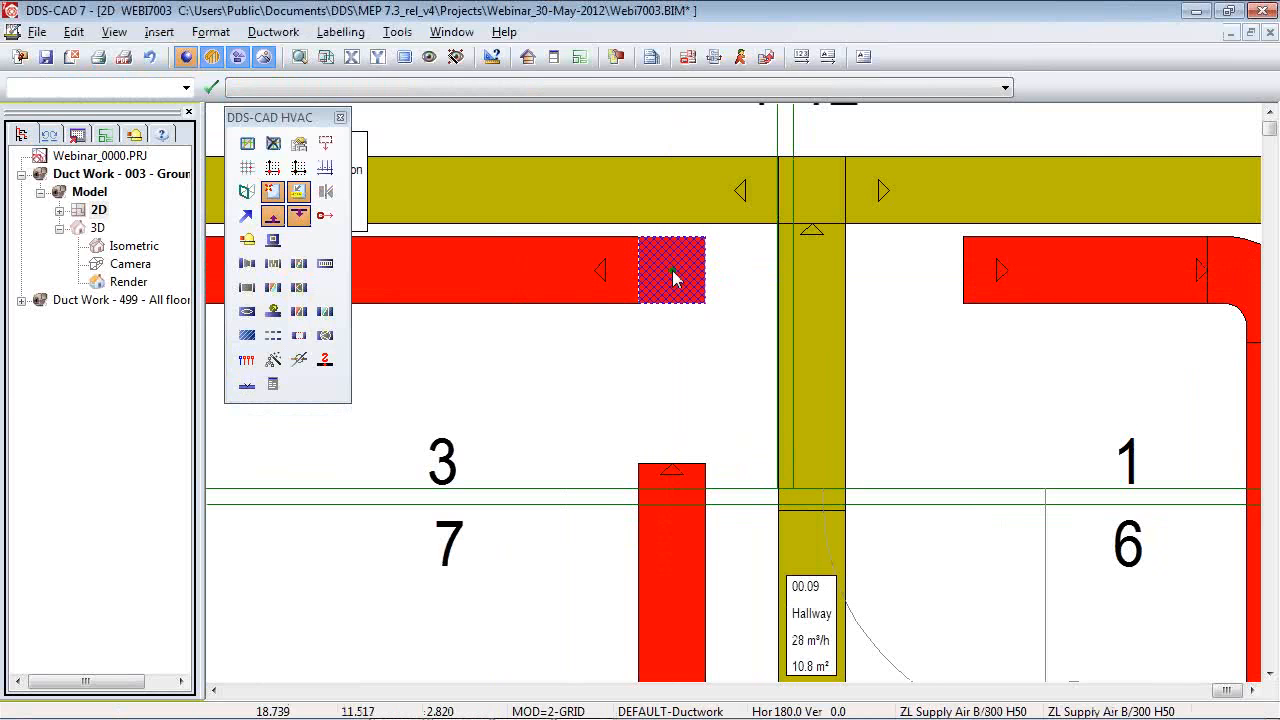
{"action": "right_click", "coordinate": [672, 278]}
{"action": "key", "text": "Escape"}
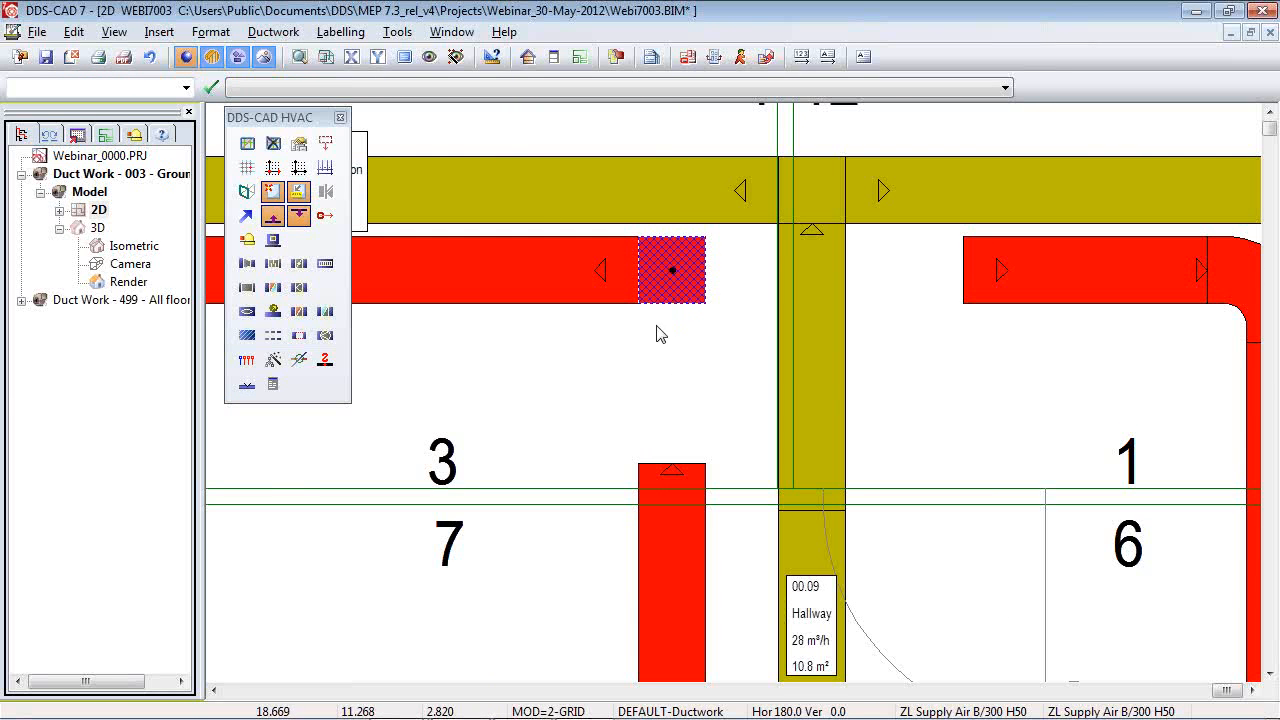
{"action": "left_click", "coordinate": [673, 310]}
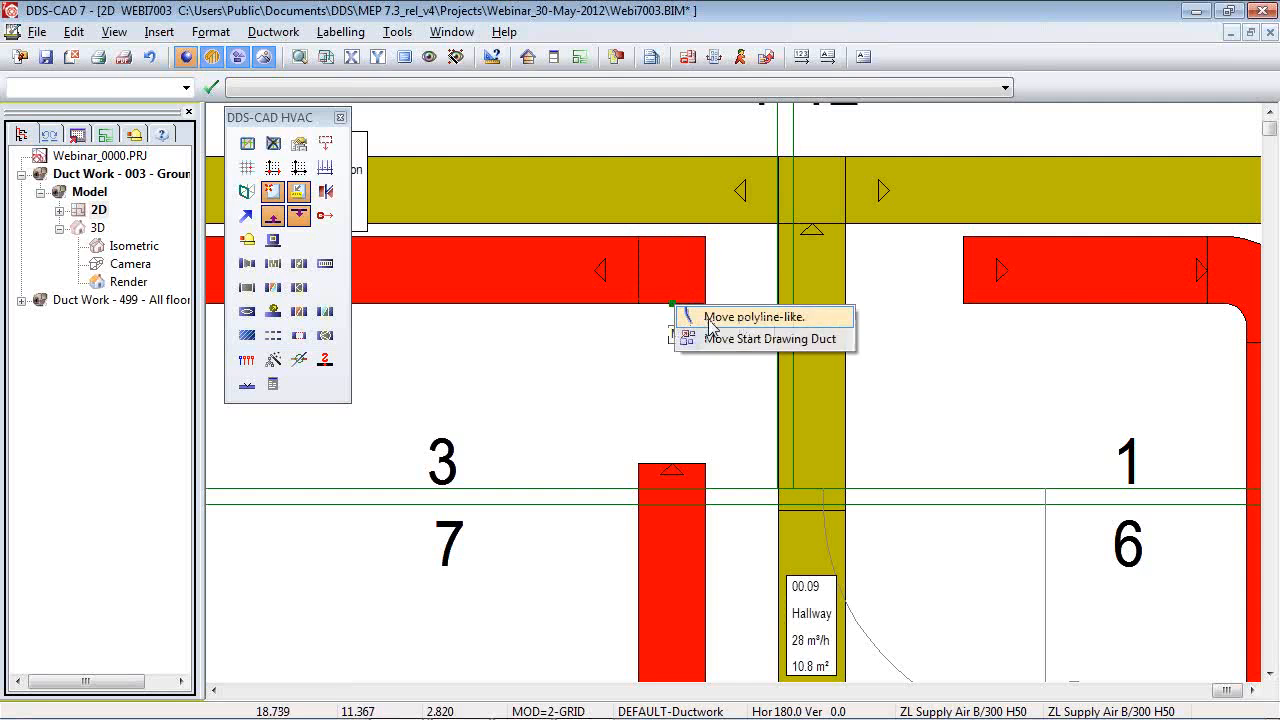
{"action": "left_click", "coordinate": [755, 339]}
{"action": "left_click", "coordinate": [571, 355]}
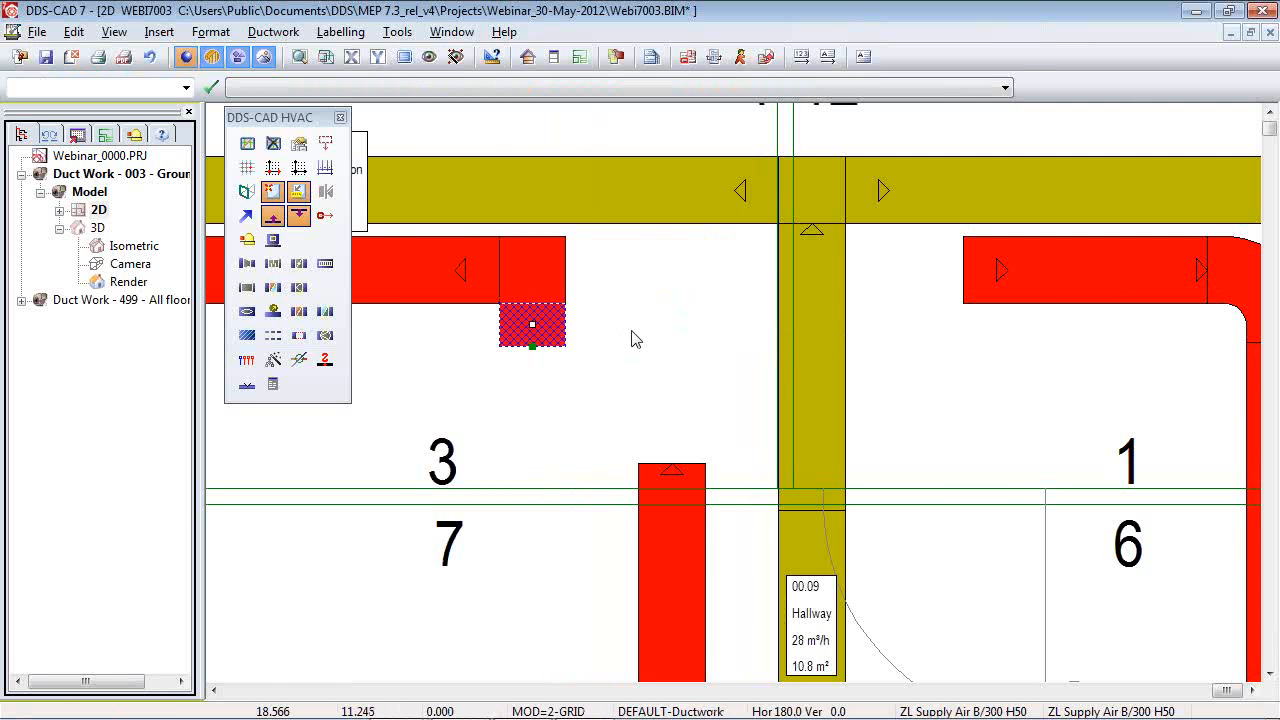
Draw the supply air duct from the open end of the cut duct to the relocated tee's stub, using standard bends.
{"action": "left_click", "coordinate": [247, 240]}
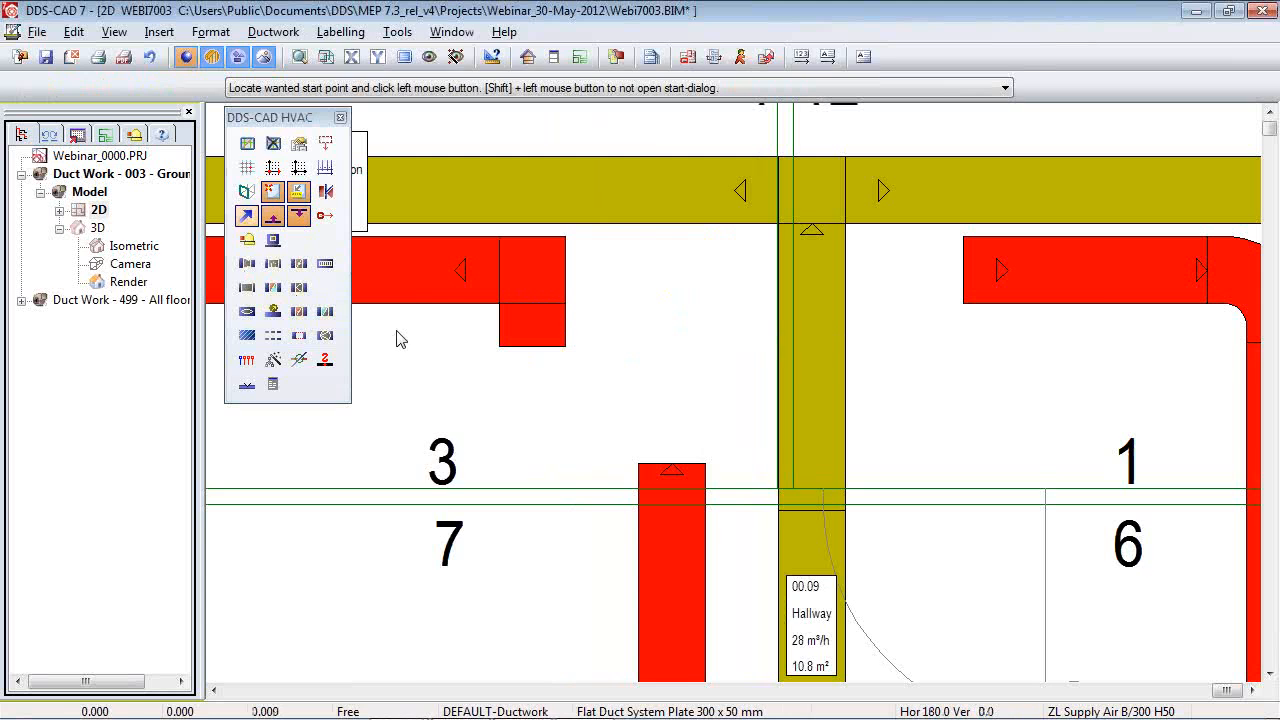
{"action": "left_click", "coordinate": [673, 466]}
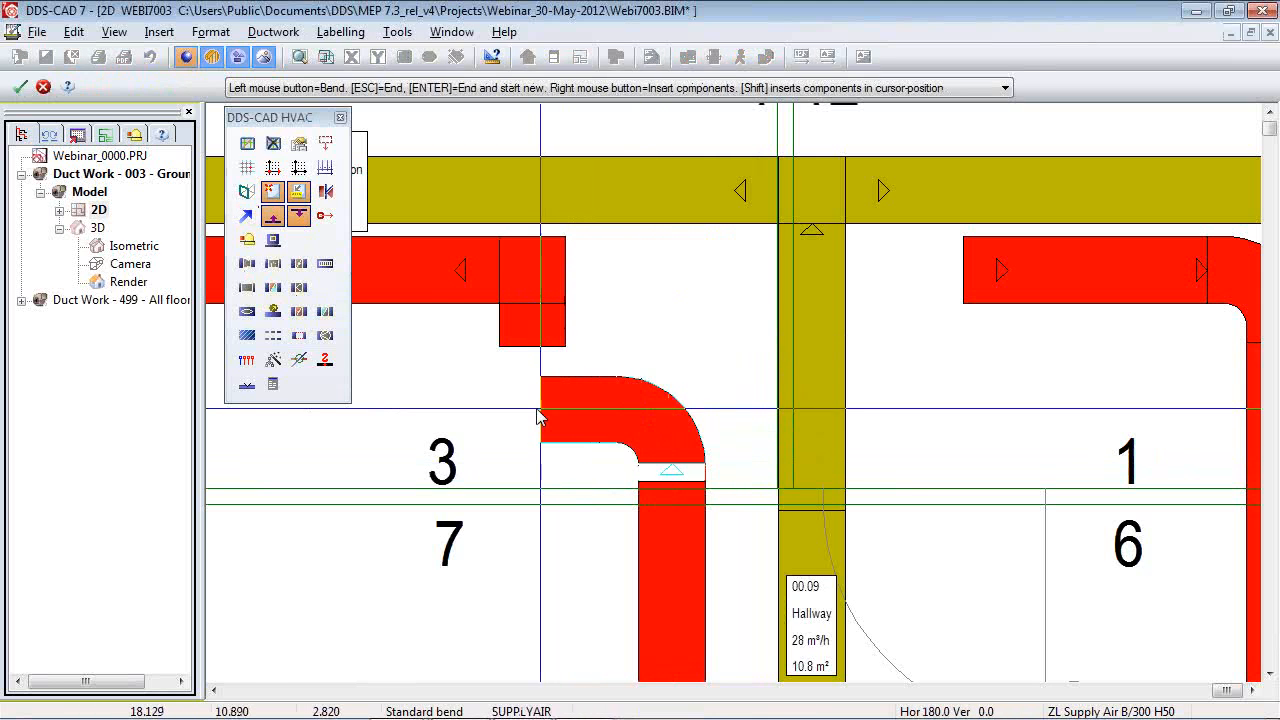
{"action": "left_click", "coordinate": [540, 340]}
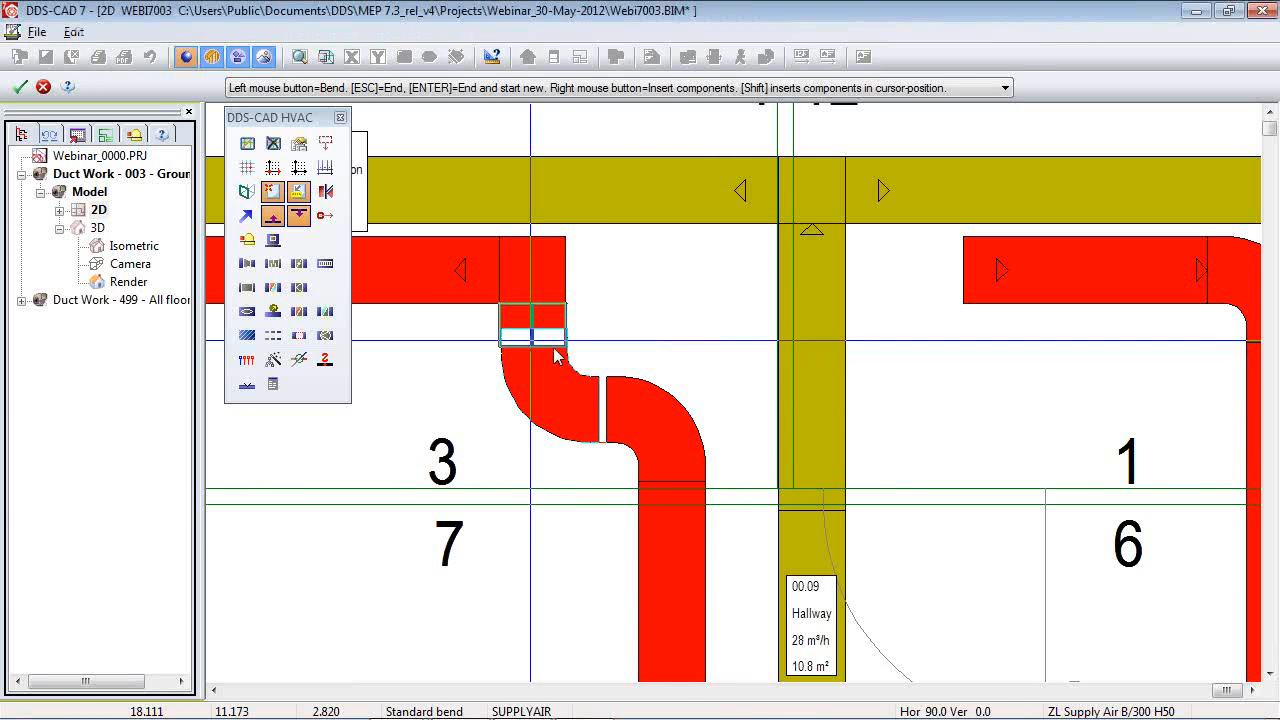
Draw the supply air duct from the tee past the extract duct with 90° bends around the clash and join it to the remaining duct.
{"action": "left_click", "coordinate": [566, 270]}
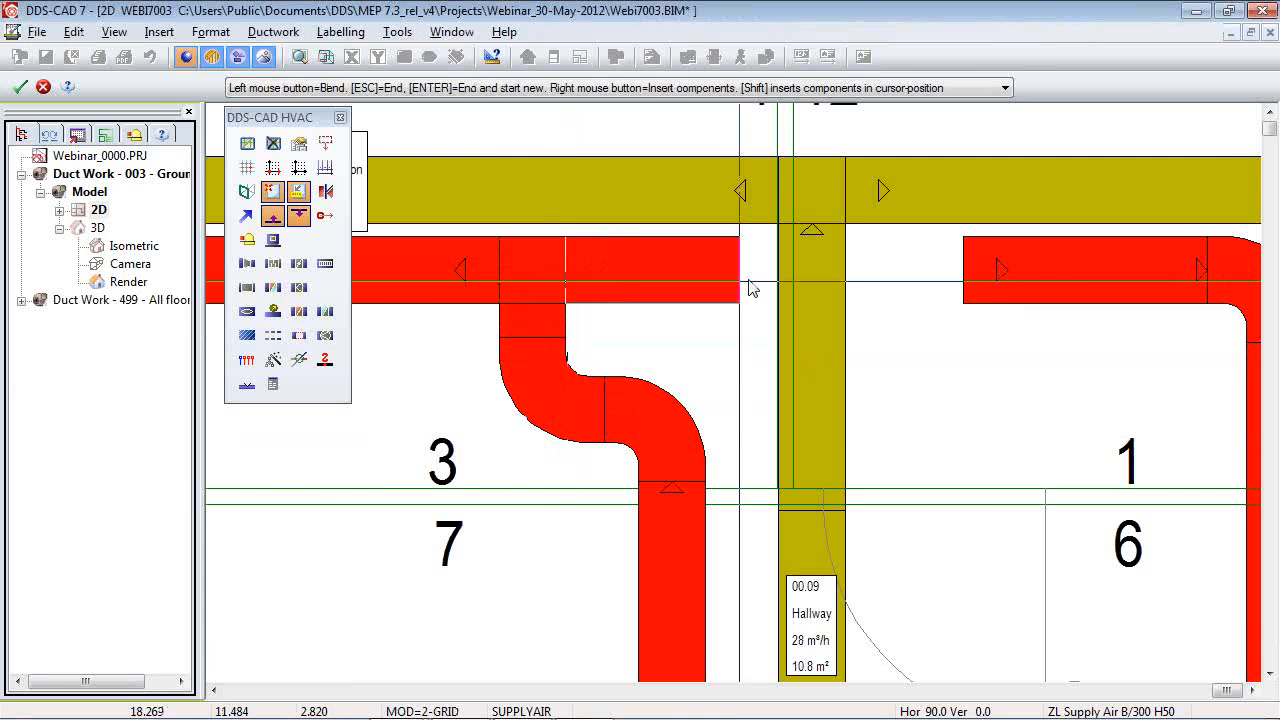
{"action": "left_click", "coordinate": [822, 283]}
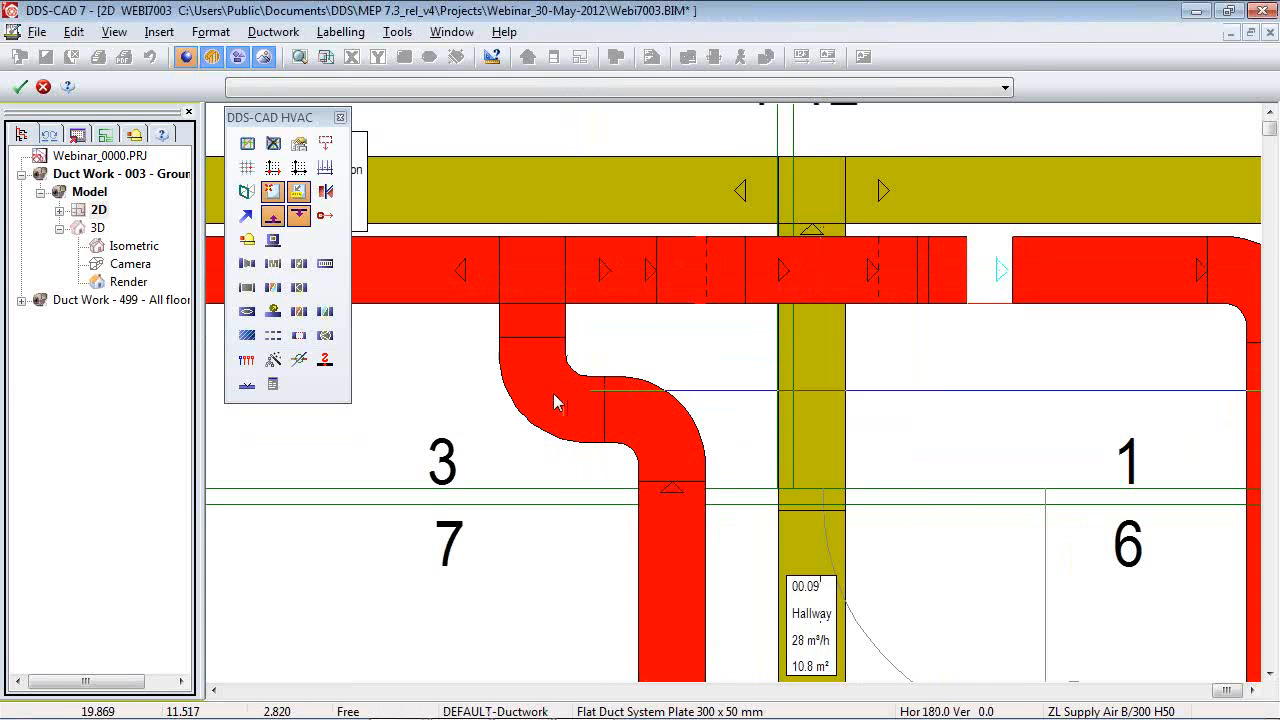
{"action": "scroll", "coordinate": [551, 396], "scroll_direction": "down", "scroll_amount": 1}
{"action": "scroll", "coordinate": [556, 403], "scroll_direction": "down", "scroll_amount": 1}
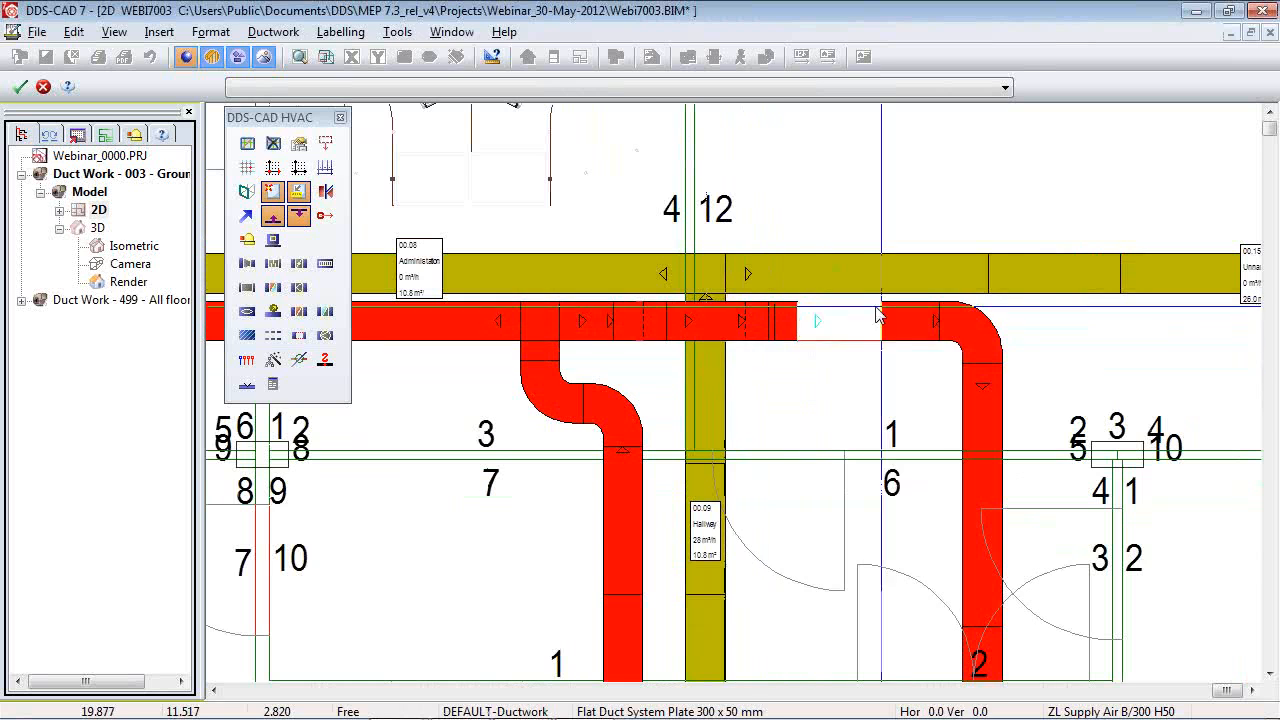
{"action": "key", "text": "Escape"}
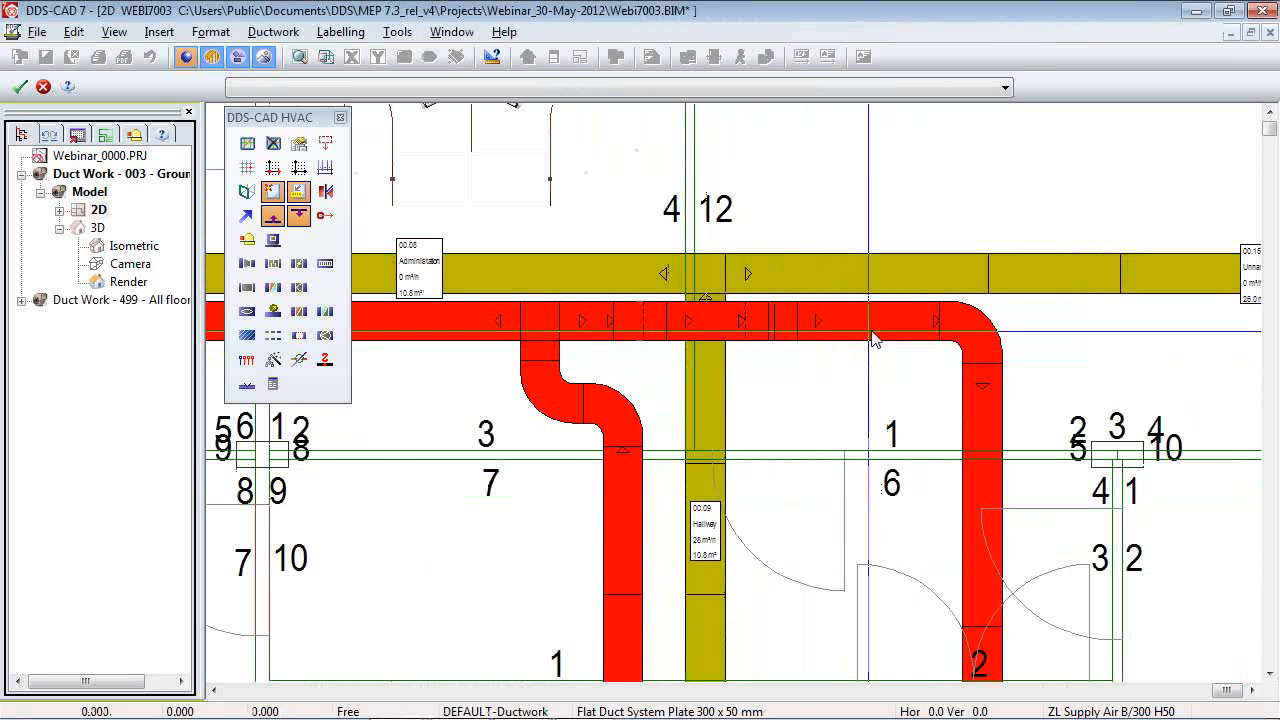
Delete the straight supply air duct segment between the clash bypass and the corner bend.
{"action": "left_click", "coordinate": [834, 343]}
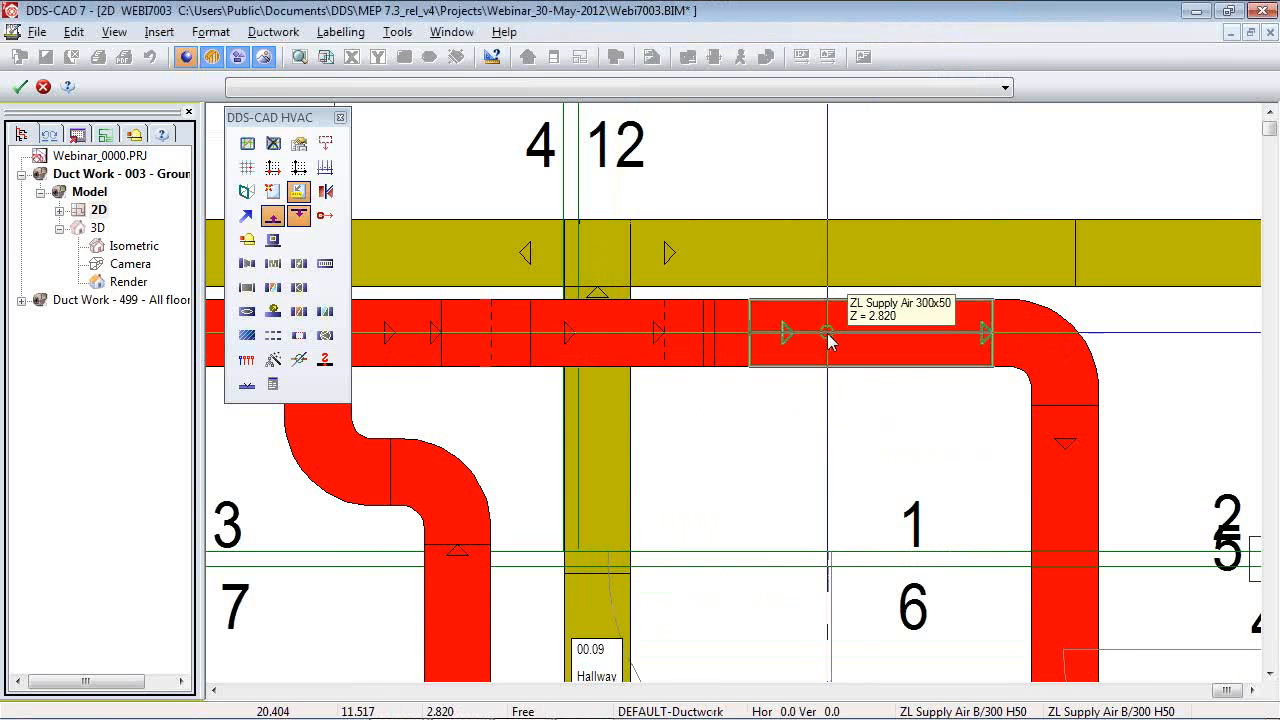
{"action": "key", "text": "Escape"}
{"action": "key", "text": "Escape"}
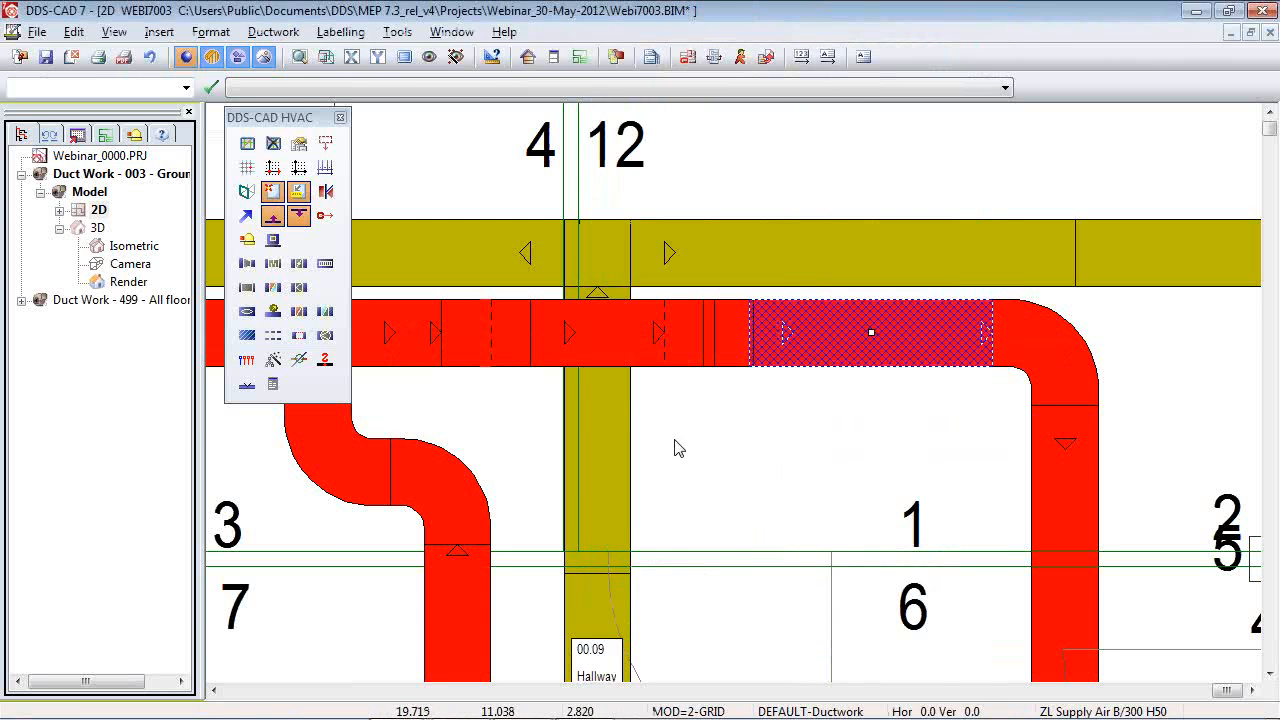
{"action": "scroll", "coordinate": [660, 445], "scroll_direction": "down", "scroll_amount": 3}
{"action": "key", "text": "Delete"}
{"action": "scroll", "coordinate": [699, 406], "scroll_direction": "up", "scroll_amount": 3}
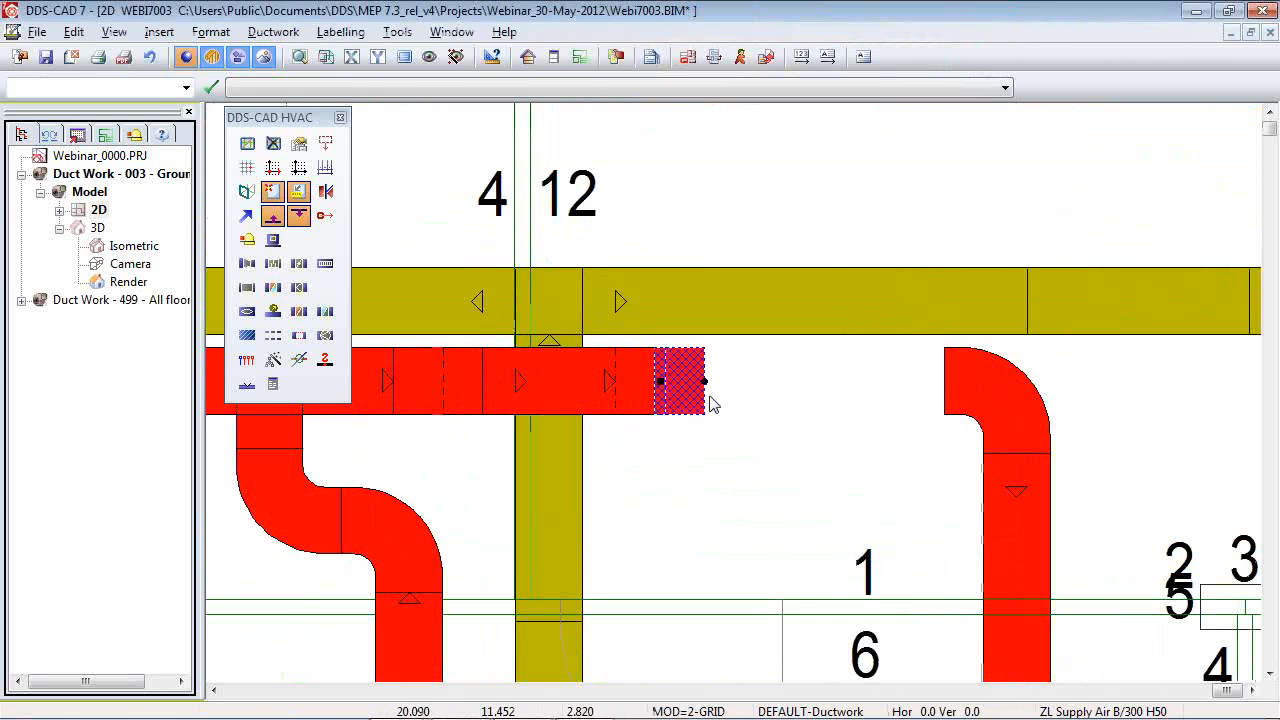
{"action": "left_click", "coordinate": [705, 384]}
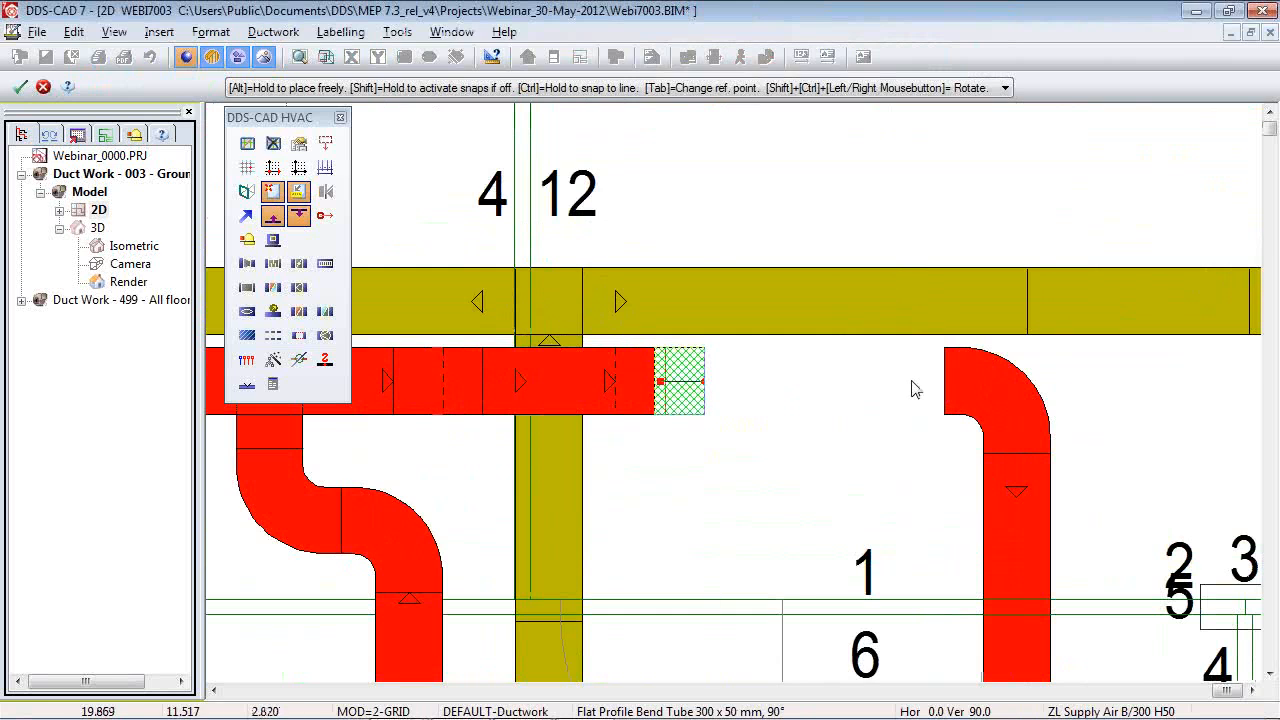
{"action": "key", "text": "Escape"}
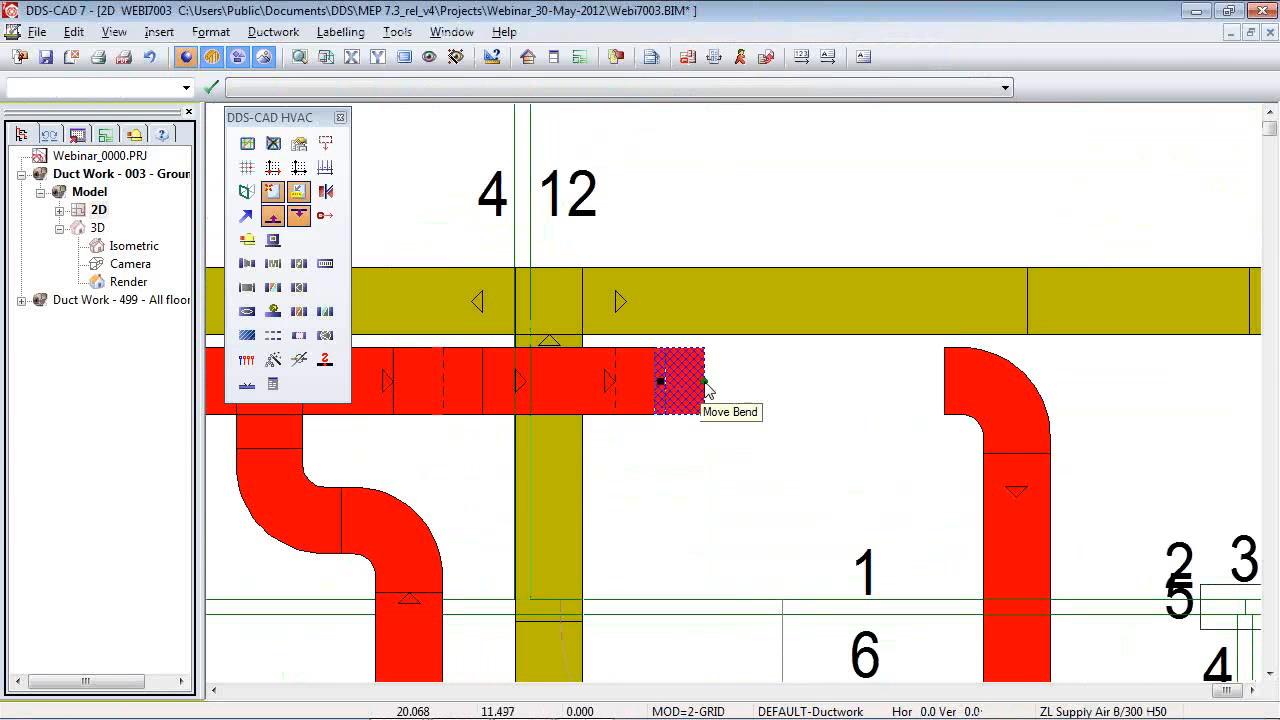
{"action": "right_click", "coordinate": [705, 387]}
{"action": "key", "text": "Escape"}
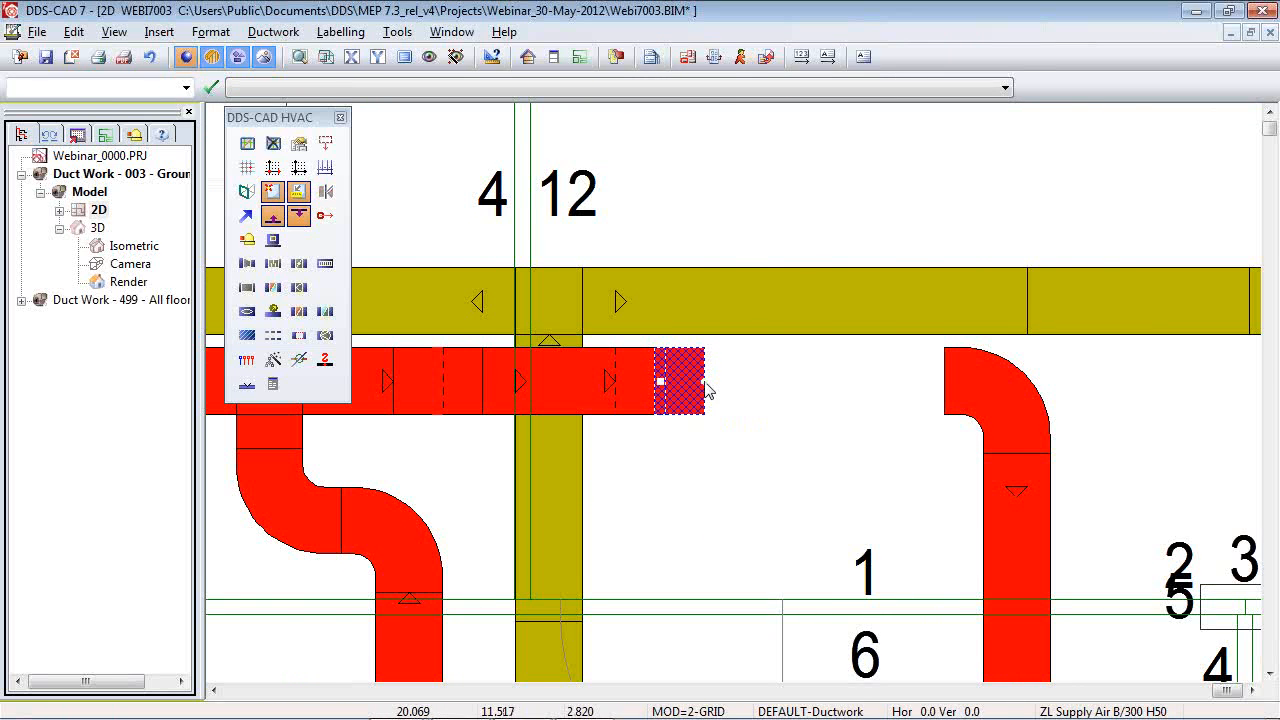
{"action": "left_click", "coordinate": [705, 383]}
{"action": "key", "text": "Escape"}
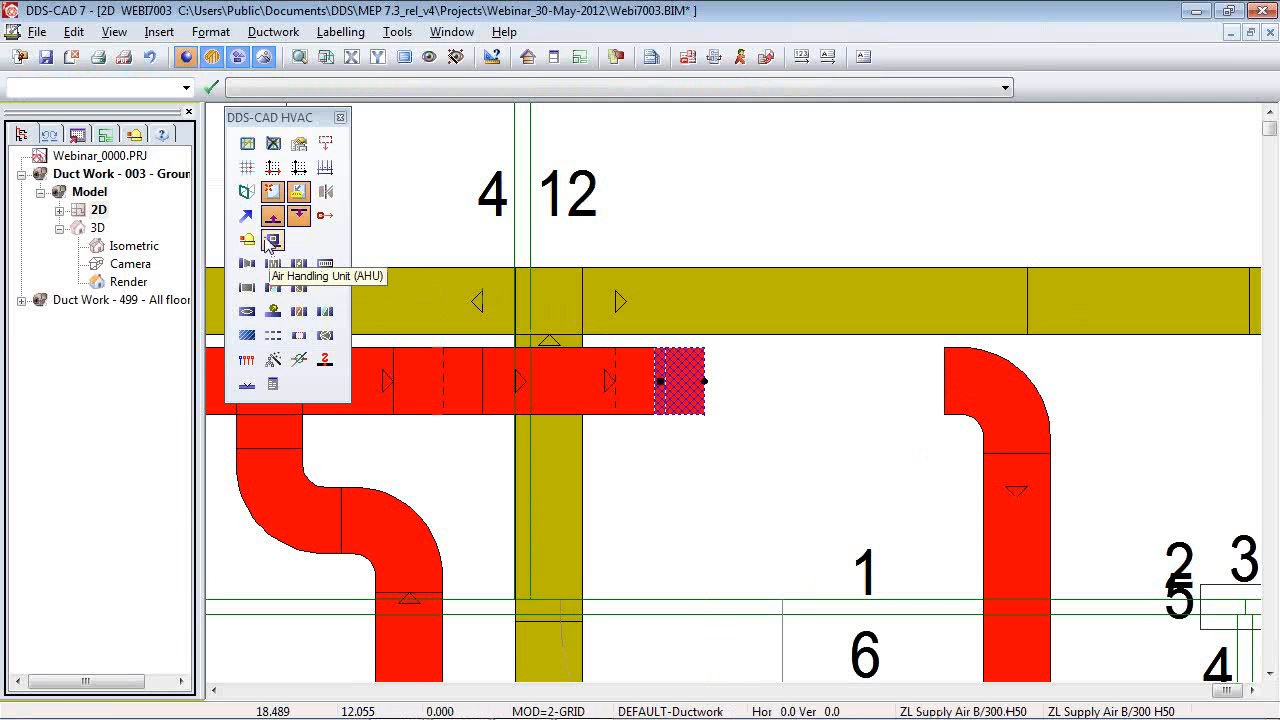
{"action": "left_click", "coordinate": [249, 218]}
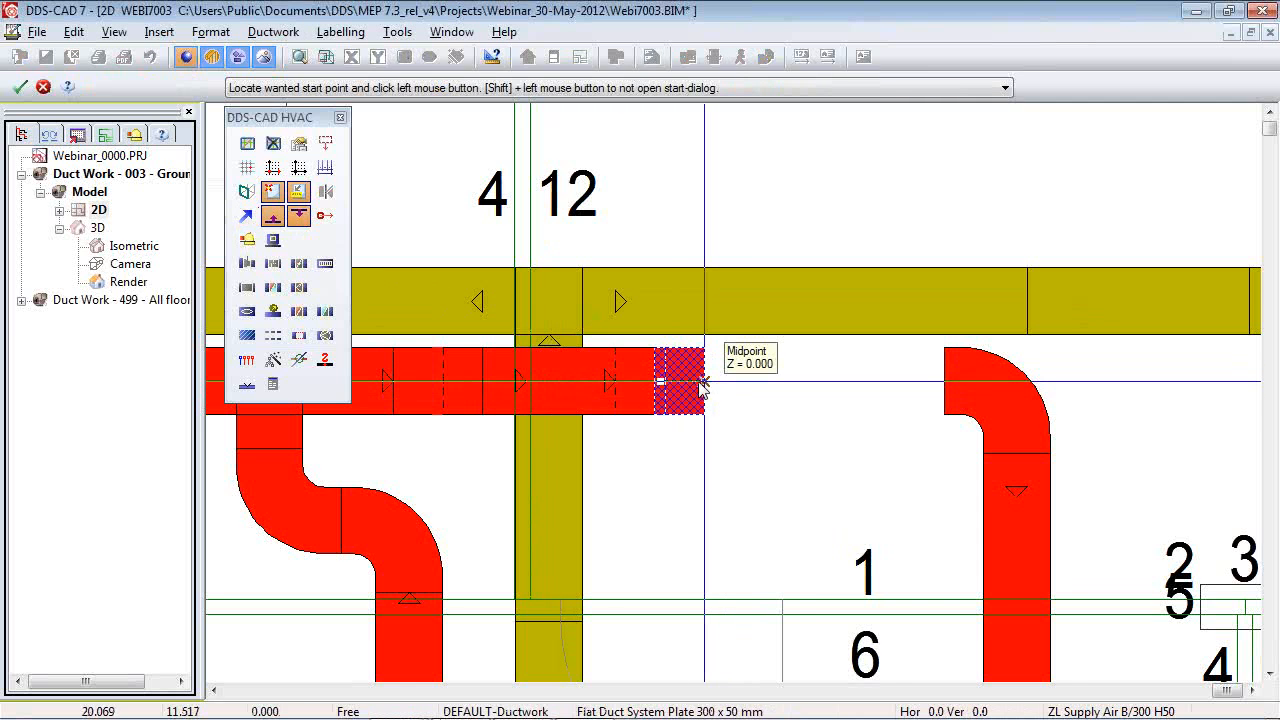
{"action": "key", "text": "Escape"}
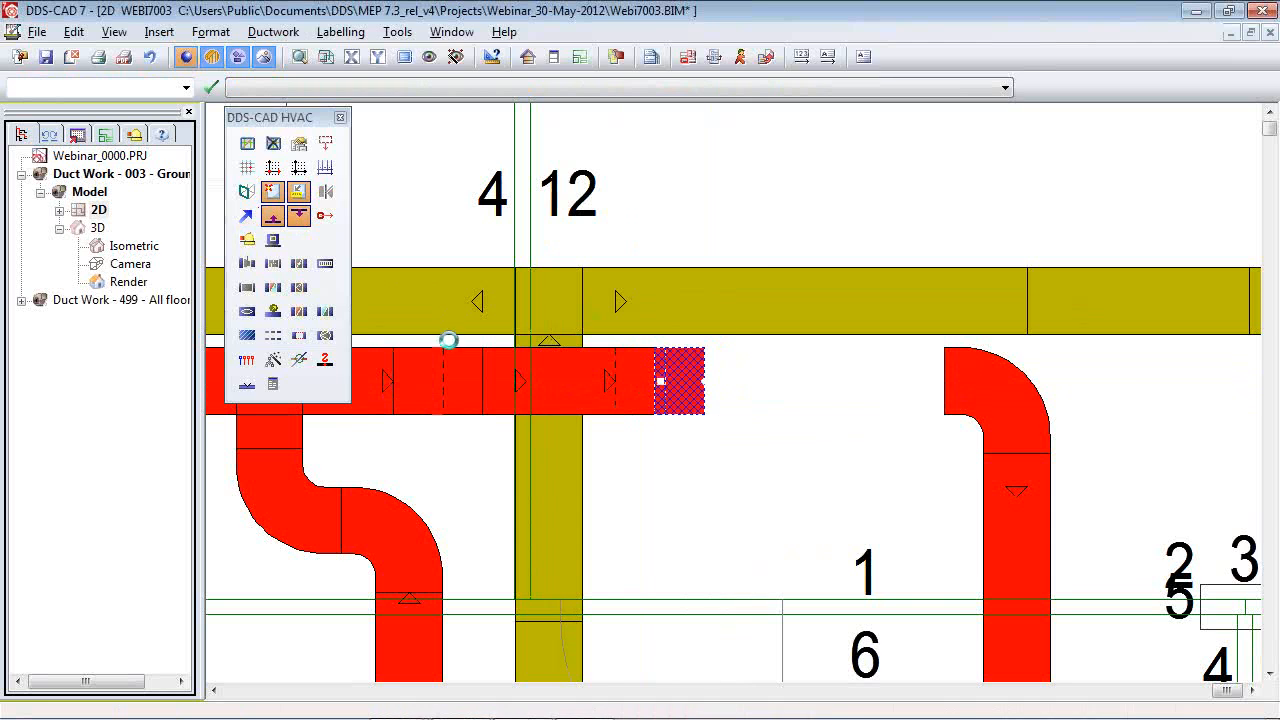
{"action": "left_click", "coordinate": [249, 218]}
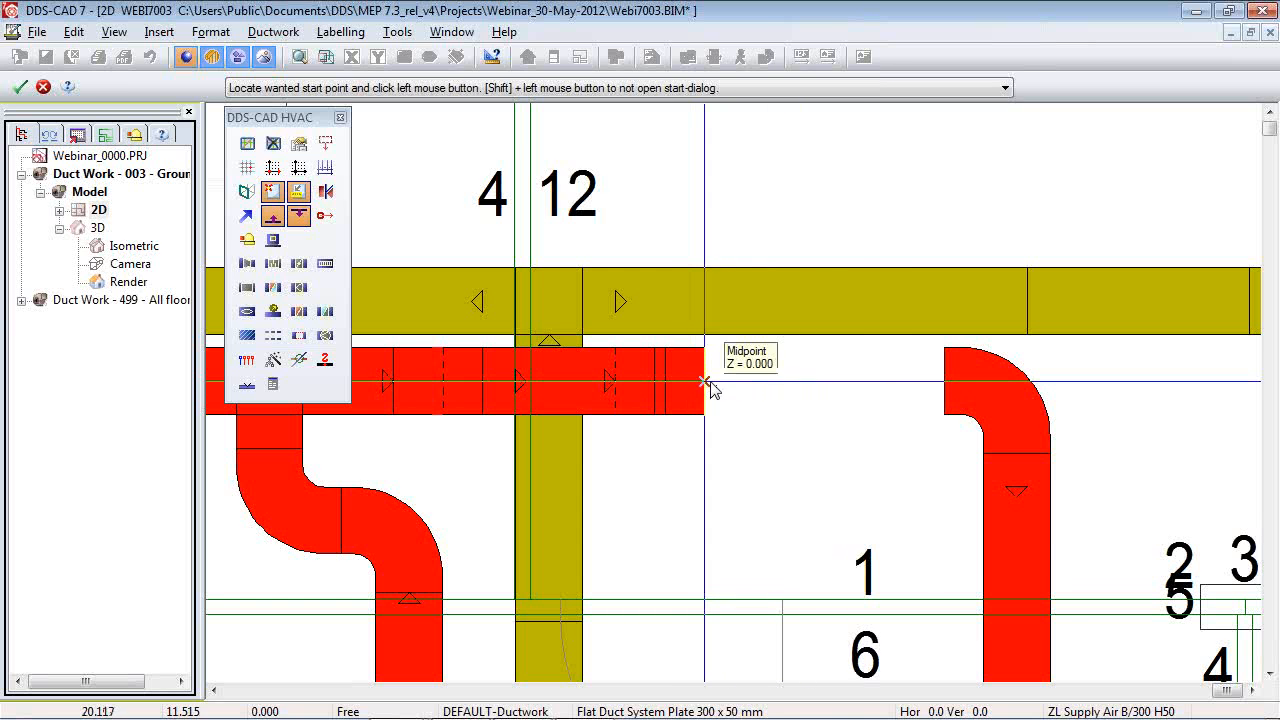
{"action": "key", "text": "Escape"}
Draw the supply air duct from the corner bend's open end to the last bend of the clash bypass.
{"action": "left_click", "coordinate": [945, 382]}
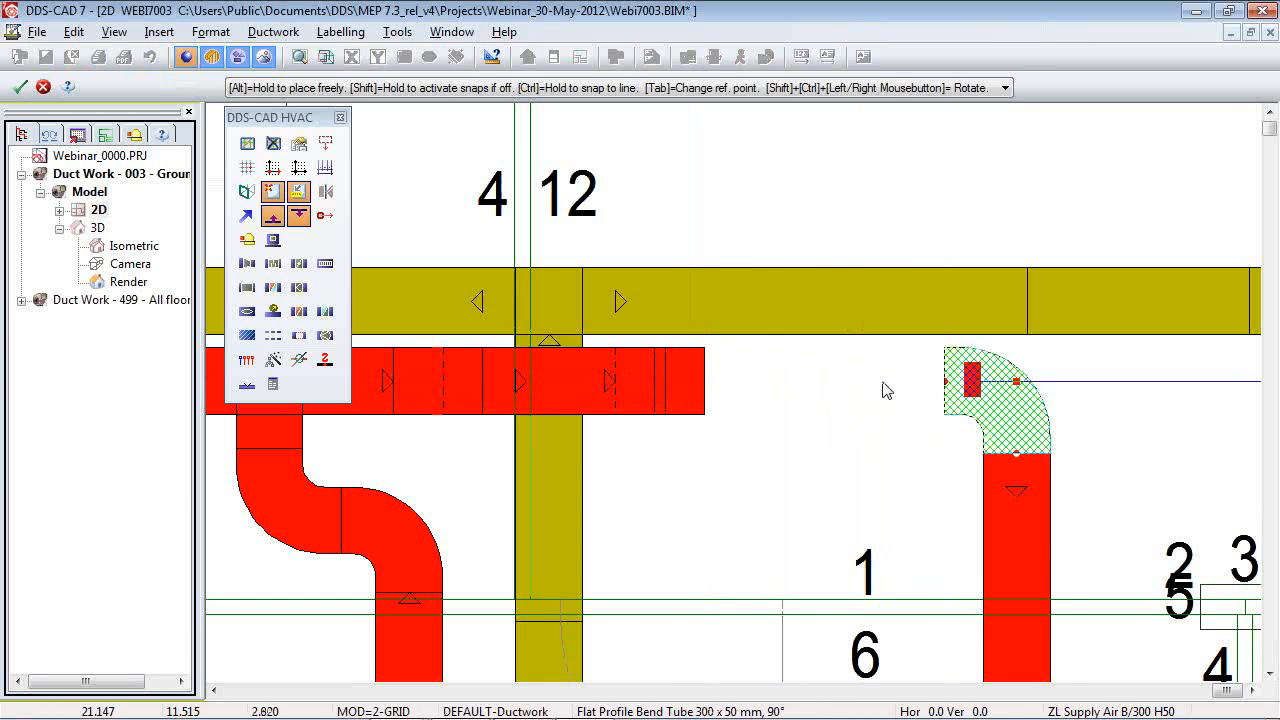
{"action": "key", "text": "Escape"}
{"action": "scroll", "coordinate": [610, 441], "scroll_direction": "down", "scroll_amount": 2}
{"action": "scroll", "coordinate": [799, 429], "scroll_direction": "up", "scroll_amount": 1}
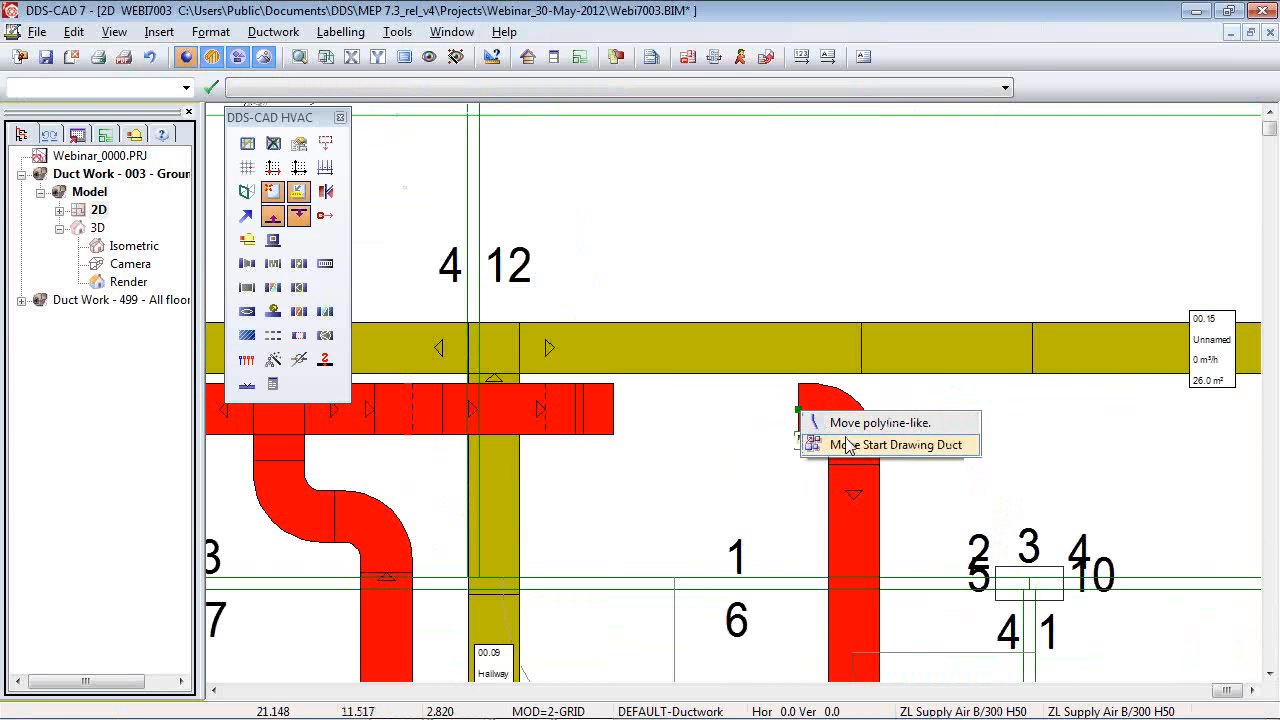
{"action": "left_click", "coordinate": [801, 411]}
{"action": "left_click", "coordinate": [613, 409]}
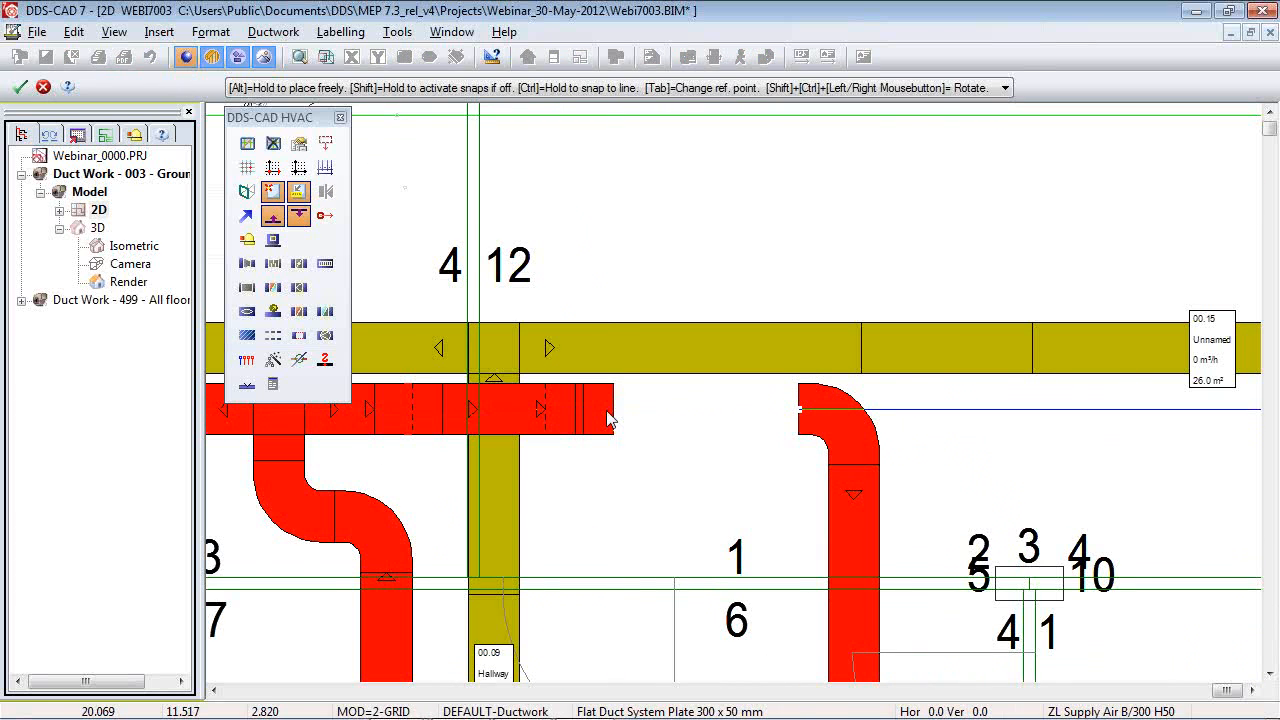
Show the area around the rerouted supply air duct in the 3D camera view.
{"action": "scroll", "coordinate": [880, 425], "scroll_direction": "down", "scroll_amount": 1}
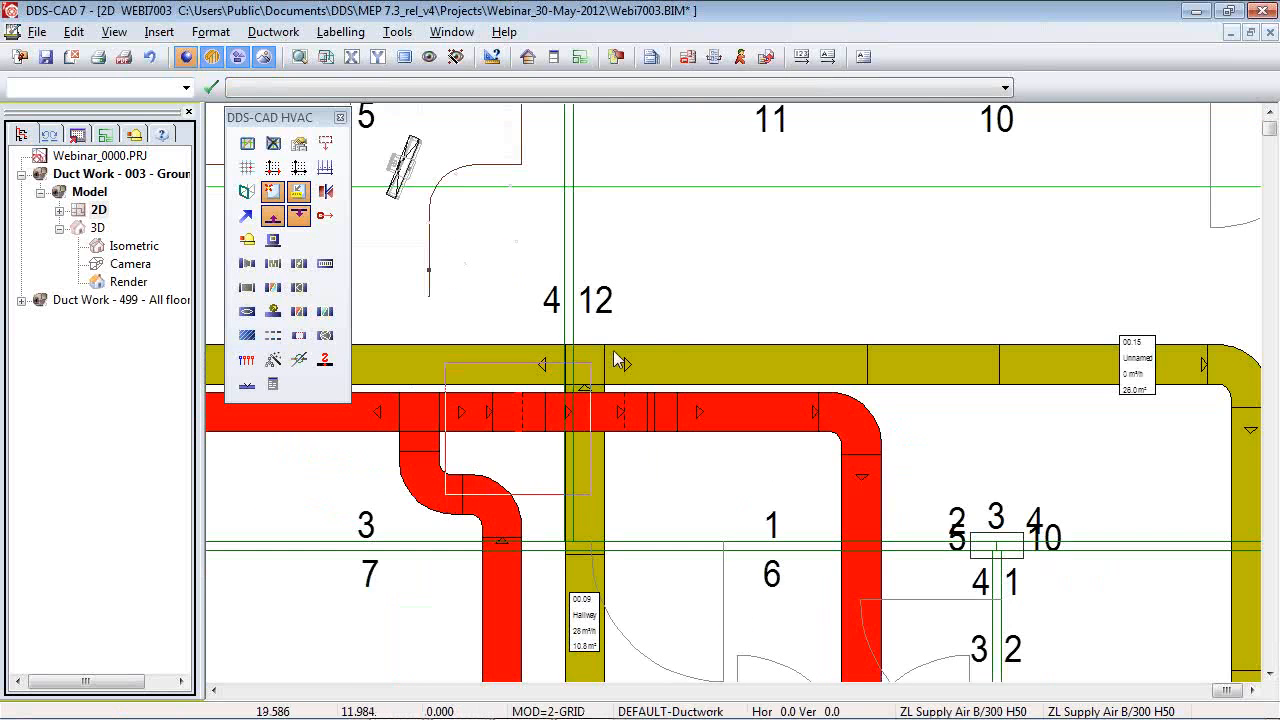
{"action": "left_click_drag", "start_coordinate": [613, 350], "coordinate": [698, 317]}
{"action": "left_click", "coordinate": [320, 60]}
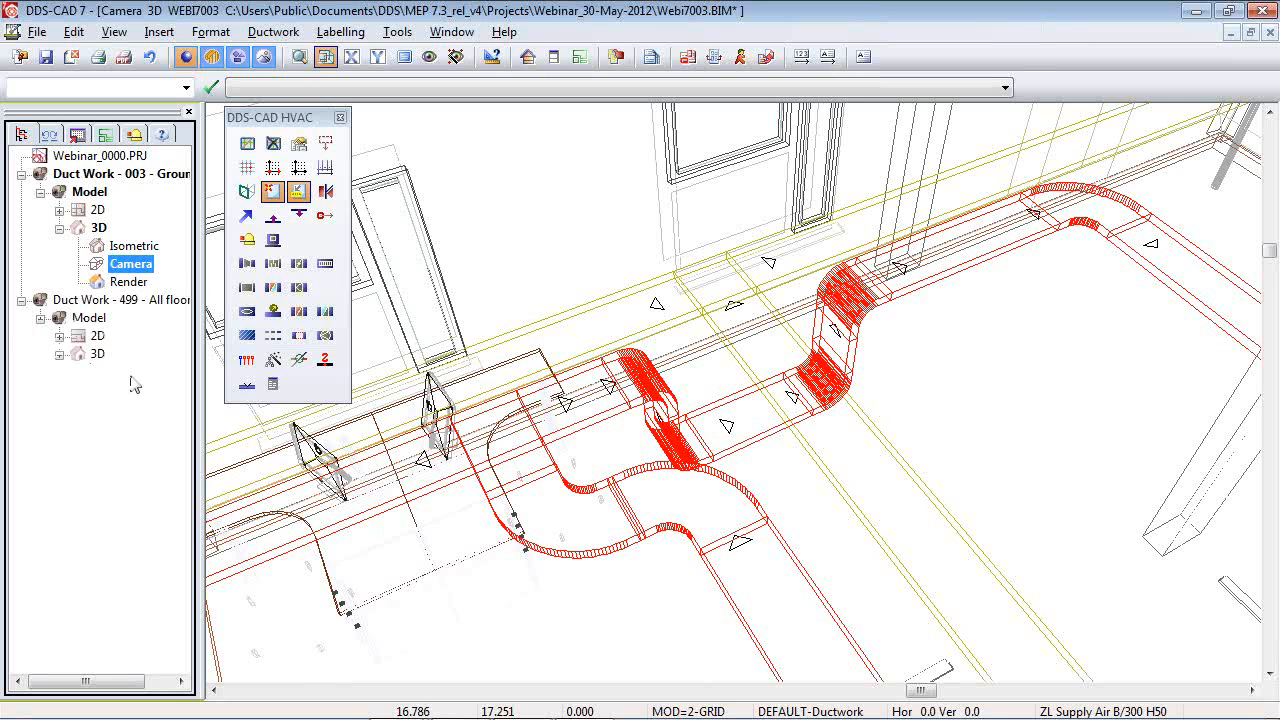
Examine the rerouted supply air duct at the extract duct crossing in the all-floors 3D render.
{"action": "double_click", "coordinate": [95, 356]}
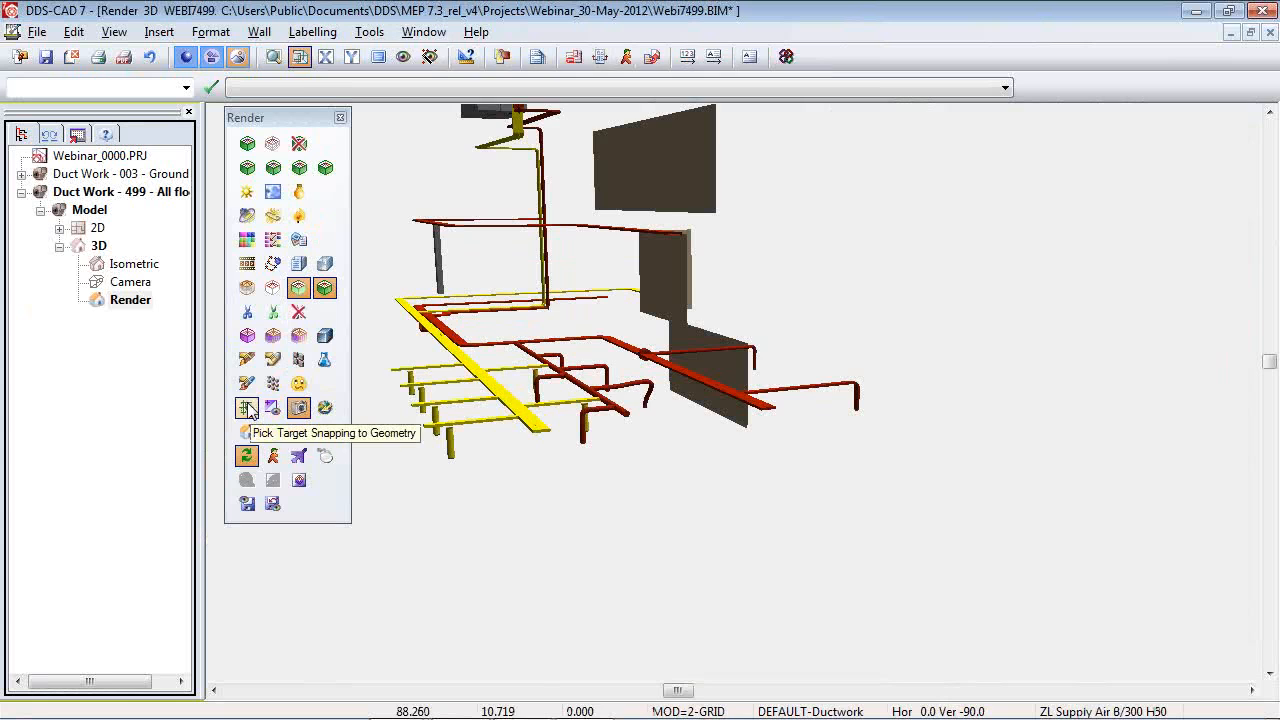
{"action": "left_click", "coordinate": [246, 407]}
{"action": "left_click", "coordinate": [435, 338]}
{"action": "scroll", "coordinate": [758, 396], "scroll_direction": "up", "scroll_amount": 5}
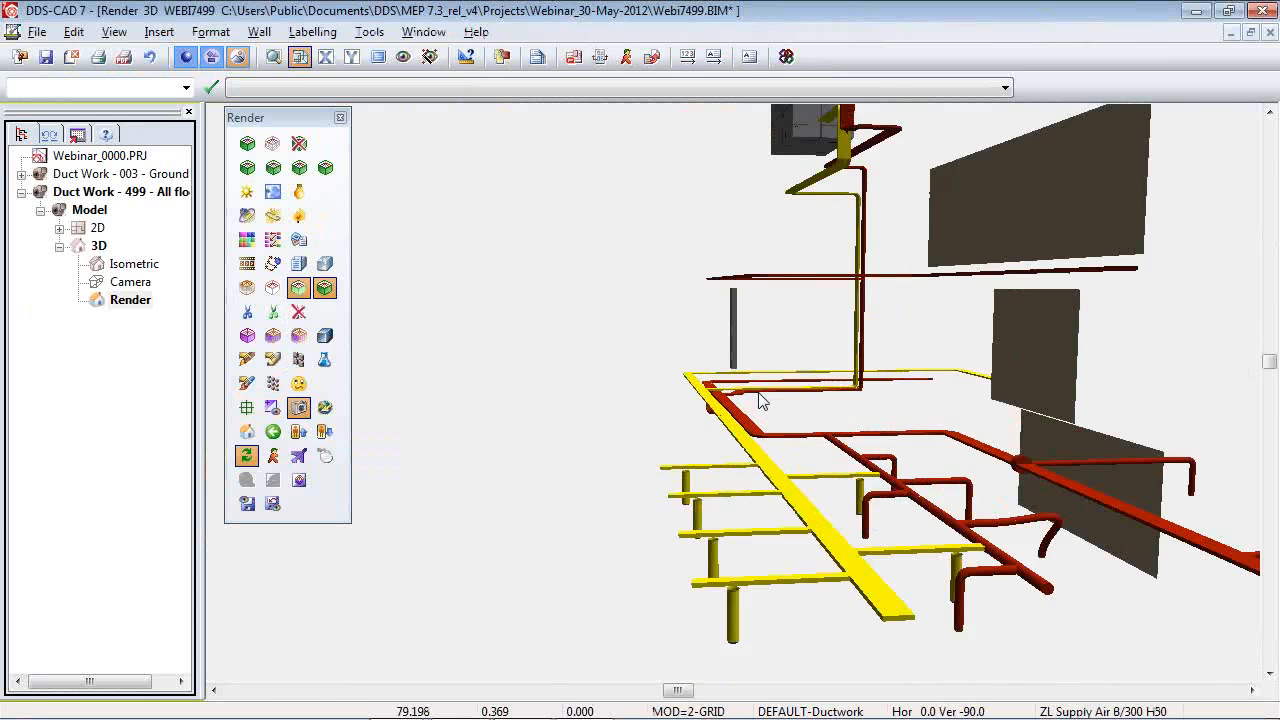
{"action": "scroll", "coordinate": [758, 396], "scroll_direction": "up", "scroll_amount": 2}
{"action": "left_click_drag", "start_coordinate": [774, 367], "coordinate": [569, 500]}
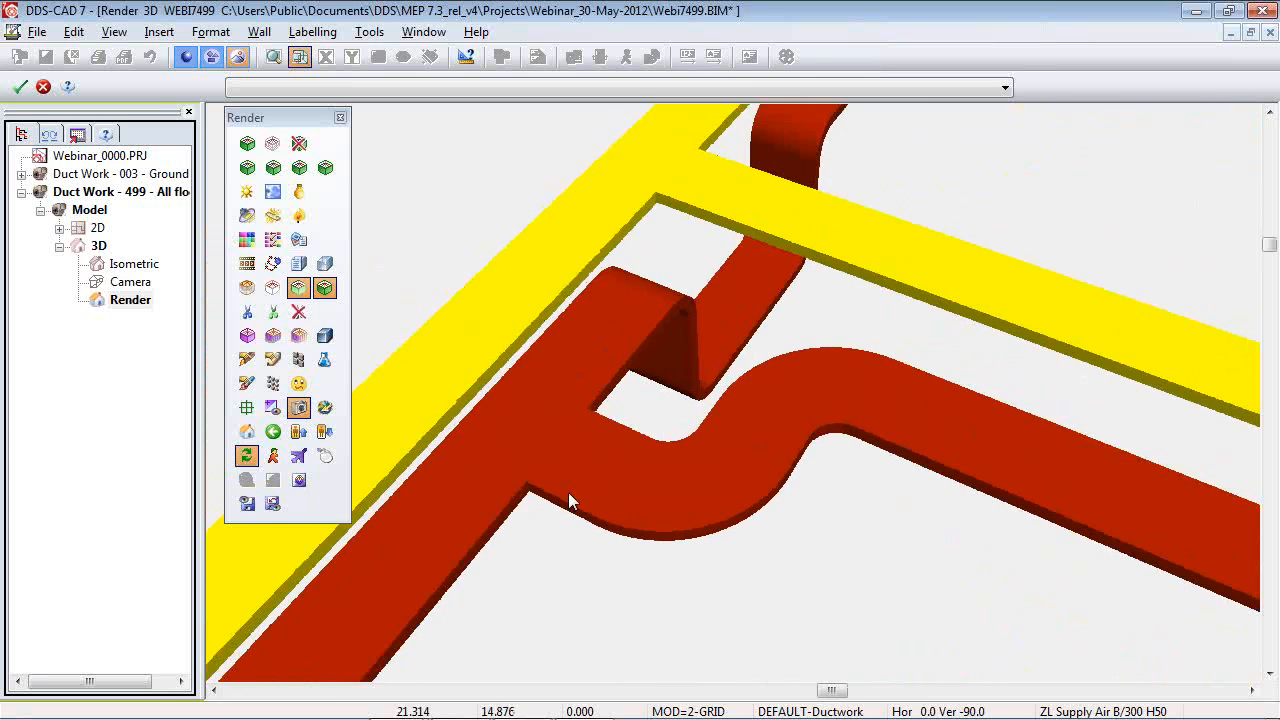
Set the absolute height of the lowered supply air duct segment beneath the extract duct to 2,4 in the ground-floor ductwork model.
{"action": "double_click", "coordinate": [120, 175]}
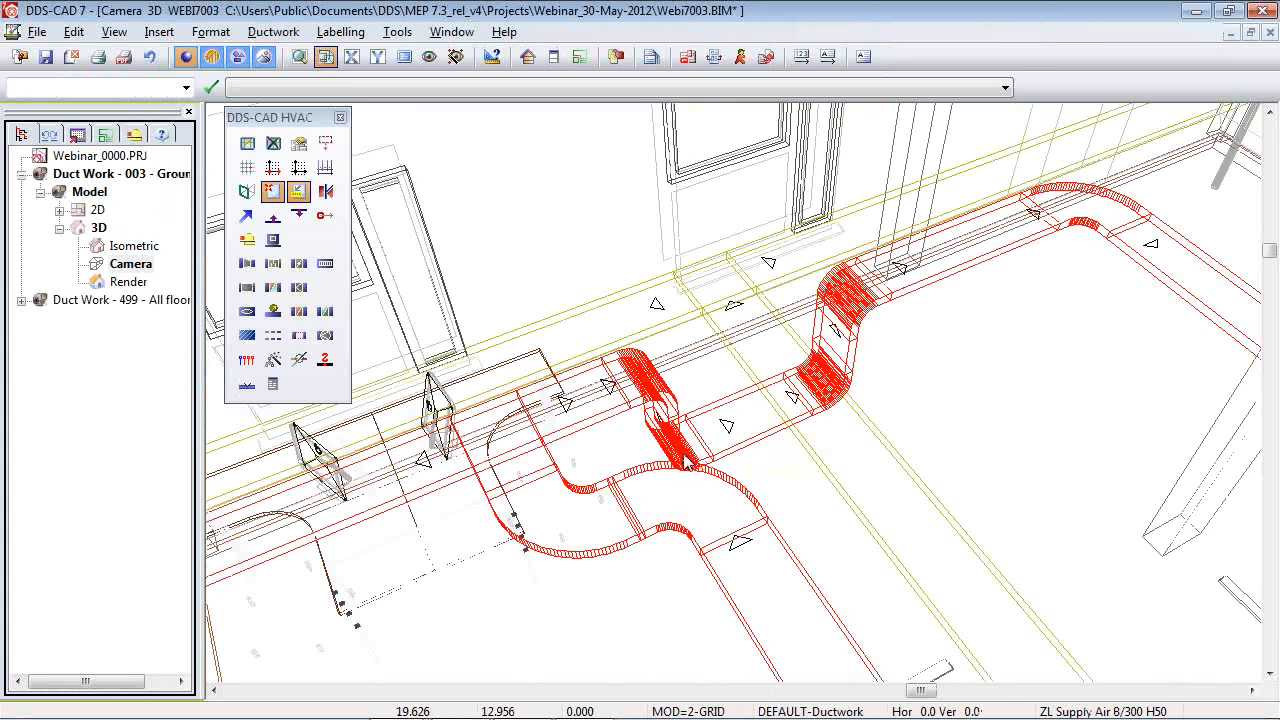
{"action": "left_click", "coordinate": [750, 448]}
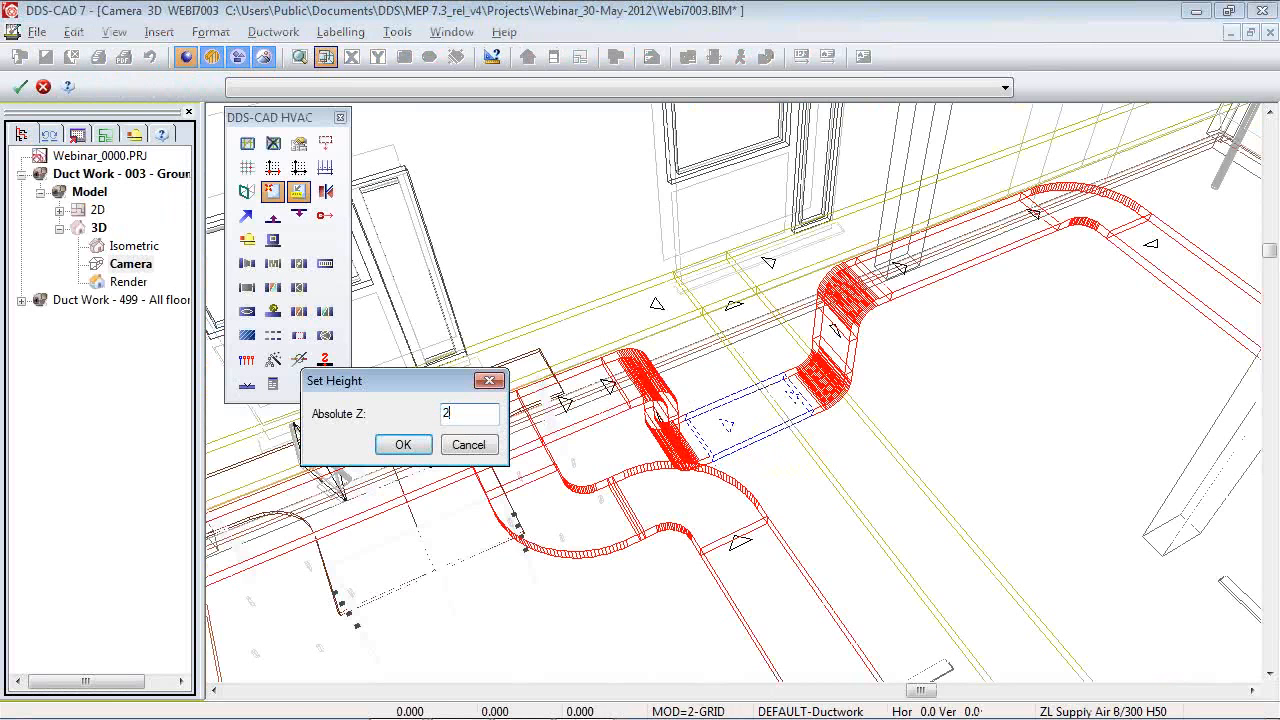
{"action": "type", "text": "2,4"}
{"action": "key", "text": "Return"}
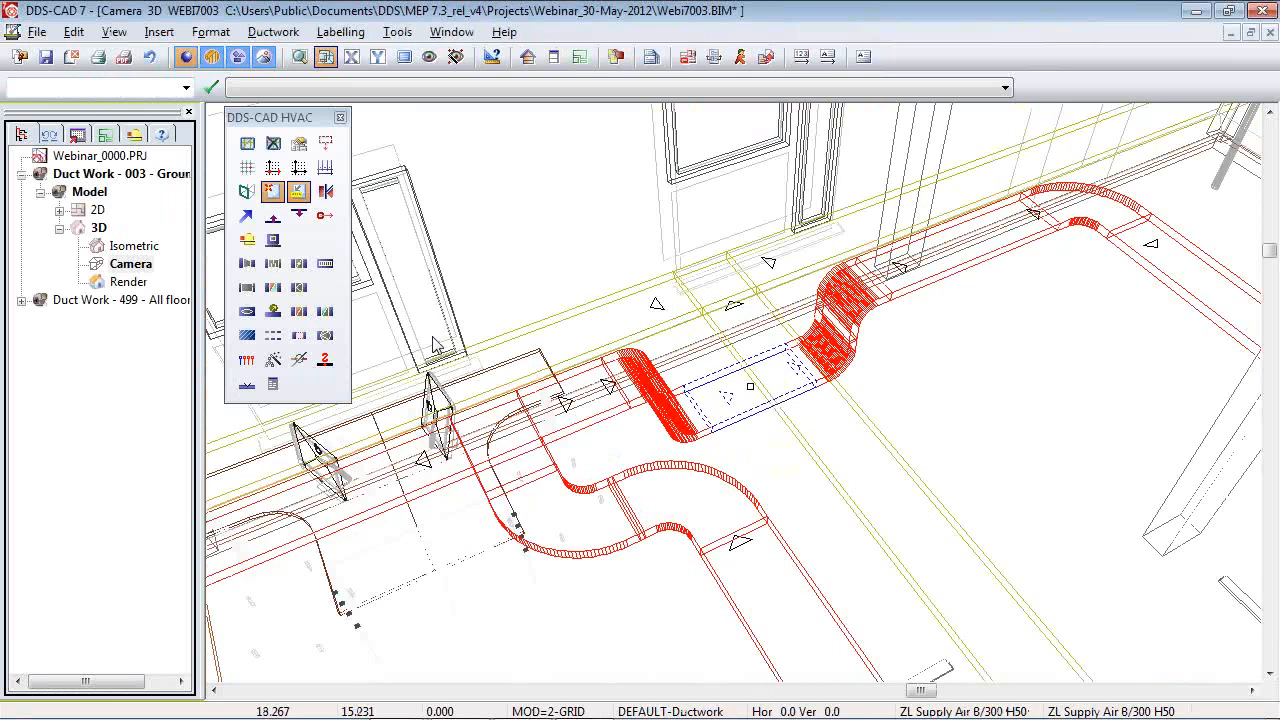
Check the height-adjusted supply air duct bypass against the extract duct in the all-floors 3D render.
{"action": "double_click", "coordinate": [120, 300]}
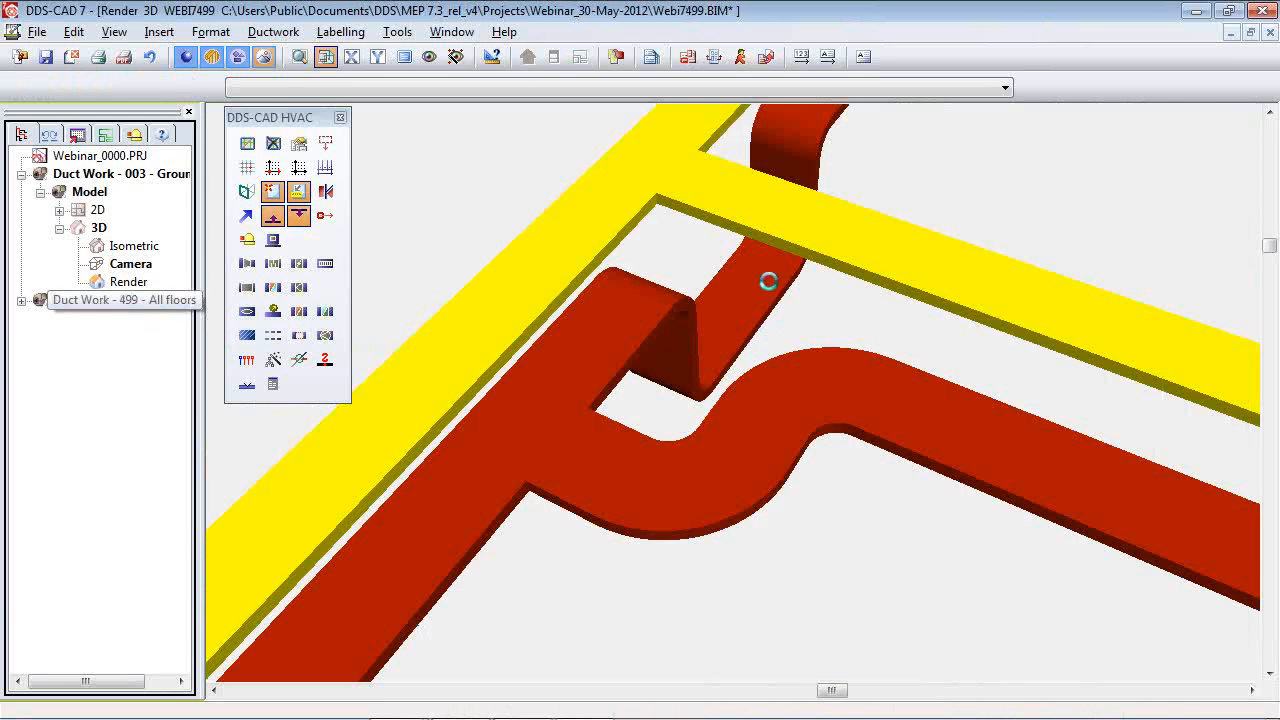
{"action": "mouse_move", "coordinate": [586, 229]}
{"action": "left_mouse_down"}
{"action": "mouse_move", "coordinate": [891, 201]}
{"action": "mouse_move", "coordinate": [623, 360]}
{"action": "mouse_move", "coordinate": [787, 292]}
{"action": "left_mouse_up"}
{"action": "left_click_drag", "start_coordinate": [455, 377], "coordinate": [266, 409]}
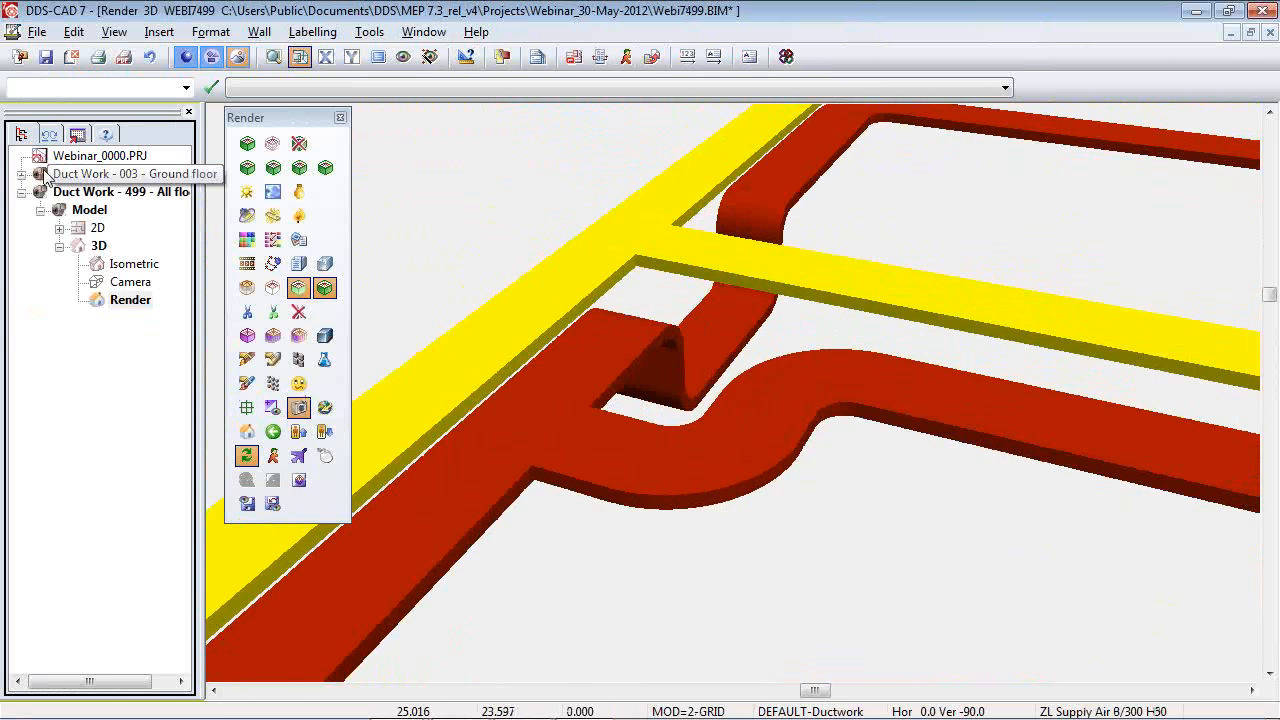
Open the electrical ground floor model Webi6003 and hide the wall numbers in the floor plan.
{"action": "left_click", "coordinate": [20, 57]}
{"action": "left_click", "coordinate": [265, 183]}
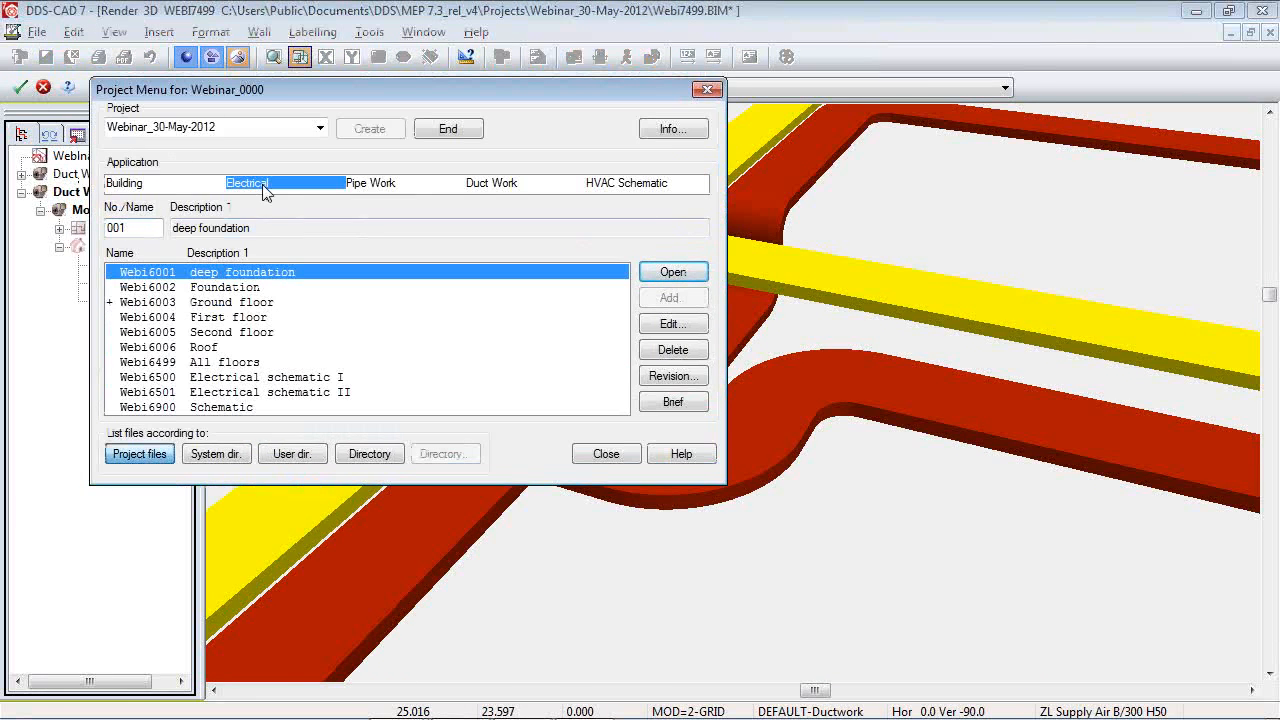
{"action": "double_click", "coordinate": [230, 303]}
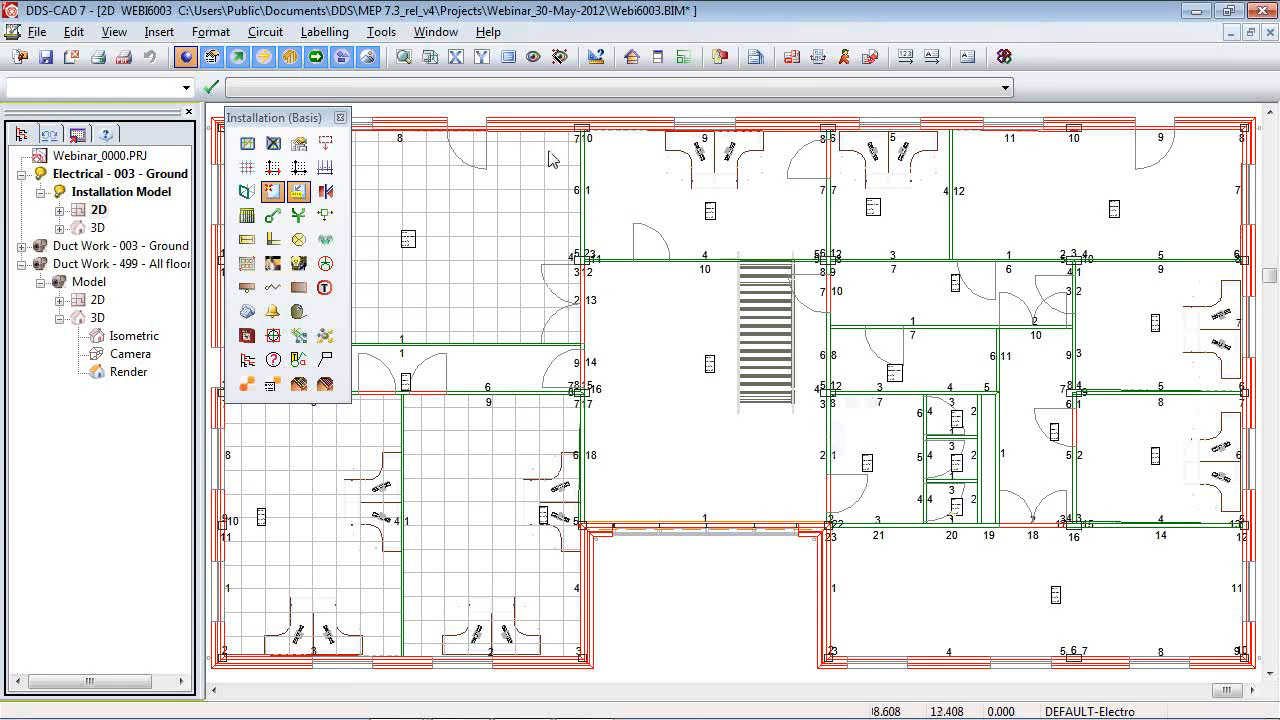
{"action": "left_click", "coordinate": [562, 58]}
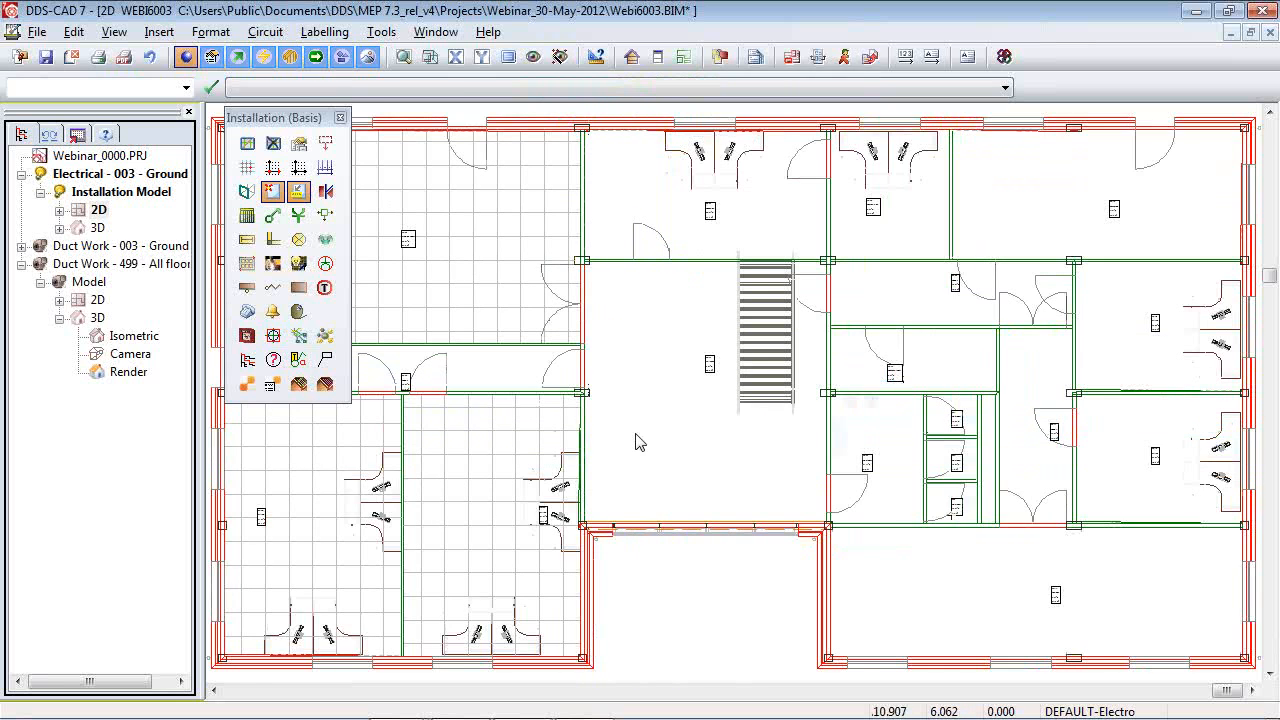
{"action": "scroll", "coordinate": [640, 442], "scroll_direction": "down", "scroll_amount": 1}
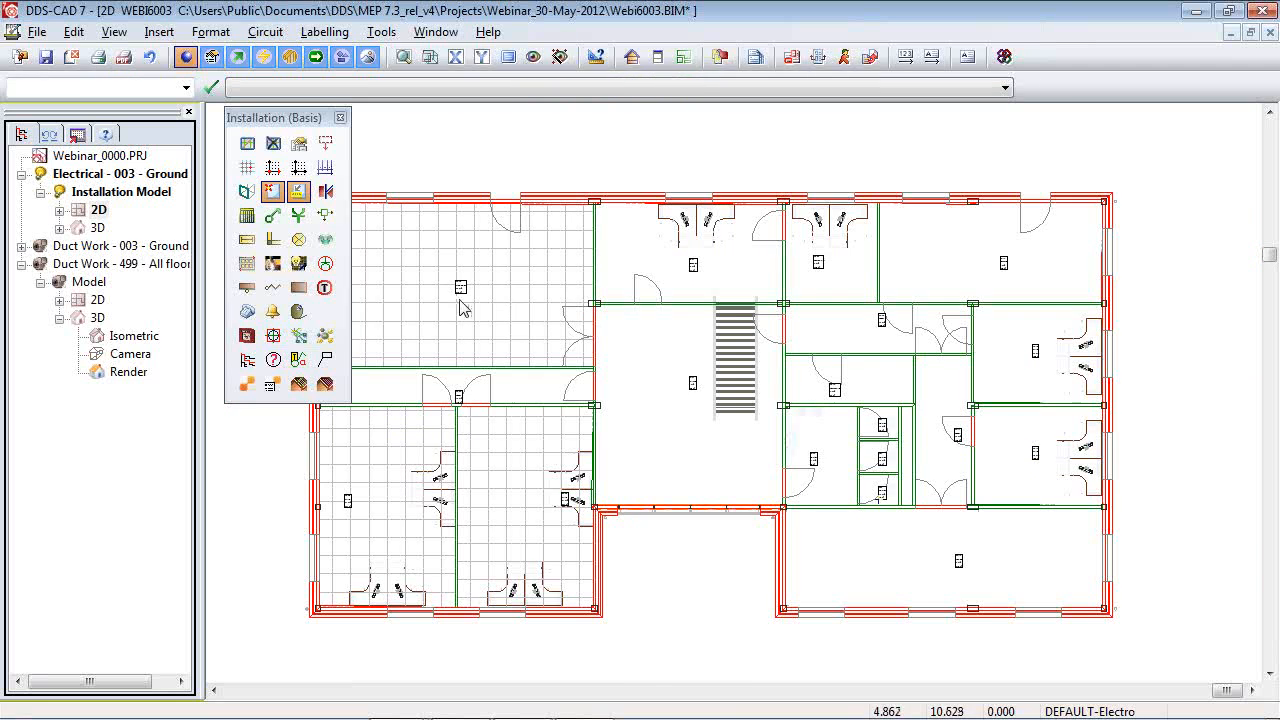
Start a light calculation by picking the Canteen room and set its maintenance factor to 0.67 Clean Area.
{"action": "left_click", "coordinate": [246, 265]}
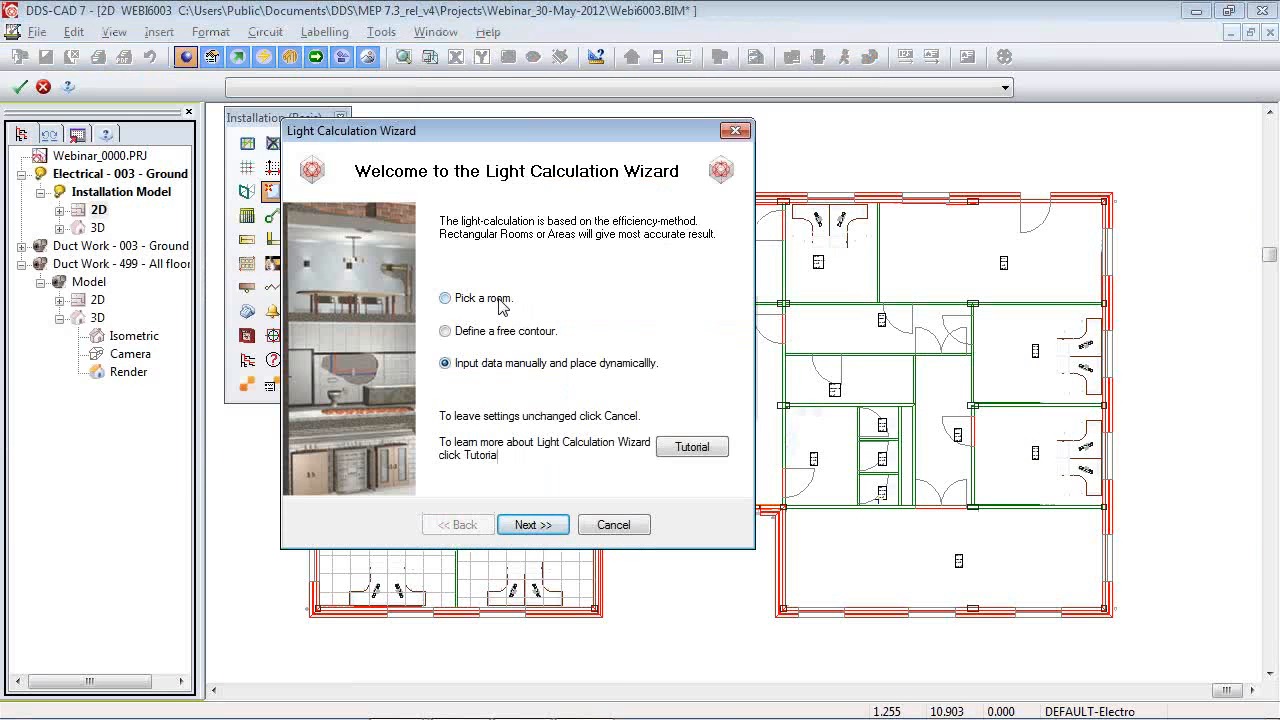
{"action": "left_click", "coordinate": [499, 302]}
{"action": "left_click", "coordinate": [533, 523]}
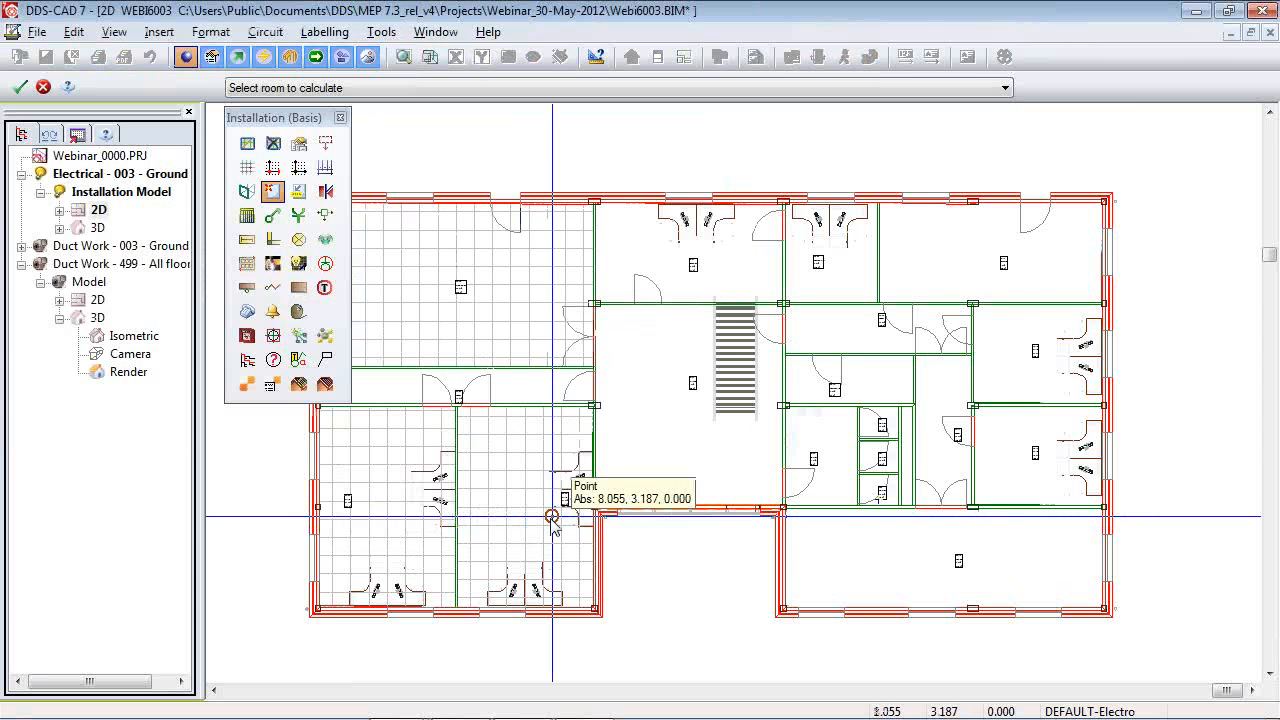
{"action": "left_click", "coordinate": [877, 598]}
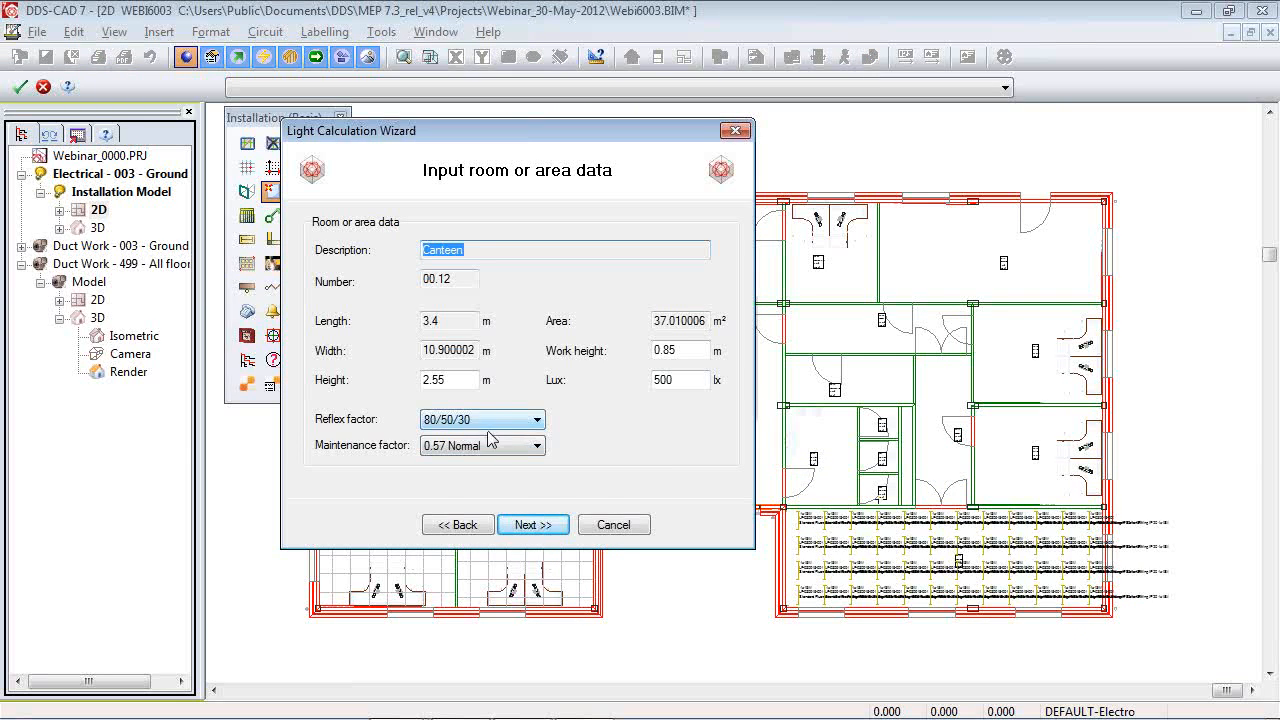
{"action": "left_click", "coordinate": [492, 446]}
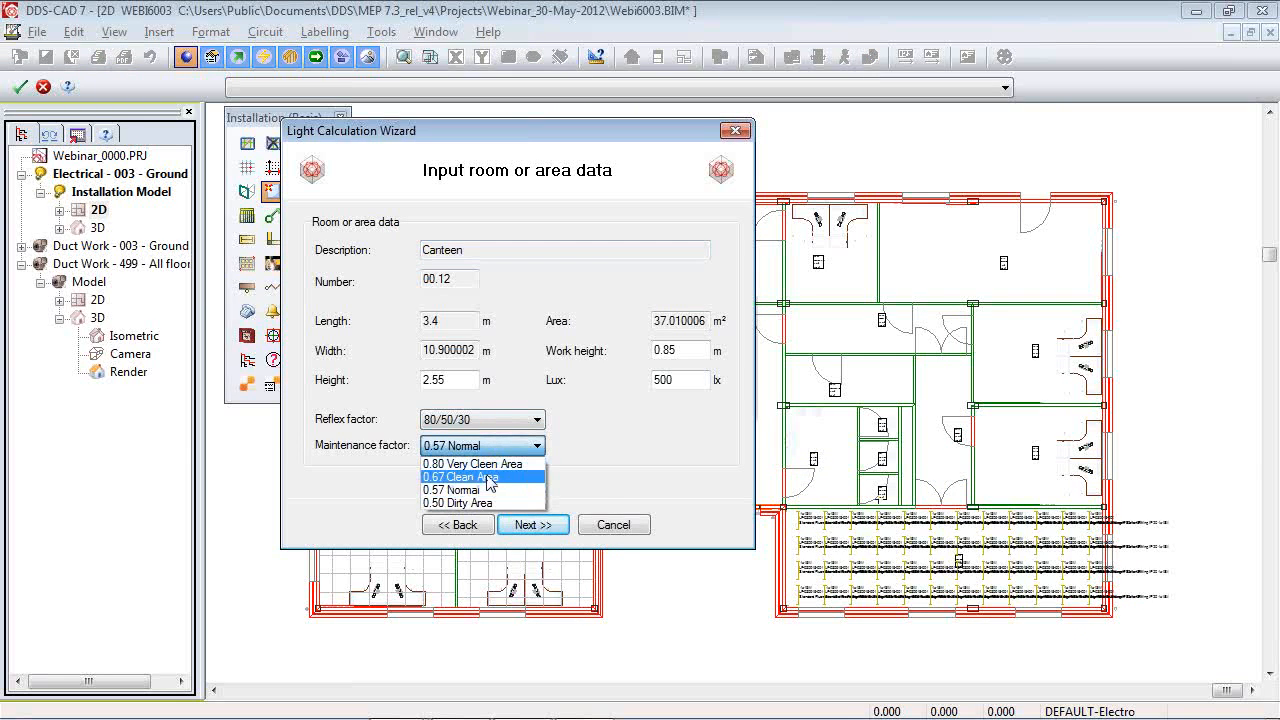
{"action": "left_click", "coordinate": [489, 477]}
{"action": "left_click", "coordinate": [530, 525]}
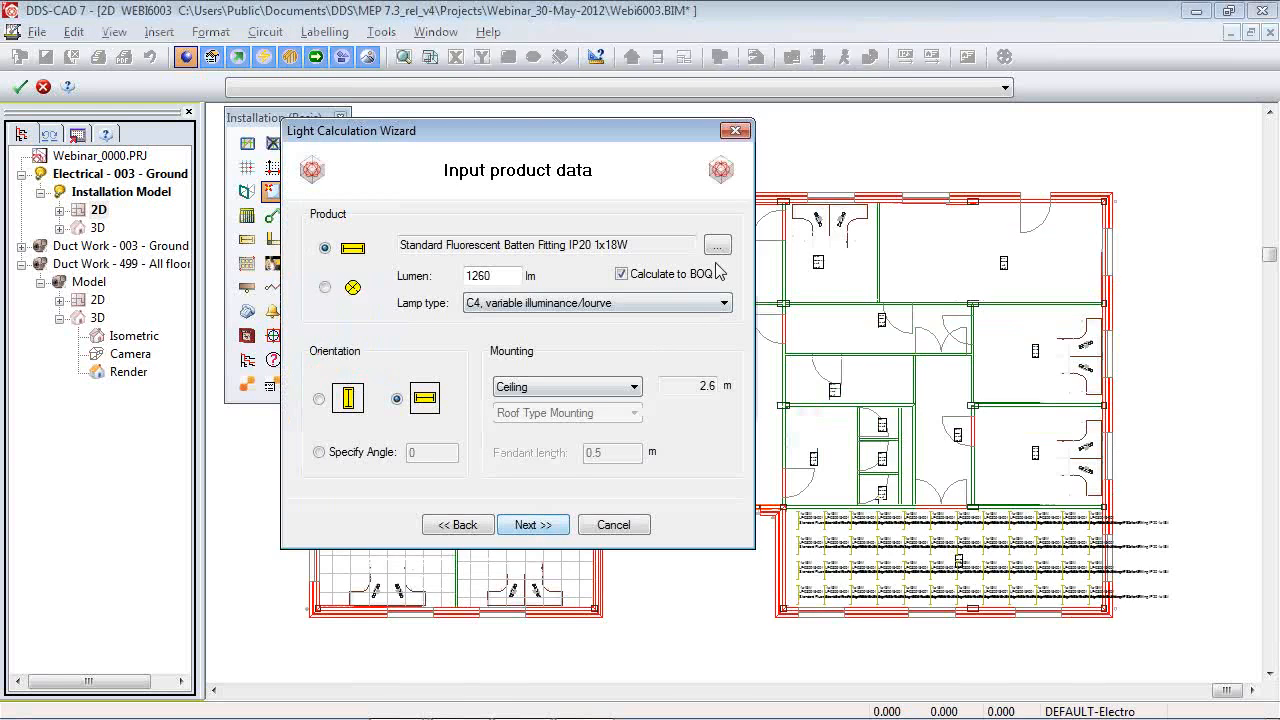
Select the Standard Fluorescent Batten Fitting IP20 2x36W, try the other fitting orientation, and restore the original one.
{"action": "left_click", "coordinate": [717, 245]}
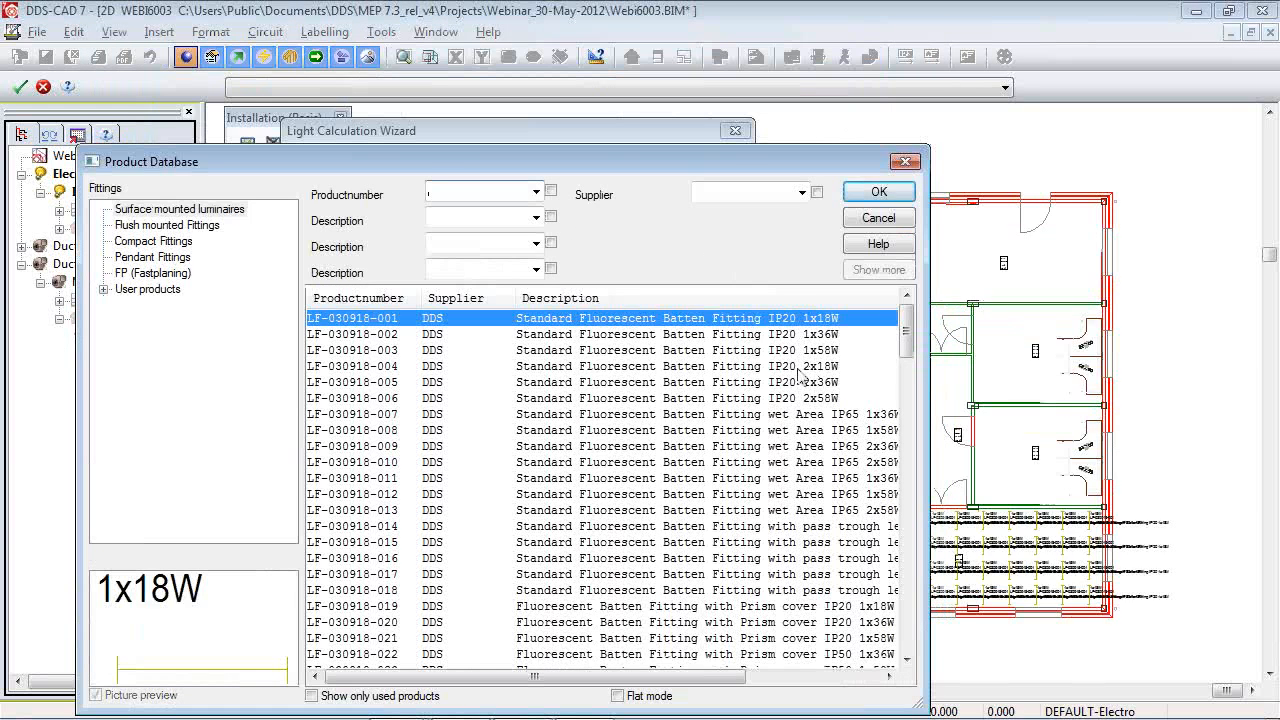
{"action": "double_click", "coordinate": [800, 383]}
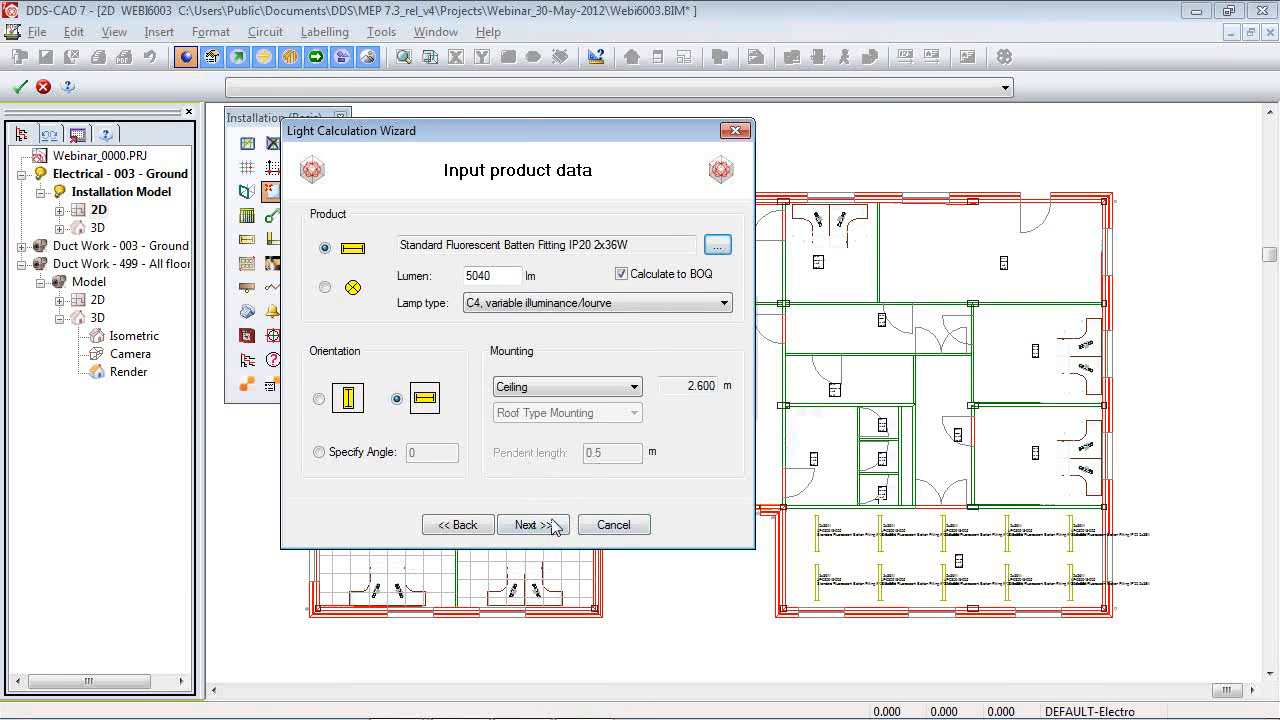
{"action": "left_click", "coordinate": [319, 399]}
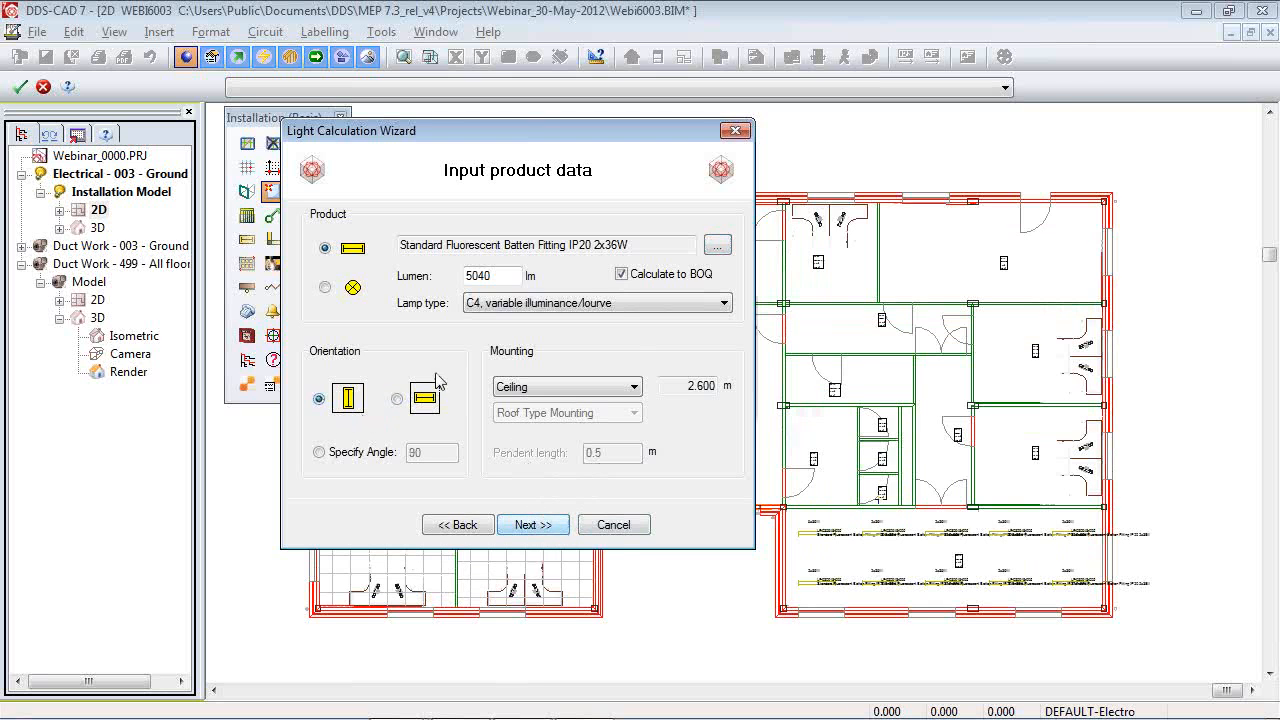
{"action": "left_click", "coordinate": [398, 399]}
{"action": "left_click", "coordinate": [545, 527]}
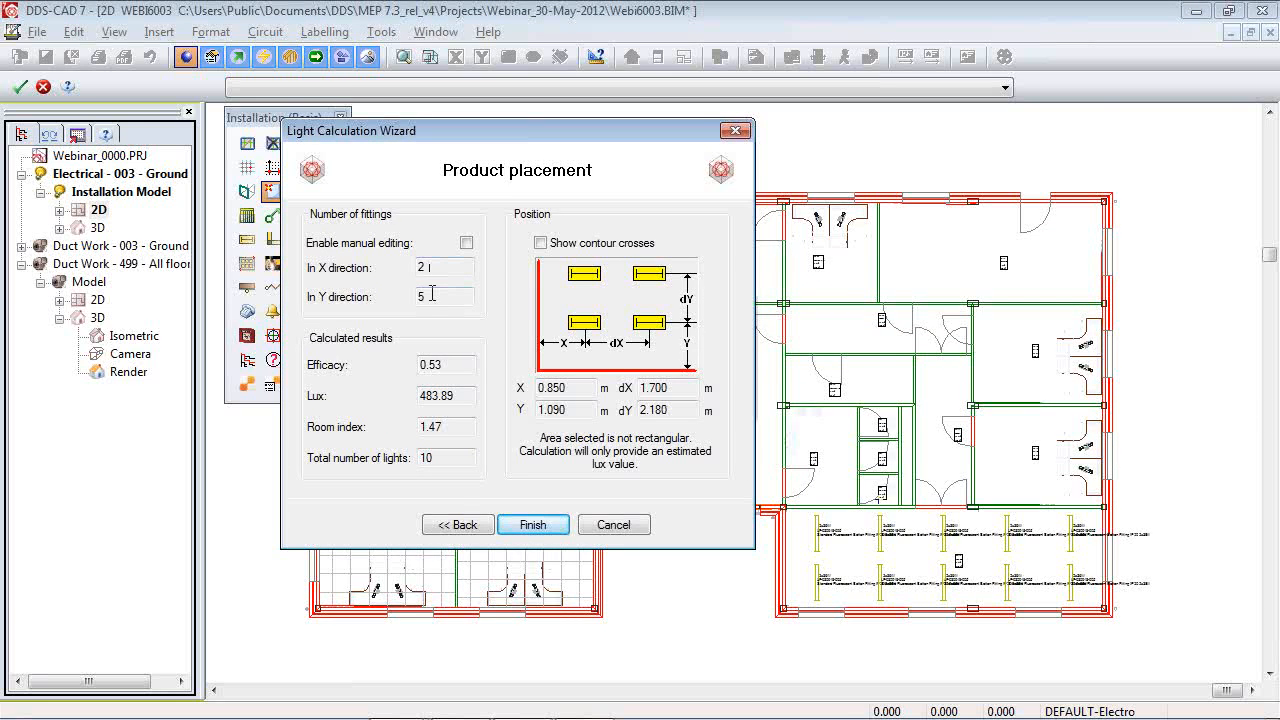
Set the Canteen's required illuminance to 300 lux and place the calculated fittings in the room.
{"action": "left_click", "coordinate": [458, 524]}
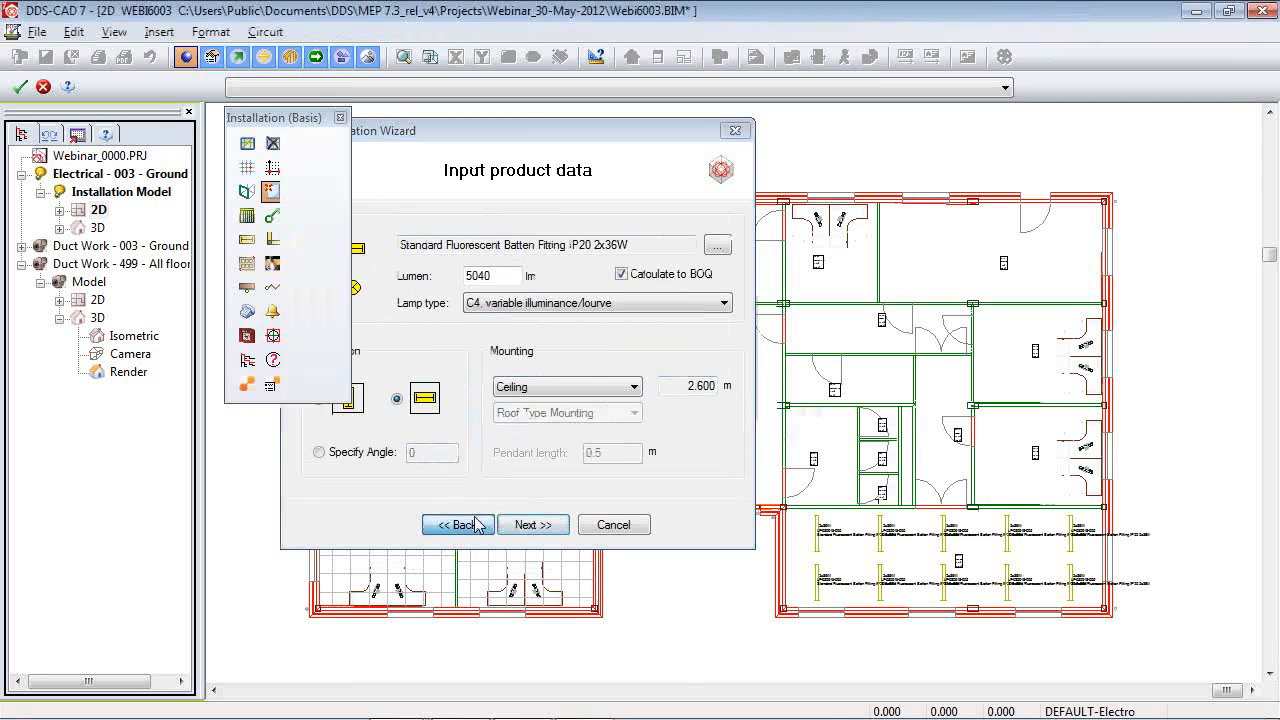
{"action": "left_click", "coordinate": [457, 524]}
{"action": "left_click", "coordinate": [690, 379]}
{"action": "double_click", "coordinate": [690, 379]}
{"action": "type", "text": "3"}
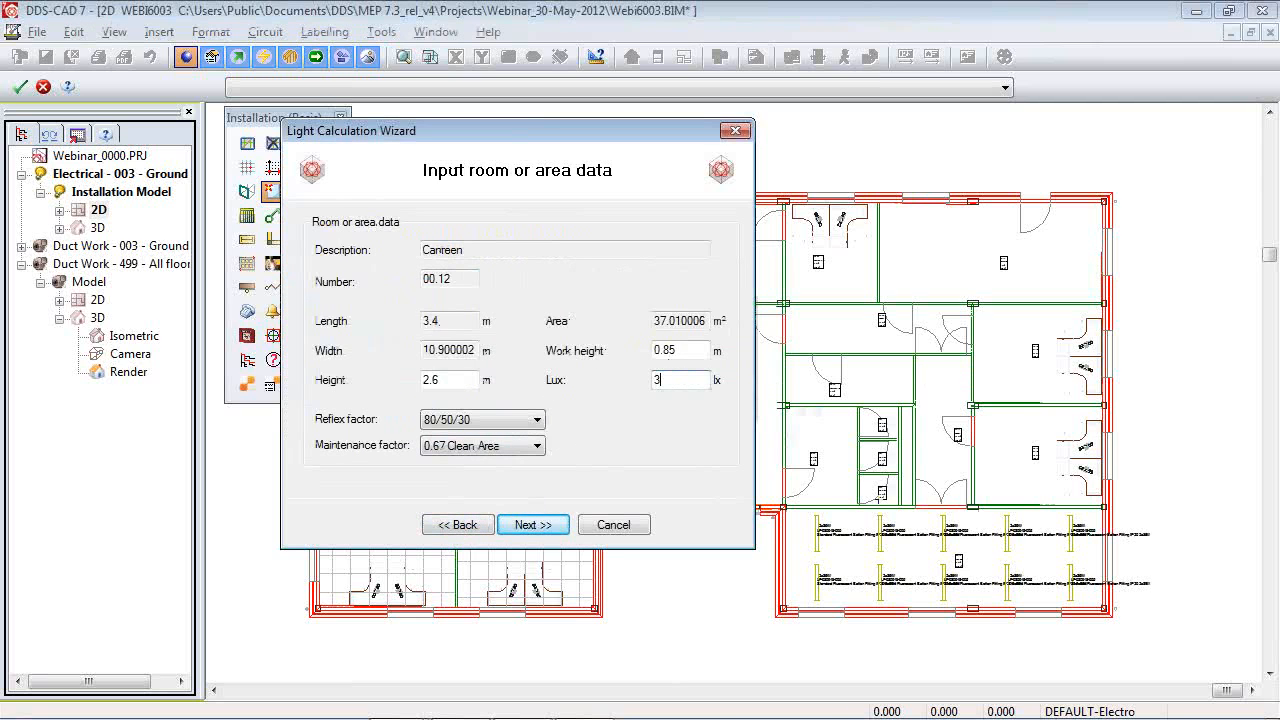
{"action": "type", "text": "00"}
{"action": "left_click", "coordinate": [540, 526]}
{"action": "left_click", "coordinate": [545, 528]}
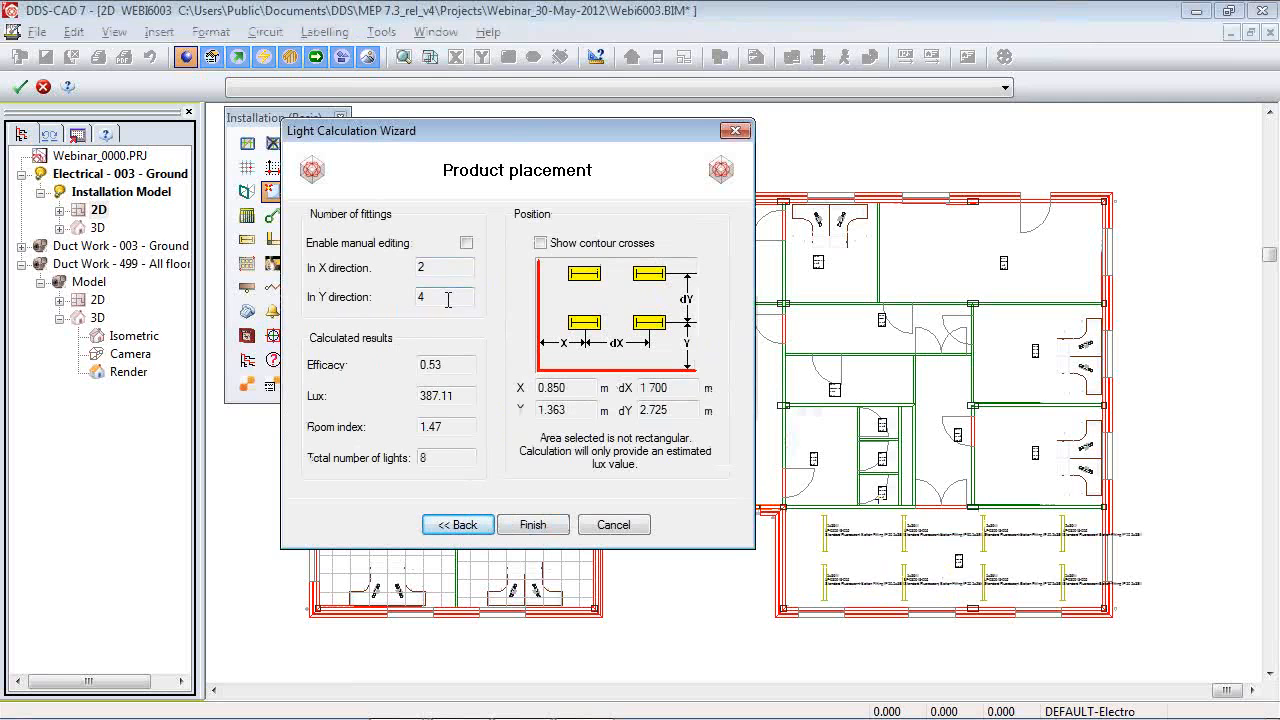
{"action": "left_click", "coordinate": [546, 521]}
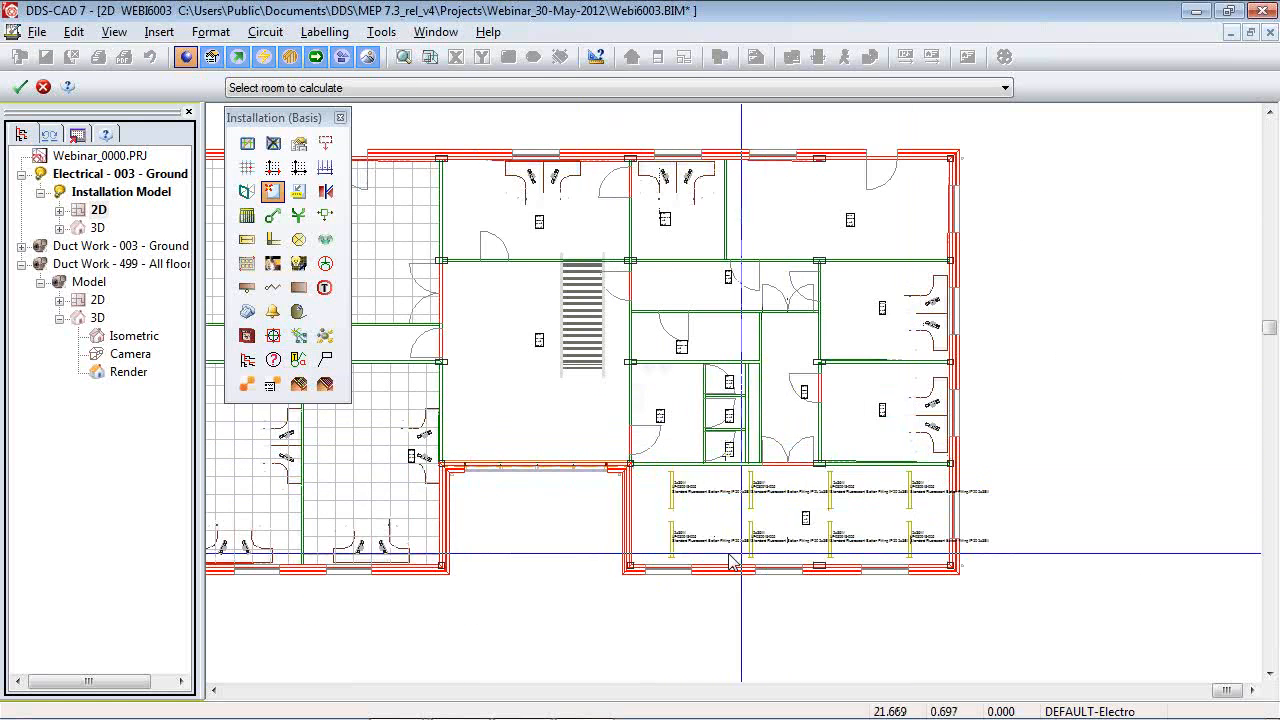
Show the electrical model in the 3D render and freeze the IfcCovering and SUSPENDED_CEILING layers to reveal the Canteen fittings.
{"action": "double_click", "coordinate": [98, 229]}
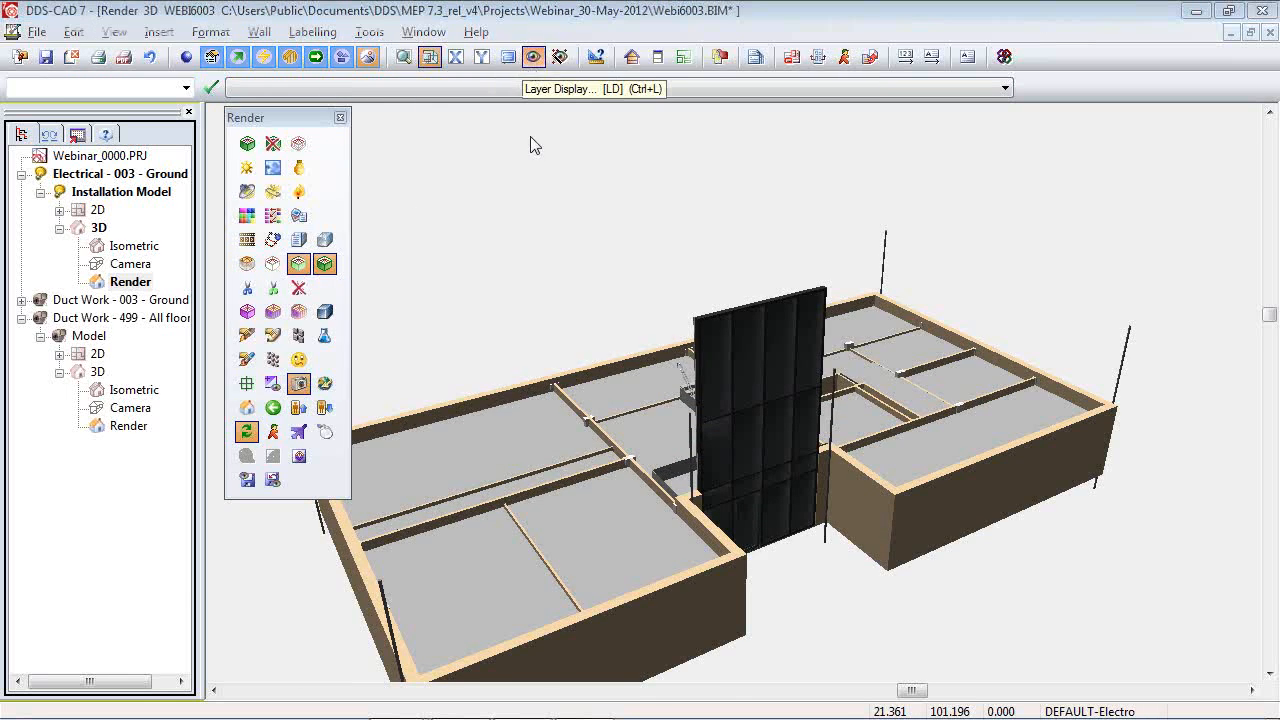
{"action": "left_click", "coordinate": [510, 57]}
{"action": "left_click", "coordinate": [325, 102]}
{"action": "left_click", "coordinate": [295, 160]}
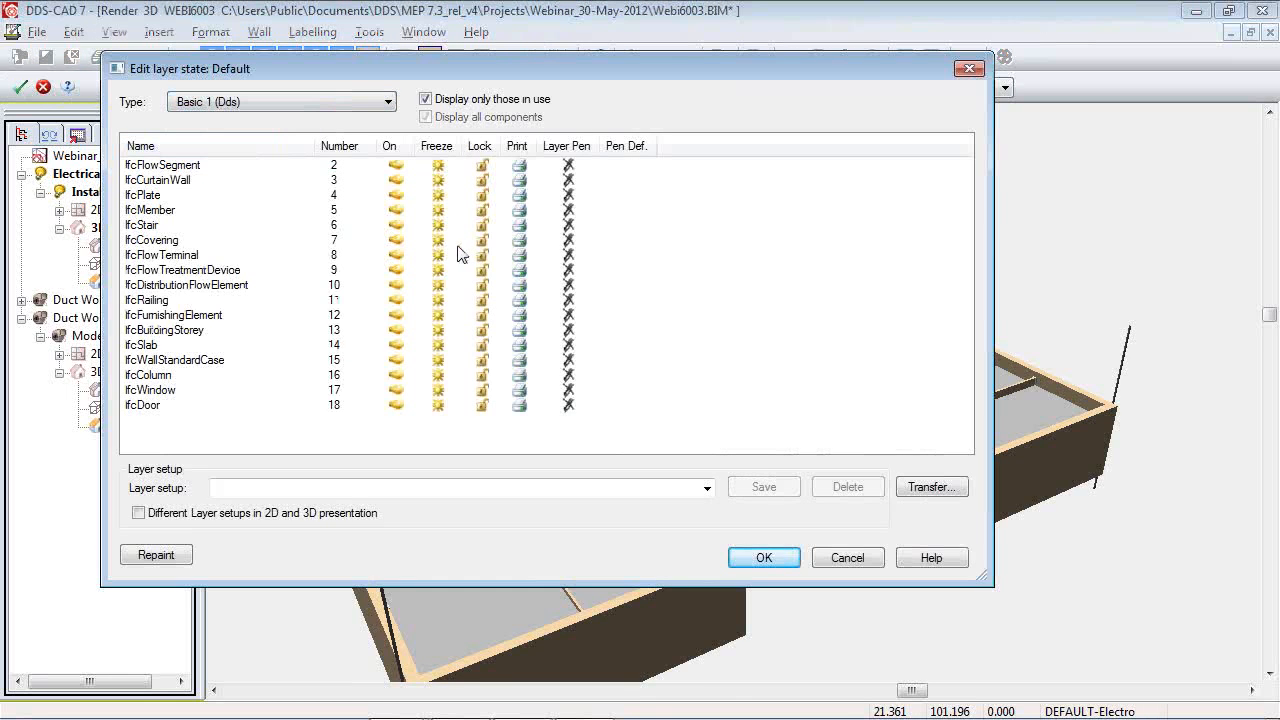
{"action": "left_click", "coordinate": [439, 241]}
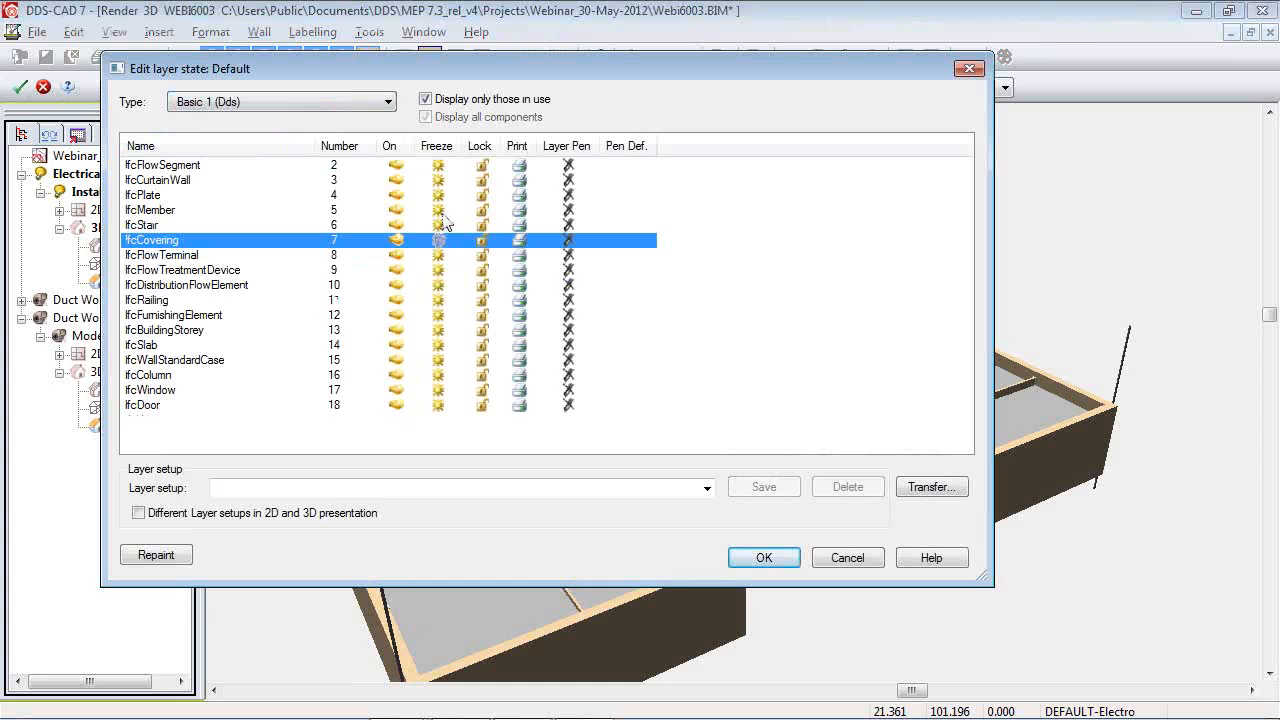
{"action": "left_click", "coordinate": [283, 101]}
{"action": "left_click", "coordinate": [280, 128]}
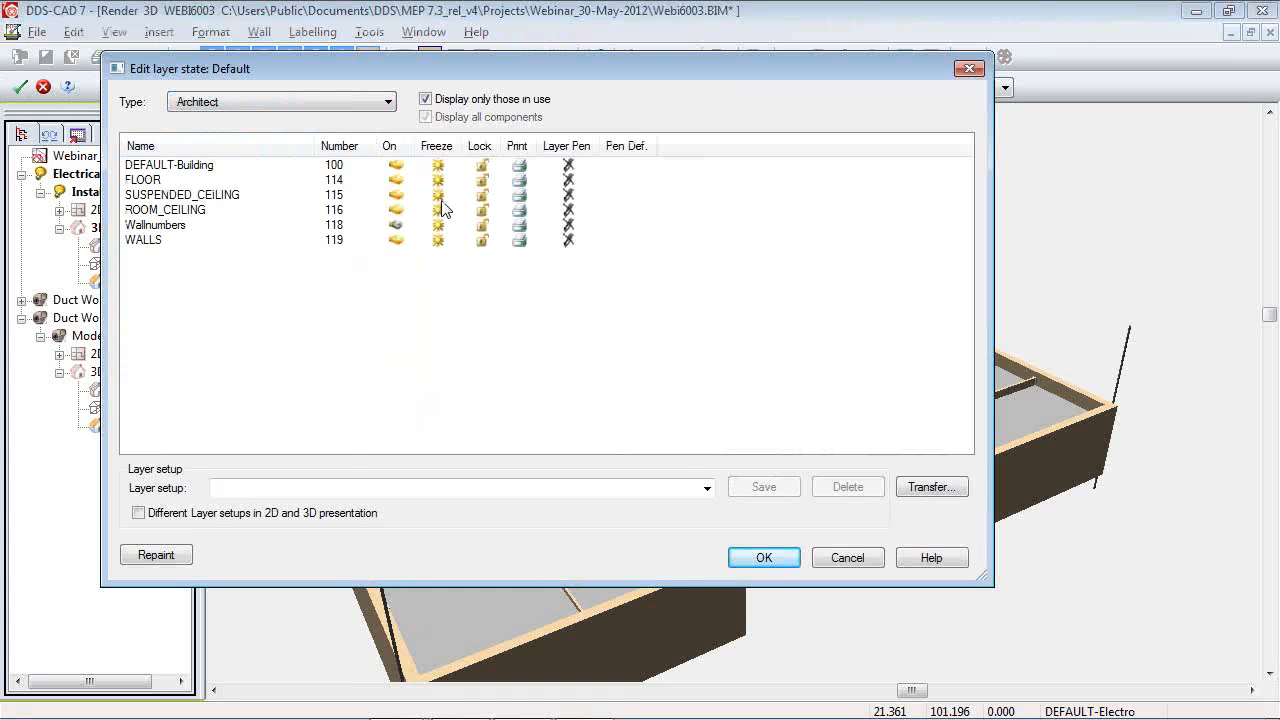
{"action": "left_click", "coordinate": [441, 198]}
{"action": "left_click", "coordinate": [764, 557]}
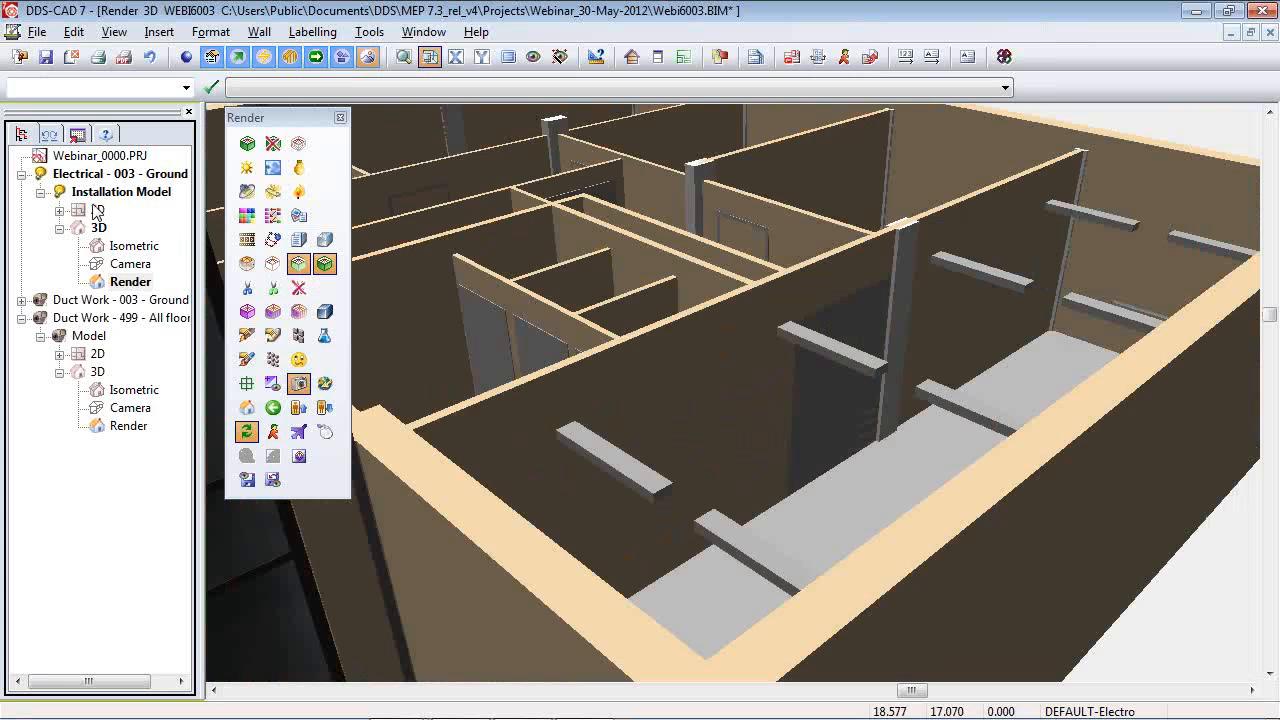
Return to the electrical 2D plan, save all rooms to WEBI6003.STF and open that file in DIALux.
{"action": "double_click", "coordinate": [93, 208]}
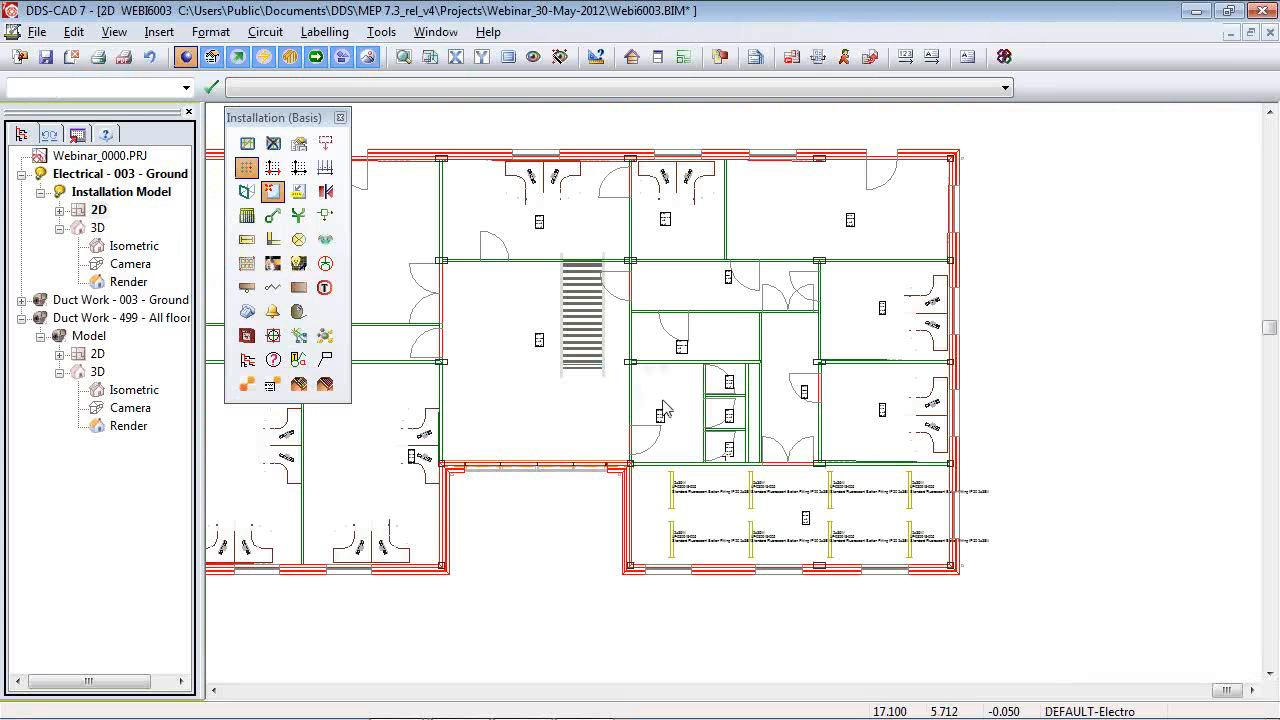
{"action": "left_click", "coordinate": [272, 266]}
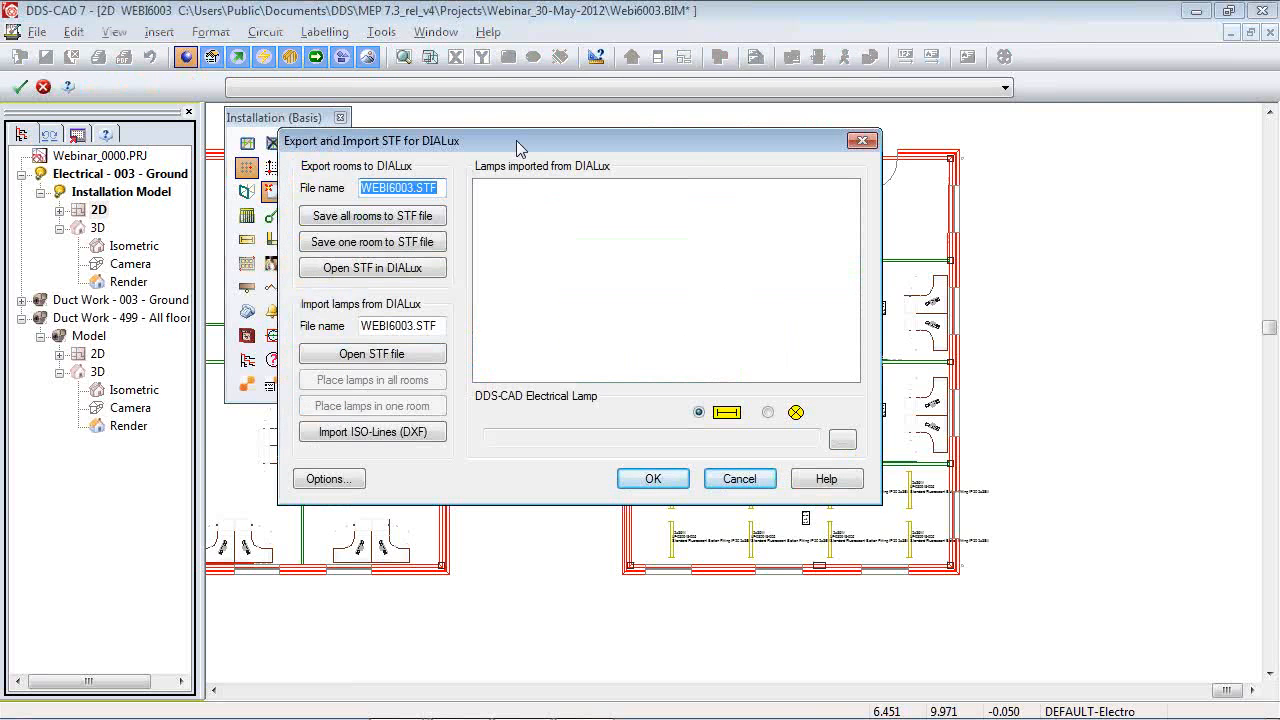
{"action": "left_click_drag", "start_coordinate": [529, 138], "coordinate": [583, 129]}
{"action": "left_click", "coordinate": [446, 215]}
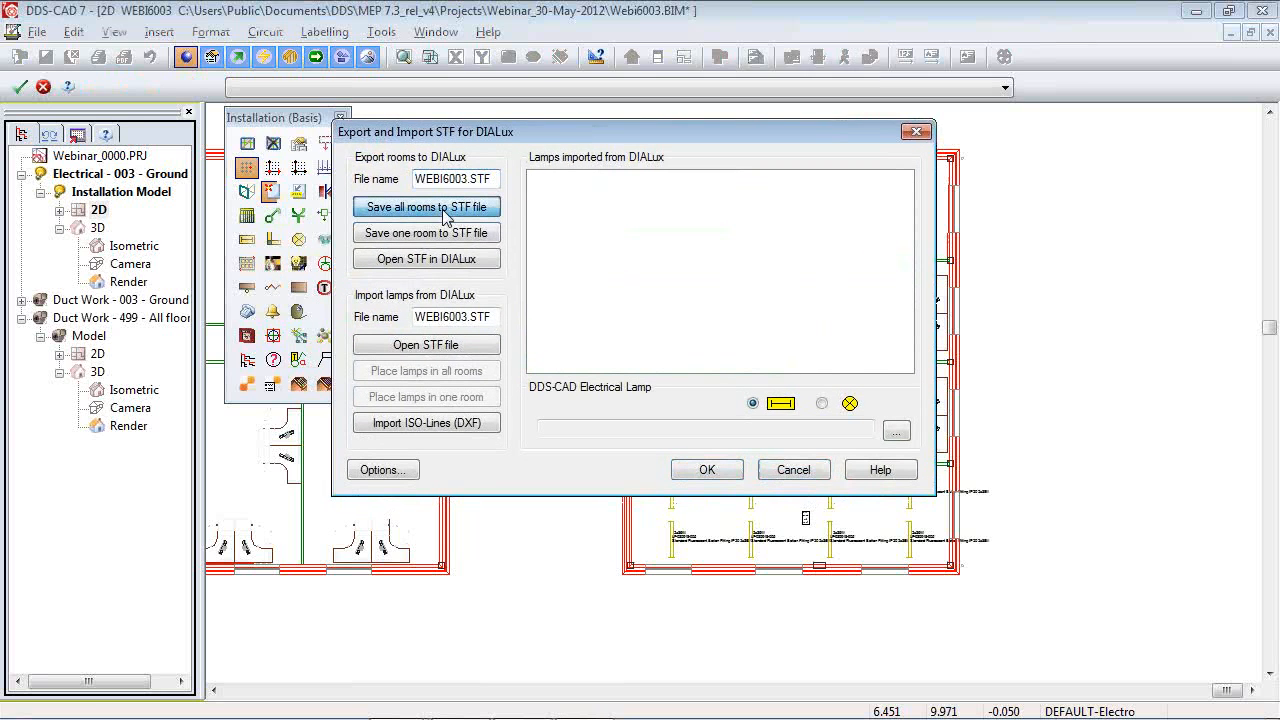
{"action": "left_click", "coordinate": [446, 261]}
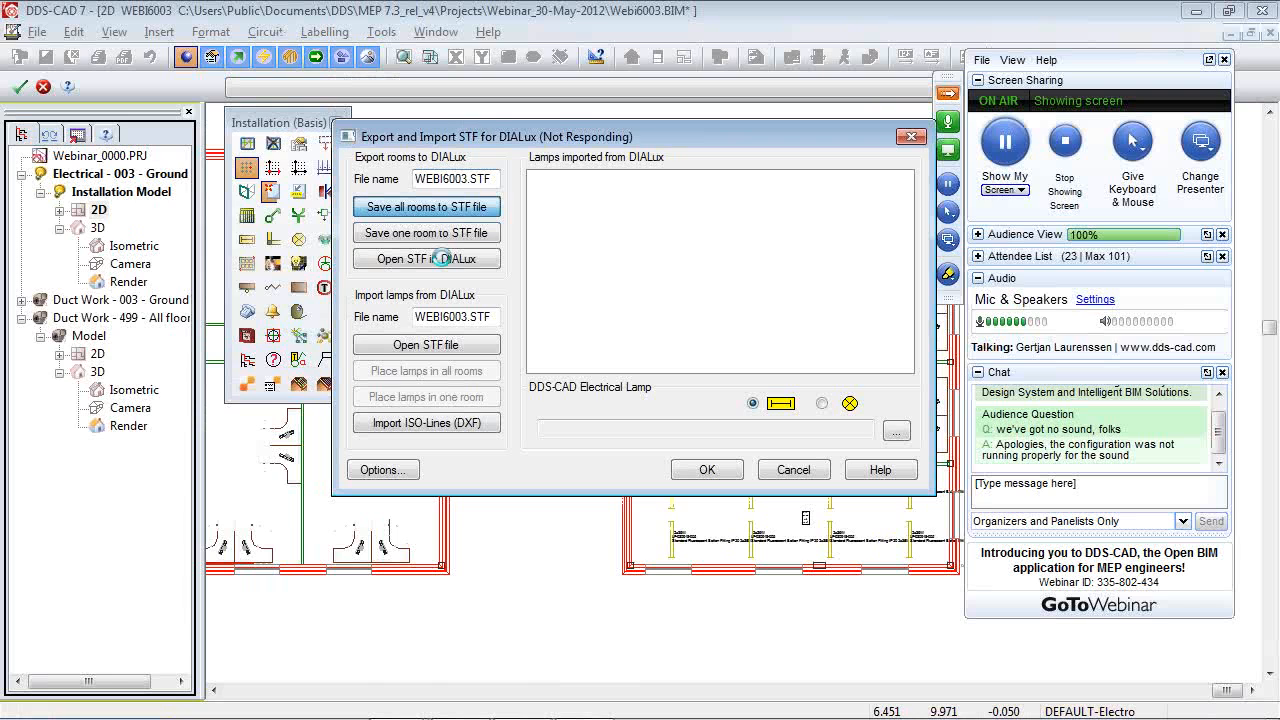
Close the running DIALux 4.10 window, open the STF file in DIALux again and accept the export dialog.
{"action": "mouse_move", "coordinate": [535, 714]}
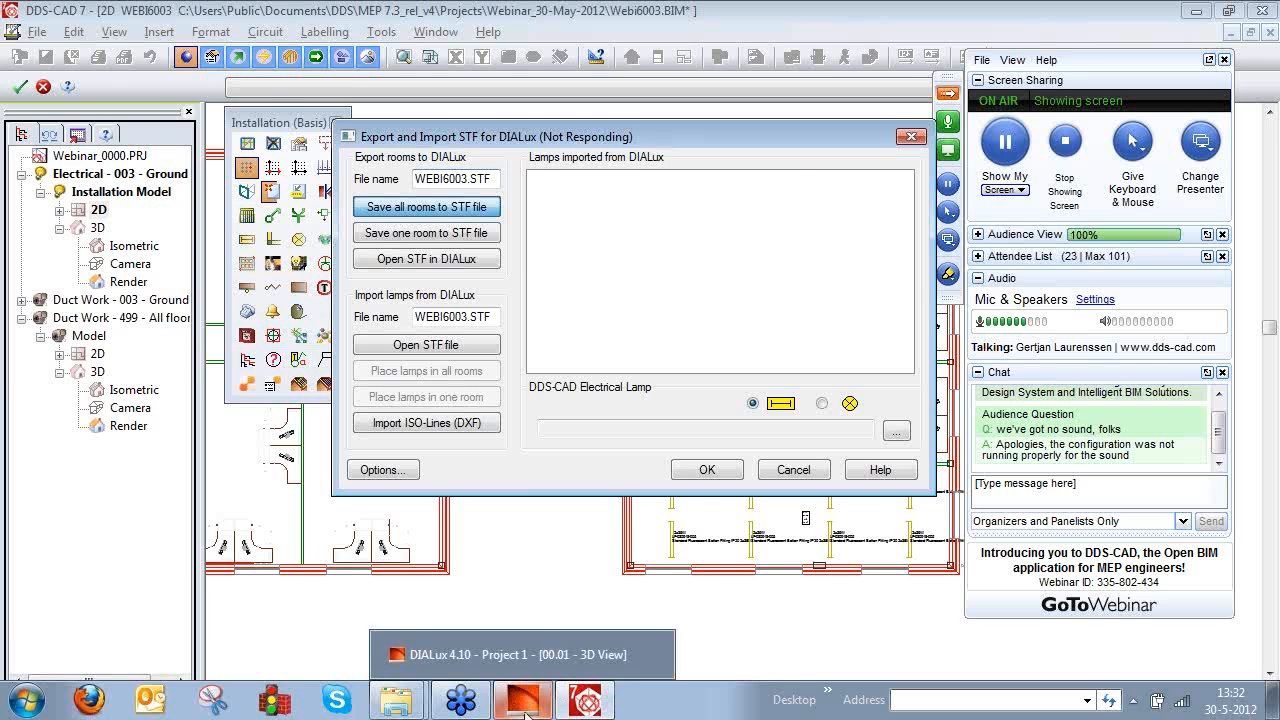
{"action": "left_click", "coordinate": [525, 712]}
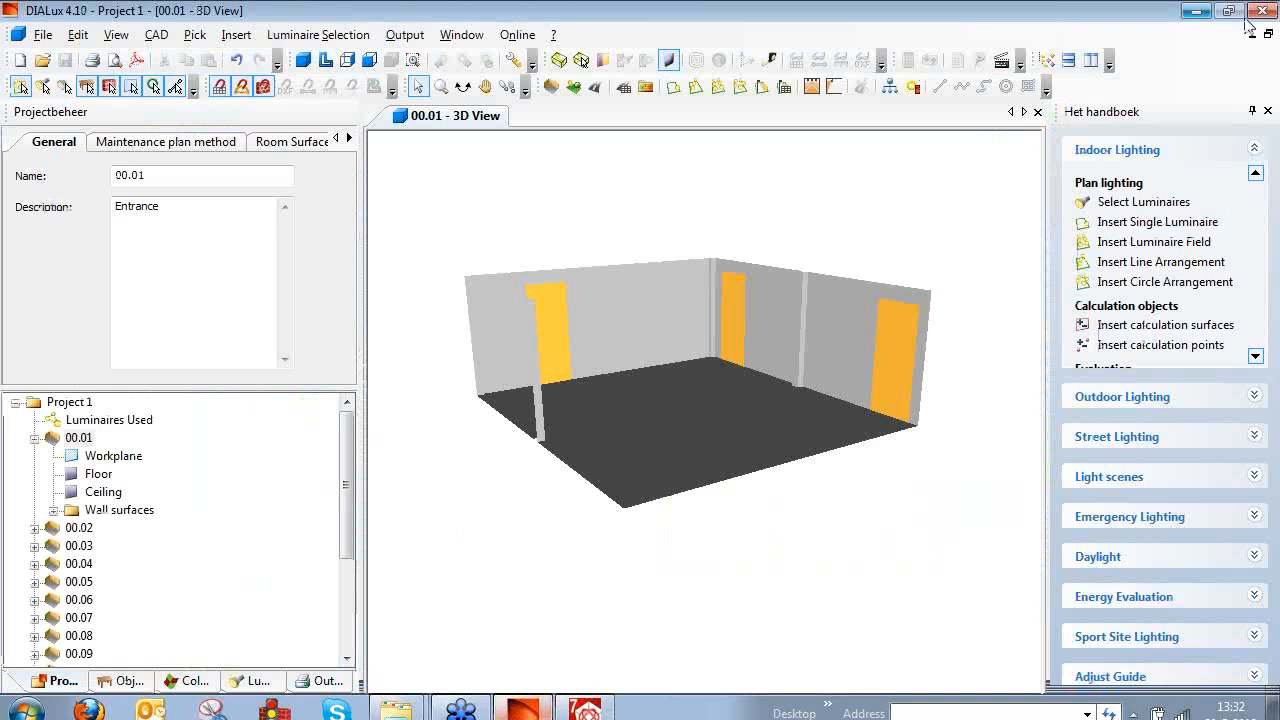
{"action": "left_click", "coordinate": [1264, 12]}
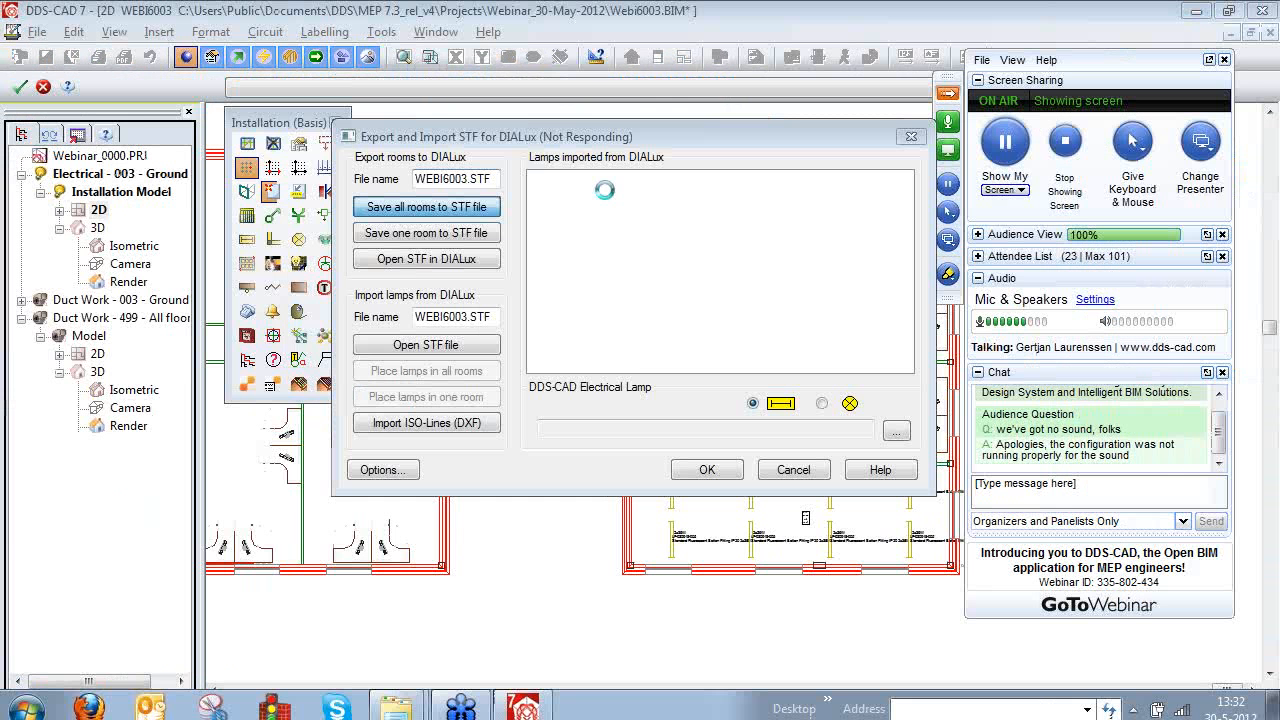
{"action": "left_click", "coordinate": [436, 258]}
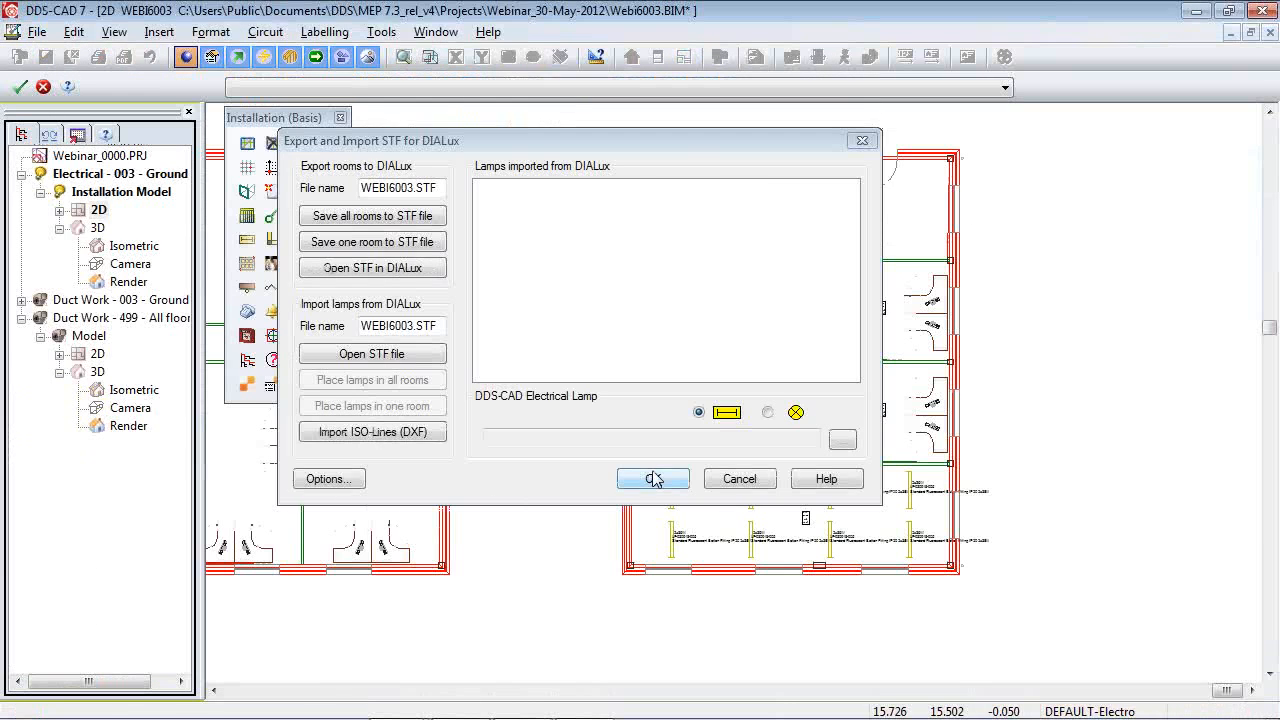
{"action": "left_click", "coordinate": [653, 479]}
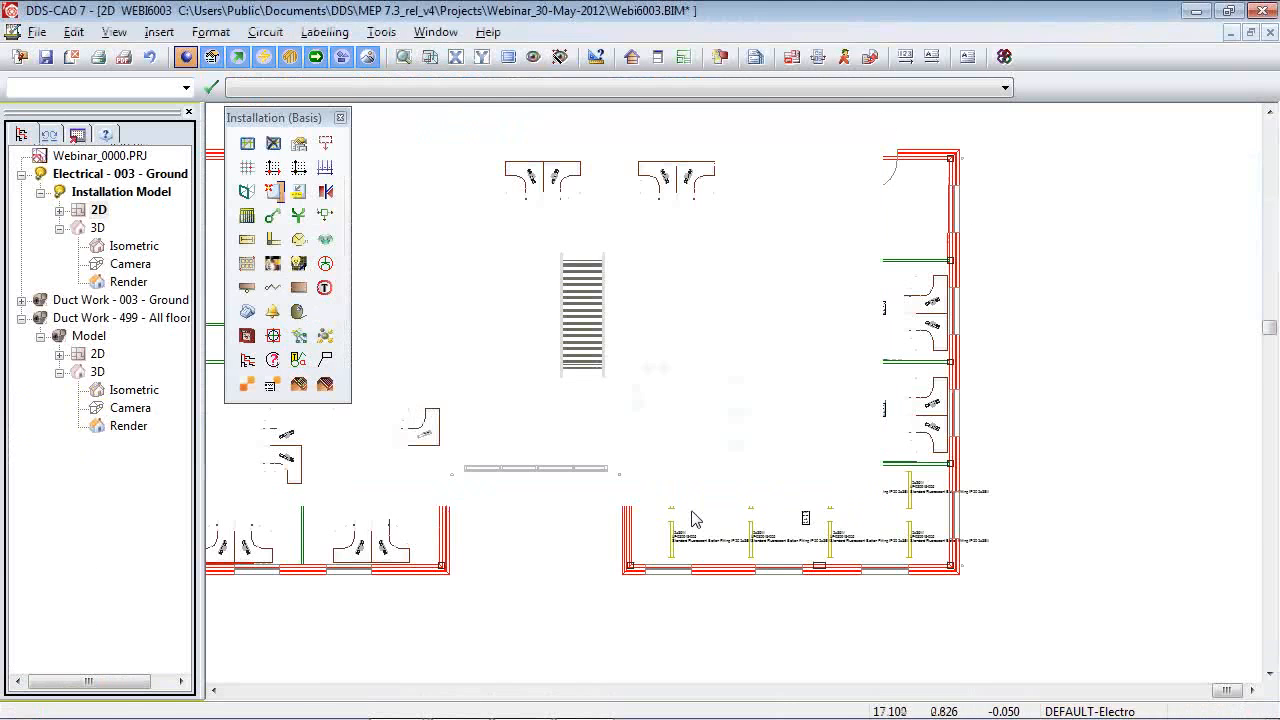
Switch to DIALux and open the floor plan of Meeting Room 00.06.
{"action": "scroll", "coordinate": [1000, 586], "scroll_direction": "down", "scroll_amount": 3}
{"action": "scroll", "coordinate": [409, 305], "scroll_direction": "up", "scroll_amount": 5}
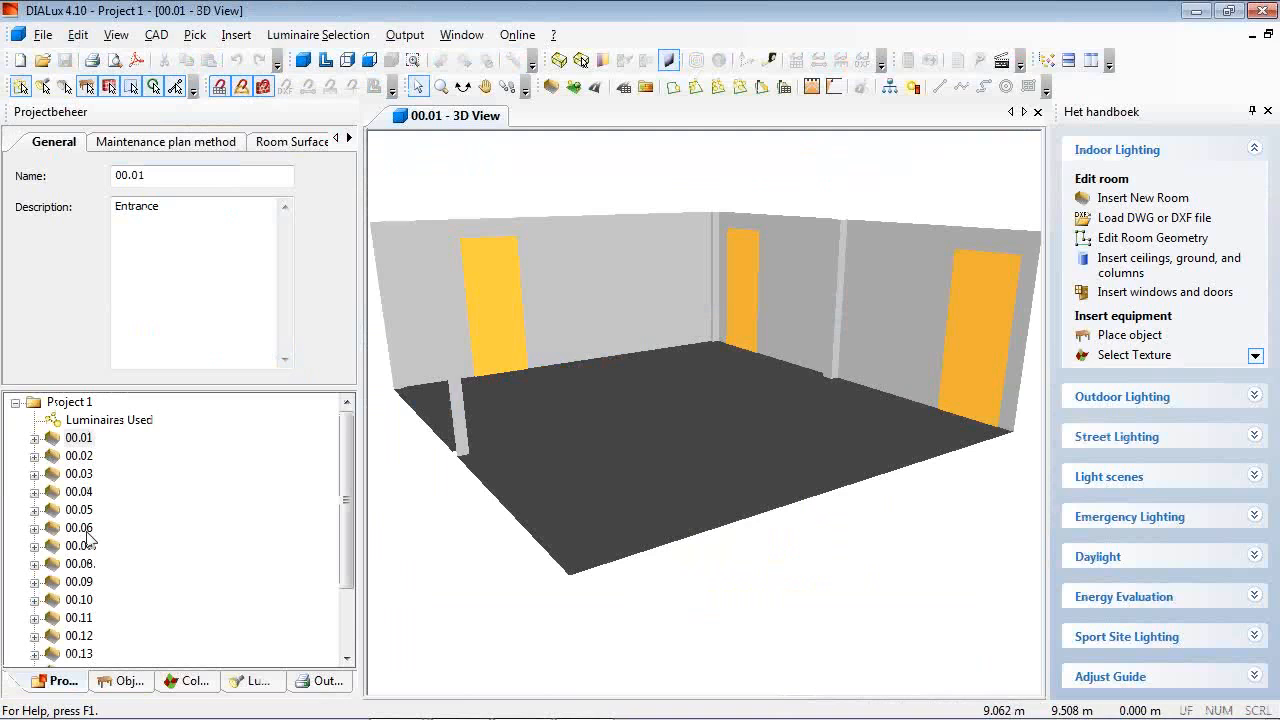
{"action": "left_click", "coordinate": [88, 530]}
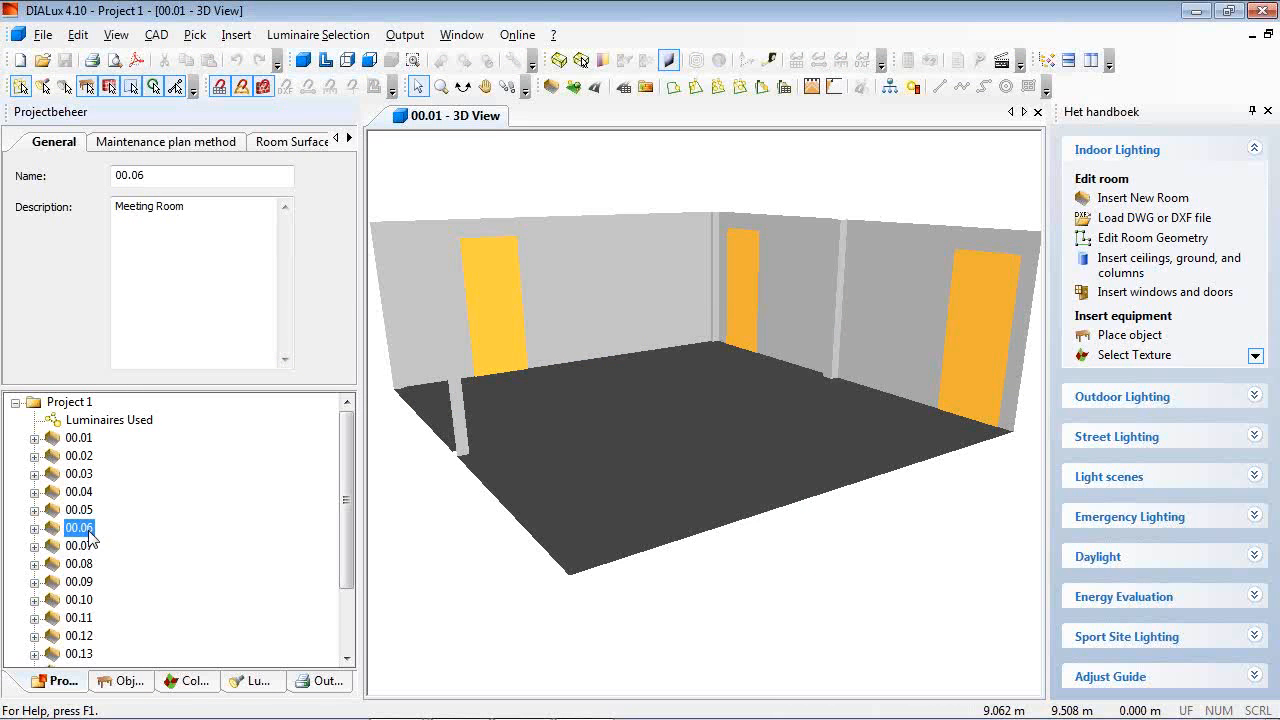
{"action": "right_click", "coordinate": [94, 530]}
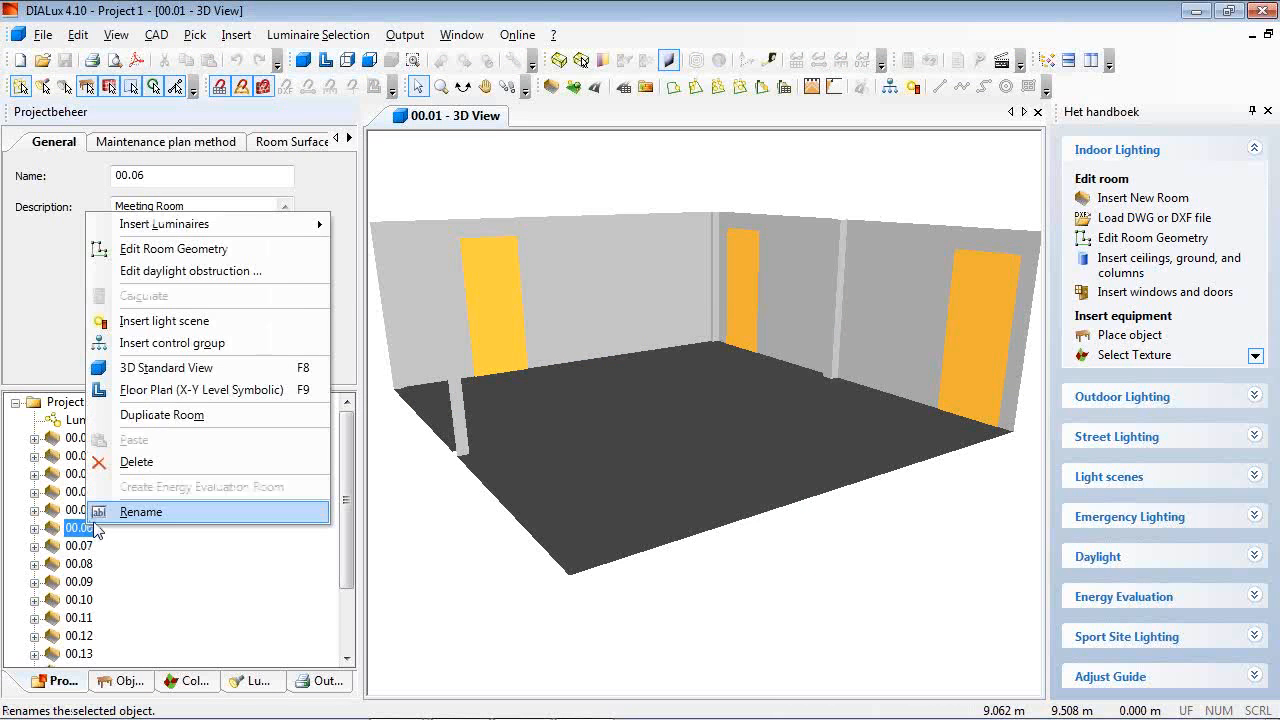
{"action": "left_click", "coordinate": [180, 391]}
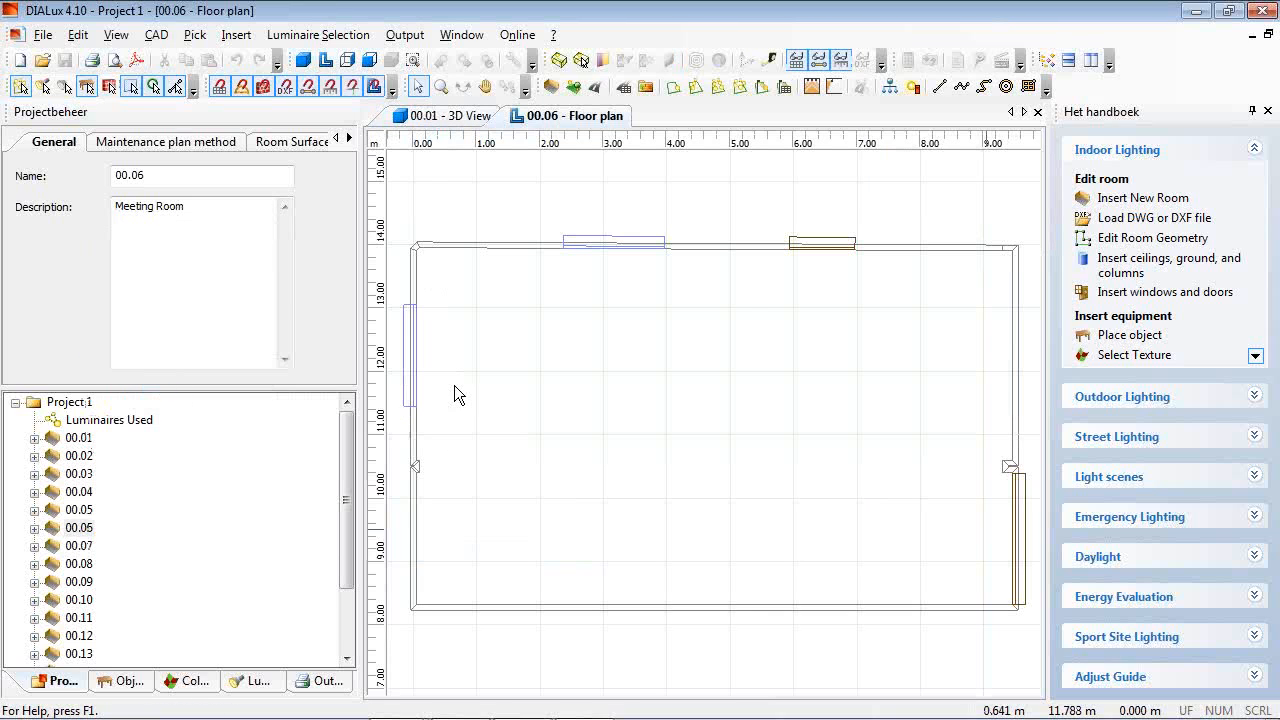
{"action": "scroll", "coordinate": [629, 395], "scroll_direction": "down", "scroll_amount": 1}
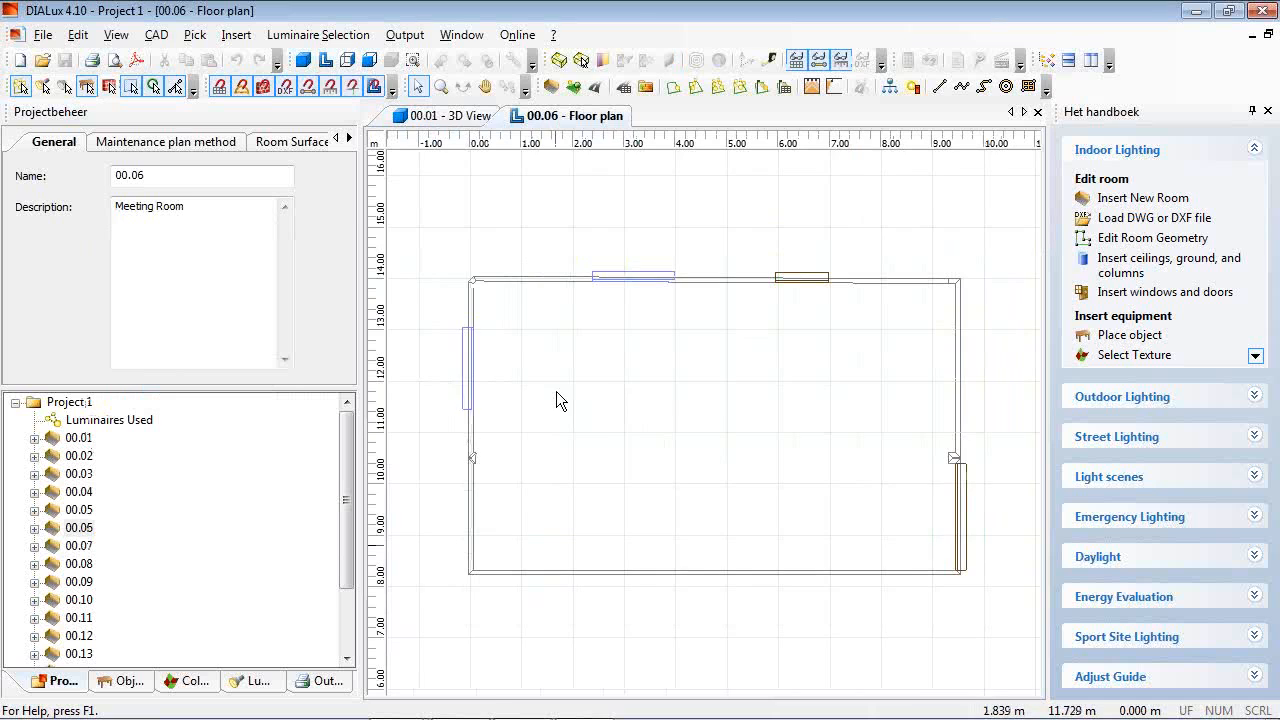
{"action": "scroll", "coordinate": [842, 398], "scroll_direction": "down", "scroll_amount": 1}
{"action": "scroll", "coordinate": [816, 436], "scroll_direction": "up", "scroll_amount": 1}
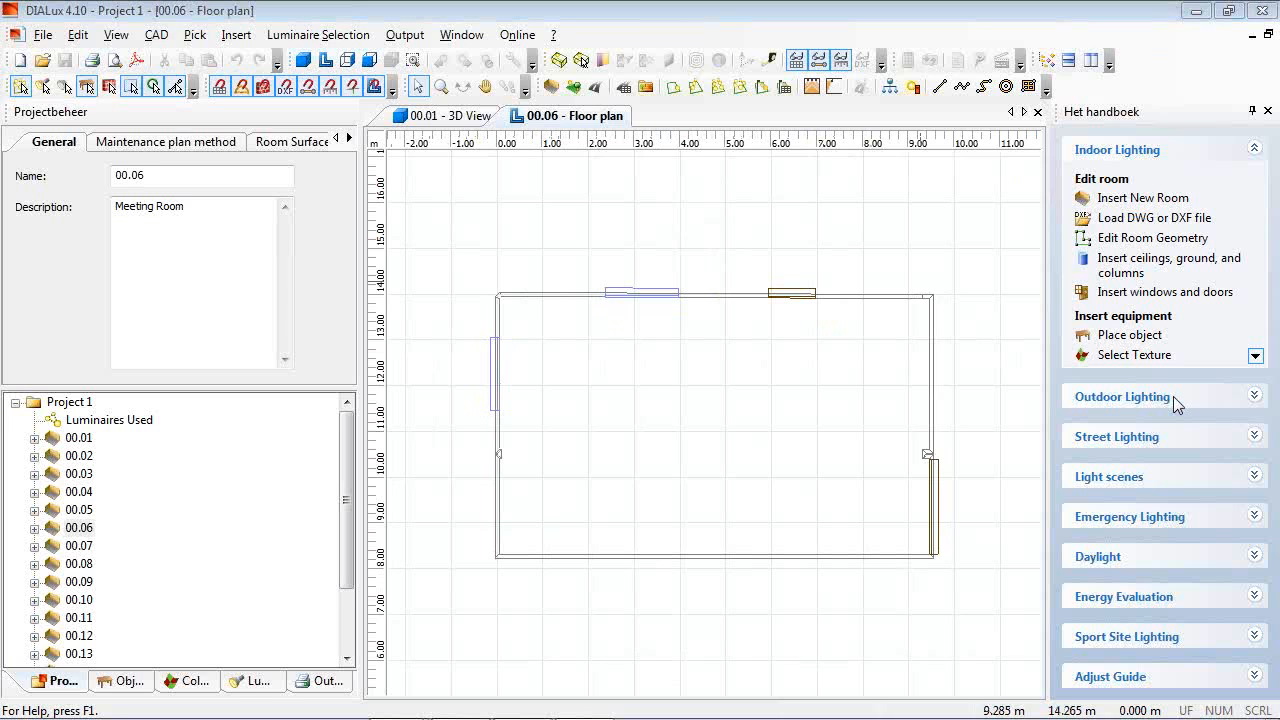
Start inserting a luminaire field across the floor plan of room 00.06.
{"action": "left_click", "coordinate": [1255, 357]}
{"action": "left_click", "coordinate": [1255, 357]}
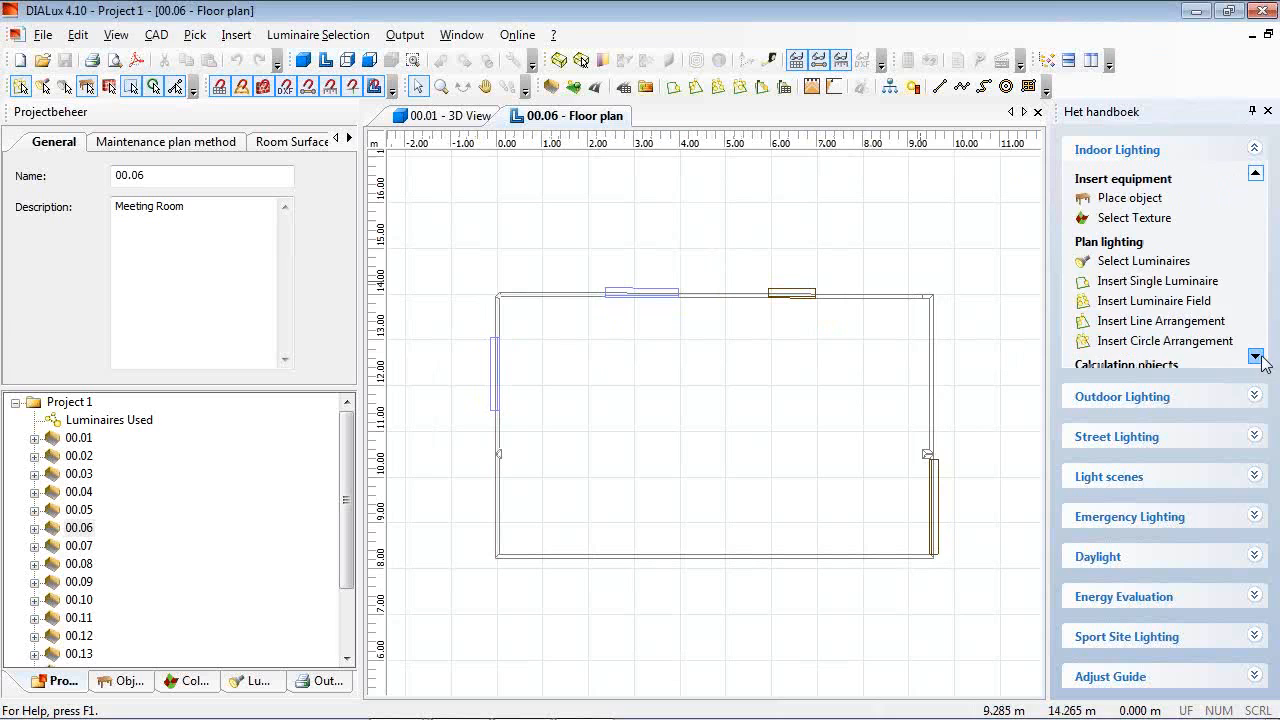
{"action": "left_click", "coordinate": [1151, 302]}
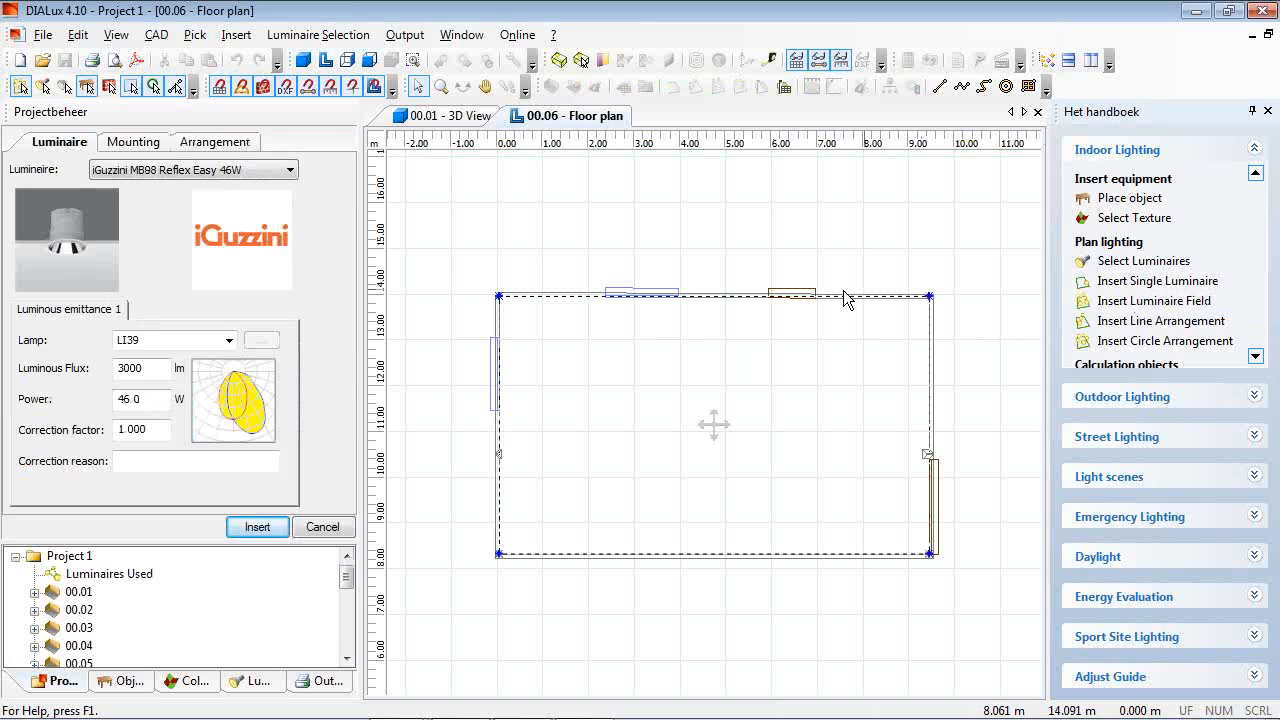
Insert a luminaire field of iGuzzini MB45 Reflex Easy 15,5W in room 00.06 with 4 rows of 6 luminaires.
{"action": "left_click", "coordinate": [240, 171]}
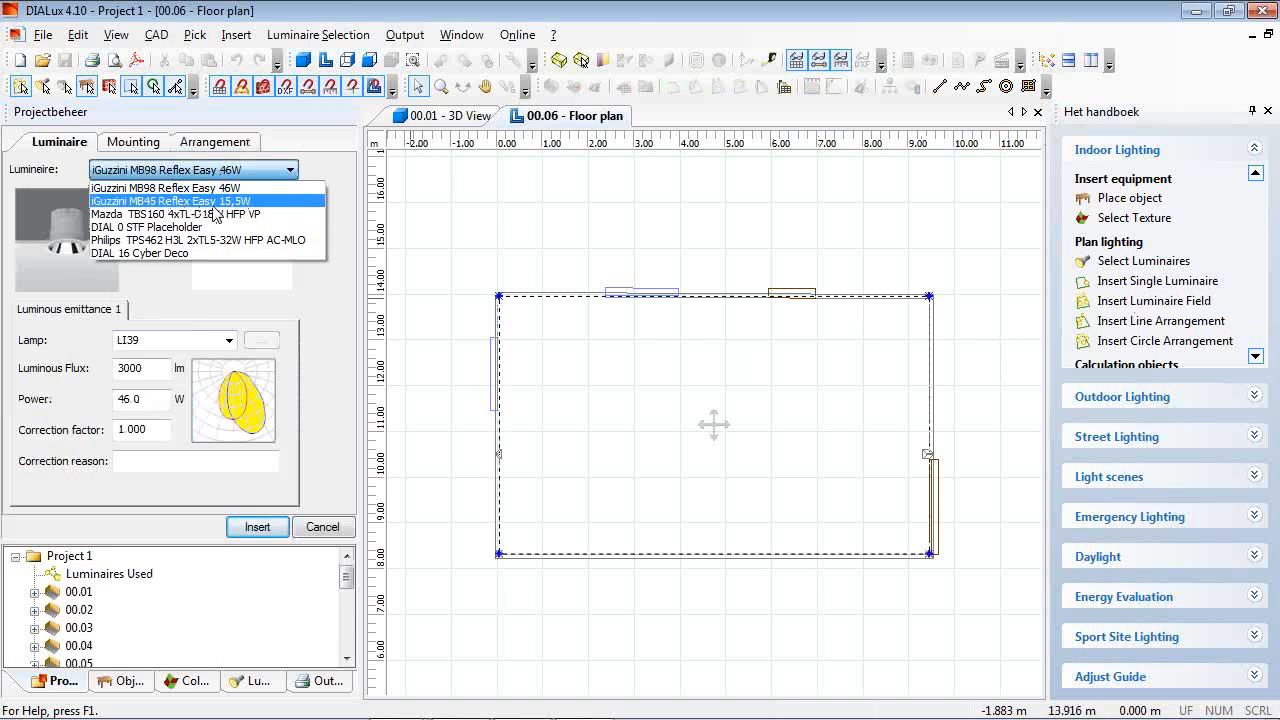
{"action": "left_click", "coordinate": [163, 202]}
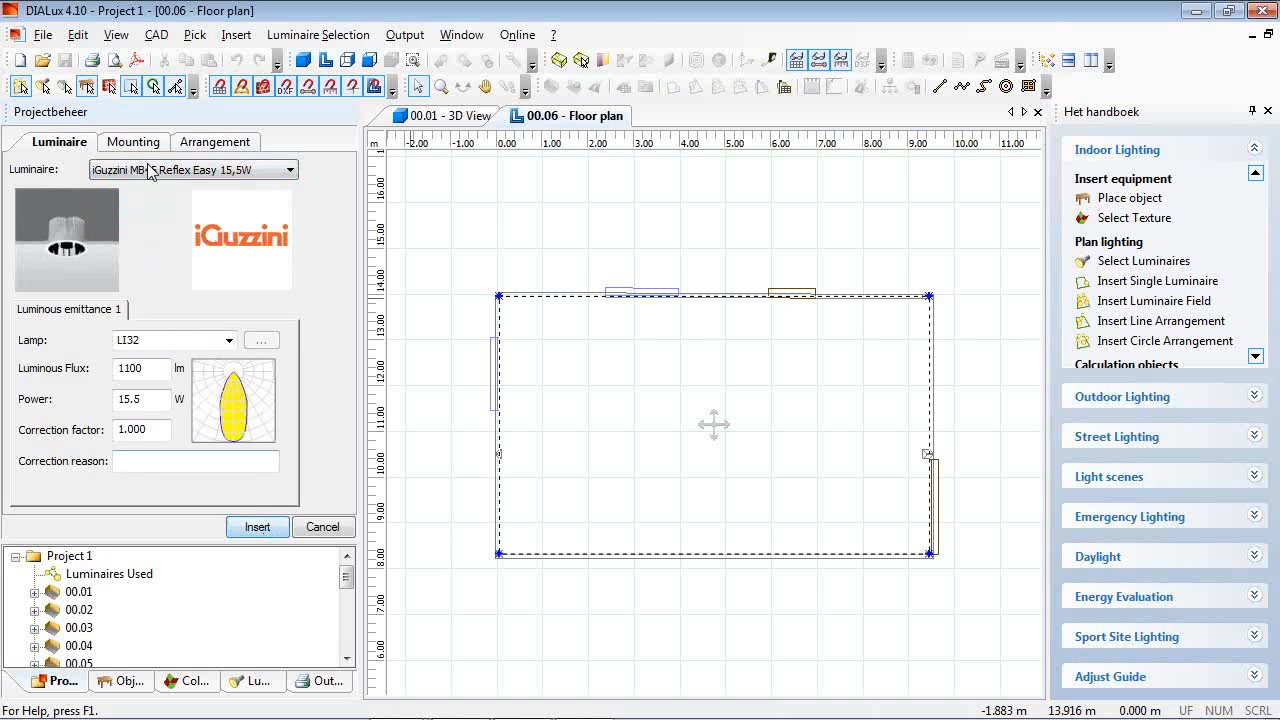
{"action": "left_click", "coordinate": [216, 142]}
{"action": "left_click", "coordinate": [140, 143]}
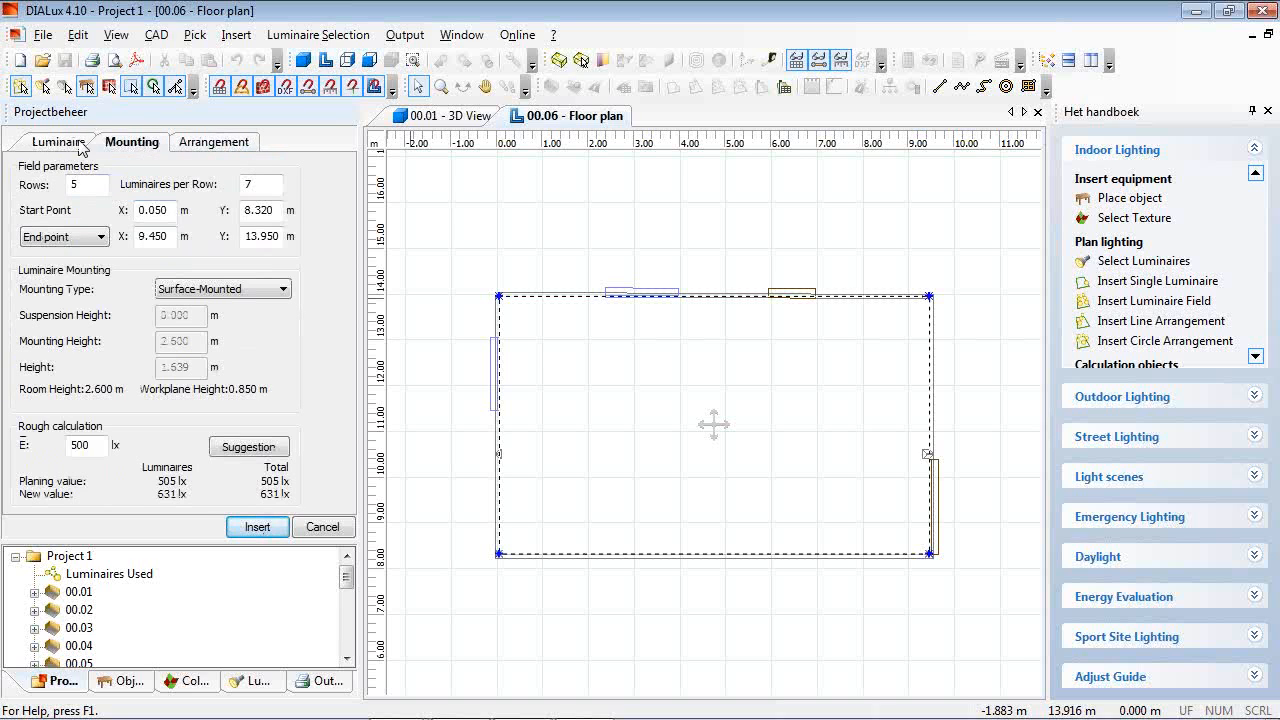
{"action": "left_click", "coordinate": [99, 186]}
{"action": "double_click", "coordinate": [92, 184]}
{"action": "type", "text": "3"}
{"action": "type", "text": "4"}
{"action": "double_click", "coordinate": [260, 186]}
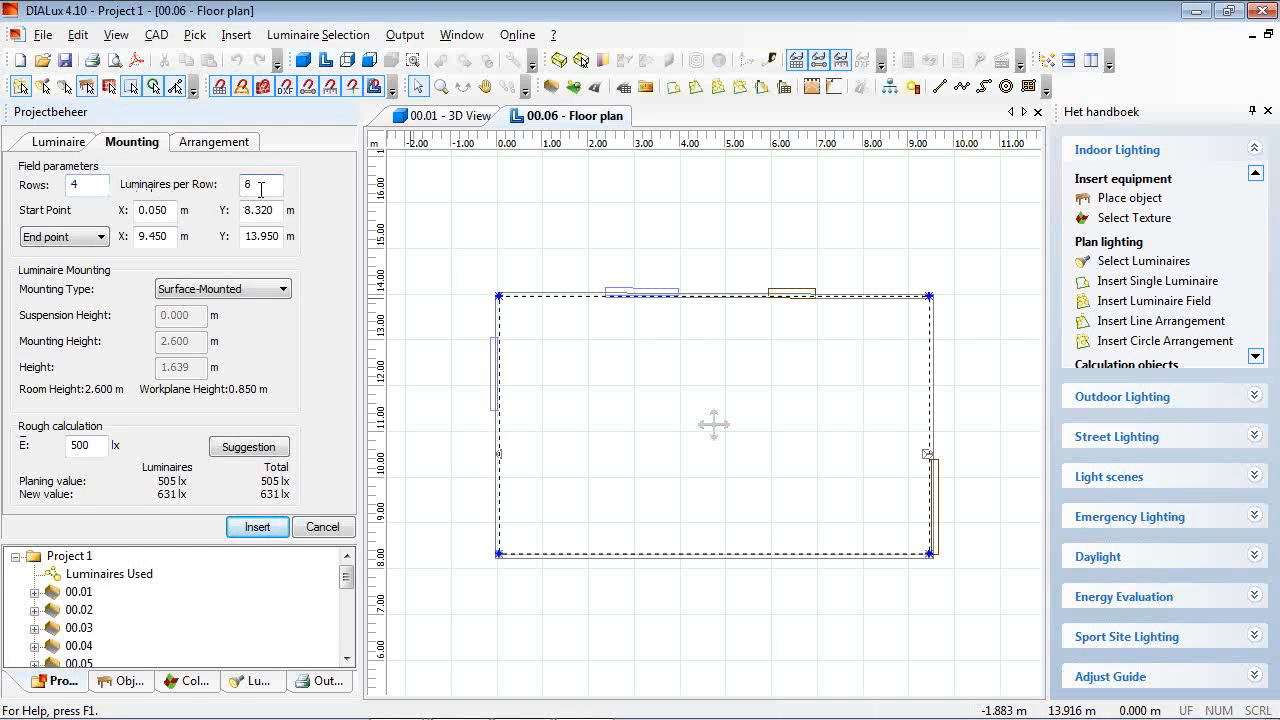
{"action": "left_click", "coordinate": [257, 526]}
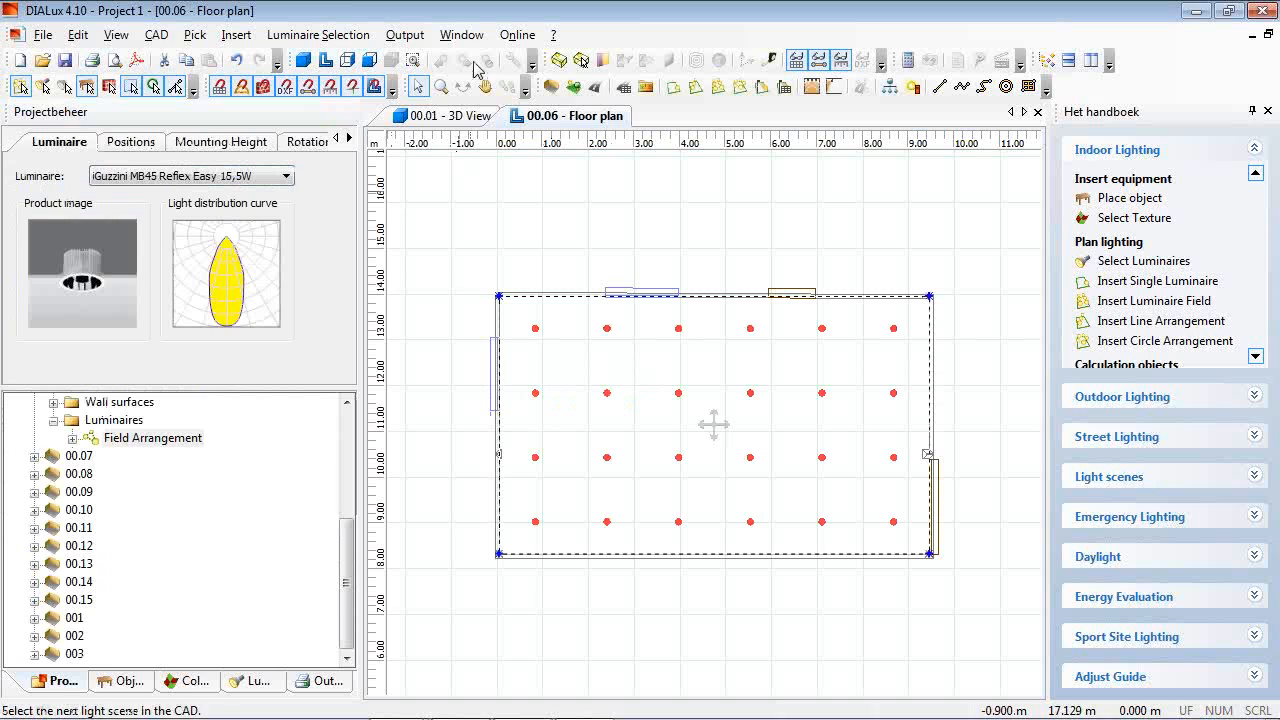
Run the standard lighting calculation for scene 00.06 with objects included.
{"action": "left_click", "coordinate": [405, 34]}
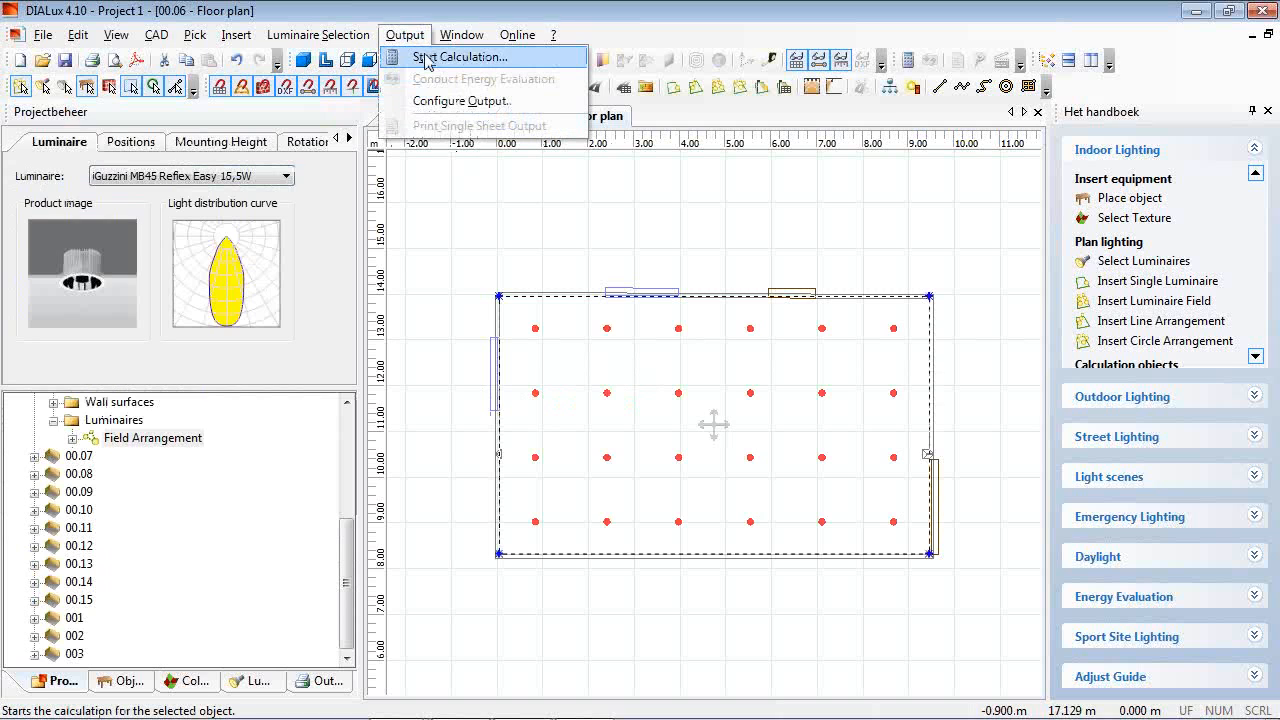
{"action": "left_click", "coordinate": [426, 57]}
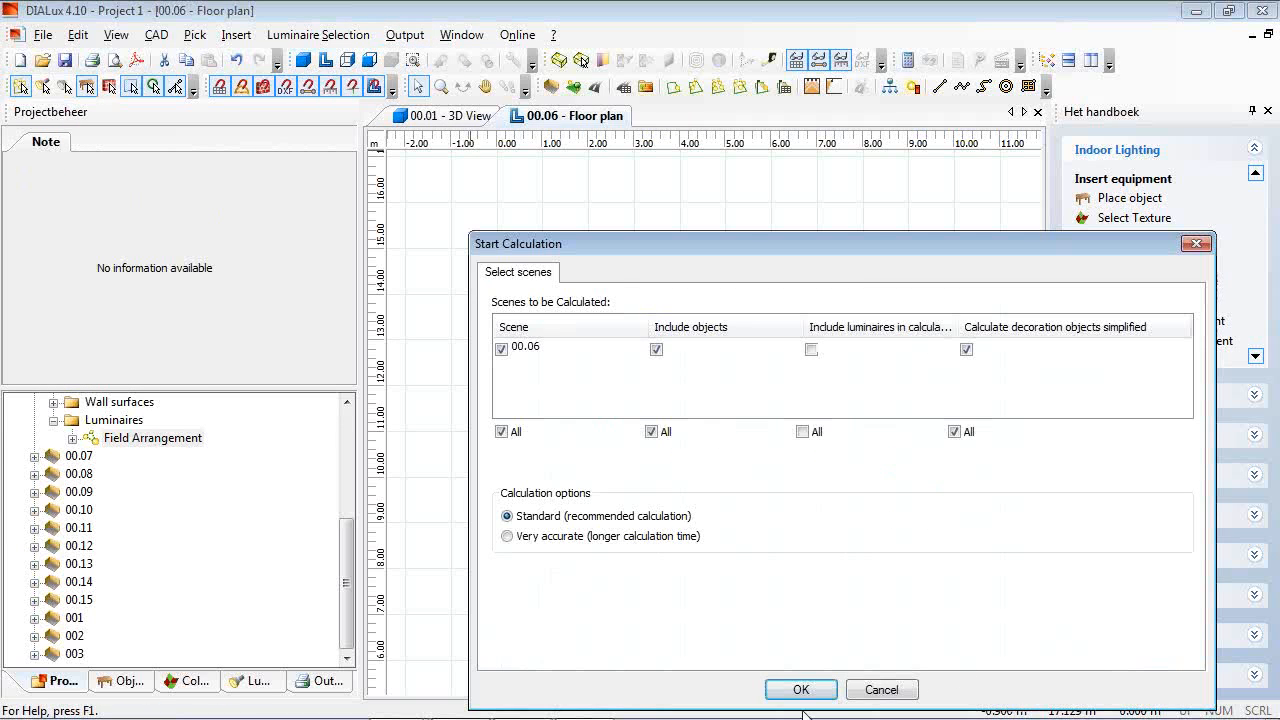
{"action": "left_click", "coordinate": [804, 690]}
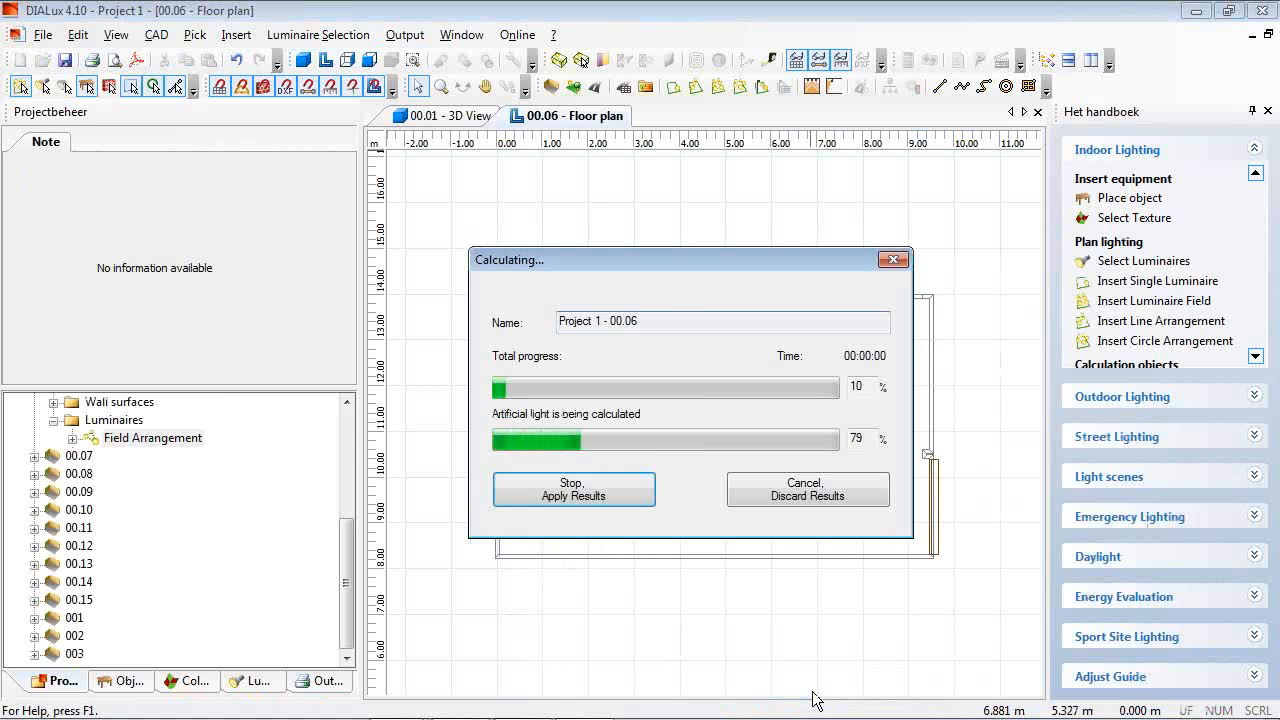
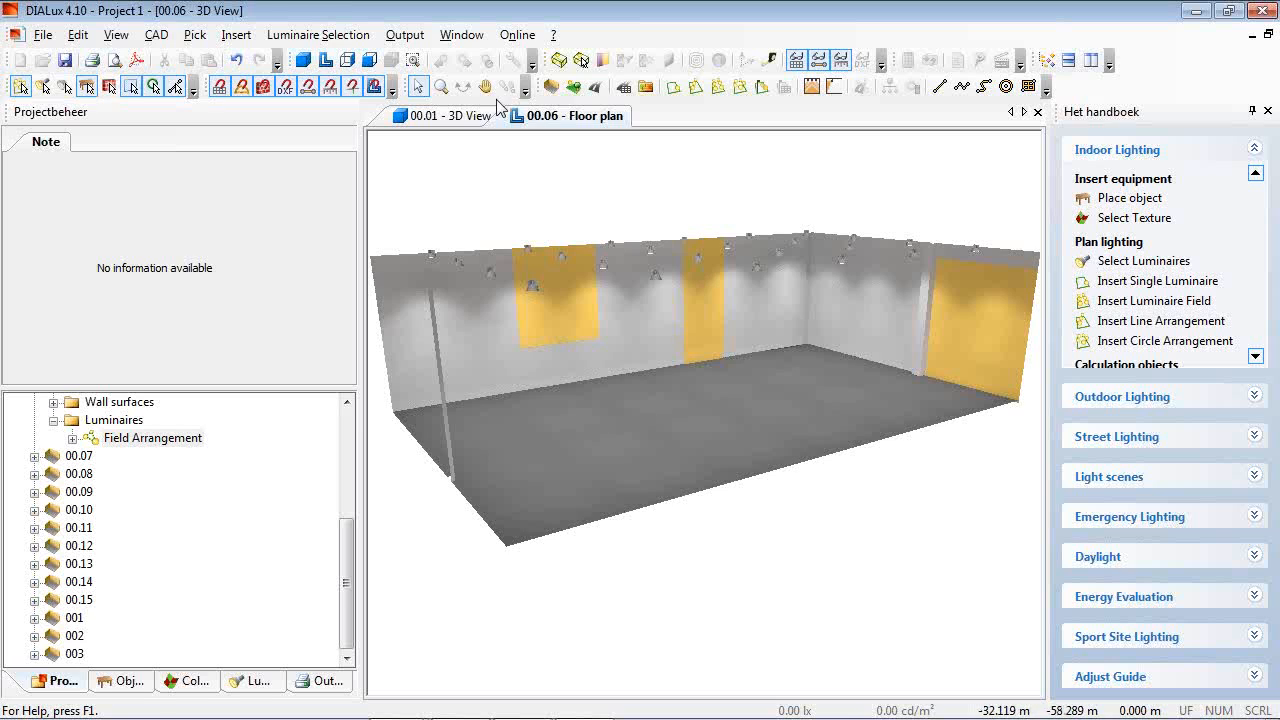
Set the wall material of room 00.06 to Bricks and discard the existing calculation results.
{"action": "left_click_drag", "start_coordinate": [347, 584], "coordinate": [349, 506]}
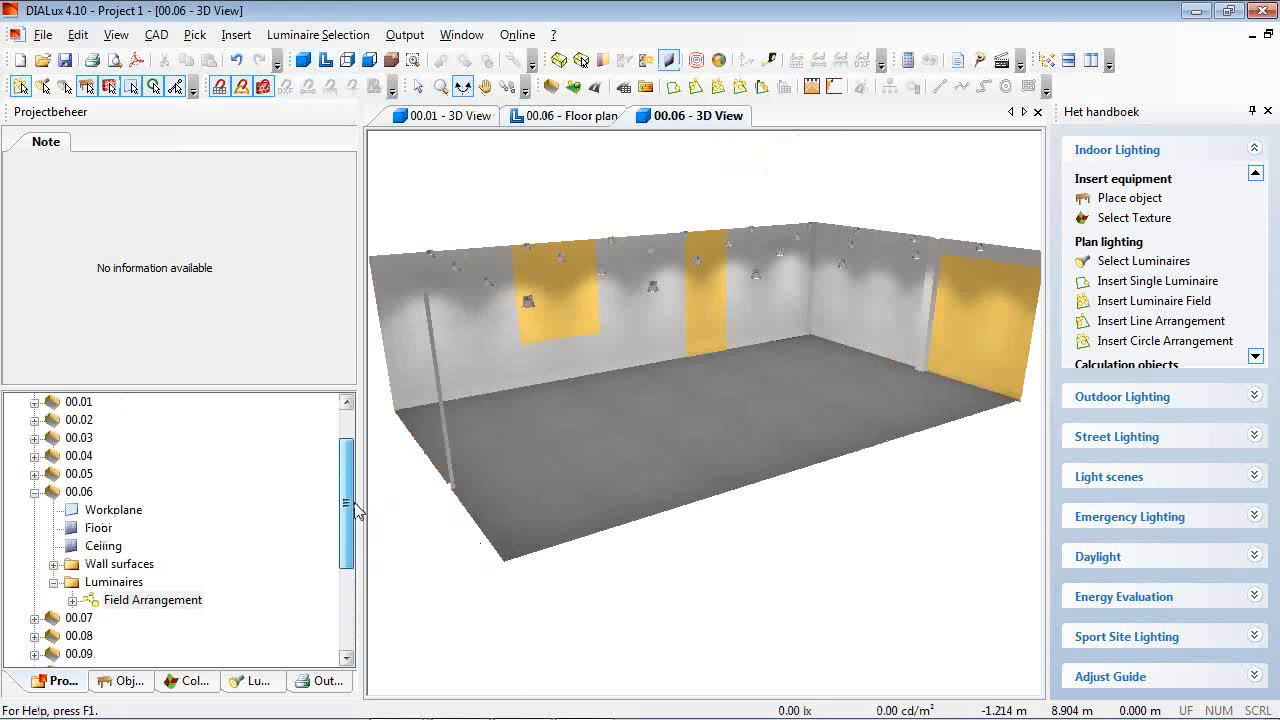
{"action": "left_click", "coordinate": [80, 491]}
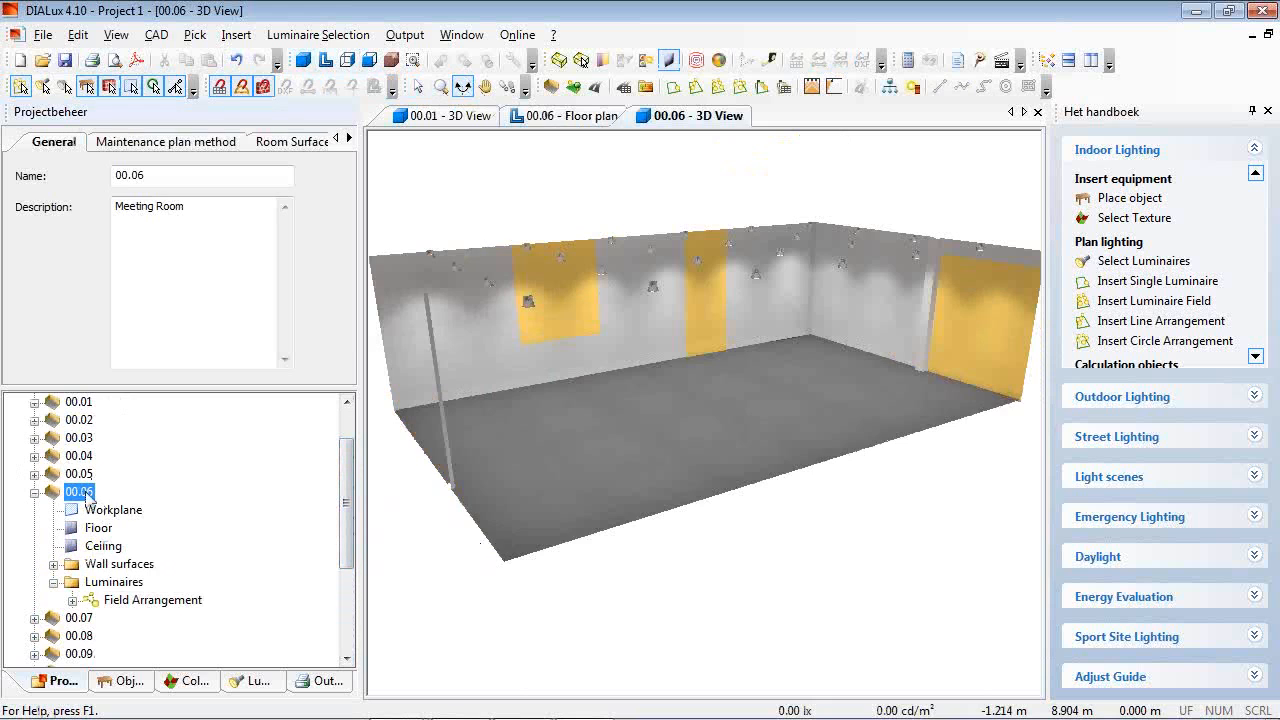
{"action": "left_click", "coordinate": [190, 145]}
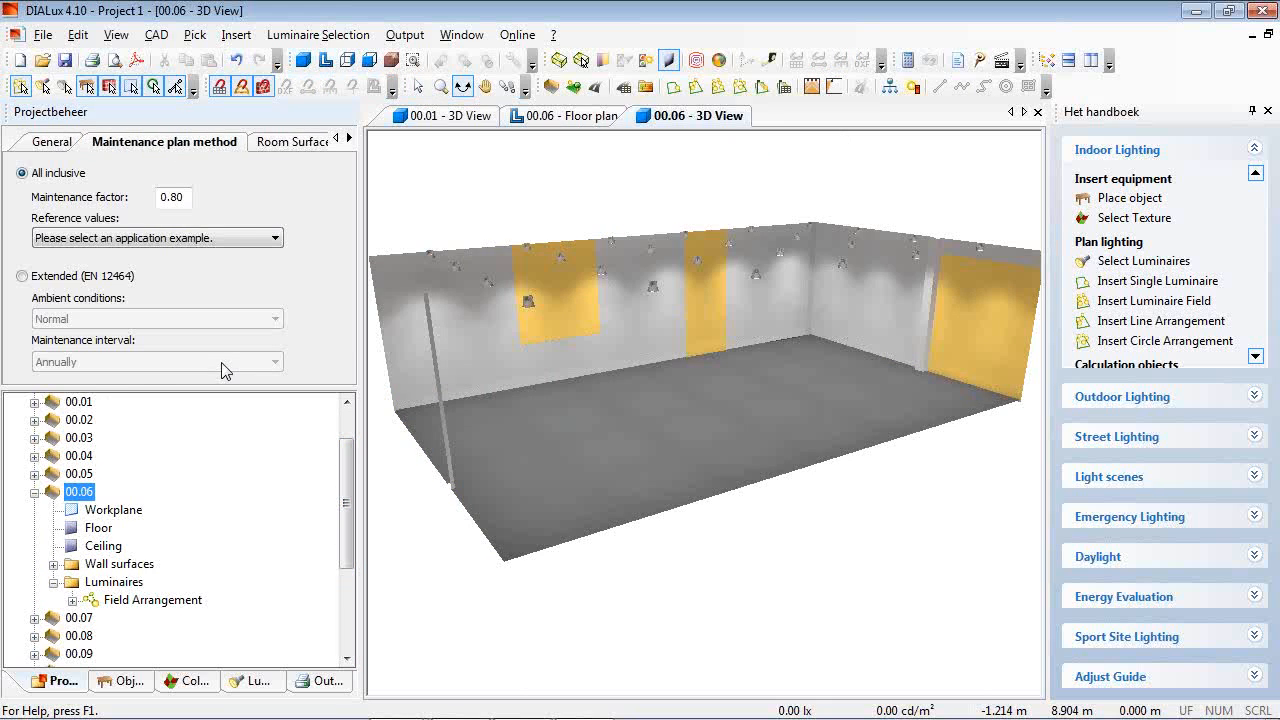
{"action": "left_click", "coordinate": [290, 145]}
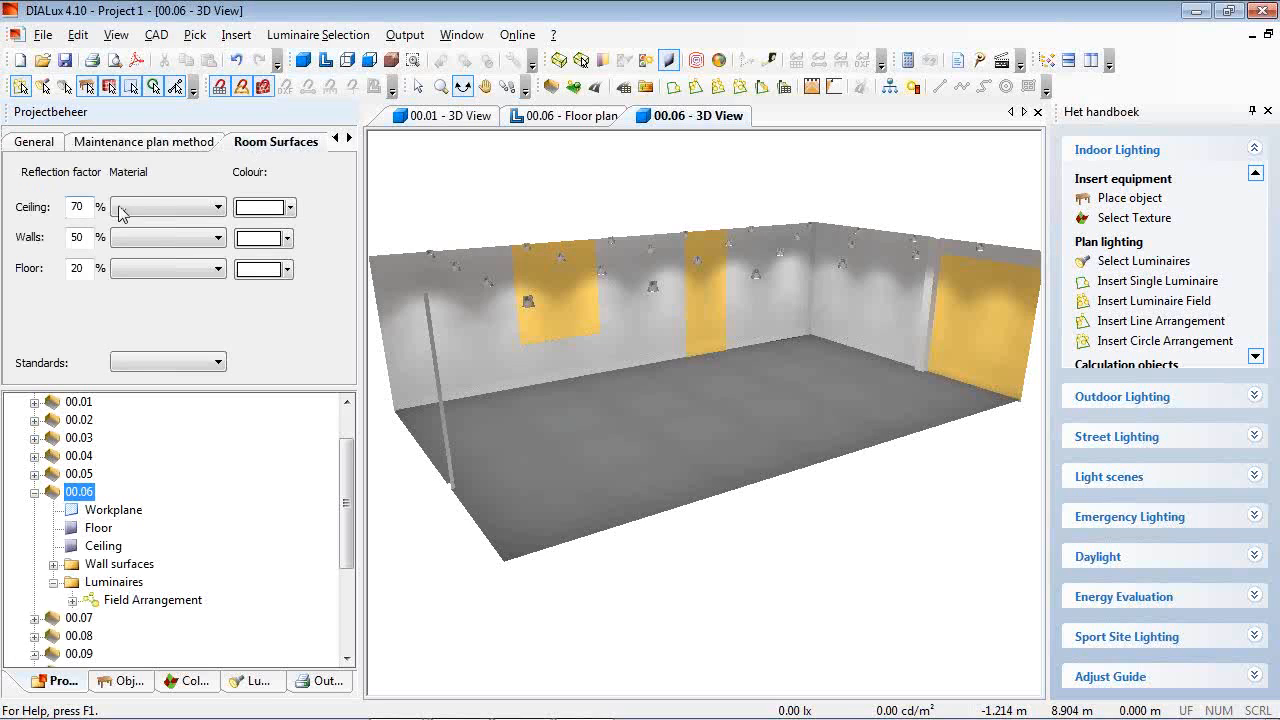
{"action": "left_click", "coordinate": [189, 209]}
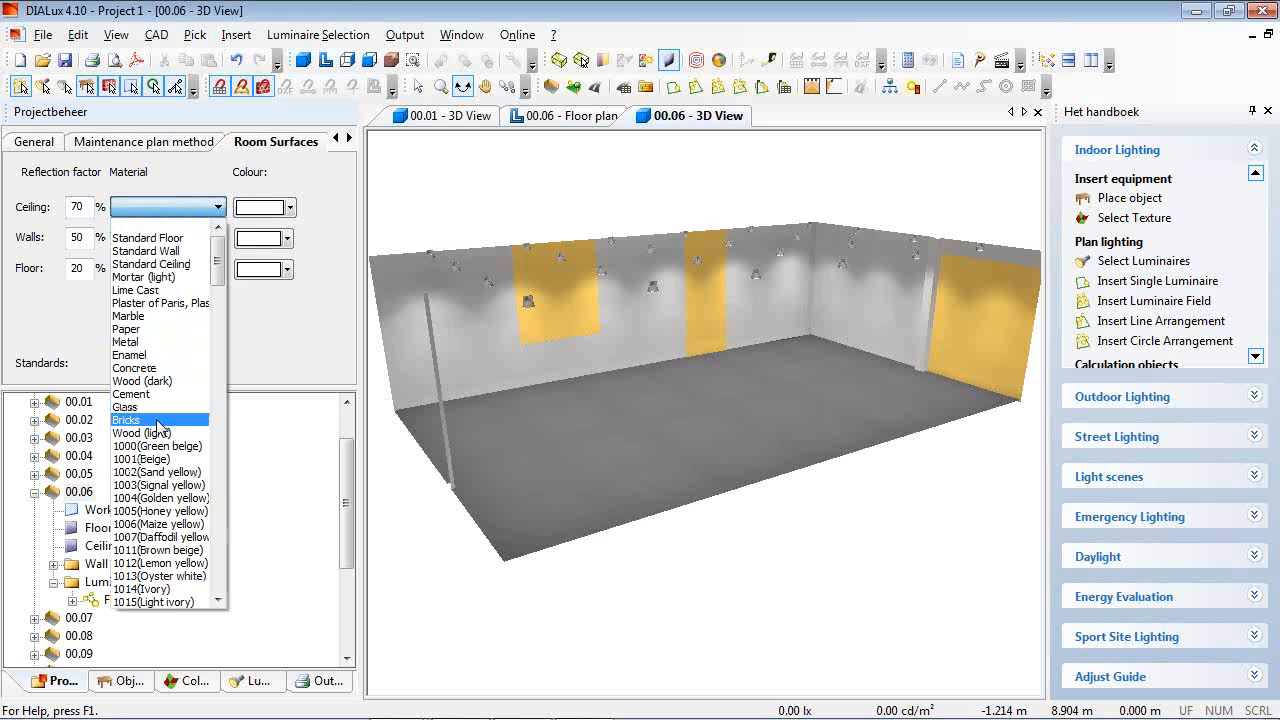
{"action": "left_click", "coordinate": [200, 183]}
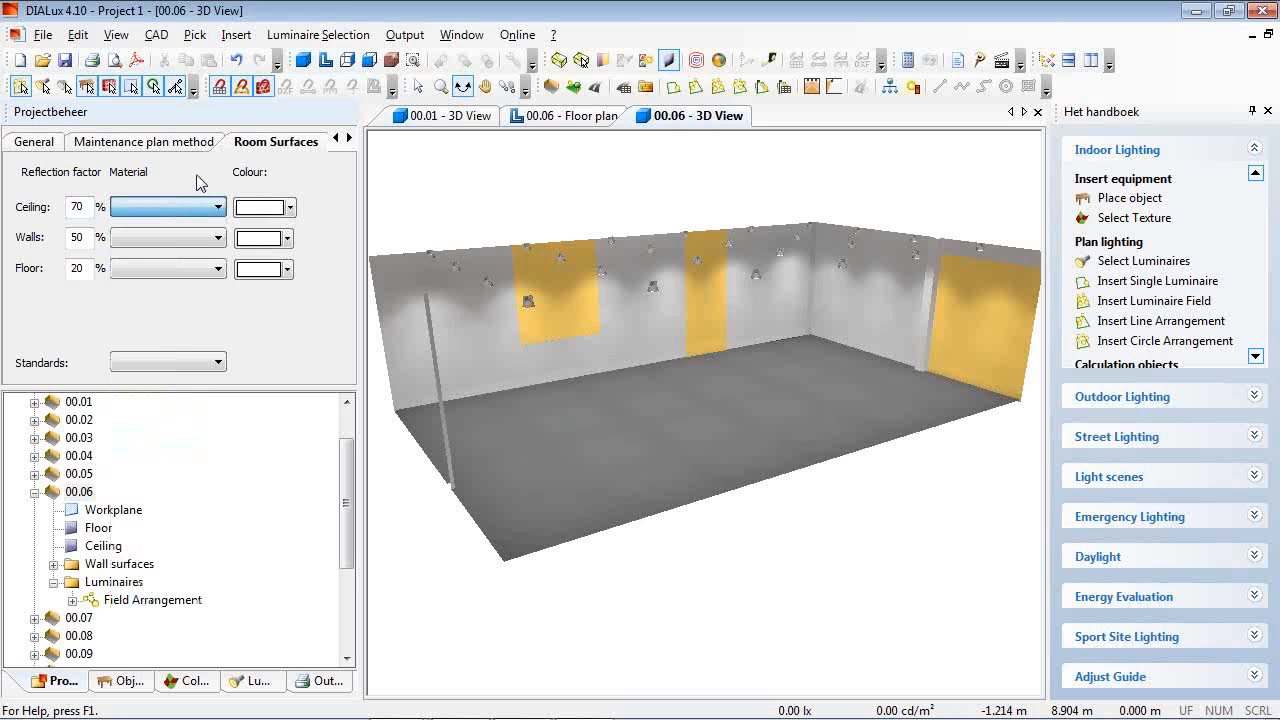
{"action": "left_click", "coordinate": [219, 240]}
{"action": "left_click", "coordinate": [174, 453]}
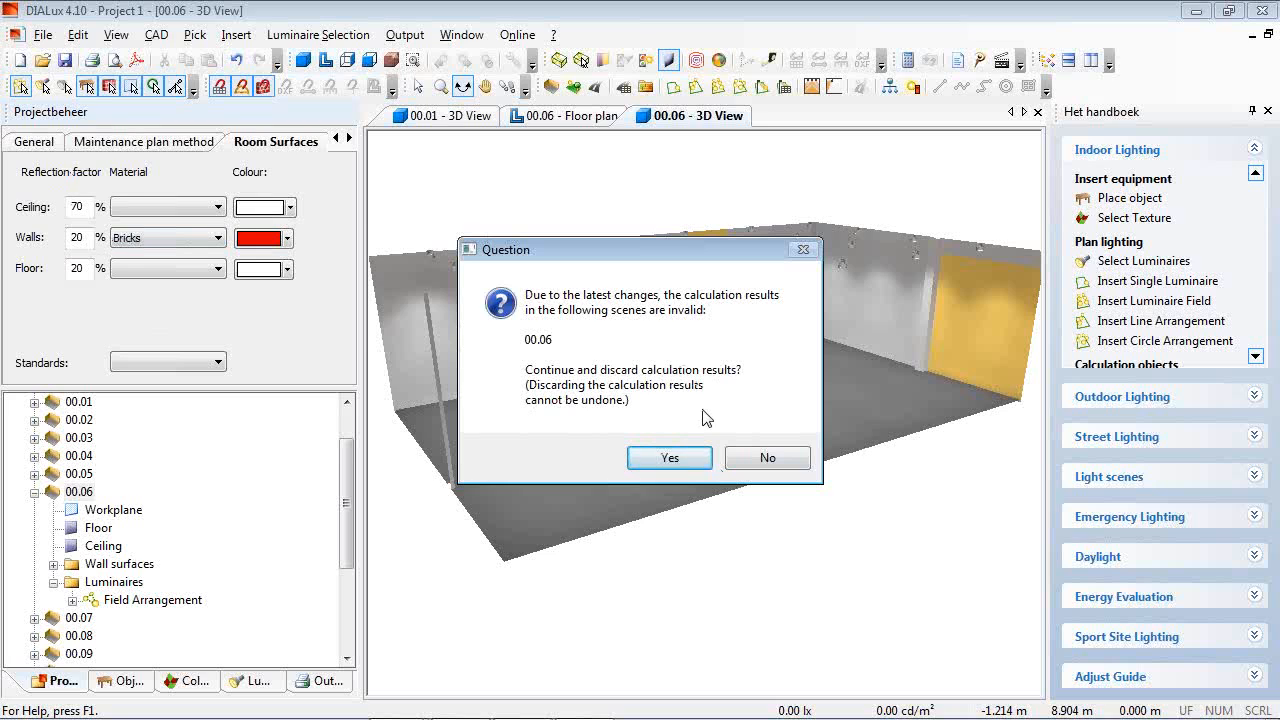
{"action": "left_click", "coordinate": [665, 458]}
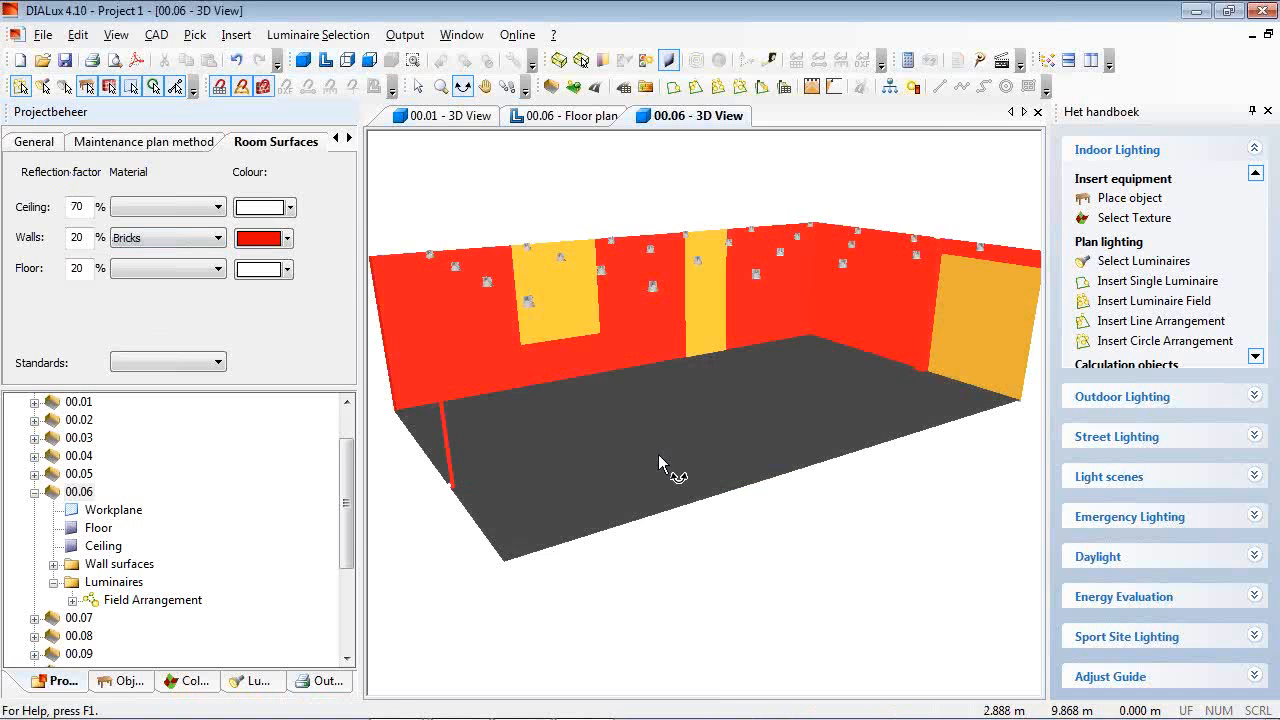
Recalculate the lighting of scene 00.06 and save the project.
{"action": "left_click", "coordinate": [908, 60]}
{"action": "left_click", "coordinate": [815, 683]}
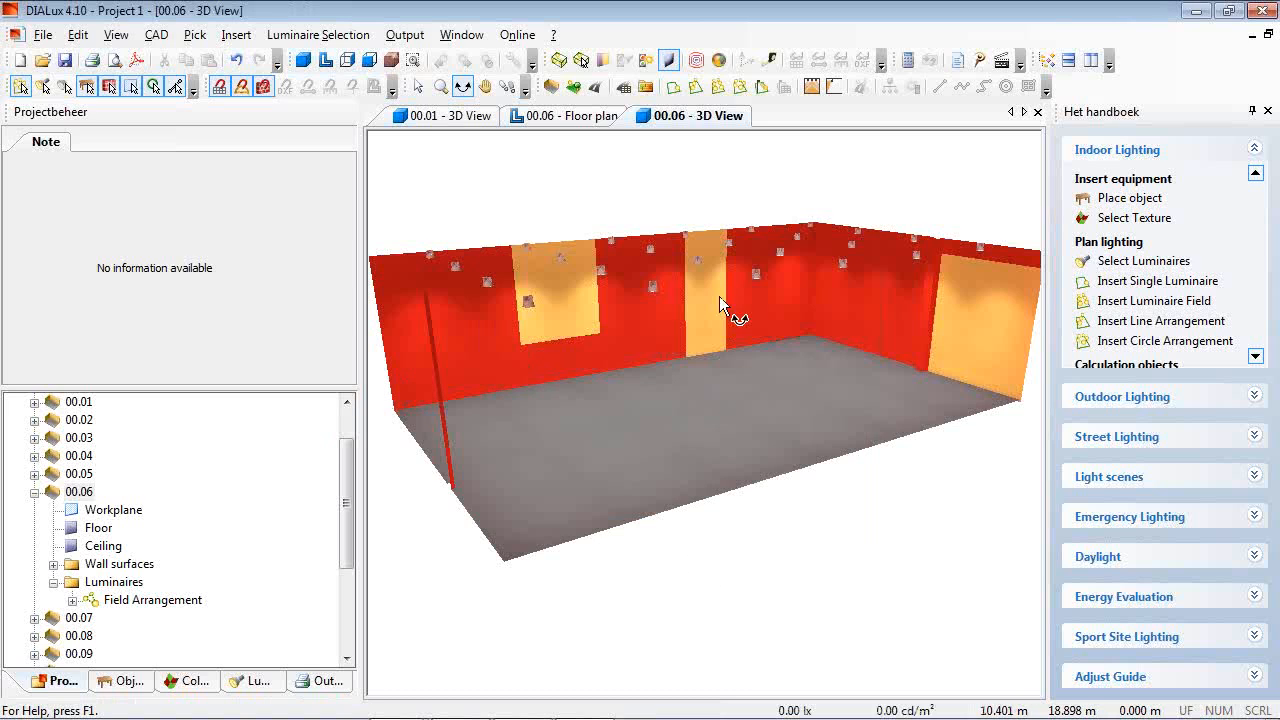
{"action": "left_click", "coordinate": [64, 61]}
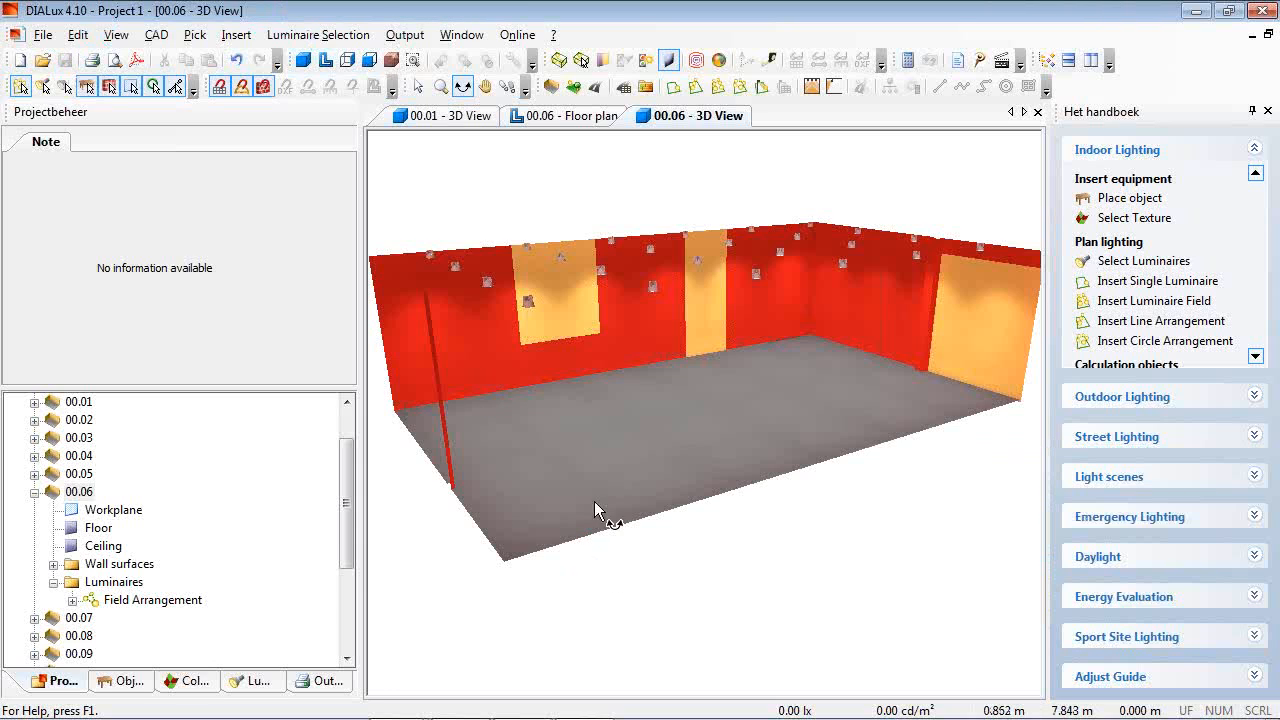
Switch to DDS-CAD and load the lamps from the DIALux file WEBI6003.STF in the STF export and import dialog.
{"action": "left_click_drag", "start_coordinate": [707, 321], "coordinate": [688, 362]}
{"action": "mouse_move", "coordinate": [640, 714]}
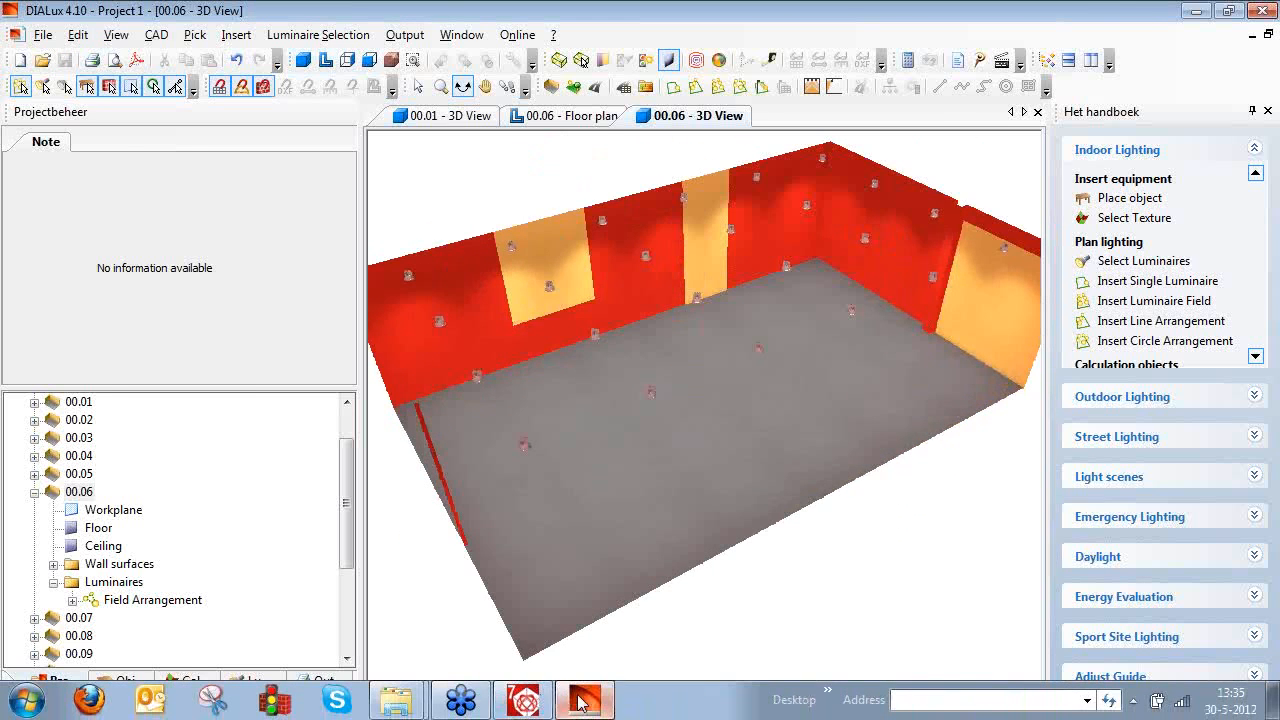
{"action": "left_click", "coordinate": [524, 701]}
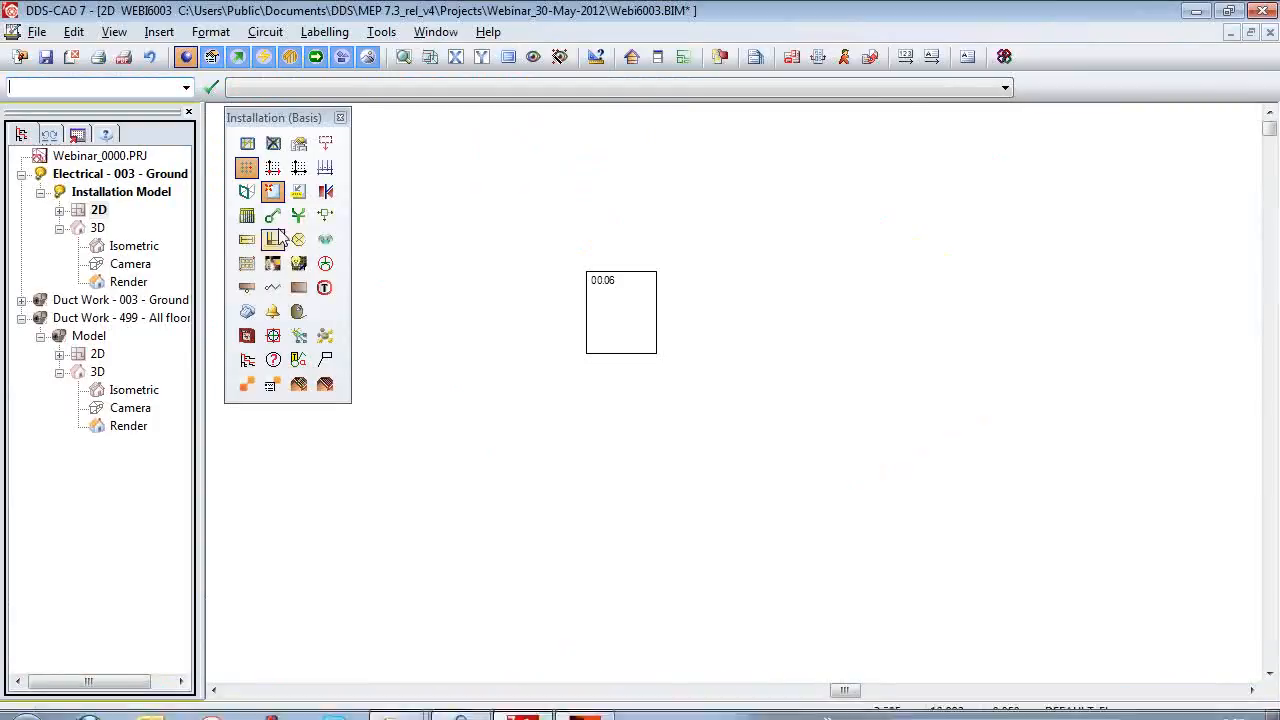
{"action": "left_click", "coordinate": [273, 264]}
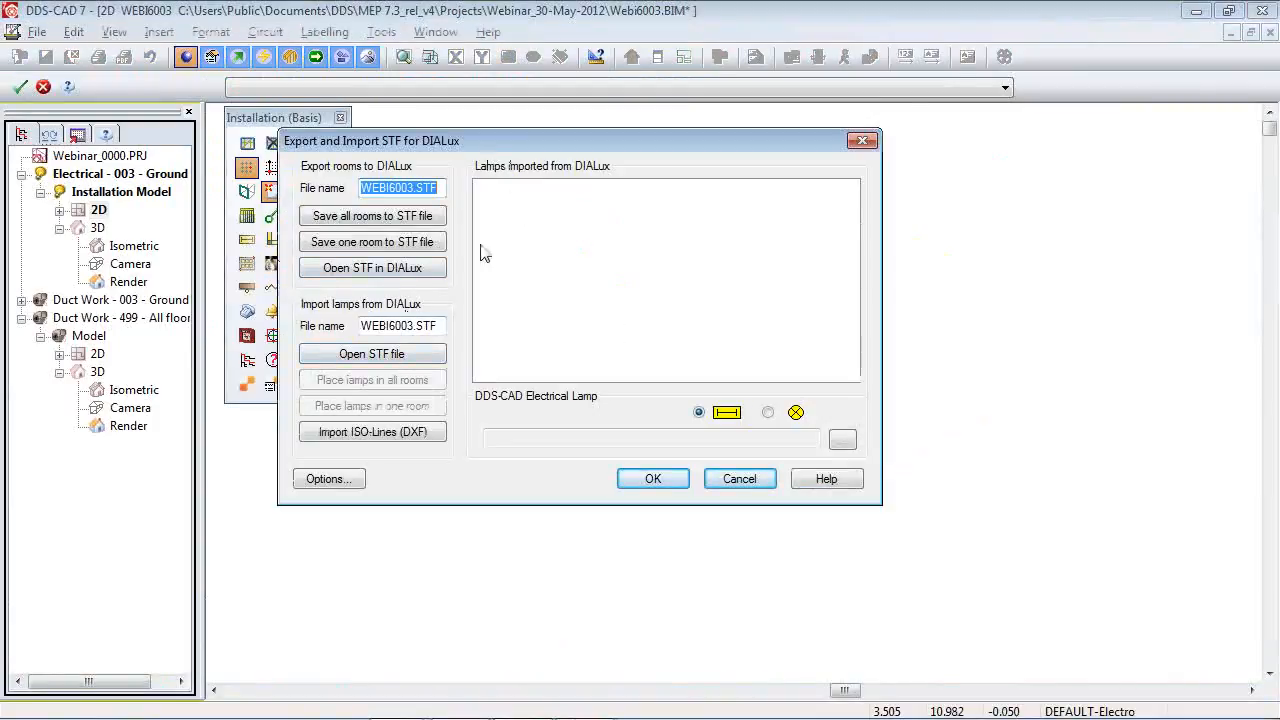
{"action": "left_click", "coordinate": [394, 356]}
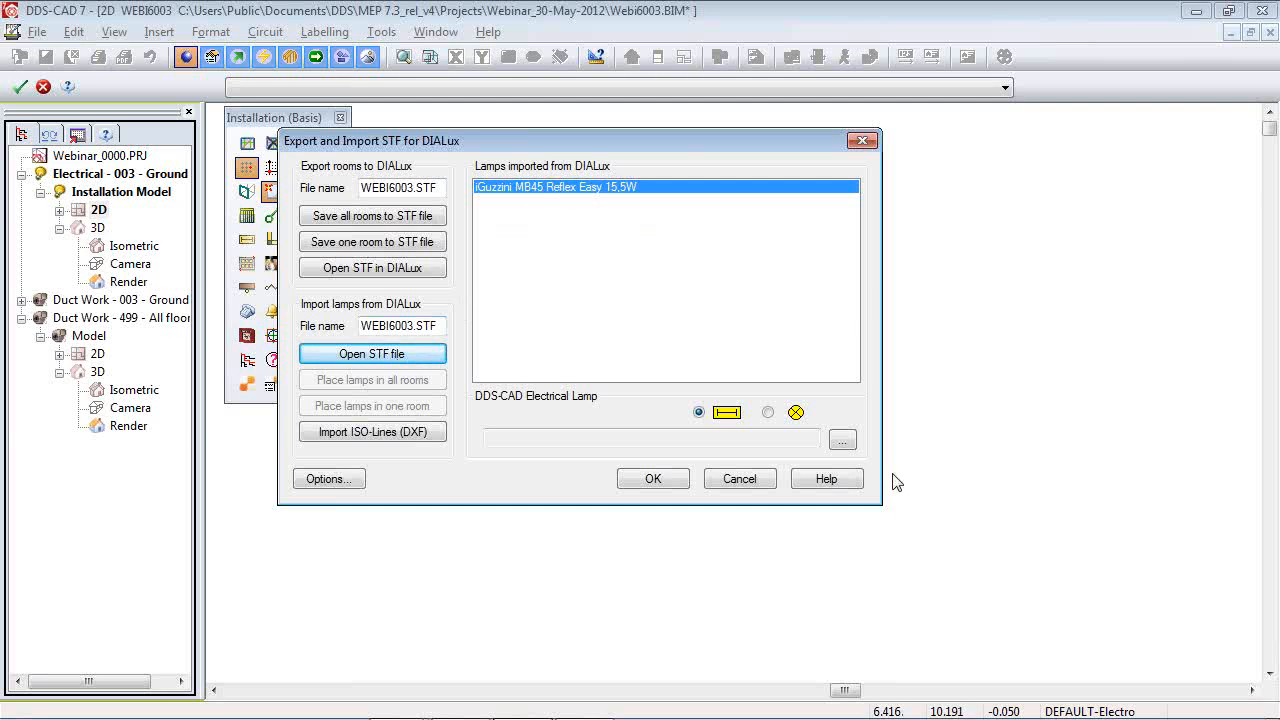
Assign the round lamp symbol to the imported luminaire and select the iGuzzini MB48 wall-washer from the user products.
{"action": "left_click", "coordinate": [767, 412]}
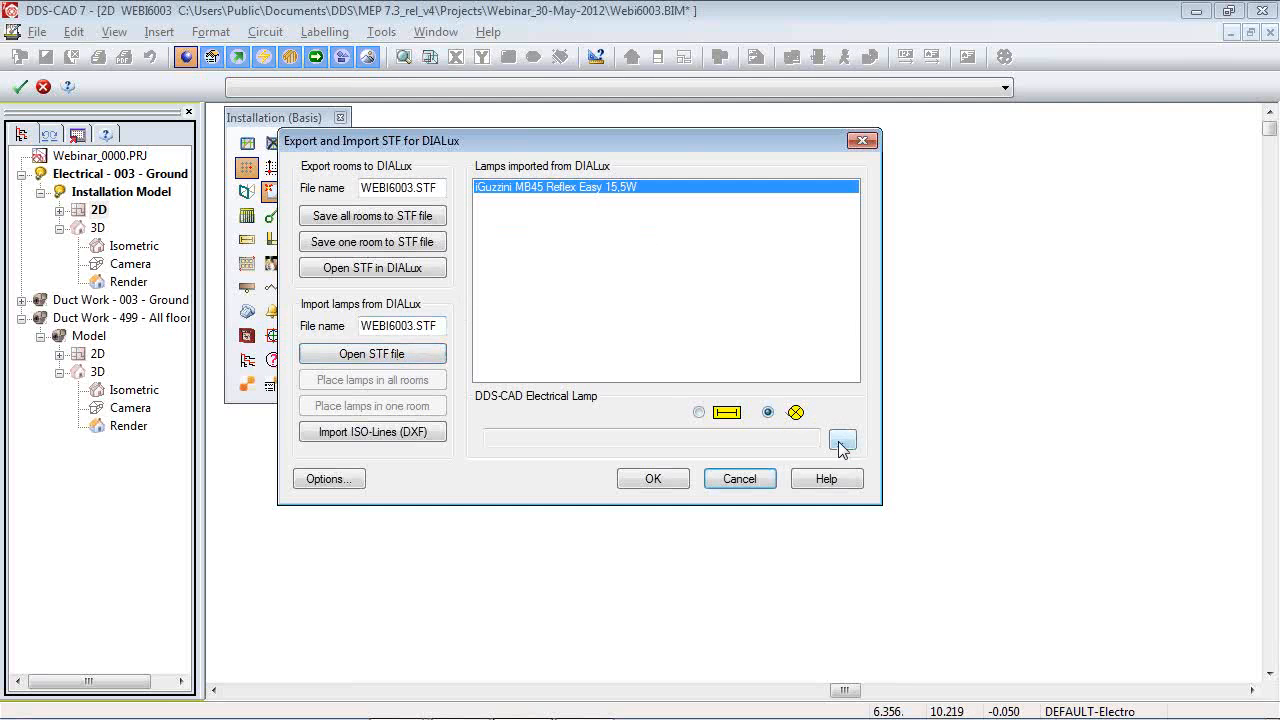
{"action": "left_click", "coordinate": [841, 442]}
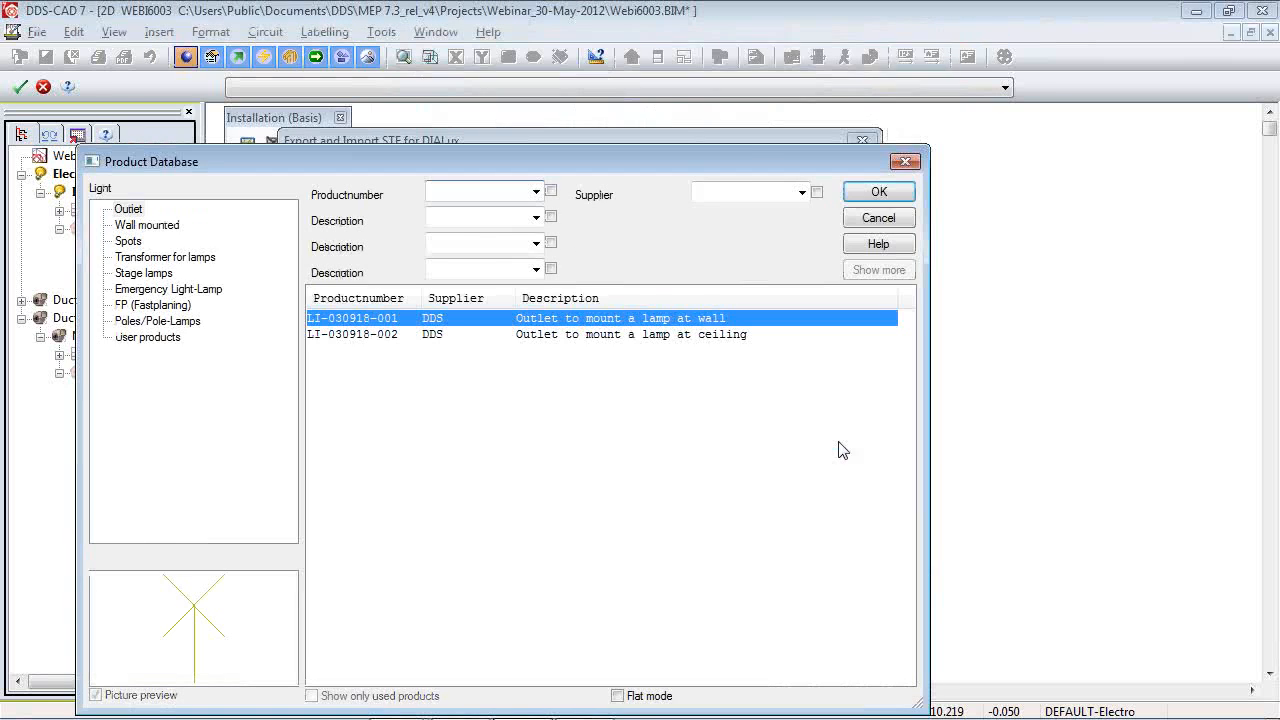
{"action": "left_click", "coordinate": [170, 337]}
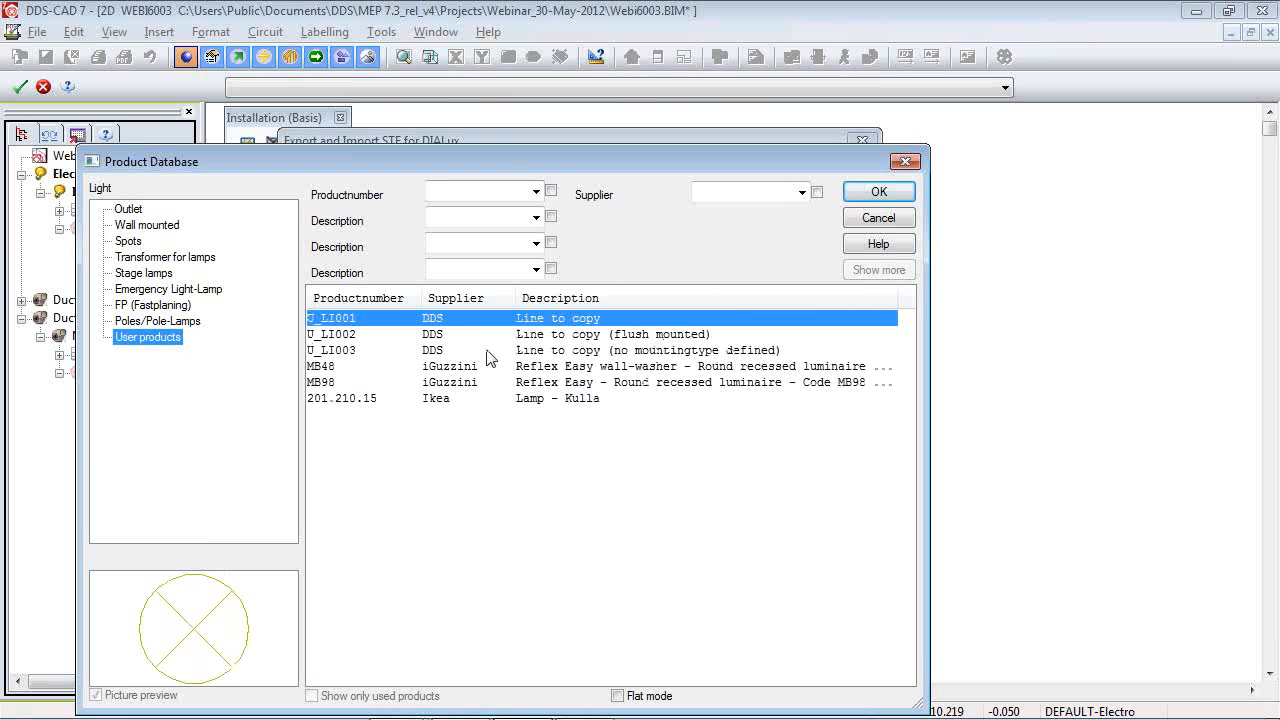
{"action": "left_click", "coordinate": [657, 374]}
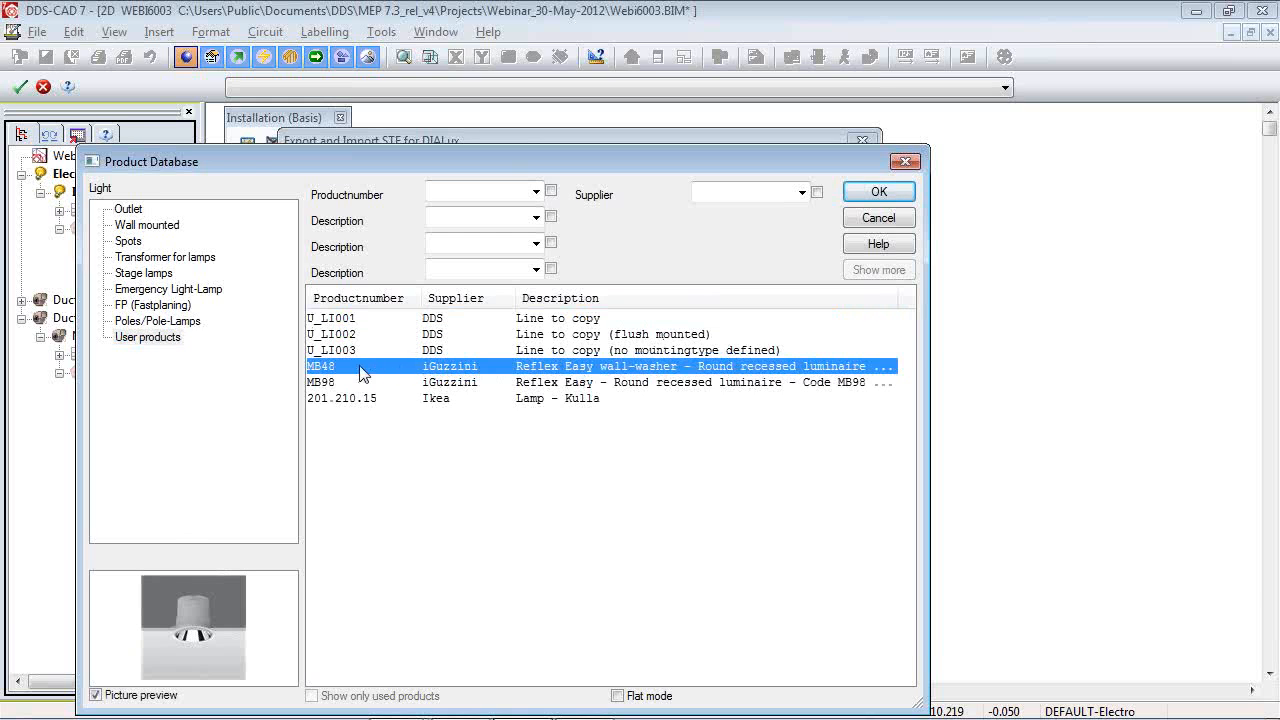
{"action": "right_click", "coordinate": [527, 367]}
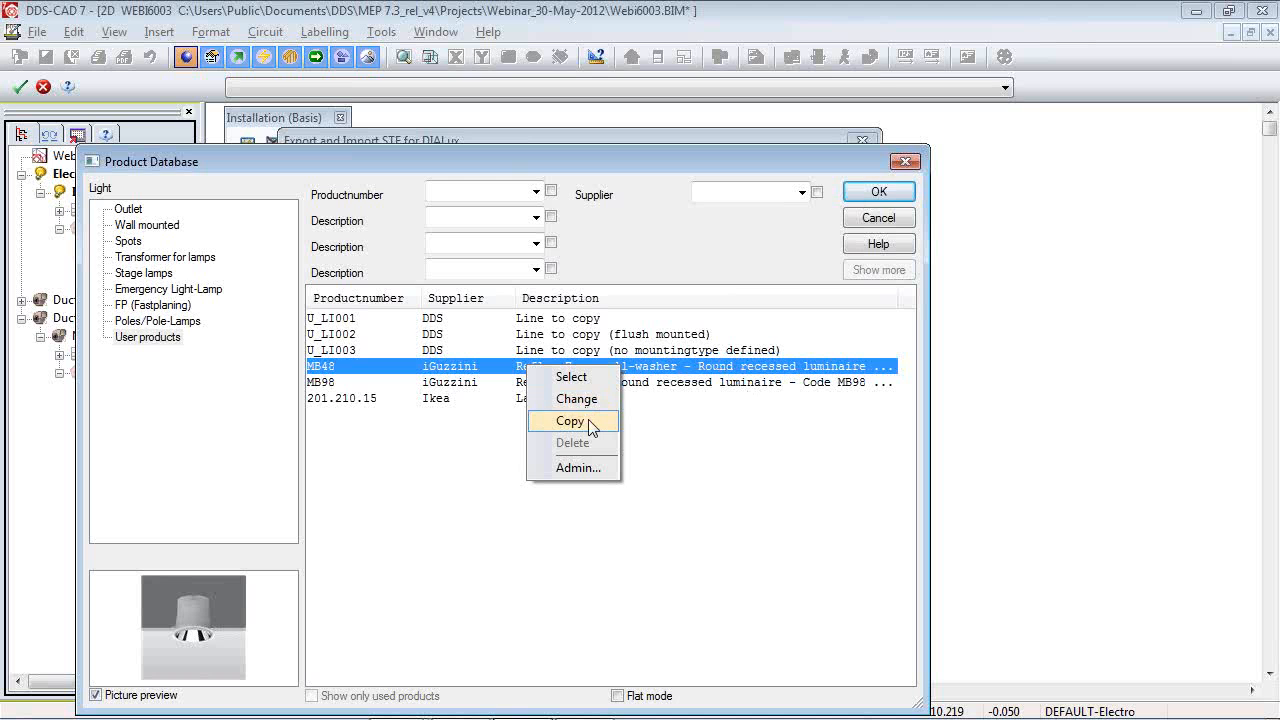
Switch to DIALux and examine the luminaire selection catalogue options.
{"action": "left_click", "coordinate": [584, 699]}
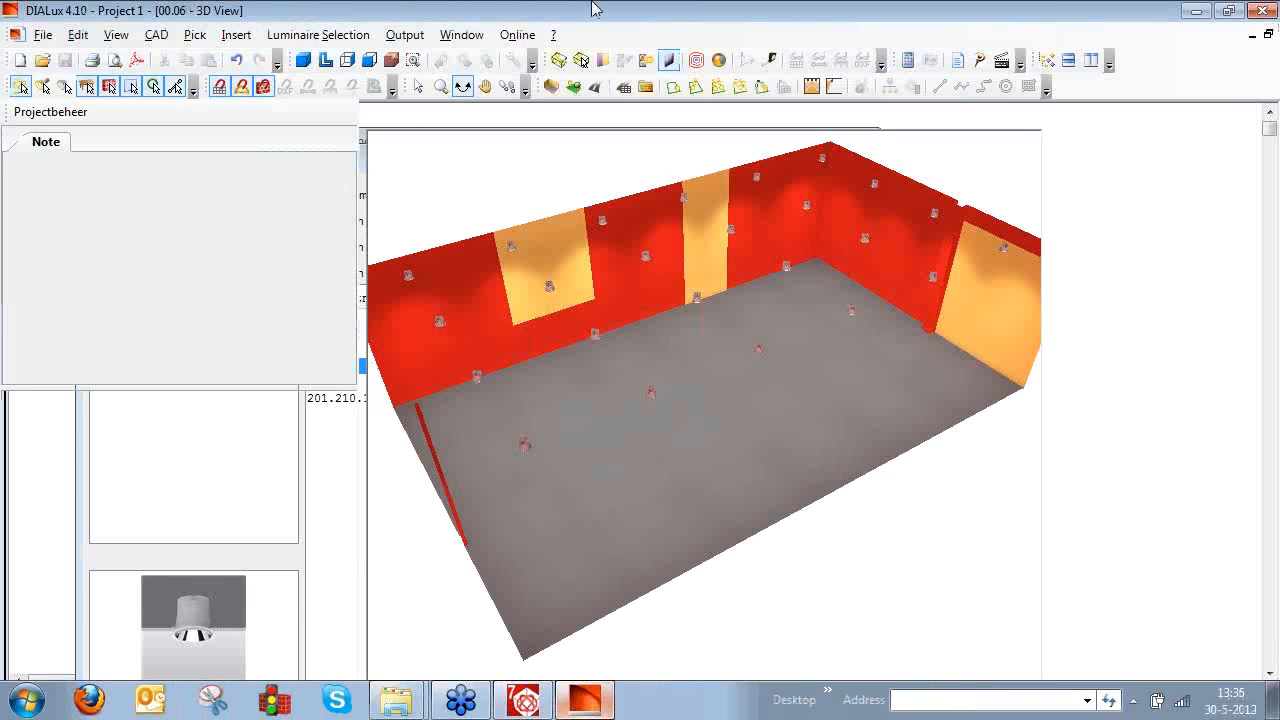
{"action": "left_click", "coordinate": [318, 34]}
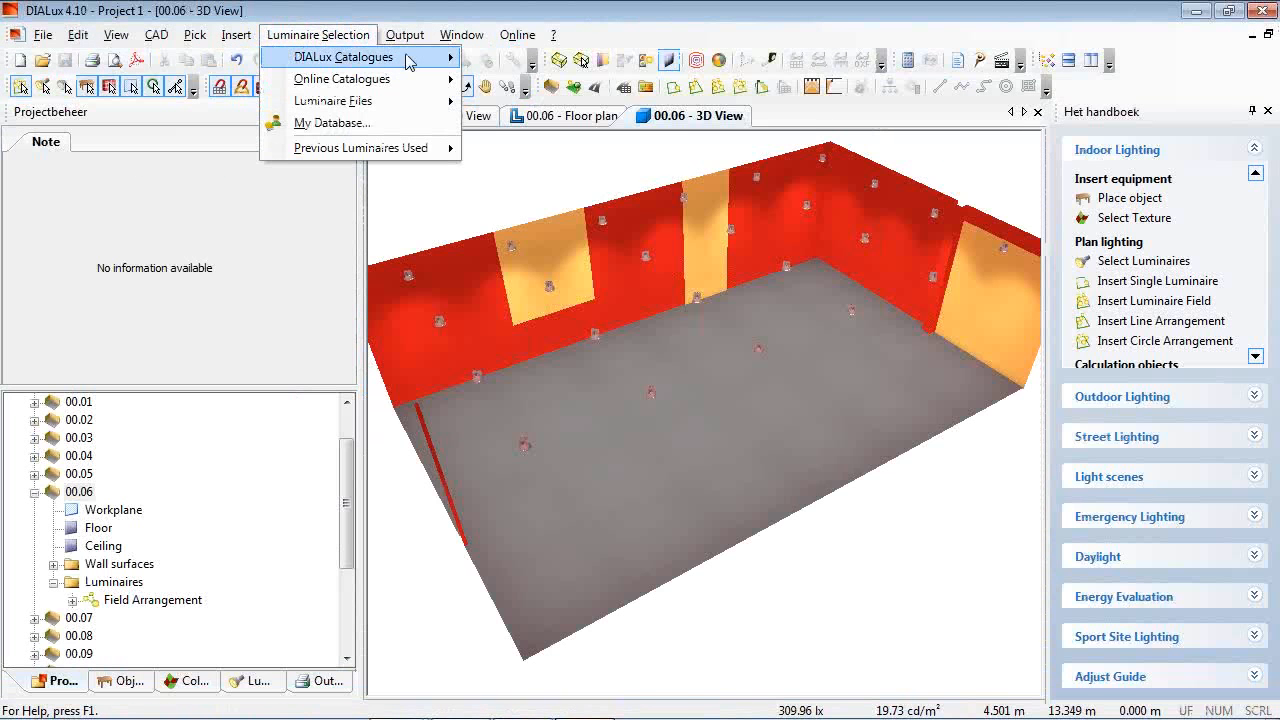
{"action": "mouse_move", "coordinate": [405, 62]}
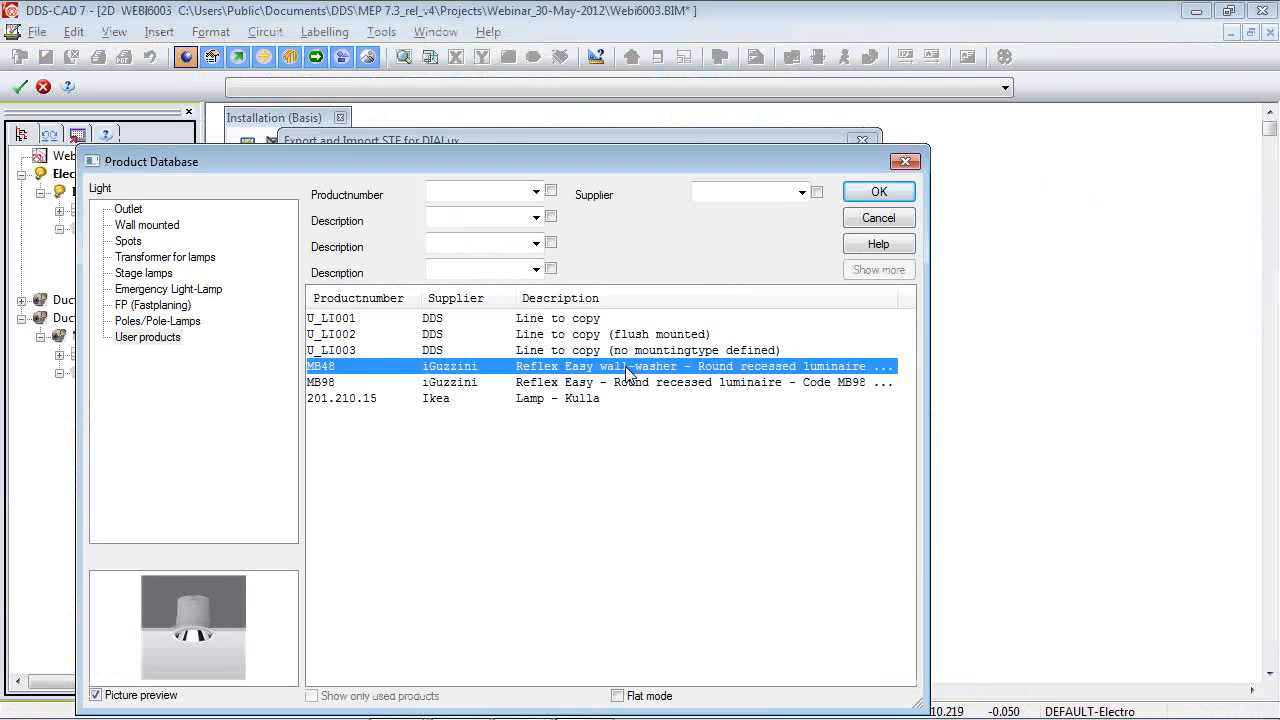
Accept product MB48 in DDS-CAD with Suspended Ceiling as its mounting height, and place the lamps in all rooms.
{"action": "left_click", "coordinate": [866, 193]}
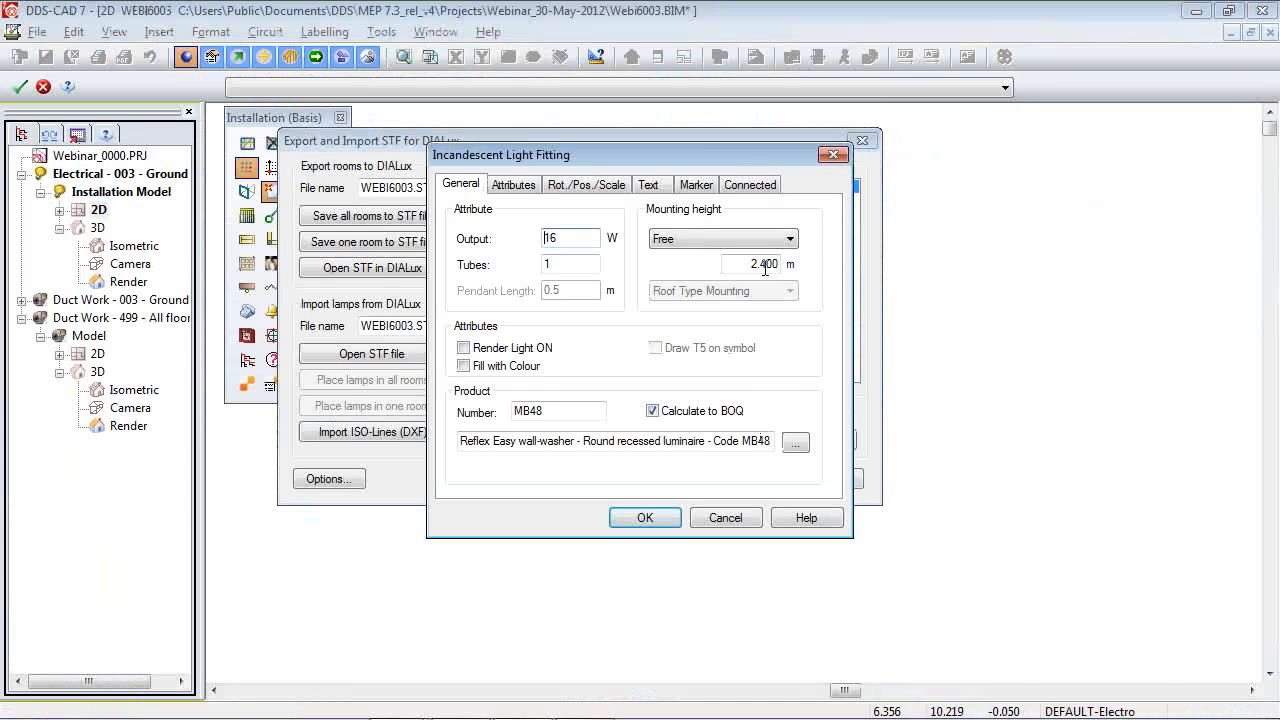
{"action": "left_click", "coordinate": [768, 239]}
{"action": "left_click", "coordinate": [759, 267]}
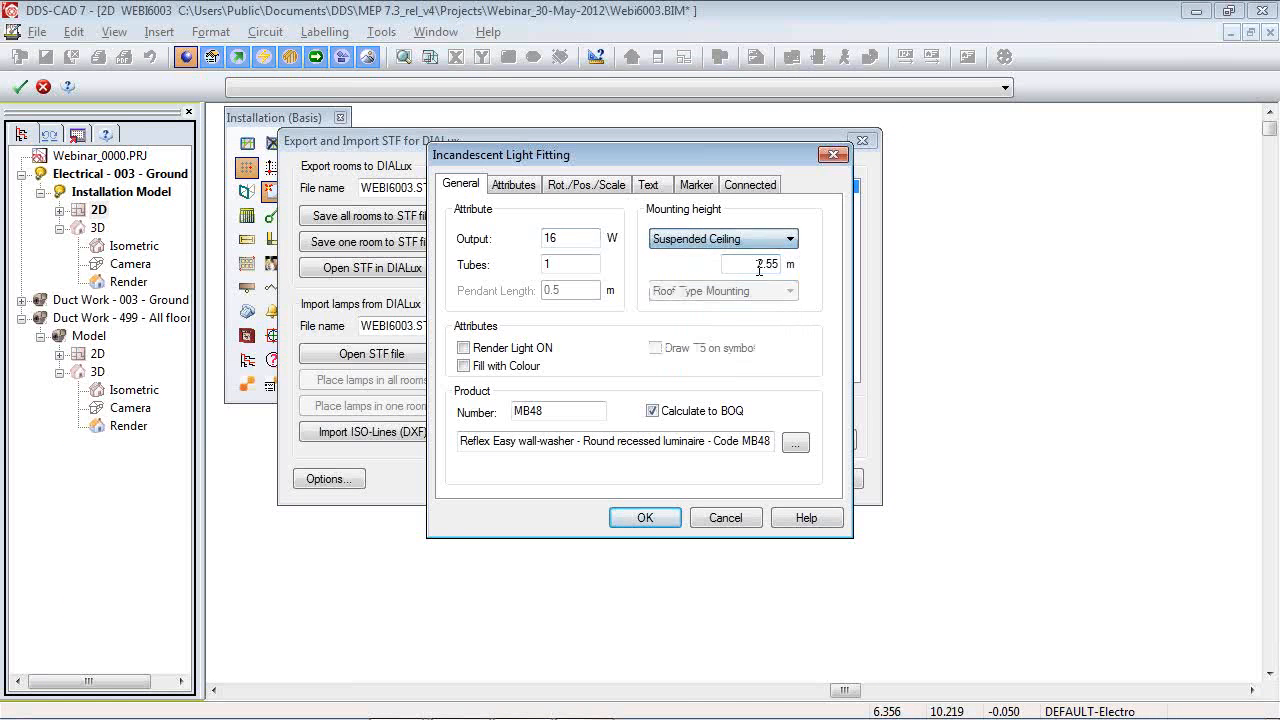
{"action": "left_click", "coordinate": [645, 517]}
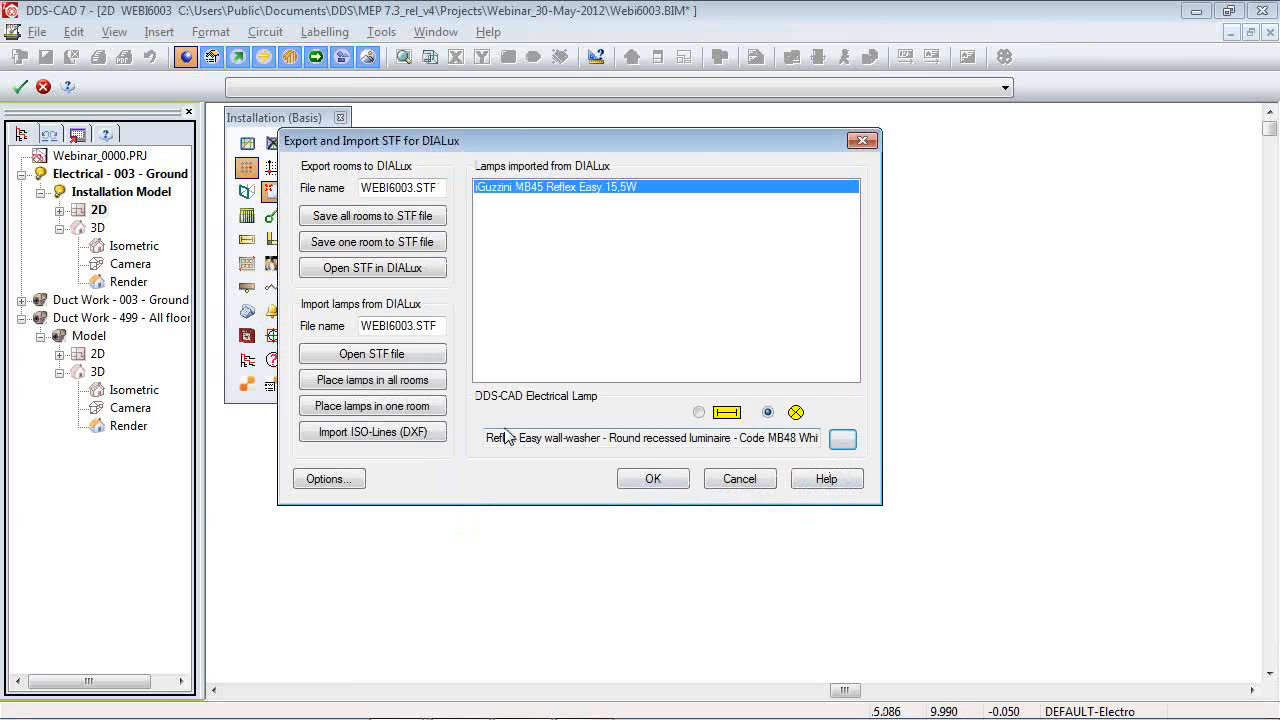
{"action": "left_click", "coordinate": [431, 388]}
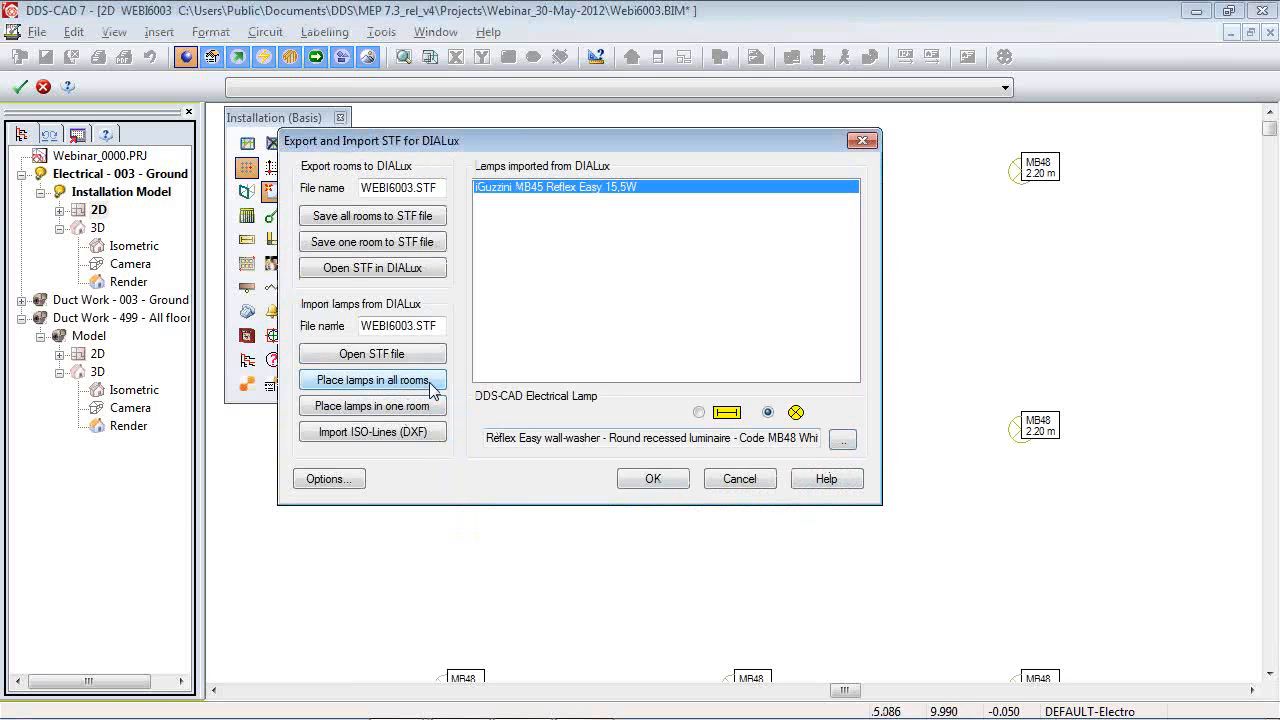
Import the DIALux ISO-lines as DXF into the 2D floor plan and close the STF export and import dialog.
{"action": "left_click_drag", "start_coordinate": [752, 143], "coordinate": [530, 96]}
{"action": "scroll", "coordinate": [770, 483], "scroll_direction": "down", "scroll_amount": 3}
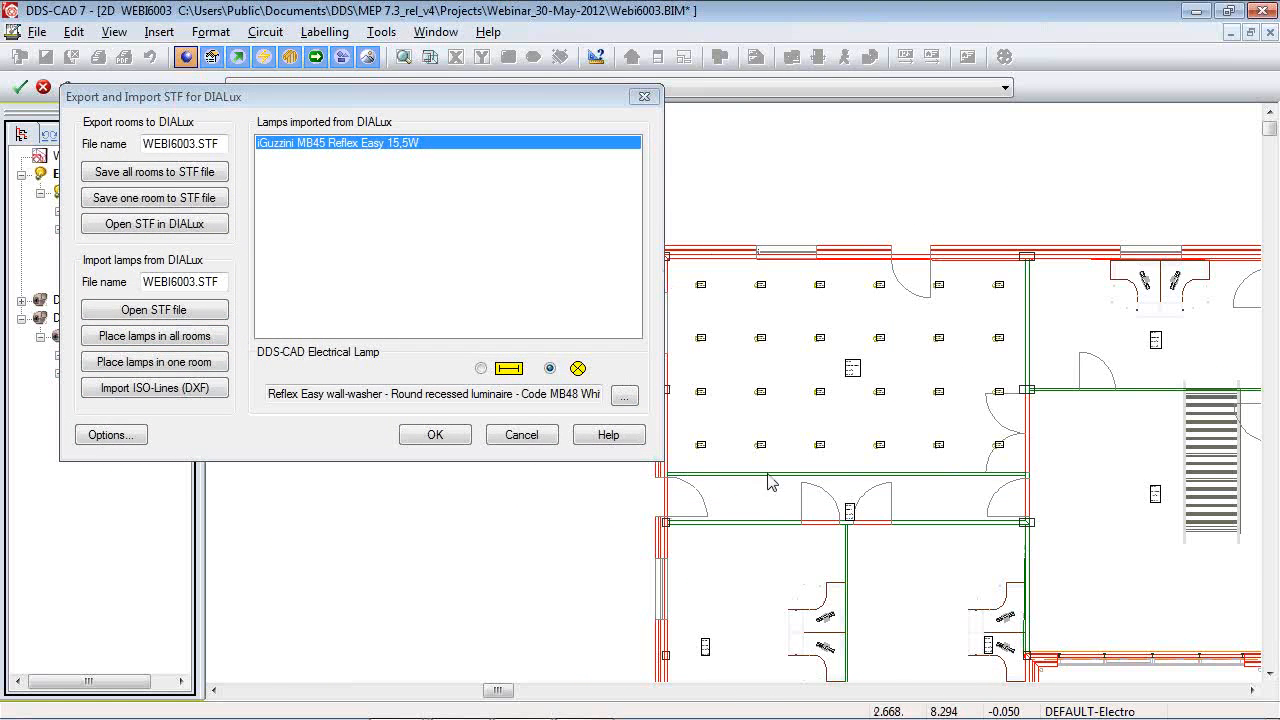
{"action": "left_click", "coordinate": [185, 397]}
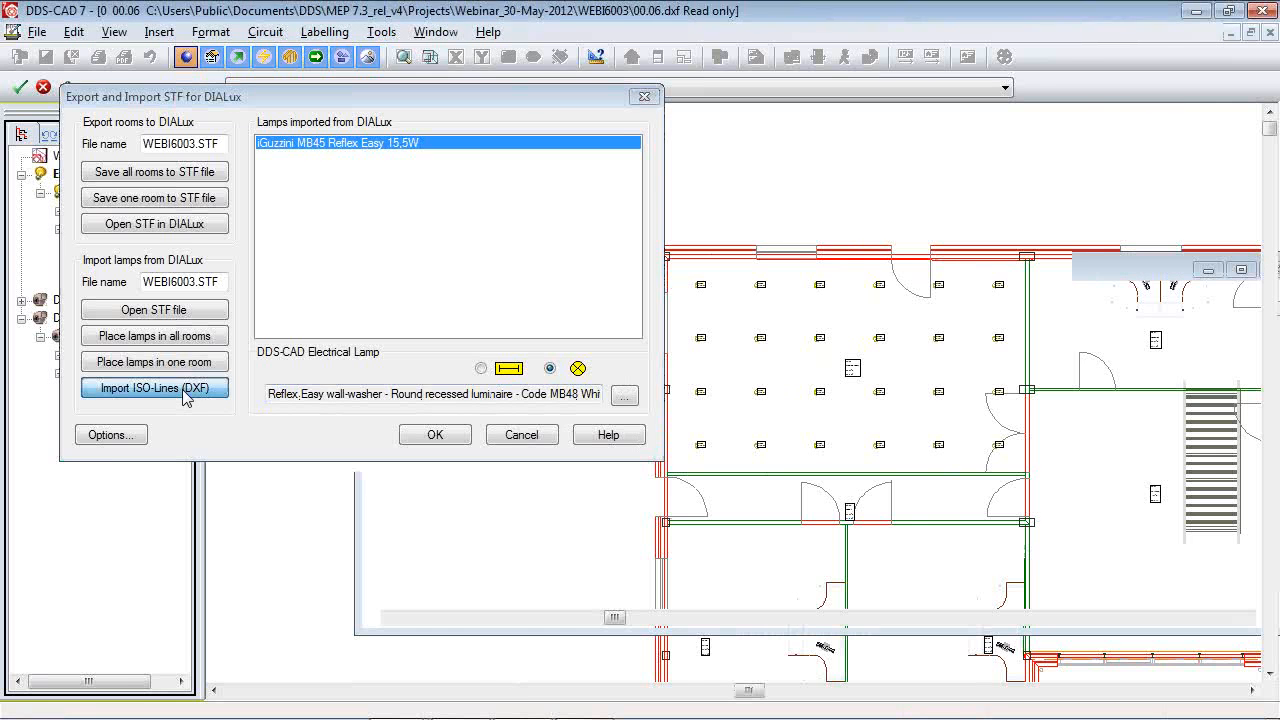
{"action": "left_click", "coordinate": [435, 434]}
Examine the imported ISO-lines around the meeting room lamps and their lux legend in the adjacent room.
{"action": "left_click_drag", "start_coordinate": [473, 119], "coordinate": [664, 246]}
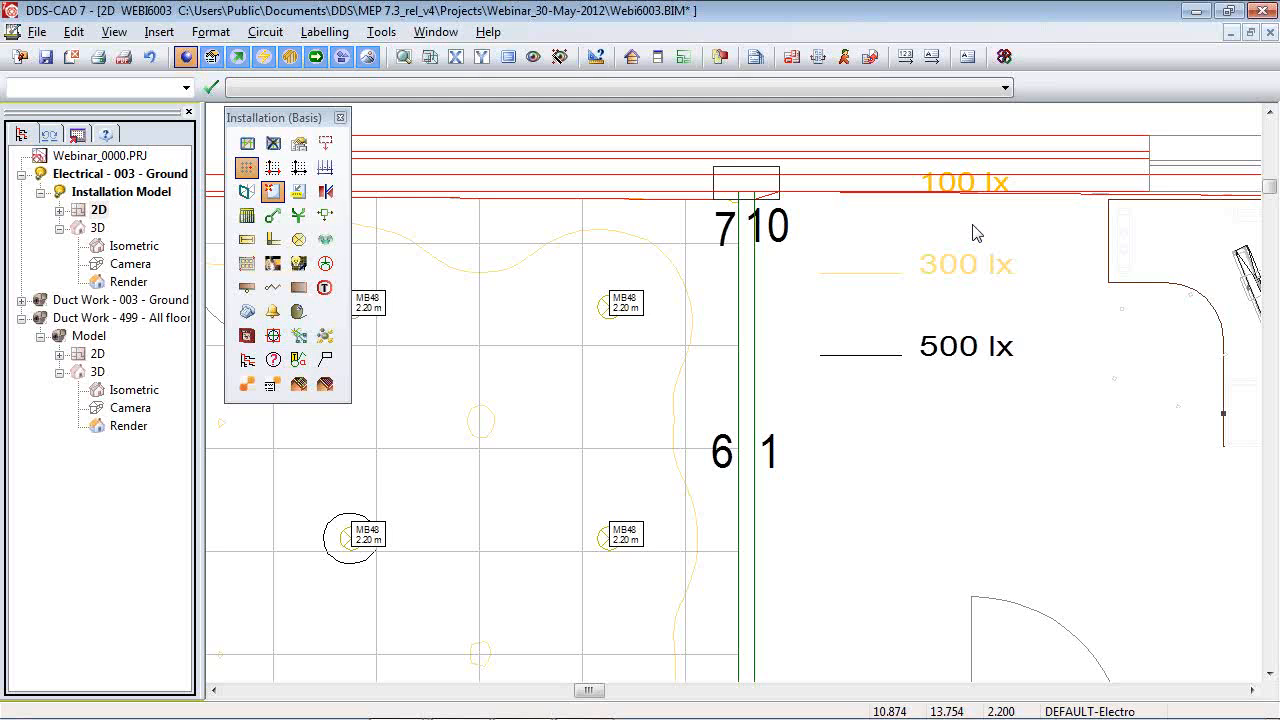
{"action": "scroll", "coordinate": [973, 232], "scroll_direction": "down", "scroll_amount": 2}
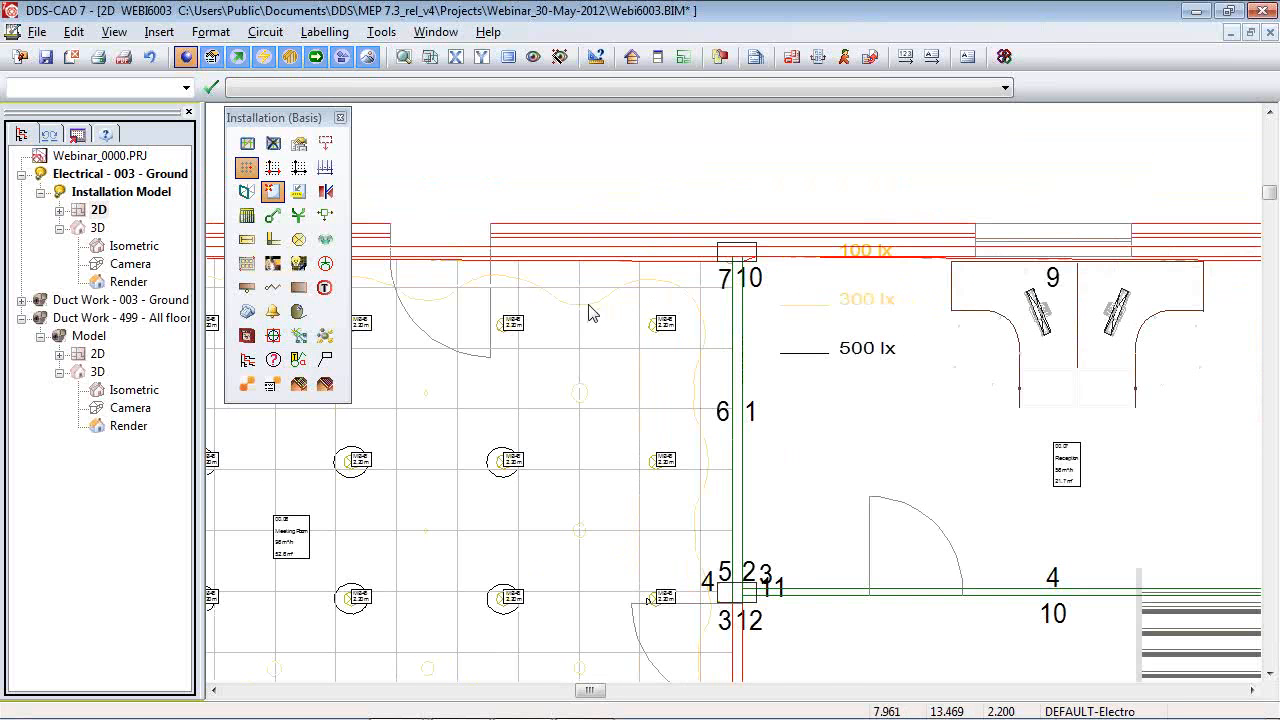
{"action": "left_click", "coordinate": [599, 305]}
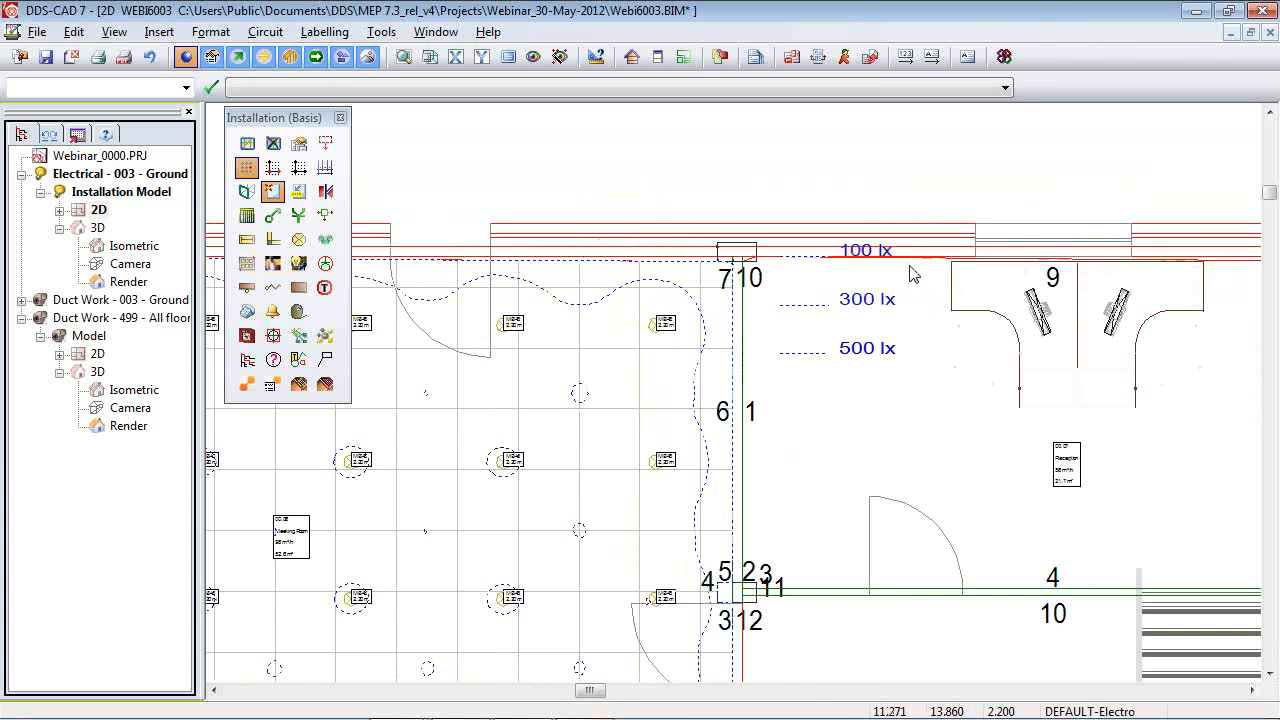
{"action": "scroll", "coordinate": [915, 278], "scroll_direction": "down", "scroll_amount": 3}
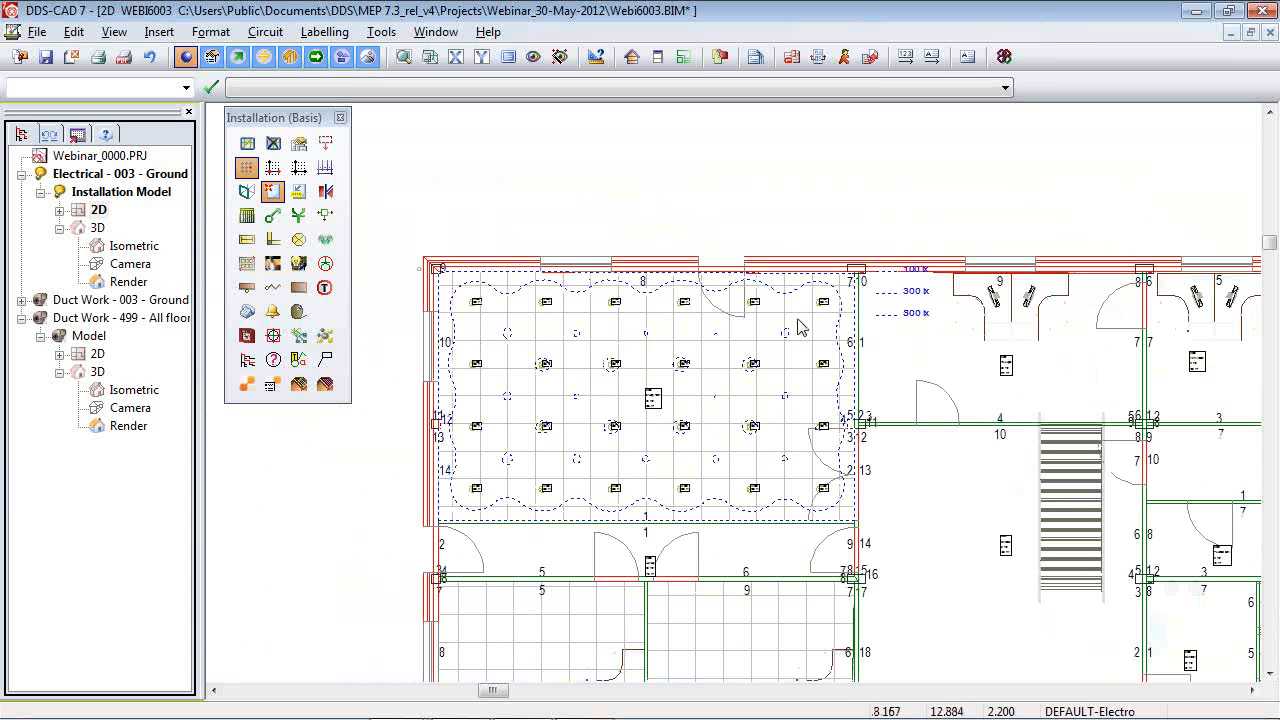
{"action": "left_click", "coordinate": [758, 322]}
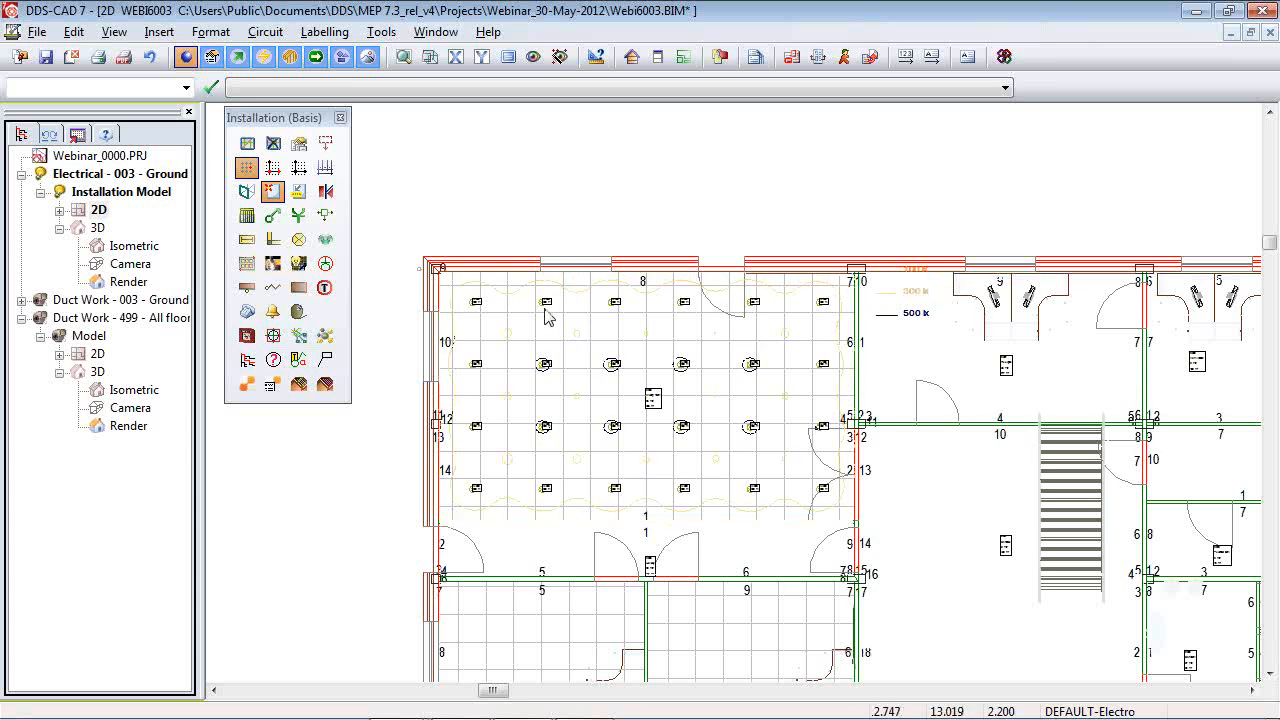
{"action": "scroll", "coordinate": [438, 285], "scroll_direction": "down", "scroll_amount": 2}
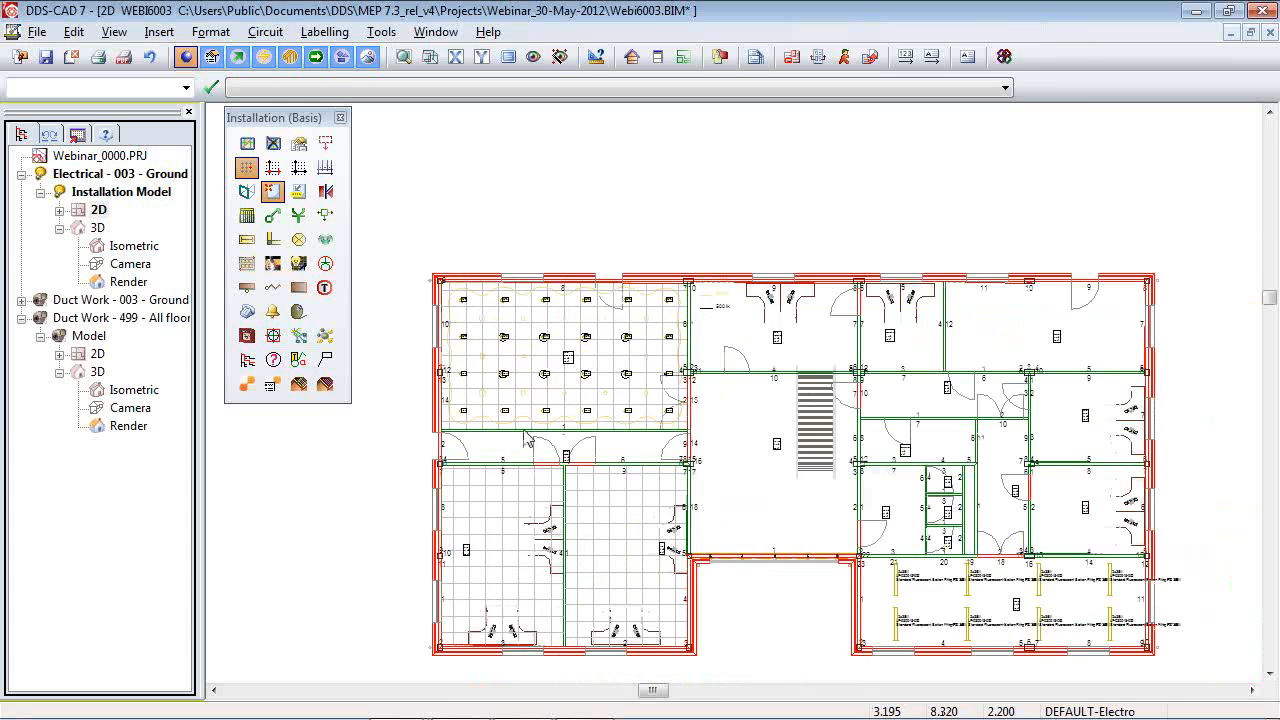
{"action": "scroll", "coordinate": [528, 434], "scroll_direction": "up", "scroll_amount": 1}
{"action": "scroll", "coordinate": [548, 432], "scroll_direction": "up", "scroll_amount": 2}
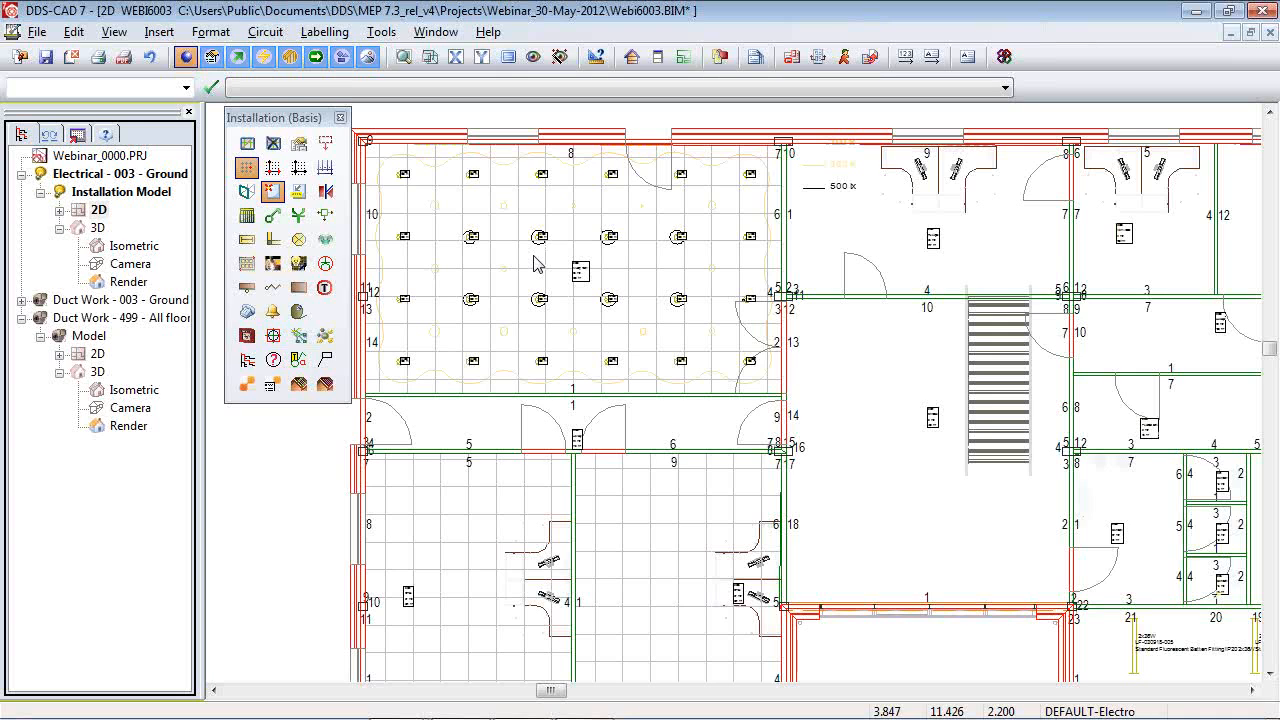
{"action": "left_click", "coordinate": [272, 217]}
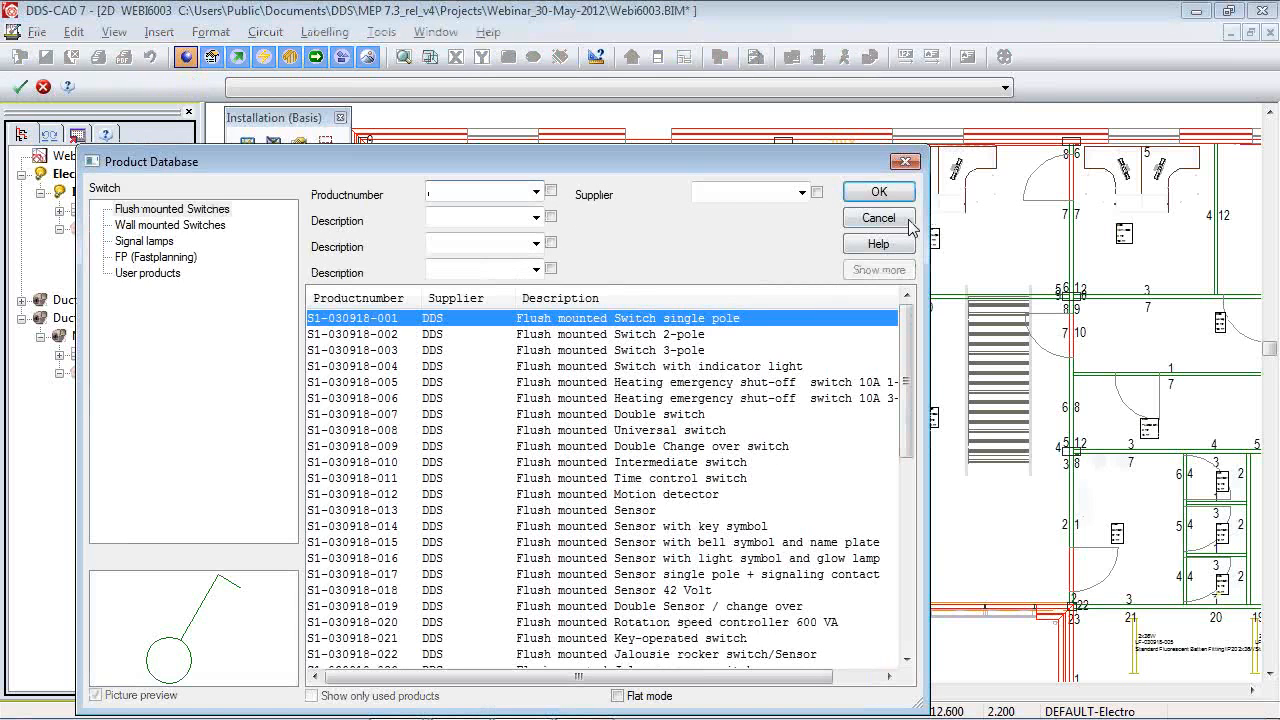
{"action": "left_click", "coordinate": [666, 415]}
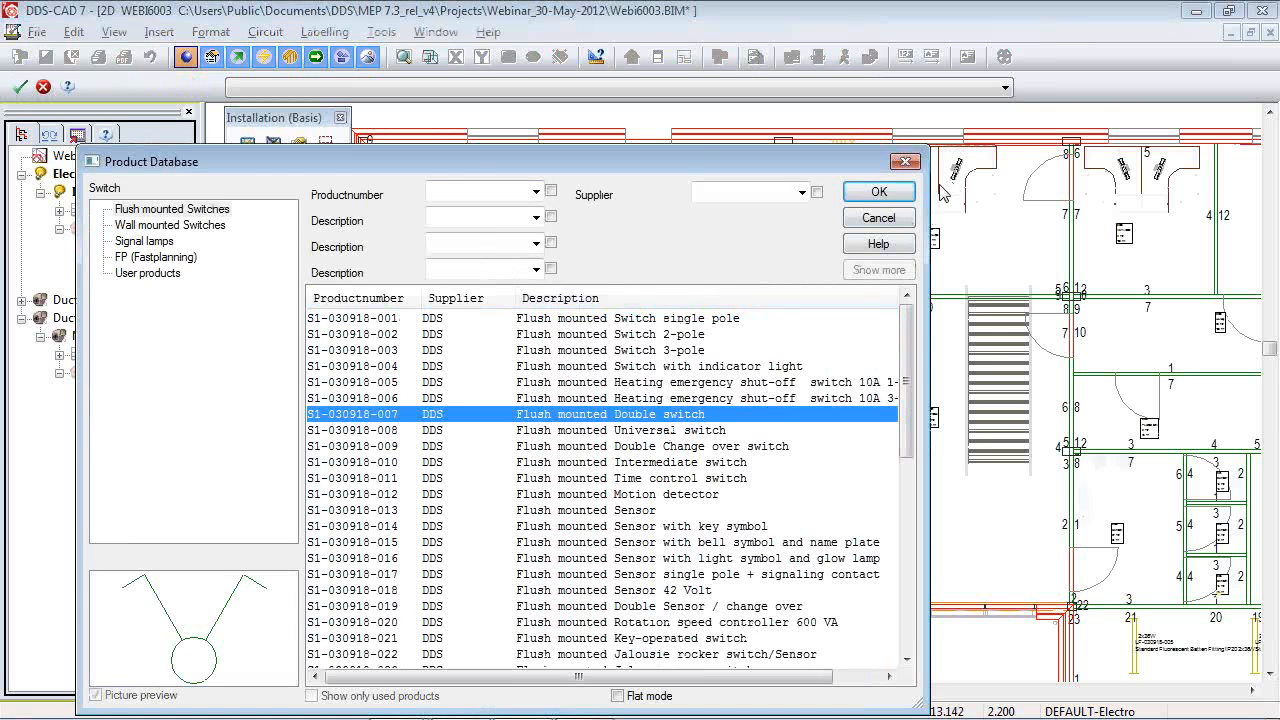
{"action": "left_click", "coordinate": [878, 192]}
{"action": "left_click", "coordinate": [646, 674]}
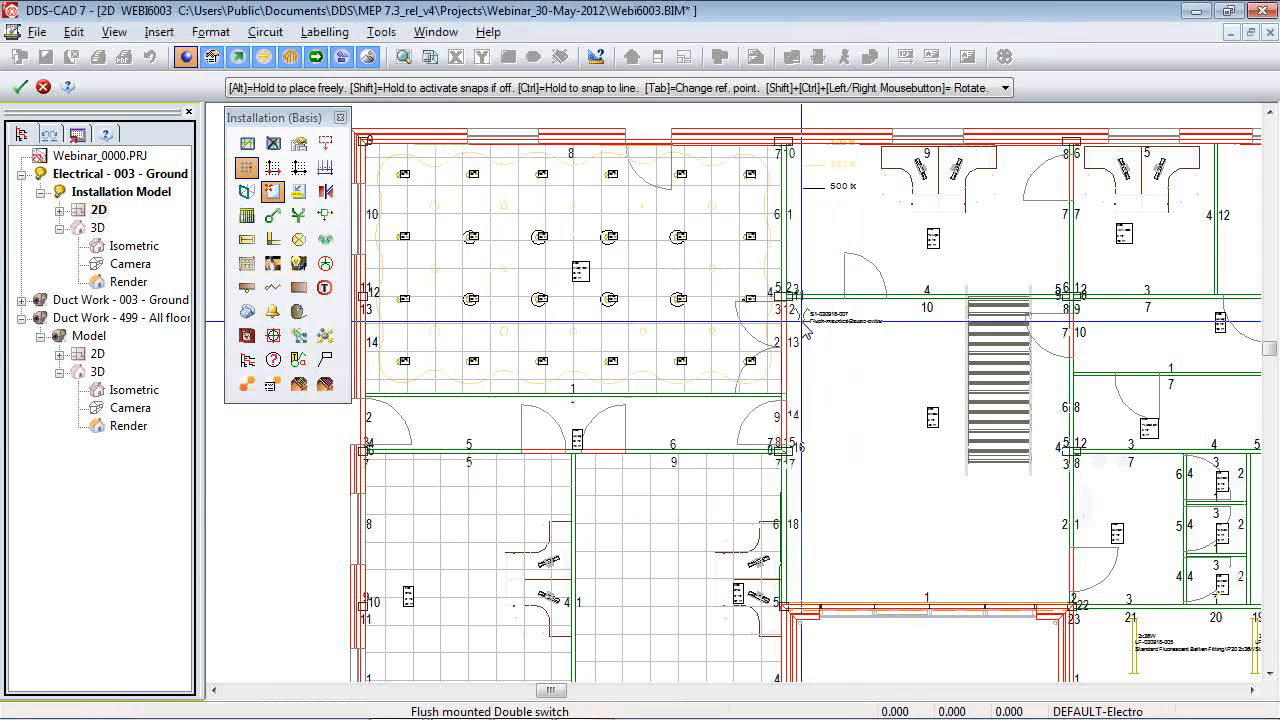
{"action": "scroll", "coordinate": [707, 425], "scroll_direction": "up", "scroll_amount": 3}
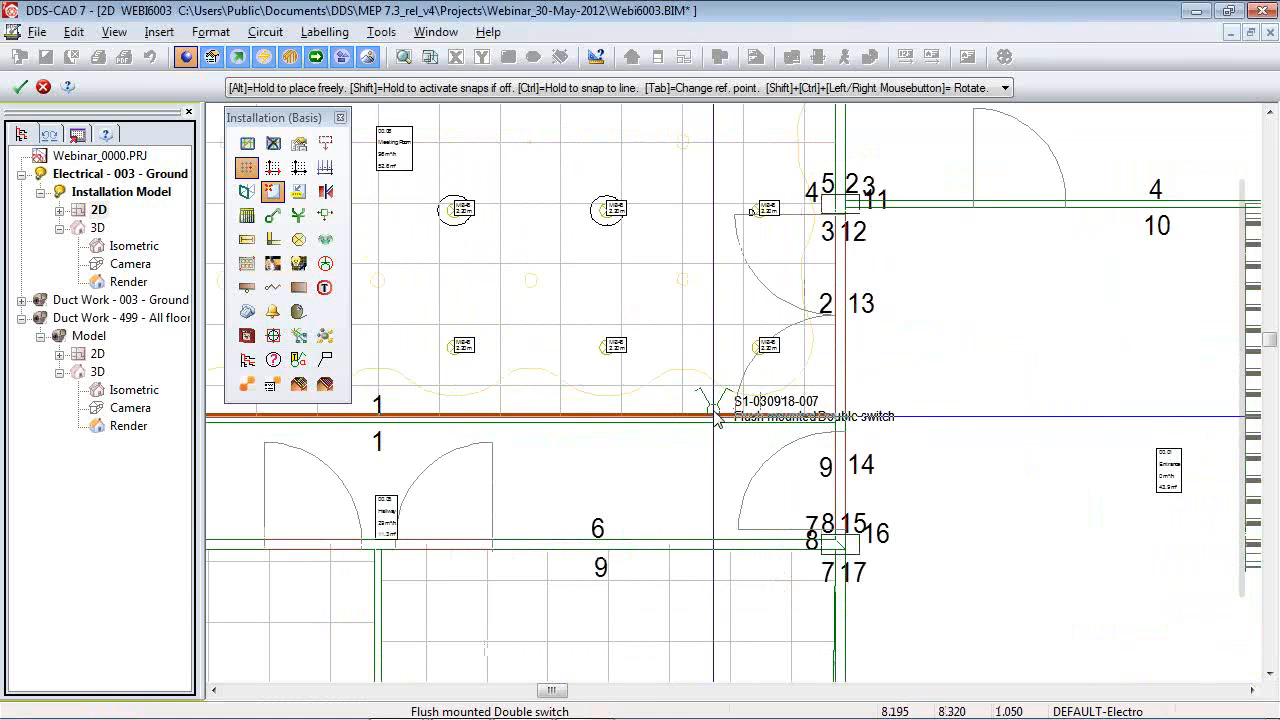
{"action": "left_click", "coordinate": [713, 411]}
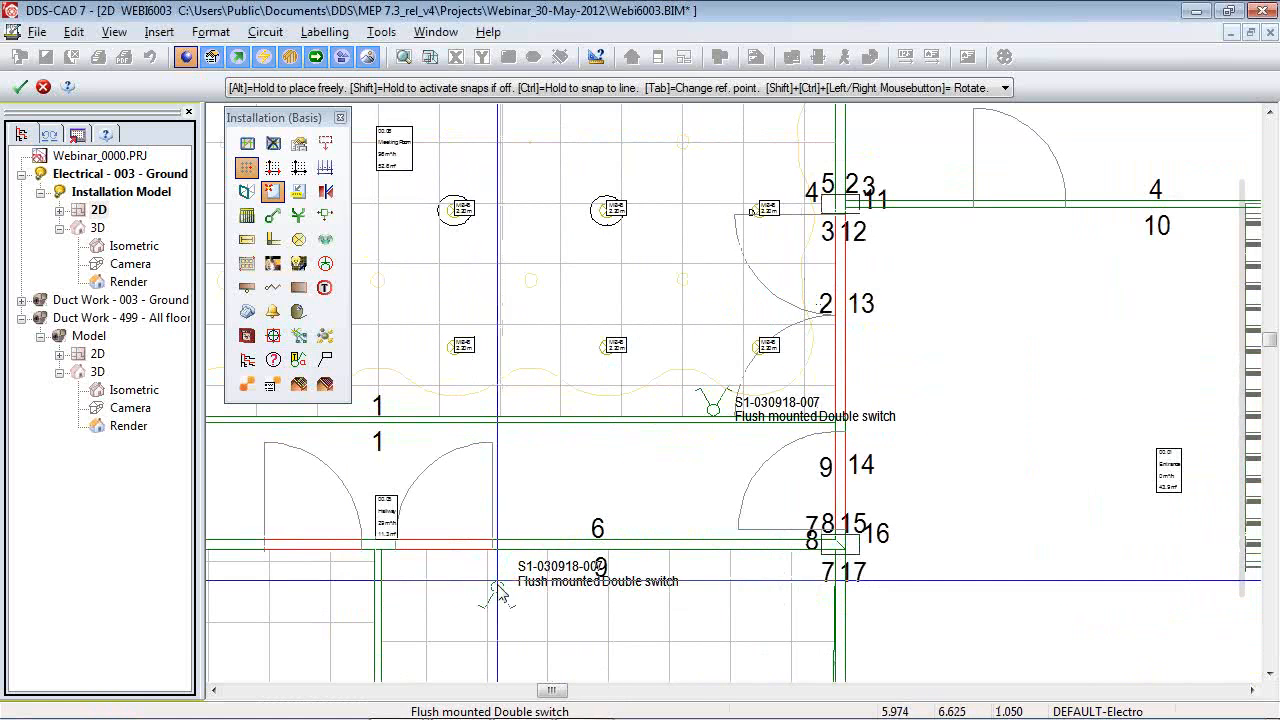
{"action": "left_click", "coordinate": [507, 553]}
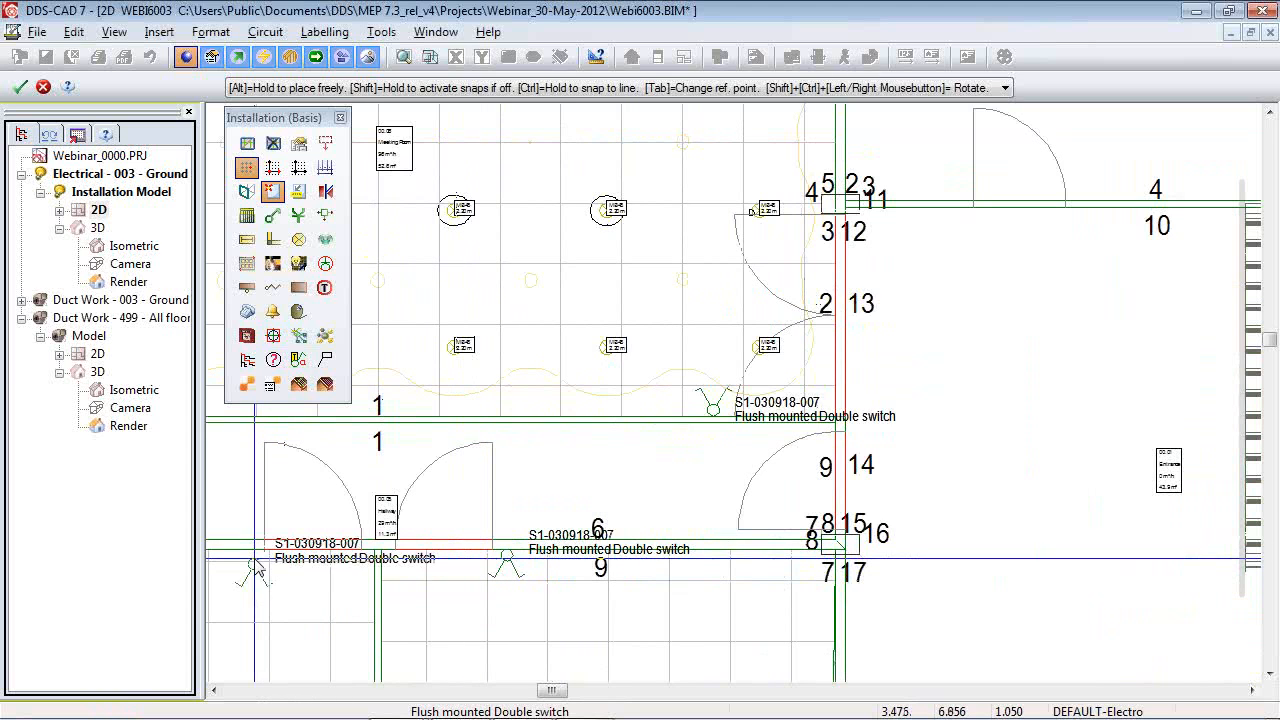
Set up a new socket using product SK-030918-006, Flush mounted Socket double vertical, with a free mounting height of 0.300 m.
{"action": "left_click", "coordinate": [298, 214]}
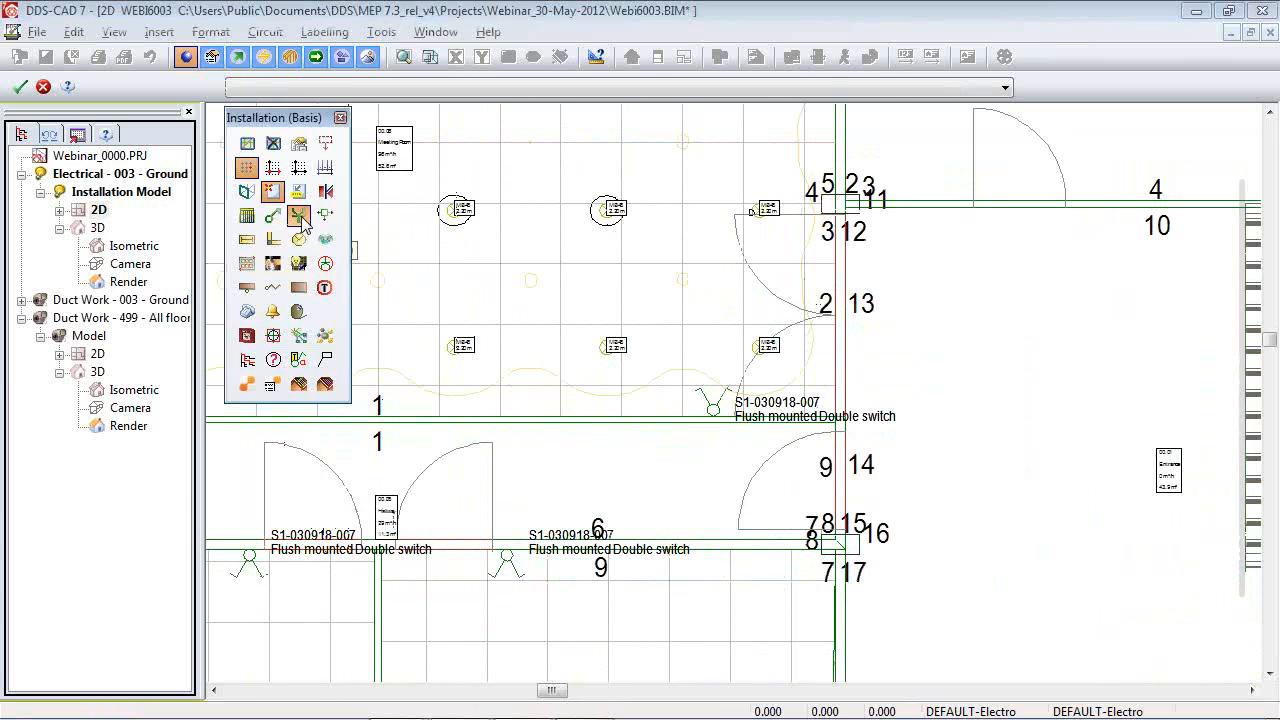
{"action": "left_click", "coordinate": [643, 350]}
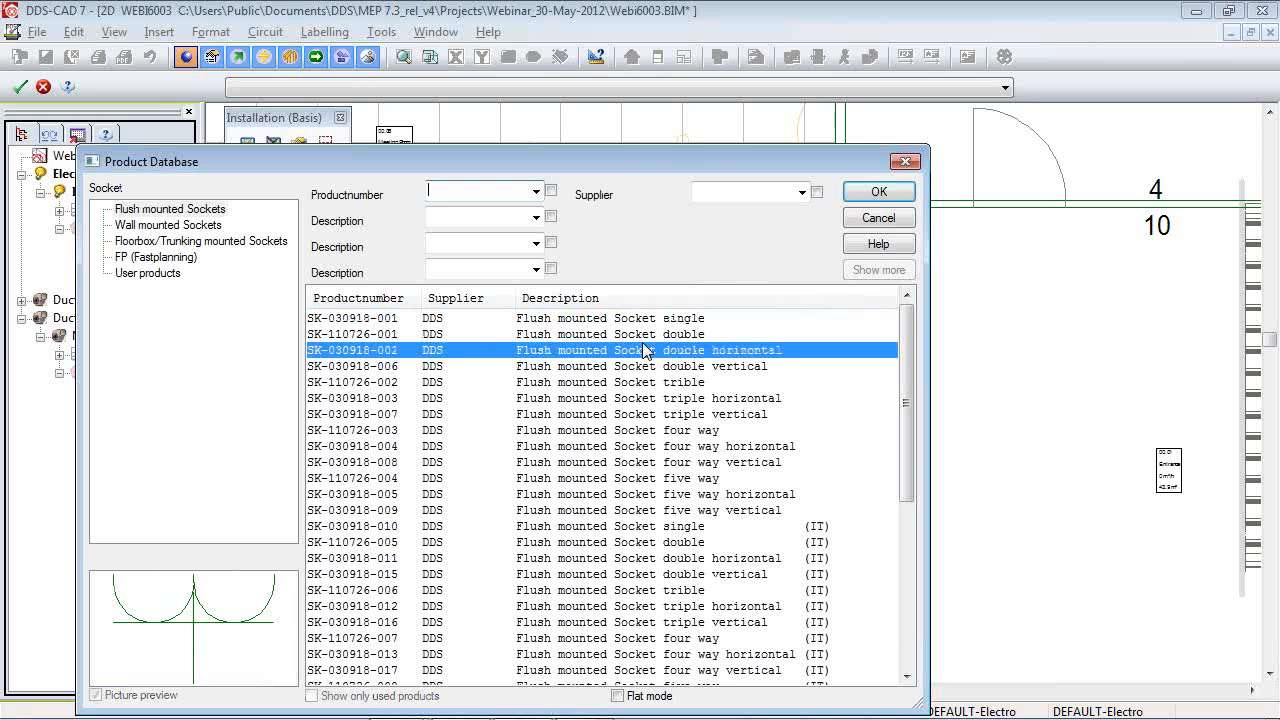
{"action": "left_click", "coordinate": [736, 368]}
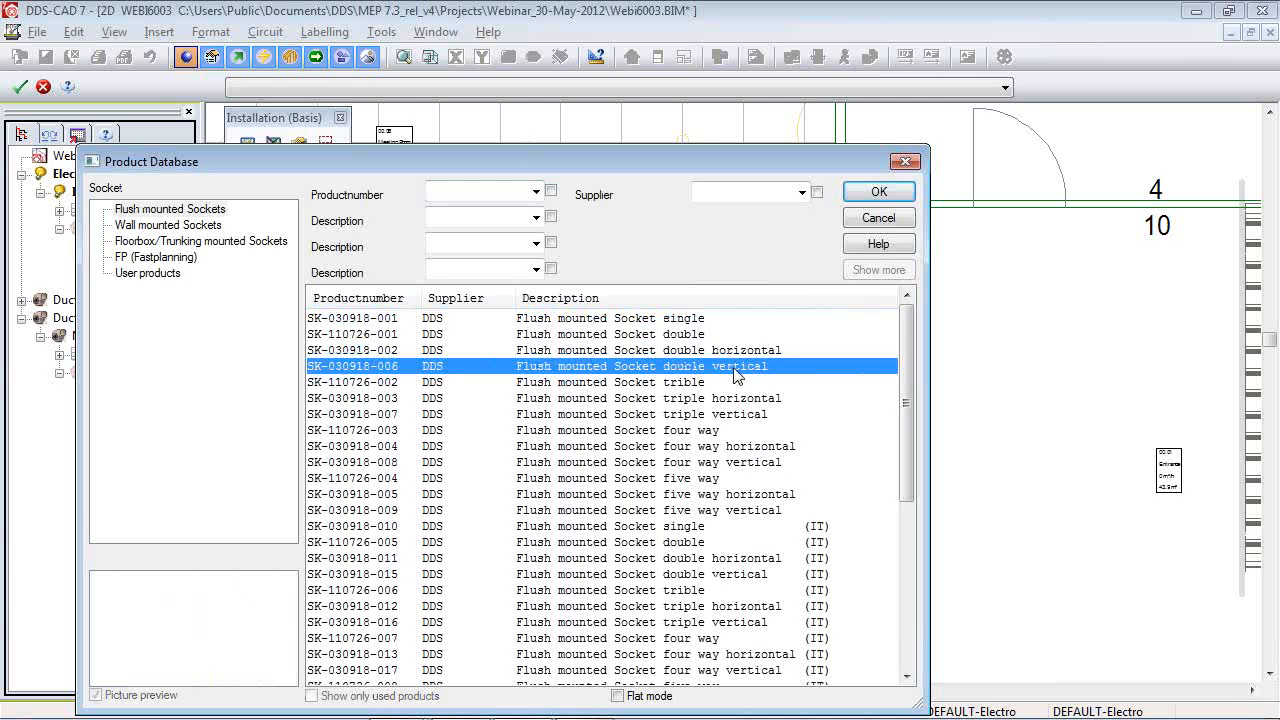
{"action": "left_click", "coordinate": [879, 195]}
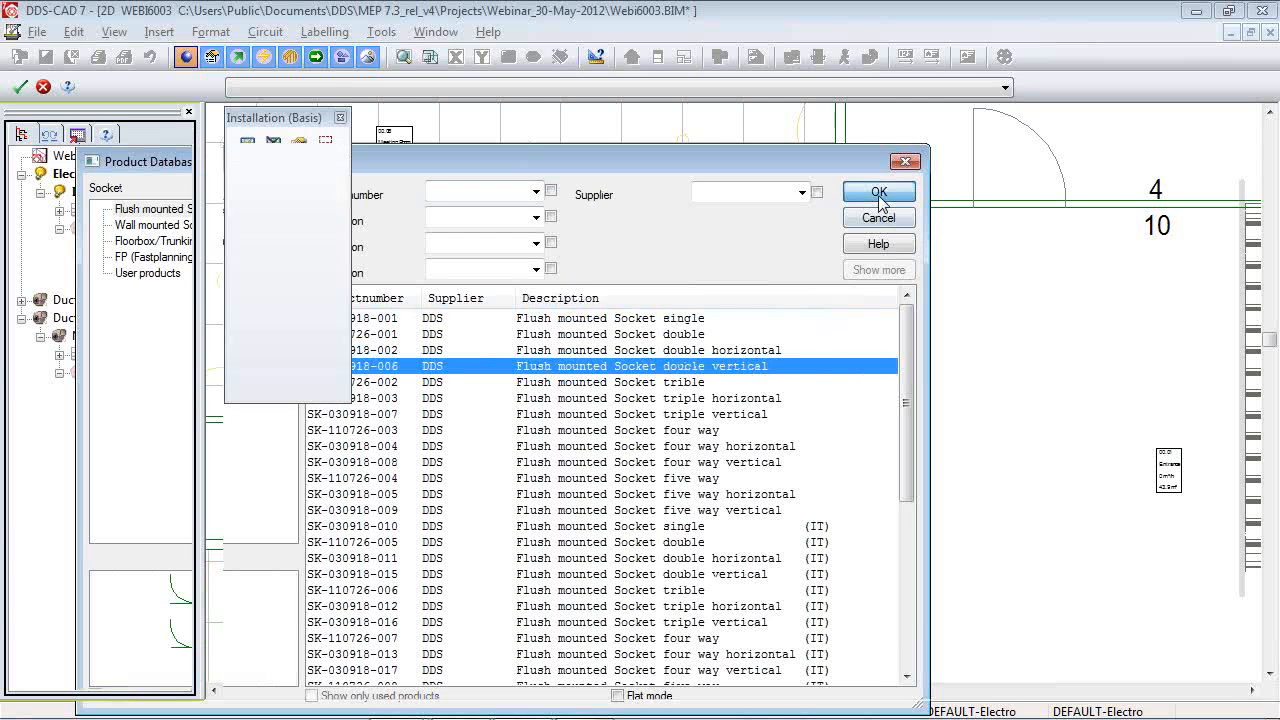
{"action": "left_click_drag", "start_coordinate": [618, 490], "coordinate": [670, 140]}
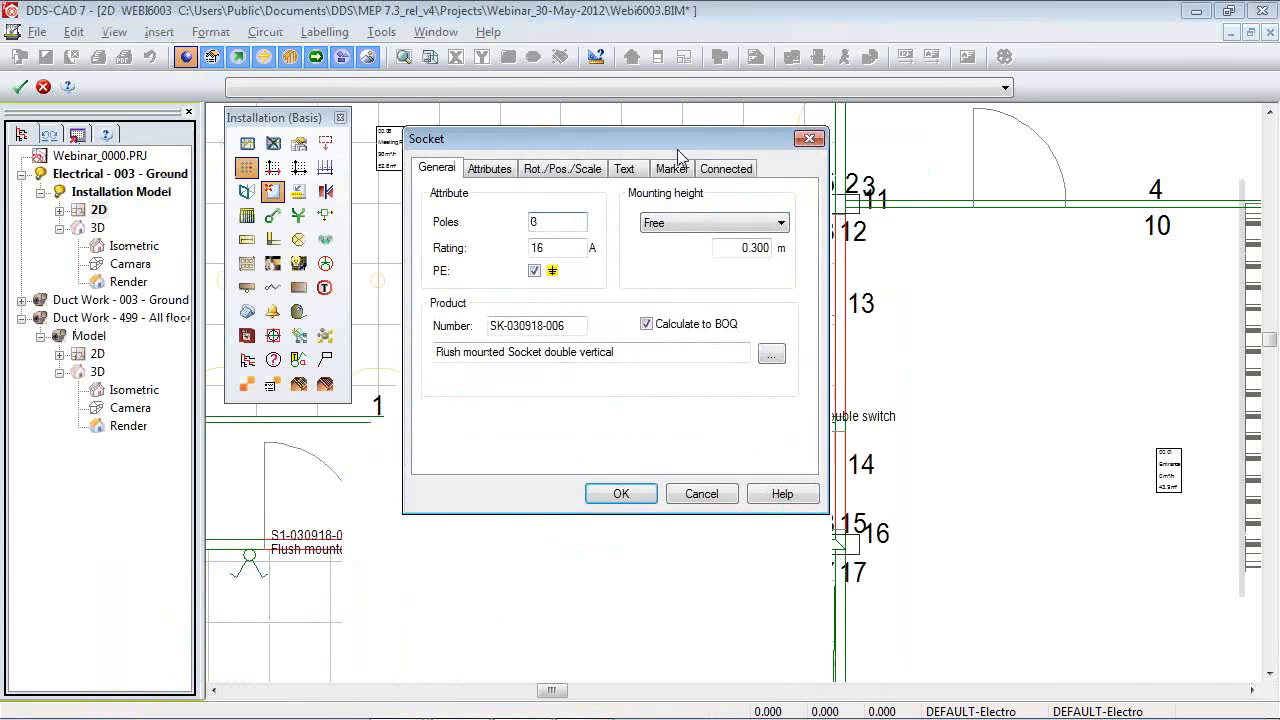
{"action": "left_click", "coordinate": [625, 492]}
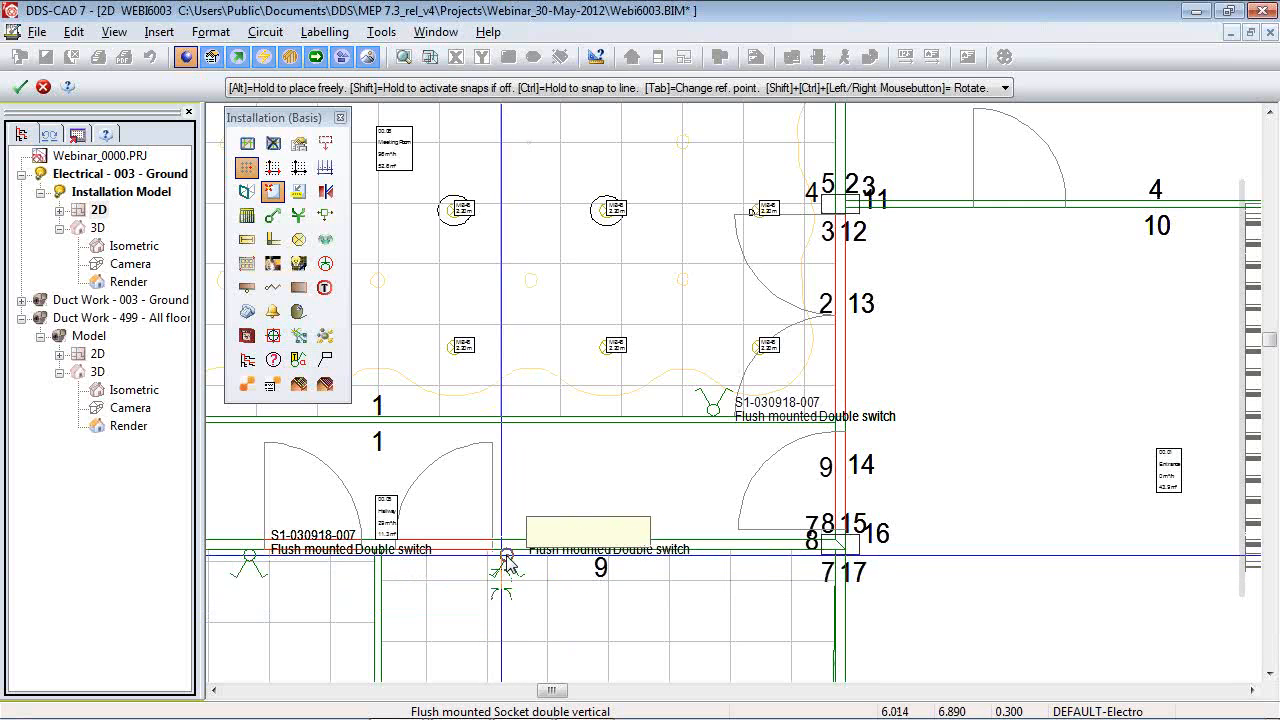
Place a double vertical socket at each of the two office door switches below the hallway.
{"action": "scroll", "coordinate": [511, 555], "scroll_direction": "up", "scroll_amount": 2}
{"action": "scroll", "coordinate": [511, 572], "scroll_direction": "up", "scroll_amount": 2}
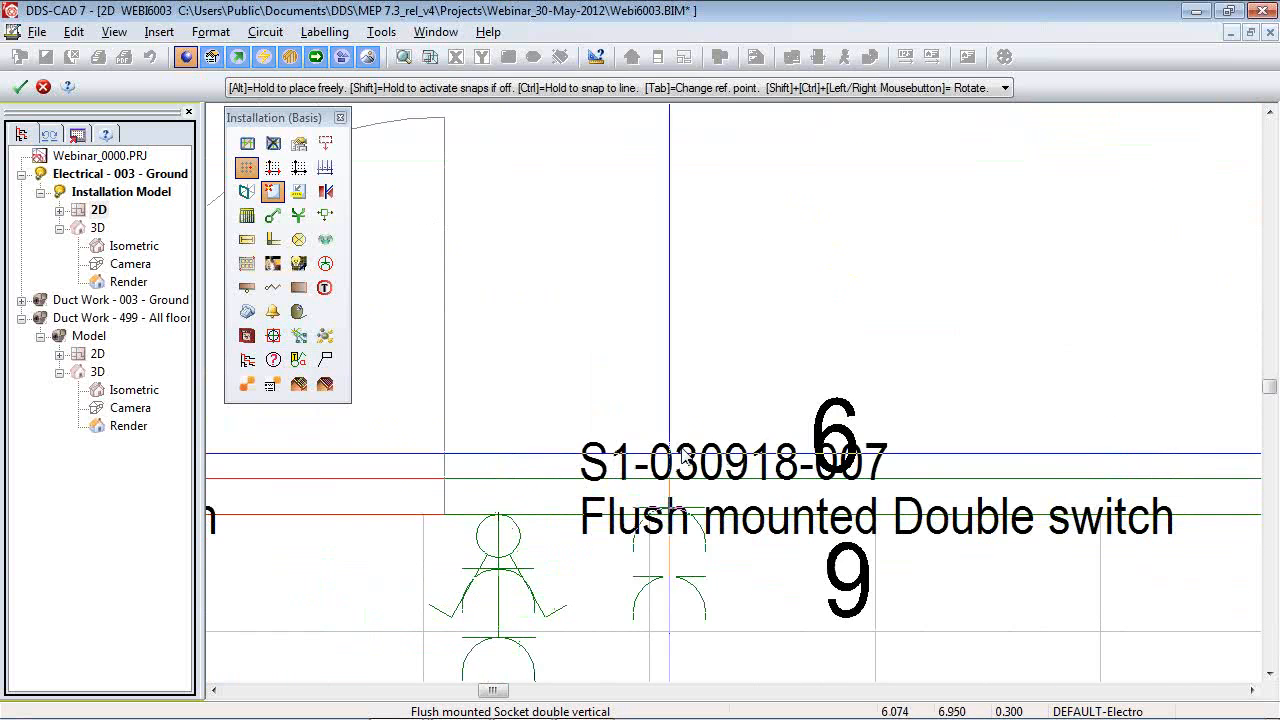
{"action": "scroll", "coordinate": [900, 350], "scroll_direction": "down", "scroll_amount": 1}
{"action": "scroll", "coordinate": [455, 430], "scroll_direction": "down", "scroll_amount": 2}
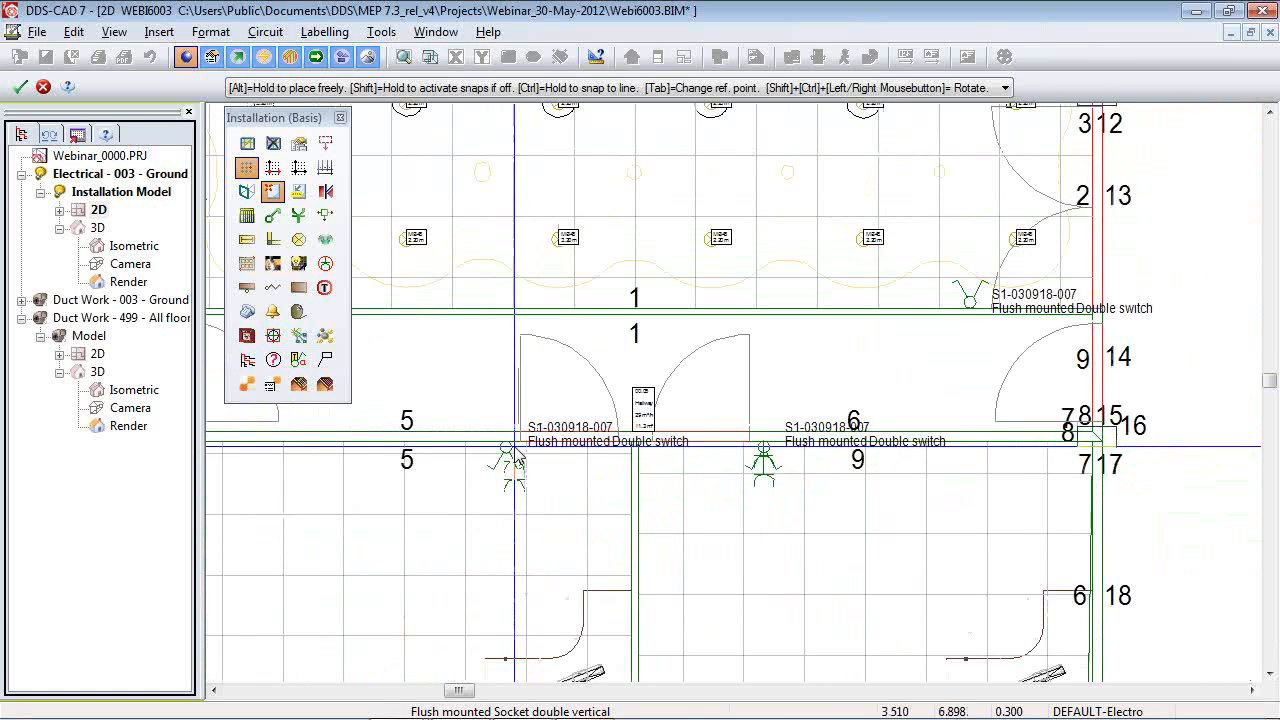
{"action": "scroll", "coordinate": [509, 451], "scroll_direction": "up", "scroll_amount": 3}
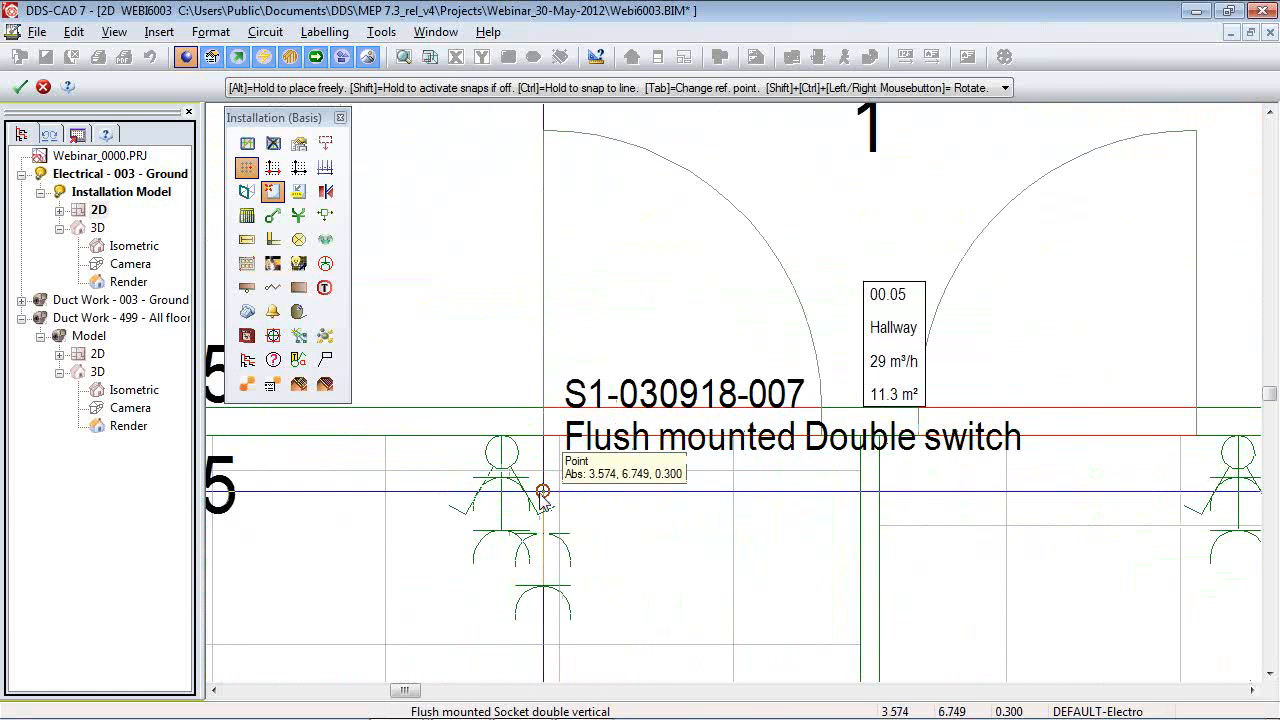
{"action": "scroll", "coordinate": [526, 488], "scroll_direction": "down", "scroll_amount": 2}
{"action": "scroll", "coordinate": [530, 510], "scroll_direction": "down", "scroll_amount": 2}
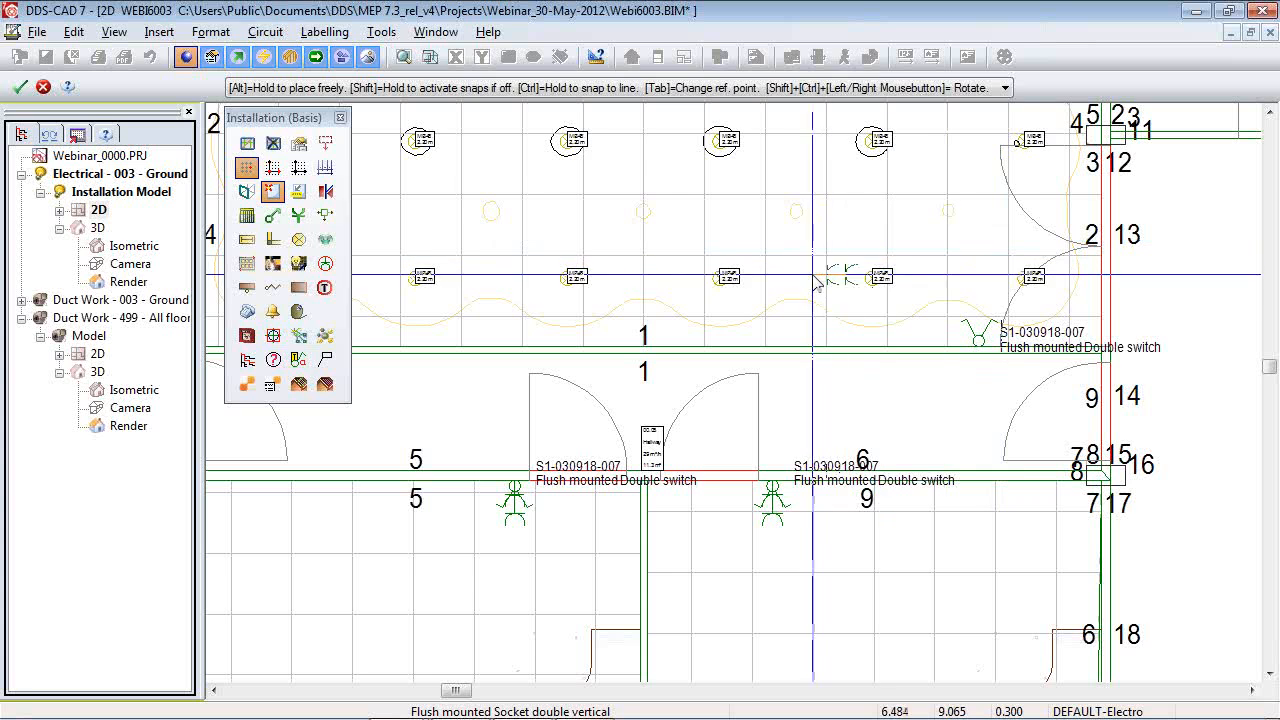
Place three double vertical sockets along the meeting room wall bordering the hallway and finish socket placement.
{"action": "left_click", "coordinate": [862, 350]}
{"action": "left_click", "coordinate": [571, 350]}
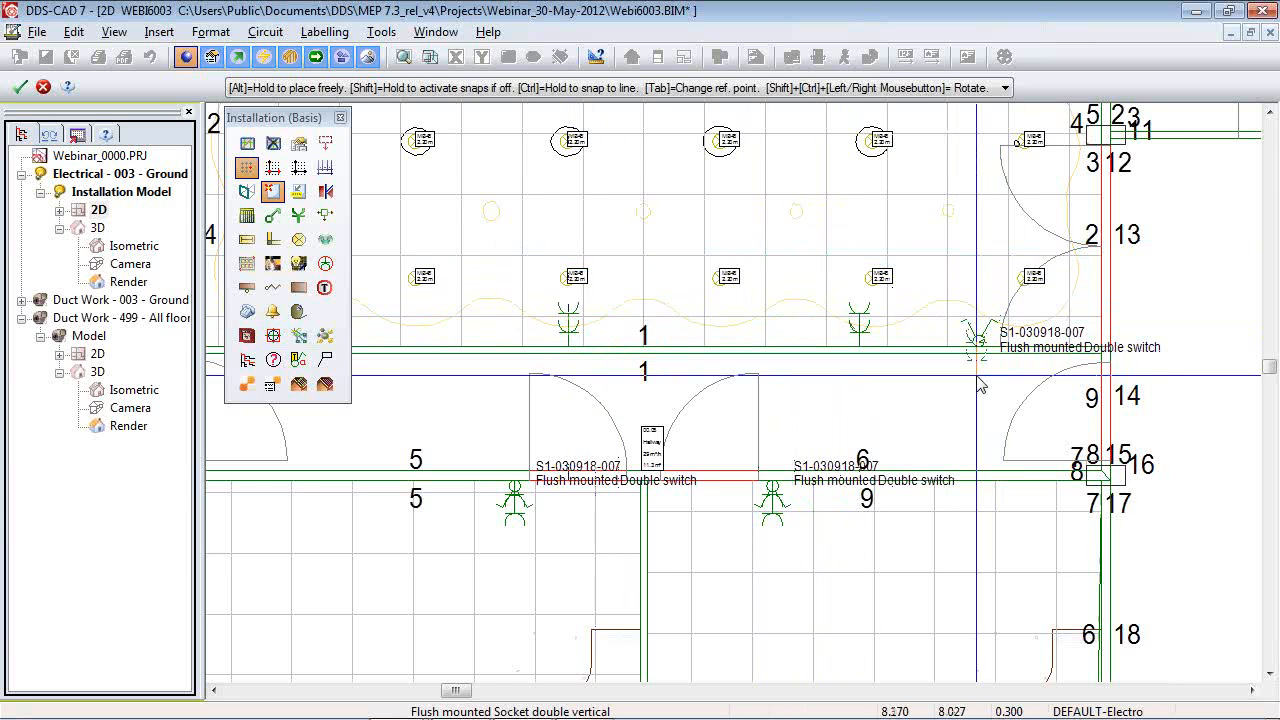
{"action": "scroll", "coordinate": [980, 385], "scroll_direction": "down", "scroll_amount": 2}
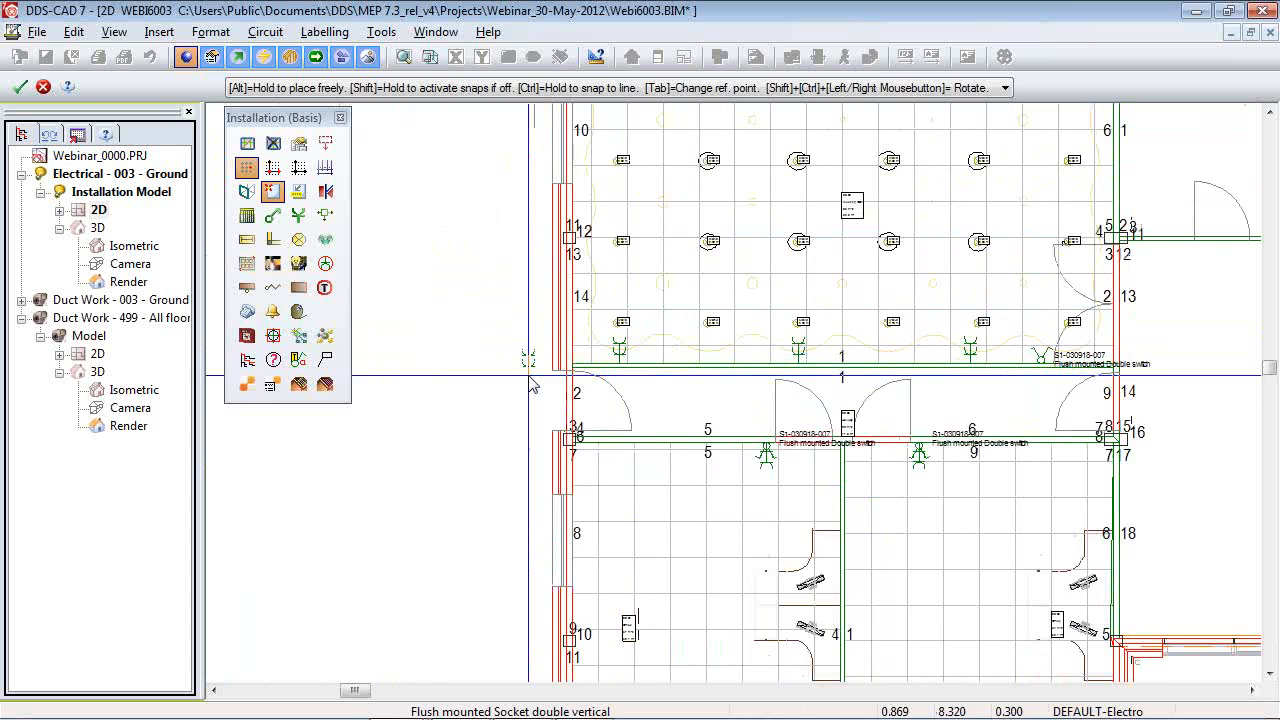
{"action": "key", "text": "Escape"}
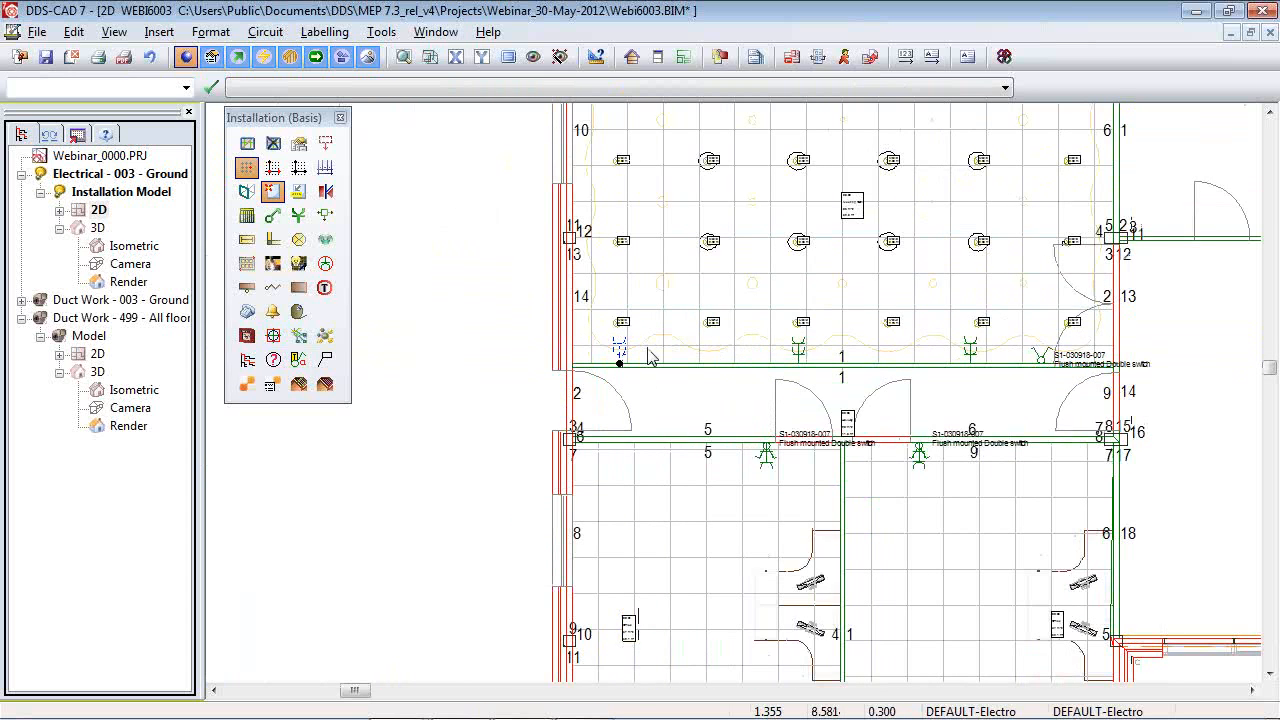
Change the three meeting room sockets together to product SK-030918-002, Flush mounted Socket double horizontal.
{"action": "right_click", "coordinate": [650, 357]}
{"action": "left_click", "coordinate": [783, 637]}
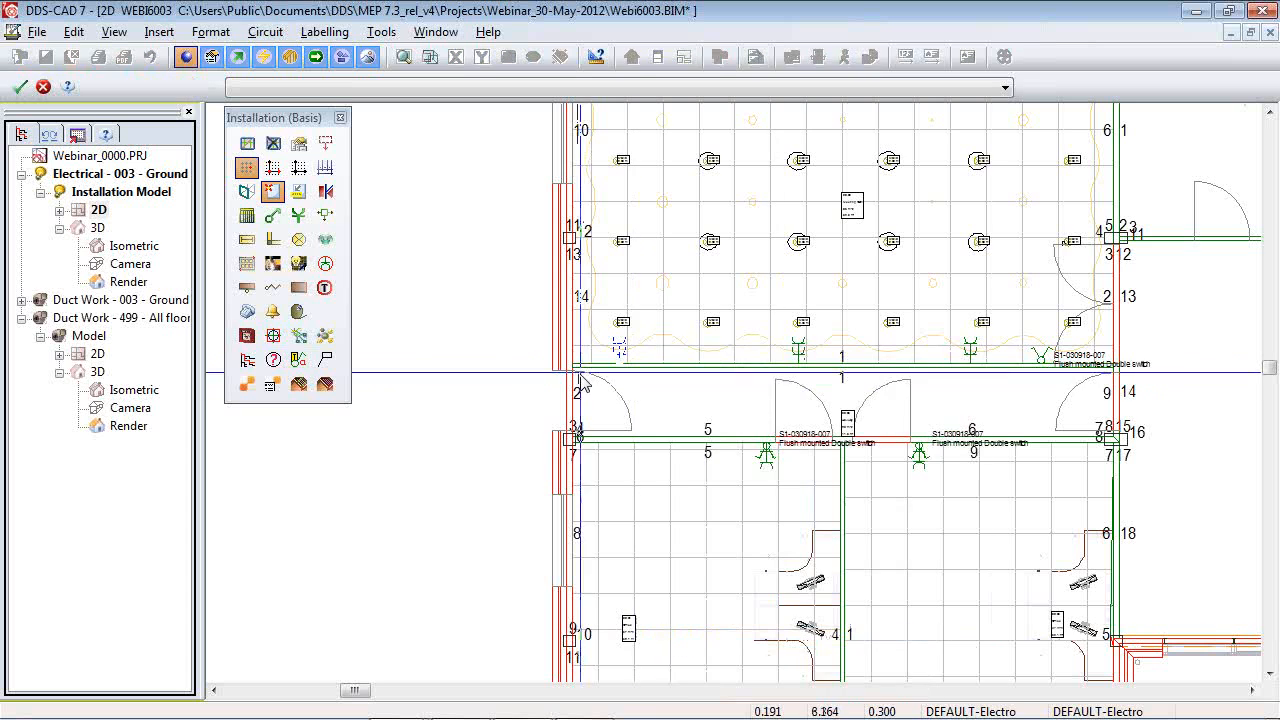
{"action": "key", "text": "Return"}
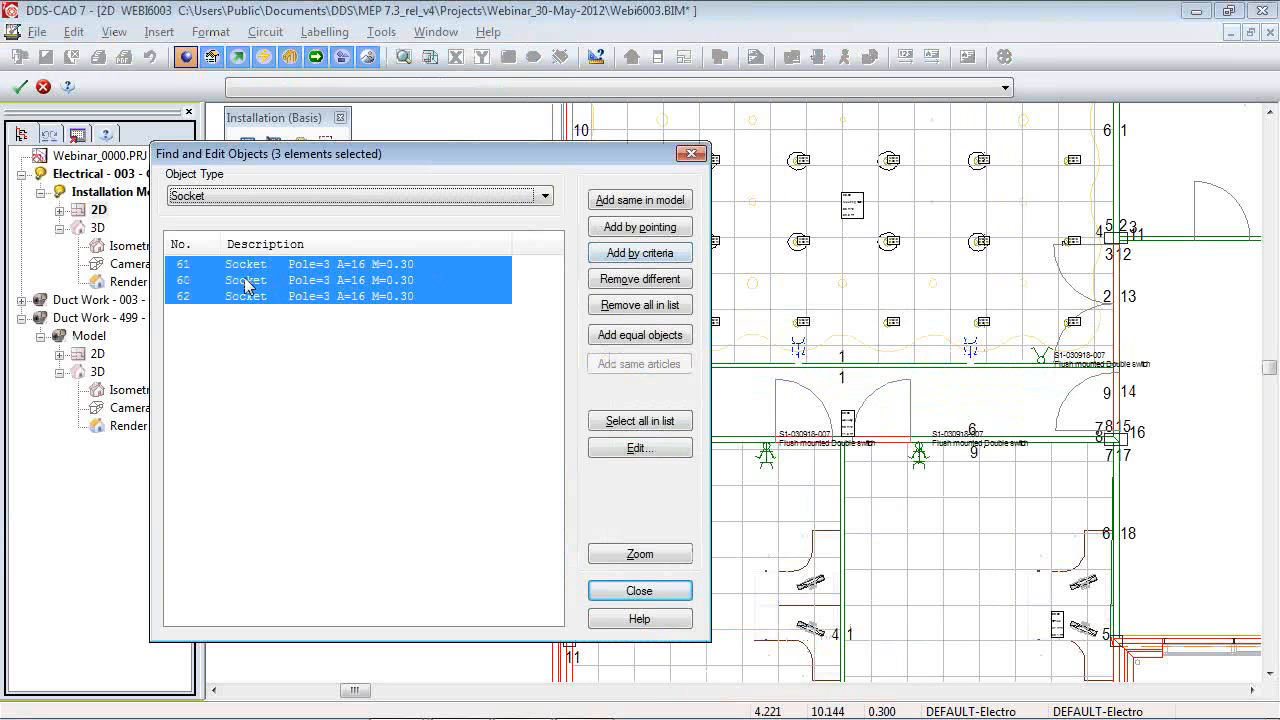
{"action": "left_click", "coordinate": [656, 450]}
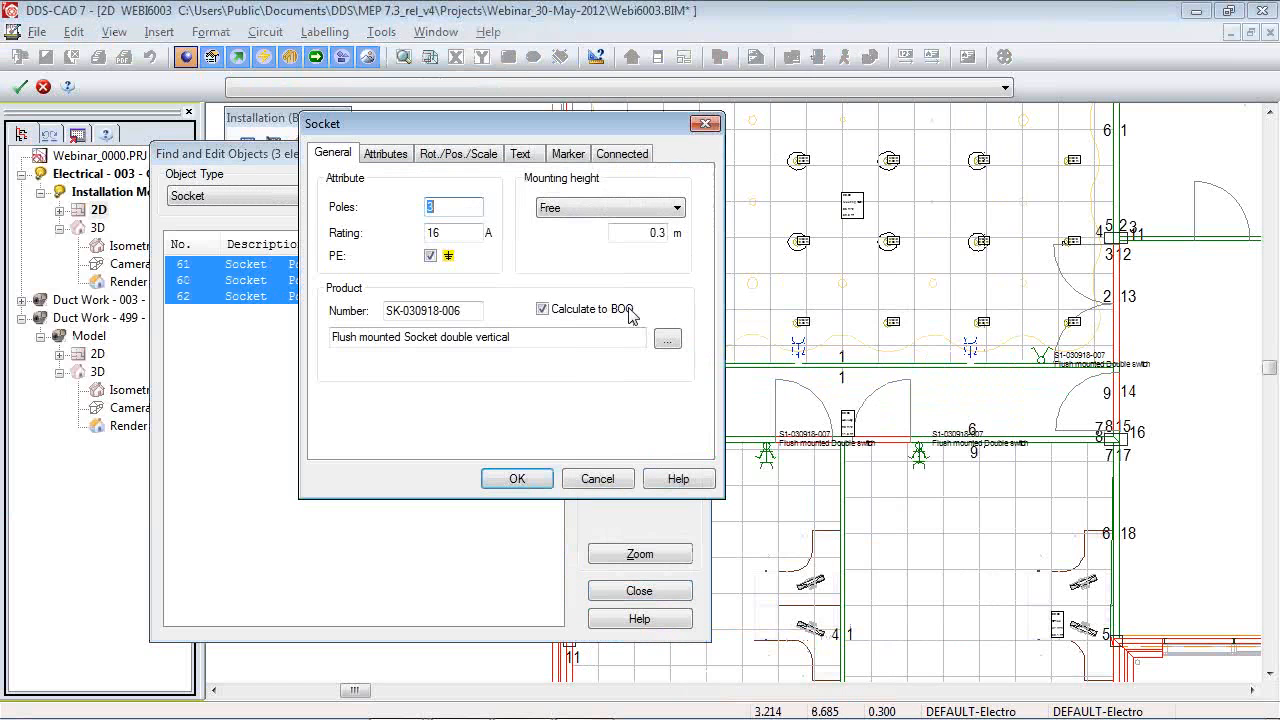
{"action": "left_click", "coordinate": [666, 340]}
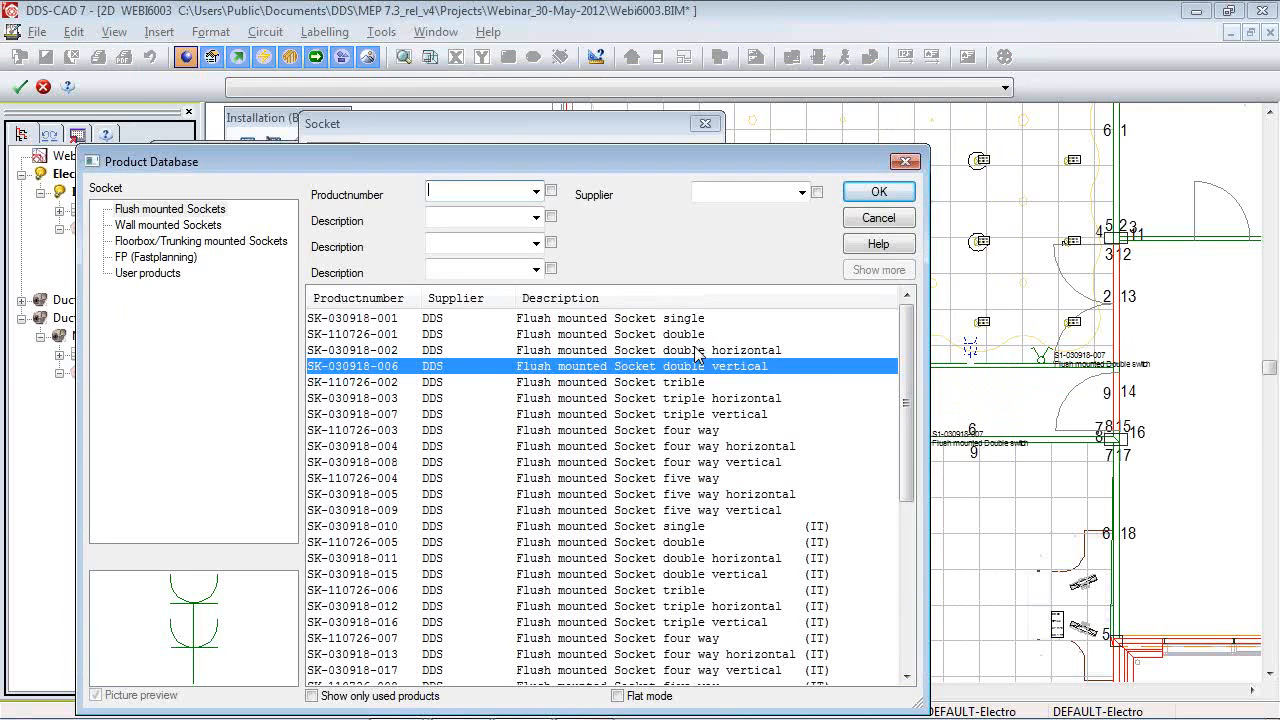
{"action": "left_click", "coordinate": [697, 351]}
{"action": "left_click", "coordinate": [878, 192]}
Set up a new socket using product SK-030918-002, Flush mounted Socket double horizontal, with a free mounting height of 2.1 m.
{"action": "left_click", "coordinate": [298, 218]}
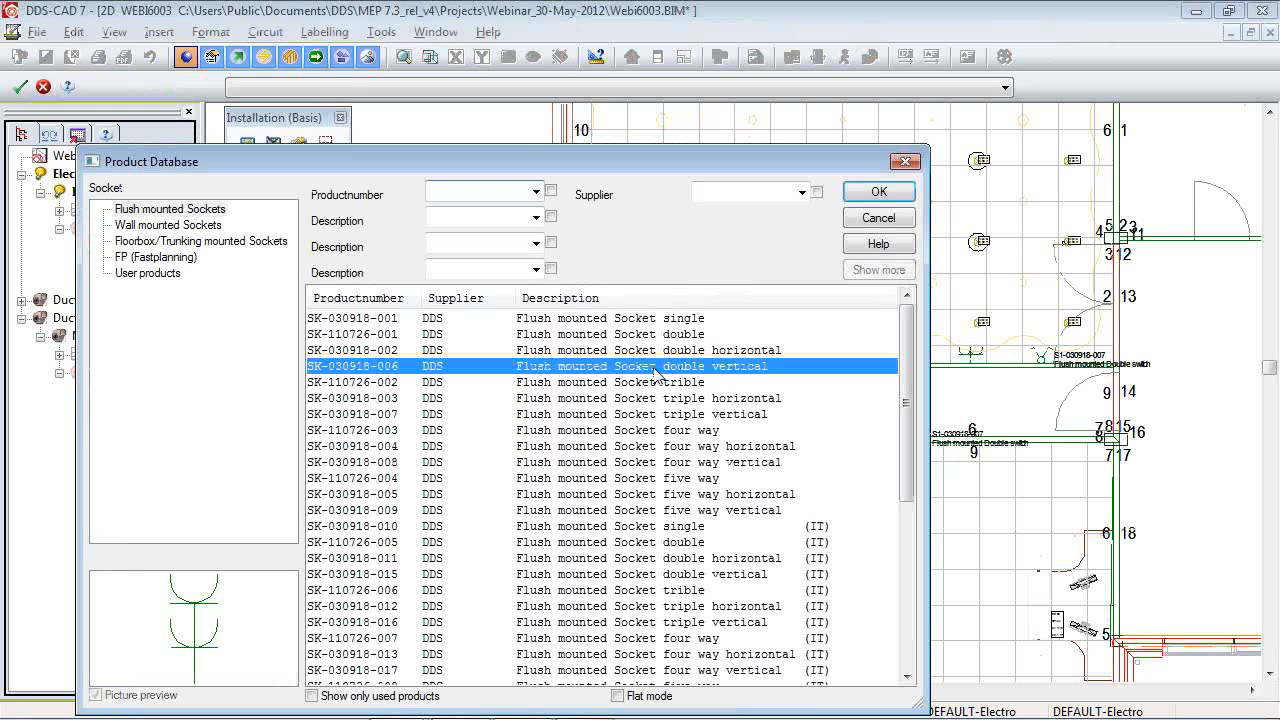
{"action": "double_click", "coordinate": [715, 352]}
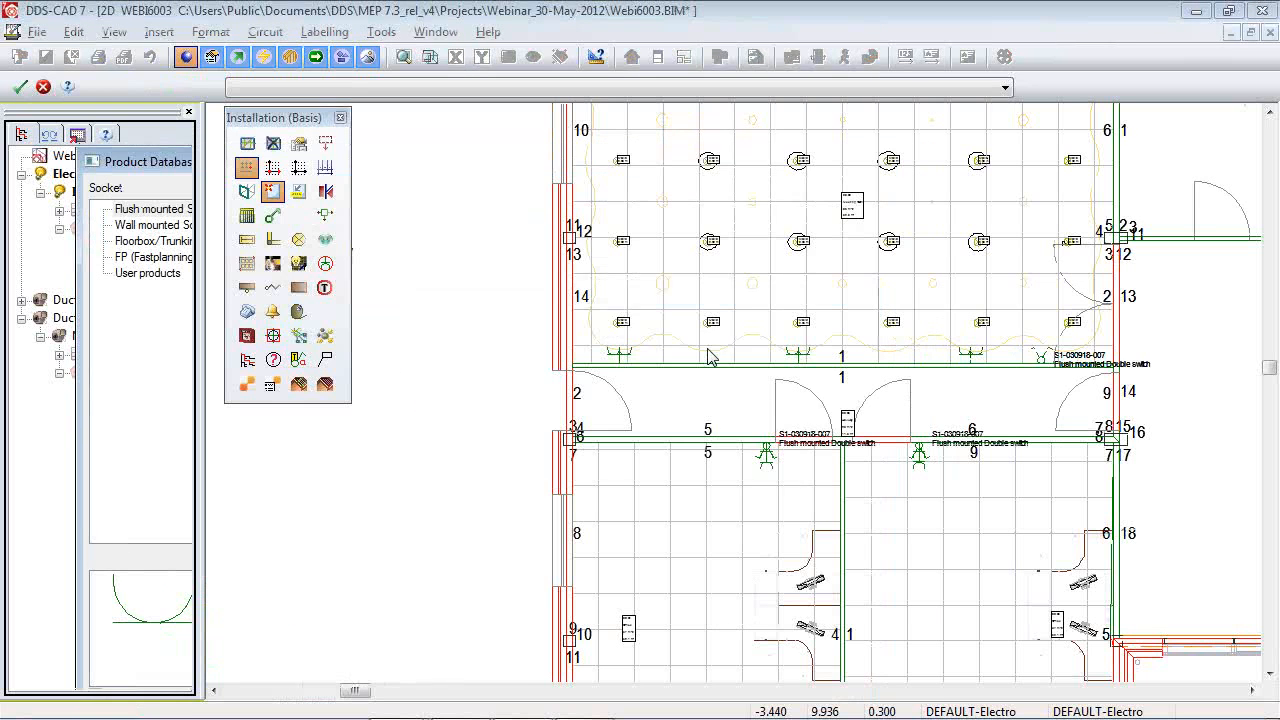
{"action": "double_click", "coordinate": [728, 246]}
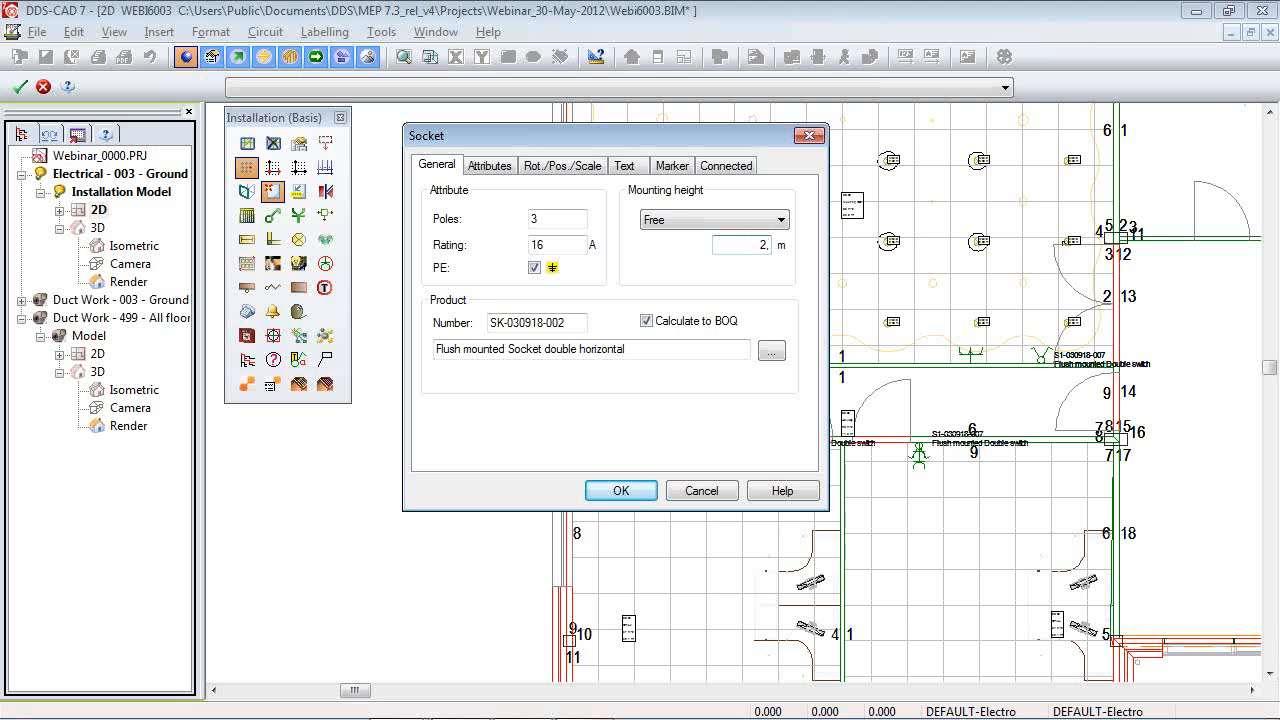
{"action": "type", "text": "2.1"}
{"action": "key", "text": "Return"}
Place three double horizontal sockets along wall 1 of the canteen and finish socket placement.
{"action": "scroll", "coordinate": [587, 319], "scroll_direction": "down", "scroll_amount": 3}
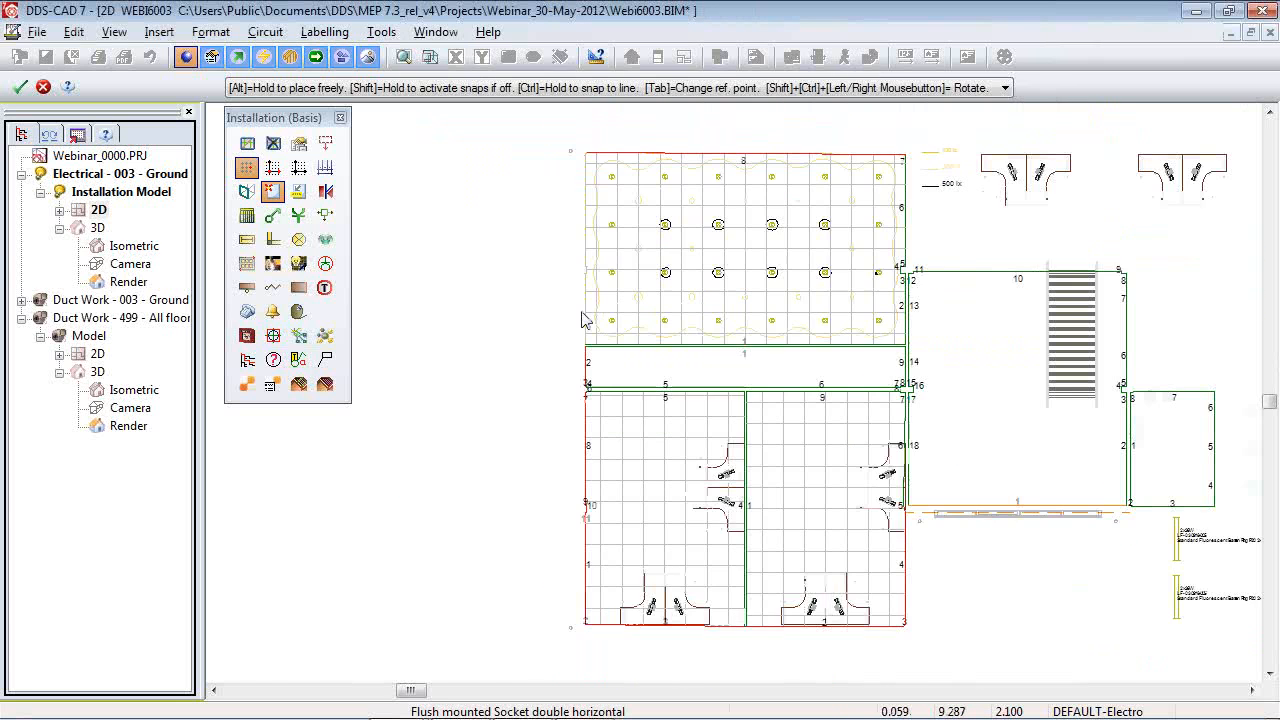
{"action": "scroll", "coordinate": [503, 345], "scroll_direction": "down", "scroll_amount": 2}
{"action": "mouse_move", "coordinate": [780, 408]}
{"action": "left_mouse_down"}
{"action": "mouse_move", "coordinate": [836, 448]}
{"action": "mouse_move", "coordinate": [850, 495]}
{"action": "left_mouse_up"}
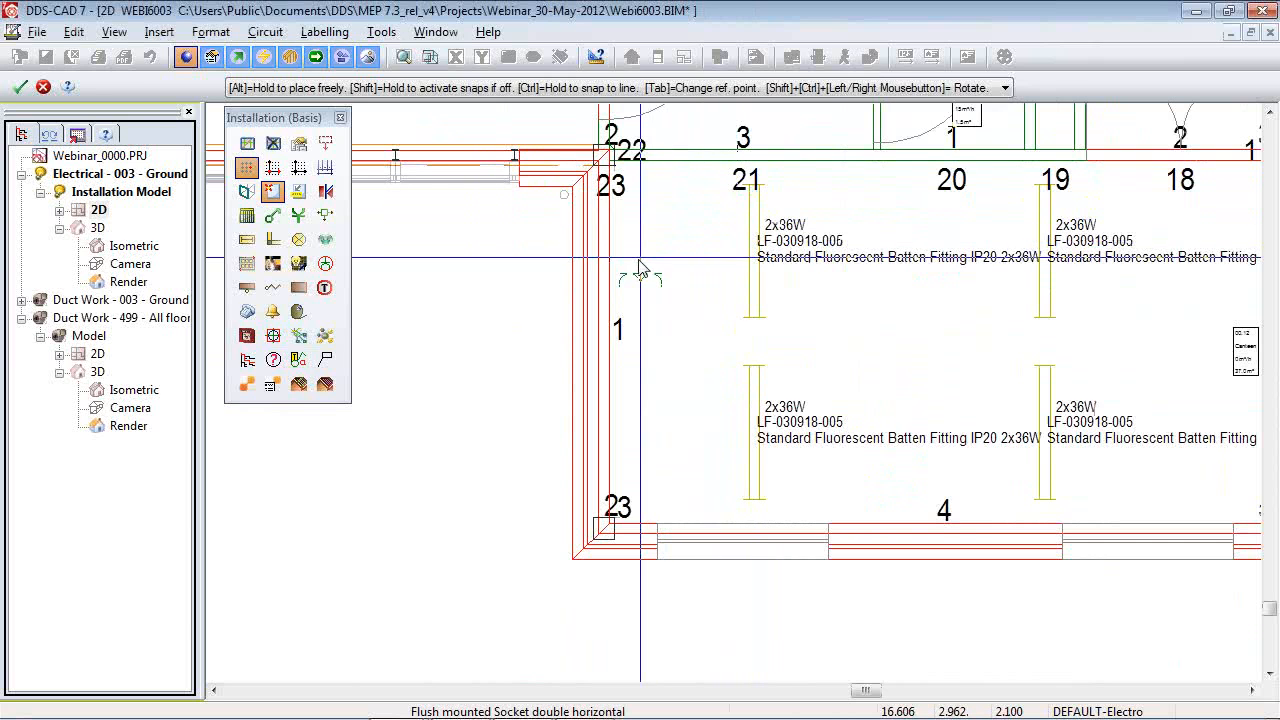
{"action": "left_click", "coordinate": [626, 245]}
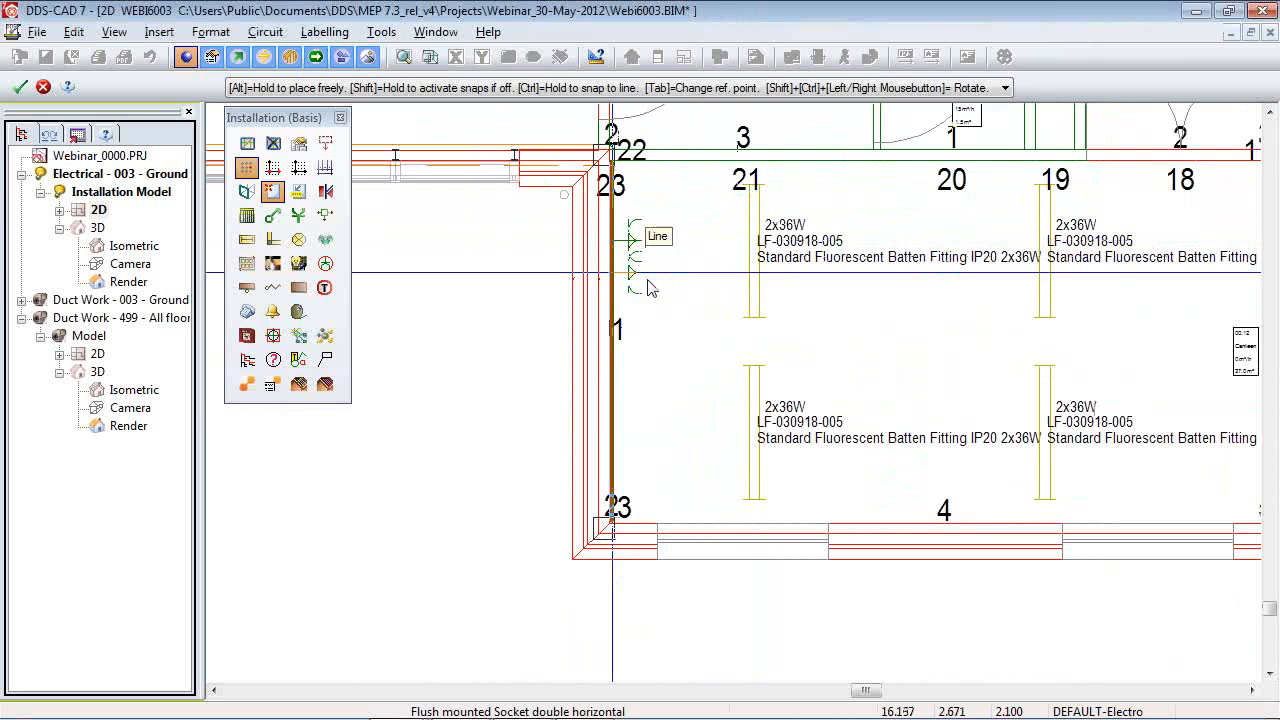
{"action": "left_click", "coordinate": [635, 415]}
Change the free mounting height of the middle double horizontal socket on the canteen's wall 1.
{"action": "scroll", "coordinate": [635, 415], "scroll_direction": "up", "scroll_amount": 2}
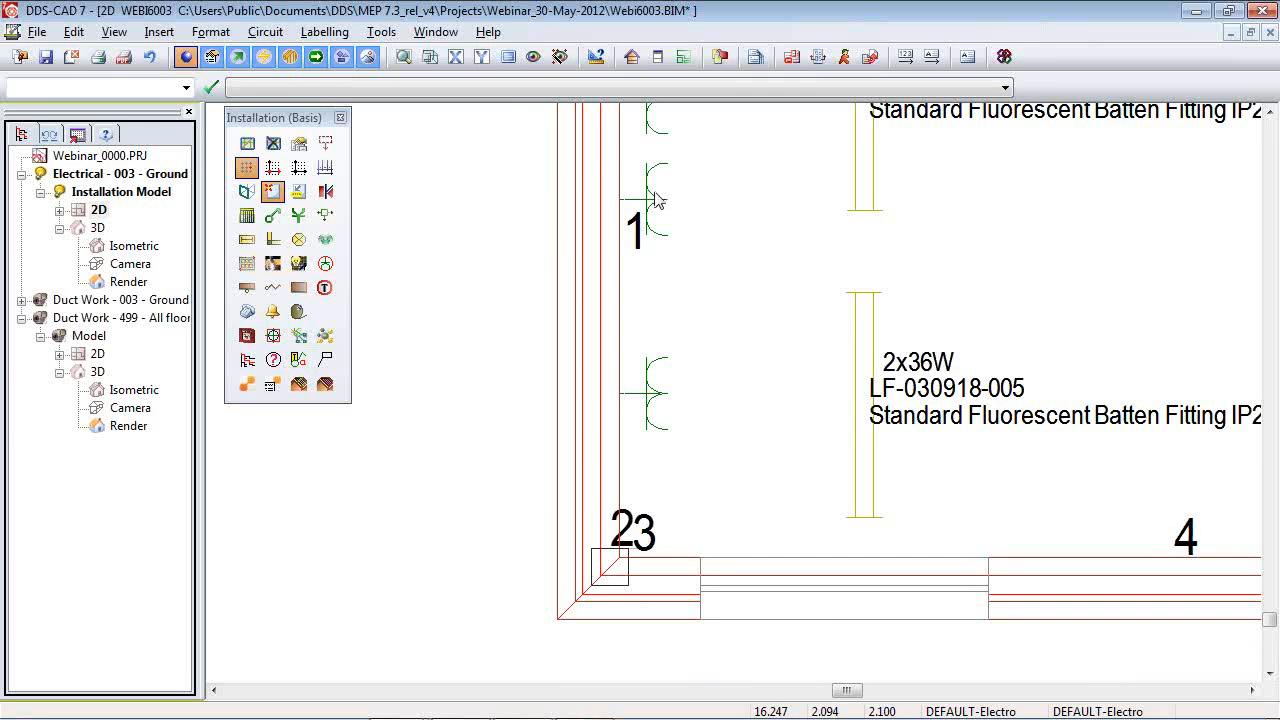
{"action": "left_click", "coordinate": [656, 206]}
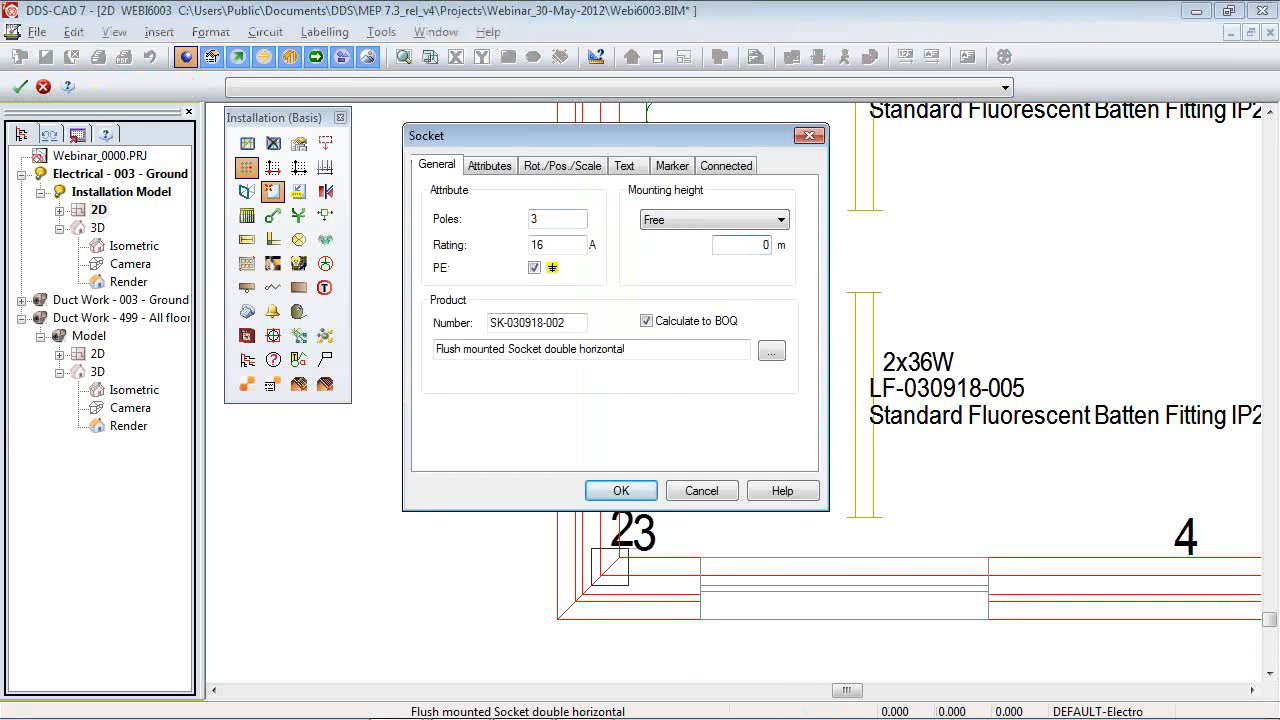
{"action": "key", "text": "Return"}
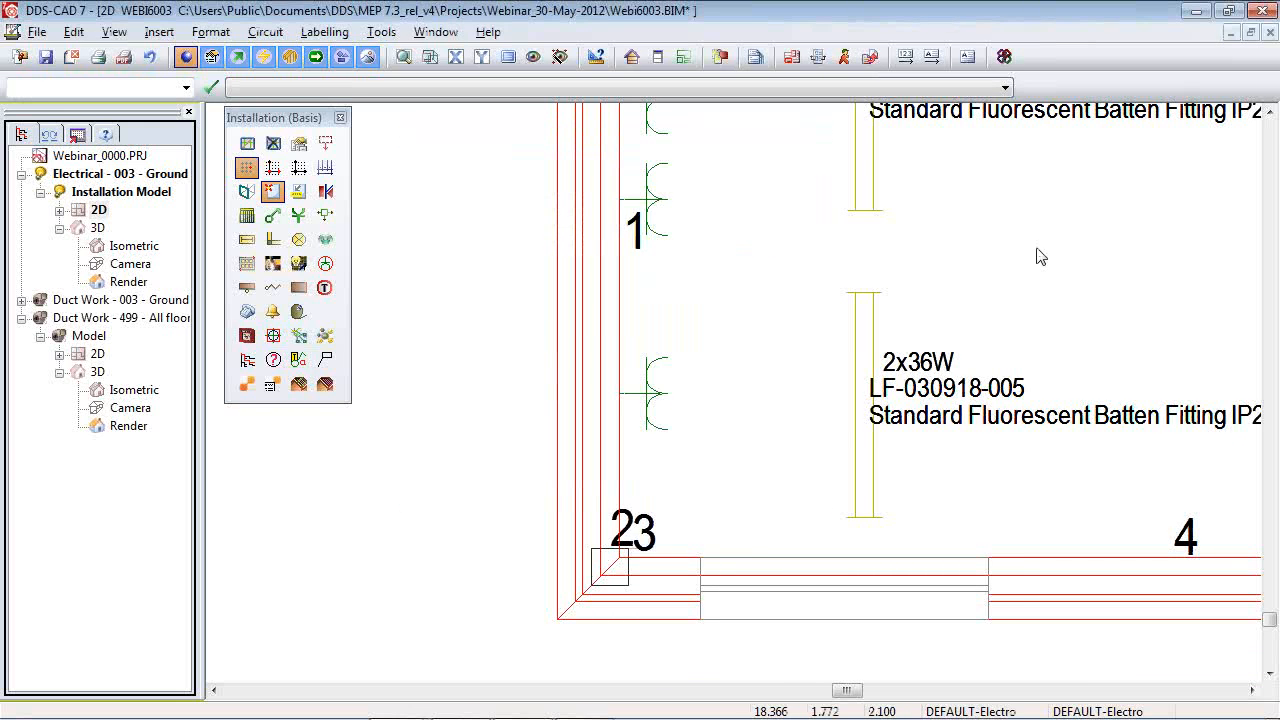
Create a section across both offices just below the hallway wall, spanning the two double switches and vertical sockets.
{"action": "scroll", "coordinate": [708, 360], "scroll_direction": "down", "scroll_amount": 8}
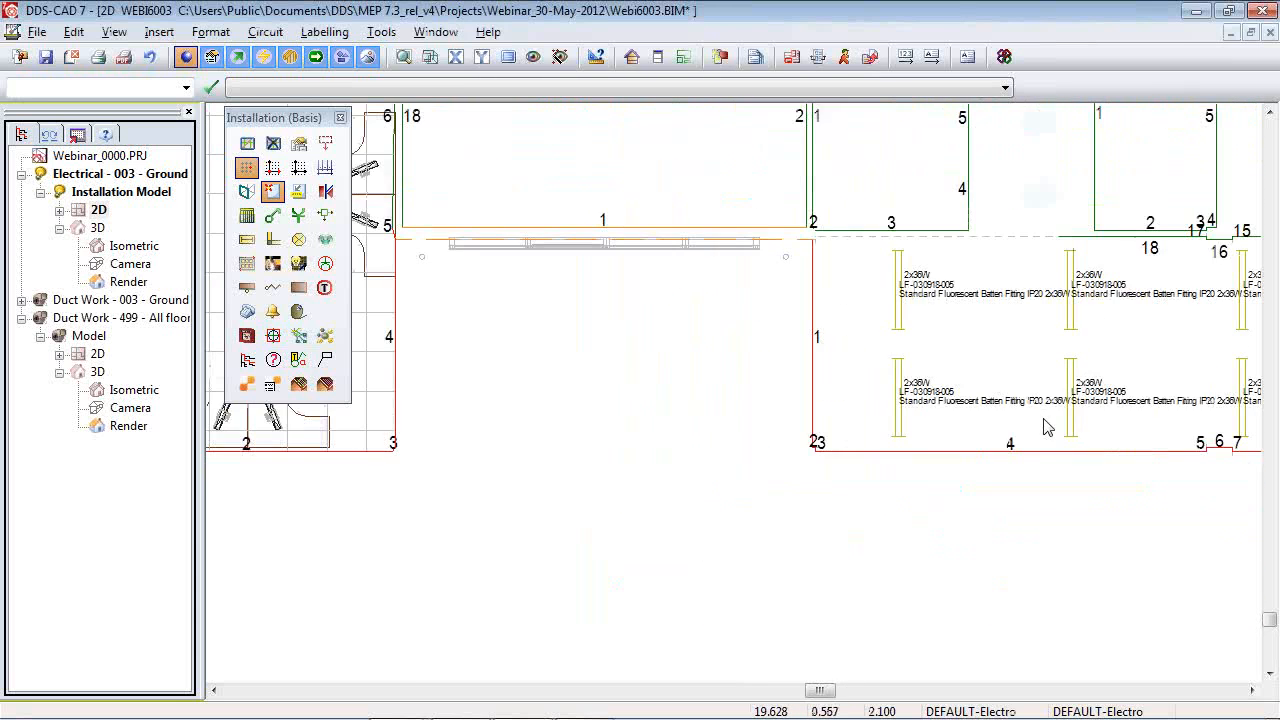
{"action": "left_click_drag", "start_coordinate": [640, 183], "coordinate": [907, 348]}
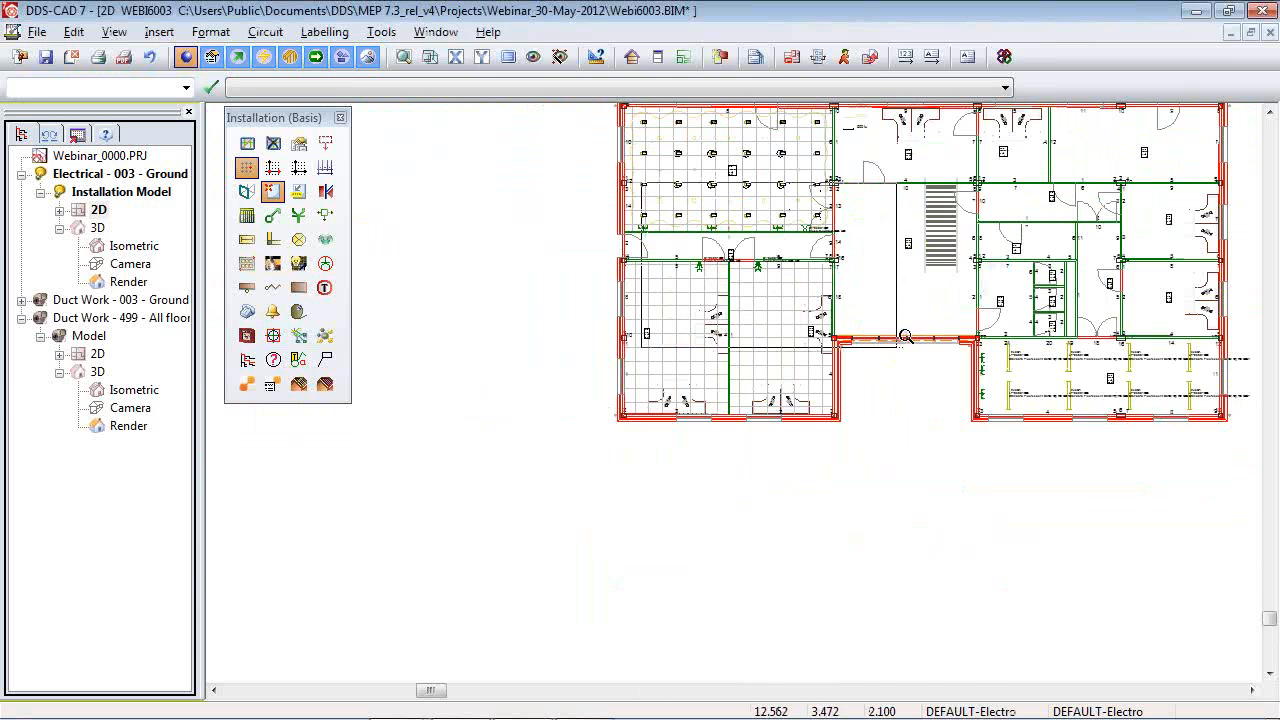
{"action": "left_click", "coordinate": [820, 72]}
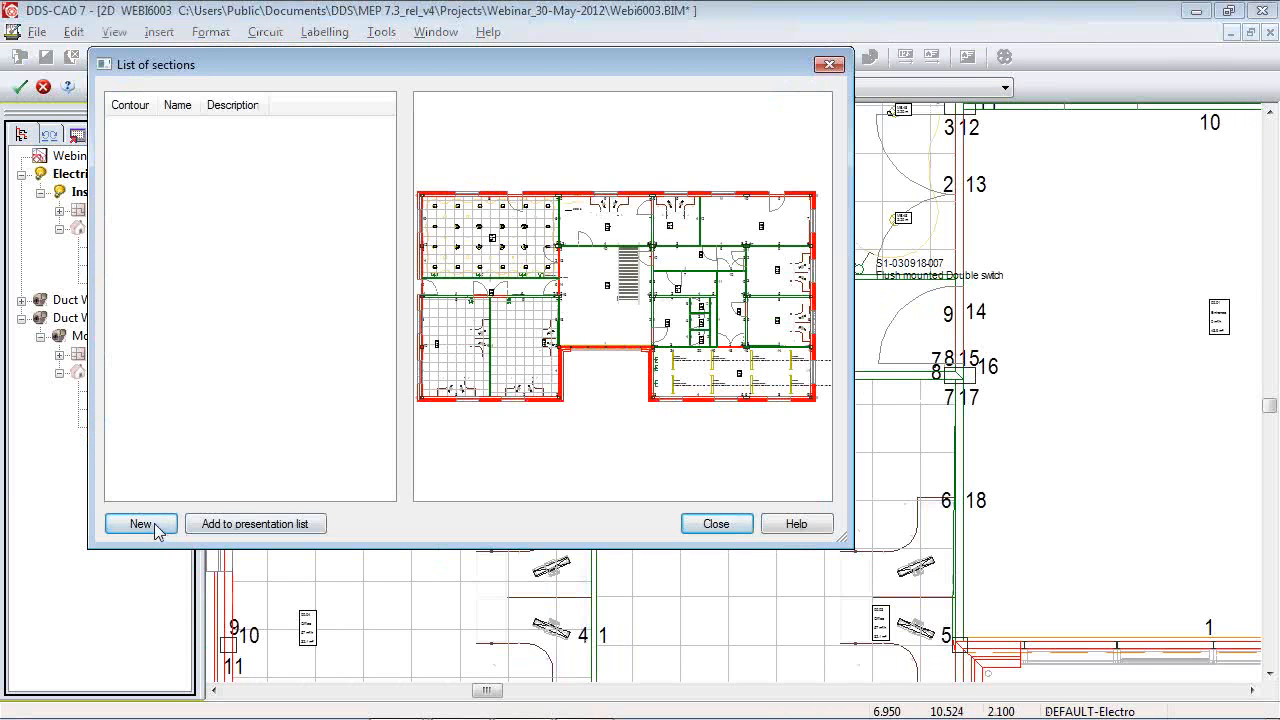
{"action": "left_click", "coordinate": [155, 528]}
{"action": "left_click", "coordinate": [275, 360]}
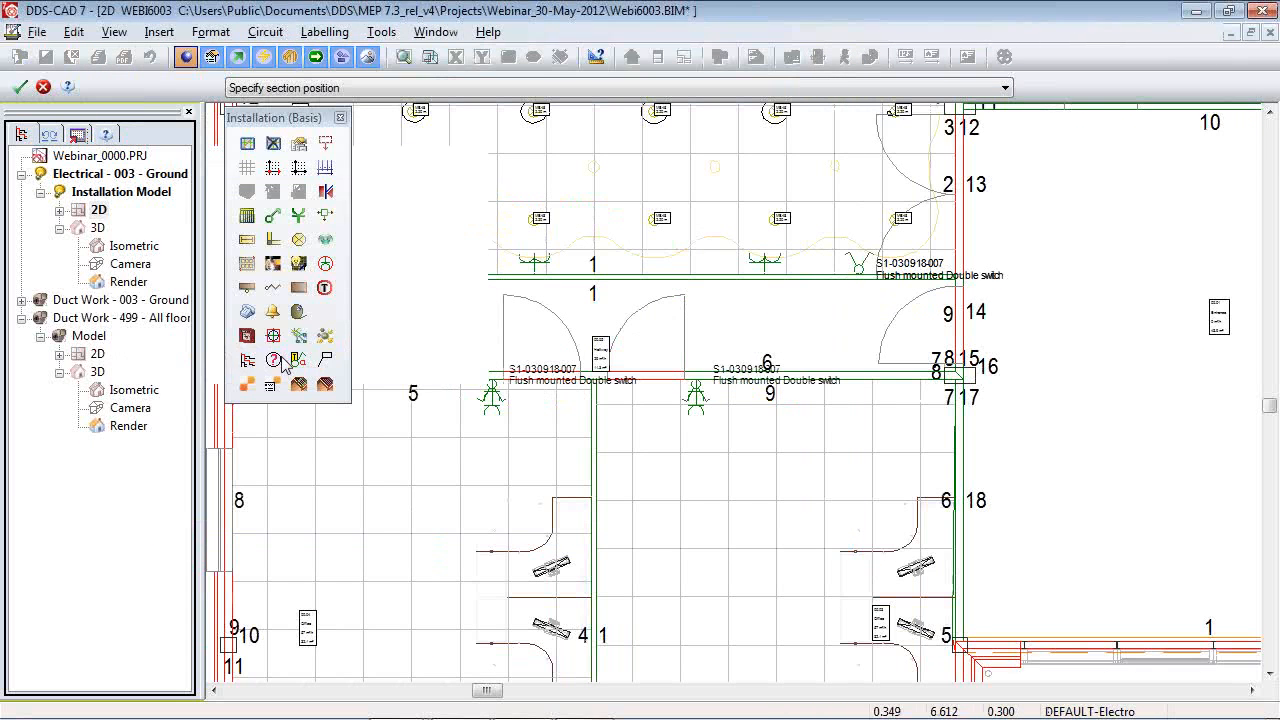
{"action": "left_click", "coordinate": [386, 417]}
{"action": "left_click", "coordinate": [766, 422]}
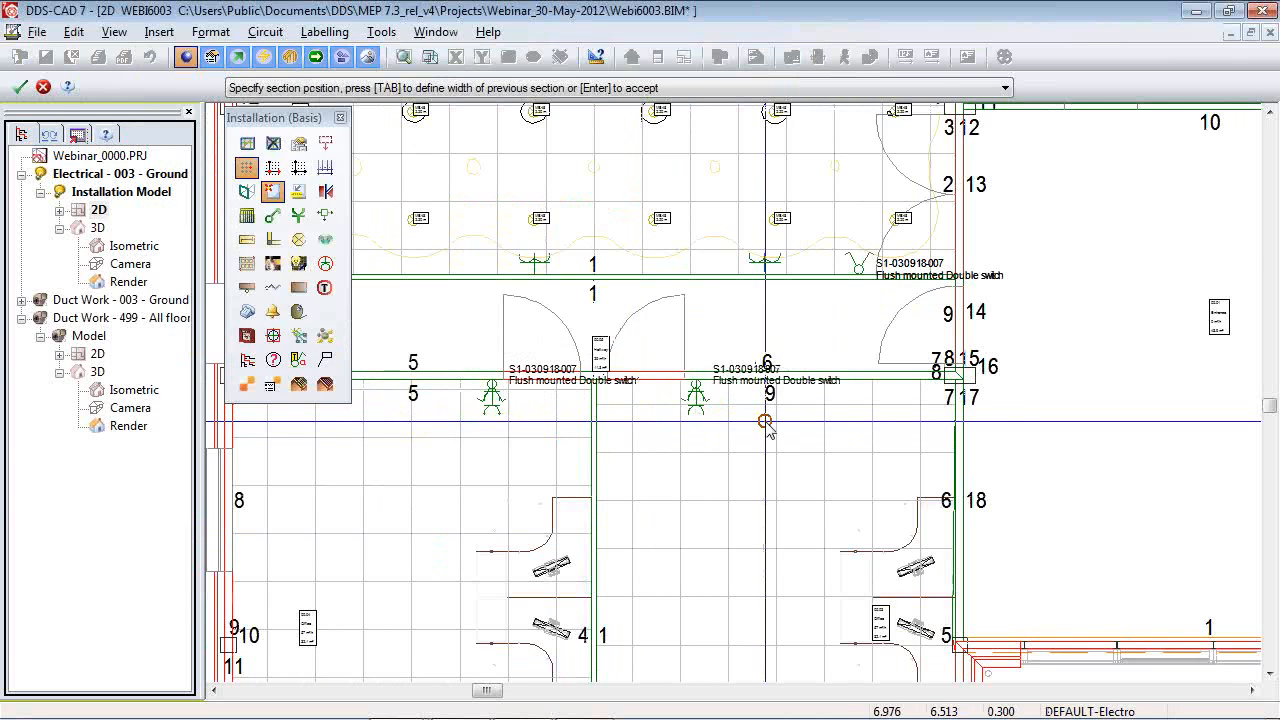
{"action": "key", "text": "Return"}
Add section A-A to the presentation list and extend its depth upward into the meeting room.
{"action": "left_click", "coordinate": [268, 530]}
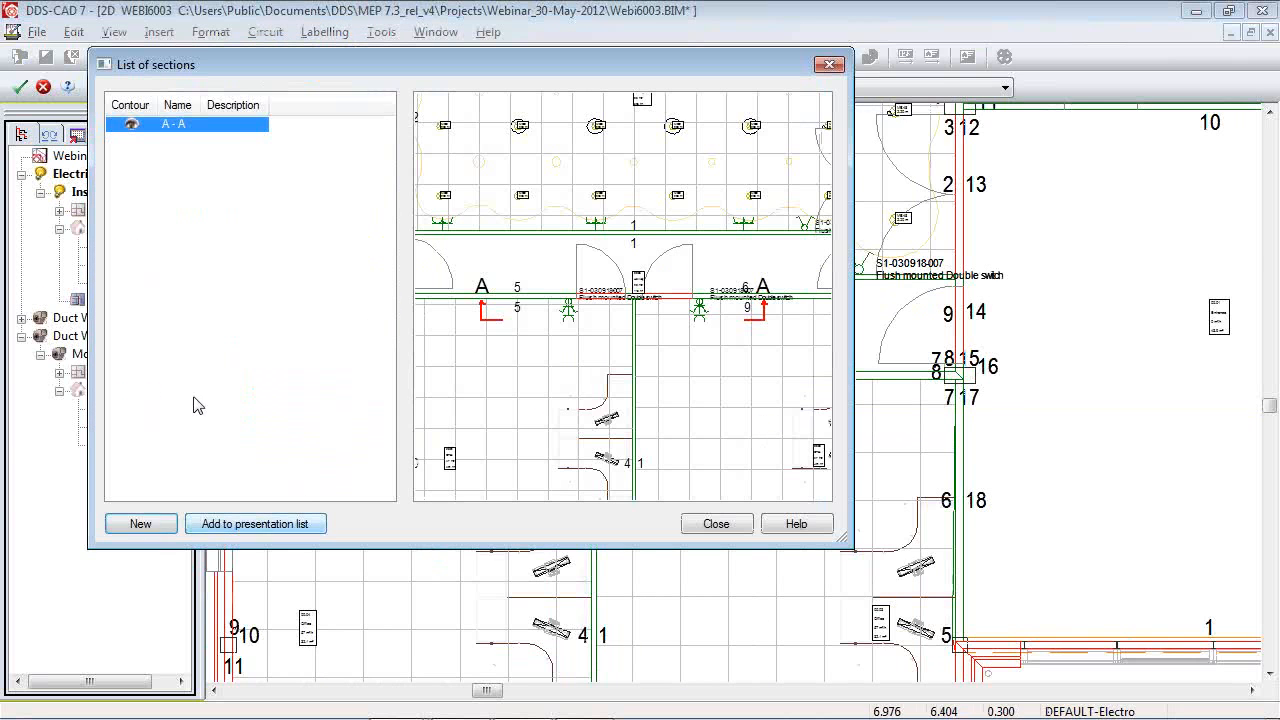
{"action": "left_click", "coordinate": [716, 524]}
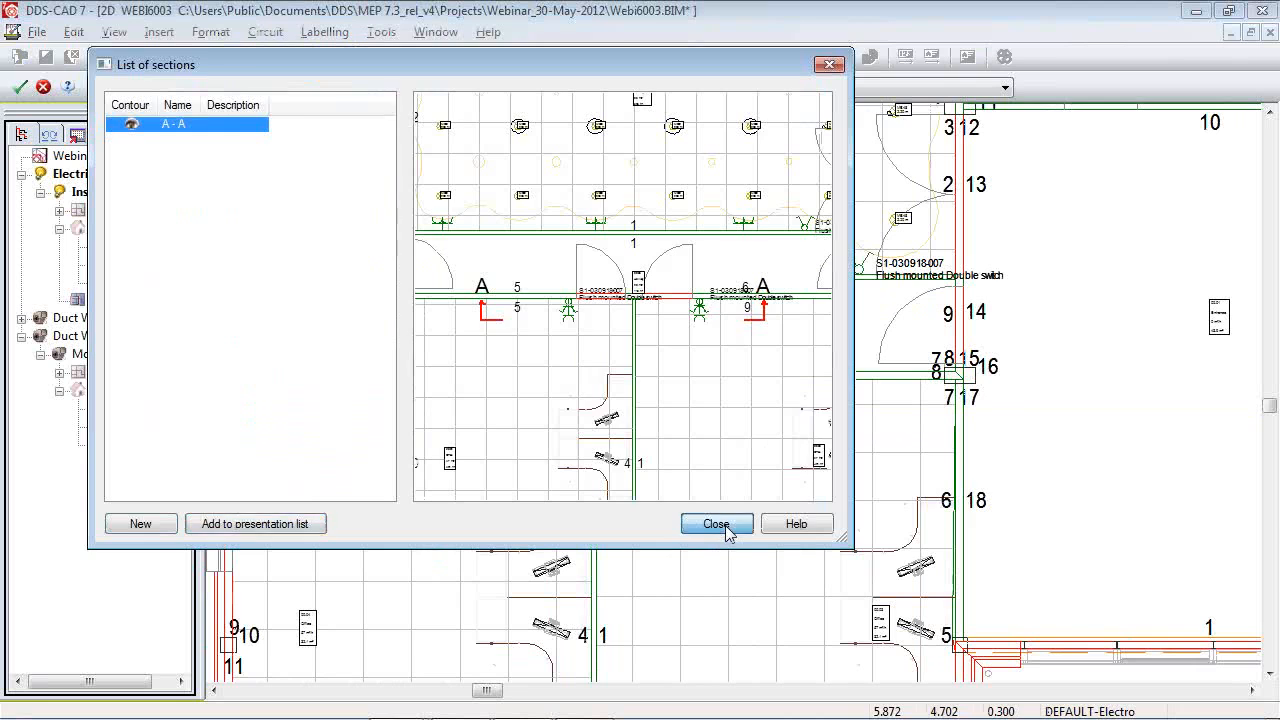
{"action": "left_click_drag", "start_coordinate": [577, 337], "coordinate": [576, 116]}
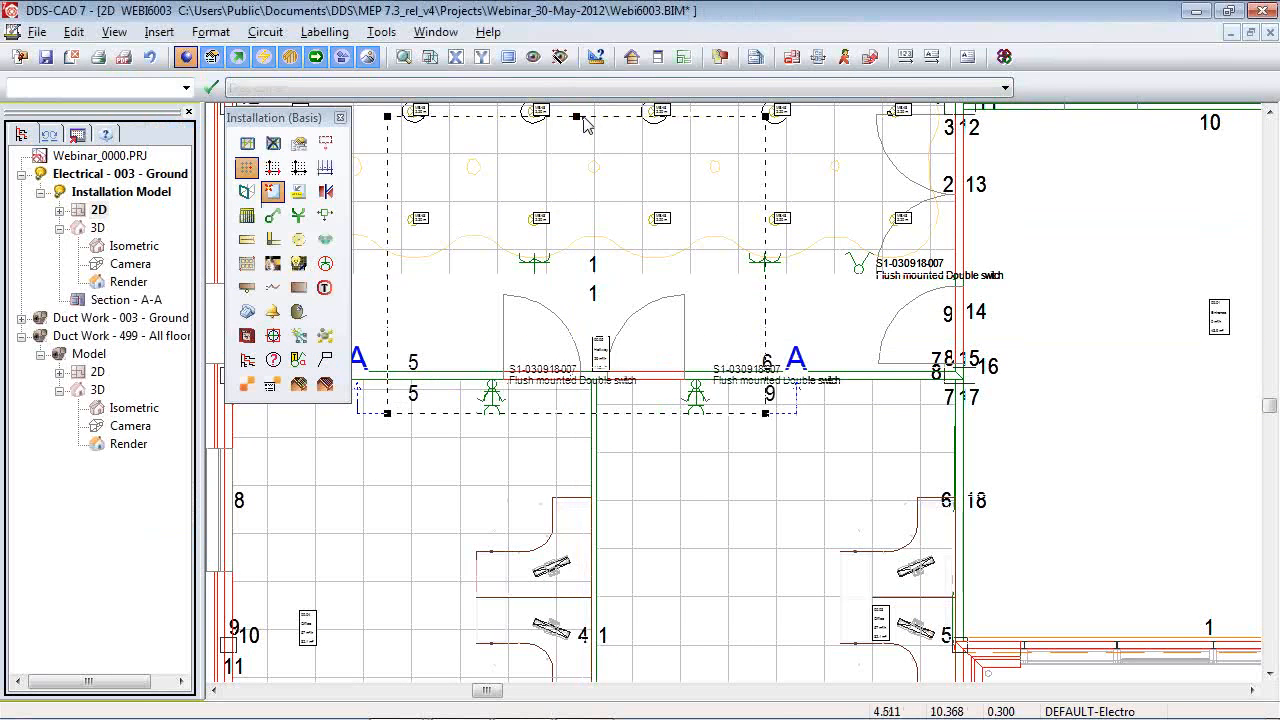
Open section A-A and examine the vertical socket, a luminaire and the double switch above the socket.
{"action": "double_click", "coordinate": [125, 300]}
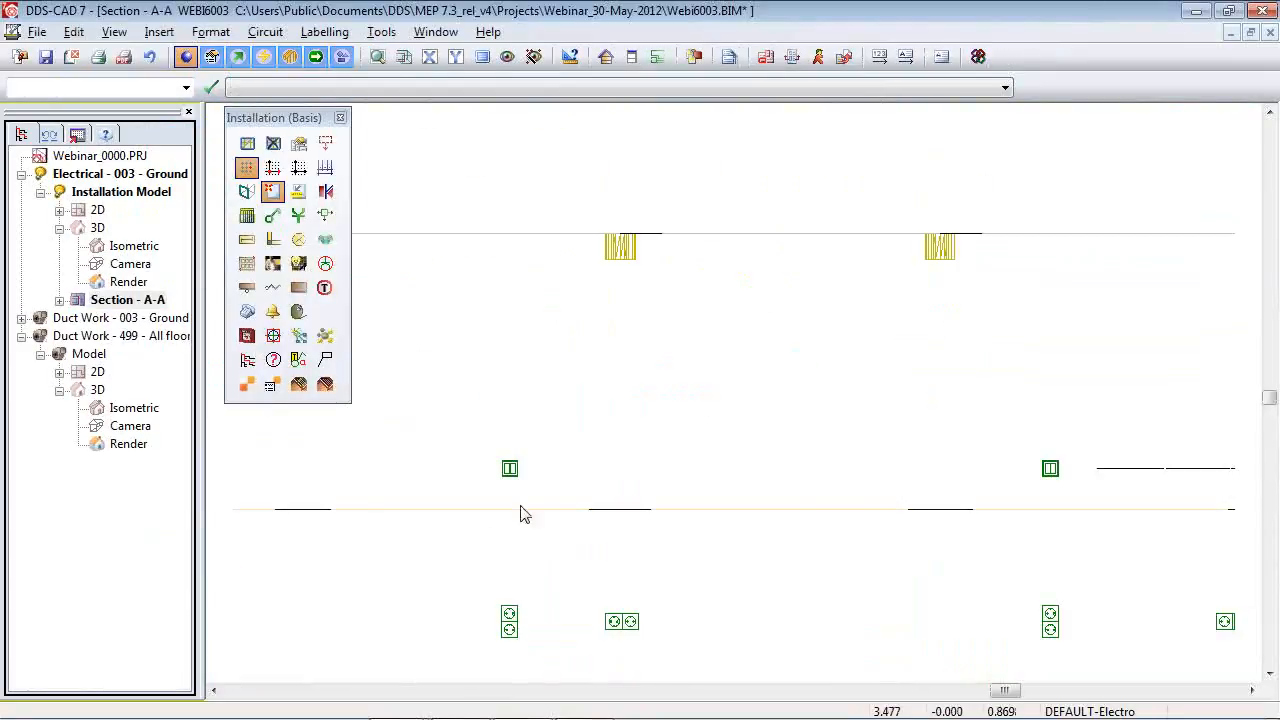
{"action": "left_click", "coordinate": [510, 638]}
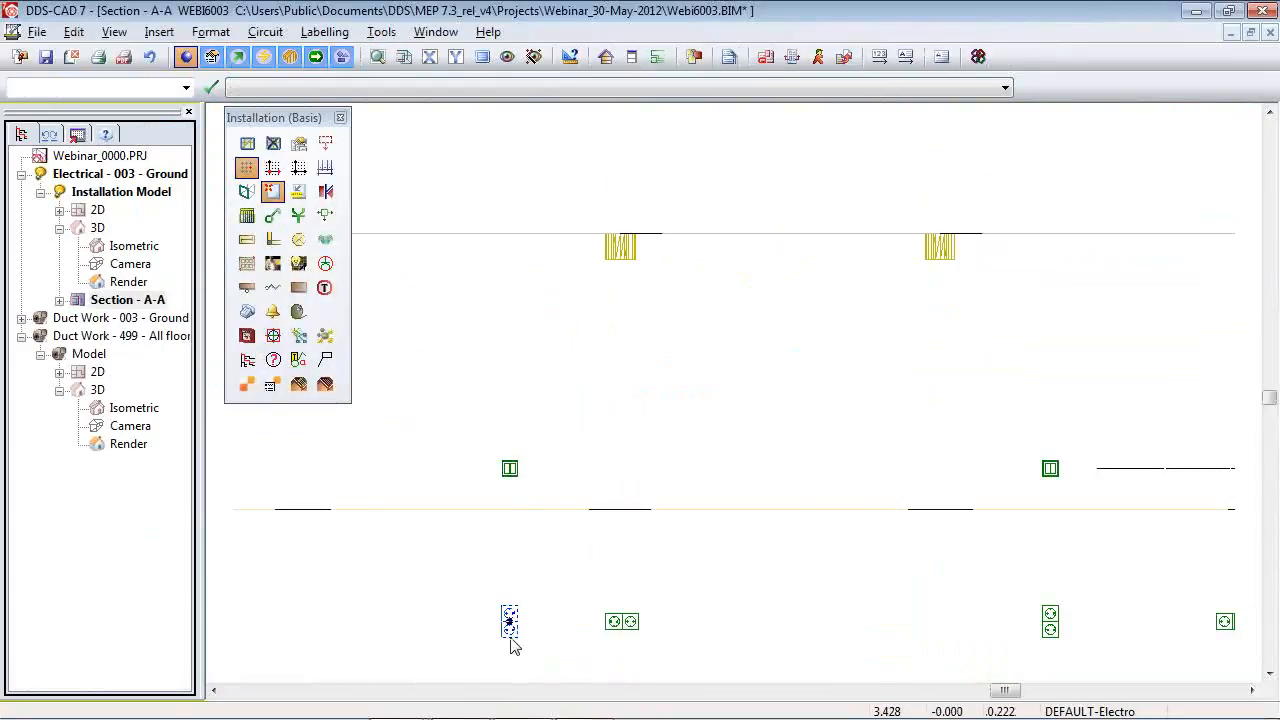
{"action": "left_click", "coordinate": [630, 253]}
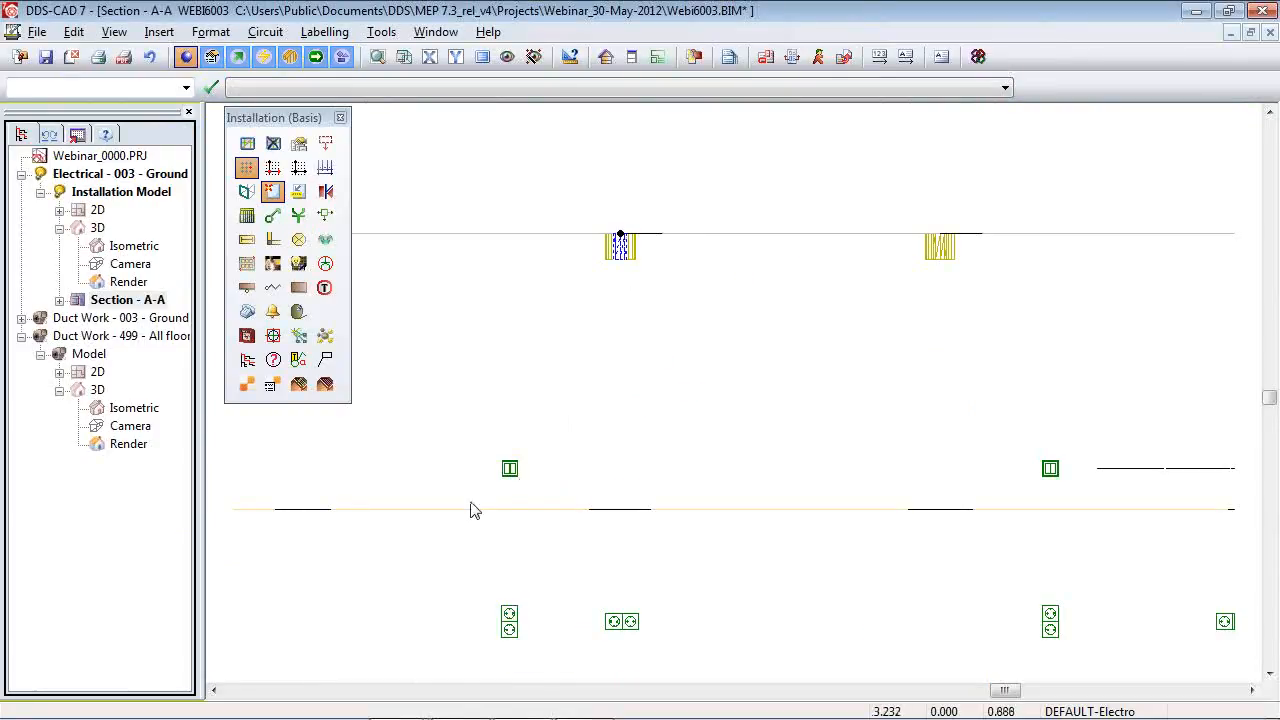
{"action": "left_click", "coordinate": [506, 476]}
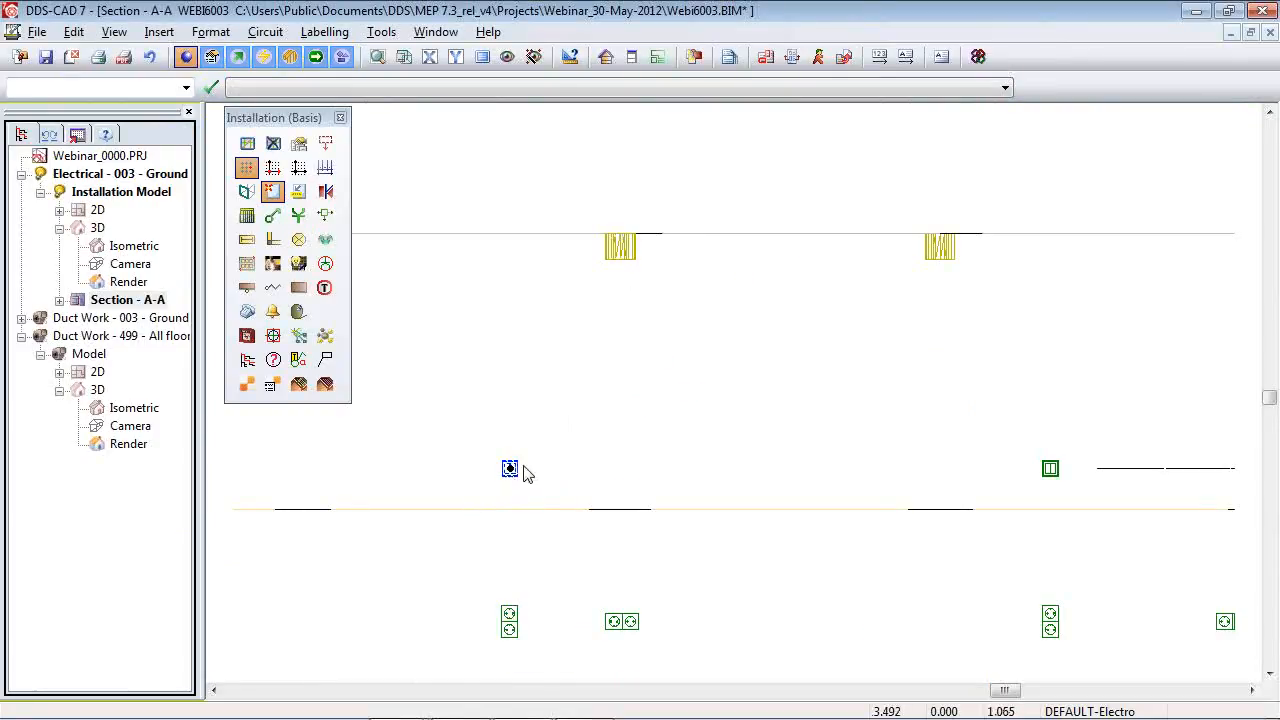
Return to the 2D plan and give the left office's vertical socket a 2D offset that separates its symbol from the switch.
{"action": "double_click", "coordinate": [97, 210]}
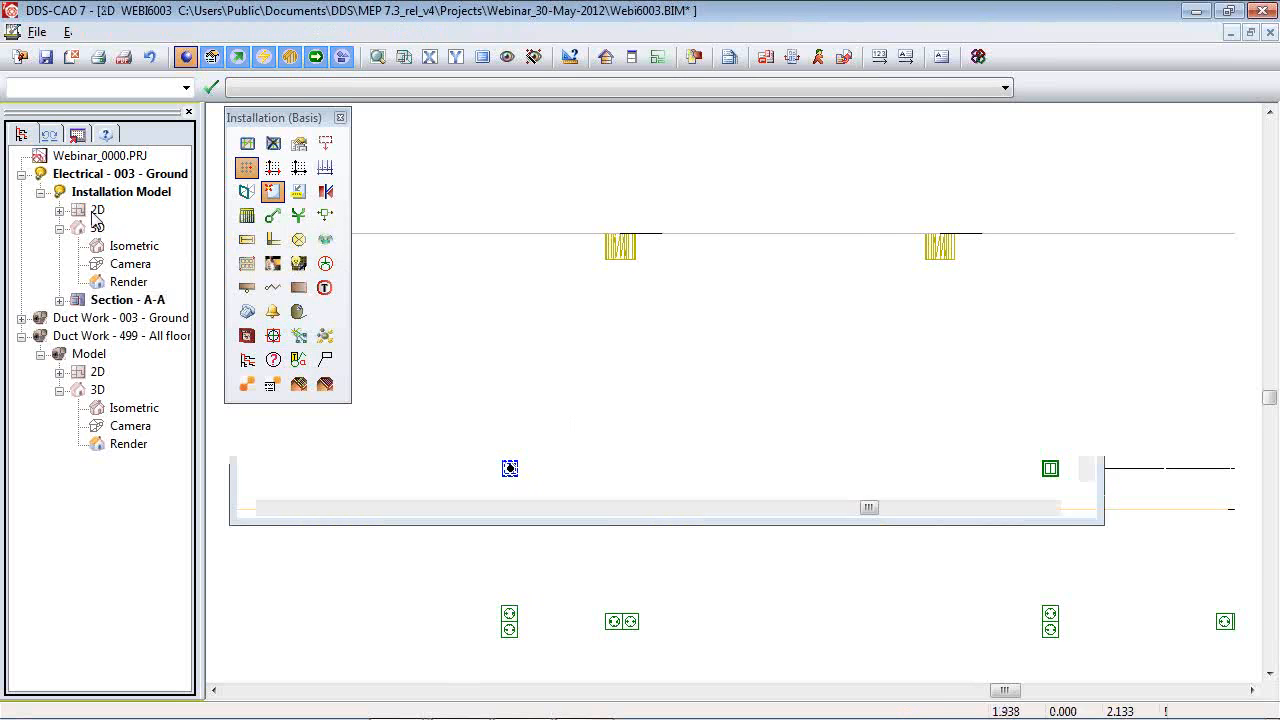
{"action": "scroll", "coordinate": [490, 408], "scroll_direction": "up", "scroll_amount": 3}
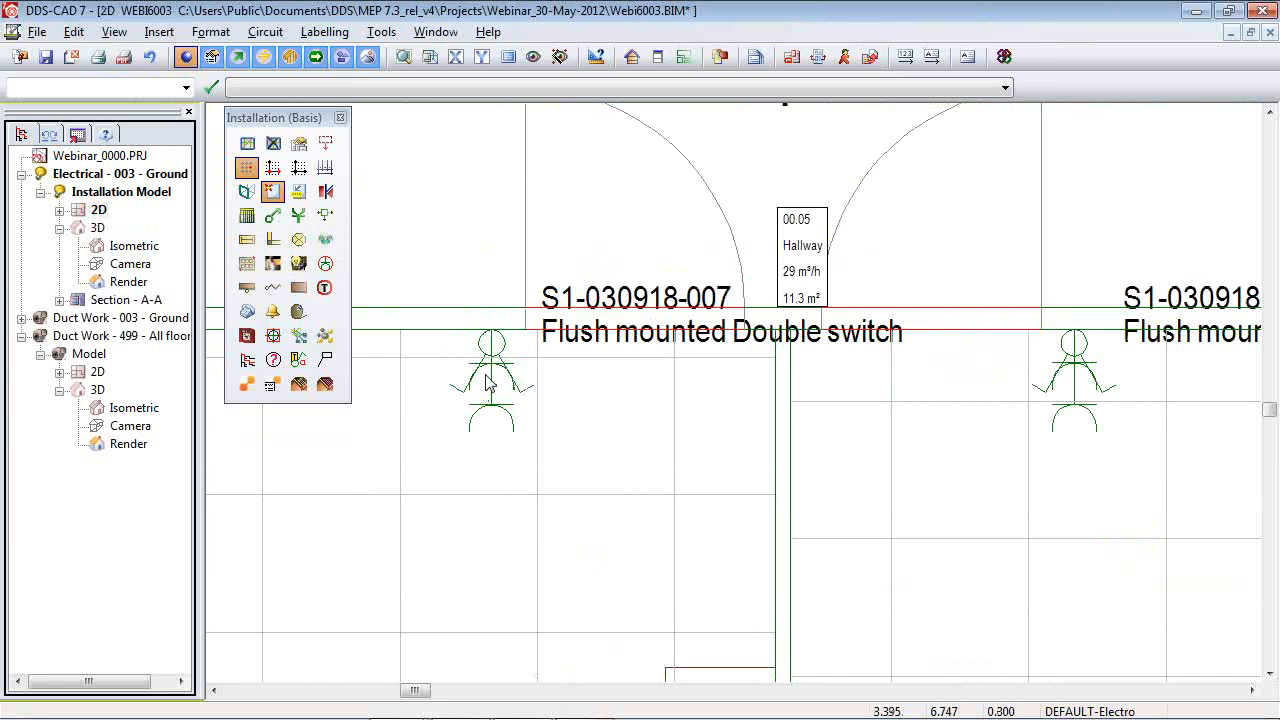
{"action": "left_click", "coordinate": [508, 418]}
{"action": "double_click", "coordinate": [508, 418]}
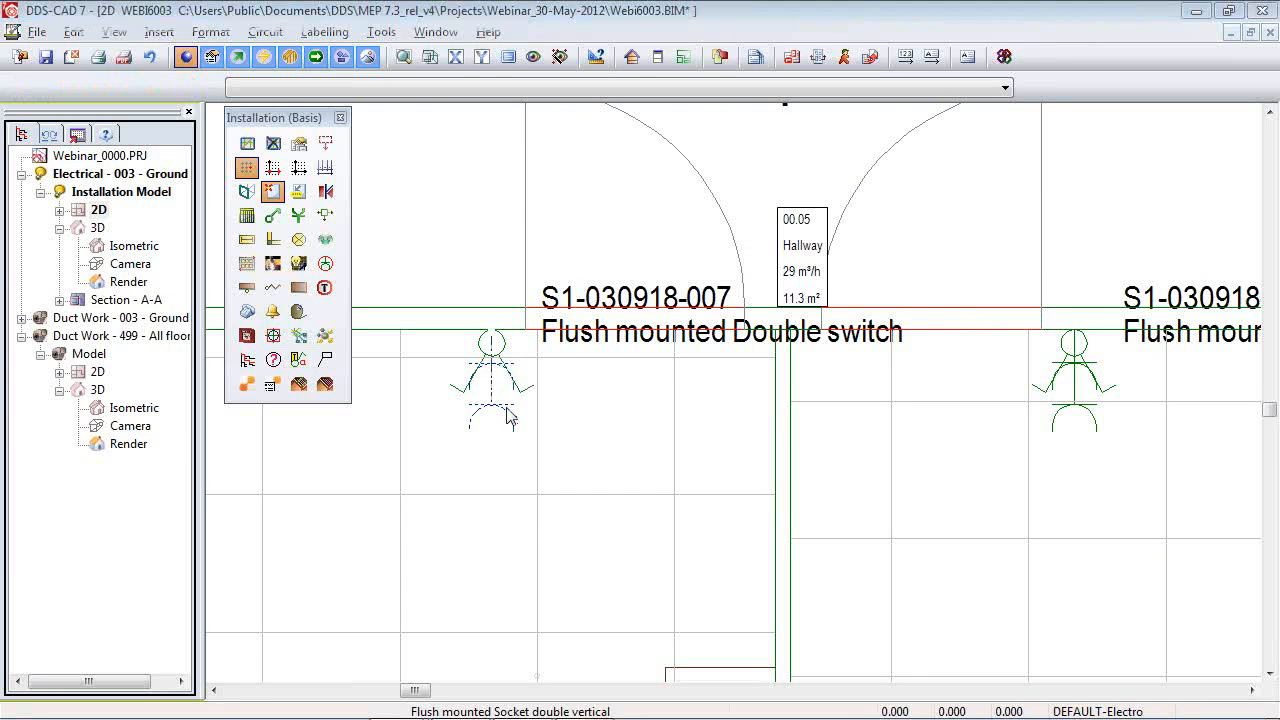
{"action": "left_click", "coordinate": [578, 168]}
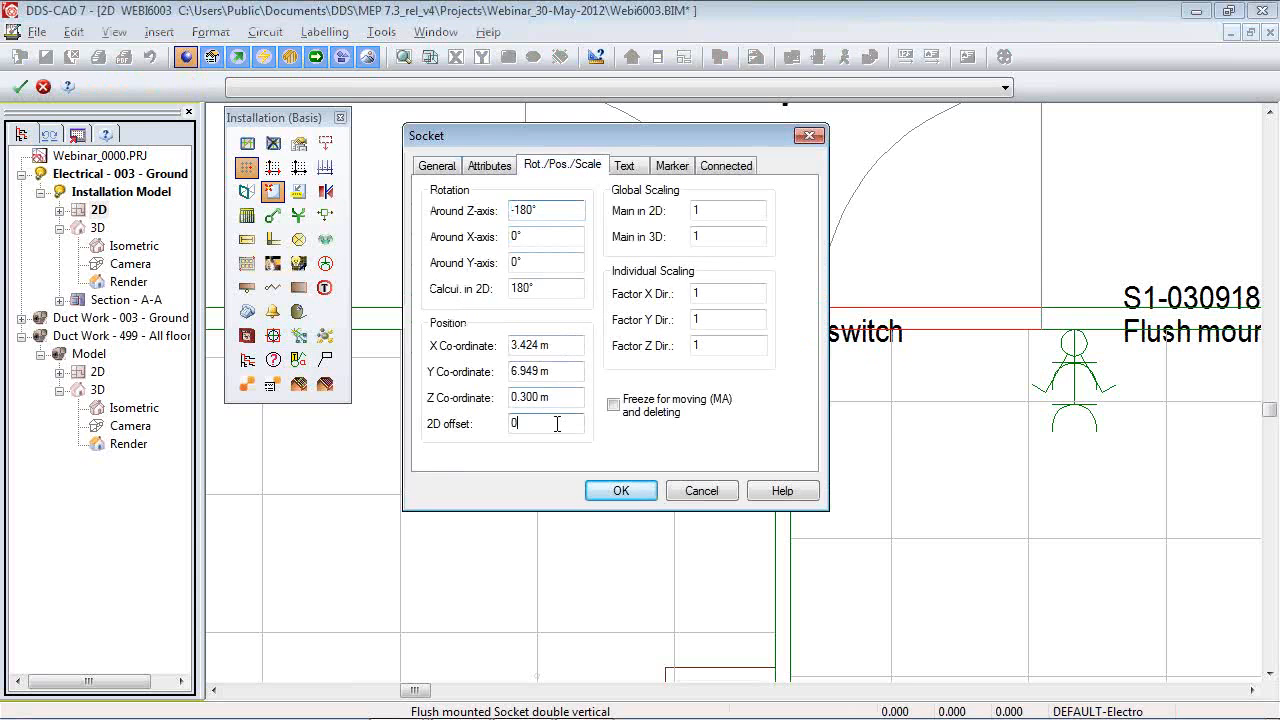
{"action": "key", "text": "Return"}
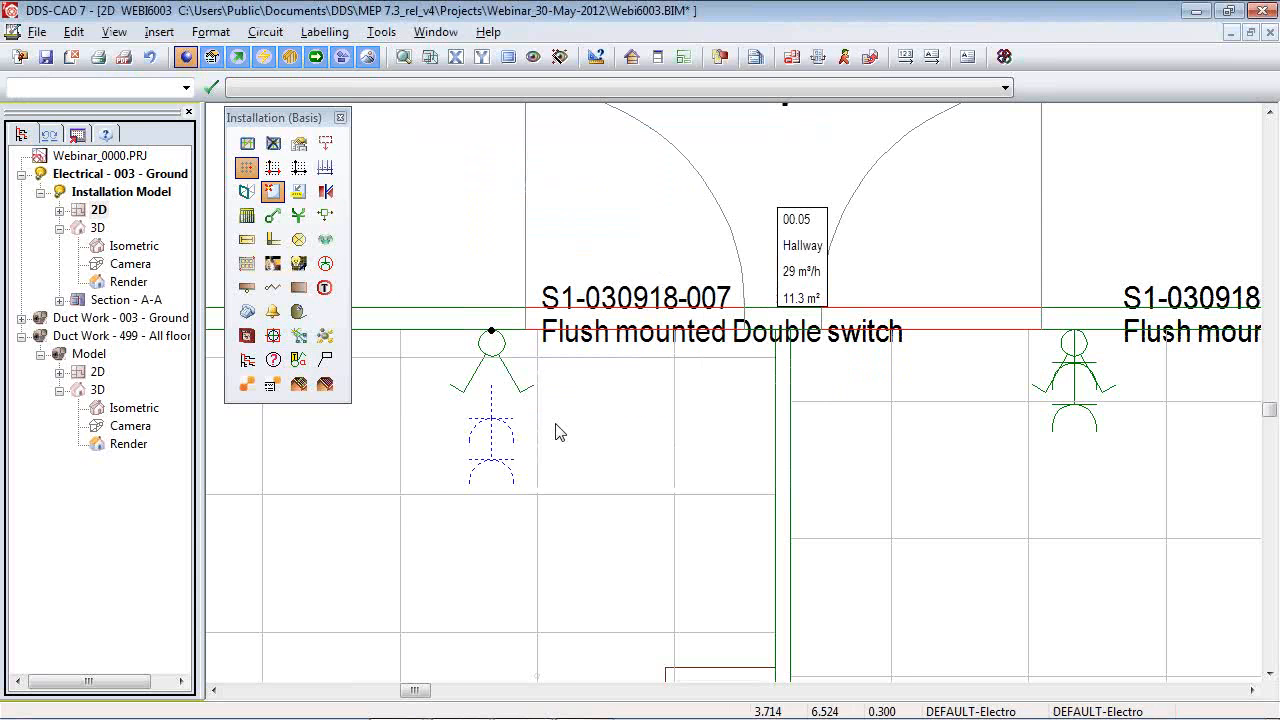
{"action": "left_click", "coordinate": [510, 552]}
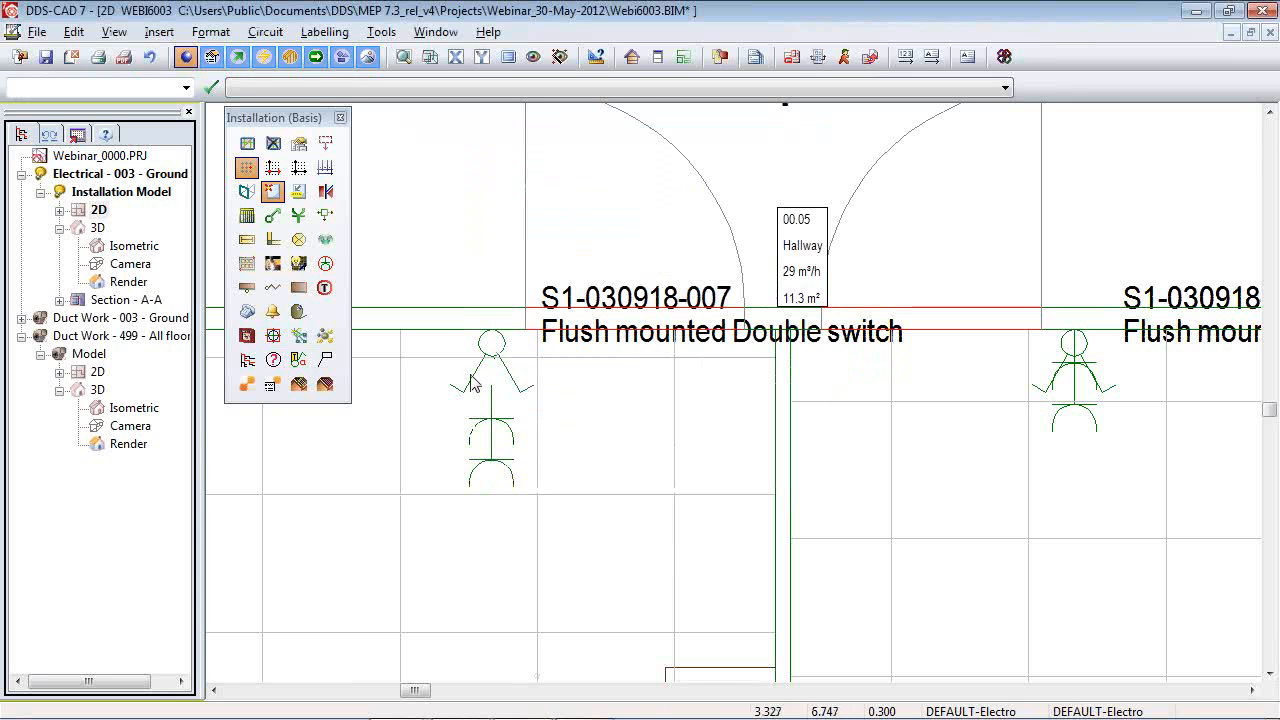
{"action": "scroll", "coordinate": [768, 455], "scroll_direction": "down", "scroll_amount": 4}
{"action": "scroll", "coordinate": [462, 290], "scroll_direction": "up", "scroll_amount": 1}
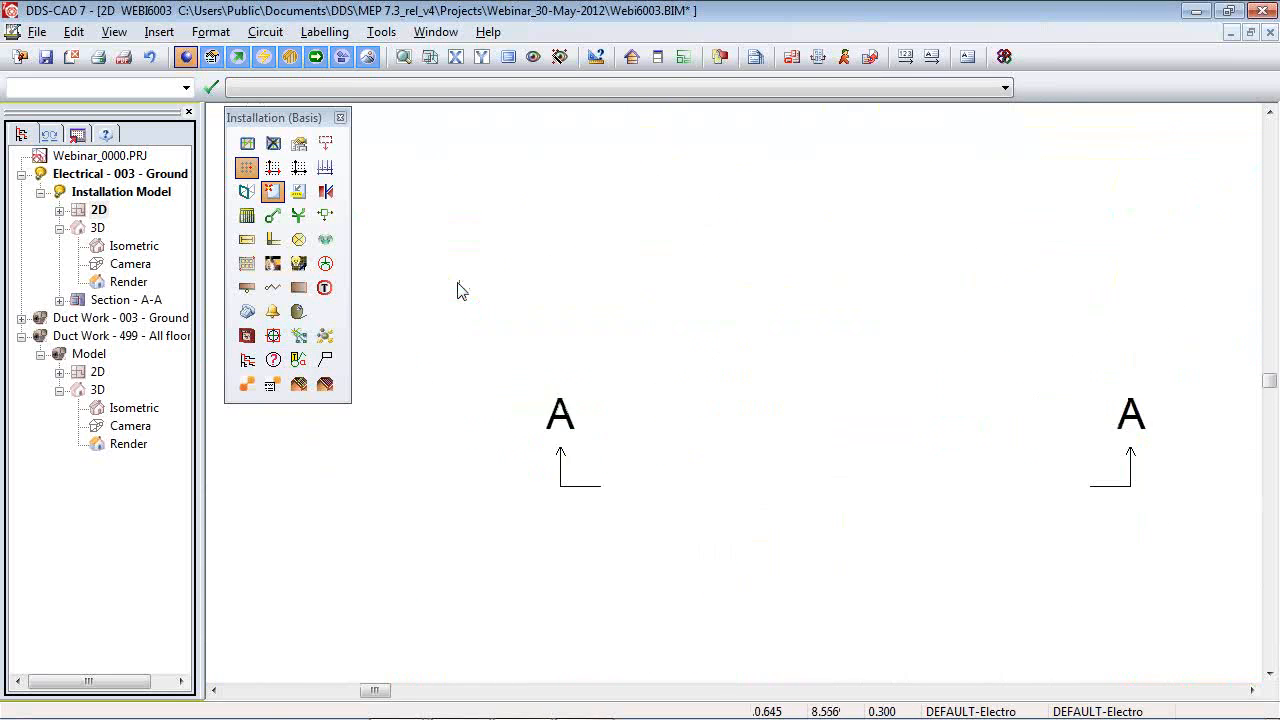
{"action": "scroll", "coordinate": [462, 290], "scroll_direction": "up", "scroll_amount": 2}
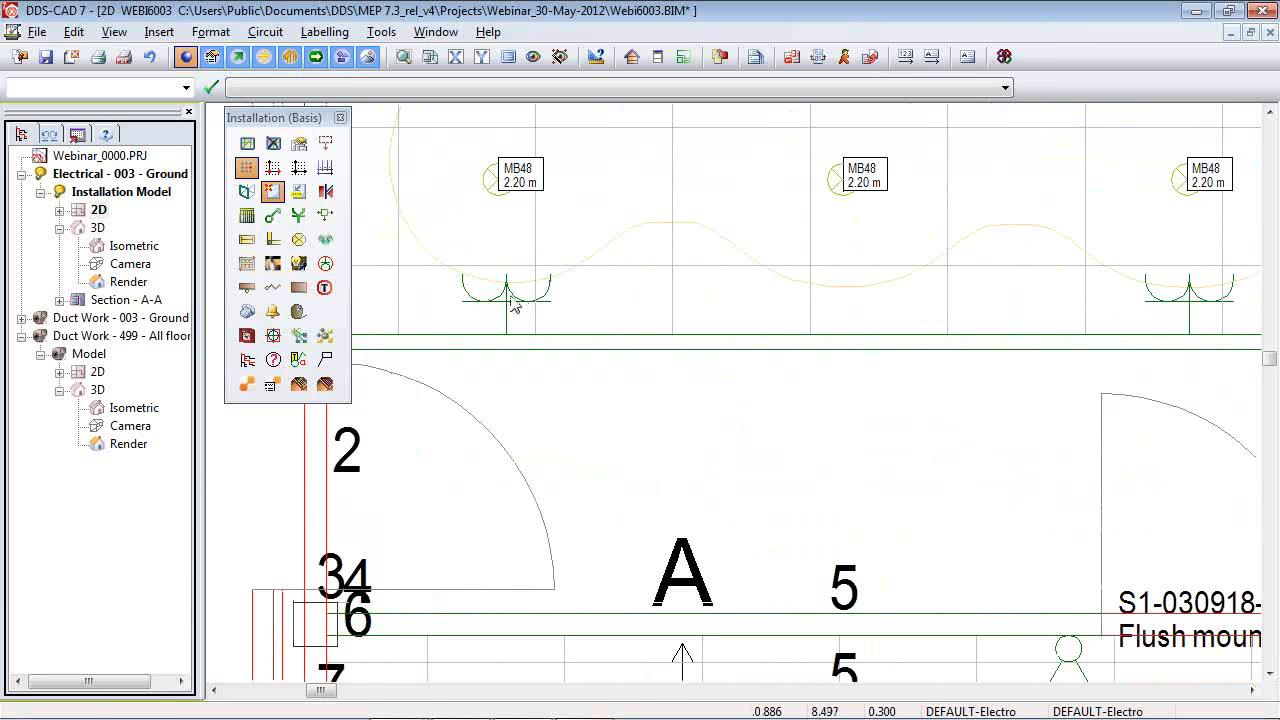
{"action": "double_click", "coordinate": [512, 305]}
{"action": "left_click", "coordinate": [147, 305]}
{"action": "left_click", "coordinate": [165, 320]}
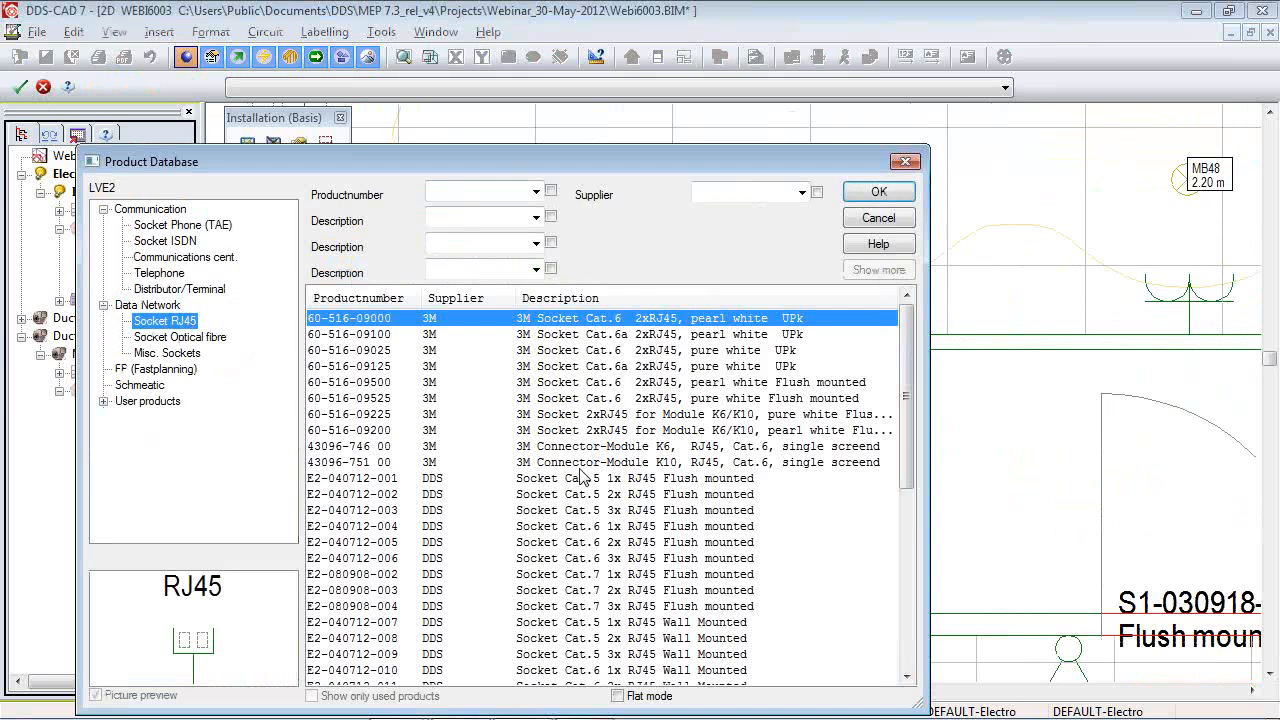
{"action": "left_click", "coordinate": [680, 334]}
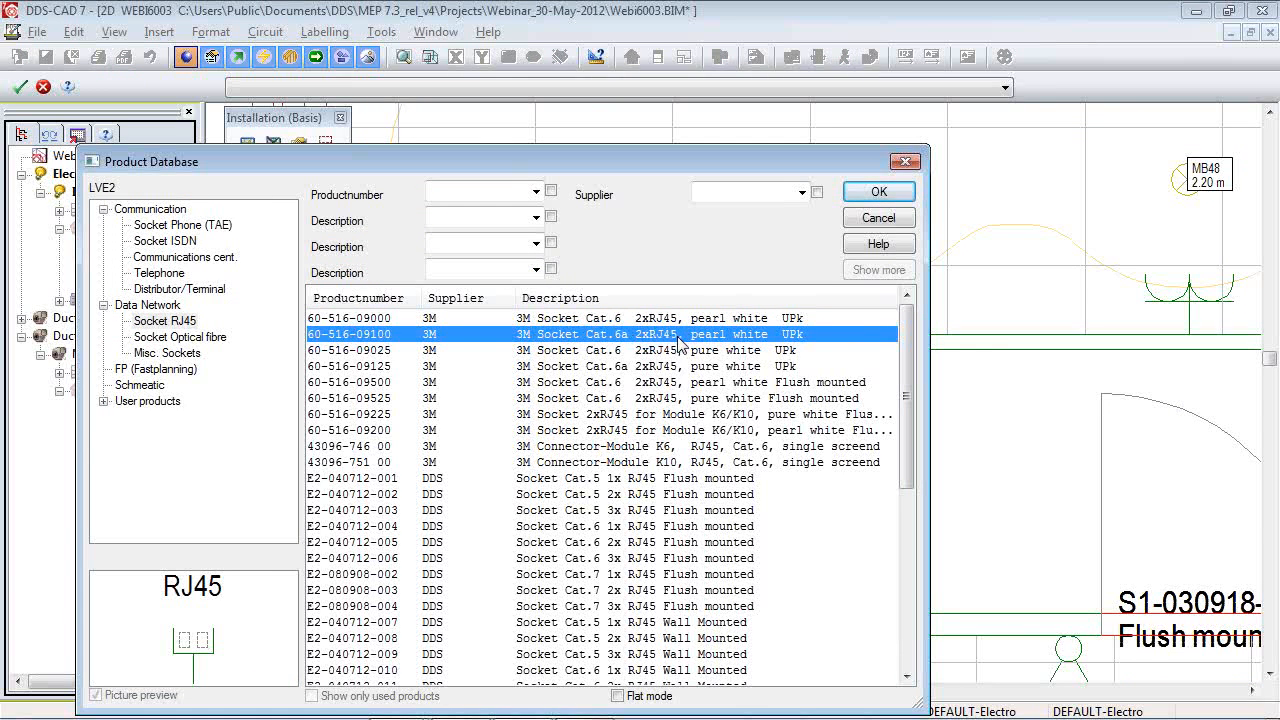
{"action": "left_click", "coordinate": [891, 195]}
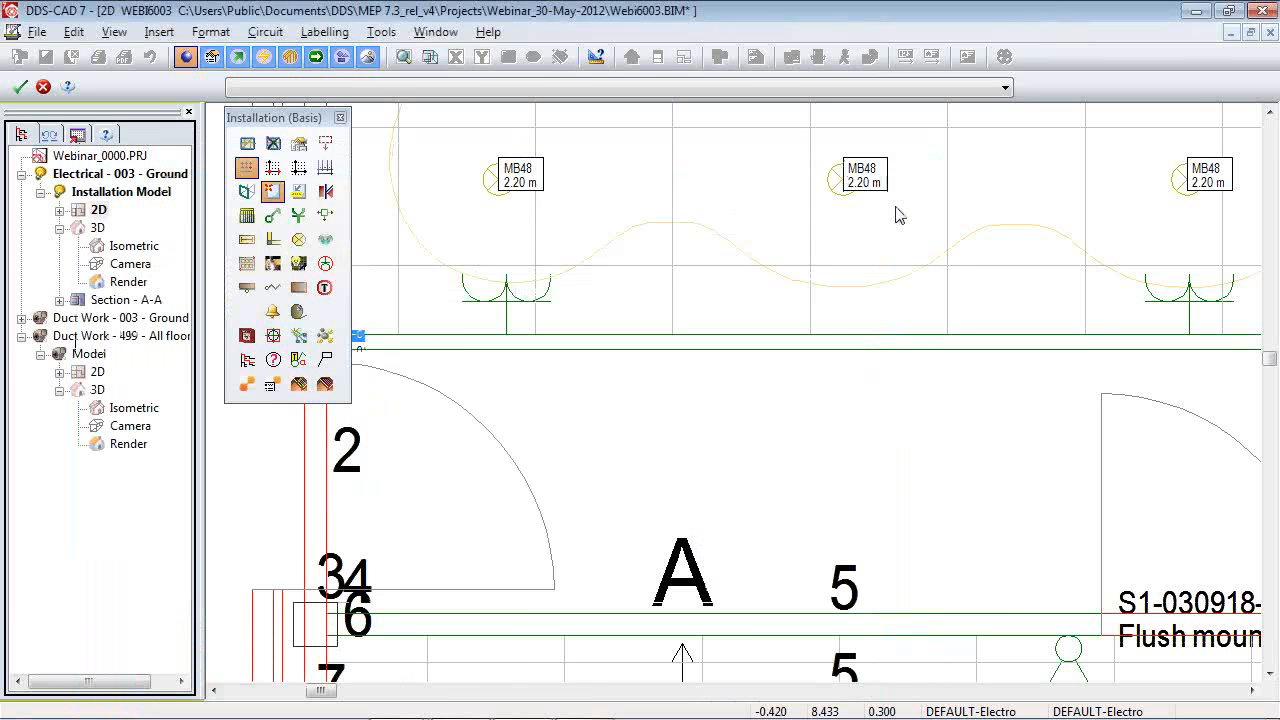
Place the RJ45 outlet on the meeting room's hallway wall beside the leftmost double horizontal socket and finish placement.
{"action": "left_click", "coordinate": [637, 526]}
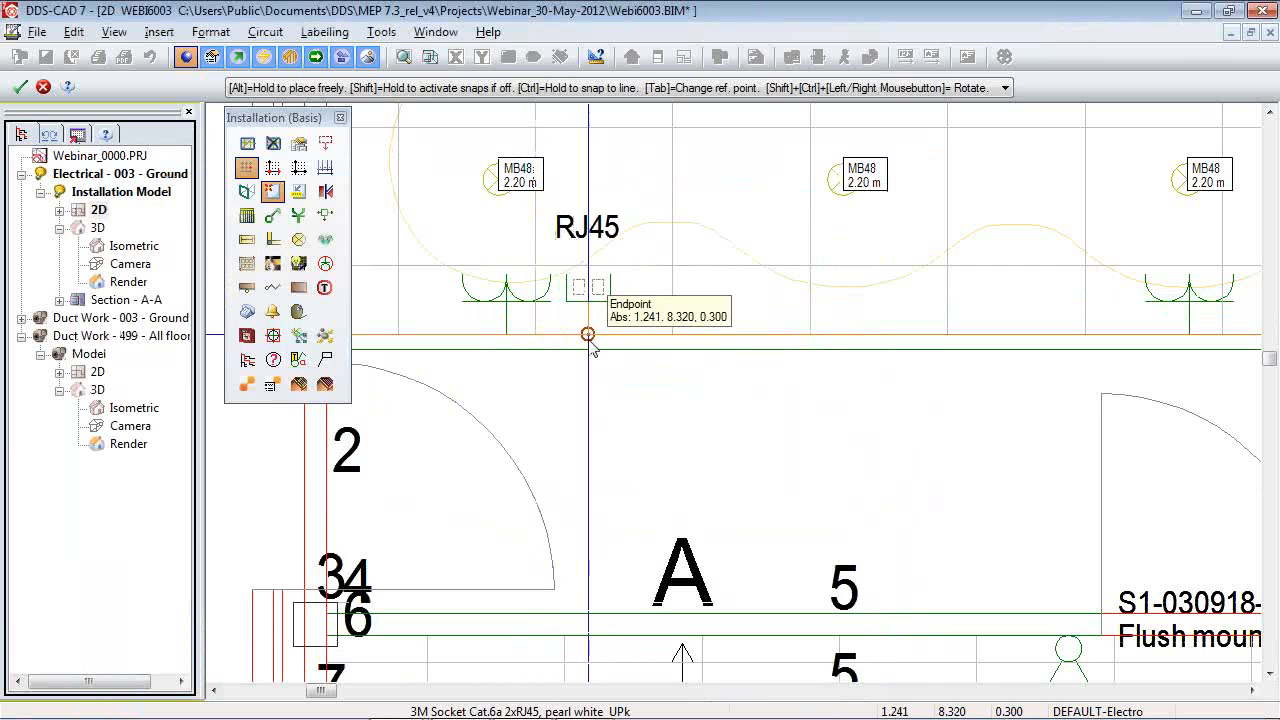
{"action": "left_click", "coordinate": [580, 336]}
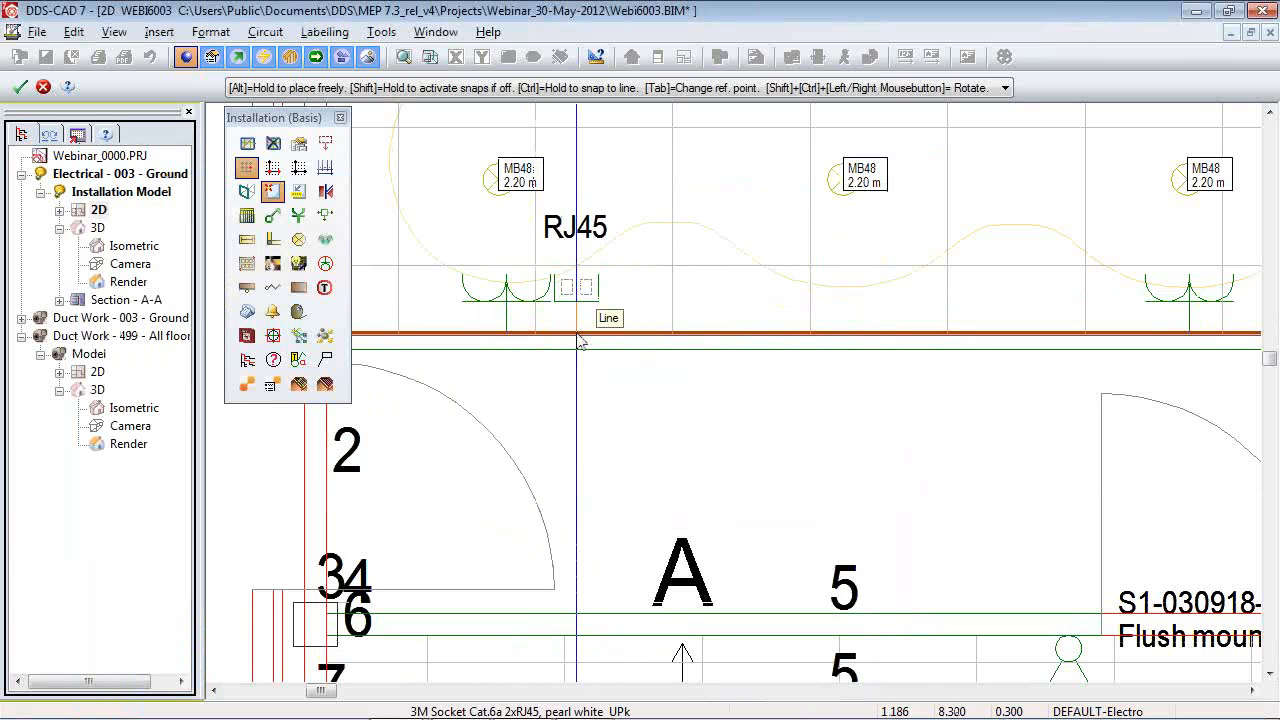
{"action": "key", "text": "Escape"}
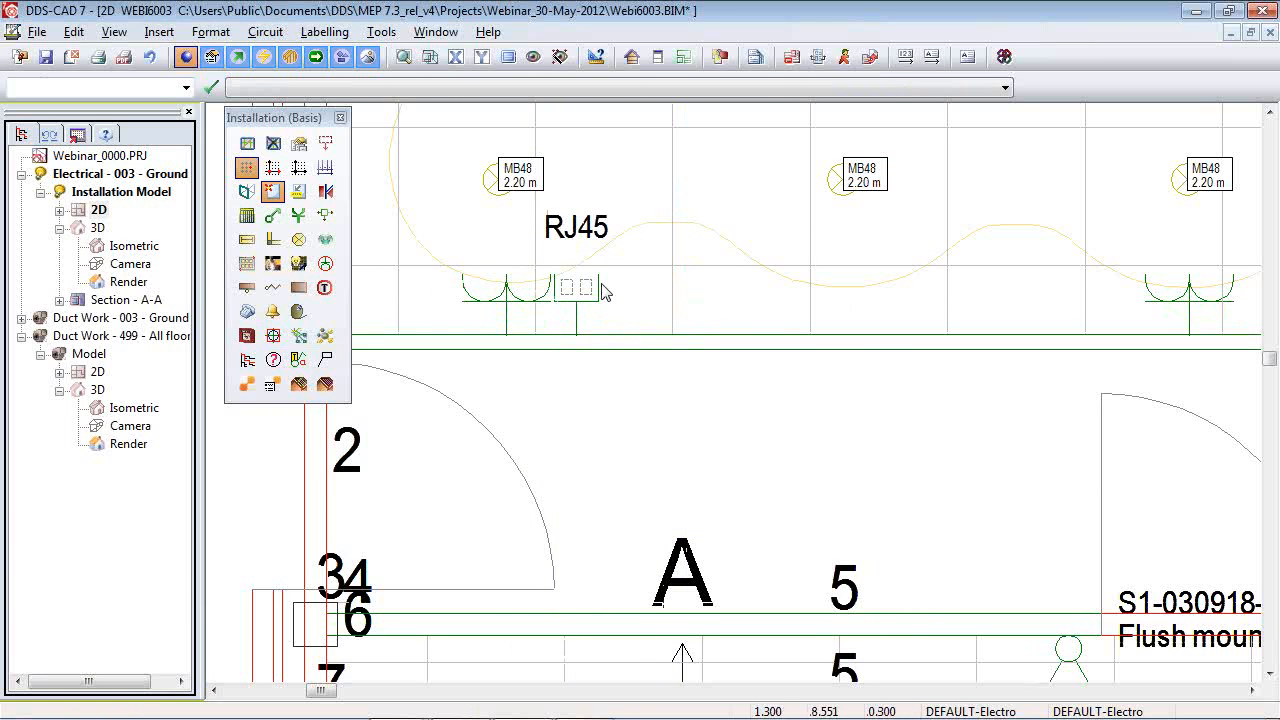
Measure the width of the RJ45 outlet symbol and of the double horizontal socket symbol beside it.
{"action": "left_click", "coordinate": [596, 57]}
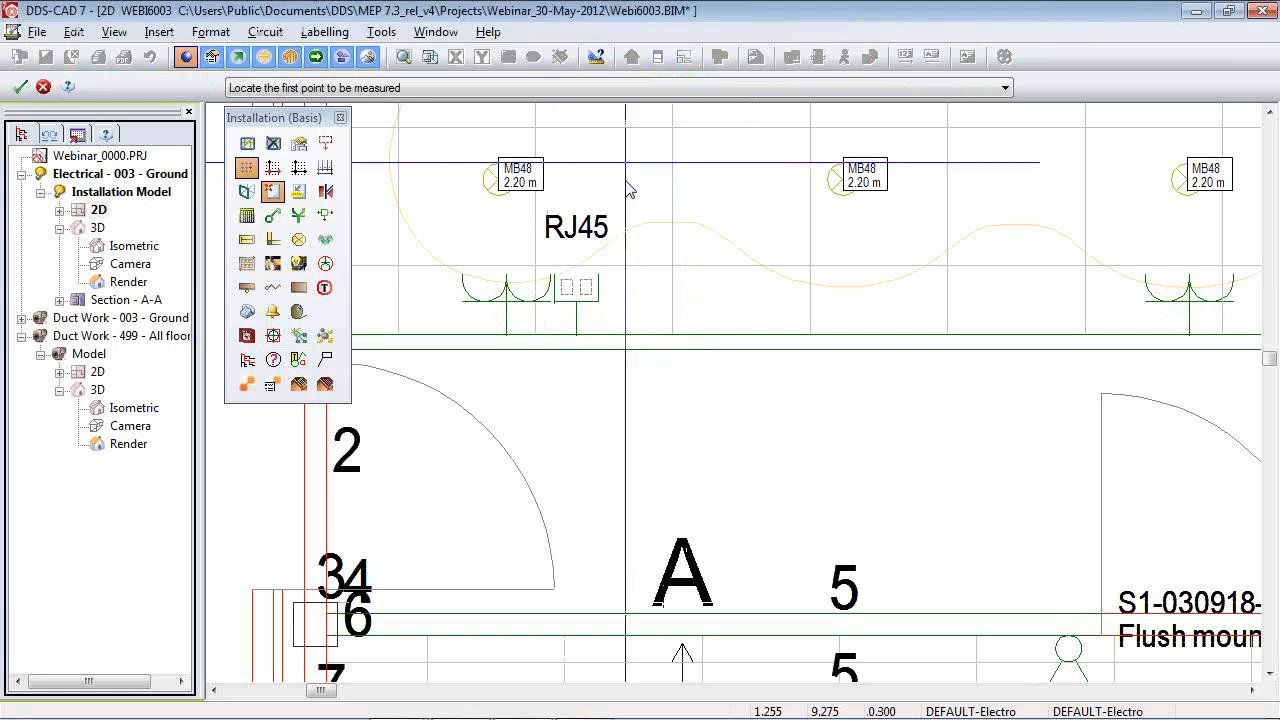
{"action": "left_click", "coordinate": [557, 306]}
{"action": "left_click", "coordinate": [594, 299]}
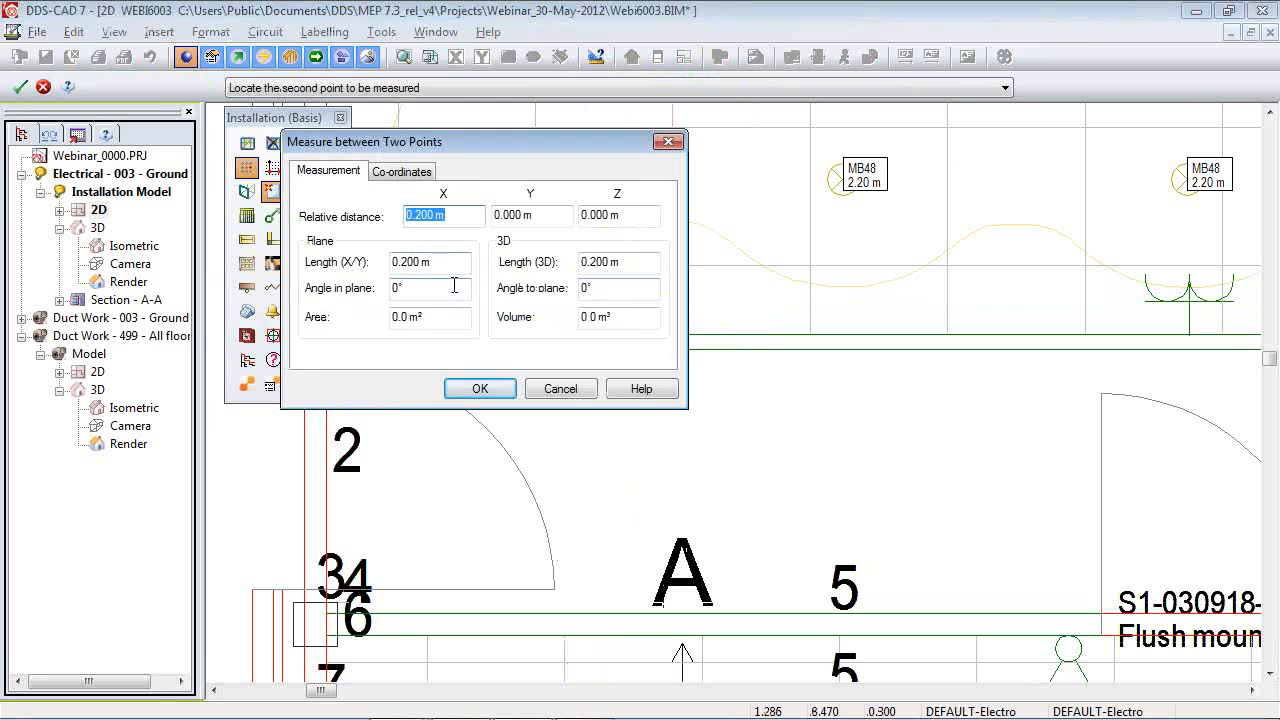
{"action": "key", "text": "Return"}
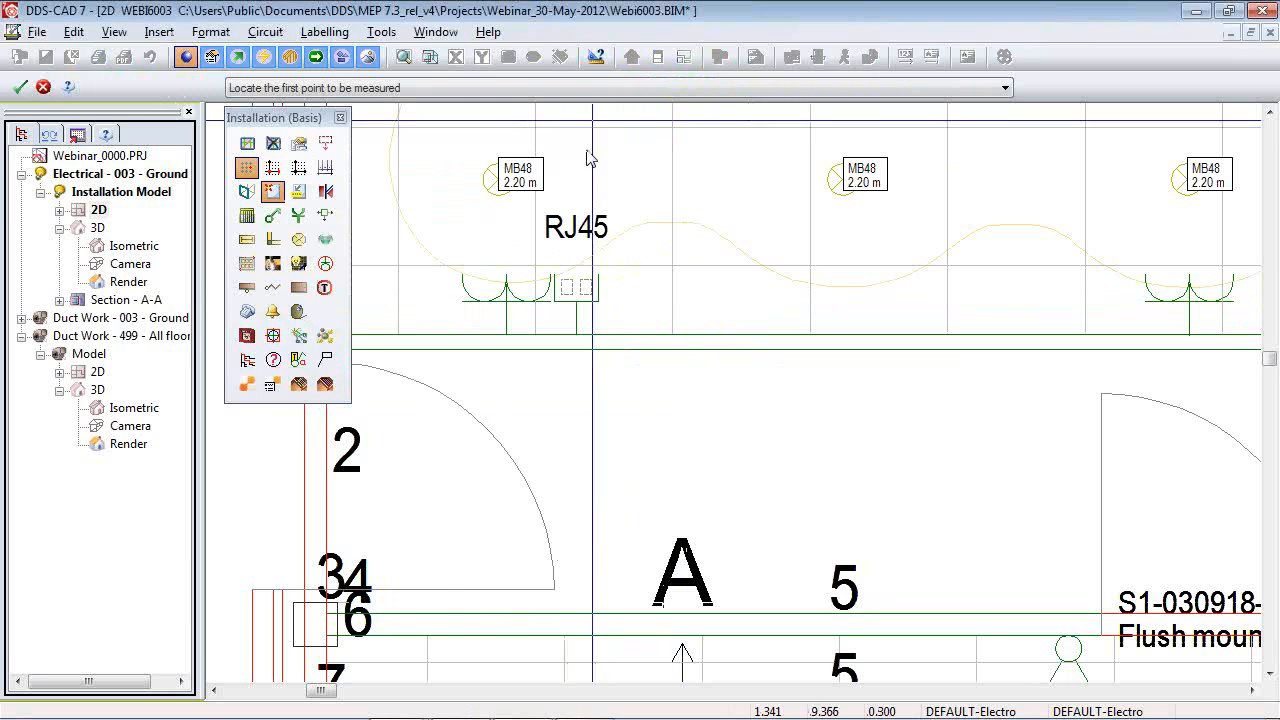
{"action": "left_click", "coordinate": [463, 300]}
{"action": "left_click", "coordinate": [548, 300]}
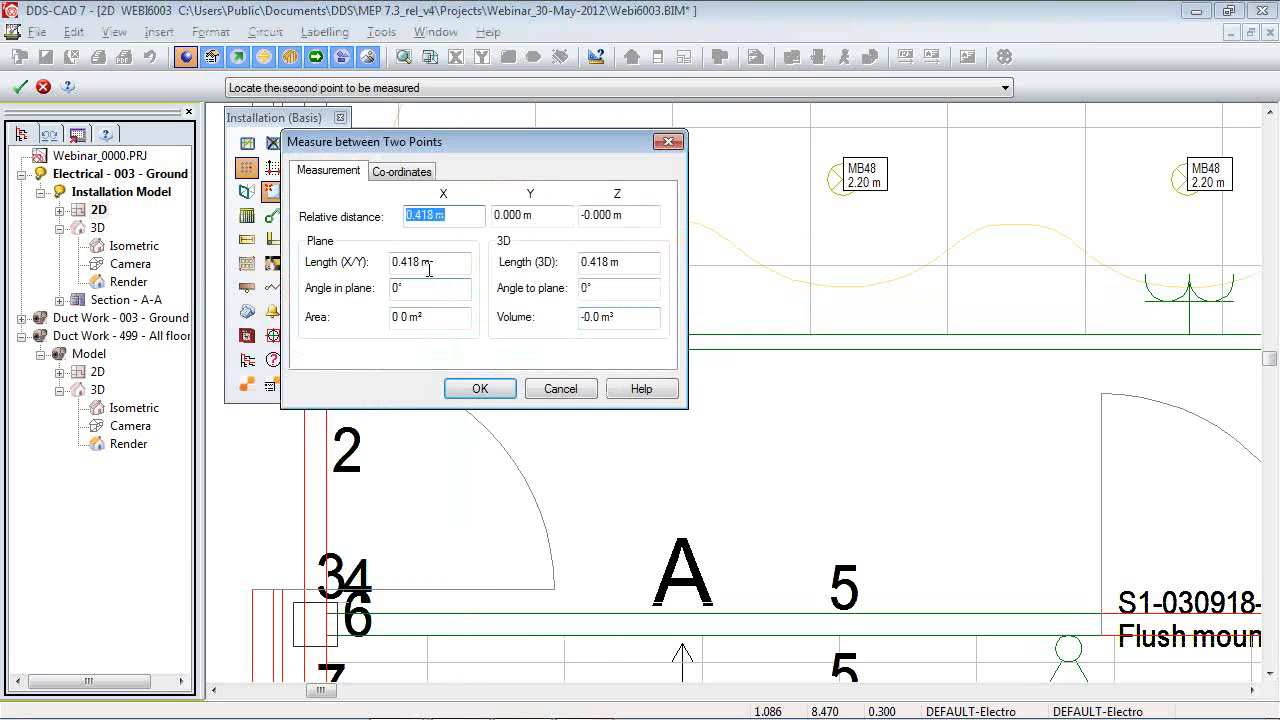
{"action": "key", "text": "Return"}
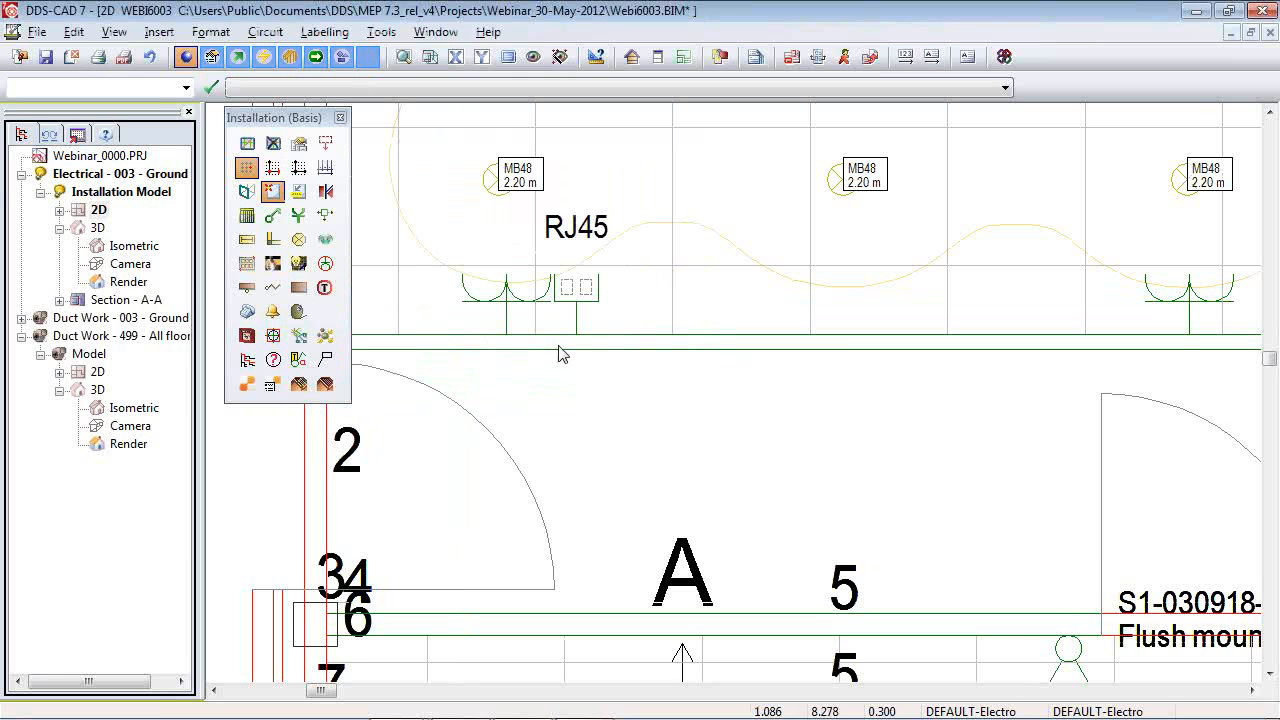
Copy the RJ45 outlet to the meeting room's hallway wall beside each of the other two double horizontal sockets.
{"action": "scroll", "coordinate": [563, 334], "scroll_direction": "down", "scroll_amount": 3}
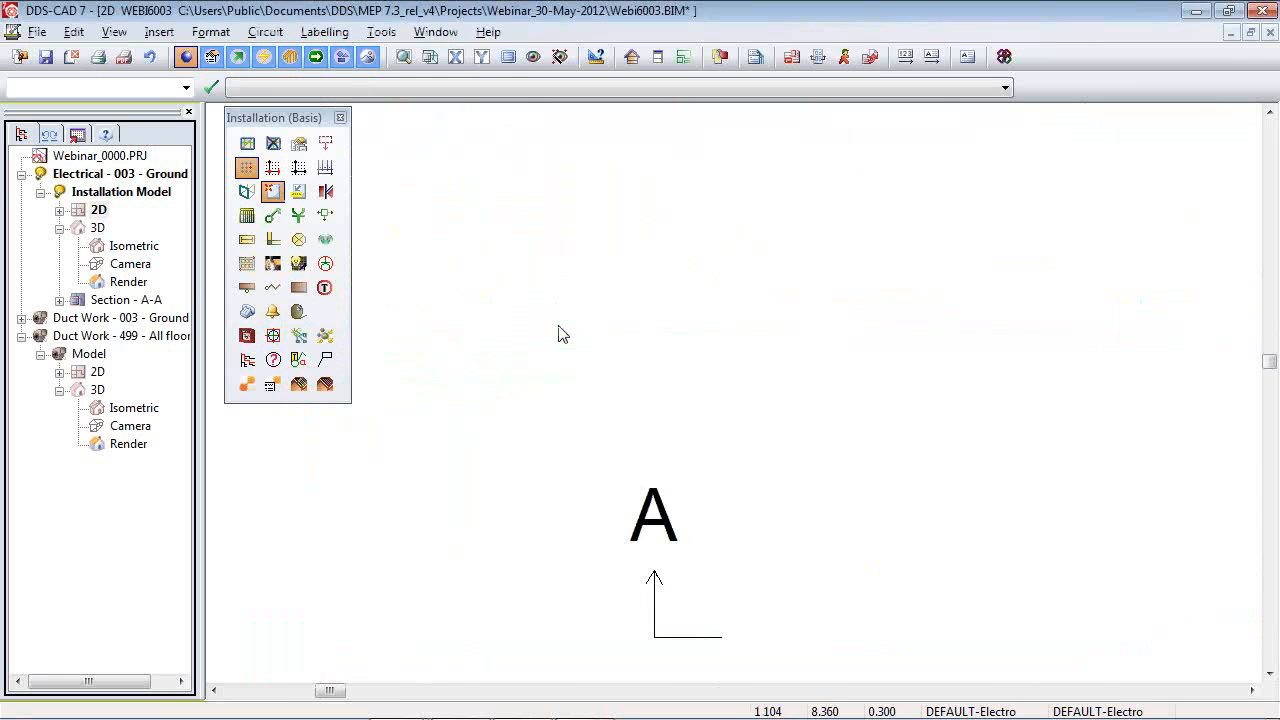
{"action": "scroll", "coordinate": [560, 322], "scroll_direction": "up", "scroll_amount": 4}
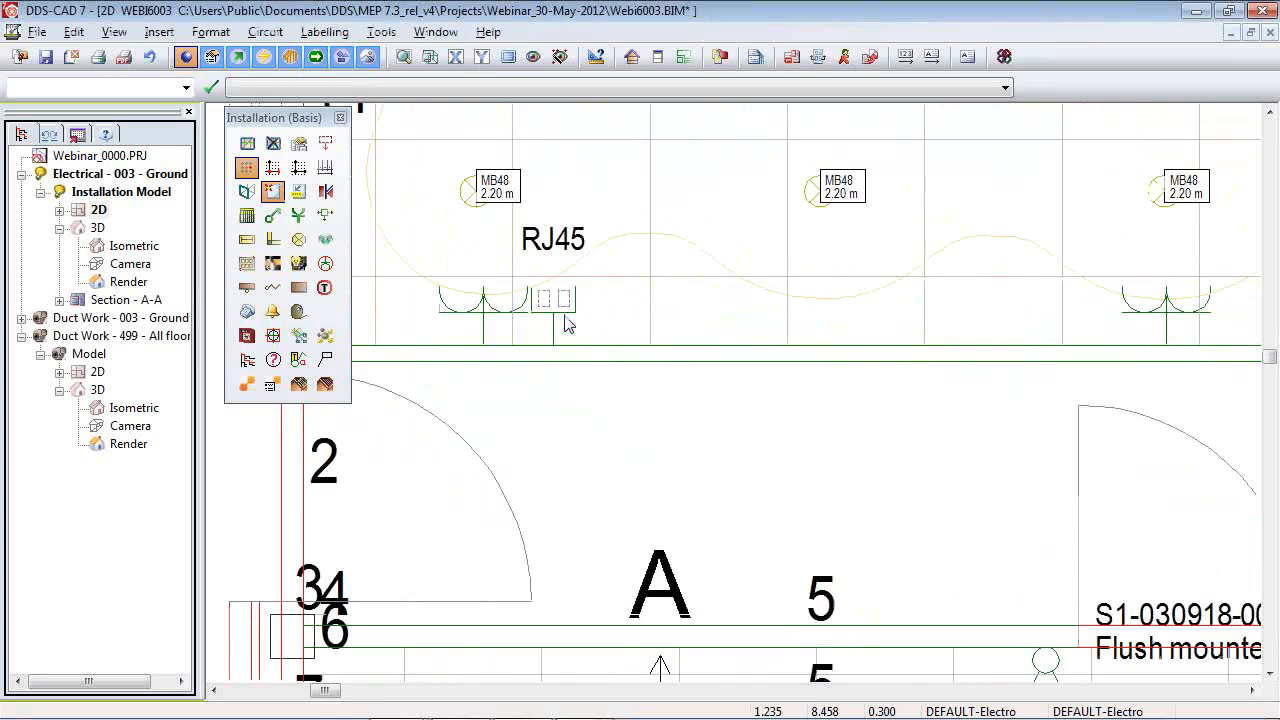
{"action": "key", "text": "ctrl+c"}
{"action": "scroll", "coordinate": [408, 334], "scroll_direction": "down", "scroll_amount": 2}
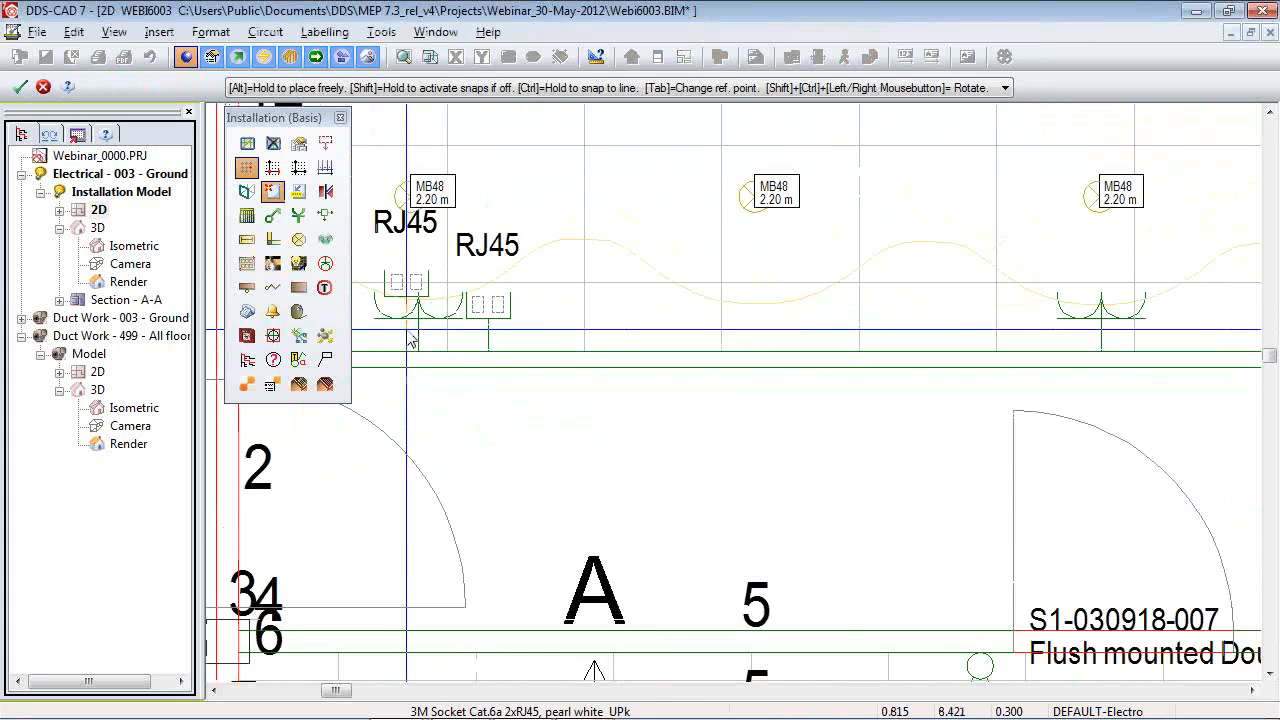
{"action": "scroll", "coordinate": [892, 350], "scroll_direction": "up", "scroll_amount": 1}
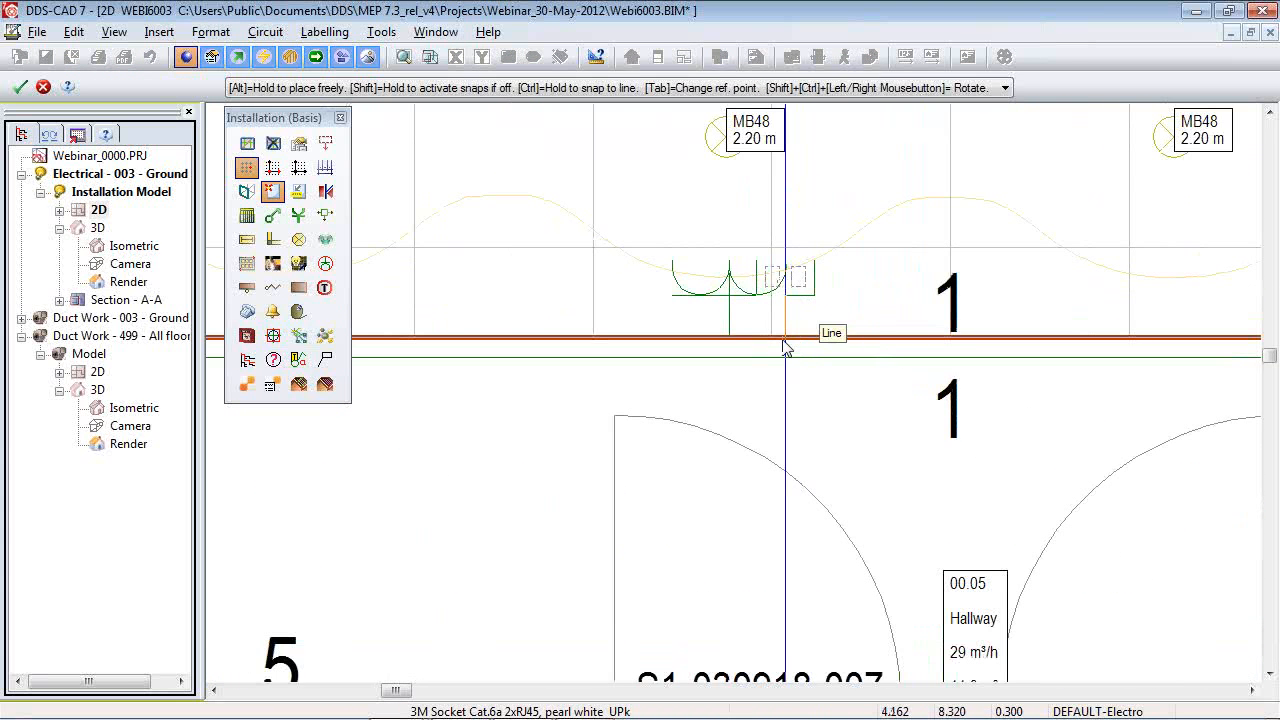
{"action": "scroll", "coordinate": [556, 340], "scroll_direction": "down", "scroll_amount": 2}
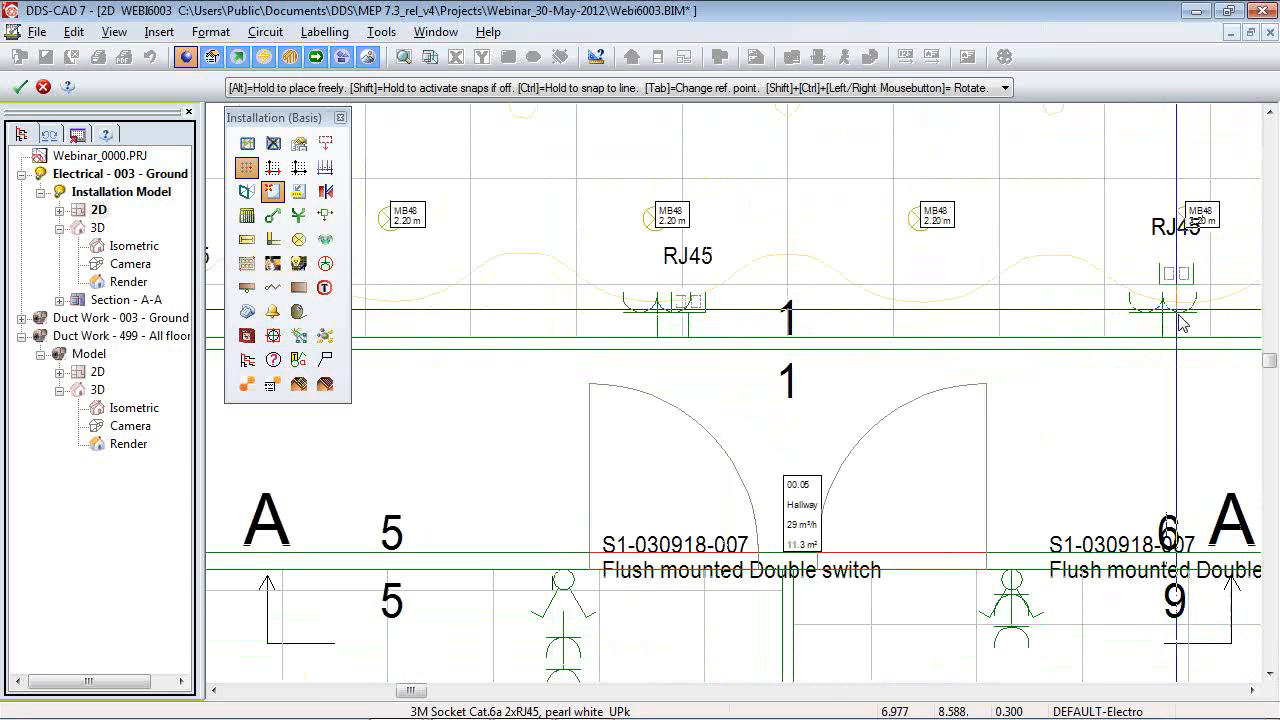
{"action": "key", "text": "Escape"}
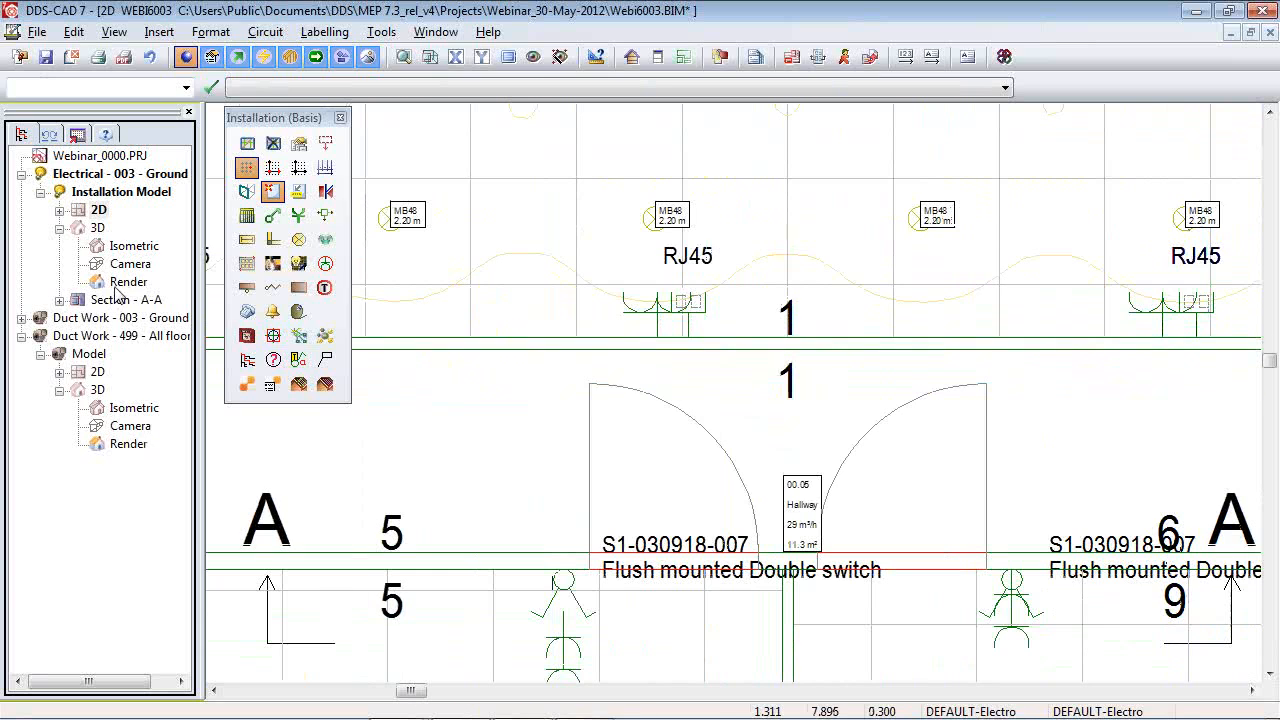
Open section A-A and examine the RJ45 outlet's position beside the double horizontal socket.
{"action": "double_click", "coordinate": [128, 300]}
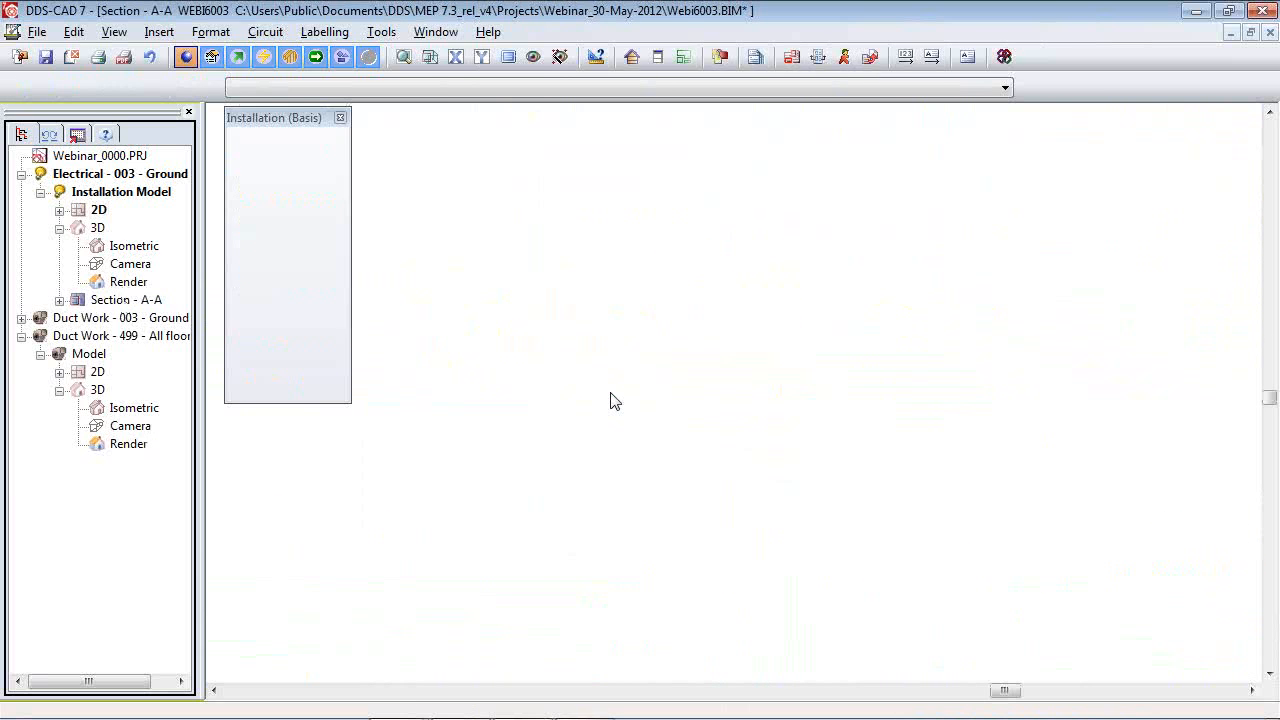
{"action": "scroll", "coordinate": [640, 604], "scroll_direction": "up", "scroll_amount": 3}
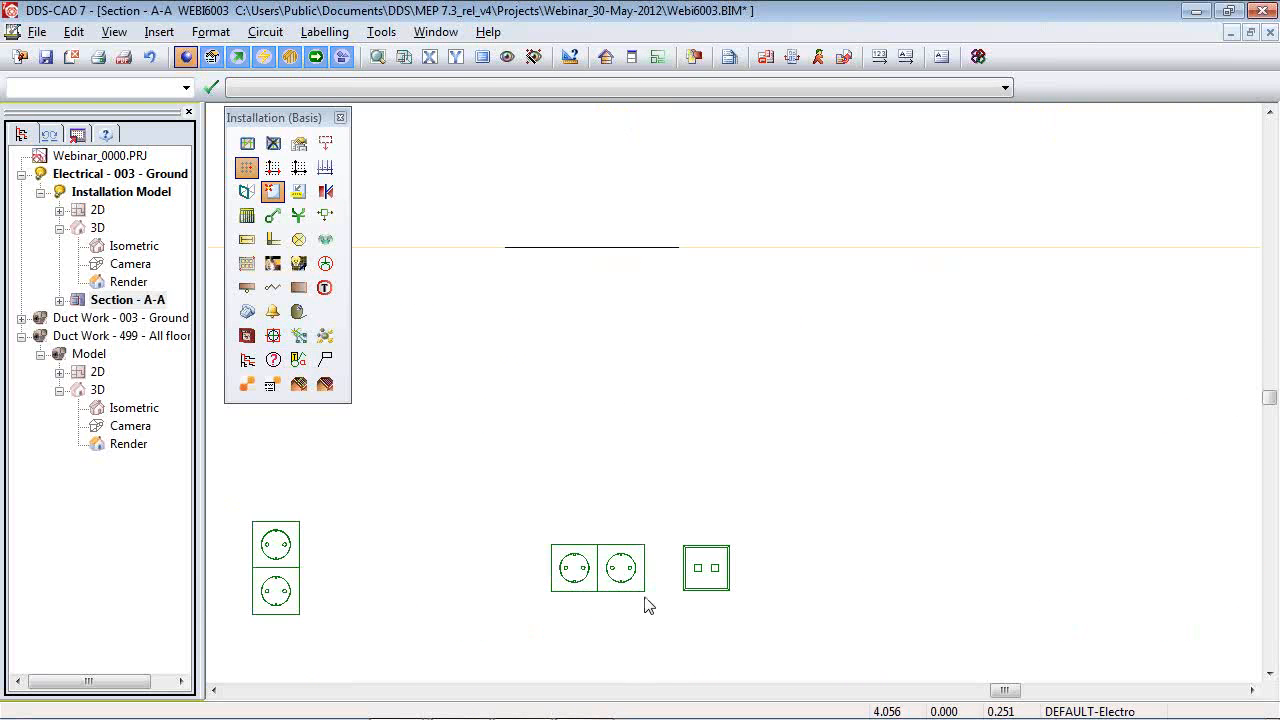
{"action": "left_click", "coordinate": [645, 595]}
{"action": "left_click", "coordinate": [688, 588]}
{"action": "scroll", "coordinate": [731, 615], "scroll_direction": "up", "scroll_amount": 2}
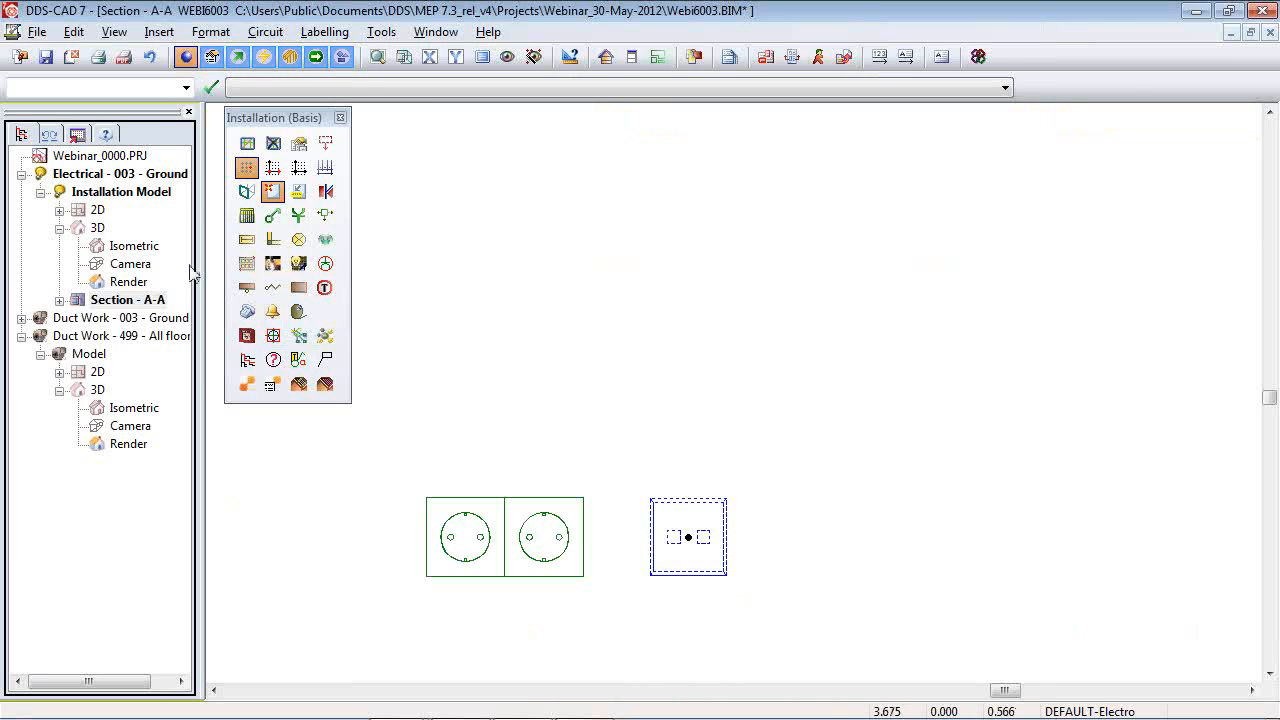
Return to the 2D plan and give the right office's vertical double socket a 2D offset of 0.2 m.
{"action": "double_click", "coordinate": [101, 213]}
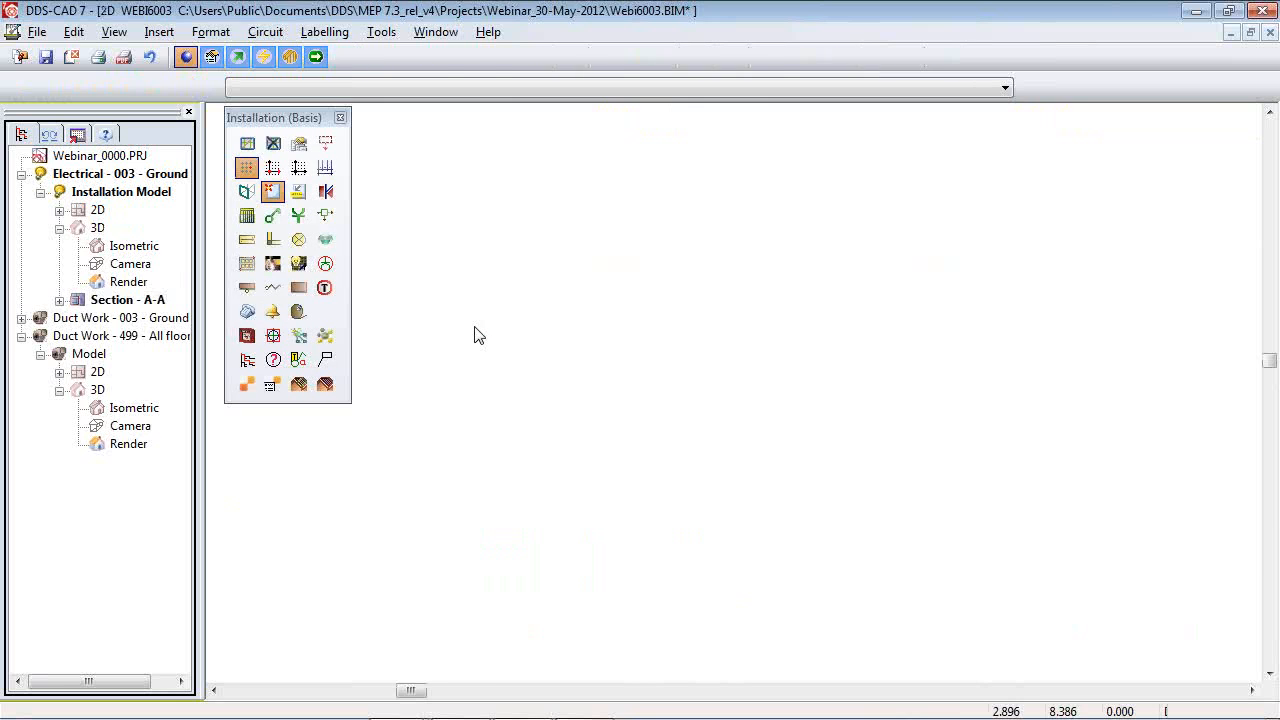
{"action": "scroll", "coordinate": [478, 334], "scroll_direction": "down", "scroll_amount": 1}
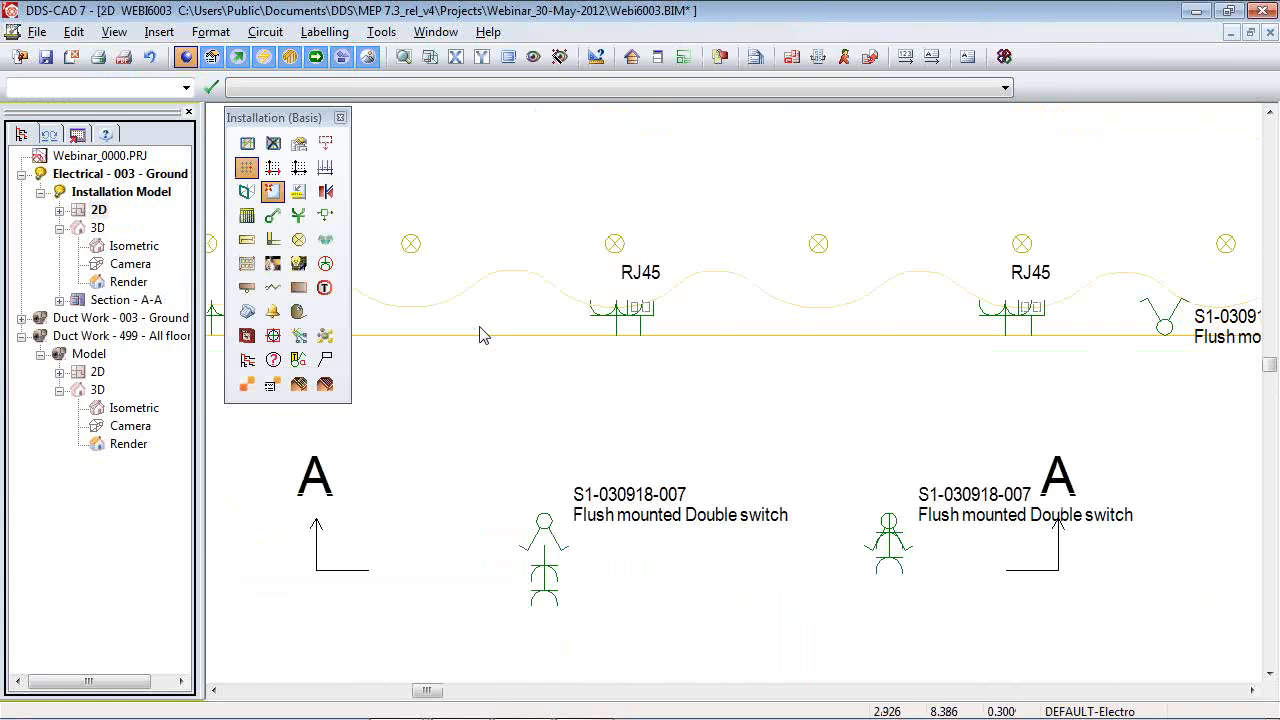
{"action": "scroll", "coordinate": [480, 334], "scroll_direction": "down", "scroll_amount": 1}
{"action": "double_click", "coordinate": [722, 450]}
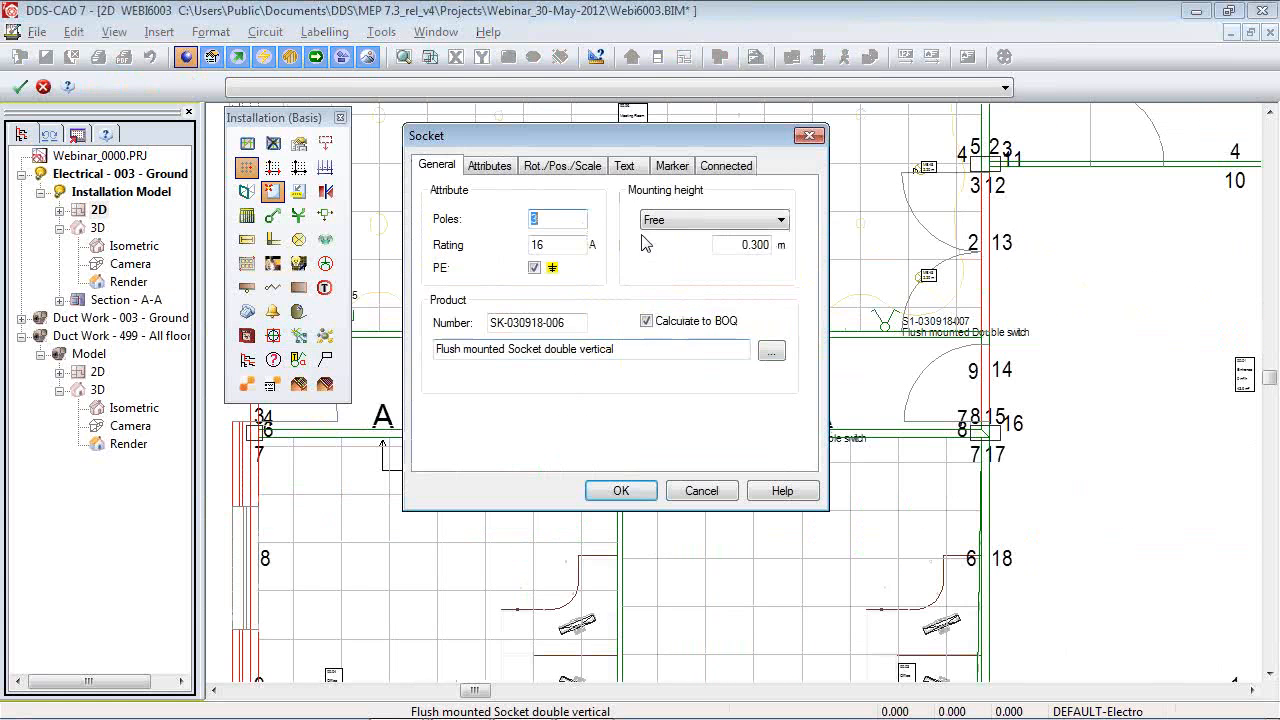
{"action": "left_click", "coordinate": [562, 165]}
{"action": "left_click", "coordinate": [543, 424]}
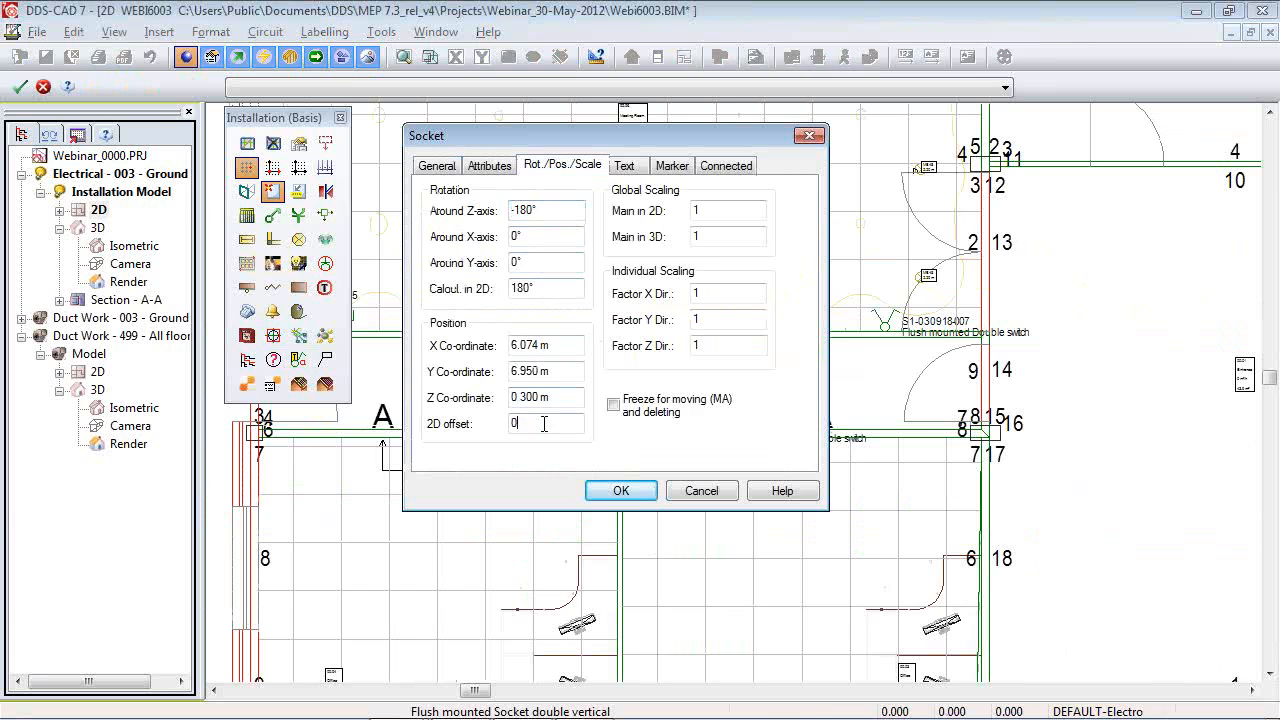
{"action": "type", "text": ".2"}
{"action": "key", "text": "Return"}
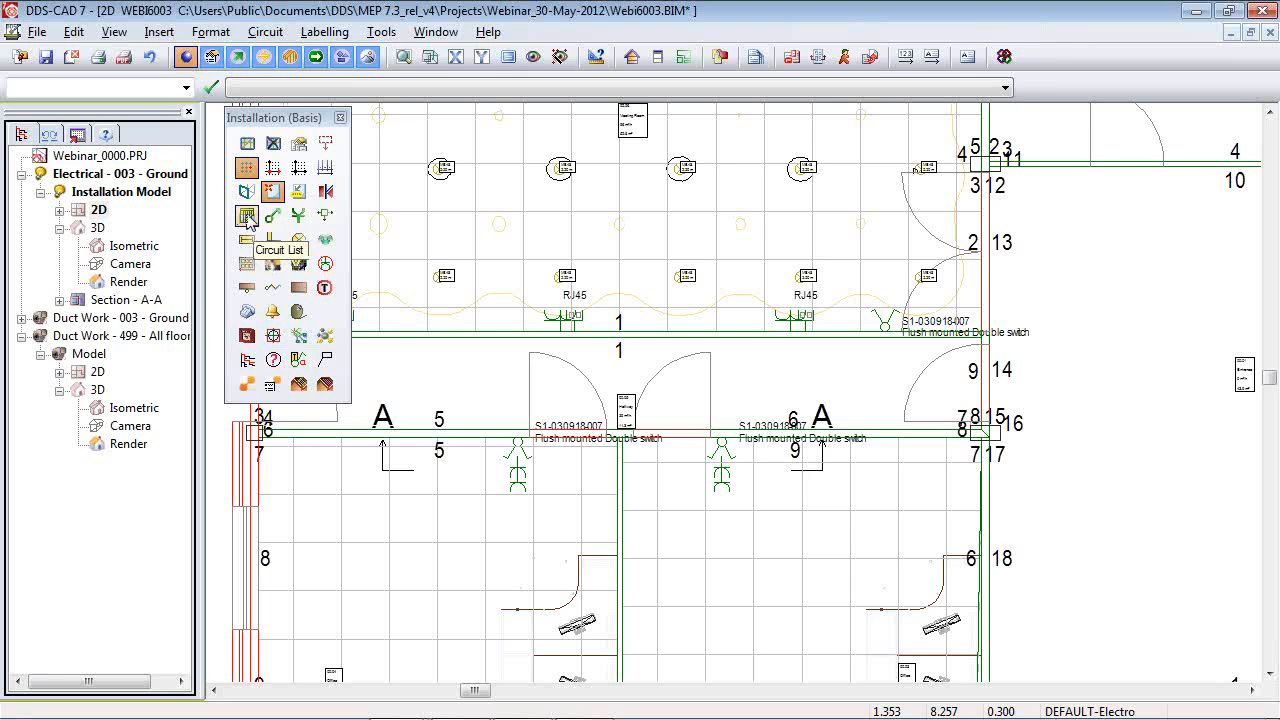
Define a new distribution board with reference Db-1 and description "Distrubution board-1".
{"action": "left_click", "coordinate": [247, 217]}
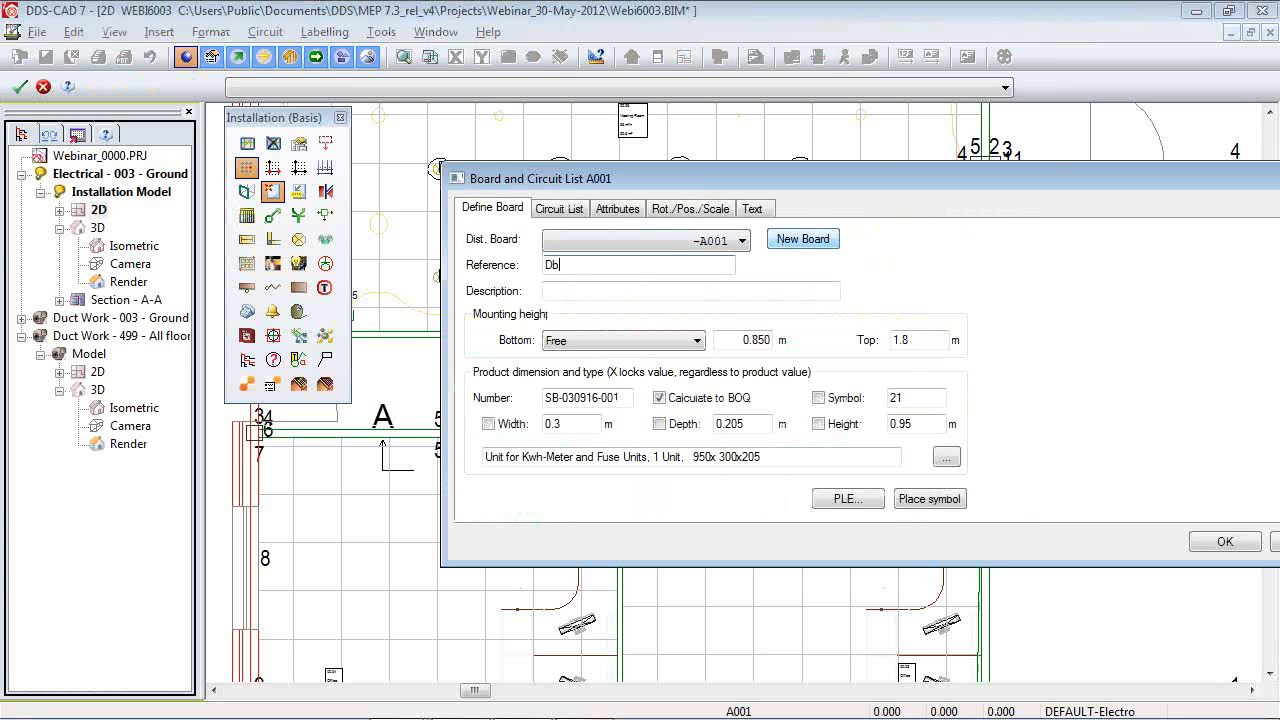
{"action": "type", "text": "Db-1"}
{"action": "key", "text": "Tab"}
{"action": "type", "text": "Distrubu"}
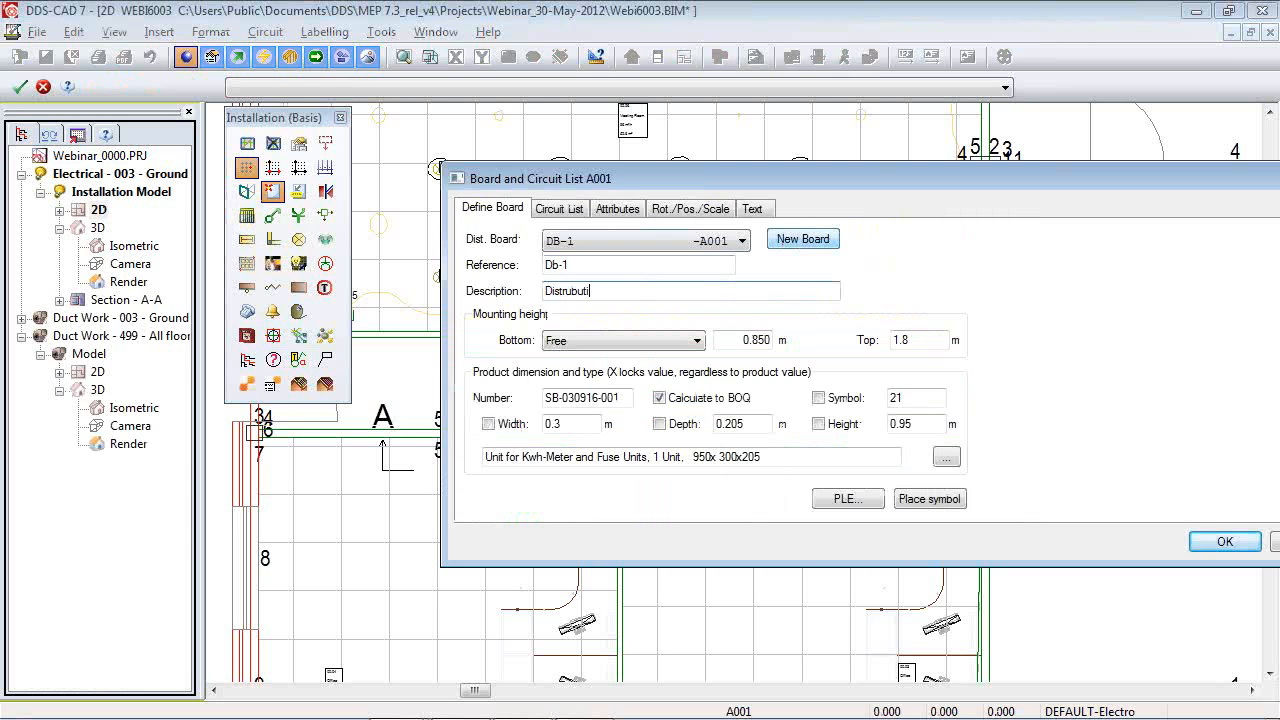
{"action": "type", "text": "tion board-1"}
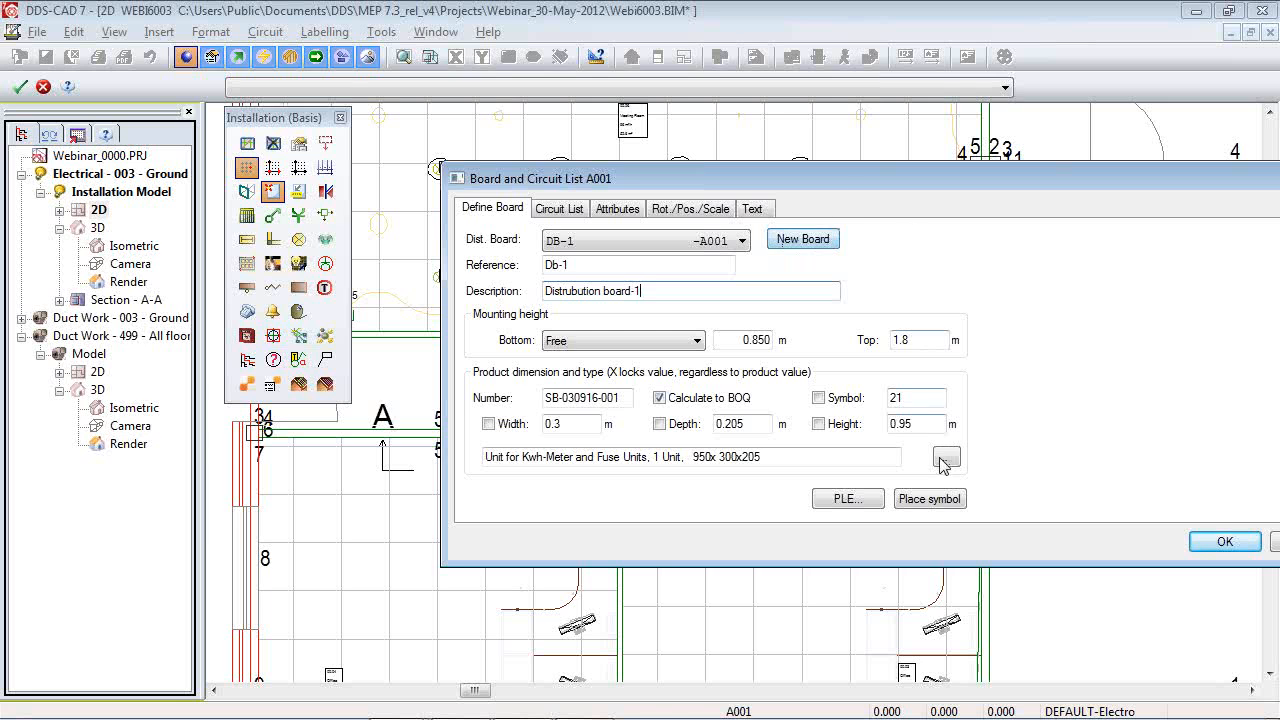
Place the Db-1 board symbol on the technical room's wall shared with the bathroom and review its circuit list and definition.
{"action": "left_click", "coordinate": [930, 498]}
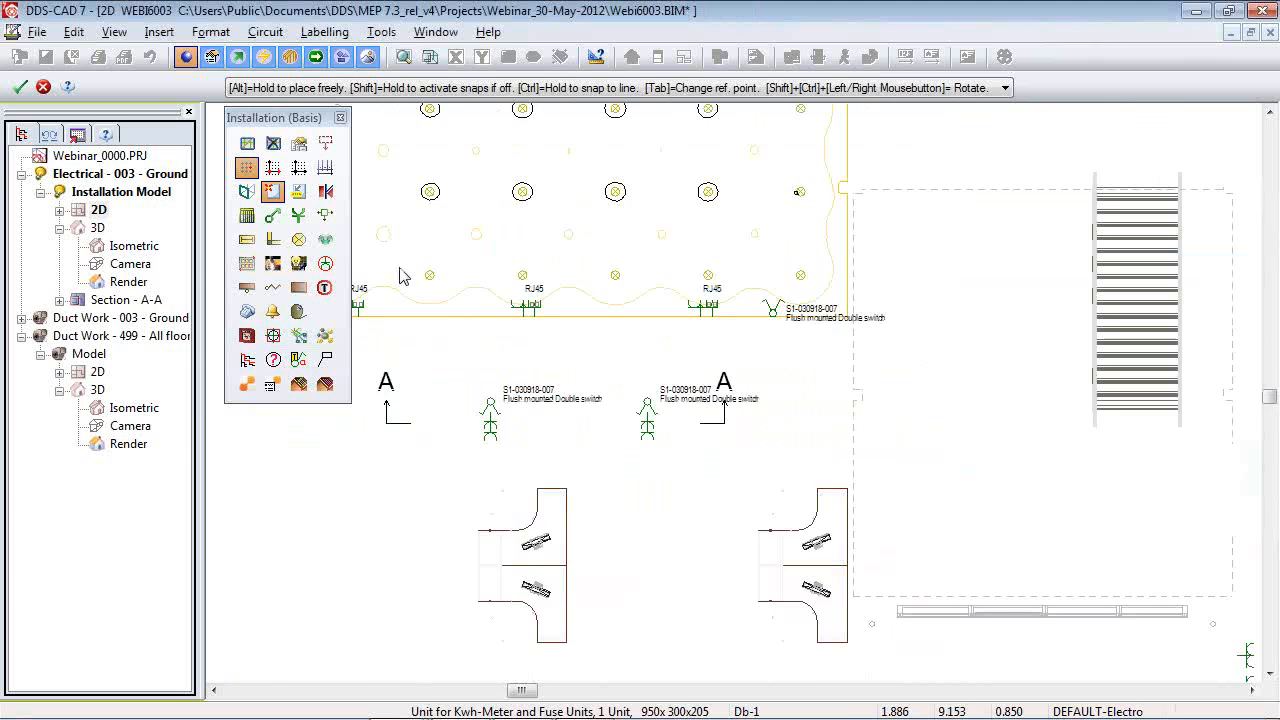
{"action": "scroll", "coordinate": [1003, 350], "scroll_direction": "down", "scroll_amount": 2}
{"action": "scroll", "coordinate": [1003, 350], "scroll_direction": "up", "scroll_amount": 3}
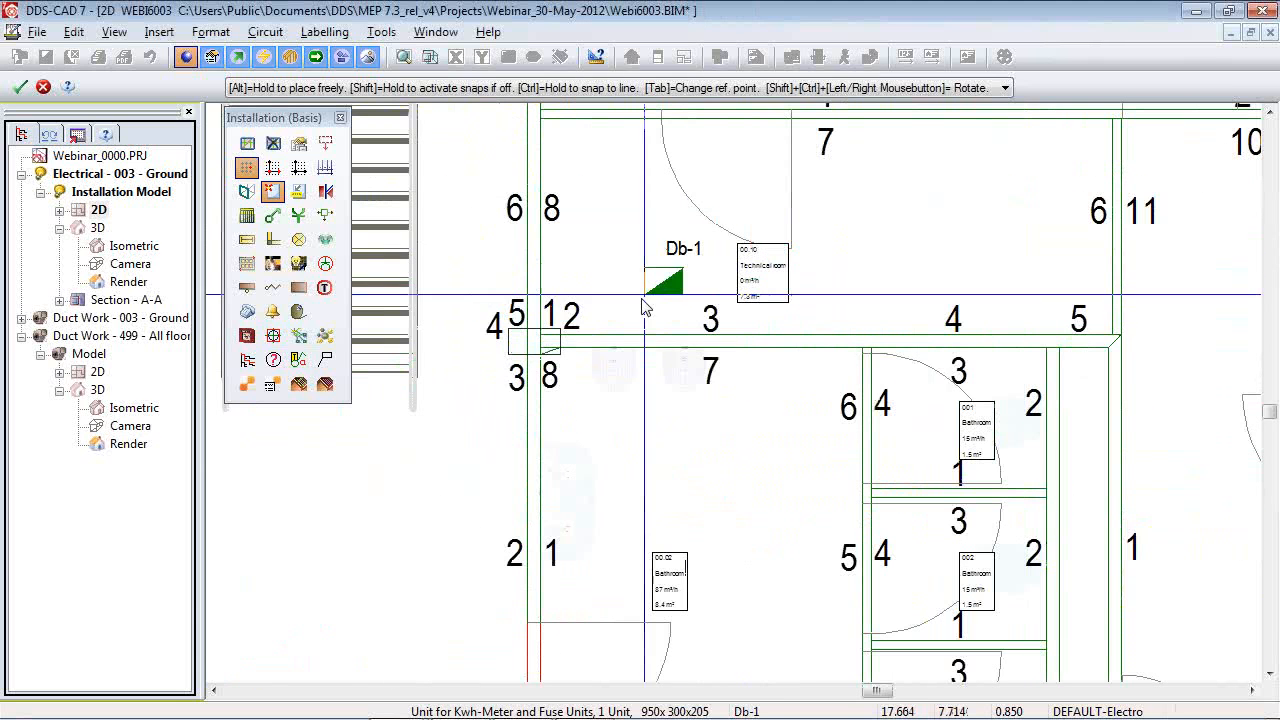
{"action": "scroll", "coordinate": [600, 320], "scroll_direction": "up", "scroll_amount": 1}
{"action": "left_click", "coordinate": [616, 352]}
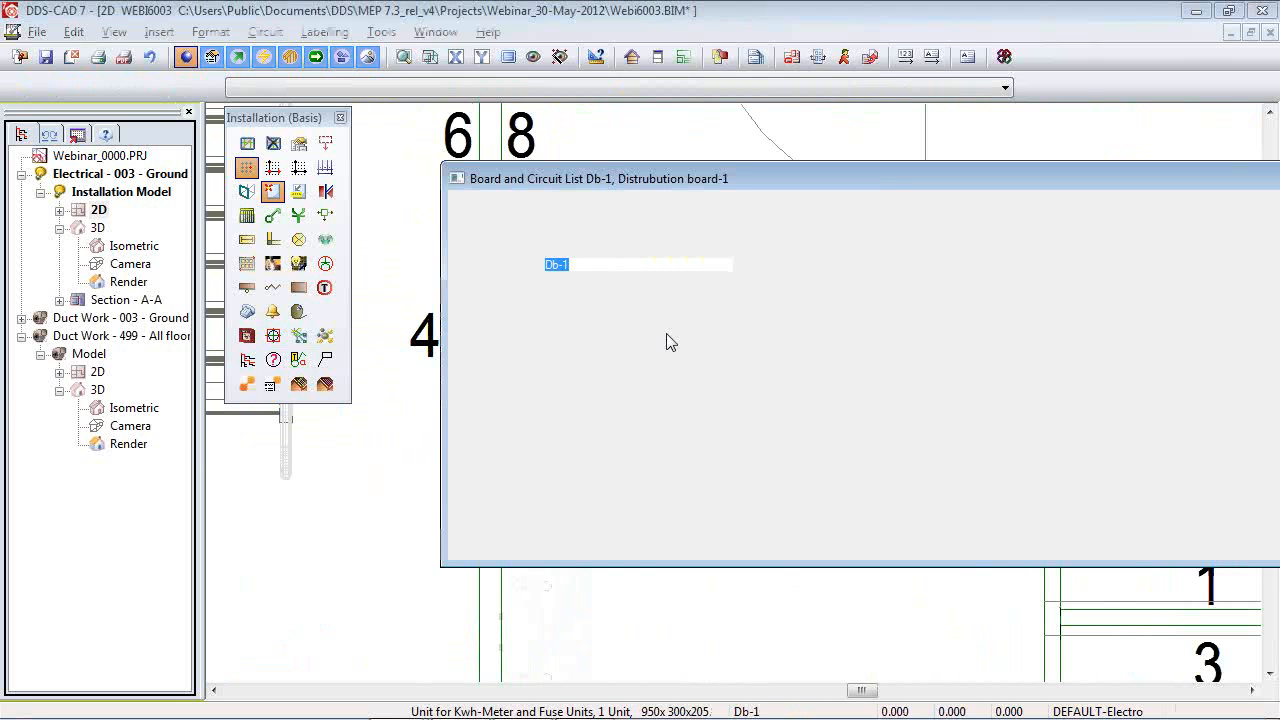
{"action": "left_click", "coordinate": [558, 209]}
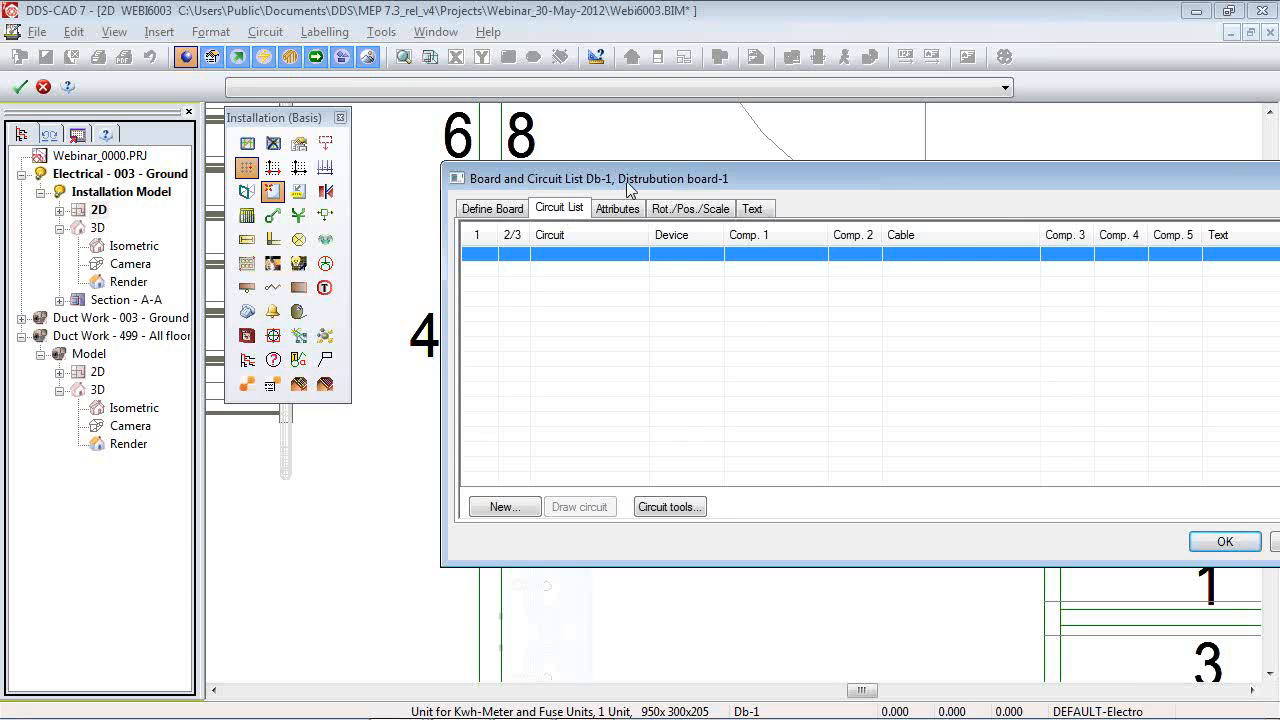
{"action": "left_click_drag", "start_coordinate": [601, 179], "coordinate": [336, 135]}
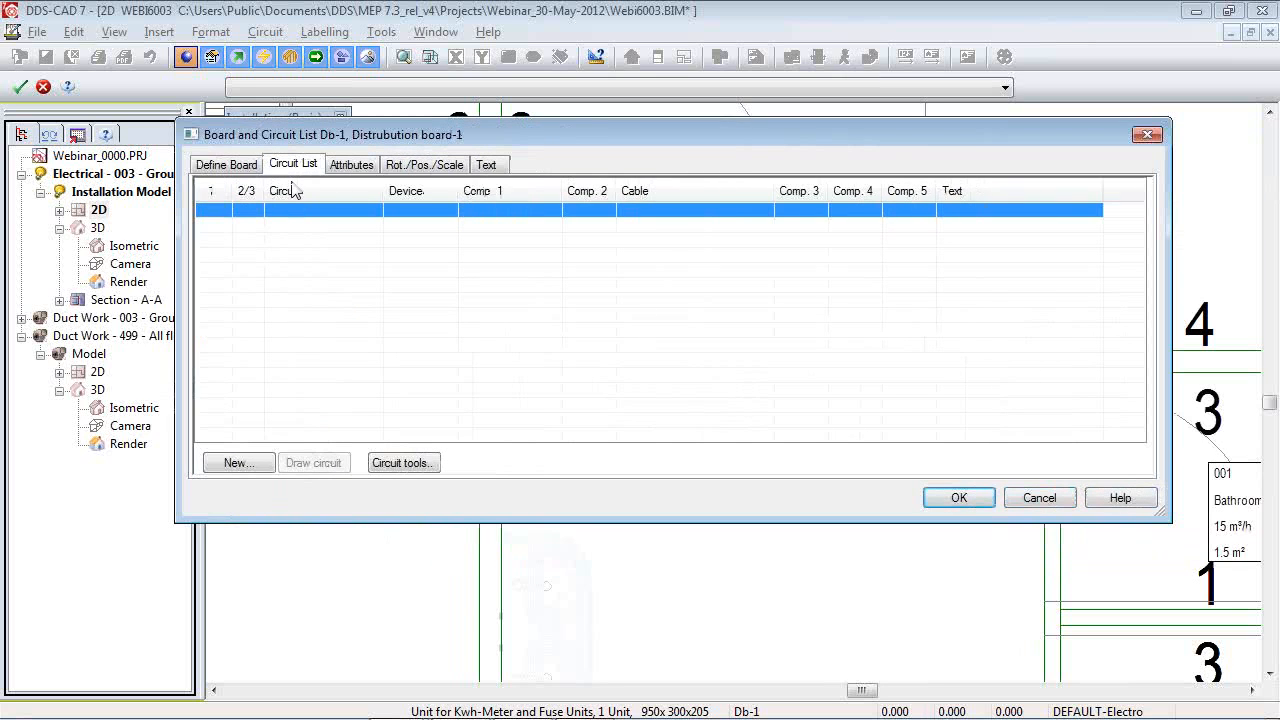
{"action": "left_click", "coordinate": [227, 164]}
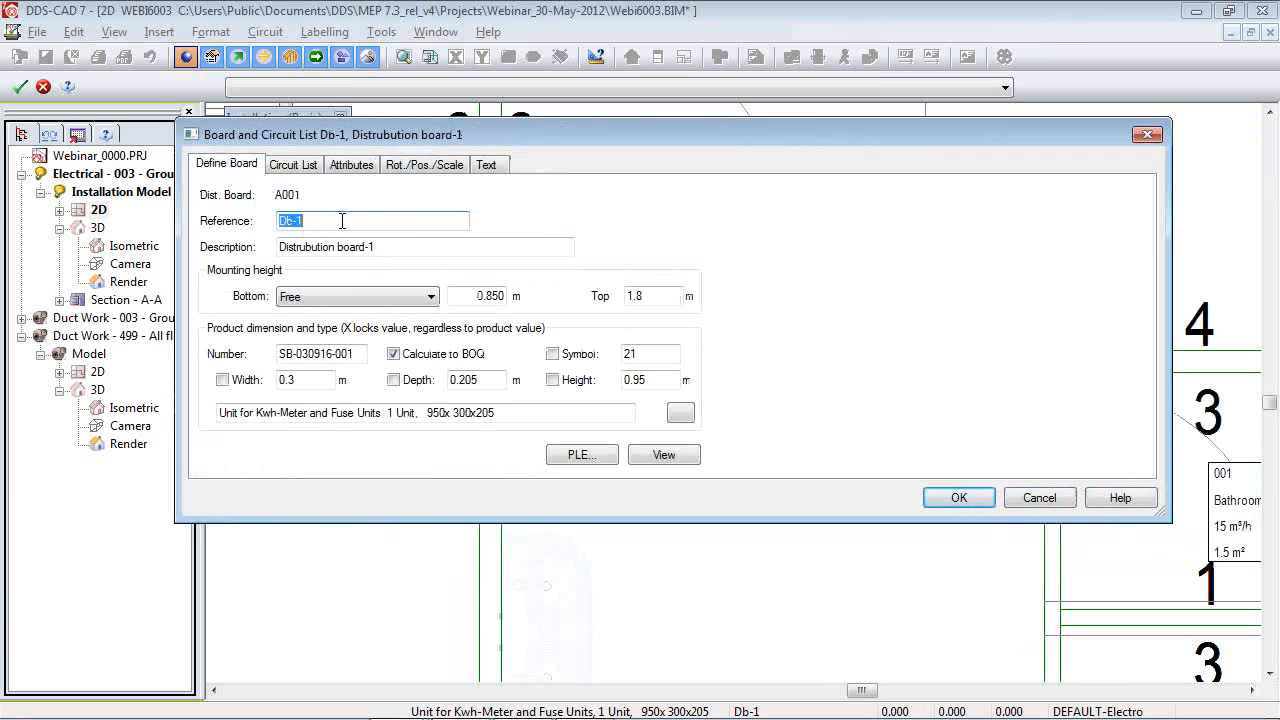
Define a second board with reference Sb-1 and description "Sub board-1", without placing its symbol.
{"action": "left_click", "coordinate": [537, 195]}
{"action": "type", "text": "Sub b"}
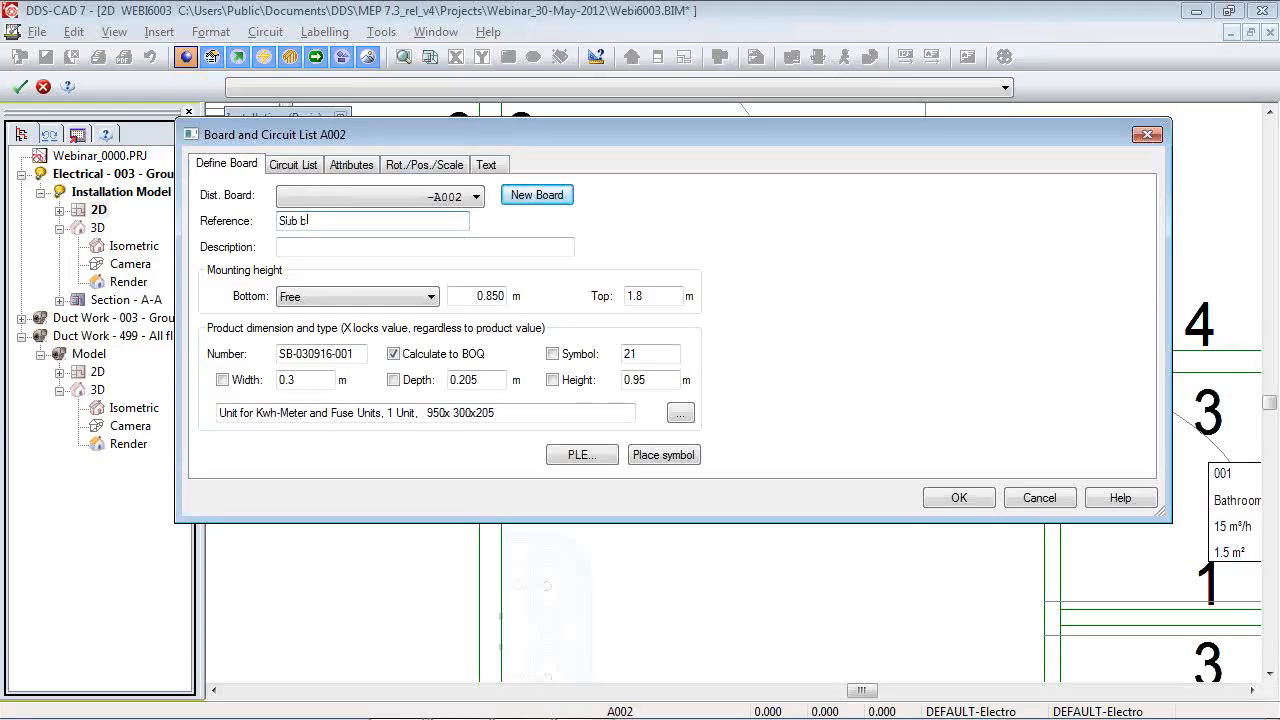
{"action": "type", "text": "-1"}
{"action": "key", "text": "Tab"}
{"action": "type", "text": "S"}
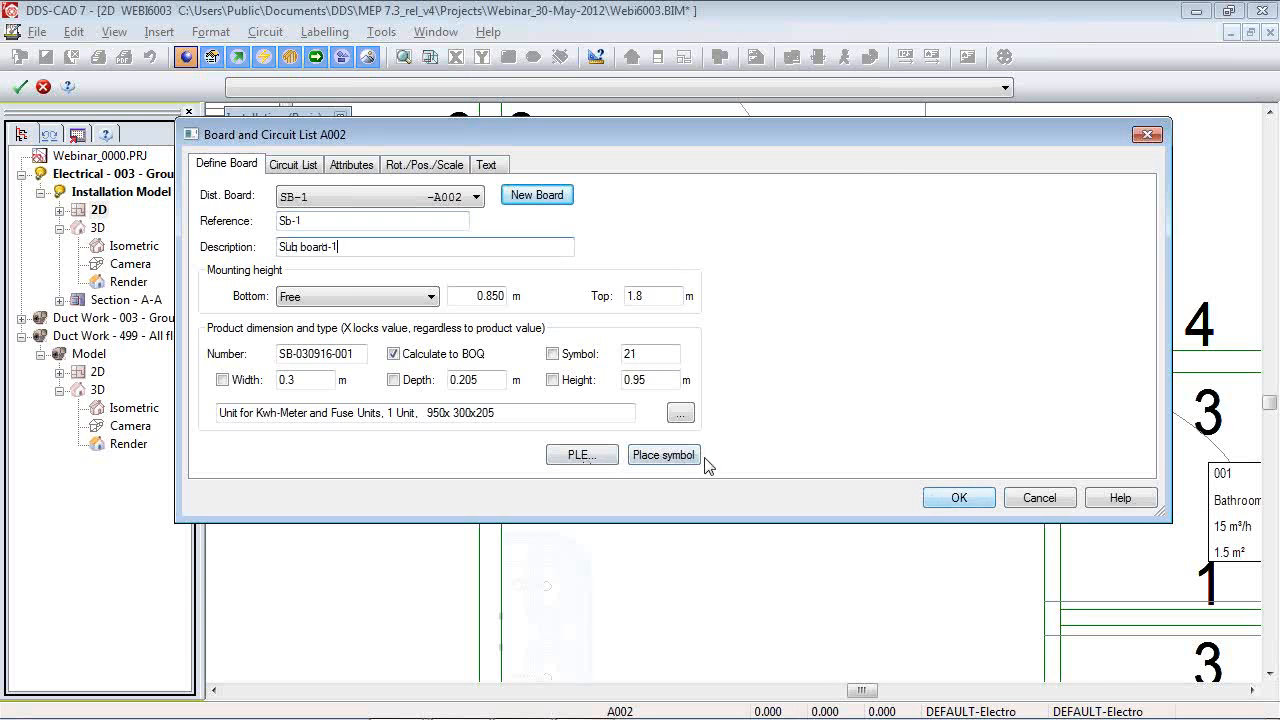
{"action": "left_click", "coordinate": [957, 497]}
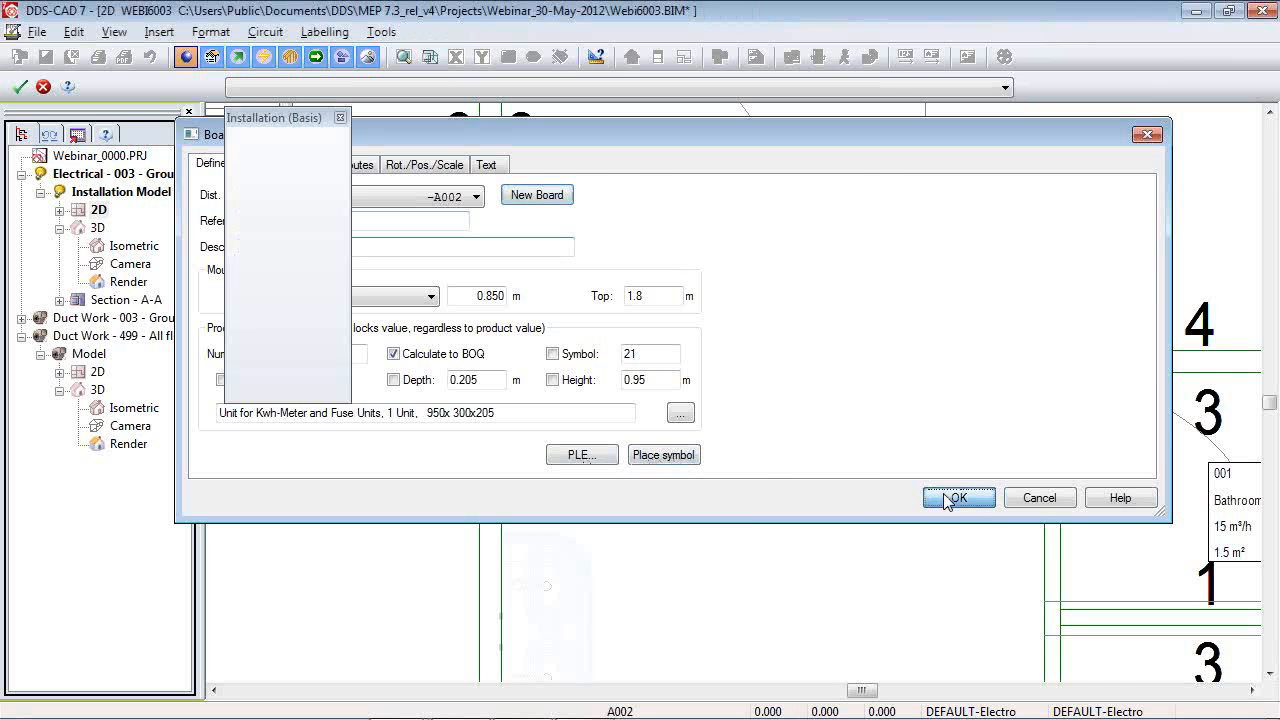
Add a supply circuit with protective device and cable to board Db-1, using 63 A main load, a 3-pole 25KA Type B MCB and TN/S Net.
{"action": "left_click", "coordinate": [652, 332]}
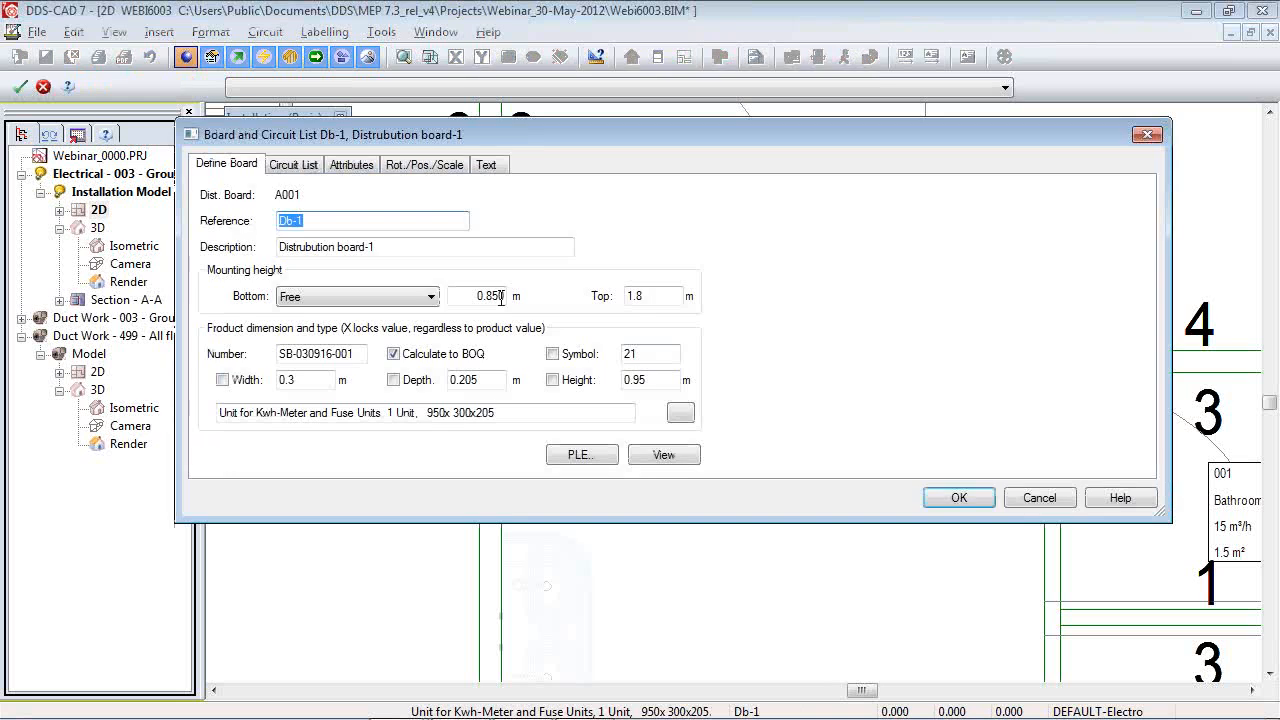
{"action": "left_click", "coordinate": [296, 164]}
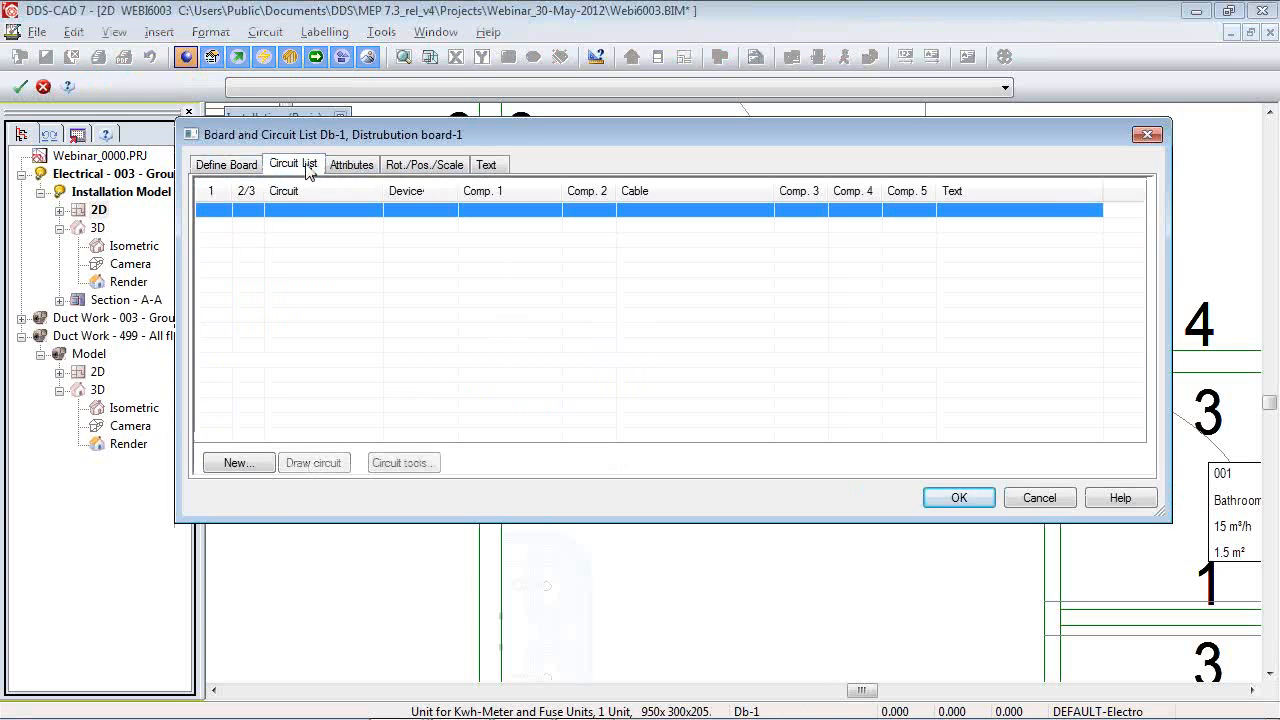
{"action": "left_click", "coordinate": [249, 465]}
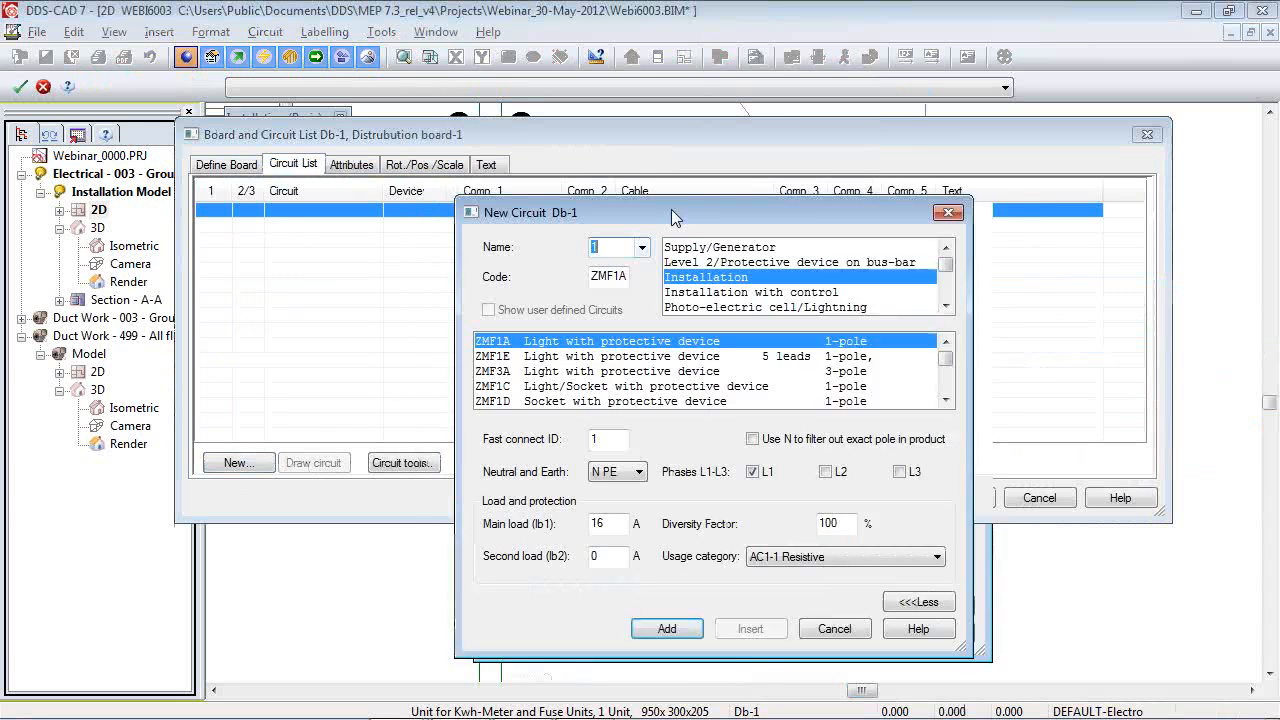
{"action": "left_click", "coordinate": [575, 225]}
{"action": "double_click", "coordinate": [462, 510]}
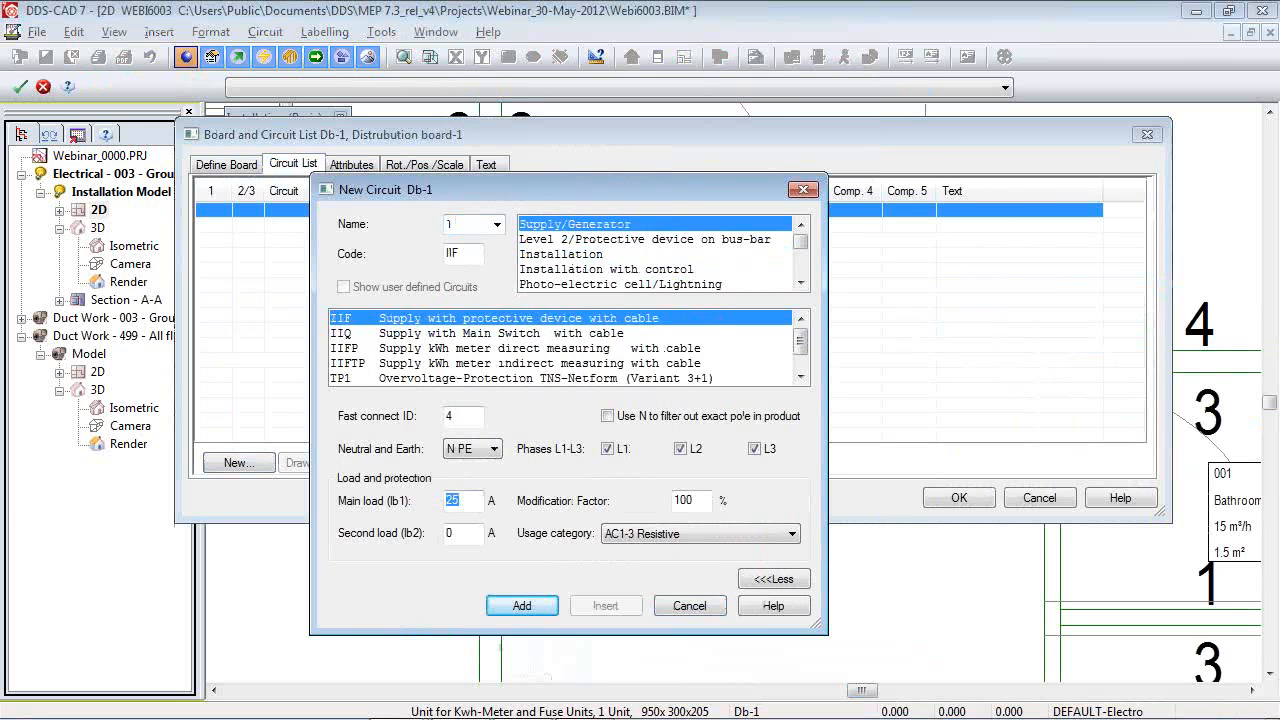
{"action": "type", "text": "63"}
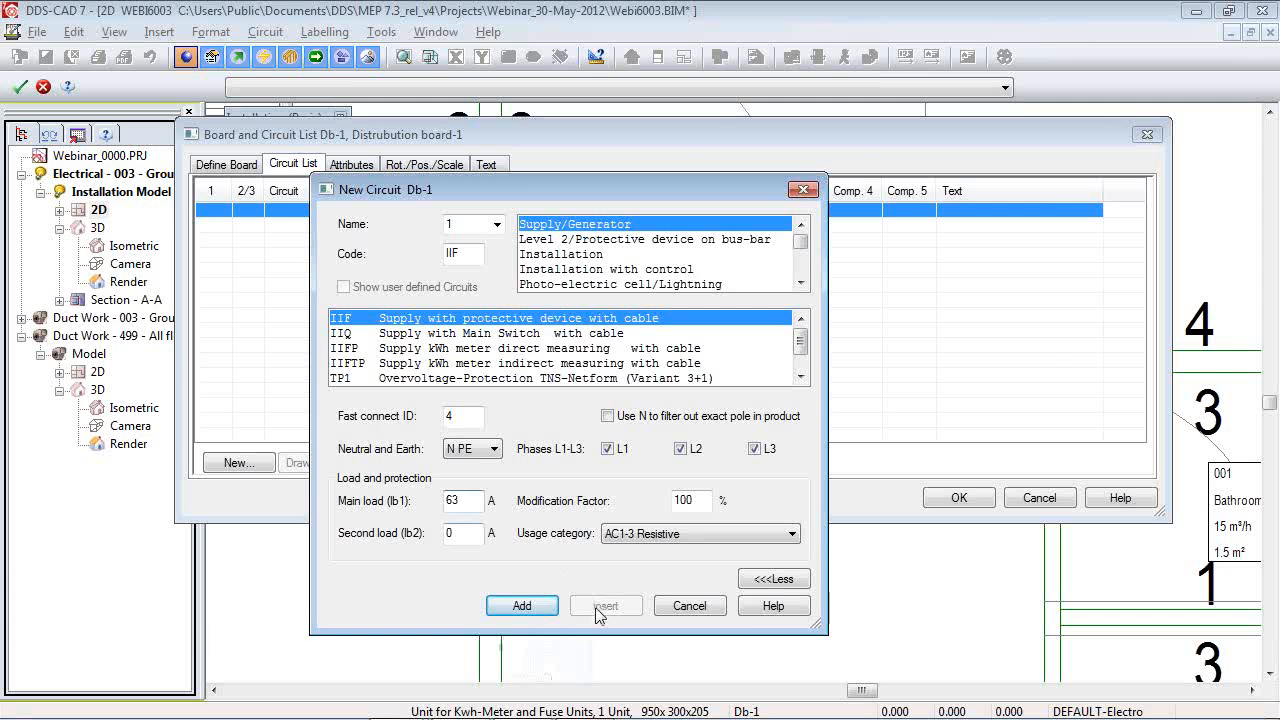
{"action": "left_click", "coordinate": [522, 606]}
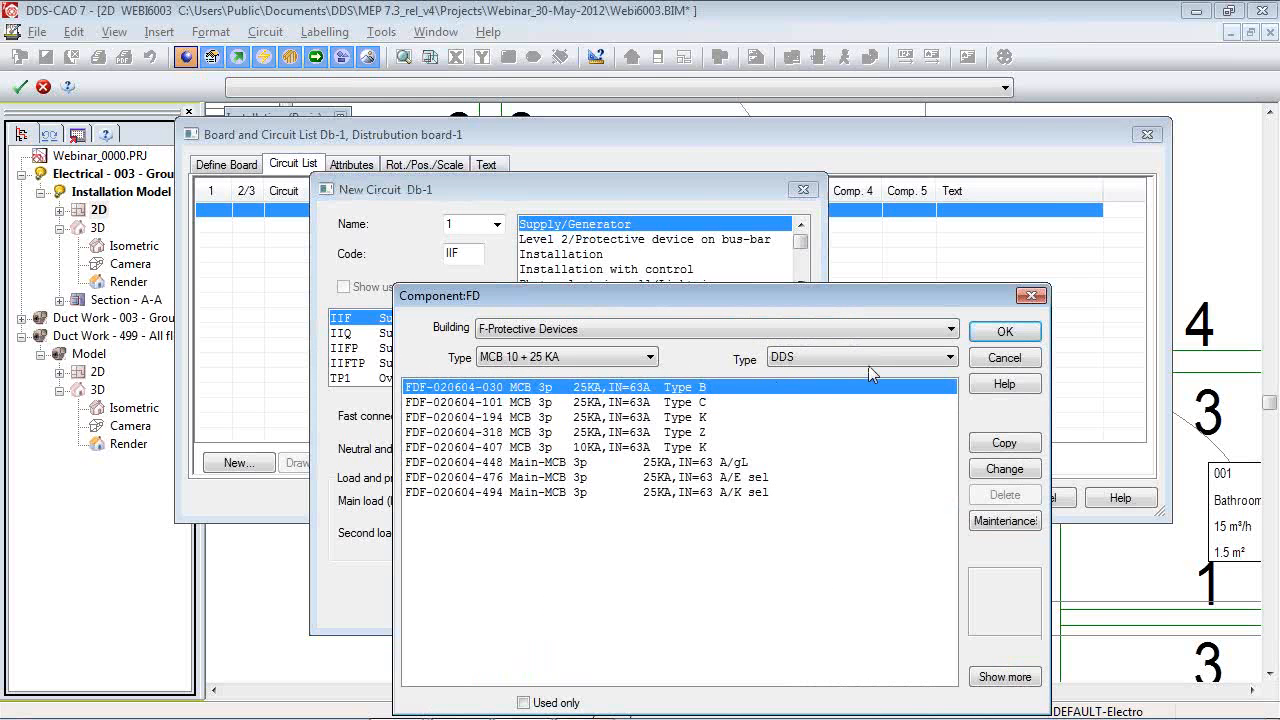
{"action": "left_click", "coordinate": [1004, 332]}
{"action": "left_click", "coordinate": [600, 423]}
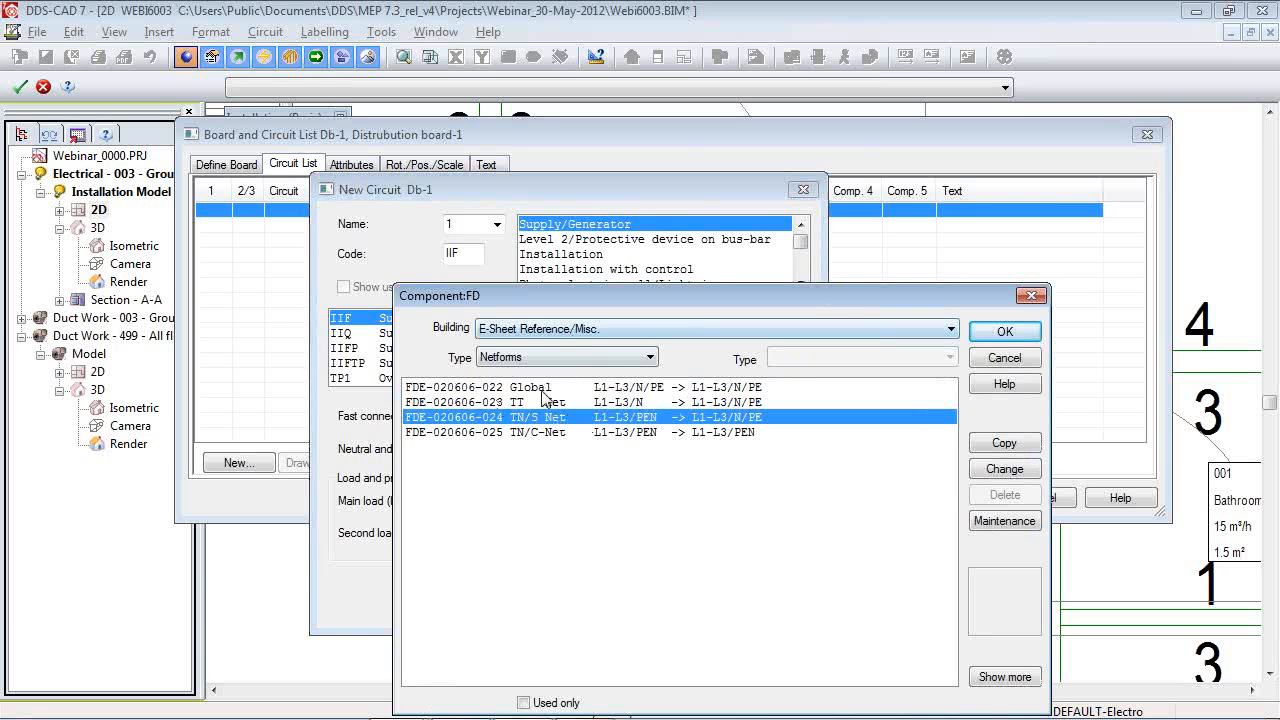
{"action": "double_click", "coordinate": [563, 418]}
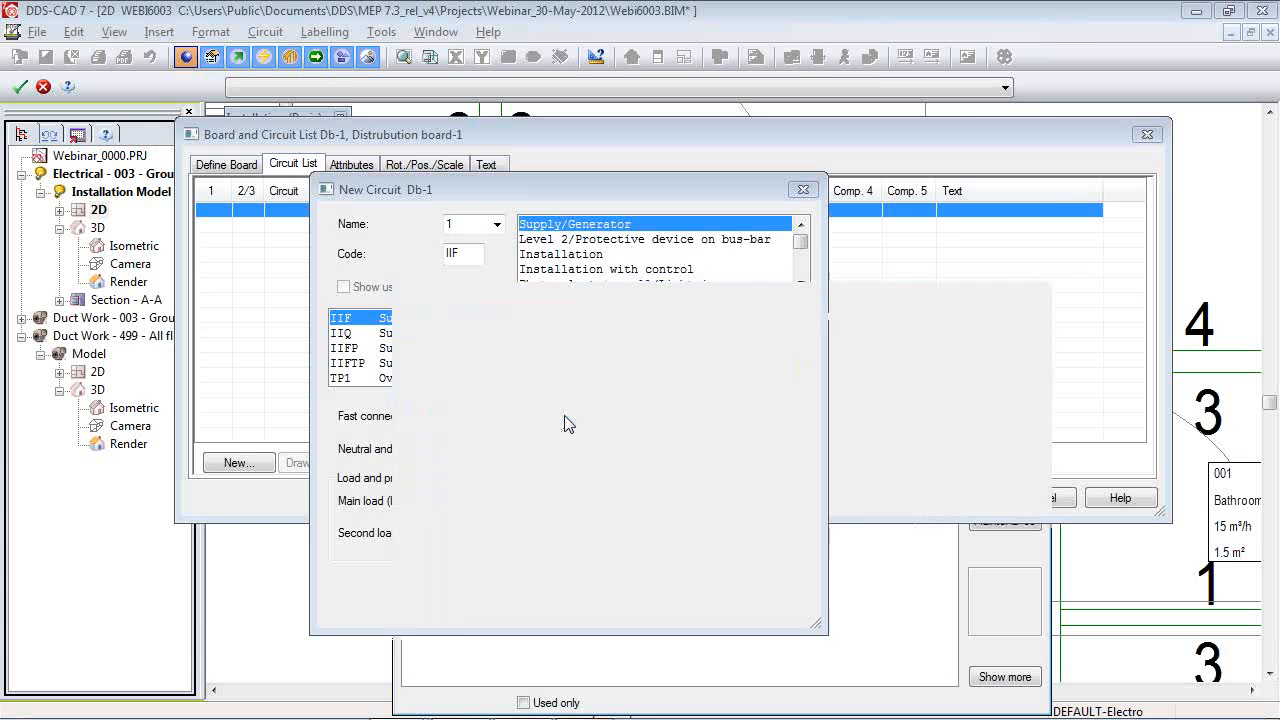
{"action": "left_click", "coordinate": [648, 424]}
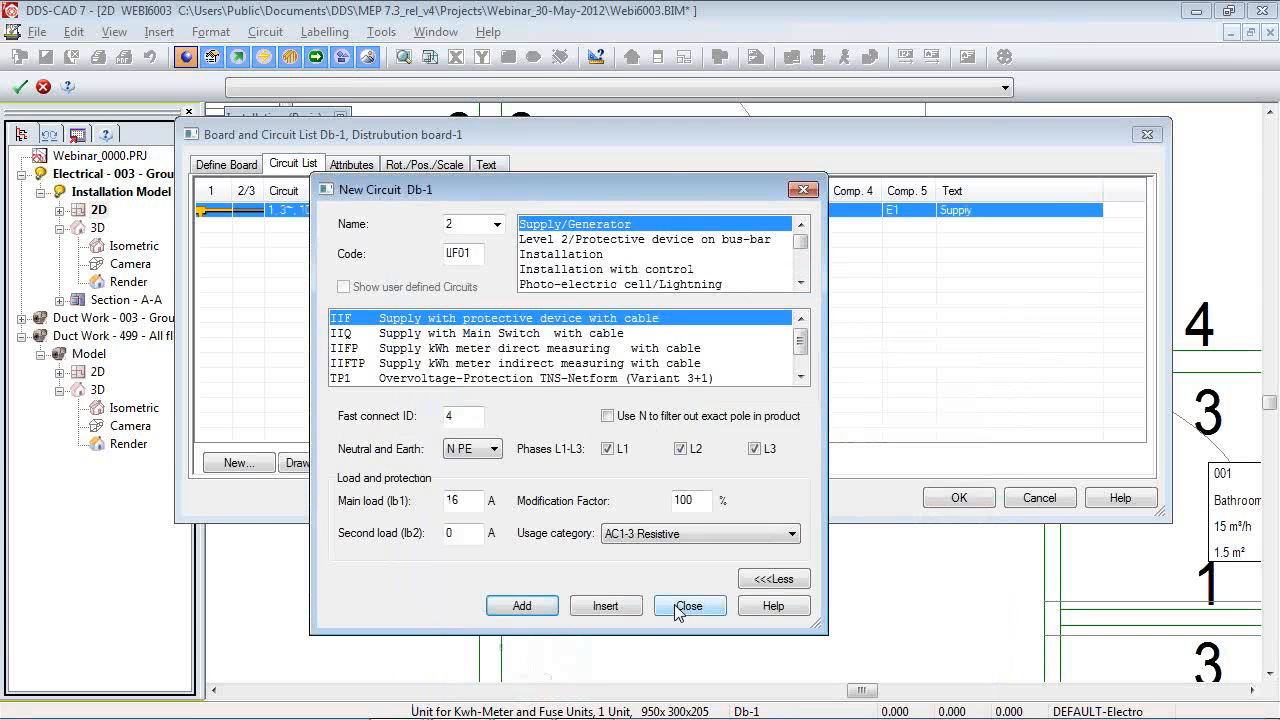
Add a Level 2 circuit with RCD protection to Db-1, with 25 A main load and the text "RCD".
{"action": "left_click", "coordinate": [591, 239]}
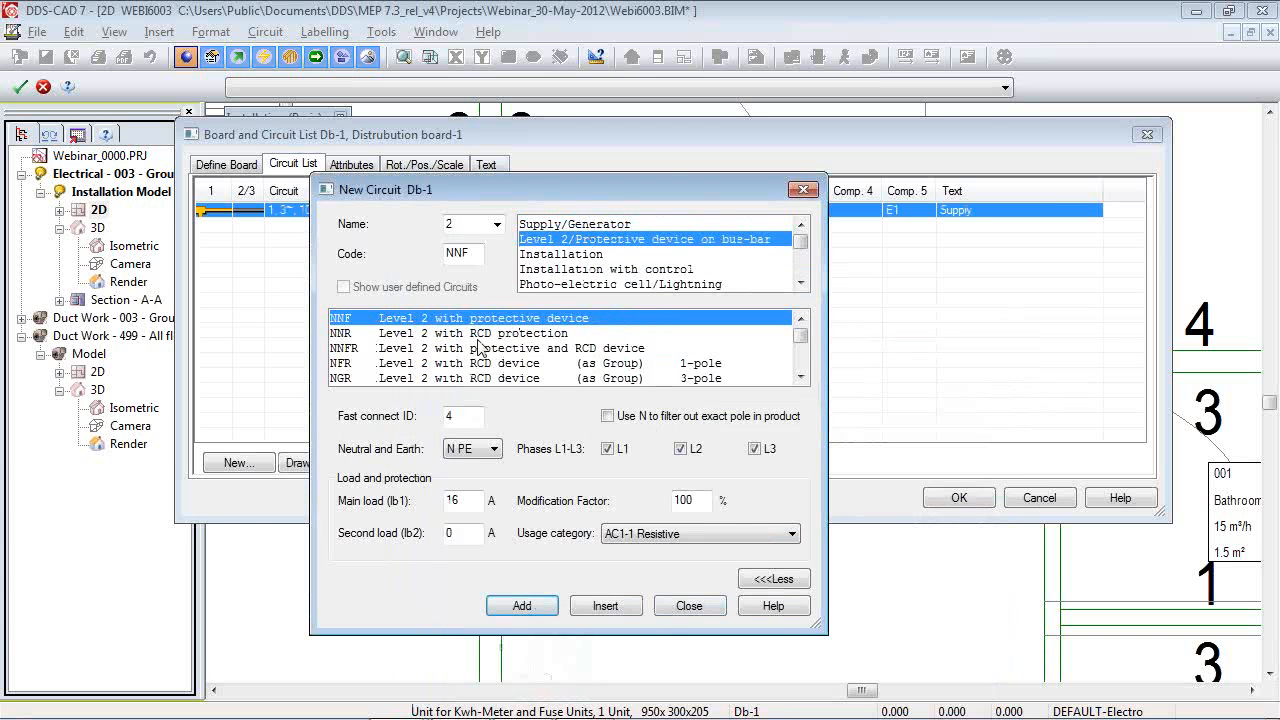
{"action": "left_click", "coordinate": [533, 335]}
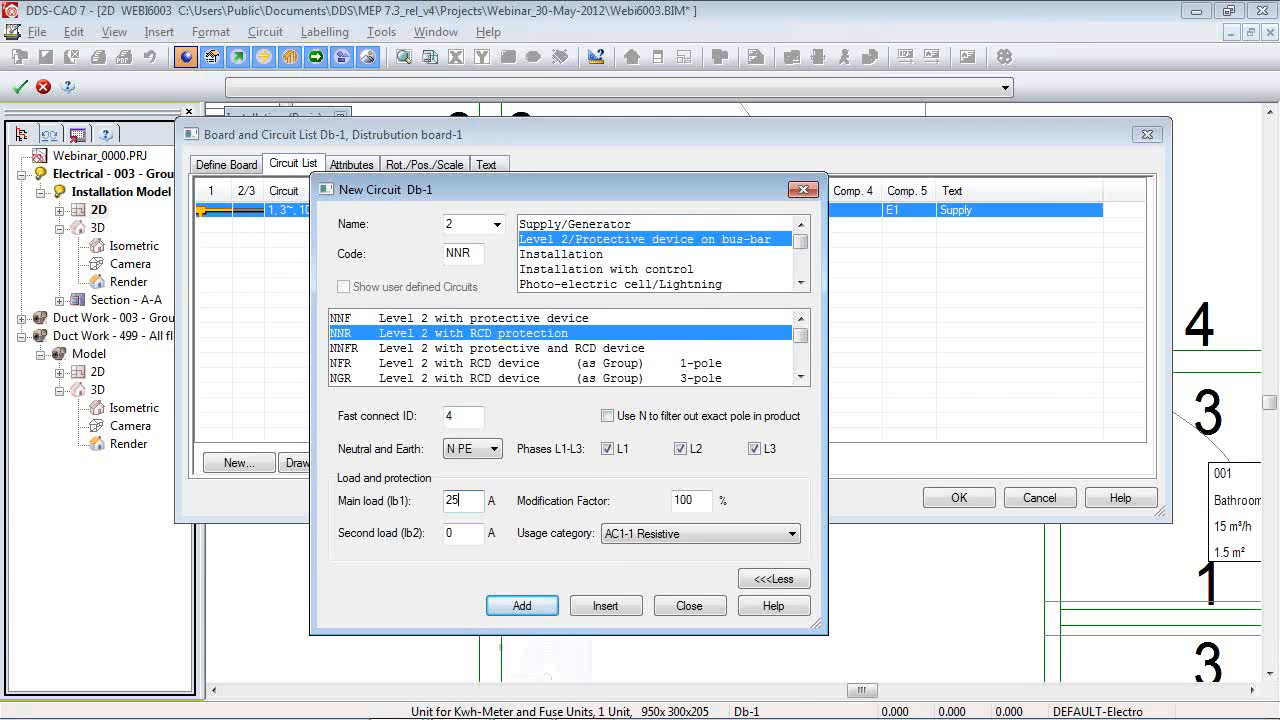
{"action": "key", "text": "Return"}
{"action": "key", "text": "Return"}
{"action": "type", "text": "RCD"}
{"action": "left_click", "coordinate": [651, 427]}
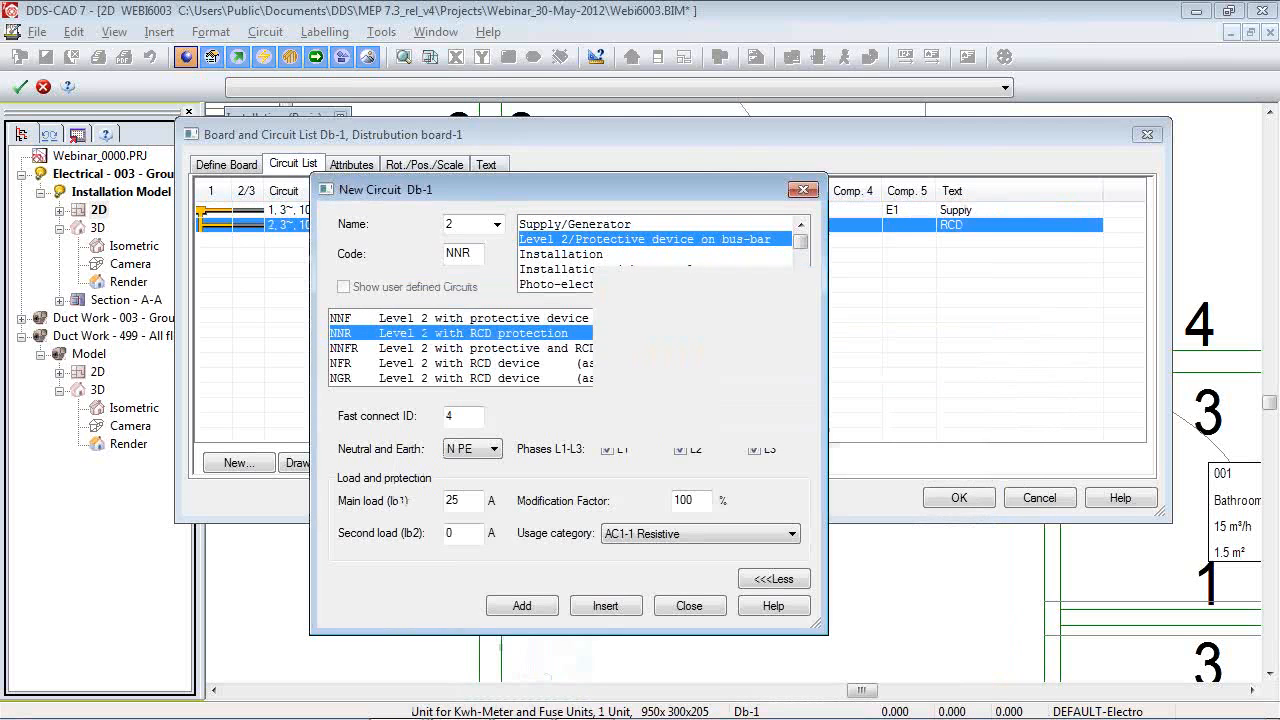
Add a 1-pole light circuit with protective device under the RCD, with 16 A main load, a Type B MCB and the text "Lighting-1".
{"action": "left_click", "coordinate": [580, 256]}
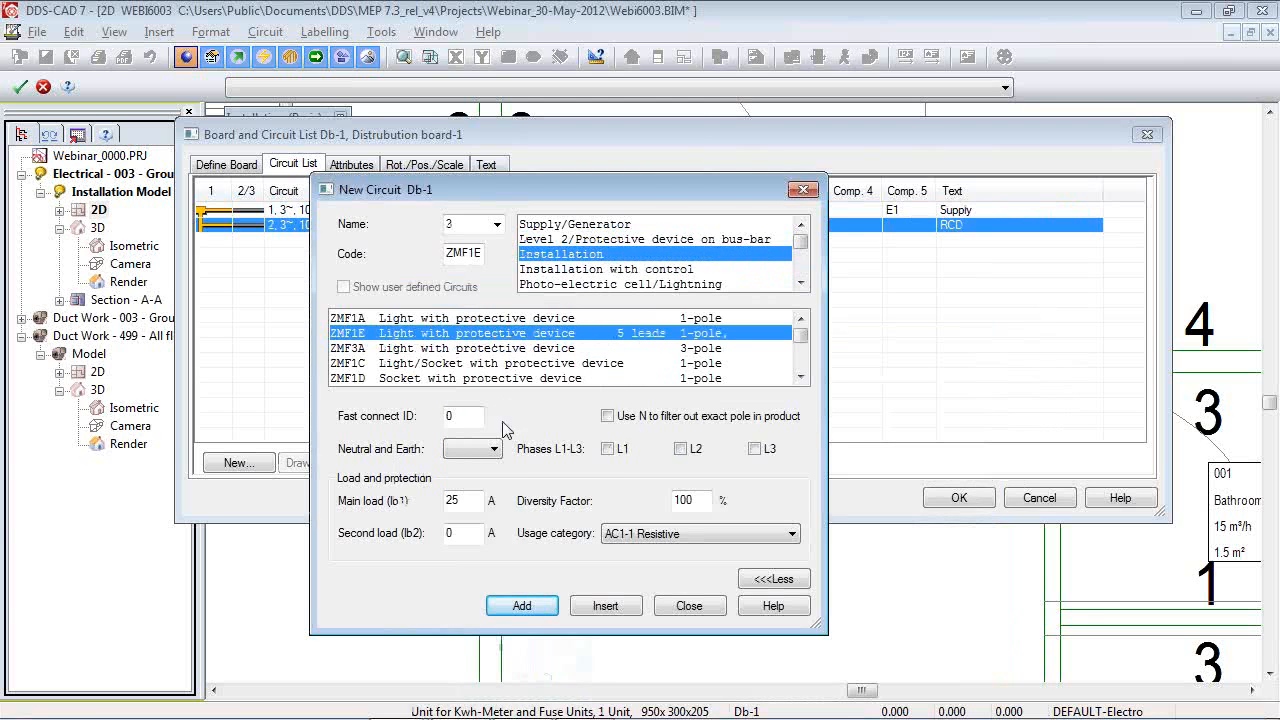
{"action": "left_click", "coordinate": [505, 320]}
{"action": "double_click", "coordinate": [479, 500]}
{"action": "type", "text": "16"}
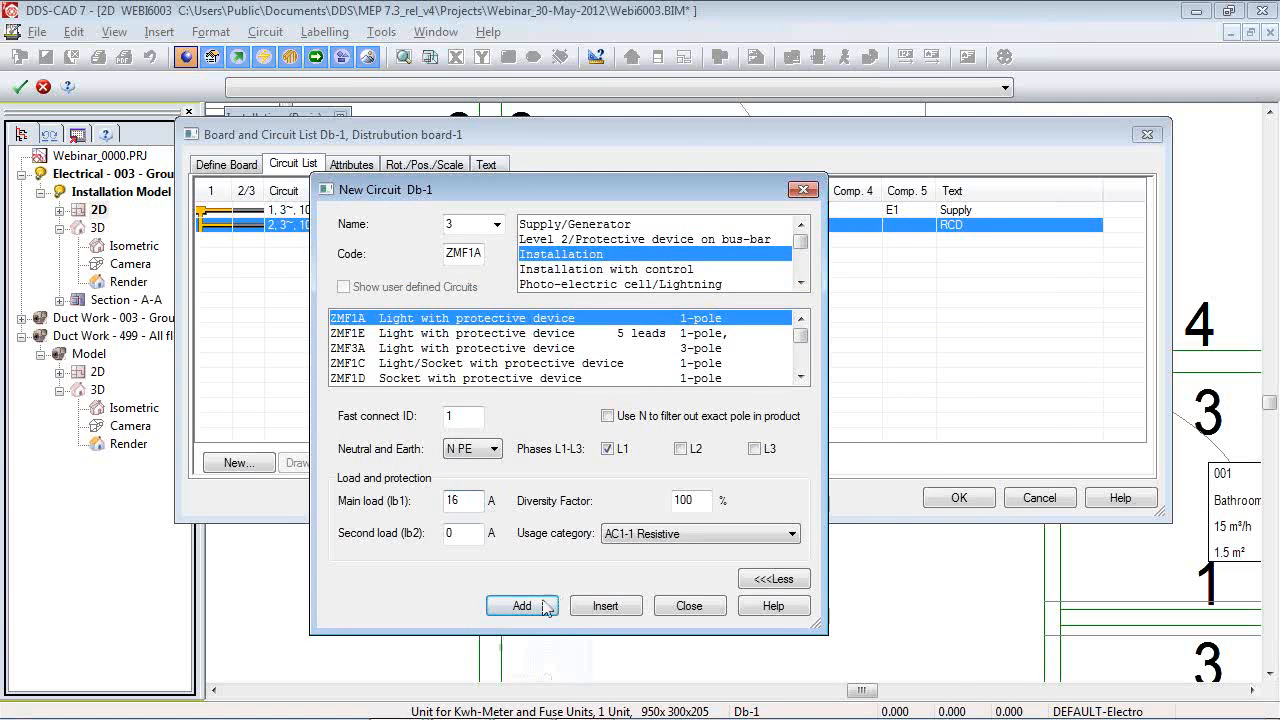
{"action": "left_click", "coordinate": [522, 606]}
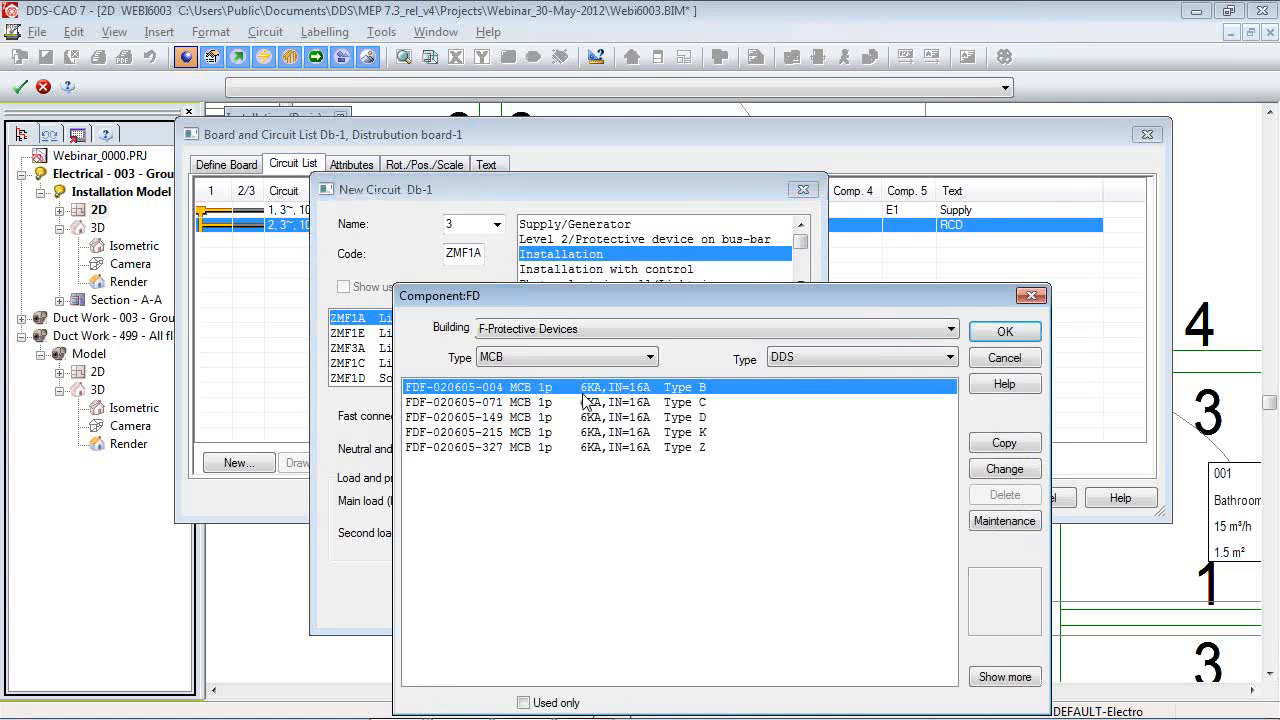
{"action": "left_click", "coordinate": [1005, 337]}
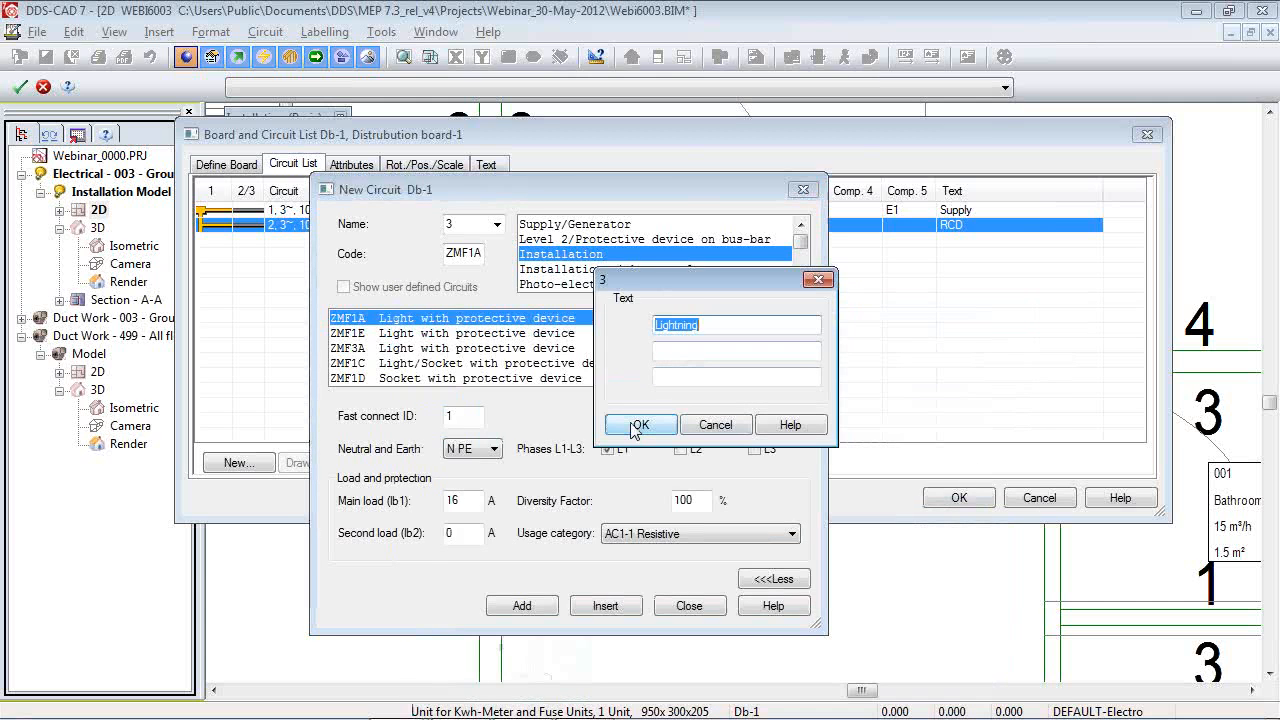
{"action": "type", "text": "Lig"}
{"action": "left_click", "coordinate": [641, 424]}
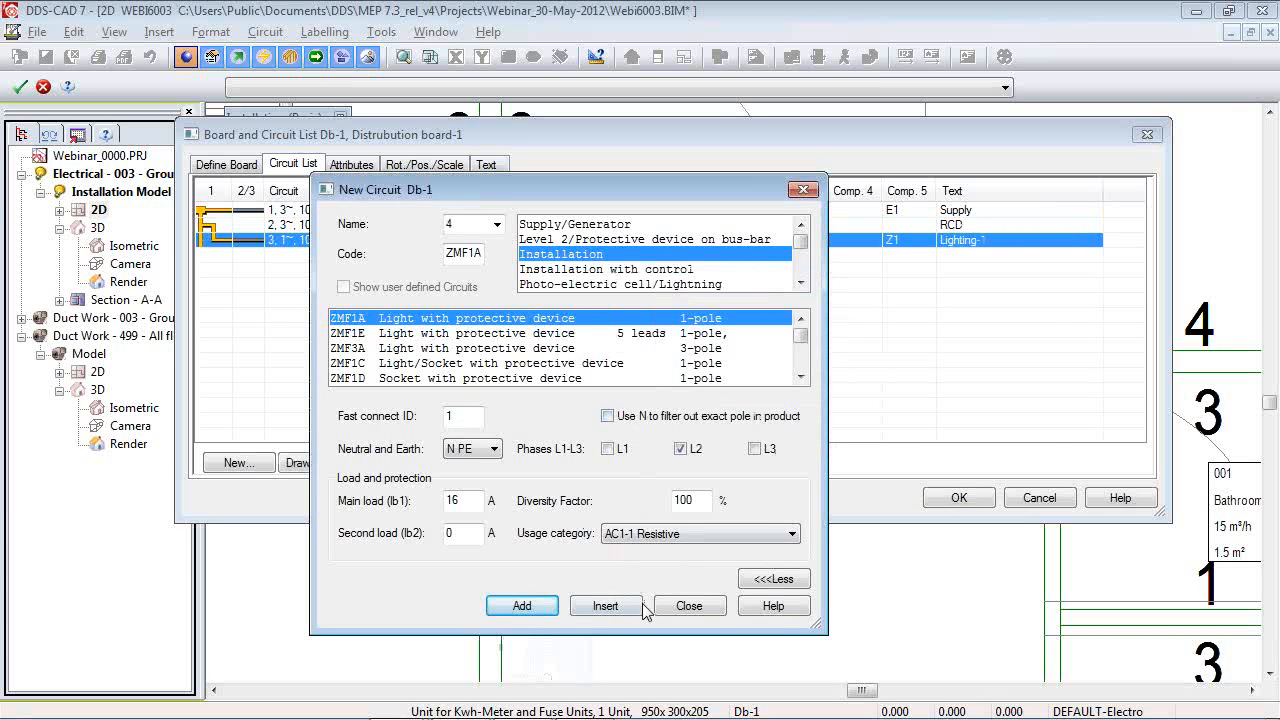
Add a second 16 A 1-pole light circuit with a Type B MCB and the text "Lighting-2".
{"action": "left_click", "coordinate": [522, 606]}
{"action": "left_click", "coordinate": [1004, 331]}
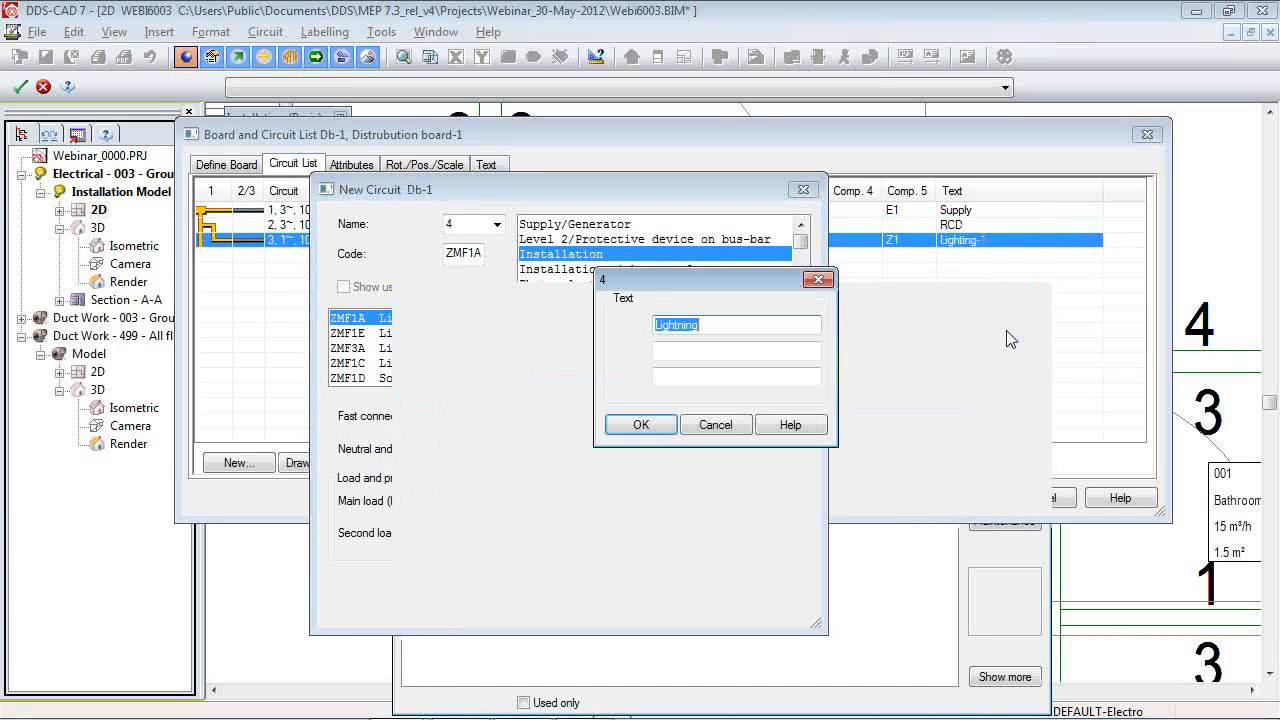
{"action": "type", "text": "Lighting"}
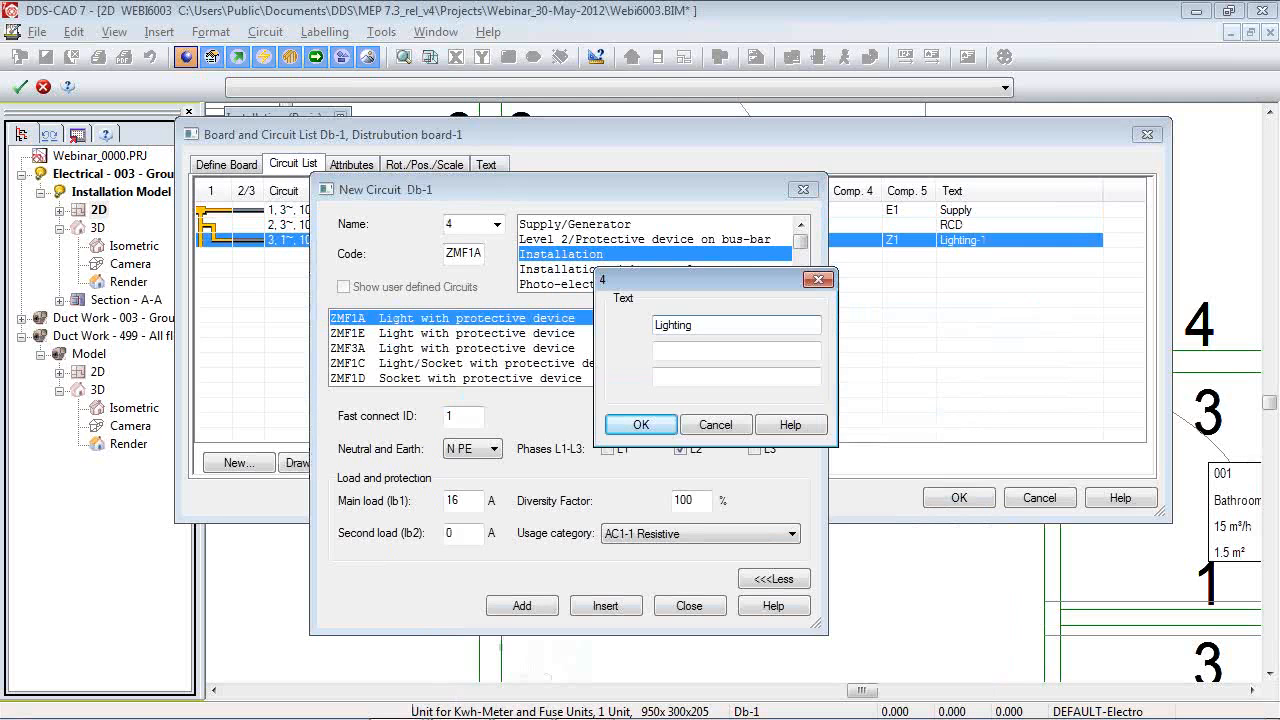
{"action": "type", "text": "-02"}
{"action": "key", "text": "Return"}
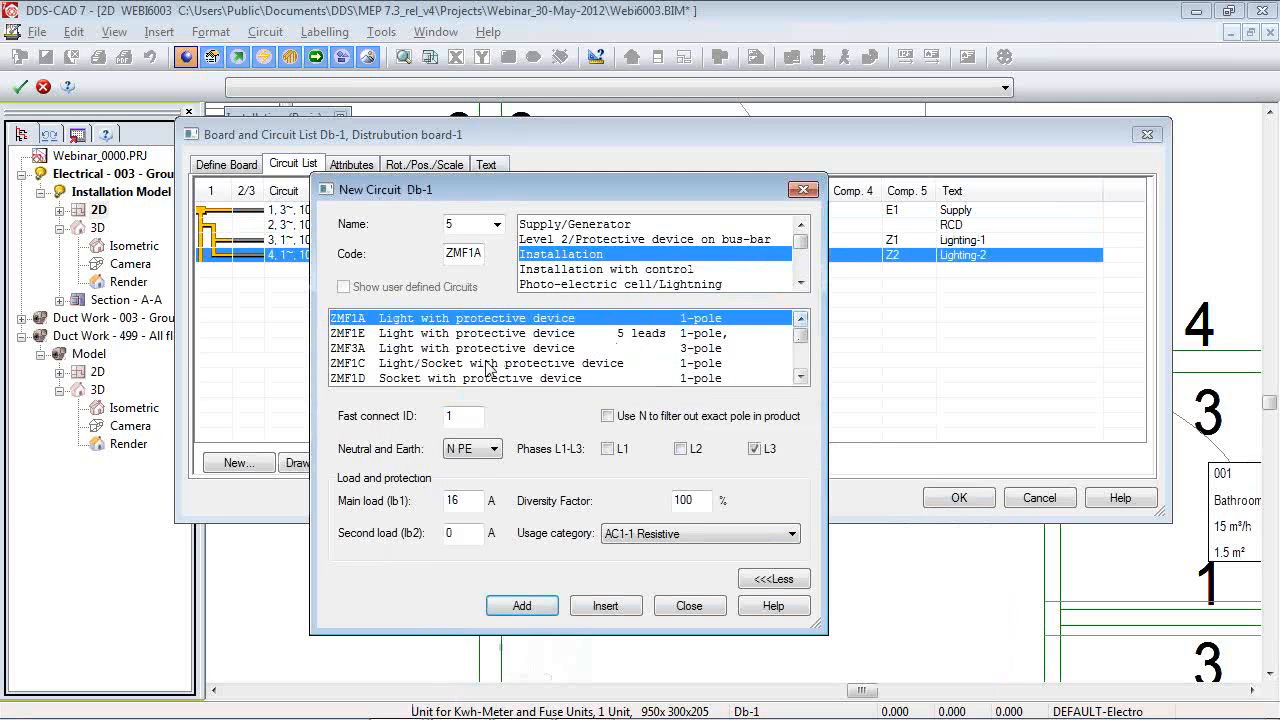
Add a 16 A 1-pole socket circuit with a Type C MCB and the text "Socket", and finish adding new circuits.
{"action": "left_click", "coordinate": [452, 378]}
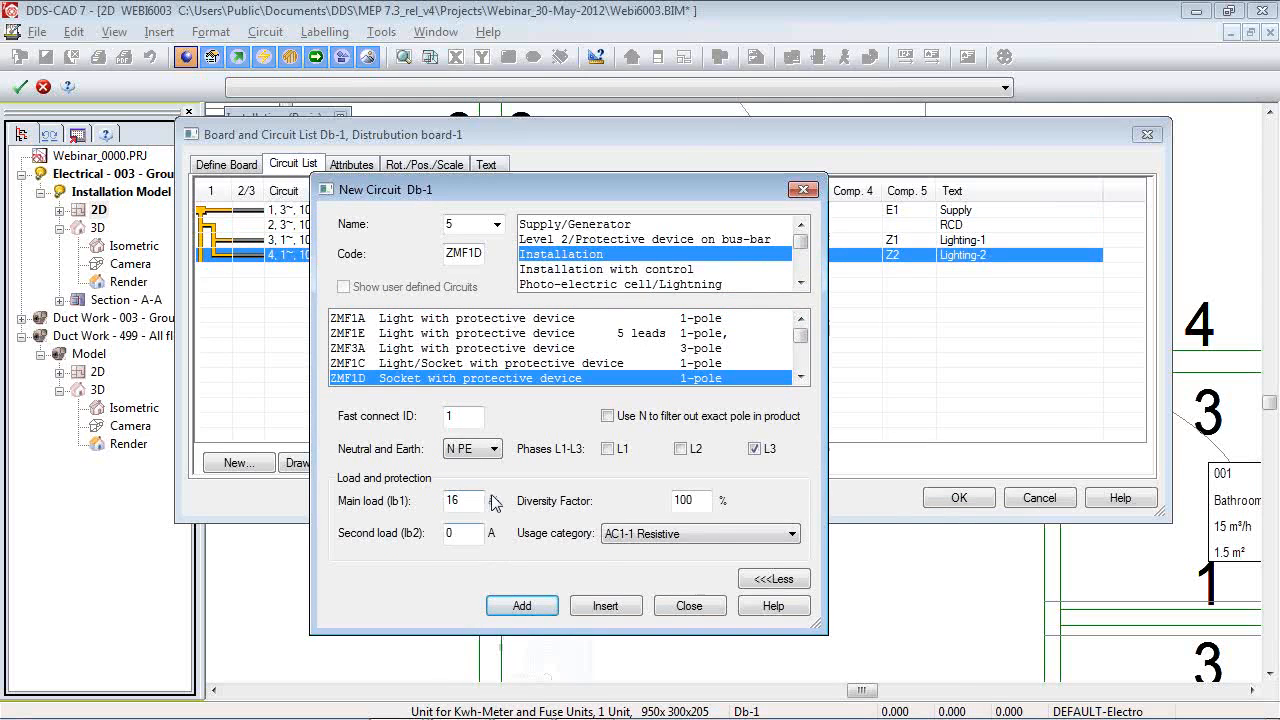
{"action": "left_click", "coordinate": [522, 606]}
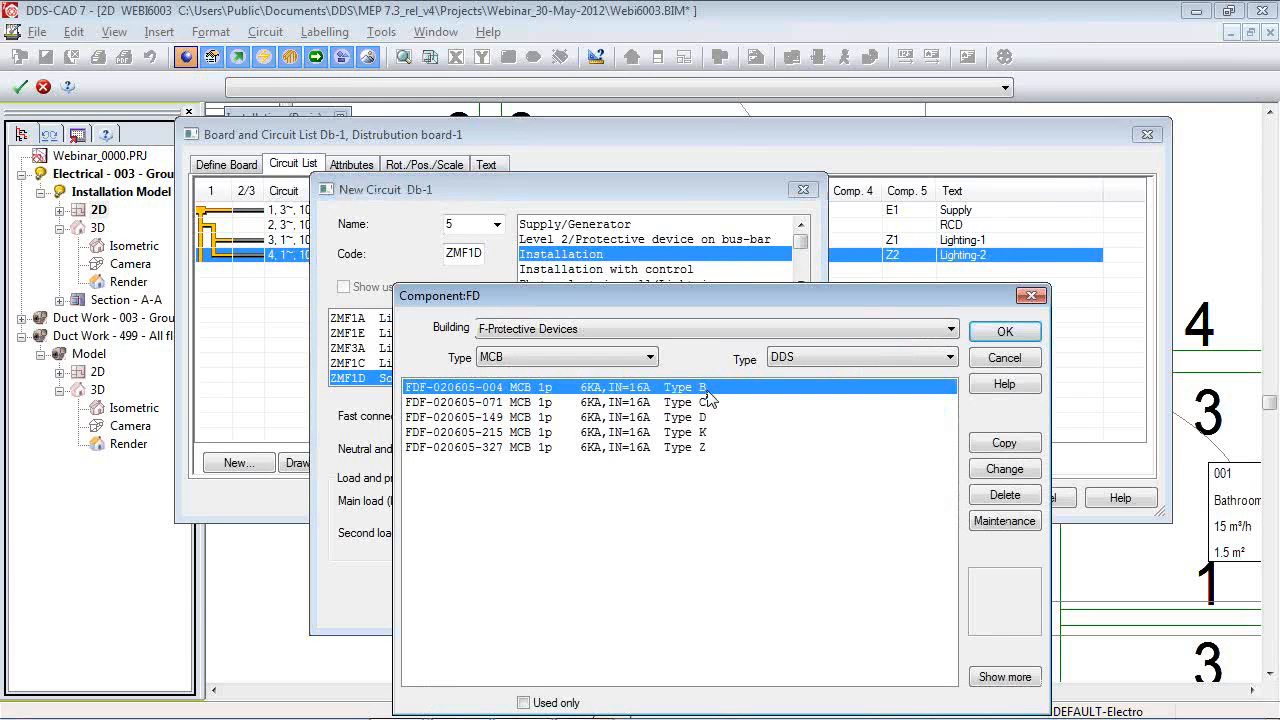
{"action": "left_click", "coordinate": [704, 402]}
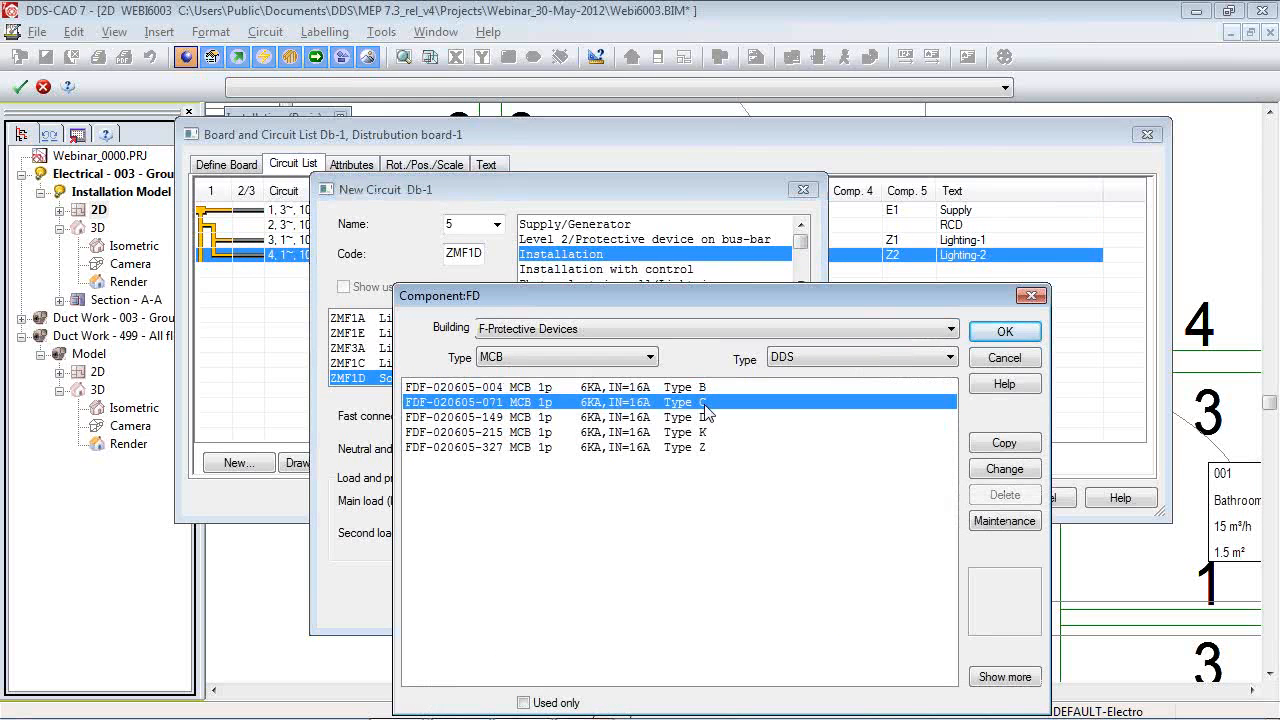
{"action": "left_click", "coordinate": [1004, 332]}
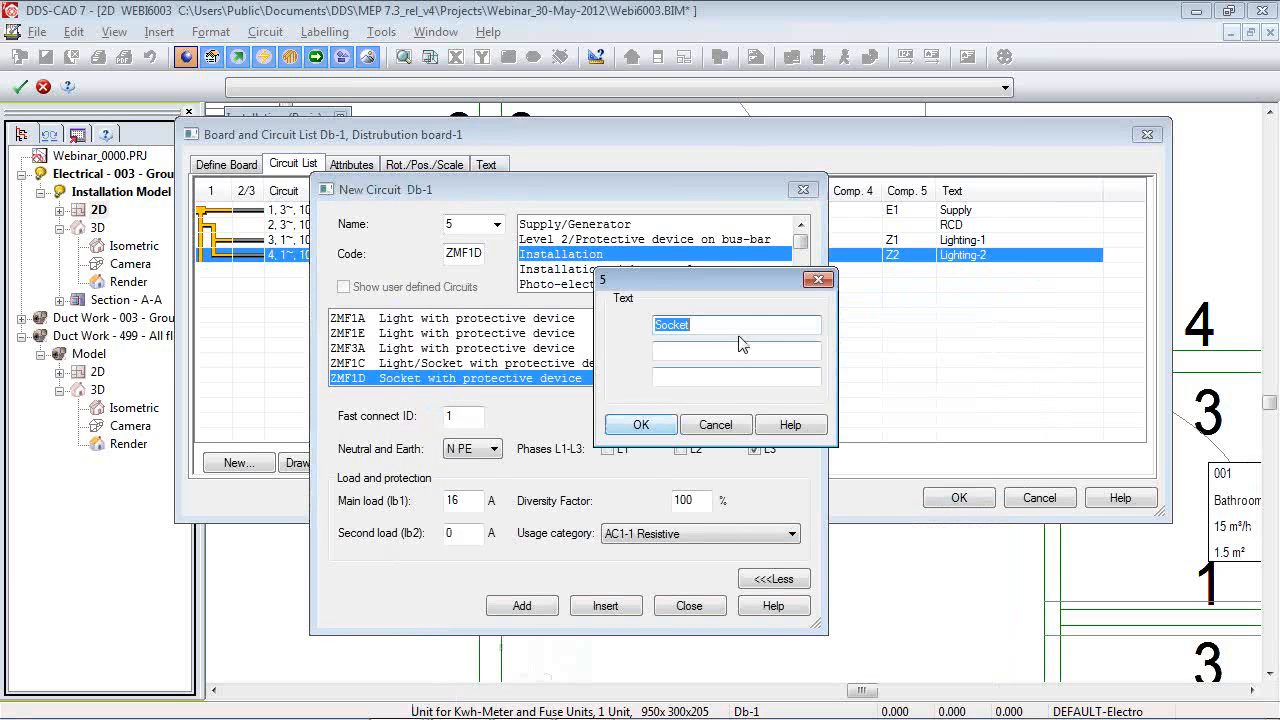
{"action": "left_click", "coordinate": [641, 425]}
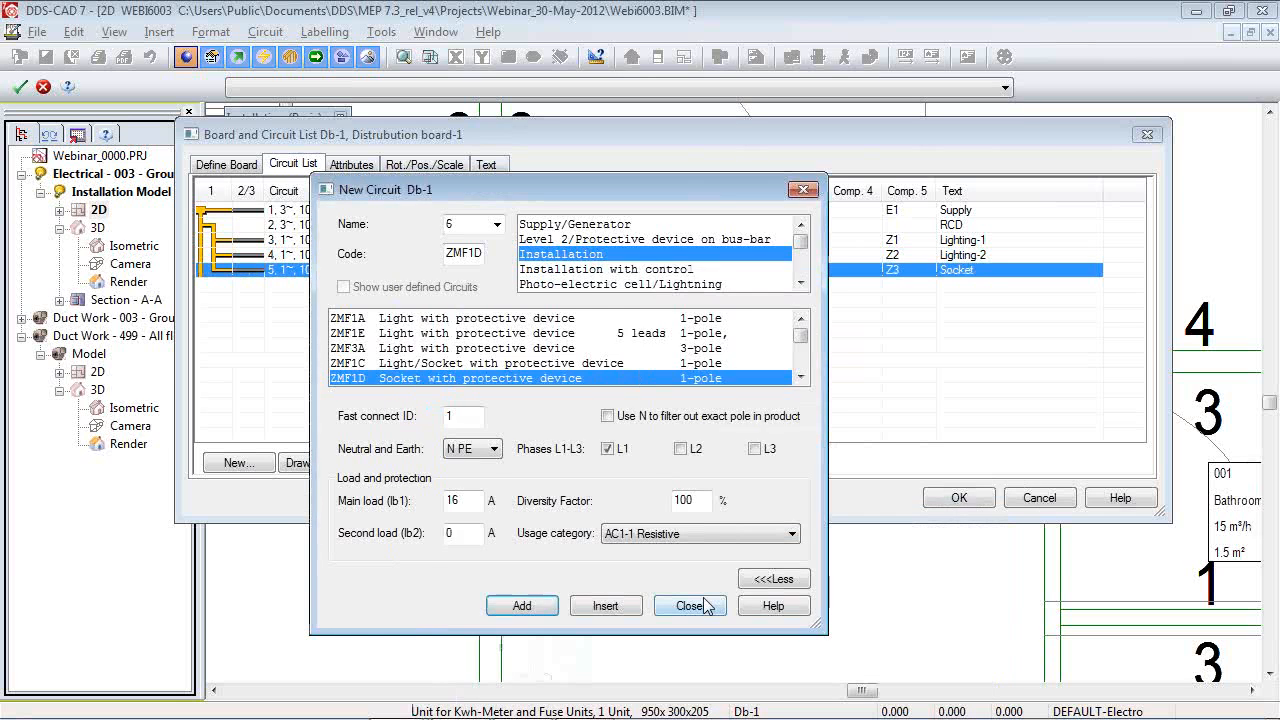
{"action": "left_click", "coordinate": [689, 606]}
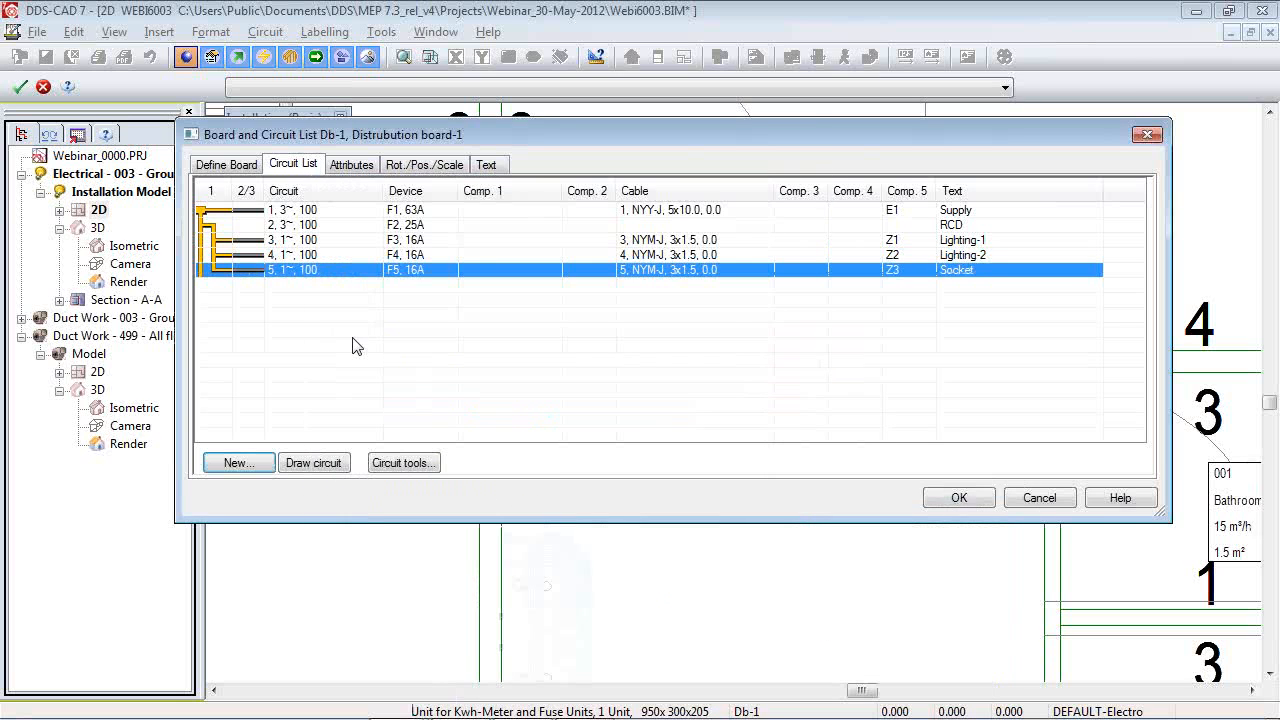
Copy the socket circuit and paste it into the empty row below it in the Db-1 circuit list.
{"action": "right_click", "coordinate": [283, 272]}
{"action": "left_click", "coordinate": [340, 391]}
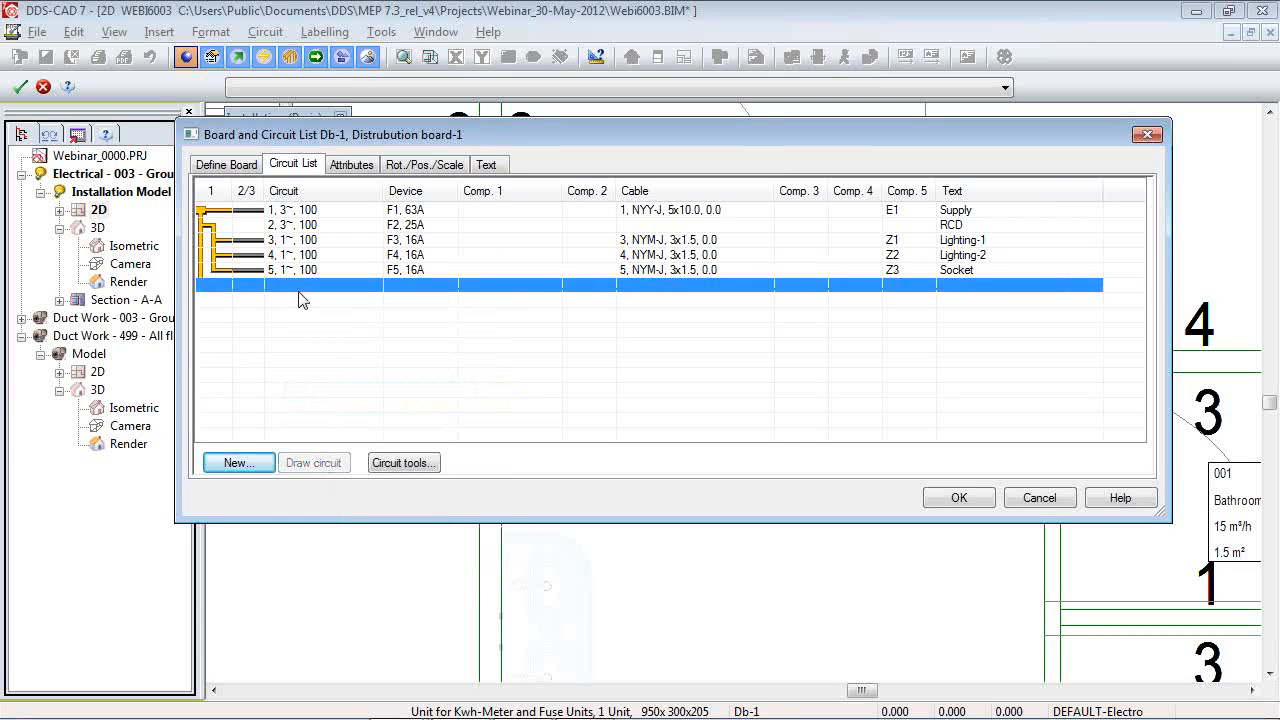
{"action": "right_click", "coordinate": [301, 282]}
{"action": "left_click", "coordinate": [397, 426]}
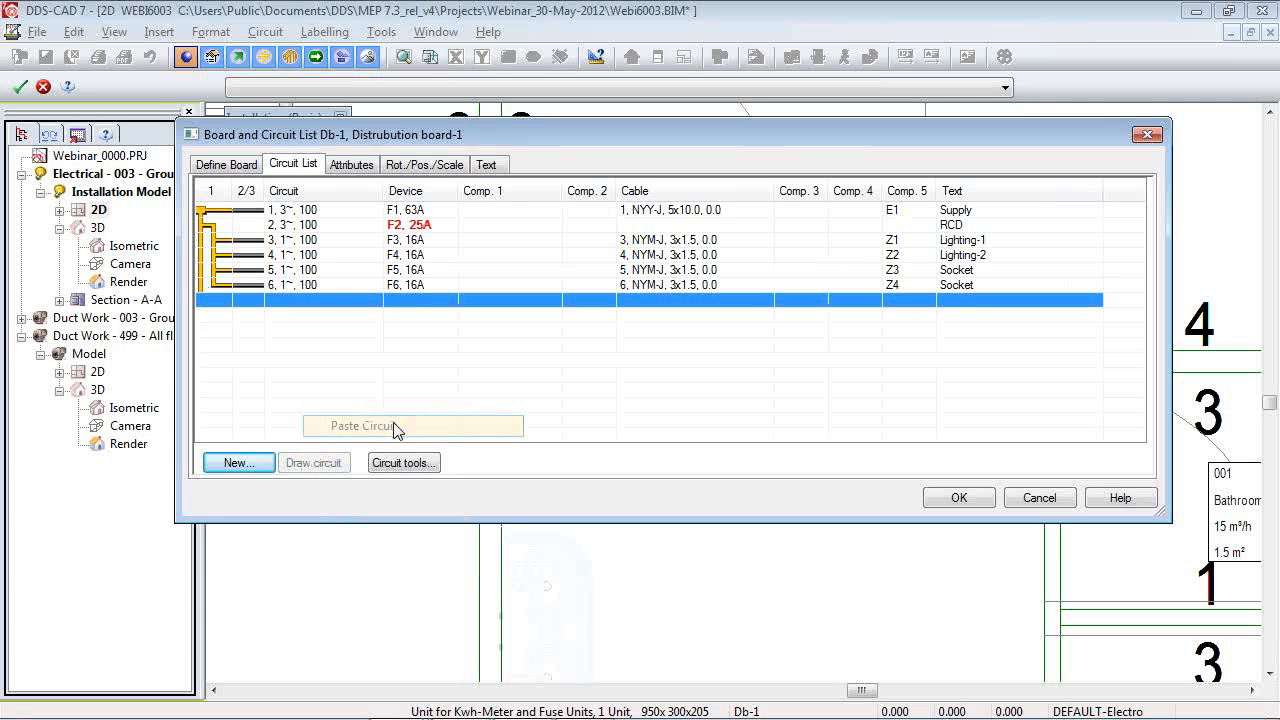
Change the texts of the two socket circuits to "Socket-1" and "Socket-2".
{"action": "left_click", "coordinate": [978, 276]}
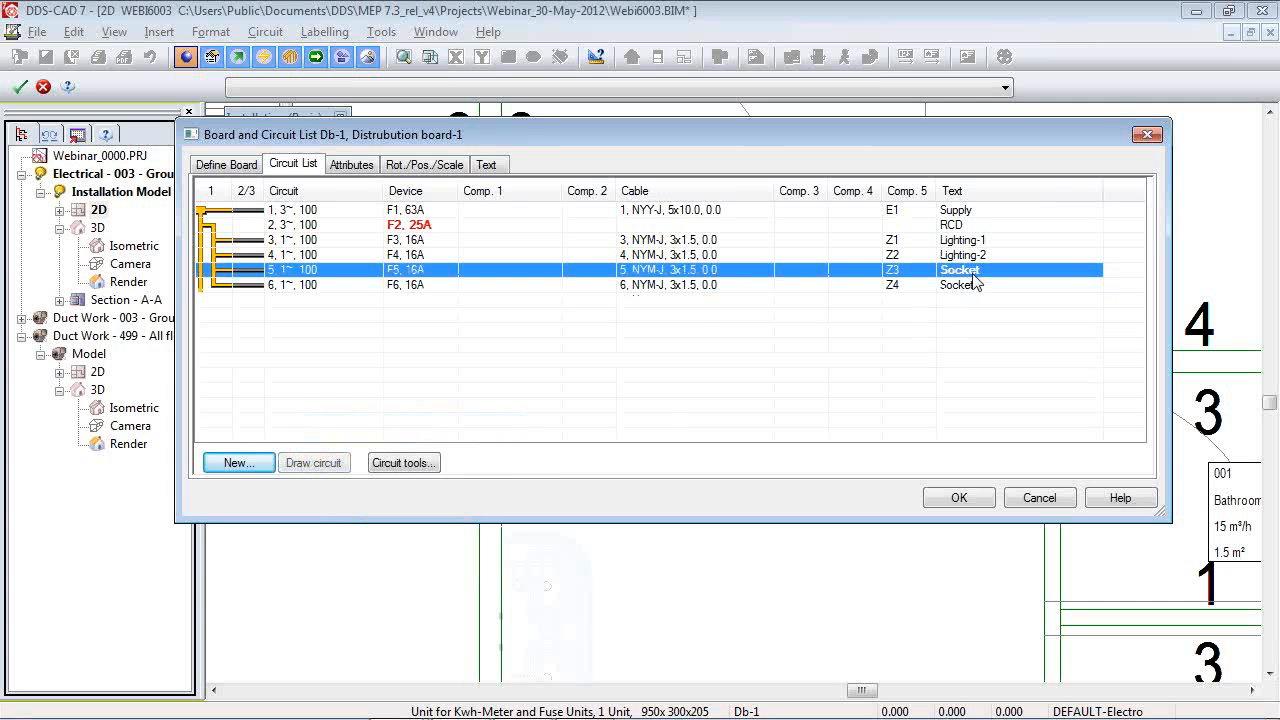
{"action": "double_click", "coordinate": [978, 276]}
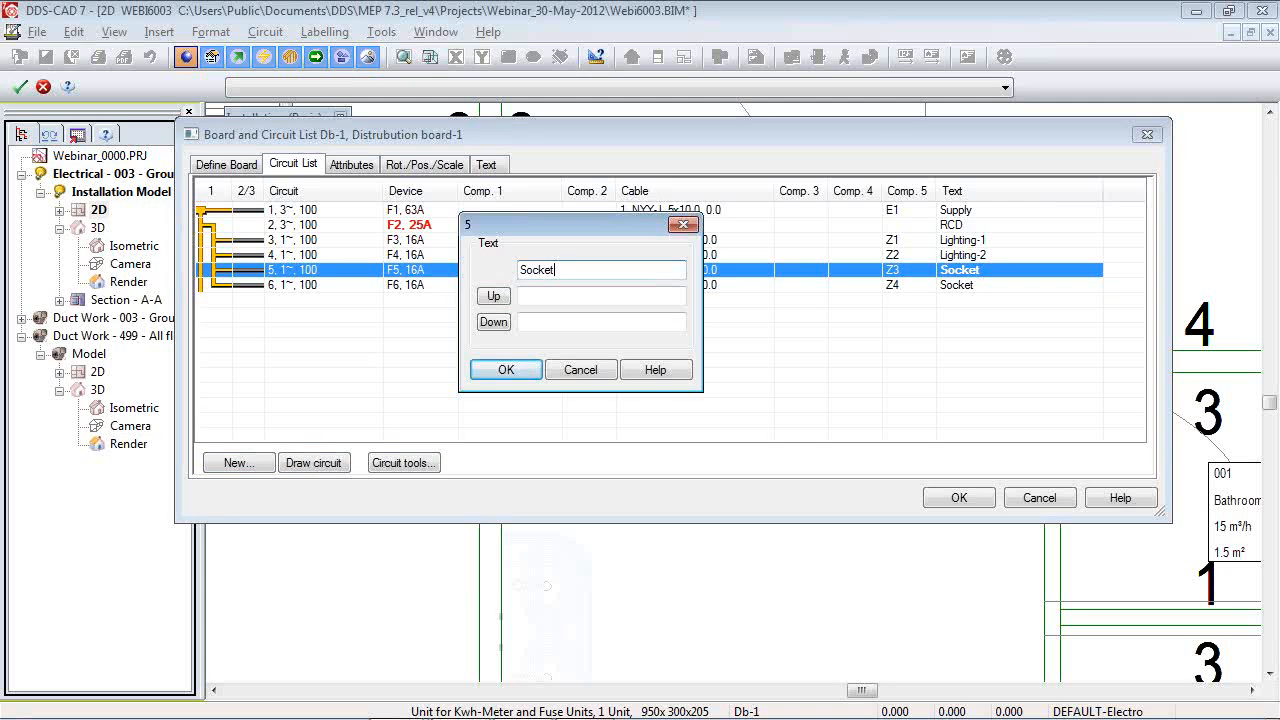
{"action": "type", "text": ";1"}
{"action": "key", "text": "Tab"}
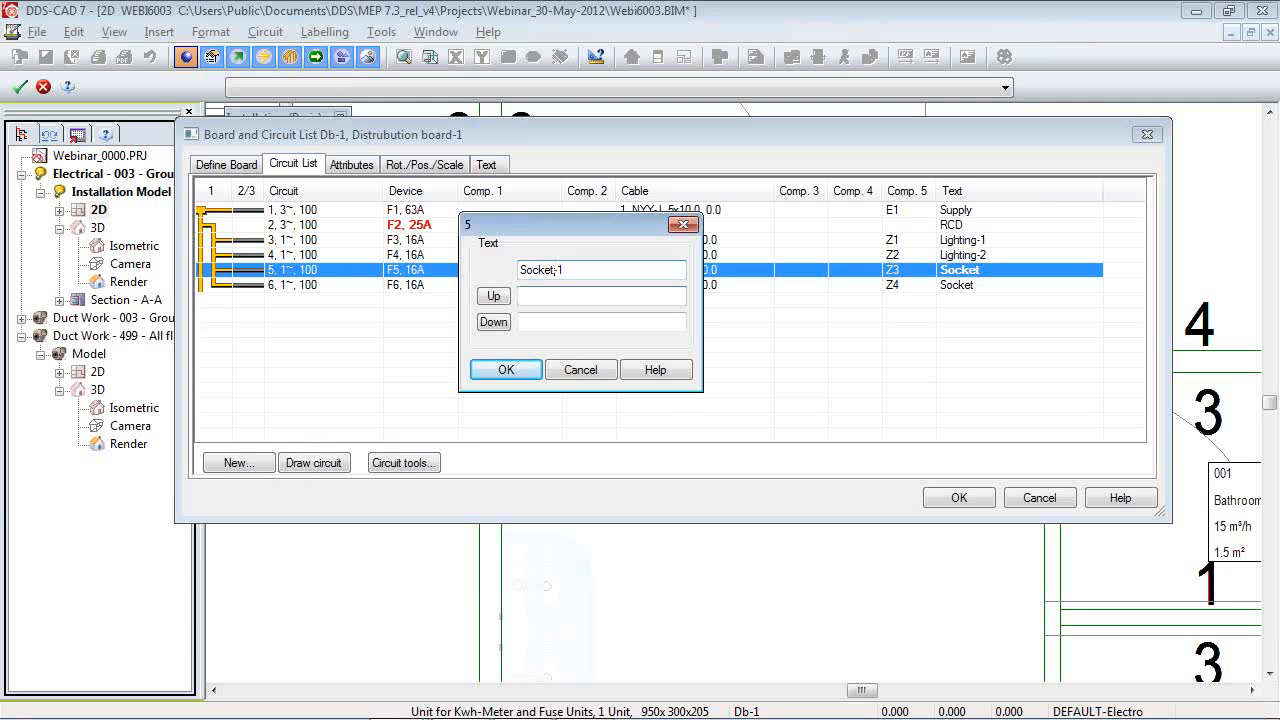
{"action": "left_click", "coordinate": [493, 321]}
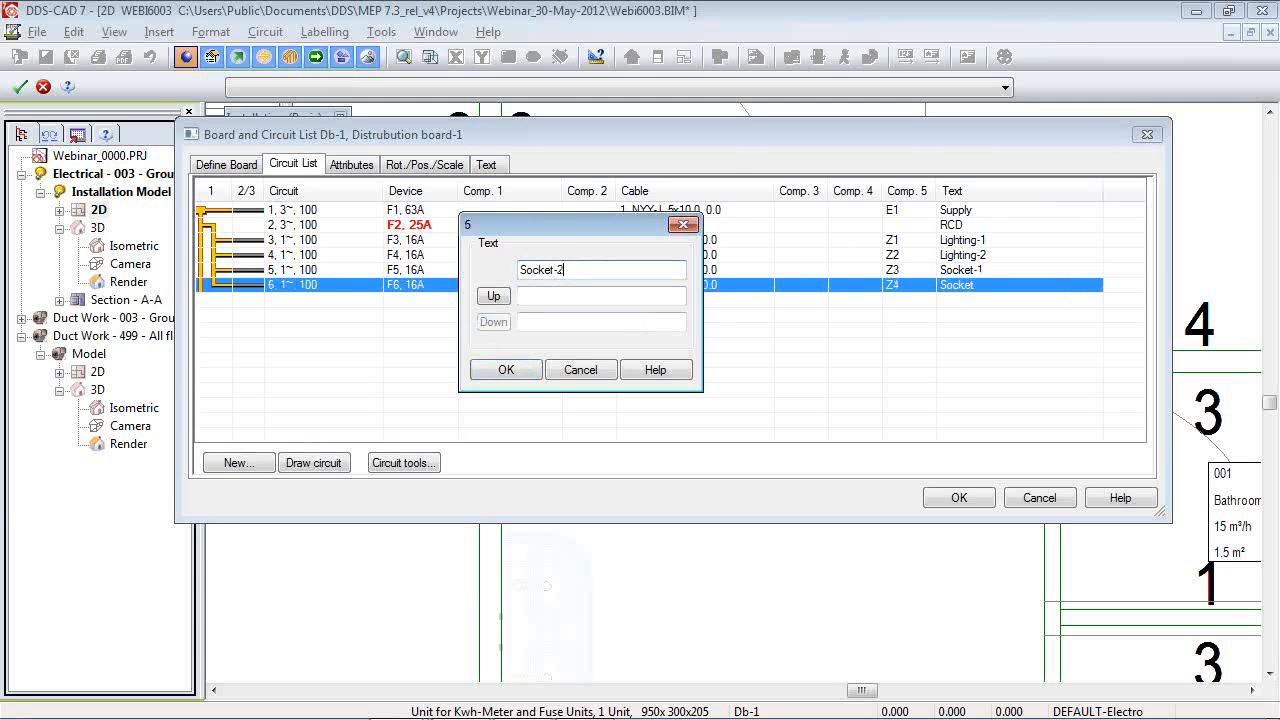
{"action": "key", "text": "Return"}
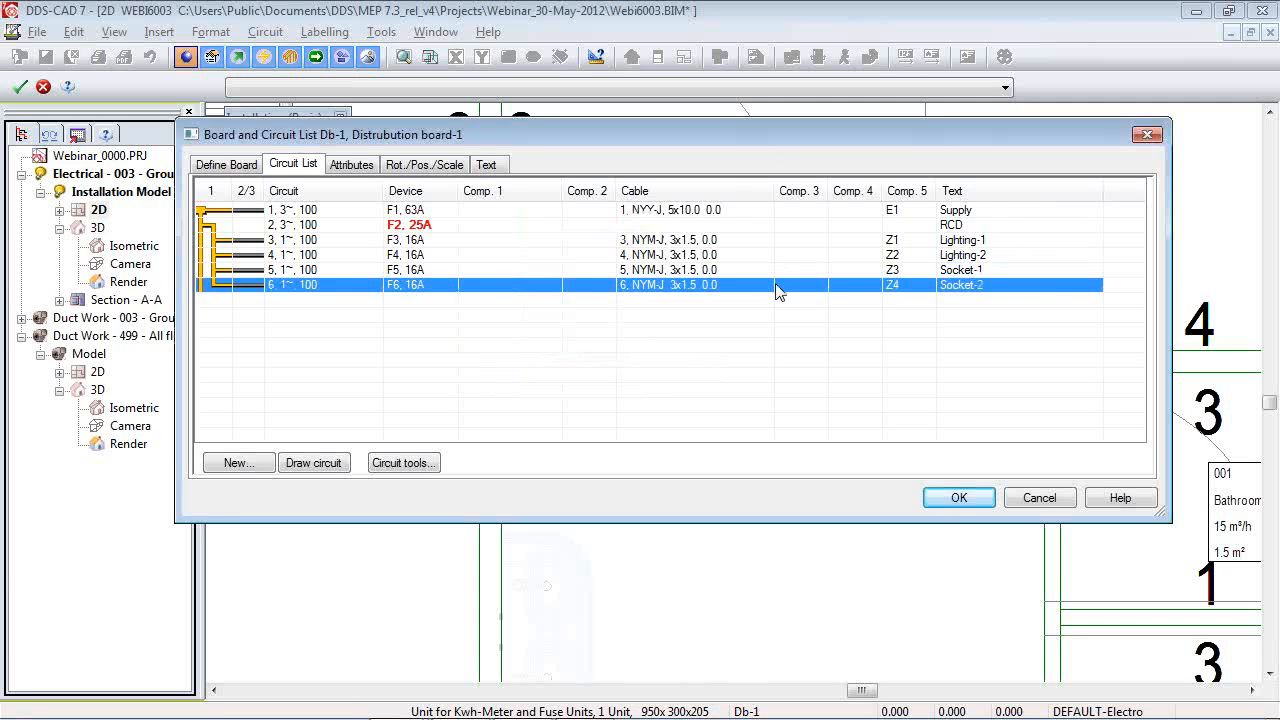
Examine the phase assignments of the Lighting-1, Lighting-2 and Socket-1 circuits and the phase ratings of the RCD supply.
{"action": "left_click", "coordinate": [414, 227]}
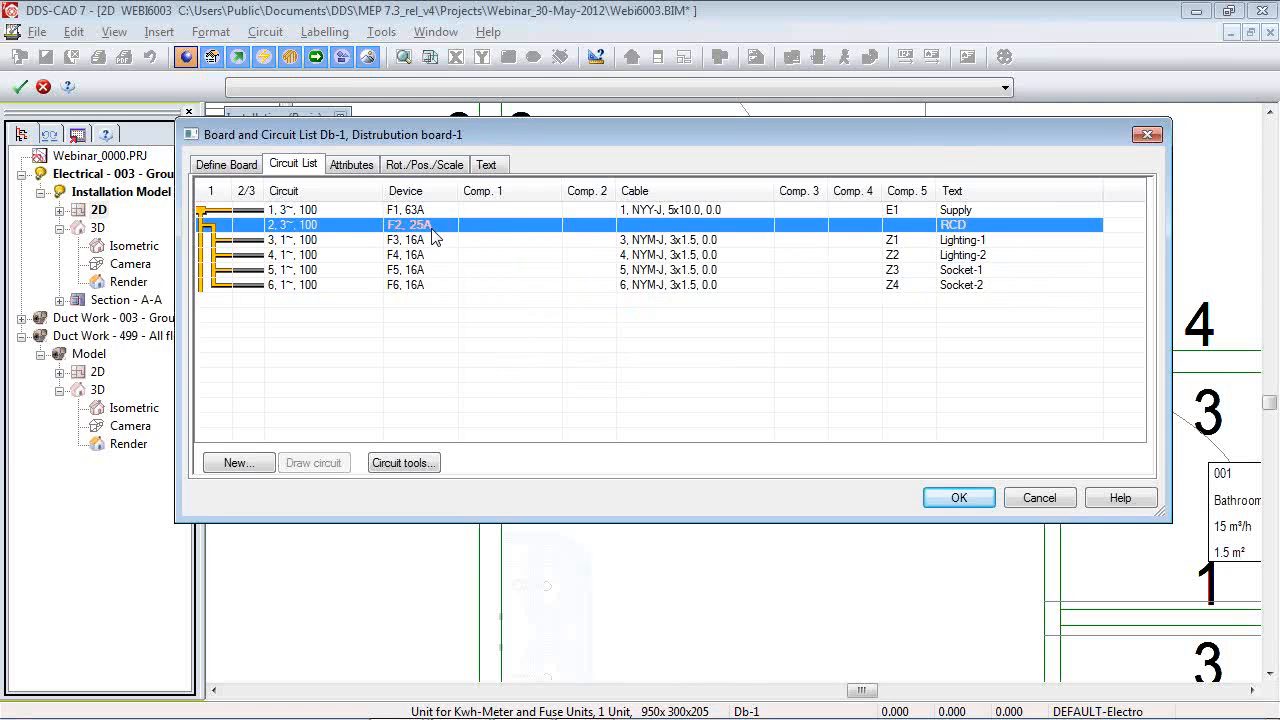
{"action": "double_click", "coordinate": [314, 239]}
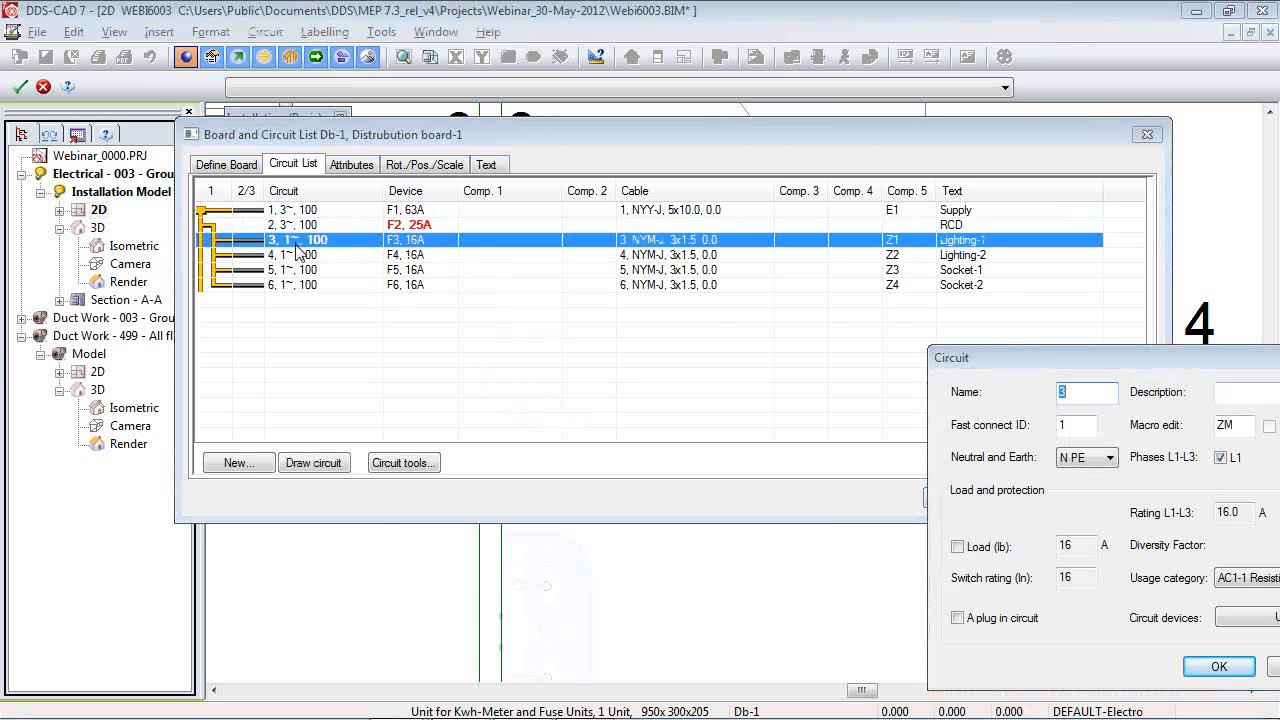
{"action": "left_click_drag", "start_coordinate": [708, 322], "coordinate": [409, 311]}
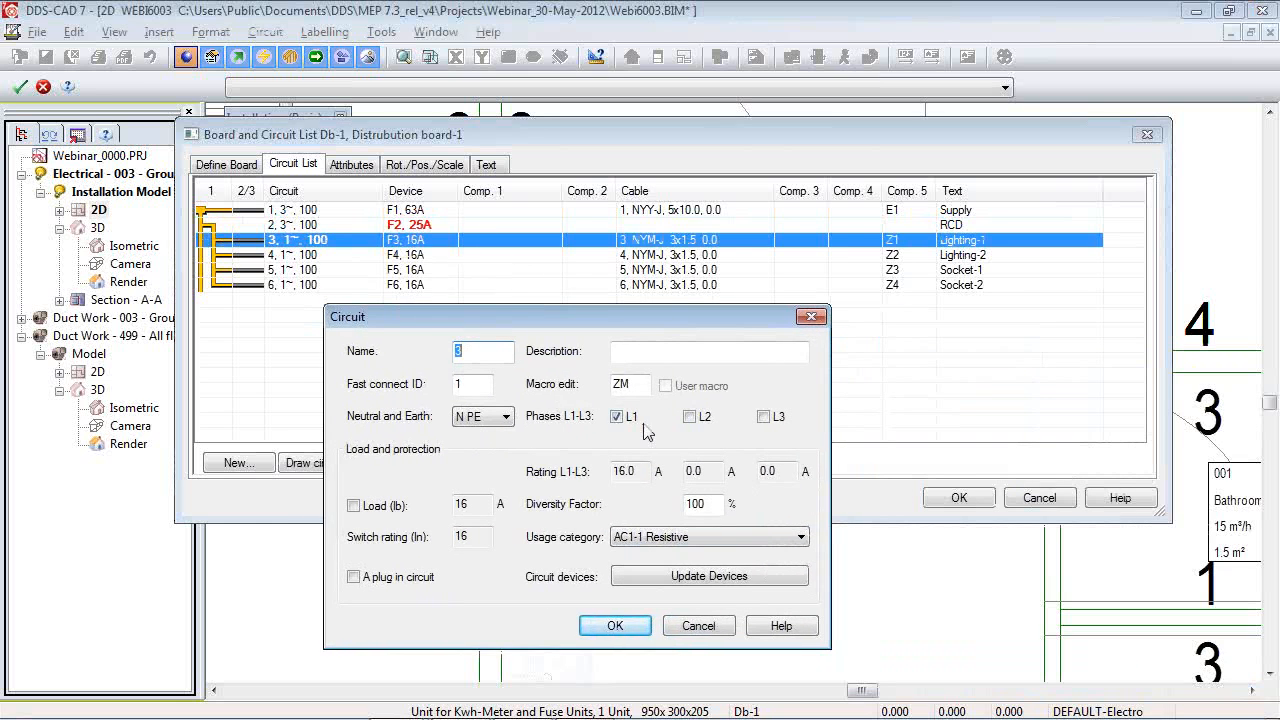
{"action": "left_click", "coordinate": [612, 625]}
{"action": "left_click", "coordinate": [322, 258]}
{"action": "double_click", "coordinate": [325, 262]}
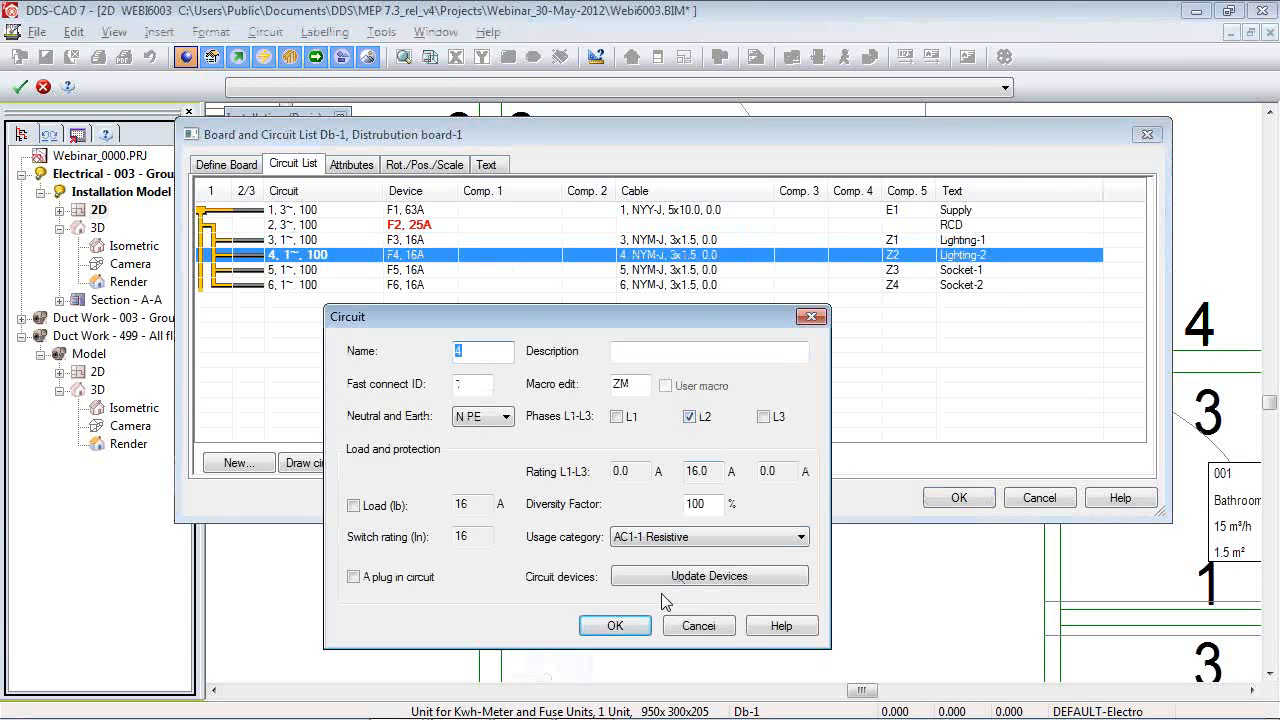
{"action": "left_click", "coordinate": [614, 625]}
{"action": "double_click", "coordinate": [322, 270]}
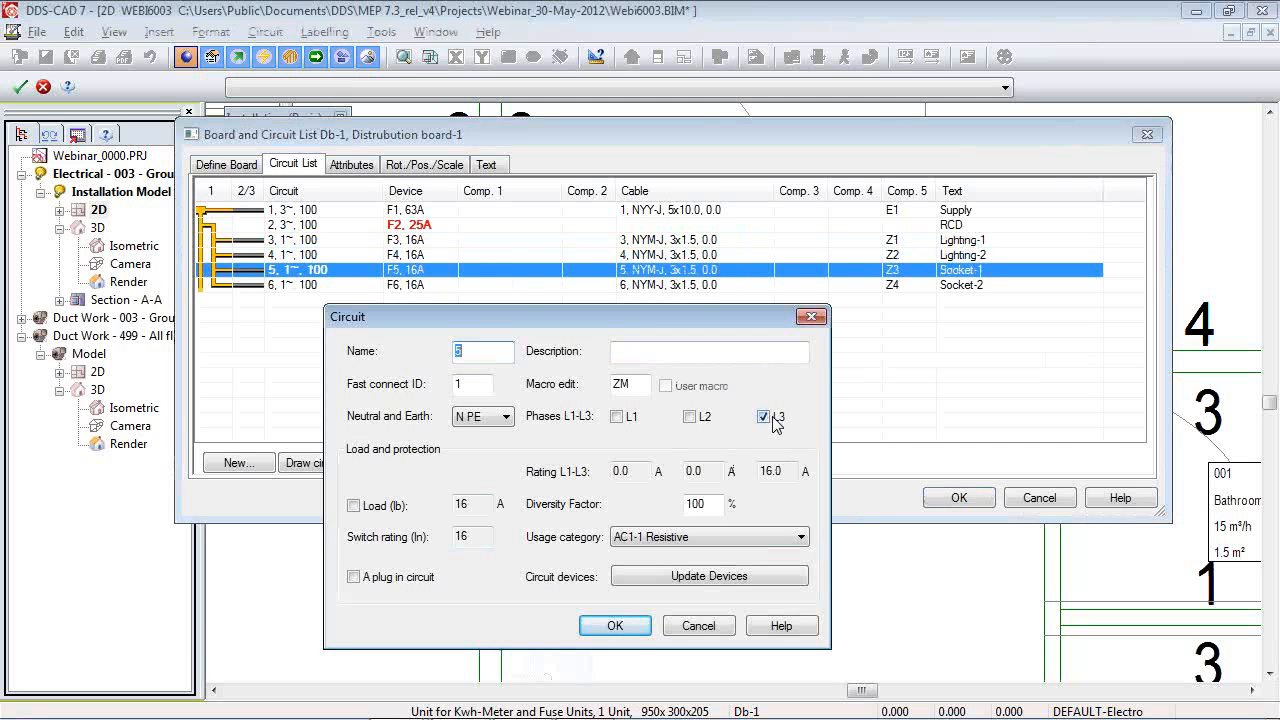
{"action": "left_click", "coordinate": [628, 630]}
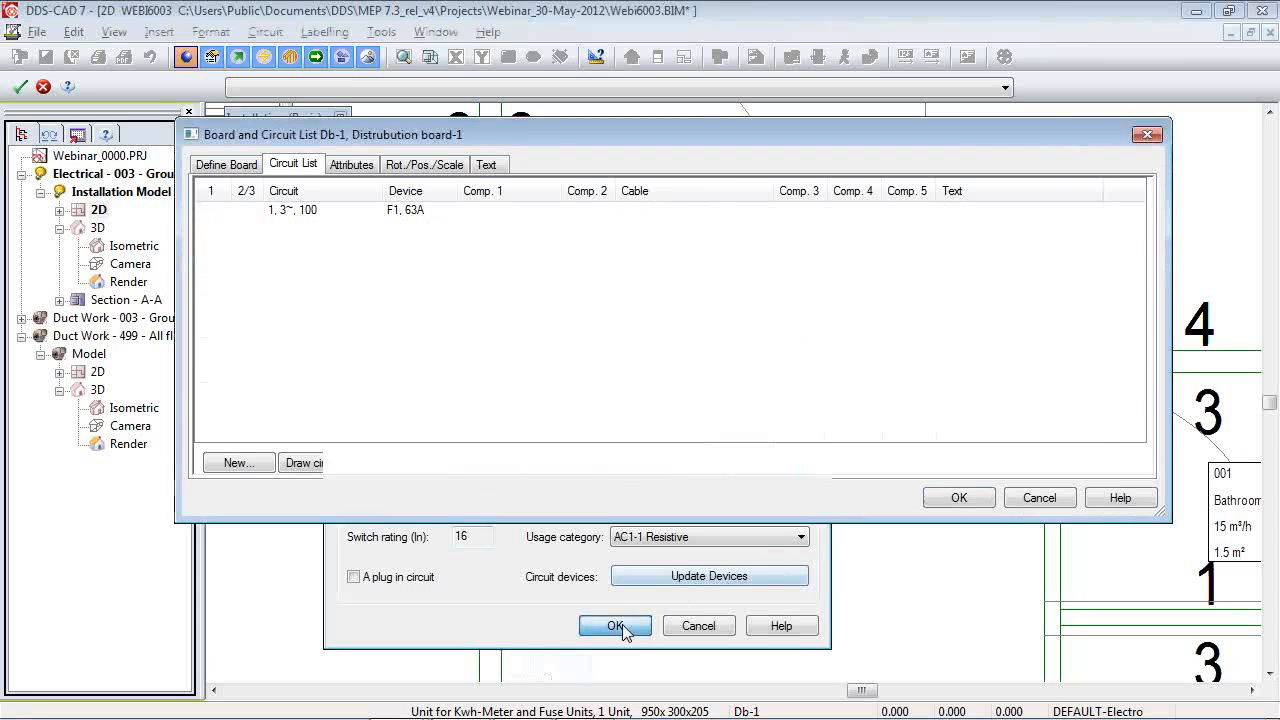
{"action": "double_click", "coordinate": [300, 225]}
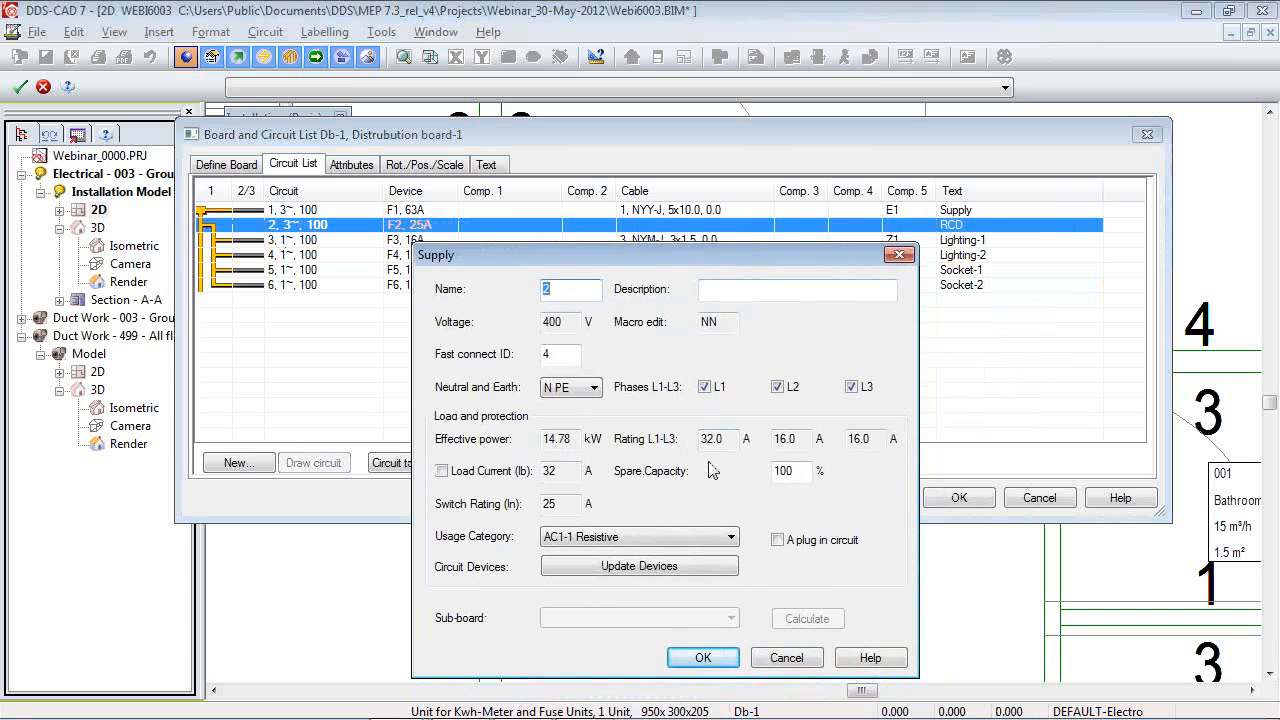
{"action": "left_click", "coordinate": [703, 657]}
Set the diversity factor of the Socket-2 and Lighting-1 circuits to 50 % and accept the Db-1 circuit list.
{"action": "double_click", "coordinate": [305, 285]}
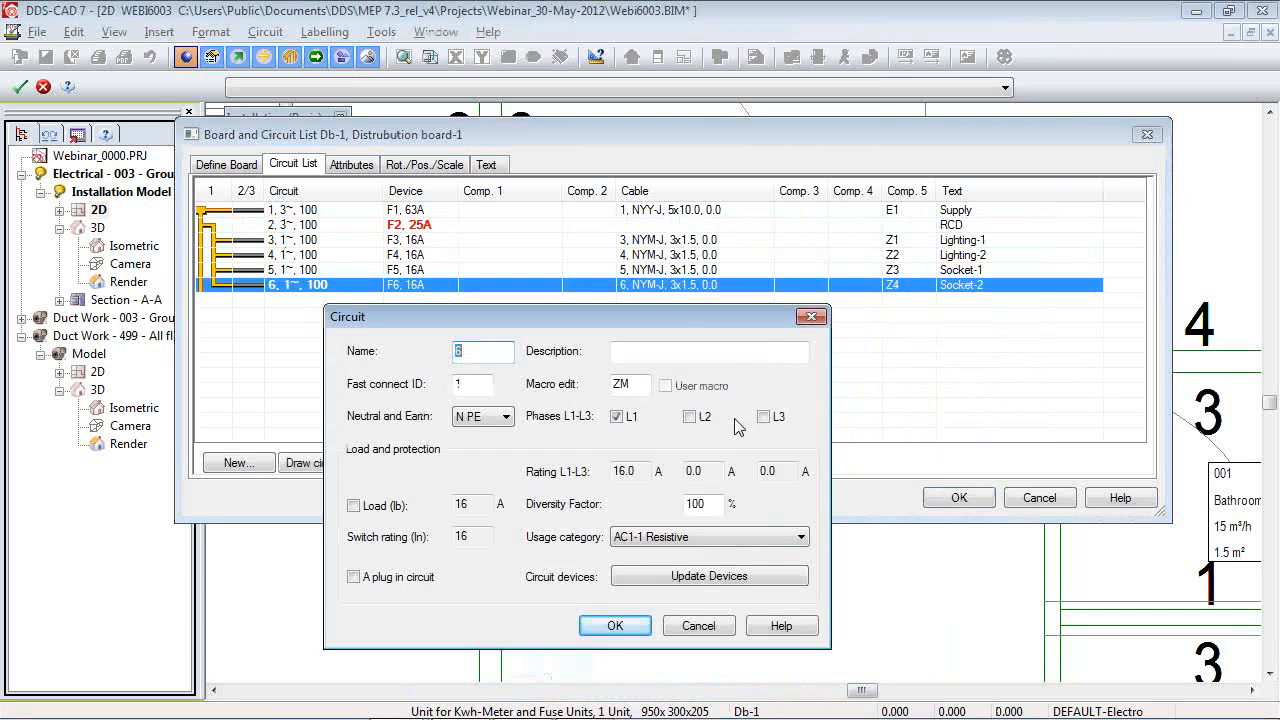
{"action": "double_click", "coordinate": [714, 506]}
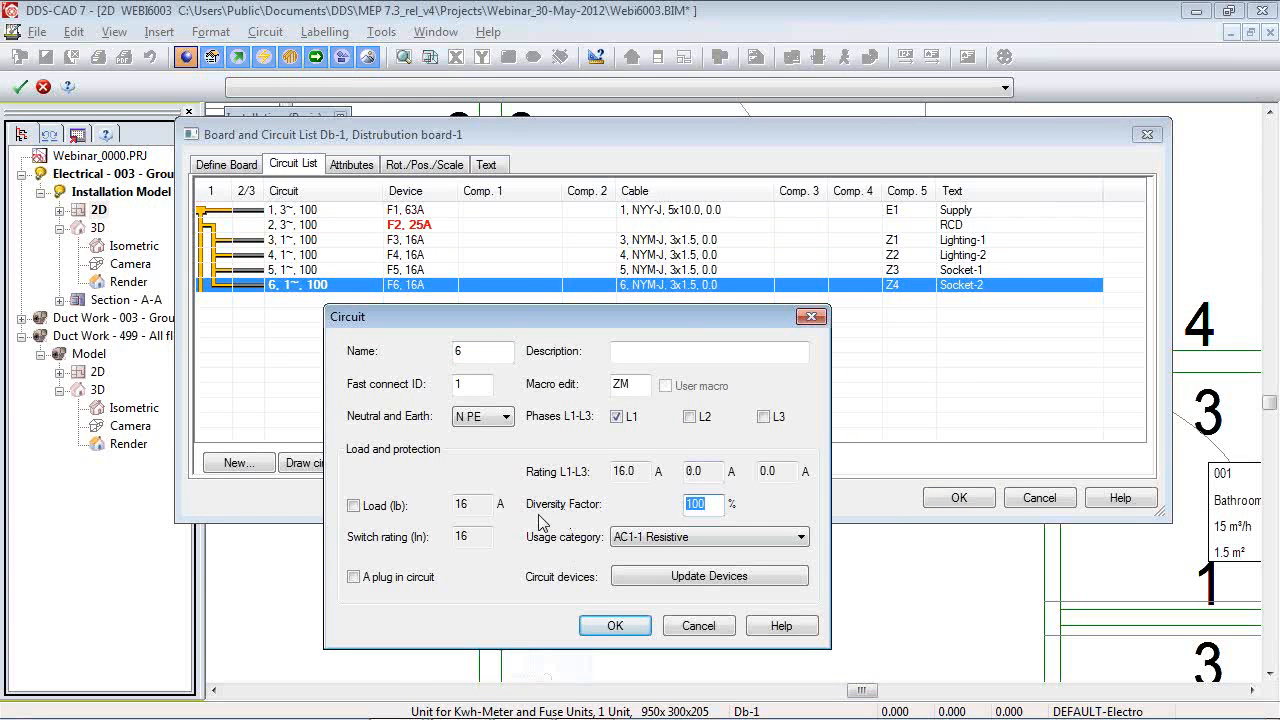
{"action": "type", "text": "50"}
{"action": "left_click", "coordinate": [615, 626]}
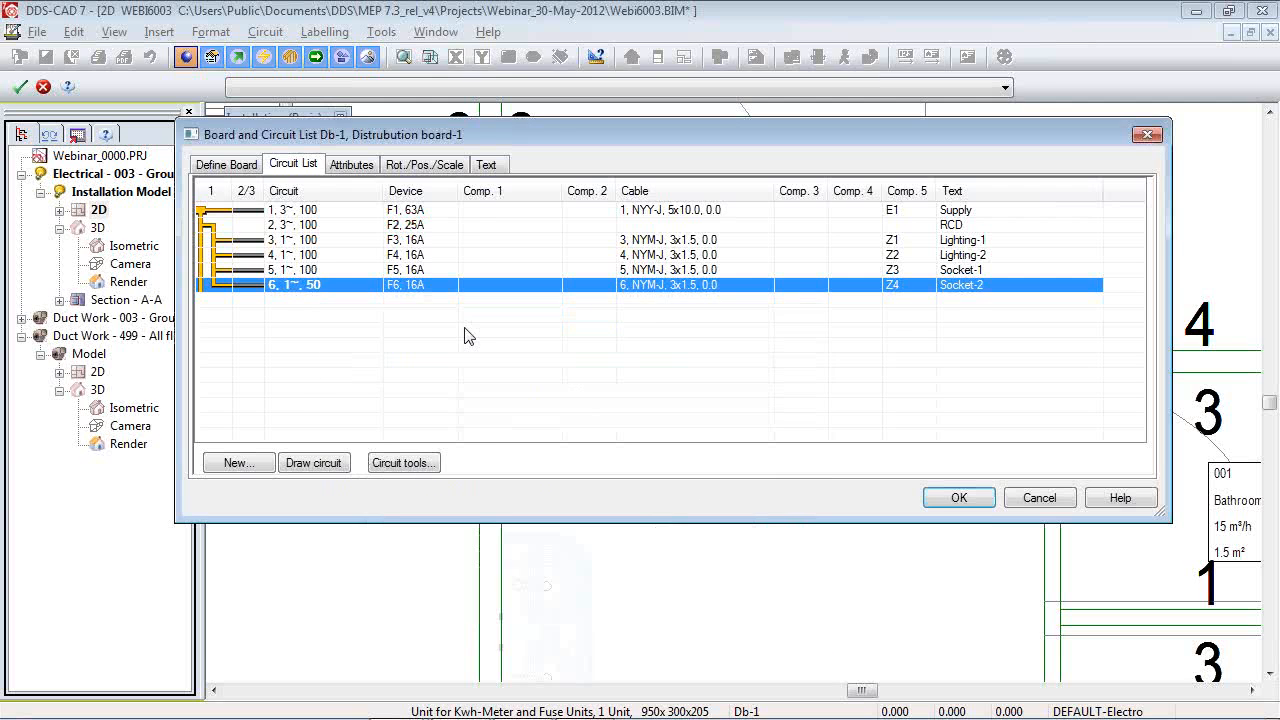
{"action": "double_click", "coordinate": [317, 241]}
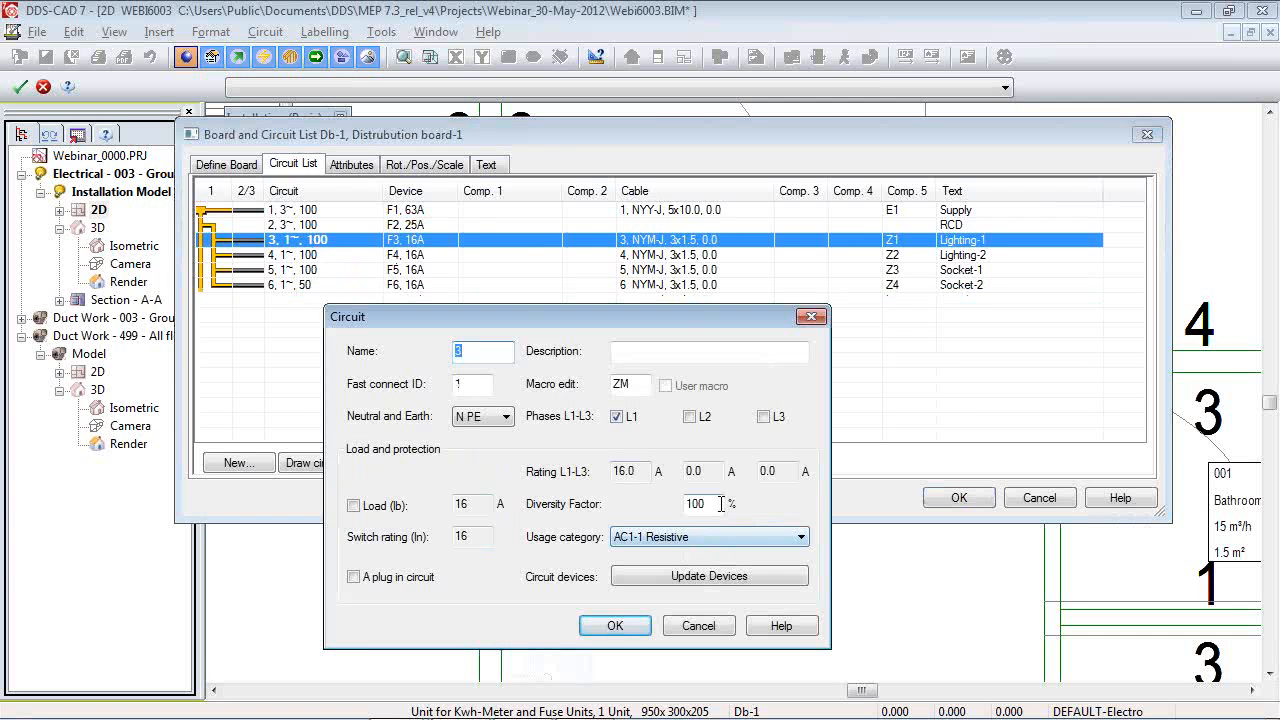
{"action": "type", "text": "50"}
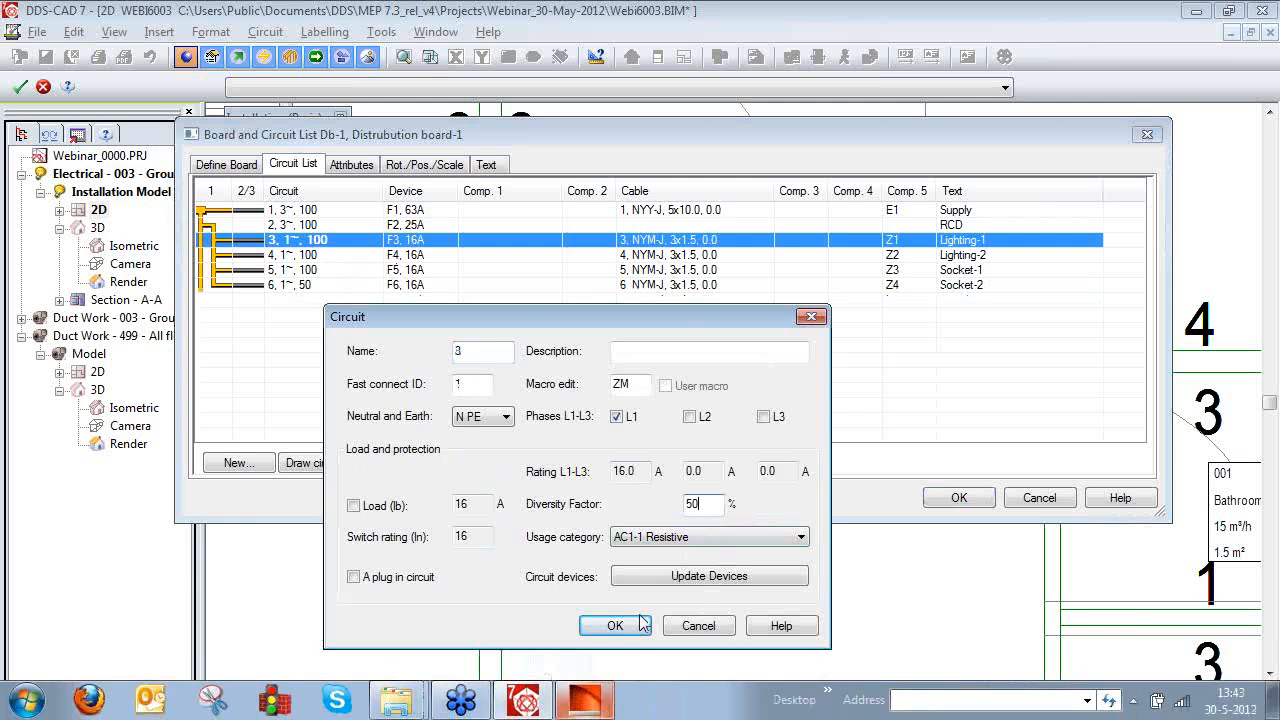
{"action": "left_click", "coordinate": [630, 625]}
{"action": "left_click", "coordinate": [423, 225]}
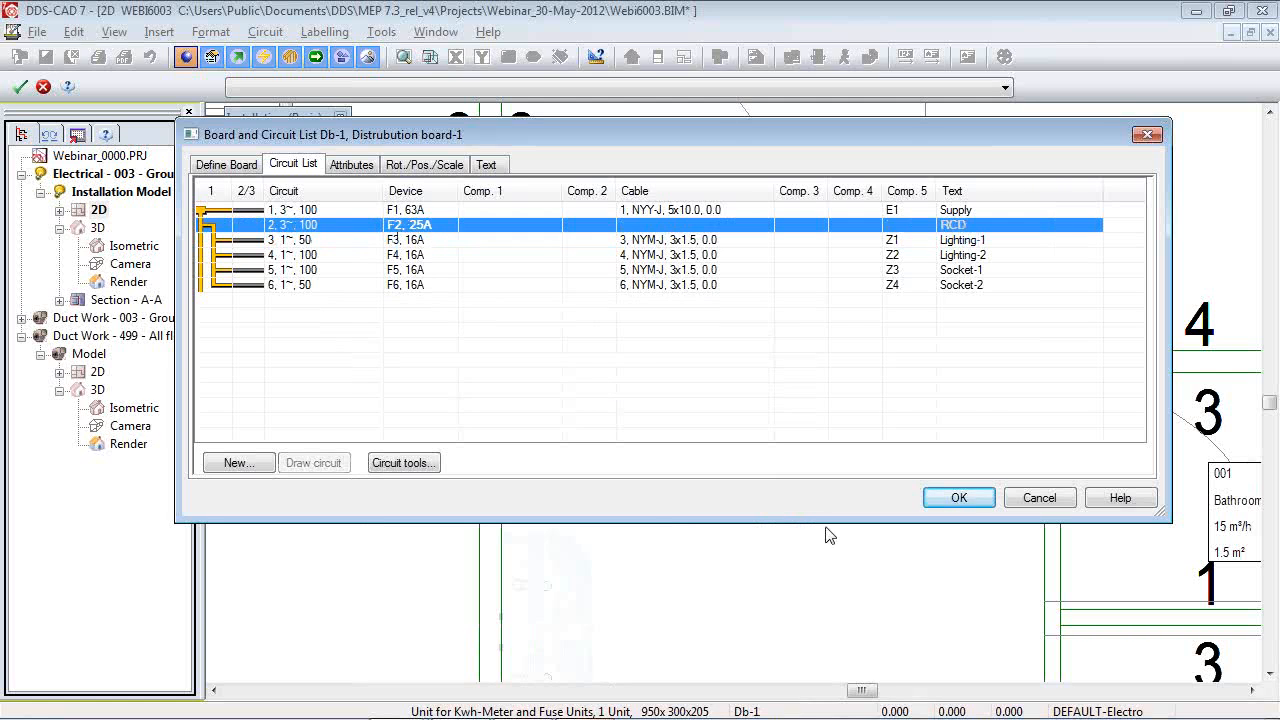
{"action": "left_click", "coordinate": [957, 500]}
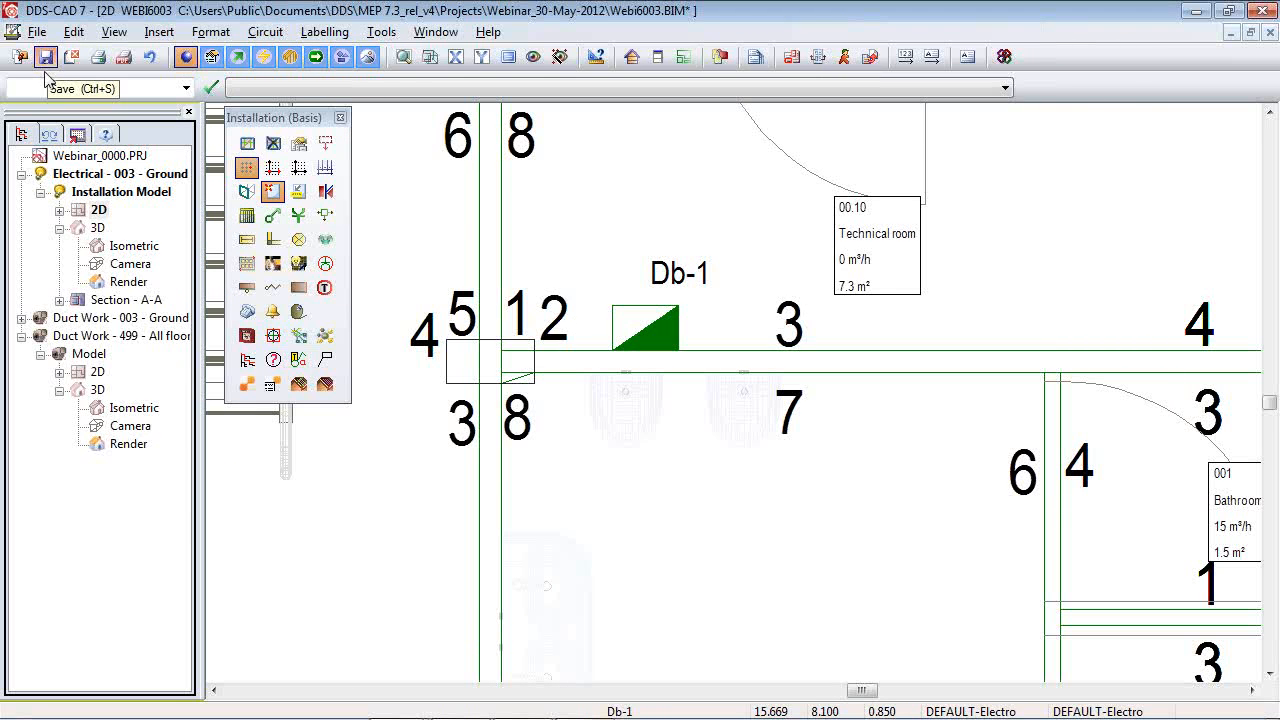
Open the project's electrical drawing Webi6500, Electrical schematic I.
{"action": "left_click", "coordinate": [19, 58]}
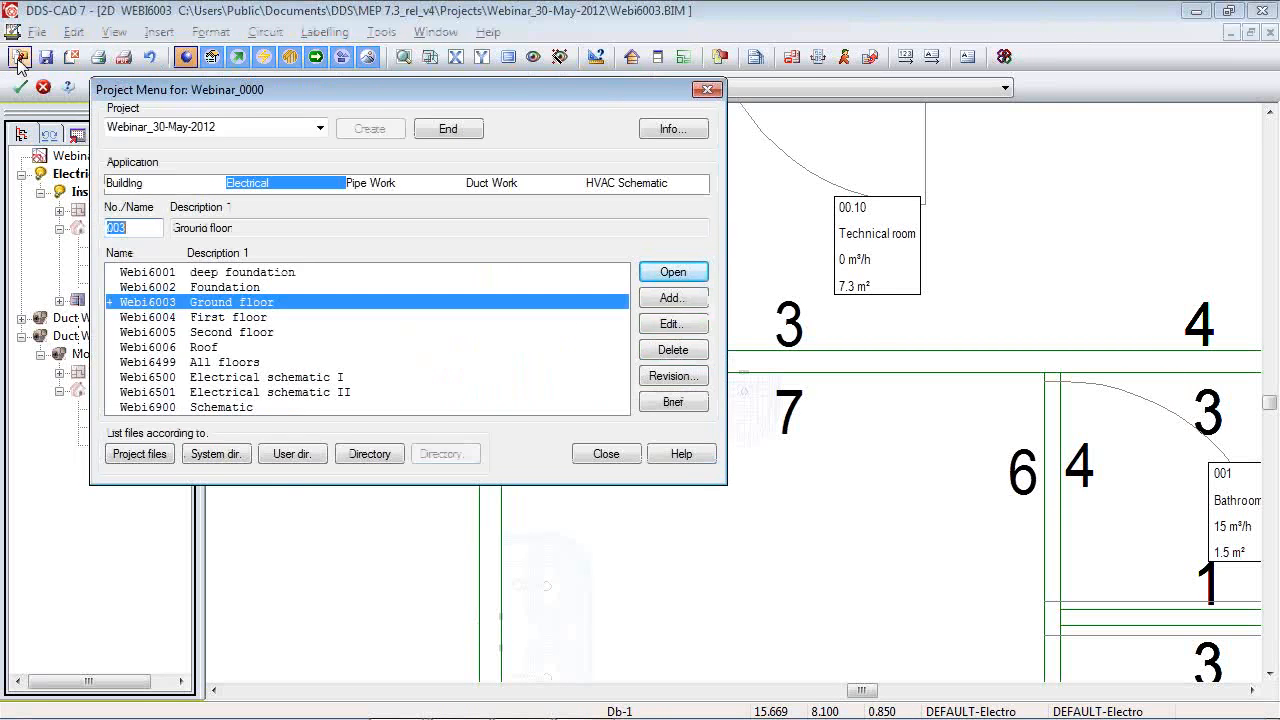
{"action": "left_click", "coordinate": [286, 378]}
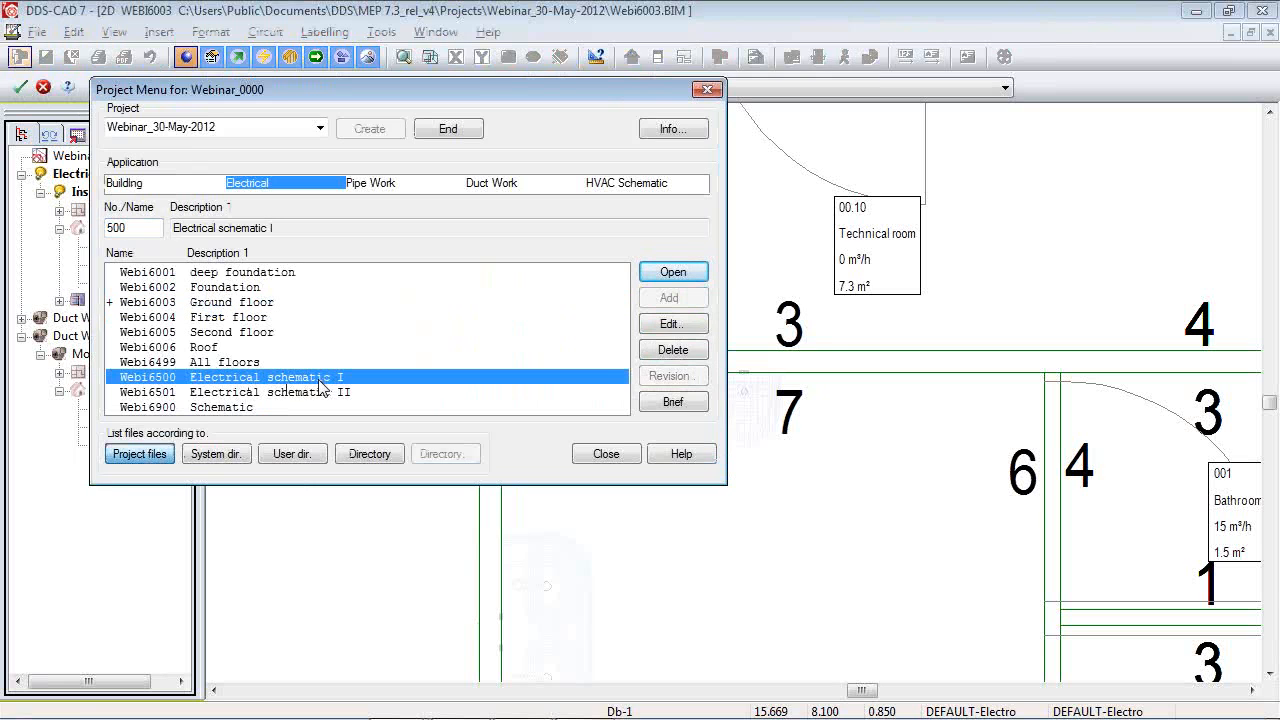
{"action": "double_click", "coordinate": [320, 379]}
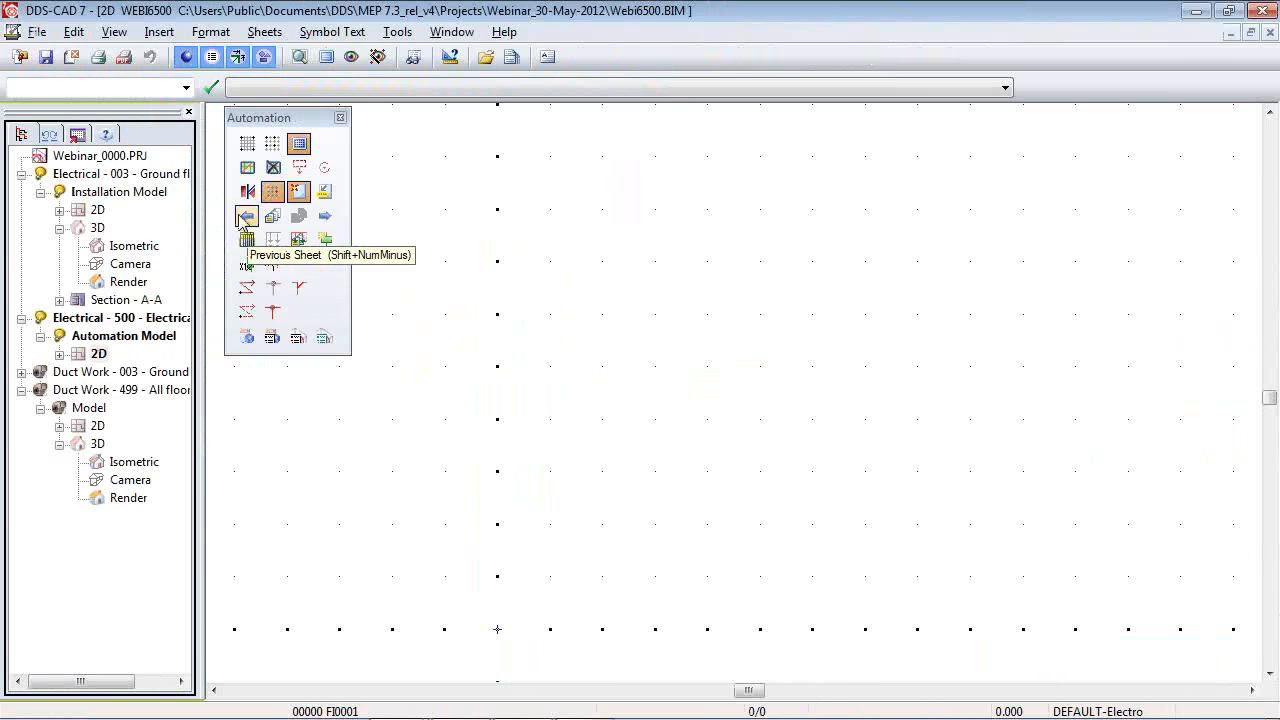
Open the switchboard and circuits list and choose distribution board DB-1.
{"action": "left_click", "coordinate": [246, 238]}
{"action": "left_click", "coordinate": [437, 205]}
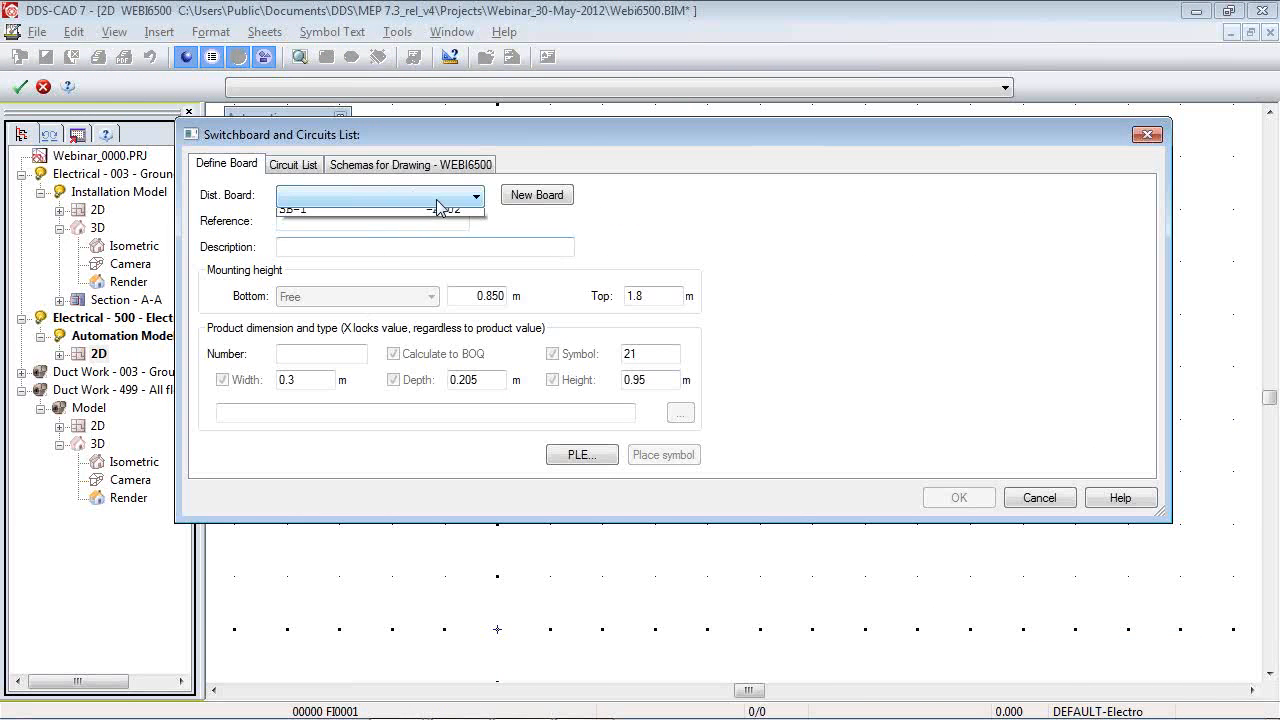
{"action": "left_click", "coordinate": [420, 222]}
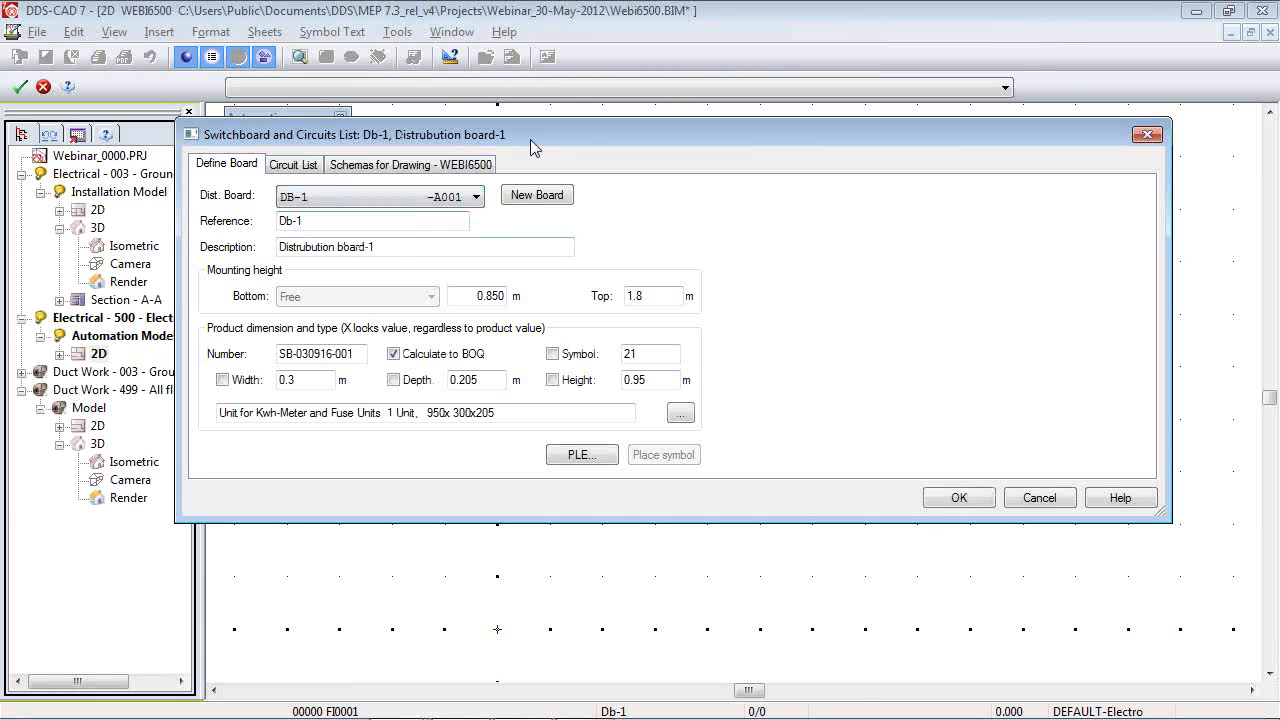
{"action": "left_click_drag", "start_coordinate": [547, 132], "coordinate": [465, 132]}
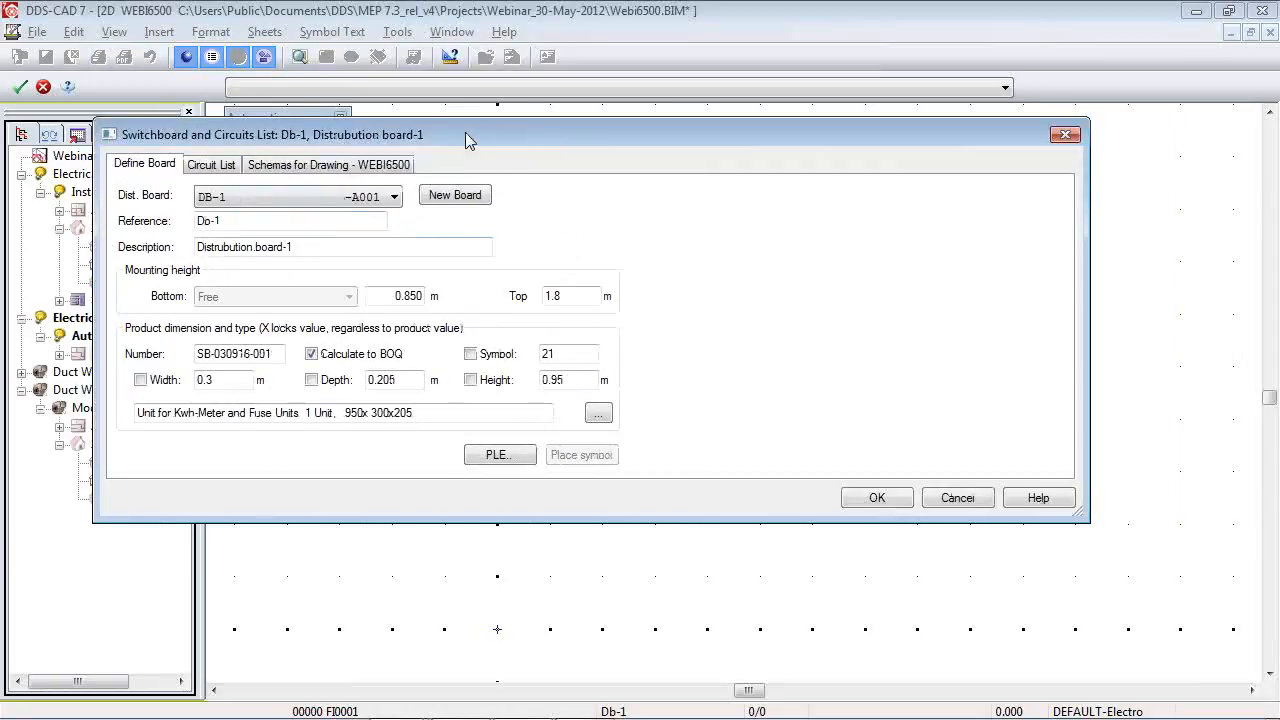
{"action": "left_click_drag", "start_coordinate": [465, 132], "coordinate": [458, 132]}
Add the Single Main Diagram (Landscape), Multi Main Diagram L1-L3/N/PE and Switchboard List schematics to the drawing for Db-1.
{"action": "left_click", "coordinate": [329, 164]}
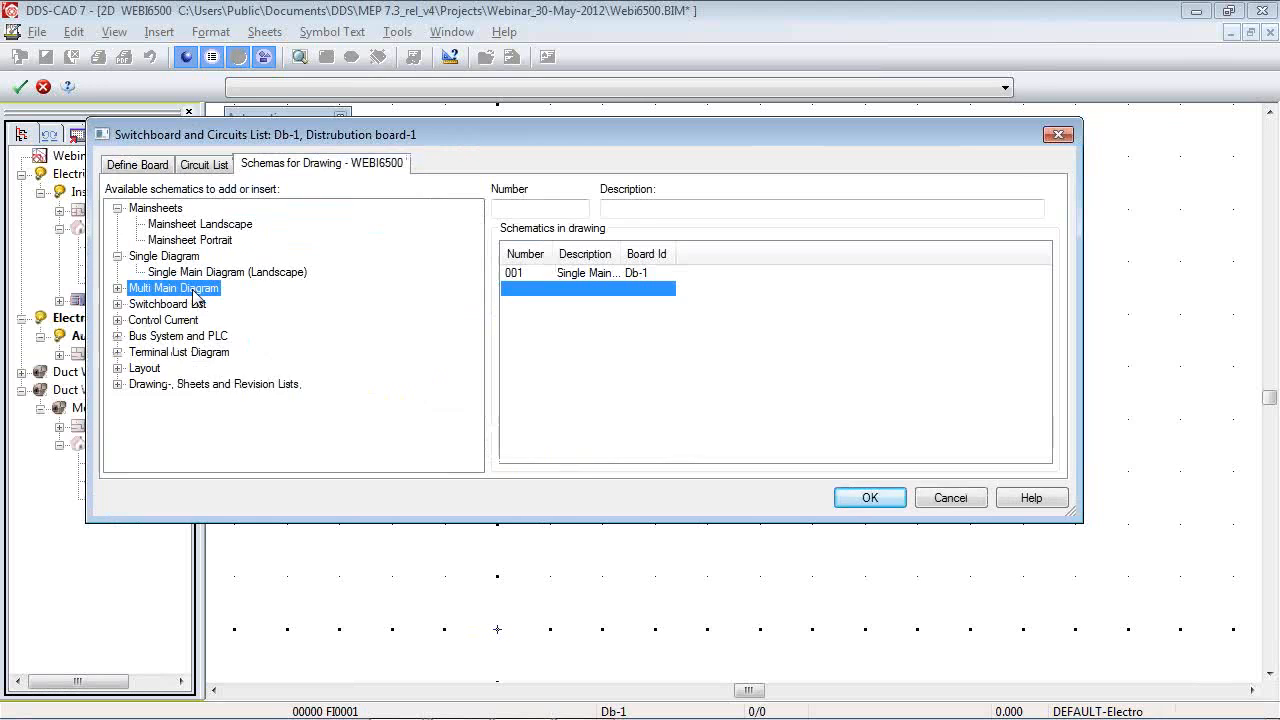
{"action": "double_click", "coordinate": [172, 288]}
{"action": "double_click", "coordinate": [224, 304]}
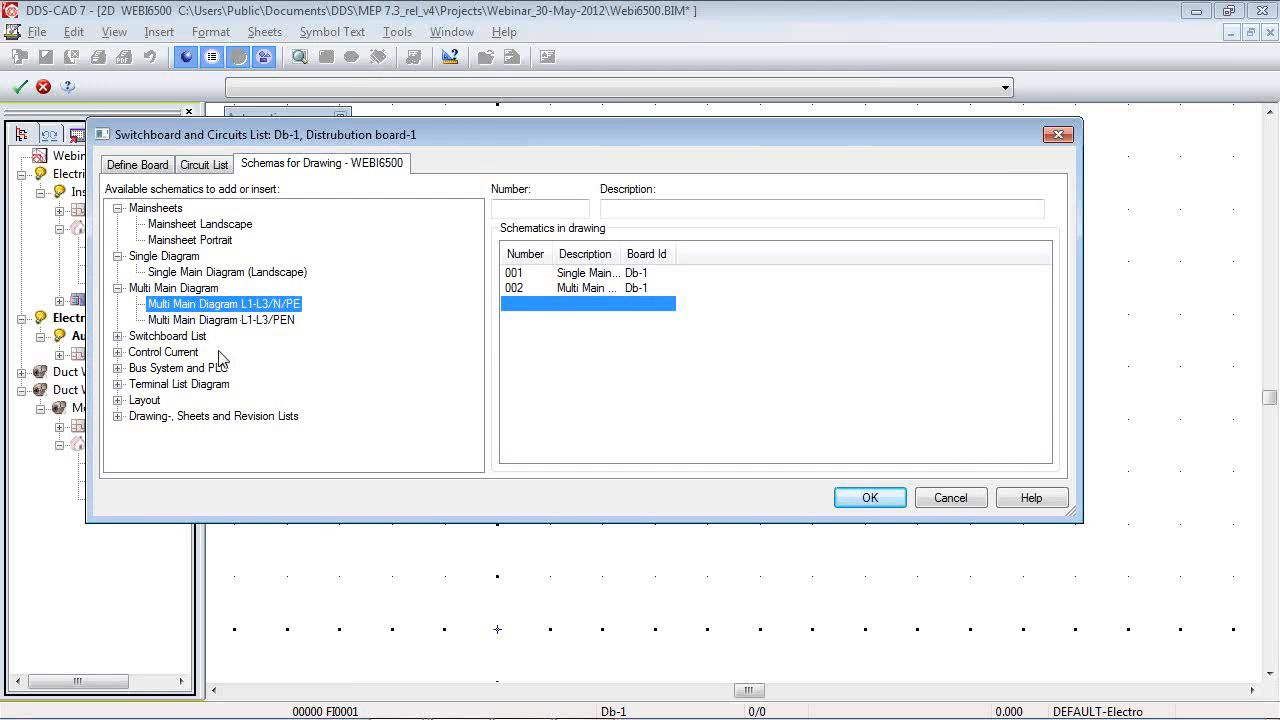
{"action": "double_click", "coordinate": [180, 337]}
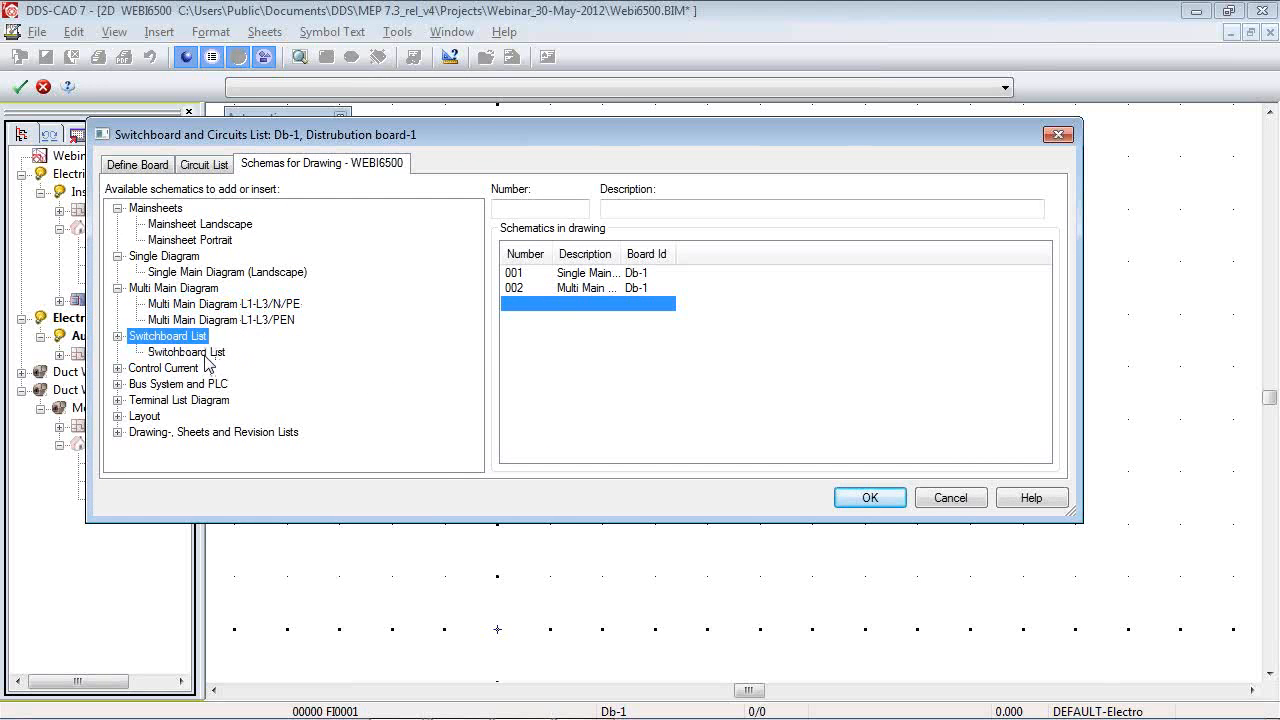
{"action": "double_click", "coordinate": [204, 356]}
{"action": "left_click", "coordinate": [869, 497]}
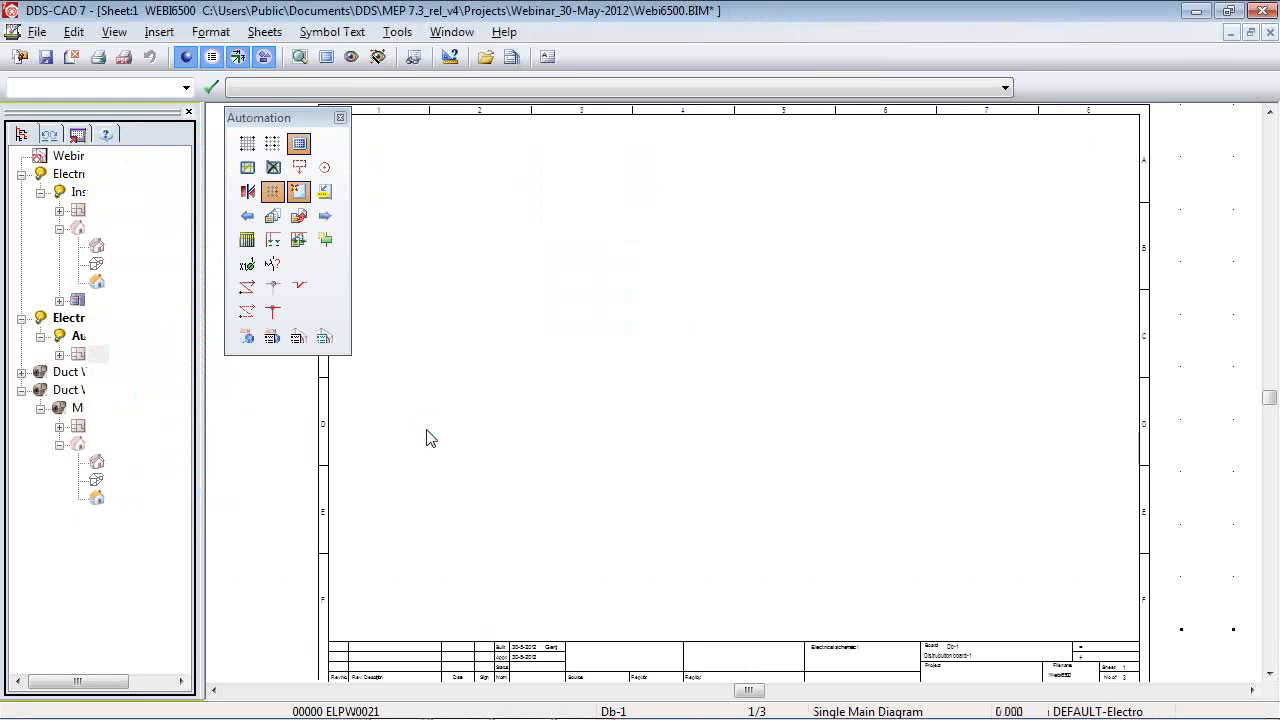
Draw the Db-1 circuits on the Single Main Diagram sheet.
{"action": "left_click", "coordinate": [272, 215]}
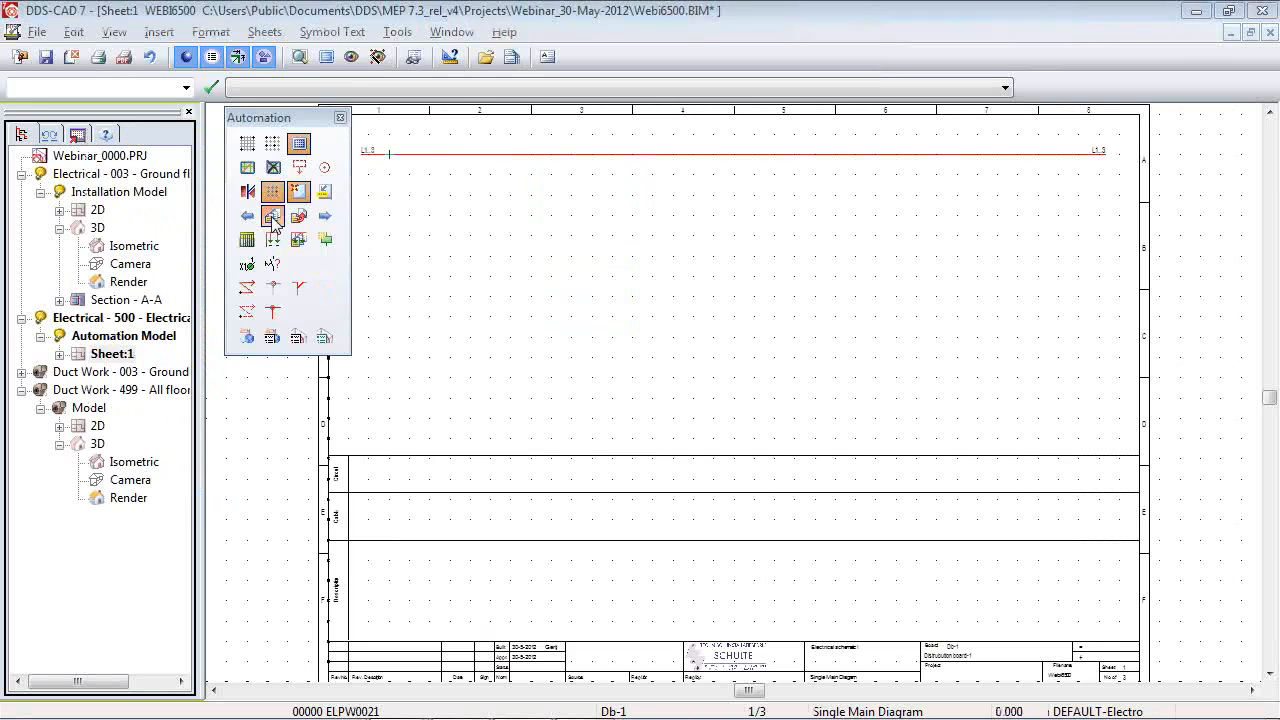
{"action": "key", "text": "Escape"}
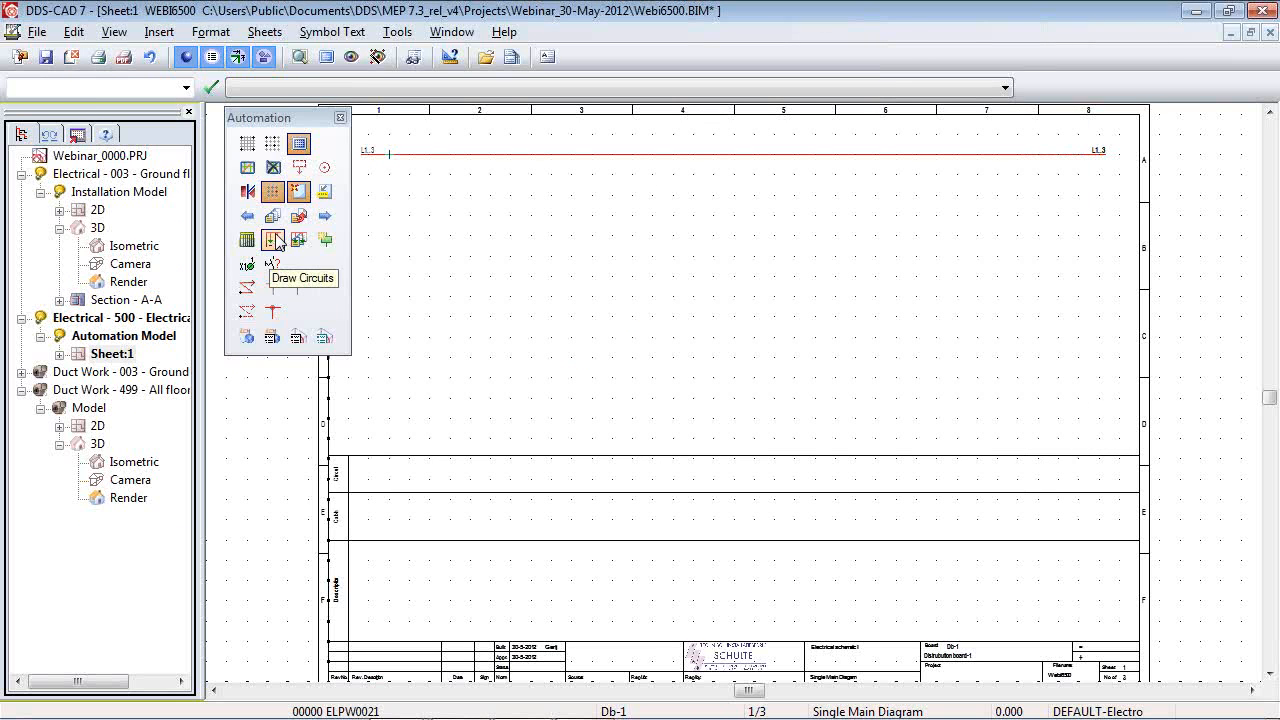
{"action": "left_click", "coordinate": [272, 240]}
{"action": "left_click", "coordinate": [126, 245]}
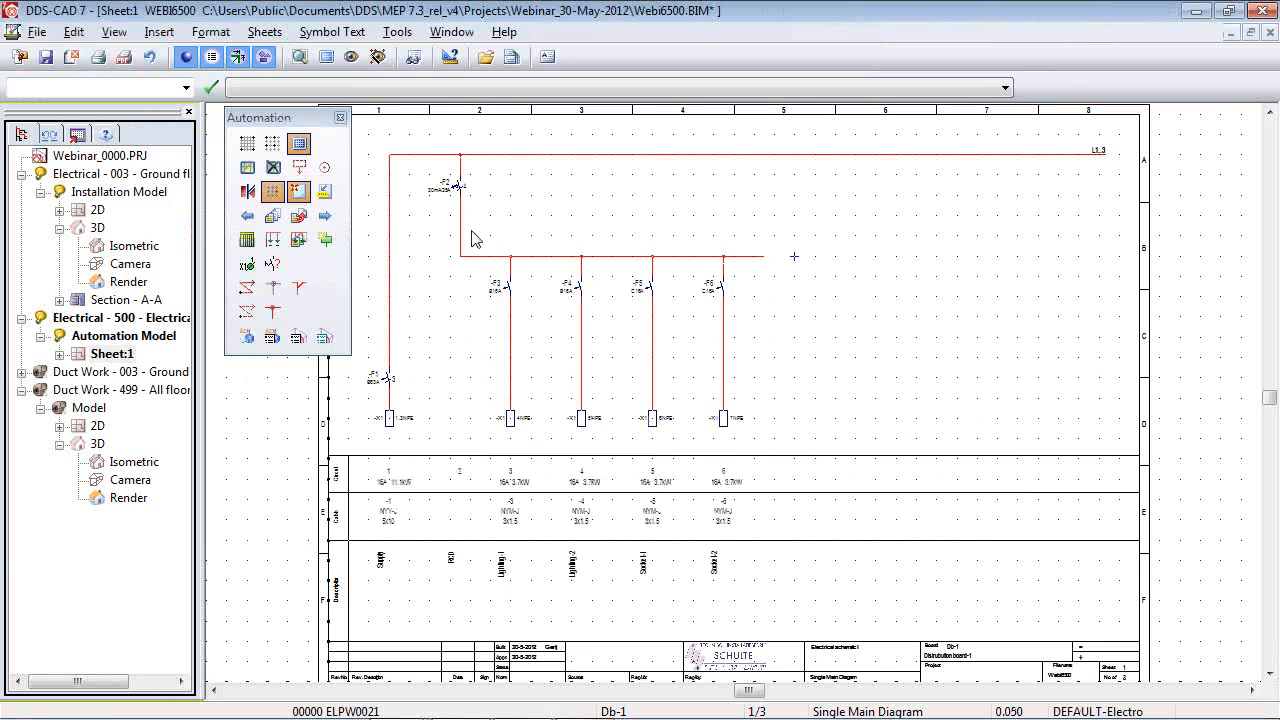
Examine the devices, terminals, cables and descriptions of the drawn circuits, highlighting RCD F2 and circuit F3.
{"action": "left_click_drag", "start_coordinate": [360, 150], "coordinate": [621, 437]}
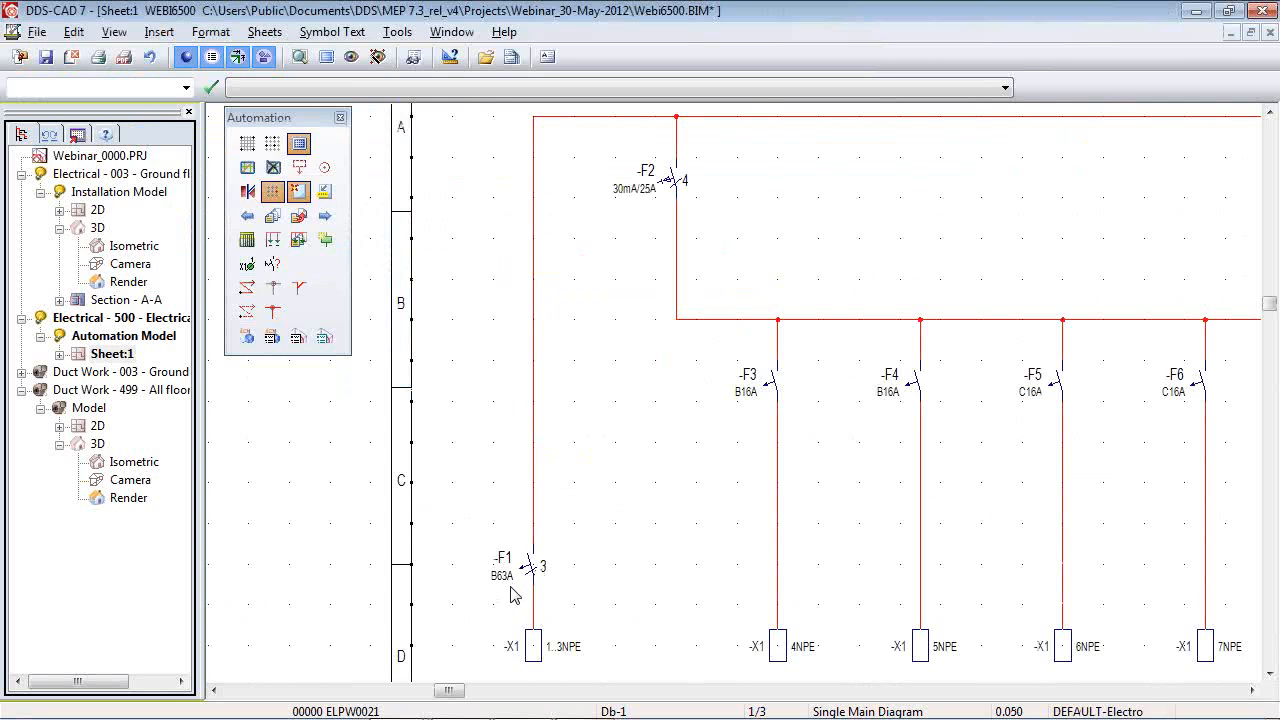
{"action": "left_click", "coordinate": [656, 193]}
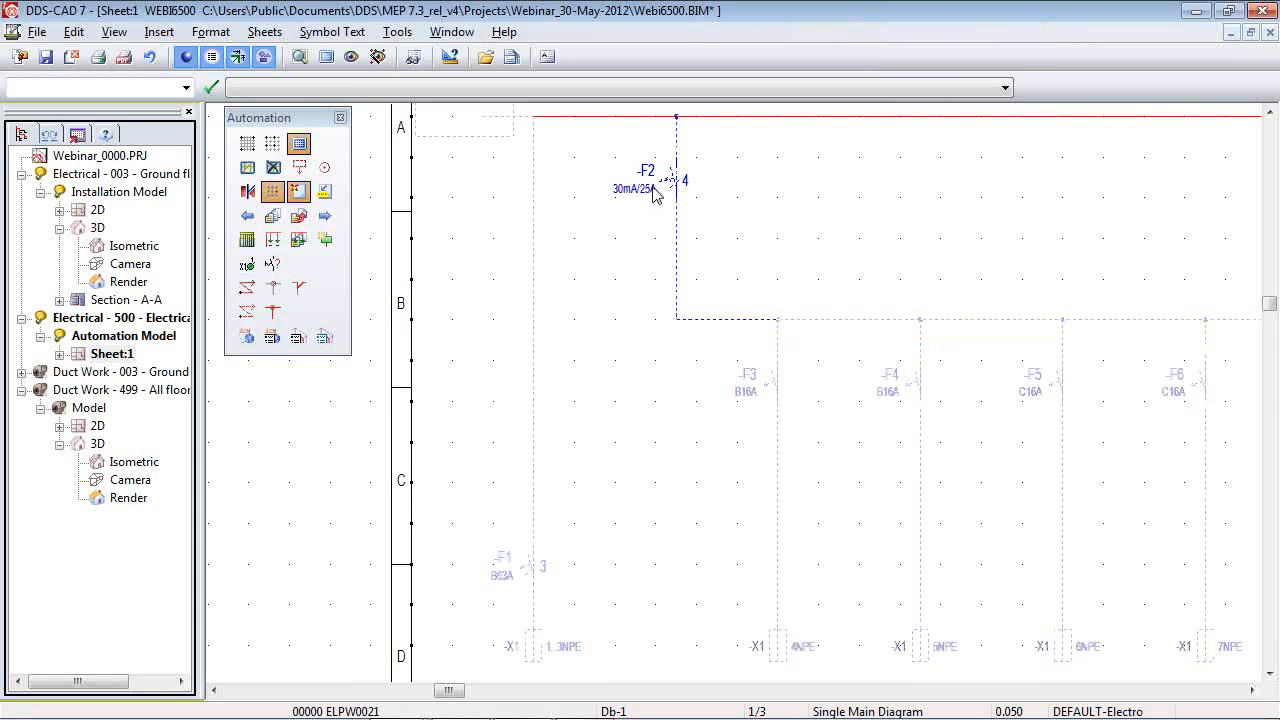
{"action": "left_click", "coordinate": [757, 358]}
{"action": "scroll", "coordinate": [528, 344], "scroll_direction": "down", "scroll_amount": 4}
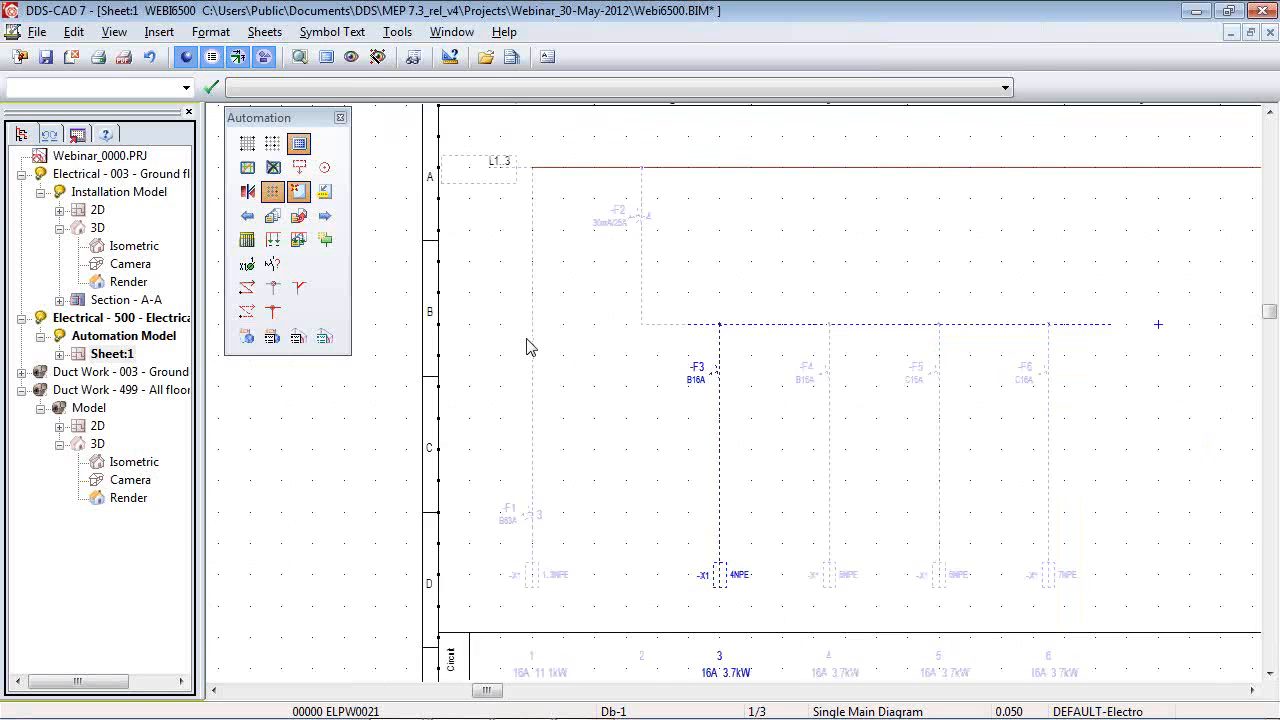
{"action": "scroll", "coordinate": [645, 684], "scroll_direction": "up", "scroll_amount": 3}
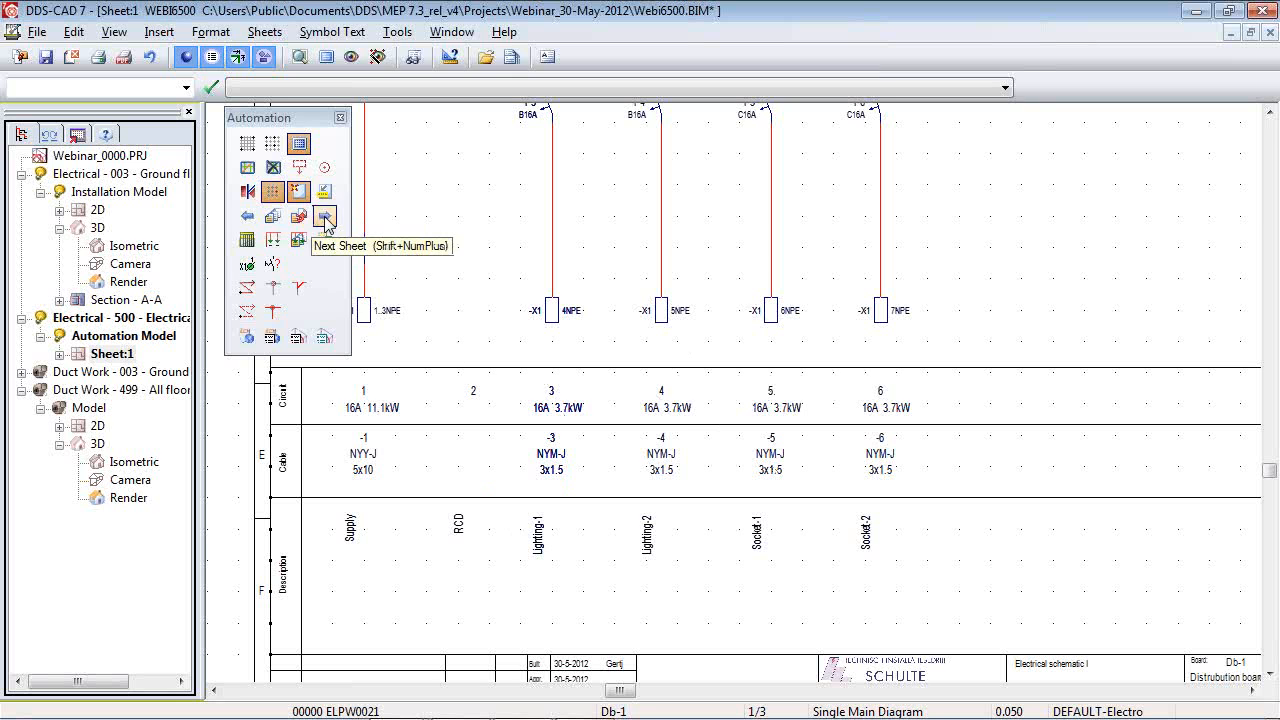
{"action": "scroll", "coordinate": [602, 450], "scroll_direction": "down", "scroll_amount": 3}
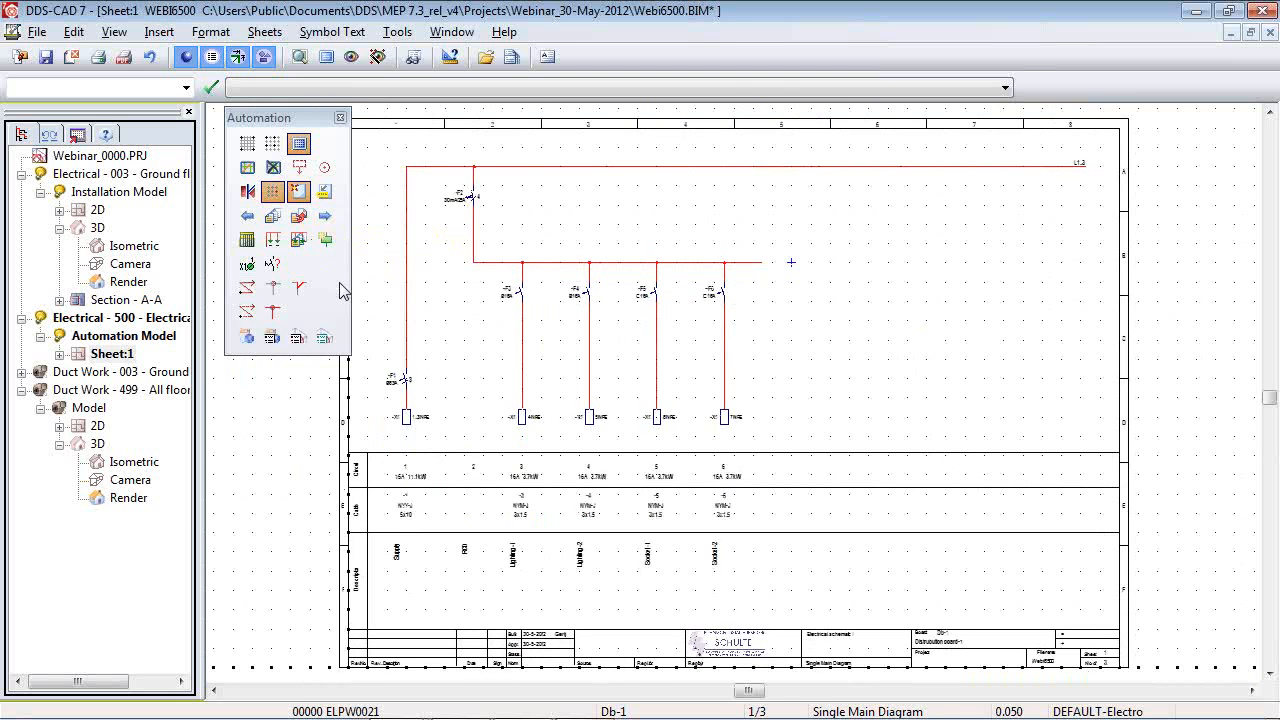
Go to sheet 2, the Multi Main Diagram, and draw the Db-1 circuits on it.
{"action": "left_click", "coordinate": [326, 216]}
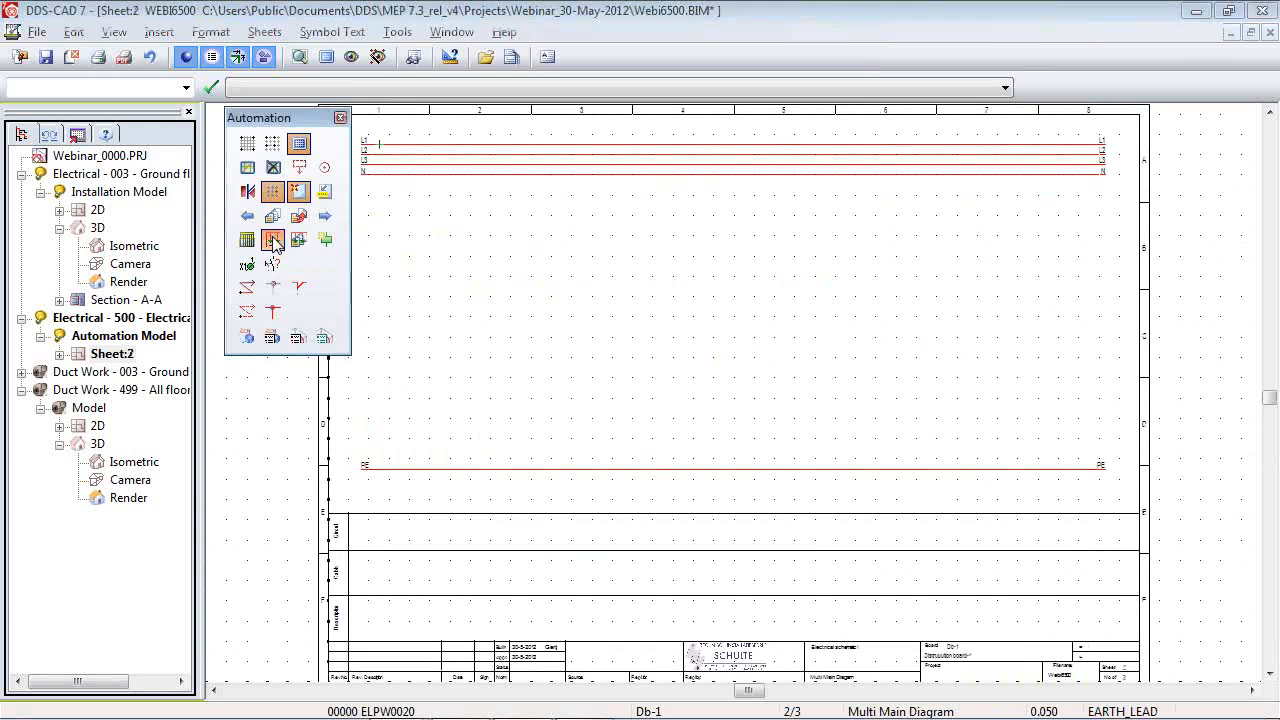
{"action": "left_click", "coordinate": [126, 245]}
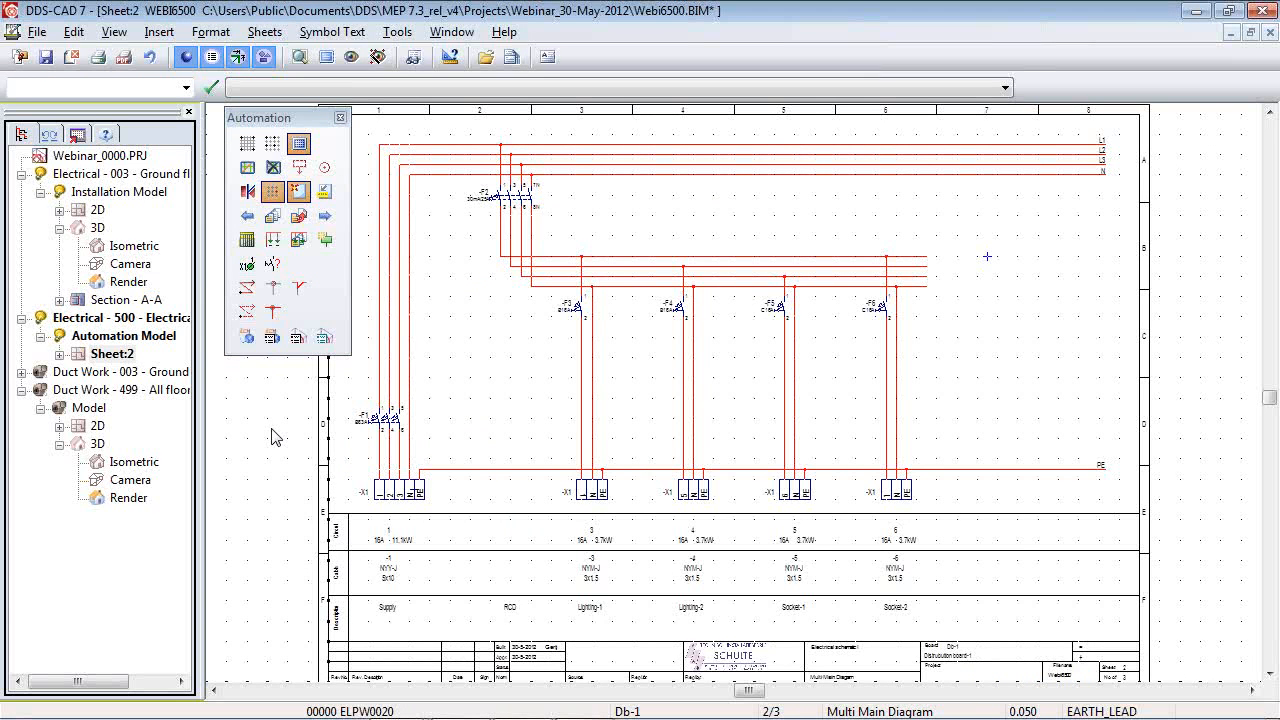
Create an S-Switch component for Db-1 using FDS-020606-001 Switch 1 no.
{"action": "left_click", "coordinate": [323, 241]}
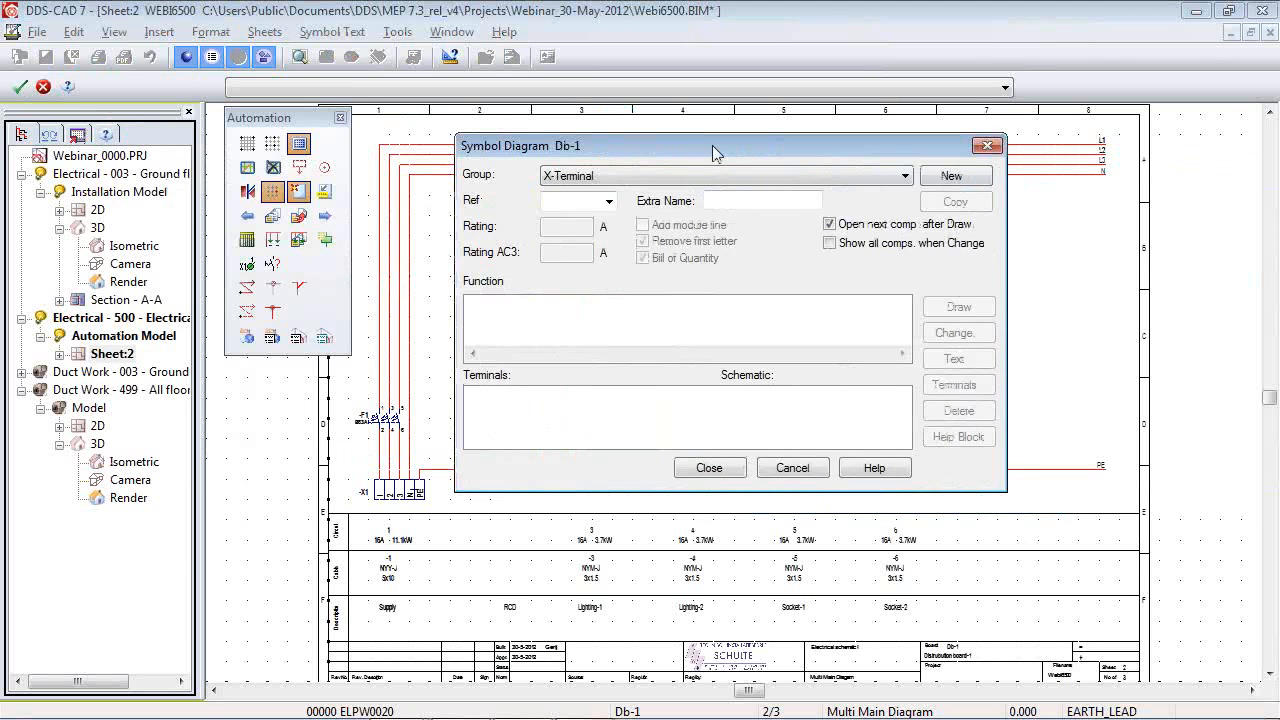
{"action": "left_click", "coordinate": [738, 182]}
{"action": "left_click", "coordinate": [708, 262]}
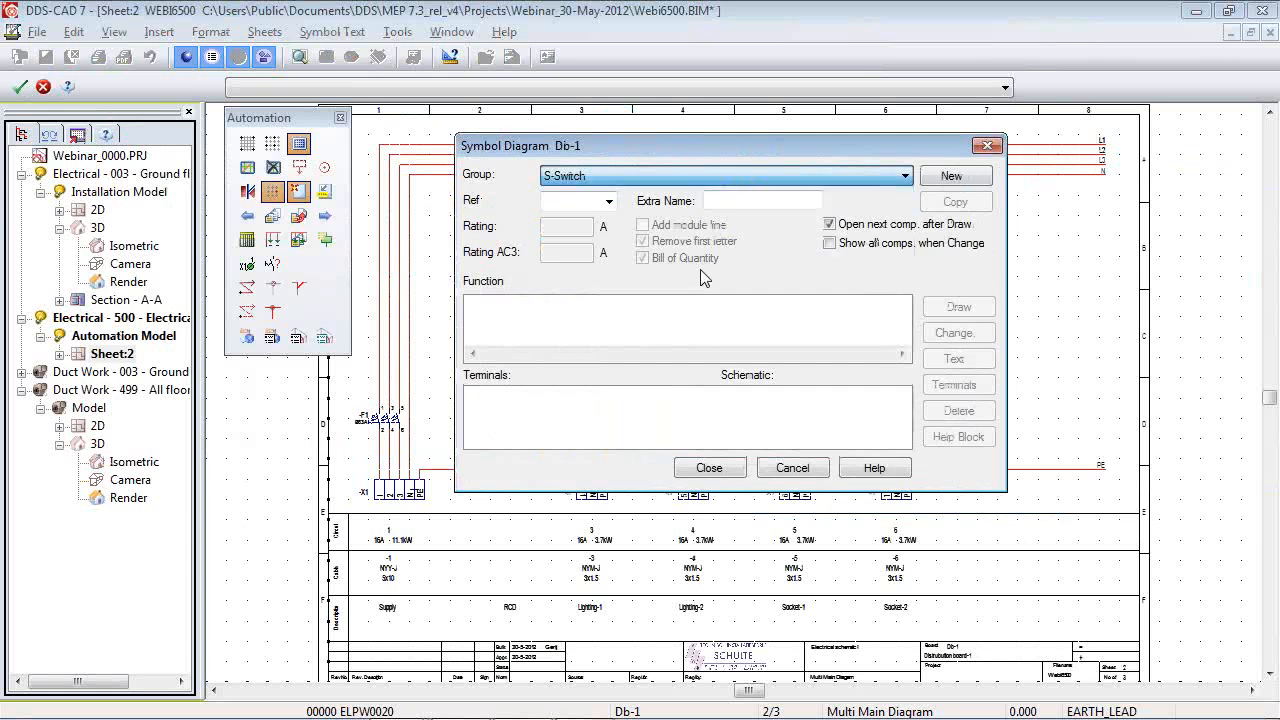
{"action": "left_click", "coordinate": [951, 176]}
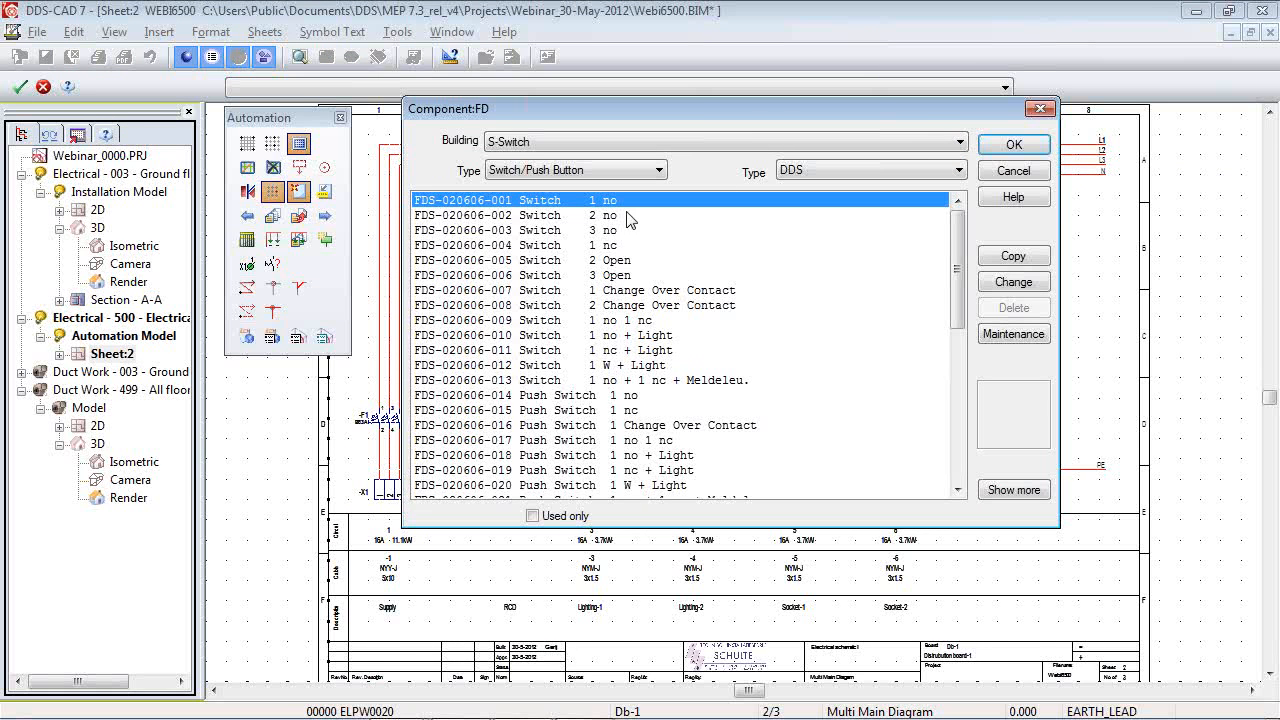
{"action": "left_click", "coordinate": [1014, 146]}
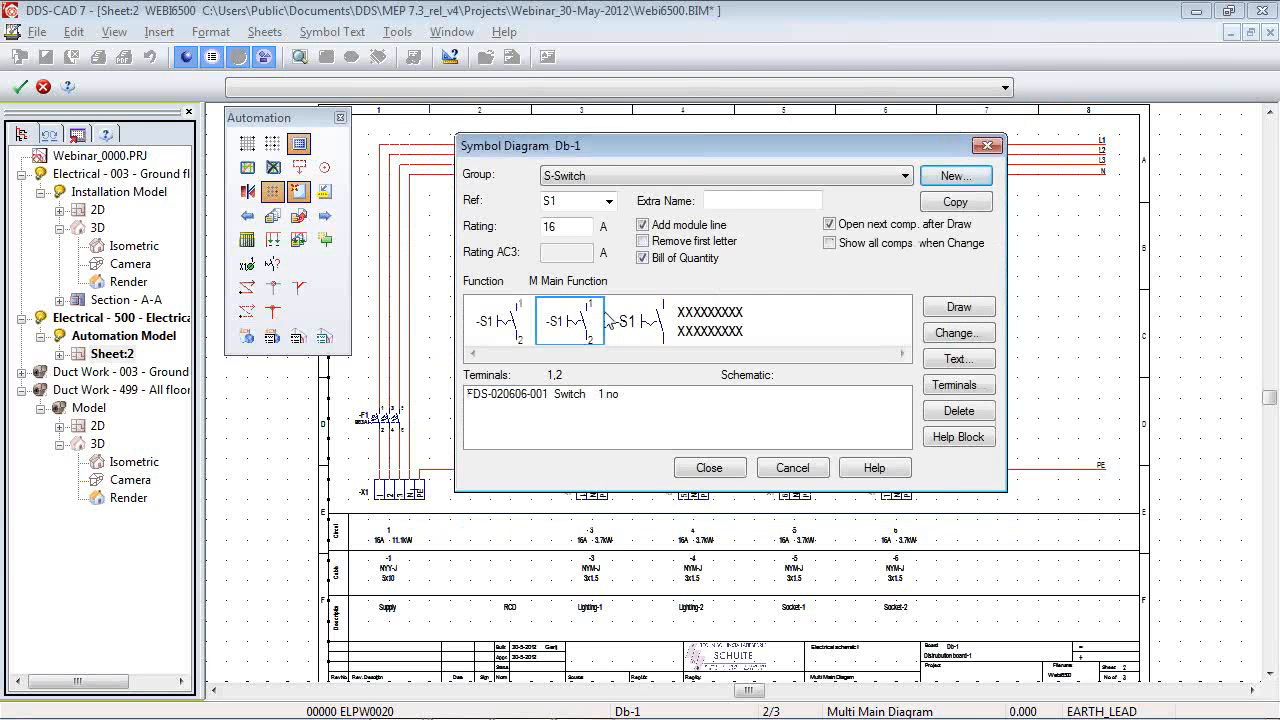
Draw switch S1 on the Lighting-1 circuit line, below breaker F3 on the Multi Main Diagram.
{"action": "left_click", "coordinate": [959, 307]}
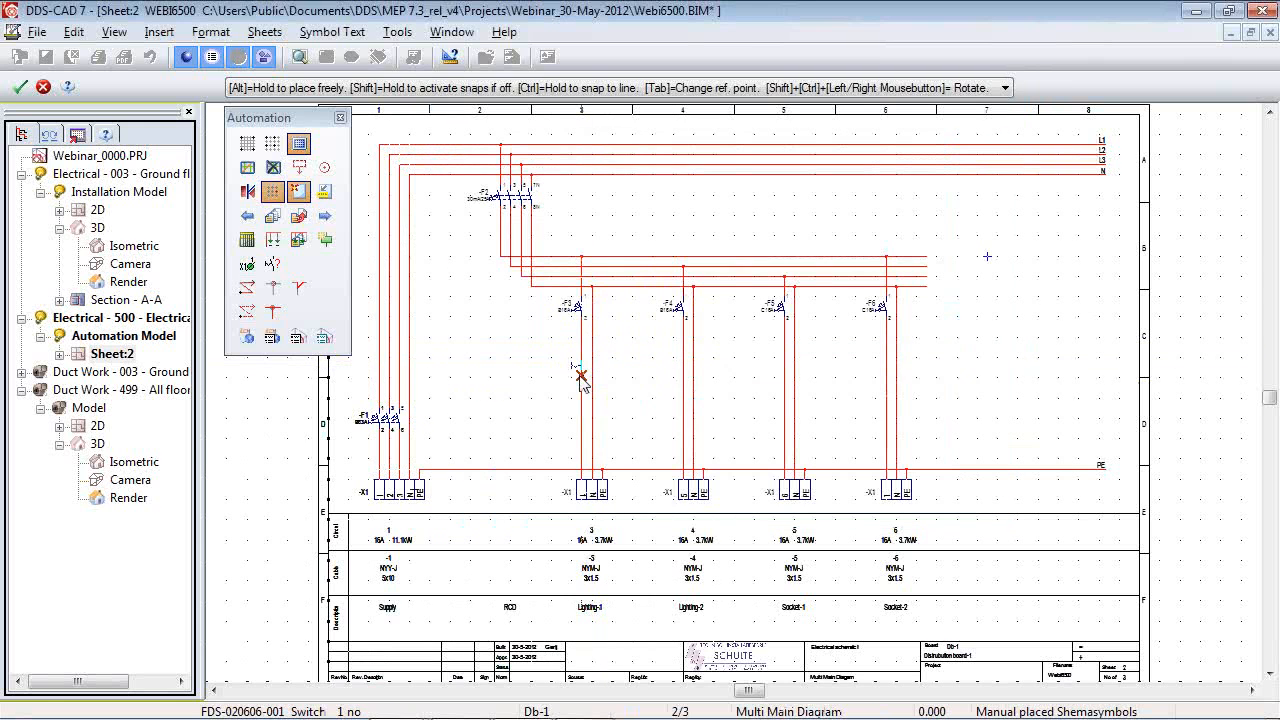
{"action": "scroll", "coordinate": [575, 383], "scroll_direction": "up", "scroll_amount": 2}
{"action": "left_click", "coordinate": [585, 370]}
{"action": "scroll", "coordinate": [582, 360], "scroll_direction": "up", "scroll_amount": 2}
{"action": "scroll", "coordinate": [642, 375], "scroll_direction": "down", "scroll_amount": 2}
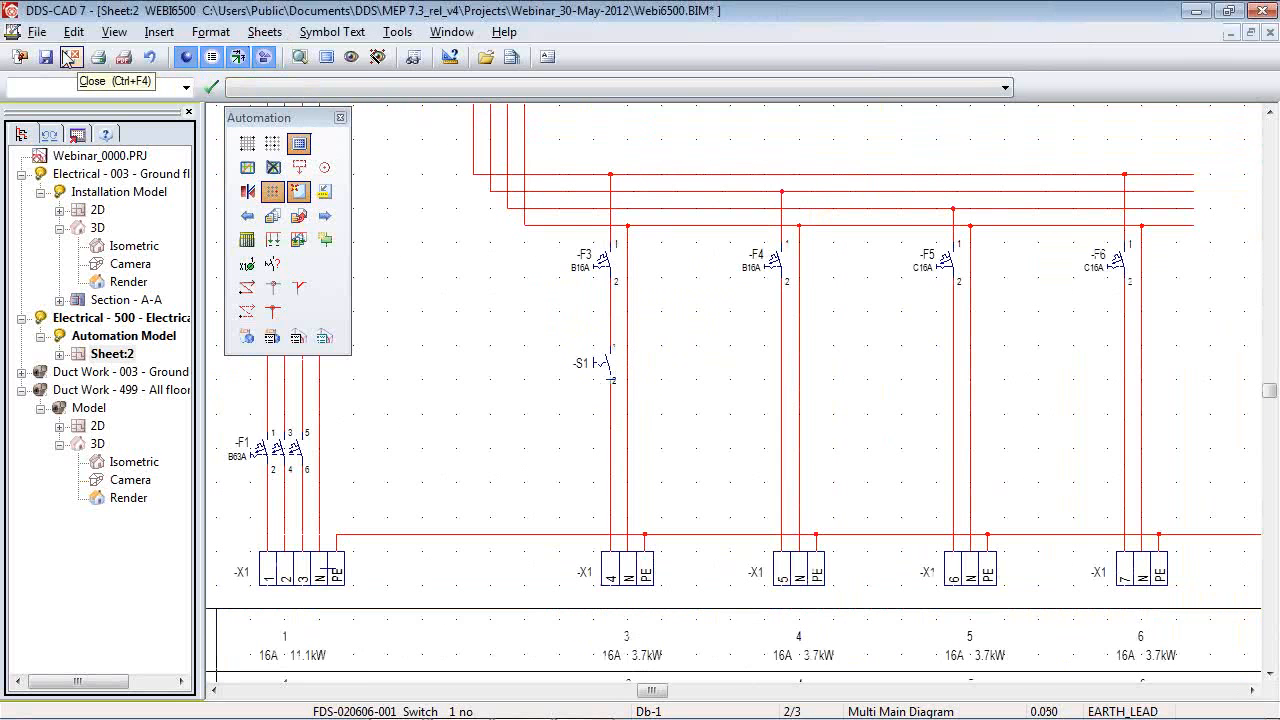
Go to sheet 3, the Switchboard List, and fill it with the Db-1 circuits.
{"action": "left_click", "coordinate": [332, 218]}
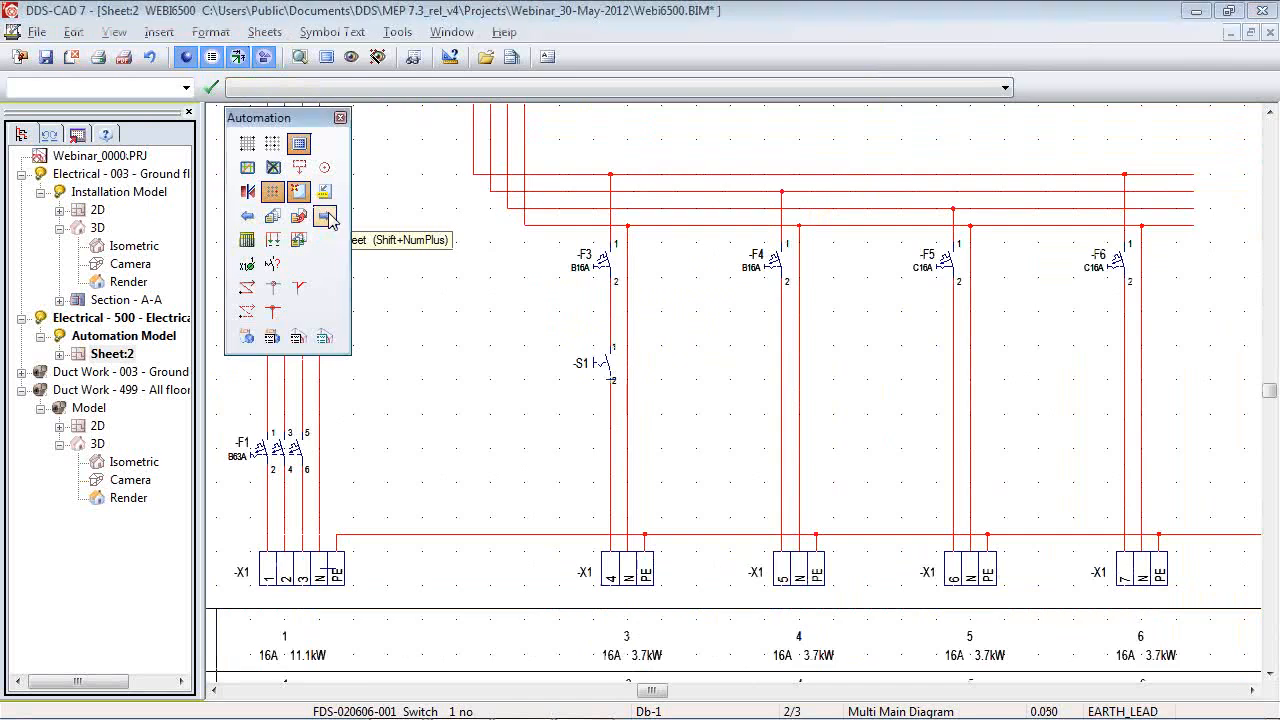
{"action": "left_click", "coordinate": [272, 240]}
{"action": "left_click", "coordinate": [126, 244]}
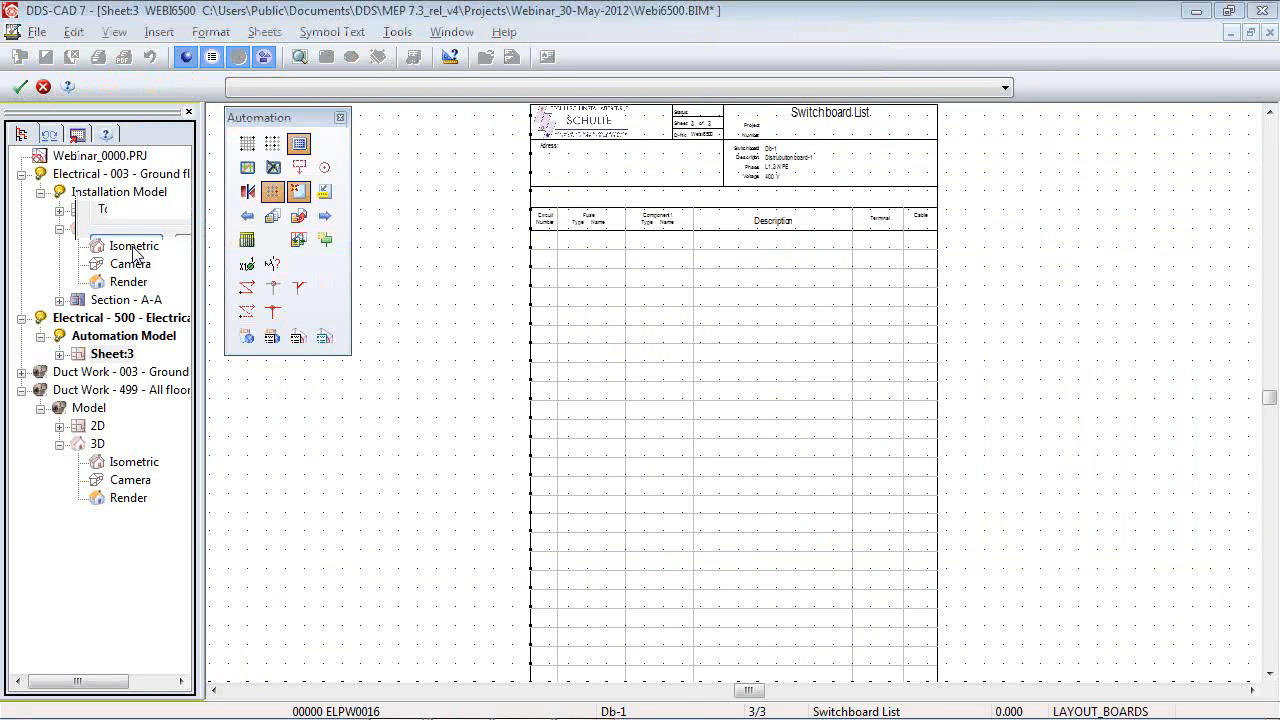
{"action": "scroll", "coordinate": [793, 215], "scroll_direction": "up", "scroll_amount": 2}
{"action": "scroll", "coordinate": [793, 215], "scroll_direction": "up", "scroll_amount": 1}
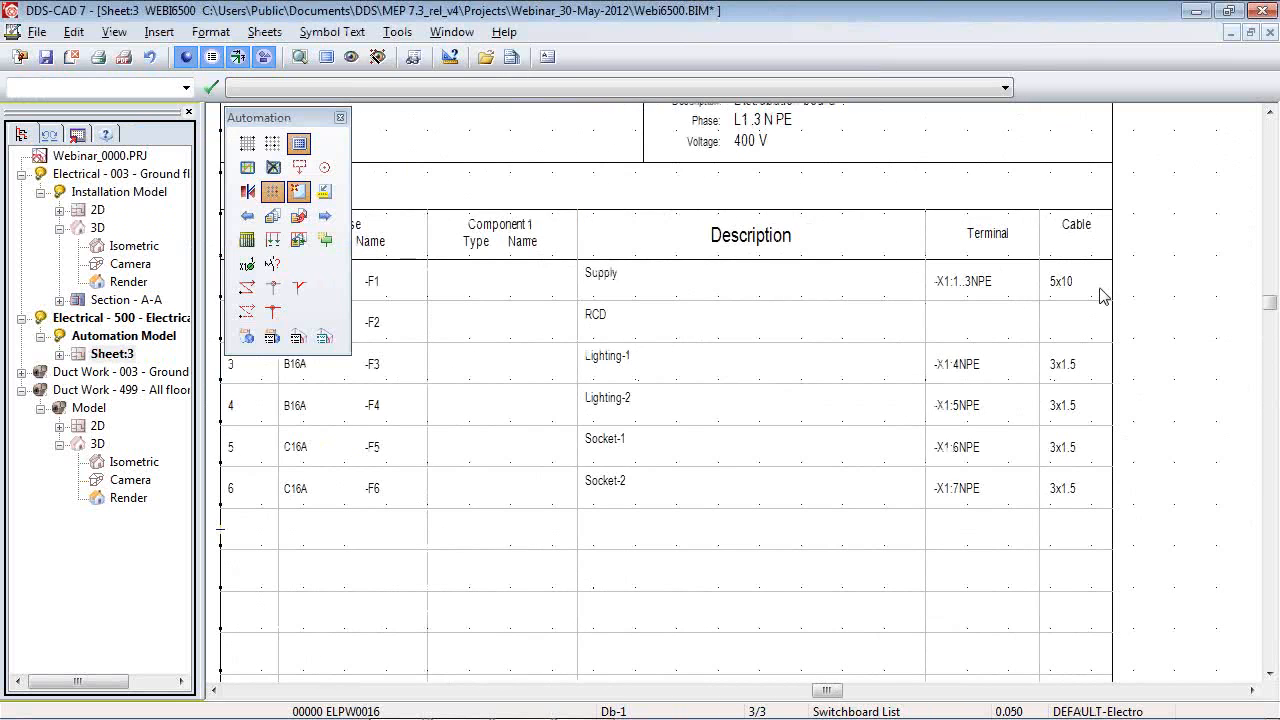
{"action": "scroll", "coordinate": [1068, 295], "scroll_direction": "down", "scroll_amount": 1}
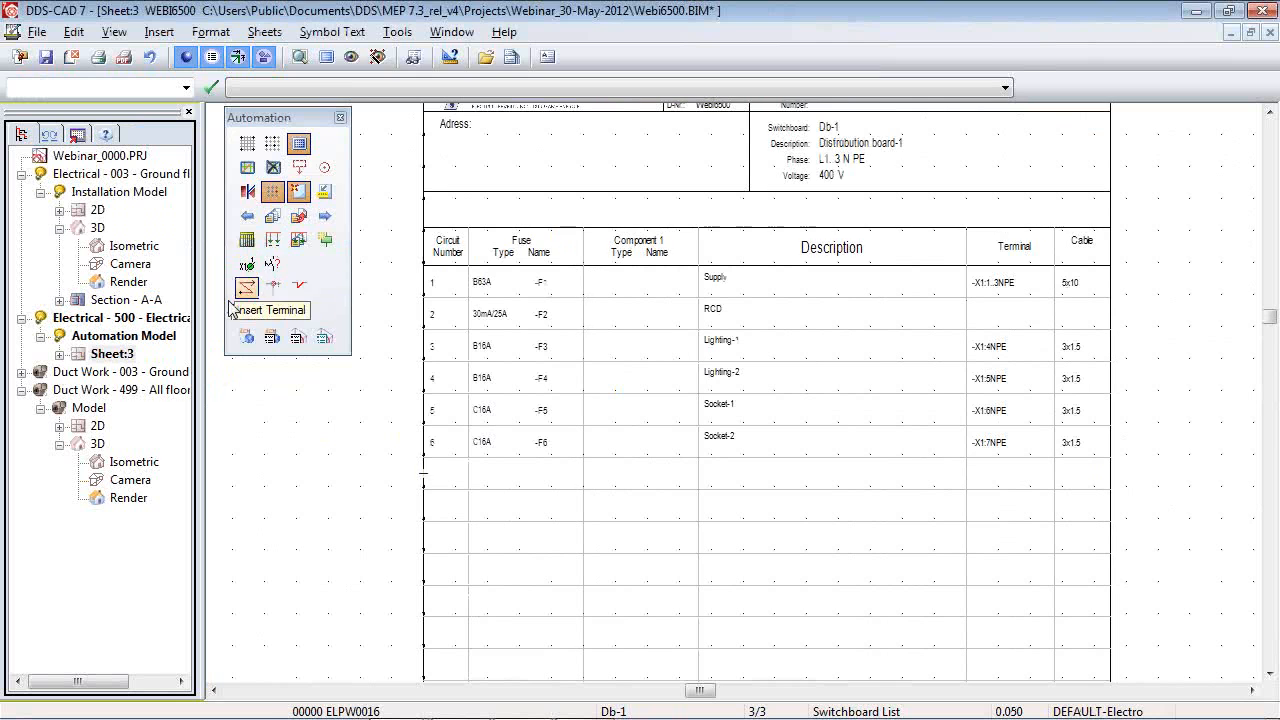
Return to sheet 1, the Single Main Diagram, and examine its circuit, cable and description rows.
{"action": "left_click", "coordinate": [247, 215]}
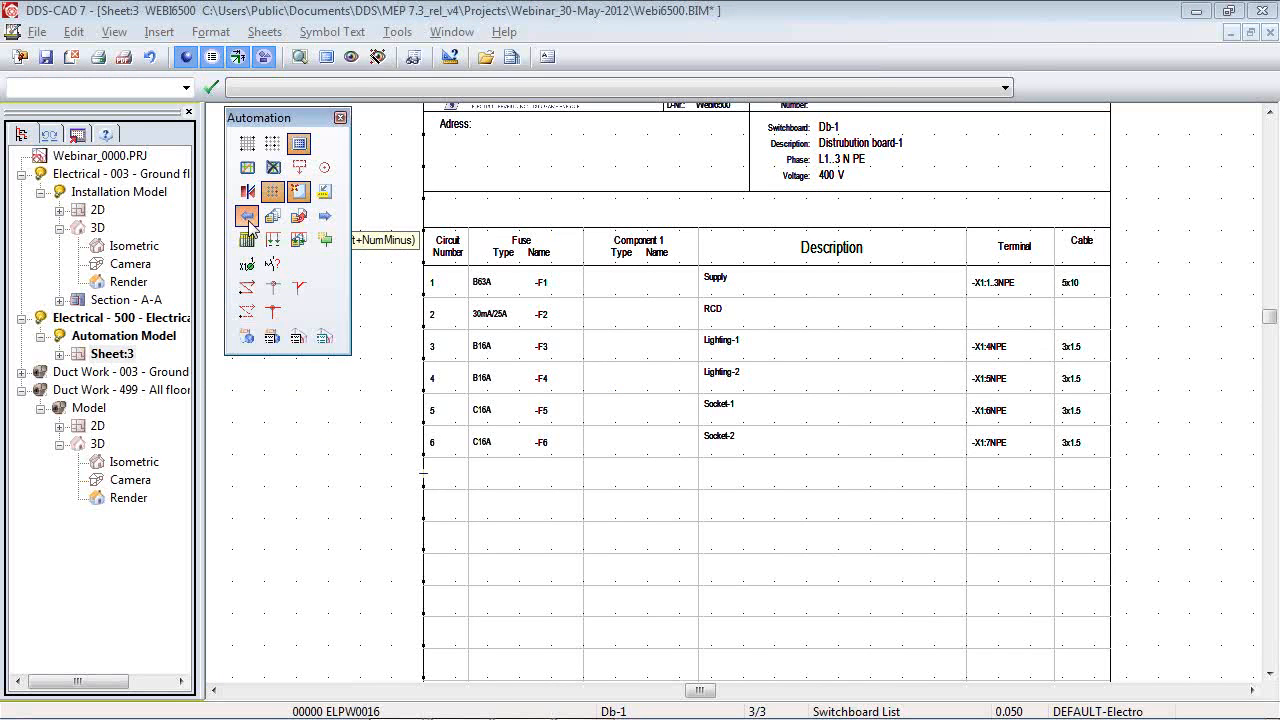
{"action": "left_click", "coordinate": [247, 215]}
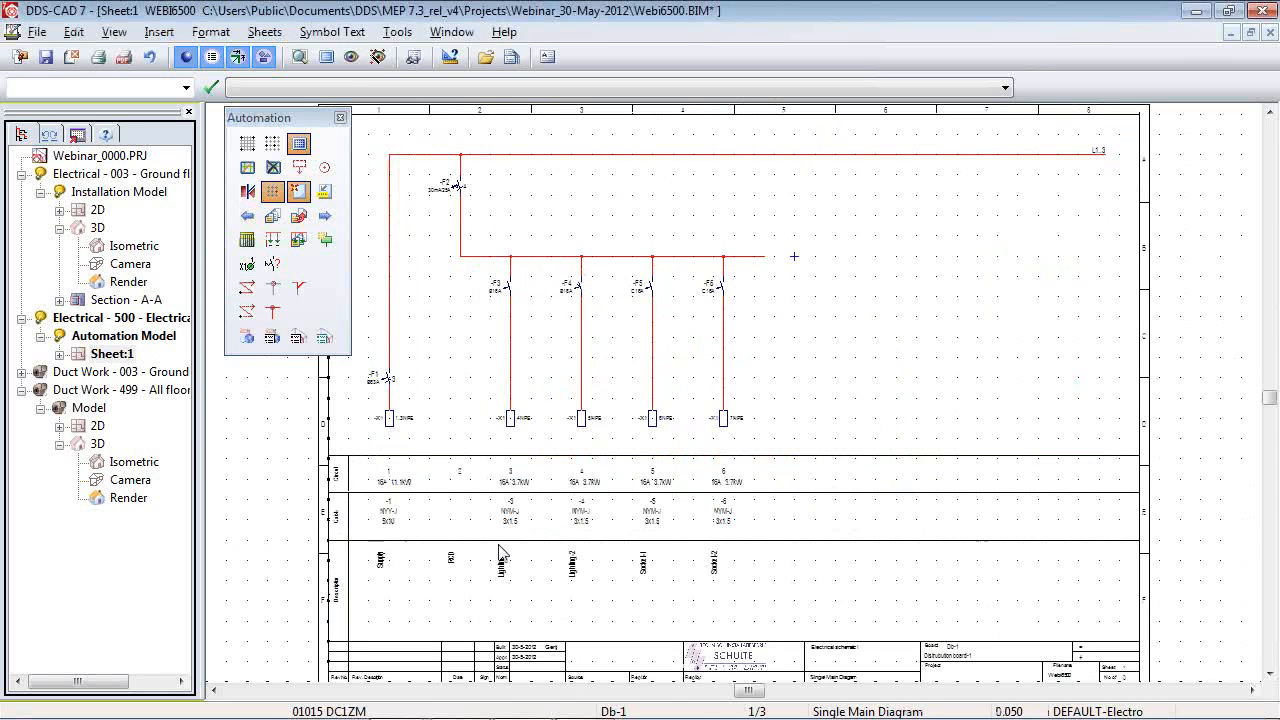
{"action": "scroll", "coordinate": [480, 545], "scroll_direction": "up", "scroll_amount": 3}
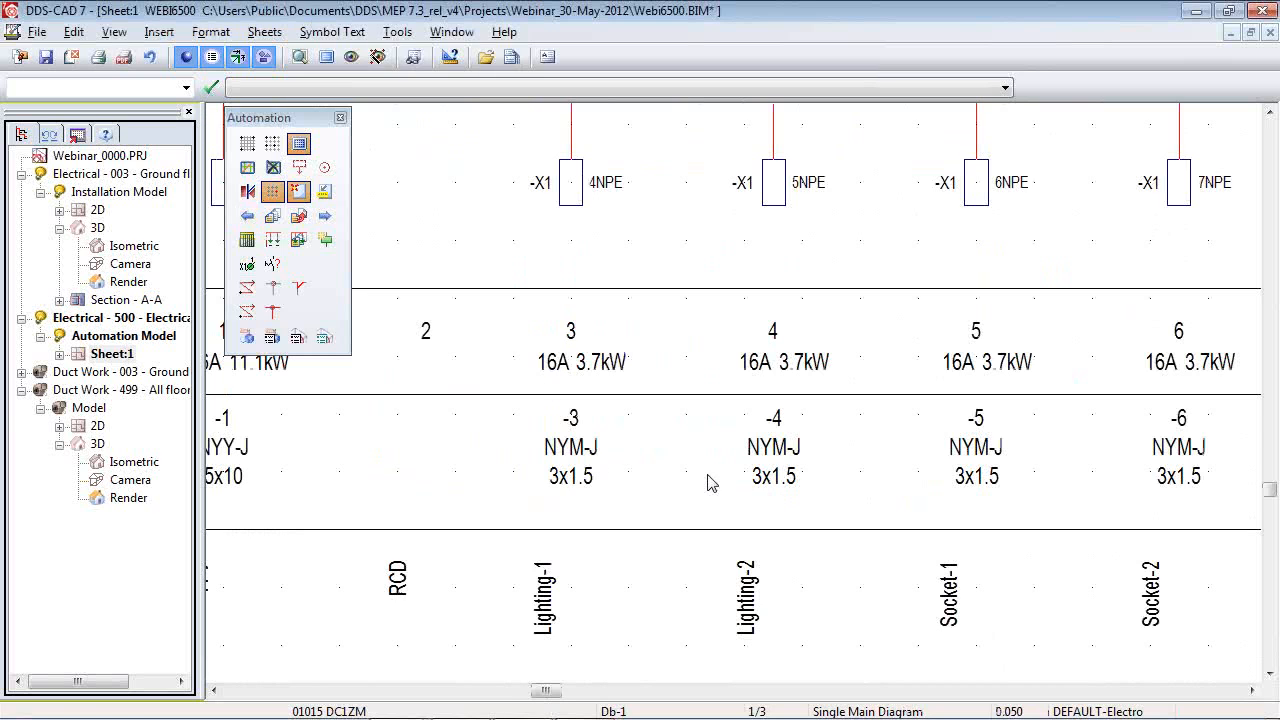
Open the 2D view of the ground floor installation model and save all open files.
{"action": "double_click", "coordinate": [97, 212]}
{"action": "left_click", "coordinate": [38, 32]}
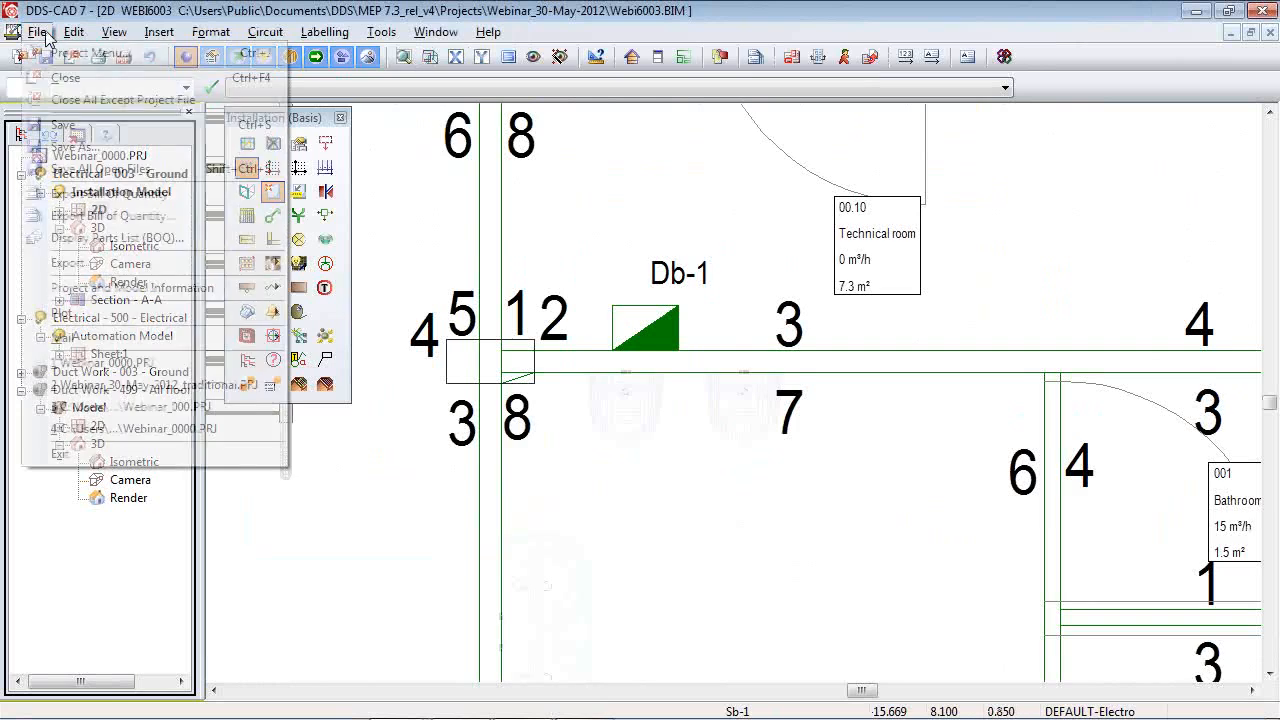
{"action": "left_click", "coordinate": [112, 171]}
Start a free 300 mm wide, 55 mm high Cable Tray at Db-1 with a mounting height of 2.500 m.
{"action": "left_click", "coordinate": [660, 336]}
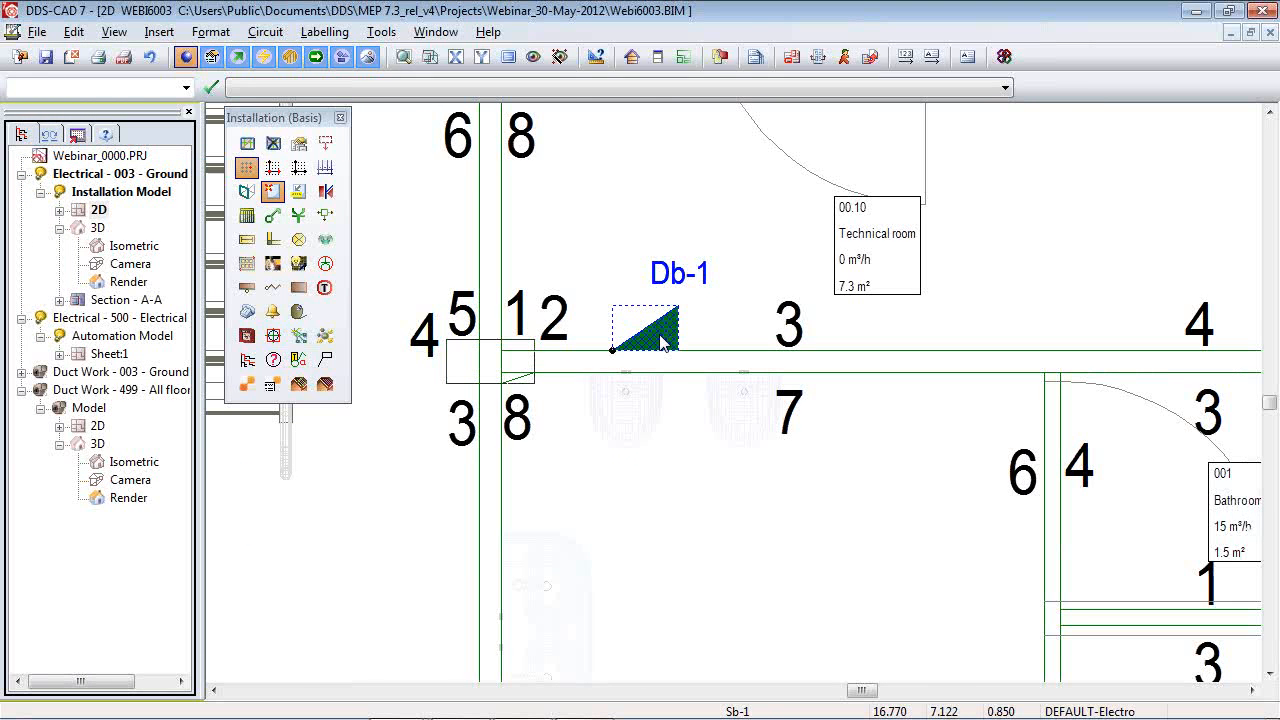
{"action": "scroll", "coordinate": [729, 451], "scroll_direction": "down", "scroll_amount": 5}
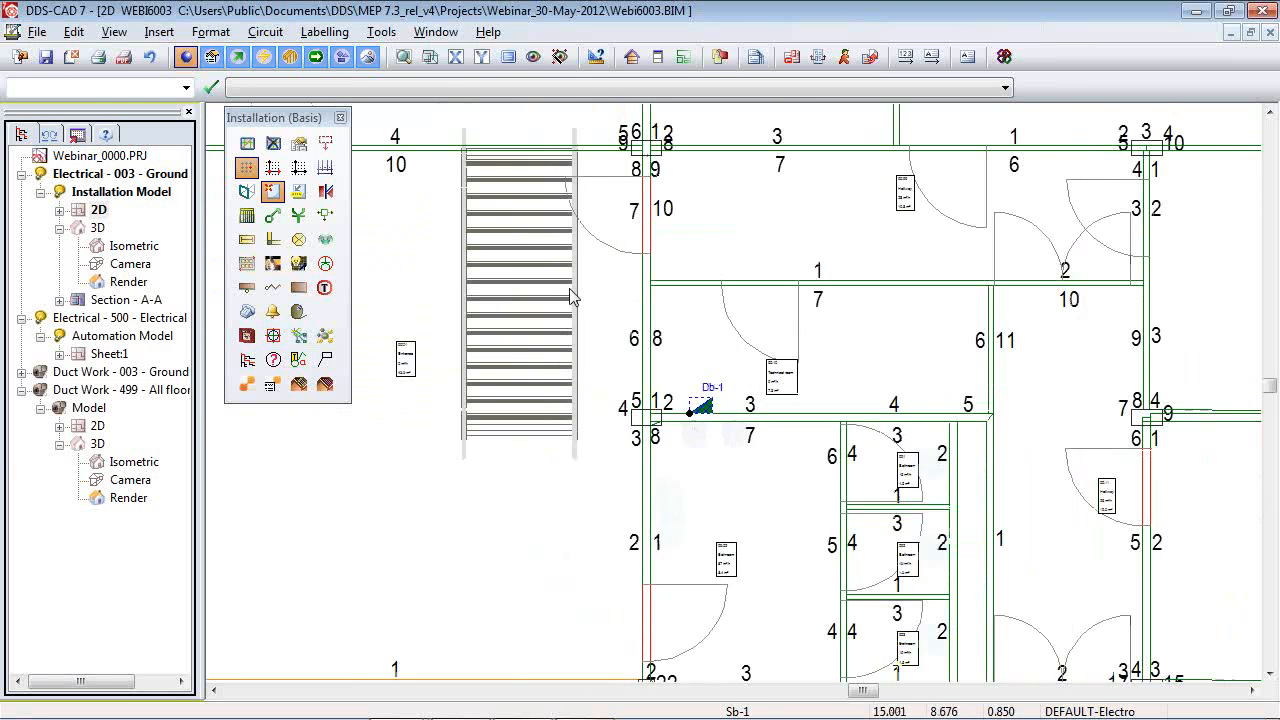
{"action": "left_click", "coordinate": [238, 57]}
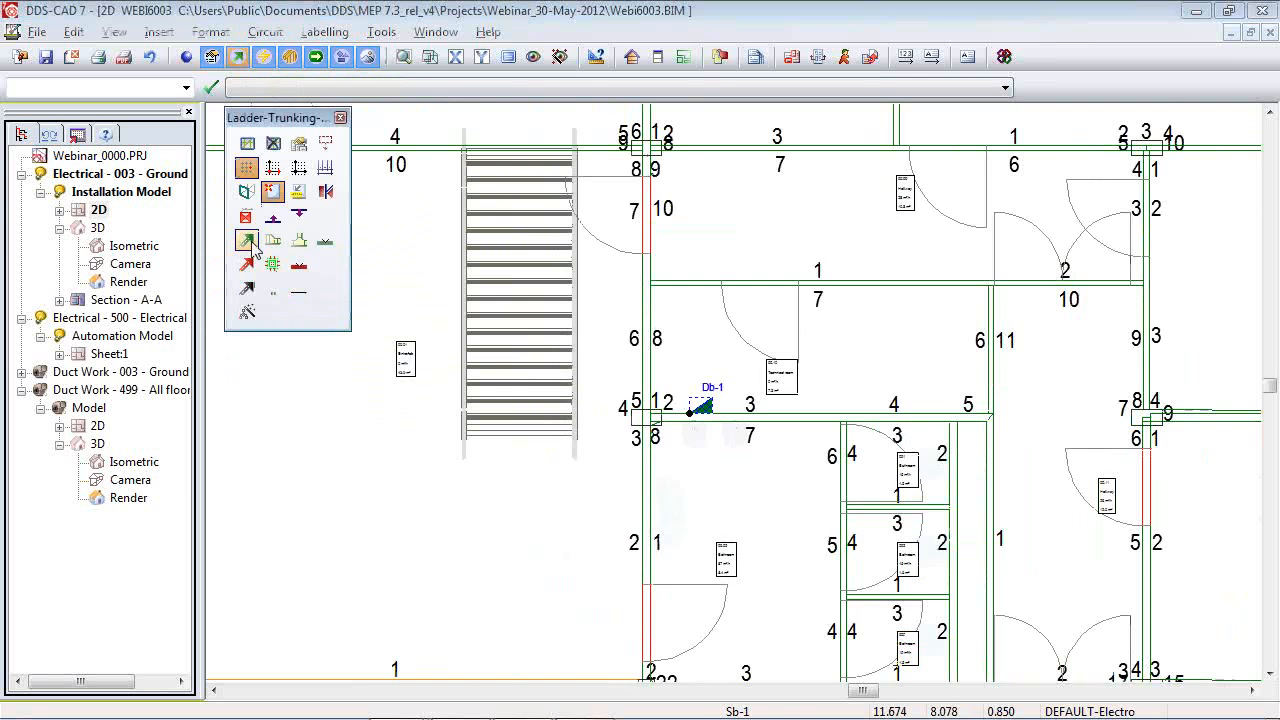
{"action": "scroll", "coordinate": [704, 405], "scroll_direction": "up", "scroll_amount": 4}
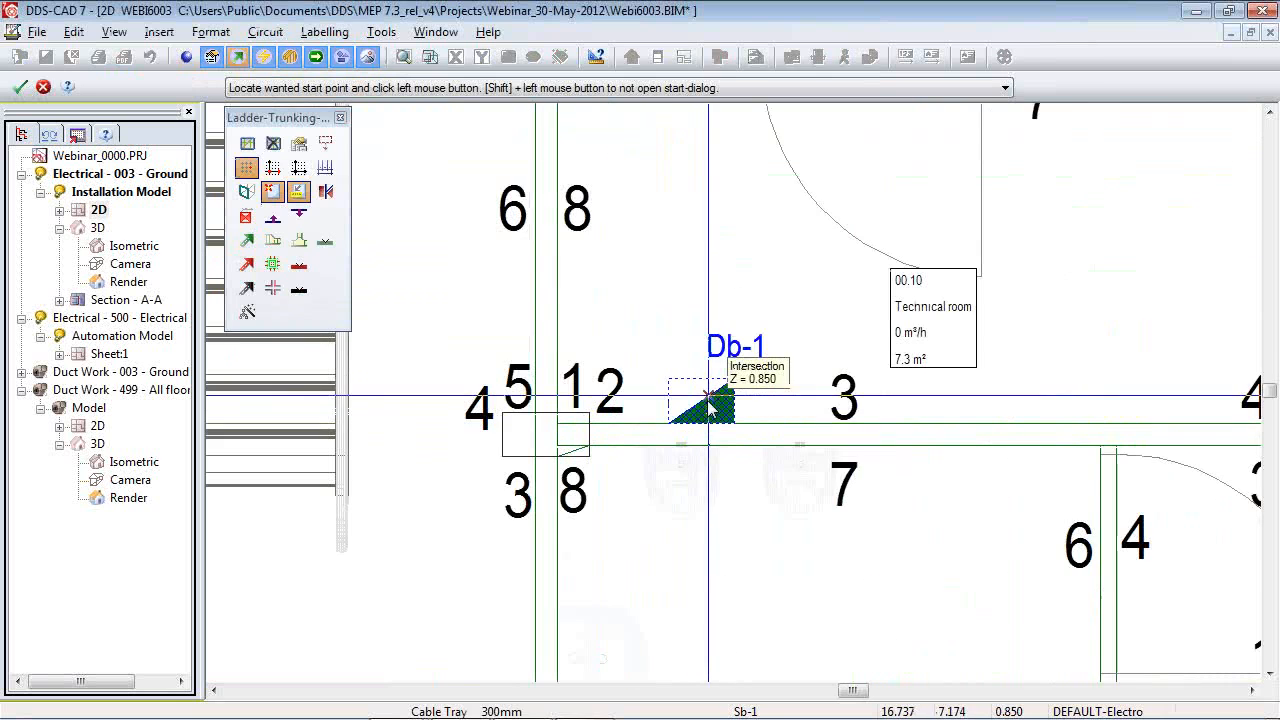
{"action": "left_click", "coordinate": [707, 405]}
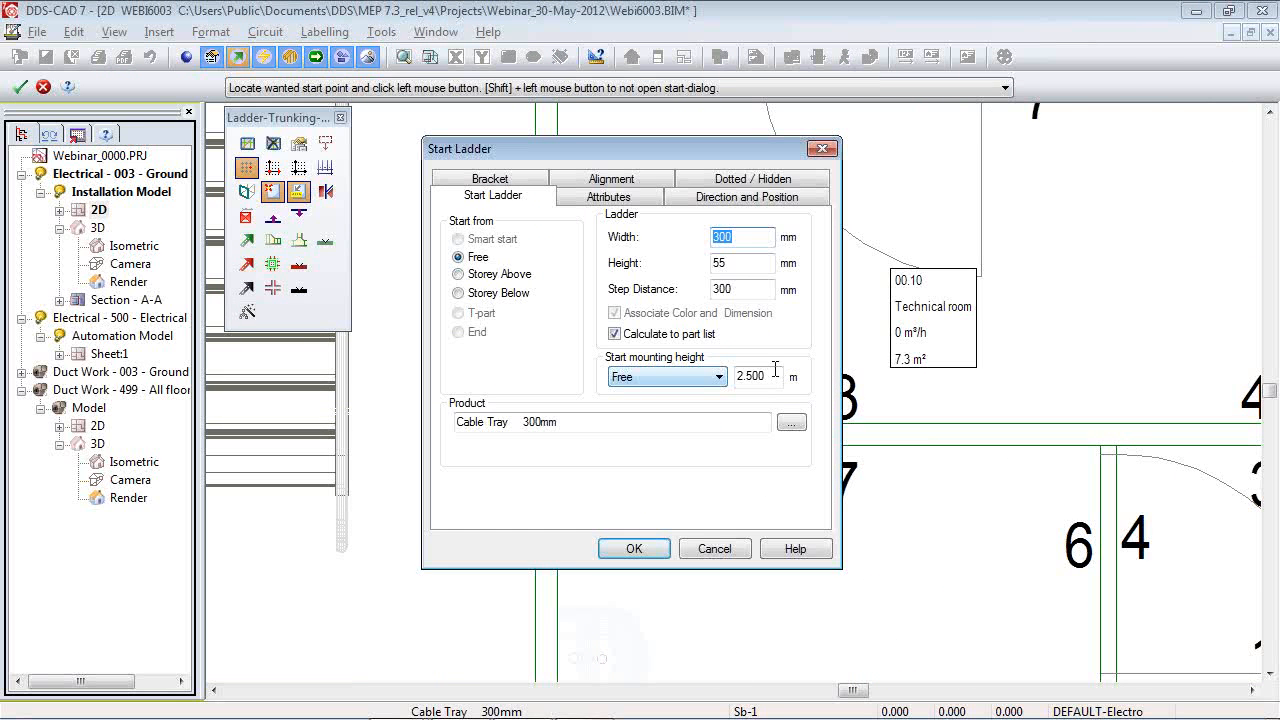
{"action": "left_click", "coordinate": [634, 549]}
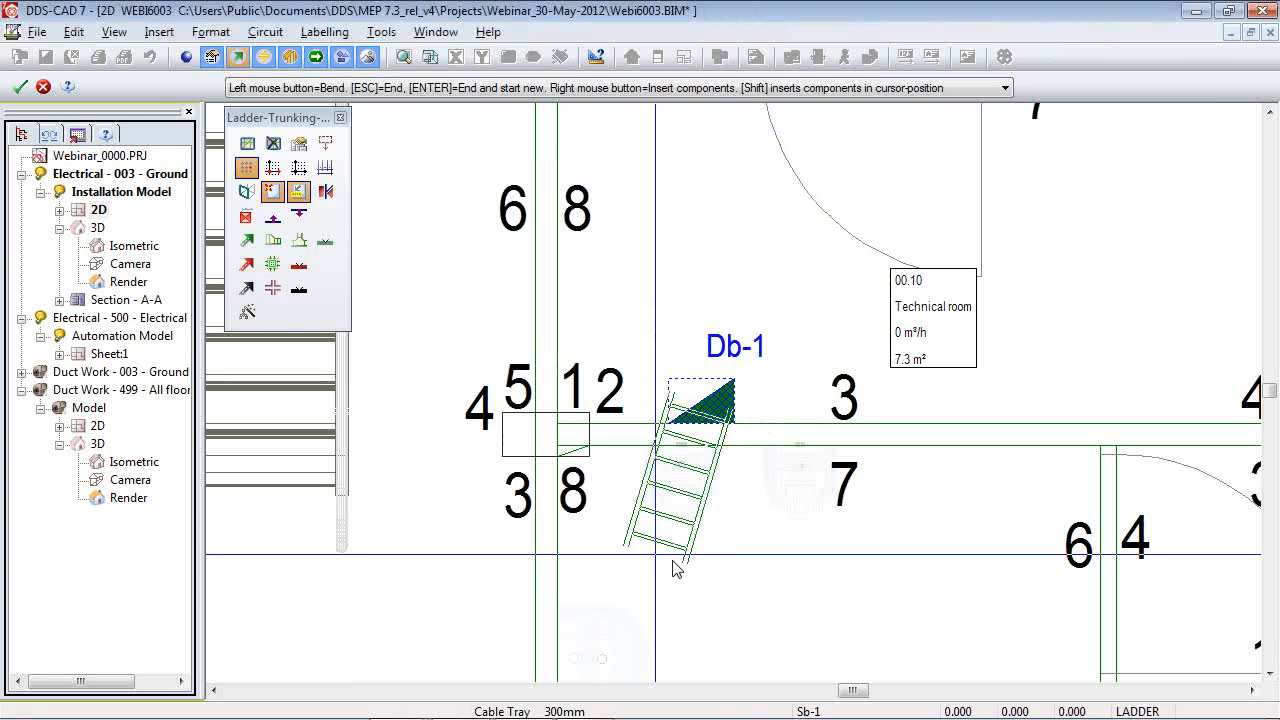
Route the cable tray from Db-1 through the Reception, down past the corridor doors and along the corridor, and end it there.
{"action": "scroll", "coordinate": [778, 515], "scroll_direction": "down", "scroll_amount": 2}
{"action": "scroll", "coordinate": [778, 515], "scroll_direction": "down", "scroll_amount": 4}
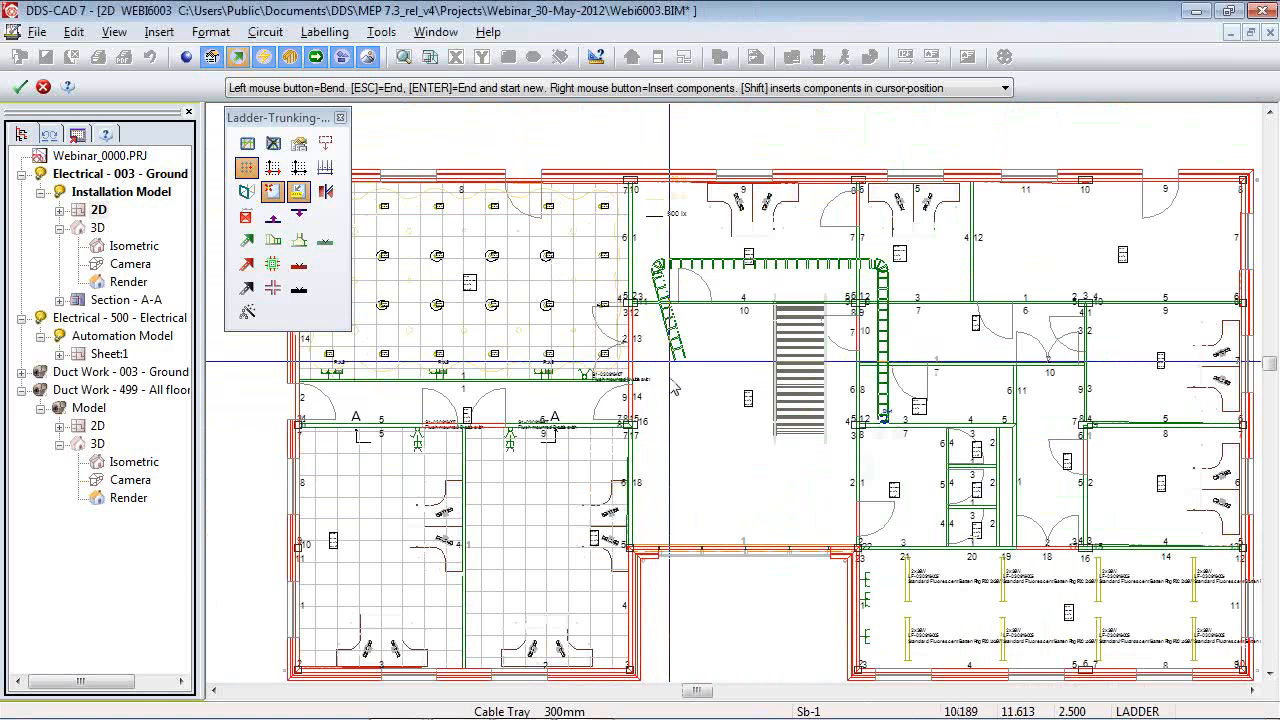
{"action": "scroll", "coordinate": [652, 400], "scroll_direction": "up", "scroll_amount": 3}
{"action": "left_click", "coordinate": [652, 396]}
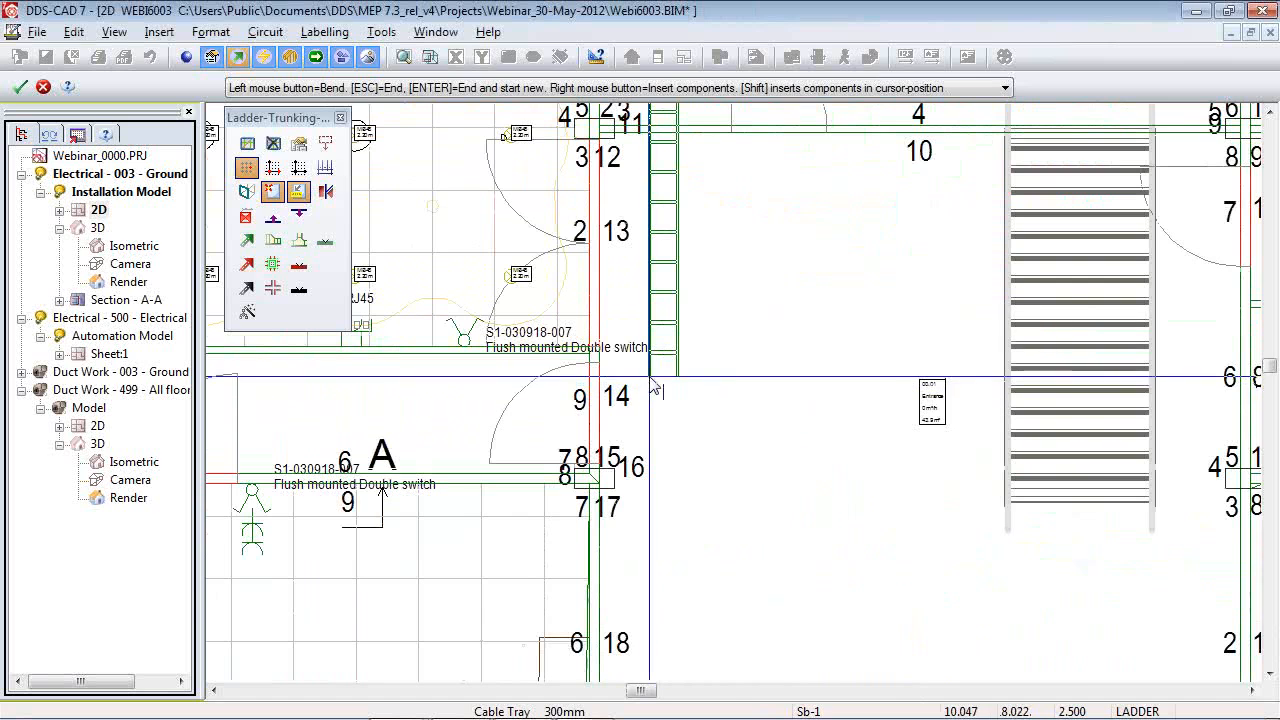
{"action": "scroll", "coordinate": [728, 428], "scroll_direction": "down", "scroll_amount": 2}
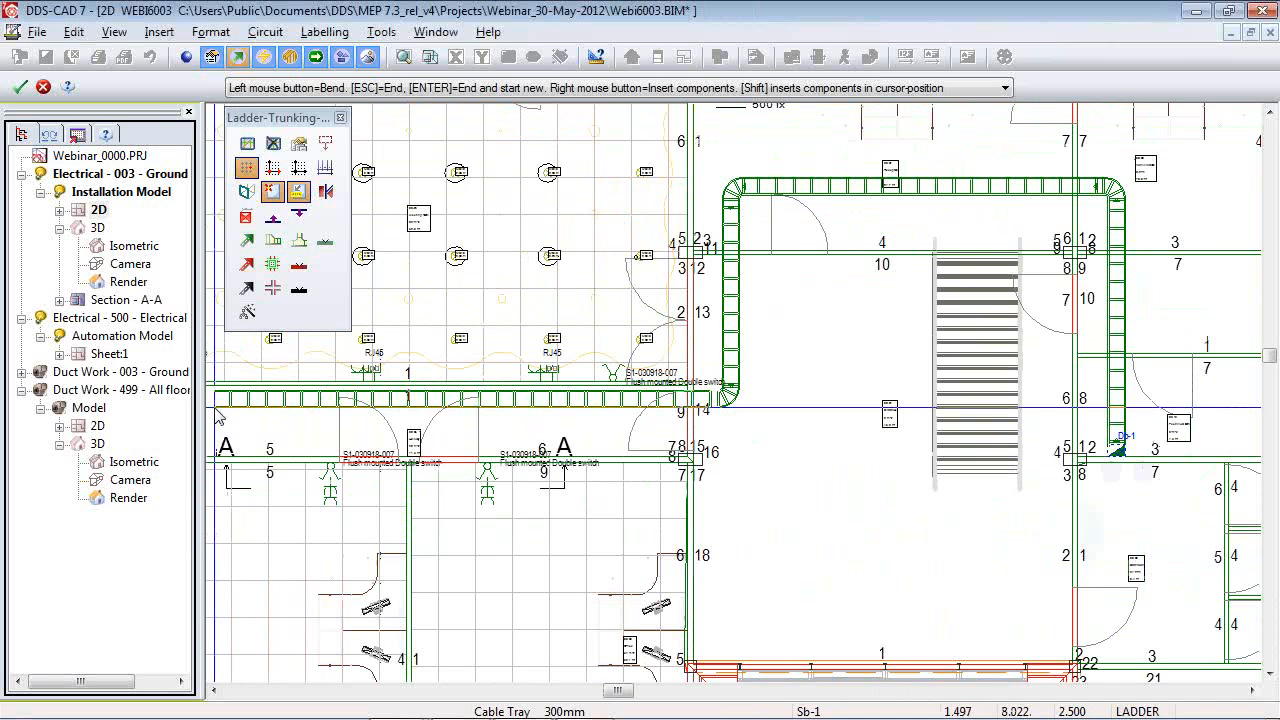
{"action": "key", "text": "Return"}
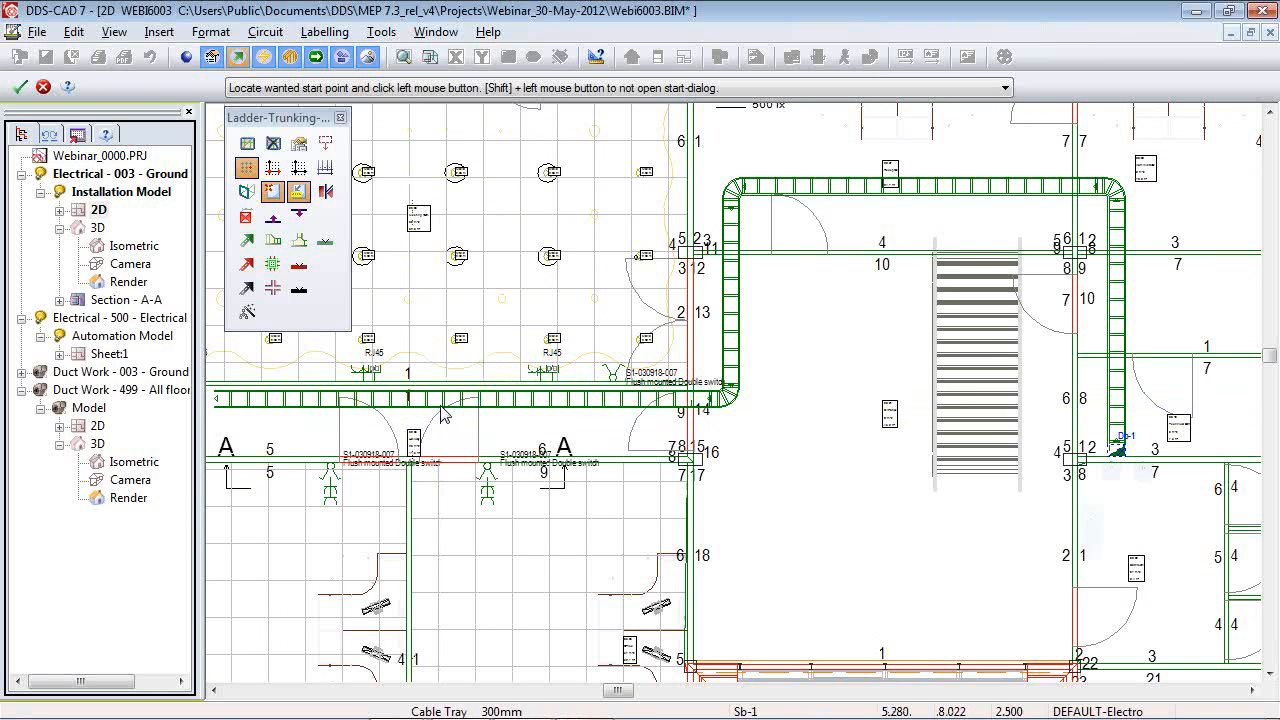
Insert a left-eccentric reducer, 200 mm long, in the Reception tray run, reducing to Cable Tray 200mm.
{"action": "left_click", "coordinate": [272, 241]}
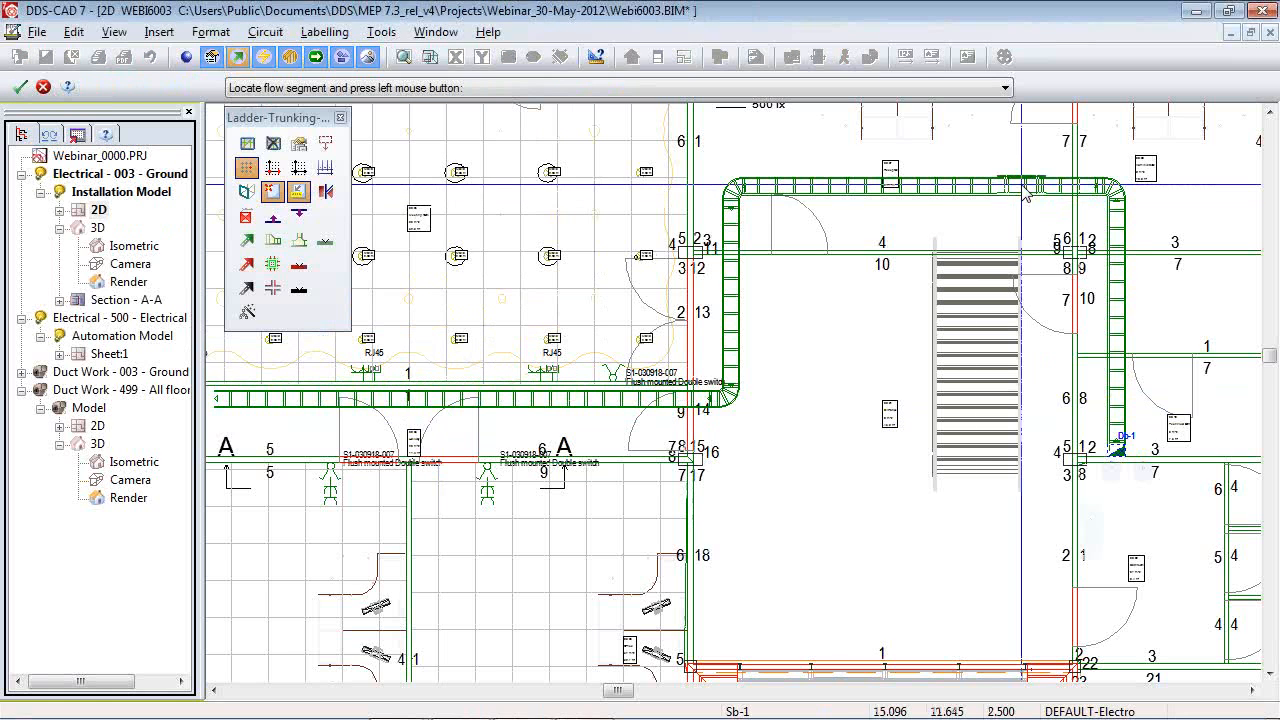
{"action": "left_click", "coordinate": [1043, 187]}
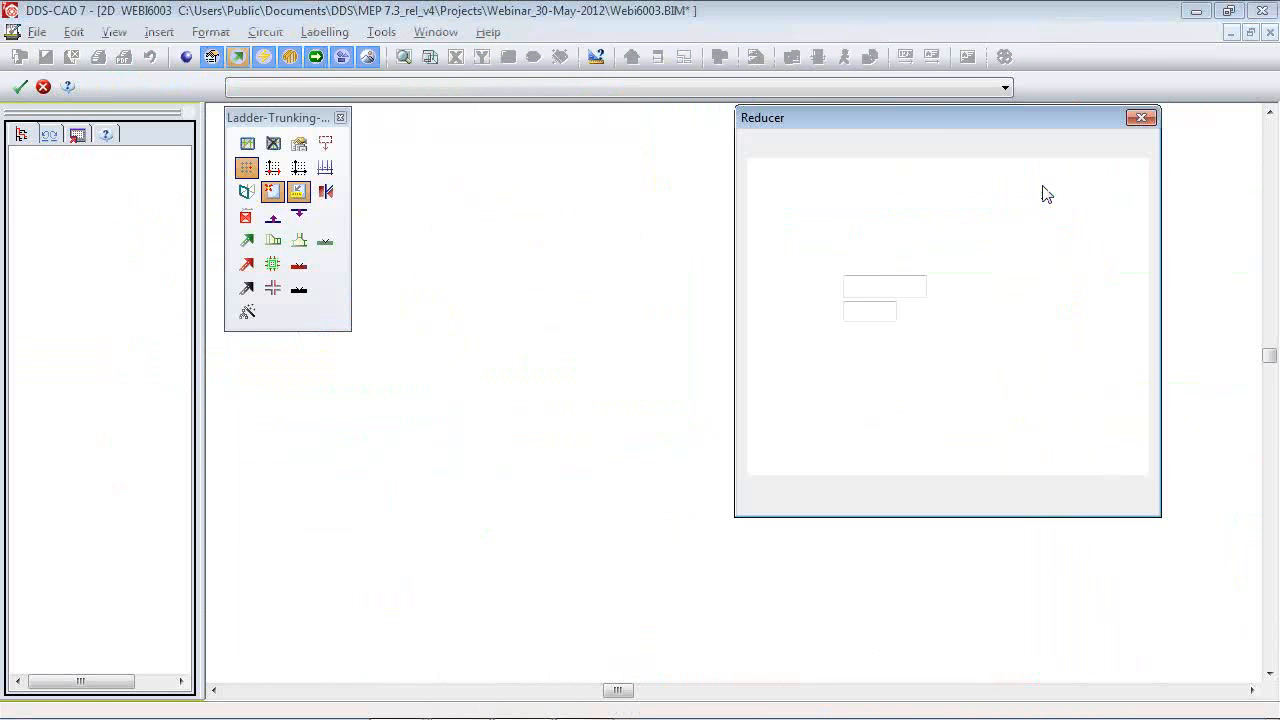
{"action": "left_click_drag", "start_coordinate": [940, 125], "coordinate": [464, 115]}
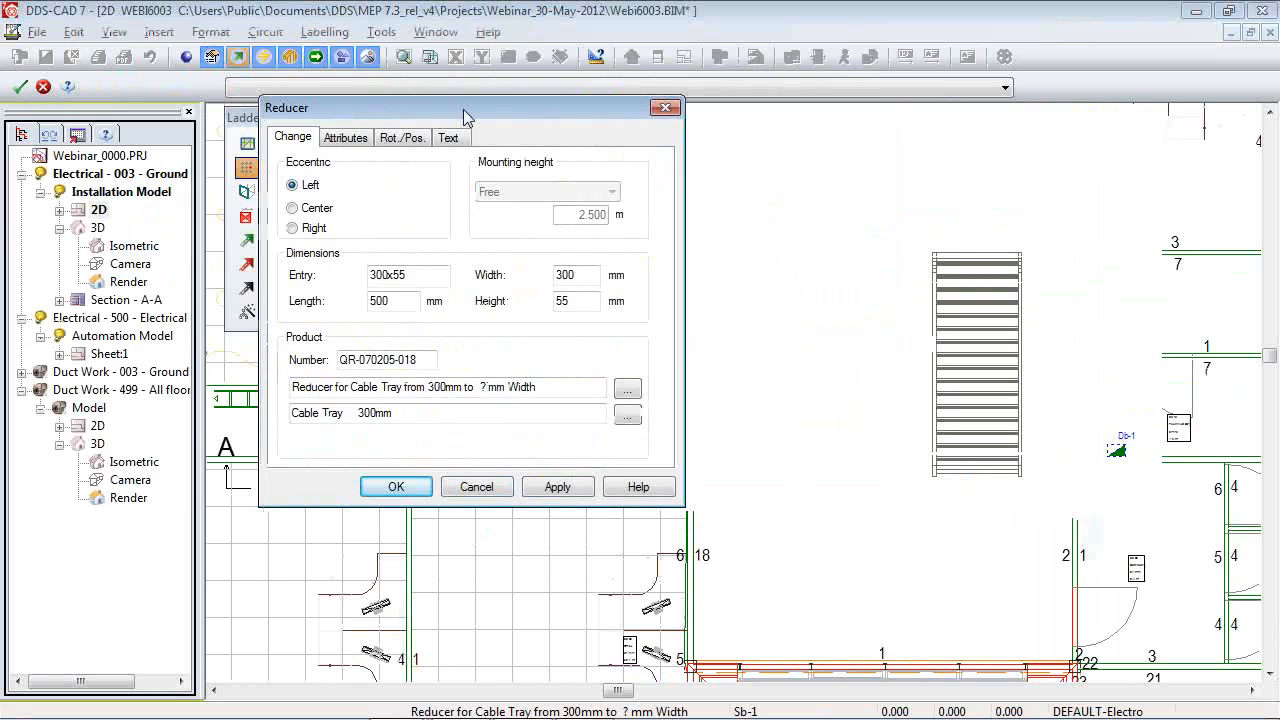
{"action": "left_click", "coordinate": [627, 415]}
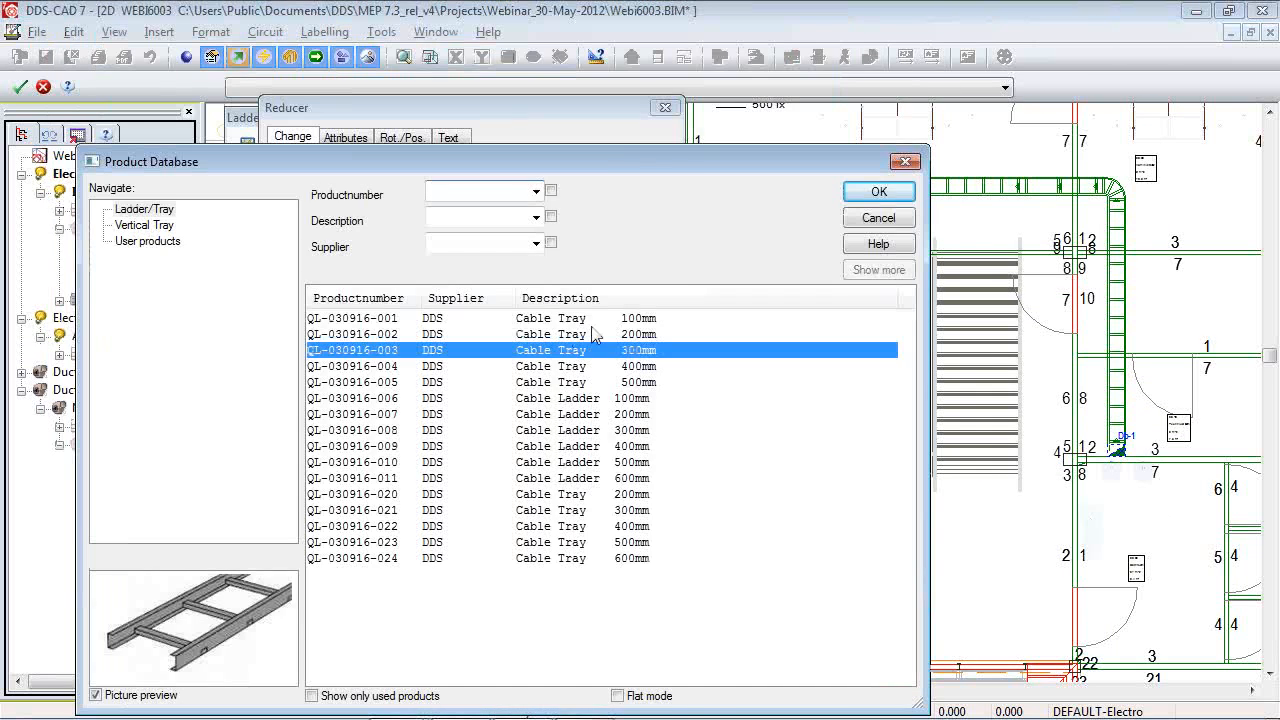
{"action": "left_click", "coordinate": [566, 331]}
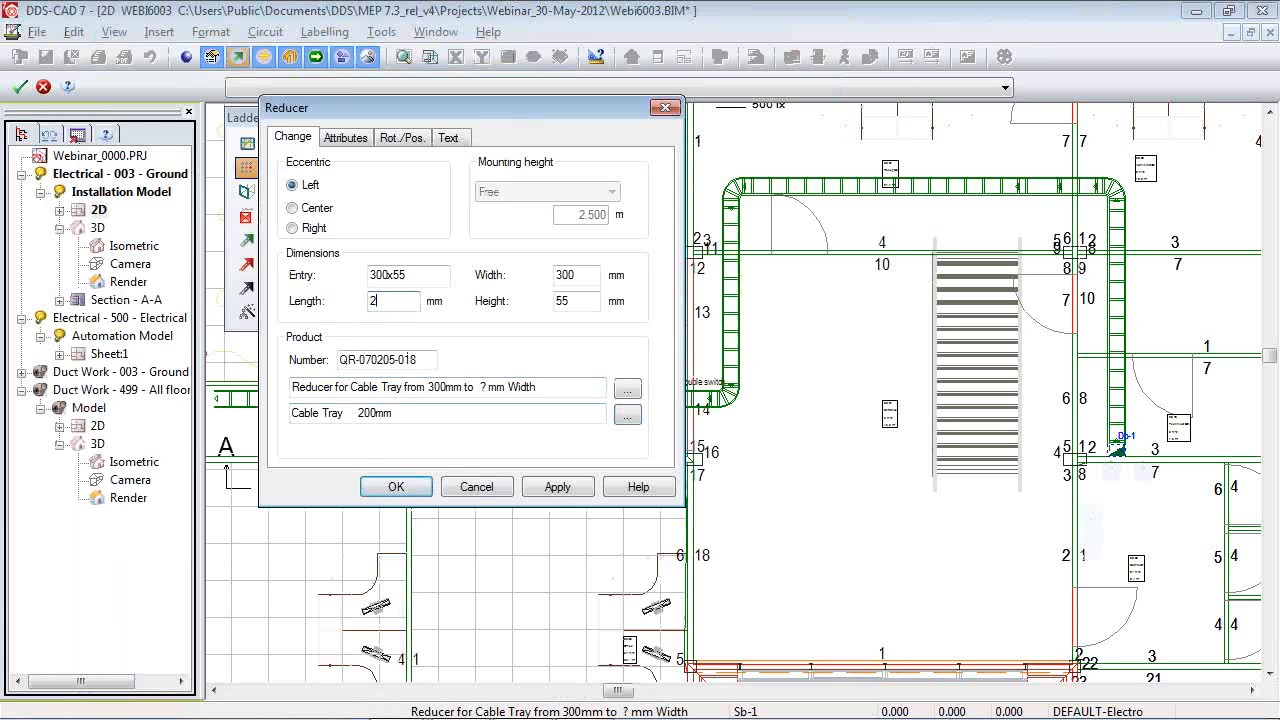
{"action": "type", "text": "200"}
{"action": "key", "text": "Return"}
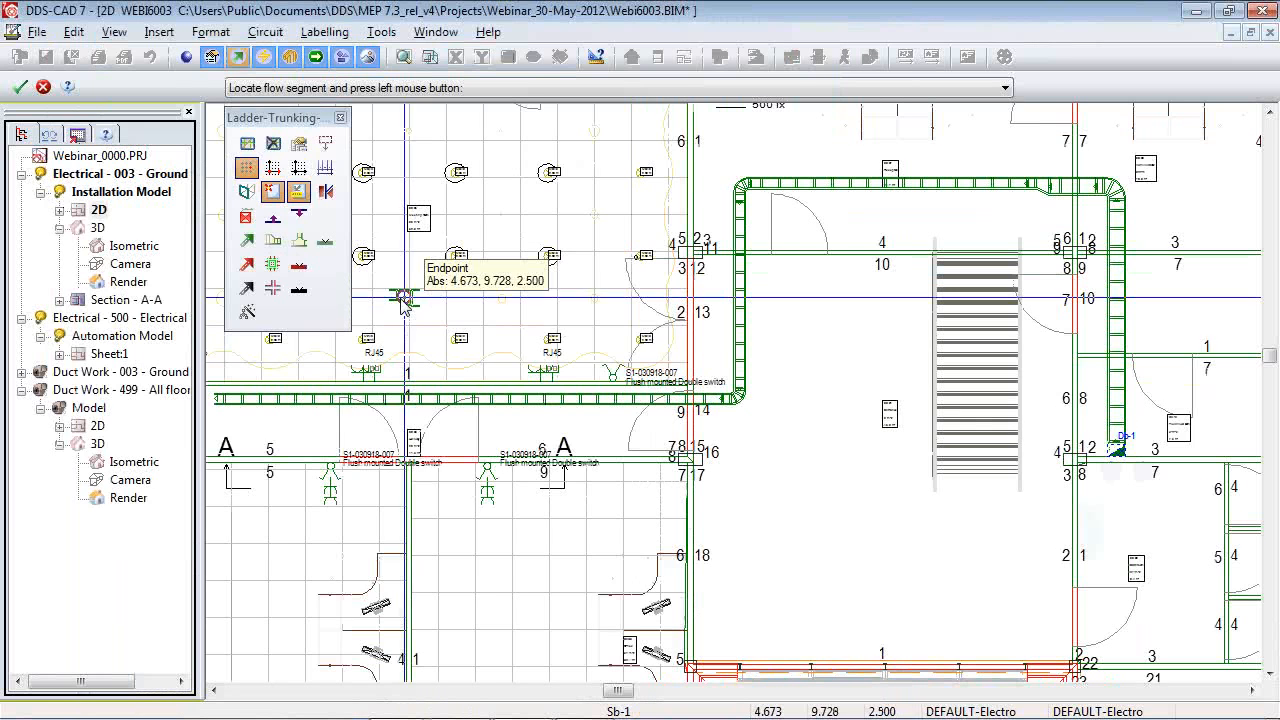
{"action": "key", "text": "Escape"}
Move the reducer along the Reception tray run, further from the bend, to just above the stairs.
{"action": "scroll", "coordinate": [1060, 168], "scroll_direction": "up", "scroll_amount": 4}
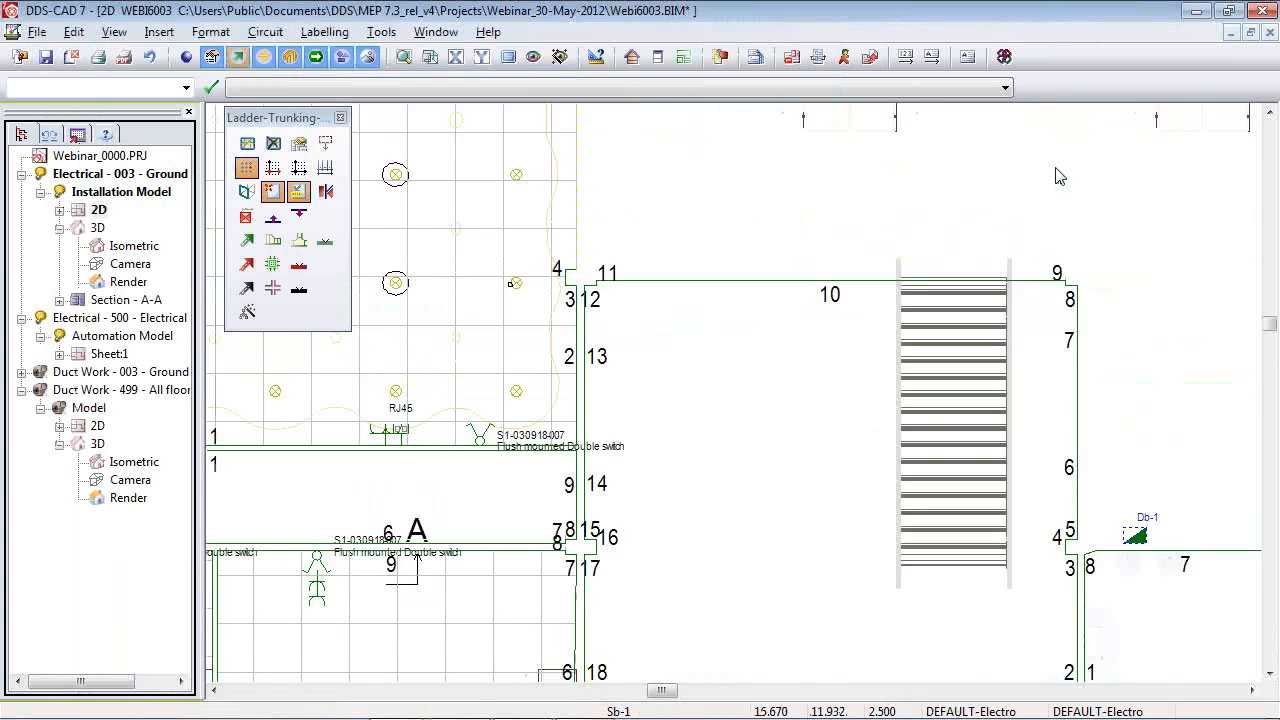
{"action": "left_click", "coordinate": [1019, 232]}
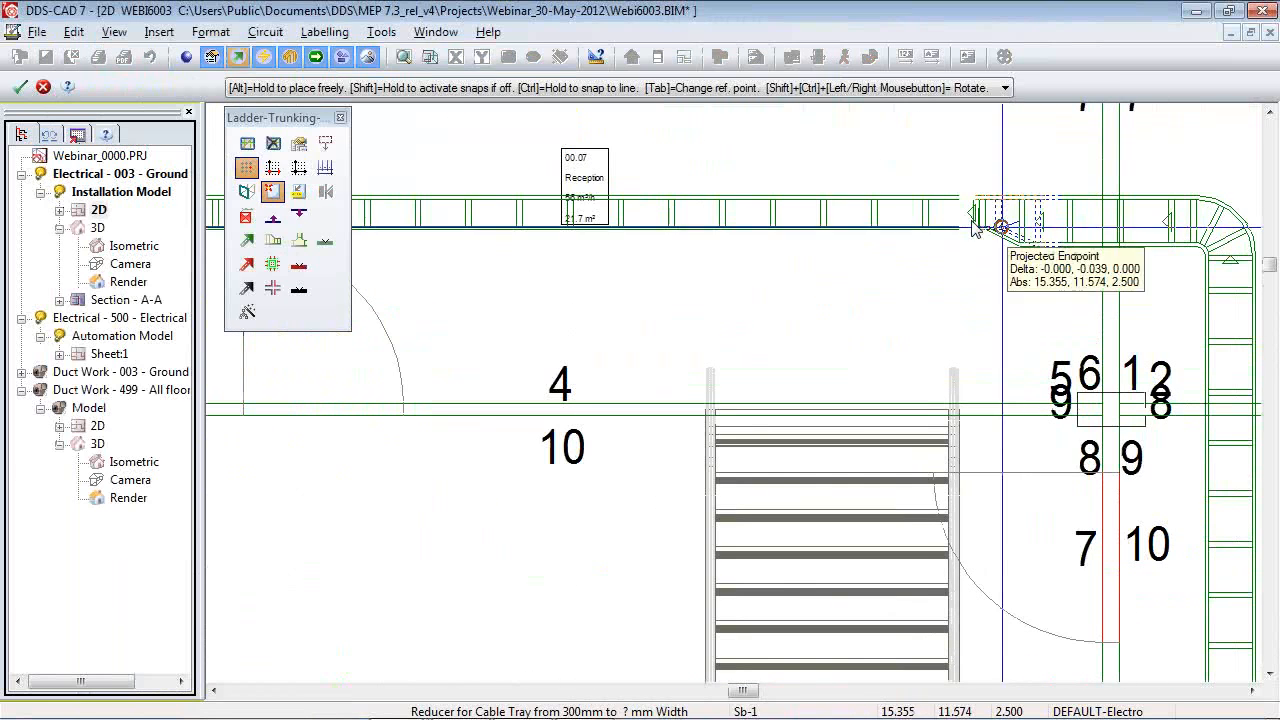
{"action": "left_click", "coordinate": [817, 243]}
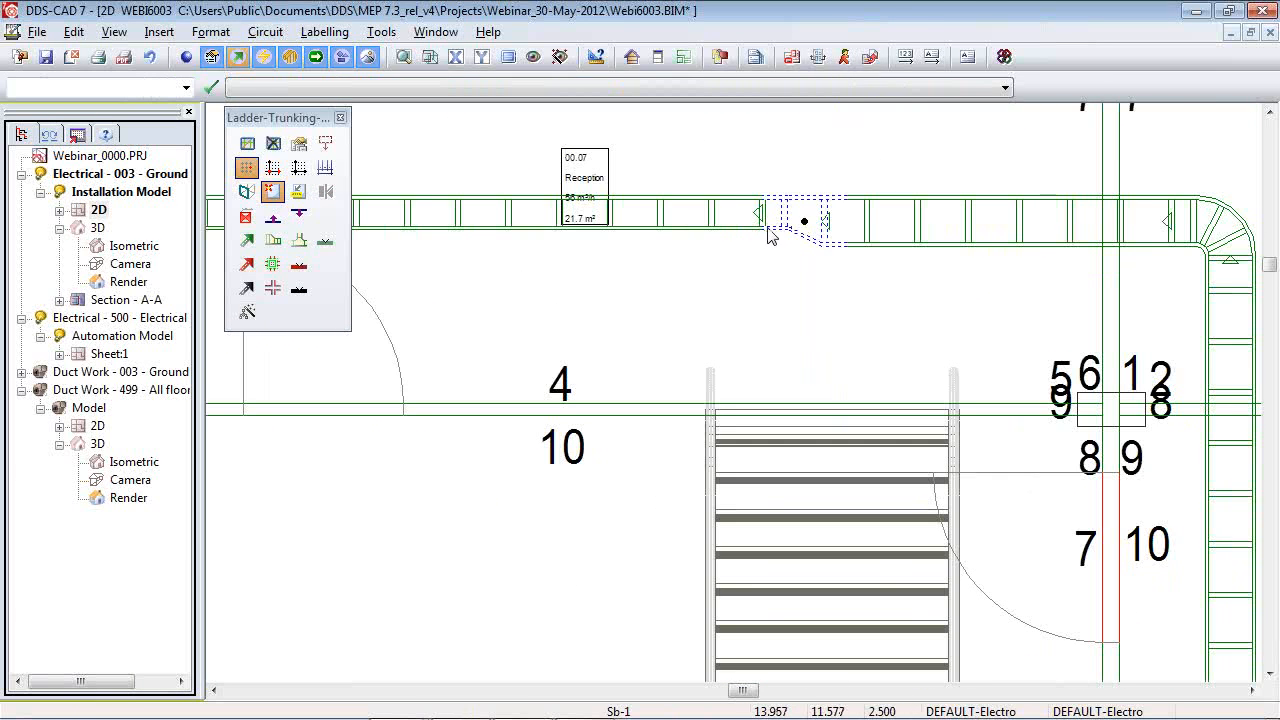
Label the 200 mm Cable Tray in the Reception with a bordered Product+Mounting Height text placed just below the tray.
{"action": "left_click", "coordinate": [931, 56]}
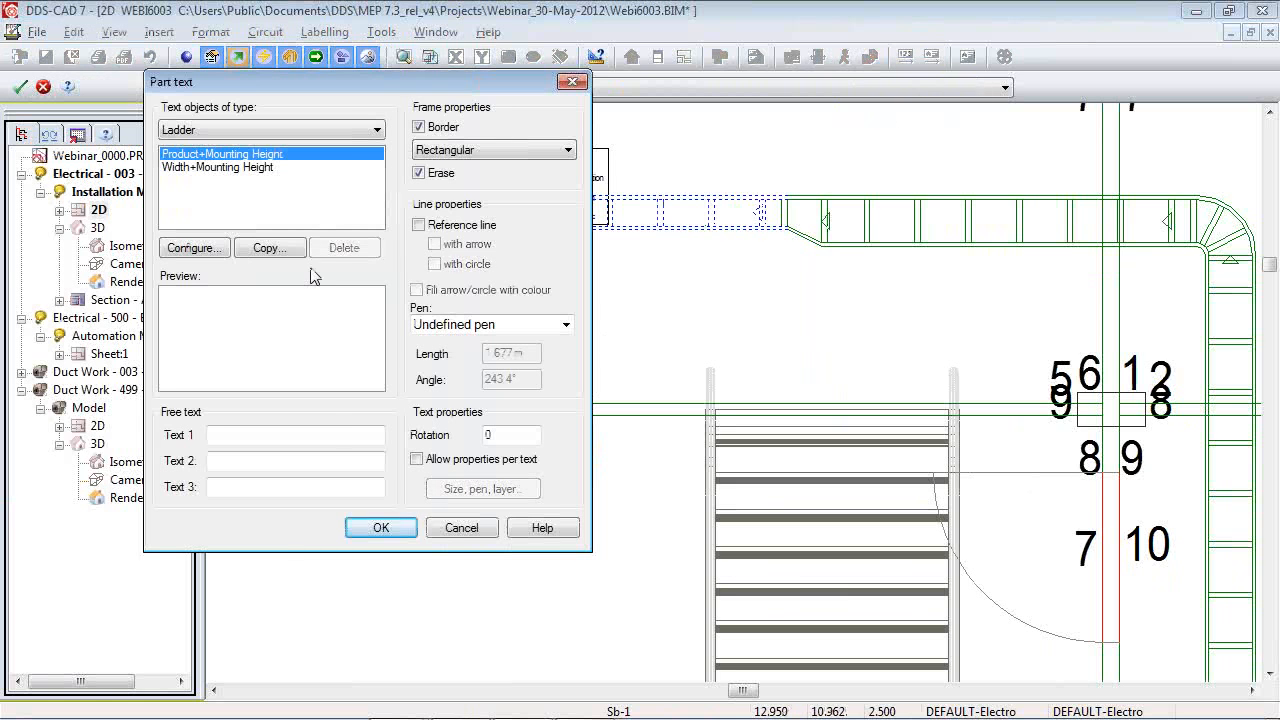
{"action": "left_click", "coordinate": [381, 527]}
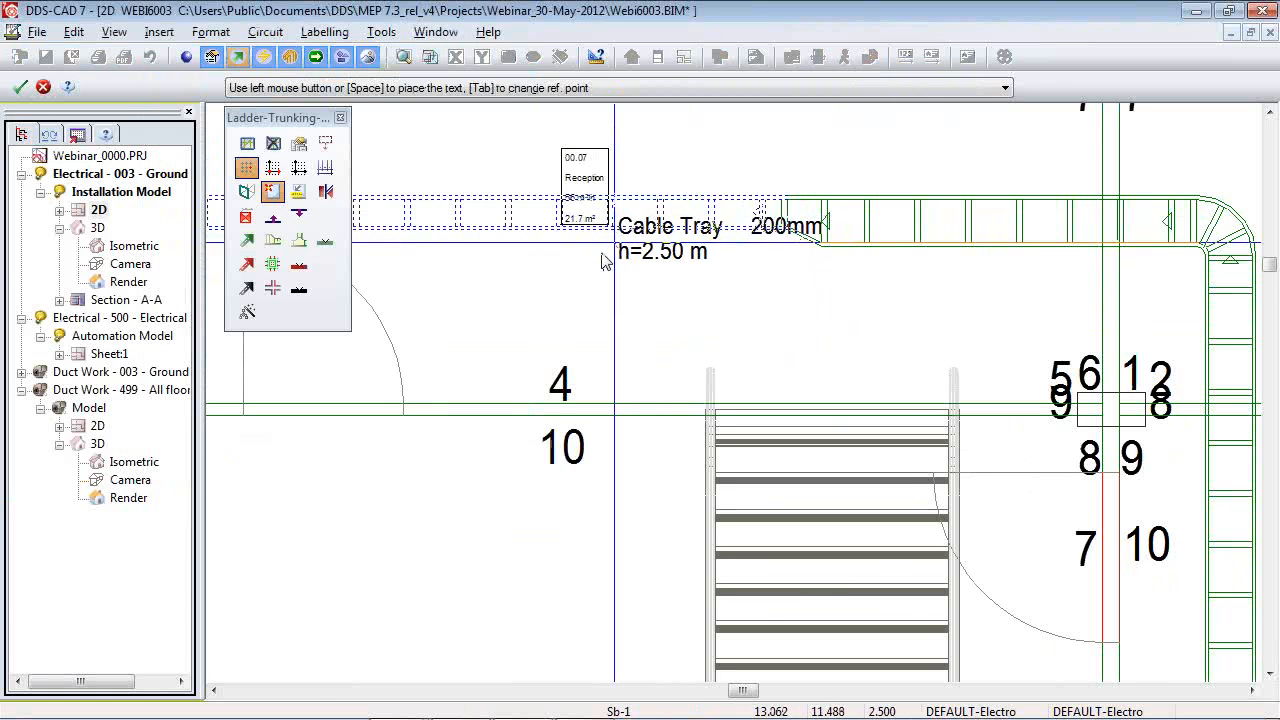
{"action": "left_click", "coordinate": [549, 268]}
{"action": "scroll", "coordinate": [923, 299], "scroll_direction": "down", "scroll_amount": 2}
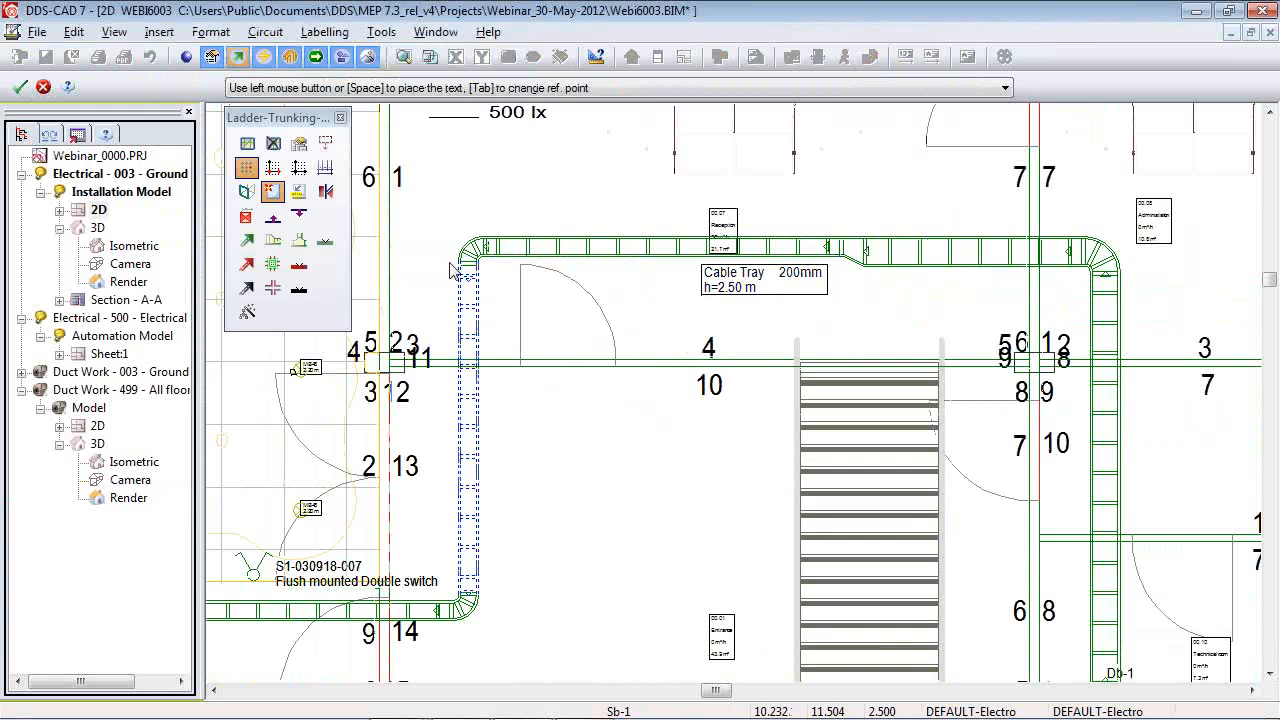
{"action": "scroll", "coordinate": [829, 187], "scroll_direction": "down", "scroll_amount": 2}
{"action": "scroll", "coordinate": [697, 227], "scroll_direction": "up", "scroll_amount": 1}
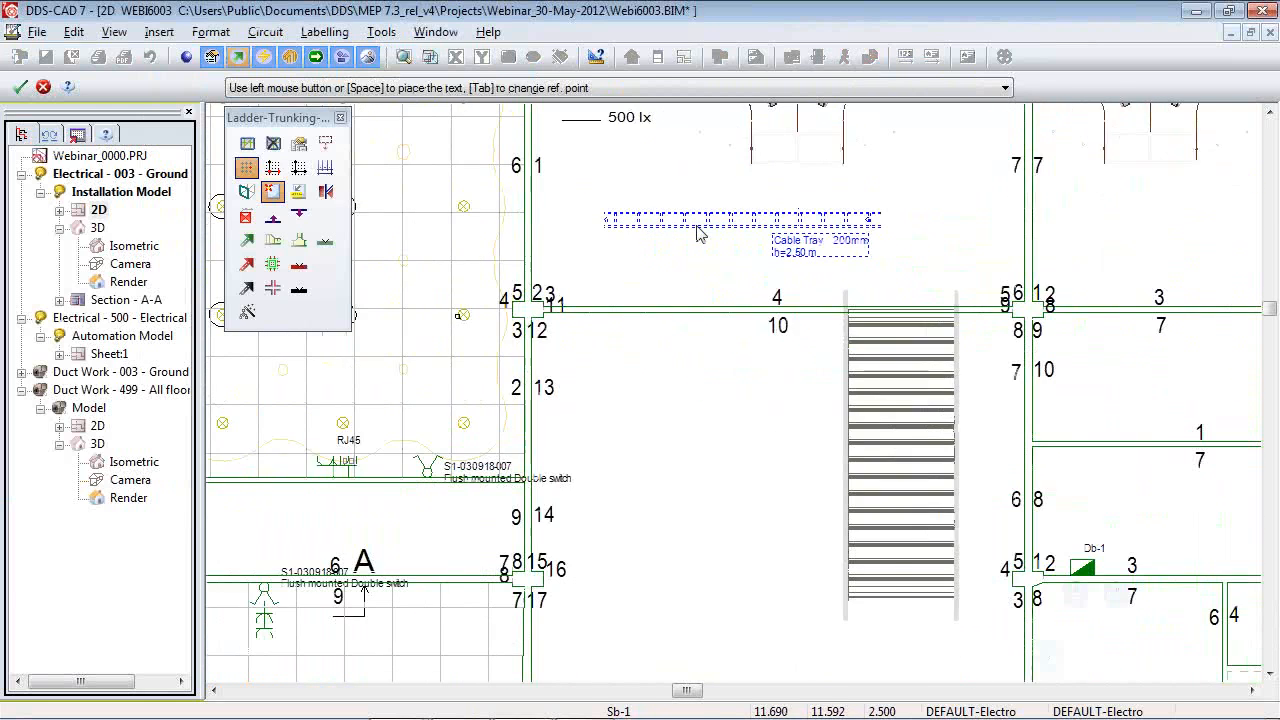
{"action": "left_click", "coordinate": [700, 233]}
{"action": "scroll", "coordinate": [700, 233], "scroll_direction": "up", "scroll_amount": 1}
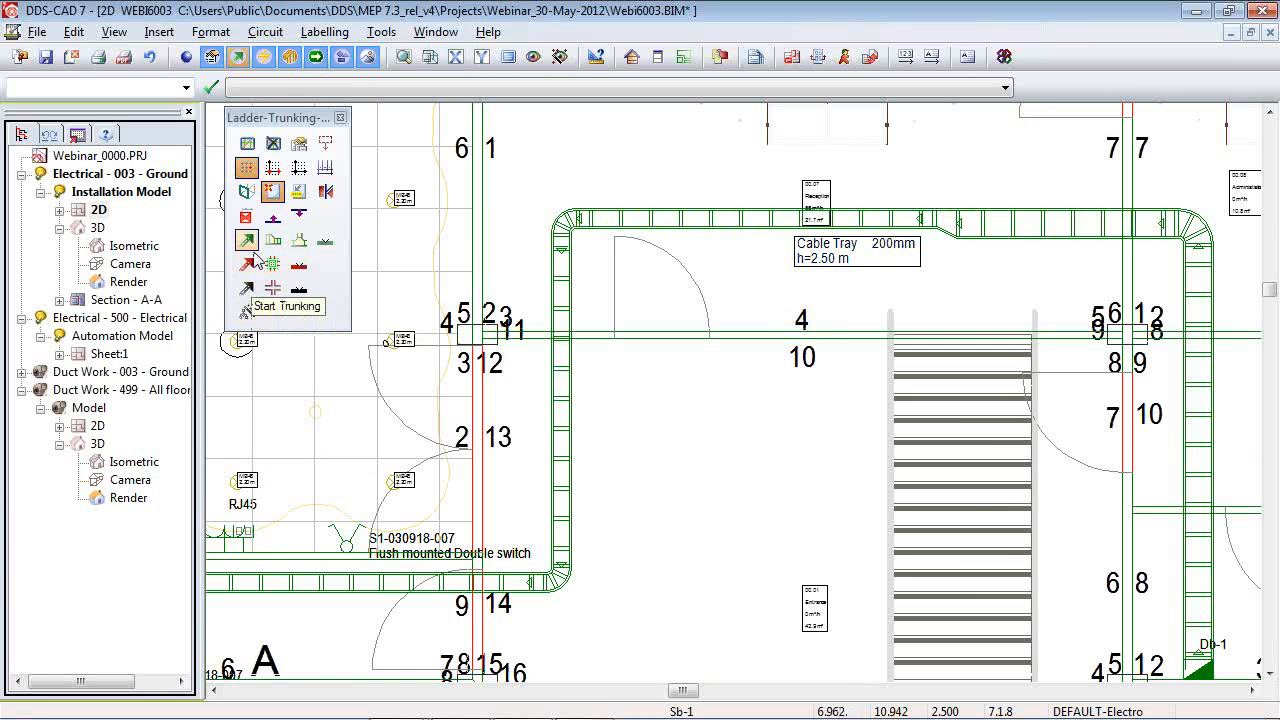
Split the Reception's 200 mm cable tray above the door, between the corner bend and the reducer.
{"action": "left_click", "coordinate": [323, 241]}
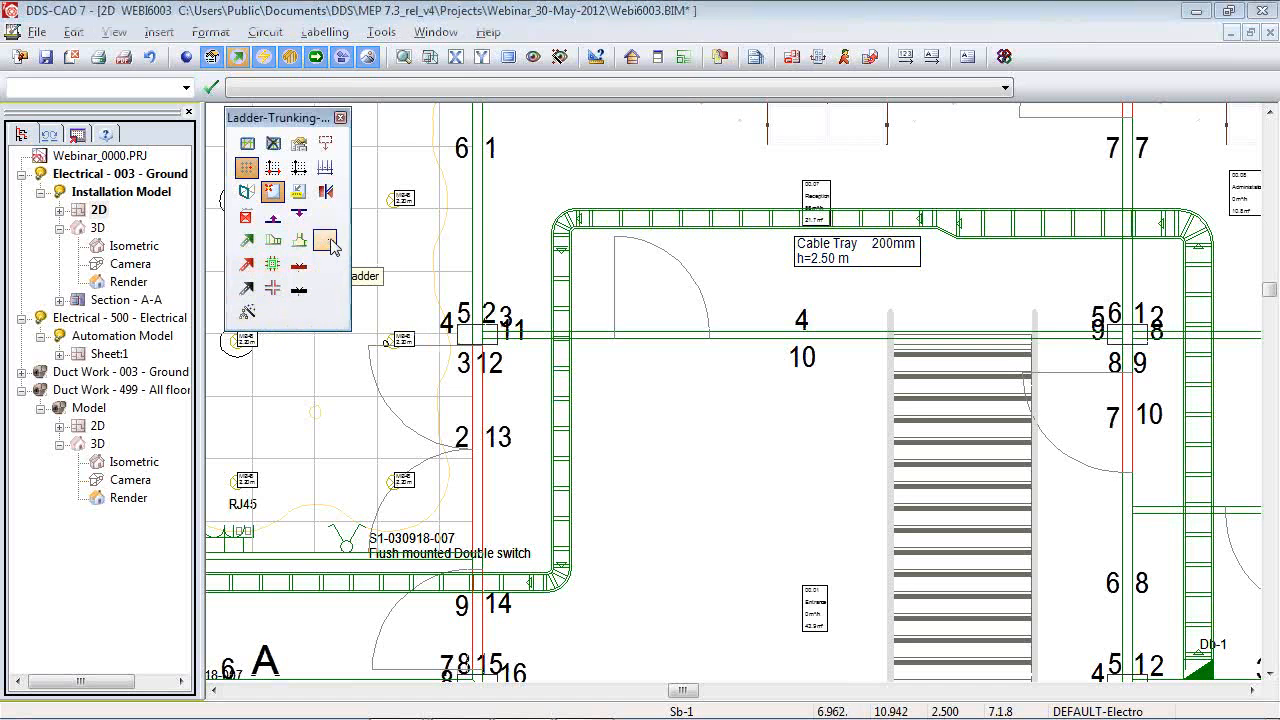
{"action": "left_click", "coordinate": [687, 219]}
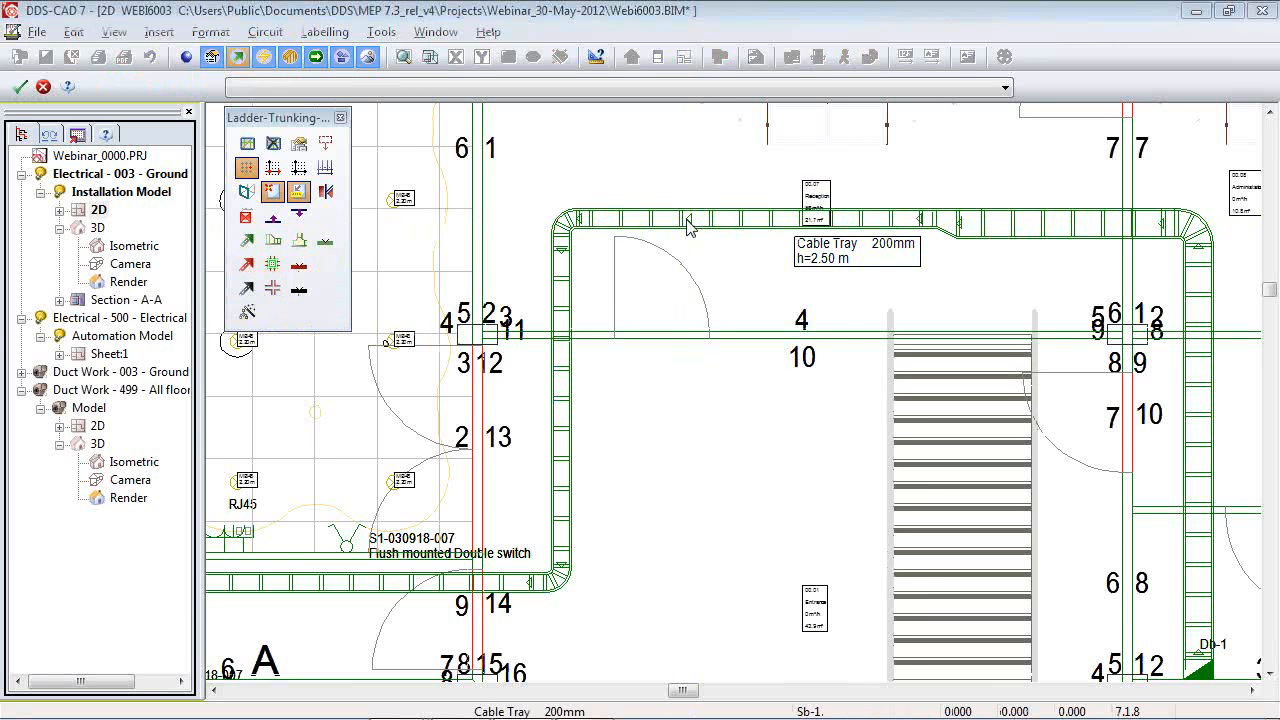
{"action": "key", "text": "Return"}
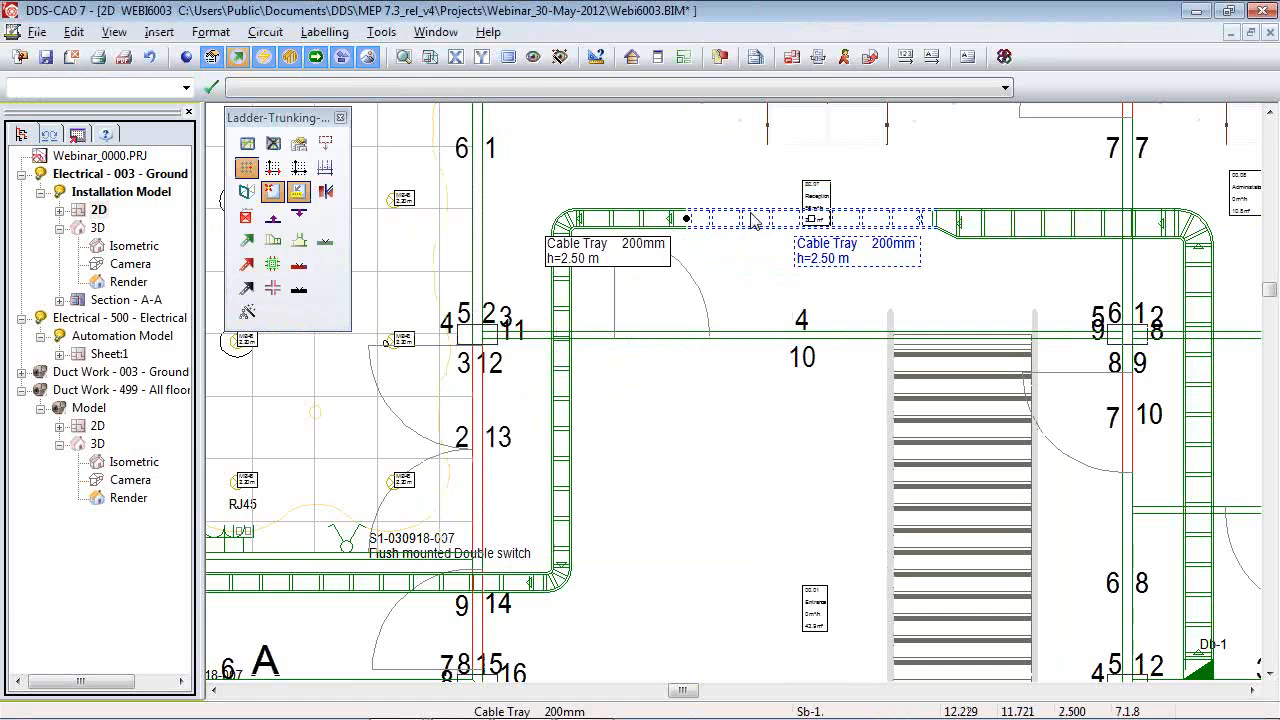
Delete the tray section between the split and the reducer, and set the section next to the corner bend to a 2.30 m mounting height.
{"action": "double_click", "coordinate": [751, 213]}
{"action": "double_click", "coordinate": [671, 220]}
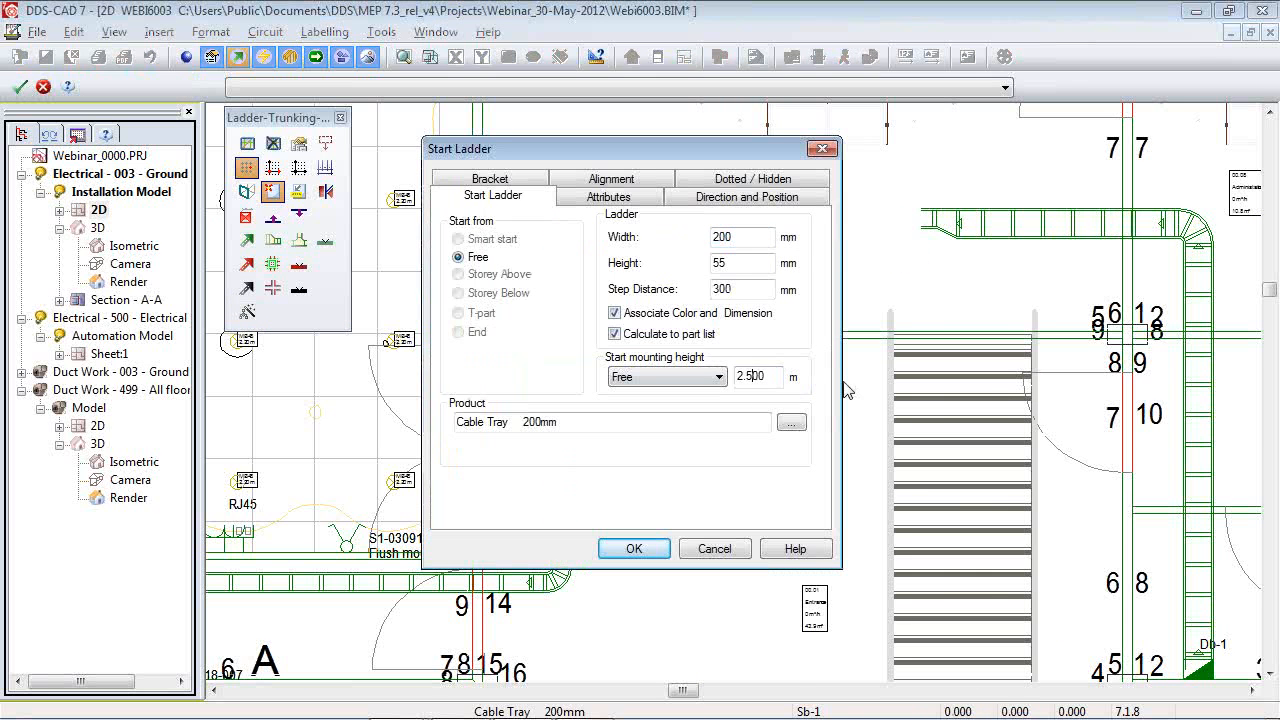
{"action": "key", "text": "Return"}
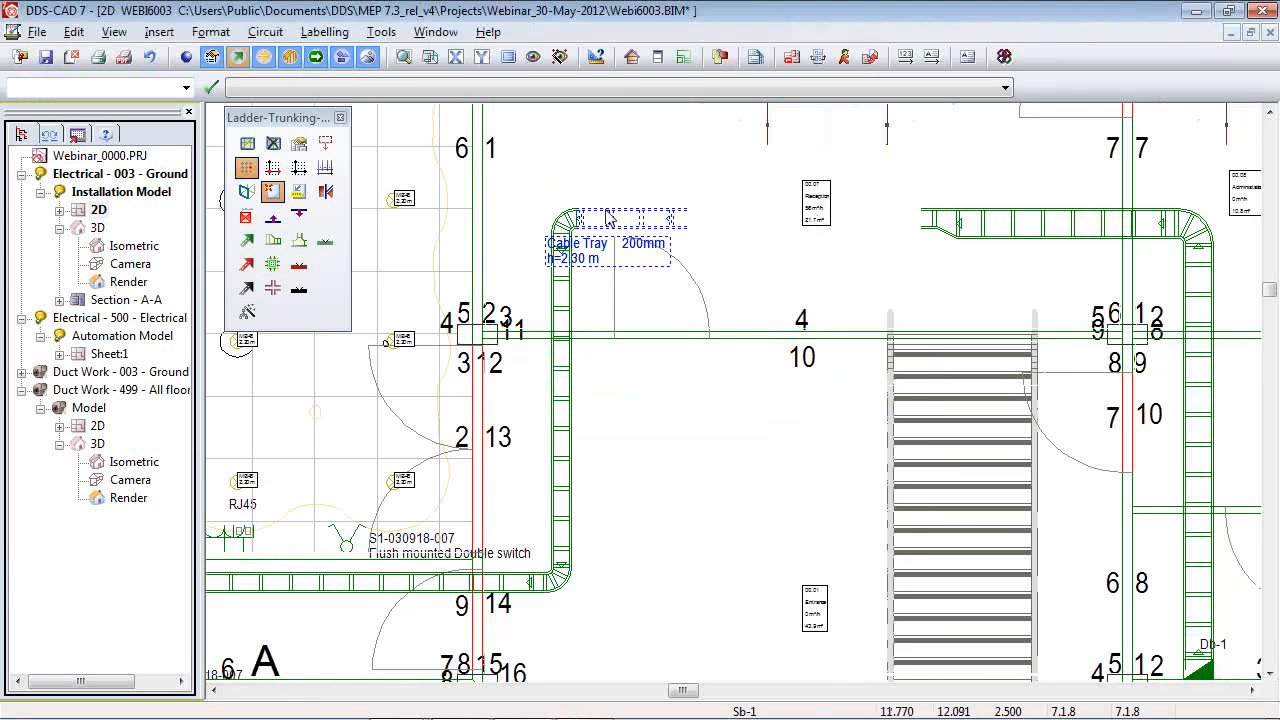
{"action": "left_click", "coordinate": [298, 191]}
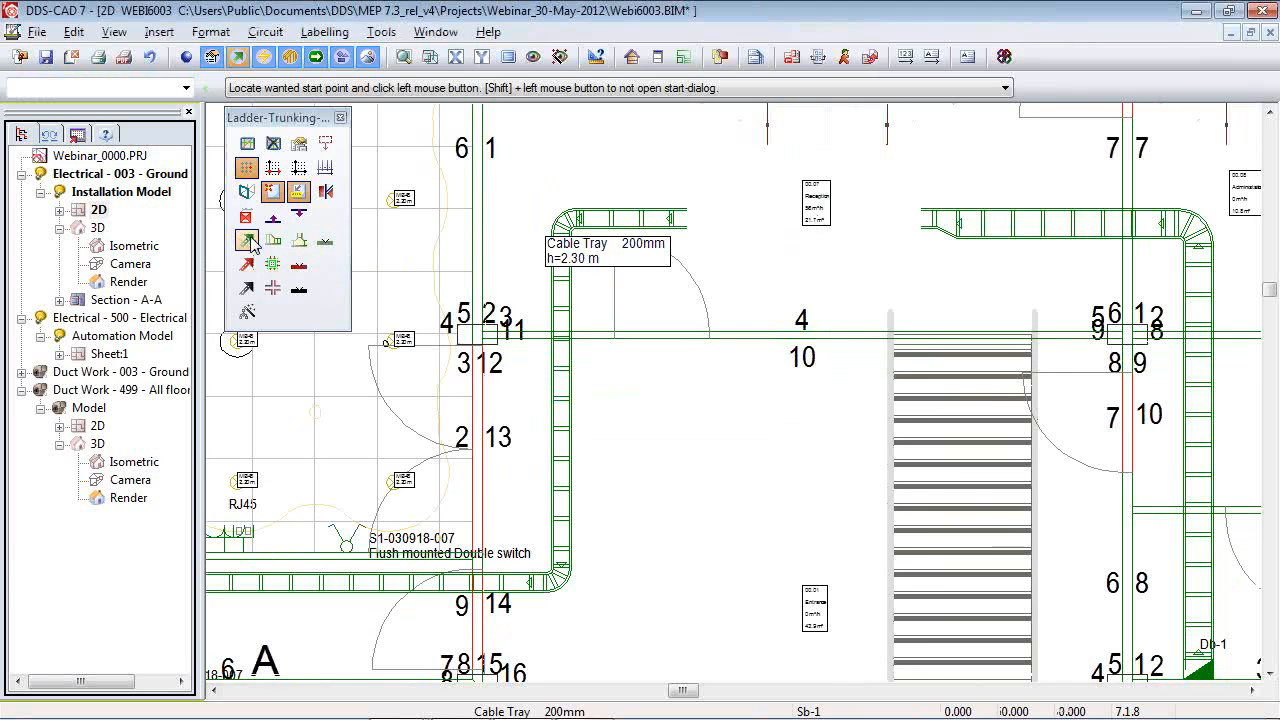
{"action": "left_click", "coordinate": [922, 218]}
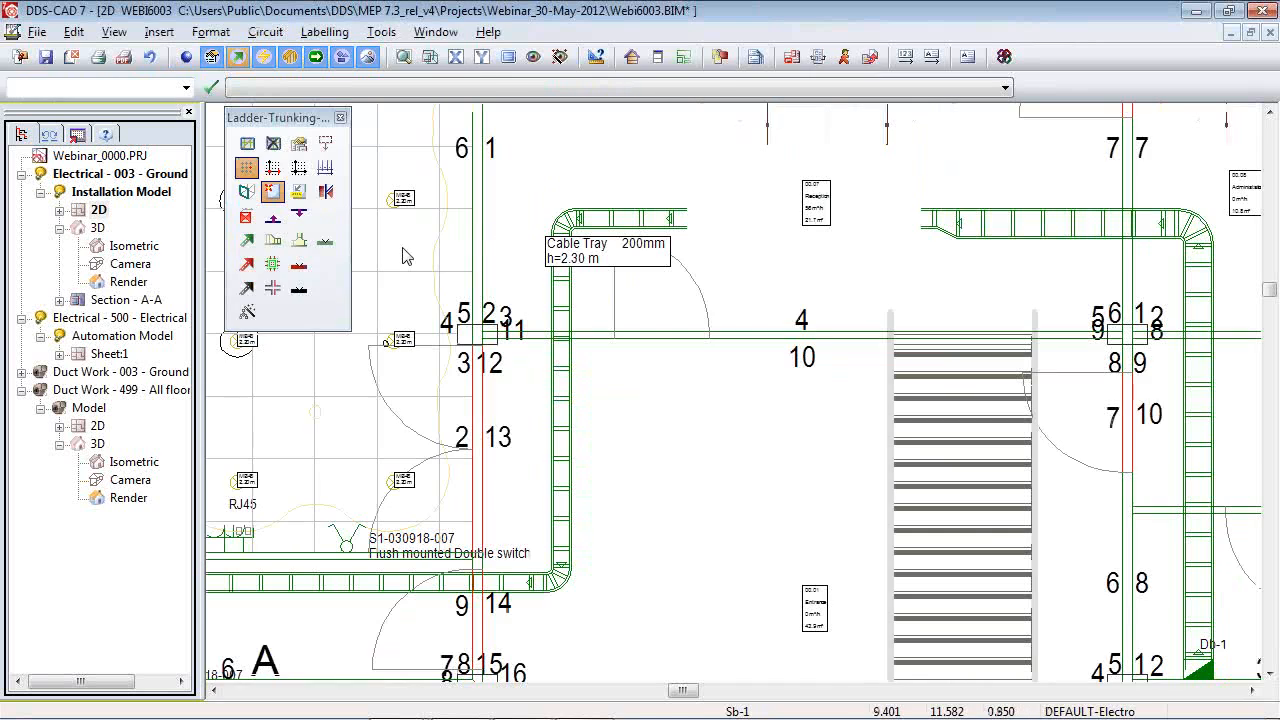
{"action": "left_click", "coordinate": [298, 191]}
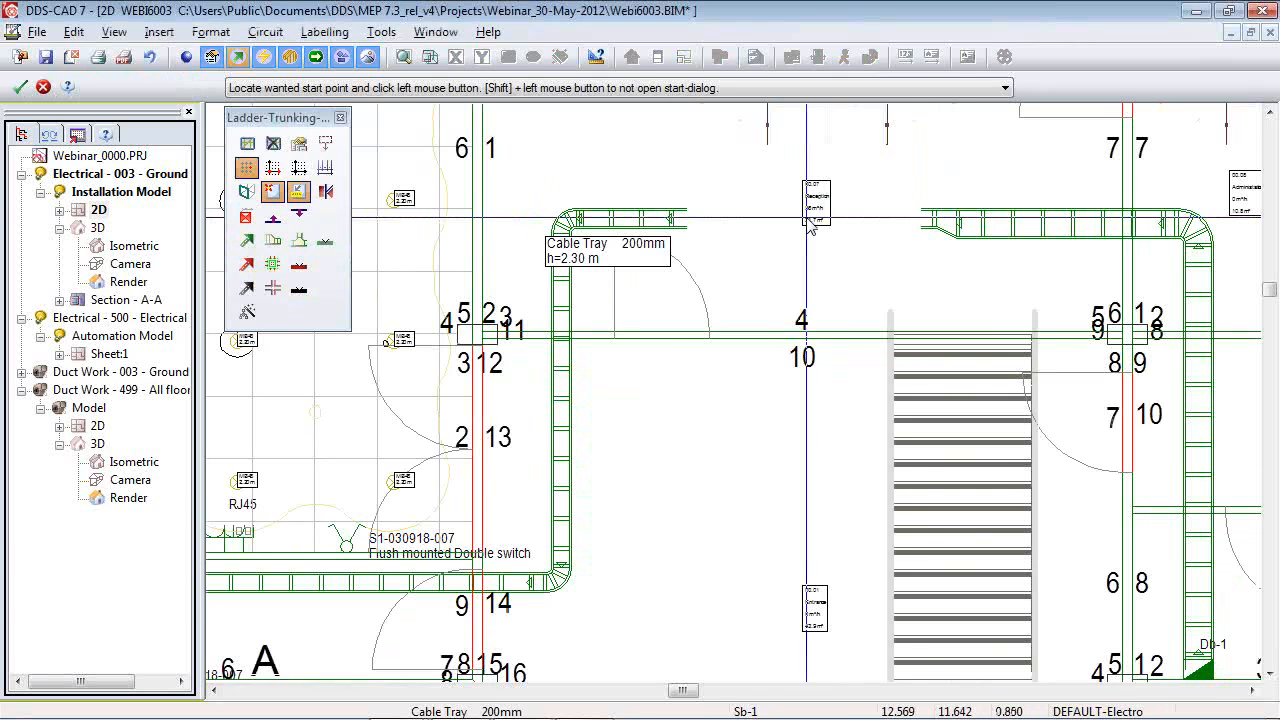
{"action": "left_click", "coordinate": [922, 225]}
Move the reducer slightly along the tray run, away from the gap.
{"action": "scroll", "coordinate": [922, 225], "scroll_direction": "up", "scroll_amount": 4}
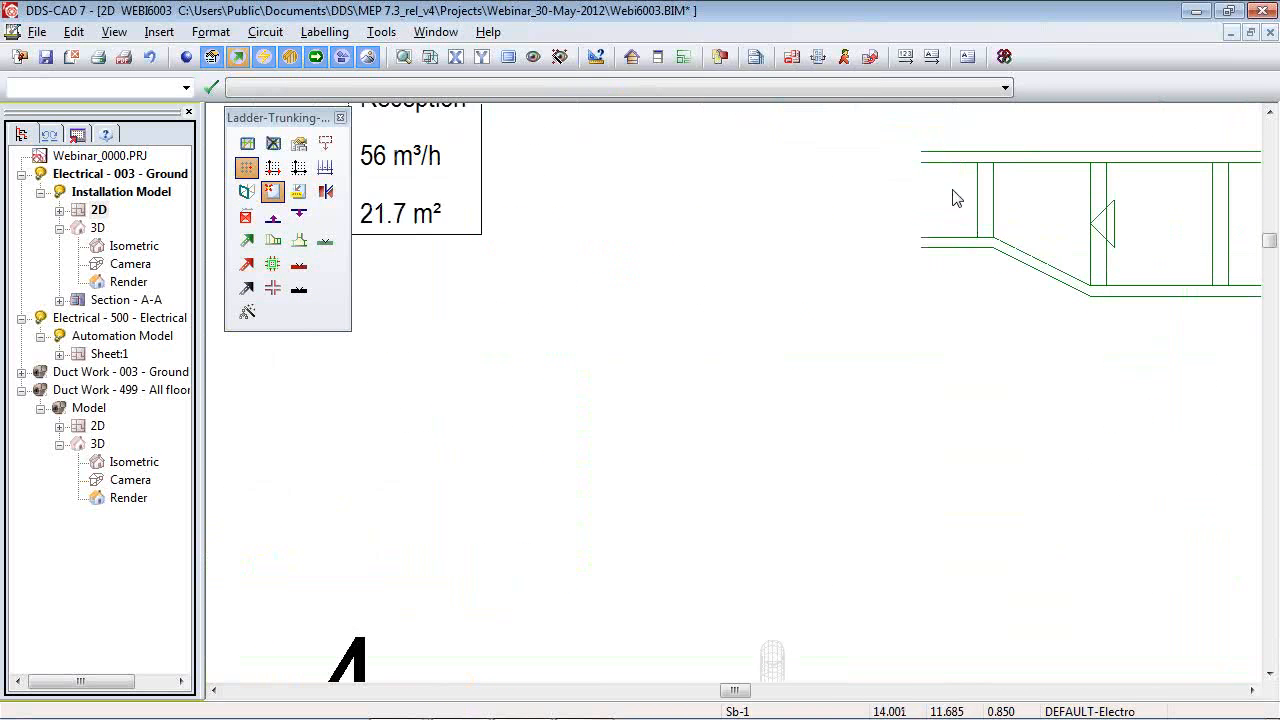
{"action": "left_click", "coordinate": [955, 170]}
{"action": "left_click_drag", "start_coordinate": [1041, 225], "coordinate": [1114, 226]}
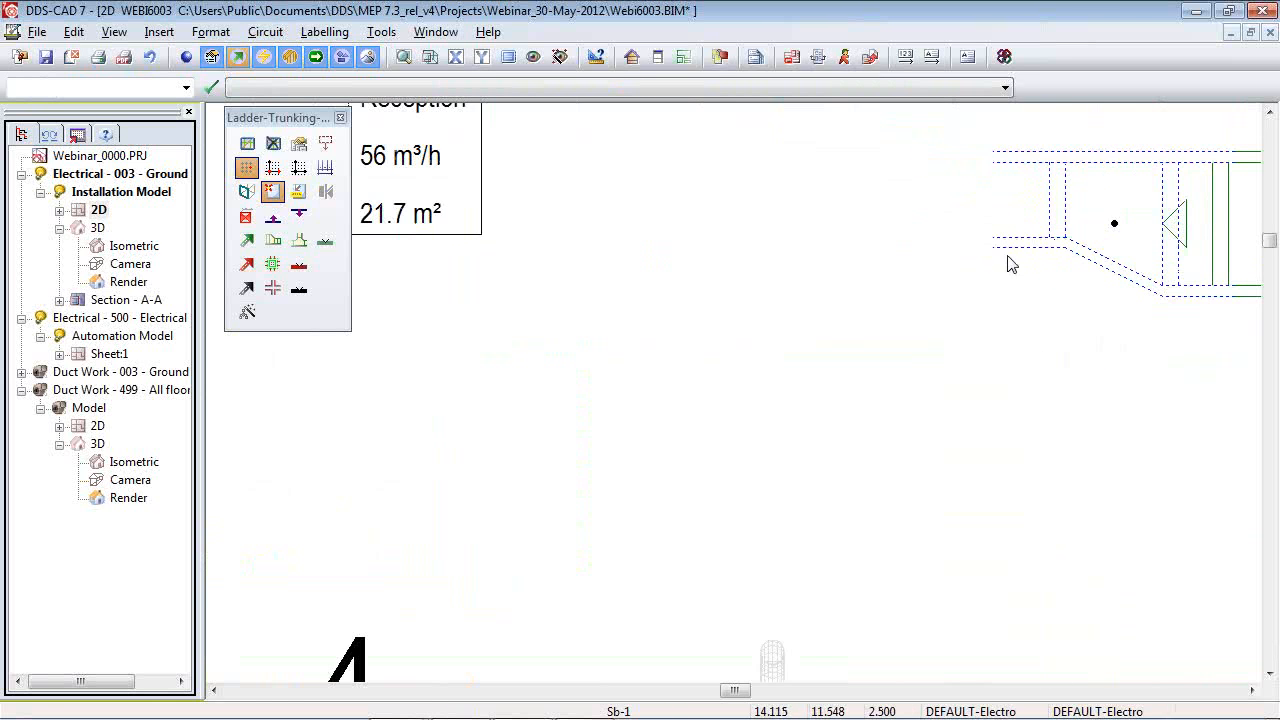
Draw a tray from the reducer's 200 mm end to the lowered section, connected as Horizontal - Vertical - distance in, 0.6 m, 90° bends.
{"action": "left_click", "coordinate": [256, 240]}
{"action": "left_click", "coordinate": [256, 241]}
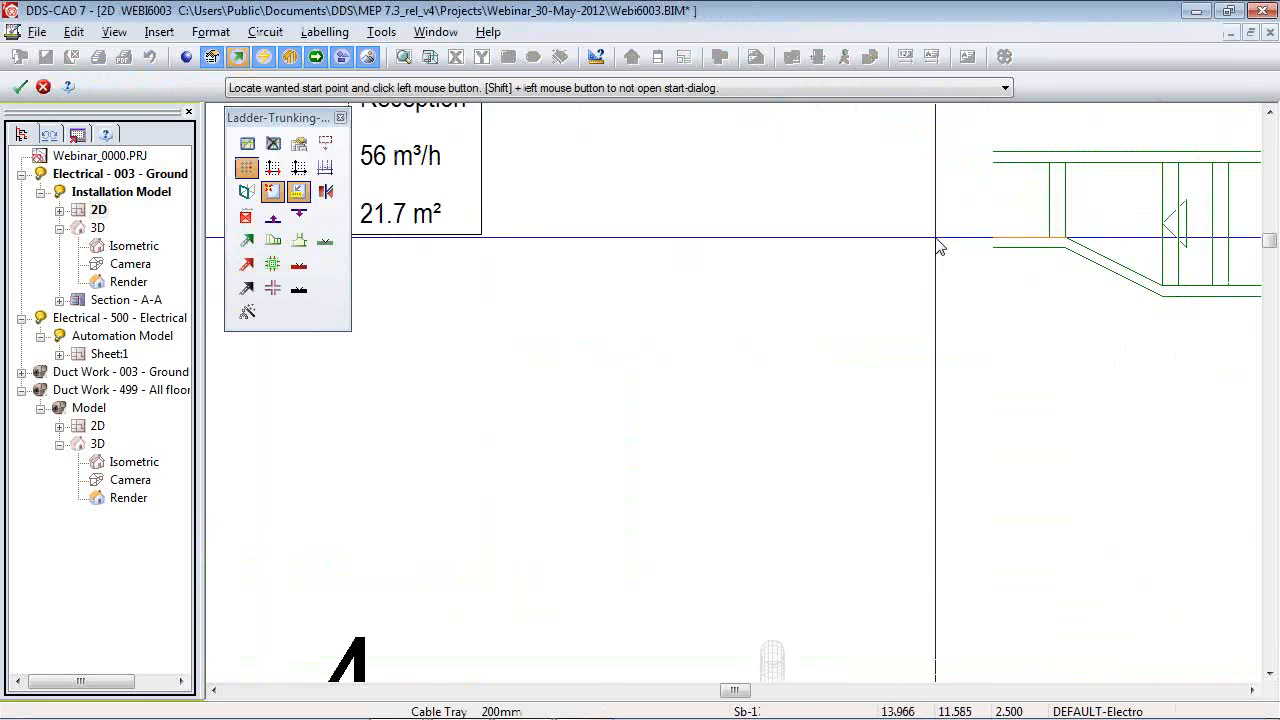
{"action": "left_click", "coordinate": [994, 201]}
{"action": "scroll", "coordinate": [1049, 255], "scroll_direction": "down", "scroll_amount": 4}
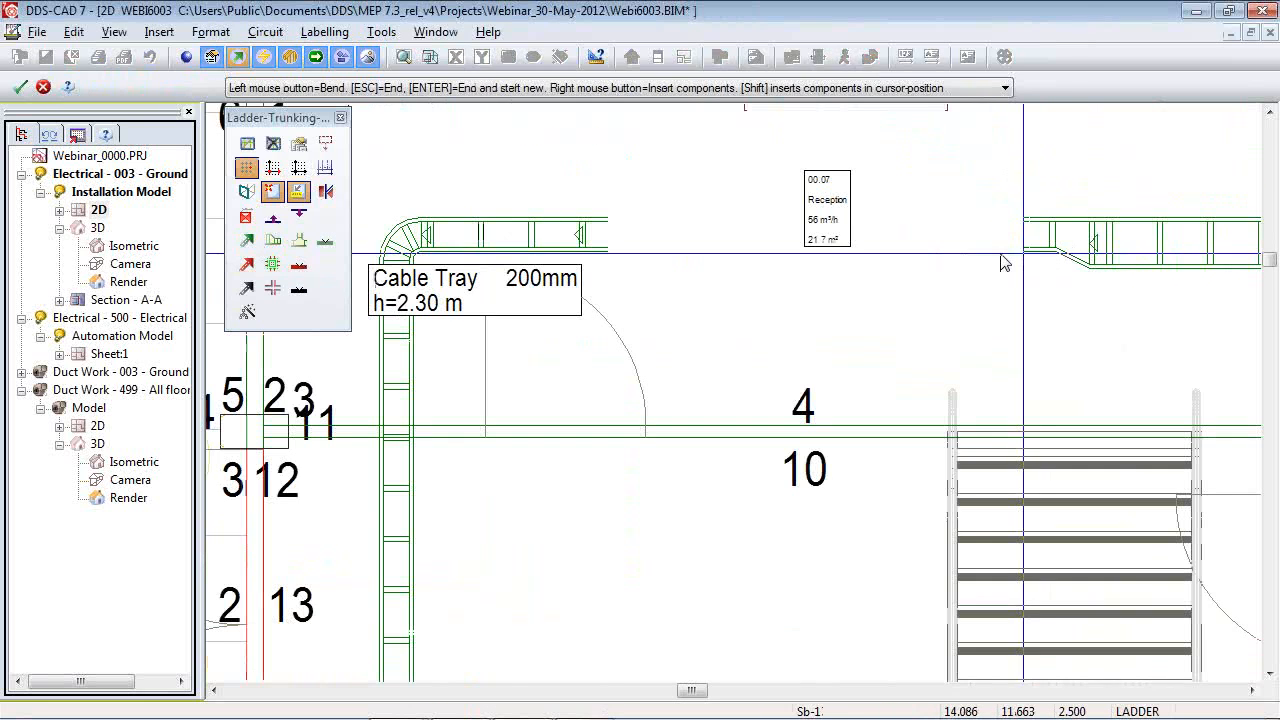
{"action": "scroll", "coordinate": [646, 240], "scroll_direction": "up", "scroll_amount": 1}
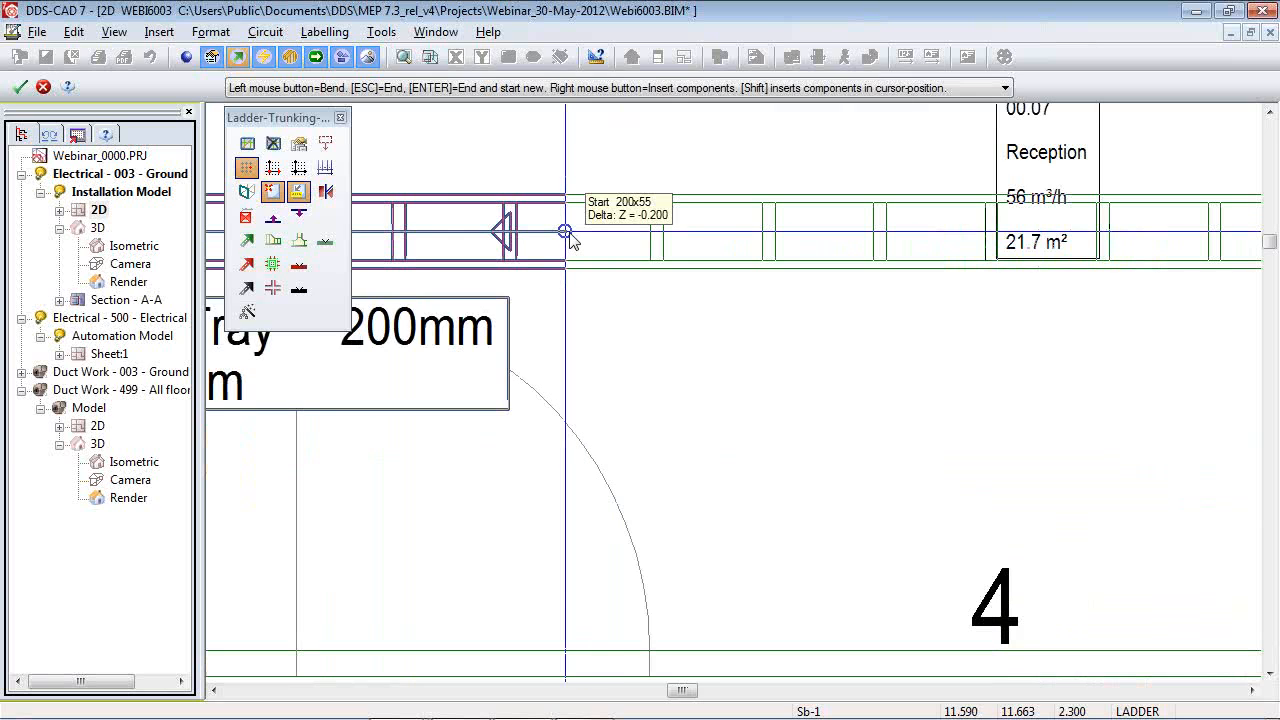
{"action": "left_click", "coordinate": [573, 241]}
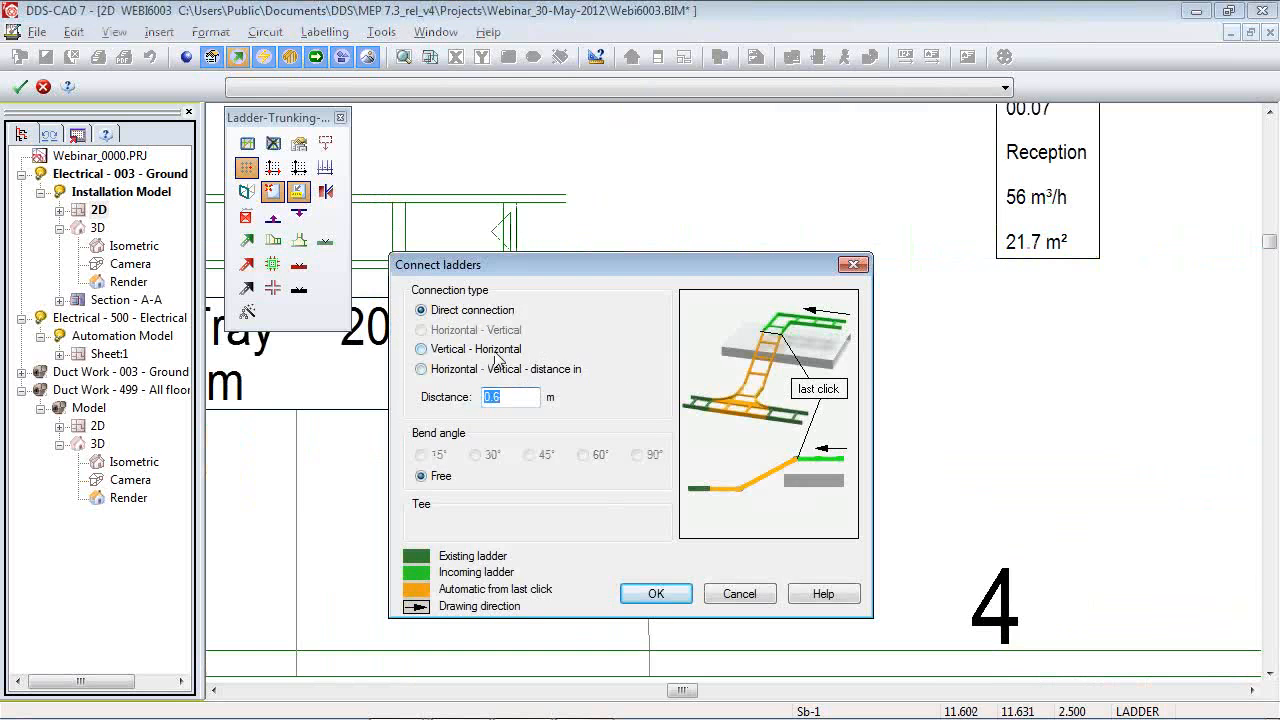
{"action": "left_click", "coordinate": [421, 369]}
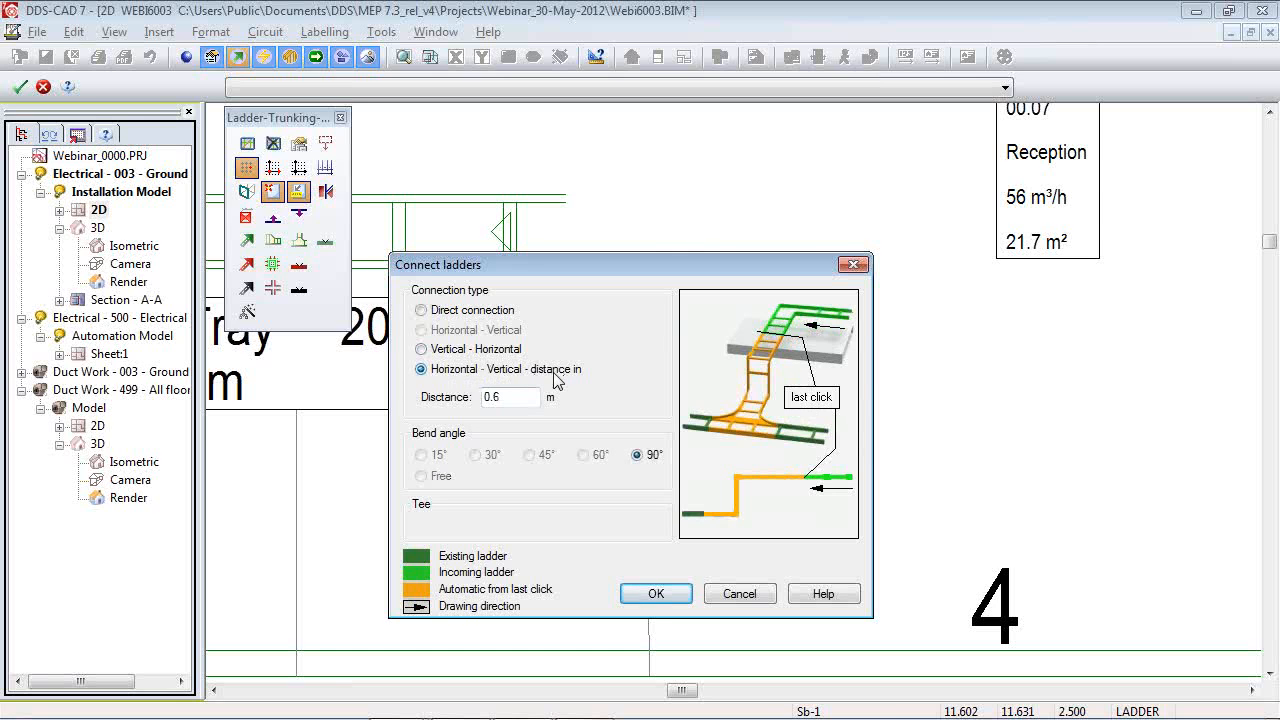
{"action": "left_click", "coordinate": [656, 593]}
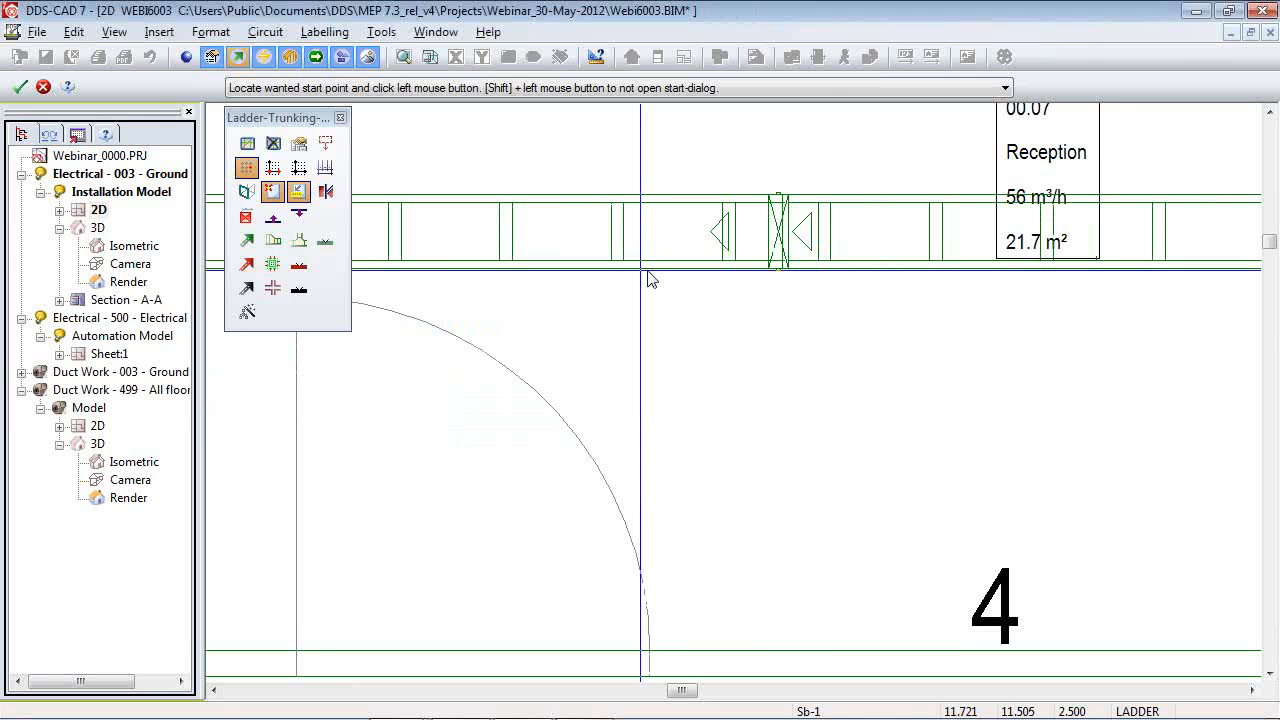
Examine the stepped tray connection in the 3D camera view and return to the 2D plan.
{"action": "left_click", "coordinate": [430, 58]}
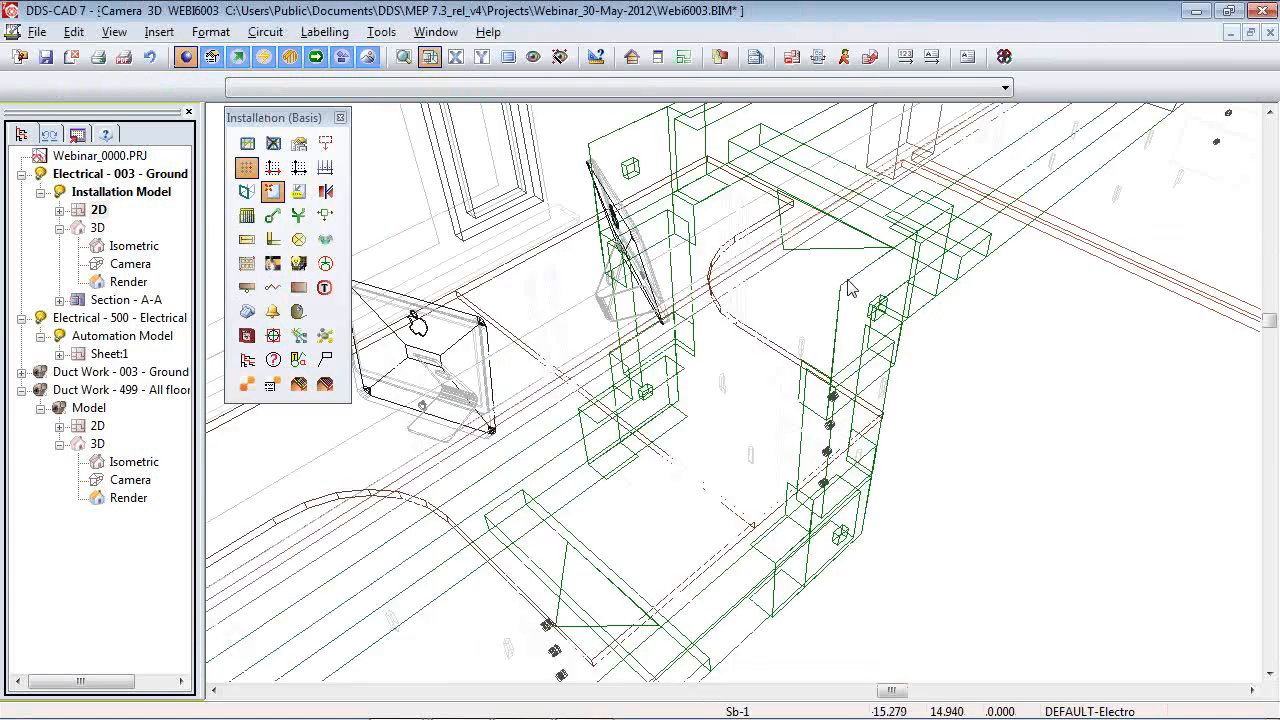
{"action": "middle_click_drag", "start_coordinate": [849, 286], "coordinate": [737, 443]}
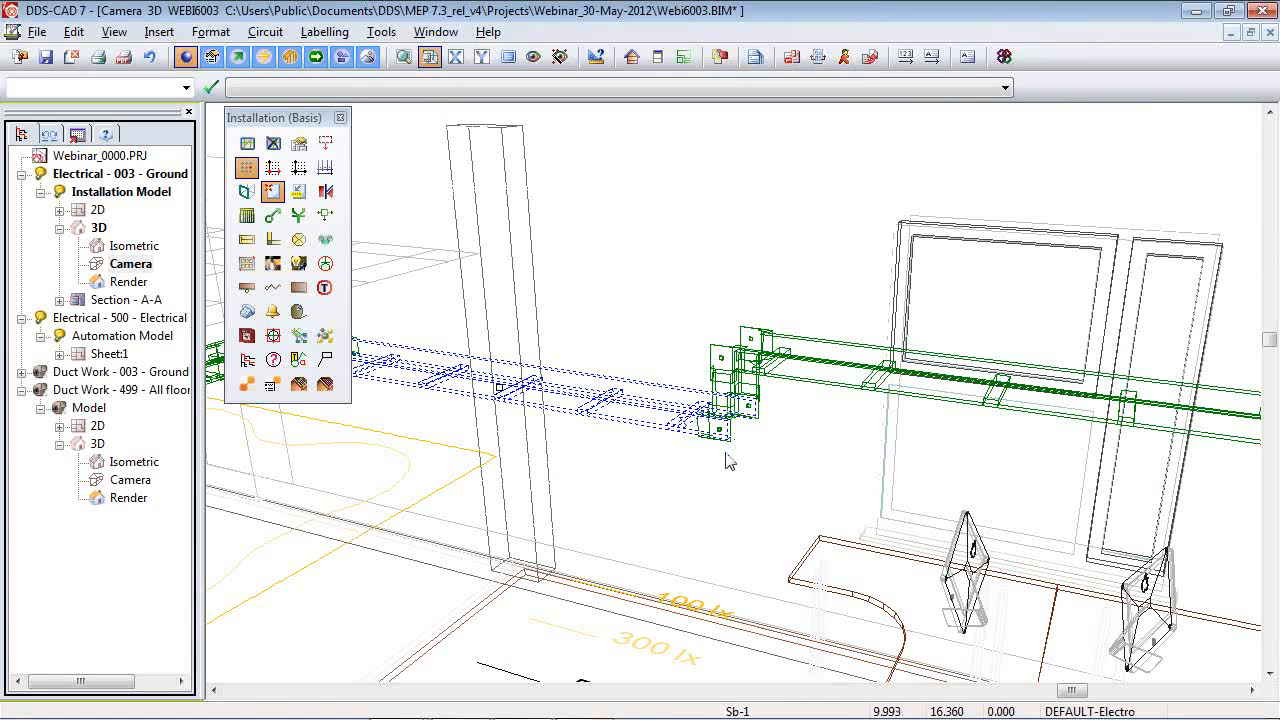
{"action": "left_click", "coordinate": [430, 58]}
Insert a right-hand T tee, 300 mm with 200 mm exit, in the tray run above Db-1 and start its branch with Cable Tray 200mm, QL-030916-002.
{"action": "scroll", "coordinate": [546, 299], "scroll_direction": "down", "scroll_amount": 5}
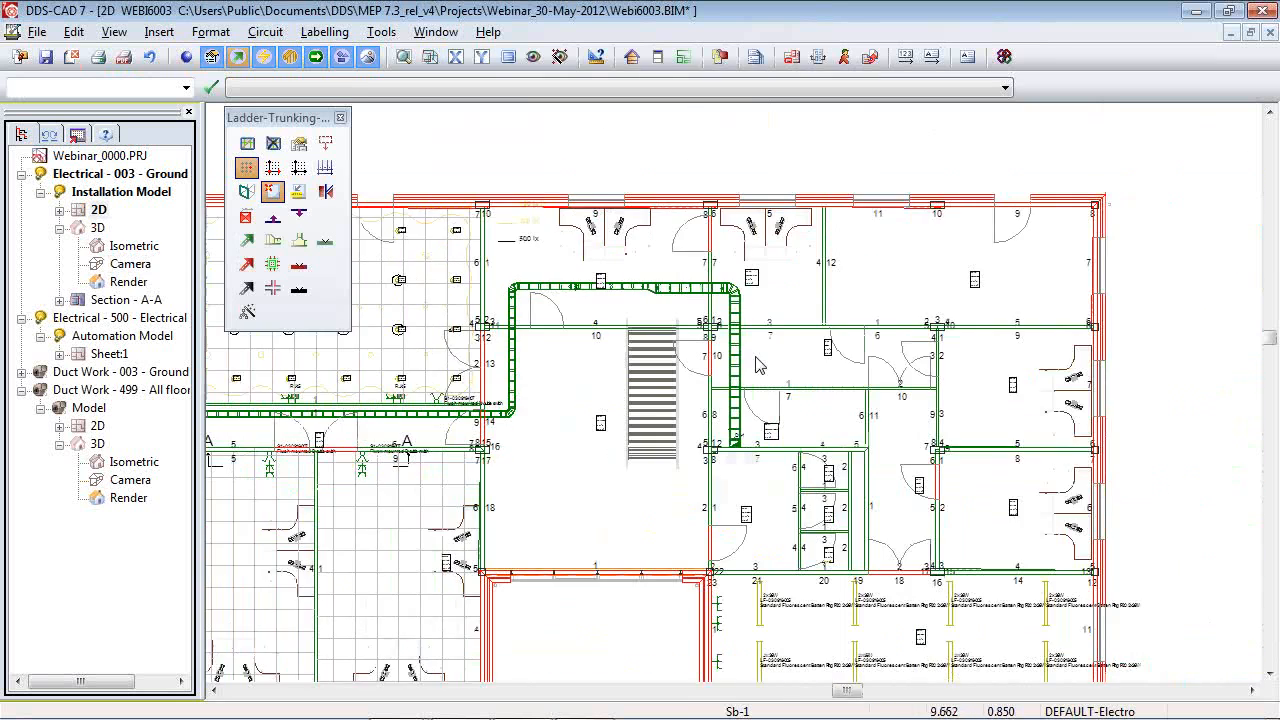
{"action": "scroll", "coordinate": [756, 359], "scroll_direction": "up", "scroll_amount": 2}
{"action": "left_click", "coordinate": [246, 240]}
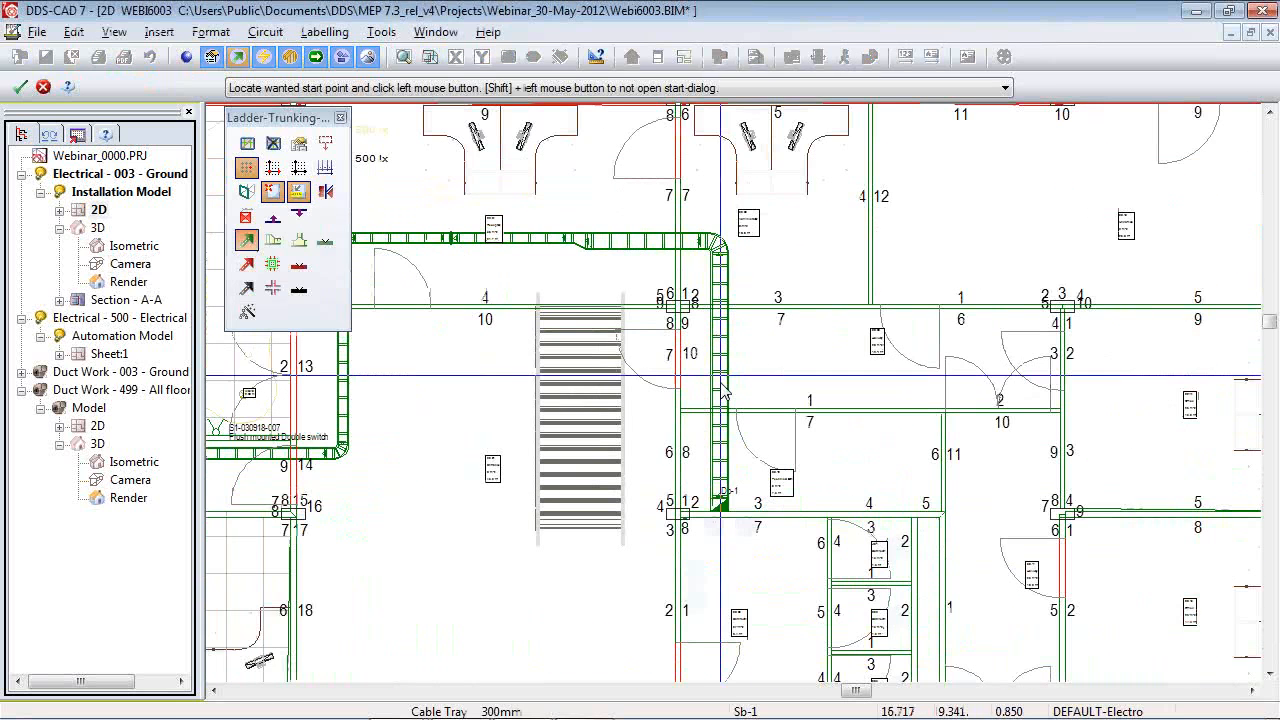
{"action": "left_click", "coordinate": [808, 372]}
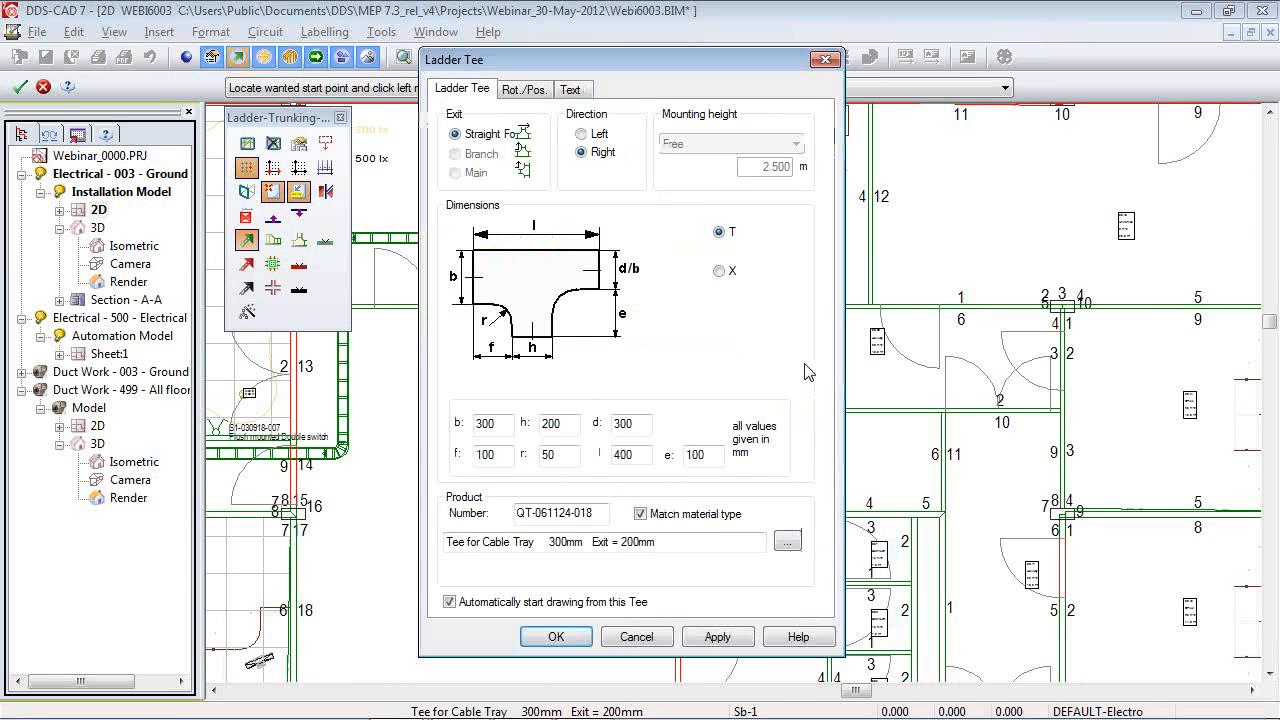
{"action": "key", "text": "Return"}
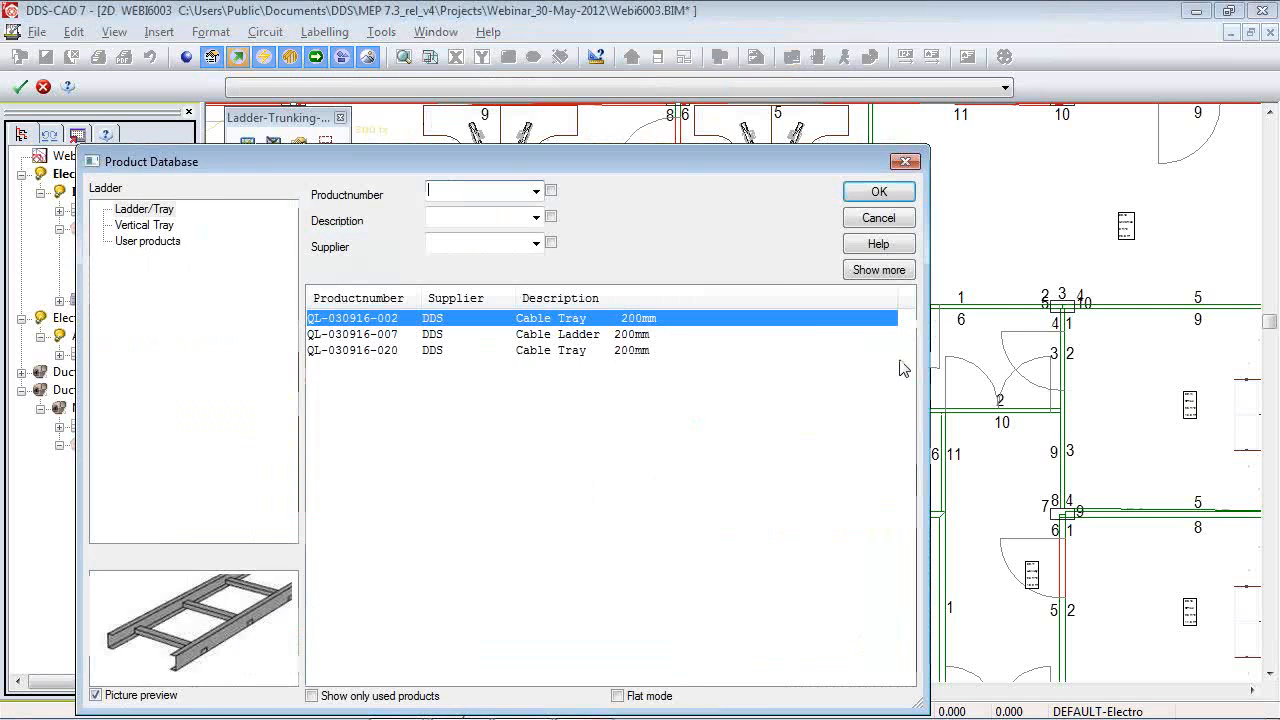
{"action": "key", "text": "Return"}
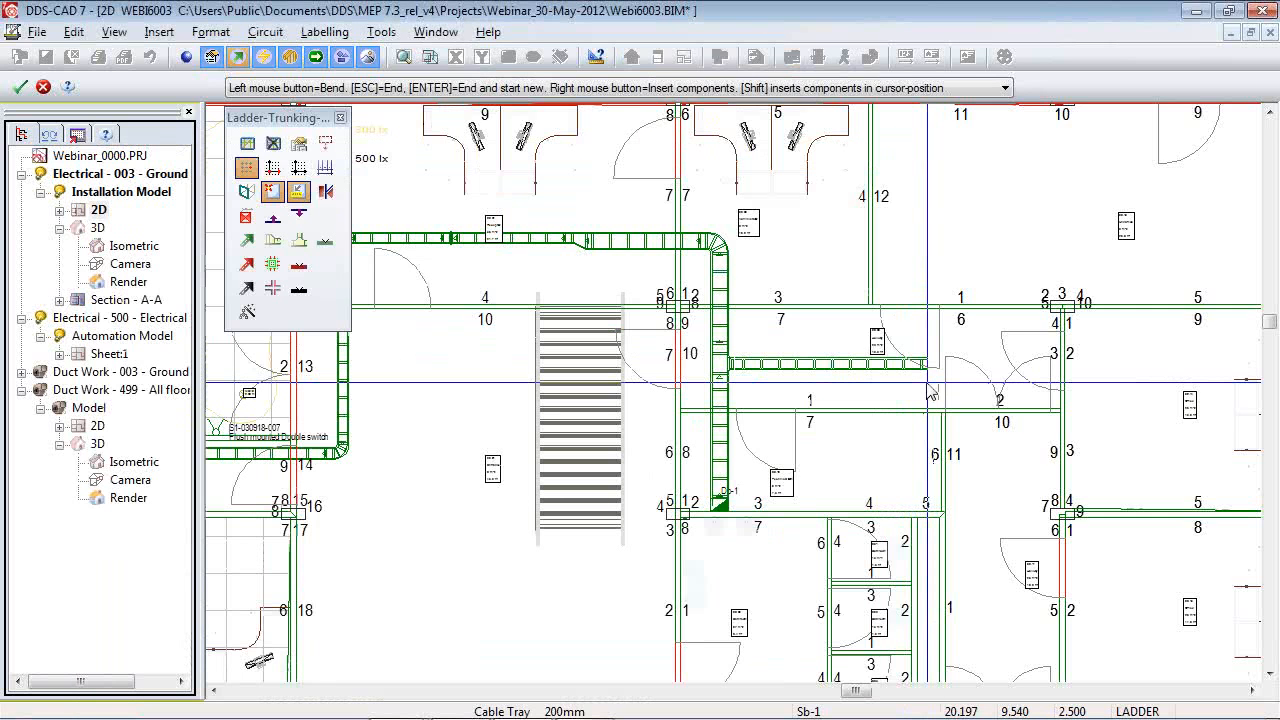
Route the 200 mm branch along the Hallway, bend it up at the door swing, and end it just short of the upper wall.
{"action": "left_click", "coordinate": [929, 373]}
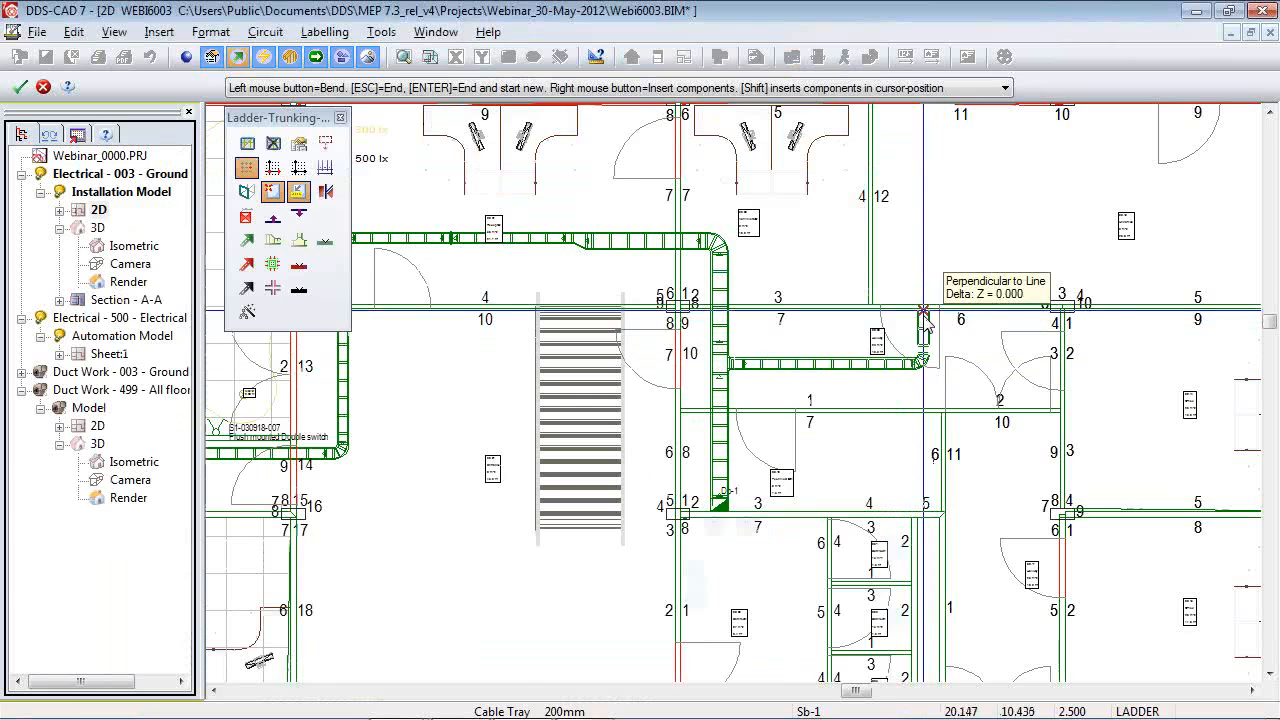
{"action": "scroll", "coordinate": [929, 380], "scroll_direction": "up", "scroll_amount": 2}
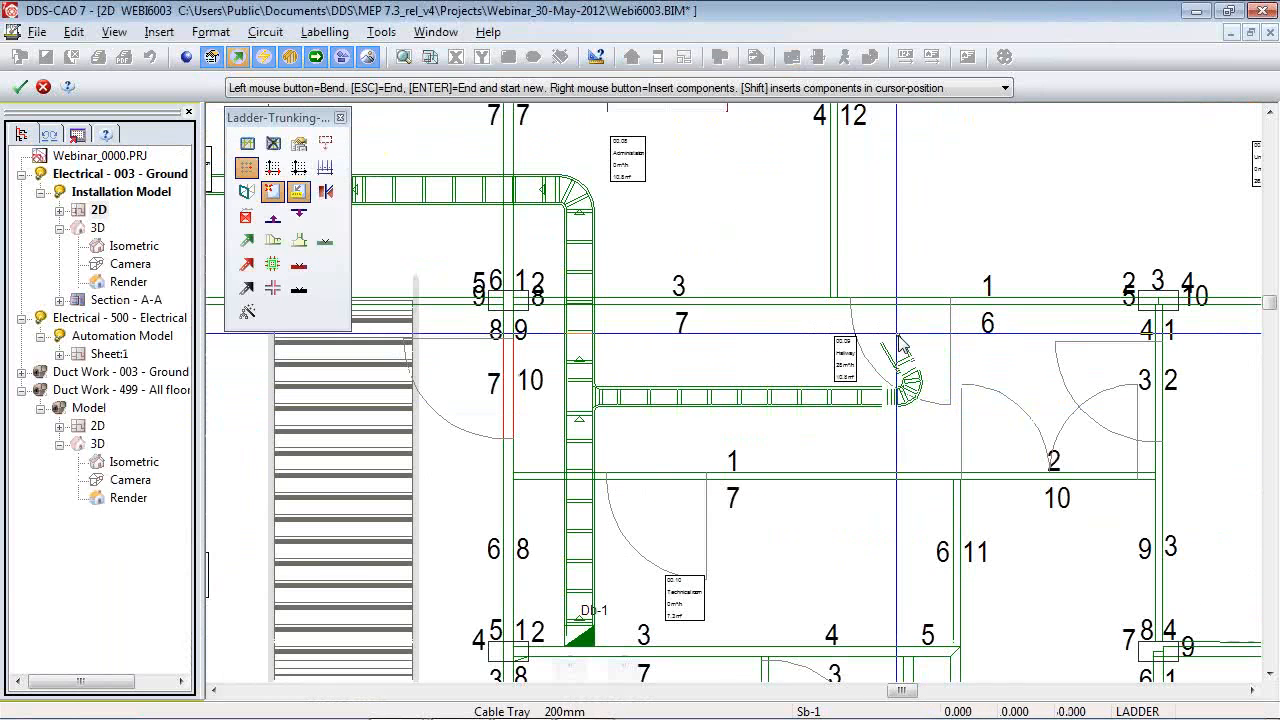
{"action": "left_click", "coordinate": [926, 320]}
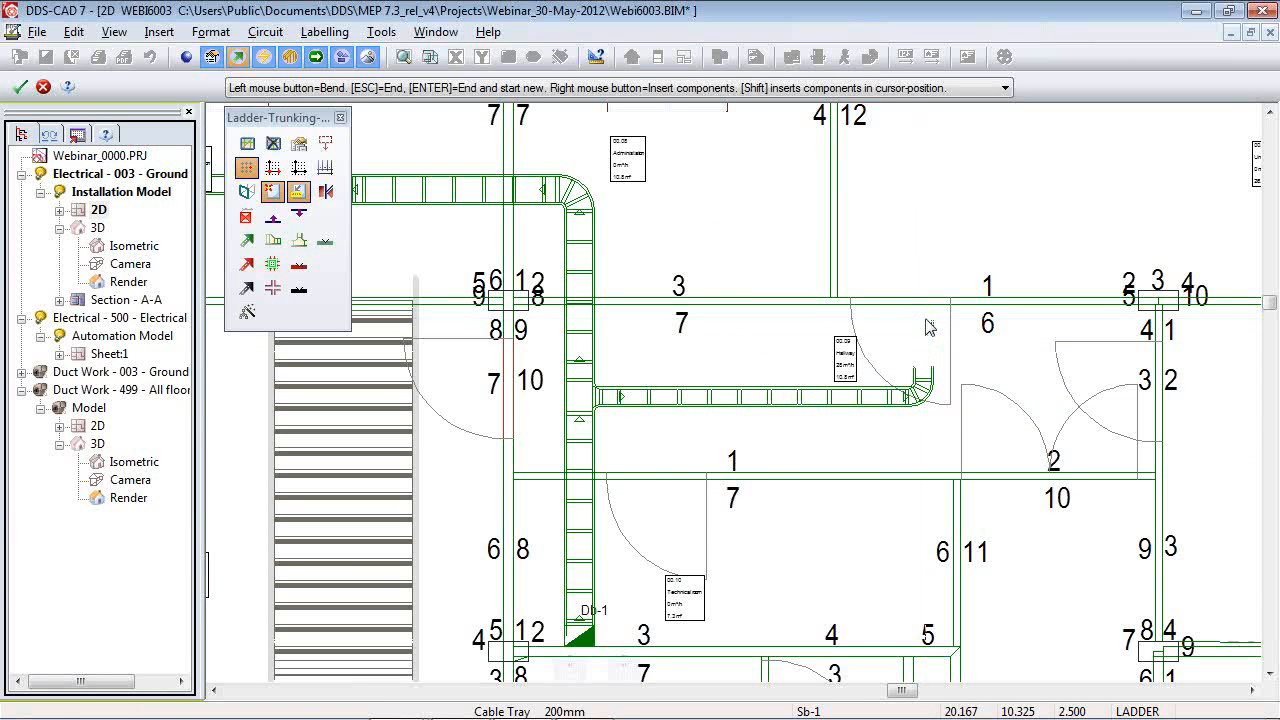
{"action": "key", "text": "Escape"}
{"action": "left_click", "coordinate": [914, 356]}
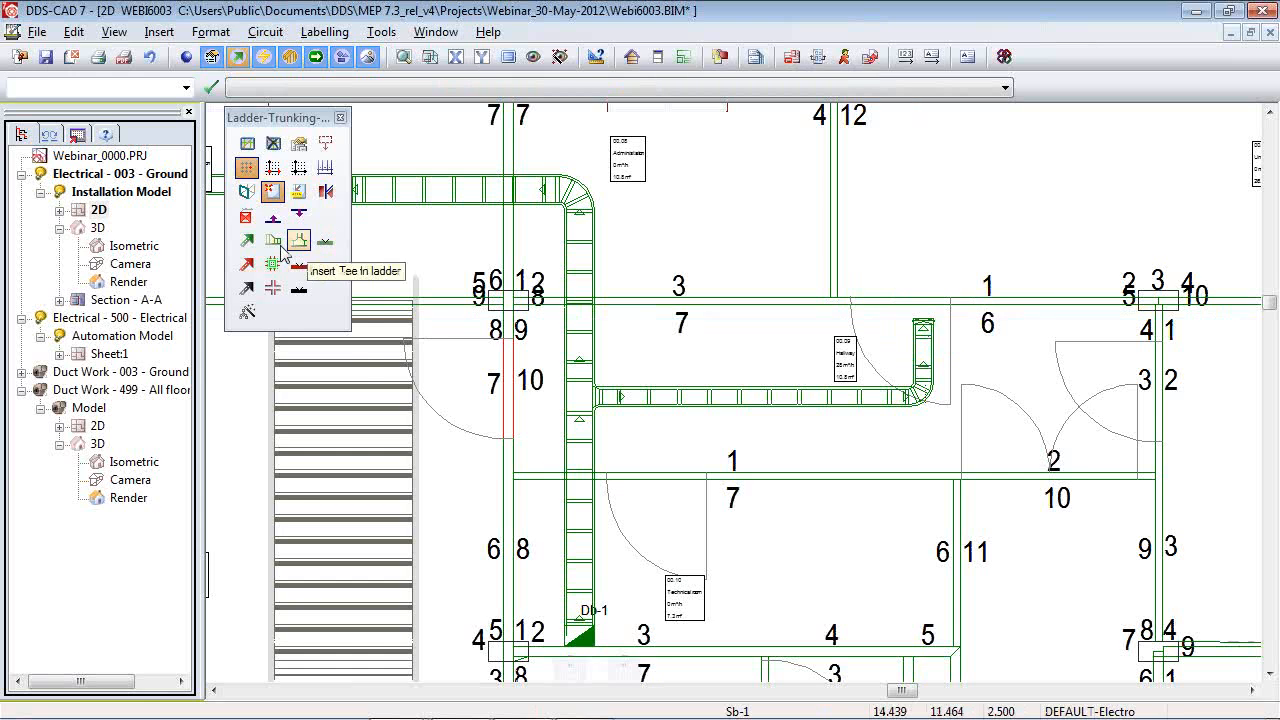
Start a trunk cable run with the Embedded installation method from Db-1, accepting the connection to that switchboard.
{"action": "left_click", "coordinate": [185, 56]}
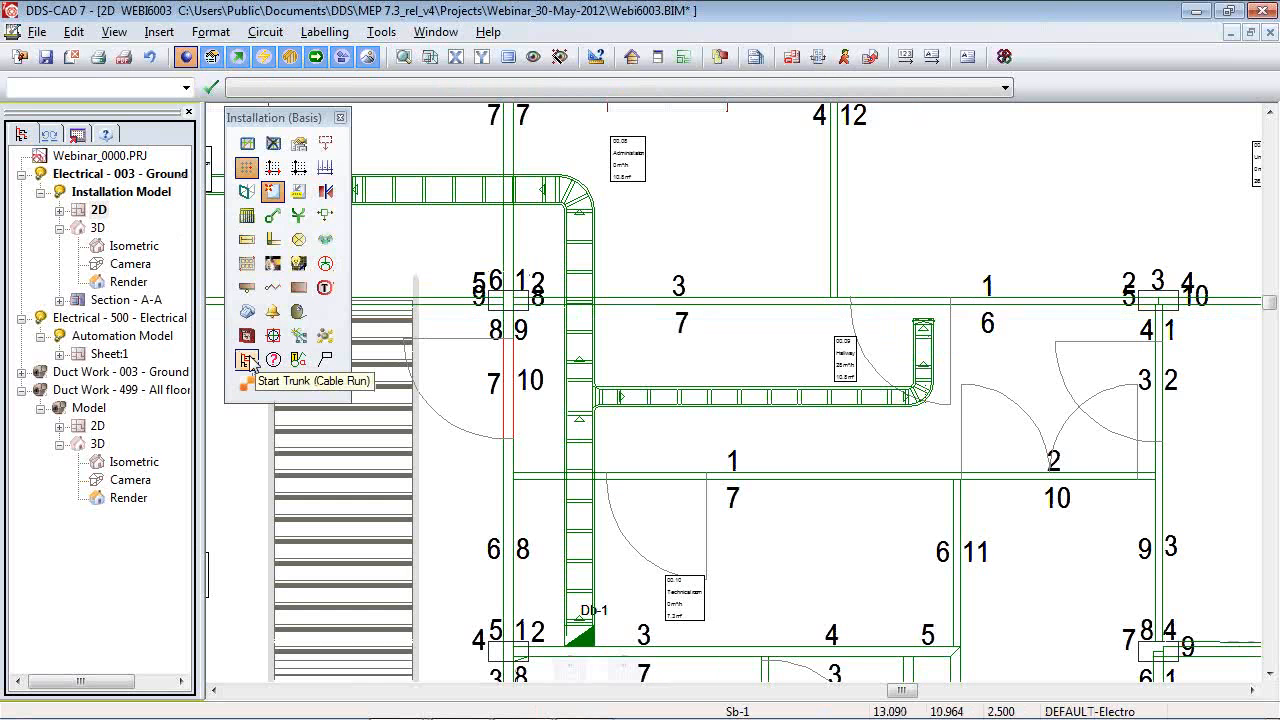
{"action": "left_click", "coordinate": [247, 362]}
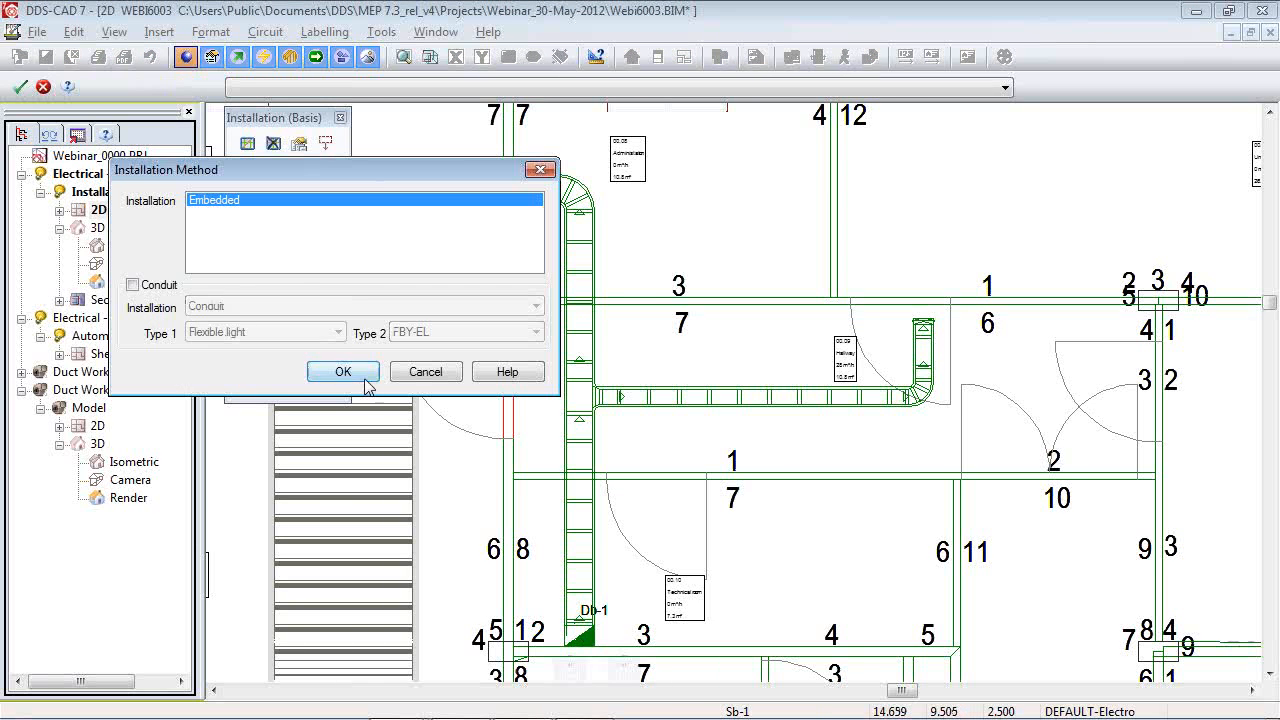
{"action": "left_click", "coordinate": [357, 379]}
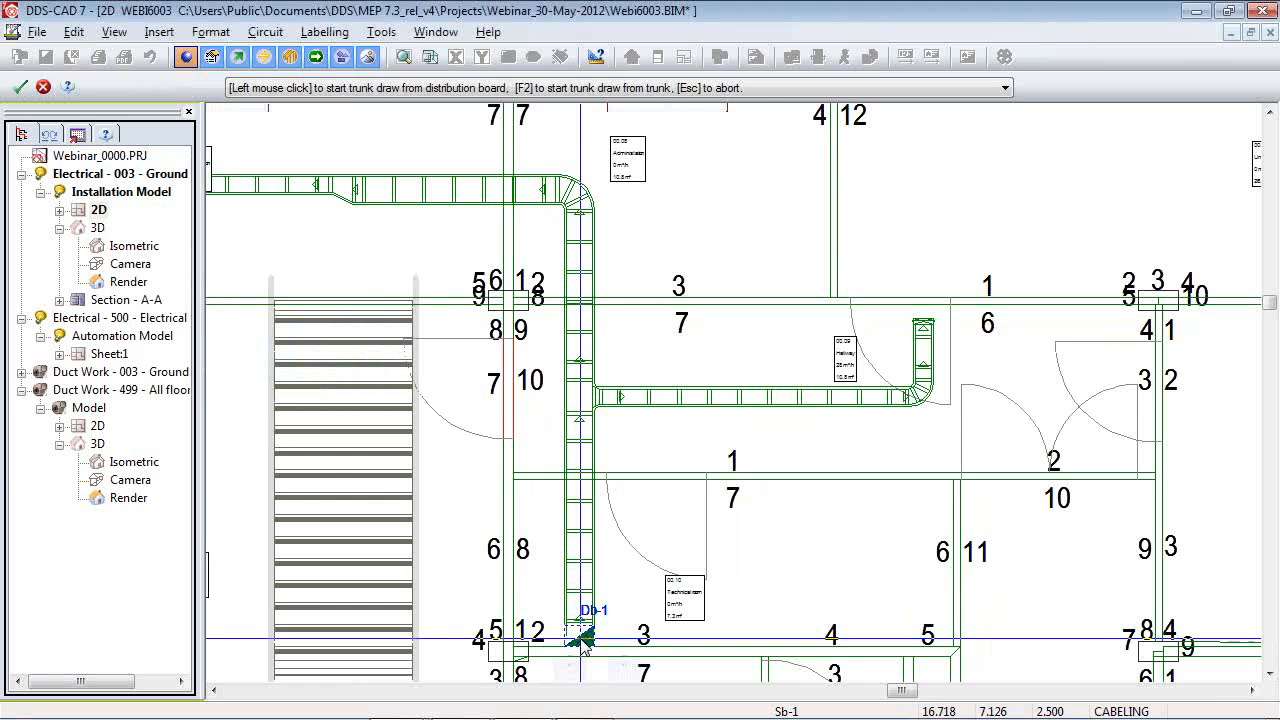
{"action": "left_click", "coordinate": [581, 632]}
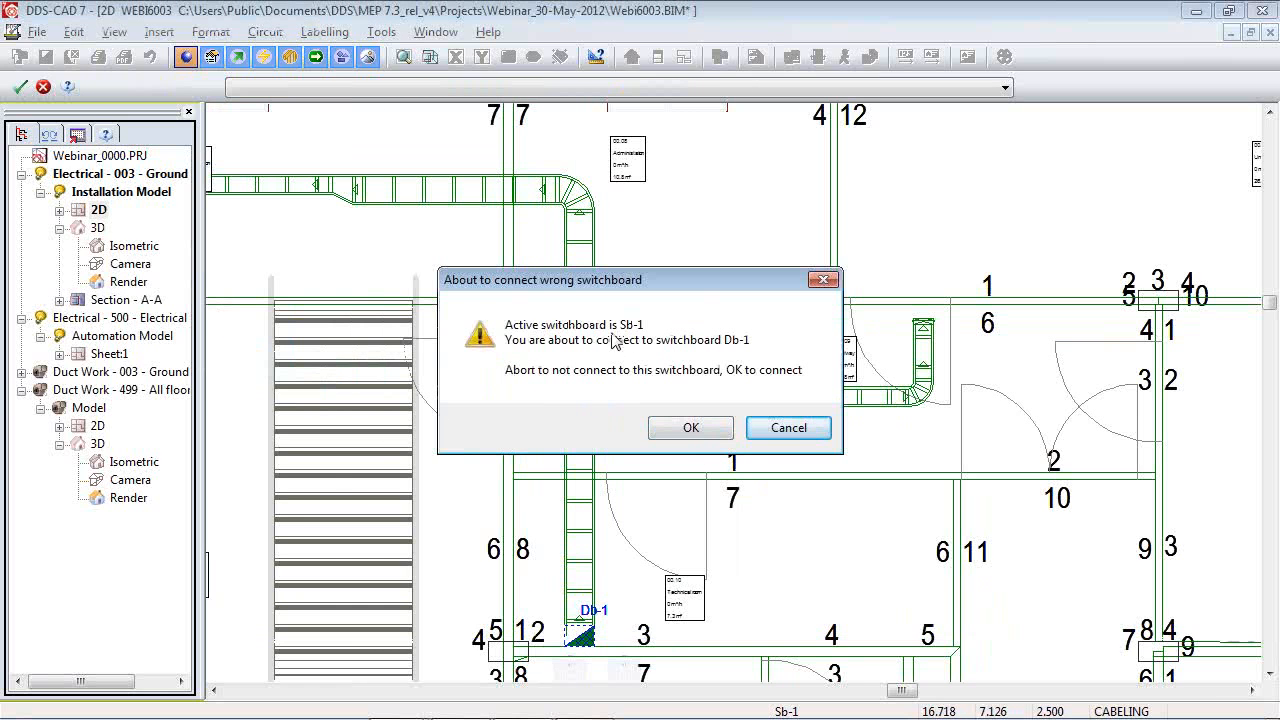
{"action": "left_click", "coordinate": [691, 427]}
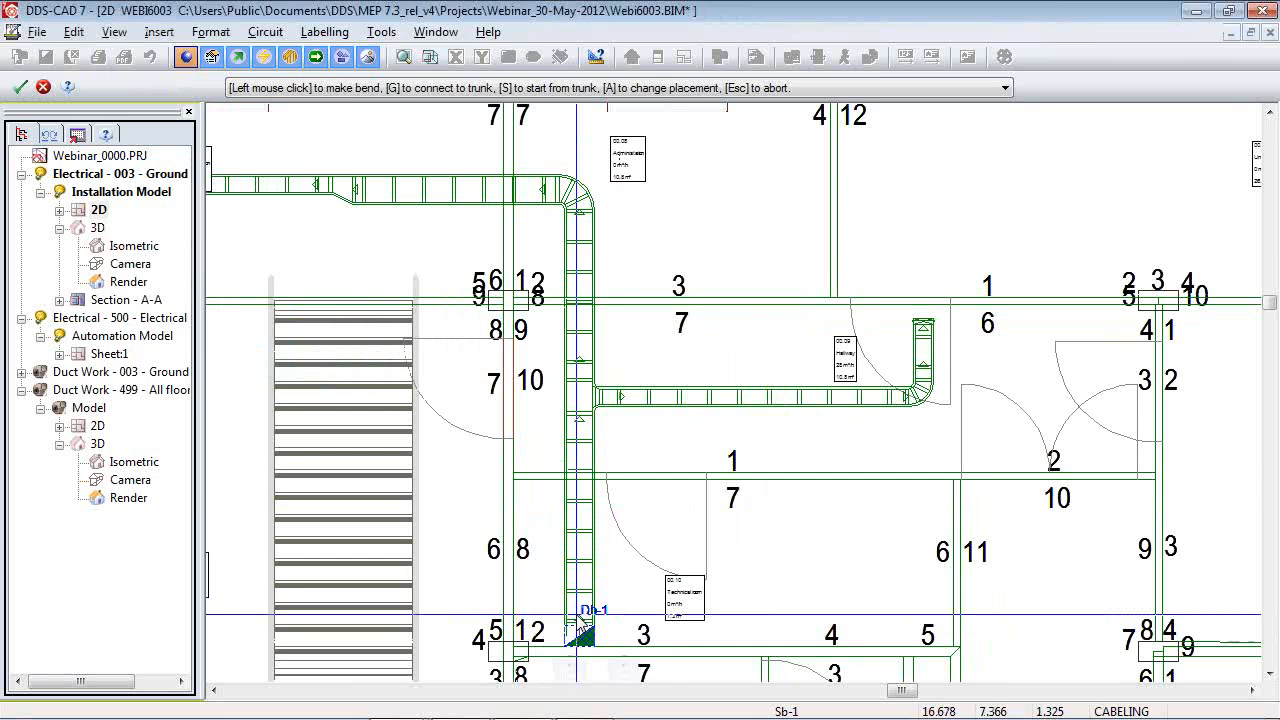
Raise the trunk to cable height 2.5 above Db-1, run it along the tray, and lower it to 2.3 at the tray's step.
{"action": "left_click", "coordinate": [578, 620]}
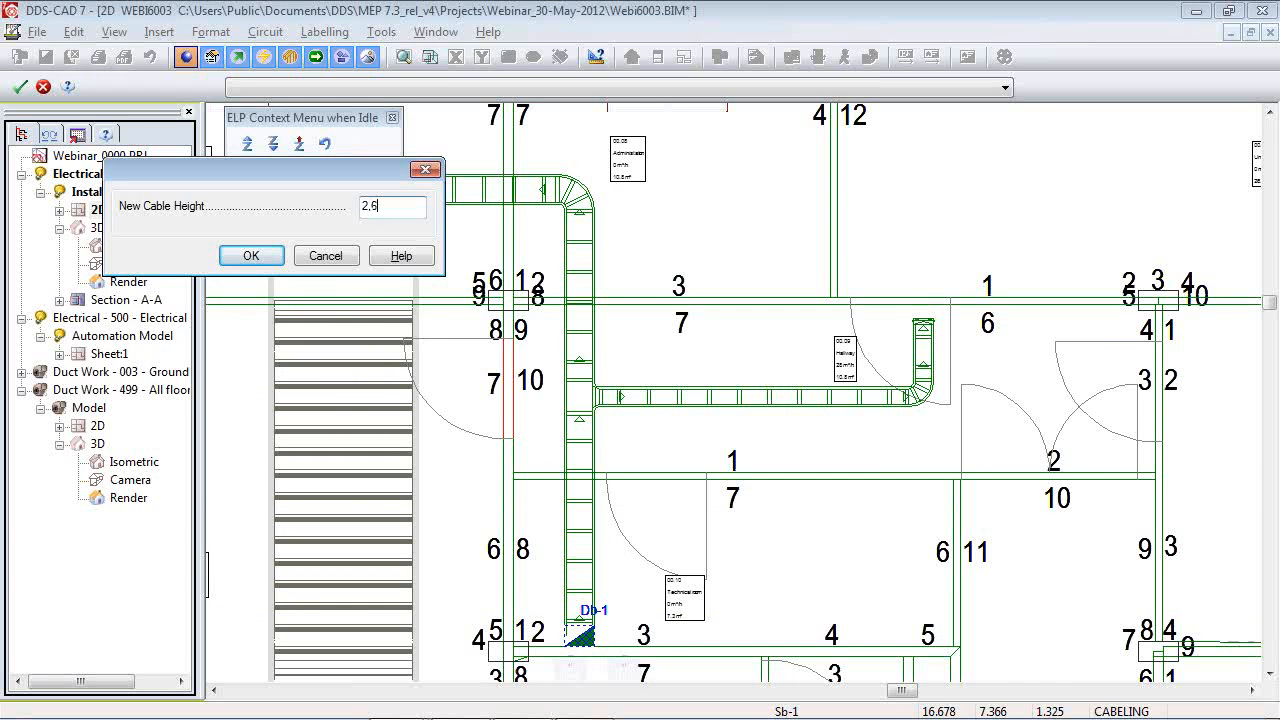
{"action": "key", "text": "Return"}
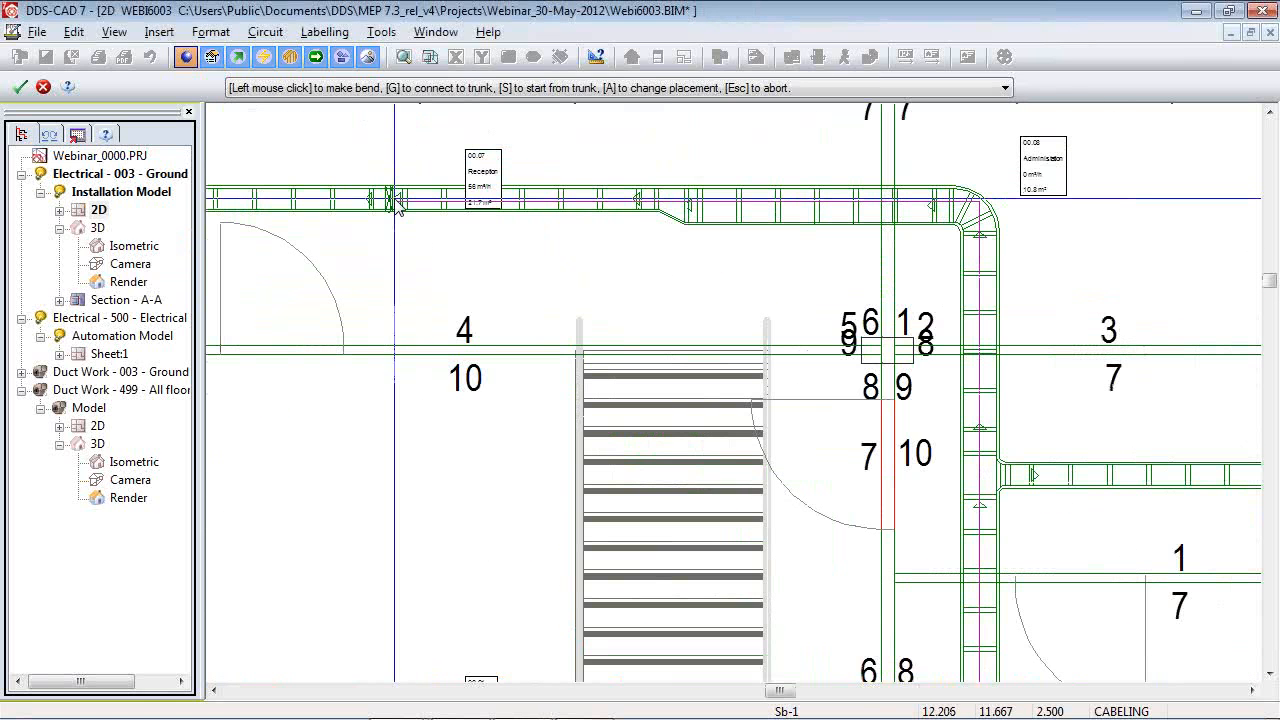
{"action": "left_click", "coordinate": [392, 200]}
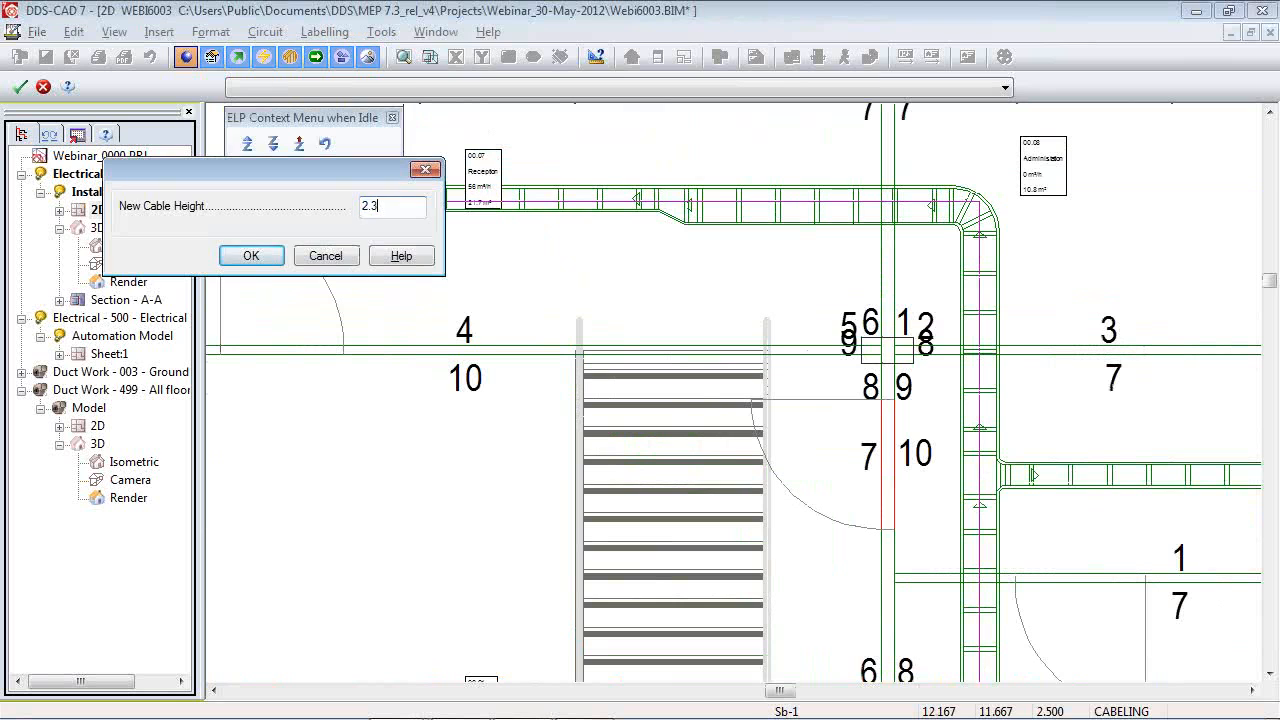
{"action": "key", "text": "Return"}
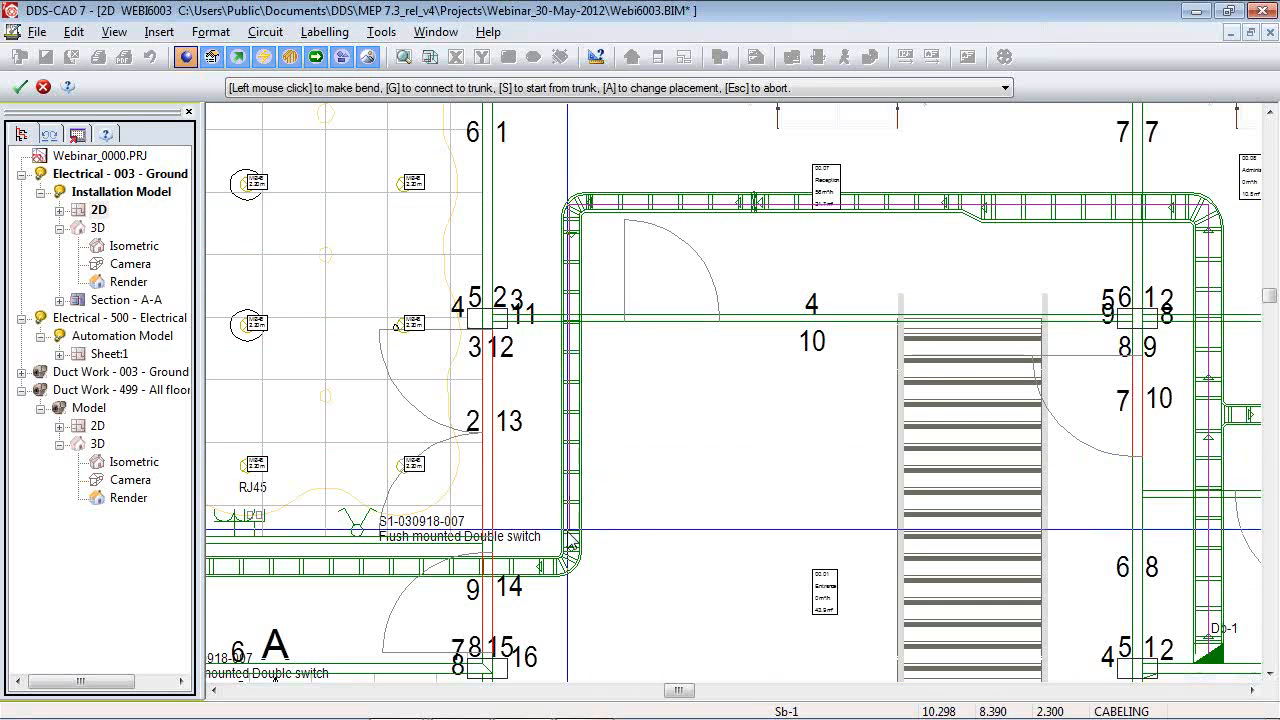
Continue the trunk along the lowered tray, around its bends and through the Hallway to the tray's far end, and finish the run.
{"action": "scroll", "coordinate": [894, 412], "scroll_direction": "down", "scroll_amount": 3}
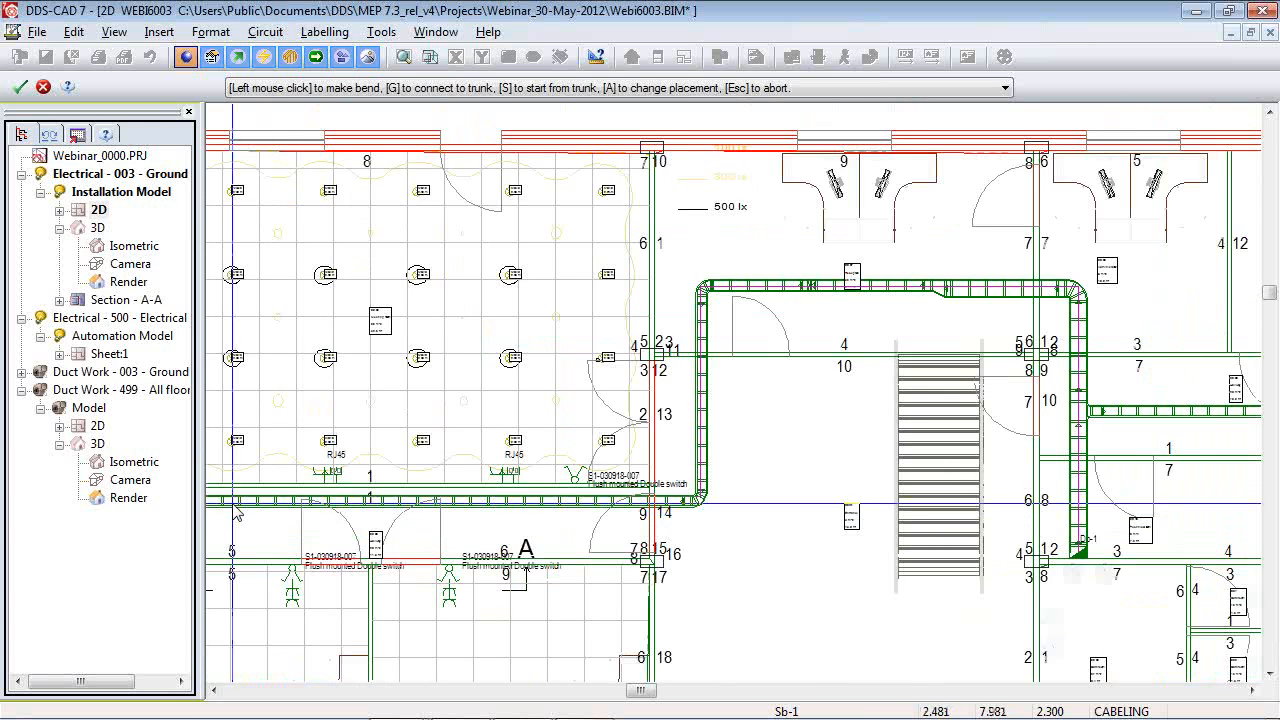
{"action": "scroll", "coordinate": [237, 513], "scroll_direction": "down", "scroll_amount": 1}
{"action": "scroll", "coordinate": [215, 502], "scroll_direction": "up", "scroll_amount": 2}
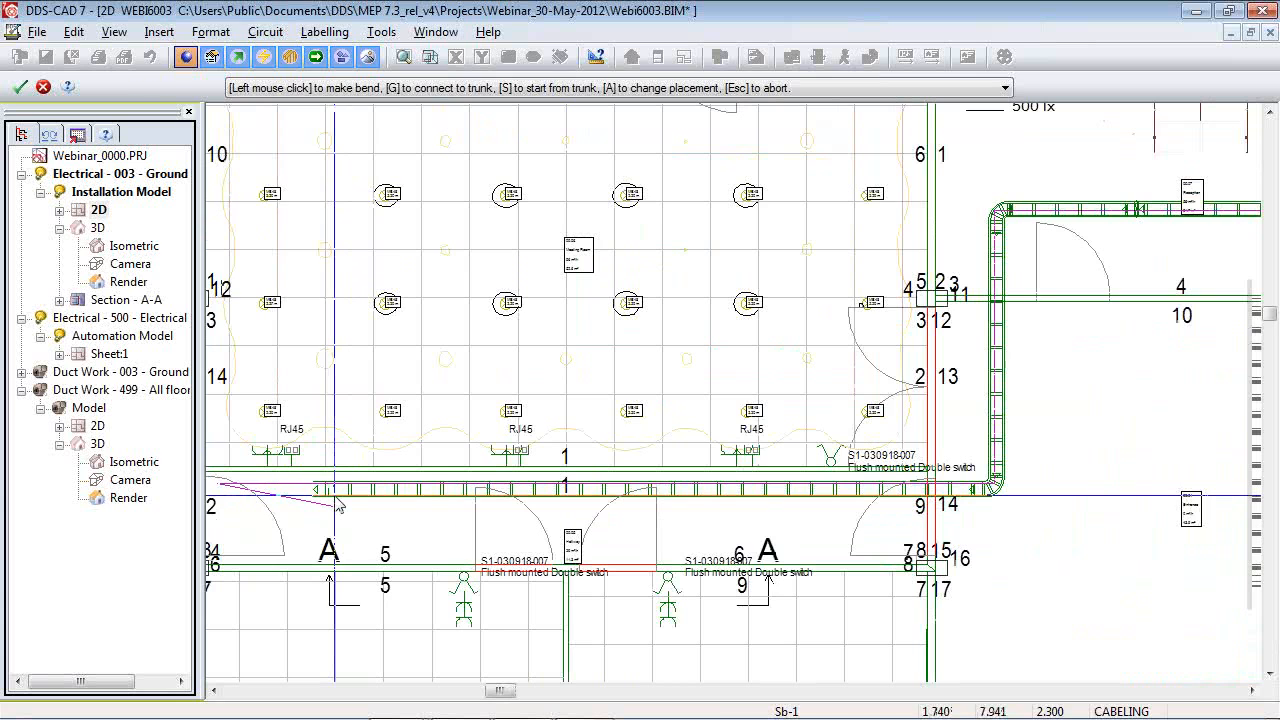
{"action": "key", "text": "g"}
{"action": "left_click", "coordinate": [315, 491]}
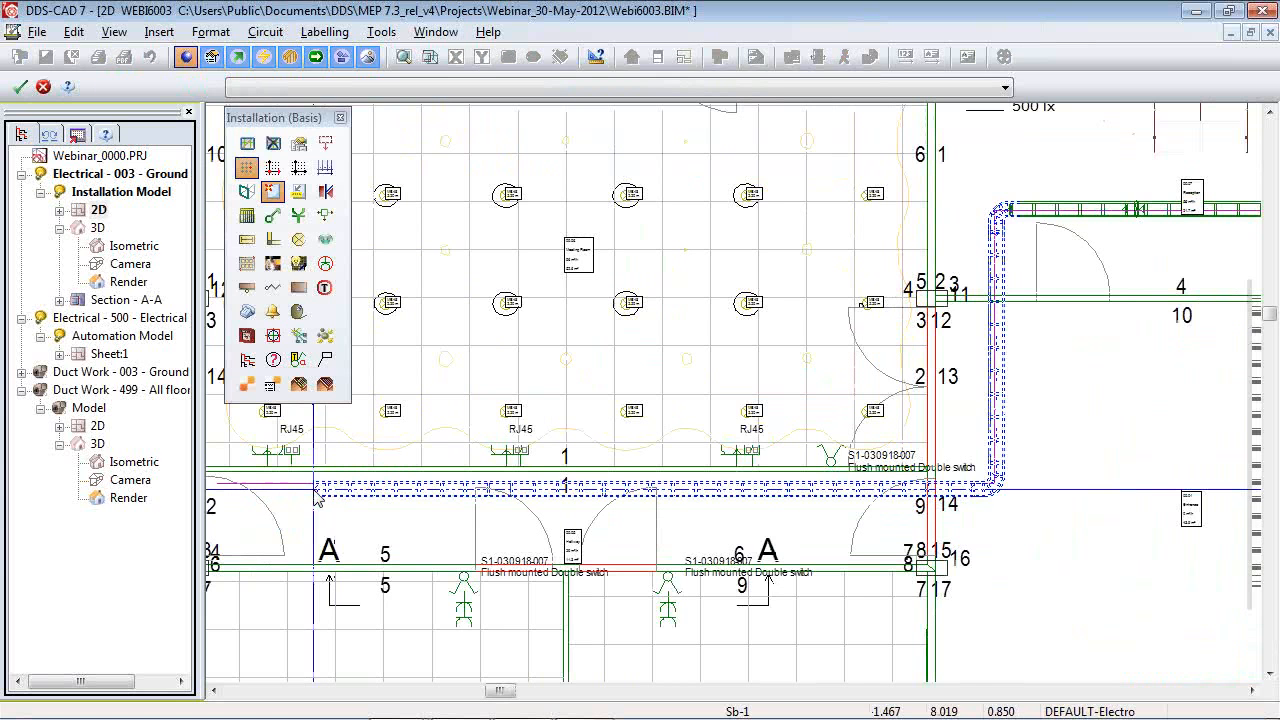
{"action": "left_click", "coordinate": [219, 487]}
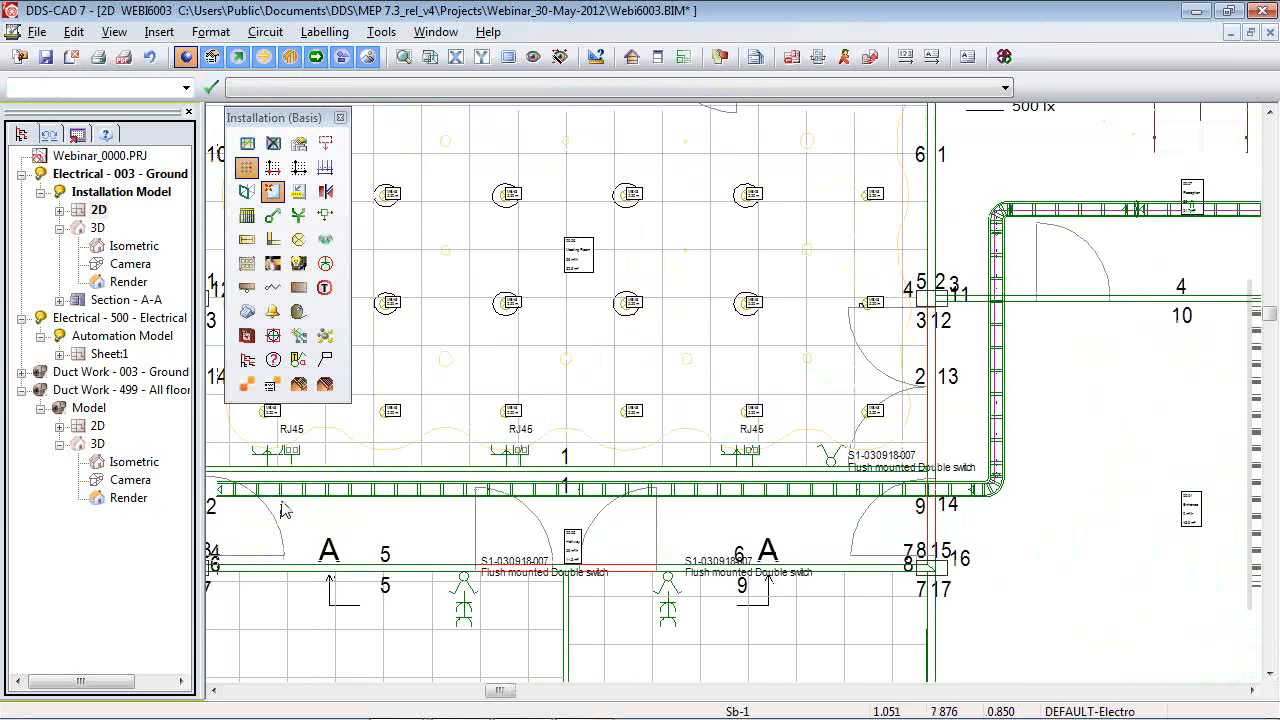
Try to switch the active distribution board to DB-1 in the Board and Circuit List.
{"action": "left_click", "coordinate": [247, 216]}
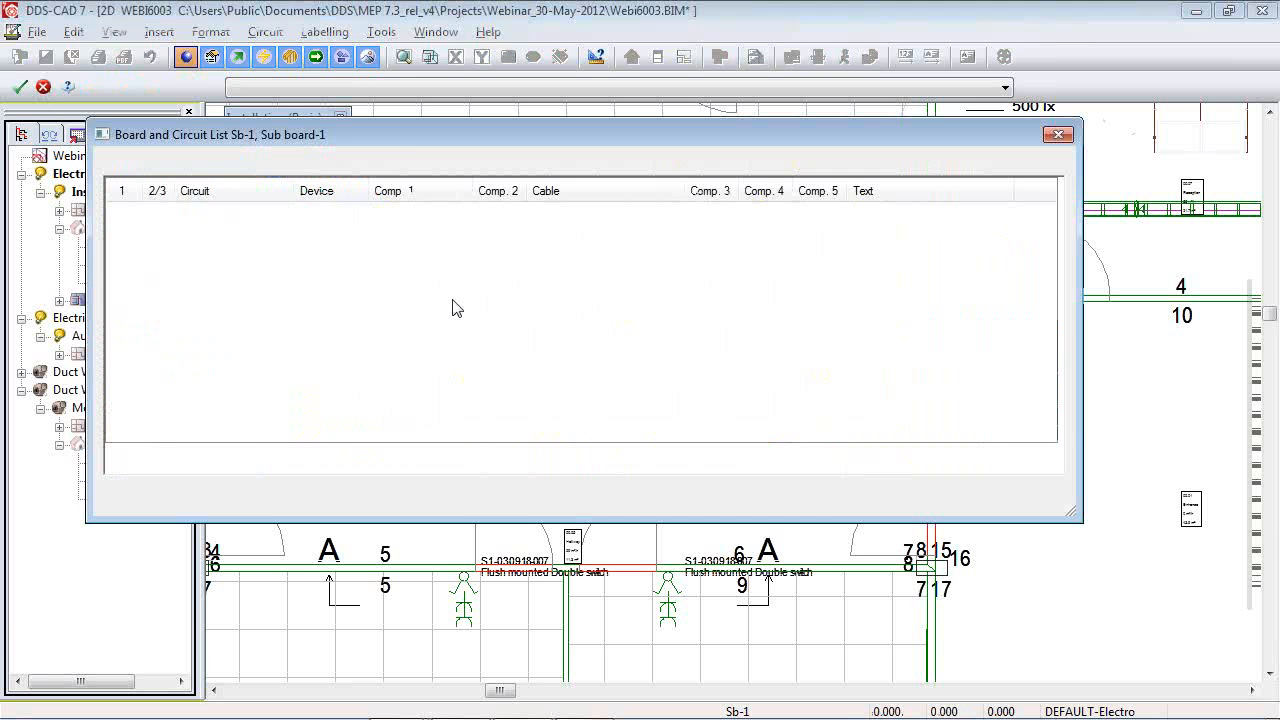
{"action": "left_click", "coordinate": [138, 164]}
{"action": "left_click", "coordinate": [388, 197]}
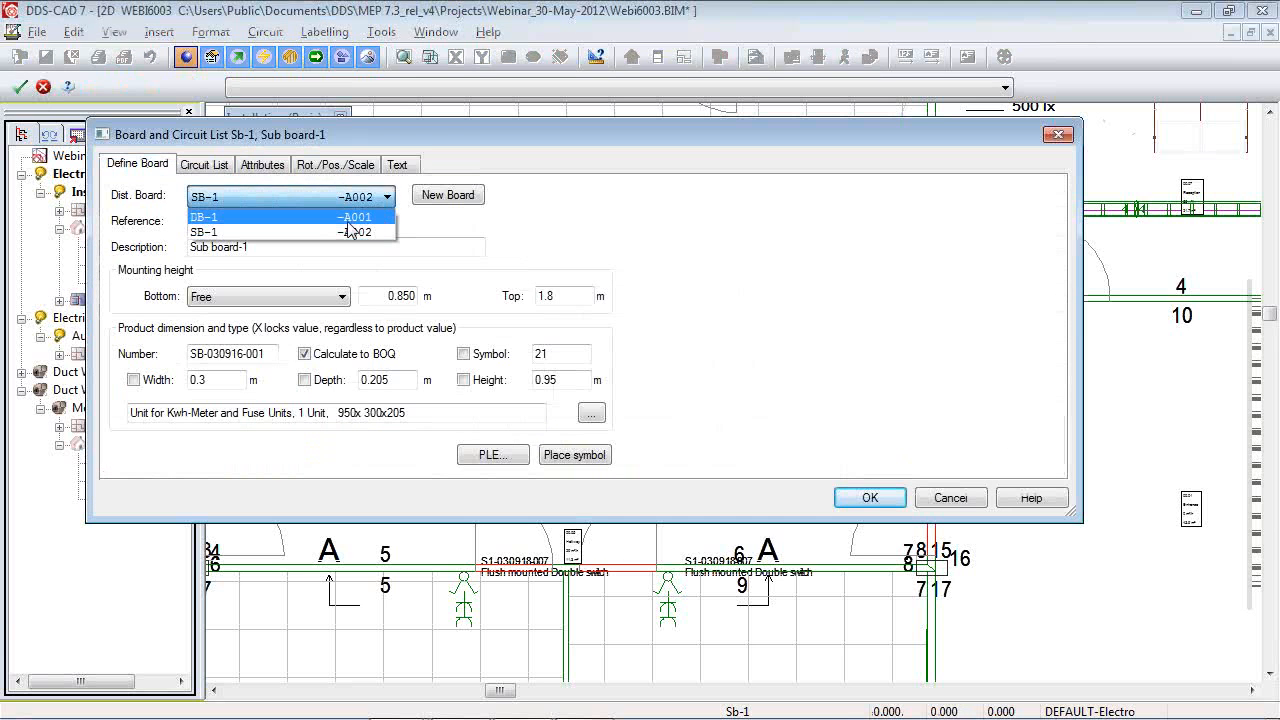
{"action": "left_click", "coordinate": [350, 218]}
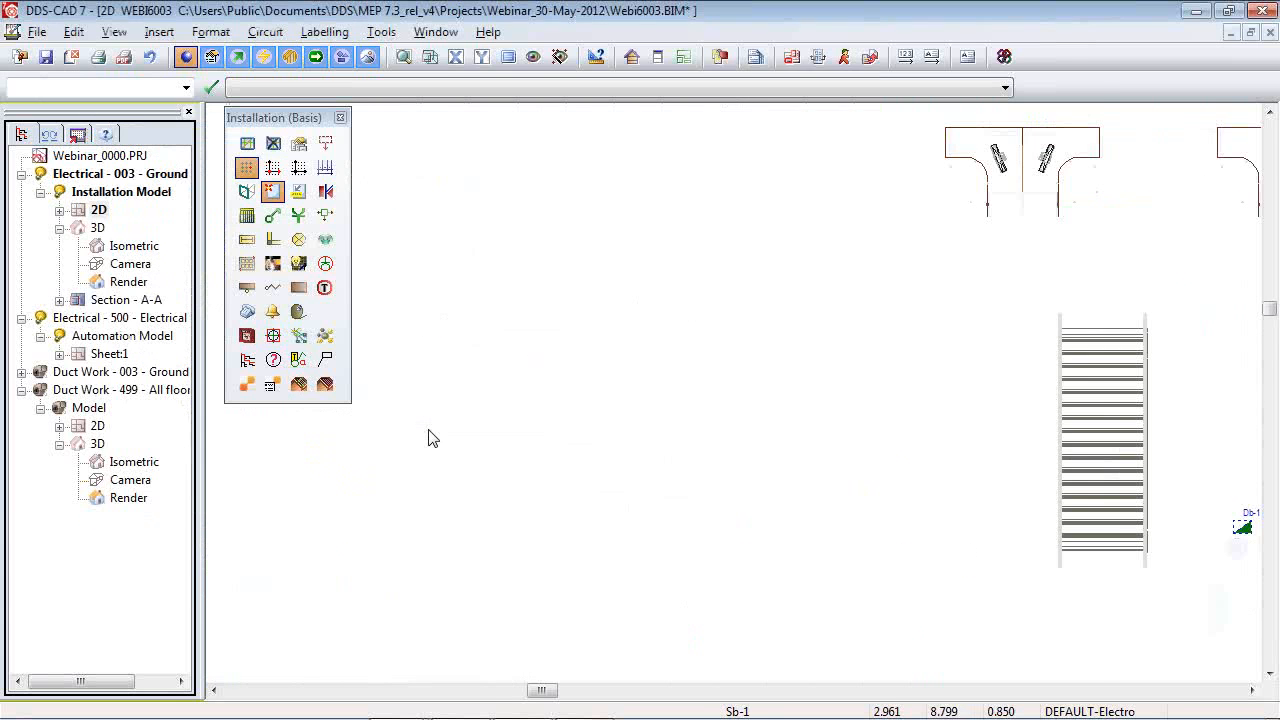
{"action": "scroll", "coordinate": [430, 432], "scroll_direction": "down", "scroll_amount": 2}
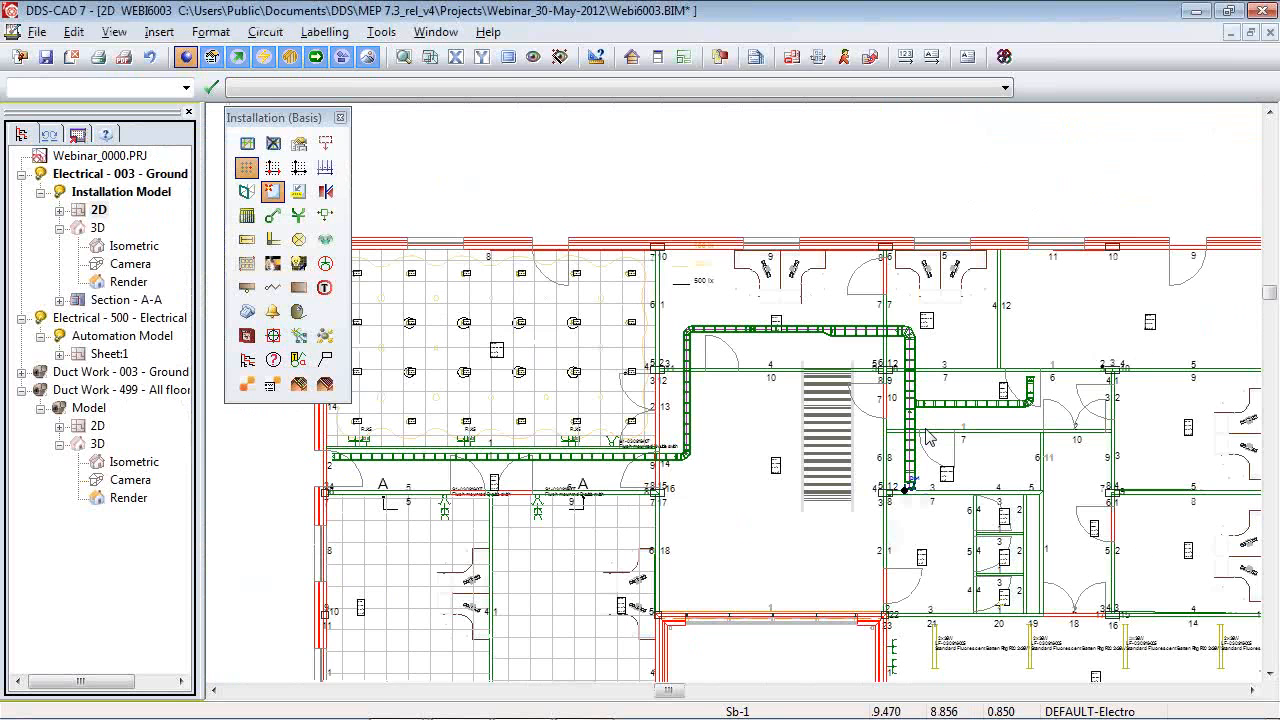
{"action": "left_click", "coordinate": [252, 218]}
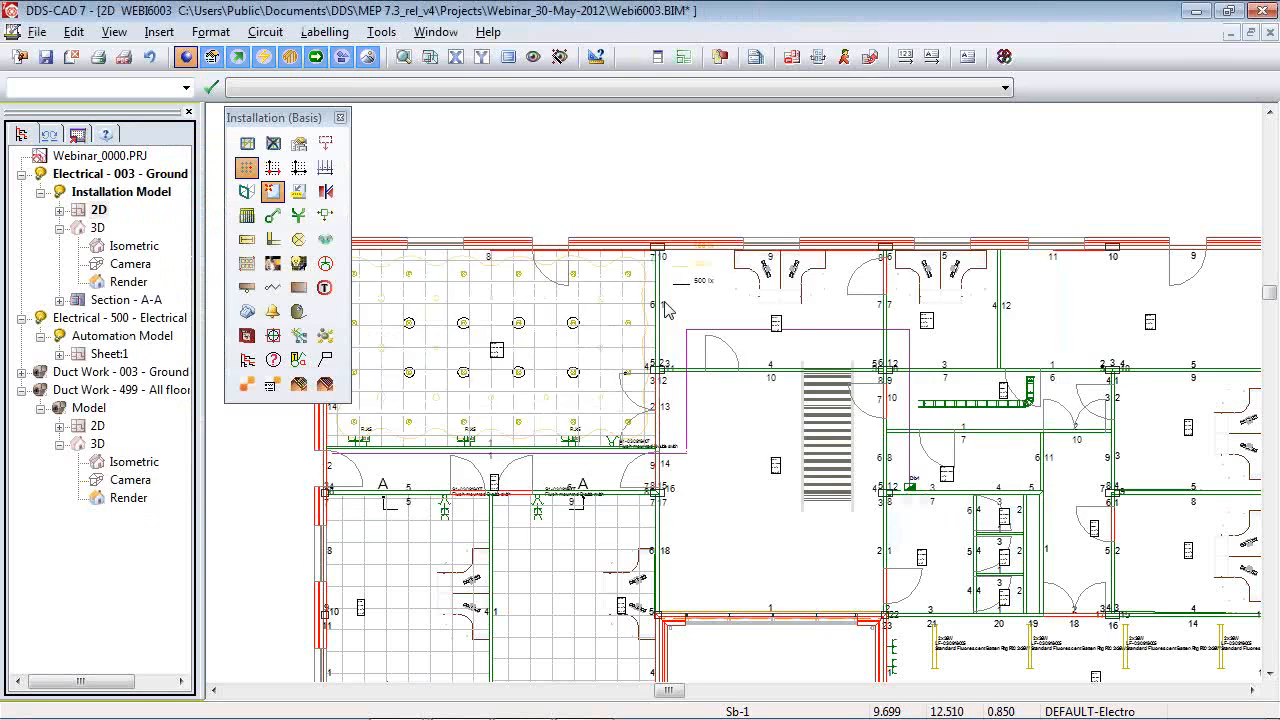
Open the circuit list of board Db-1 and start drawing circuit 5, Socket-1.
{"action": "scroll", "coordinate": [826, 426], "scroll_direction": "up", "scroll_amount": 3}
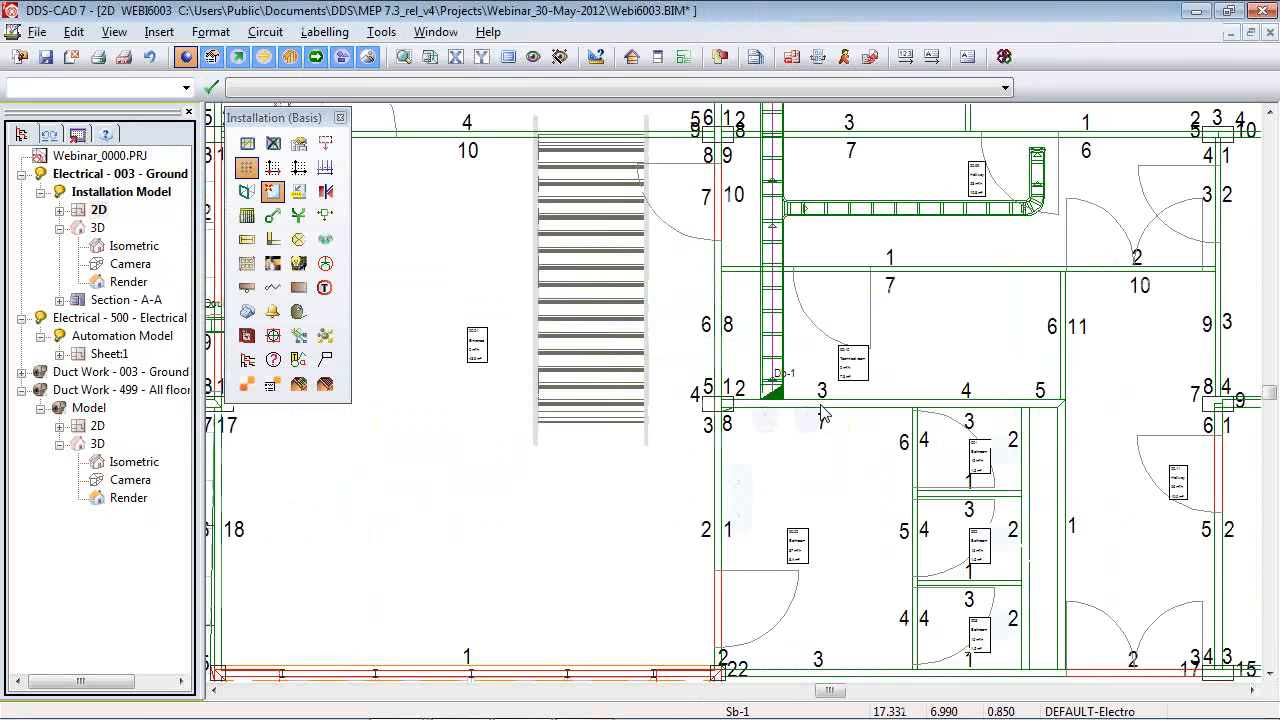
{"action": "scroll", "coordinate": [822, 414], "scroll_direction": "up", "scroll_amount": 3}
{"action": "double_click", "coordinate": [734, 395]}
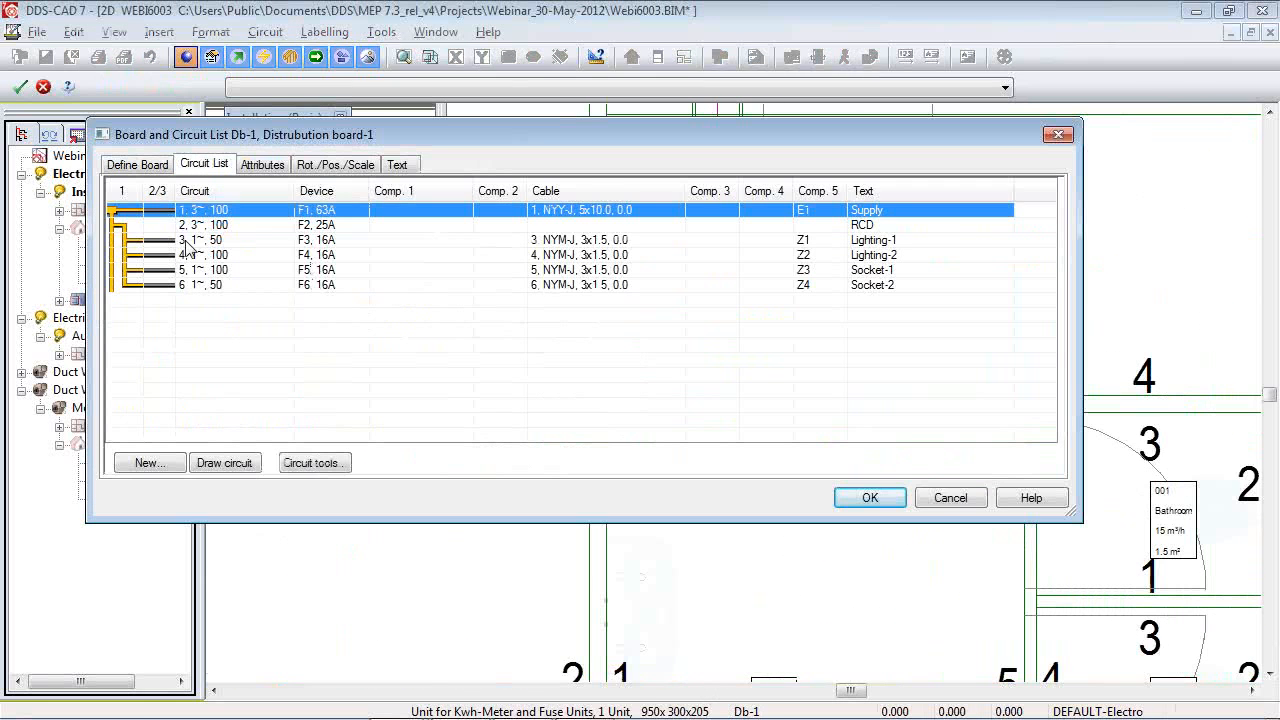
{"action": "left_click", "coordinate": [204, 241]}
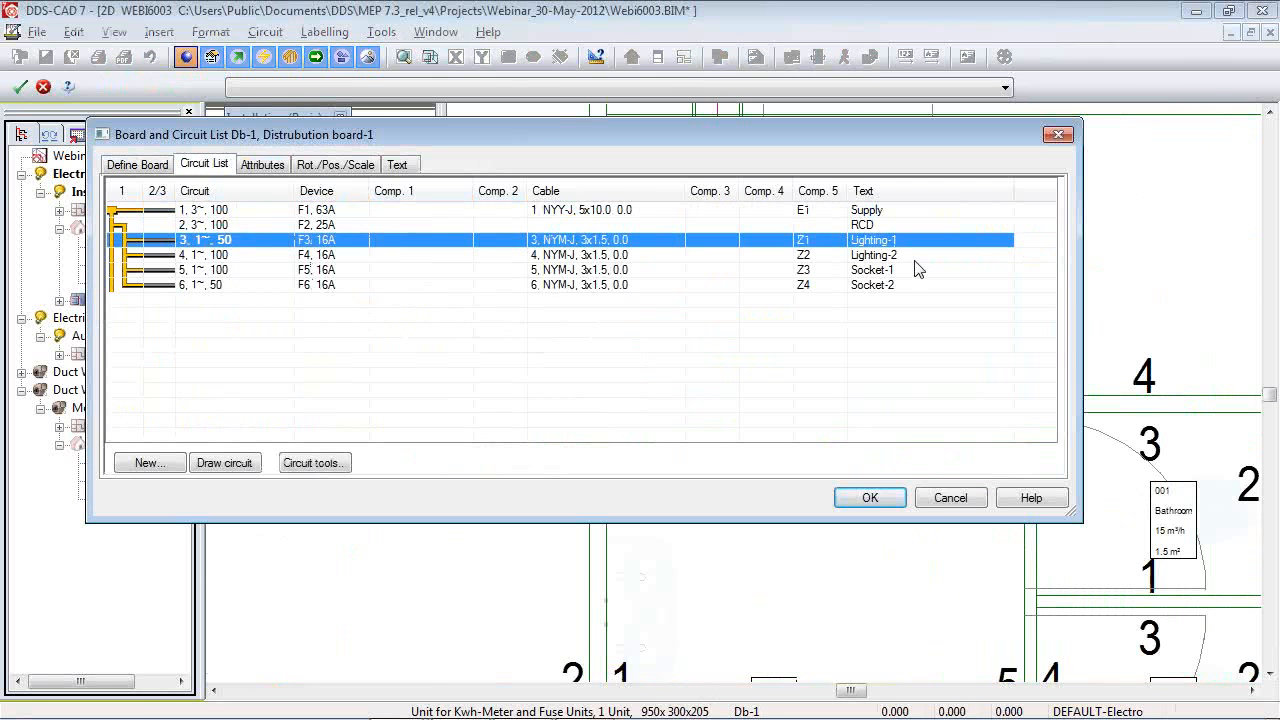
{"action": "left_click", "coordinate": [196, 270]}
{"action": "left_click", "coordinate": [222, 463]}
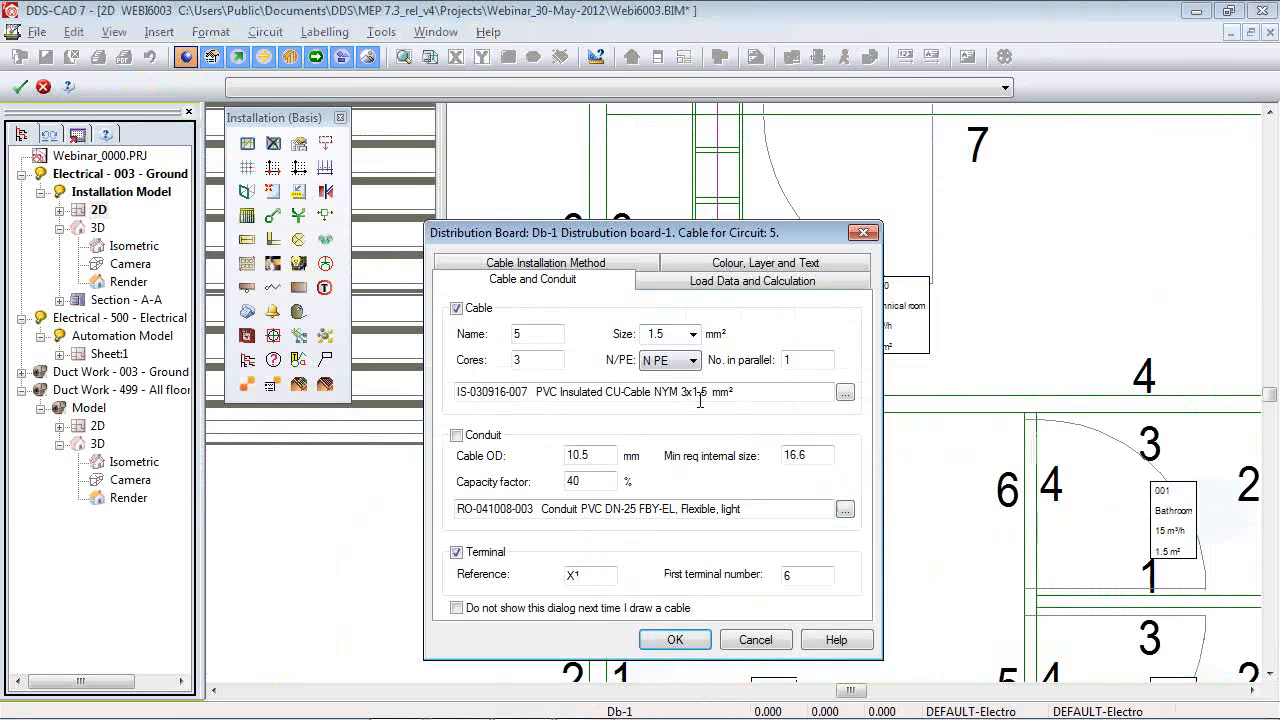
Set the circuit 5 cable to PVC-Single core H07V-U by searching descriptions for h07 in flat mode, with size 2.5 mm².
{"action": "left_click", "coordinate": [845, 392]}
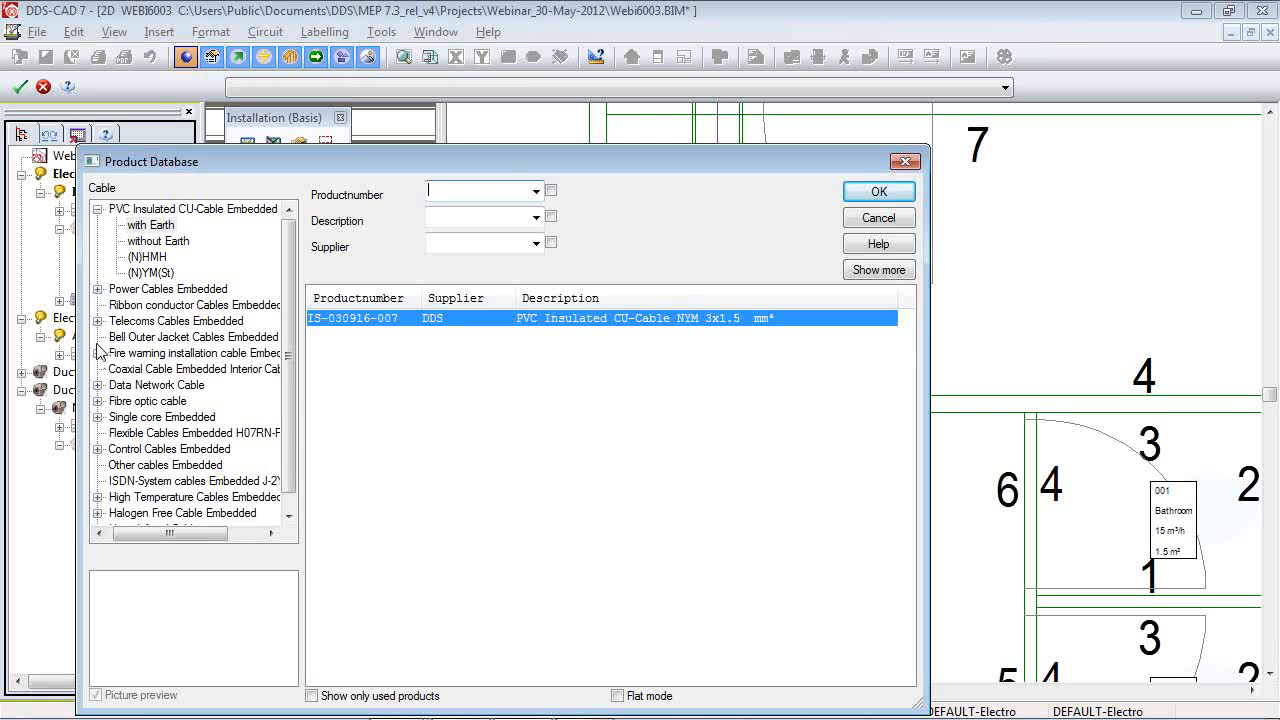
{"action": "left_click", "coordinate": [617, 695]}
{"action": "left_click", "coordinate": [474, 216]}
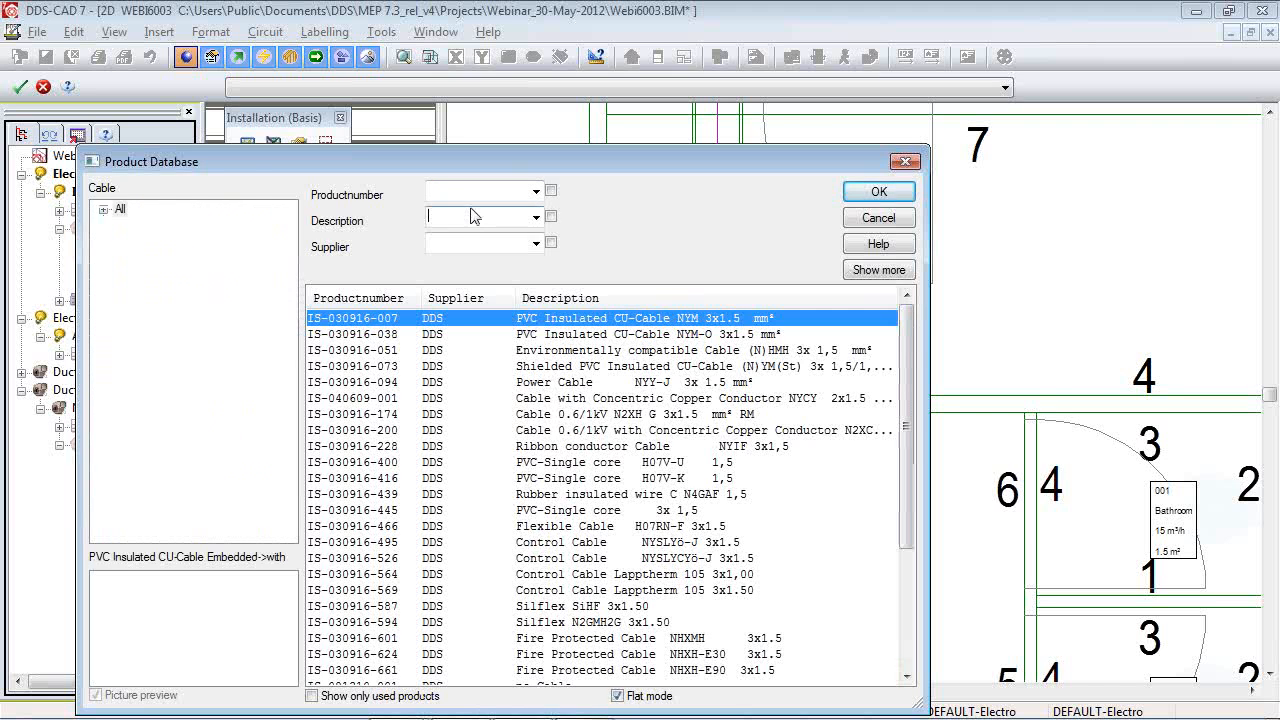
{"action": "type", "text": "h07"}
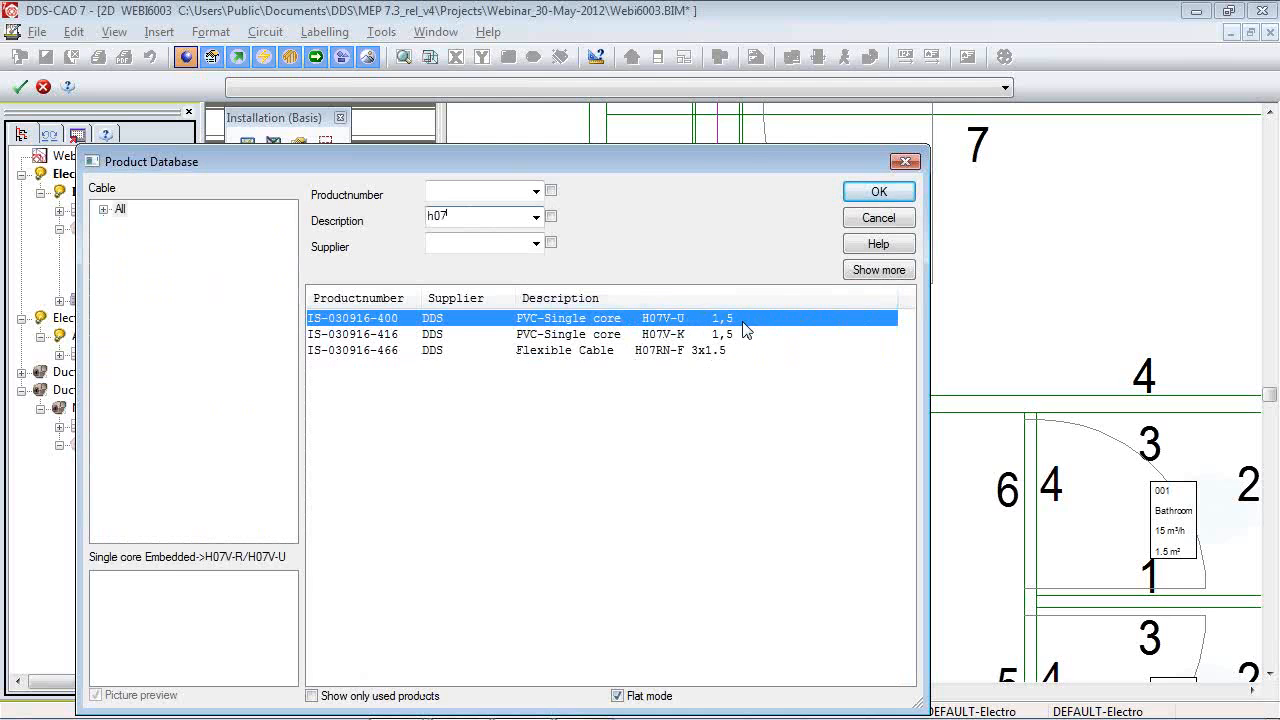
{"action": "double_click", "coordinate": [668, 321]}
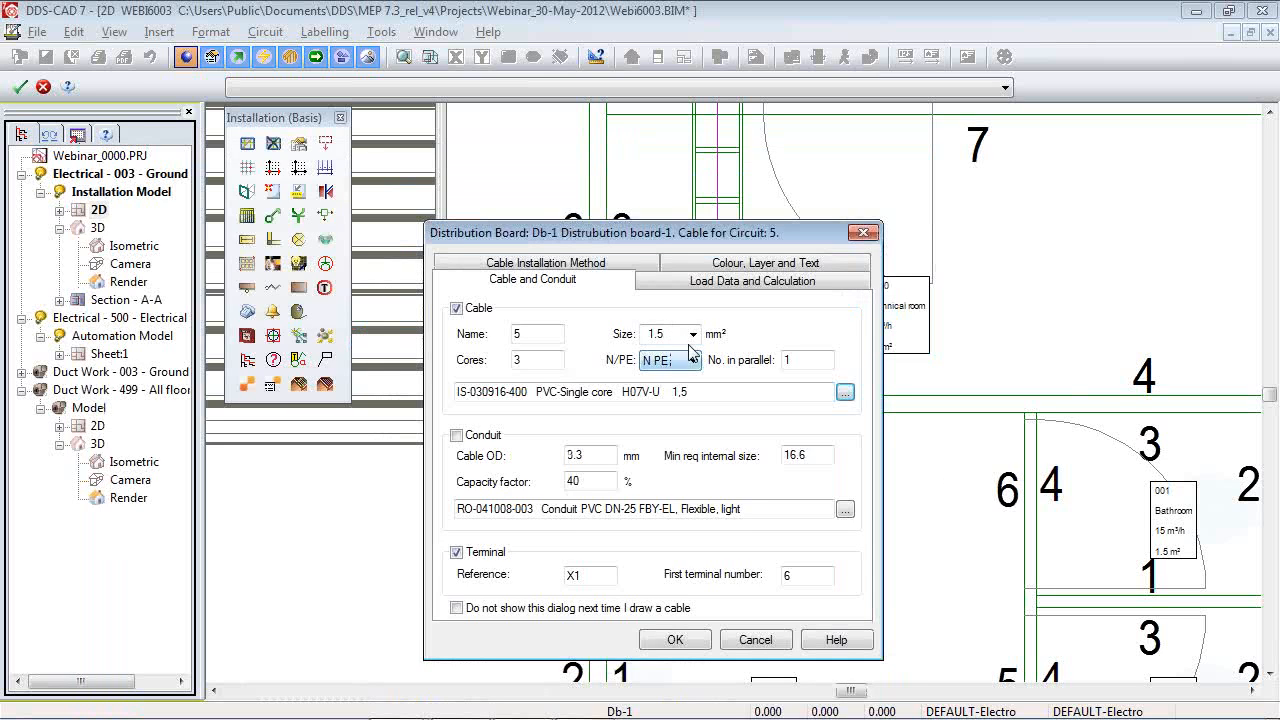
{"action": "left_click", "coordinate": [692, 334]}
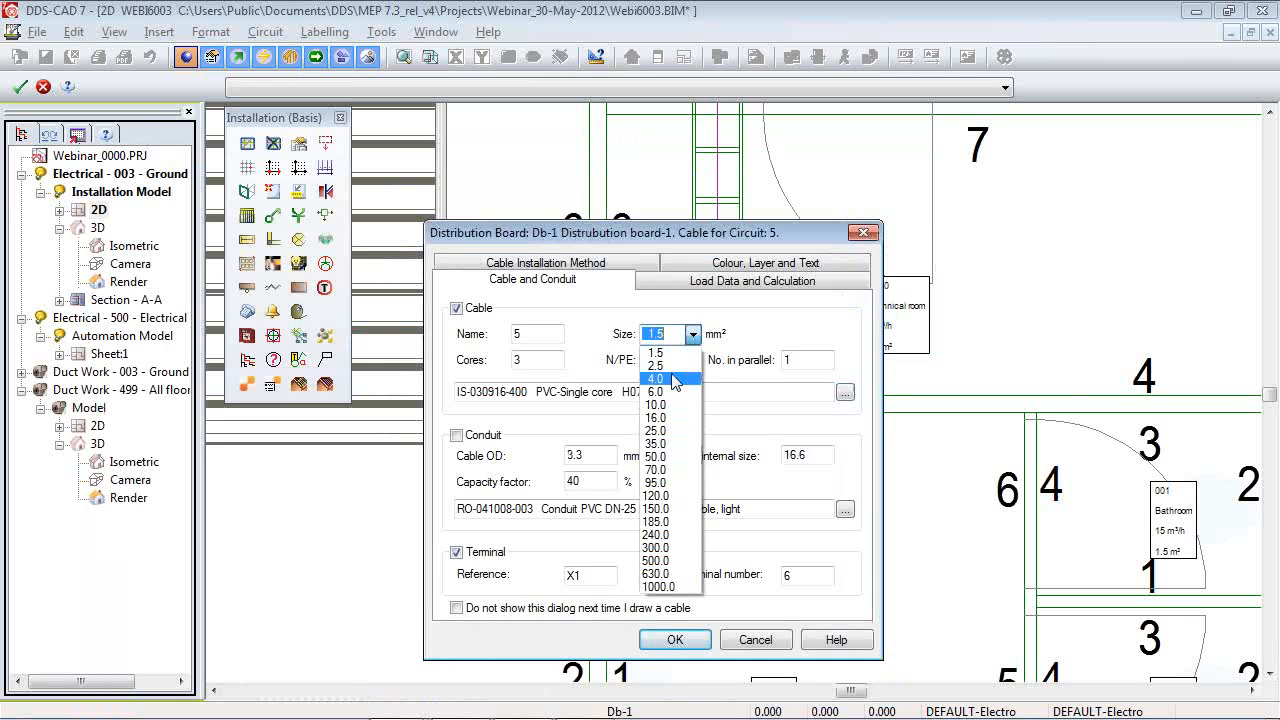
{"action": "left_click", "coordinate": [690, 367]}
{"action": "left_click", "coordinate": [667, 645]}
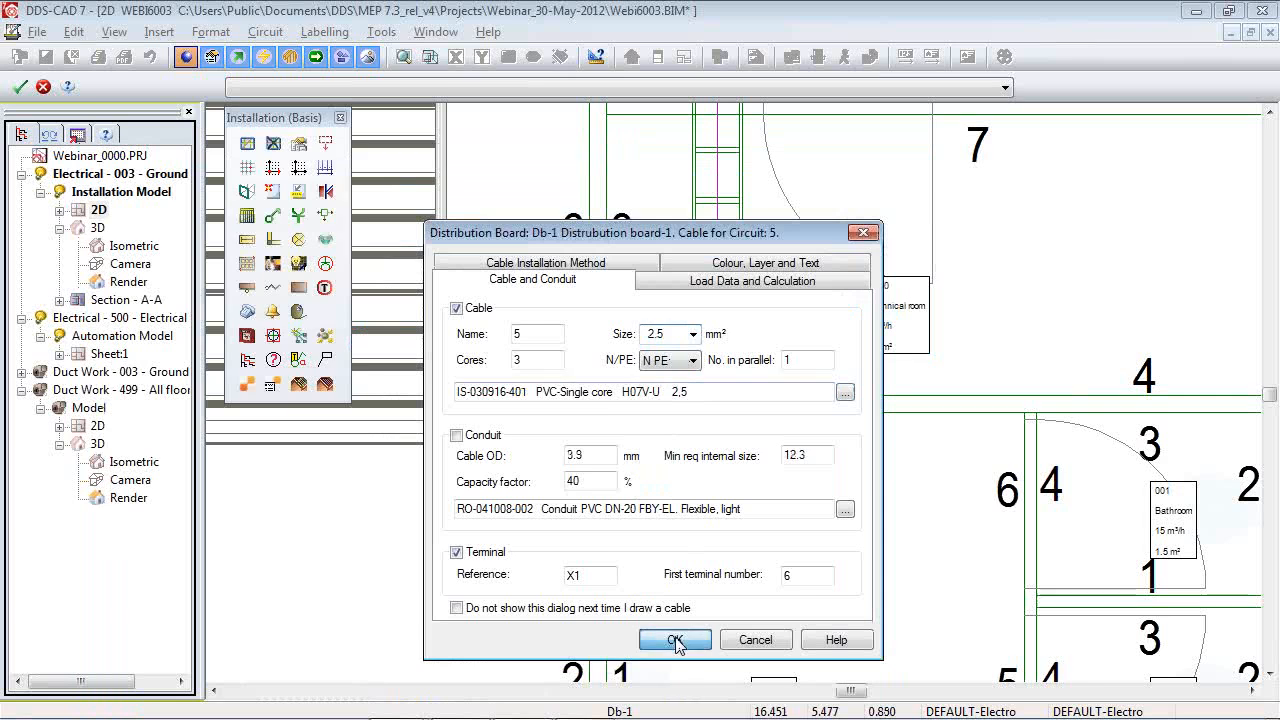
Draw the circuit 5 cable from the trunk near the tray's end to the nearest double socket and place its Db-1.5.5 label.
{"action": "scroll", "coordinate": [1153, 296], "scroll_direction": "down", "scroll_amount": 4}
{"action": "scroll", "coordinate": [706, 292], "scroll_direction": "up", "scroll_amount": 7}
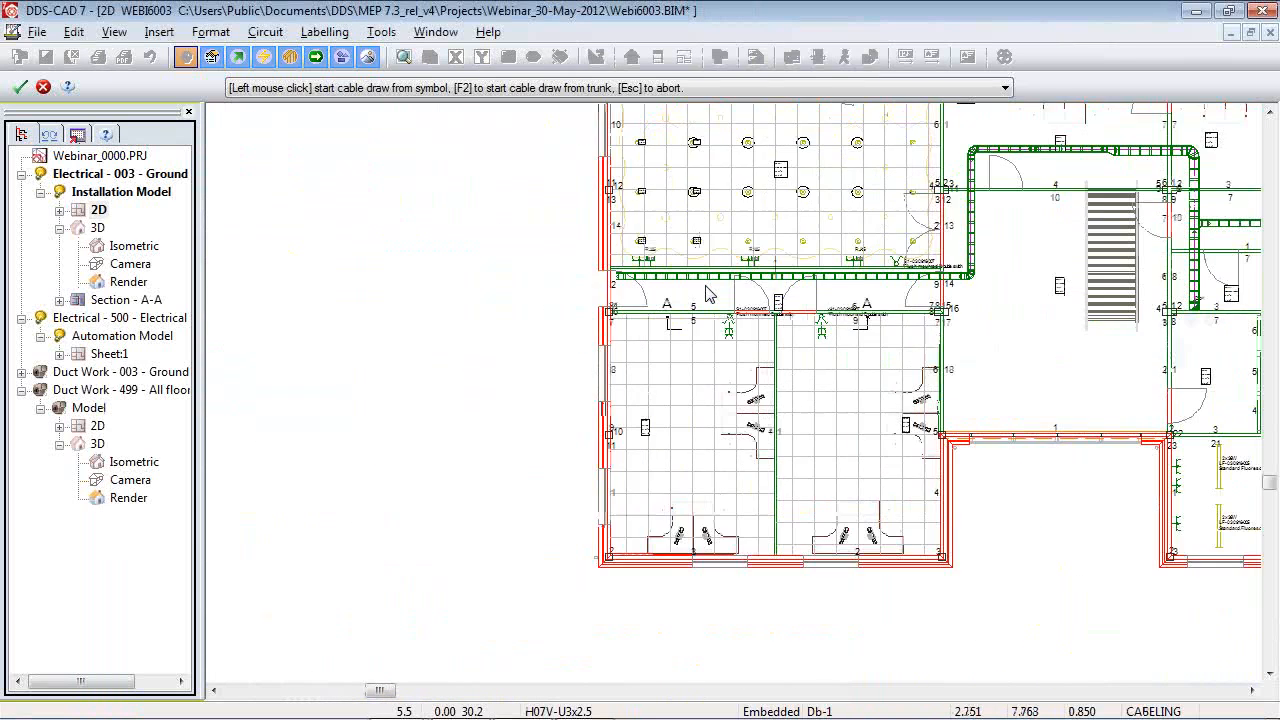
{"action": "scroll", "coordinate": [478, 278], "scroll_direction": "up", "scroll_amount": 2}
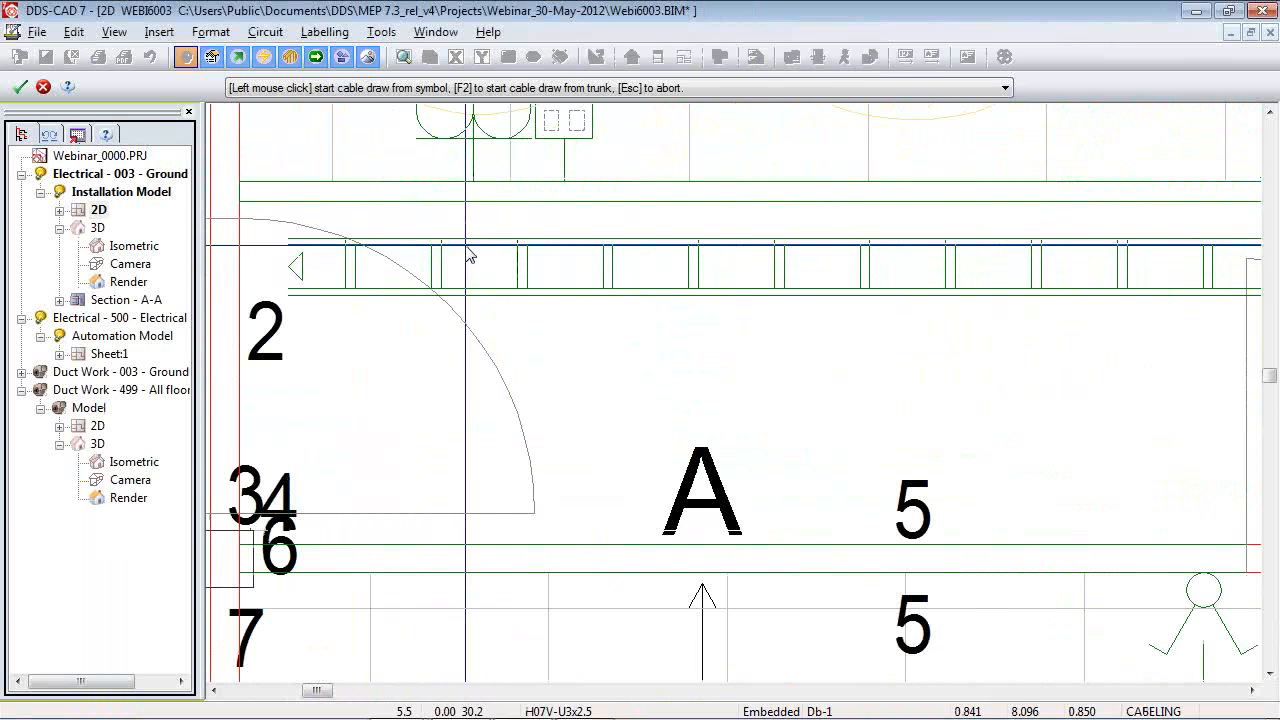
{"action": "left_click", "coordinate": [470, 257]}
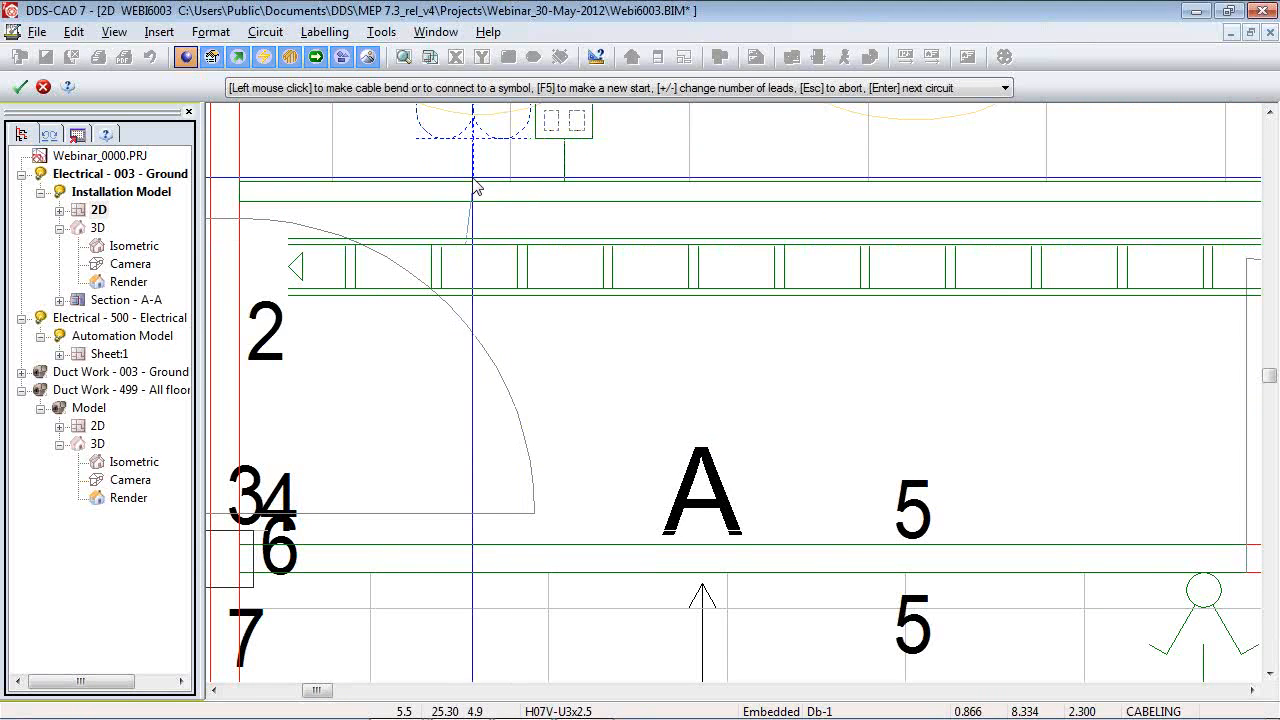
{"action": "scroll", "coordinate": [529, 360], "scroll_direction": "down", "scroll_amount": 2}
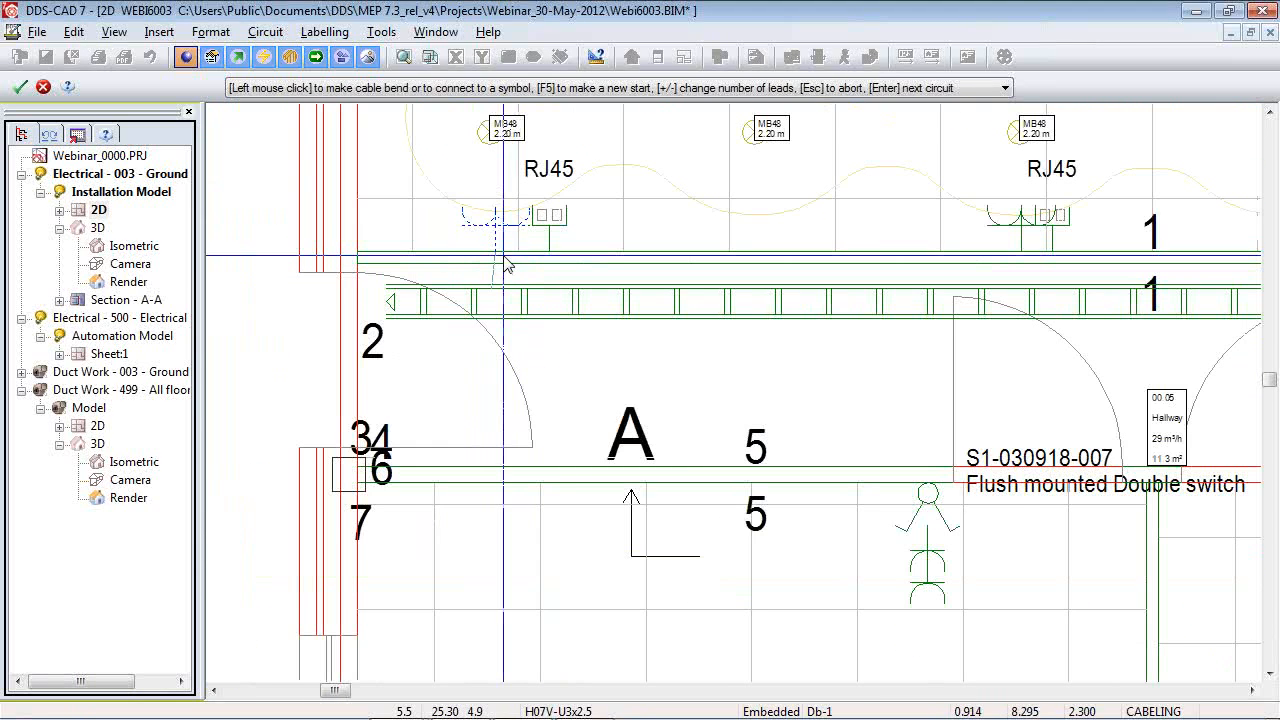
{"action": "key", "text": "Escape"}
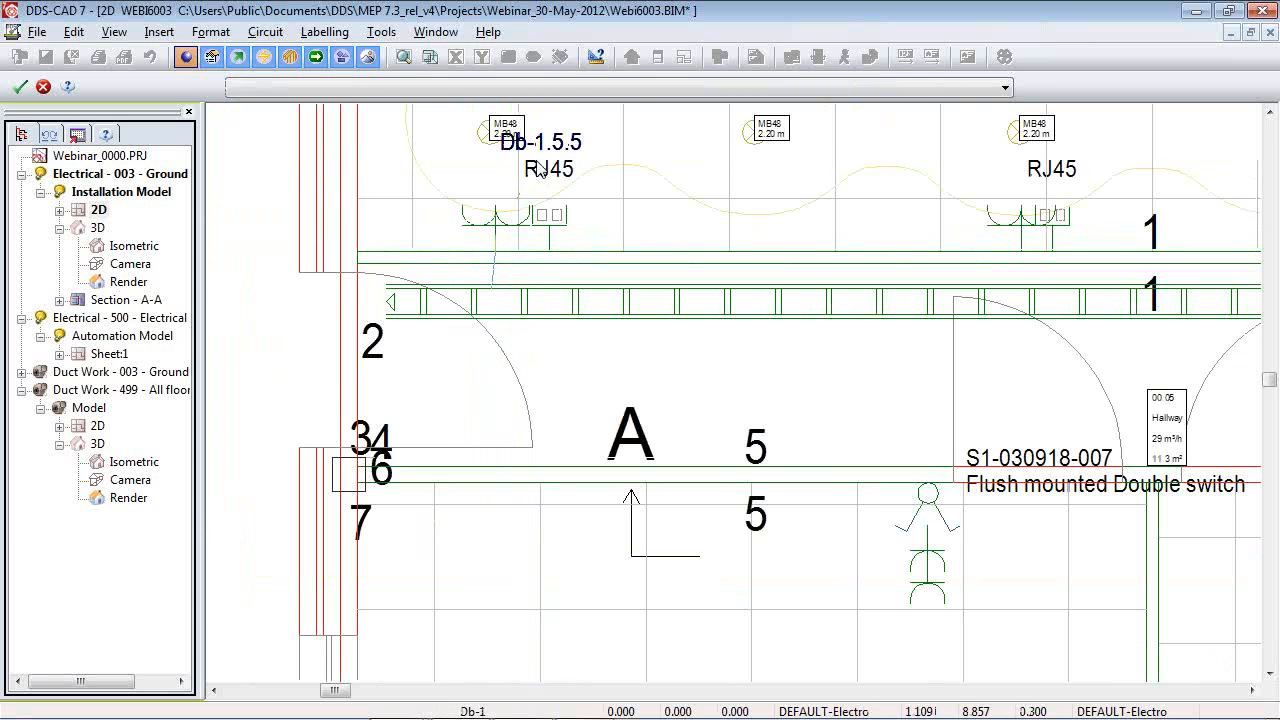
{"action": "left_click", "coordinate": [496, 160]}
{"action": "left_click", "coordinate": [413, 198]}
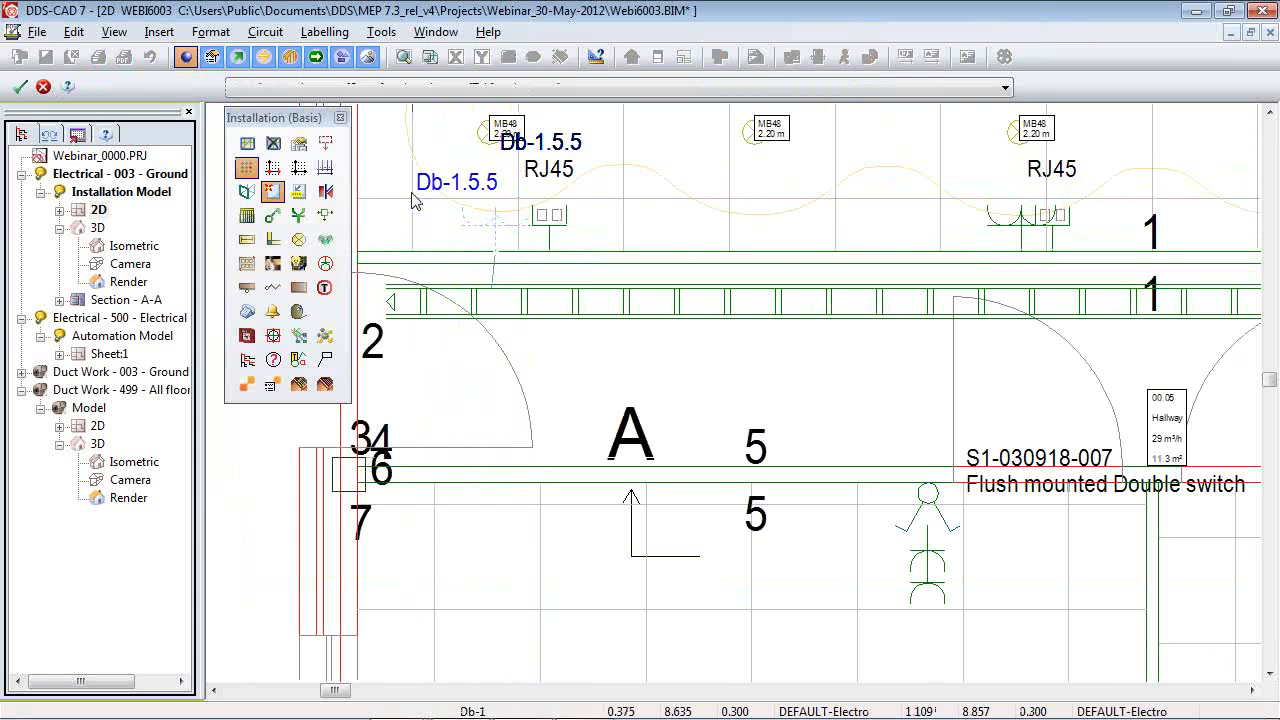
Review the board, circuit and cable that the first double socket is connected to.
{"action": "double_click", "coordinate": [479, 228]}
{"action": "left_click", "coordinate": [726, 165]}
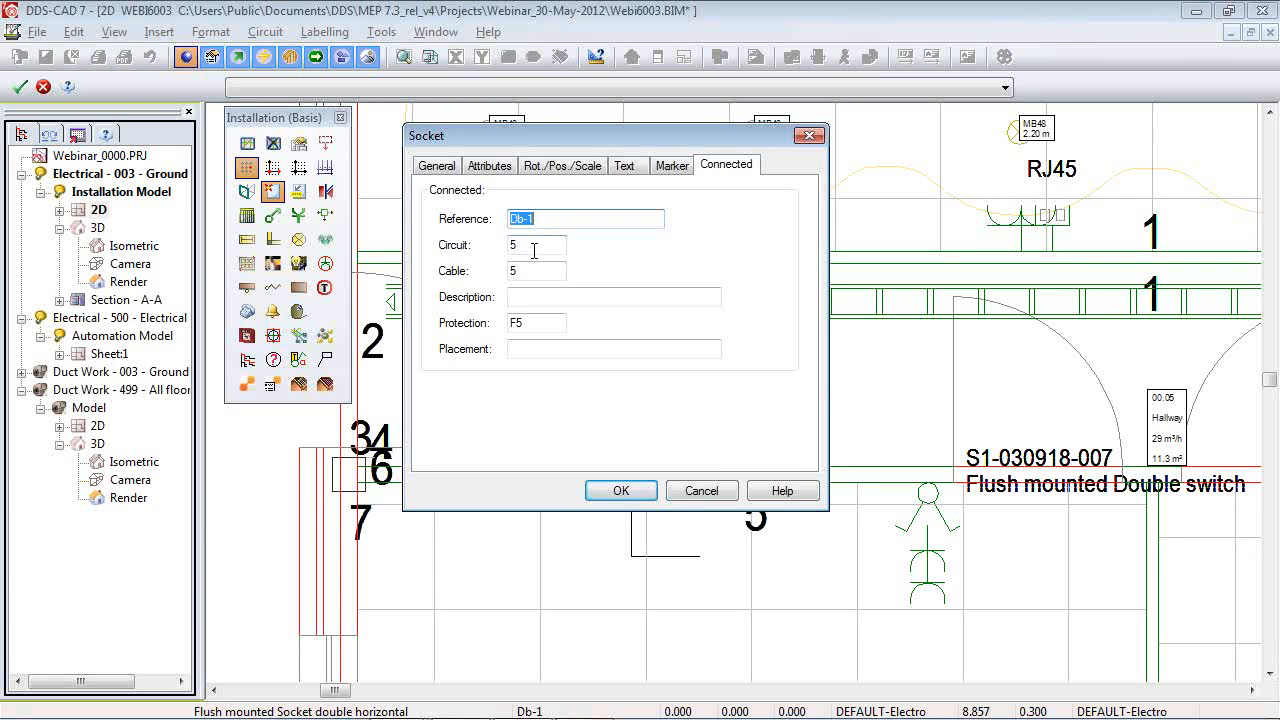
{"action": "key", "text": "Return"}
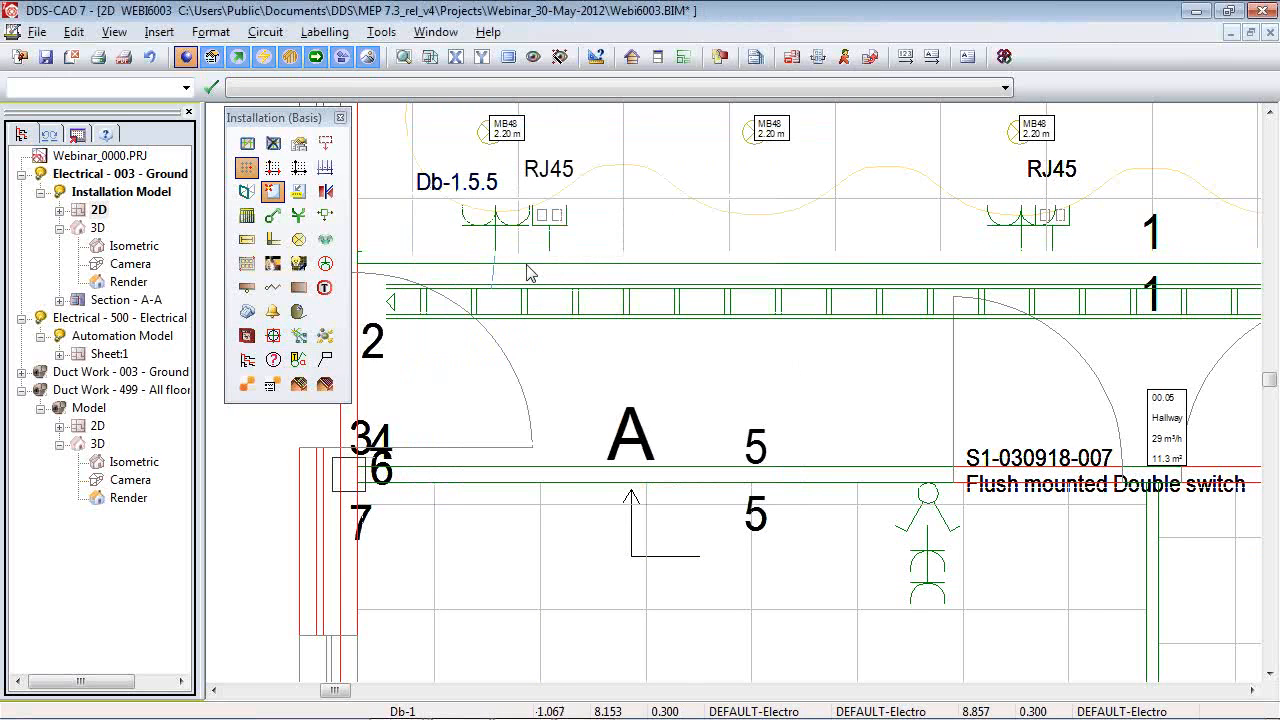
{"action": "double_click", "coordinate": [512, 233]}
{"action": "left_click", "coordinate": [809, 135]}
Select all matching double sockets together and set the grouping in their marker properties to 200W.
{"action": "right_click", "coordinate": [512, 233]}
{"action": "left_click", "coordinate": [648, 366]}
{"action": "left_click", "coordinate": [646, 334]}
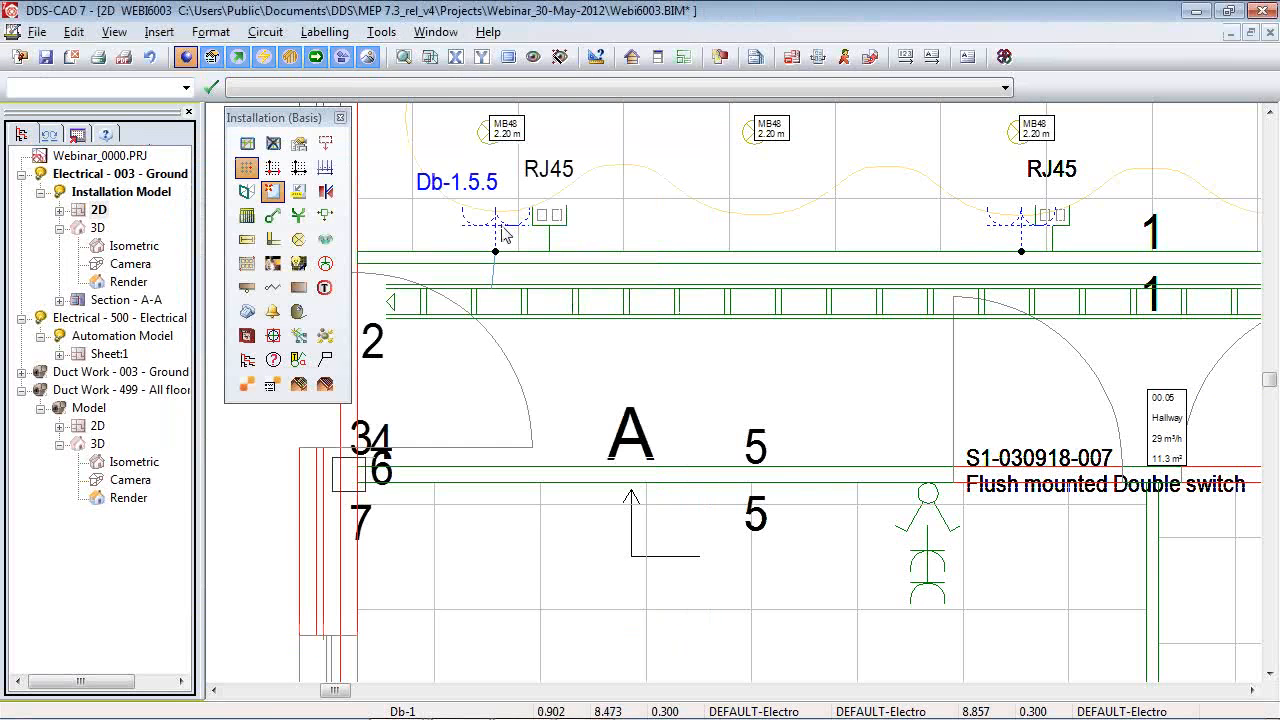
{"action": "left_click", "coordinate": [503, 234]}
{"action": "left_click", "coordinate": [568, 153]}
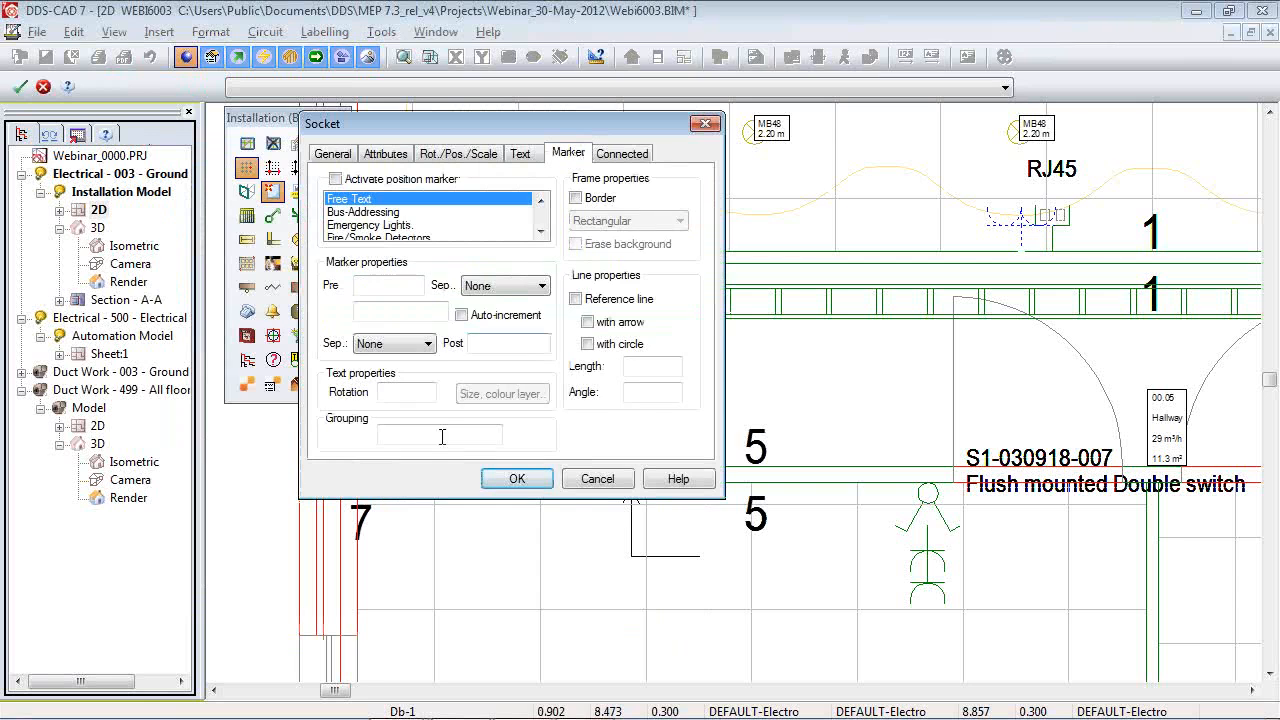
{"action": "left_click", "coordinate": [409, 430]}
{"action": "type", "text": "2"}
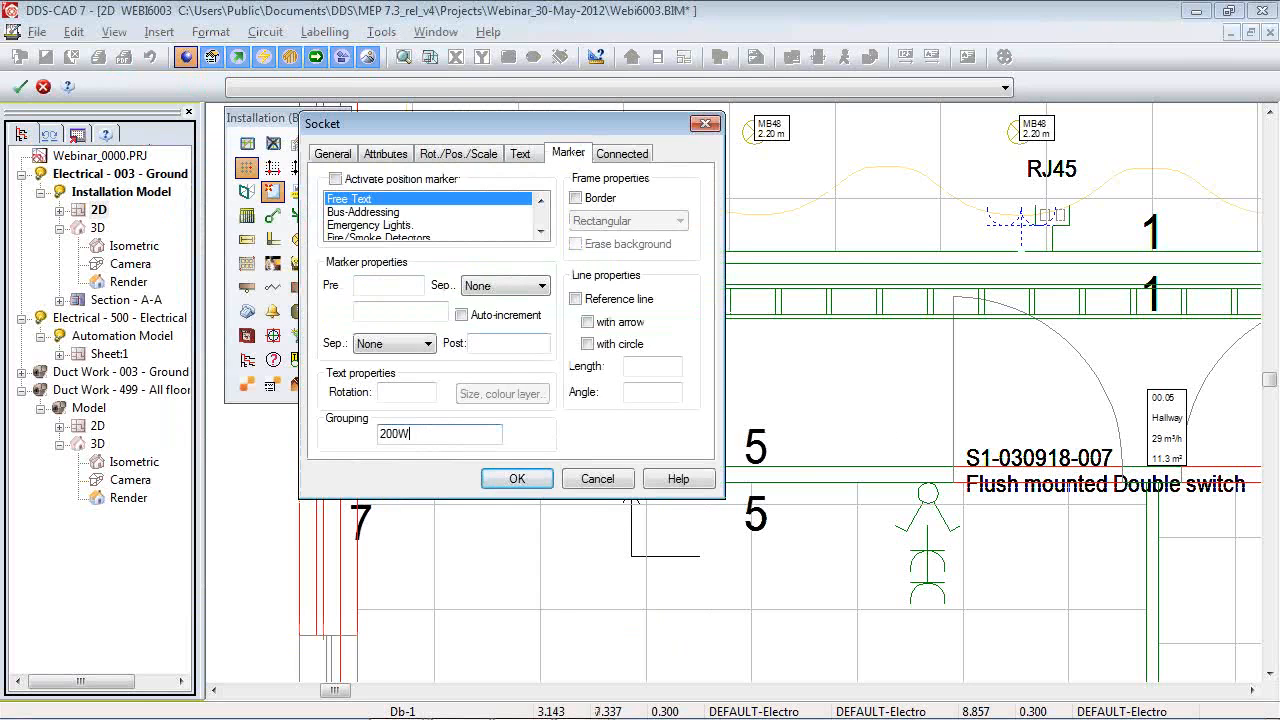
{"action": "type", "text": "00W"}
{"action": "left_click", "coordinate": [520, 479]}
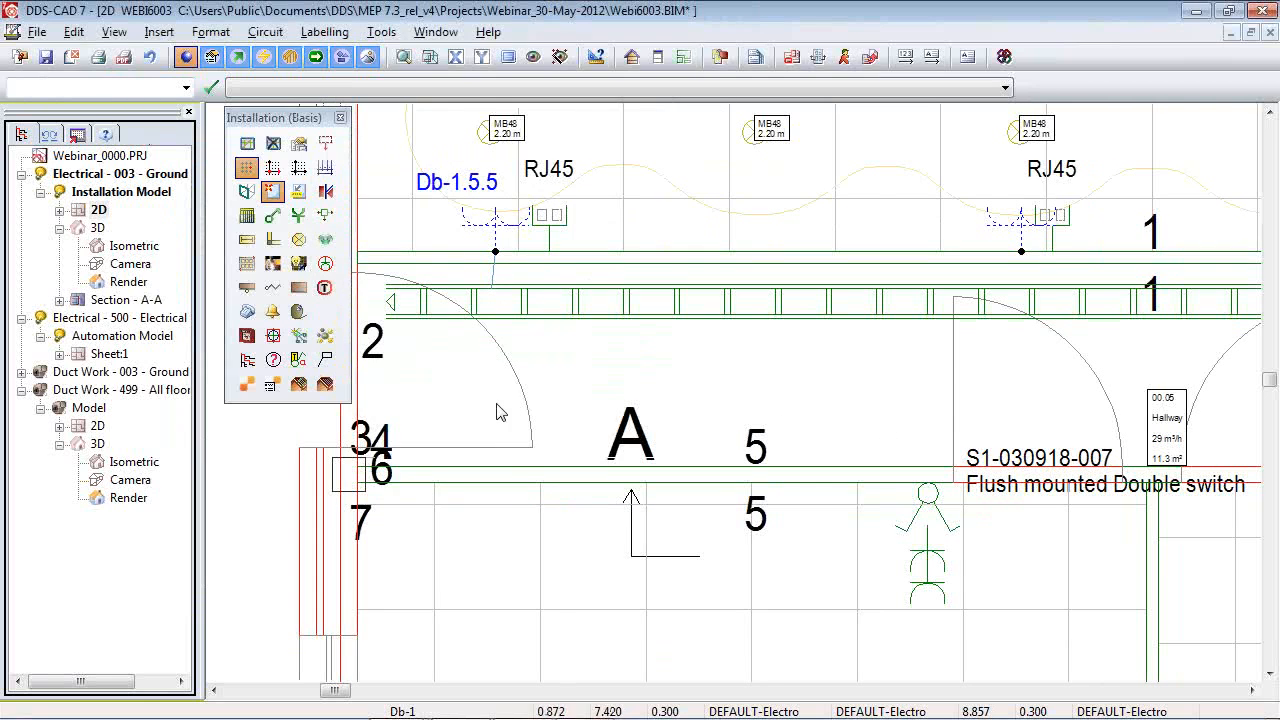
{"action": "key", "text": "Escape"}
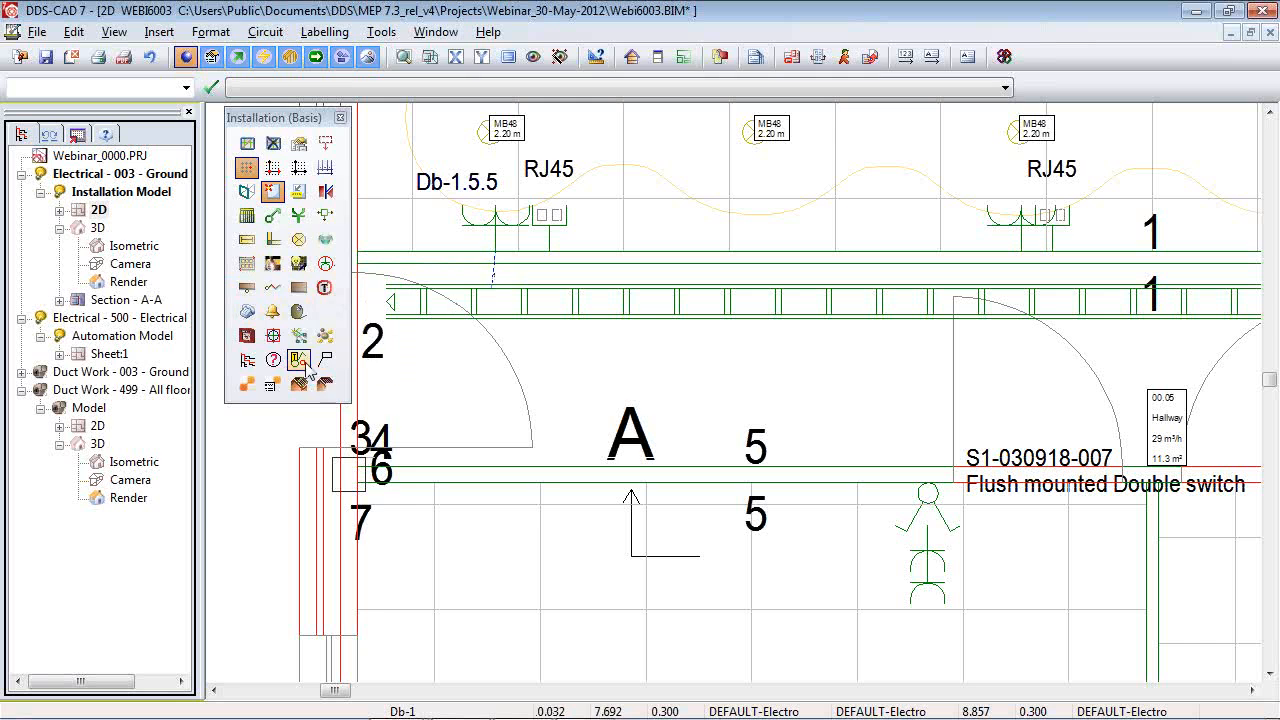
{"action": "left_click", "coordinate": [273, 360]}
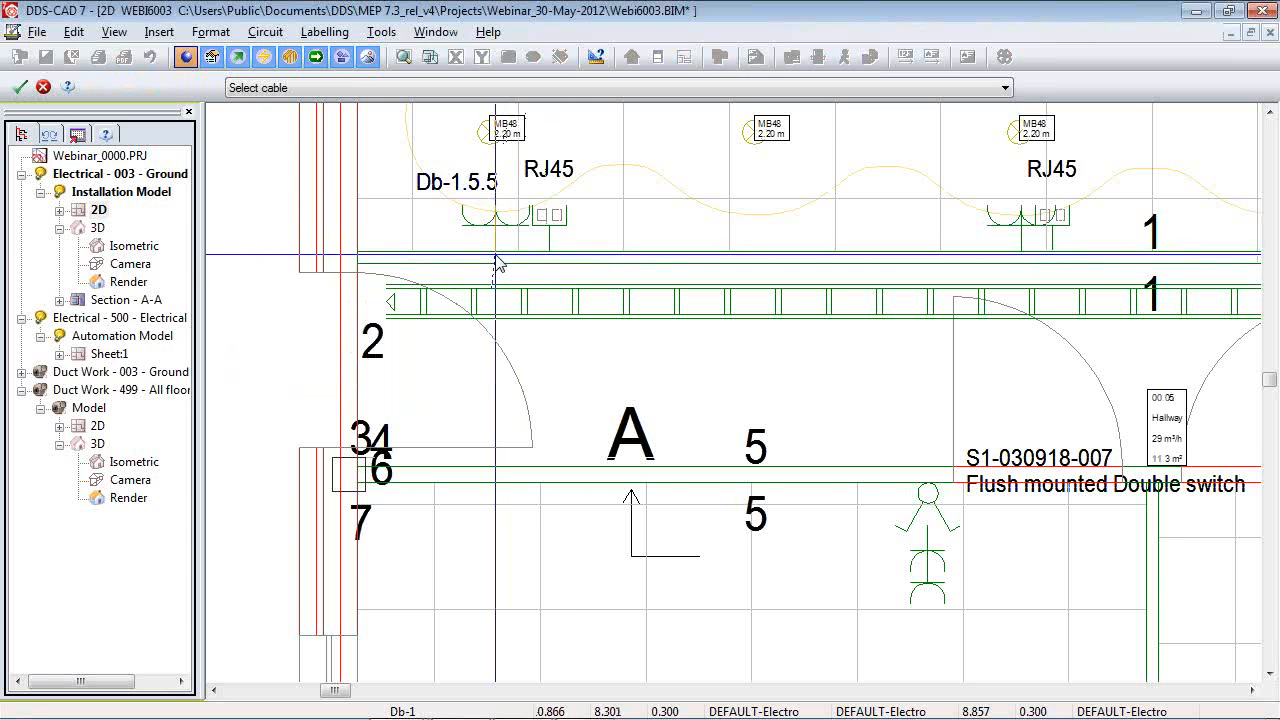
{"action": "scroll", "coordinate": [497, 258], "scroll_direction": "up", "scroll_amount": 3}
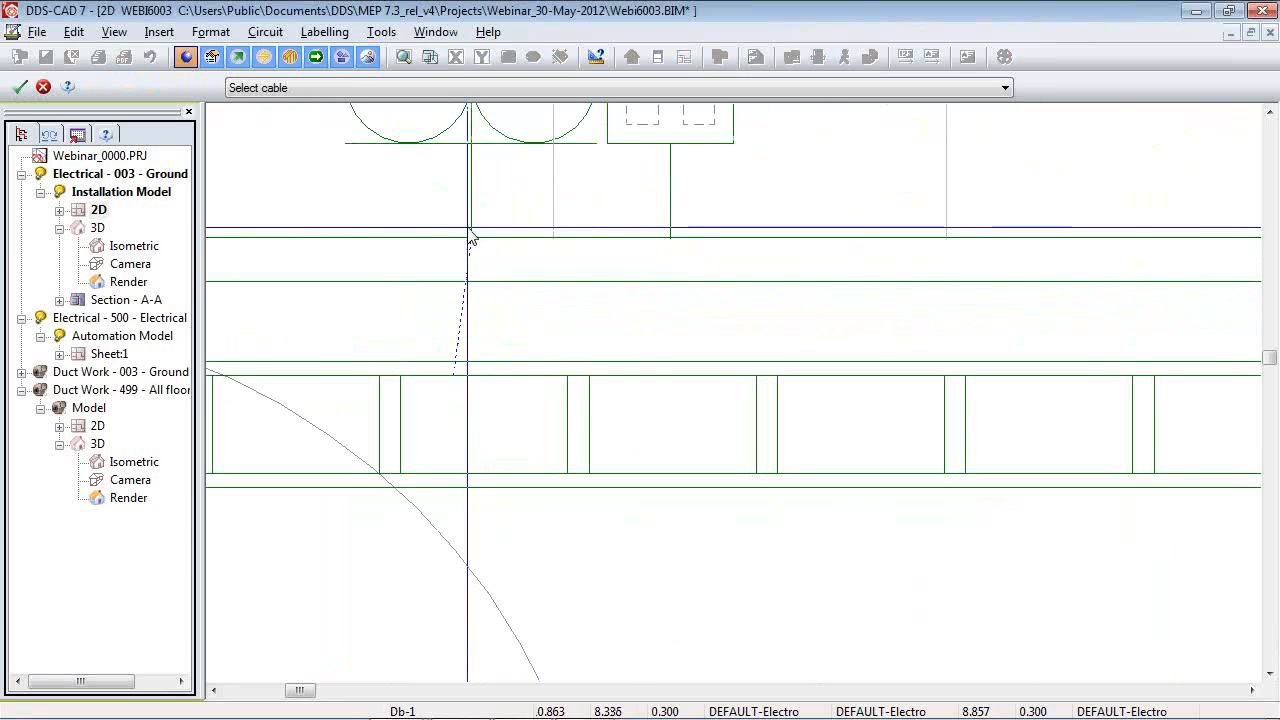
{"action": "left_click", "coordinate": [497, 262]}
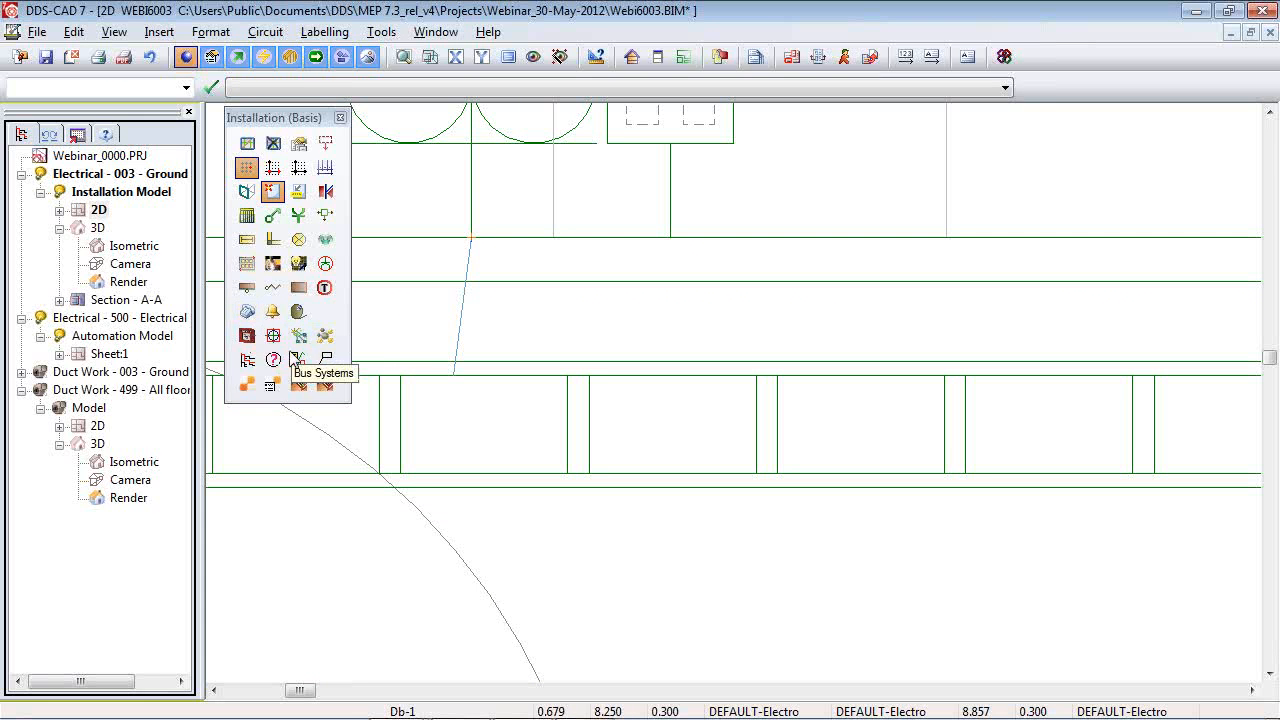
Resume the circuit 5 cable from the first double socket and route it along the wall to the second double socket.
{"action": "left_click", "coordinate": [273, 360]}
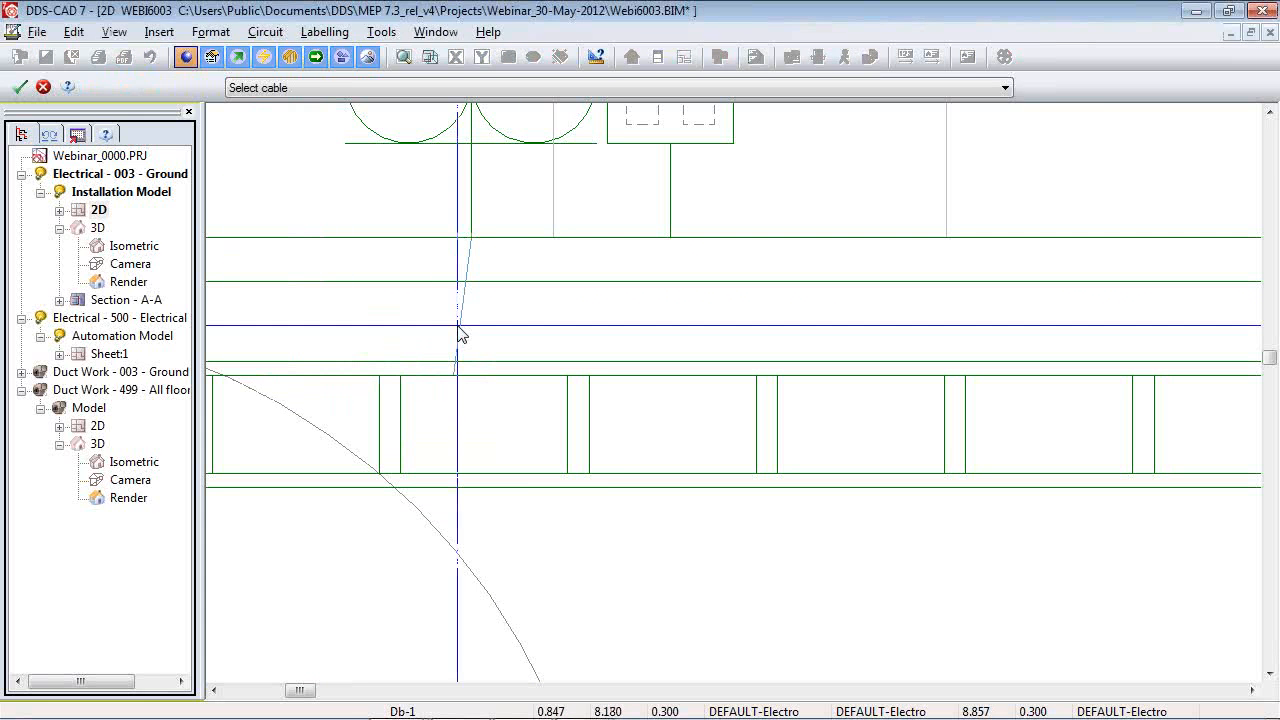
{"action": "left_click", "coordinate": [460, 334]}
{"action": "left_click", "coordinate": [677, 641]}
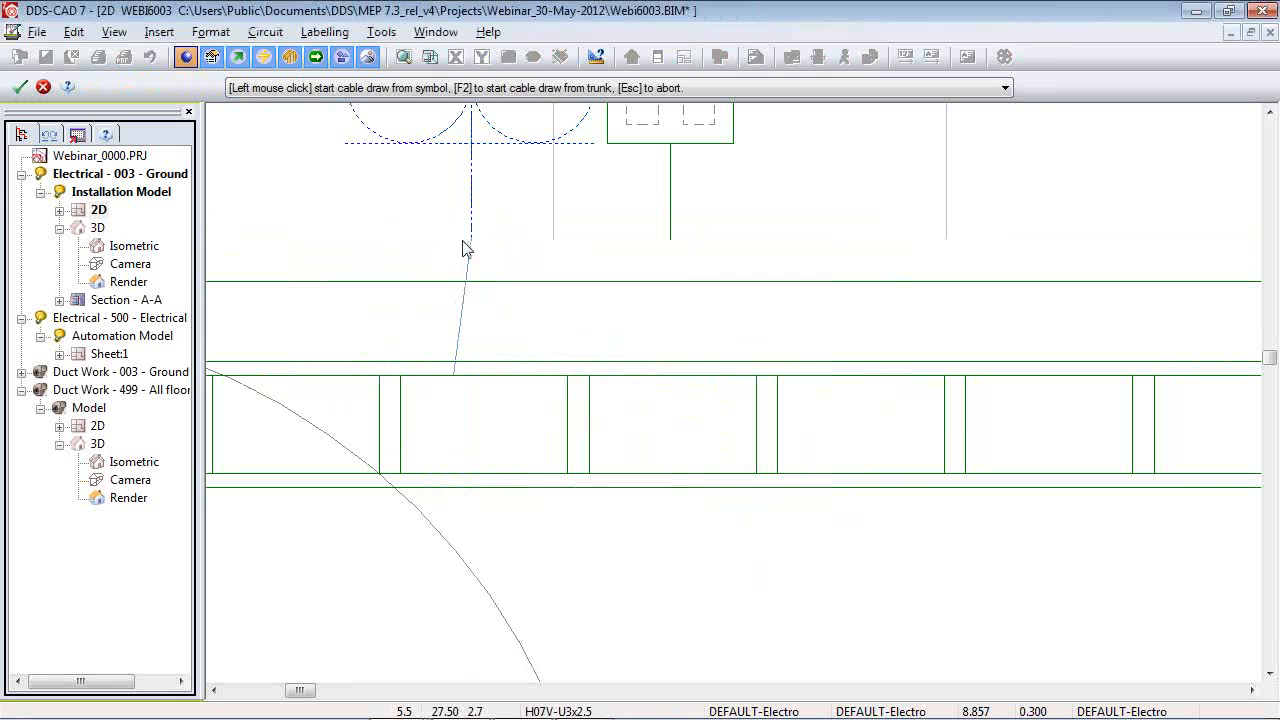
{"action": "left_click", "coordinate": [477, 246]}
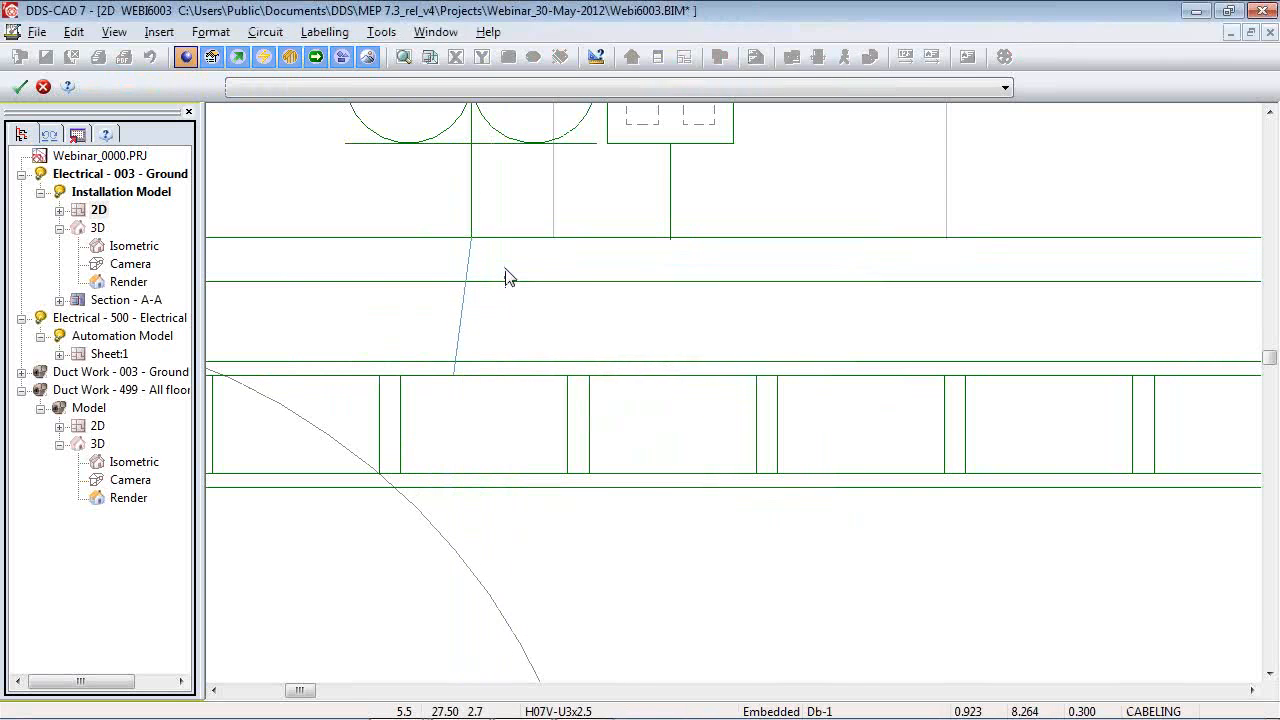
{"action": "left_click", "coordinate": [392, 281]}
{"action": "scroll", "coordinate": [1146, 294], "scroll_direction": "up", "scroll_amount": 2}
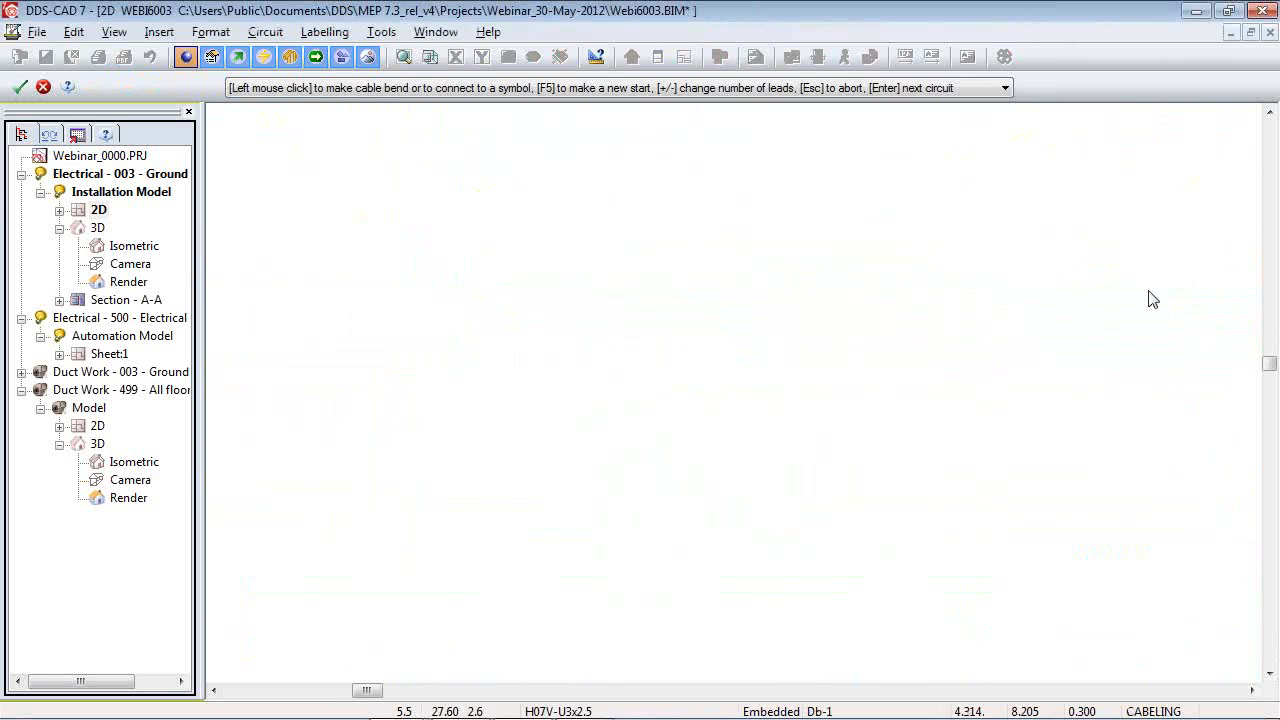
{"action": "left_click", "coordinate": [977, 262]}
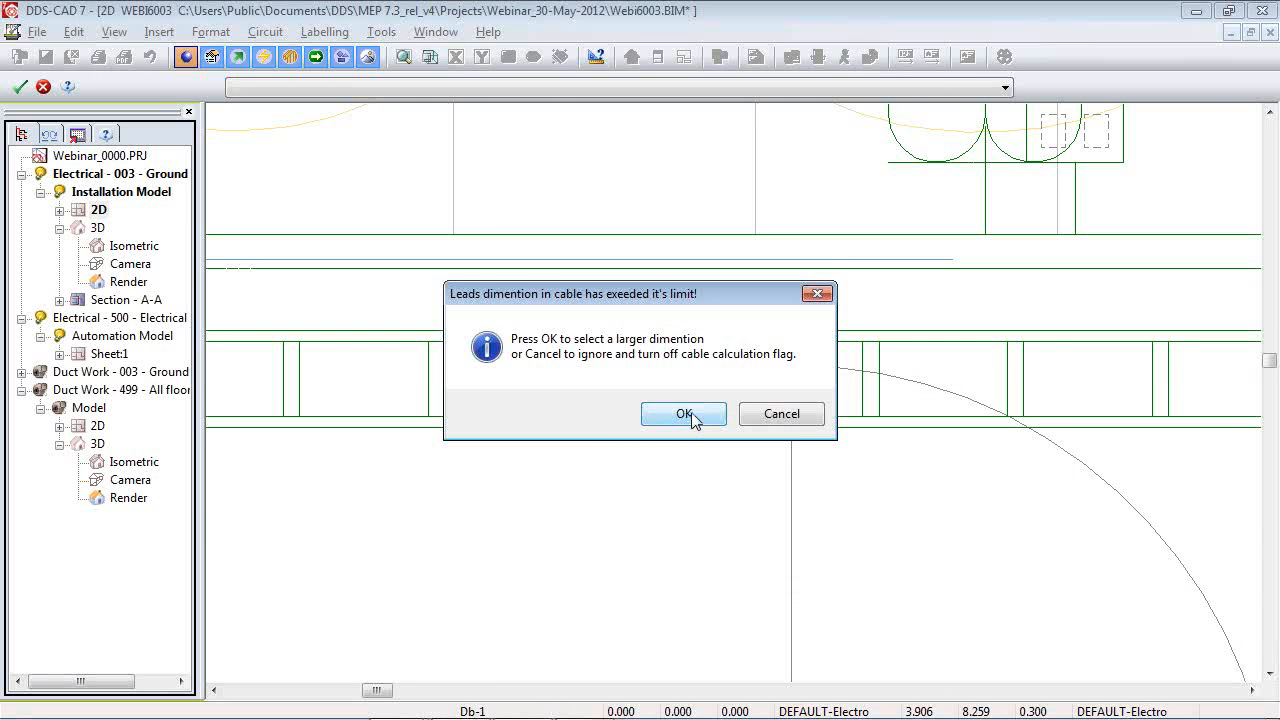
In the circuit 5 cable's load data, enter 1,5 kW for power P2 and set load Ib to 7 A.
{"action": "left_click", "coordinate": [684, 414]}
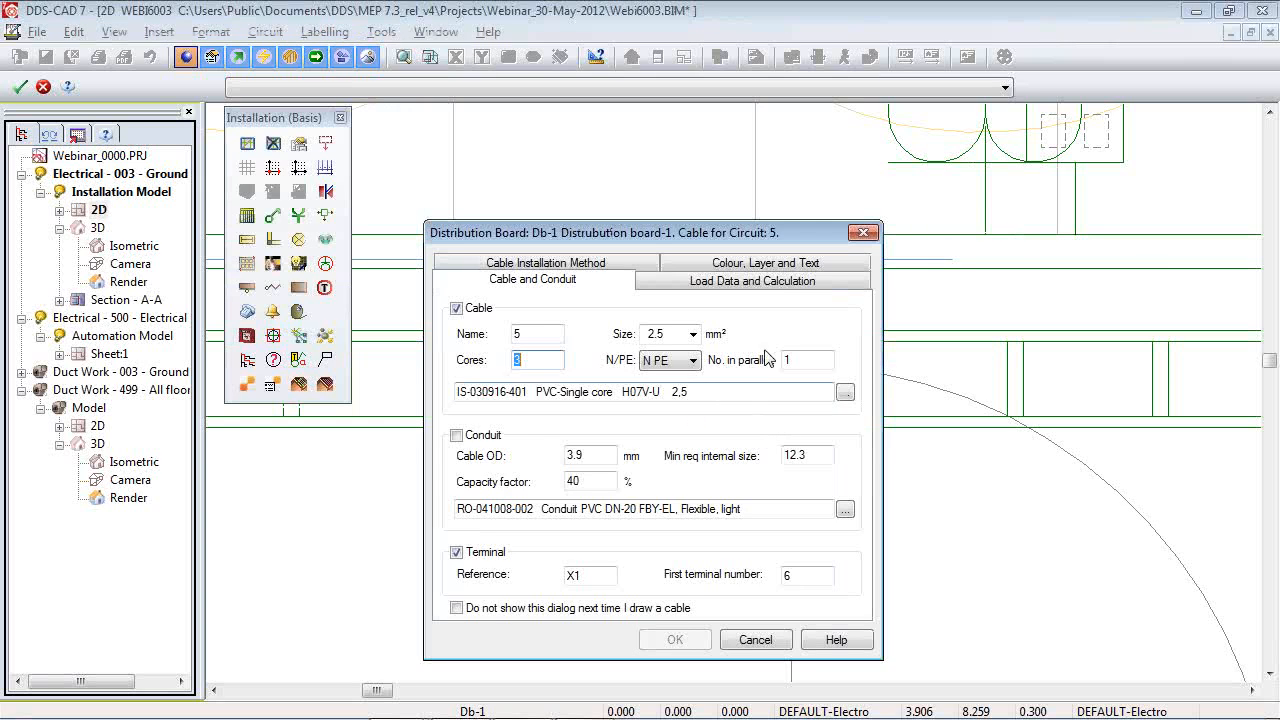
{"action": "left_click", "coordinate": [771, 290]}
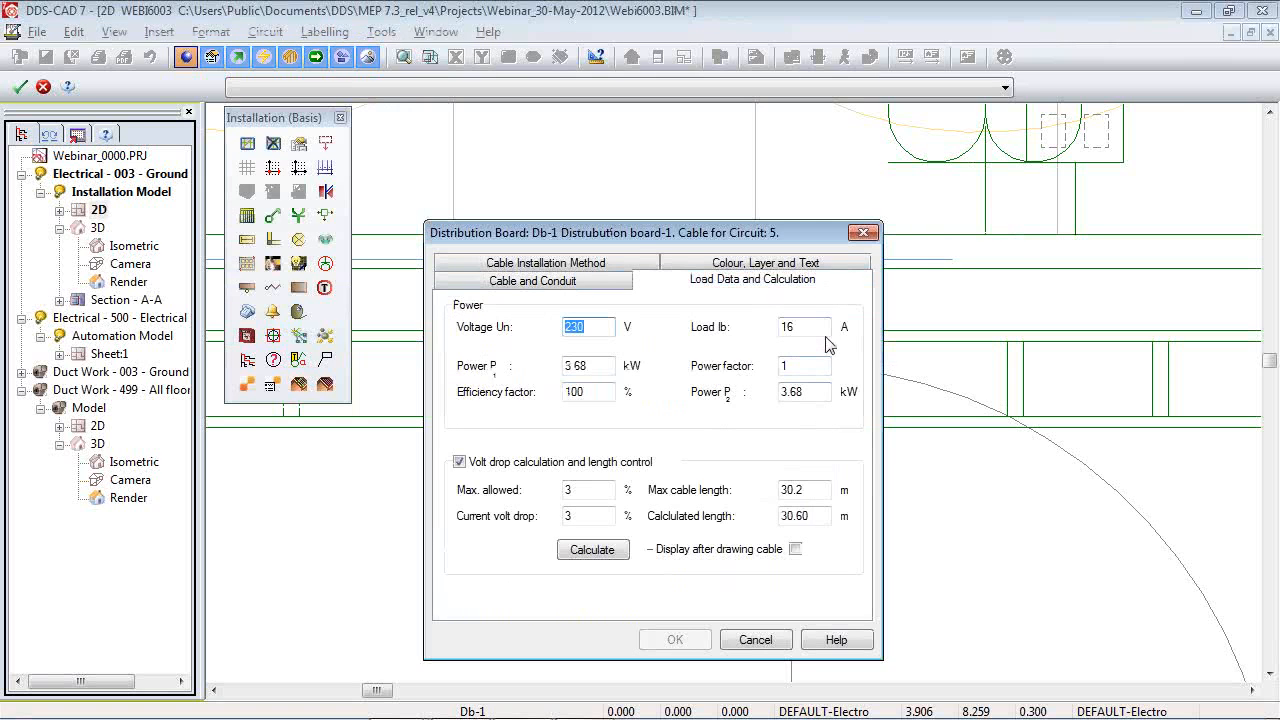
{"action": "left_click", "coordinate": [560, 281]}
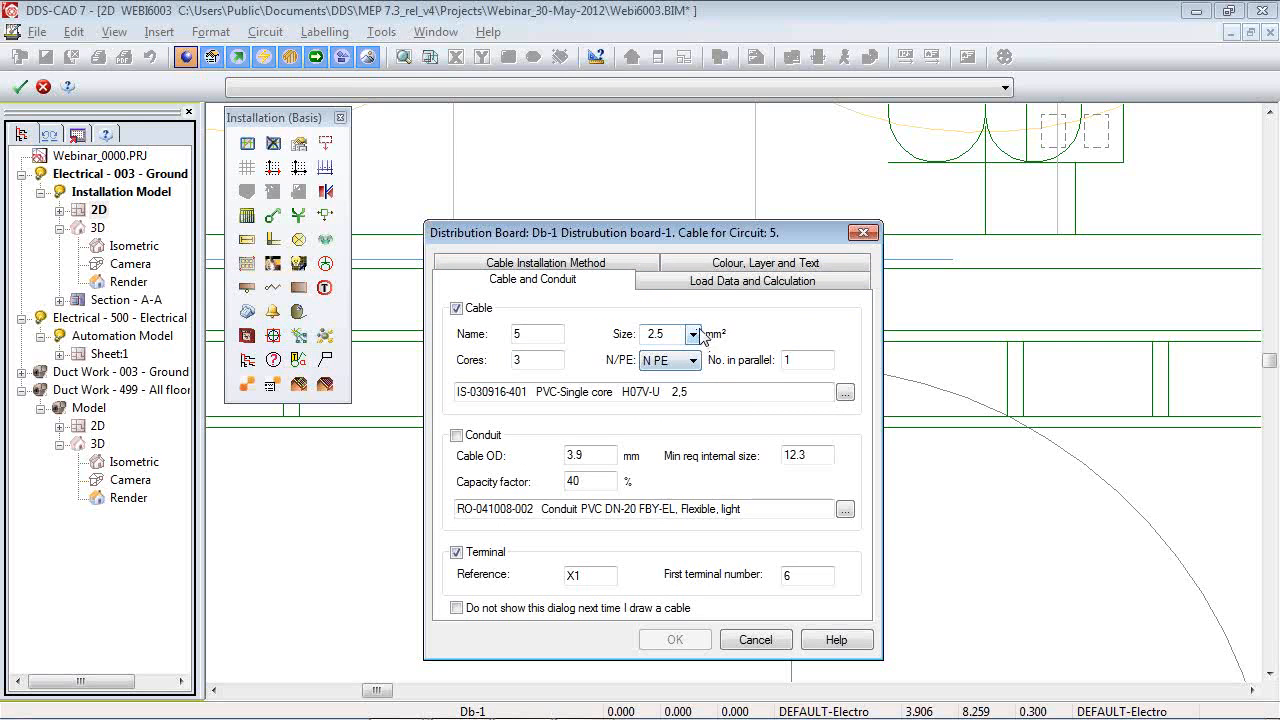
{"action": "left_click", "coordinate": [729, 289]}
{"action": "left_click", "coordinate": [820, 393]}
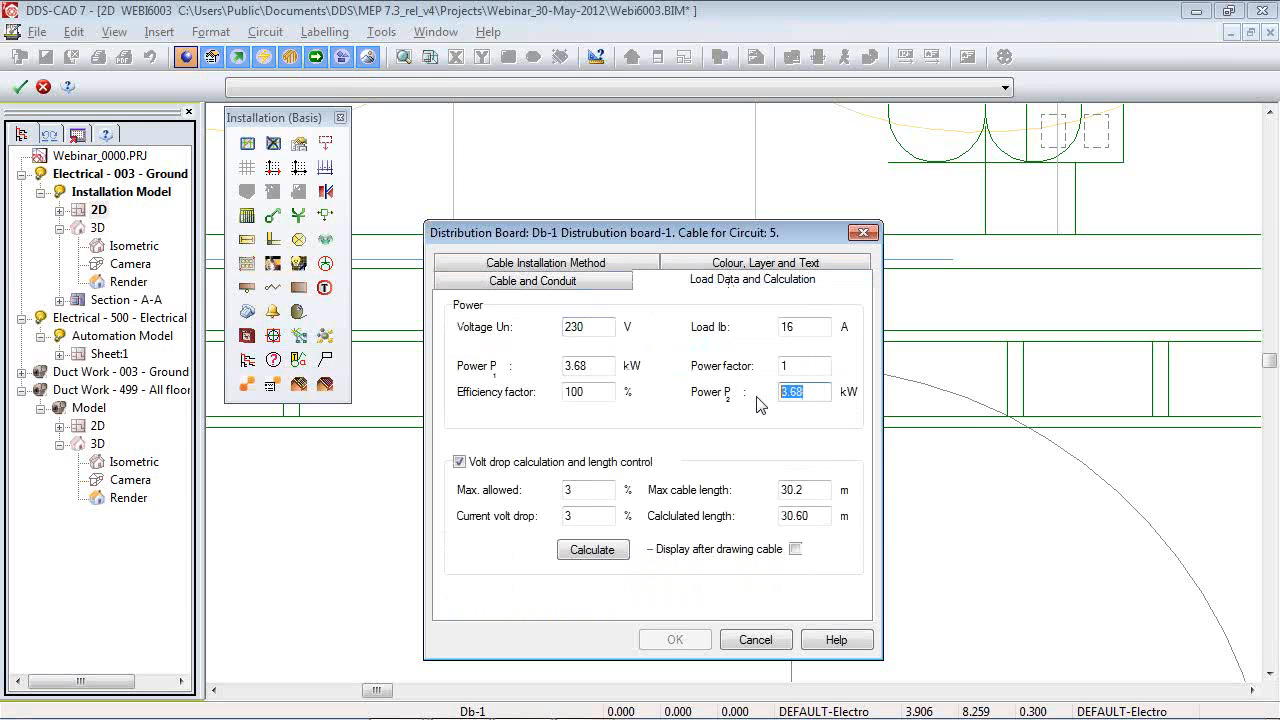
{"action": "type", "text": "1,5"}
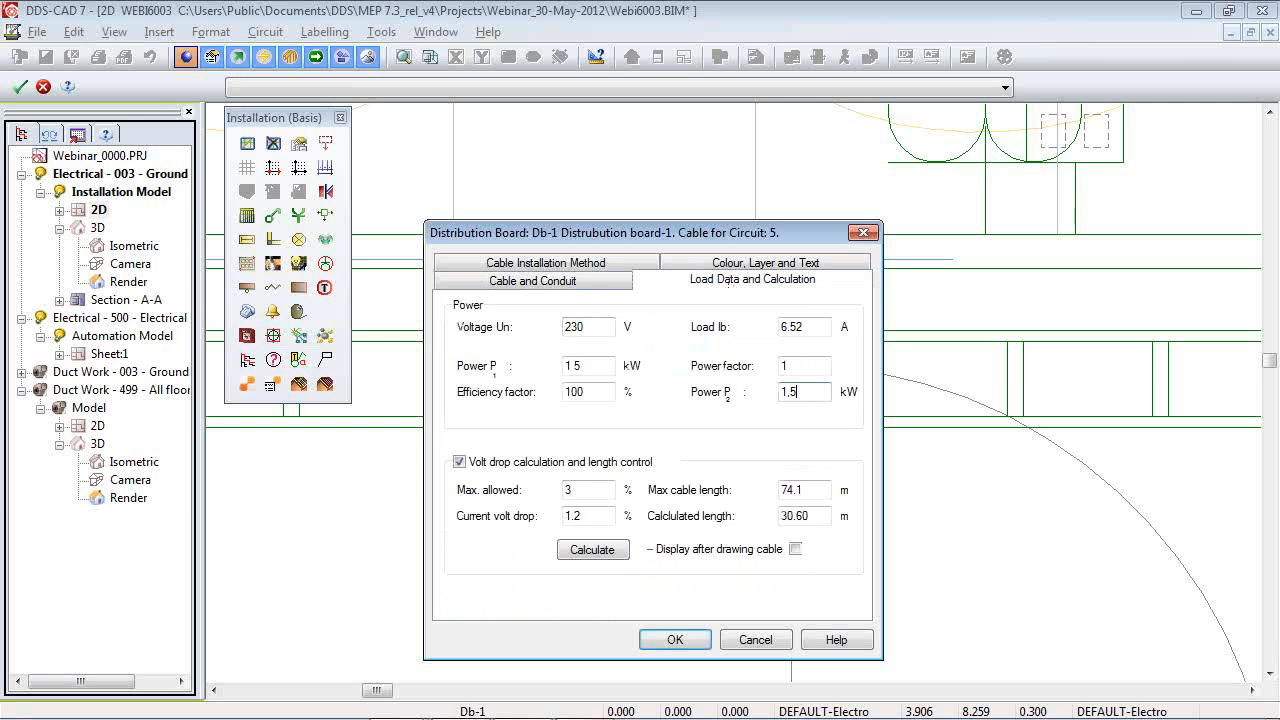
{"action": "left_click", "coordinate": [810, 326]}
{"action": "type", "text": "7"}
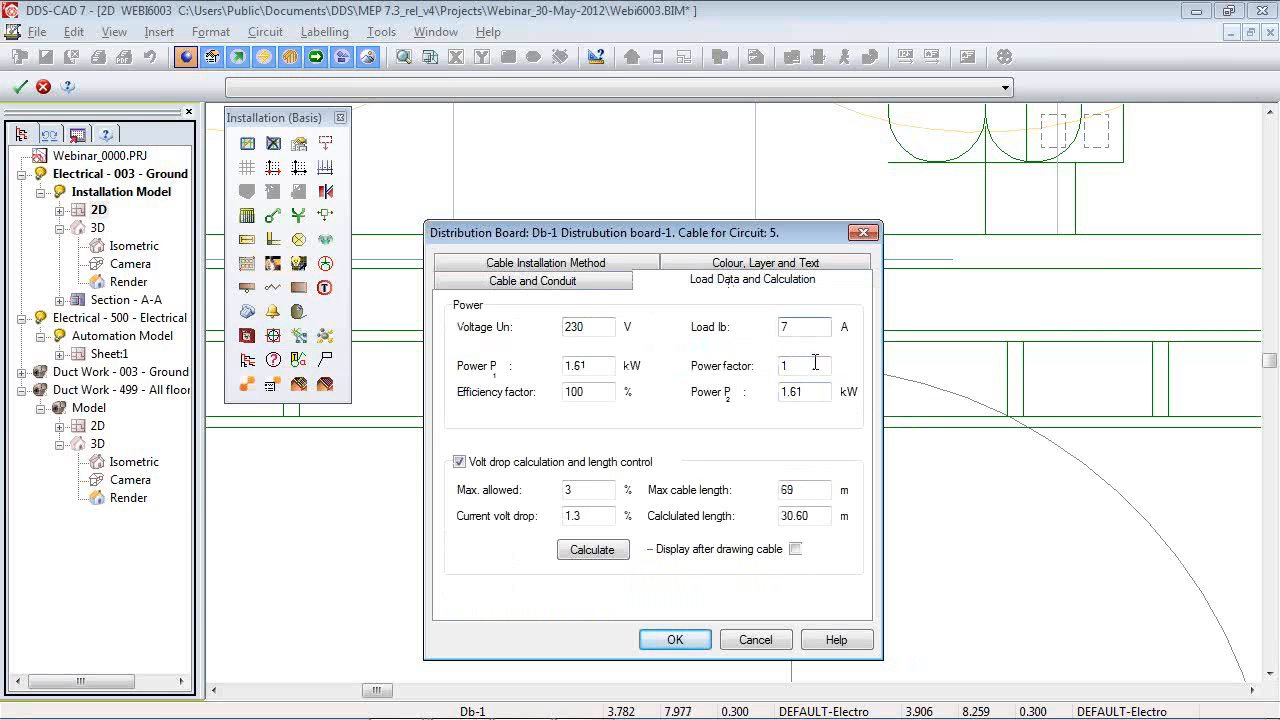
{"action": "left_click", "coordinate": [675, 639]}
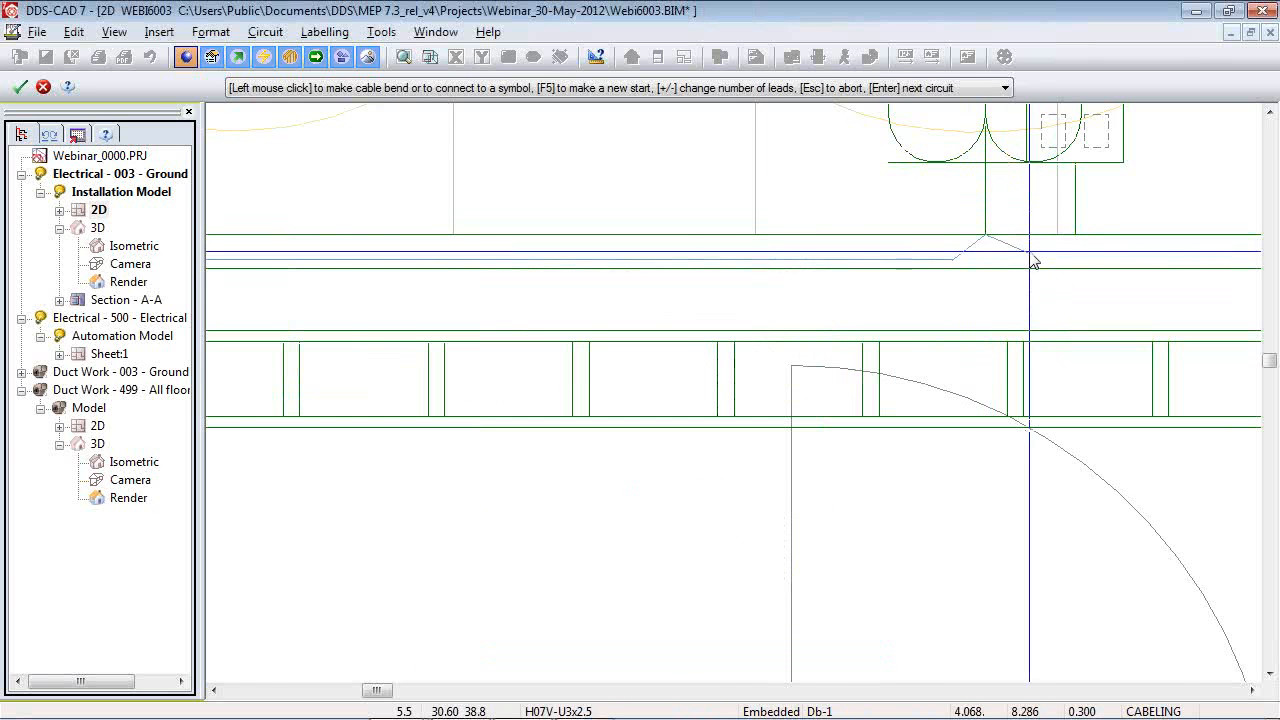
Extend the circuit 5 cable along the wall from the second double socket and connect it to the third one.
{"action": "left_click", "coordinate": [1025, 252]}
{"action": "scroll", "coordinate": [246, 283], "scroll_direction": "down", "scroll_amount": 3}
{"action": "scroll", "coordinate": [532, 244], "scroll_direction": "down", "scroll_amount": 3}
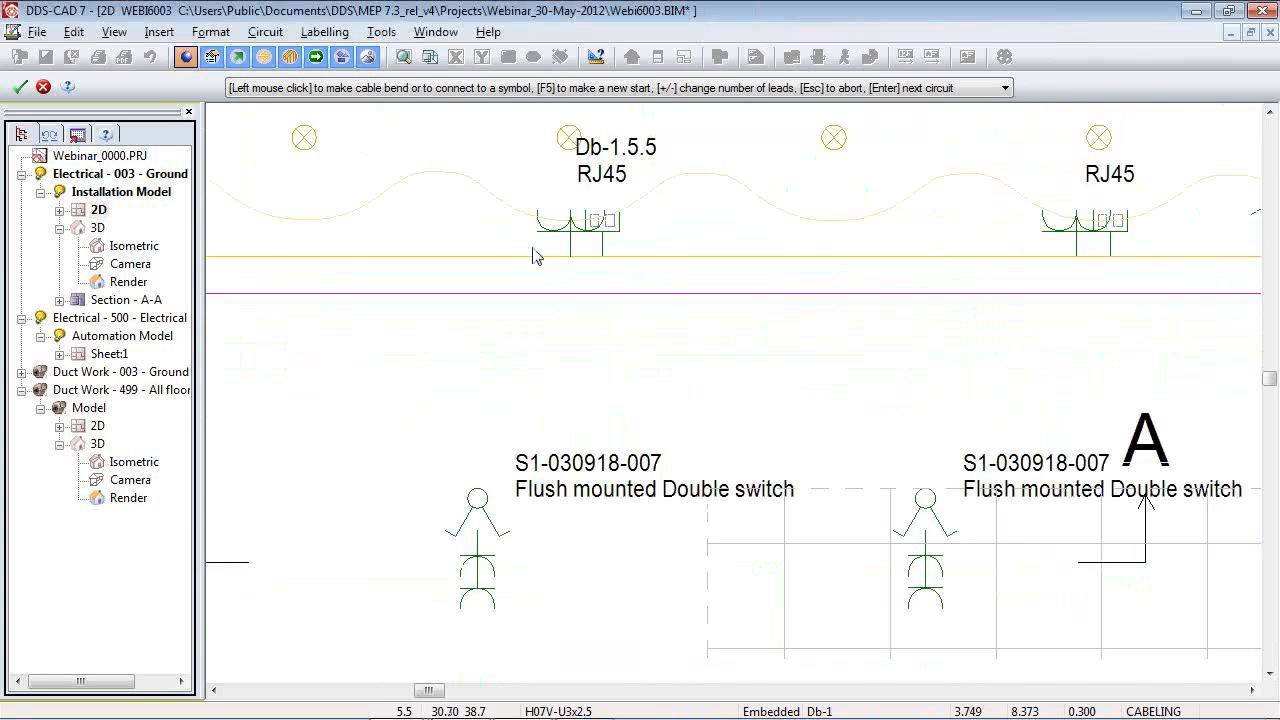
{"action": "scroll", "coordinate": [812, 281], "scroll_direction": "up", "scroll_amount": 5}
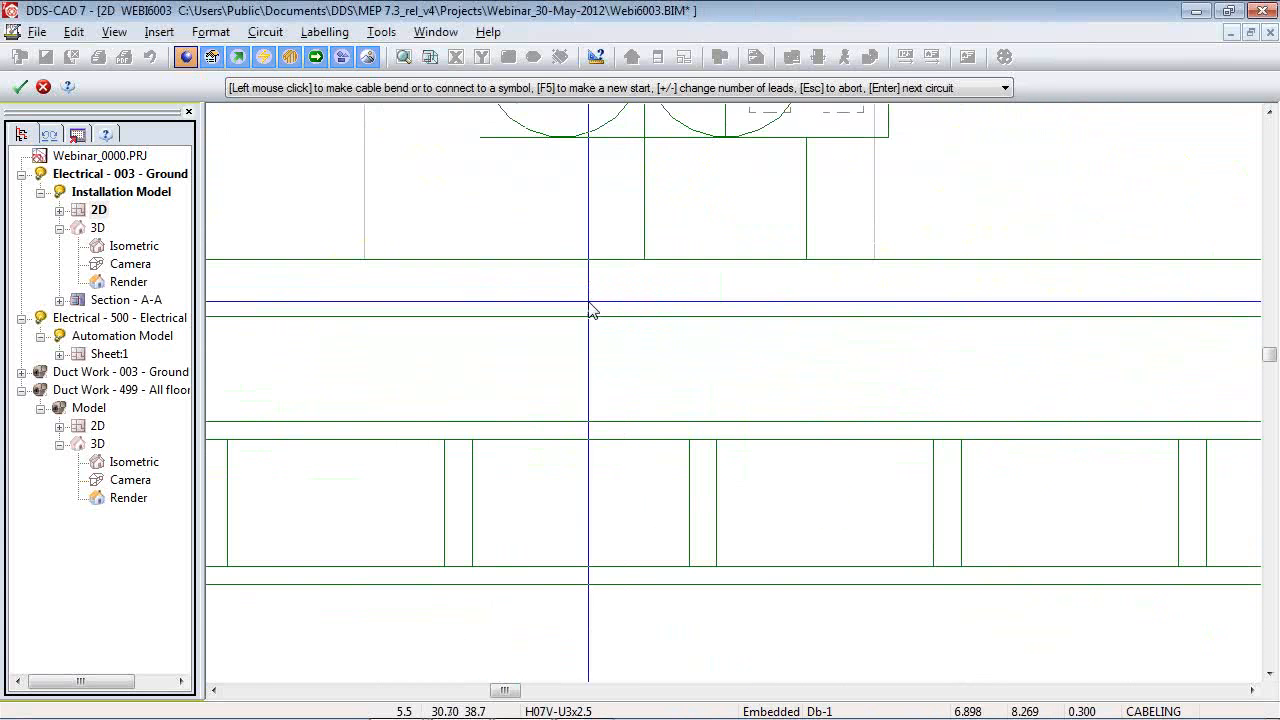
{"action": "left_click", "coordinate": [643, 277]}
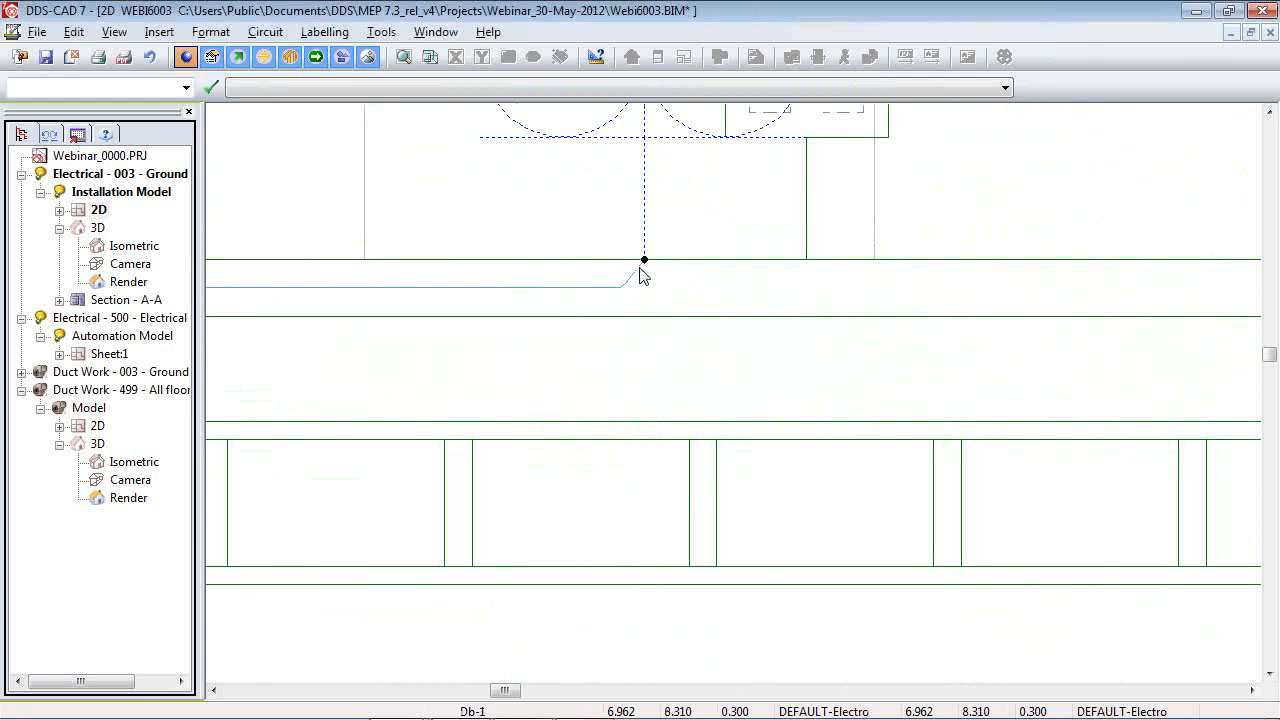
Open the circuit list of board Db-1 and start drawing circuit 6, Socket-2.
{"action": "scroll", "coordinate": [743, 286], "scroll_direction": "down", "scroll_amount": 3}
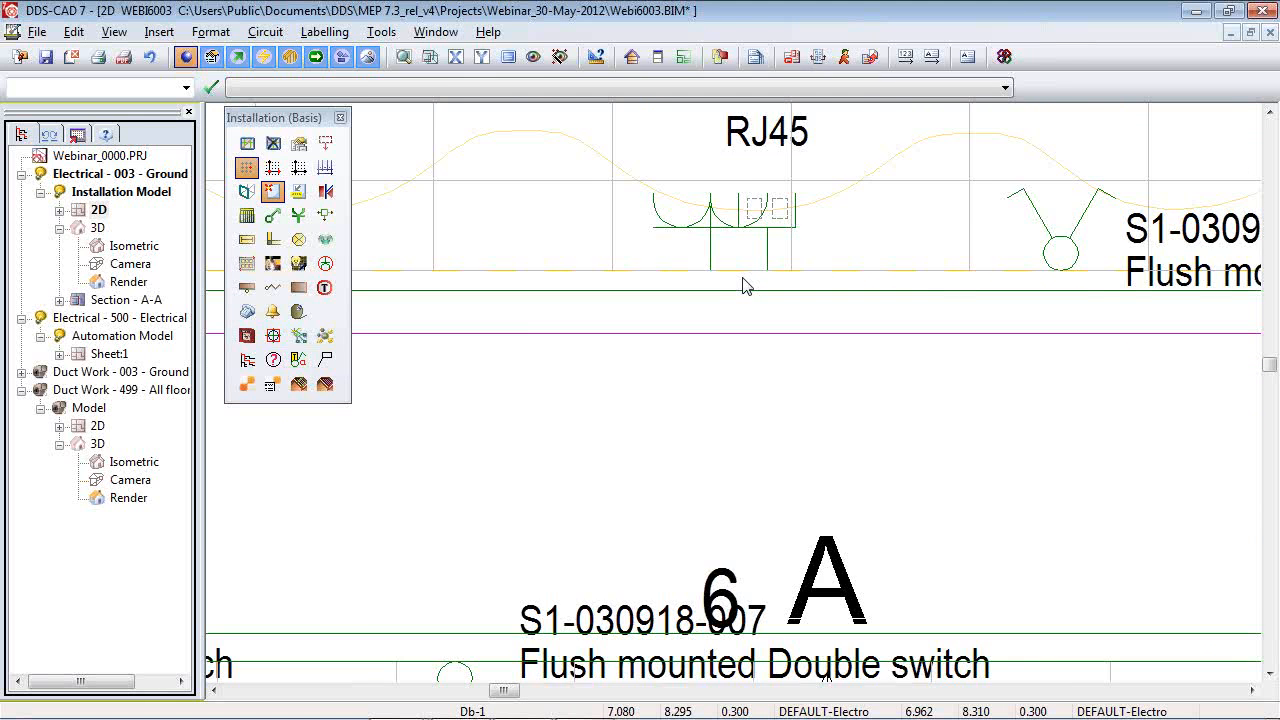
{"action": "scroll", "coordinate": [824, 328], "scroll_direction": "down", "scroll_amount": 2}
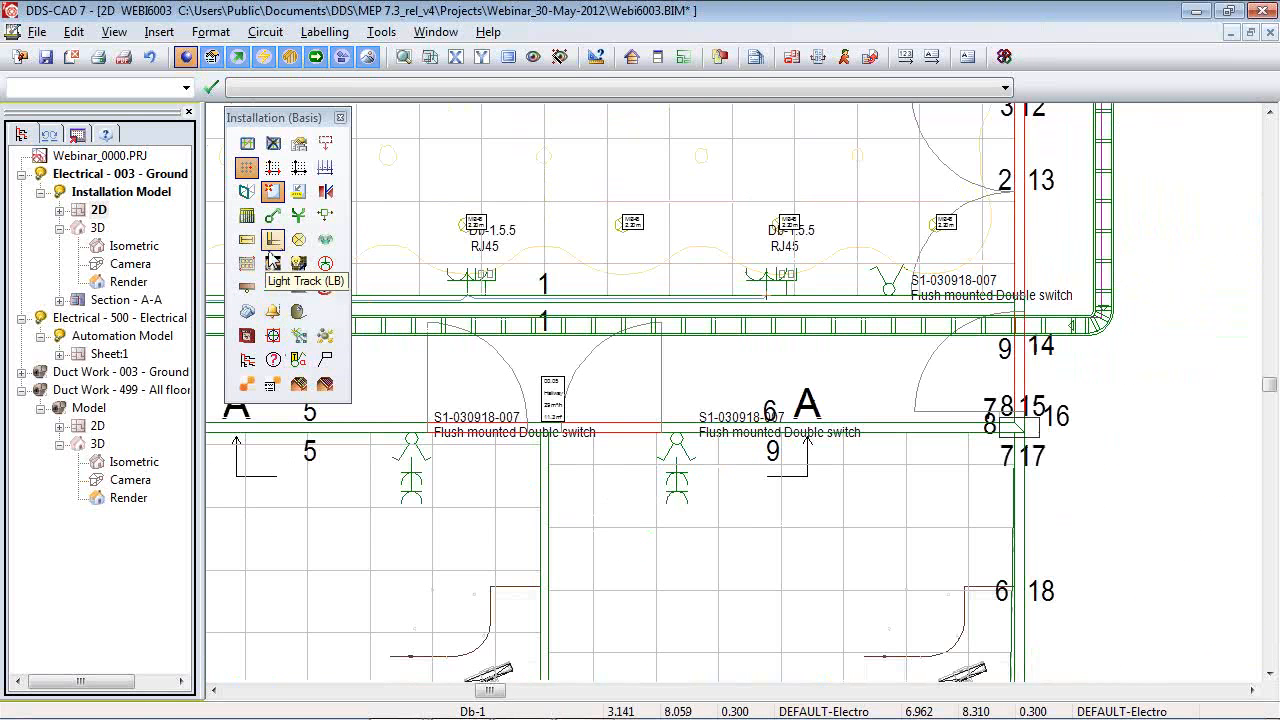
{"action": "left_click", "coordinate": [253, 219]}
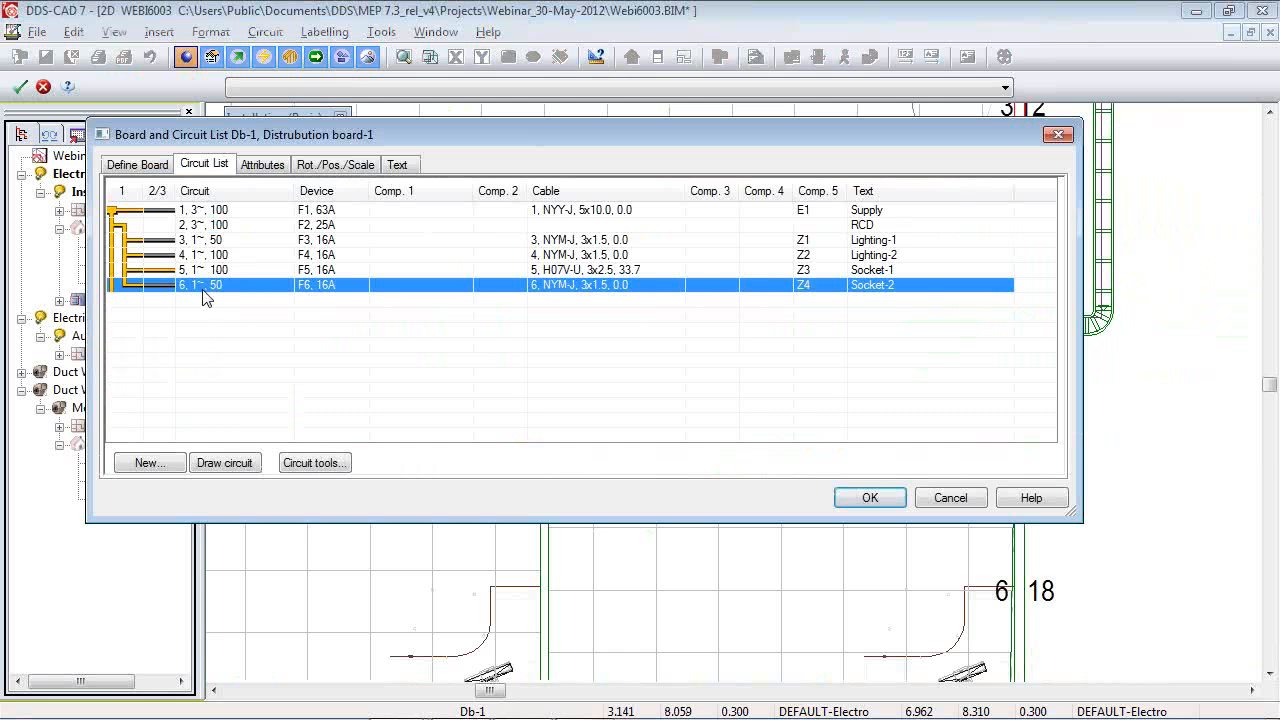
{"action": "left_click", "coordinate": [224, 463]}
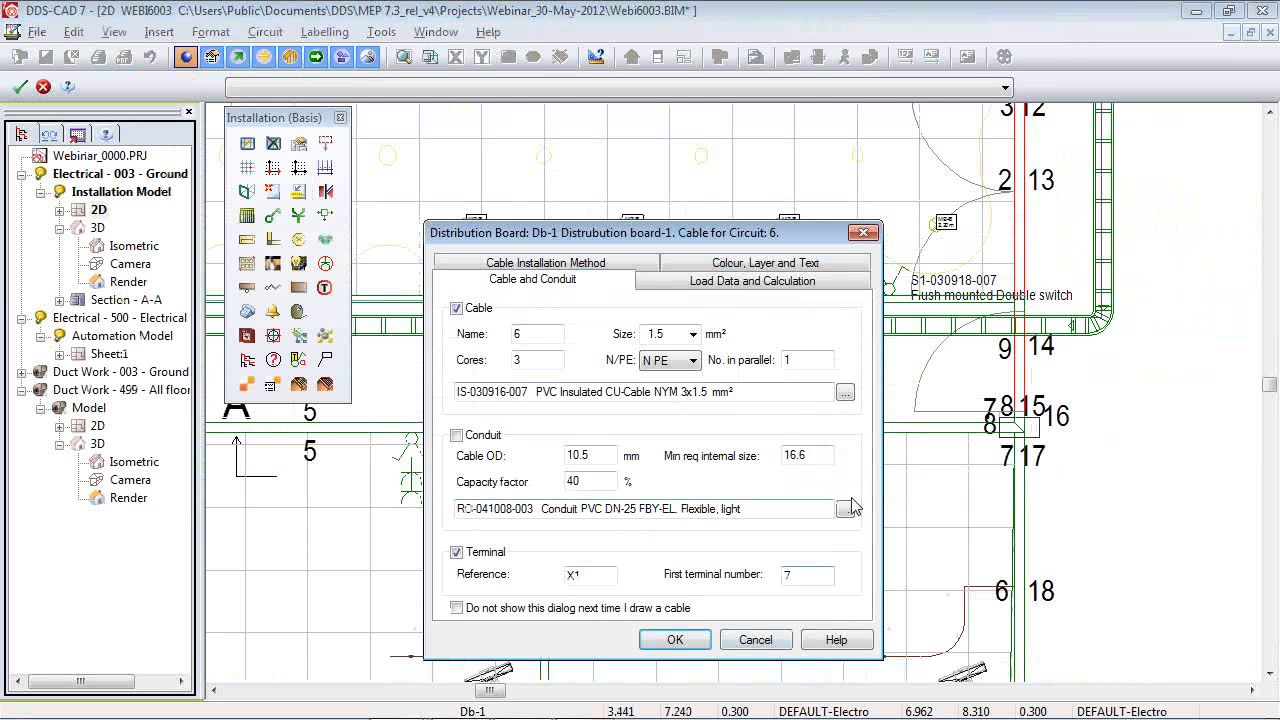
Set the circuit 6 cable to PVC-Single core H07V-U 1,5, chosen from only the used products in flat mode.
{"action": "left_click", "coordinate": [845, 393]}
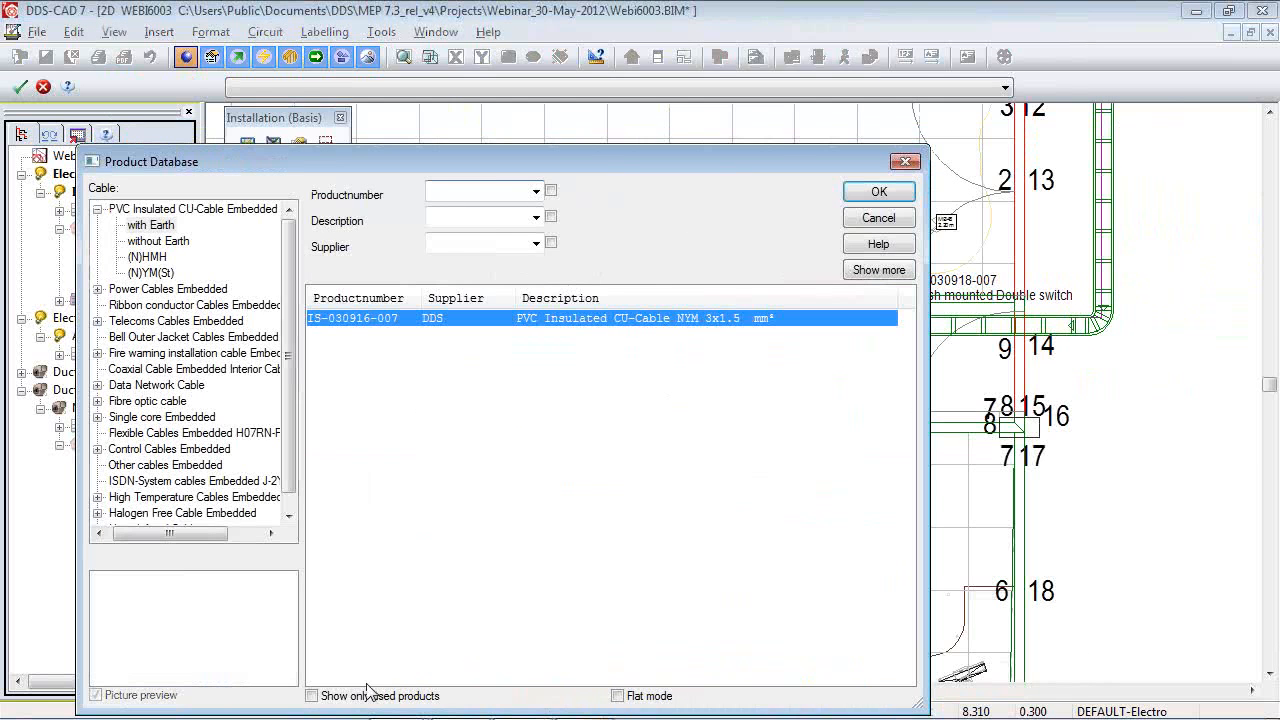
{"action": "left_click", "coordinate": [617, 695]}
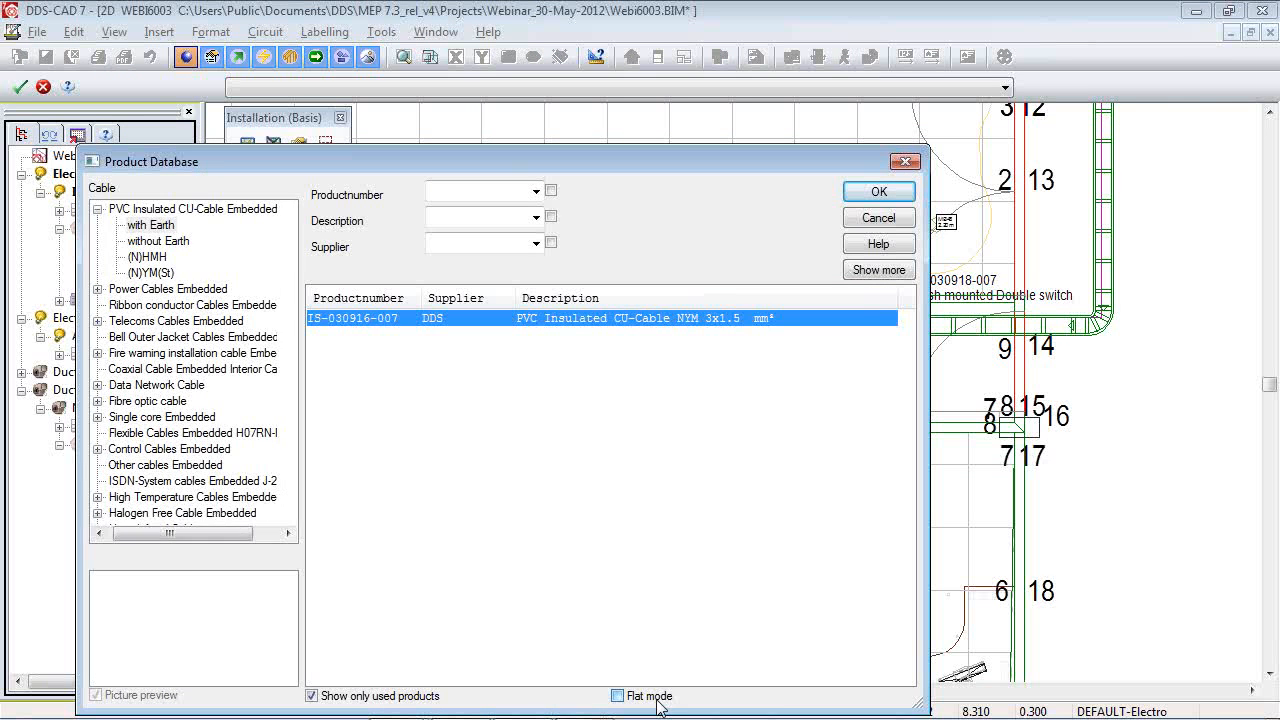
{"action": "left_click", "coordinate": [573, 335]}
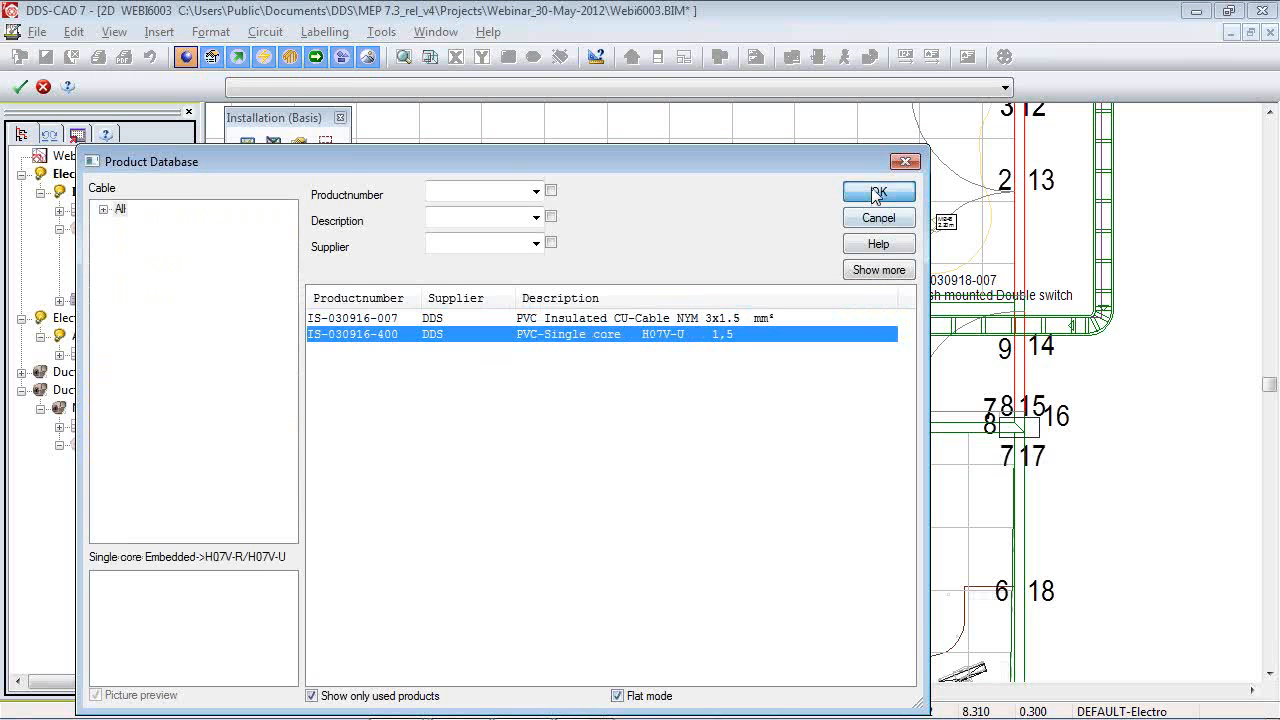
{"action": "left_click", "coordinate": [876, 192]}
{"action": "left_click", "coordinate": [664, 644]}
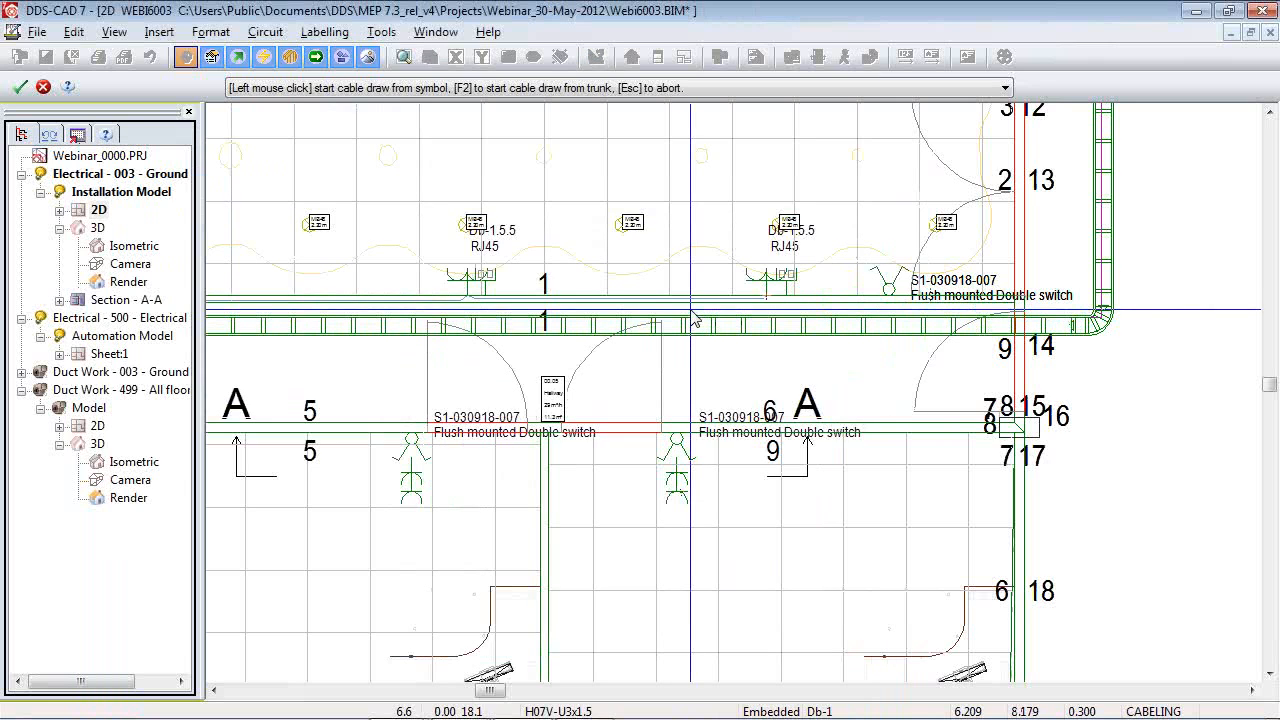
Start the circuit 6 cable at the cable tray above the right-hand double socket and set its size to 2.5 mm².
{"action": "left_click", "coordinate": [696, 323]}
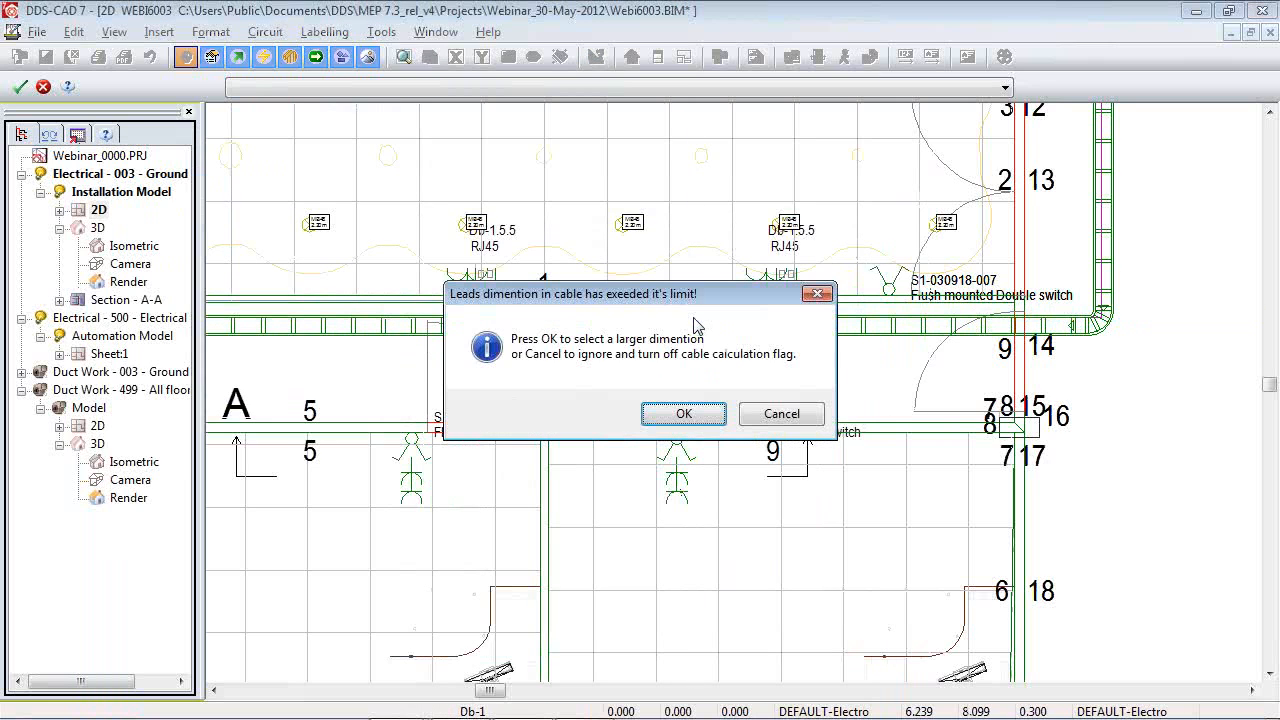
{"action": "left_click", "coordinate": [684, 416]}
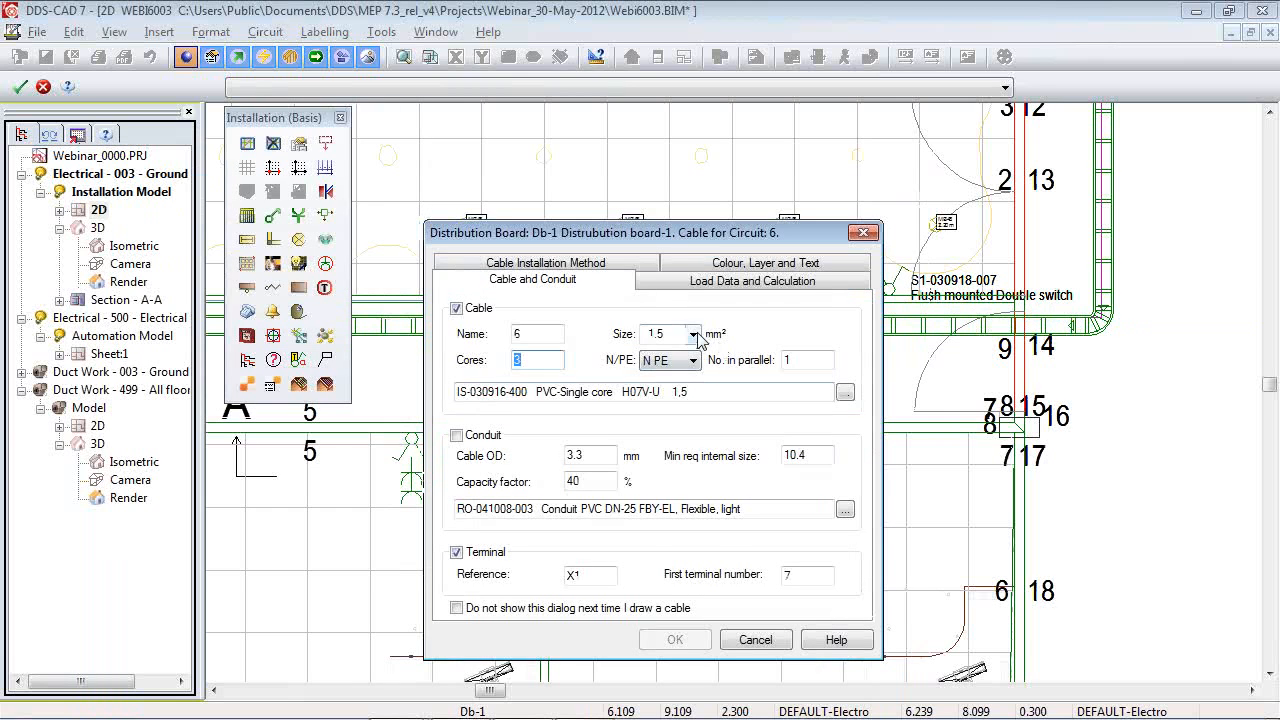
{"action": "left_click", "coordinate": [693, 334]}
{"action": "left_click", "coordinate": [660, 362]}
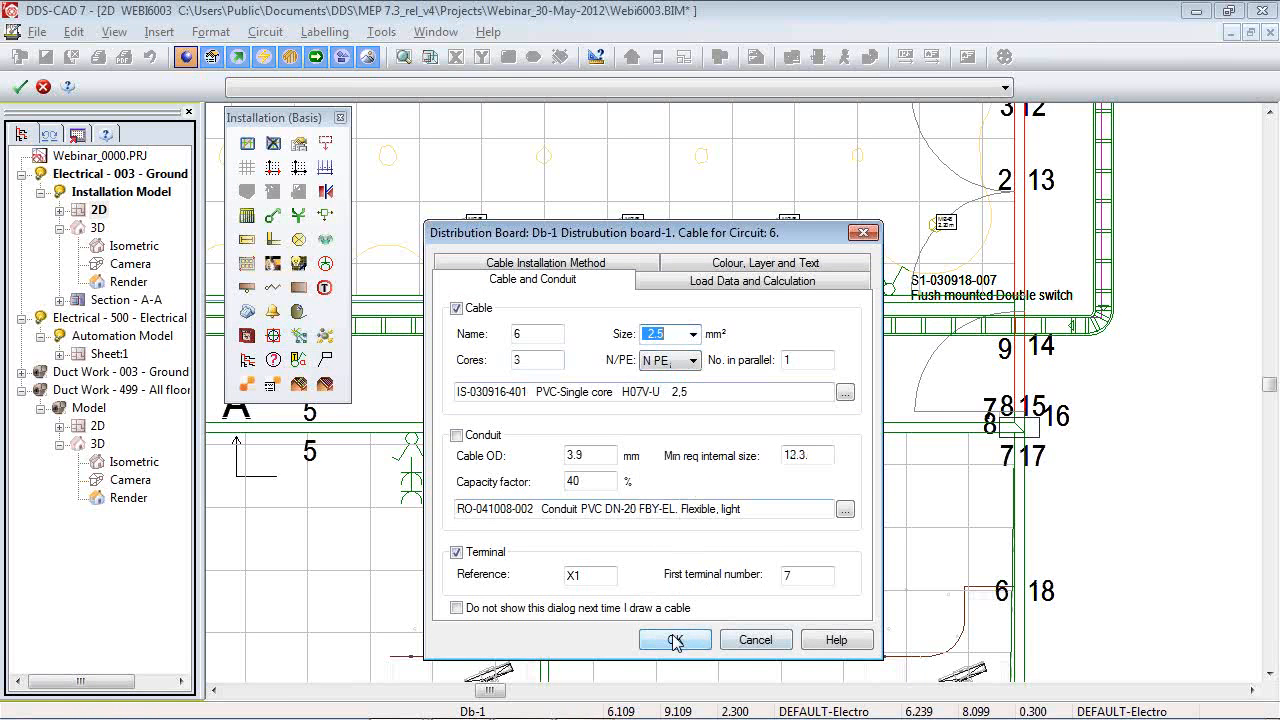
{"action": "left_click", "coordinate": [754, 283]}
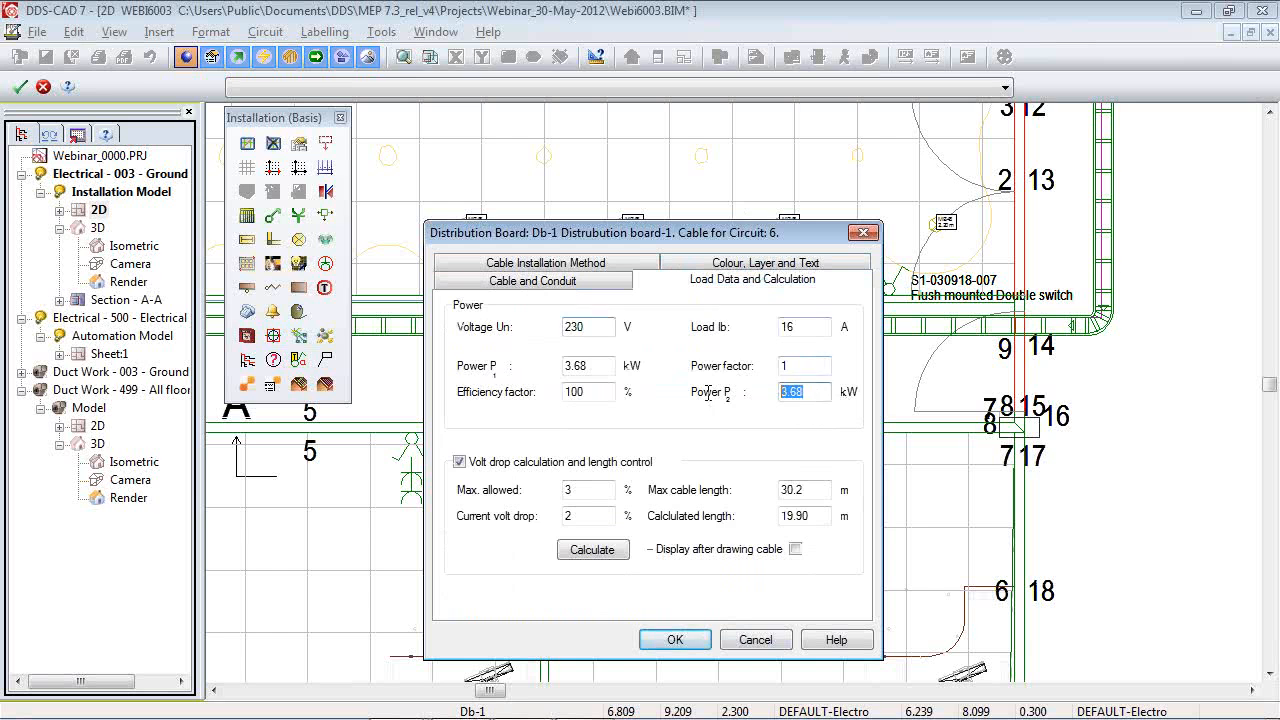
{"action": "left_click", "coordinate": [676, 640]}
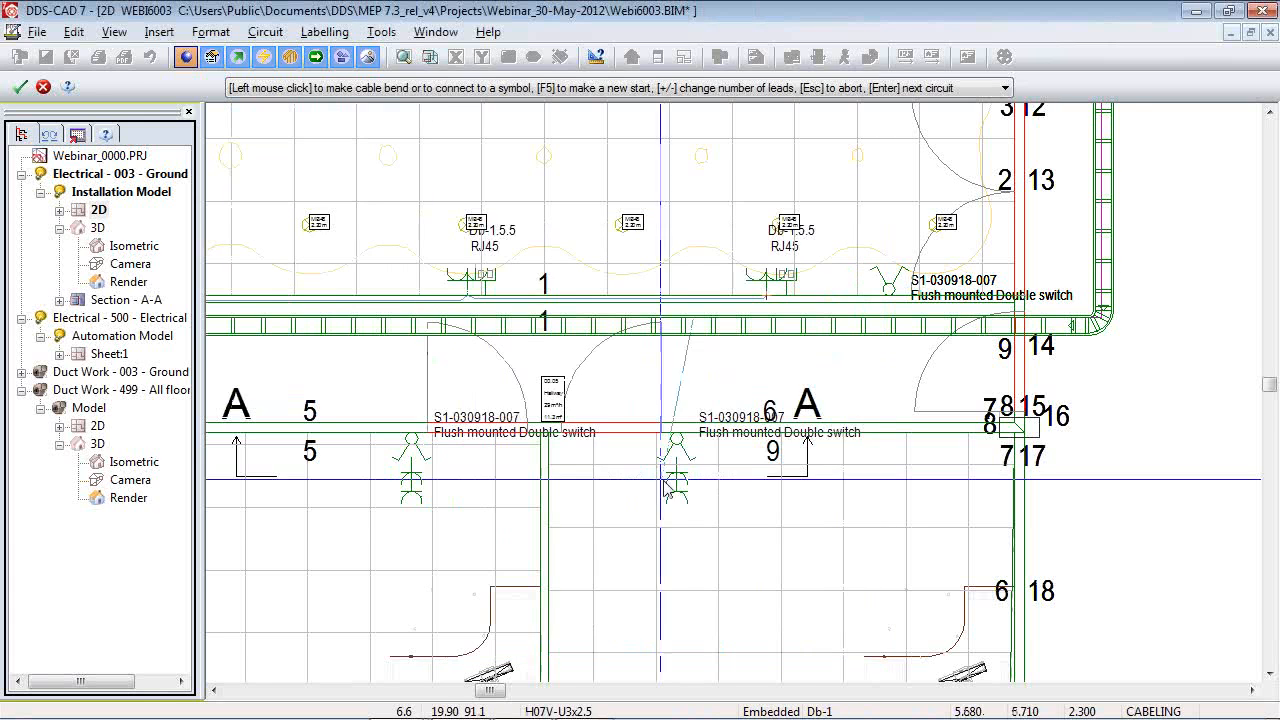
Route the circuit 6 cable down into the hallway wall, connect it to the right-hand double socket, and accept the Db-1 circuit list.
{"action": "scroll", "coordinate": [725, 376], "scroll_direction": "up", "scroll_amount": 5}
{"action": "scroll", "coordinate": [725, 376], "scroll_direction": "up", "scroll_amount": 1}
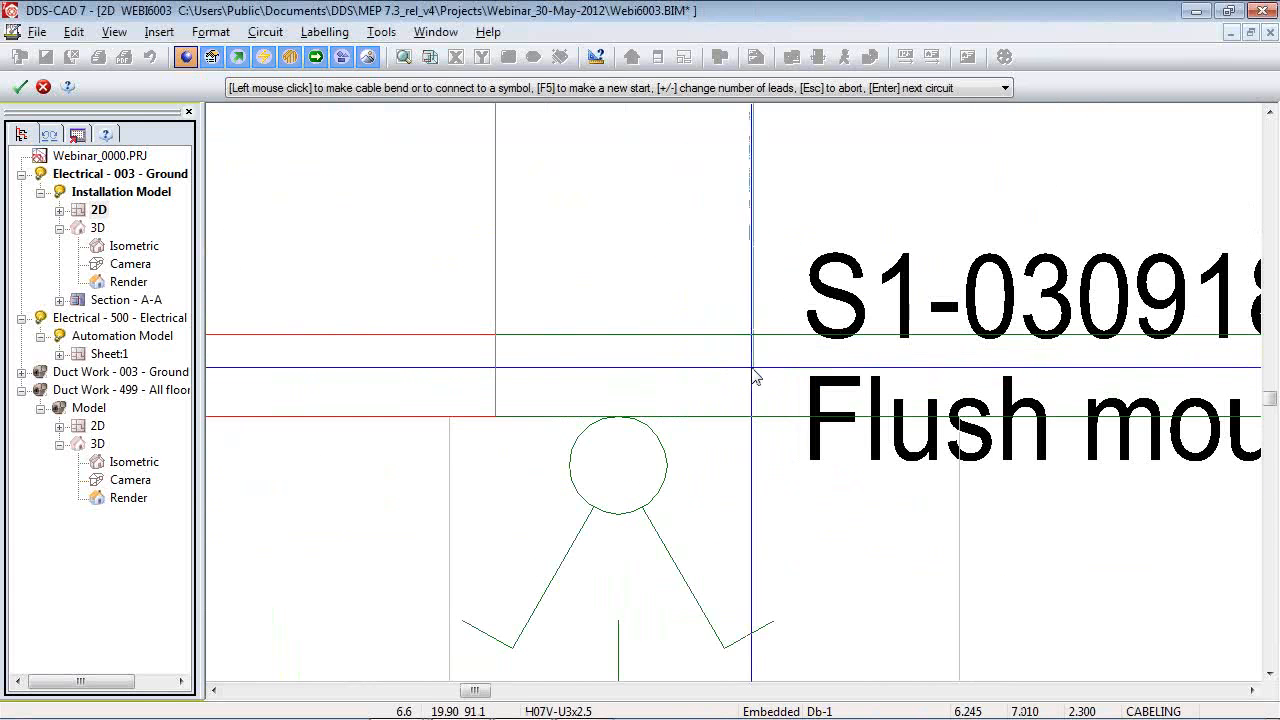
{"action": "left_click", "coordinate": [620, 617]}
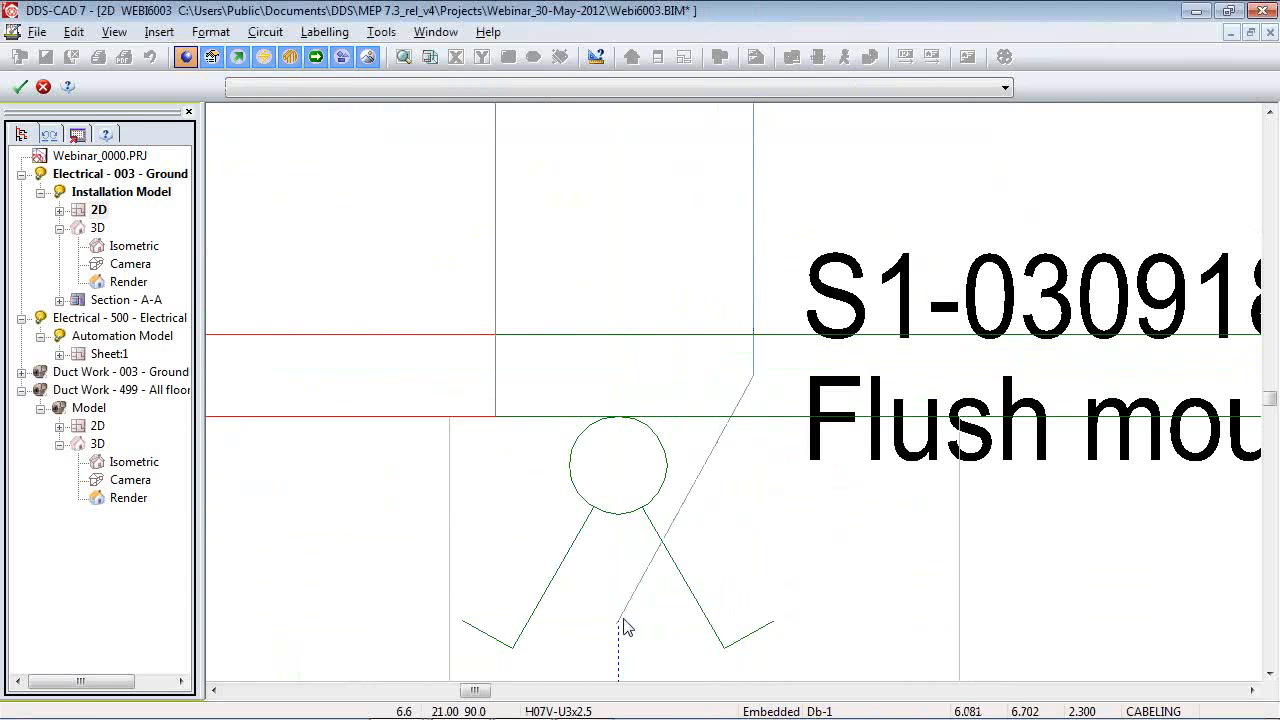
{"action": "key", "text": "Escape"}
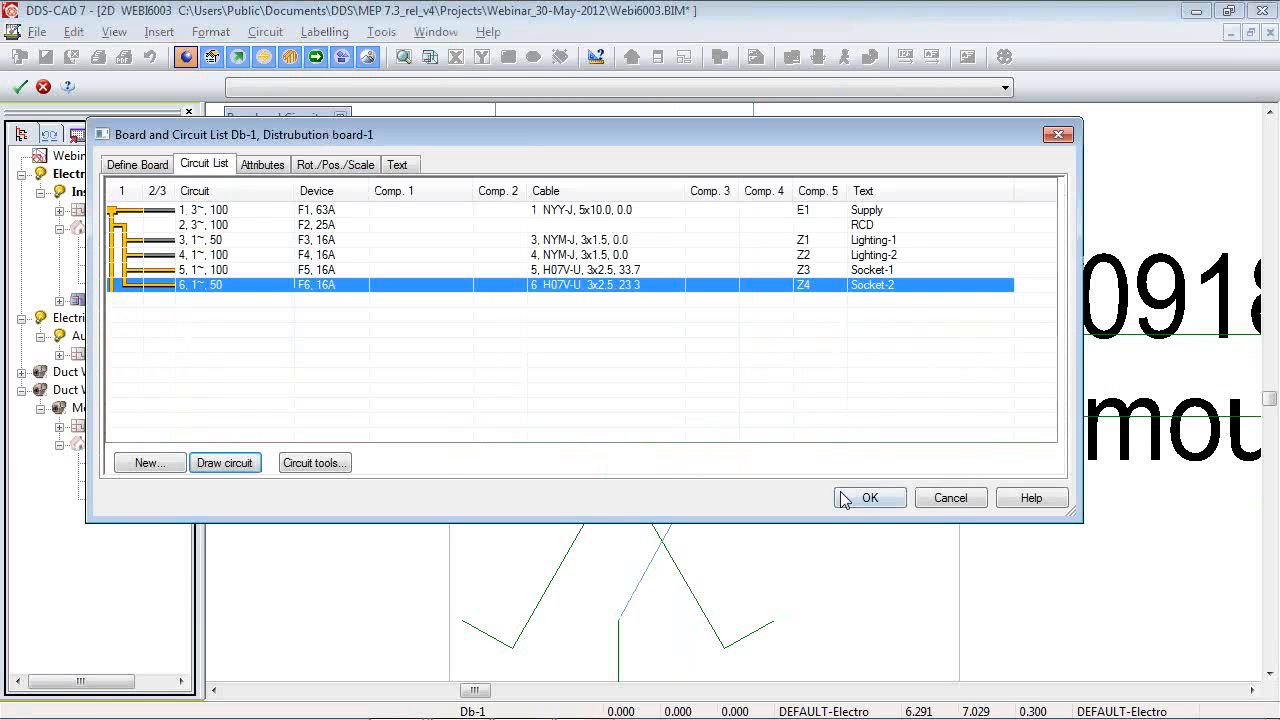
{"action": "left_click", "coordinate": [847, 493]}
{"action": "scroll", "coordinate": [952, 369], "scroll_direction": "down", "scroll_amount": 3}
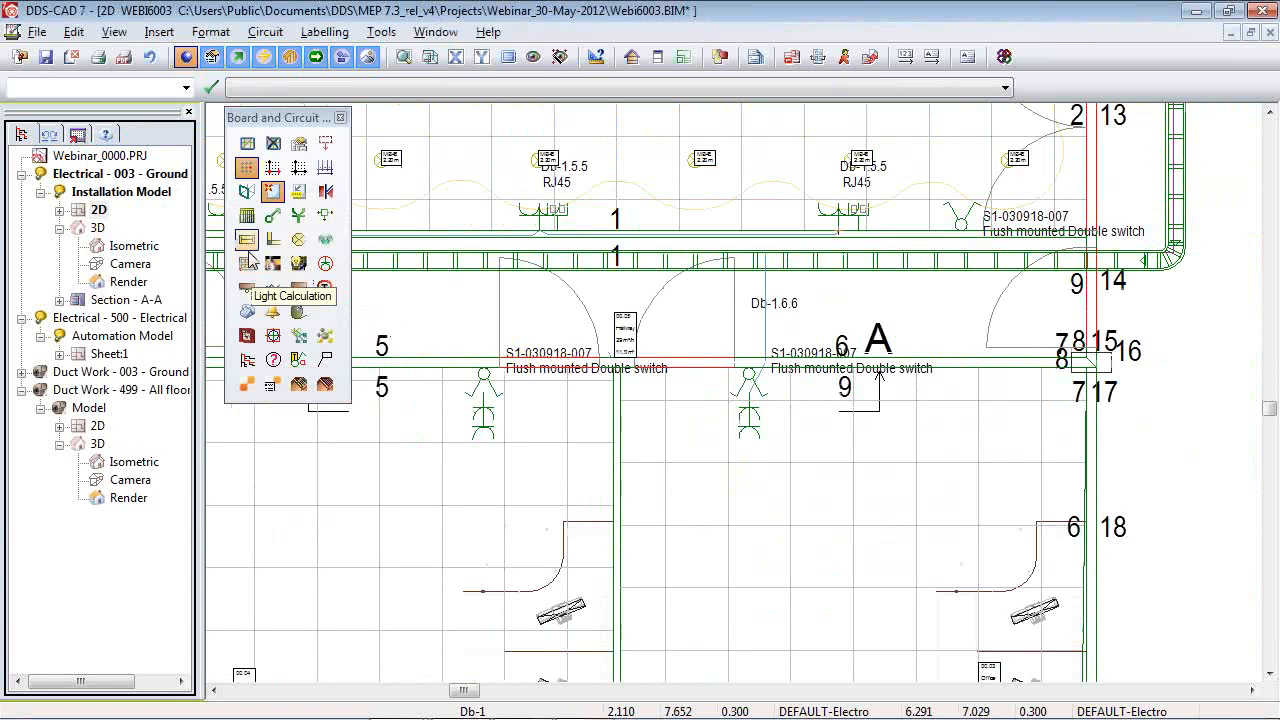
{"action": "left_click", "coordinate": [273, 360]}
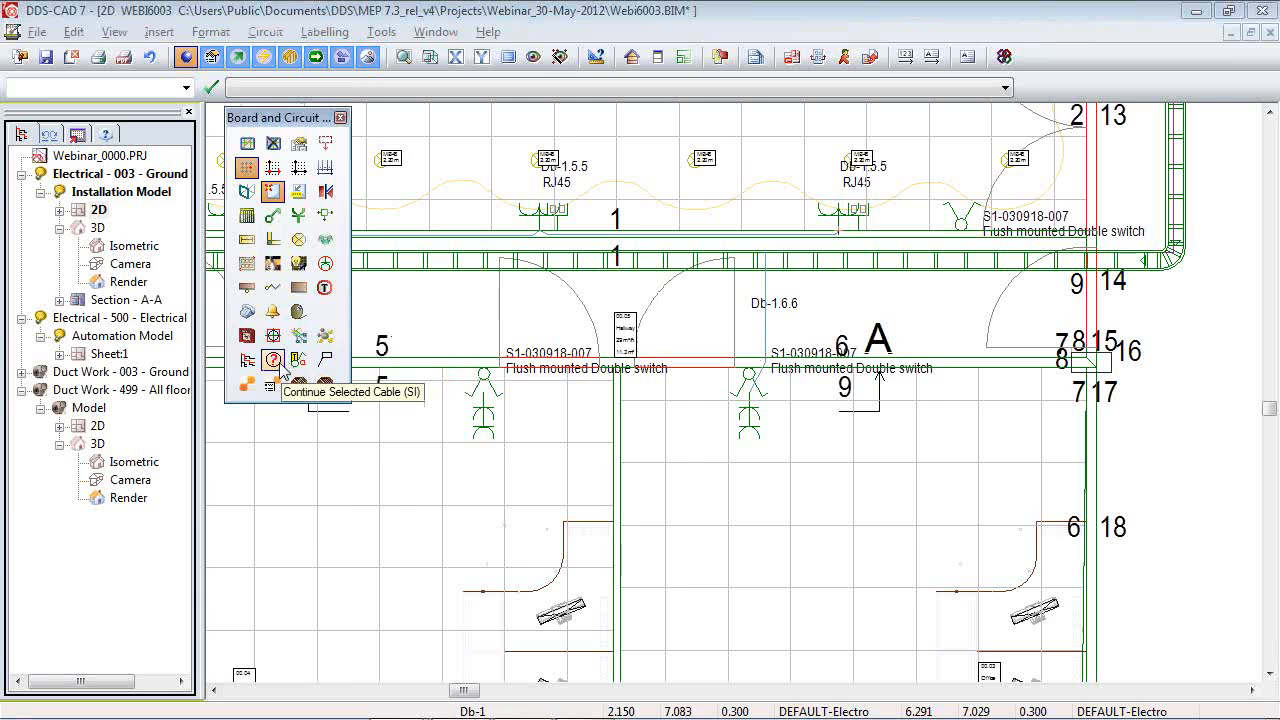
{"action": "left_click", "coordinate": [273, 362]}
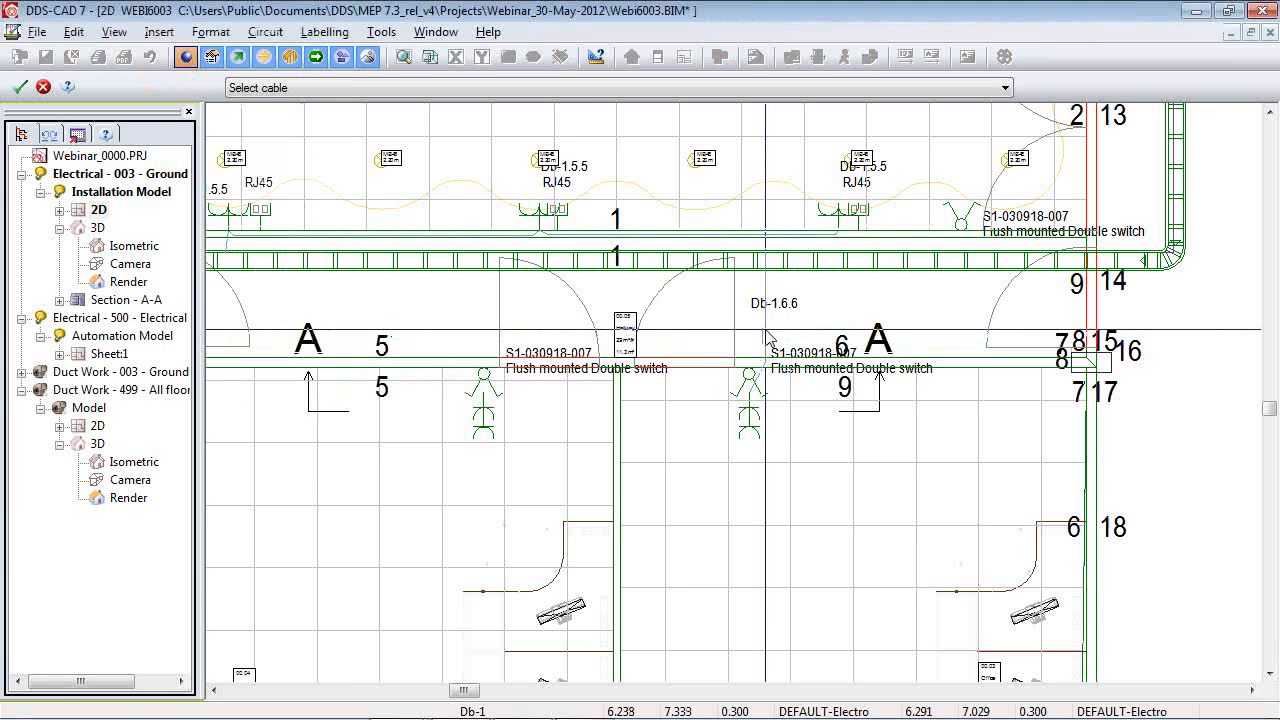
{"action": "left_click", "coordinate": [766, 333]}
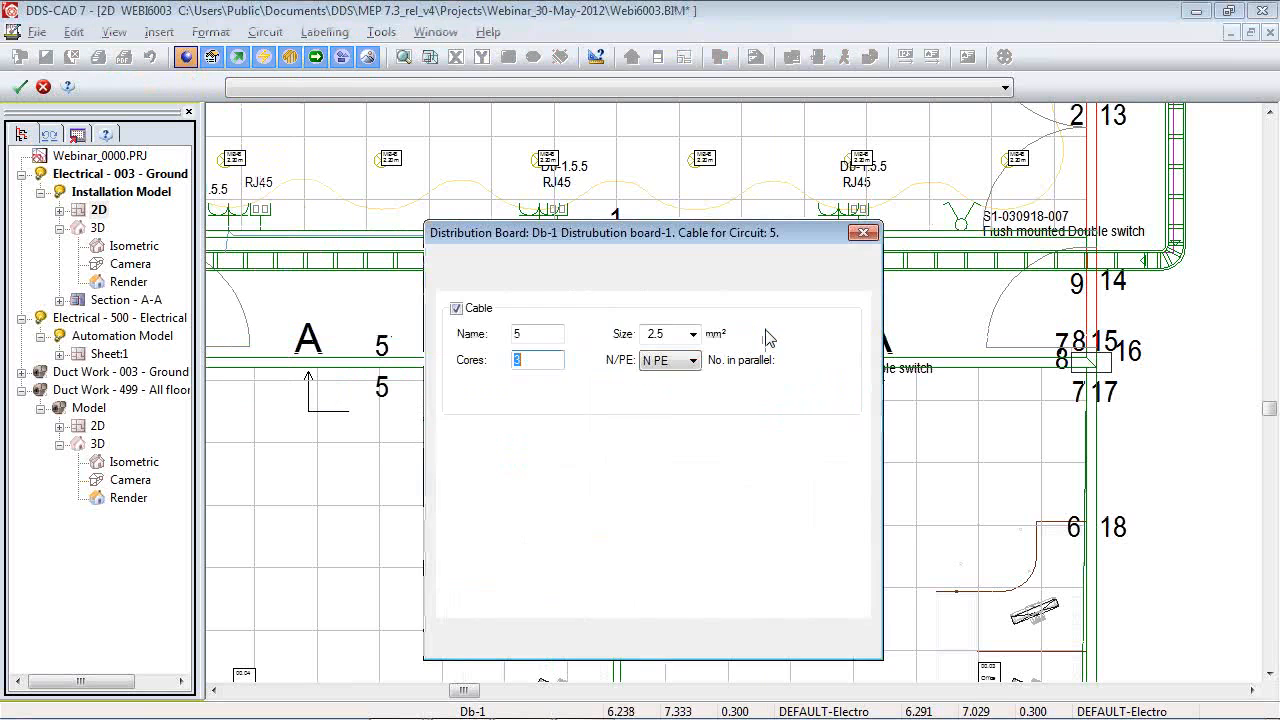
{"action": "left_click", "coordinate": [676, 641]}
{"action": "scroll", "coordinate": [757, 371], "scroll_direction": "up", "scroll_amount": 5}
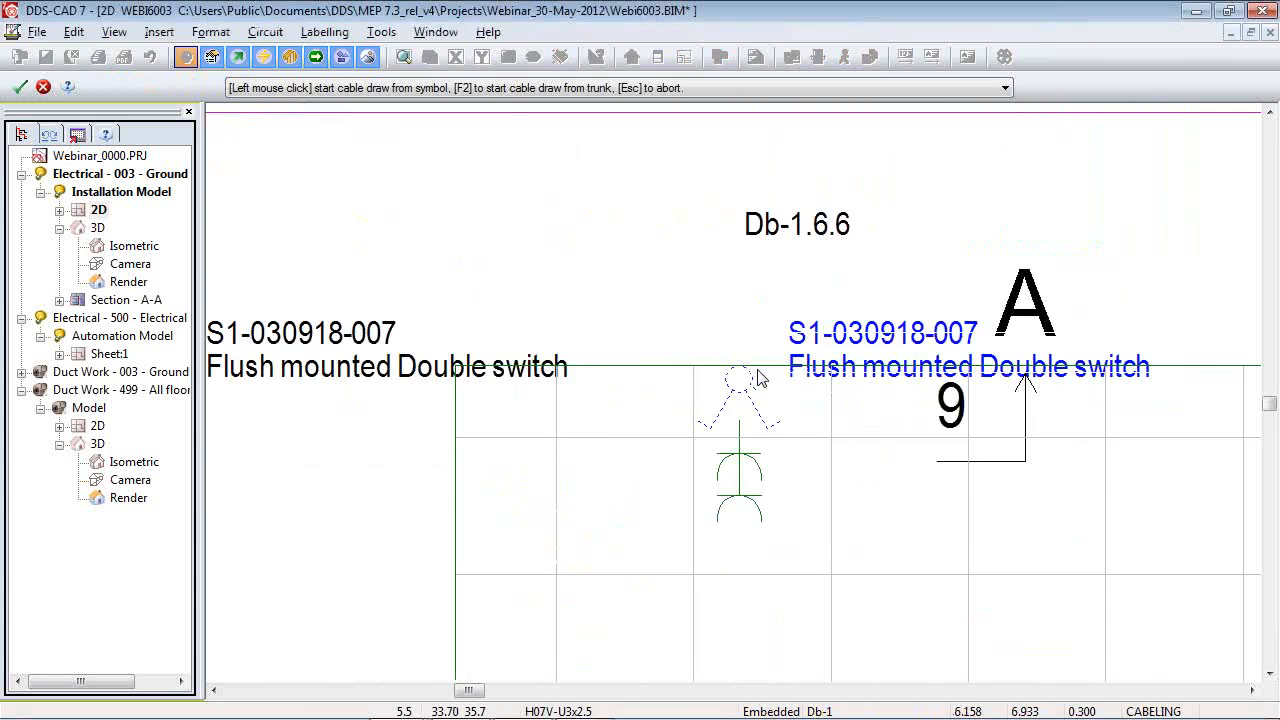
{"action": "left_click", "coordinate": [748, 440]}
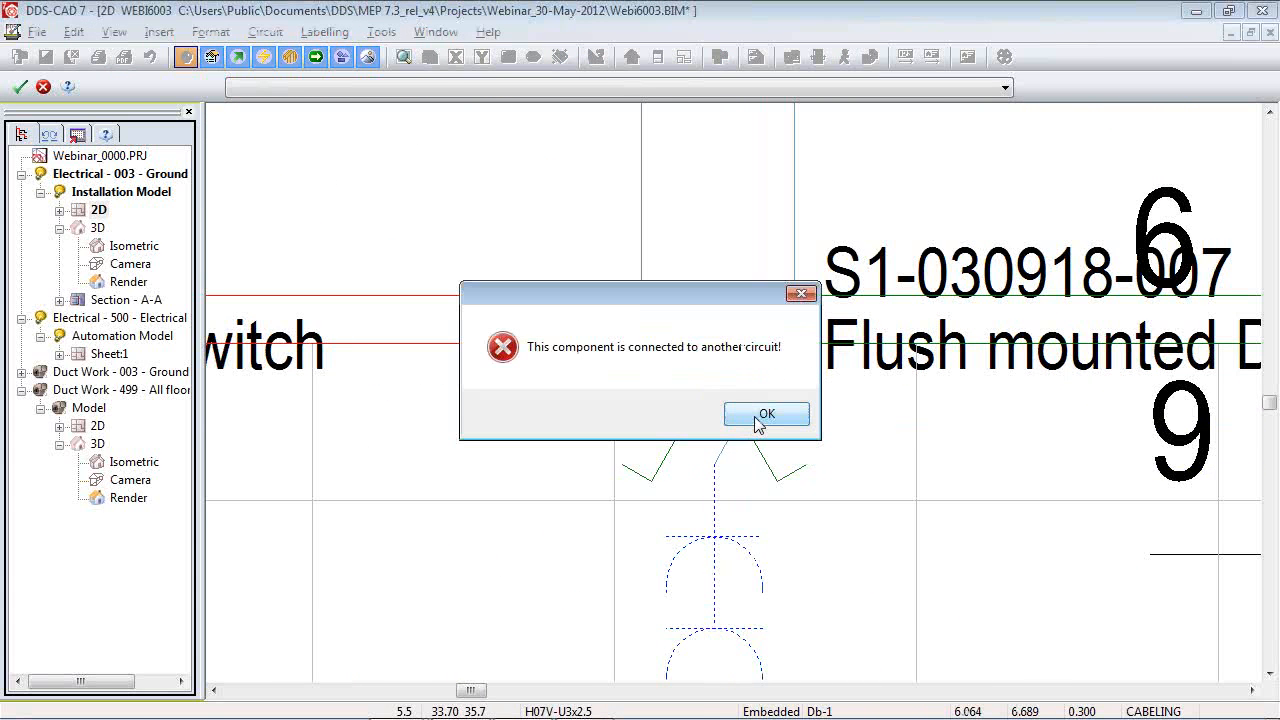
{"action": "left_click", "coordinate": [762, 414]}
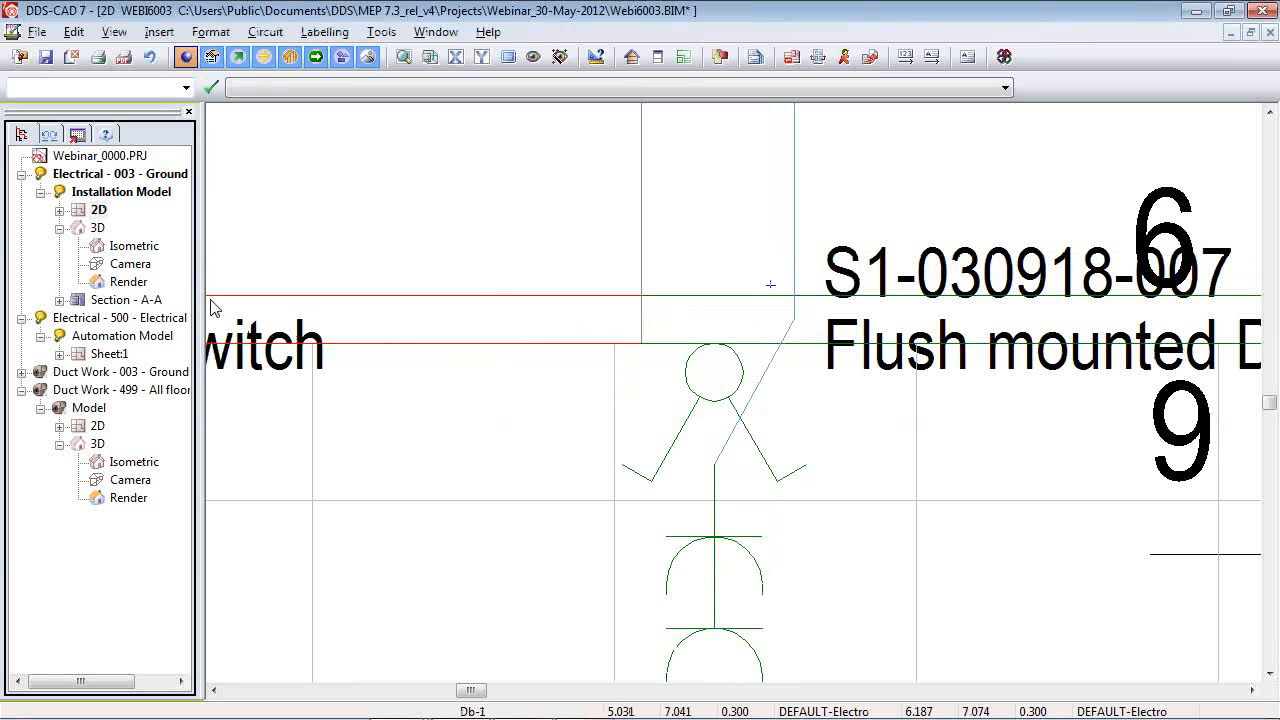
Continue the circuit 6 cable from the right-hand double socket up into the hallway wall, with a new cable height of 2.3.
{"action": "scroll", "coordinate": [514, 391], "scroll_direction": "down", "scroll_amount": 5}
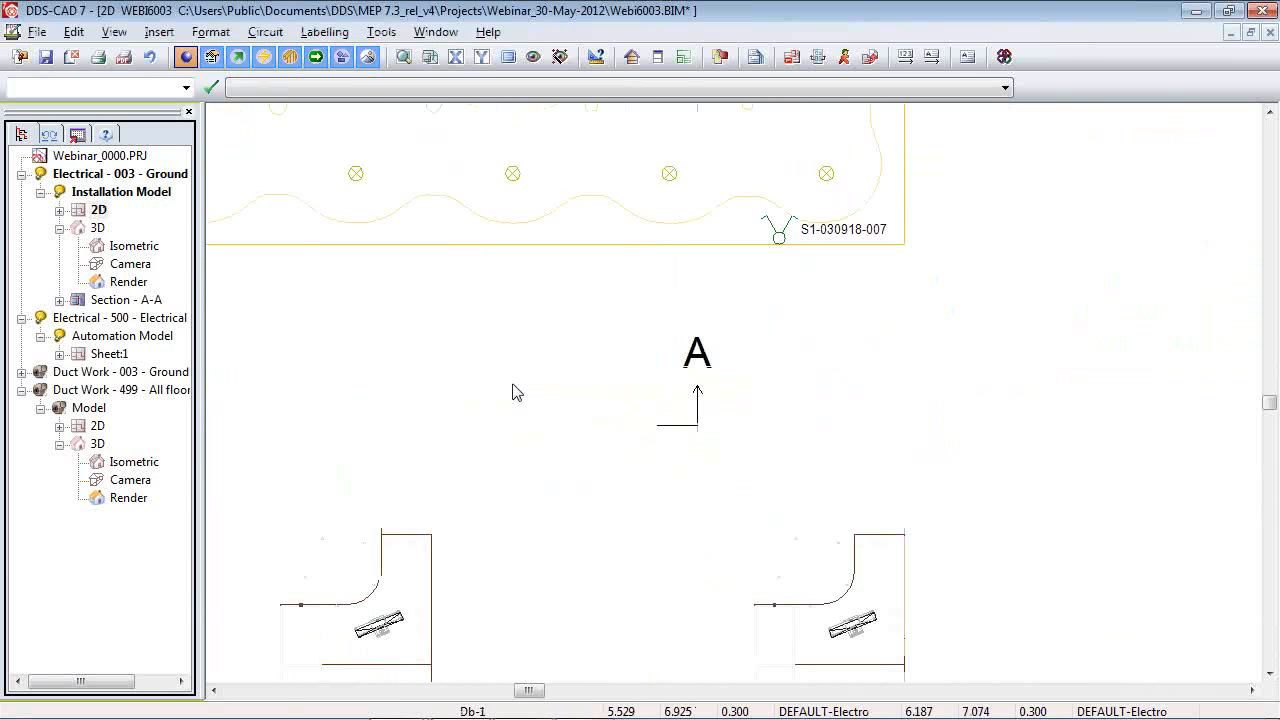
{"action": "mouse_move", "coordinate": [303, 340]}
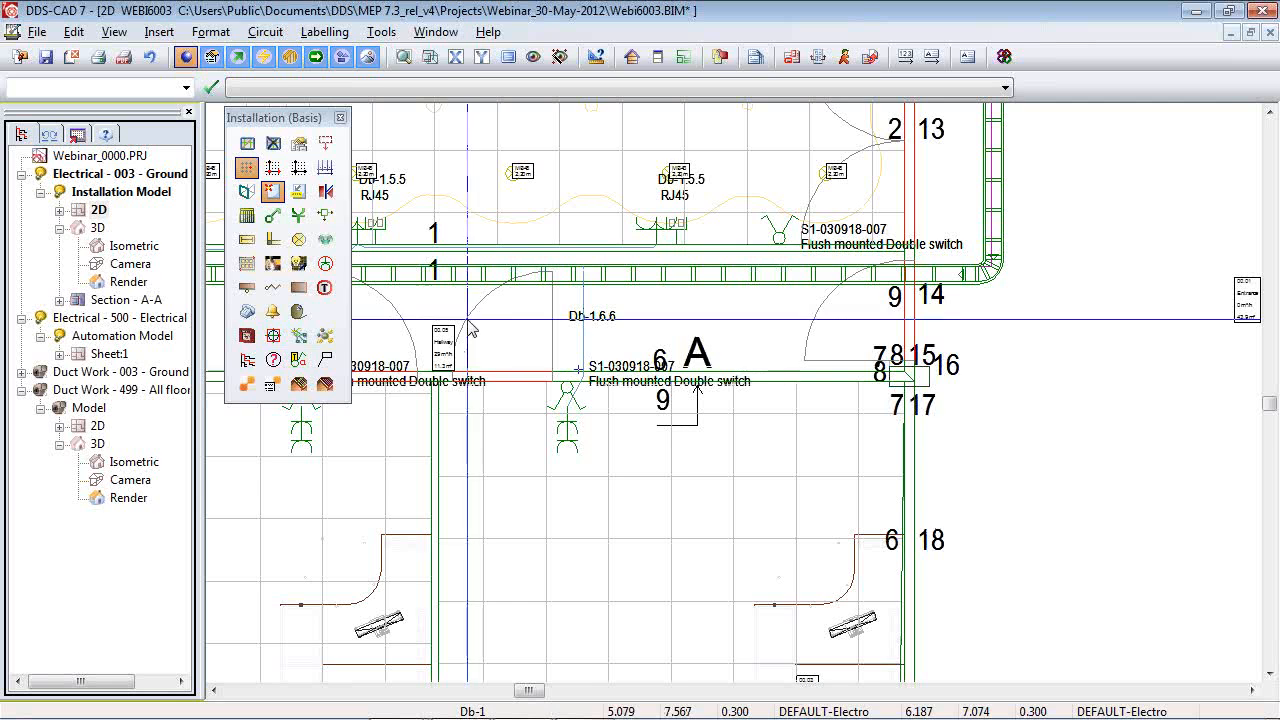
{"action": "left_click", "coordinate": [281, 366]}
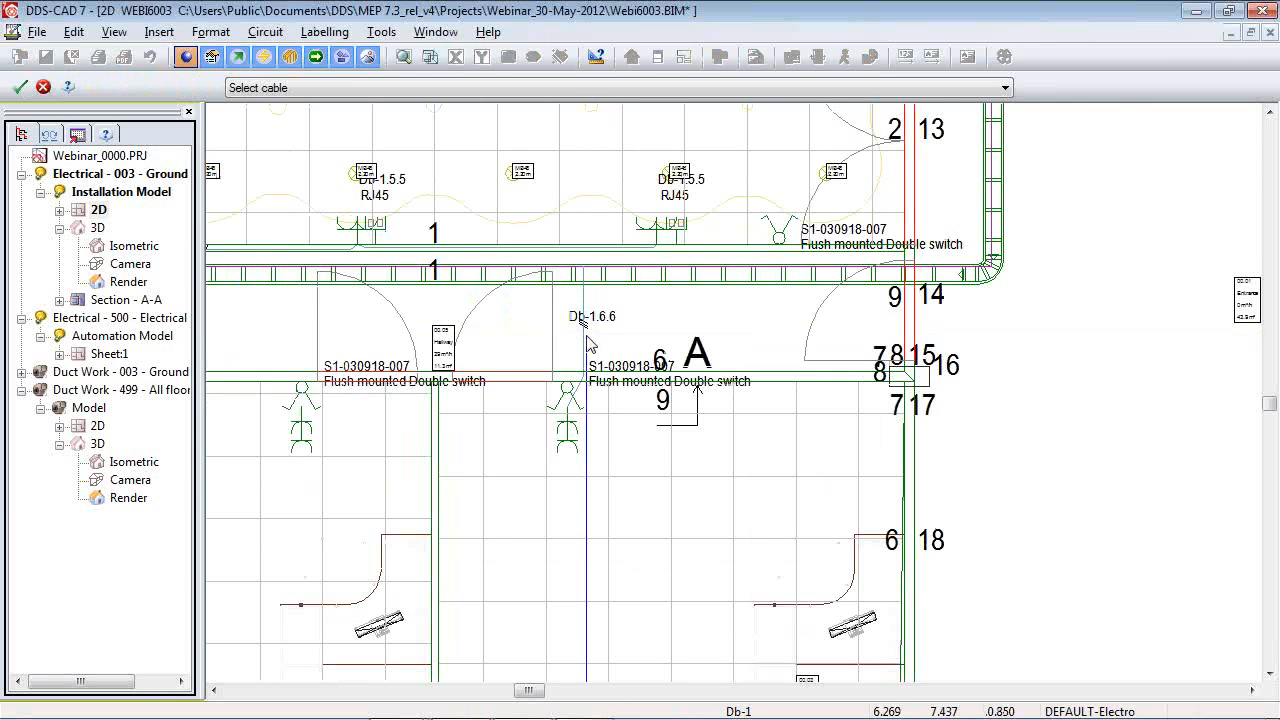
{"action": "left_click", "coordinate": [585, 337]}
{"action": "left_click", "coordinate": [675, 640]}
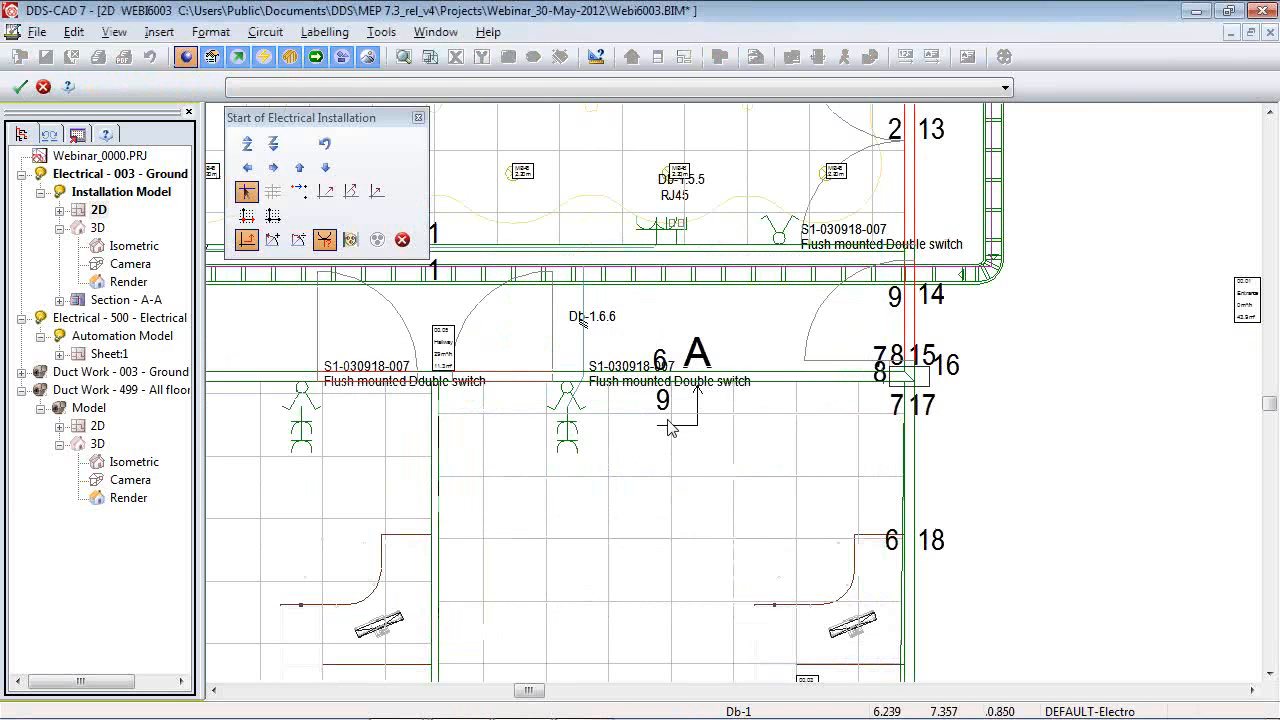
{"action": "left_click", "coordinate": [563, 376]}
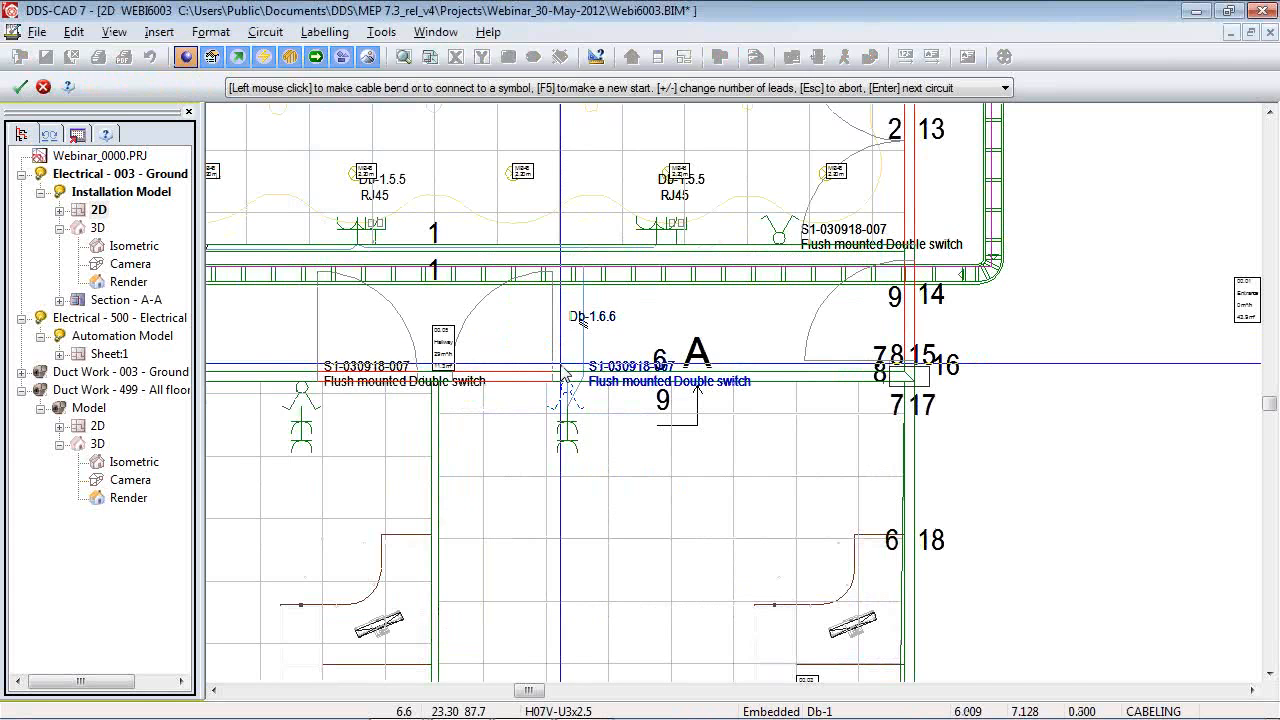
{"action": "scroll", "coordinate": [563, 376], "scroll_direction": "up", "scroll_amount": 3}
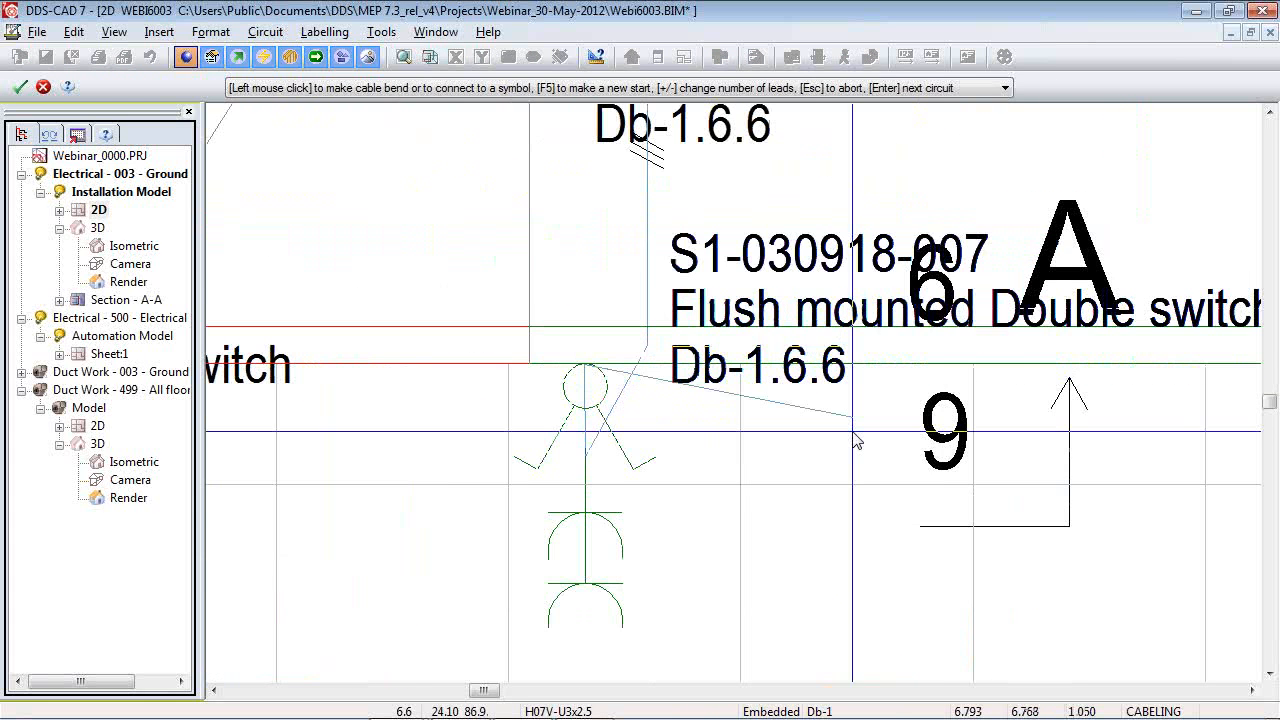
{"action": "left_click", "coordinate": [567, 350]}
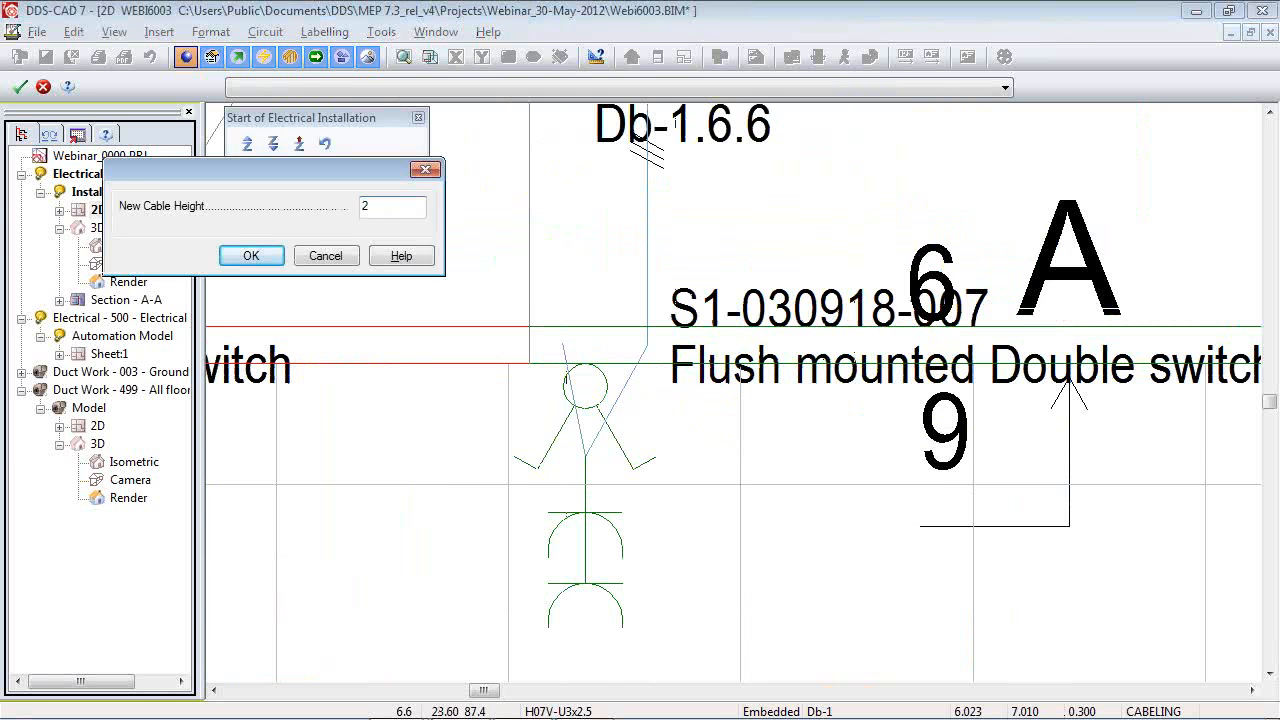
{"action": "key", "text": "Return"}
Run the circuit 6 cable inside the hallway wall to the left-hand switch position and connect it to the double socket there.
{"action": "scroll", "coordinate": [505, 352], "scroll_direction": "down", "scroll_amount": 3}
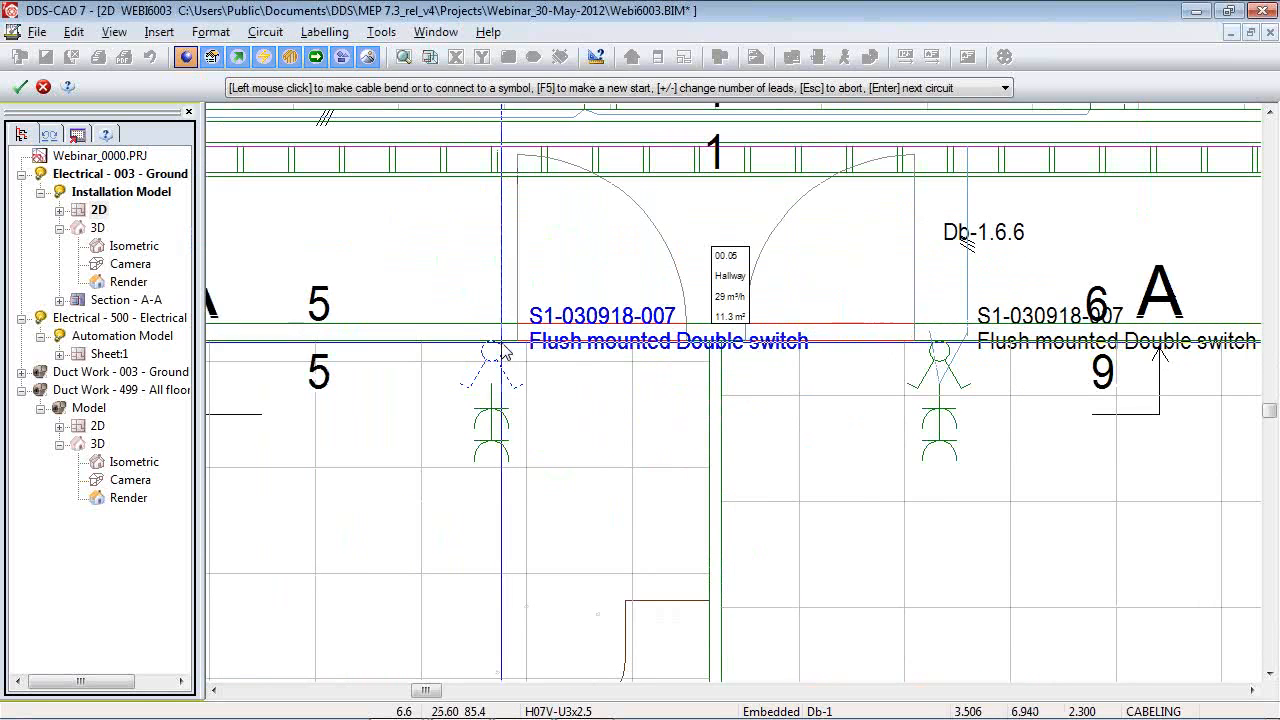
{"action": "scroll", "coordinate": [505, 352], "scroll_direction": "up", "scroll_amount": 5}
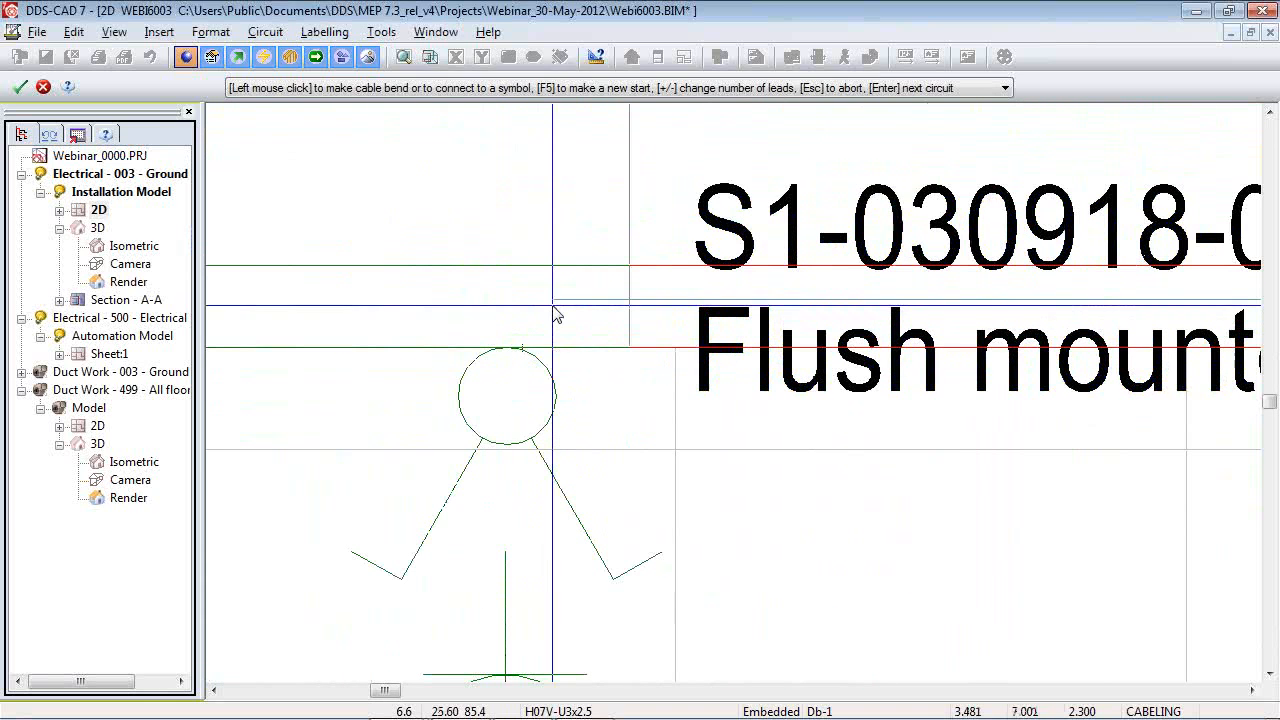
{"action": "left_click", "coordinate": [543, 304]}
{"action": "left_click", "coordinate": [510, 555]}
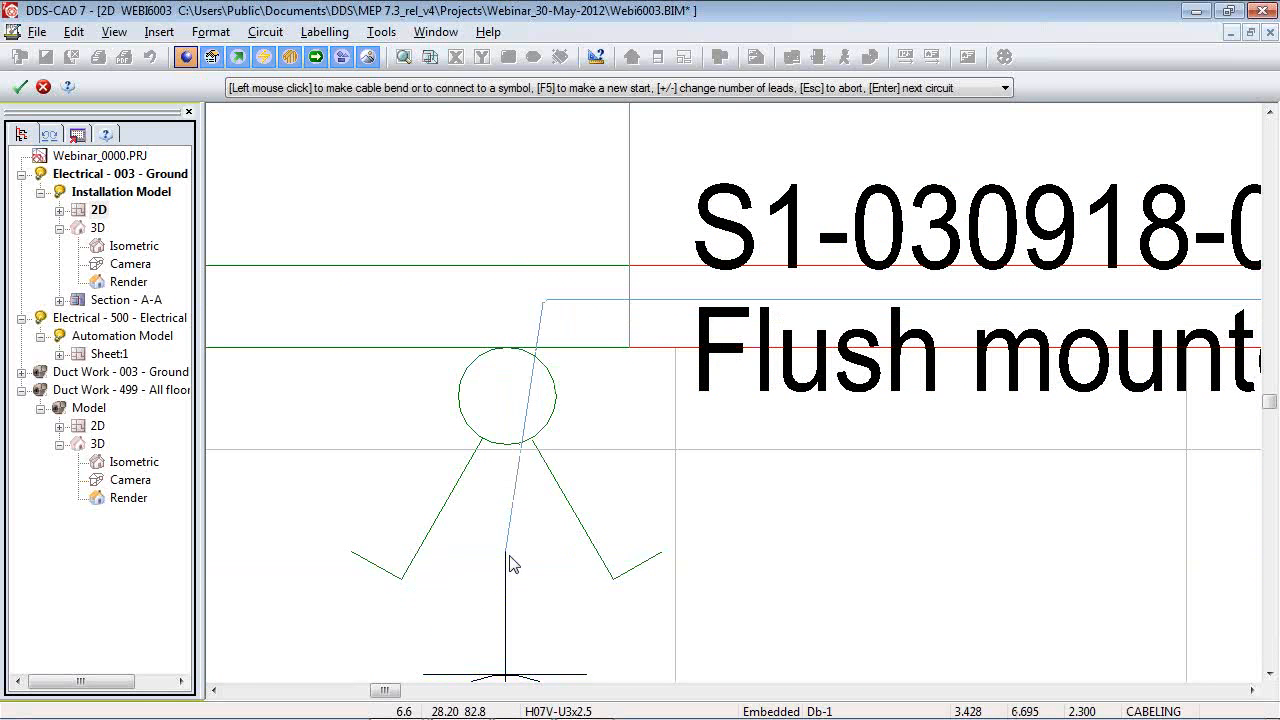
{"action": "scroll", "coordinate": [551, 443], "scroll_direction": "down", "scroll_amount": 3}
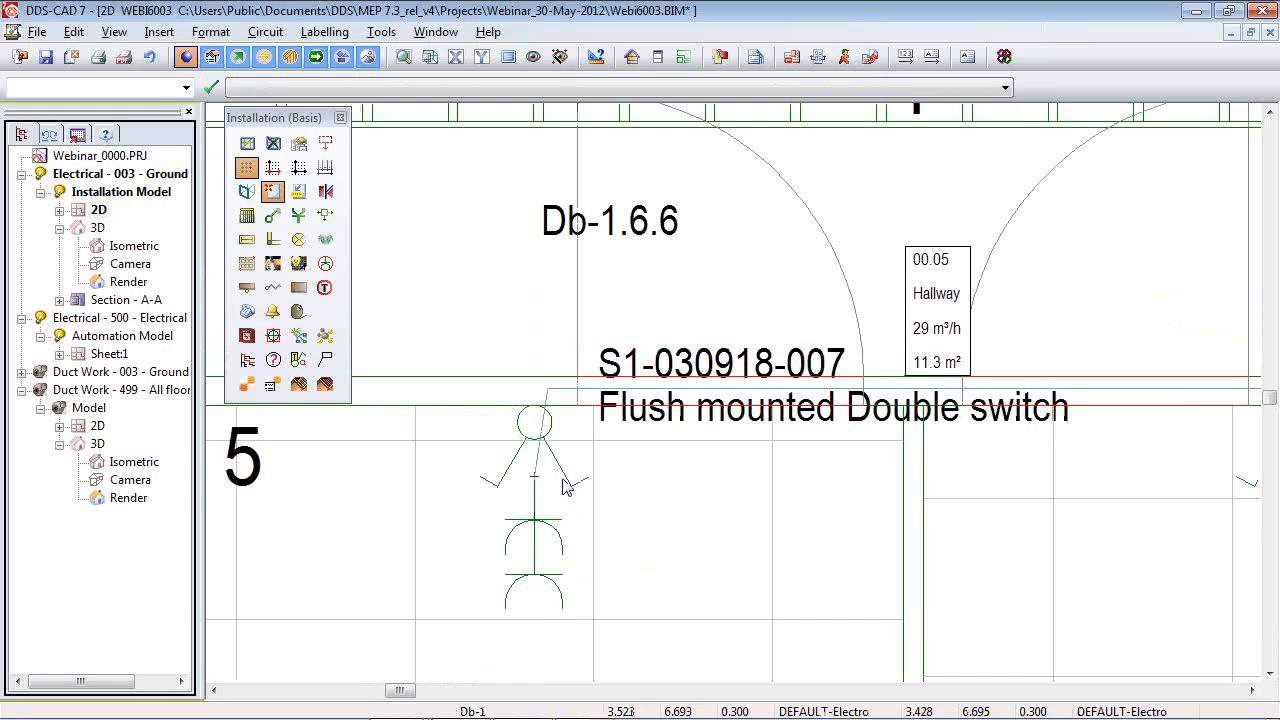
Open the Section A-A view of the installation model.
{"action": "double_click", "coordinate": [135, 300]}
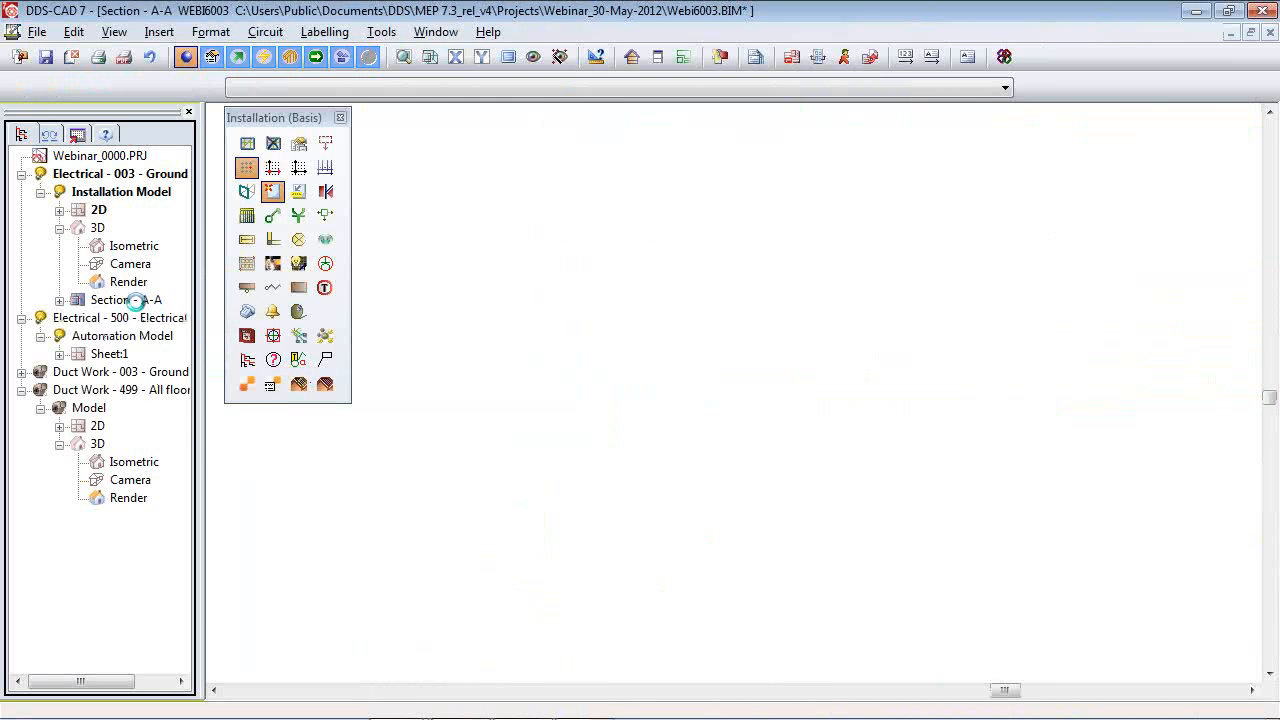
Open the electrical 2D model and start drawing circuit 3, Lighting-1, from the circuit list of distribution board Db-1.
{"action": "double_click", "coordinate": [97, 210]}
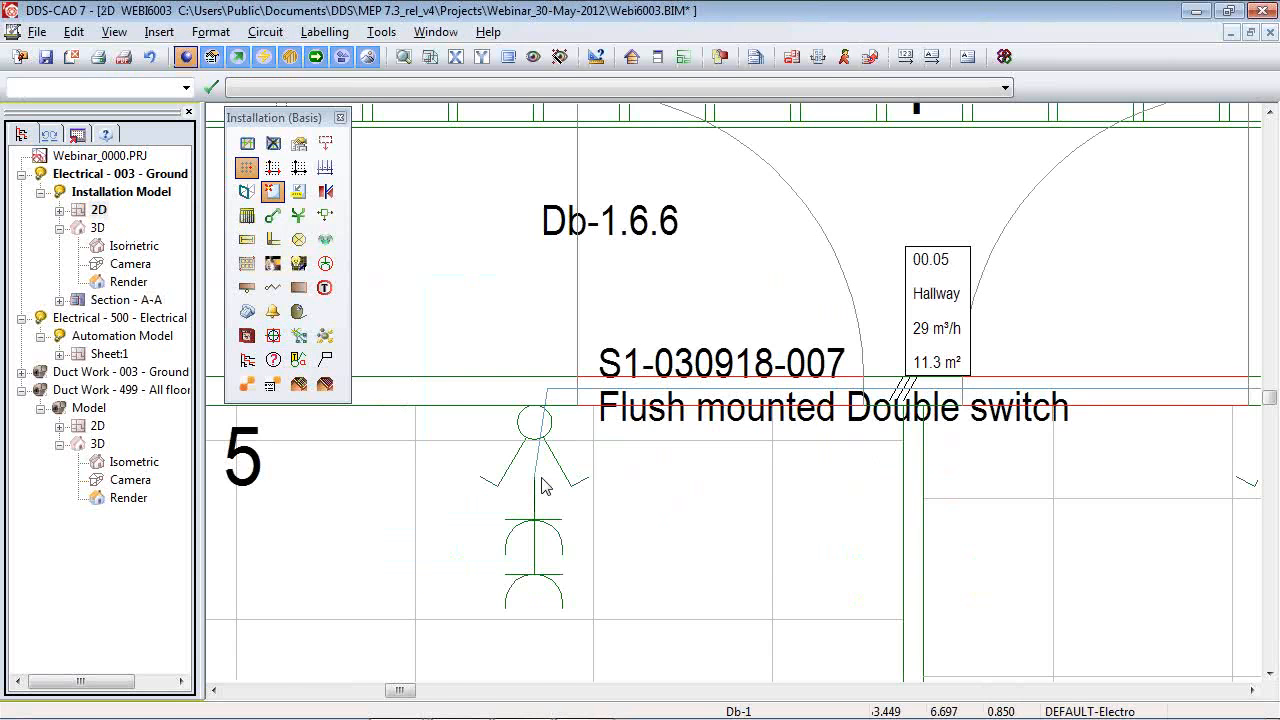
{"action": "scroll", "coordinate": [522, 499], "scroll_direction": "down", "scroll_amount": 2}
{"action": "scroll", "coordinate": [522, 499], "scroll_direction": "down", "scroll_amount": 2}
{"action": "scroll", "coordinate": [934, 289], "scroll_direction": "up", "scroll_amount": 2}
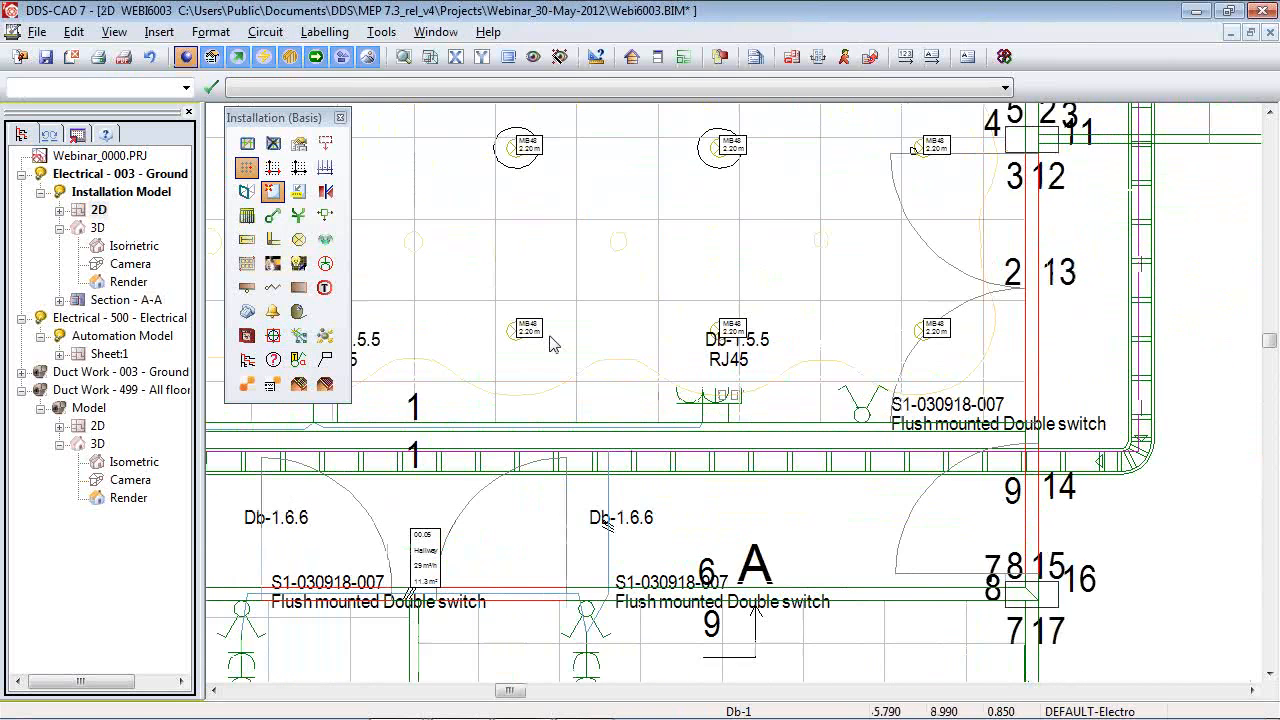
{"action": "left_click", "coordinate": [248, 215]}
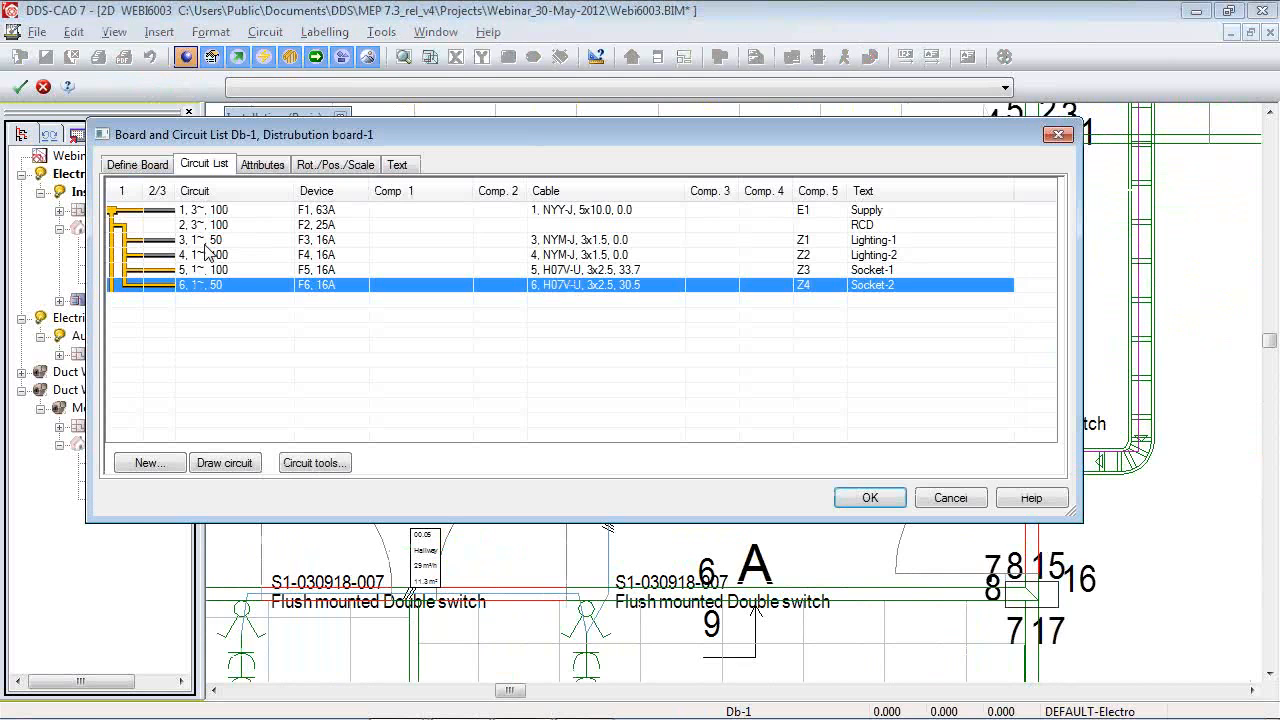
{"action": "left_click", "coordinate": [212, 240]}
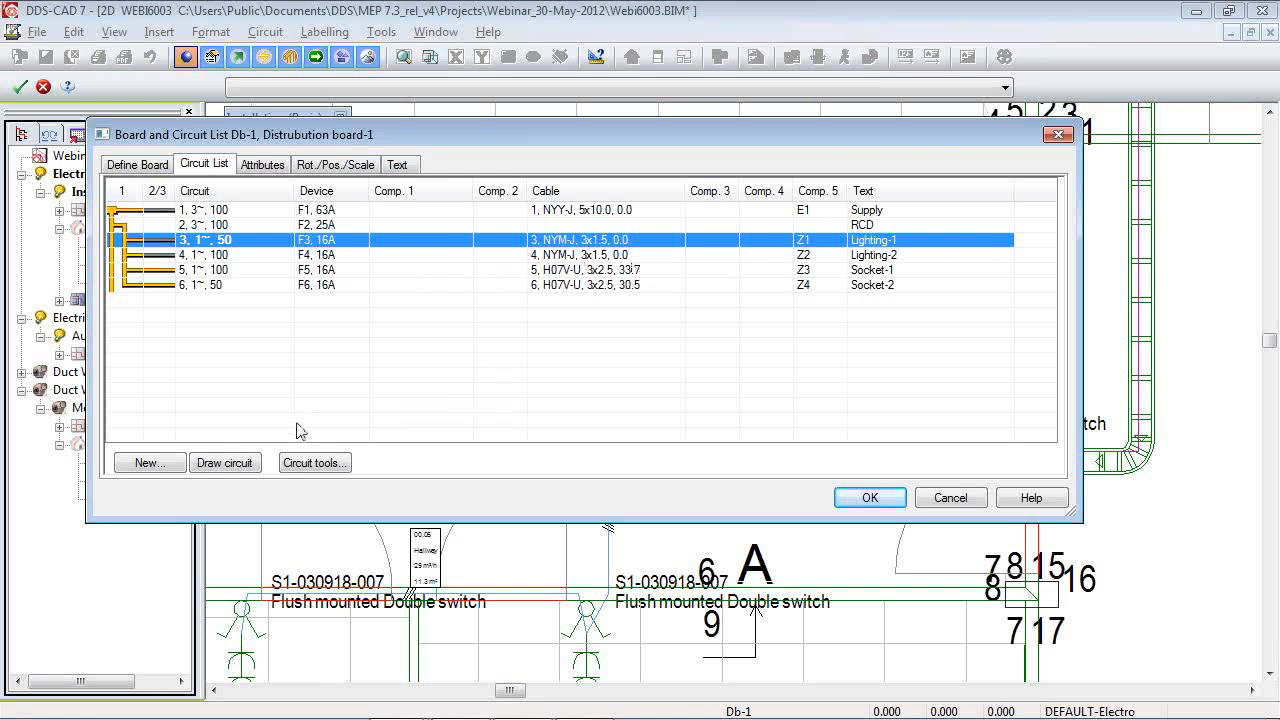
{"action": "left_click", "coordinate": [224, 463]}
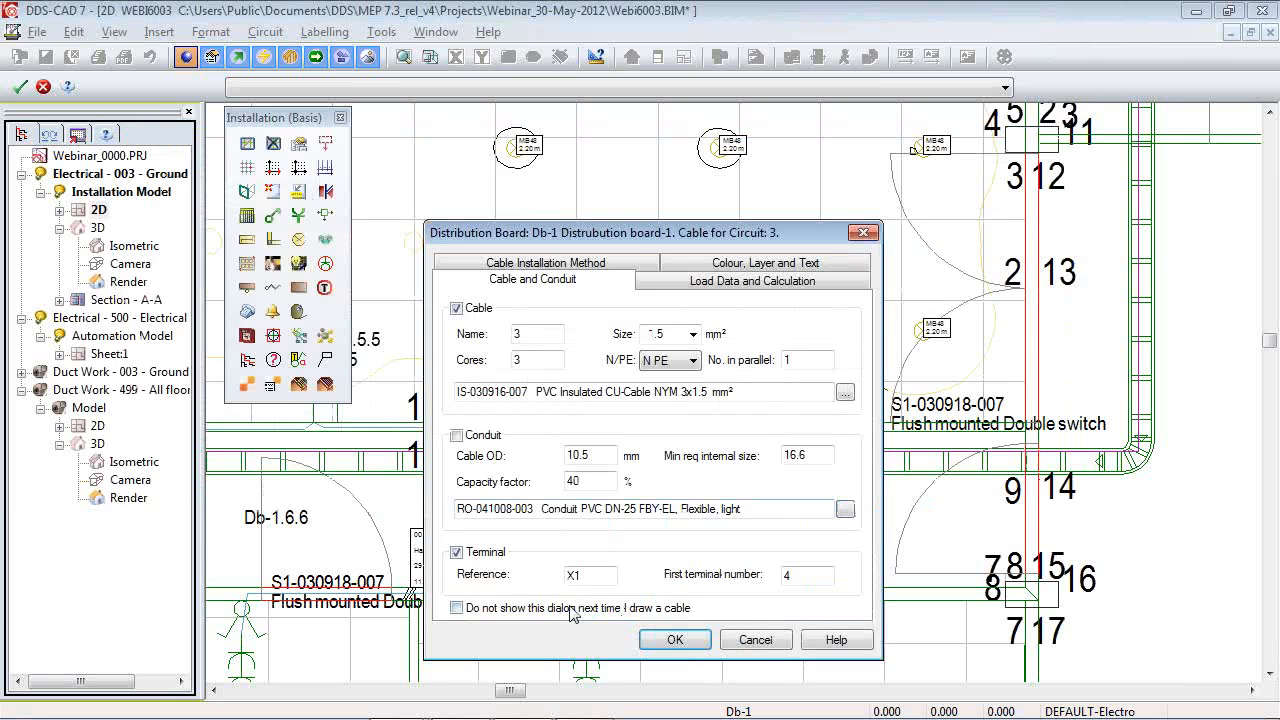
Assign the PVC single-core H07V-U cable to circuit 3 from the product database and set its size to 2.5 mm².
{"action": "left_click", "coordinate": [845, 394]}
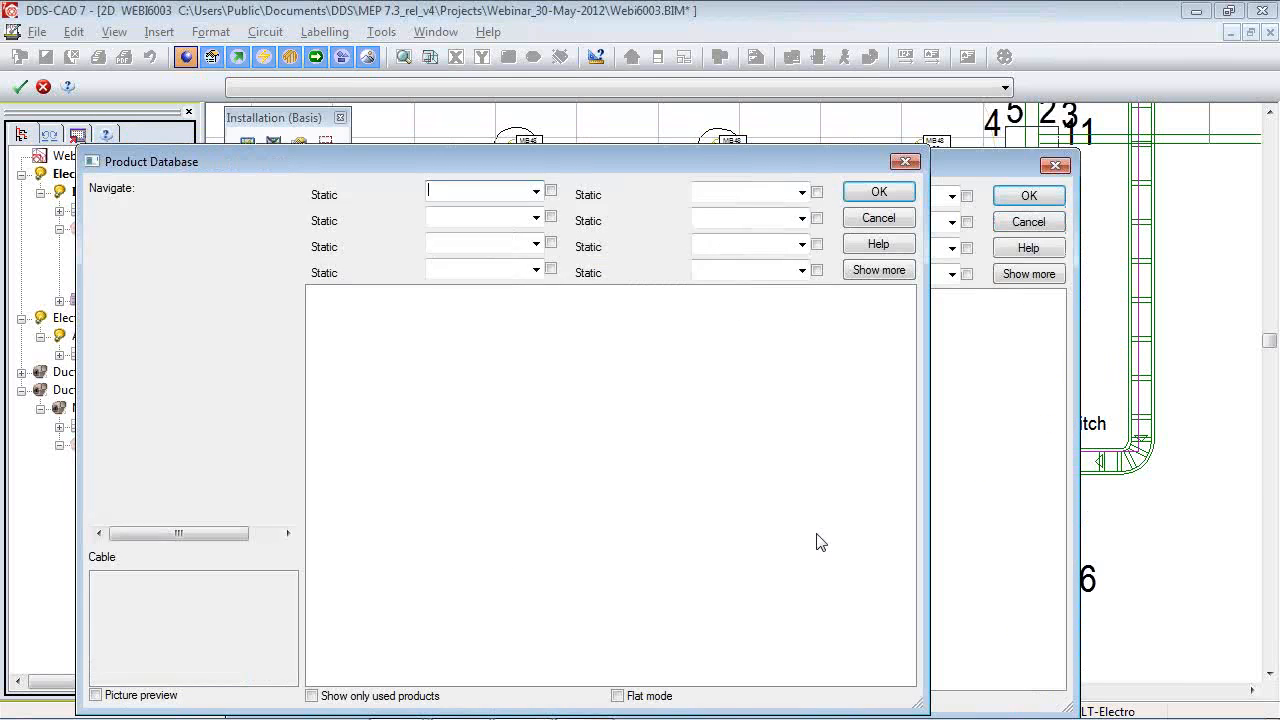
{"action": "left_click", "coordinate": [617, 696]}
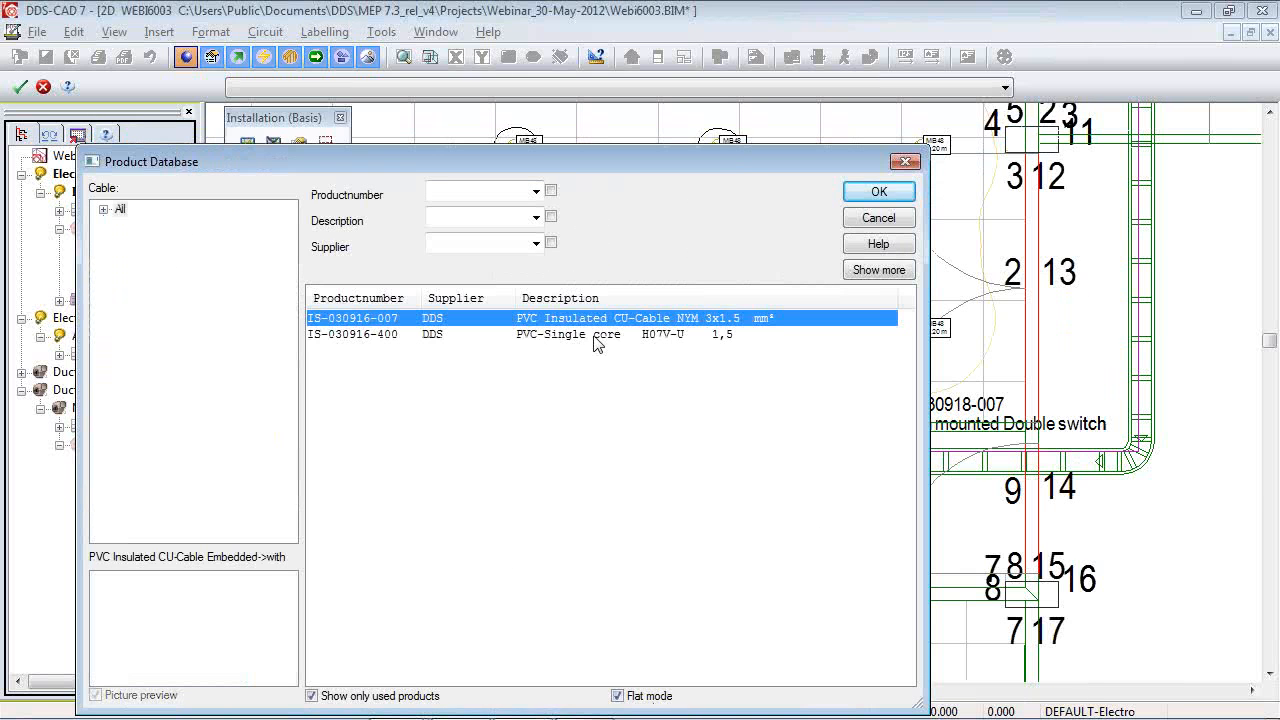
{"action": "double_click", "coordinate": [635, 334]}
{"action": "left_click", "coordinate": [692, 336]}
{"action": "left_click", "coordinate": [688, 355]}
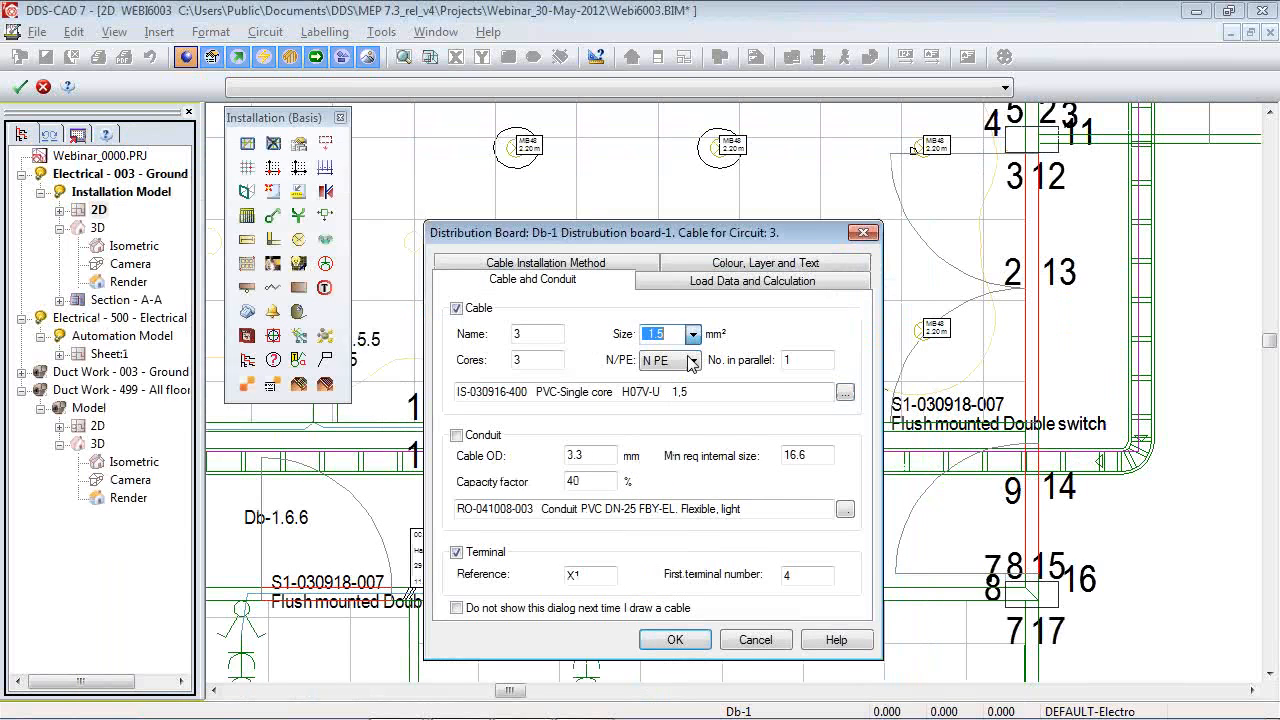
{"action": "left_click", "coordinate": [675, 640]}
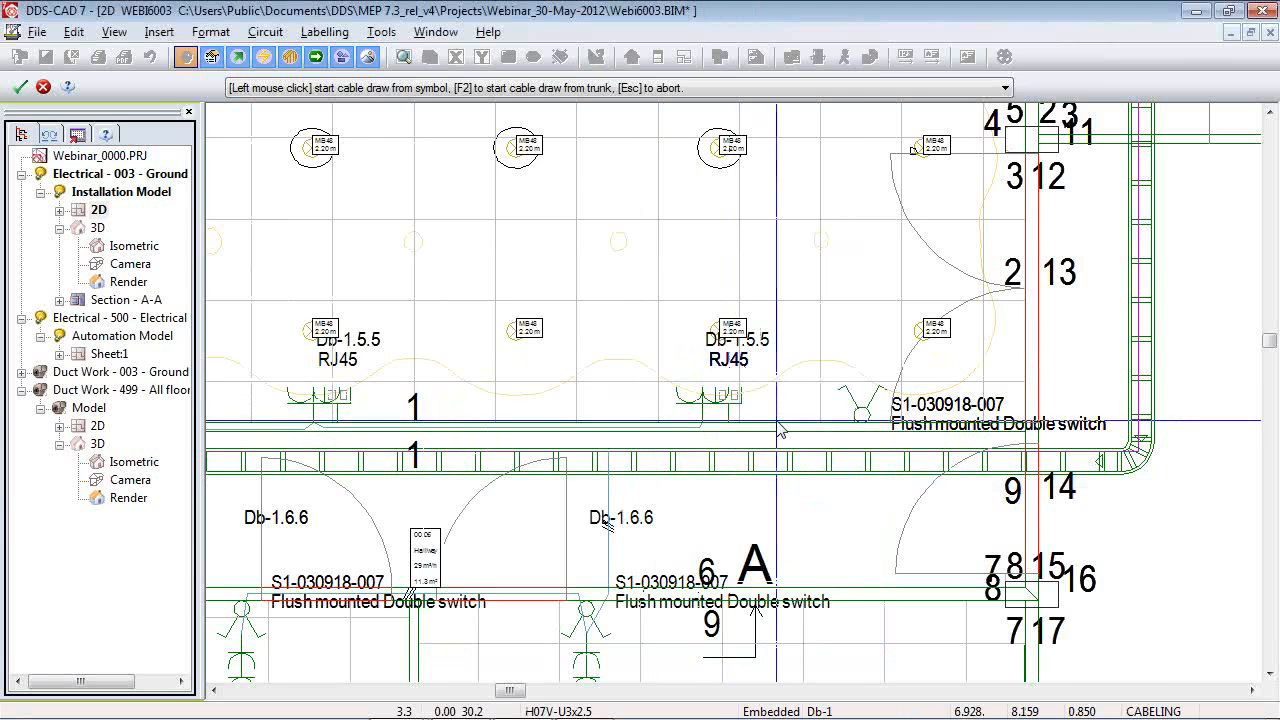
Route the cable from the cable trunk to the meeting room's double switch and set the new cable height to 2.6.
{"action": "scroll", "coordinate": [855, 463], "scroll_direction": "up", "scroll_amount": 3}
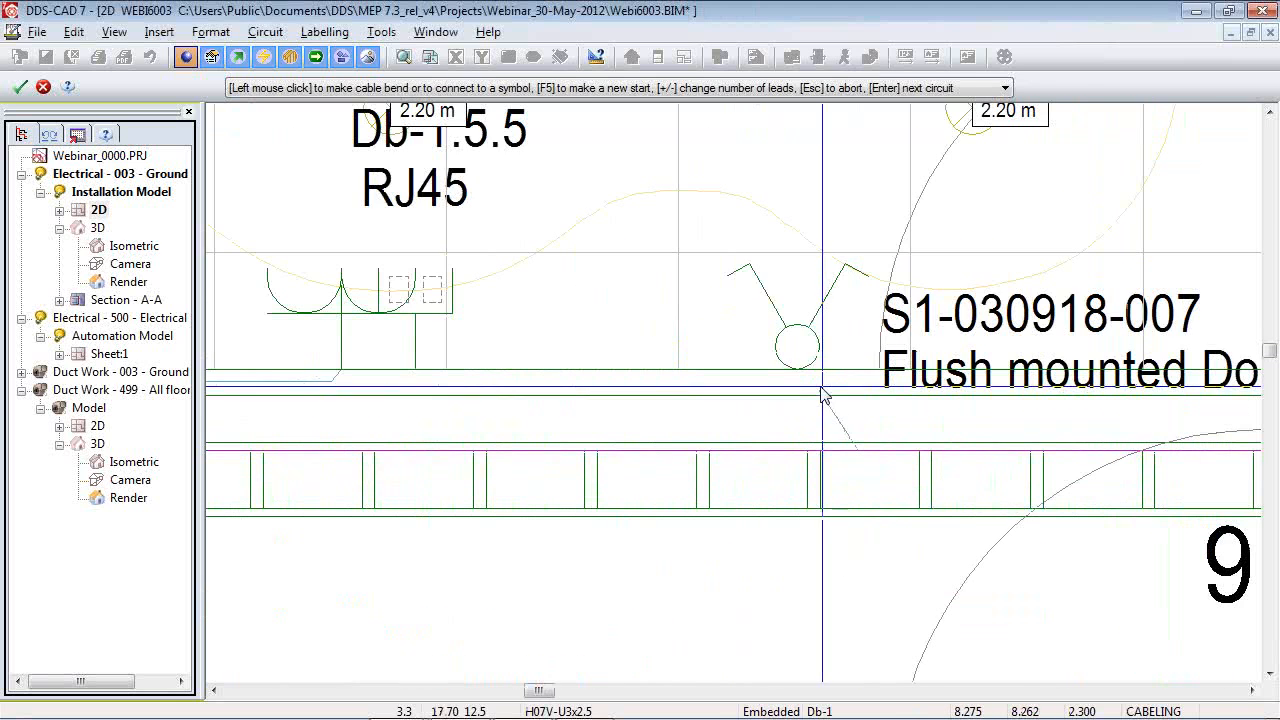
{"action": "scroll", "coordinate": [820, 405], "scroll_direction": "up", "scroll_amount": 2}
{"action": "left_click", "coordinate": [781, 338]}
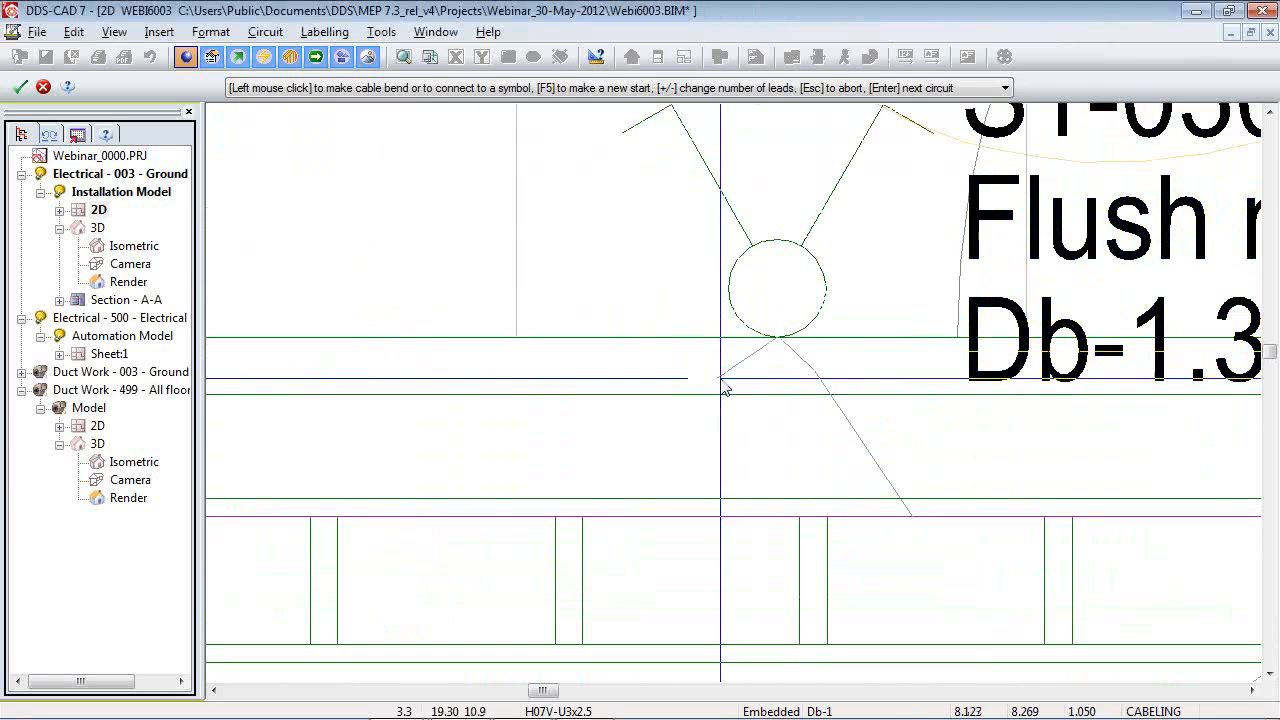
{"action": "type", "text": "z"}
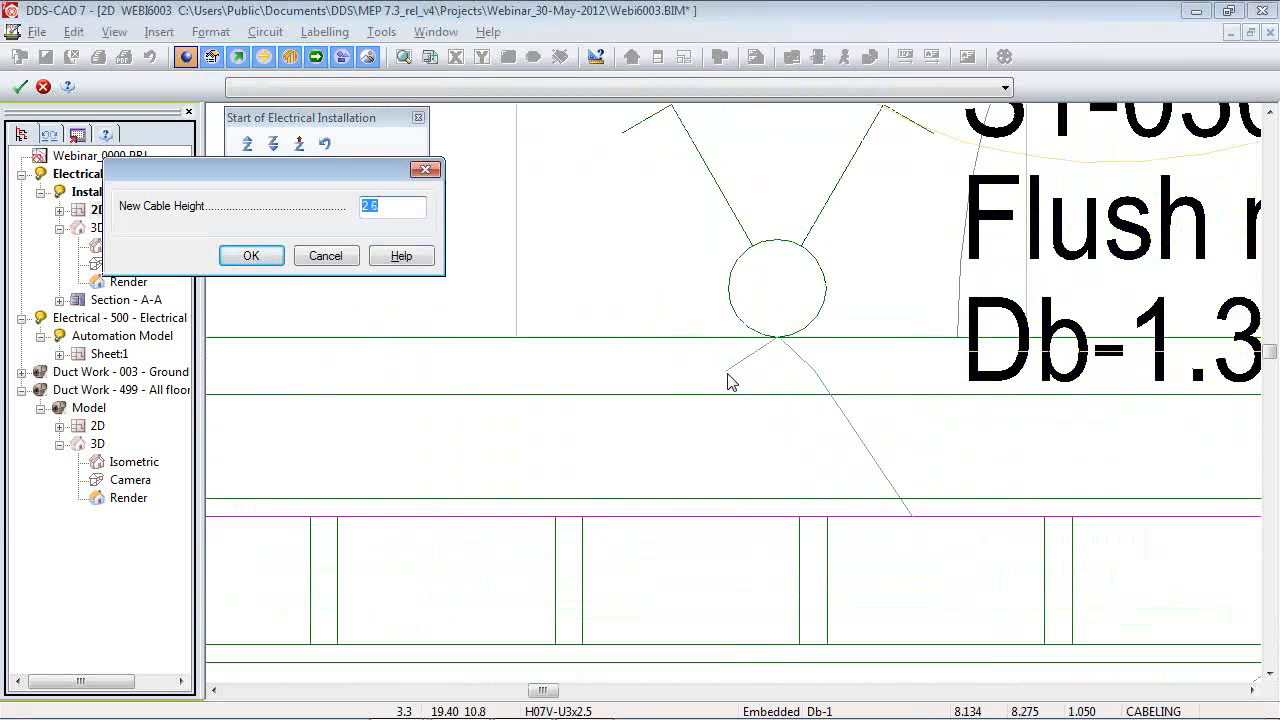
{"action": "type", "text": "2.5"}
{"action": "key", "text": "Return"}
Connect the cable through all luminaires of the meeting room's lower row and up to the leftmost luminaire of the next row.
{"action": "scroll", "coordinate": [700, 465], "scroll_direction": "down", "scroll_amount": 4}
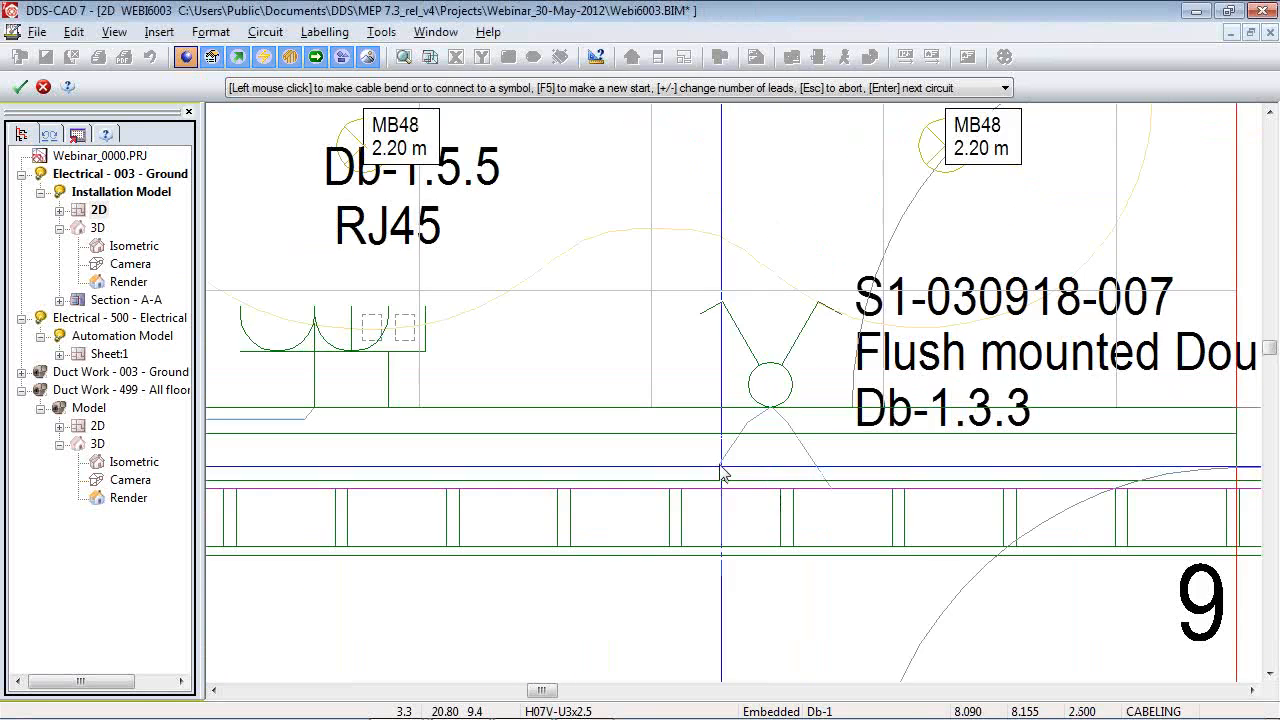
{"action": "left_click", "coordinate": [810, 317]}
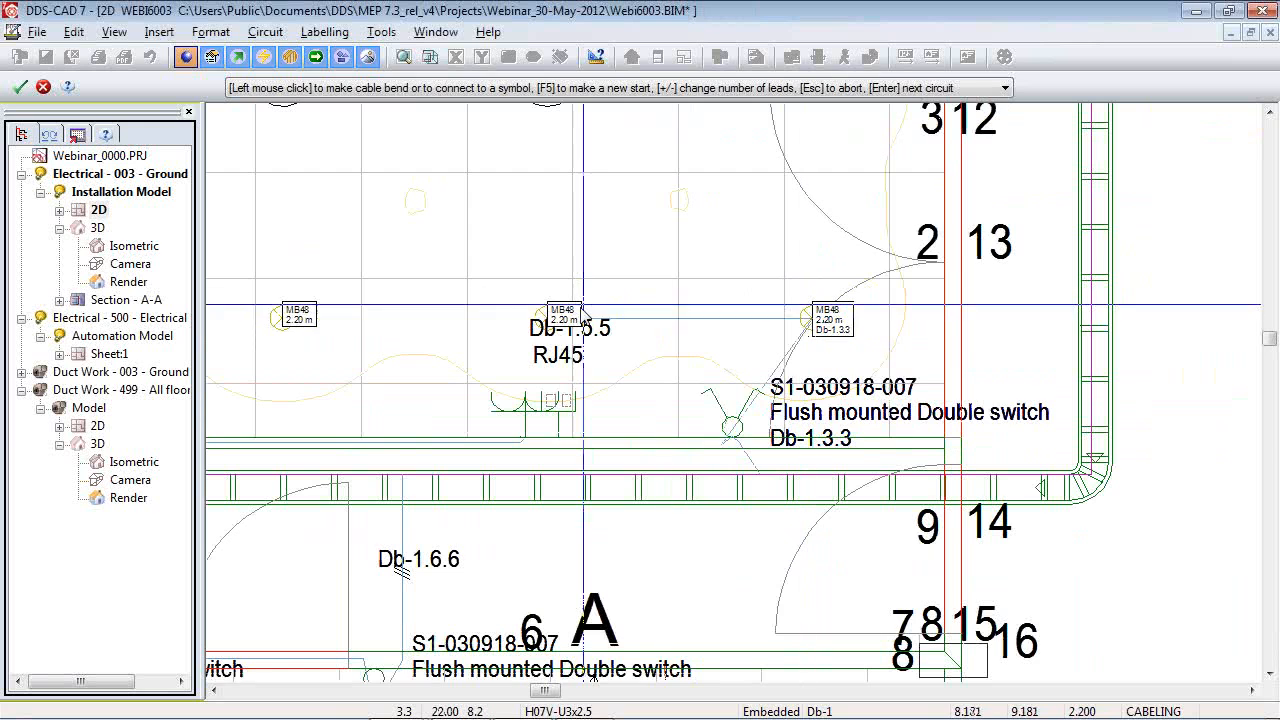
{"action": "left_click", "coordinate": [549, 322]}
{"action": "left_click", "coordinate": [279, 320]}
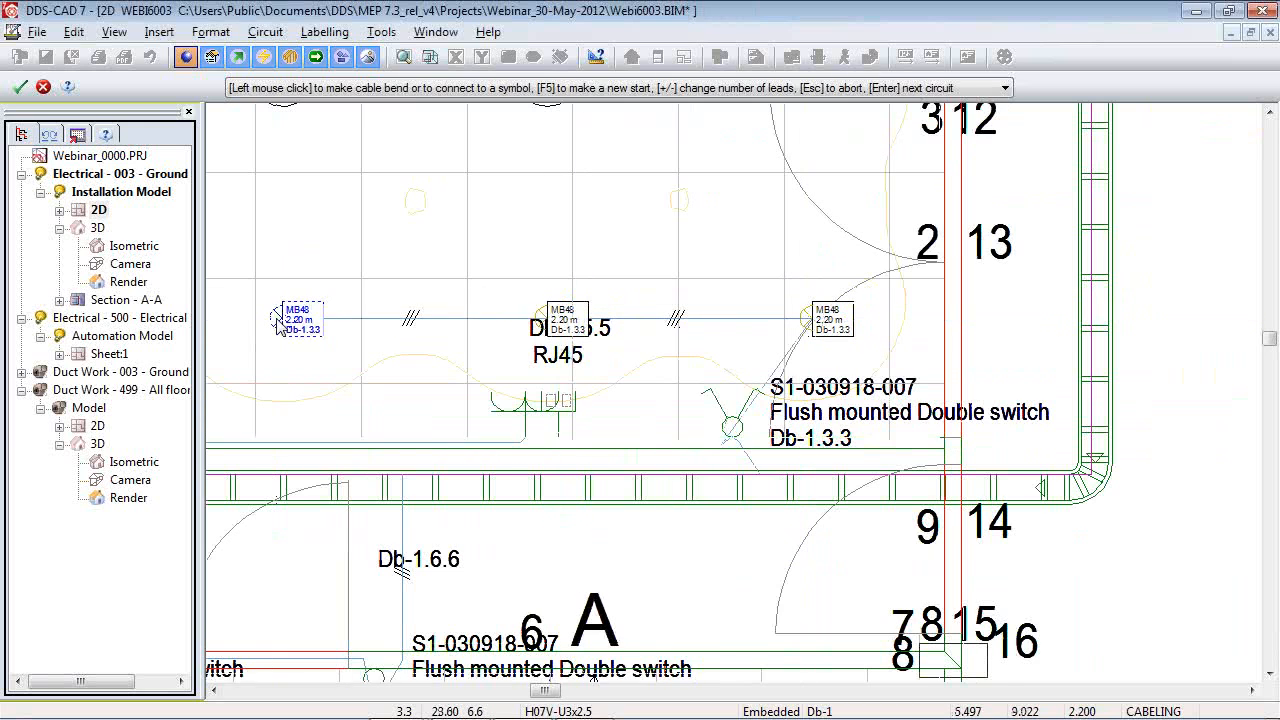
{"action": "scroll", "coordinate": [1094, 340], "scroll_direction": "down", "scroll_amount": 2}
{"action": "left_click", "coordinate": [464, 327]}
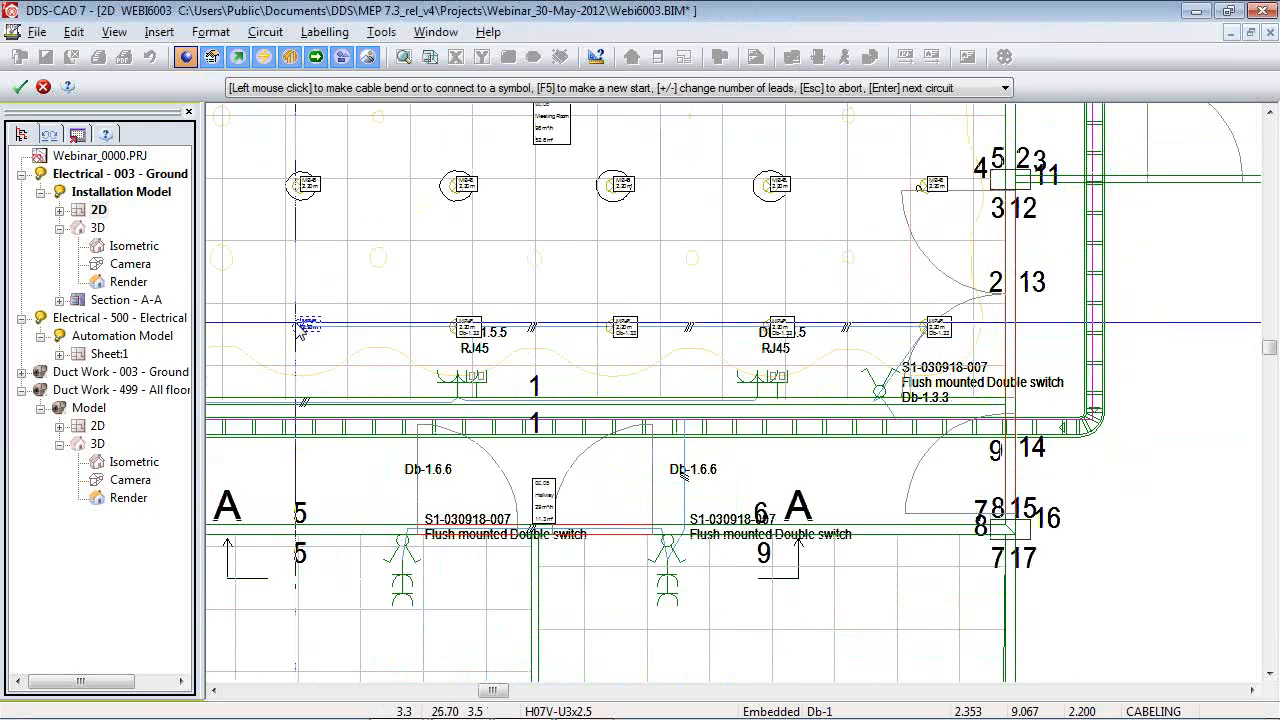
{"action": "left_click", "coordinate": [306, 326]}
{"action": "scroll", "coordinate": [569, 240], "scroll_direction": "down", "scroll_amount": 2}
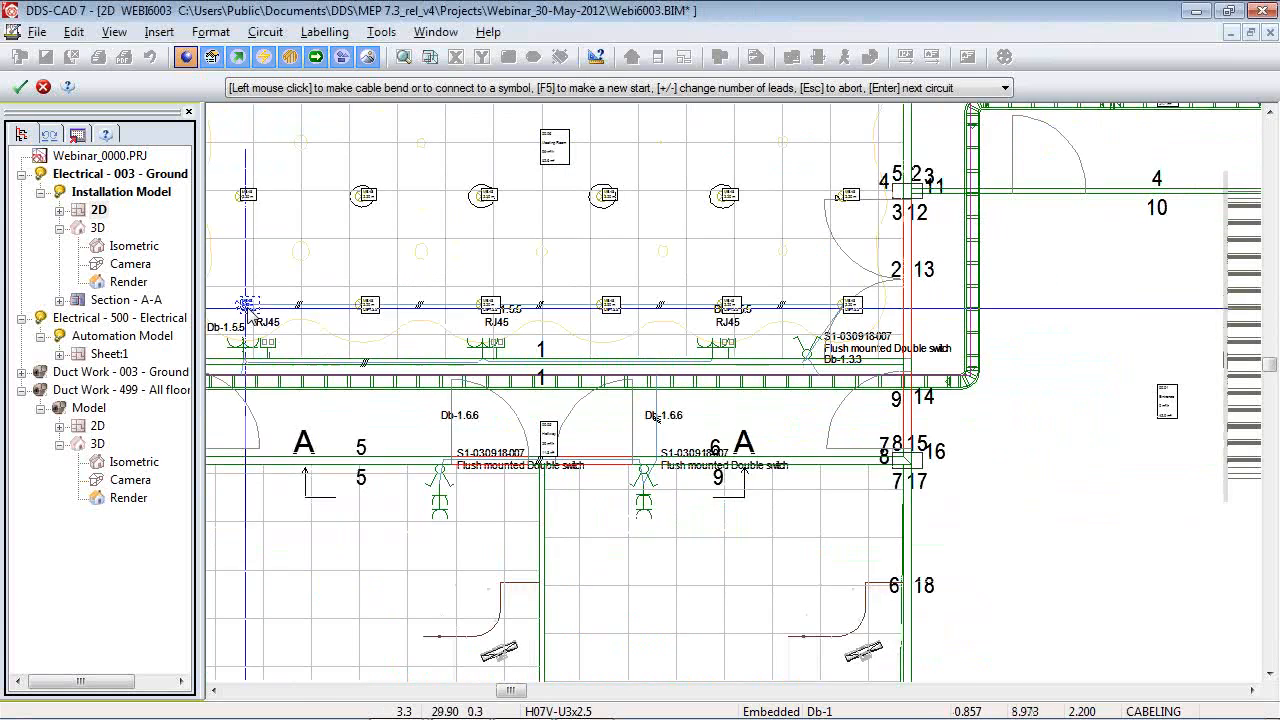
{"action": "scroll", "coordinate": [343, 243], "scroll_direction": "up", "scroll_amount": 3}
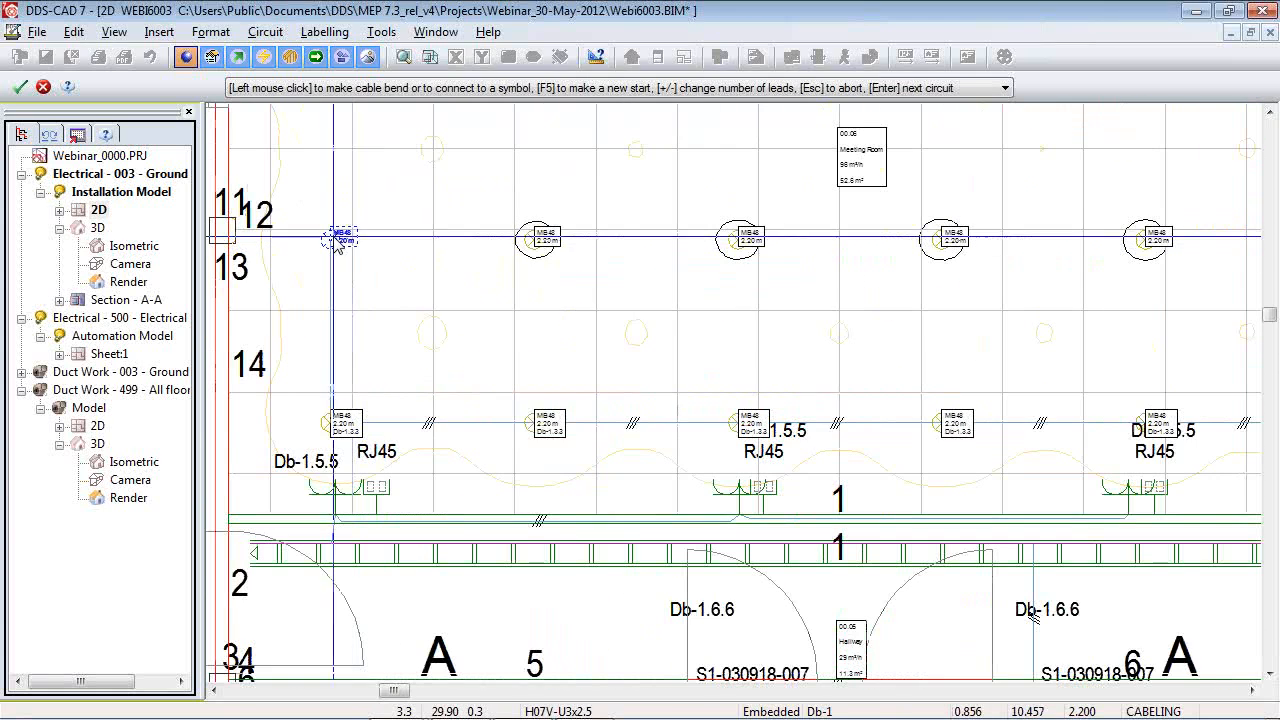
{"action": "left_click", "coordinate": [360, 243]}
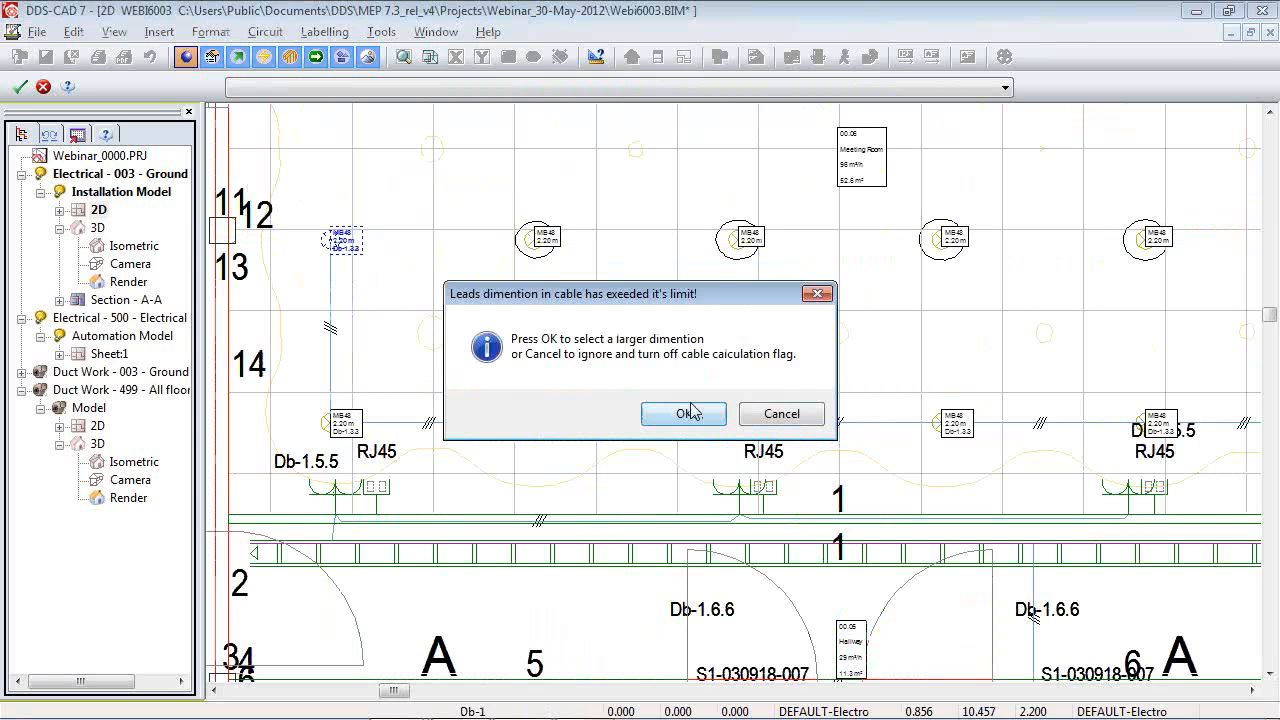
Choose to select a larger cable dimension, review circuit 3's load data and volt drop calculation, and accept the cable settings.
{"action": "left_click", "coordinate": [692, 411]}
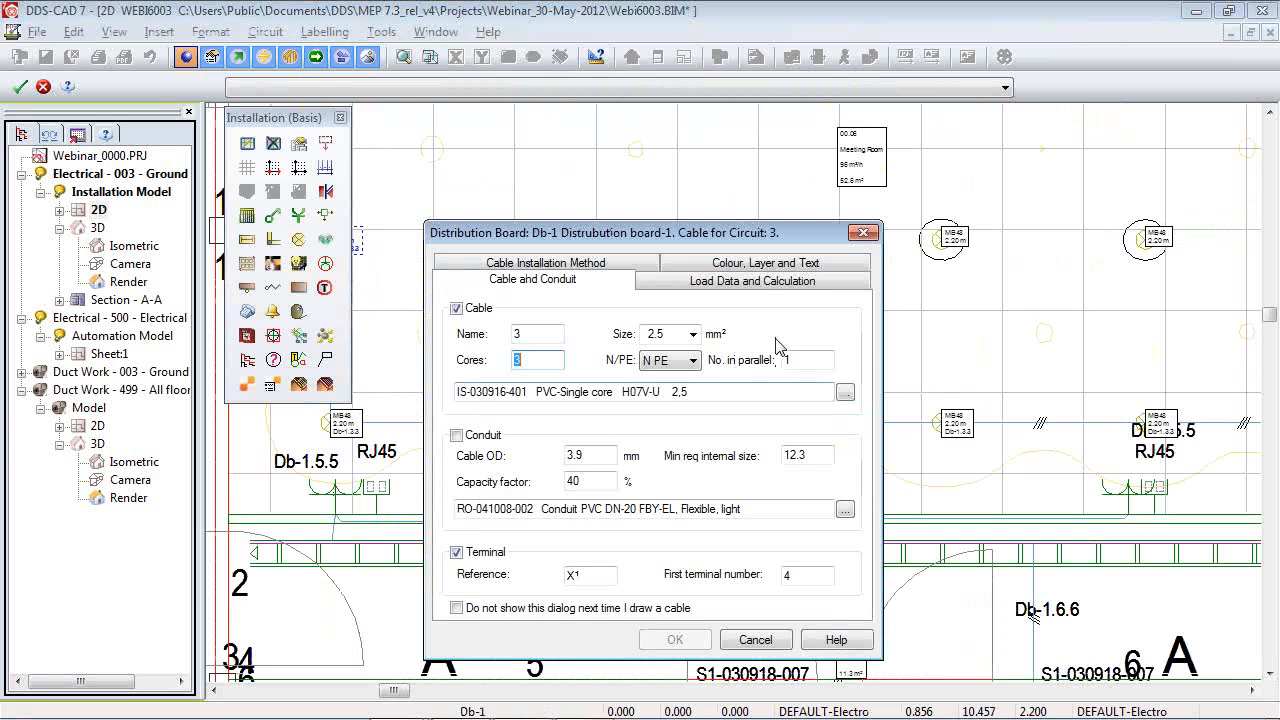
{"action": "left_click", "coordinate": [785, 283]}
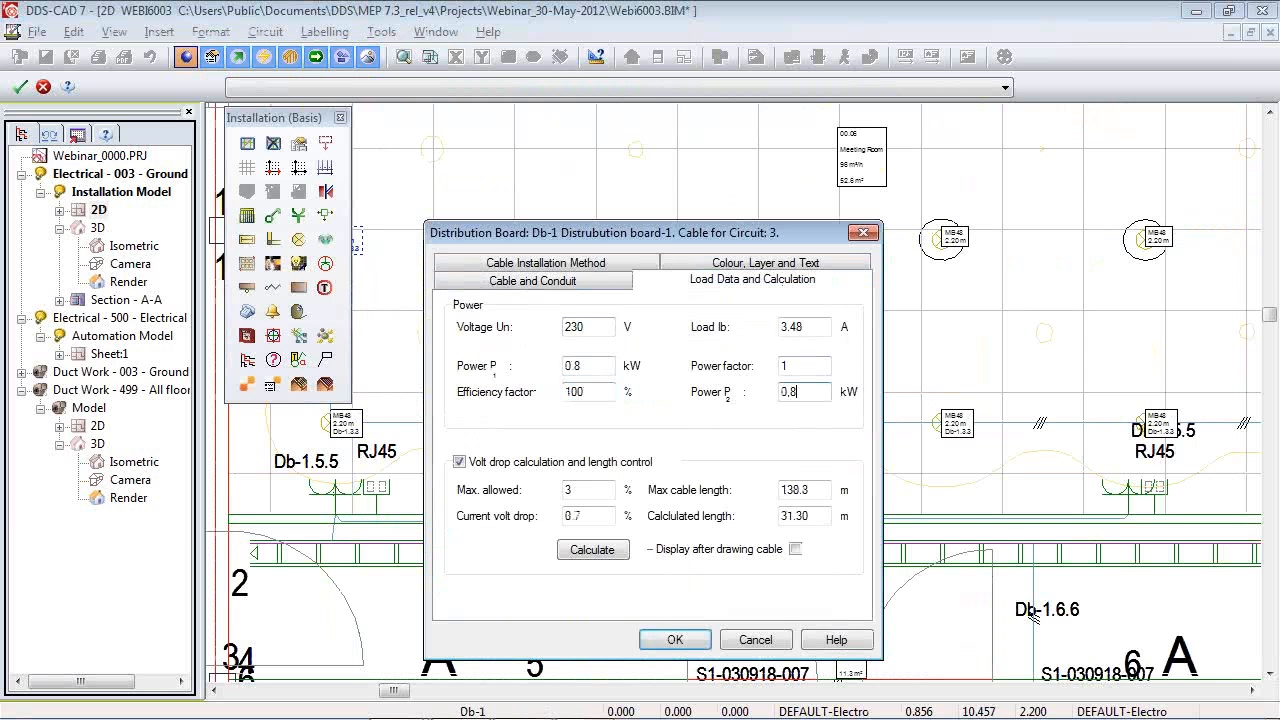
{"action": "left_click", "coordinate": [692, 642]}
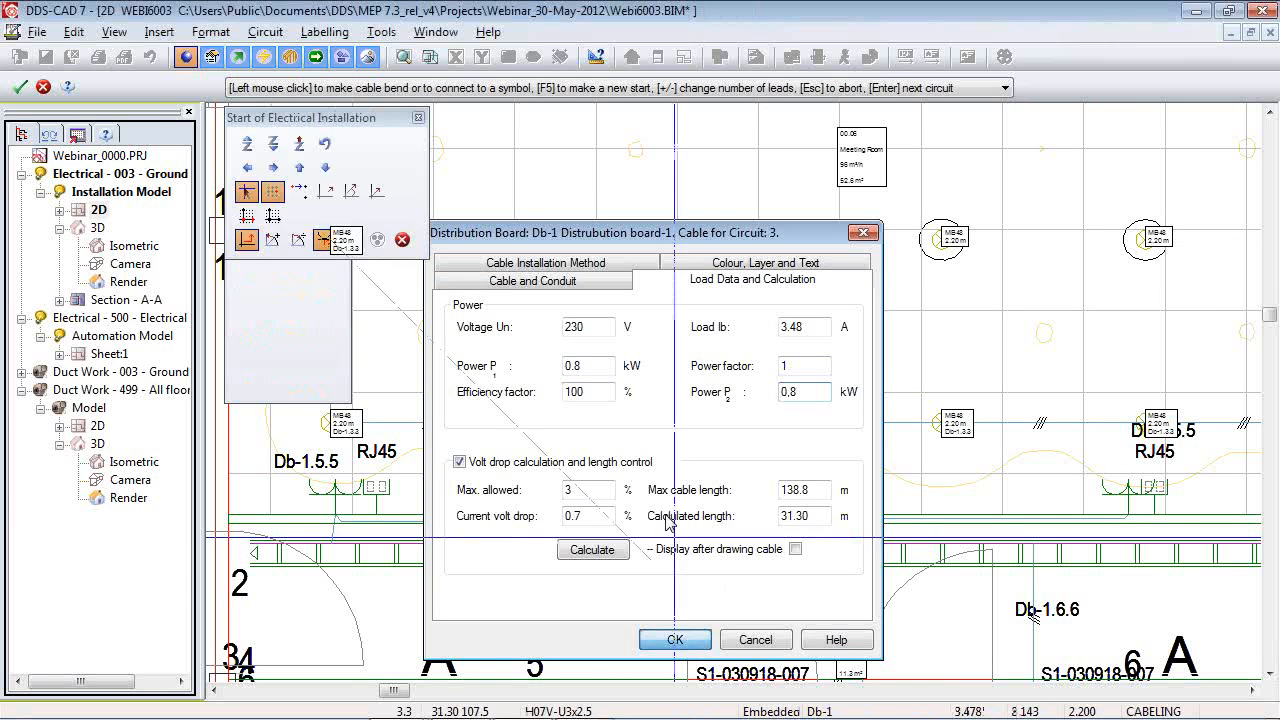
Connect the remaining luminaires of the second row to circuit 3, then end the cable drawing and accept the circuit list.
{"action": "left_click", "coordinate": [736, 237]}
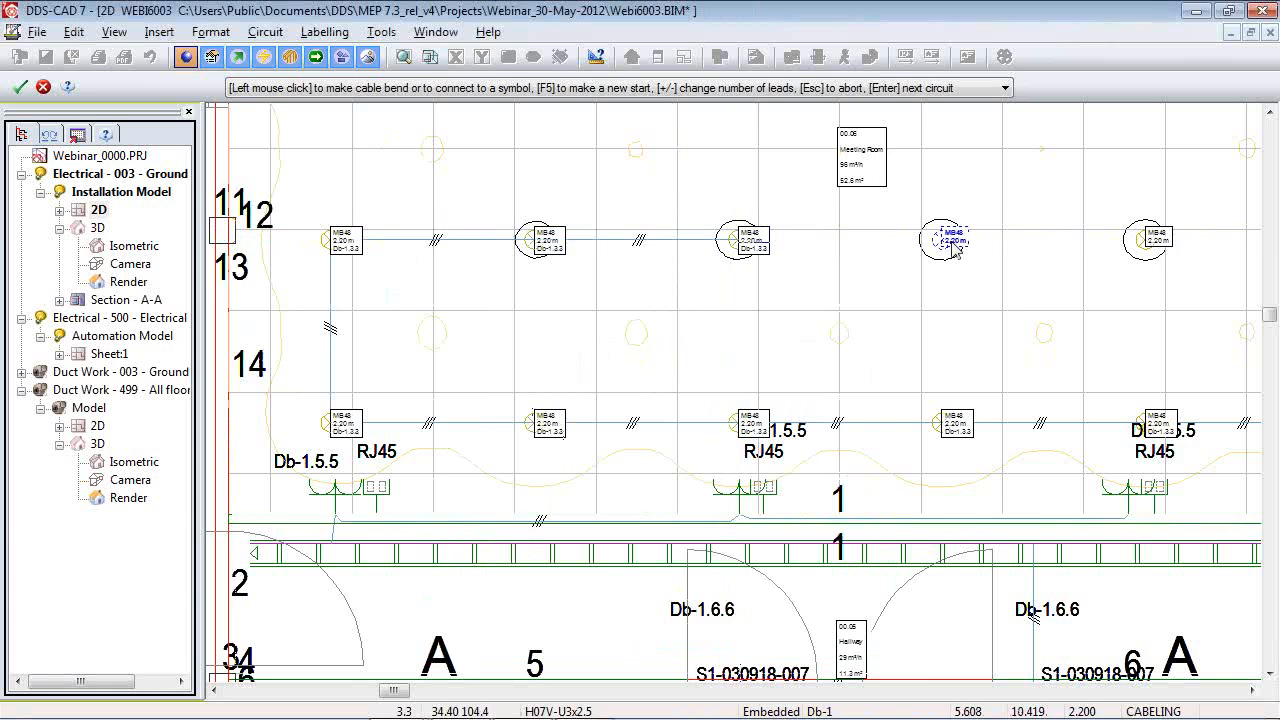
{"action": "left_click", "coordinate": [950, 241]}
{"action": "left_click", "coordinate": [1151, 246]}
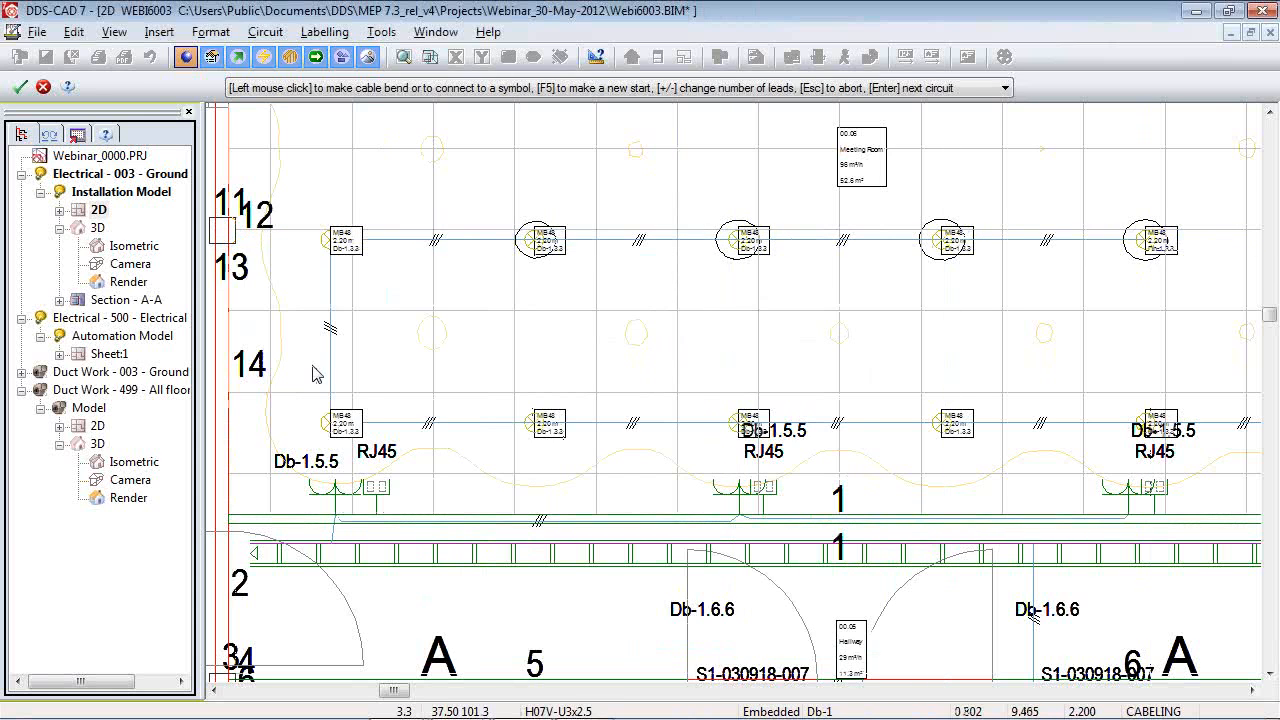
{"action": "scroll", "coordinate": [930, 298], "scroll_direction": "down", "scroll_amount": 2}
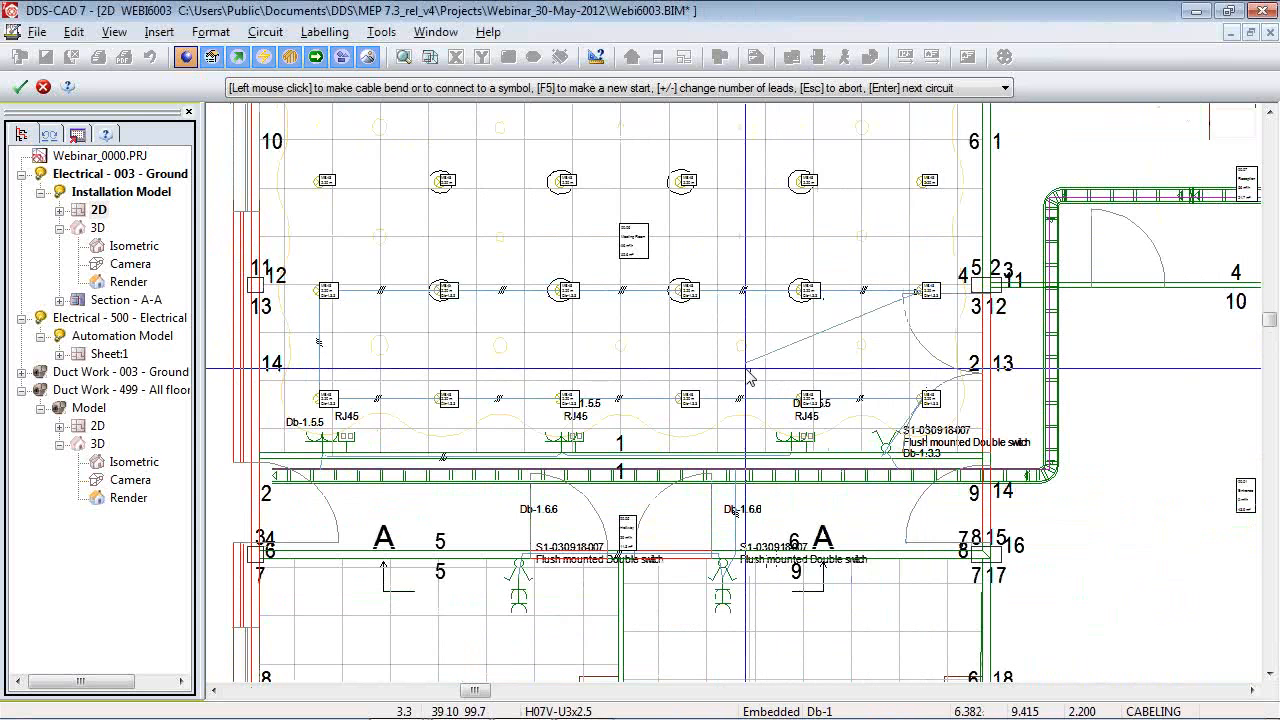
{"action": "key", "text": "Return"}
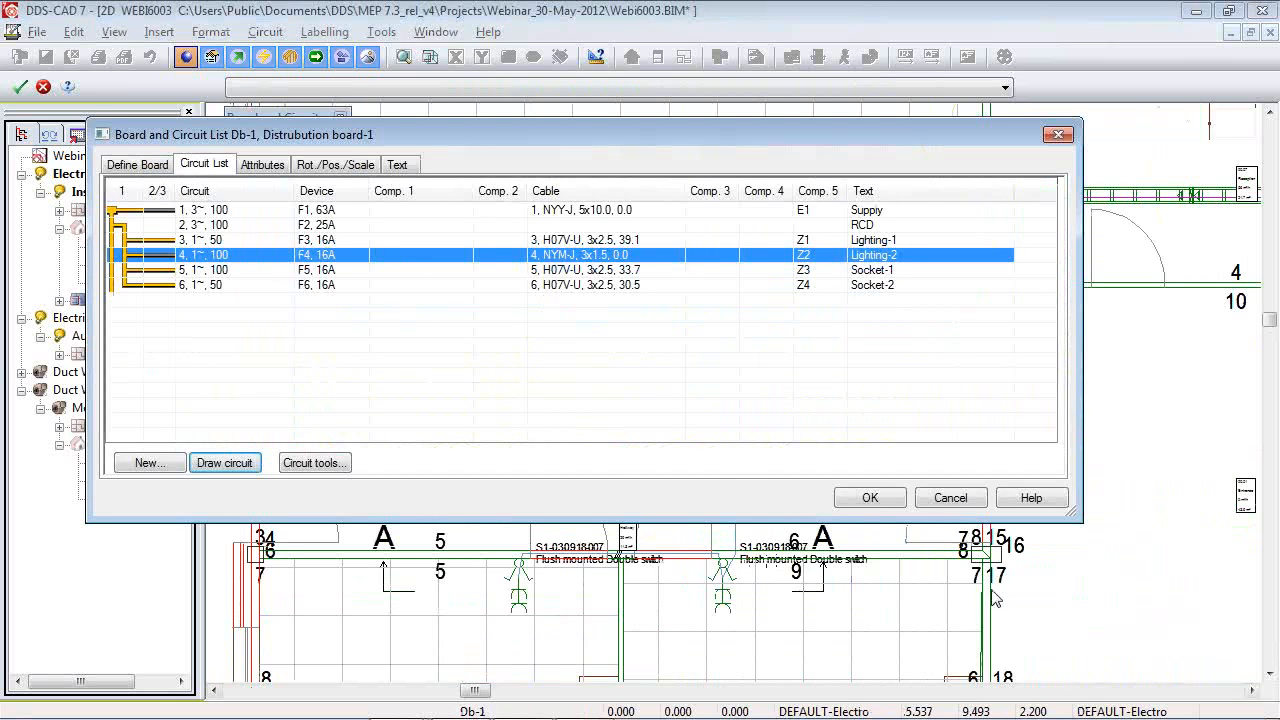
{"action": "left_click", "coordinate": [870, 497]}
Append the group indication a,b to the flush mounted double switch beside the meeting room door.
{"action": "scroll", "coordinate": [940, 440], "scroll_direction": "up", "scroll_amount": 2}
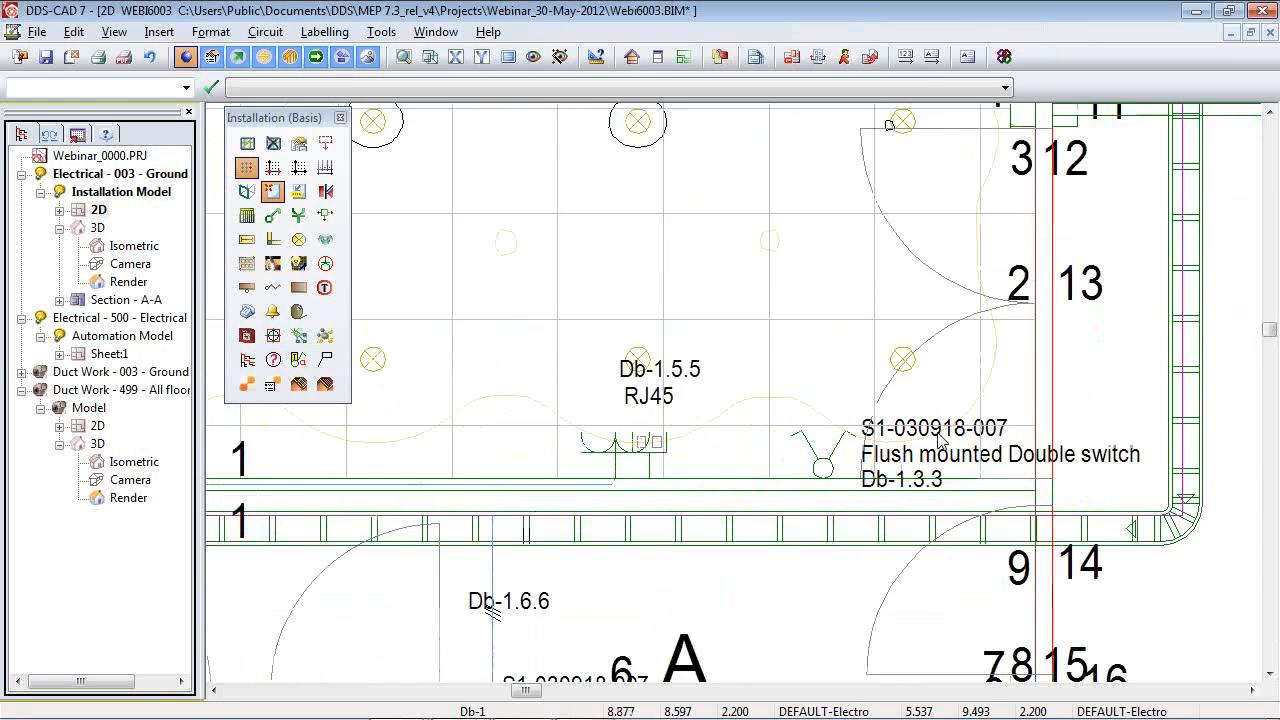
{"action": "scroll", "coordinate": [940, 440], "scroll_direction": "up", "scroll_amount": 1}
{"action": "left_click", "coordinate": [298, 360]}
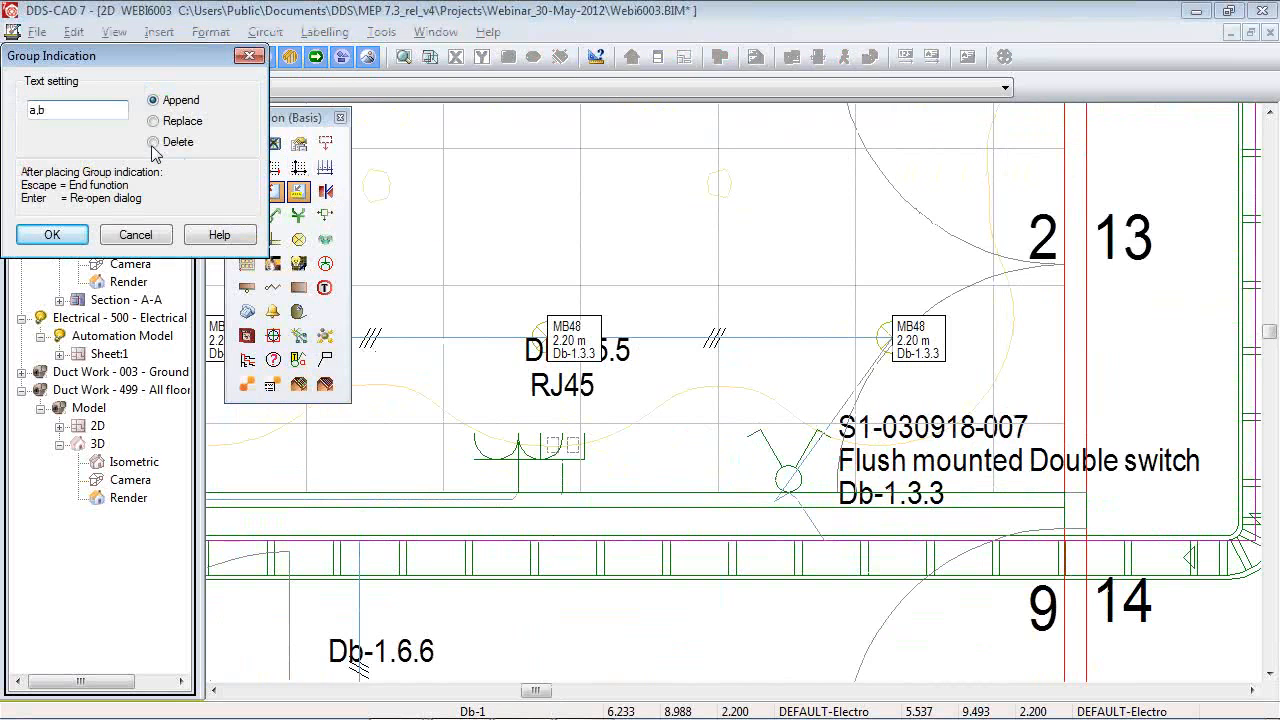
{"action": "left_click", "coordinate": [52, 236]}
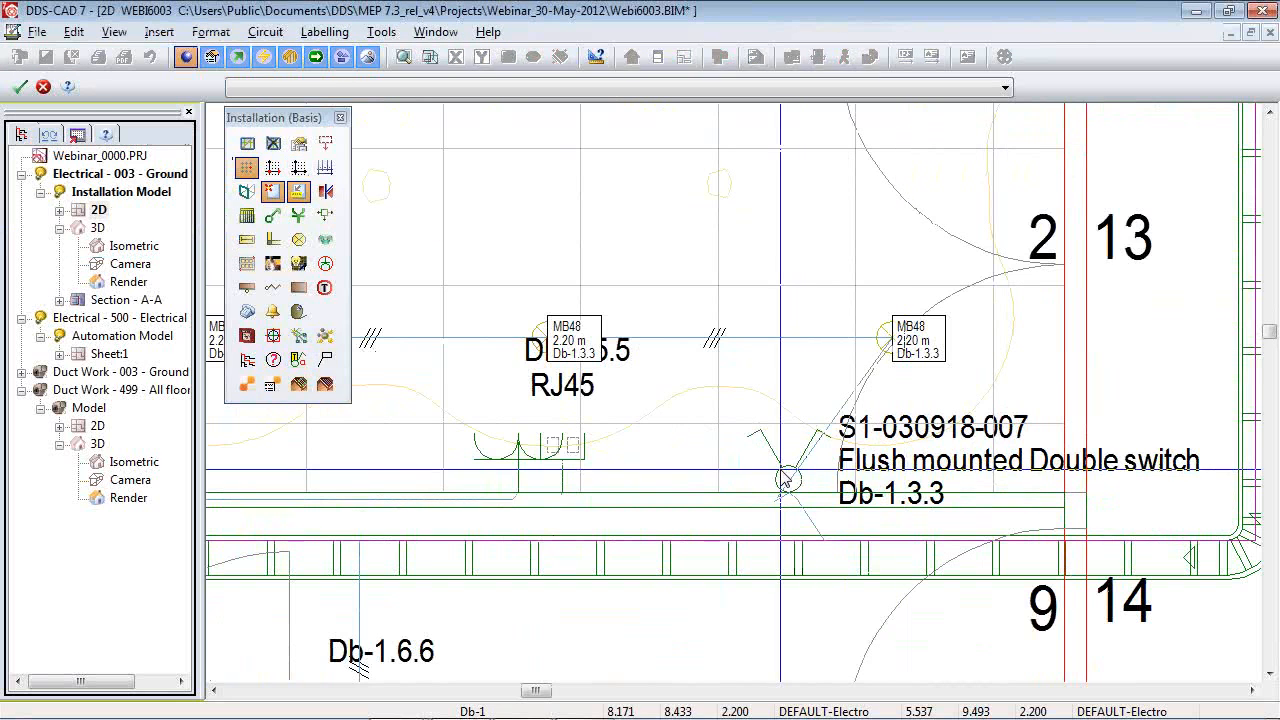
{"action": "scroll", "coordinate": [911, 506], "scroll_direction": "up", "scroll_amount": 3}
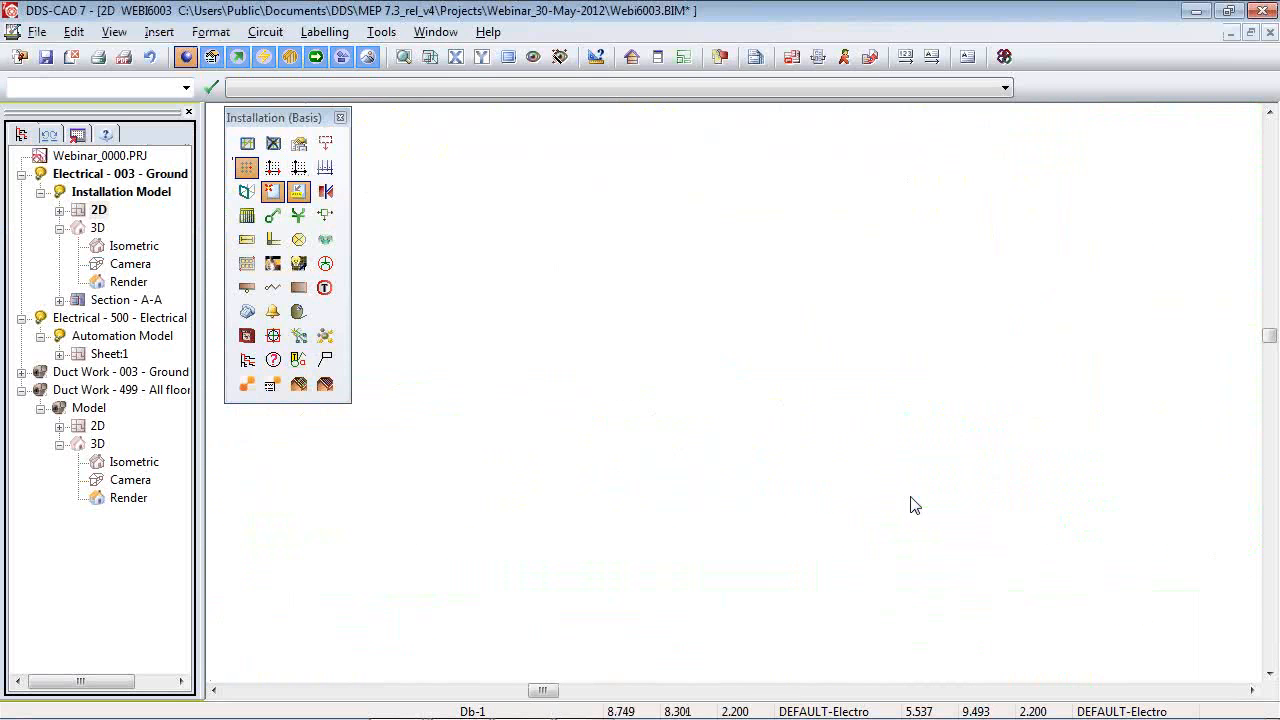
{"action": "scroll", "coordinate": [951, 563], "scroll_direction": "down", "scroll_amount": 1}
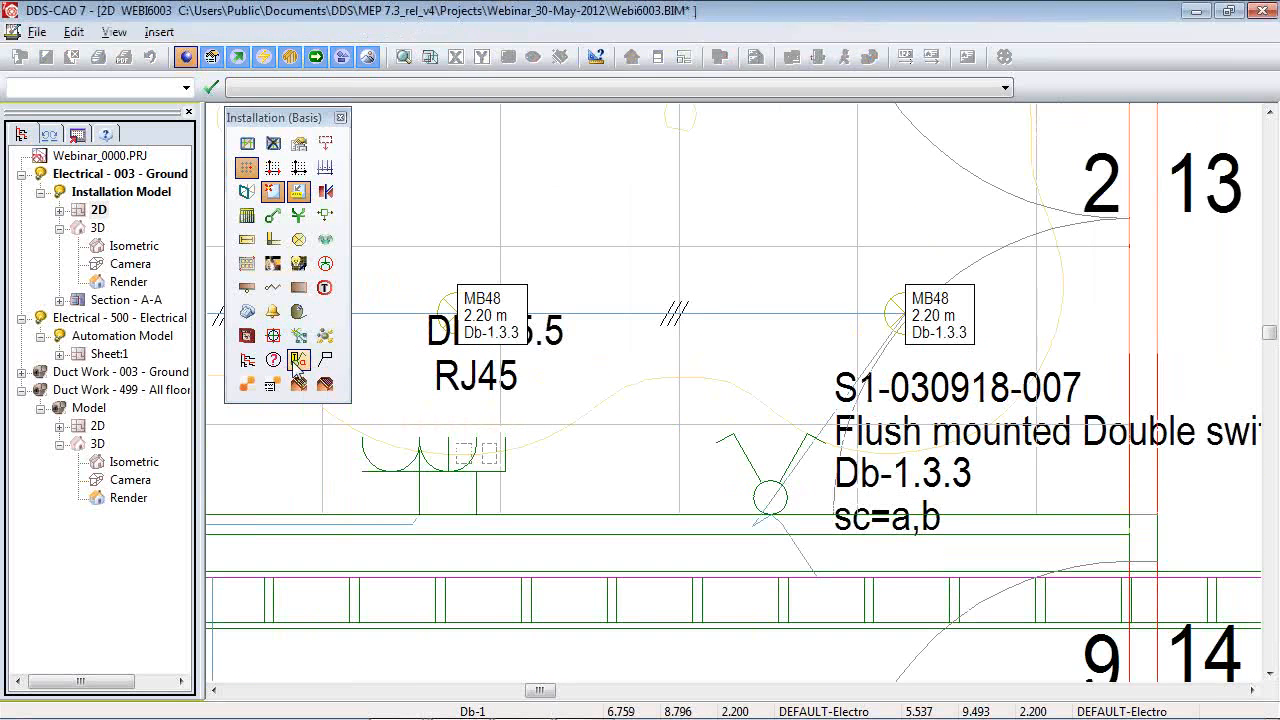
Assign group indication a to the luminaires in the meeting room's lower row, working from the door side to the left.
{"action": "left_click", "coordinate": [247, 383]}
{"action": "left_click", "coordinate": [75, 240]}
{"action": "scroll", "coordinate": [837, 549], "scroll_direction": "down", "scroll_amount": 3}
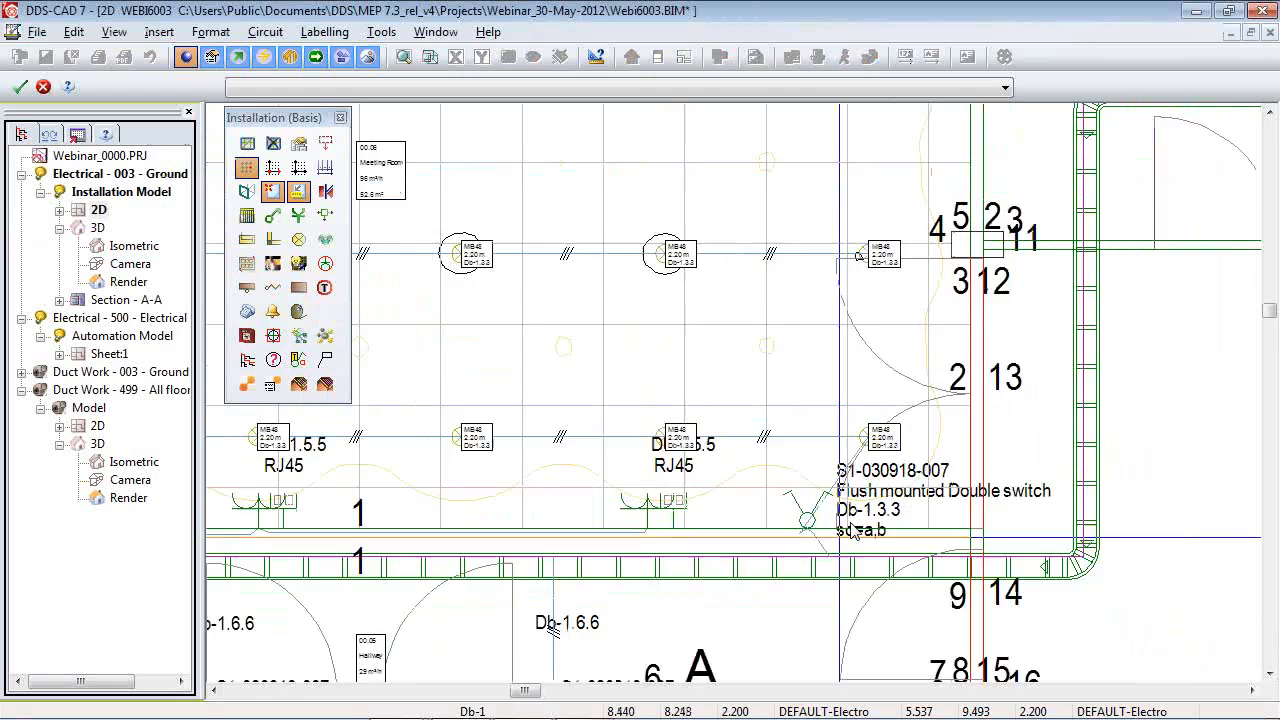
{"action": "scroll", "coordinate": [890, 440], "scroll_direction": "up", "scroll_amount": 3}
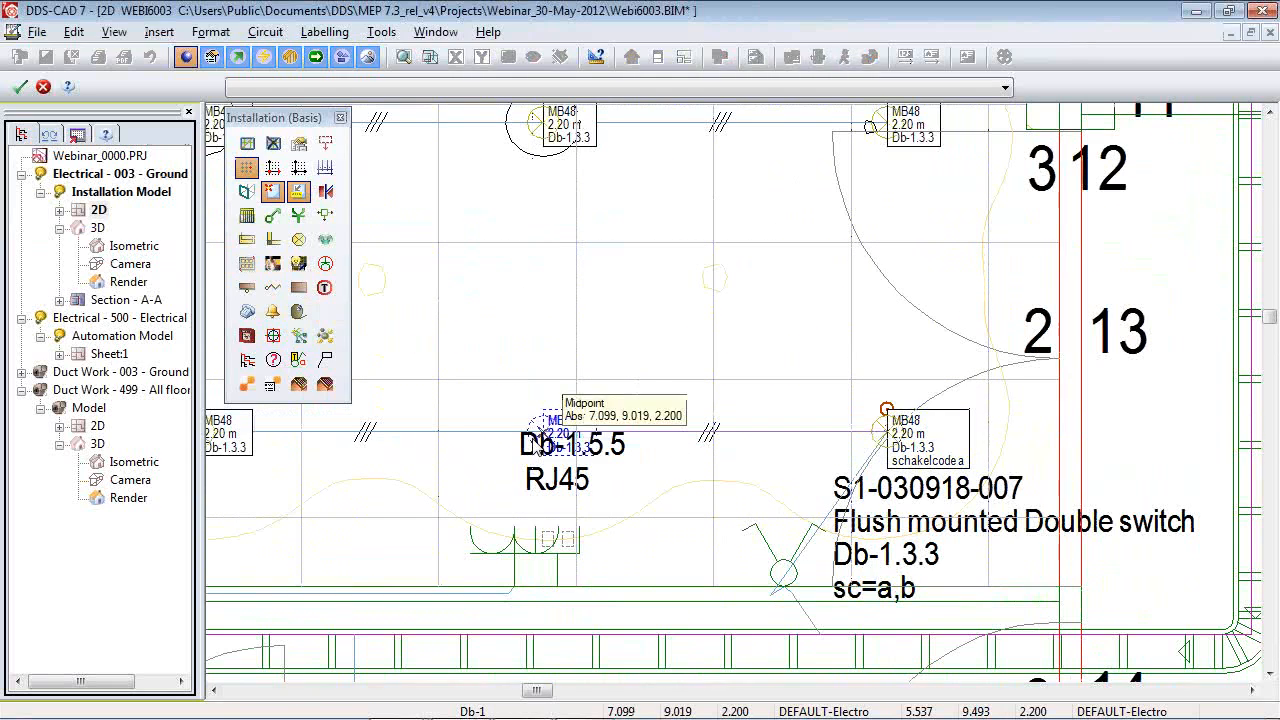
{"action": "left_click", "coordinate": [532, 423]}
{"action": "scroll", "coordinate": [629, 446], "scroll_direction": "down", "scroll_amount": 2}
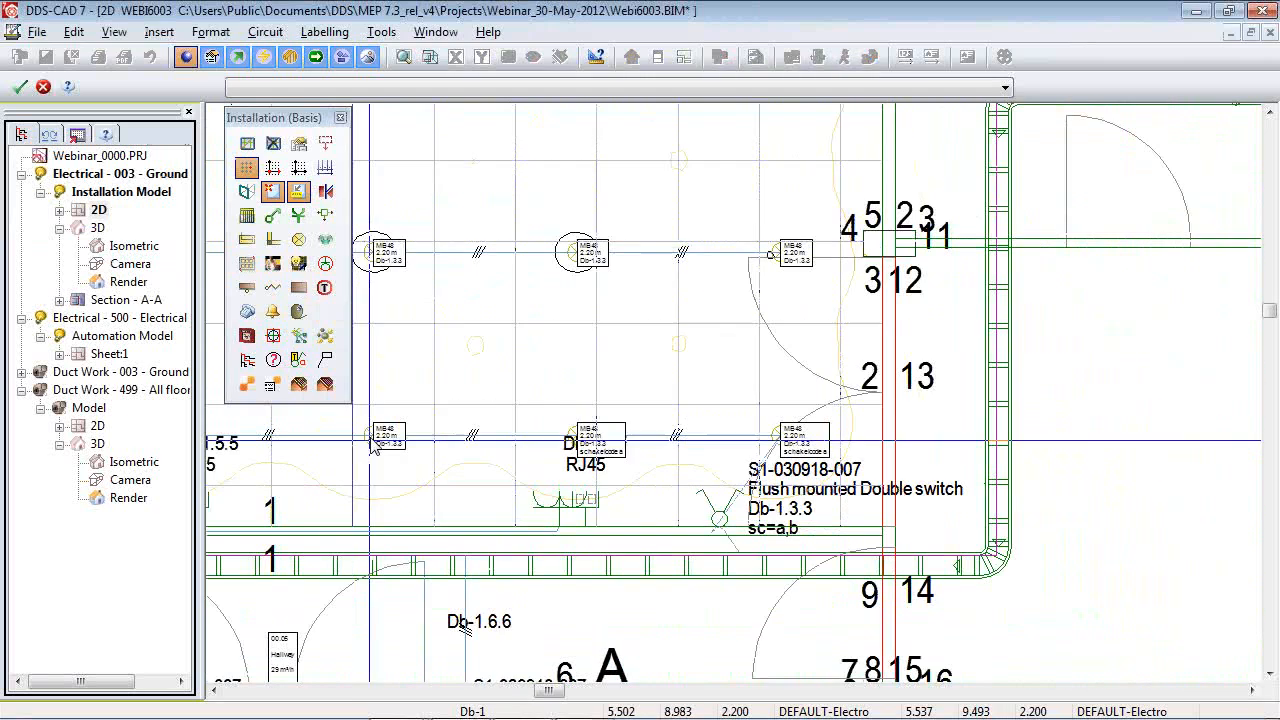
{"action": "left_click", "coordinate": [372, 437]}
{"action": "scroll", "coordinate": [475, 437], "scroll_direction": "down", "scroll_amount": 1}
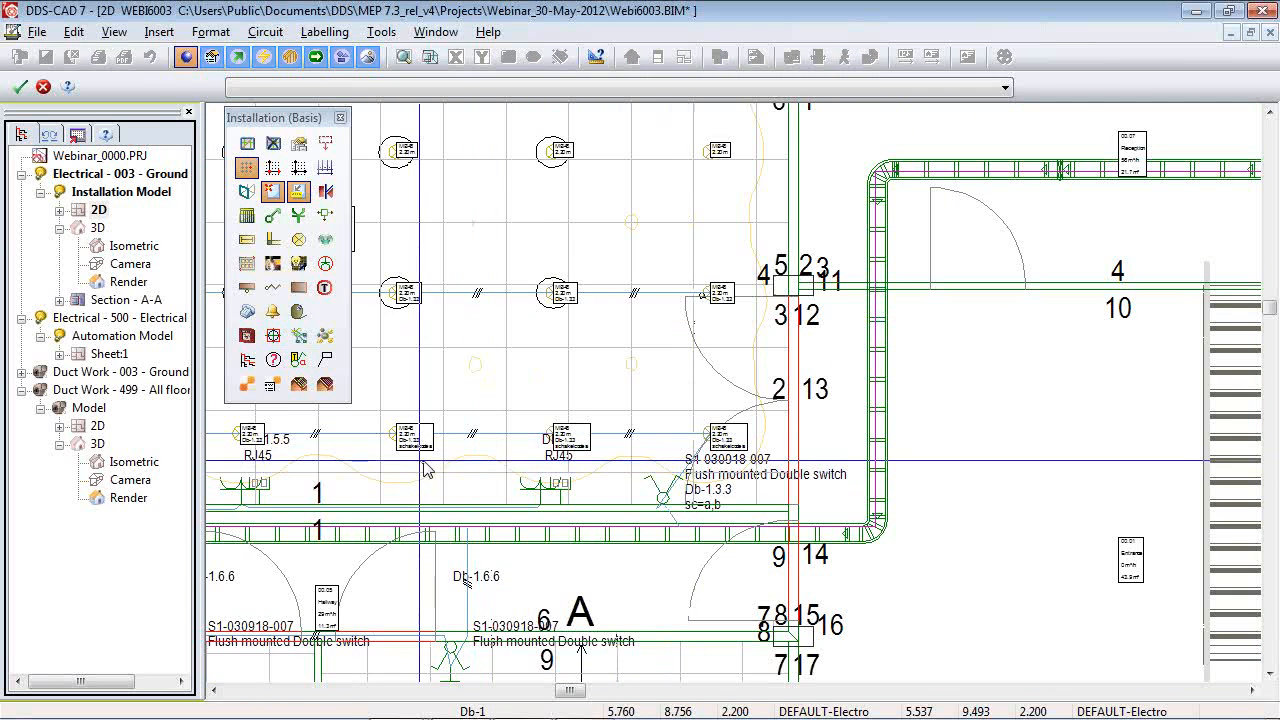
{"action": "left_click", "coordinate": [228, 438]}
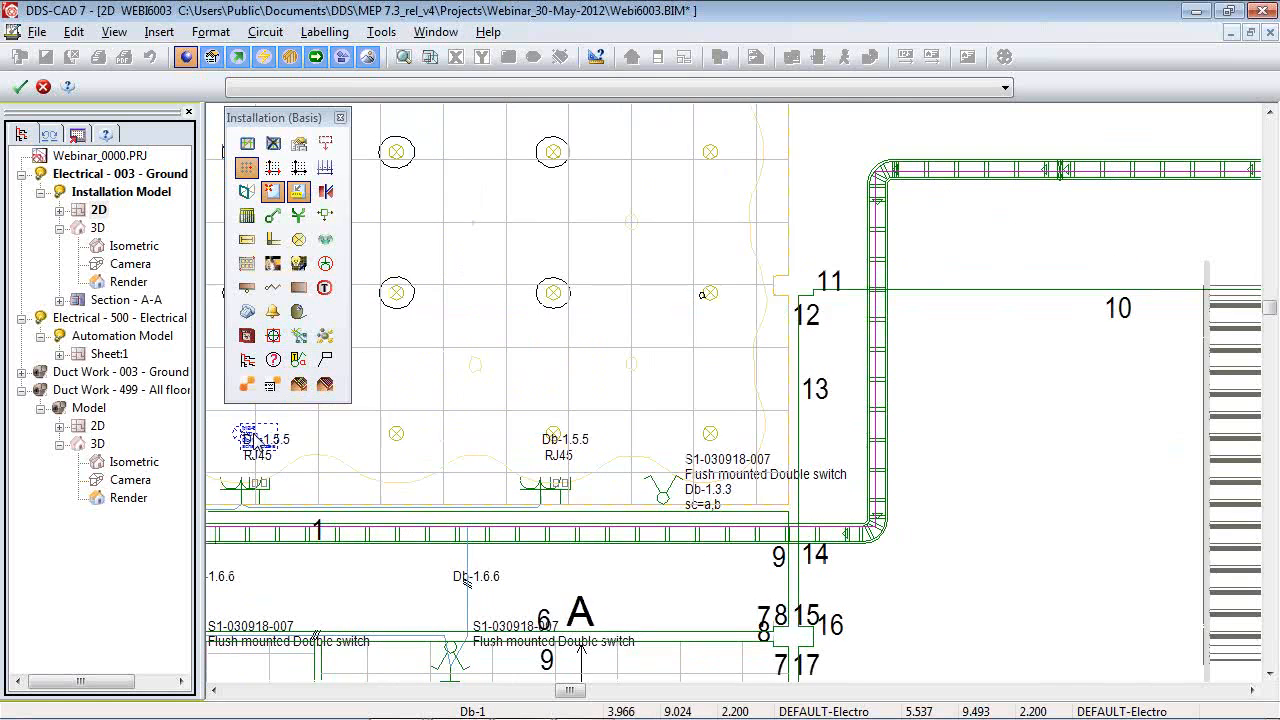
Place a circuit label on the vertical cable tray outside the meeting room door, with its text boxes to the tray's right.
{"action": "left_click", "coordinate": [325, 360]}
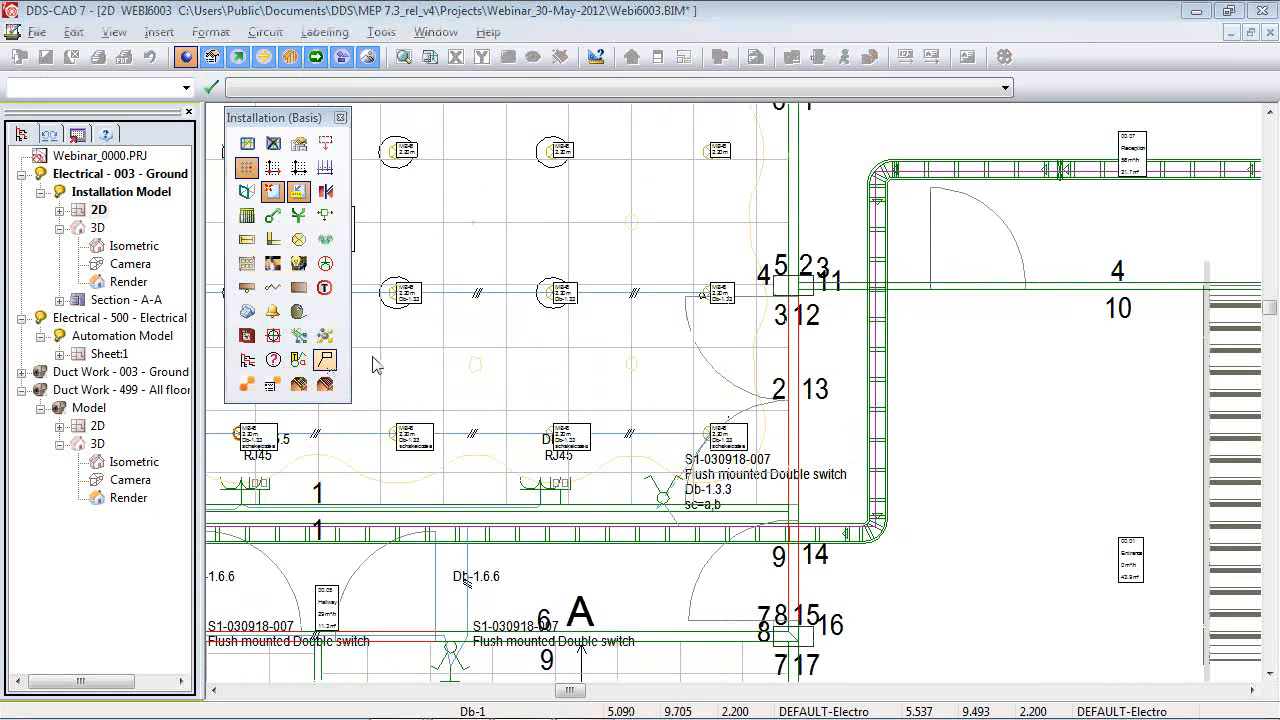
{"action": "left_click", "coordinate": [123, 474]}
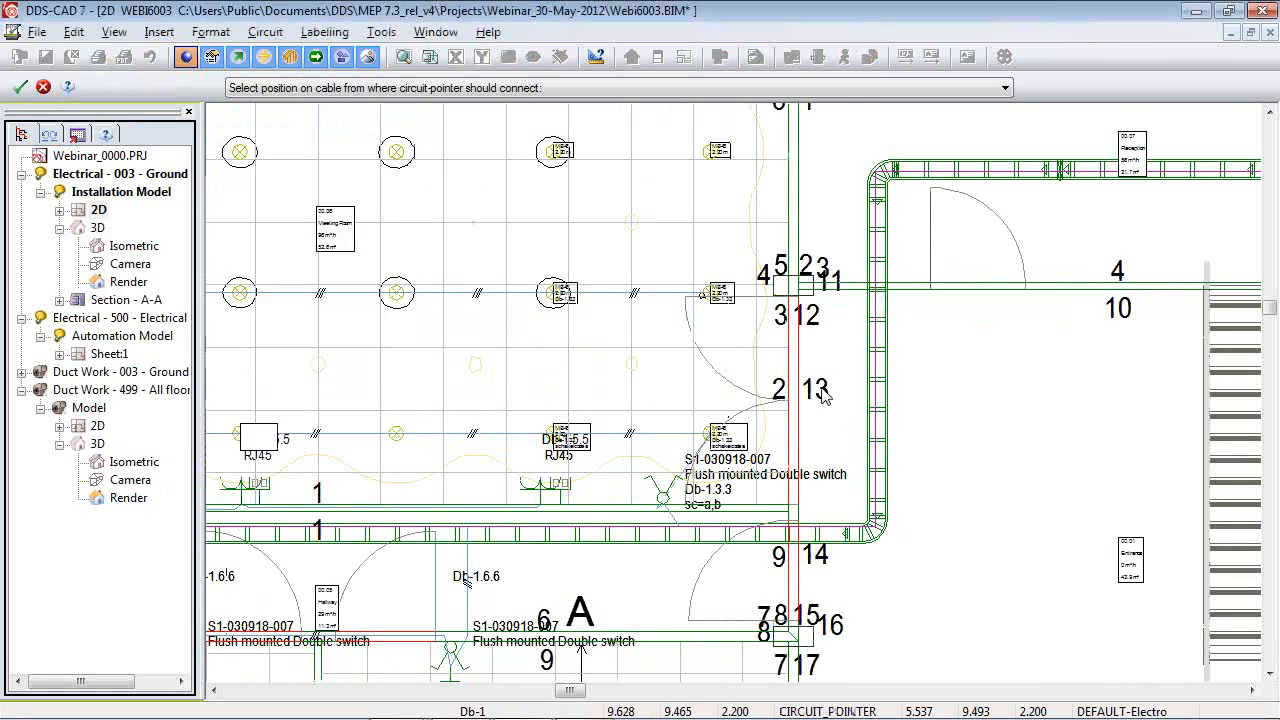
{"action": "left_click", "coordinate": [877, 412]}
{"action": "left_click", "coordinate": [946, 368]}
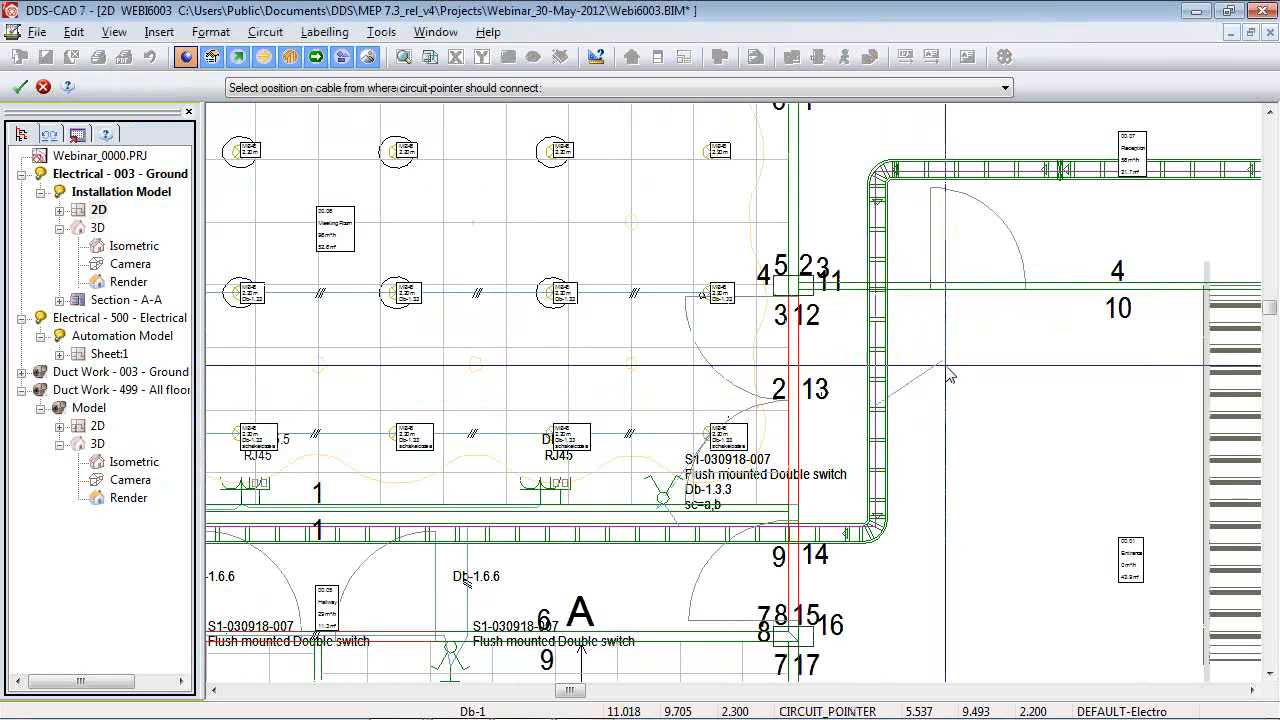
{"action": "key", "text": "Escape"}
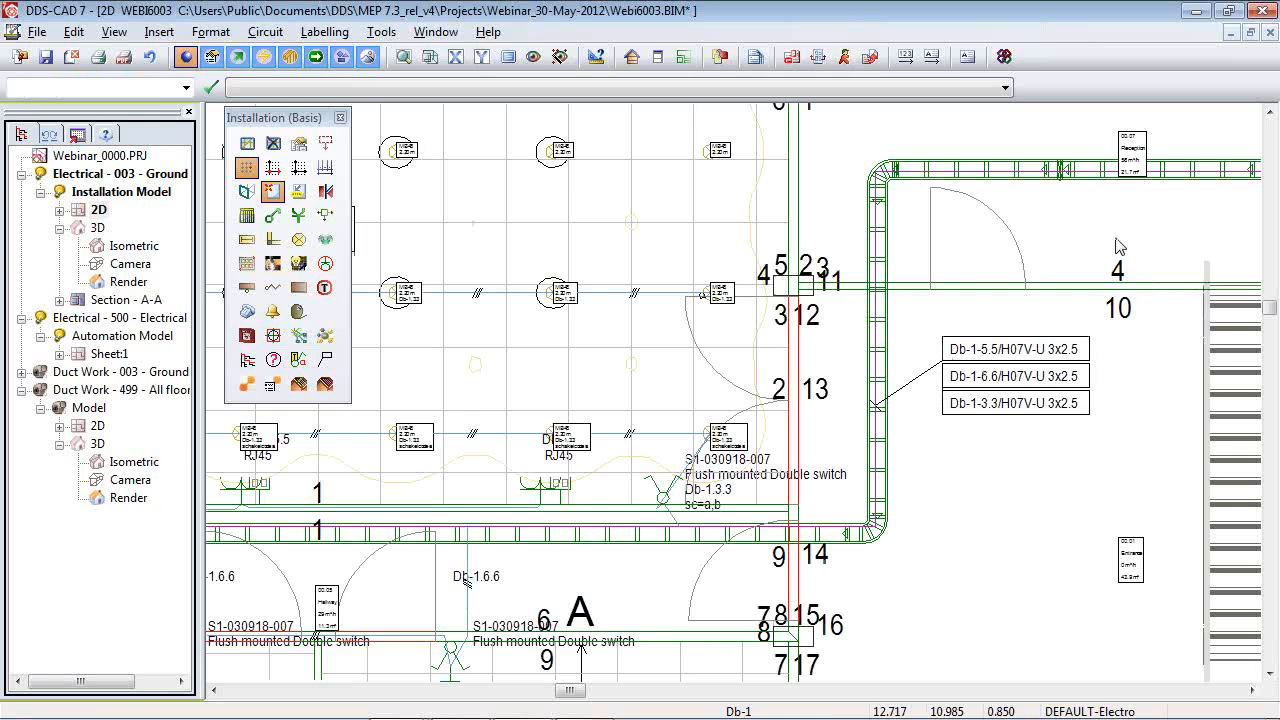
Add a circuit label to the left part of the horizontal cable tray and move its text closer to the tray.
{"action": "left_click", "coordinate": [373, 482]}
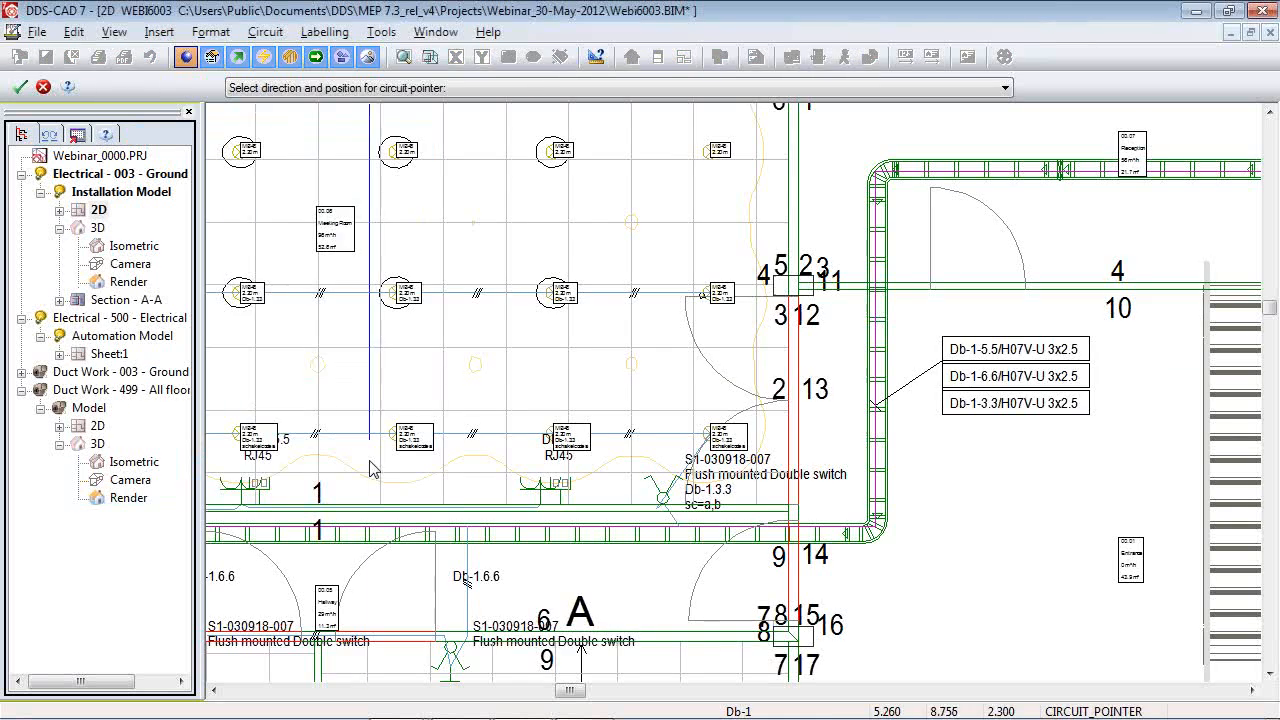
{"action": "left_click", "coordinate": [361, 355]}
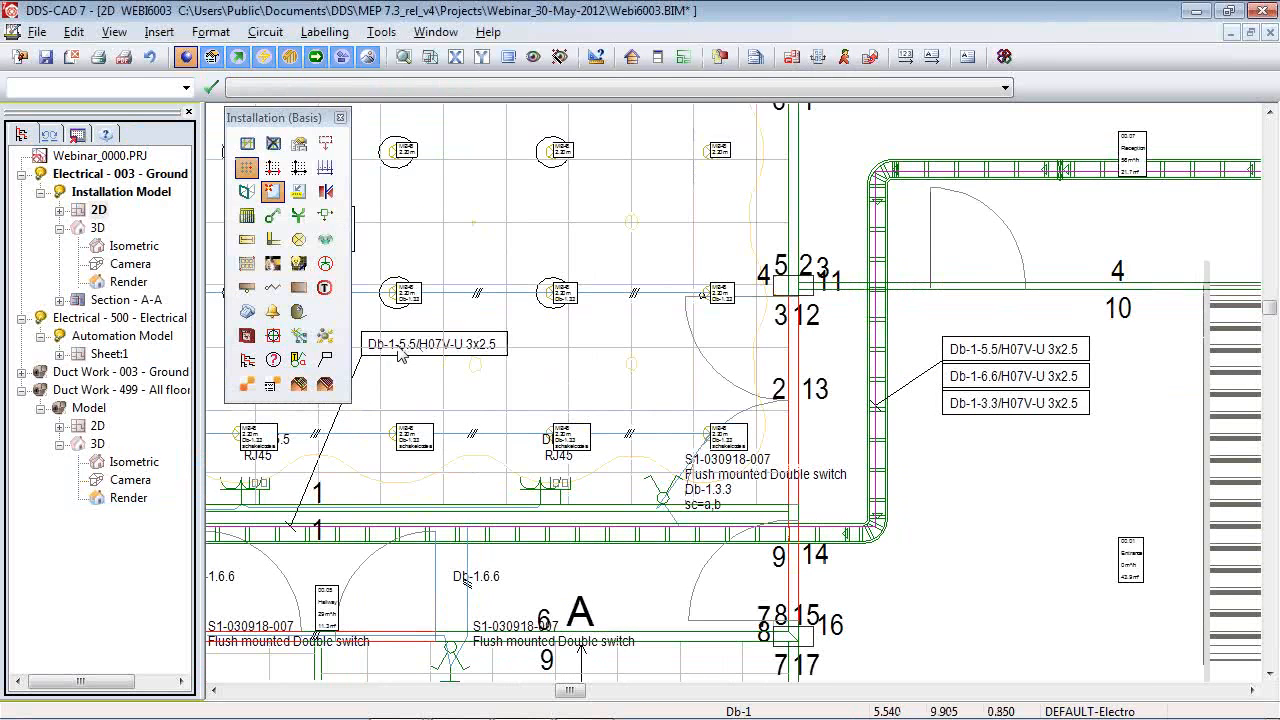
{"action": "left_click", "coordinate": [367, 354]}
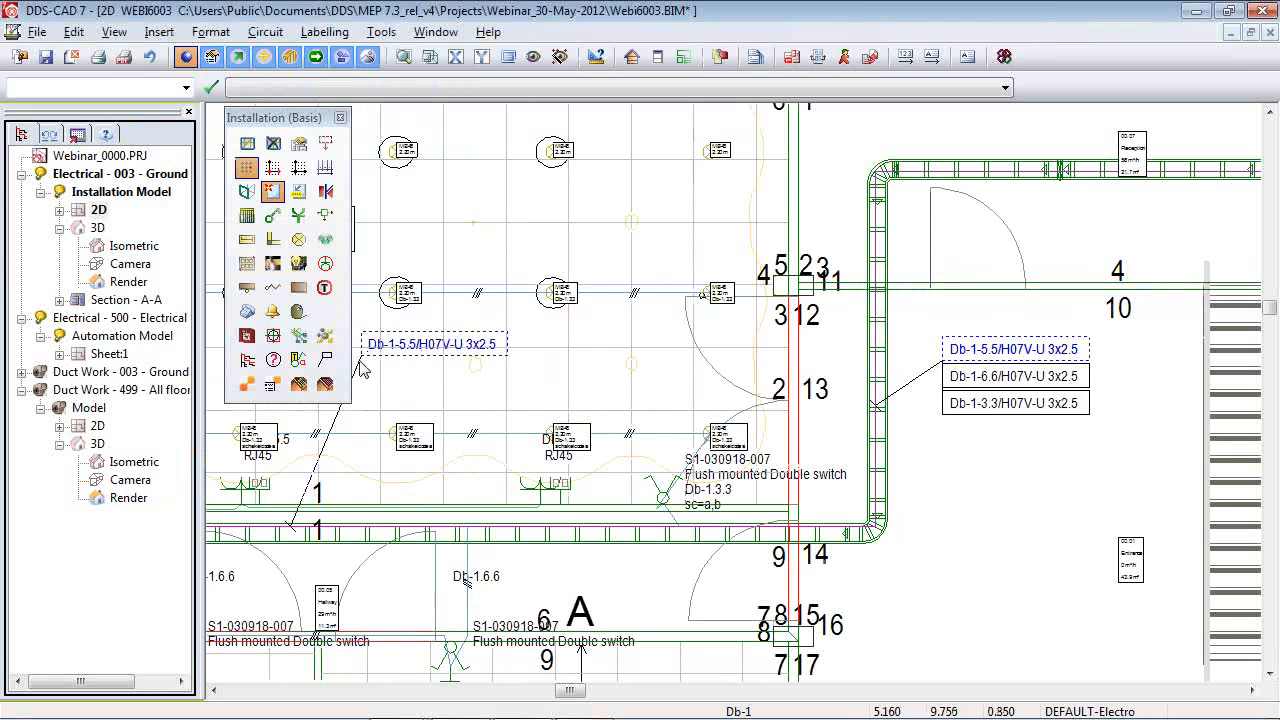
{"action": "left_click", "coordinate": [362, 360]}
{"action": "left_click", "coordinate": [362, 357]}
{"action": "left_click", "coordinate": [349, 415]}
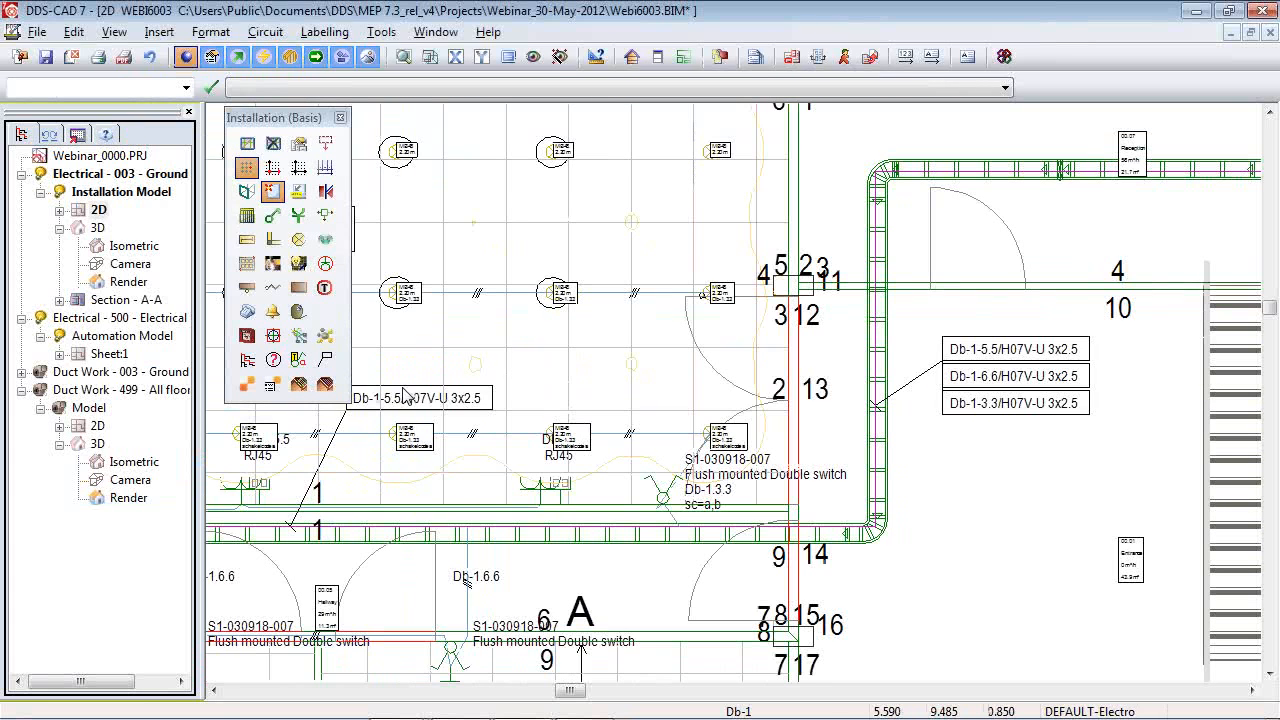
Add a rectangular circuit label to the horizontal cable tray nearer the double switch, with its text boxes above the lower luminaire row.
{"action": "double_click", "coordinate": [407, 396]}
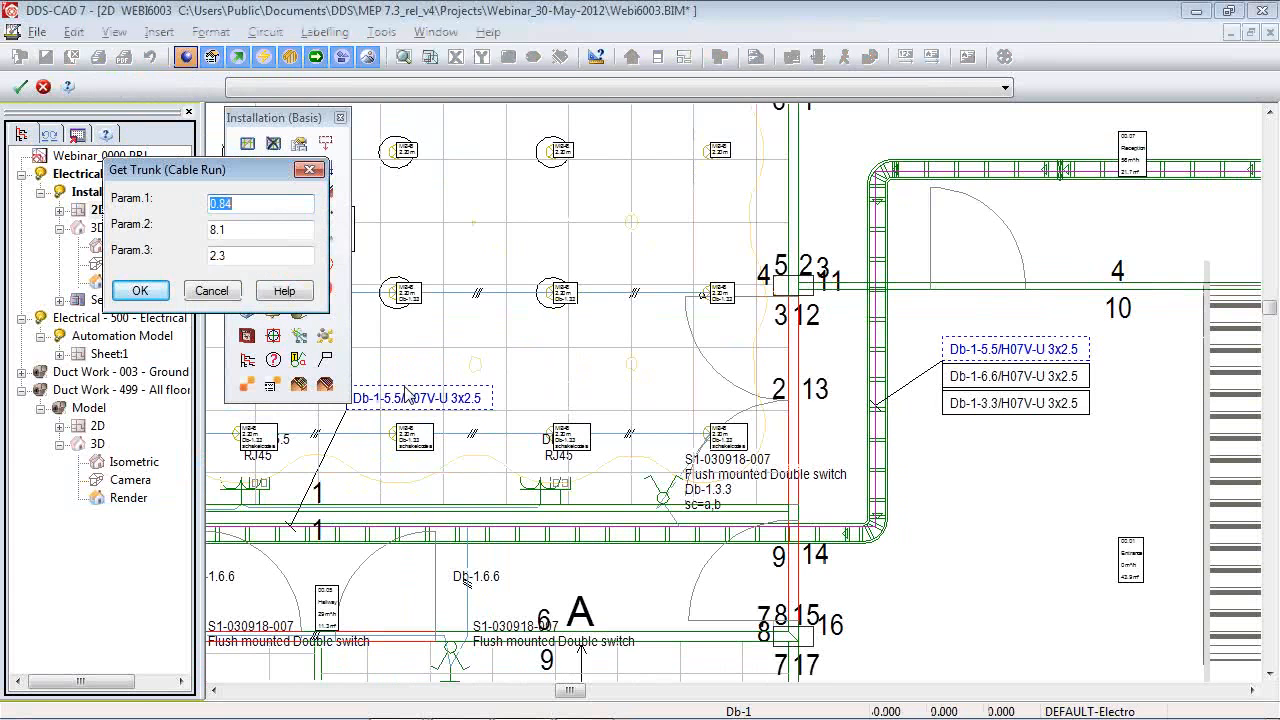
{"action": "left_click", "coordinate": [324, 384]}
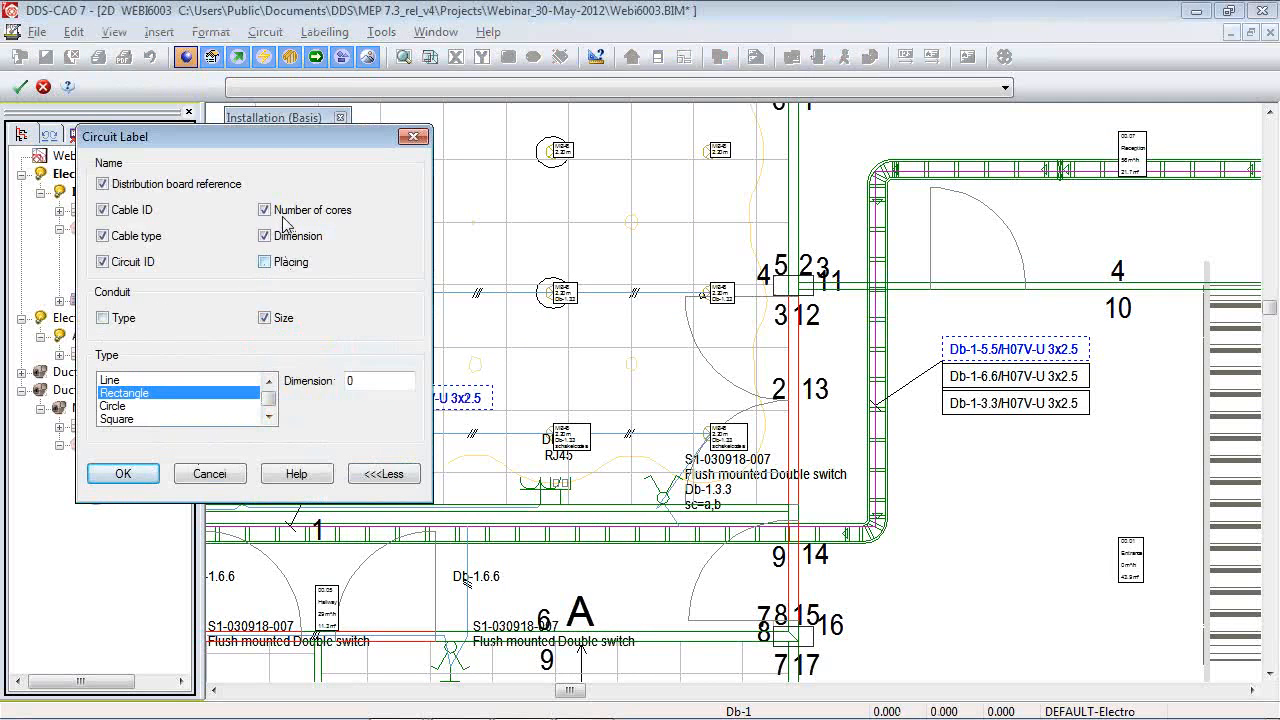
{"action": "left_click", "coordinate": [132, 478]}
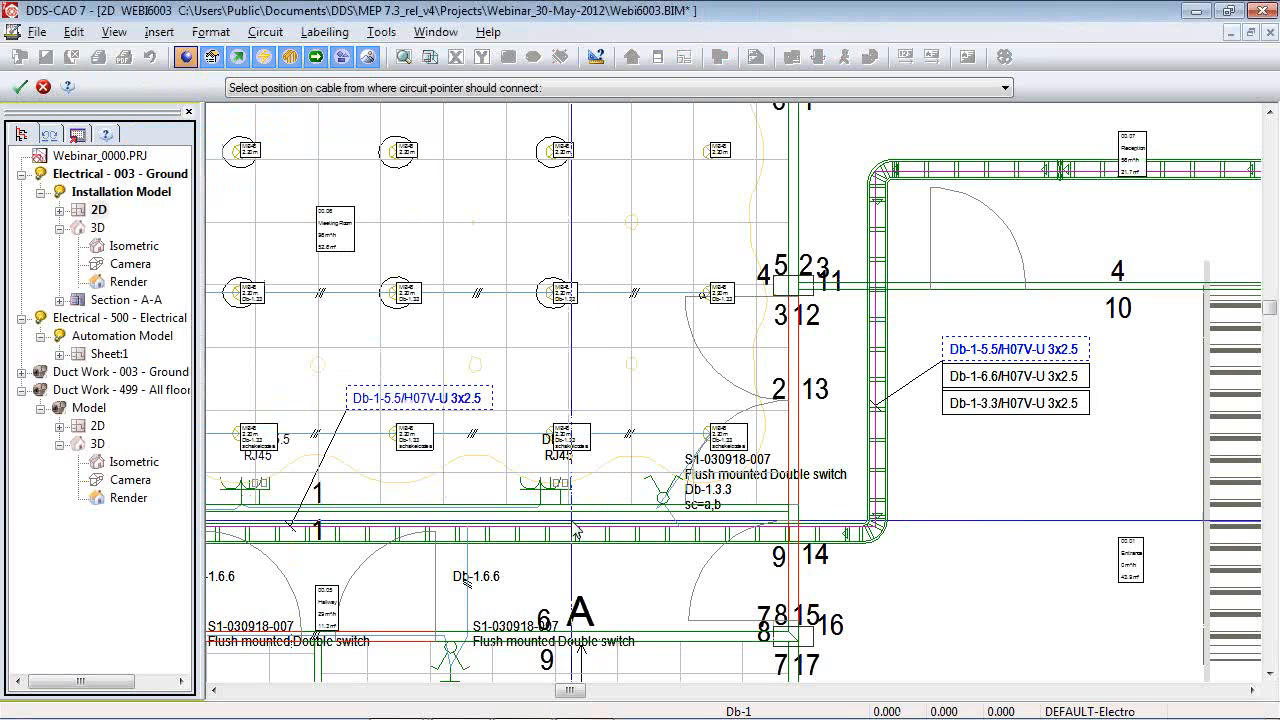
{"action": "left_click", "coordinate": [562, 522]}
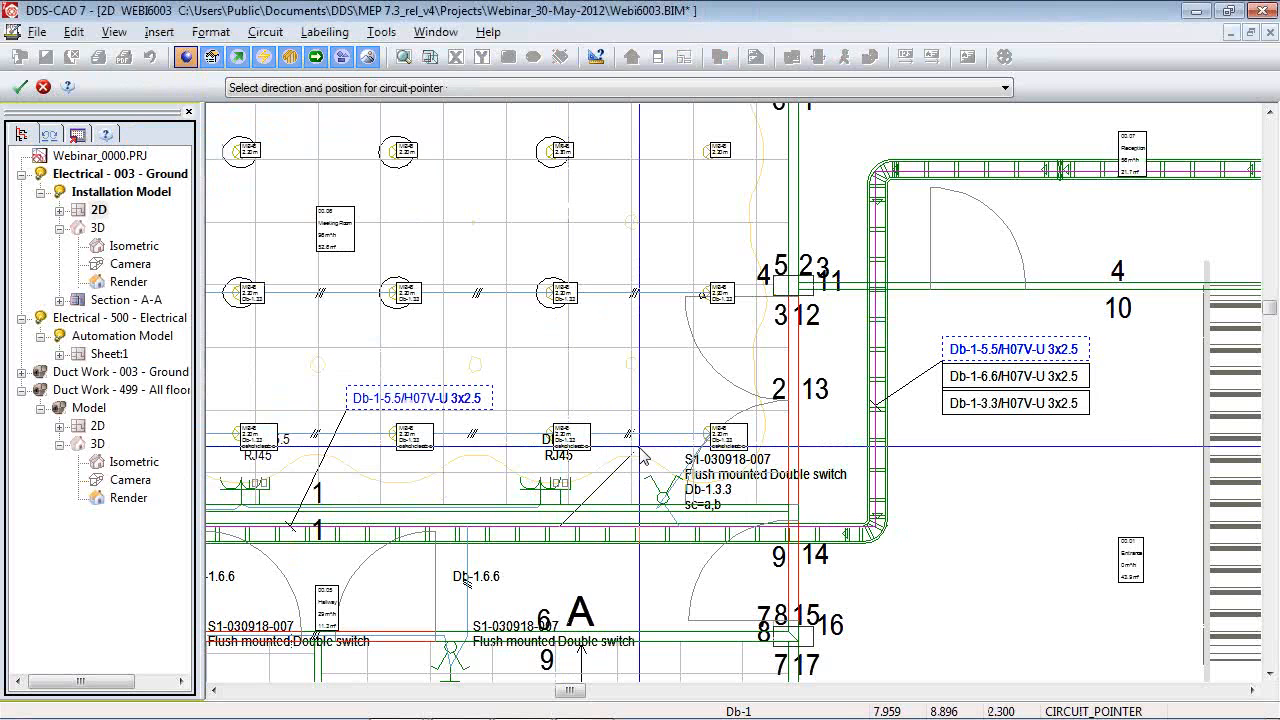
{"action": "left_click", "coordinate": [623, 392]}
{"action": "left_click", "coordinate": [626, 394]}
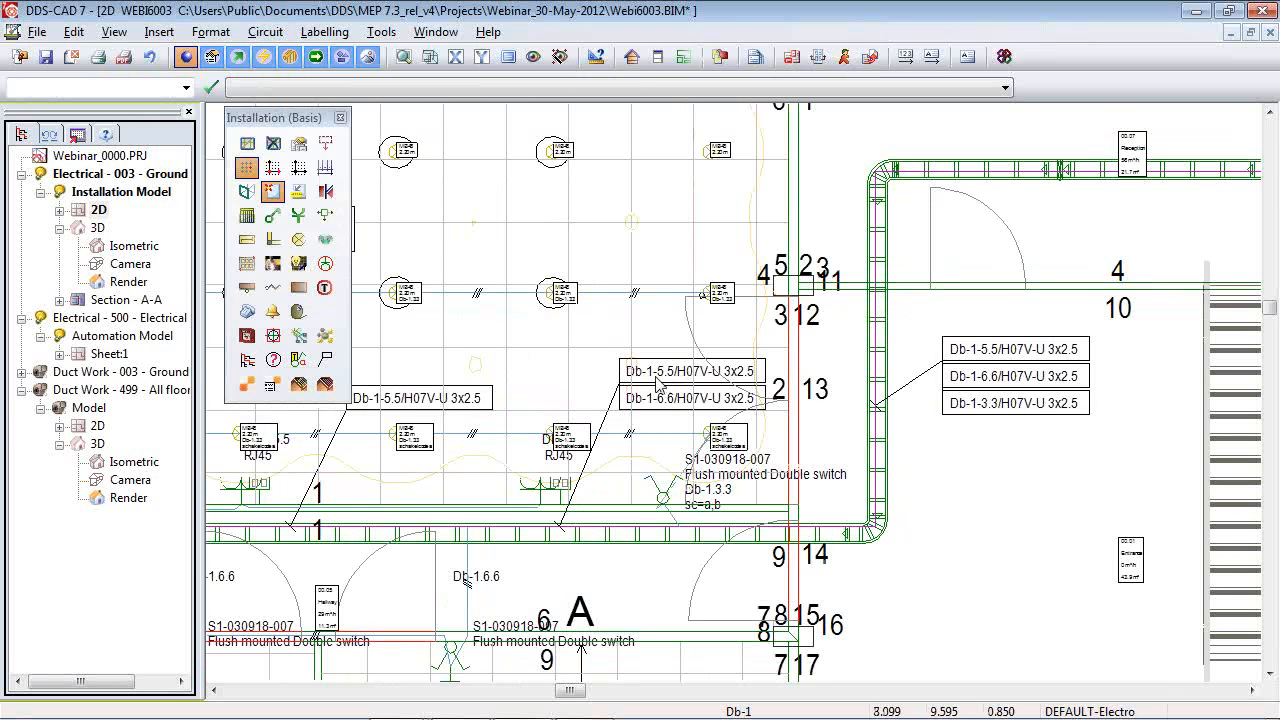
{"action": "left_click", "coordinate": [644, 378]}
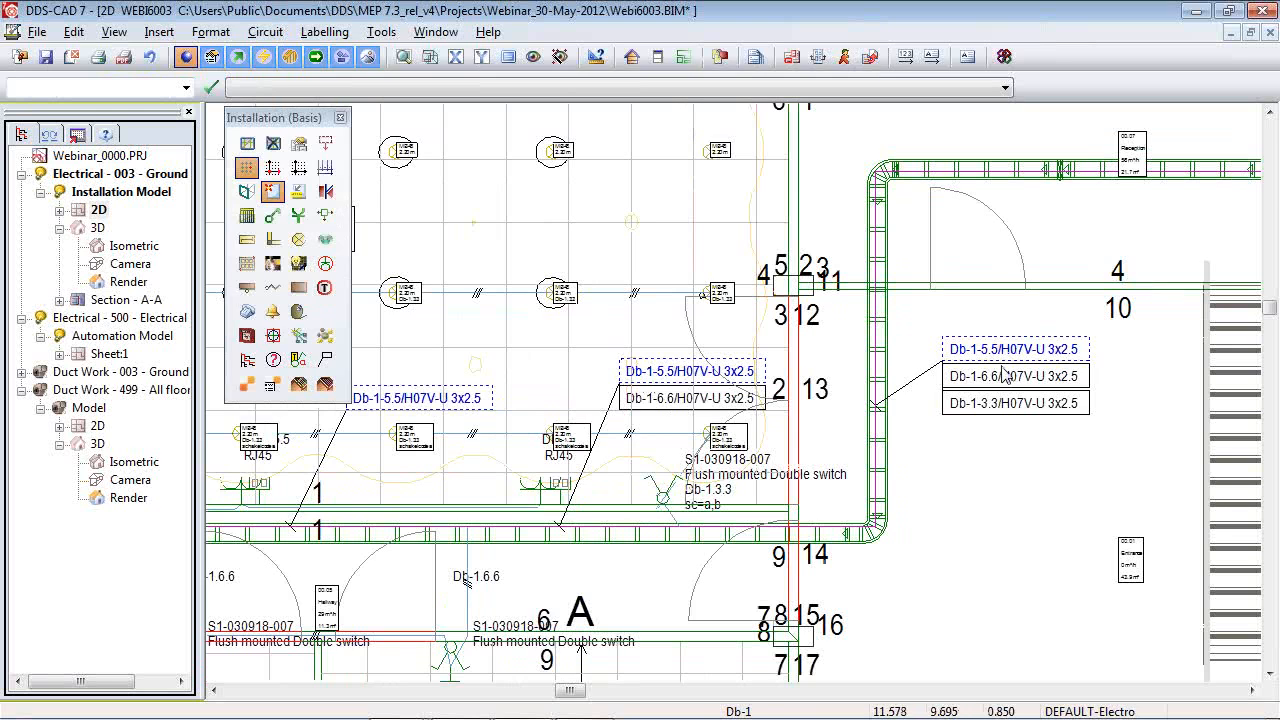
{"action": "key", "text": "Escape"}
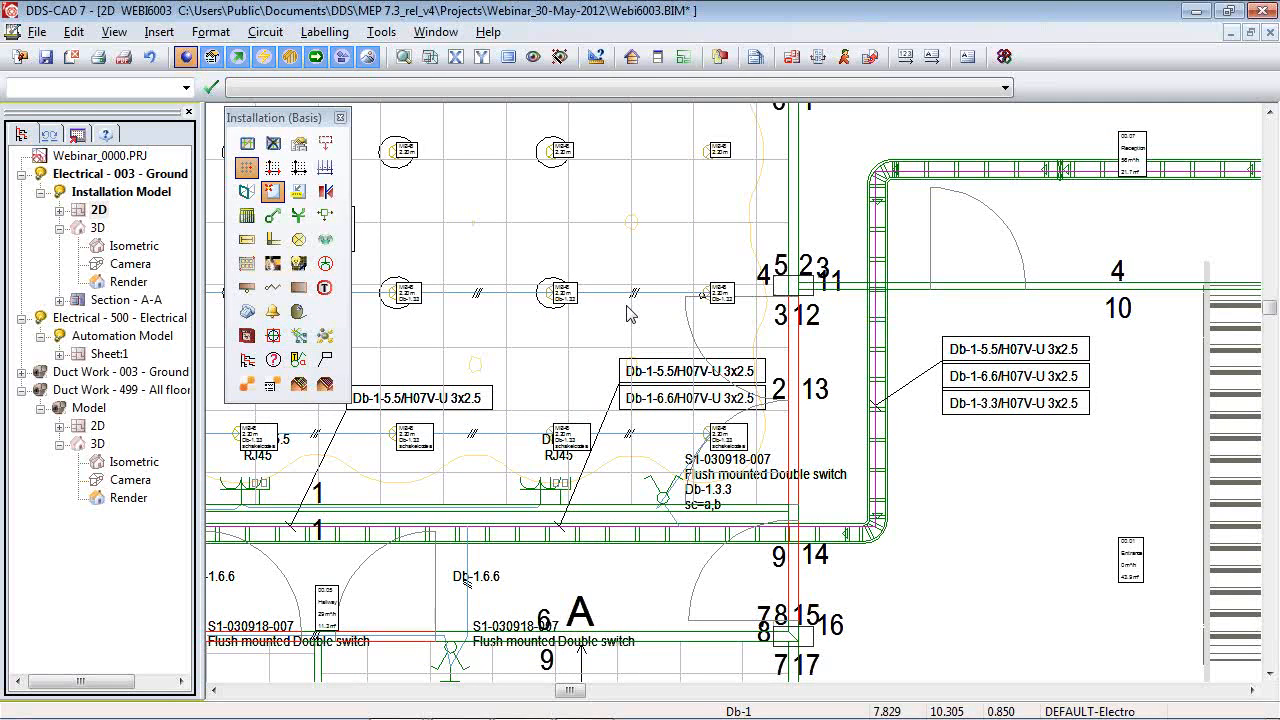
Open Sheet:1 of the automation model and examine the load, cable type and cable length listed for the circuits.
{"action": "double_click", "coordinate": [109, 354]}
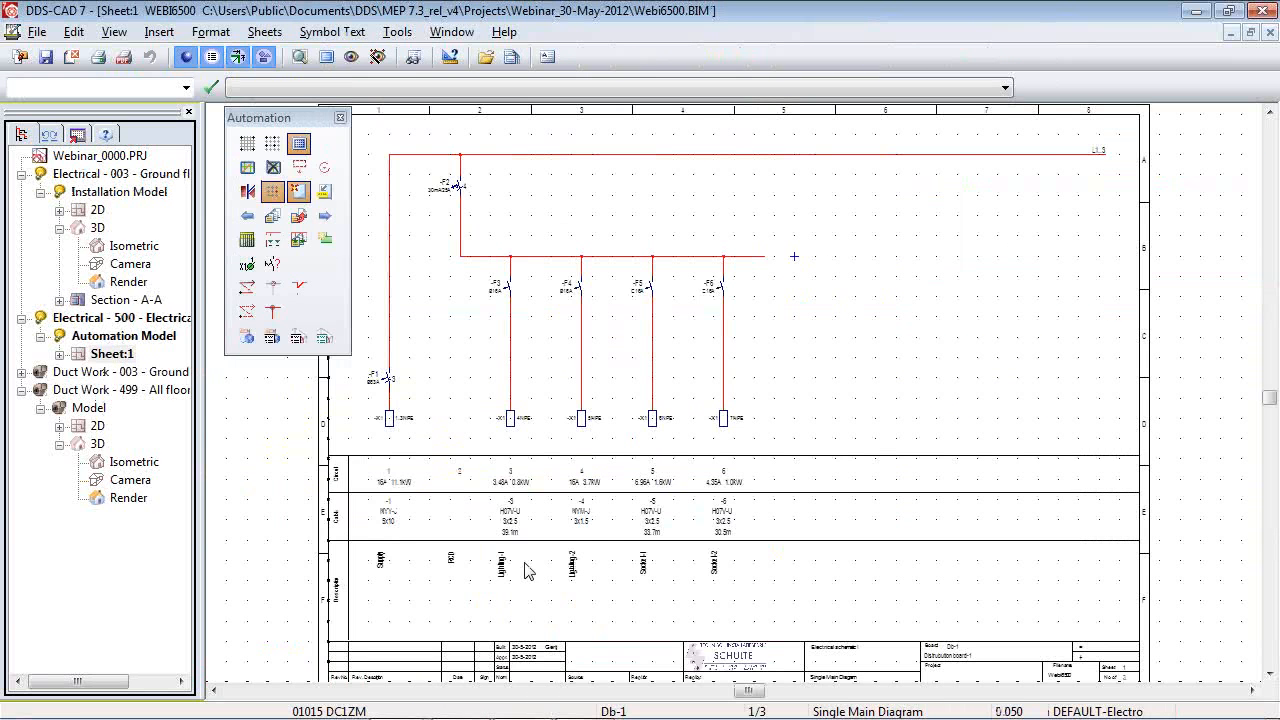
{"action": "left_click_drag", "start_coordinate": [468, 467], "coordinate": [616, 584]}
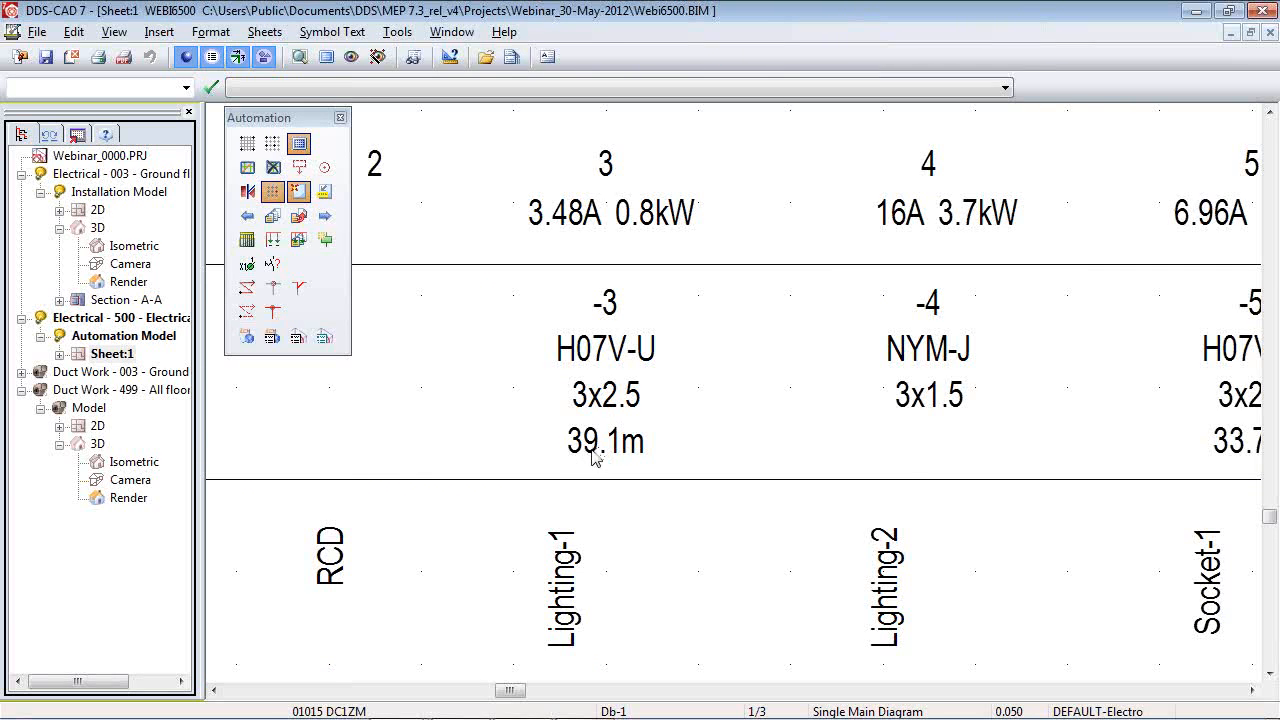
{"action": "scroll", "coordinate": [615, 452], "scroll_direction": "down", "scroll_amount": 3}
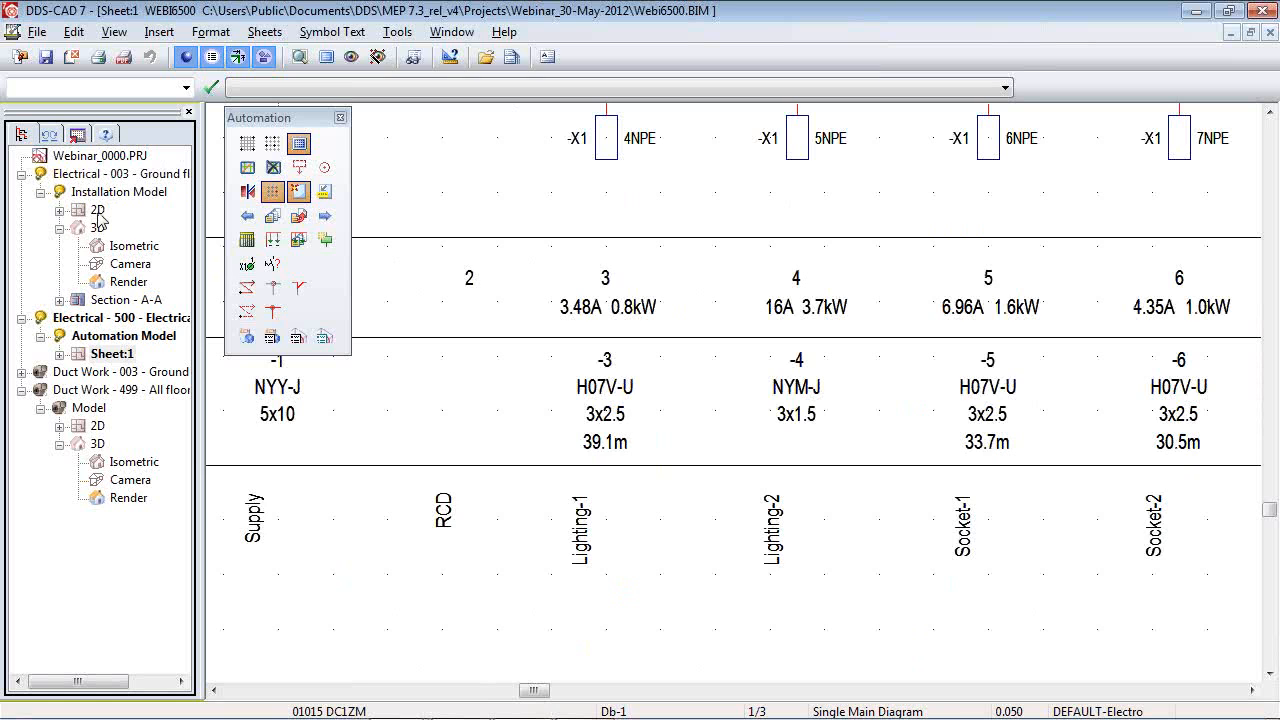
Return to the 2D installation model and examine the load data and volt drop values of the socket cable for circuit 5.
{"action": "double_click", "coordinate": [98, 213]}
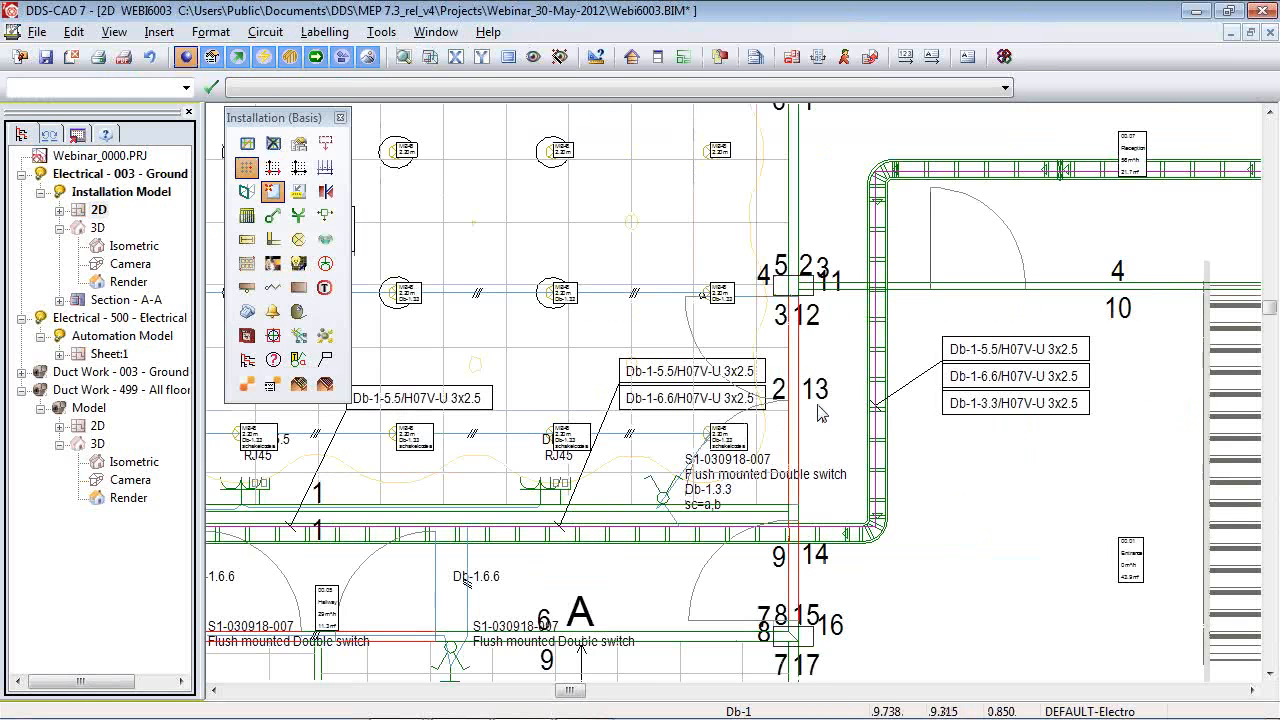
{"action": "scroll", "coordinate": [818, 413], "scroll_direction": "down", "scroll_amount": 2}
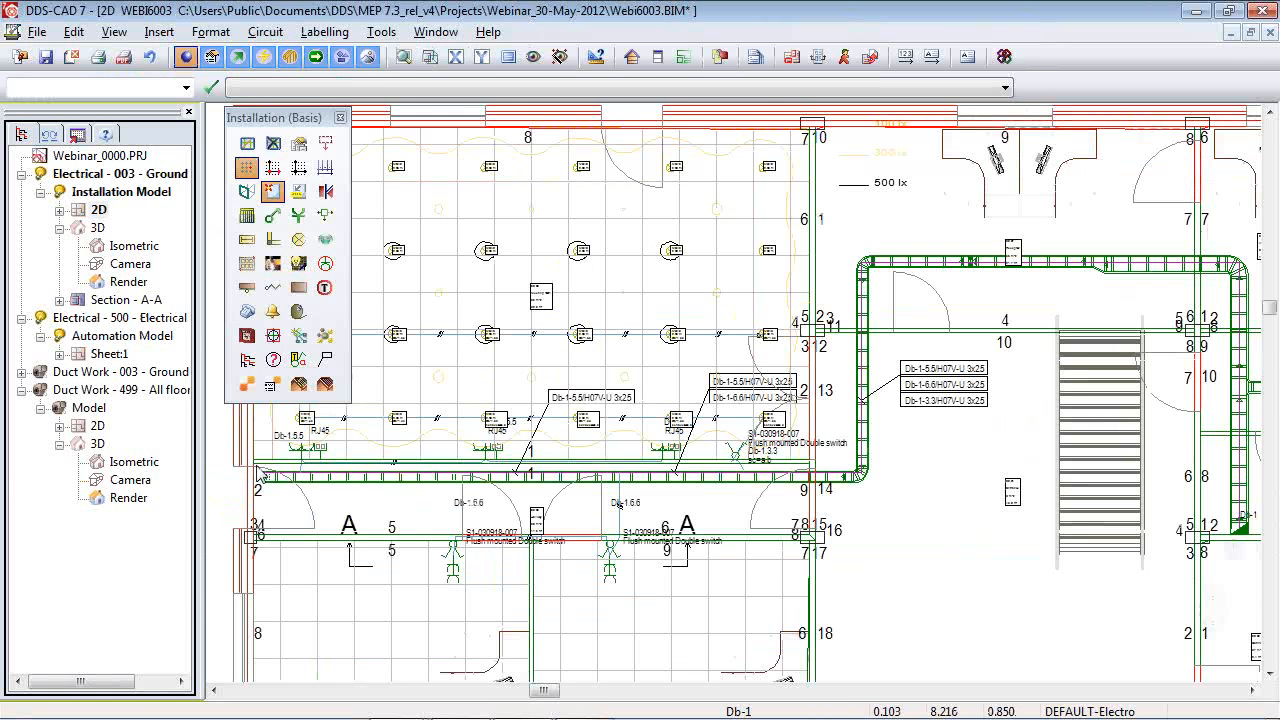
{"action": "scroll", "coordinate": [654, 463], "scroll_direction": "up", "scroll_amount": 4}
{"action": "scroll", "coordinate": [654, 463], "scroll_direction": "down", "scroll_amount": 2}
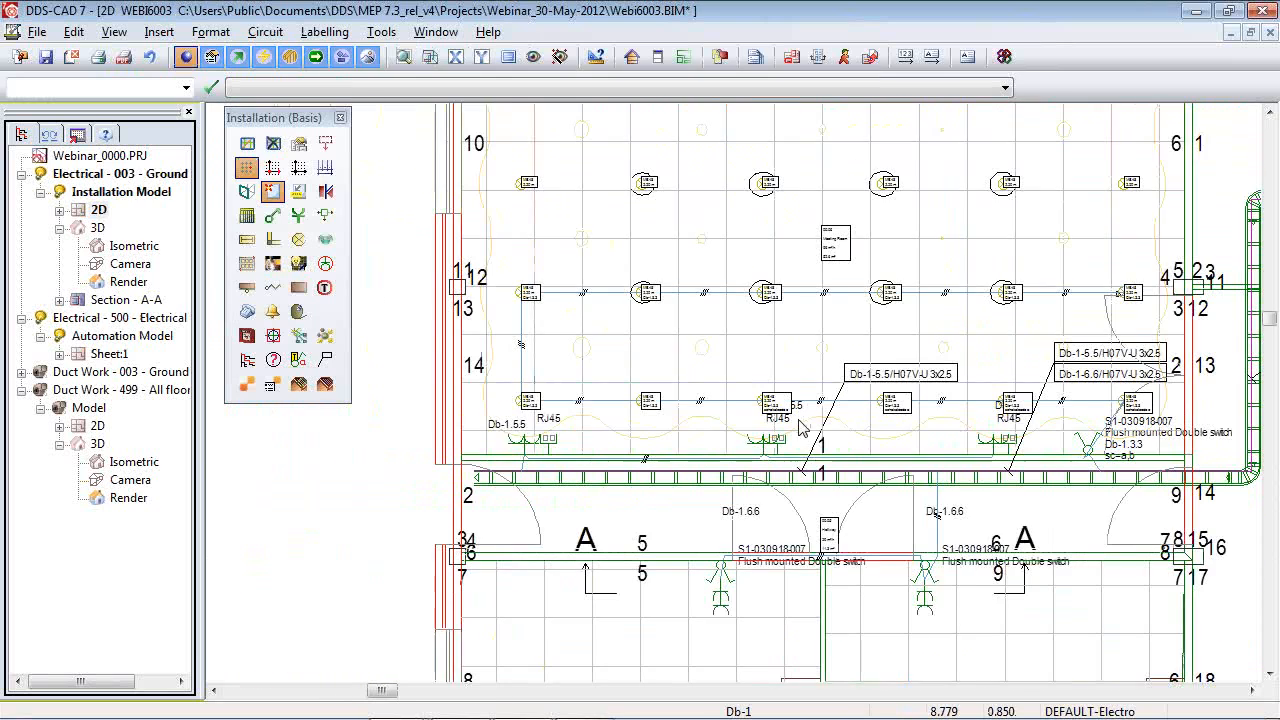
{"action": "scroll", "coordinate": [945, 497], "scroll_direction": "up", "scroll_amount": 3}
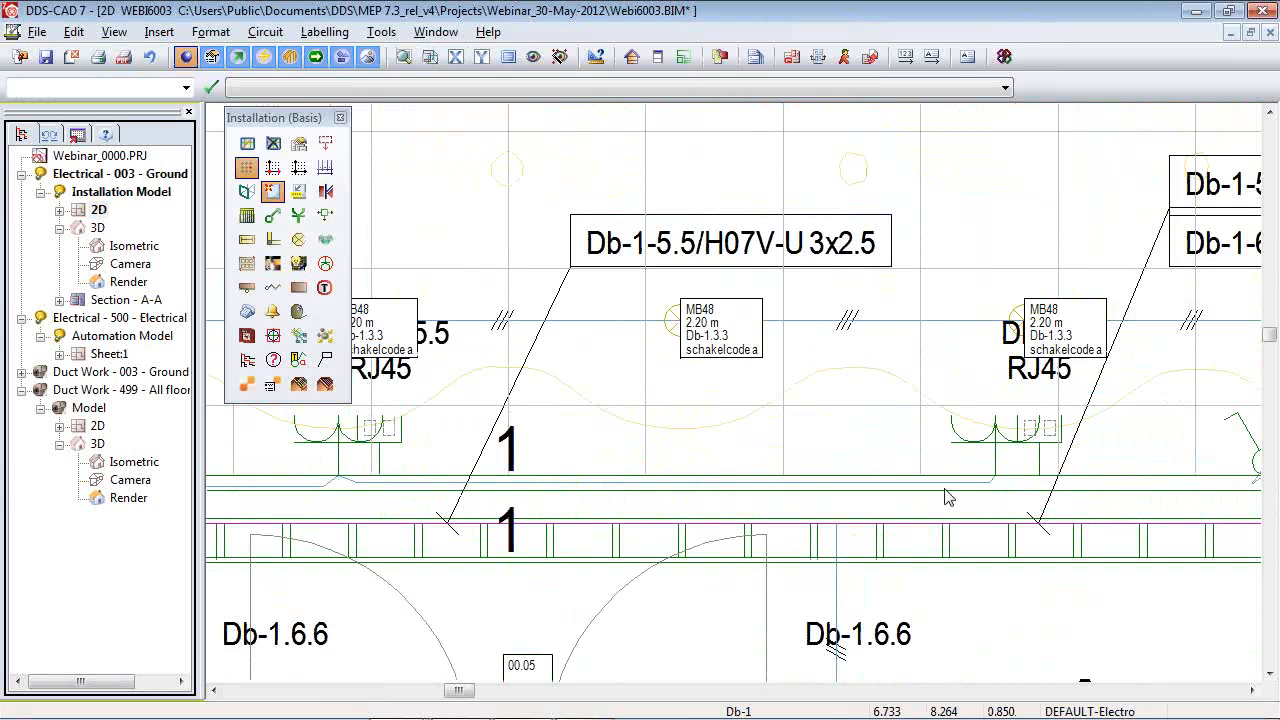
{"action": "double_click", "coordinate": [945, 488]}
{"action": "left_click", "coordinate": [745, 285]}
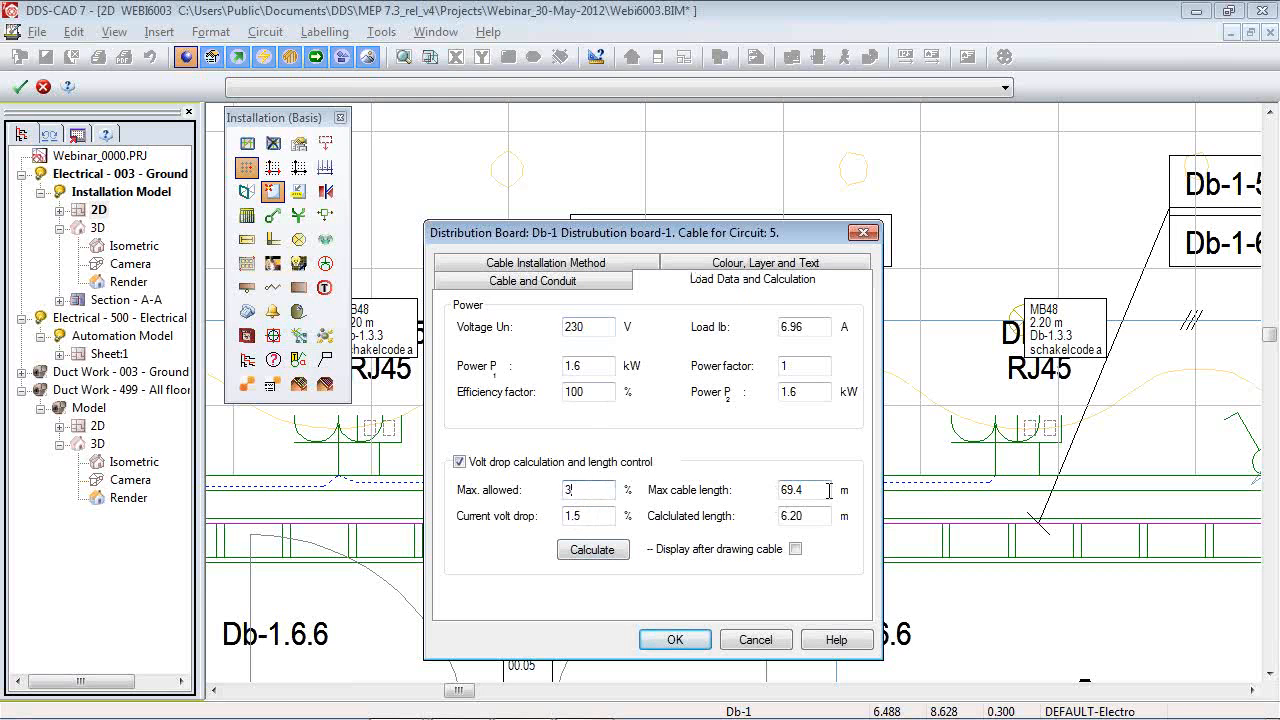
{"action": "double_click", "coordinate": [785, 490]}
Run the IEC 60364 based cable dimension calculation for circuit 5.
{"action": "left_click", "coordinate": [594, 552]}
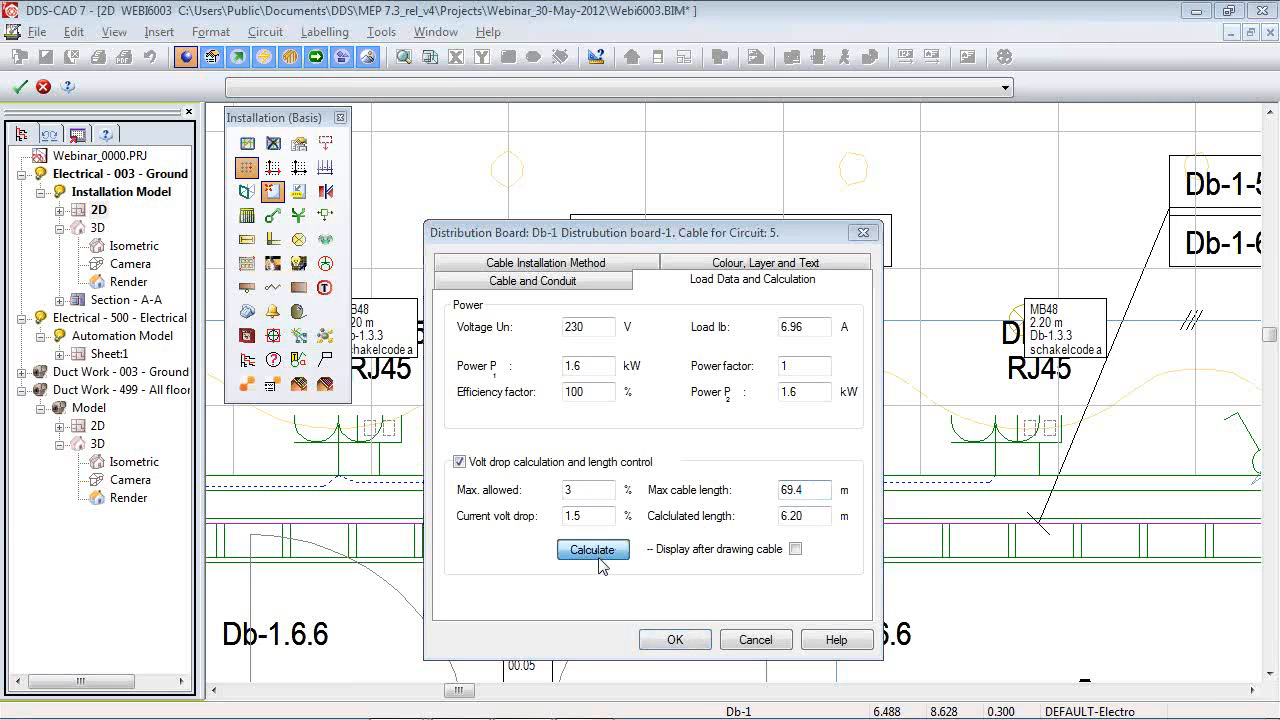
{"action": "left_click", "coordinate": [716, 553]}
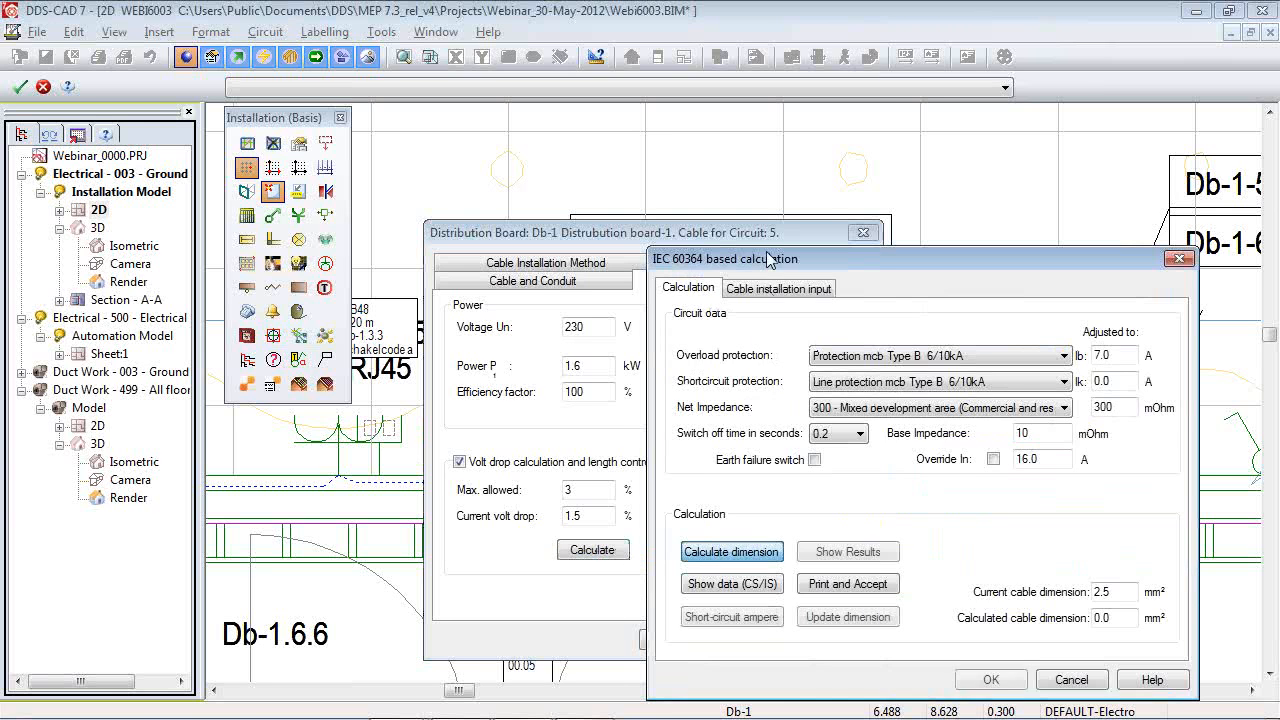
{"action": "left_click_drag", "start_coordinate": [775, 258], "coordinate": [363, 99]}
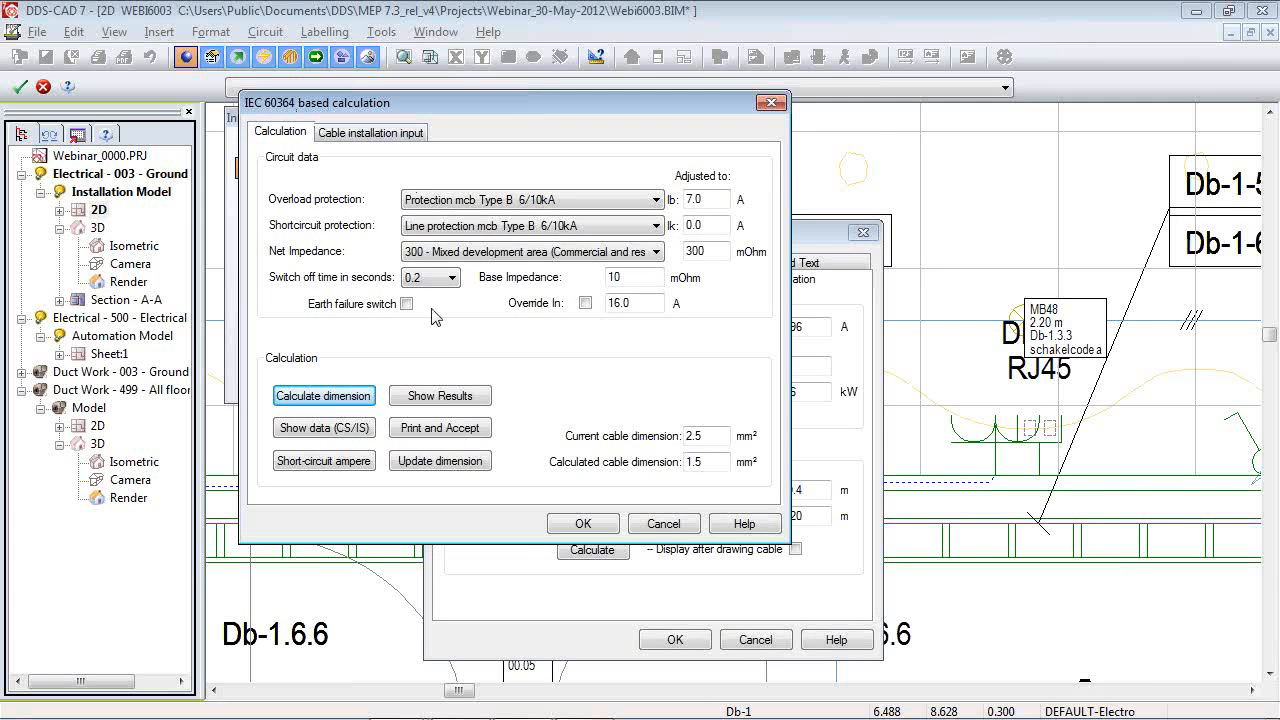
Review the detailed calculation results, accept the IEC 60364 calculation and show circuit 5's cable and conduit settings.
{"action": "left_click", "coordinate": [456, 398]}
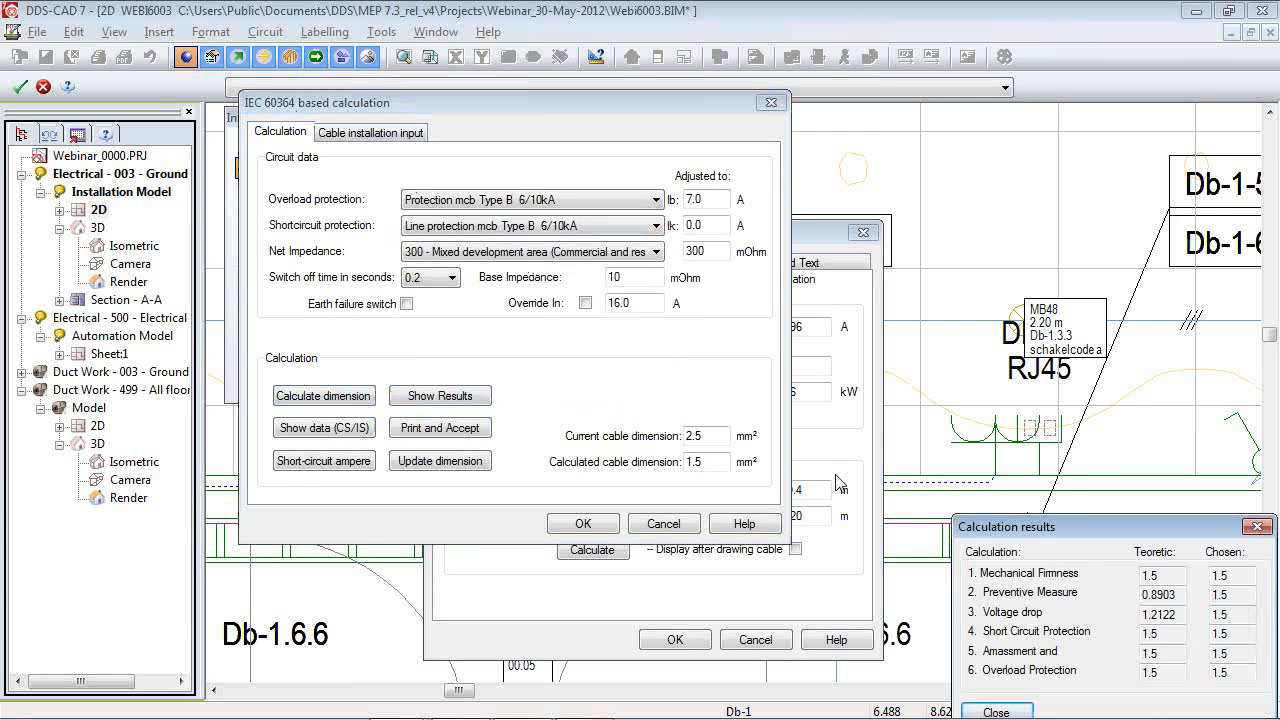
{"action": "left_click_drag", "start_coordinate": [965, 530], "coordinate": [539, 238]}
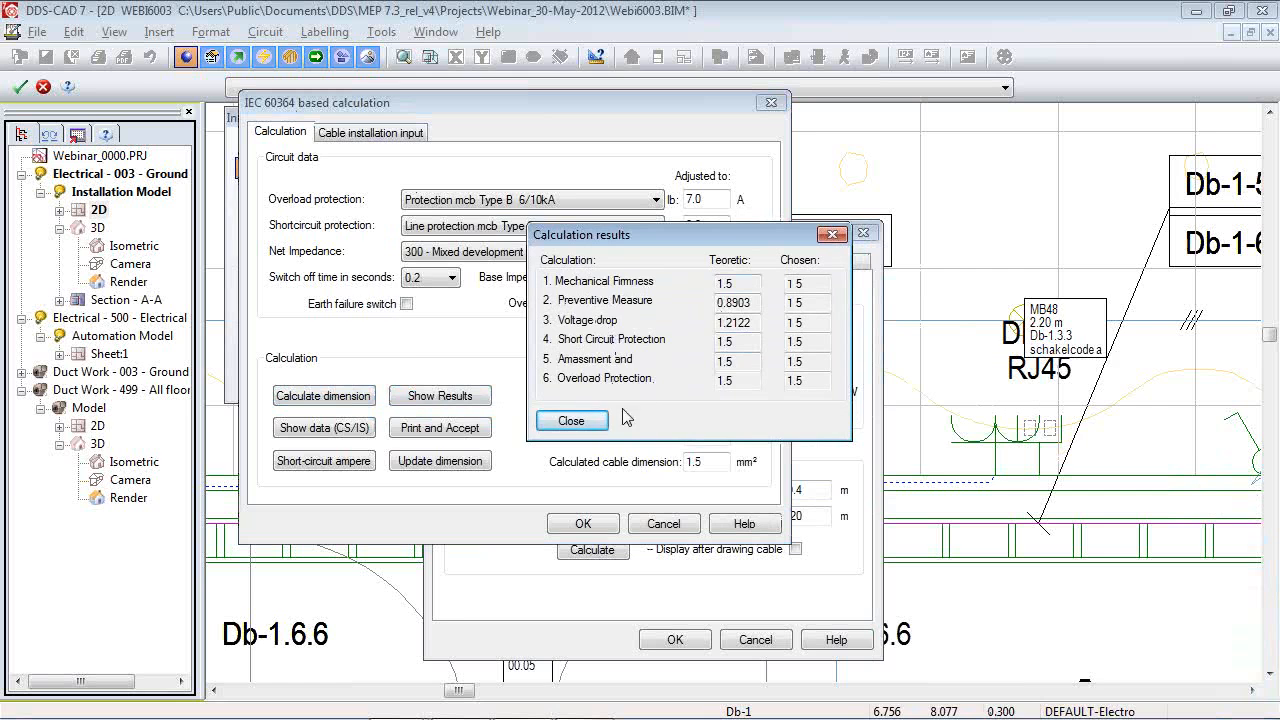
{"action": "left_click", "coordinate": [572, 421]}
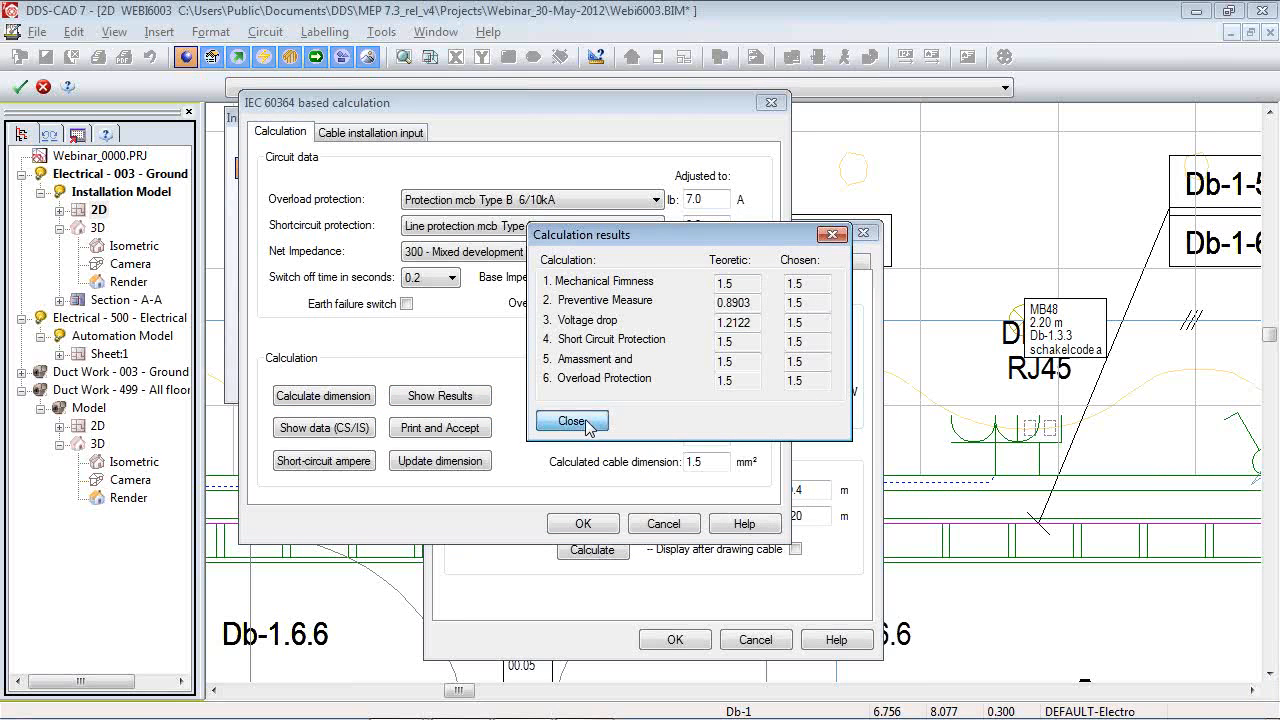
{"action": "left_click", "coordinate": [583, 523]}
{"action": "left_click", "coordinate": [564, 285]}
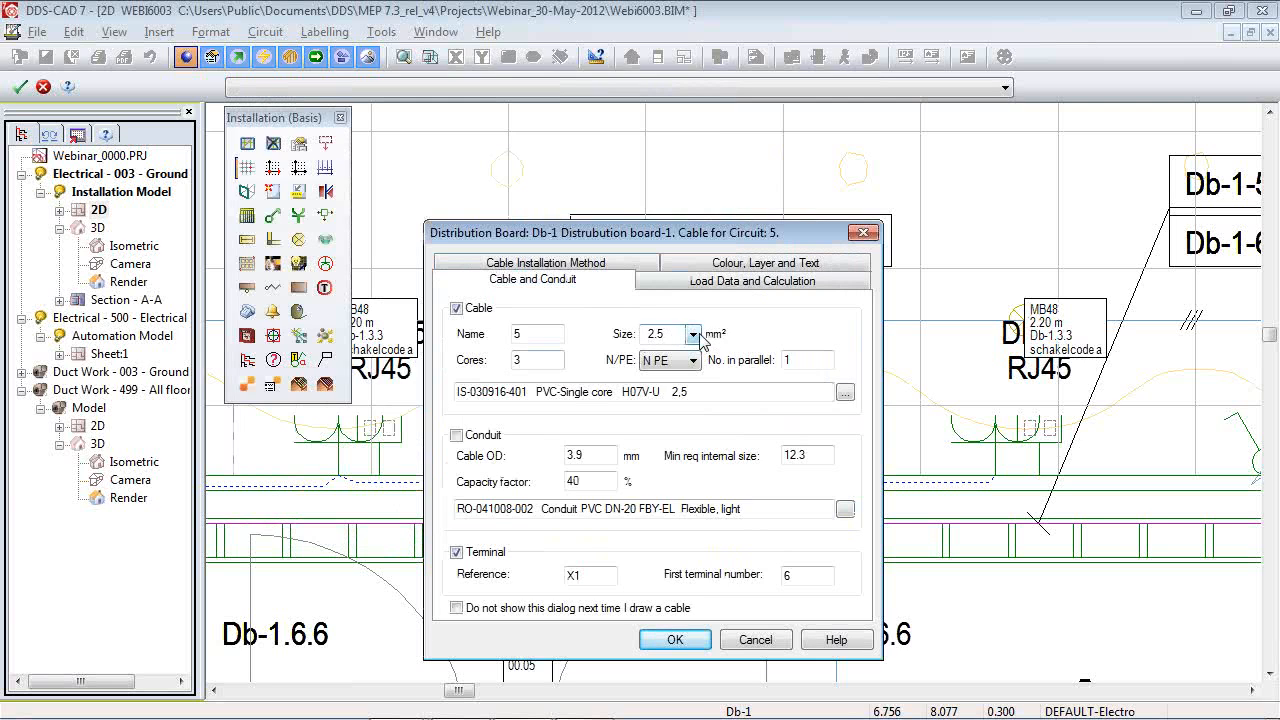
Set circuit 5's cable size to 1.5 mm² and check its load data and volt drop values.
{"action": "left_click", "coordinate": [694, 336]}
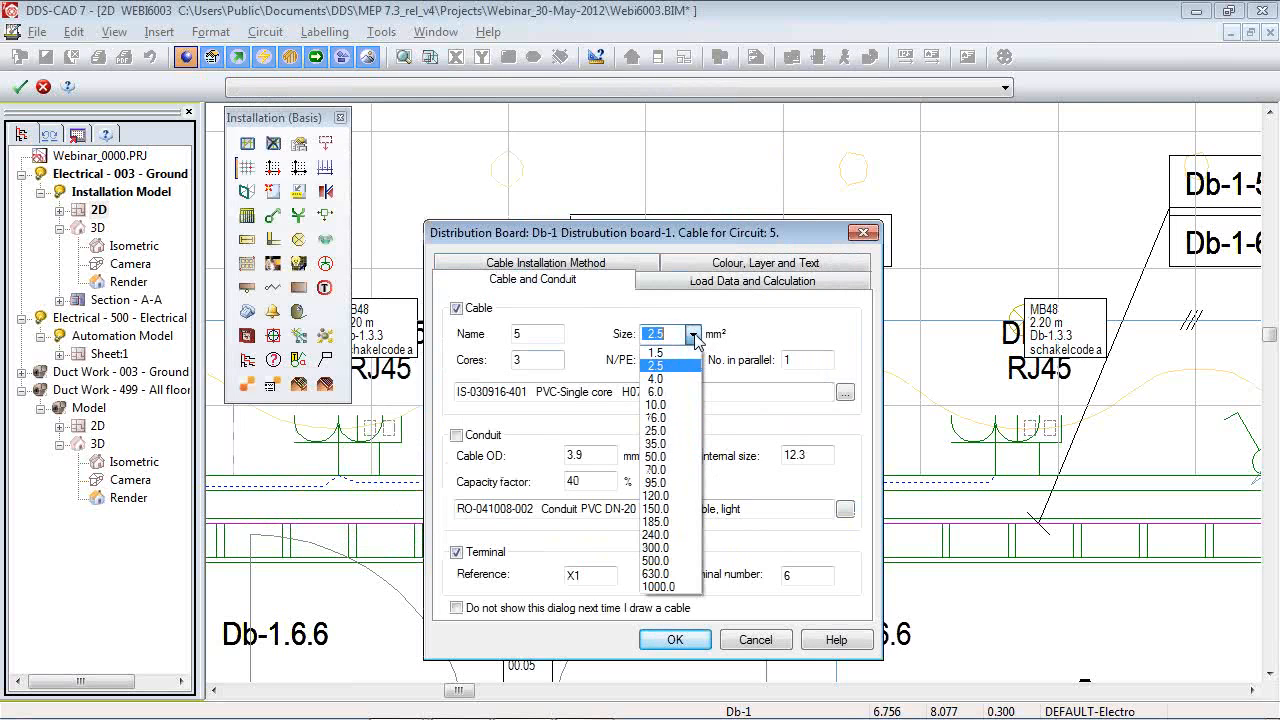
{"action": "left_click", "coordinate": [679, 355]}
{"action": "left_click", "coordinate": [725, 281]}
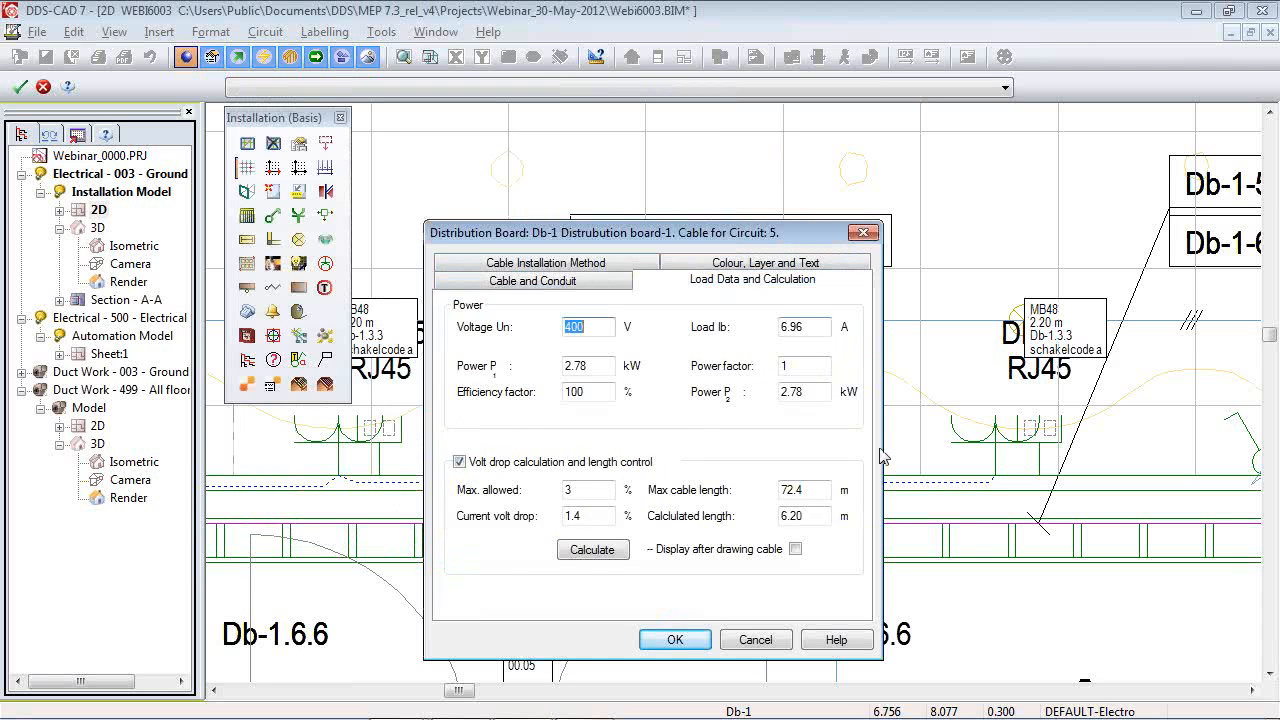
Run the IEC 60364 dimension calculation for the 1.5 mm² cable, review the calculation results and accept.
{"action": "left_click", "coordinate": [592, 550]}
{"action": "left_click", "coordinate": [350, 397]}
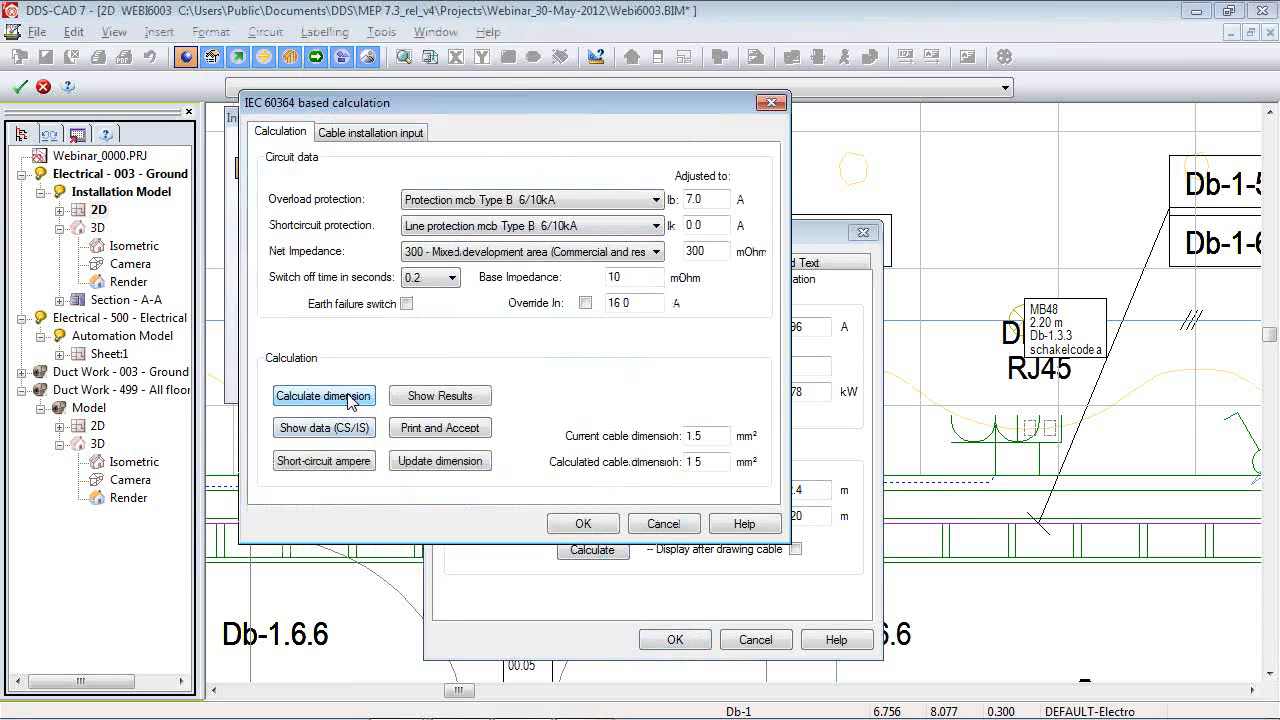
{"action": "left_click", "coordinate": [463, 396]}
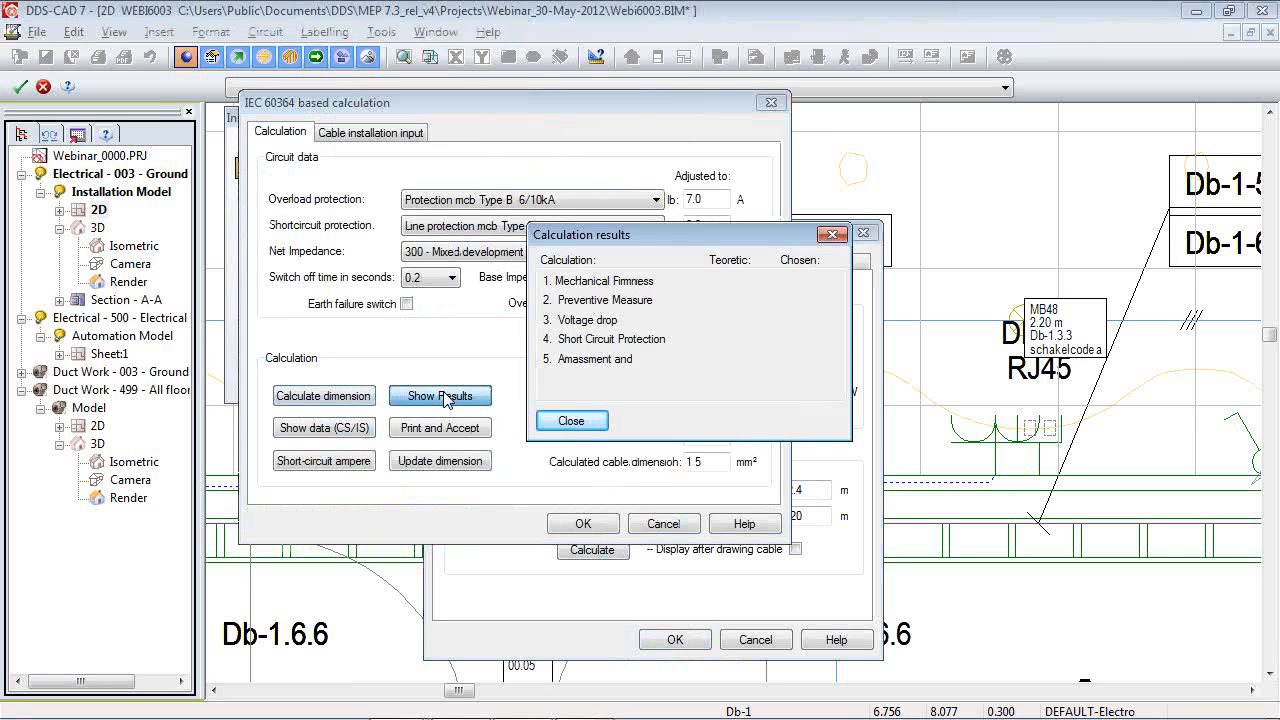
{"action": "left_click", "coordinate": [571, 421]}
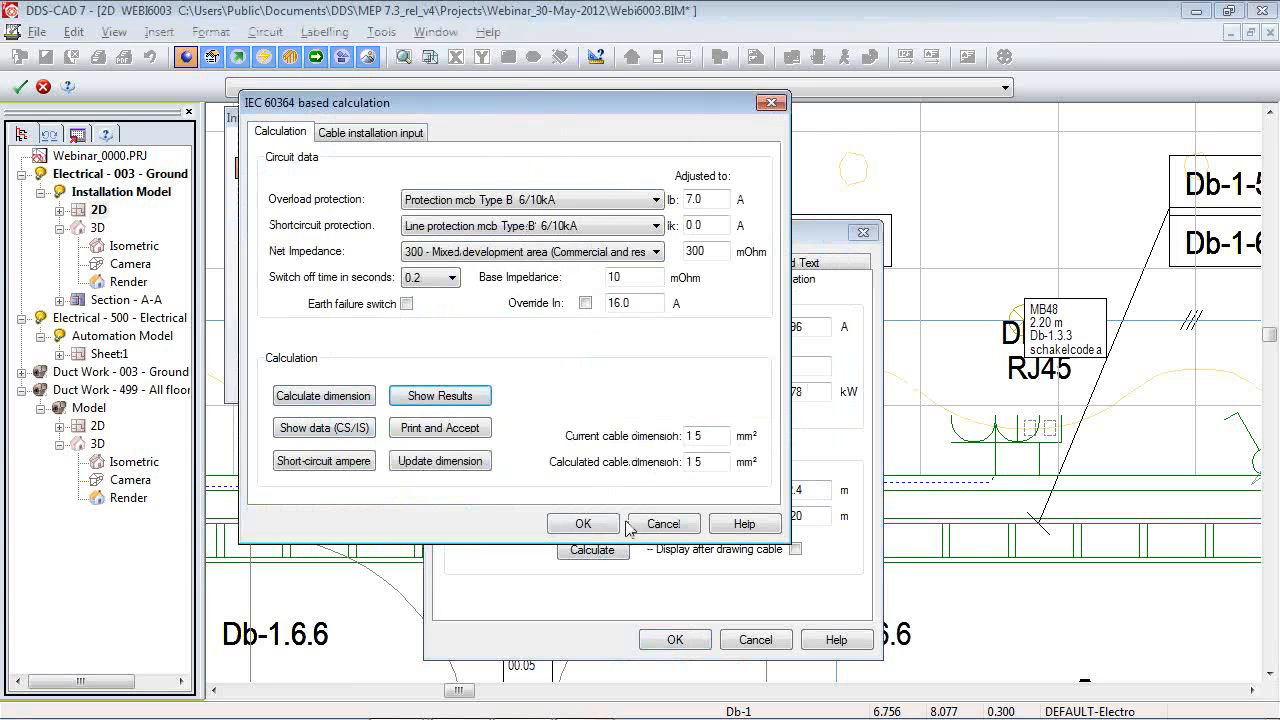
{"action": "left_click", "coordinate": [583, 524]}
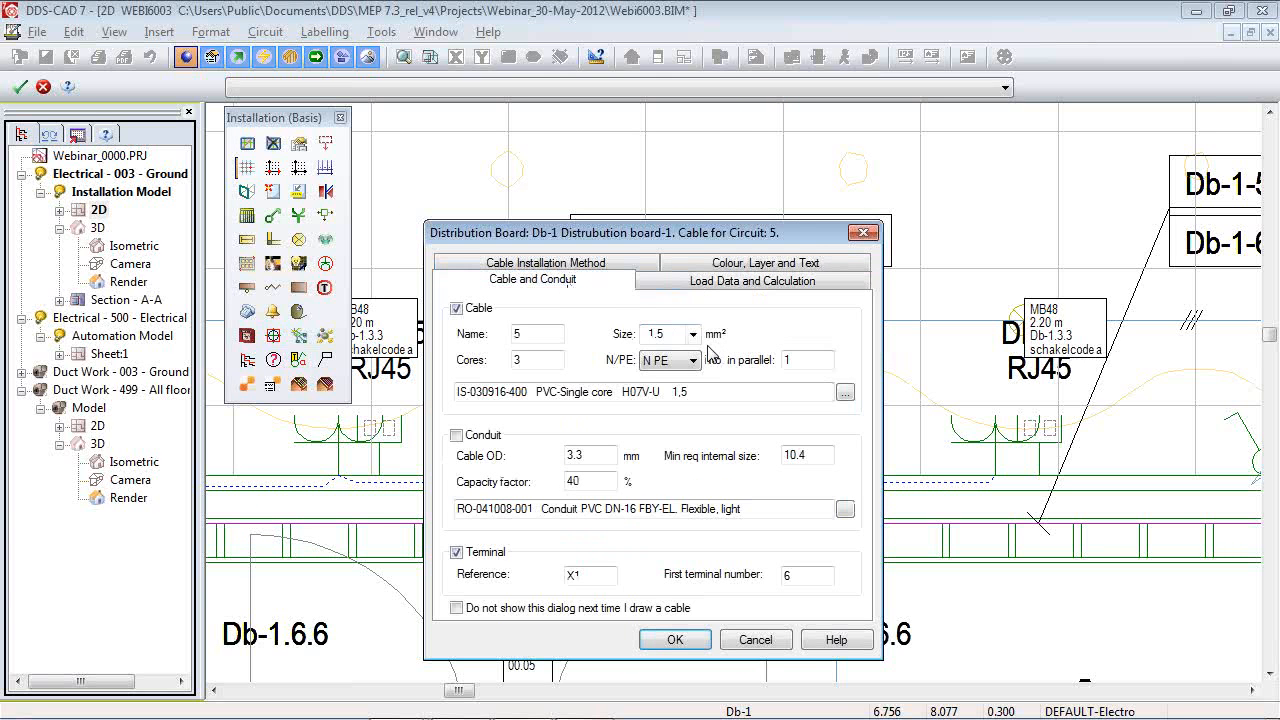
Set circuit 5's cable size to 2.5 mm² and check its installation method and load data.
{"action": "left_click", "coordinate": [693, 334]}
{"action": "left_click", "coordinate": [682, 364]}
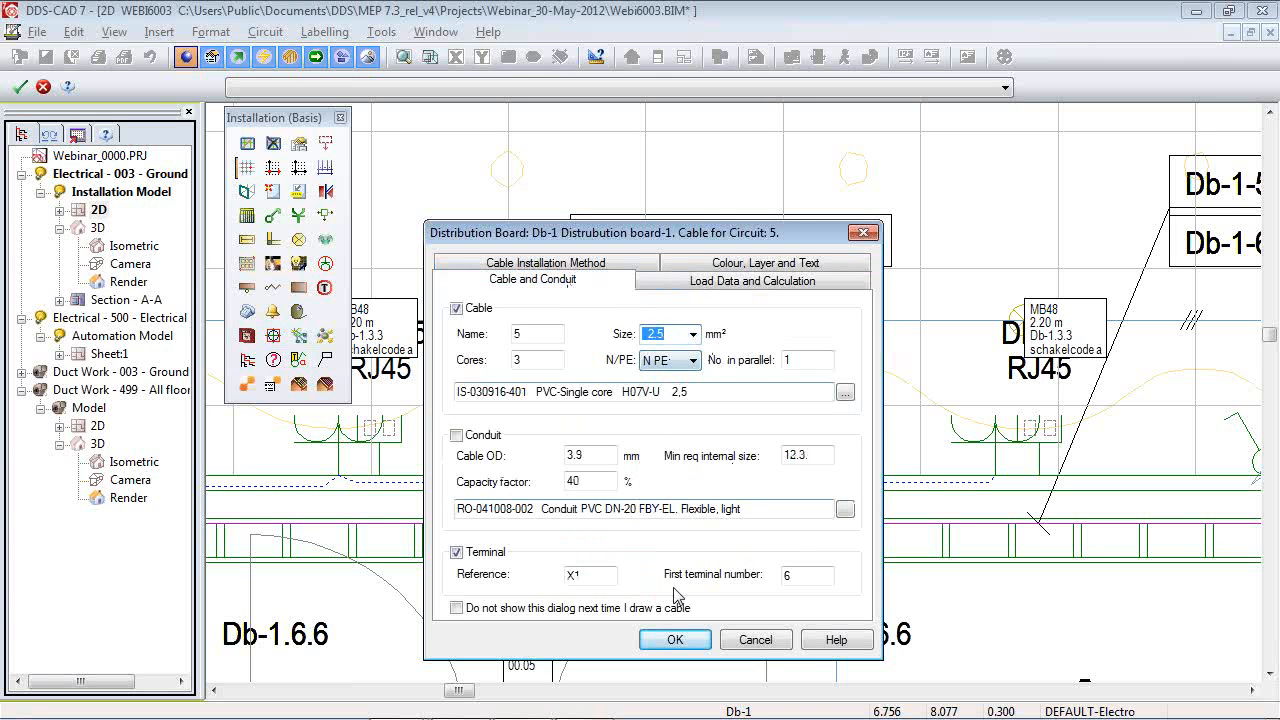
{"action": "left_click", "coordinate": [615, 264]}
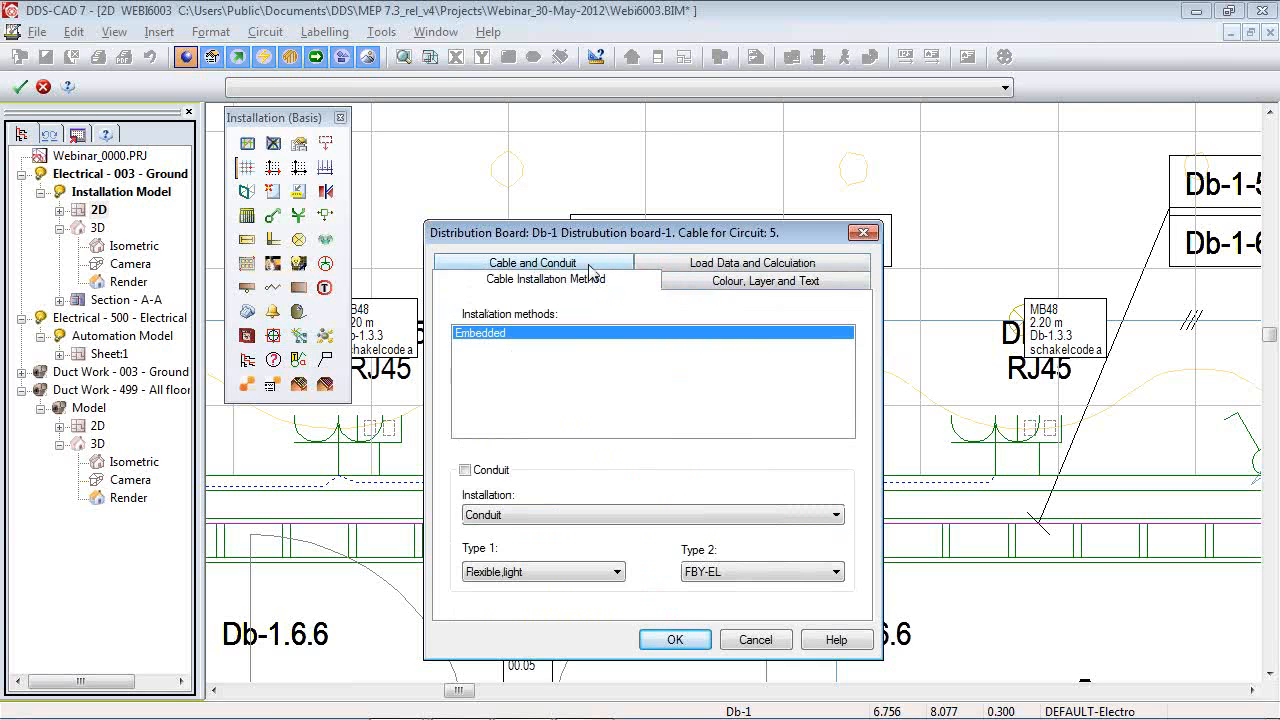
{"action": "left_click", "coordinate": [682, 263]}
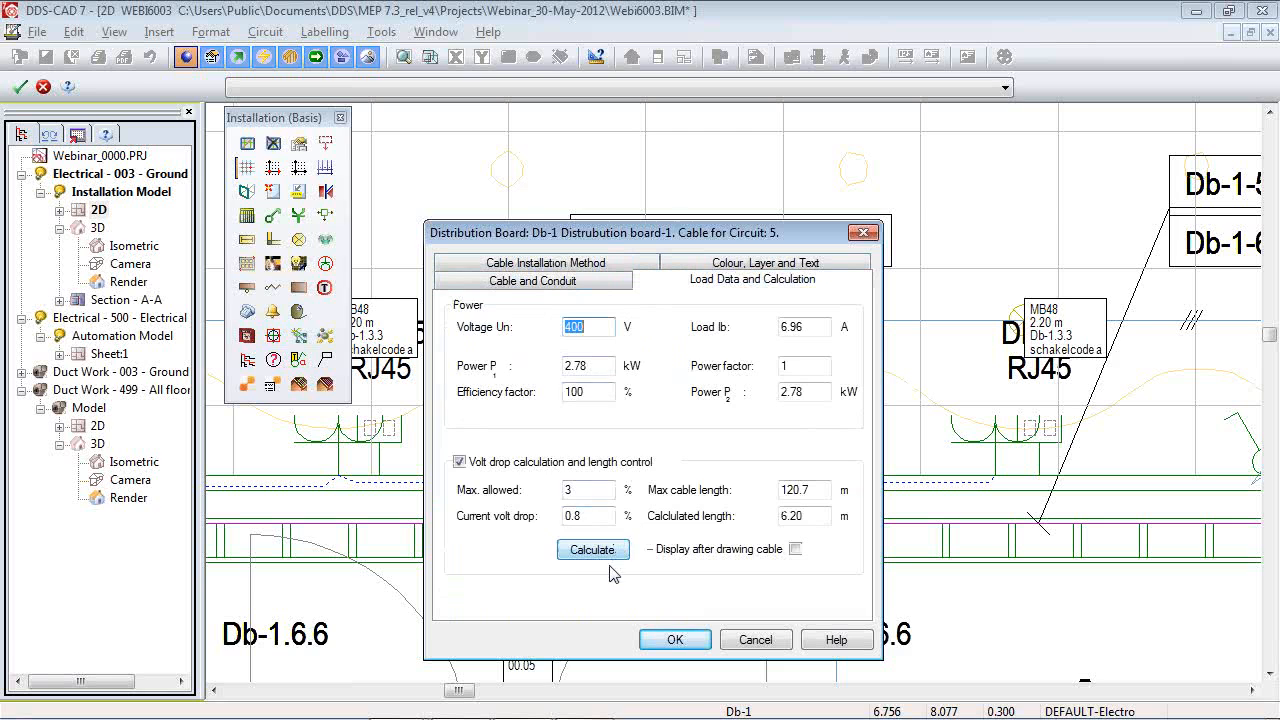
In the IEC 60364 calculation, set the installation to F - Single-core cable with 1xD distance to the wall (bundled).
{"action": "left_click", "coordinate": [592, 551]}
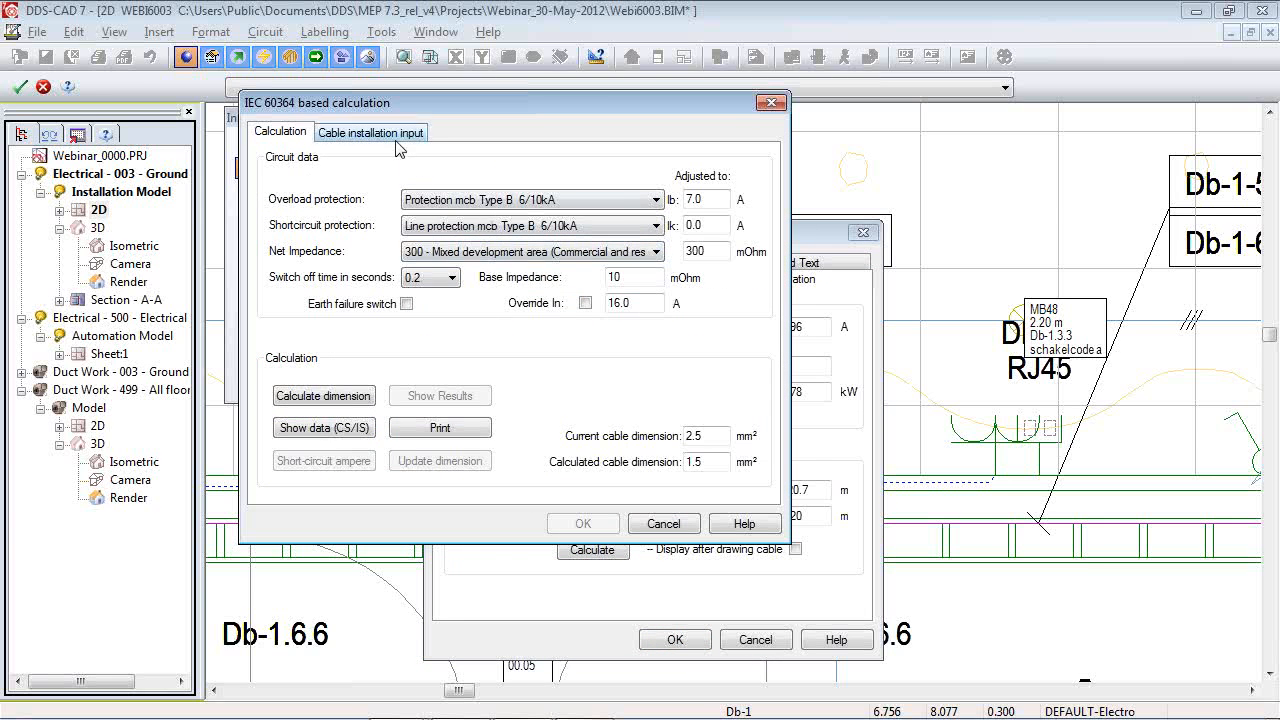
{"action": "left_click", "coordinate": [396, 140]}
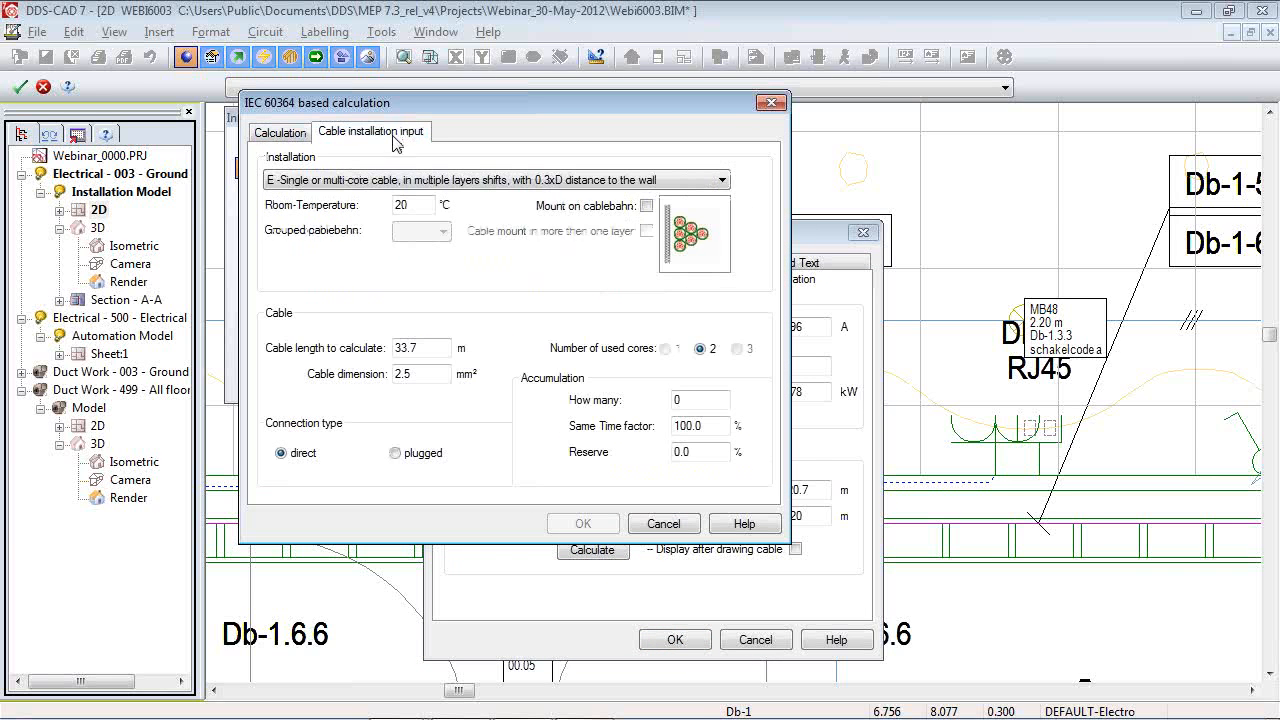
{"action": "left_click", "coordinate": [410, 180]}
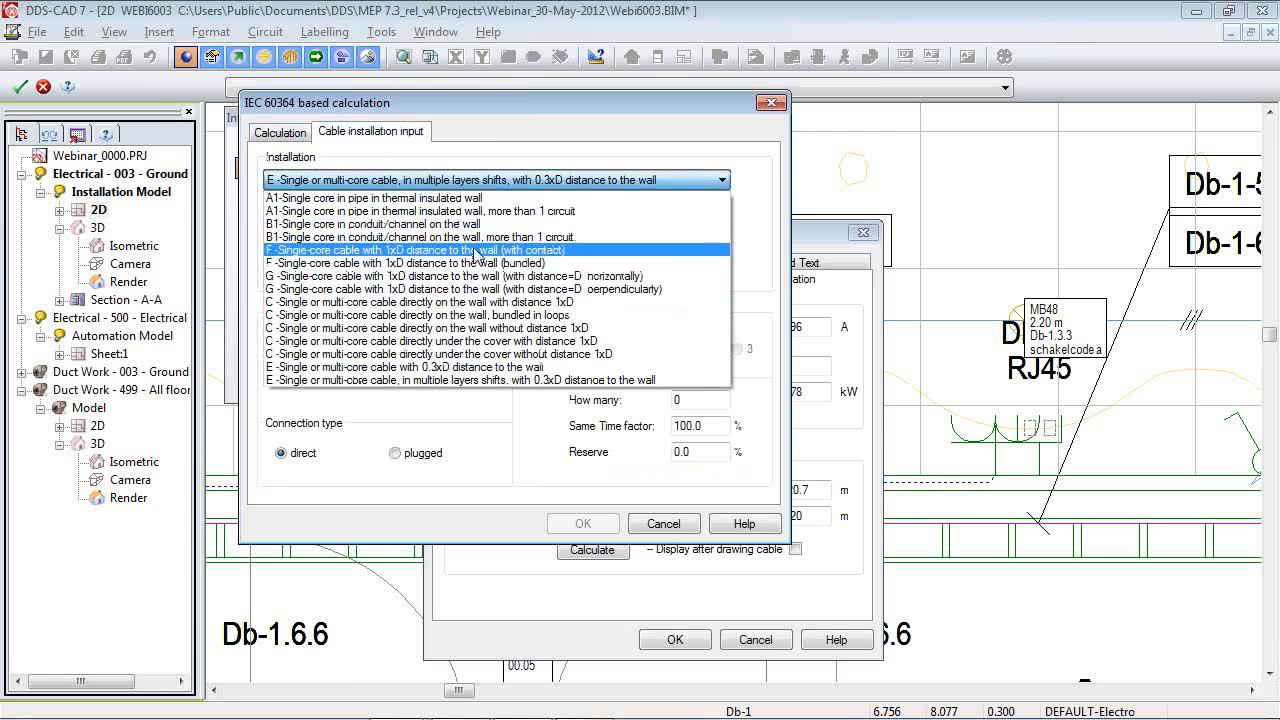
{"action": "left_click", "coordinate": [475, 252]}
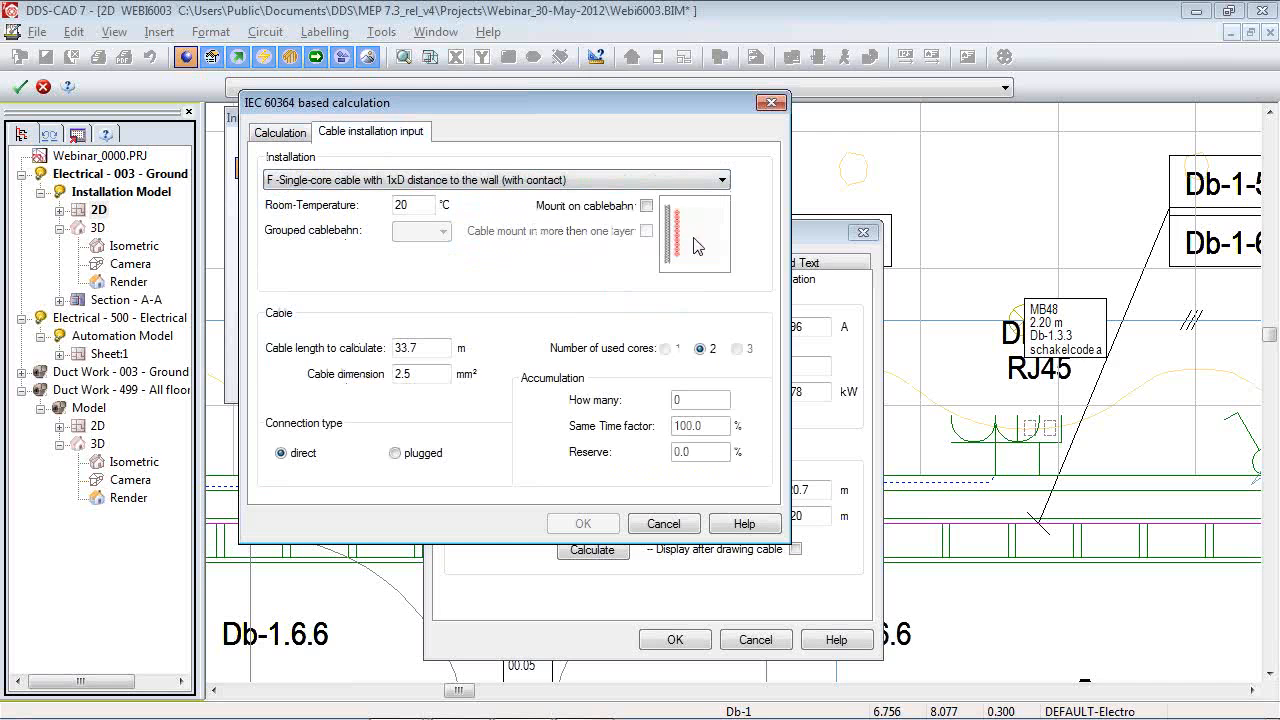
{"action": "left_click", "coordinate": [521, 183]}
{"action": "left_click", "coordinate": [505, 263]}
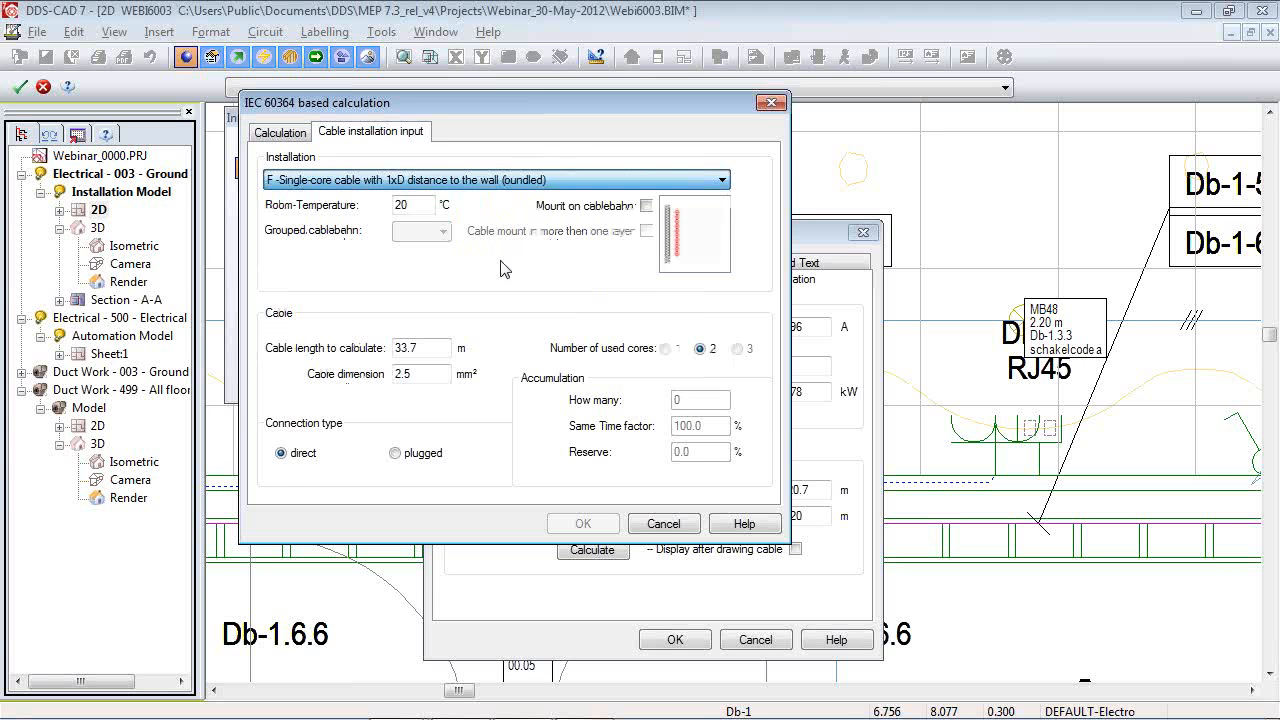
Calculate the cable dimension with the bundled installation method and accept the calculation.
{"action": "left_click", "coordinate": [284, 134]}
{"action": "left_click", "coordinate": [312, 395]}
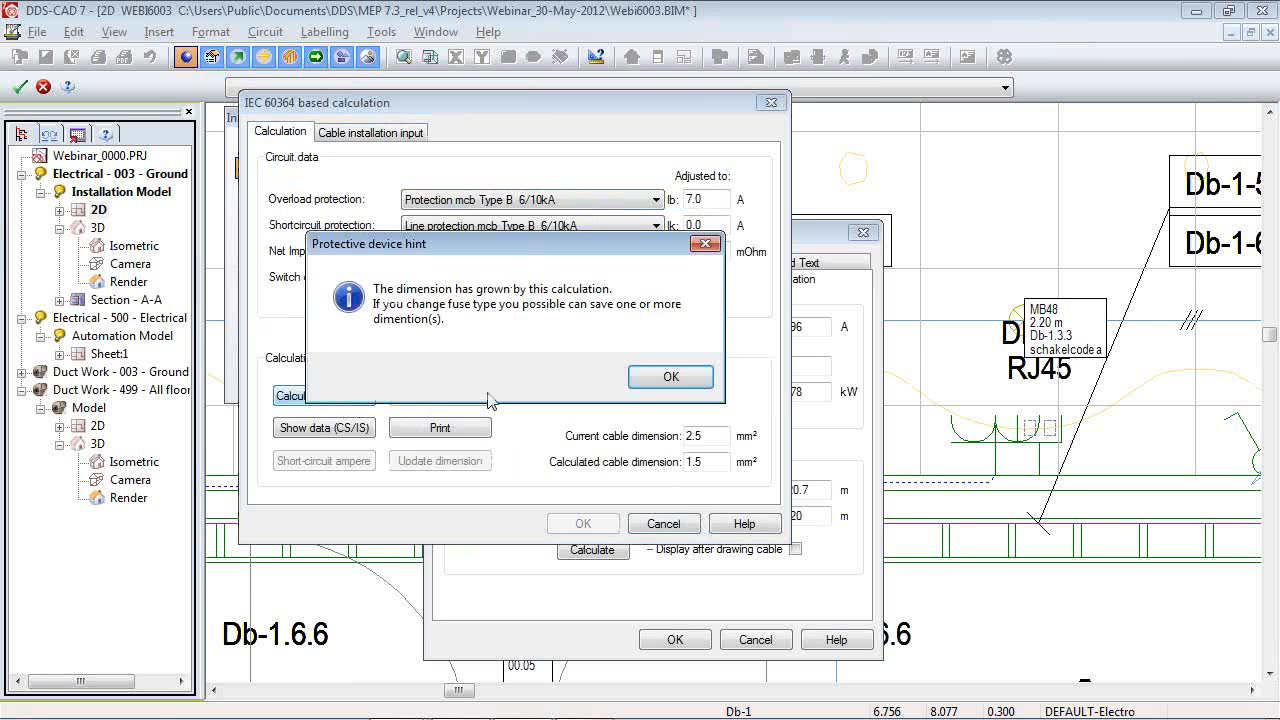
{"action": "left_click", "coordinate": [669, 377]}
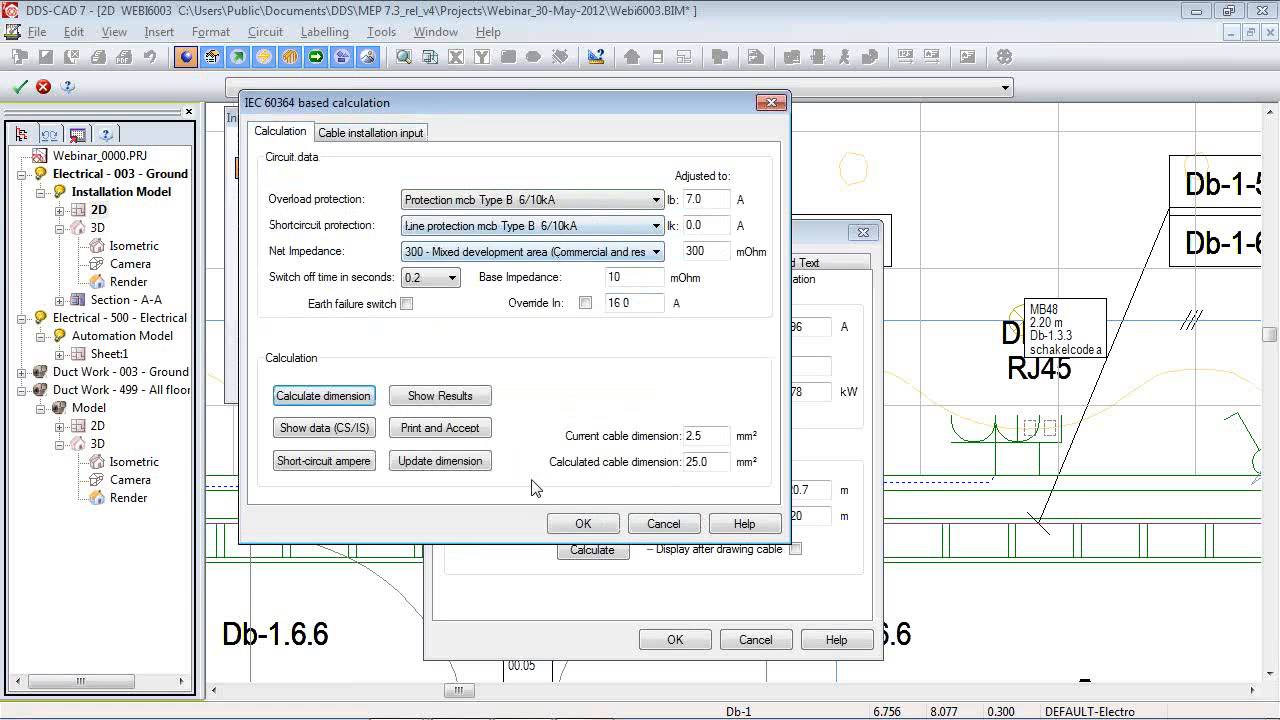
{"action": "left_click", "coordinate": [584, 523]}
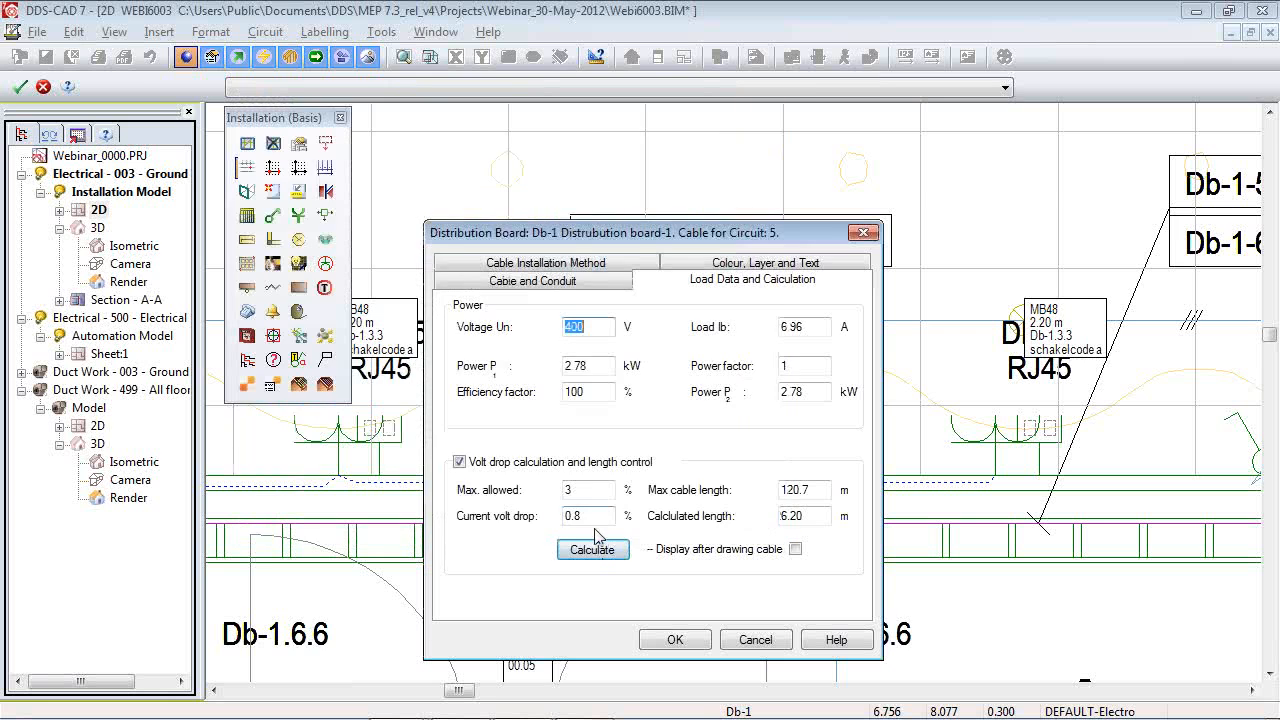
Output the calculation with ElpCdc_Cabledimensioning_as_List.rpt, review the report, and accept circuit 5's cable settings.
{"action": "left_click", "coordinate": [592, 550]}
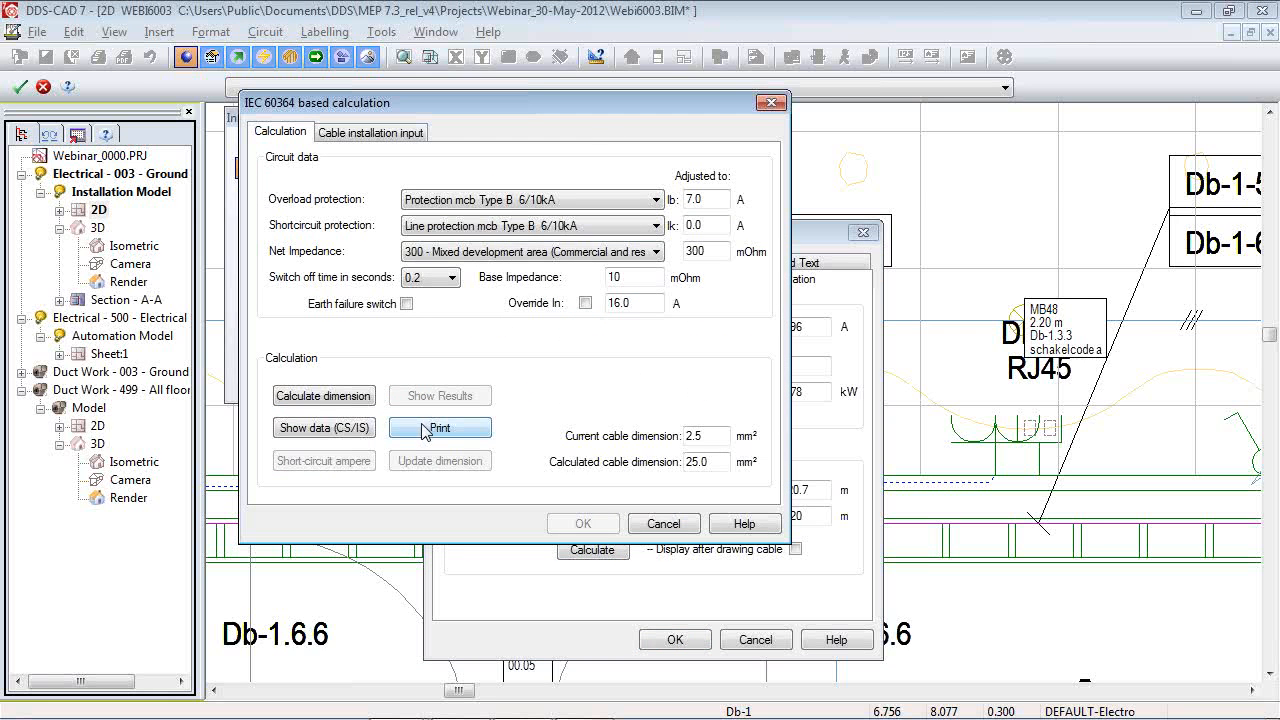
{"action": "left_click", "coordinate": [440, 428]}
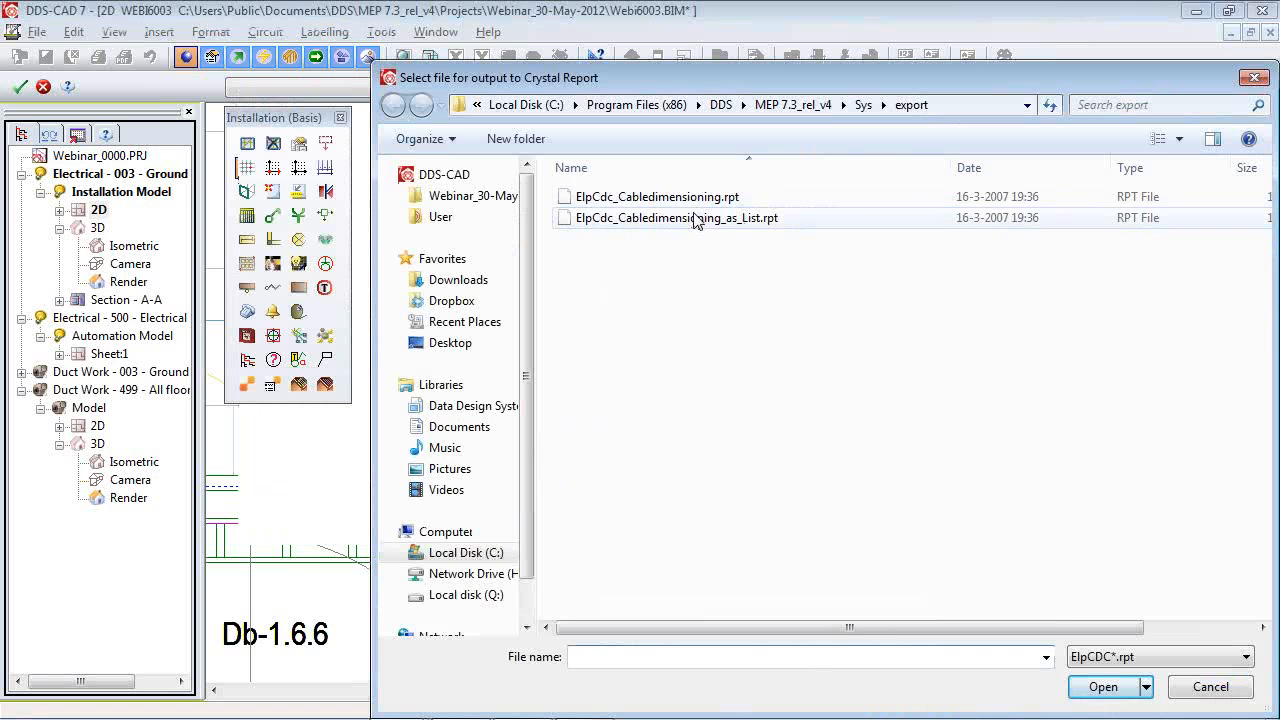
{"action": "double_click", "coordinate": [712, 220]}
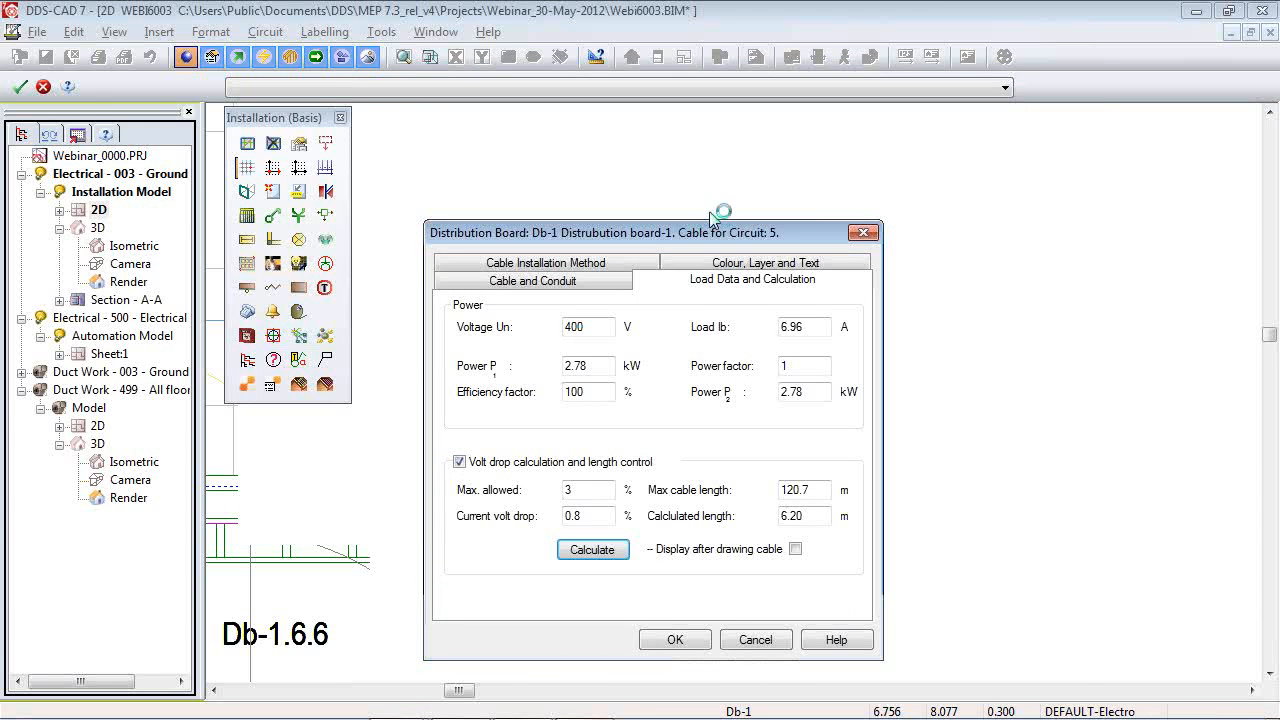
{"action": "mouse_move", "coordinate": [588, 692]}
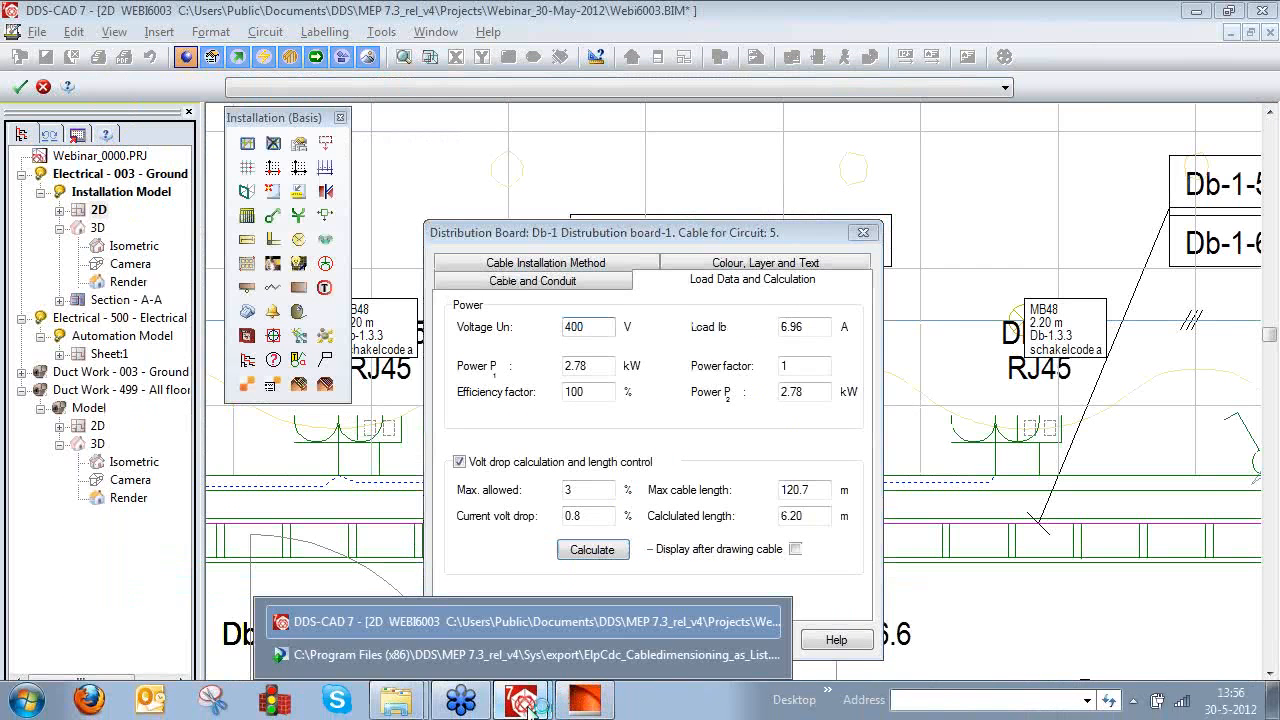
{"action": "left_click", "coordinate": [483, 608]}
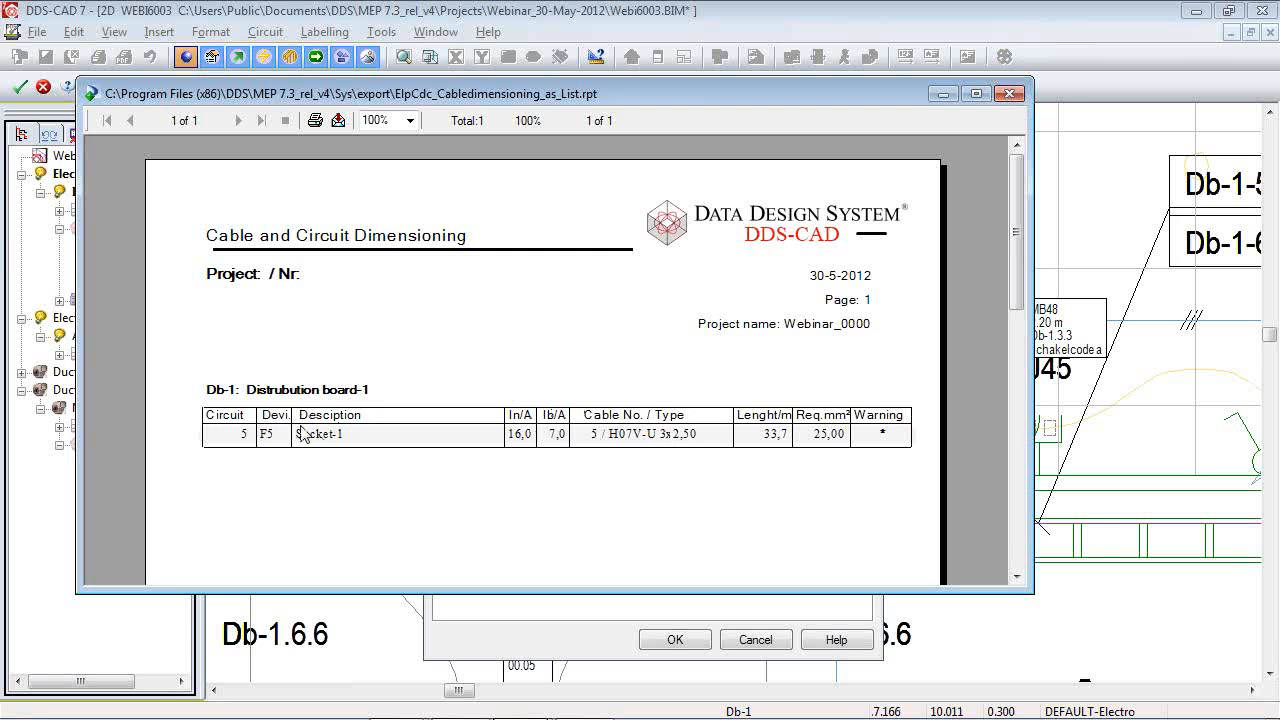
{"action": "left_click", "coordinate": [1012, 95]}
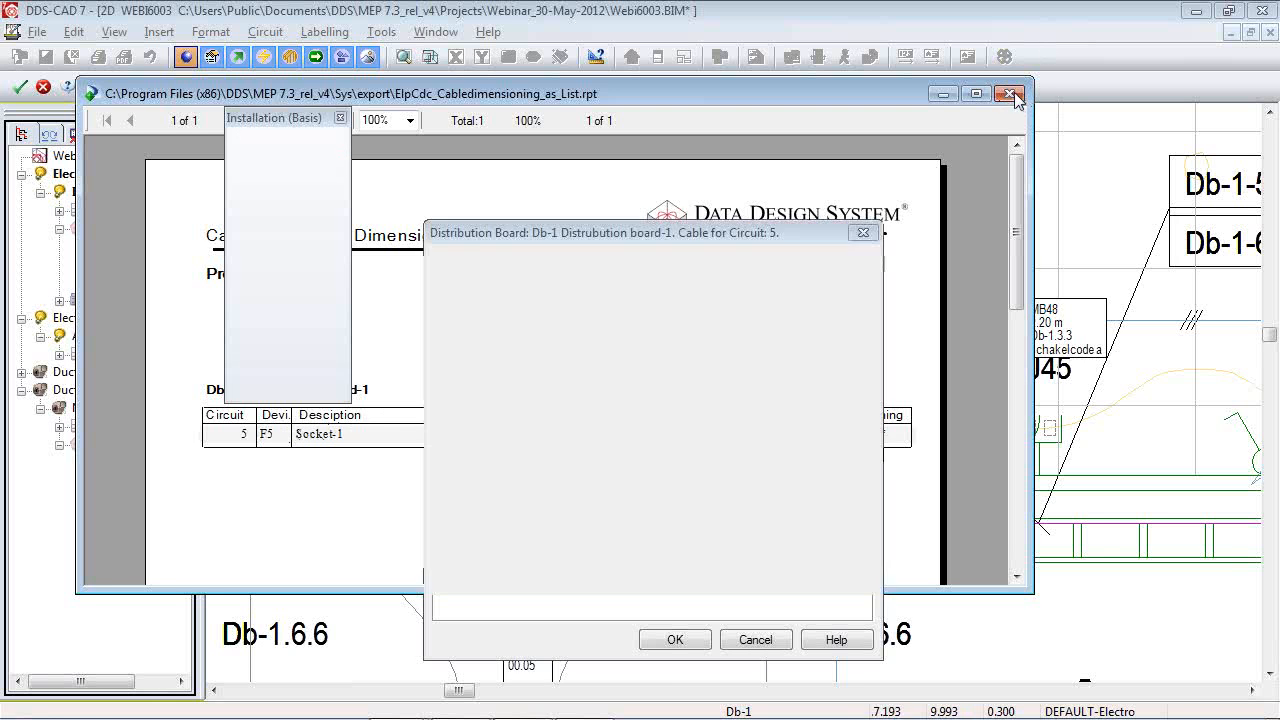
{"action": "left_click", "coordinate": [675, 639]}
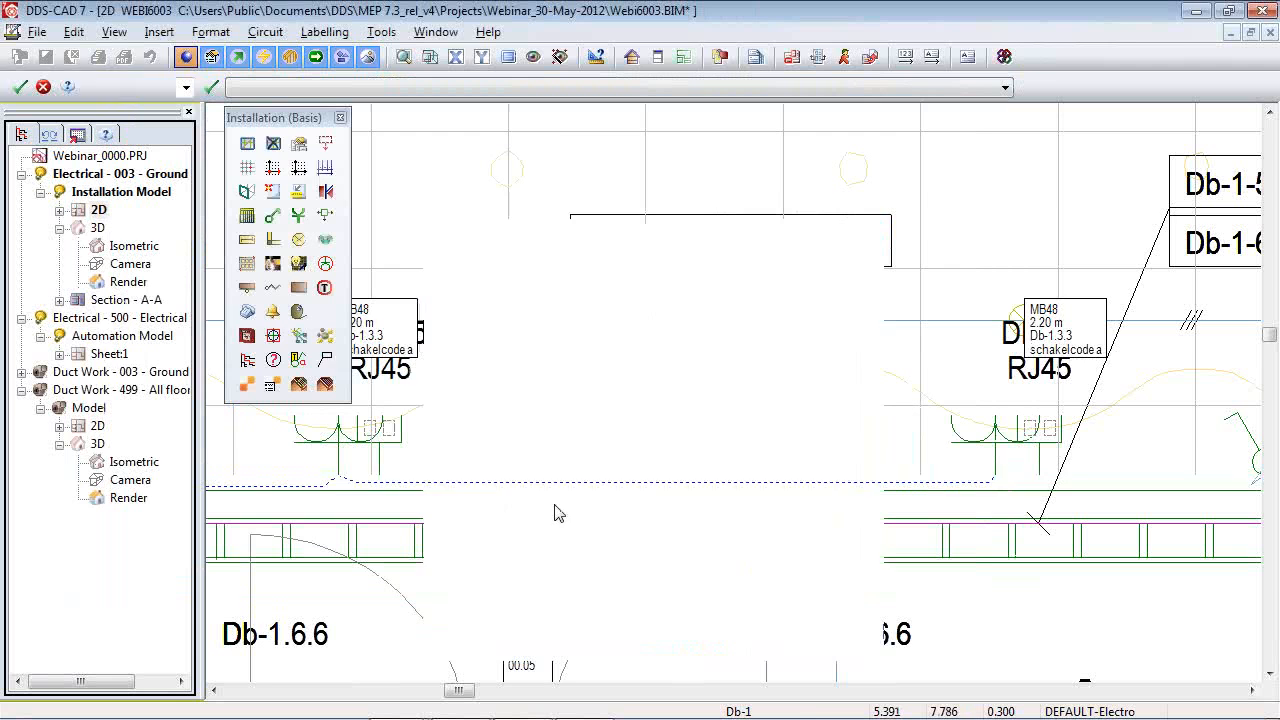
Open Sheet:1 of the automation model and examine the switchboard's circuit list.
{"action": "double_click", "coordinate": [105, 355]}
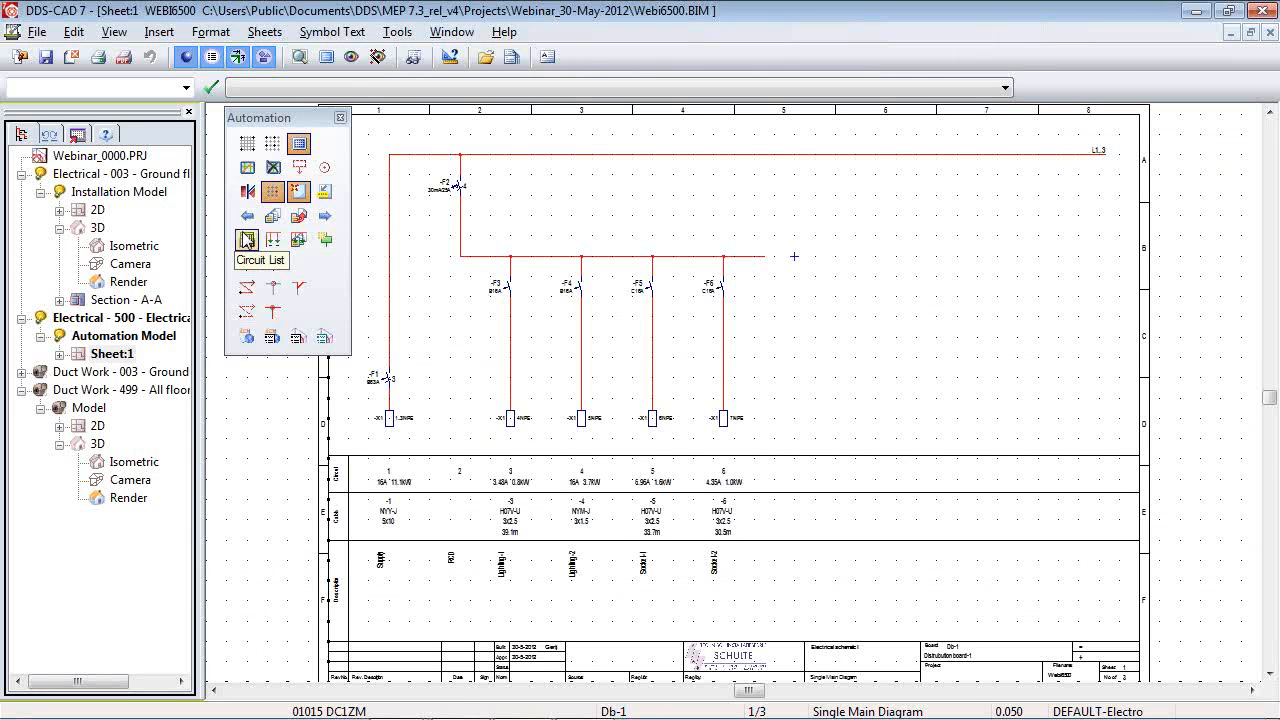
{"action": "left_click", "coordinate": [246, 240]}
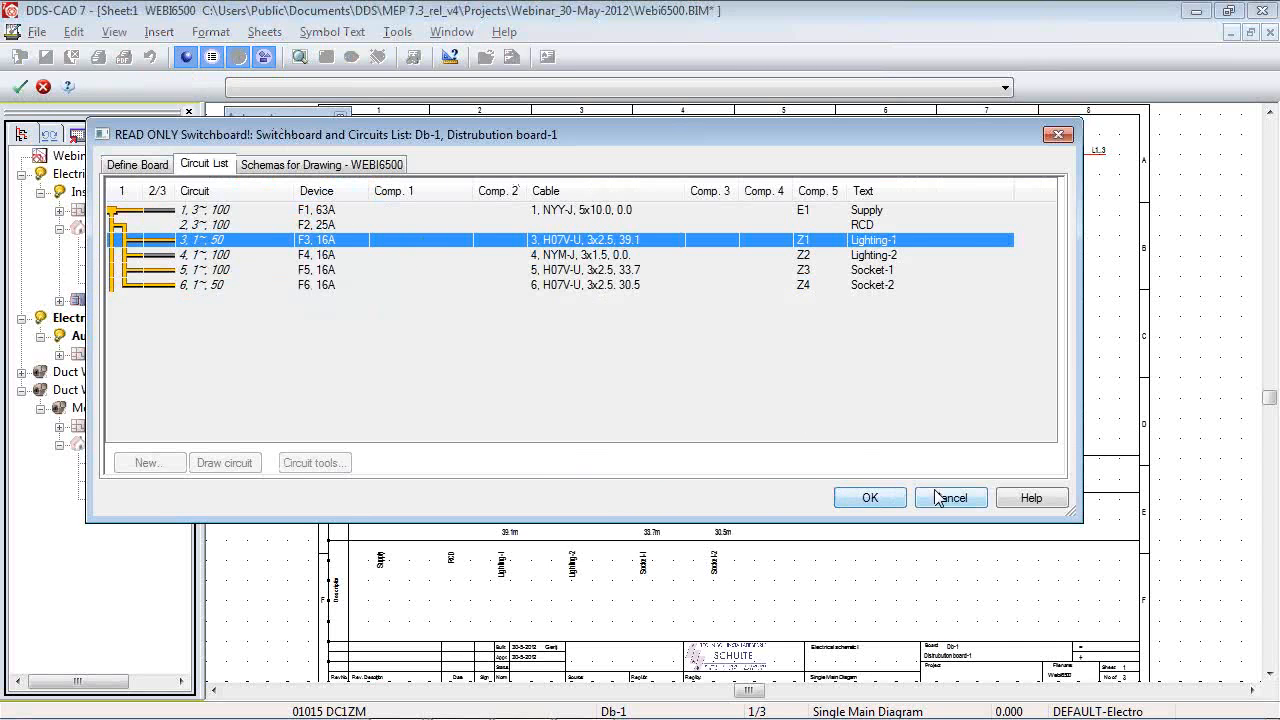
{"action": "left_click", "coordinate": [898, 498]}
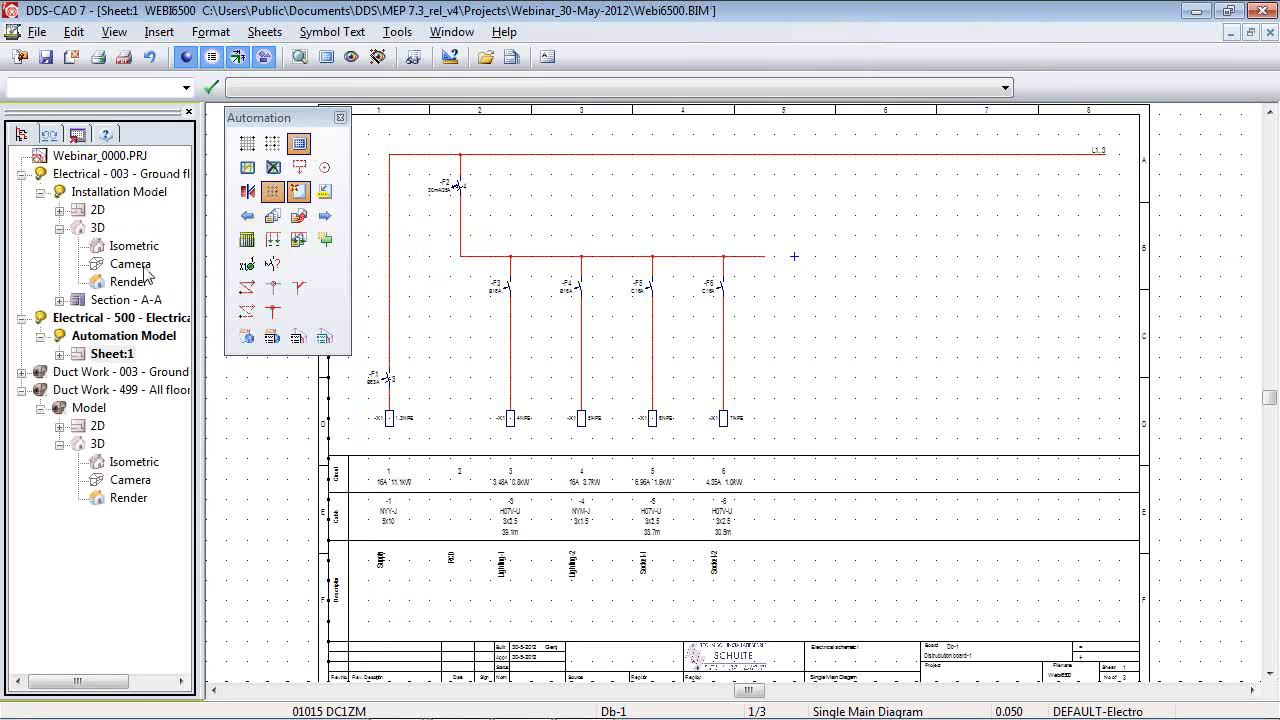
Return to the 2D installation model and open the circuit list of distribution board Db-1 by the technical room.
{"action": "double_click", "coordinate": [98, 211]}
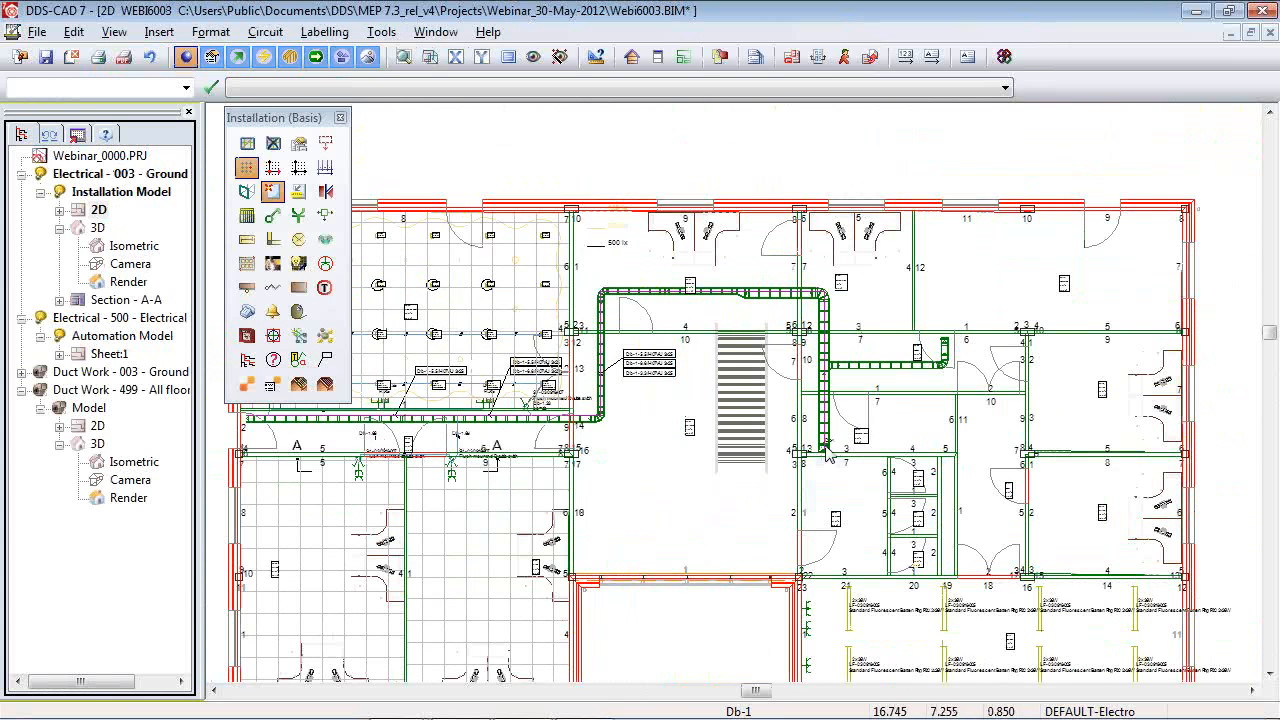
{"action": "scroll", "coordinate": [935, 519], "scroll_direction": "up", "scroll_amount": 4}
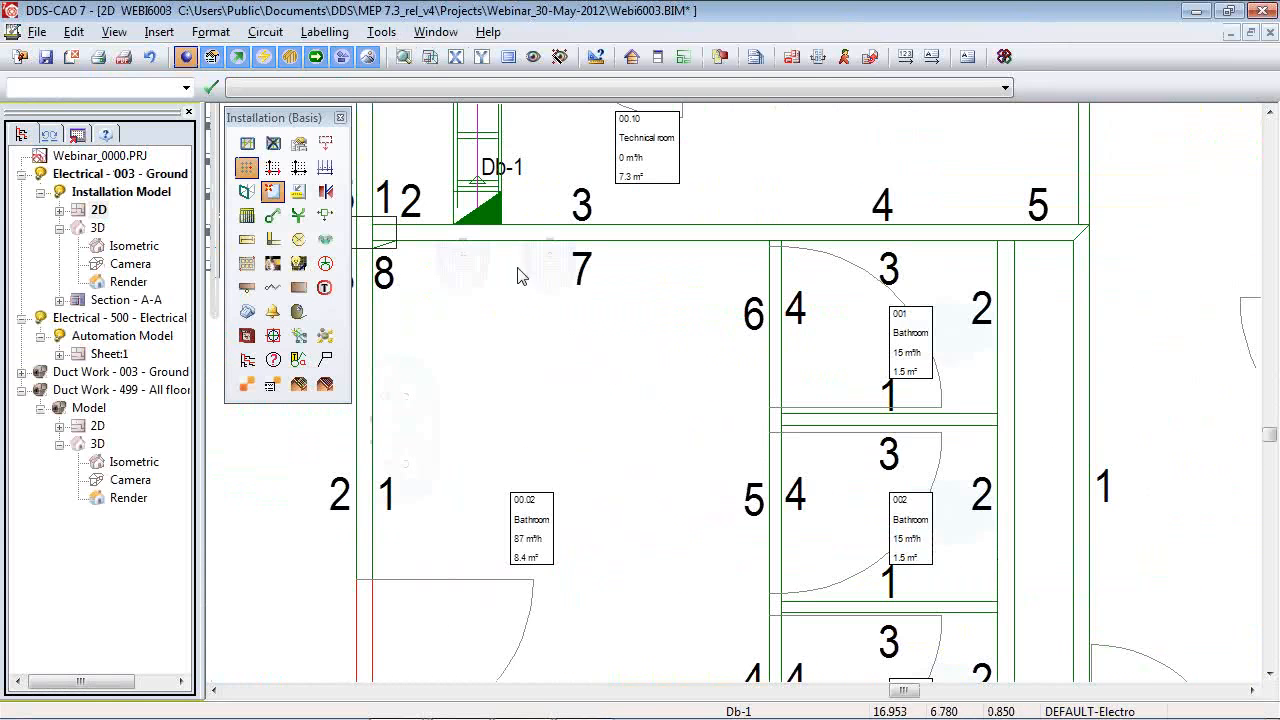
{"action": "double_click", "coordinate": [497, 208]}
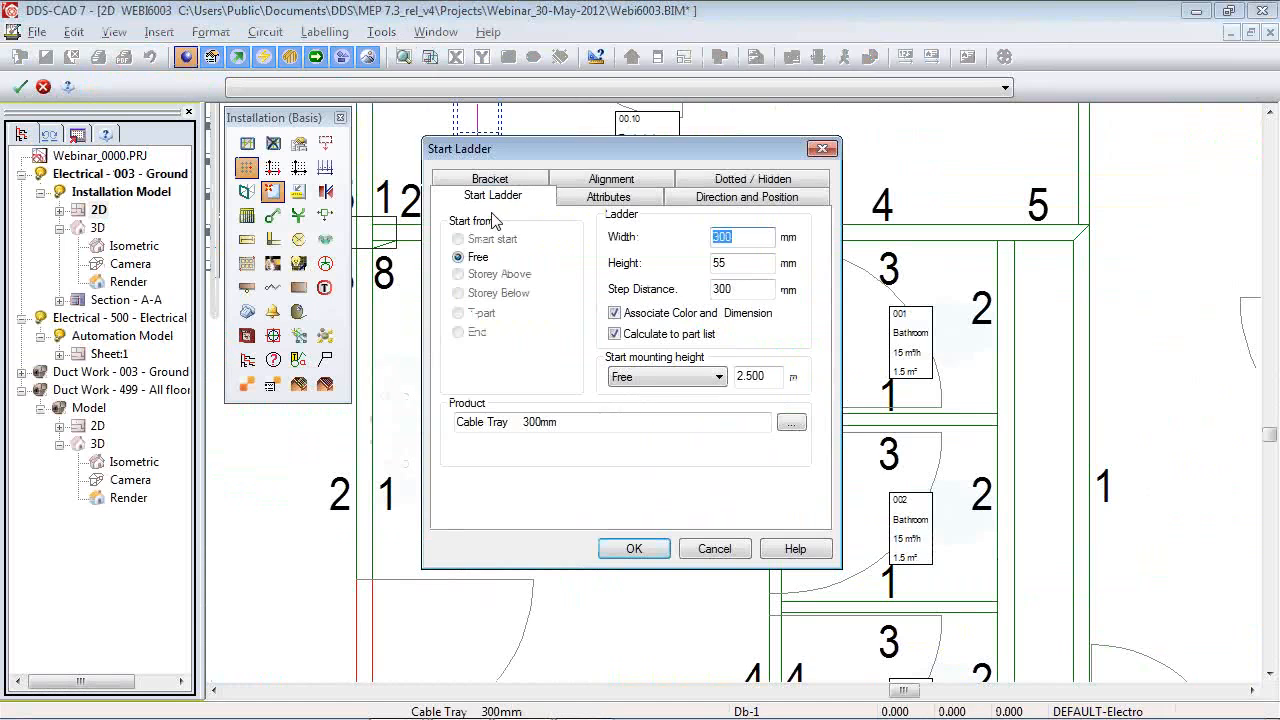
{"action": "key", "text": "Escape"}
{"action": "double_click", "coordinate": [488, 212]}
{"action": "key", "text": "Escape"}
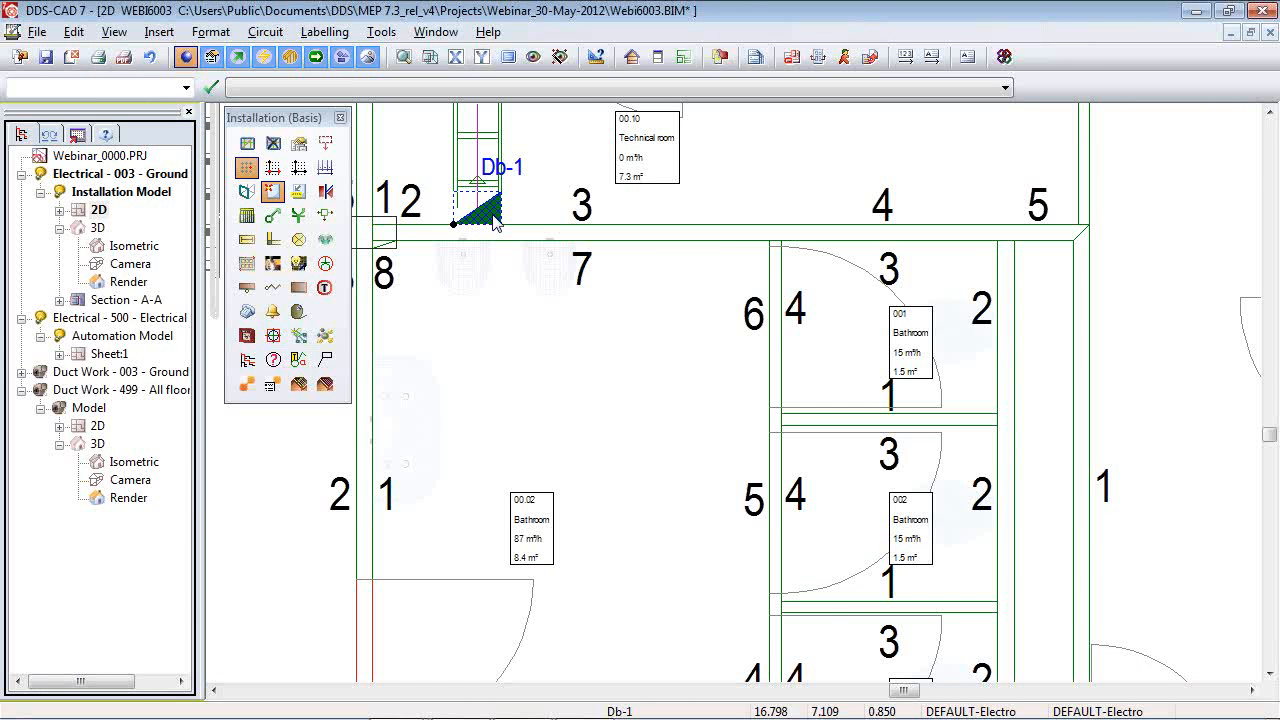
{"action": "double_click", "coordinate": [498, 222]}
{"action": "left_click", "coordinate": [204, 165]}
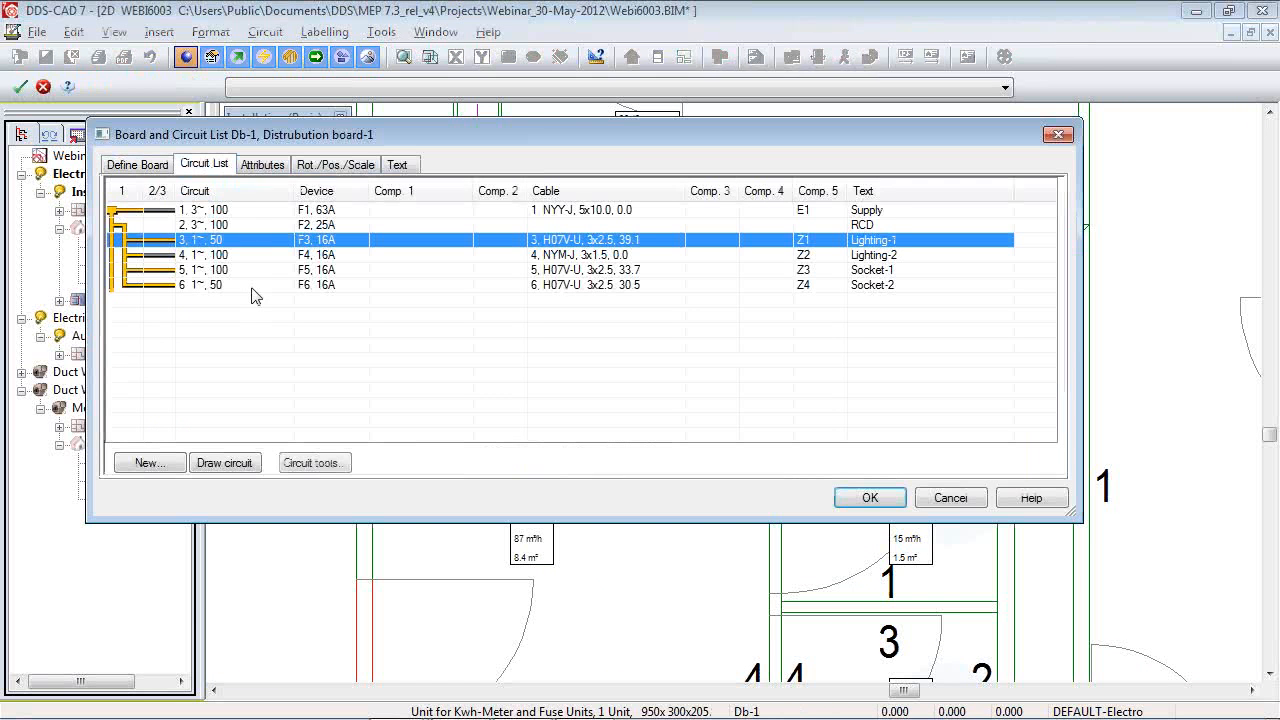
Rename circuit 5 (Socket-1) as 50.
{"action": "double_click", "coordinate": [195, 270]}
{"action": "left_click", "coordinate": [479, 354]}
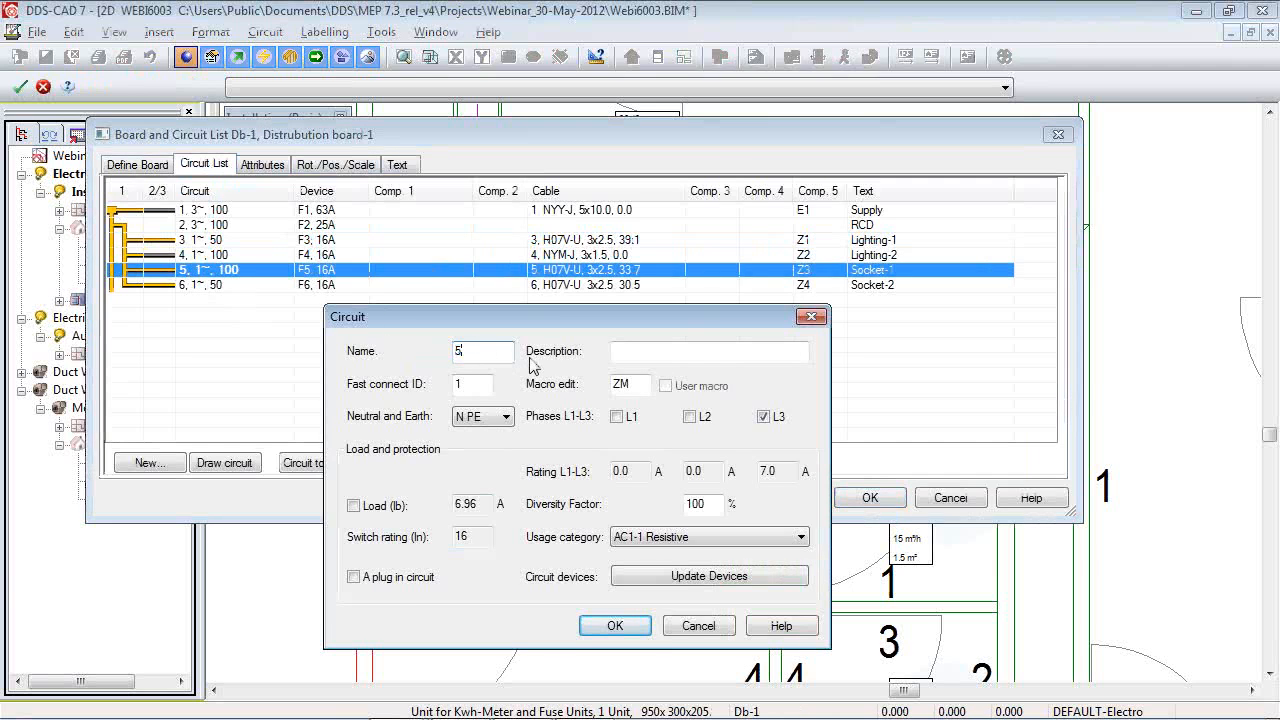
{"action": "left_click", "coordinate": [618, 627]}
Rename circuit 6 (Socket-2) as 51, accept the circuit list, and examine the circuit numbers on Sheet:1.
{"action": "left_click", "coordinate": [185, 286]}
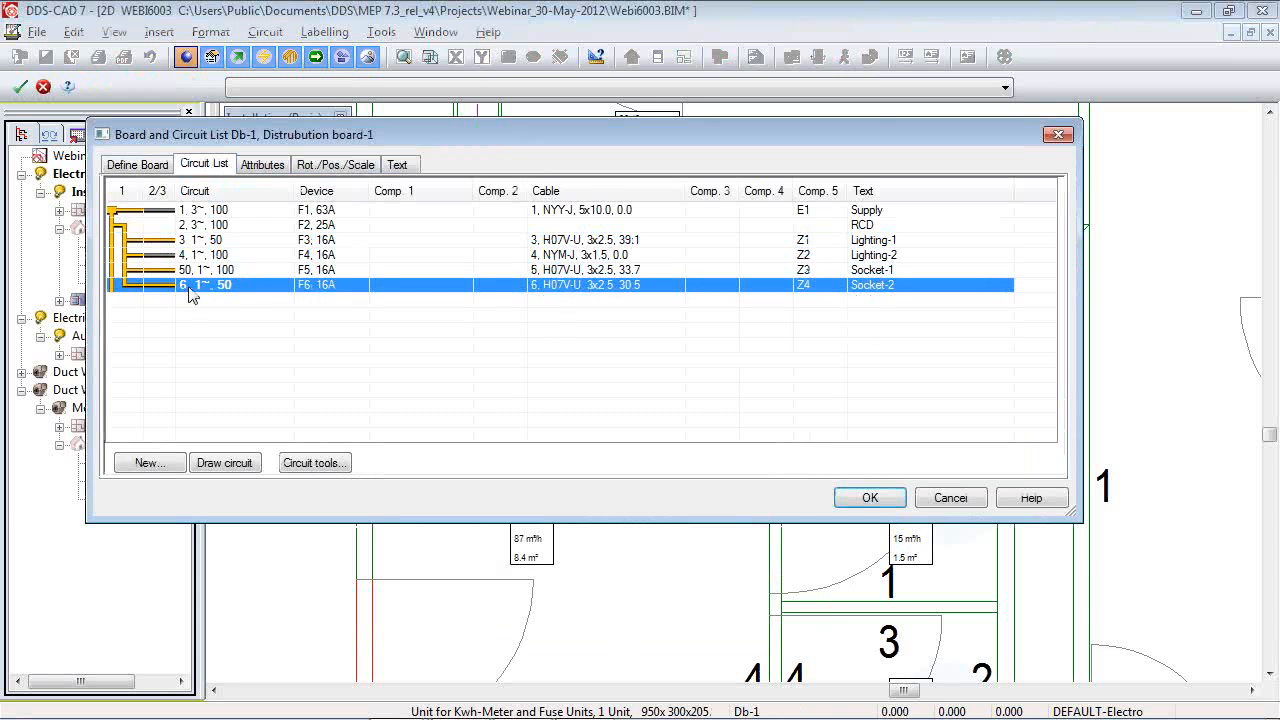
{"action": "double_click", "coordinate": [209, 286]}
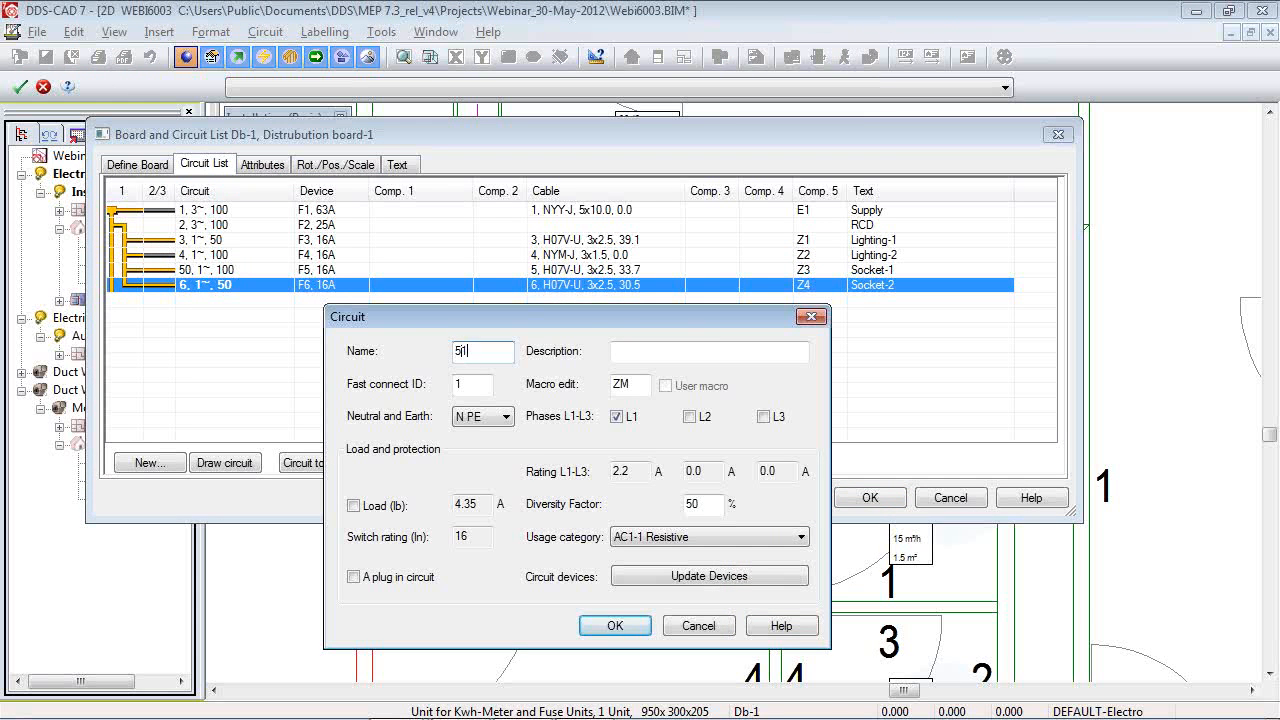
{"action": "type", "text": "51"}
{"action": "left_click", "coordinate": [615, 625]}
{"action": "left_click", "coordinate": [862, 499]}
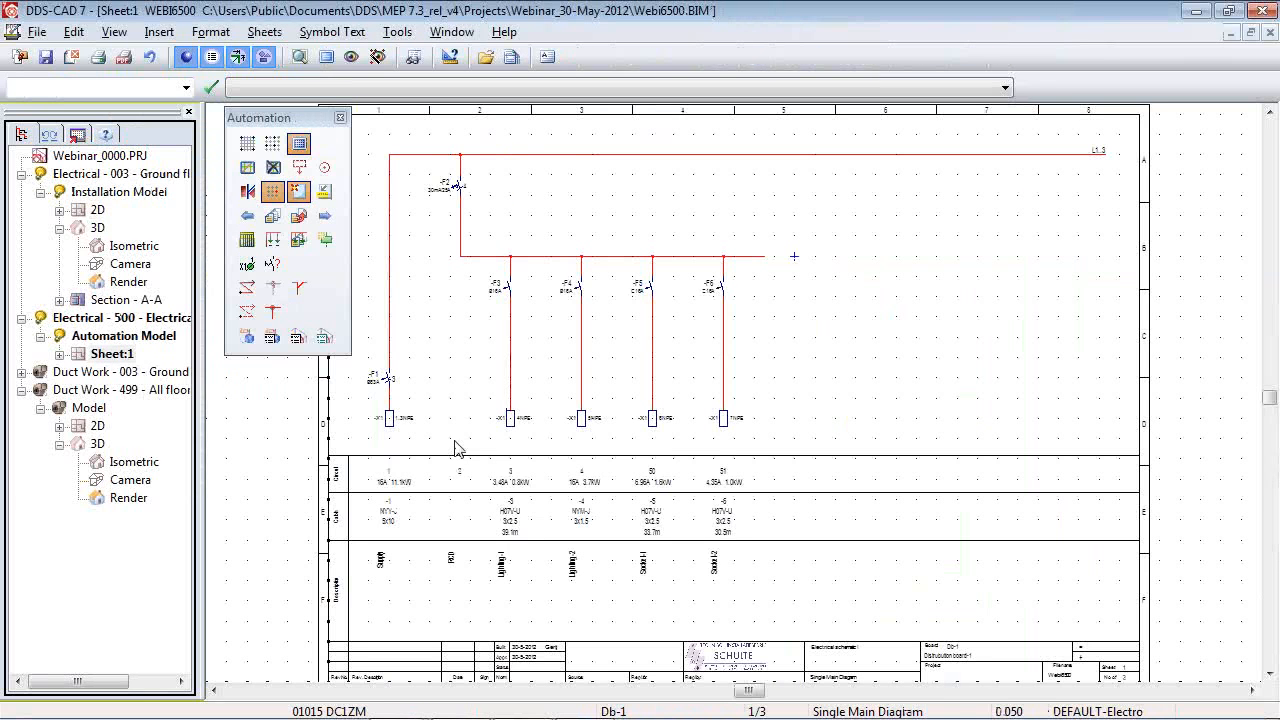
{"action": "mouse_move", "coordinate": [455, 441]}
{"action": "left_mouse_down"}
{"action": "mouse_move", "coordinate": [729, 523]}
{"action": "mouse_move", "coordinate": [760, 606]}
{"action": "left_mouse_up"}
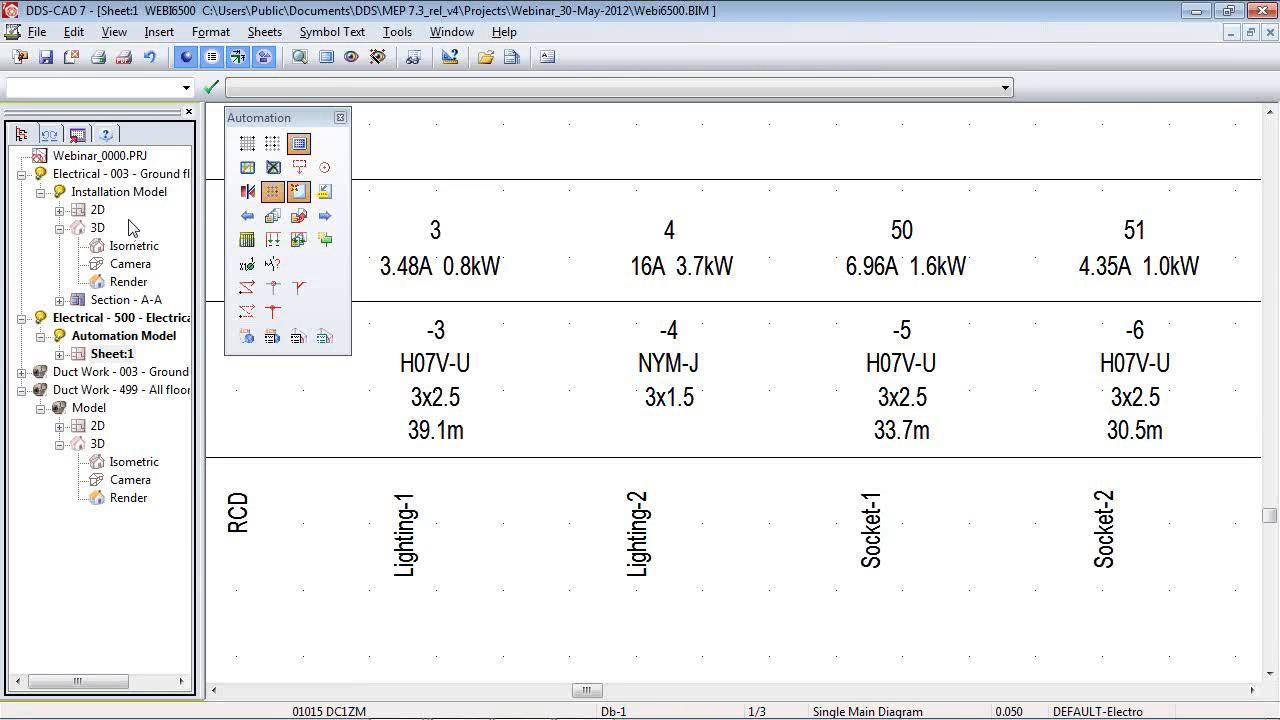
{"action": "double_click", "coordinate": [97, 212]}
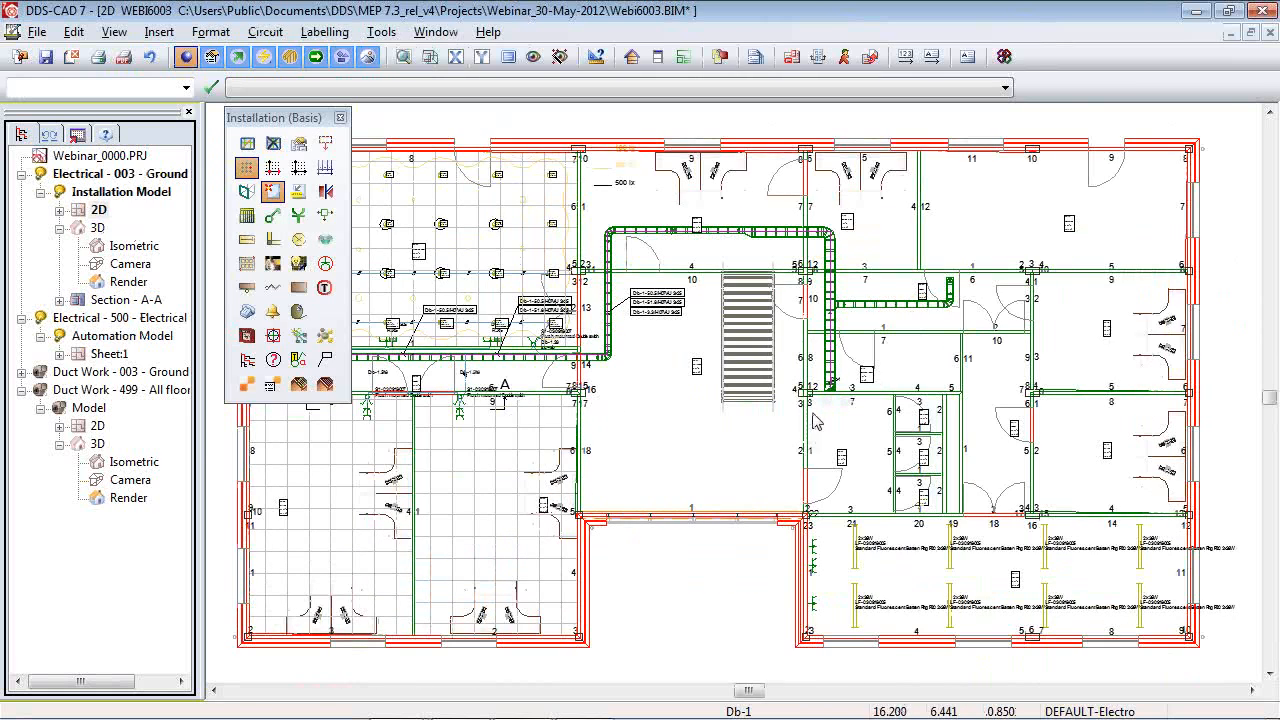
{"action": "scroll", "coordinate": [544, 440], "scroll_direction": "up", "scroll_amount": 5}
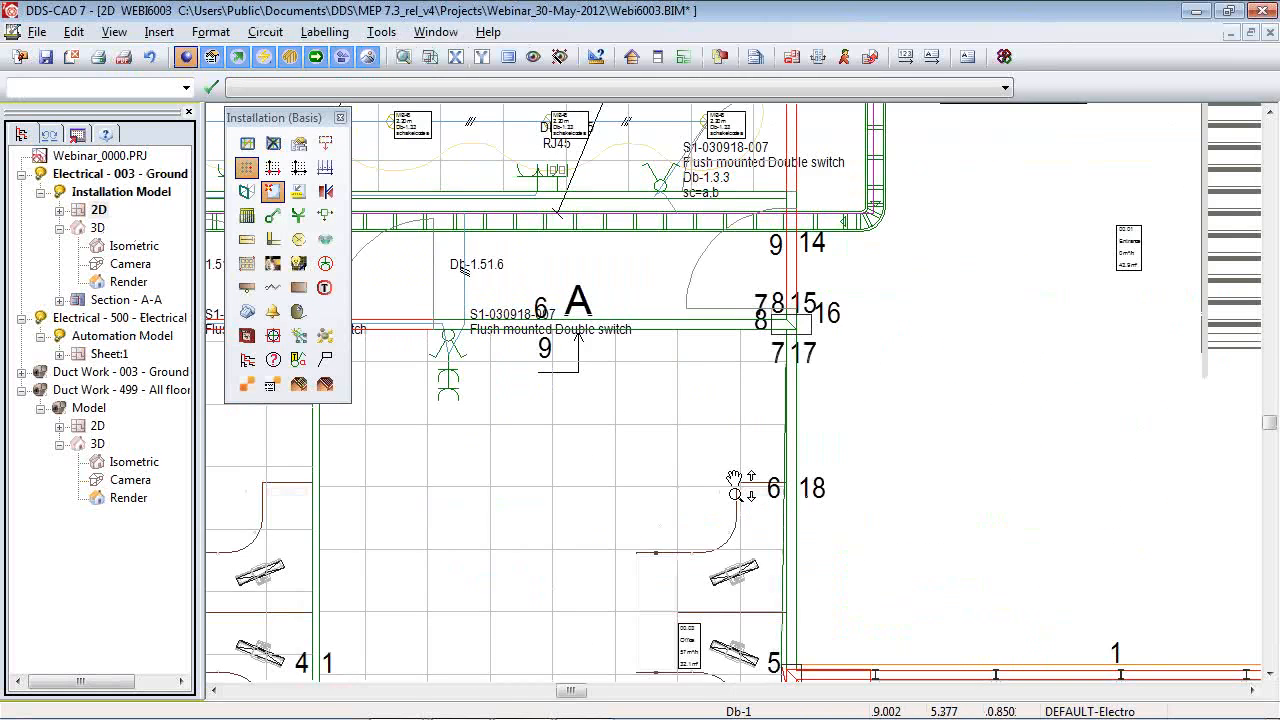
{"action": "middle_click_drag", "start_coordinate": [770, 447], "coordinate": [1166, 460]}
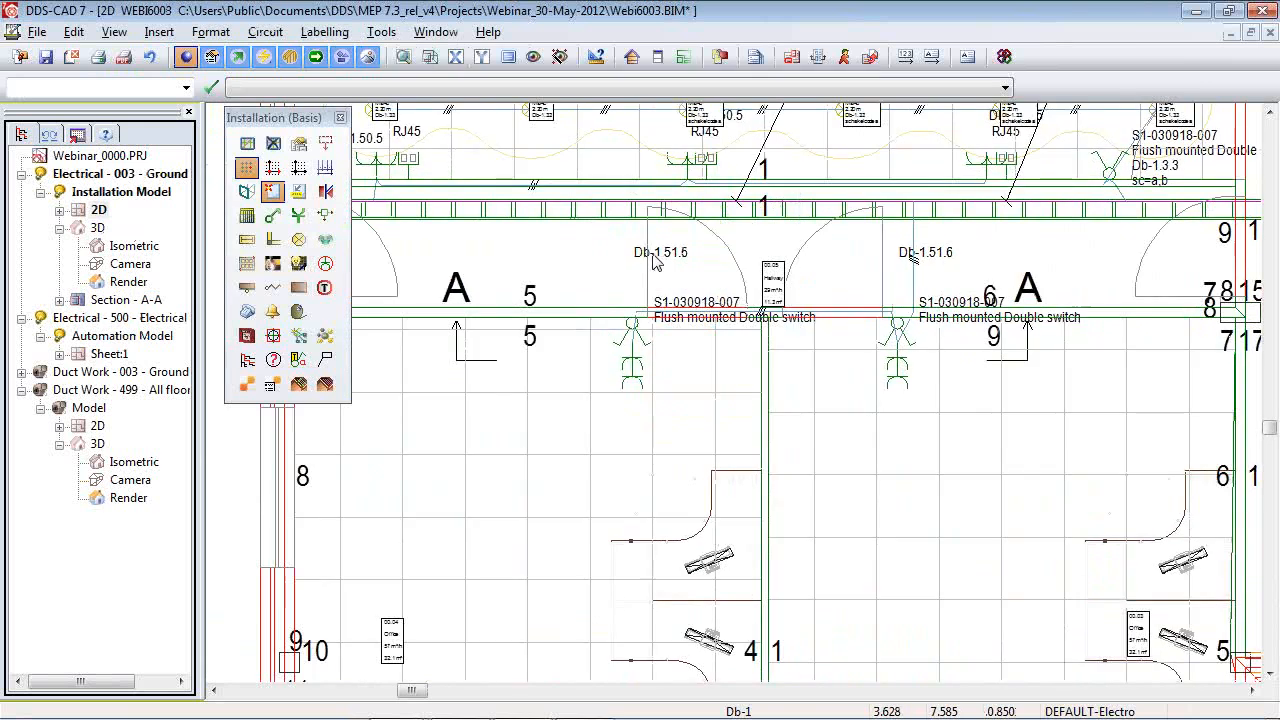
{"action": "scroll", "coordinate": [656, 261], "scroll_direction": "up", "scroll_amount": 2}
{"action": "left_click", "coordinate": [630, 262]}
{"action": "left_click", "coordinate": [623, 263]}
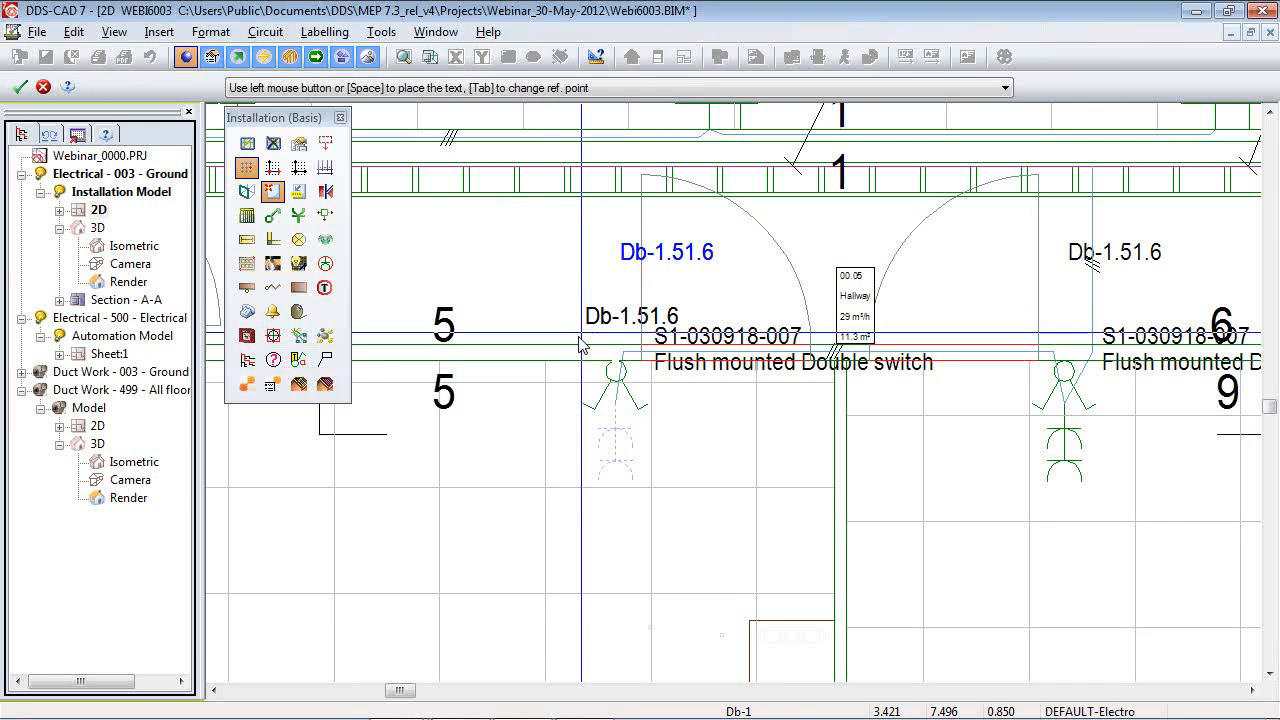
{"action": "left_click", "coordinate": [556, 354]}
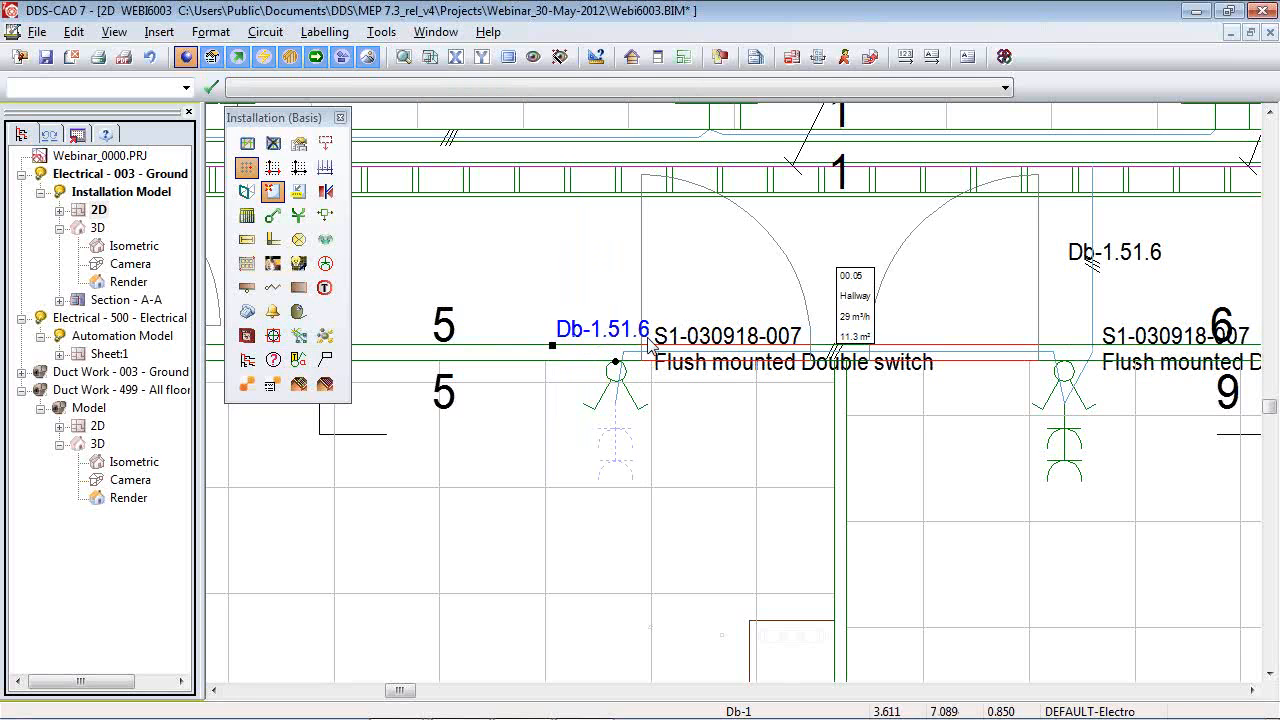
Set the cable name of circuit 50 to 150 in the Db-1 circuit list and accept the list.
{"action": "left_click", "coordinate": [247, 215]}
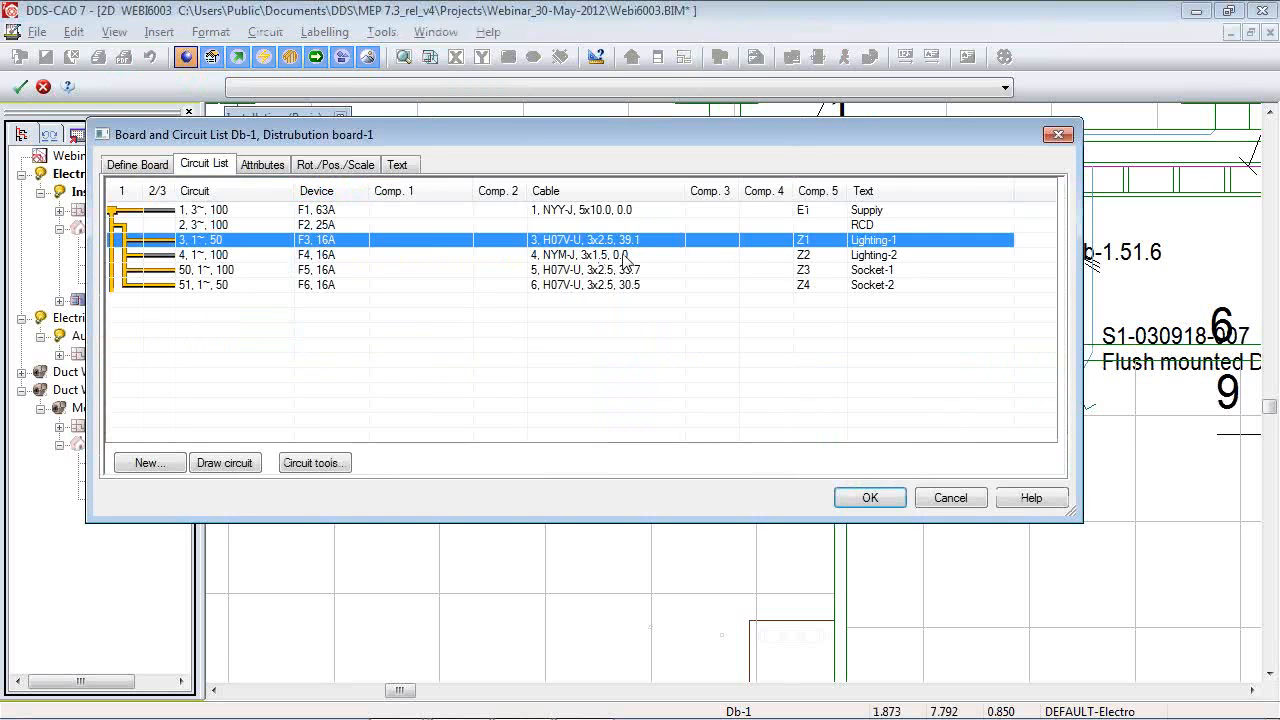
{"action": "left_click", "coordinate": [550, 276]}
{"action": "double_click", "coordinate": [550, 272]}
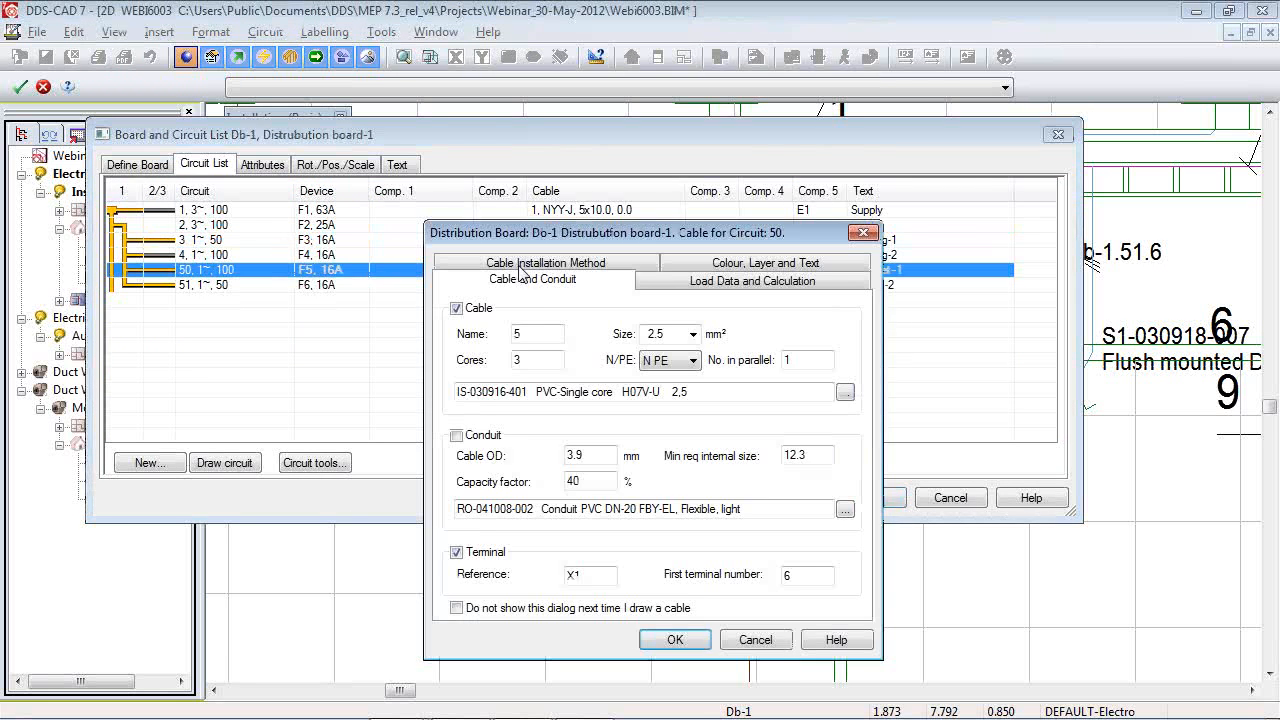
{"action": "left_click", "coordinate": [530, 362]}
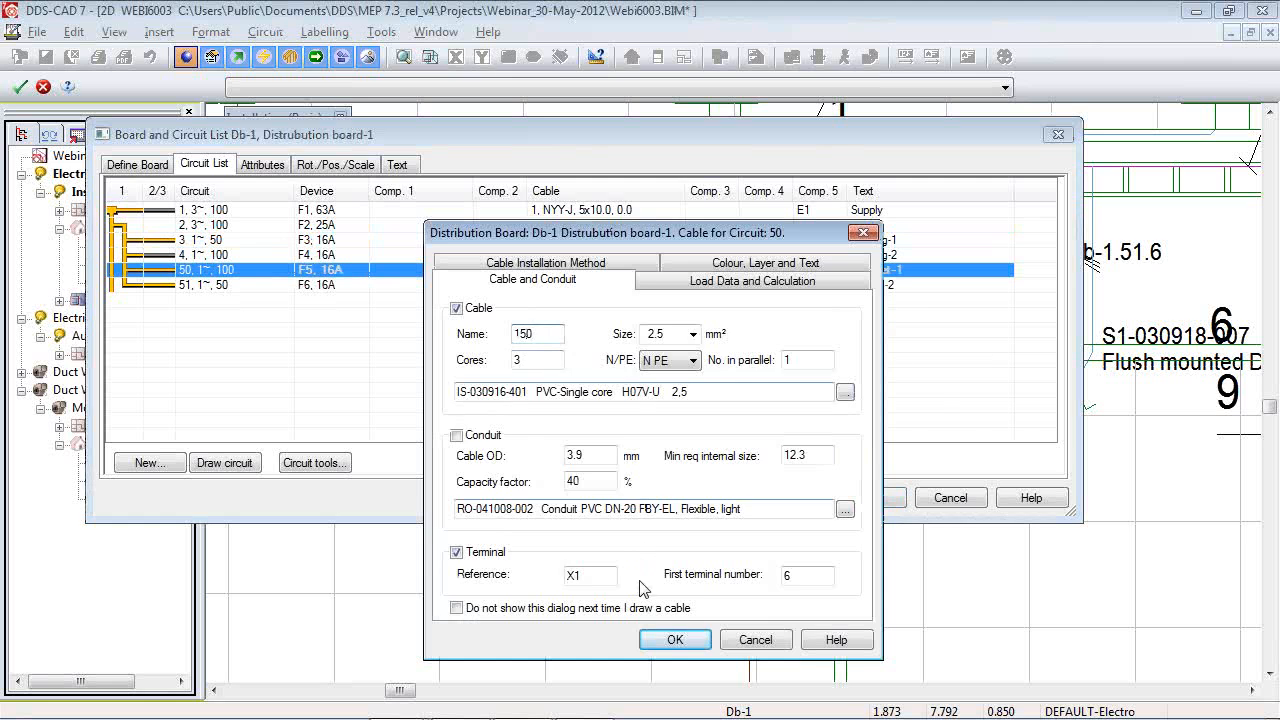
{"action": "left_click", "coordinate": [675, 639]}
{"action": "left_click", "coordinate": [870, 497]}
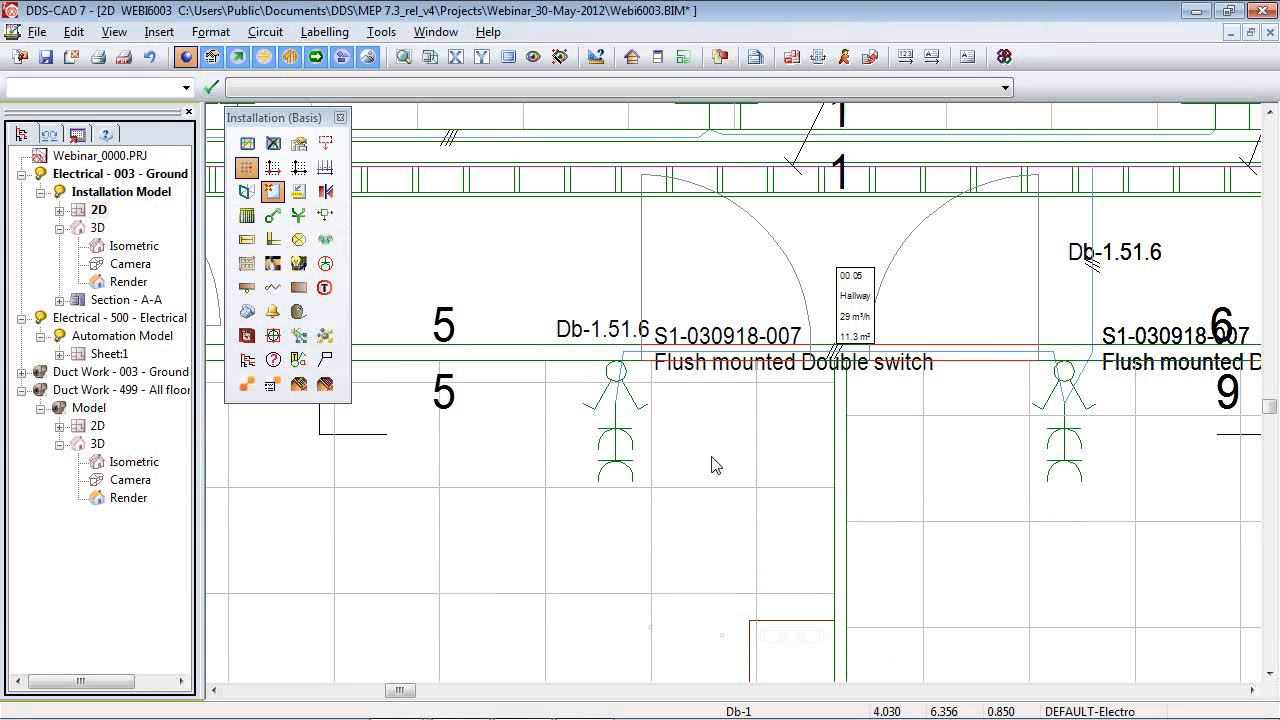
Open the installation model's 3D Render view and freeze the IfcCovering and SUSPENDED_CEILING layers.
{"action": "double_click", "coordinate": [129, 284]}
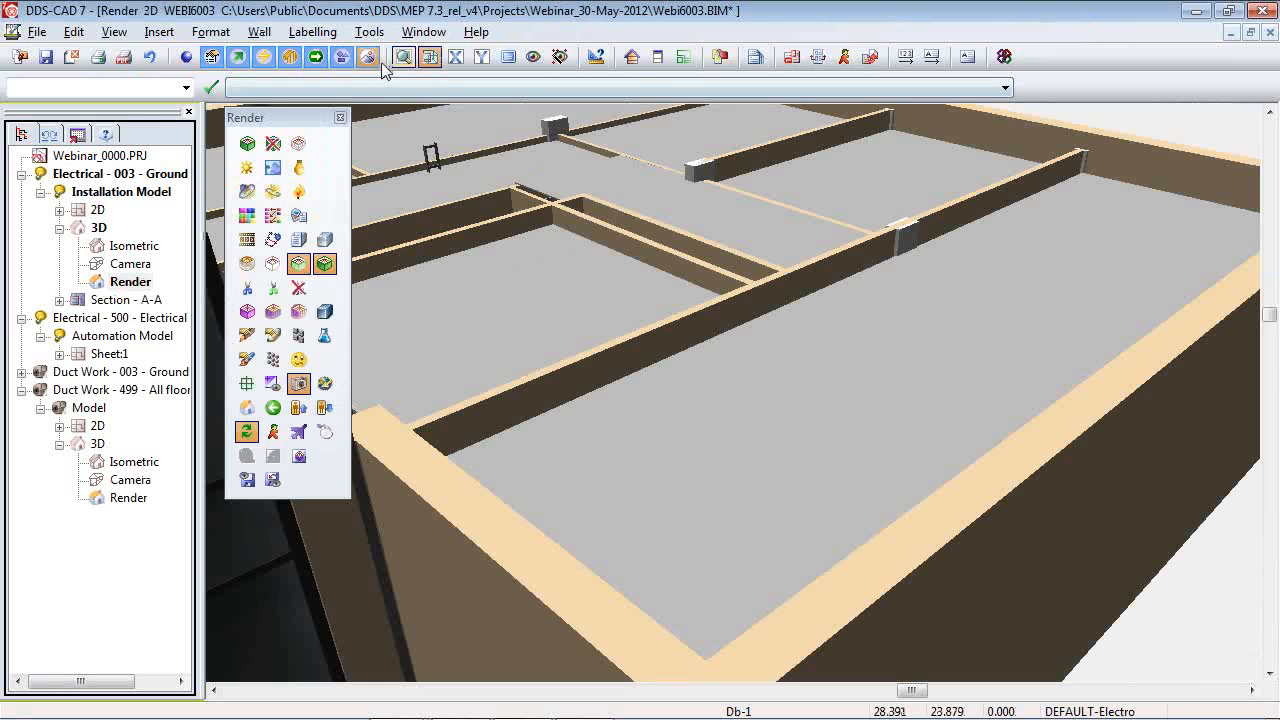
{"action": "left_click", "coordinate": [533, 56]}
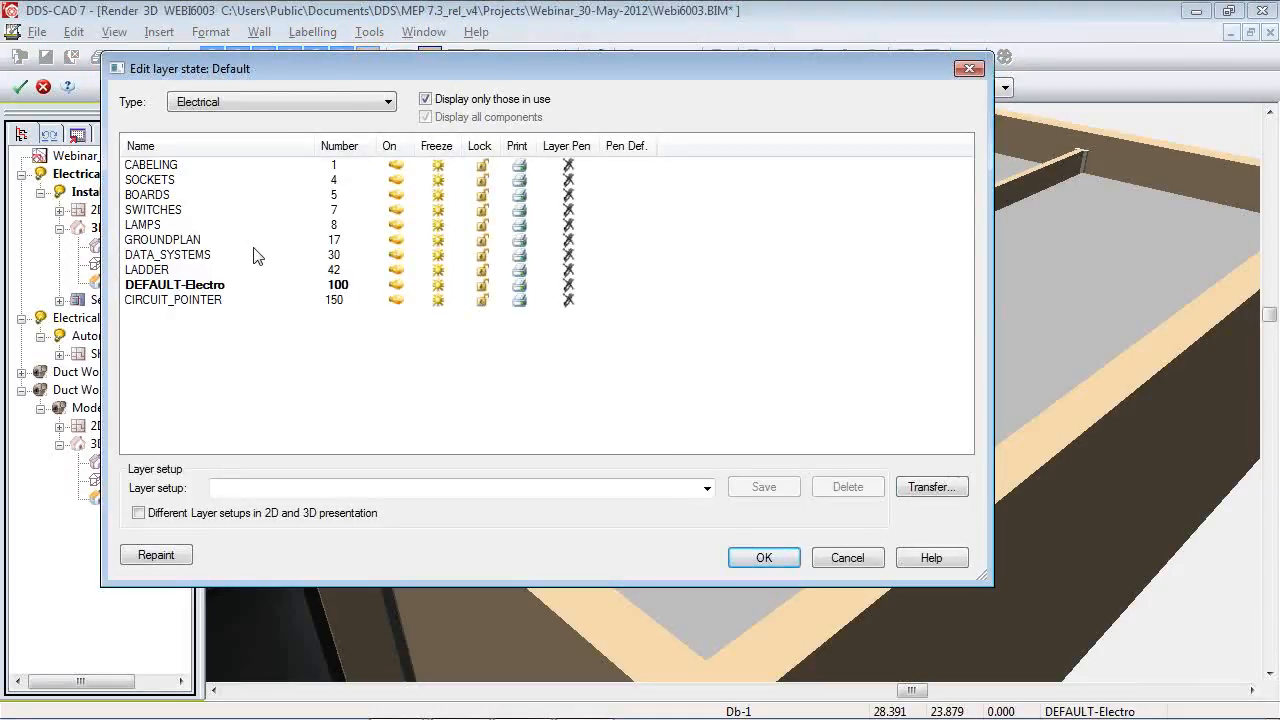
{"action": "left_click", "coordinate": [337, 103]}
{"action": "left_click", "coordinate": [350, 163]}
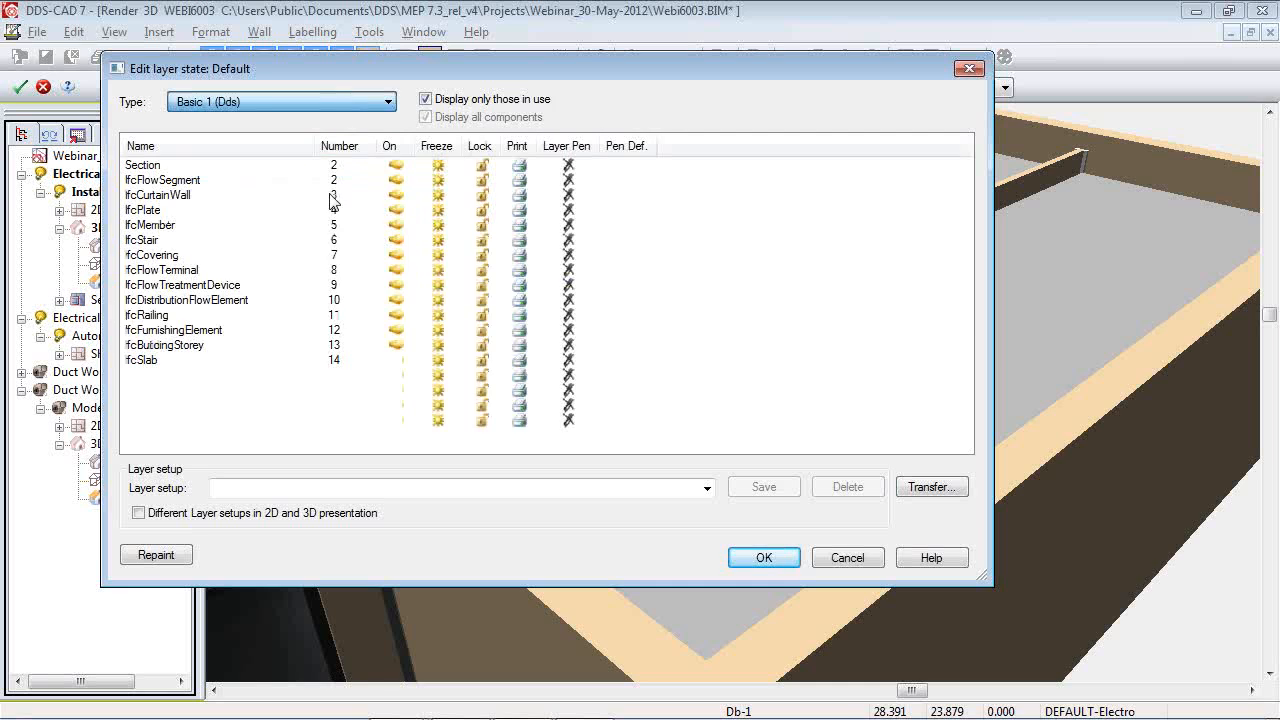
{"action": "left_click", "coordinate": [439, 256]}
{"action": "left_click", "coordinate": [248, 100]}
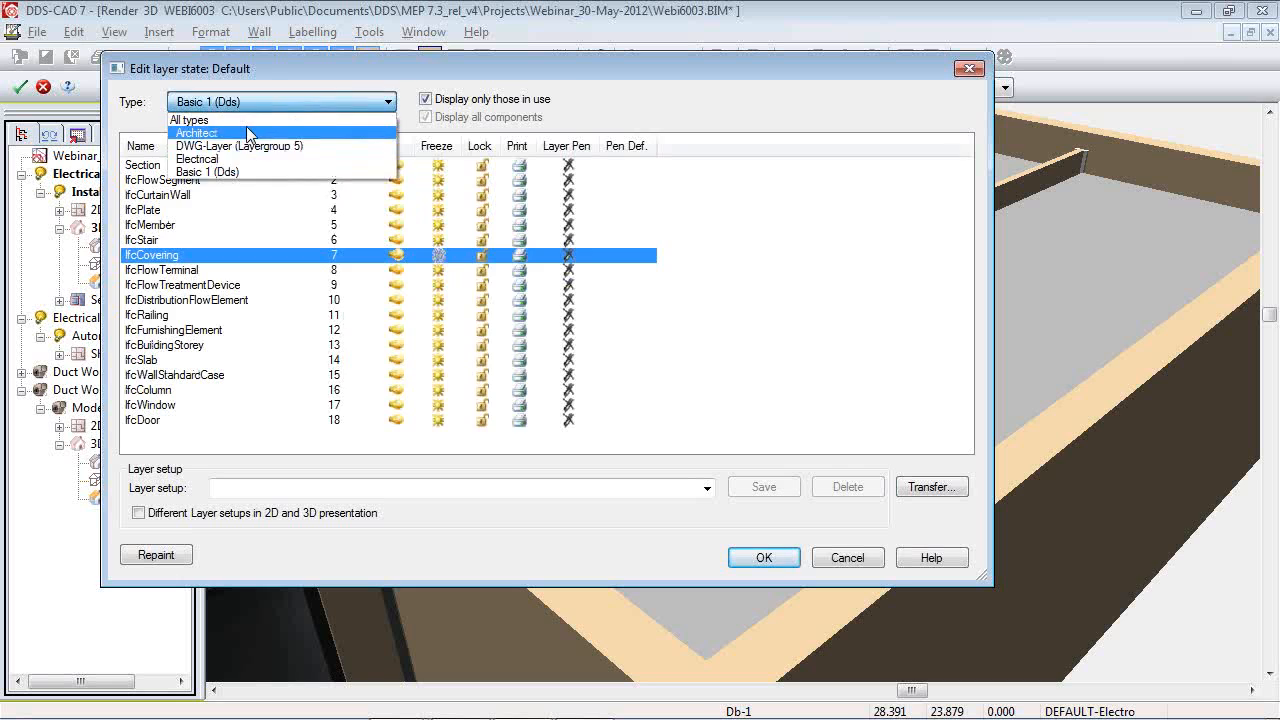
{"action": "left_click", "coordinate": [246, 126]}
{"action": "left_click", "coordinate": [439, 196]}
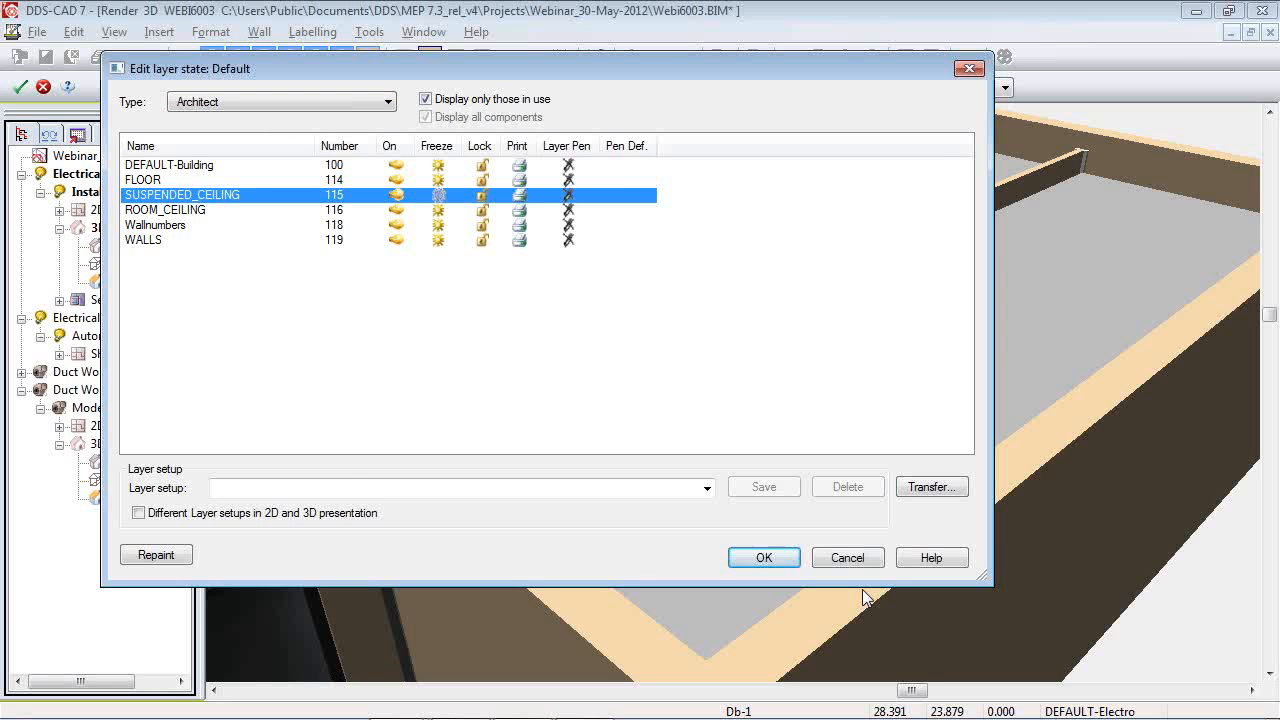
{"action": "left_click", "coordinate": [764, 559]}
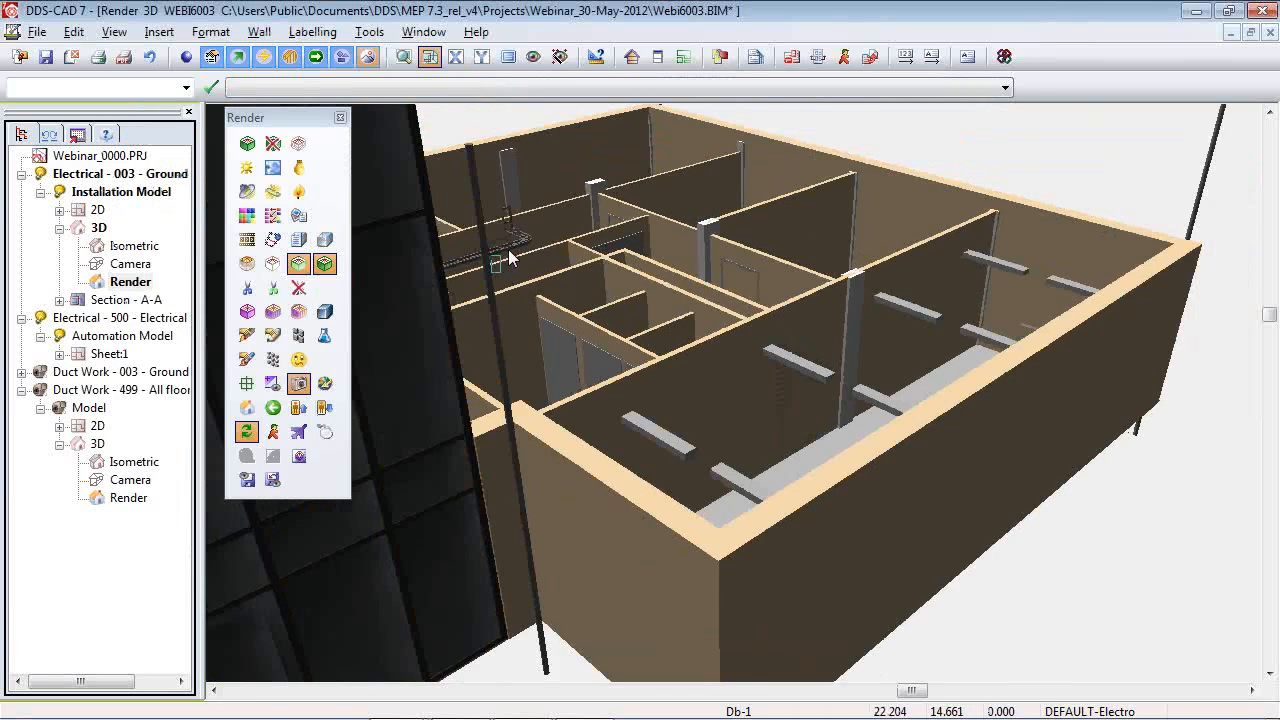
Examine the rendered building's cable trays, stairs and meeting room luminaires from above.
{"action": "left_click_drag", "start_coordinate": [626, 200], "coordinate": [274, 314]}
{"action": "scroll", "coordinate": [703, 565], "scroll_direction": "down", "scroll_amount": 3}
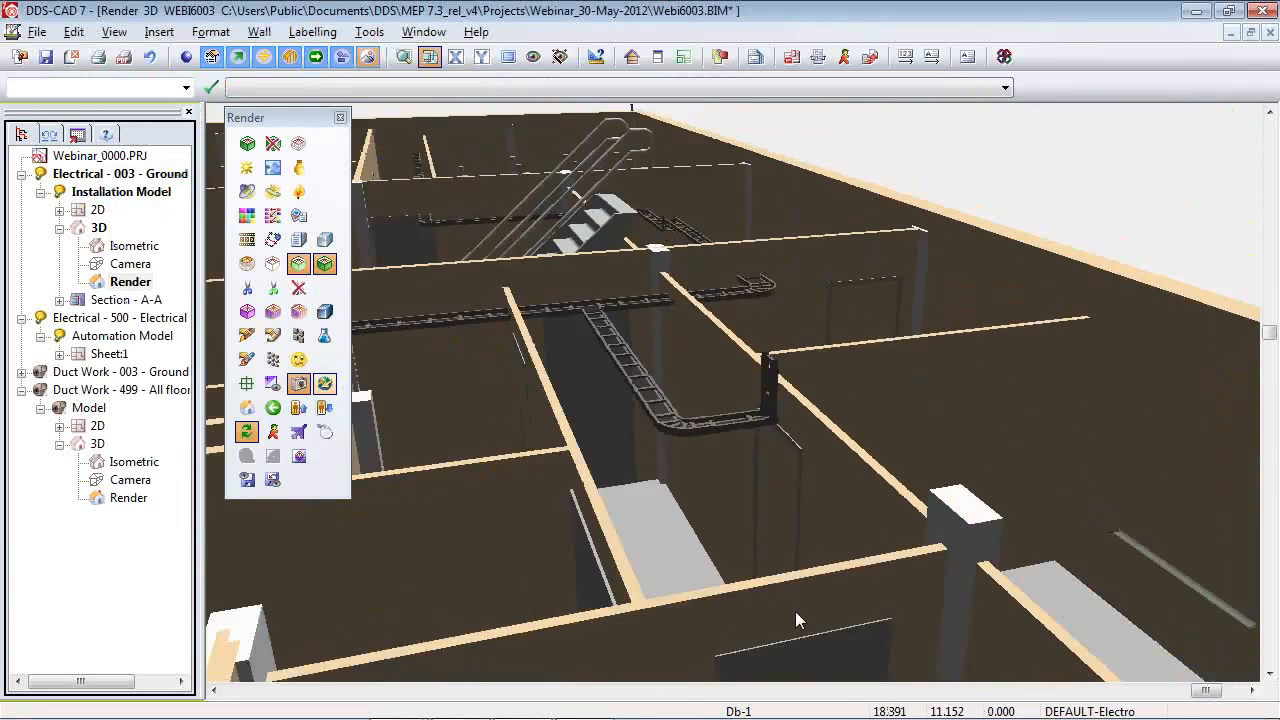
{"action": "scroll", "coordinate": [780, 590], "scroll_direction": "down", "scroll_amount": 3}
{"action": "left_click_drag", "start_coordinate": [739, 529], "coordinate": [434, 217]}
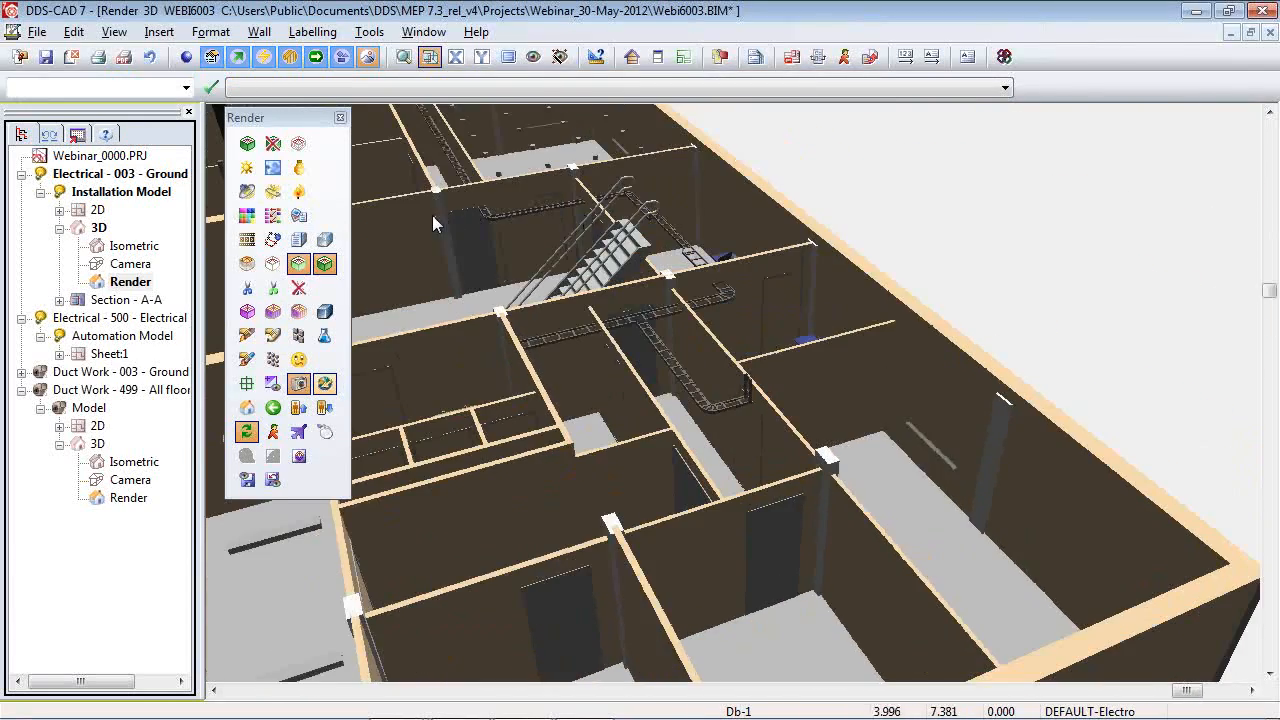
{"action": "left_click_drag", "start_coordinate": [566, 153], "coordinate": [575, 147]}
{"action": "scroll", "coordinate": [575, 147], "scroll_direction": "up", "scroll_amount": 5}
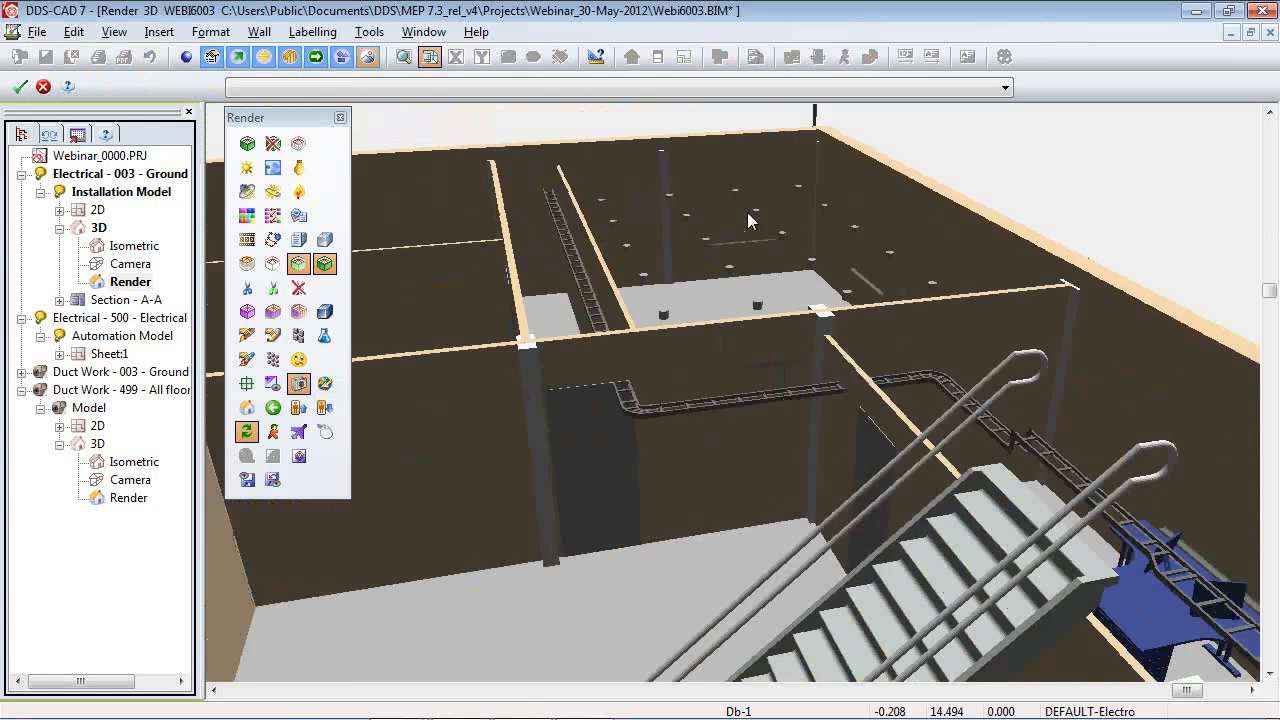
{"action": "left_click_drag", "start_coordinate": [751, 221], "coordinate": [811, 403]}
{"action": "scroll", "coordinate": [811, 403], "scroll_direction": "up", "scroll_amount": 4}
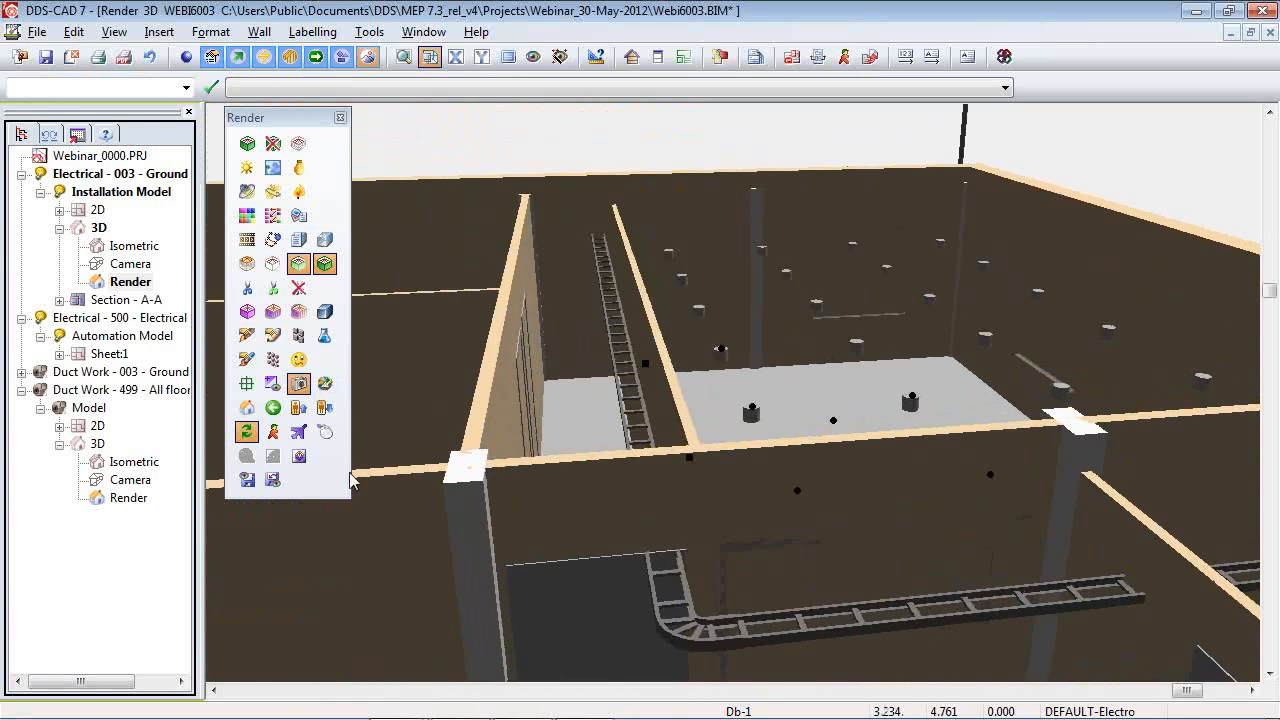
Walk through the rendered interior at a lowered eye level and return to an overview of the whole floor.
{"action": "left_click", "coordinate": [274, 432]}
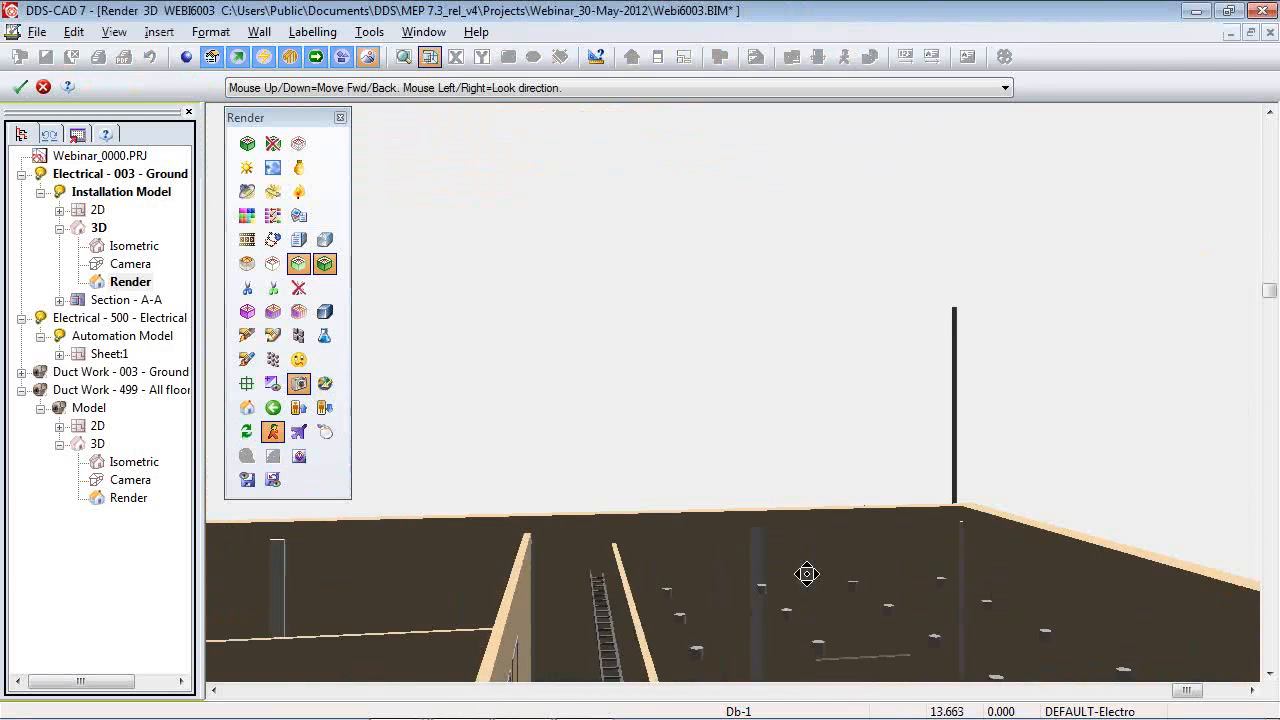
{"action": "left_click_drag", "start_coordinate": [810, 491], "coordinate": [806, 487]}
{"action": "left_click", "coordinate": [328, 411]}
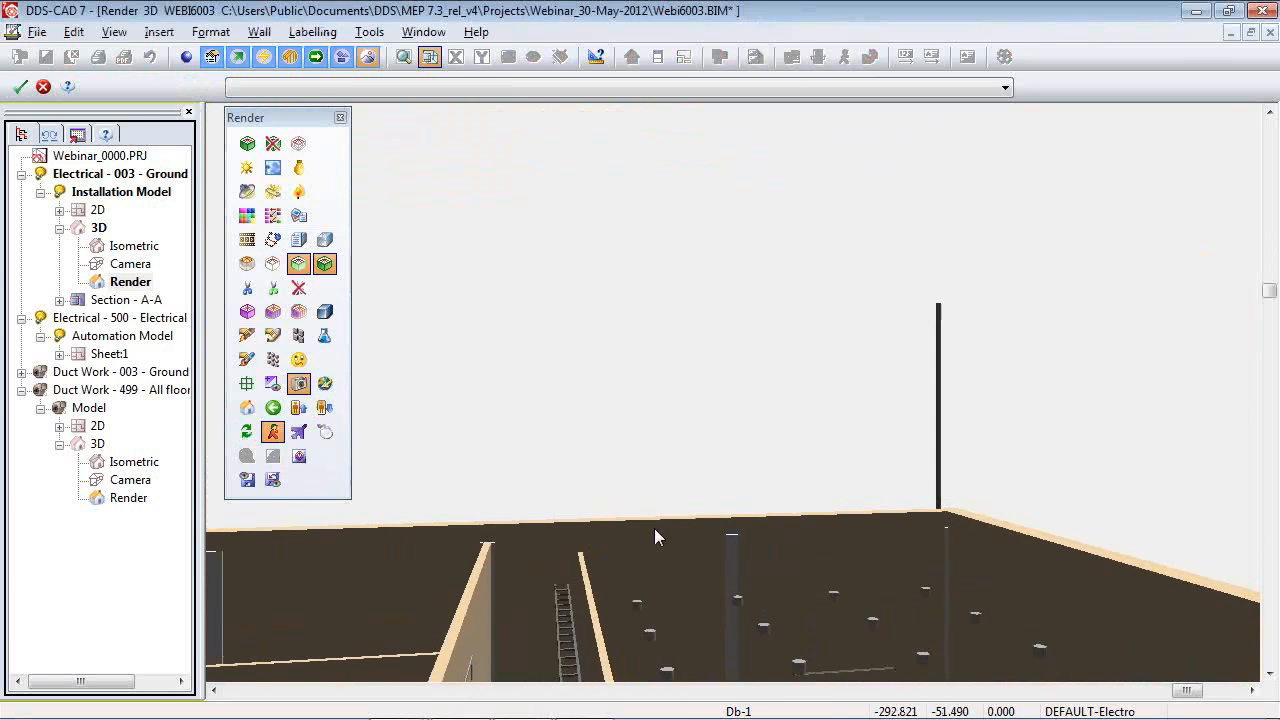
{"action": "left_click_drag", "start_coordinate": [695, 556], "coordinate": [353, 628]}
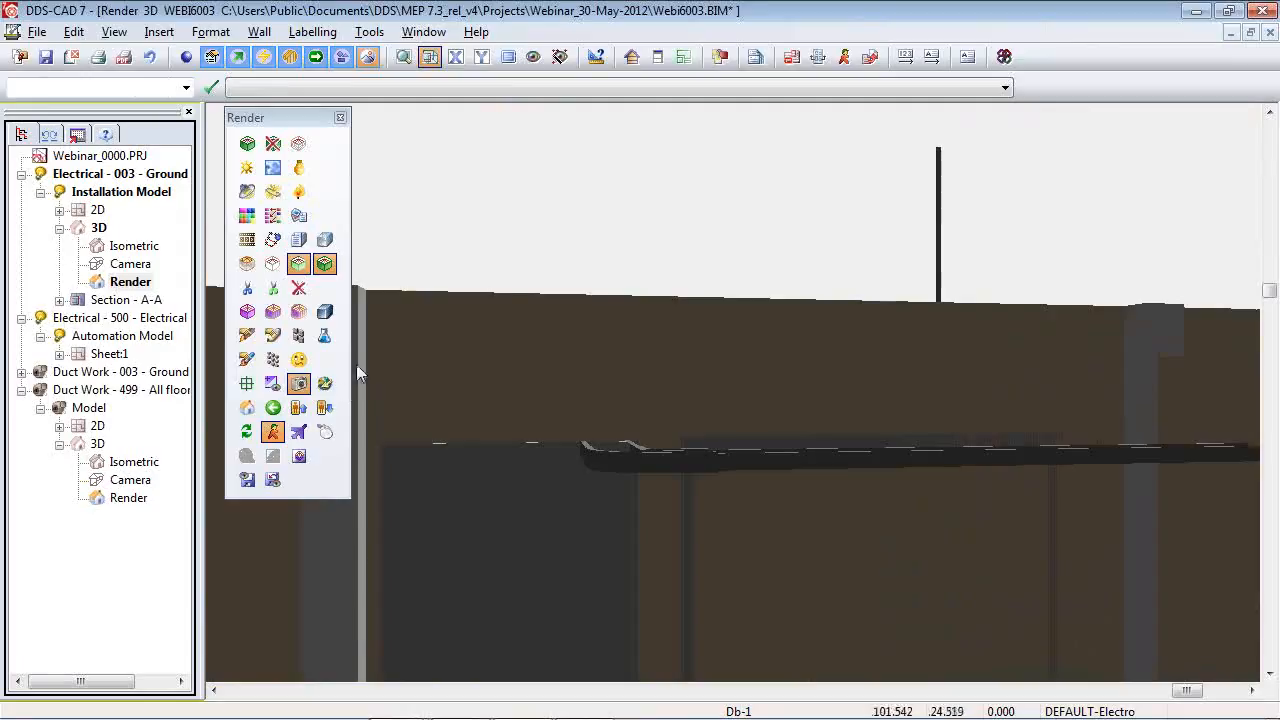
{"action": "left_click", "coordinate": [324, 407]}
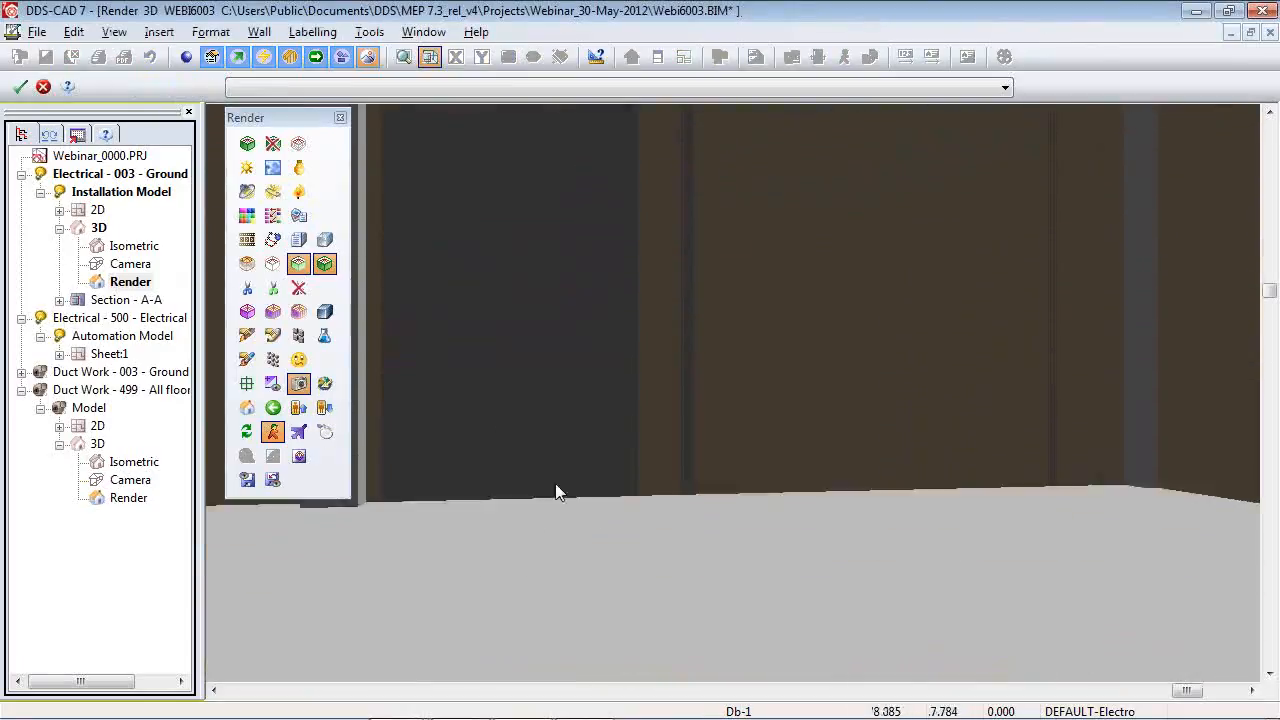
{"action": "left_click_drag", "start_coordinate": [800, 397], "coordinate": [1193, 389]}
{"action": "left_click_drag", "start_coordinate": [1268, 300], "coordinate": [1272, 274]}
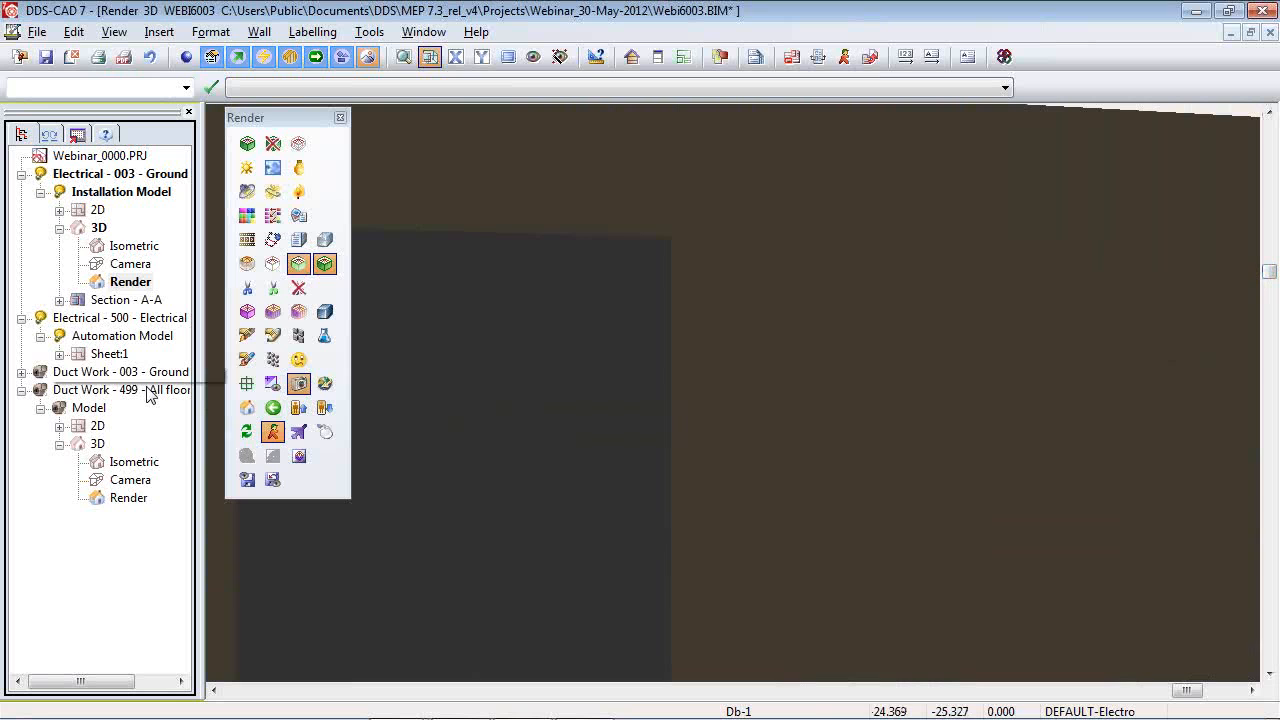
{"action": "left_click", "coordinate": [246, 433]}
{"action": "left_click_drag", "start_coordinate": [593, 311], "coordinate": [572, 563]}
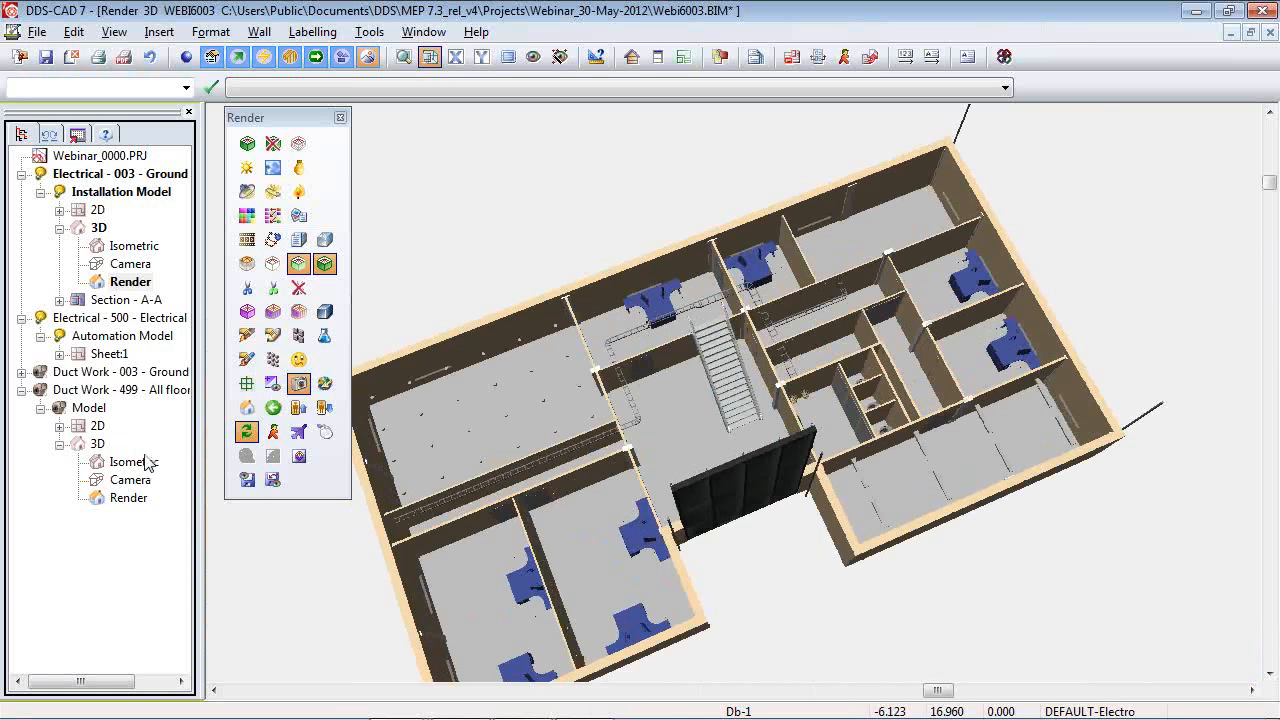
Return to the 2D installation model and generate its parts list with the frozen layers left as they are.
{"action": "double_click", "coordinate": [96, 210]}
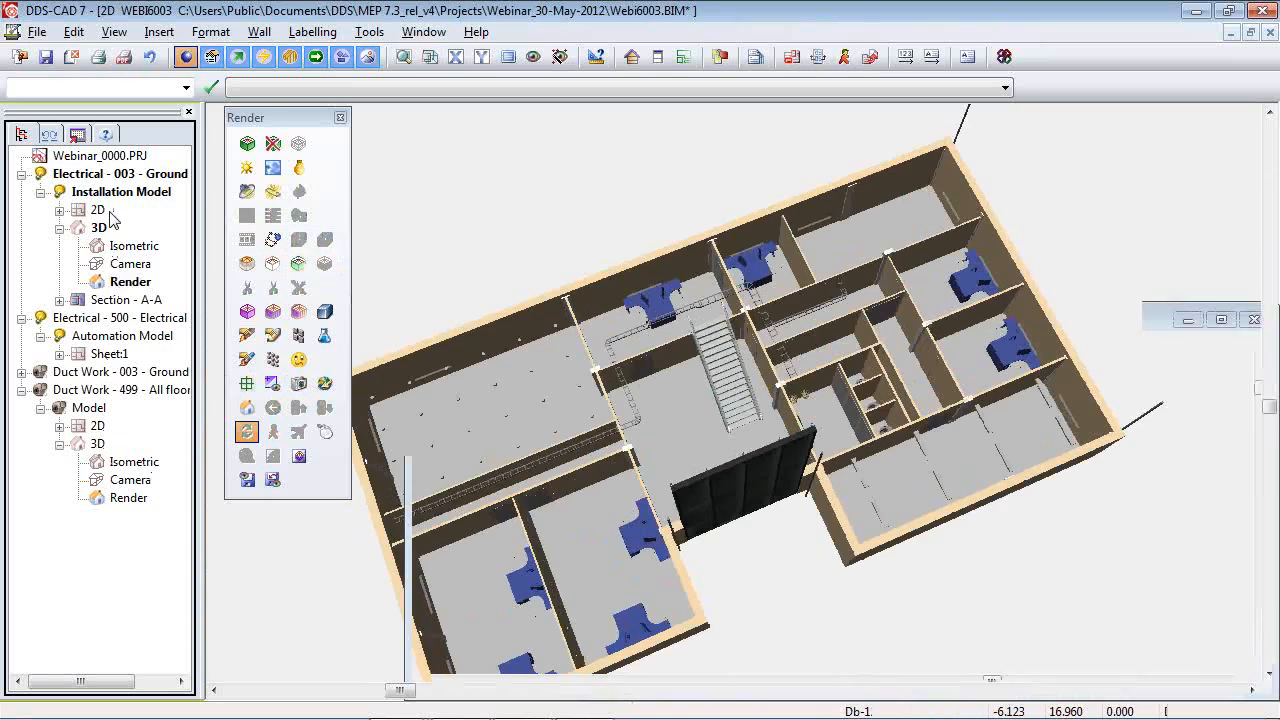
{"action": "left_click", "coordinate": [757, 60]}
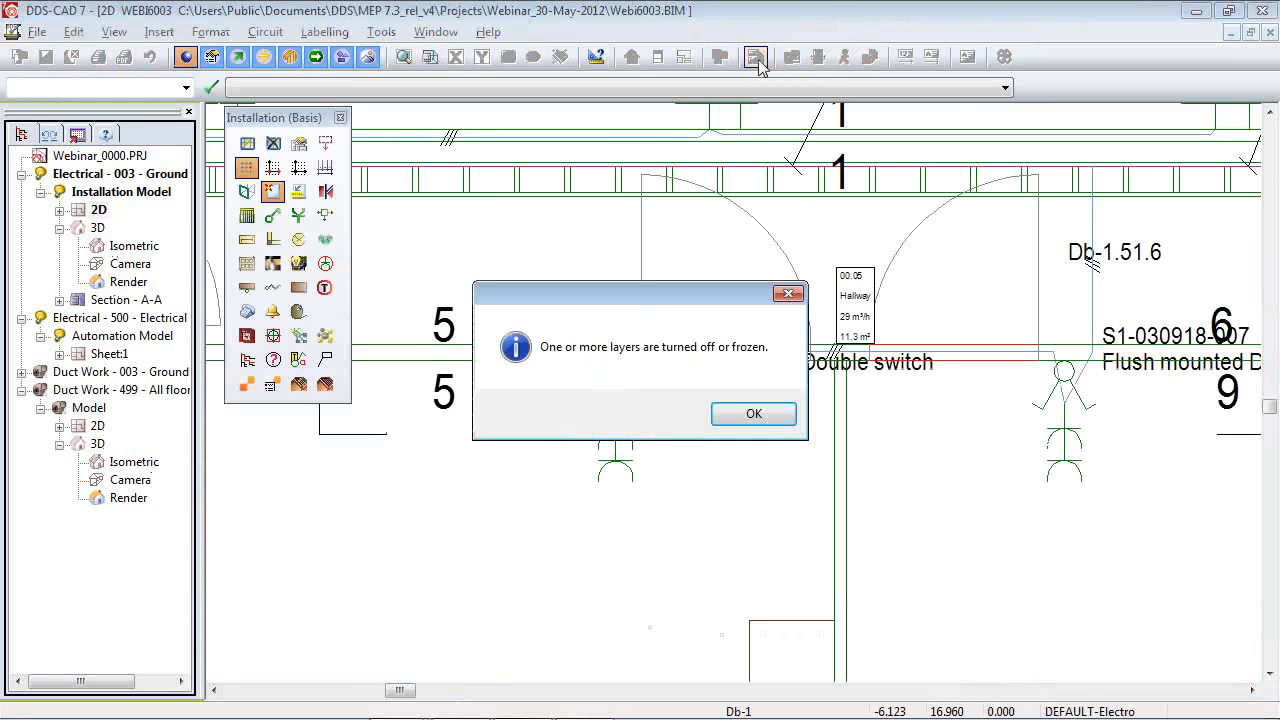
{"action": "left_click", "coordinate": [752, 422]}
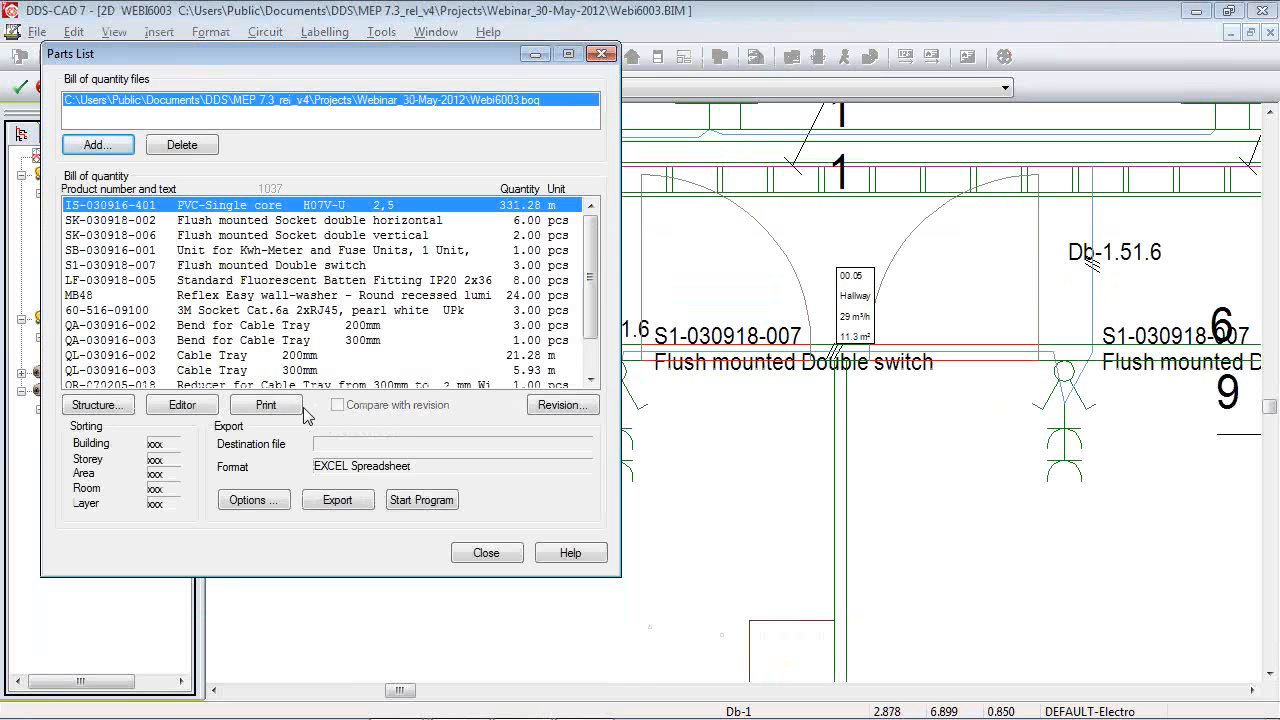
Output the parts list with the BQ_byRoom.rpt report template, review the report full screen and close it.
{"action": "left_click", "coordinate": [276, 407]}
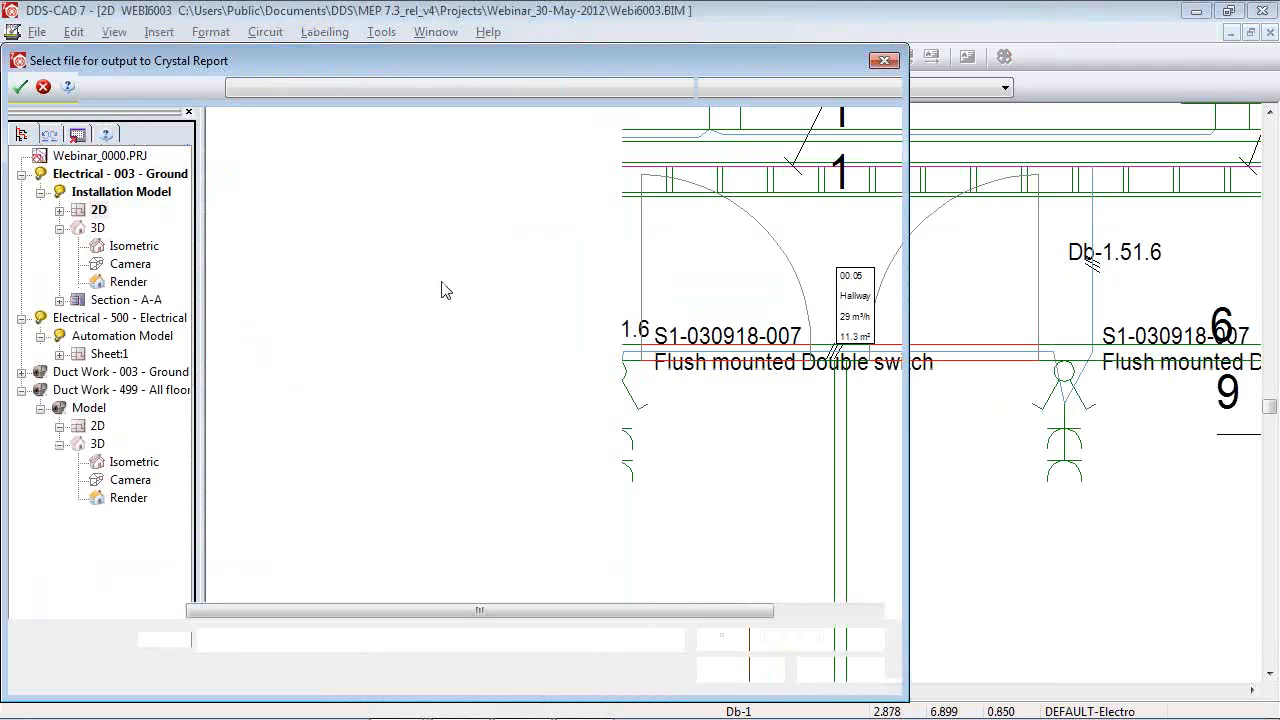
{"action": "left_click", "coordinate": [270, 182]}
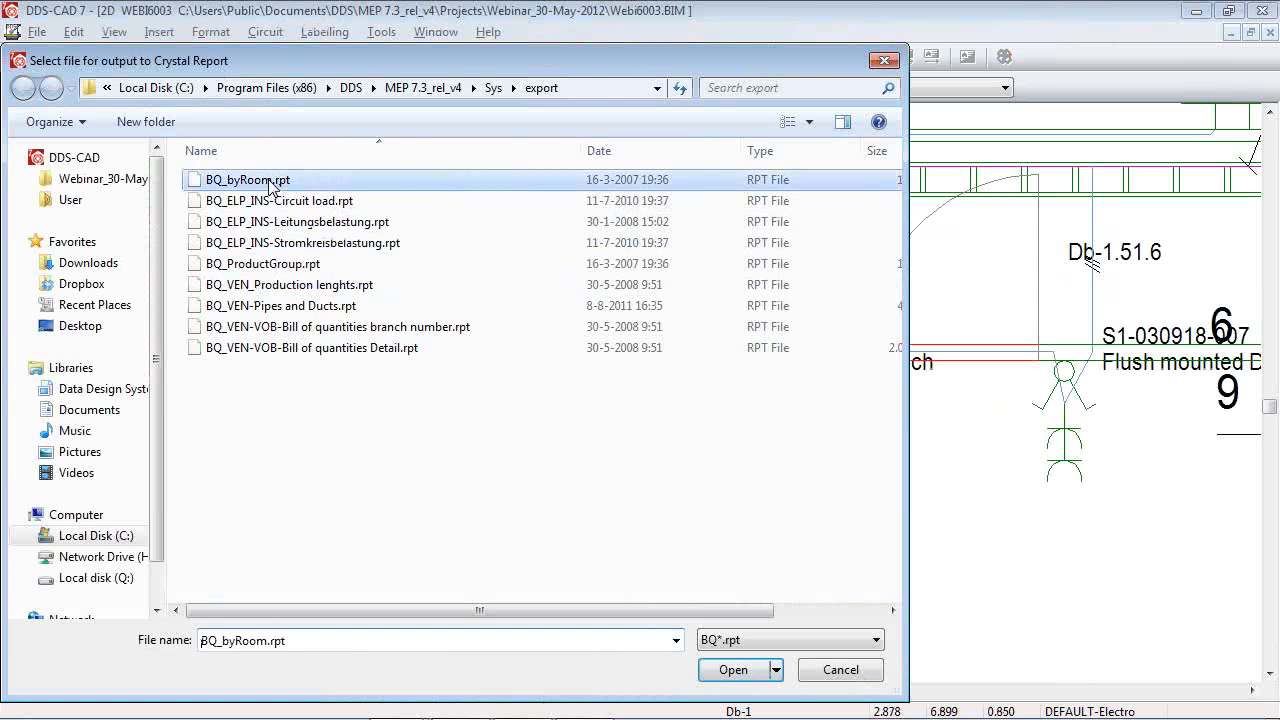
{"action": "double_click", "coordinate": [270, 182]}
{"action": "mouse_move", "coordinate": [522, 703]}
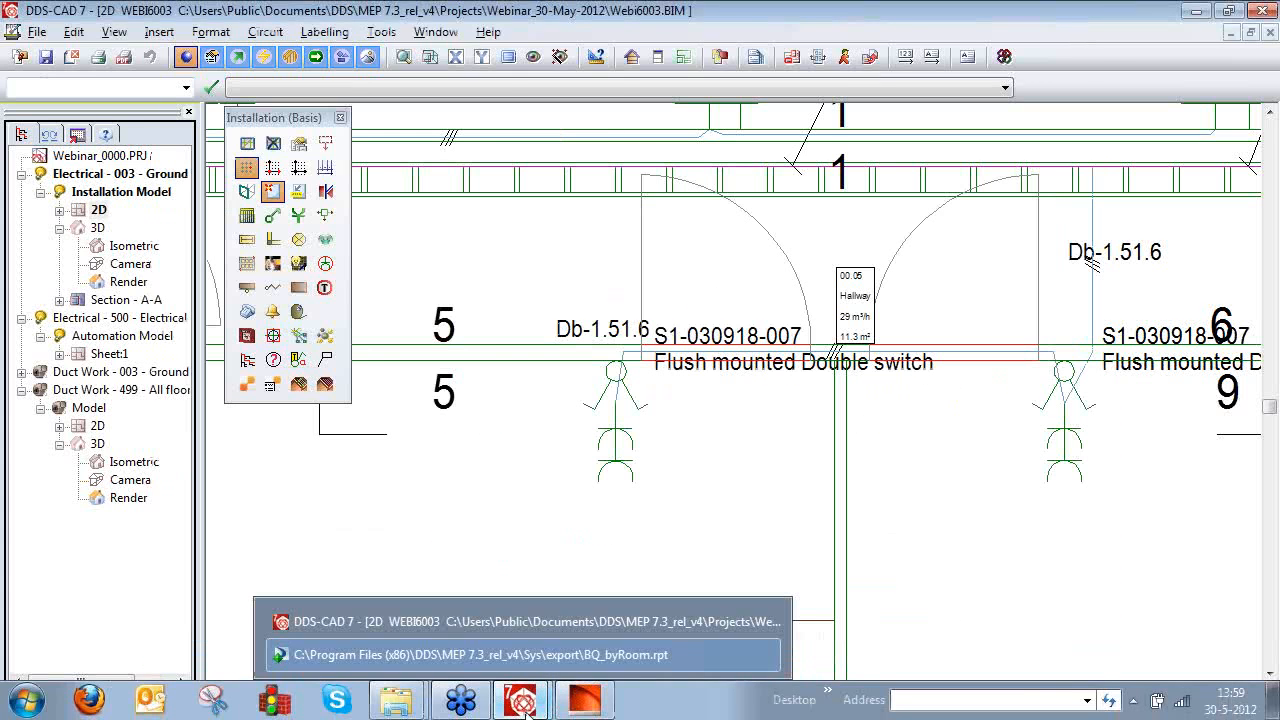
{"action": "left_click", "coordinate": [530, 621]}
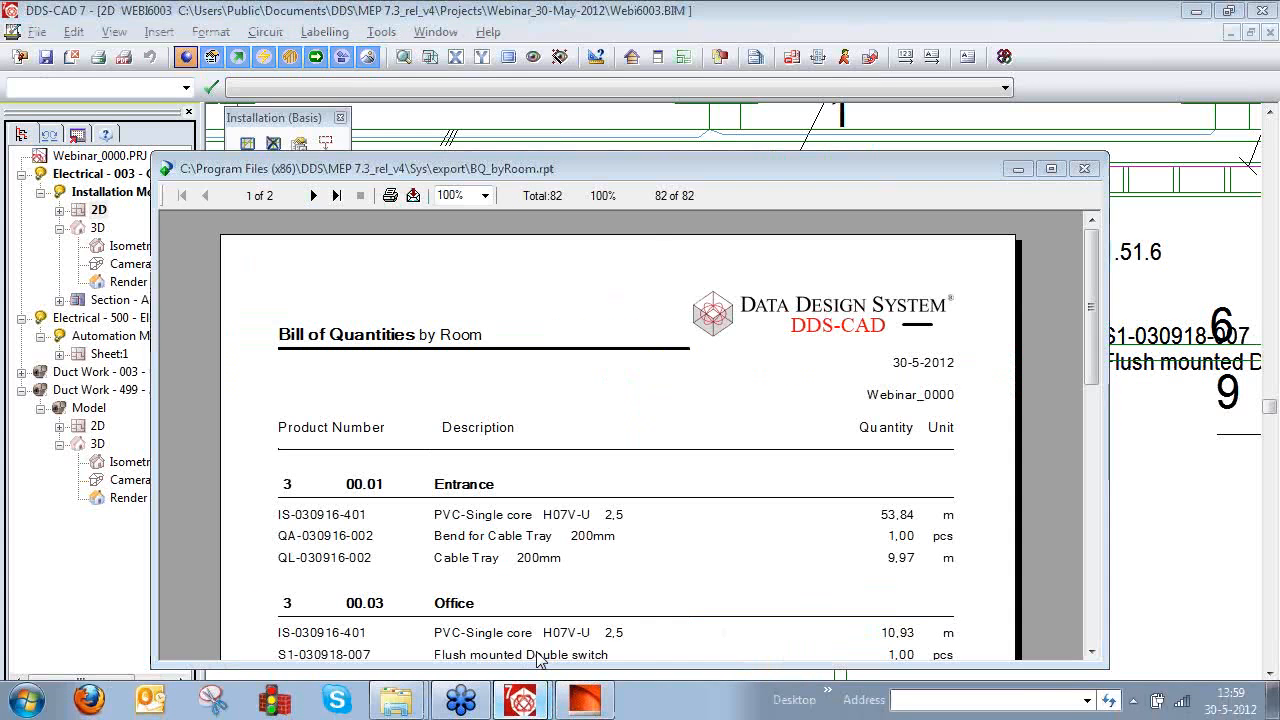
{"action": "double_click", "coordinate": [646, 170]}
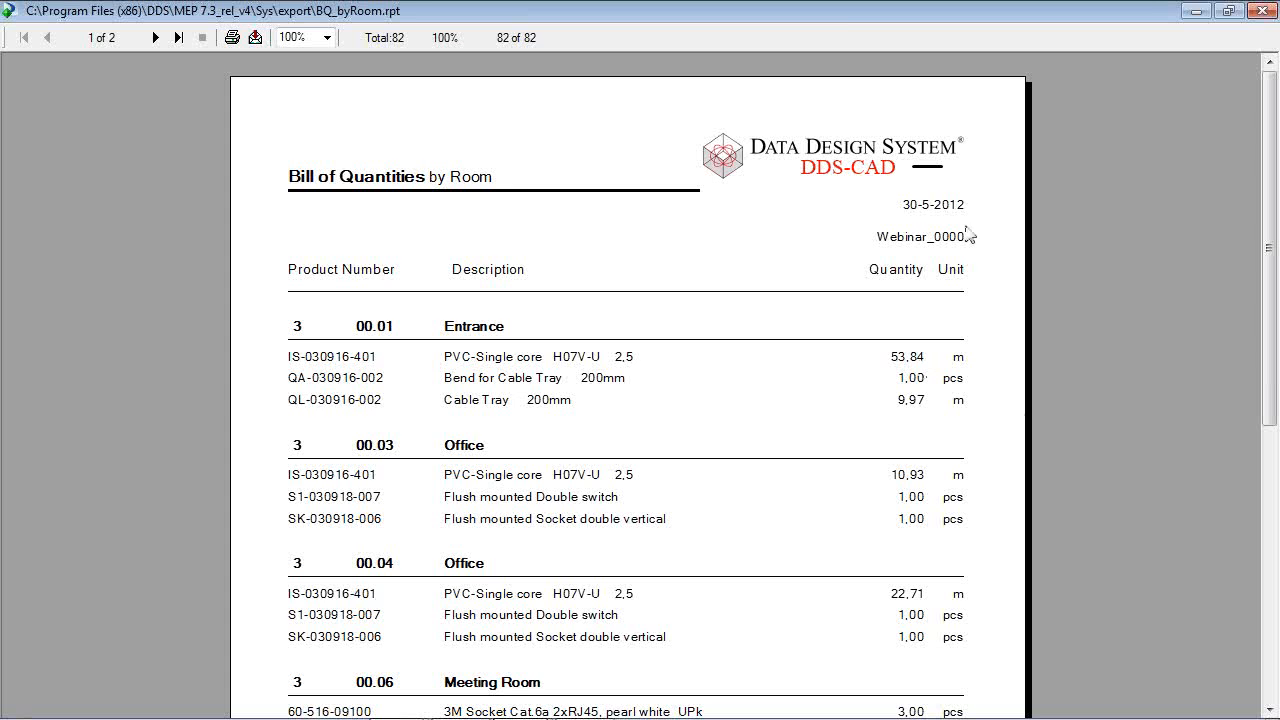
{"action": "left_click", "coordinate": [1263, 11]}
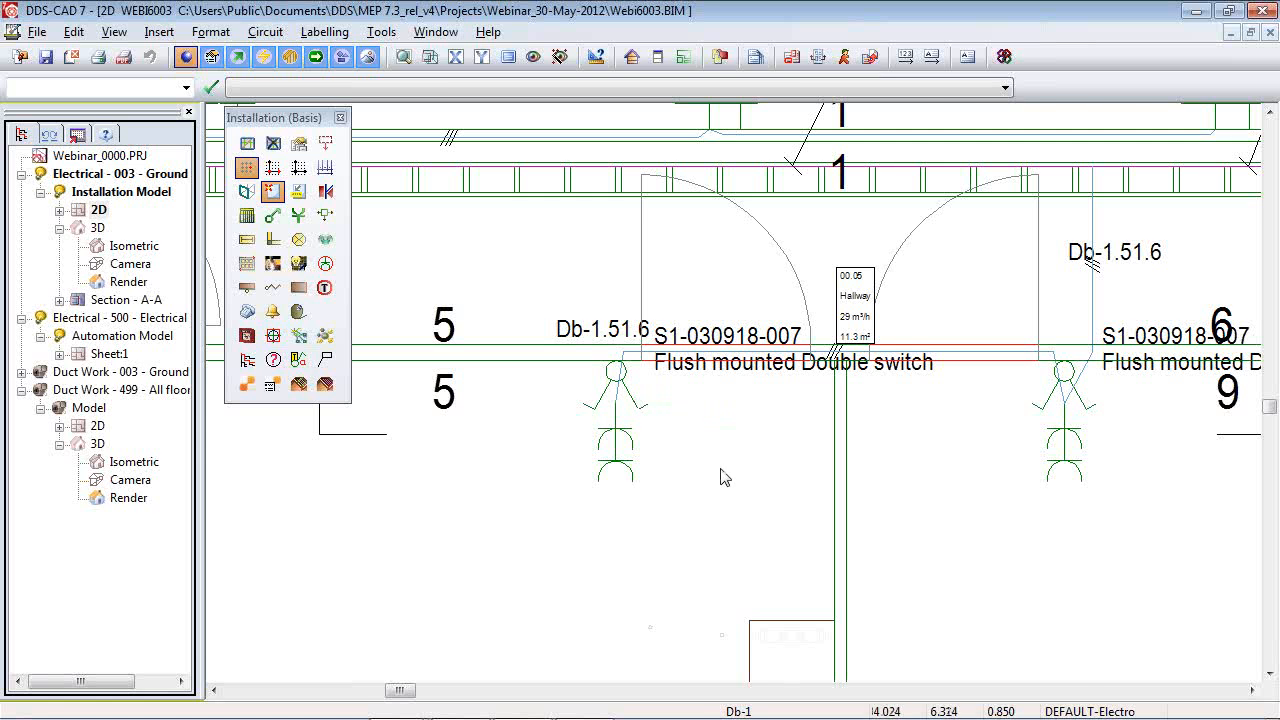
Save the electrical ground floor model.
{"action": "scroll", "coordinate": [749, 420], "scroll_direction": "down", "scroll_amount": 3}
{"action": "scroll", "coordinate": [565, 443], "scroll_direction": "down", "scroll_amount": 3}
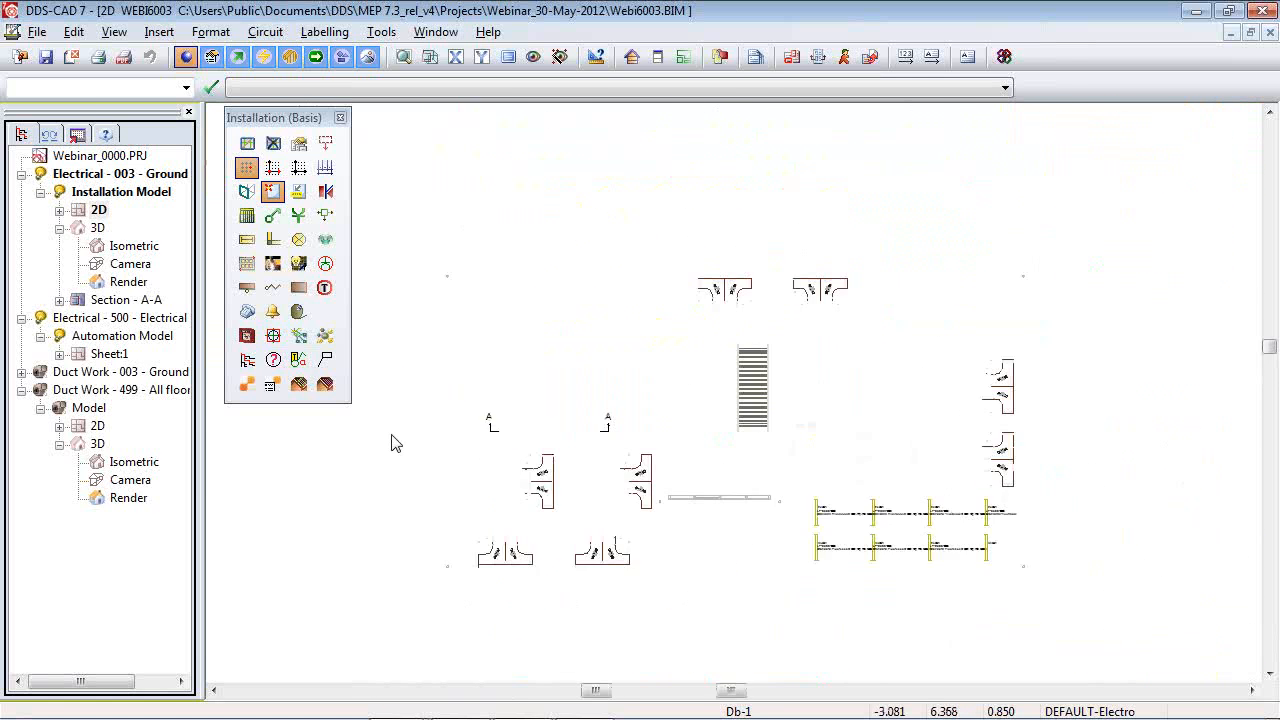
{"action": "left_click", "coordinate": [46, 57]}
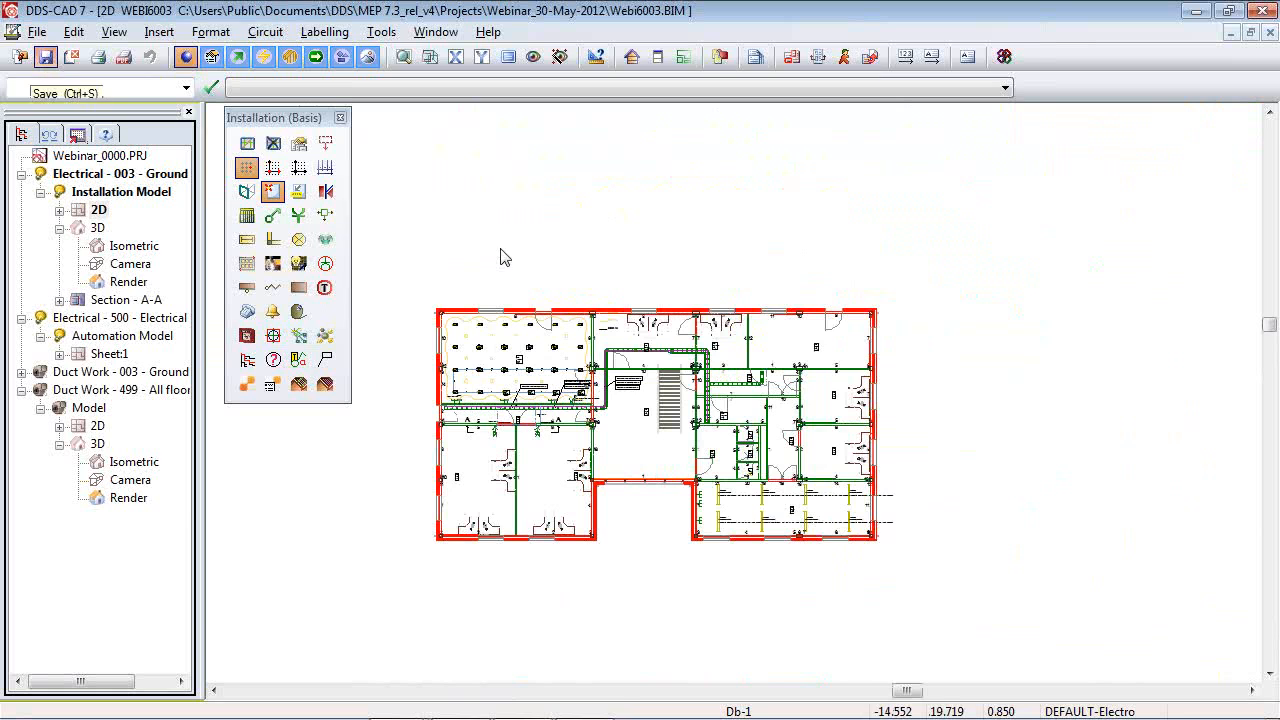
{"action": "scroll", "coordinate": [488, 372], "scroll_direction": "up", "scroll_amount": 3}
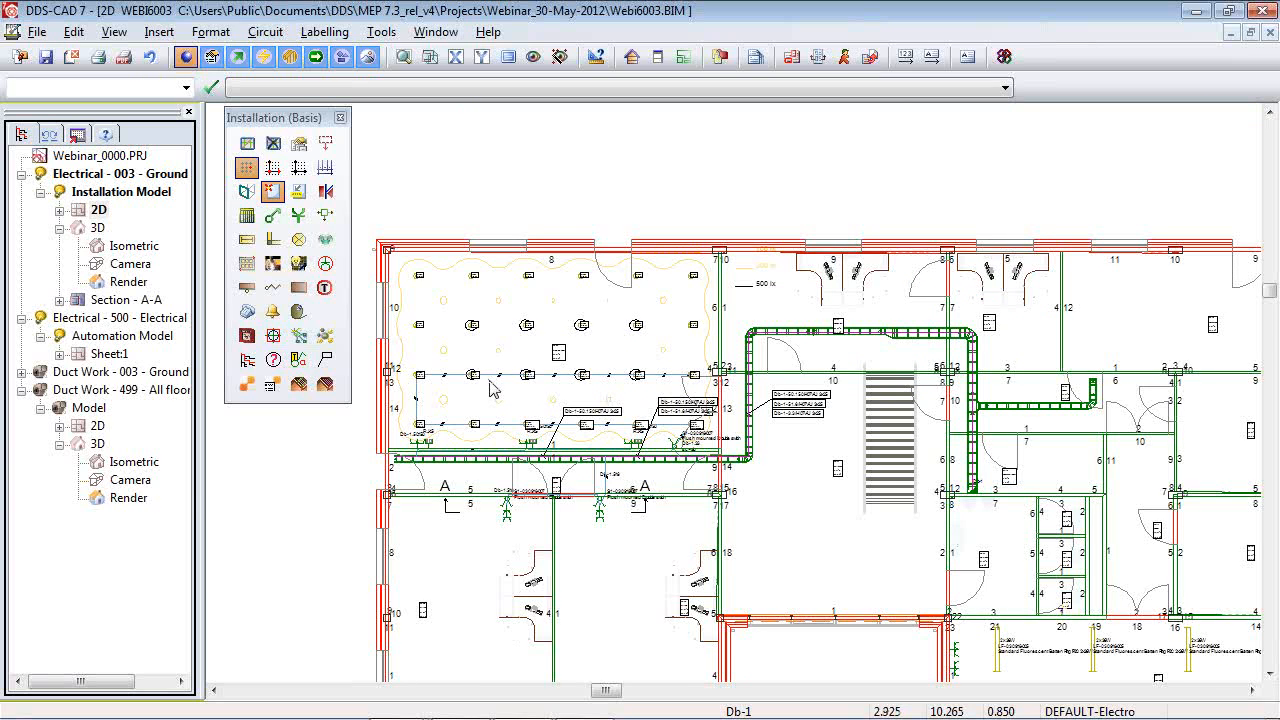
Open the Pipe Work ground floor model Webi8003 from the project.
{"action": "left_click", "coordinate": [18, 58]}
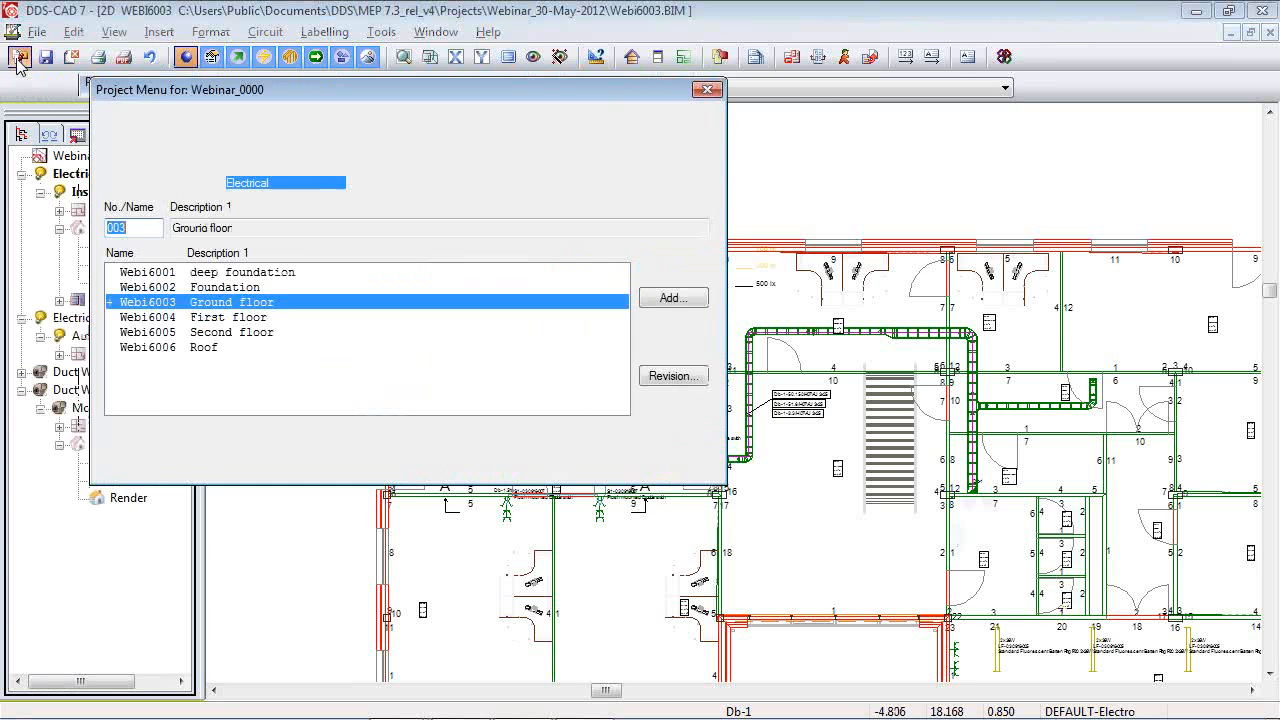
{"action": "left_click", "coordinate": [388, 190]}
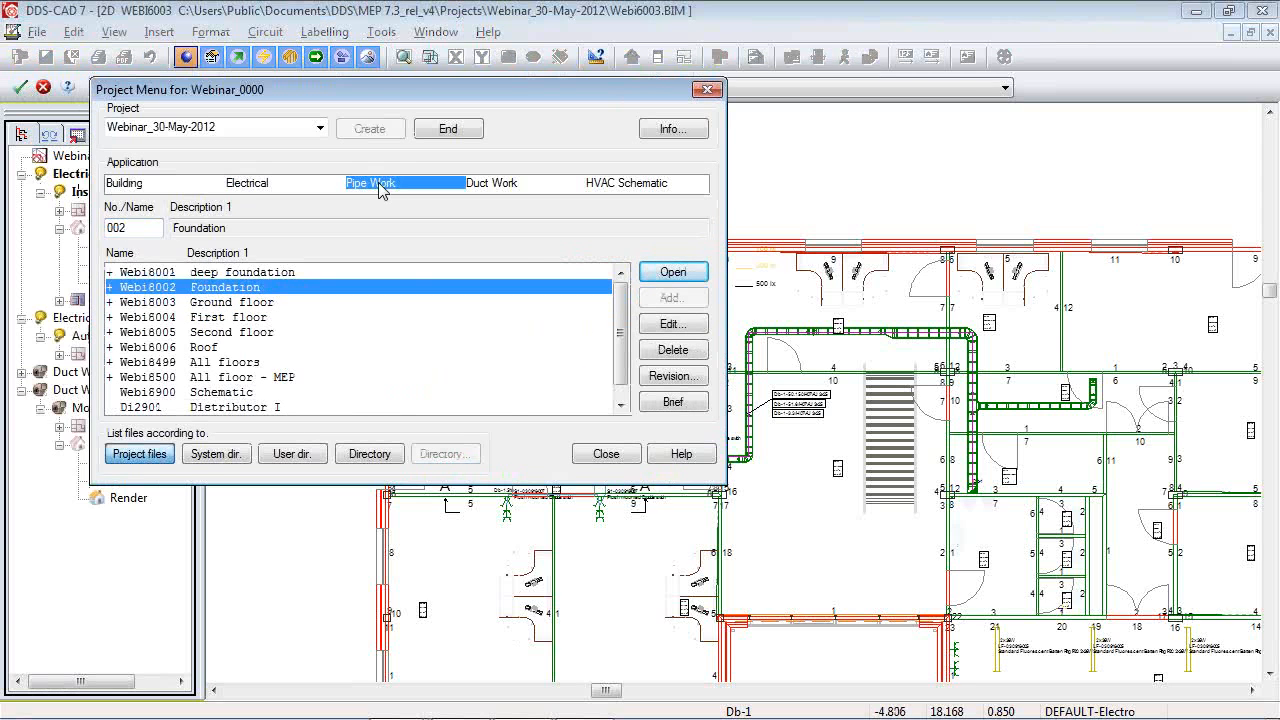
{"action": "double_click", "coordinate": [219, 304]}
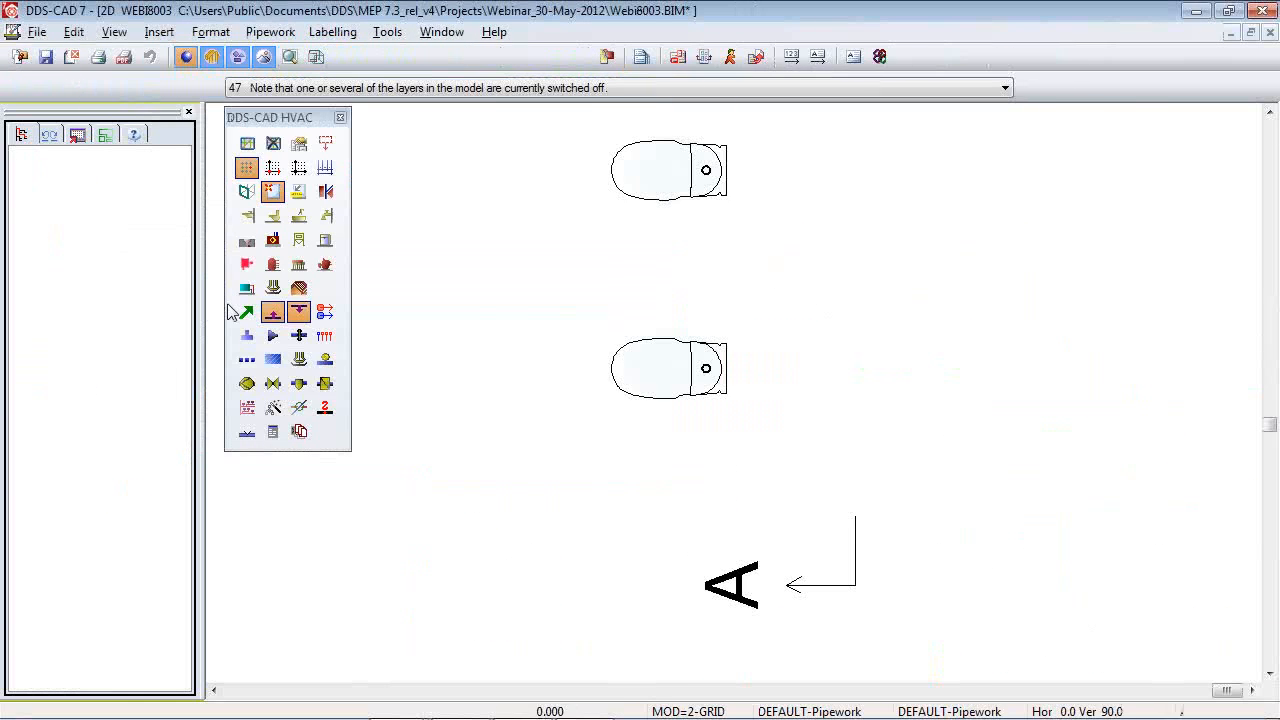
{"action": "scroll", "coordinate": [877, 534], "scroll_direction": "down", "scroll_amount": 4}
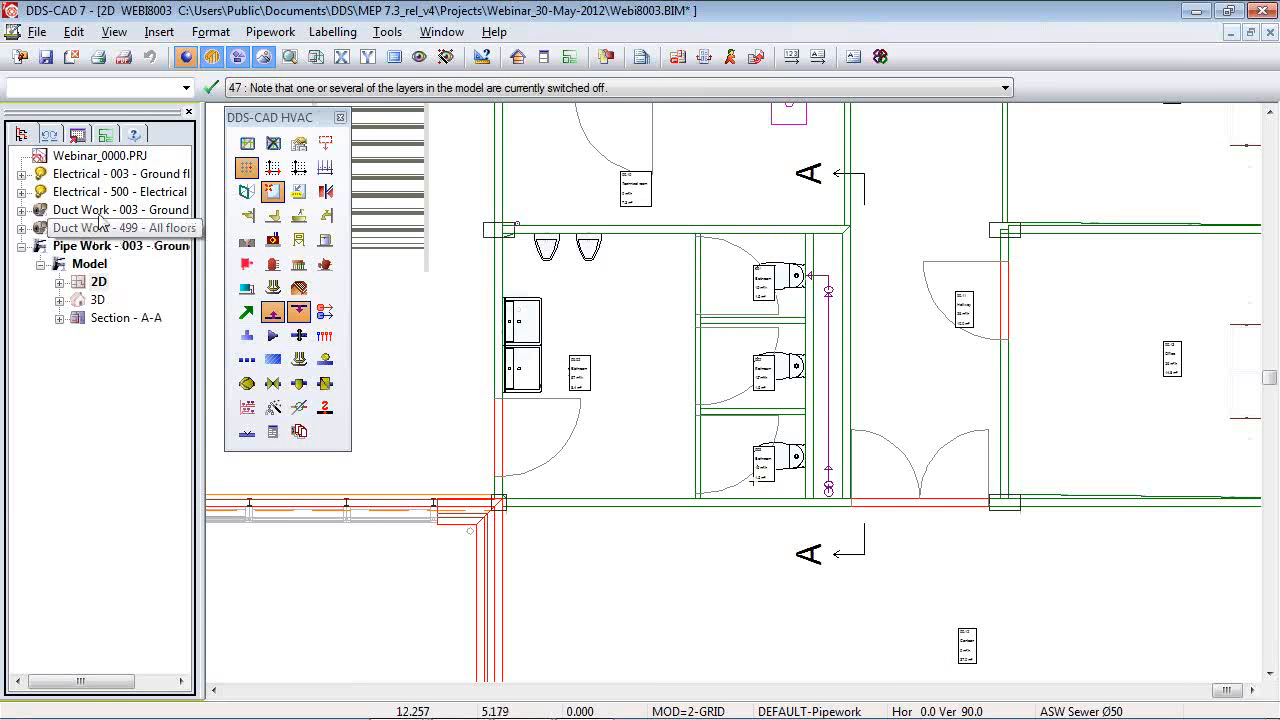
Open the Pipe Work foundation model Webi8002 and view its sewer pipes in the 3D Render view.
{"action": "left_click", "coordinate": [19, 57]}
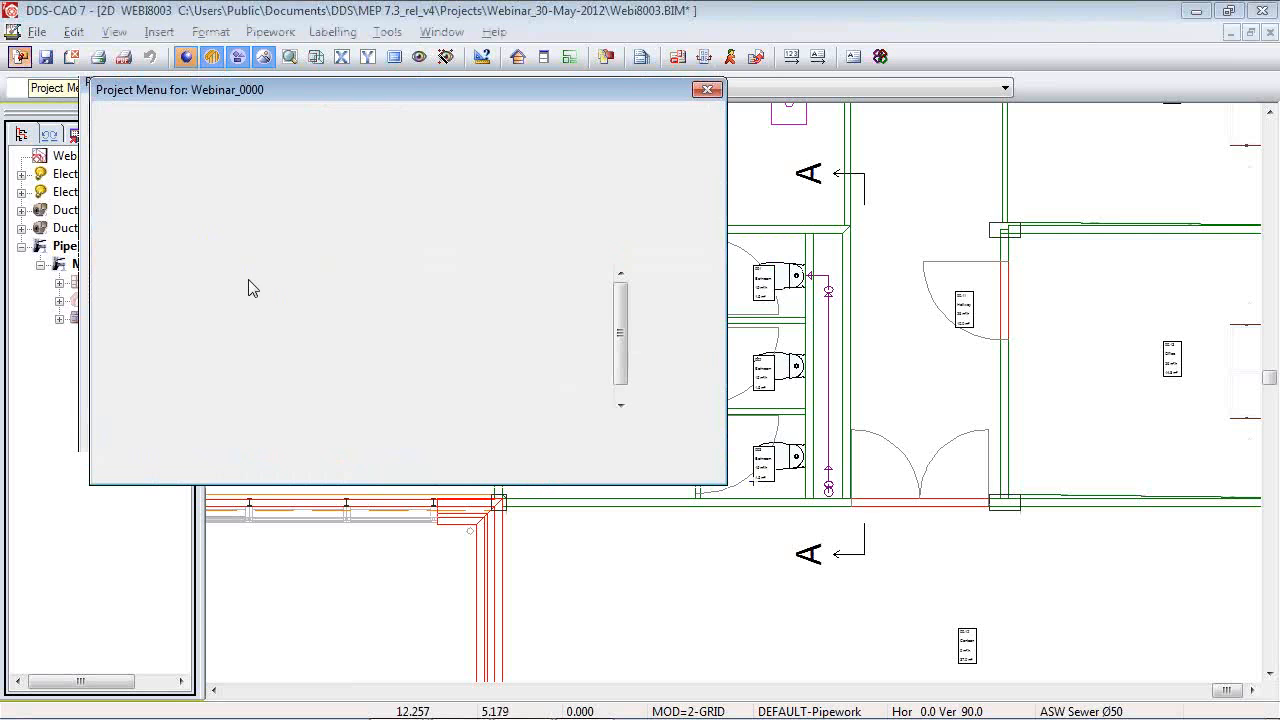
{"action": "double_click", "coordinate": [232, 287]}
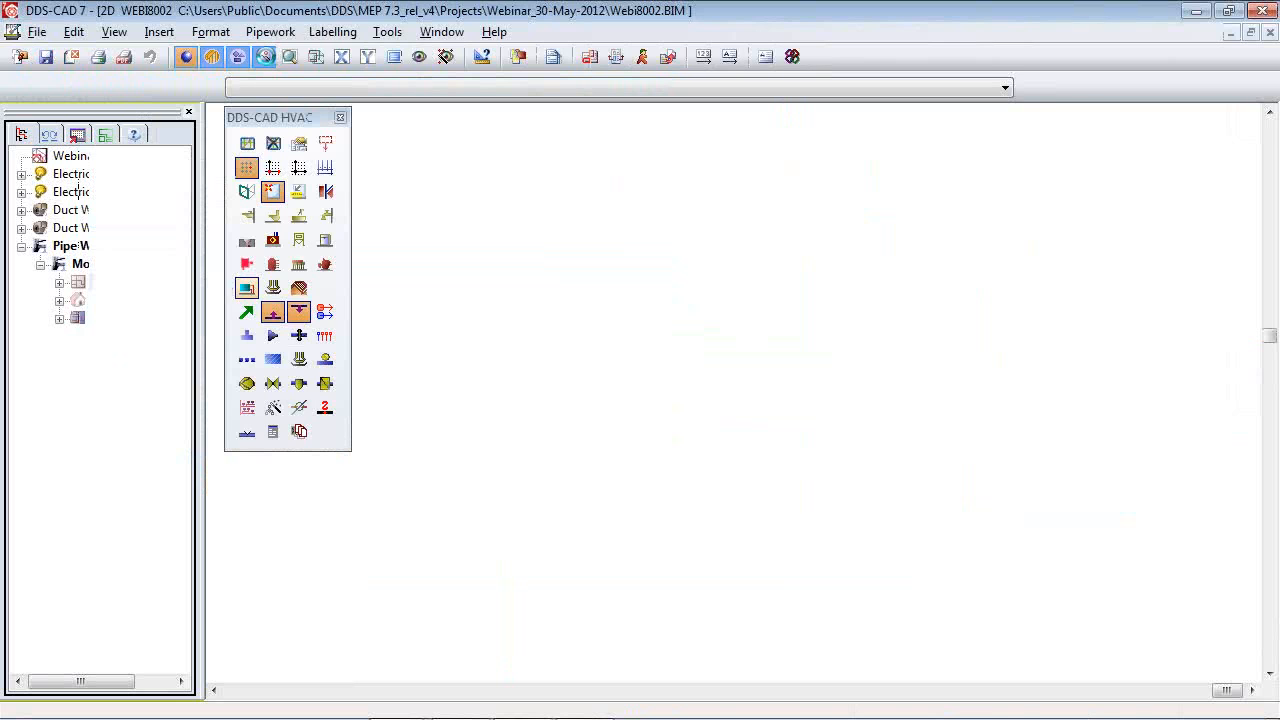
{"action": "left_click", "coordinate": [263, 55]}
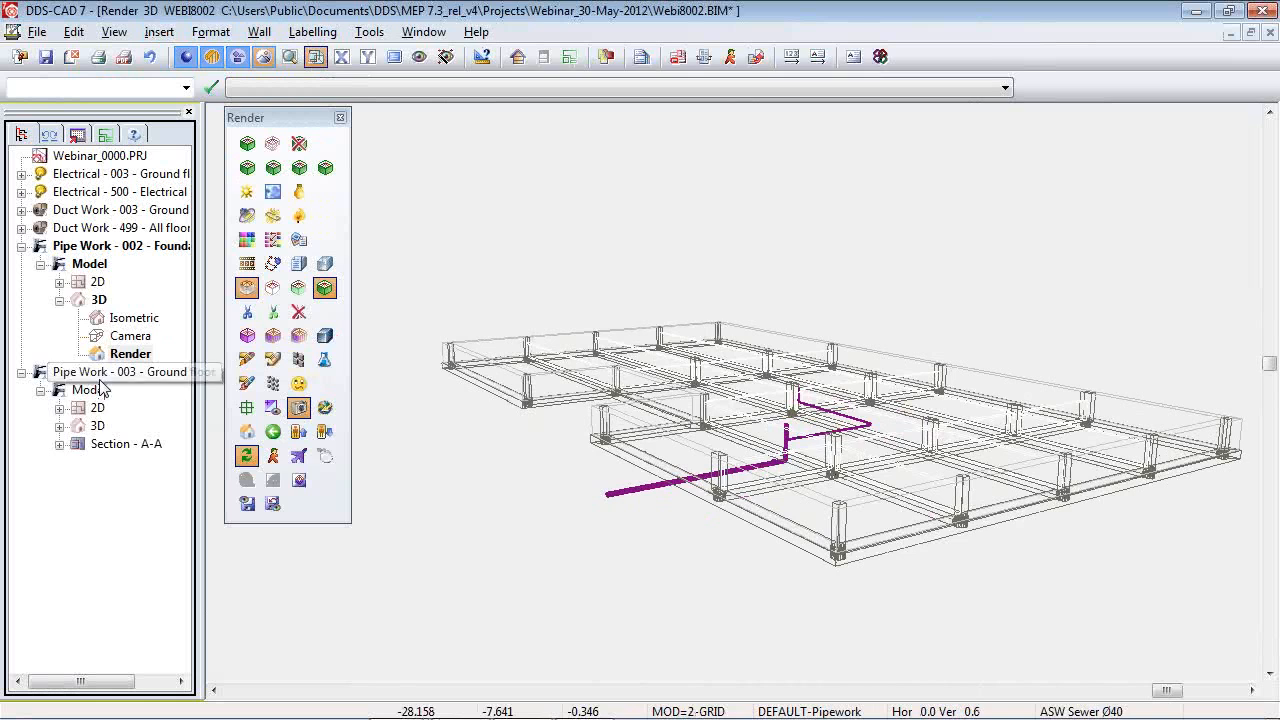
Delete the sewer pipe's sub circuits beside the toilets in the ground floor 2D model and check Section A-A.
{"action": "double_click", "coordinate": [97, 407]}
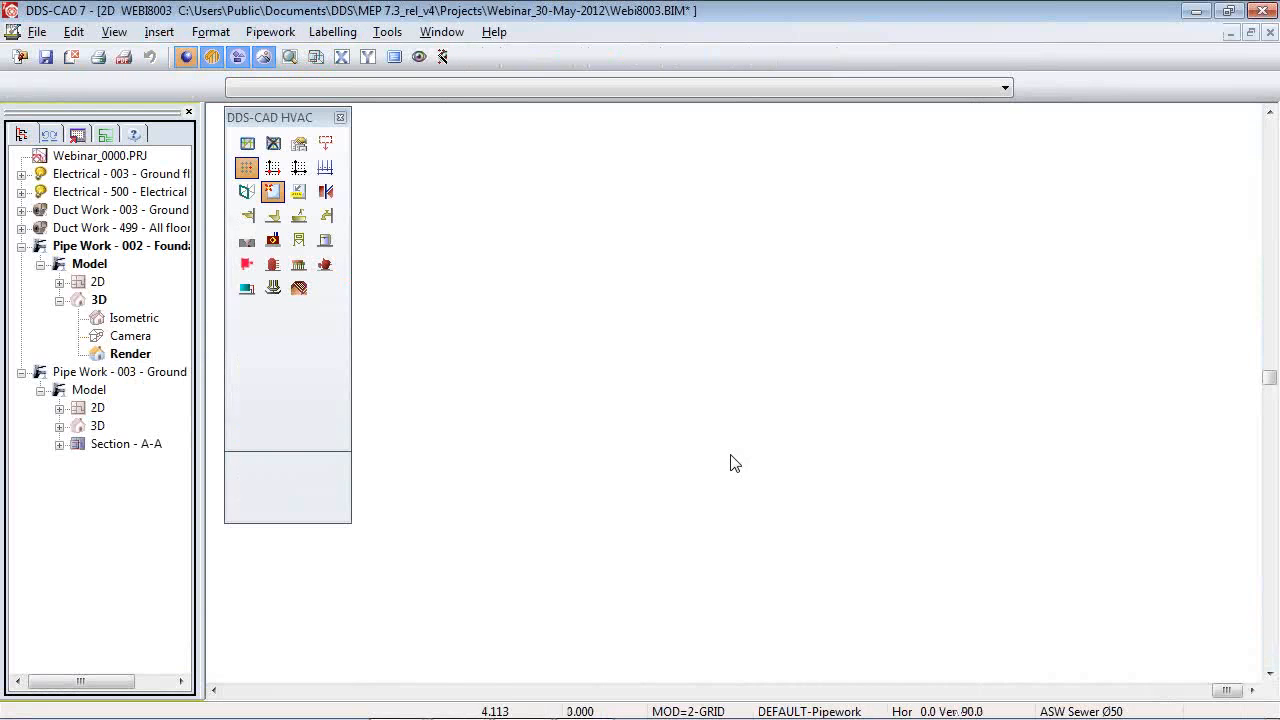
{"action": "scroll", "coordinate": [868, 494], "scroll_direction": "up", "scroll_amount": 3}
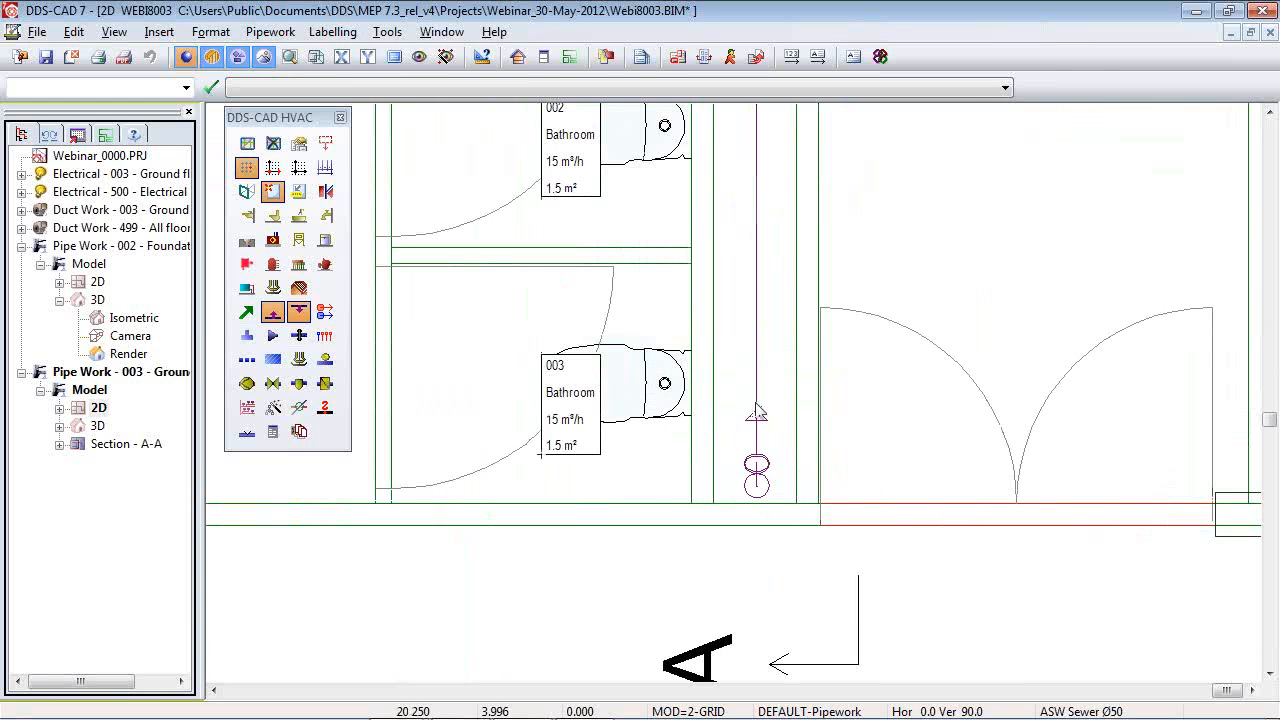
{"action": "scroll", "coordinate": [800, 503], "scroll_direction": "up", "scroll_amount": 1}
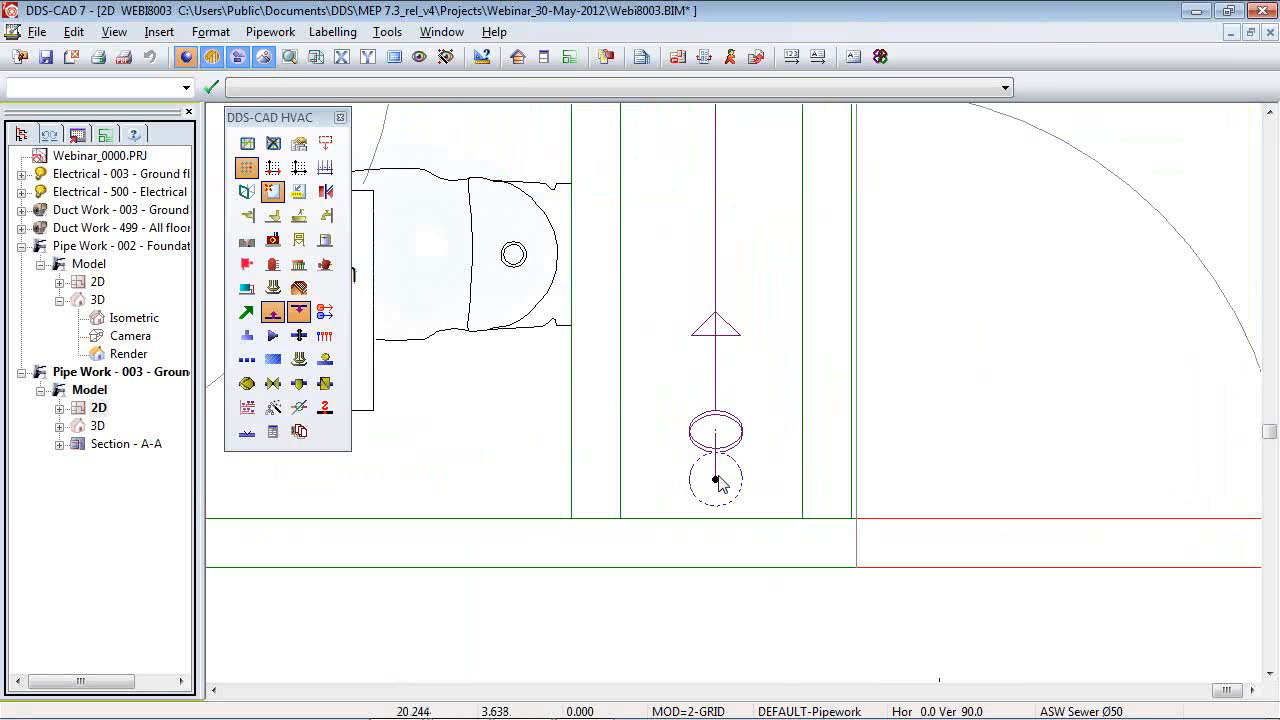
{"action": "right_click", "coordinate": [808, 401]}
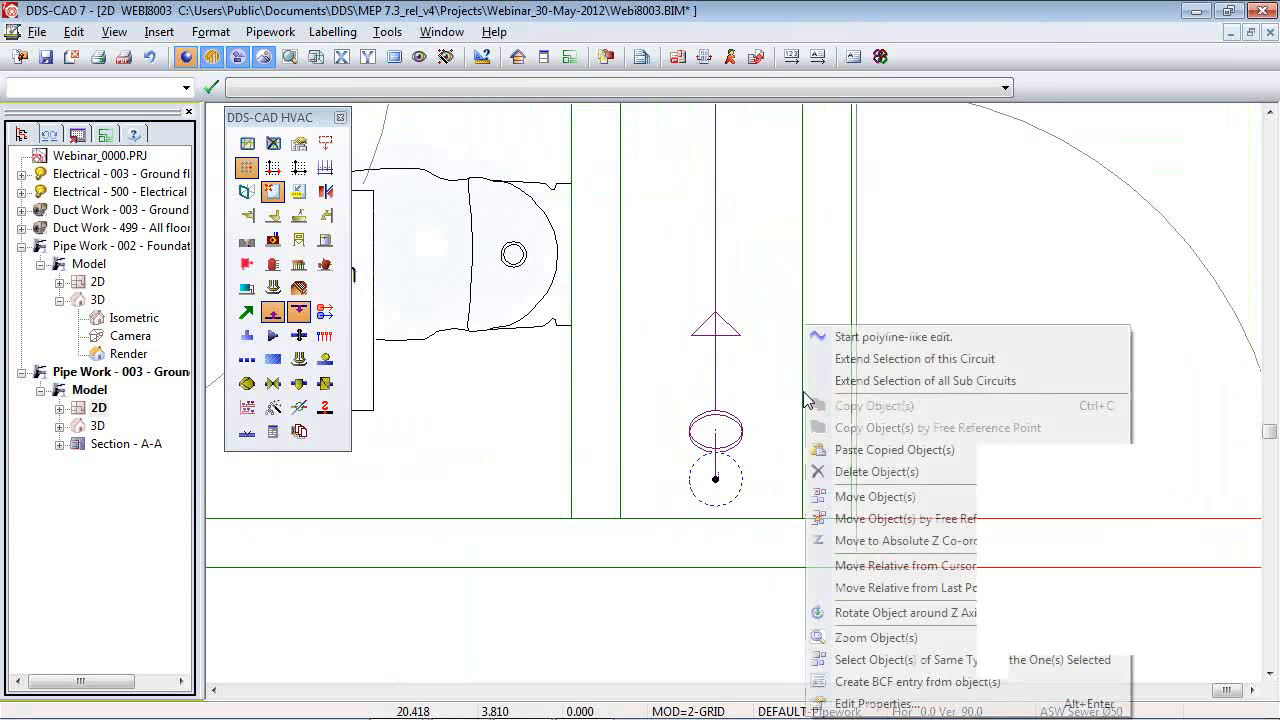
{"action": "left_click", "coordinate": [903, 381]}
{"action": "scroll", "coordinate": [766, 571], "scroll_direction": "down", "scroll_amount": 3}
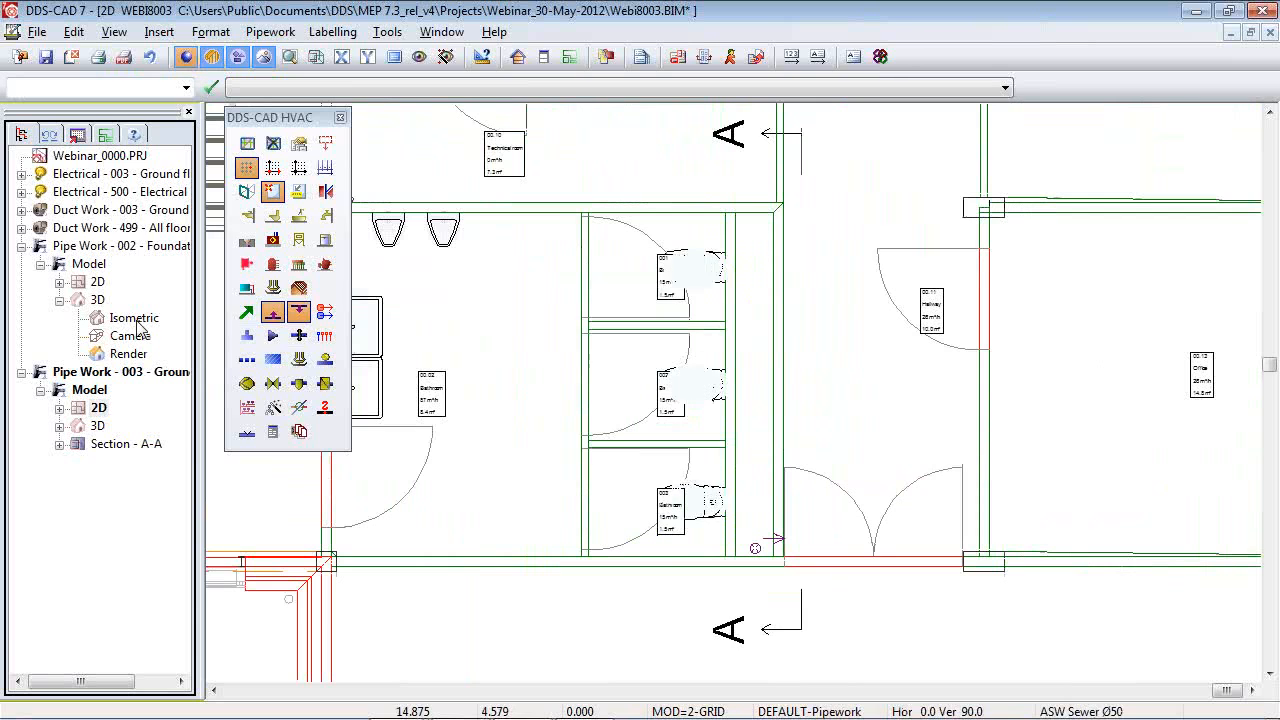
{"action": "double_click", "coordinate": [122, 446]}
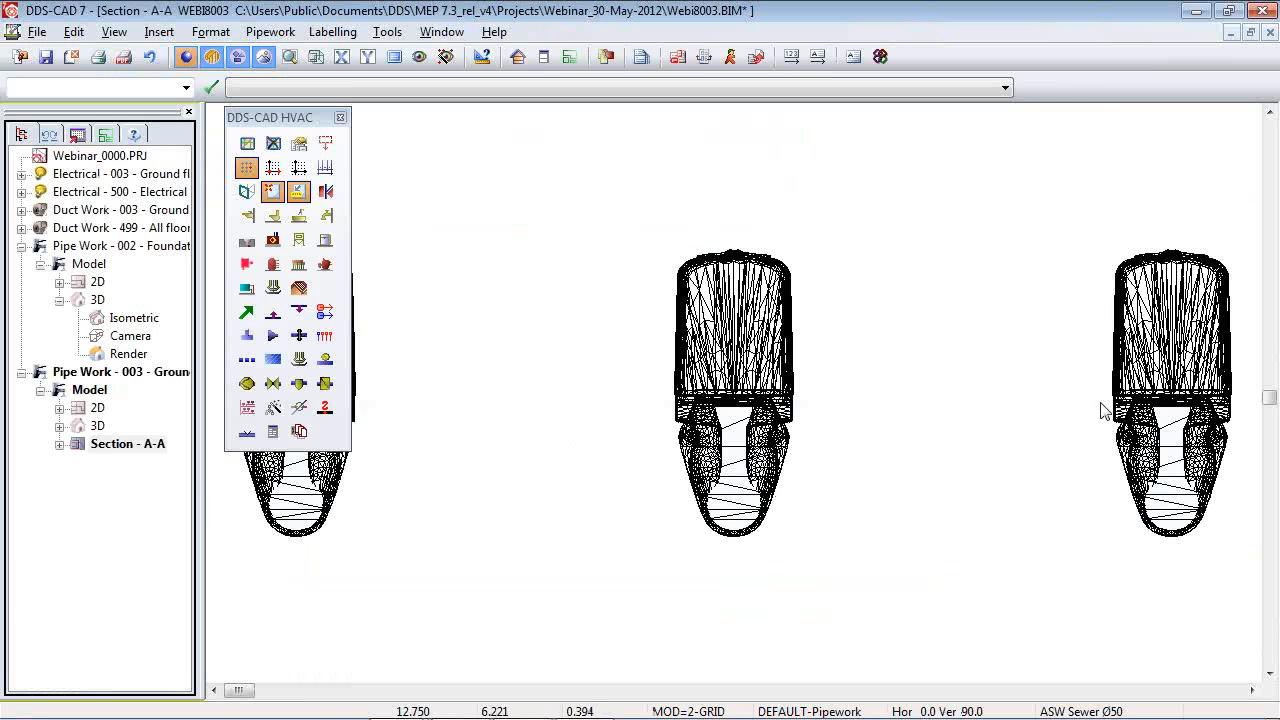
{"action": "scroll", "coordinate": [691, 380], "scroll_direction": "down", "scroll_amount": 6}
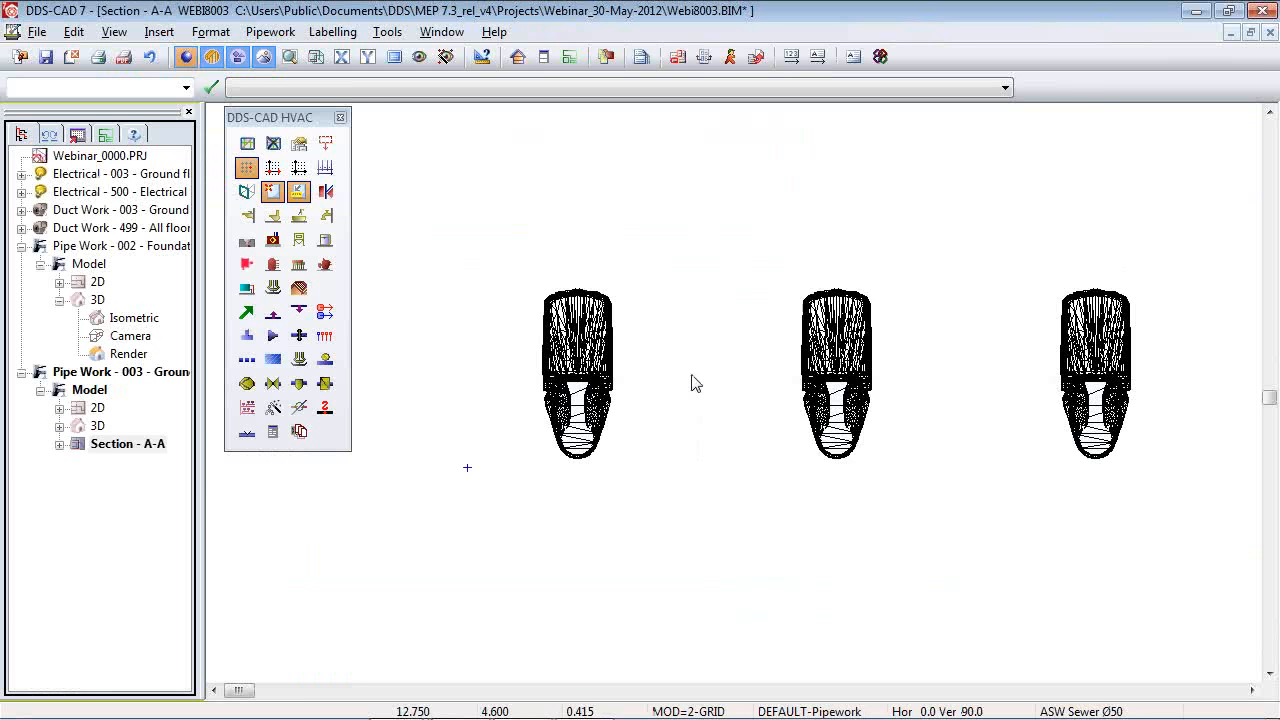
{"action": "double_click", "coordinate": [90, 410]}
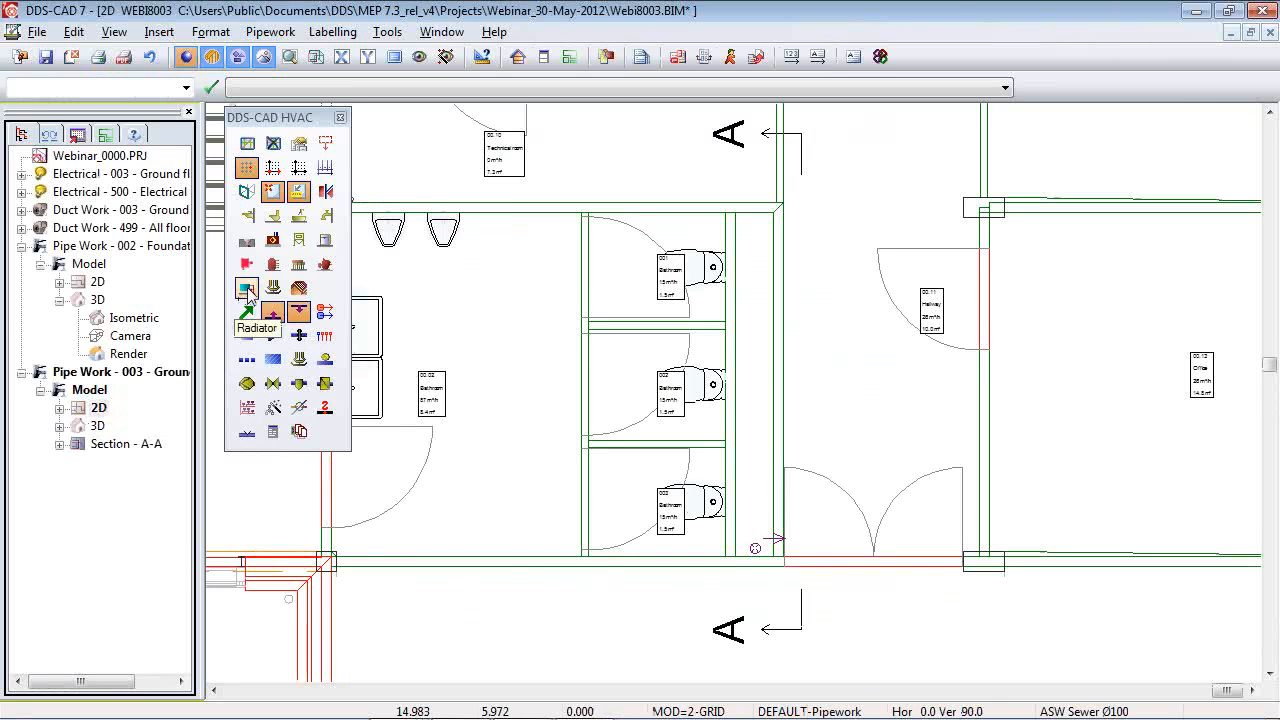
Draw a vertical Ø100 sewer pipe from the shaft's connection point with the Go to Floor option and check it in Section A-A.
{"action": "left_click", "coordinate": [270, 314]}
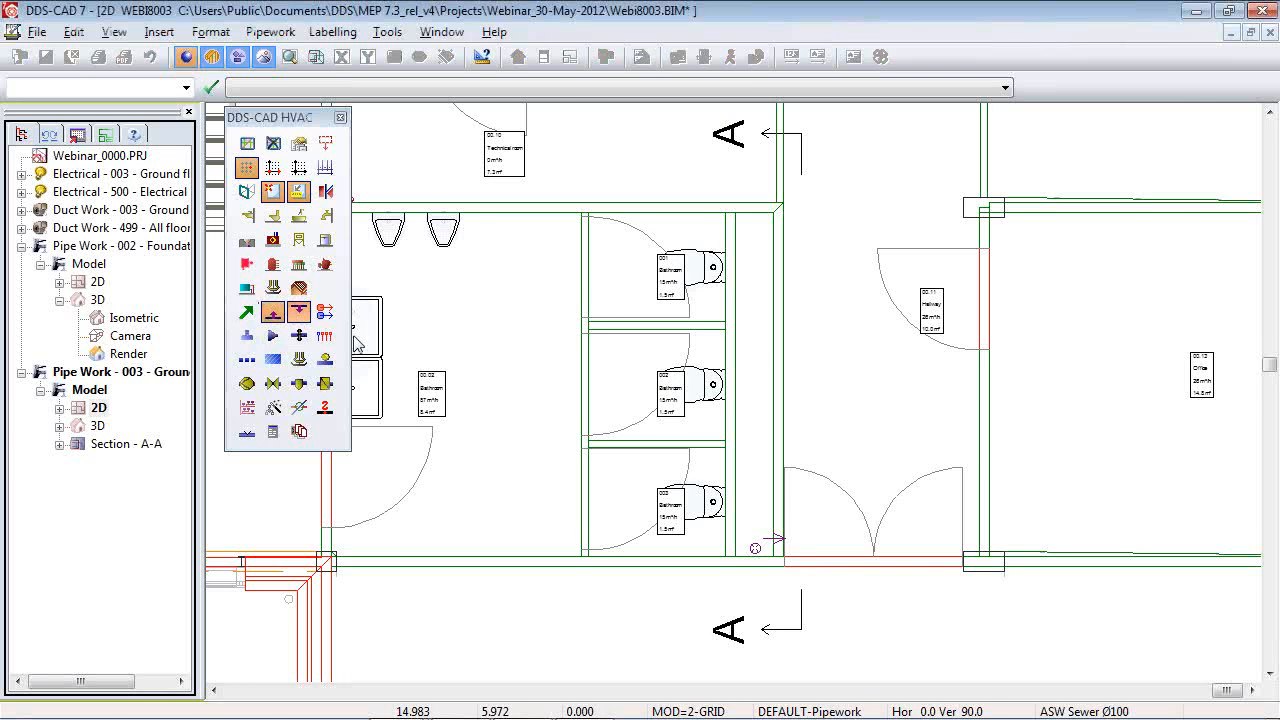
{"action": "left_click", "coordinate": [756, 549]}
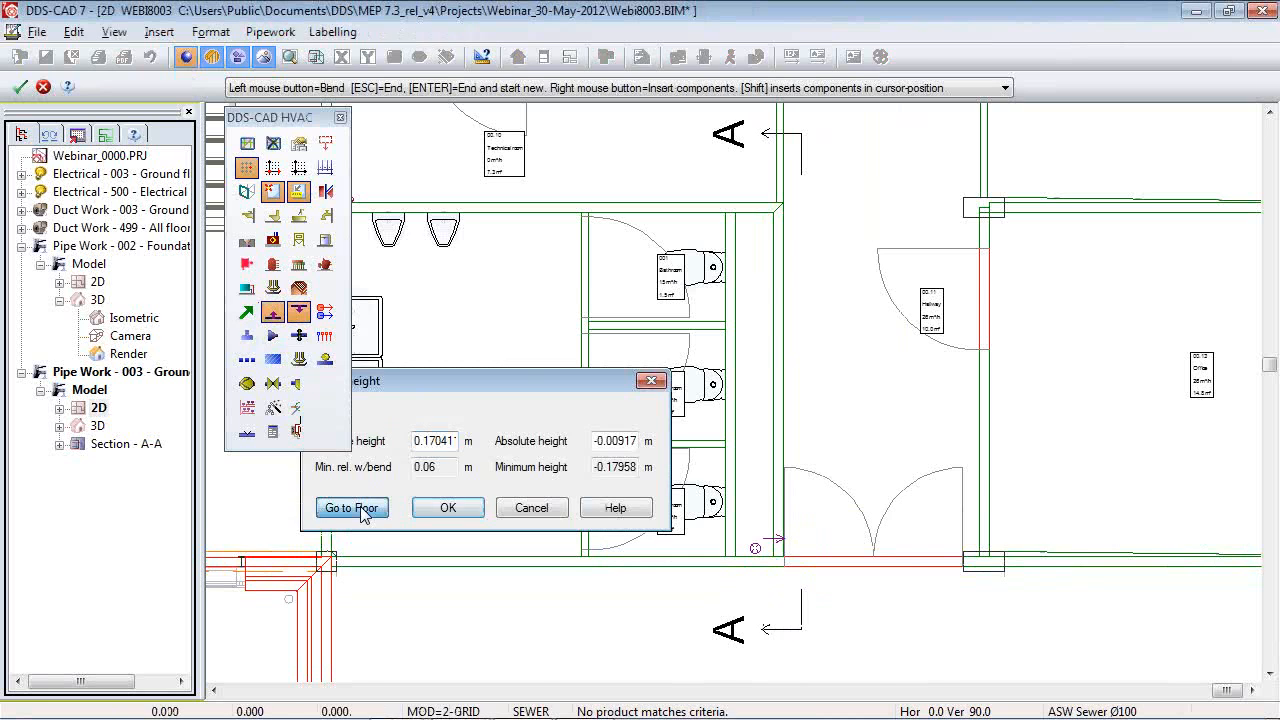
{"action": "left_click", "coordinate": [352, 508]}
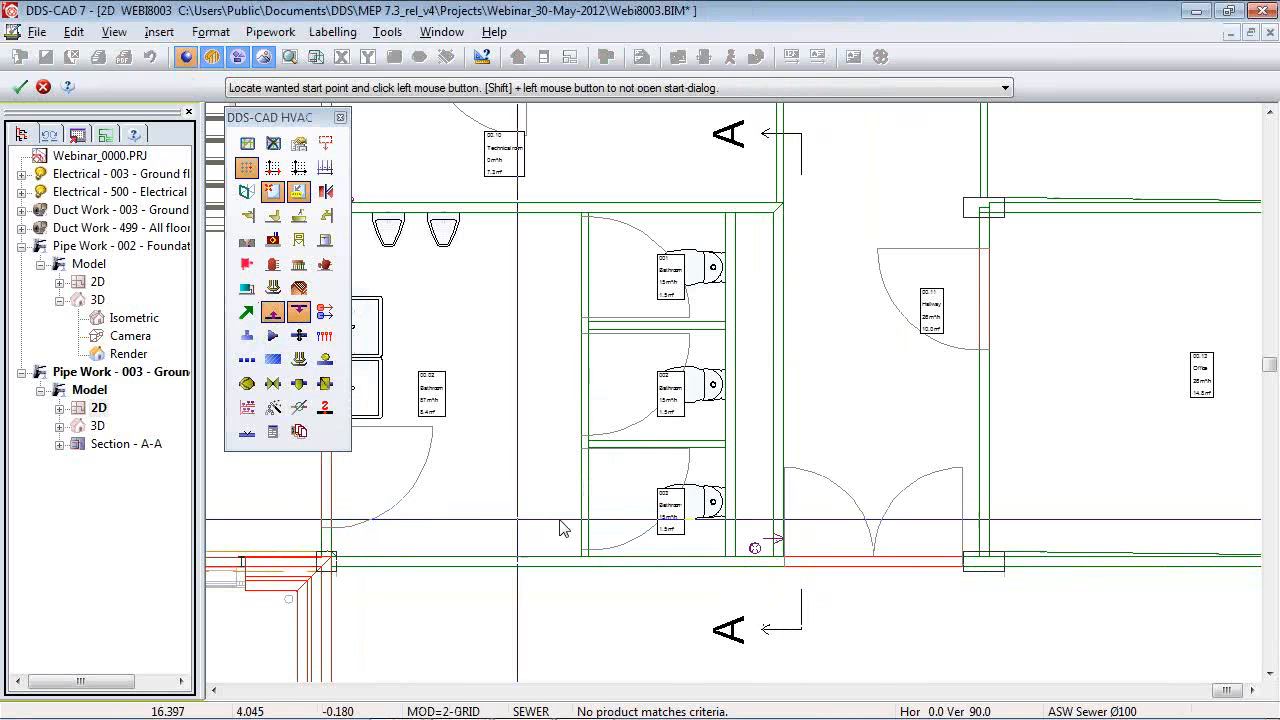
{"action": "double_click", "coordinate": [125, 443]}
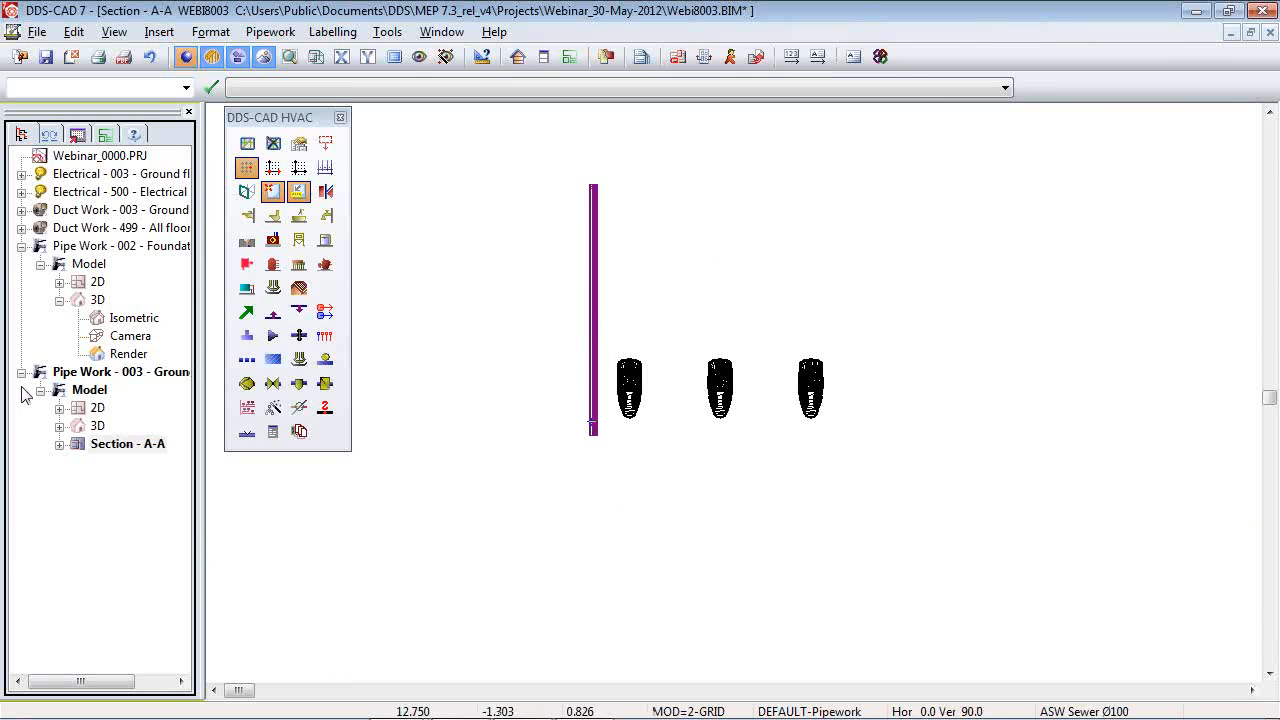
{"action": "double_click", "coordinate": [97, 408]}
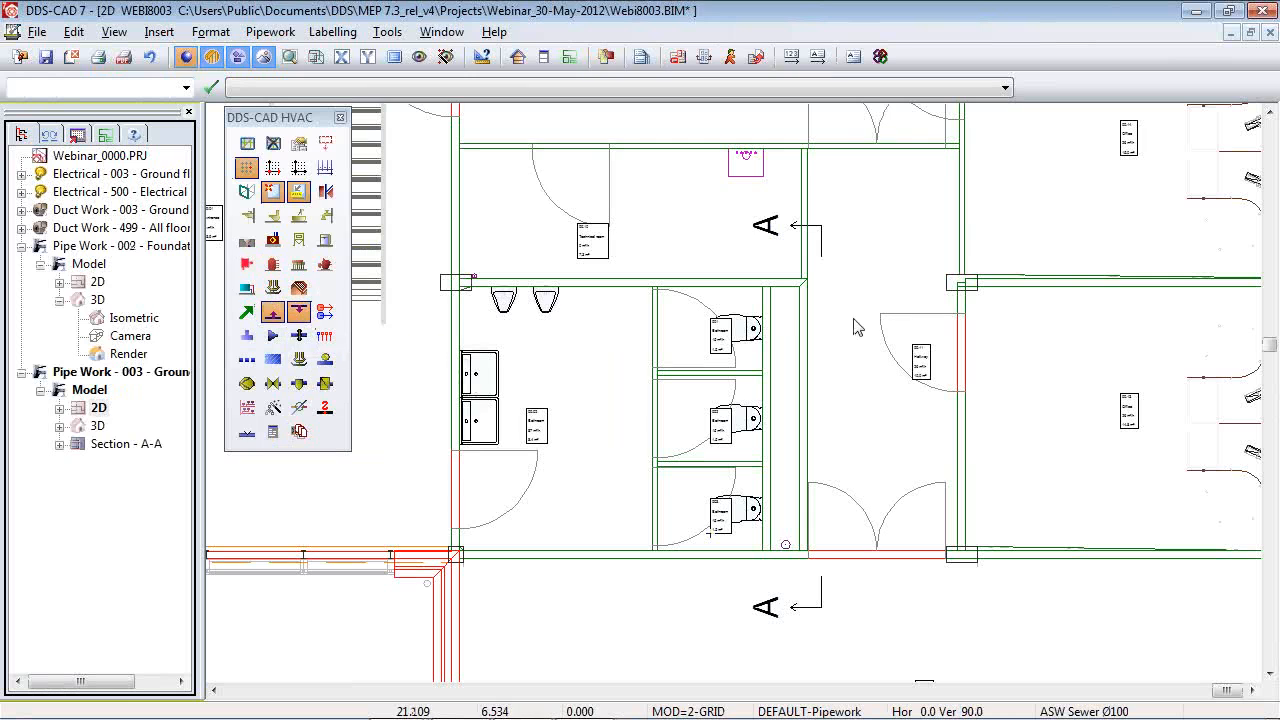
Connect the toilet in the first cubicle to the sewer pipe with the drainage option Vertical pipe (using 45°) and check it in Section A-A.
{"action": "right_click", "coordinate": [748, 313]}
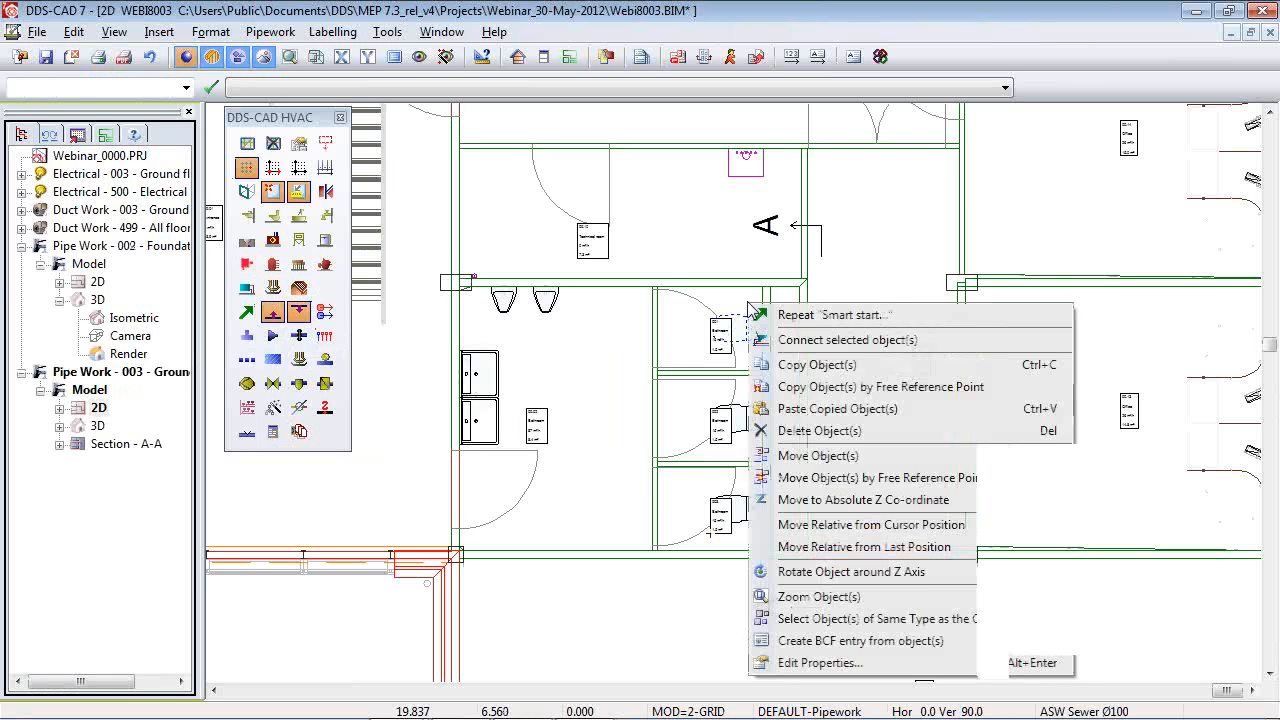
{"action": "left_click", "coordinate": [795, 337]}
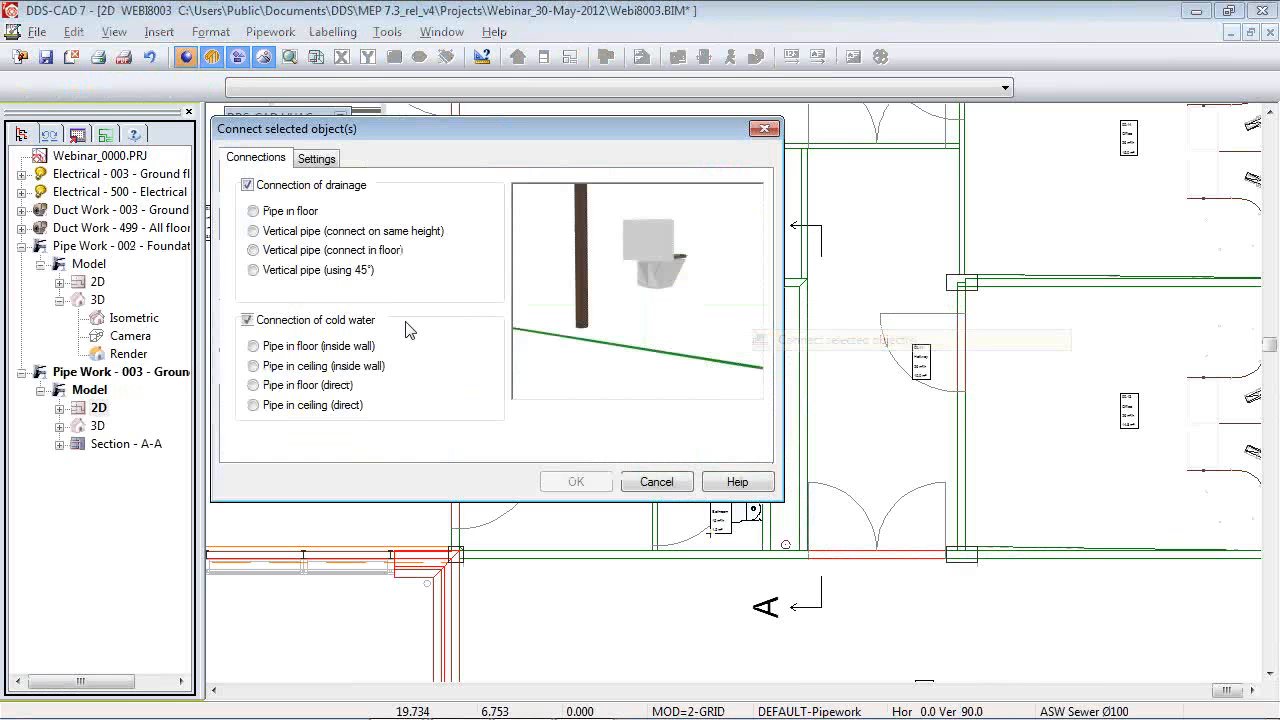
{"action": "left_click", "coordinate": [306, 250]}
{"action": "left_click", "coordinate": [306, 270]}
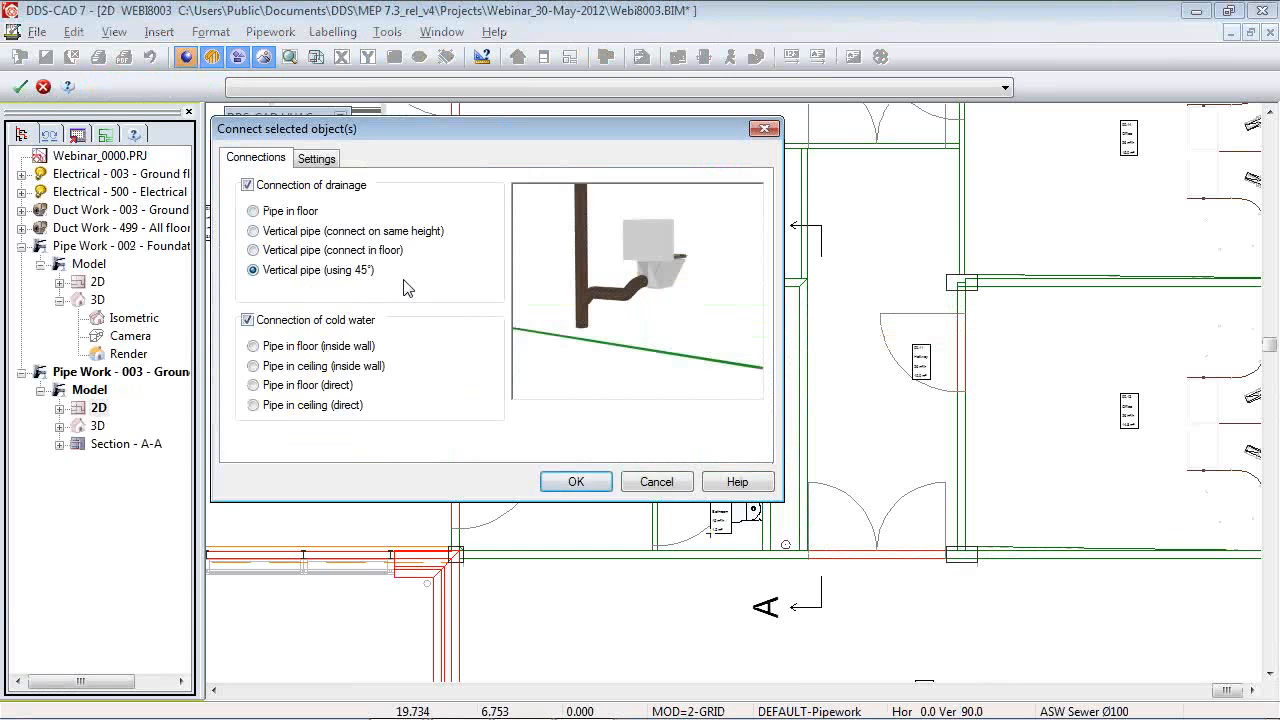
{"action": "left_click", "coordinate": [576, 482]}
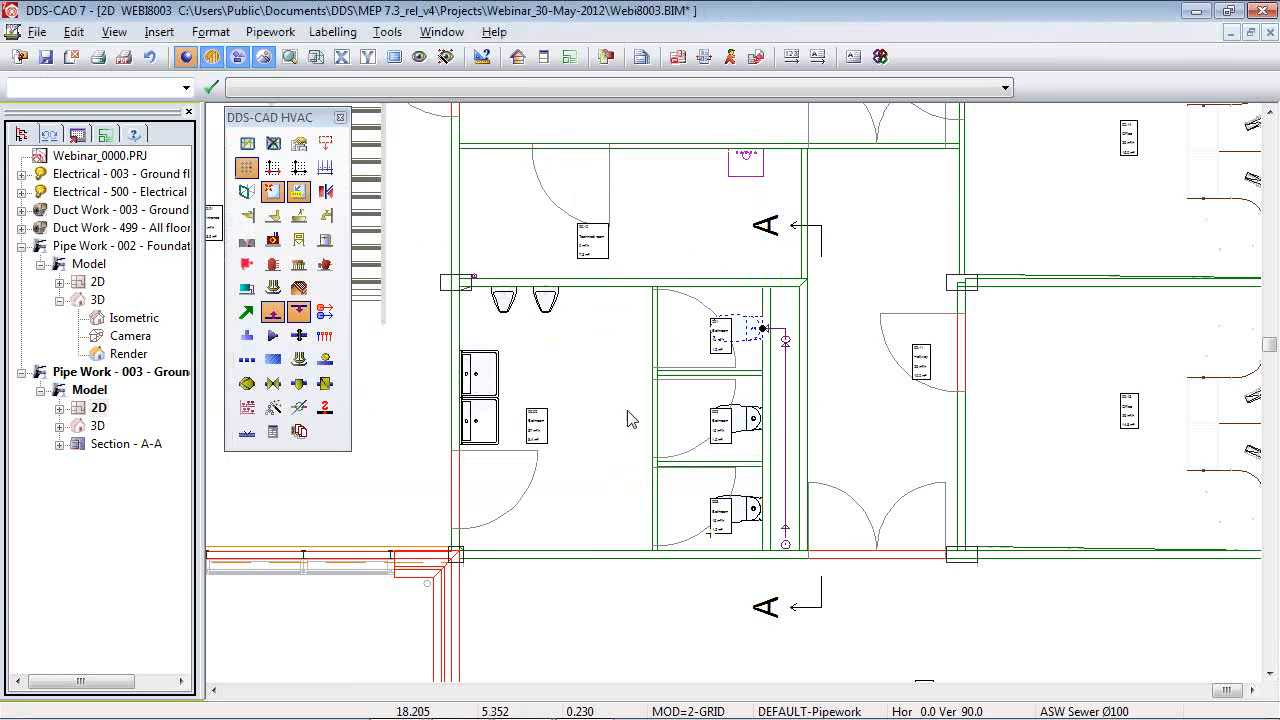
{"action": "double_click", "coordinate": [120, 446]}
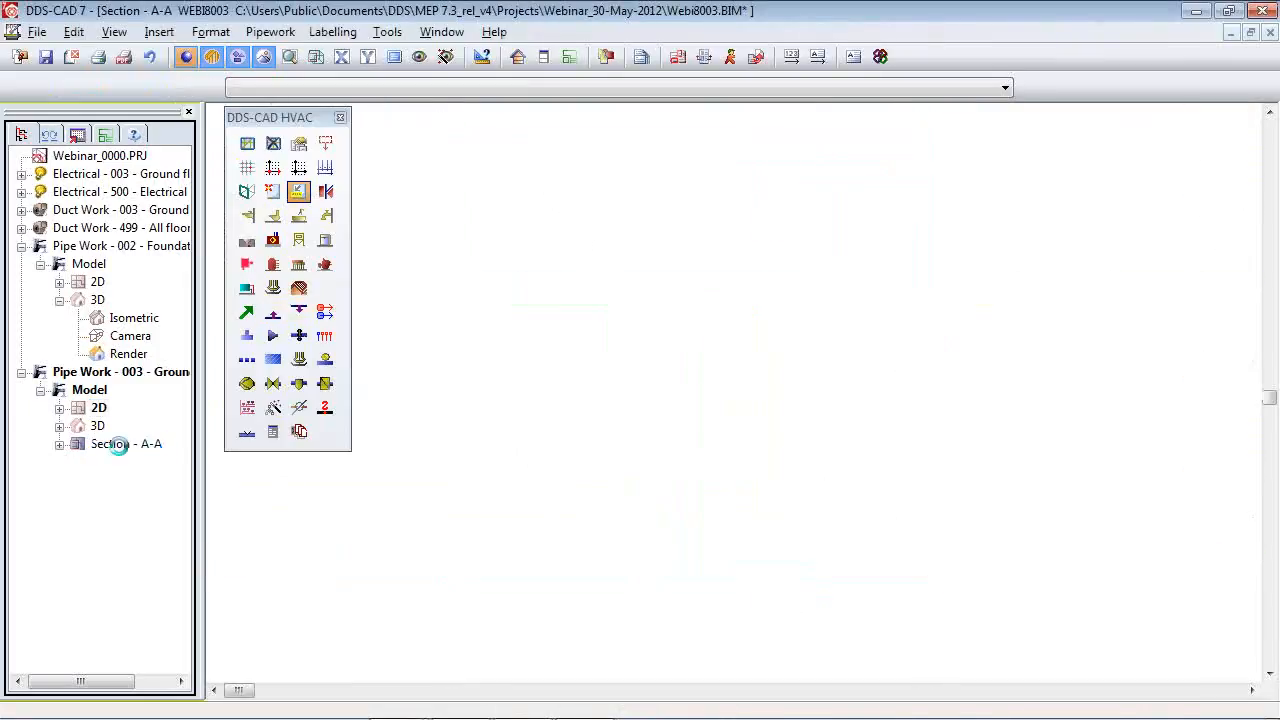
{"action": "scroll", "coordinate": [711, 443], "scroll_direction": "up", "scroll_amount": 3}
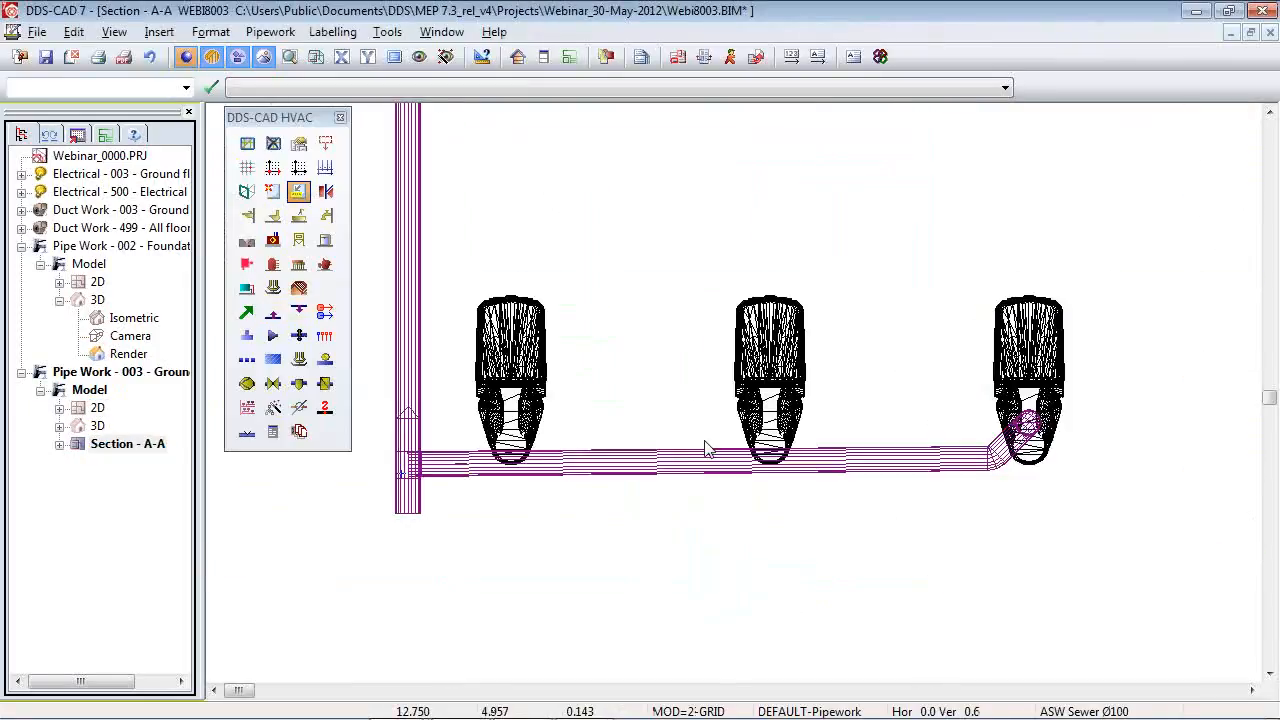
Connect the toilets in the second and third cubicles of the ground floor 2D model with the drainage option Pipe in floor.
{"action": "scroll", "coordinate": [409, 471], "scroll_direction": "up", "scroll_amount": 3}
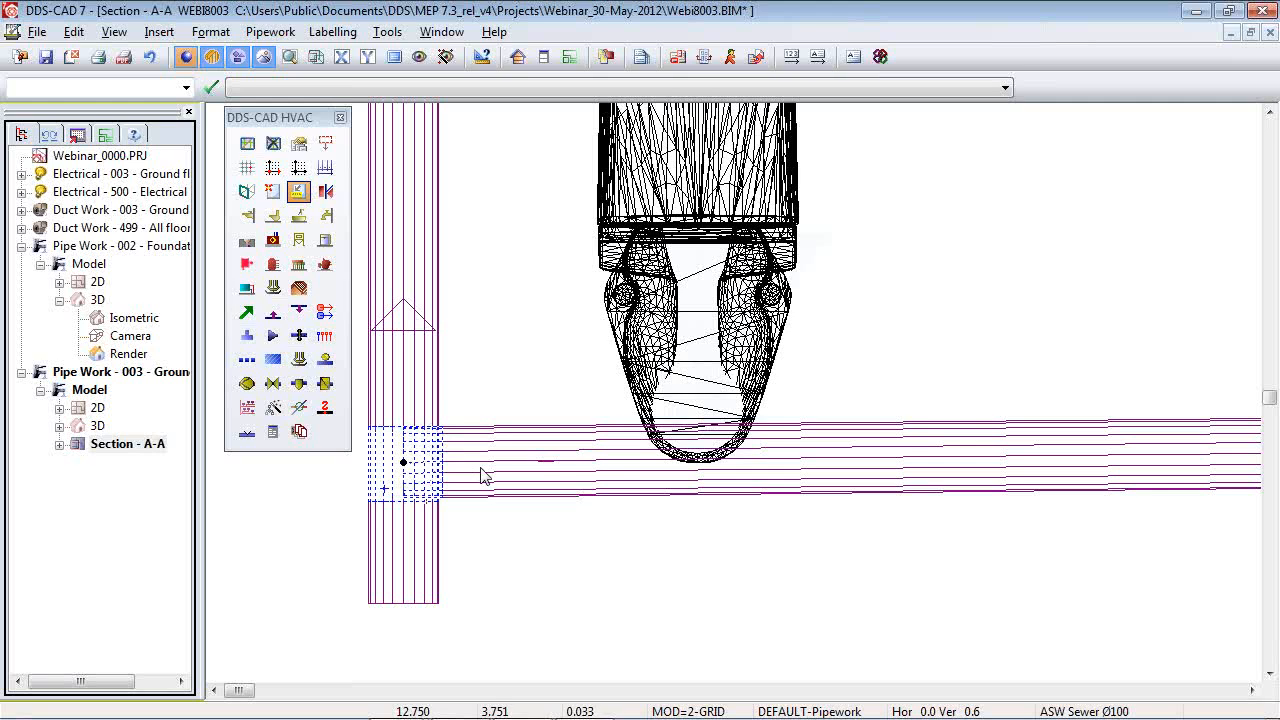
{"action": "double_click", "coordinate": [92, 408]}
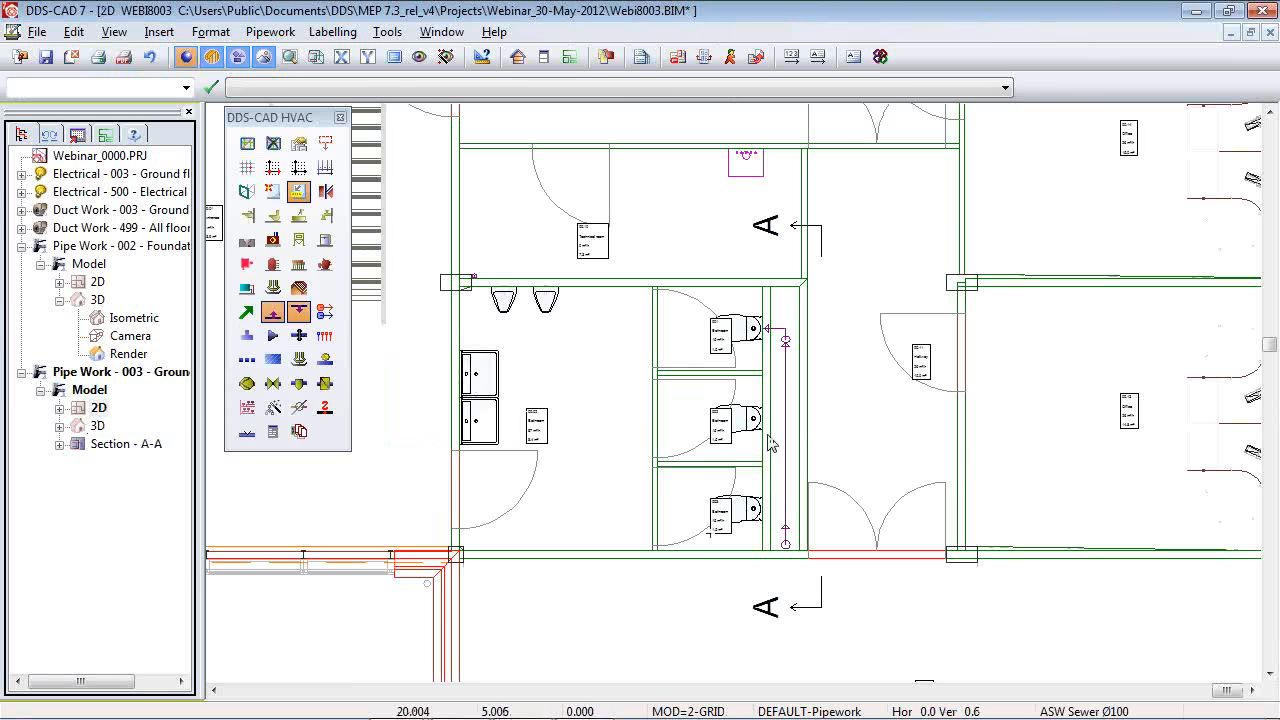
{"action": "right_click", "coordinate": [755, 427]}
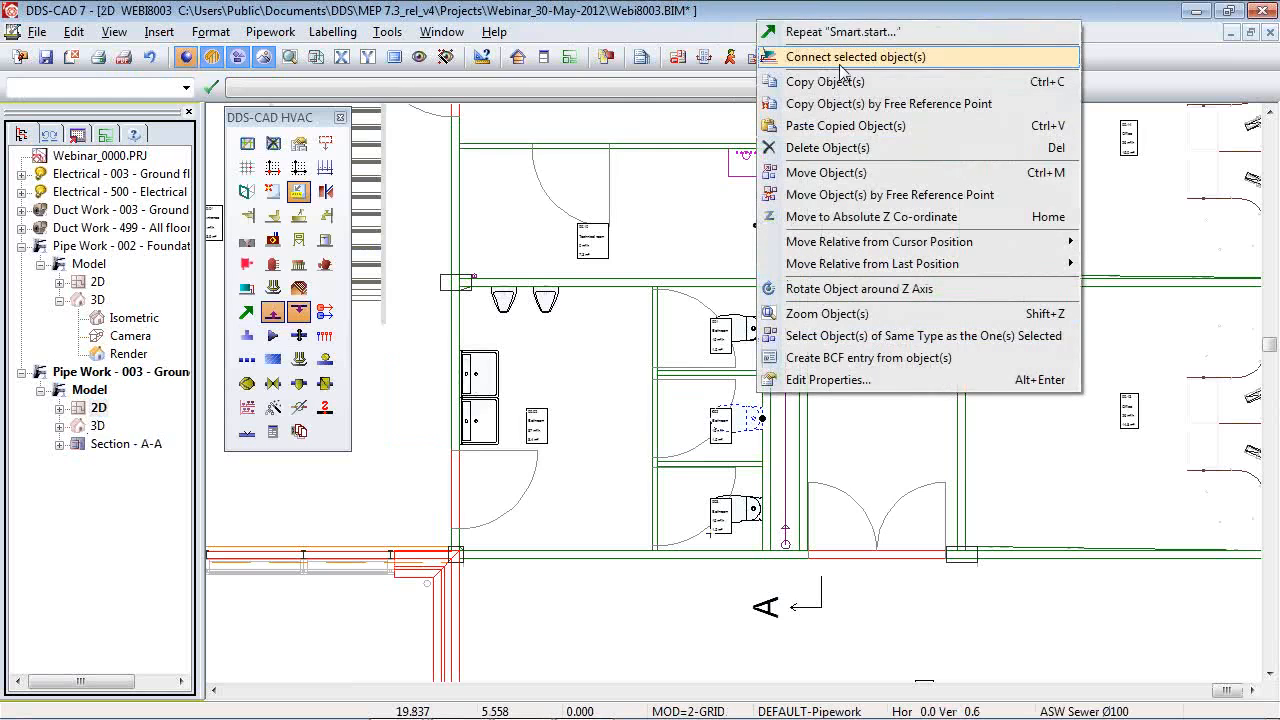
{"action": "left_click", "coordinate": [750, 504]}
{"action": "left_click", "coordinate": [756, 500], "text": "ctrl"}
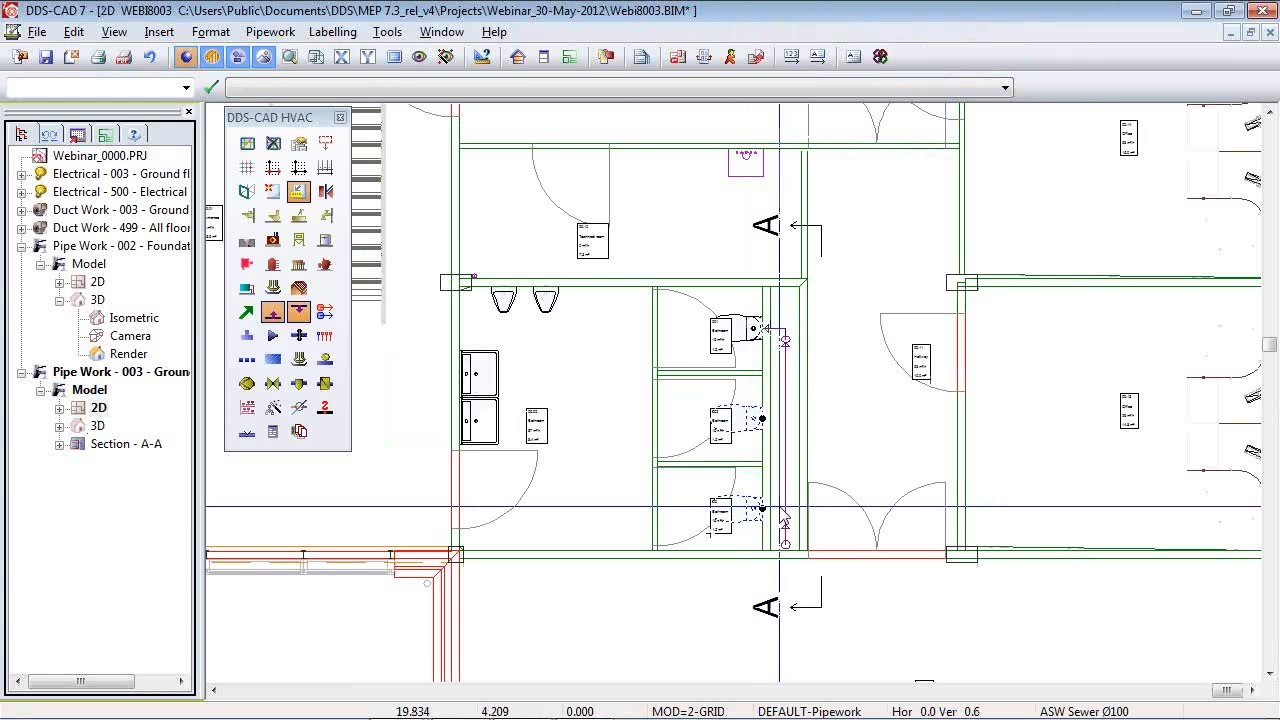
{"action": "right_click", "coordinate": [740, 402]}
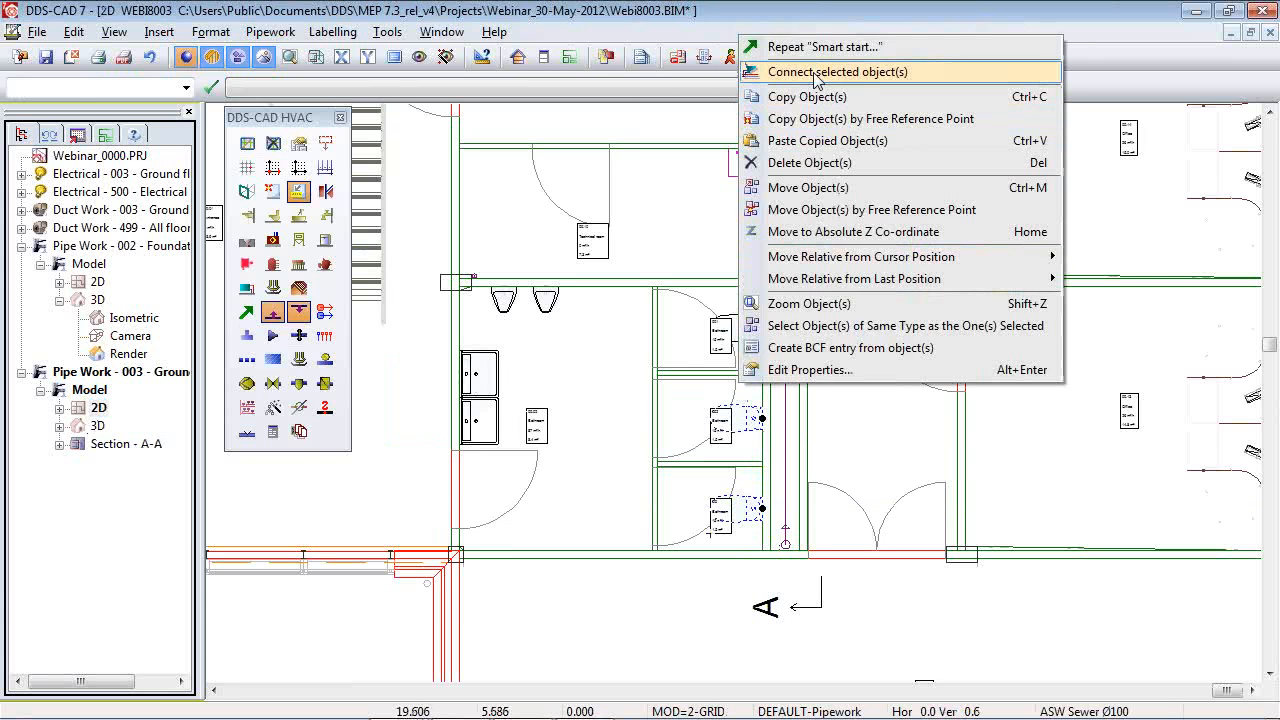
{"action": "left_click", "coordinate": [816, 72]}
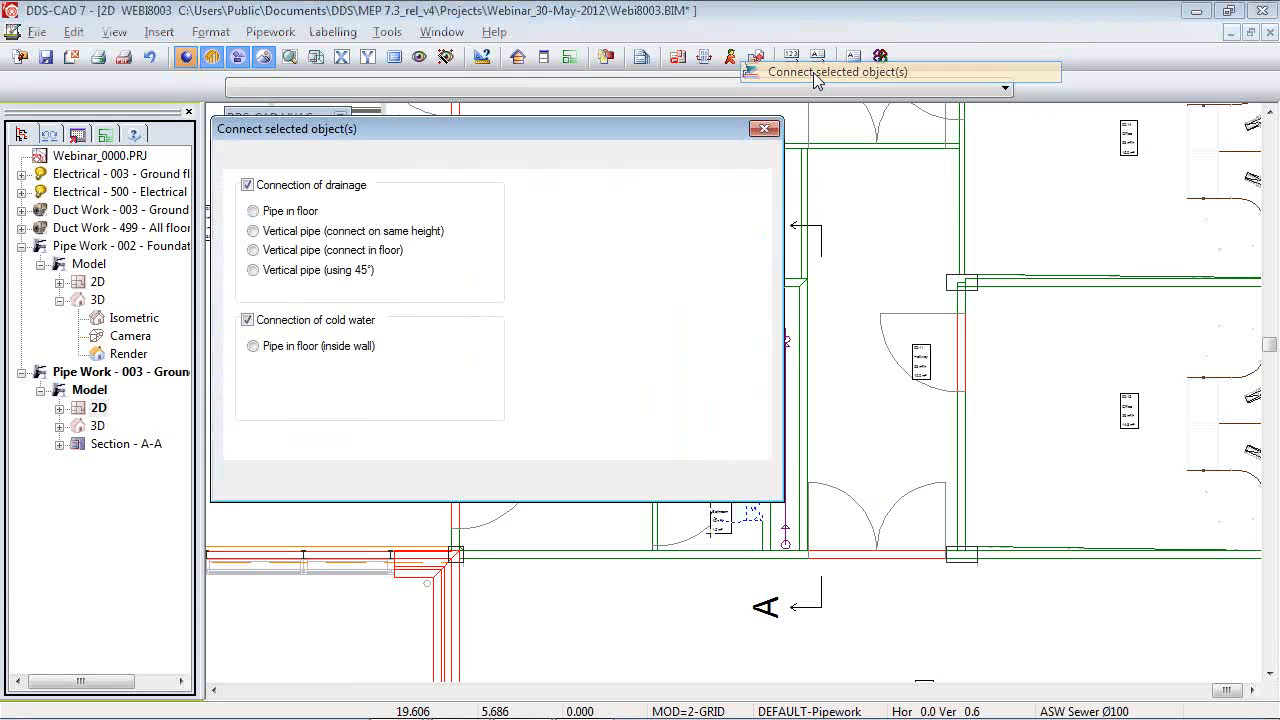
{"action": "left_click", "coordinate": [314, 212]}
{"action": "left_click", "coordinate": [576, 482]}
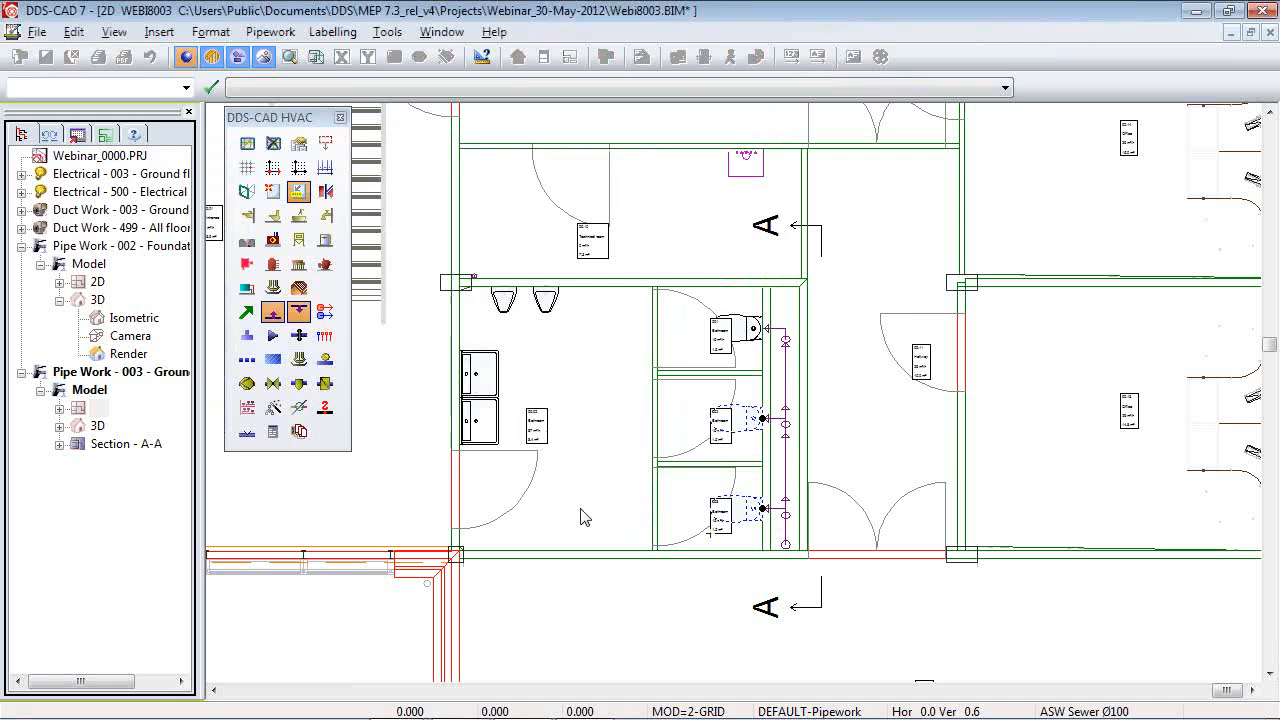
Check the sewer connections of all three toilets in Section A-A.
{"action": "left_click", "coordinate": [116, 452]}
{"action": "double_click", "coordinate": [116, 450]}
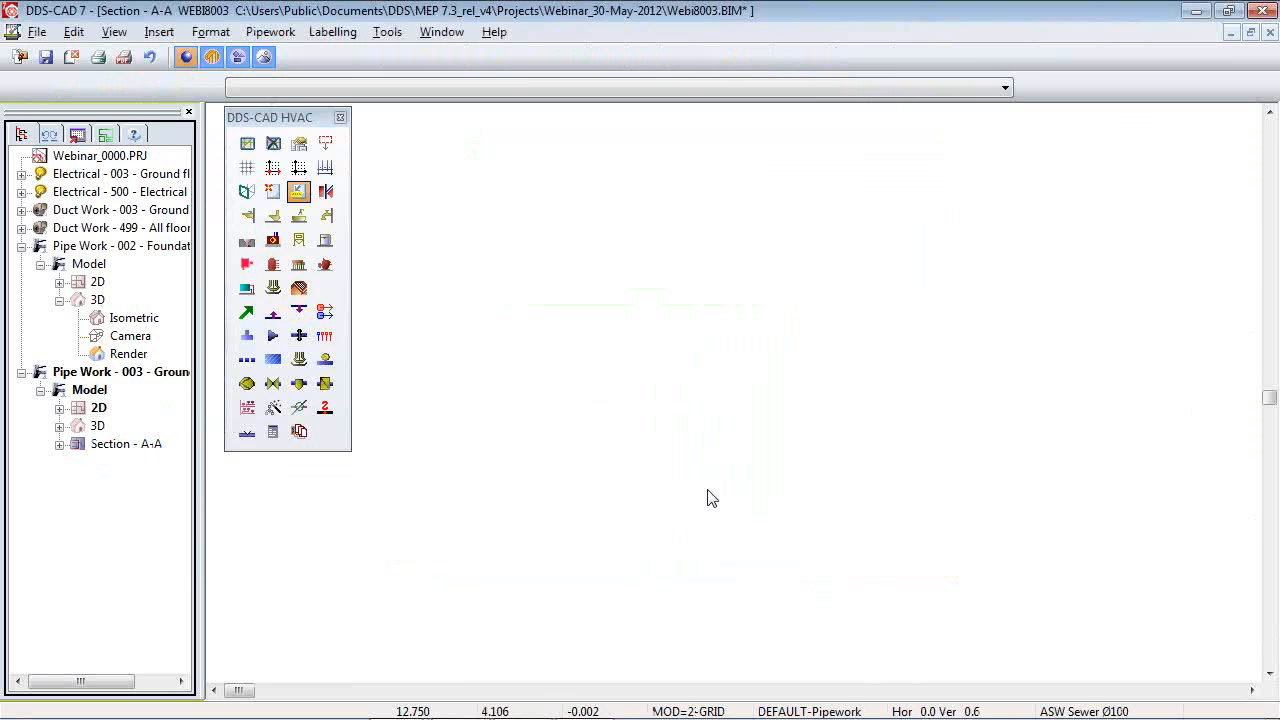
{"action": "scroll", "coordinate": [511, 495], "scroll_direction": "down", "scroll_amount": 3}
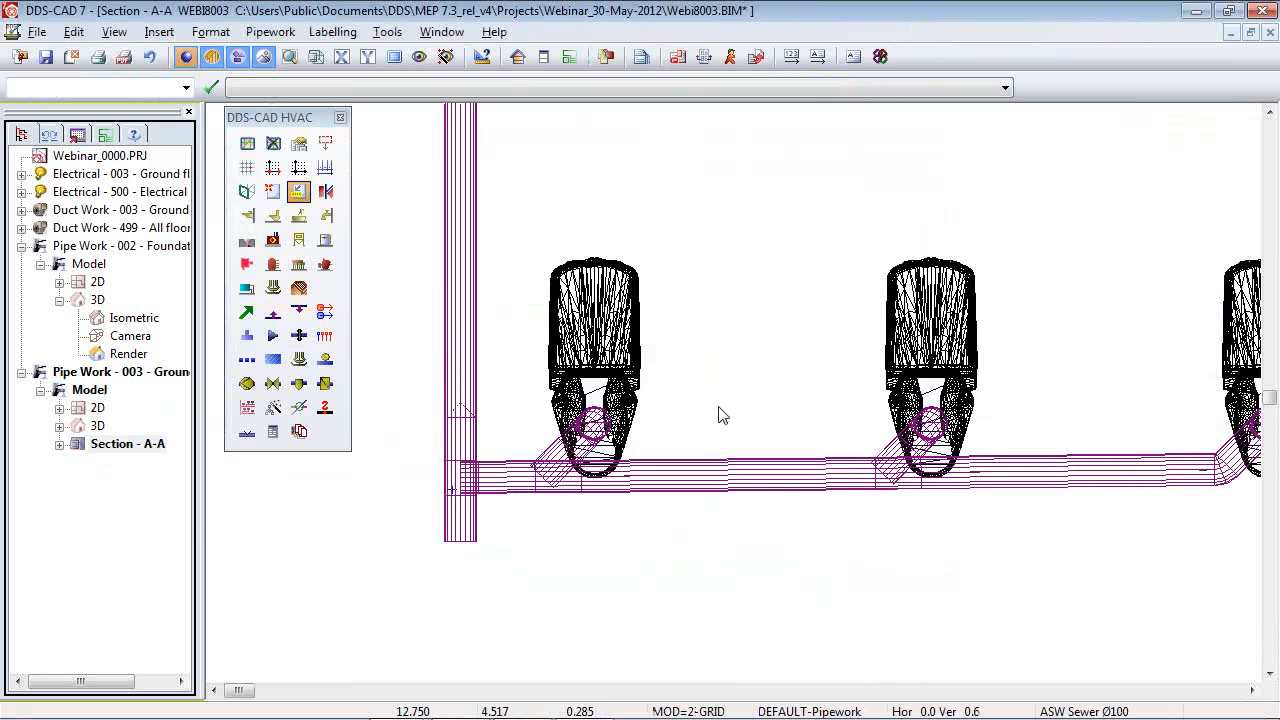
{"action": "scroll", "coordinate": [740, 420], "scroll_direction": "down", "scroll_amount": 1}
{"action": "scroll", "coordinate": [918, 436], "scroll_direction": "up", "scroll_amount": 1}
{"action": "scroll", "coordinate": [880, 430], "scroll_direction": "down", "scroll_amount": 1}
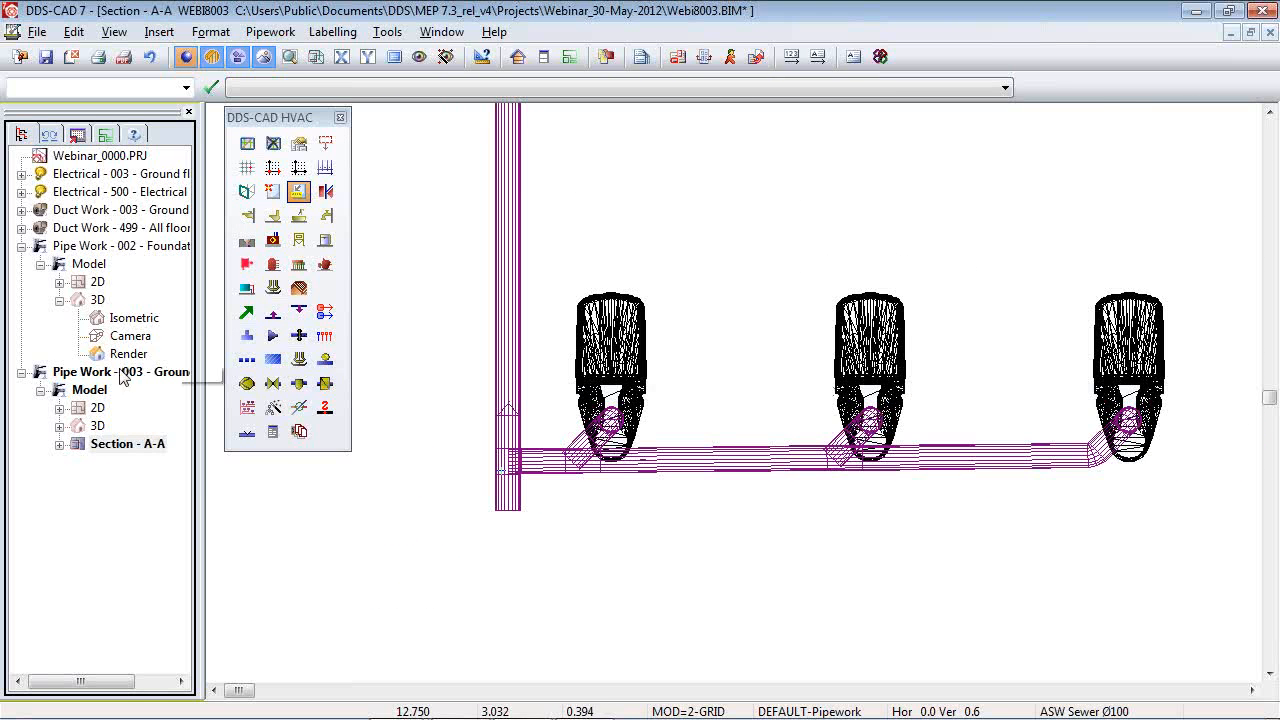
Display the ground floor model shaded in the 3D Render view with only the Pipework layers on and inspect the toilet connections.
{"action": "double_click", "coordinate": [96, 426]}
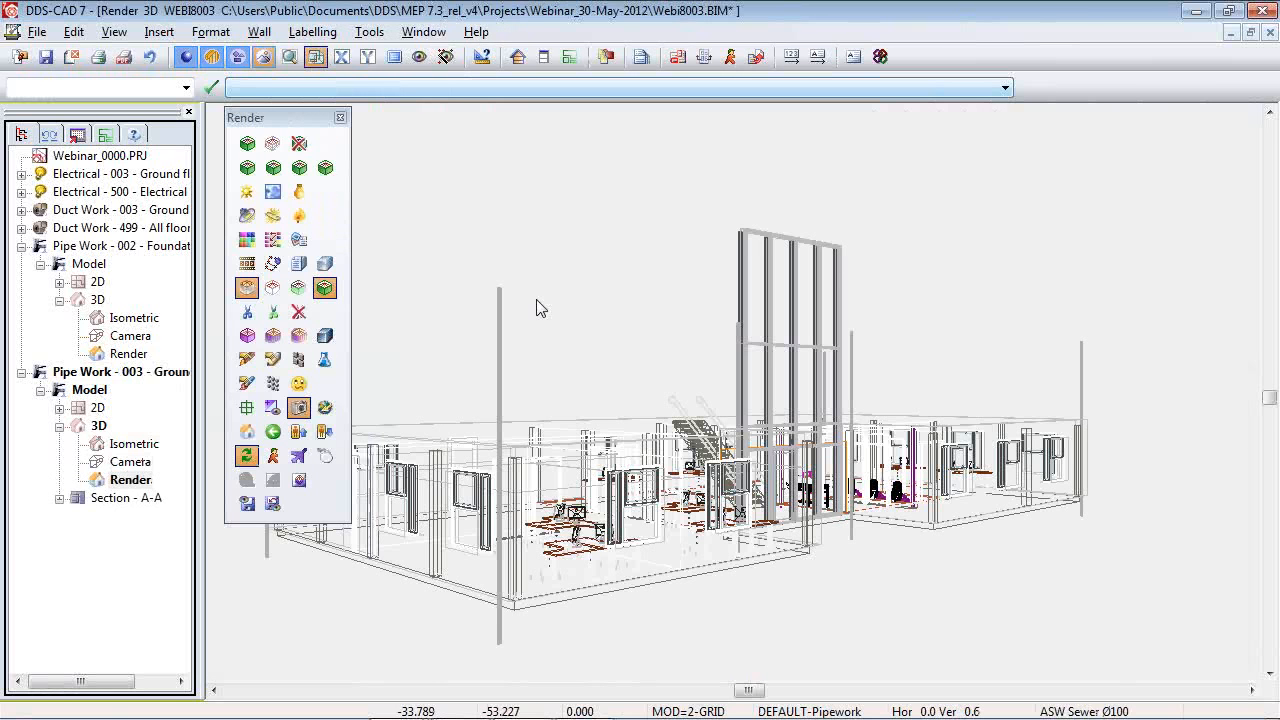
{"action": "left_click", "coordinate": [253, 149]}
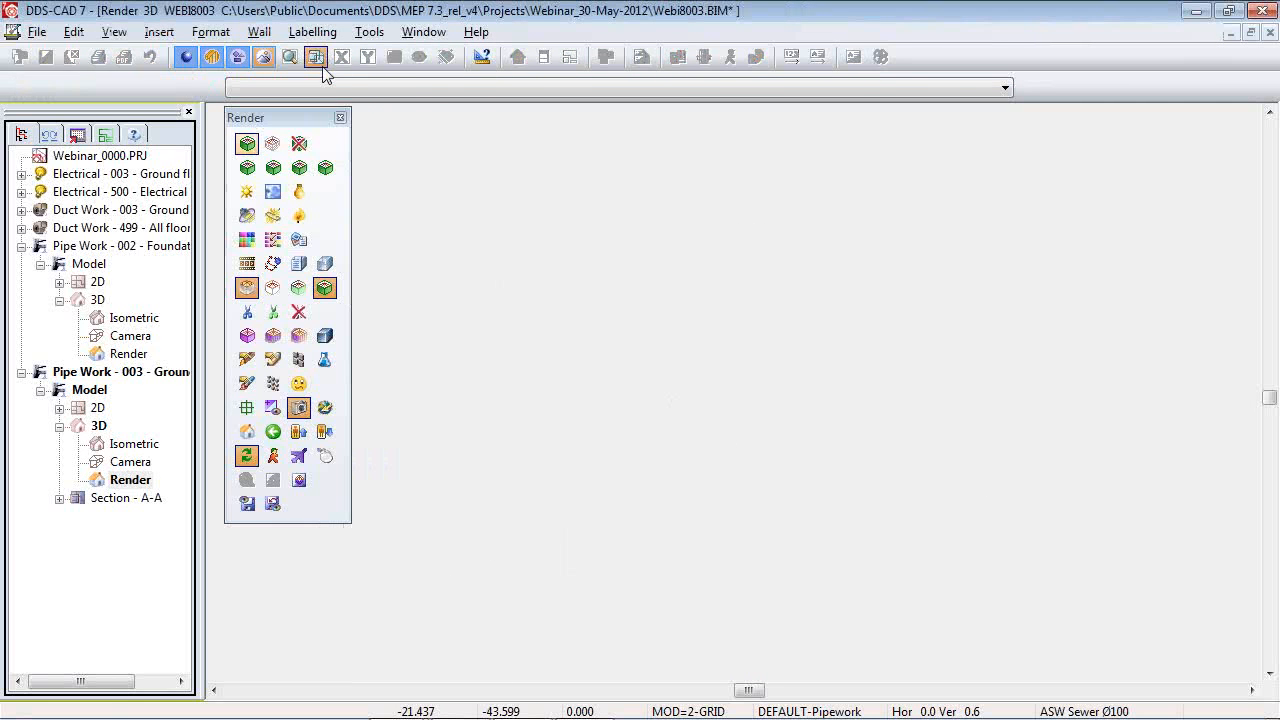
{"action": "left_click", "coordinate": [420, 57]}
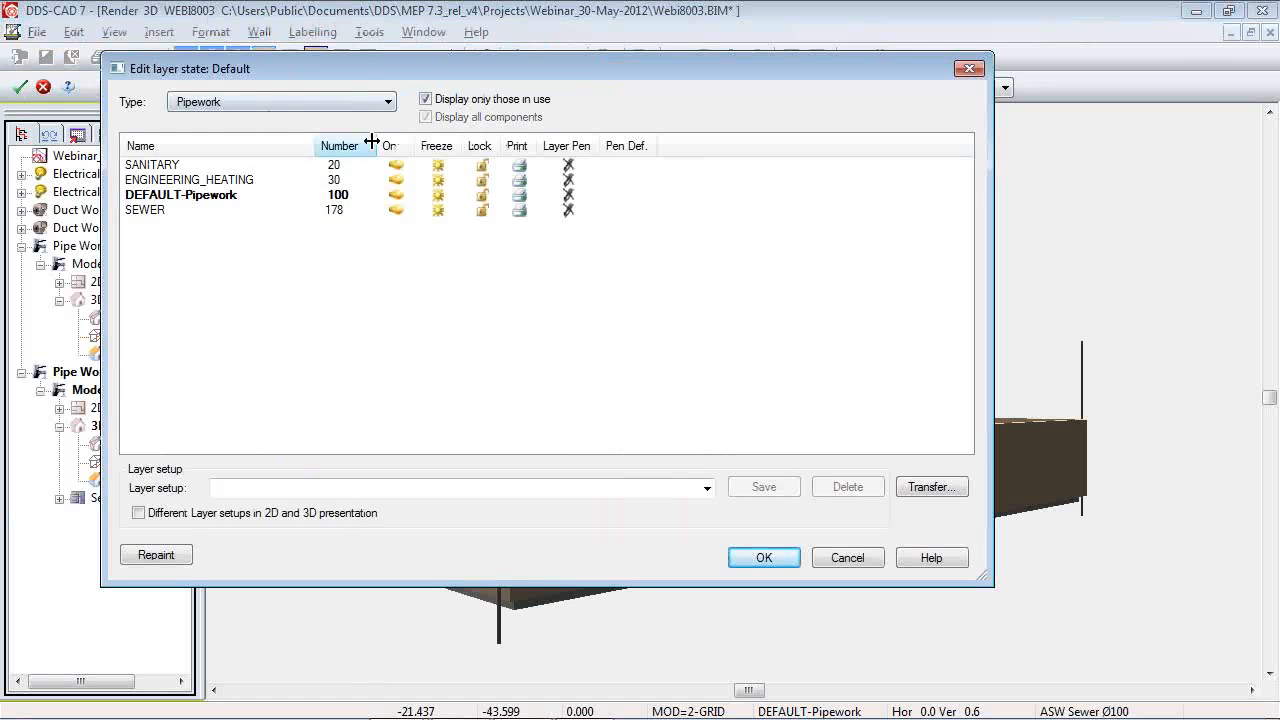
{"action": "right_click", "coordinate": [408, 182]}
{"action": "left_click", "coordinate": [452, 300]}
{"action": "left_click", "coordinate": [307, 102]}
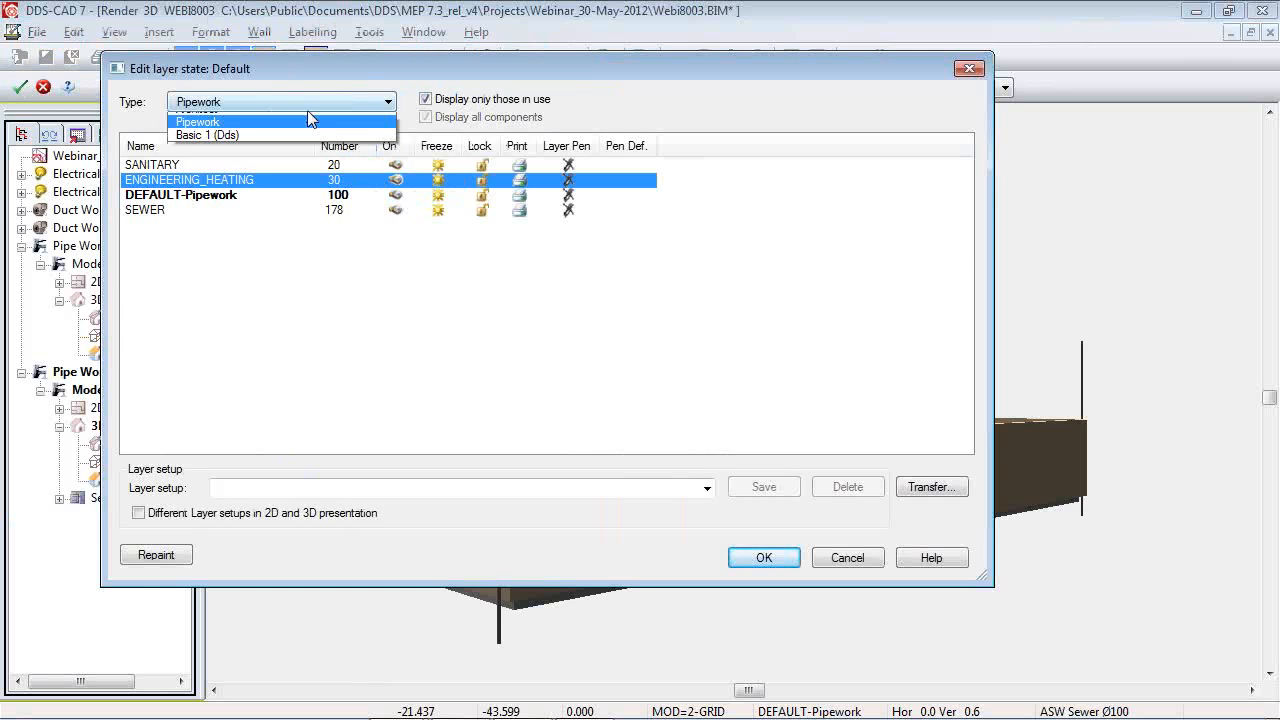
{"action": "left_click", "coordinate": [220, 114]}
{"action": "right_click", "coordinate": [399, 193]}
{"action": "left_click", "coordinate": [473, 316]}
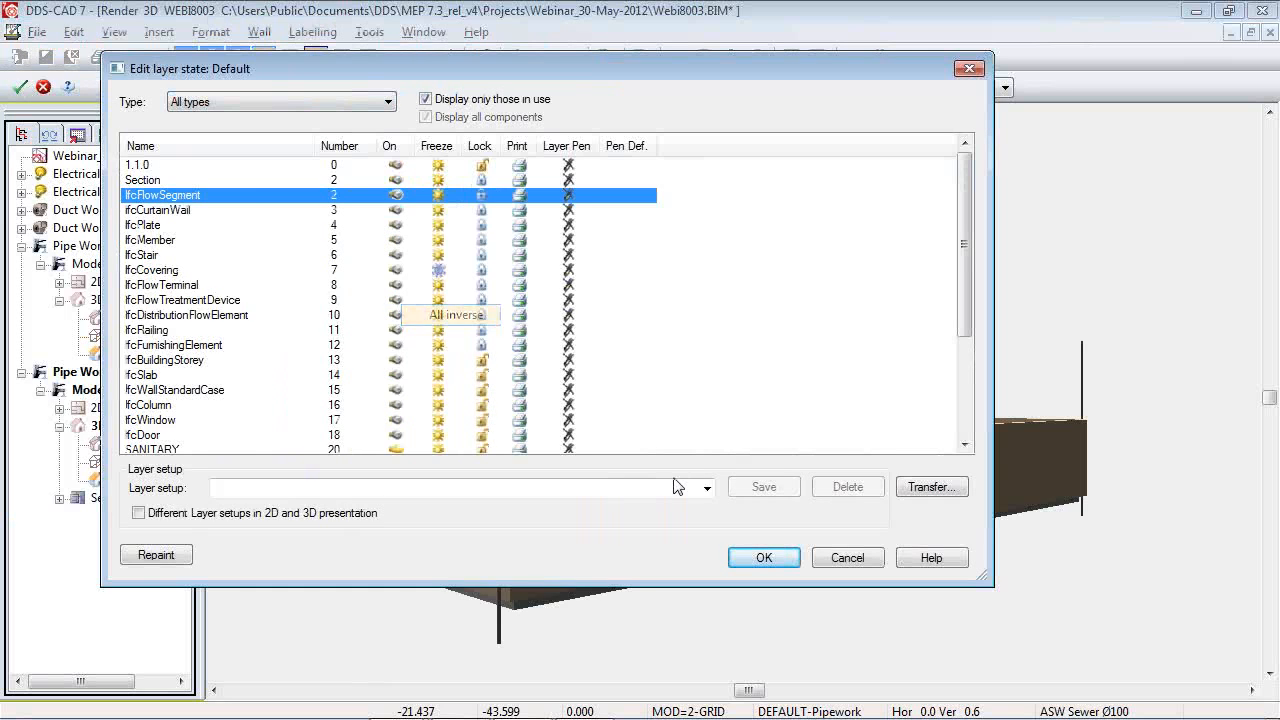
{"action": "left_click", "coordinate": [770, 558]}
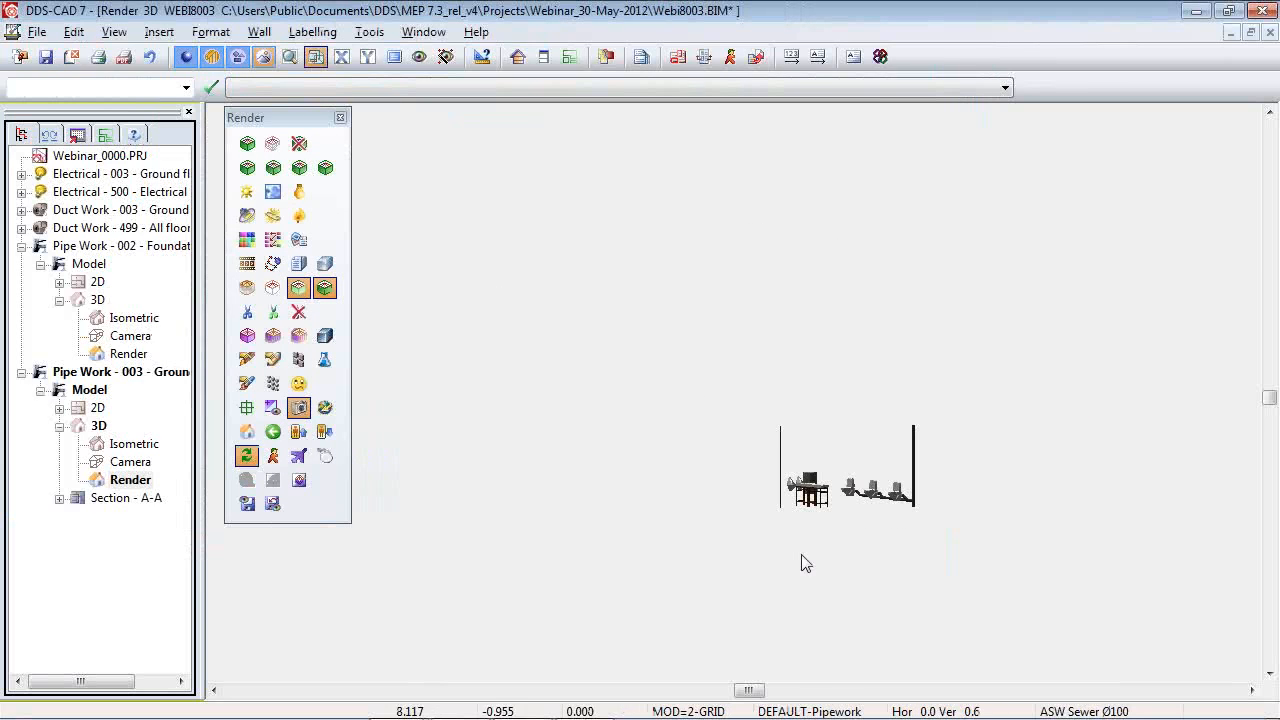
{"action": "scroll", "coordinate": [940, 465], "scroll_direction": "up", "scroll_amount": 5}
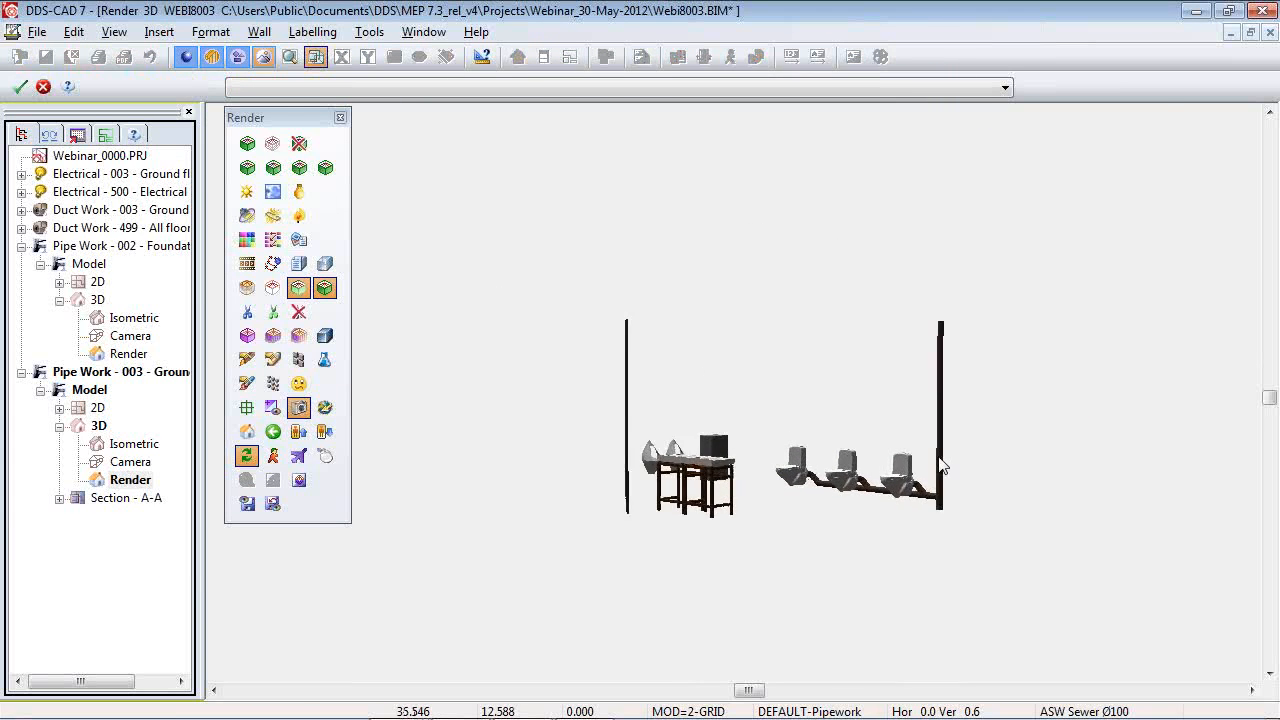
{"action": "left_click_drag", "start_coordinate": [783, 354], "coordinate": [276, 407]}
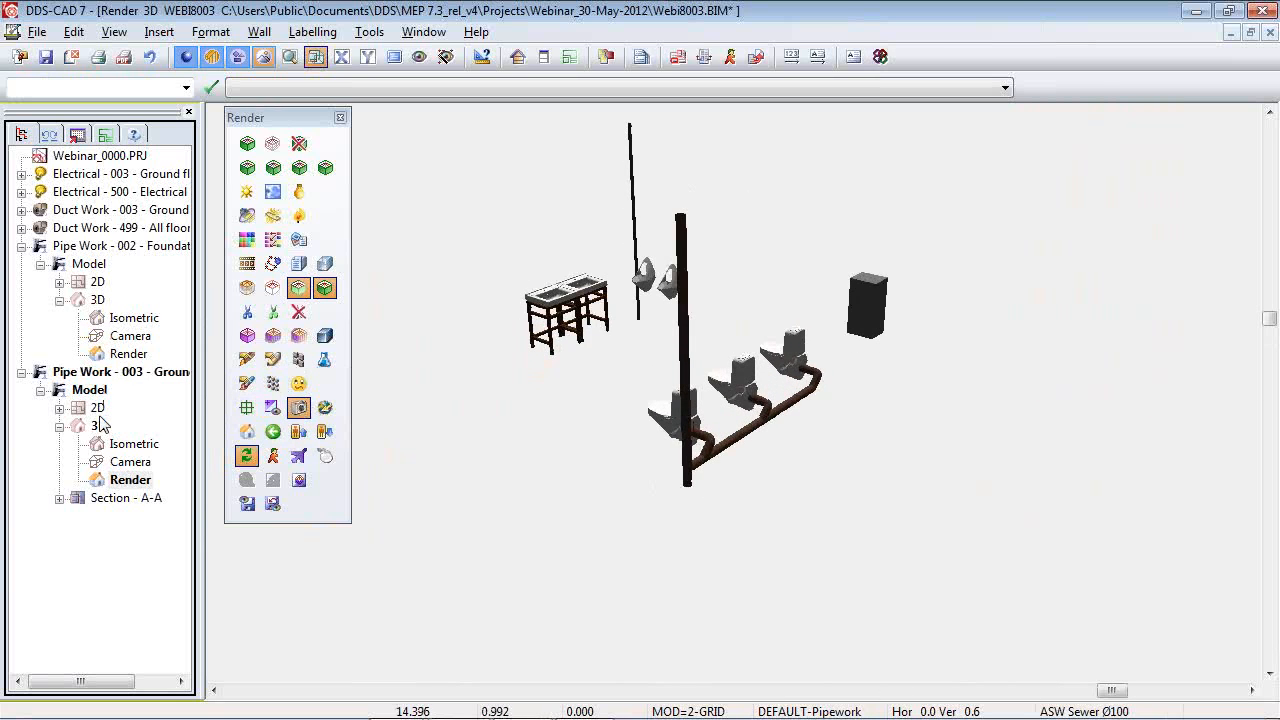
Connect the urinal farther from the vertical pipe in the ground floor 2D model with the drainage option Vertical pipe (using 45°).
{"action": "double_click", "coordinate": [84, 284]}
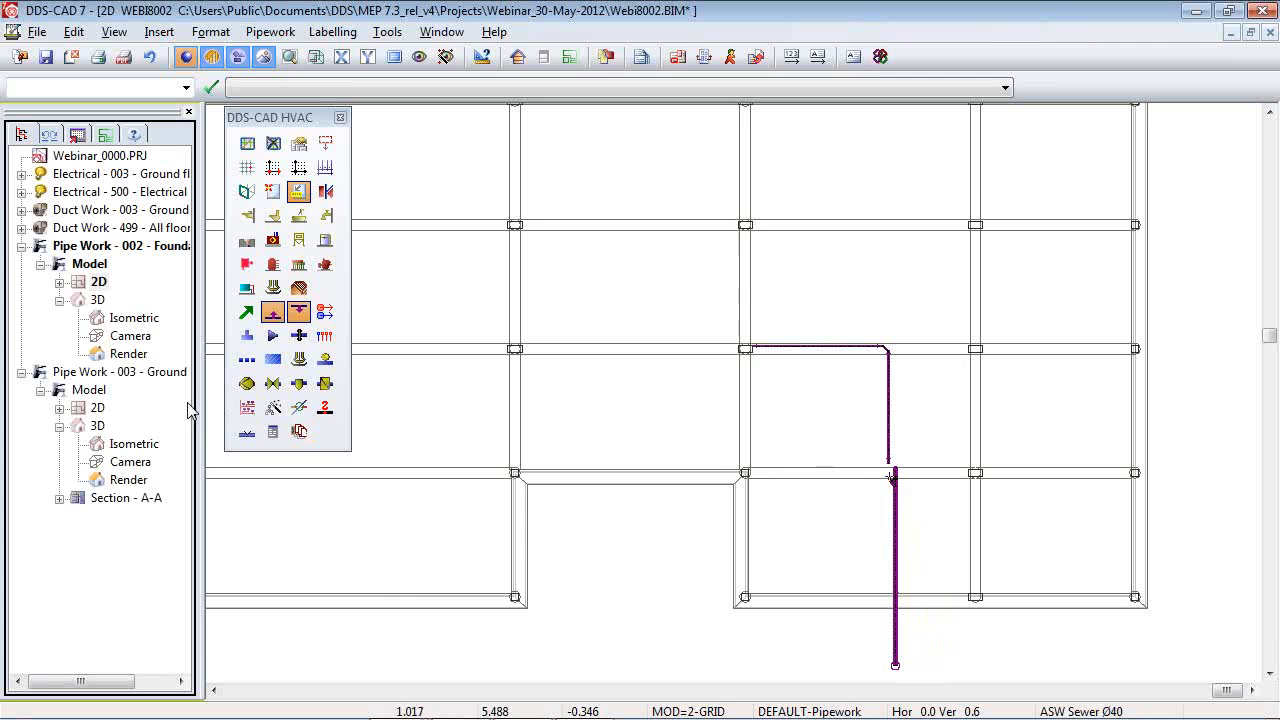
{"action": "double_click", "coordinate": [97, 408]}
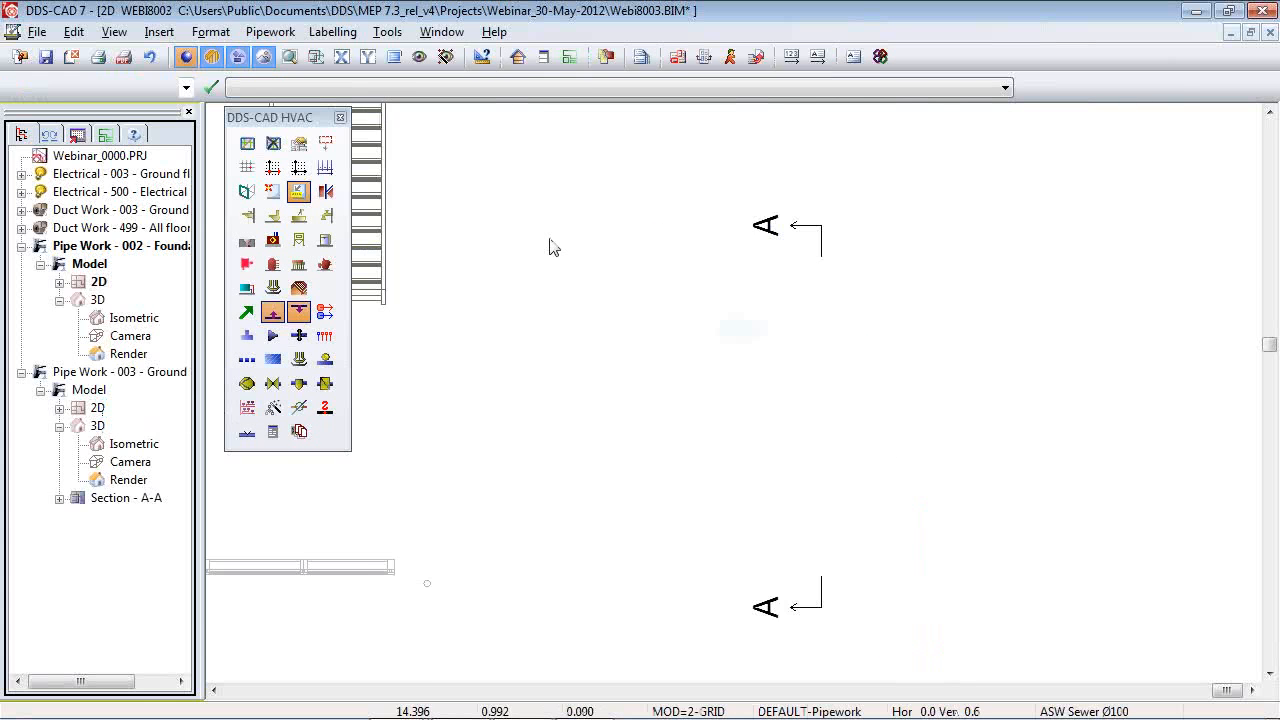
{"action": "scroll", "coordinate": [521, 285], "scroll_direction": "up", "scroll_amount": 5}
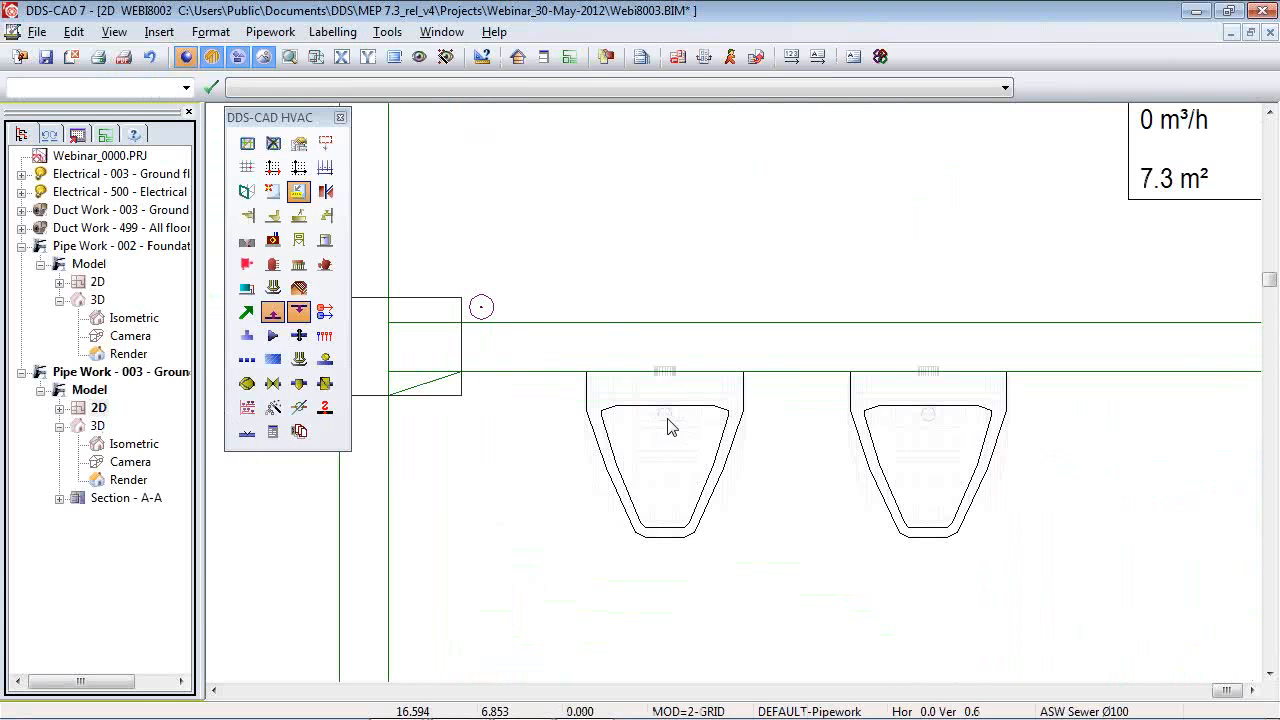
{"action": "right_click", "coordinate": [894, 414]}
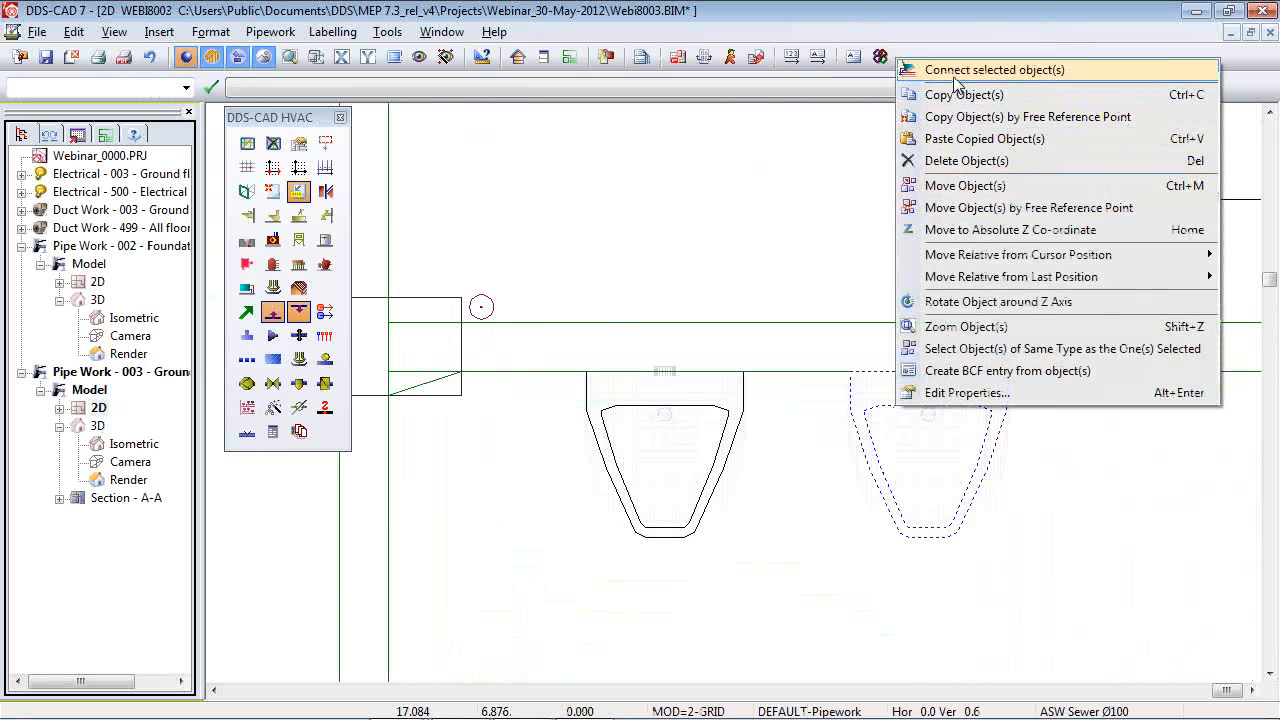
{"action": "left_click", "coordinate": [950, 71]}
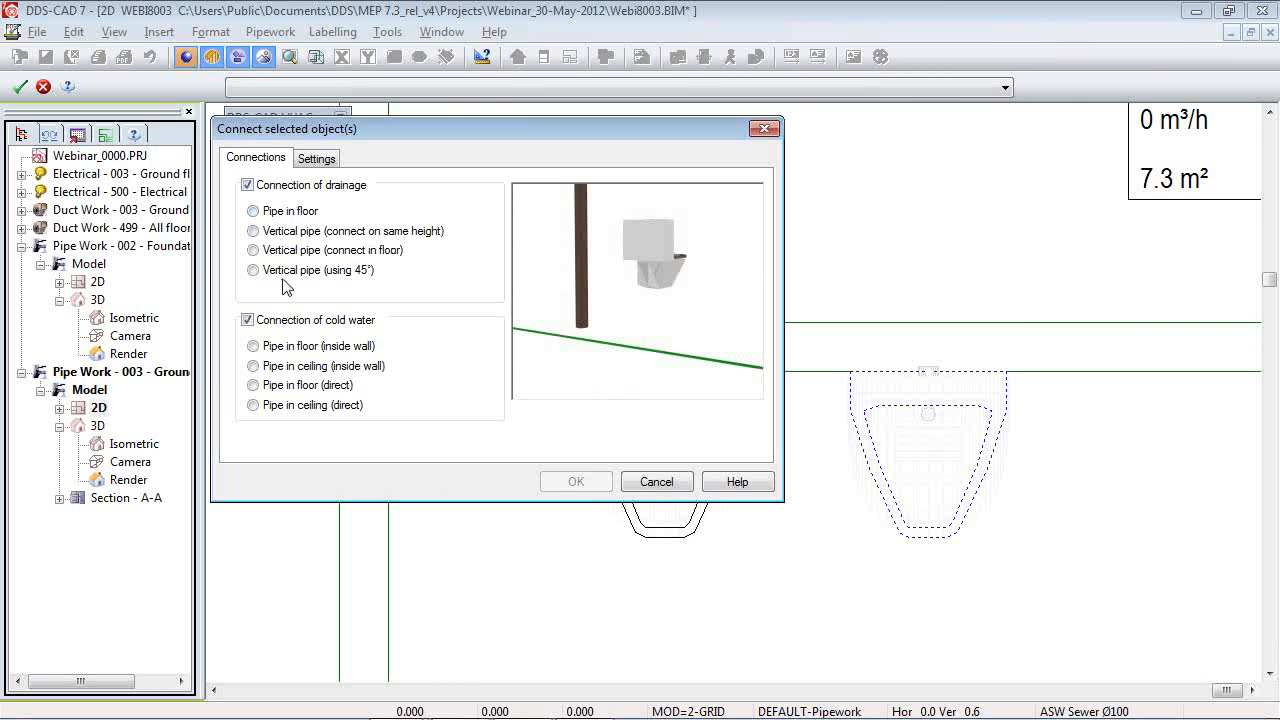
{"action": "left_click", "coordinate": [291, 271]}
{"action": "left_click", "coordinate": [578, 481]}
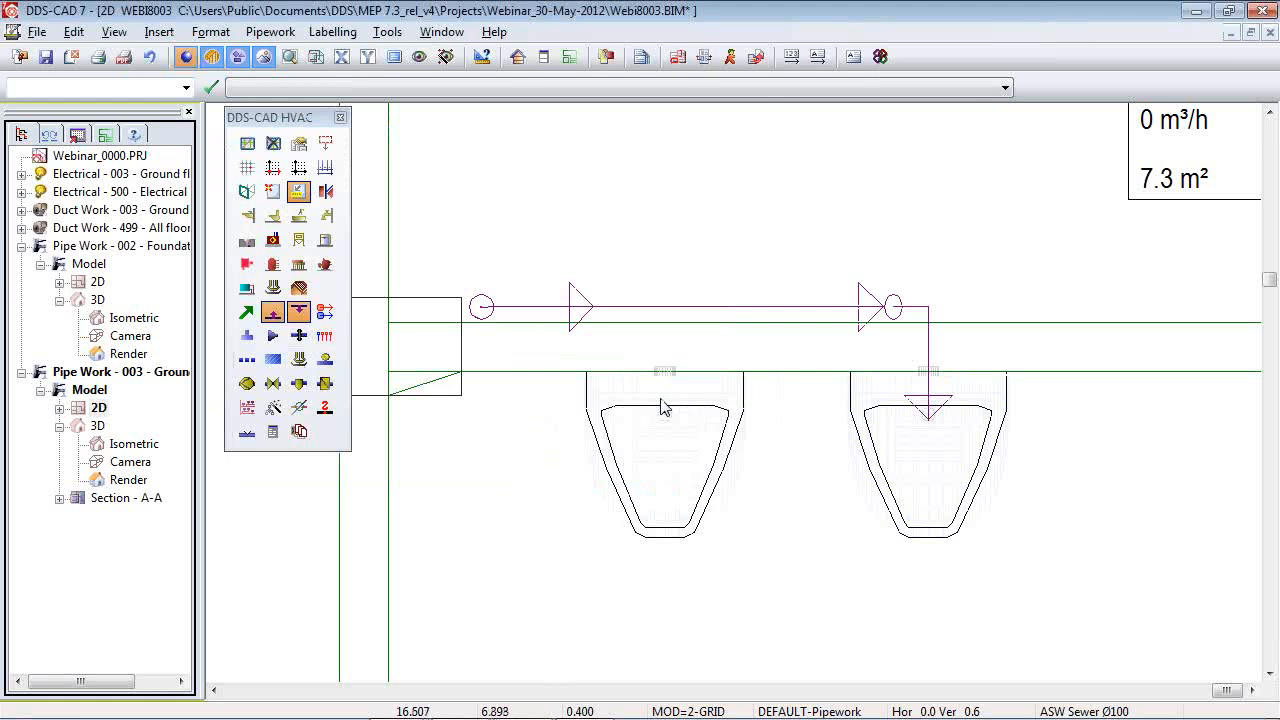
Connect the urinal nearer the vertical pipe with the drainage option Pipe in floor.
{"action": "left_click", "coordinate": [660, 410]}
{"action": "right_click", "coordinate": [660, 410]}
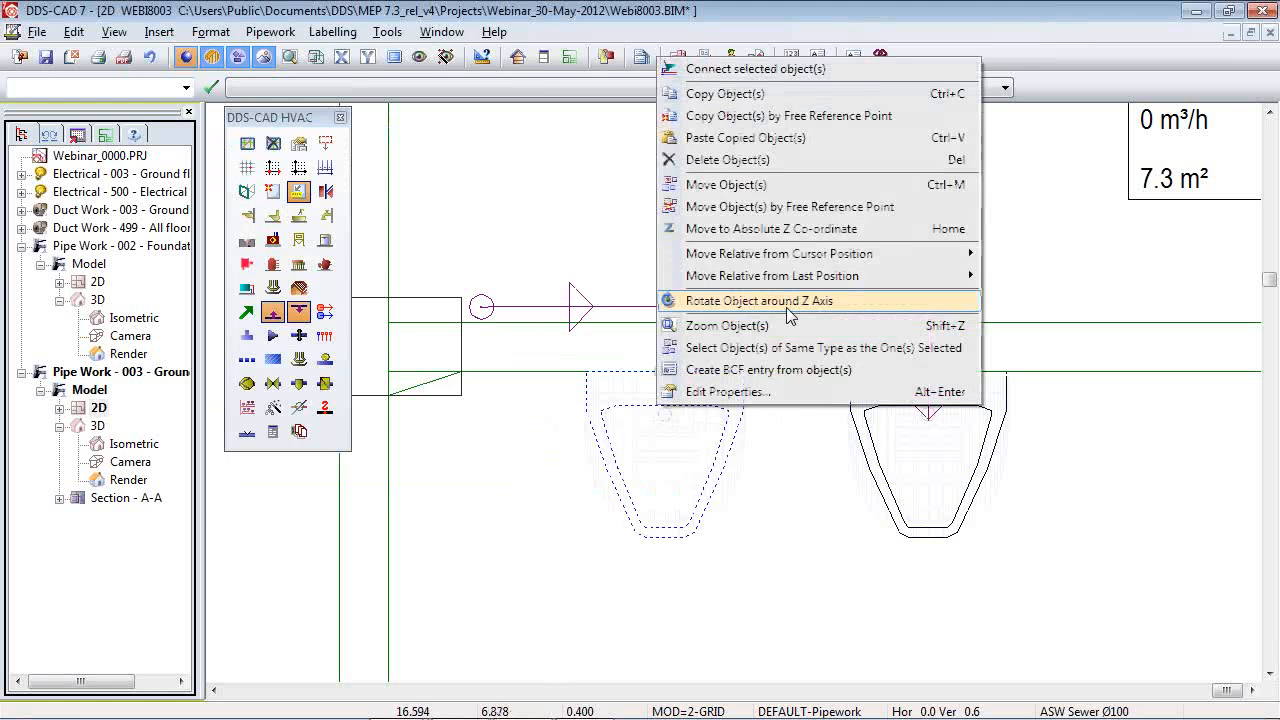
{"action": "left_click", "coordinate": [700, 75]}
{"action": "left_click", "coordinate": [294, 213]}
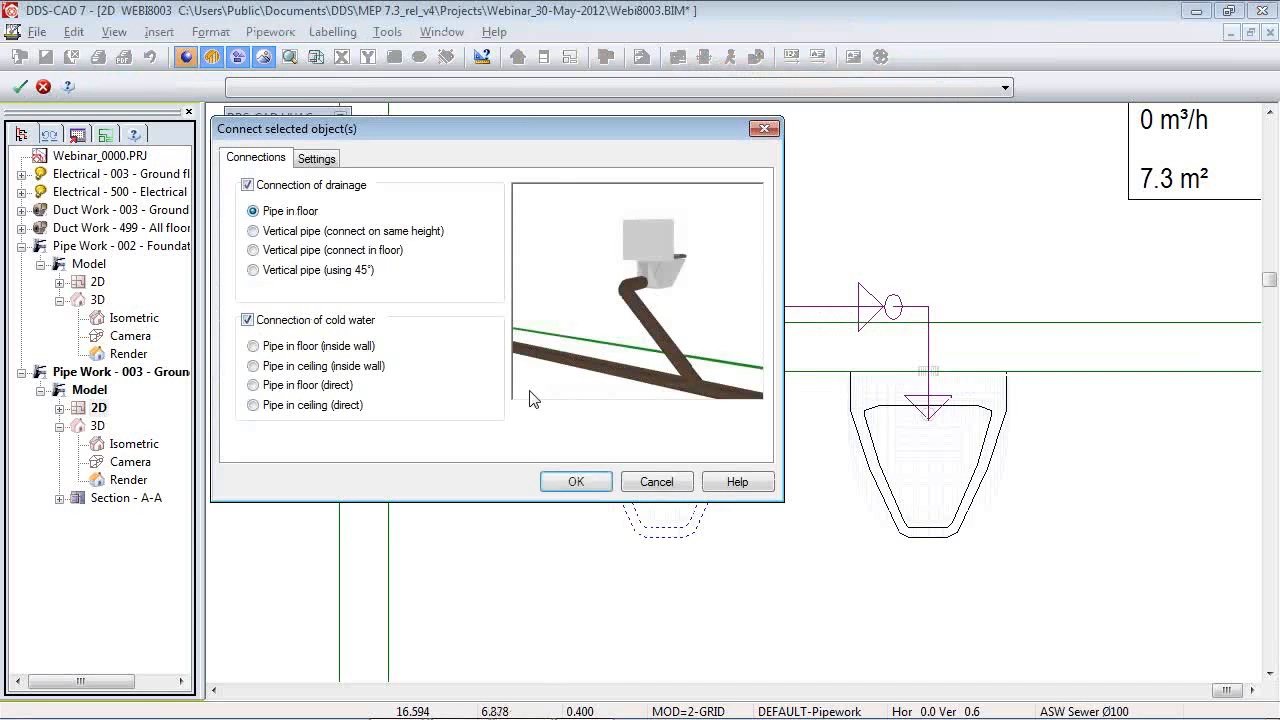
{"action": "left_click", "coordinate": [576, 481]}
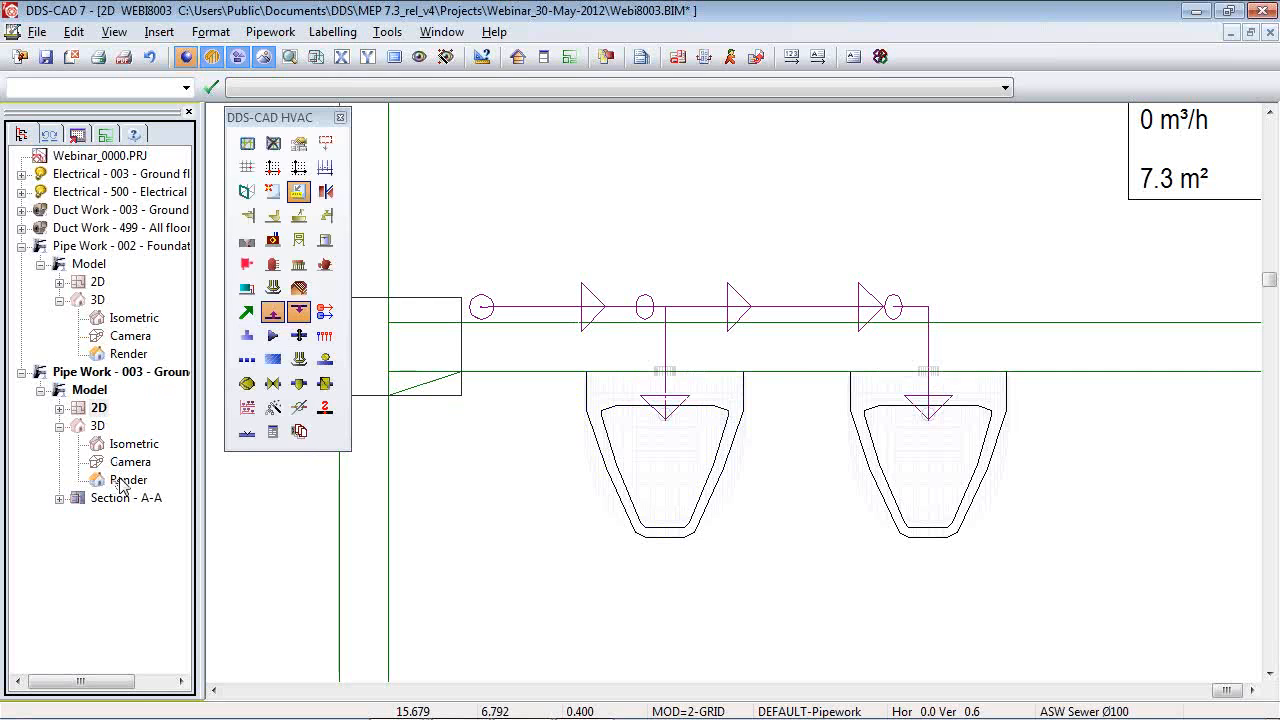
Open the ground floor Render view and turn off all layers of the type Basic 1 (Dds).
{"action": "double_click", "coordinate": [121, 481]}
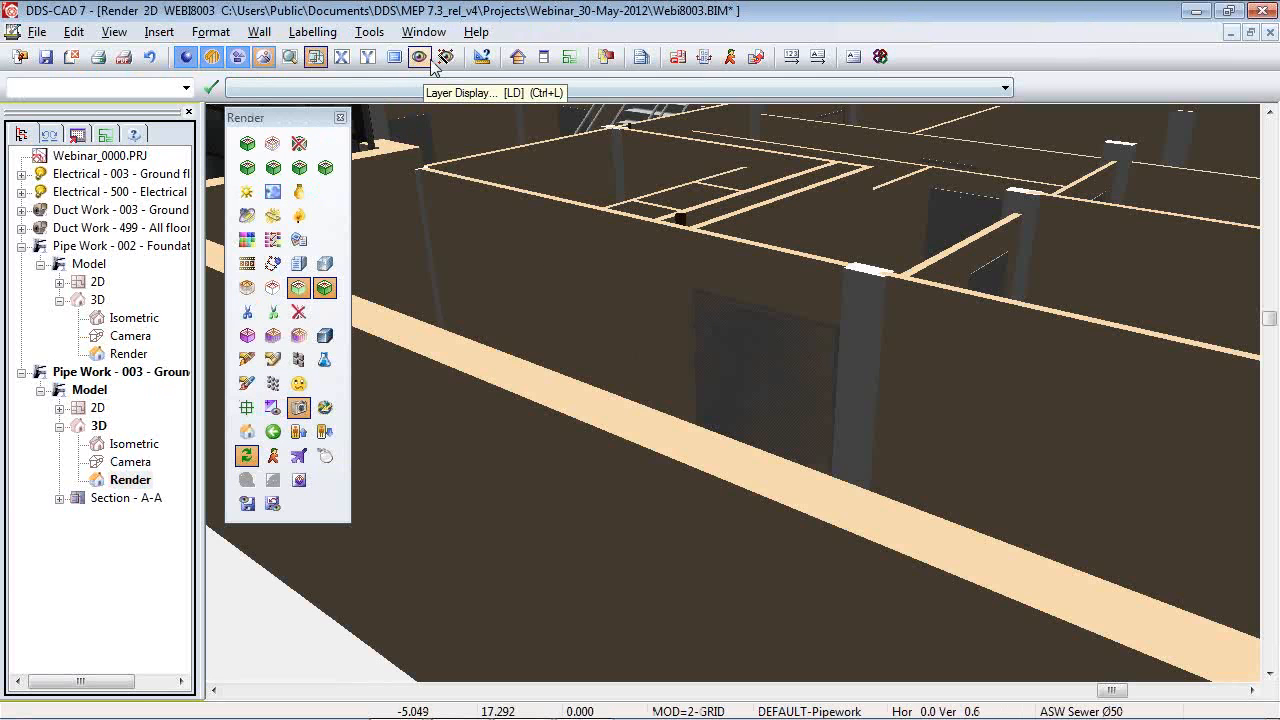
{"action": "left_click", "coordinate": [419, 57]}
{"action": "left_click", "coordinate": [388, 102]}
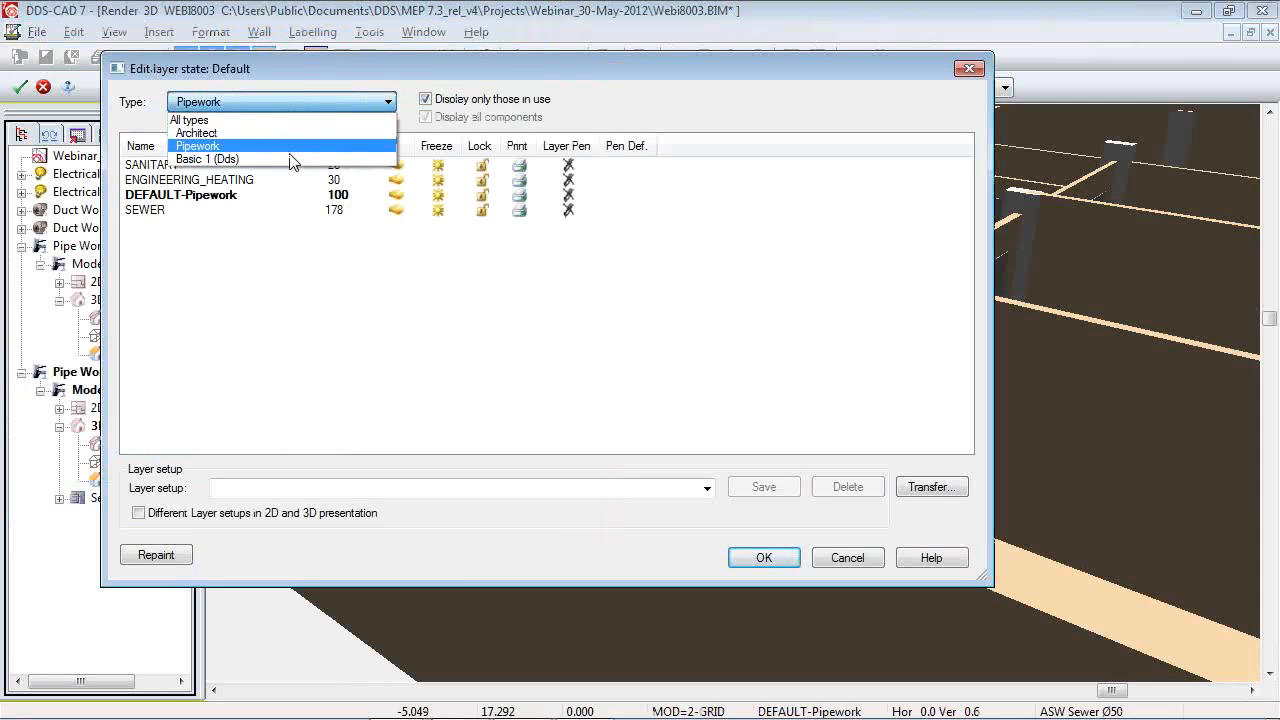
{"action": "left_click", "coordinate": [230, 157]}
{"action": "left_click", "coordinate": [396, 194]}
{"action": "right_click", "coordinate": [400, 194]}
{"action": "left_click", "coordinate": [455, 317]}
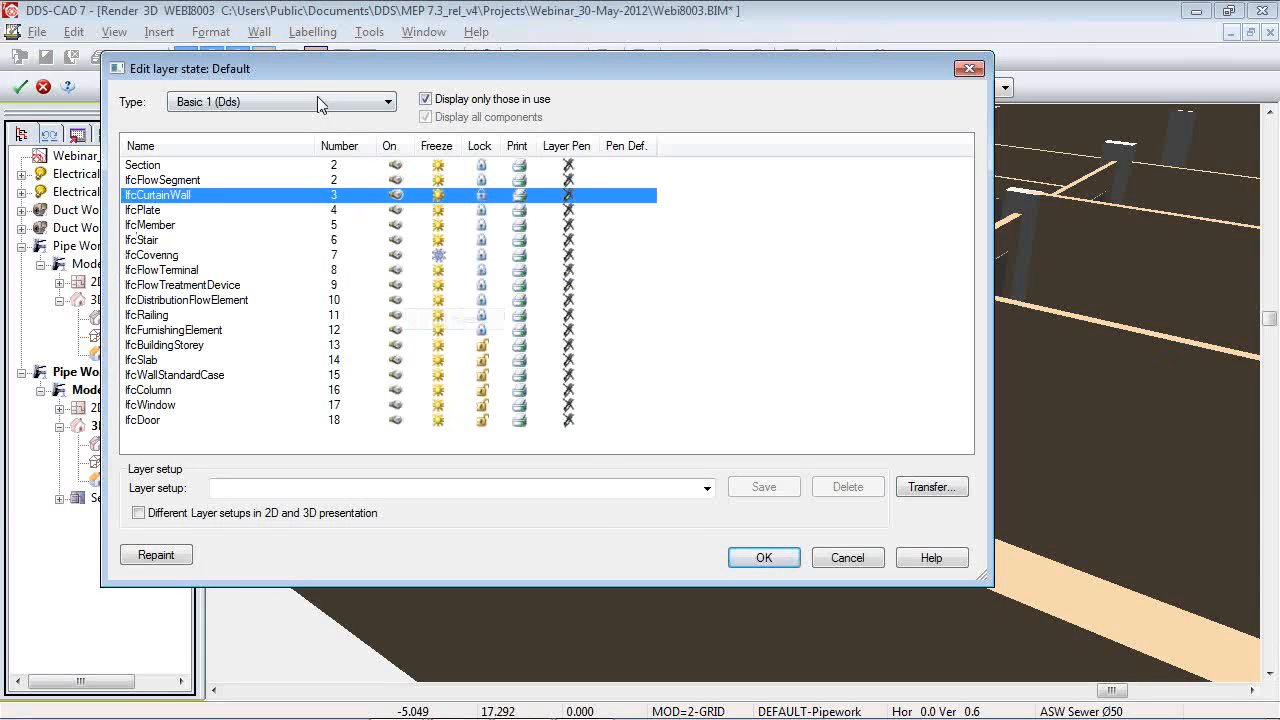
Turn off all layers of the type Architect in the layer state.
{"action": "left_click", "coordinate": [282, 102]}
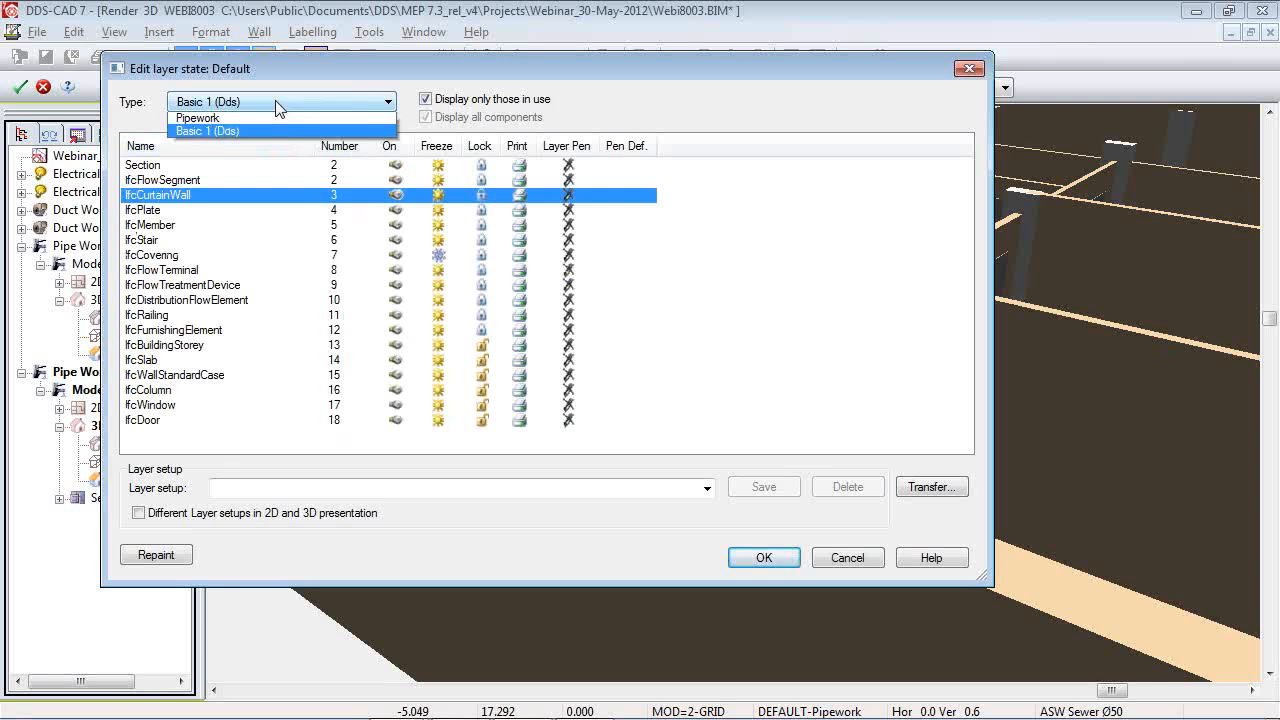
{"action": "left_click", "coordinate": [277, 142]}
{"action": "right_click", "coordinate": [389, 194]}
{"action": "left_click", "coordinate": [440, 270]}
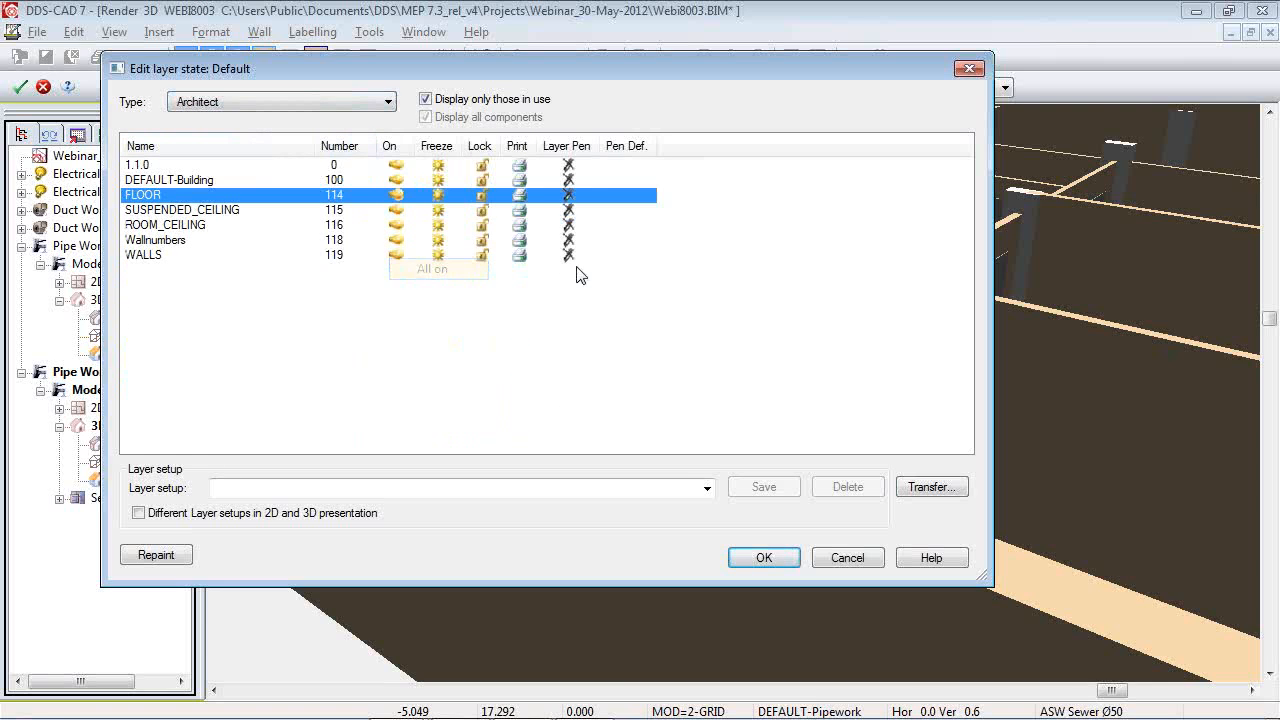
{"action": "right_click", "coordinate": [388, 195]}
{"action": "left_click", "coordinate": [457, 317]}
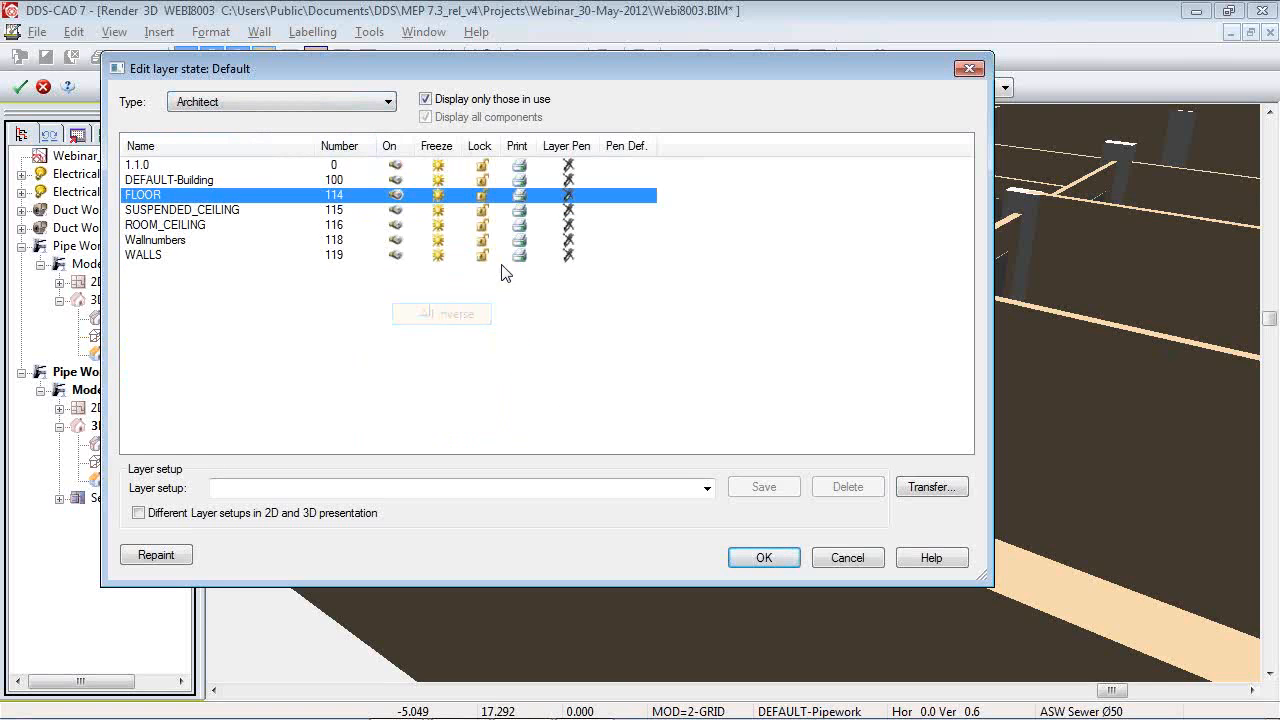
Save the current layer state as a layer setup named GL.
{"action": "left_click", "coordinate": [430, 488]}
{"action": "type", "text": "GL"}
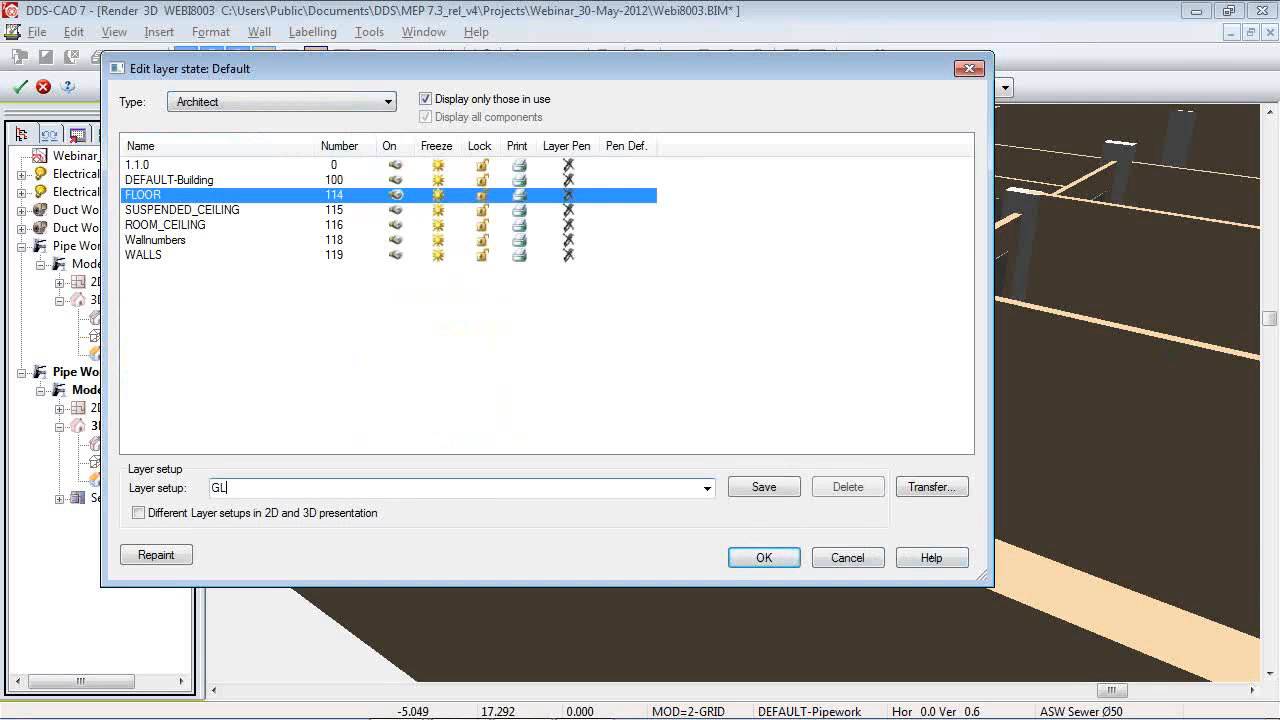
{"action": "left_click", "coordinate": [737, 494]}
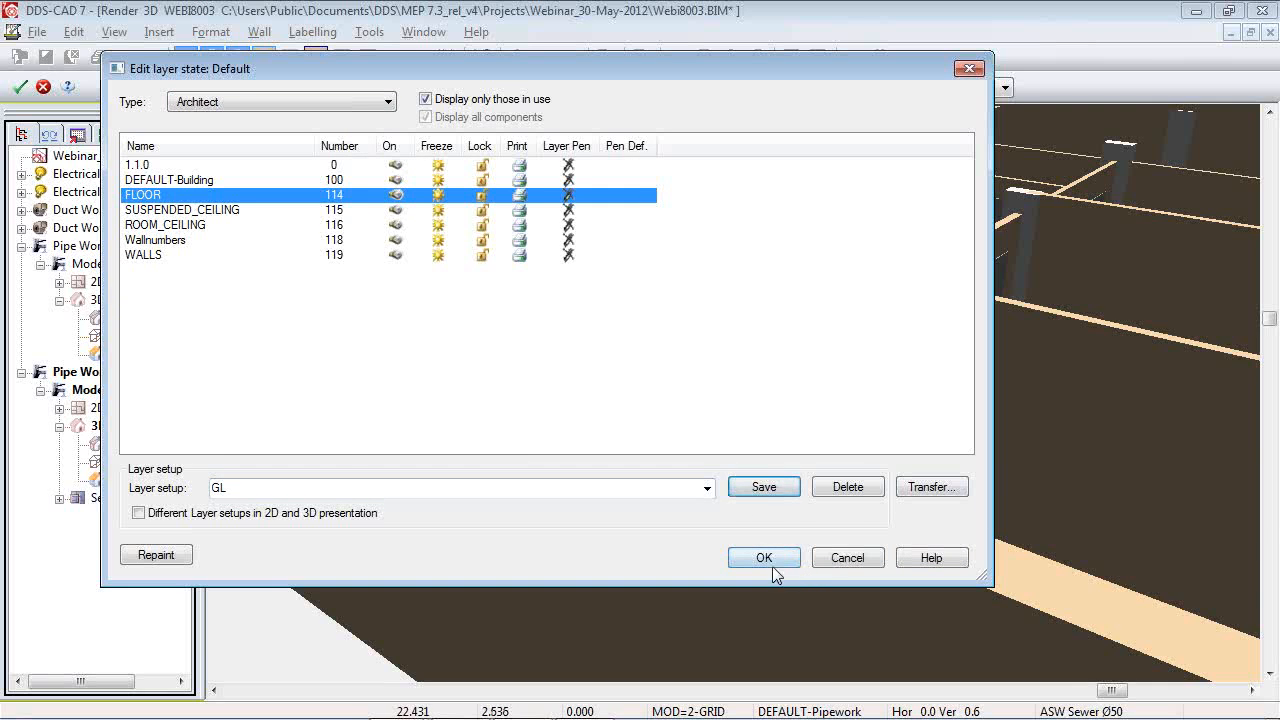
Apply the edited layer state to the ground floor Render view and bring the toilets, urinals and pipework into view.
{"action": "left_click", "coordinate": [763, 558]}
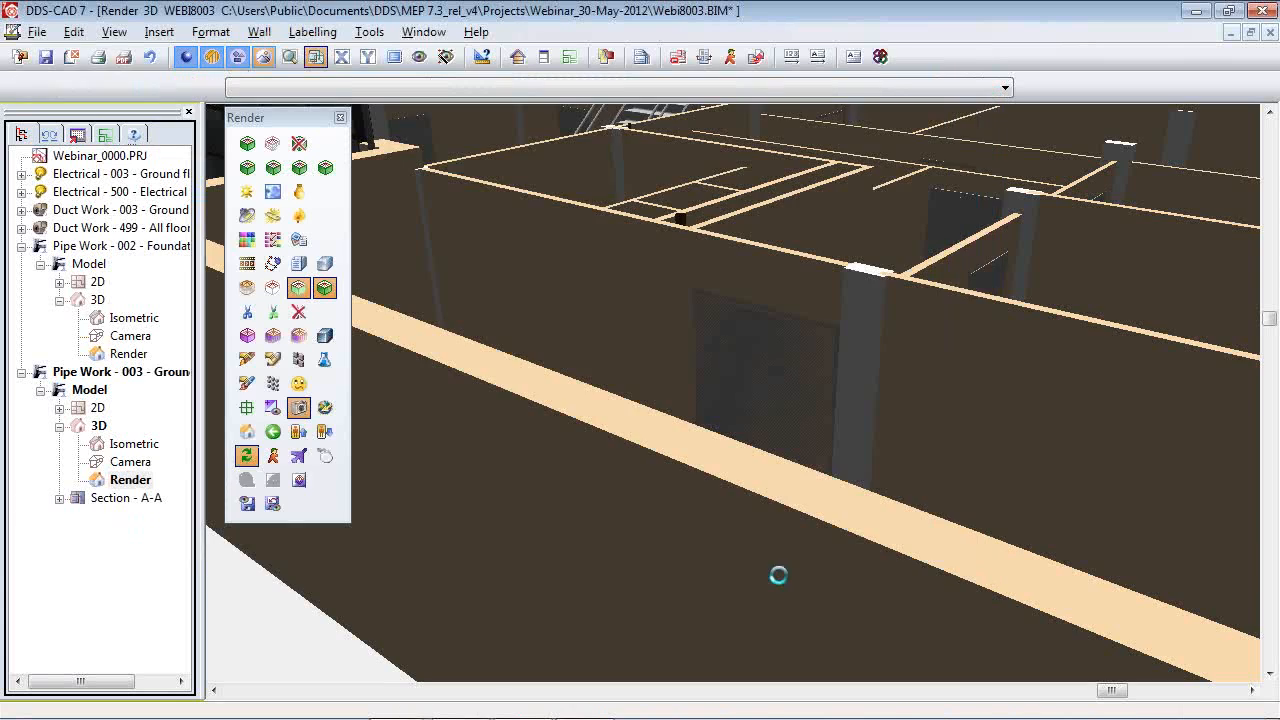
{"action": "scroll", "coordinate": [708, 253], "scroll_direction": "up", "scroll_amount": 6}
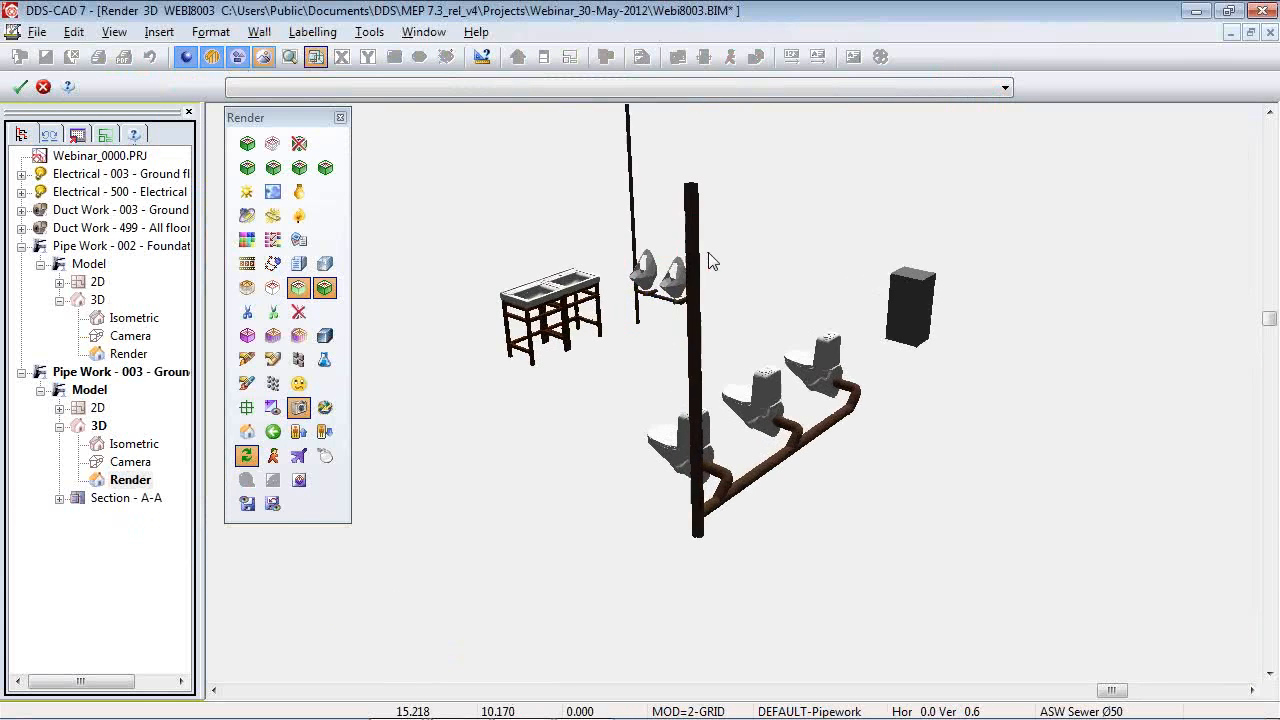
{"action": "scroll", "coordinate": [835, 231], "scroll_direction": "up", "scroll_amount": 3}
{"action": "left_click_drag", "start_coordinate": [922, 201], "coordinate": [418, 210]}
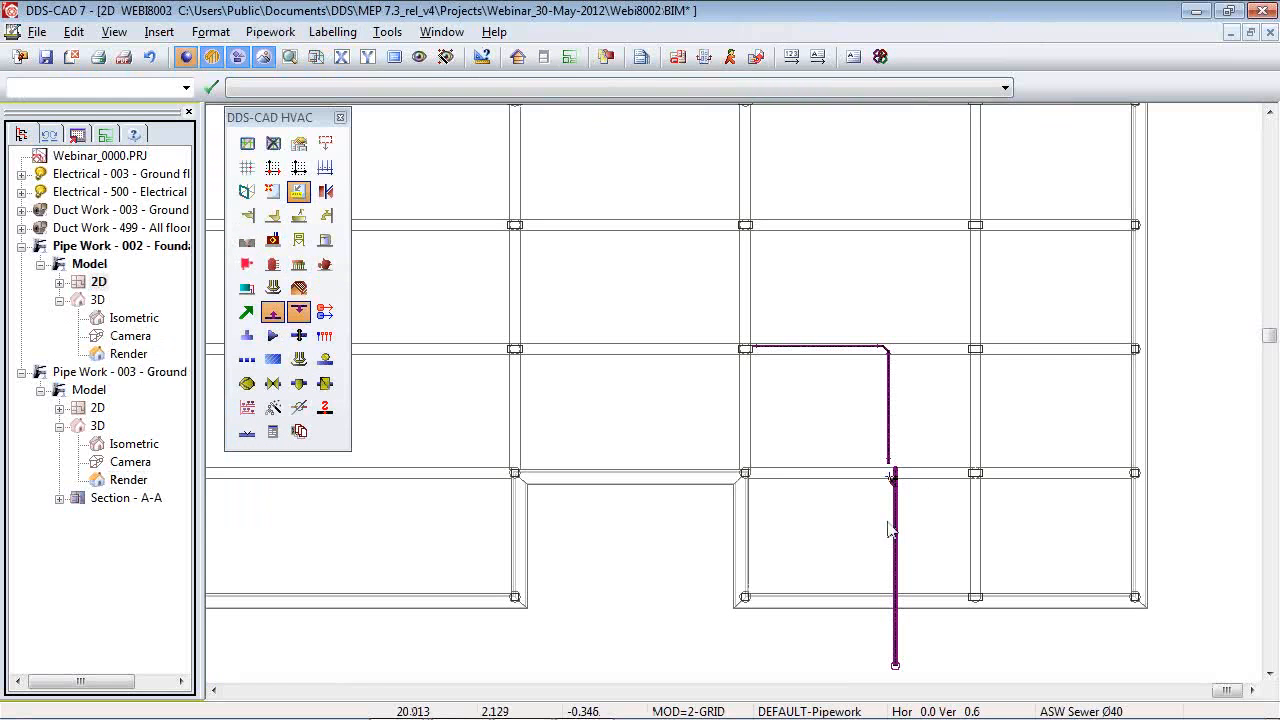
In the foundation model's 3D camera view, move the thin sewer pipe's open start point onto the branch fitting's ASW Sewer ø40 pipe end.
{"action": "left_click_drag", "start_coordinate": [852, 538], "coordinate": [943, 432]}
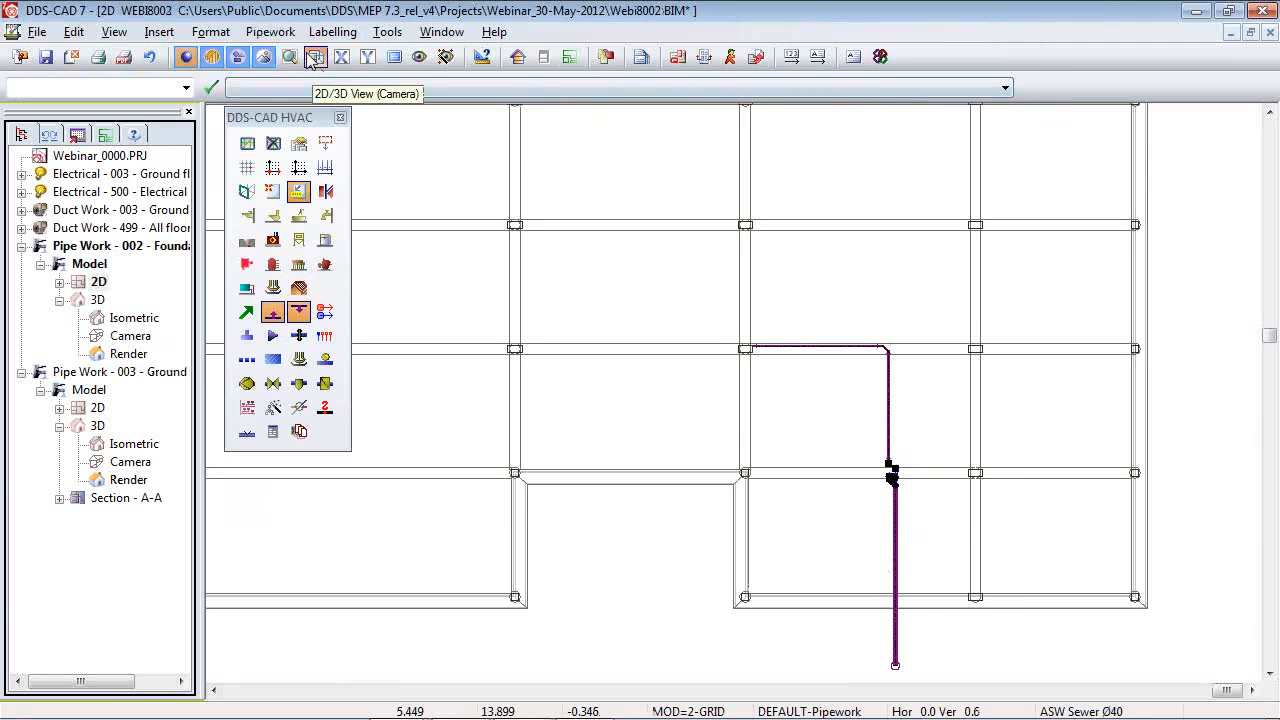
{"action": "left_click", "coordinate": [315, 56]}
{"action": "scroll", "coordinate": [690, 456], "scroll_direction": "down", "scroll_amount": 3}
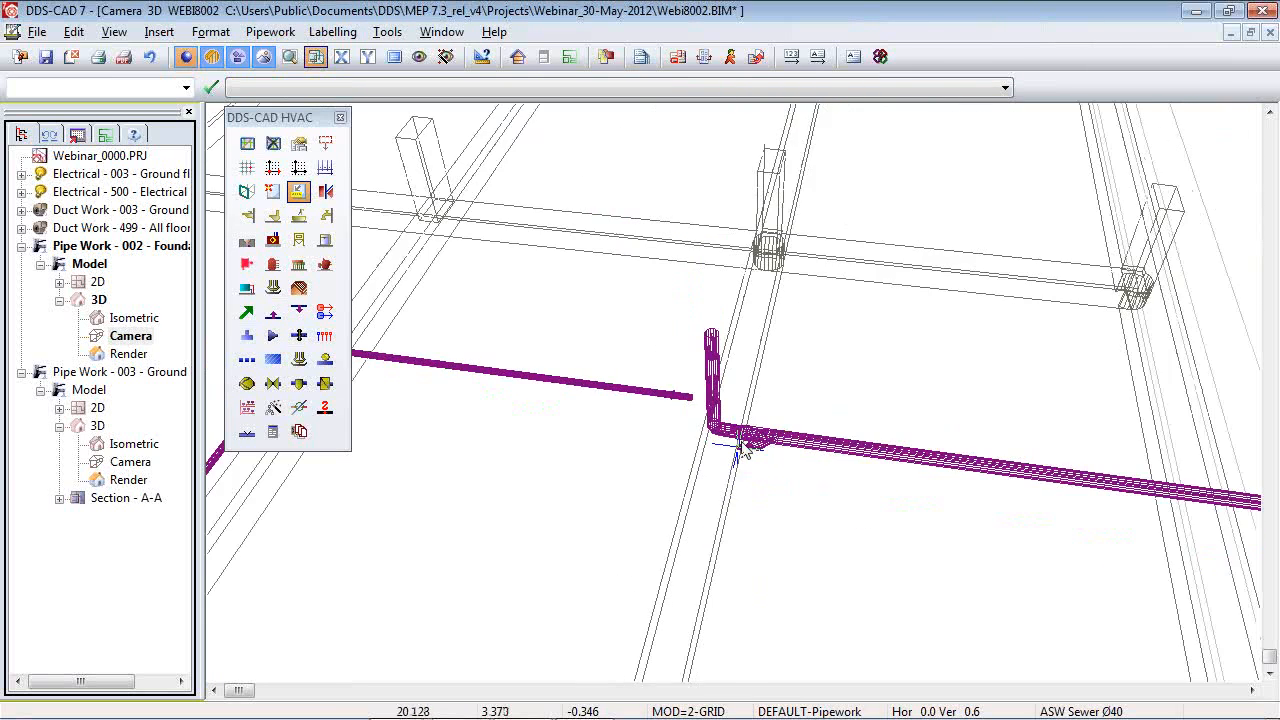
{"action": "middle_click_drag", "start_coordinate": [690, 456], "coordinate": [637, 401]}
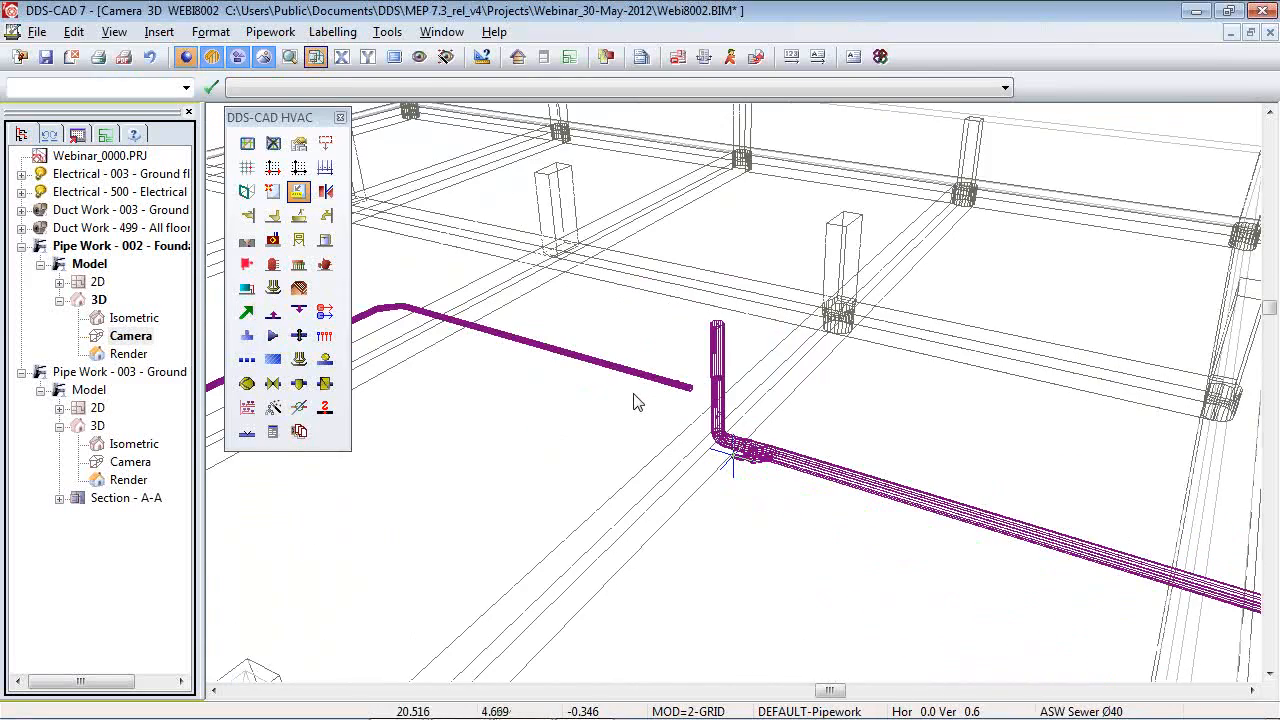
{"action": "scroll", "coordinate": [730, 335], "scroll_direction": "down", "scroll_amount": 2}
{"action": "left_click", "coordinate": [672, 388]}
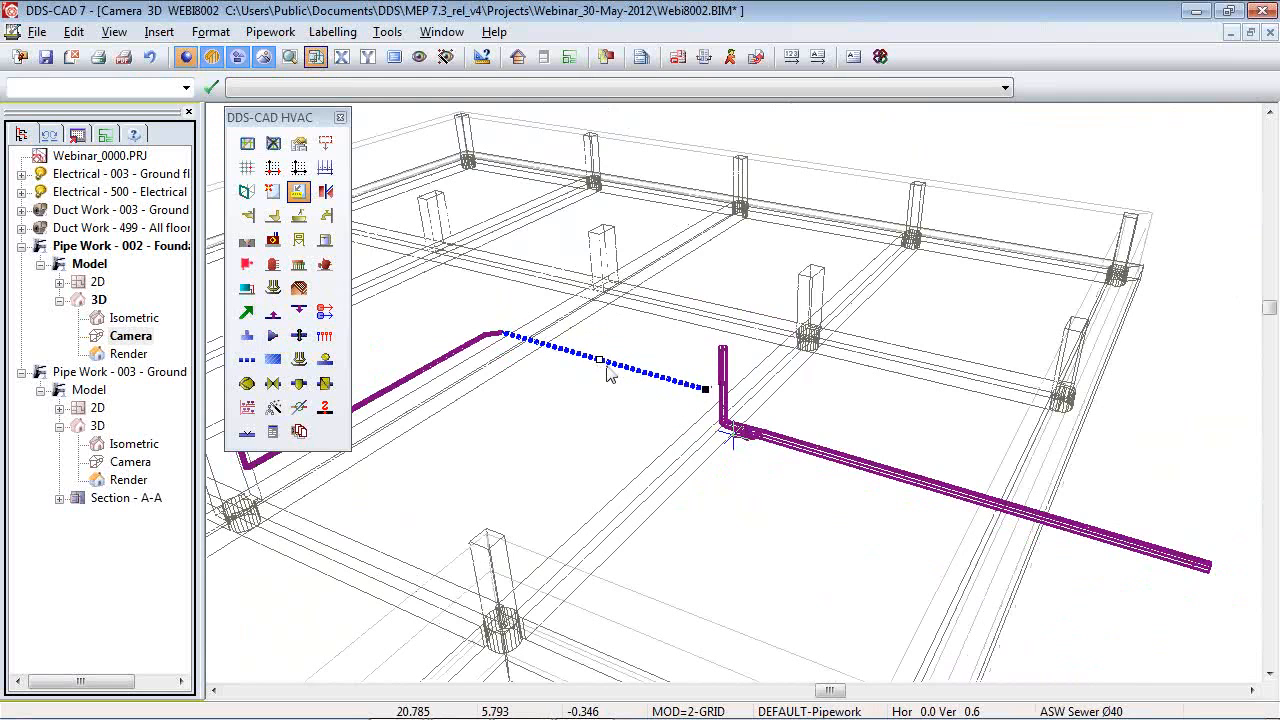
{"action": "left_click", "coordinate": [705, 390]}
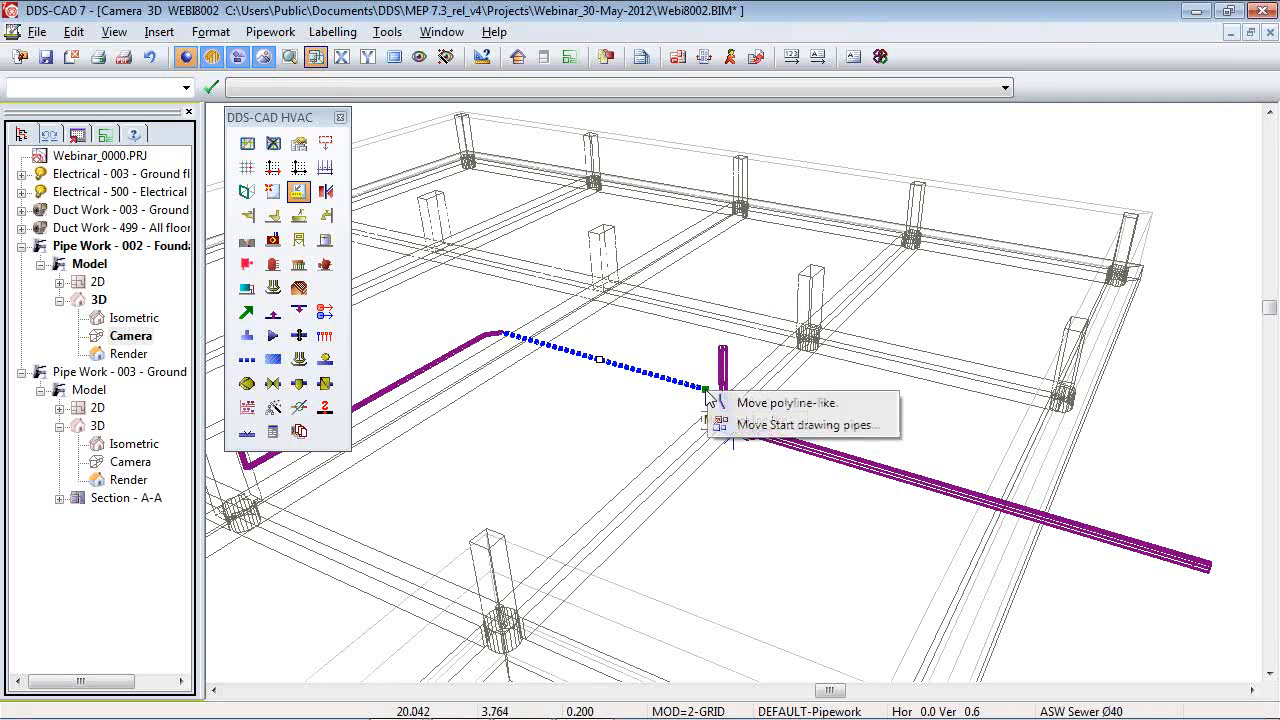
{"action": "left_click", "coordinate": [790, 425]}
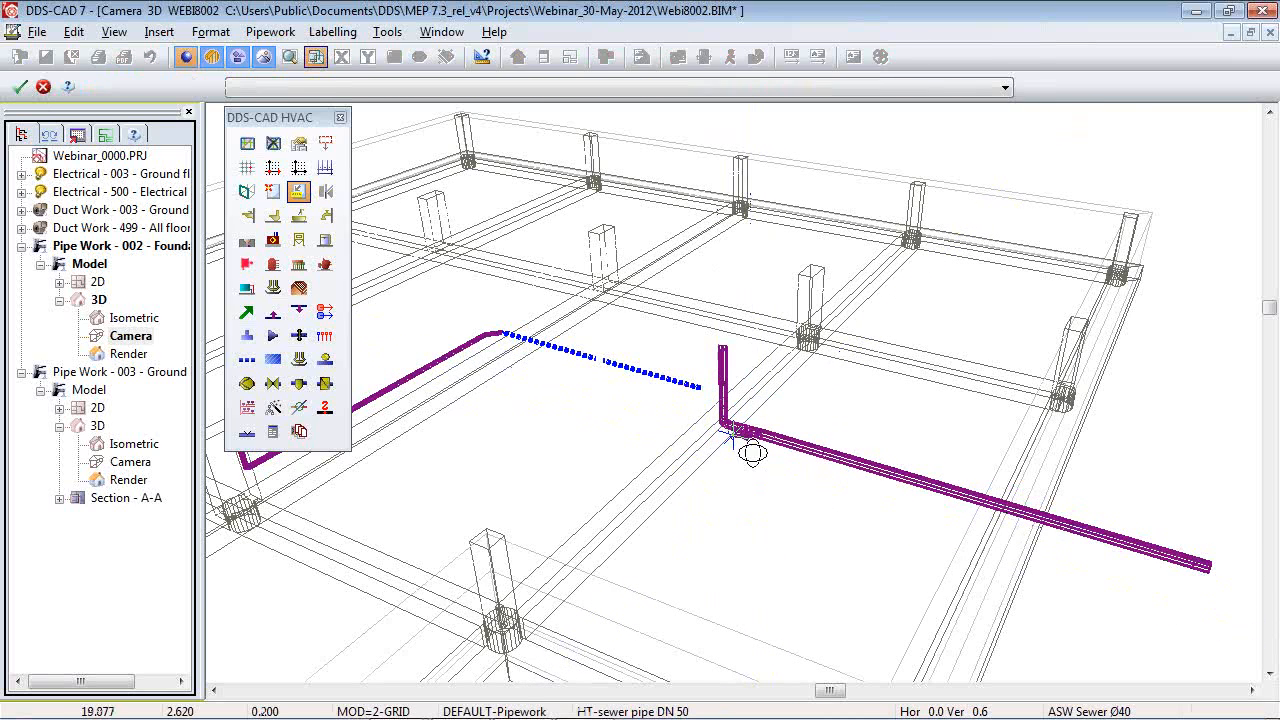
{"action": "scroll", "coordinate": [752, 458], "scroll_direction": "up", "scroll_amount": 3}
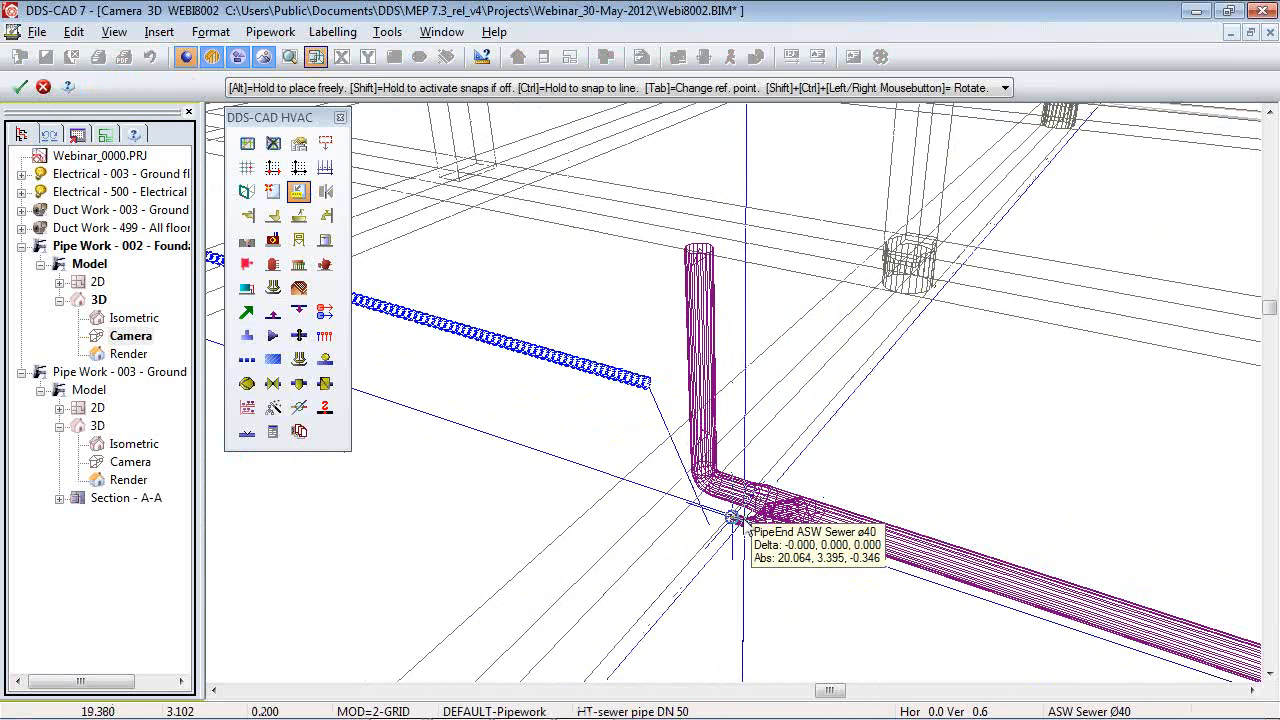
{"action": "left_click", "coordinate": [735, 518]}
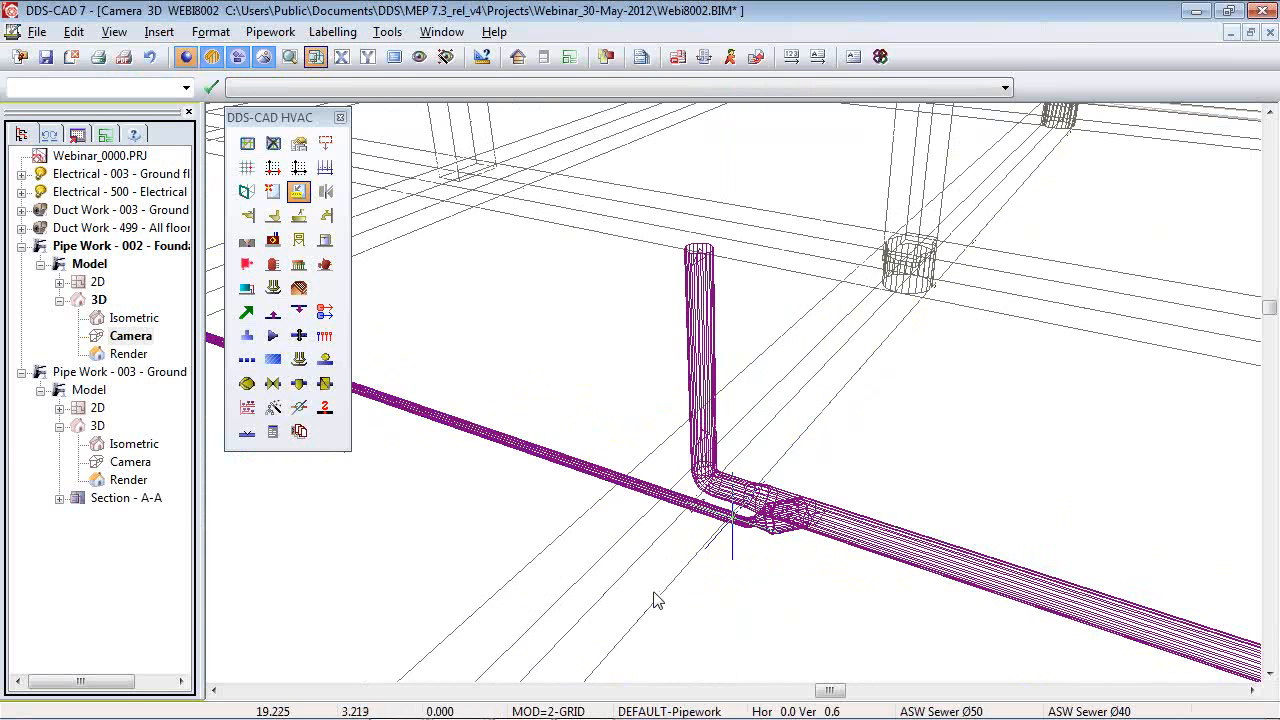
Open the foundation Render view and render the model as shaded solids.
{"action": "double_click", "coordinate": [120, 355]}
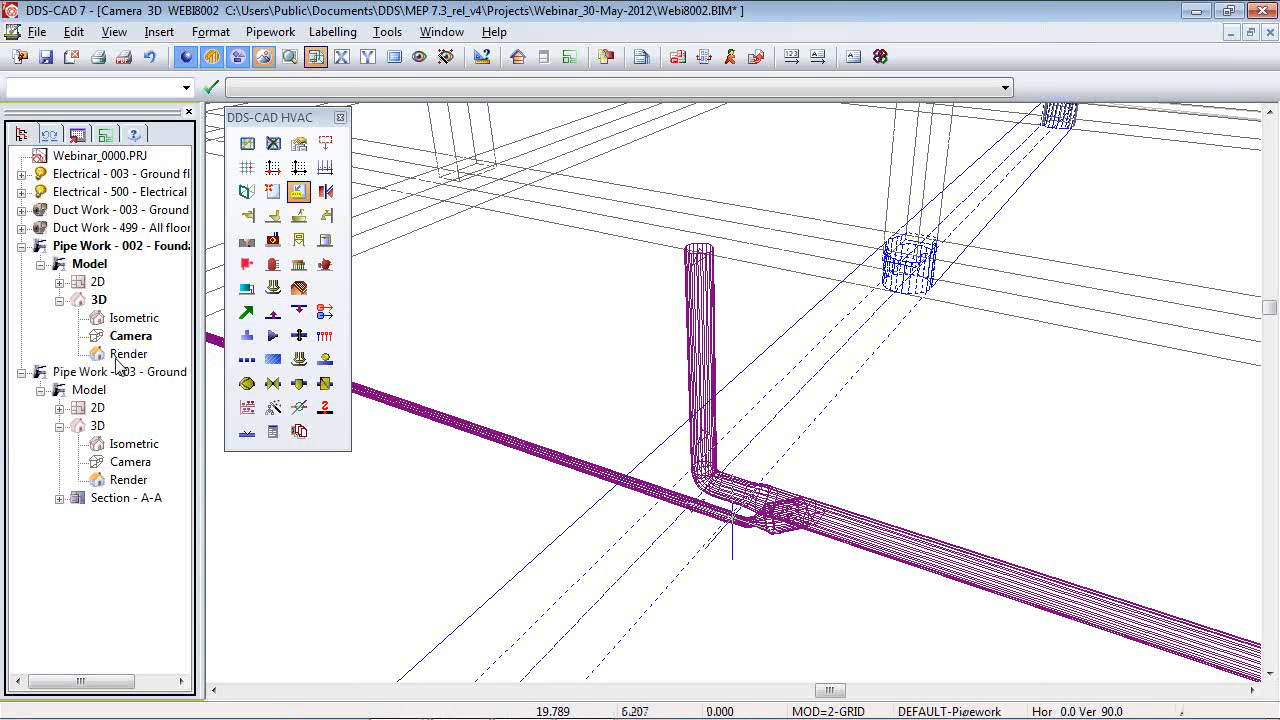
{"action": "left_click", "coordinate": [788, 445]}
{"action": "scroll", "coordinate": [829, 428], "scroll_direction": "up", "scroll_amount": 5}
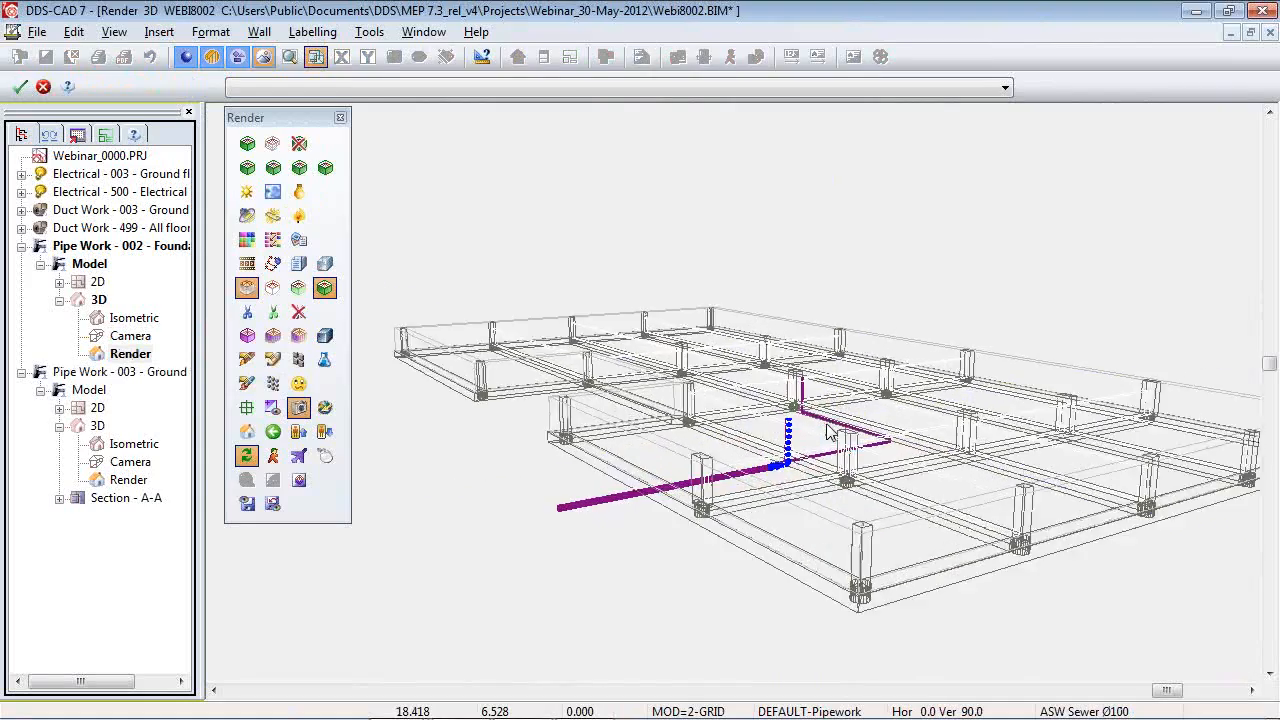
{"action": "left_click", "coordinate": [247, 144]}
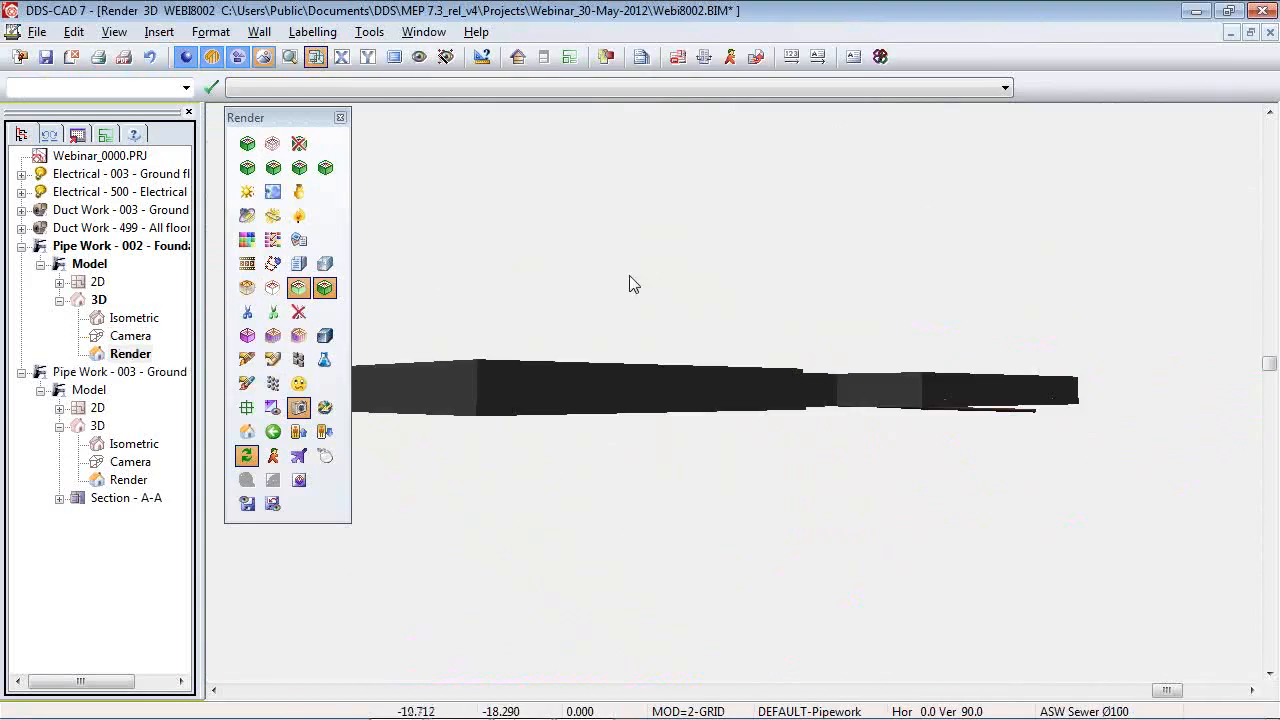
{"action": "scroll", "coordinate": [629, 275], "scroll_direction": "down", "scroll_amount": 2}
Open the foundation layer state and invert the On setting of all Pipework layers.
{"action": "left_click", "coordinate": [420, 57]}
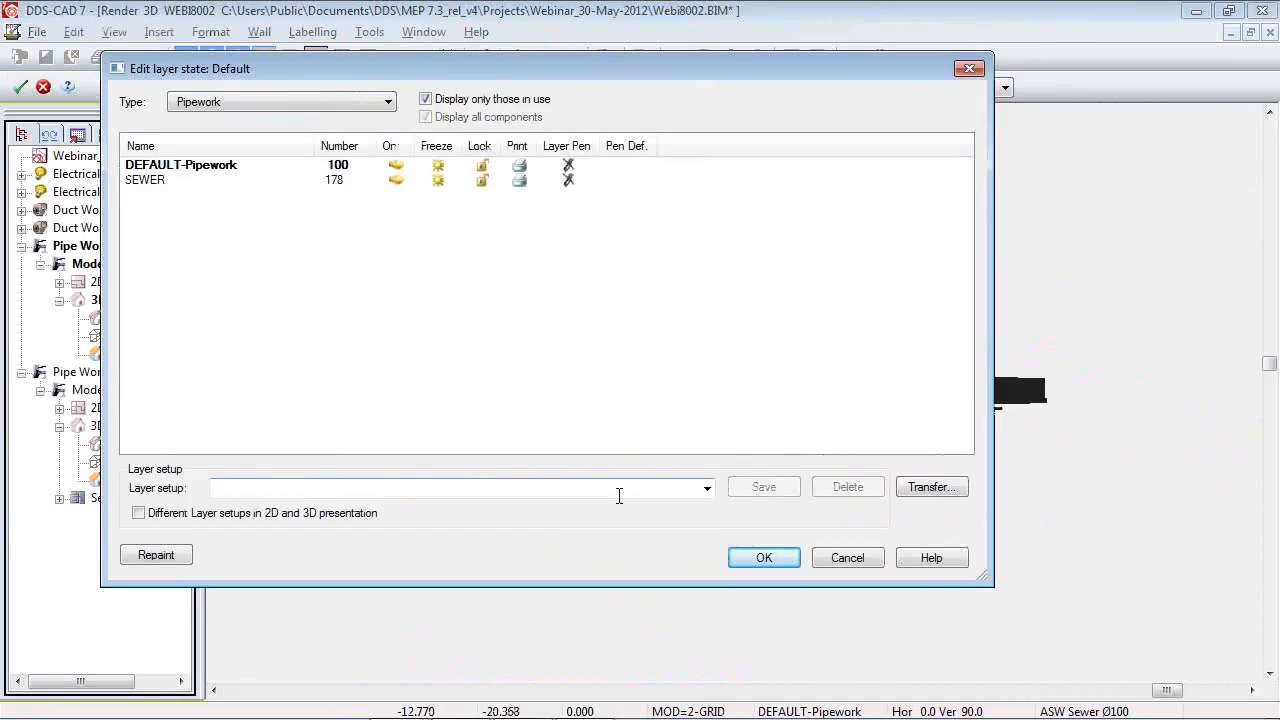
{"action": "left_click", "coordinate": [707, 488]}
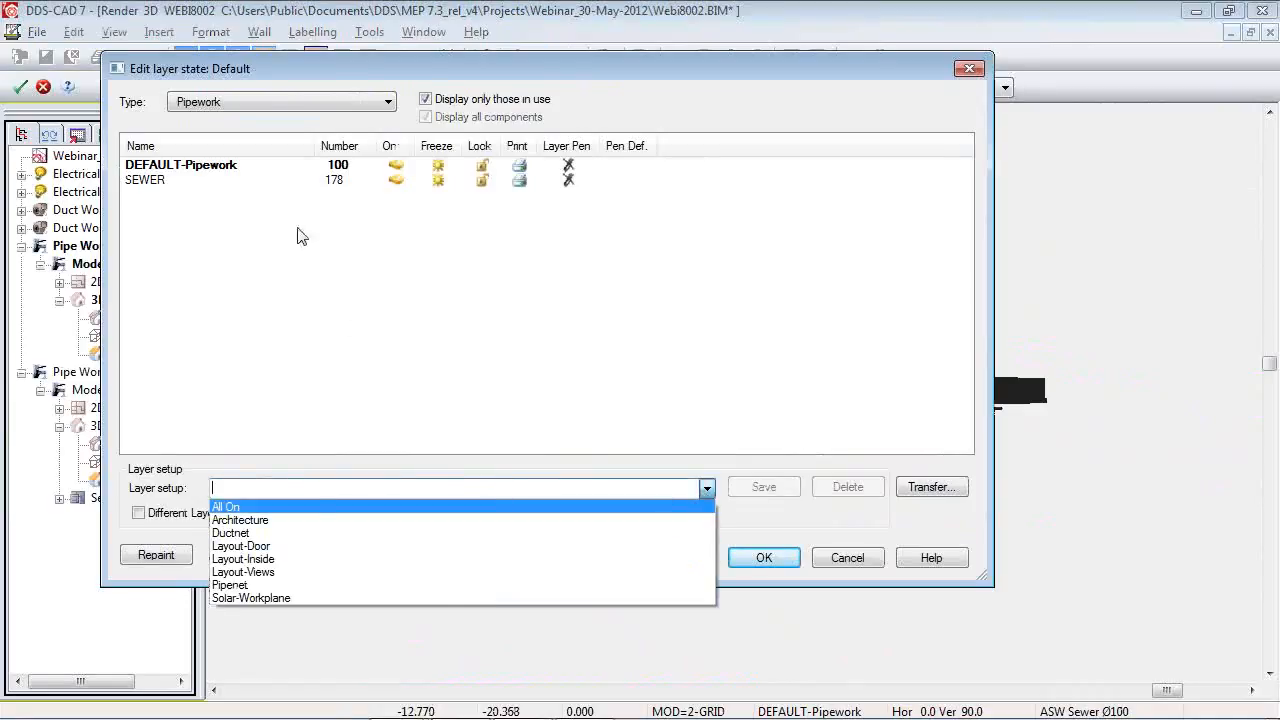
{"action": "left_click", "coordinate": [257, 98]}
{"action": "left_click", "coordinate": [258, 105]}
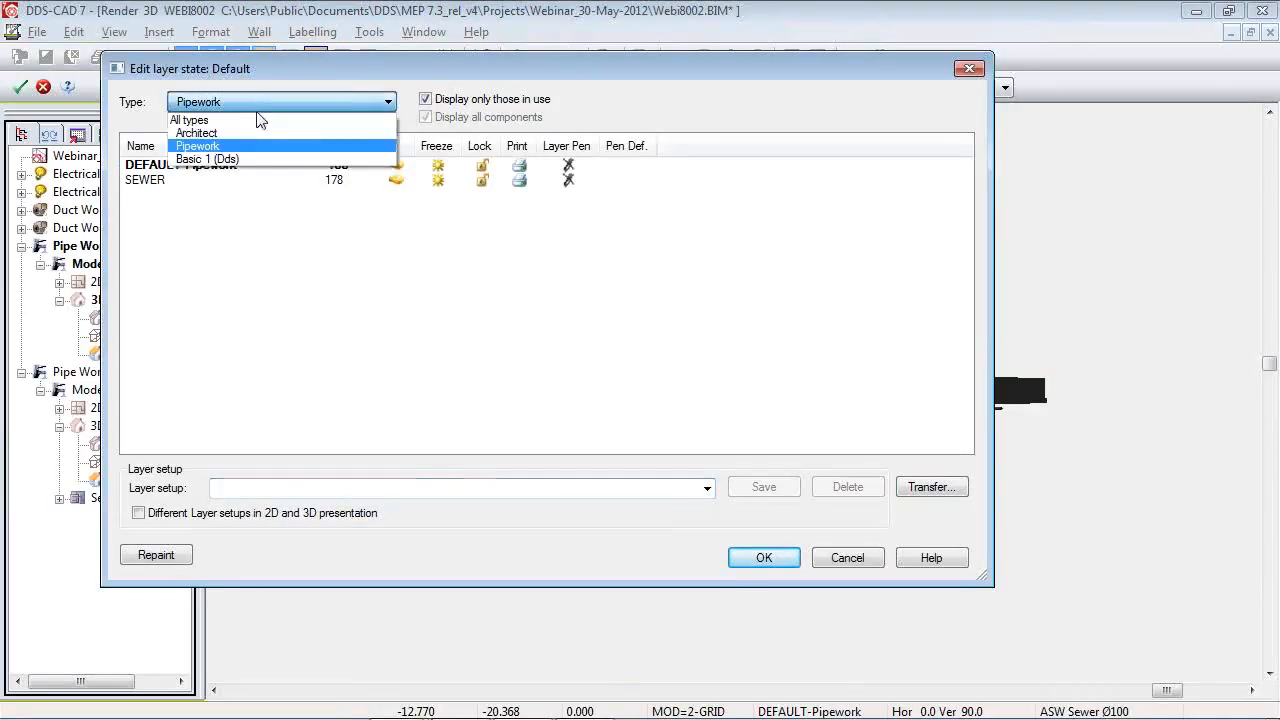
{"action": "left_click", "coordinate": [418, 166]}
{"action": "left_click", "coordinate": [396, 166]}
{"action": "left_click", "coordinate": [452, 297]}
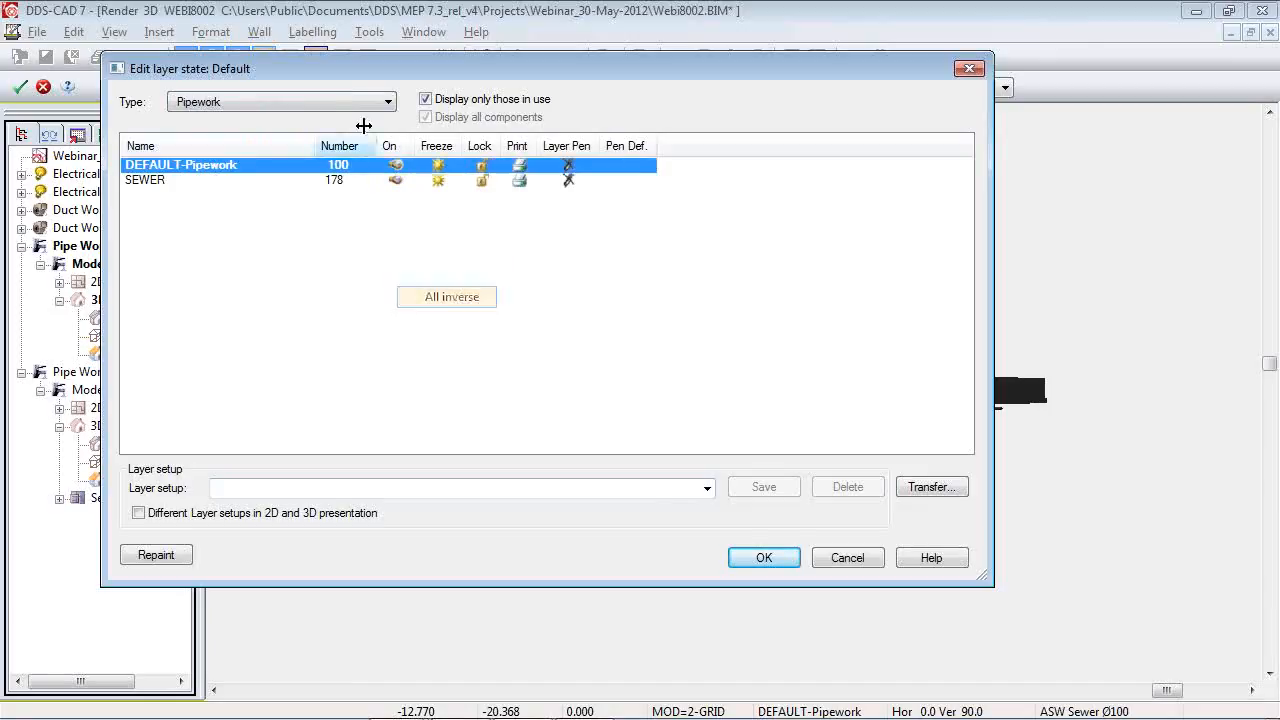
Invert the On setting of the layers of all types, apply the layer state, and view the rendered pipe junction up close.
{"action": "left_click", "coordinate": [337, 103]}
{"action": "left_click", "coordinate": [337, 114]}
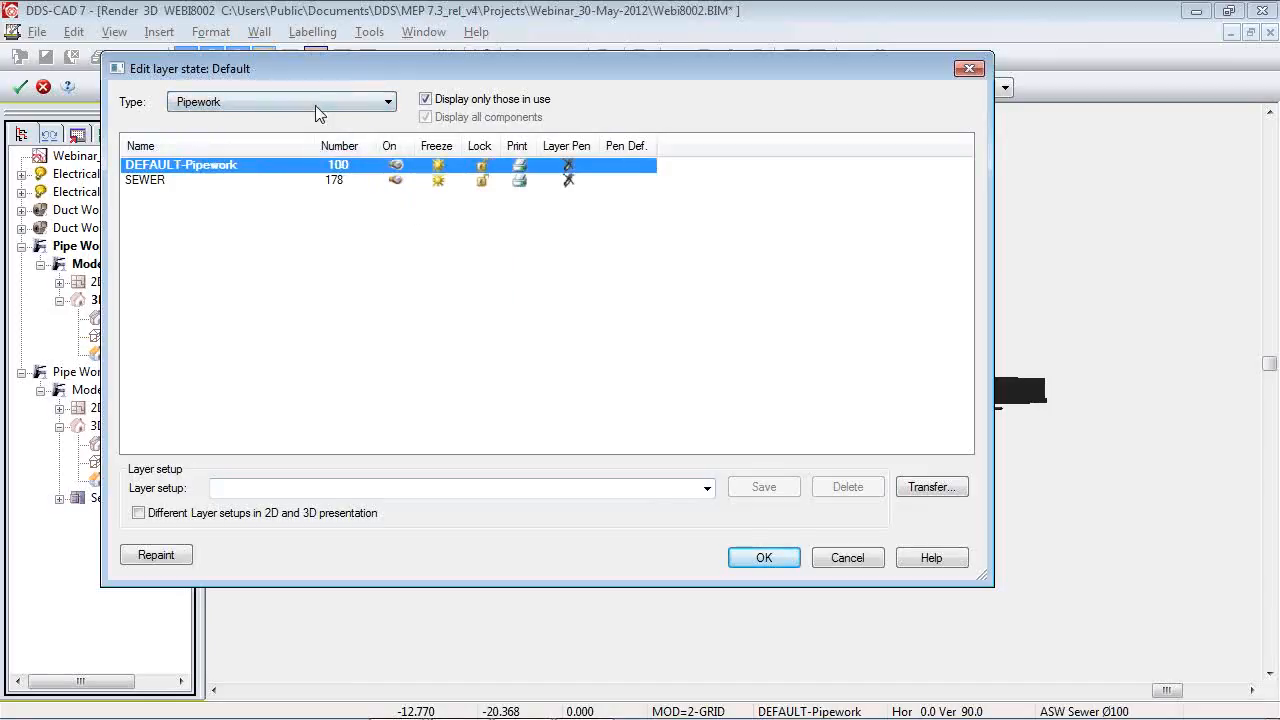
{"action": "left_click", "coordinate": [315, 105]}
{"action": "left_click", "coordinate": [325, 126]}
{"action": "left_click", "coordinate": [320, 103]}
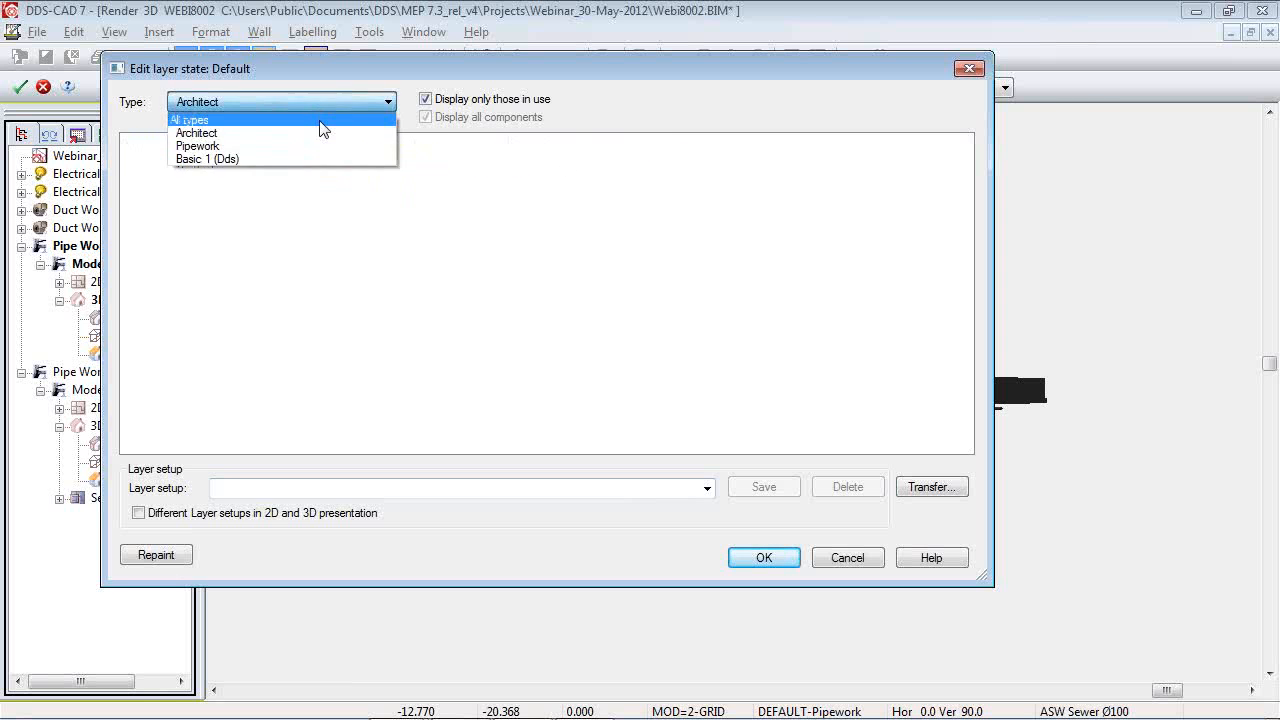
{"action": "left_click", "coordinate": [323, 120]}
{"action": "left_click", "coordinate": [396, 165]}
{"action": "left_click", "coordinate": [469, 286]}
{"action": "left_click", "coordinate": [764, 557]}
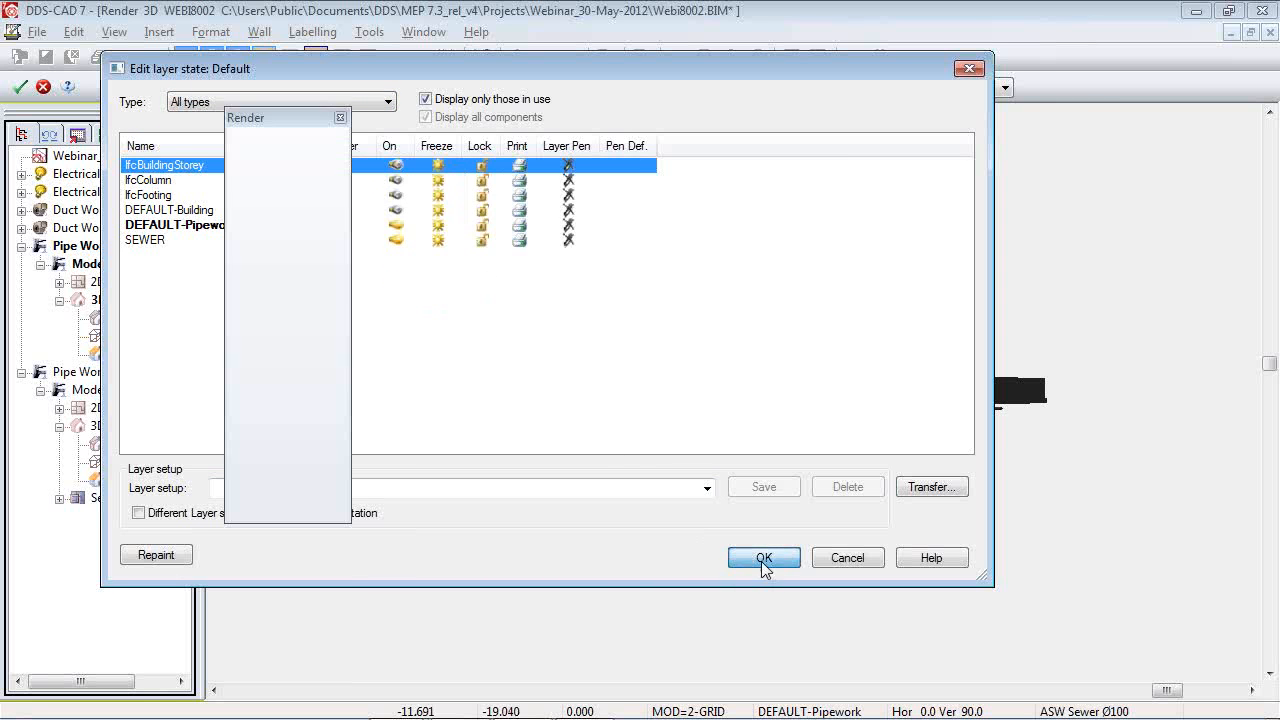
{"action": "left_click_drag", "start_coordinate": [758, 457], "coordinate": [826, 405]}
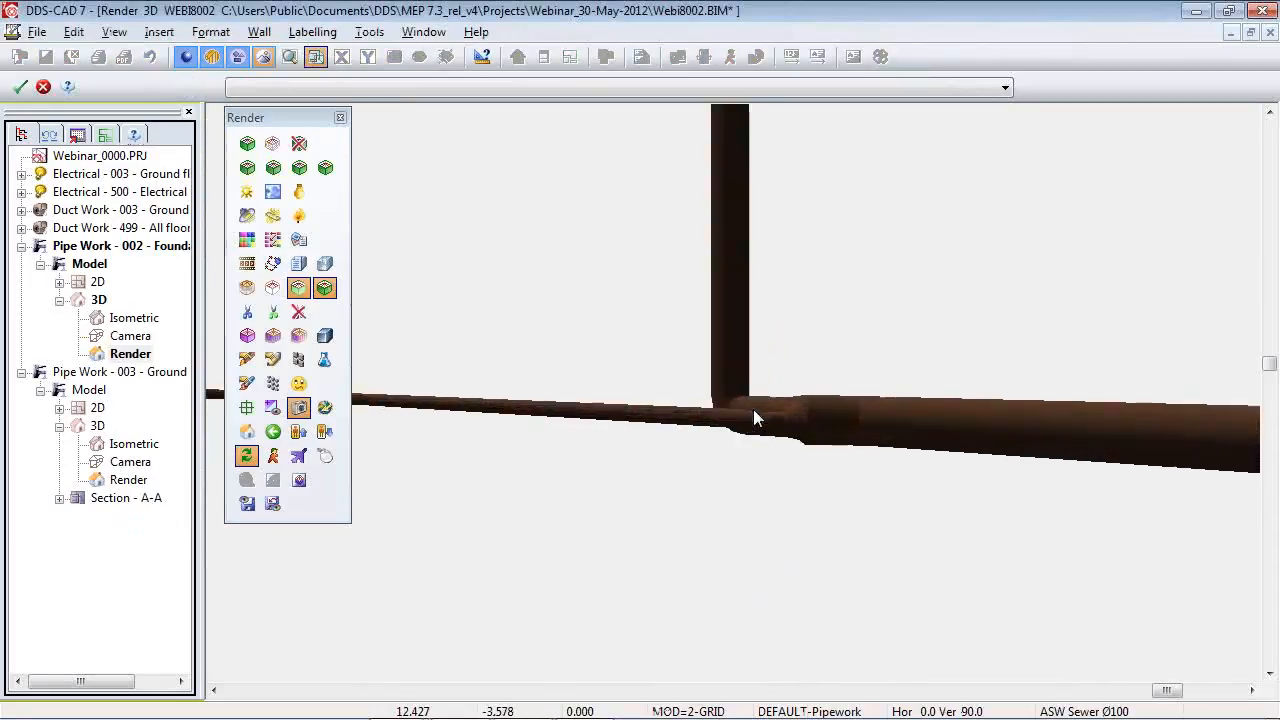
{"action": "left_click_drag", "start_coordinate": [815, 245], "coordinate": [770, 390]}
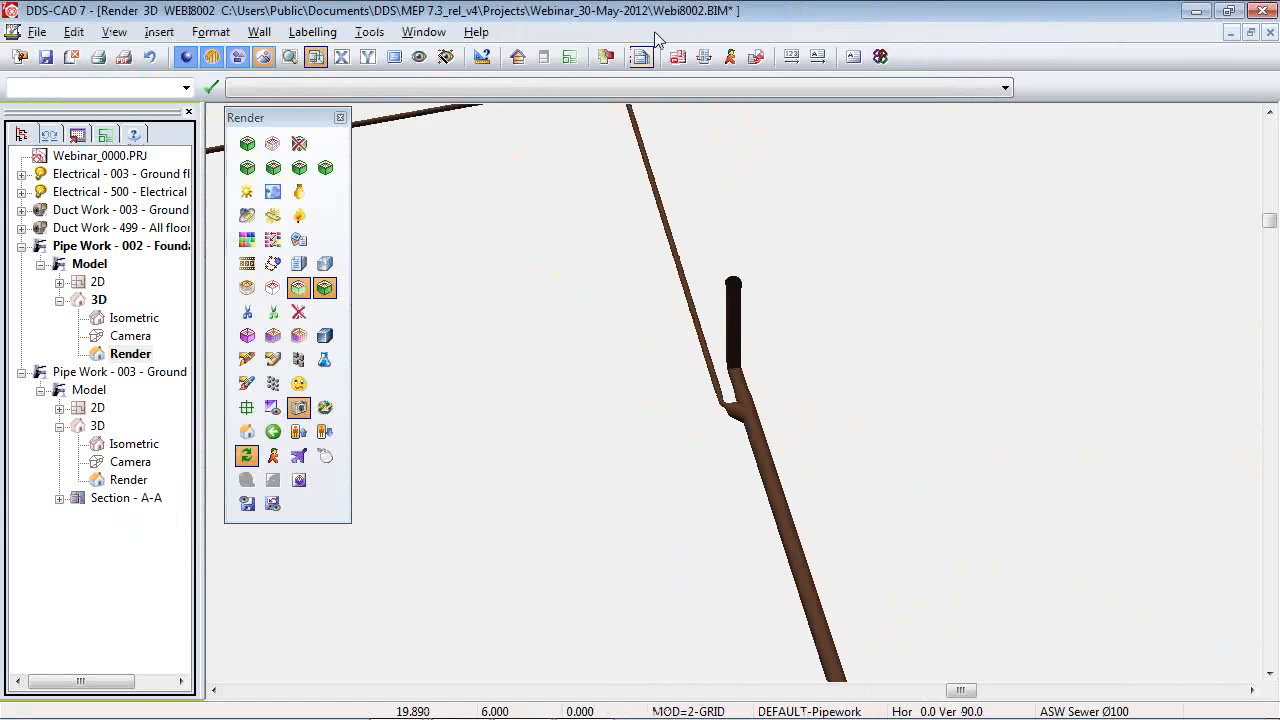
In the foundation 2D view, run the drainage calculation for the Sewer circuit from the calculation point at the pipe's end.
{"action": "double_click", "coordinate": [97, 282]}
{"action": "scroll", "coordinate": [757, 549], "scroll_direction": "up", "scroll_amount": 5}
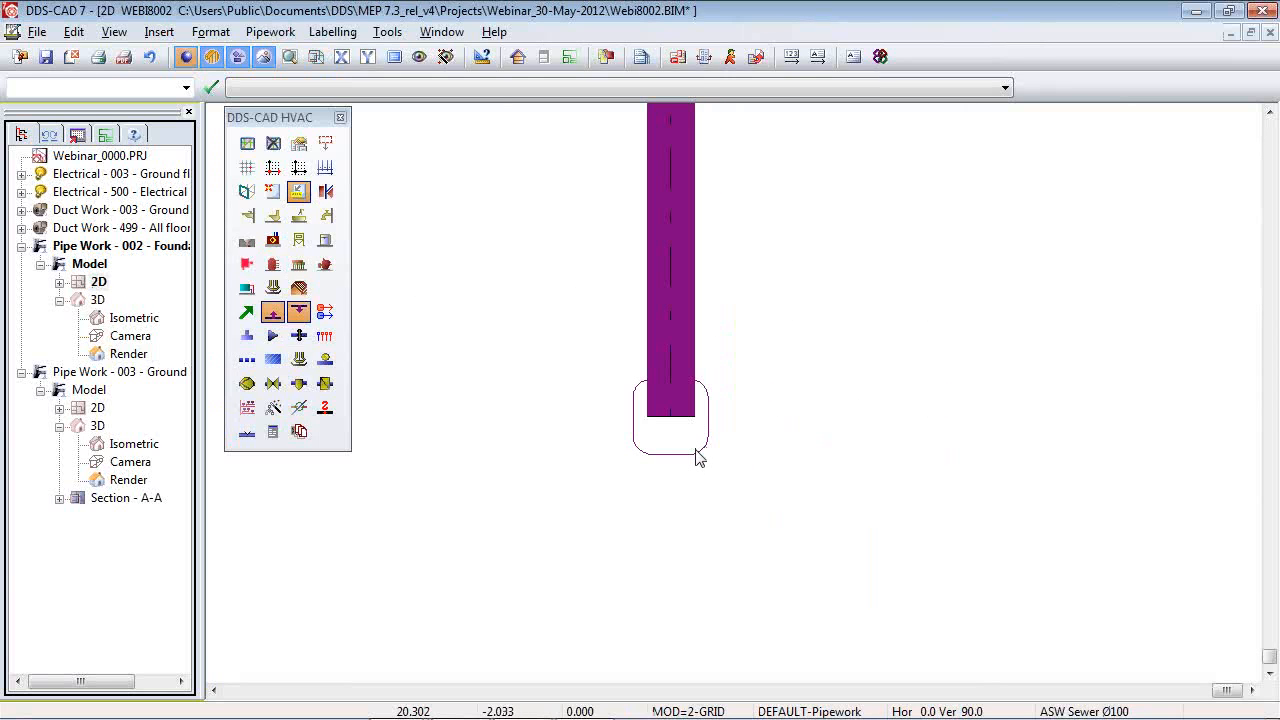
{"action": "double_click", "coordinate": [698, 458]}
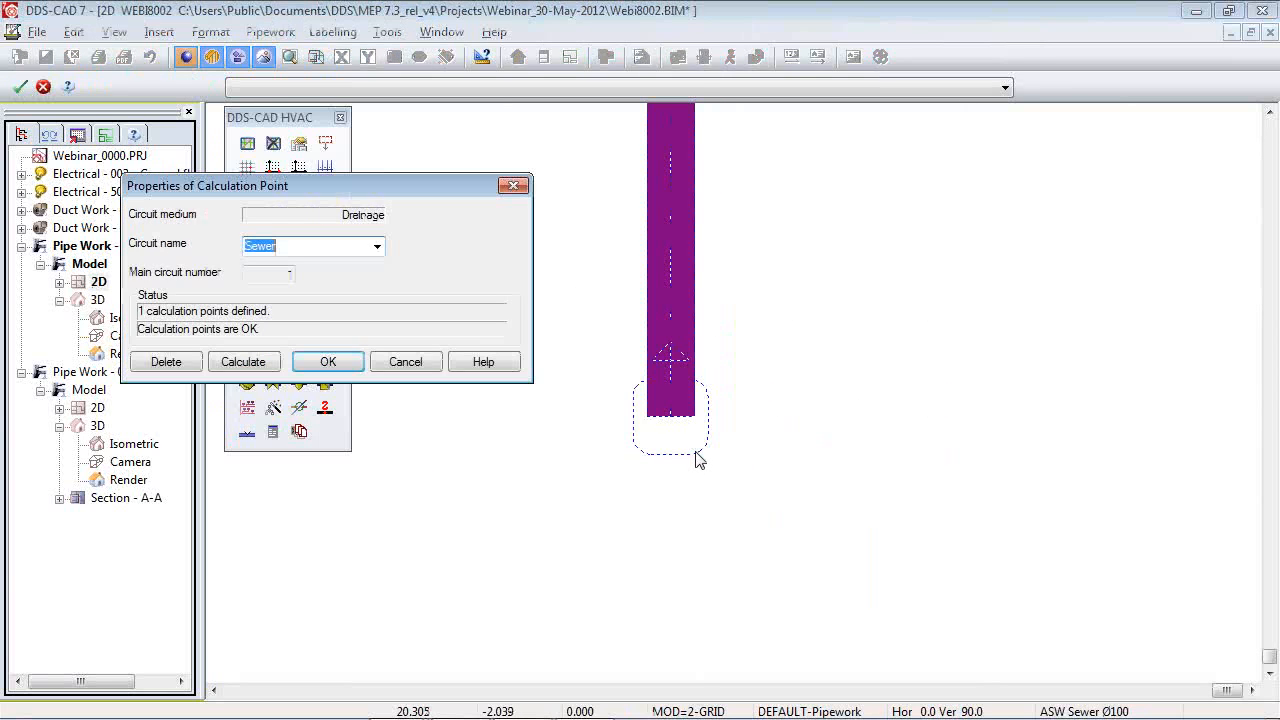
{"action": "left_click", "coordinate": [246, 367]}
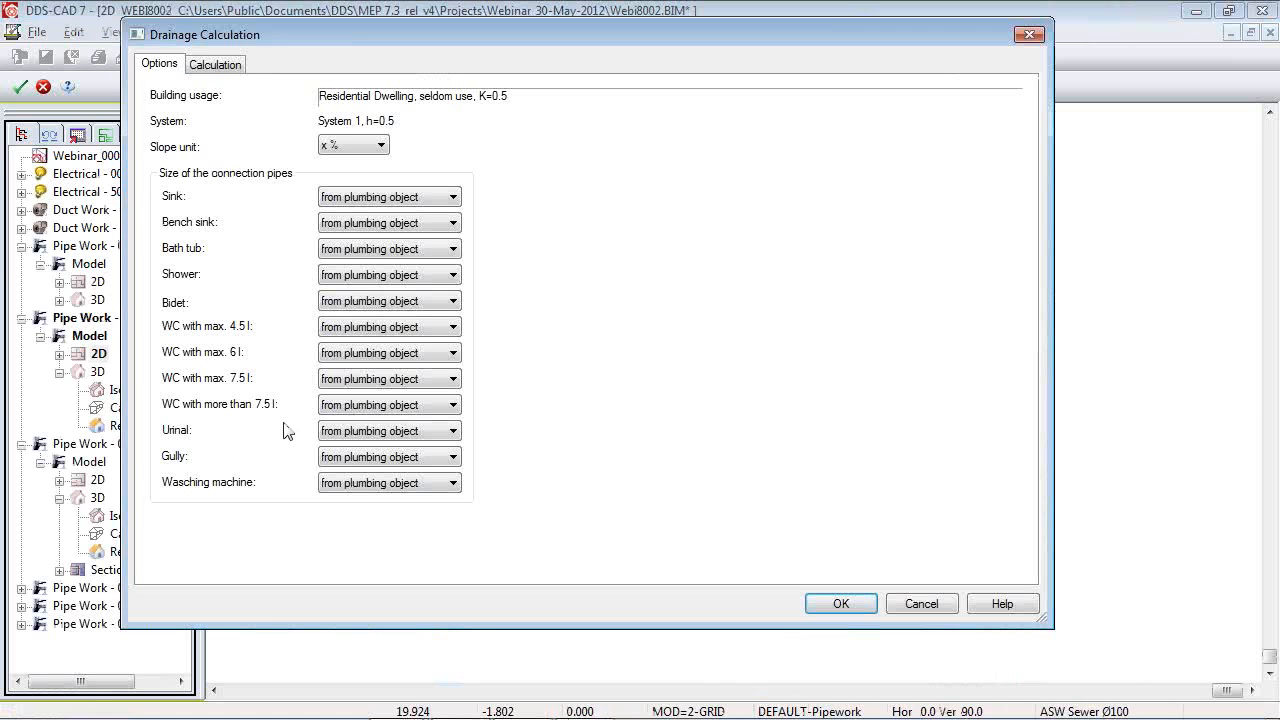
{"action": "left_click", "coordinate": [228, 66]}
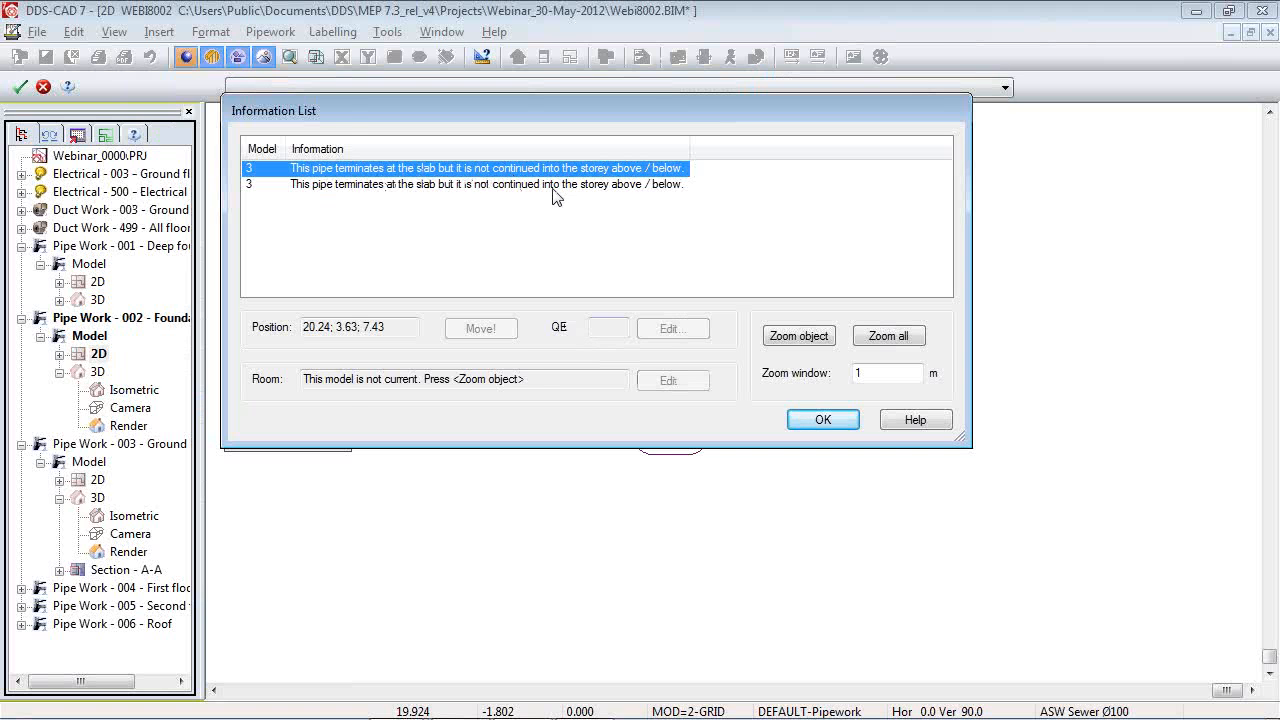
{"action": "left_click", "coordinate": [823, 420]}
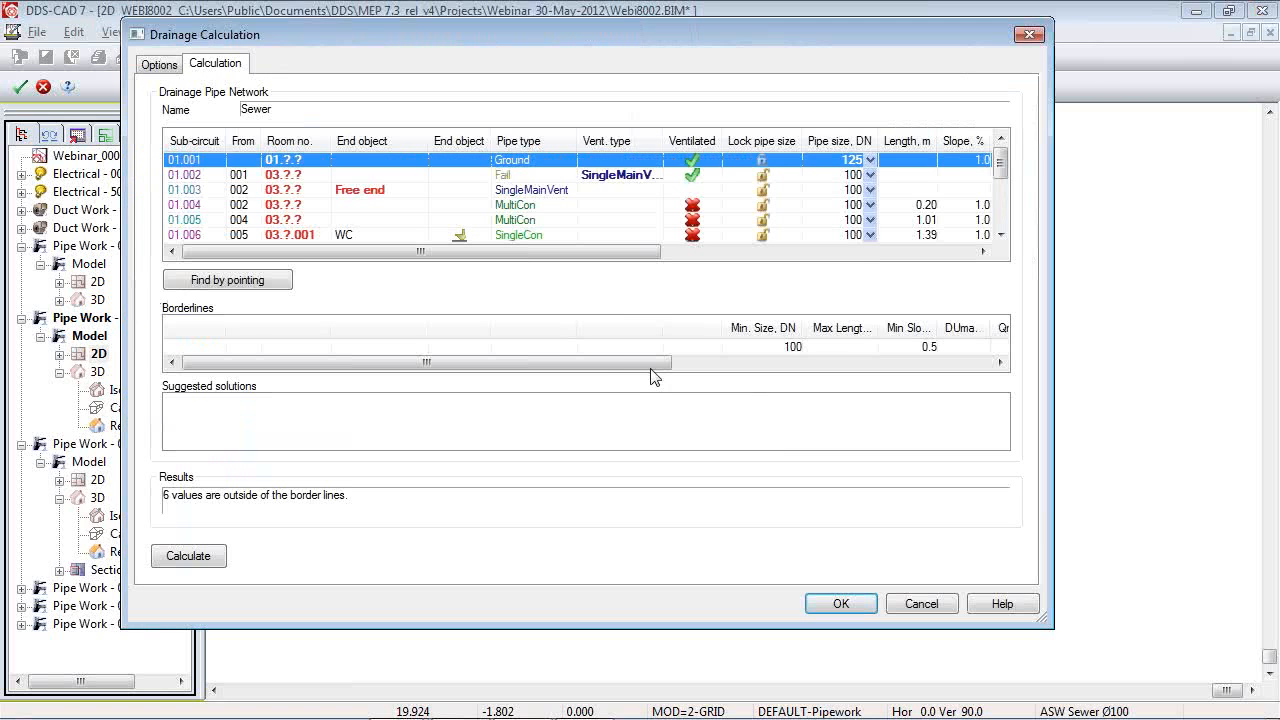
Examine the sub-circuits, end objects and pipe sizes in the drainage calculation table.
{"action": "left_click", "coordinate": [357, 235]}
{"action": "scroll", "coordinate": [478, 214], "scroll_direction": "down", "scroll_amount": 2}
{"action": "left_click", "coordinate": [352, 177]}
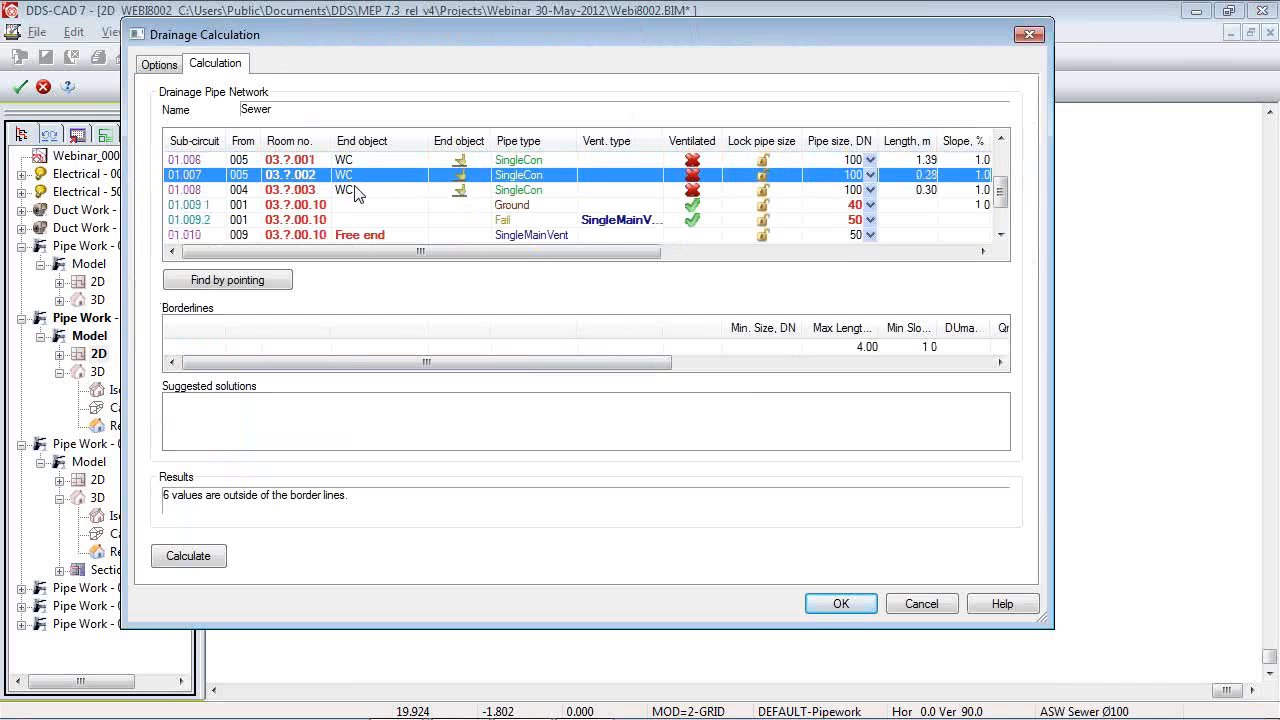
{"action": "scroll", "coordinate": [380, 220], "scroll_direction": "down", "scroll_amount": 3}
{"action": "scroll", "coordinate": [385, 228], "scroll_direction": "up", "scroll_amount": 1}
{"action": "scroll", "coordinate": [385, 228], "scroll_direction": "down", "scroll_amount": 1}
{"action": "left_click", "coordinate": [385, 222]}
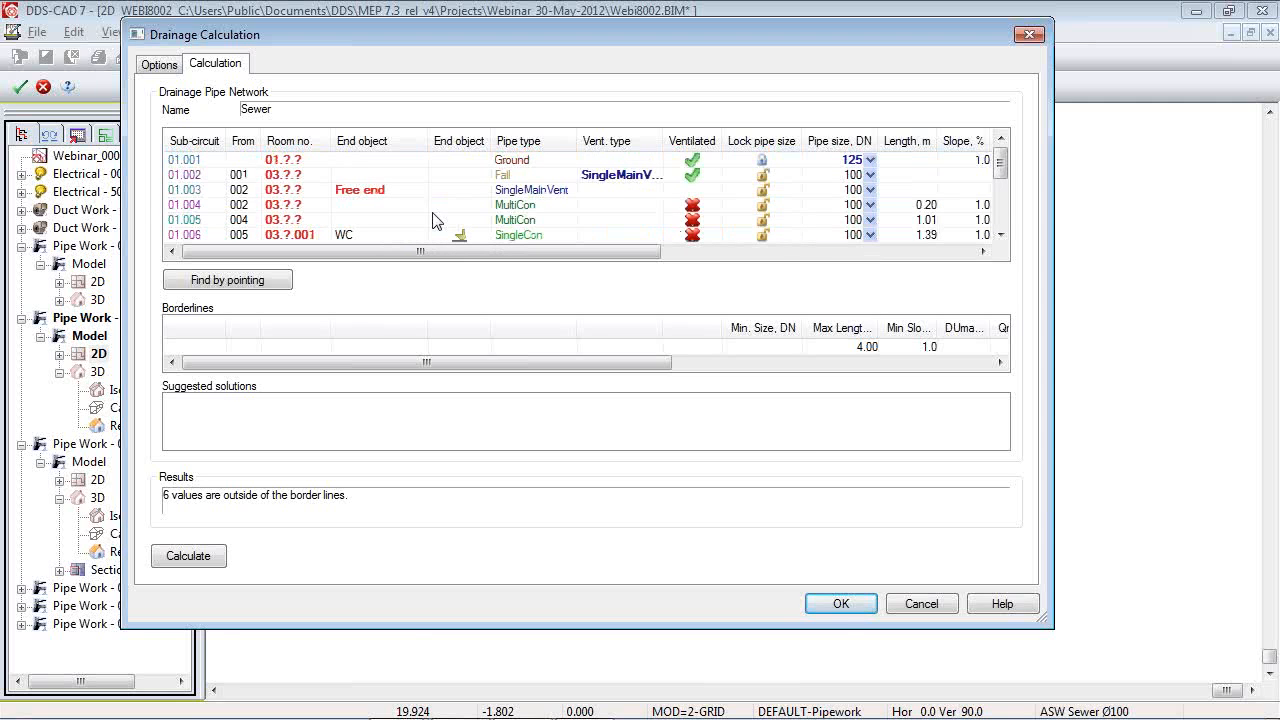
Recalculate the Sewer drainage network, review the pipe sizes and flow values, and accept the calculation.
{"action": "left_click", "coordinate": [209, 560]}
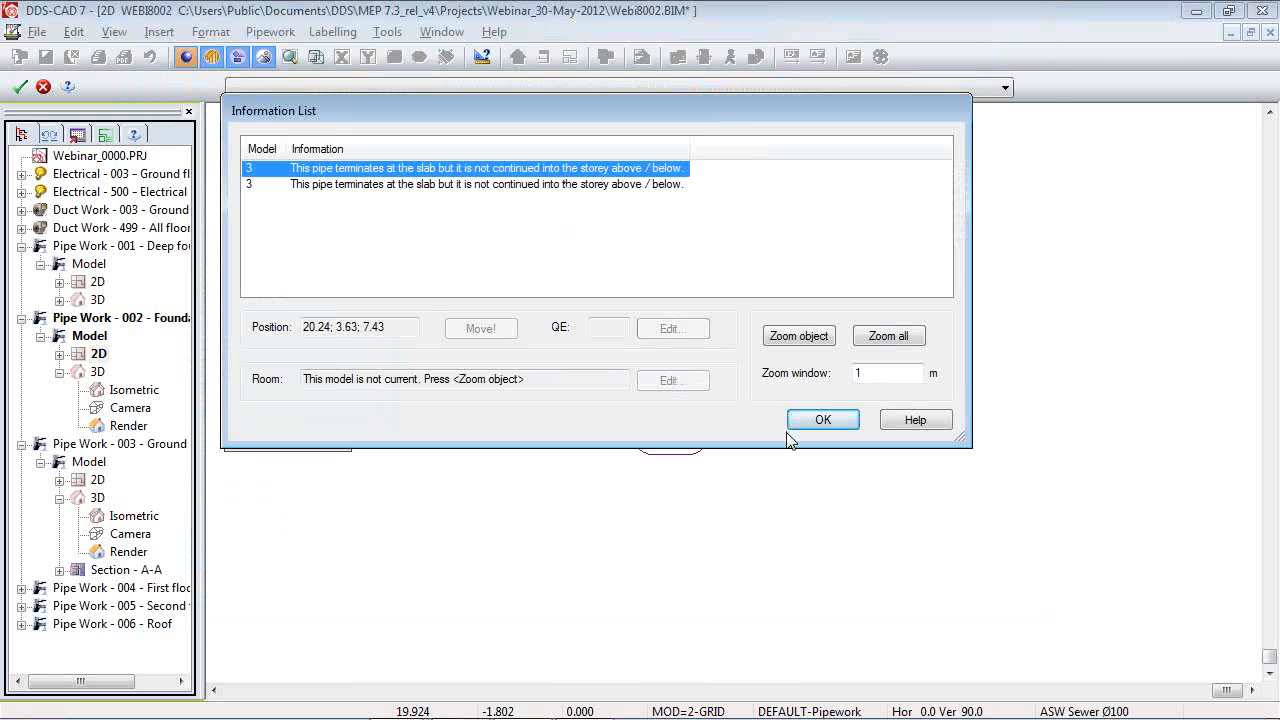
{"action": "left_click", "coordinate": [824, 421]}
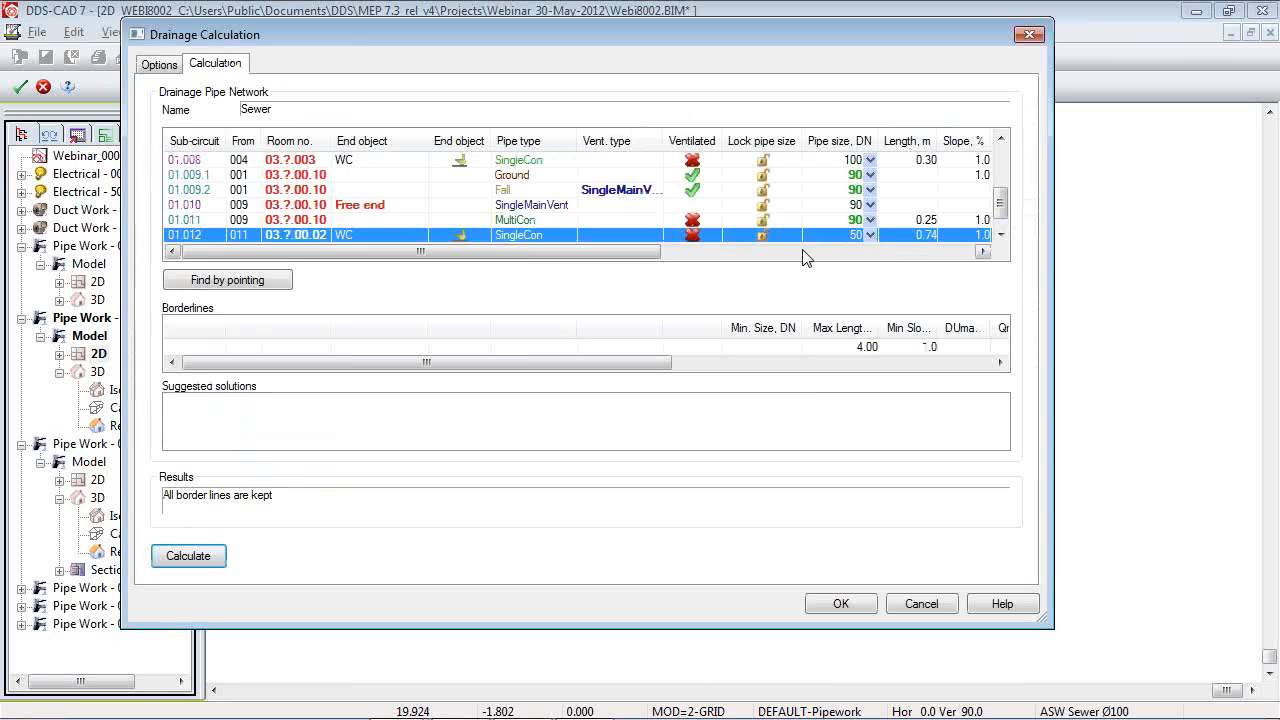
{"action": "left_click", "coordinate": [804, 252]}
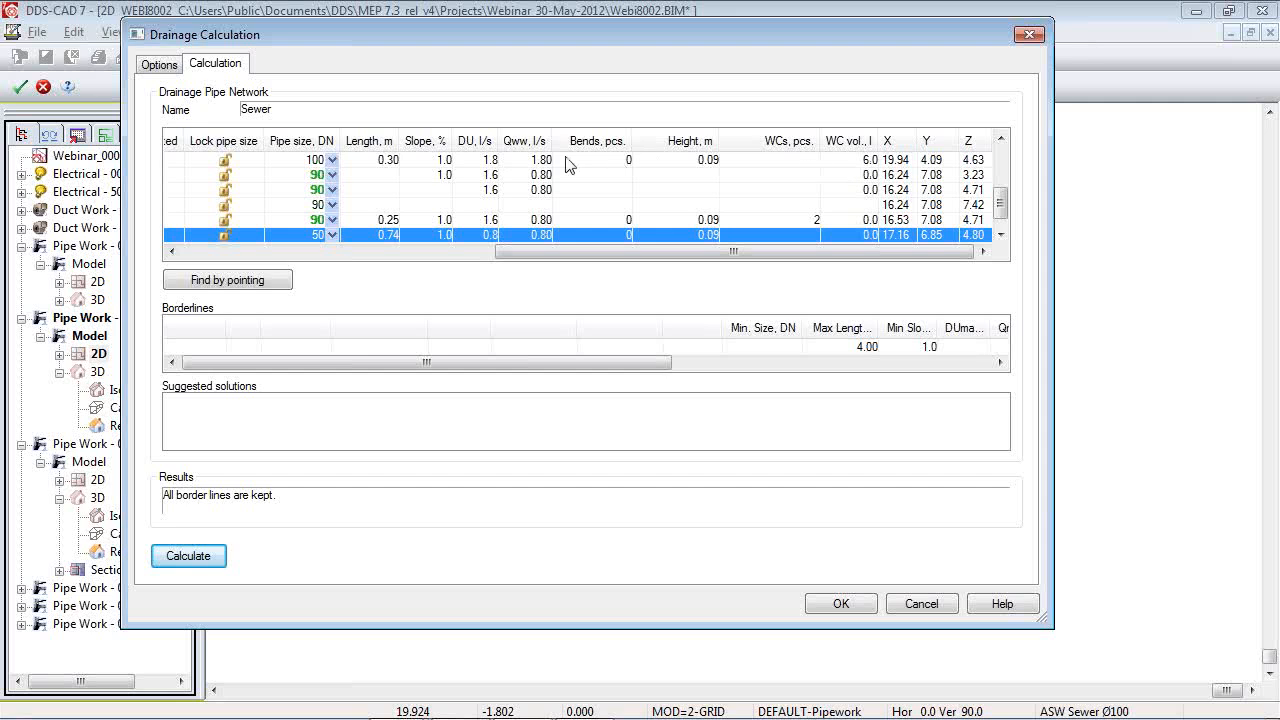
{"action": "left_click", "coordinate": [860, 162]}
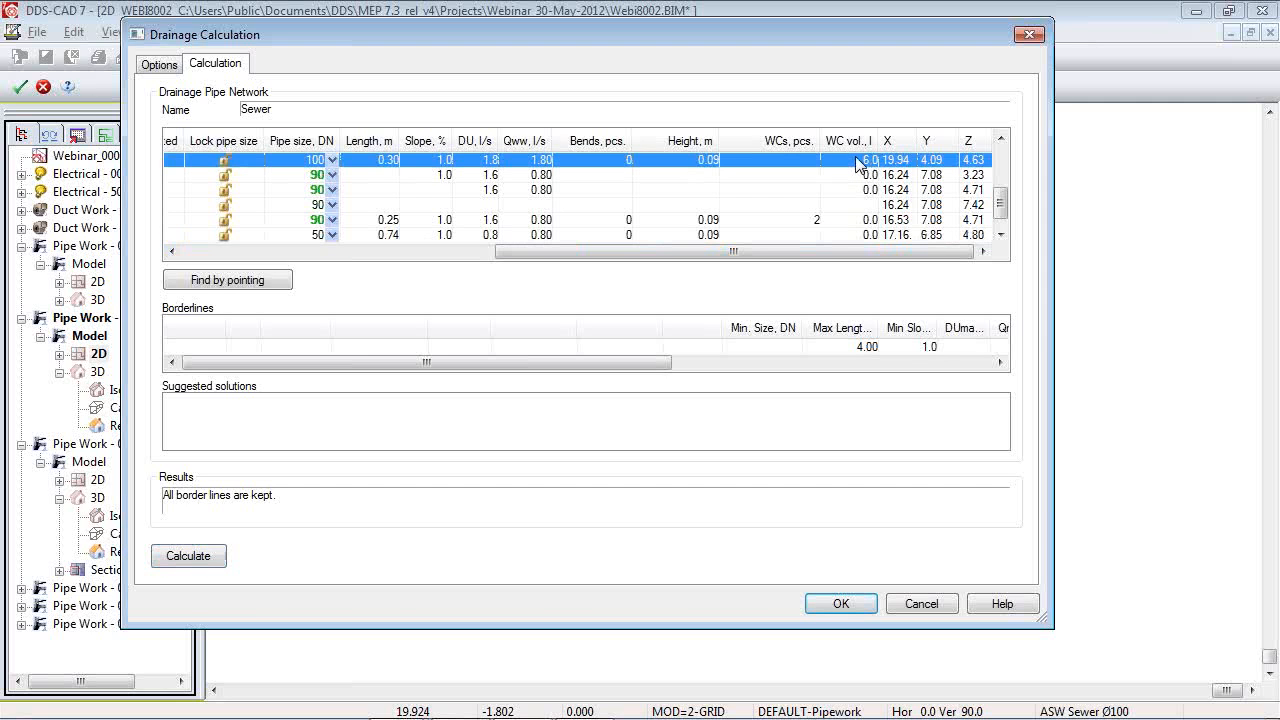
{"action": "left_click", "coordinate": [843, 605]}
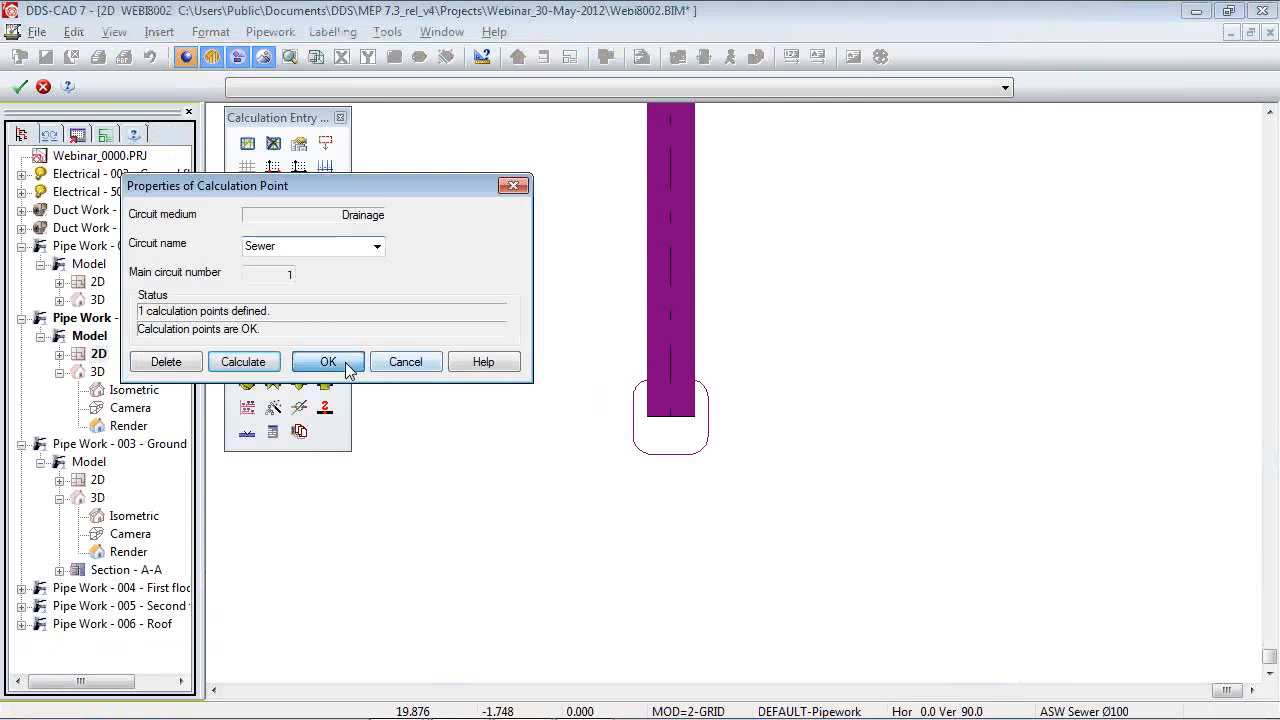
Close the calculation point properties and place a Pipe segment part text label beside the foundation sewer pipe.
{"action": "left_click", "coordinate": [340, 363]}
{"action": "left_click", "coordinate": [669, 362]}
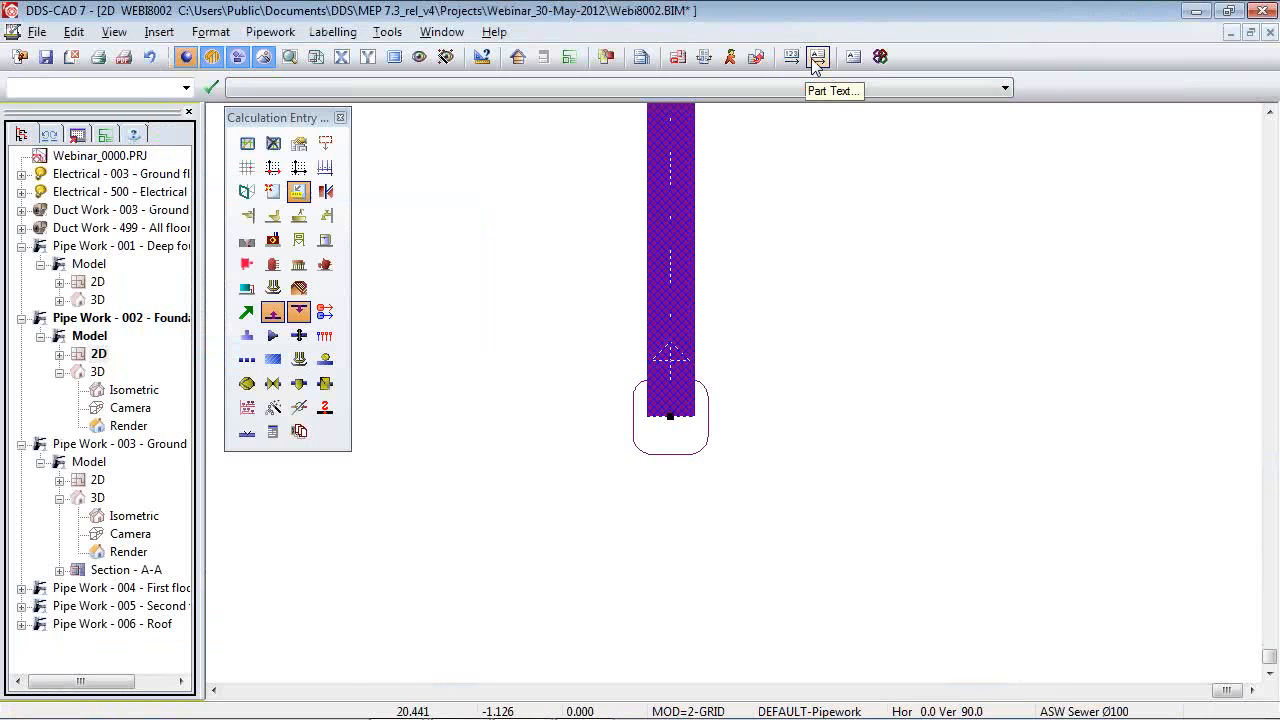
{"action": "left_click", "coordinate": [817, 56]}
{"action": "left_click", "coordinate": [222, 166]}
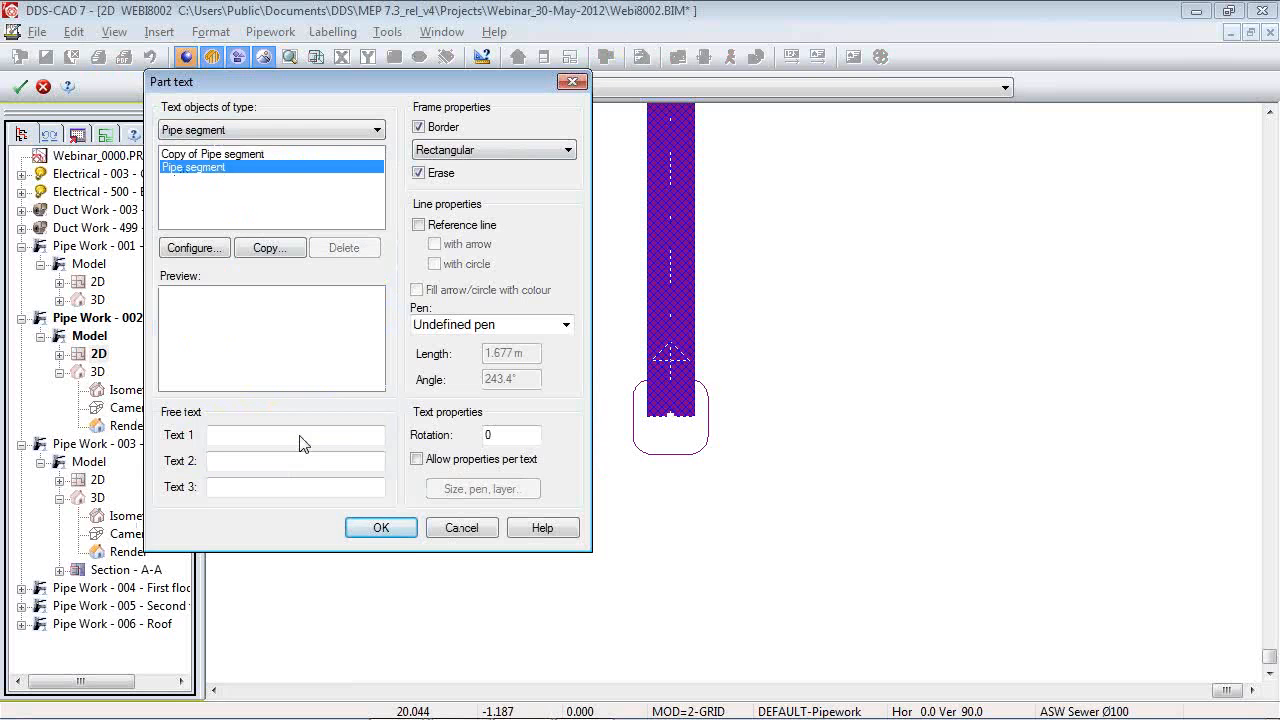
{"action": "left_click", "coordinate": [410, 536]}
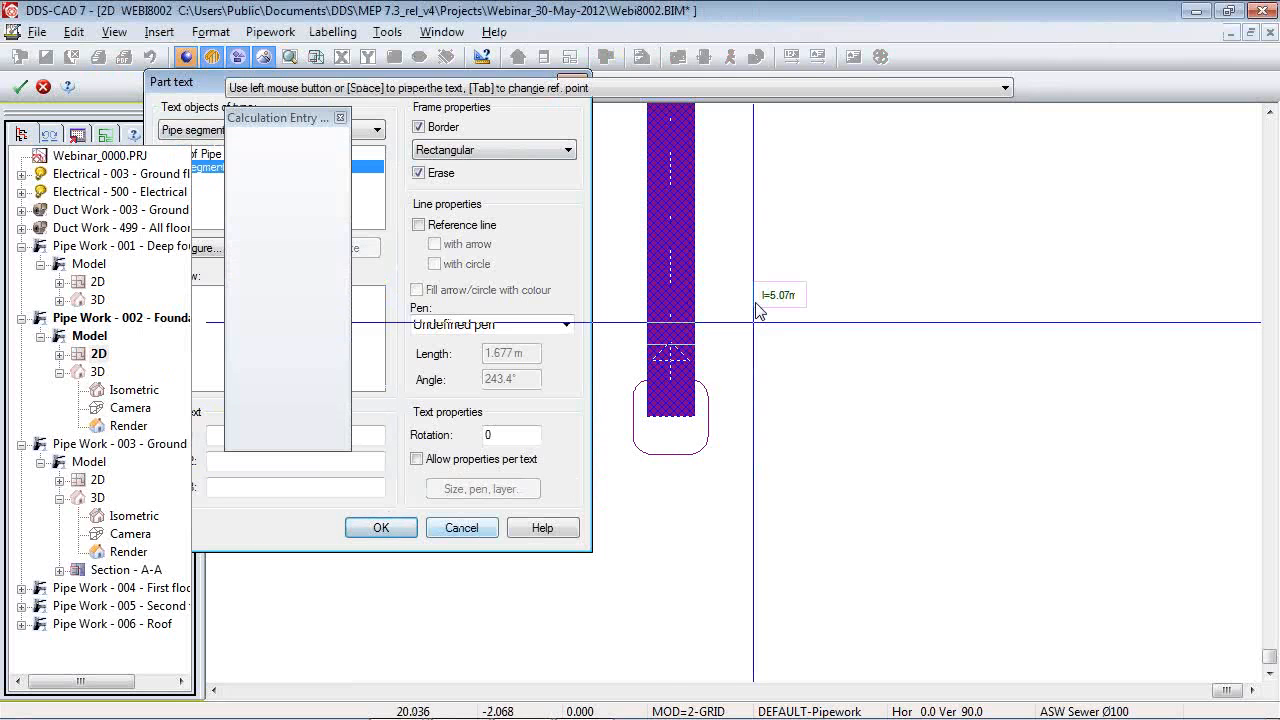
{"action": "left_click", "coordinate": [785, 206]}
Add System Name, Flow (l/h), Flow (l/s), Drain slope, Drain DU and Drain Qww to the pipe label's displayed variables.
{"action": "double_click", "coordinate": [785, 206]}
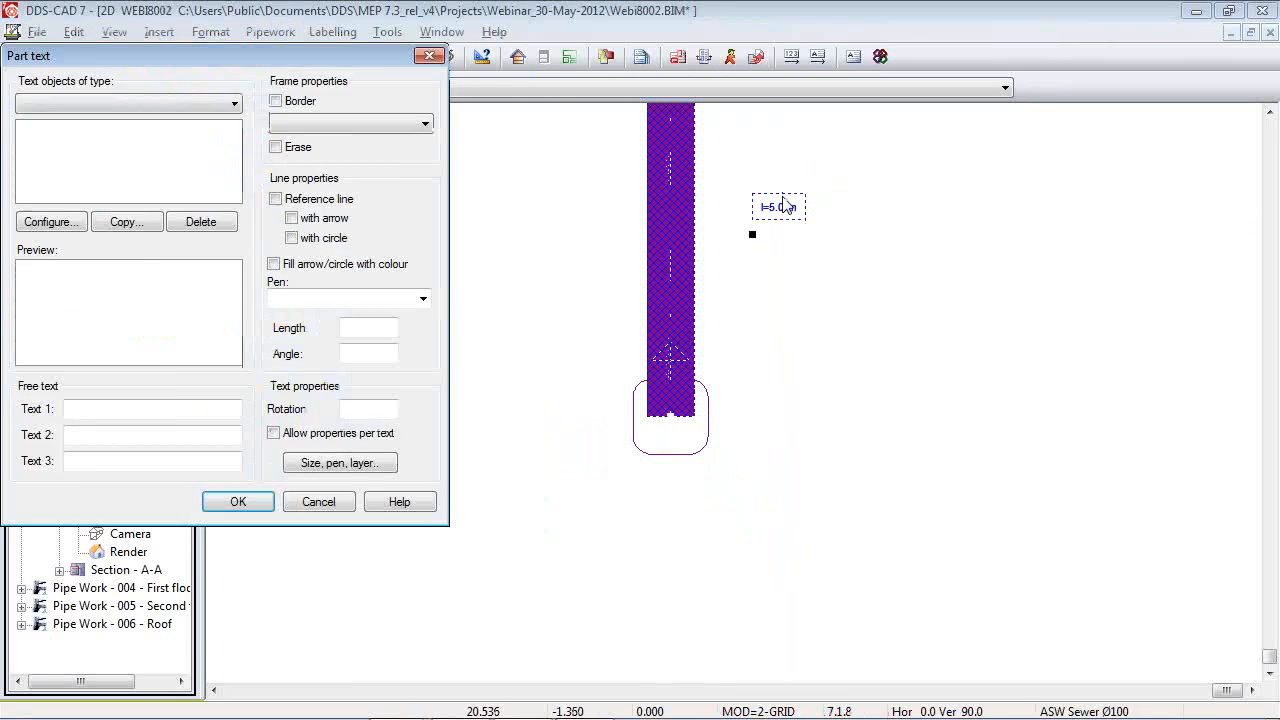
{"action": "left_click", "coordinate": [191, 248]}
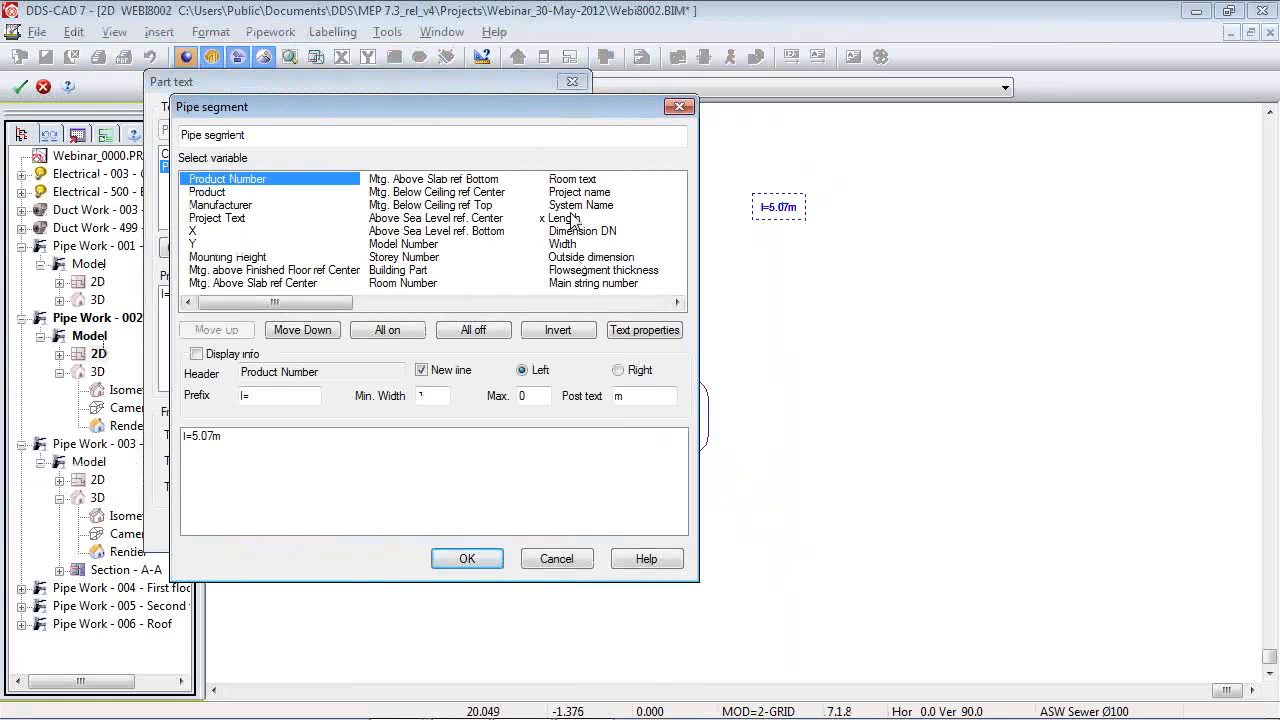
{"action": "double_click", "coordinate": [590, 205]}
{"action": "double_click", "coordinate": [571, 219]}
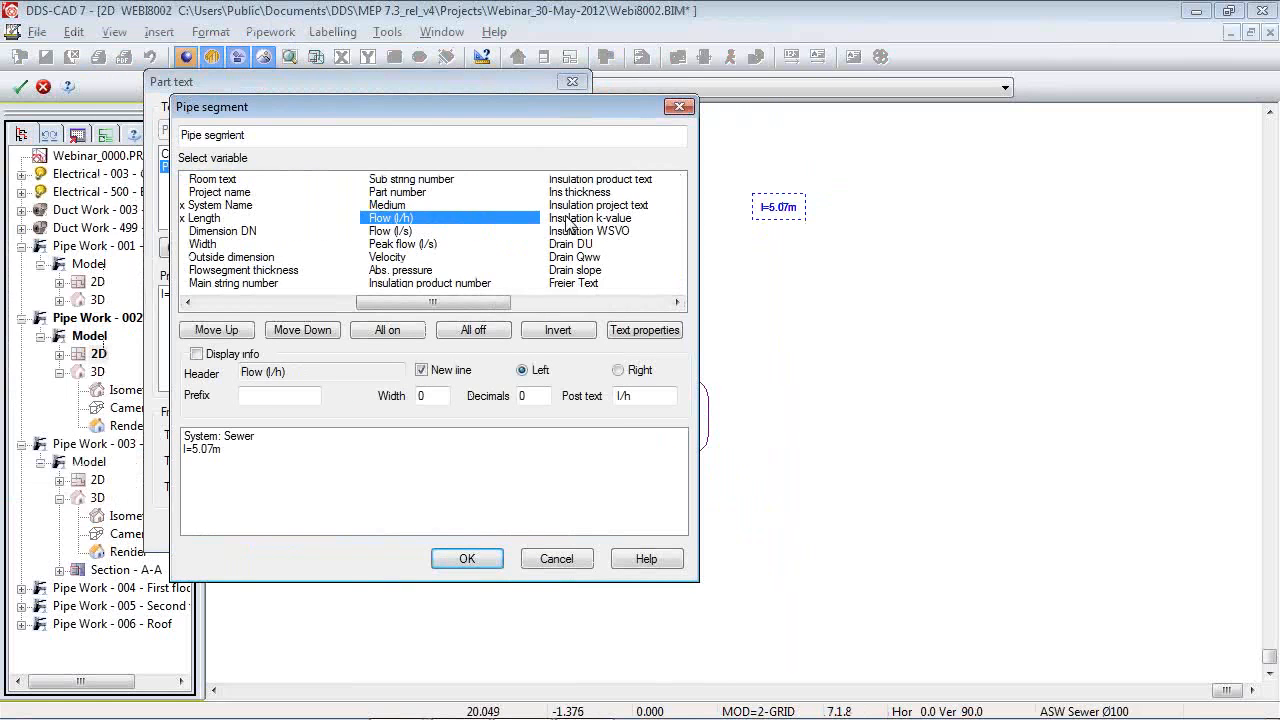
{"action": "double_click", "coordinate": [390, 232]}
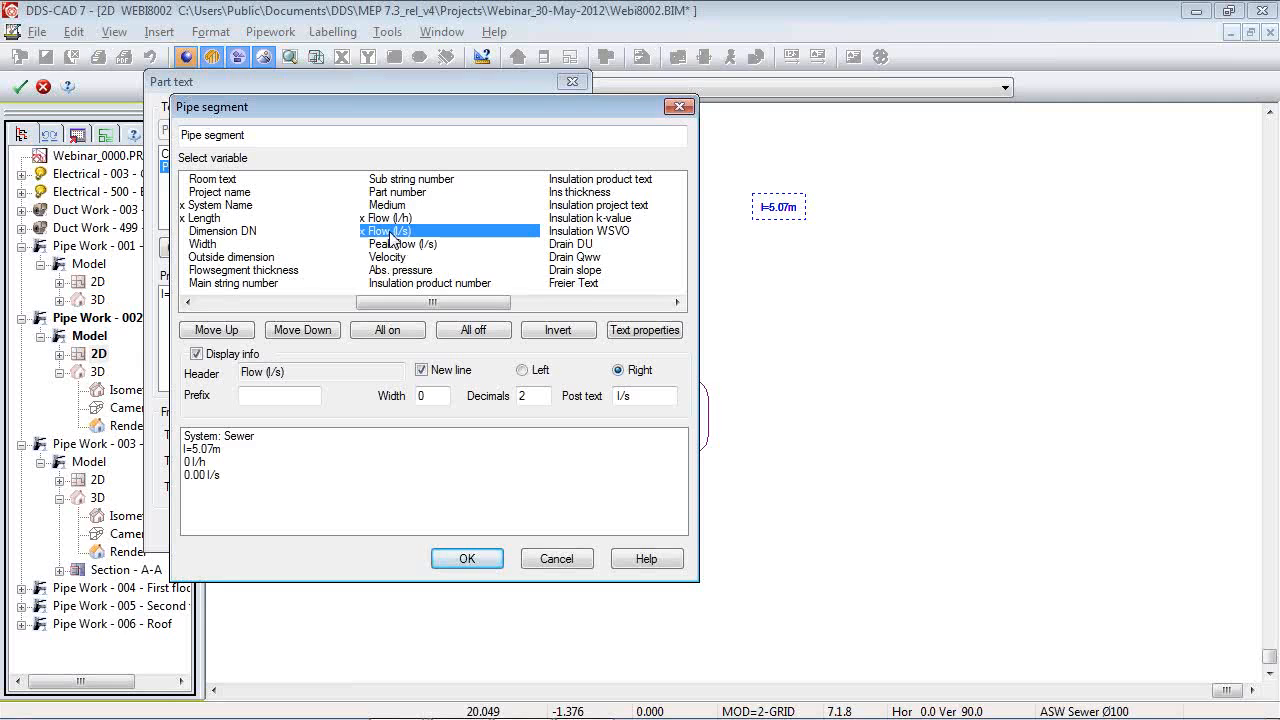
{"action": "double_click", "coordinate": [564, 272]}
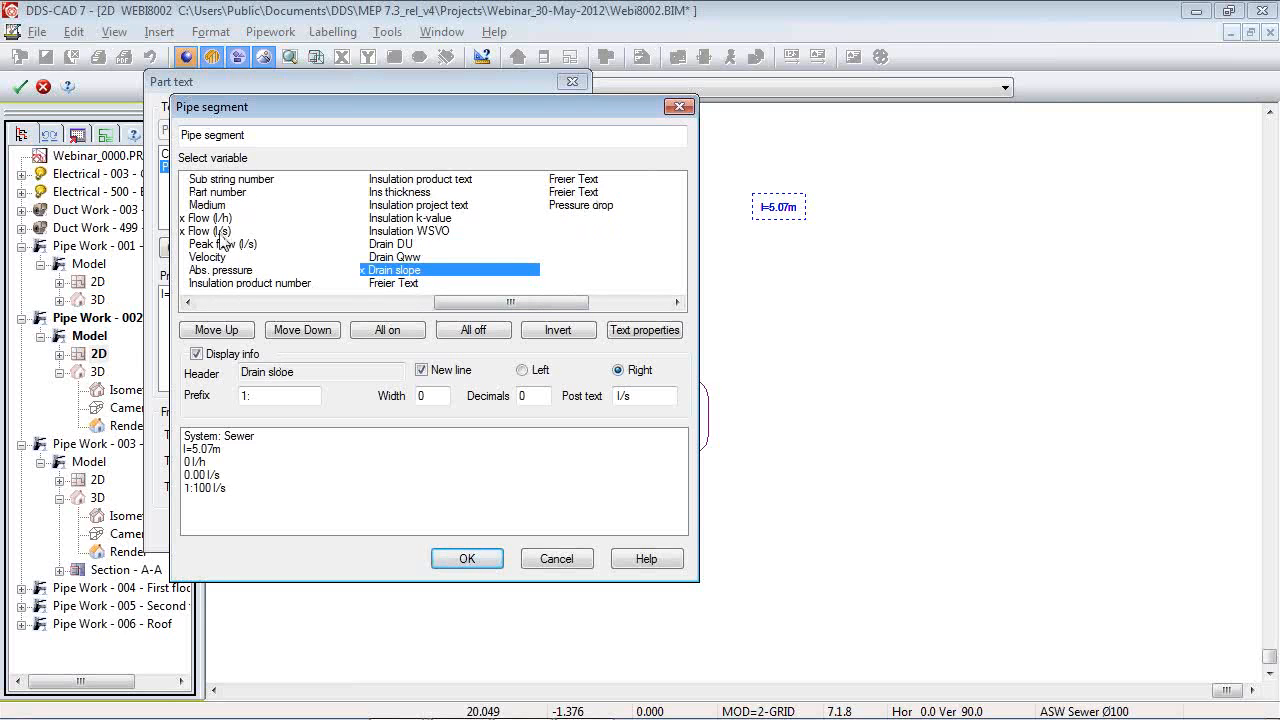
{"action": "double_click", "coordinate": [398, 244]}
{"action": "double_click", "coordinate": [408, 257]}
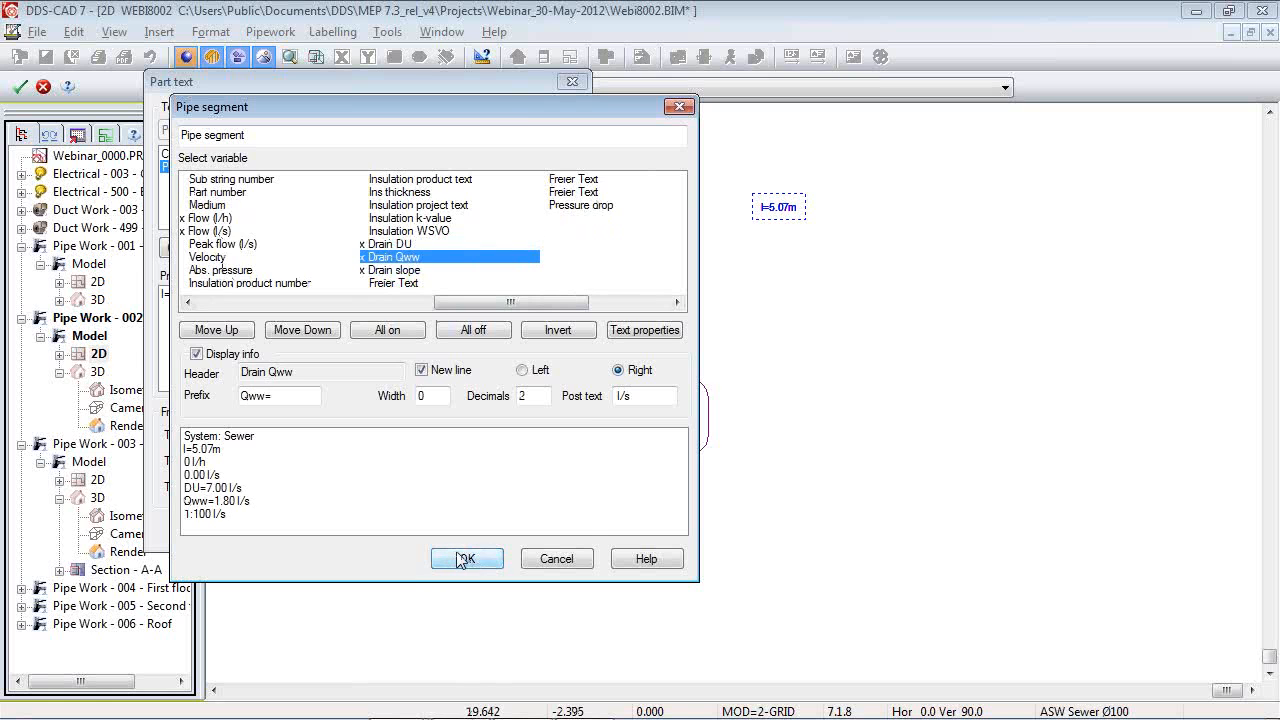
{"action": "left_click", "coordinate": [466, 559]}
{"action": "left_click", "coordinate": [381, 528]}
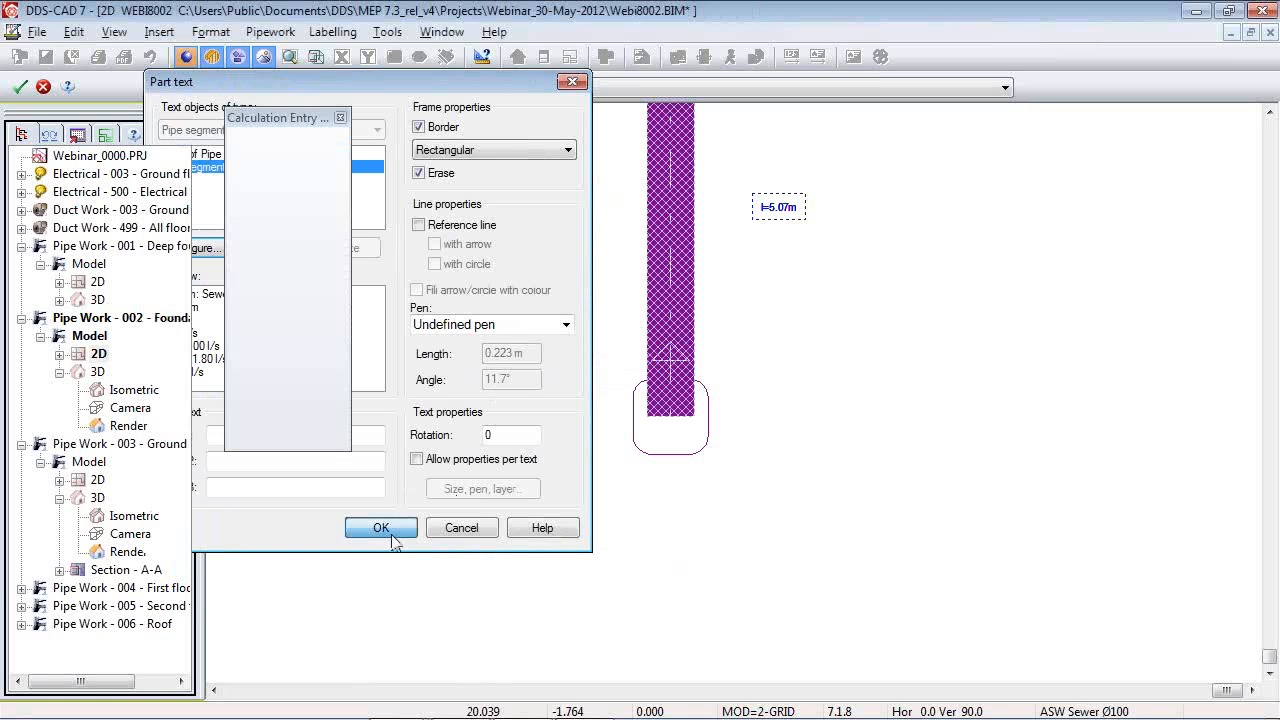
Review the pipe label and remove the Flow (l/h) and Flow (l/s) variables from it.
{"action": "scroll", "coordinate": [733, 167], "scroll_direction": "up", "scroll_amount": 1}
{"action": "scroll", "coordinate": [730, 162], "scroll_direction": "up", "scroll_amount": 6}
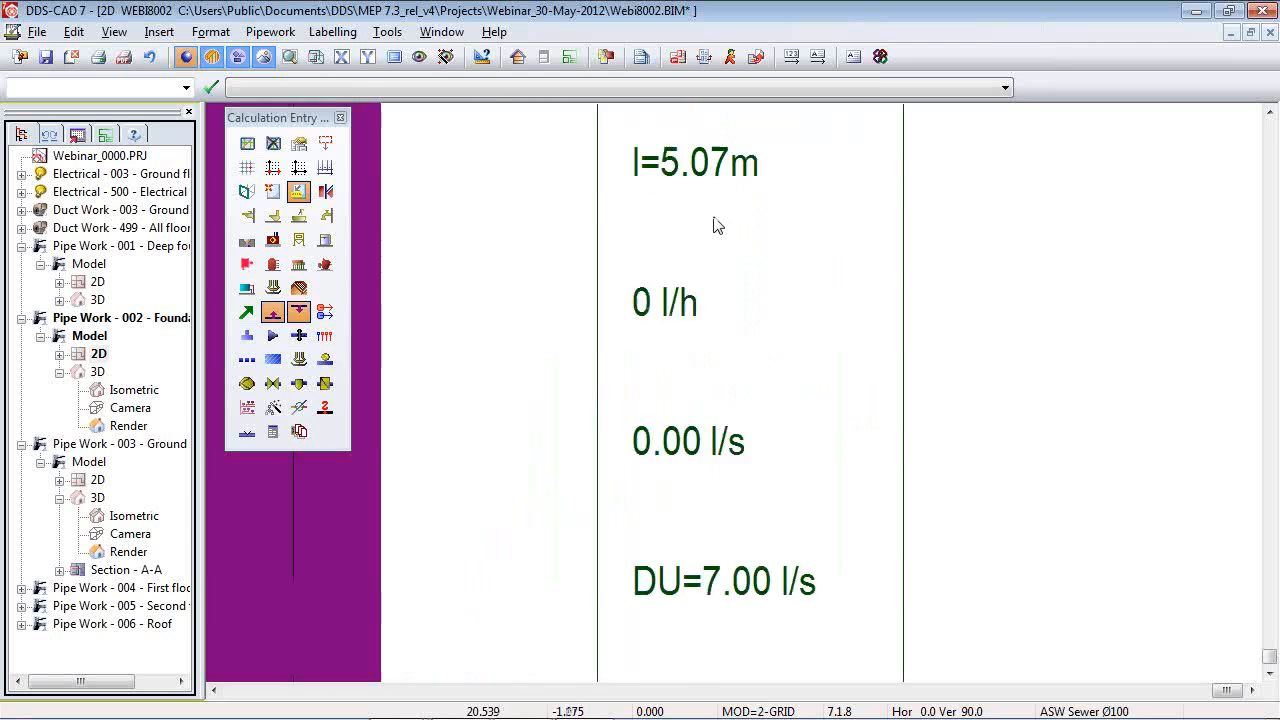
{"action": "scroll", "coordinate": [703, 305], "scroll_direction": "down", "scroll_amount": 5}
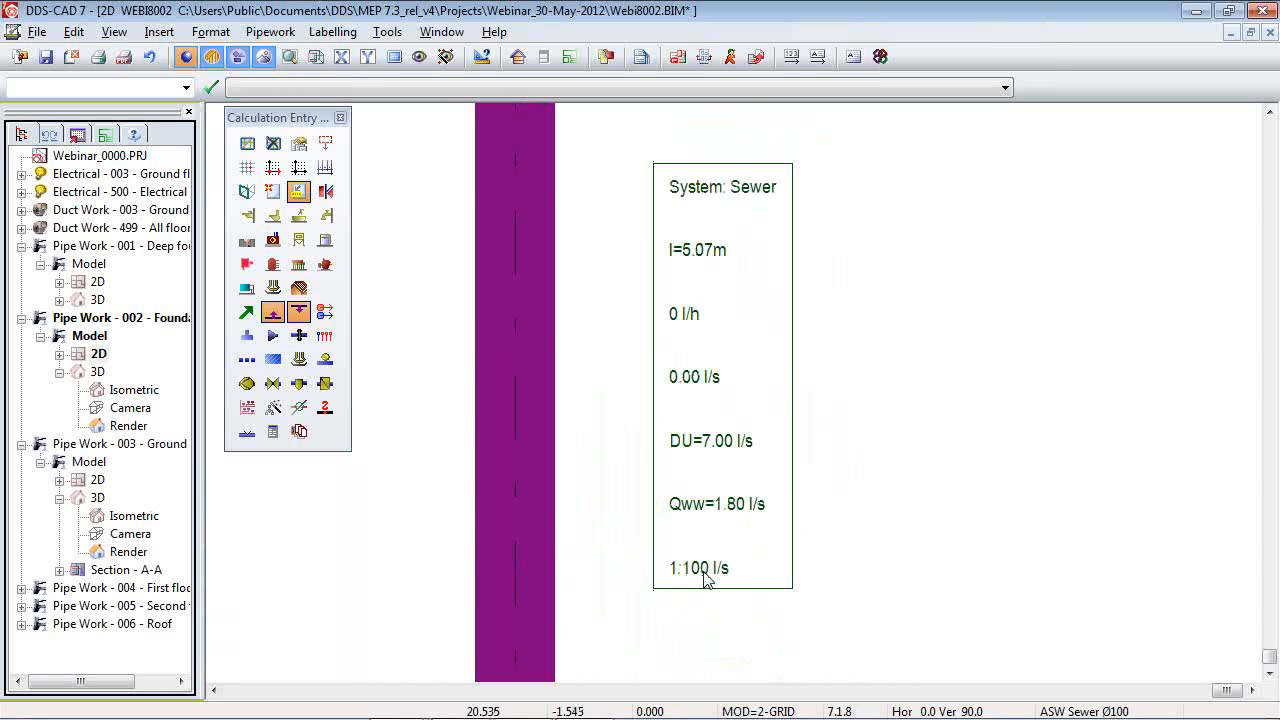
{"action": "double_click", "coordinate": [697, 390]}
{"action": "left_click", "coordinate": [191, 248]}
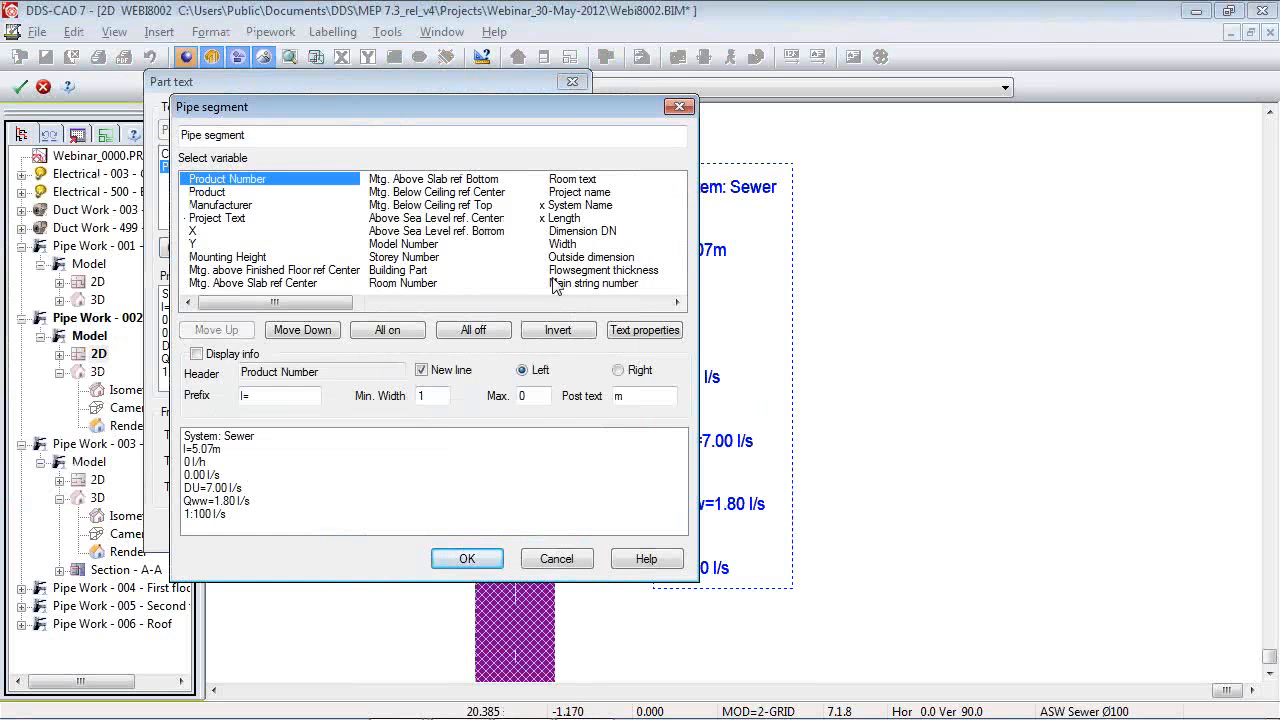
{"action": "left_click", "coordinate": [548, 301]}
{"action": "left_click", "coordinate": [548, 301]}
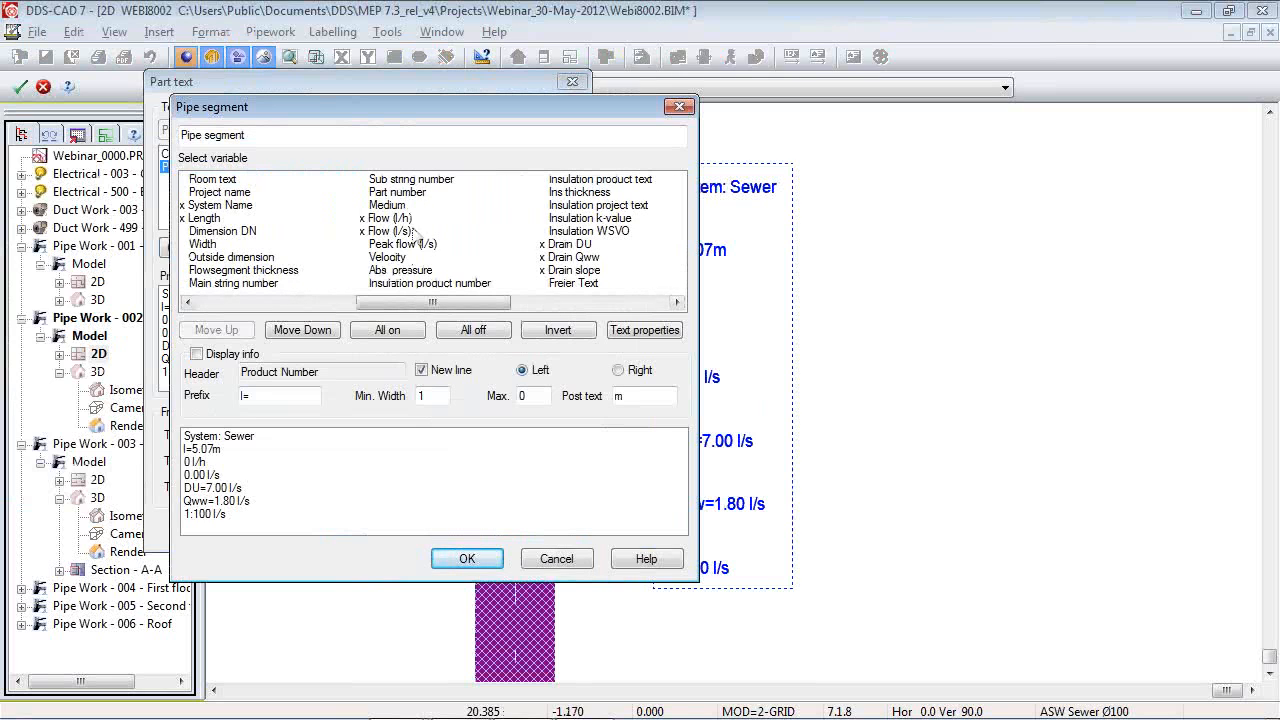
{"action": "left_click", "coordinate": [392, 218]}
{"action": "left_click", "coordinate": [389, 232]}
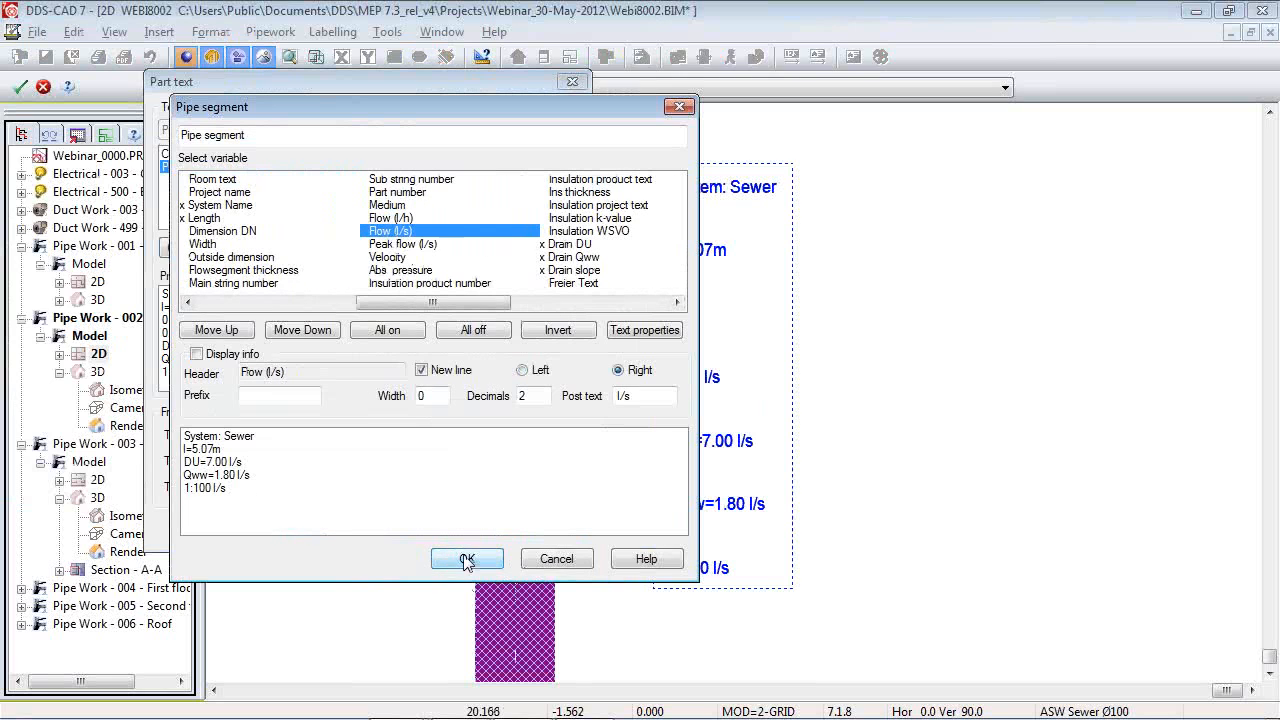
Clear the post text of the Drain slope variable in the pipe label and accept the variable configuration.
{"action": "left_click", "coordinate": [573, 246]}
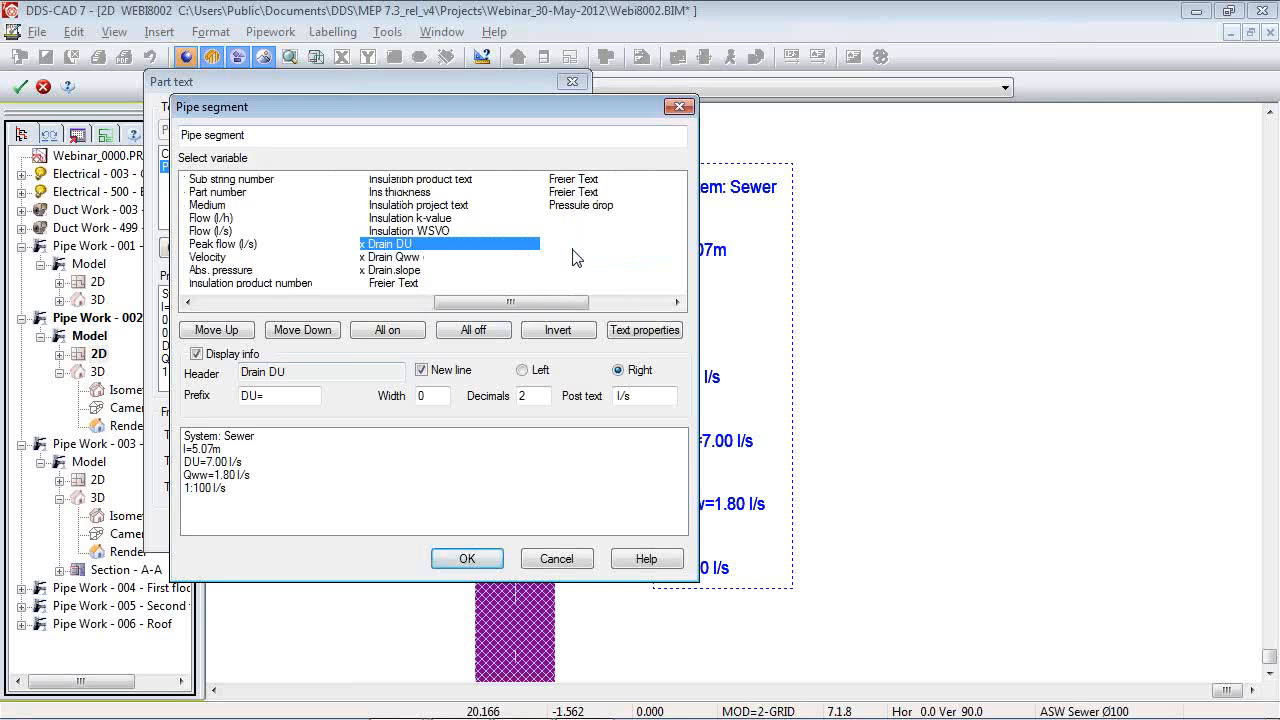
{"action": "left_click", "coordinate": [403, 270]}
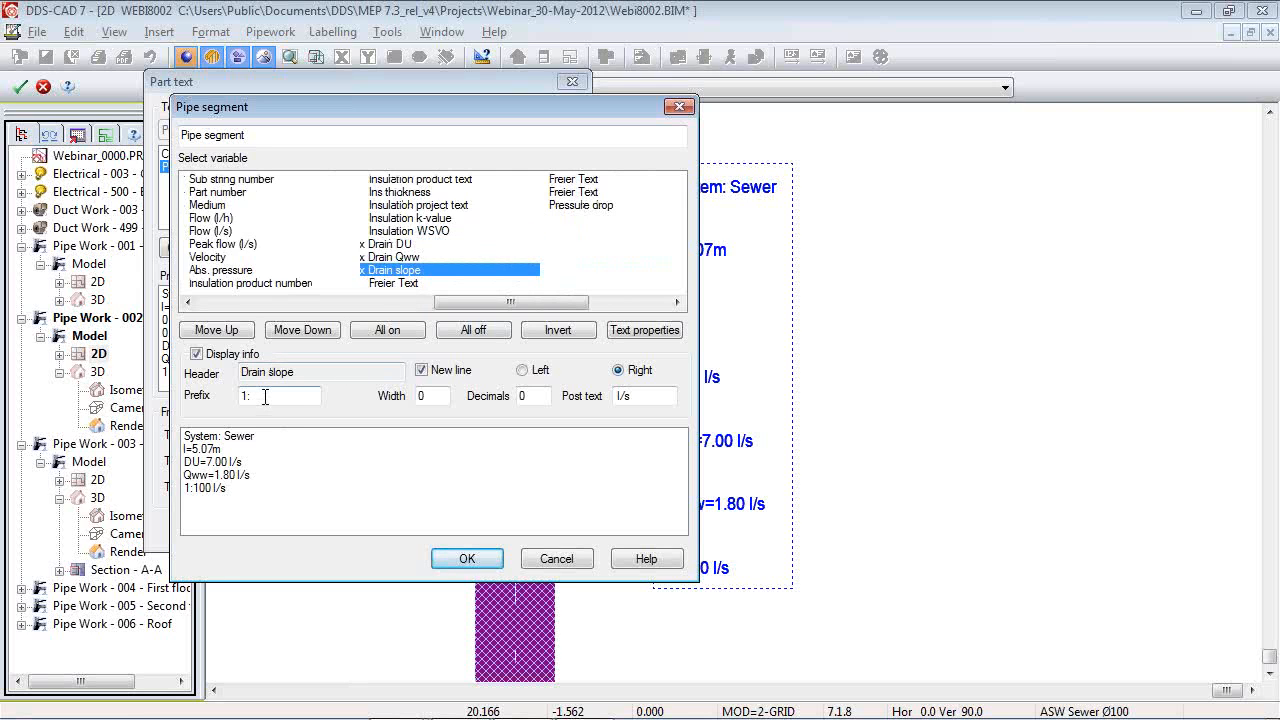
{"action": "left_click", "coordinate": [322, 375]}
{"action": "left_click_drag", "start_coordinate": [346, 375], "coordinate": [26, 380]}
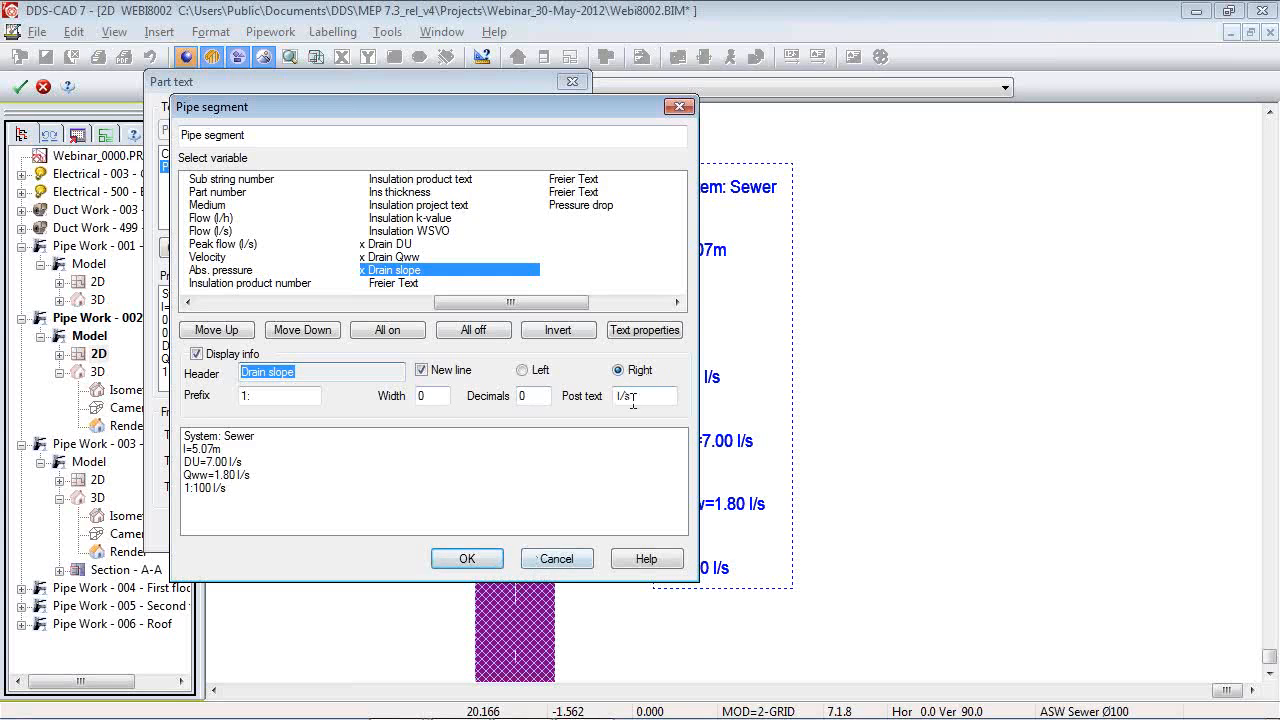
{"action": "left_click_drag", "start_coordinate": [633, 401], "coordinate": [511, 398]}
{"action": "key", "text": "Delete"}
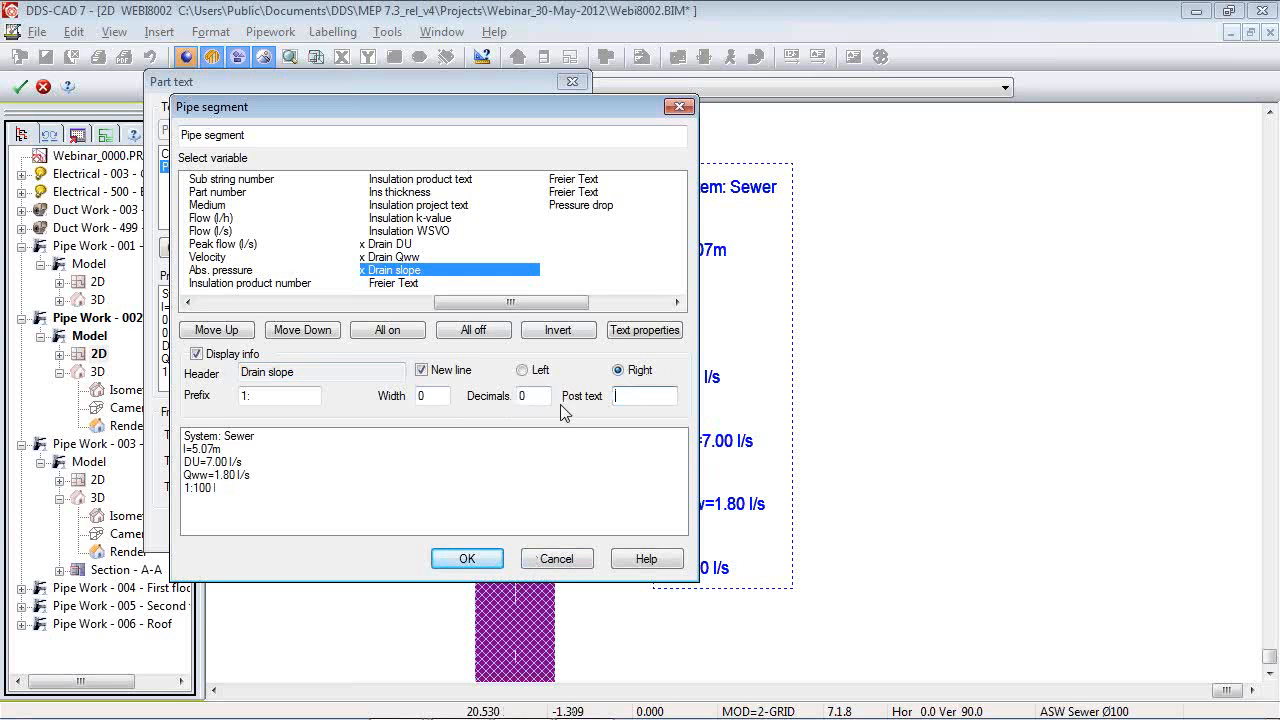
{"action": "left_click", "coordinate": [468, 560]}
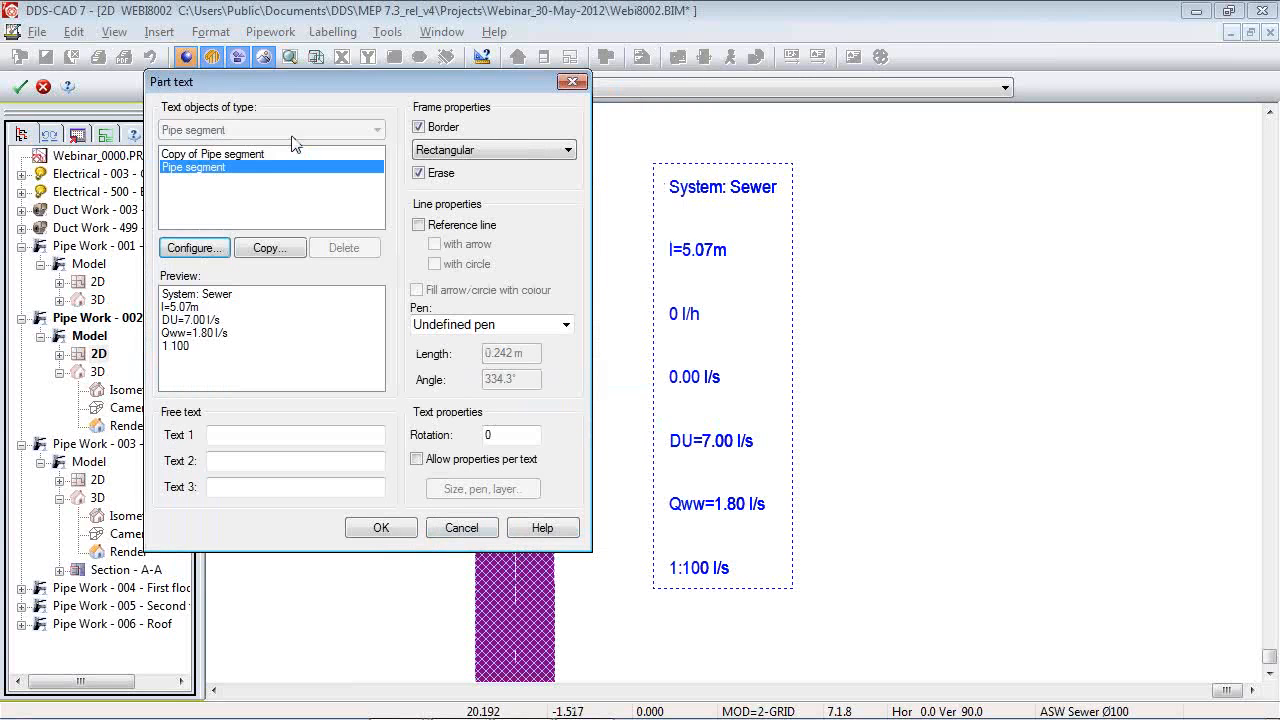
Set the pipe label's text height to 0.5 and line distance to 1.2, choose another pen colour, and apply the changes.
{"action": "left_click", "coordinate": [193, 250]}
{"action": "left_click", "coordinate": [630, 334]}
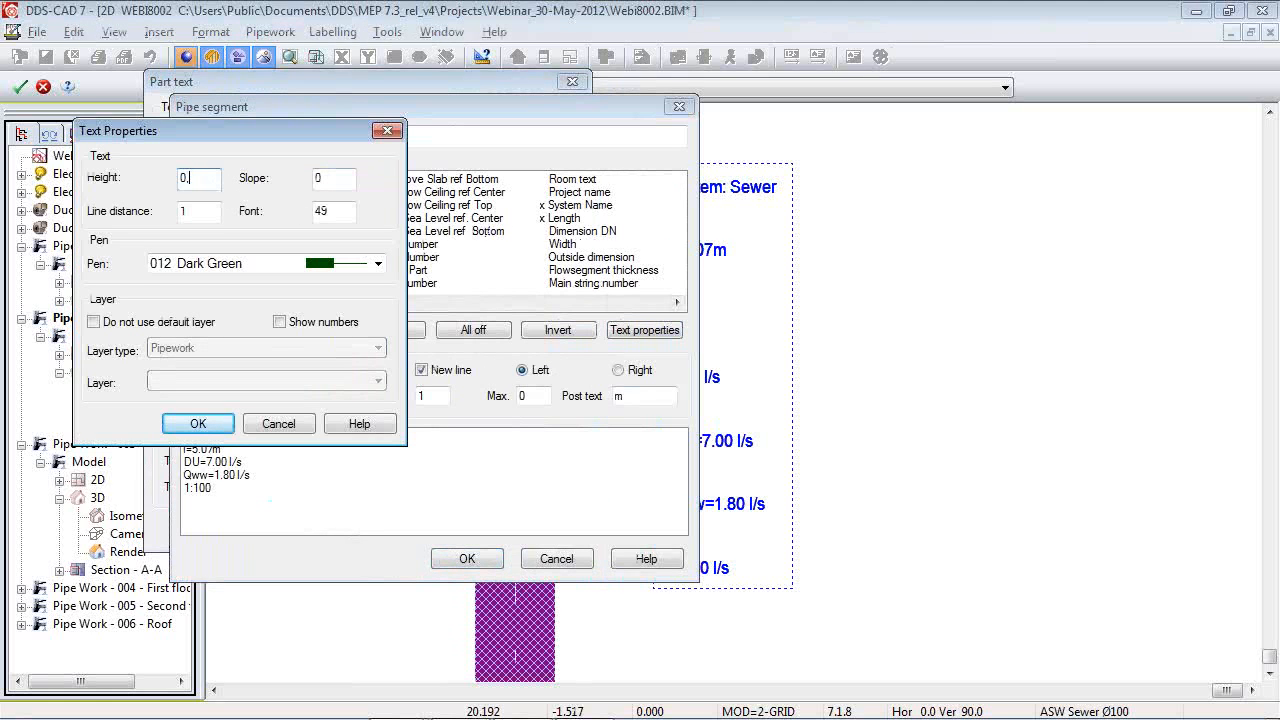
{"action": "key", "text": "Tab"}
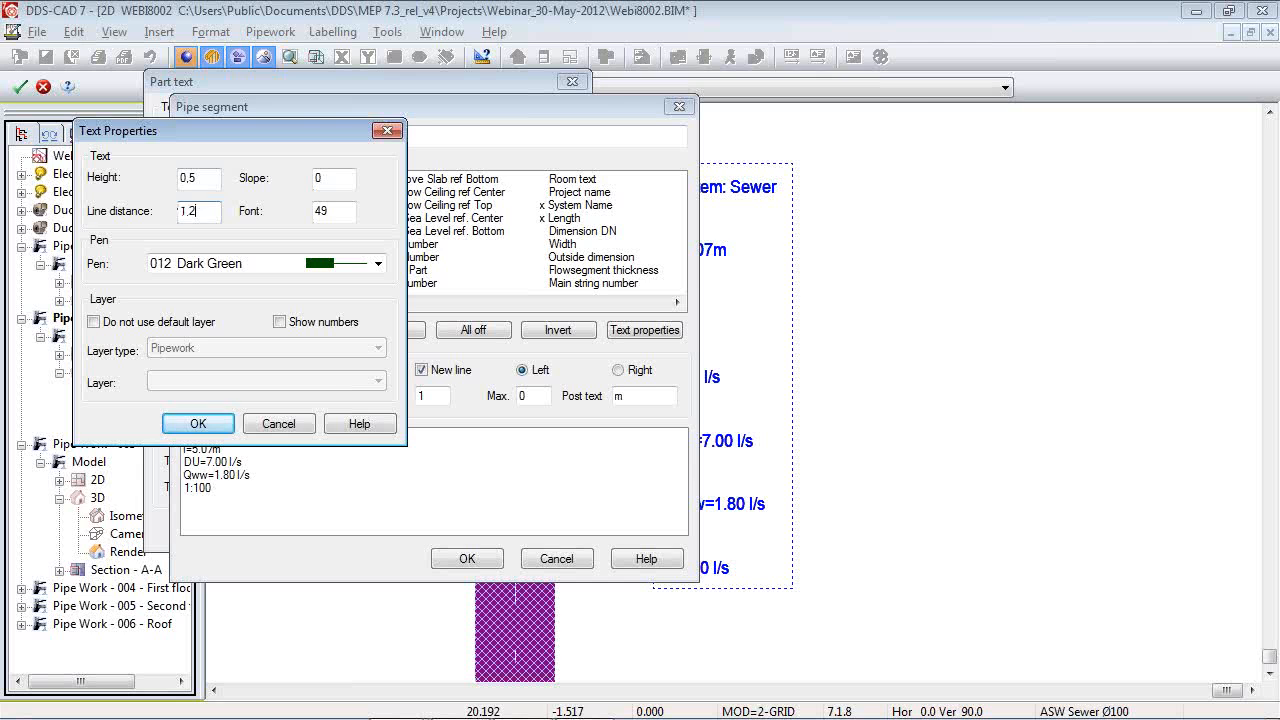
{"action": "left_click", "coordinate": [207, 271]}
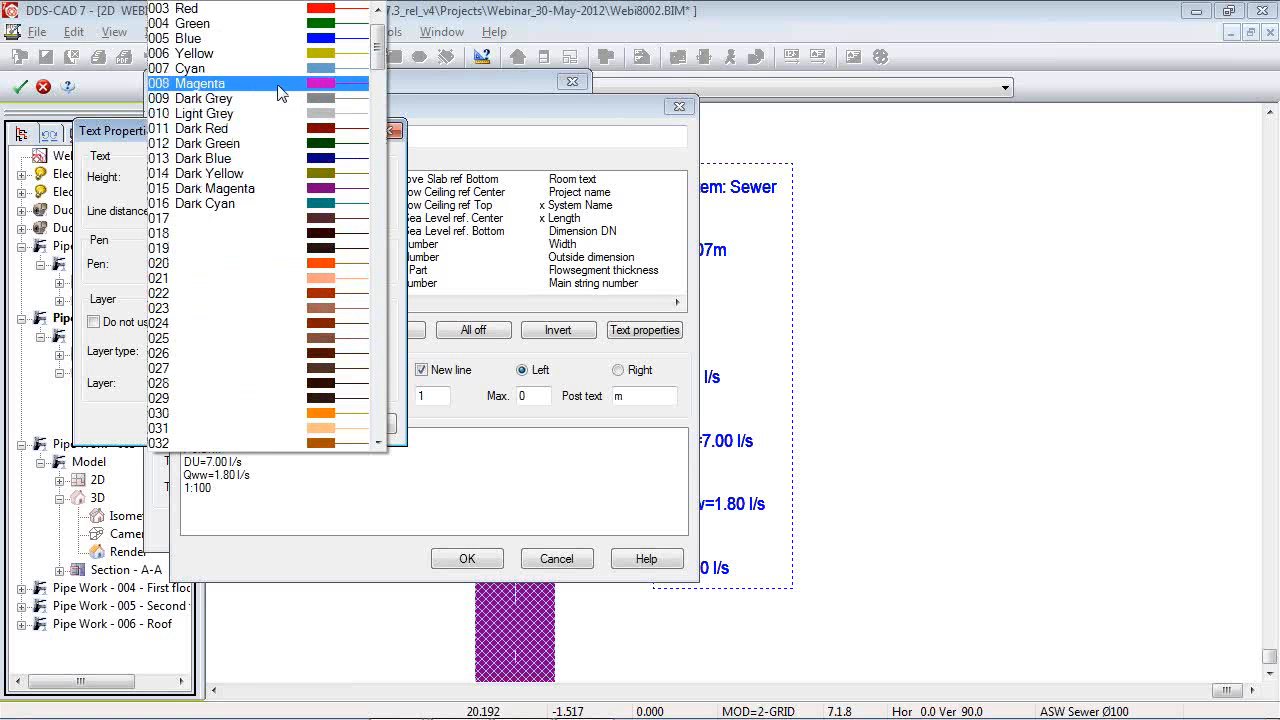
{"action": "left_click", "coordinate": [278, 73]}
{"action": "left_click", "coordinate": [194, 423]}
{"action": "left_click", "coordinate": [467, 558]}
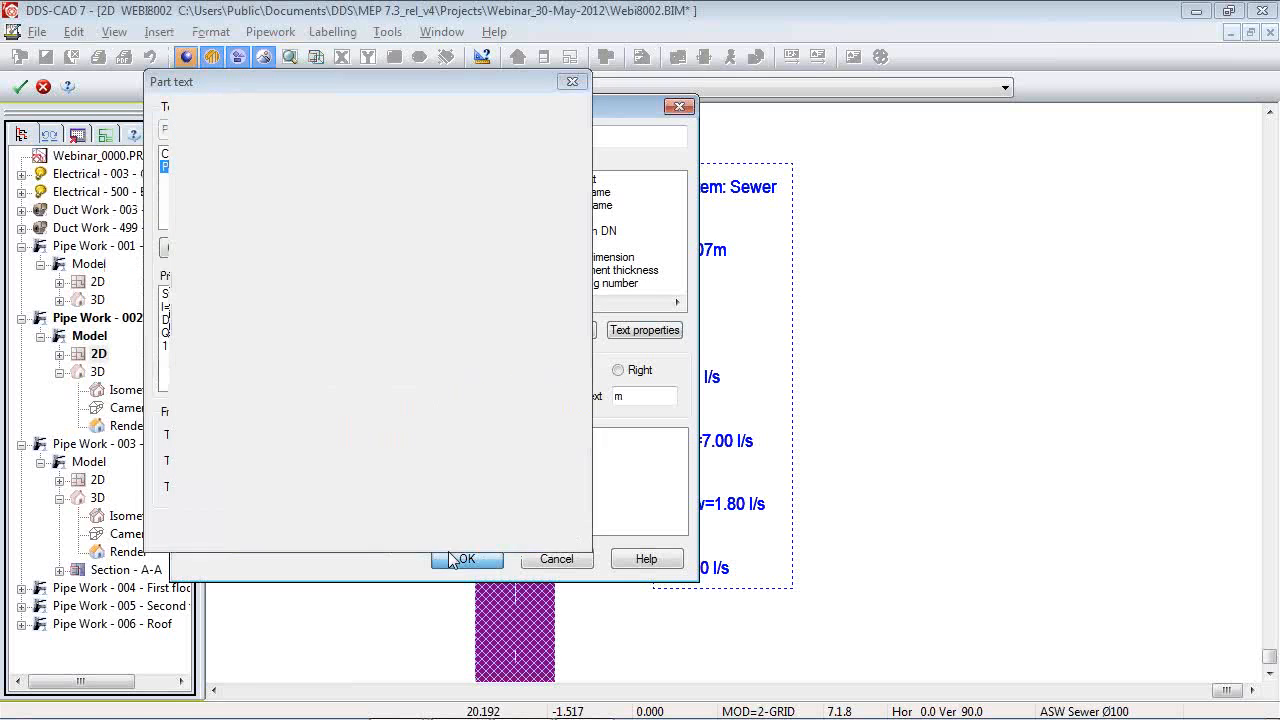
{"action": "left_click", "coordinate": [380, 528]}
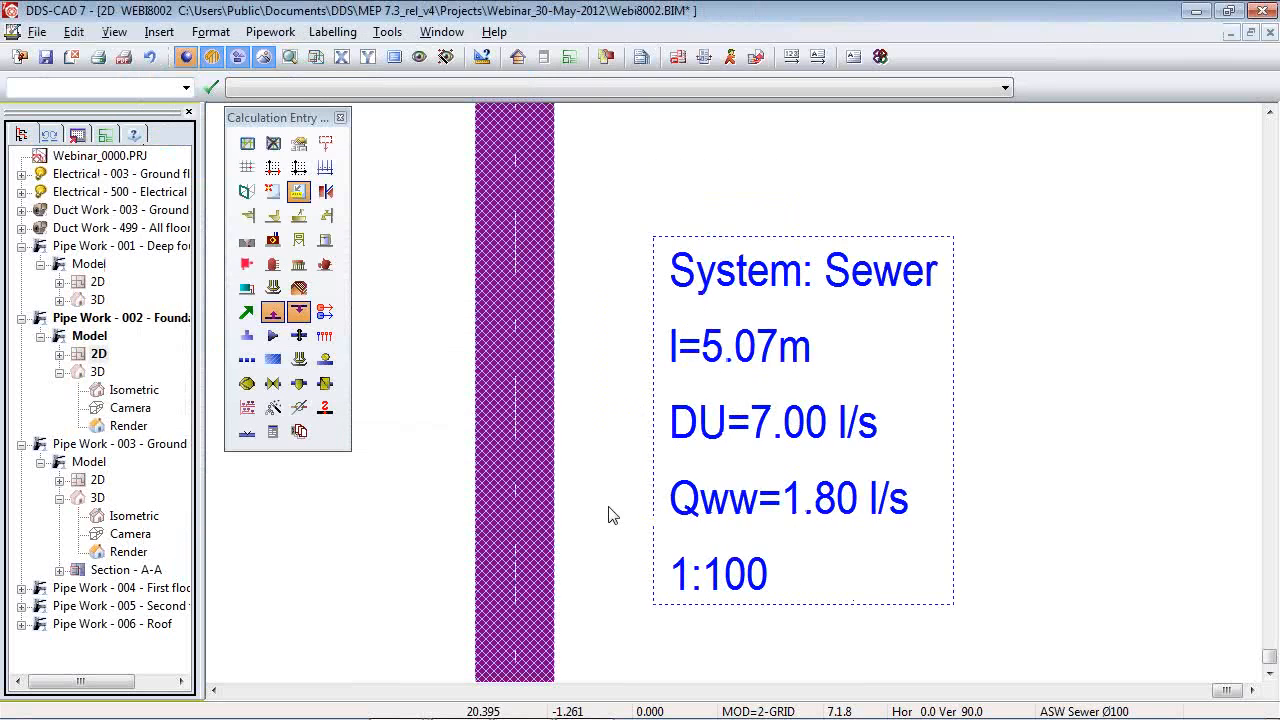
{"action": "scroll", "coordinate": [735, 557], "scroll_direction": "down", "scroll_amount": 2}
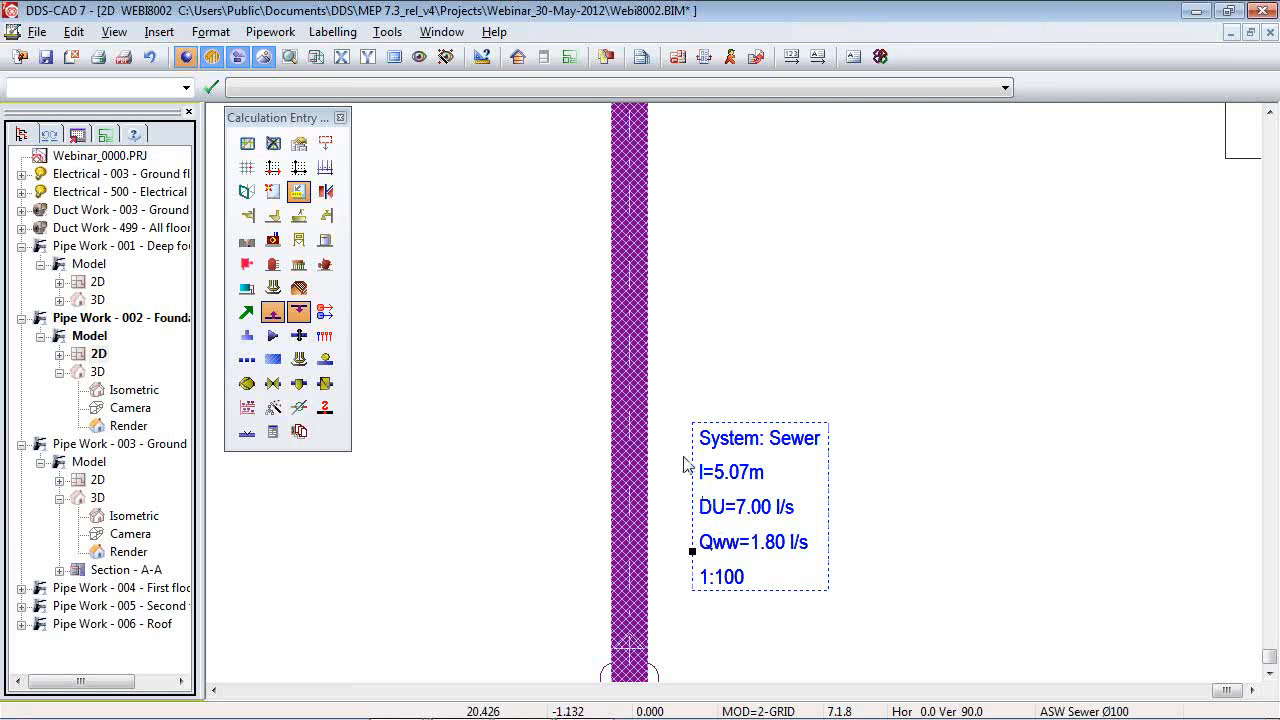
In the ground floor 2D view, open the urinal's product record WC314 and examine its Connection CW, flow pressure and DU values.
{"action": "double_click", "coordinate": [99, 482]}
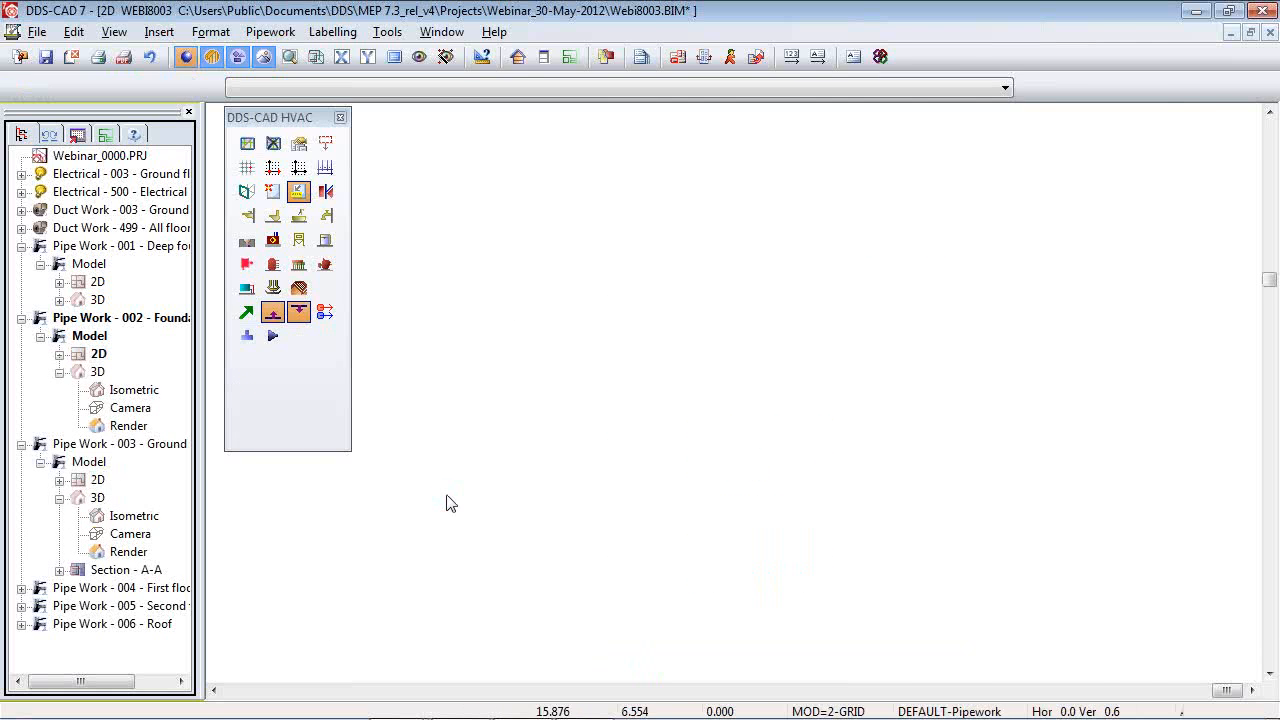
{"action": "double_click", "coordinate": [659, 413]}
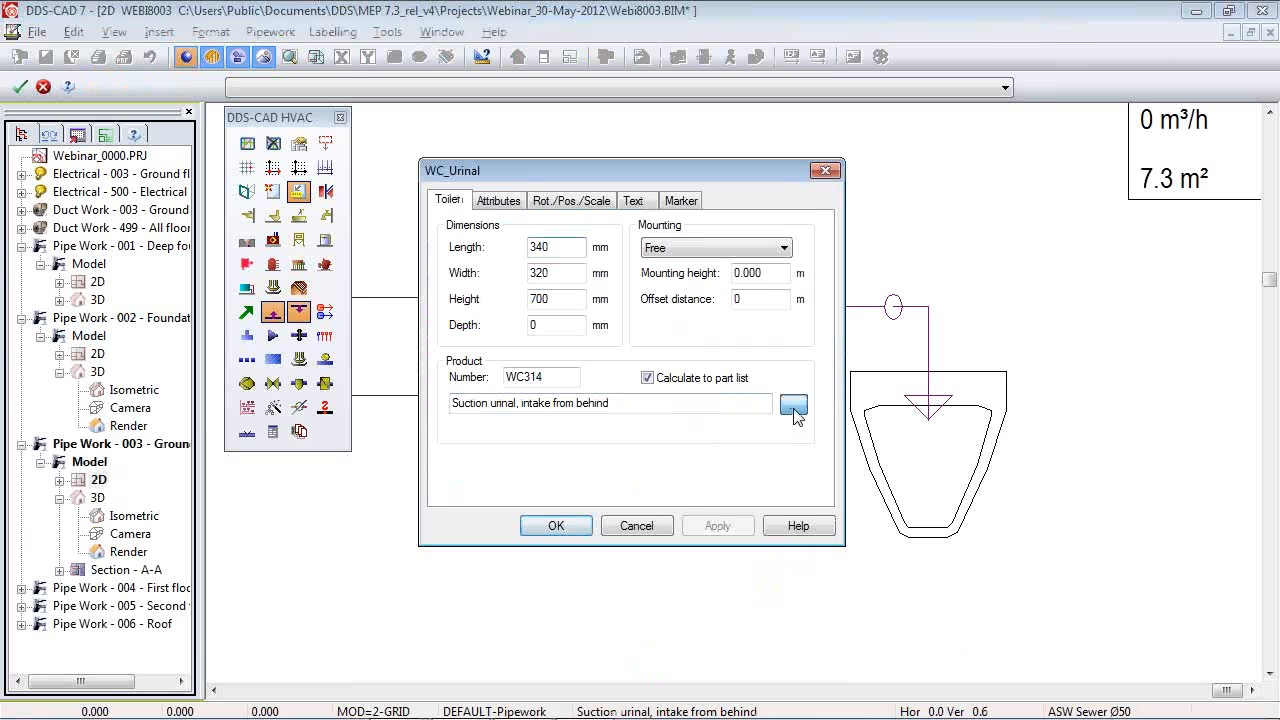
{"action": "left_click", "coordinate": [793, 404]}
{"action": "right_click", "coordinate": [599, 320]}
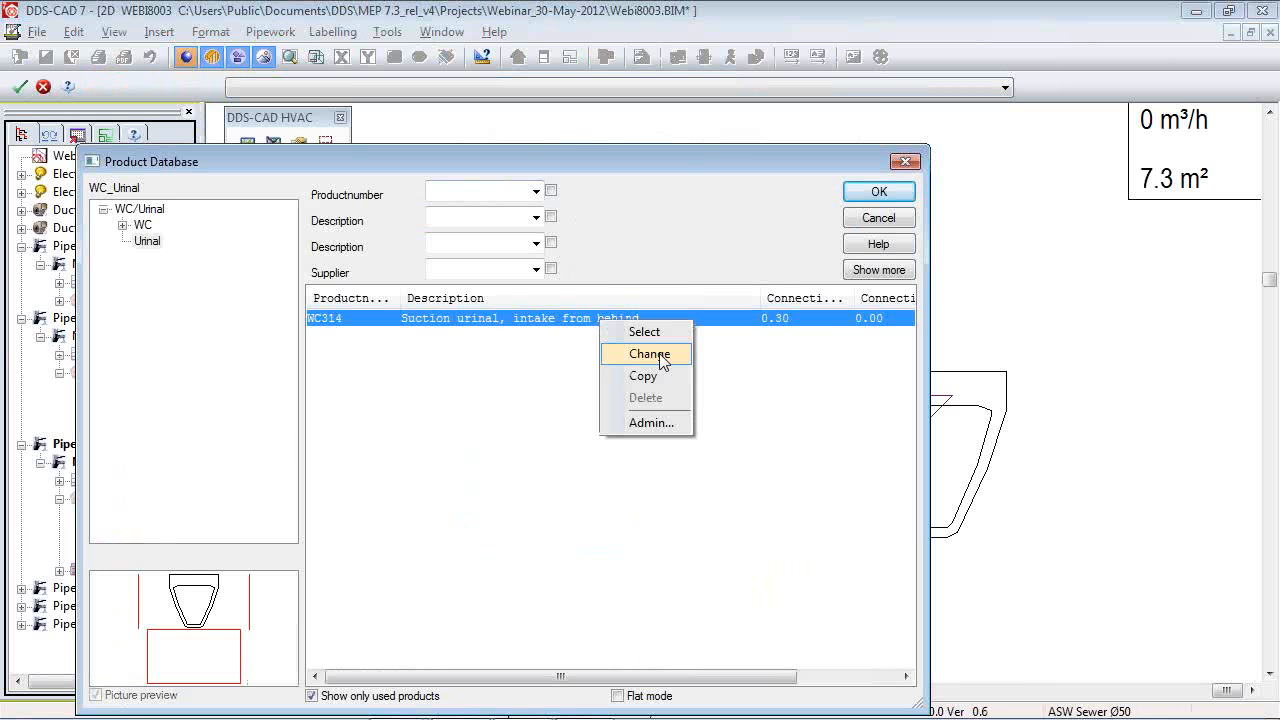
{"action": "left_click", "coordinate": [649, 354]}
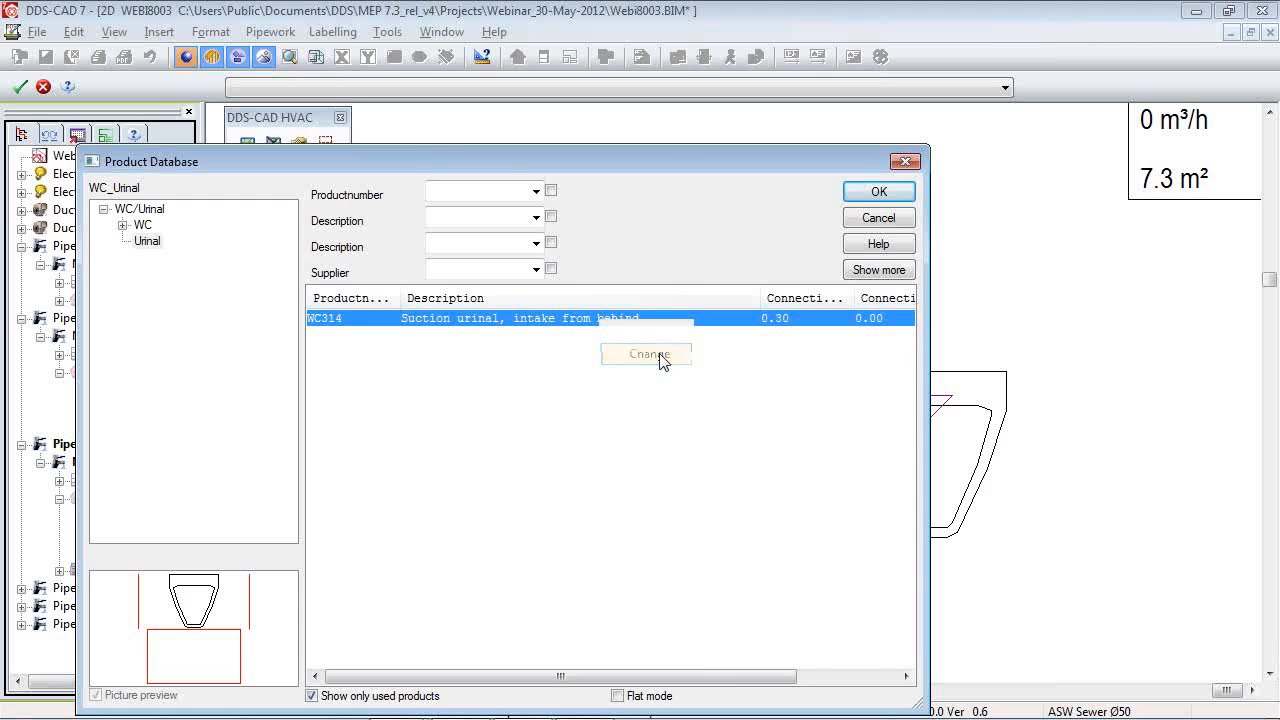
{"action": "double_click", "coordinate": [658, 224]}
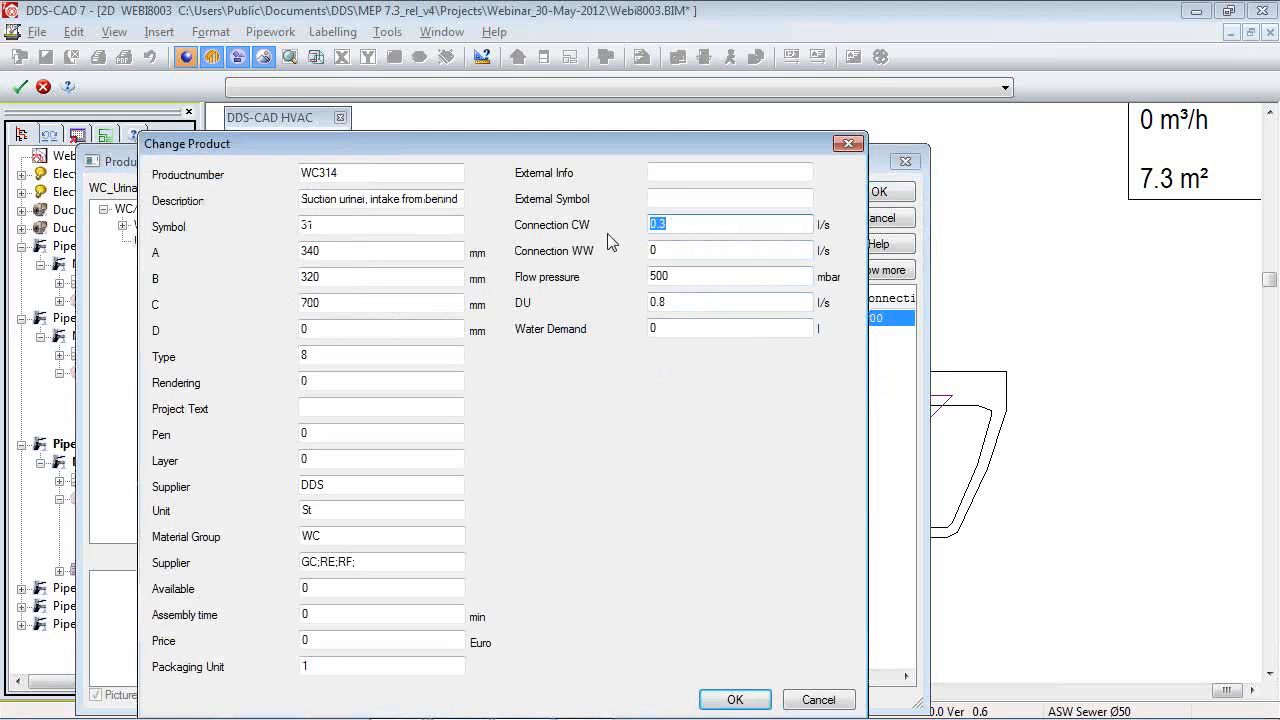
{"action": "double_click", "coordinate": [691, 277]}
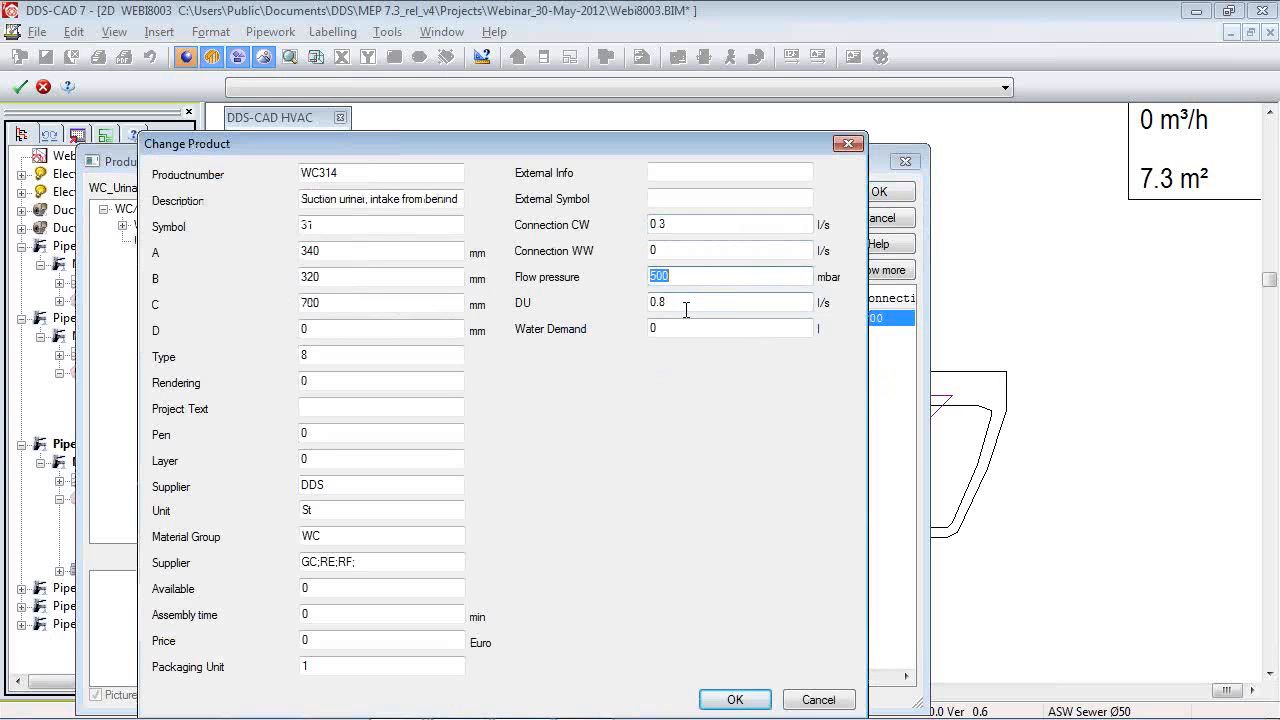
{"action": "double_click", "coordinate": [686, 304]}
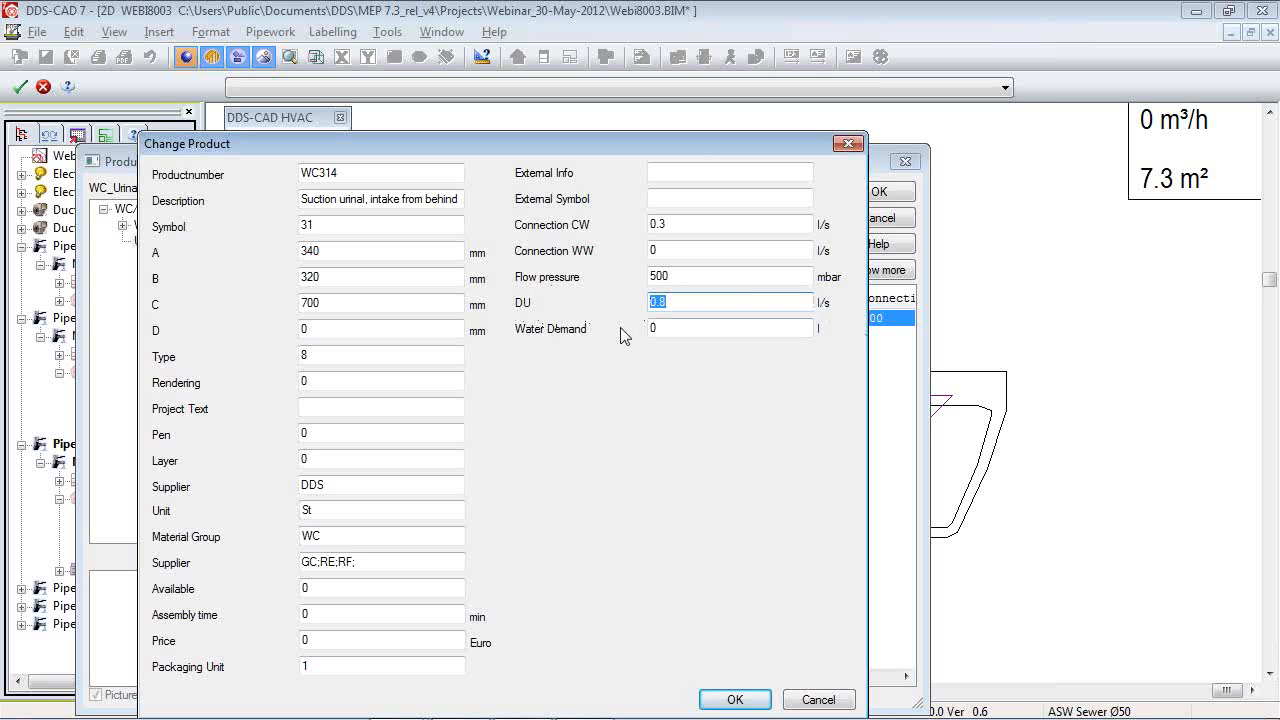
{"action": "key", "text": "Return"}
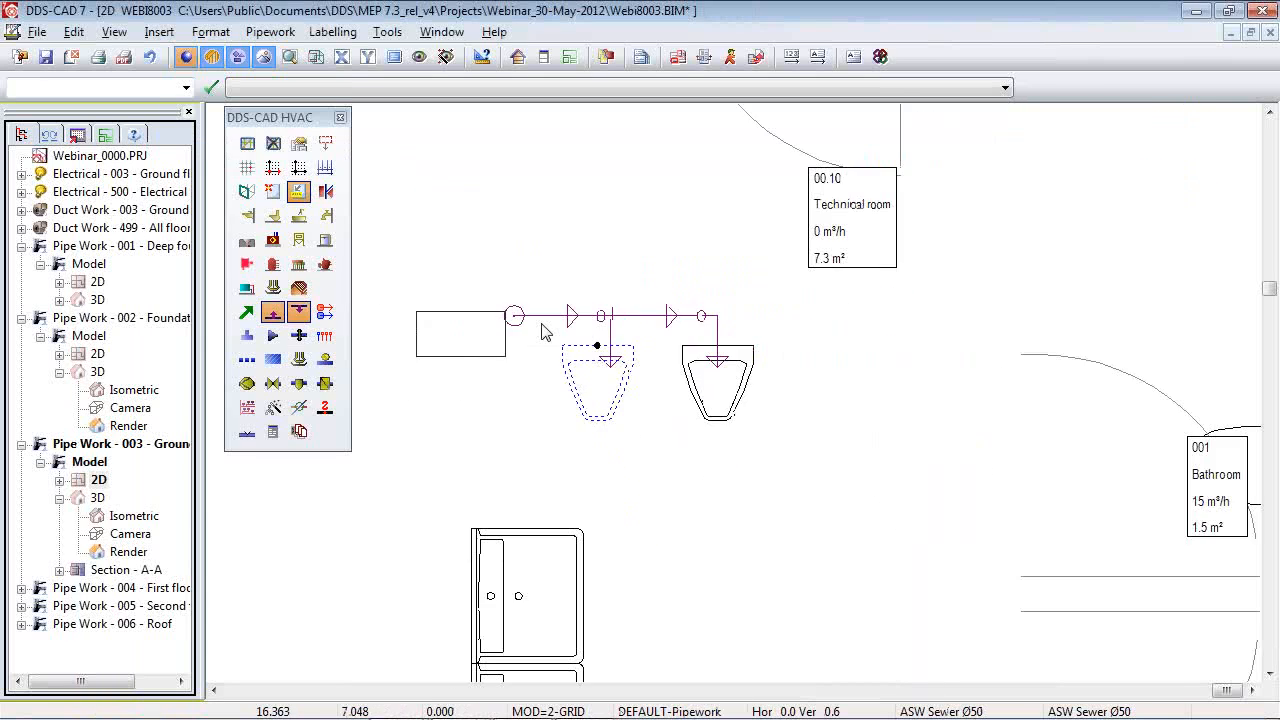
Open the product record of the Bathroom's wall WC, WC605, and examine its Connection CW, flow pressure, DU and water demand values.
{"action": "scroll", "coordinate": [541, 324], "scroll_direction": "down", "scroll_amount": 4}
{"action": "scroll", "coordinate": [794, 364], "scroll_direction": "up", "scroll_amount": 5}
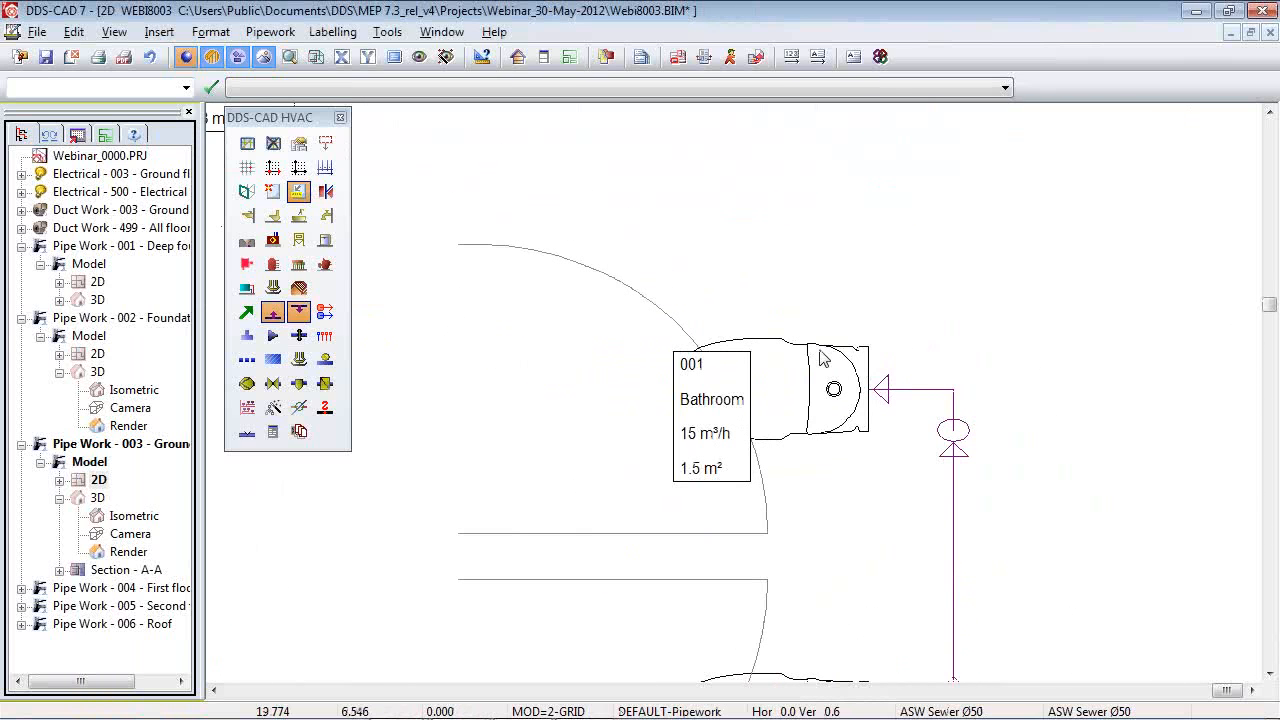
{"action": "double_click", "coordinate": [840, 360]}
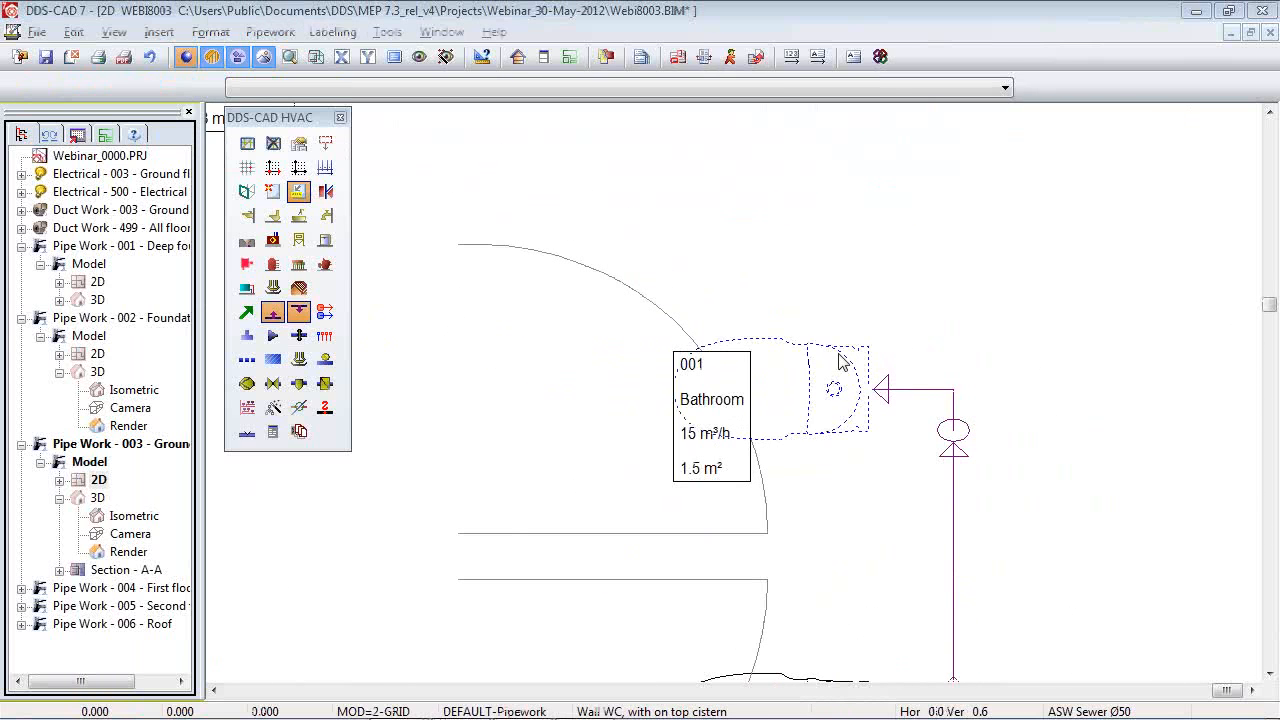
{"action": "left_click", "coordinate": [792, 406]}
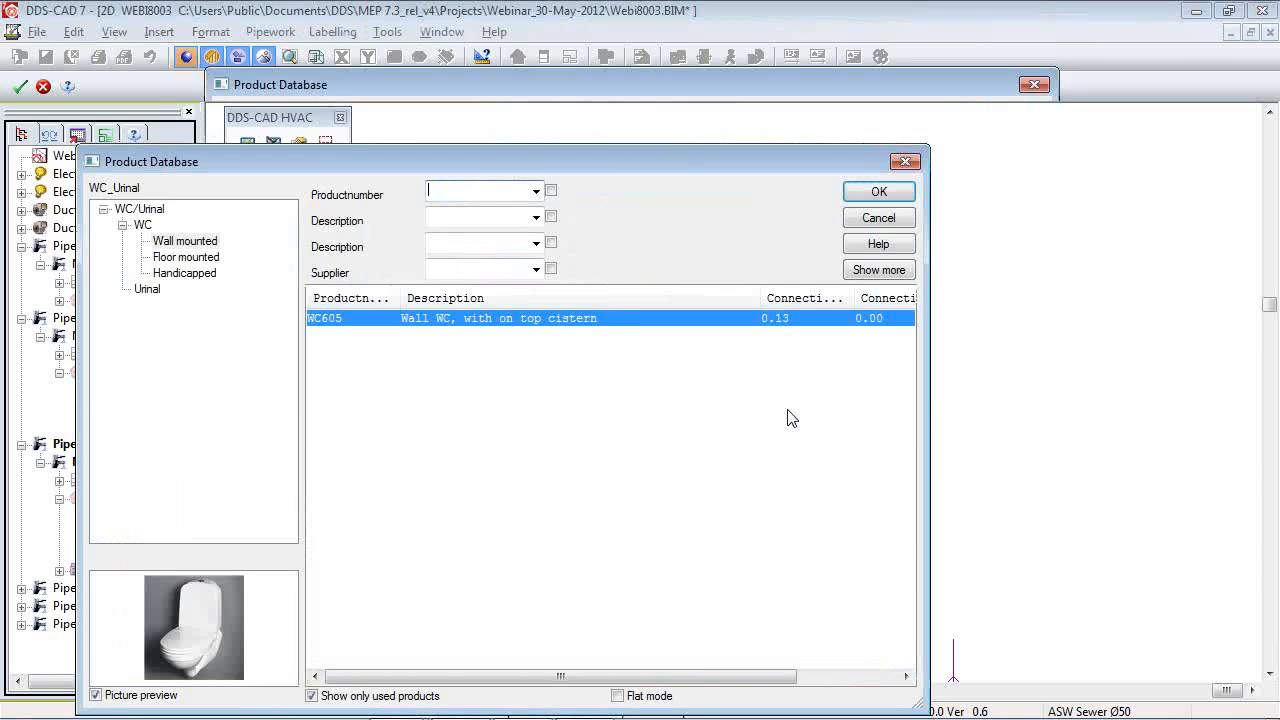
{"action": "right_click", "coordinate": [641, 323]}
{"action": "left_click", "coordinate": [683, 352]}
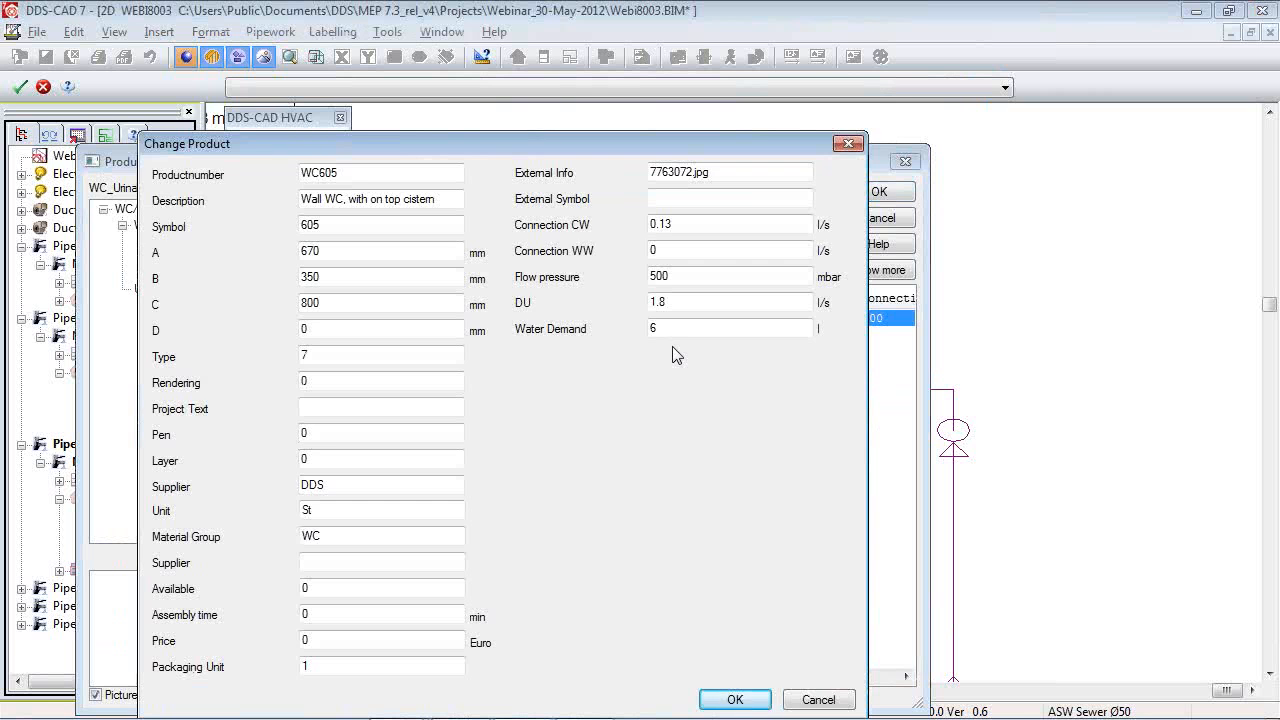
{"action": "key", "text": "Escape"}
{"action": "key", "text": "Escape"}
{"action": "key", "text": "Escape"}
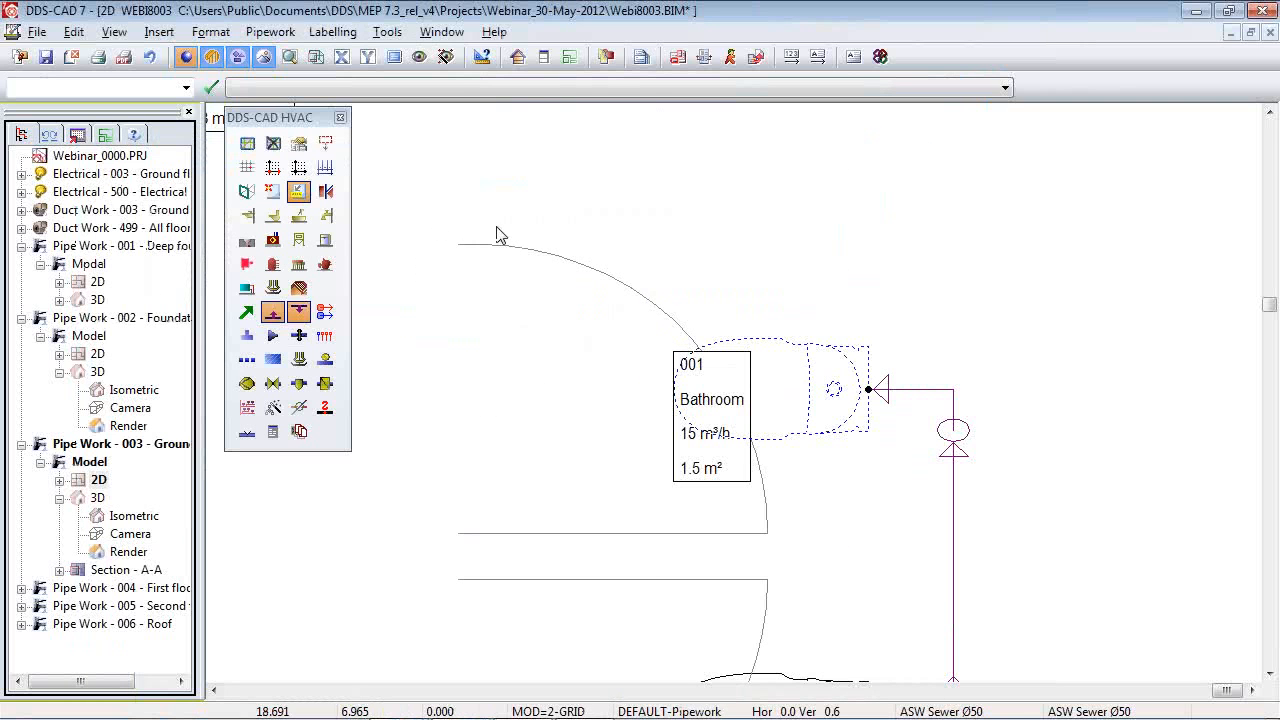
Move the Bathroom 001 room label down and to the left, clear of most of the WC symbol.
{"action": "left_click", "coordinate": [675, 473]}
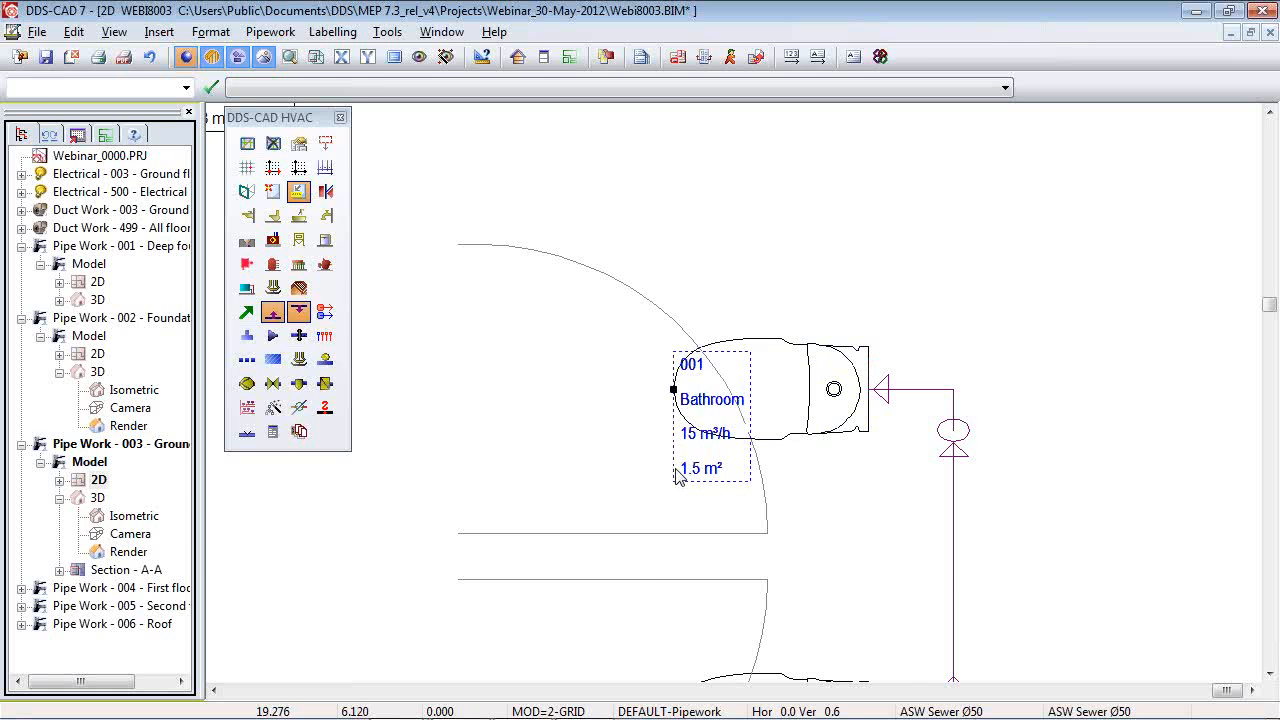
{"action": "left_click", "coordinate": [674, 389]}
{"action": "left_click", "coordinate": [625, 433]}
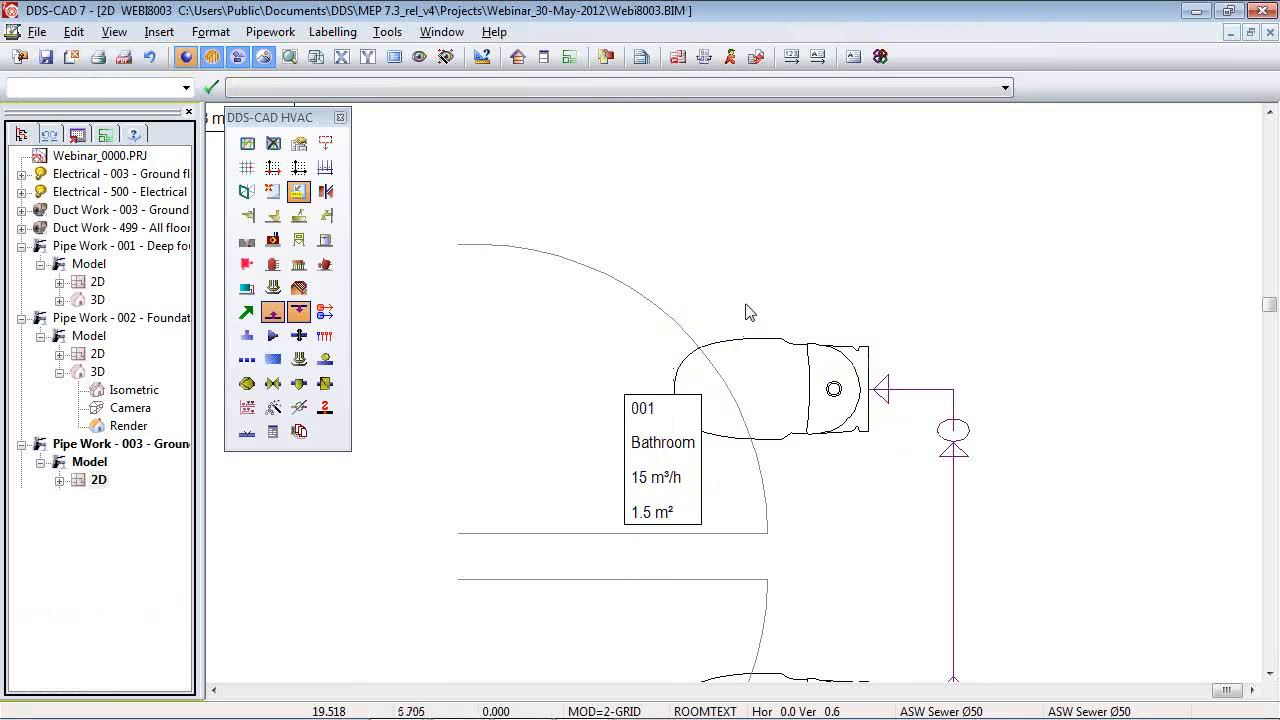
Check the Architect layers and the 3D views, and display the walls and wall numbers in the ground floor 2D plan.
{"action": "scroll", "coordinate": [843, 323], "scroll_direction": "down", "scroll_amount": 5}
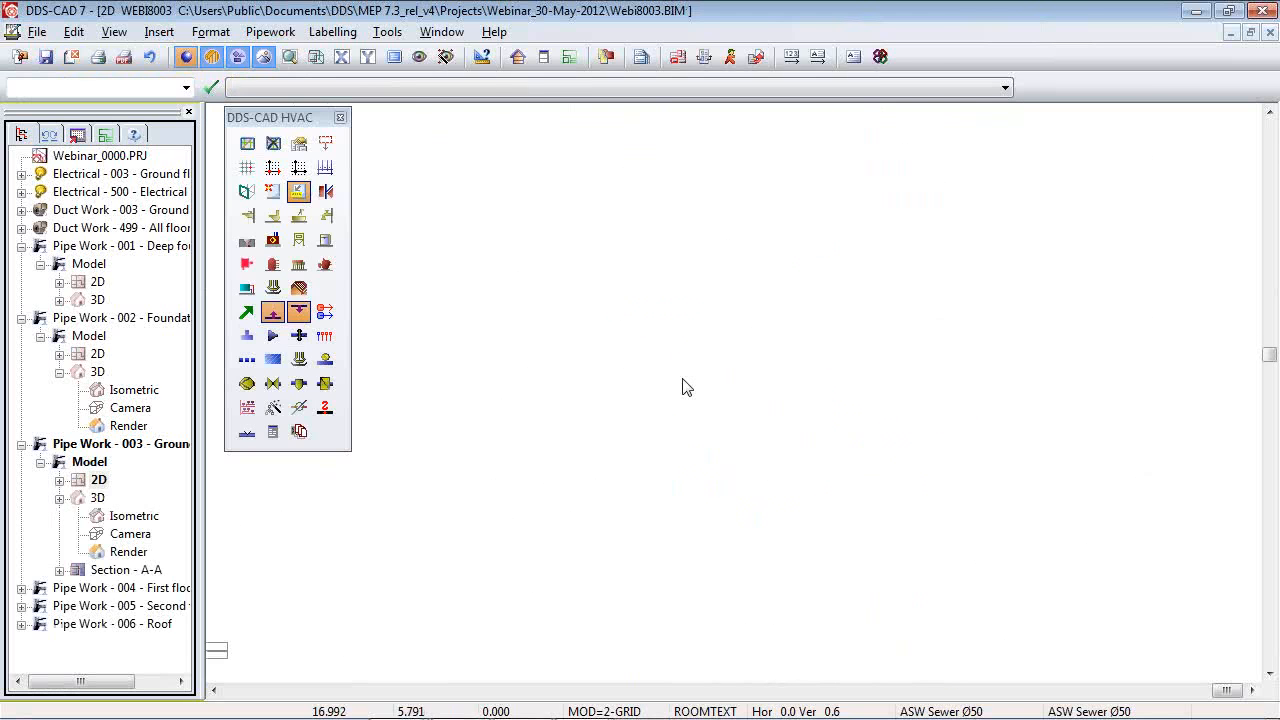
{"action": "left_click", "coordinate": [418, 57]}
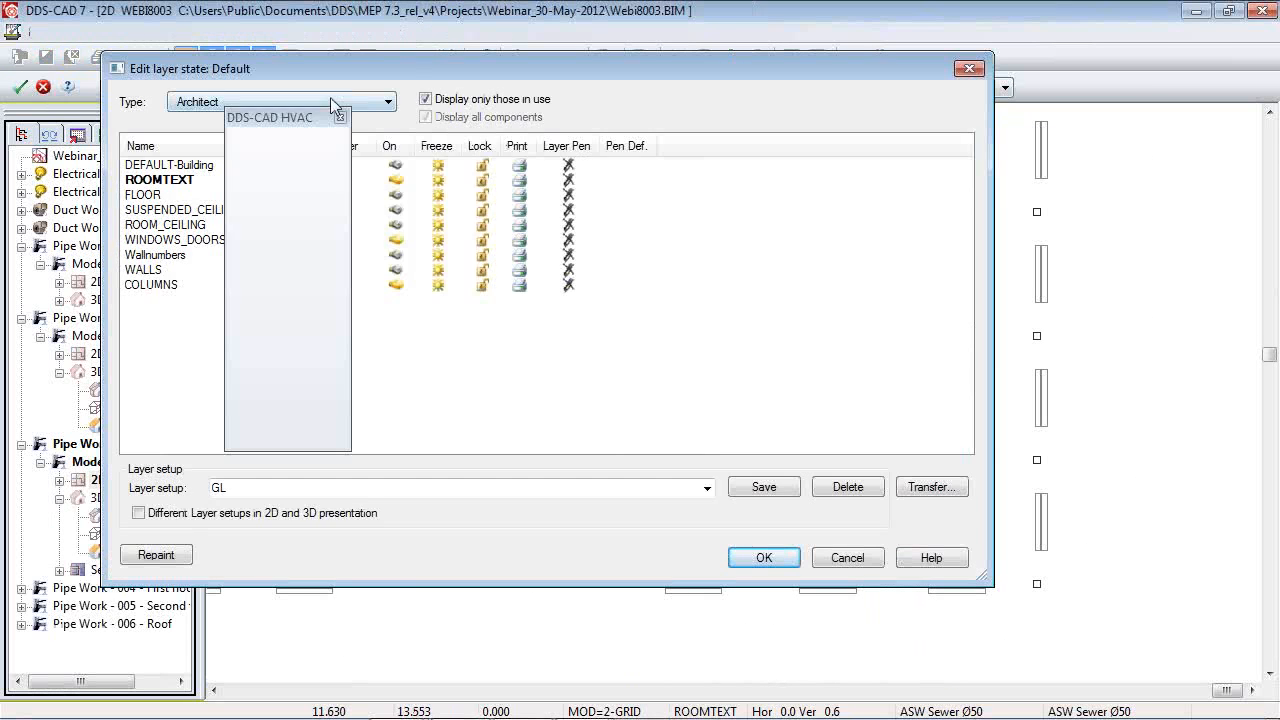
{"action": "key", "text": "Escape"}
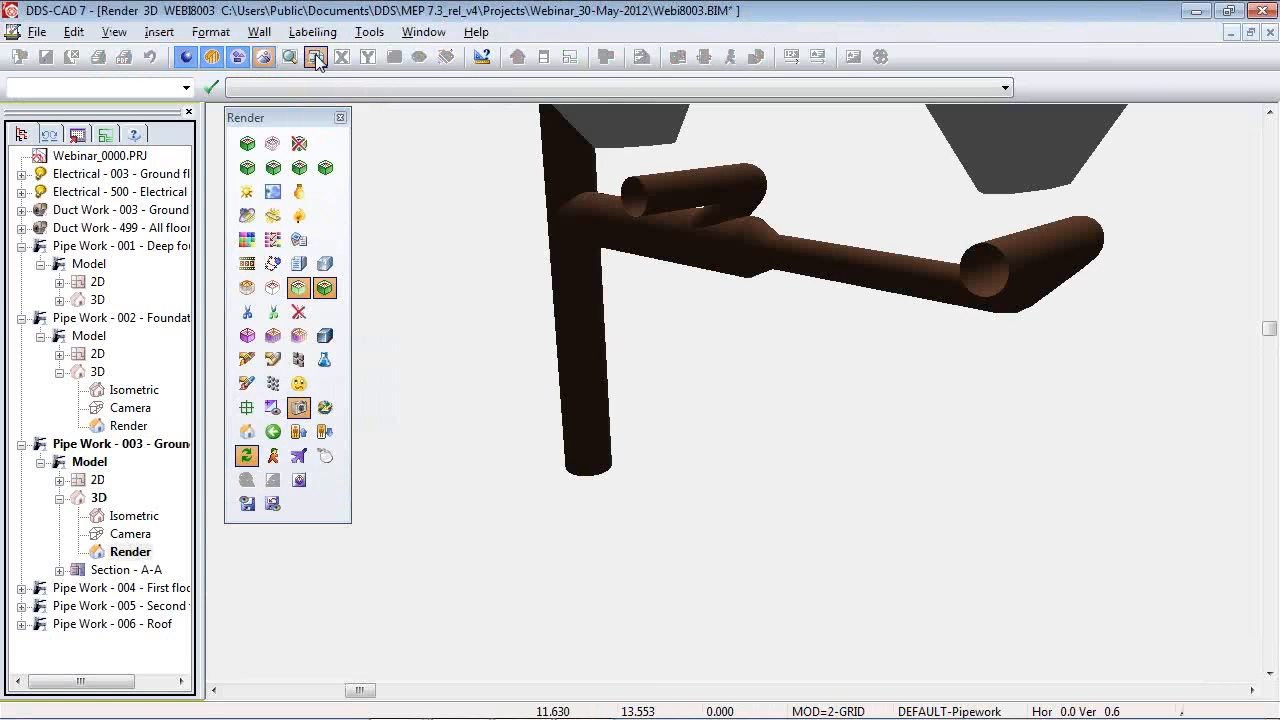
{"action": "left_click", "coordinate": [297, 145]}
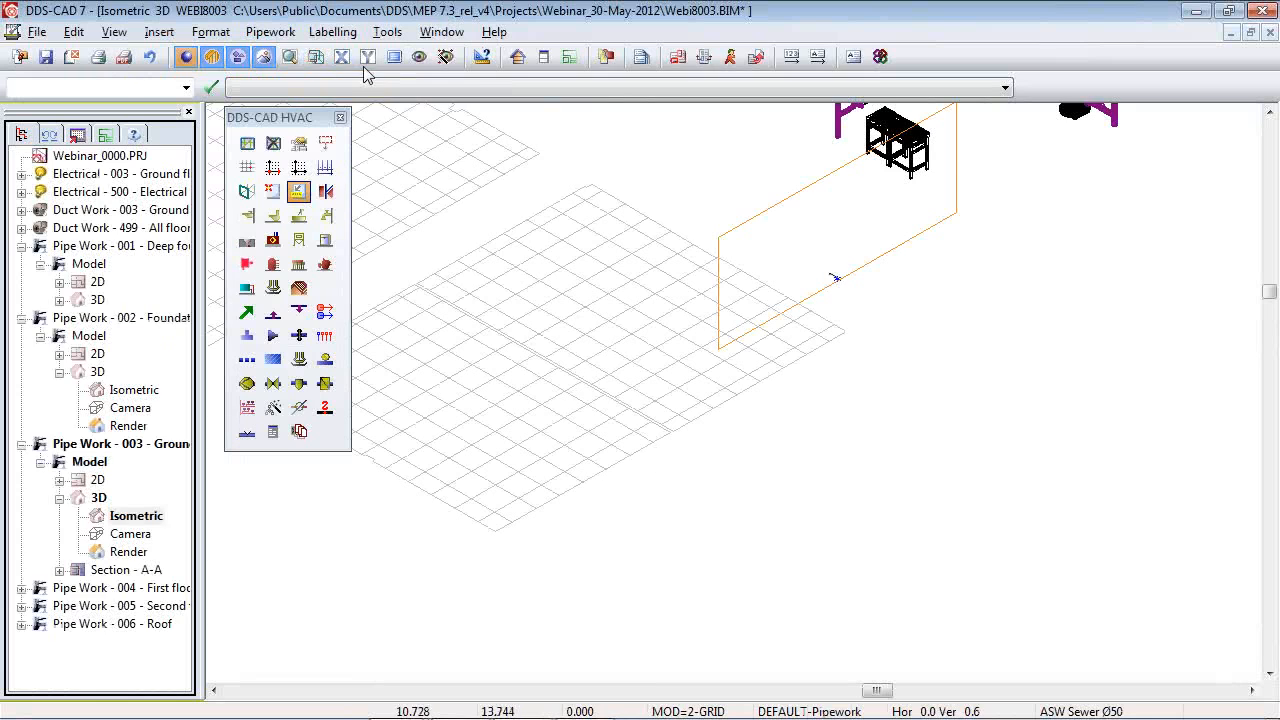
{"action": "left_click", "coordinate": [315, 56]}
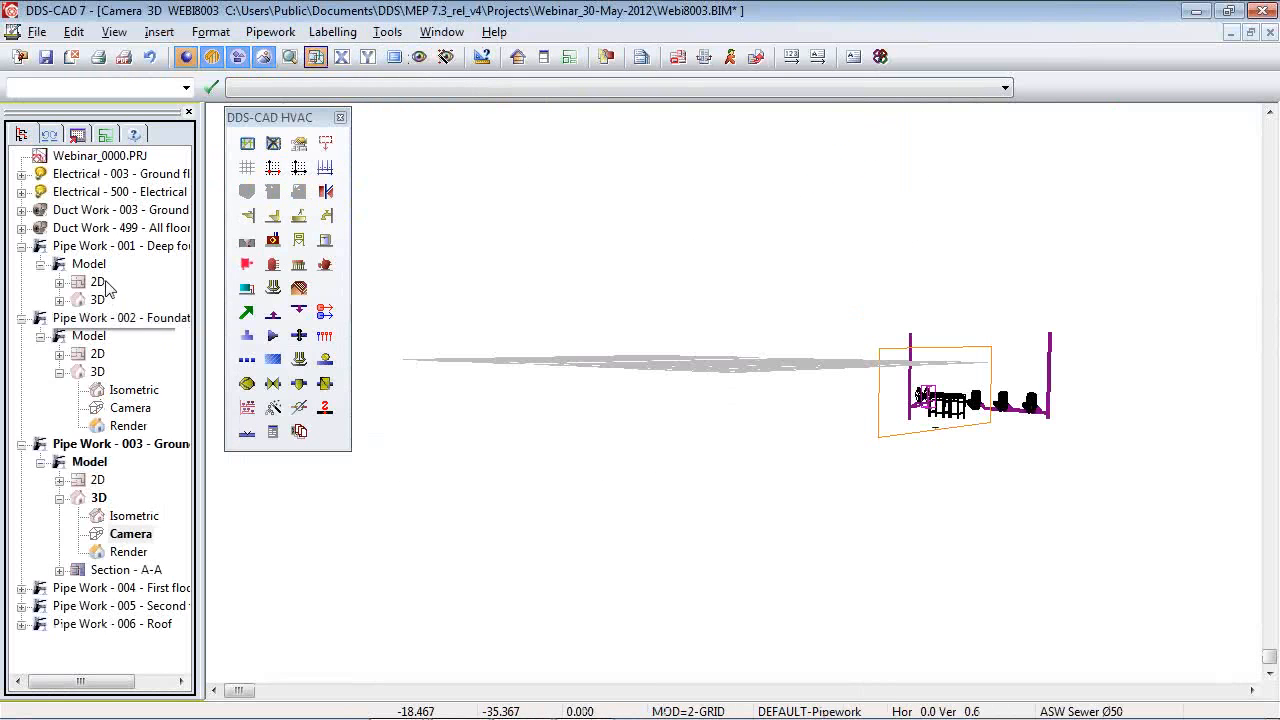
{"action": "left_click", "coordinate": [98, 480]}
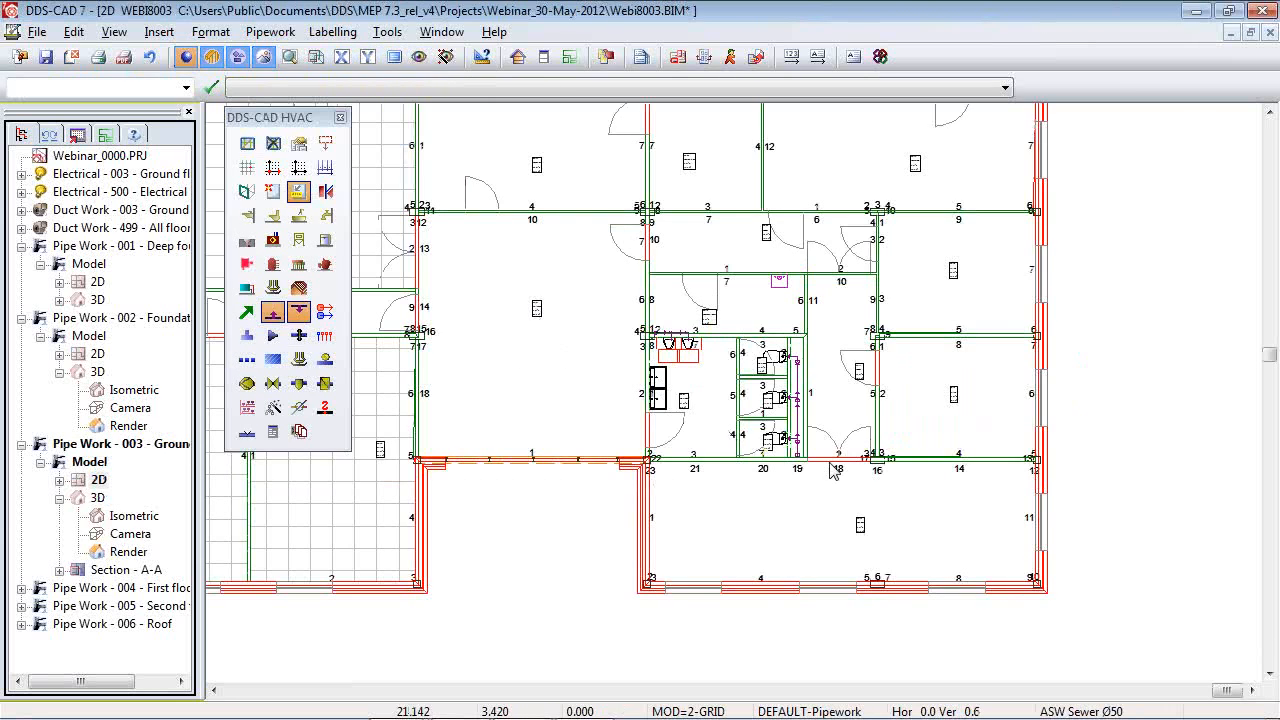
Open the Building Information and look through its heating and potable water data to the sewer network's drainage results.
{"action": "scroll", "coordinate": [863, 486], "scroll_direction": "down", "scroll_amount": 2}
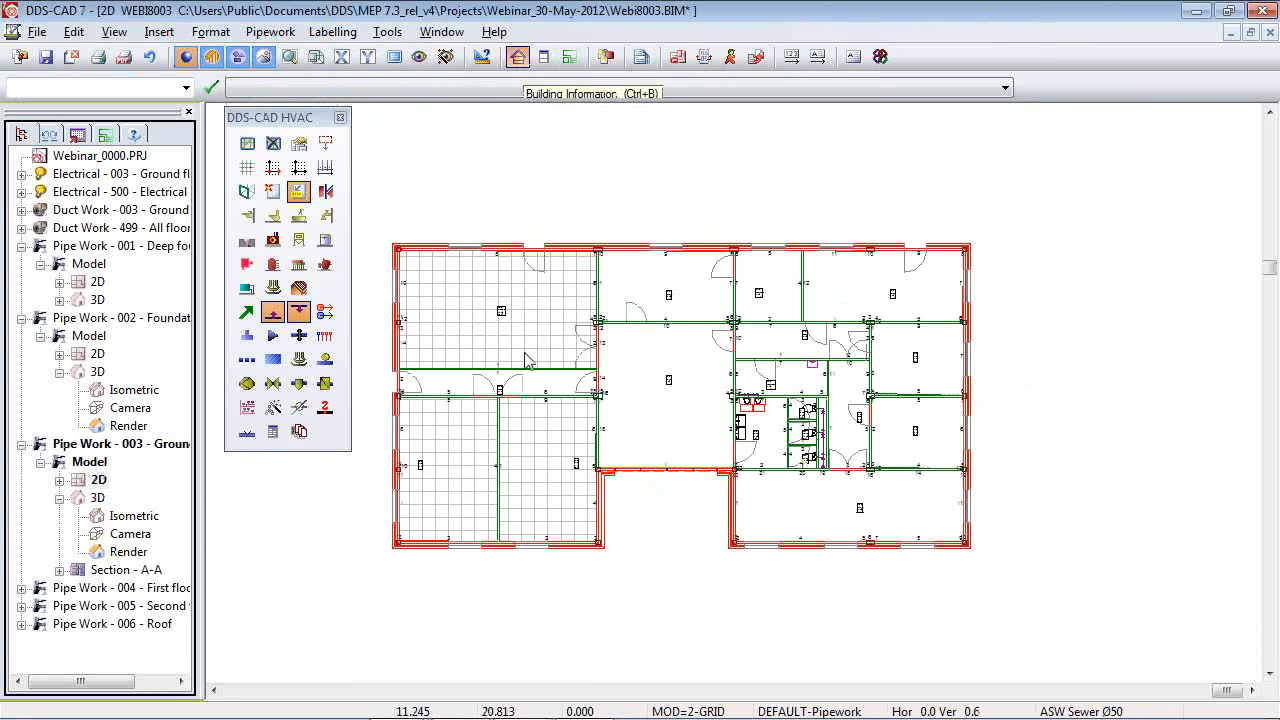
{"action": "left_click", "coordinate": [518, 56]}
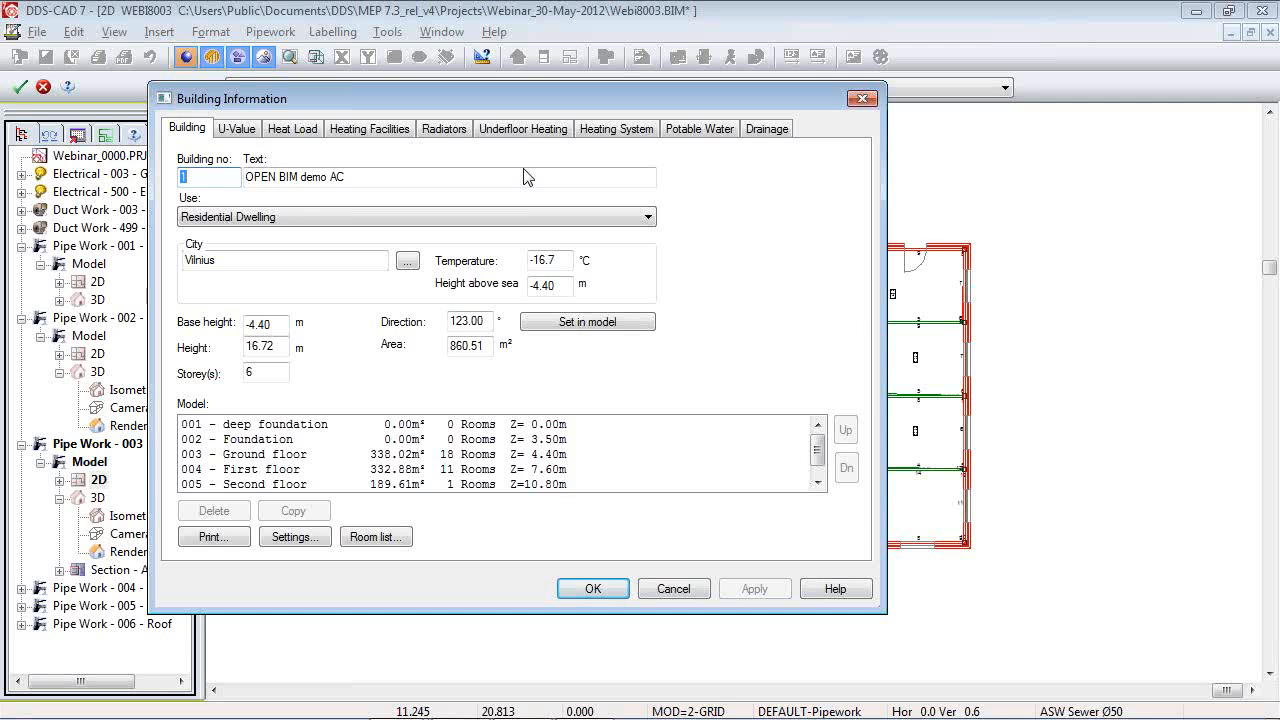
{"action": "left_click", "coordinate": [296, 130]}
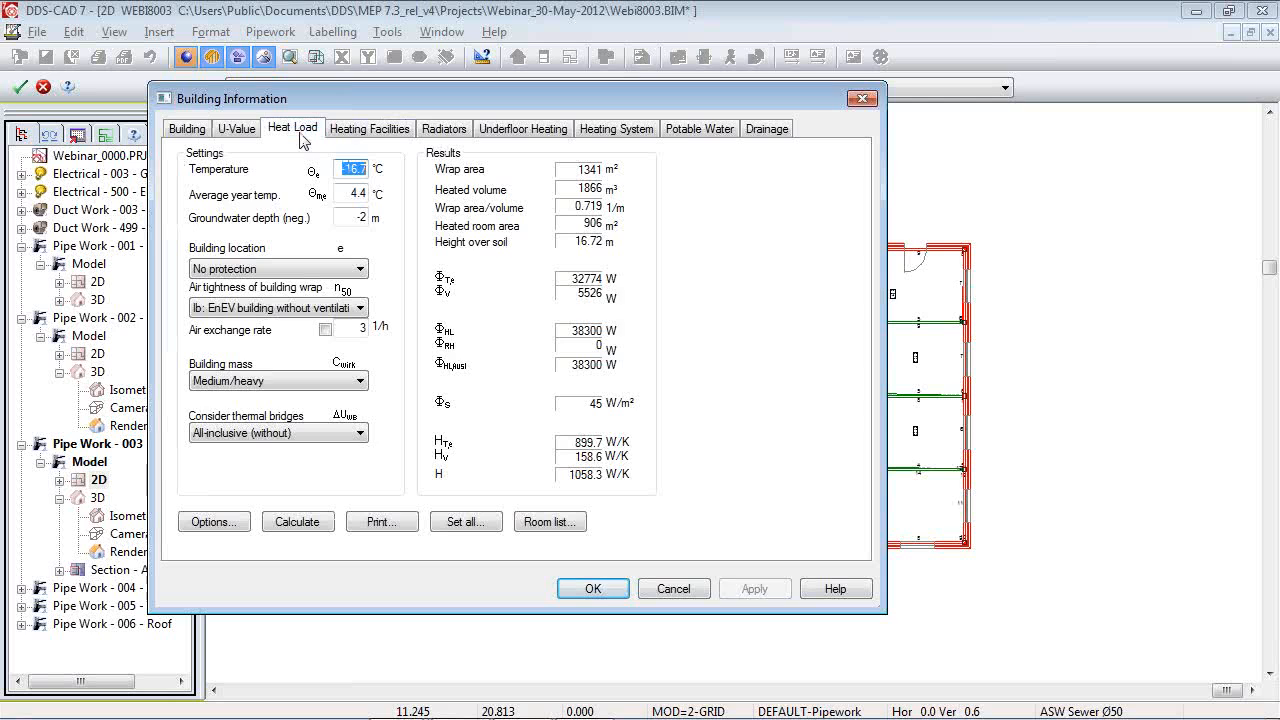
{"action": "left_click", "coordinate": [364, 130]}
{"action": "left_click", "coordinate": [445, 130]}
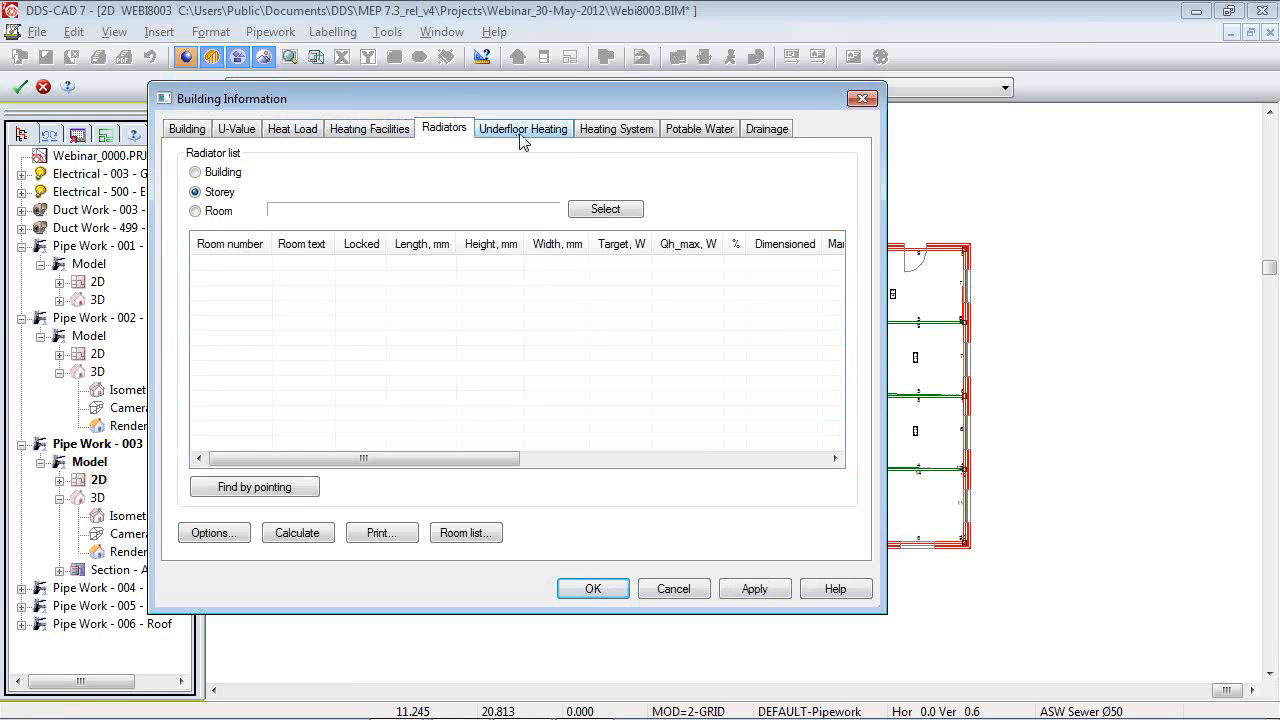
{"action": "left_click", "coordinate": [523, 130]}
{"action": "left_click", "coordinate": [612, 130]}
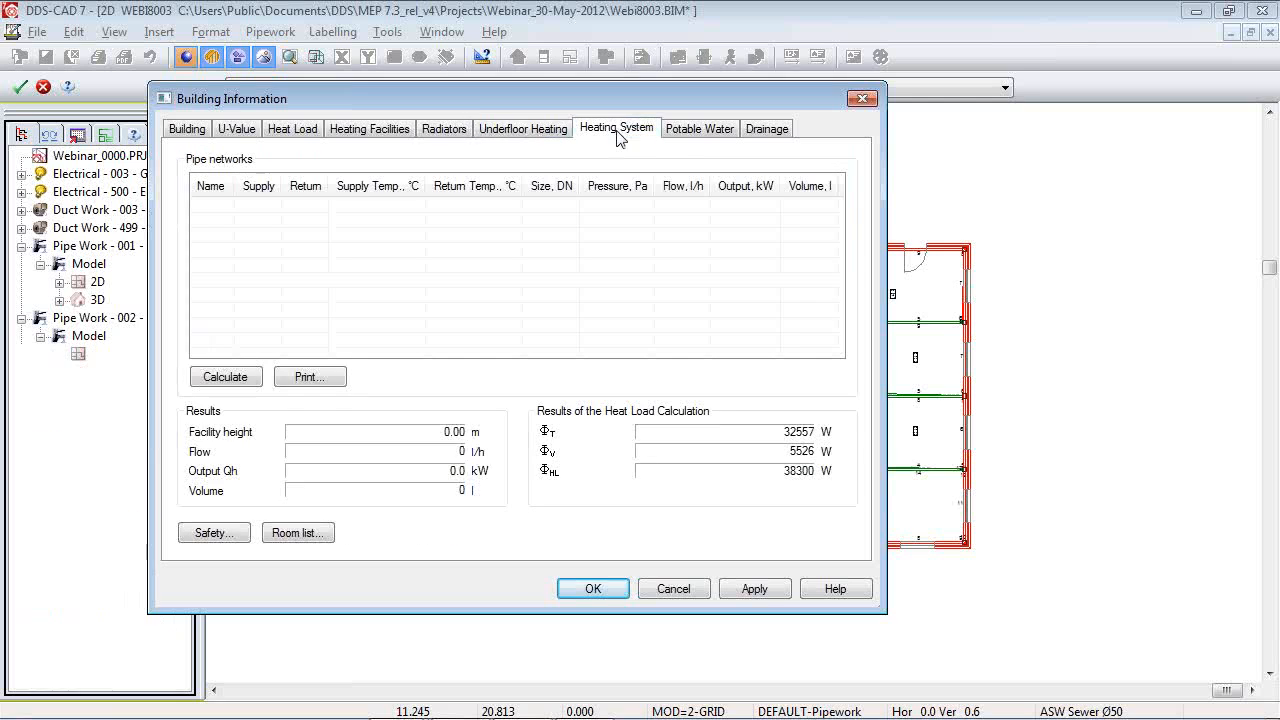
{"action": "left_click", "coordinate": [688, 131]}
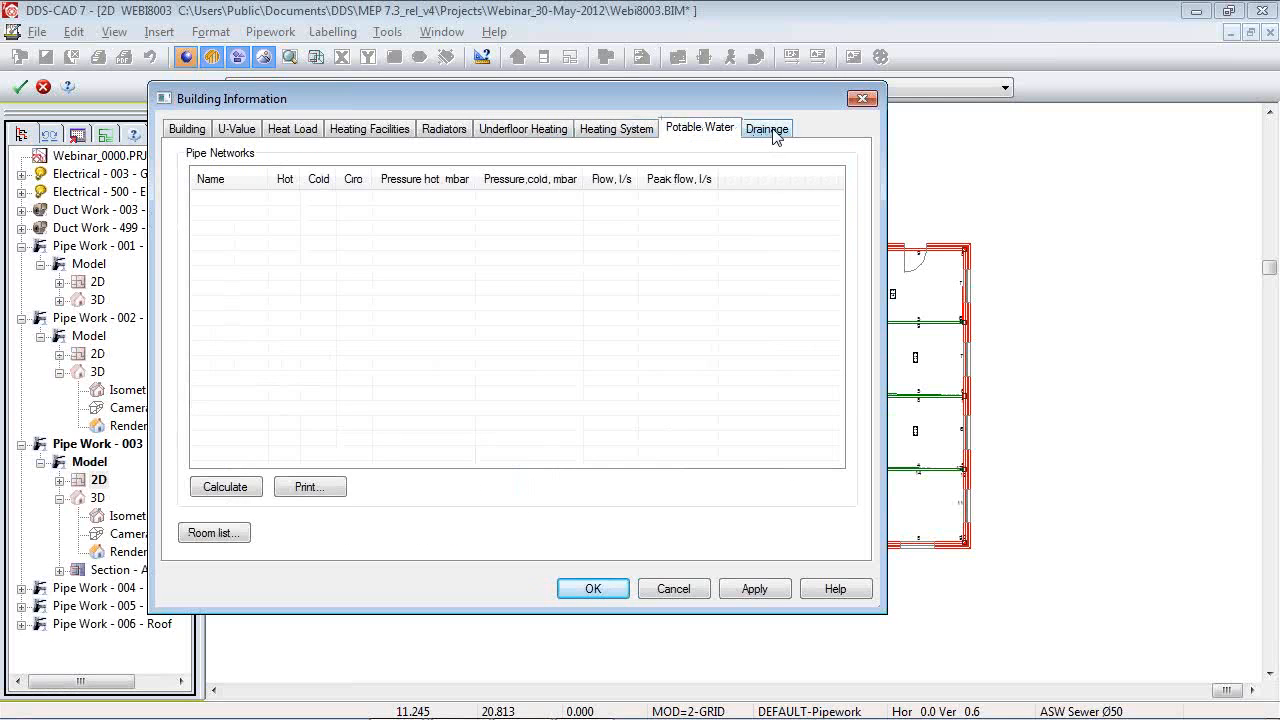
{"action": "left_click", "coordinate": [777, 131]}
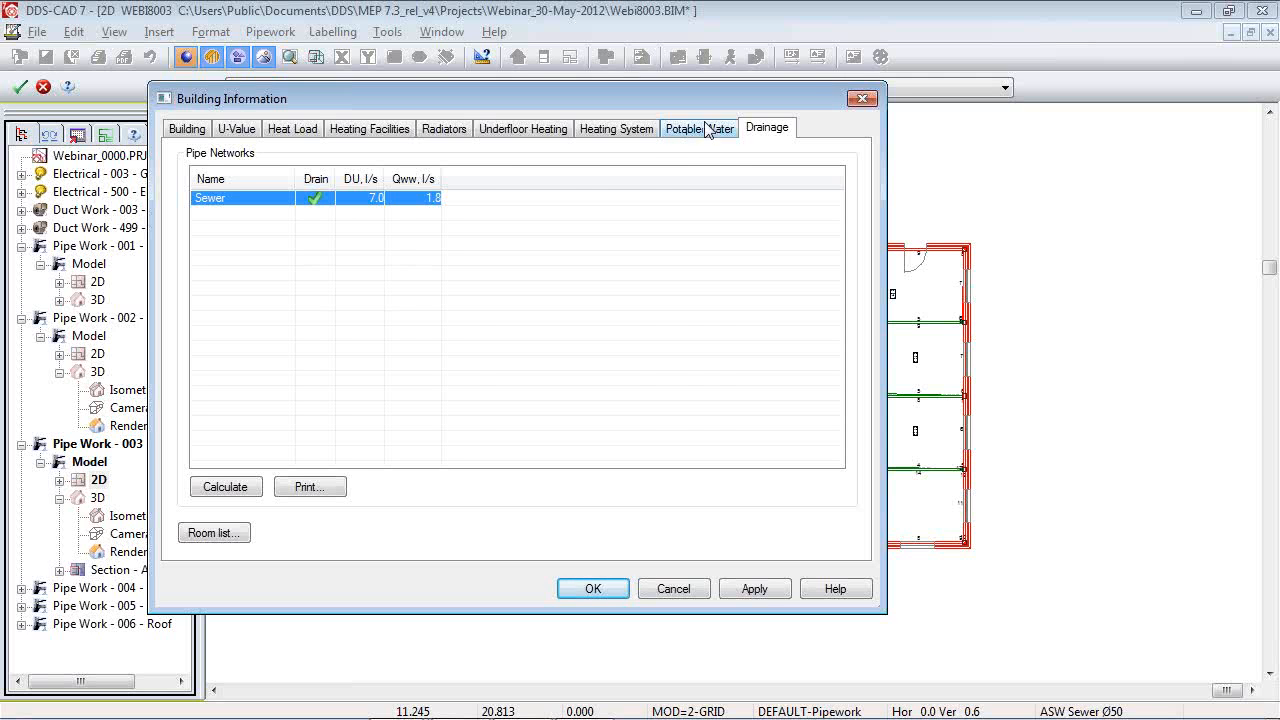
Review the building's heat load settings and the U-values of interior wall IW63 and exterior wall AW50.
{"action": "left_click", "coordinate": [696, 132]}
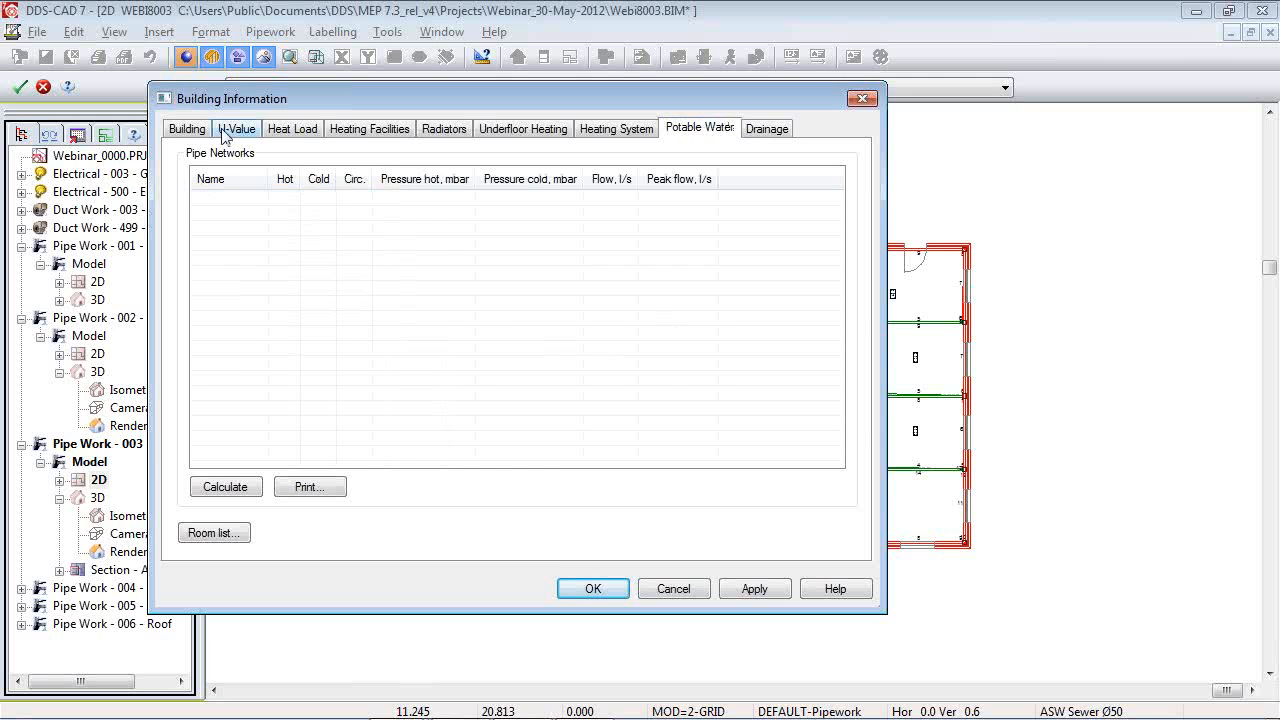
{"action": "left_click", "coordinate": [188, 130]}
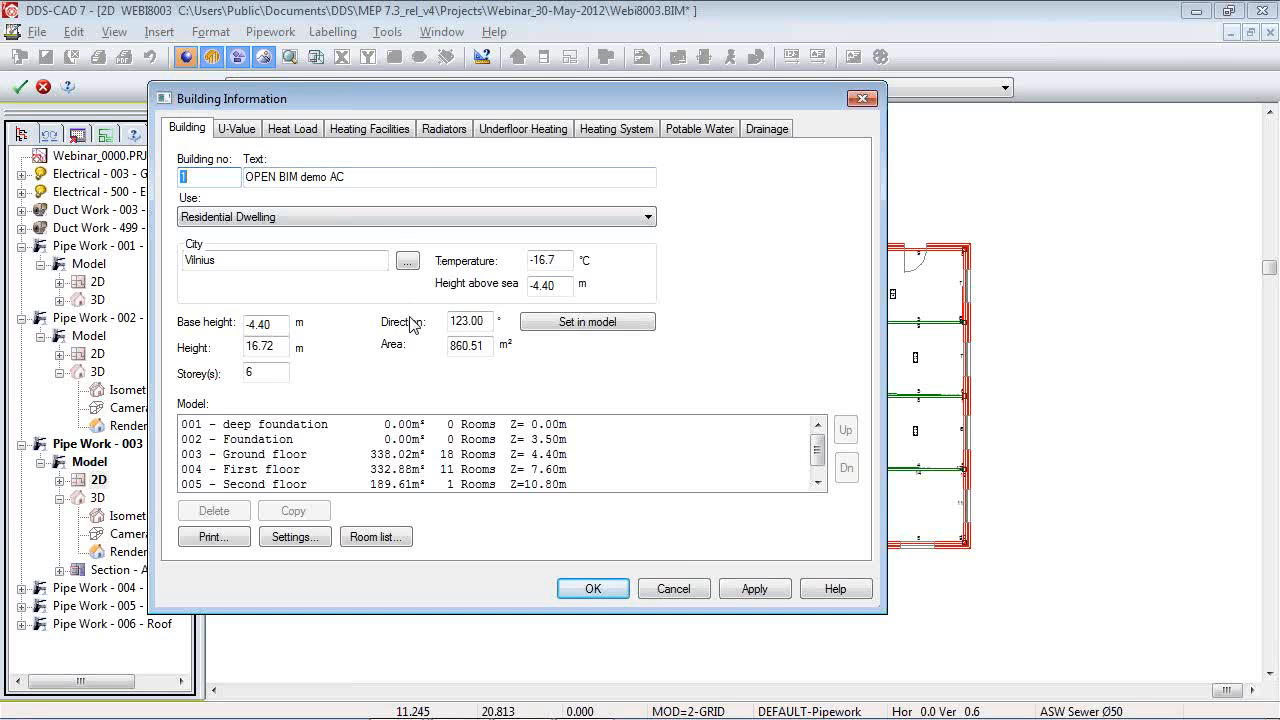
{"action": "left_click", "coordinate": [304, 130]}
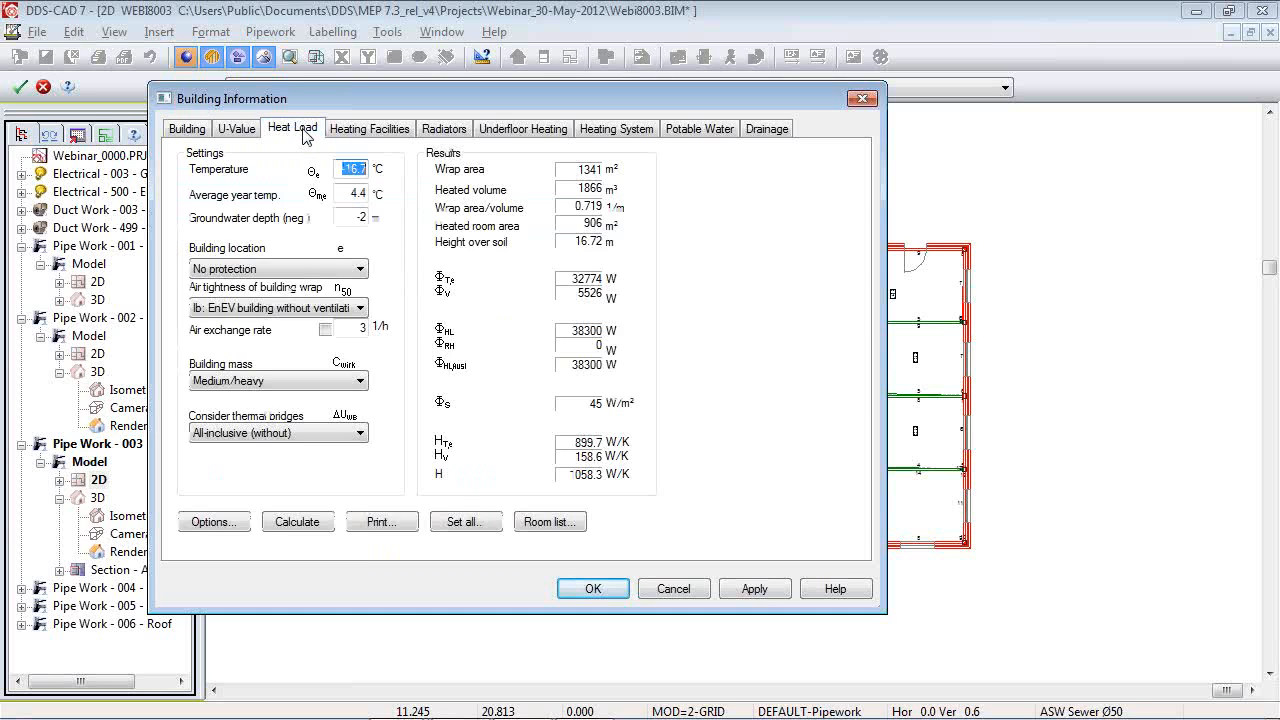
{"action": "left_click", "coordinate": [238, 132]}
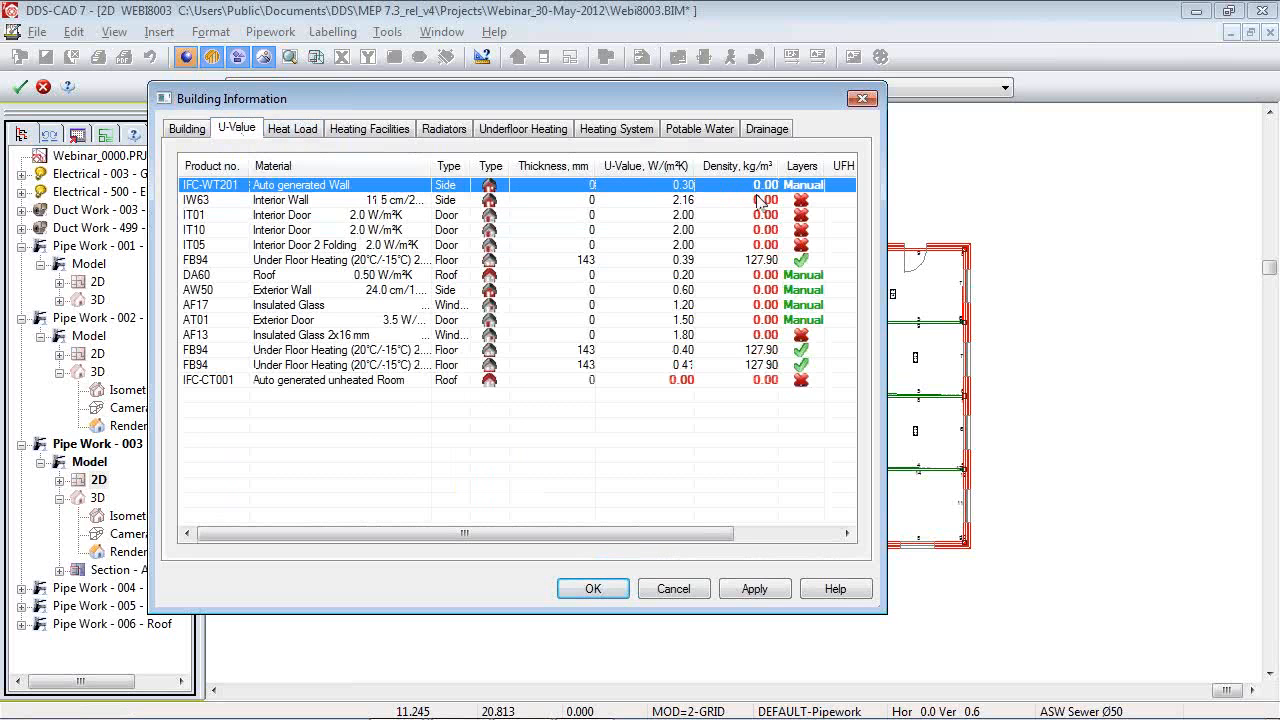
{"action": "left_click", "coordinate": [684, 202]}
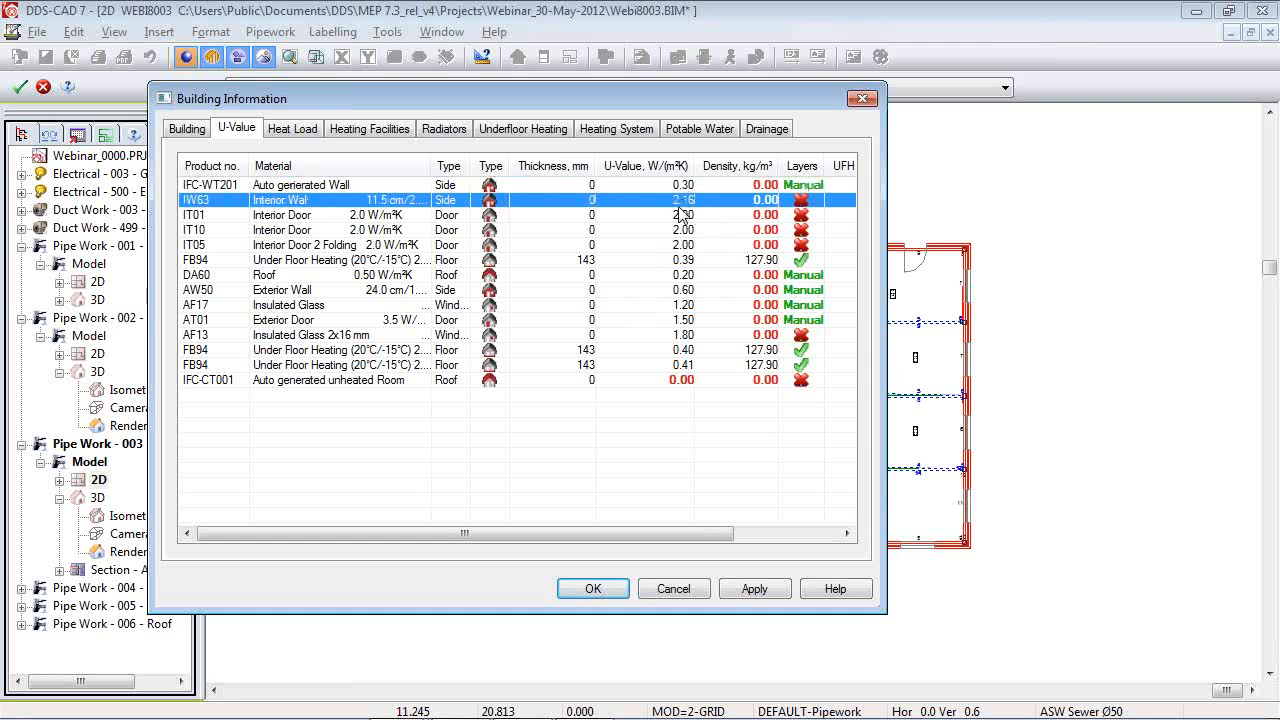
{"action": "left_click", "coordinate": [683, 291]}
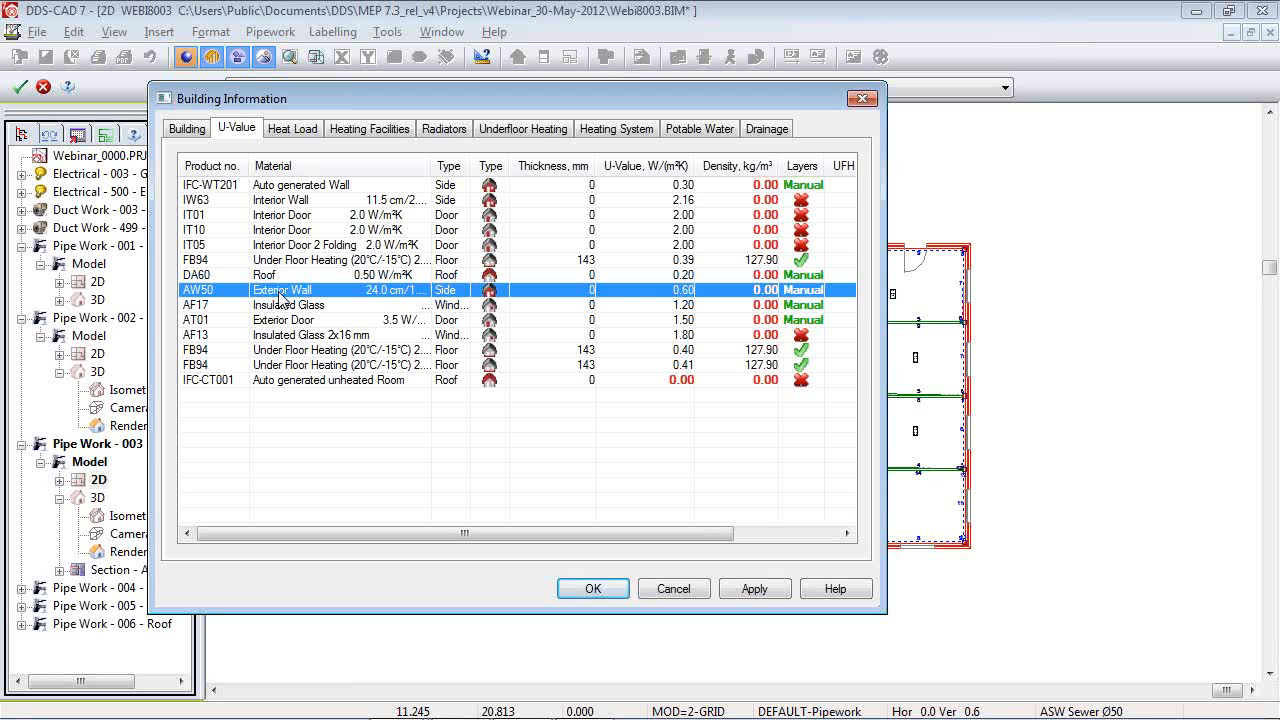
{"action": "left_click", "coordinate": [293, 132]}
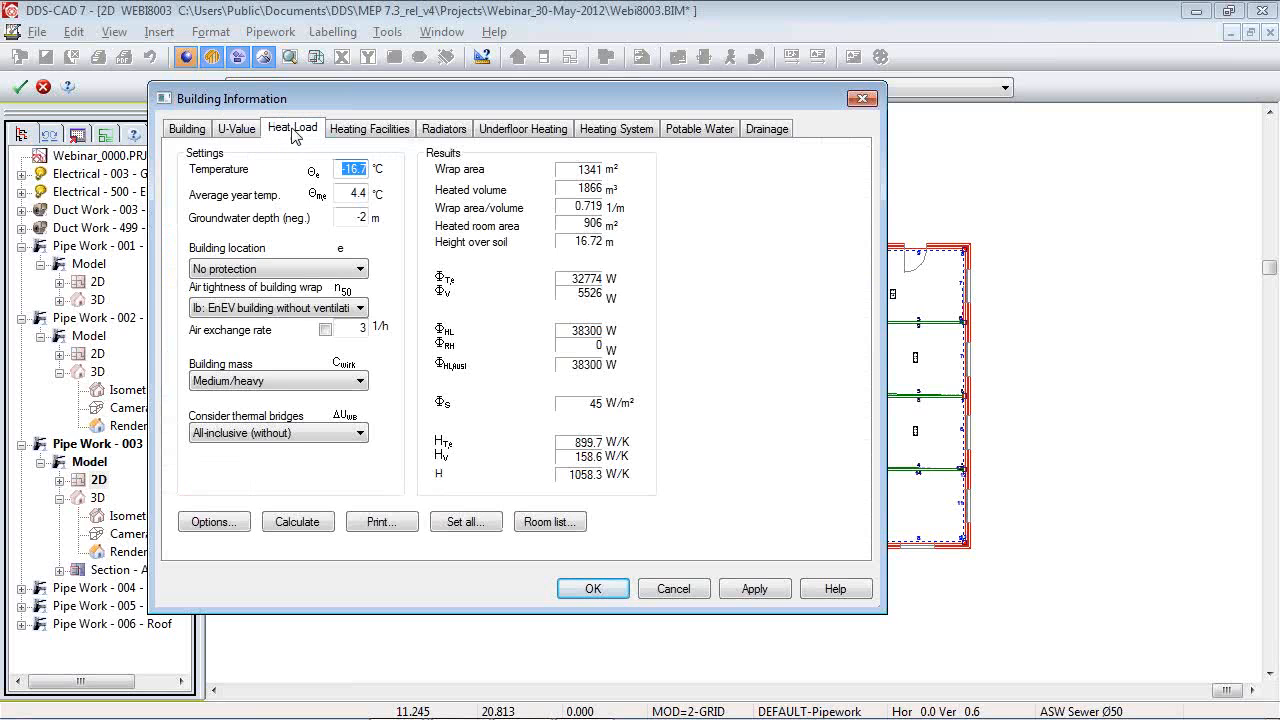
Open the Vilnius location record from the building data and review its coordinates, searching code, zip code and temperature.
{"action": "left_click", "coordinate": [175, 132]}
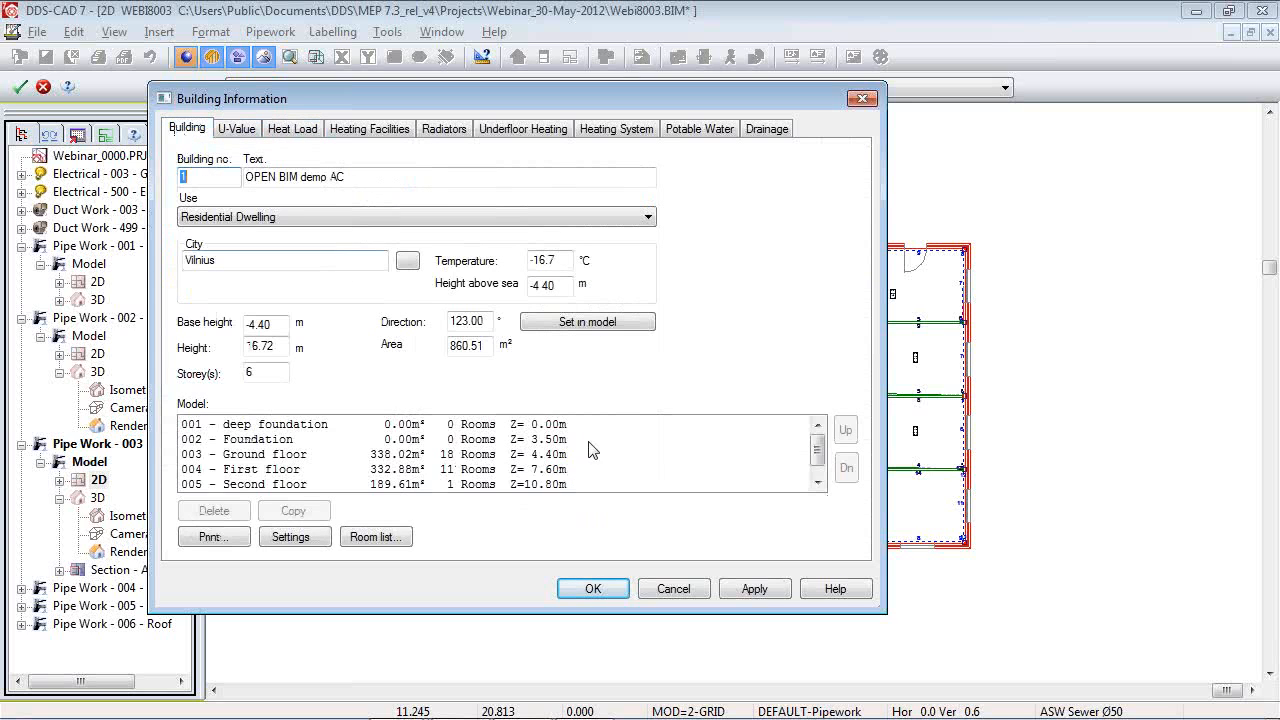
{"action": "left_click", "coordinate": [410, 260]}
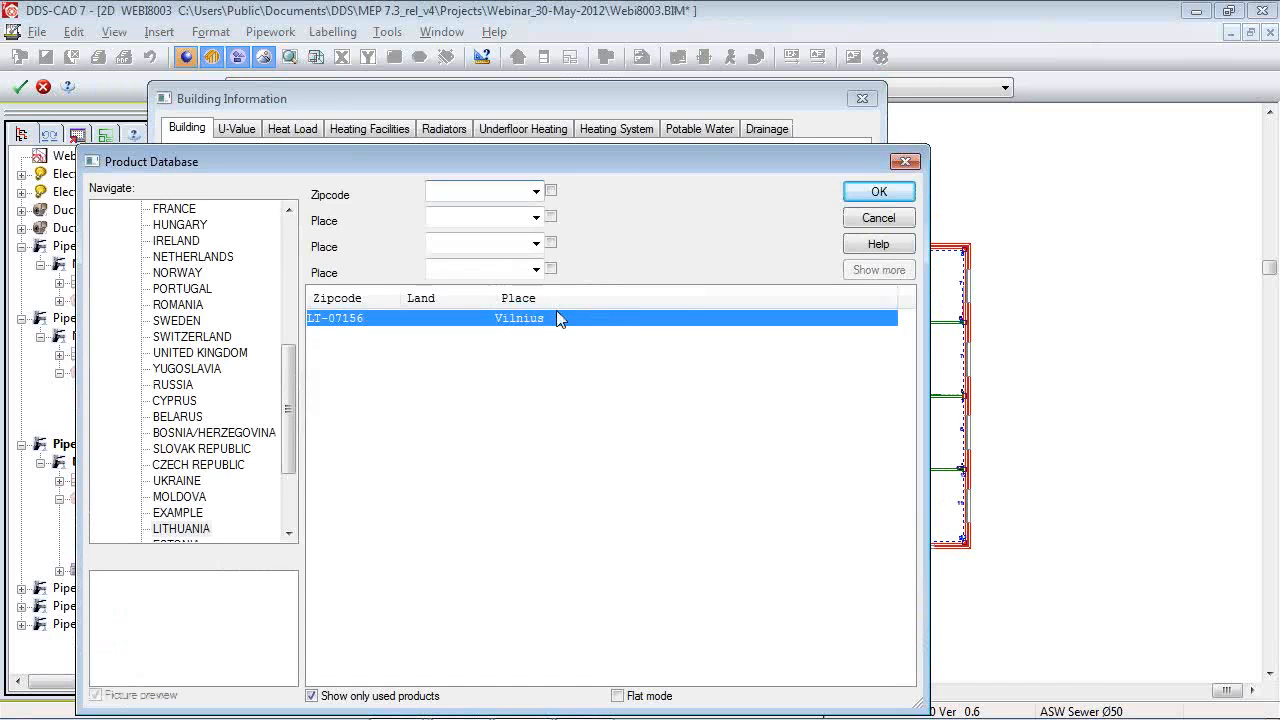
{"action": "right_click", "coordinate": [557, 318]}
{"action": "left_click", "coordinate": [596, 354]}
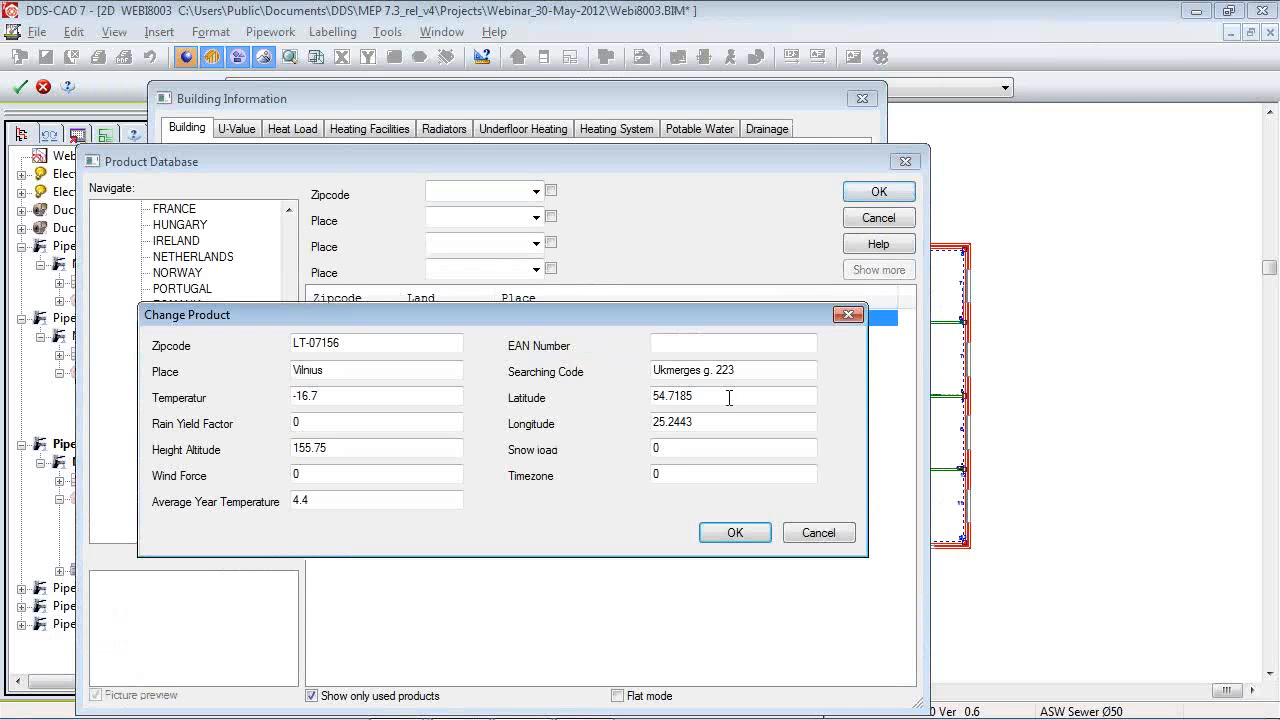
{"action": "double_click", "coordinate": [711, 393]}
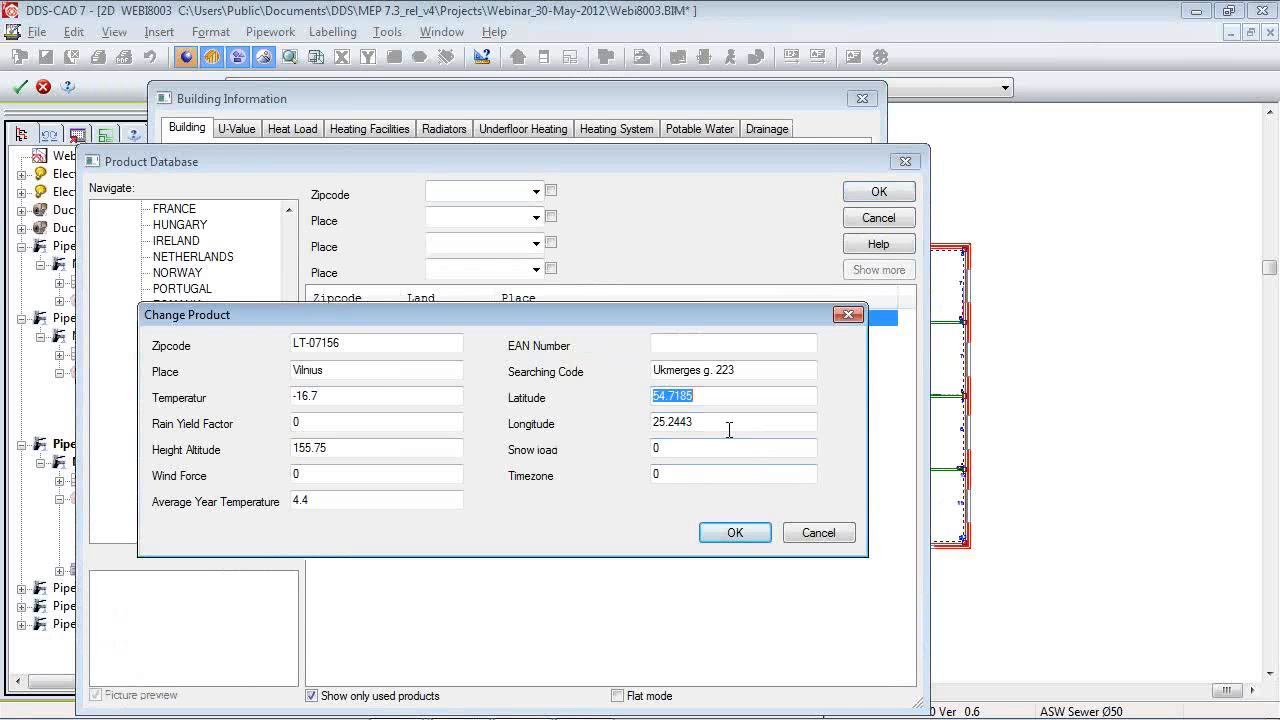
{"action": "double_click", "coordinate": [697, 371]}
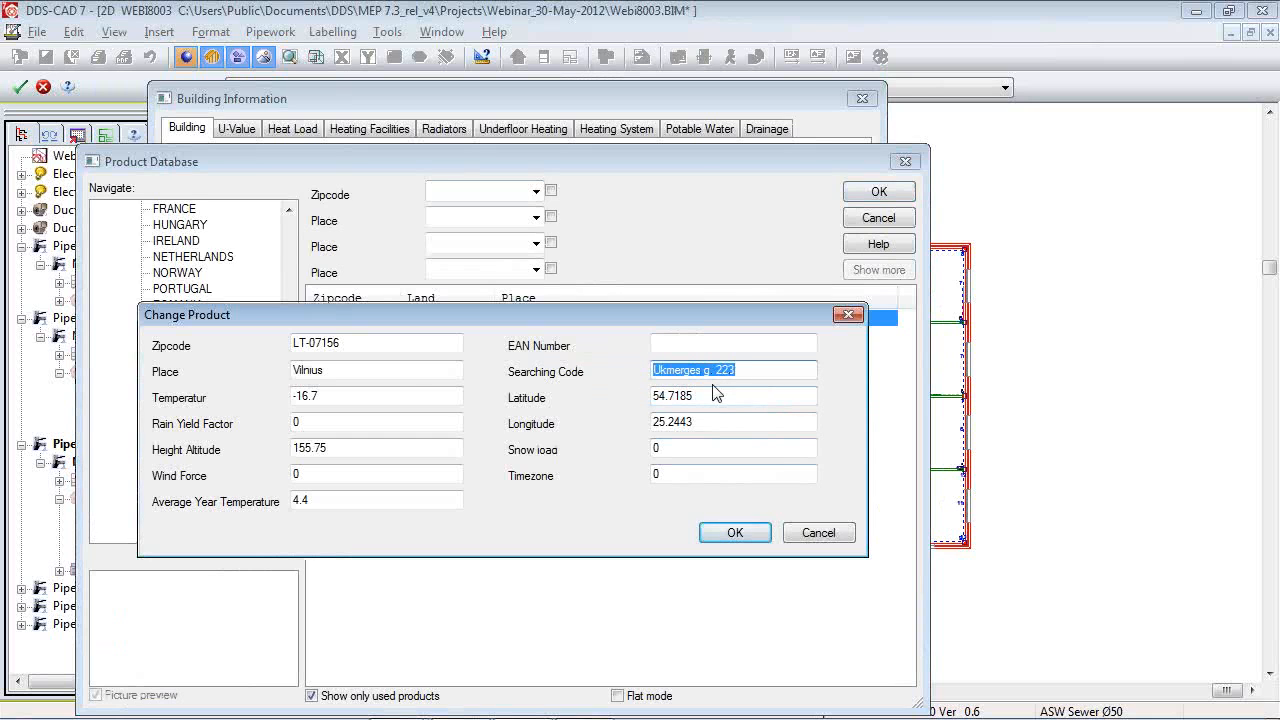
{"action": "left_click", "coordinate": [752, 370]}
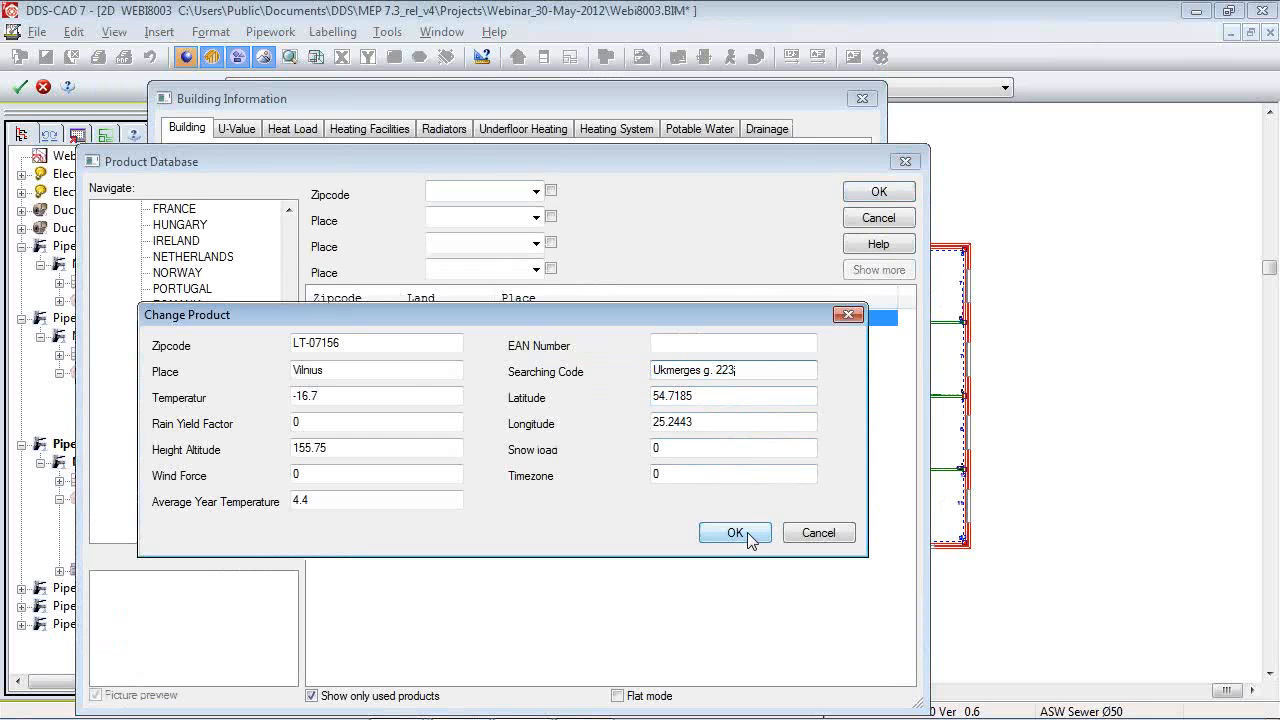
{"action": "double_click", "coordinate": [361, 344]}
{"action": "double_click", "coordinate": [365, 396]}
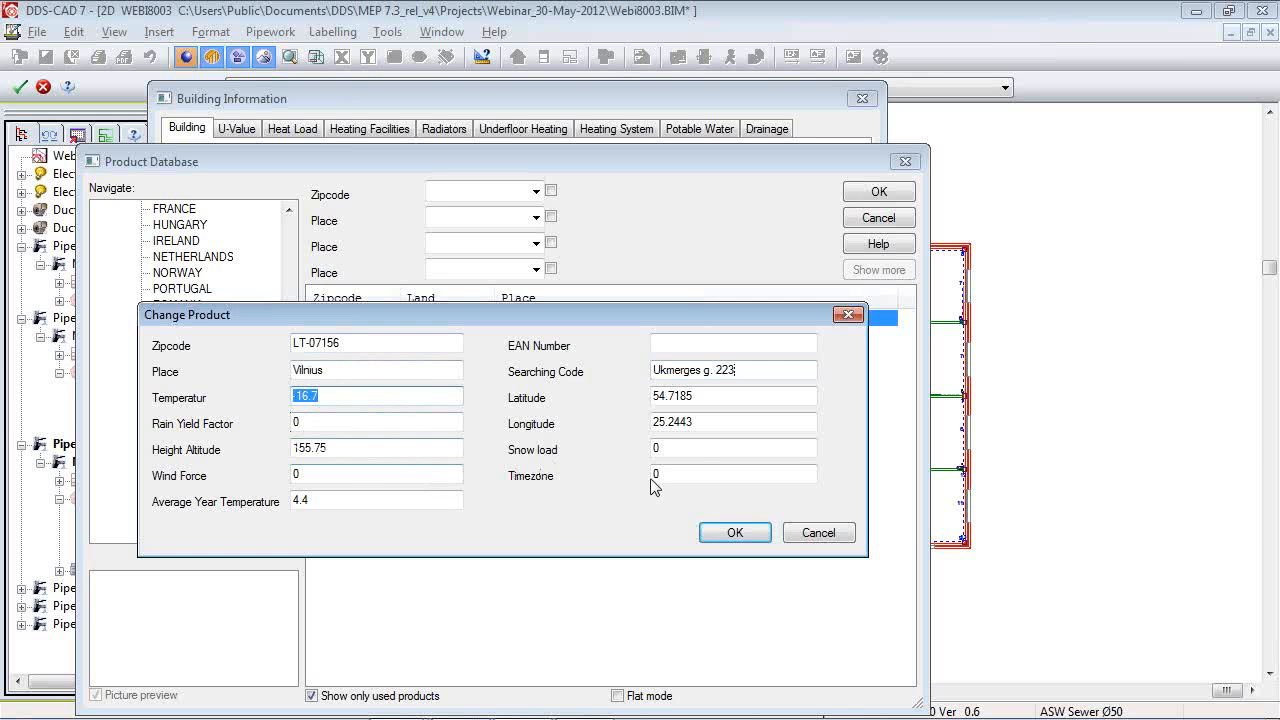
{"action": "key", "text": "Return"}
{"action": "key", "text": "Return"}
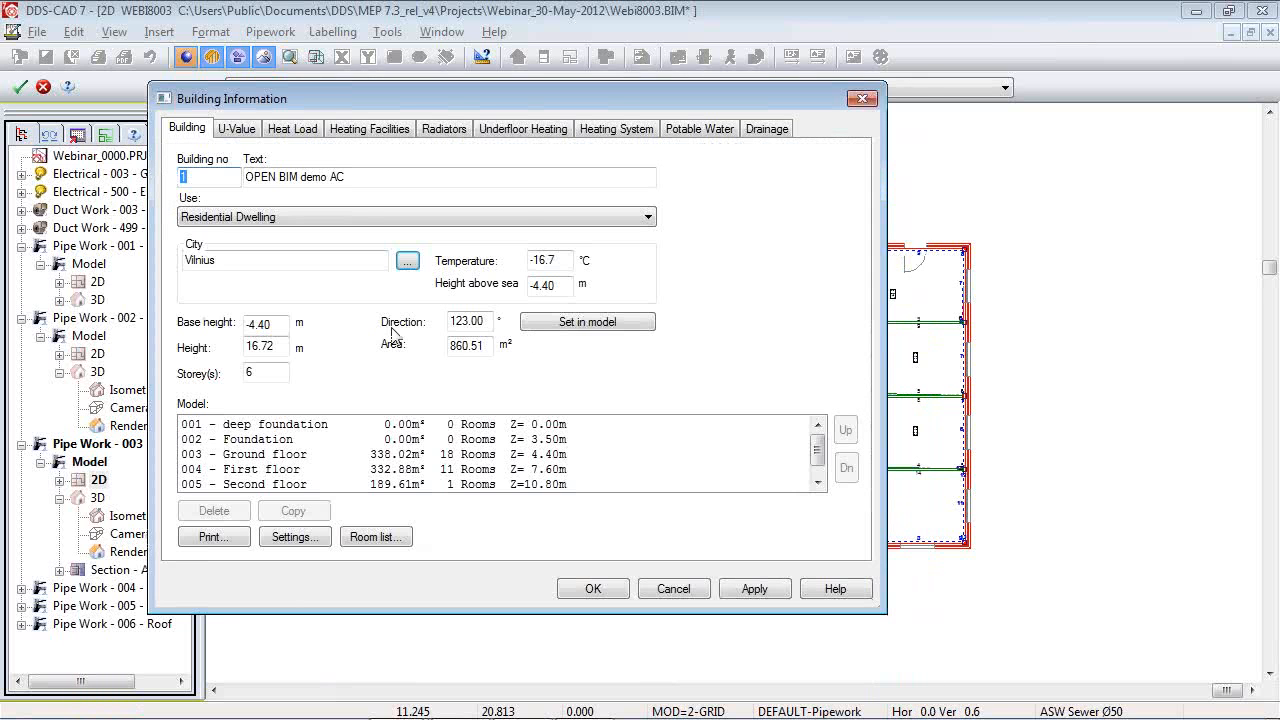
Display the building's north direction in the ground floor plan and return to the Building Information.
{"action": "left_click", "coordinate": [587, 325]}
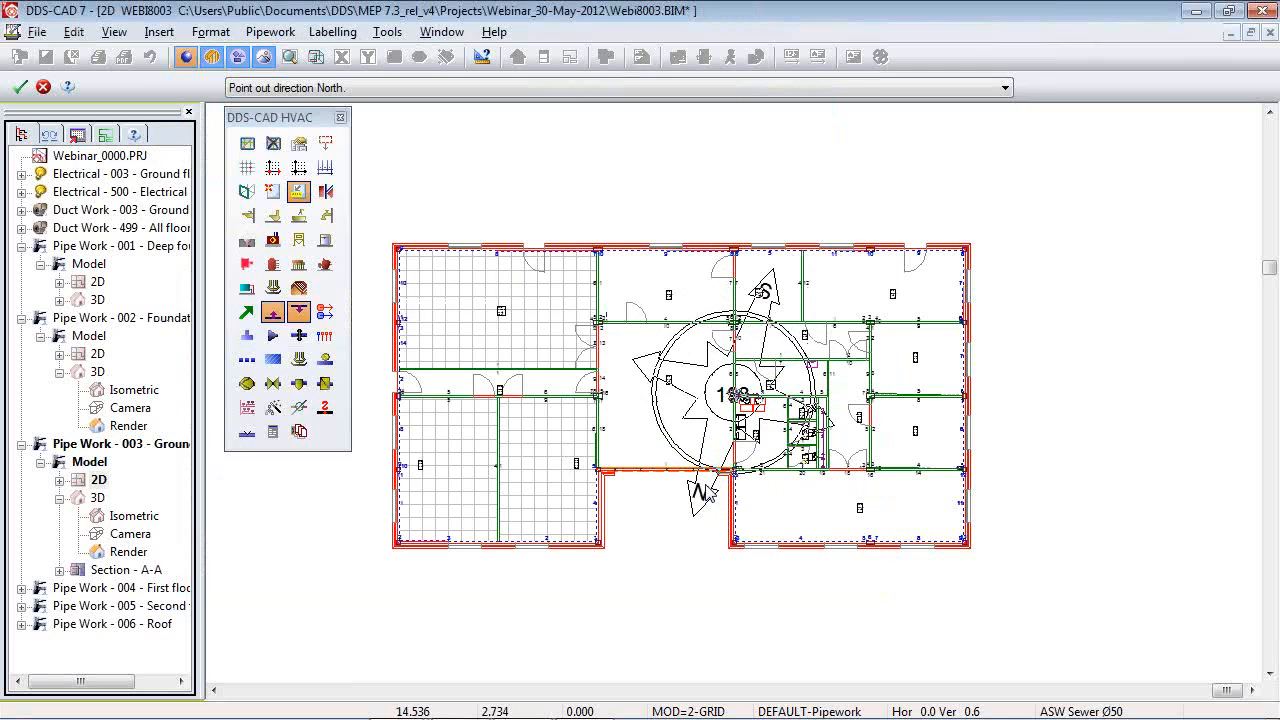
{"action": "scroll", "coordinate": [784, 428], "scroll_direction": "up", "scroll_amount": 5}
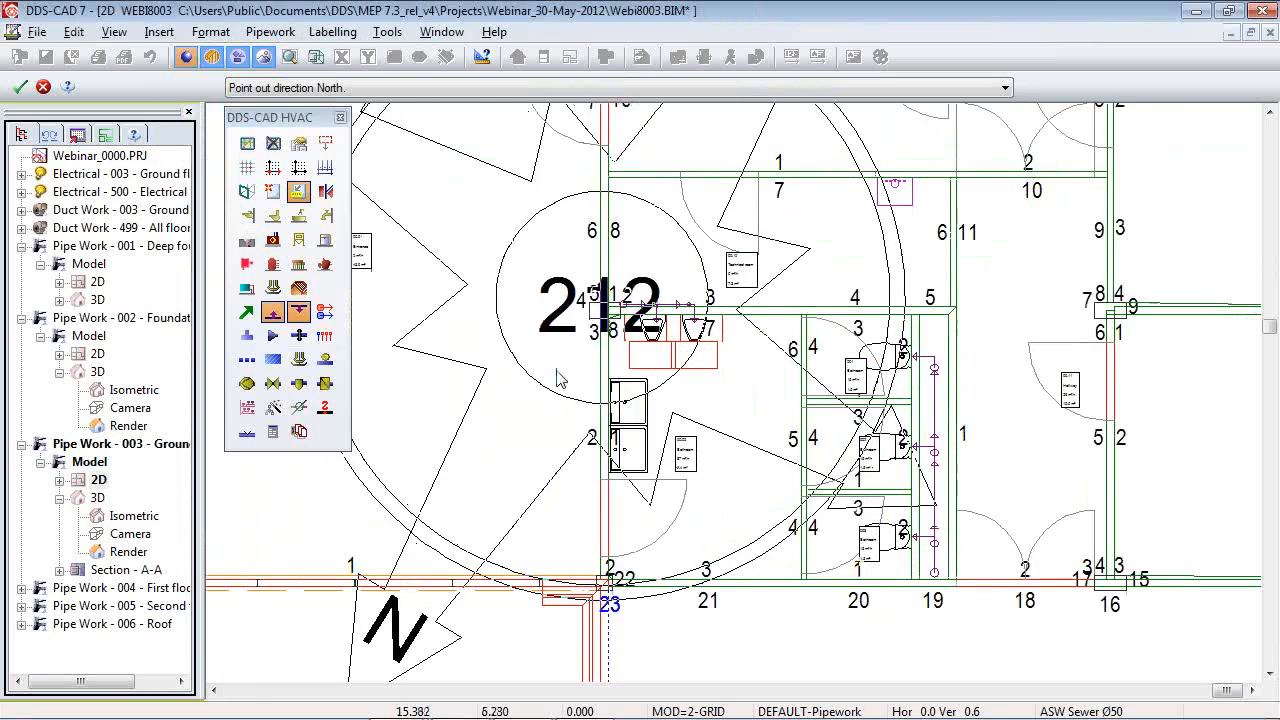
{"action": "left_click", "coordinate": [795, 432]}
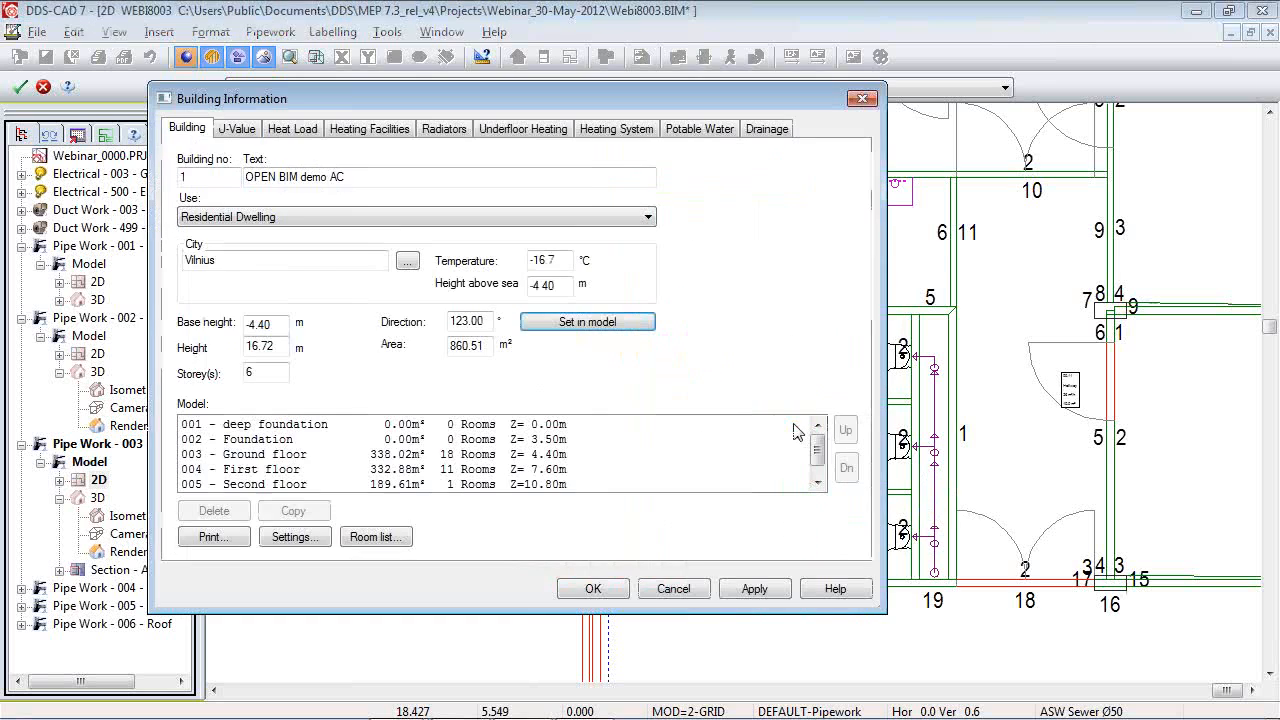
Set the building location to Medium protection in the building's heat load settings.
{"action": "left_click", "coordinate": [305, 136]}
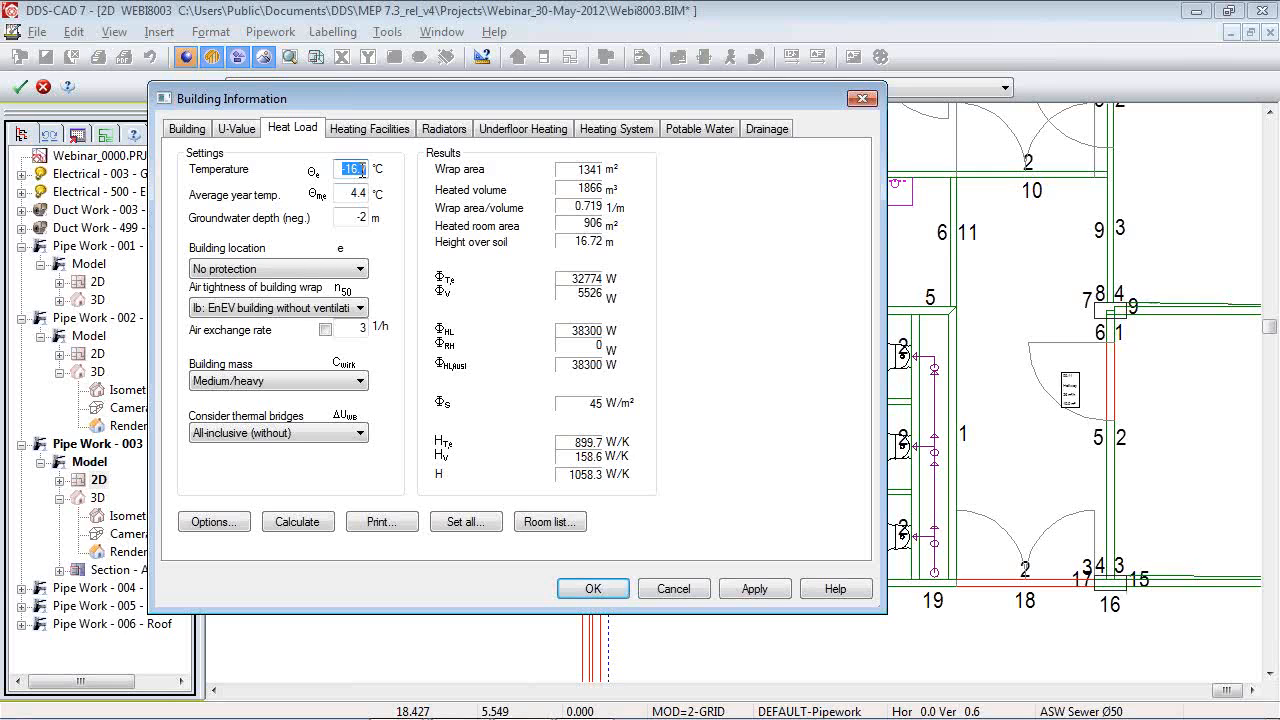
{"action": "left_click", "coordinate": [278, 269]}
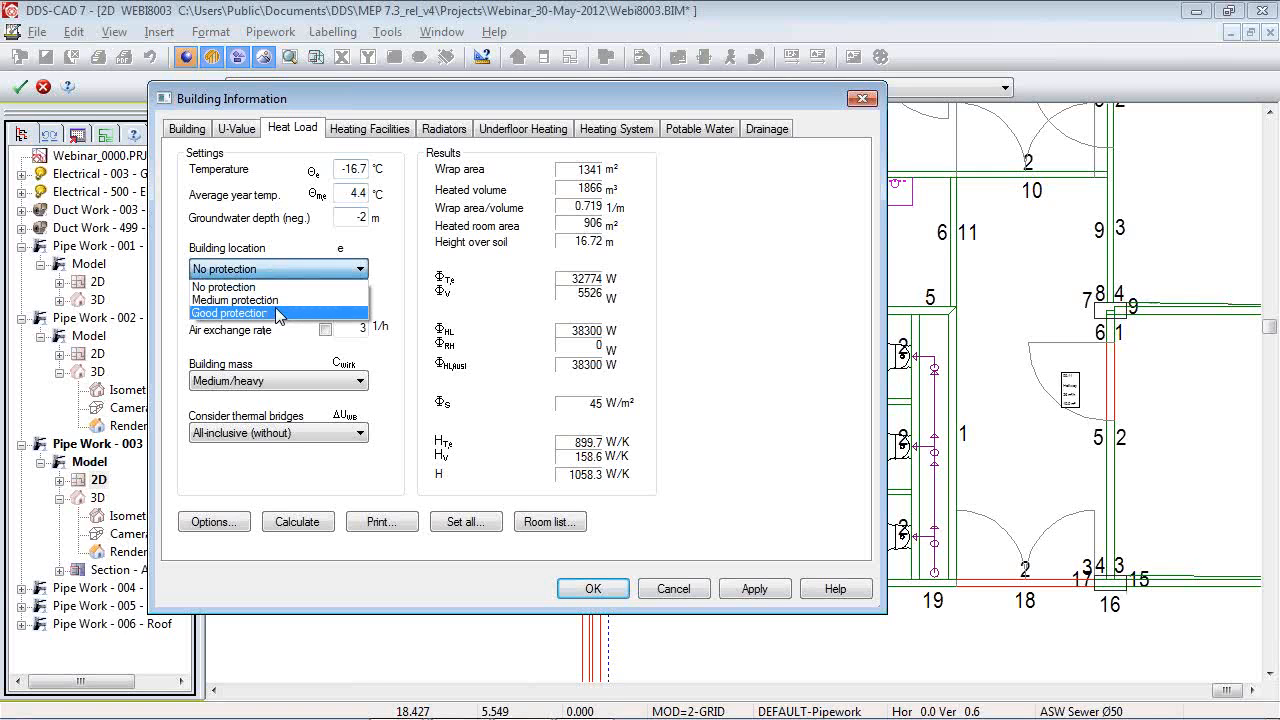
{"action": "left_click", "coordinate": [280, 300]}
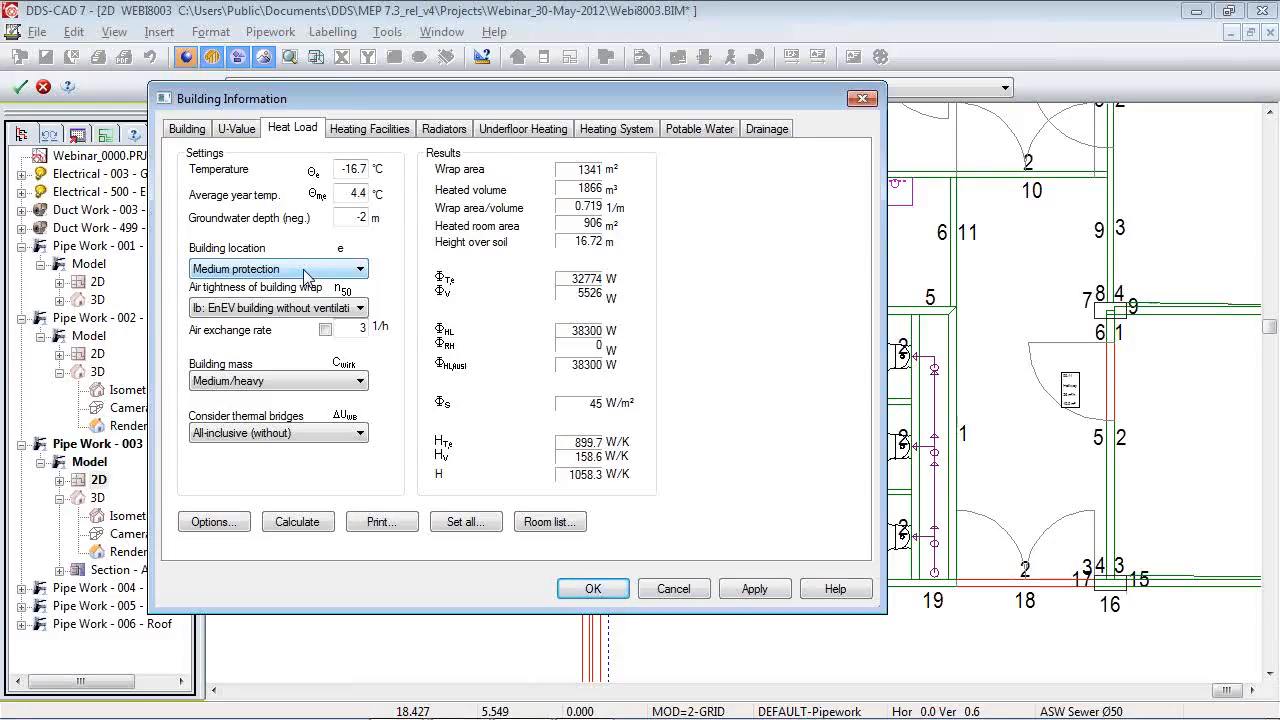
Try Light as the building mass in the heat load settings, and restore Medium/heavy.
{"action": "left_click", "coordinate": [292, 381]}
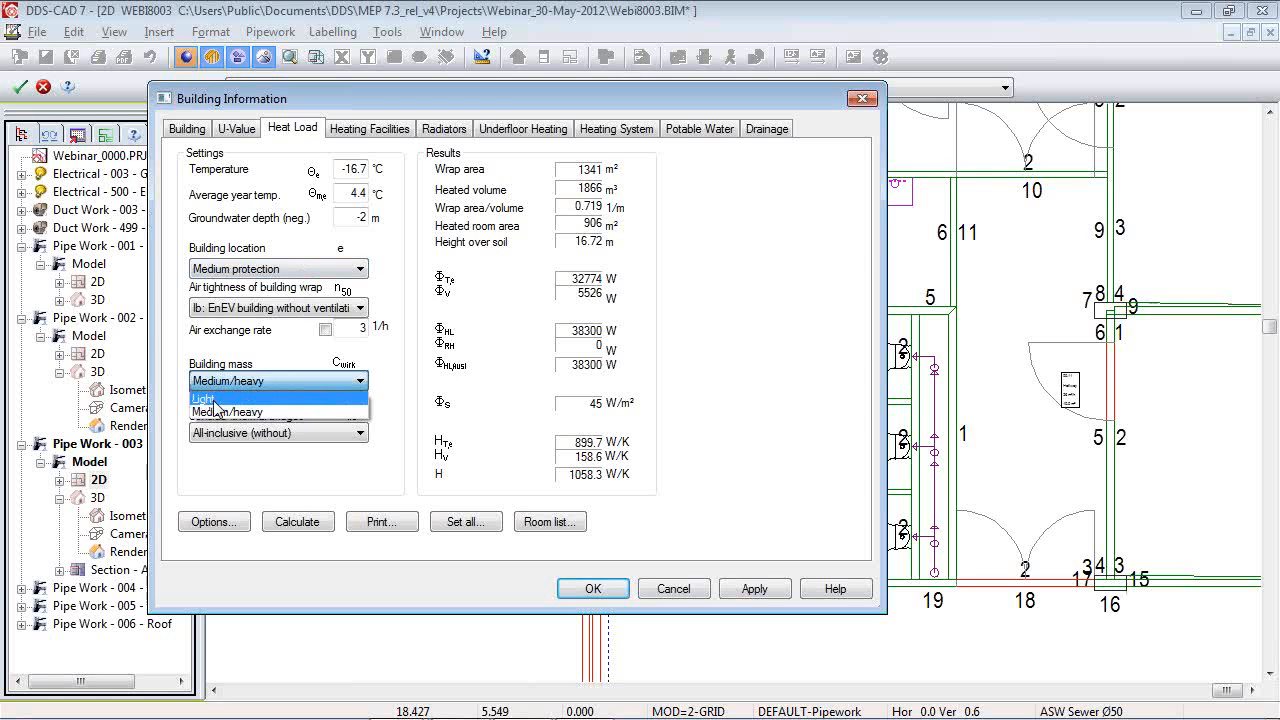
{"action": "left_click", "coordinate": [214, 400]}
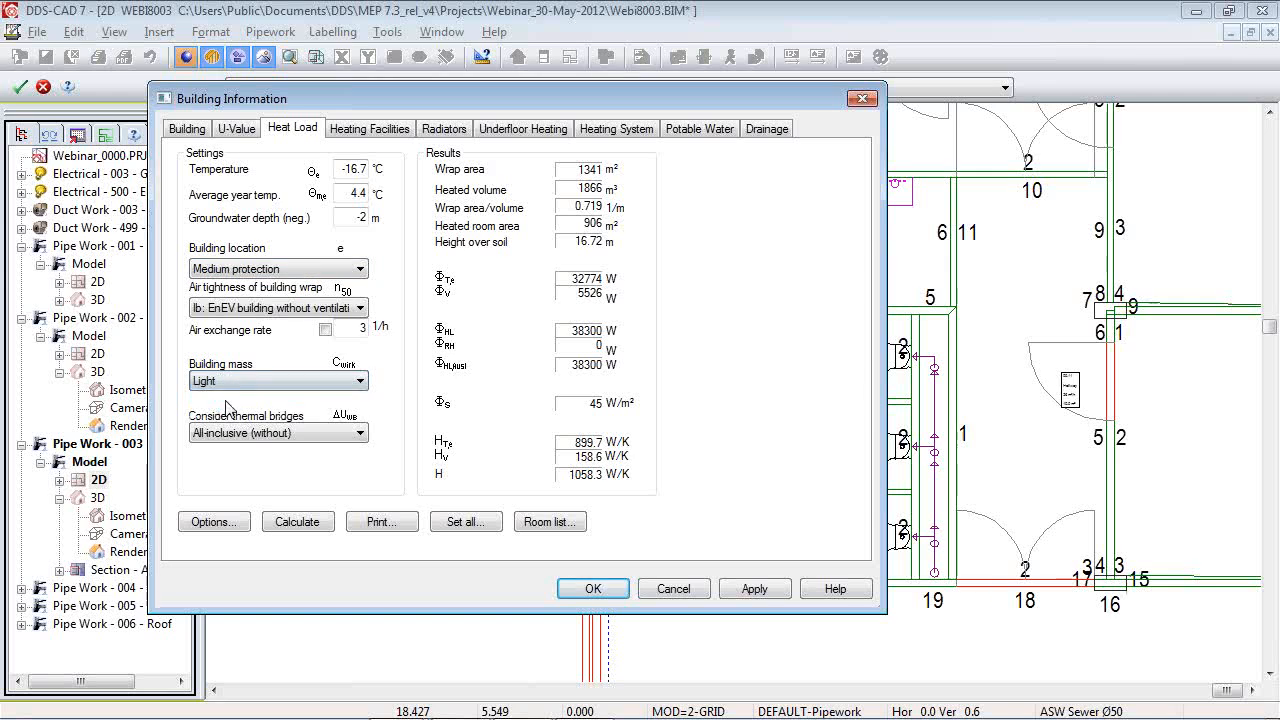
{"action": "left_click", "coordinate": [240, 385]}
{"action": "left_click", "coordinate": [237, 411]}
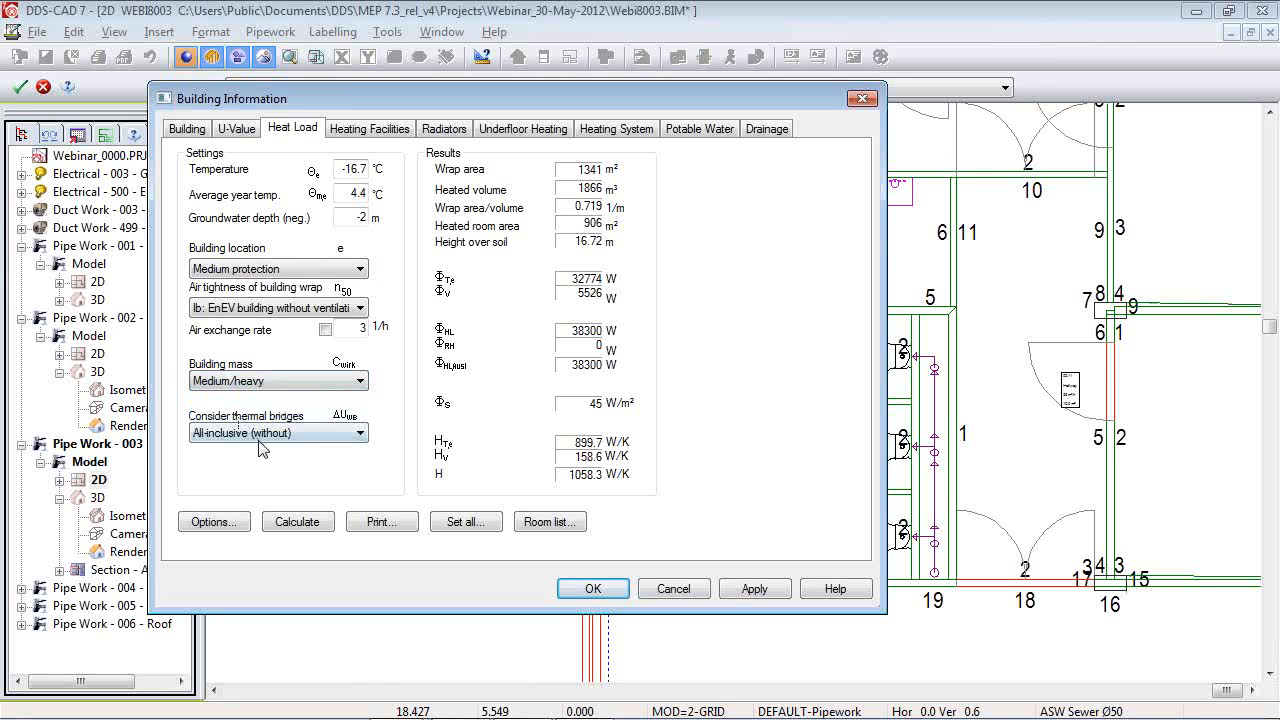
Accept EN 12831 (International) as the calculation standard and calculate the building's heat load.
{"action": "left_click", "coordinate": [216, 522]}
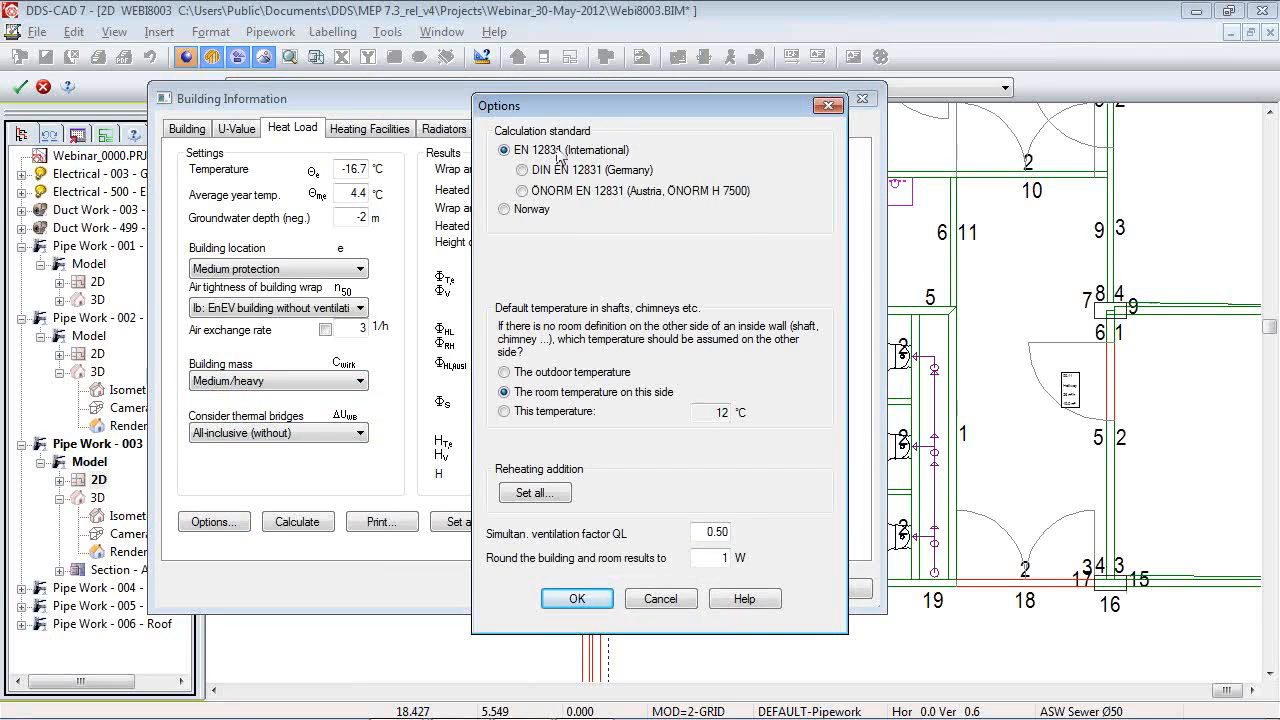
{"action": "left_click", "coordinate": [577, 598]}
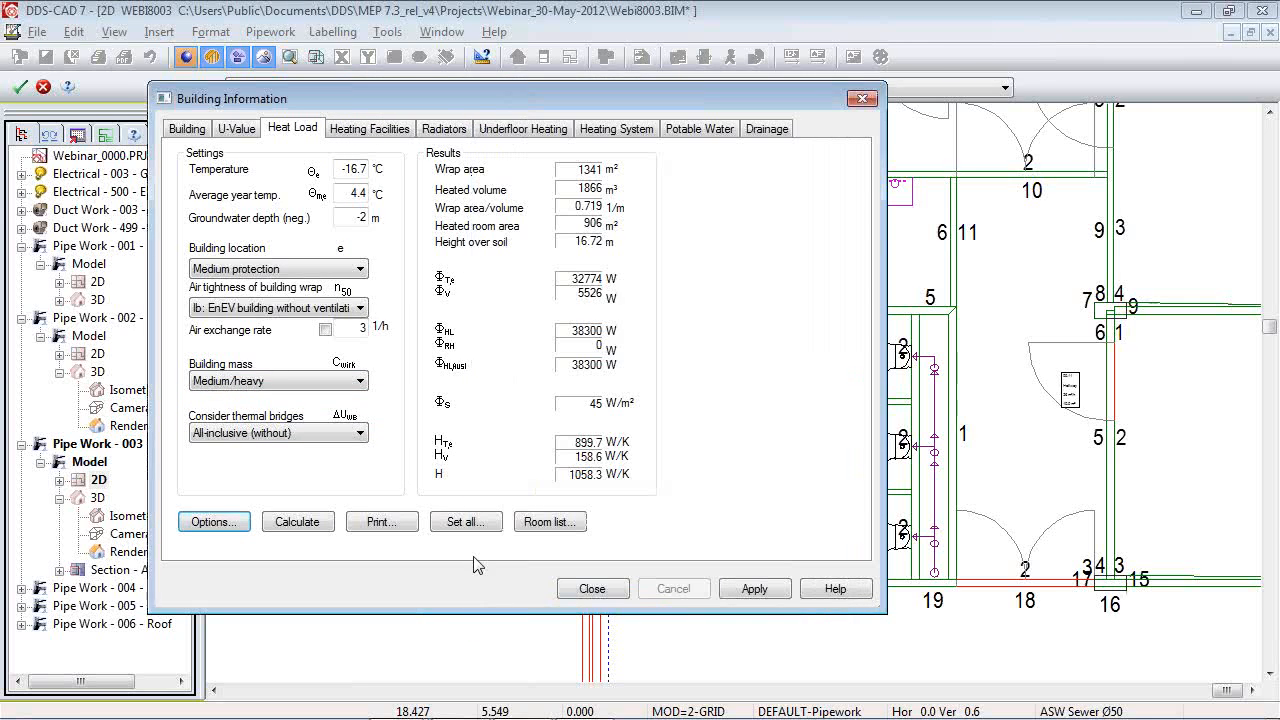
{"action": "left_click", "coordinate": [298, 522]}
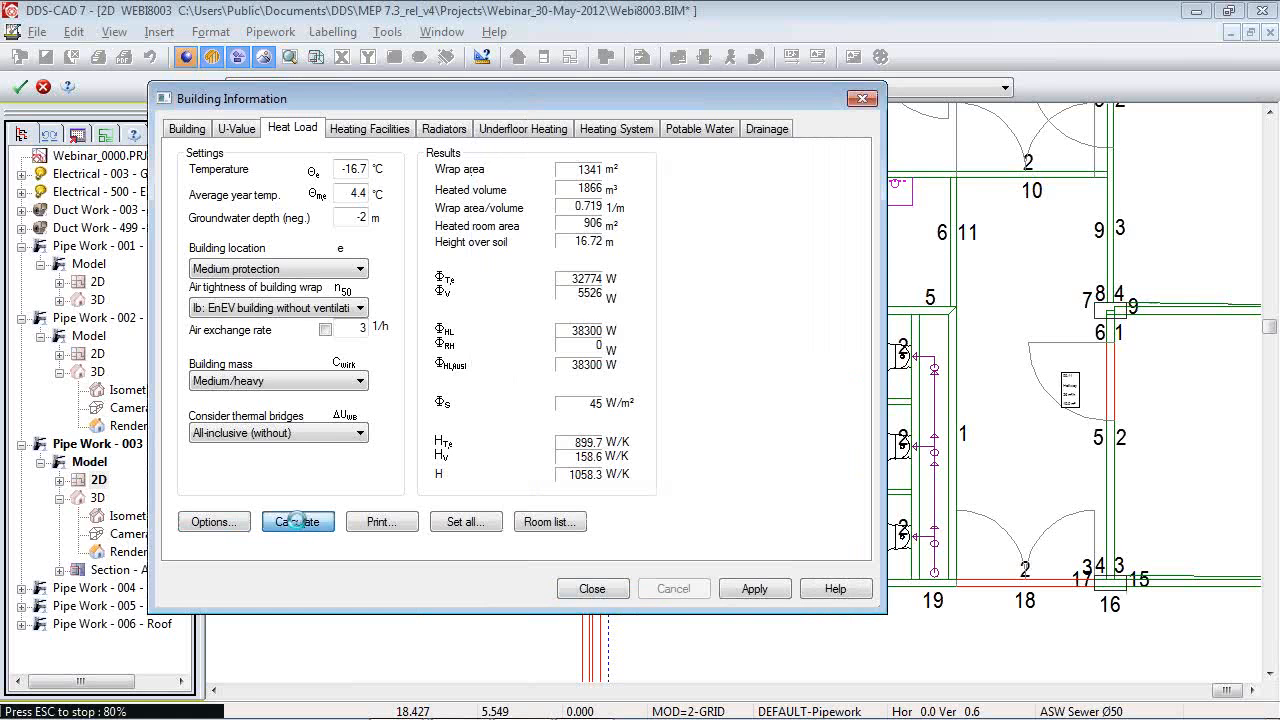
Output the heat load results to the HRE_EN12831_Project.rpt report, accepting Yes for the listed print sections.
{"action": "left_click", "coordinate": [818, 423]}
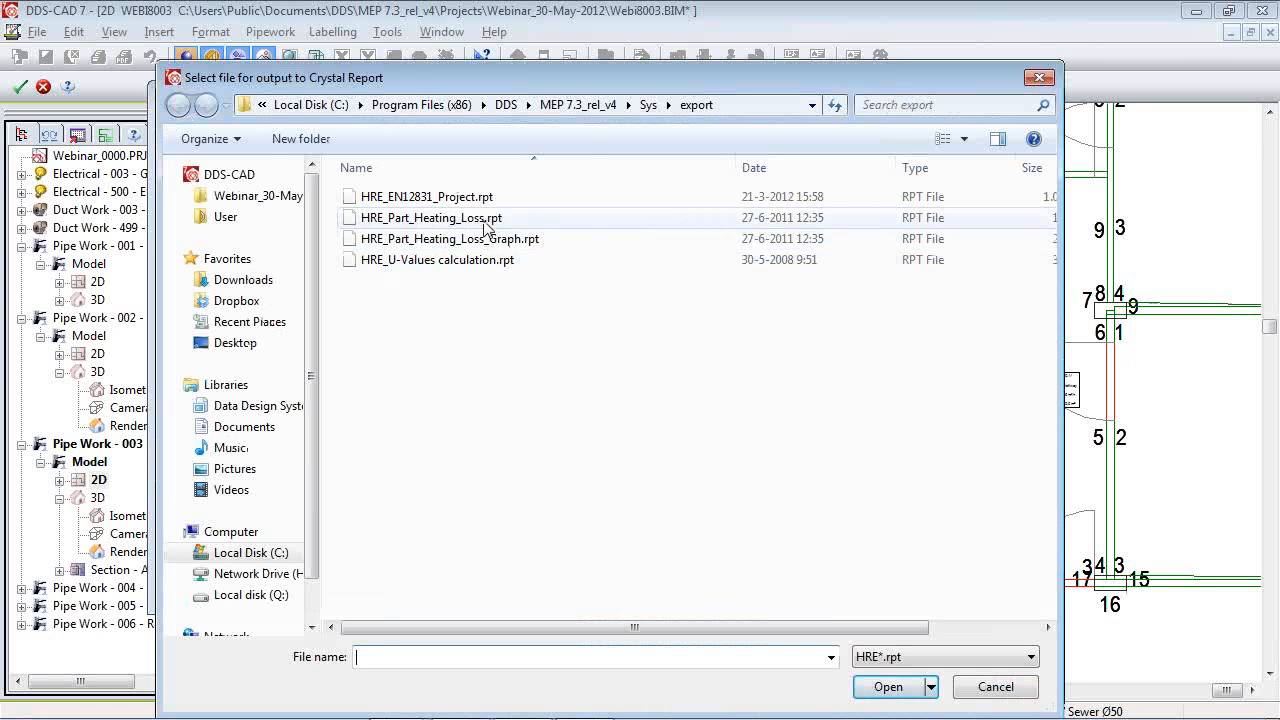
{"action": "double_click", "coordinate": [450, 197]}
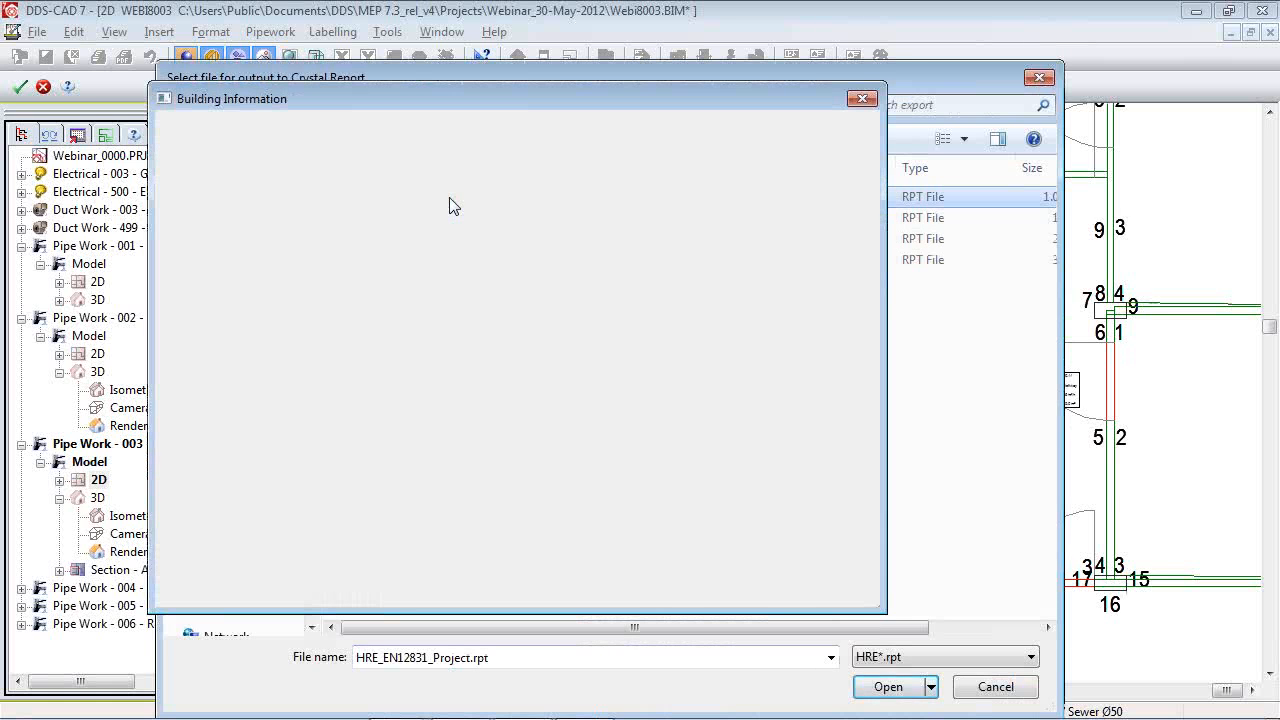
{"action": "mouse_move", "coordinate": [508, 710]}
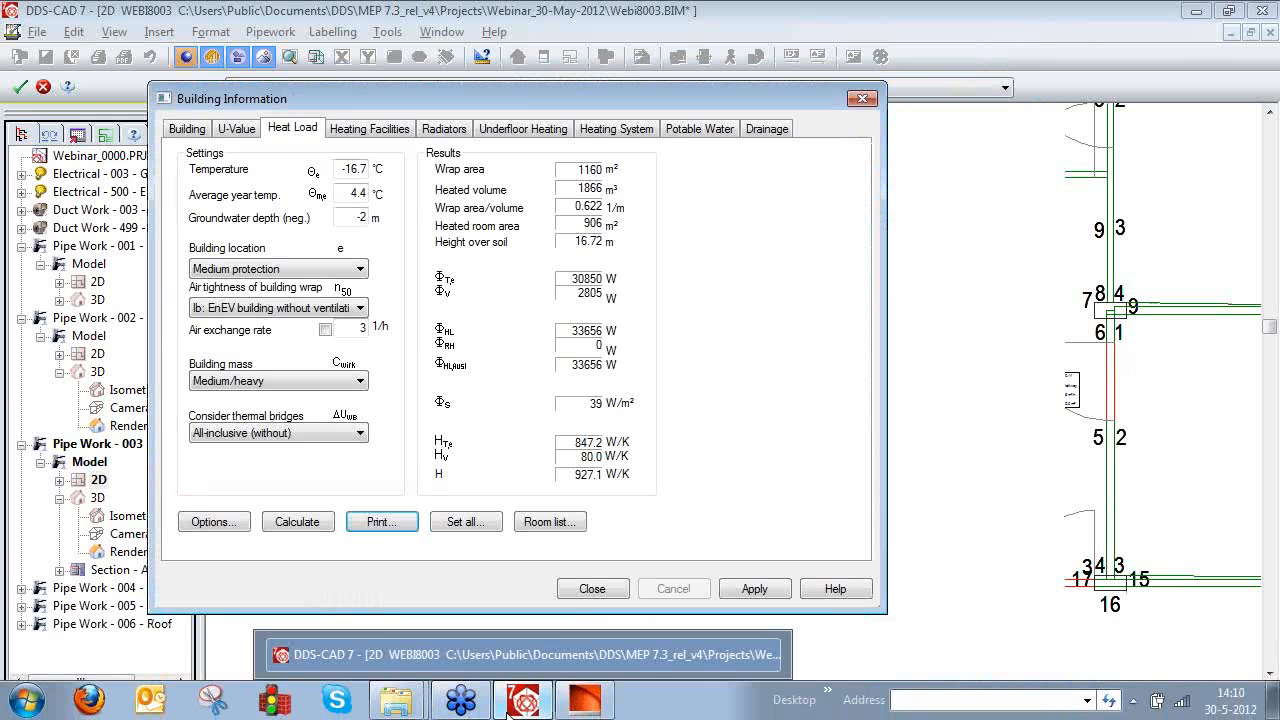
{"action": "left_click", "coordinate": [525, 703]}
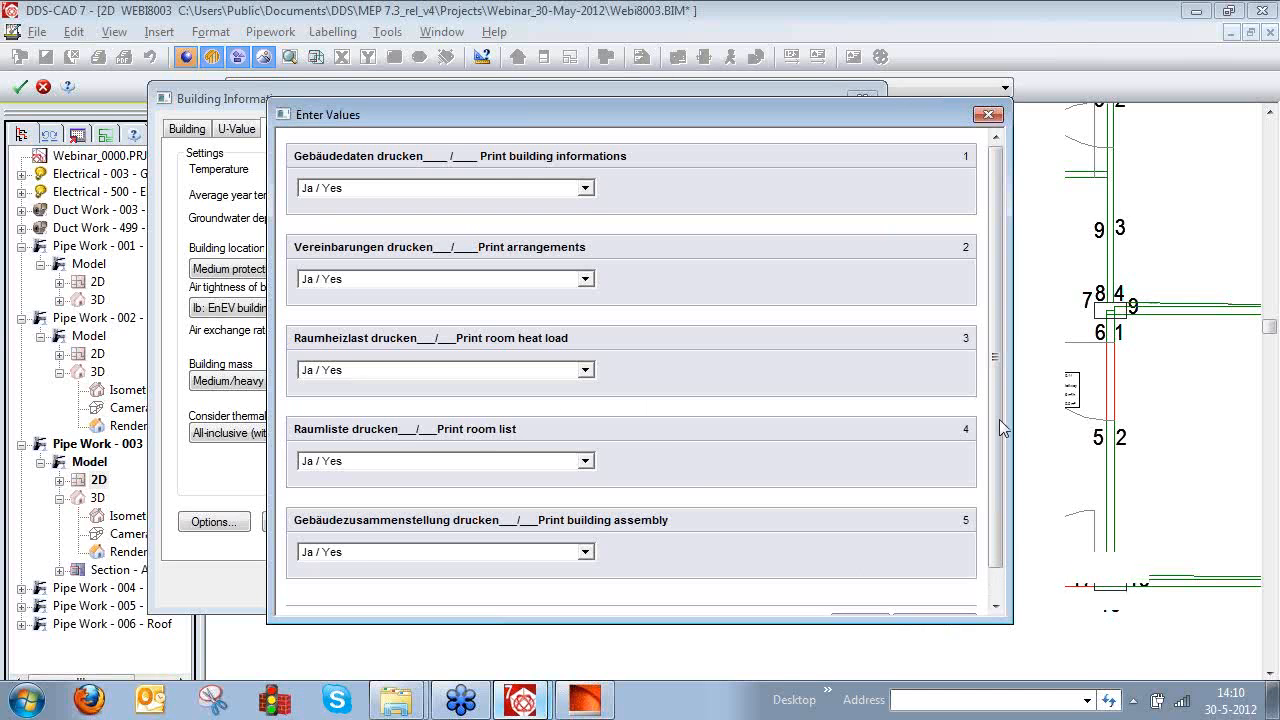
{"action": "scroll", "coordinate": [1003, 390], "scroll_direction": "down", "scroll_amount": 3}
{"action": "left_click", "coordinate": [866, 592]}
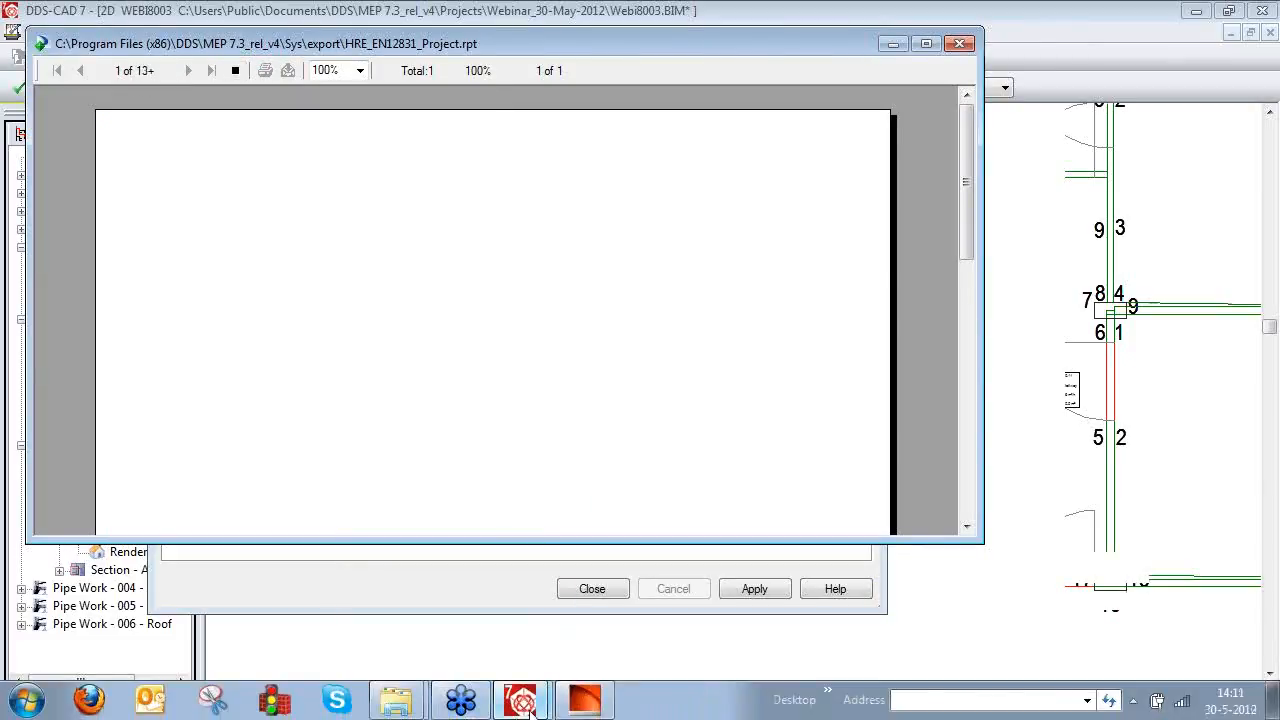
Return to the Building Information and open the room list's heat load values.
{"action": "left_click", "coordinate": [528, 703]}
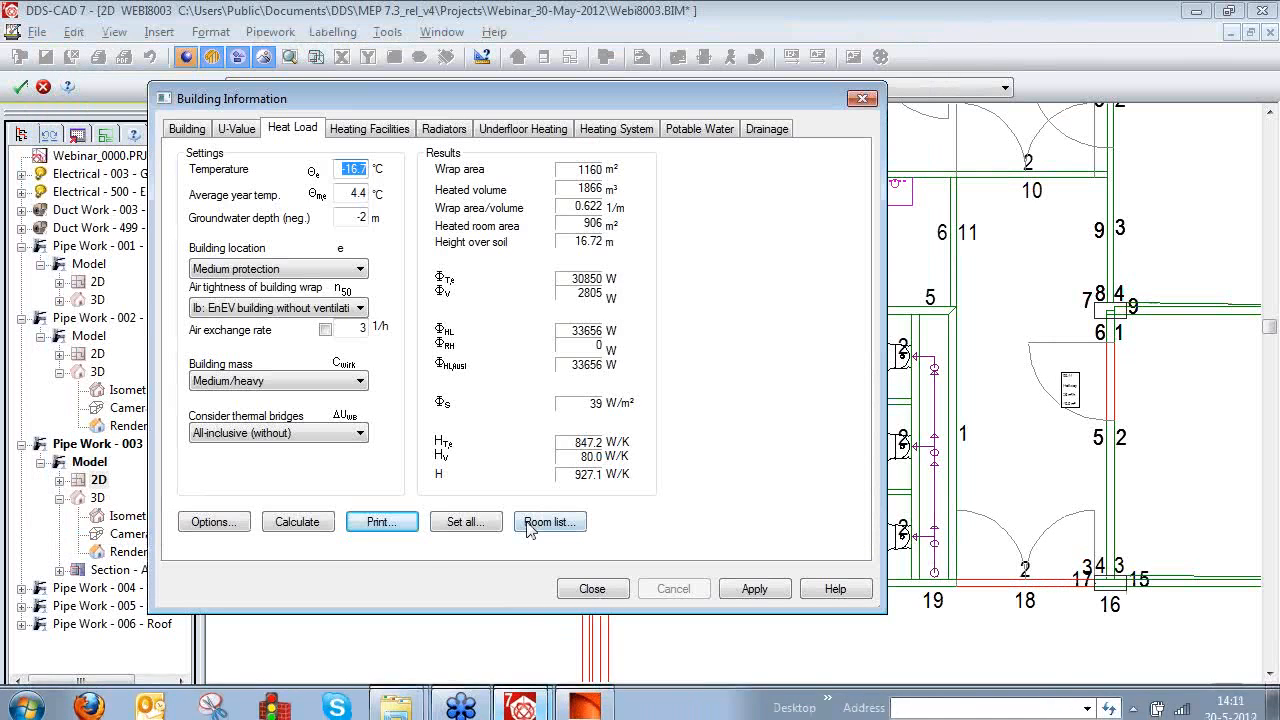
{"action": "left_click", "coordinate": [552, 521]}
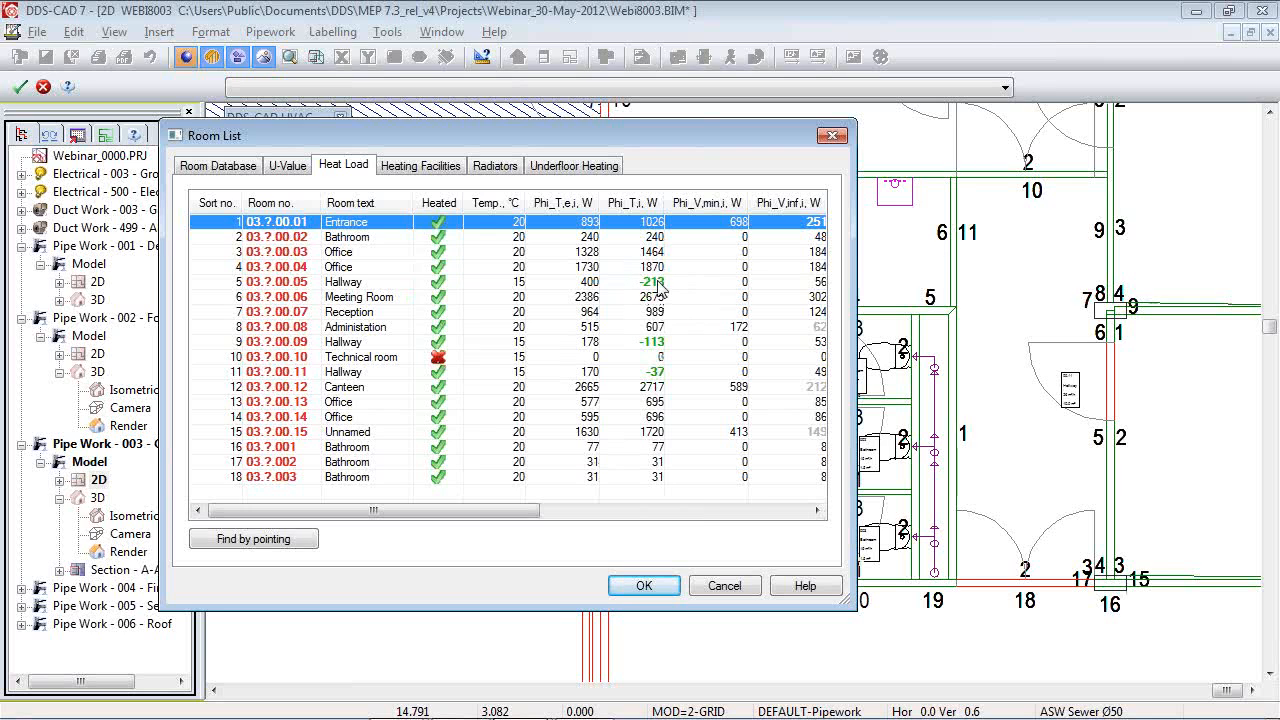
Review the EN 12831 report's room agreements, room heat loads and final building heat loss page, and close the report.
{"action": "mouse_move", "coordinate": [513, 712]}
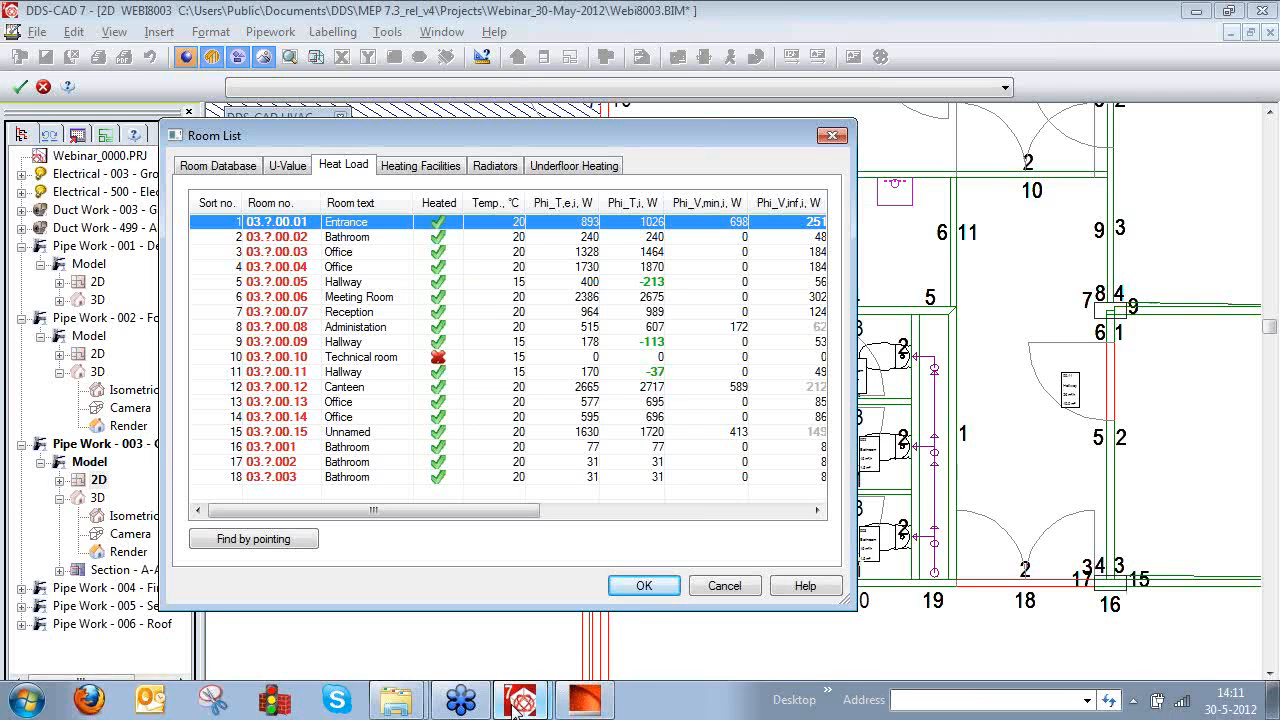
{"action": "left_click", "coordinate": [550, 650]}
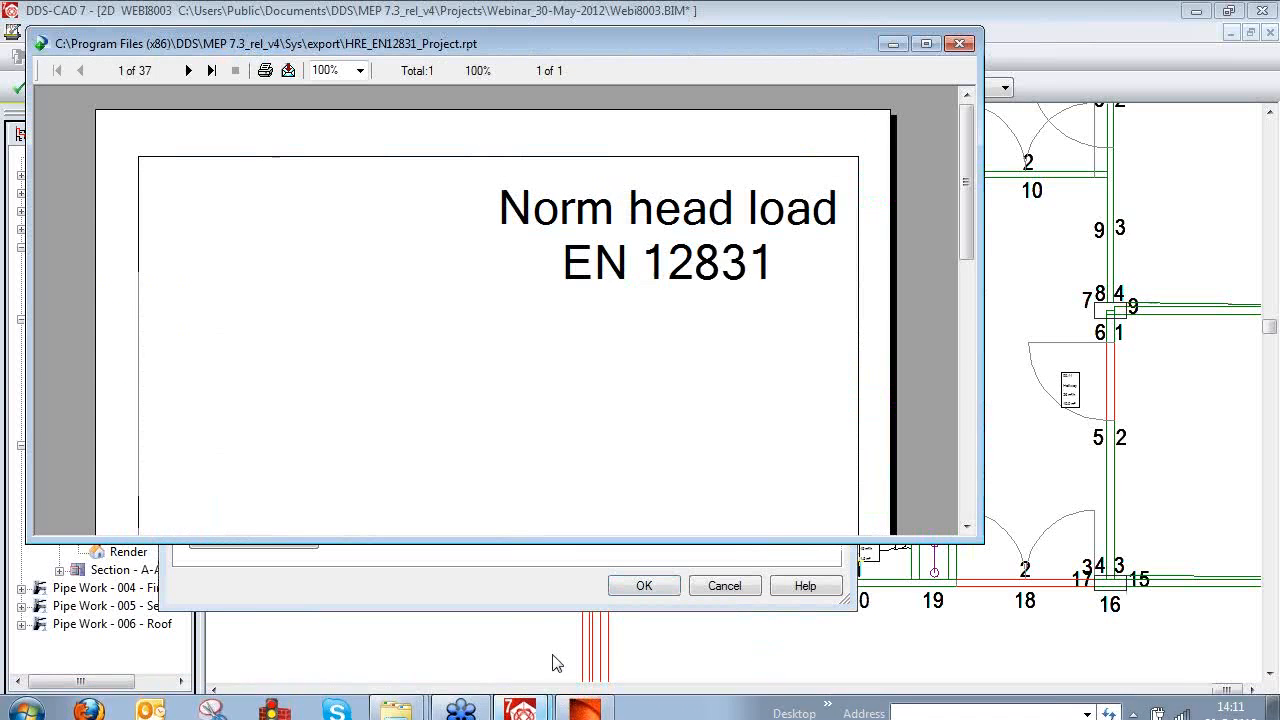
{"action": "double_click", "coordinate": [650, 43]}
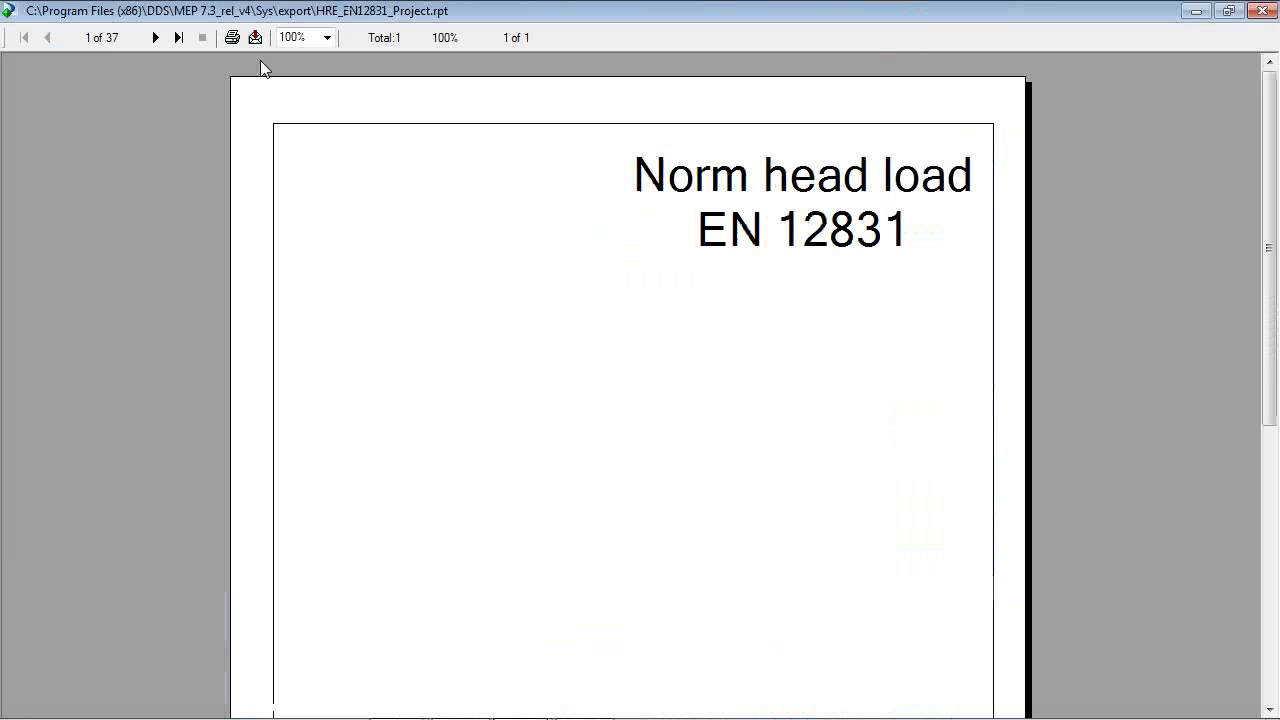
{"action": "left_click", "coordinate": [156, 38]}
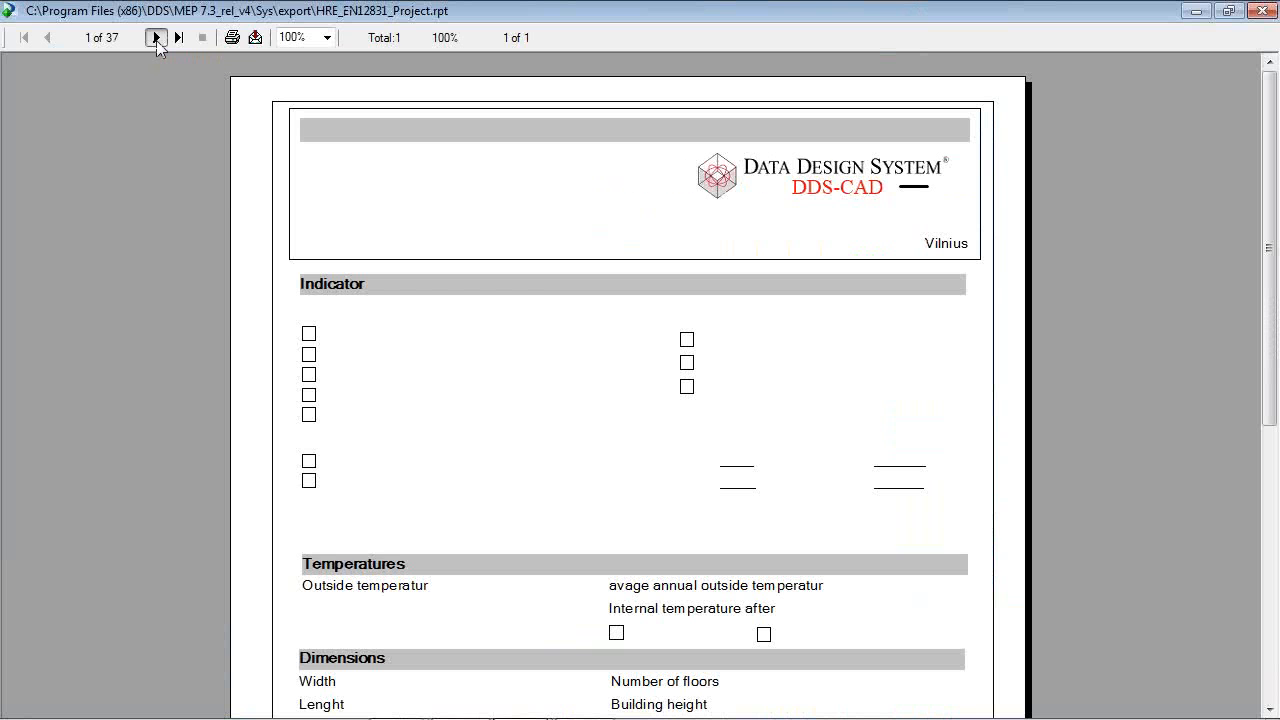
{"action": "left_click", "coordinate": [156, 38]}
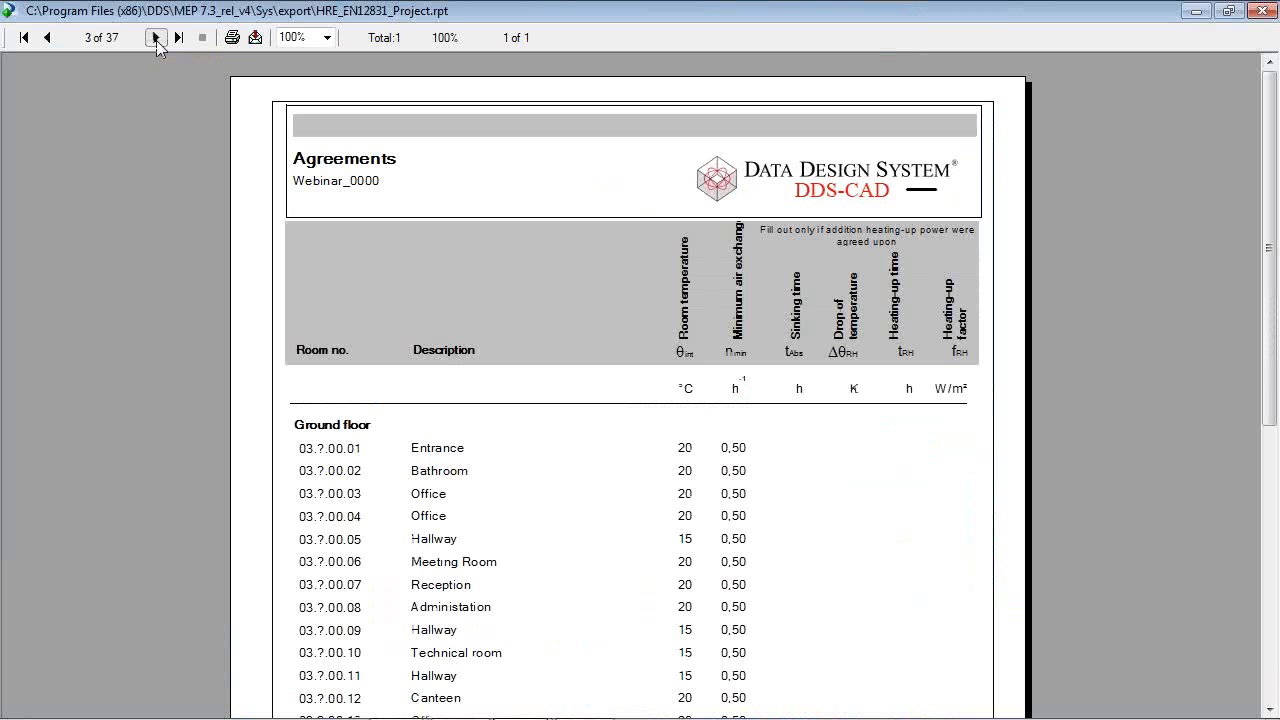
{"action": "left_click", "coordinate": [156, 38]}
{"action": "left_click", "coordinate": [156, 38]}
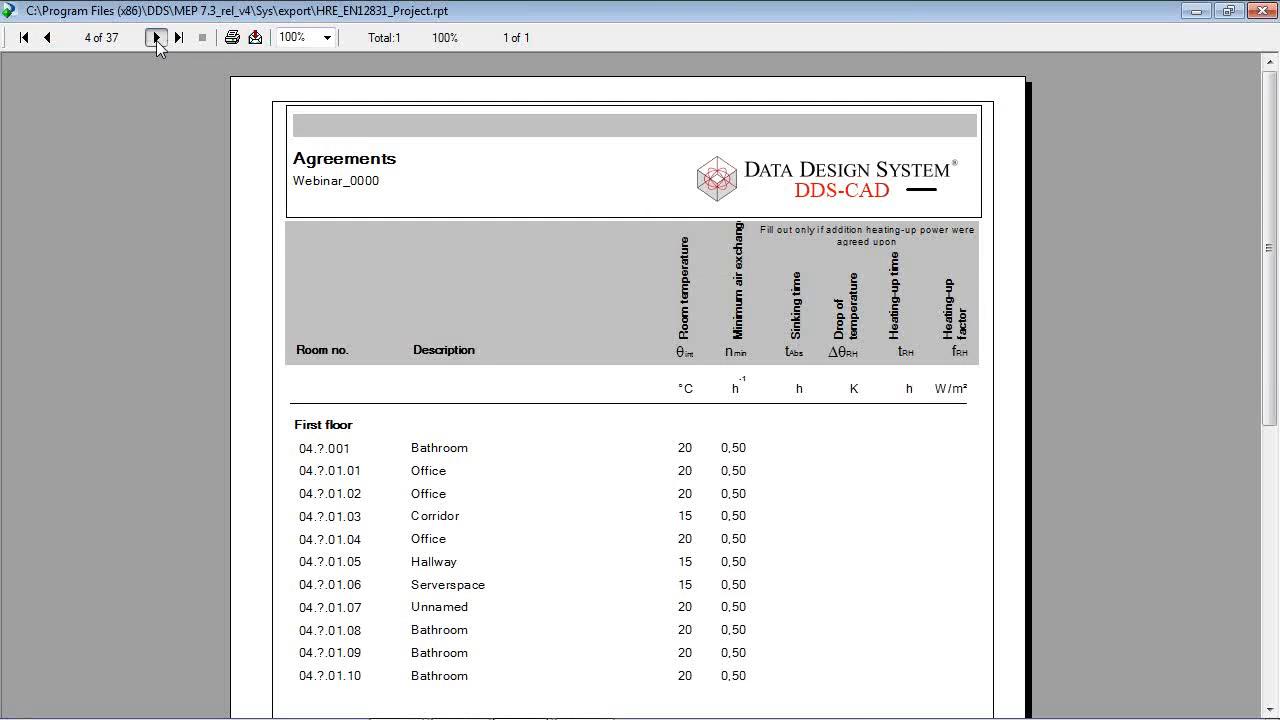
{"action": "left_click", "coordinate": [156, 38]}
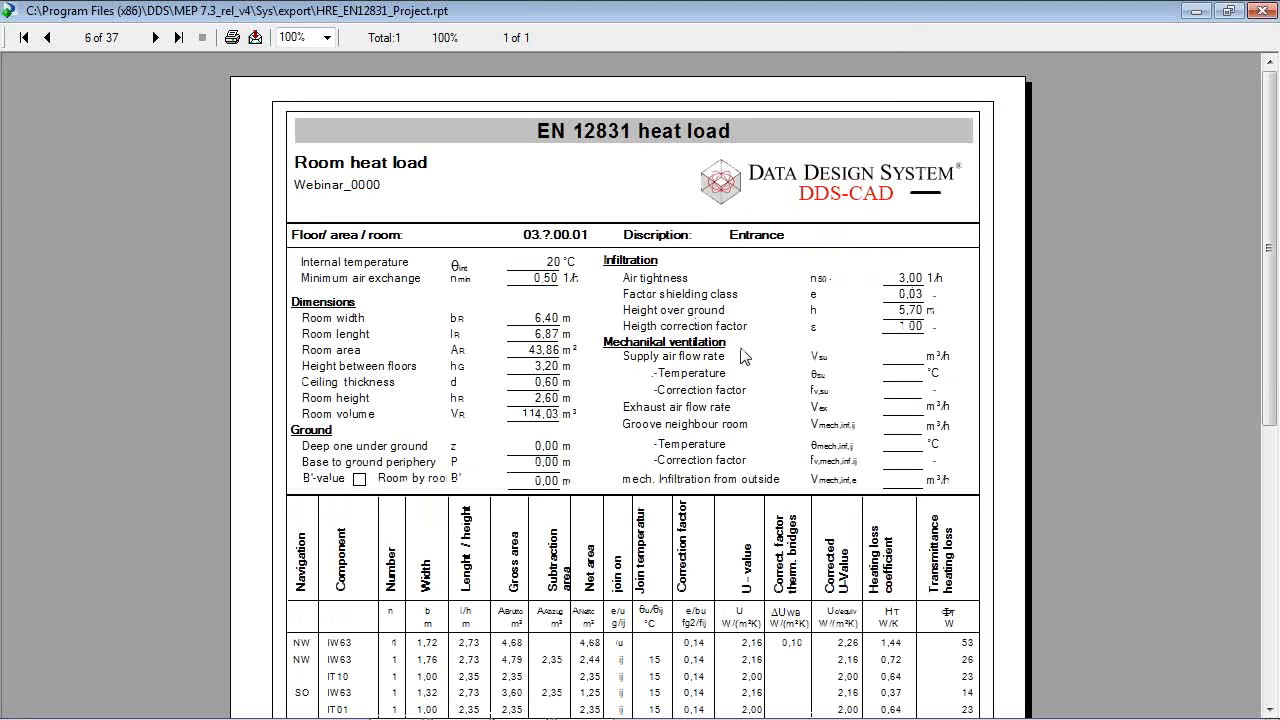
{"action": "left_click", "coordinate": [155, 38]}
{"action": "left_click", "coordinate": [155, 38]}
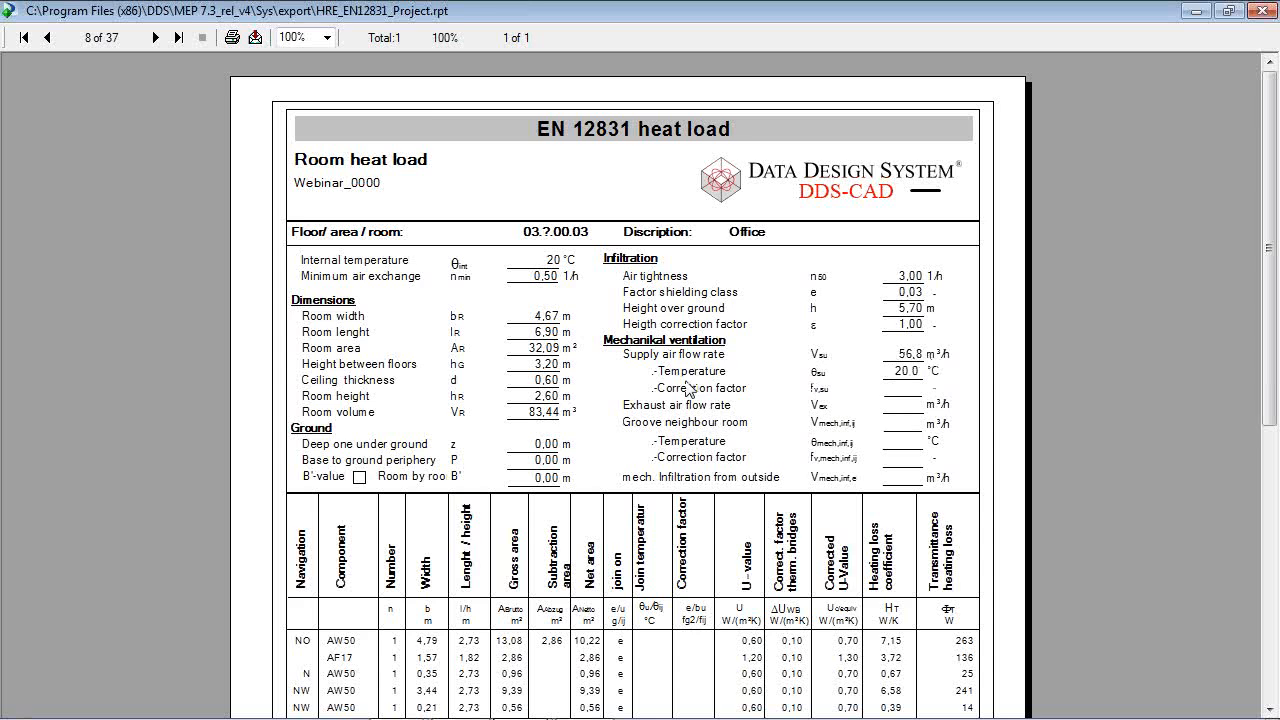
{"action": "left_click", "coordinate": [179, 37]}
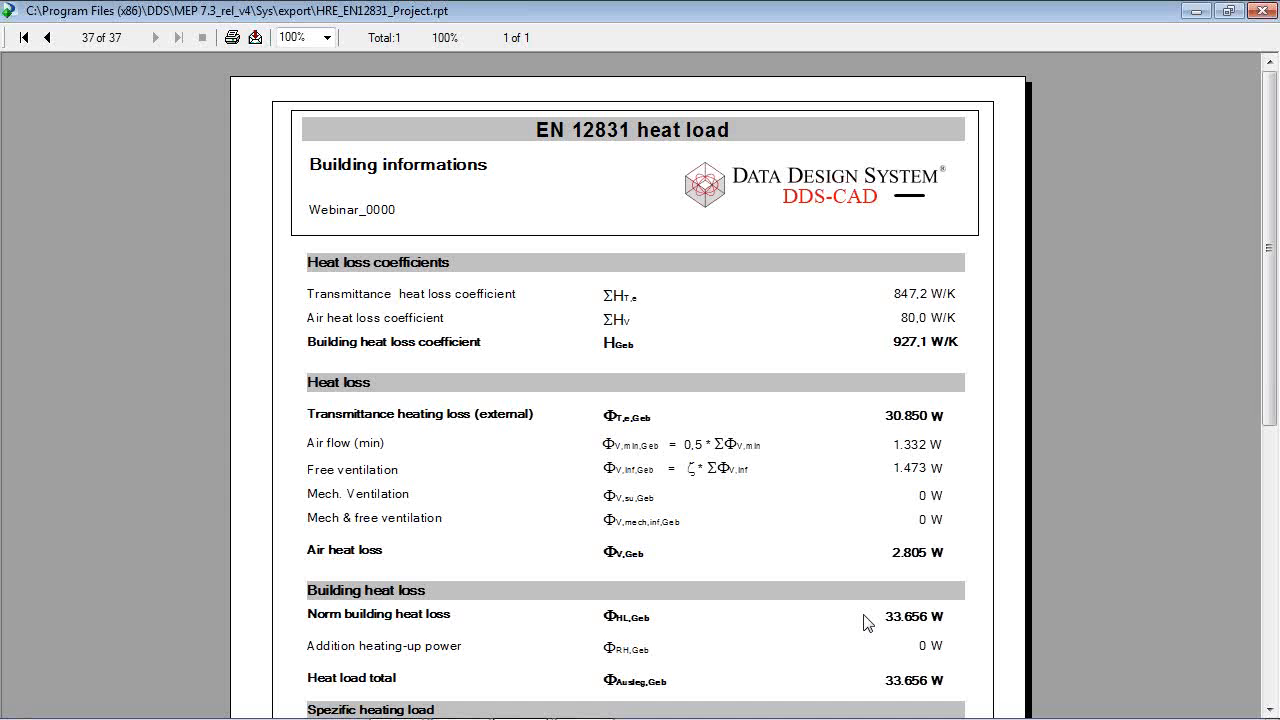
{"action": "left_click", "coordinate": [1265, 11]}
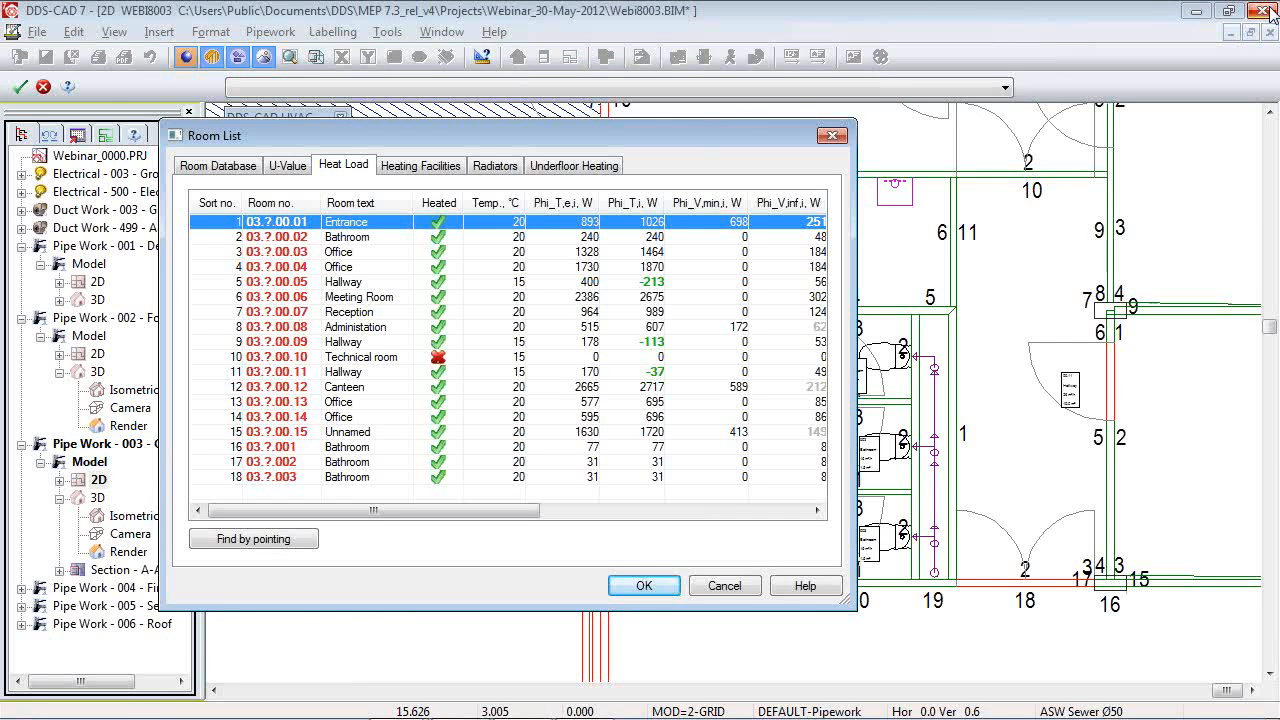
Check the ground floor's room database, and apply and close the Building Information.
{"action": "left_click", "coordinate": [229, 165]}
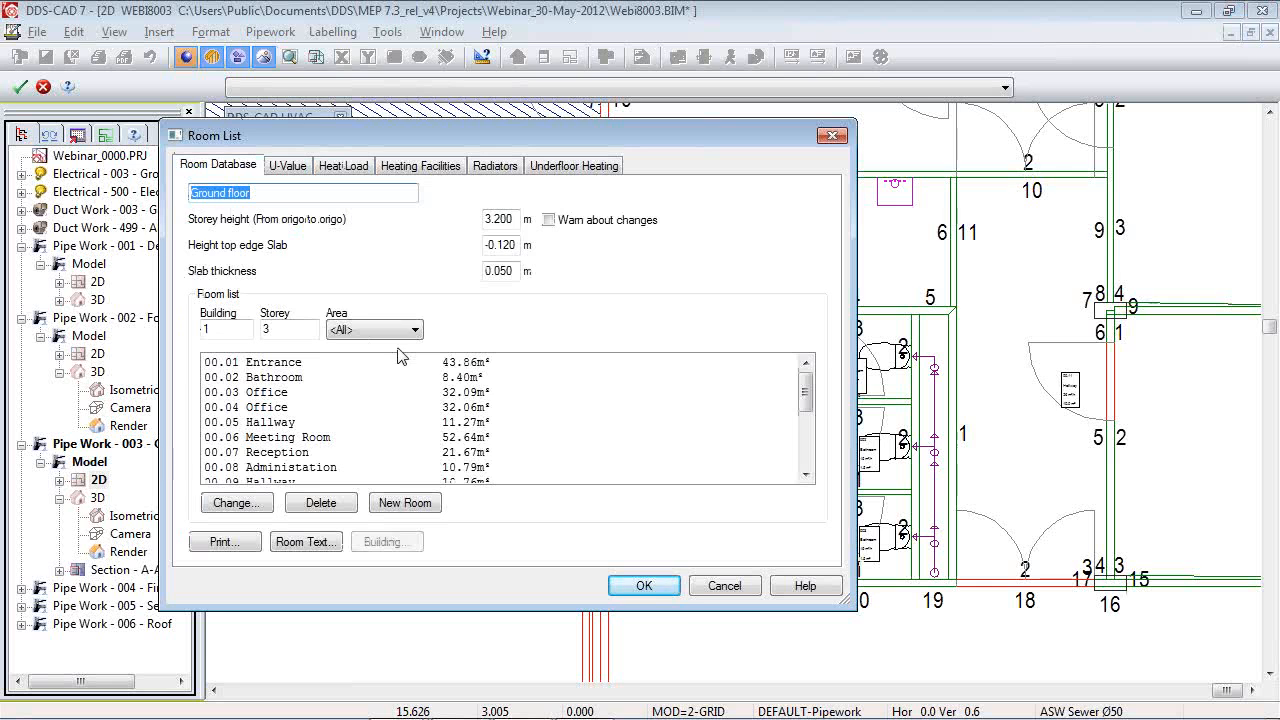
{"action": "left_click", "coordinate": [641, 586]}
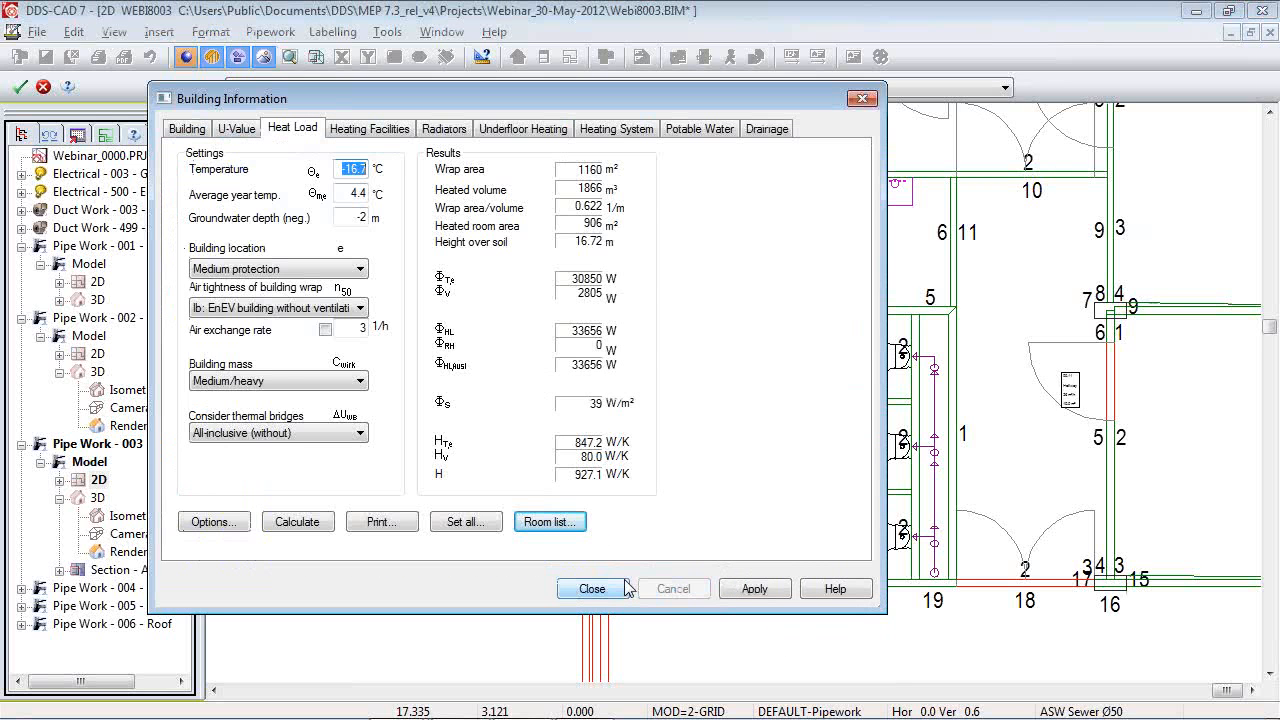
{"action": "left_click", "coordinate": [754, 588]}
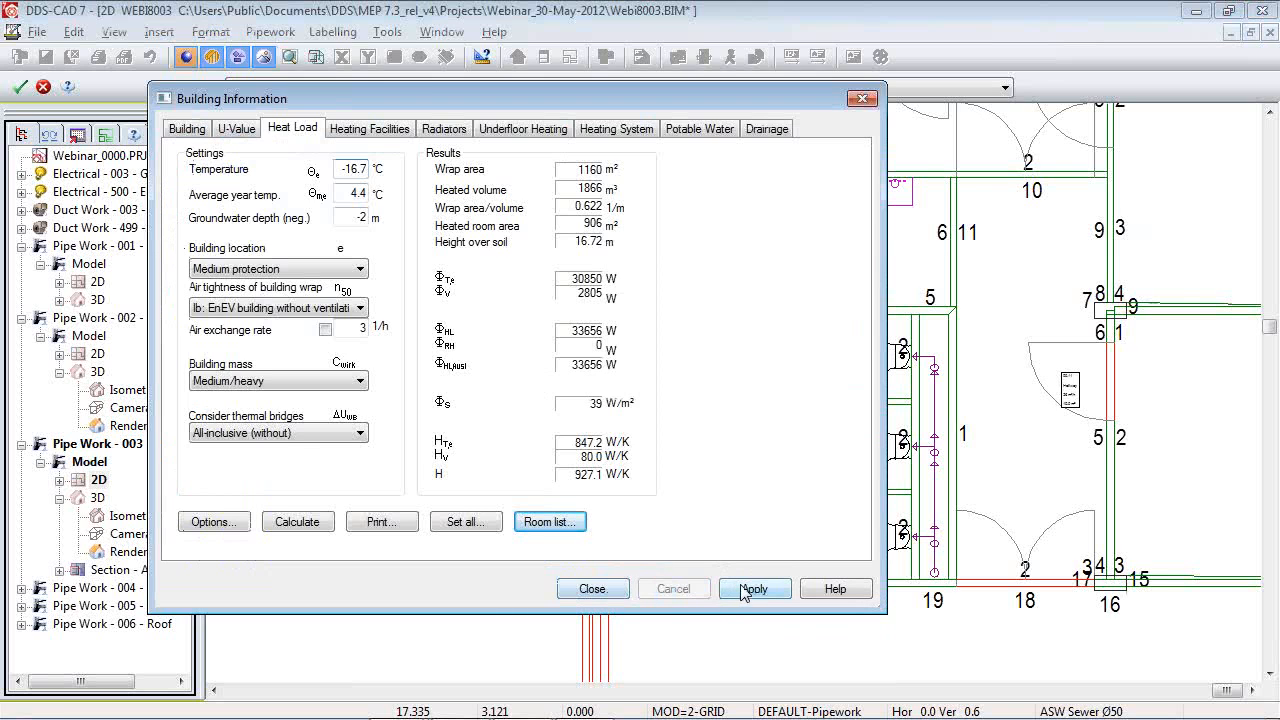
{"action": "left_click", "coordinate": [603, 588]}
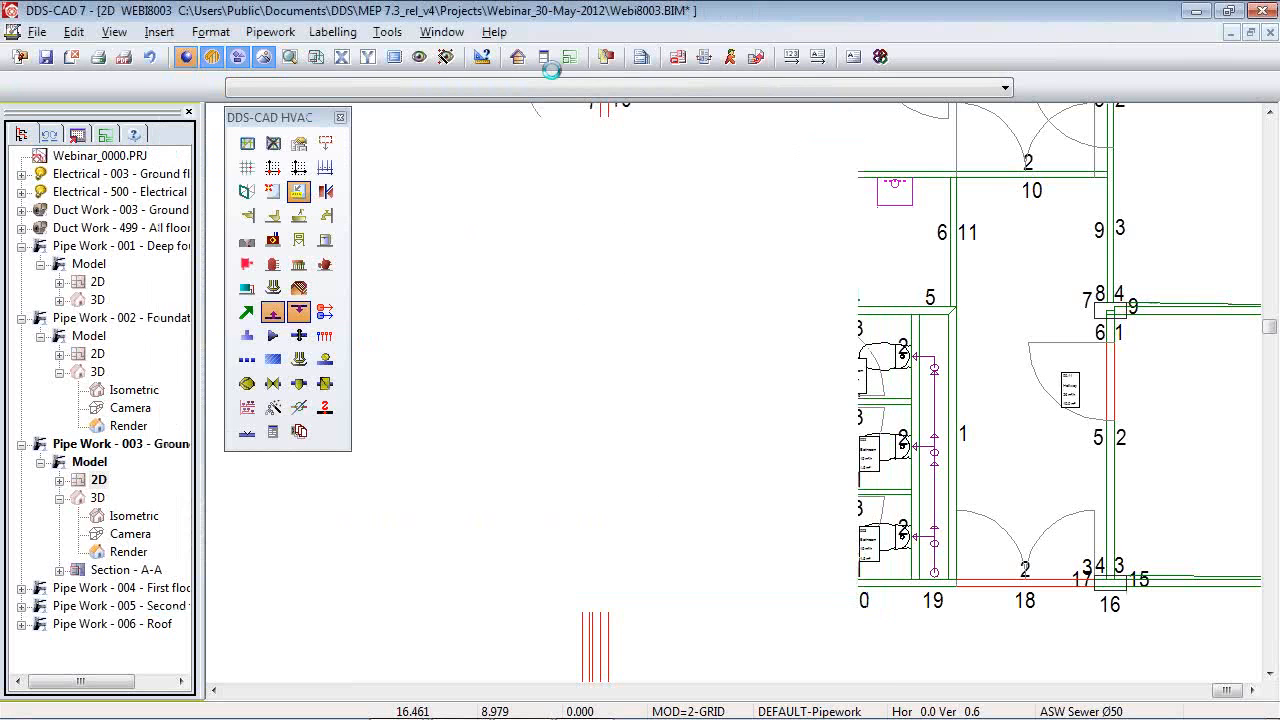
Open the Room Information of the Entrance, room 00.01, to review its heat load data.
{"action": "left_click", "coordinate": [544, 57]}
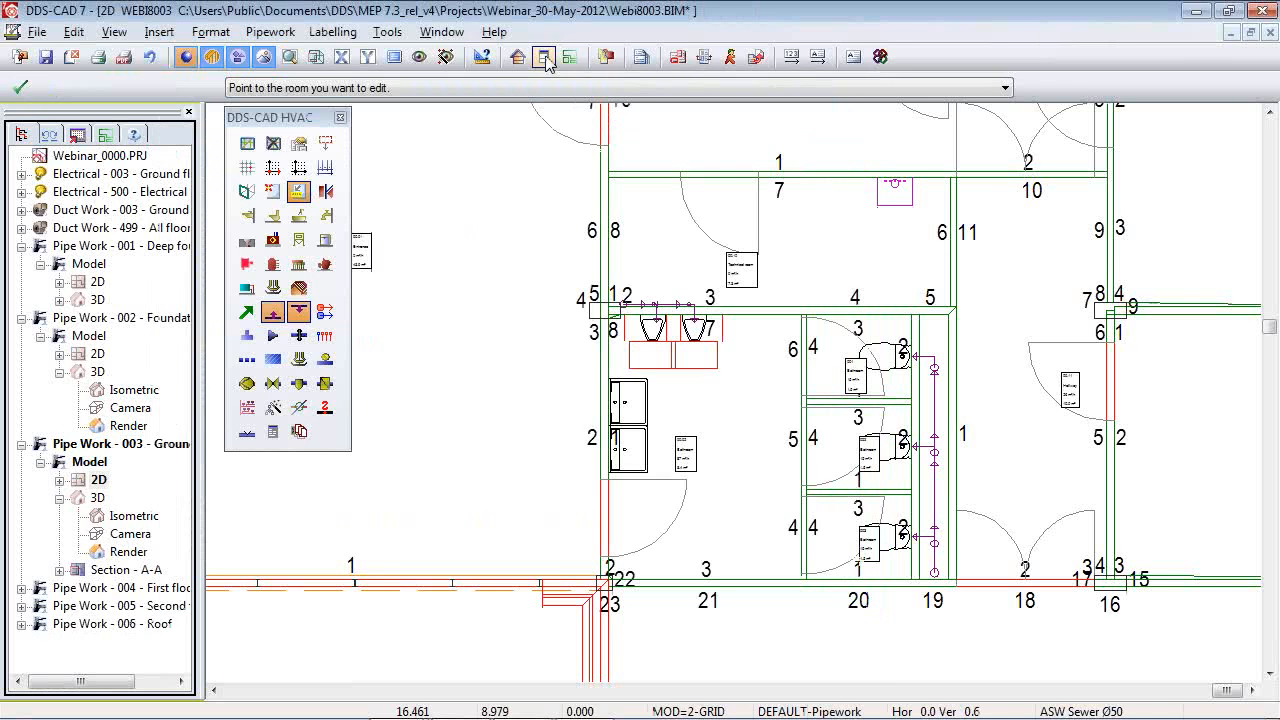
{"action": "left_click", "coordinate": [493, 307]}
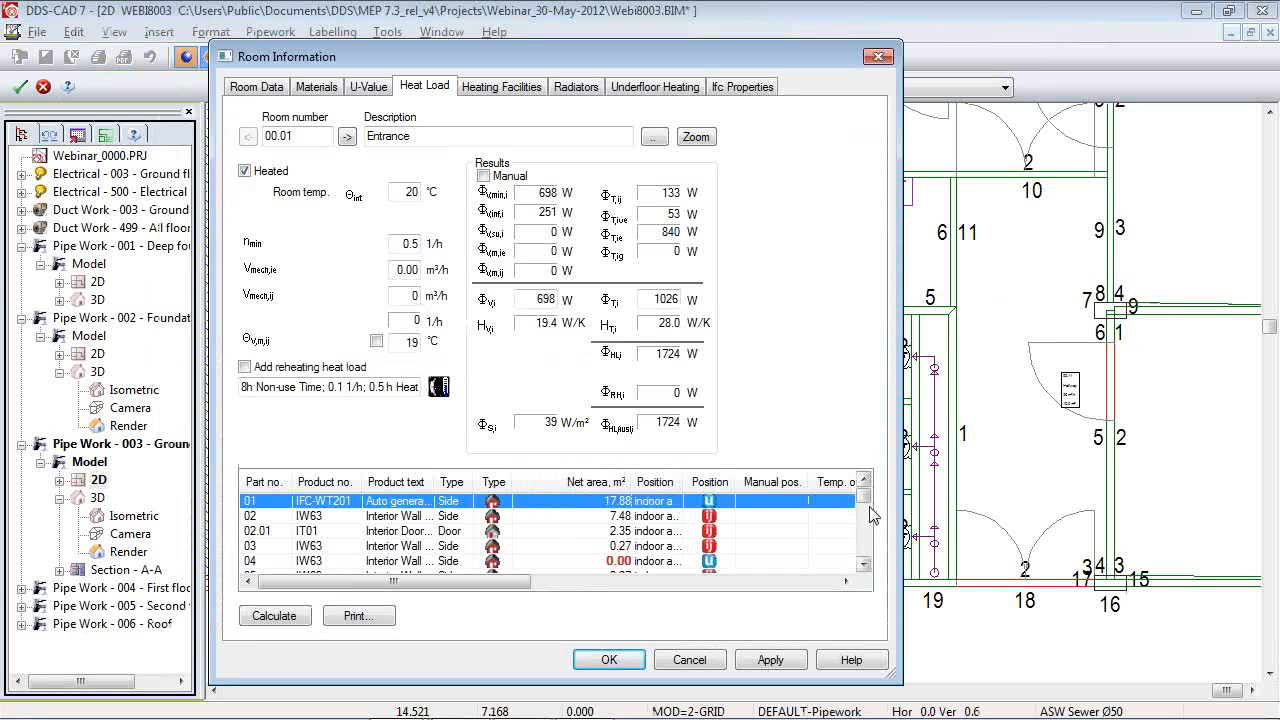
Review the Entrance's building component list down to the roof entry and close the Room Information.
{"action": "scroll", "coordinate": [866, 512], "scroll_direction": "down", "scroll_amount": 1}
{"action": "left_click_drag", "start_coordinate": [869, 507], "coordinate": [869, 556]}
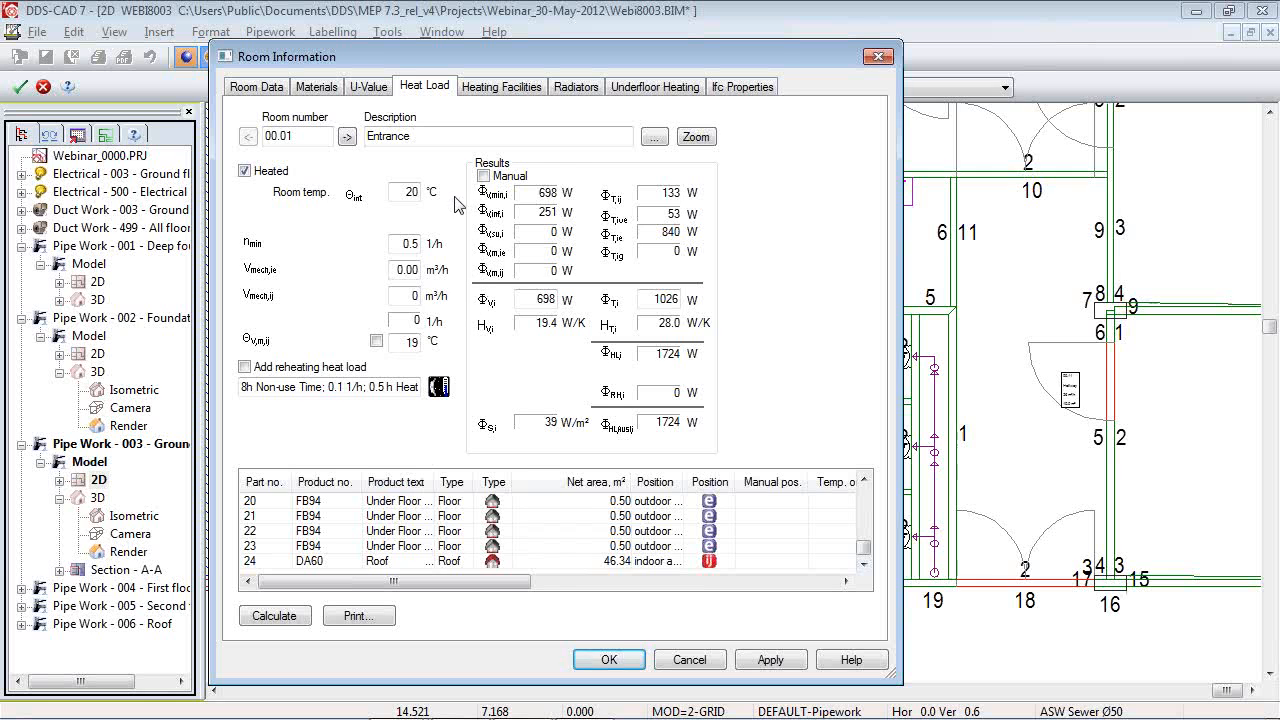
{"action": "key", "text": "Return"}
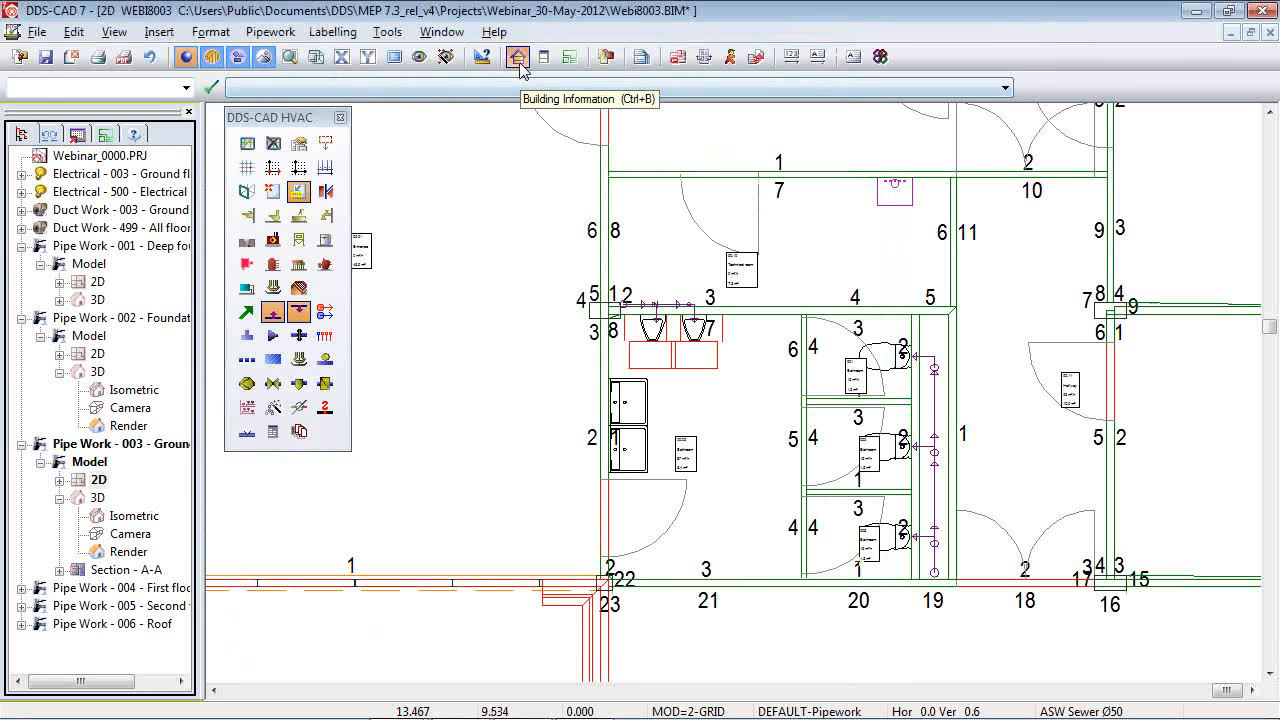
In the Building Information's heating facilities, assign 100 % of the design heat load to radiators and 0 % to underfloor heating for the current storey.
{"action": "left_click", "coordinate": [518, 57]}
{"action": "left_click", "coordinate": [370, 130]}
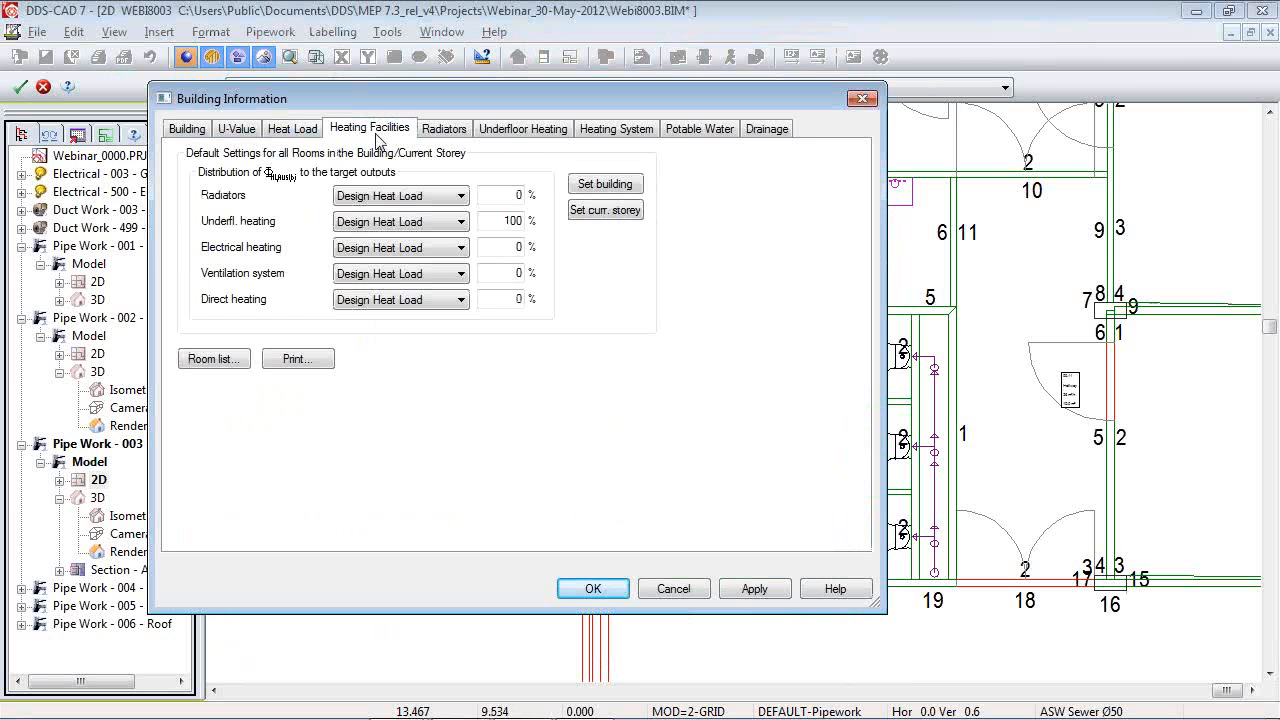
{"action": "double_click", "coordinate": [499, 196]}
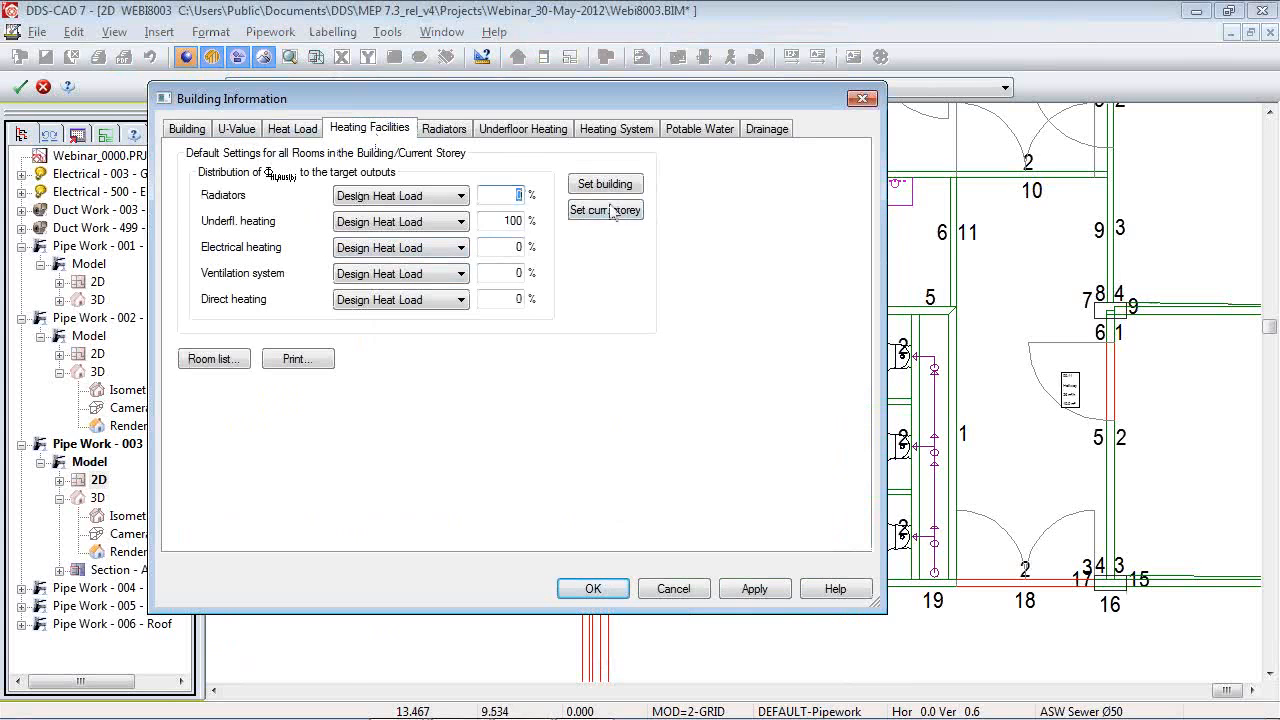
{"action": "type", "text": "100"}
{"action": "key", "text": "Tab"}
{"action": "key", "text": "Tab"}
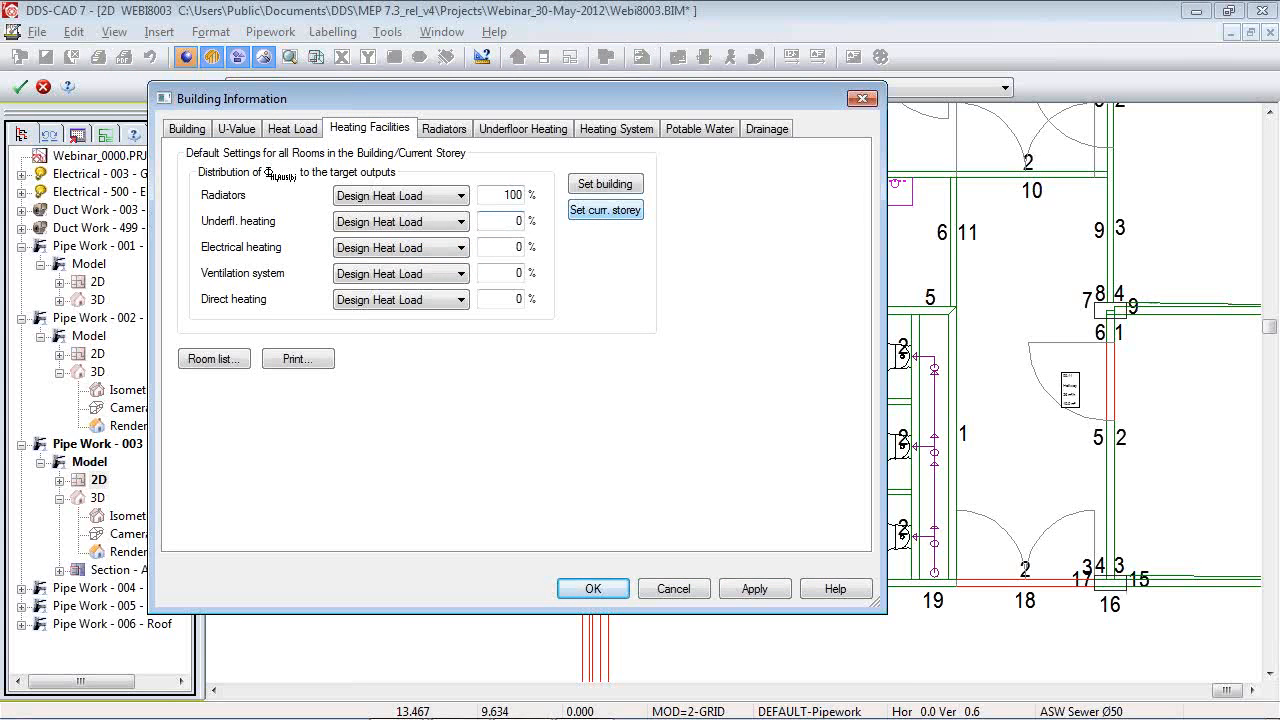
{"action": "left_click", "coordinate": [608, 211]}
{"action": "left_click", "coordinate": [590, 401]}
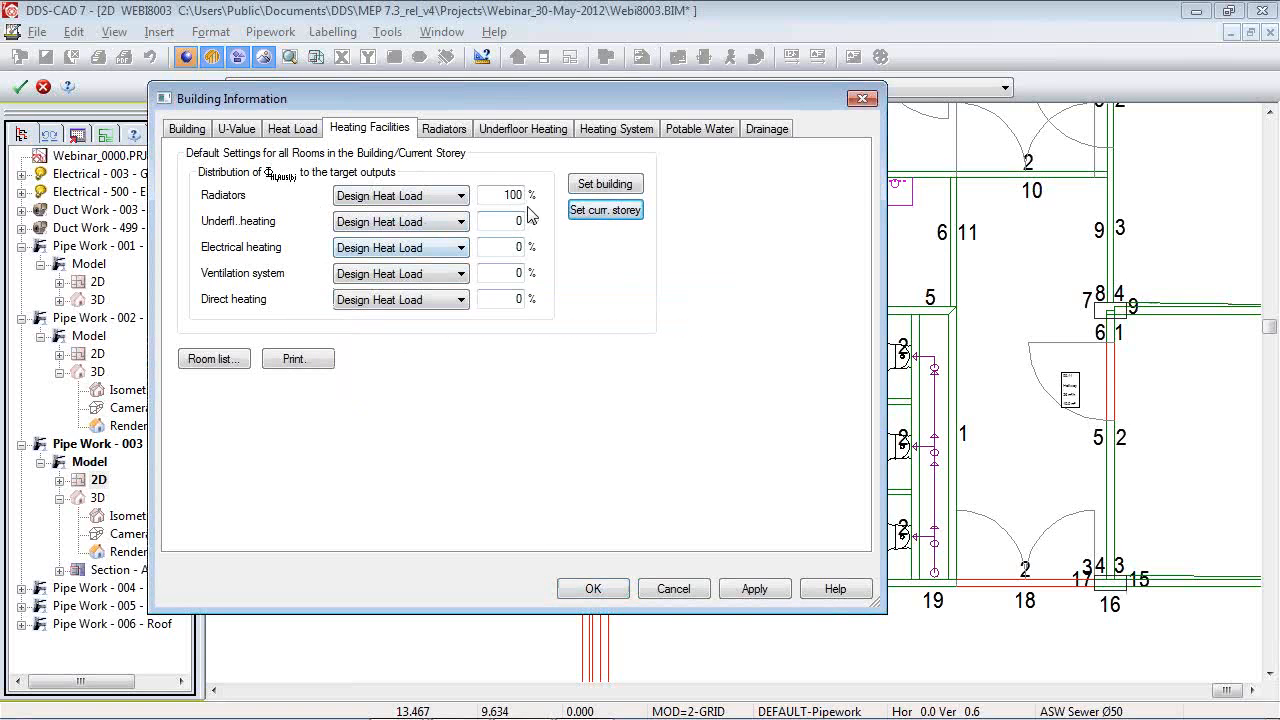
Open the storey's radiator options and check which manufacturer databases are active.
{"action": "left_click", "coordinate": [448, 131]}
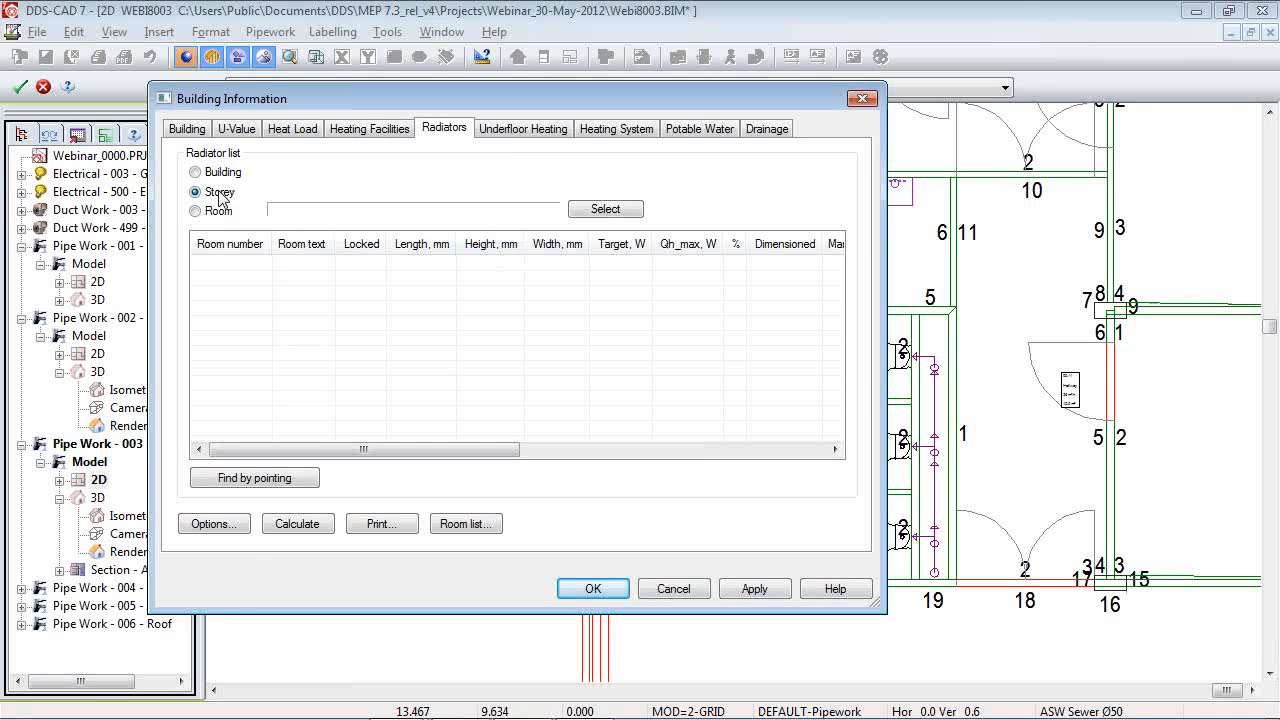
{"action": "left_click", "coordinate": [226, 524]}
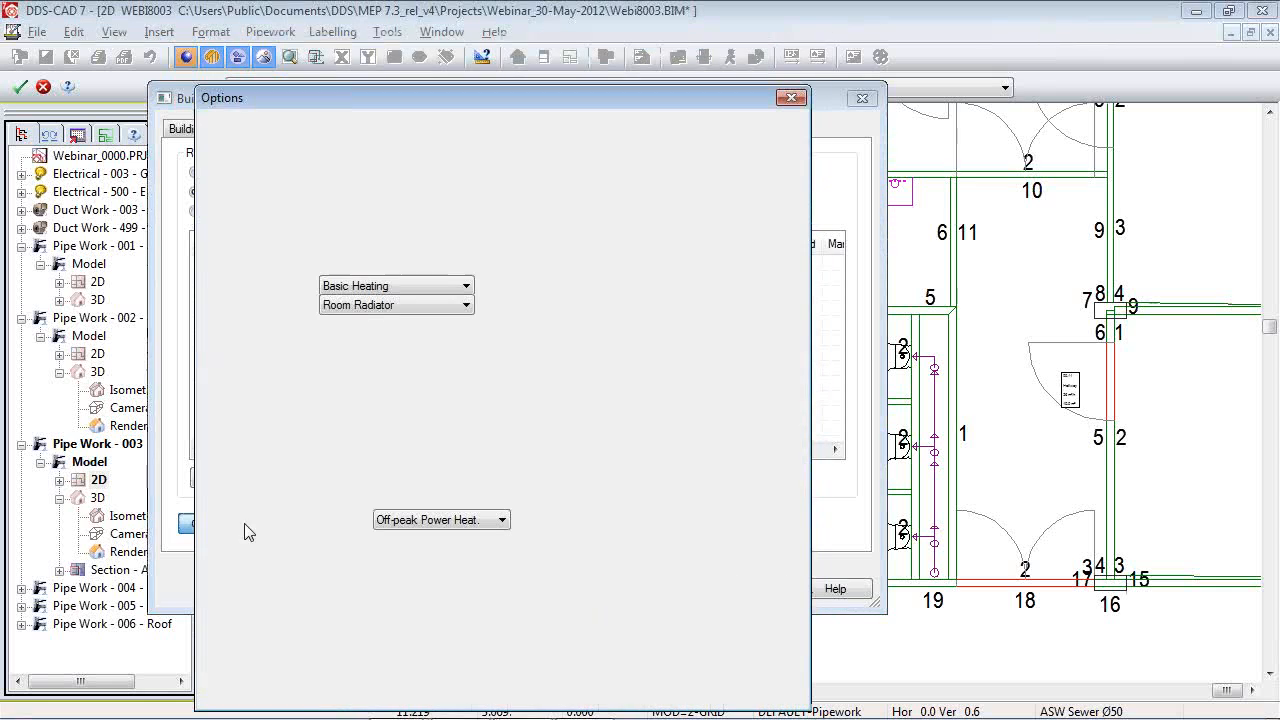
{"action": "left_click", "coordinate": [410, 284]}
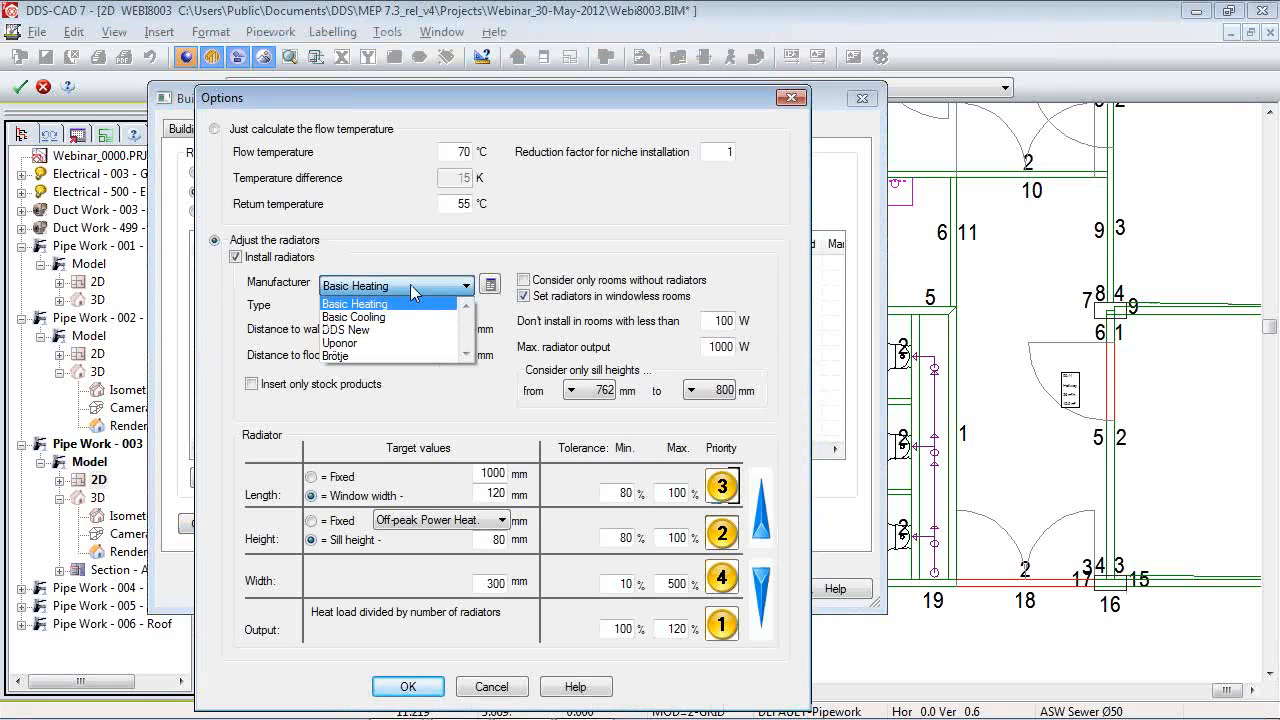
{"action": "left_click", "coordinate": [491, 287]}
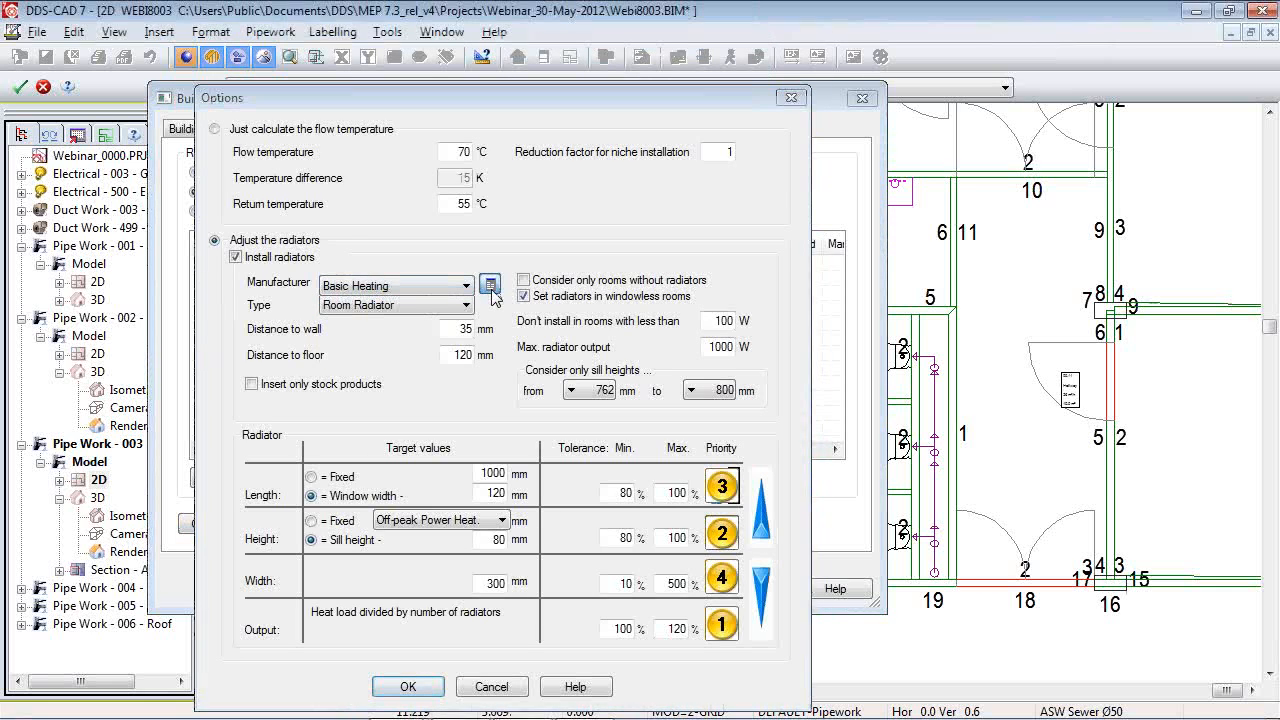
{"action": "left_click", "coordinate": [490, 287]}
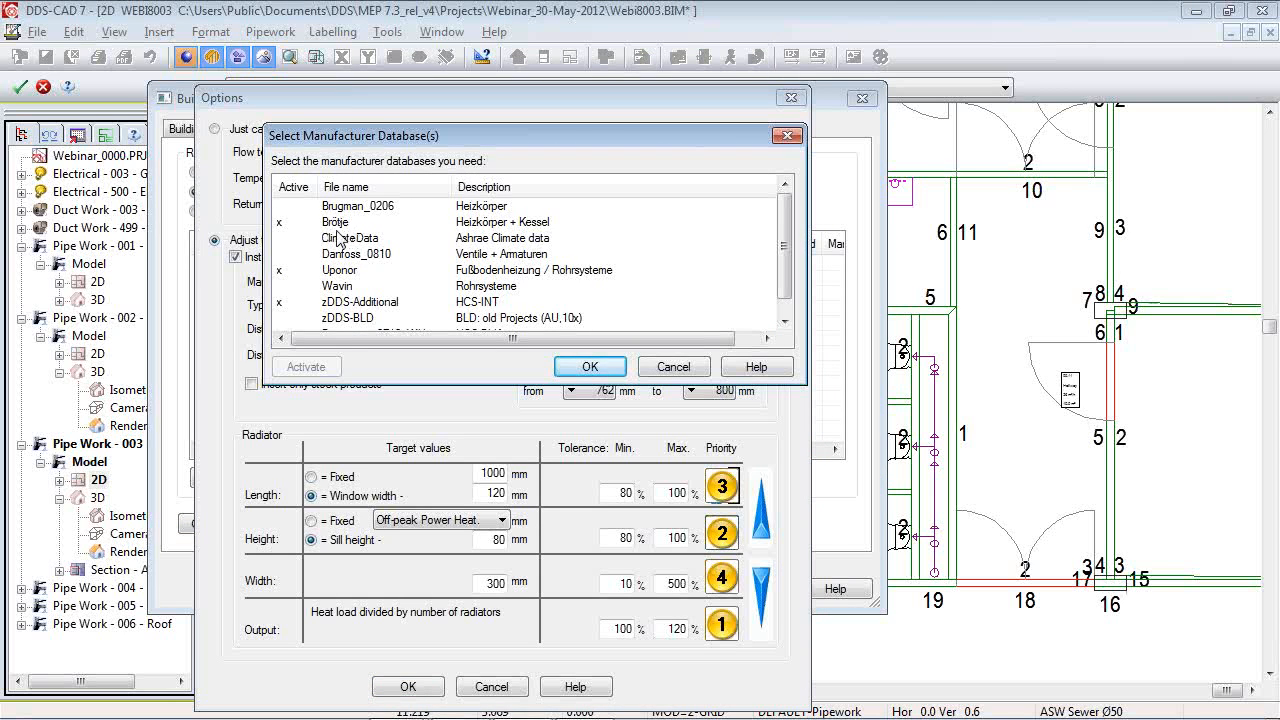
{"action": "left_click", "coordinate": [588, 365]}
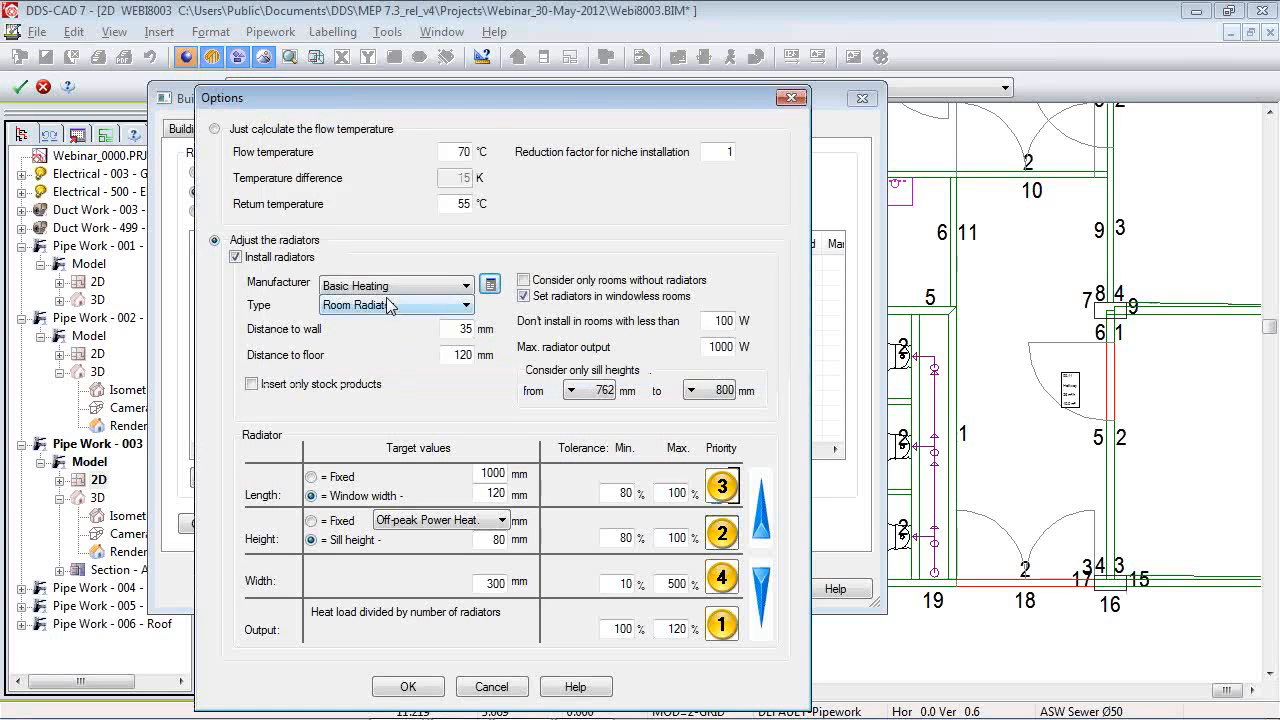
Choose Brötje as the radiator manufacturer and EuroPlan Kompakt as the type, and accept the radiator options.
{"action": "left_click", "coordinate": [389, 289]}
{"action": "left_click", "coordinate": [358, 359]}
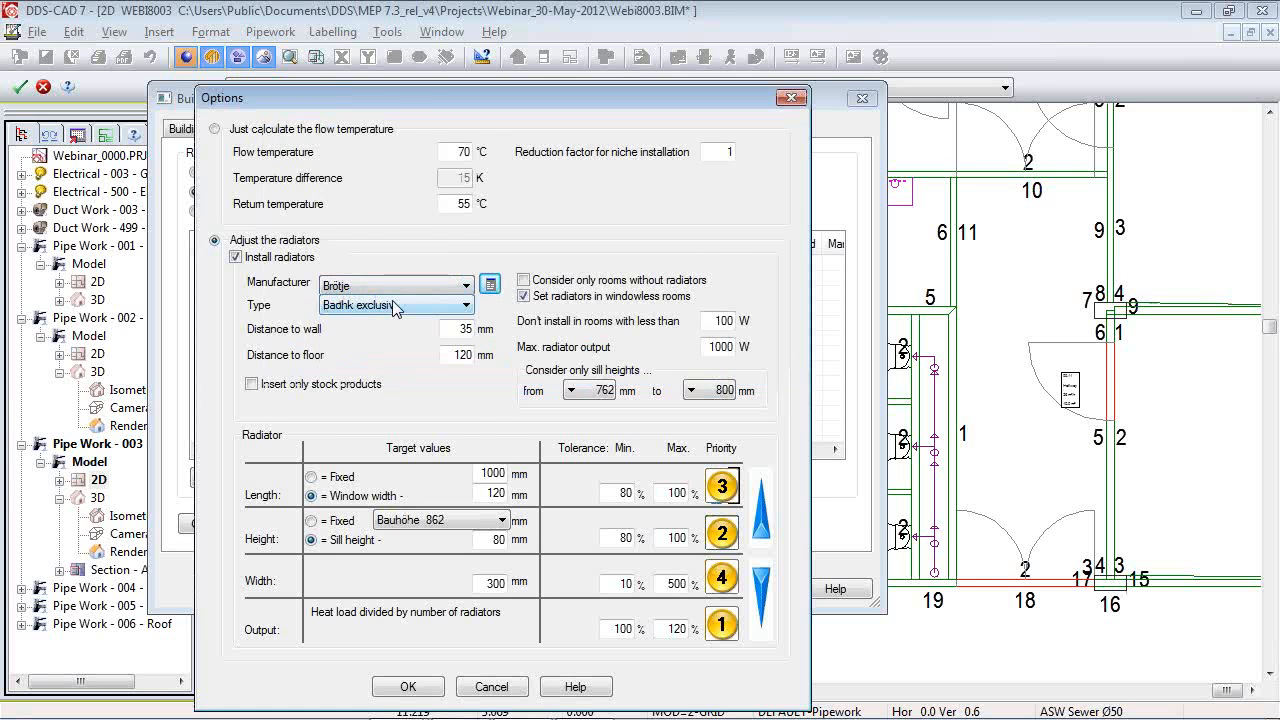
{"action": "left_click", "coordinate": [394, 306]}
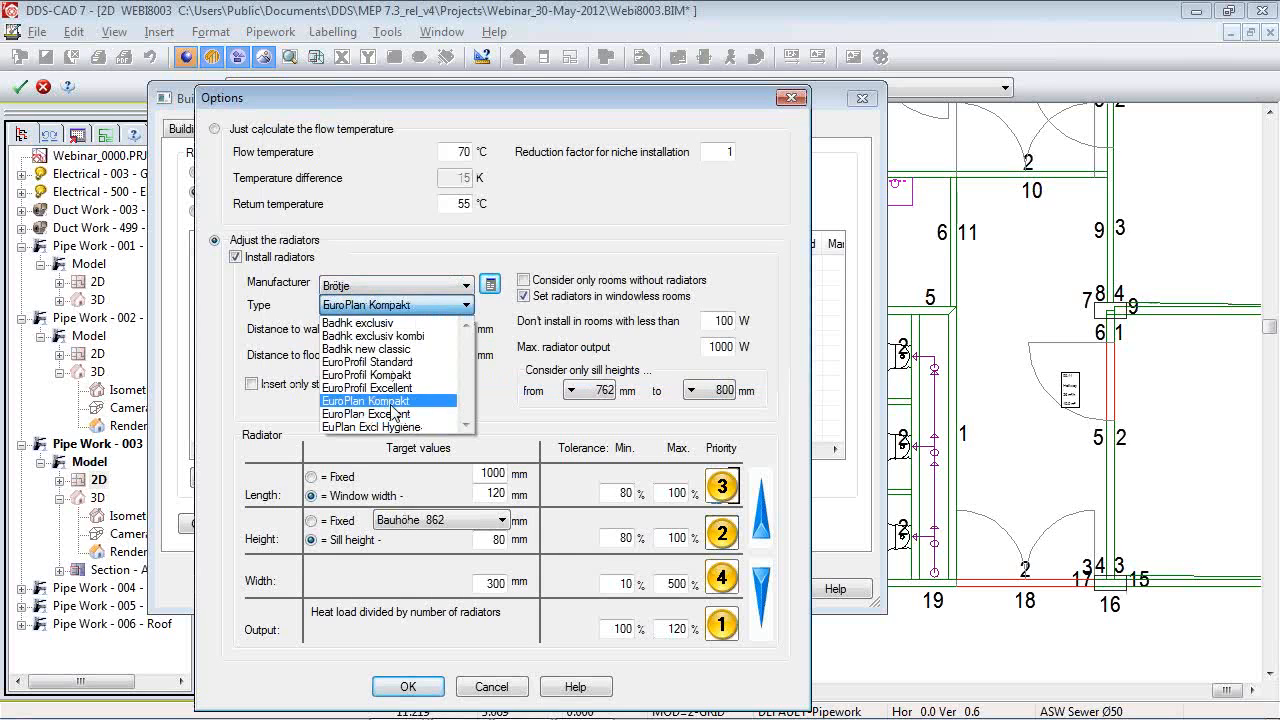
{"action": "left_click", "coordinate": [410, 400]}
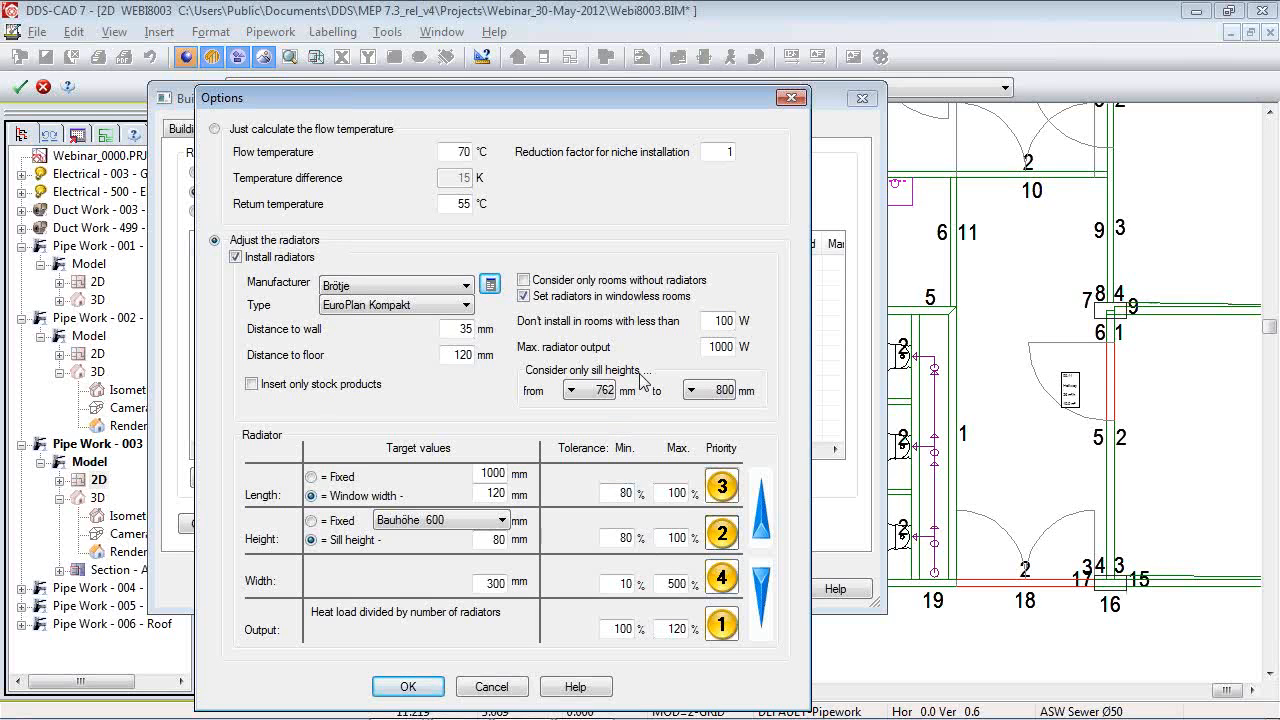
{"action": "left_click", "coordinate": [1186, 171]}
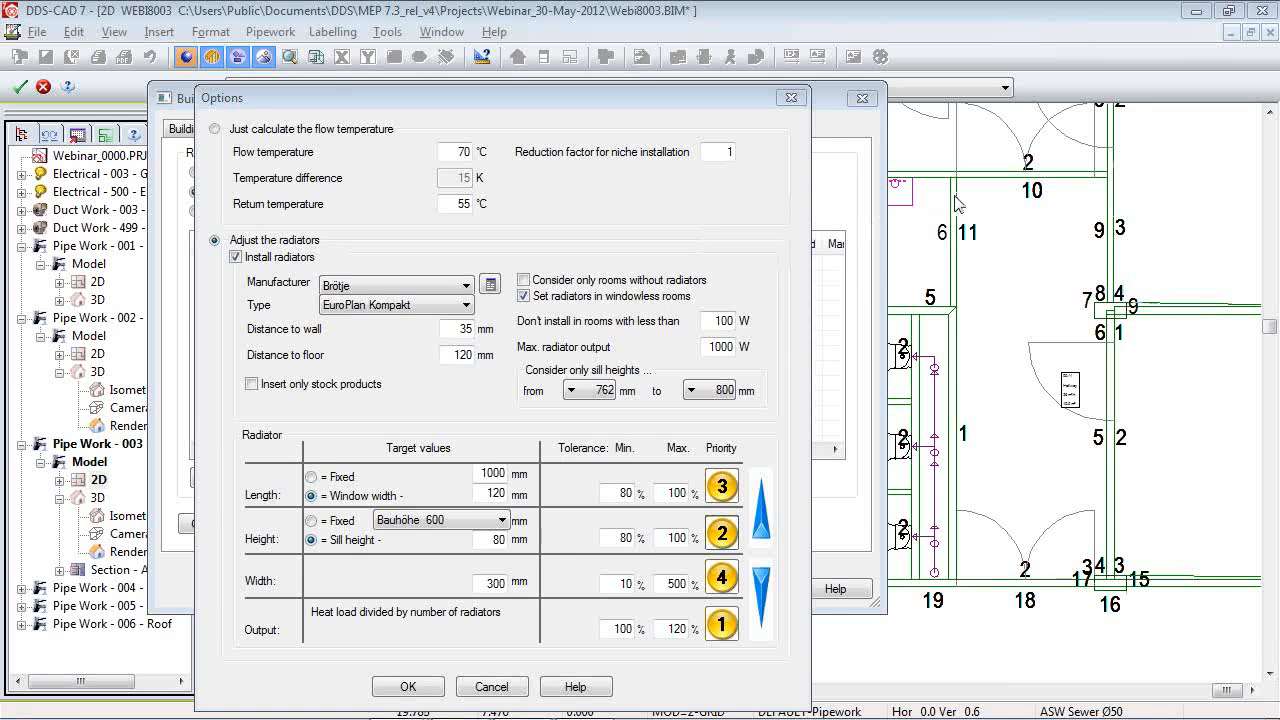
{"action": "mouse_move", "coordinate": [962, 718]}
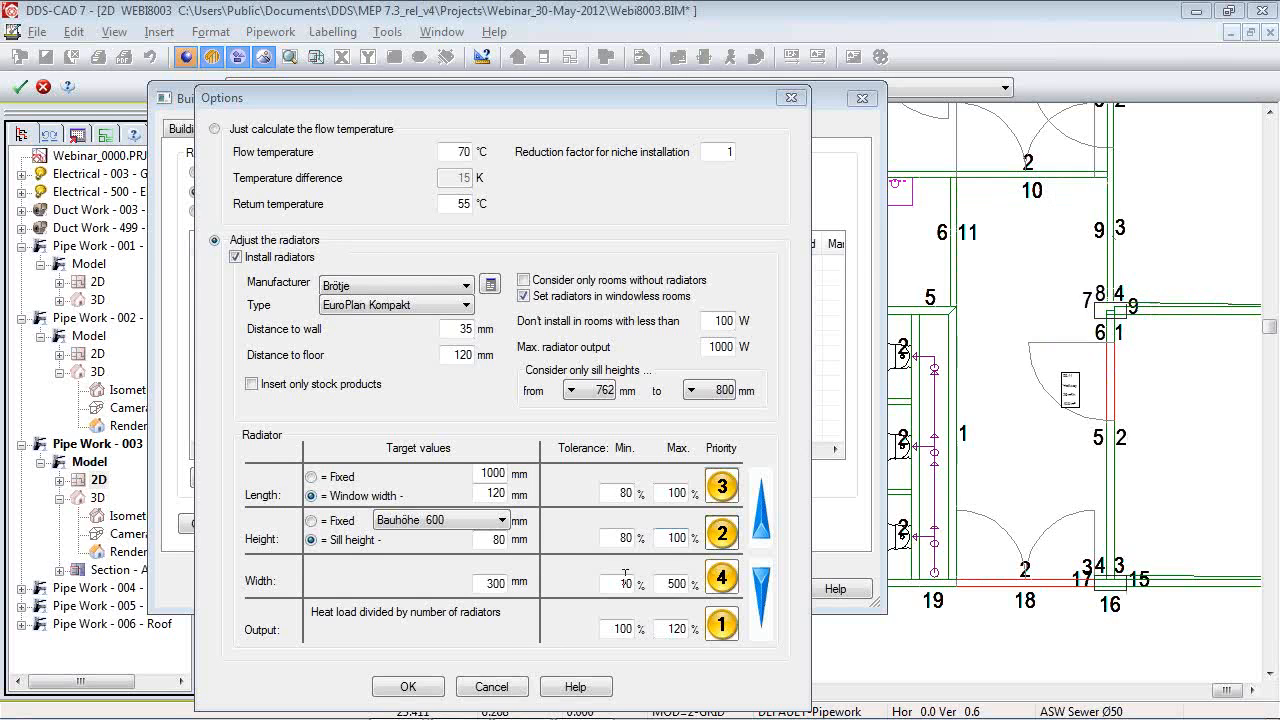
{"action": "left_click", "coordinate": [408, 687]}
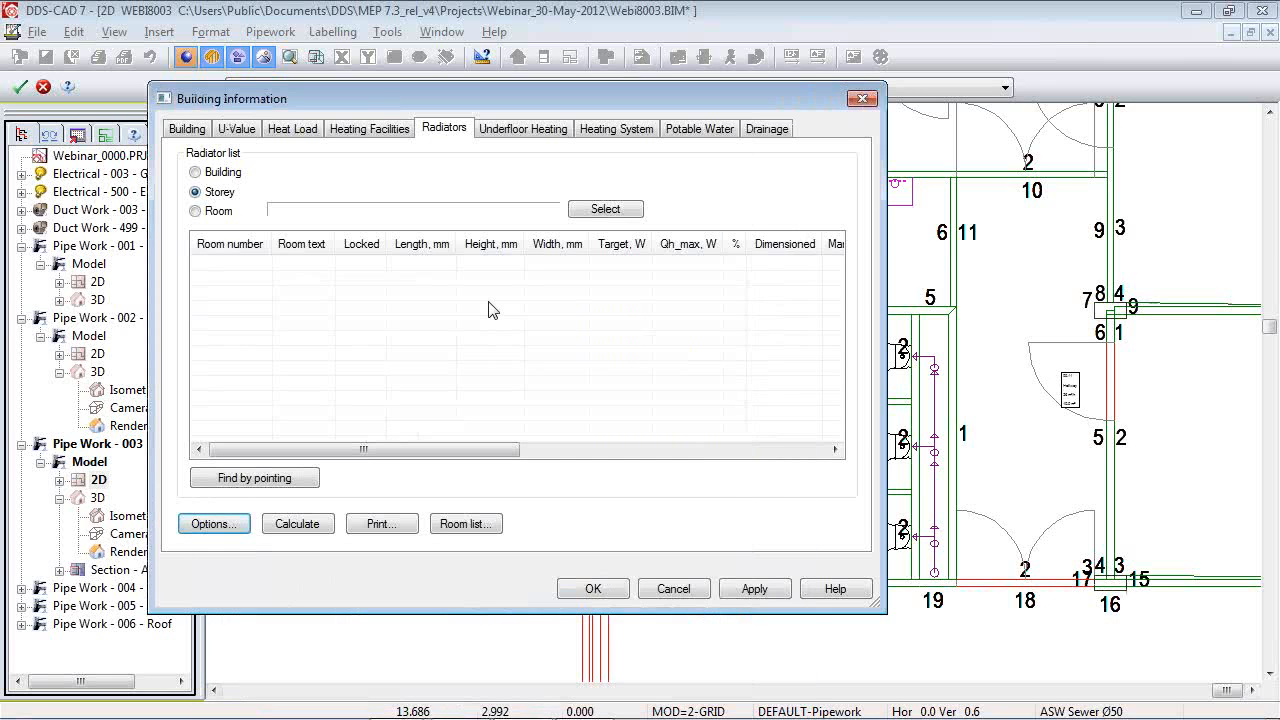
{"action": "left_click", "coordinate": [1000, 537]}
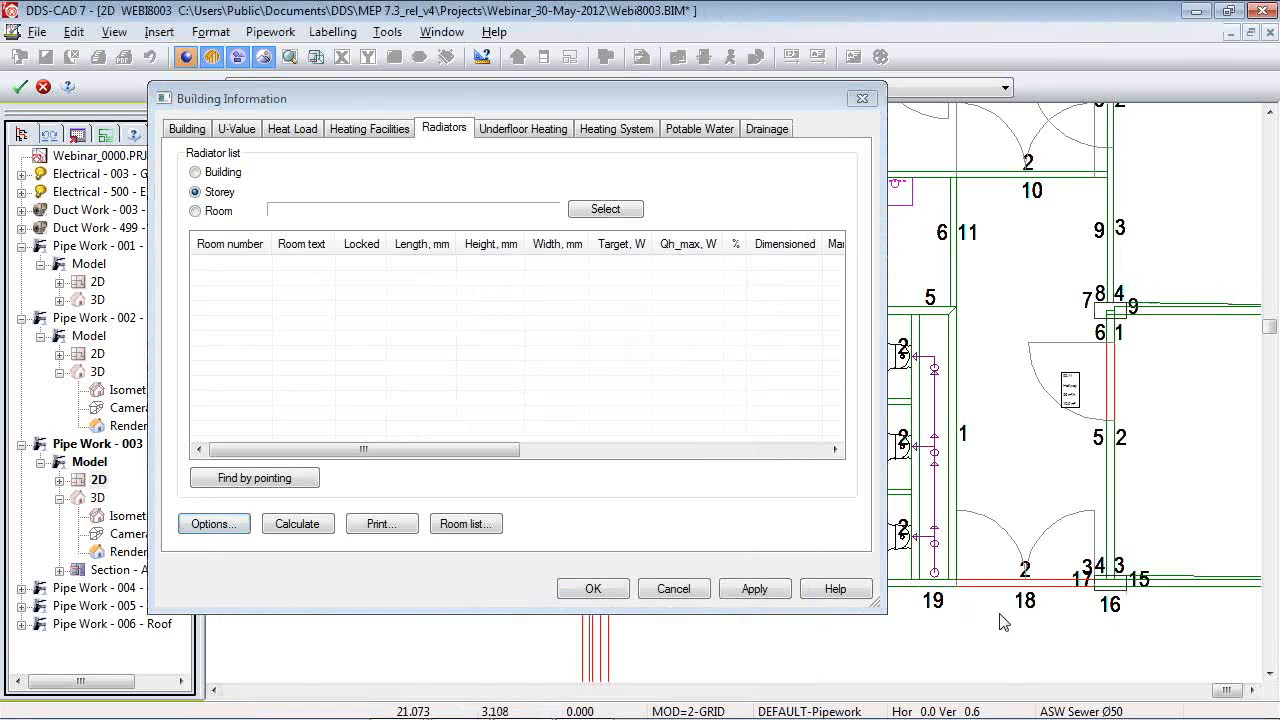
Calculate the radiators for the storey and apply the sized radiators to the ground-floor plan.
{"action": "scroll", "coordinate": [998, 537], "scroll_direction": "down", "scroll_amount": 5}
{"action": "scroll", "coordinate": [770, 633], "scroll_direction": "up", "scroll_amount": 5}
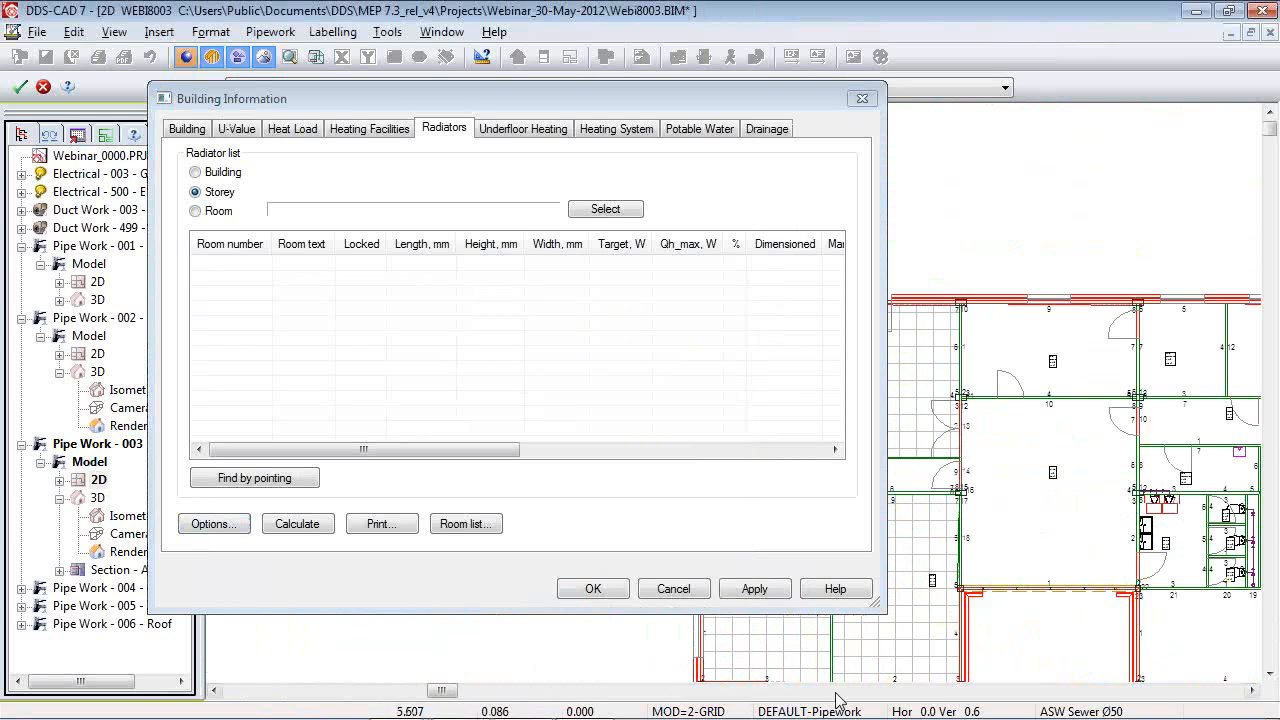
{"action": "left_click", "coordinate": [287, 526]}
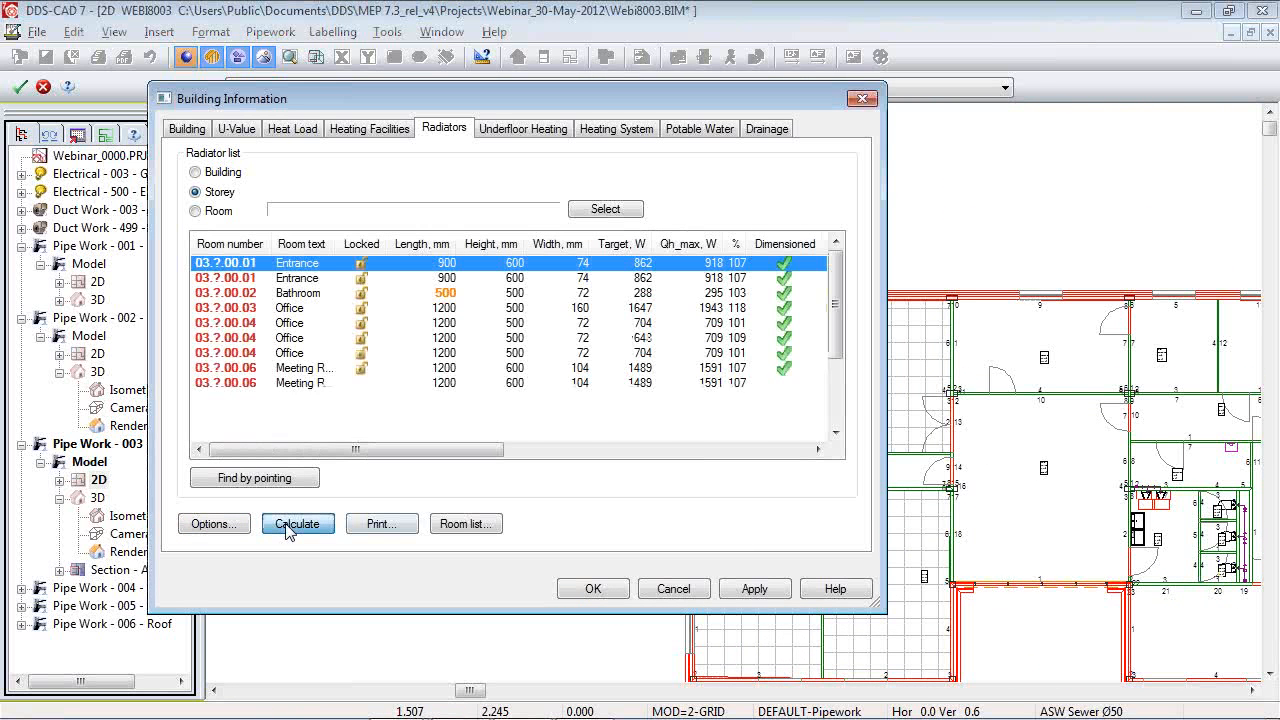
{"action": "left_click", "coordinate": [758, 594]}
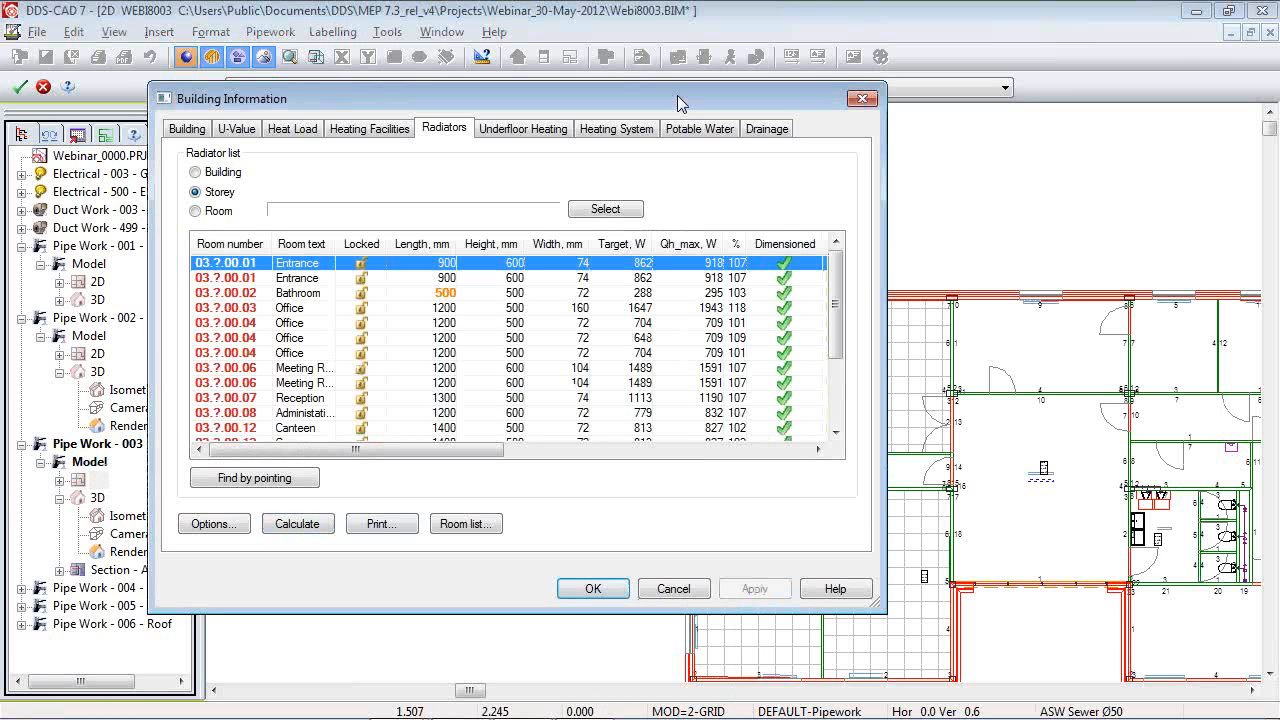
Examine the radiators placed along the walls in the plan and close the building information.
{"action": "left_click_drag", "start_coordinate": [678, 104], "coordinate": [592, 24]}
{"action": "scroll", "coordinate": [760, 658], "scroll_direction": "up", "scroll_amount": 4}
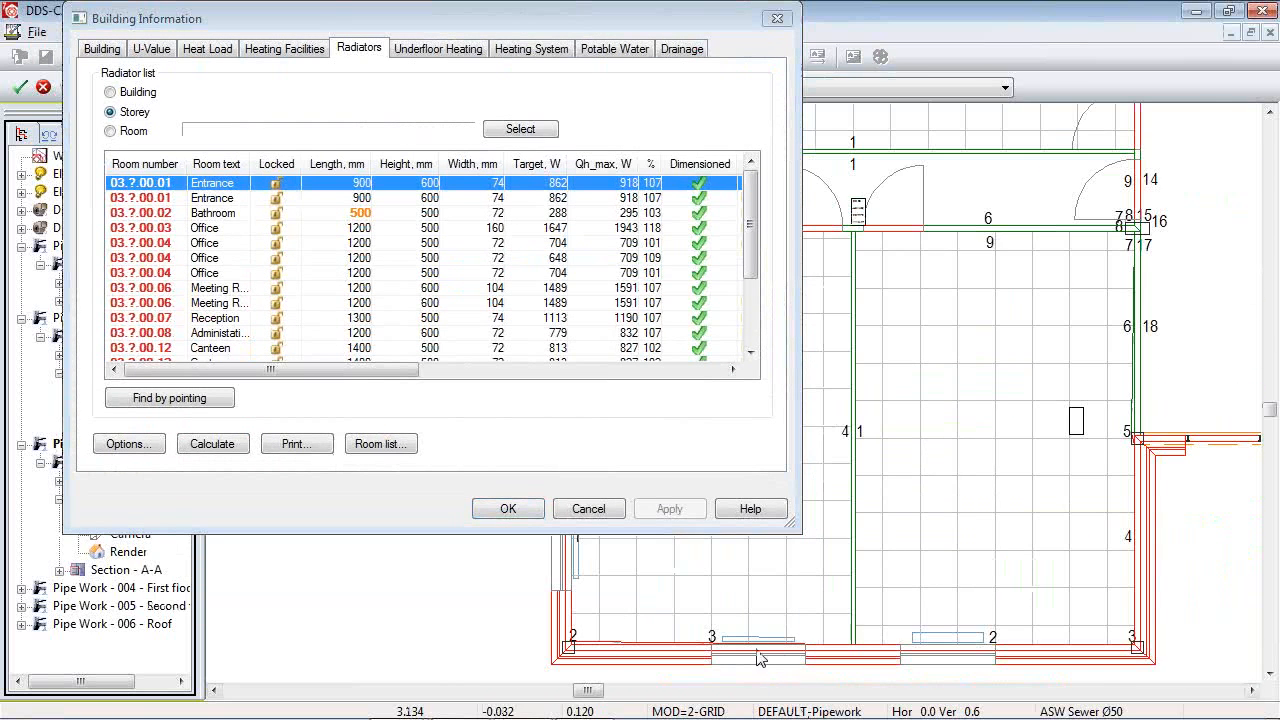
{"action": "scroll", "coordinate": [590, 660], "scroll_direction": "down", "scroll_amount": 3}
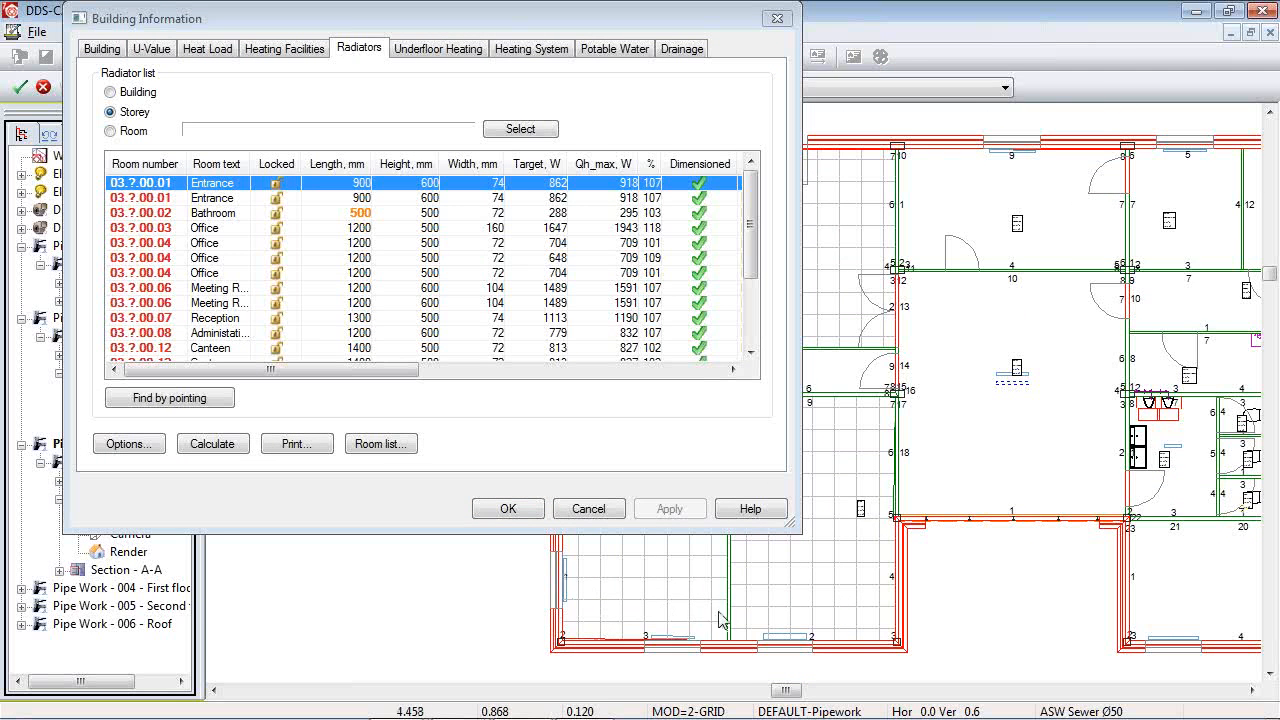
{"action": "scroll", "coordinate": [806, 660], "scroll_direction": "up", "scroll_amount": 4}
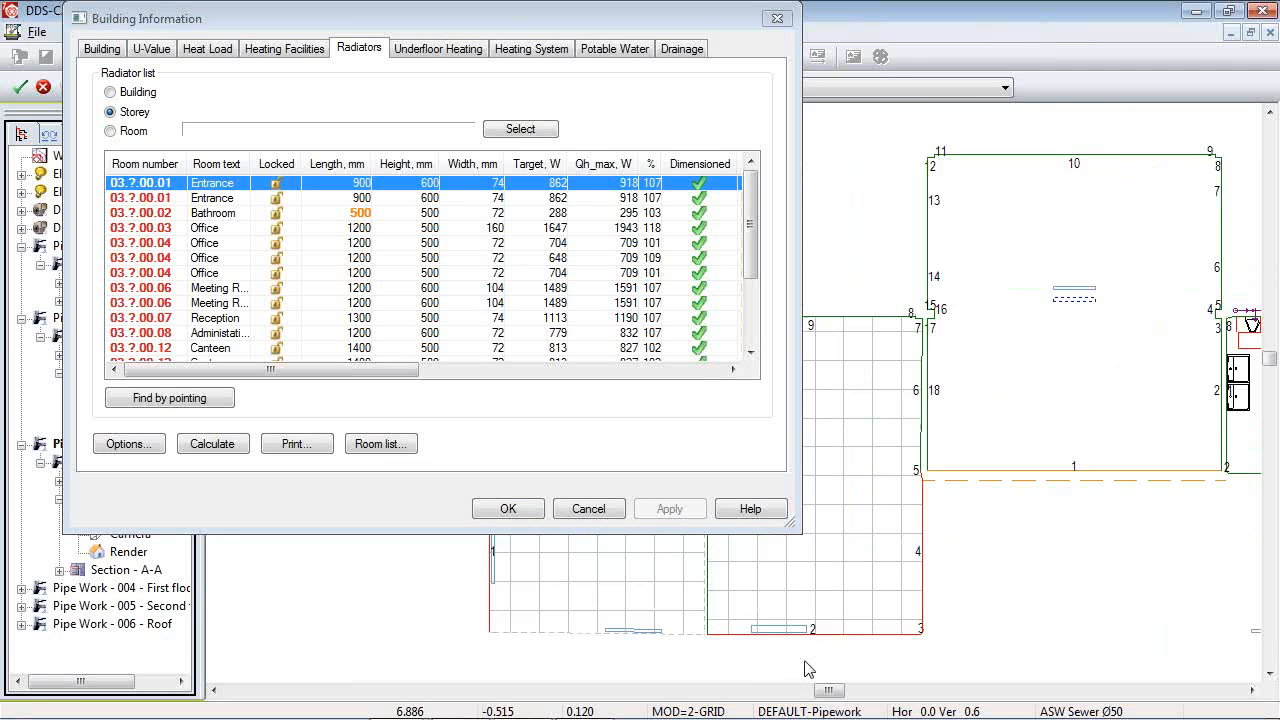
{"action": "left_click", "coordinate": [524, 508]}
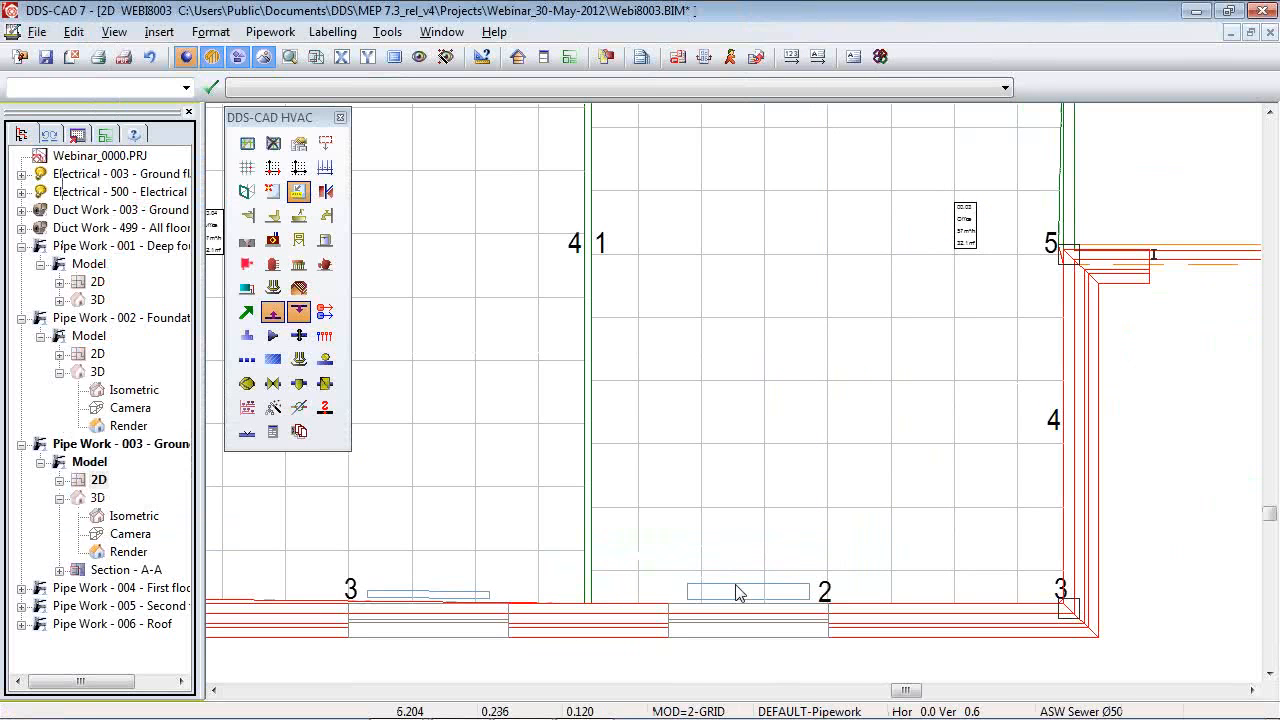
{"action": "scroll", "coordinate": [740, 592], "scroll_direction": "down", "scroll_amount": 3}
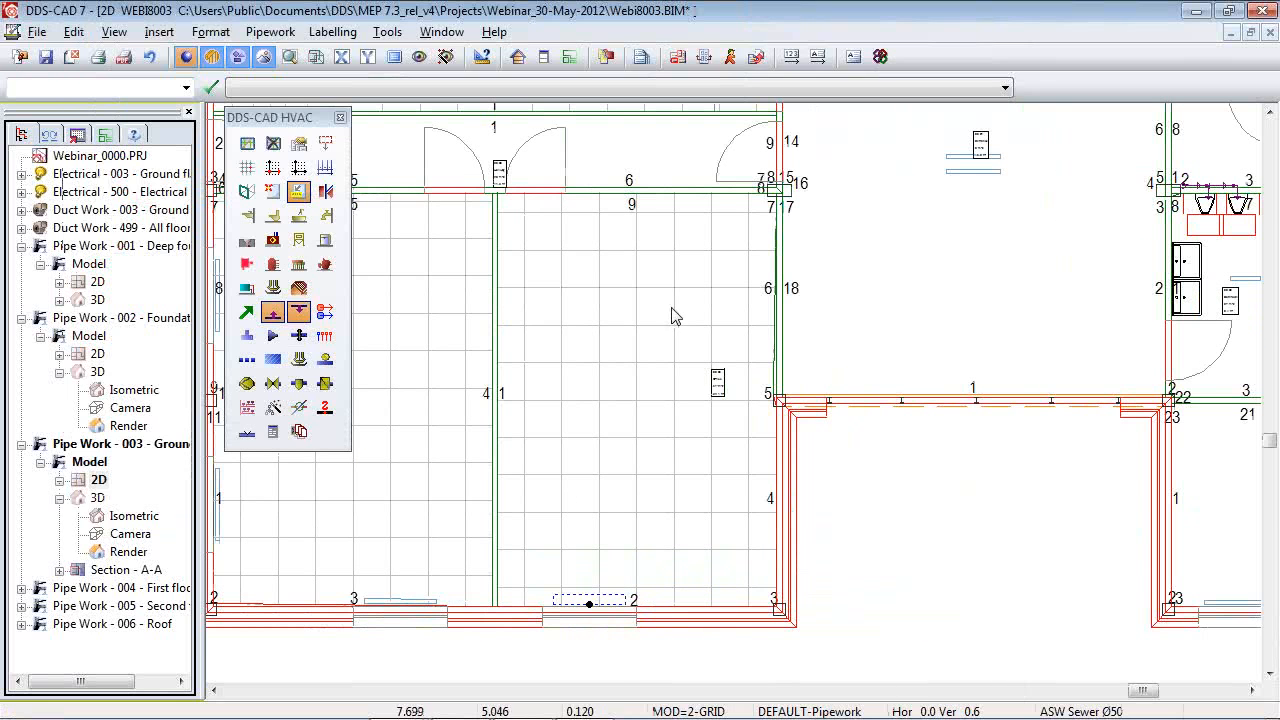
Switch to the architectural tools and set all room labels to show room number, description, area, temperature and heat load.
{"action": "left_click", "coordinate": [211, 56]}
{"action": "left_click", "coordinate": [325, 240]}
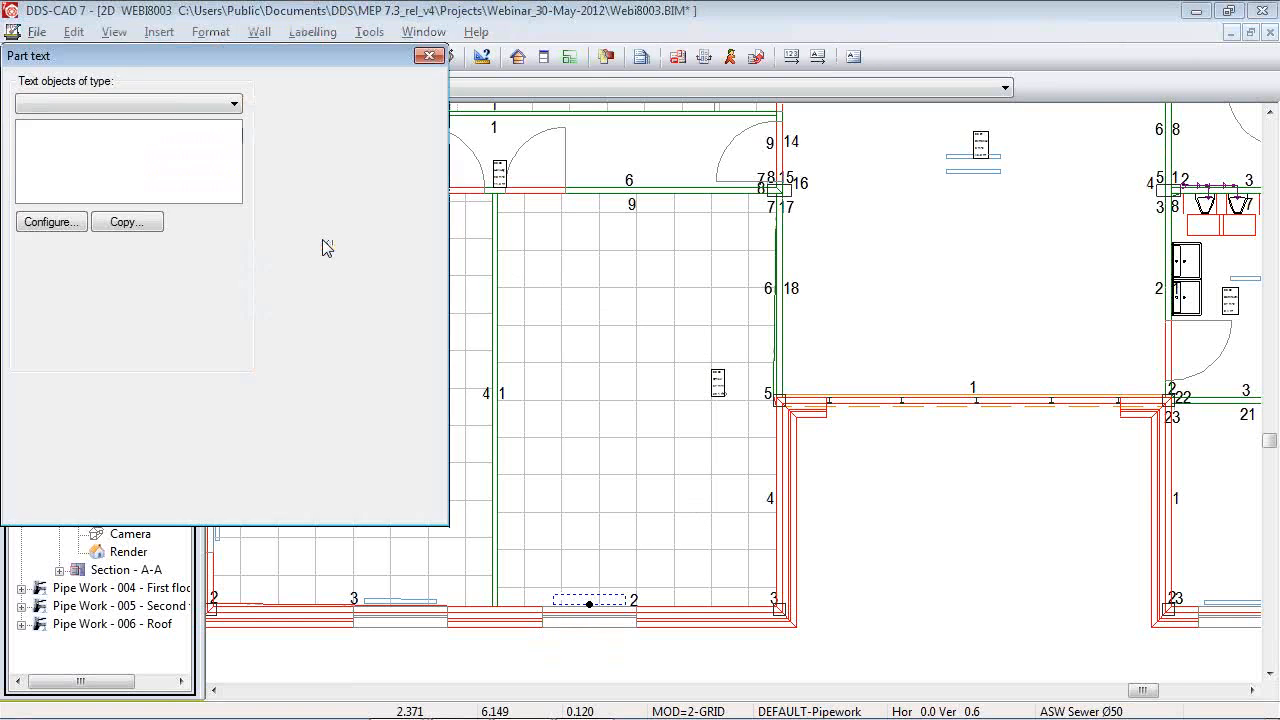
{"action": "key", "text": "Escape"}
{"action": "left_click", "coordinate": [632, 399]}
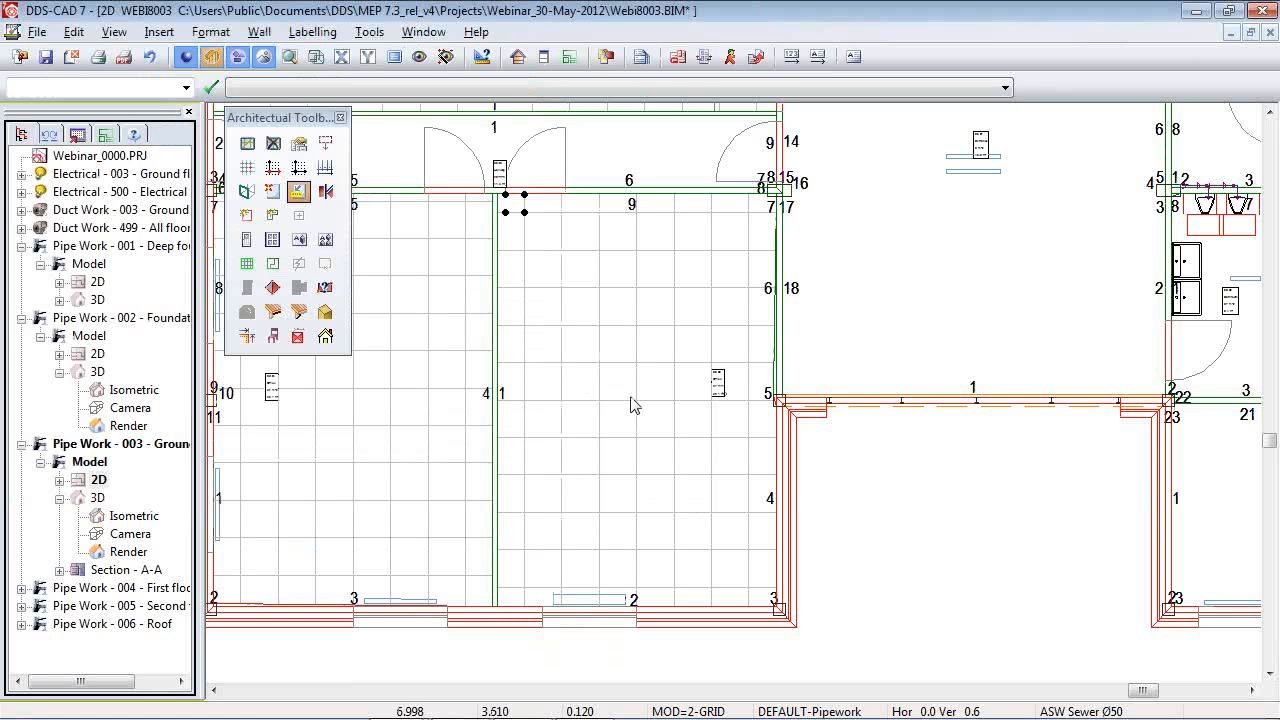
{"action": "key", "text": "Escape"}
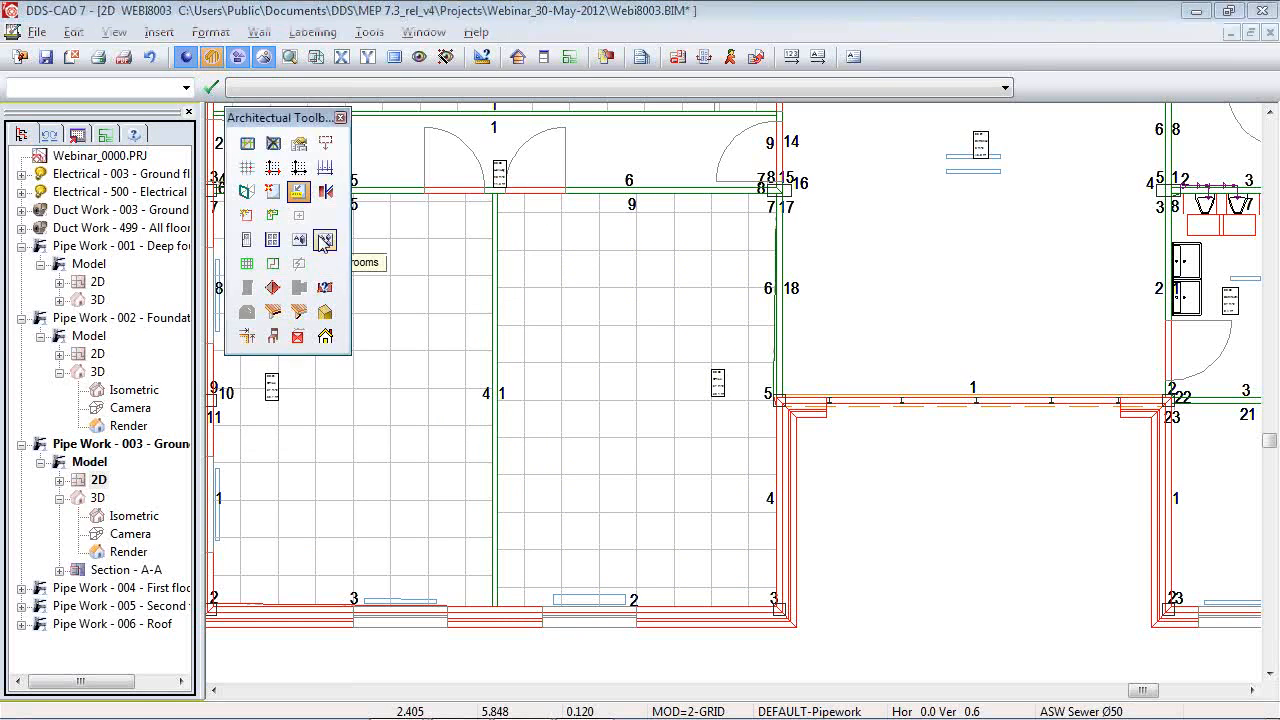
{"action": "left_click", "coordinate": [325, 240]}
{"action": "left_click", "coordinate": [372, 167]}
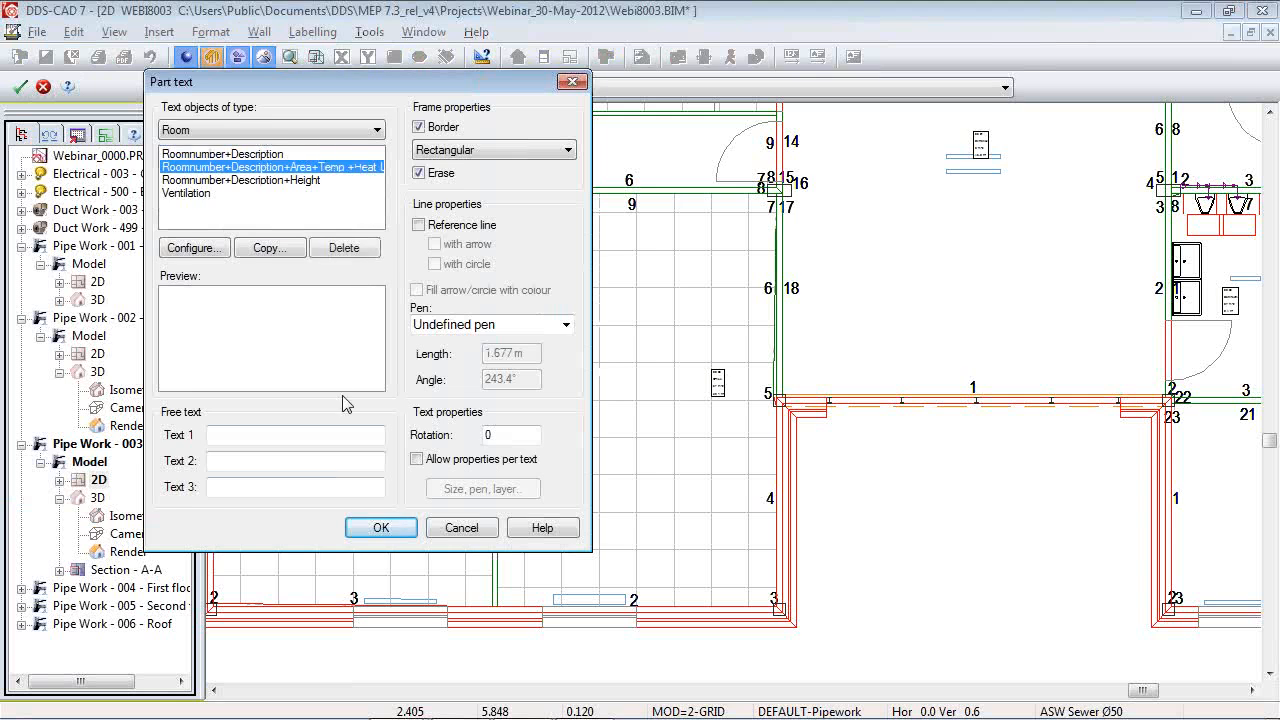
{"action": "left_click", "coordinate": [365, 528]}
{"action": "left_click", "coordinate": [655, 418]}
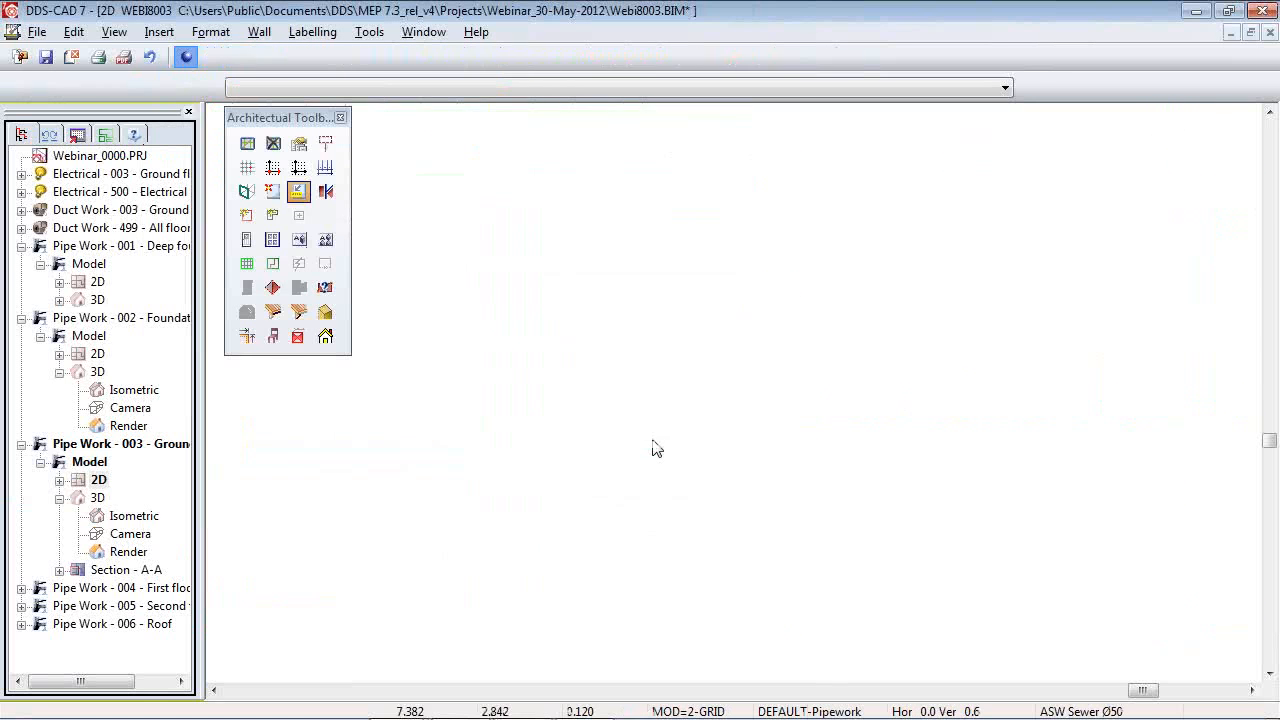
Move the label of office 00.03 away from the side wall into the lower middle of the room.
{"action": "left_click", "coordinate": [724, 386]}
{"action": "left_click", "coordinate": [713, 378]}
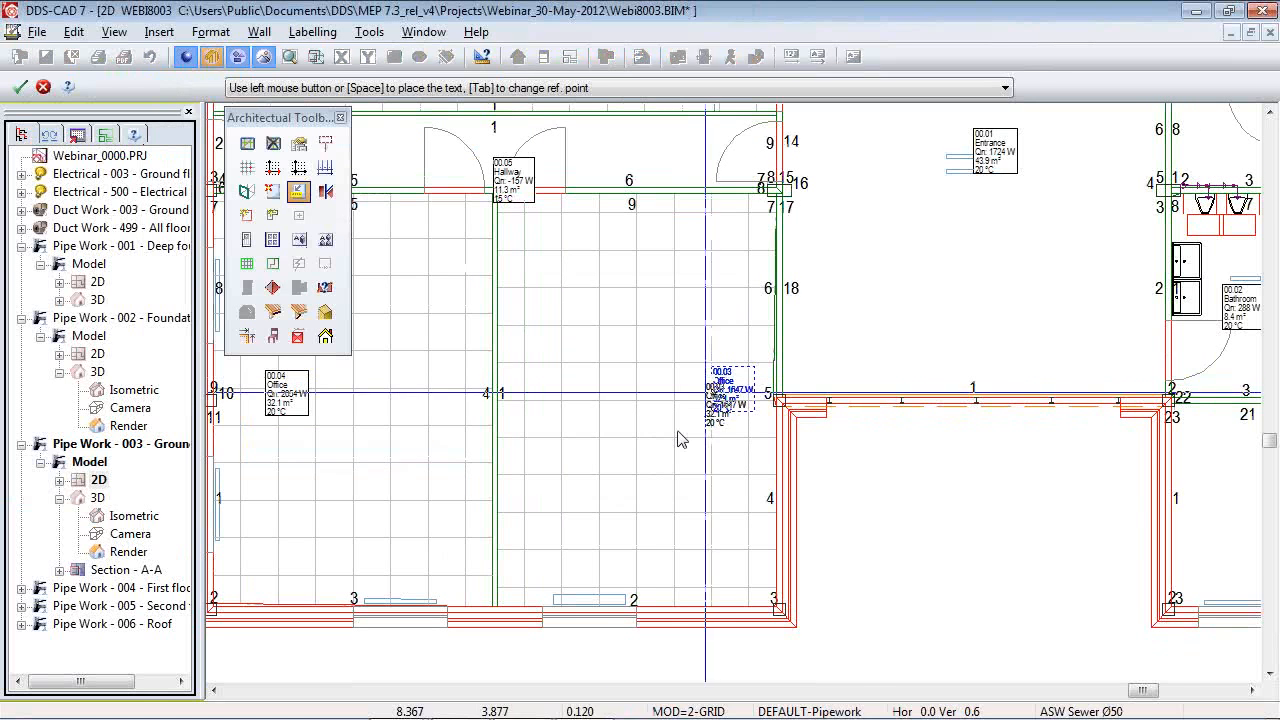
{"action": "left_click", "coordinate": [627, 480]}
{"action": "scroll", "coordinate": [677, 519], "scroll_direction": "up", "scroll_amount": 2}
{"action": "scroll", "coordinate": [677, 525], "scroll_direction": "up", "scroll_amount": 1}
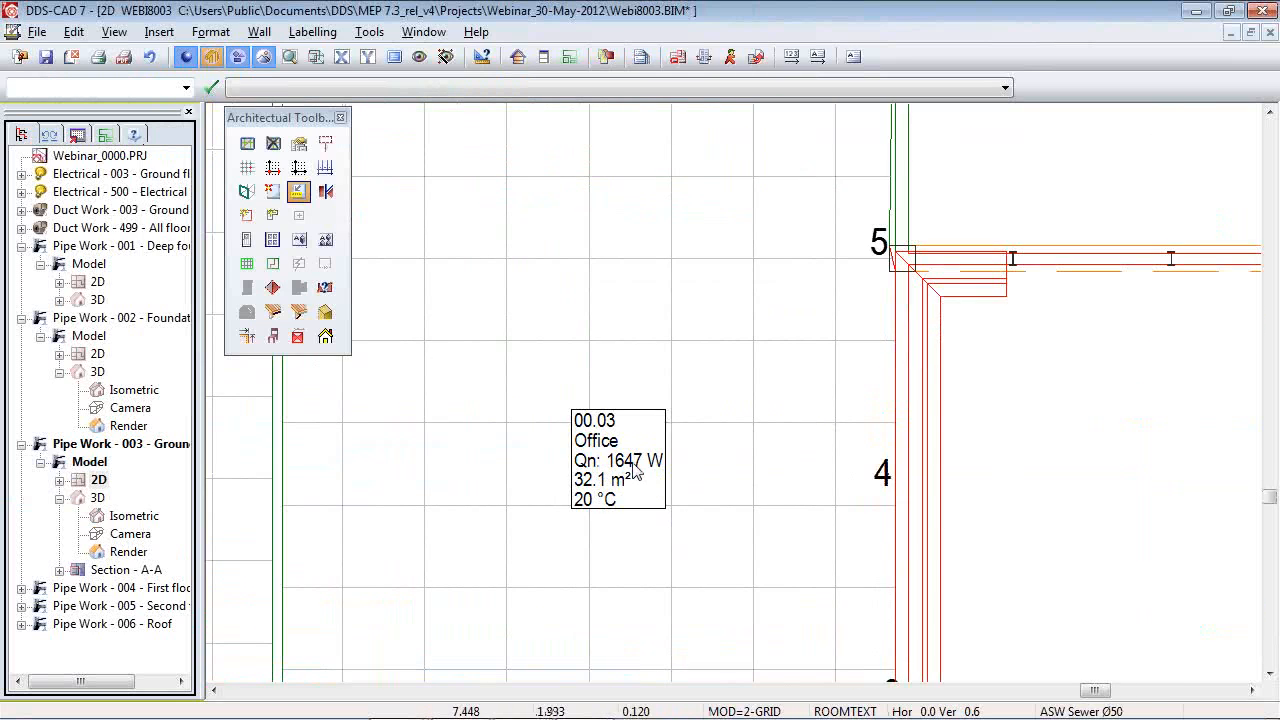
{"action": "scroll", "coordinate": [645, 450], "scroll_direction": "down", "scroll_amount": 2}
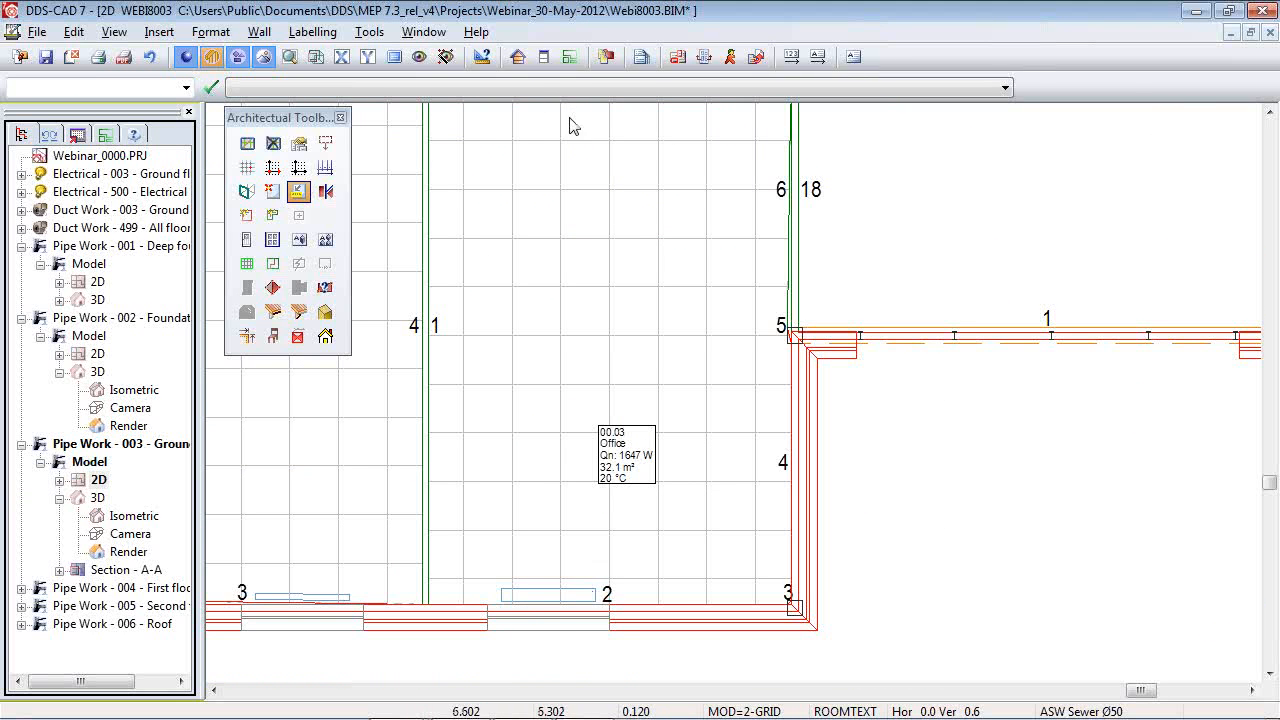
Check the radiator data of office 00.03 in its room information and close it.
{"action": "left_click", "coordinate": [543, 56]}
{"action": "left_click", "coordinate": [629, 343]}
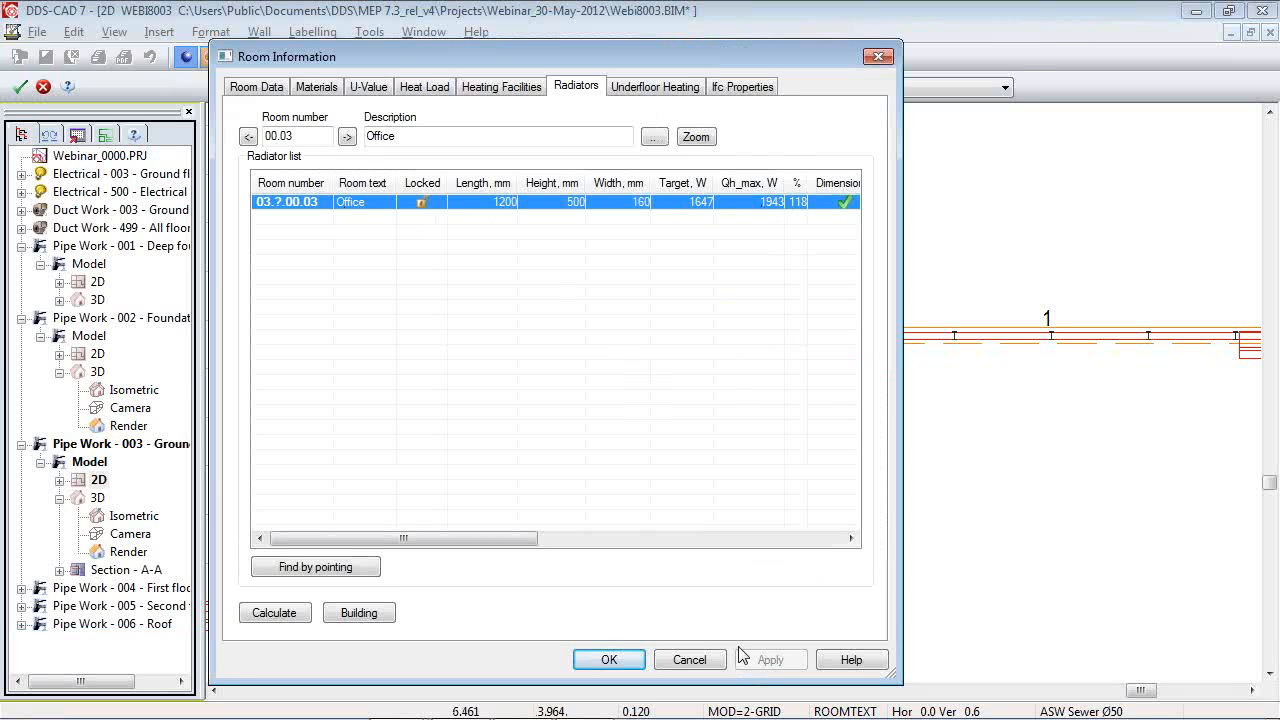
{"action": "left_click", "coordinate": [605, 660]}
{"action": "left_click", "coordinate": [552, 560]}
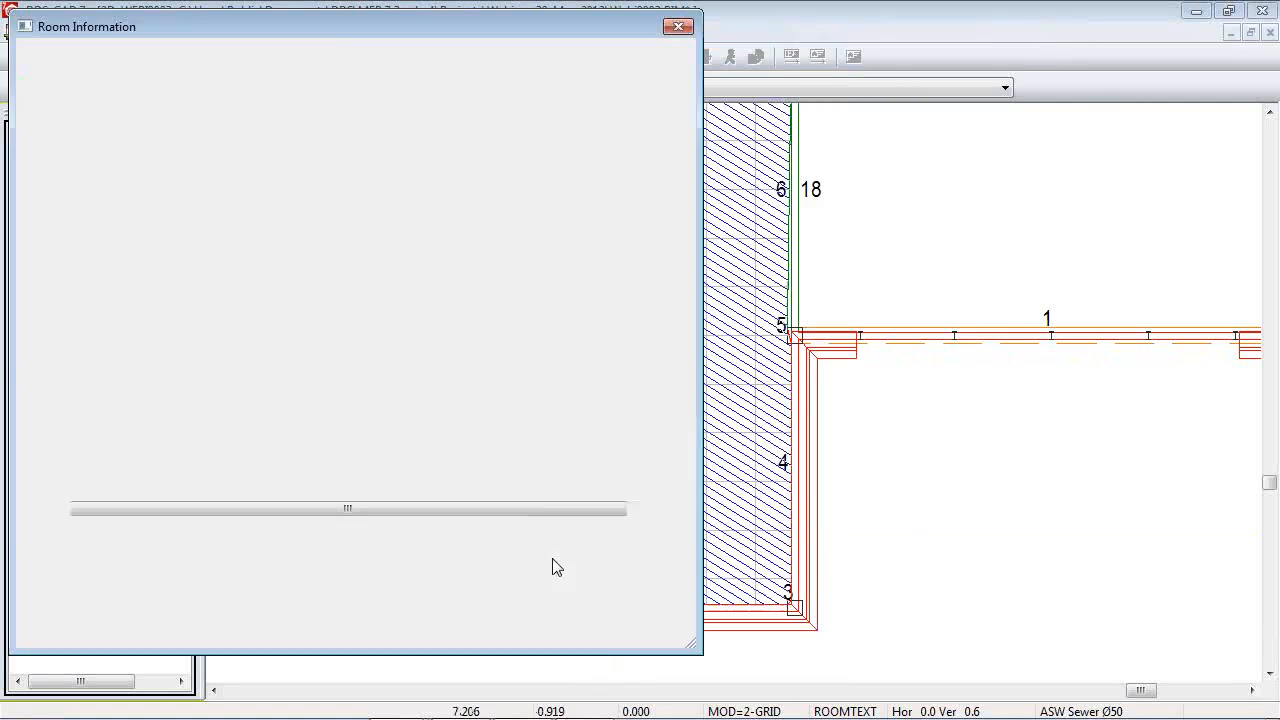
{"action": "left_click", "coordinate": [609, 660]}
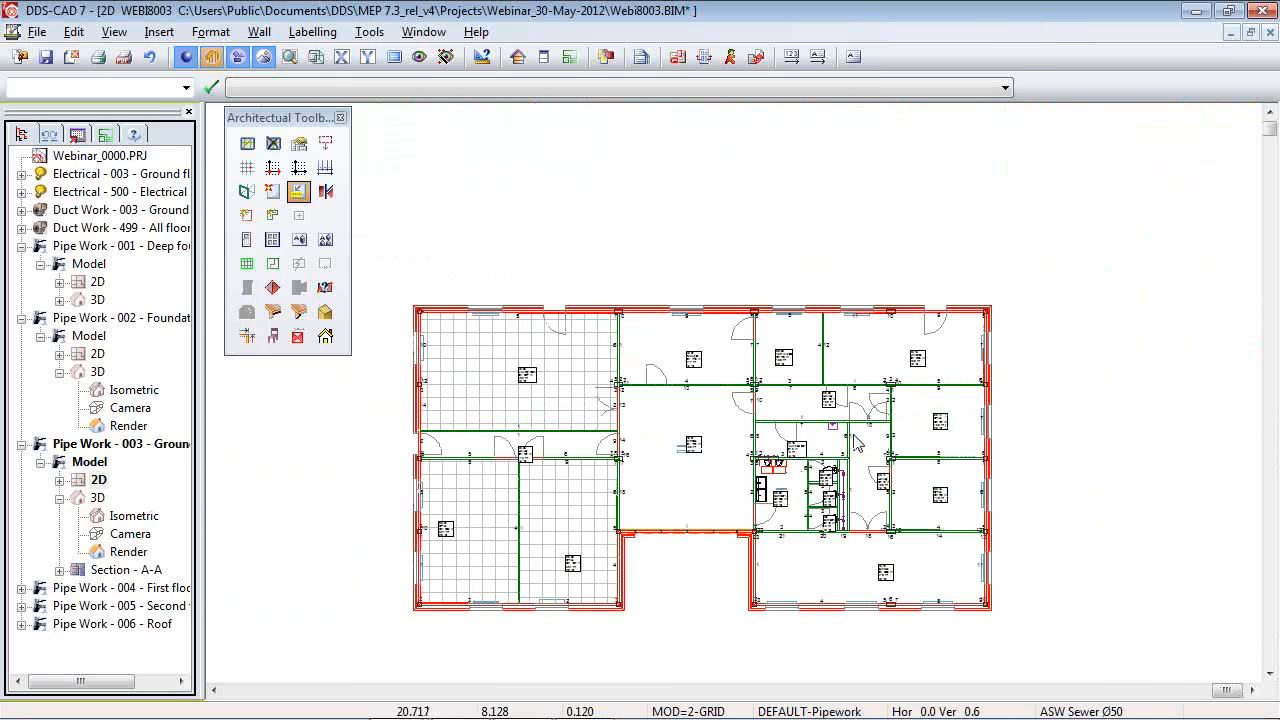
Check the technical room boiler's properties and its product database entry, and leave both without changes.
{"action": "scroll", "coordinate": [848, 440], "scroll_direction": "up", "scroll_amount": 2}
{"action": "scroll", "coordinate": [848, 440], "scroll_direction": "up", "scroll_amount": 3}
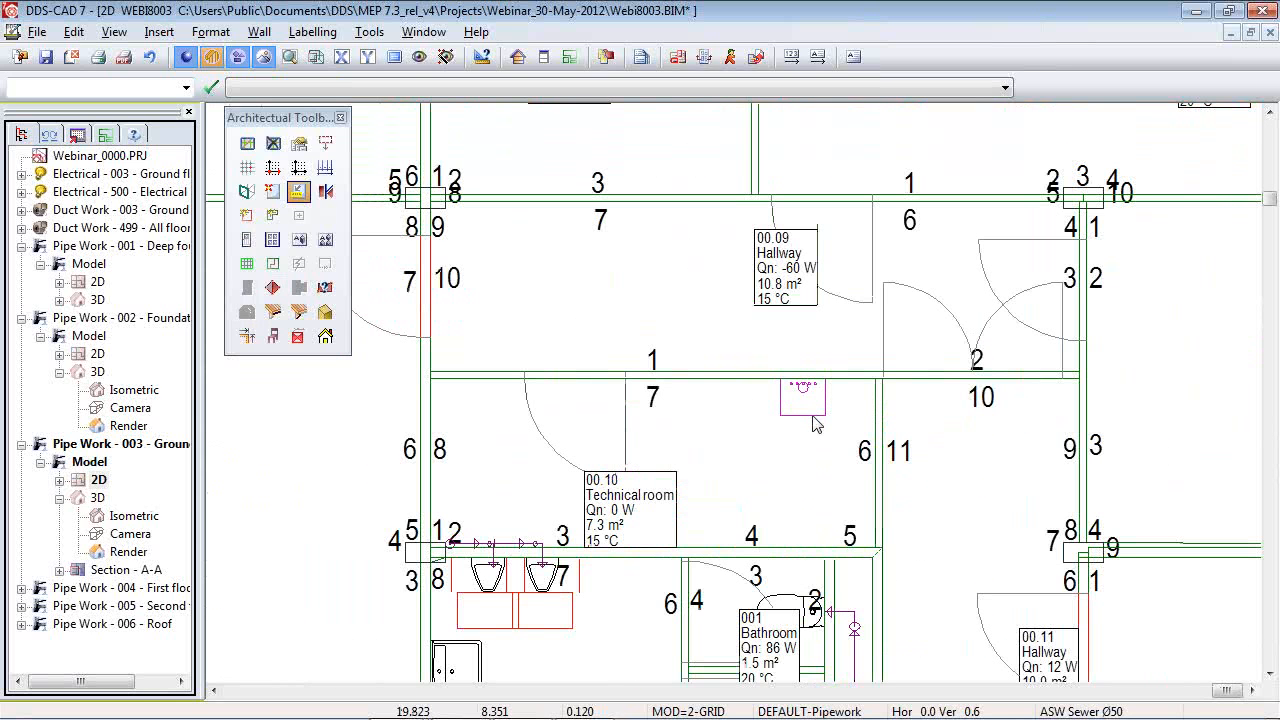
{"action": "double_click", "coordinate": [800, 408]}
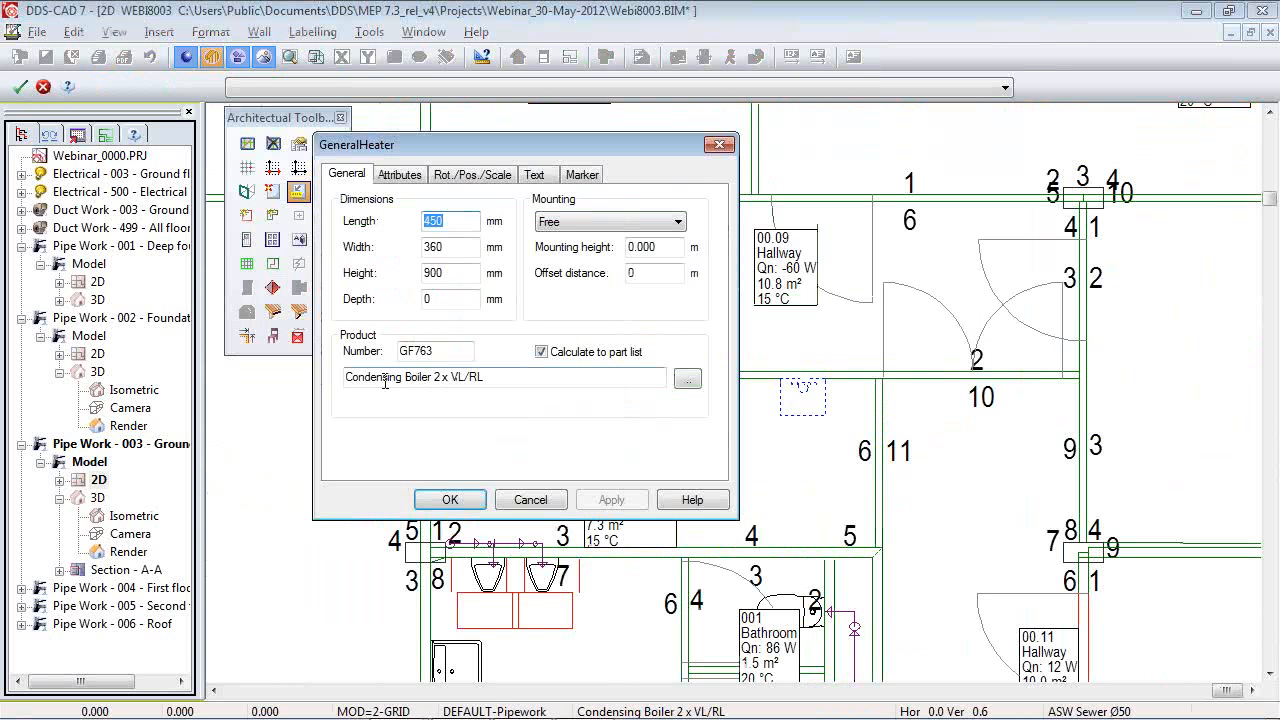
{"action": "left_click", "coordinate": [688, 378]}
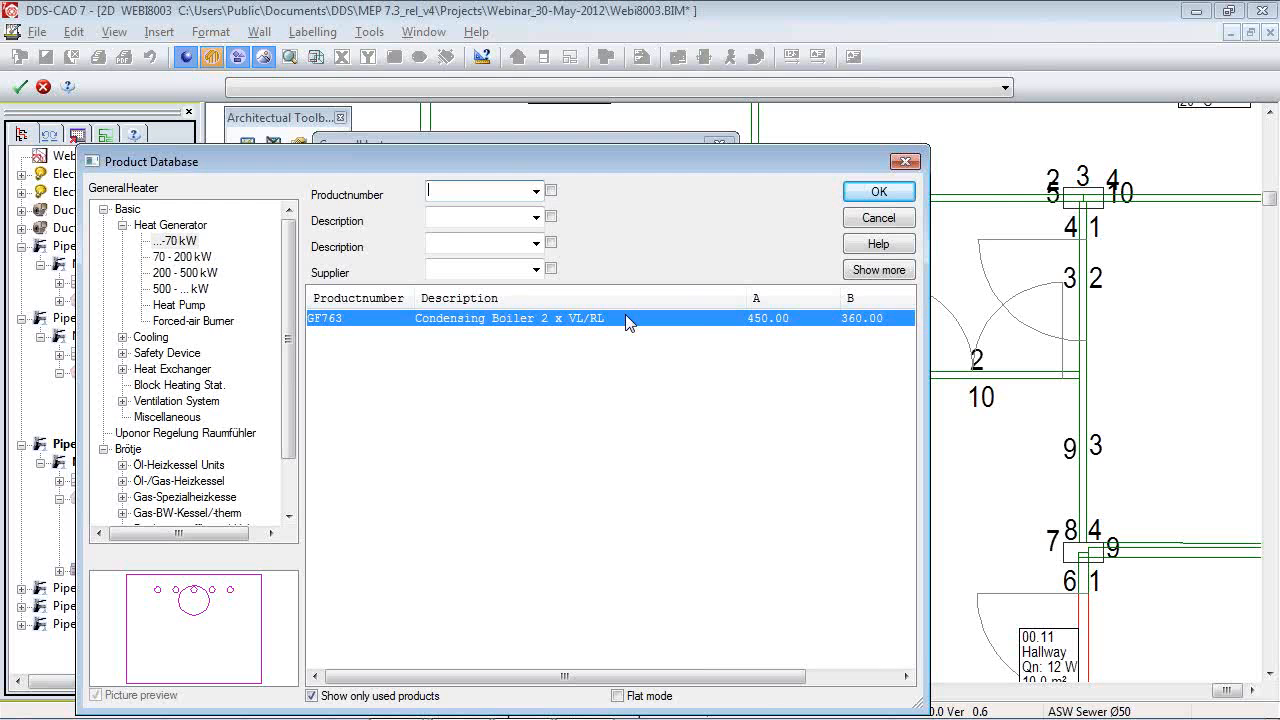
{"action": "key", "text": "Escape"}
{"action": "key", "text": "Escape"}
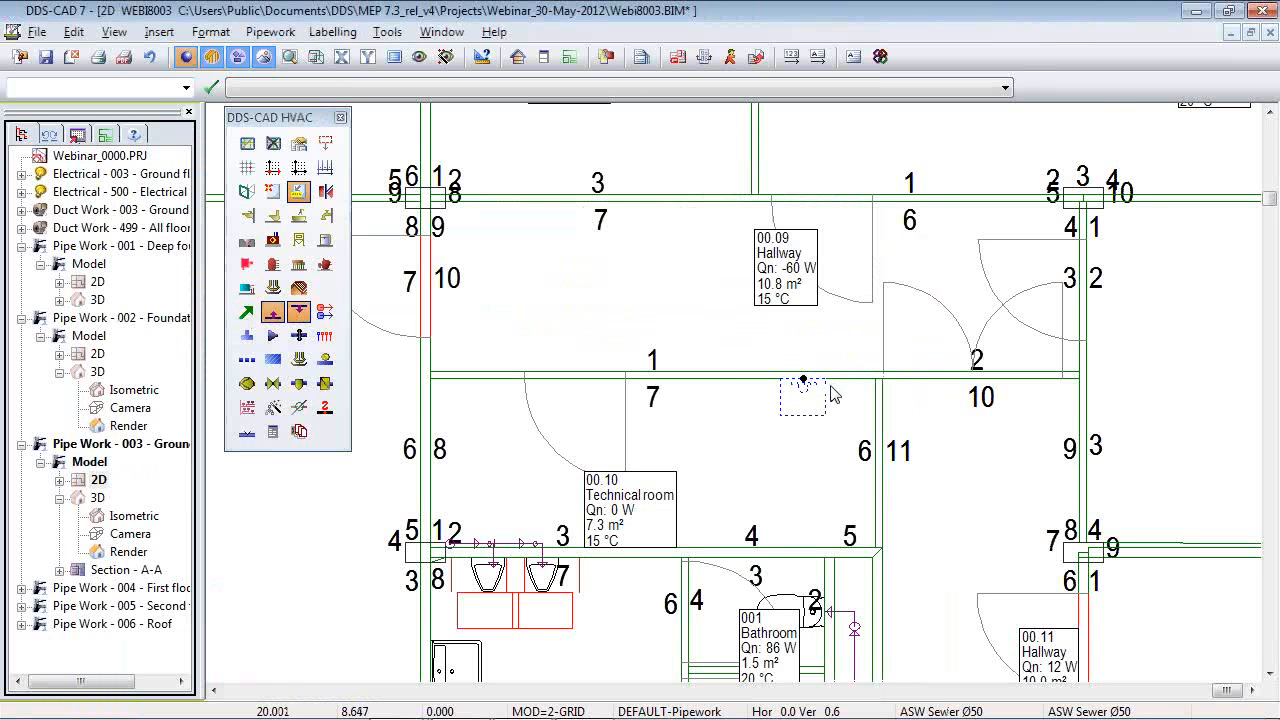
Start a heating flow pipe at the boiler's leftmost connection using copper pipes in length 5 m, 22 x 1 mm.
{"action": "scroll", "coordinate": [833, 393], "scroll_direction": "up", "scroll_amount": 3}
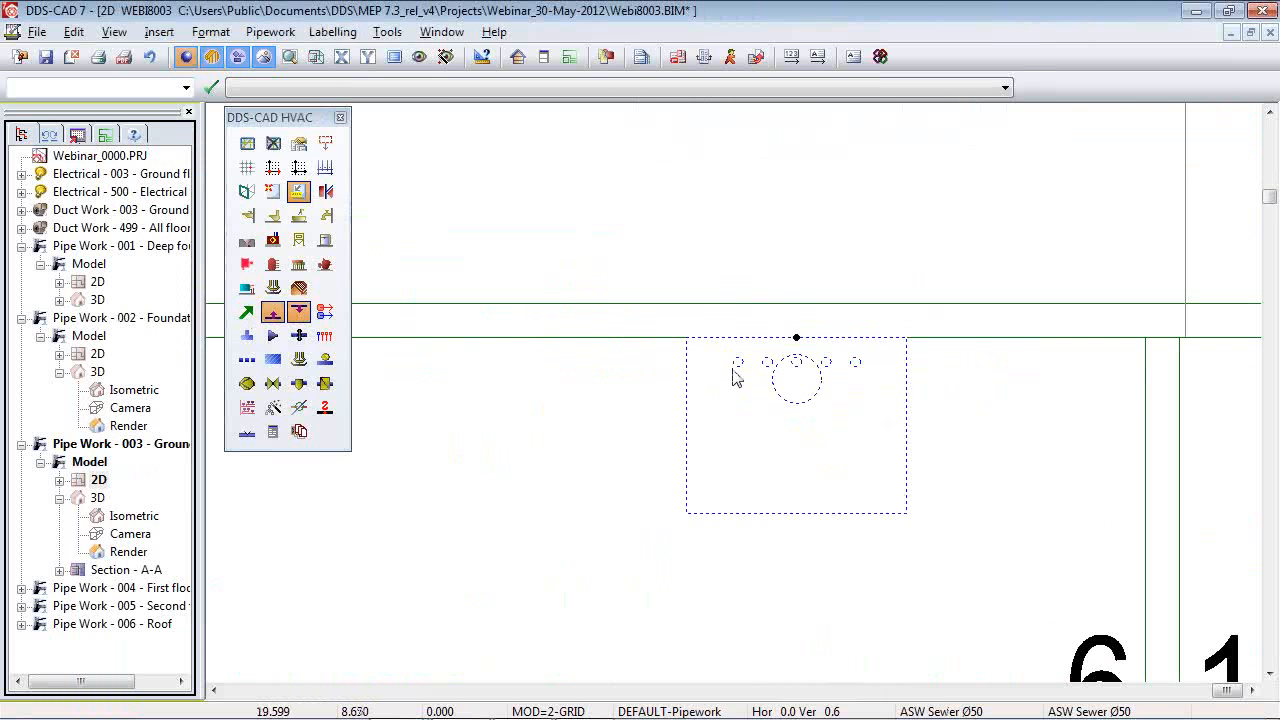
{"action": "left_click", "coordinate": [250, 313]}
{"action": "left_click", "coordinate": [741, 362]}
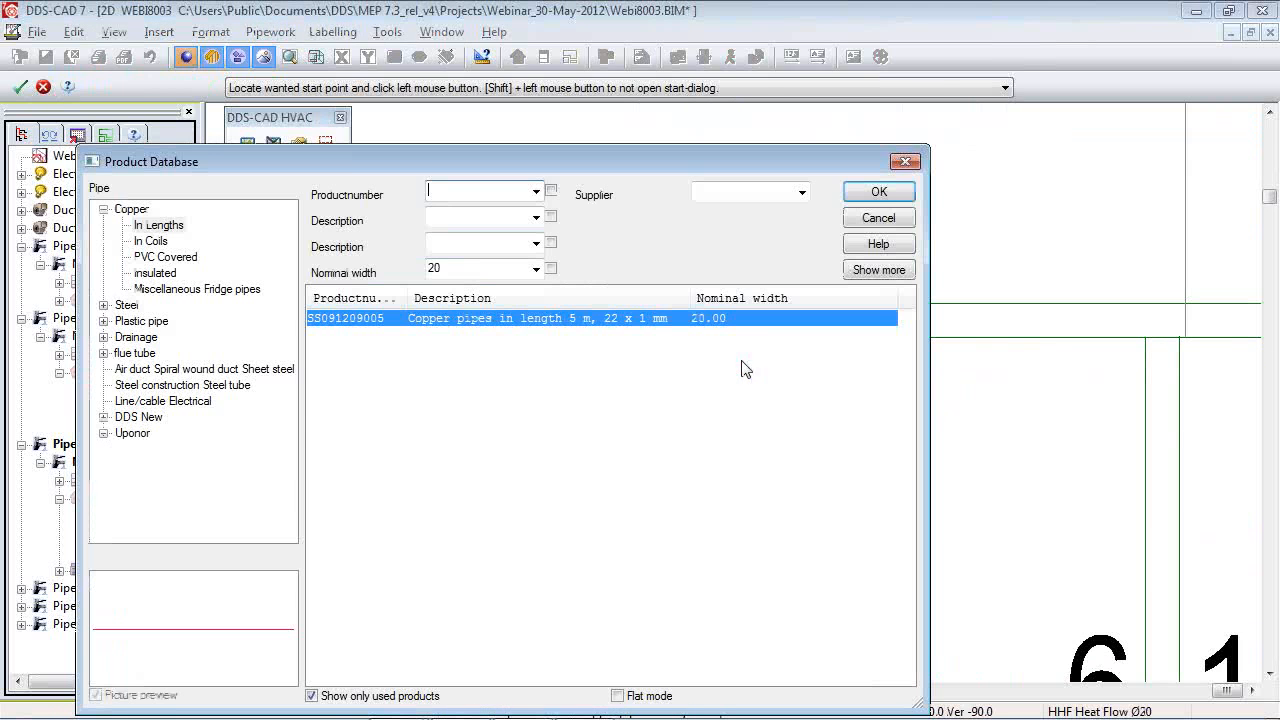
{"action": "left_click", "coordinate": [878, 192]}
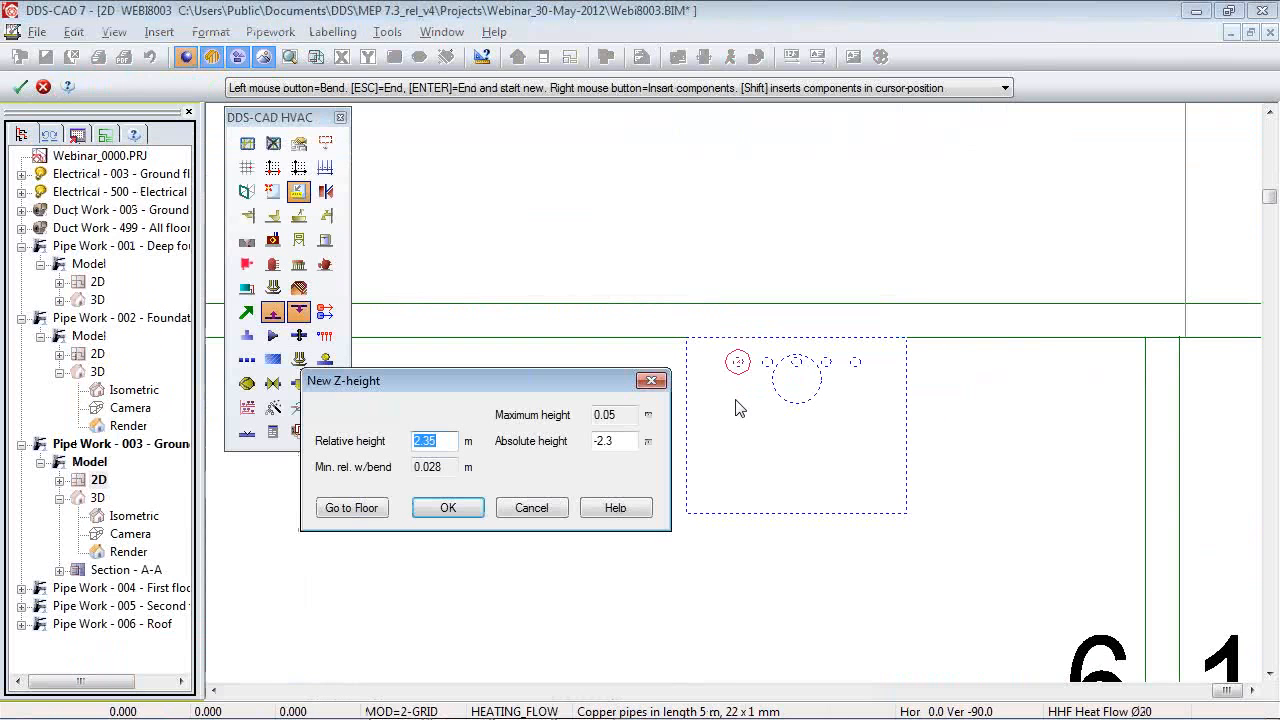
Set the new absolute height of the heating flow pipe to -0.1 m.
{"action": "double_click", "coordinate": [621, 441]}
{"action": "type", "text": "-0"}
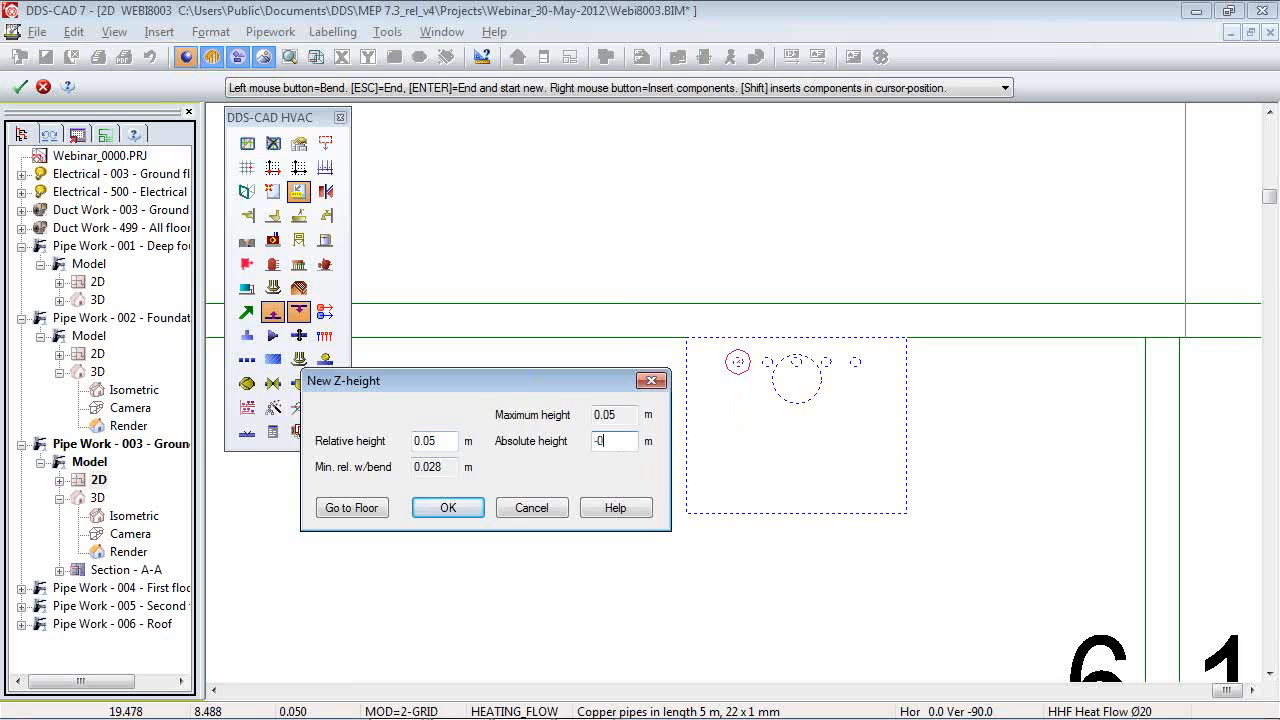
{"action": "type", "text": ".1"}
{"action": "key", "text": "Return"}
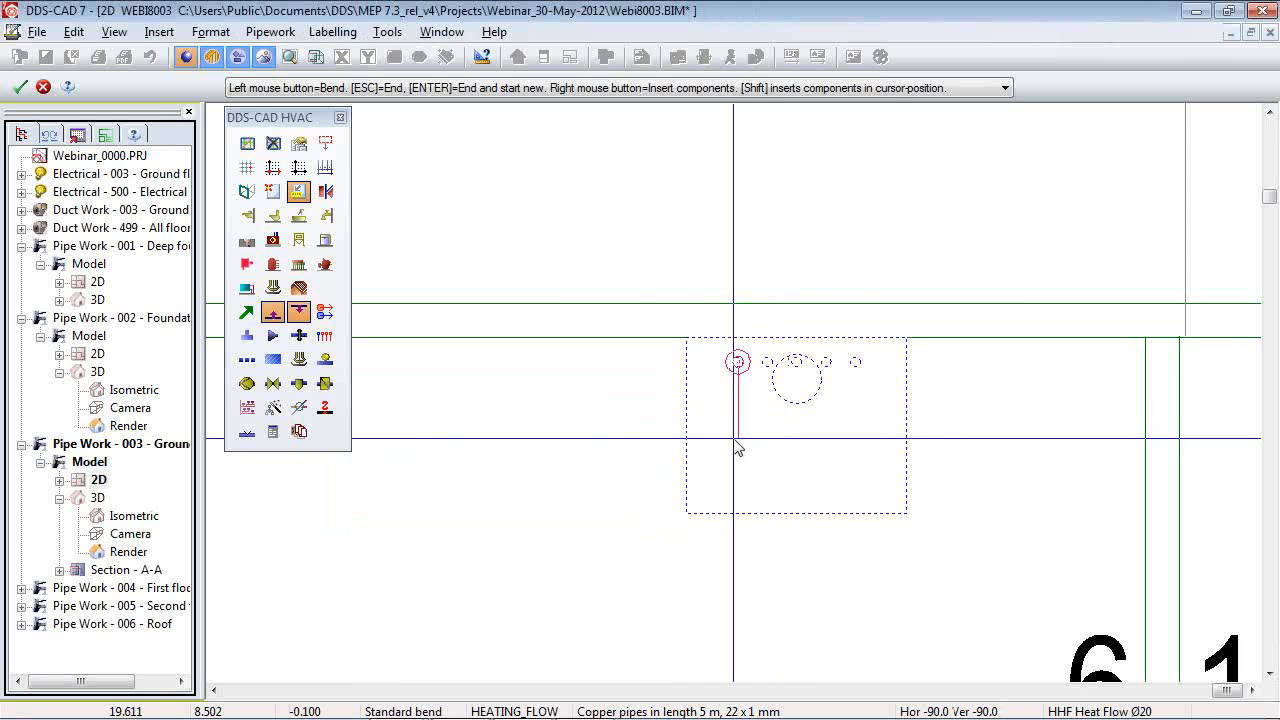
Route the flow pipe from the boiler across the entrance, and down through hallway 00.05 to the lower right corner of office 00.03.
{"action": "scroll", "coordinate": [900, 410], "scroll_direction": "down", "scroll_amount": 5}
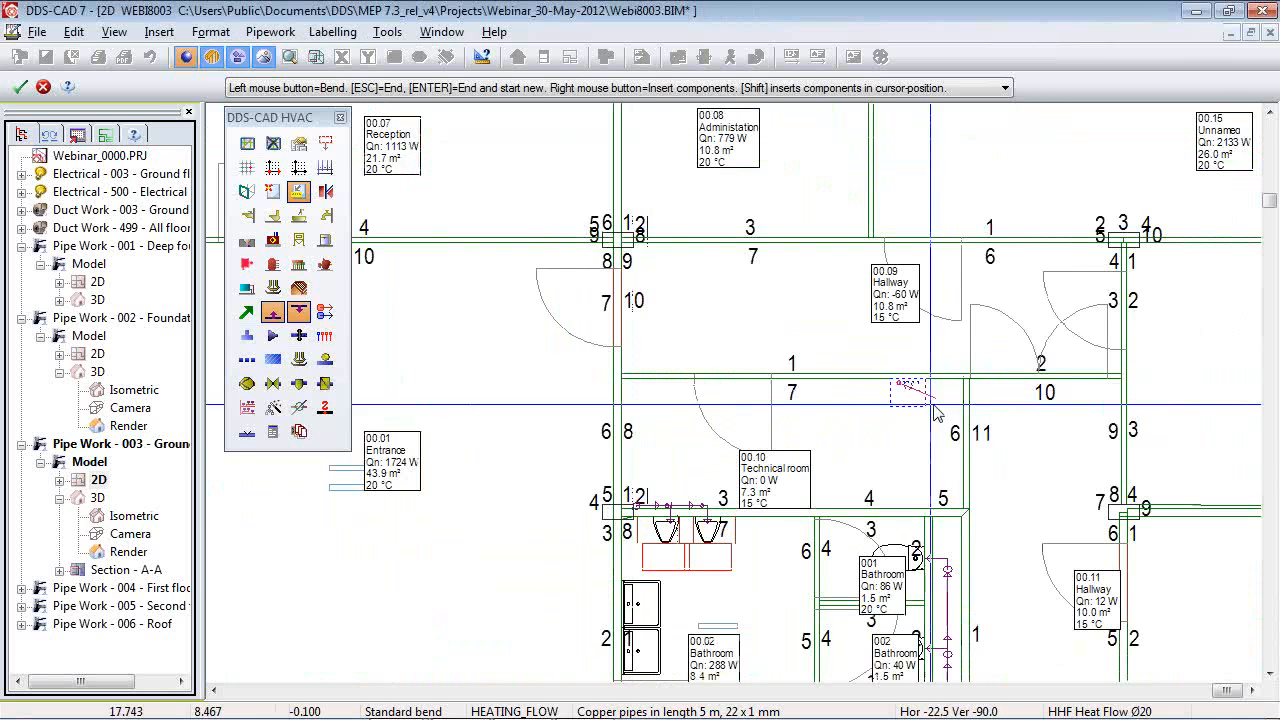
{"action": "scroll", "coordinate": [936, 413], "scroll_direction": "down", "scroll_amount": 2}
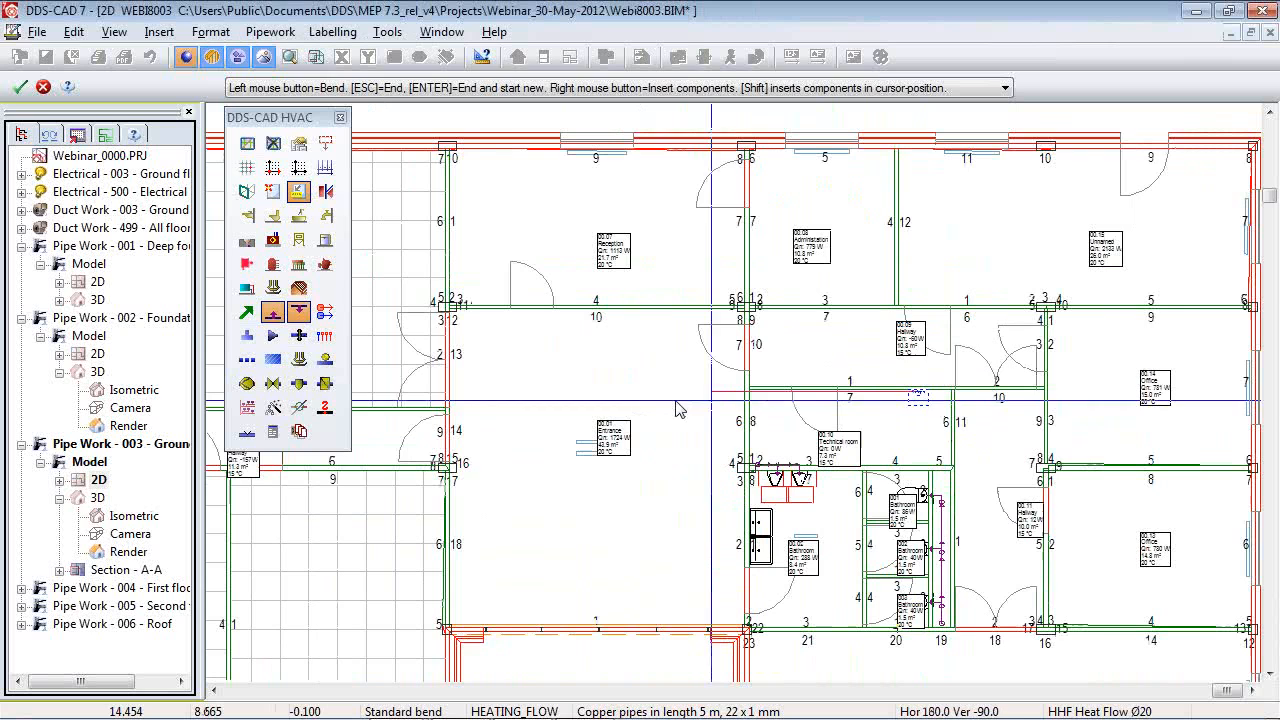
{"action": "left_click", "coordinate": [427, 390]}
{"action": "scroll", "coordinate": [428, 312], "scroll_direction": "down", "scroll_amount": 1}
{"action": "middle_click_drag", "start_coordinate": [428, 312], "coordinate": [569, 167]}
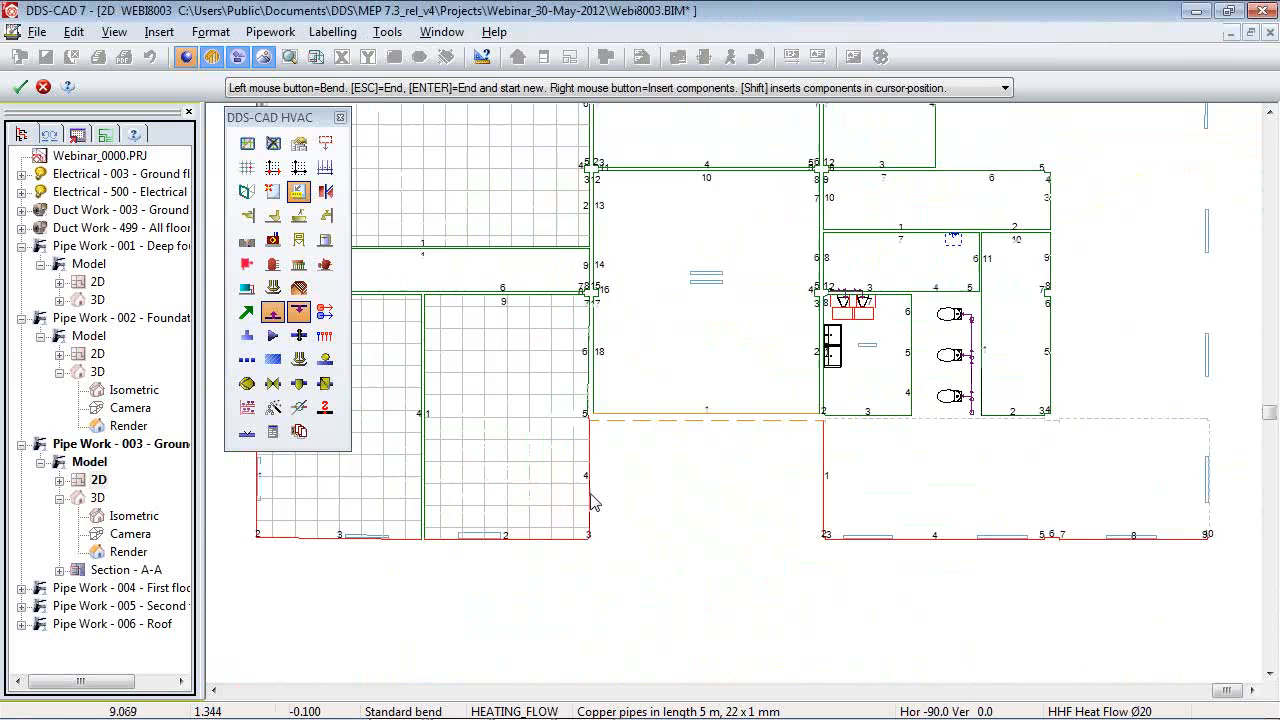
{"action": "scroll", "coordinate": [591, 502], "scroll_direction": "up", "scroll_amount": 2}
{"action": "scroll", "coordinate": [807, 566], "scroll_direction": "down", "scroll_amount": 2}
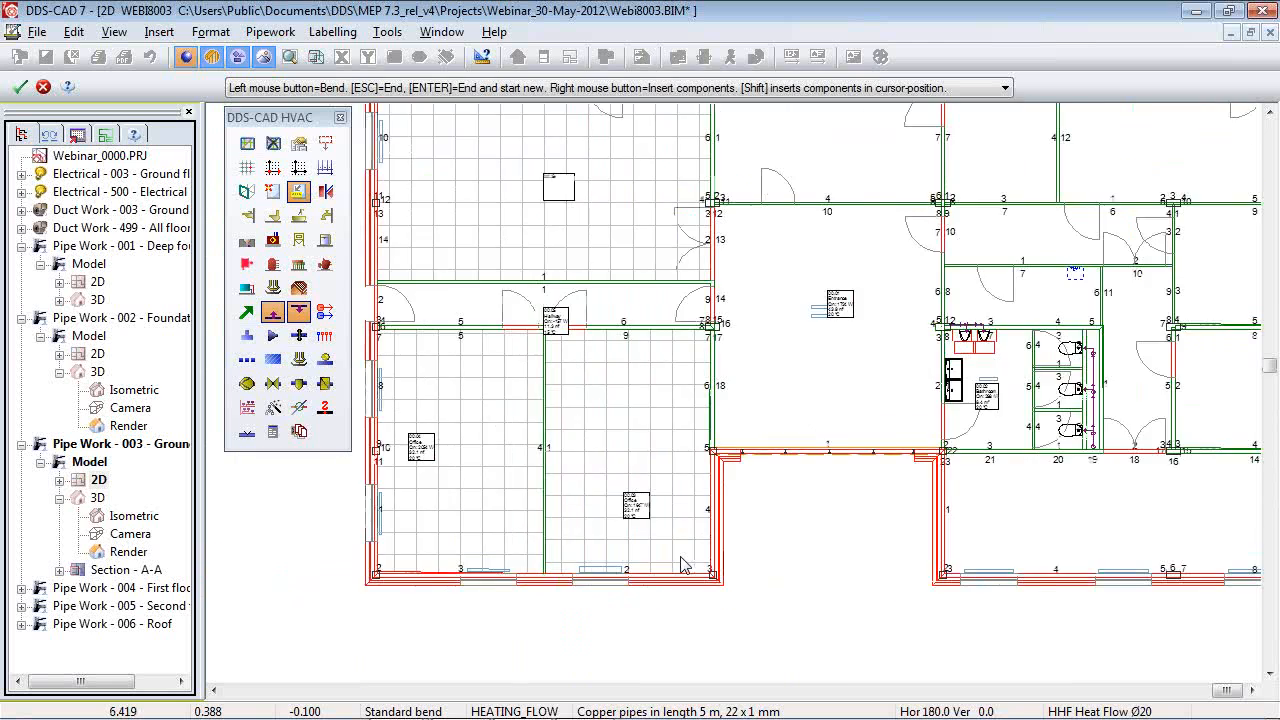
{"action": "scroll", "coordinate": [440, 570], "scroll_direction": "up", "scroll_amount": 1}
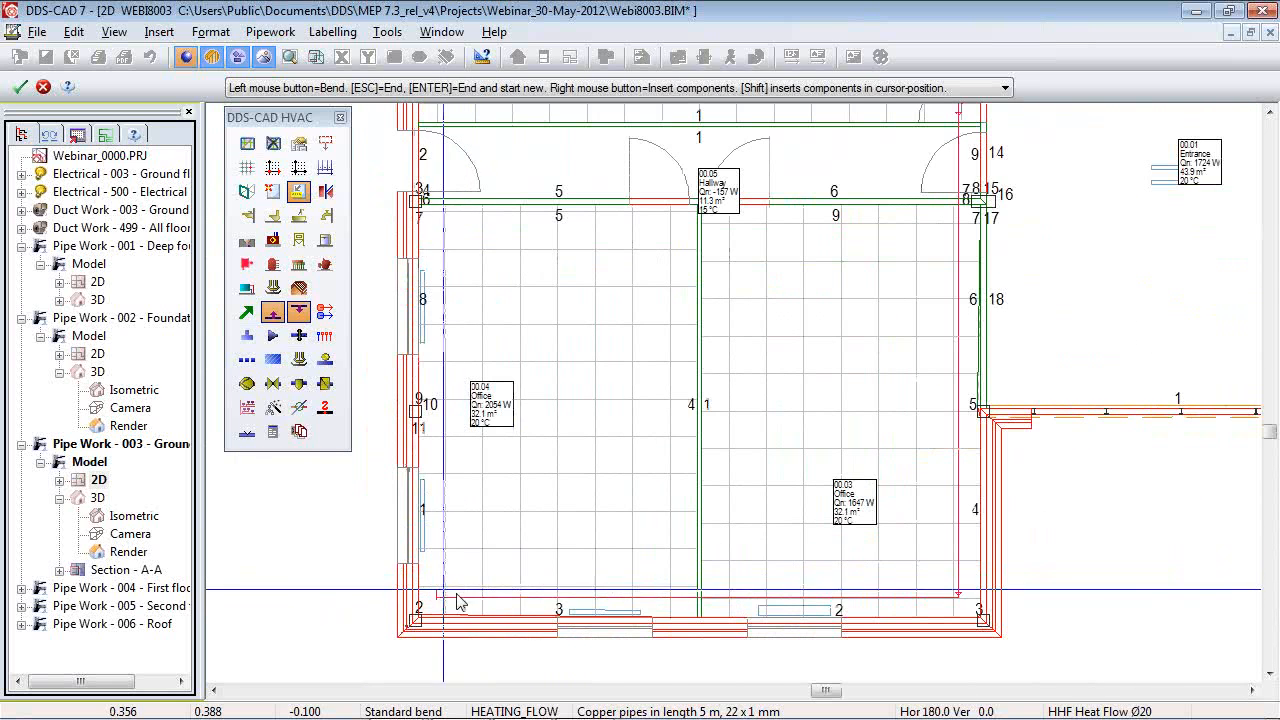
Continue the flow pipe along office 00.04's lower and outer walls, up to meeting room 00.06, and end it past the upper-wall radiator.
{"action": "left_click", "coordinate": [453, 593]}
{"action": "scroll", "coordinate": [538, 626], "scroll_direction": "down", "scroll_amount": 1}
{"action": "scroll", "coordinate": [507, 136], "scroll_direction": "up", "scroll_amount": 2}
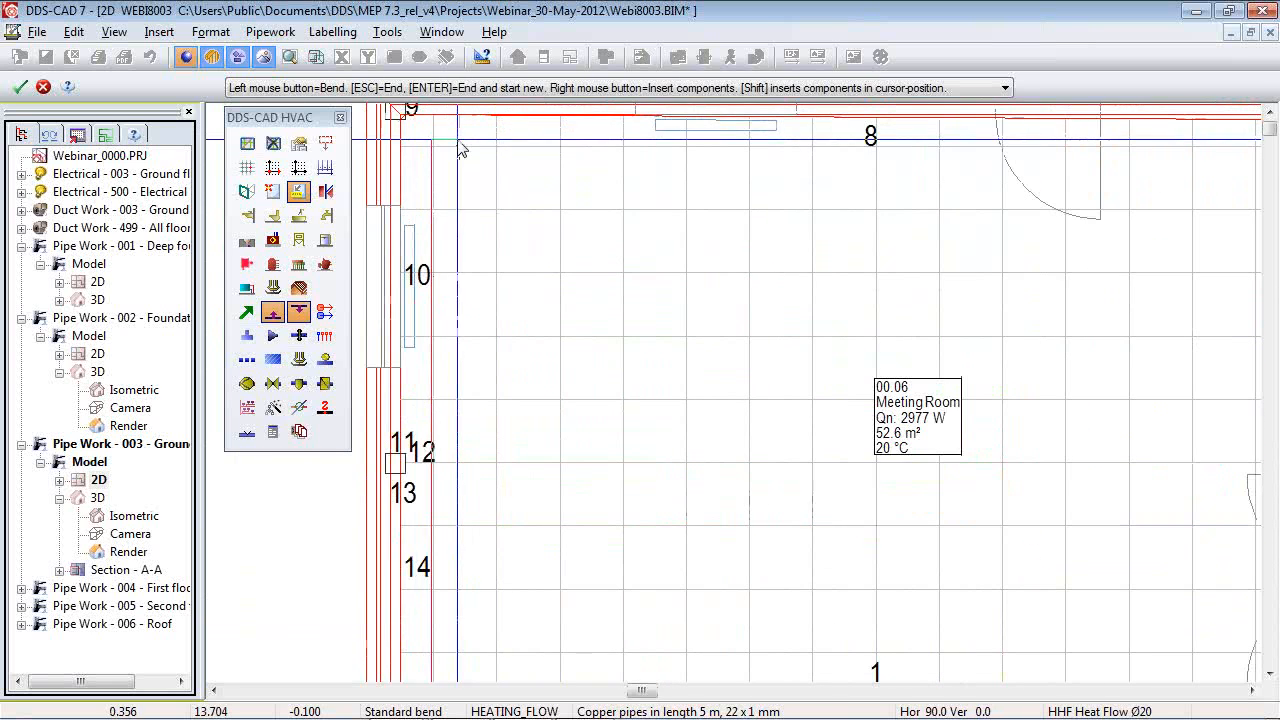
{"action": "left_click", "coordinate": [458, 142]}
{"action": "scroll", "coordinate": [442, 180], "scroll_direction": "down", "scroll_amount": 1}
{"action": "left_click", "coordinate": [718, 162]}
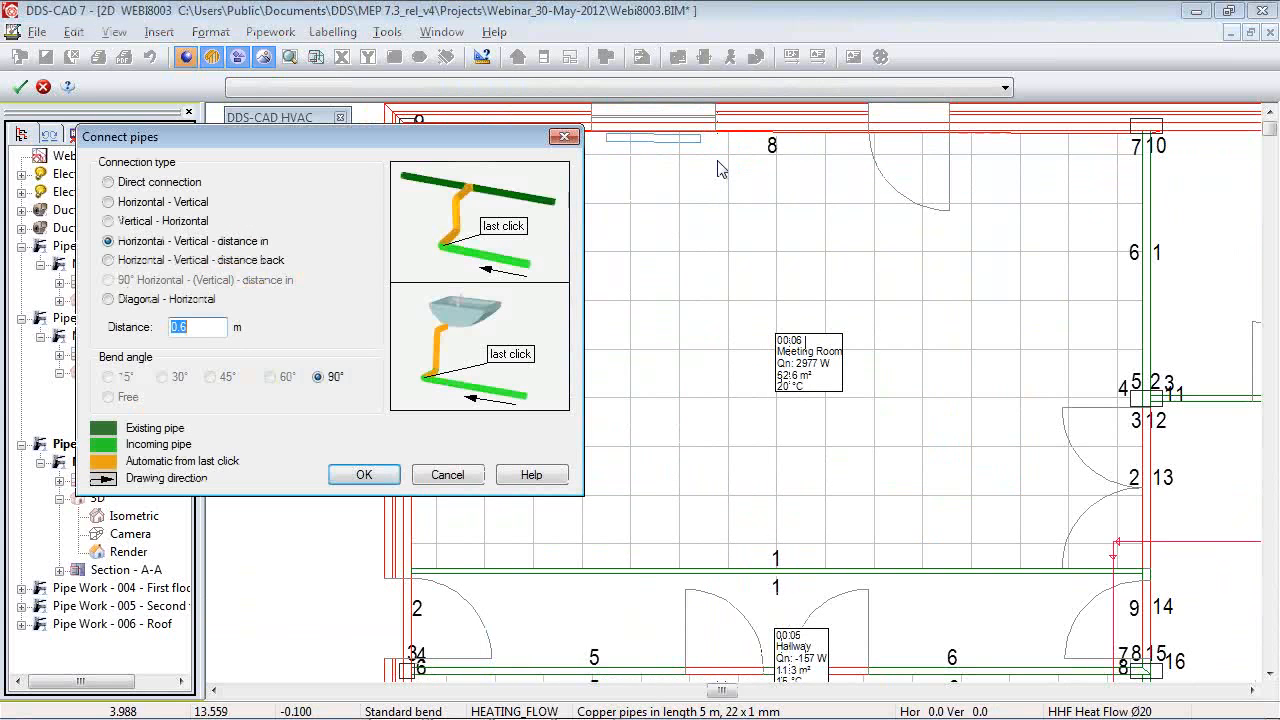
{"action": "left_click", "coordinate": [449, 474]}
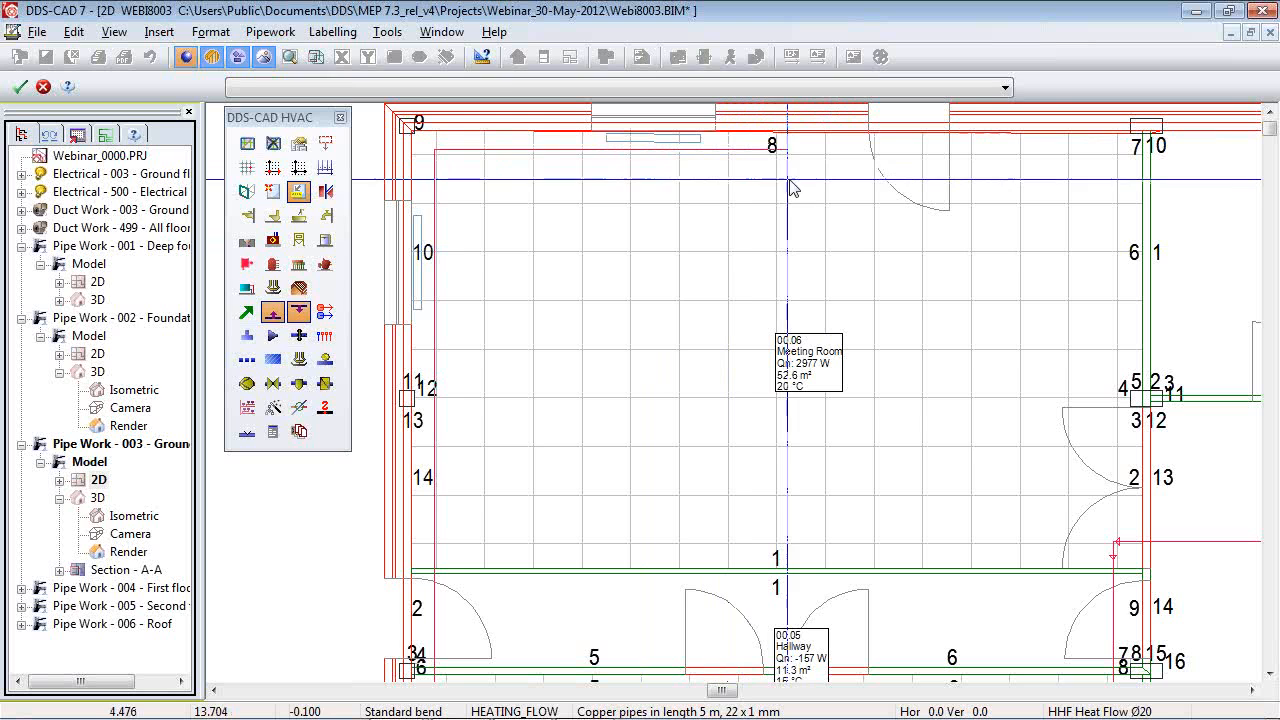
{"action": "left_click", "coordinate": [738, 182]}
{"action": "key", "text": "Escape"}
Start a heating return pipe at the boiler's fourth connection from the left, and set its new absolute height to -0.1 m.
{"action": "scroll", "coordinate": [495, 269], "scroll_direction": "down", "scroll_amount": 7}
{"action": "scroll", "coordinate": [657, 288], "scroll_direction": "up", "scroll_amount": 10}
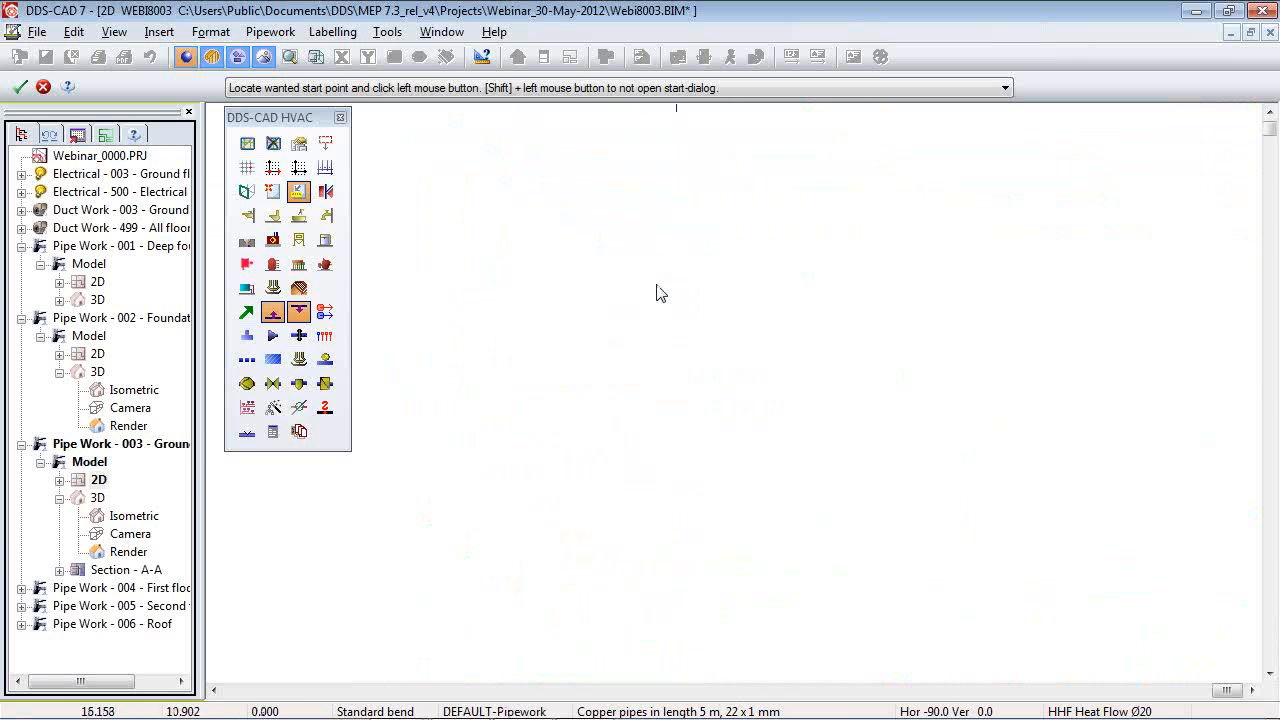
{"action": "scroll", "coordinate": [765, 387], "scroll_direction": "down", "scroll_amount": 6}
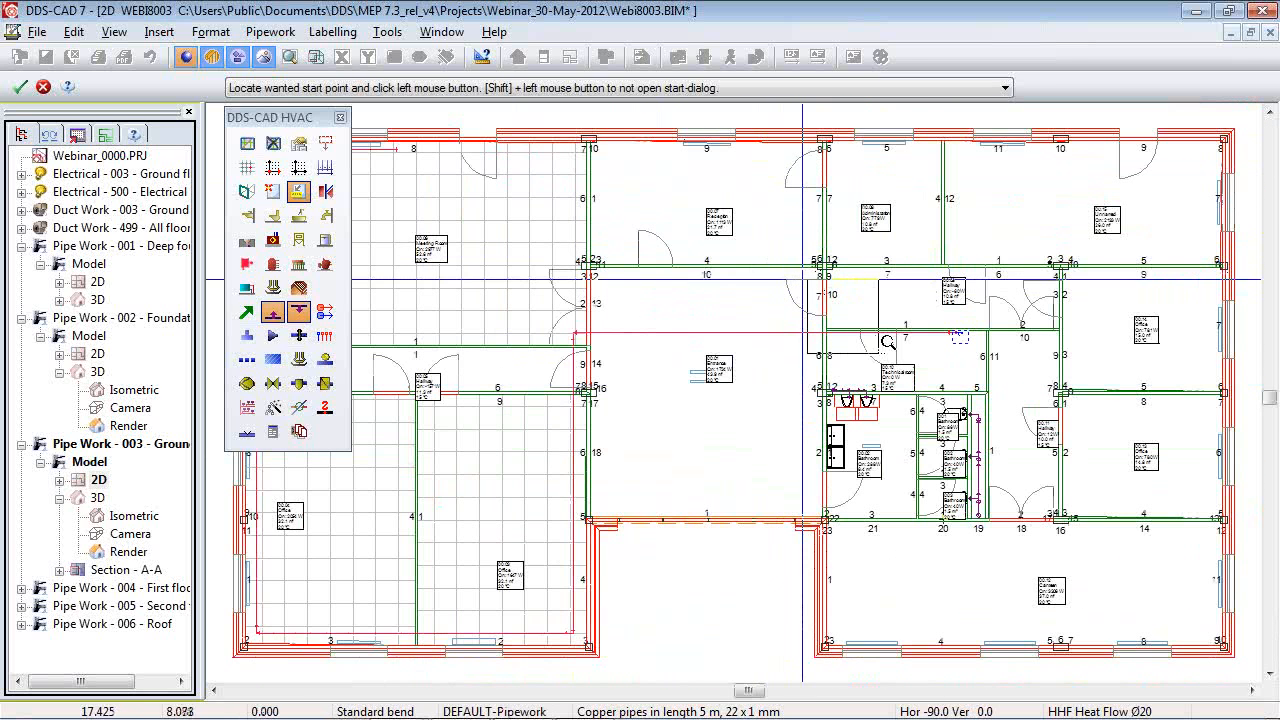
{"action": "scroll", "coordinate": [960, 417], "scroll_direction": "up", "scroll_amount": 5}
{"action": "scroll", "coordinate": [600, 420], "scroll_direction": "down", "scroll_amount": 4}
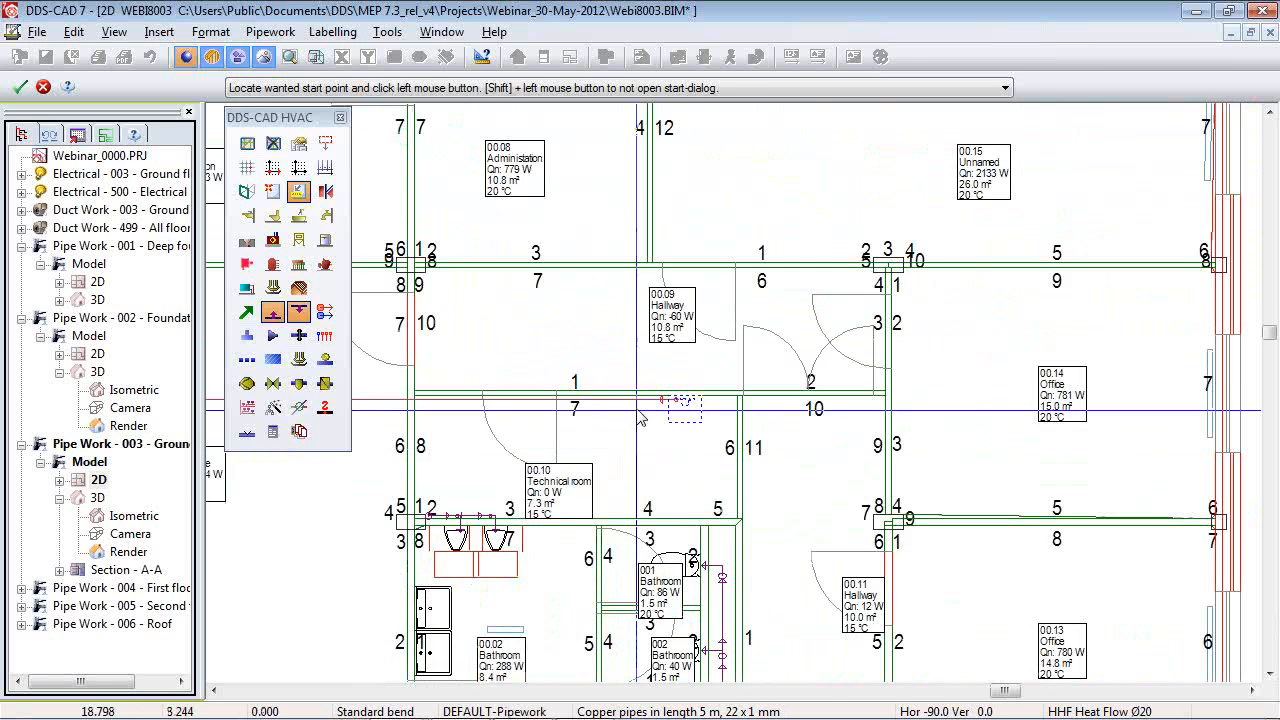
{"action": "scroll", "coordinate": [700, 400], "scroll_direction": "up", "scroll_amount": 10}
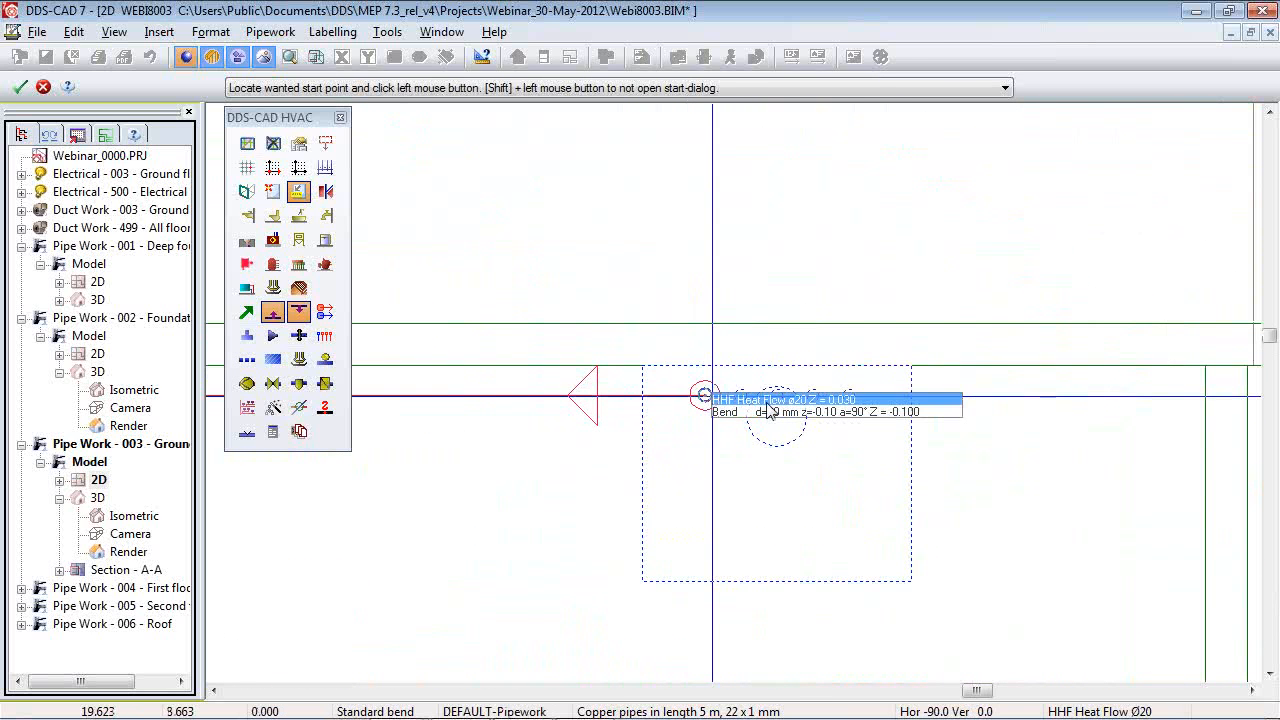
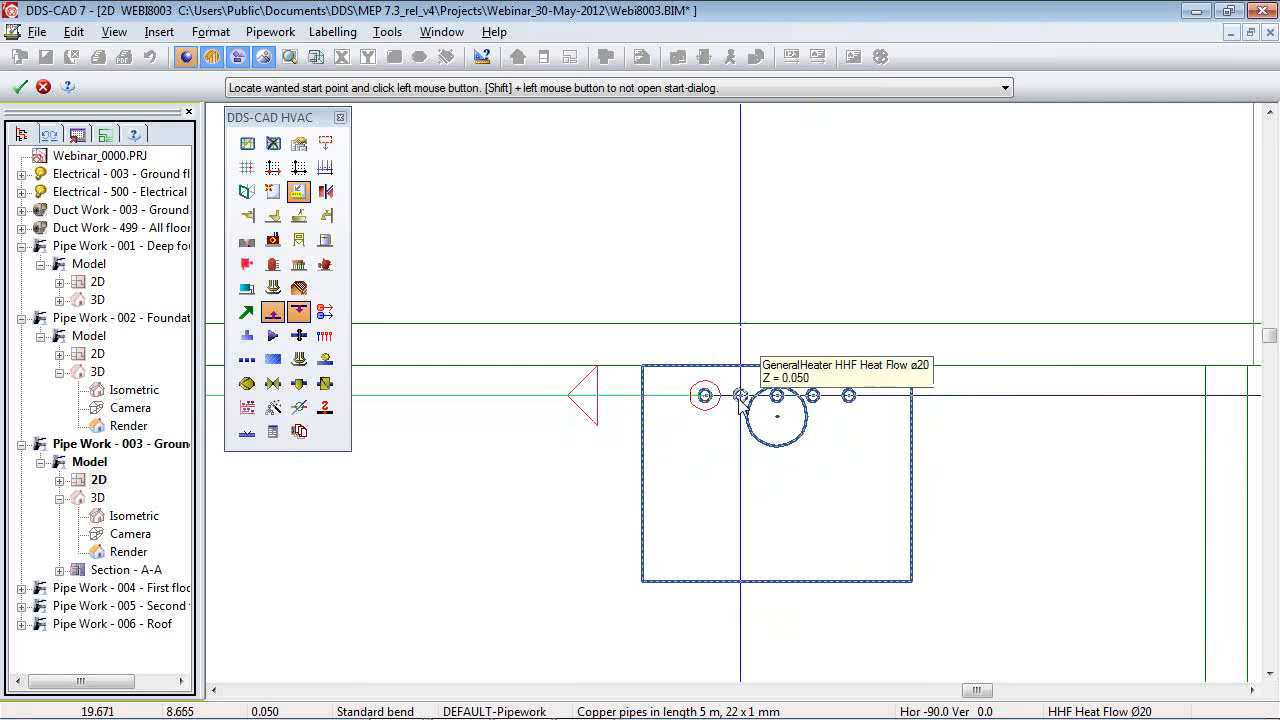
{"action": "left_click", "coordinate": [812, 395]}
{"action": "left_click", "coordinate": [879, 193]}
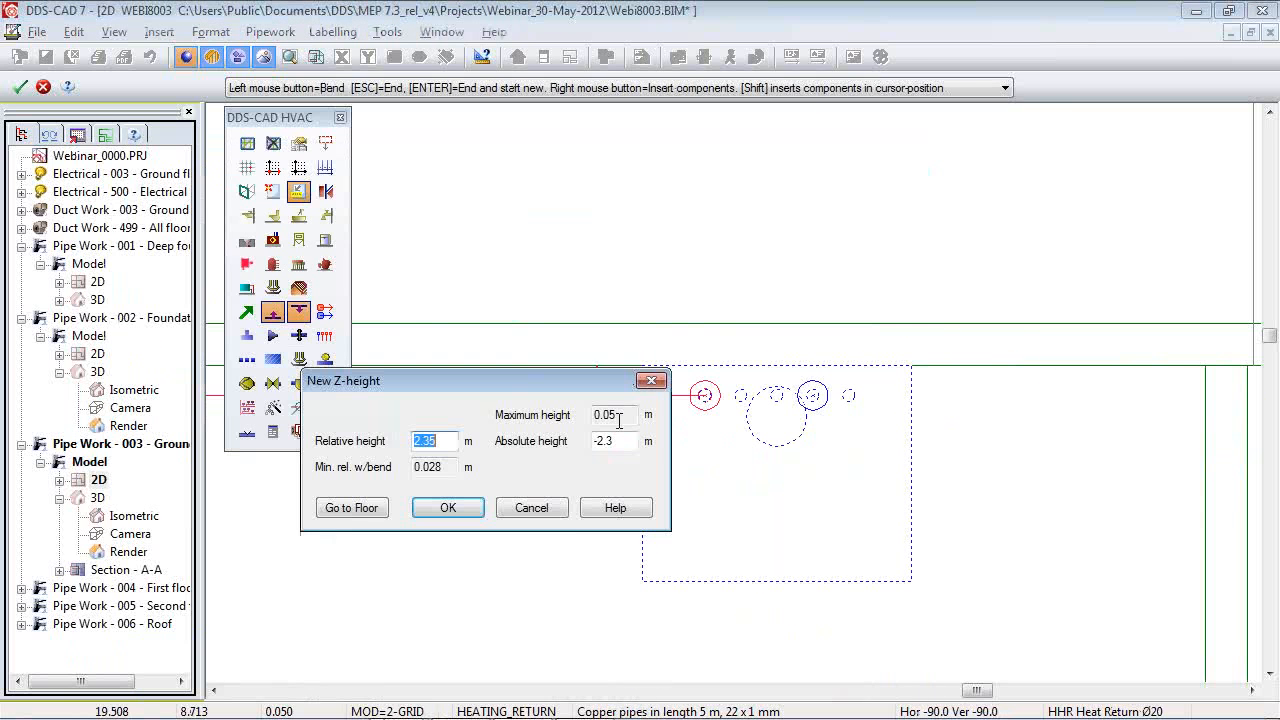
{"action": "double_click", "coordinate": [619, 445]}
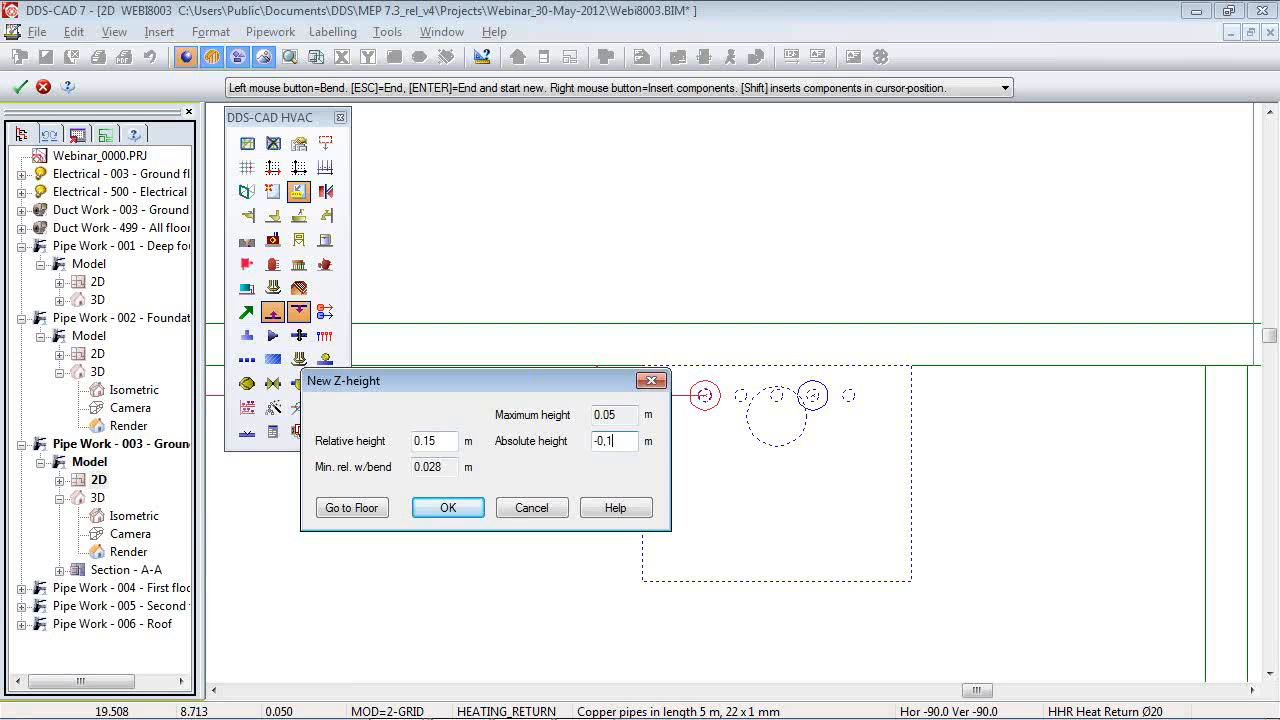
{"action": "key", "text": "Return"}
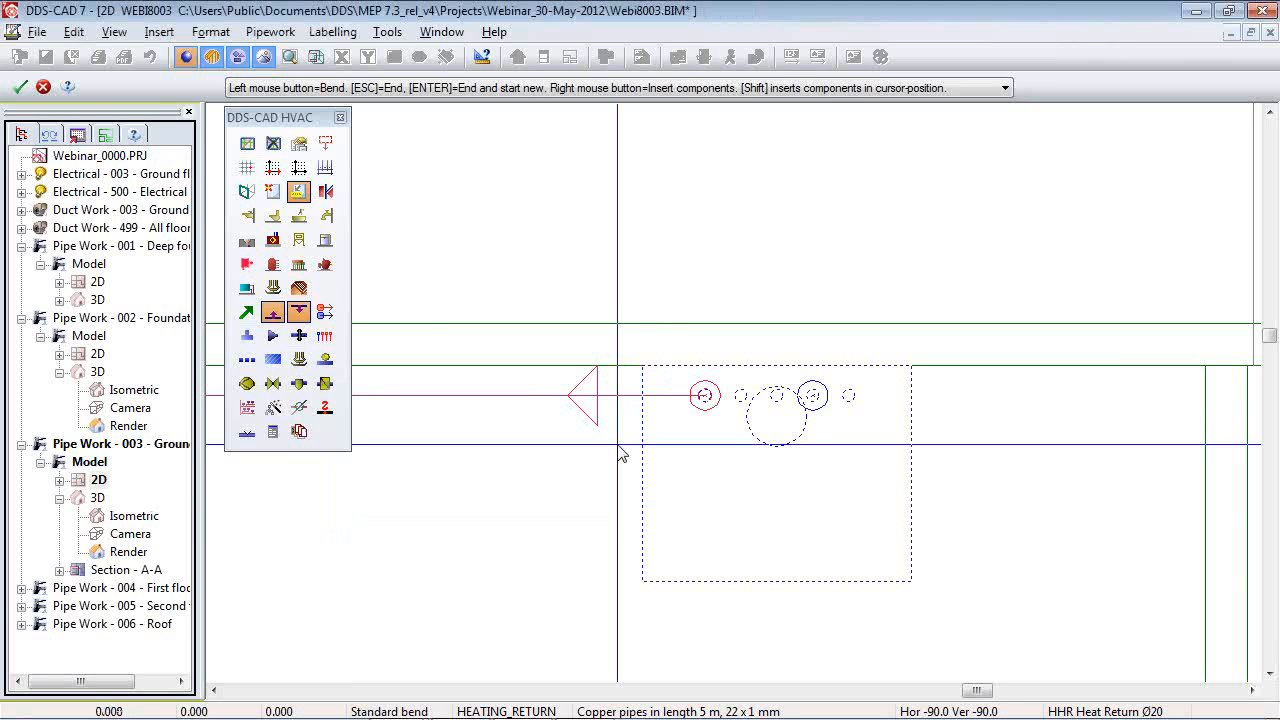
Route the return pipe alongside the flow pipe from the boiler through the entrance and offices to the meeting room's upper-wall radiator.
{"action": "scroll", "coordinate": [816, 364], "scroll_direction": "up", "scroll_amount": 3}
{"action": "scroll", "coordinate": [856, 416], "scroll_direction": "down", "scroll_amount": 4}
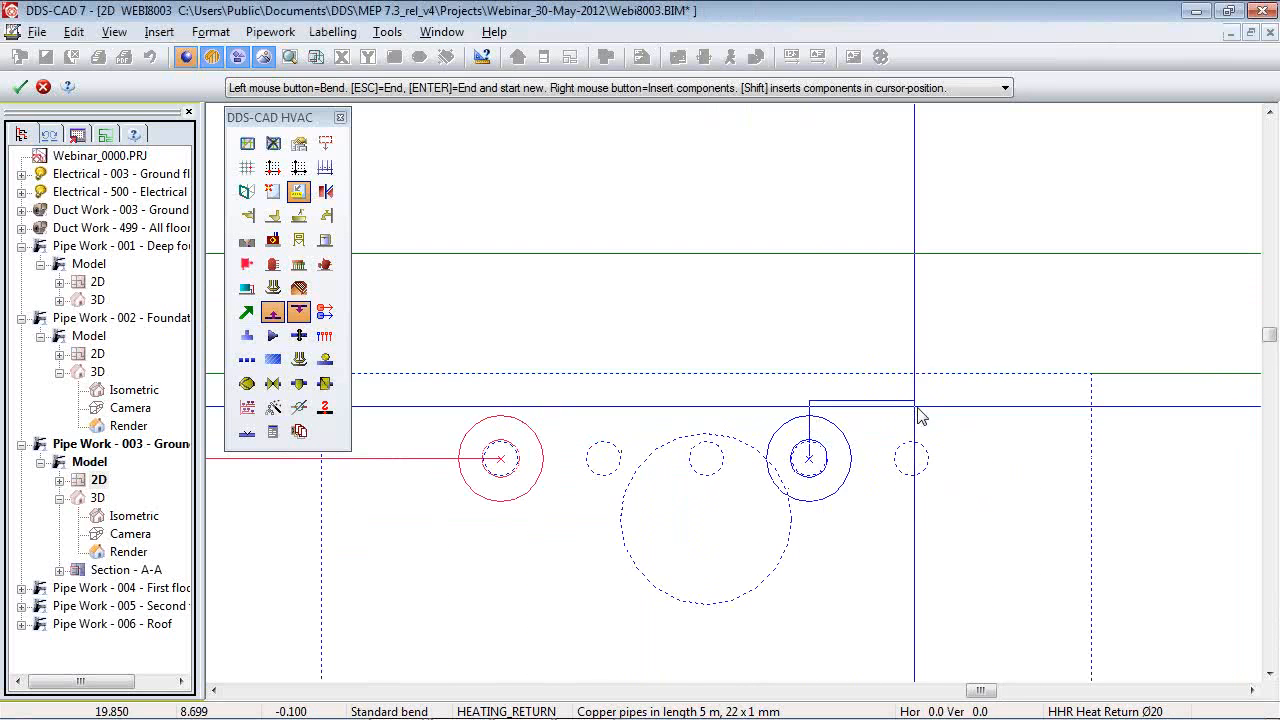
{"action": "scroll", "coordinate": [950, 410], "scroll_direction": "down", "scroll_amount": 6}
{"action": "scroll", "coordinate": [520, 392], "scroll_direction": "up", "scroll_amount": 4}
{"action": "scroll", "coordinate": [518, 390], "scroll_direction": "up", "scroll_amount": 2}
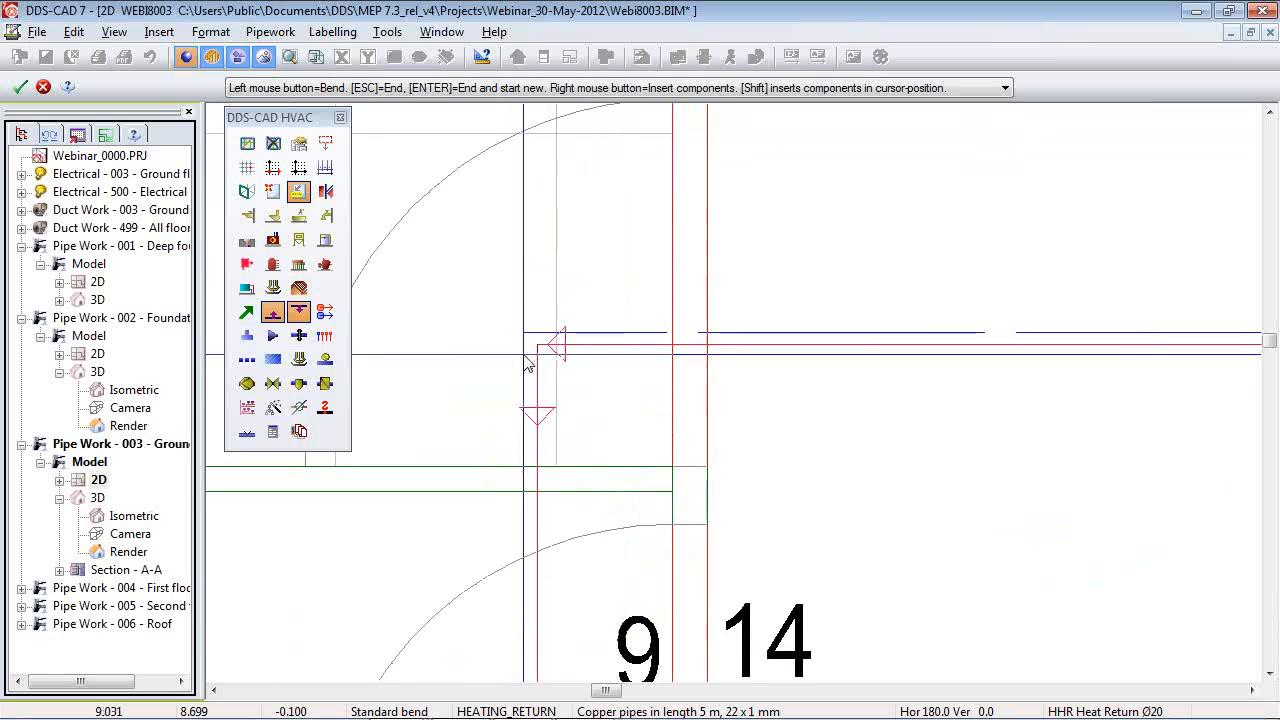
{"action": "left_click", "coordinate": [525, 354]}
{"action": "scroll", "coordinate": [754, 260], "scroll_direction": "down", "scroll_amount": 2}
{"action": "scroll", "coordinate": [749, 209], "scroll_direction": "down", "scroll_amount": 4}
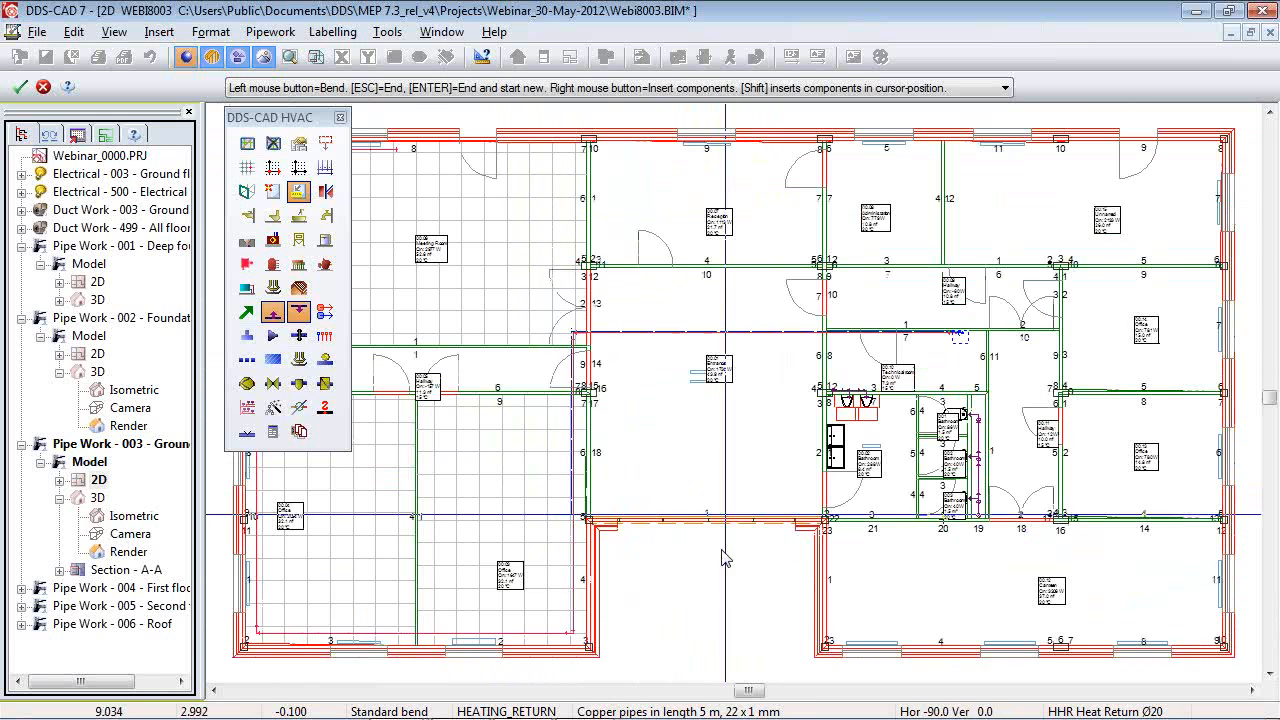
{"action": "scroll", "coordinate": [614, 668], "scroll_direction": "up", "scroll_amount": 5}
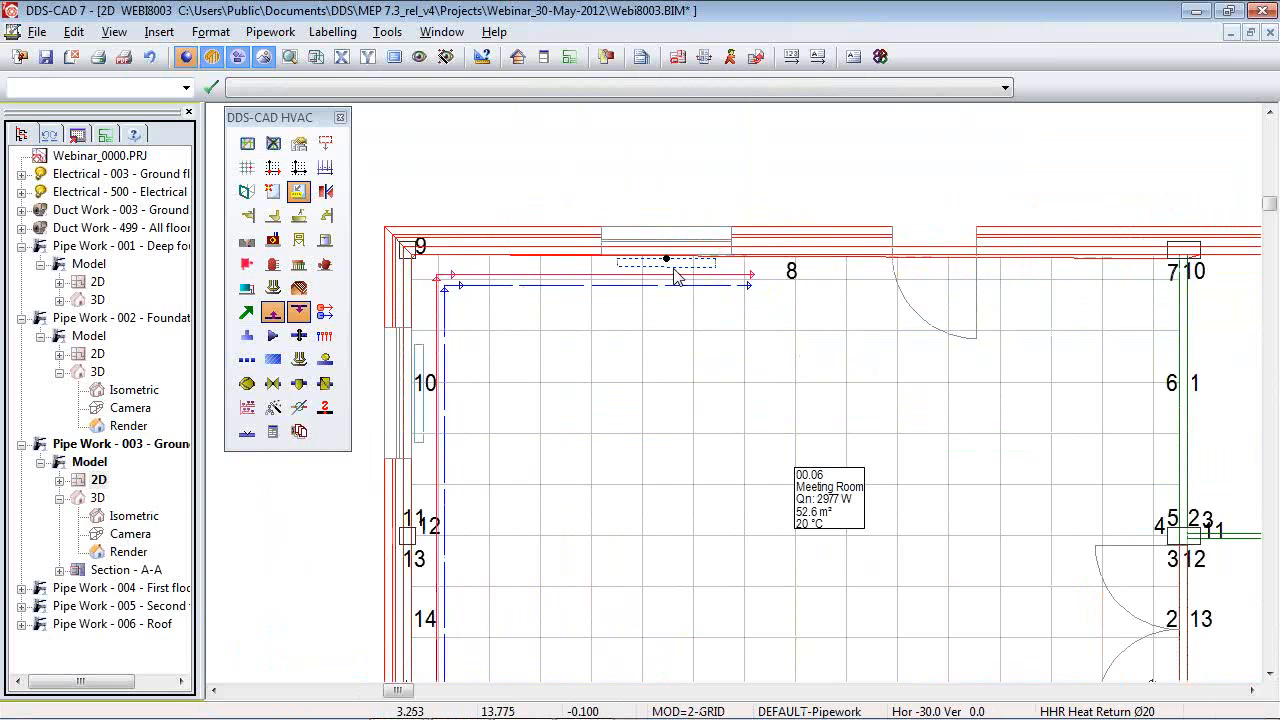
{"action": "right_click", "coordinate": [674, 269]}
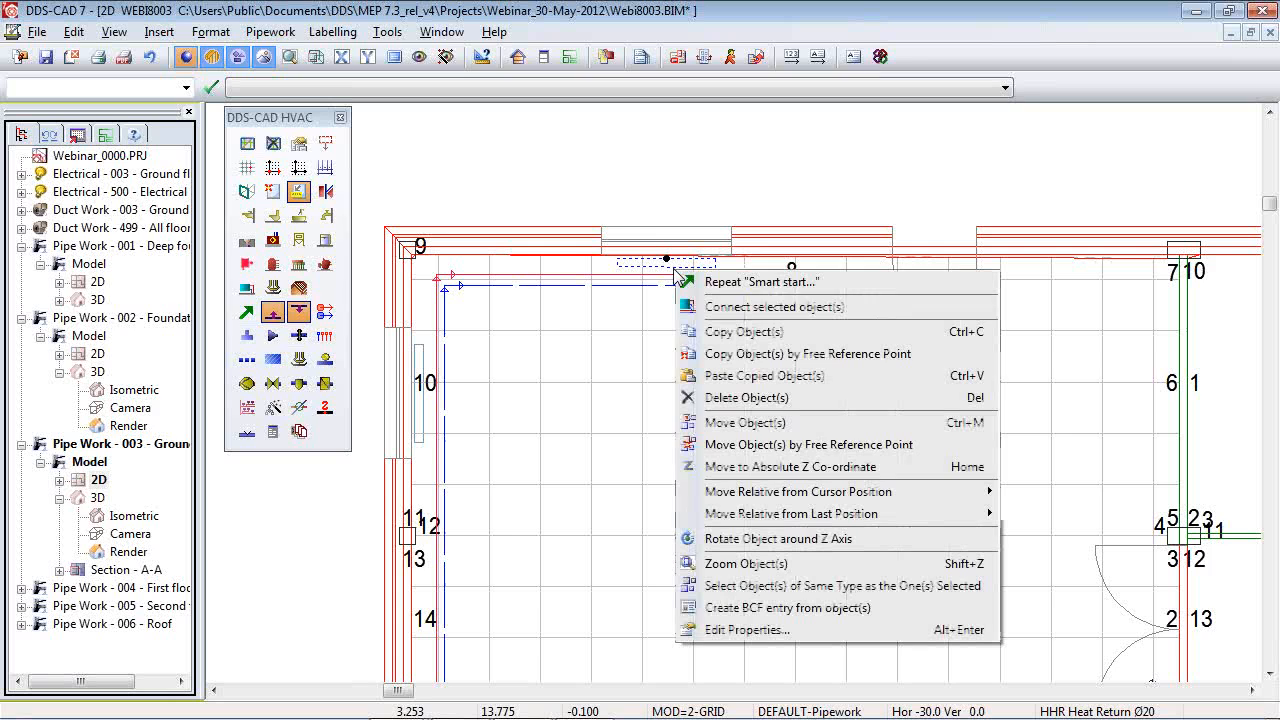
{"action": "left_click", "coordinate": [746, 309]}
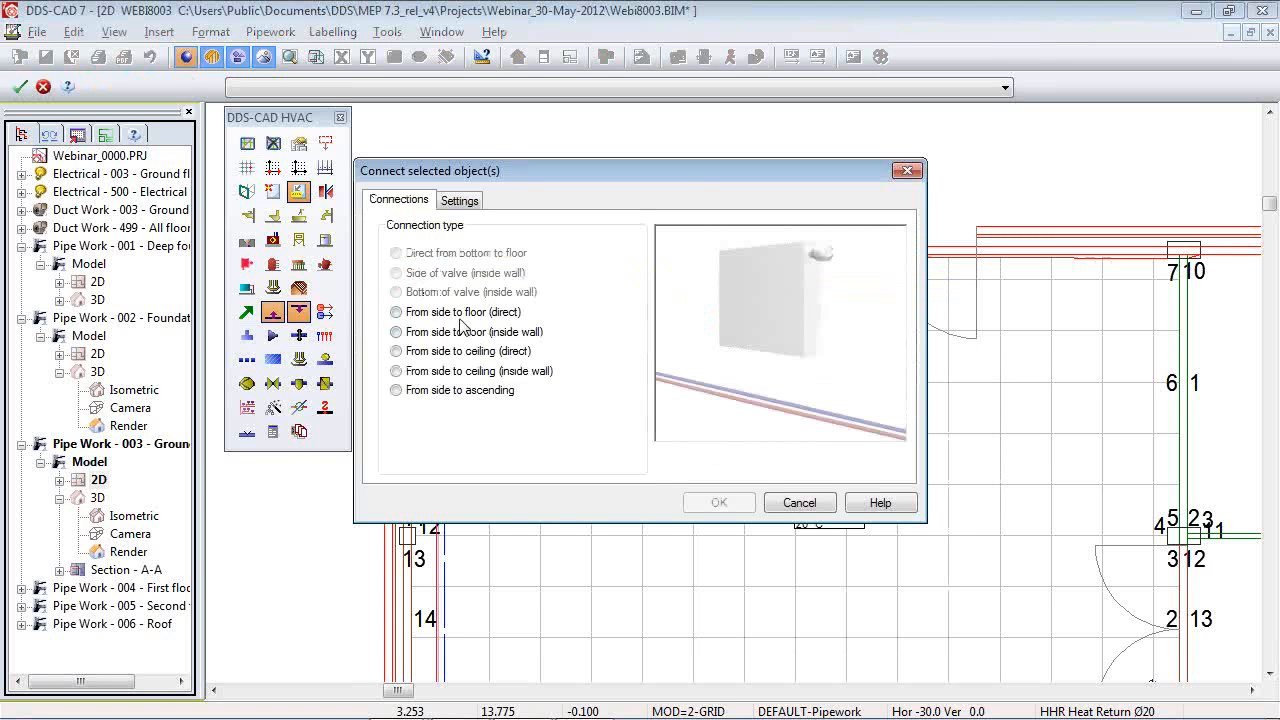
{"action": "key", "text": "Escape"}
Examine the height and course of the heating pipes in a front view of the ground floor.
{"action": "scroll", "coordinate": [461, 319], "scroll_direction": "down", "scroll_amount": 5}
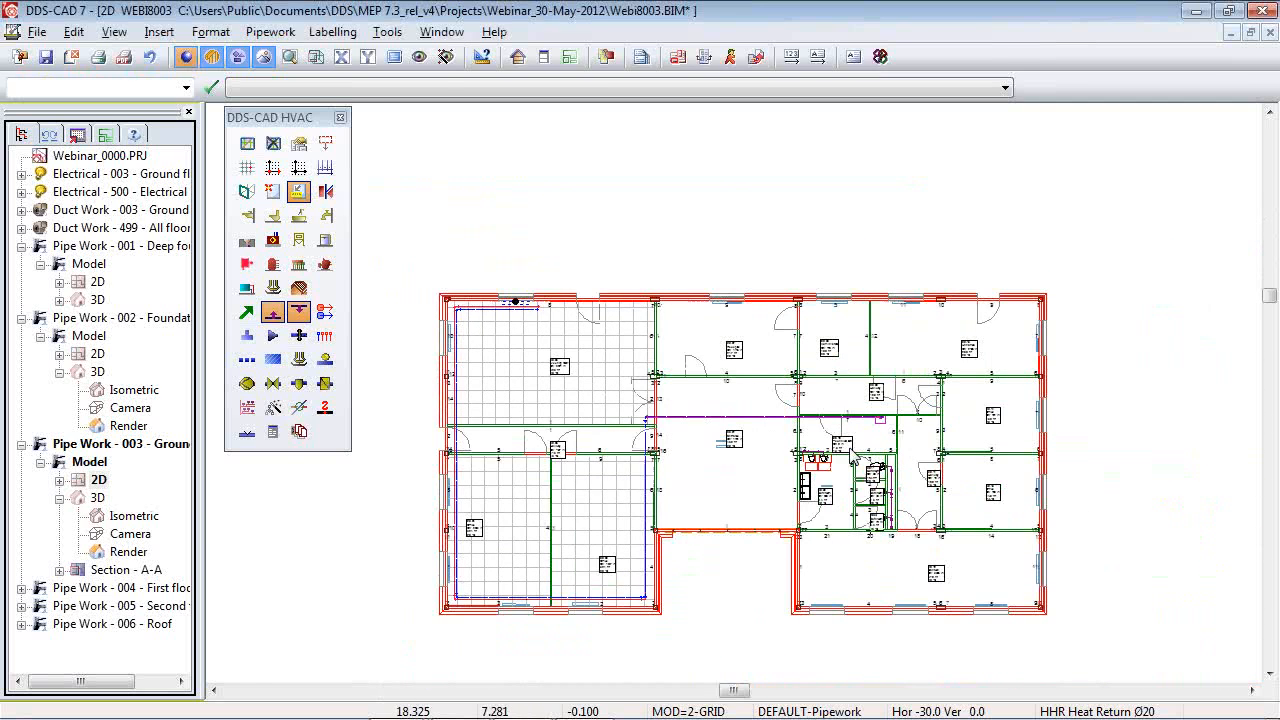
{"action": "left_click", "coordinate": [342, 56]}
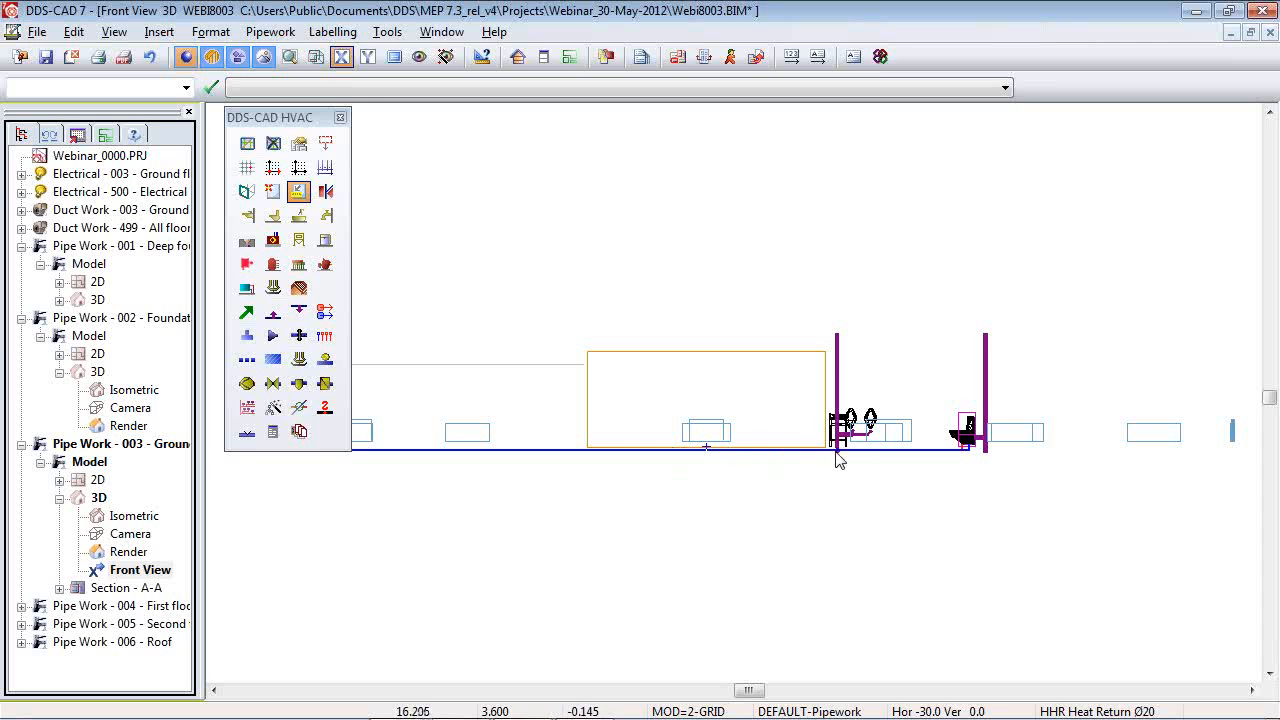
{"action": "left_click", "coordinate": [325, 405]}
{"action": "right_click_drag", "start_coordinate": [738, 464], "coordinate": [600, 502]}
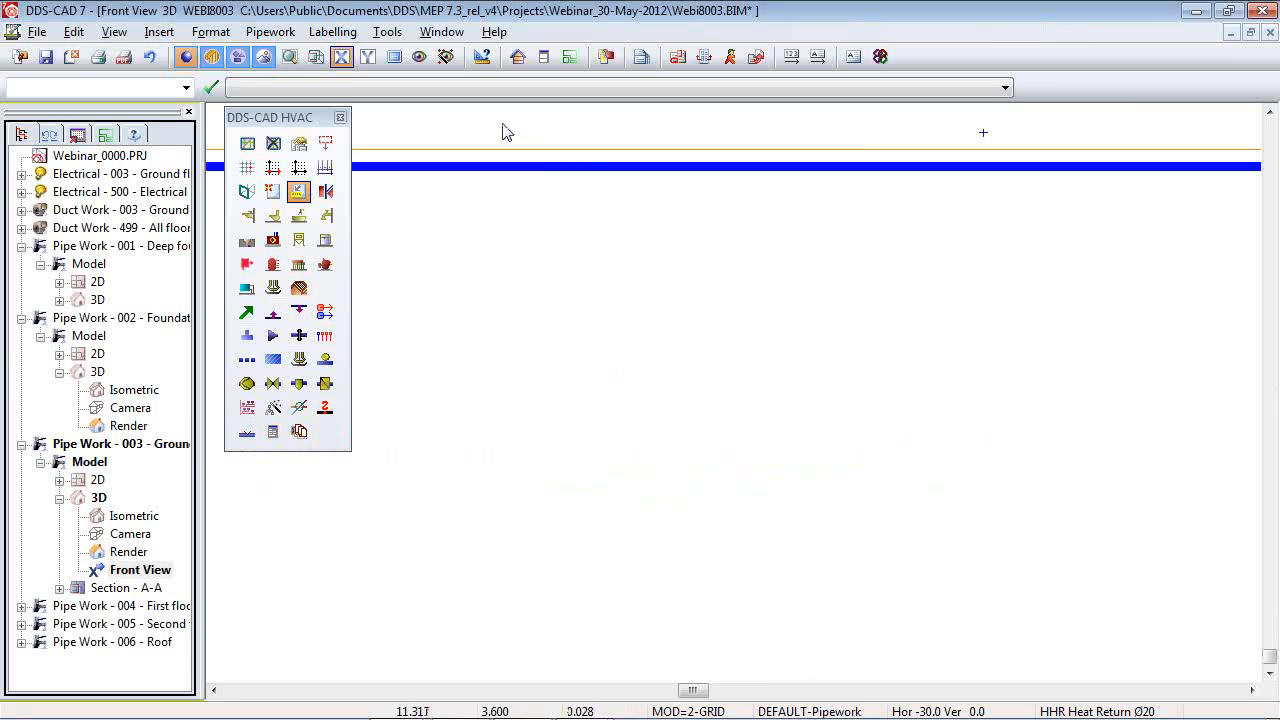
Inspect the boiler and its flow and return pipe connections in the 3D camera view, checking the pipework layer display.
{"action": "left_click", "coordinate": [315, 56]}
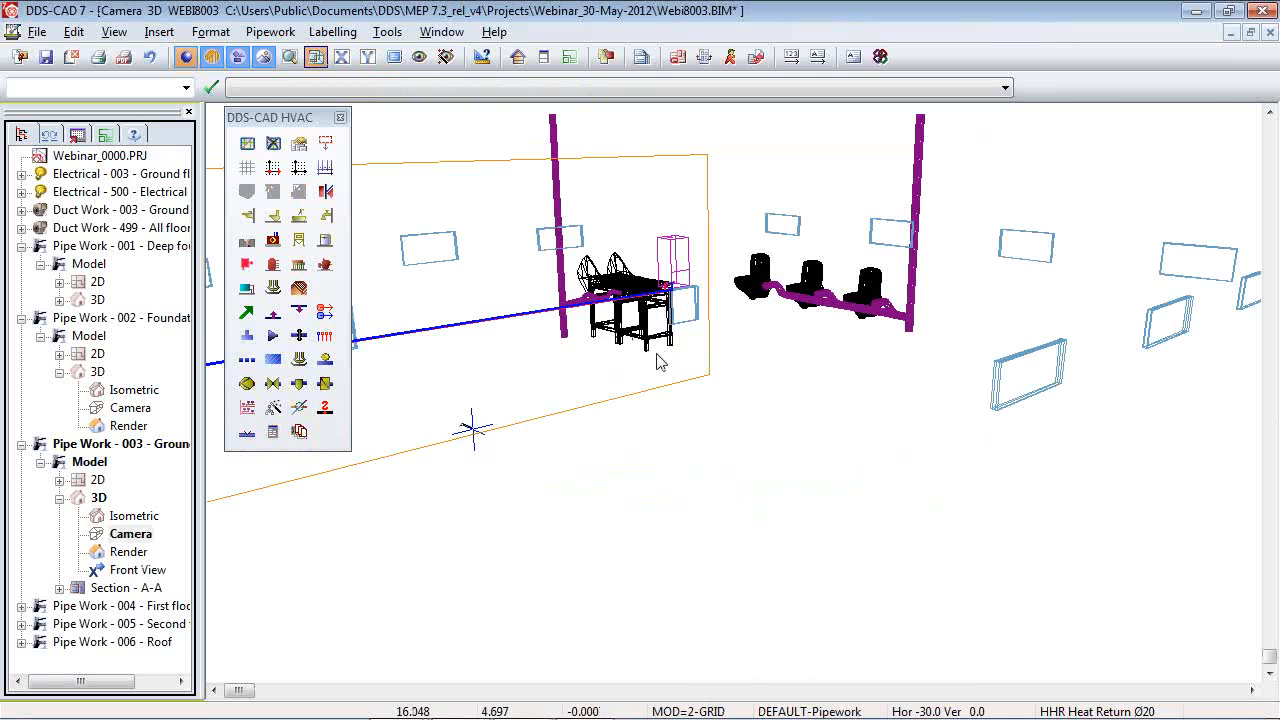
{"action": "left_click", "coordinate": [299, 191]}
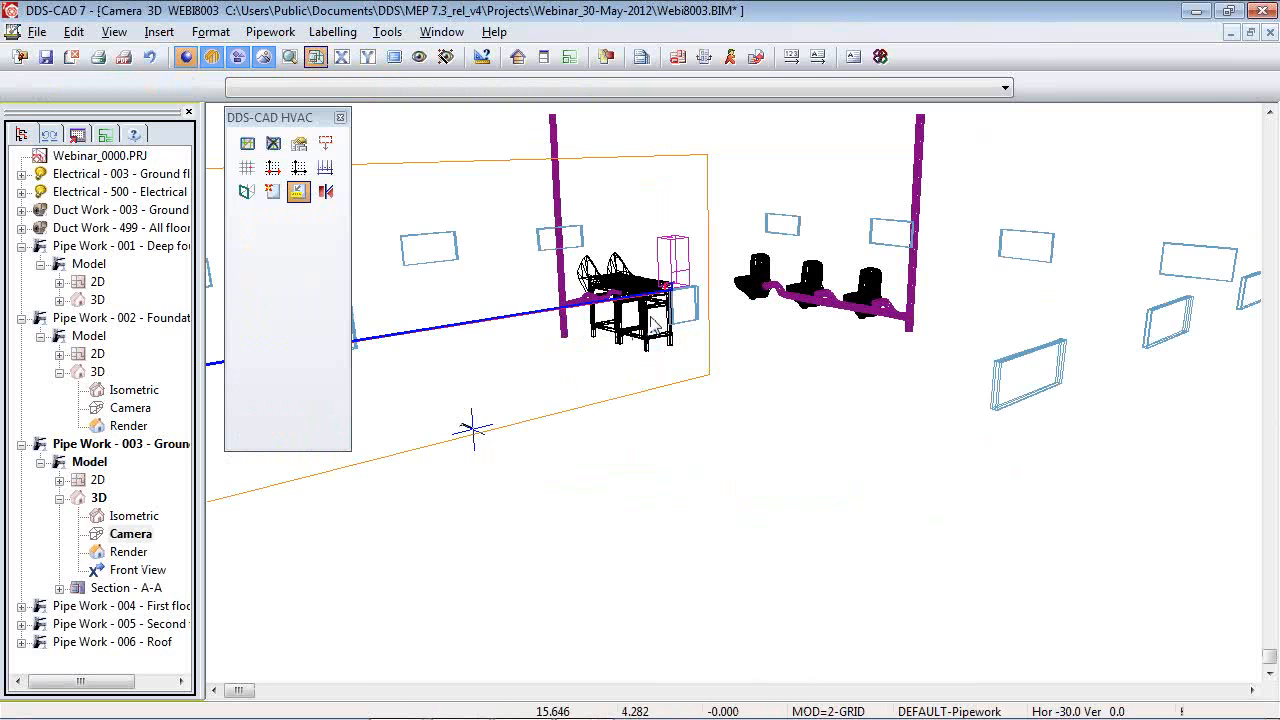
{"action": "left_click", "coordinate": [716, 258]}
{"action": "scroll", "coordinate": [687, 242], "scroll_direction": "up", "scroll_amount": 5}
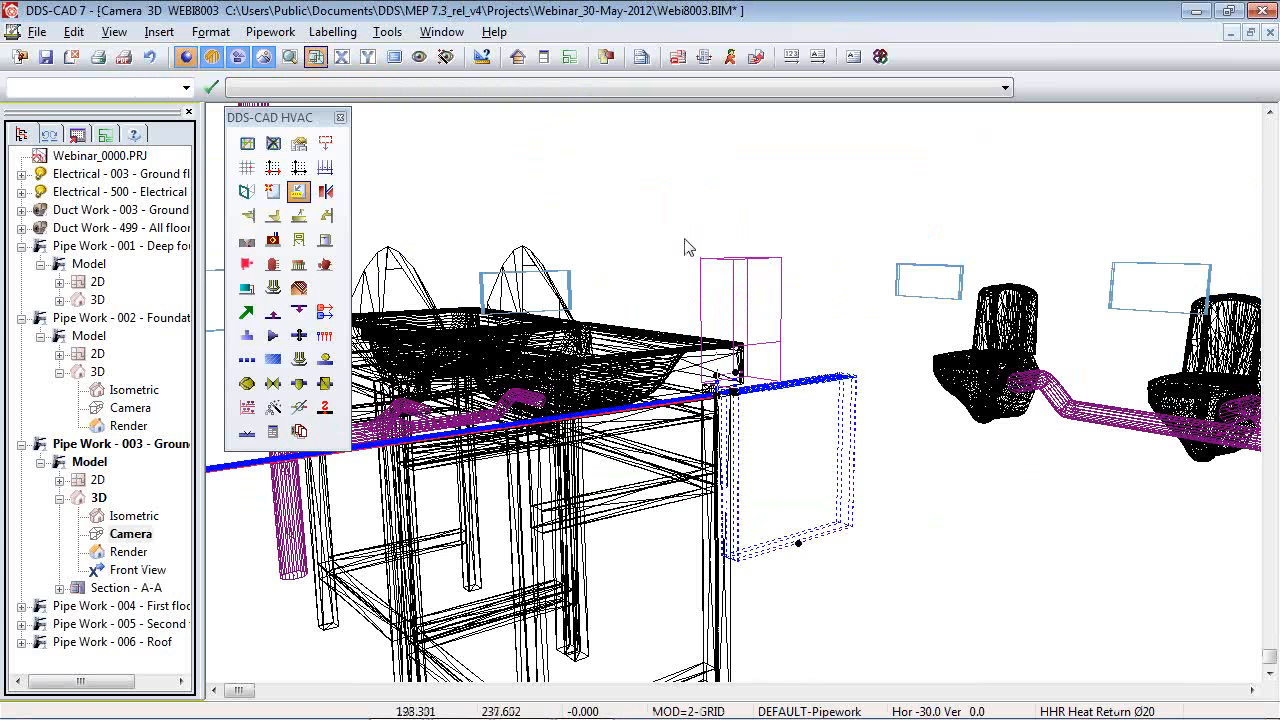
{"action": "left_click", "coordinate": [419, 56]}
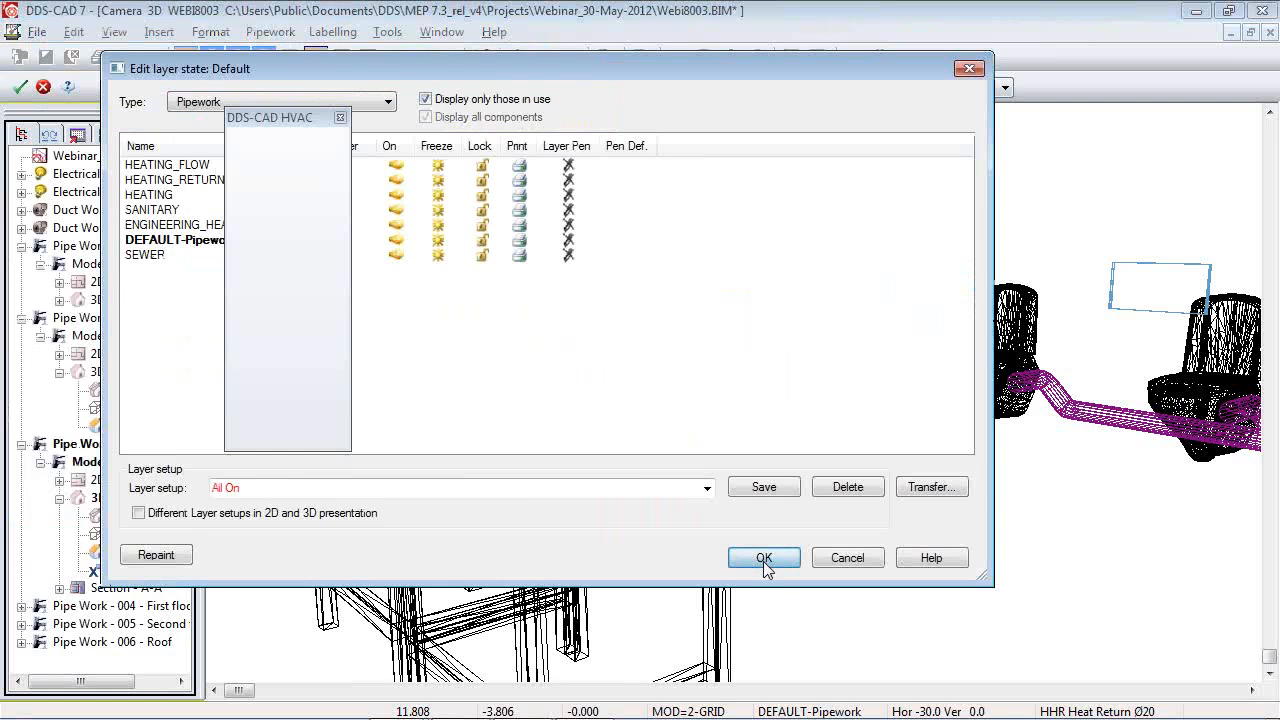
{"action": "left_click", "coordinate": [763, 559]}
{"action": "scroll", "coordinate": [781, 326], "scroll_direction": "up", "scroll_amount": 3}
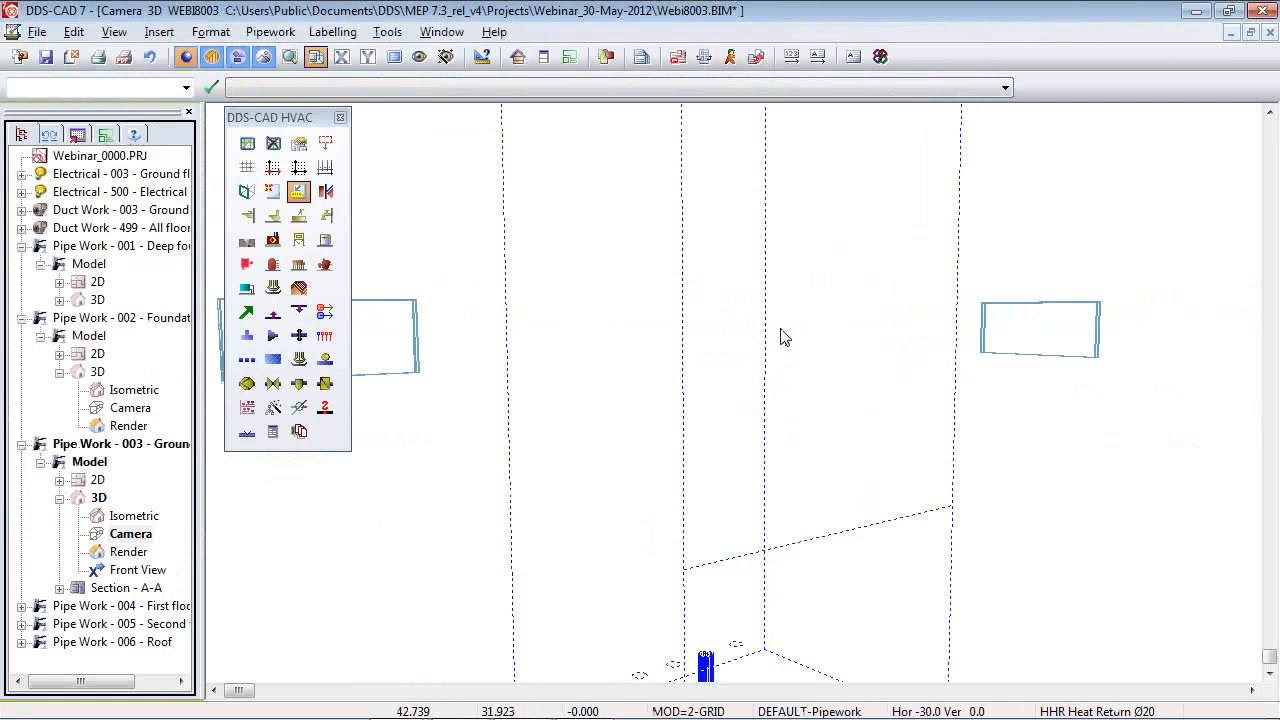
{"action": "scroll", "coordinate": [798, 398], "scroll_direction": "down", "scroll_amount": 2}
{"action": "middle_click_drag", "start_coordinate": [677, 432], "coordinate": [800, 520]}
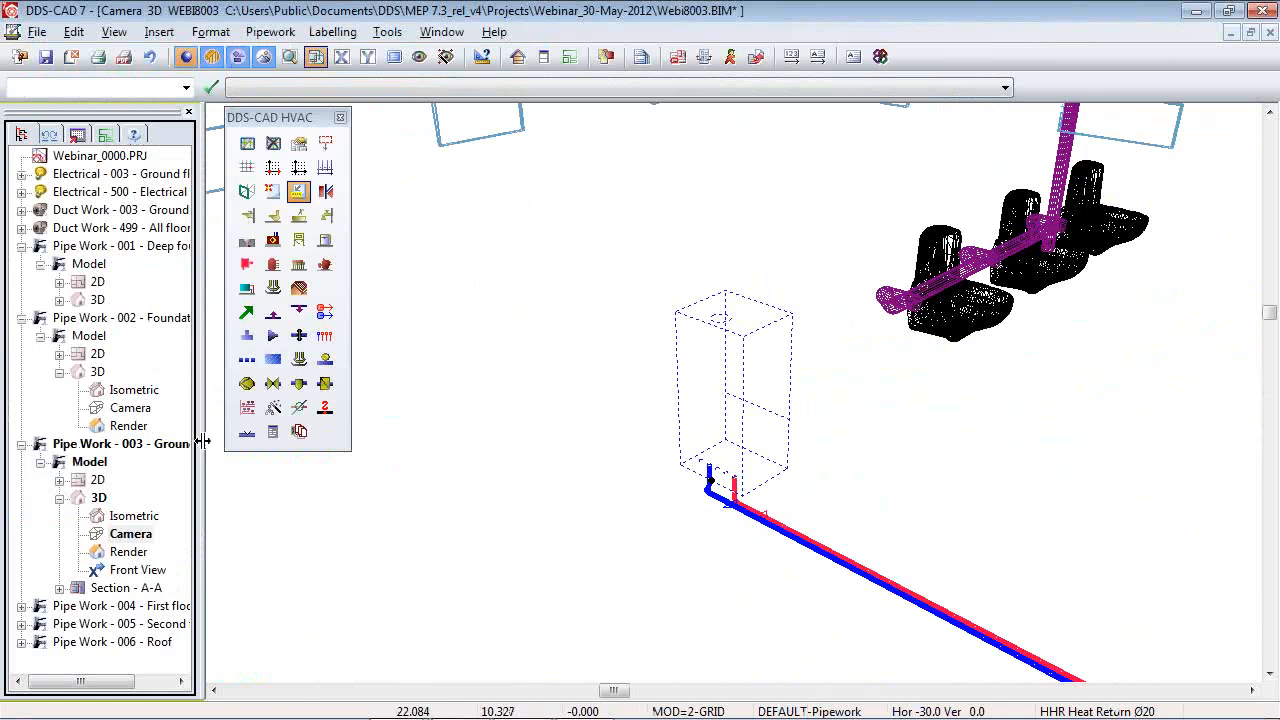
Return to the 2D plan and connect the meeting room's upper-wall radiator using the connection type From side to floor (direct).
{"action": "double_click", "coordinate": [97, 480]}
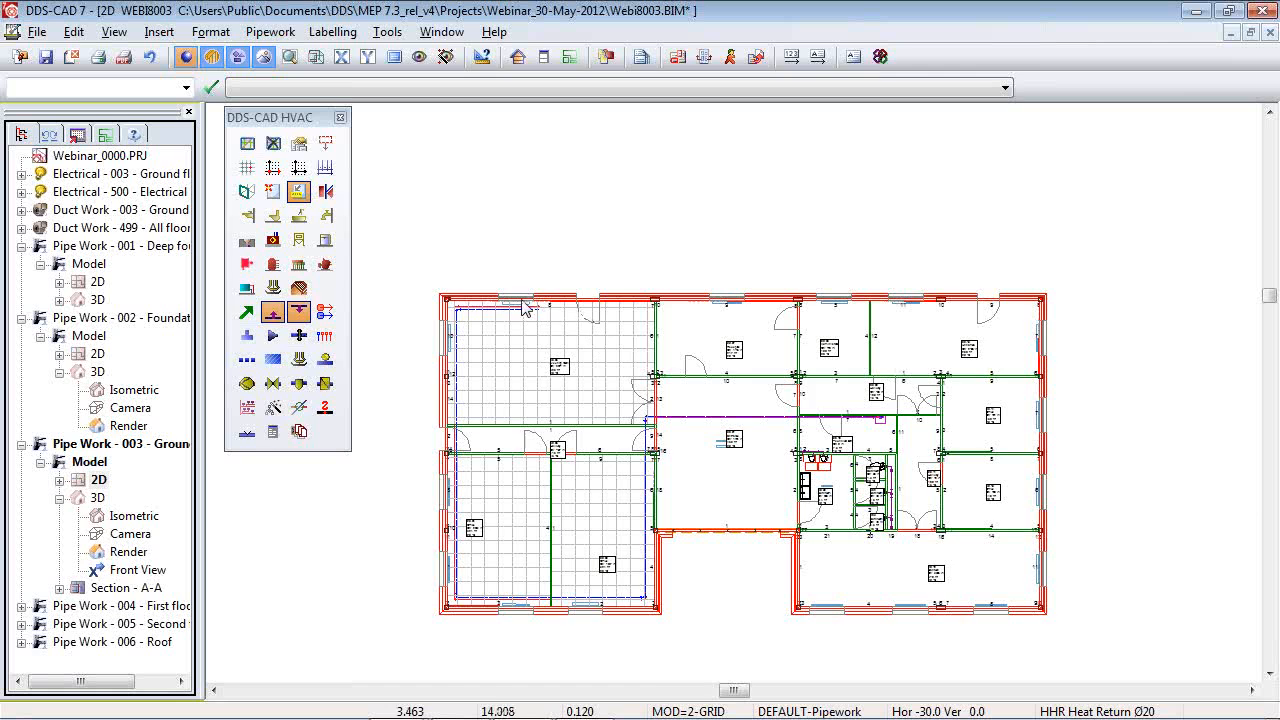
{"action": "scroll", "coordinate": [525, 307], "scroll_direction": "up", "scroll_amount": 4}
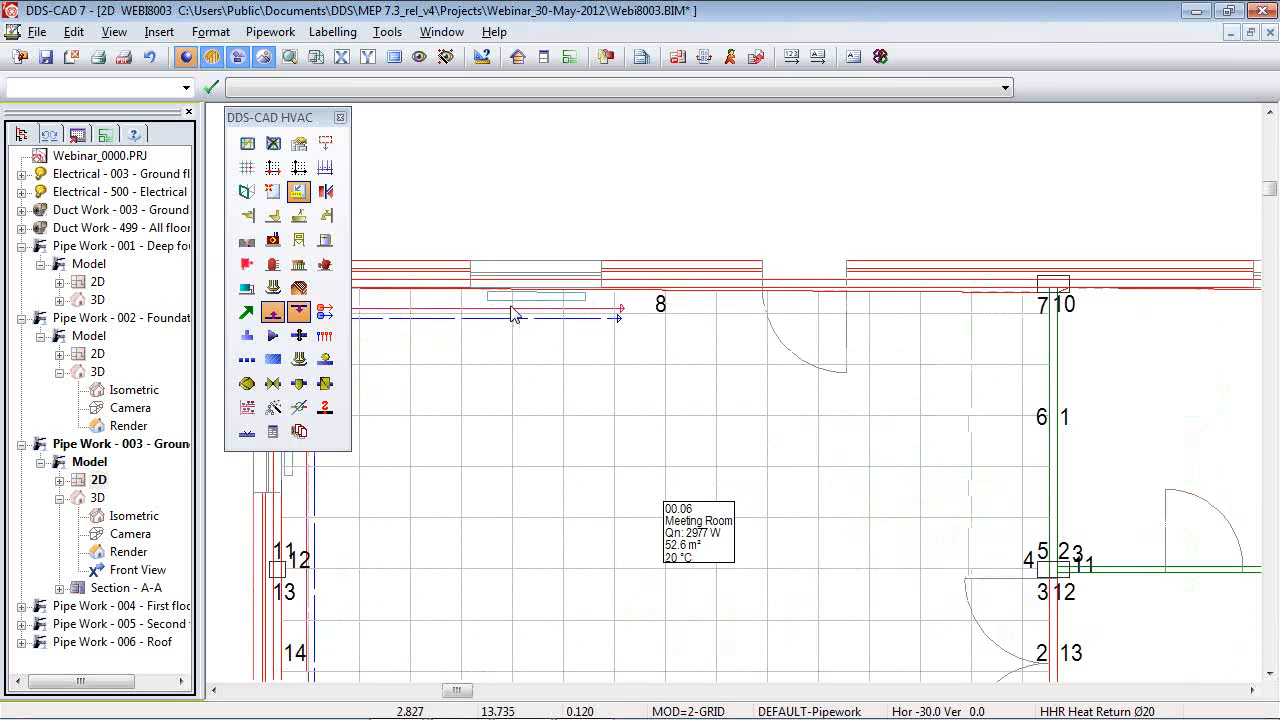
{"action": "right_click", "coordinate": [562, 308]}
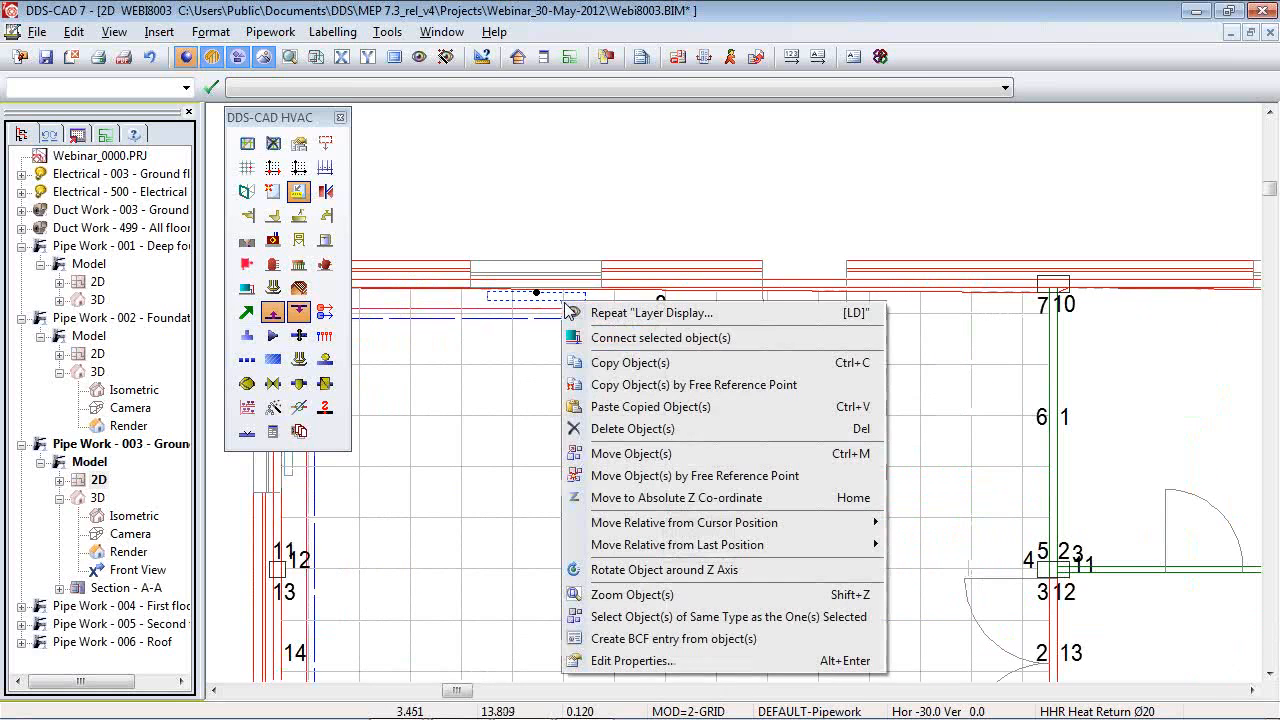
{"action": "left_click", "coordinate": [600, 331]}
{"action": "left_click", "coordinate": [455, 312]}
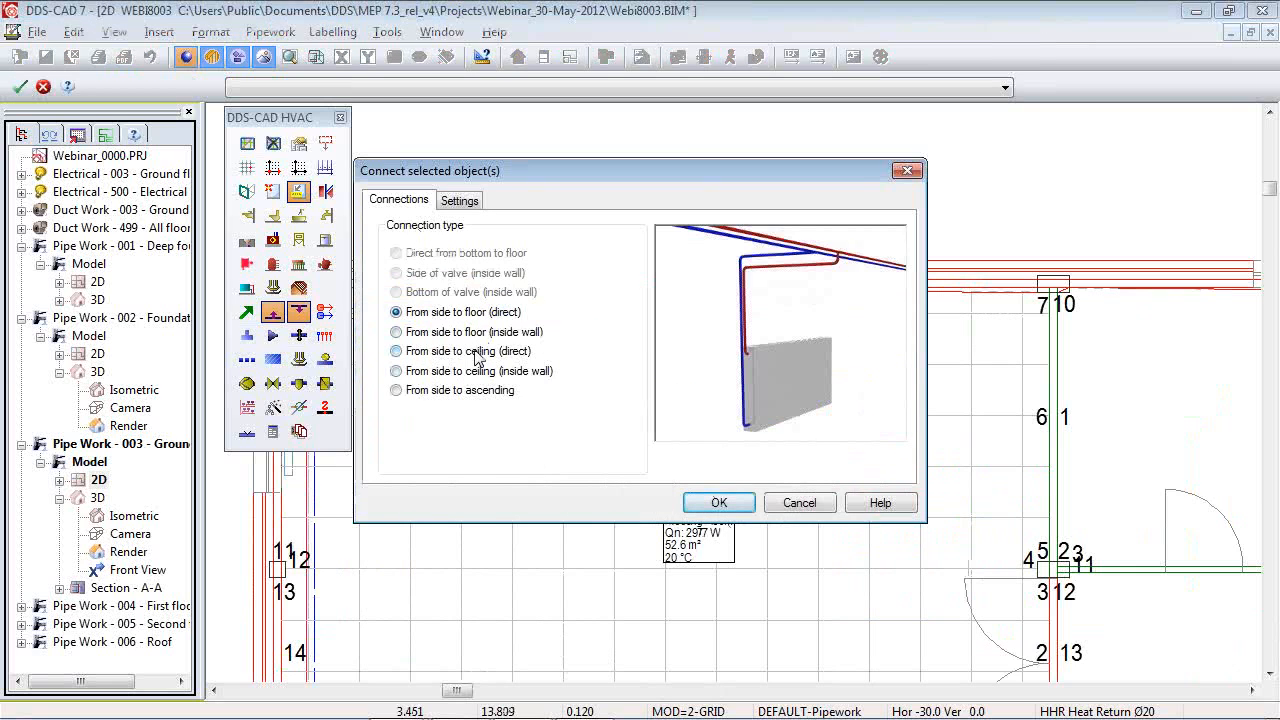
{"action": "left_click", "coordinate": [463, 314]}
{"action": "left_click", "coordinate": [718, 502]}
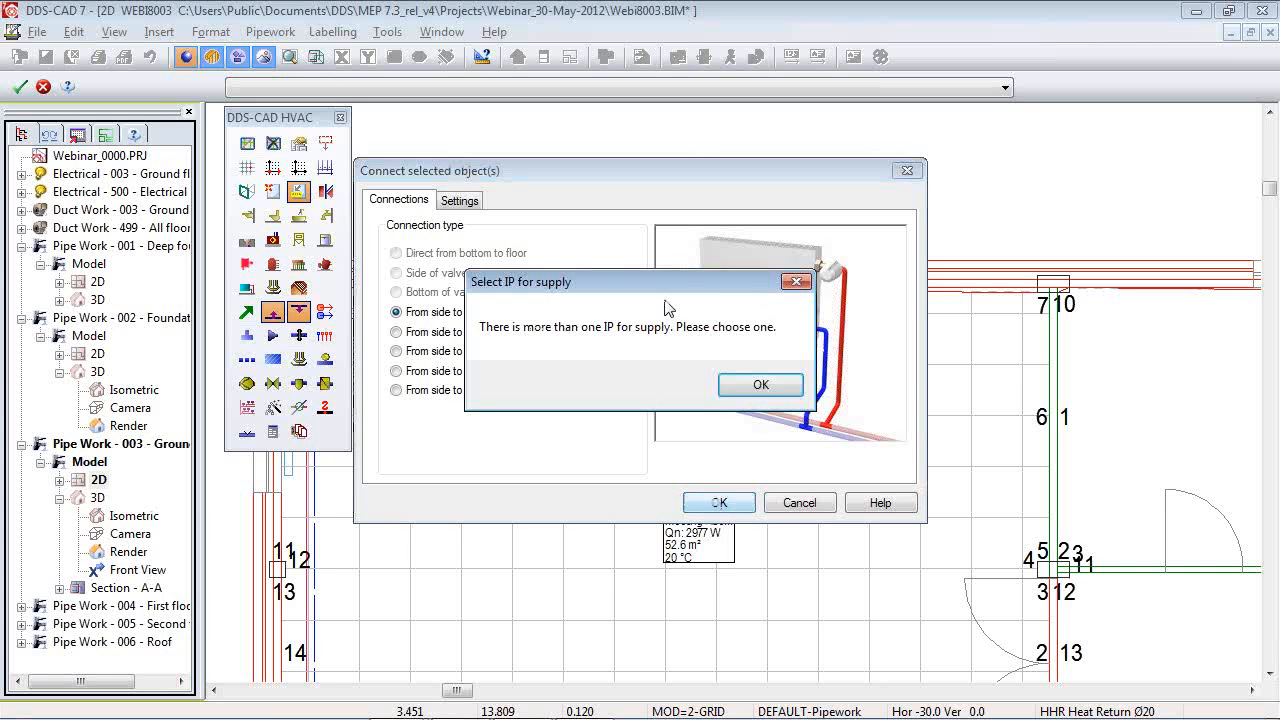
Choose the left end as supply point and the right end as return point for the meeting room's upper-wall radiator.
{"action": "left_click", "coordinate": [756, 392]}
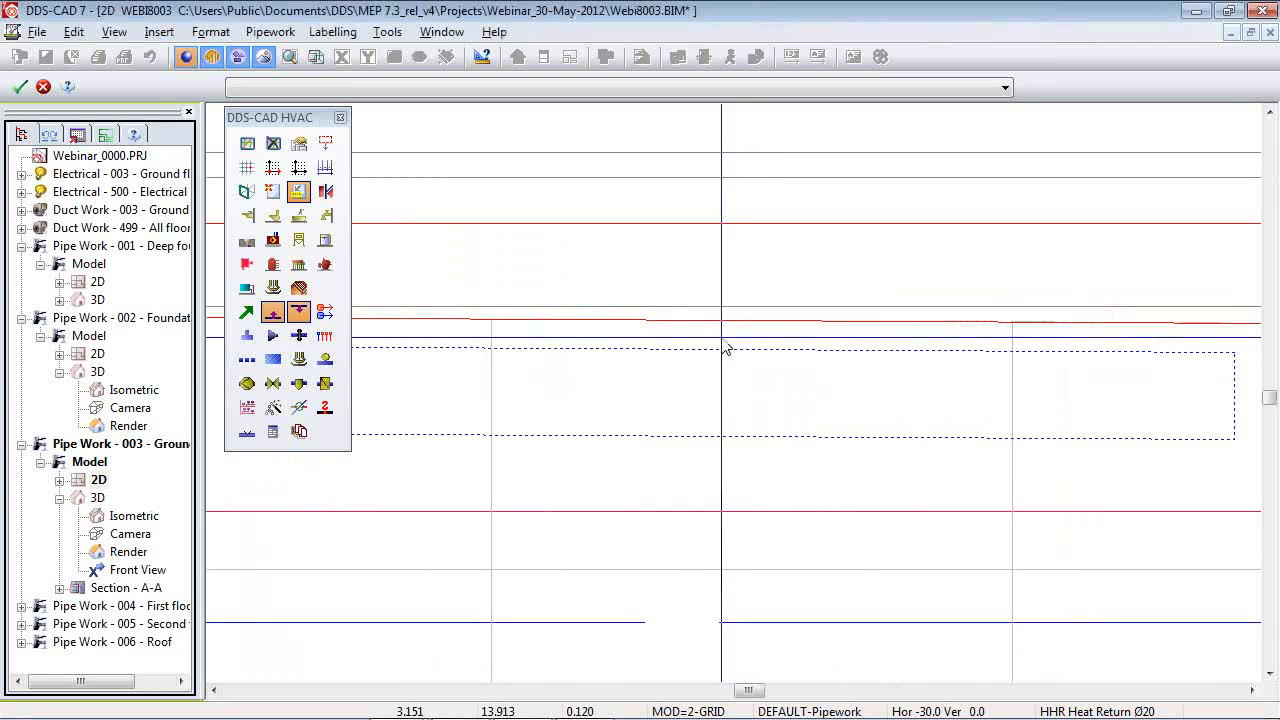
{"action": "scroll", "coordinate": [730, 350], "scroll_direction": "down", "scroll_amount": 3}
{"action": "left_click", "coordinate": [445, 385]}
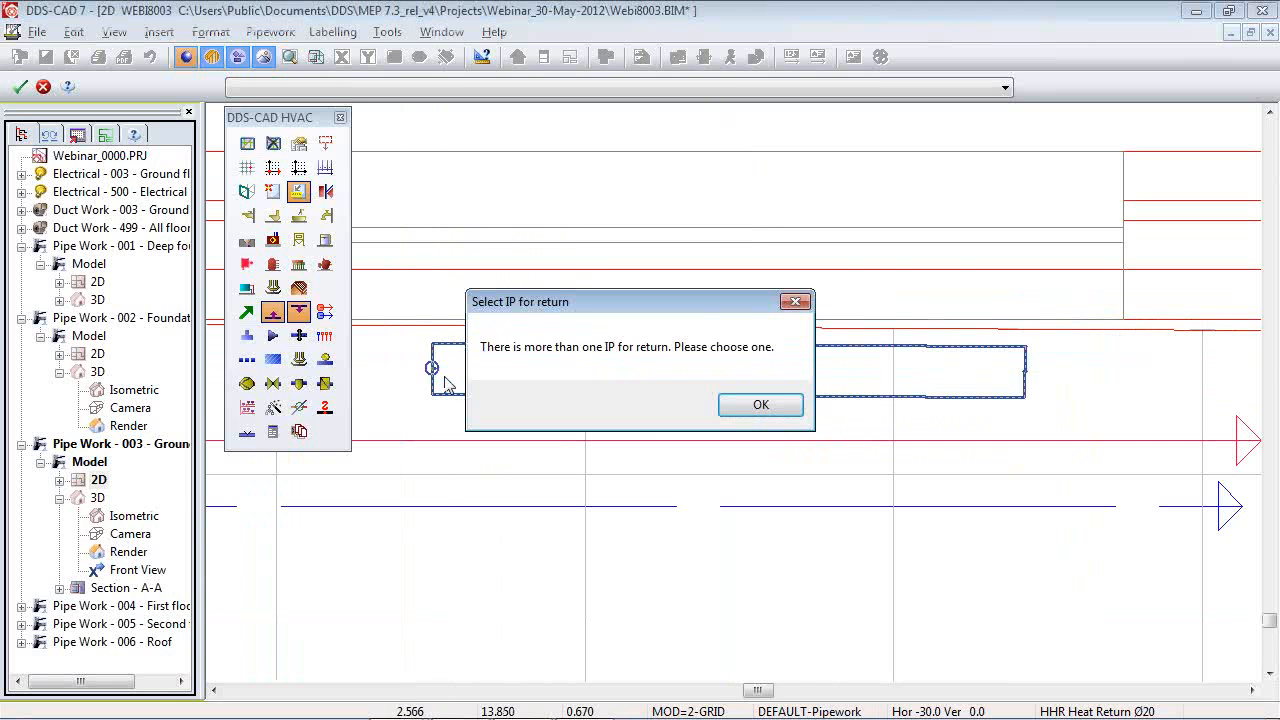
{"action": "left_click", "coordinate": [760, 405]}
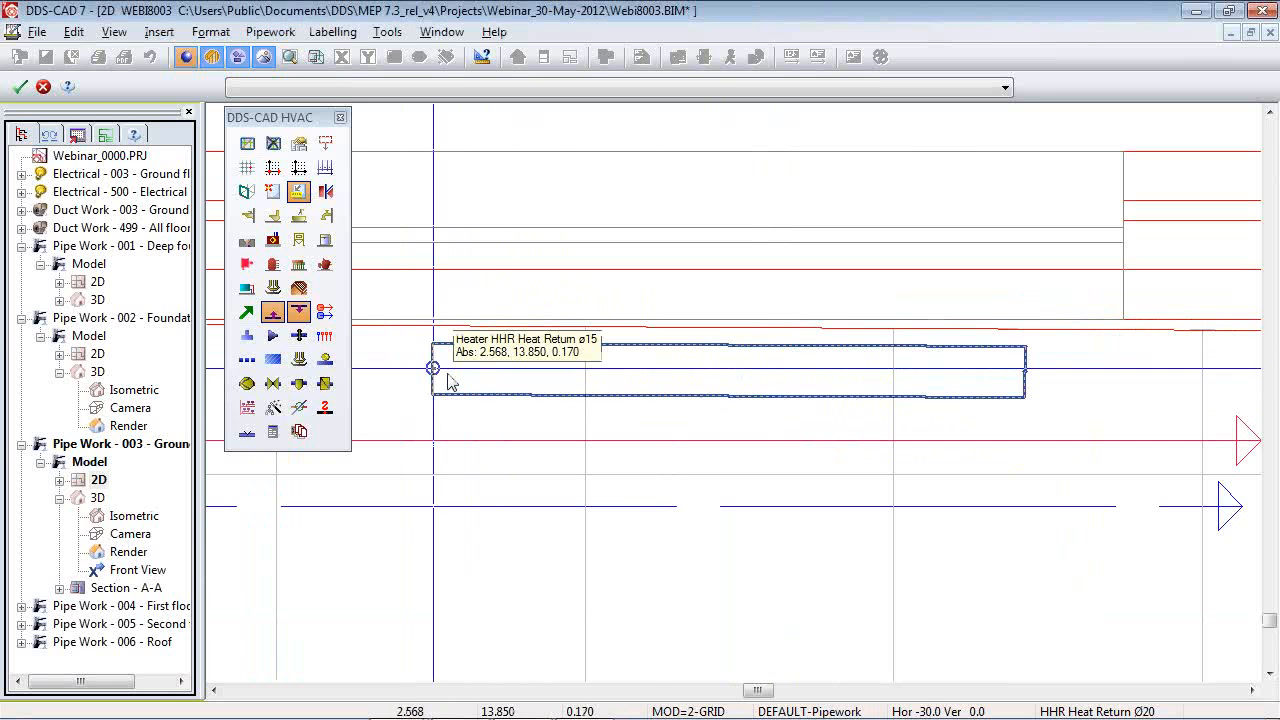
{"action": "scroll", "coordinate": [435, 382], "scroll_direction": "down", "scroll_amount": 2}
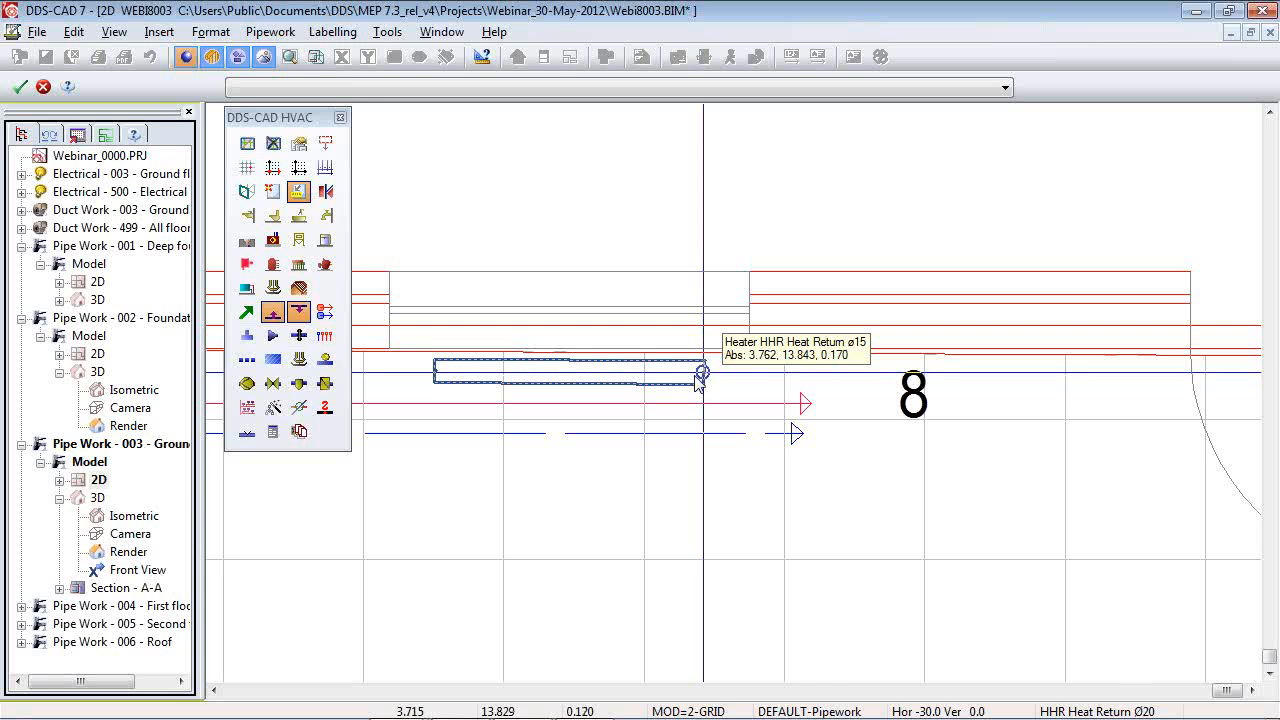
{"action": "left_click", "coordinate": [700, 379]}
{"action": "scroll", "coordinate": [780, 440], "scroll_direction": "up", "scroll_amount": 2}
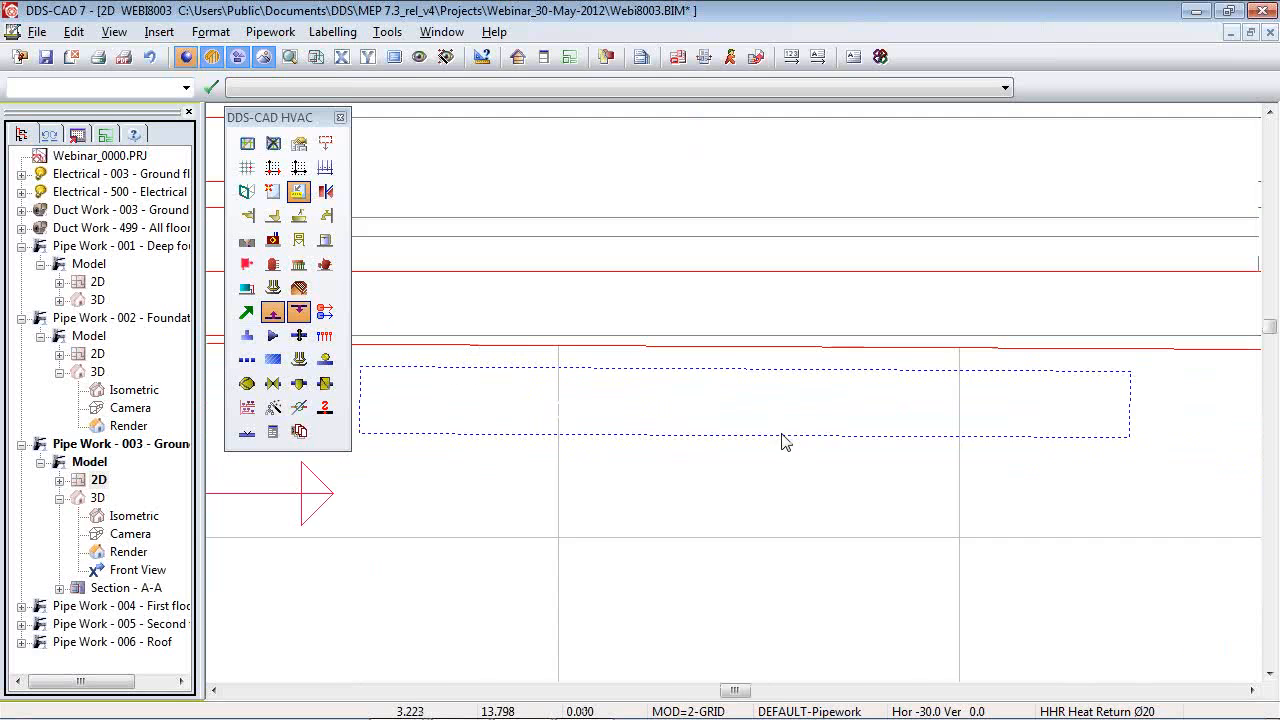
Inspect the upper-wall radiator and its flow and return connections in a 3D camera view, and return to the 2D plan.
{"action": "scroll", "coordinate": [692, 464], "scroll_direction": "down", "scroll_amount": 1}
{"action": "left_click_drag", "start_coordinate": [484, 536], "coordinate": [964, 378]}
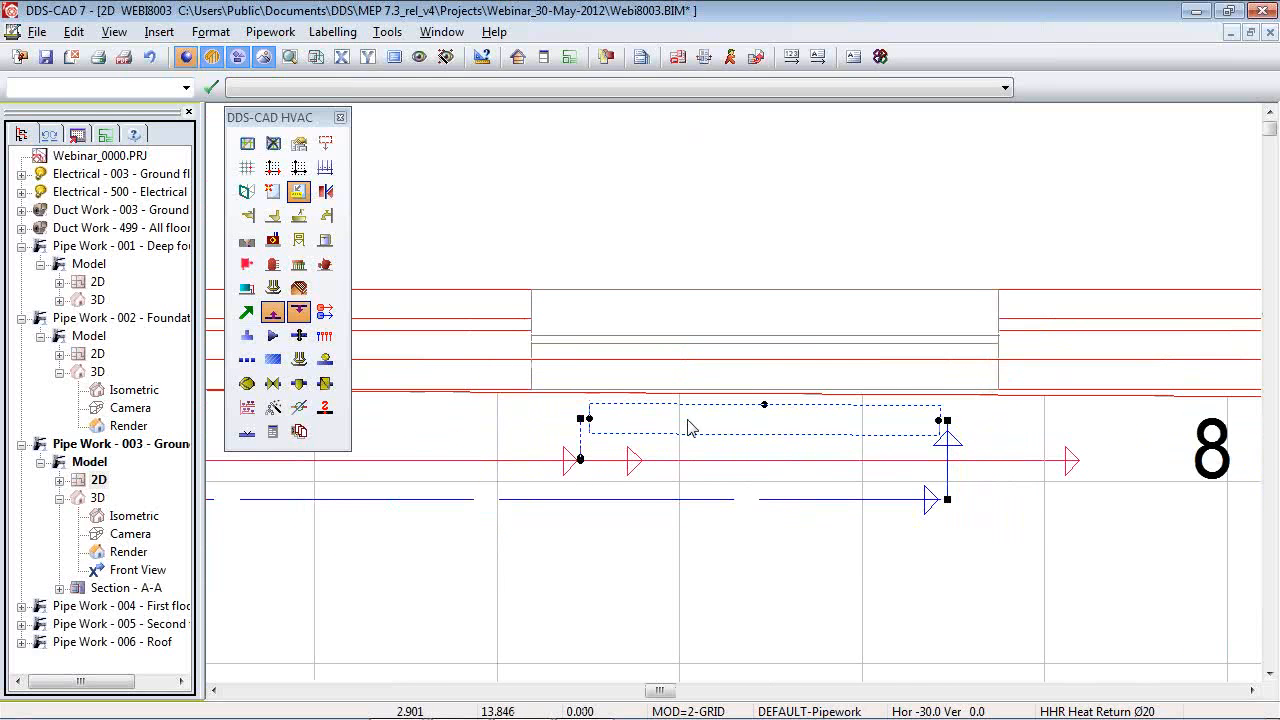
{"action": "left_click", "coordinate": [315, 56]}
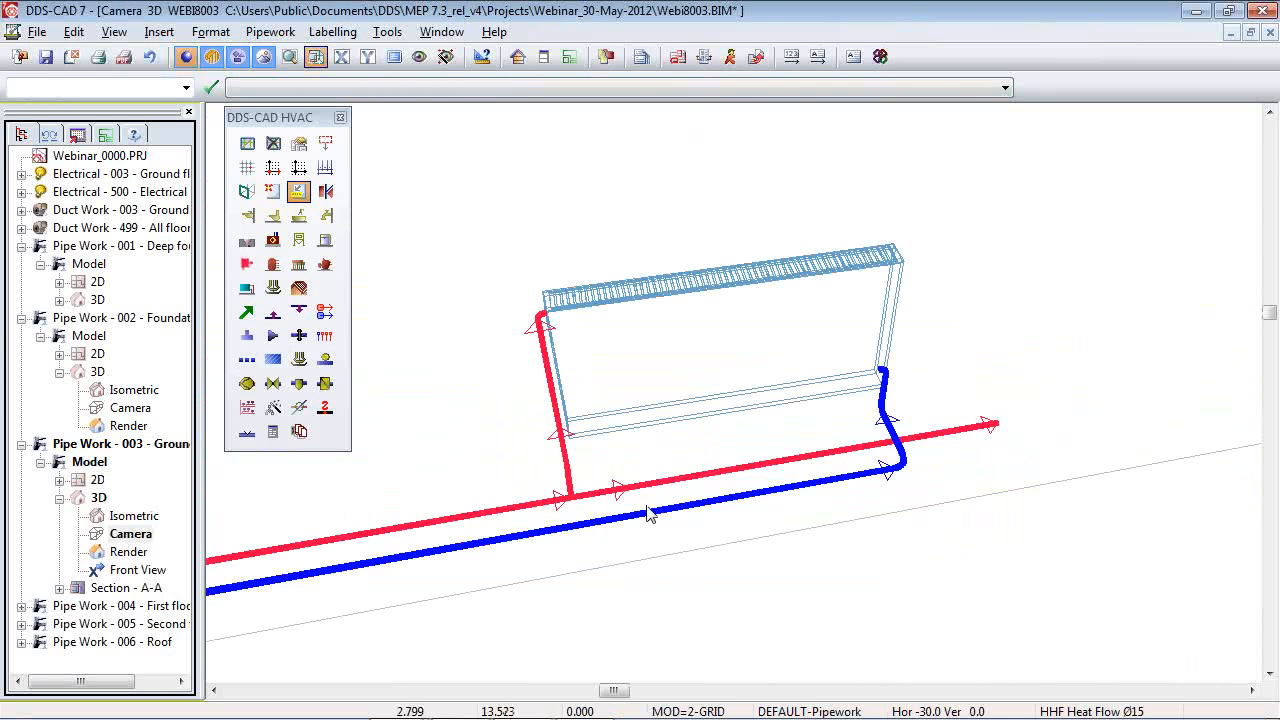
{"action": "left_click_drag", "start_coordinate": [648, 514], "coordinate": [700, 440]}
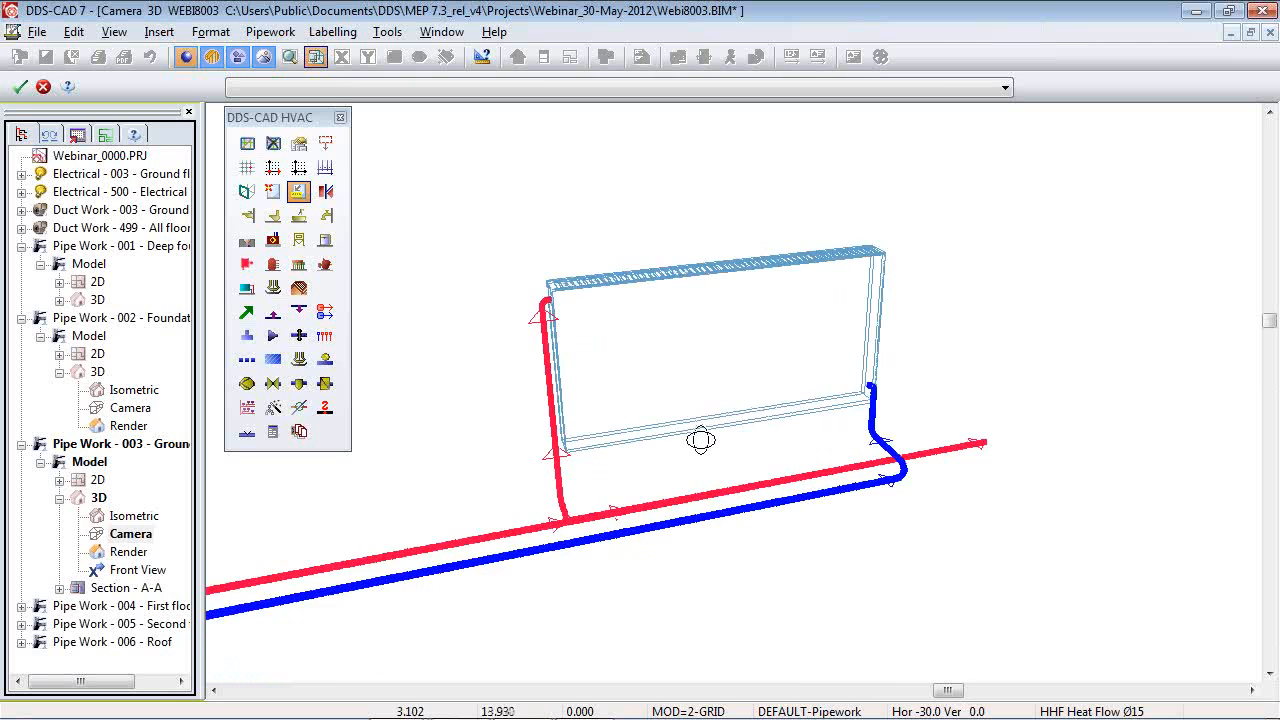
{"action": "left_click", "coordinate": [700, 440]}
{"action": "double_click", "coordinate": [96, 481]}
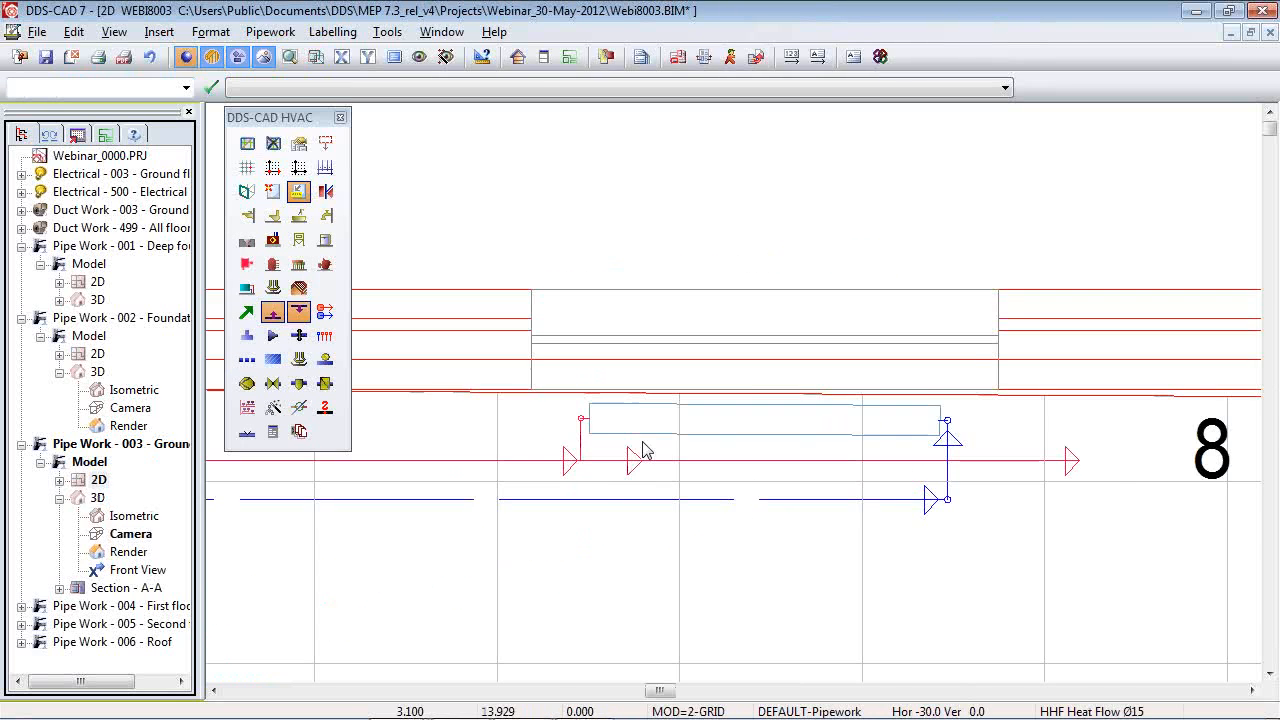
{"action": "scroll", "coordinate": [543, 469], "scroll_direction": "up", "scroll_amount": 2}
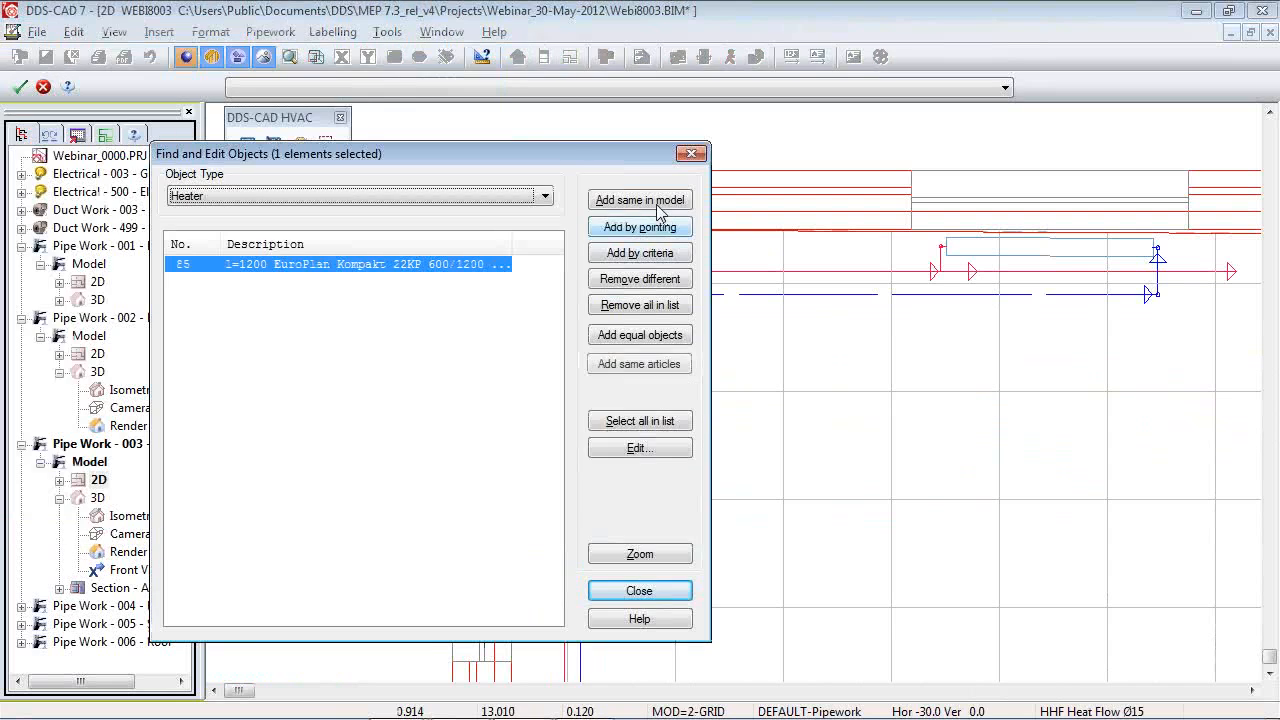
{"action": "left_click", "coordinate": [640, 200]}
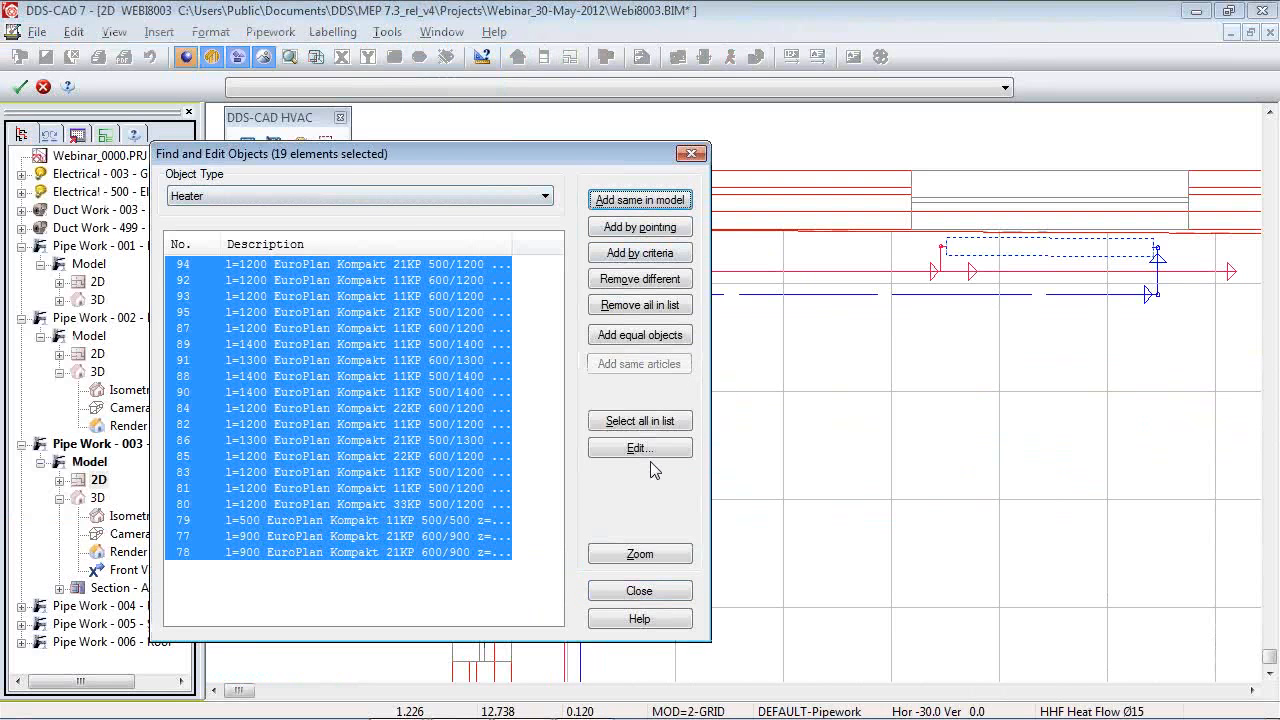
{"action": "left_click", "coordinate": [638, 591]}
{"action": "right_click", "coordinate": [669, 356]}
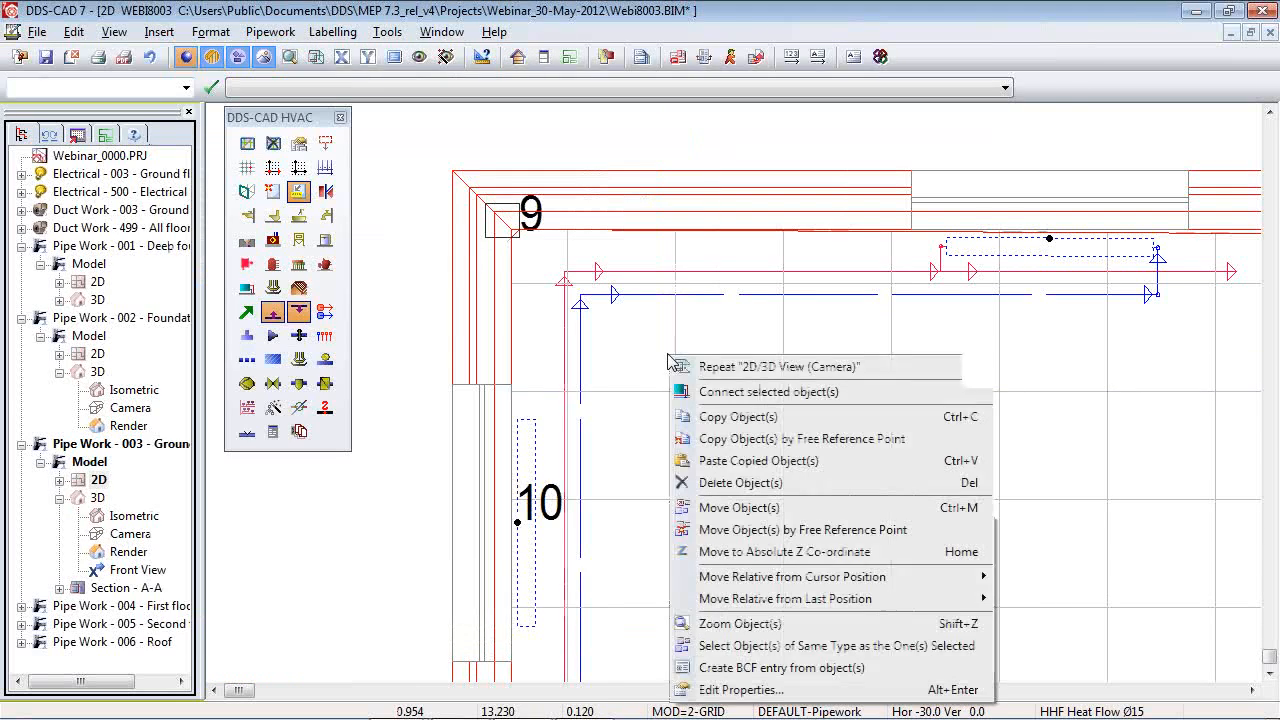
{"action": "left_click", "coordinate": [503, 272]}
Select the radiators along the outer walls of the meeting room and the two gridded offices by pointing.
{"action": "scroll", "coordinate": [503, 272], "scroll_direction": "down", "scroll_amount": 5}
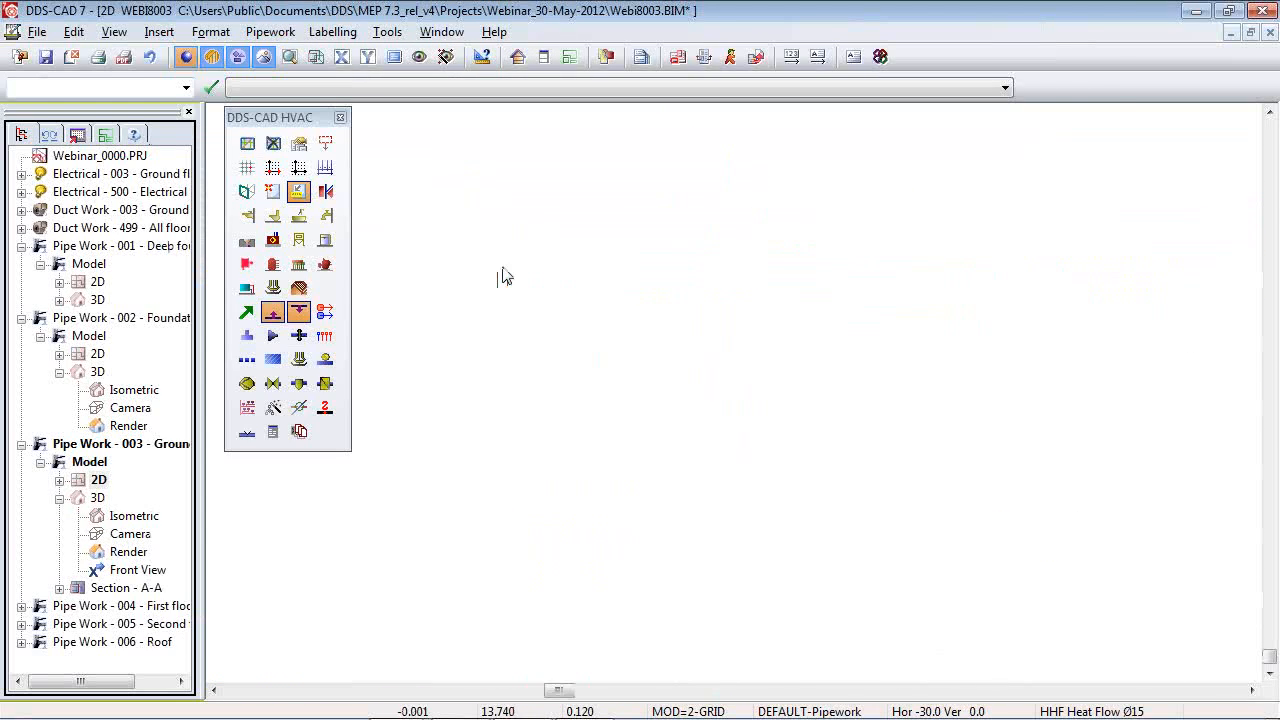
{"action": "scroll", "coordinate": [511, 282], "scroll_direction": "up", "scroll_amount": 1}
{"action": "scroll", "coordinate": [511, 318], "scroll_direction": "up", "scroll_amount": 3}
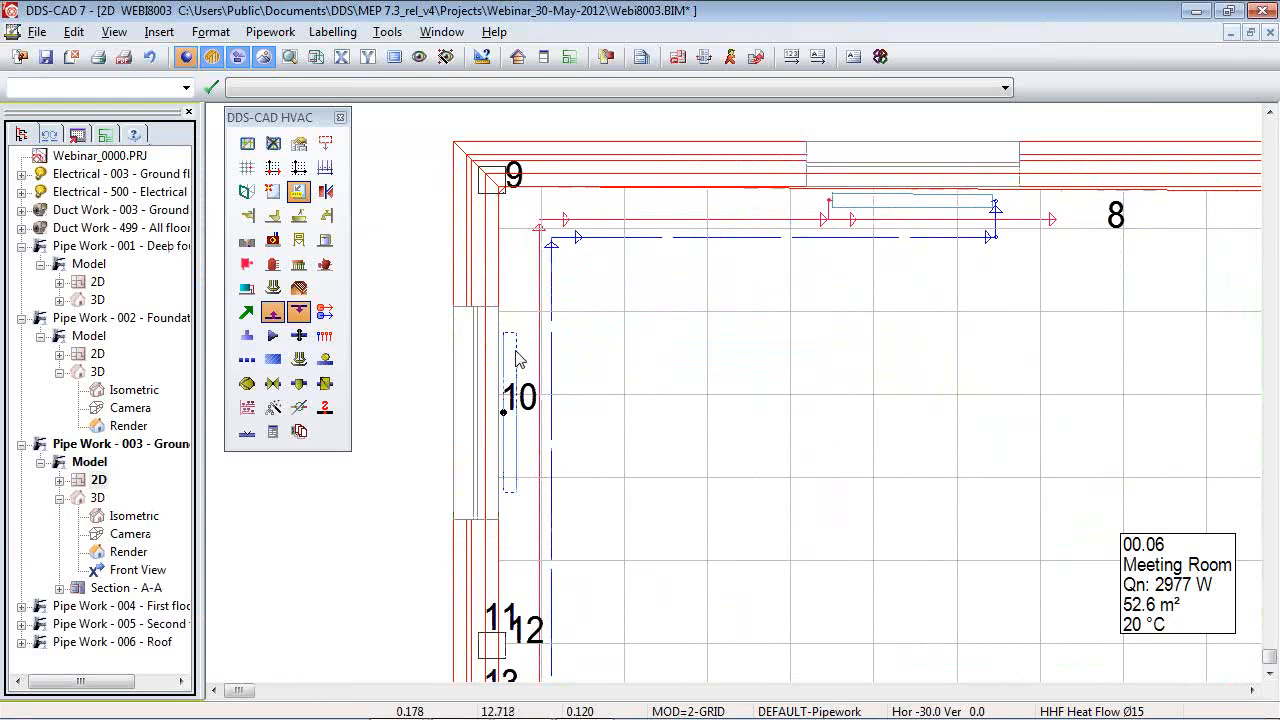
{"action": "right_click", "coordinate": [514, 343]}
{"action": "left_click", "coordinate": [660, 659]}
{"action": "scroll", "coordinate": [648, 597], "scroll_direction": "down", "scroll_amount": 6}
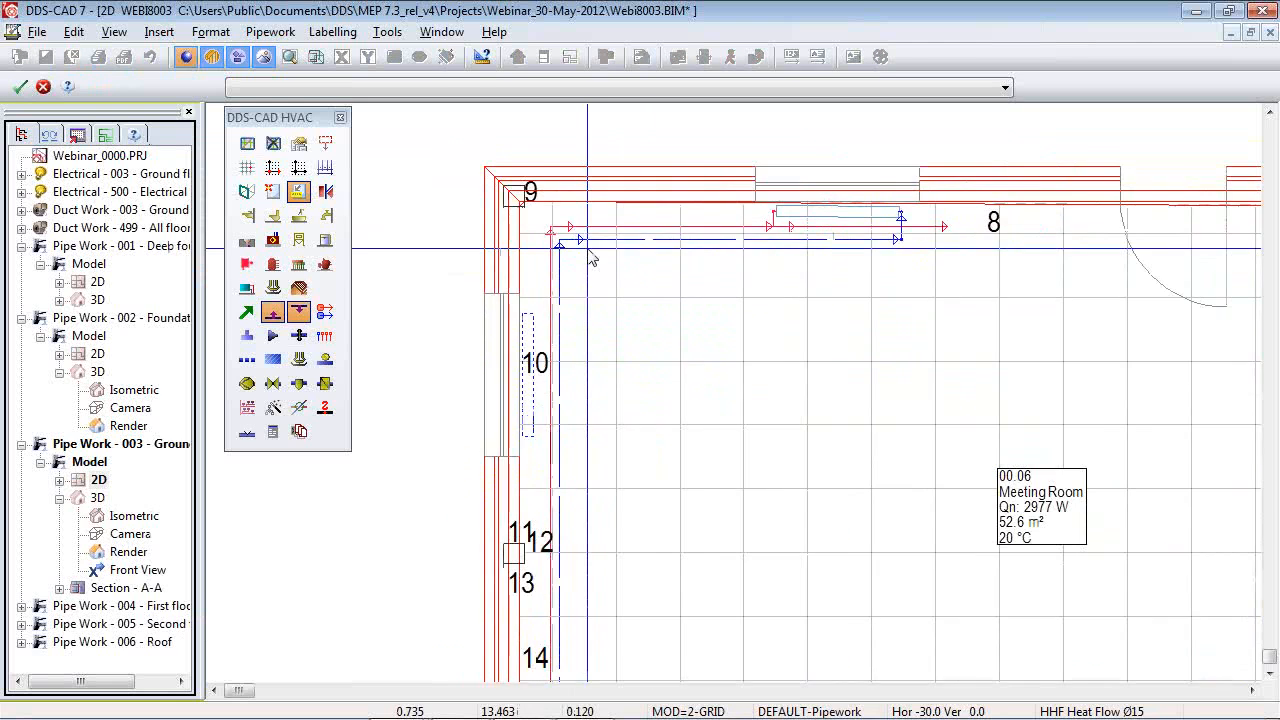
{"action": "scroll", "coordinate": [648, 597], "scroll_direction": "down", "scroll_amount": 3}
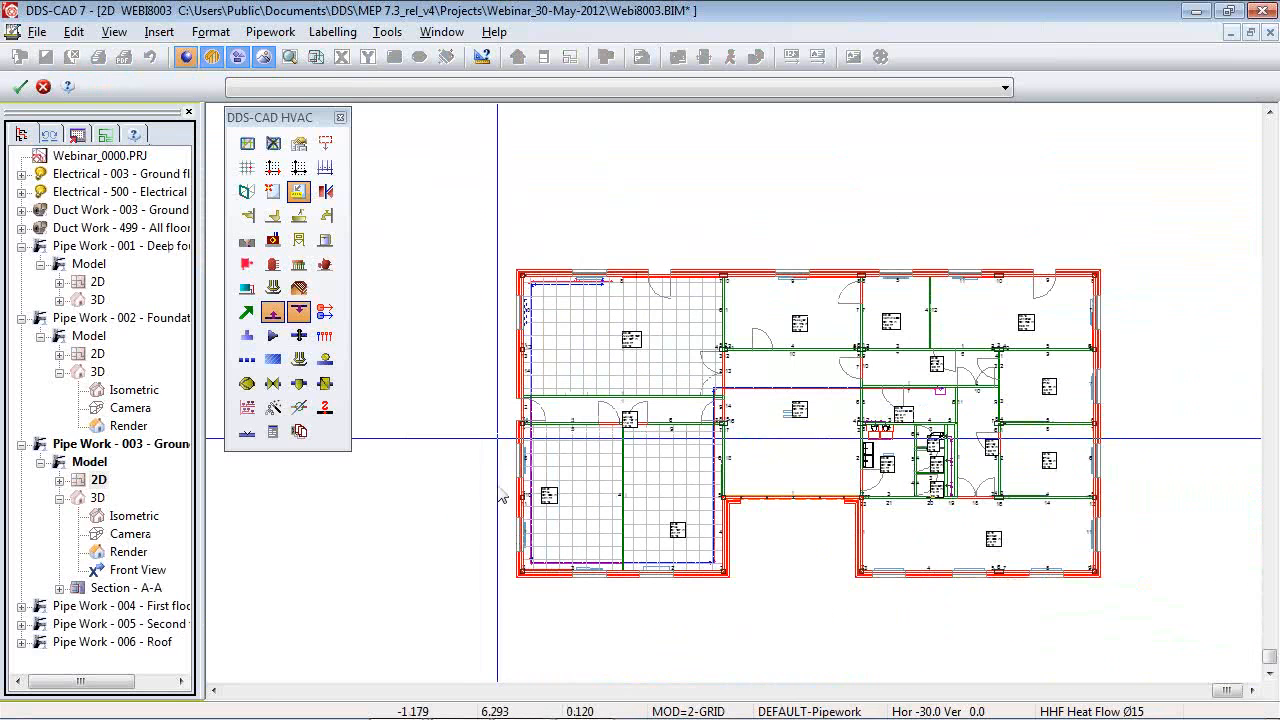
{"action": "key", "text": "Return"}
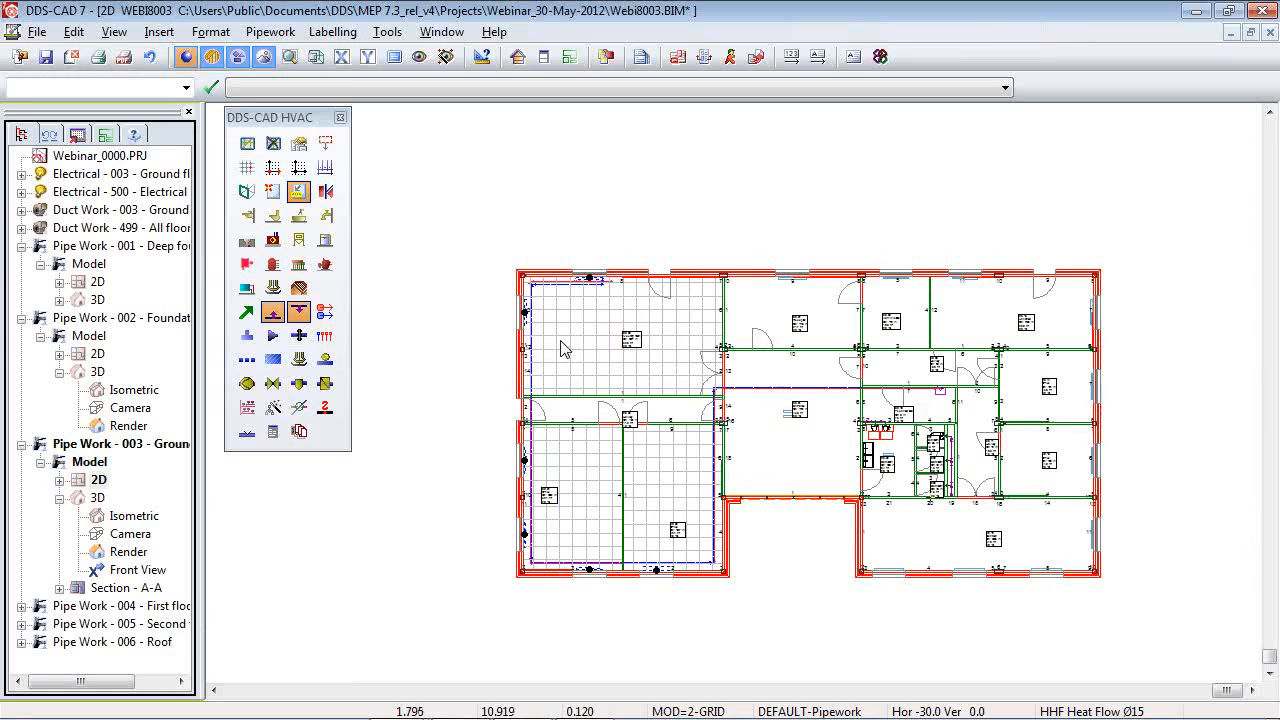
Start connecting the selected radiators using the connection type From side to floor (direct).
{"action": "scroll", "coordinate": [520, 330], "scroll_direction": "up", "scroll_amount": 3}
{"action": "right_click", "coordinate": [560, 287]}
{"action": "left_click", "coordinate": [651, 317]}
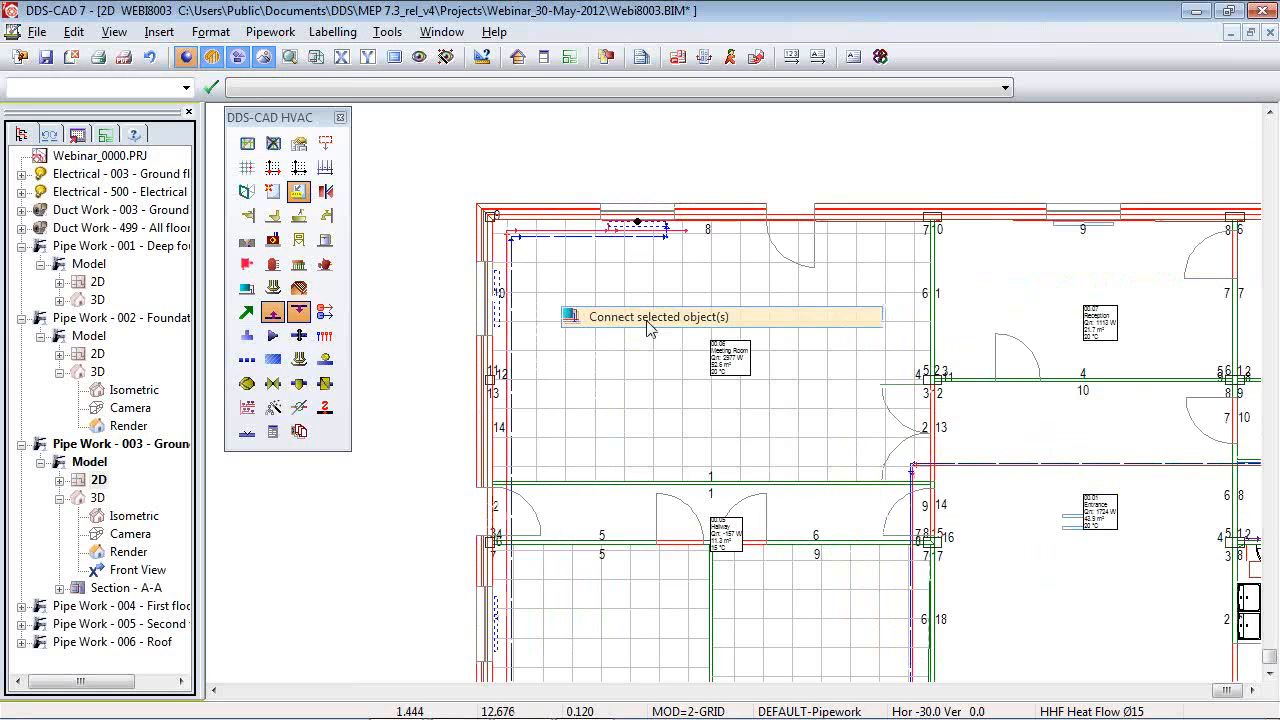
{"action": "left_click", "coordinate": [486, 319]}
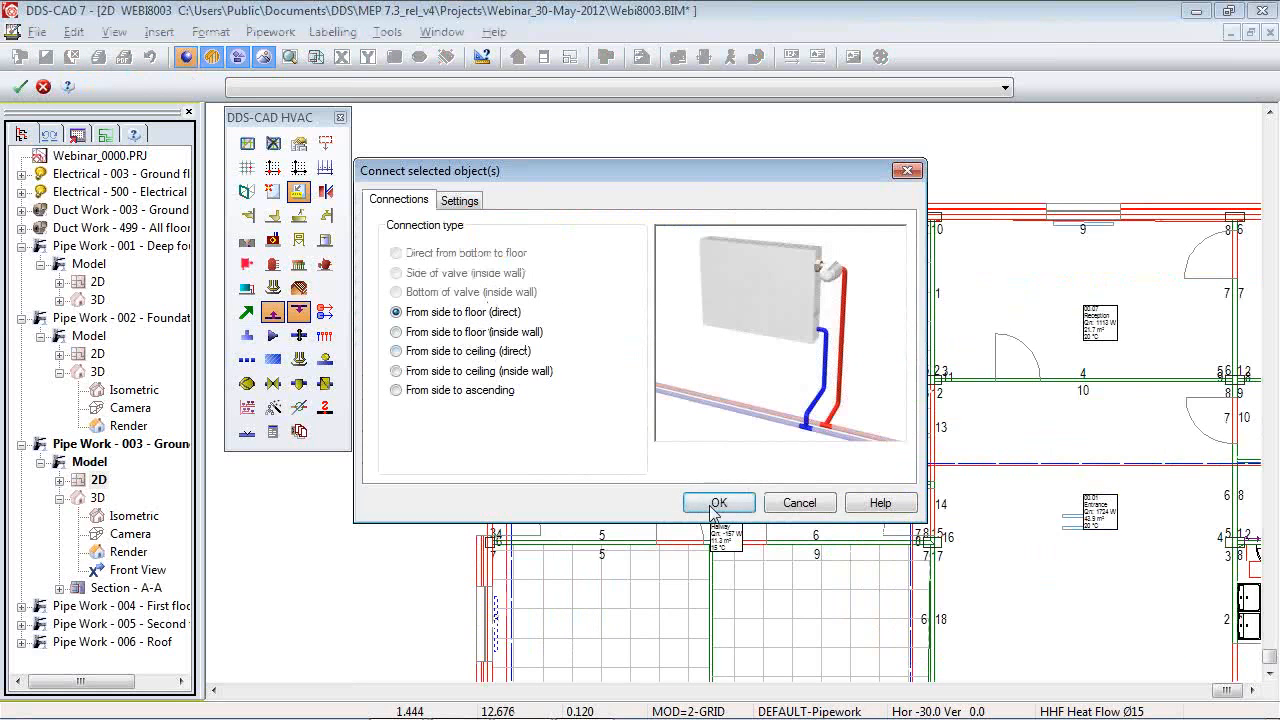
{"action": "left_click", "coordinate": [718, 502]}
{"action": "left_click", "coordinate": [760, 385]}
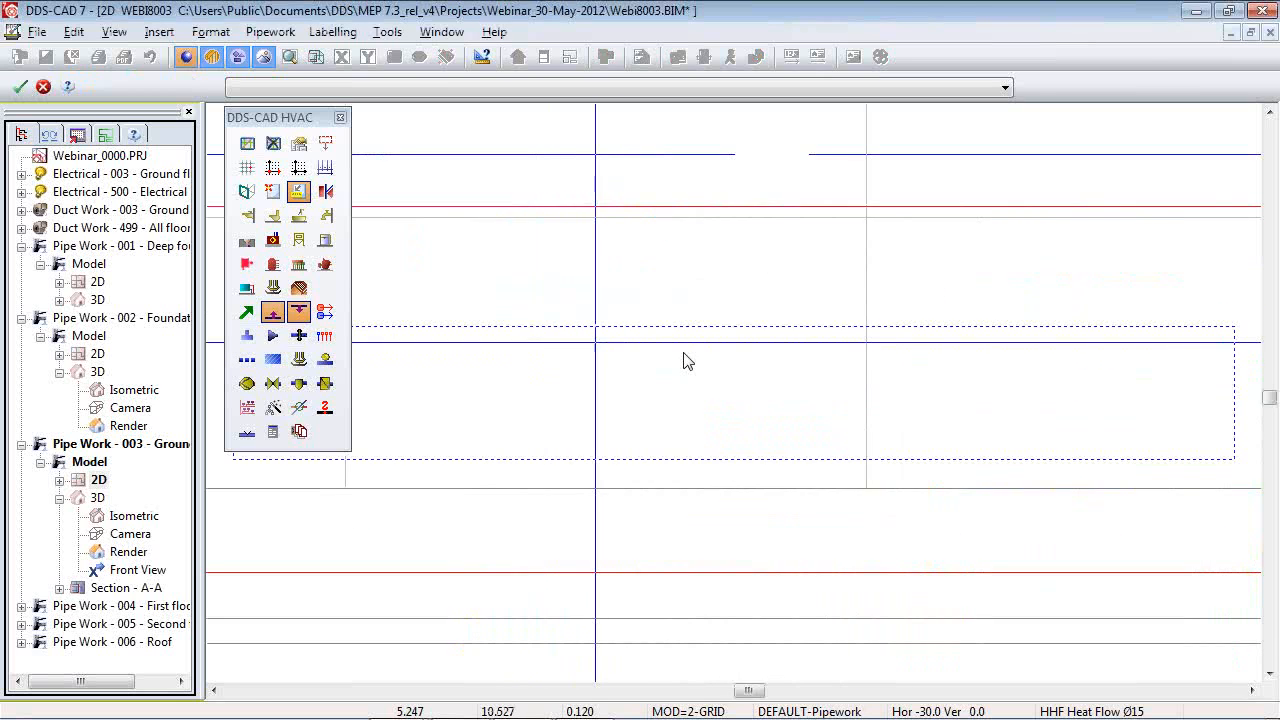
Choose the right end as supply and the left end as return for office 00.03's radiator, and finish connecting the selected radiators.
{"action": "scroll", "coordinate": [860, 368], "scroll_direction": "down", "scroll_amount": 4}
{"action": "scroll", "coordinate": [722, 530], "scroll_direction": "down", "scroll_amount": 3}
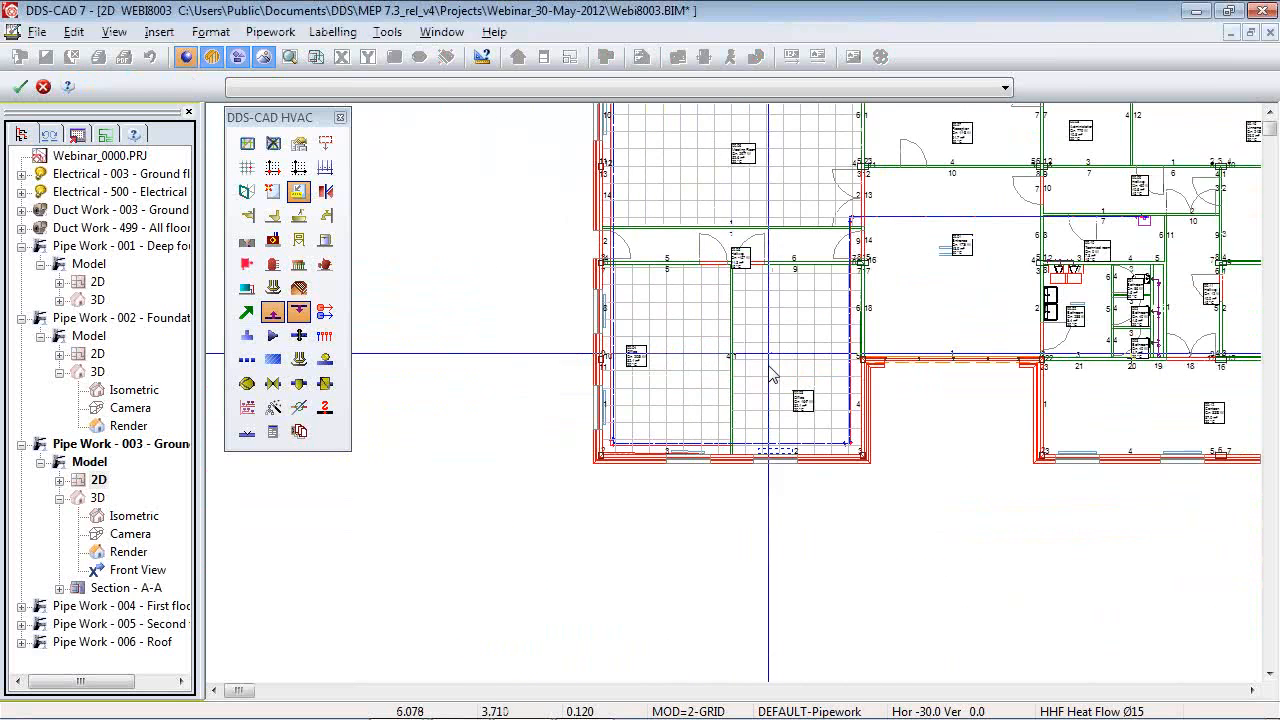
{"action": "scroll", "coordinate": [734, 473], "scroll_direction": "down", "scroll_amount": 3}
{"action": "scroll", "coordinate": [742, 320], "scroll_direction": "up", "scroll_amount": 1}
{"action": "scroll", "coordinate": [742, 304], "scroll_direction": "up", "scroll_amount": 5}
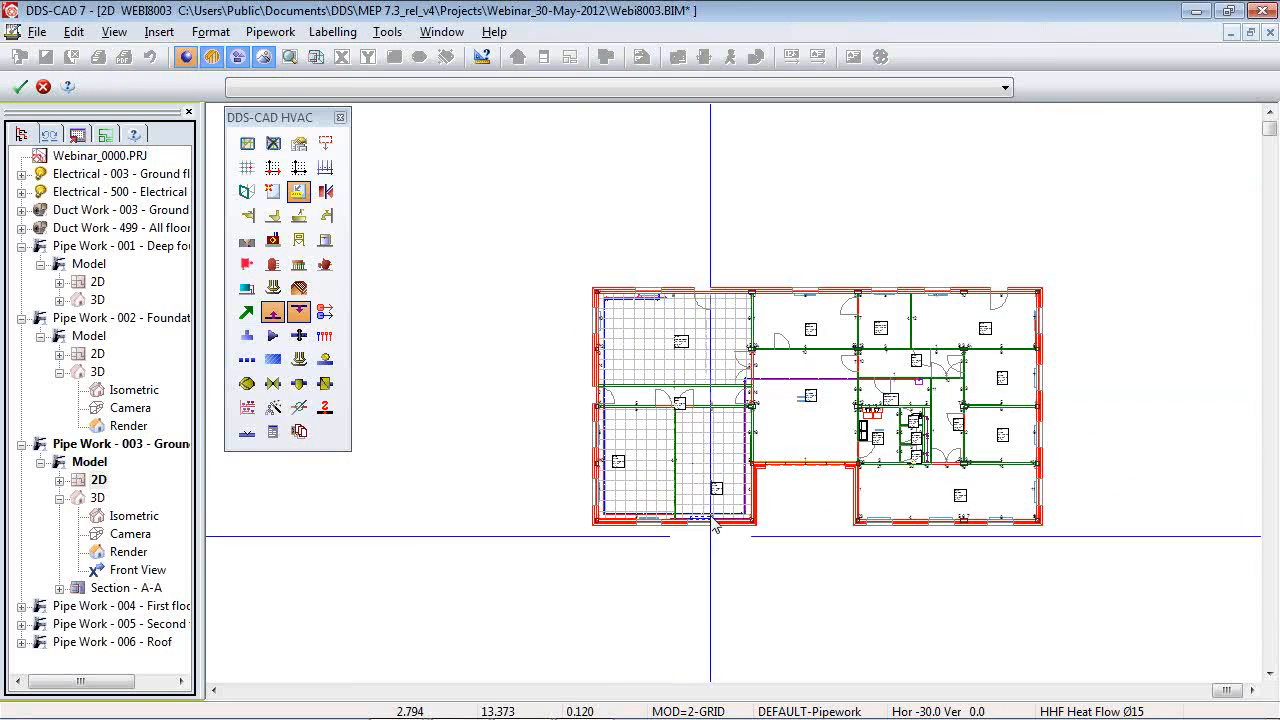
{"action": "left_click", "coordinate": [700, 563]}
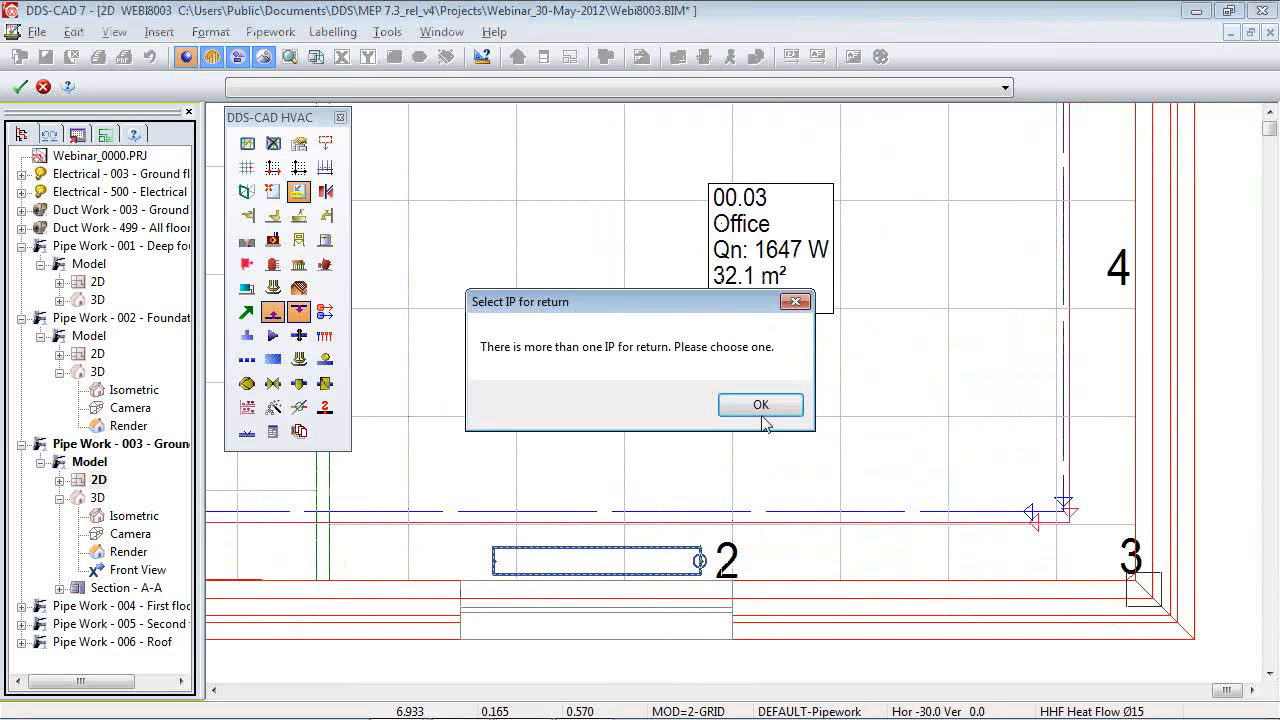
{"action": "left_click", "coordinate": [763, 402]}
{"action": "left_click", "coordinate": [495, 560]}
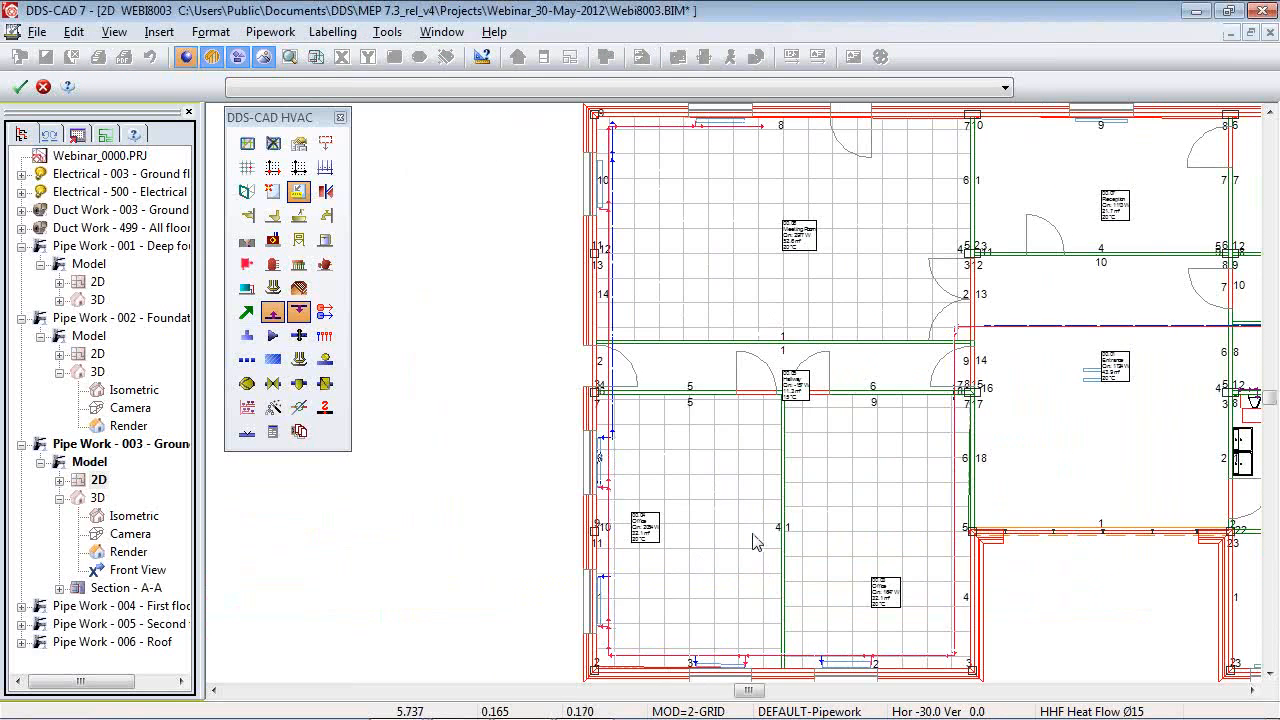
{"action": "left_click", "coordinate": [600, 440]}
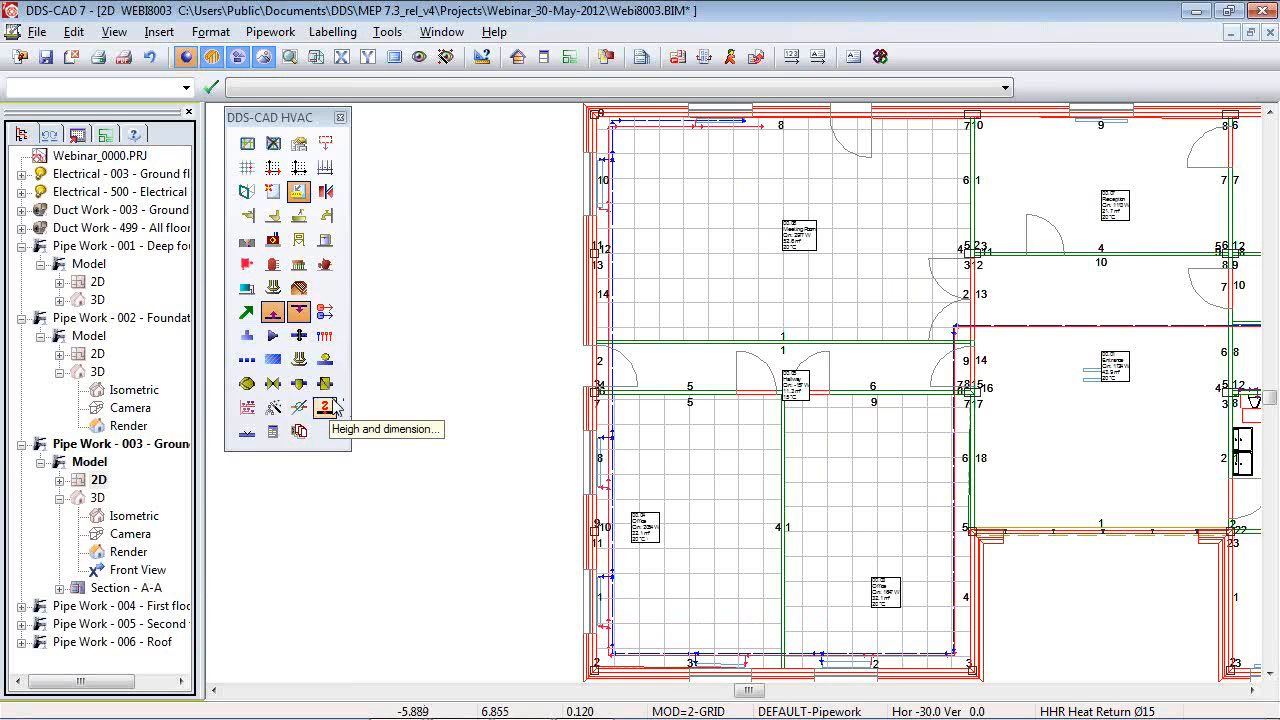
Examine the connected radiators and their flow and return pipes from several angles in the render view, and return to the 2D plan.
{"action": "double_click", "coordinate": [122, 555]}
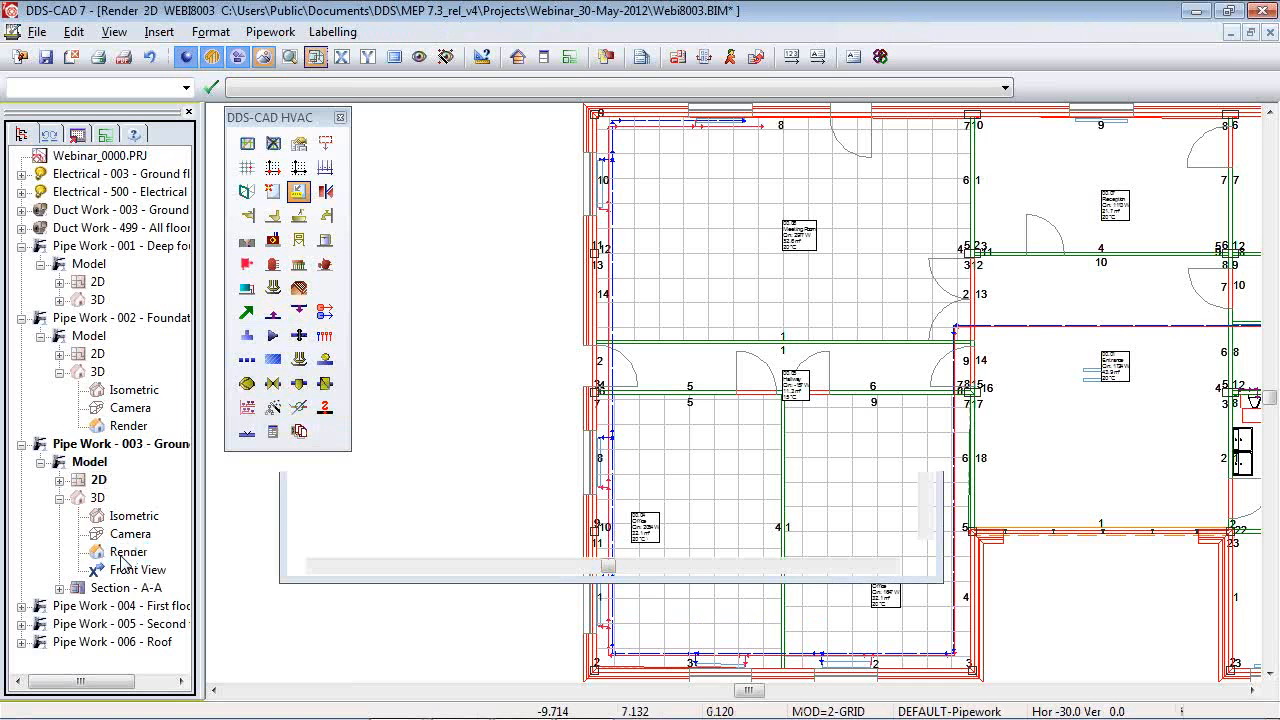
{"action": "scroll", "coordinate": [850, 310], "scroll_direction": "down", "scroll_amount": 6}
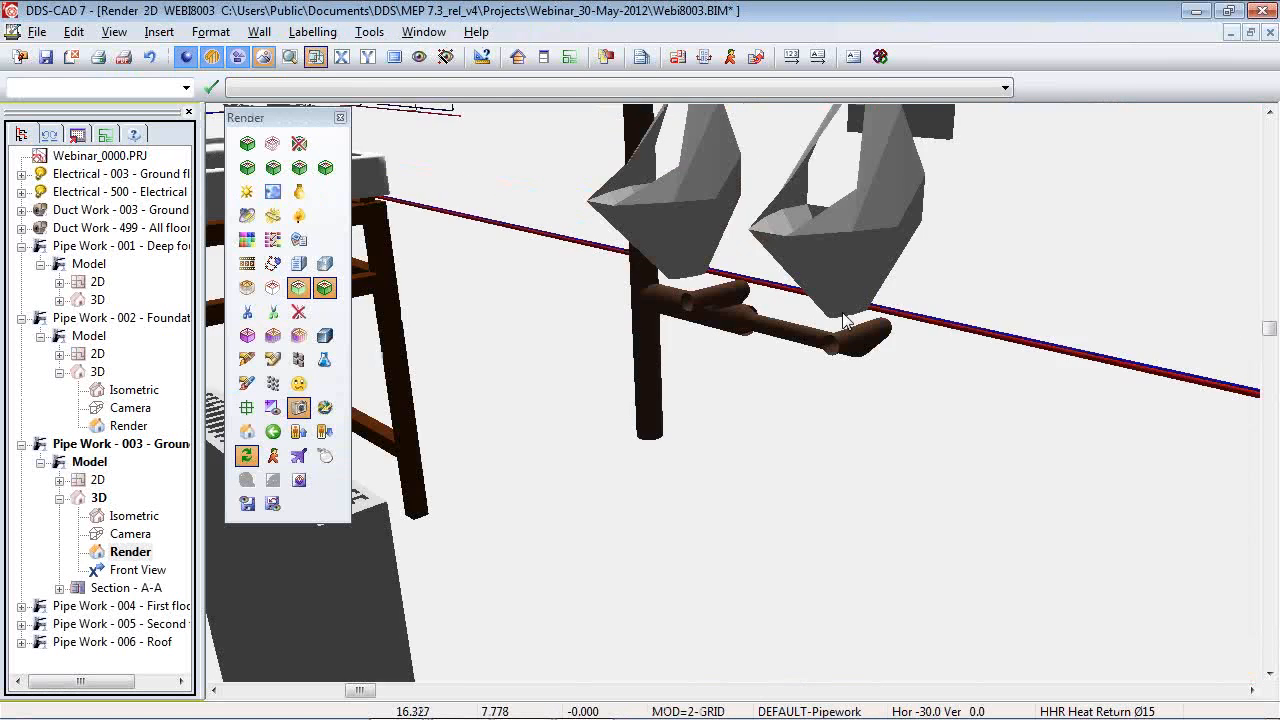
{"action": "left_click_drag", "start_coordinate": [578, 350], "coordinate": [951, 364]}
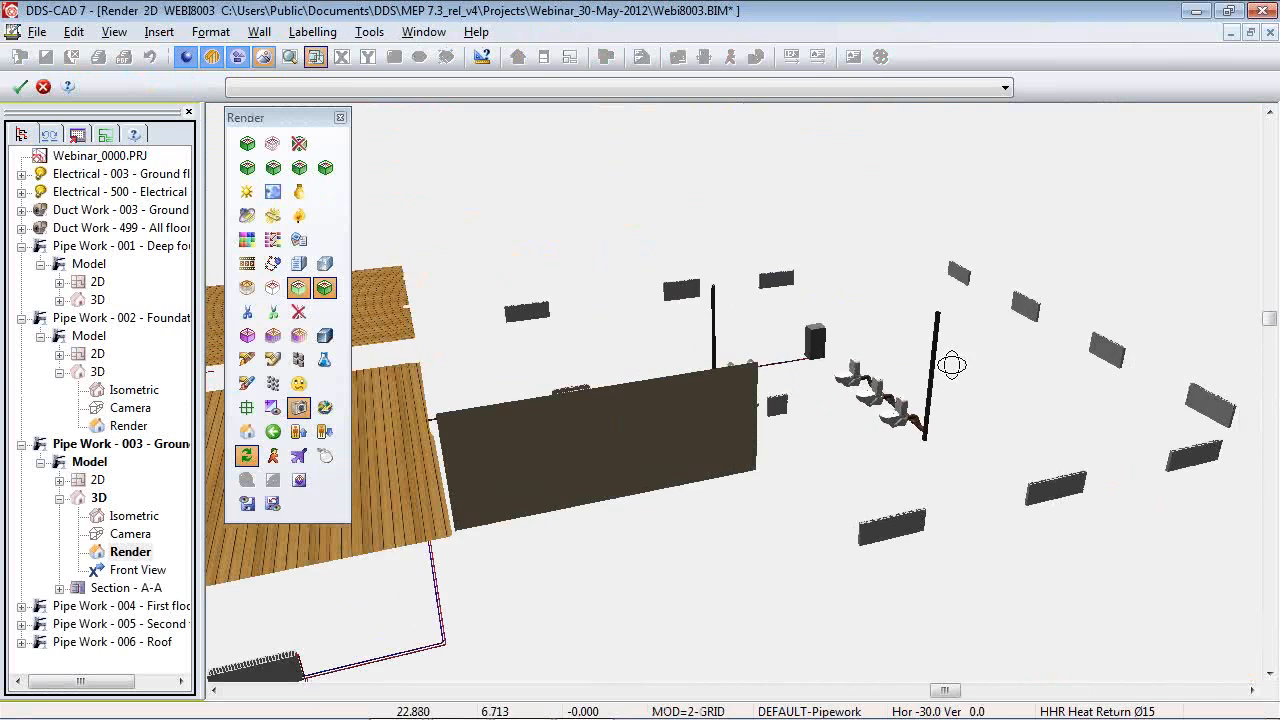
{"action": "left_click", "coordinate": [297, 666]}
{"action": "scroll", "coordinate": [940, 565], "scroll_direction": "up", "scroll_amount": 5}
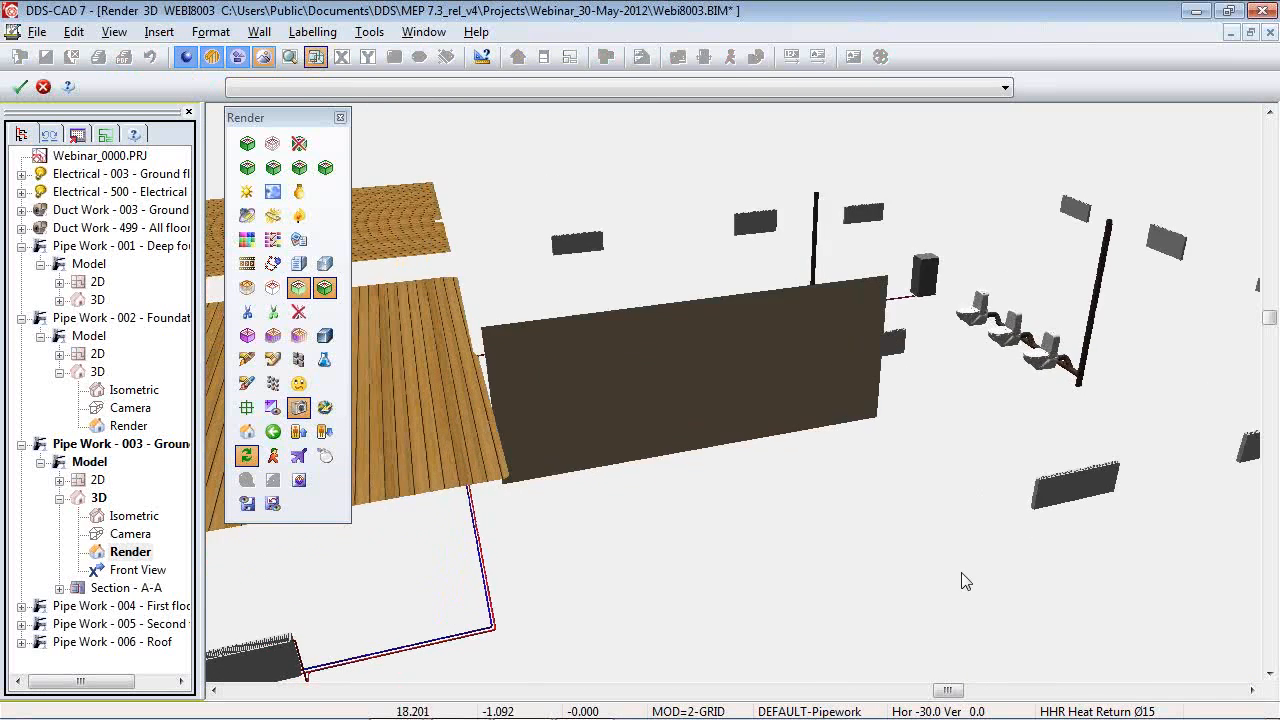
{"action": "scroll", "coordinate": [912, 544], "scroll_direction": "down", "scroll_amount": 5}
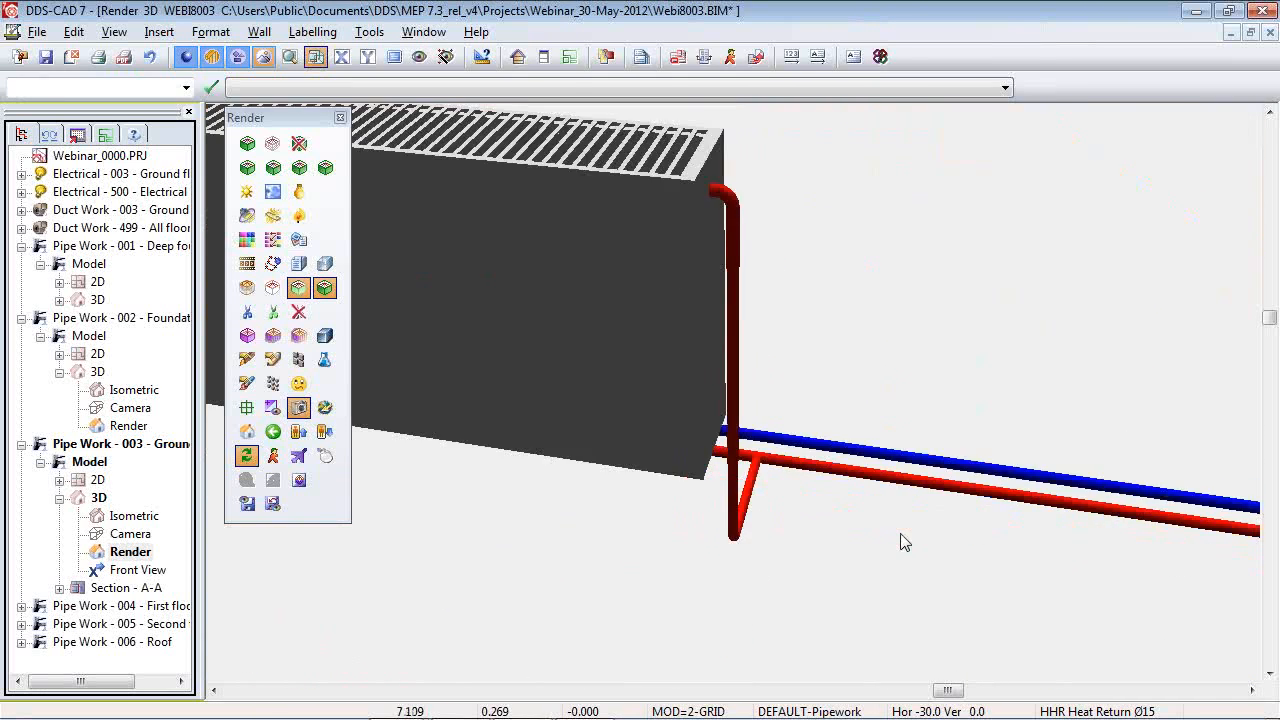
{"action": "left_click_drag", "start_coordinate": [637, 393], "coordinate": [877, 277]}
{"action": "scroll", "coordinate": [540, 348], "scroll_direction": "down", "scroll_amount": 3}
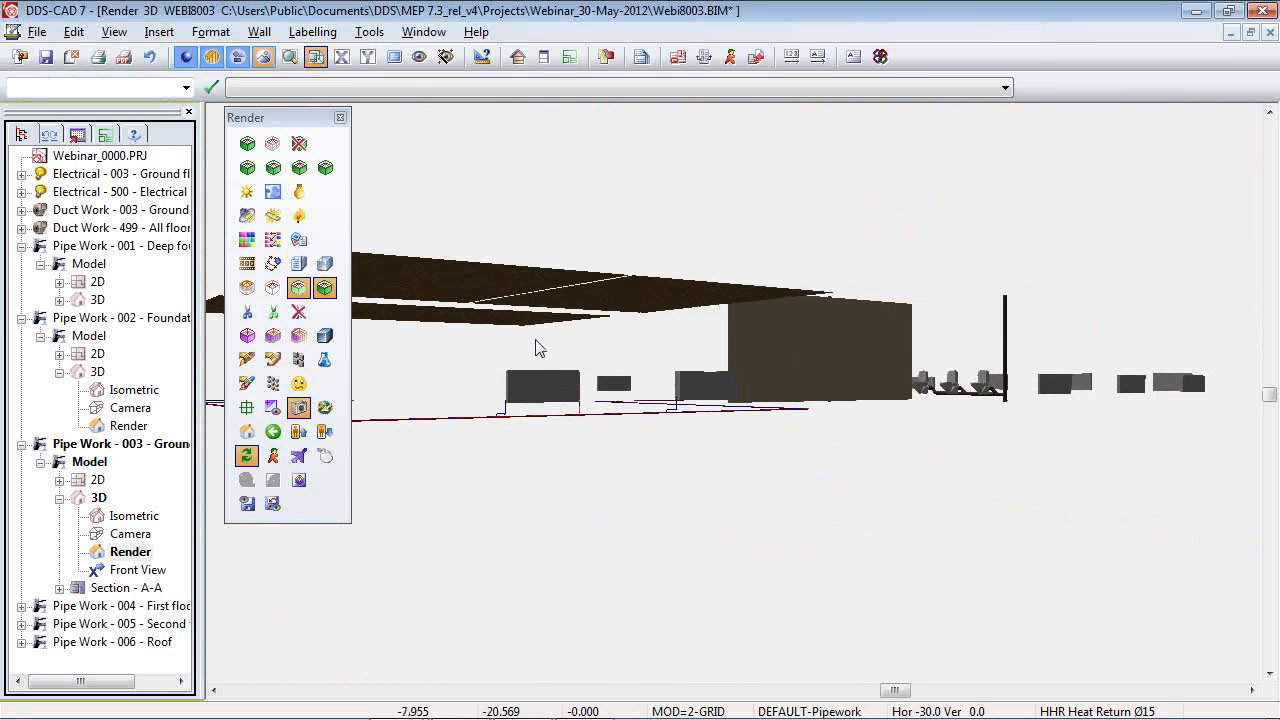
{"action": "left_click_drag", "start_coordinate": [410, 356], "coordinate": [901, 374]}
{"action": "key", "text": "Escape"}
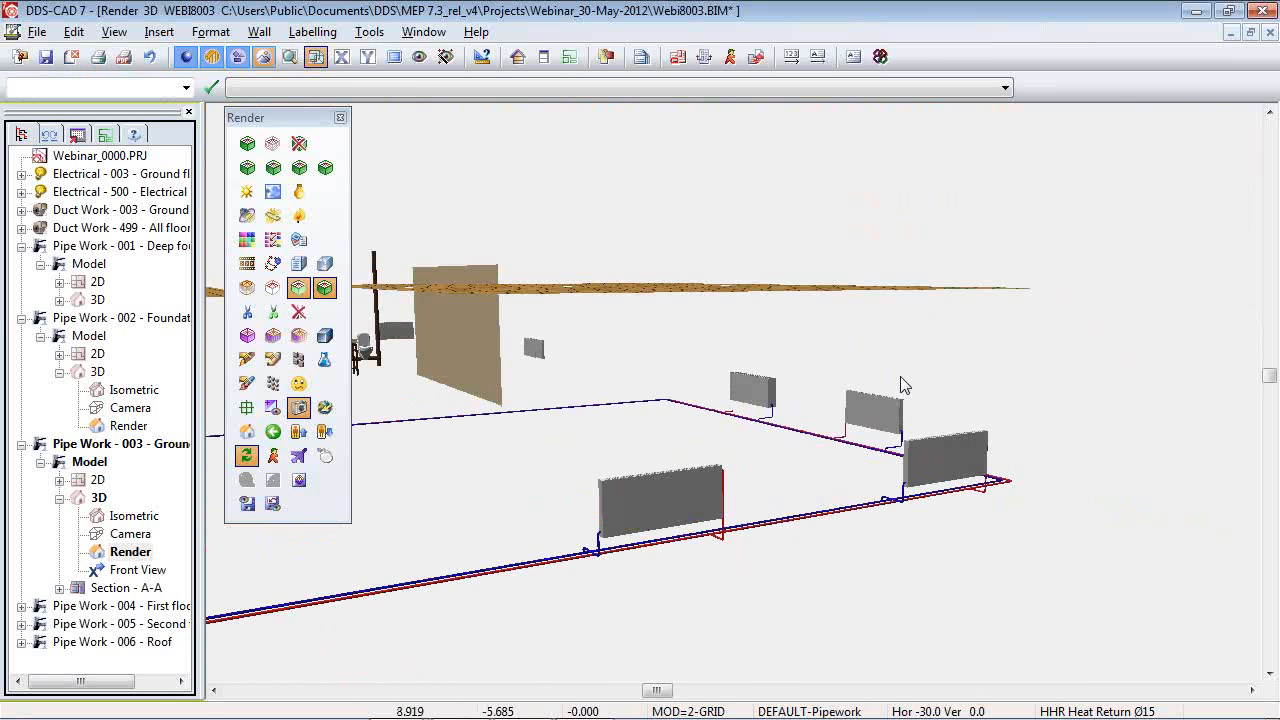
{"action": "left_click_drag", "start_coordinate": [665, 690], "coordinate": [483, 690]}
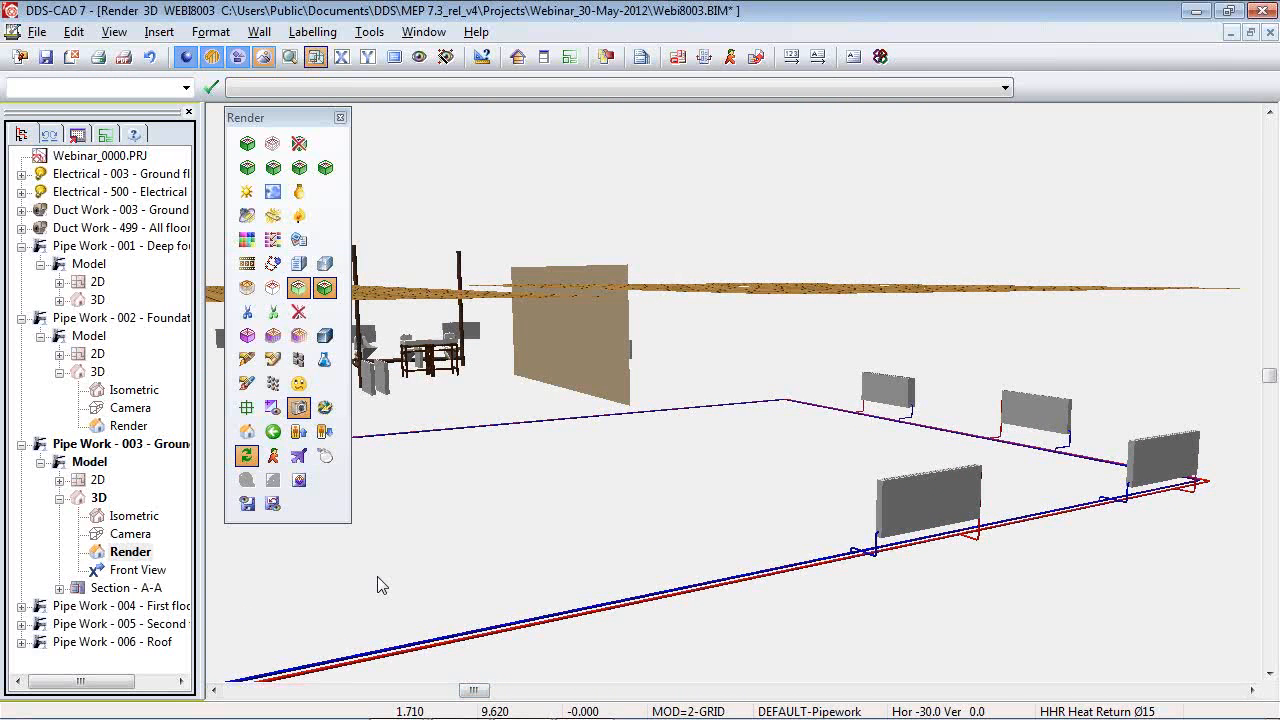
{"action": "double_click", "coordinate": [97, 480]}
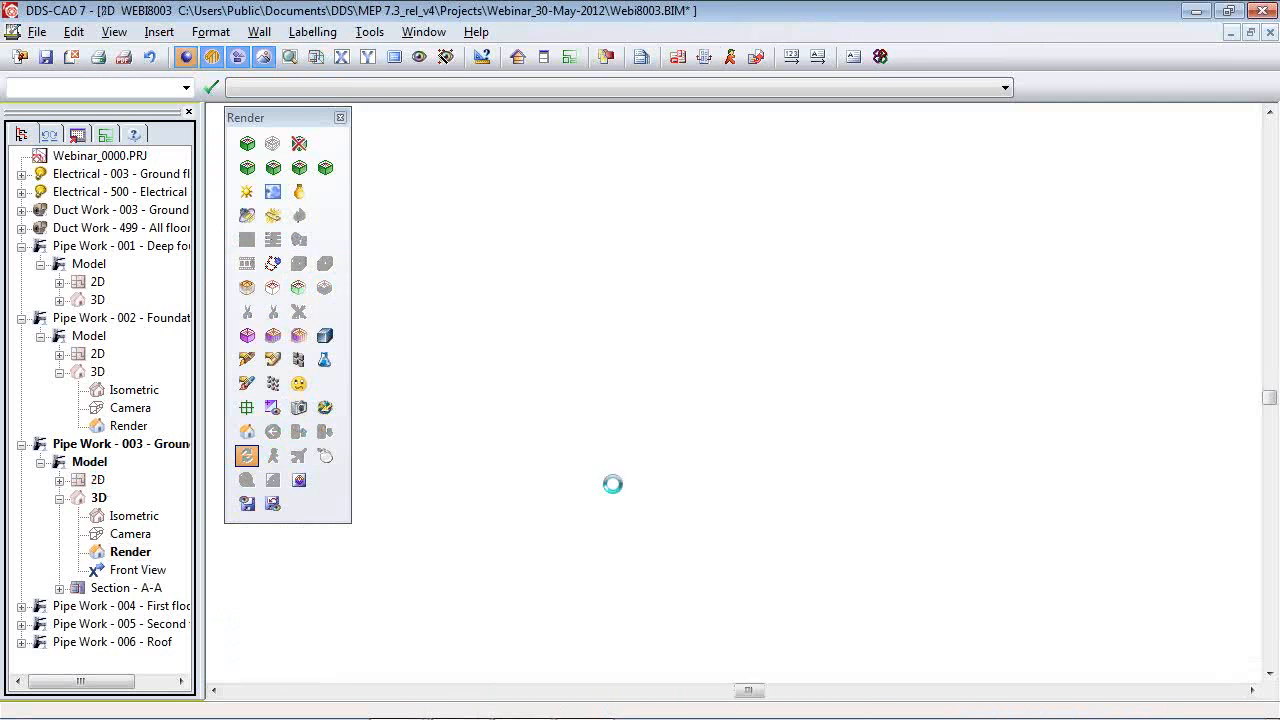
{"action": "scroll", "coordinate": [800, 447], "scroll_direction": "up", "scroll_amount": 6}
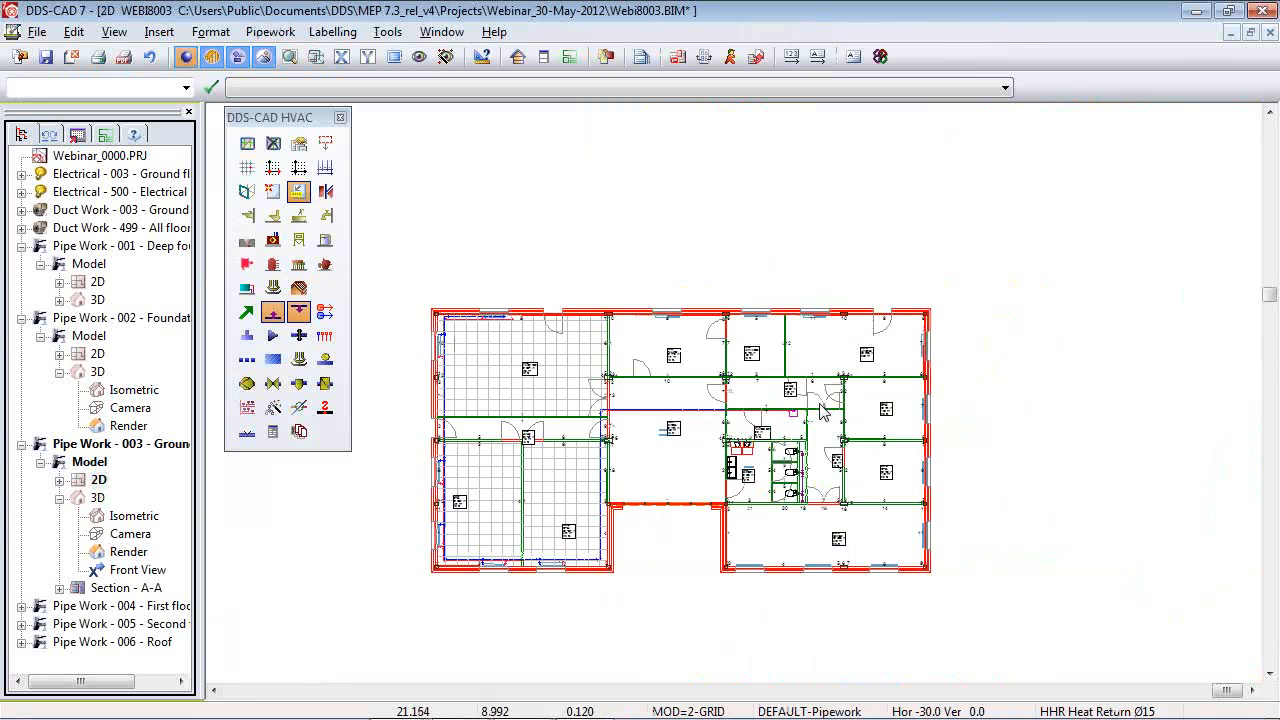
Select the flow and return pipe ends at the boiler and show them in the 3D camera view.
{"action": "scroll", "coordinate": [800, 447], "scroll_direction": "up", "scroll_amount": 3}
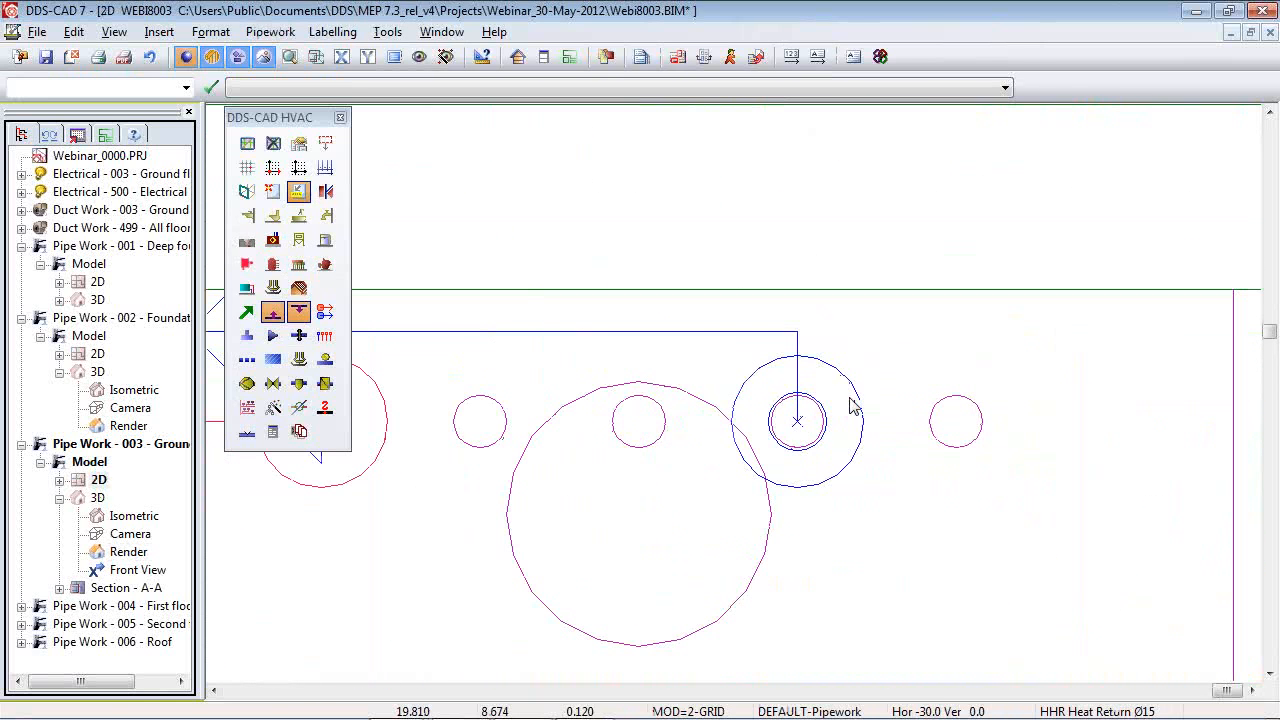
{"action": "left_click", "coordinate": [800, 385]}
{"action": "key", "text": "Return"}
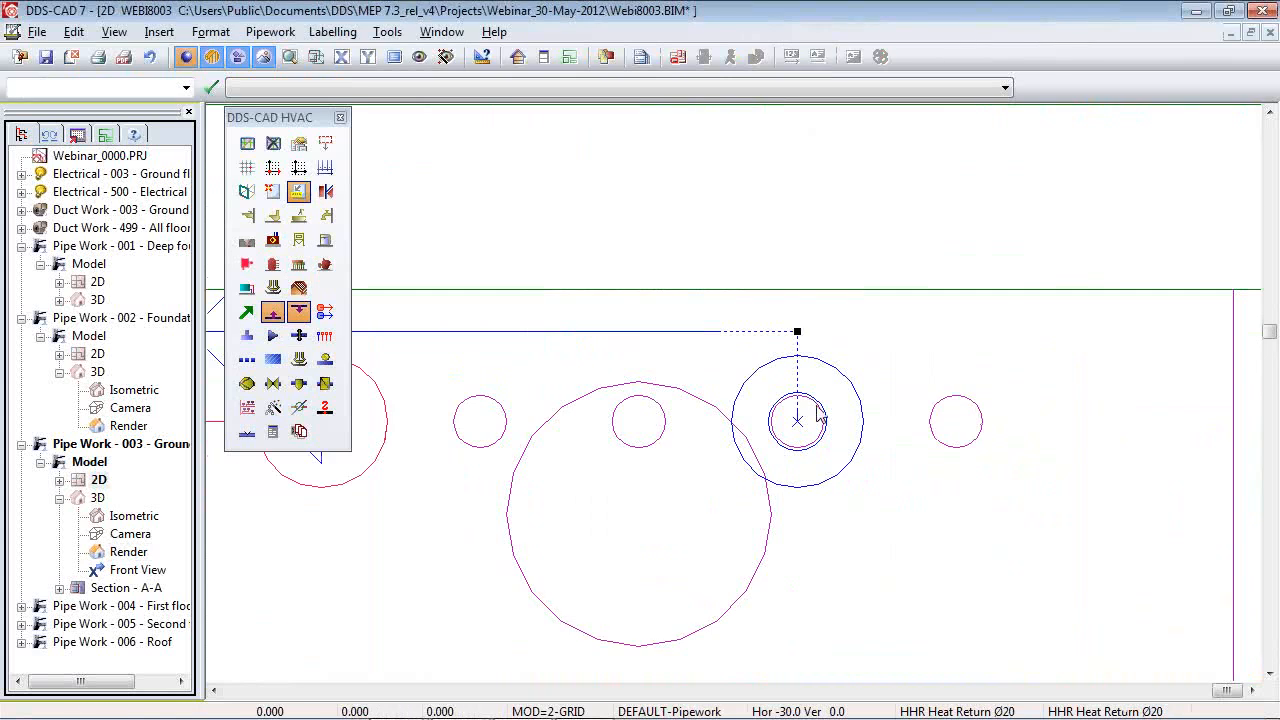
{"action": "scroll", "coordinate": [758, 455], "scroll_direction": "up", "scroll_amount": 2}
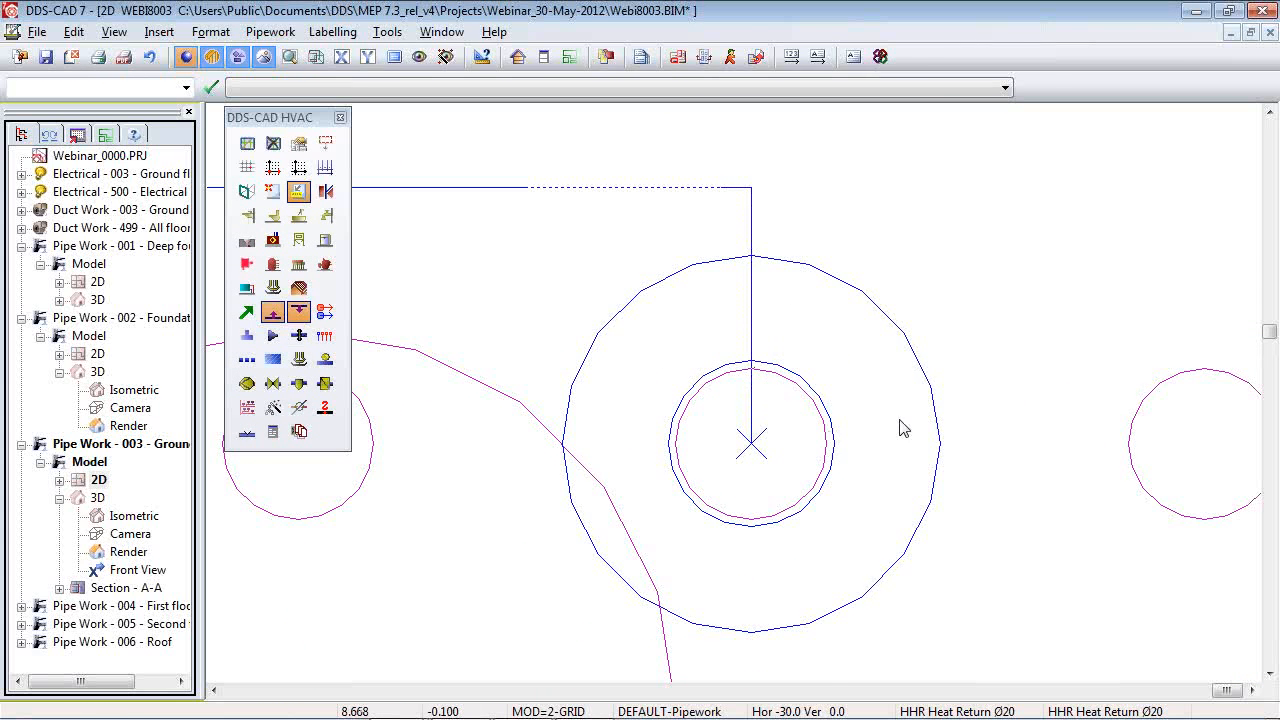
{"action": "scroll", "coordinate": [903, 431], "scroll_direction": "down", "scroll_amount": 4}
{"action": "left_click_drag", "start_coordinate": [491, 519], "coordinate": [877, 257]}
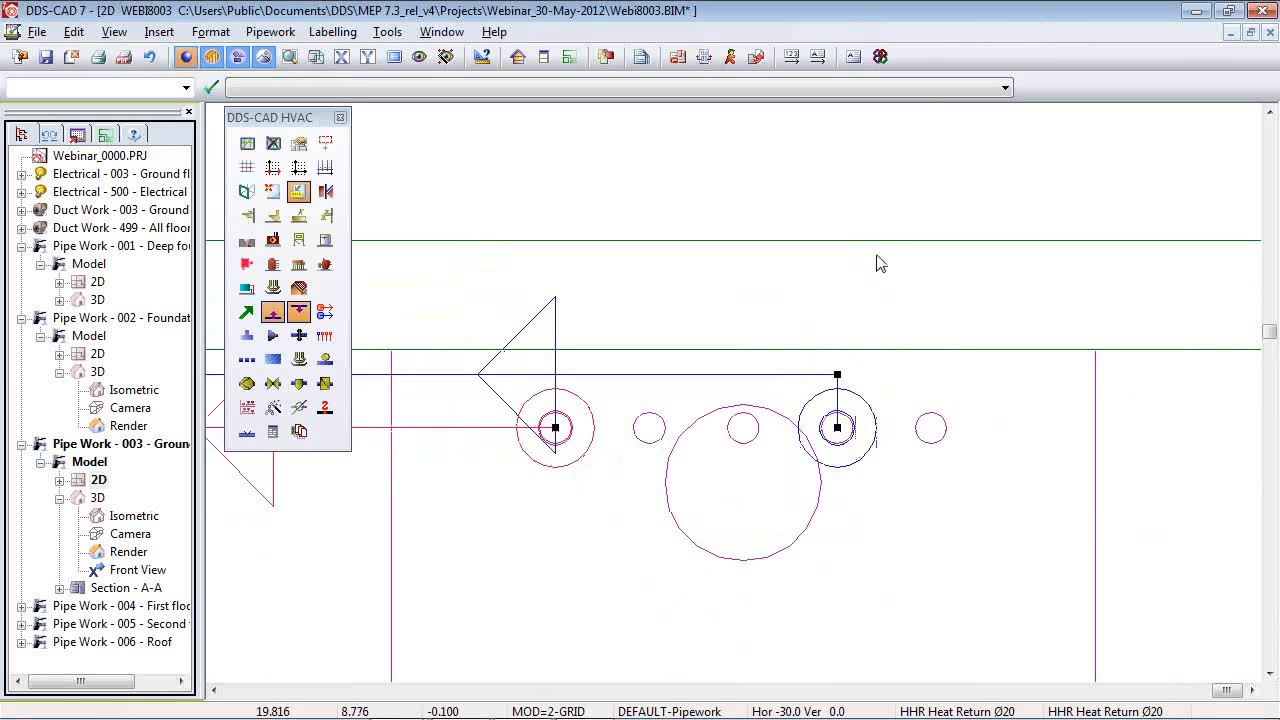
{"action": "left_click", "coordinate": [315, 61]}
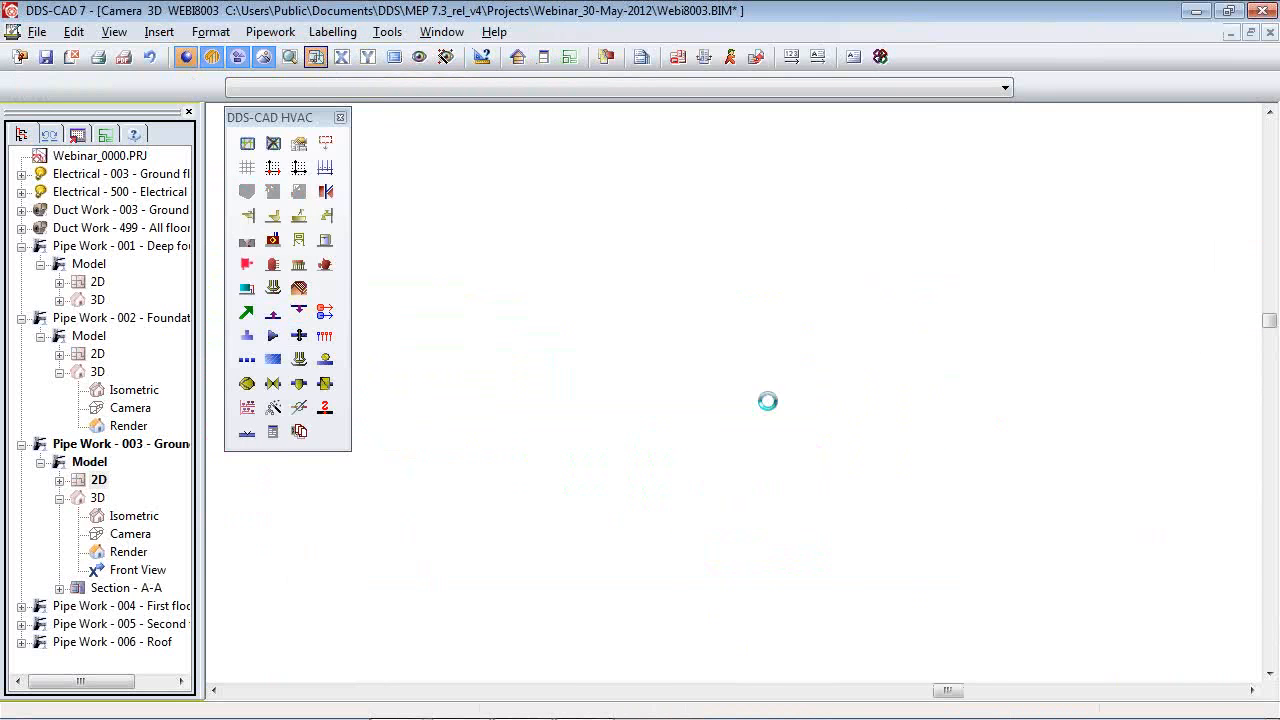
Define a calculation point with the circuit name Heating on the heat return pipe at the boiler.
{"action": "left_click", "coordinate": [806, 310]}
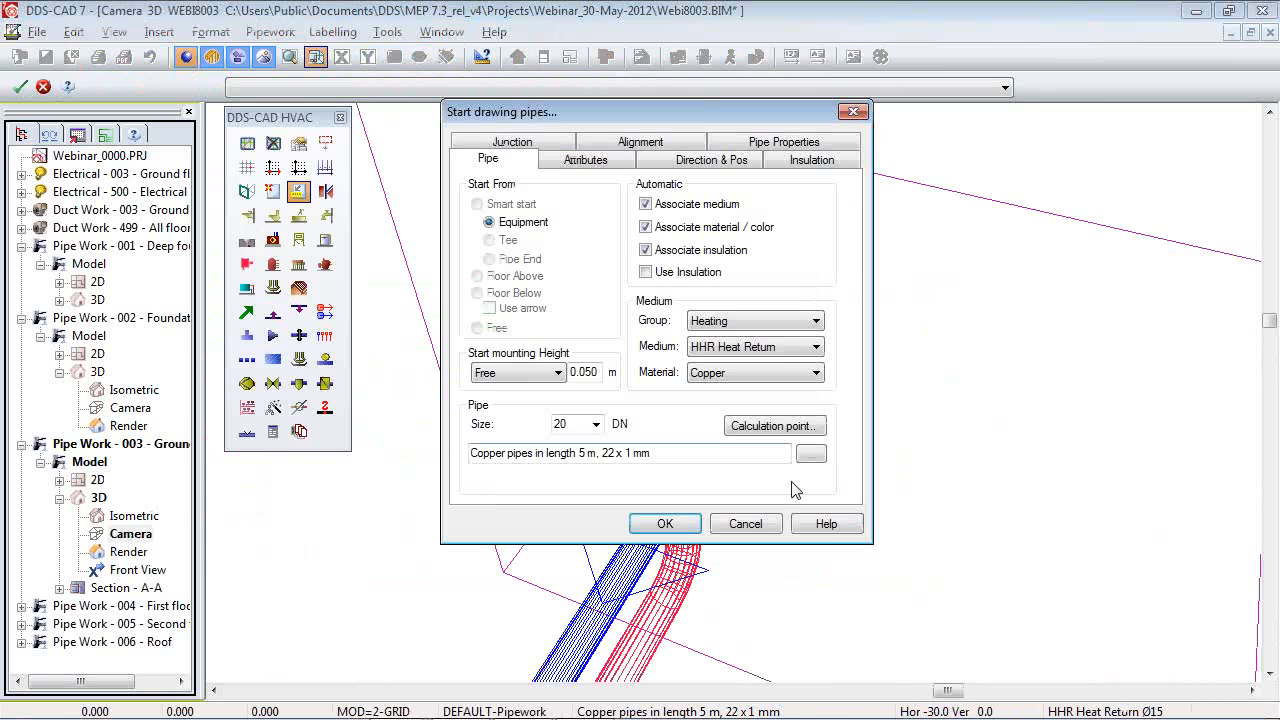
{"action": "left_click", "coordinate": [774, 506]}
{"action": "type", "text": "Heating"}
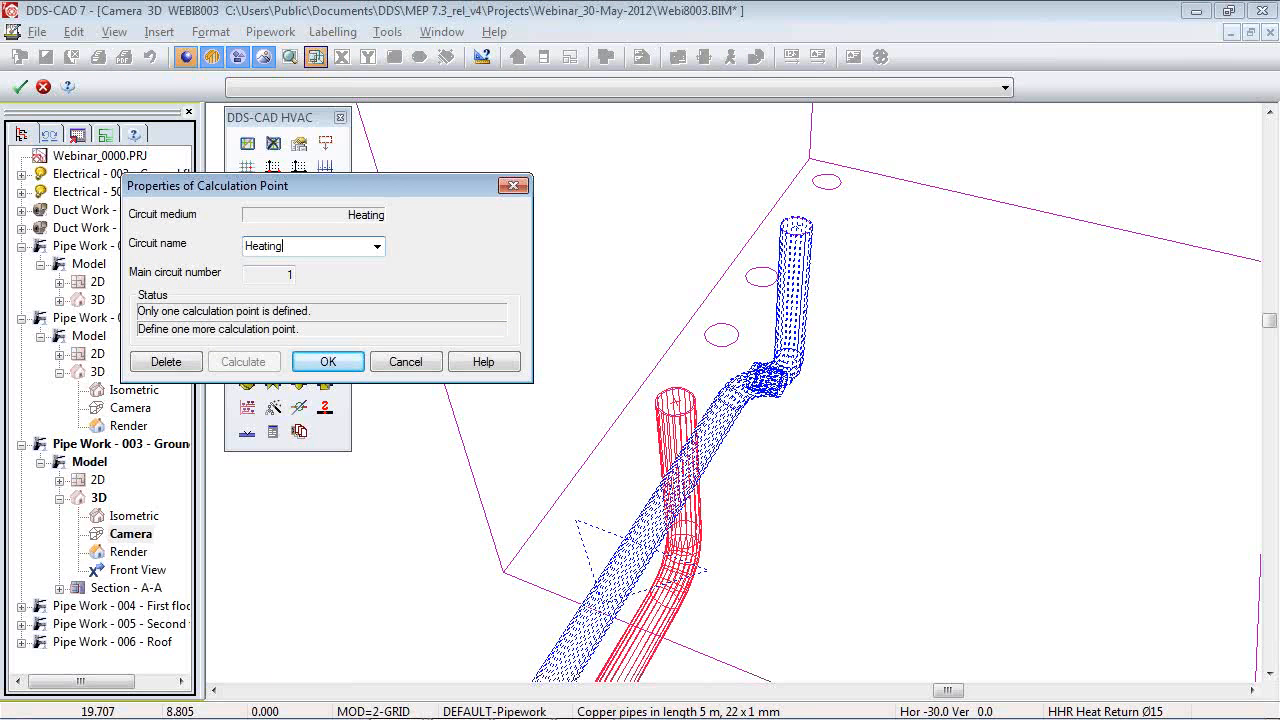
{"action": "left_click", "coordinate": [328, 362]}
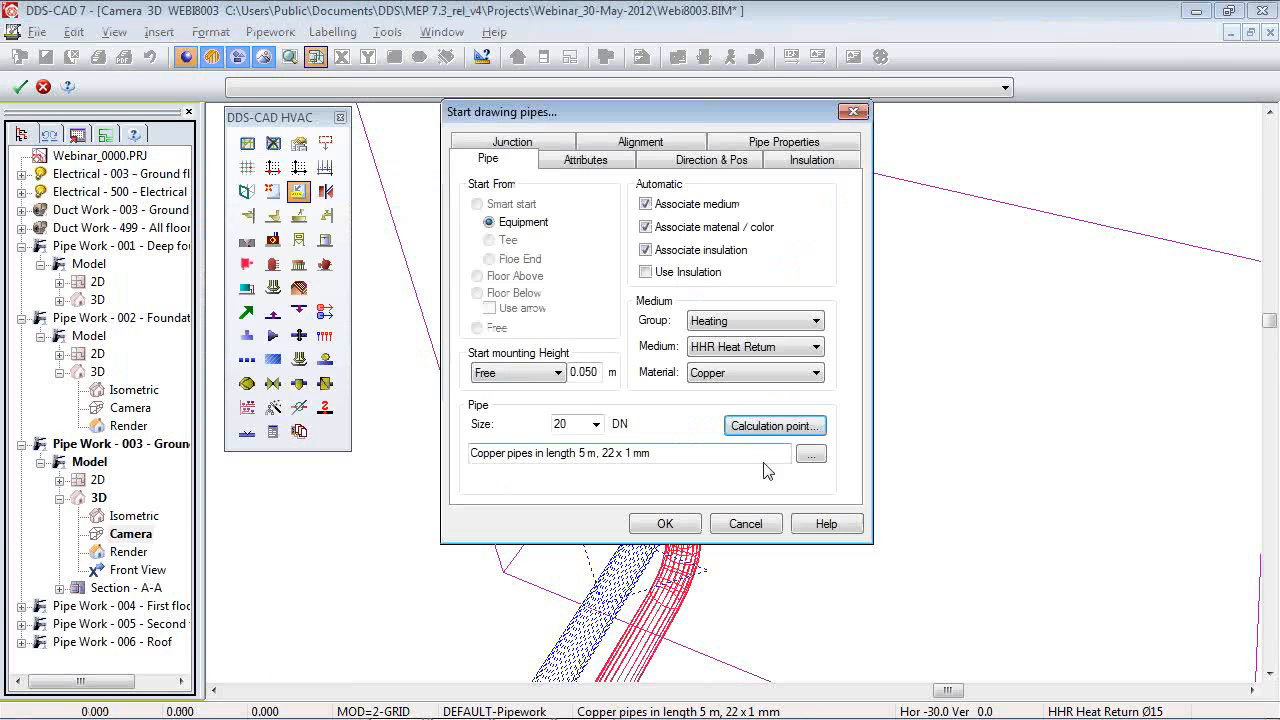
{"action": "left_click", "coordinate": [665, 524]}
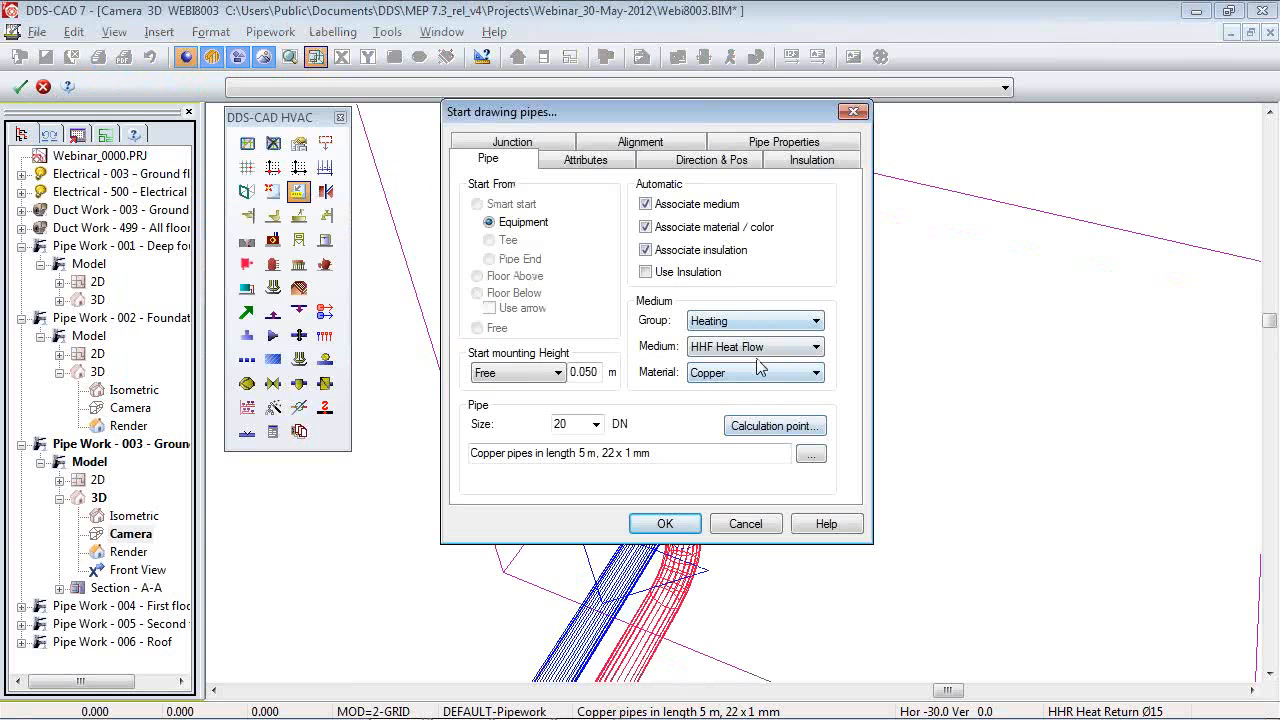
Define the matching Heating calculation point on the heat flow pipe and open the heating system pipe network calculation.
{"action": "left_click", "coordinate": [795, 427]}
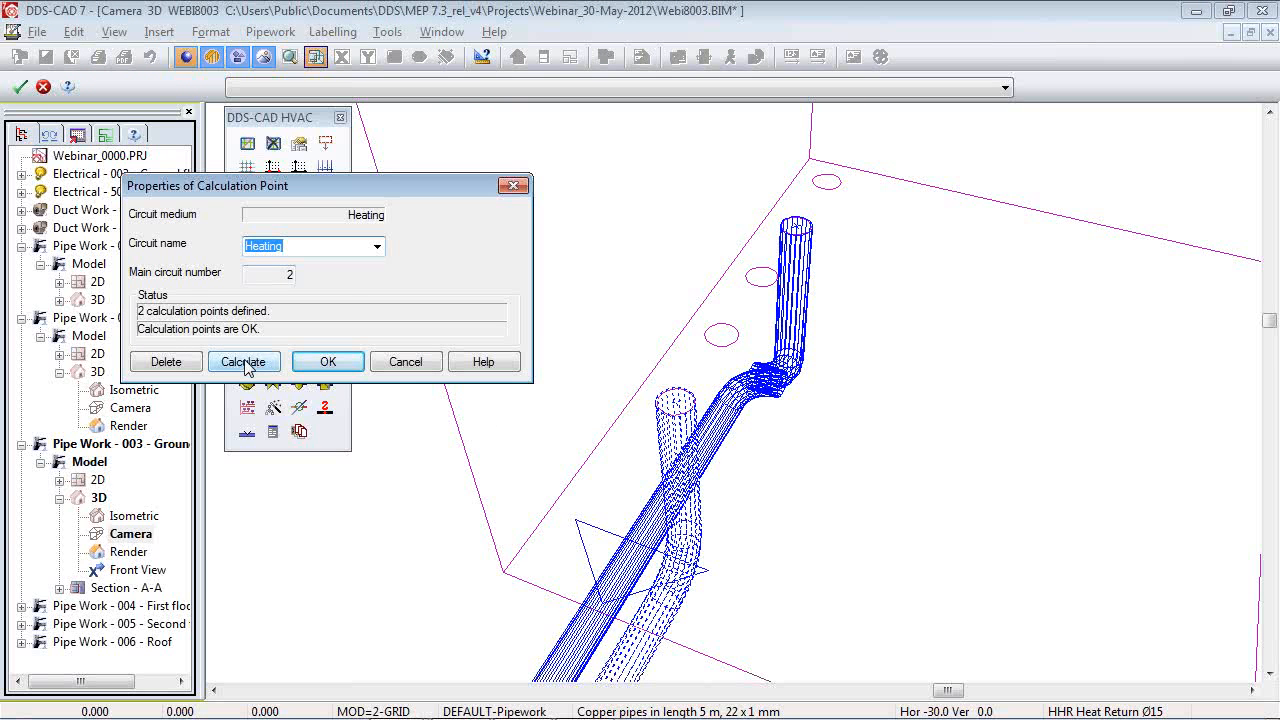
{"action": "left_click", "coordinate": [244, 362]}
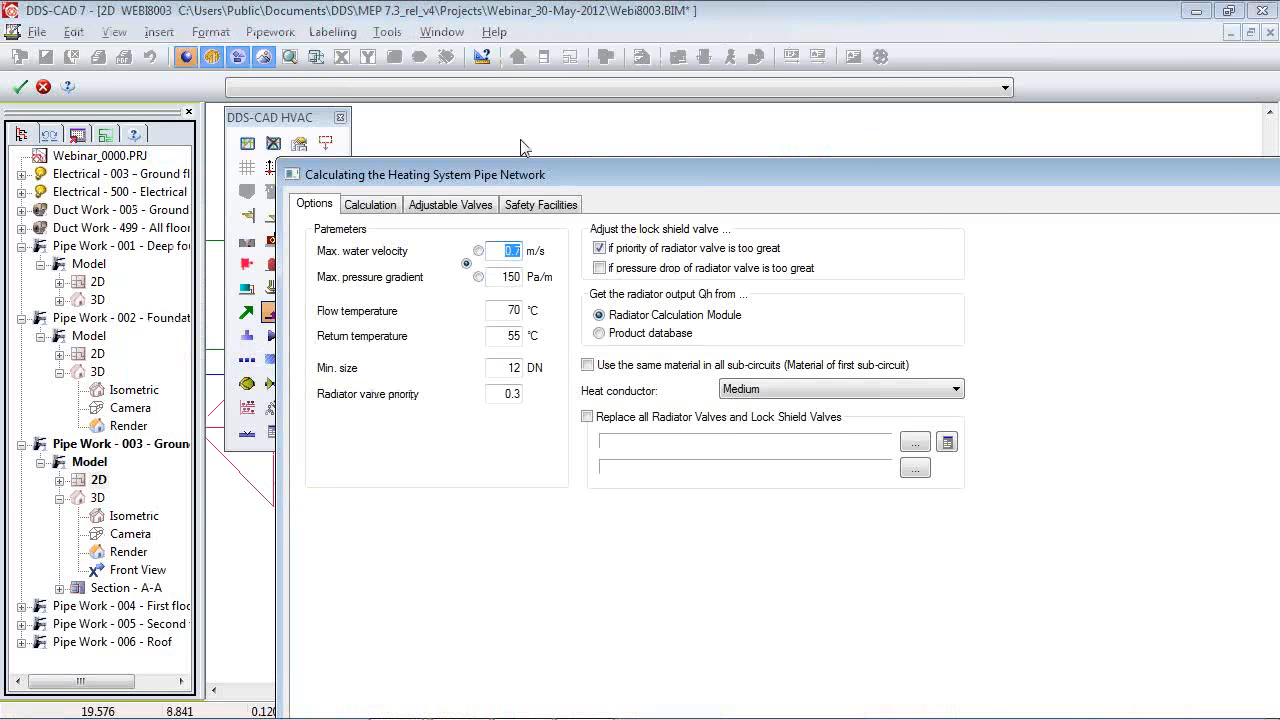
{"action": "left_click_drag", "start_coordinate": [576, 176], "coordinate": [403, 97]}
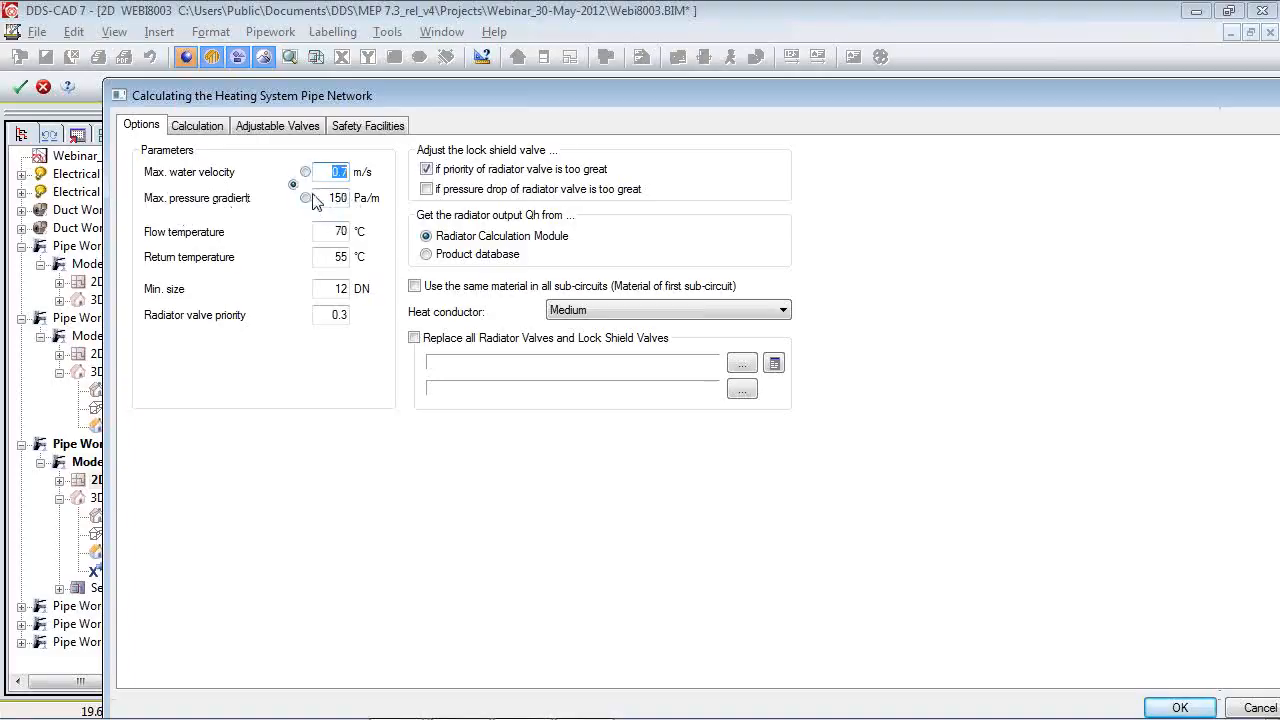
Calculate the Heating pipe network, accept the proposed pump pressure, and apply the results to the pipes.
{"action": "left_click", "coordinate": [197, 126]}
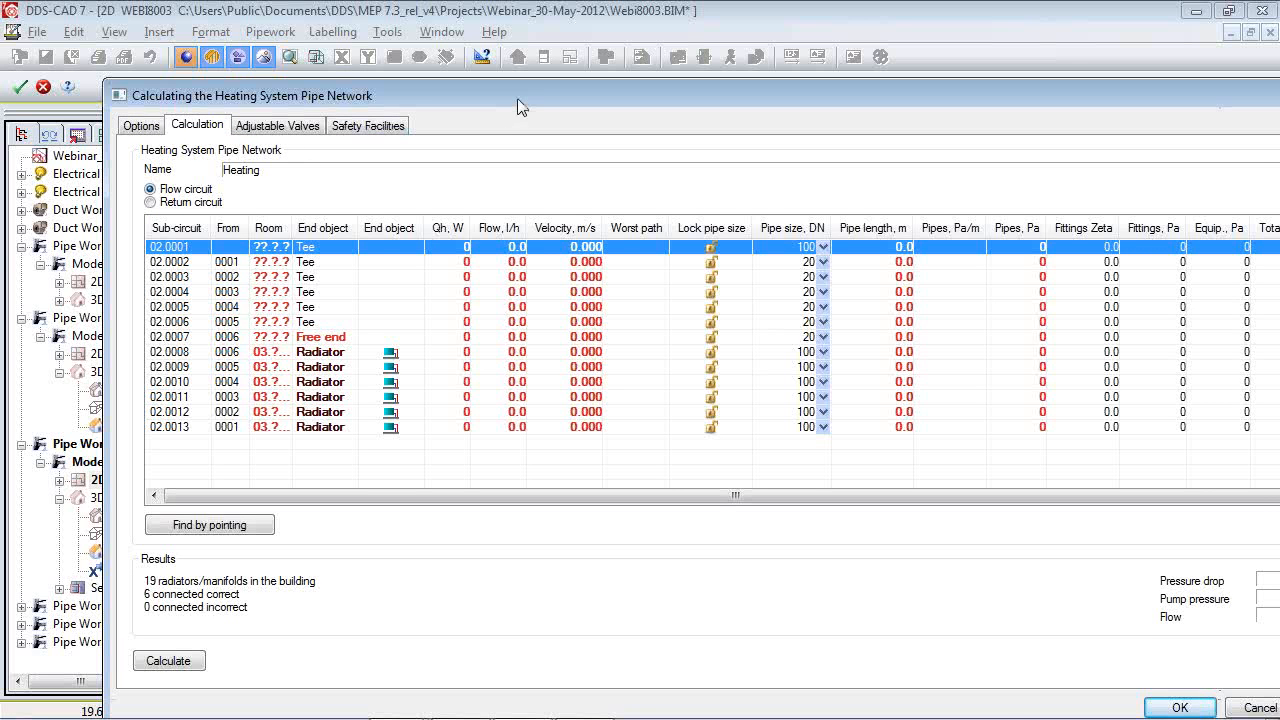
{"action": "left_click_drag", "start_coordinate": [517, 96], "coordinate": [435, 35]}
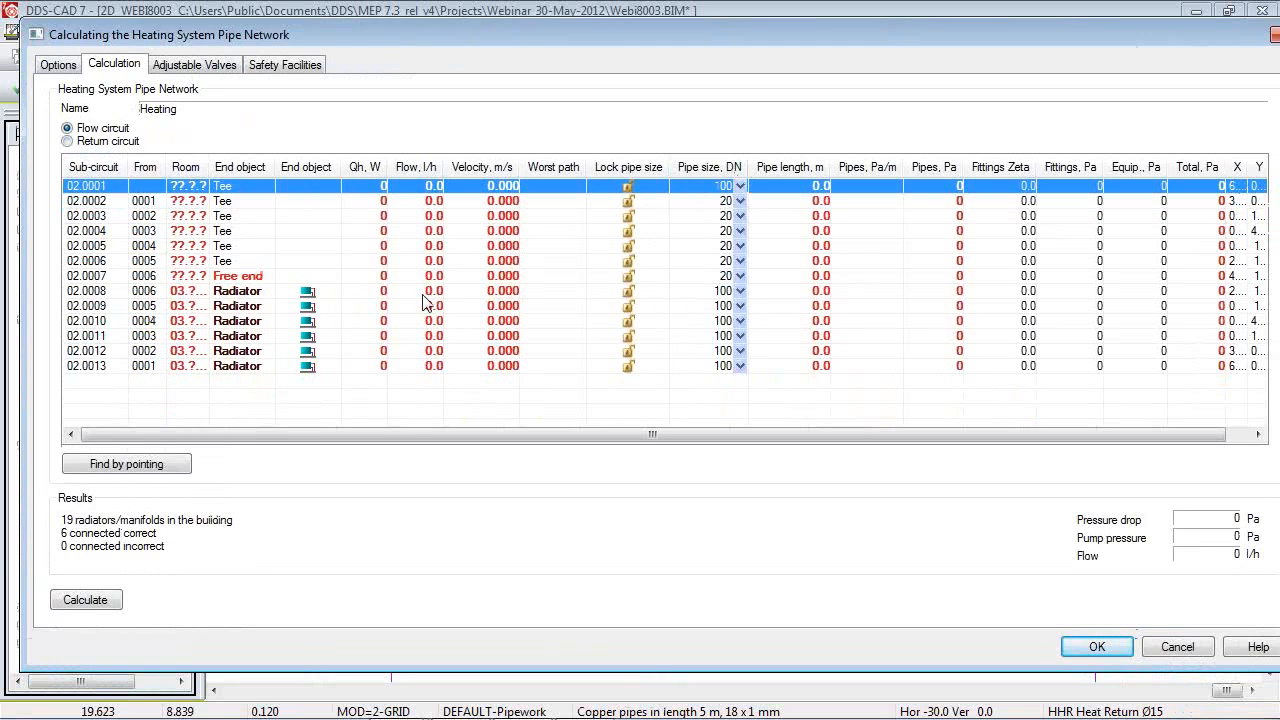
{"action": "left_click", "coordinate": [85, 600]}
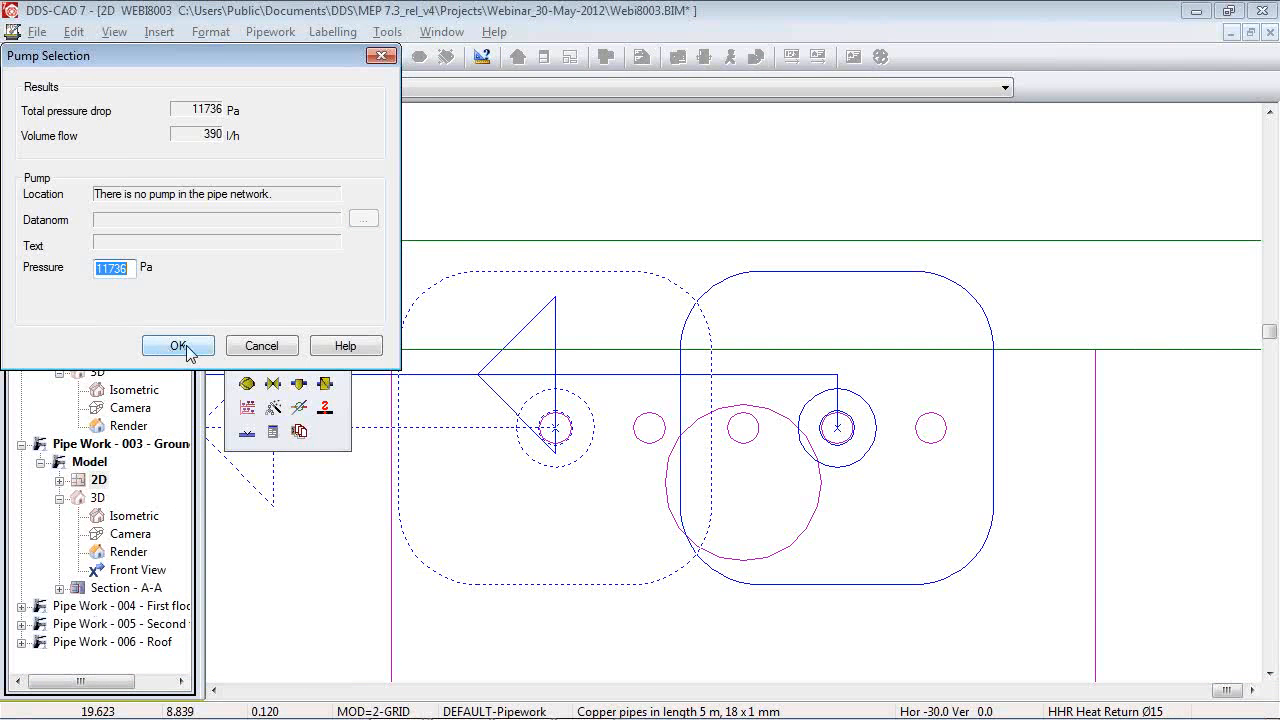
{"action": "left_click", "coordinate": [180, 346]}
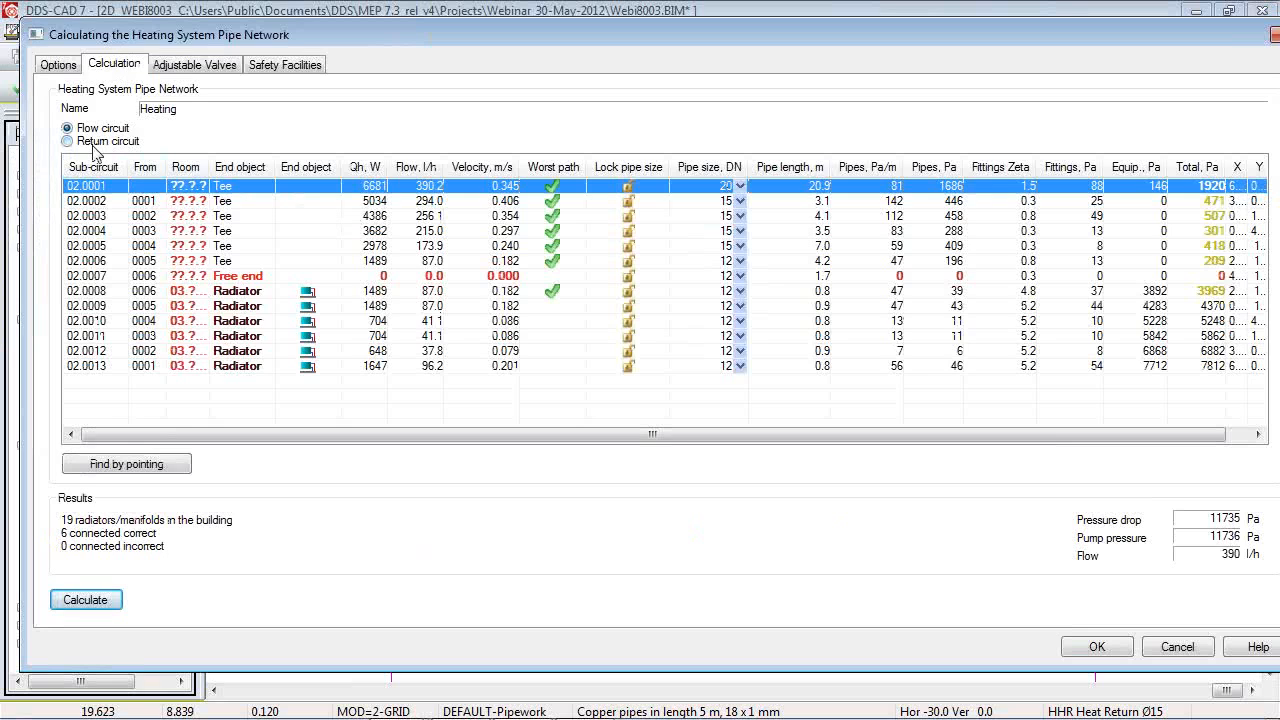
{"action": "left_click", "coordinate": [1100, 648]}
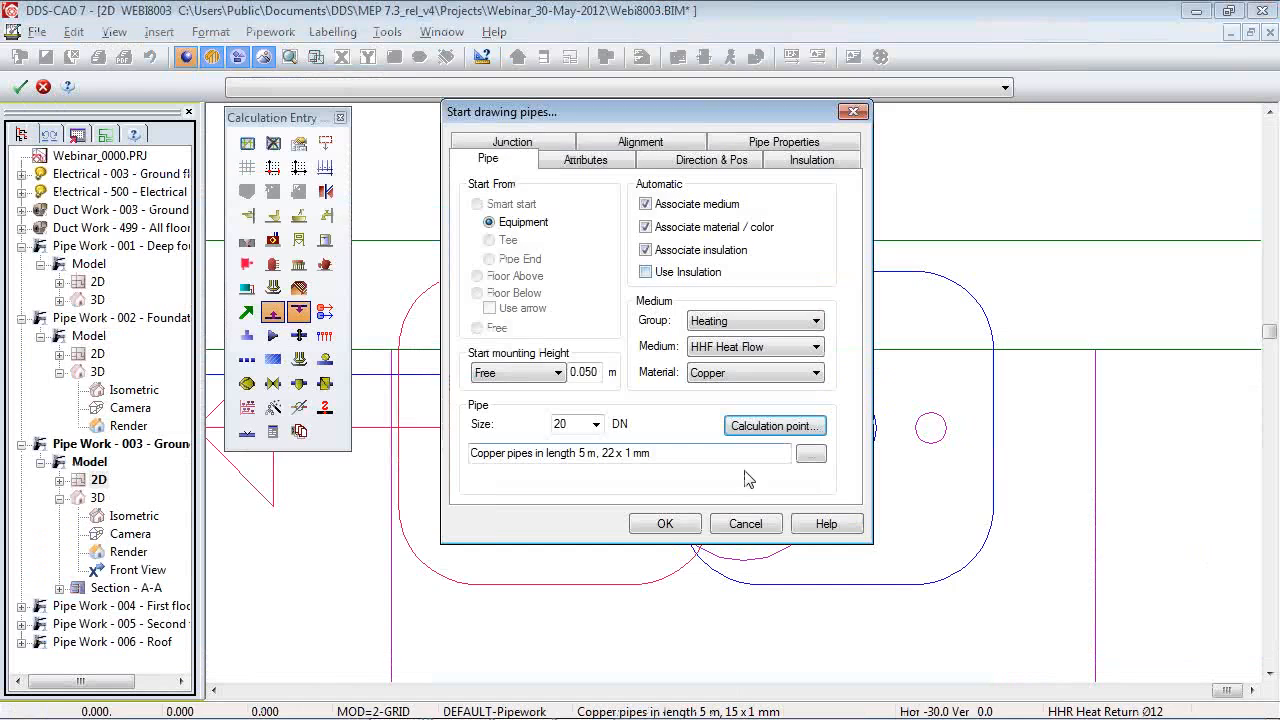
{"action": "left_click", "coordinate": [678, 521]}
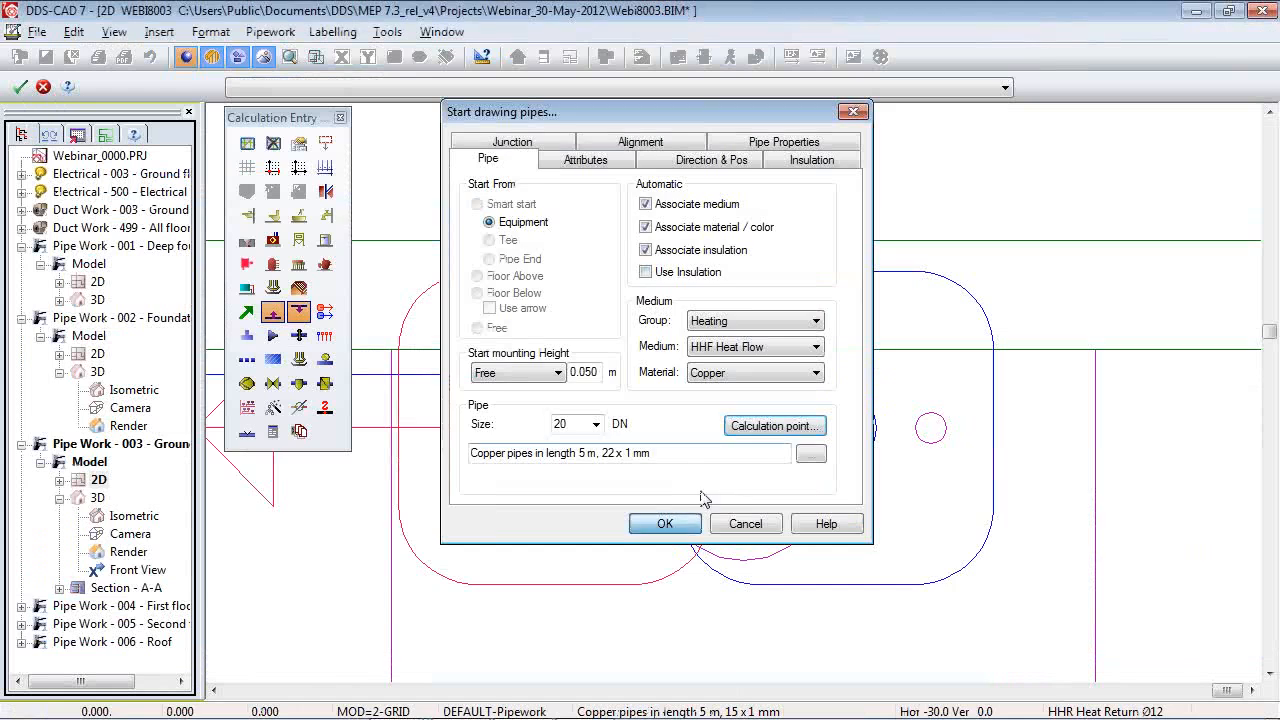
Label the return and flow pipes beside office 00.03's radiator with the Pipe segment part text, placing one label above and one below.
{"action": "scroll", "coordinate": [493, 607], "scroll_direction": "up", "scroll_amount": 5}
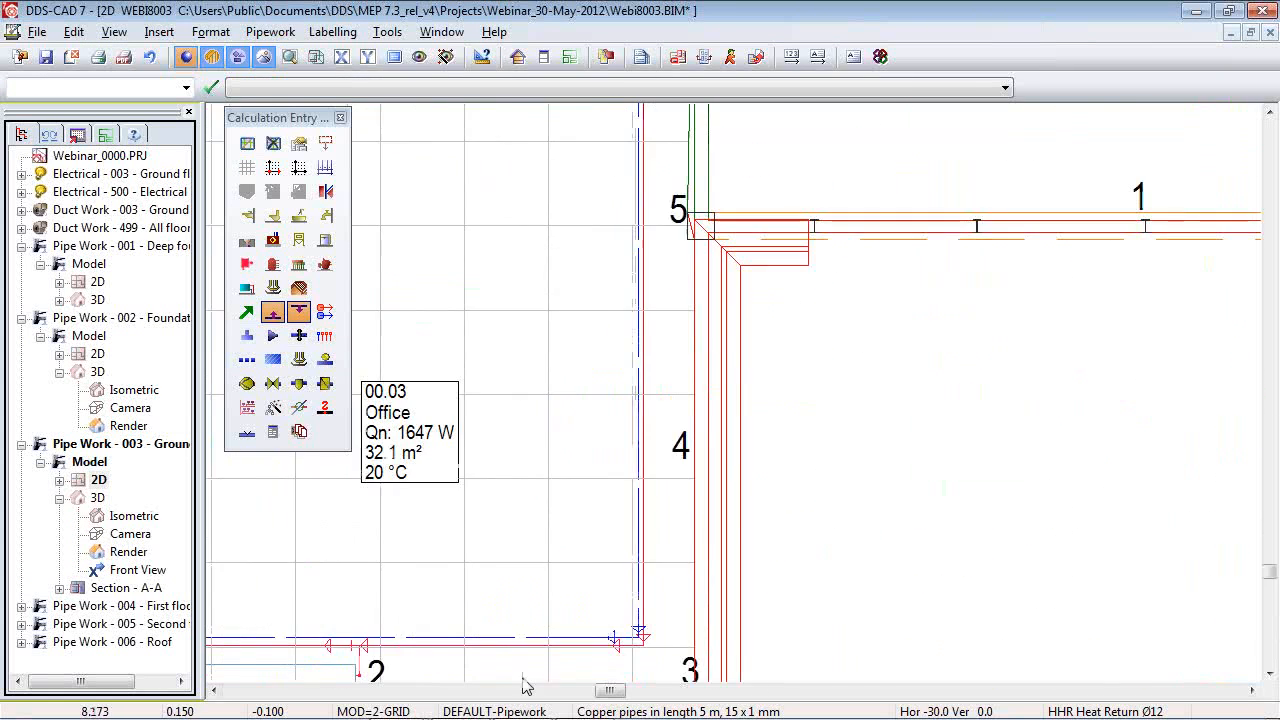
{"action": "left_click", "coordinate": [493, 610]}
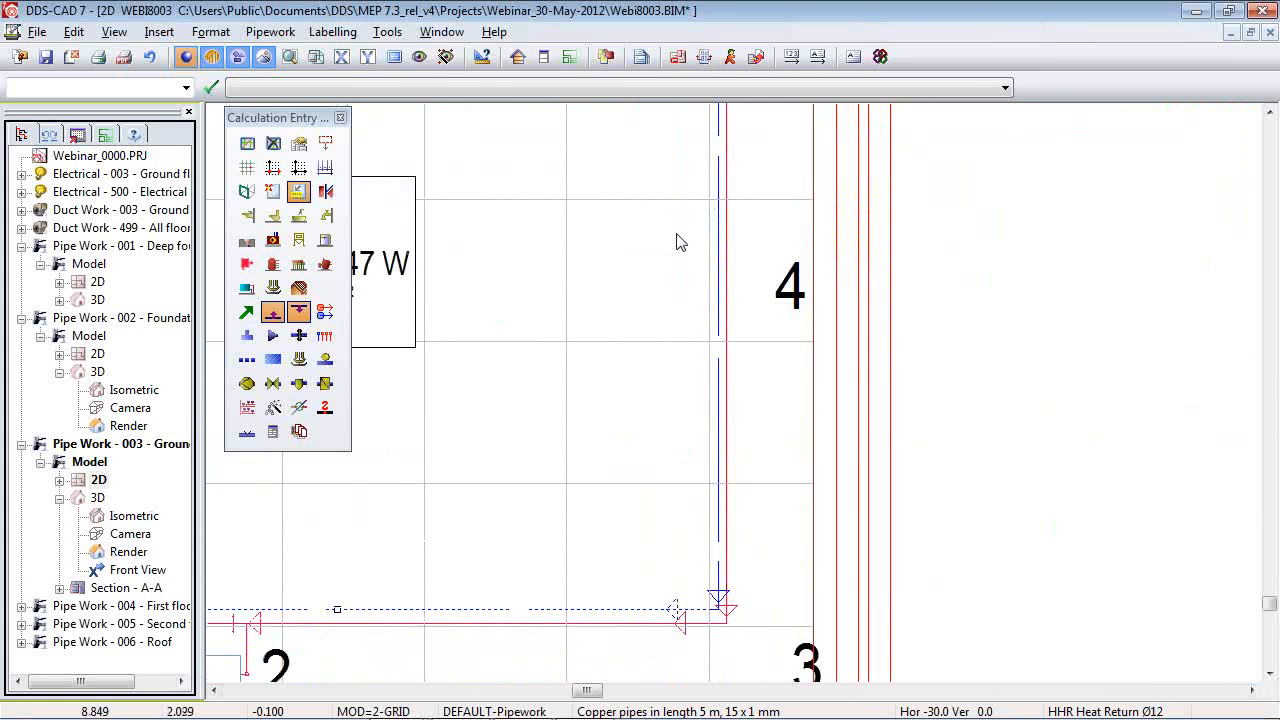
{"action": "left_click", "coordinate": [817, 56]}
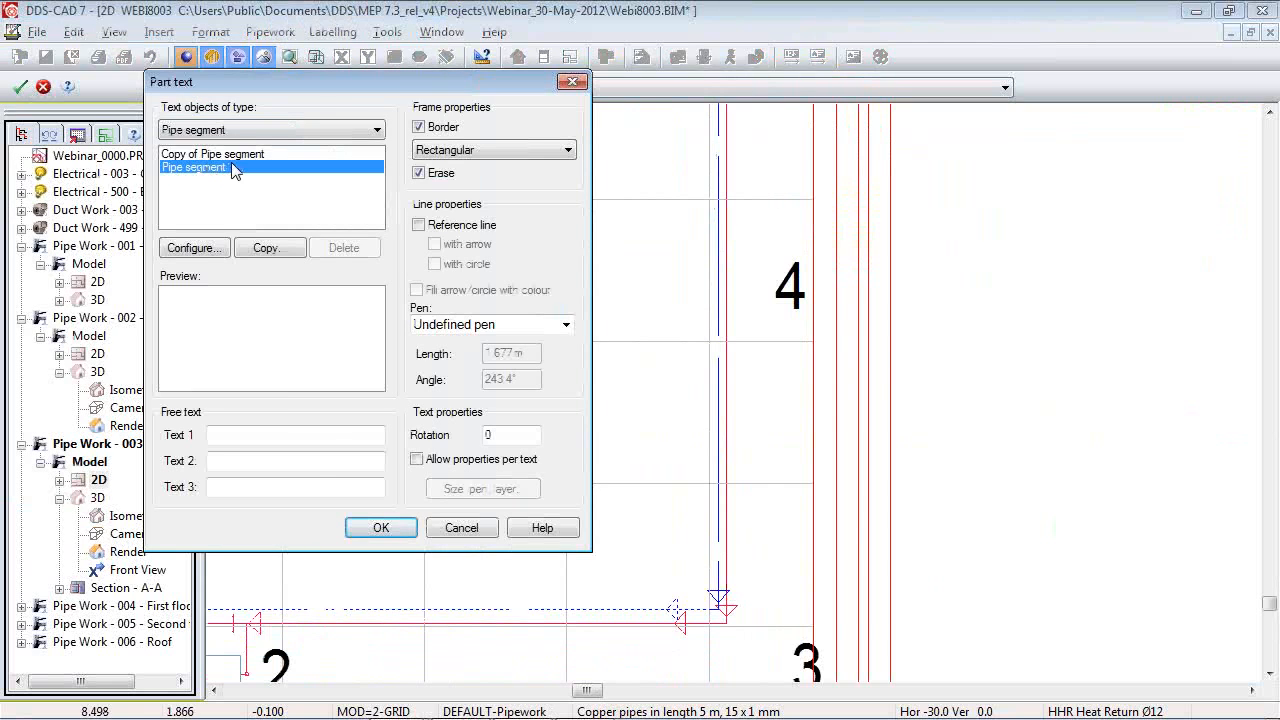
{"action": "left_click", "coordinate": [381, 528]}
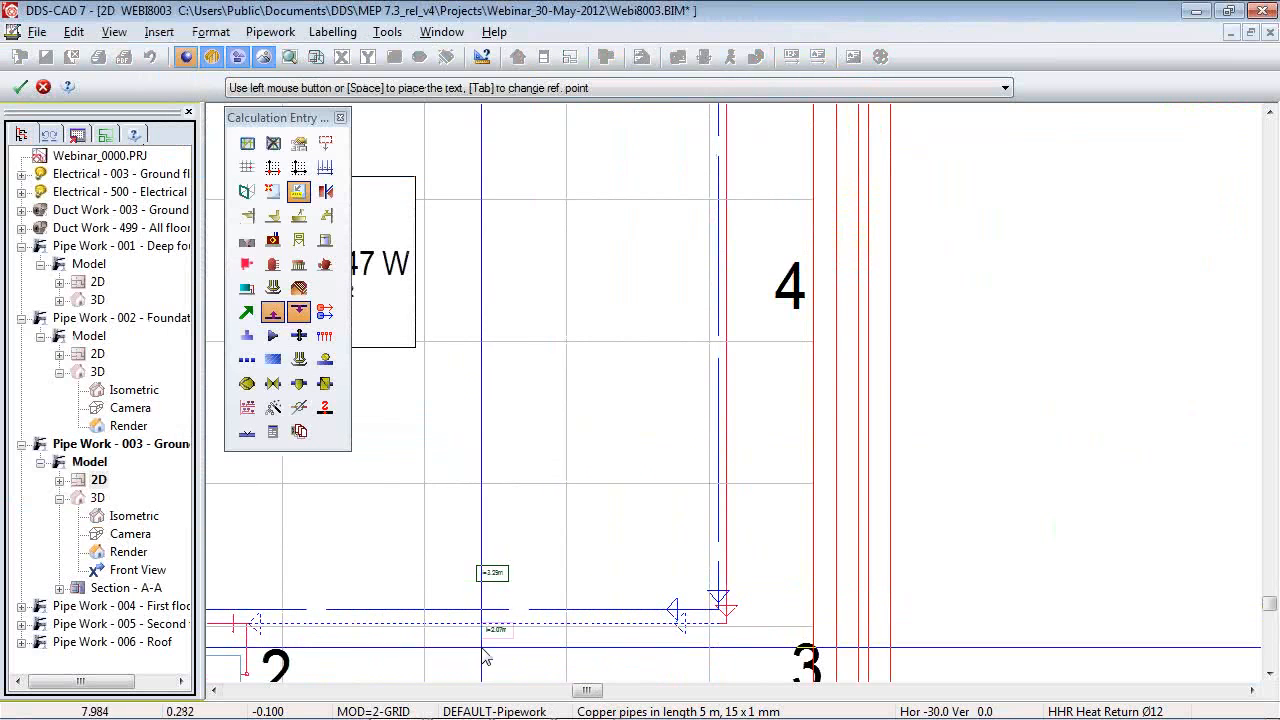
{"action": "left_click", "coordinate": [485, 657]}
Configure the Pipe segment label to also show Dimension DN, Flow (l/s), Peak flow (l/s), Velocity and Abs. pressure.
{"action": "double_click", "coordinate": [497, 578]}
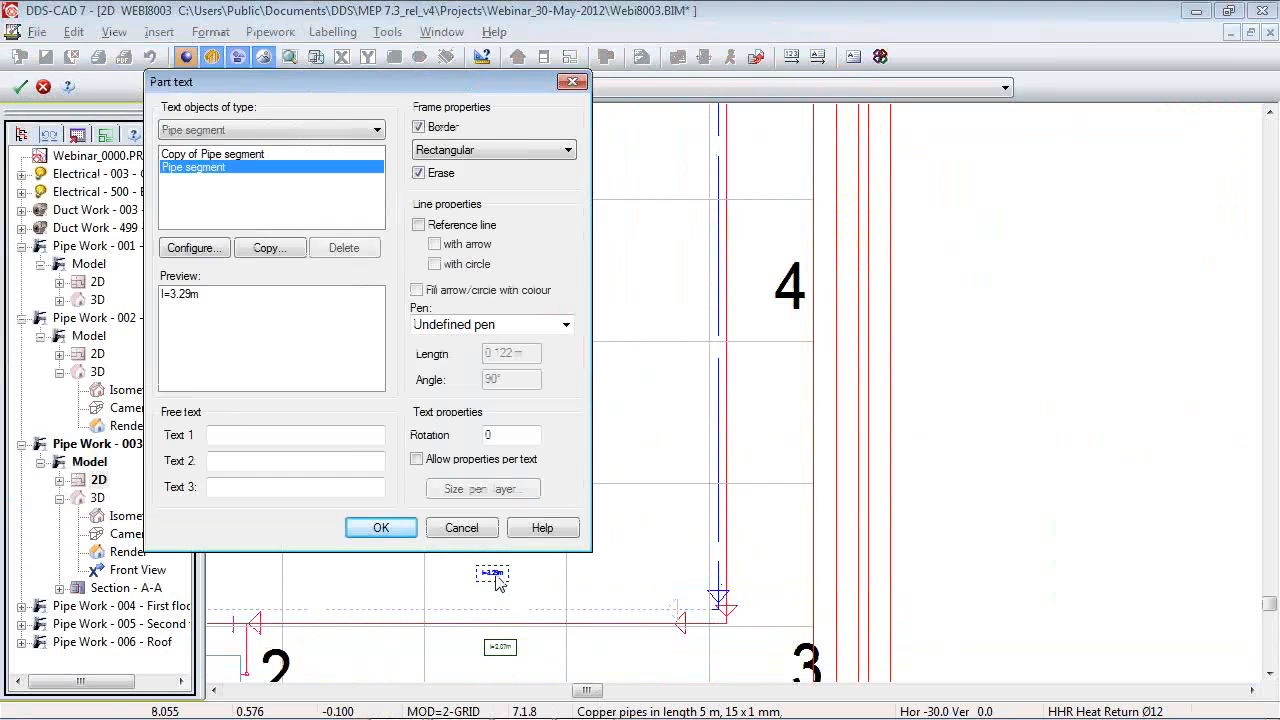
{"action": "left_click", "coordinate": [194, 247]}
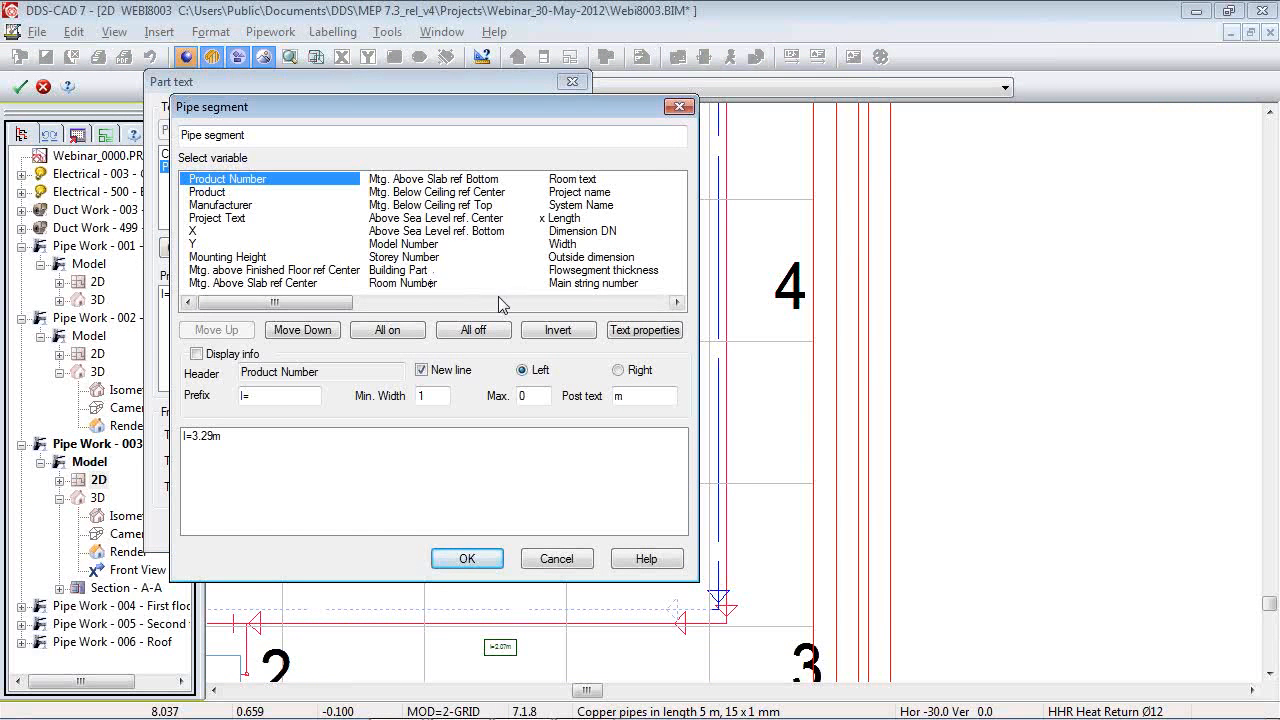
{"action": "left_click", "coordinate": [577, 231]}
{"action": "left_click", "coordinate": [577, 231]}
{"action": "left_click", "coordinate": [411, 248]}
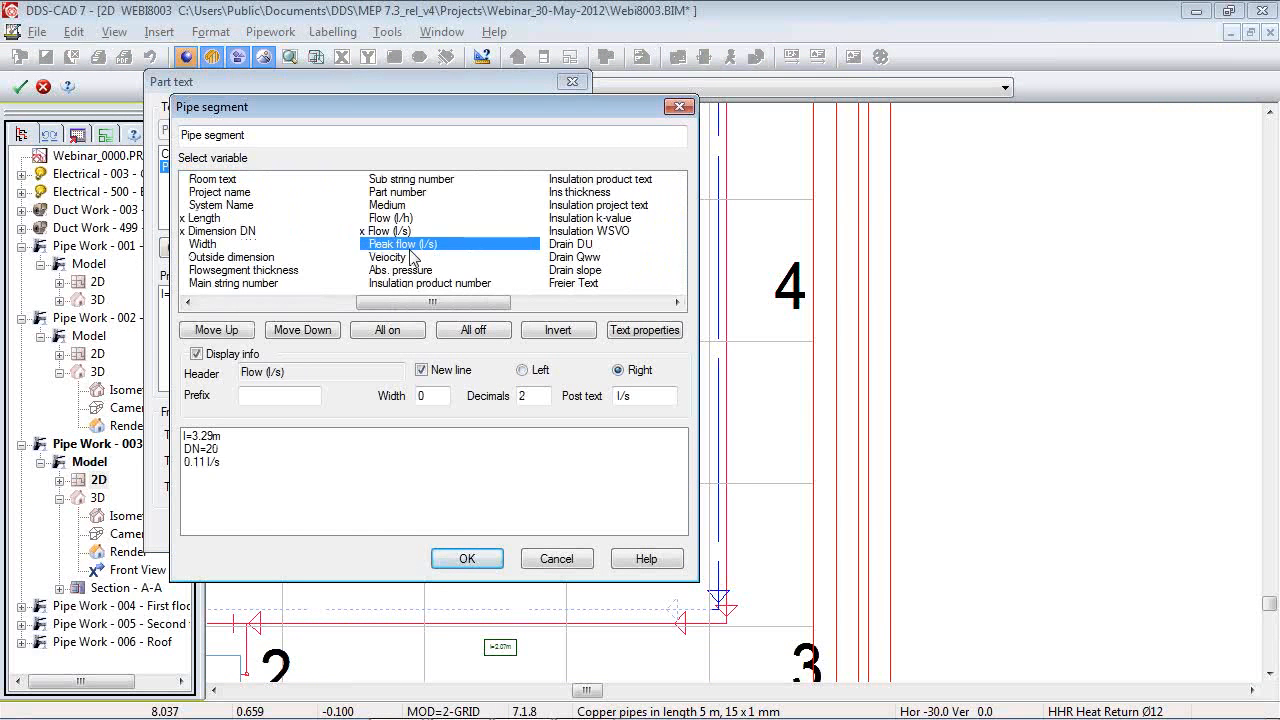
{"action": "left_click", "coordinate": [403, 258]}
{"action": "left_click", "coordinate": [410, 271]}
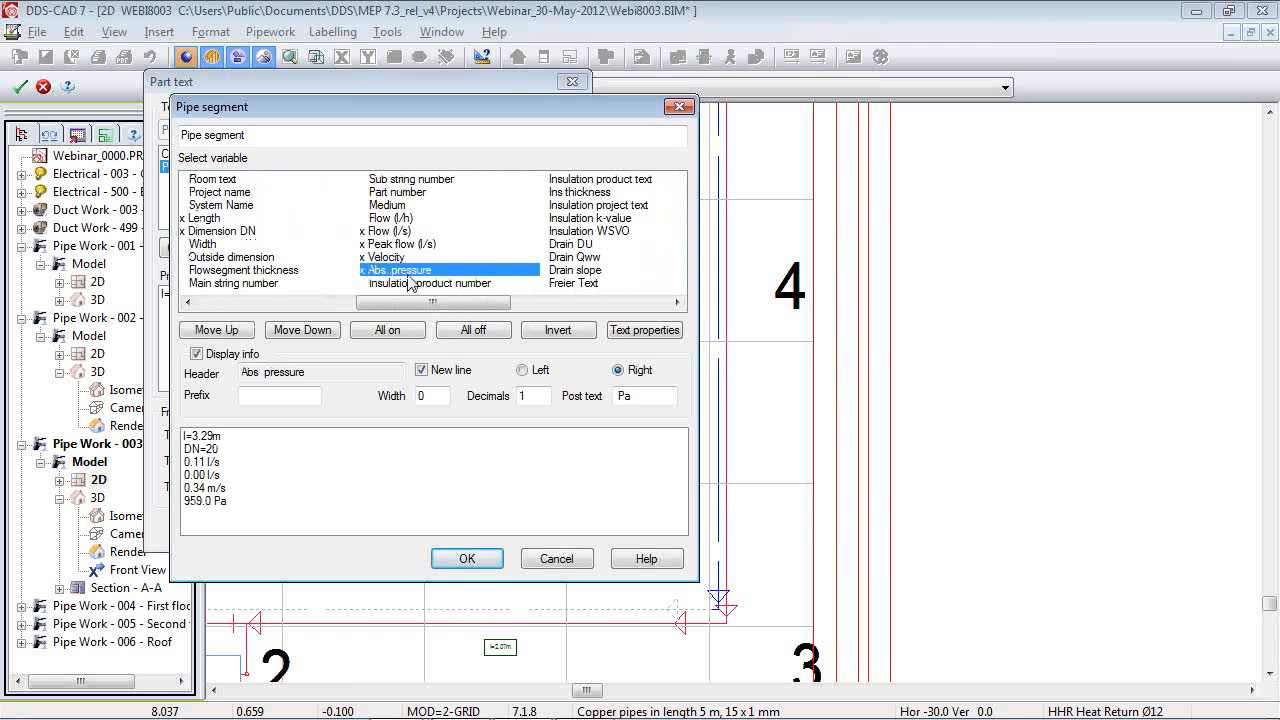
{"action": "left_click", "coordinate": [462, 556]}
{"action": "left_click", "coordinate": [381, 527]}
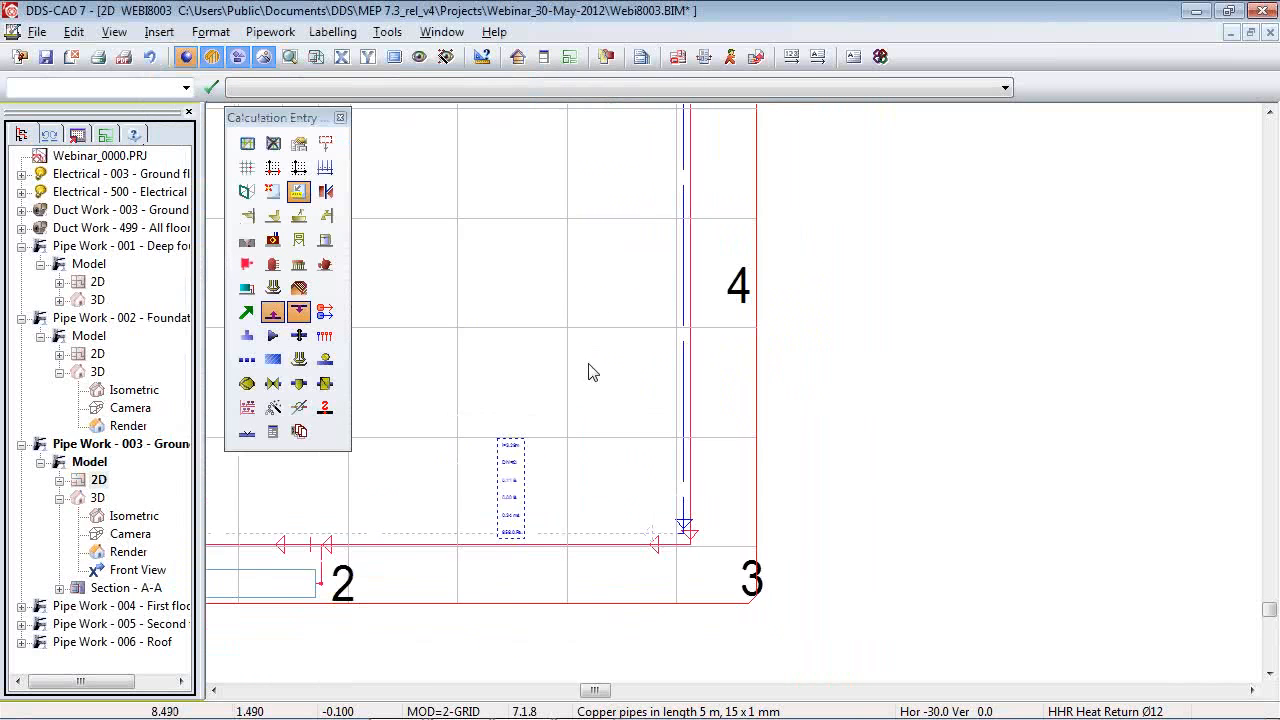
Examine the expanded pipe labels, and review the valves and calculation results of office 00.03's radiator.
{"action": "scroll", "coordinate": [510, 597], "scroll_direction": "up", "scroll_amount": 4}
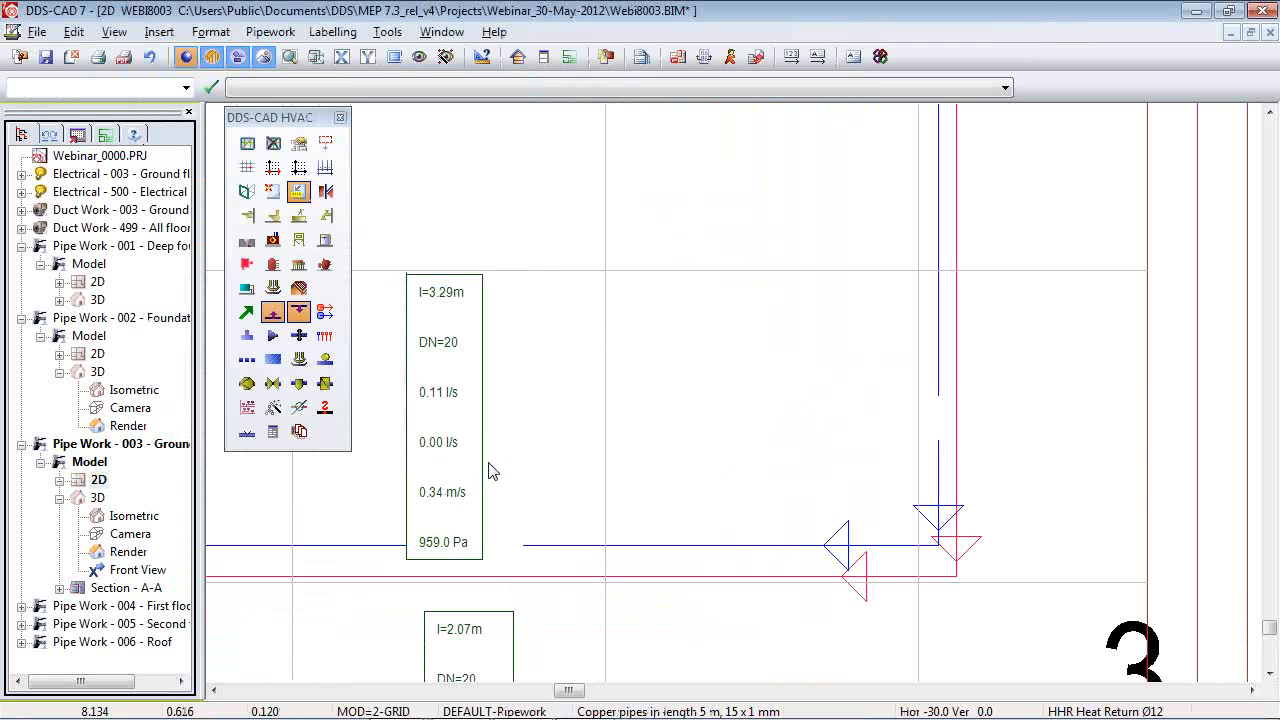
{"action": "scroll", "coordinate": [586, 306], "scroll_direction": "down", "scroll_amount": 1}
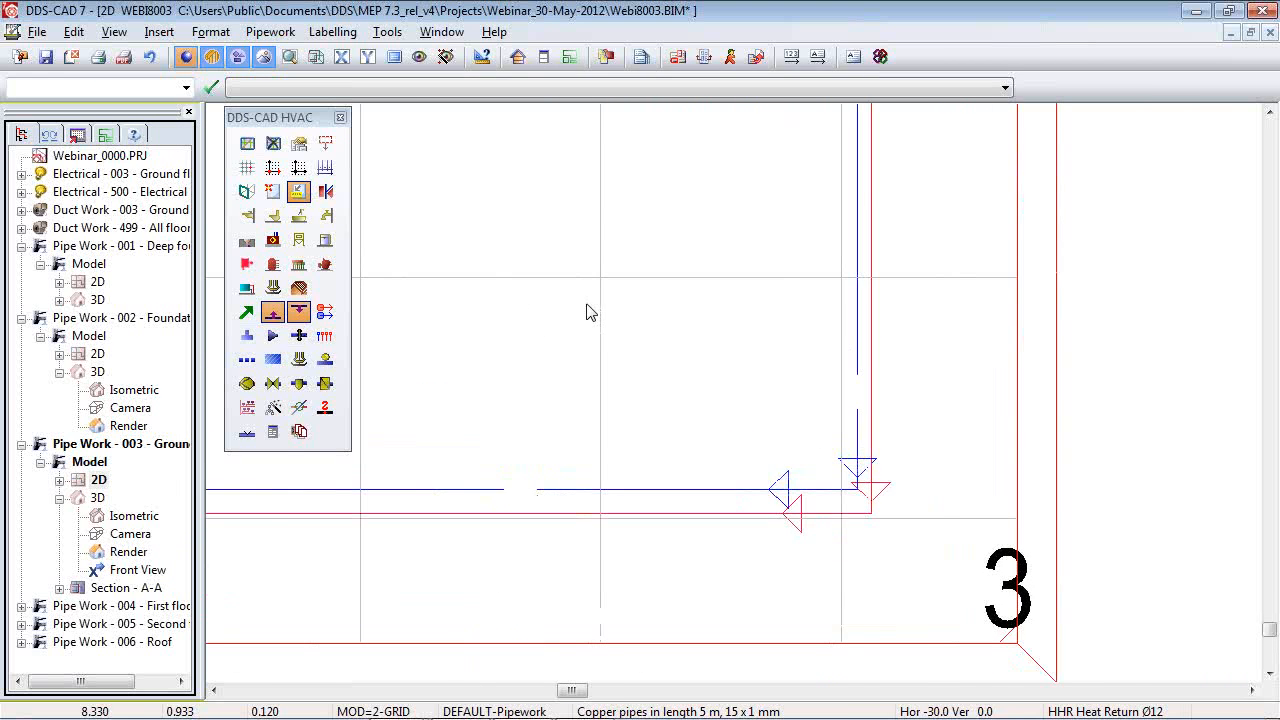
{"action": "scroll", "coordinate": [928, 518], "scroll_direction": "down", "scroll_amount": 1}
{"action": "scroll", "coordinate": [928, 518], "scroll_direction": "up", "scroll_amount": 2}
{"action": "scroll", "coordinate": [873, 528], "scroll_direction": "down", "scroll_amount": 3}
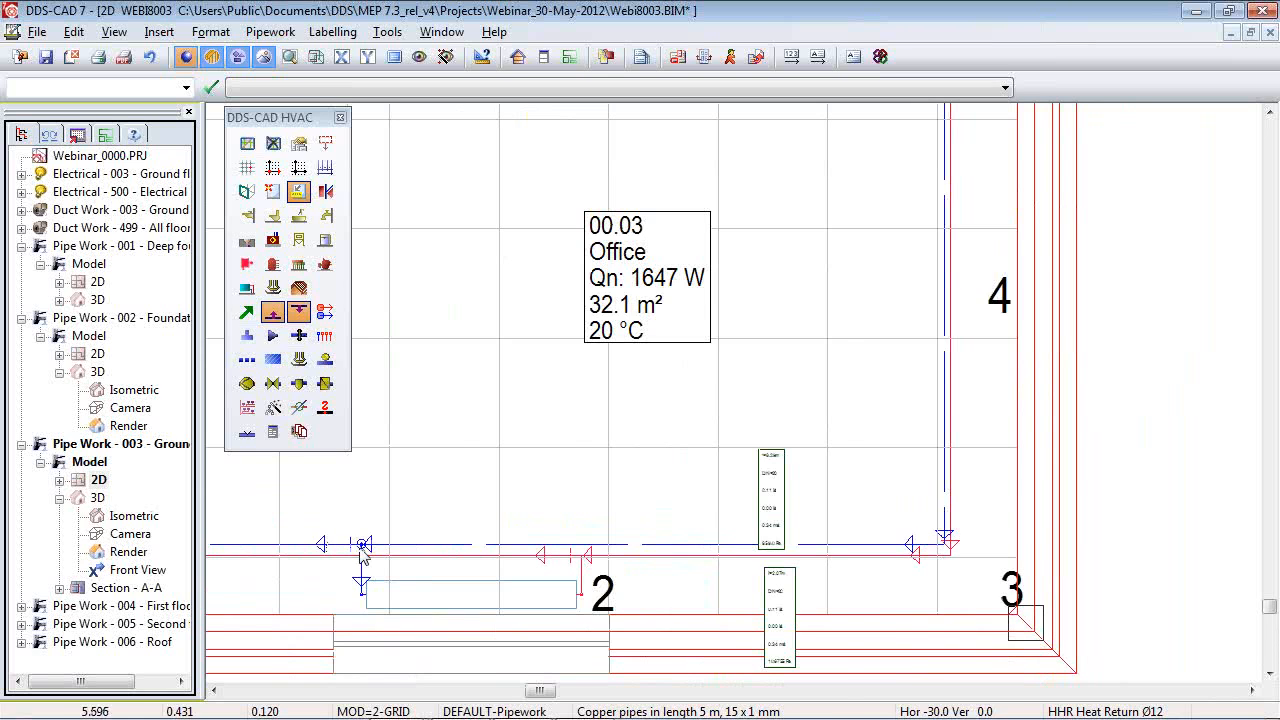
{"action": "double_click", "coordinate": [356, 590]}
{"action": "left_click", "coordinate": [568, 331]}
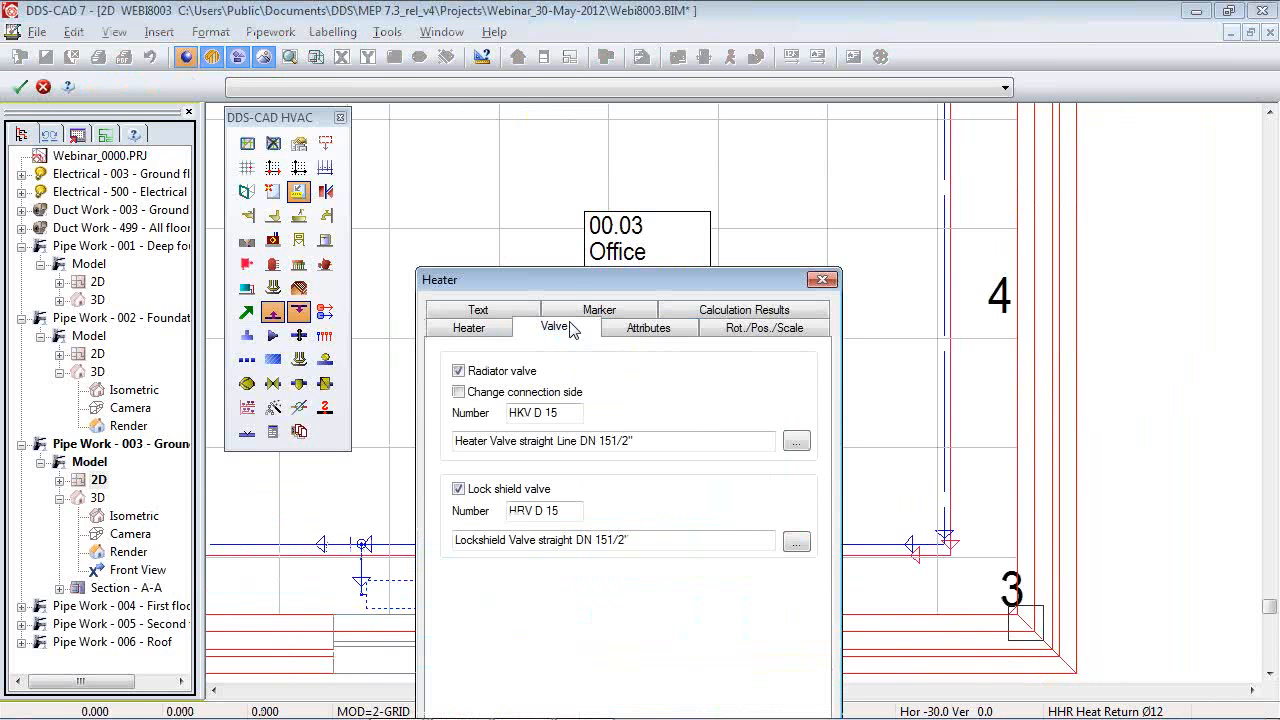
{"action": "left_click_drag", "start_coordinate": [578, 282], "coordinate": [465, 140]}
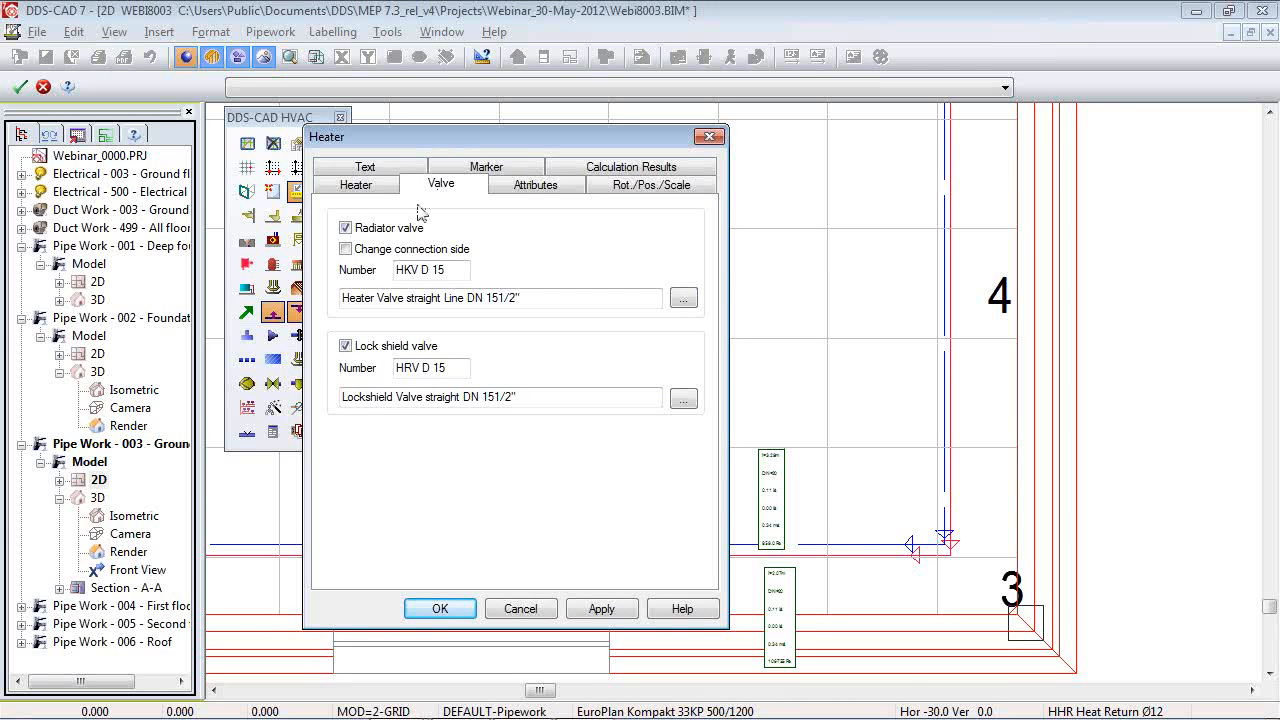
{"action": "left_click", "coordinate": [624, 169]}
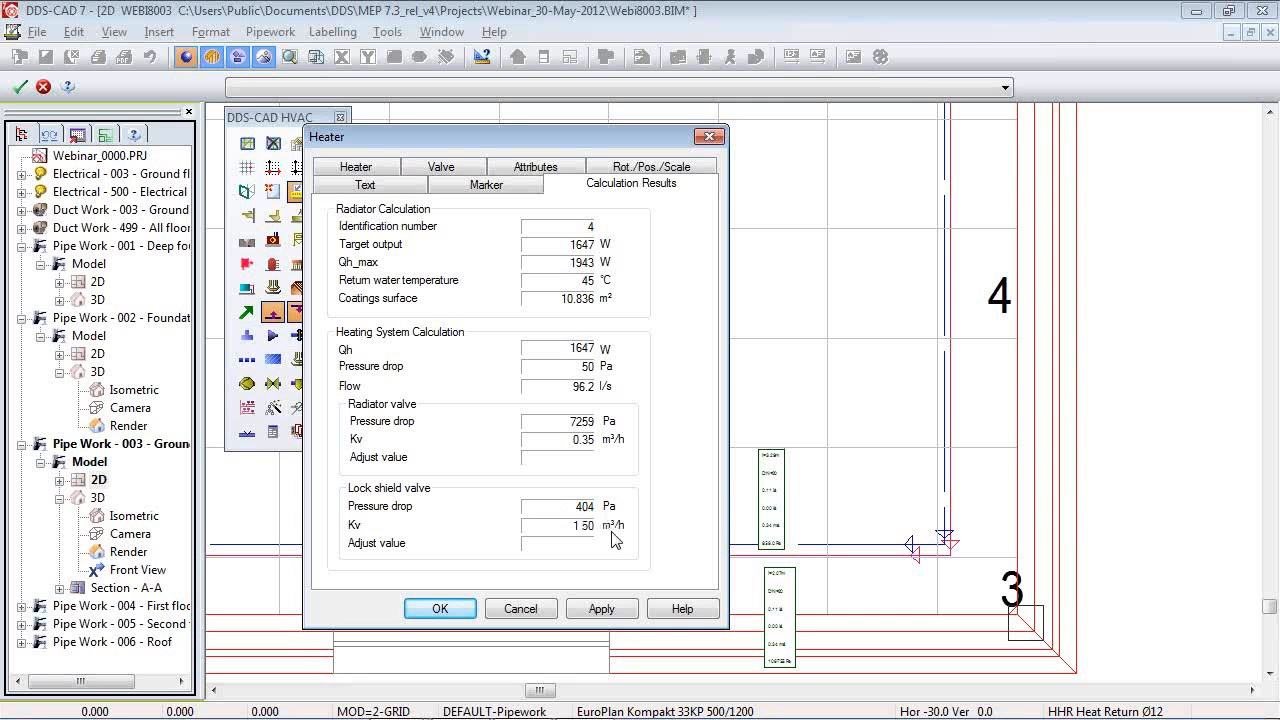
{"action": "left_click", "coordinate": [452, 609]}
Reopen the heating system pipe network calculation from the building information.
{"action": "left_click", "coordinate": [517, 58]}
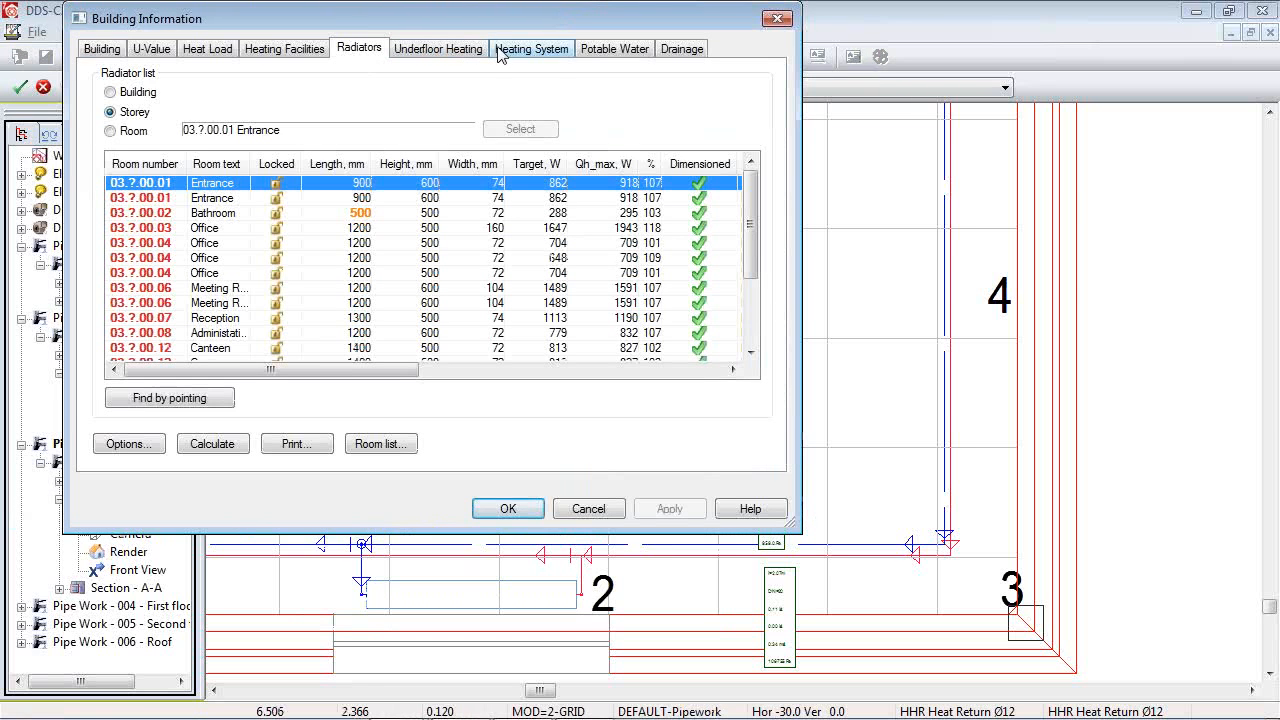
{"action": "left_click", "coordinate": [555, 50]}
{"action": "left_click", "coordinate": [140, 288]}
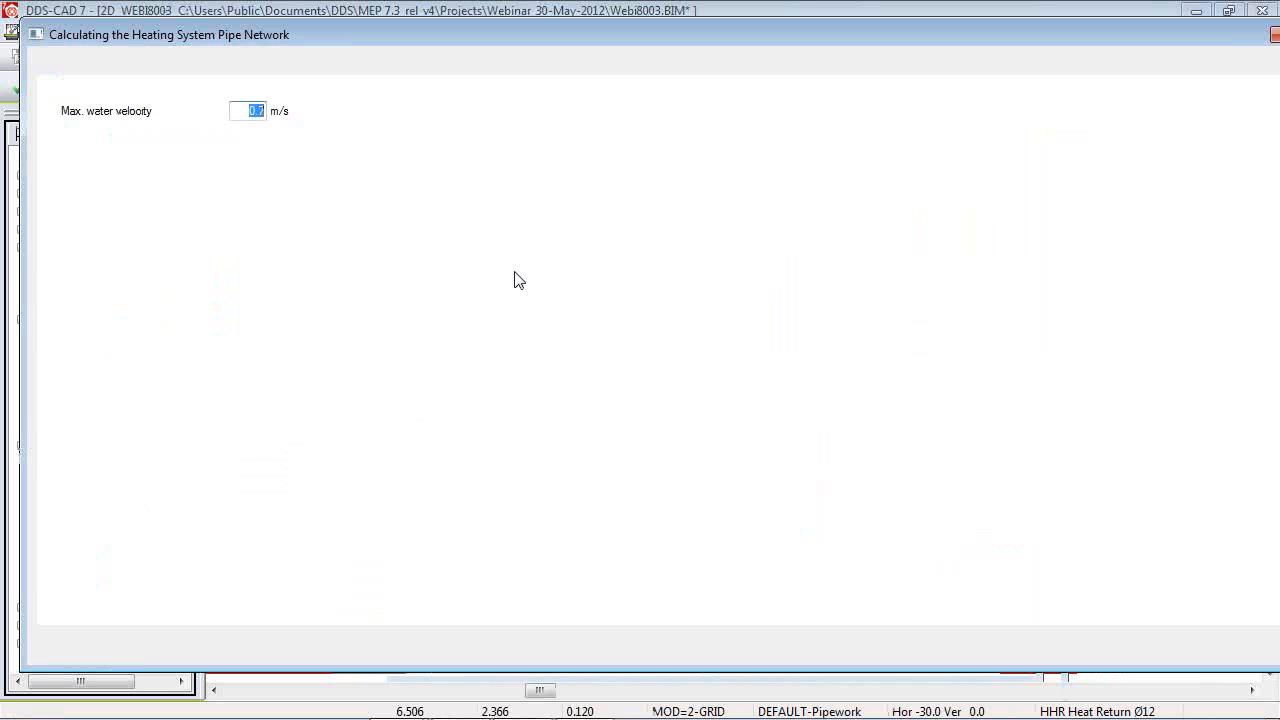
Examine the adjustable valve results of each radiator's heater valve along the worst path and other paths, and accept the calculation and building information.
{"action": "left_click", "coordinate": [201, 68]}
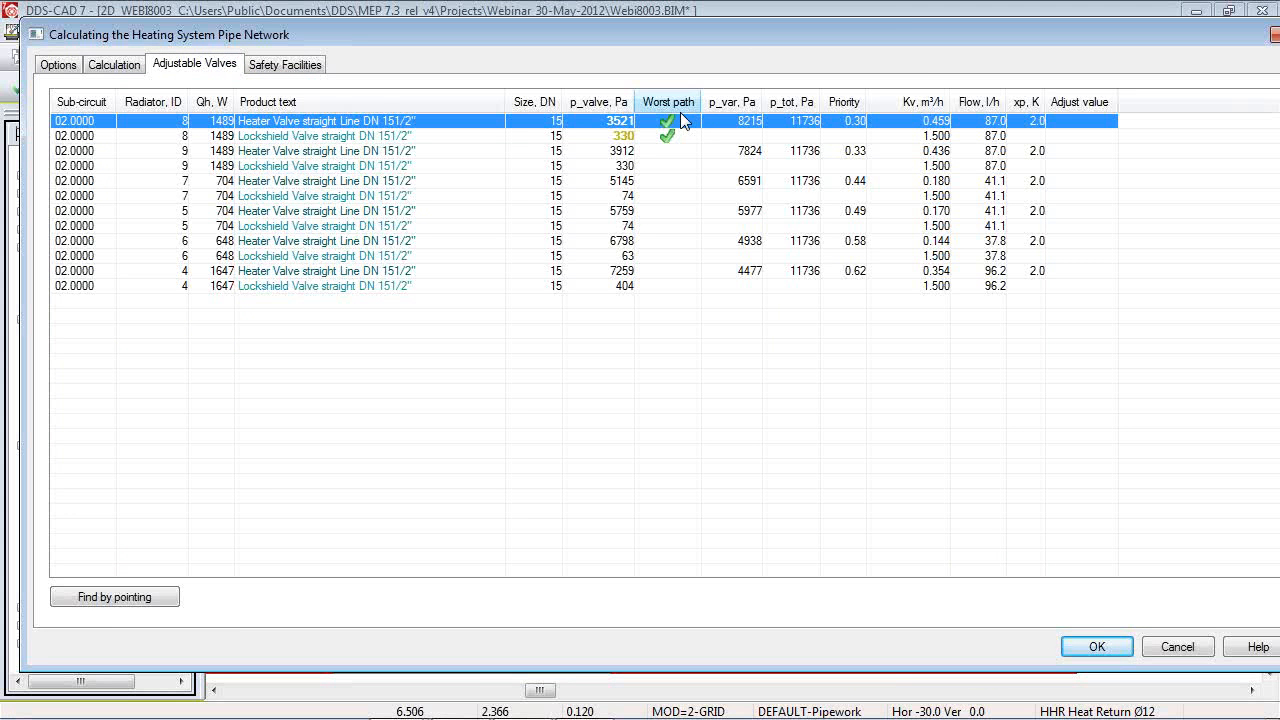
{"action": "left_click_drag", "start_coordinate": [925, 38], "coordinate": [757, 131]}
{"action": "left_click", "coordinate": [784, 250]}
{"action": "left_click", "coordinate": [779, 281]}
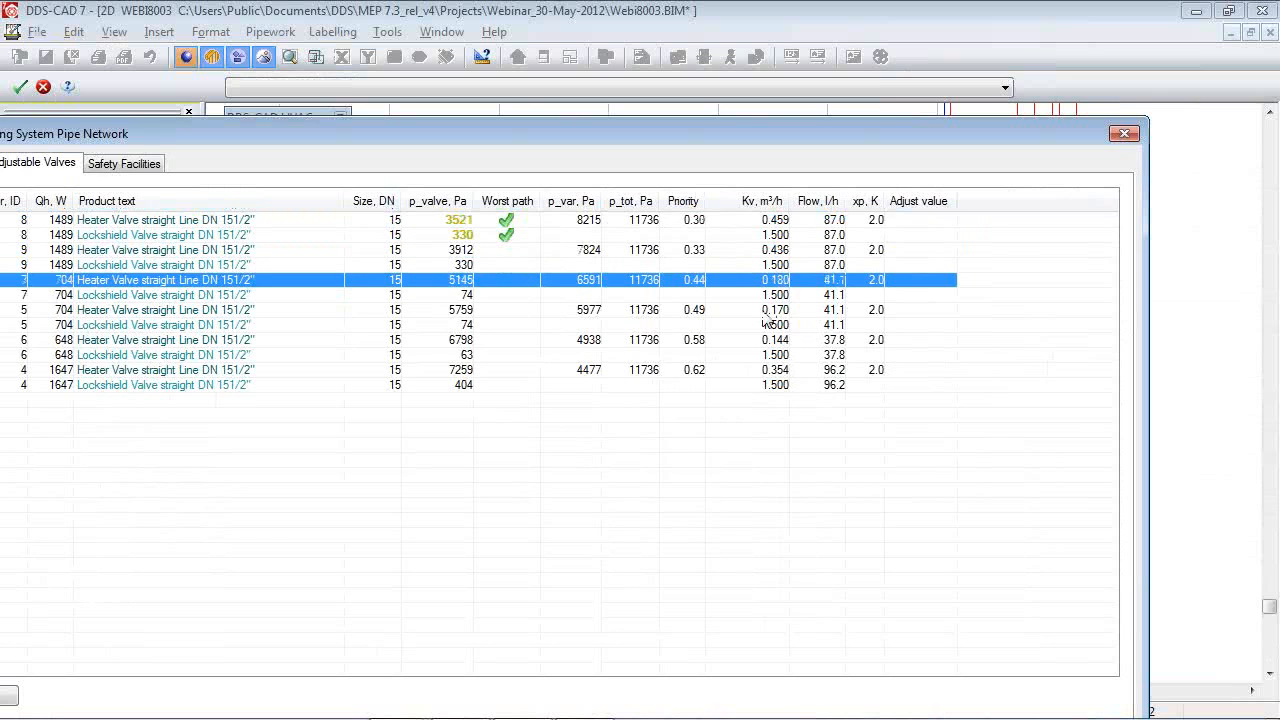
{"action": "left_click", "coordinate": [768, 312]}
{"action": "left_click", "coordinate": [772, 342]}
{"action": "left_click", "coordinate": [779, 370]}
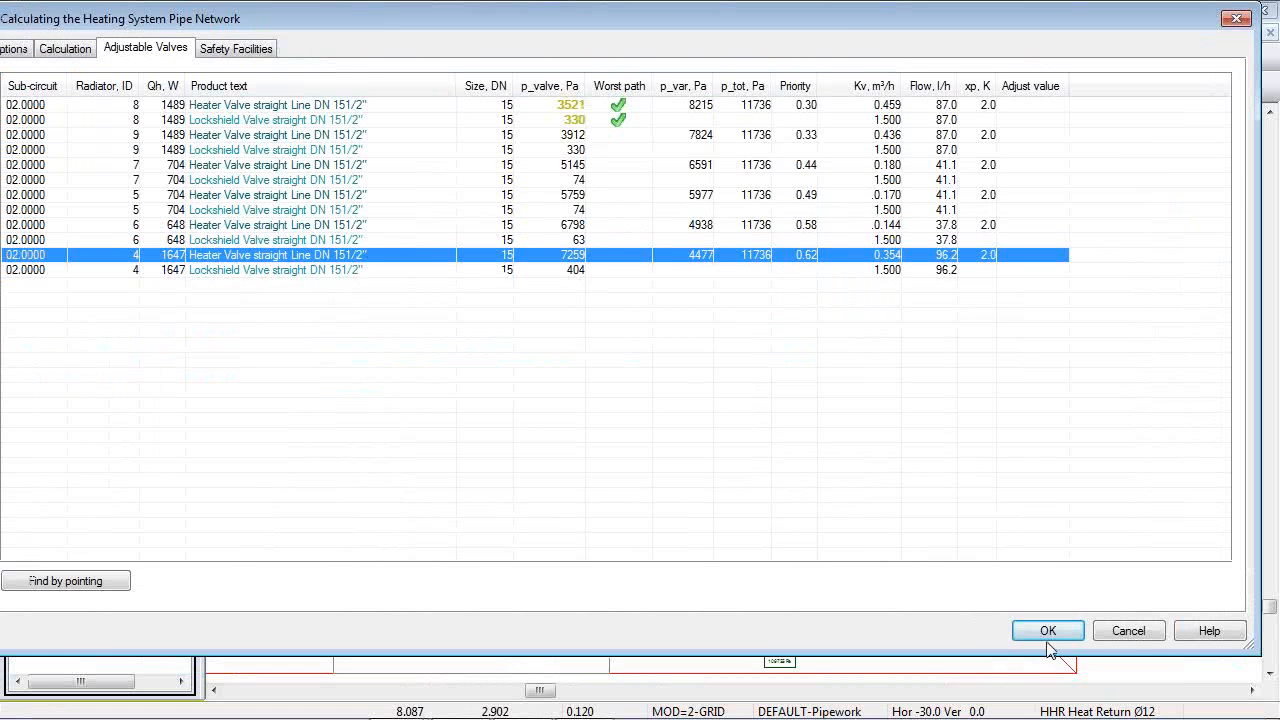
{"action": "left_click", "coordinate": [1049, 630]}
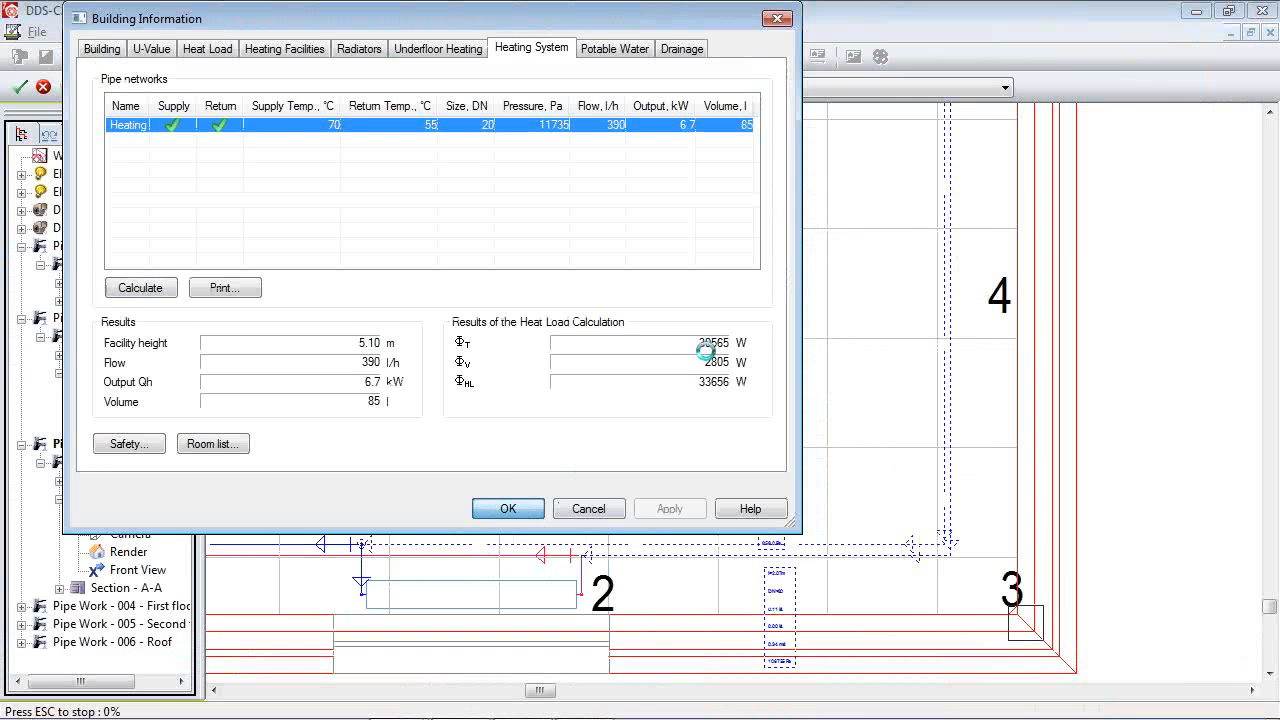
{"action": "left_click", "coordinate": [508, 509]}
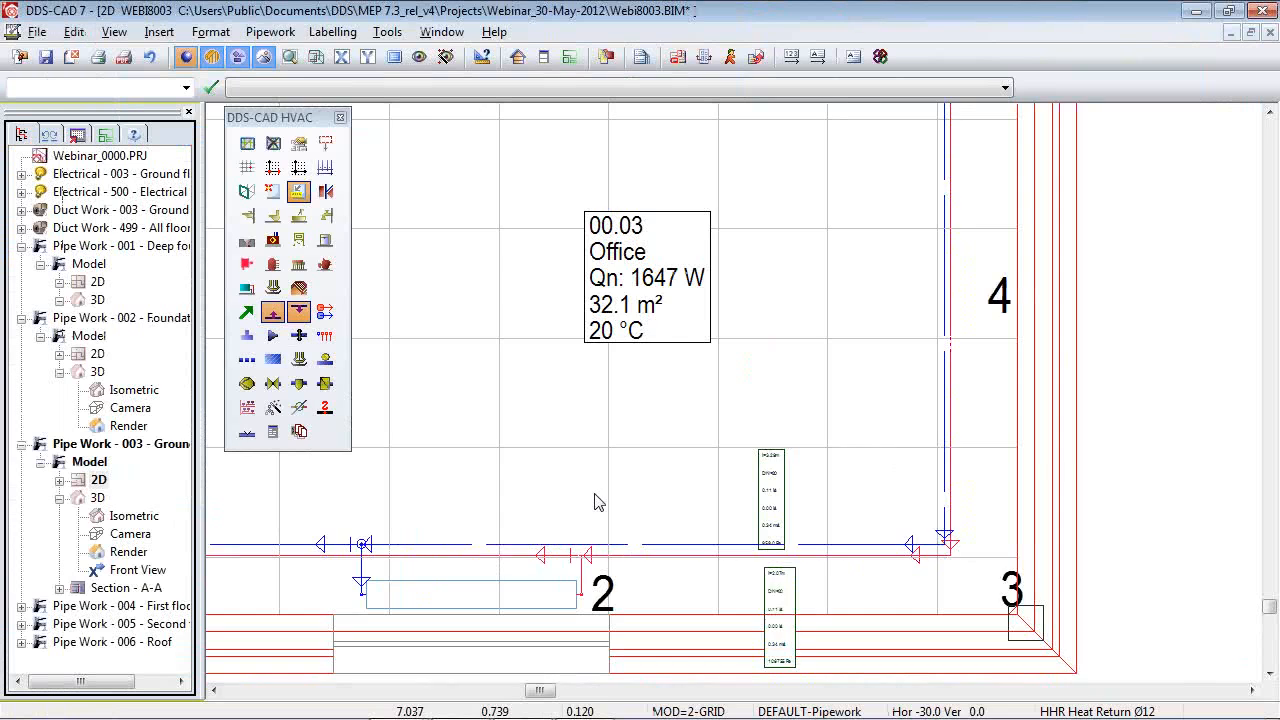
Open the First floor pipe work model (Webi8004) of the project.
{"action": "scroll", "coordinate": [597, 503], "scroll_direction": "down", "scroll_amount": 3}
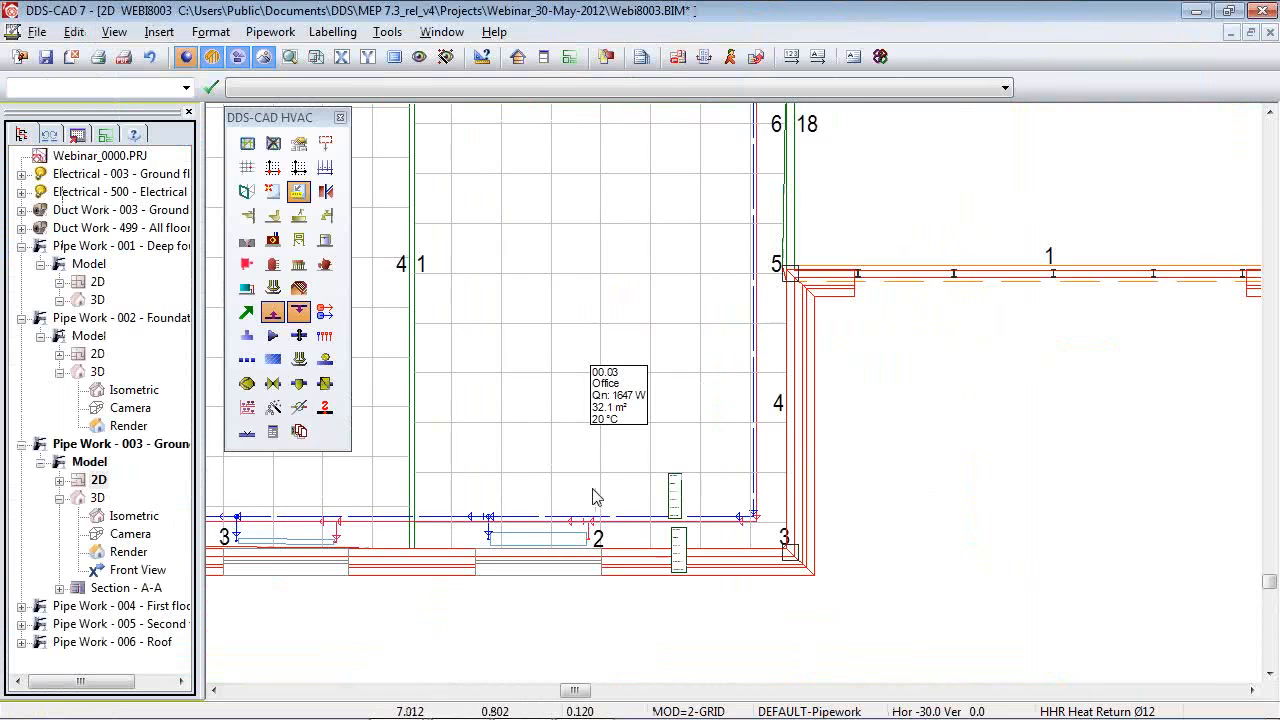
{"action": "left_click", "coordinate": [20, 56]}
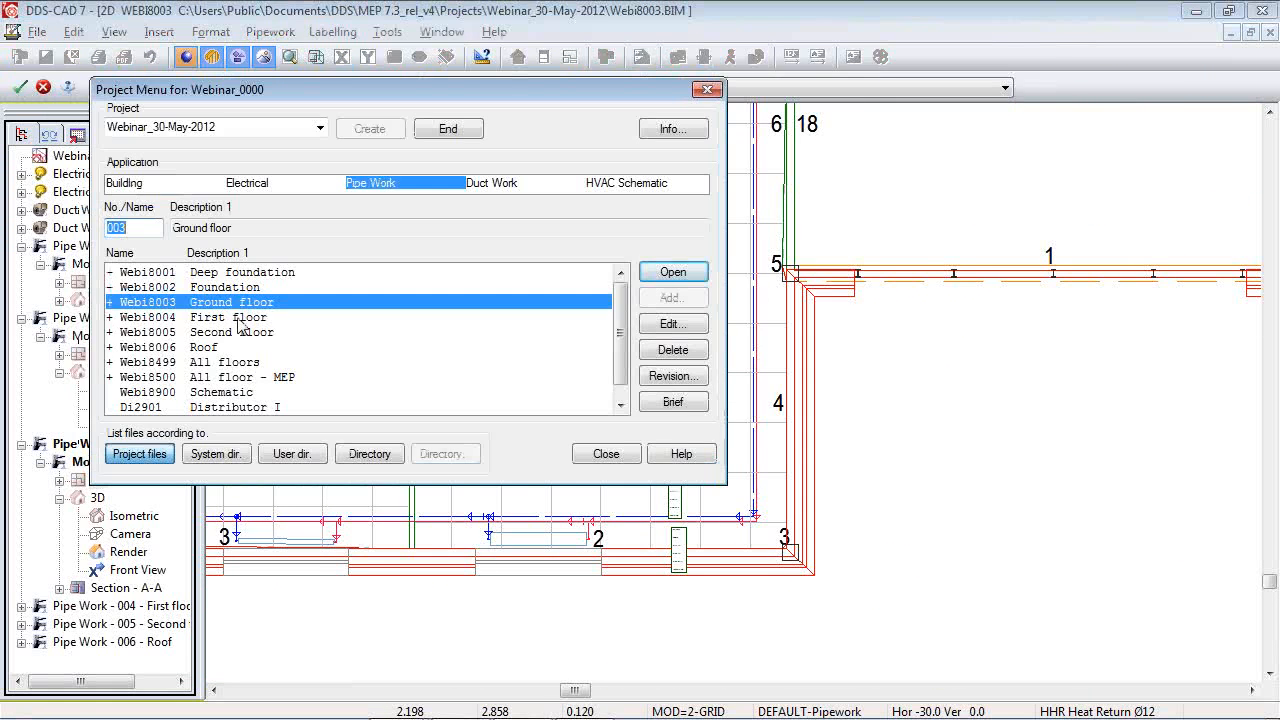
{"action": "double_click", "coordinate": [238, 317]}
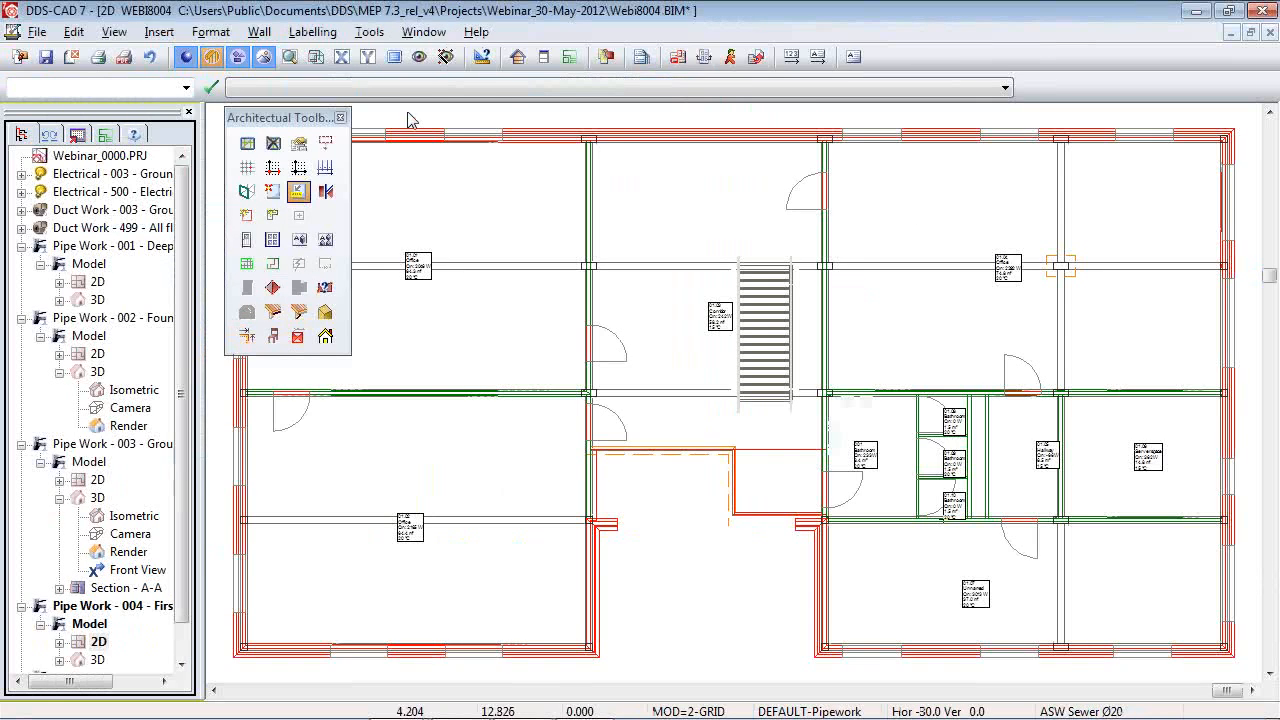
Set the heating facilities of all current-storey rooms to 100 % underfloor heating and 0 % radiators.
{"action": "left_click", "coordinate": [517, 56]}
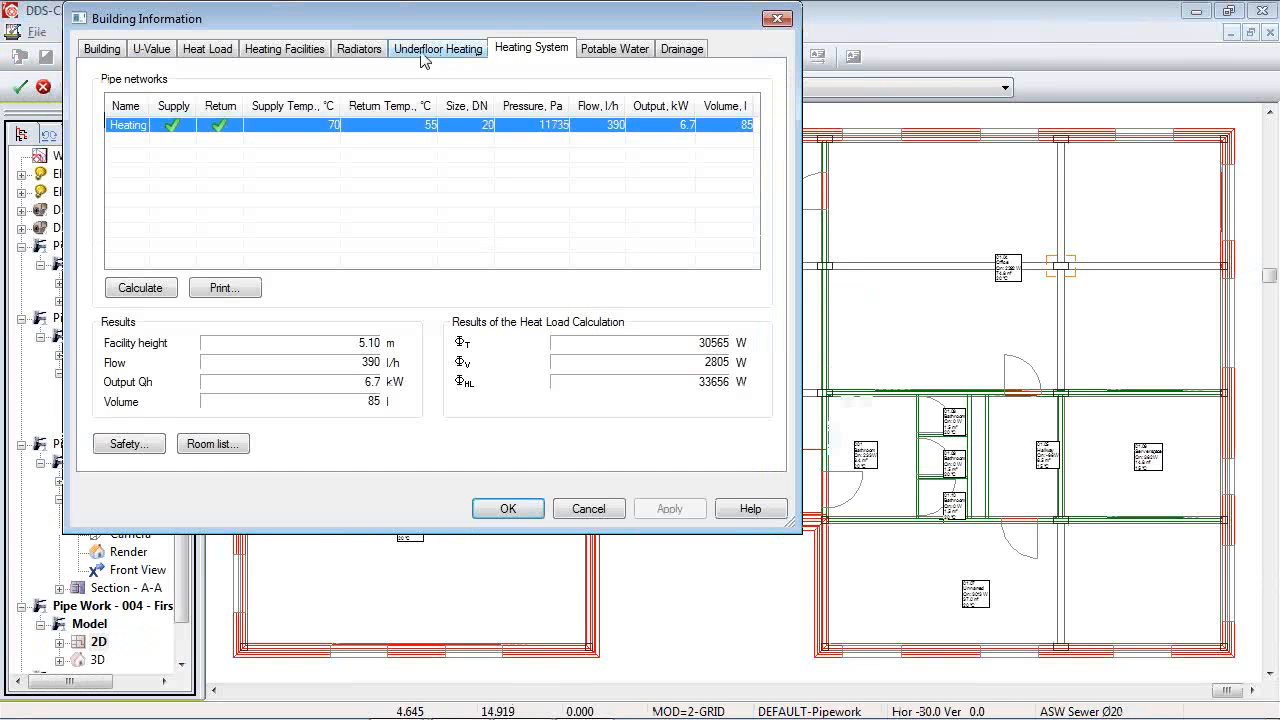
{"action": "left_click", "coordinate": [312, 50]}
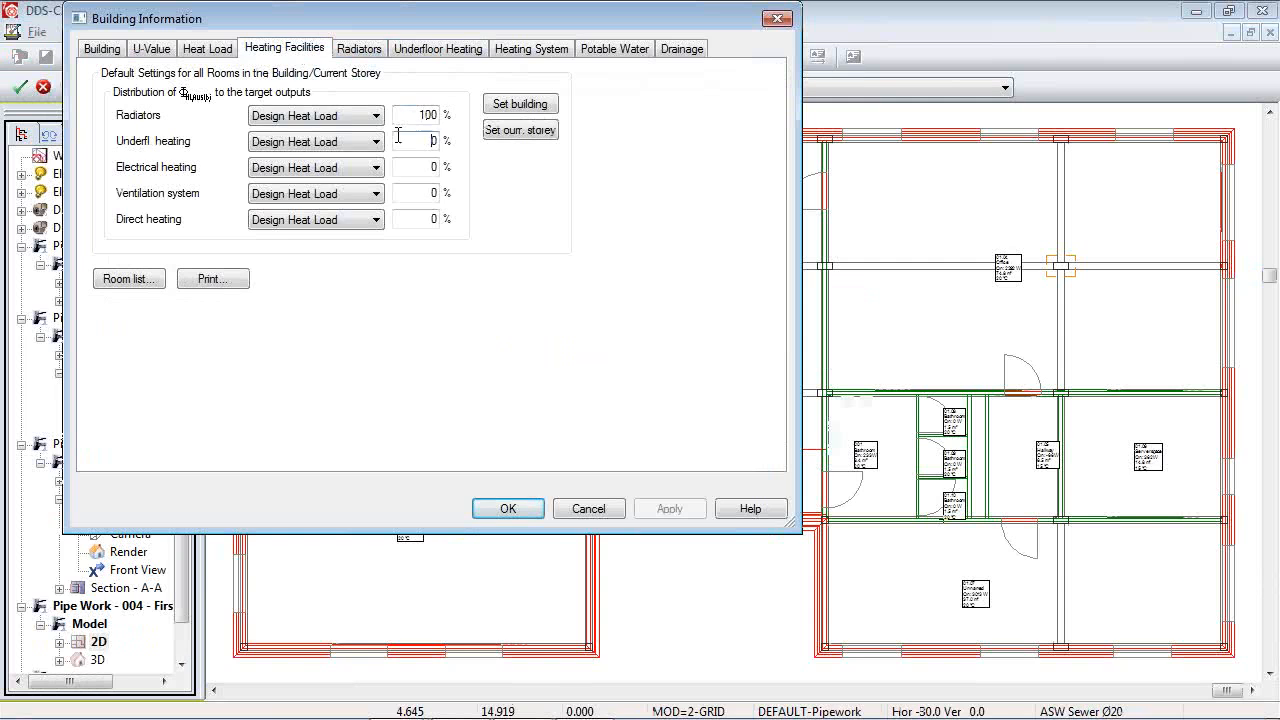
{"action": "type", "text": "100"}
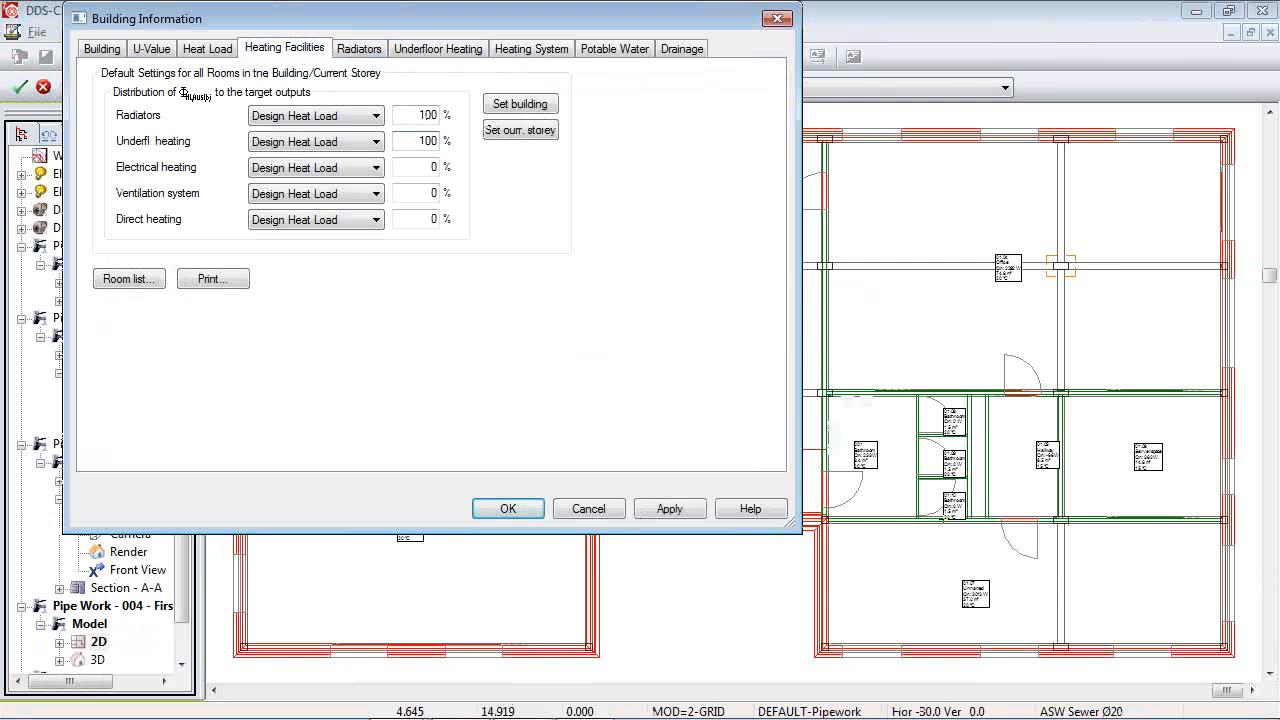
{"action": "double_click", "coordinate": [422, 113]}
{"action": "type", "text": "09"}
{"action": "left_click", "coordinate": [513, 138]}
{"action": "left_click", "coordinate": [525, 134]}
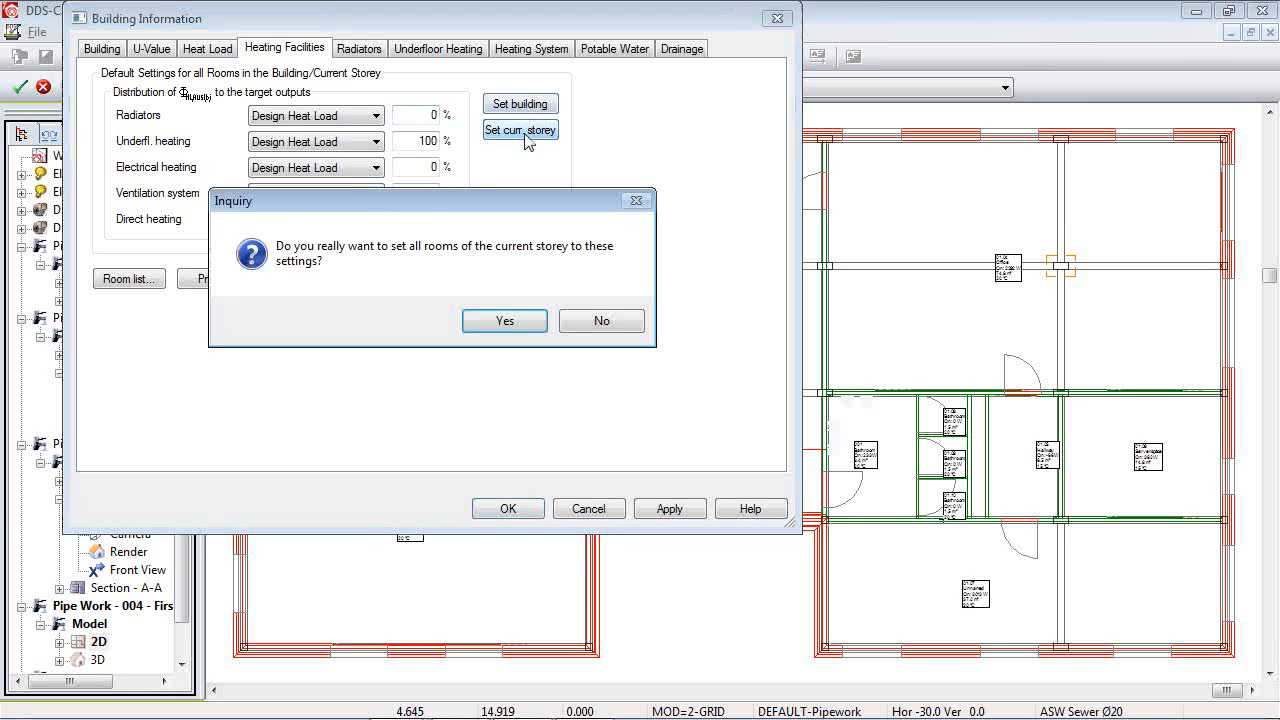
{"action": "left_click", "coordinate": [504, 322]}
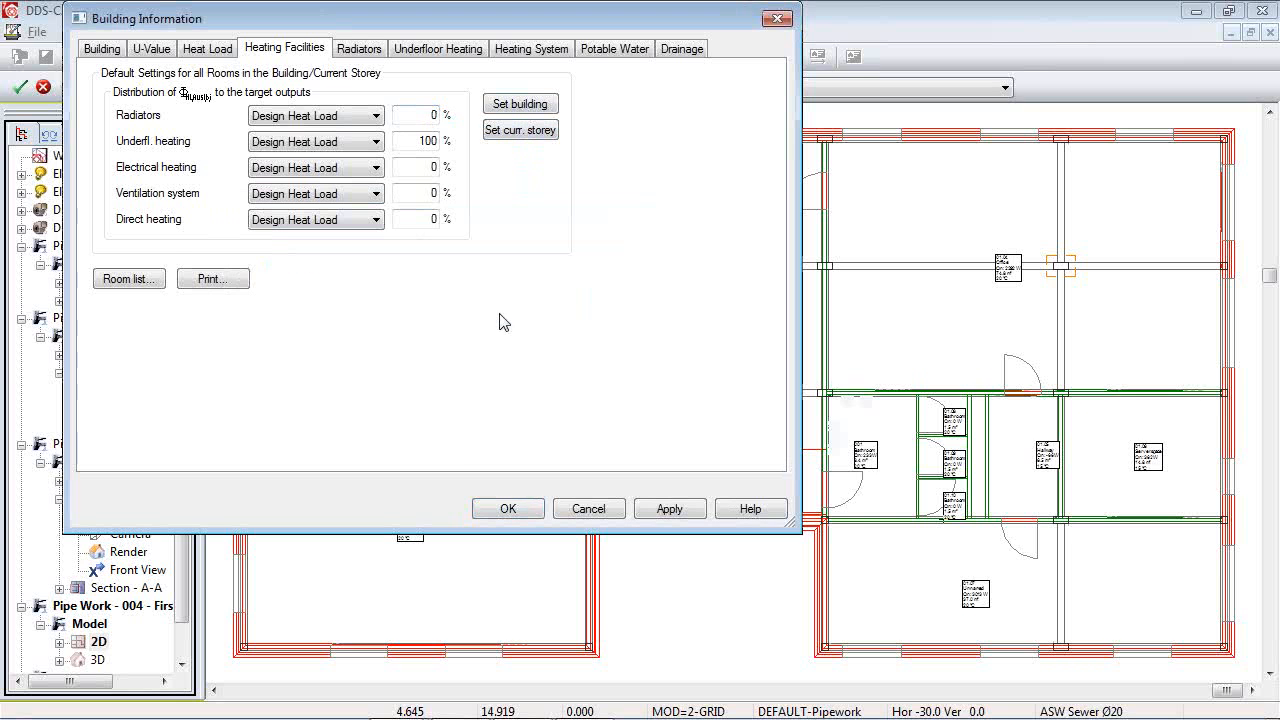
Check in the underfloor heating settings that the Uponor manufacturer database is active.
{"action": "left_click", "coordinate": [440, 50]}
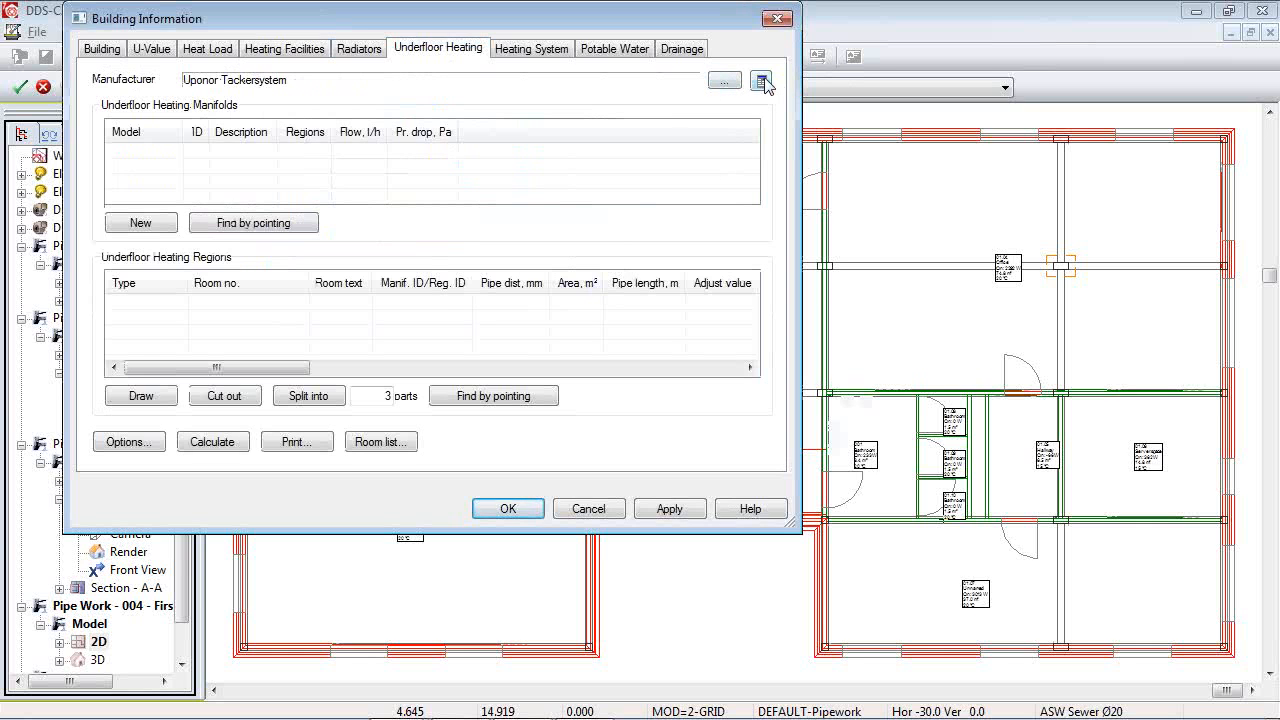
{"action": "left_click", "coordinate": [761, 81]}
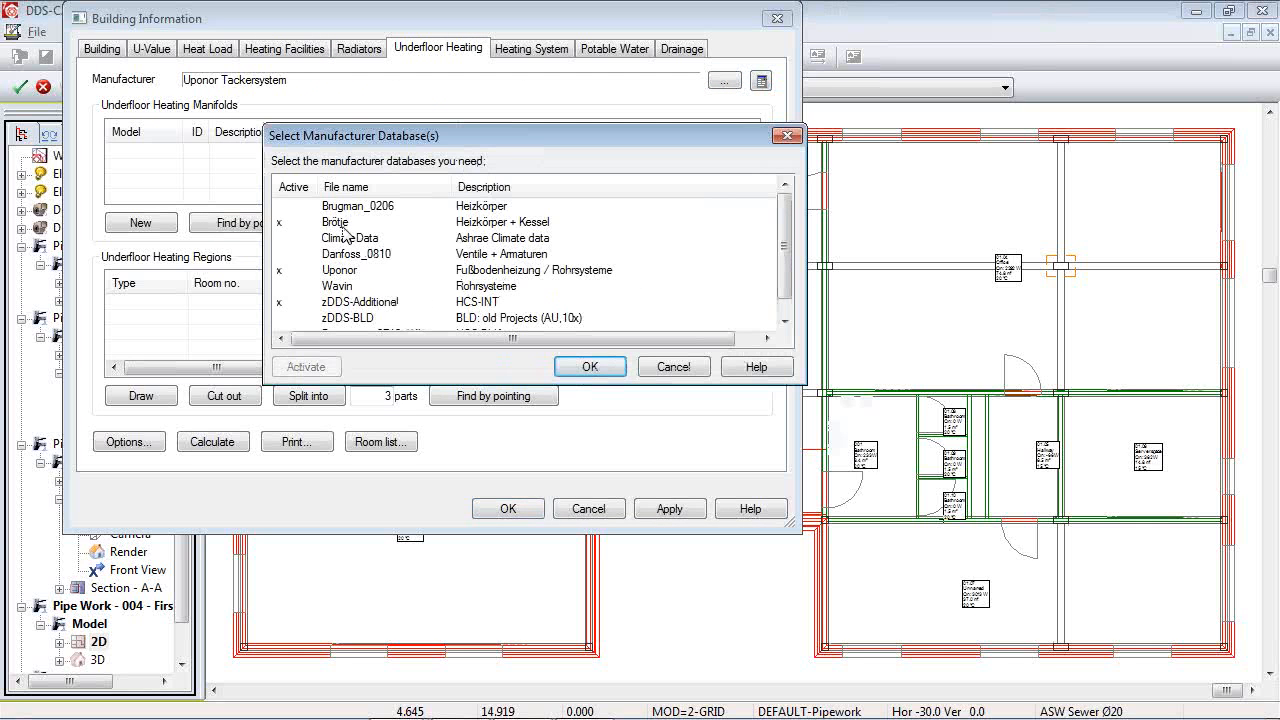
{"action": "left_click", "coordinate": [517, 269]}
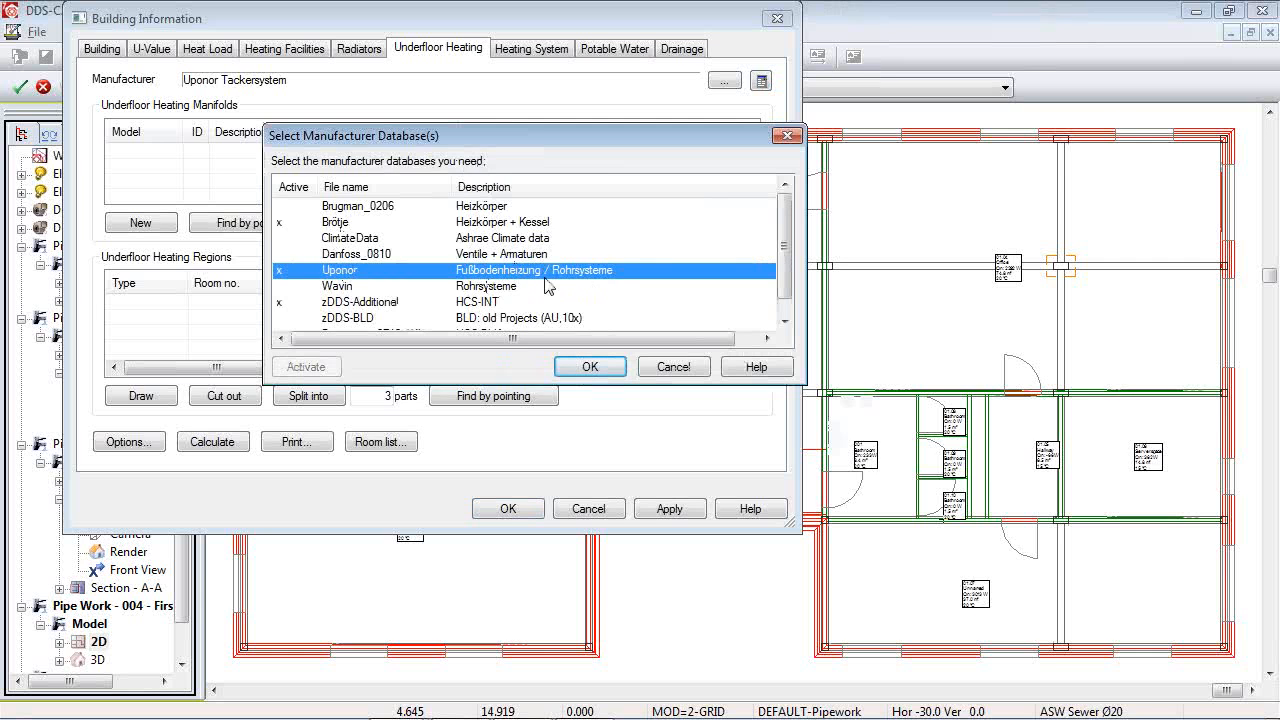
{"action": "key", "text": "Return"}
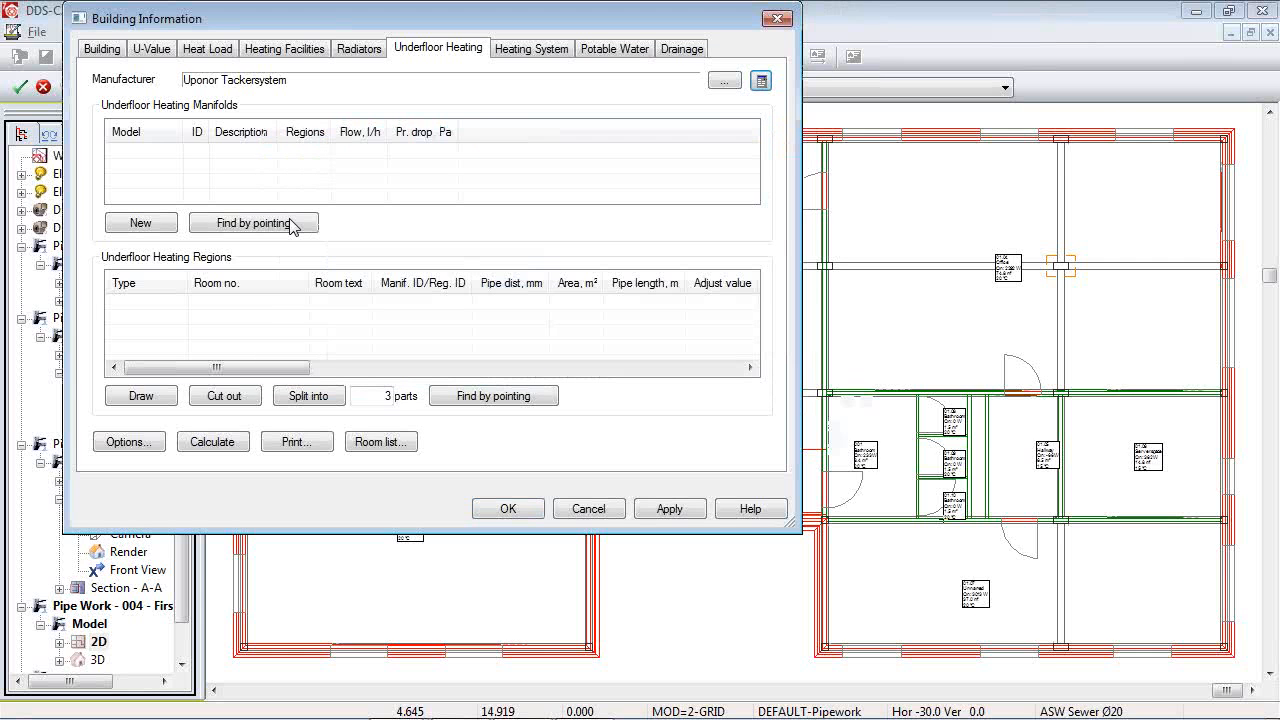
Choose the Uponor Kompaktverteiler KV 7-HKS (4101725) as a new underfloor heating manifold, listing all products rather than only used ones.
{"action": "left_click", "coordinate": [141, 223]}
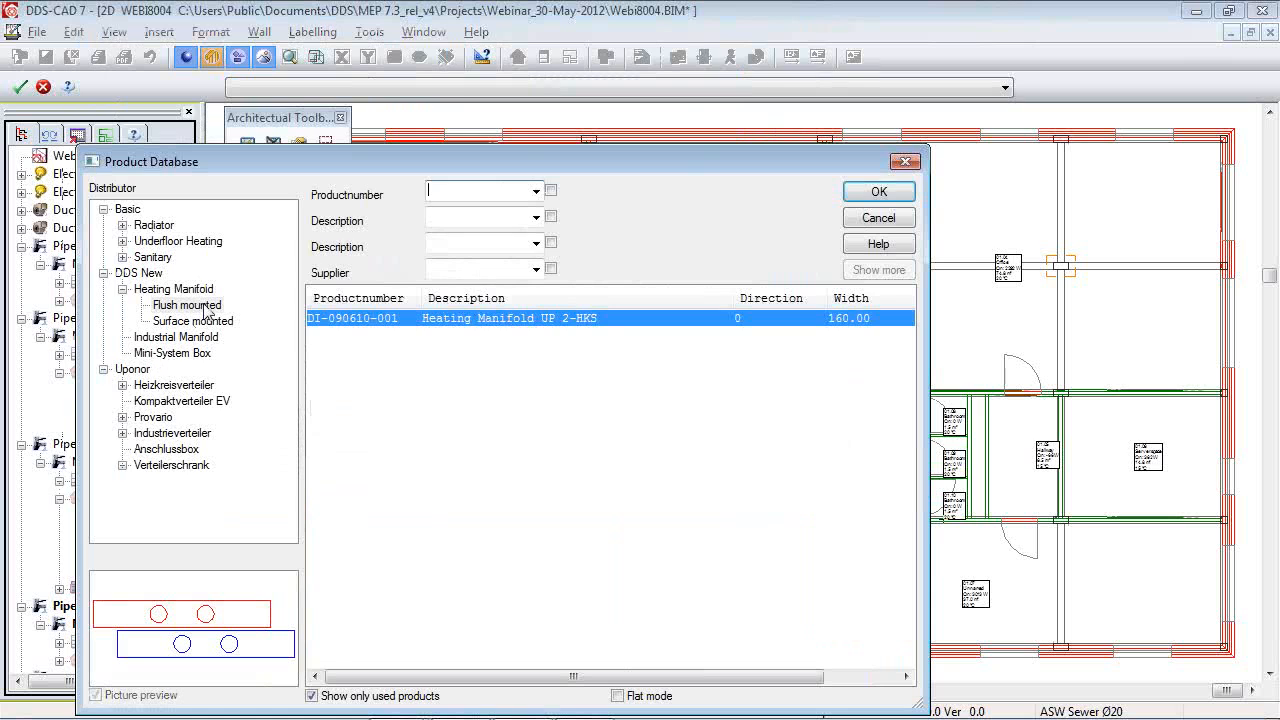
{"action": "left_click", "coordinate": [165, 386]}
{"action": "left_click", "coordinate": [168, 400]}
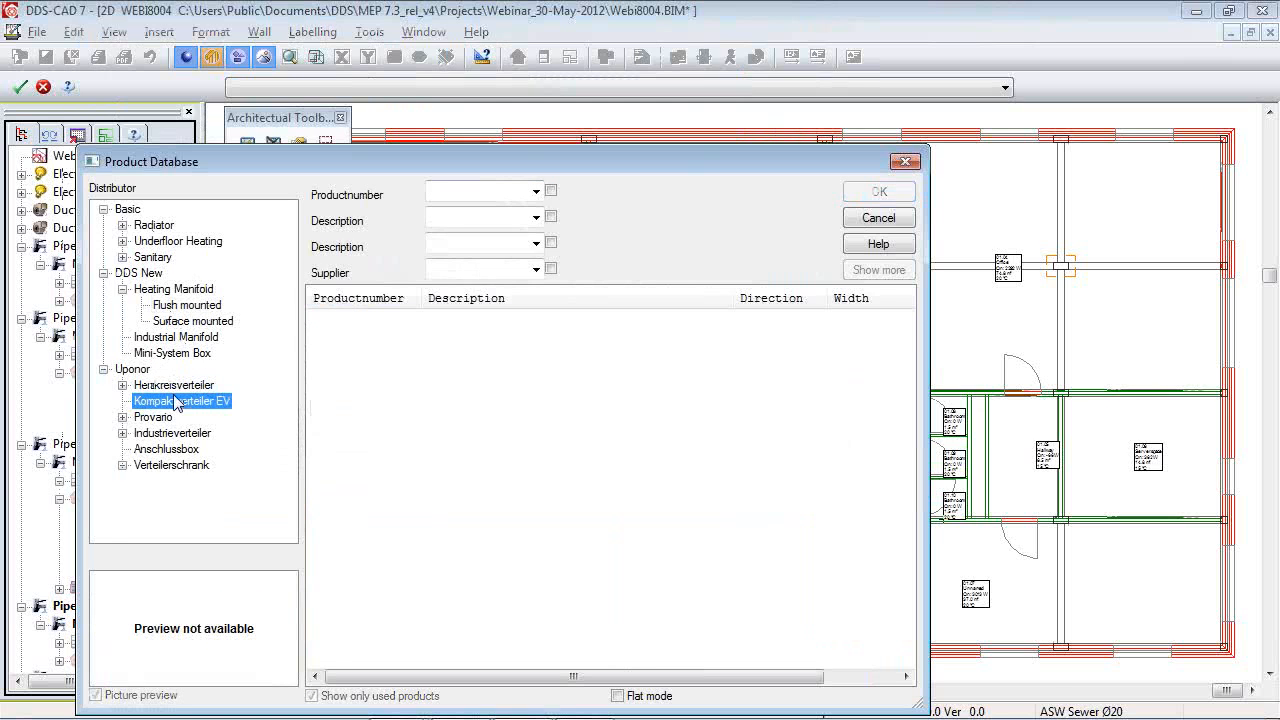
{"action": "double_click", "coordinate": [172, 386]}
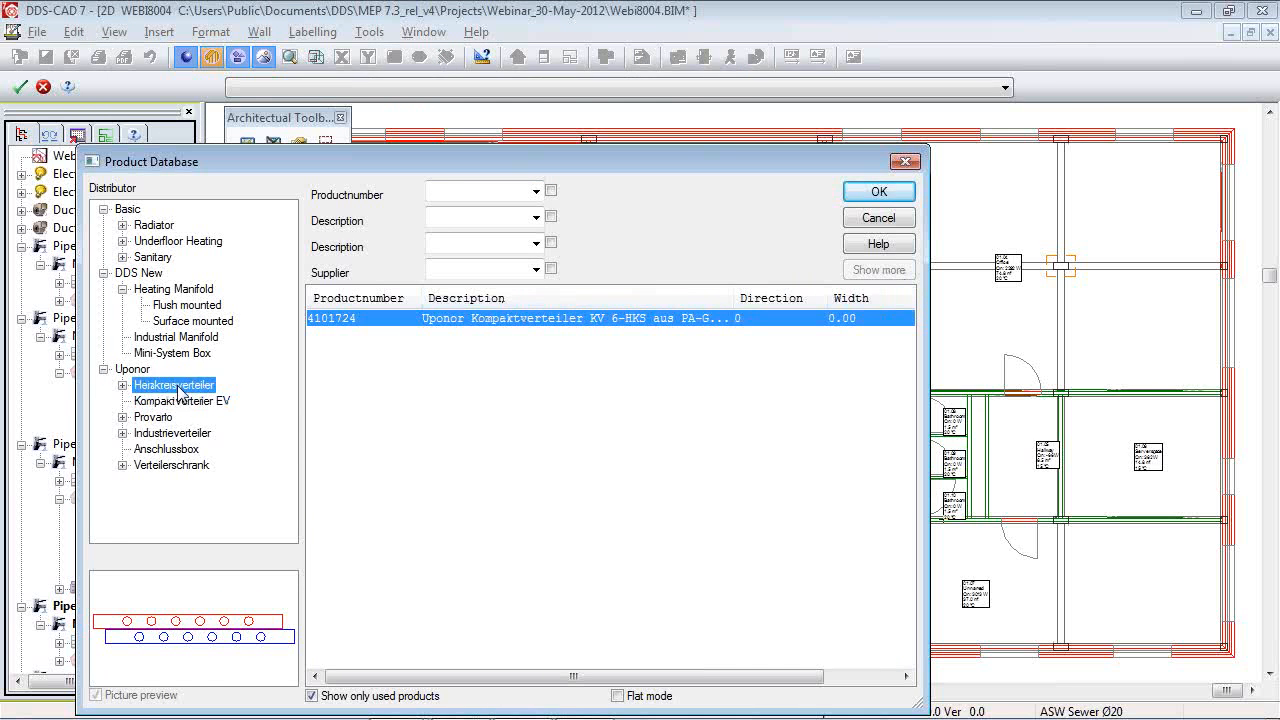
{"action": "double_click", "coordinate": [156, 450]}
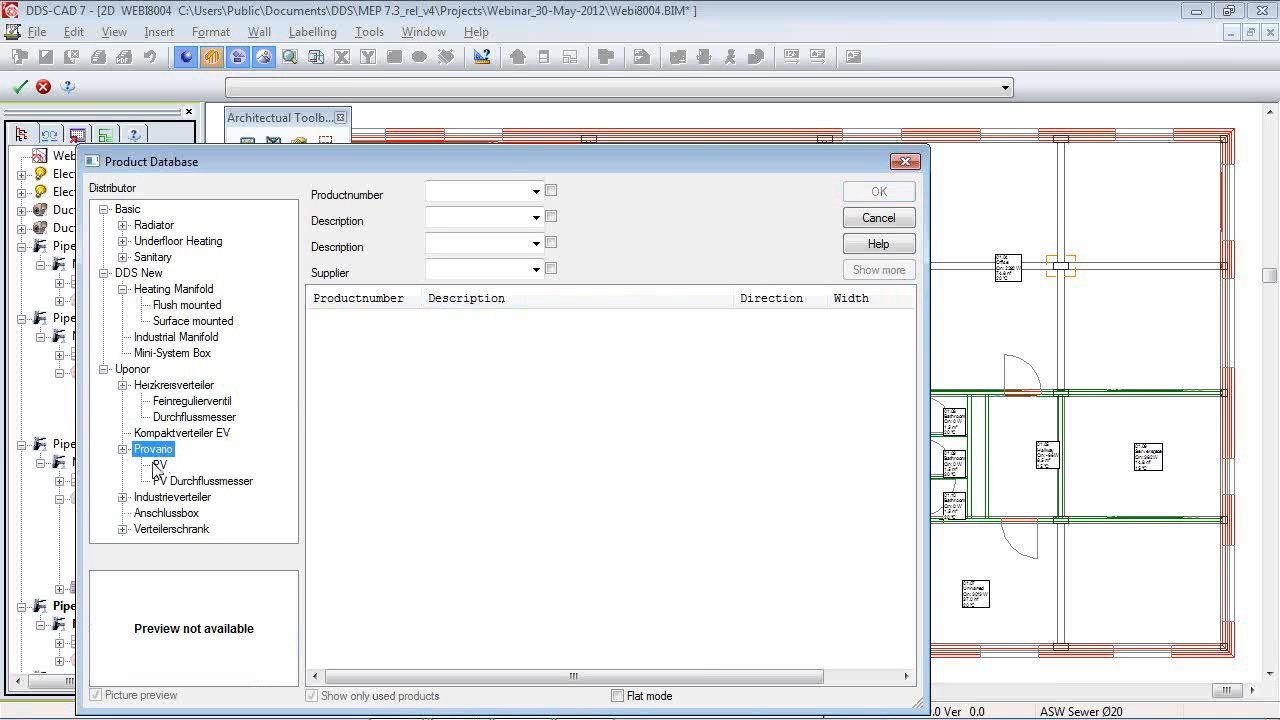
{"action": "left_click", "coordinate": [160, 432]}
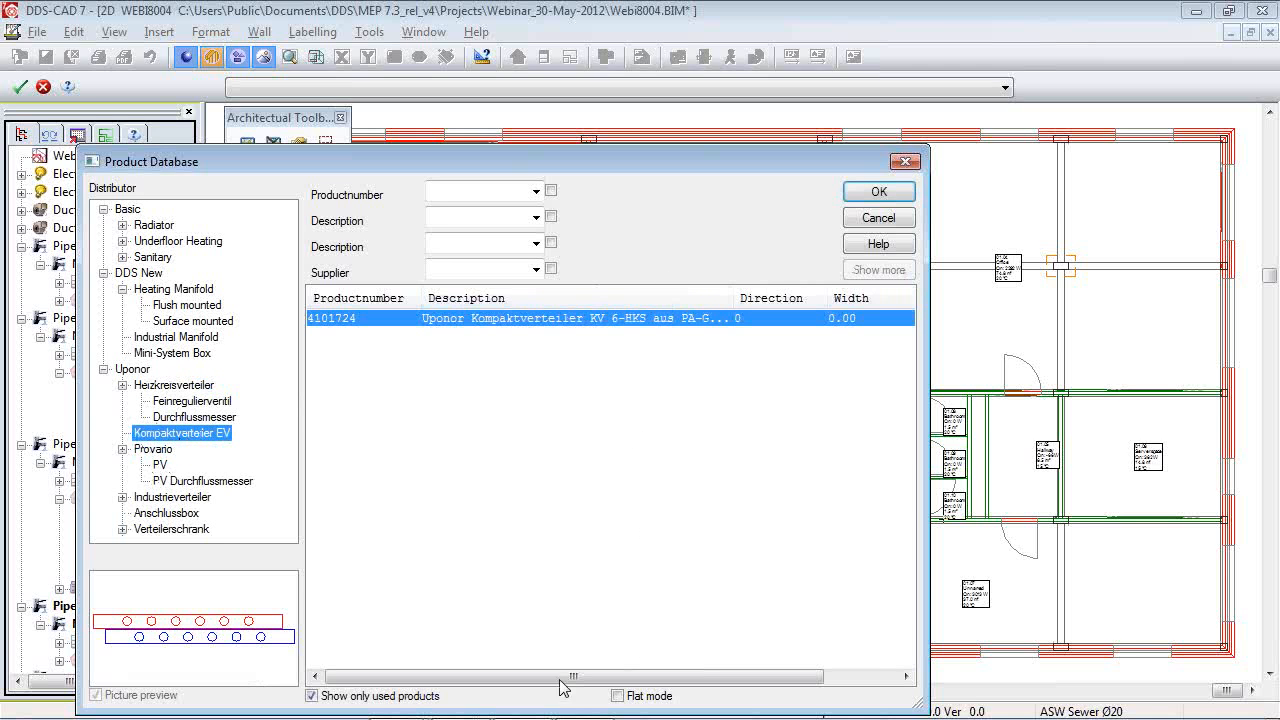
{"action": "left_click", "coordinate": [367, 698]}
{"action": "double_click", "coordinate": [638, 381]}
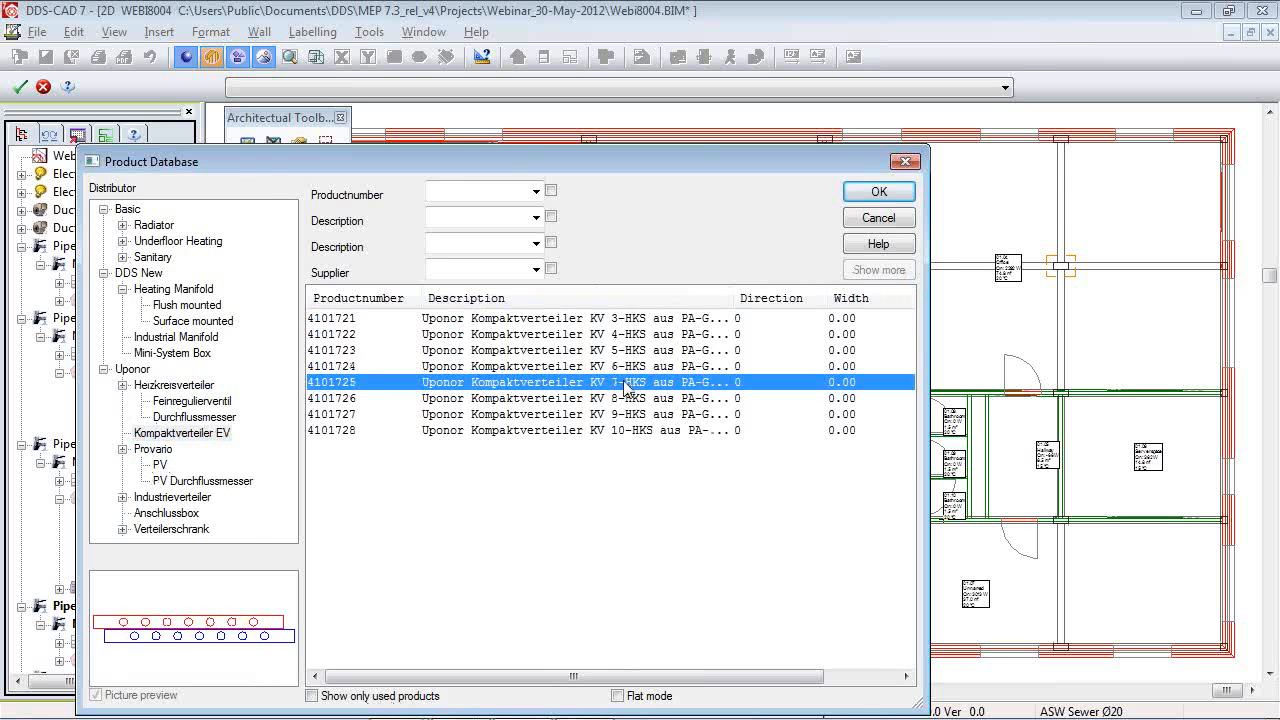
Place the manifold on the upper wall of bathroom 001, just beside its corner next to the stairwell.
{"action": "left_click", "coordinate": [564, 487]}
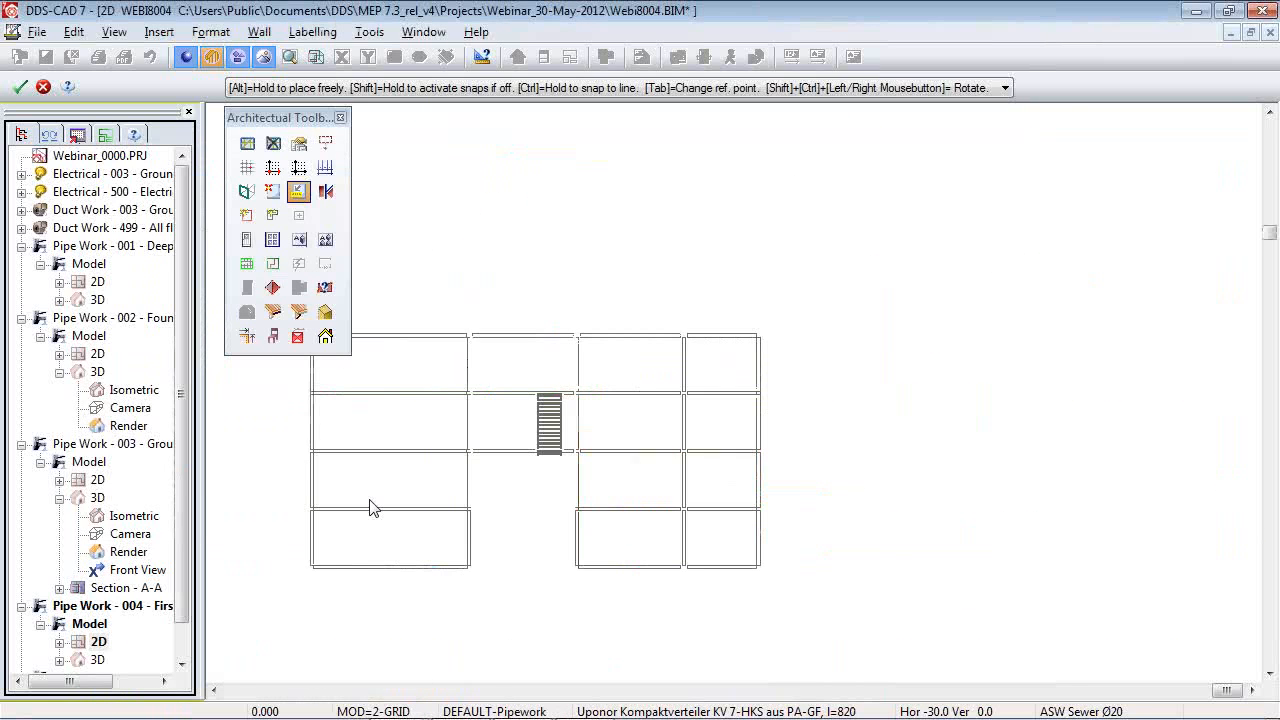
{"action": "scroll", "coordinate": [543, 480], "scroll_direction": "up", "scroll_amount": 8}
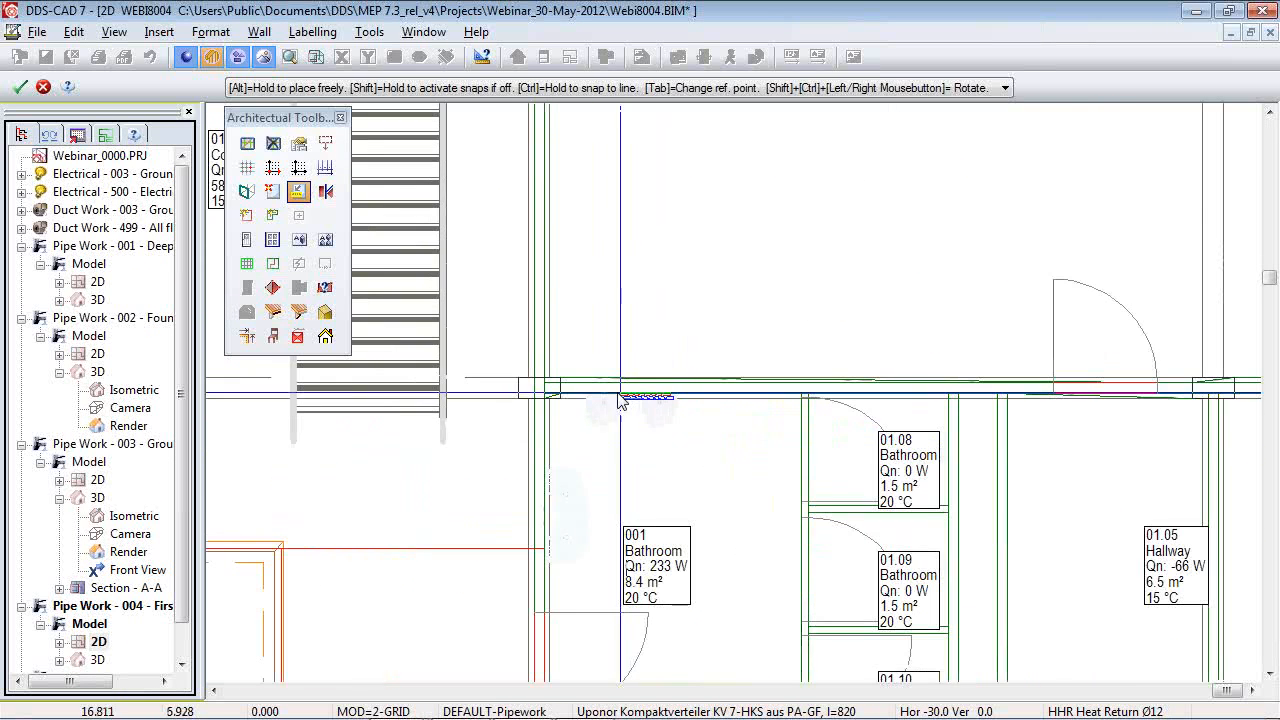
{"action": "scroll", "coordinate": [620, 400], "scroll_direction": "up", "scroll_amount": 4}
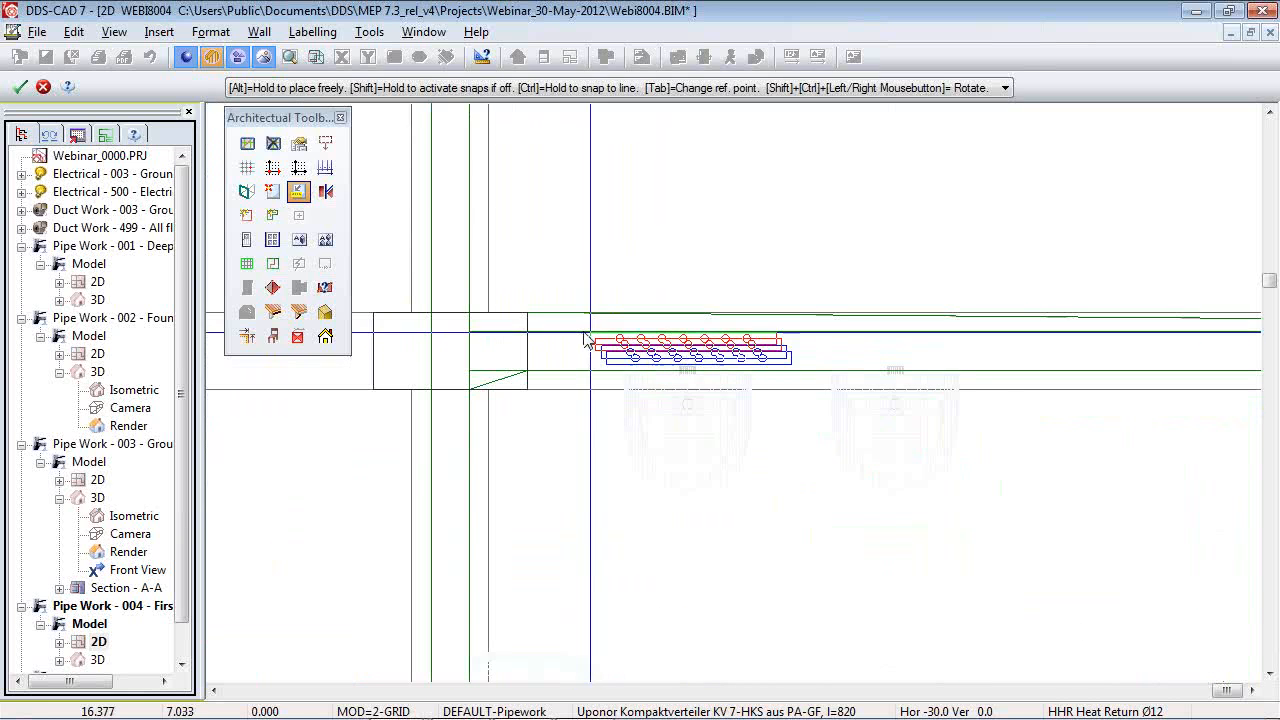
{"action": "left_click", "coordinate": [586, 340]}
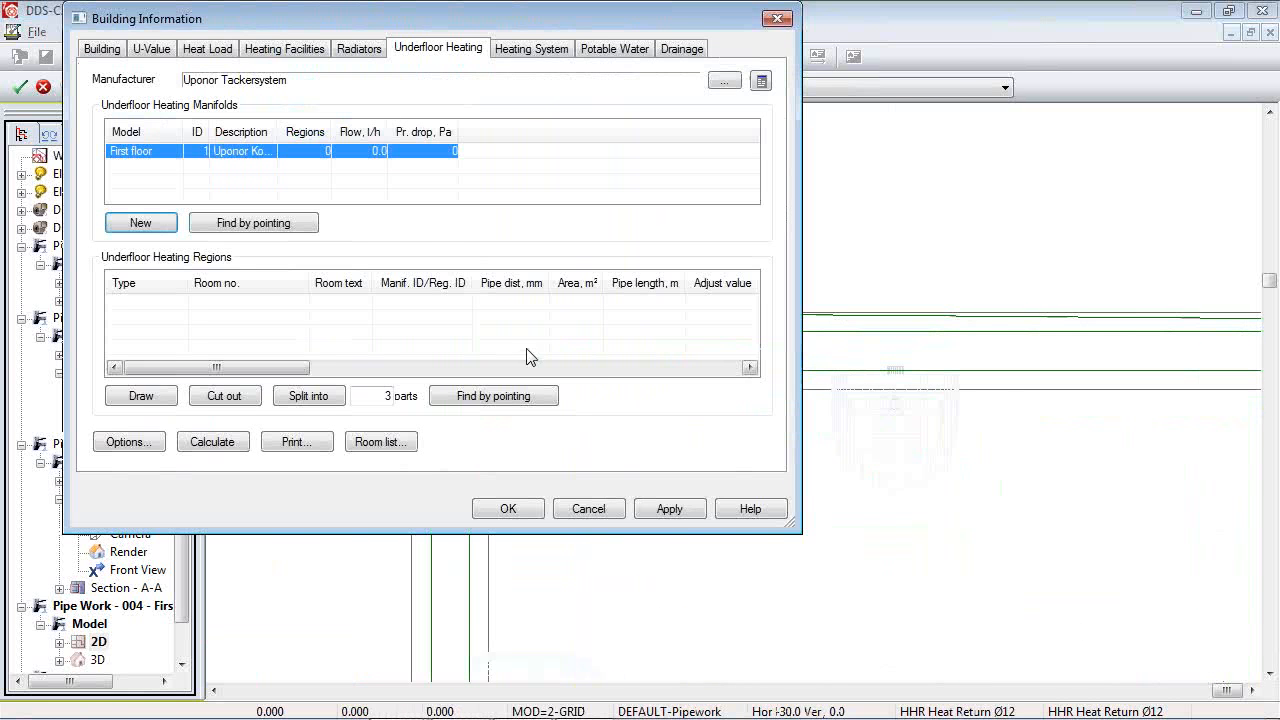
Draw a normal-temperature underfloor heating region filling office 01.04, connected to manifold 1.
{"action": "left_click", "coordinate": [141, 397]}
{"action": "scroll", "coordinate": [580, 443], "scroll_direction": "down", "scroll_amount": 5}
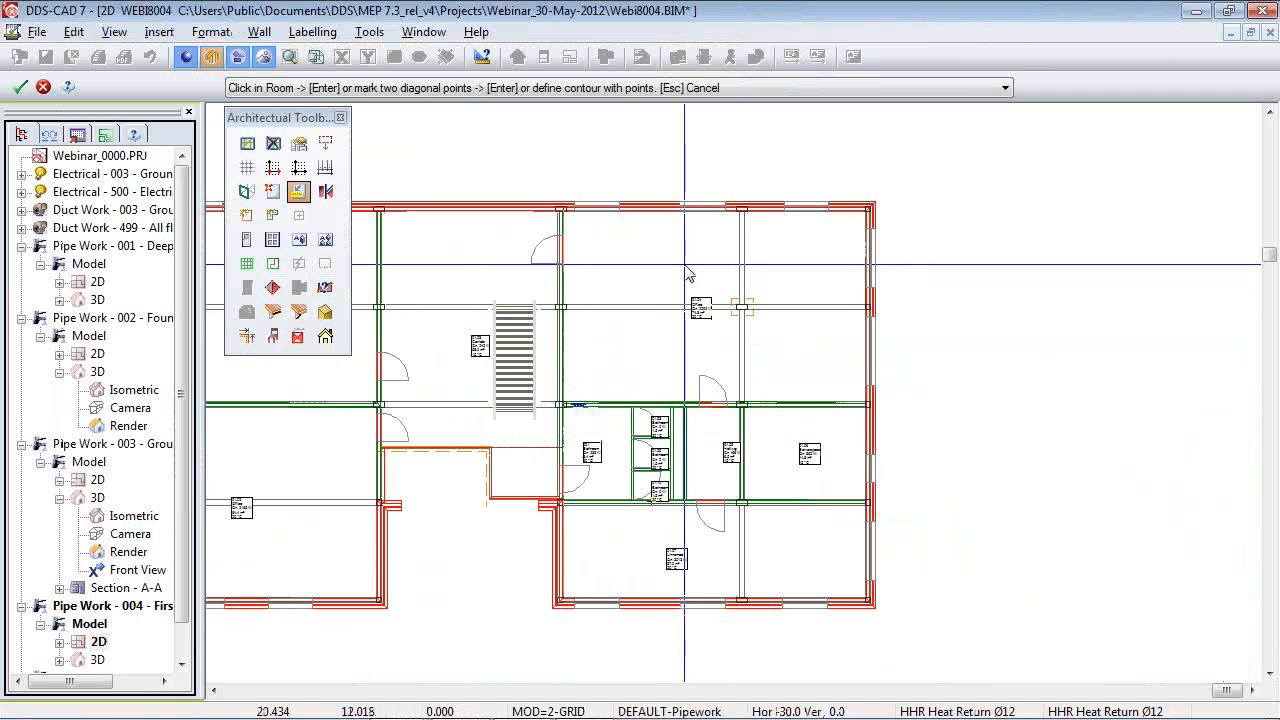
{"action": "left_click", "coordinate": [688, 274]}
{"action": "key", "text": "Return"}
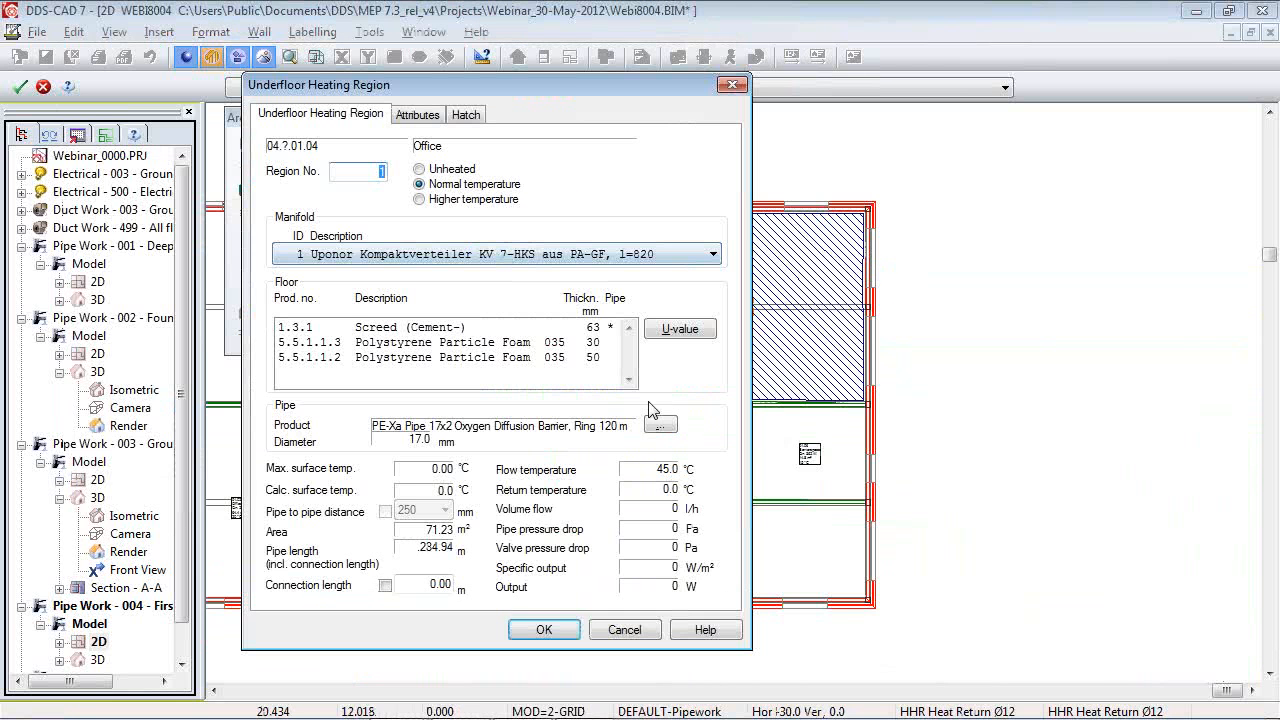
{"action": "left_click", "coordinate": [544, 629]}
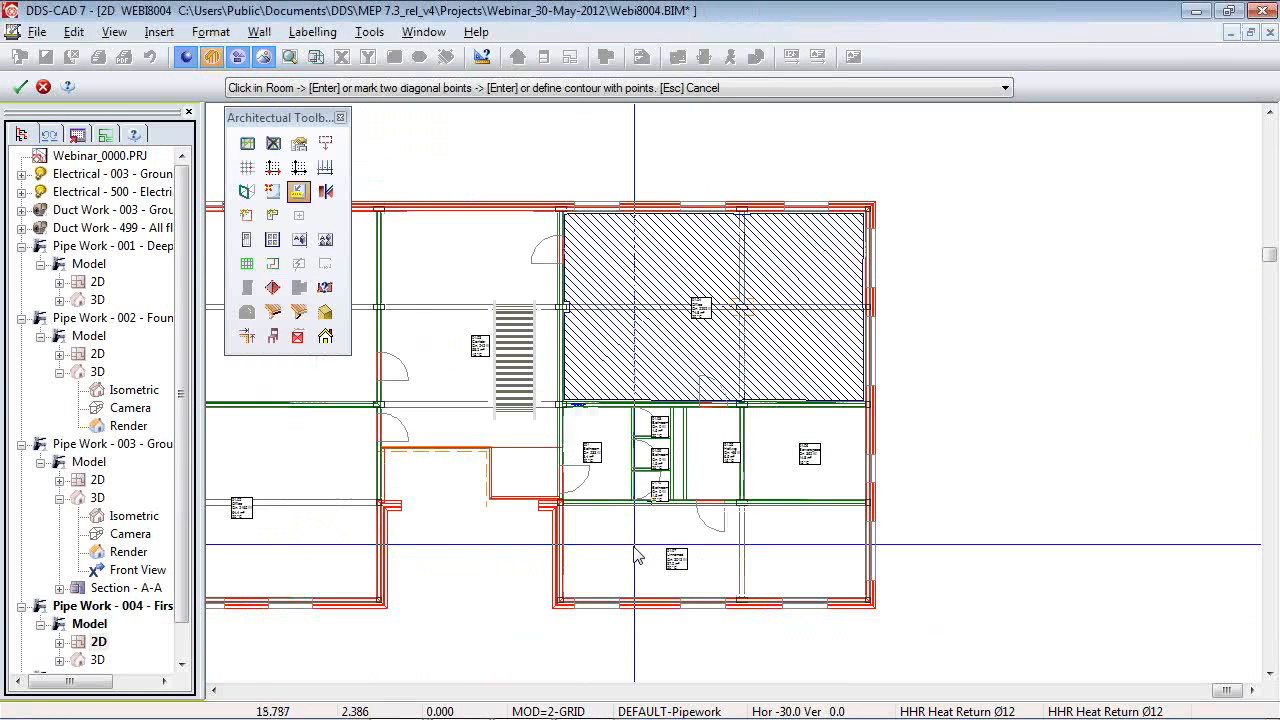
Add underfloor heating region 2 filling room 01.07, with normal temperature and manifold 1.
{"action": "left_click", "coordinate": [632, 556]}
{"action": "key", "text": "Return"}
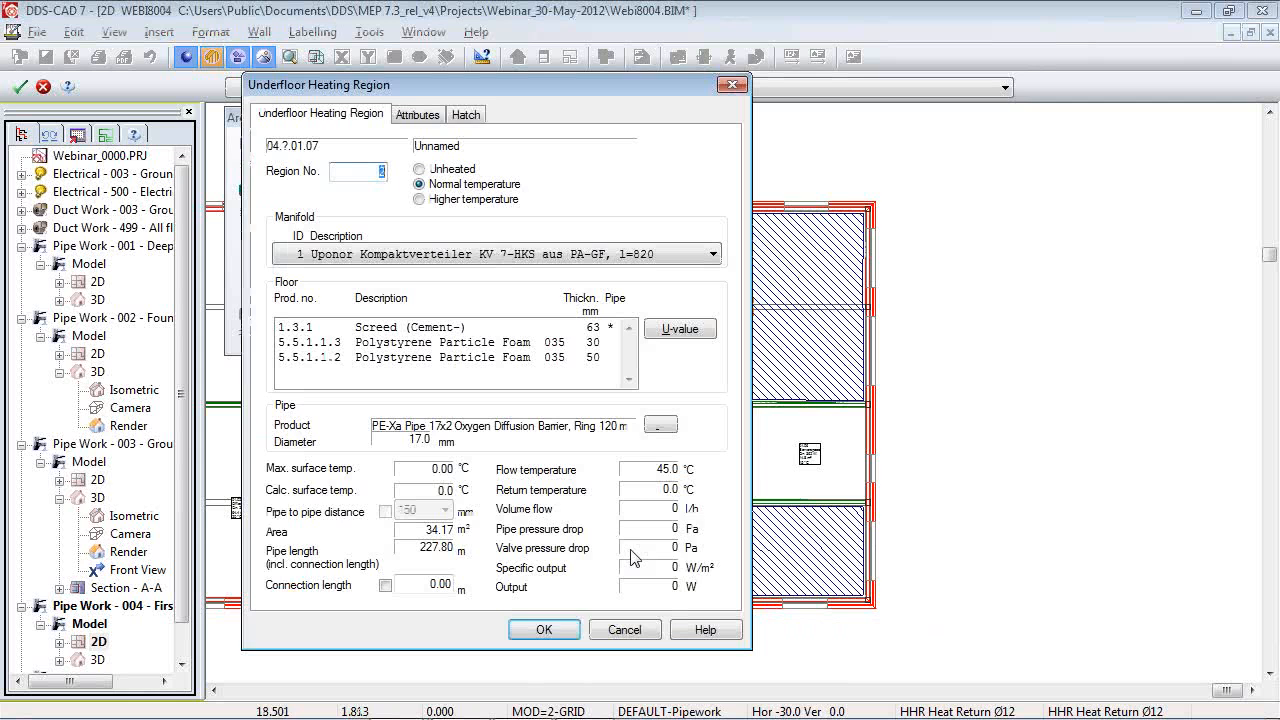
{"action": "left_click", "coordinate": [544, 629]}
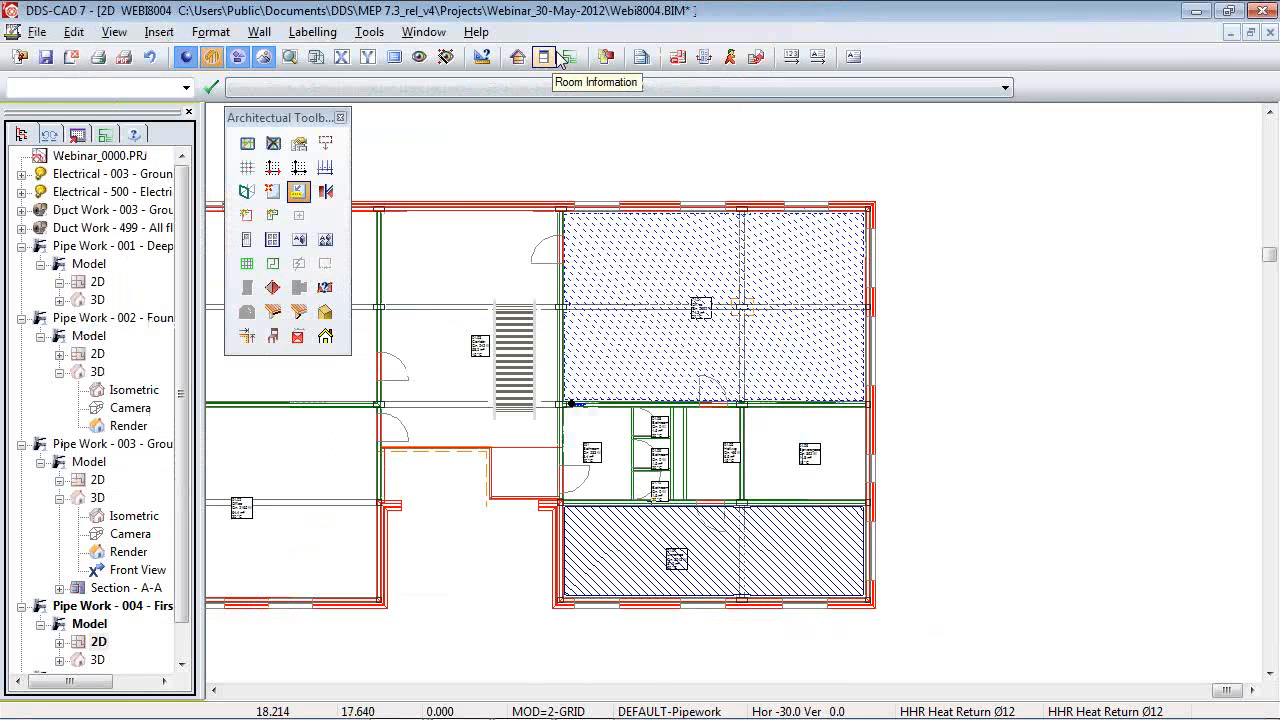
Review the underfloor heating data of office 01.04 and the building's list of underfloor heating regions.
{"action": "left_click", "coordinate": [544, 56]}
{"action": "left_click", "coordinate": [647, 262]}
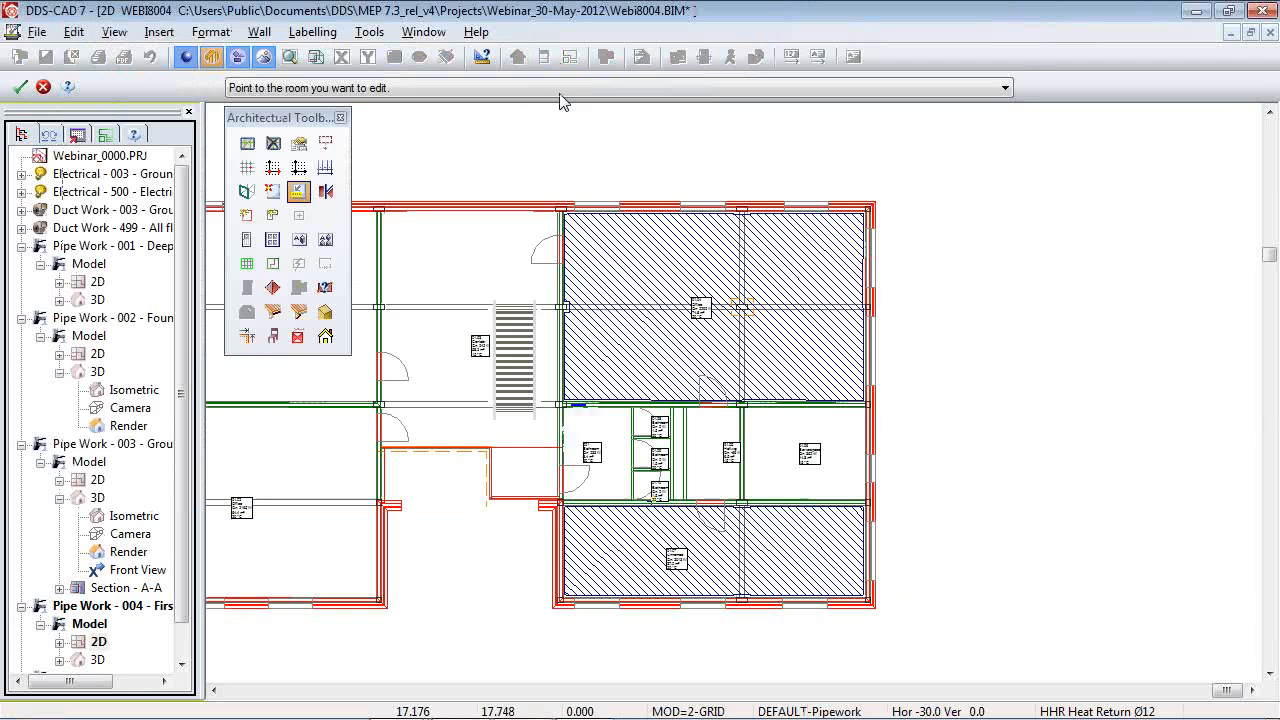
{"action": "left_click", "coordinate": [643, 266]}
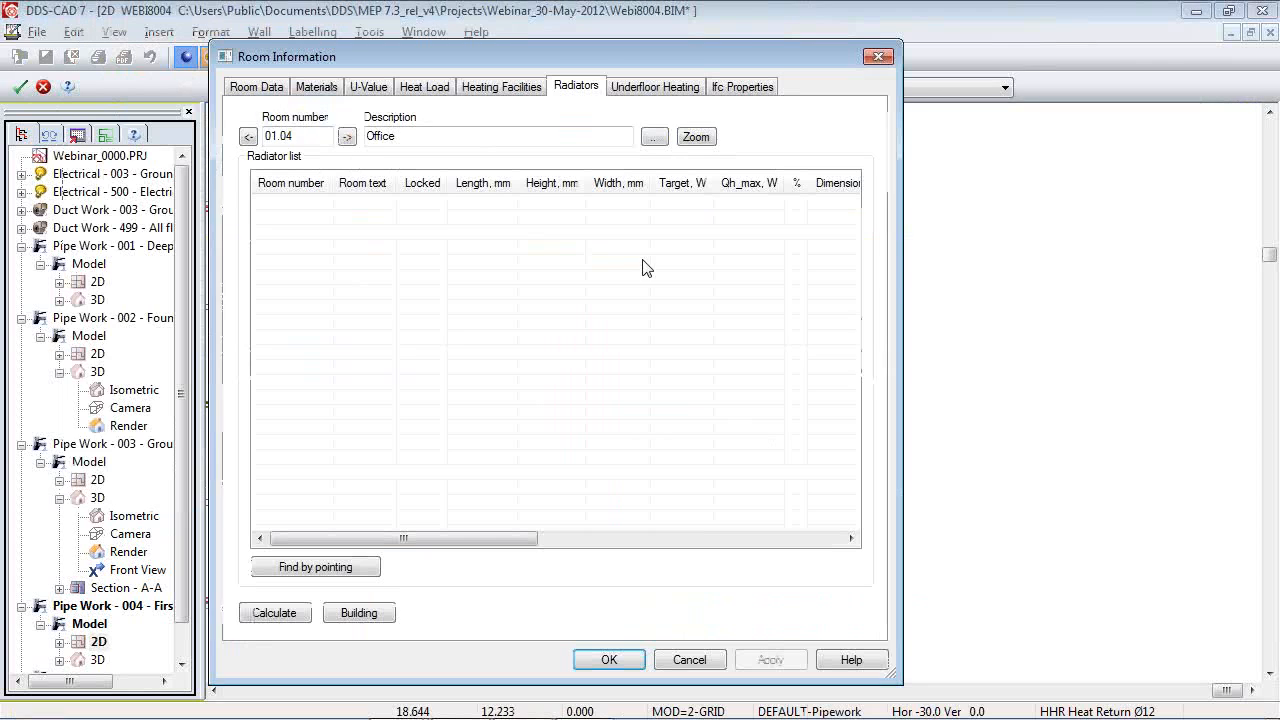
{"action": "left_click", "coordinate": [673, 90]}
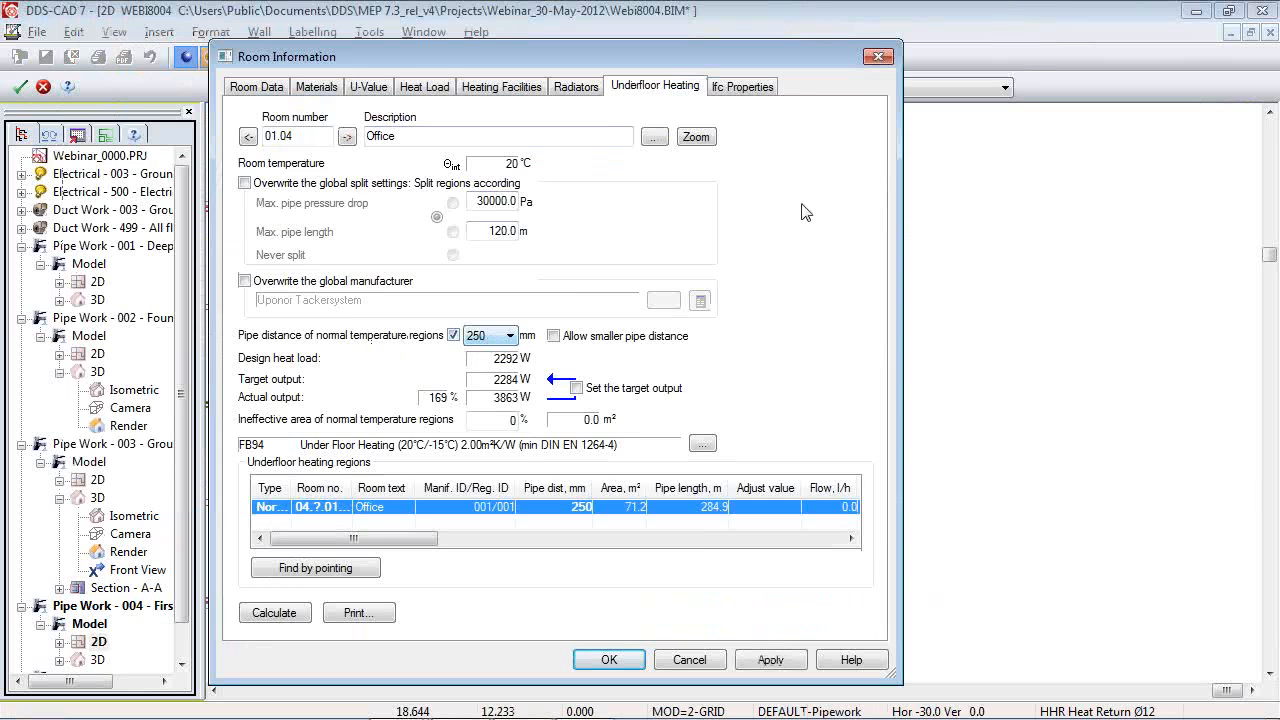
{"action": "key", "text": "Escape"}
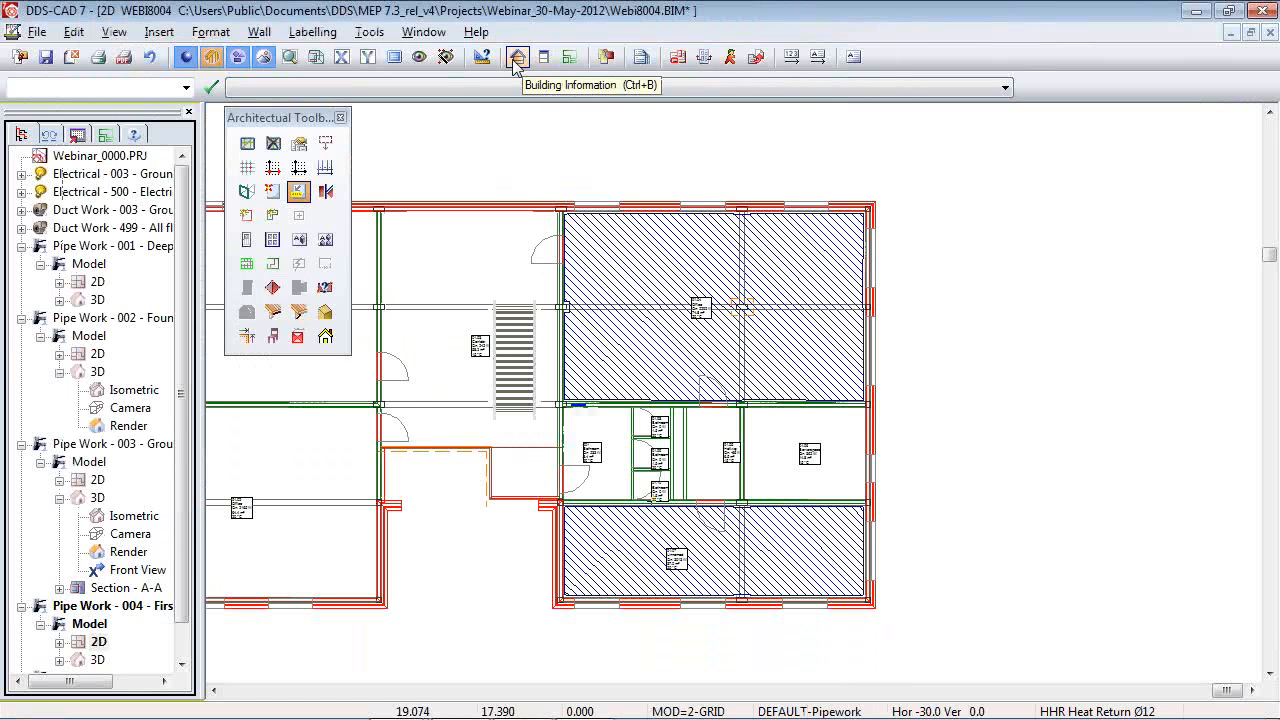
{"action": "left_click", "coordinate": [516, 58]}
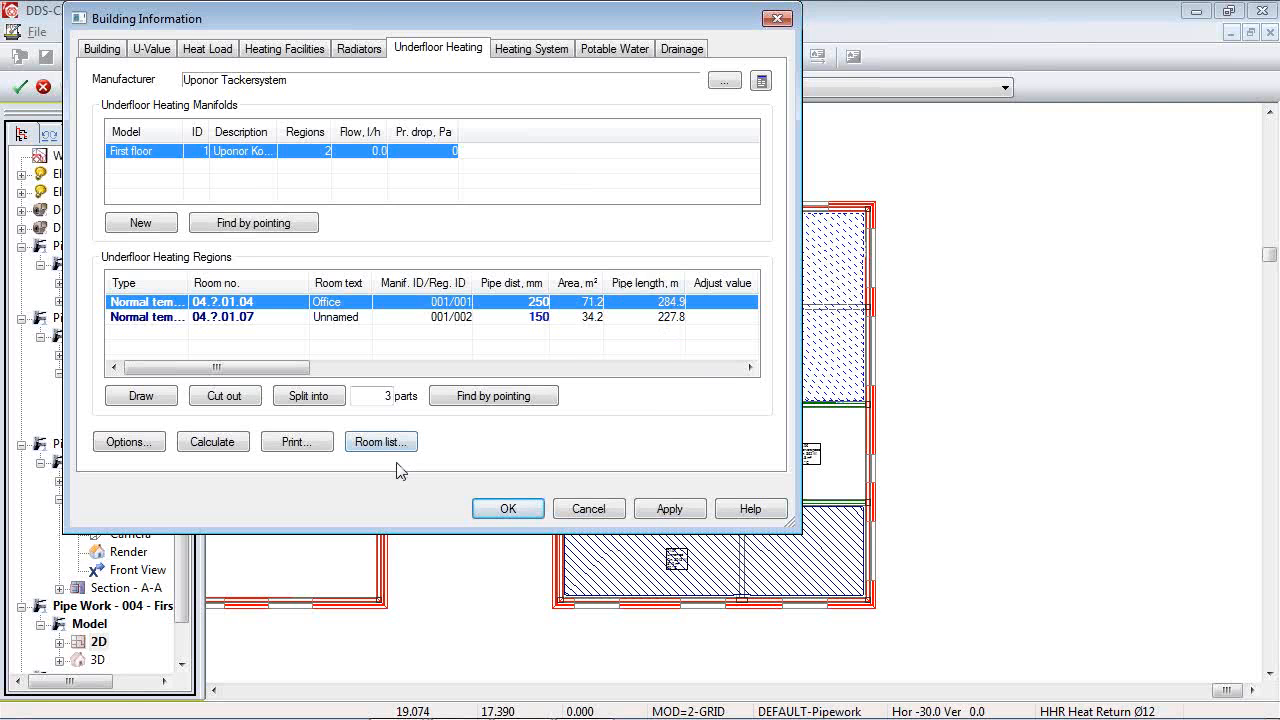
{"action": "left_click", "coordinate": [508, 509]}
Displace the short outline segment at the outer-wall column of the room 01.07 region inward, deepening the notch around the column.
{"action": "scroll", "coordinate": [715, 620], "scroll_direction": "up", "scroll_amount": 5}
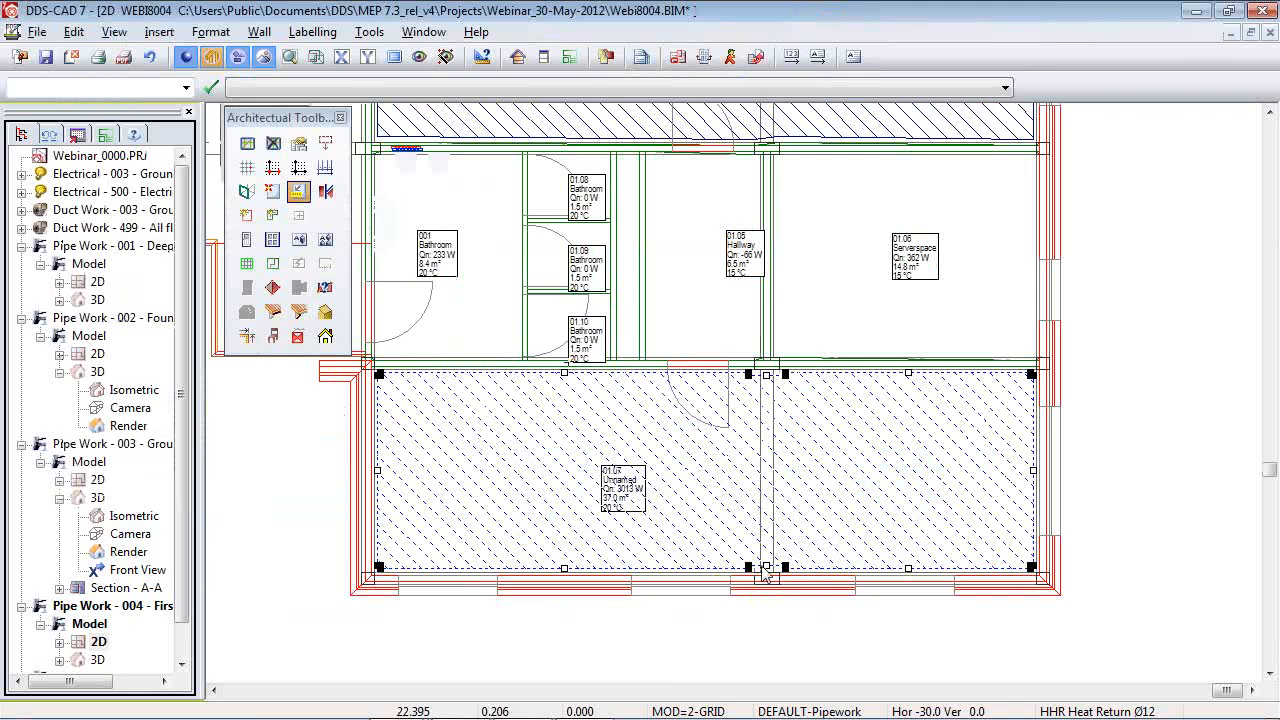
{"action": "left_click", "coordinate": [766, 568]}
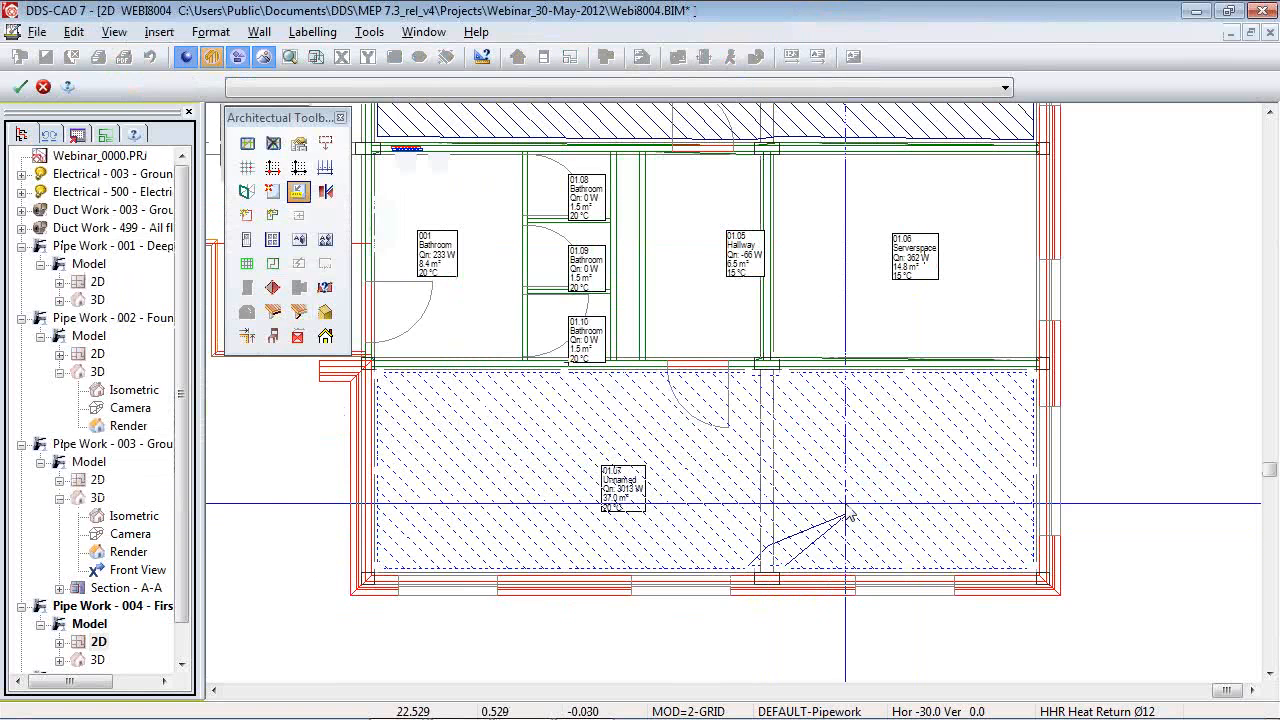
{"action": "key", "text": "Escape"}
{"action": "left_click", "coordinate": [785, 567]}
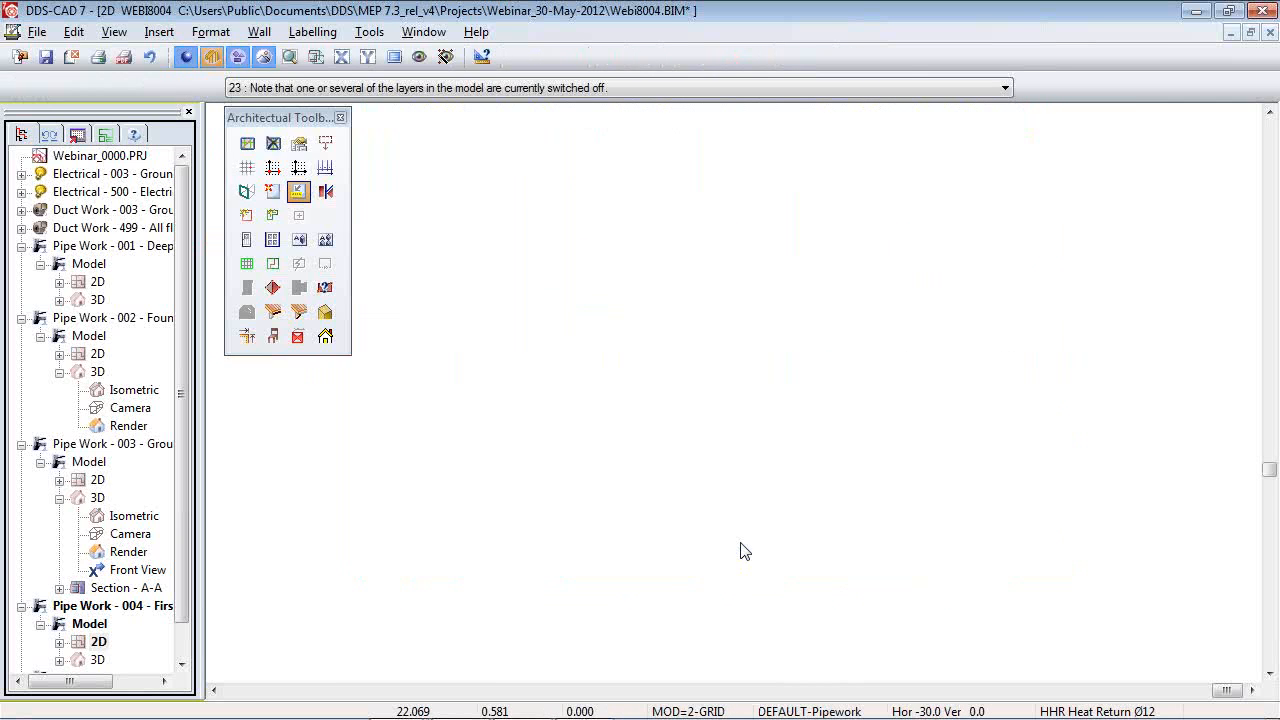
{"action": "right_click", "coordinate": [767, 567]}
{"action": "left_click", "coordinate": [792, 594]}
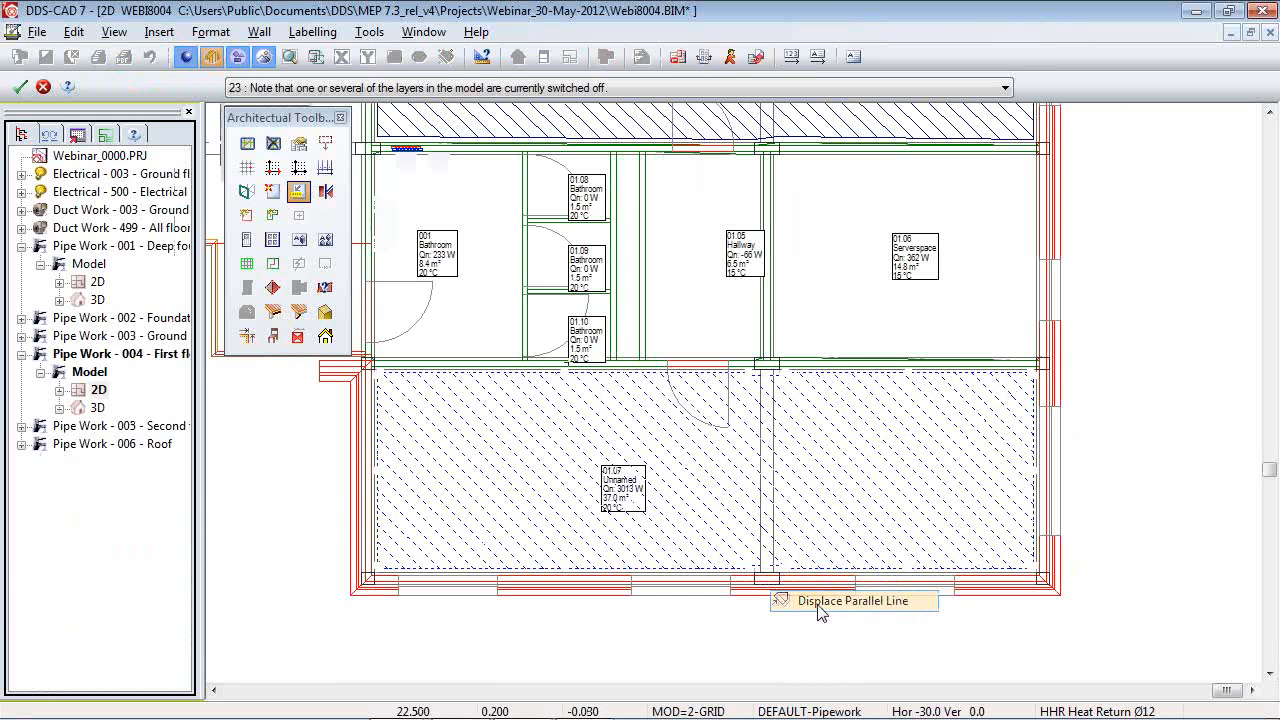
{"action": "left_click", "coordinate": [806, 514]}
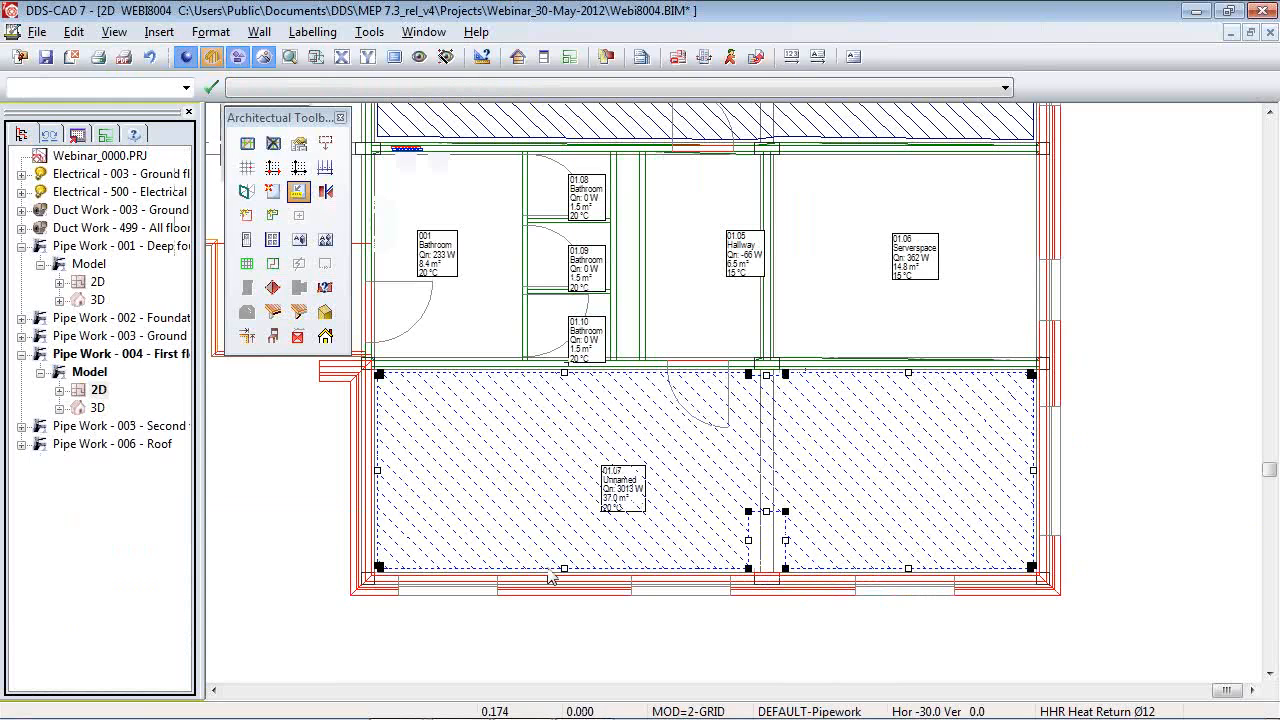
Try to displace the region's lower edge between the left corner and the column notch inward in room 01.07, and undo it.
{"action": "right_click", "coordinate": [564, 569]}
{"action": "left_click", "coordinate": [605, 601]}
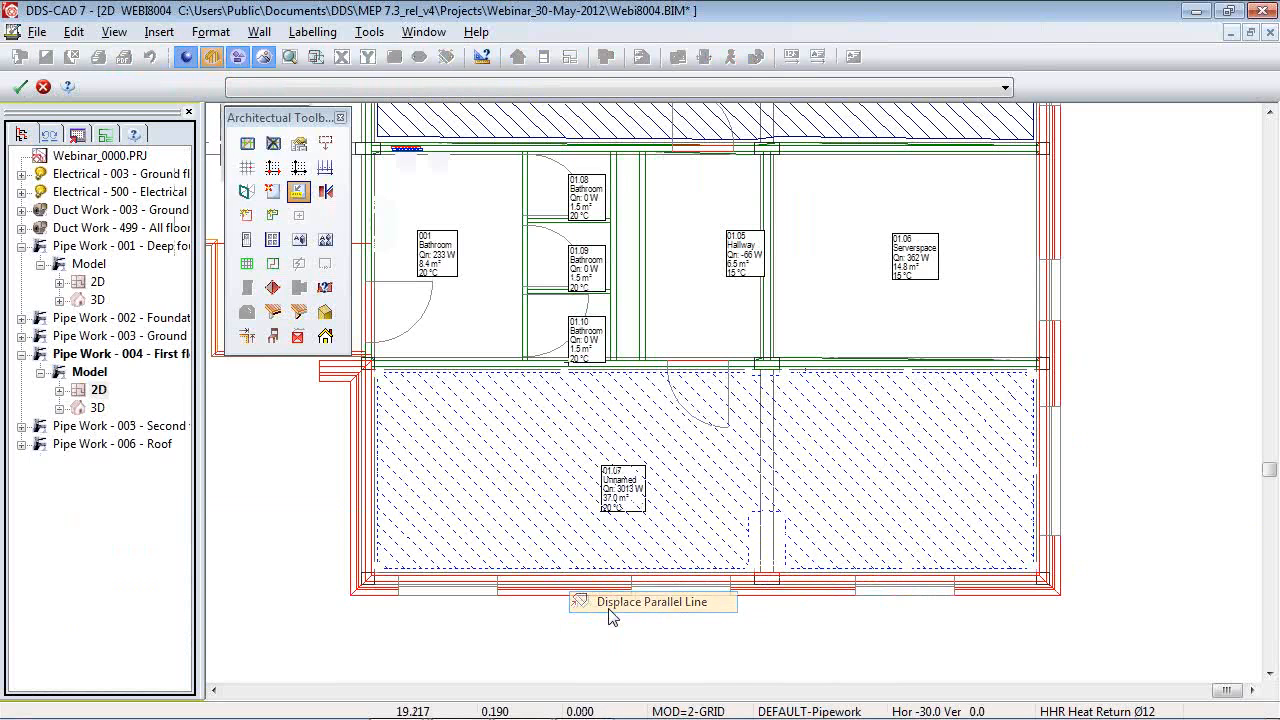
{"action": "key", "text": "Escape"}
{"action": "left_click", "coordinate": [565, 569]}
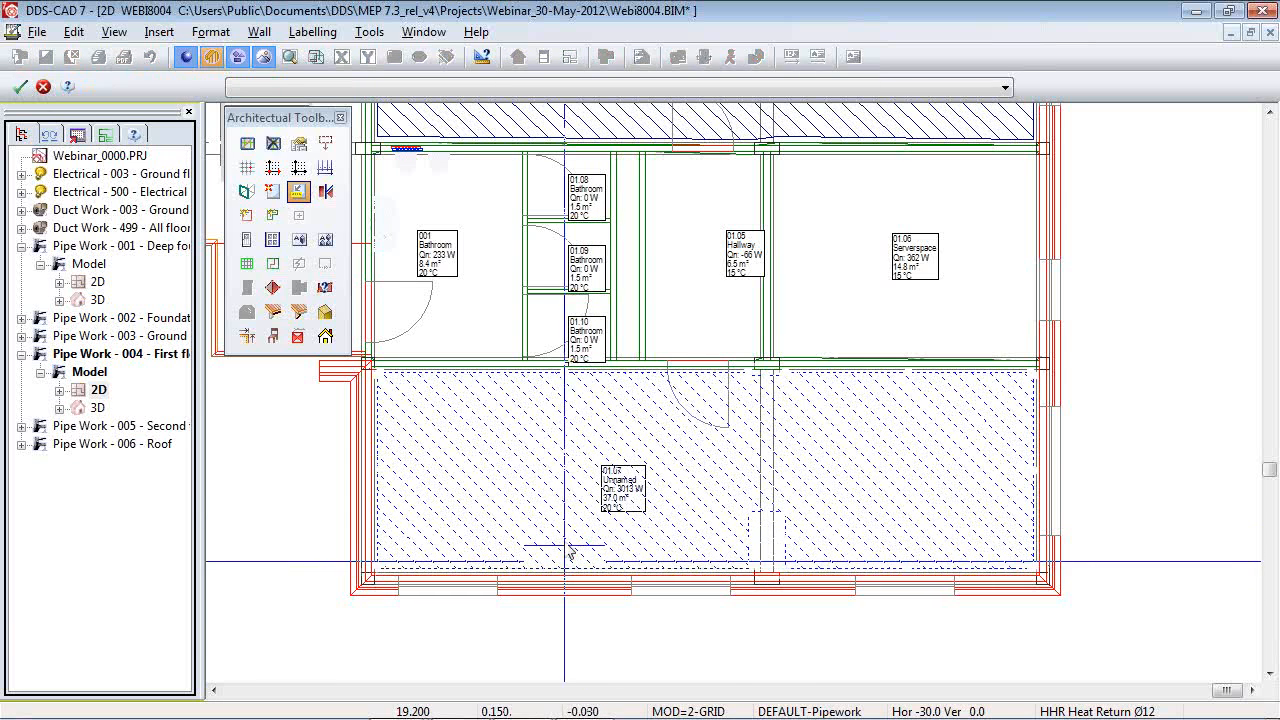
{"action": "key", "text": "Escape"}
{"action": "right_click", "coordinate": [565, 569]}
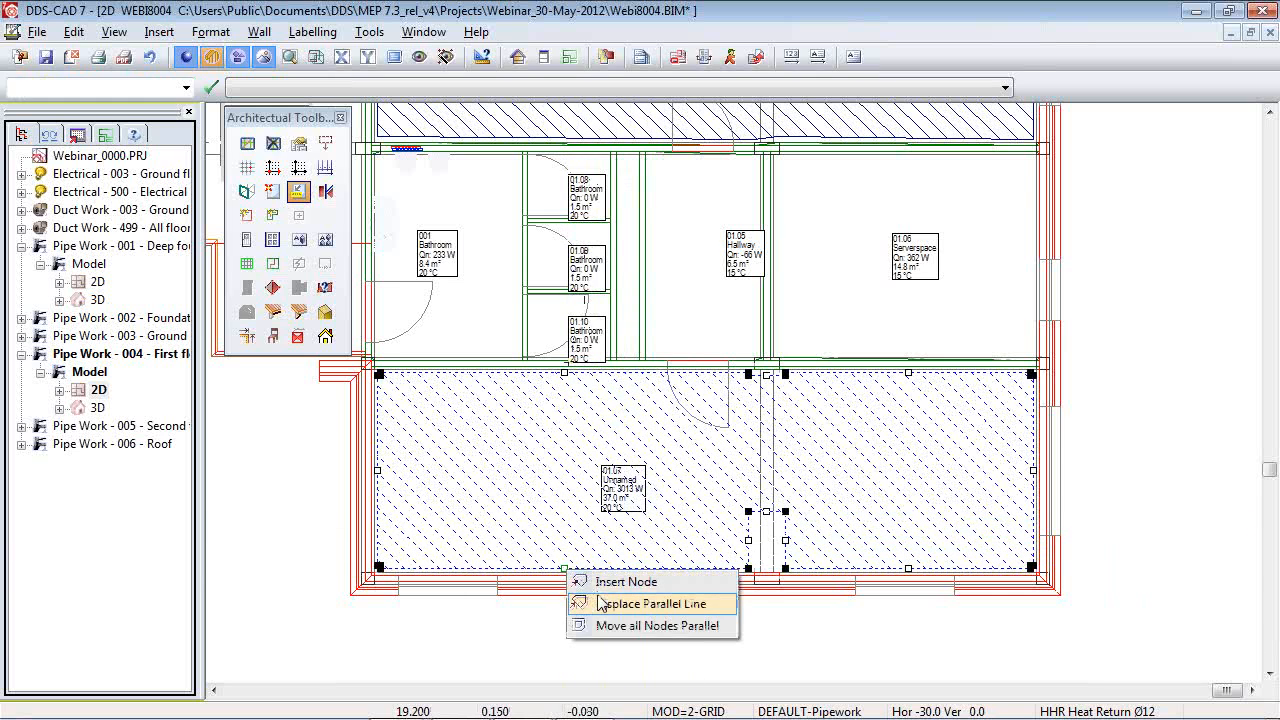
{"action": "left_click", "coordinate": [605, 601]}
{"action": "left_click", "coordinate": [595, 545]}
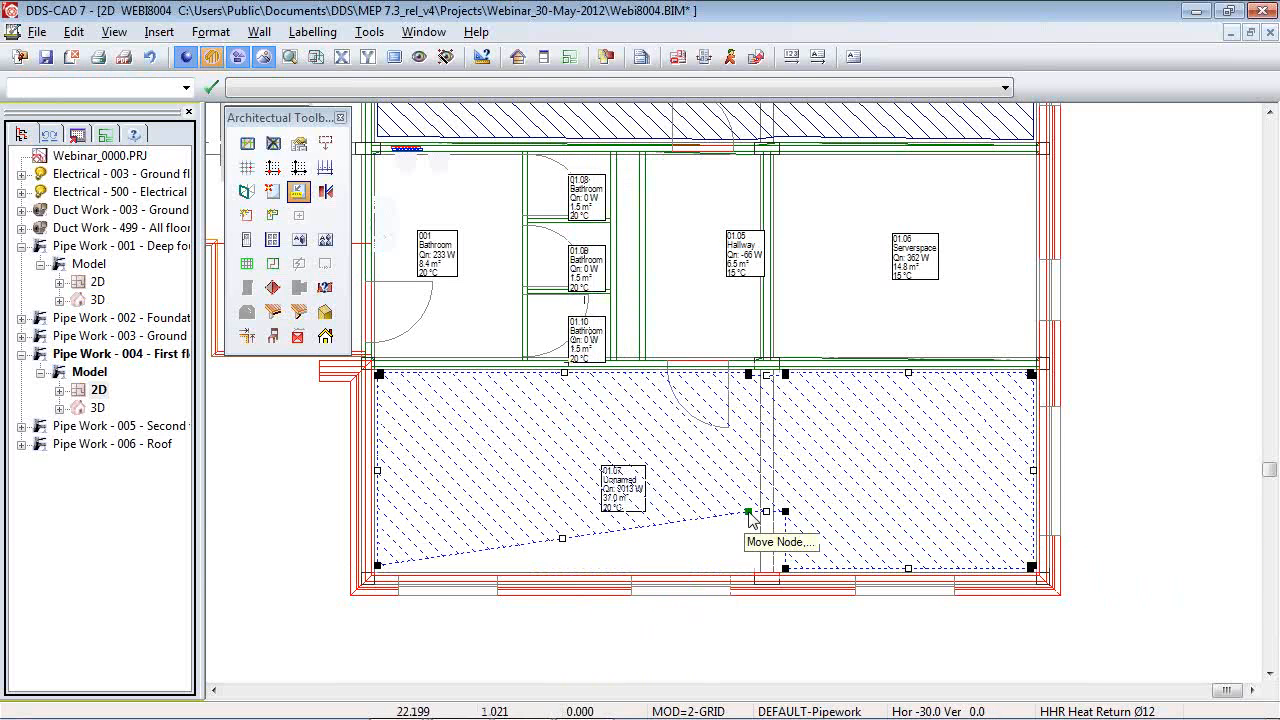
{"action": "key", "text": "Escape"}
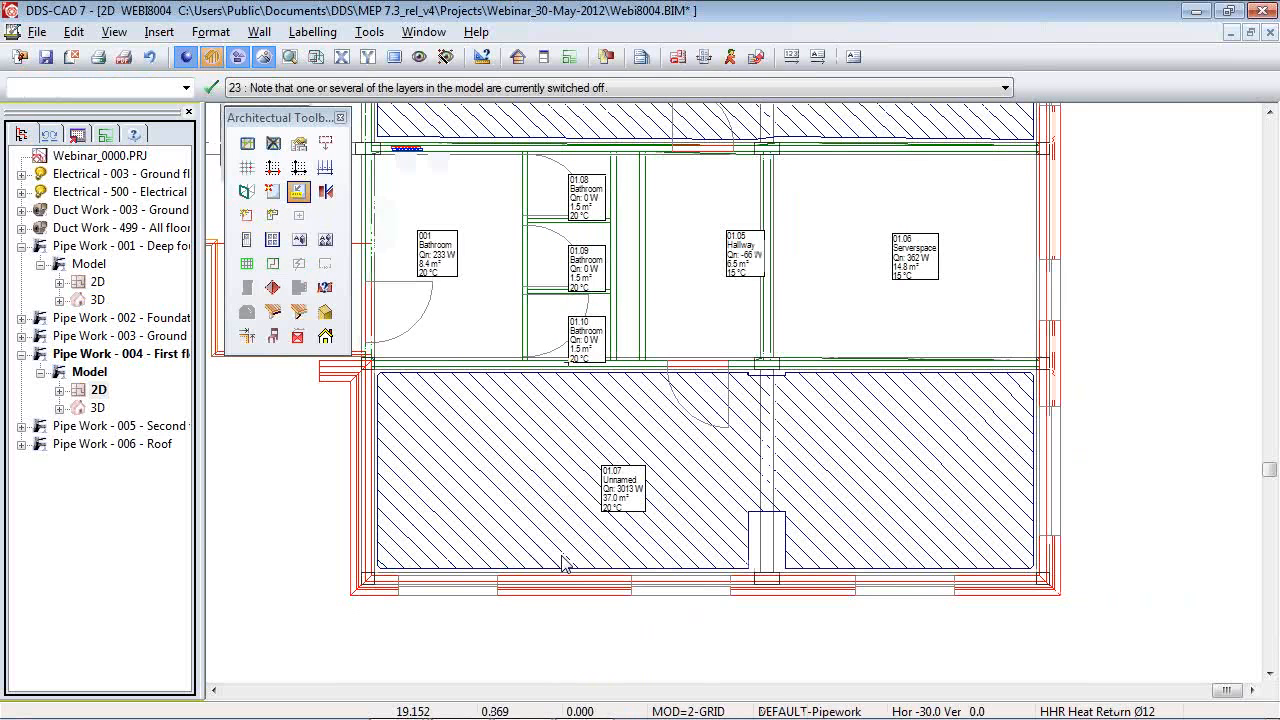
Displace the region's lower-left edge inward again and raise its left corner node to the level of the column notch.
{"action": "left_click", "coordinate": [570, 572]}
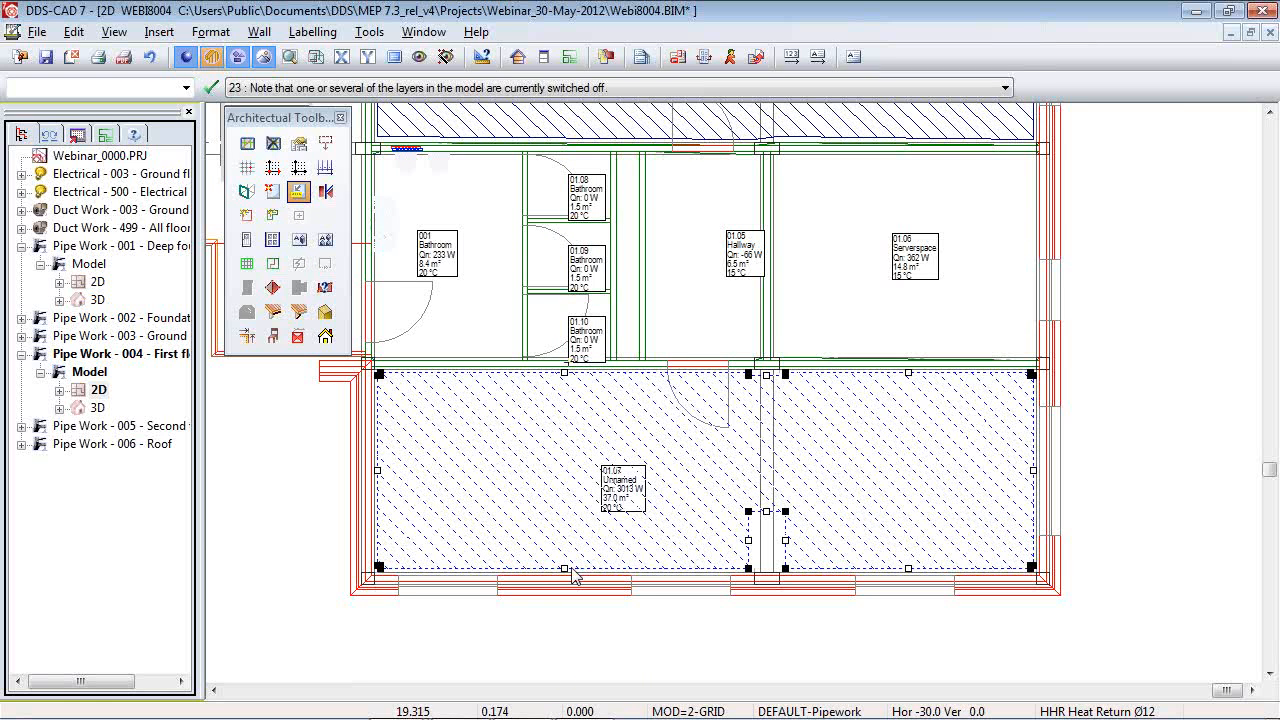
{"action": "left_click", "coordinate": [572, 574]}
{"action": "left_click", "coordinate": [610, 601]}
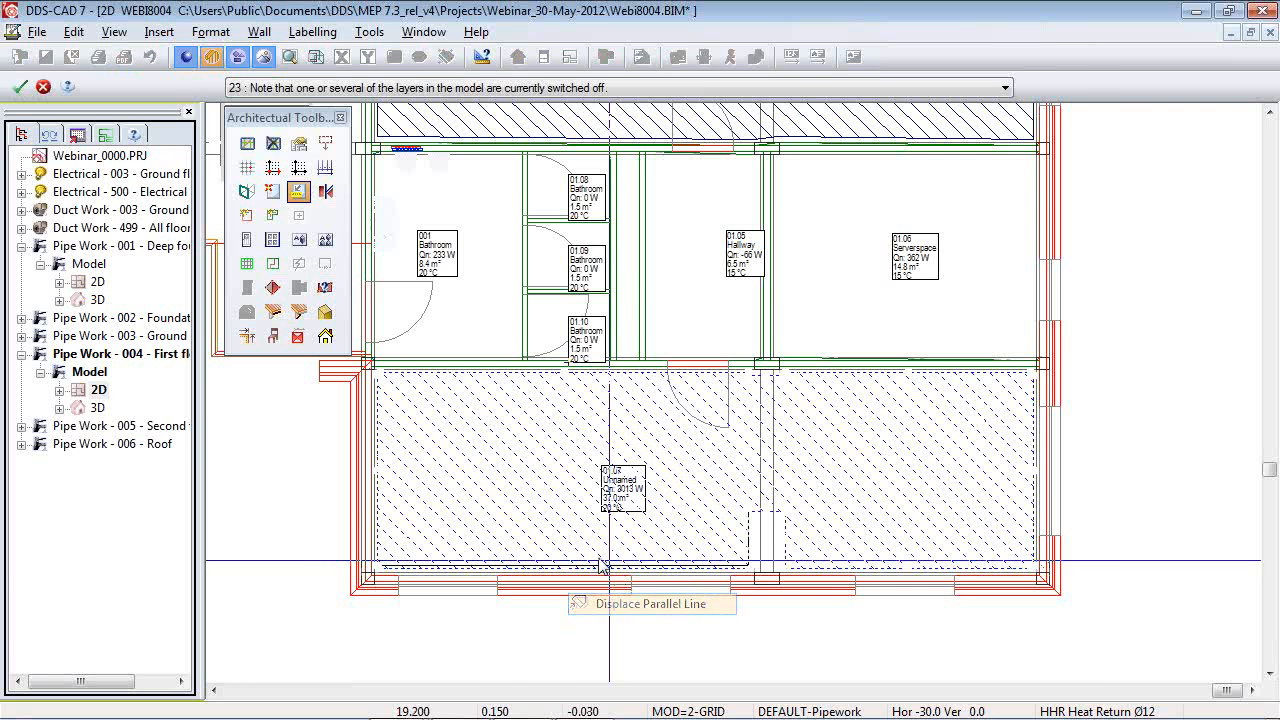
{"action": "left_click", "coordinate": [549, 536]}
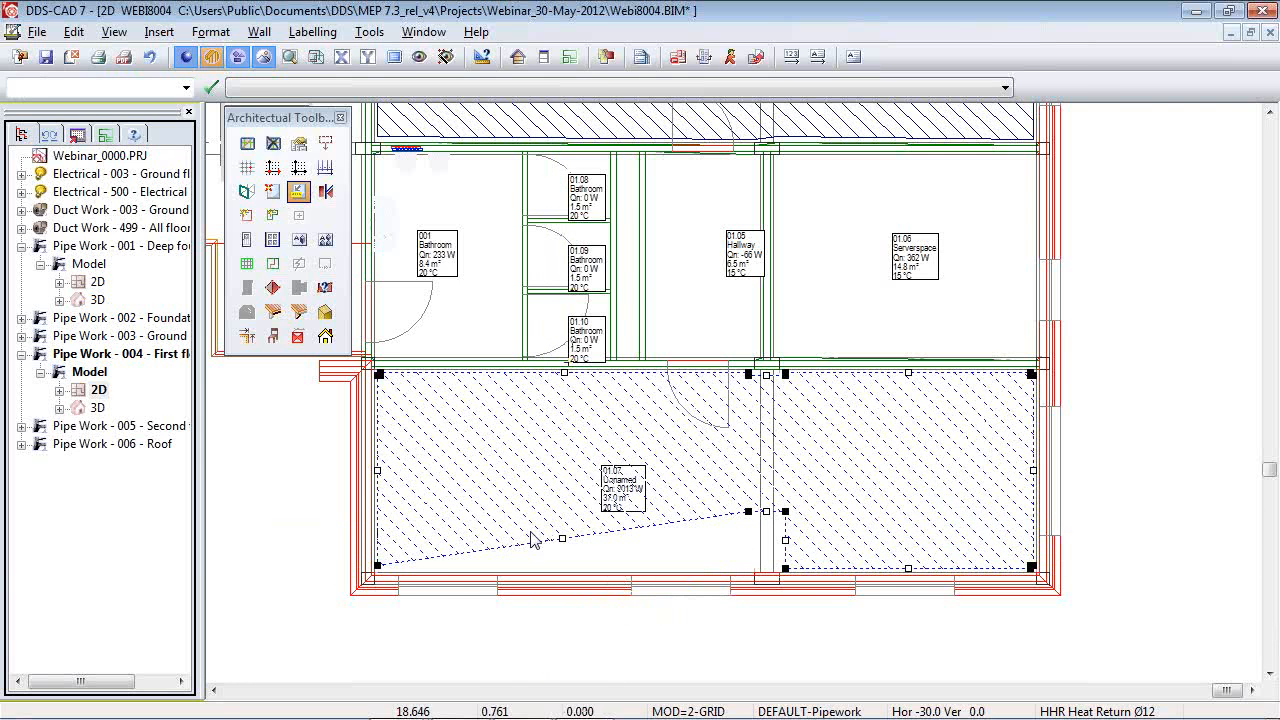
{"action": "left_click", "coordinate": [379, 568]}
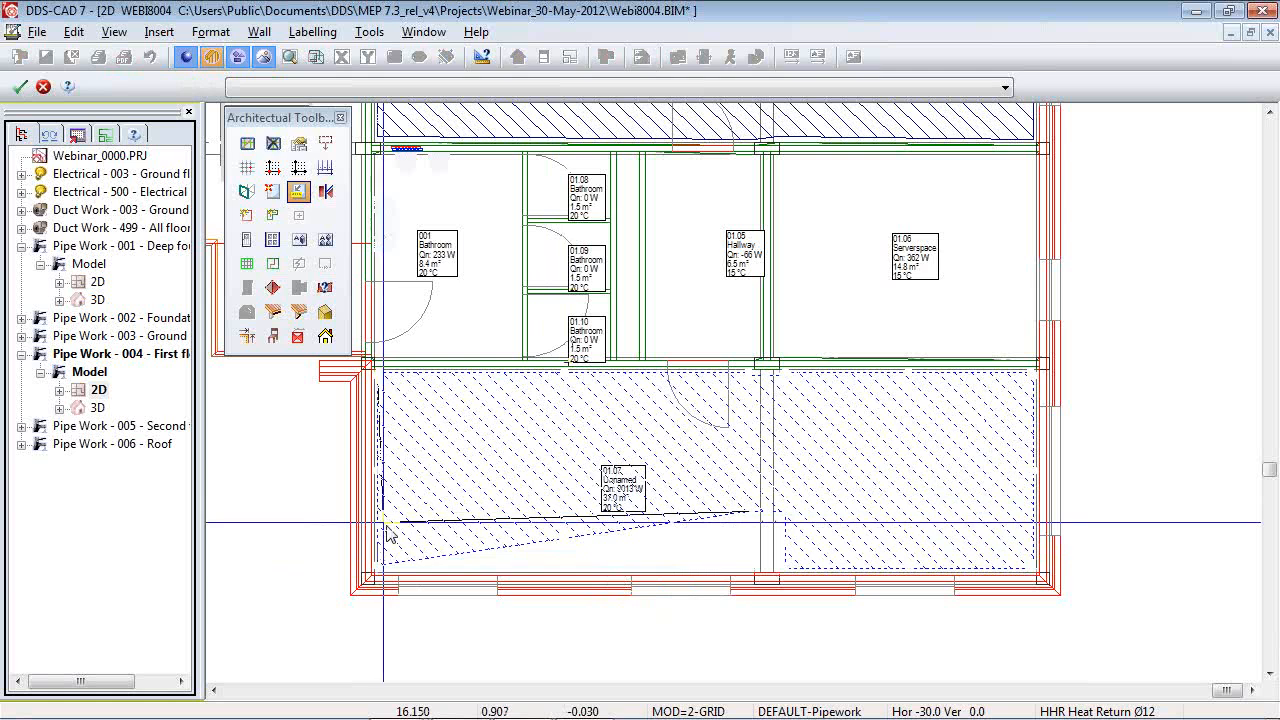
{"action": "left_click", "coordinate": [378, 515]}
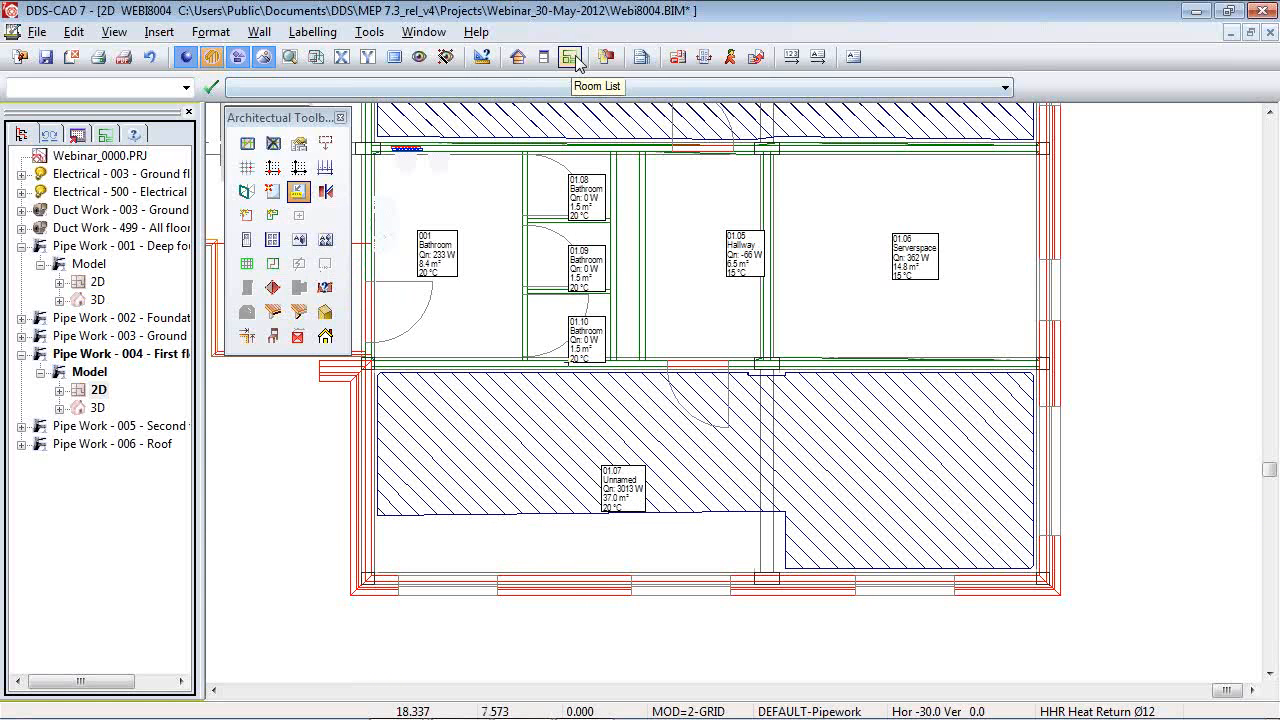
Try to draw another underfloor heating region inside room 01.07 by picking points, and cancel the drawing.
{"action": "left_click", "coordinate": [520, 57]}
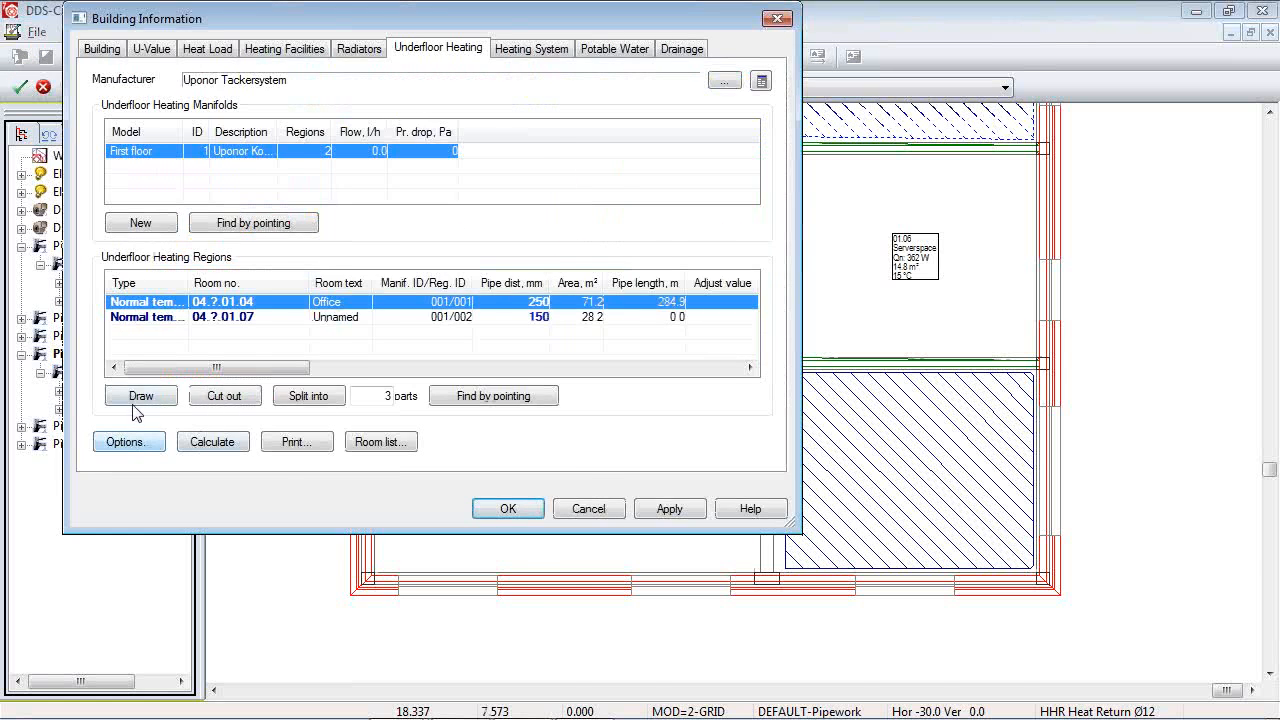
{"action": "left_click", "coordinate": [140, 396]}
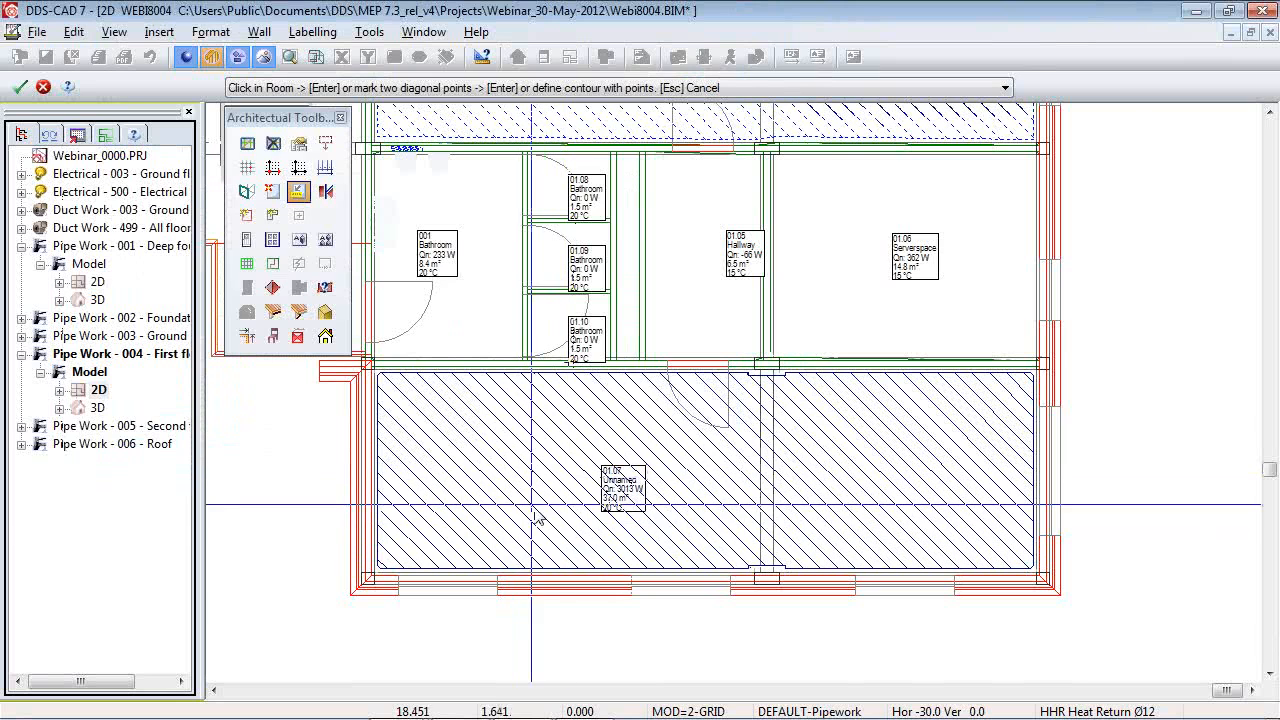
{"action": "left_click", "coordinate": [535, 533]}
{"action": "key", "text": "Return"}
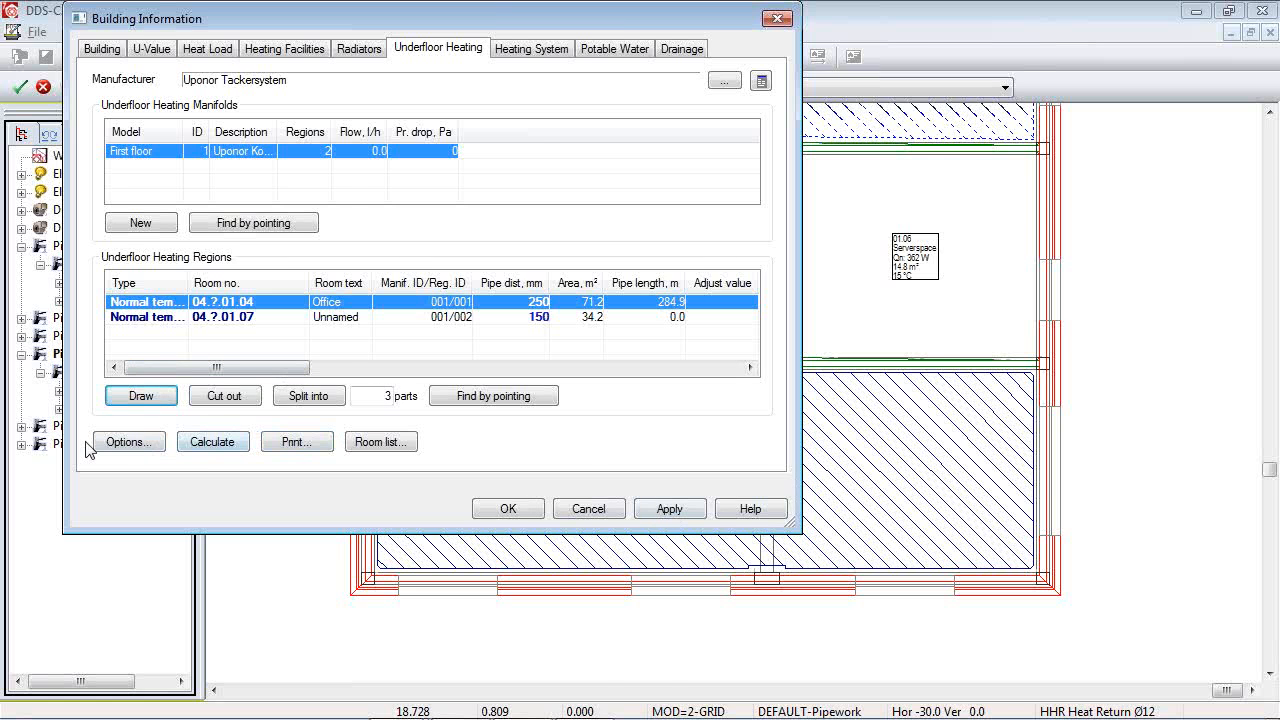
{"action": "left_click", "coordinate": [141, 396]}
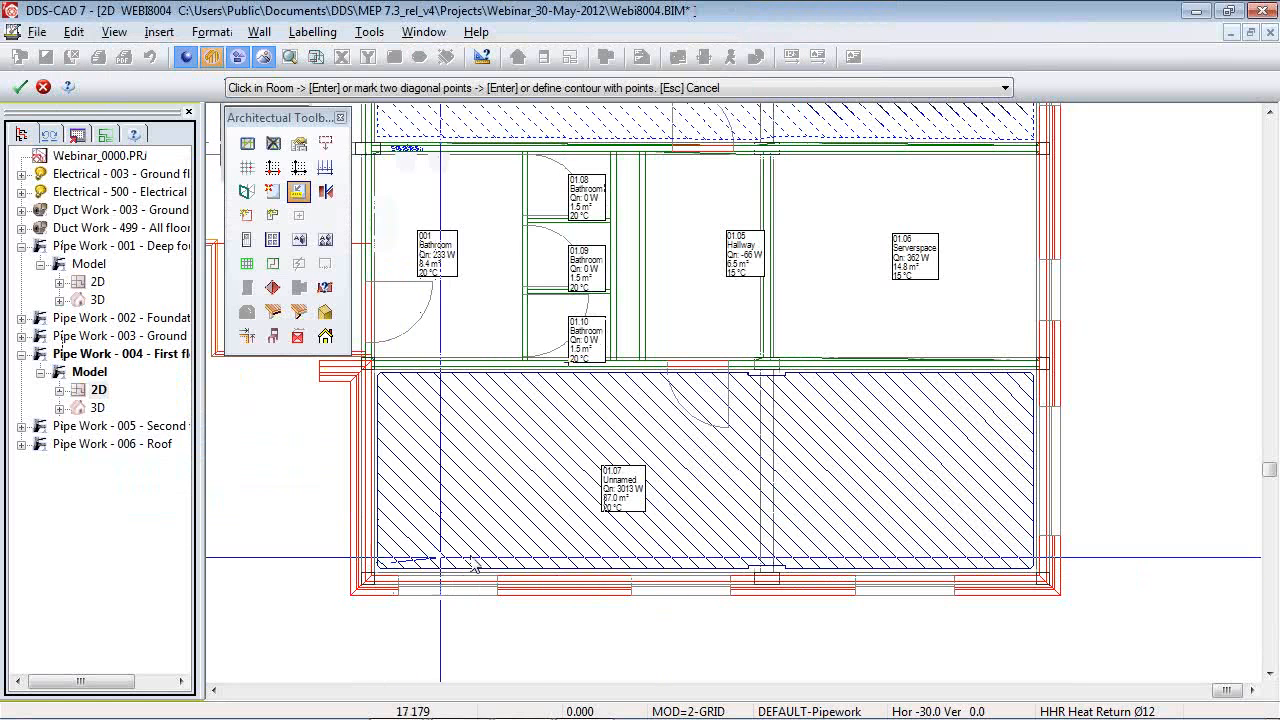
{"action": "left_click", "coordinate": [671, 534]}
{"action": "key", "text": "Escape"}
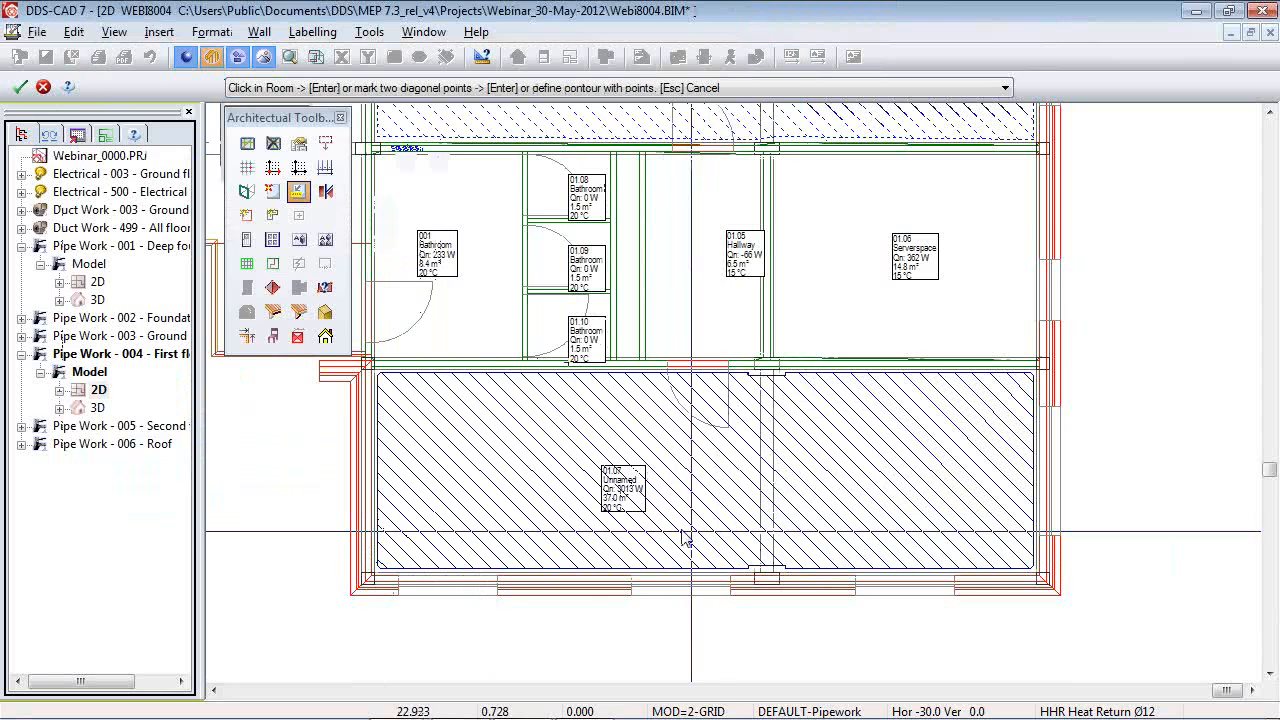
{"action": "key", "text": "Escape"}
{"action": "key", "text": "Escape"}
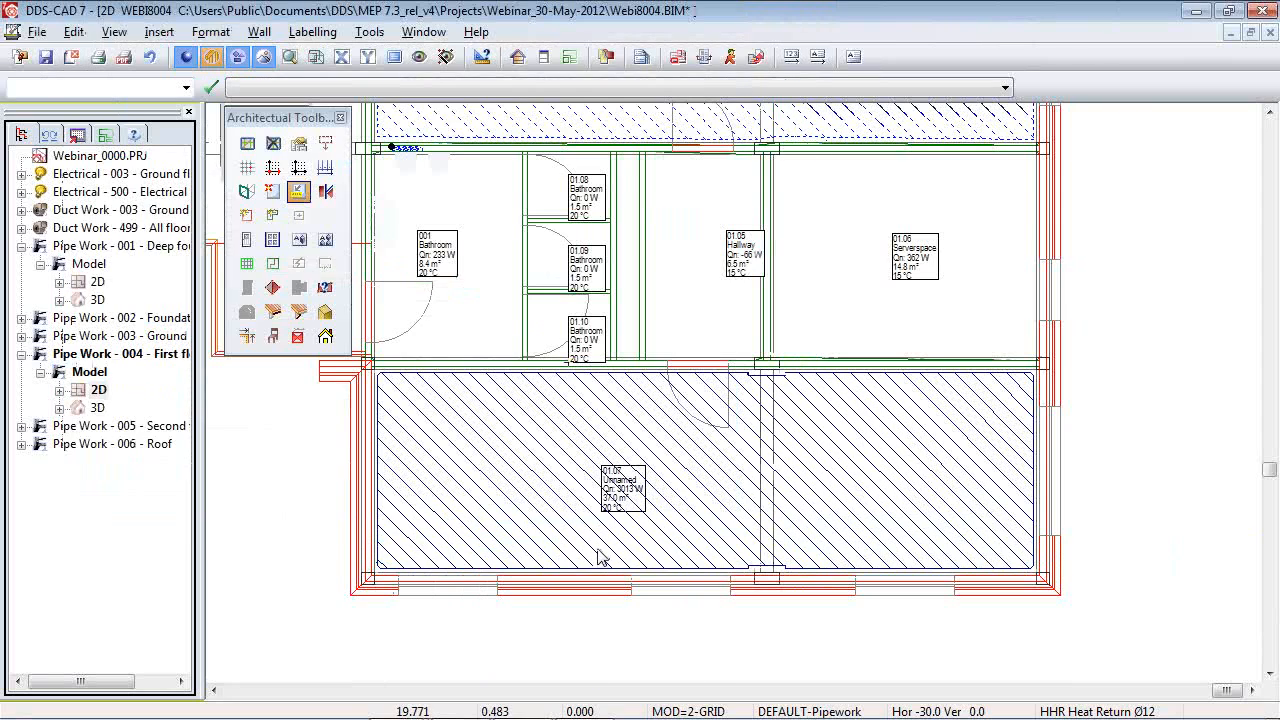
Try to displace the left edge of the room 01.07 heating region parallel into the room.
{"action": "right_click", "coordinate": [598, 553]}
{"action": "left_click", "coordinate": [642, 291]}
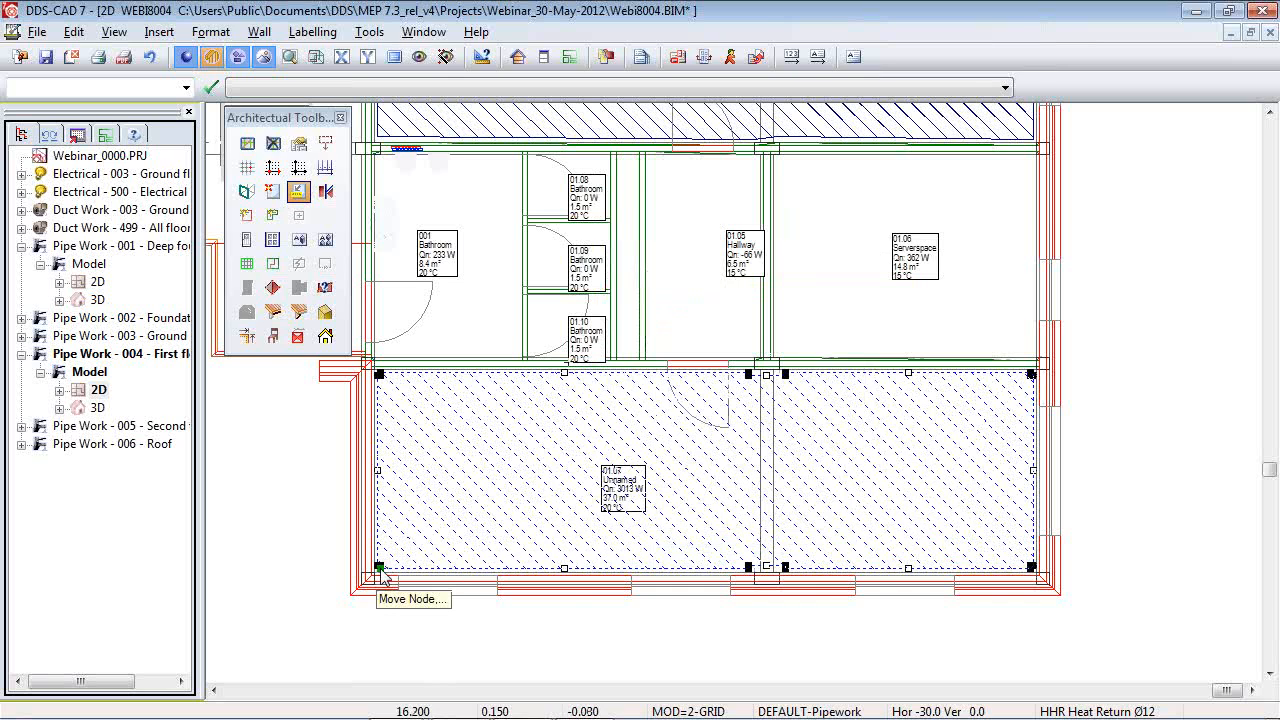
{"action": "left_click", "coordinate": [378, 472]}
{"action": "right_click", "coordinate": [380, 466]}
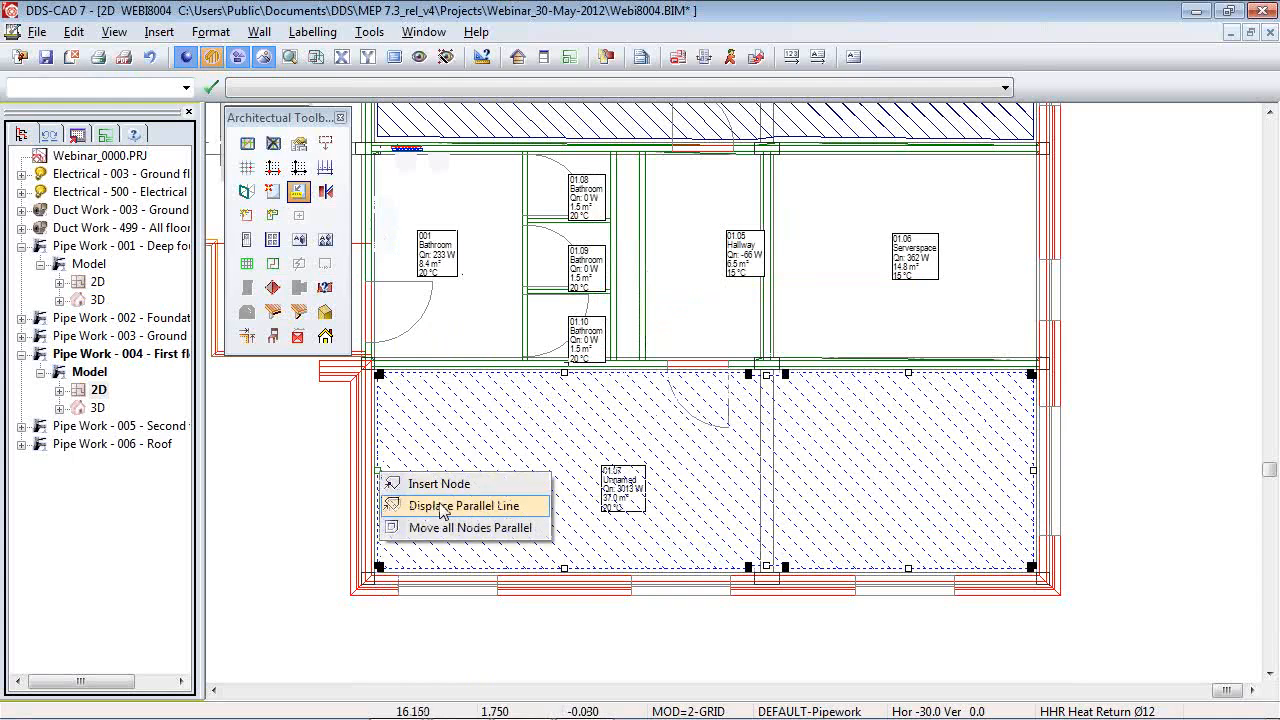
{"action": "left_click", "coordinate": [450, 503]}
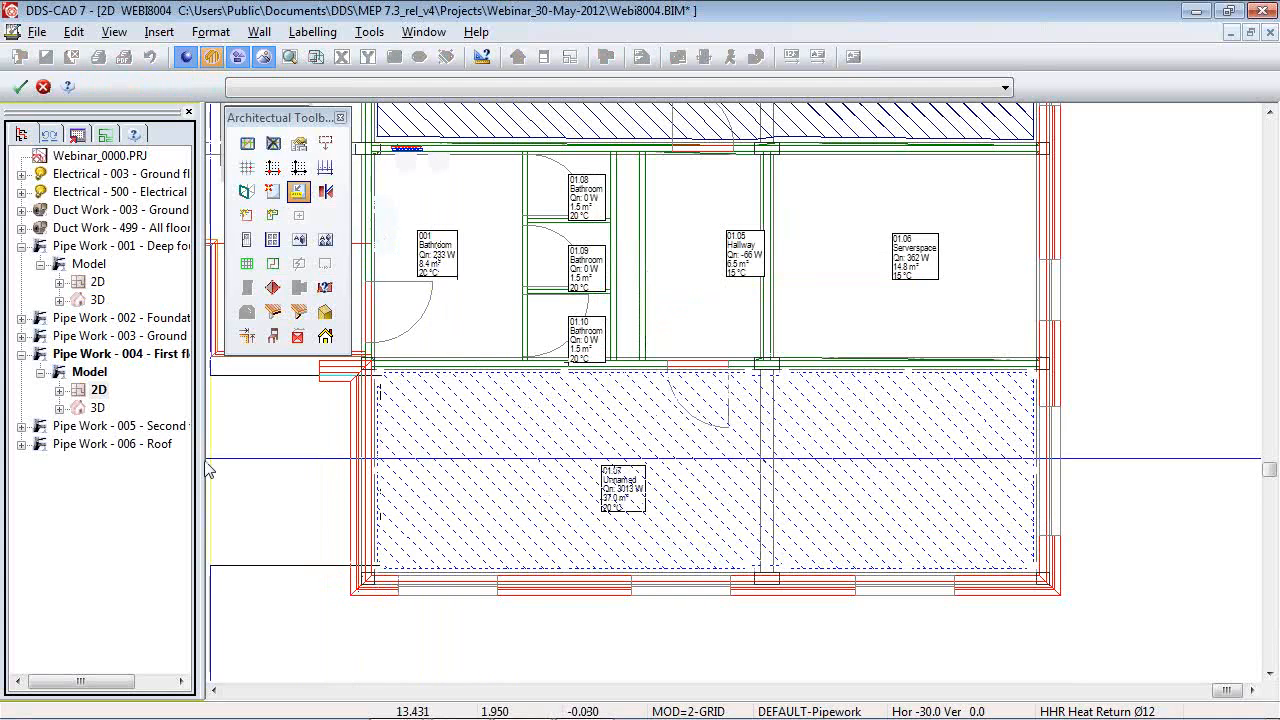
{"action": "left_click", "coordinate": [432, 478]}
Examine the corner nodes and overall outline of the heating region in room 01.07.
{"action": "scroll", "coordinate": [400, 570], "scroll_direction": "up", "scroll_amount": 6}
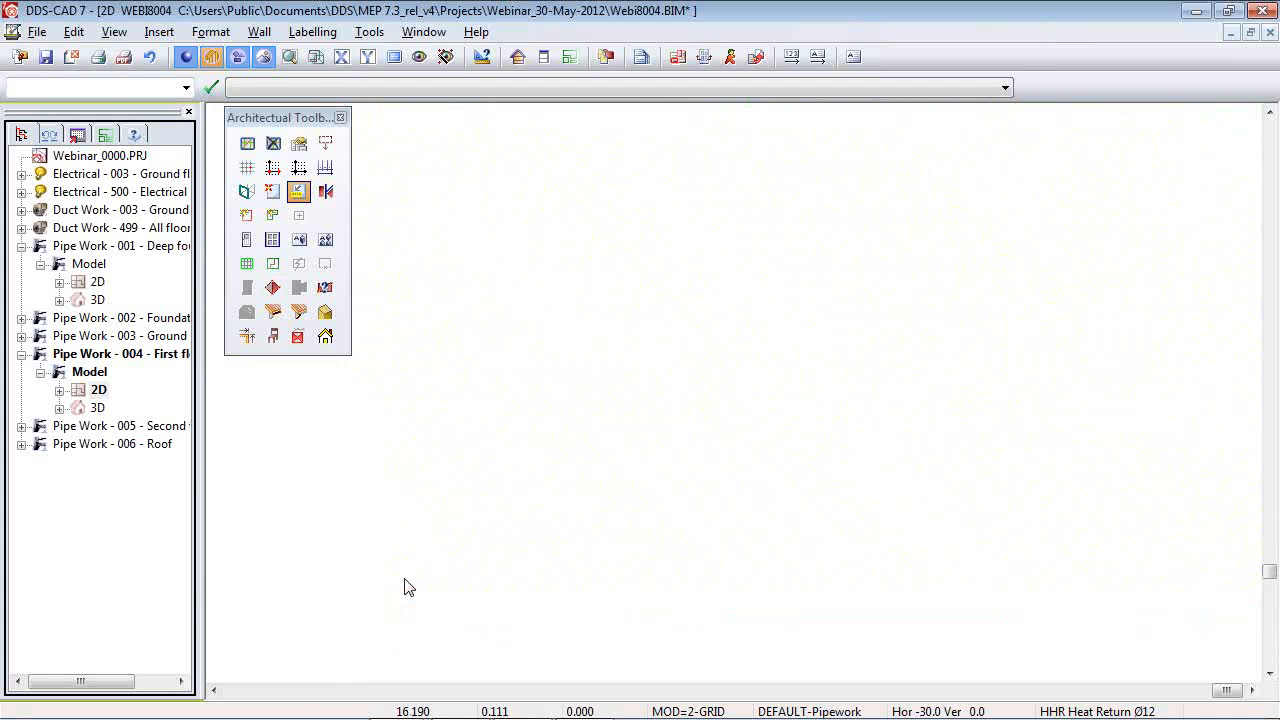
{"action": "scroll", "coordinate": [368, 558], "scroll_direction": "down", "scroll_amount": 3}
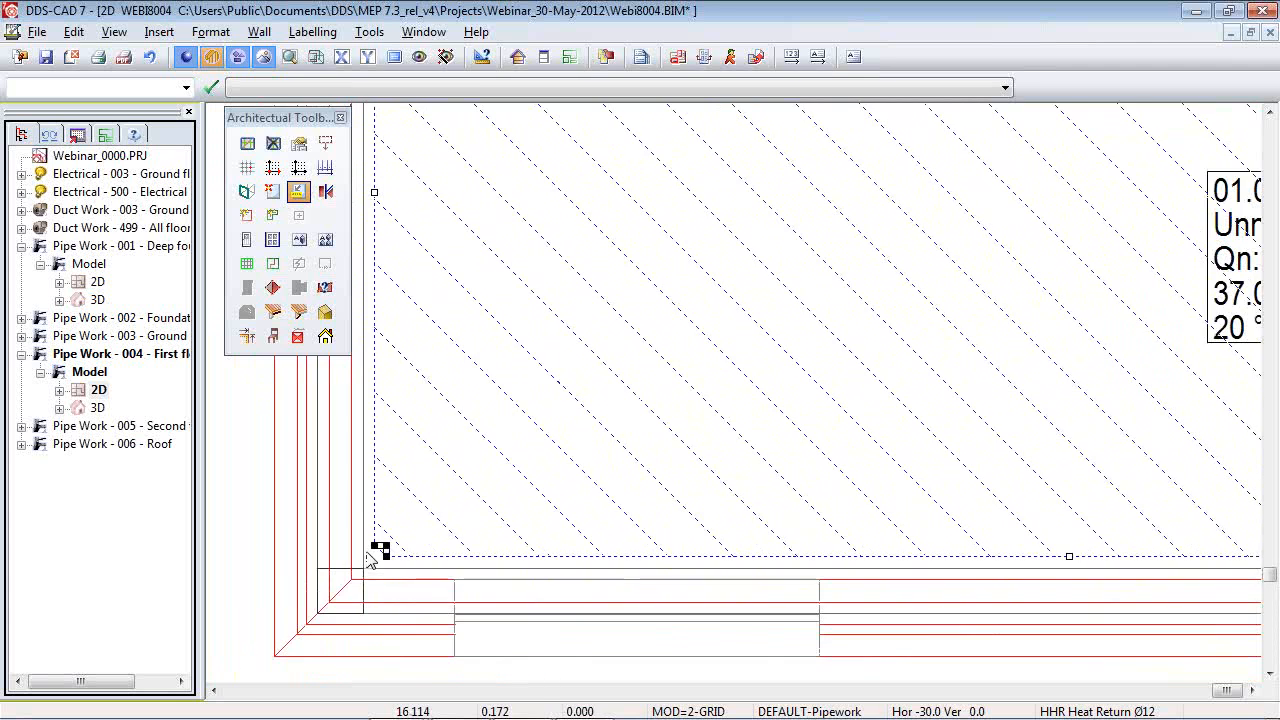
{"action": "scroll", "coordinate": [364, 565], "scroll_direction": "up", "scroll_amount": 2}
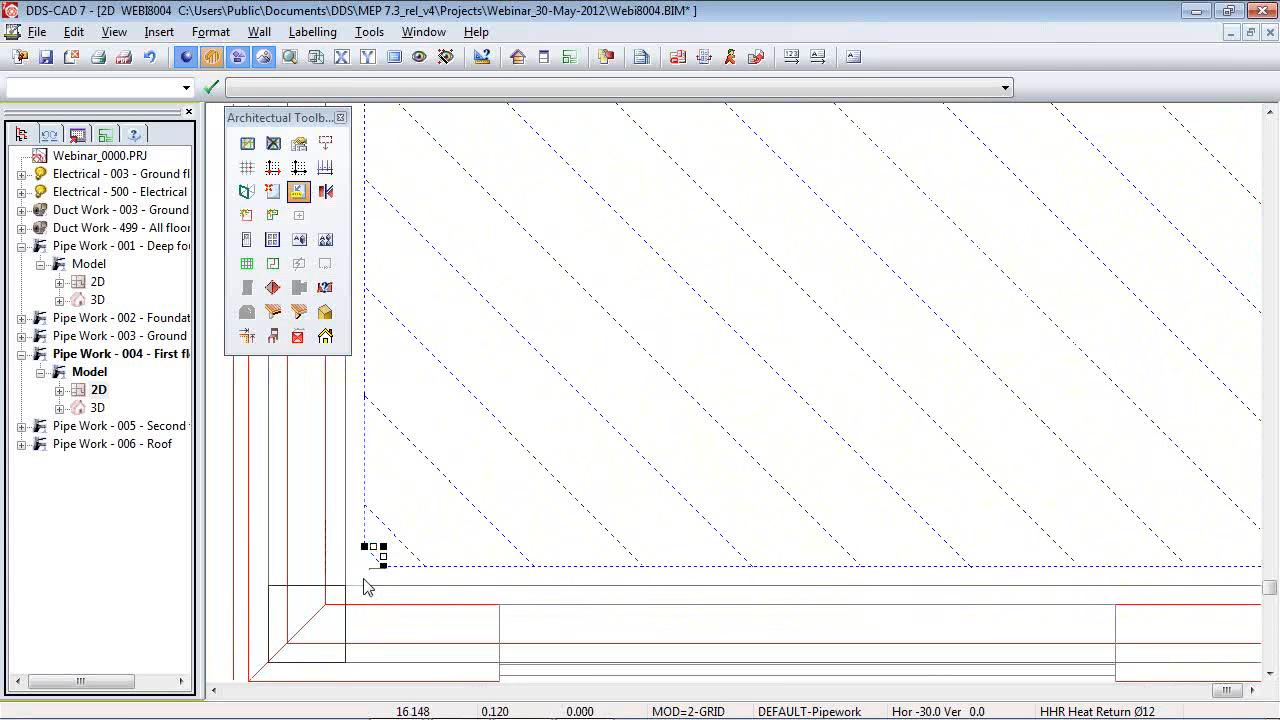
{"action": "scroll", "coordinate": [528, 553], "scroll_direction": "down", "scroll_amount": 3}
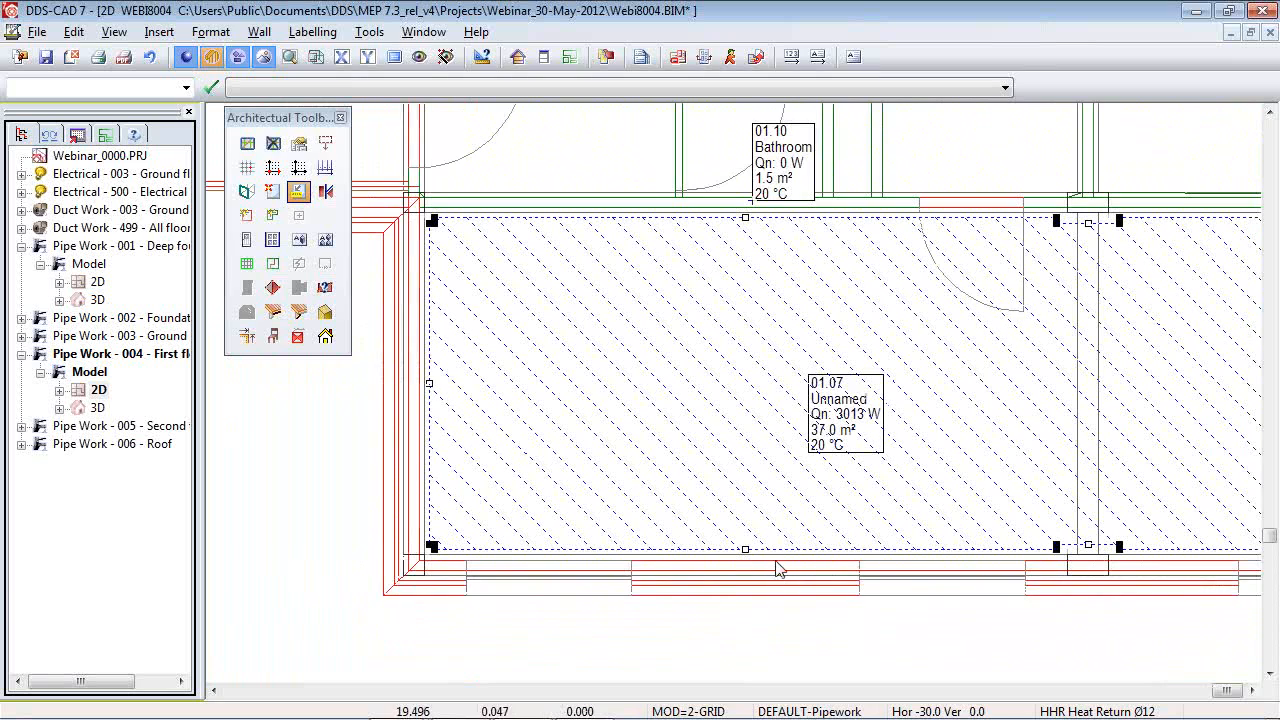
{"action": "scroll", "coordinate": [220, 546], "scroll_direction": "down", "scroll_amount": 3}
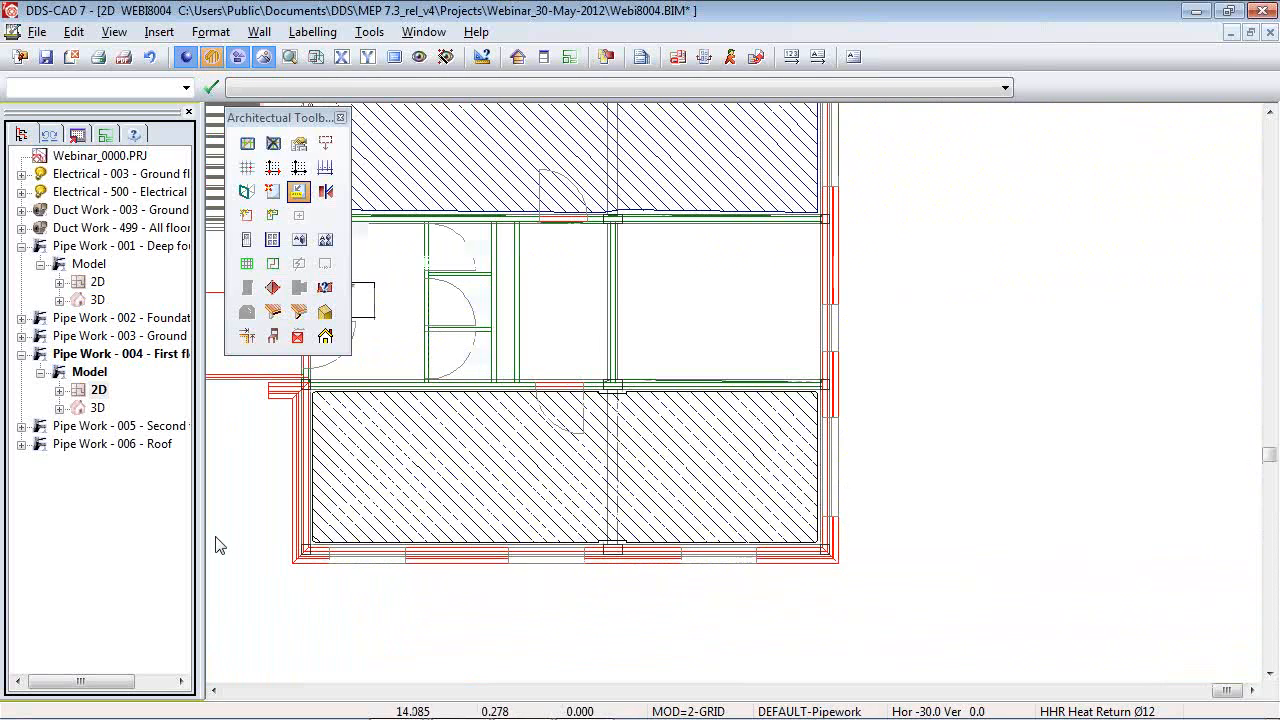
{"action": "scroll", "coordinate": [849, 541], "scroll_direction": "down", "scroll_amount": 1}
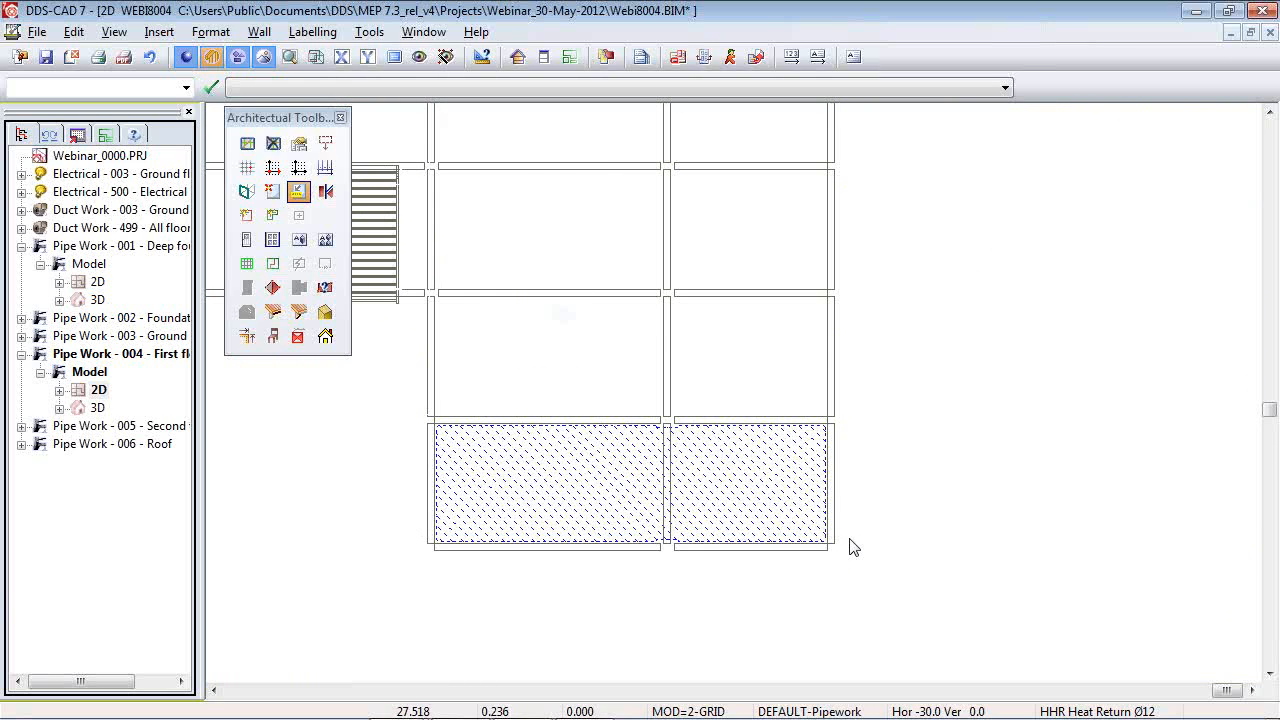
Check the calculation, region splitting and drawing options of the building's underfloor heating settings.
{"action": "scroll", "coordinate": [822, 500], "scroll_direction": "down", "scroll_amount": 1}
{"action": "scroll", "coordinate": [828, 502], "scroll_direction": "up", "scroll_amount": 1}
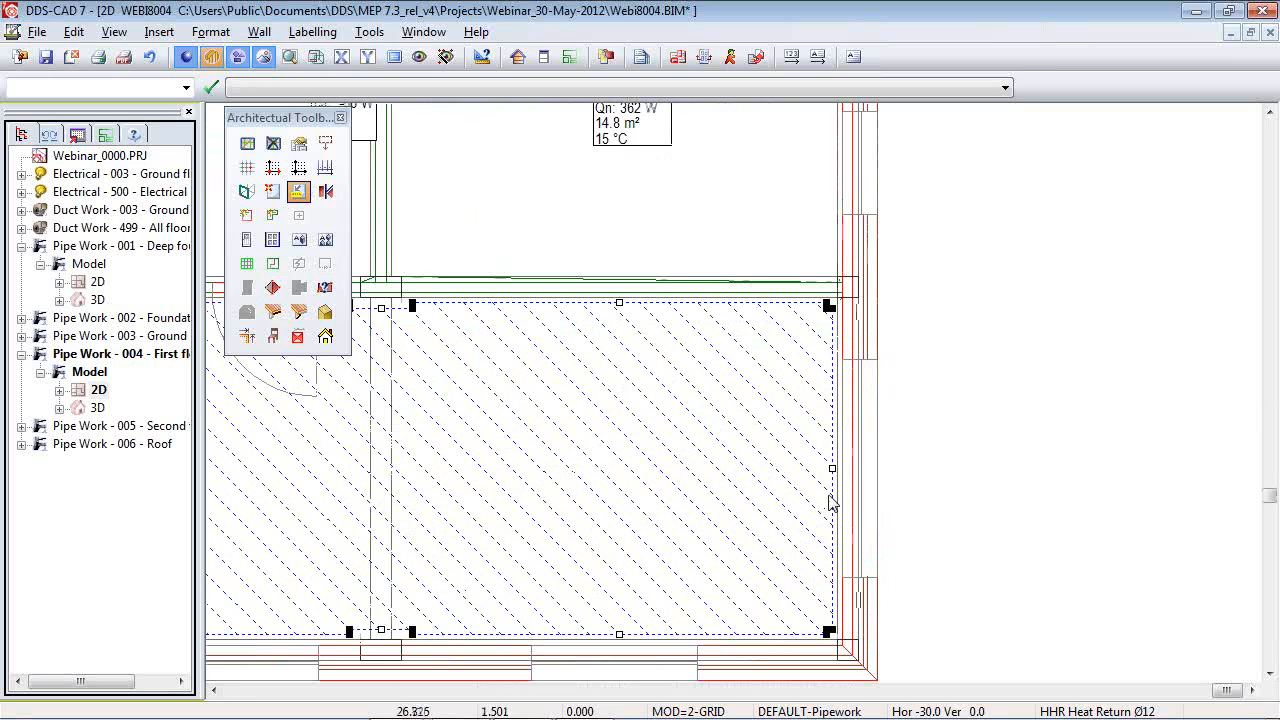
{"action": "scroll", "coordinate": [880, 512], "scroll_direction": "down", "scroll_amount": 2}
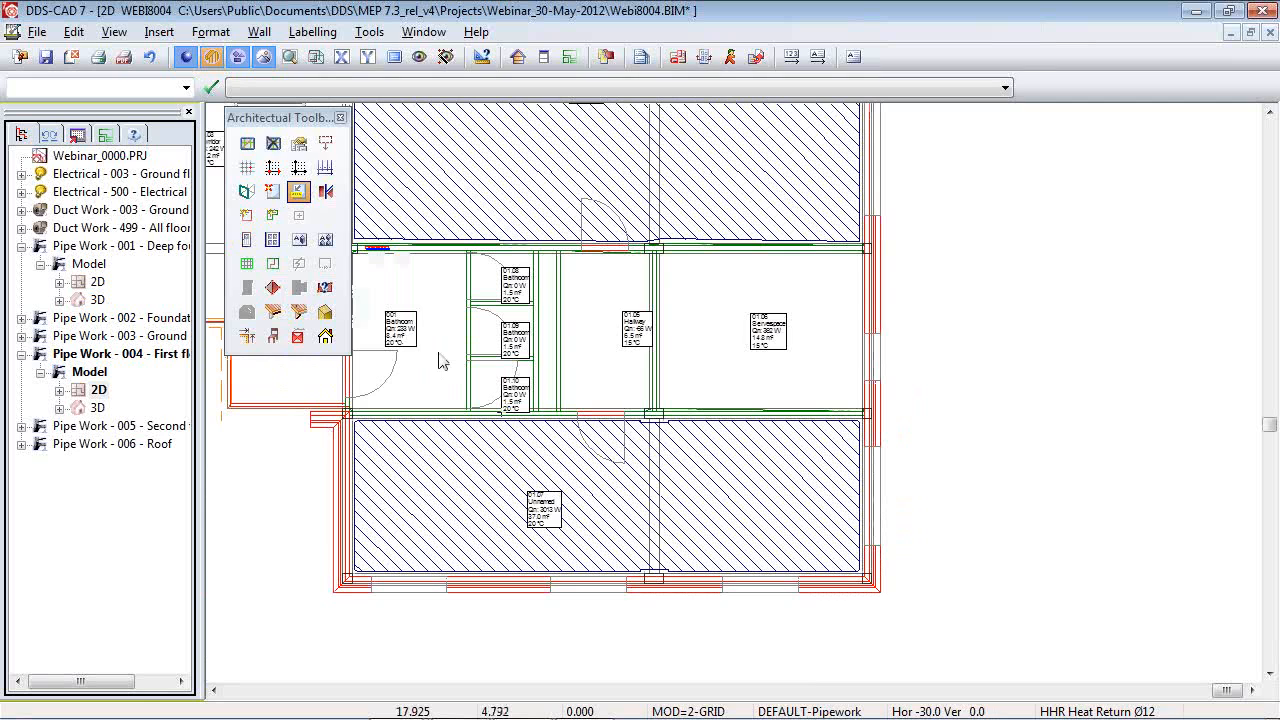
{"action": "left_click", "coordinate": [518, 57]}
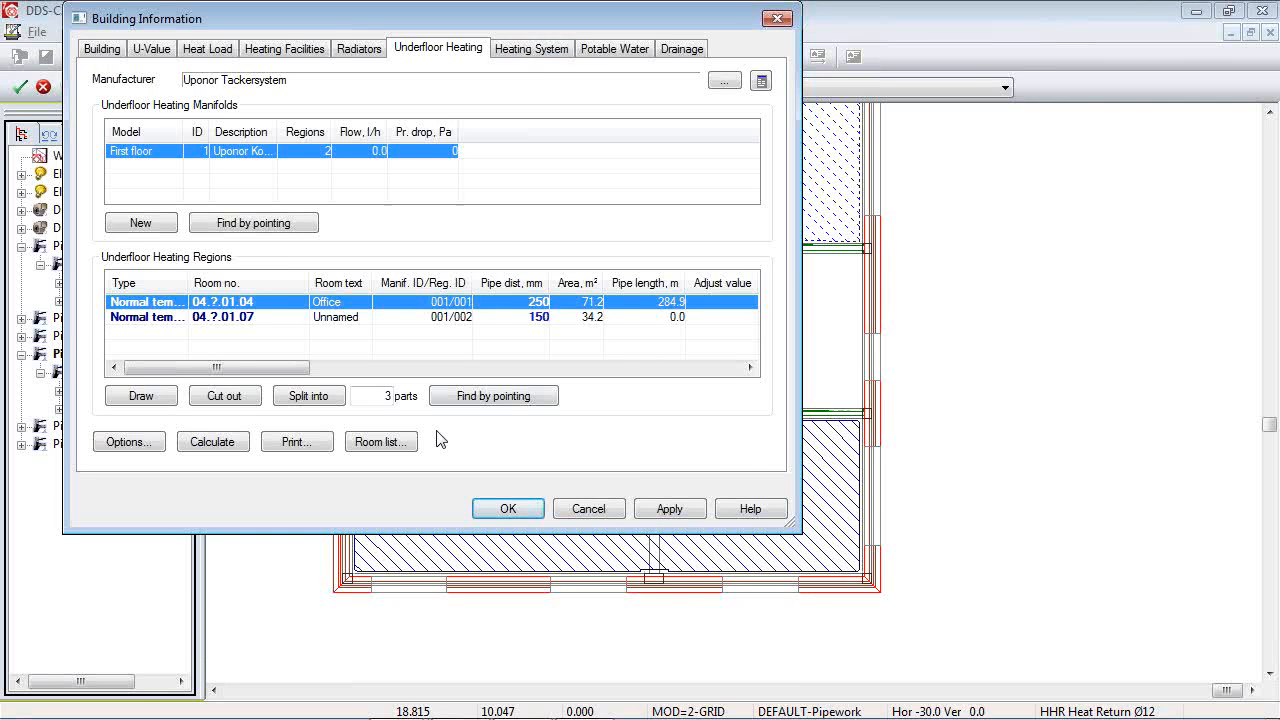
{"action": "left_click", "coordinate": [130, 442]}
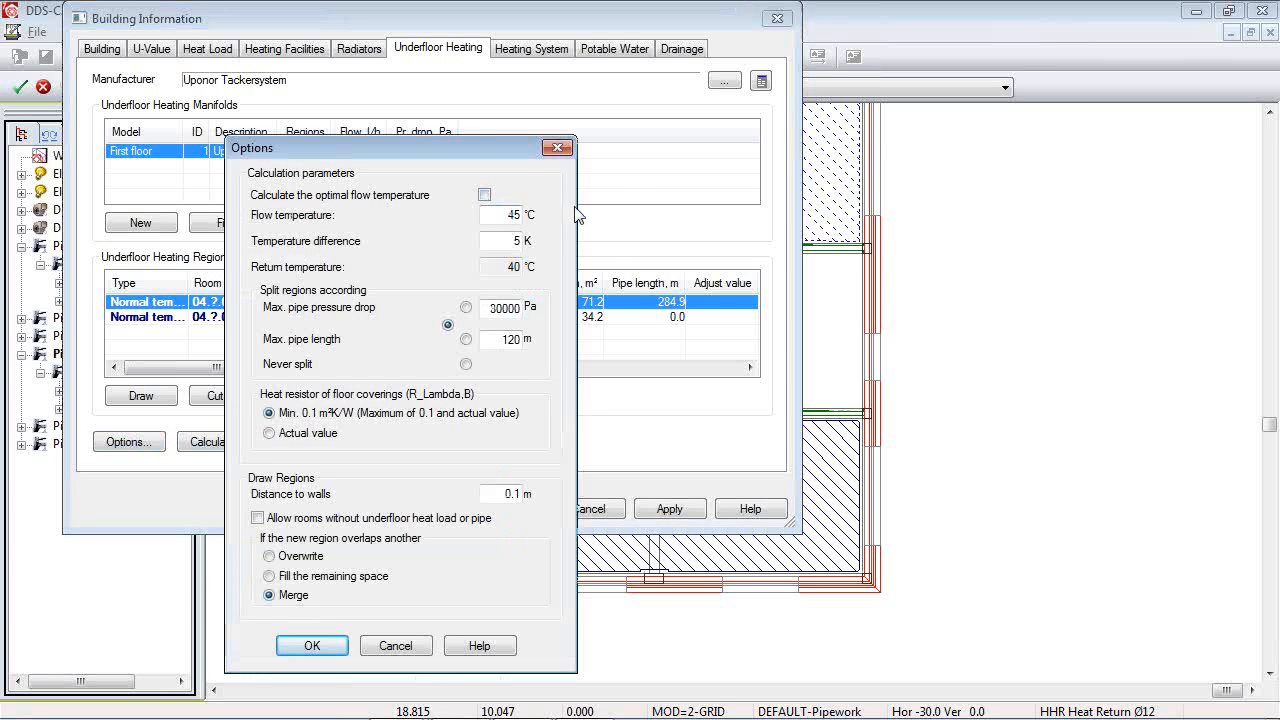
{"action": "left_click", "coordinate": [322, 650]}
Calculate the first floor's underfloor heating regions and apply the result to the model.
{"action": "left_click", "coordinate": [229, 453]}
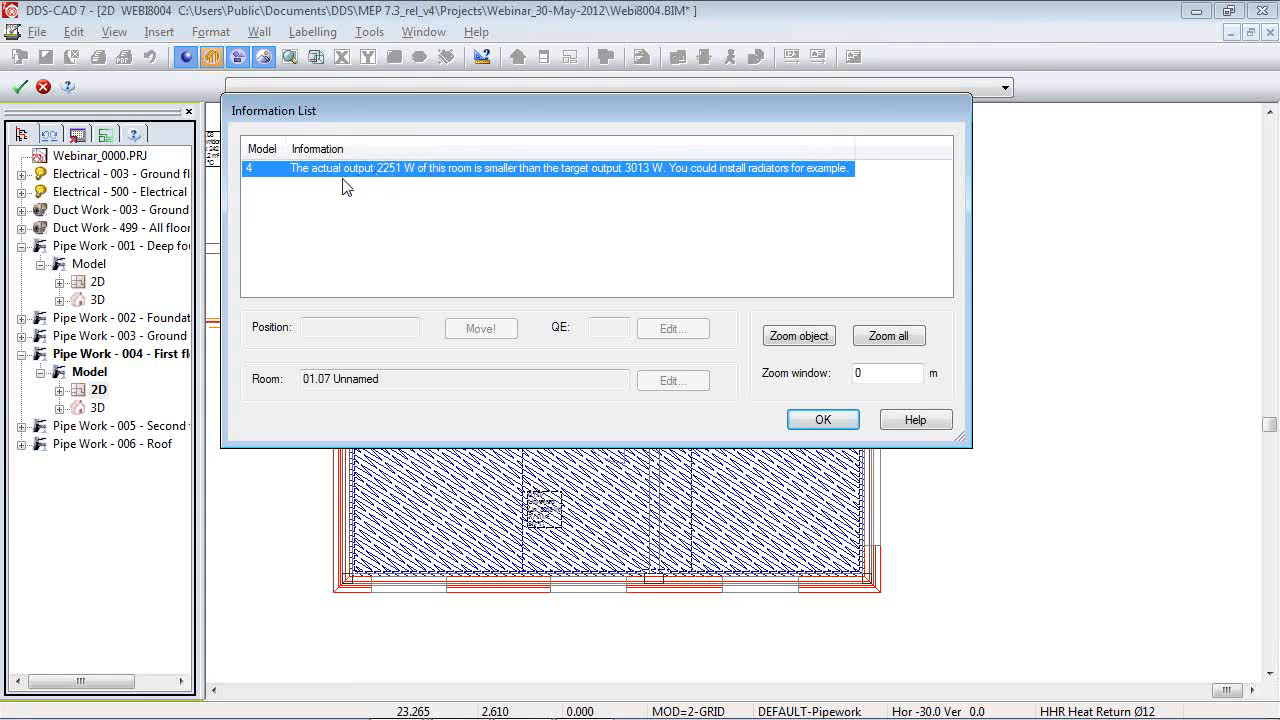
{"action": "left_click", "coordinate": [822, 419]}
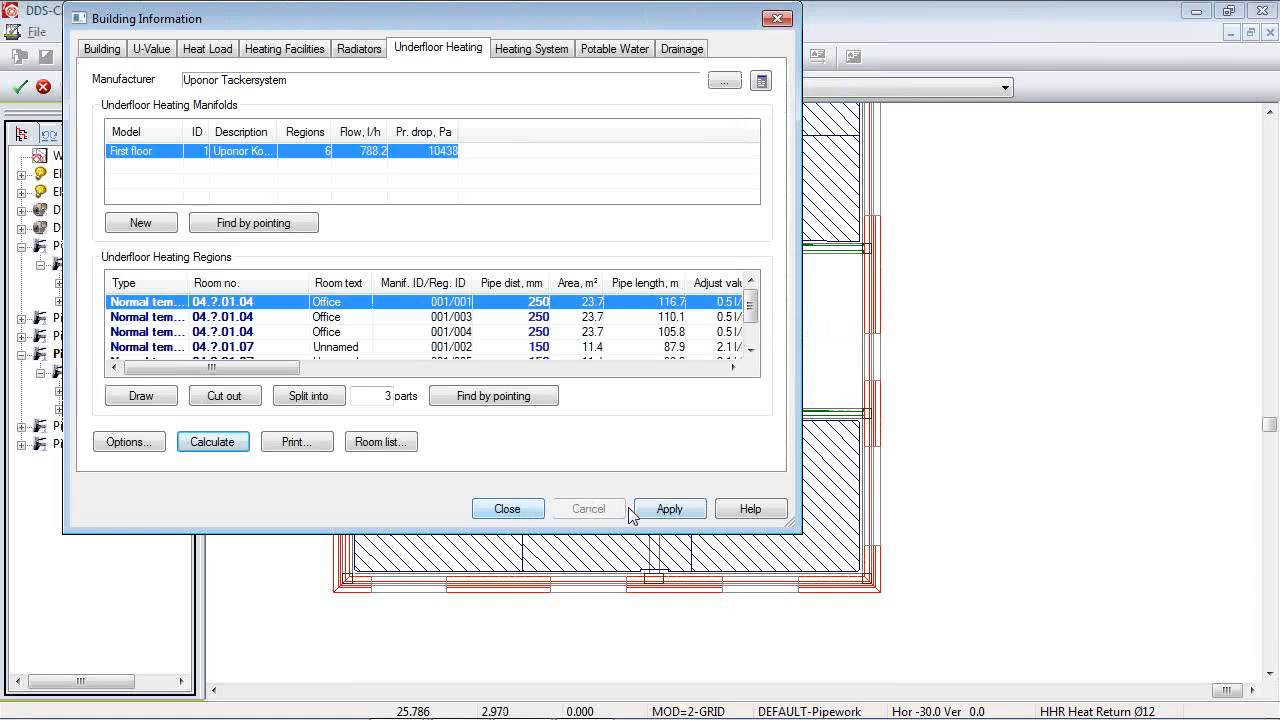
{"action": "left_click", "coordinate": [669, 510]}
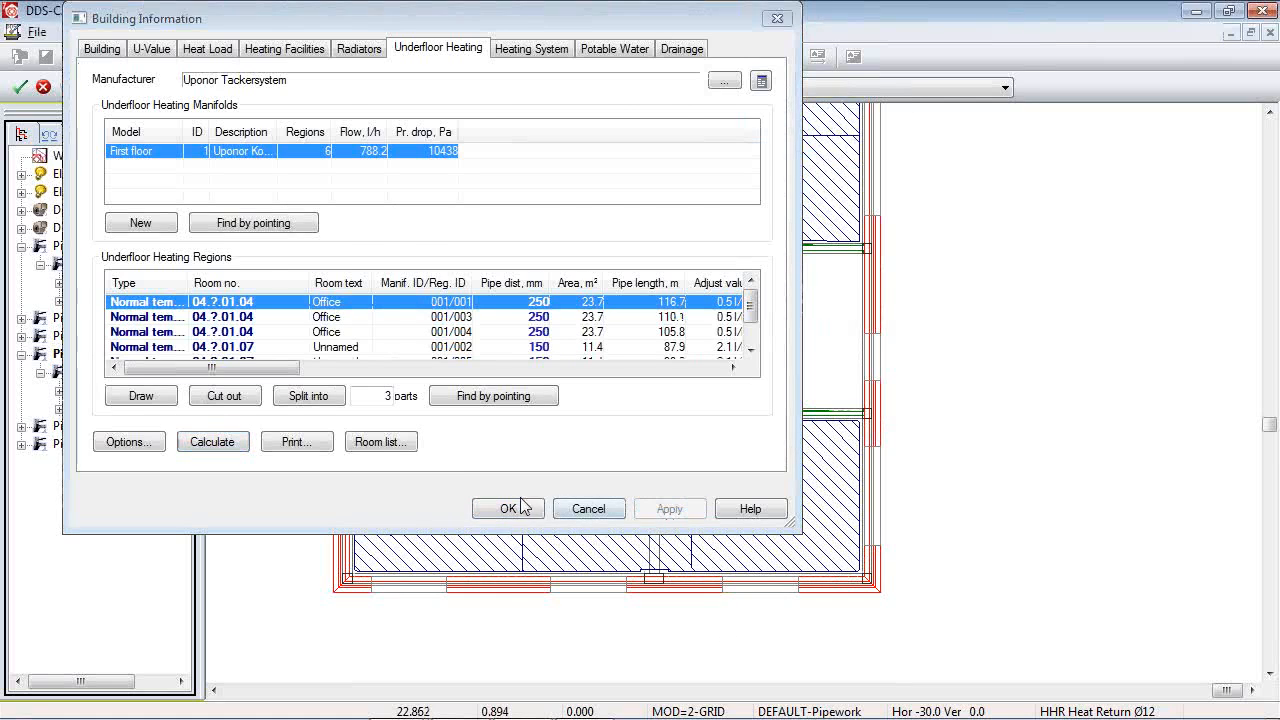
{"action": "left_click", "coordinate": [508, 509]}
Label the three heating regions of office 01.04 with bordered underfloor heating part texts, placing one in each region.
{"action": "scroll", "coordinate": [610, 420], "scroll_direction": "up", "scroll_amount": 3}
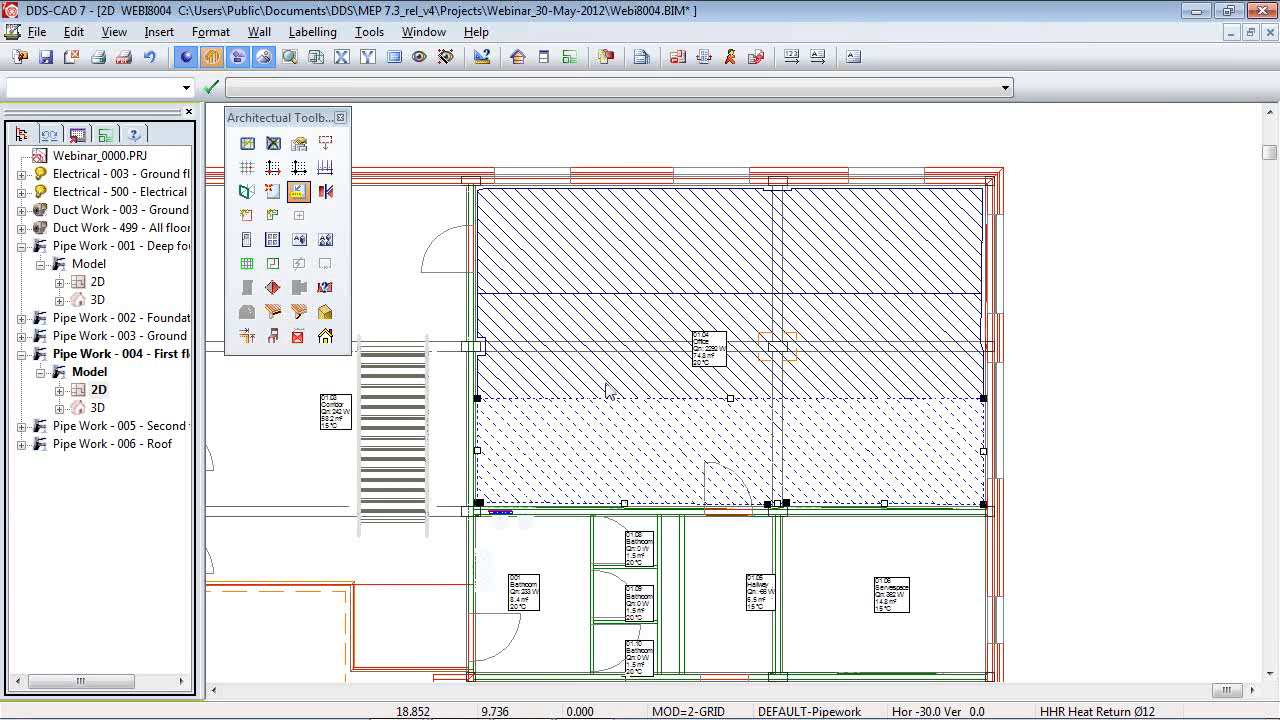
{"action": "key", "text": "Escape"}
{"action": "left_click", "coordinate": [603, 282]}
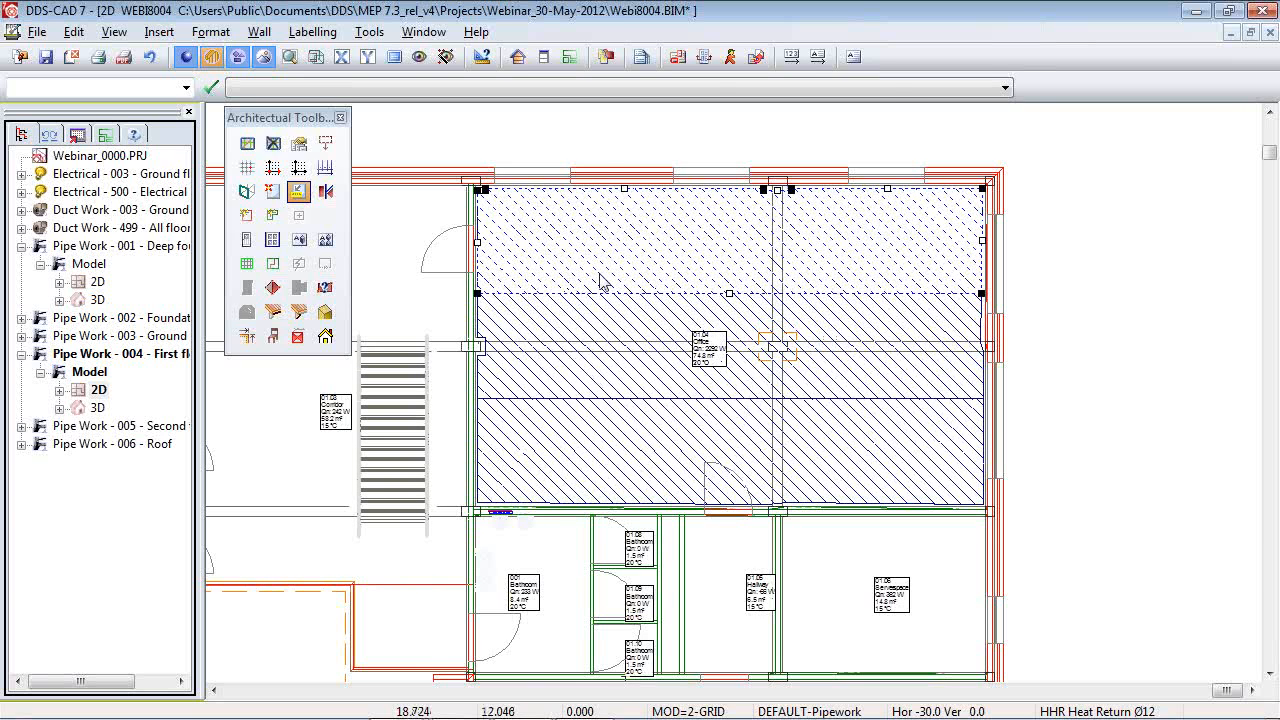
{"action": "left_click", "coordinate": [817, 57]}
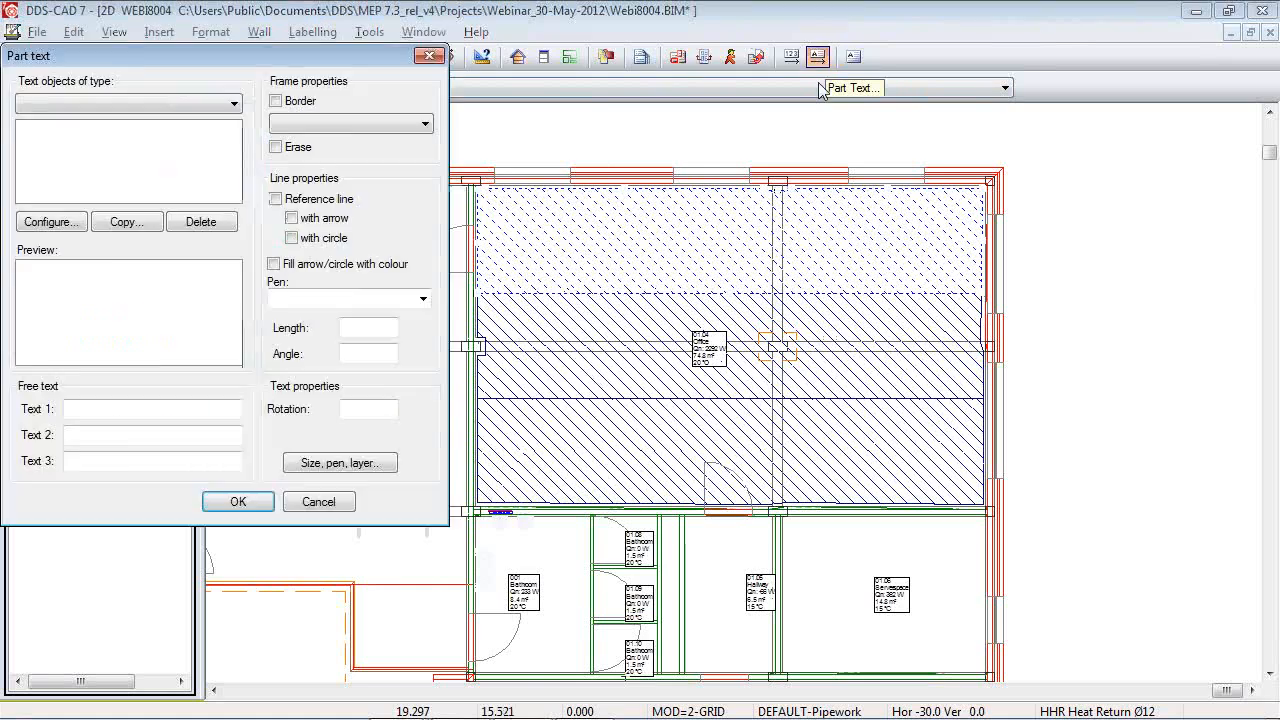
{"action": "left_click", "coordinate": [378, 528]}
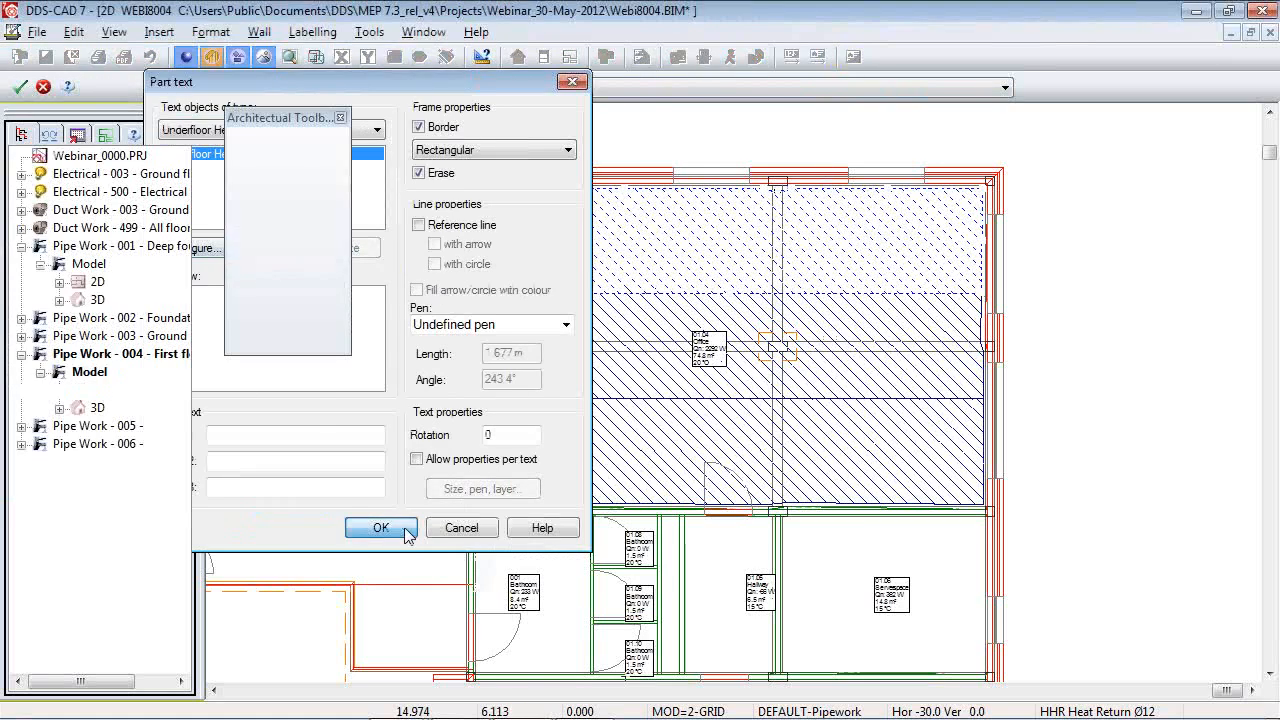
{"action": "left_click", "coordinate": [649, 267]}
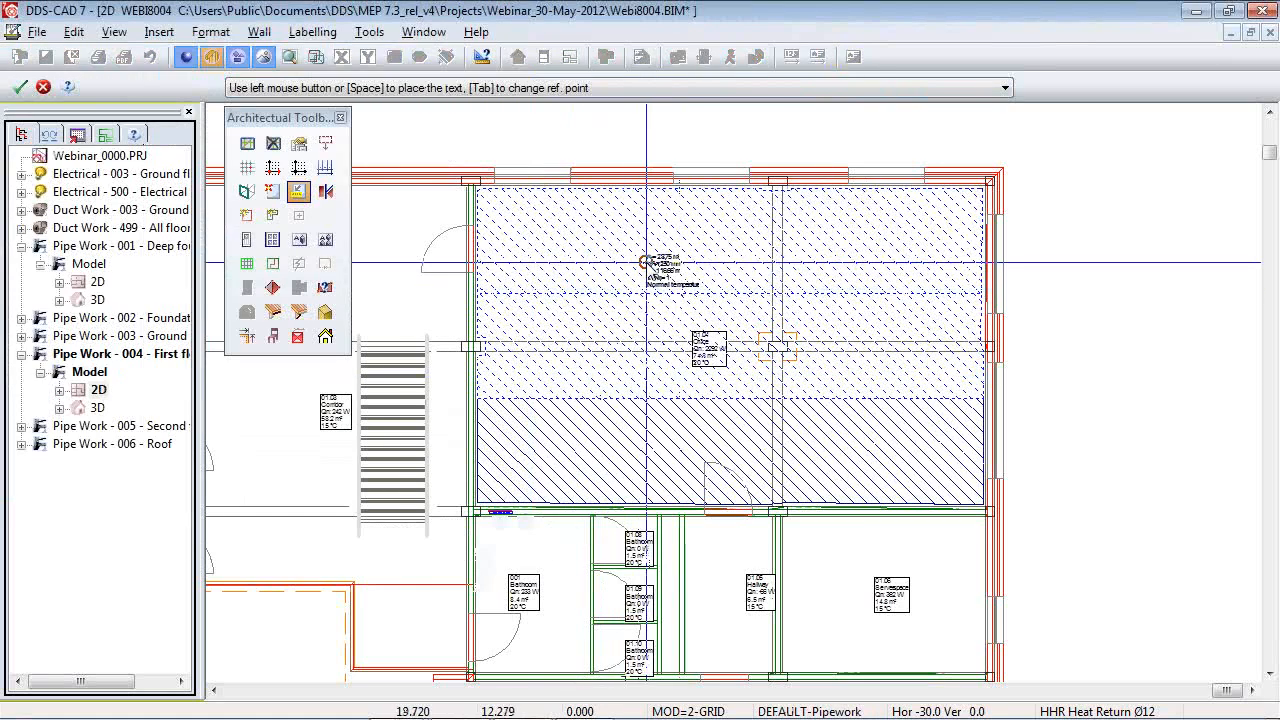
{"action": "left_click", "coordinate": [578, 352]}
{"action": "left_click", "coordinate": [581, 447]}
{"action": "key", "text": "Escape"}
Examine the area, pipe spacing and pipe length on the labels of the office 01.04 heating regions.
{"action": "scroll", "coordinate": [592, 500], "scroll_direction": "up", "scroll_amount": 3}
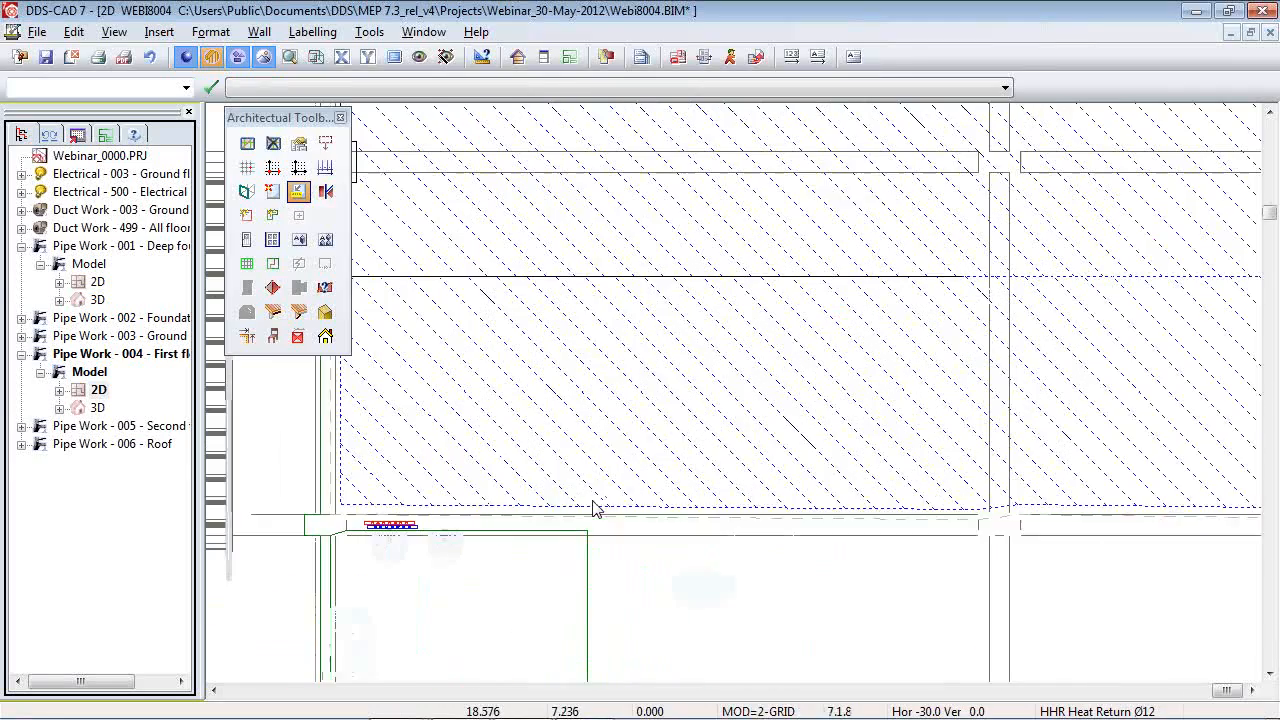
{"action": "left_click", "coordinate": [593, 500]}
{"action": "left_click", "coordinate": [620, 435]}
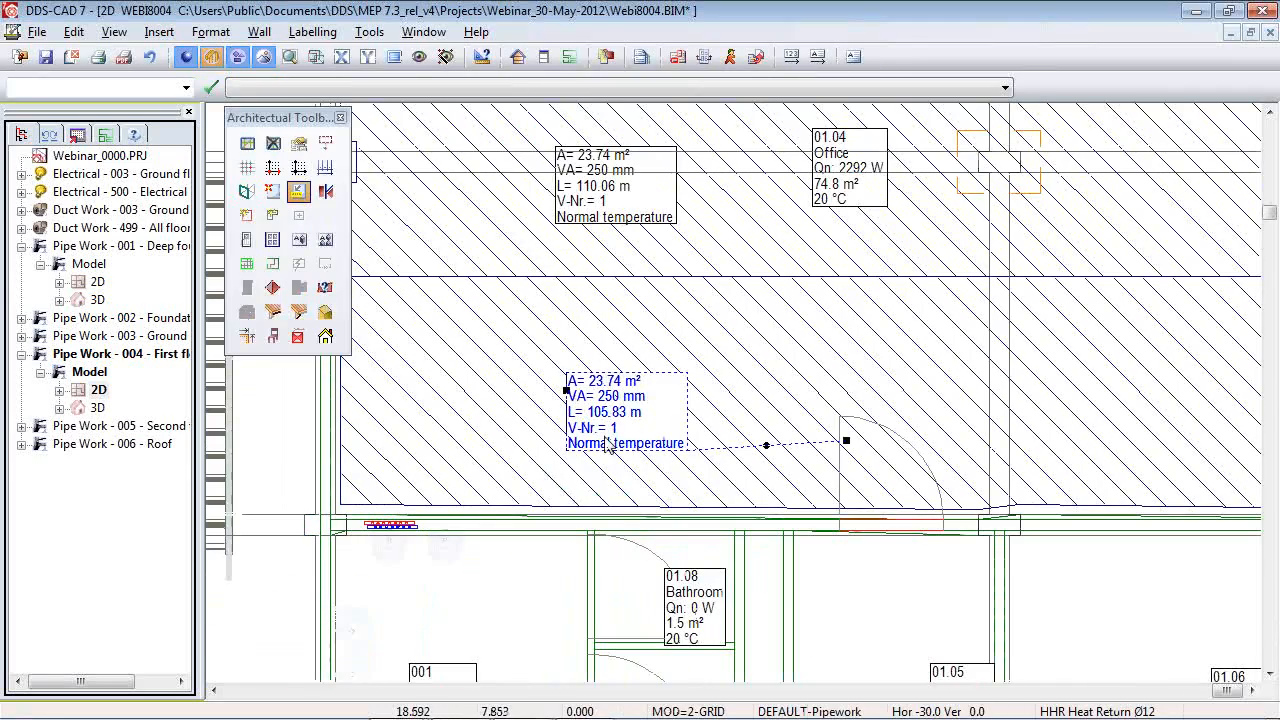
{"action": "scroll", "coordinate": [627, 432], "scroll_direction": "up", "scroll_amount": 2}
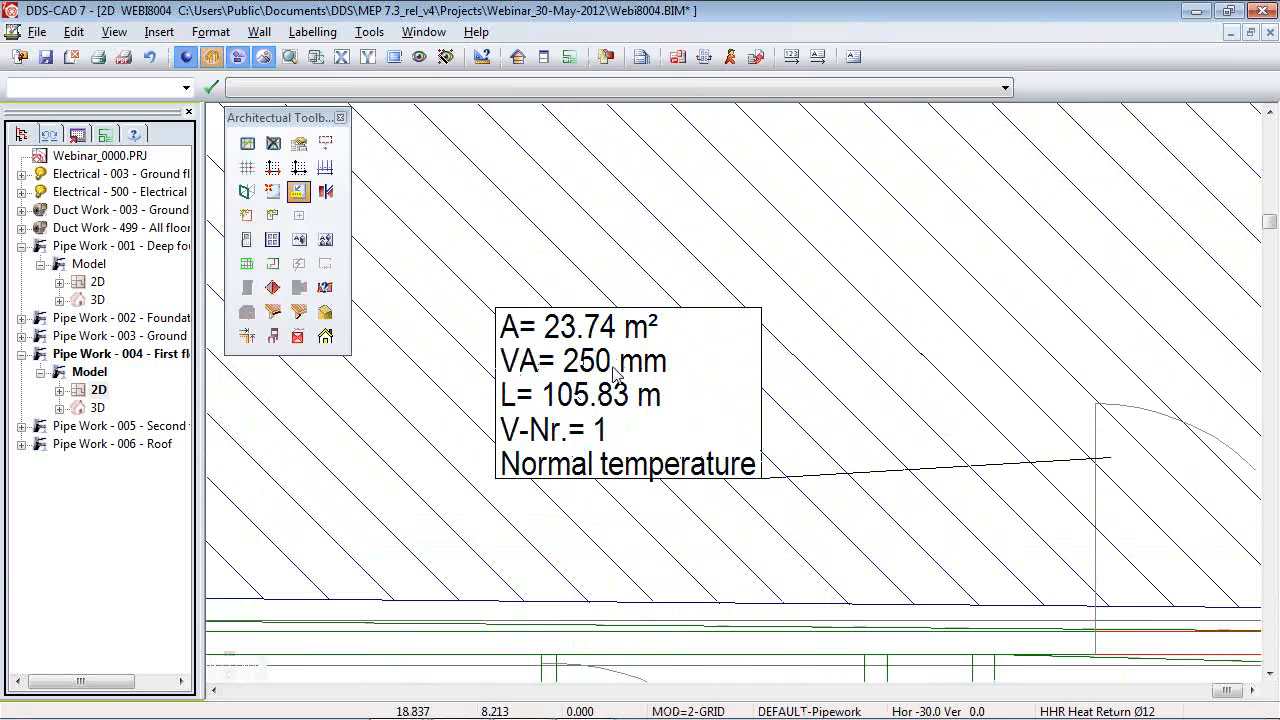
{"action": "scroll", "coordinate": [600, 380], "scroll_direction": "down", "scroll_amount": 2}
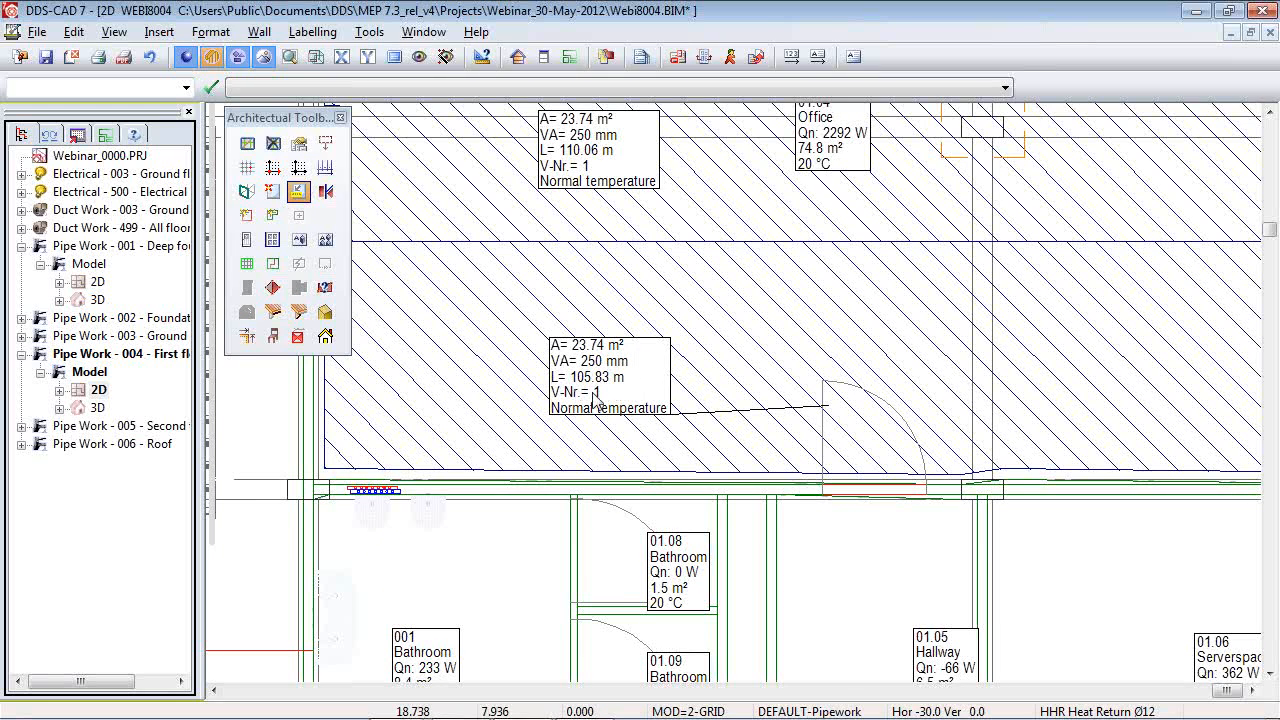
{"action": "scroll", "coordinate": [586, 411], "scroll_direction": "down", "scroll_amount": 1}
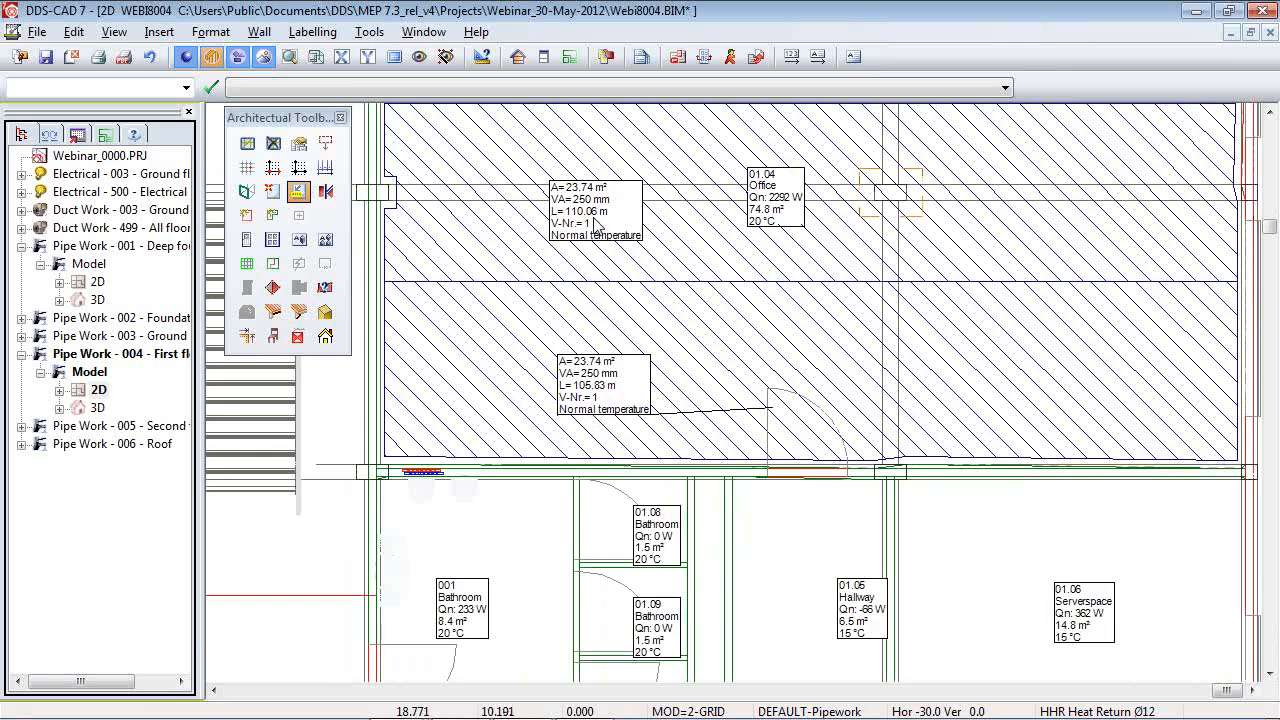
{"action": "scroll", "coordinate": [515, 356], "scroll_direction": "down", "scroll_amount": 1}
{"action": "scroll", "coordinate": [515, 356], "scroll_direction": "down", "scroll_amount": 1}
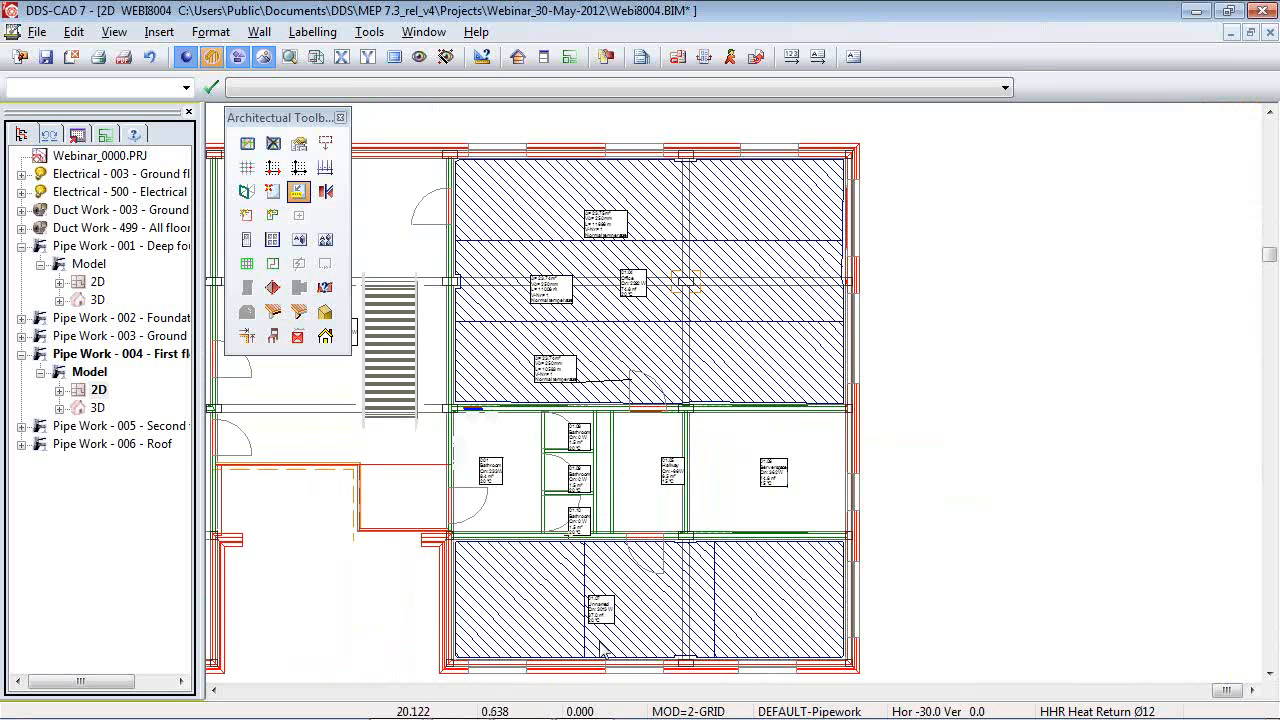
Open the room information for room 01.07 and compare its target and actual heating outputs.
{"action": "scroll", "coordinate": [581, 660], "scroll_direction": "up", "scroll_amount": 3}
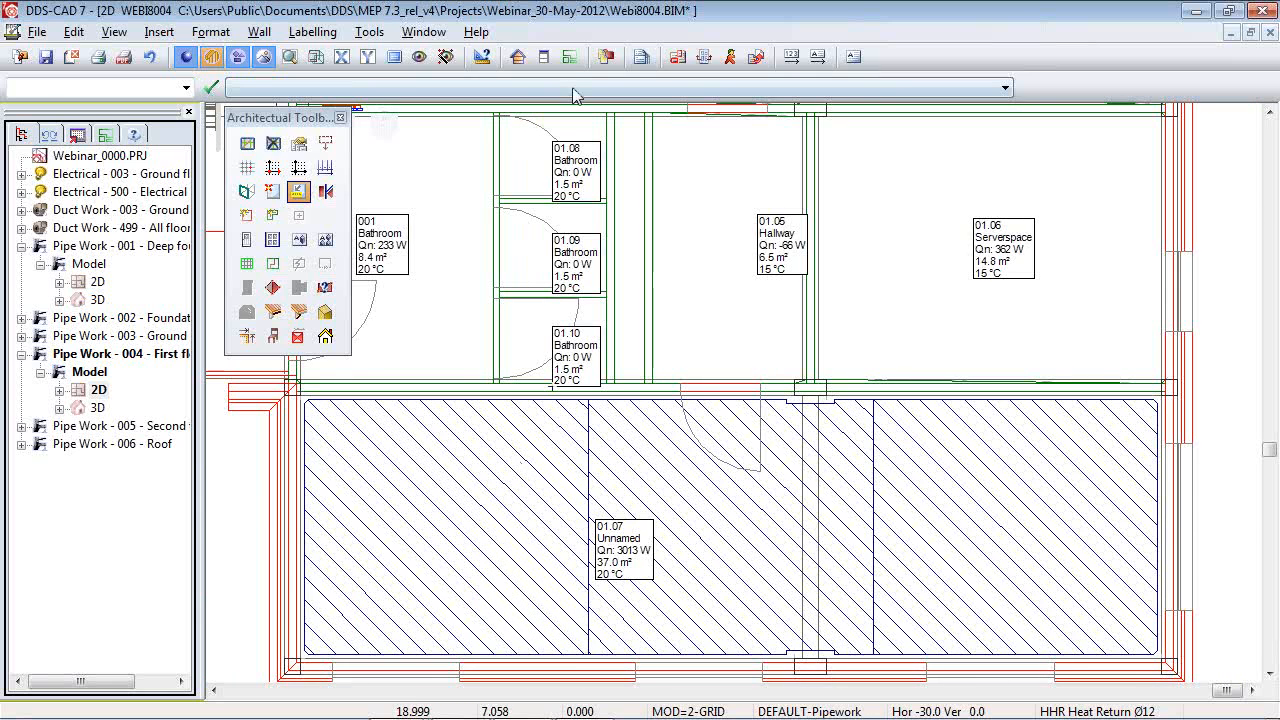
{"action": "left_click", "coordinate": [543, 56]}
{"action": "left_click", "coordinate": [565, 475]}
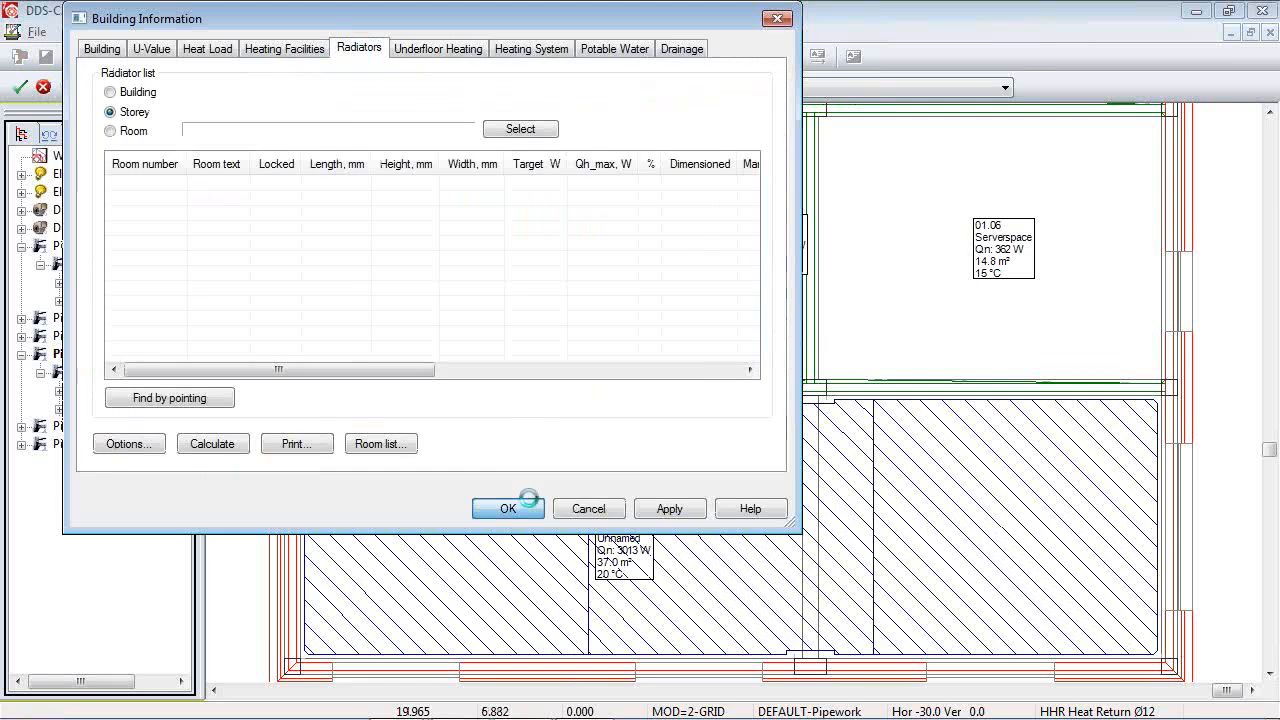
{"action": "left_click", "coordinate": [505, 508]}
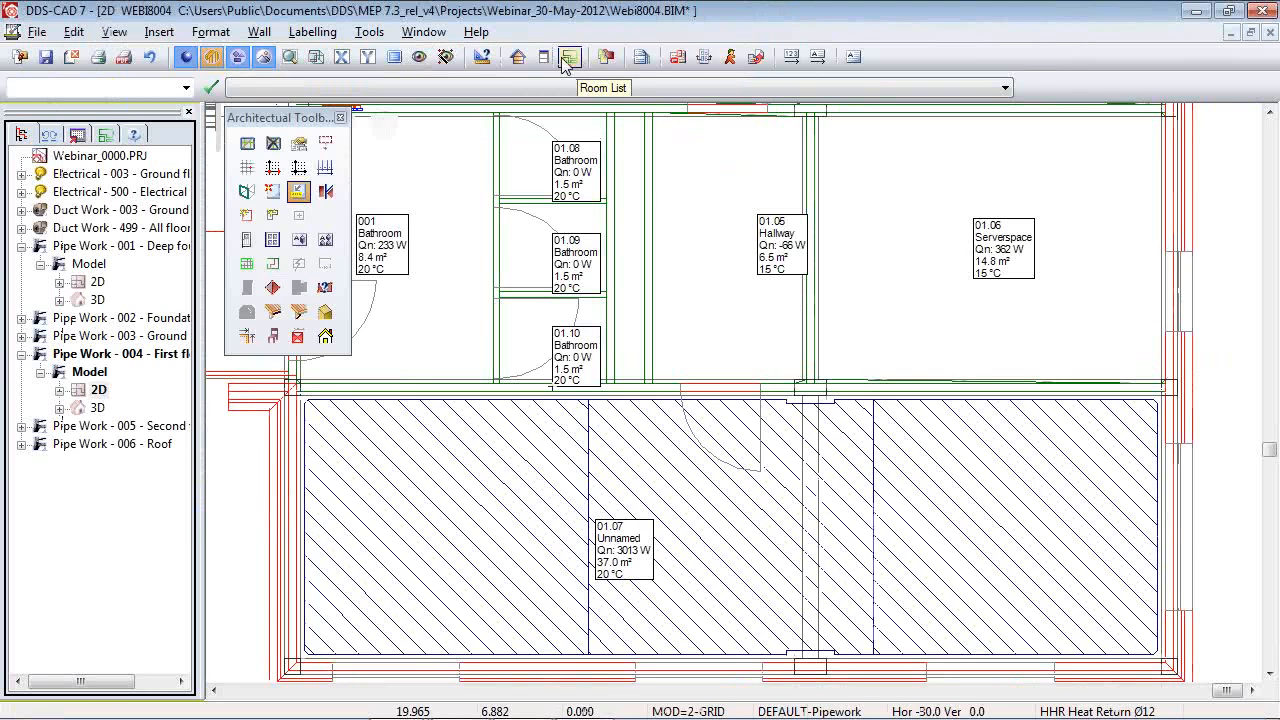
{"action": "left_click", "coordinate": [544, 57]}
{"action": "left_click", "coordinate": [571, 541]}
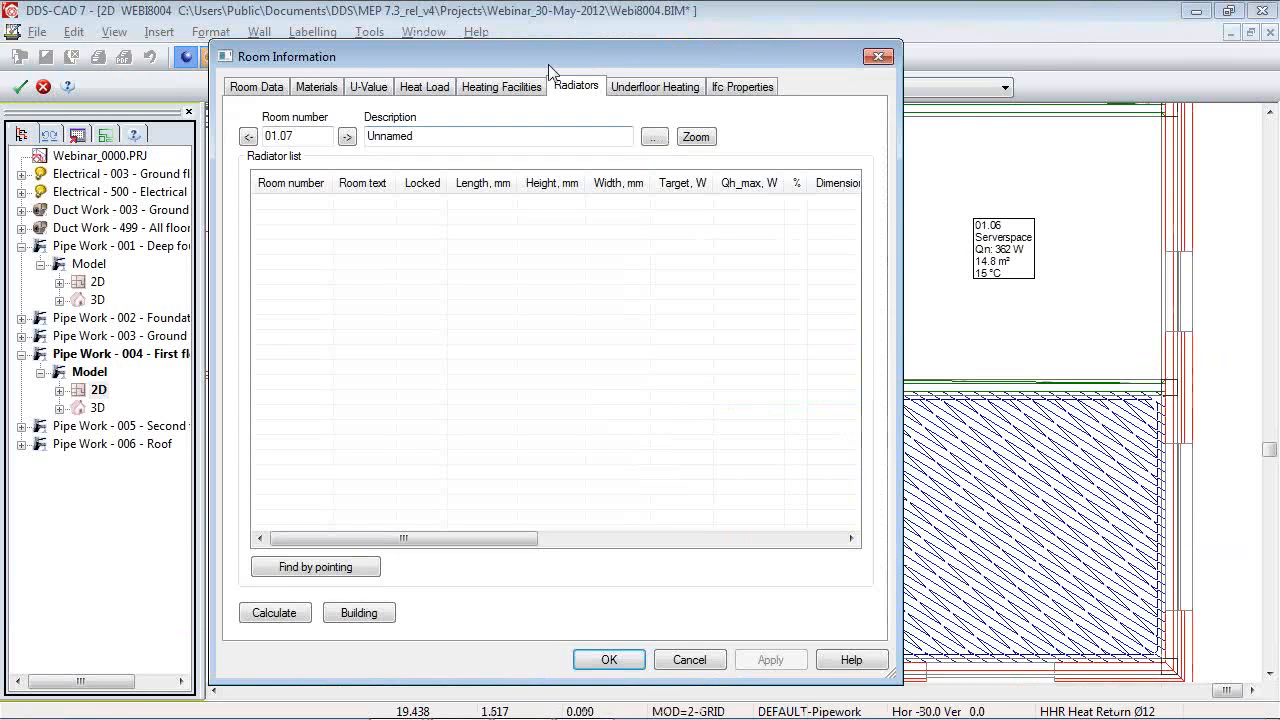
{"action": "left_click", "coordinate": [501, 86]}
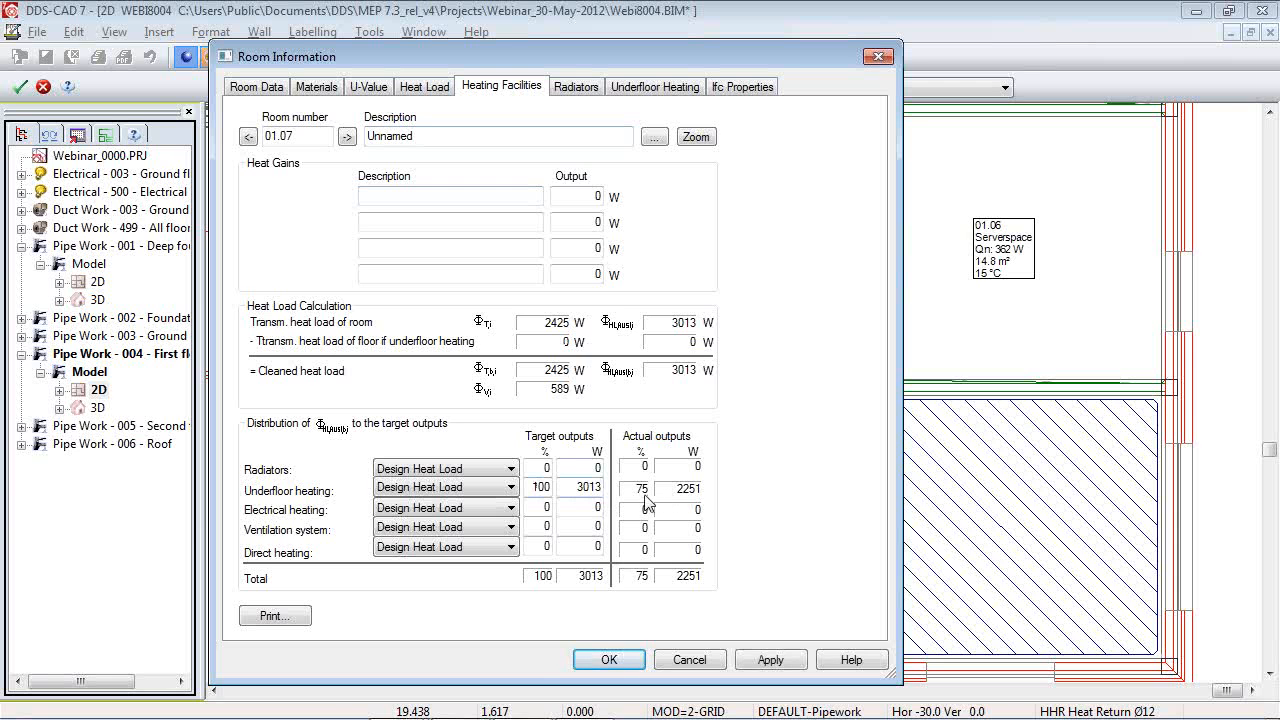
Set the pipe distance of the normal temperature regions in room 01.07 to 100 mm.
{"action": "left_click", "coordinate": [655, 86]}
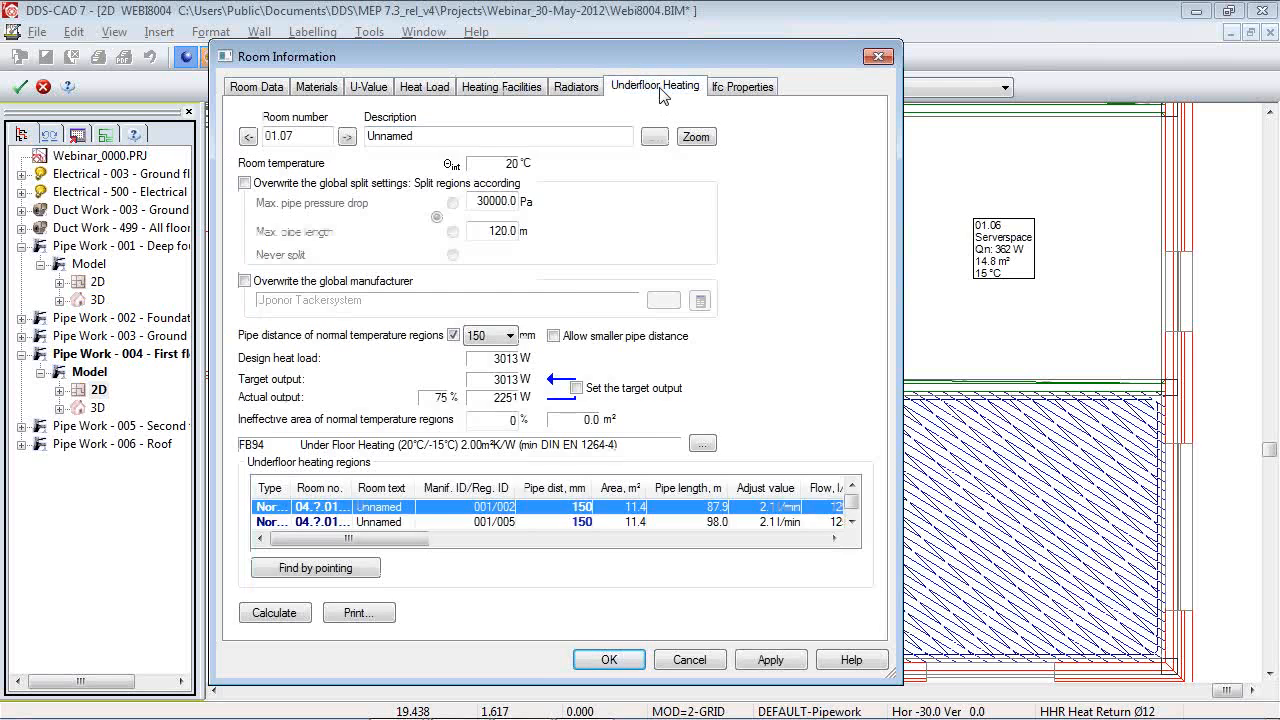
{"action": "left_click", "coordinate": [509, 335]}
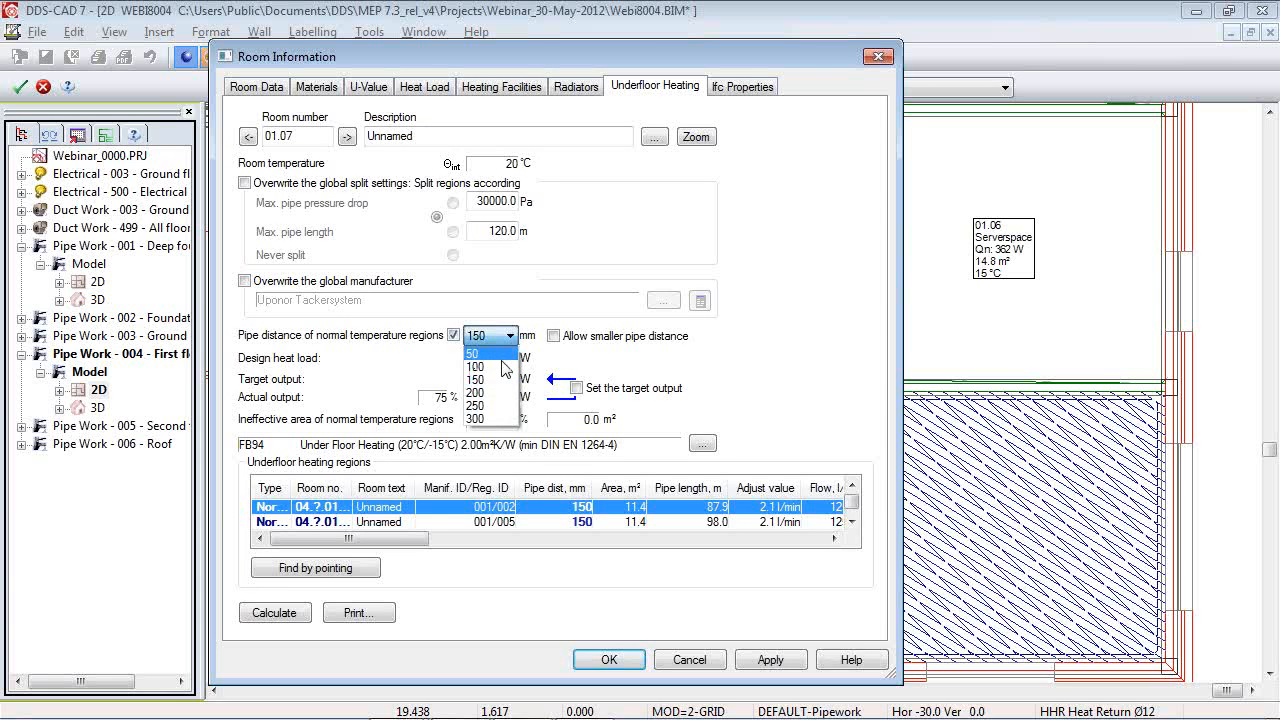
{"action": "left_click", "coordinate": [494, 367]}
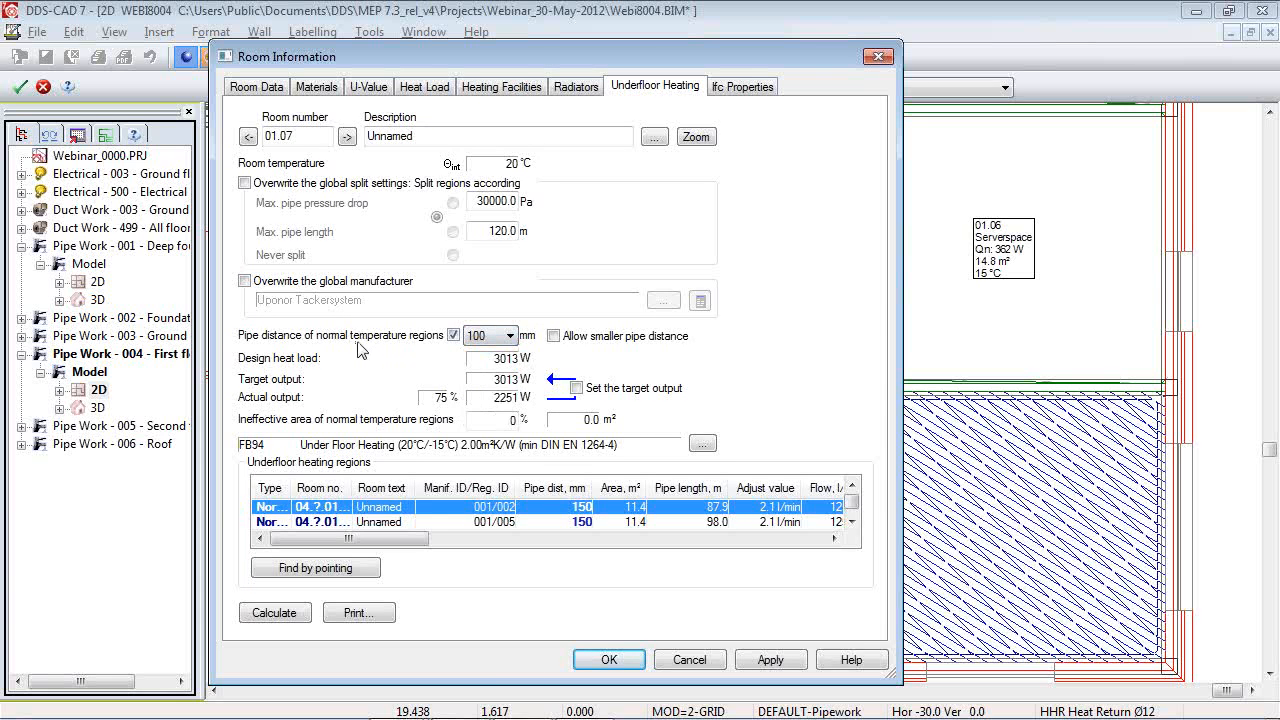
{"action": "left_click", "coordinate": [609, 659]}
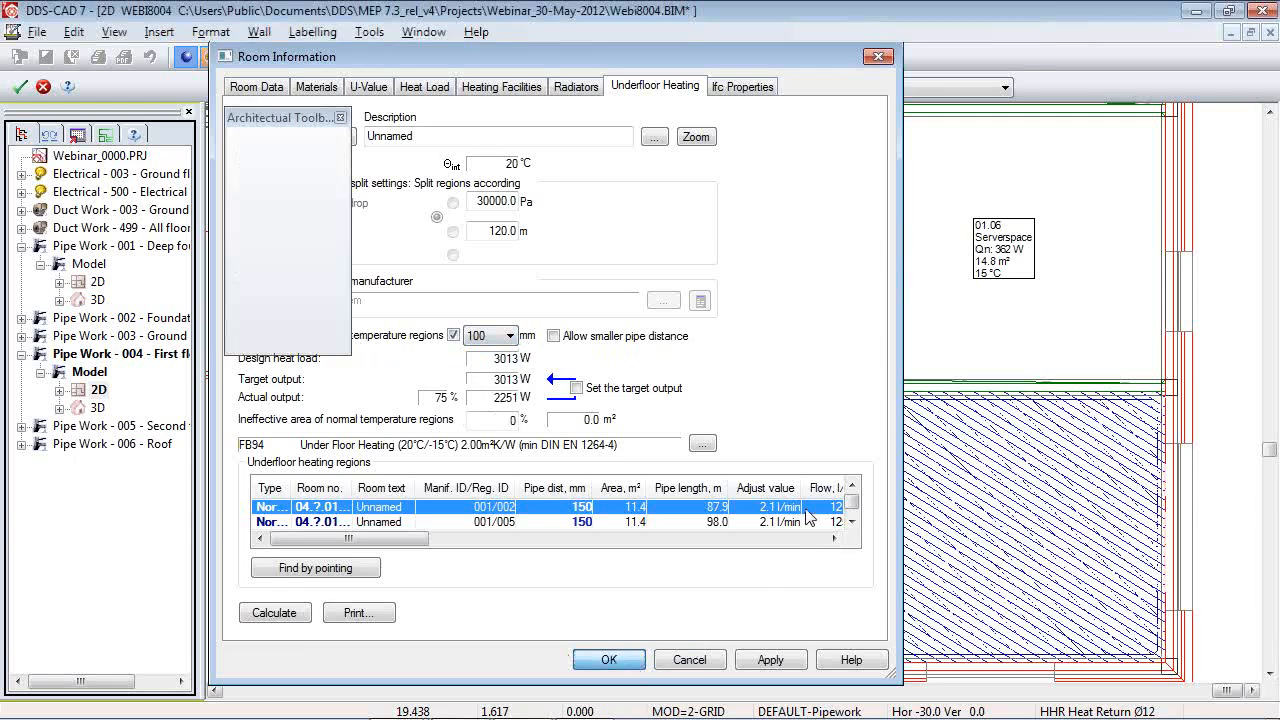
Merge the three heating regions of room 01.07 into one by extending the leftmost region's inner edge across the room with the Merge option.
{"action": "right_click", "coordinate": [541, 509]}
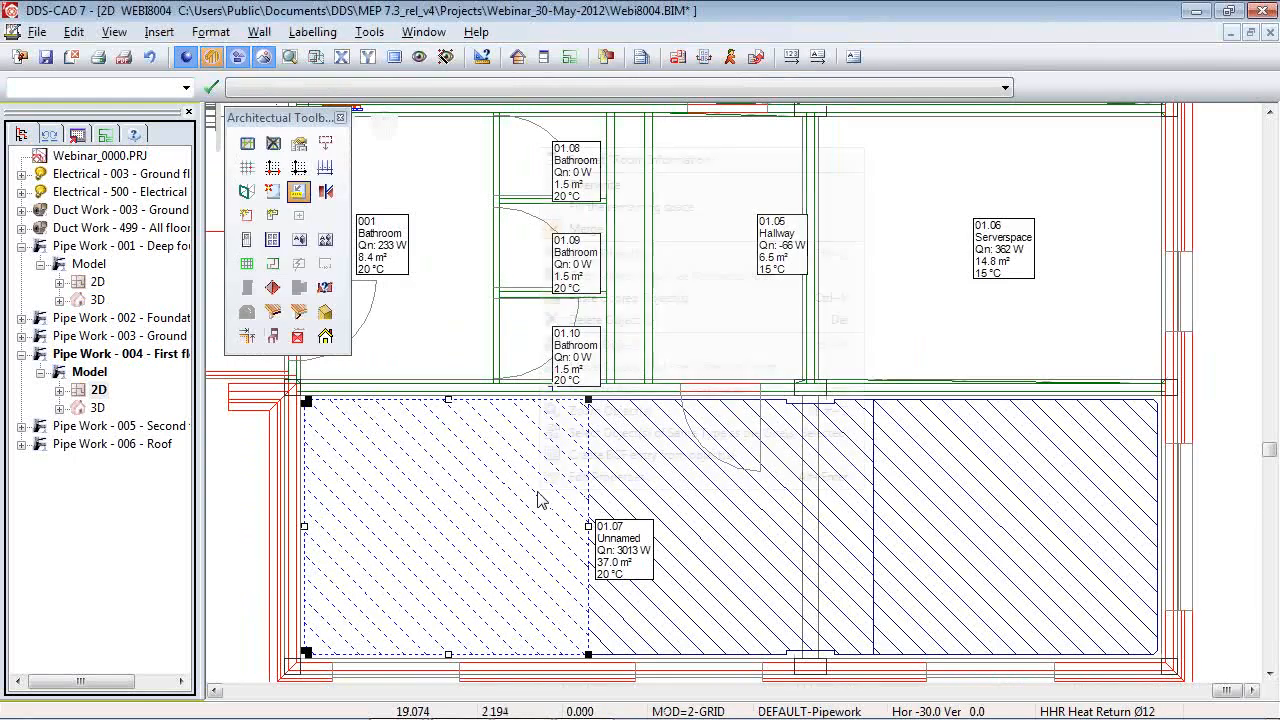
{"action": "left_click", "coordinate": [592, 260]}
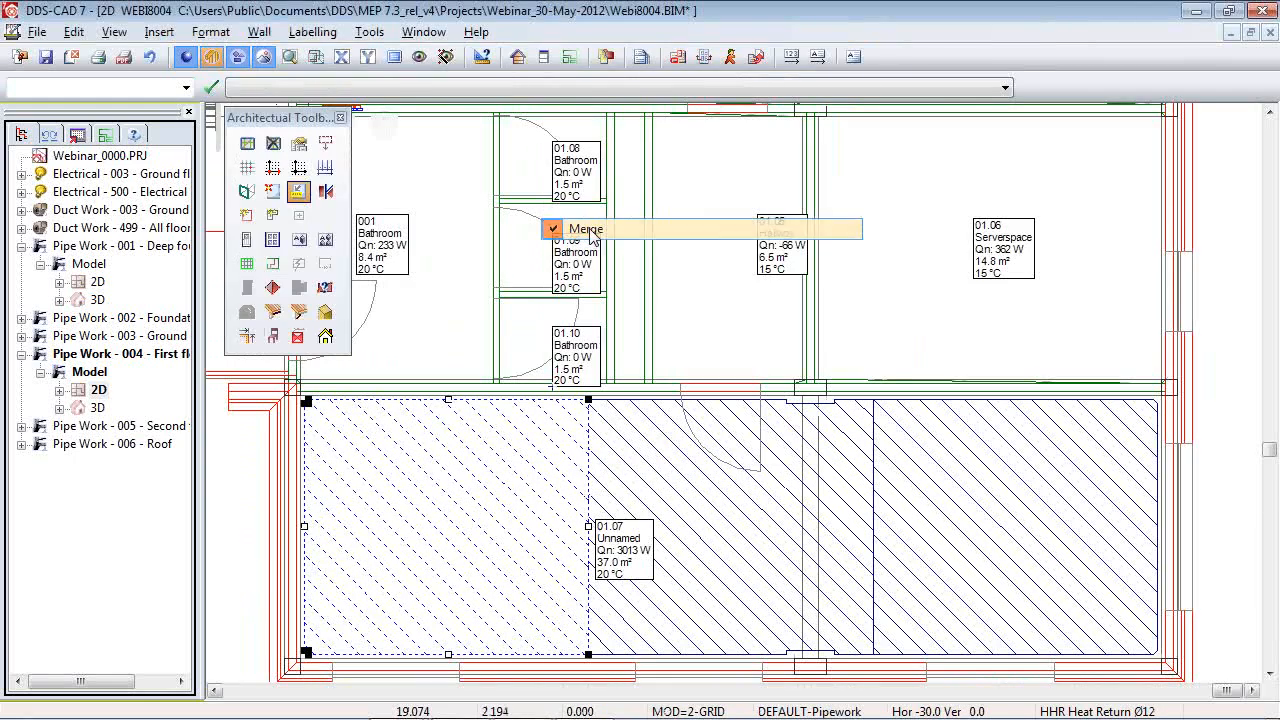
{"action": "left_click", "coordinate": [588, 527]}
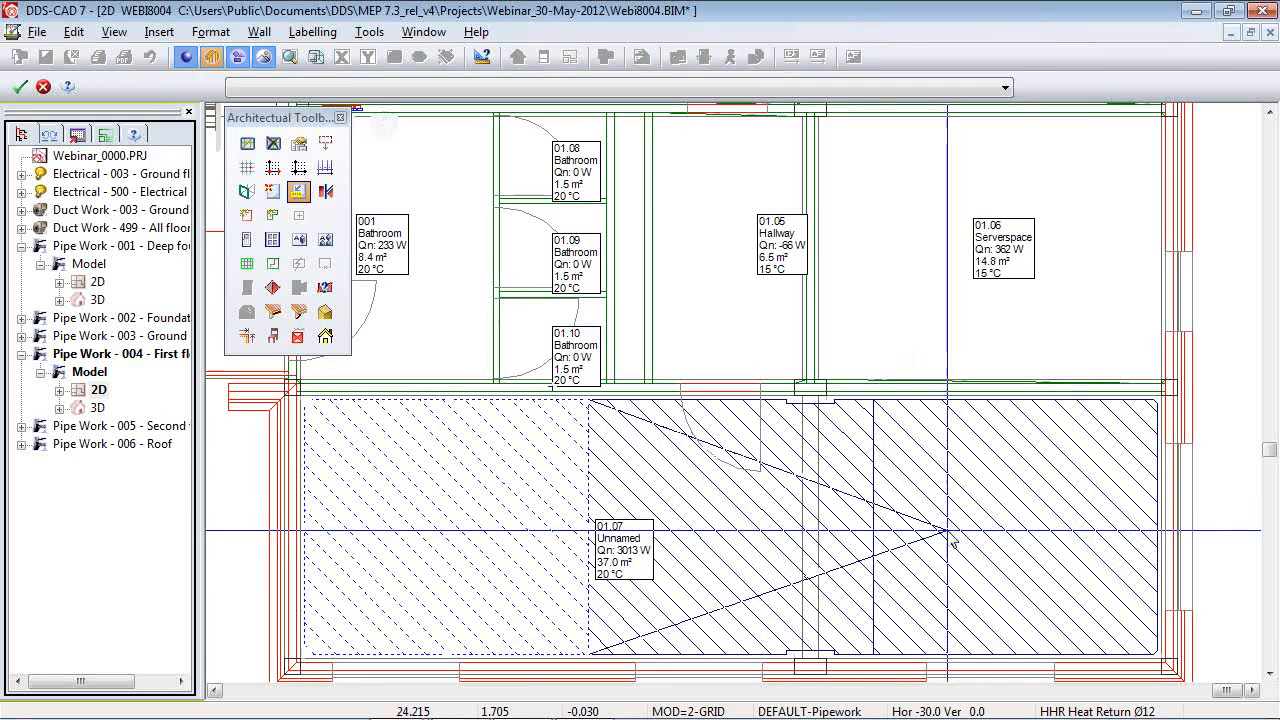
{"action": "left_click", "coordinate": [1108, 551]}
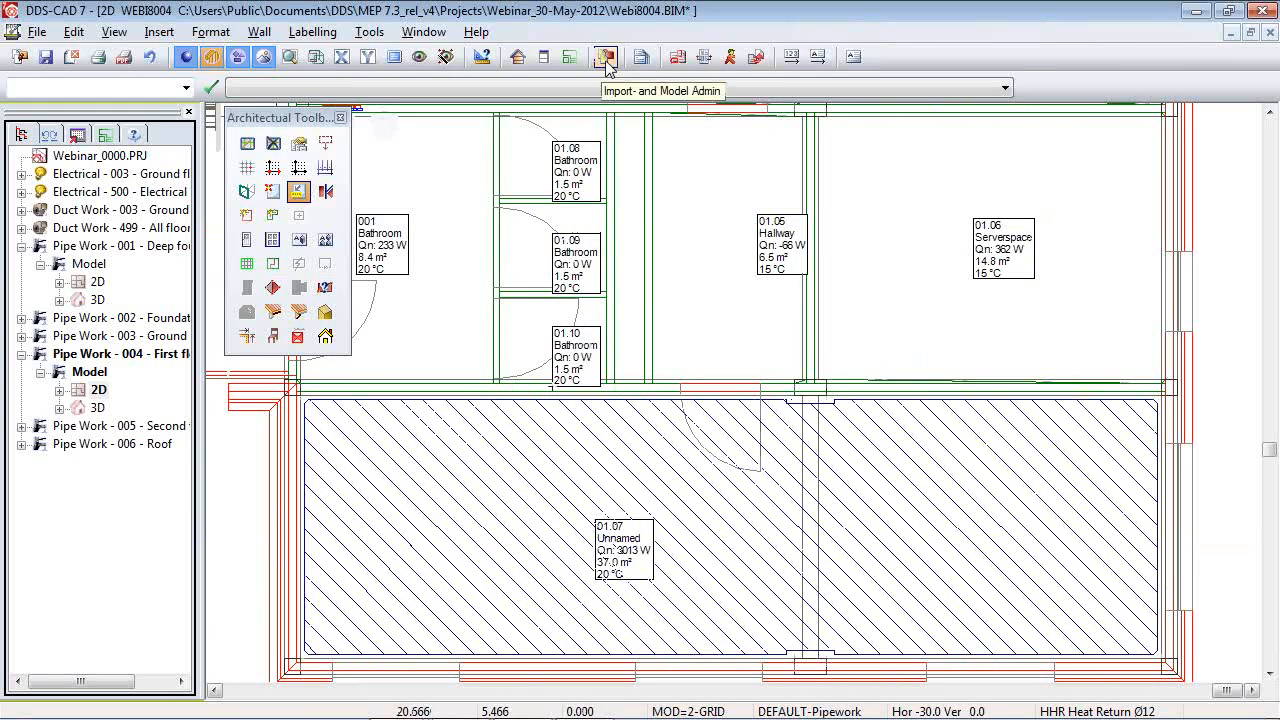
Recalculate the building's underfloor heating with the merged region of room 01.07.
{"action": "left_click", "coordinate": [550, 60]}
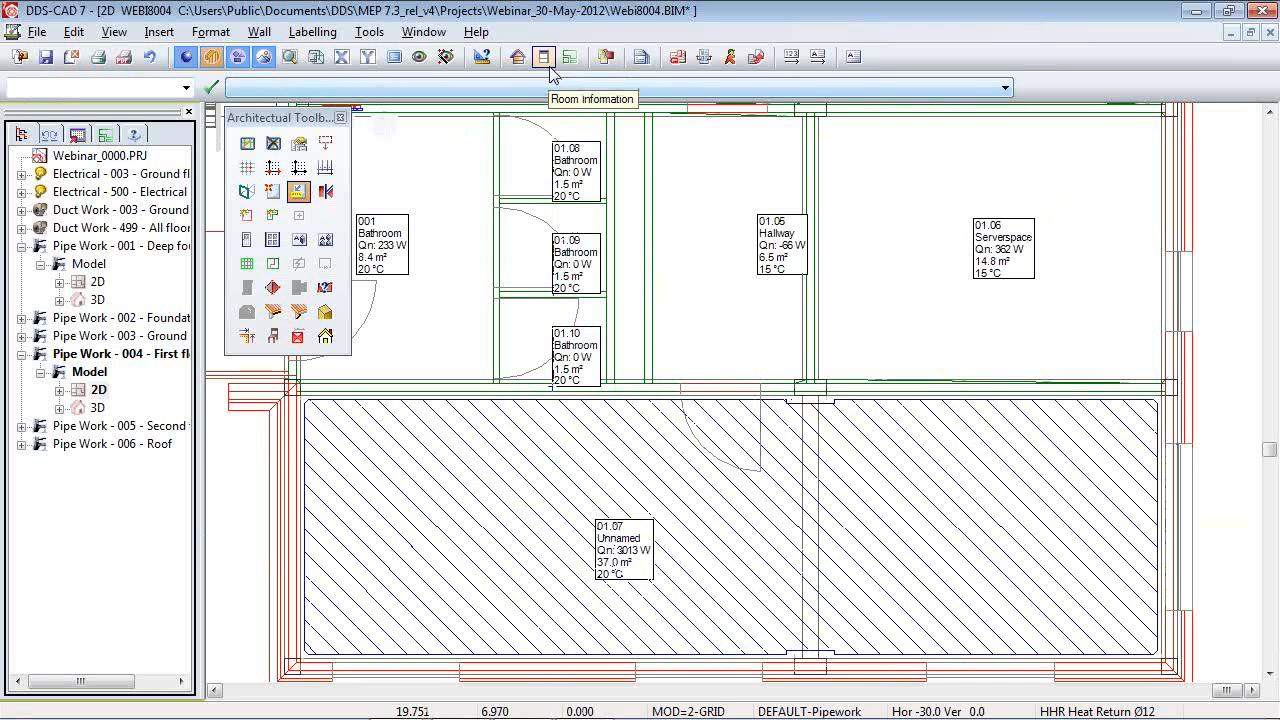
{"action": "left_click", "coordinate": [517, 57]}
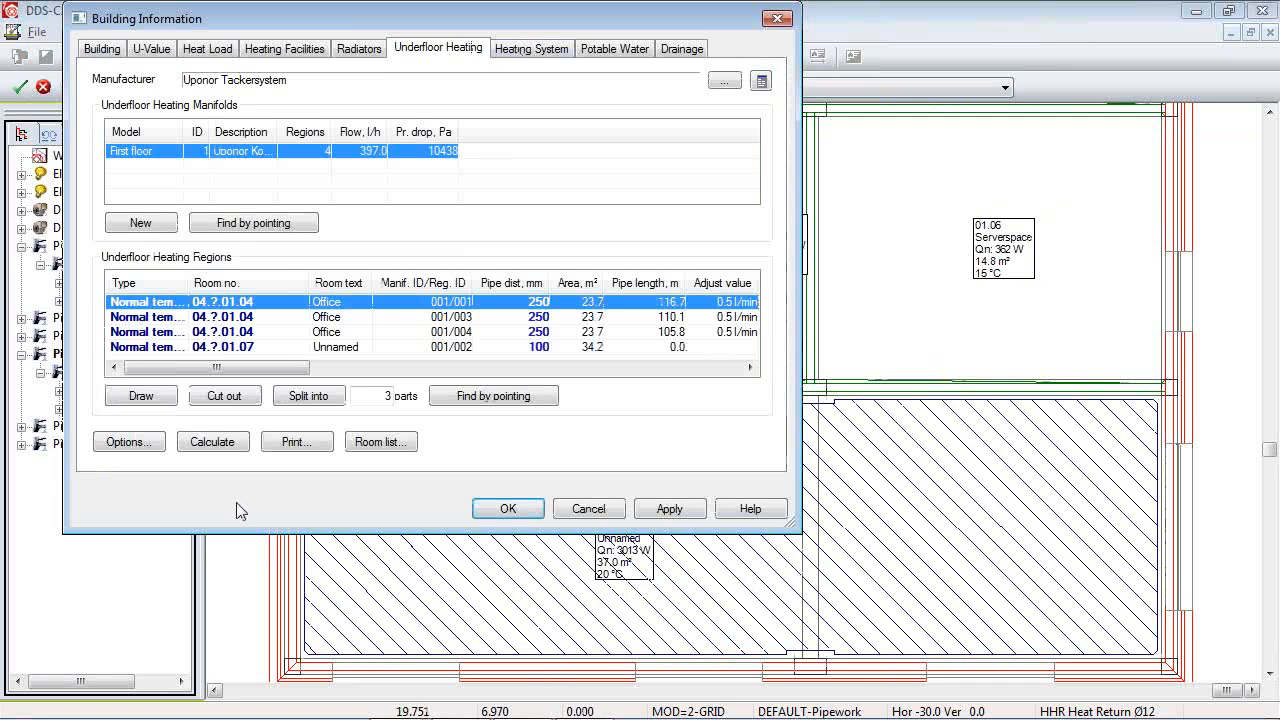
{"action": "left_click", "coordinate": [233, 443]}
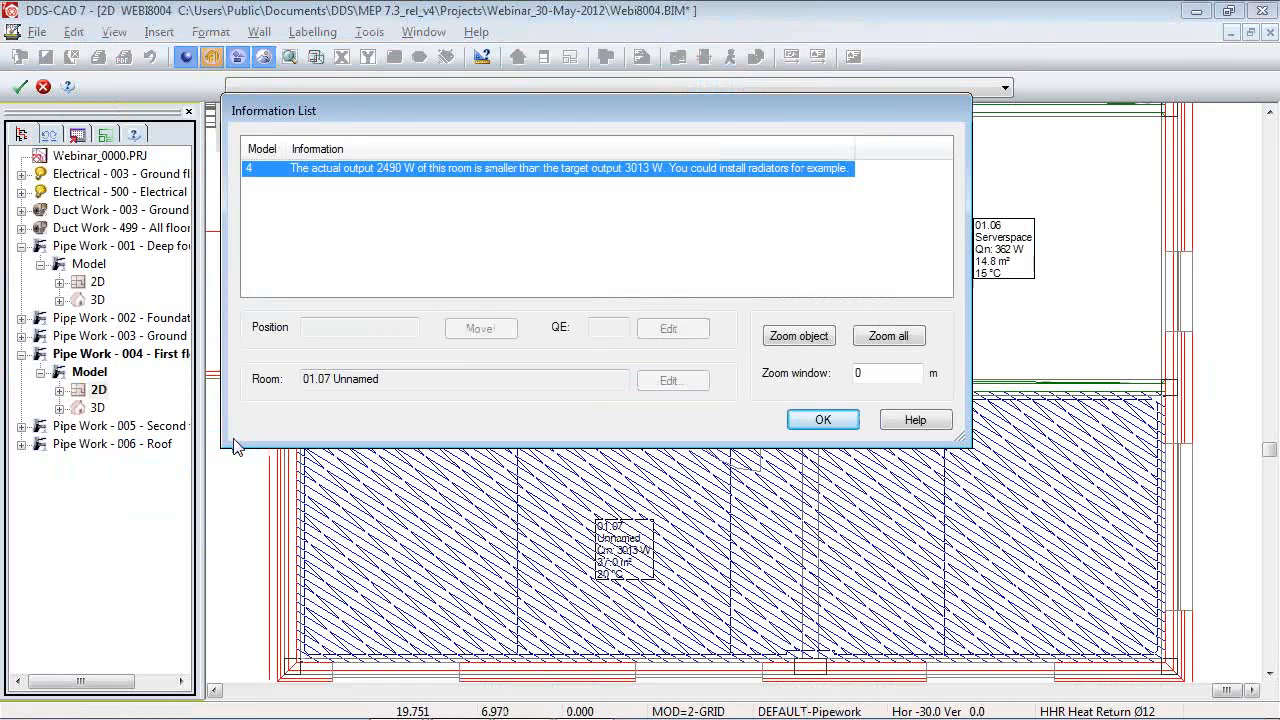
{"action": "left_click", "coordinate": [822, 420]}
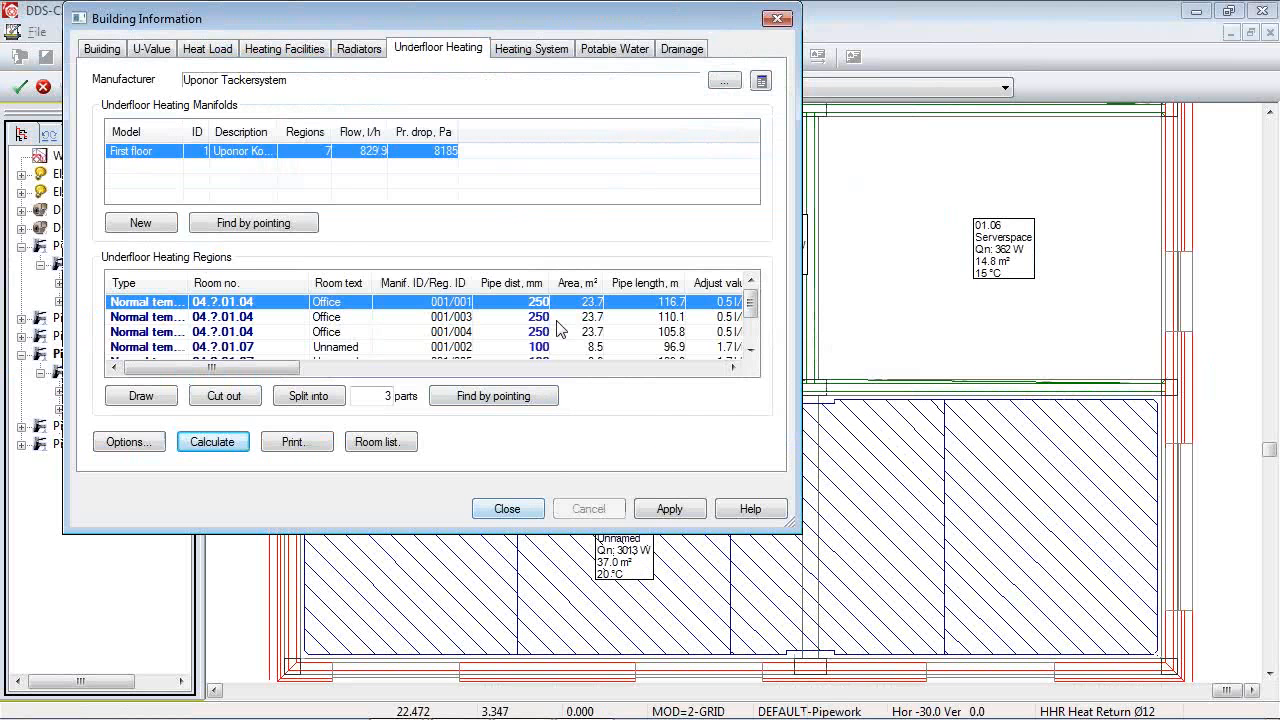
Apply the calculation and merge the four heating regions of room 01.07 into one by extending the leftmost region's inner edge across the room.
{"action": "left_click", "coordinate": [672, 510]}
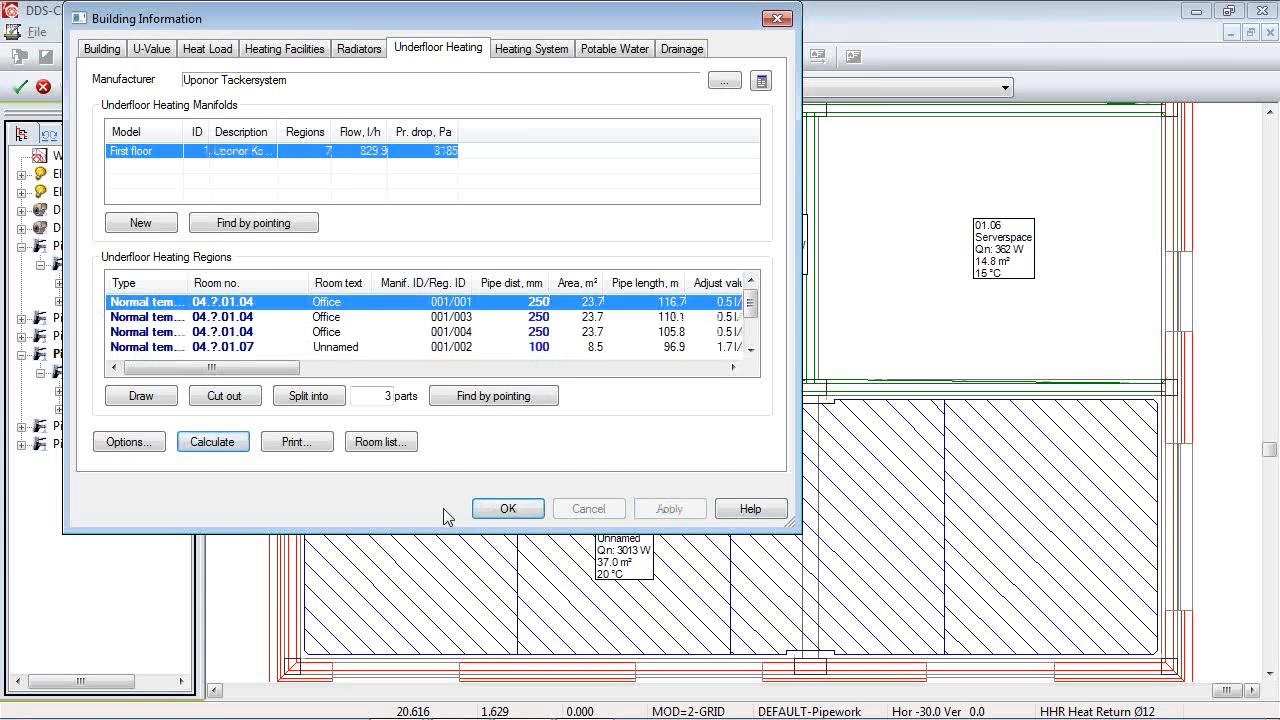
{"action": "left_click", "coordinate": [507, 509]}
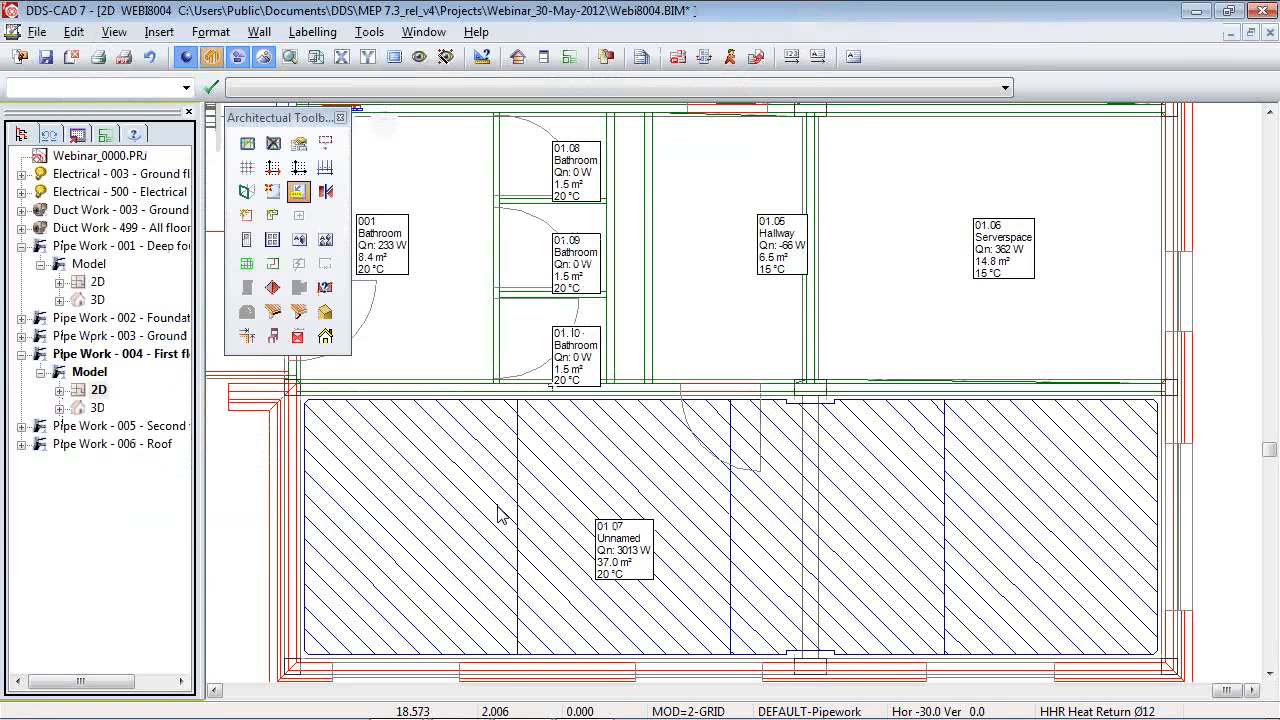
{"action": "left_click", "coordinate": [518, 530]}
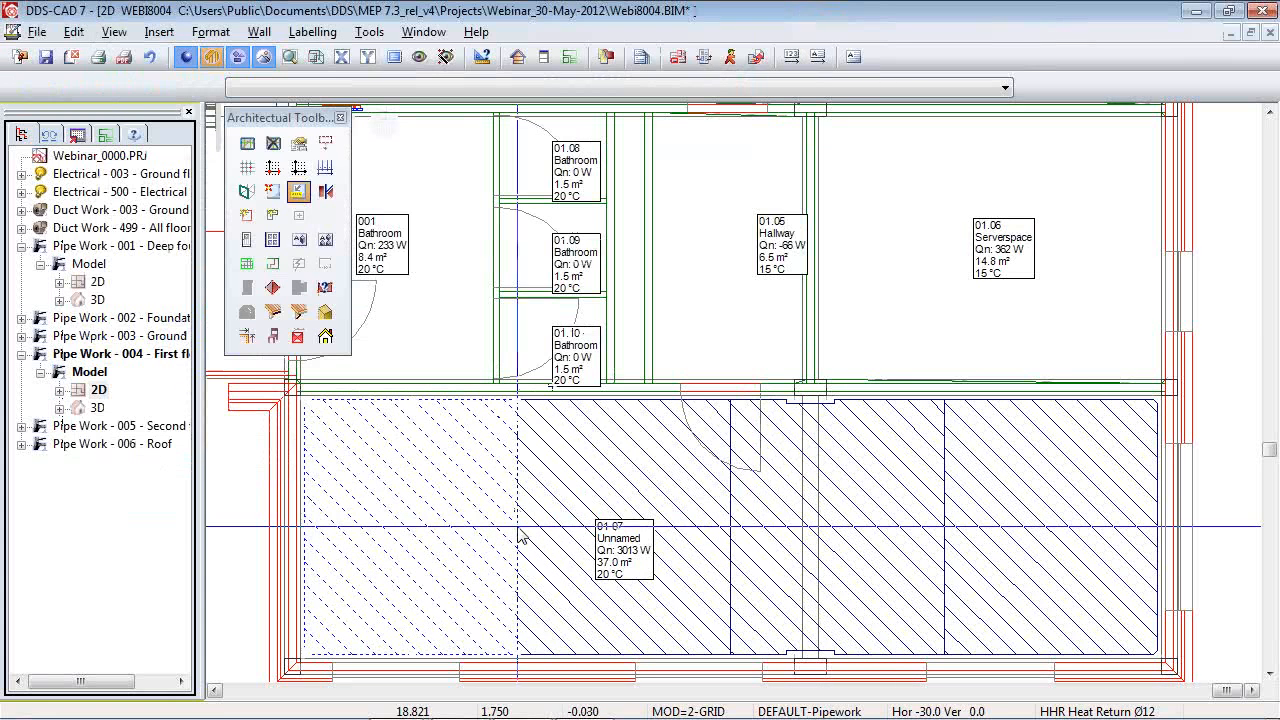
{"action": "left_click", "coordinate": [1033, 563]}
Set the underfloor heating flow temperature to 50 °C, recalculate the building's regions and apply the results.
{"action": "left_click", "coordinate": [519, 58]}
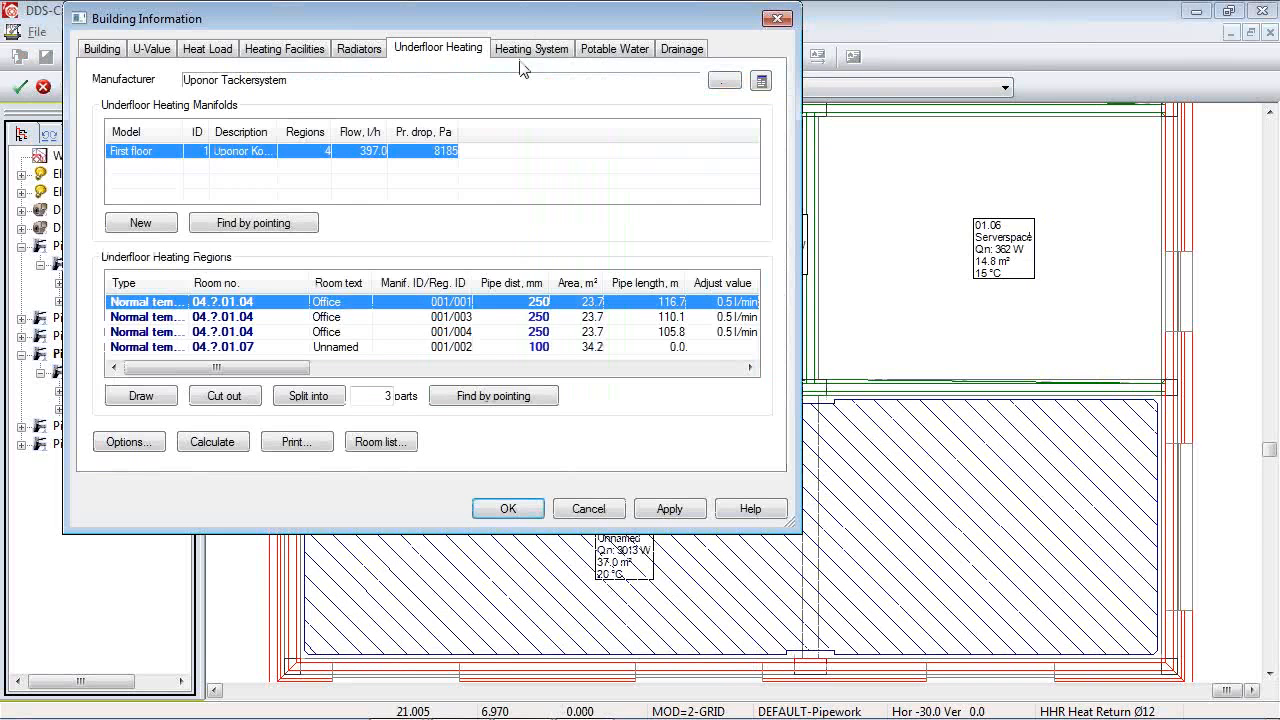
{"action": "left_click", "coordinate": [128, 442]}
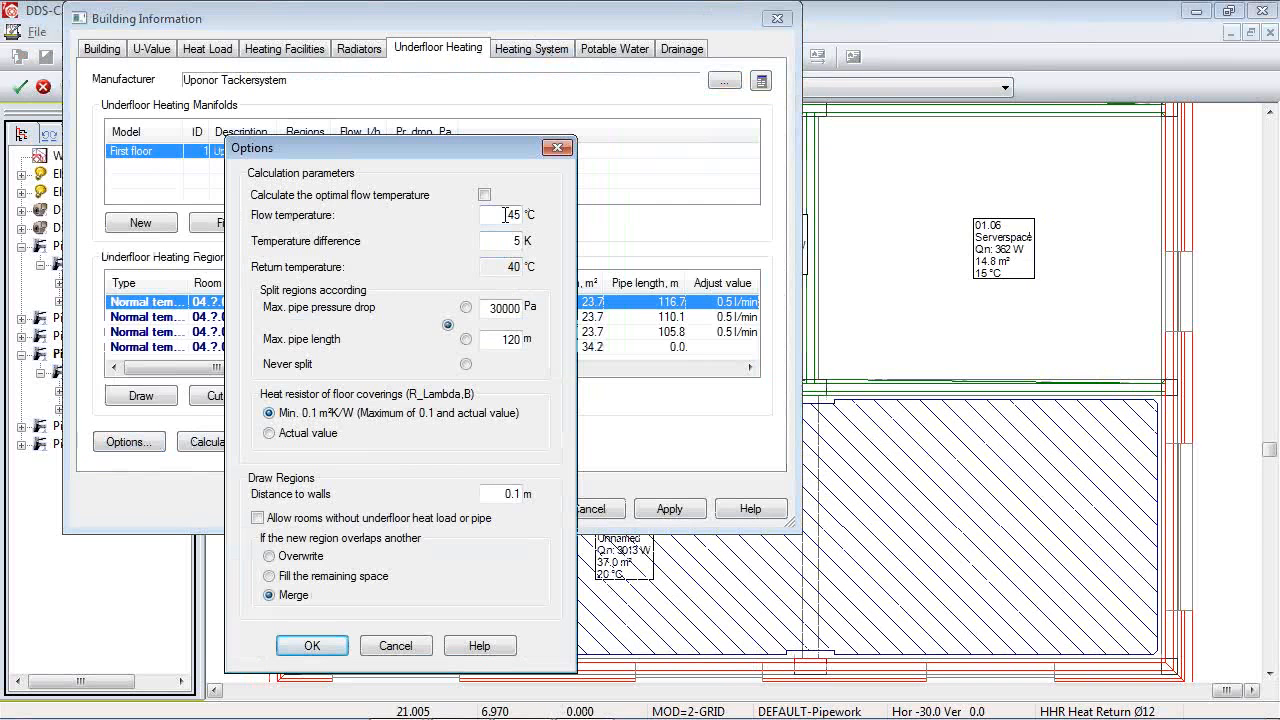
{"action": "double_click", "coordinate": [506, 214]}
{"action": "type", "text": "50"}
{"action": "left_click", "coordinate": [320, 648]}
{"action": "left_click", "coordinate": [213, 445]}
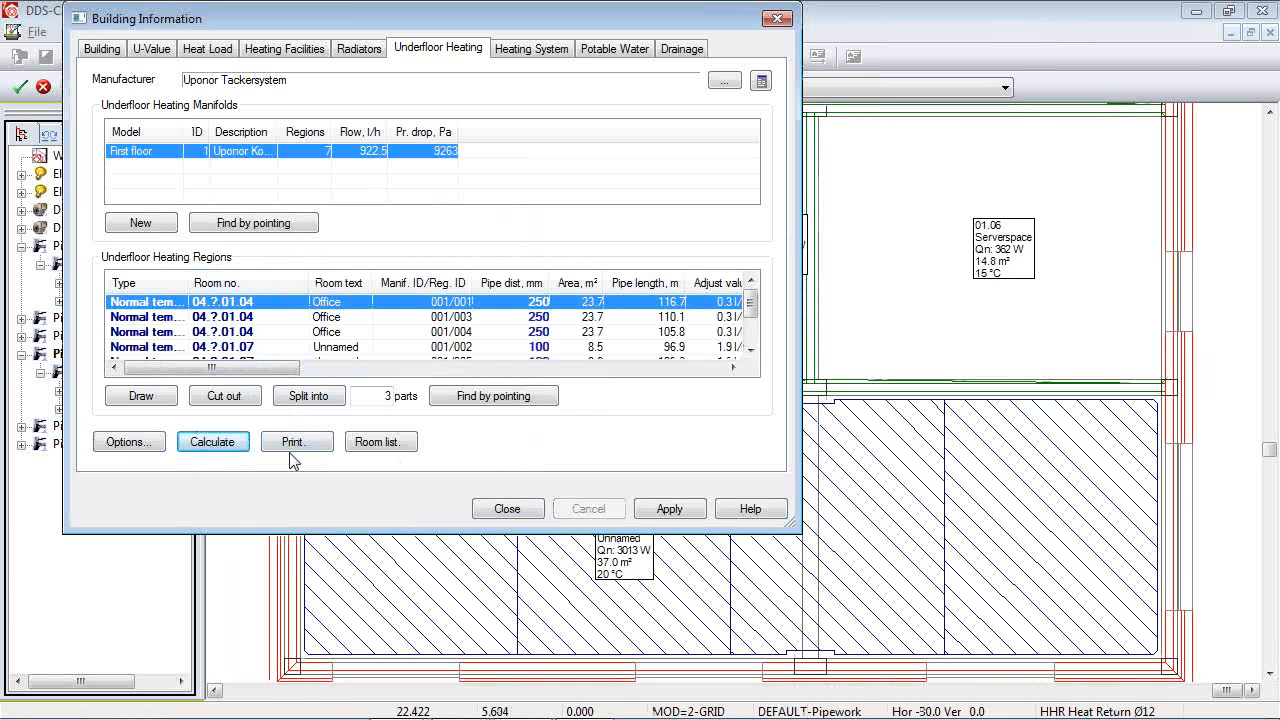
{"action": "left_click", "coordinate": [214, 442]}
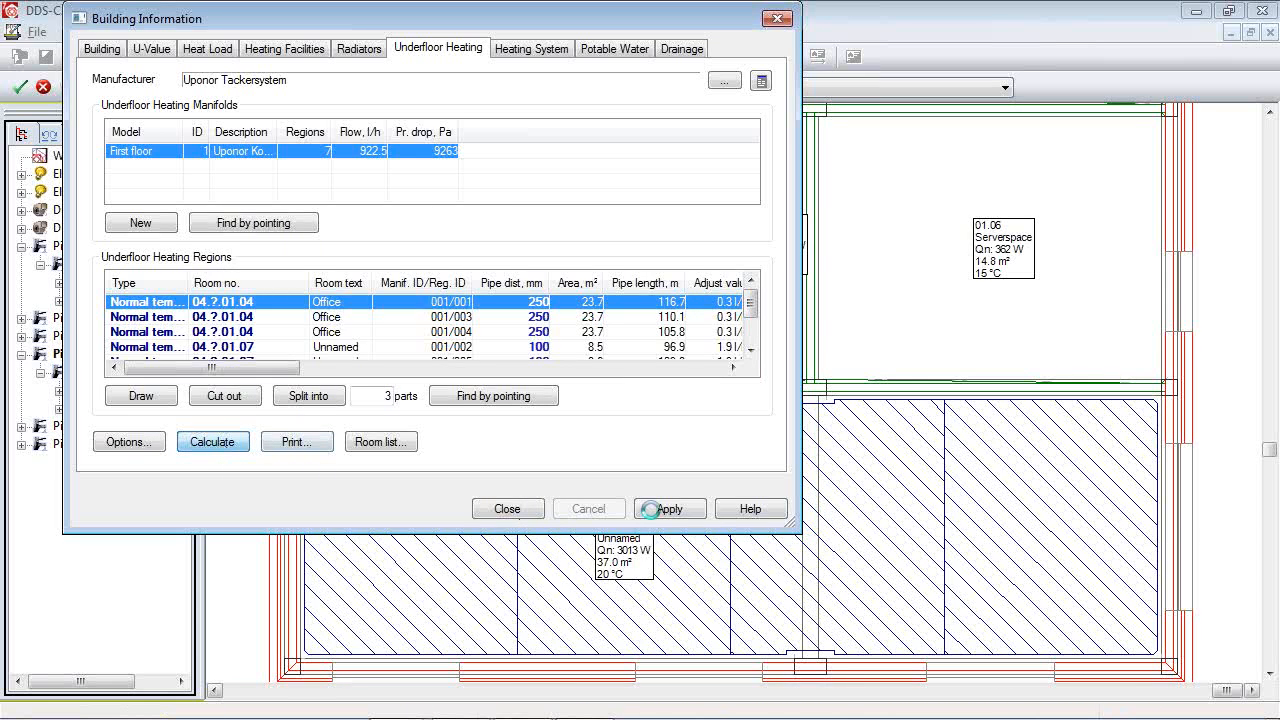
{"action": "left_click", "coordinate": [660, 509]}
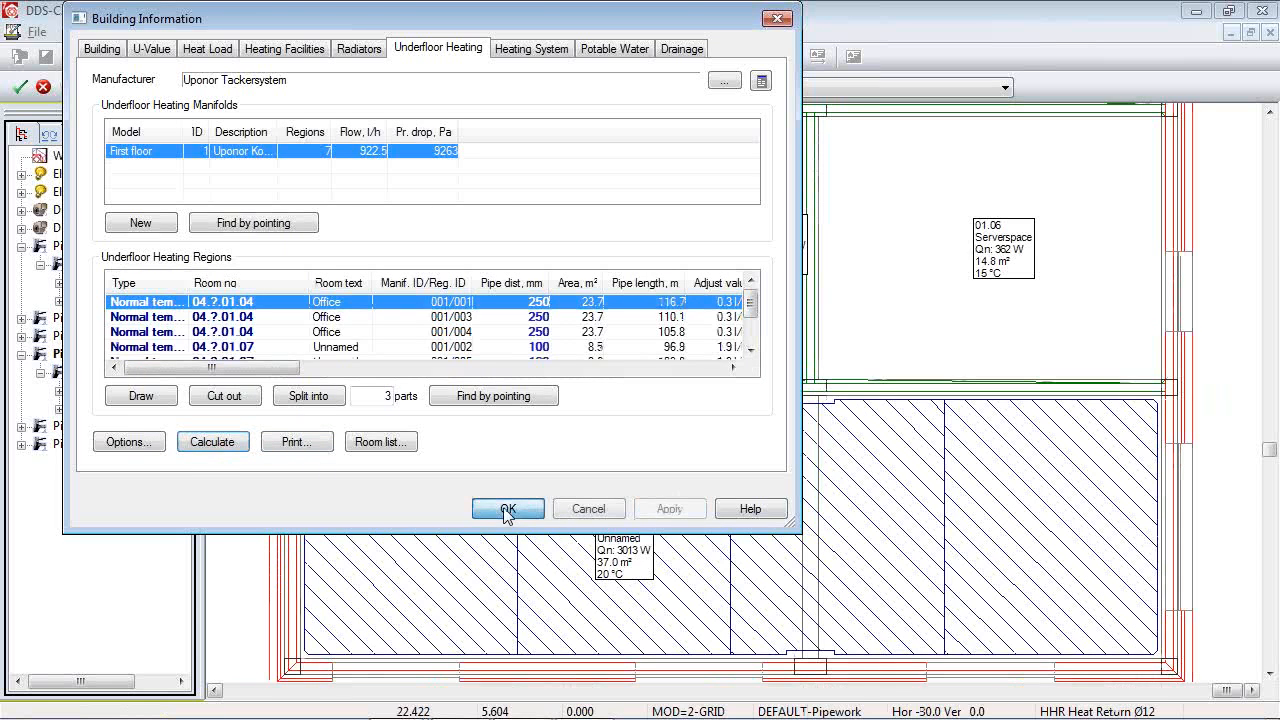
{"action": "left_click", "coordinate": [507, 510]}
Open the room information for room 01.07 and check its actual underfloor heating output against the target.
{"action": "left_click", "coordinate": [545, 58]}
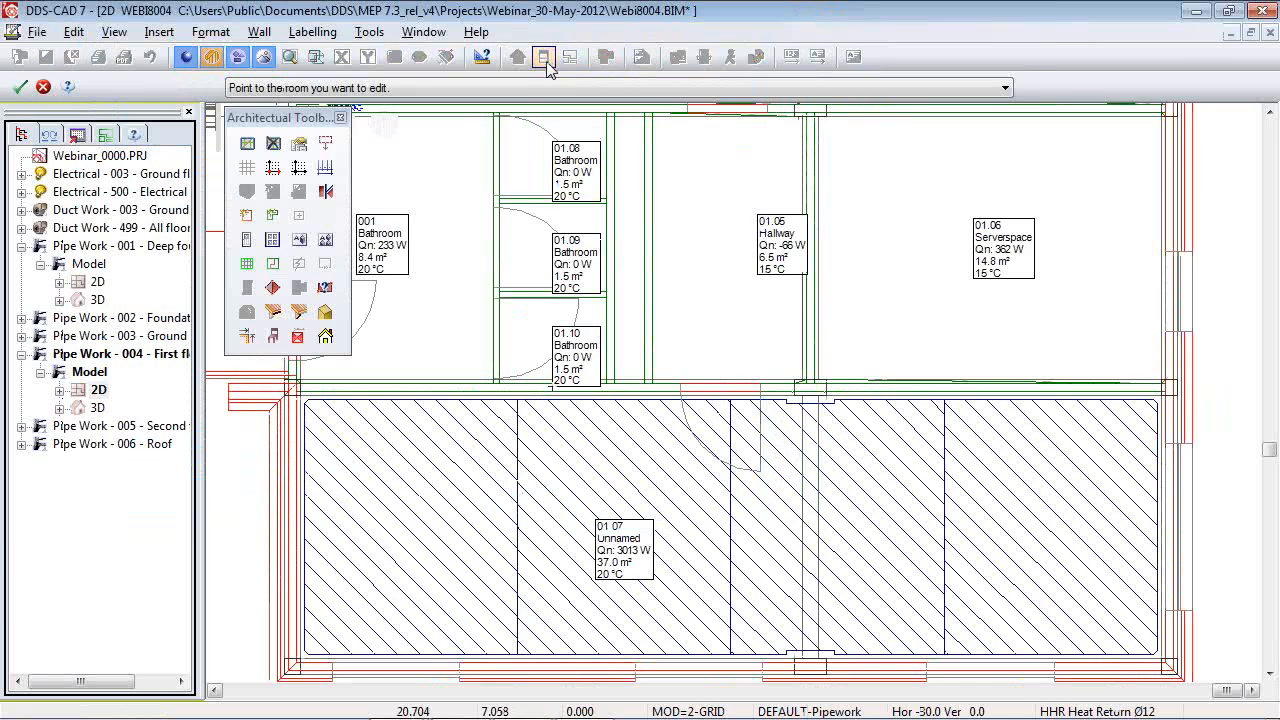
{"action": "left_click", "coordinate": [517, 57]}
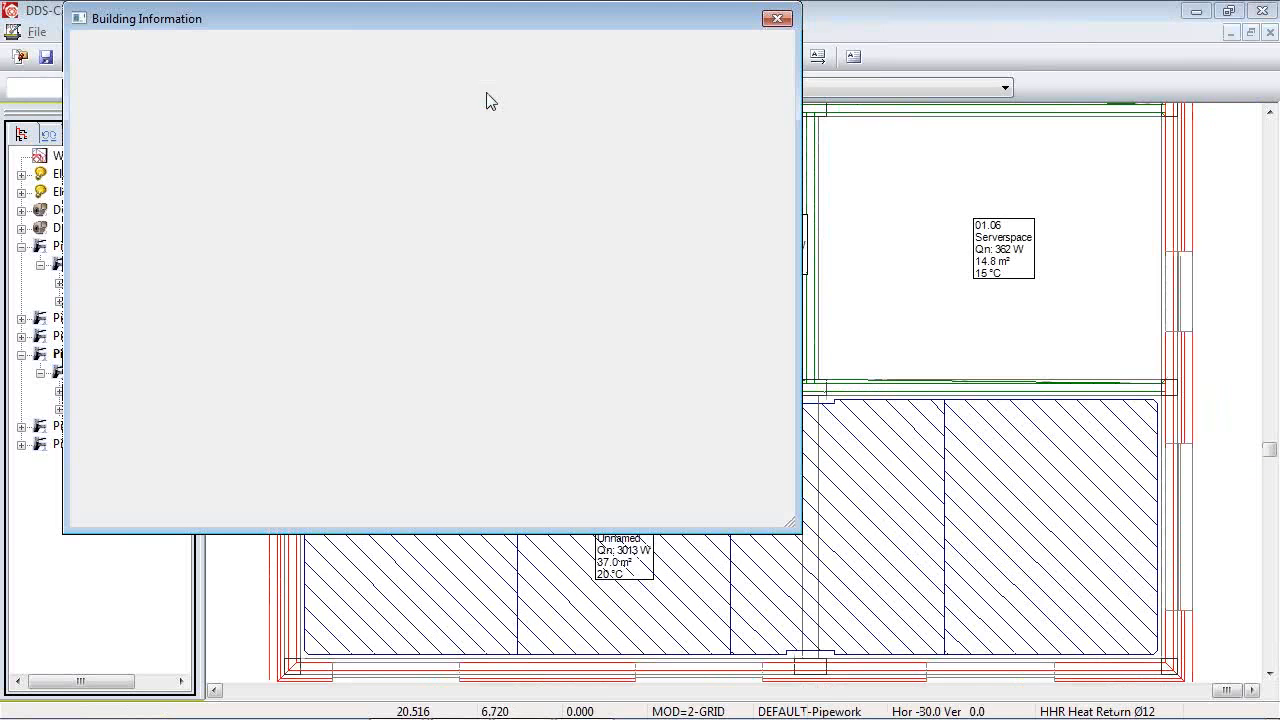
{"action": "left_click", "coordinate": [376, 50]}
{"action": "left_click", "coordinate": [505, 509]}
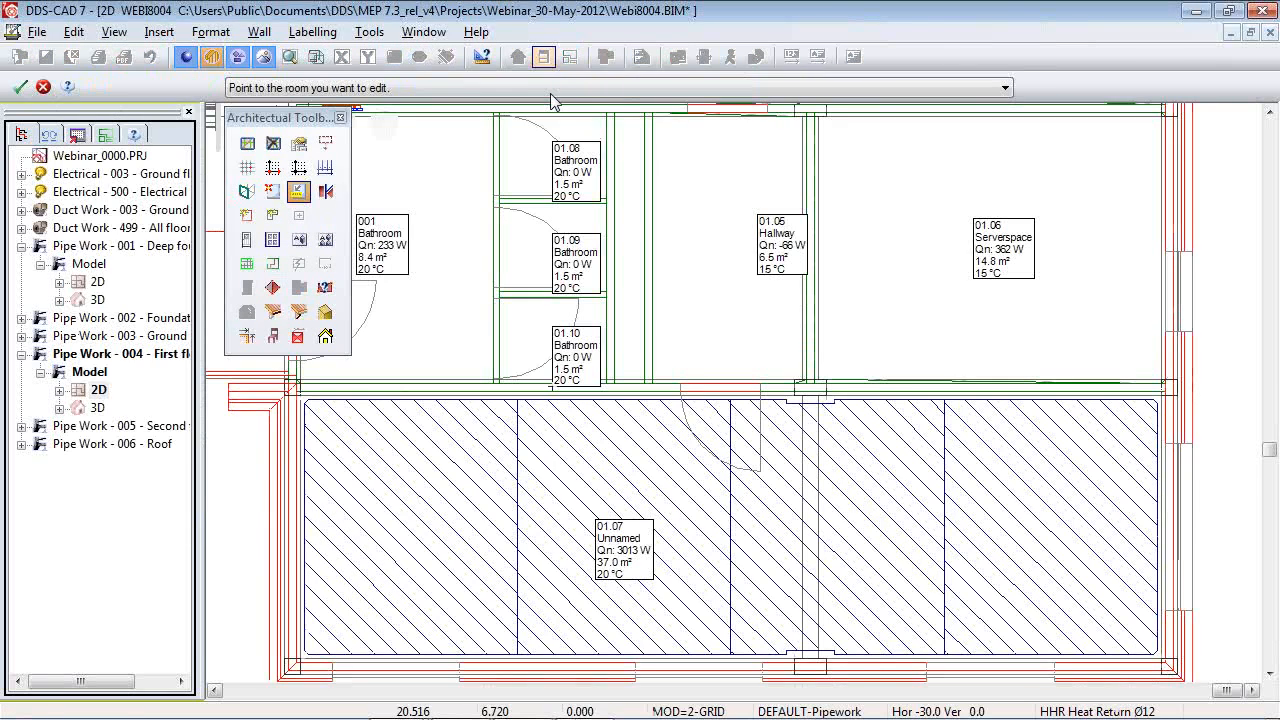
{"action": "left_click", "coordinate": [617, 468]}
{"action": "left_click", "coordinate": [641, 88]}
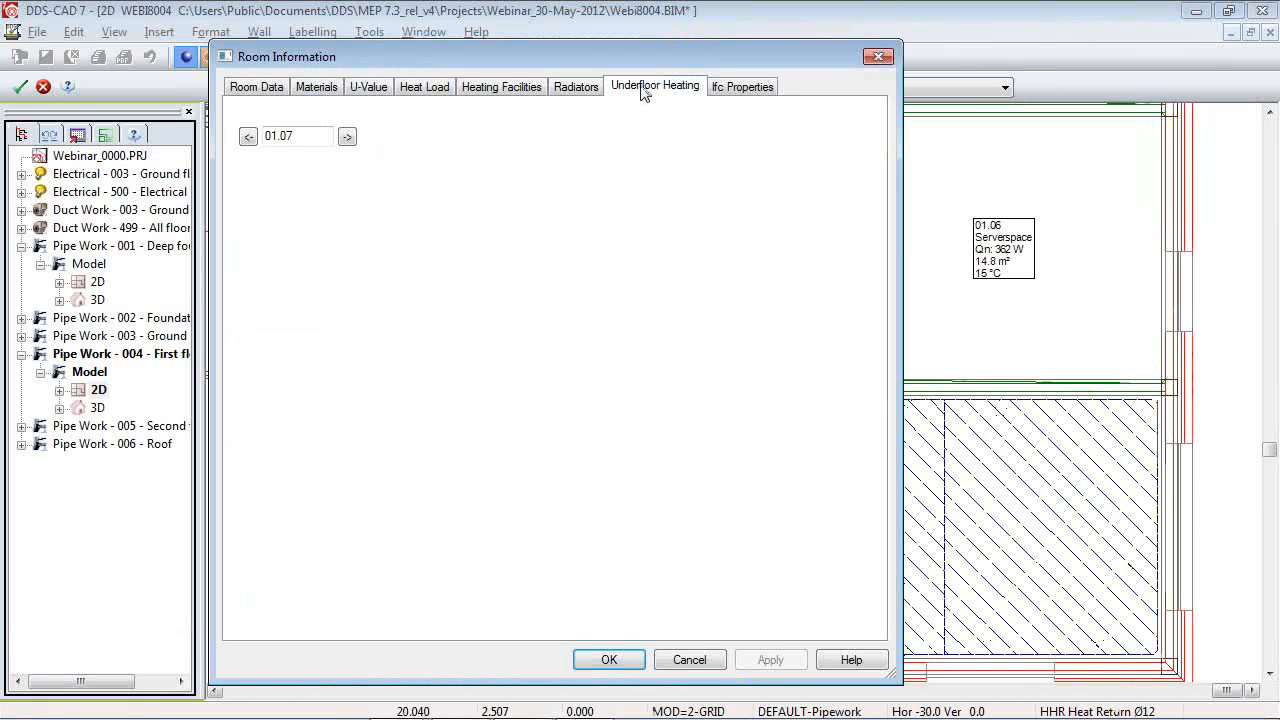
{"action": "left_click", "coordinate": [466, 90]}
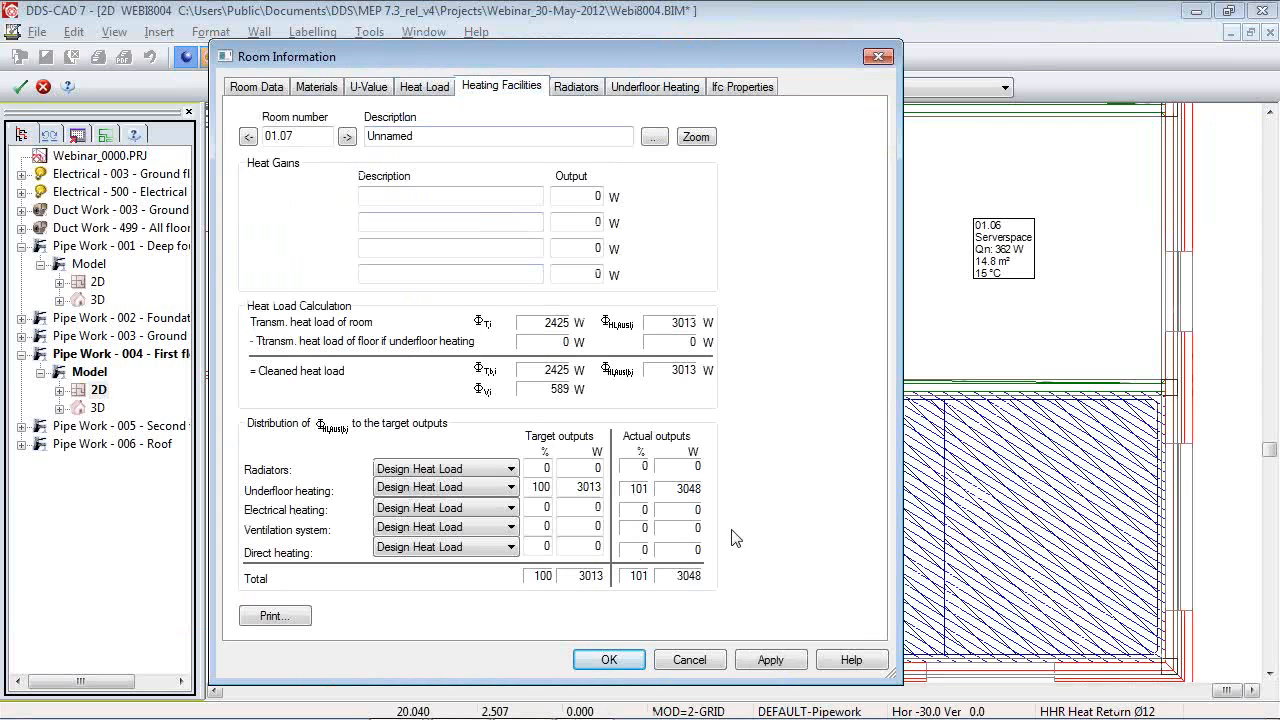
{"action": "left_click", "coordinate": [609, 661]}
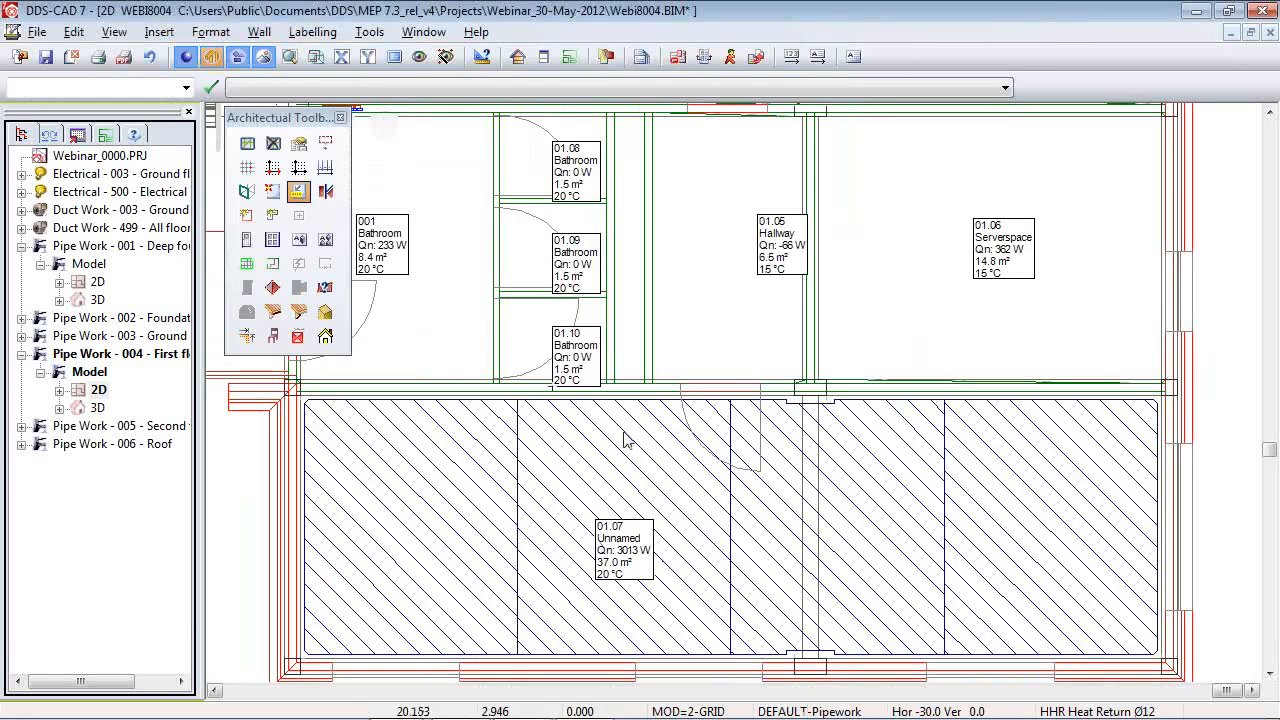
Open the properties of the second heating region from the left in room 01.07 and examine its calculated values and connection length.
{"action": "double_click", "coordinate": [629, 452]}
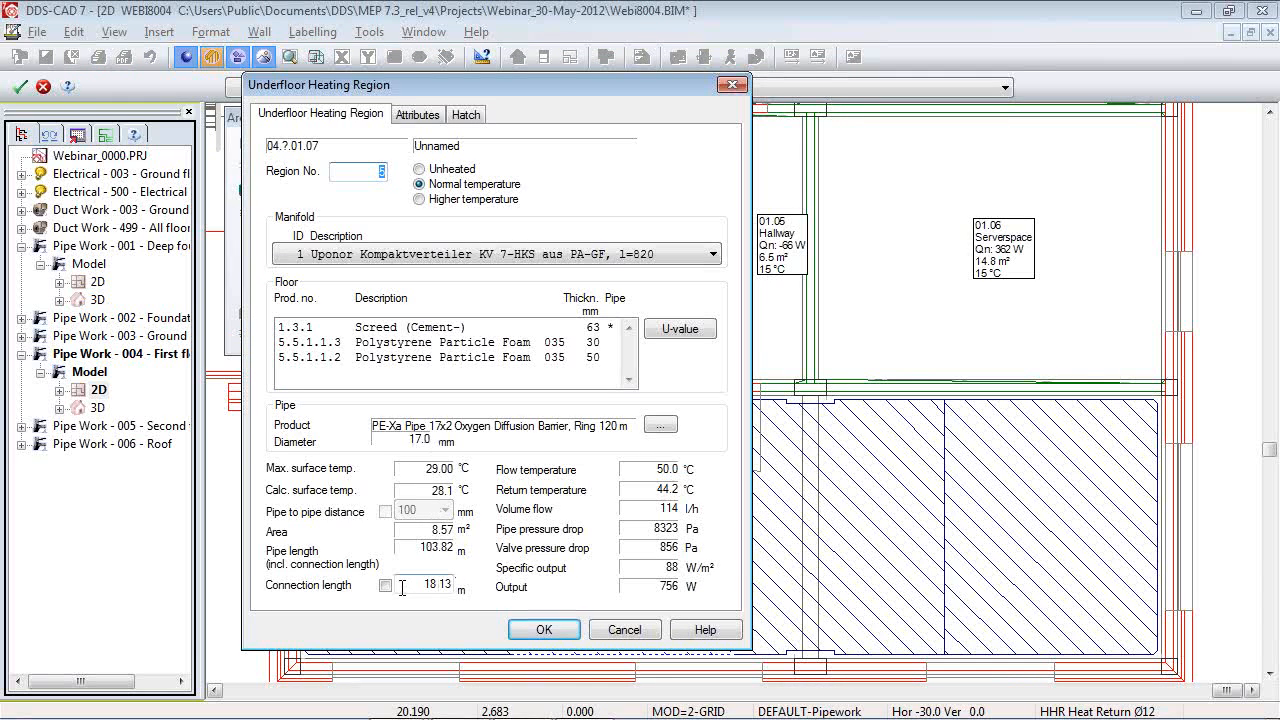
{"action": "left_click_drag", "start_coordinate": [402, 587], "coordinate": [473, 590]}
{"action": "left_click", "coordinate": [544, 629]}
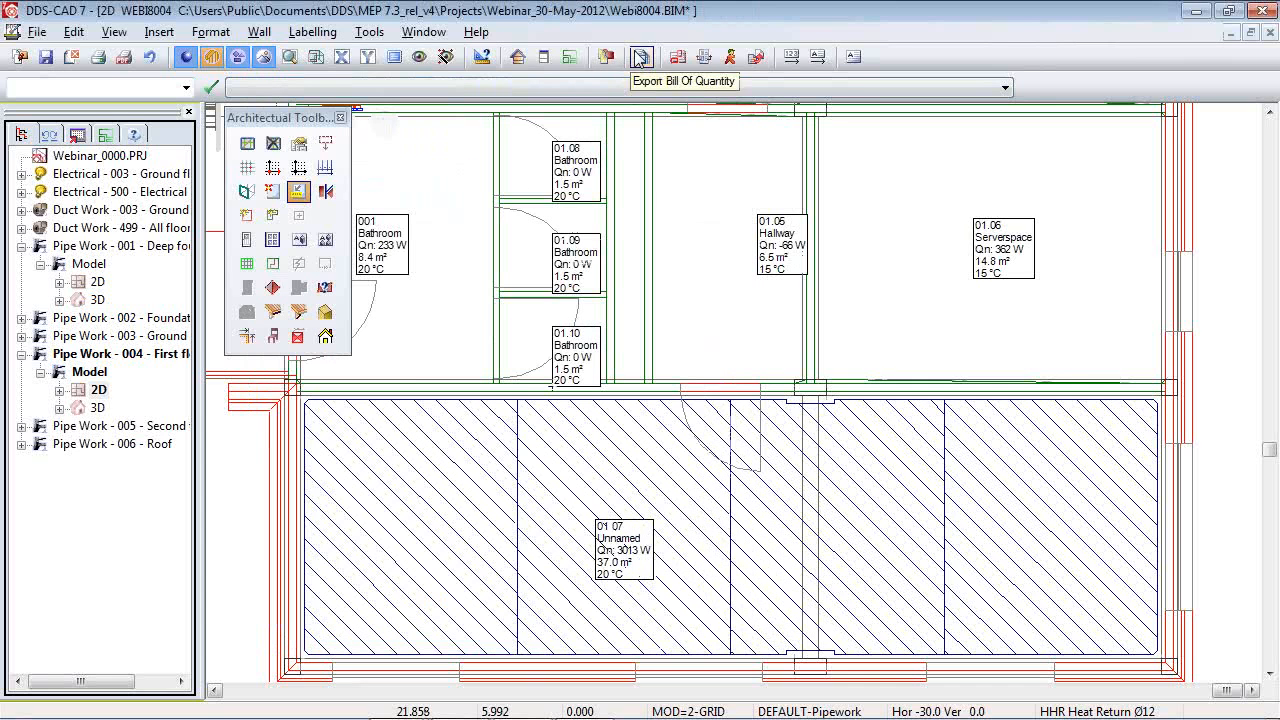
Export the bill of quantity for the drawing and review the underfloor heating parts list.
{"action": "left_click", "coordinate": [636, 57]}
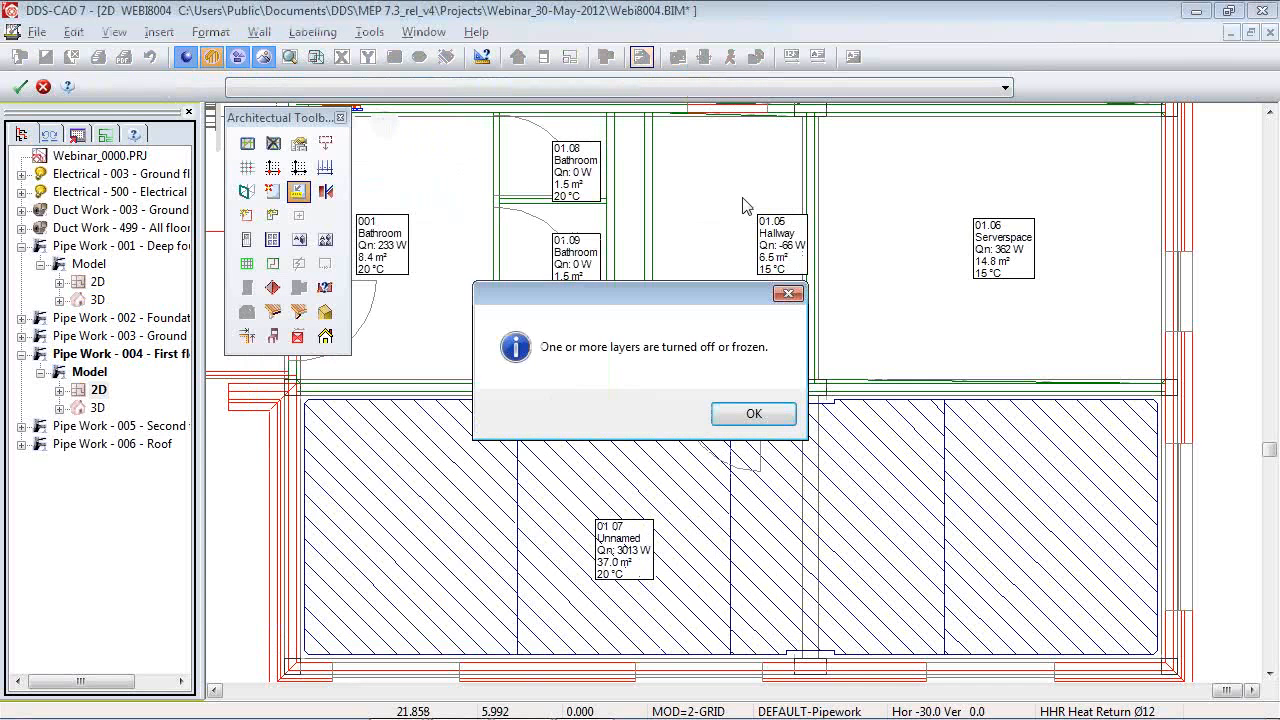
{"action": "key", "text": "Return"}
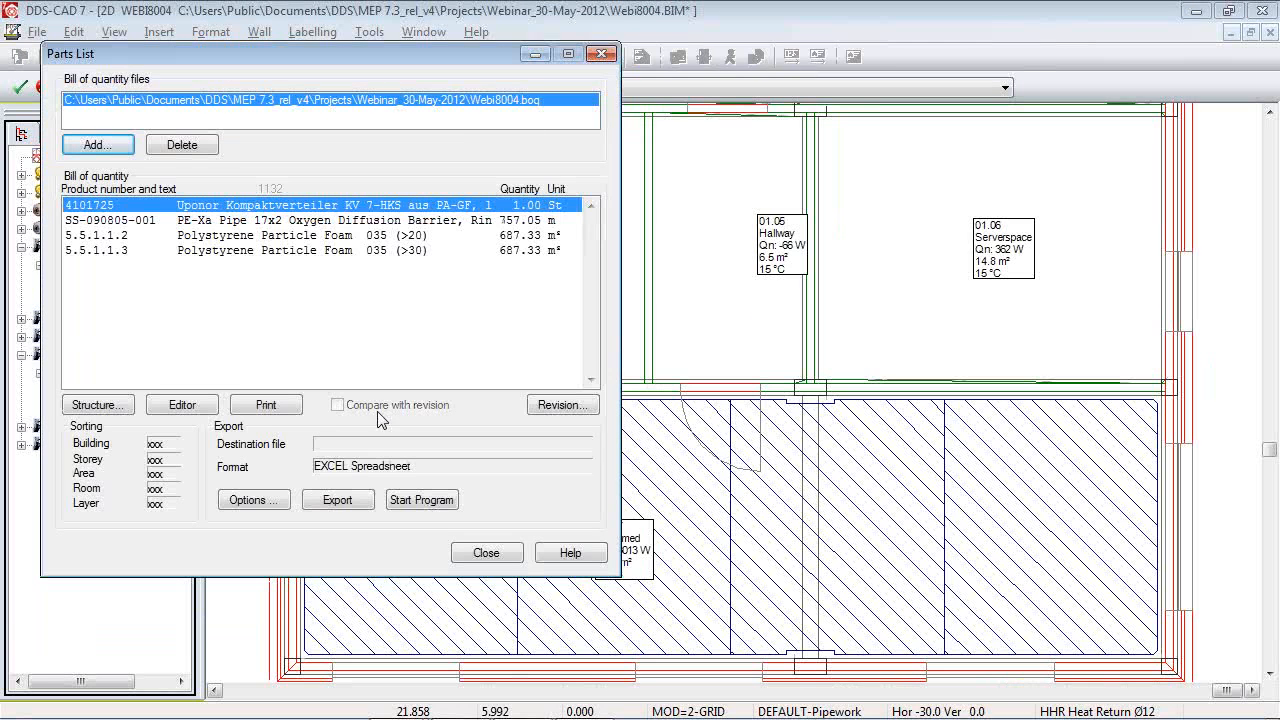
{"action": "left_click", "coordinate": [497, 552]}
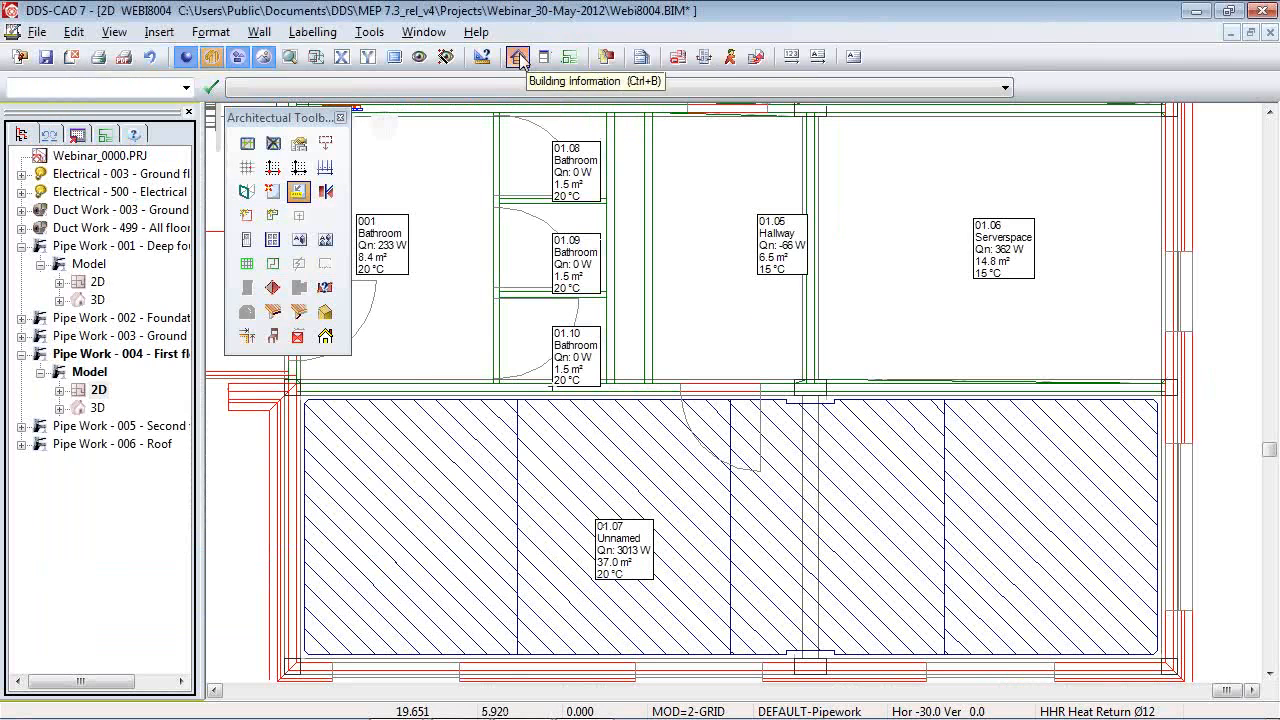
Generate the HU_Underfloorheating_report_EN_1264.rpt report with Ja for the heat balance, rooms and manifold circuits.
{"action": "left_click", "coordinate": [518, 57]}
{"action": "left_click", "coordinate": [437, 47]}
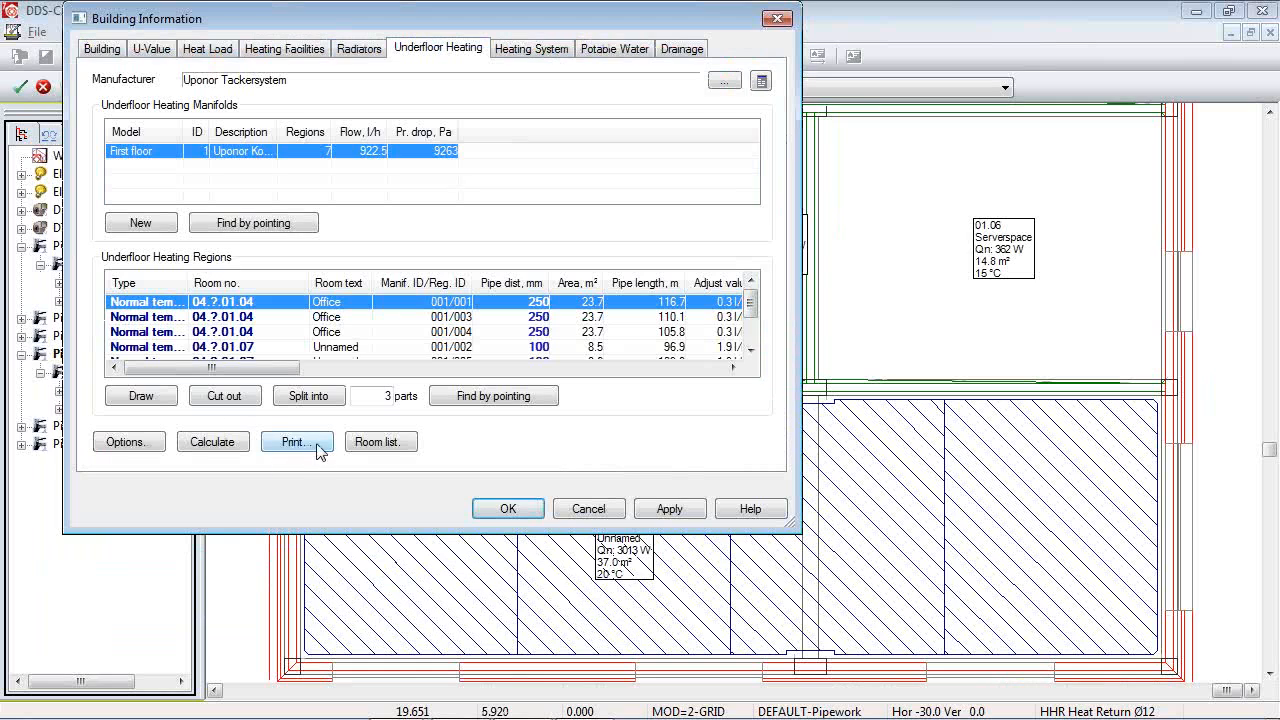
{"action": "left_click", "coordinate": [318, 450]}
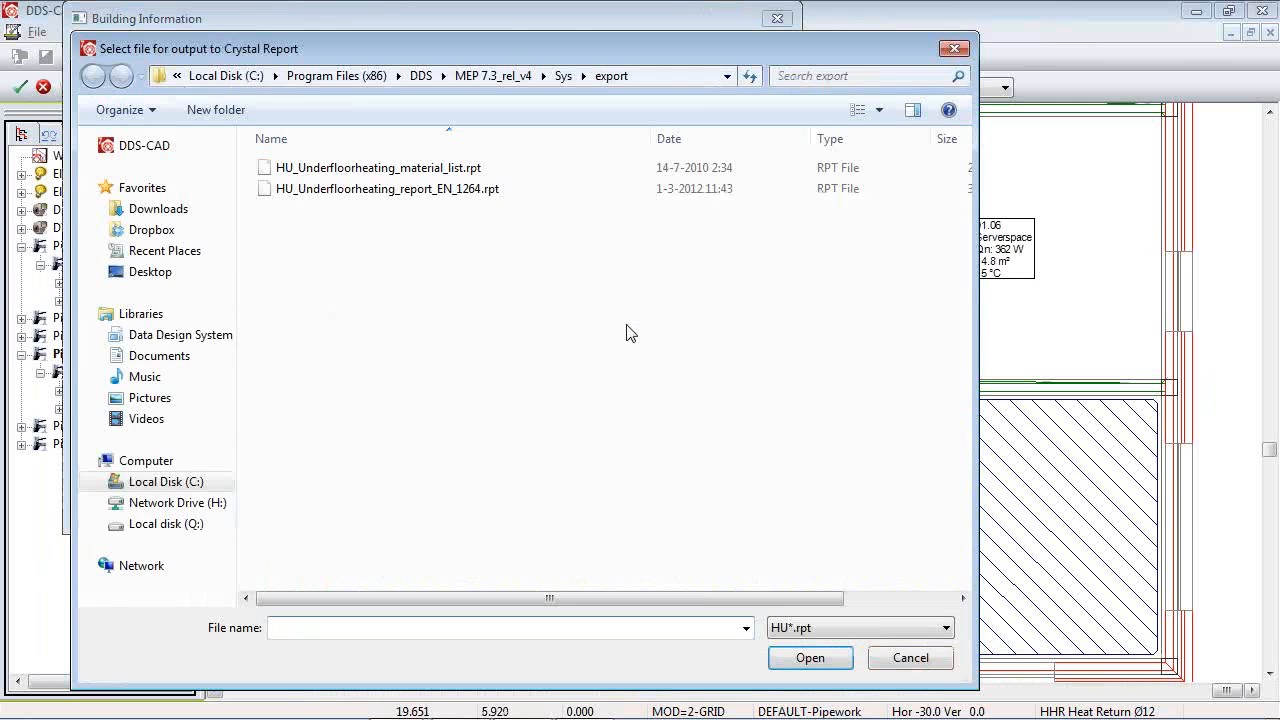
{"action": "double_click", "coordinate": [455, 190]}
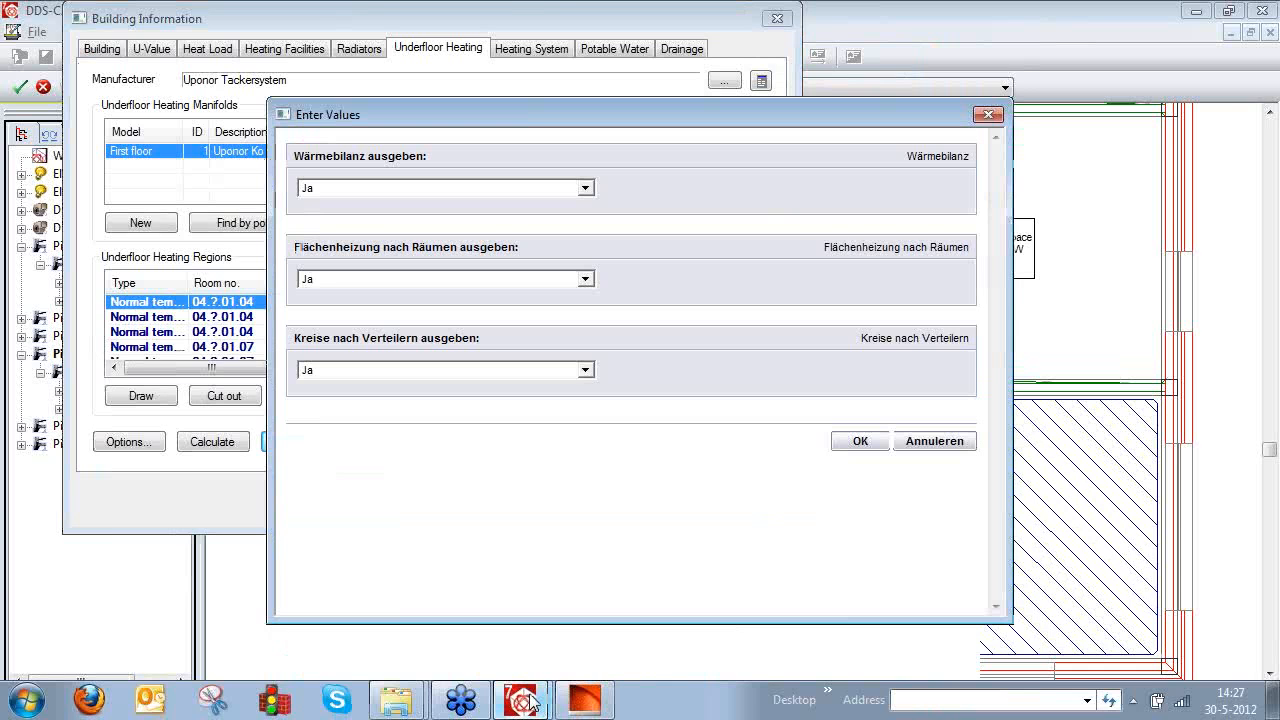
{"action": "left_click", "coordinate": [860, 441]}
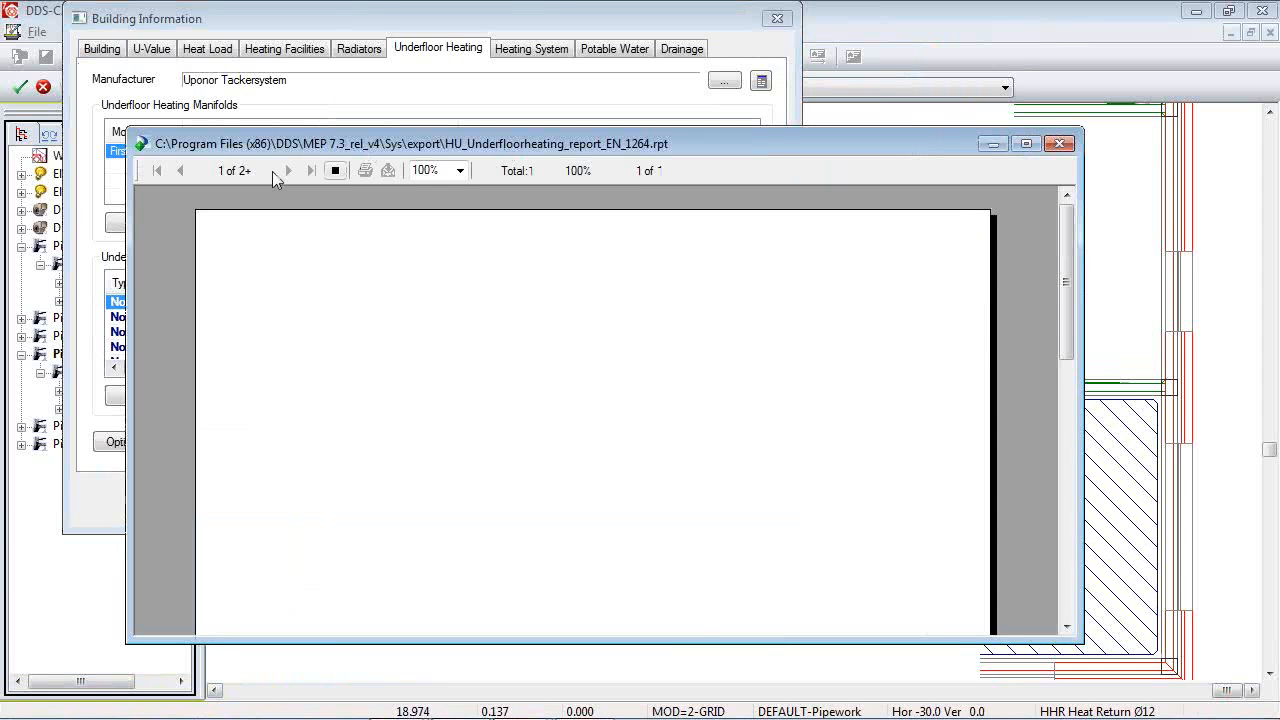
{"action": "left_click", "coordinate": [530, 706]}
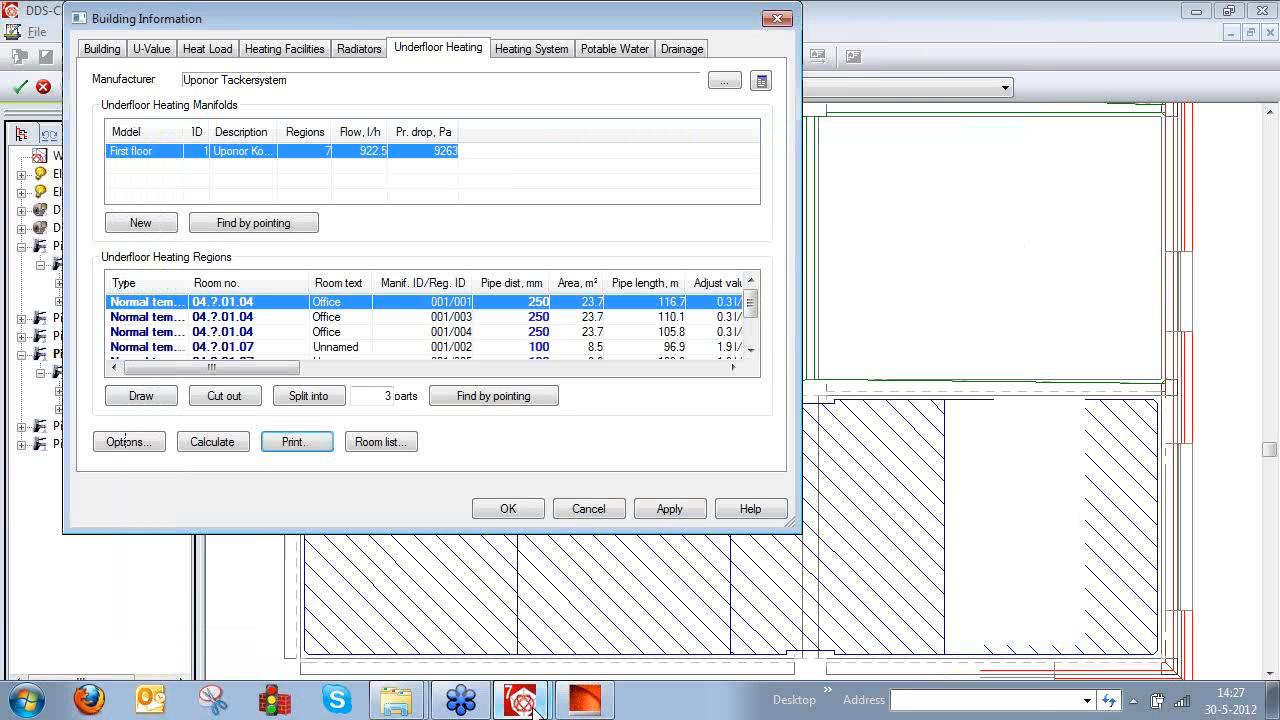
{"action": "mouse_move", "coordinate": [527, 703]}
{"action": "left_click", "coordinate": [537, 658]}
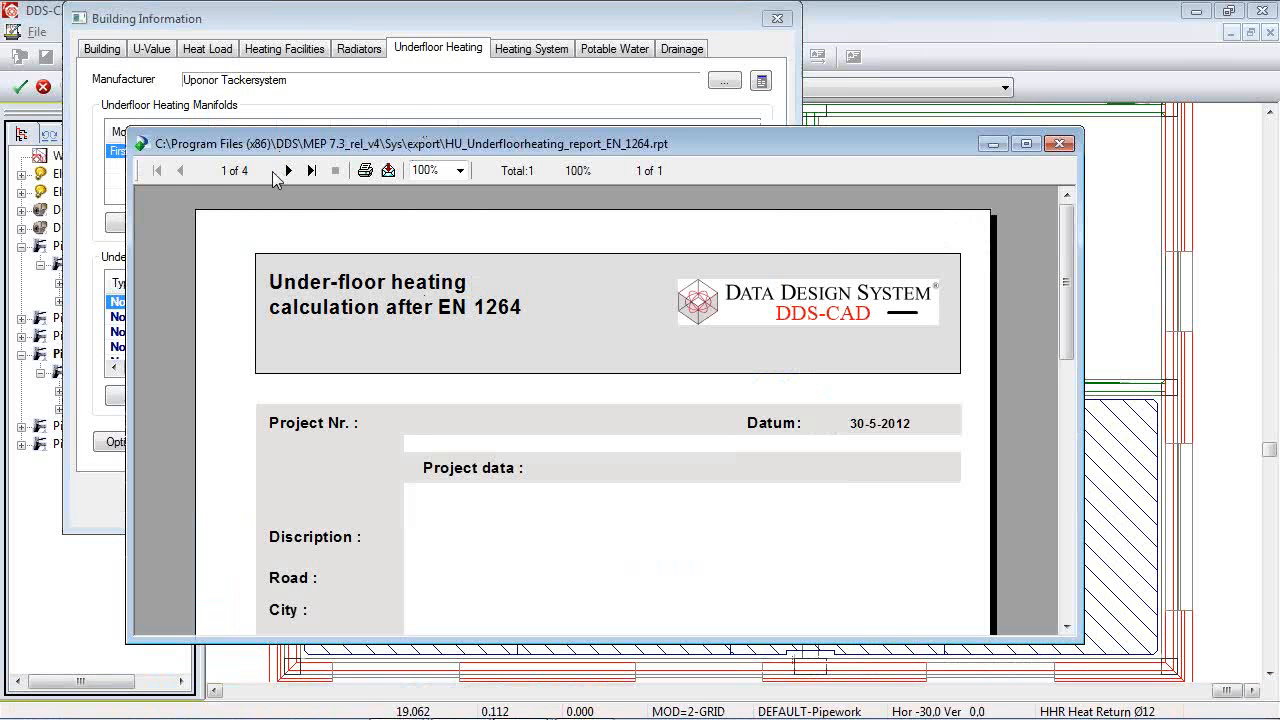
Maximize the report, examine its thermal balance pages through page 3, and close the report and the building information.
{"action": "left_click", "coordinate": [288, 171]}
{"action": "left_click", "coordinate": [1026, 143]}
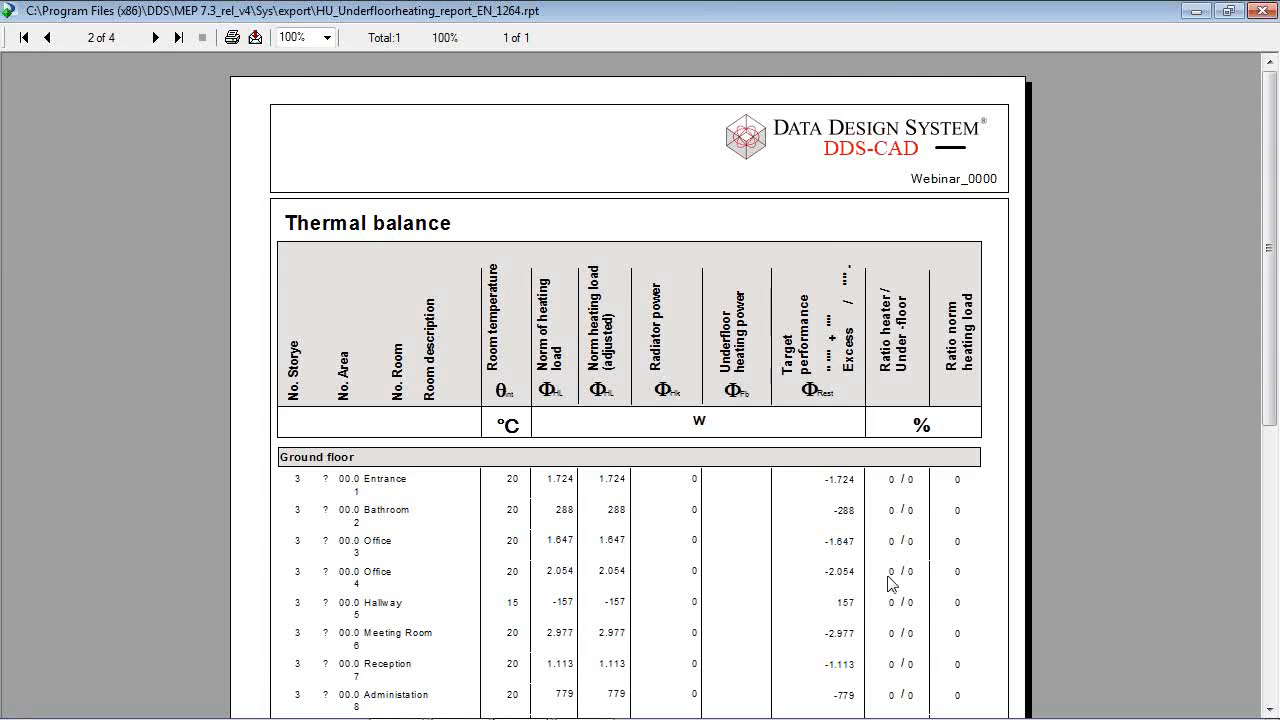
{"action": "left_click", "coordinate": [155, 37]}
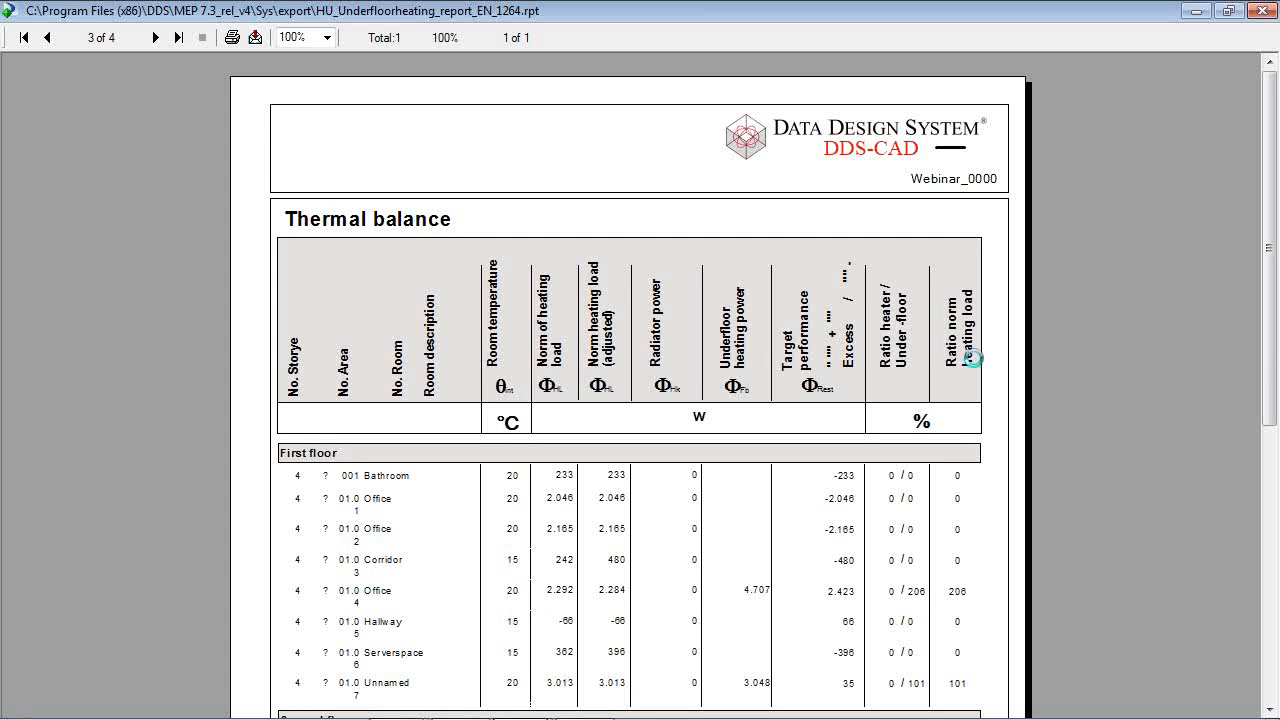
{"action": "left_click", "coordinate": [1258, 12]}
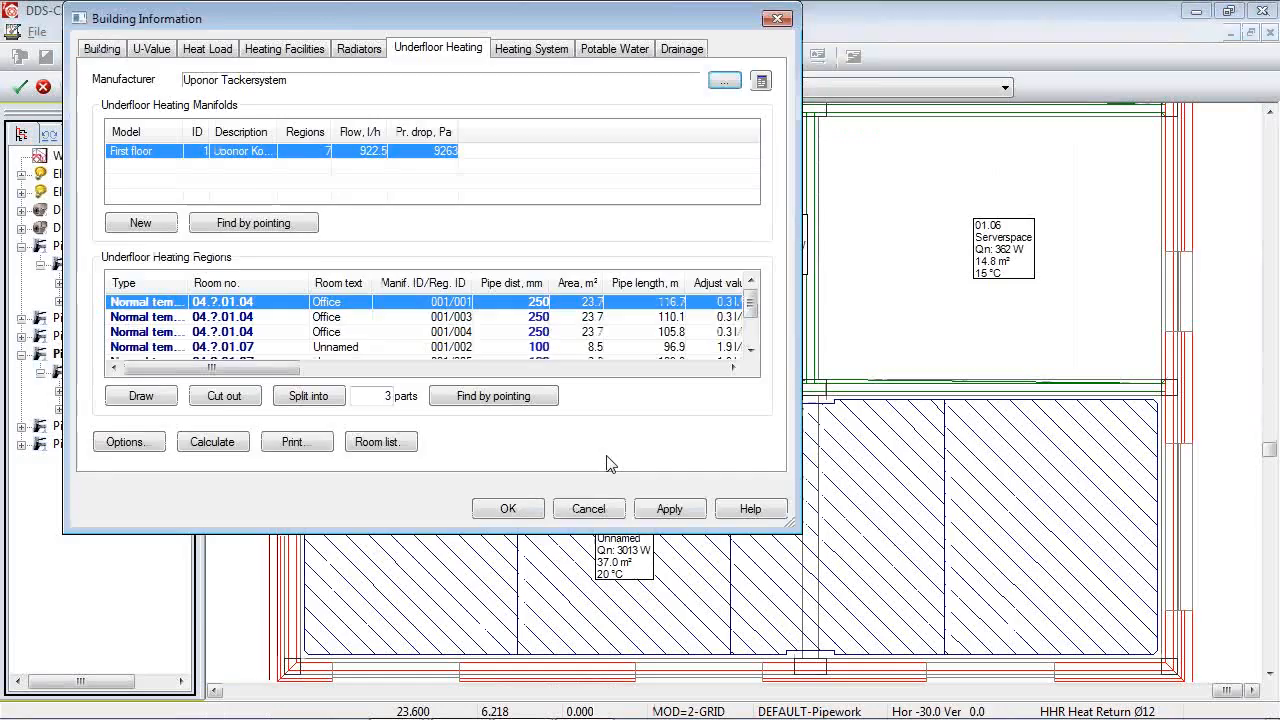
{"action": "left_click", "coordinate": [503, 508]}
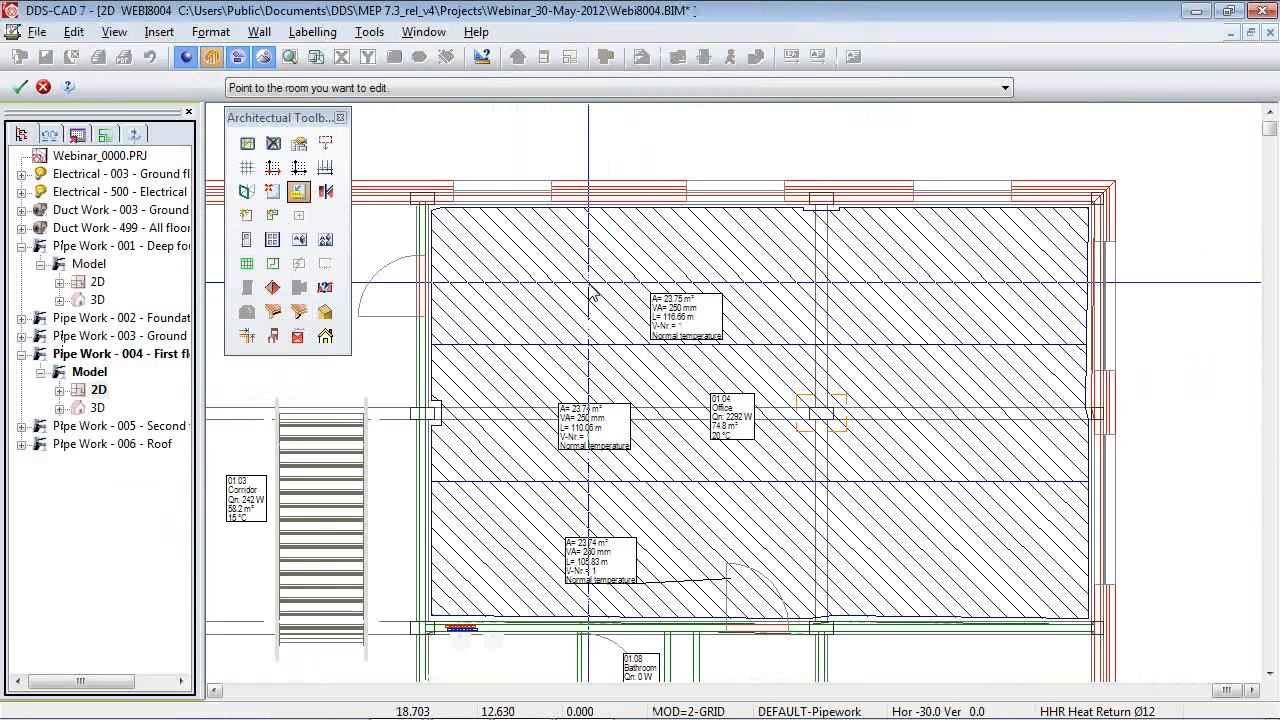
Set the pipe distance of the normal temperature regions in office room 01.04 to 300 mm.
{"action": "left_click", "coordinate": [592, 295]}
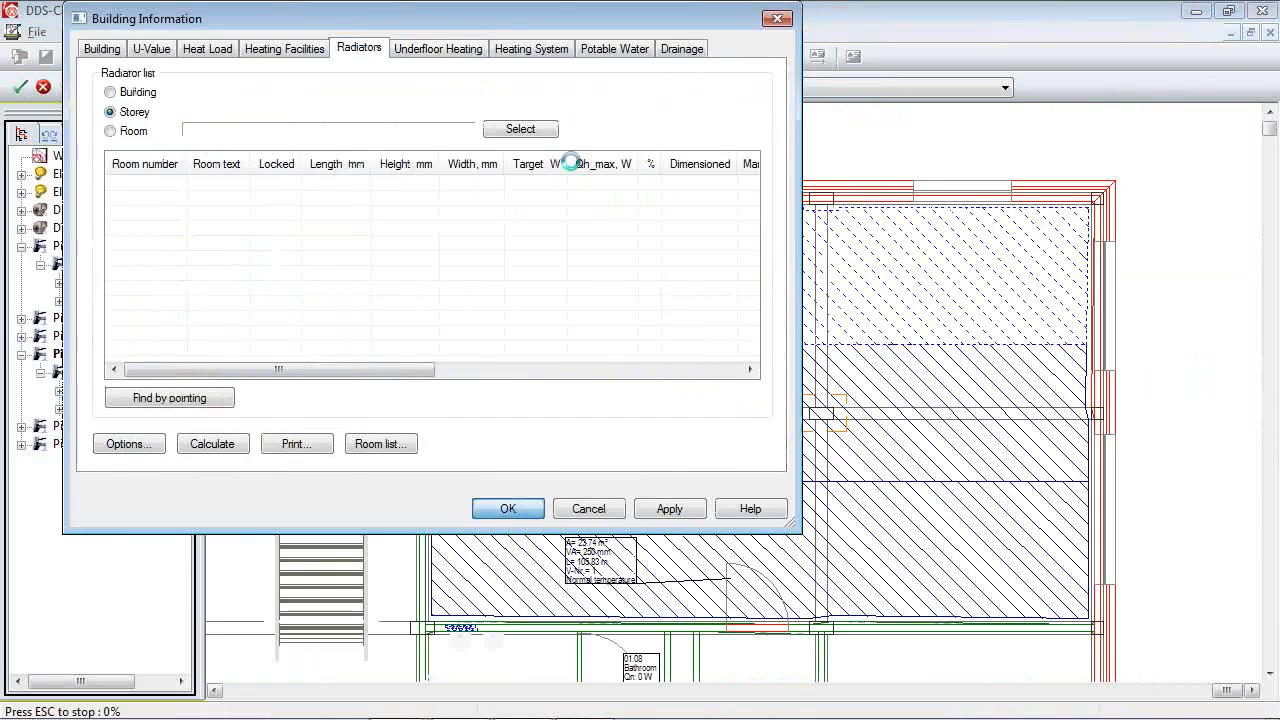
{"action": "left_click", "coordinate": [655, 87]}
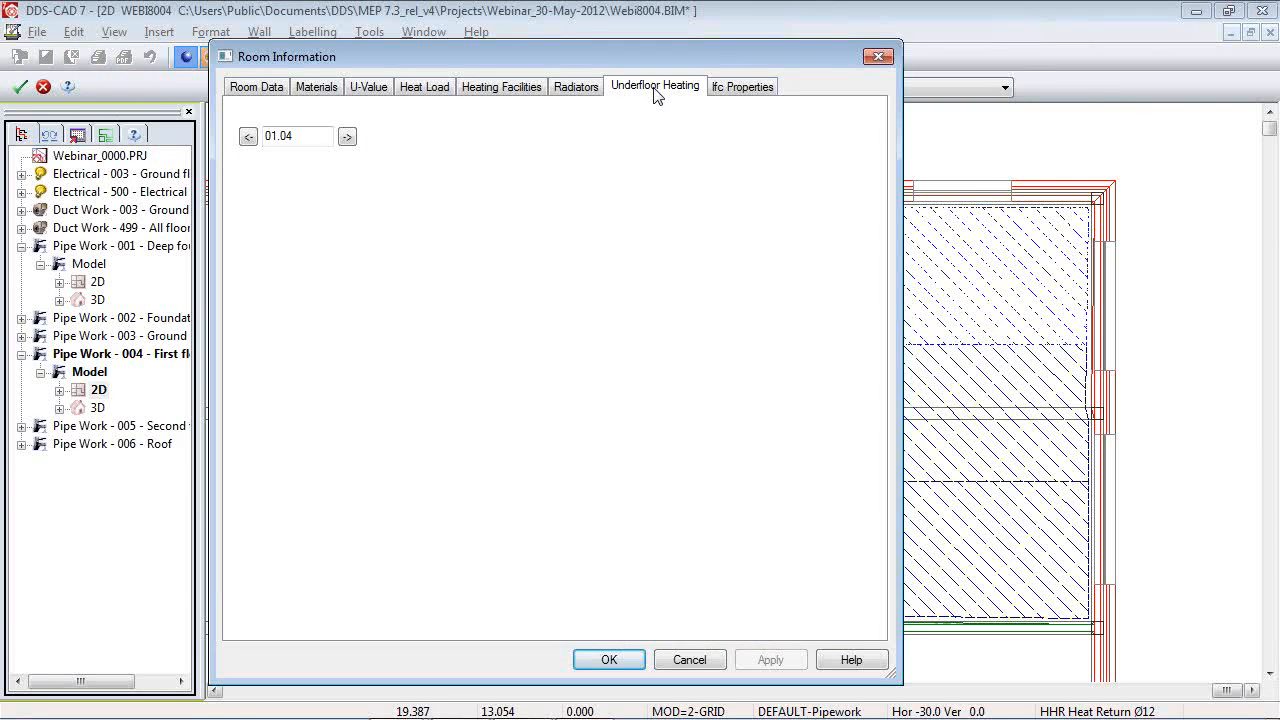
{"action": "left_click", "coordinate": [511, 337]}
{"action": "left_click", "coordinate": [502, 423]}
{"action": "left_click", "coordinate": [608, 659]}
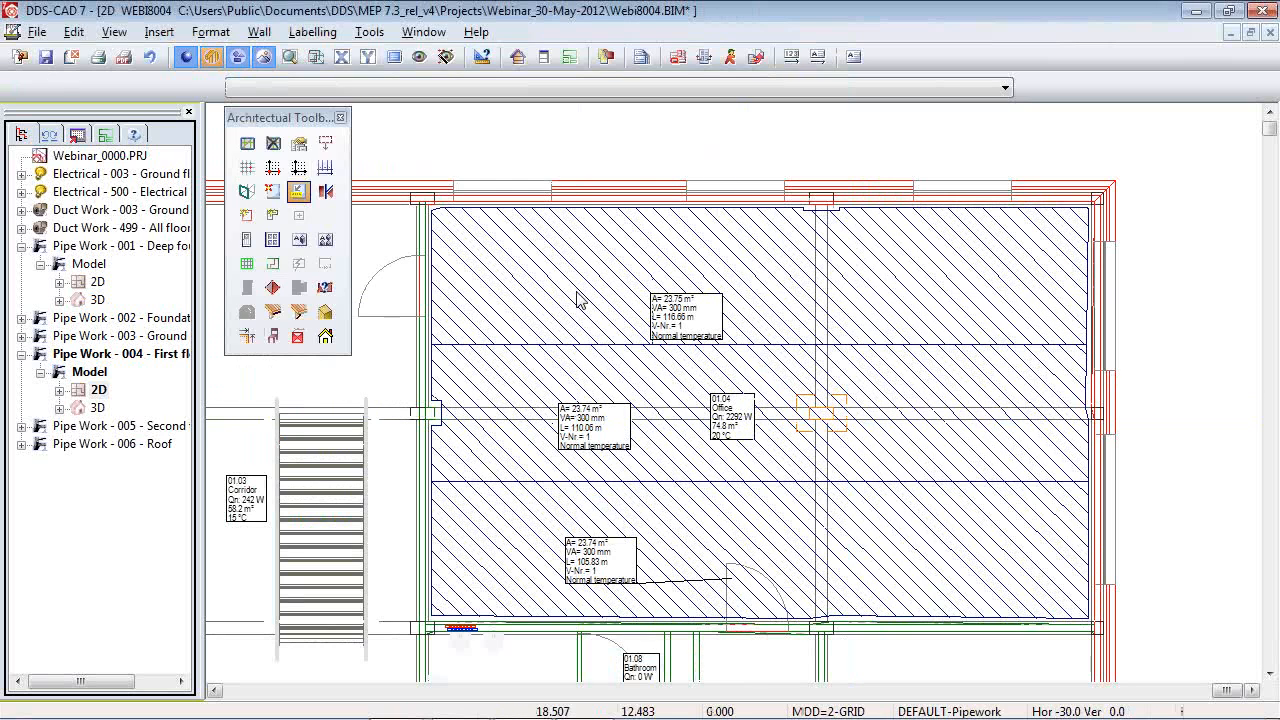
Open the Pipe Work ground floor model Webi8003 of the Webinar_30-May-2012 project.
{"action": "left_click", "coordinate": [444, 310]}
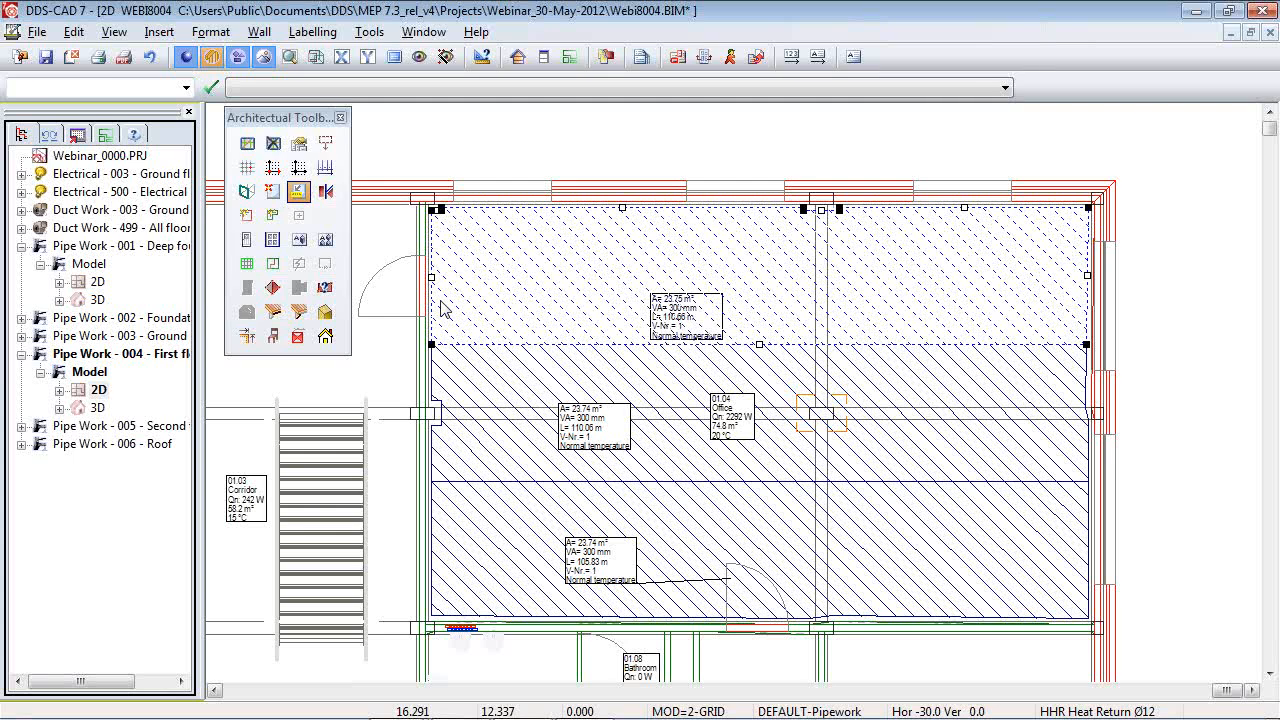
{"action": "left_click", "coordinate": [289, 57]}
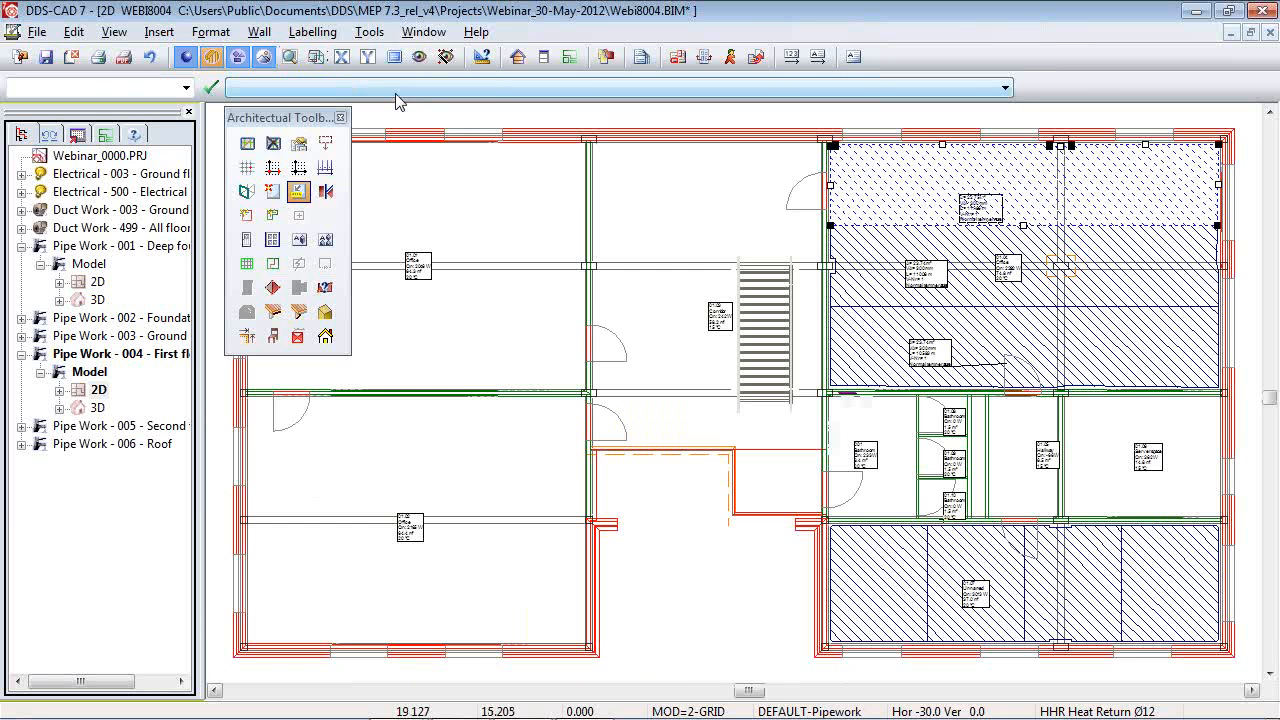
{"action": "left_click", "coordinate": [20, 56]}
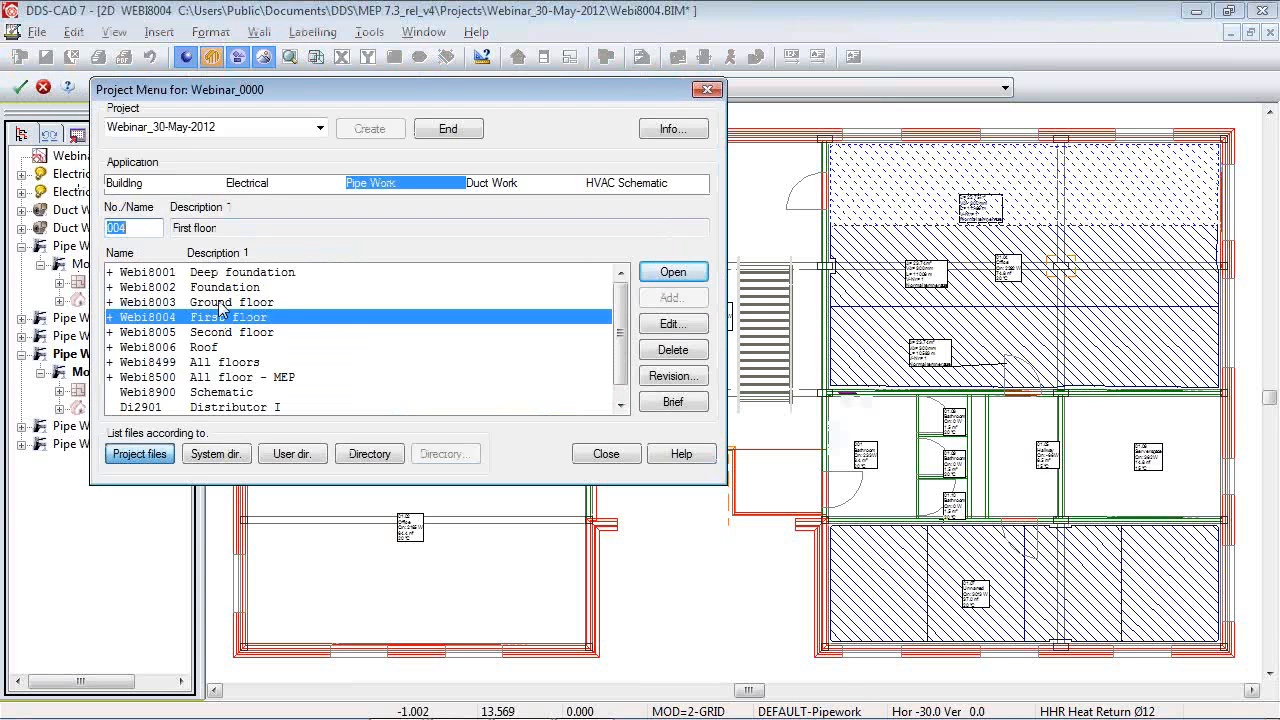
{"action": "double_click", "coordinate": [222, 303]}
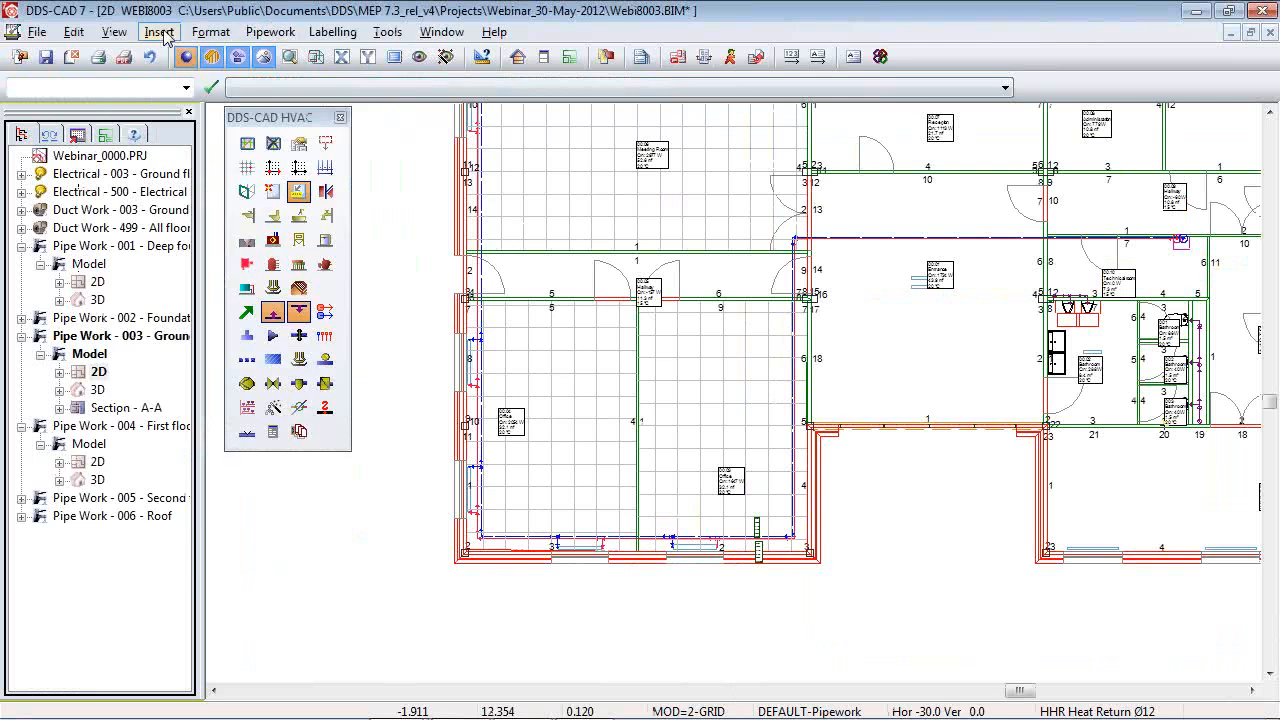
Switch the ground floor heating pipes to the advanced 2D presentation and view the pipe corner by the entrance up close.
{"action": "left_click", "coordinate": [114, 32]}
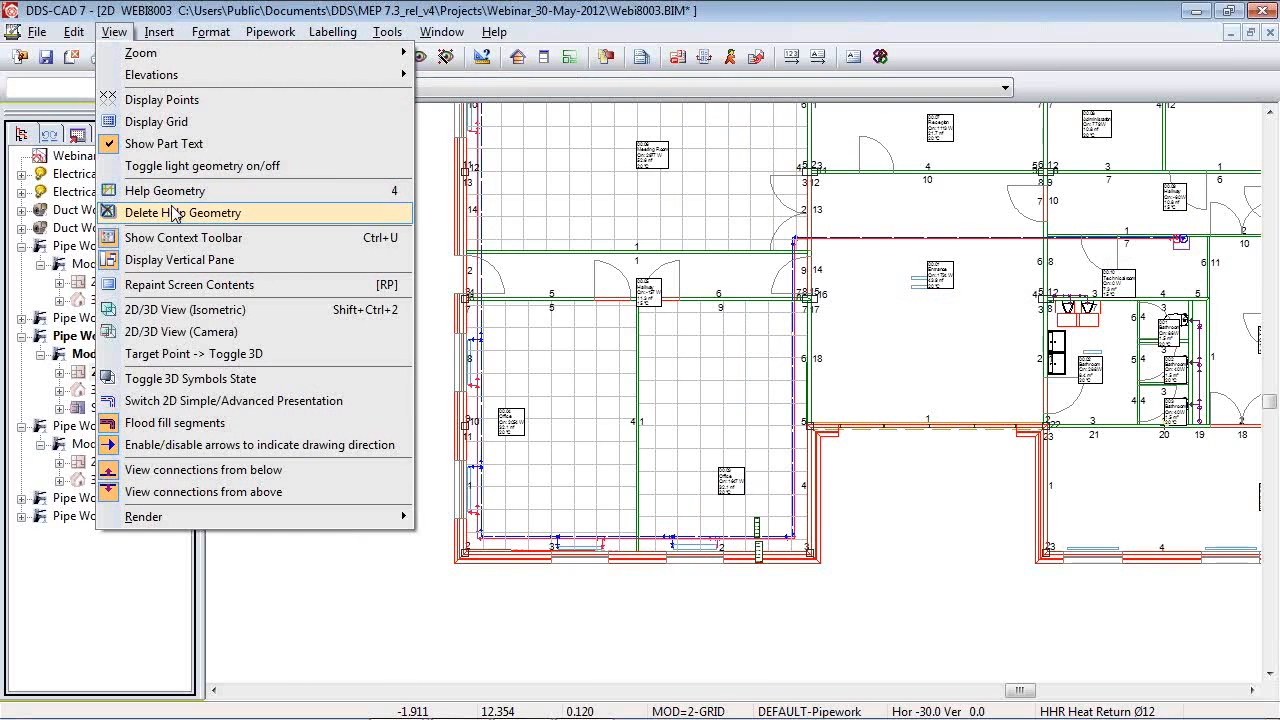
{"action": "left_click", "coordinate": [200, 401]}
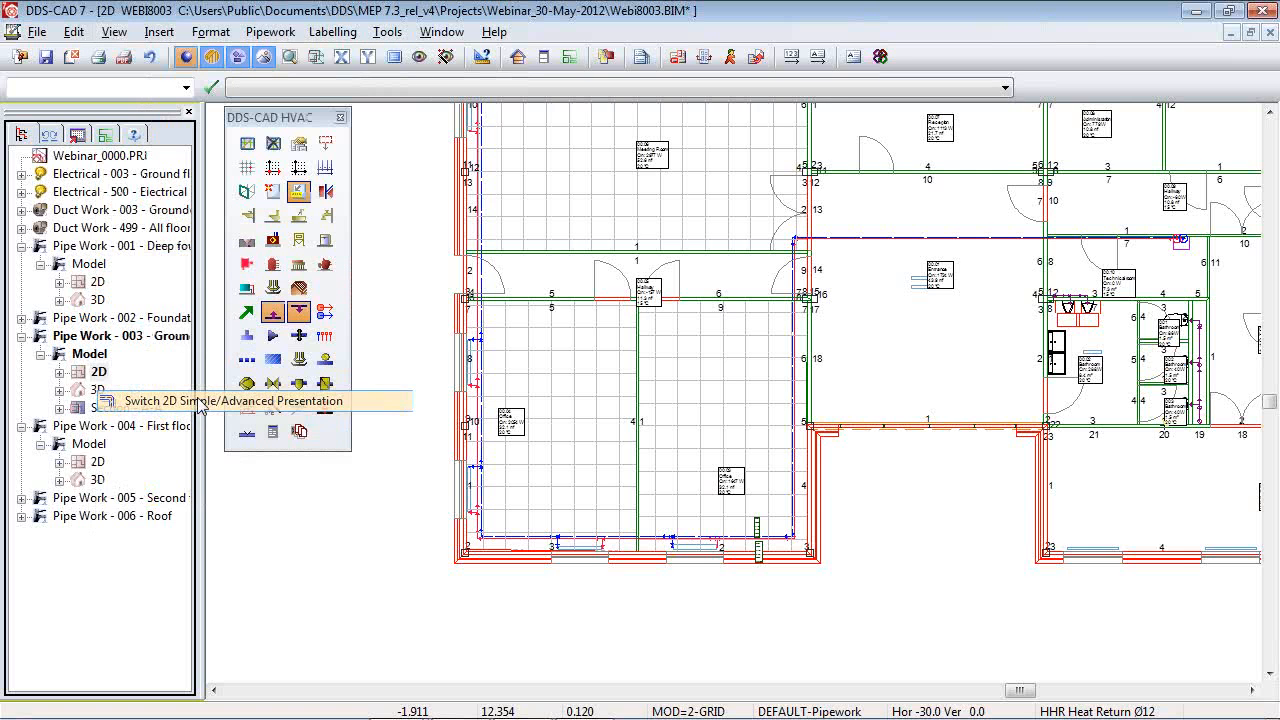
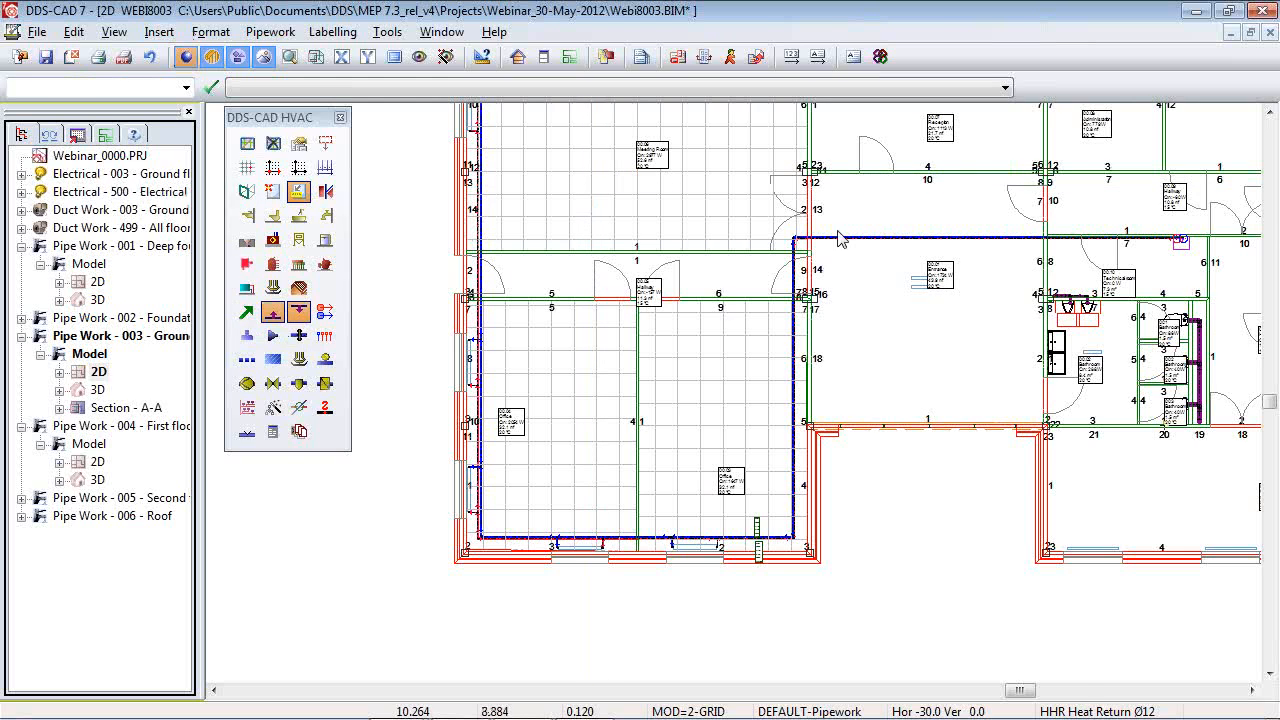
{"action": "scroll", "coordinate": [835, 240], "scroll_direction": "up", "scroll_amount": 3}
{"action": "scroll", "coordinate": [805, 250], "scroll_direction": "up", "scroll_amount": 4}
Compare the pipe display by switching to the simple 2D presentation and back to the advanced one.
{"action": "left_click", "coordinate": [114, 32]}
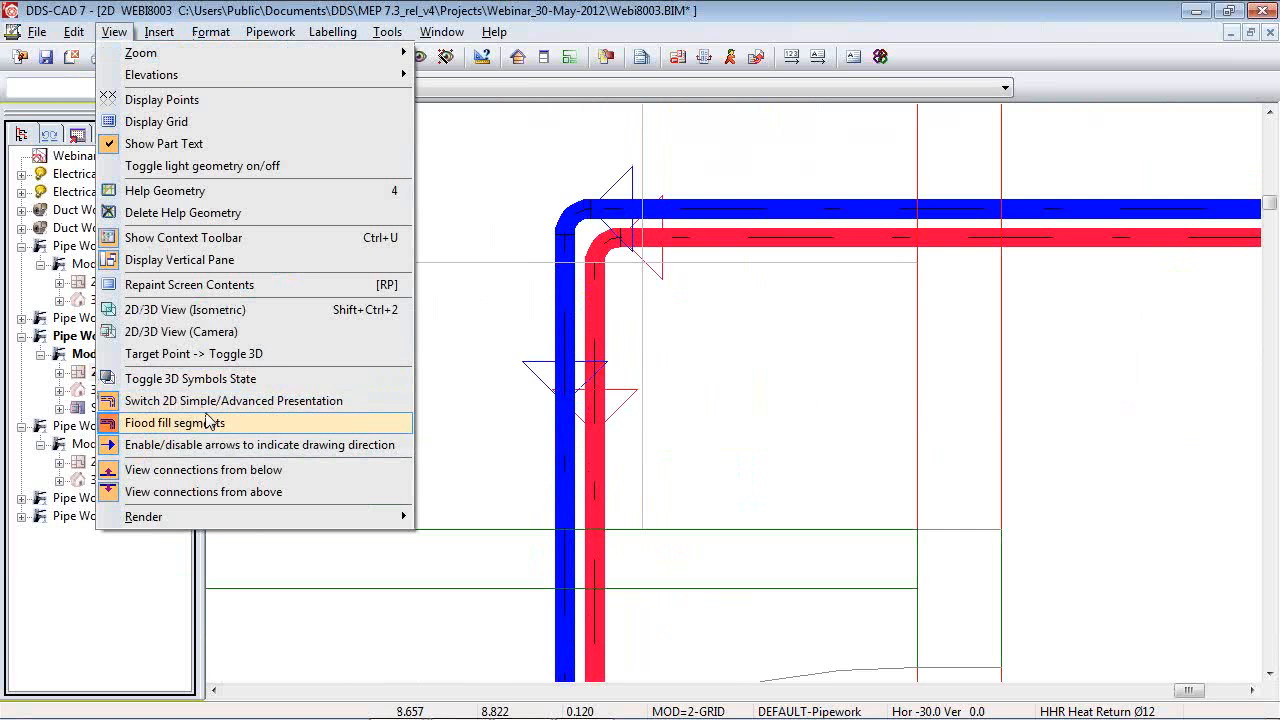
{"action": "left_click", "coordinate": [186, 402]}
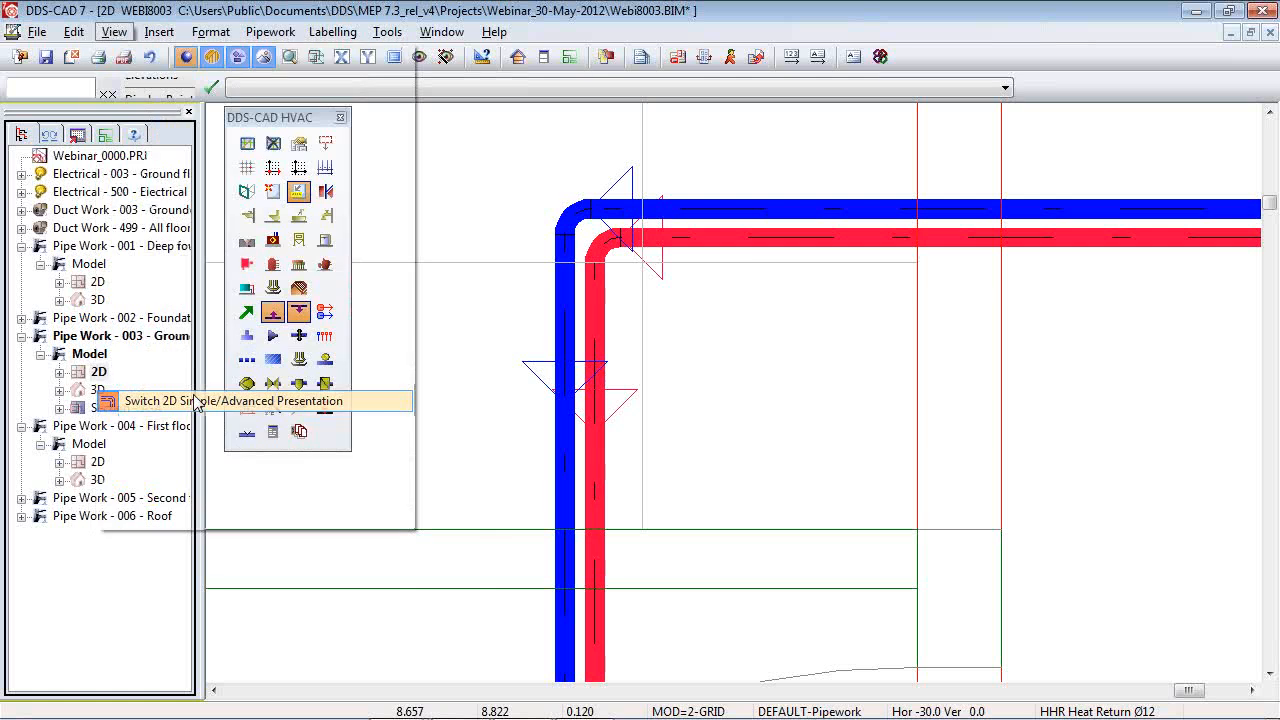
{"action": "left_click", "coordinate": [114, 32]}
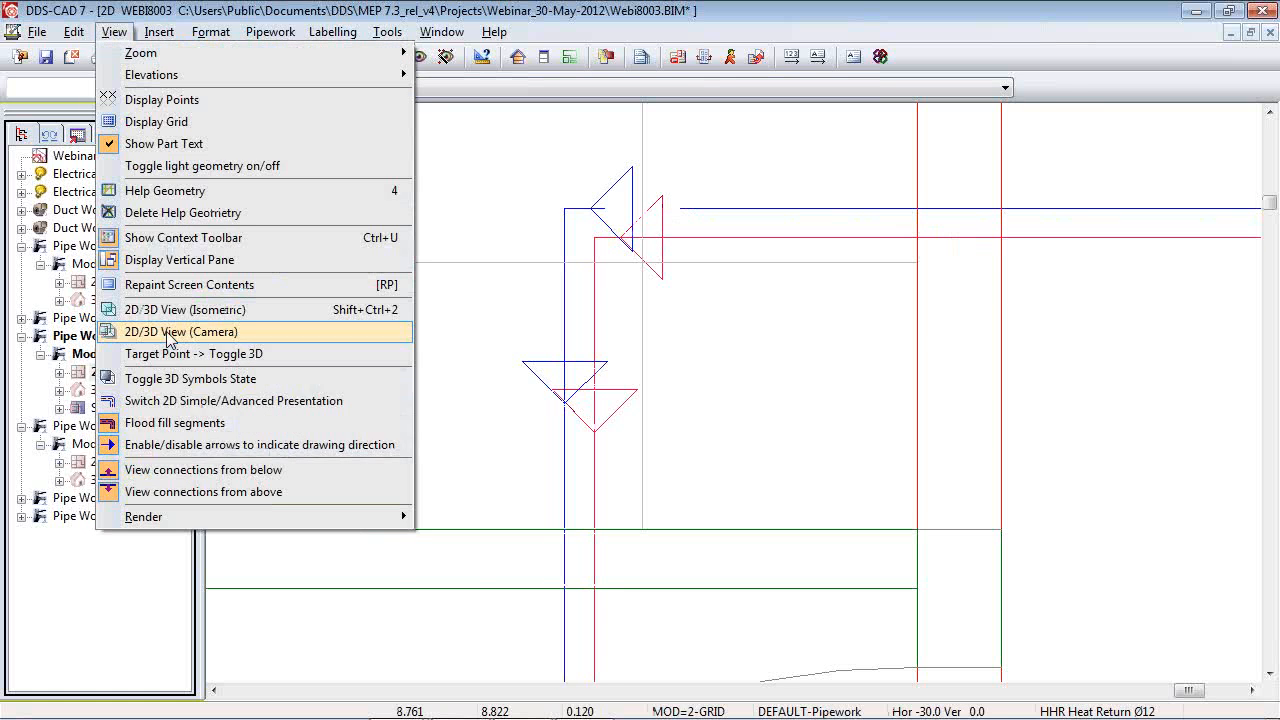
{"action": "left_click", "coordinate": [198, 402]}
Enable 9 mm thick pipe insulation ZP150/922 on the red heating pipe running through the entrance.
{"action": "scroll", "coordinate": [466, 231], "scroll_direction": "down", "scroll_amount": 3}
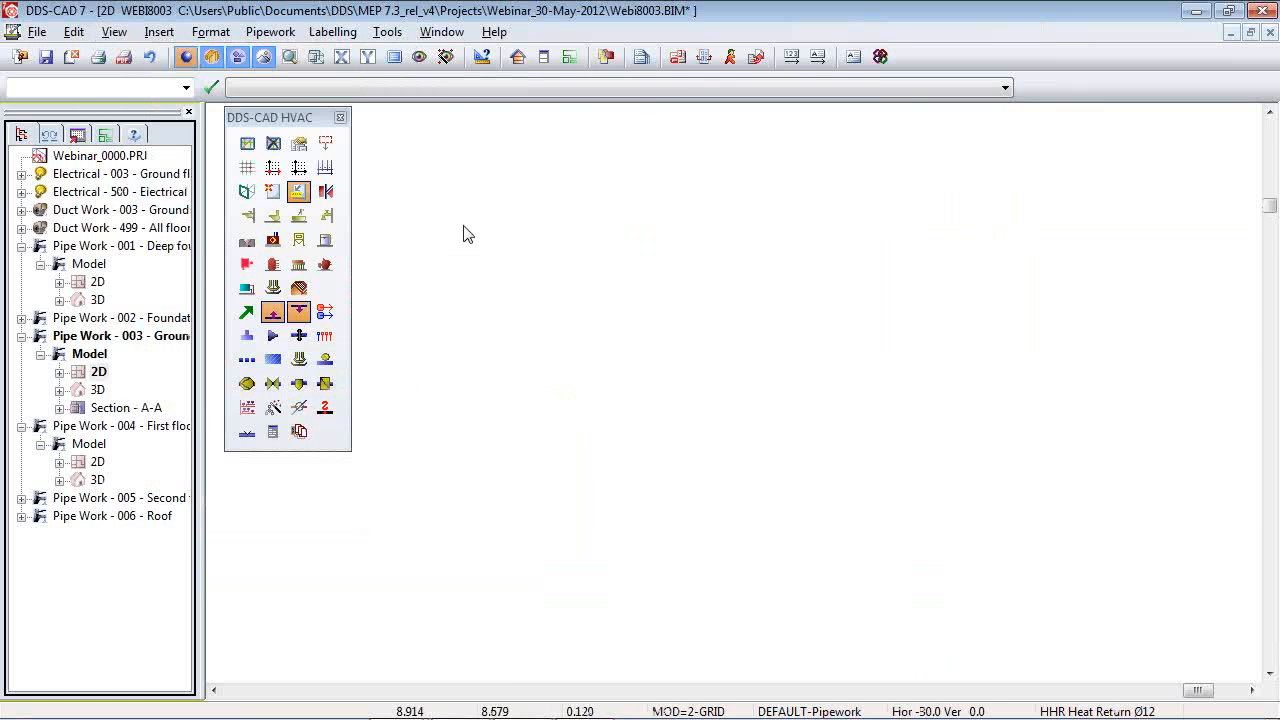
{"action": "scroll", "coordinate": [731, 215], "scroll_direction": "up", "scroll_amount": 3}
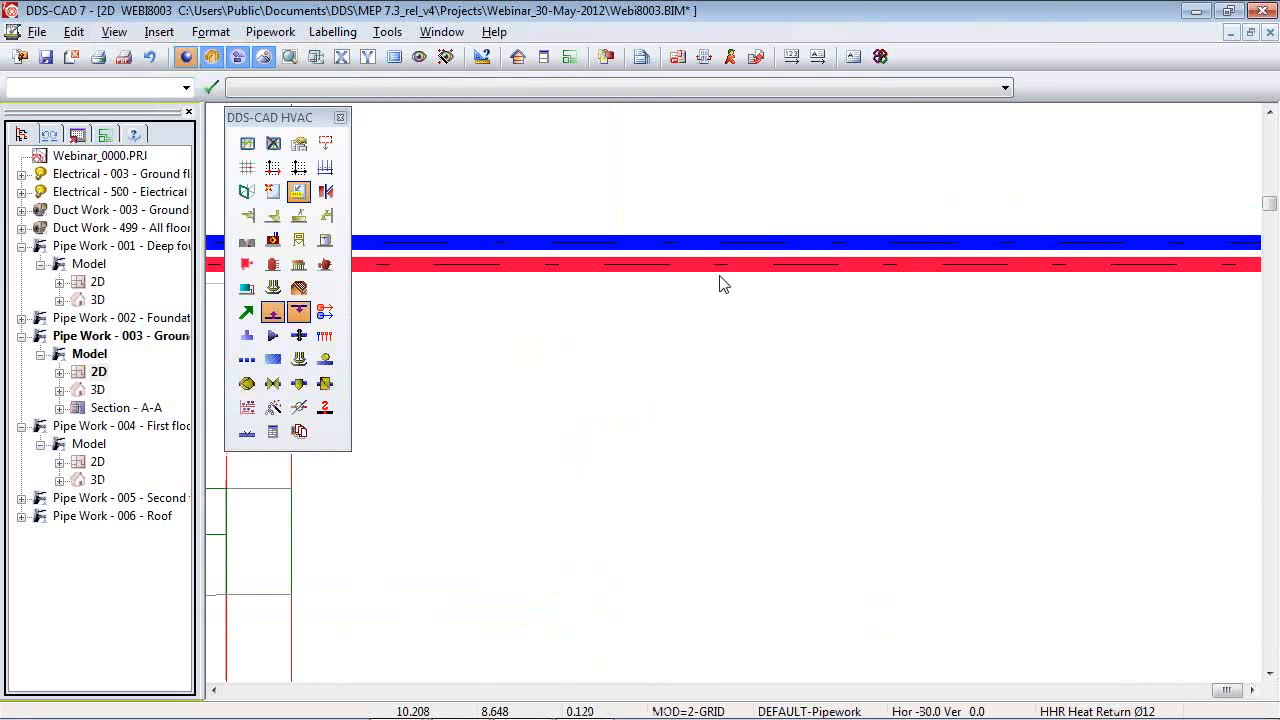
{"action": "double_click", "coordinate": [724, 267]}
{"action": "left_click", "coordinate": [796, 160]}
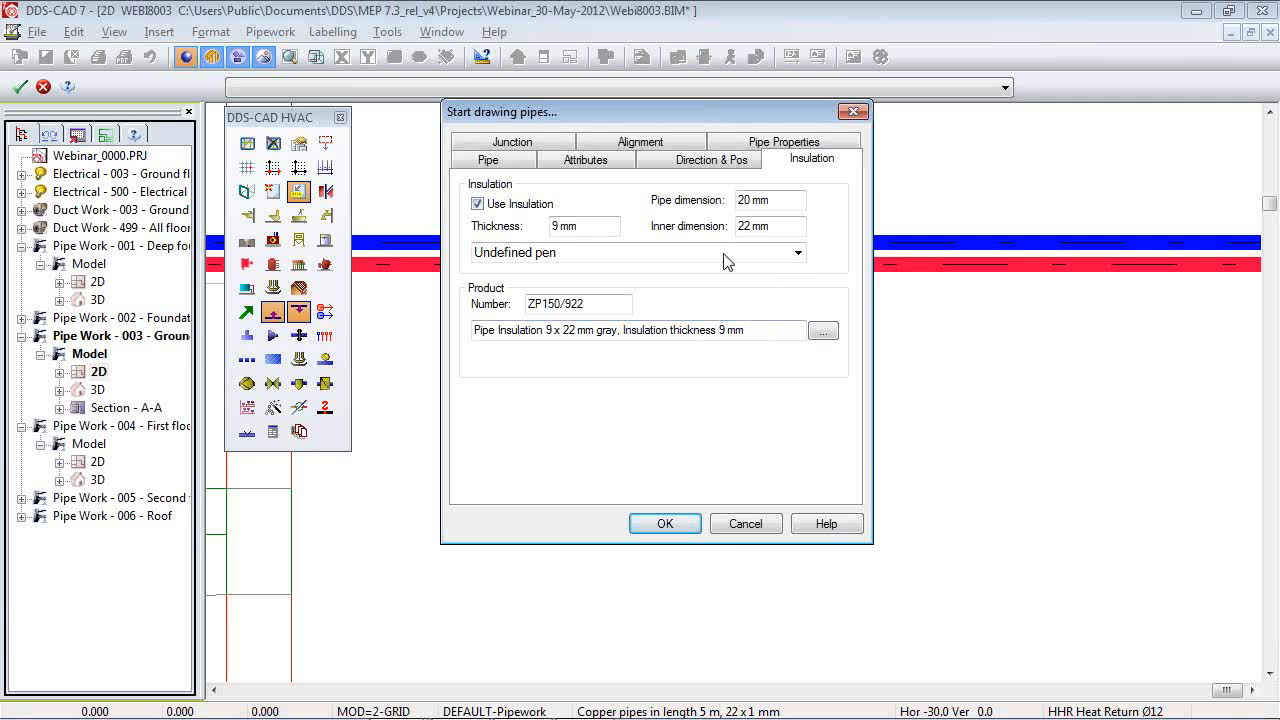
{"action": "left_click", "coordinate": [665, 524]}
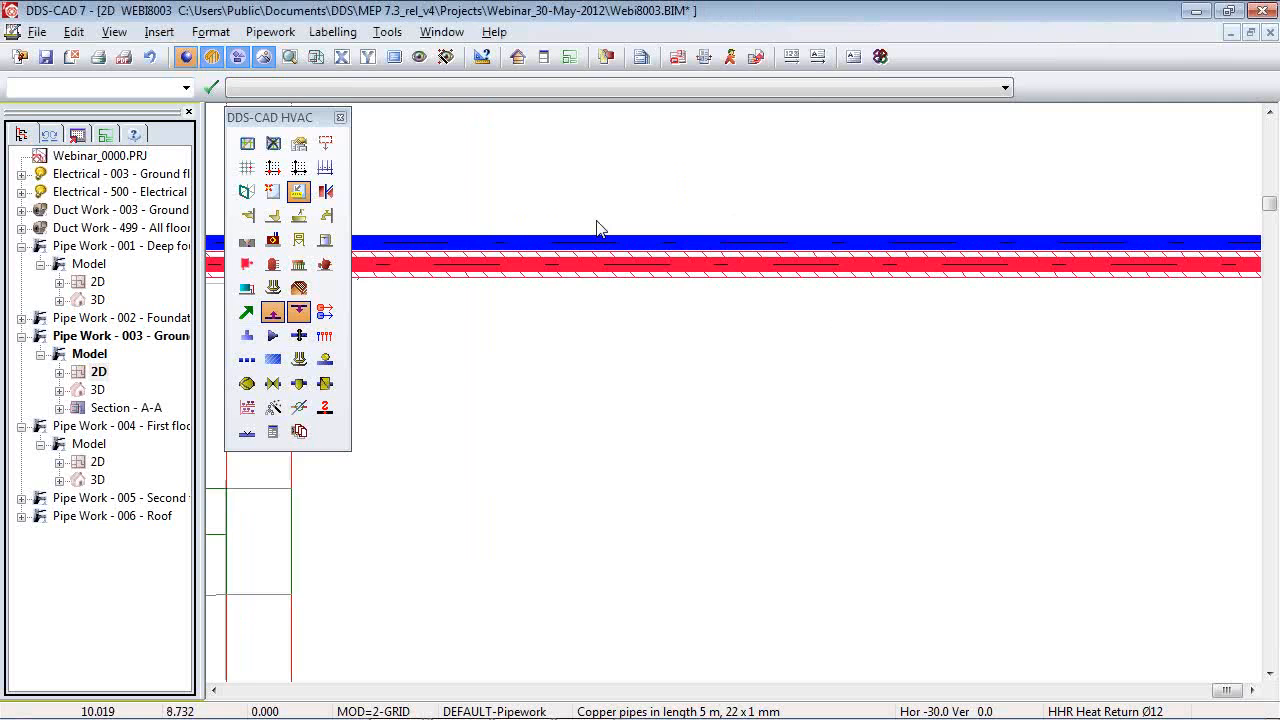
Enable 9 mm thick pipe insulation ZP150/922 on the parallel blue heat return pipe.
{"action": "scroll", "coordinate": [514, 386], "scroll_direction": "down", "scroll_amount": 2}
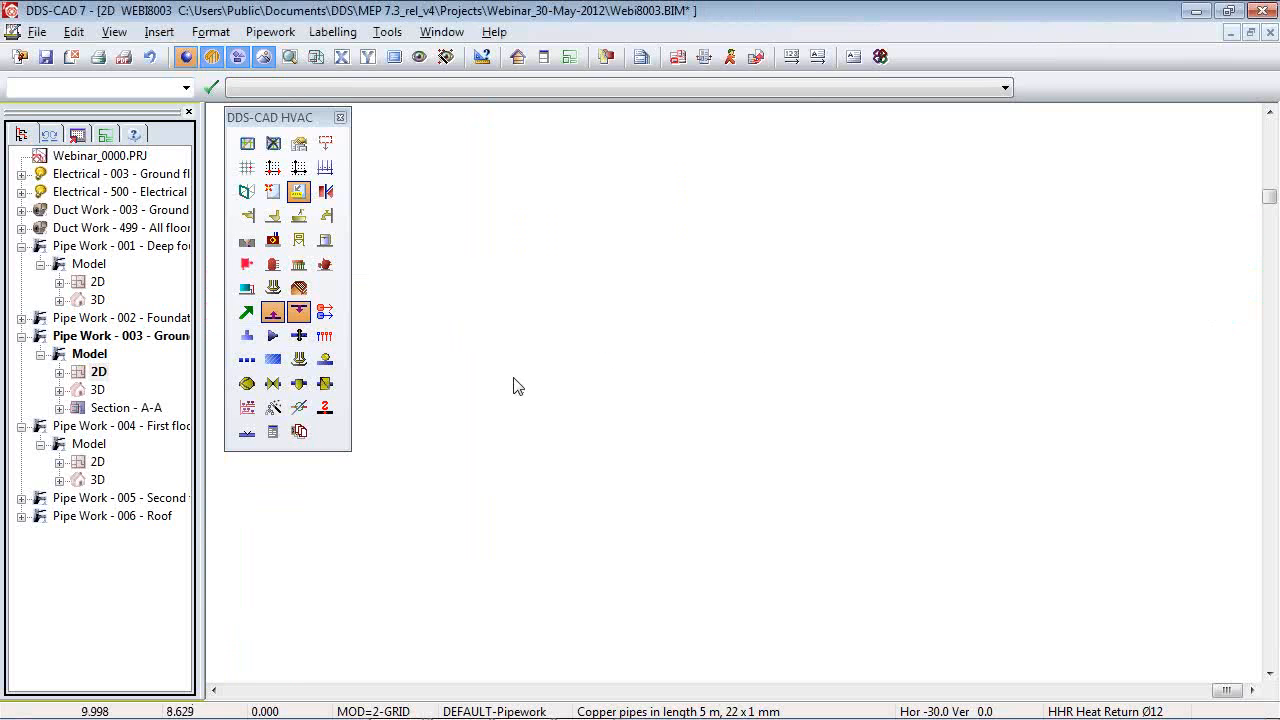
{"action": "left_click", "coordinate": [640, 330]}
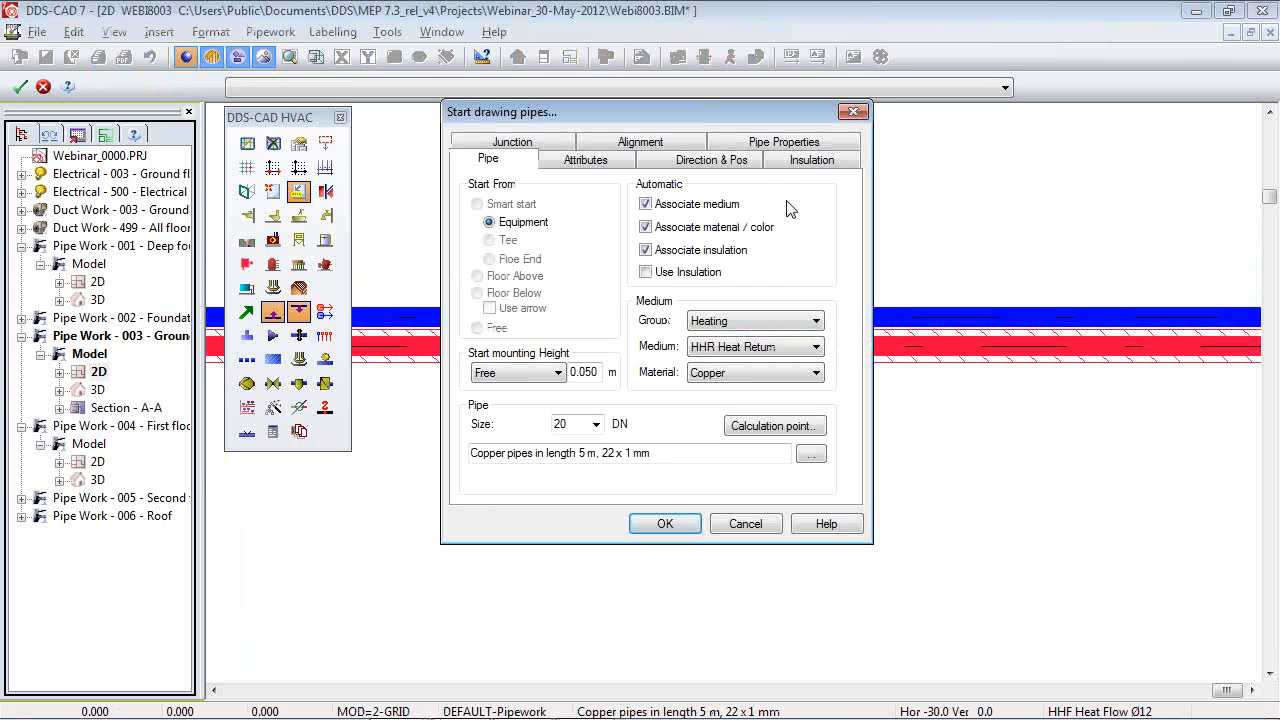
{"action": "key", "text": "Escape"}
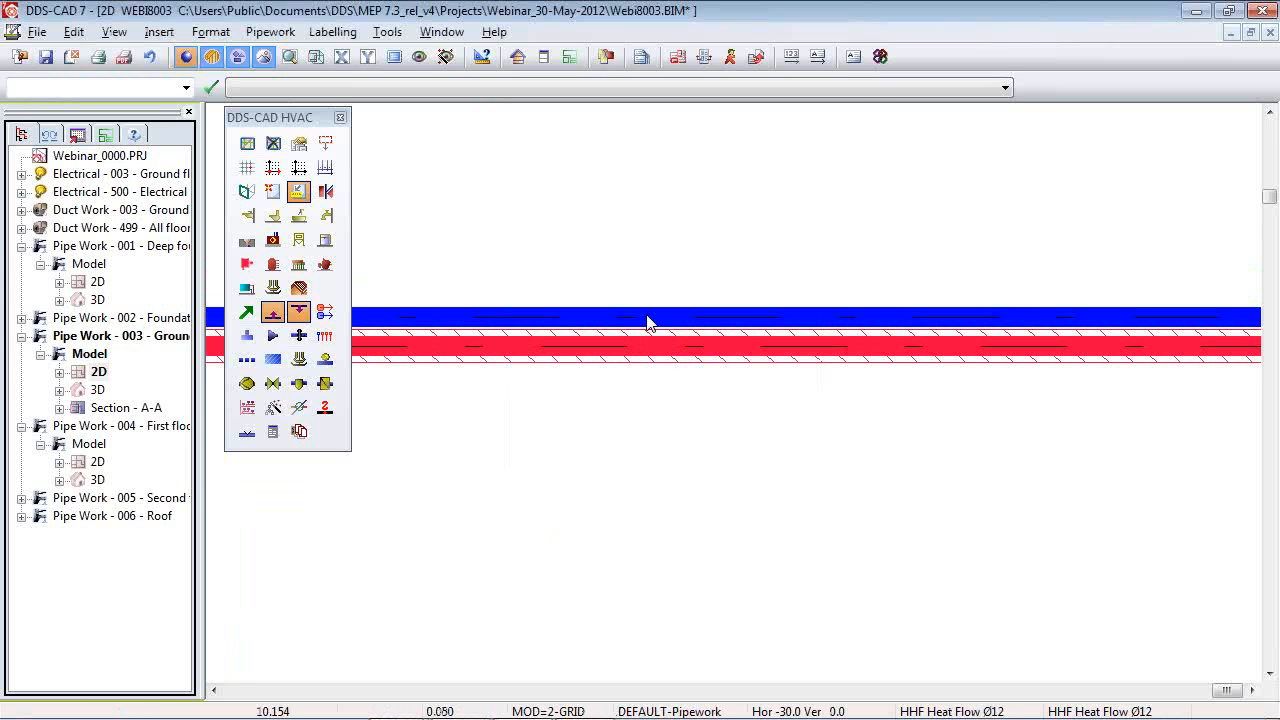
{"action": "double_click", "coordinate": [649, 318]}
{"action": "left_click", "coordinate": [813, 161]}
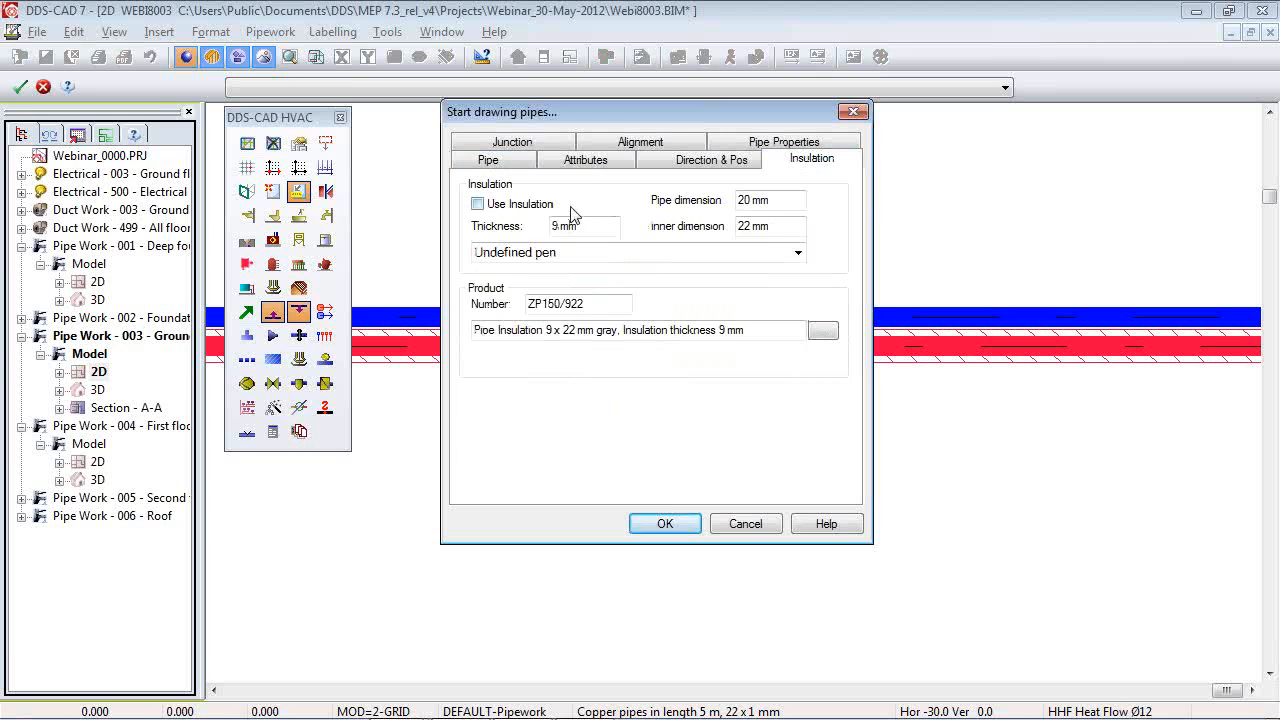
{"action": "left_click", "coordinate": [665, 523]}
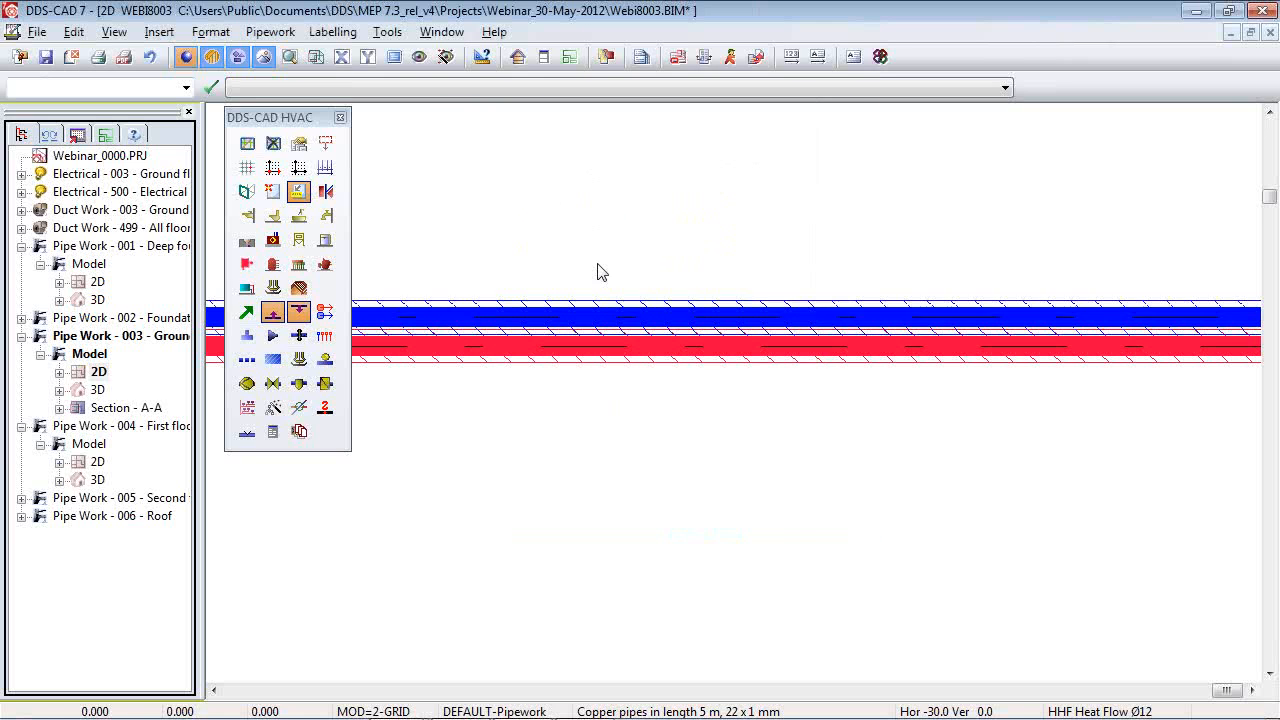
Shift the blue return pipe at its bend in the technical room slightly away from the red pipe to separate their insulation.
{"action": "scroll", "coordinate": [497, 345], "scroll_direction": "down", "scroll_amount": 3}
{"action": "scroll", "coordinate": [497, 345], "scroll_direction": "down", "scroll_amount": 6}
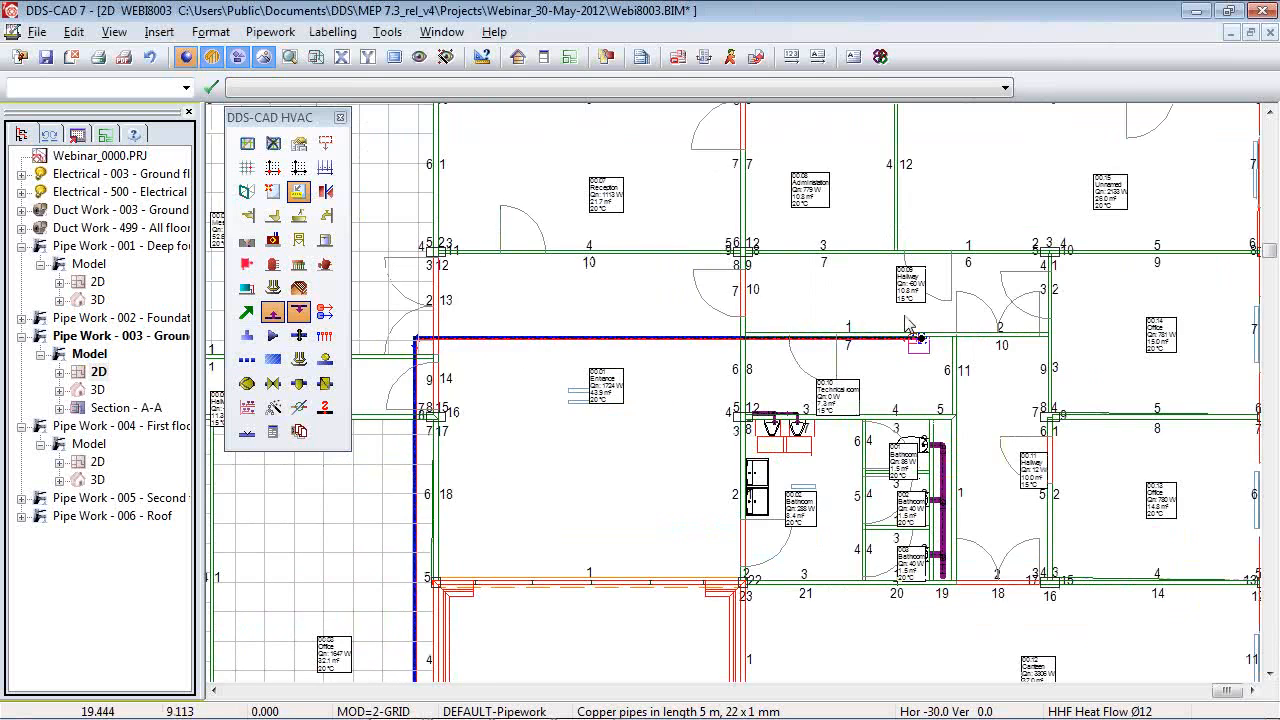
{"action": "scroll", "coordinate": [918, 342], "scroll_direction": "up", "scroll_amount": 6}
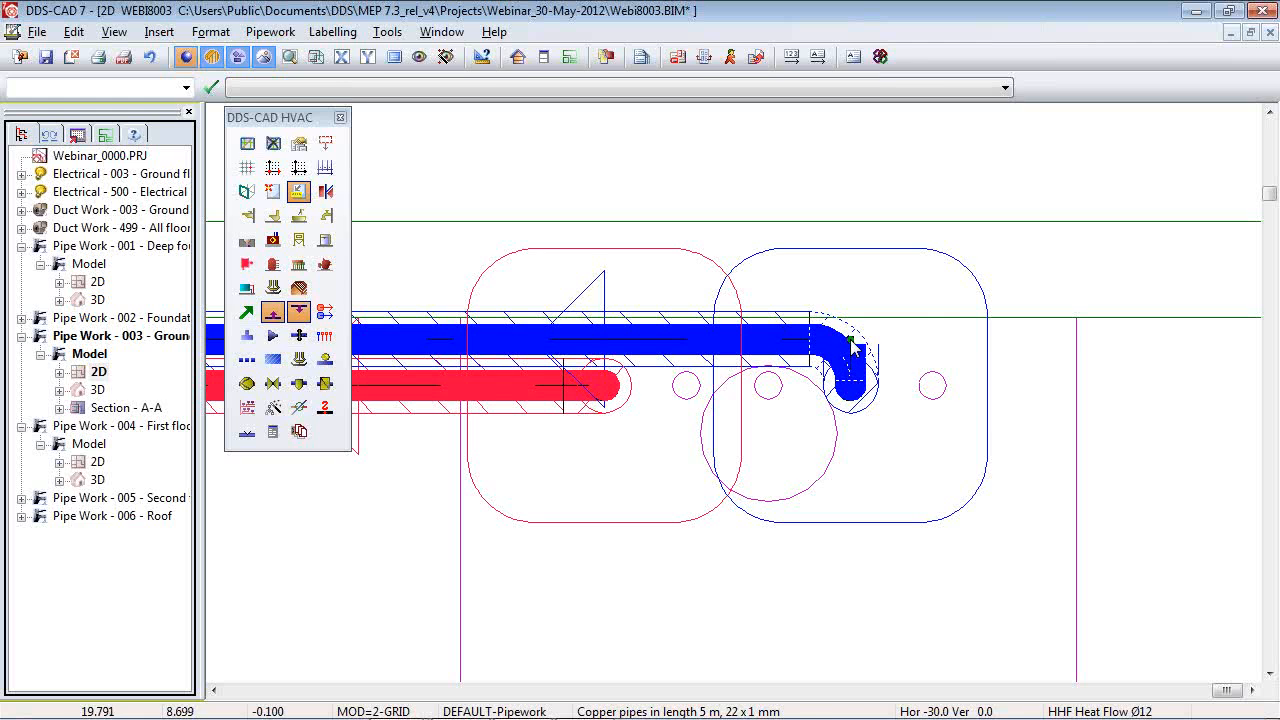
{"action": "mouse_move", "coordinate": [850, 340]}
{"action": "left_mouse_down"}
{"action": "mouse_move", "coordinate": [850, 301]}
{"action": "mouse_move", "coordinate": [850, 327]}
{"action": "left_mouse_up"}
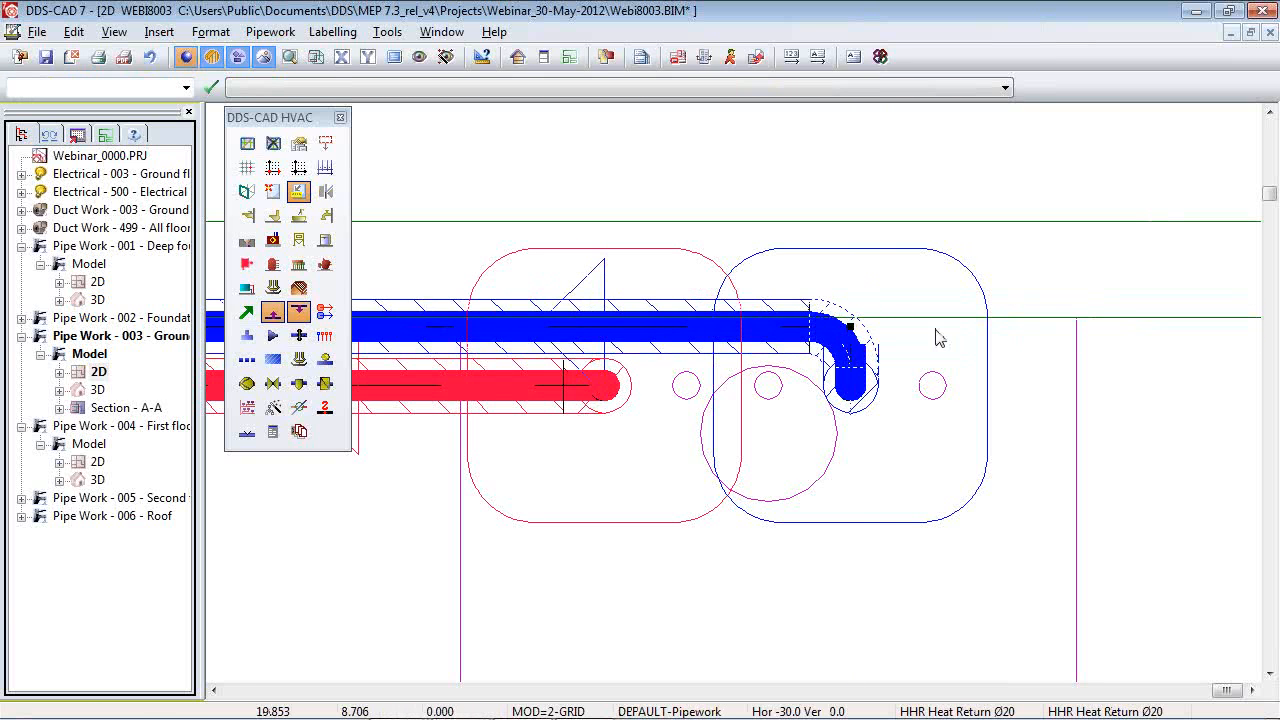
{"action": "left_click", "coordinate": [864, 287]}
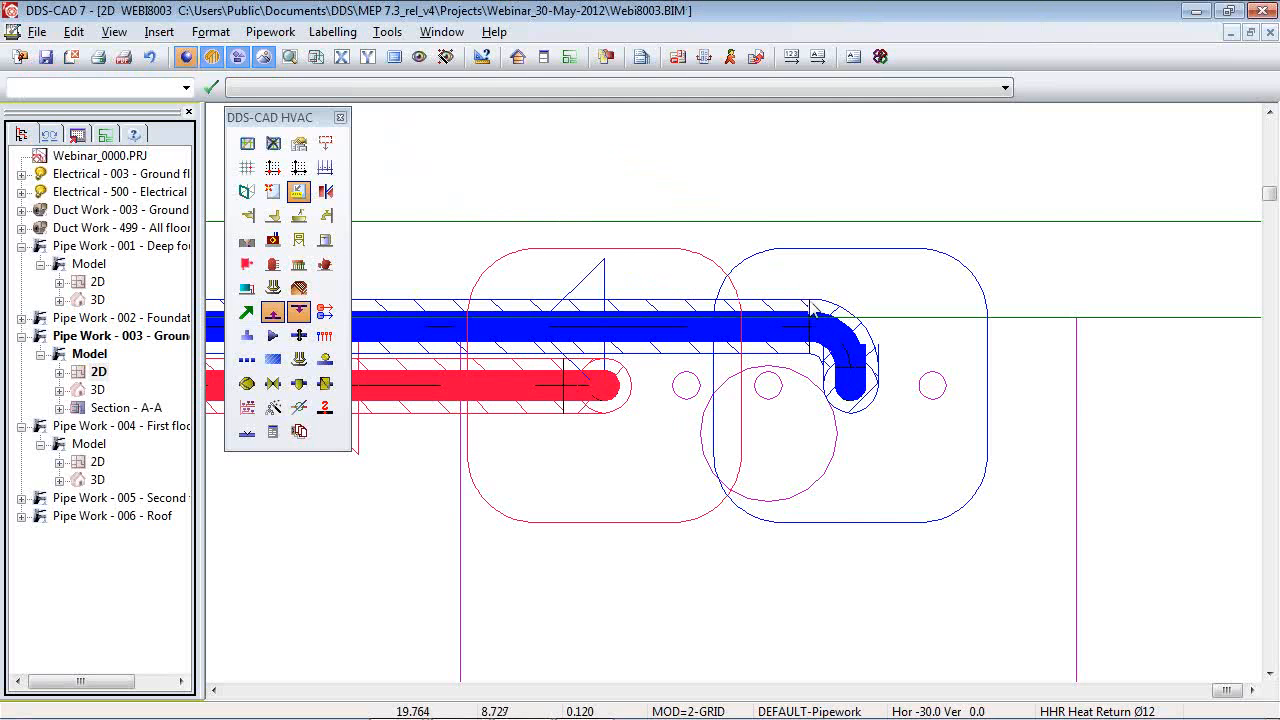
Show the Electrical and Duct Work ground floor models (003) as ghost models and display the whole floor plan.
{"action": "key", "text": "ctrl+g"}
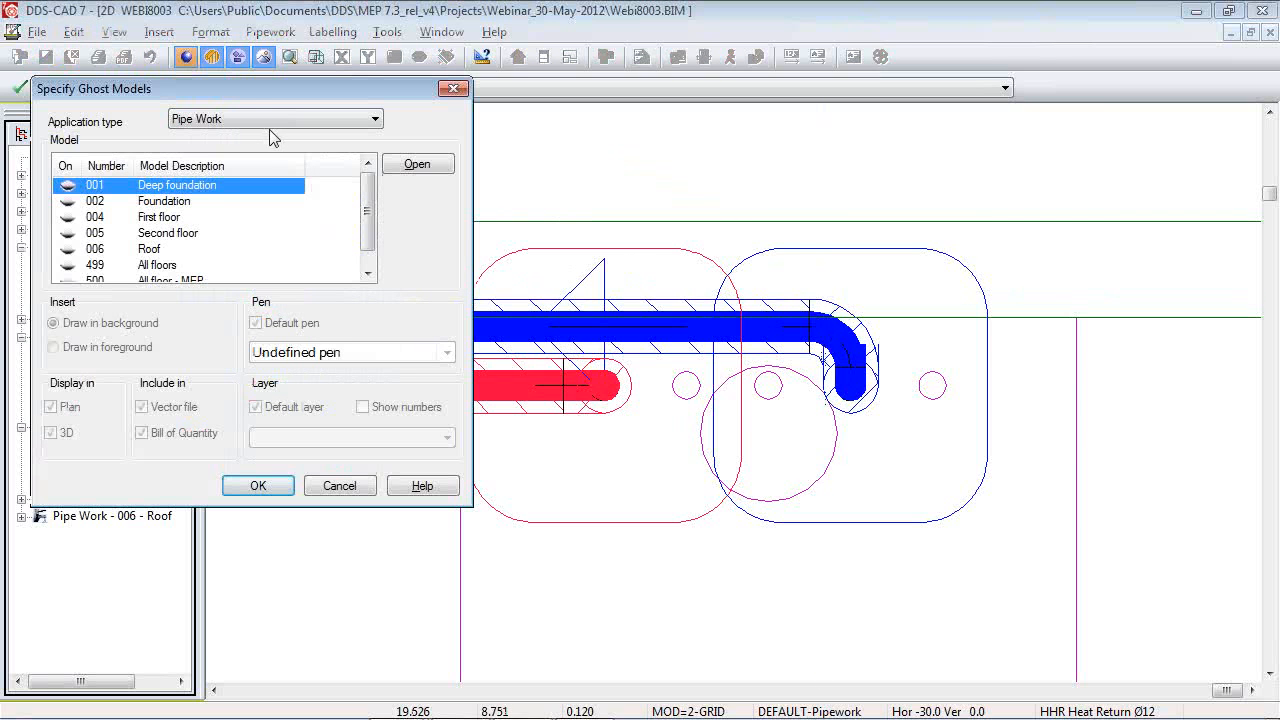
{"action": "left_click", "coordinate": [230, 119]}
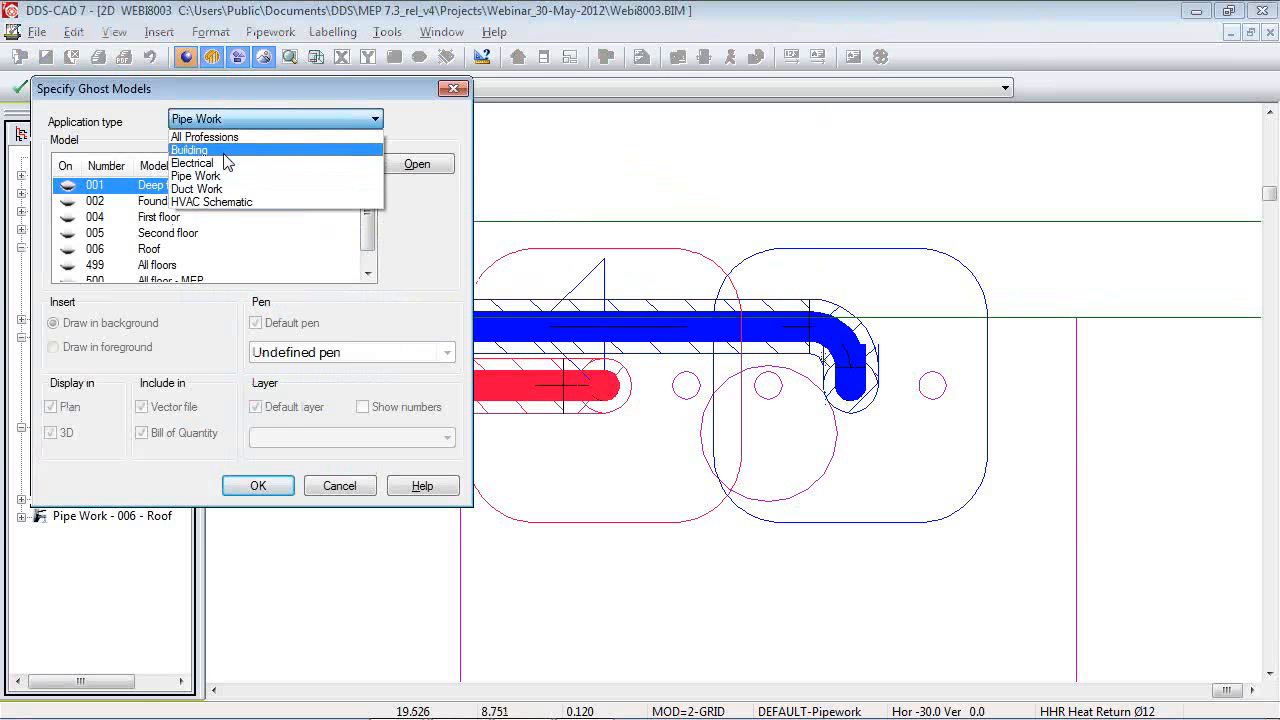
{"action": "left_click", "coordinate": [229, 163]}
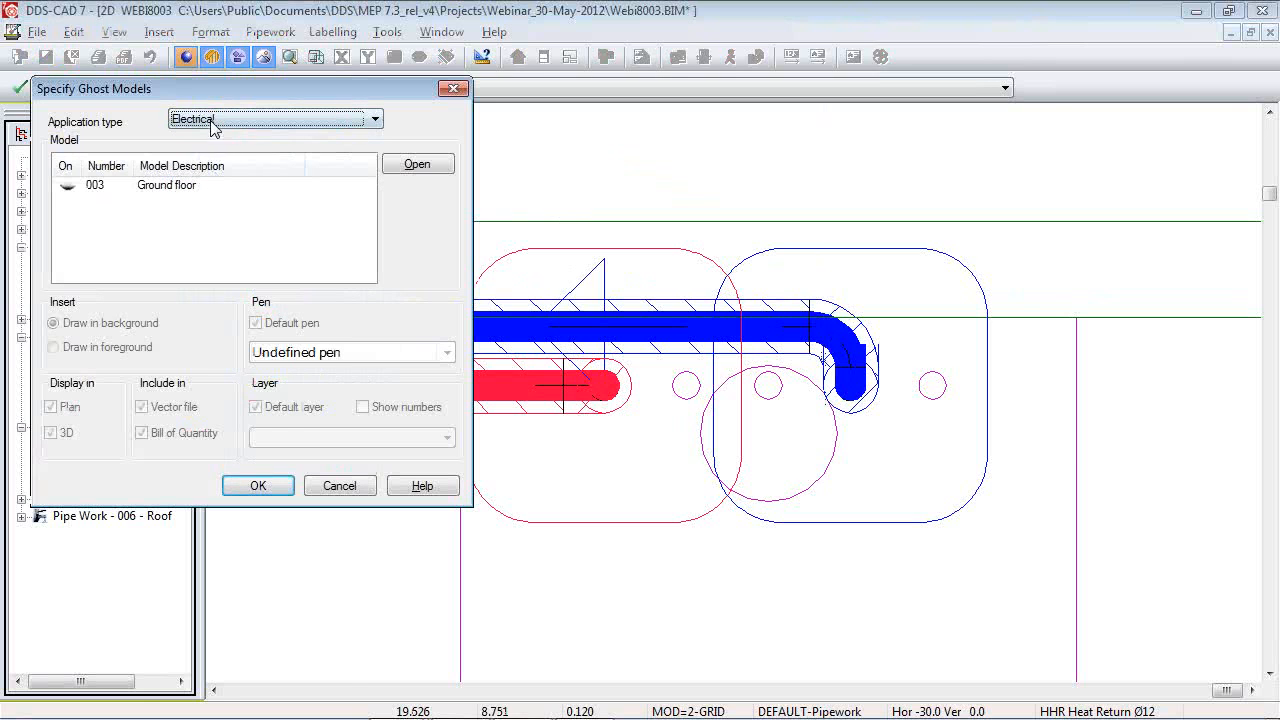
{"action": "left_click", "coordinate": [68, 186]}
{"action": "left_click", "coordinate": [214, 119]}
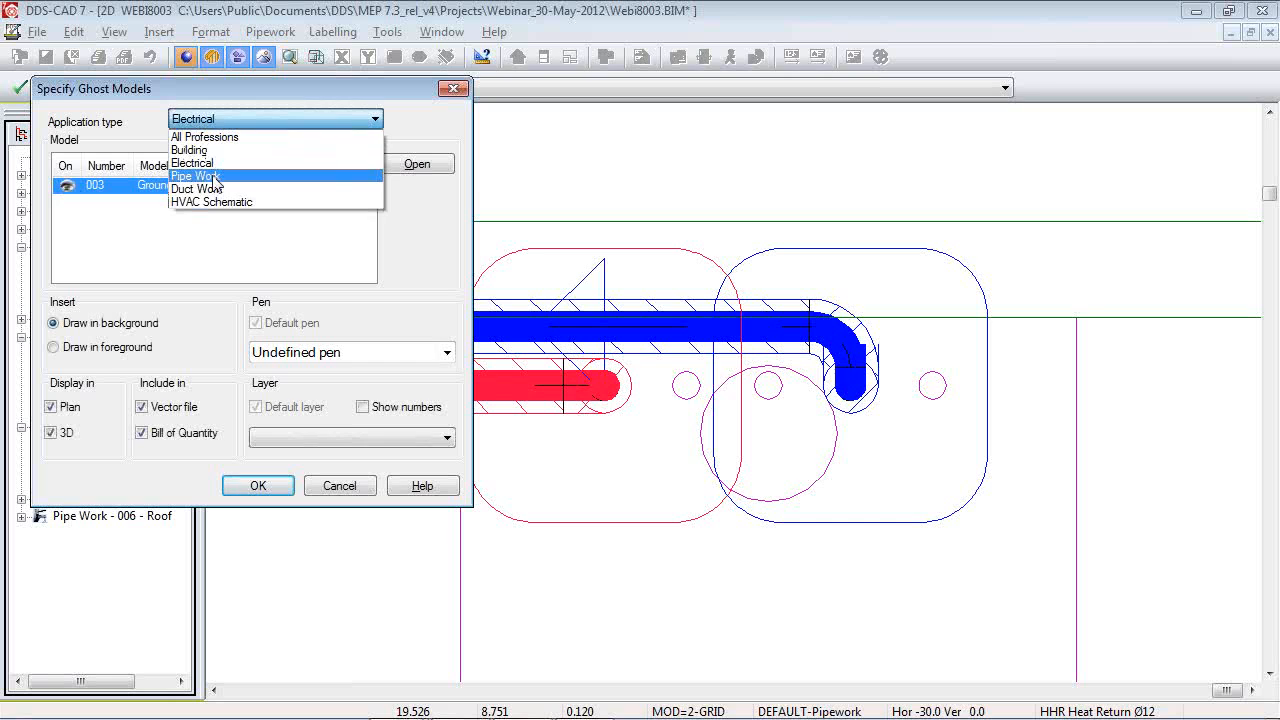
{"action": "left_click", "coordinate": [214, 177]}
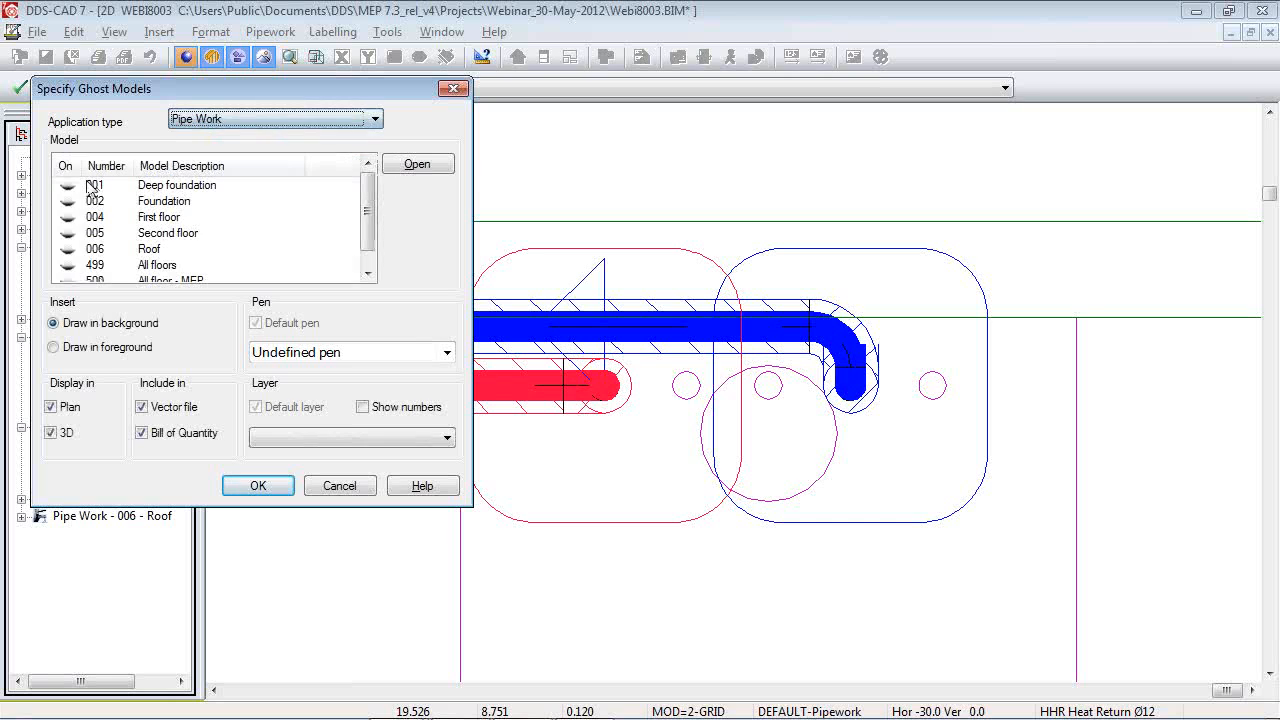
{"action": "left_click", "coordinate": [212, 120]}
{"action": "left_click", "coordinate": [205, 191]}
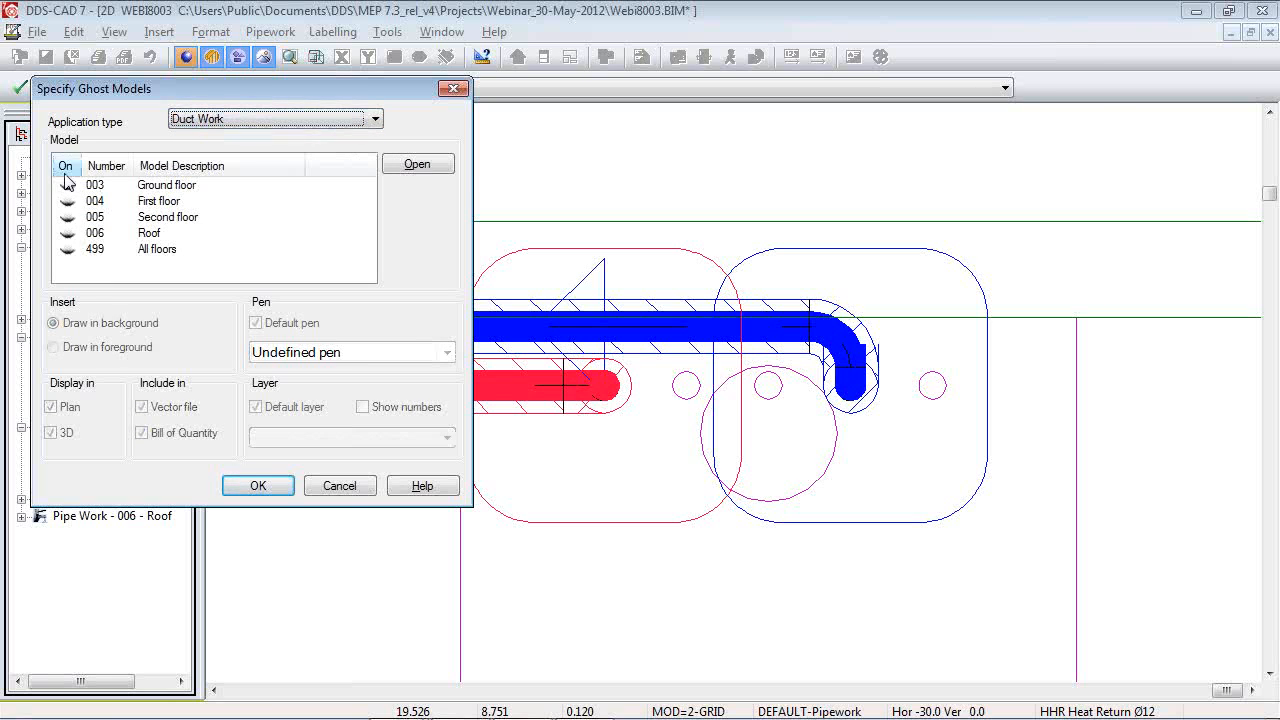
{"action": "left_click", "coordinate": [68, 186]}
{"action": "left_click", "coordinate": [258, 485]}
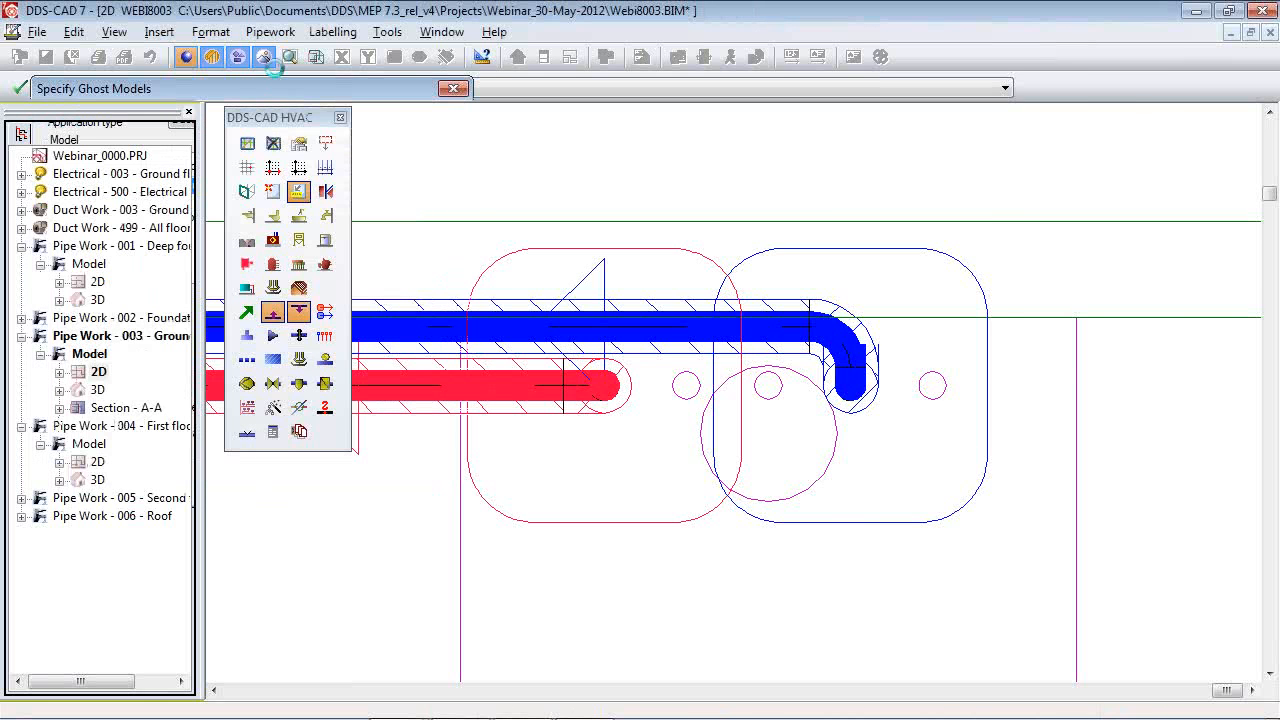
{"action": "left_click", "coordinate": [265, 57]}
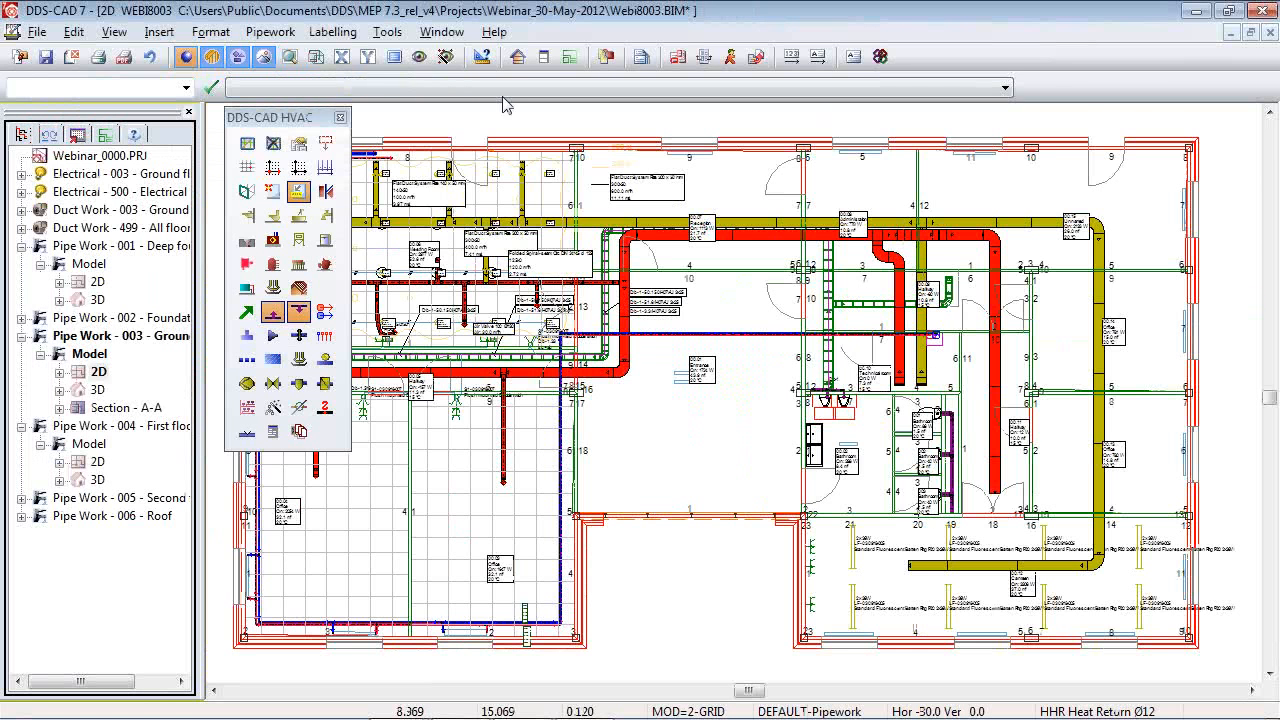
Render the ground floor model in 3D and inspect the ducts, cable ladders and heating pipes from above.
{"action": "left_click", "coordinate": [263, 56]}
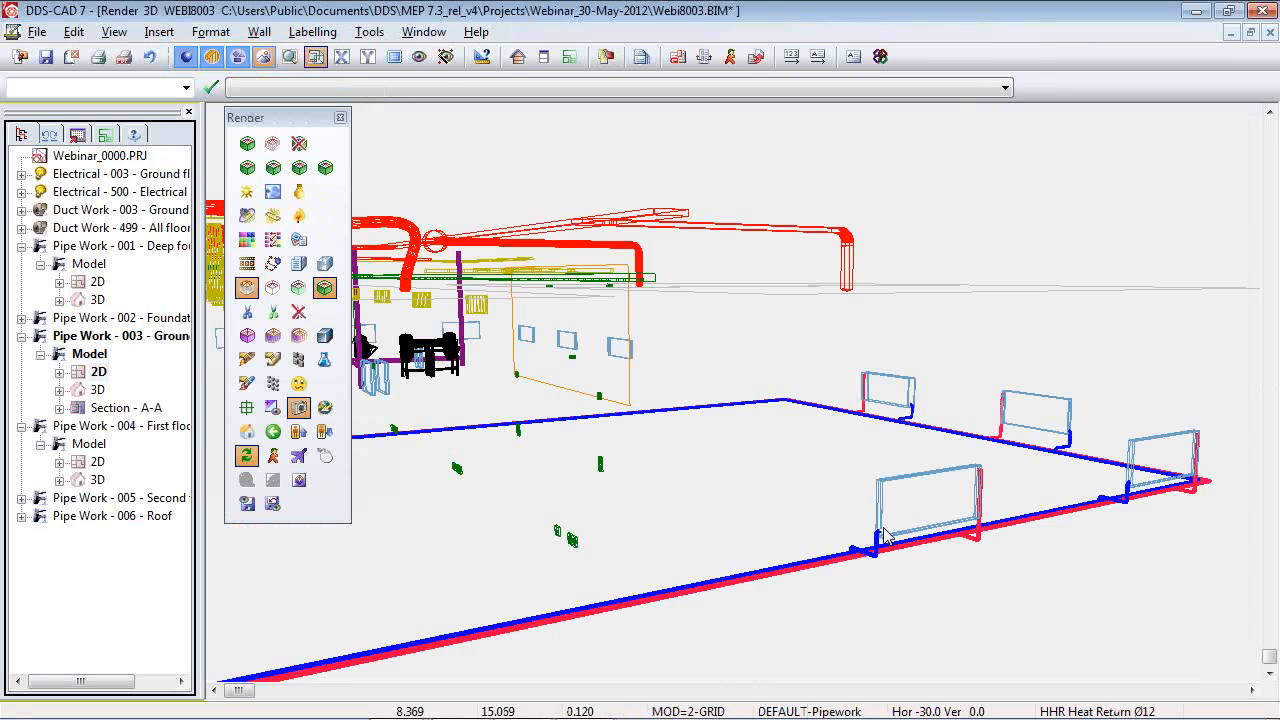
{"action": "scroll", "coordinate": [749, 402], "scroll_direction": "down", "scroll_amount": 3}
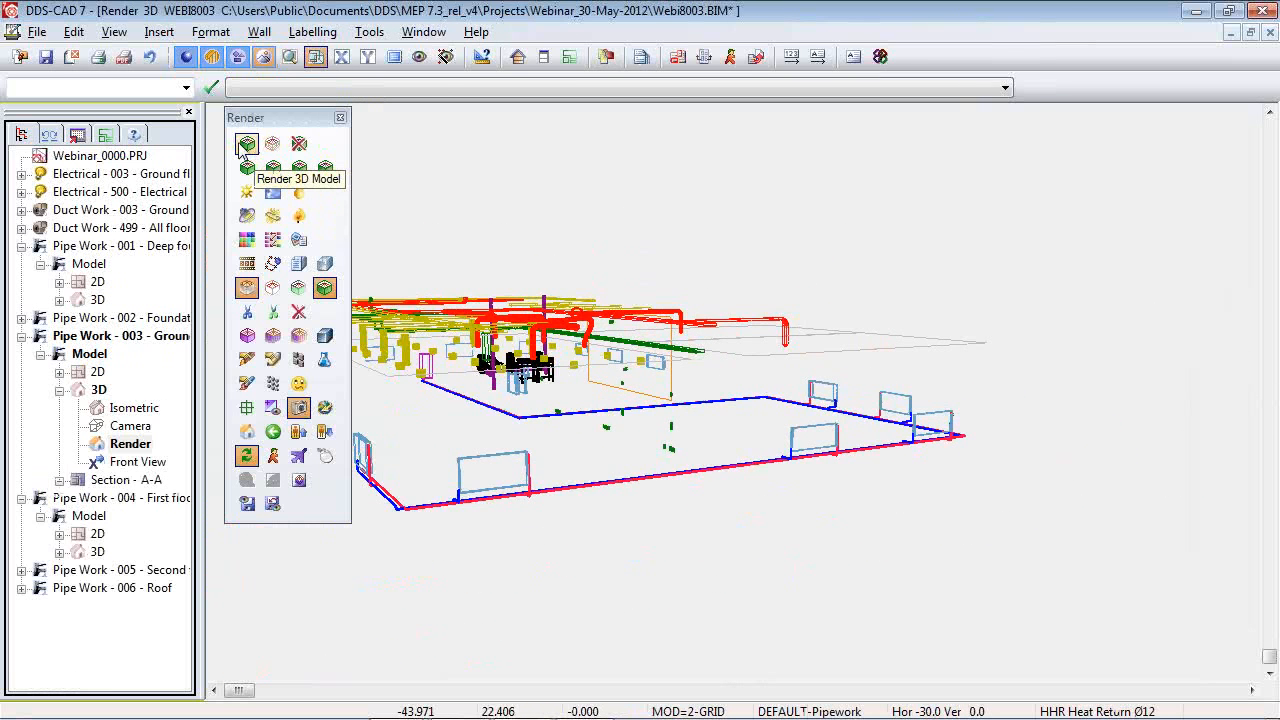
{"action": "left_click", "coordinate": [240, 150]}
{"action": "left_click_drag", "start_coordinate": [738, 280], "coordinate": [374, 402]}
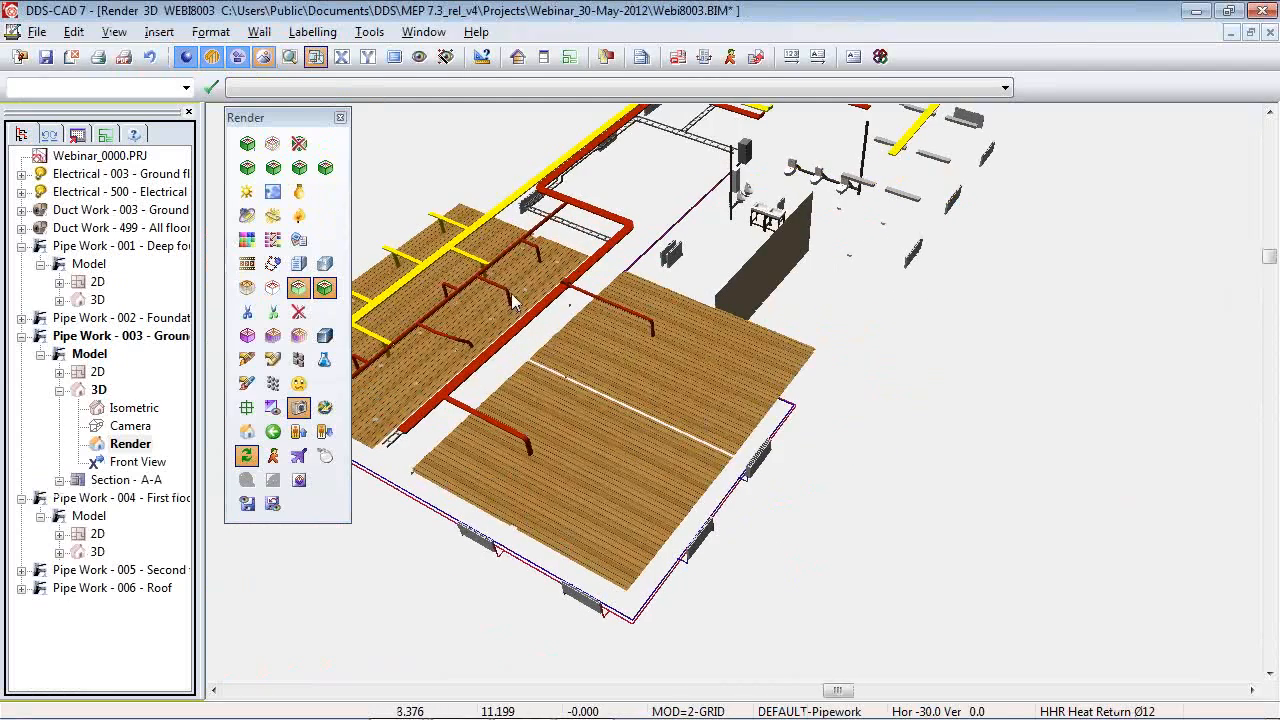
{"action": "left_click", "coordinate": [299, 408]}
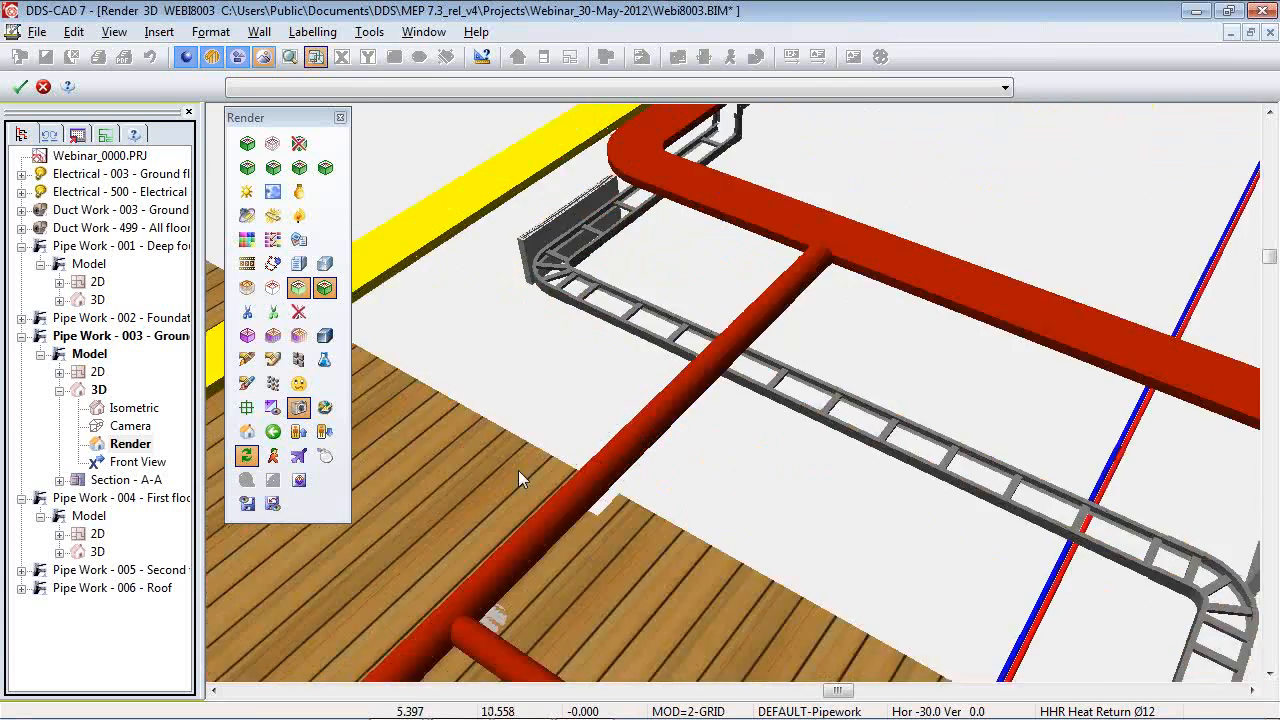
In the ground-floor 2D plan, branch a heat return pipe off the blue return main and end it with a riser at Reception's yellow duct.
{"action": "scroll", "coordinate": [518, 470], "scroll_direction": "up", "scroll_amount": 3}
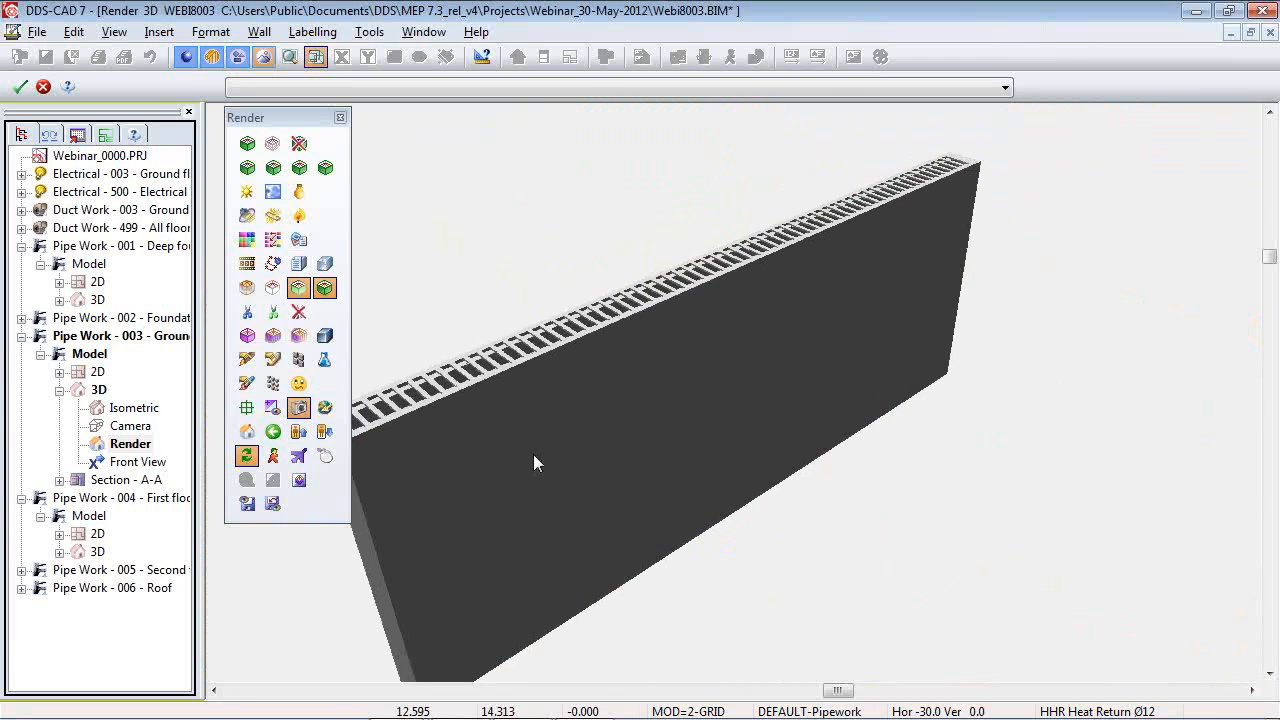
{"action": "left_click_drag", "start_coordinate": [533, 455], "coordinate": [690, 530]}
{"action": "scroll", "coordinate": [538, 449], "scroll_direction": "down", "scroll_amount": 3}
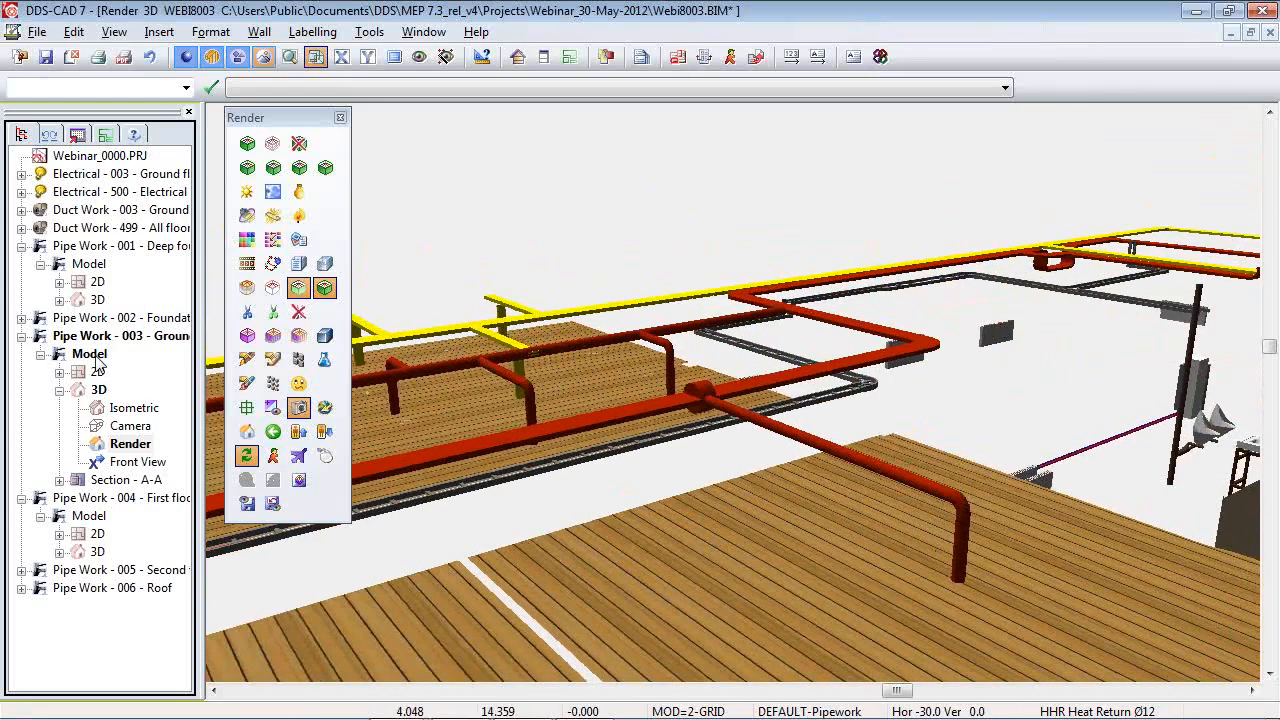
{"action": "double_click", "coordinate": [97, 372]}
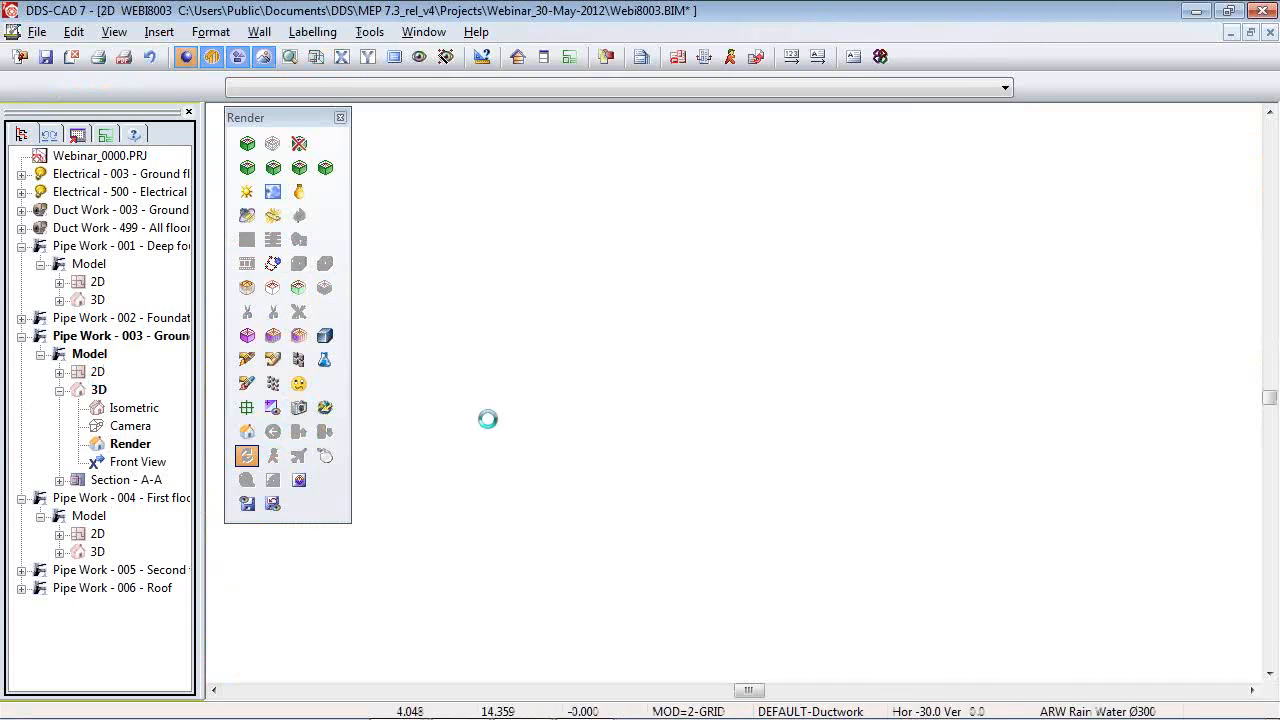
{"action": "left_click", "coordinate": [248, 313]}
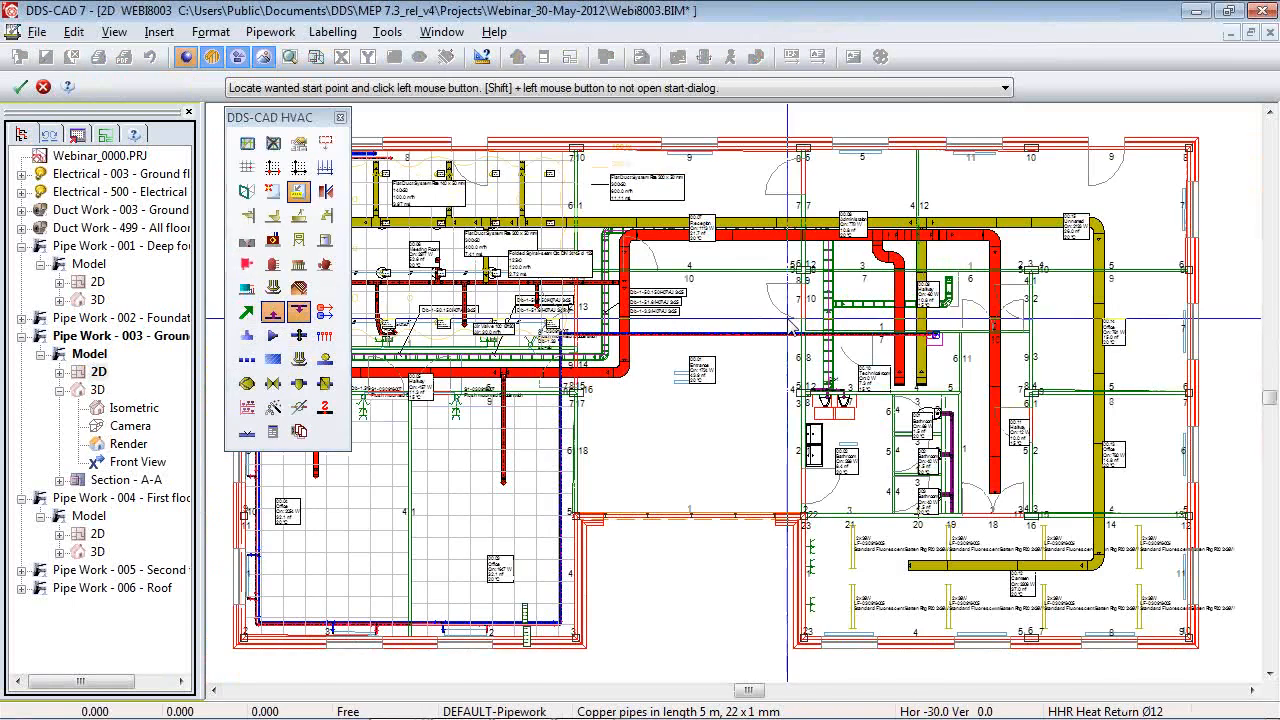
{"action": "scroll", "coordinate": [785, 320], "scroll_direction": "up", "scroll_amount": 2}
{"action": "scroll", "coordinate": [700, 360], "scroll_direction": "up", "scroll_amount": 3}
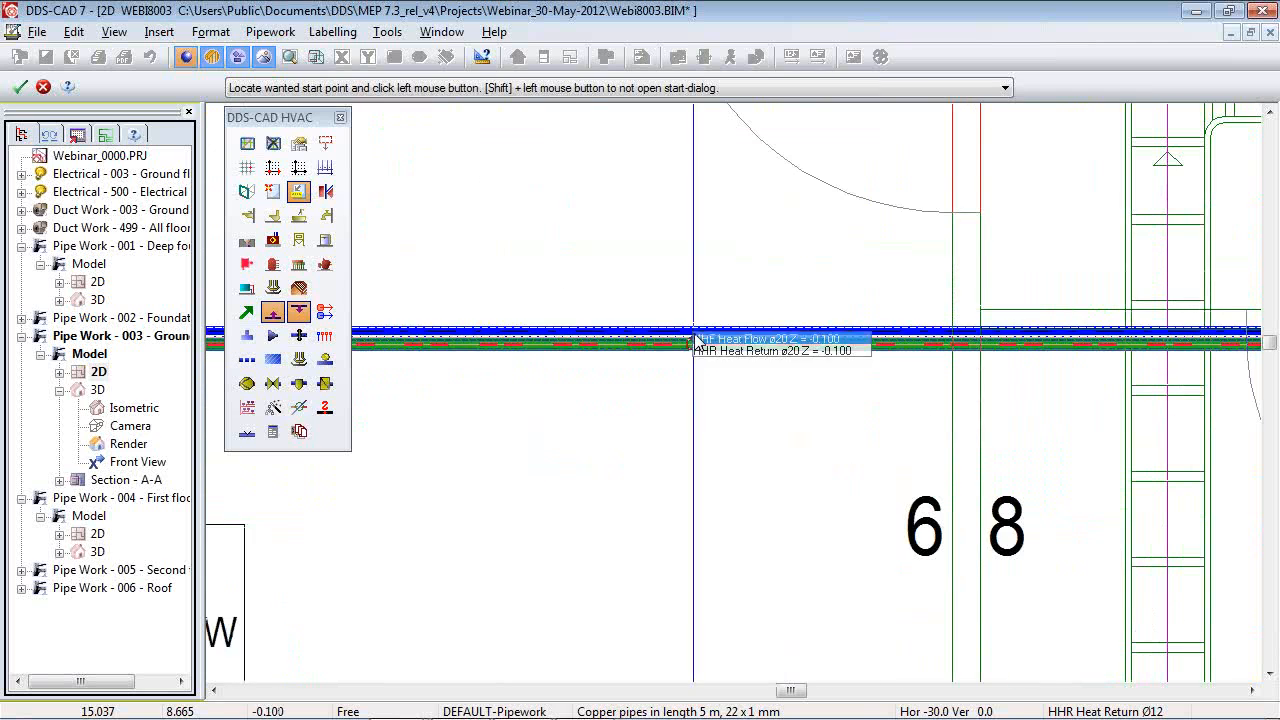
{"action": "left_click", "coordinate": [700, 332]}
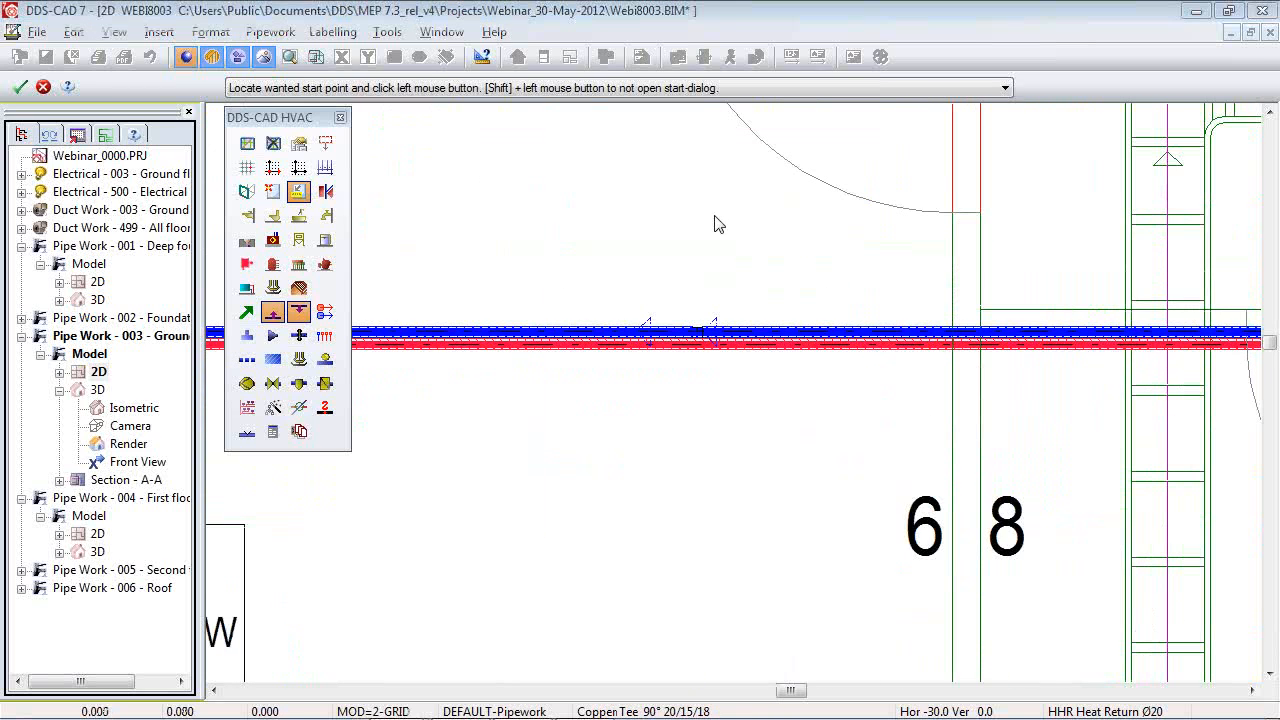
{"action": "left_click", "coordinate": [246, 517]}
{"action": "scroll", "coordinate": [766, 640], "scroll_direction": "down", "scroll_amount": 3}
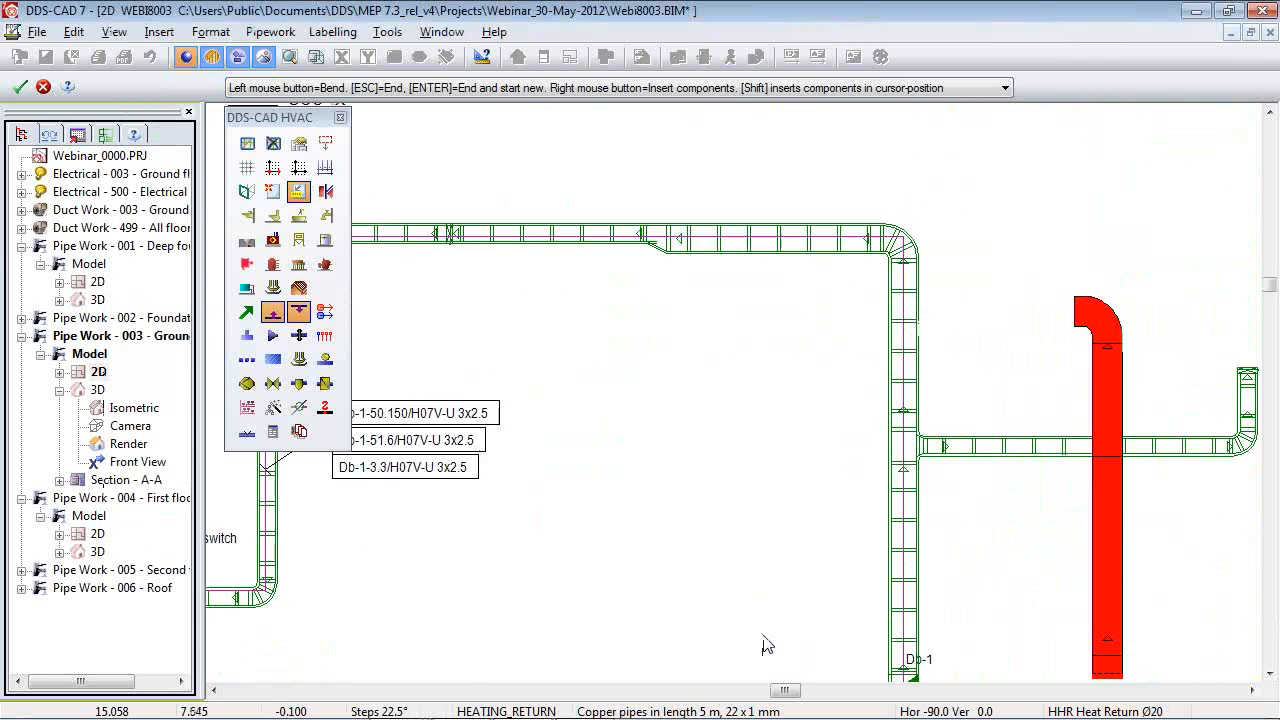
{"action": "scroll", "coordinate": [766, 434], "scroll_direction": "up", "scroll_amount": 2}
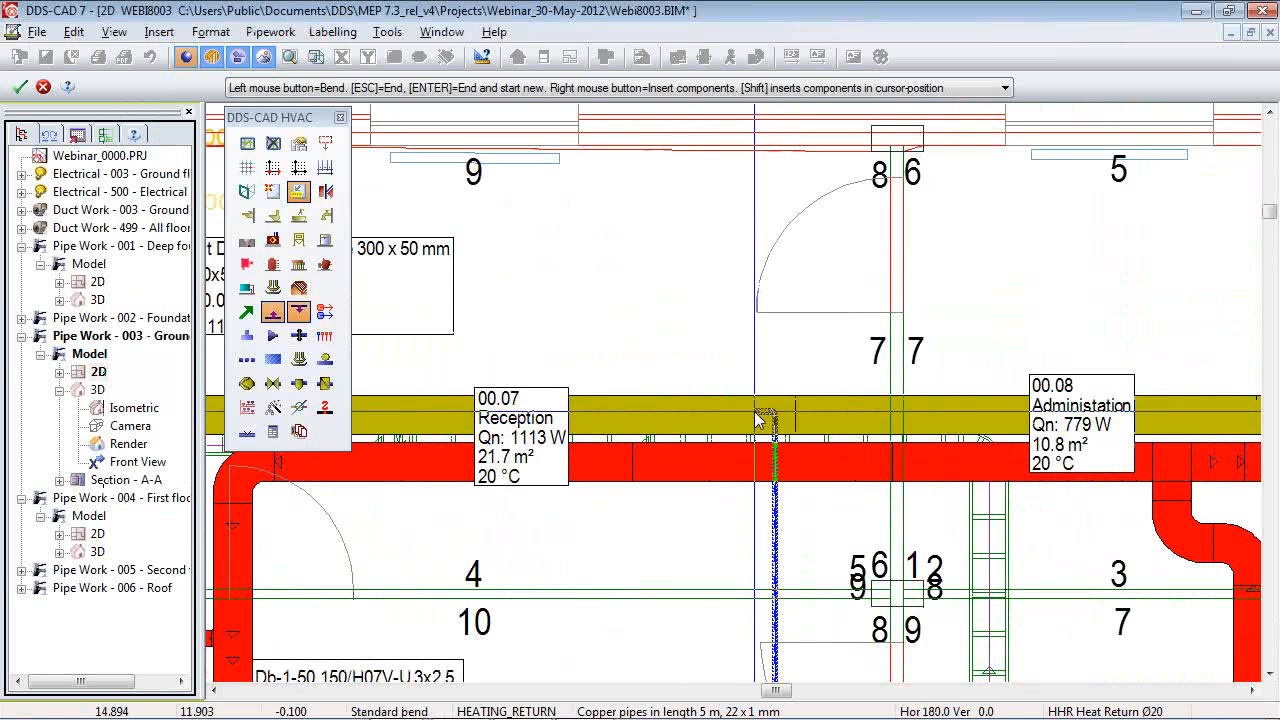
{"action": "key", "text": "Return"}
Branch a parallel heat flow pipe off the red flow main beside the new return pipe, ending it with a riser at the red duct.
{"action": "scroll", "coordinate": [757, 420], "scroll_direction": "down", "scroll_amount": 3}
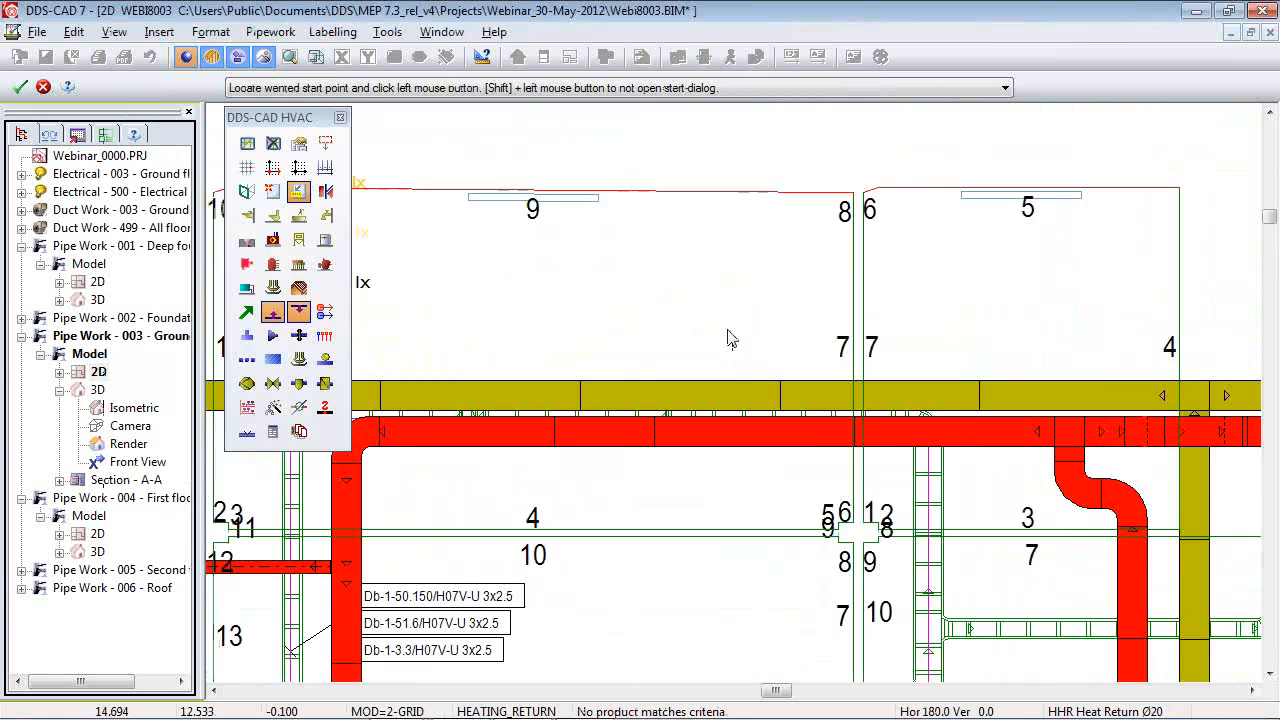
{"action": "scroll", "coordinate": [766, 557], "scroll_direction": "up", "scroll_amount": 4}
{"action": "scroll", "coordinate": [745, 523], "scroll_direction": "up", "scroll_amount": 3}
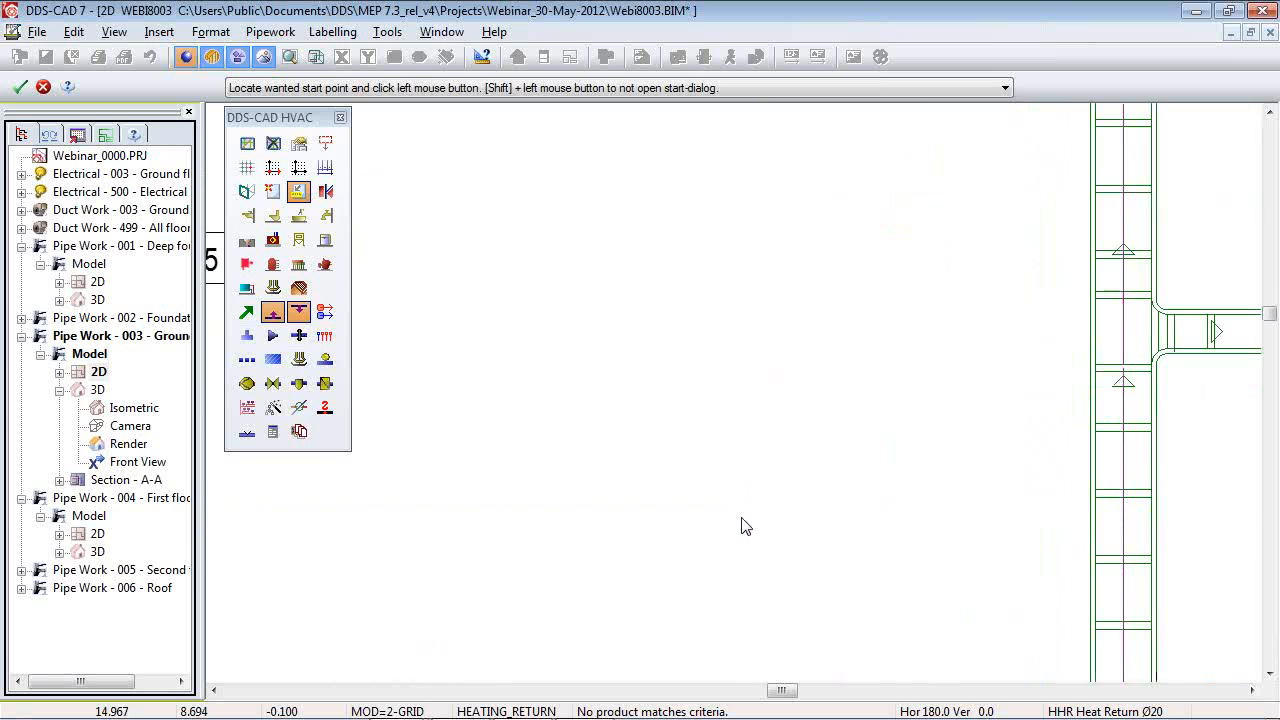
{"action": "scroll", "coordinate": [750, 523], "scroll_direction": "down", "scroll_amount": 2}
{"action": "left_click", "coordinate": [757, 533]}
{"action": "left_click", "coordinate": [249, 518]}
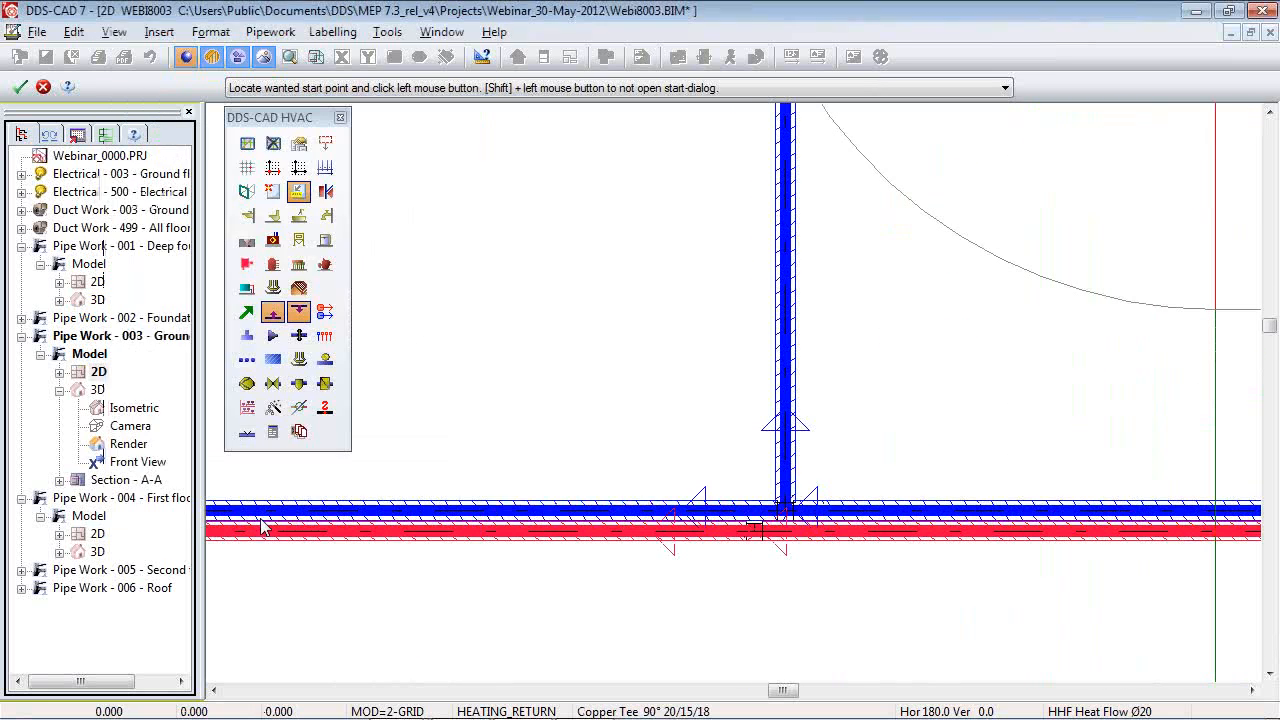
{"action": "key", "text": "Return"}
{"action": "scroll", "coordinate": [690, 574], "scroll_direction": "down", "scroll_amount": 3}
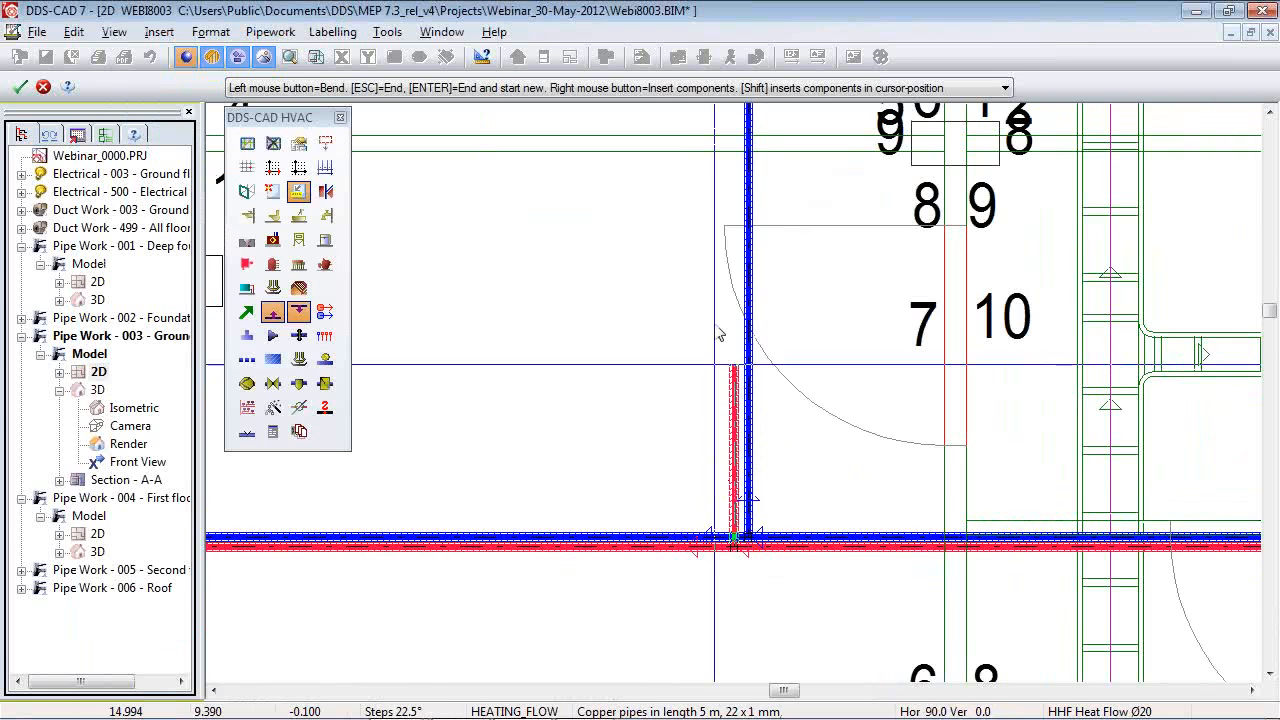
{"action": "scroll", "coordinate": [745, 537], "scroll_direction": "down", "scroll_amount": 3}
{"action": "scroll", "coordinate": [738, 190], "scroll_direction": "up", "scroll_amount": 2}
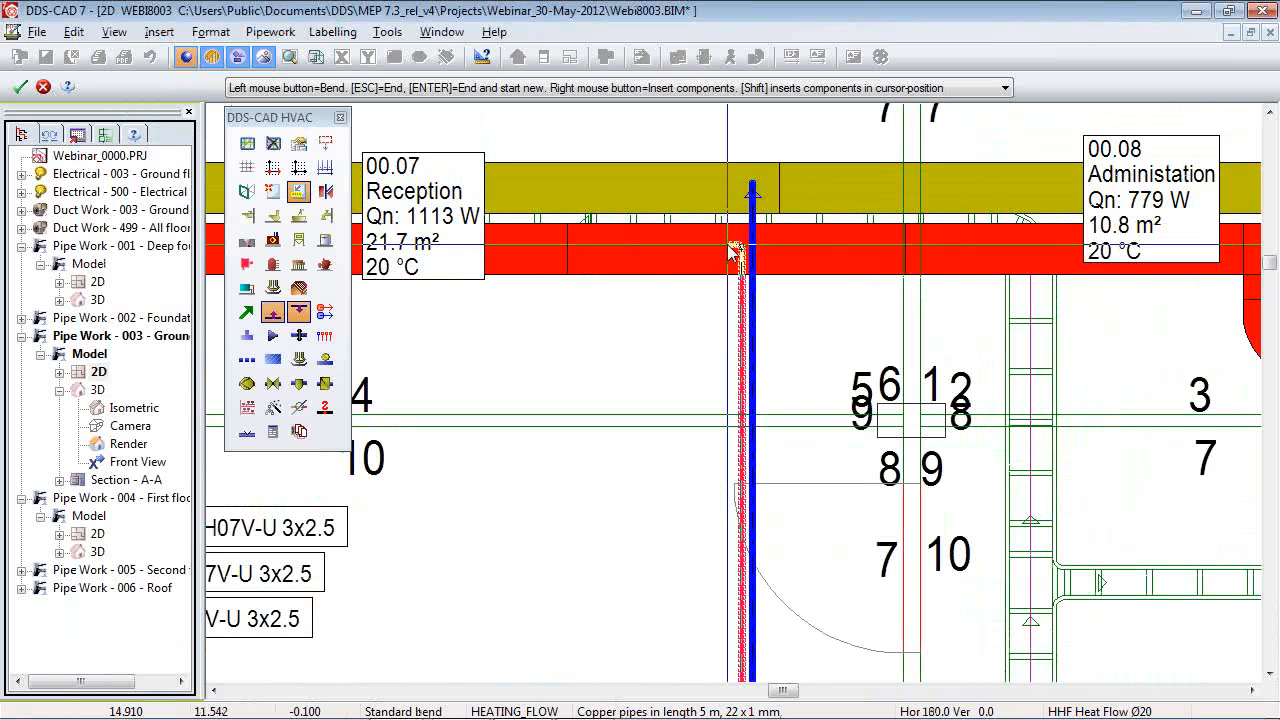
{"action": "key", "text": "Return"}
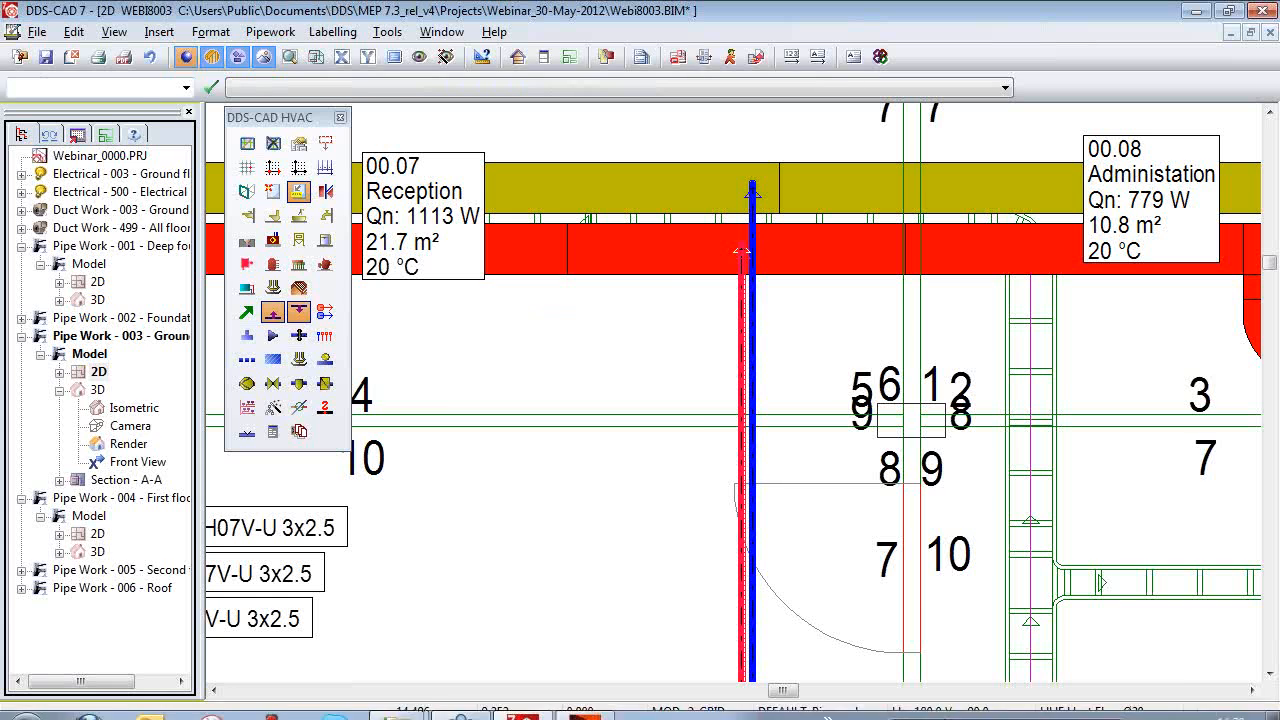
Render the ground floor in 3D and inspect where the new flow and return risers cross the ducts and cable ladder.
{"action": "mouse_move", "coordinate": [585, 700]}
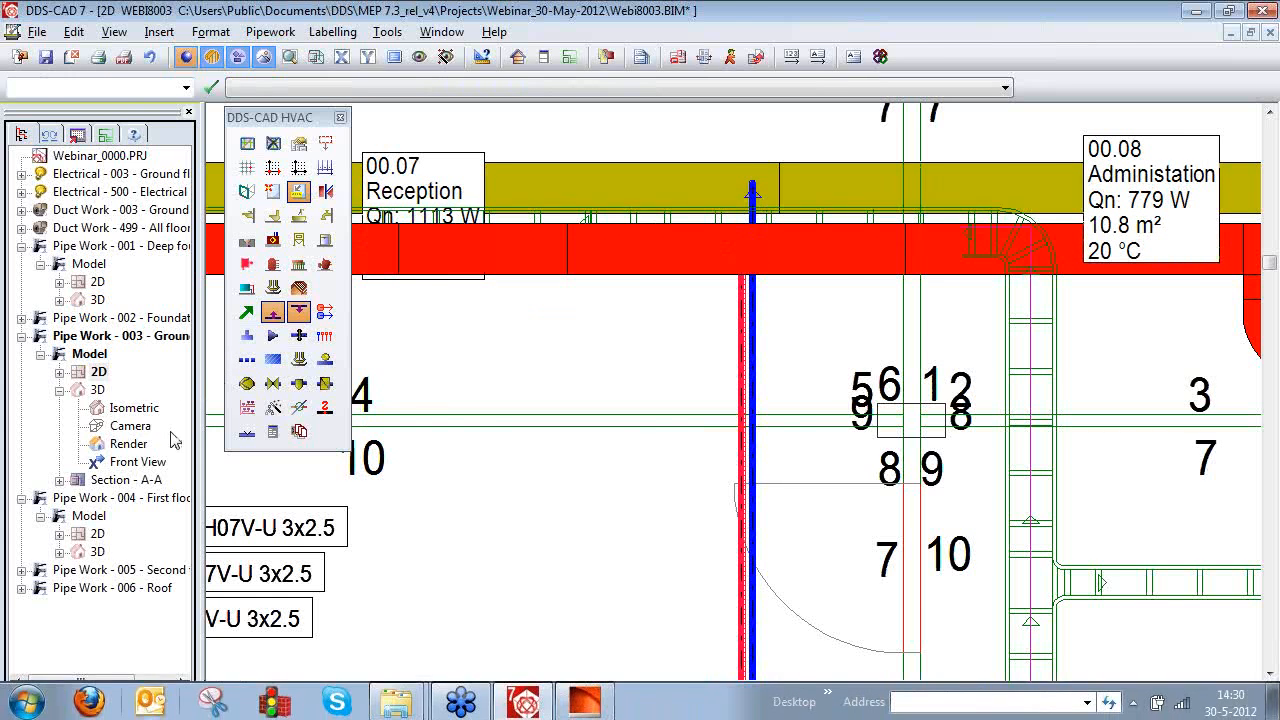
{"action": "left_click", "coordinate": [130, 444]}
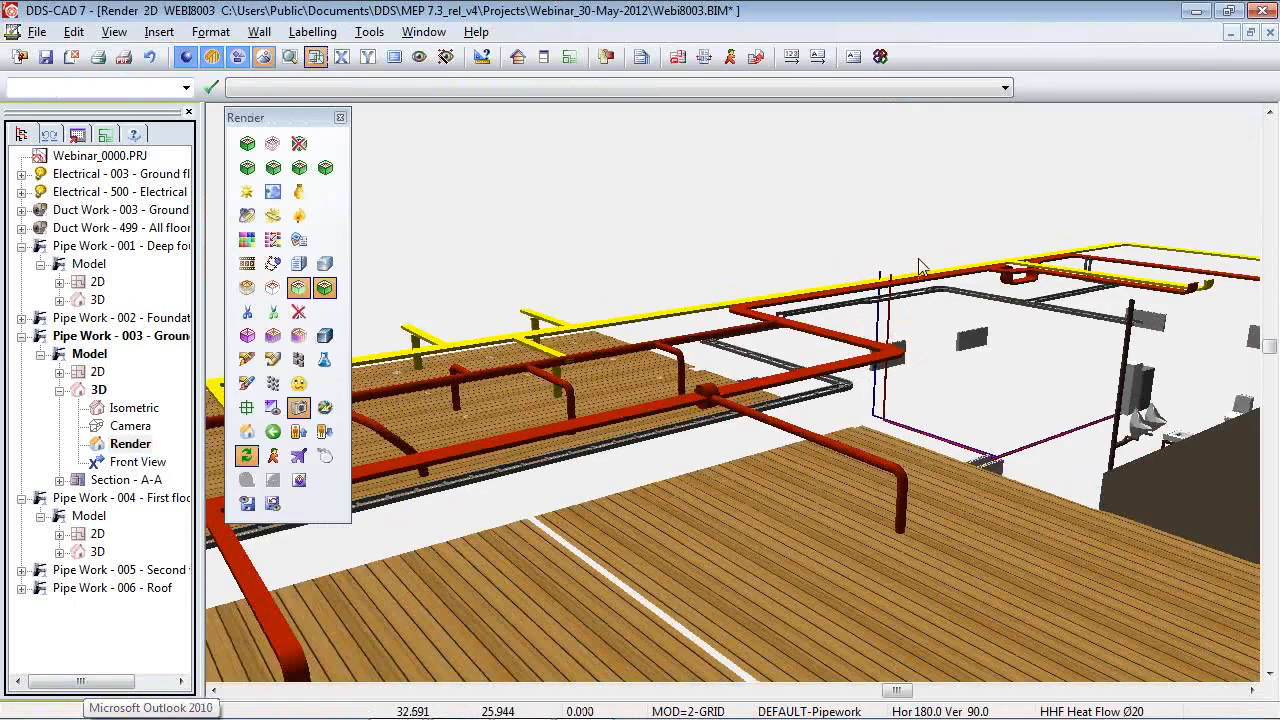
{"action": "scroll", "coordinate": [922, 267], "scroll_direction": "up", "scroll_amount": 8}
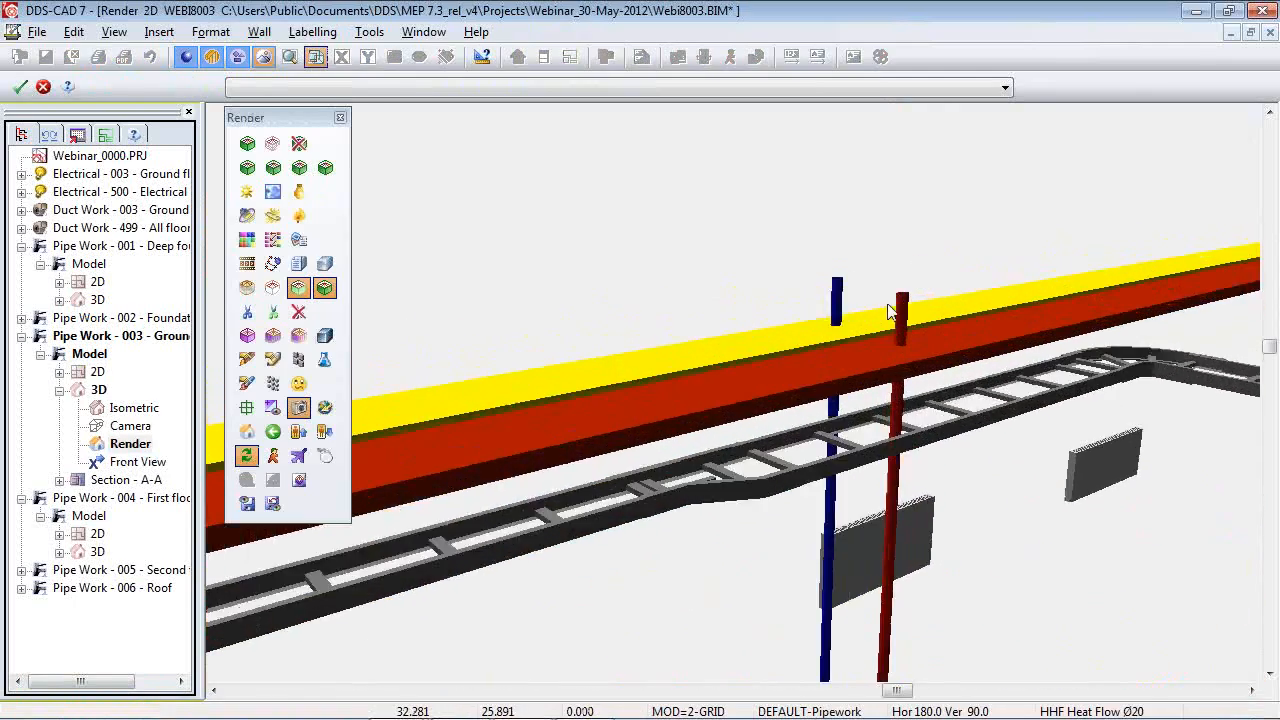
{"action": "scroll", "coordinate": [820, 320], "scroll_direction": "down", "scroll_amount": 5}
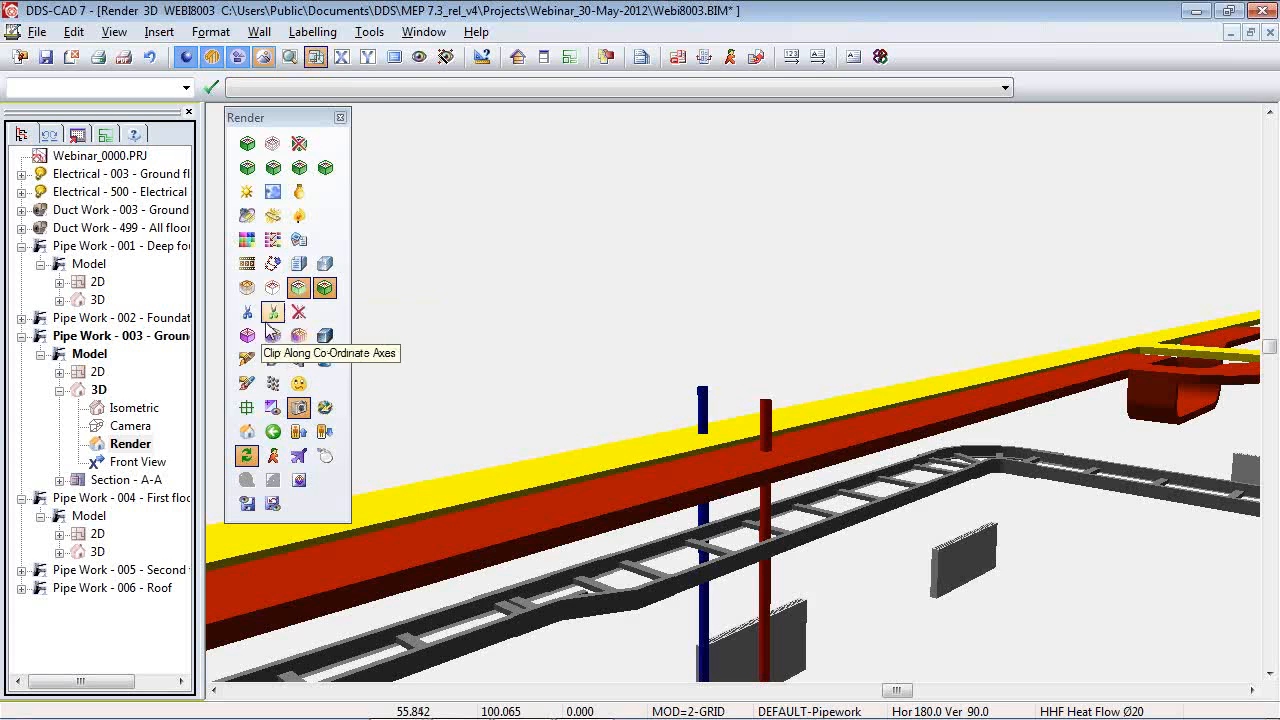
Clip the rendered model along the coordinate axes from two sides to isolate the area around the new risers and ducts.
{"action": "left_click", "coordinate": [276, 315]}
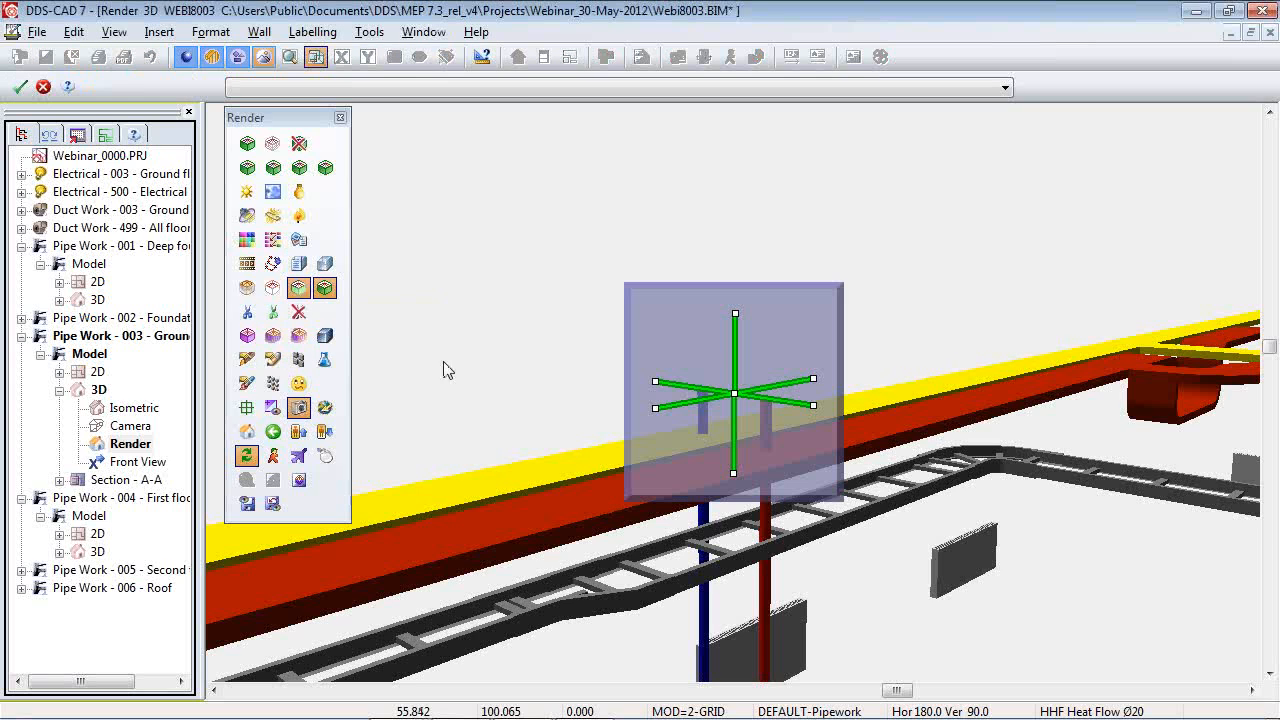
{"action": "left_click", "coordinate": [662, 408]}
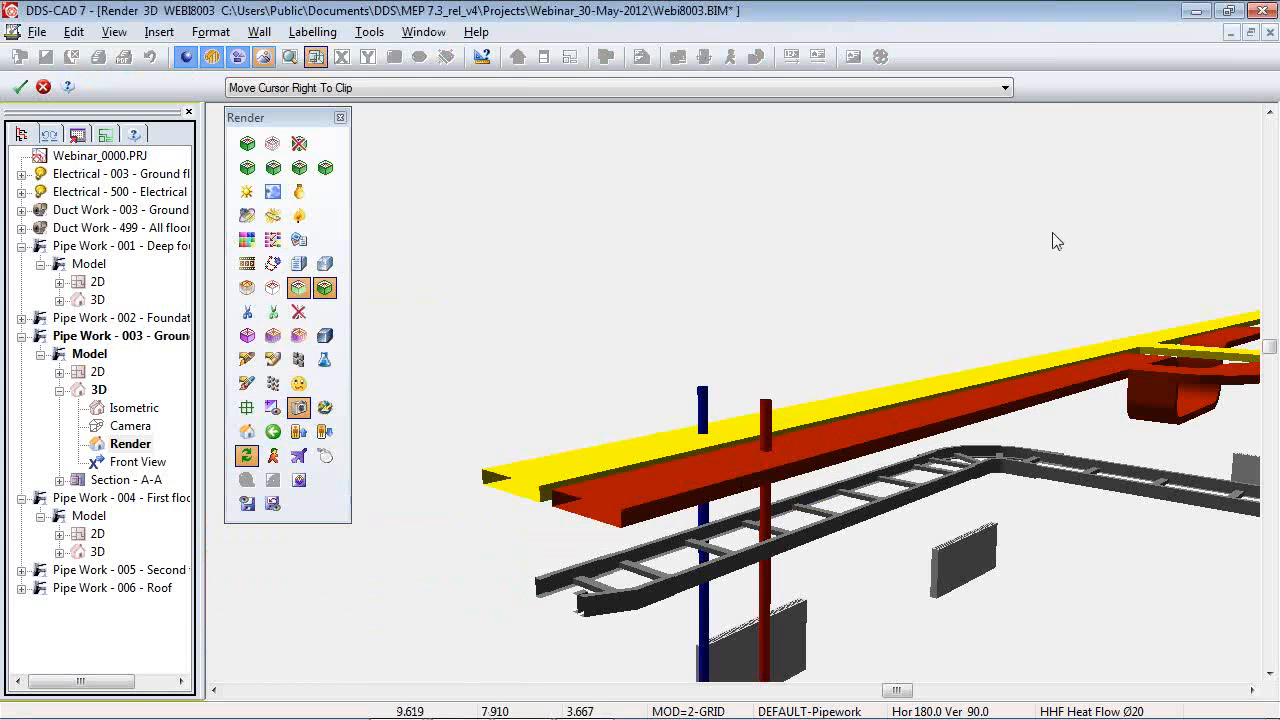
{"action": "left_click", "coordinate": [918, 297]}
{"action": "left_click_drag", "start_coordinate": [563, 390], "coordinate": [733, 322]}
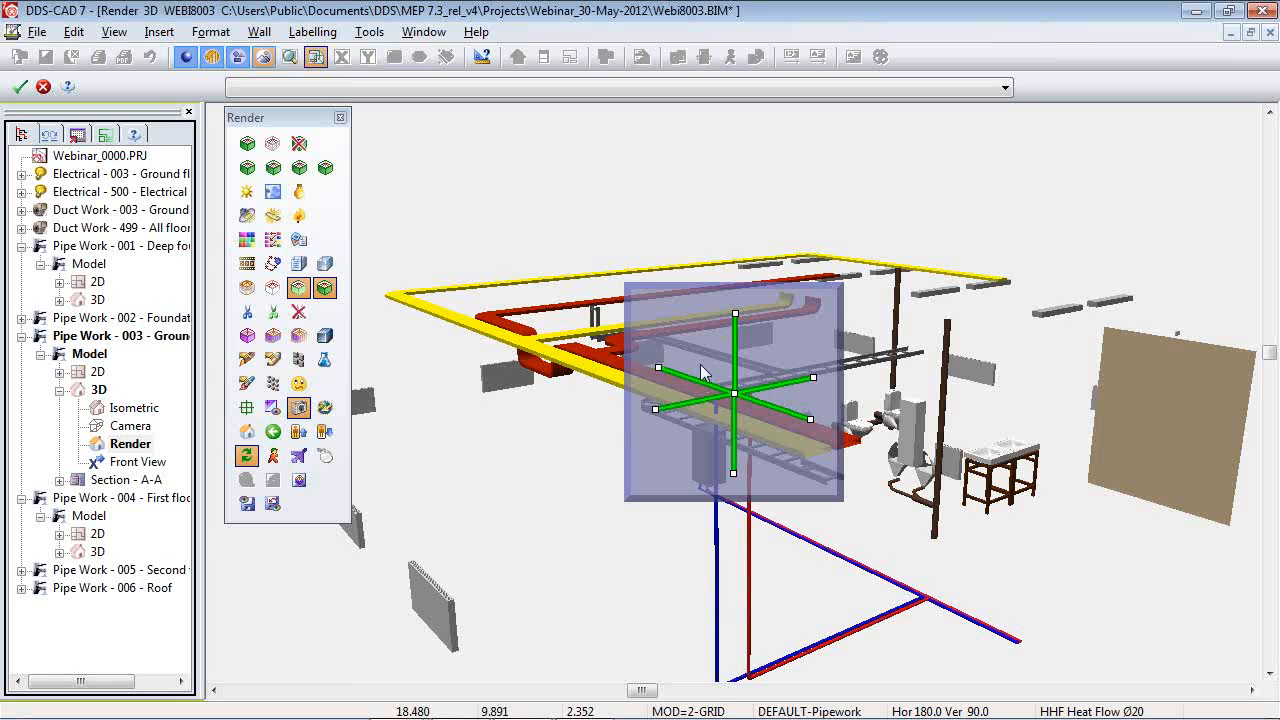
{"action": "left_click", "coordinate": [810, 419]}
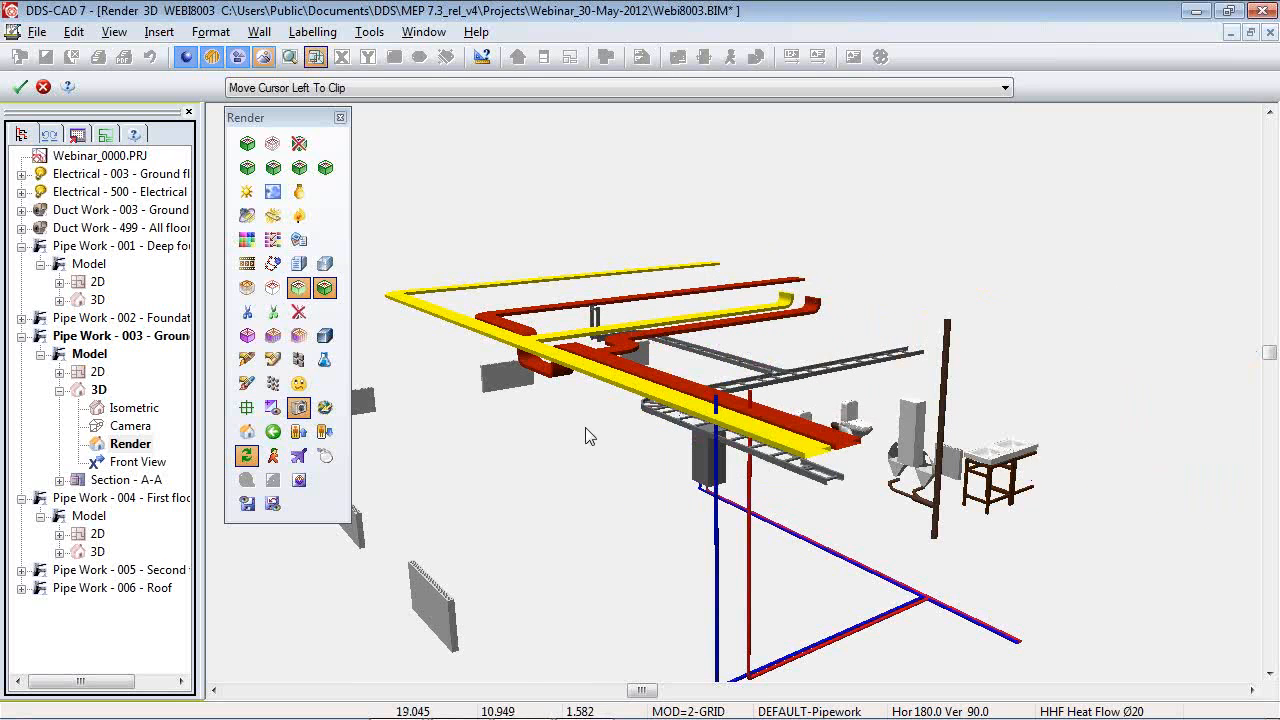
{"action": "left_click", "coordinate": [498, 448]}
{"action": "left_click_drag", "start_coordinate": [748, 445], "coordinate": [402, 450]}
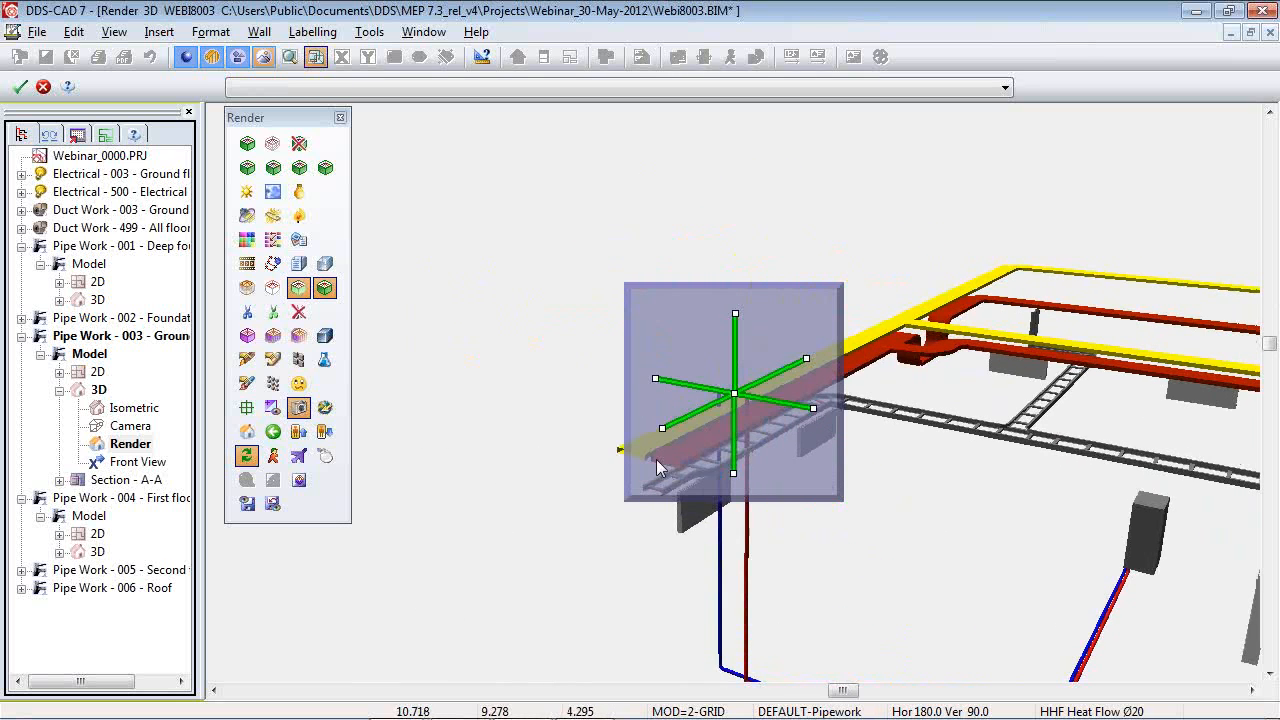
{"action": "left_click", "coordinate": [272, 314]}
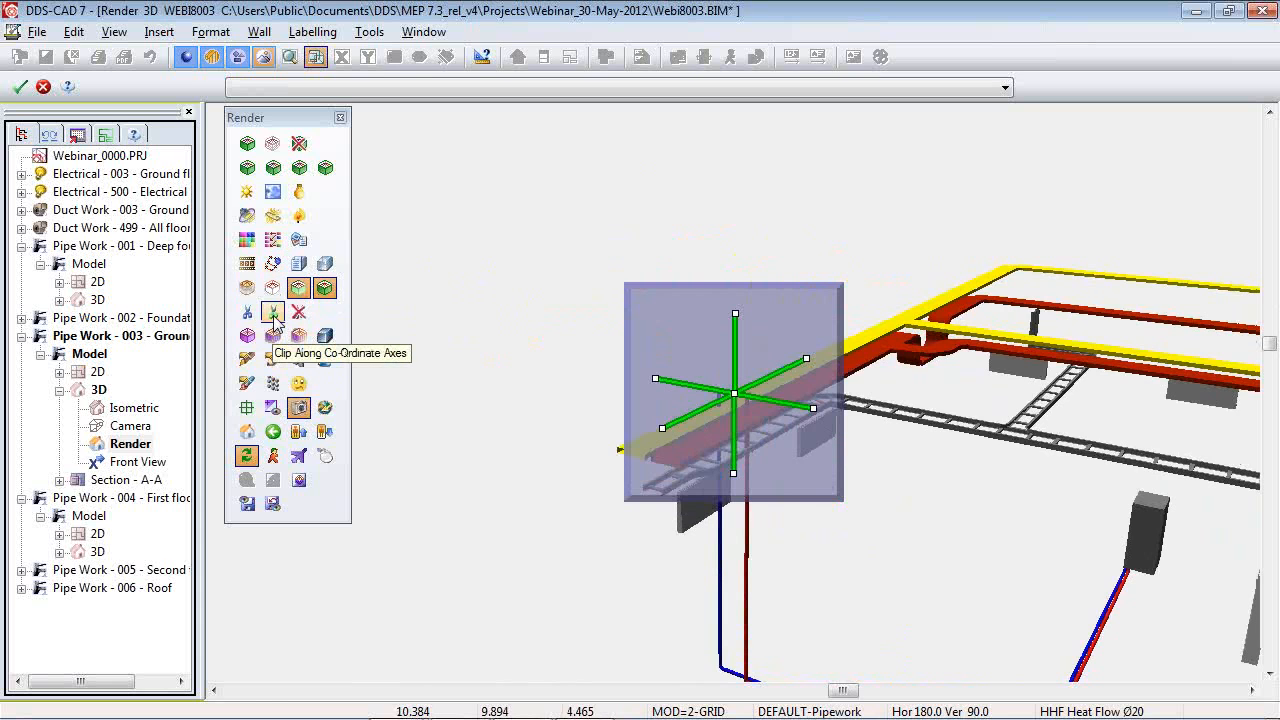
Update the 2D ground-floor pipe model with clash detection against pipes, ducts and ladders, and review the listed errors.
{"action": "left_click", "coordinate": [86, 372]}
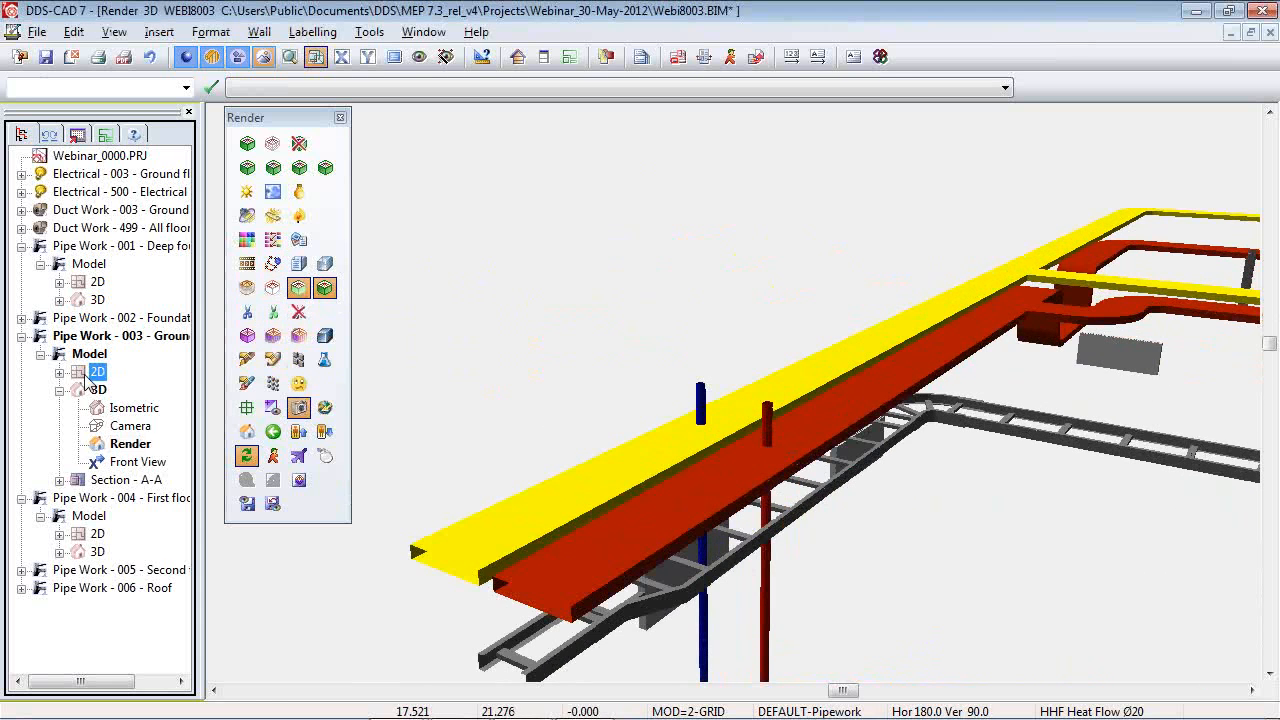
{"action": "double_click", "coordinate": [88, 373]}
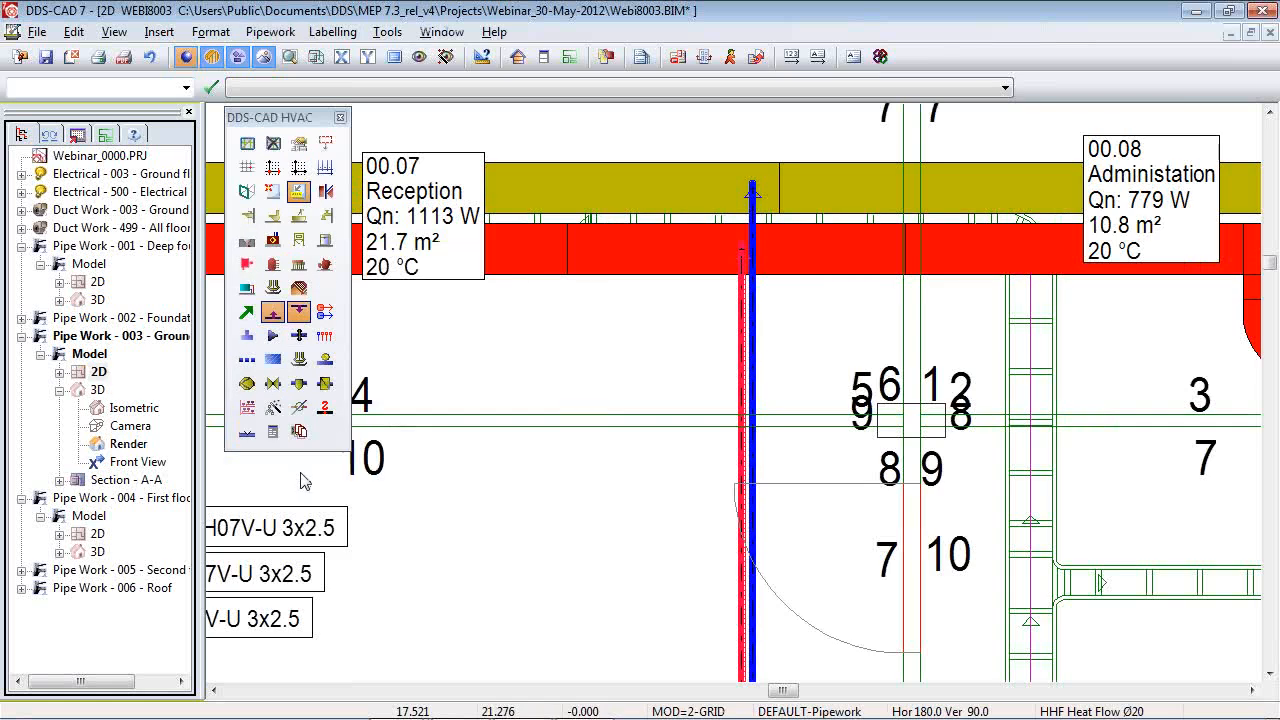
{"action": "left_click", "coordinate": [273, 409]}
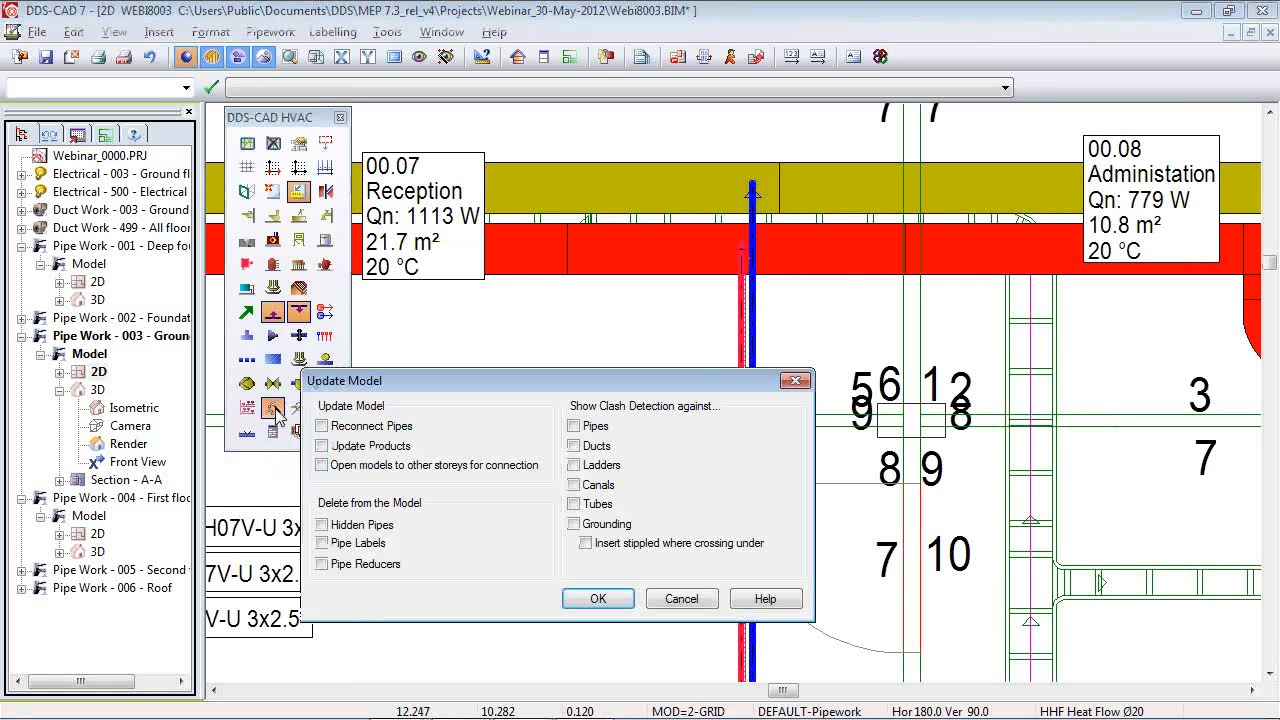
{"action": "left_click", "coordinate": [594, 426]}
{"action": "left_click", "coordinate": [597, 446]}
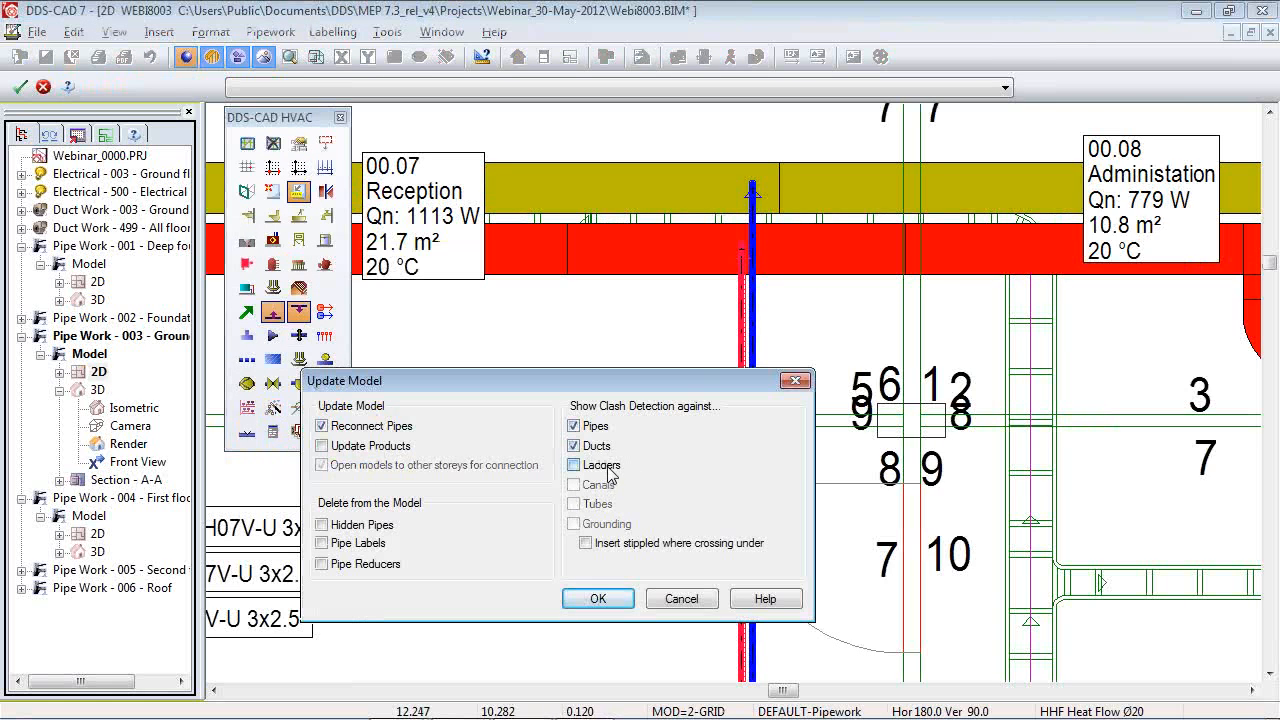
{"action": "left_click", "coordinate": [600, 466]}
{"action": "left_click", "coordinate": [614, 606]}
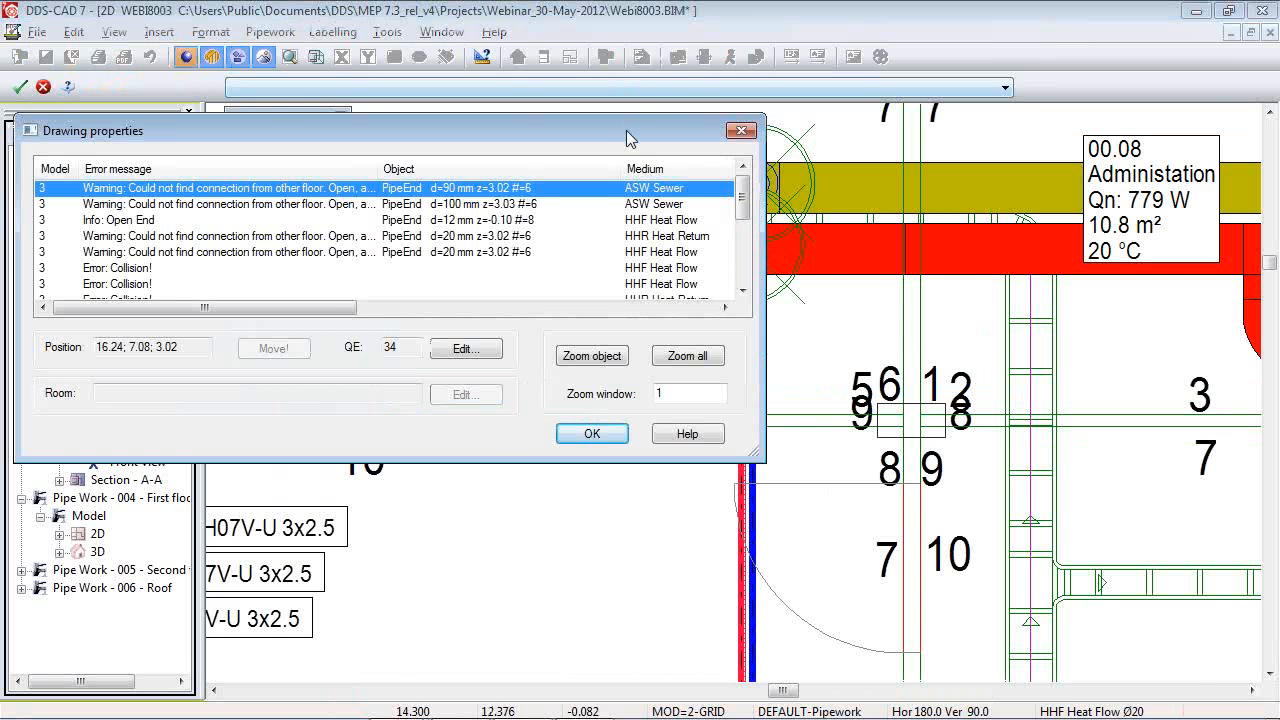
{"action": "left_click_drag", "start_coordinate": [630, 140], "coordinate": [445, 150]}
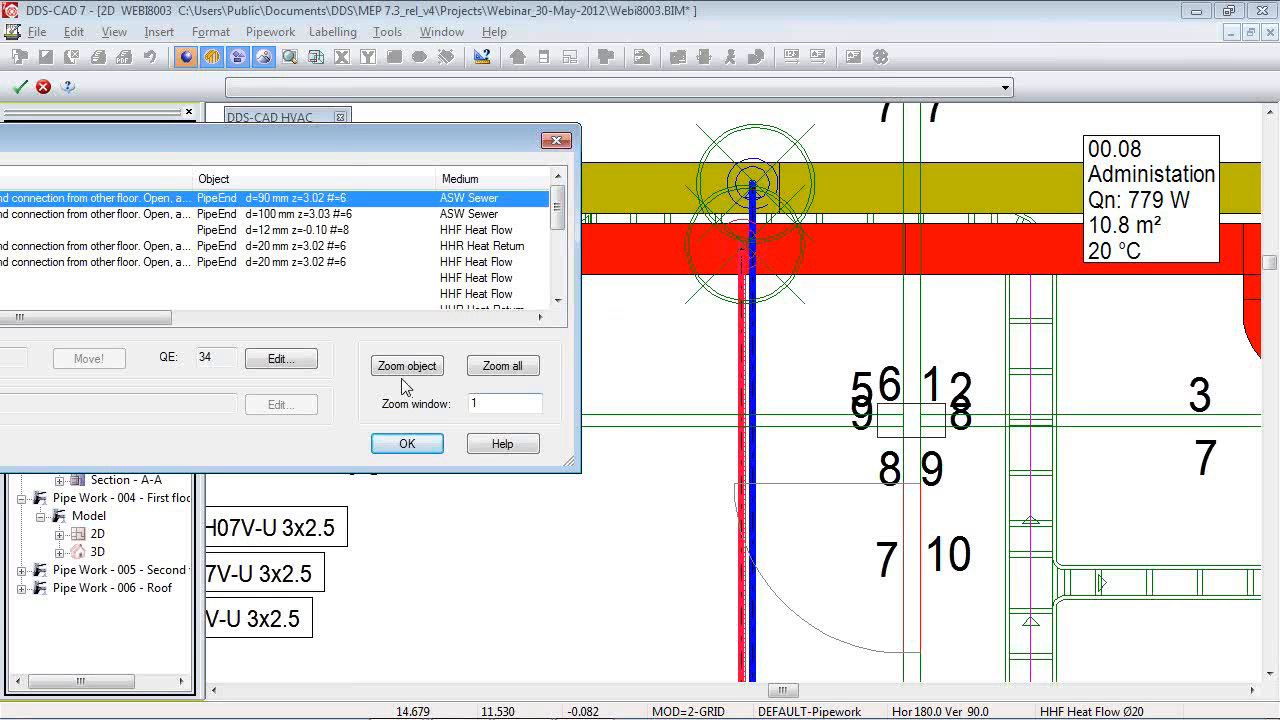
{"action": "left_click", "coordinate": [407, 443]}
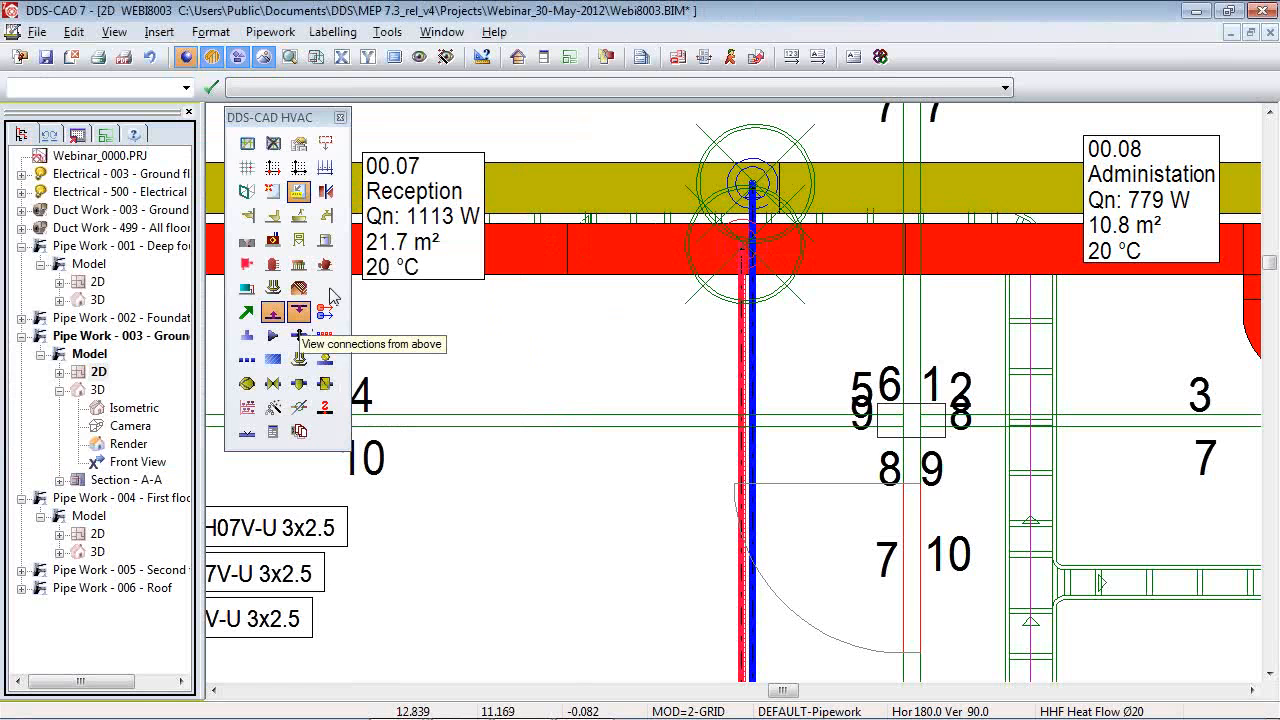
Return to the rendered model and add a BIM Collaboration Format topic titled "first issue".
{"action": "left_click", "coordinate": [264, 56]}
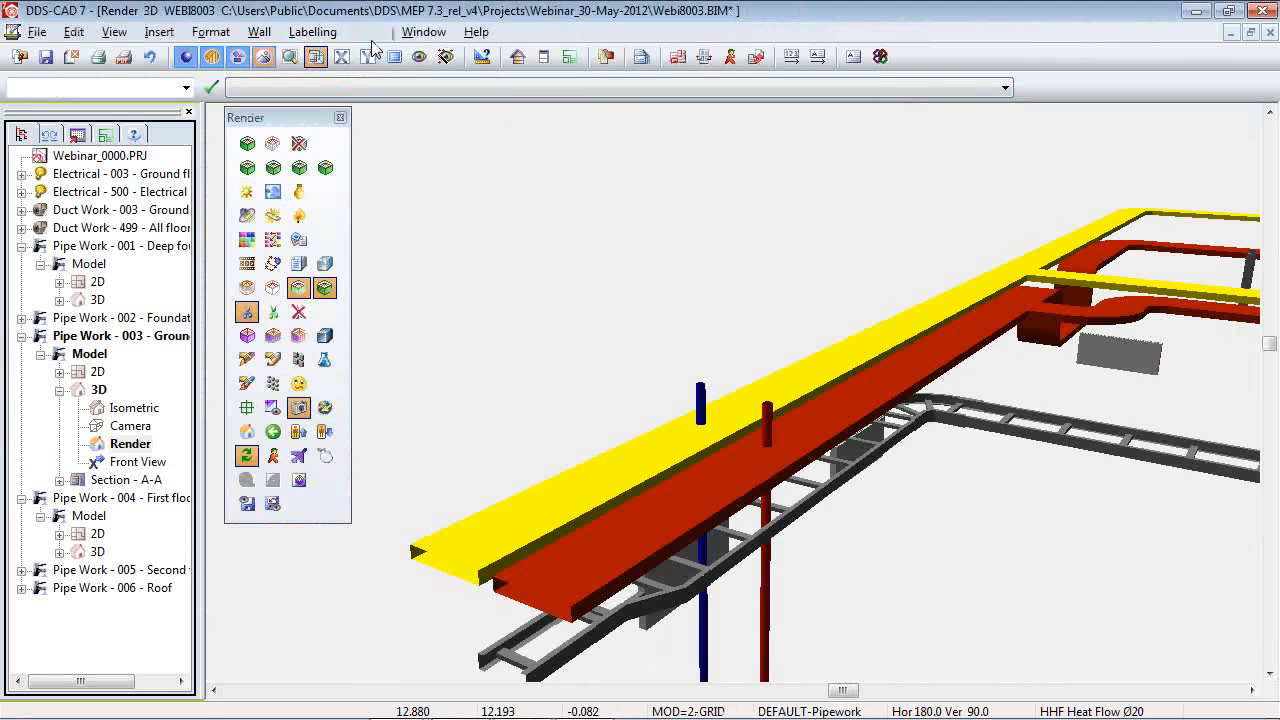
{"action": "left_click", "coordinate": [369, 32]}
{"action": "left_click", "coordinate": [465, 226]}
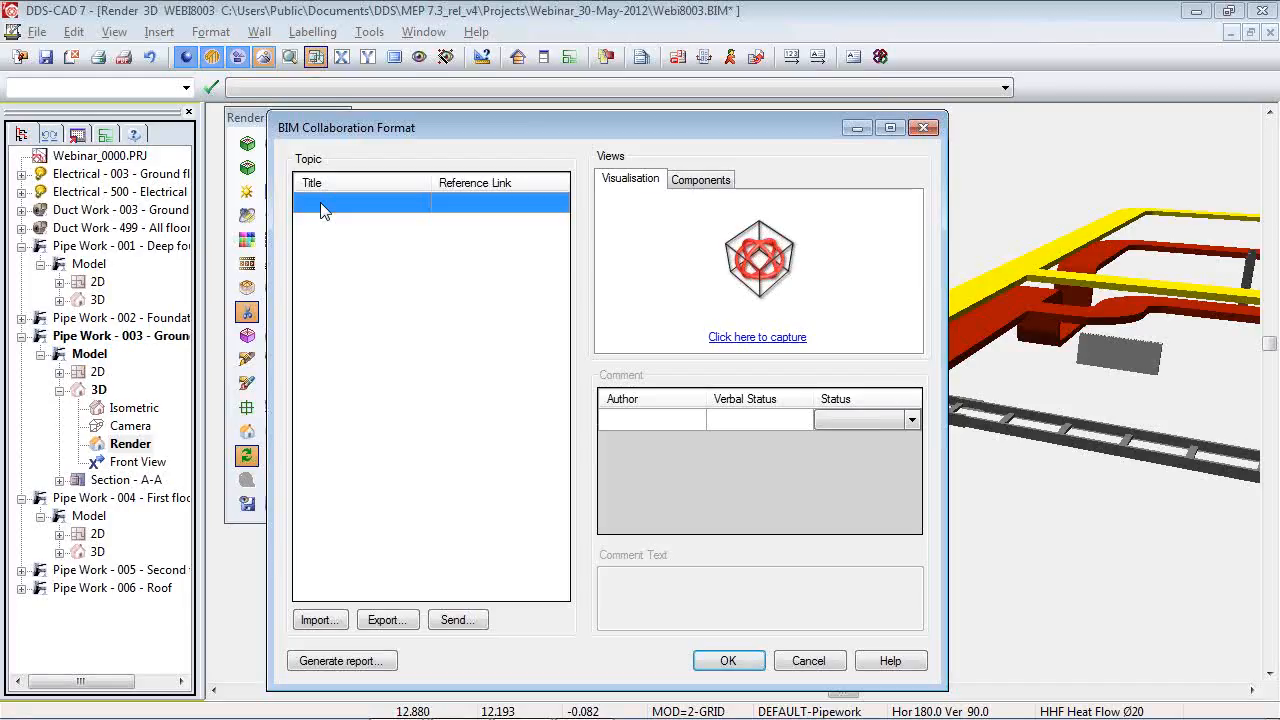
{"action": "left_click", "coordinate": [320, 202]}
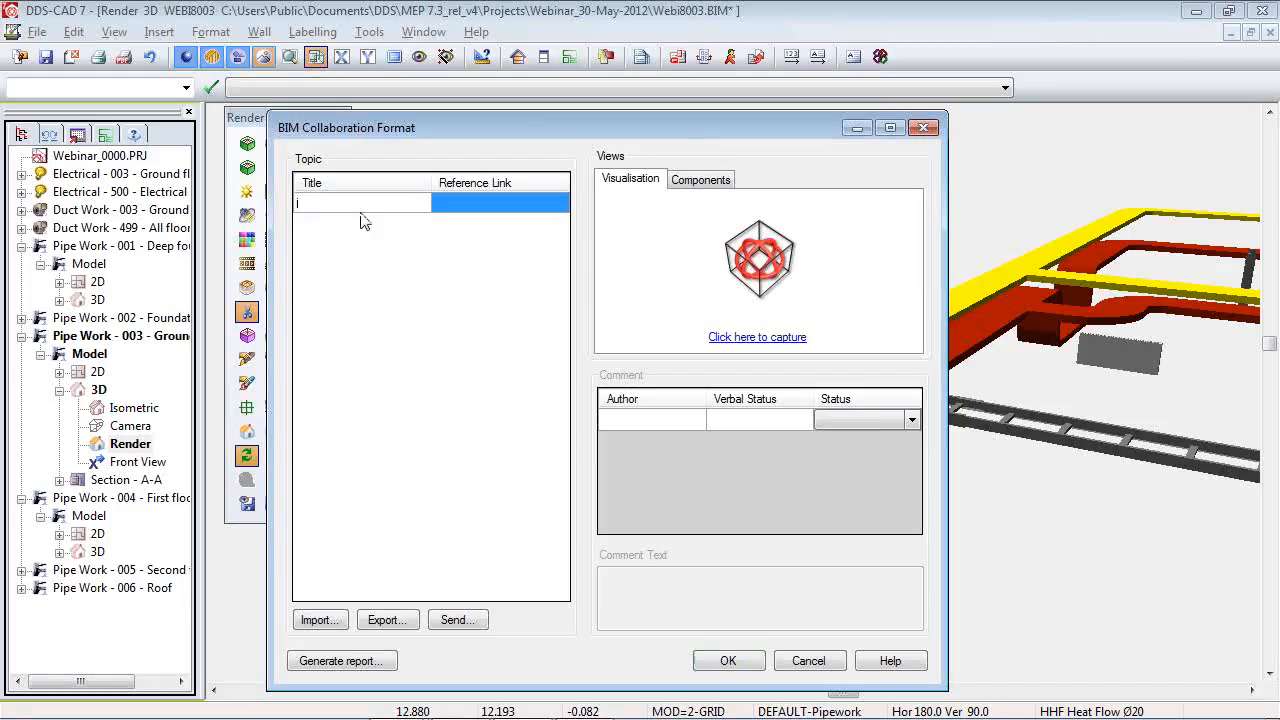
{"action": "type", "text": "first issue"}
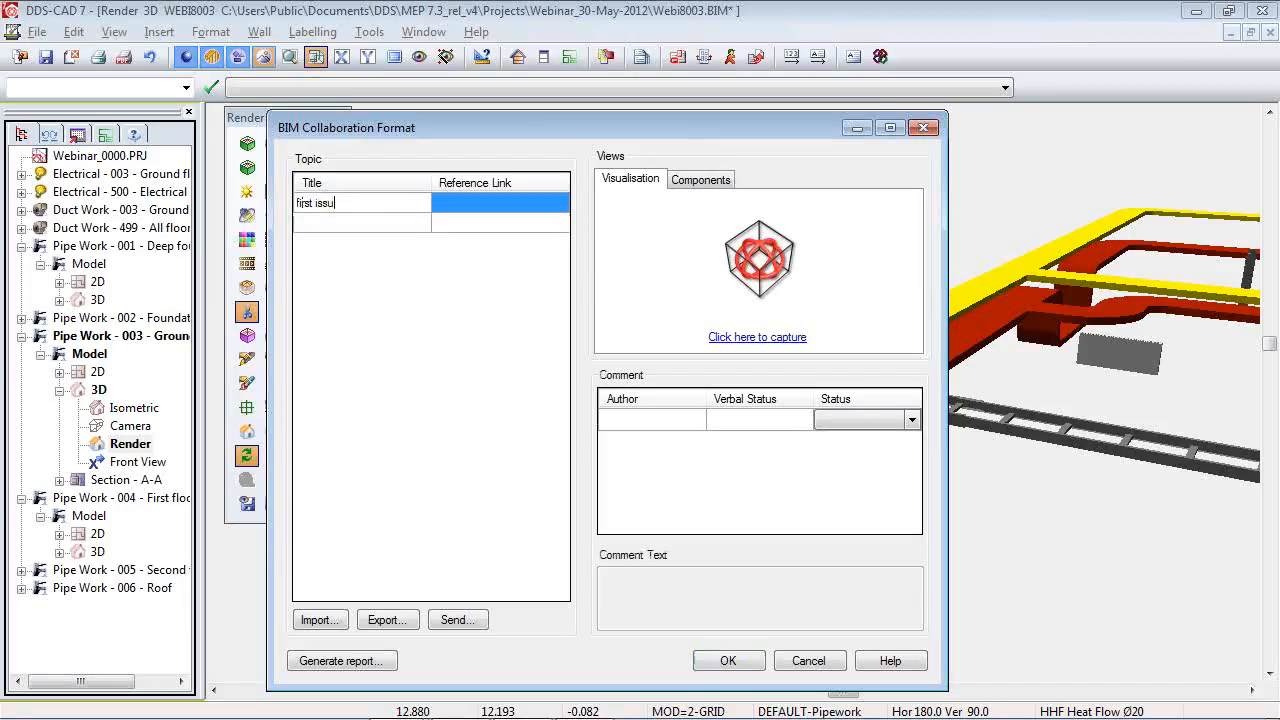
Capture the current 3D view as the visualisation of the "first issue" topic and close the BIM Collaboration Format dialog.
{"action": "left_click", "coordinate": [768, 336]}
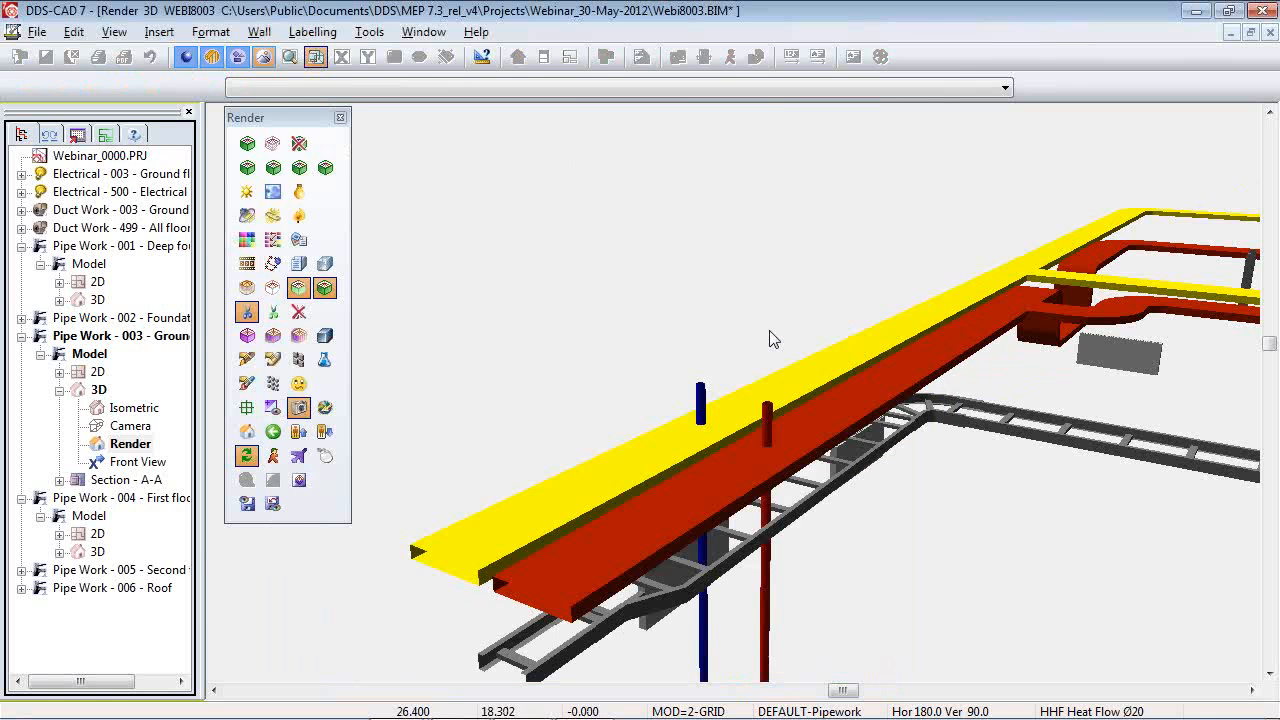
{"action": "key", "text": "Return"}
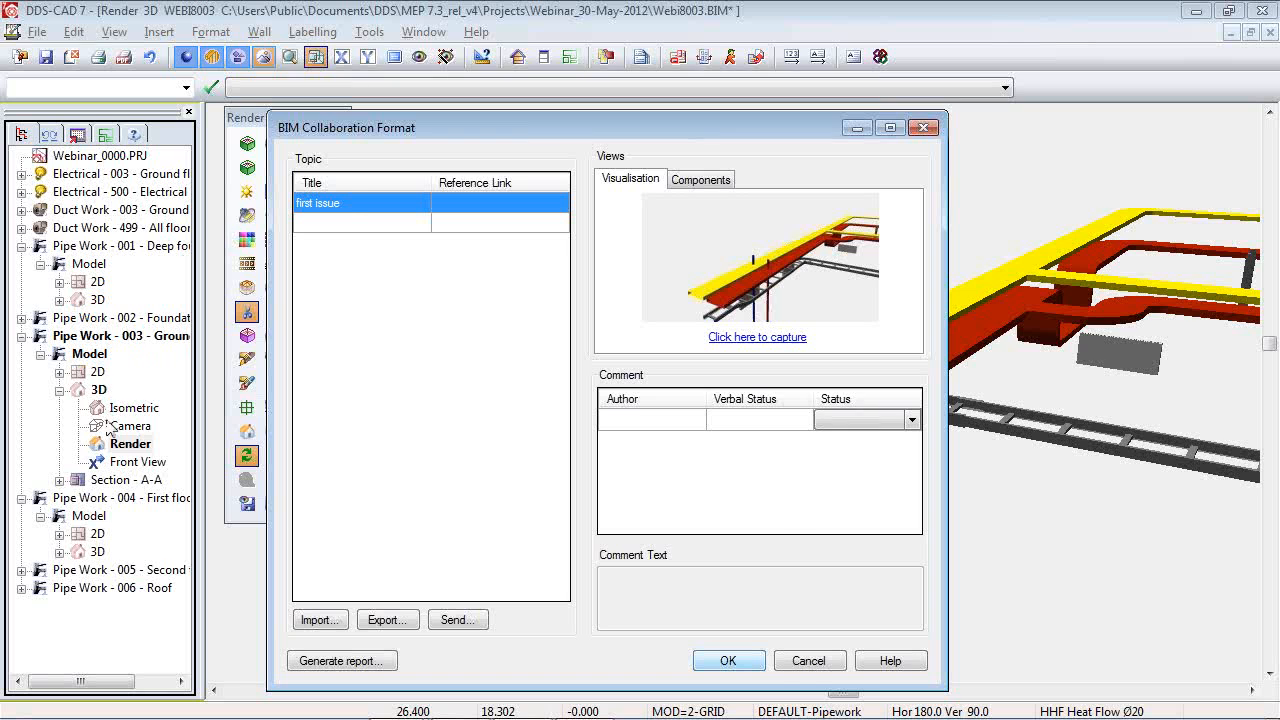
{"action": "left_click", "coordinate": [809, 670]}
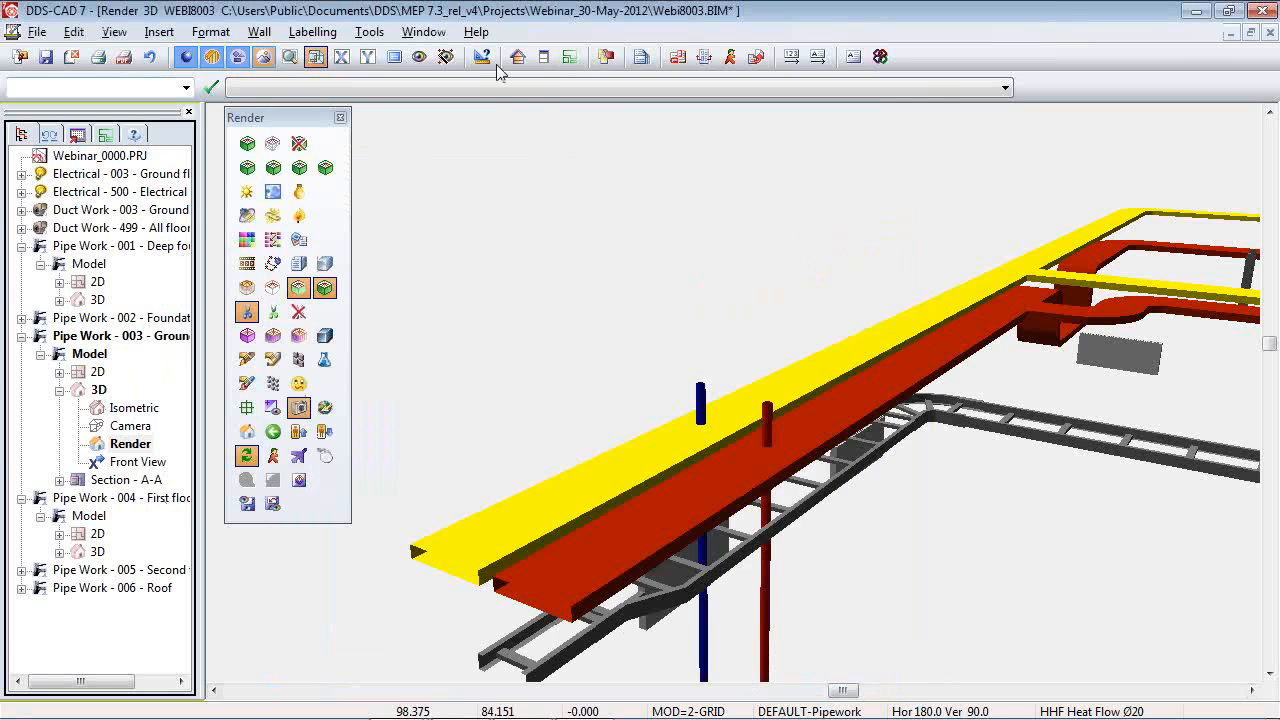
Remove the clipping planes and restore the clash viewpoint from the captured image of the "first issue" topic.
{"action": "left_click", "coordinate": [298, 314]}
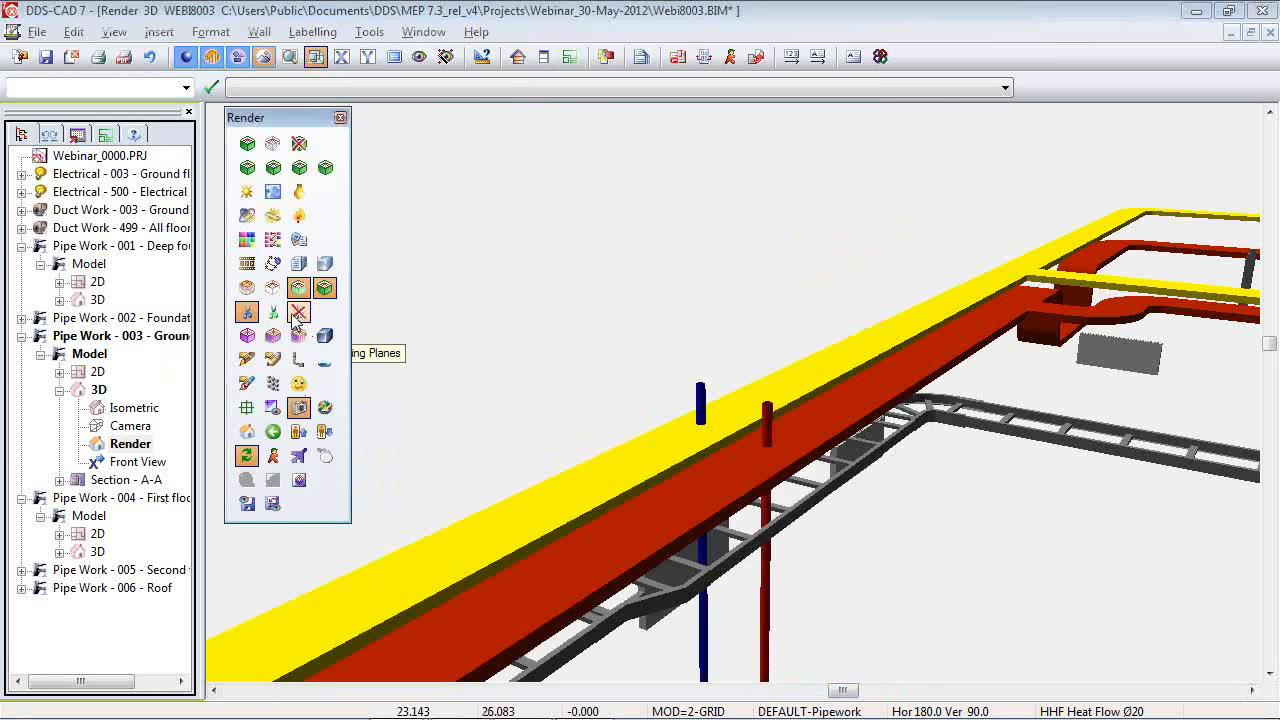
{"action": "left_click_drag", "start_coordinate": [752, 366], "coordinate": [440, 585]}
{"action": "left_click", "coordinate": [374, 36]}
{"action": "left_click", "coordinate": [440, 226]}
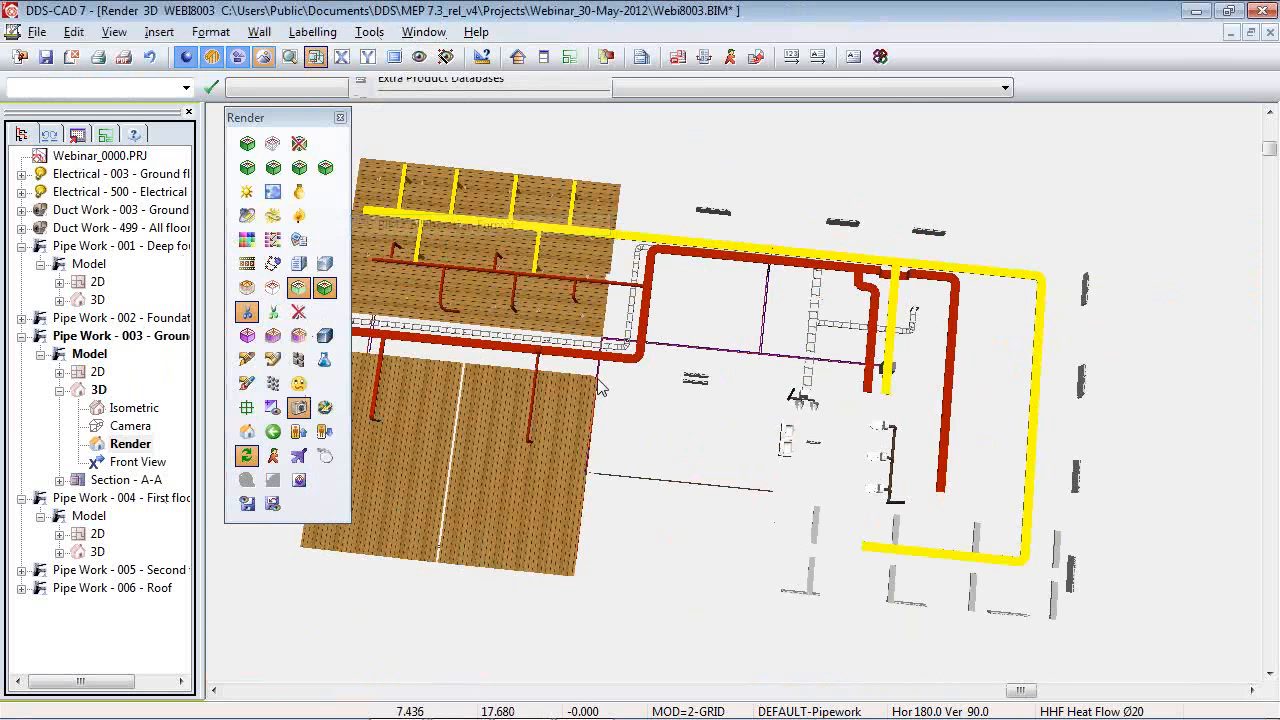
{"action": "left_click", "coordinate": [729, 278]}
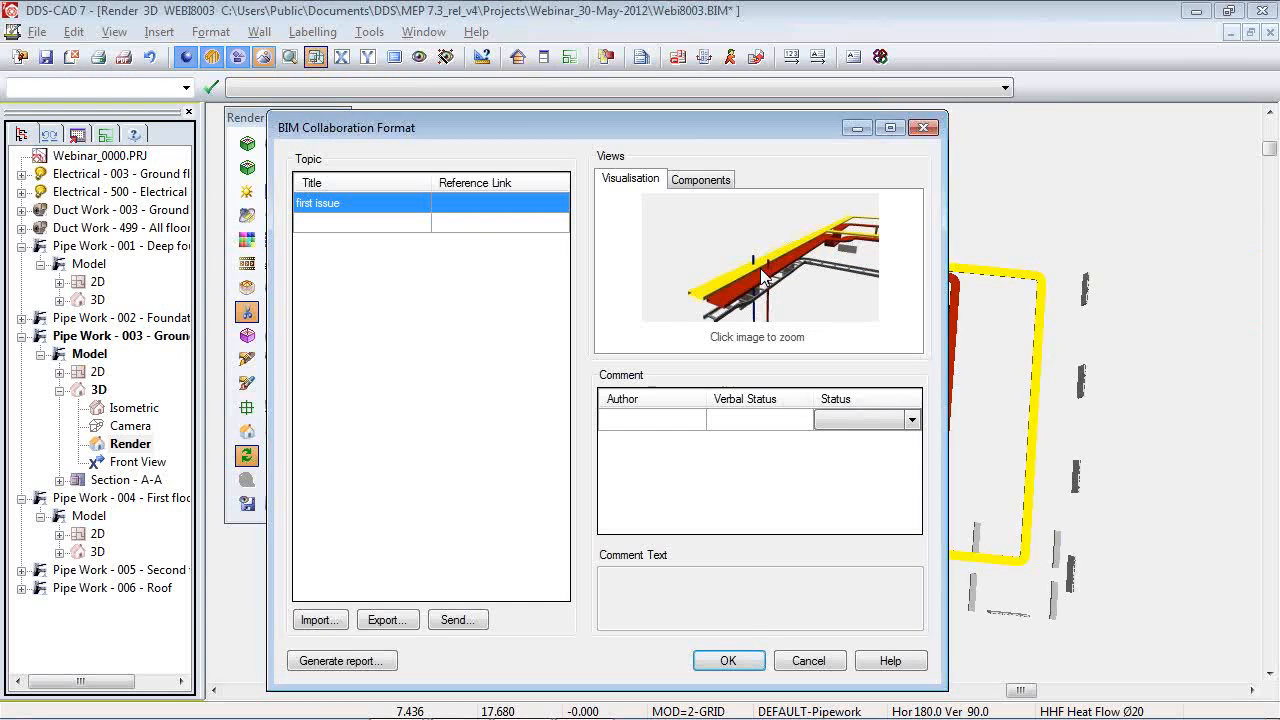
{"action": "left_click", "coordinate": [728, 660]}
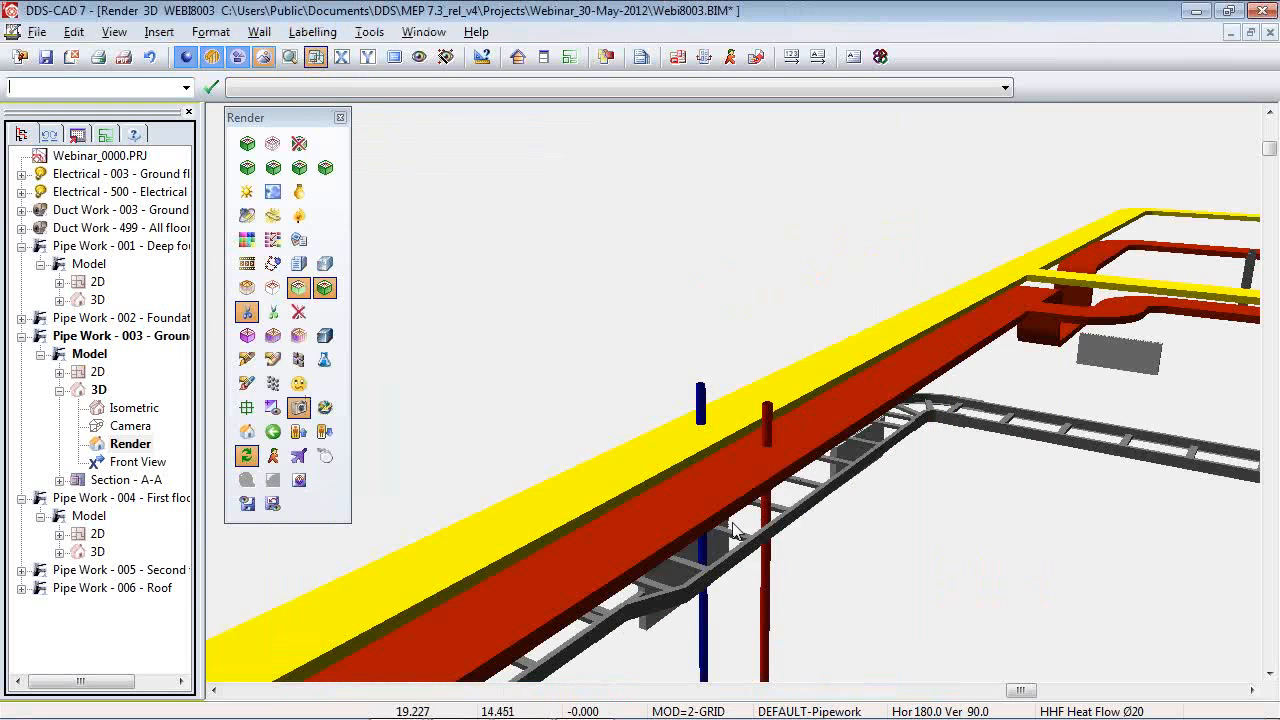
Inspect the risers crossing the ducts up close and save all open files.
{"action": "left_click_drag", "start_coordinate": [800, 549], "coordinate": [753, 497]}
{"action": "scroll", "coordinate": [753, 497], "scroll_direction": "up", "scroll_amount": 2}
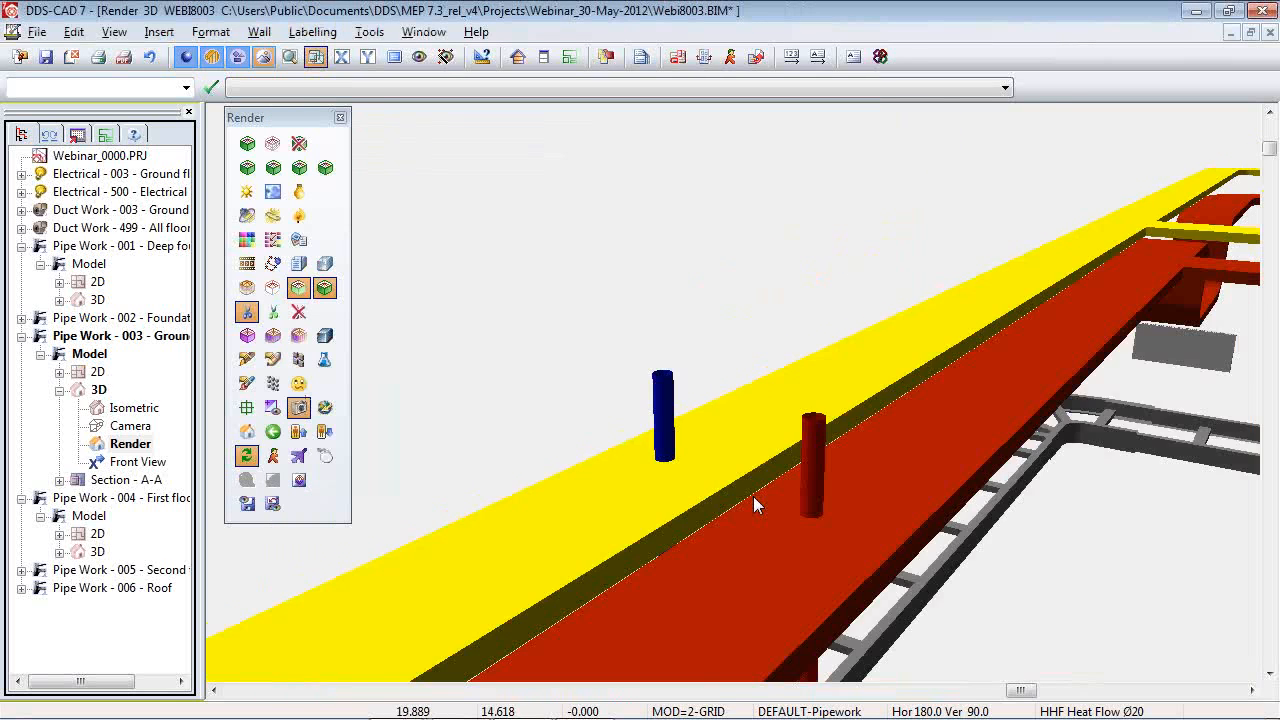
{"action": "scroll", "coordinate": [745, 258], "scroll_direction": "down", "scroll_amount": 3}
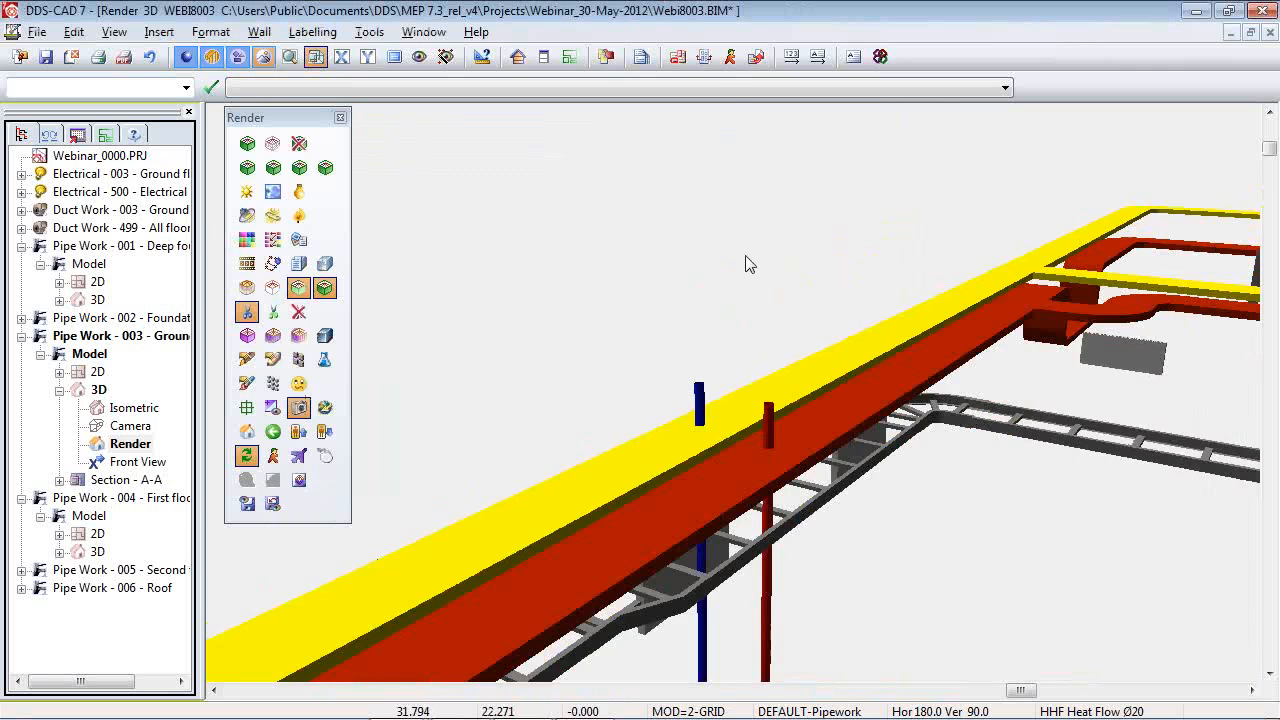
{"action": "left_click", "coordinate": [36, 32]}
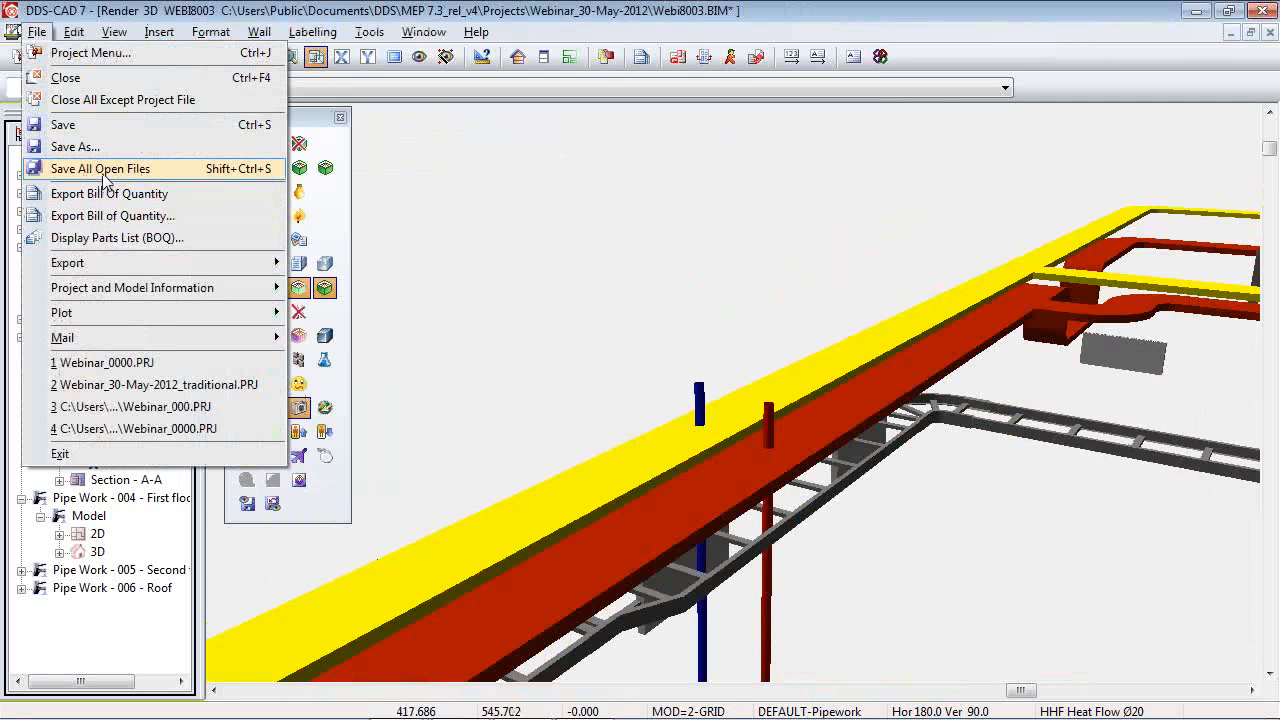
{"action": "left_click", "coordinate": [103, 170]}
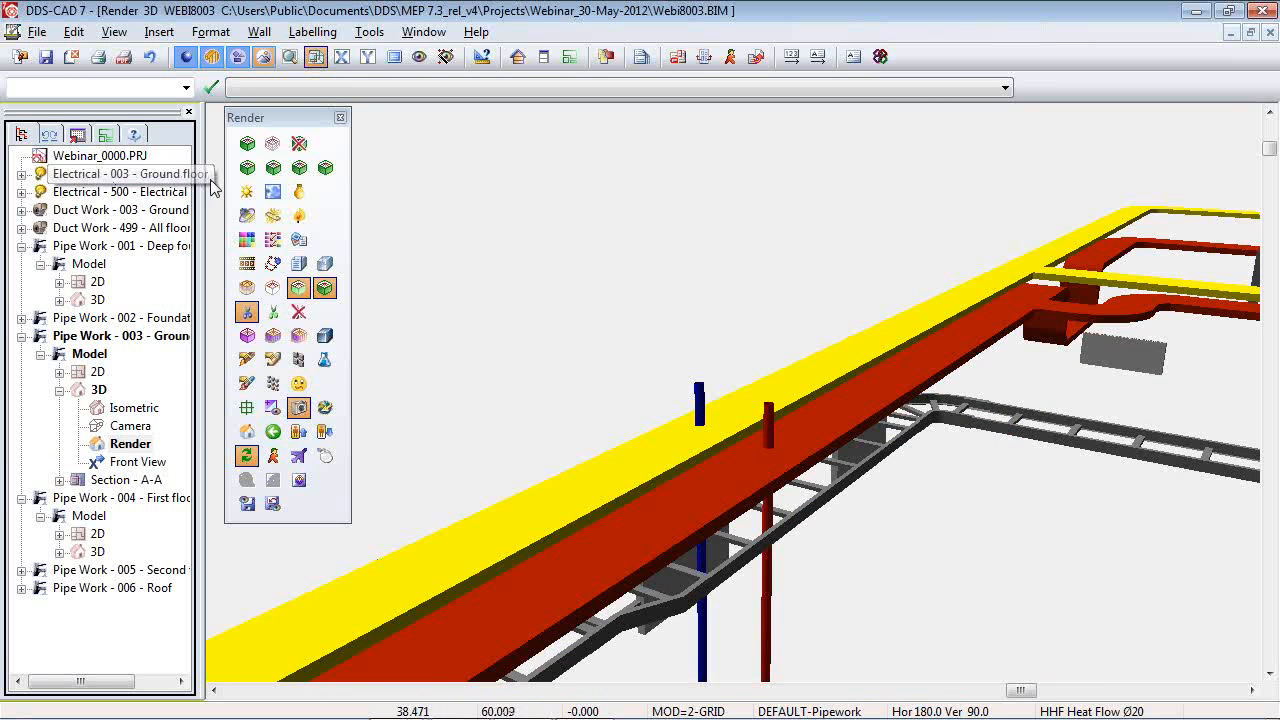
Look over the export formats available for the model, including IFC, and leave without exporting.
{"action": "left_click", "coordinate": [40, 33]}
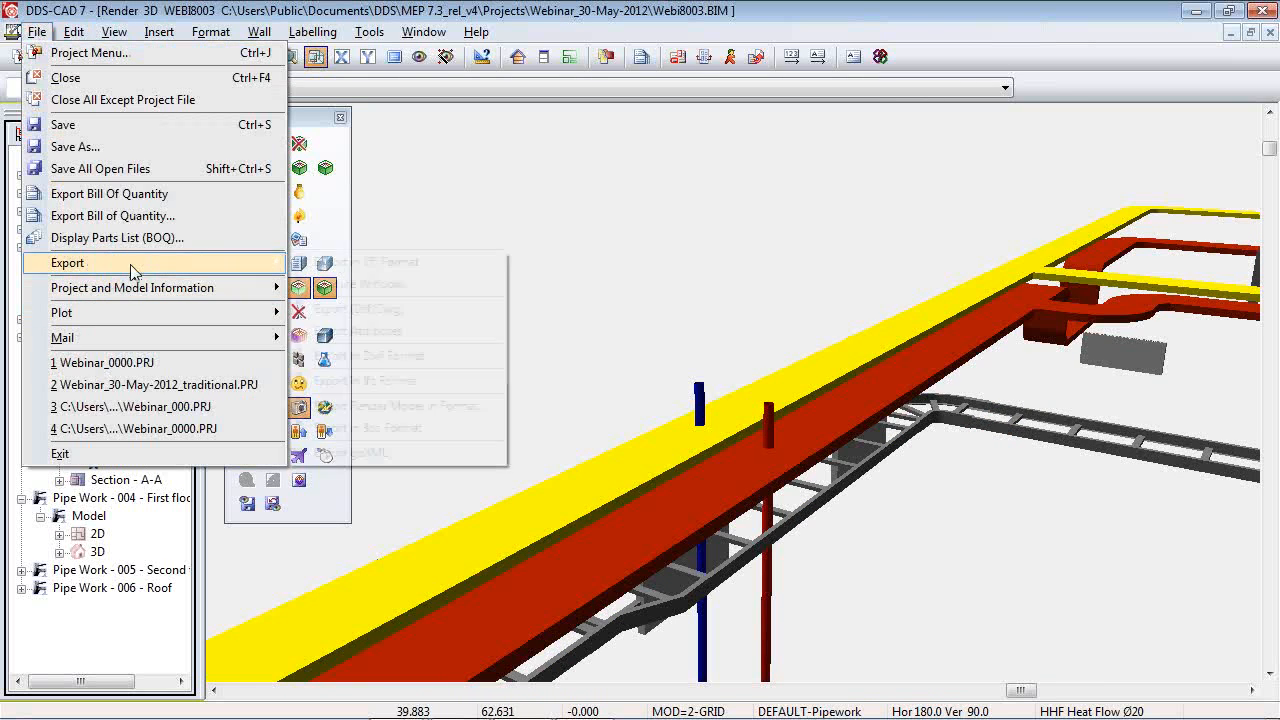
{"action": "mouse_move", "coordinate": [130, 264]}
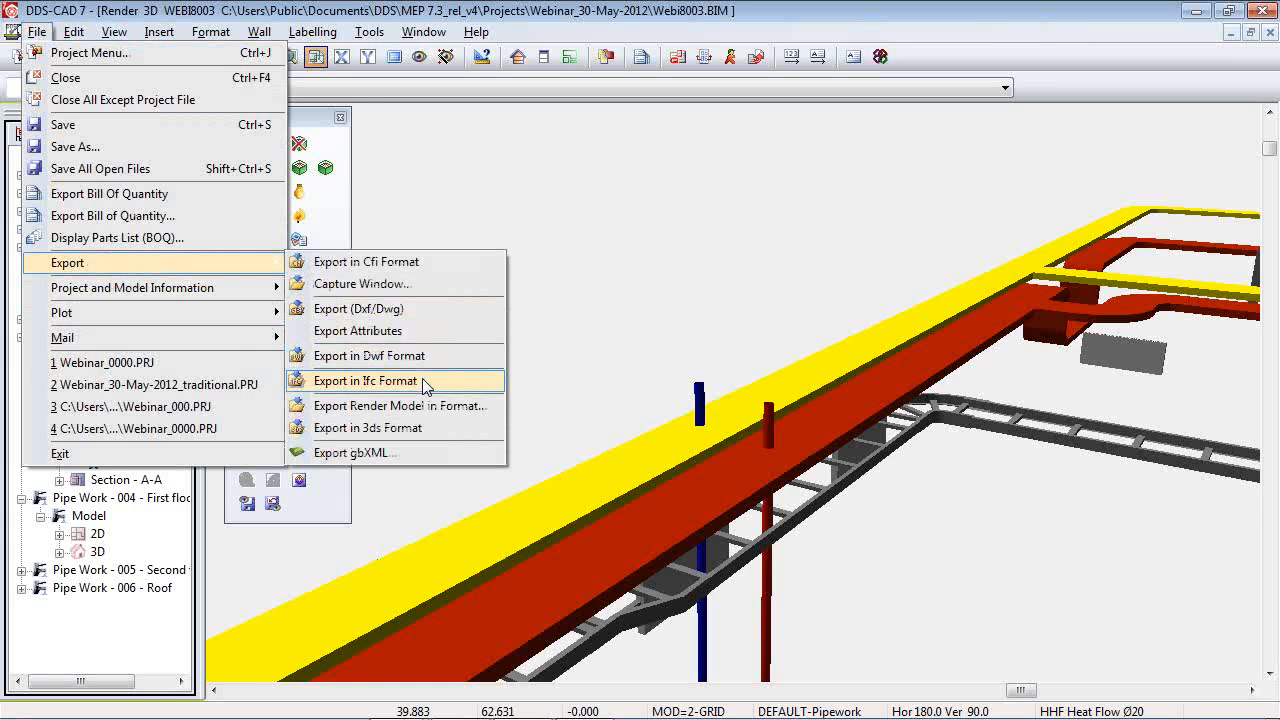
{"action": "left_click", "coordinate": [669, 350]}
Produce a high-quality rendered image of the ground-floor ducts, cable ladders and heating risers.
{"action": "scroll", "coordinate": [636, 294], "scroll_direction": "down", "scroll_amount": 4}
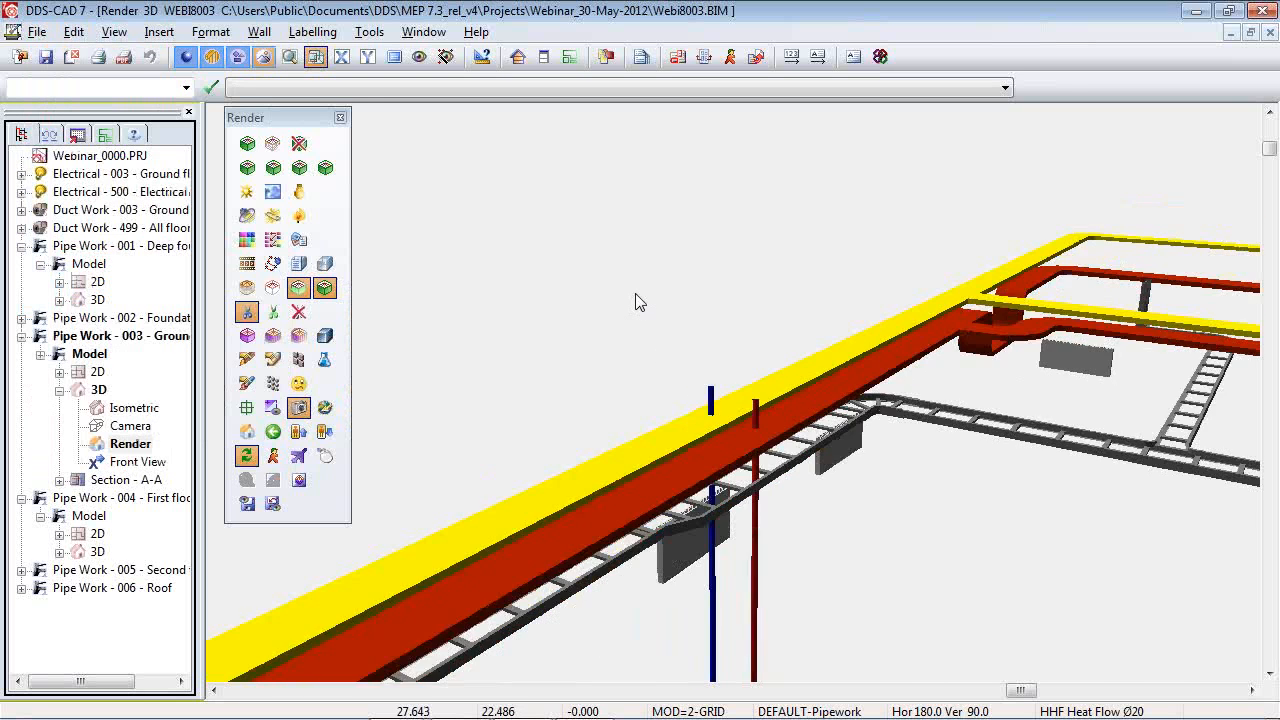
{"action": "scroll", "coordinate": [636, 294], "scroll_direction": "down", "scroll_amount": 1}
{"action": "left_click_drag", "start_coordinate": [802, 361], "coordinate": [757, 328]}
{"action": "scroll", "coordinate": [703, 326], "scroll_direction": "down", "scroll_amount": 2}
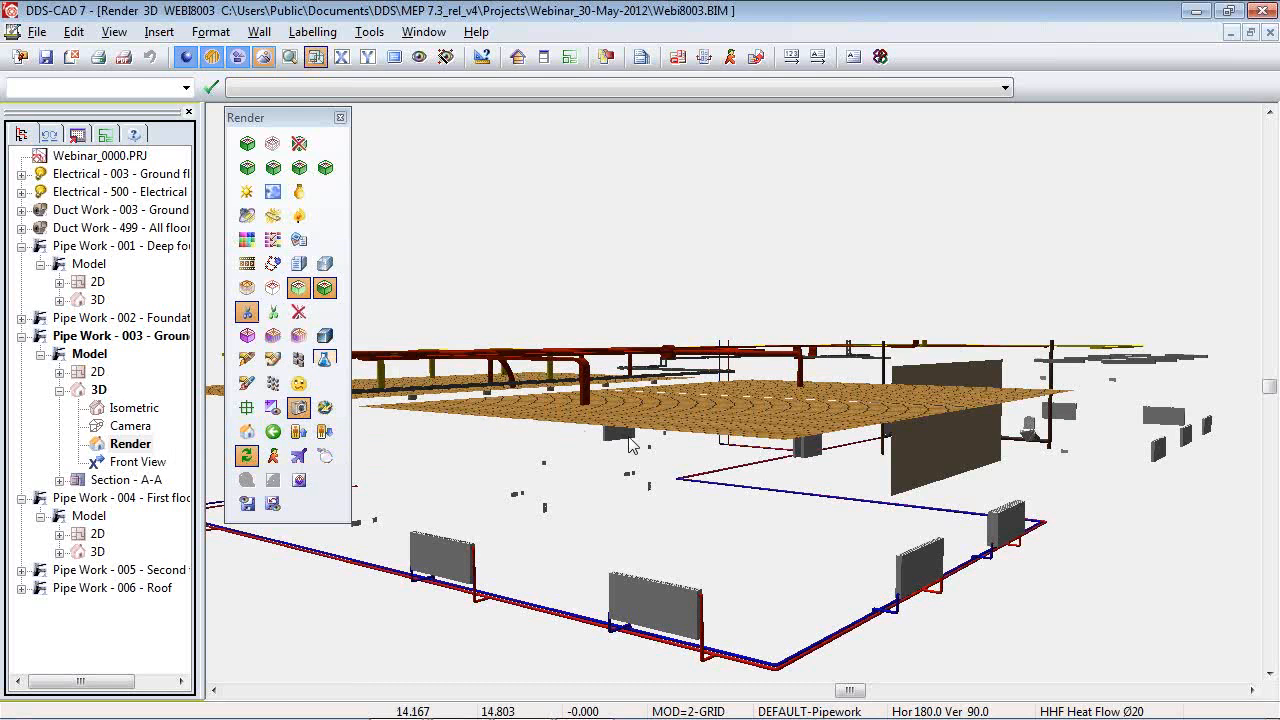
{"action": "scroll", "coordinate": [650, 430], "scroll_direction": "down", "scroll_amount": 3}
{"action": "middle_click_drag", "start_coordinate": [794, 351], "coordinate": [548, 474]}
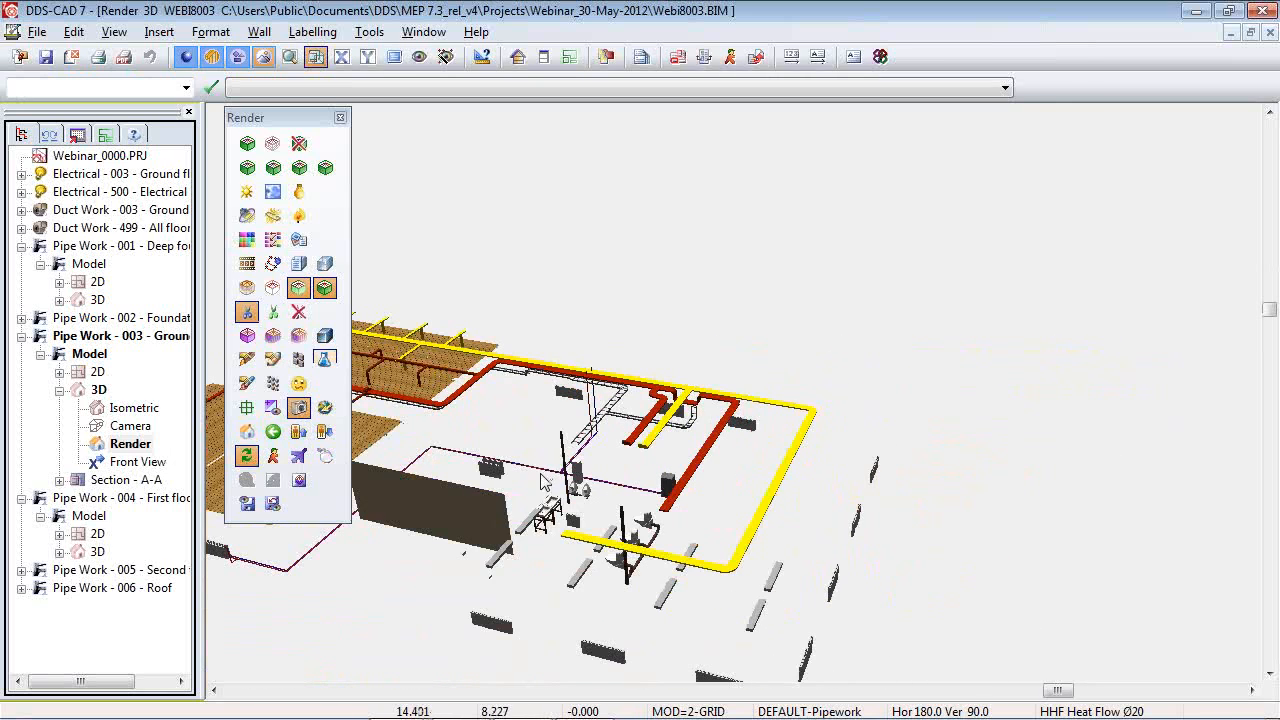
{"action": "left_click_drag", "start_coordinate": [543, 482], "coordinate": [766, 382]}
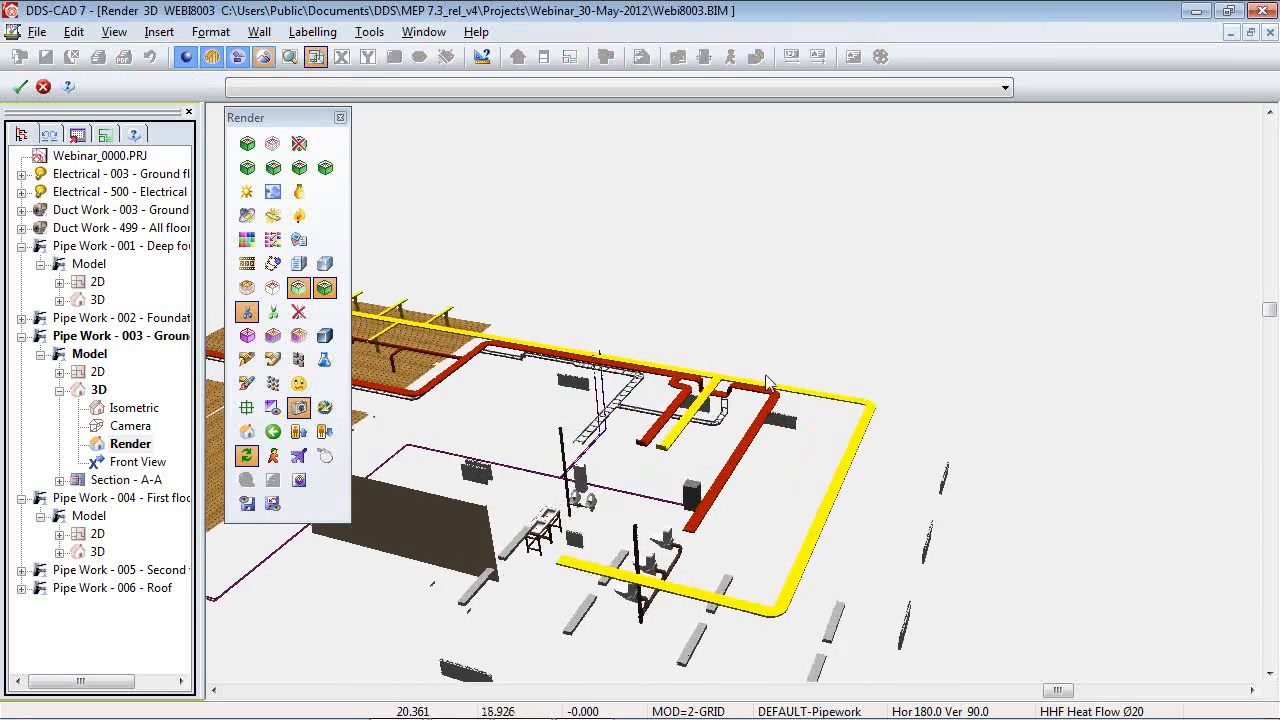
{"action": "left_click", "coordinate": [299, 335]}
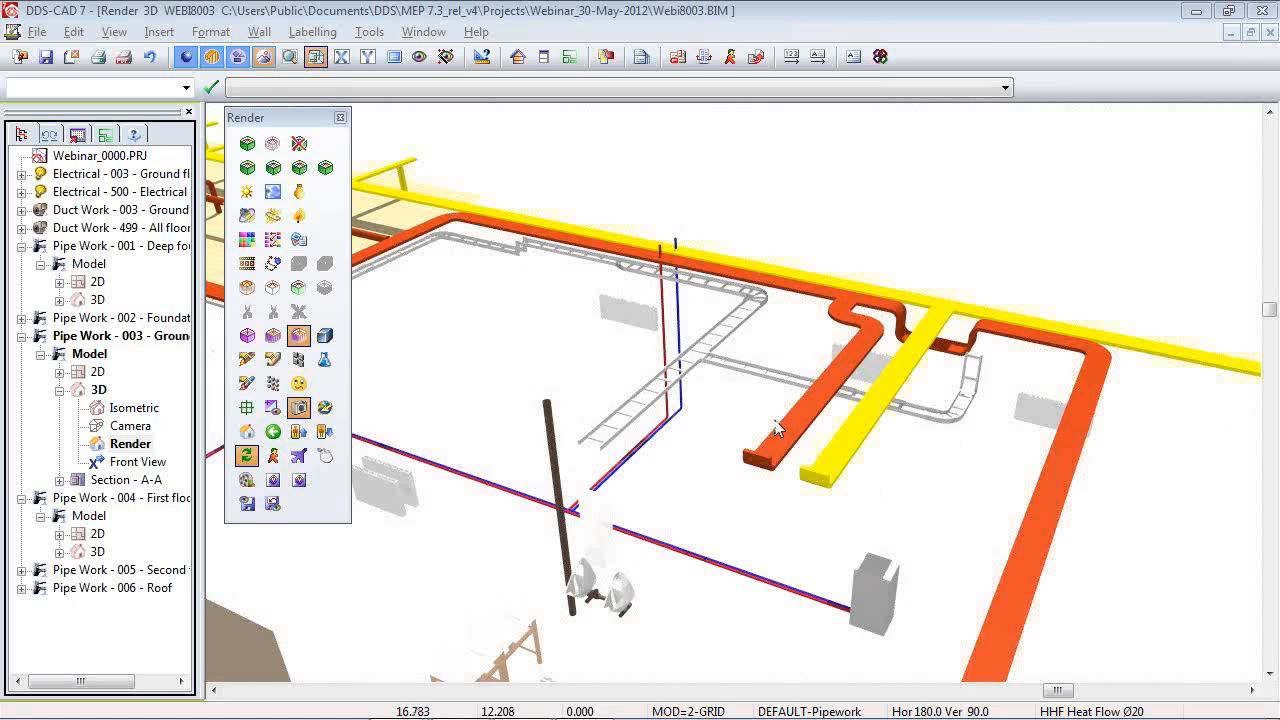
Show the model in wireframe and repeat the high-quality rendering from a wider angle over the ground-floor services.
{"action": "left_click", "coordinate": [738, 425]}
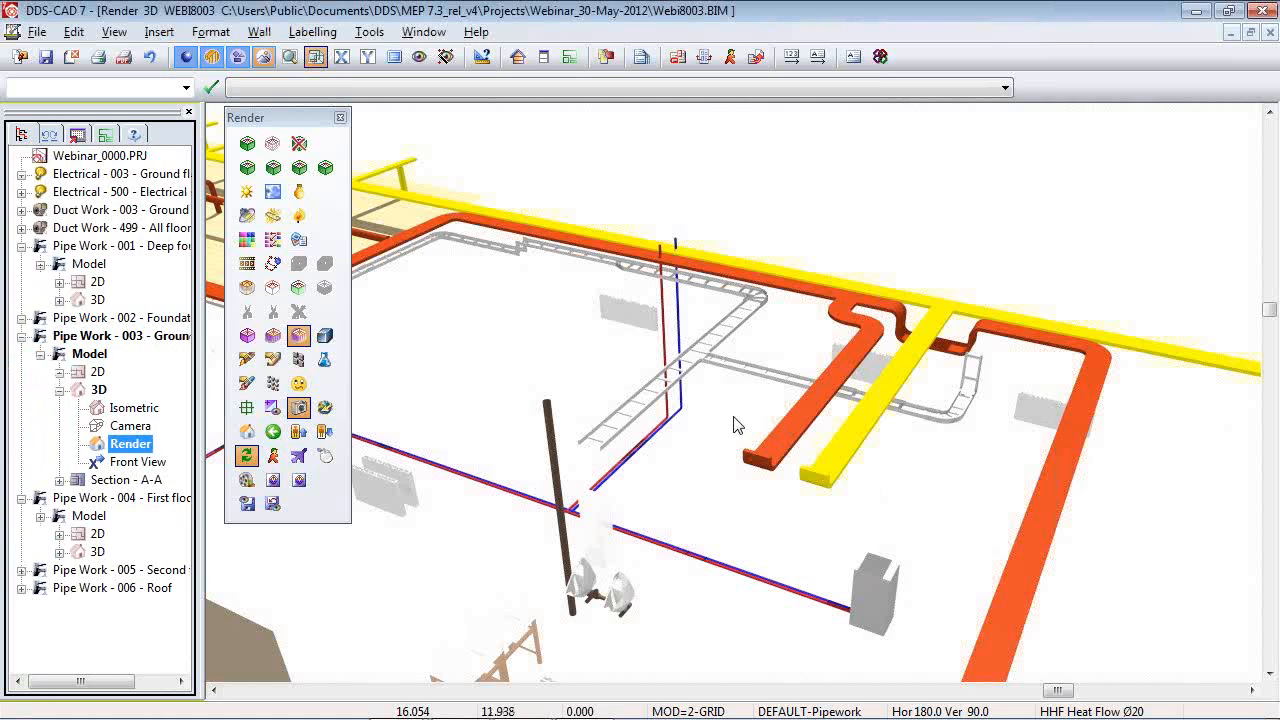
{"action": "left_click", "coordinate": [736, 425]}
{"action": "scroll", "coordinate": [735, 426], "scroll_direction": "down", "scroll_amount": 3}
{"action": "middle_click_drag", "start_coordinate": [792, 492], "coordinate": [660, 454]}
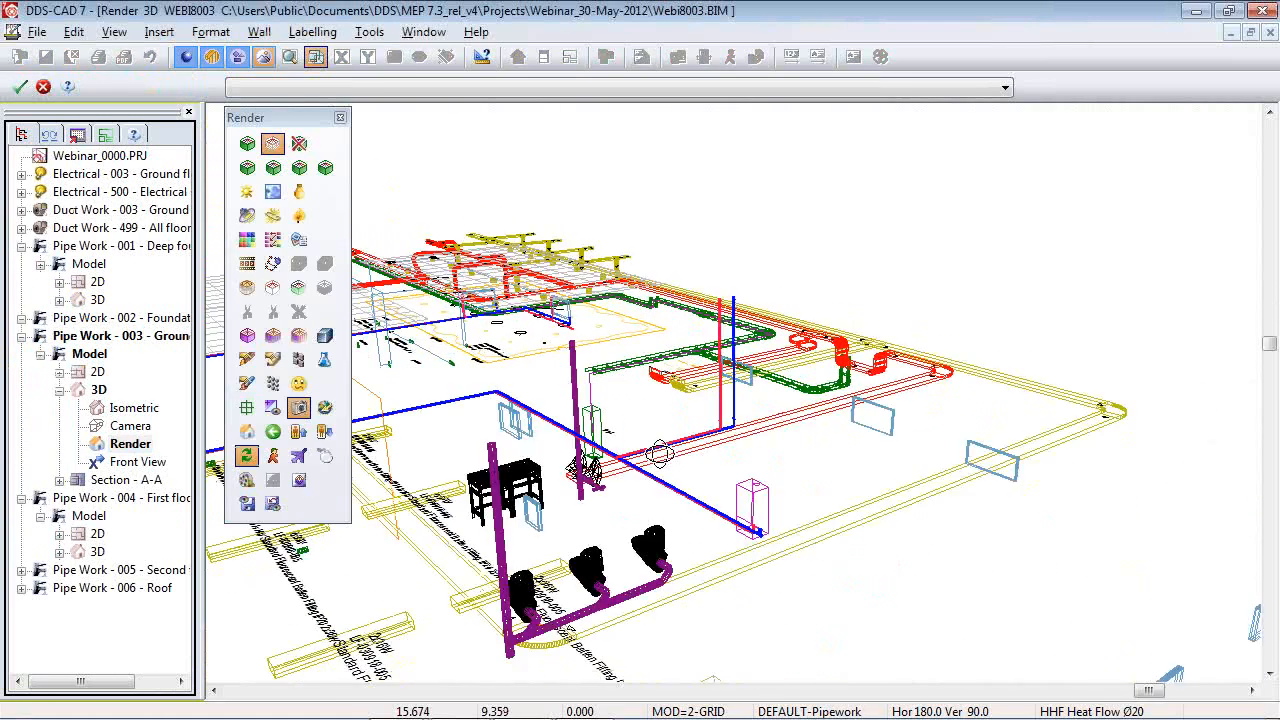
{"action": "left_click", "coordinate": [299, 336]}
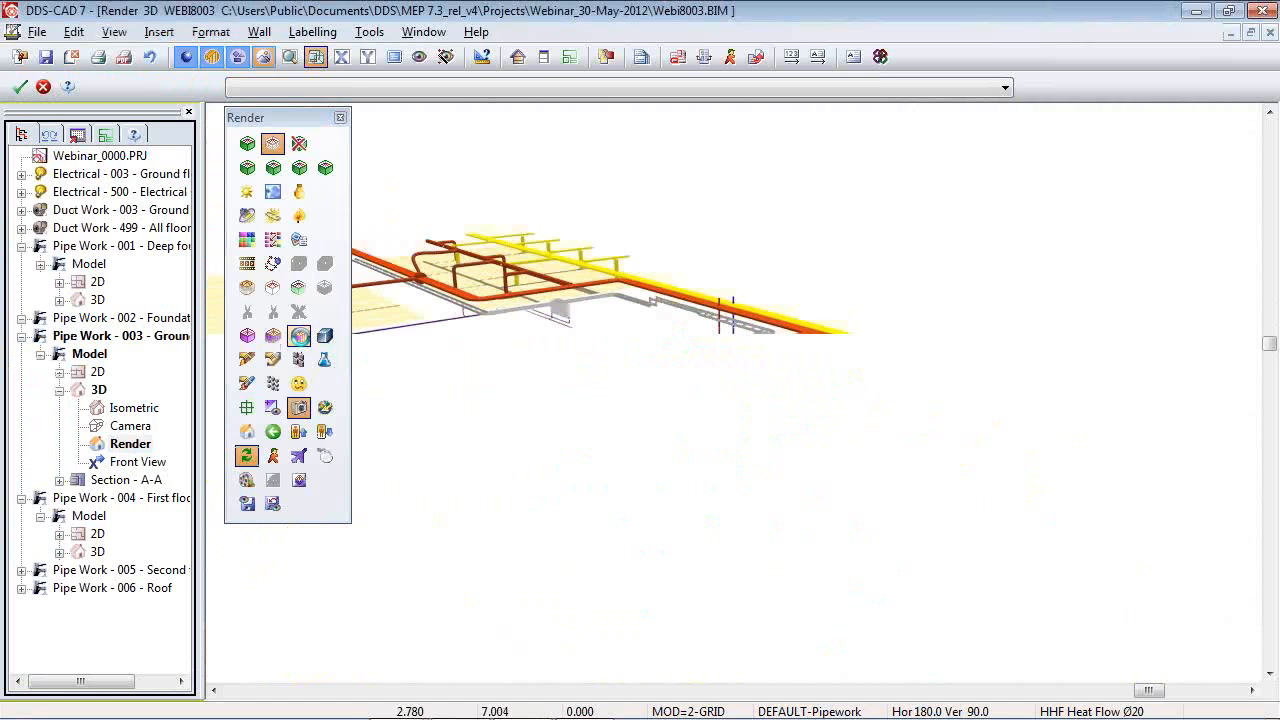